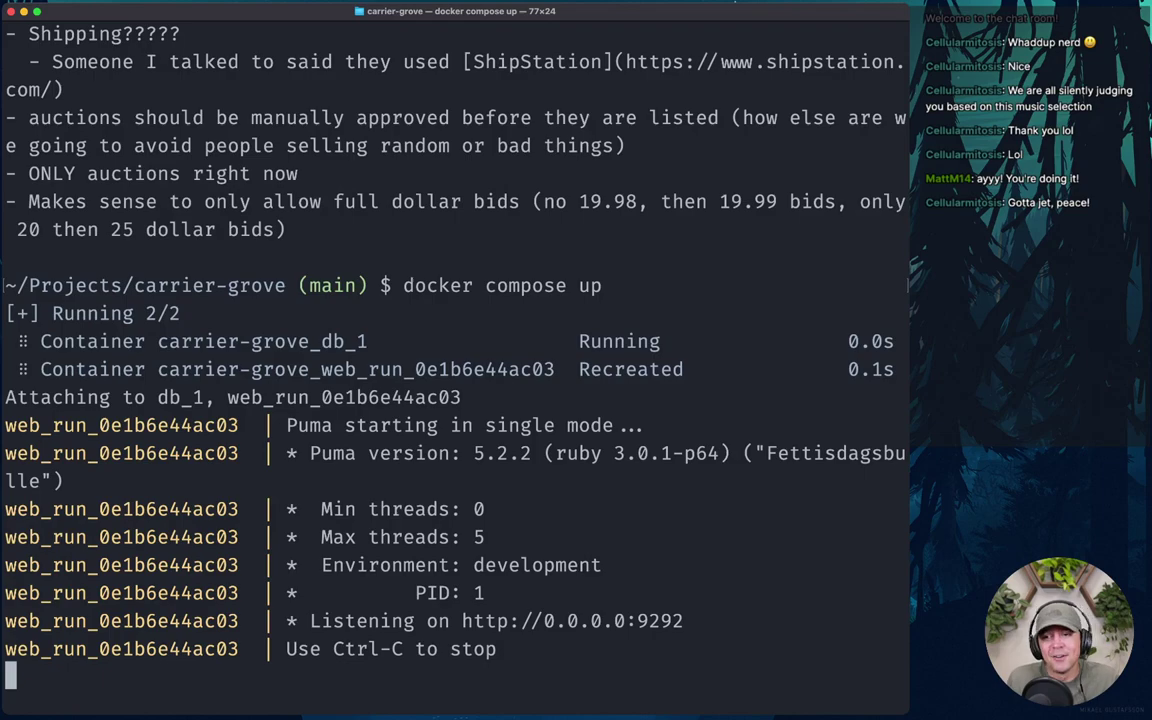
Step: Switch from the Terminal to Safari showing the localhost:9292 'Get updates on our progress' page
key("super+Tab")
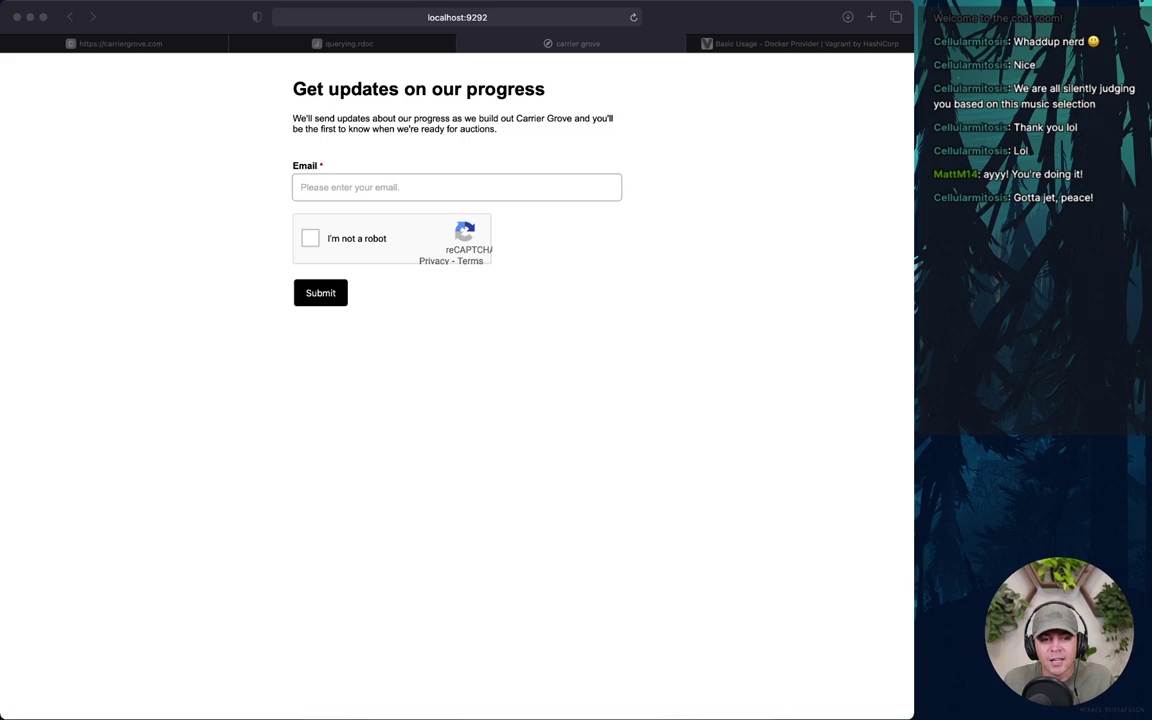
Step: Go to Twitch in a new tab and pause a featured live music channel
key("super+t")
type("twitch")
key("Return")
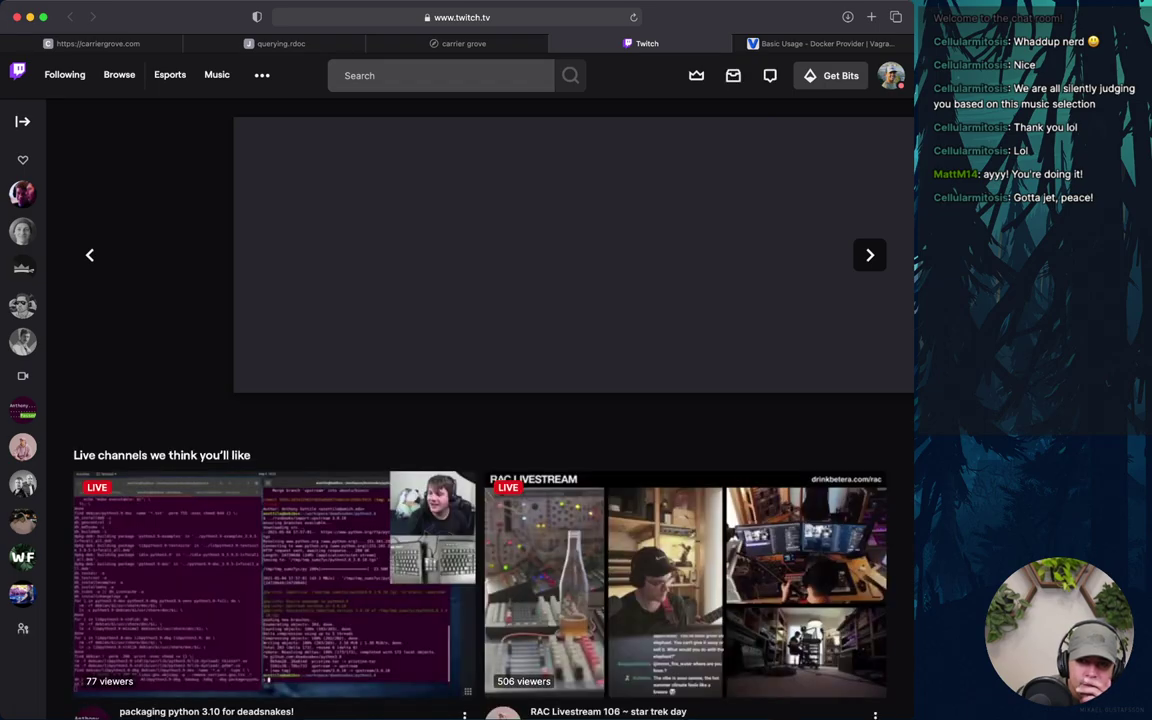
left_click(890, 76)
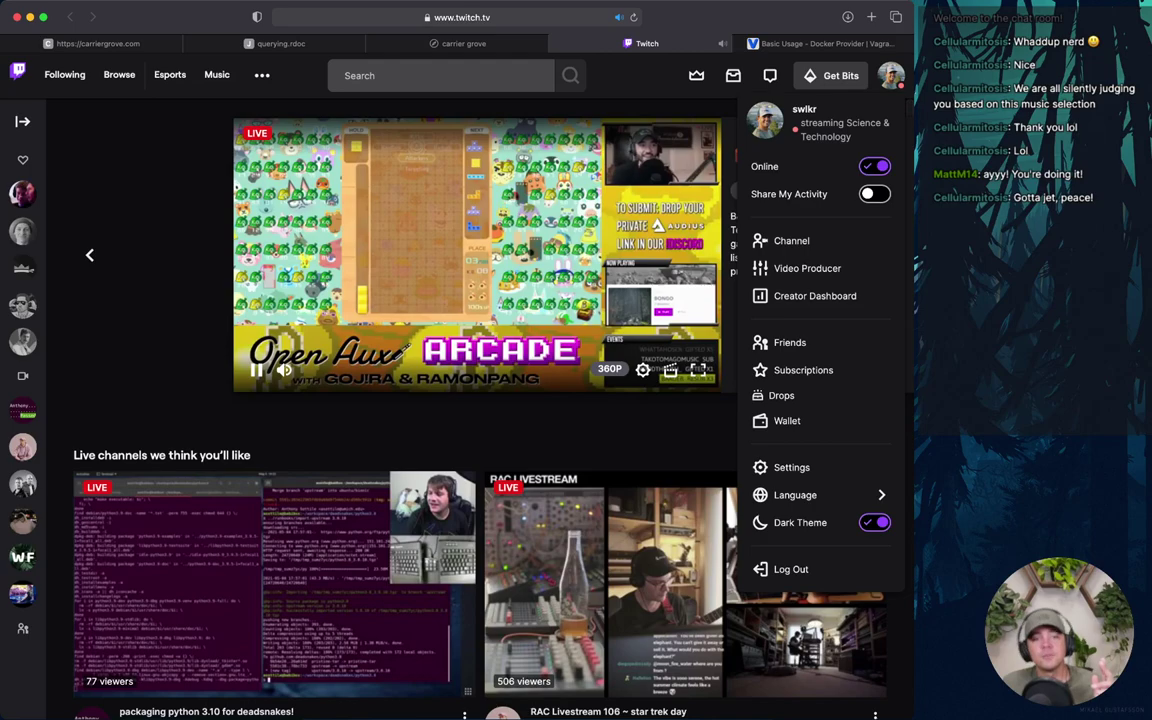
left_click(480, 255)
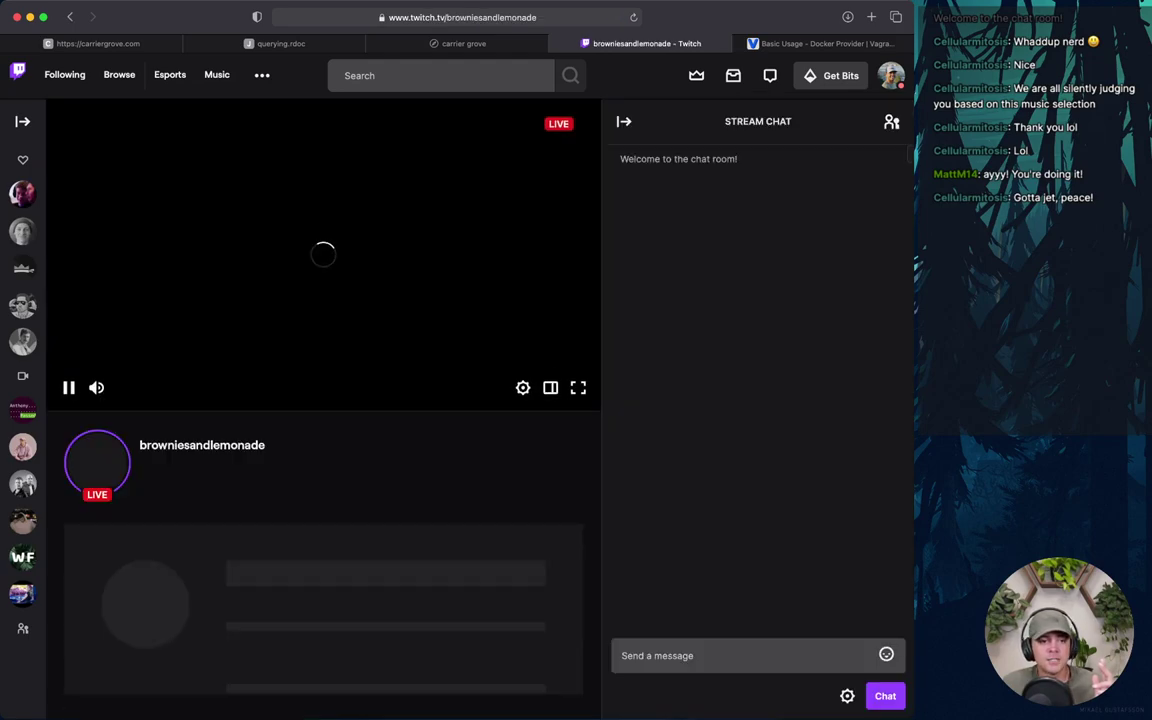
left_click(69, 387)
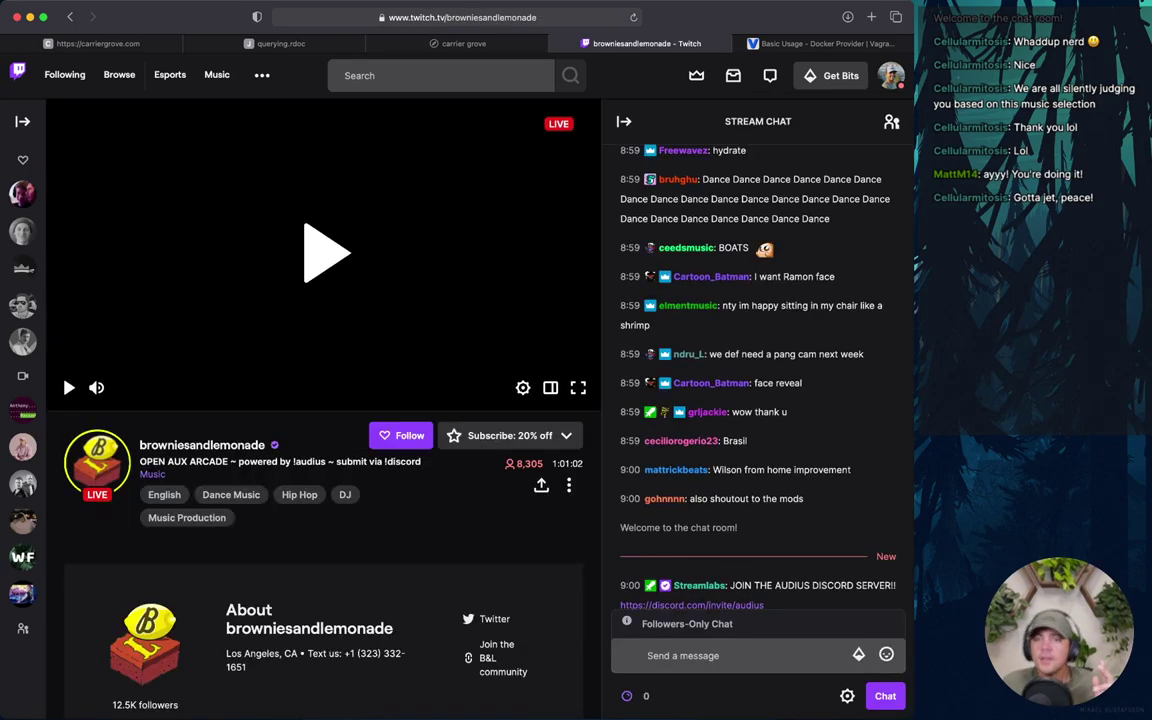
Step: Close the Docker documentation tab, open your own channel, collapse chat and pause the stream
left_click(890, 75)
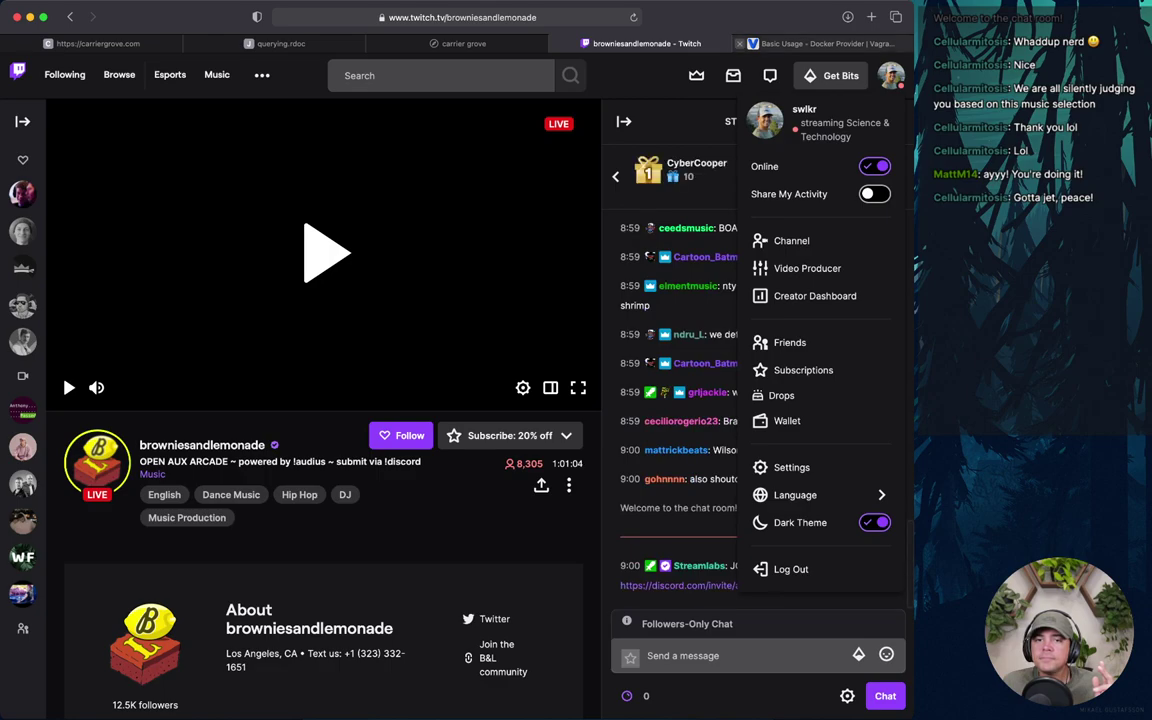
left_click(739, 43)
left_click(791, 240)
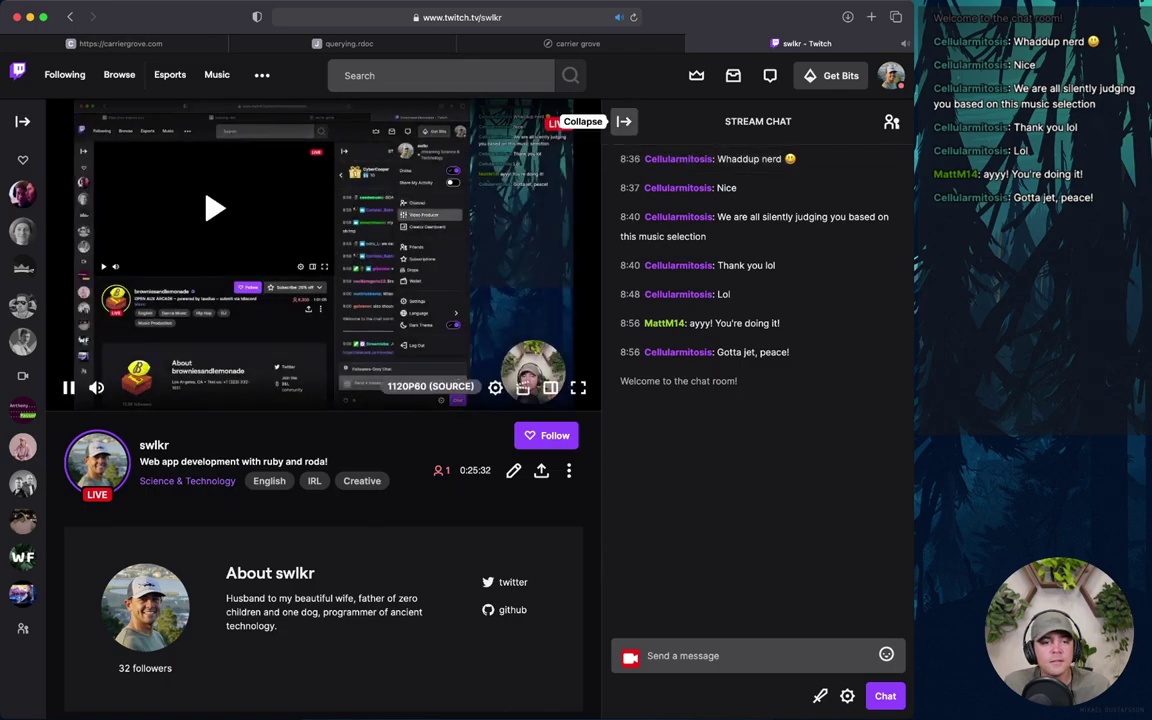
left_click(624, 121)
left_click(68, 563)
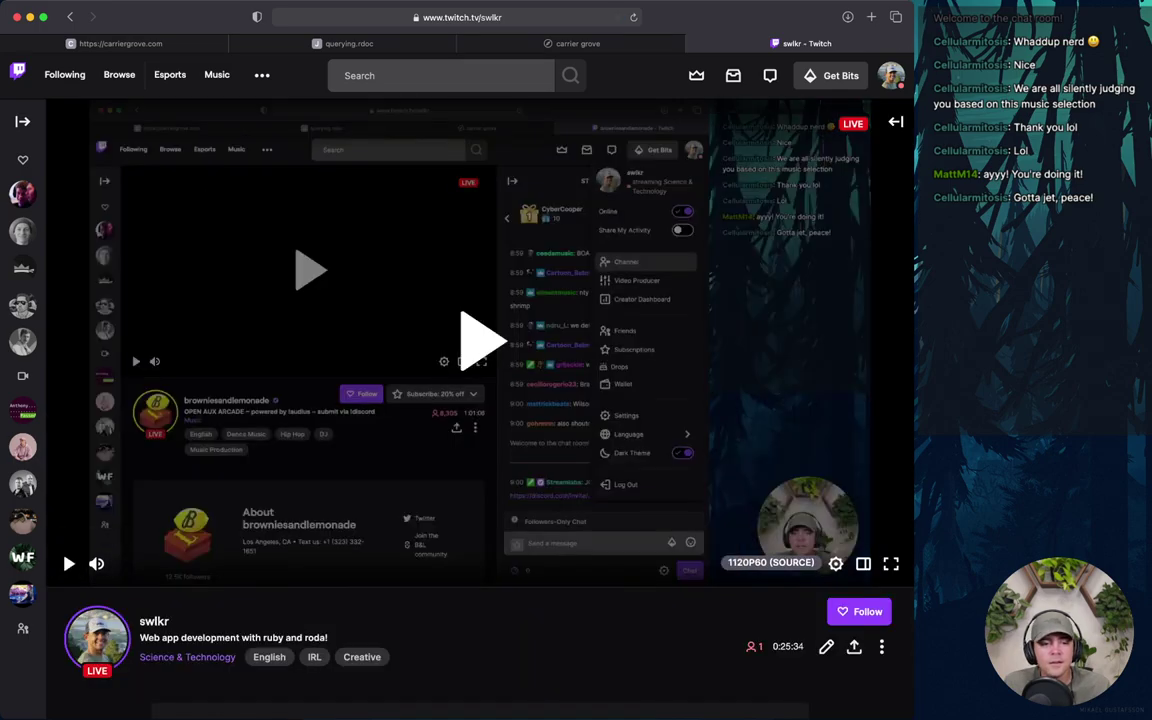
scroll(480, 400, "down", 3)
scroll(826, 390, "down", 2)
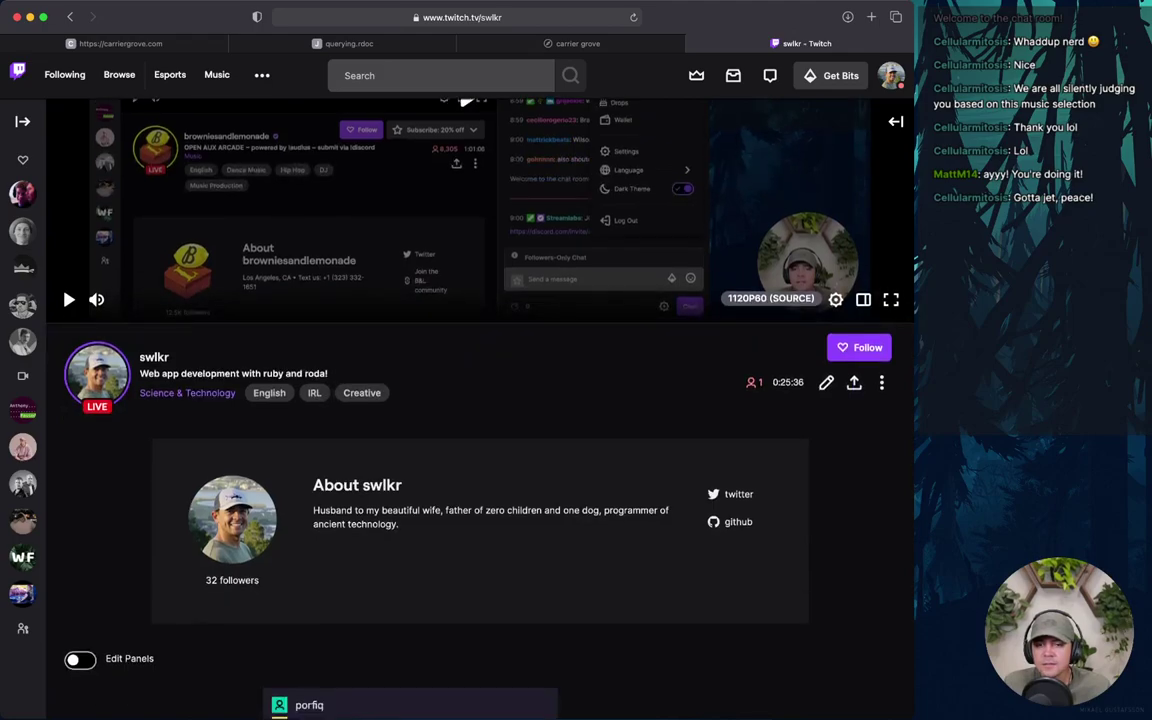
Step: Change the stream title to 'Making an ebay competitor with ruby and roda'
left_click(826, 383)
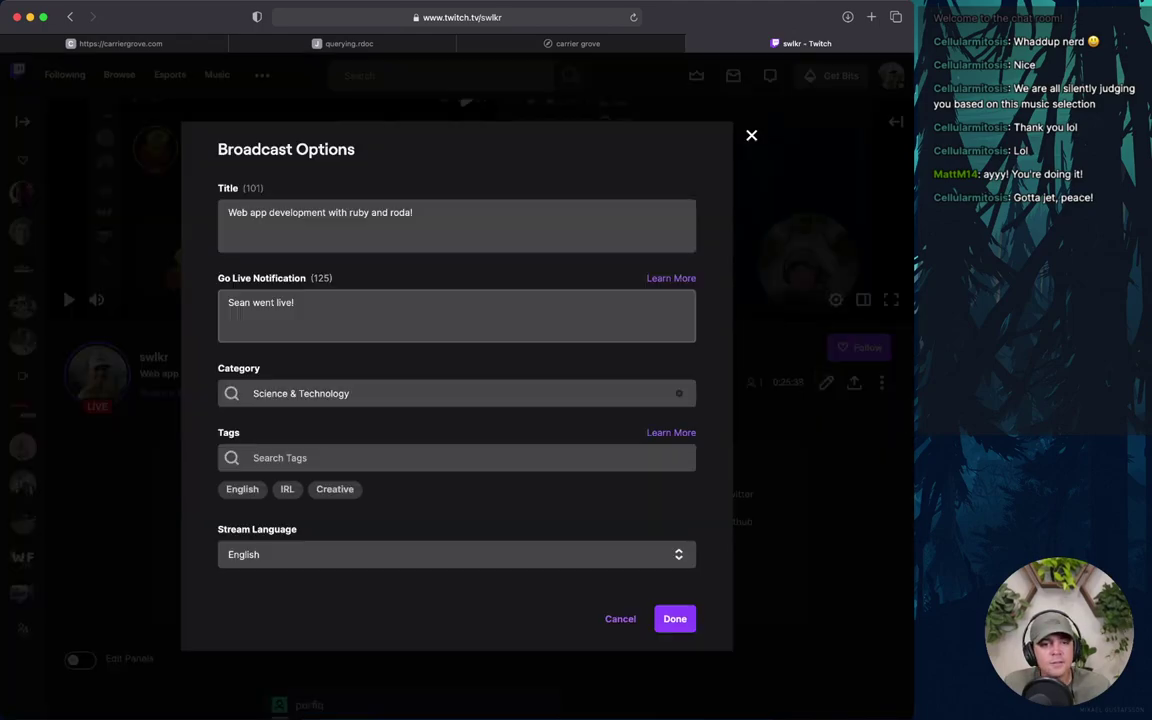
triple_click(320, 212)
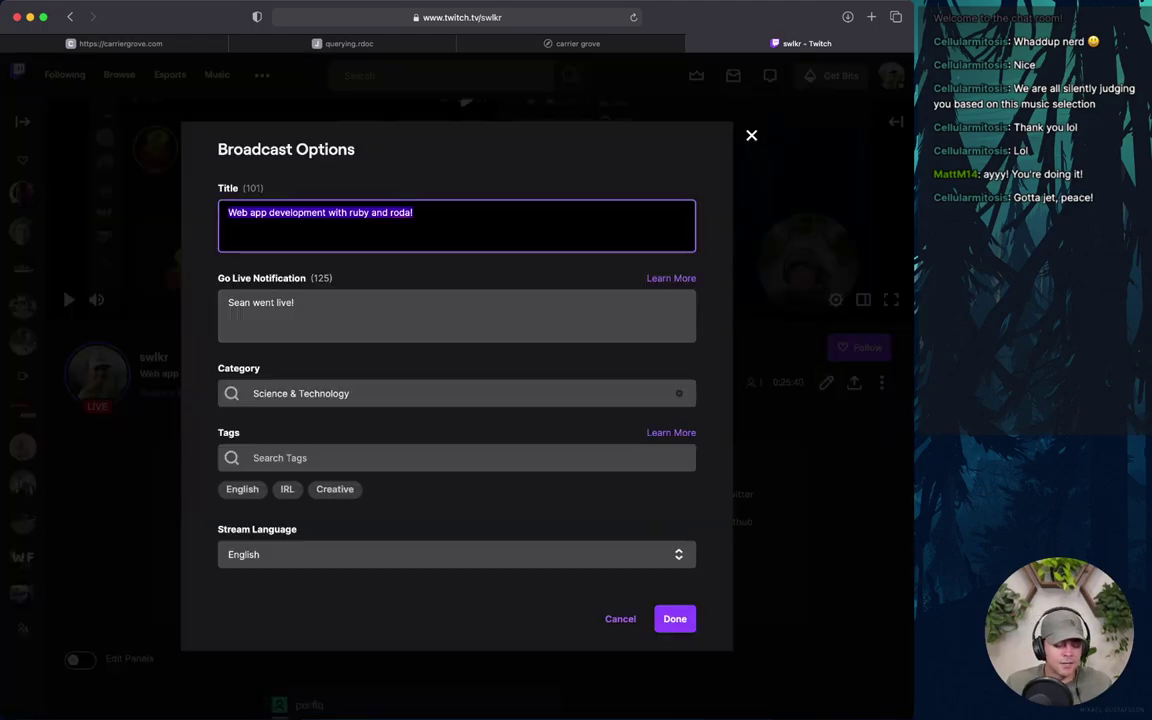
type("Making a")
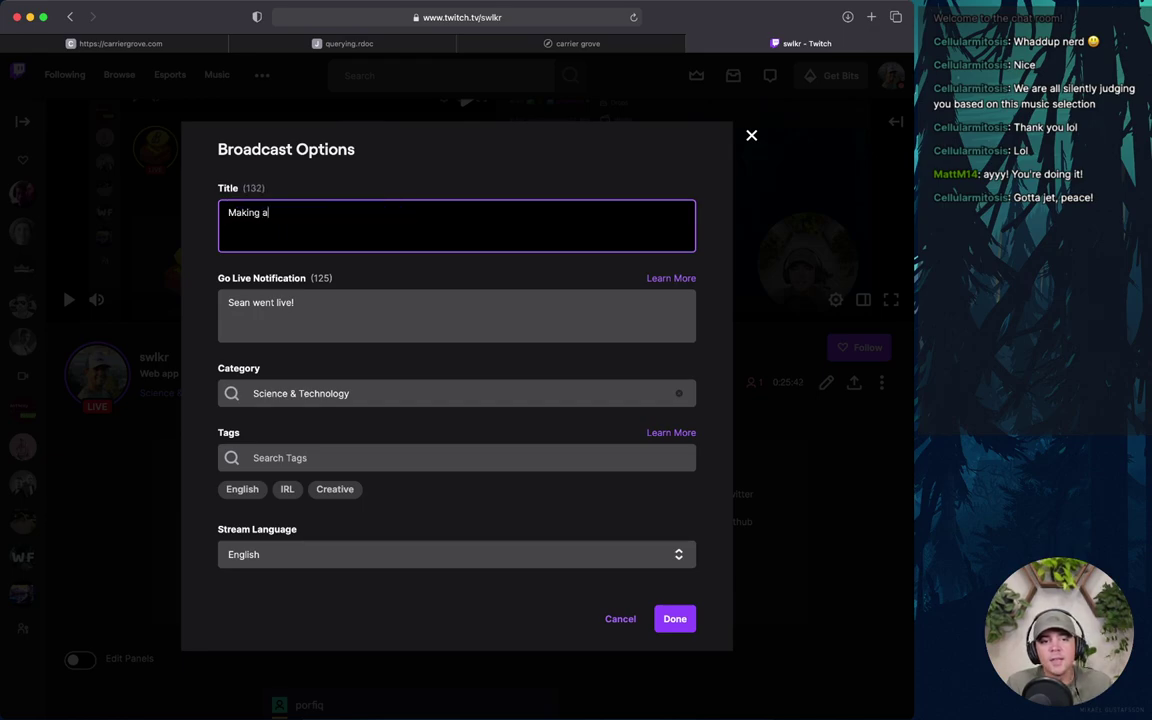
type("n ebay computer with ")
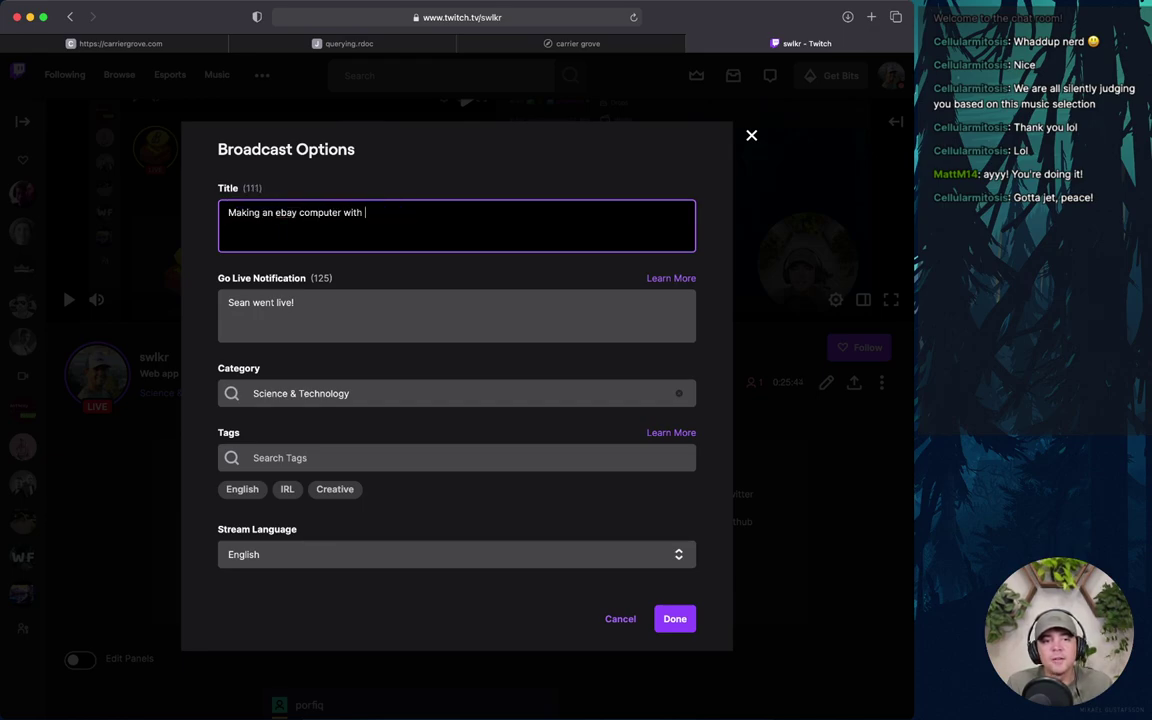
type("ruby, roda and")
key("BackSpace")
key("BackSpace")
key("BackSpace")
key("BackSpace")
key("BackSpace")
key("BackSpace")
key("BackSpace")
key("BackSpace")
key("BackSpace")
key("BackSpace")
key("BackSpace")
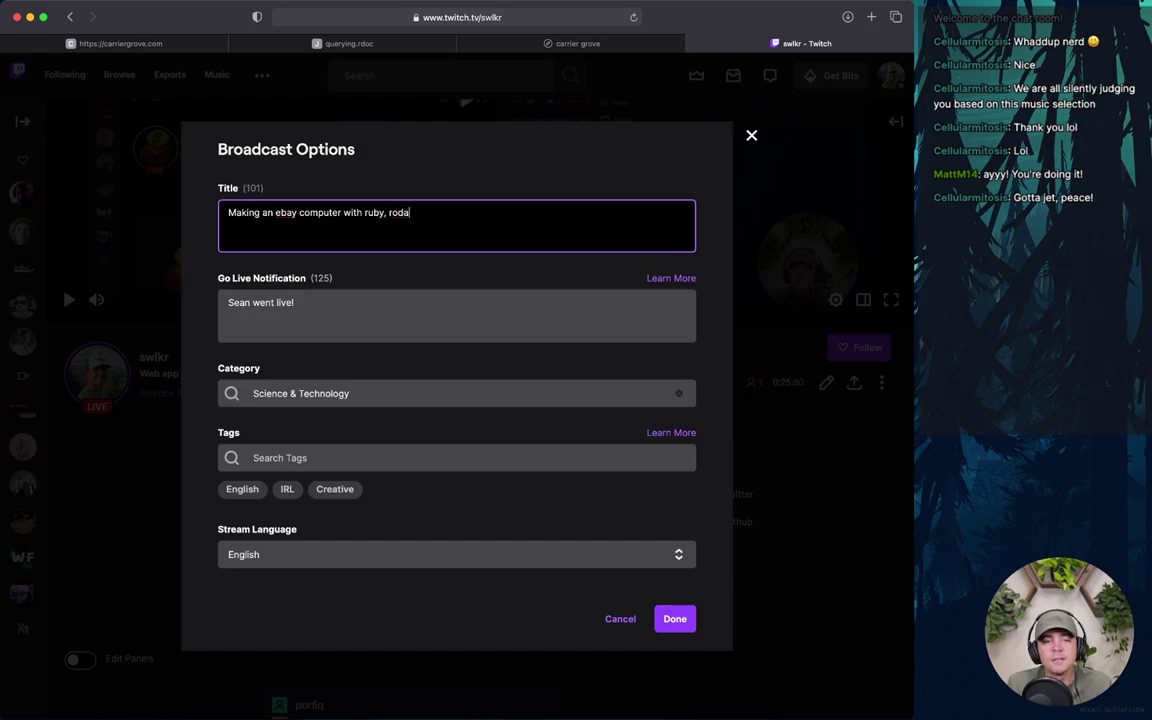
type("and roda")
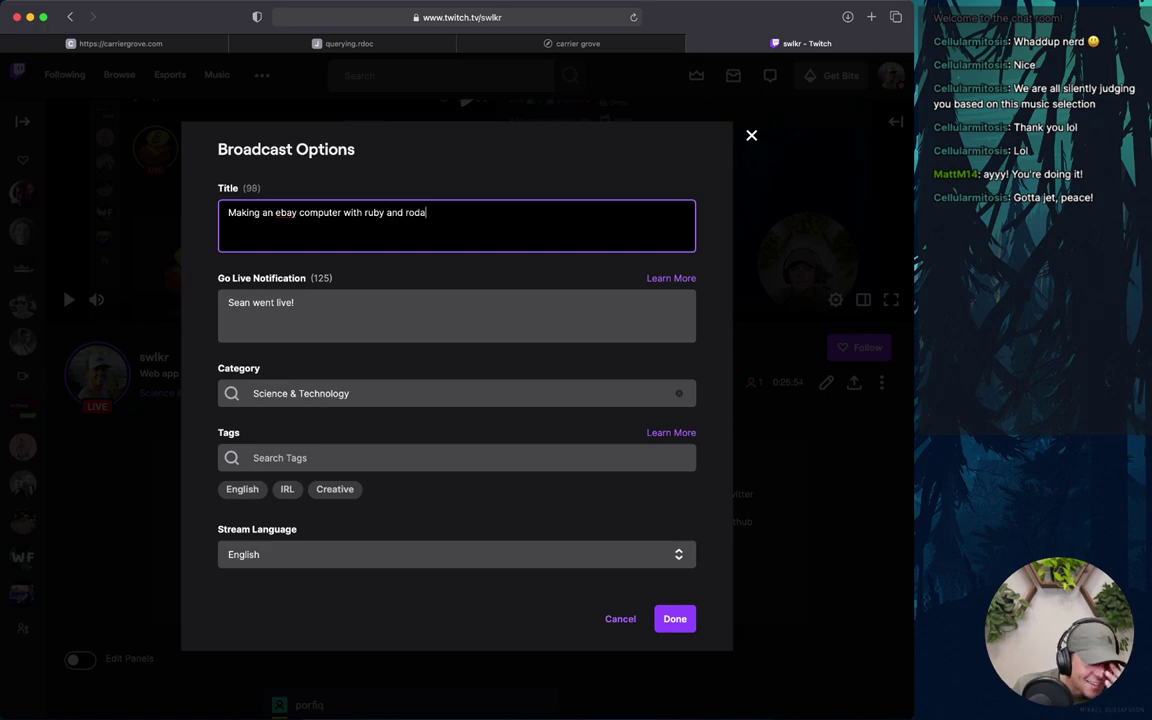
key("alt+shift+Left")
key("alt+Left")
key("alt+Left")
key("alt+Left")
key("alt+Left")
key("alt+shift+Right")
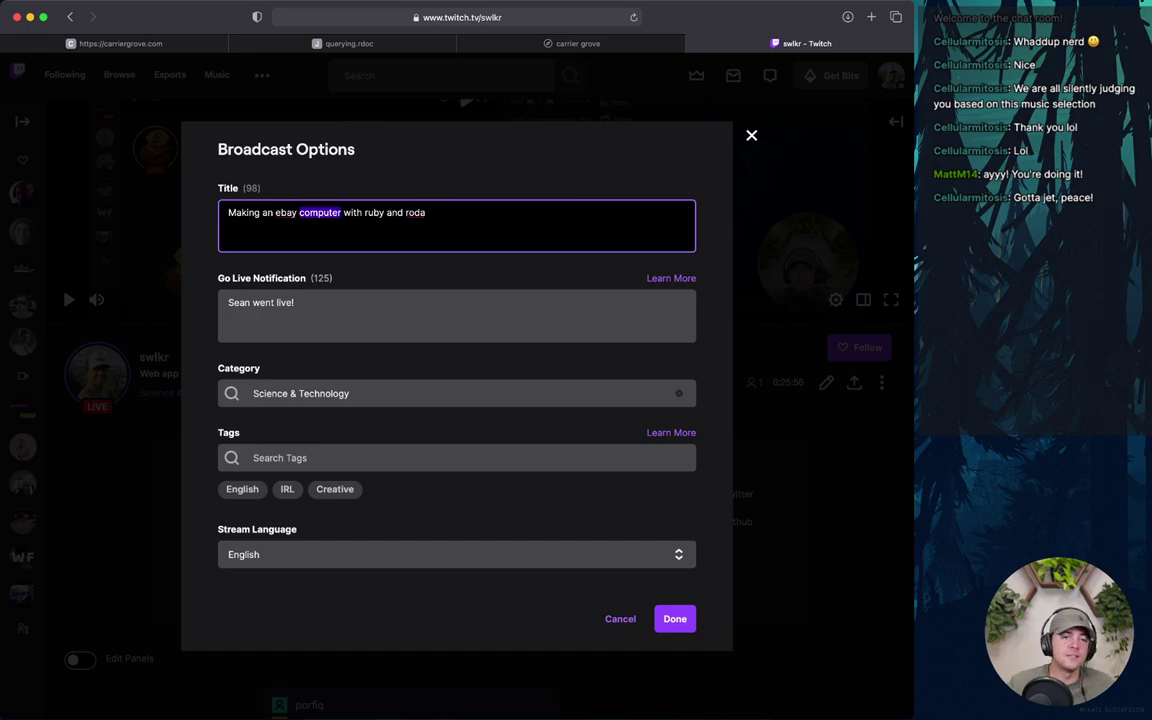
type("competitor")
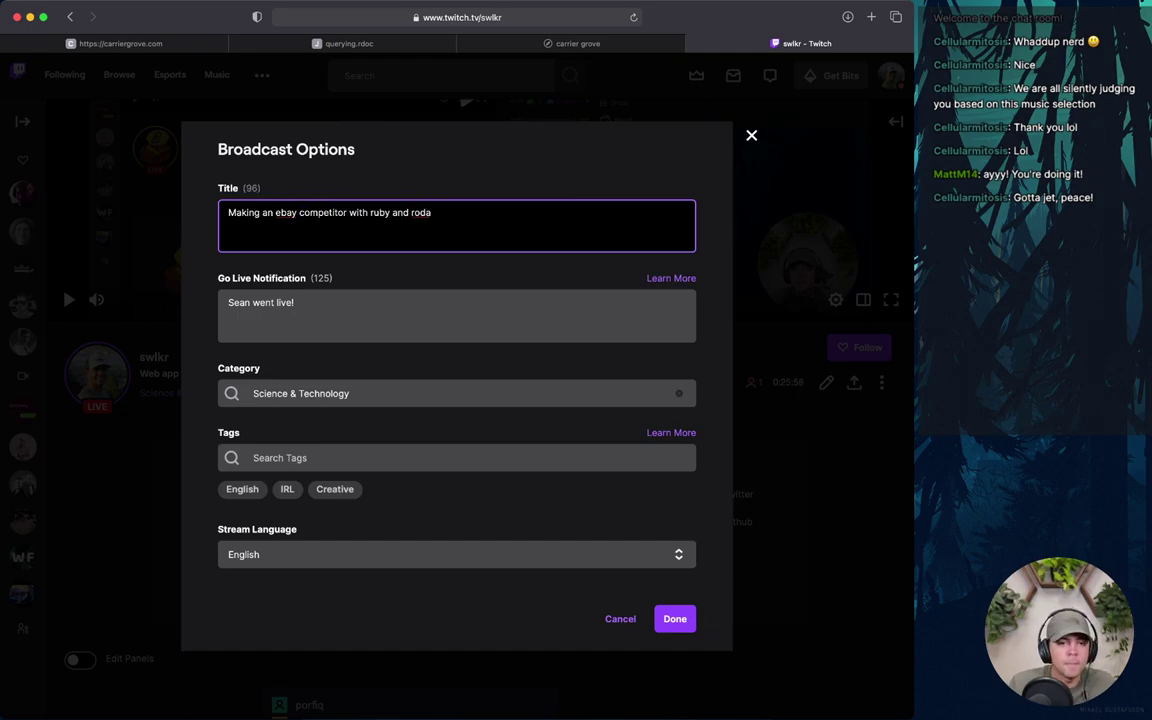
key("super+Left")
key("super+Right")
left_click(298, 212)
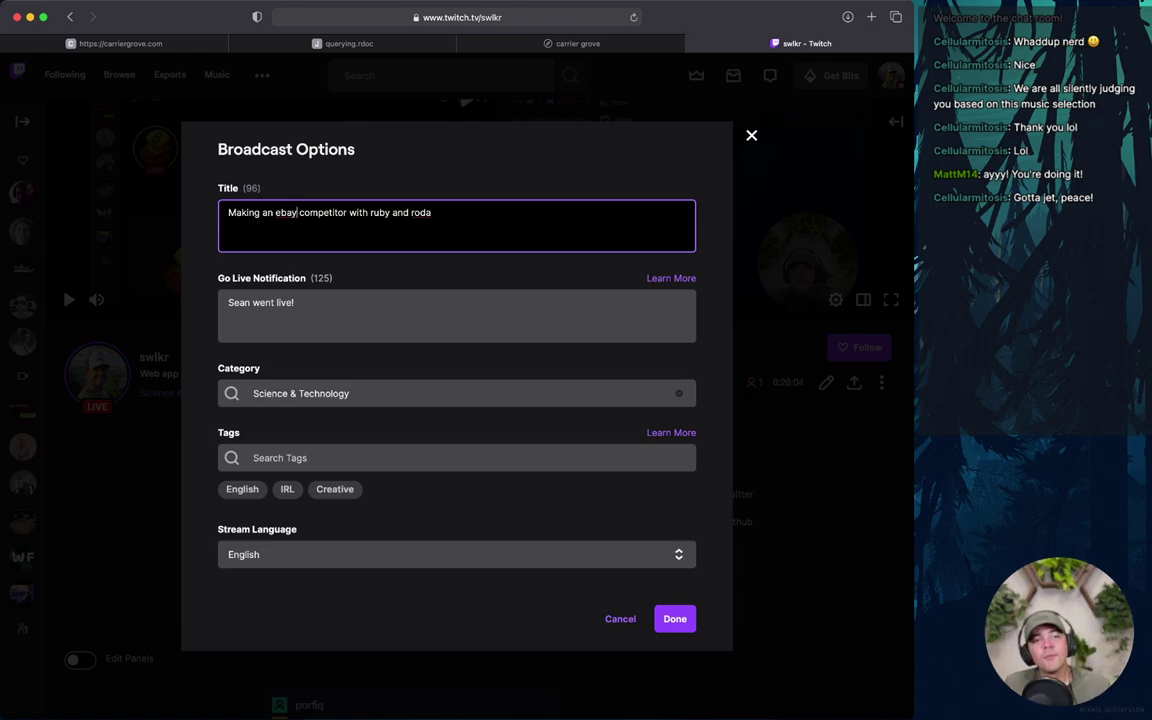
double_click(289, 212)
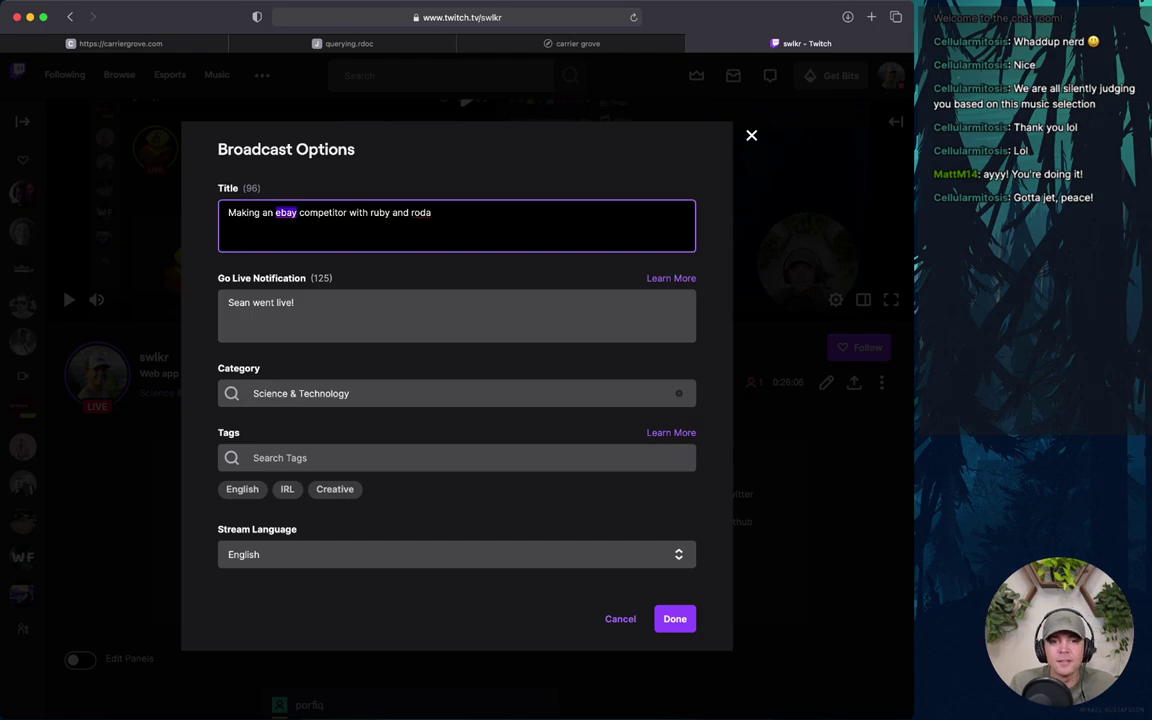
Step: Search Google for 'open source ebay' in a new tab
key("super+t")
type("open source ebay")
key("Return")
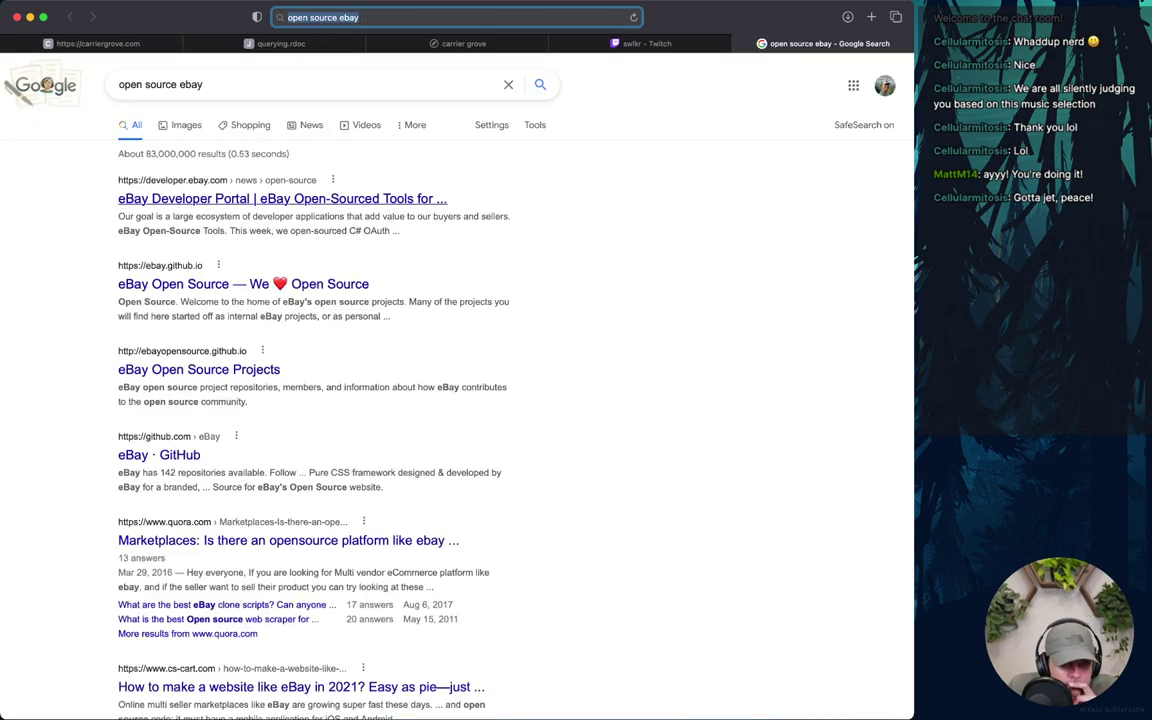
Step: Open the Quora thread on open-source eBay platforms and follow its Spree Commerce link
scroll(457, 400, "down", 3)
scroll(288, 380, "down", 1)
left_click(288, 356)
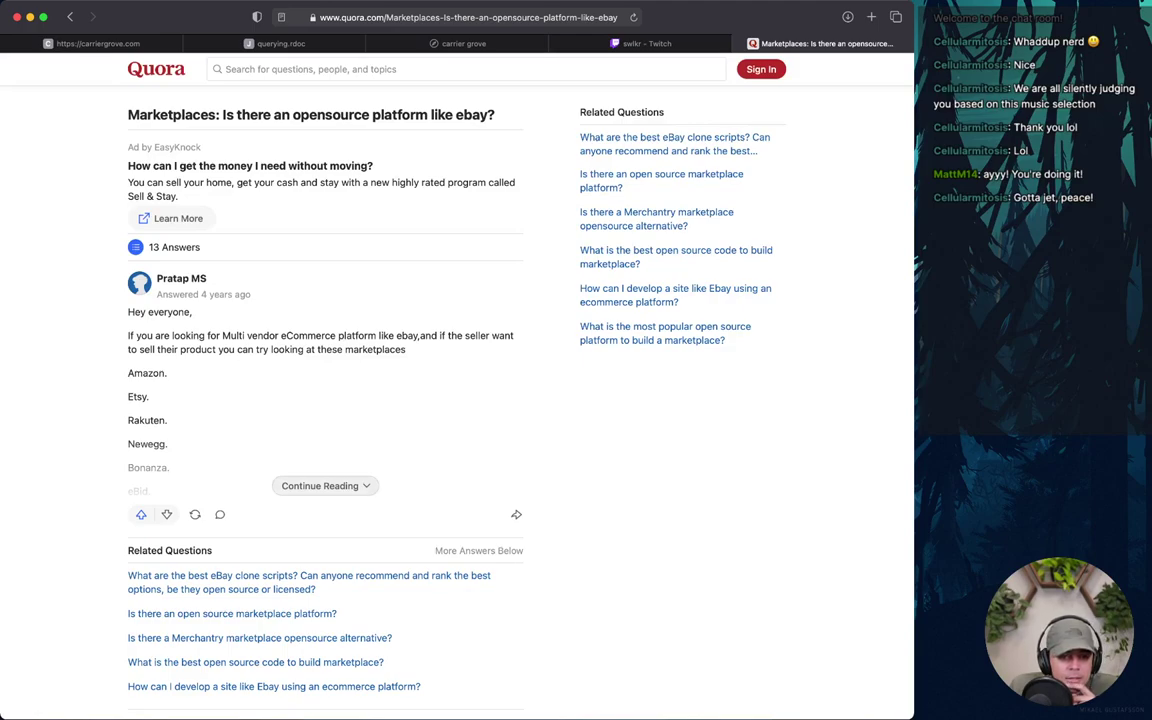
scroll(325, 400, "down", 3)
scroll(325, 400, "up", 1)
scroll(325, 400, "down", 3)
scroll(325, 400, "down", 2)
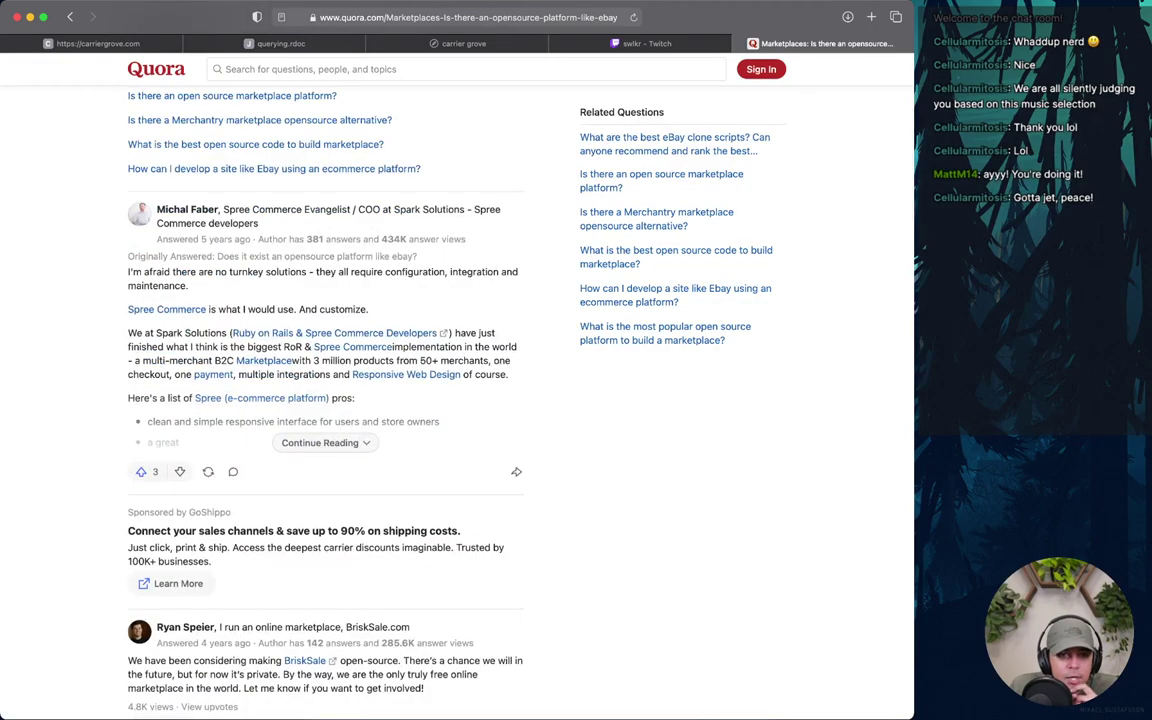
left_click_drag(166, 271, 277, 271)
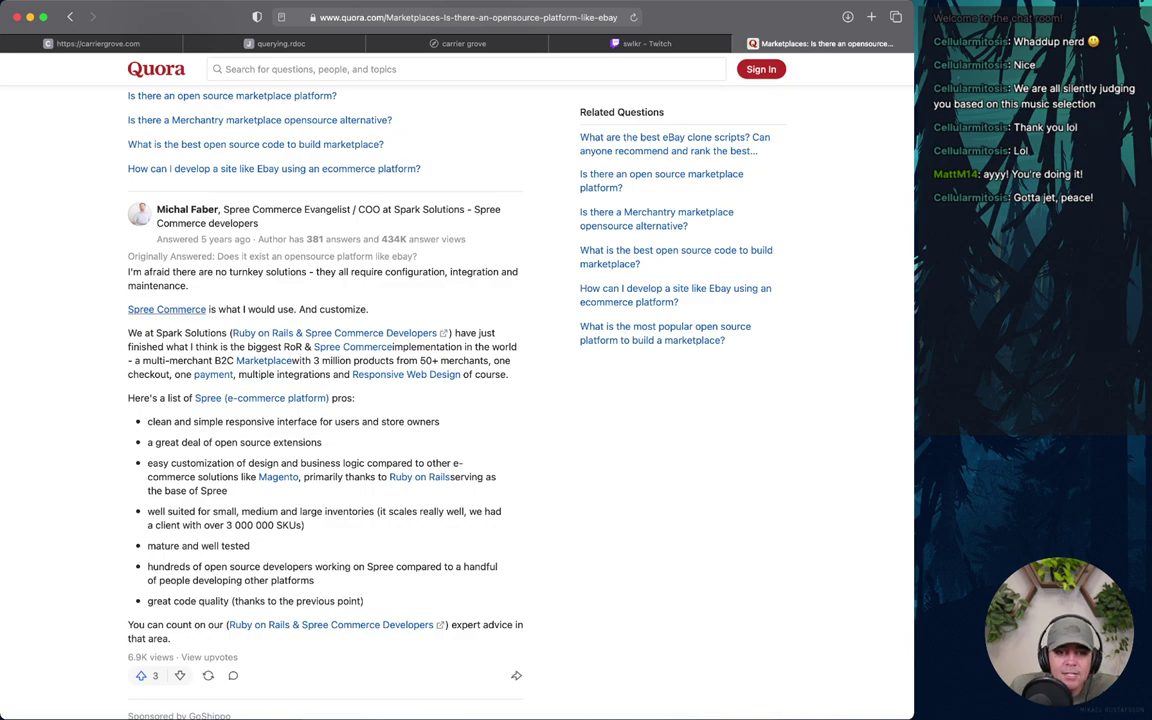
left_click(166, 309)
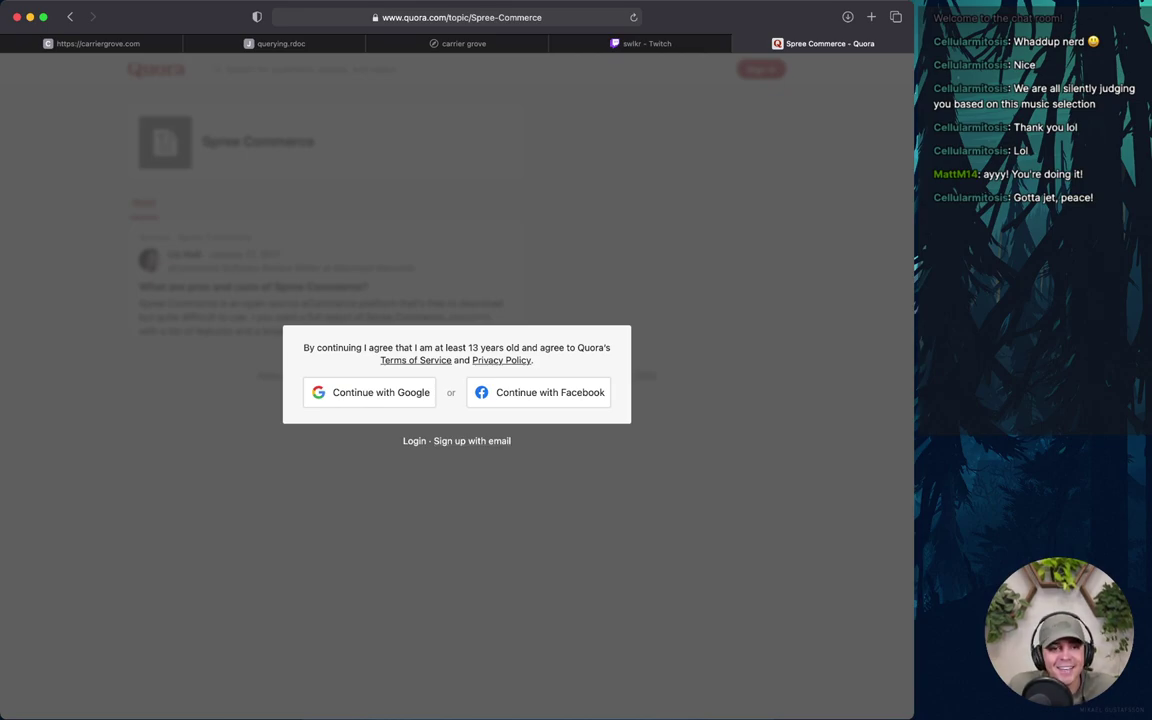
Step: Search Google for 'spree commerce'
key("super+l")
type("spree commerce")
key("Return")
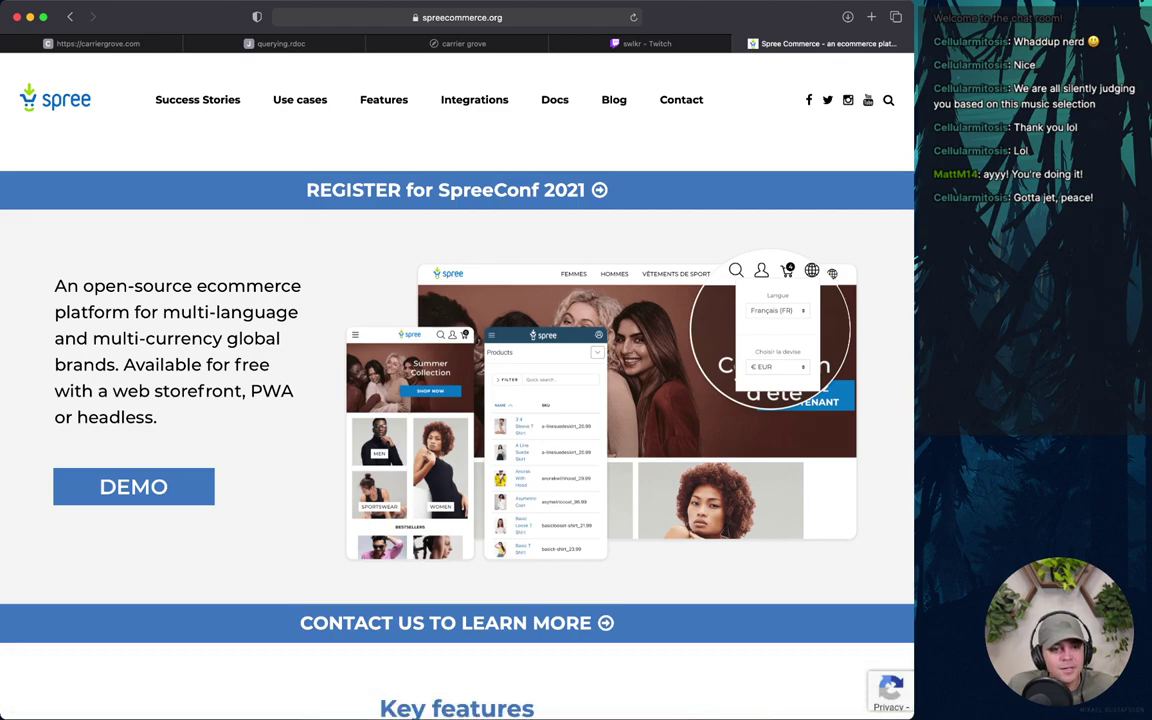
Step: Scroll through the Spree Commerce homepage to read about it
scroll(457, 380, "down", 2)
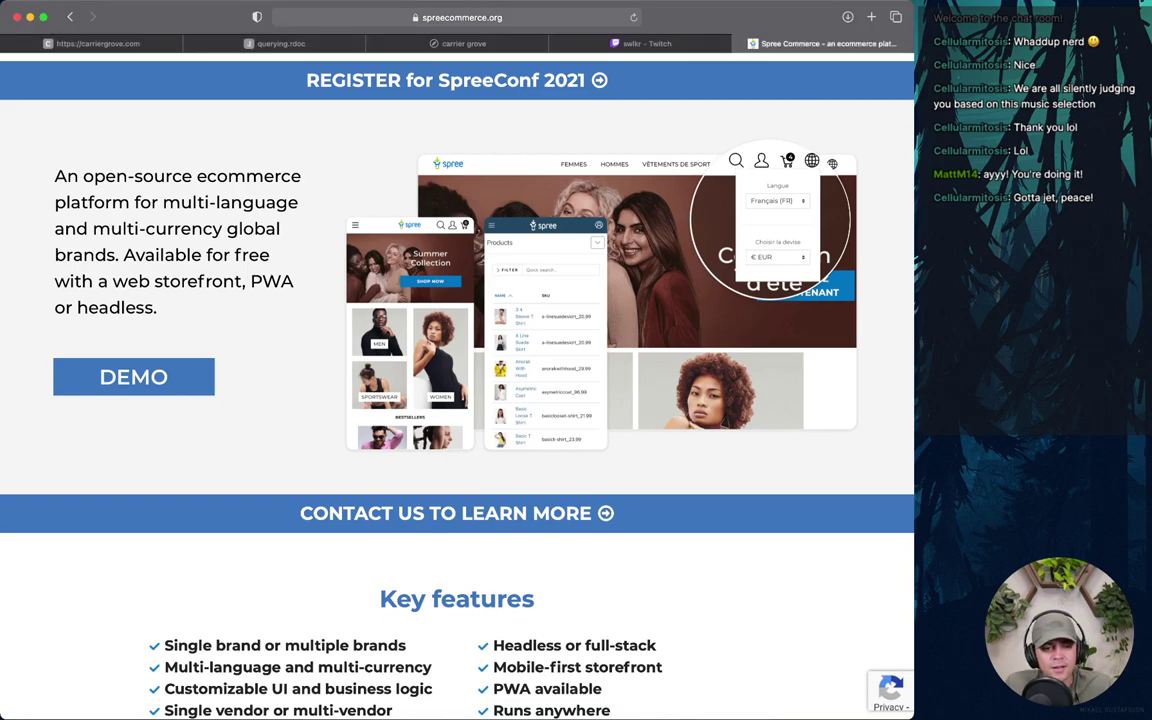
scroll(457, 380, "down", 5)
left_click_drag(160, 406, 392, 450)
scroll(457, 400, "down", 5)
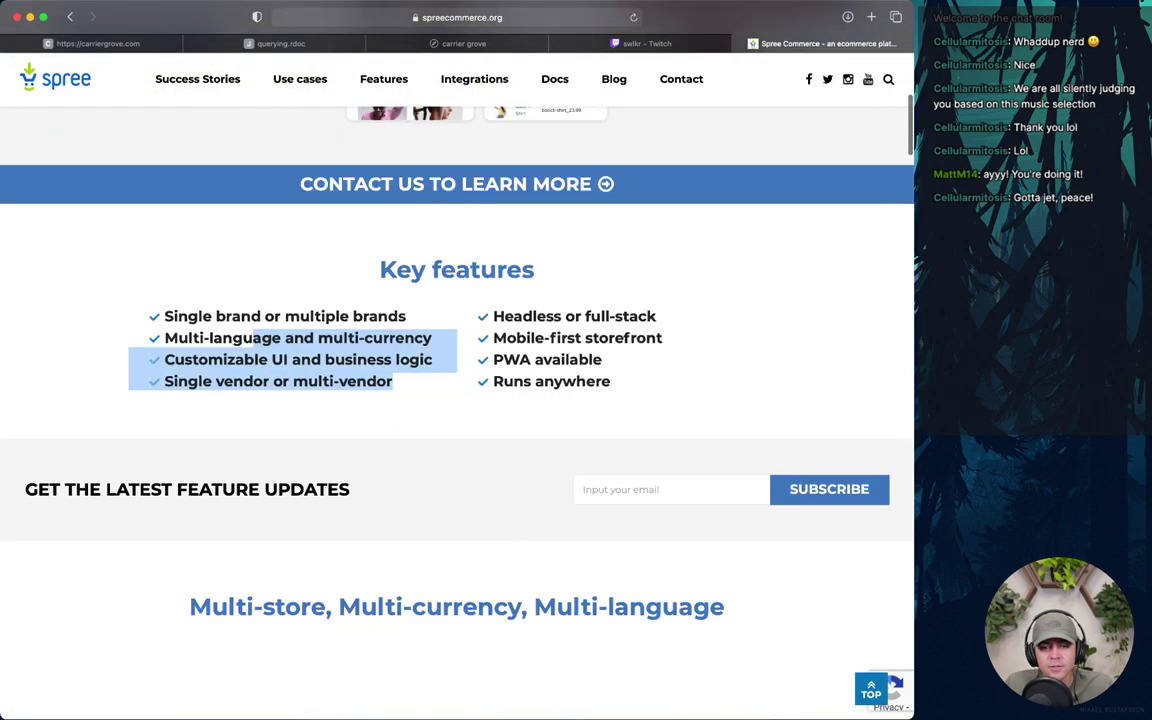
scroll(457, 400, "down", 2)
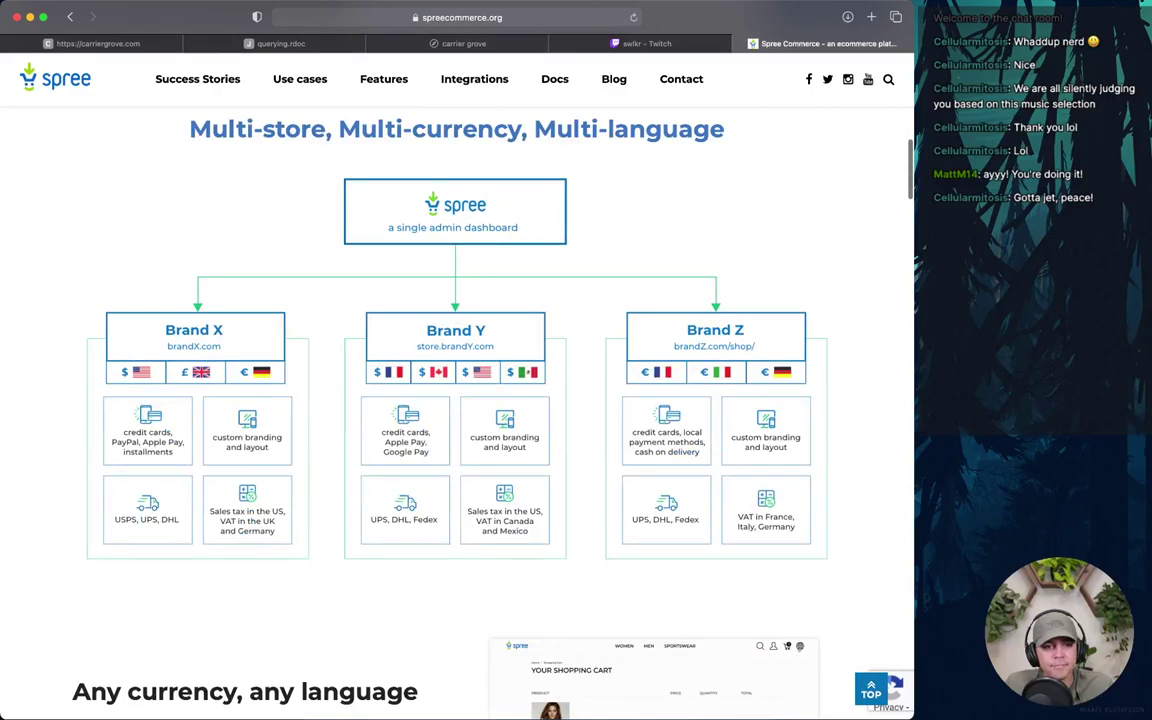
scroll(457, 400, "down", 4)
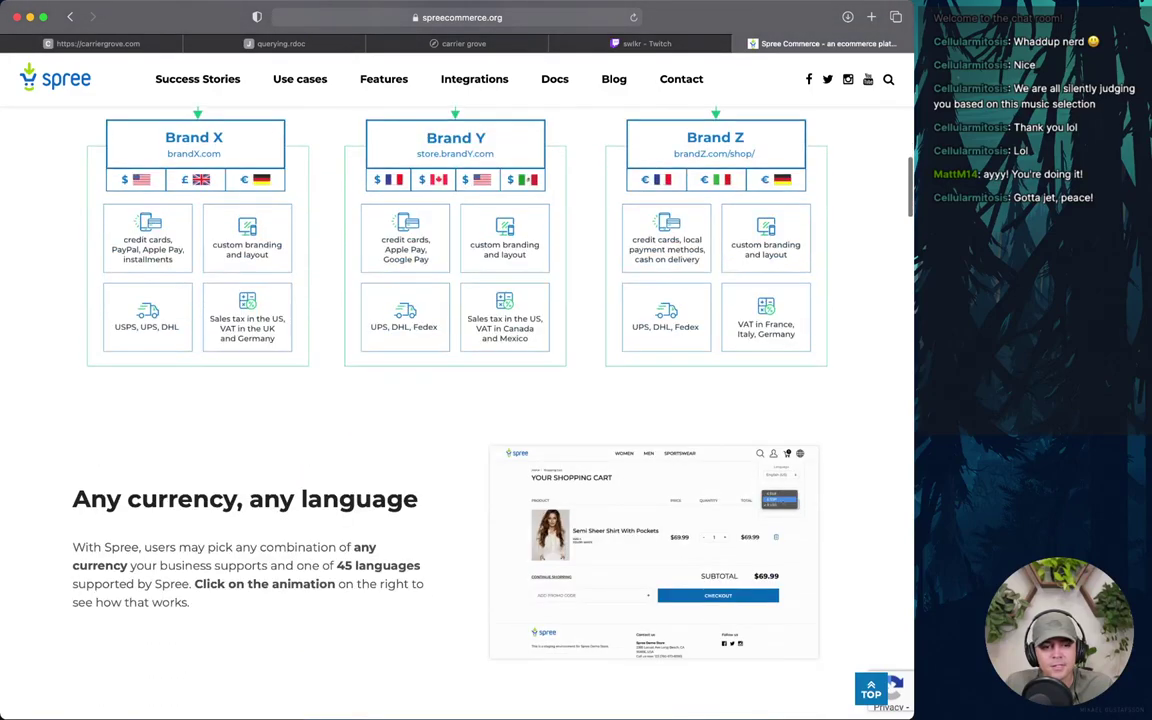
scroll(457, 400, "down", 3)
Step: Search Google for 'shopify auctions' from the address bar
key("super+l")
type("sol")
key("BackSpace")
key("BackSpace")
type("hopify aud")
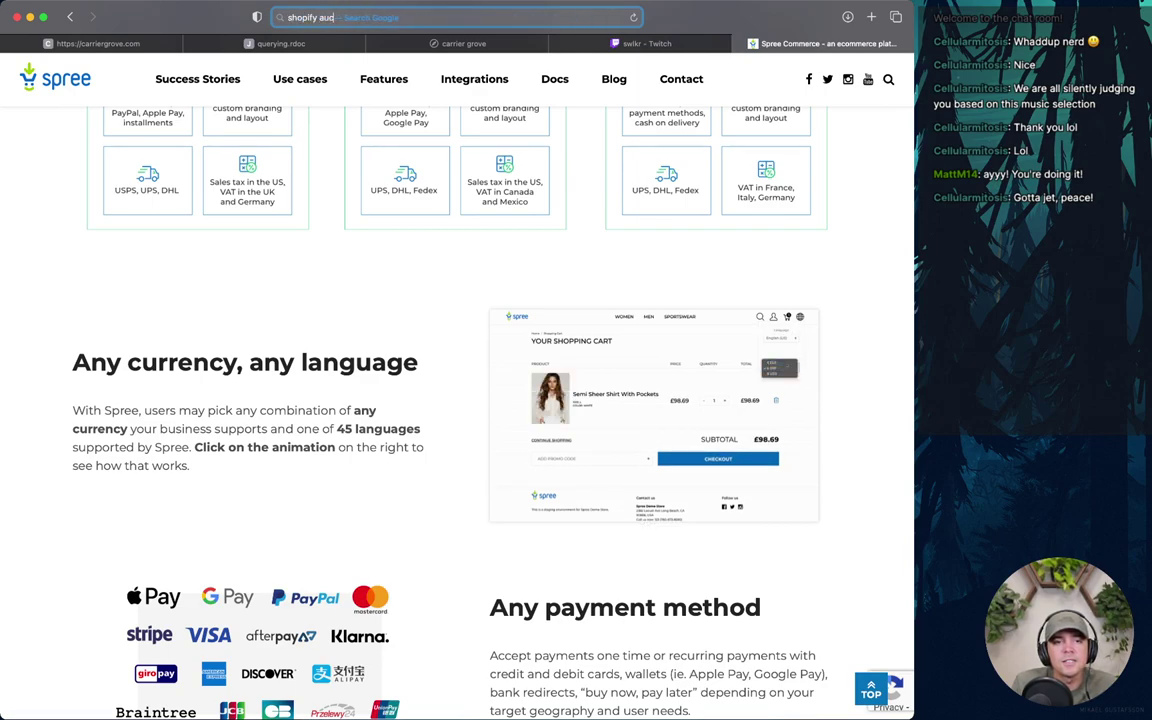
key("BackSpace")
type("ctions")
key("Return")
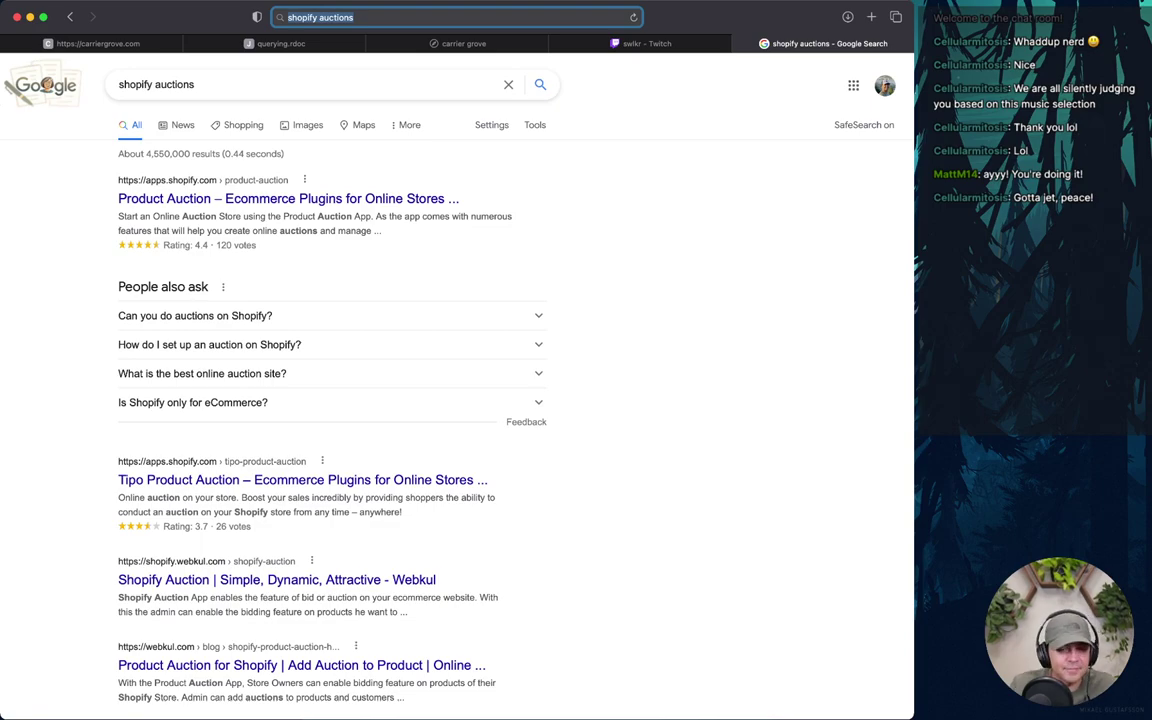
Step: Load solidus.io in a new browser tab
key("super+t")
type("l")
key("BackSpace")
type("oc")
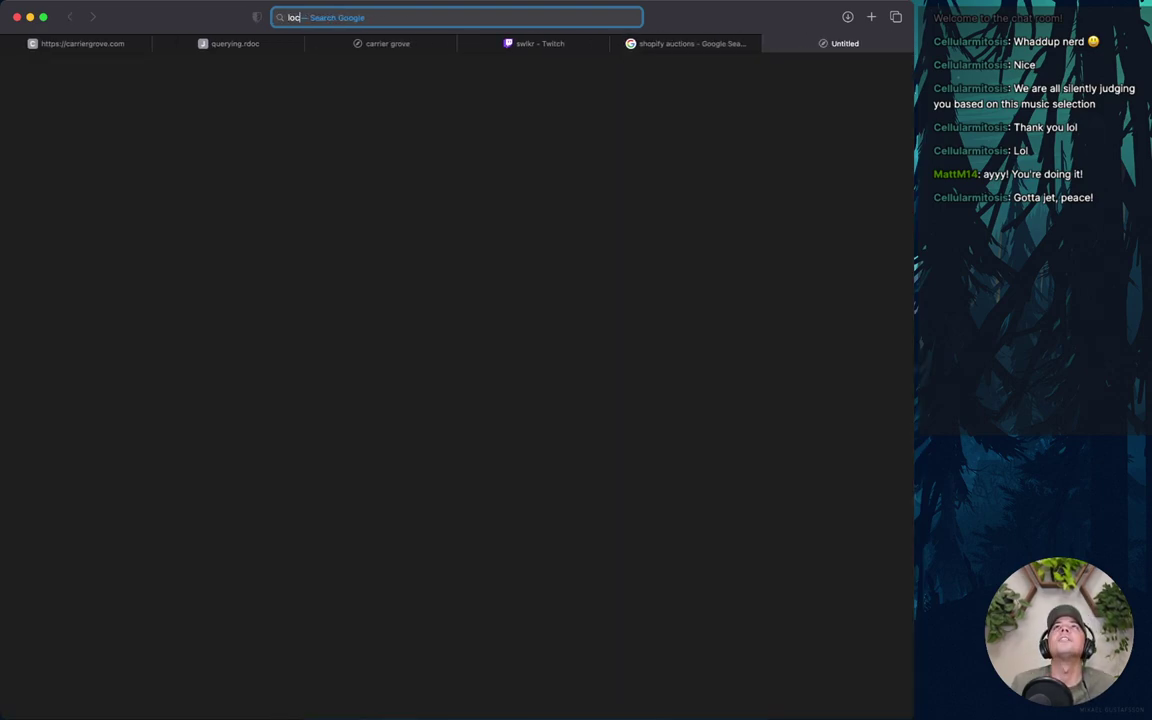
key("BackSpace")
key("BackSpace")
key("BackSpace")
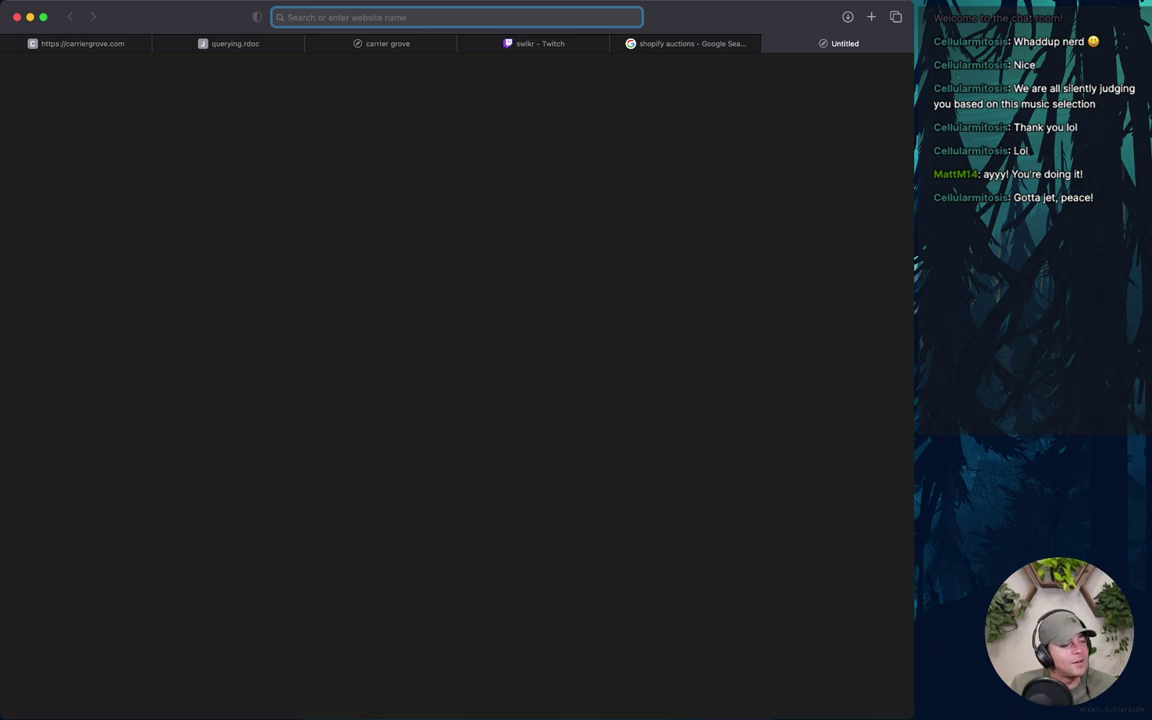
type("ios app to")
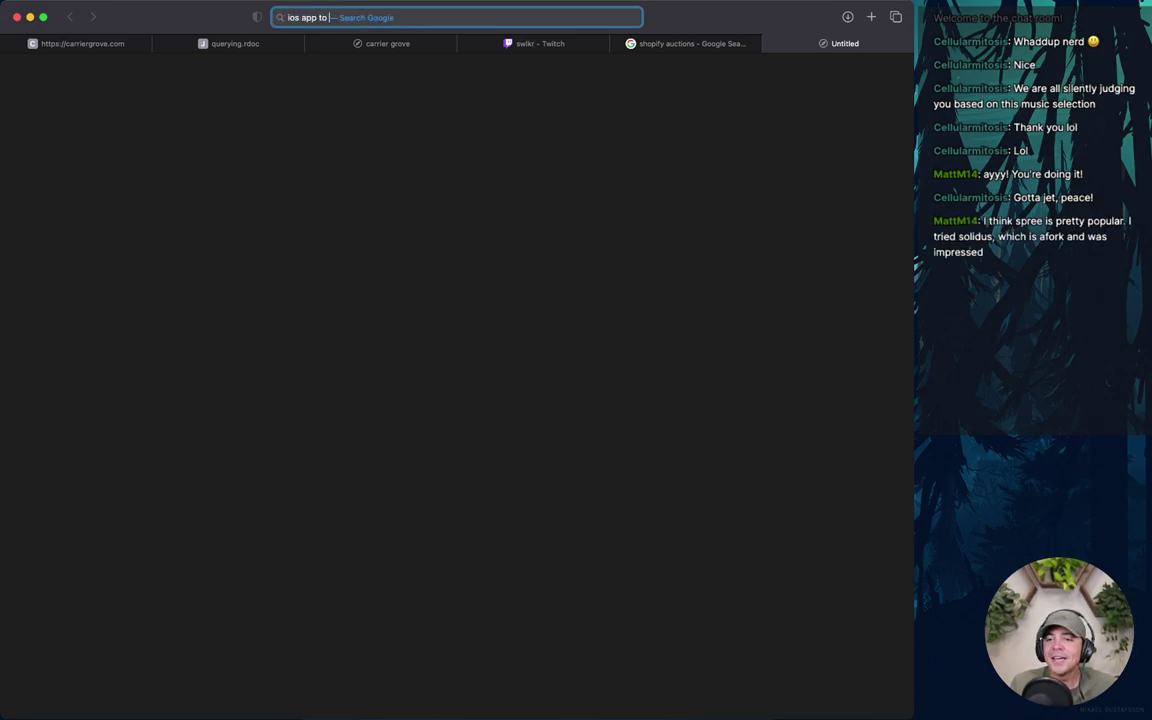
key("super+BackSpace")
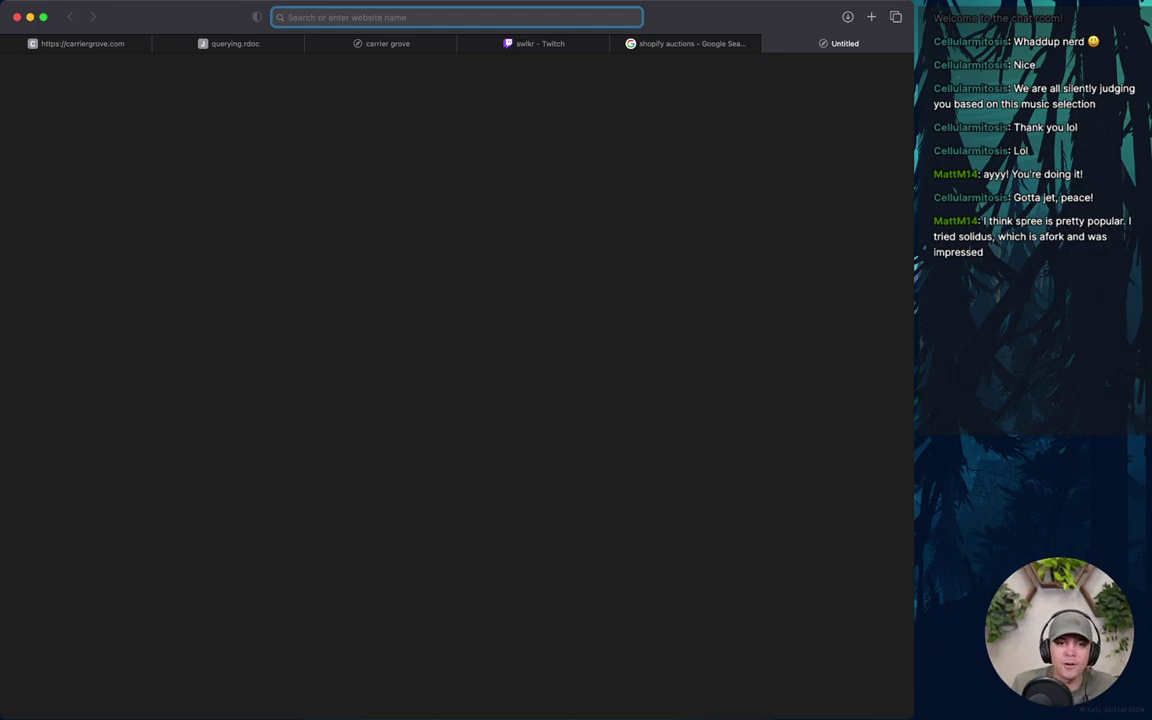
type("solidus.io")
key("Return")
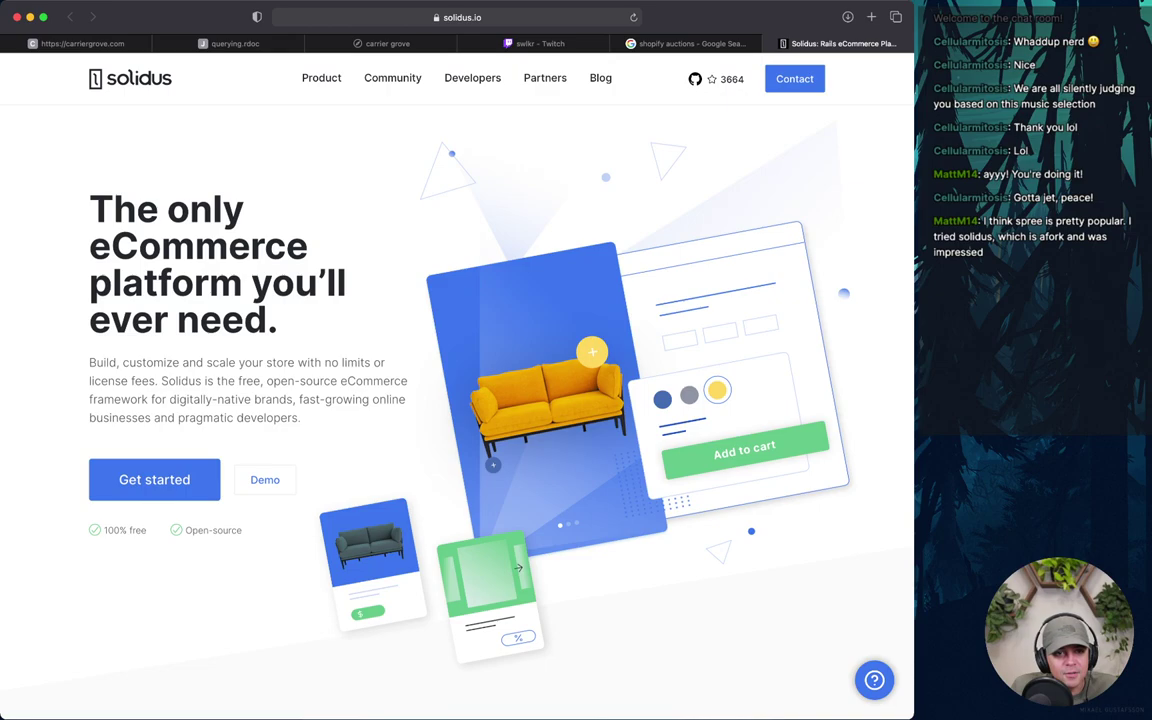
Step: Read the Solidus homepage's open-source eCommerce framework description
scroll(456, 360, "down", 2)
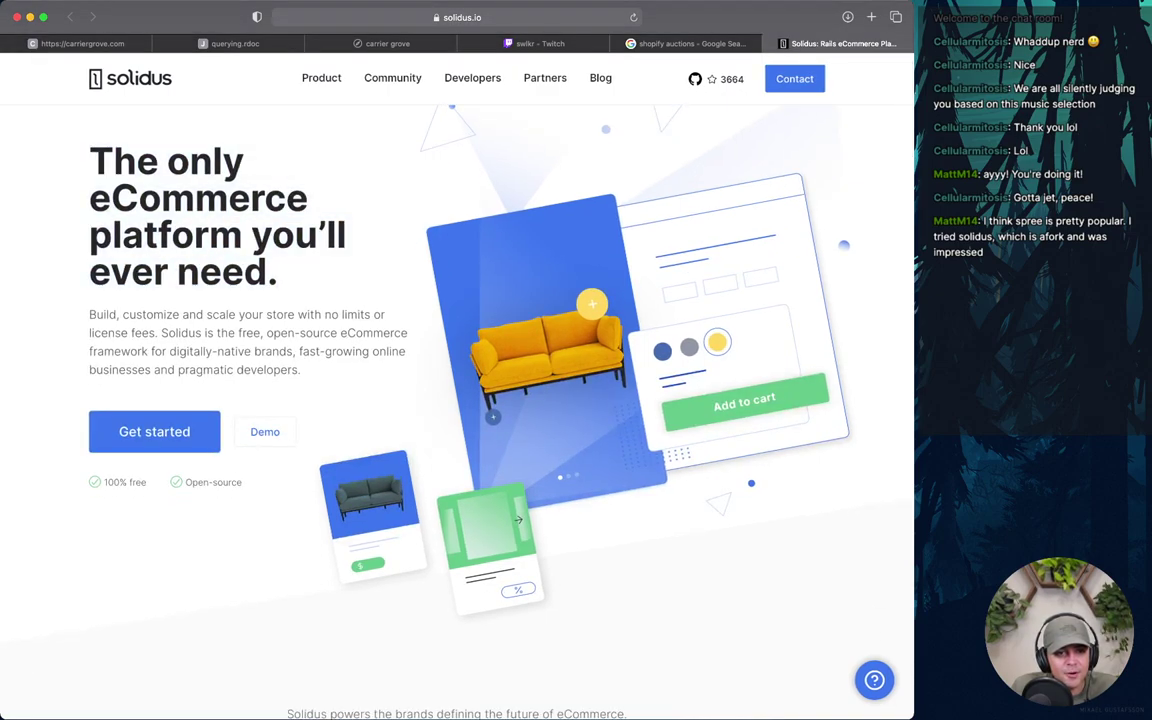
left_click_drag(250, 500, 177, 272)
left_click(217, 332)
left_click_drag(217, 332, 296, 351)
left_click(296, 351)
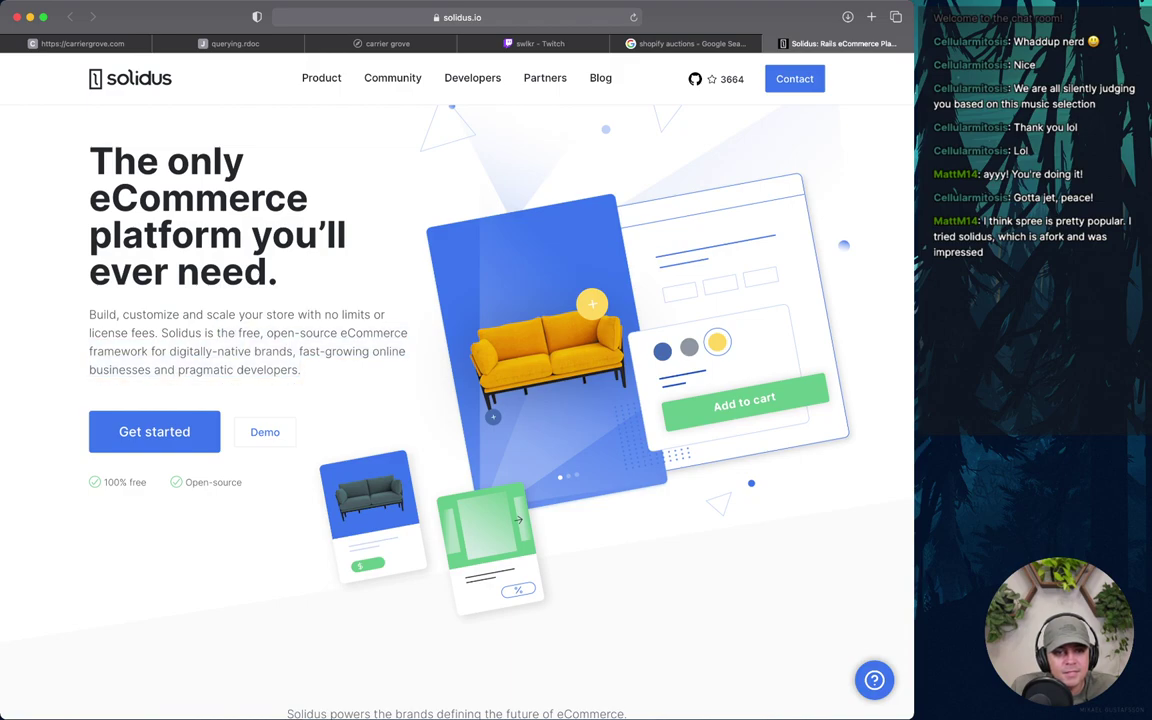
Step: Open the Headless Commerce use case page from the Product menu and read its intro
mouse_move(321, 77)
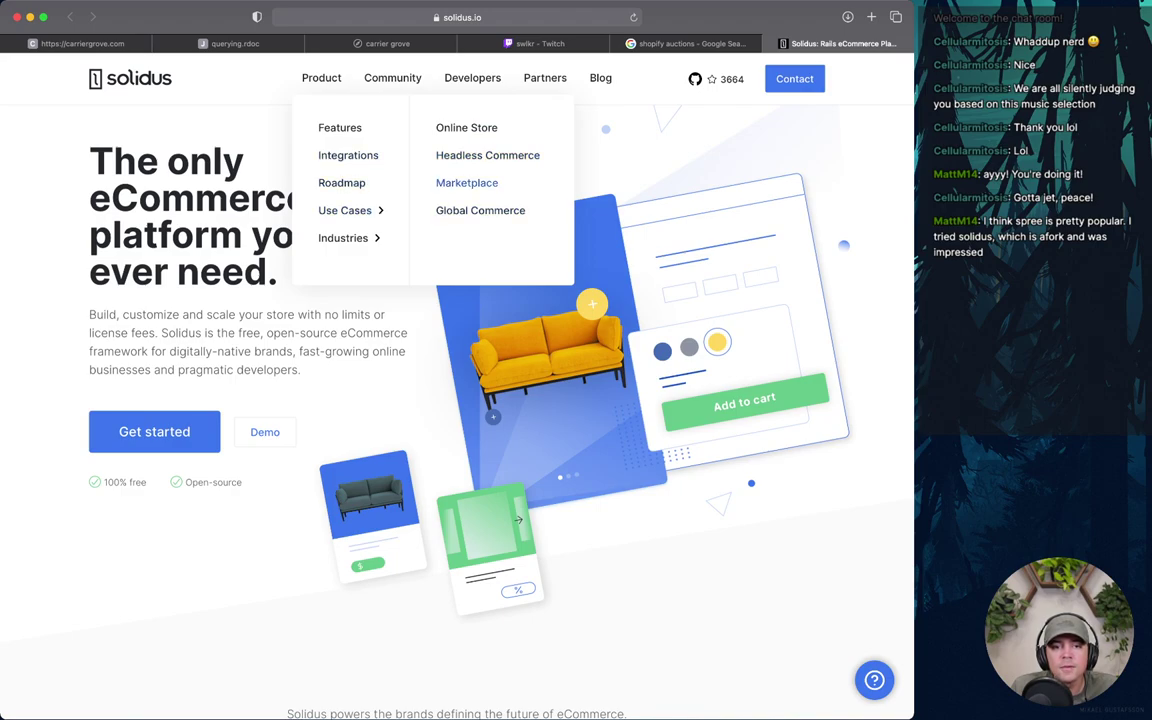
left_click(487, 155)
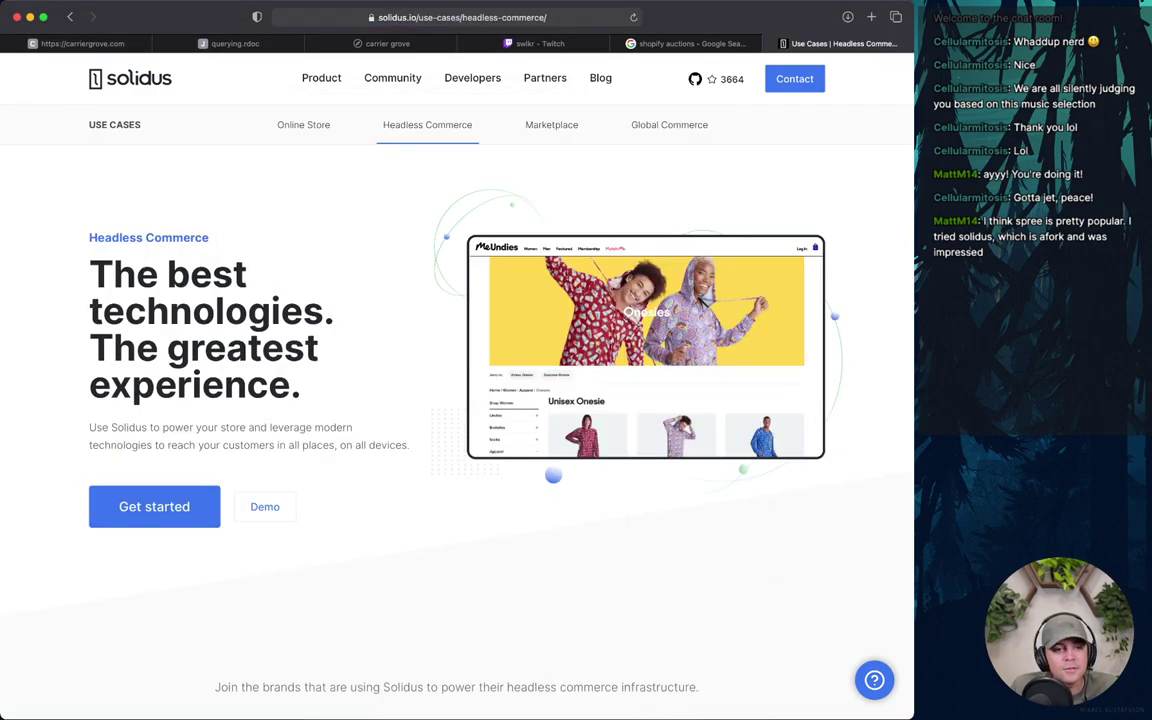
scroll(456, 380, "down", 1)
left_click_drag(162, 415, 356, 433)
left_click(356, 433)
scroll(456, 380, "down", 5)
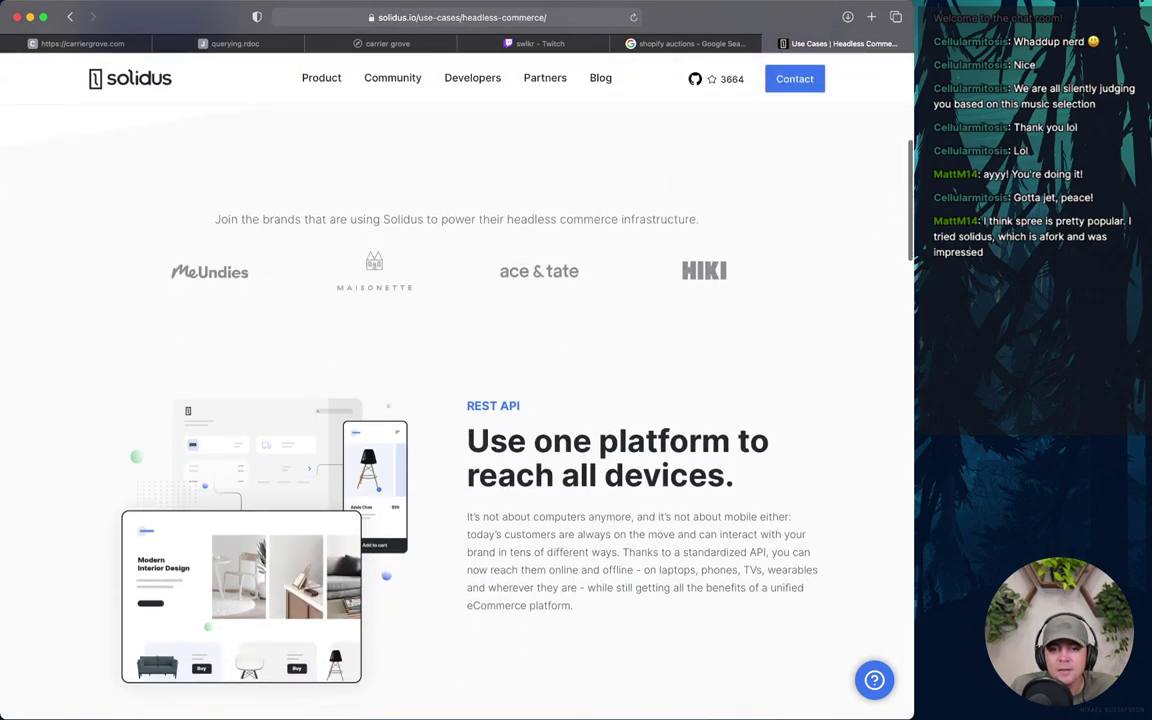
scroll(456, 380, "down", 2)
Step: Read further down the Headless Commerce page past the Follow market trends section
left_click_drag(792, 397, 683, 291)
left_click(547, 291)
scroll(547, 291, "down", 3)
scroll(456, 380, "down", 5)
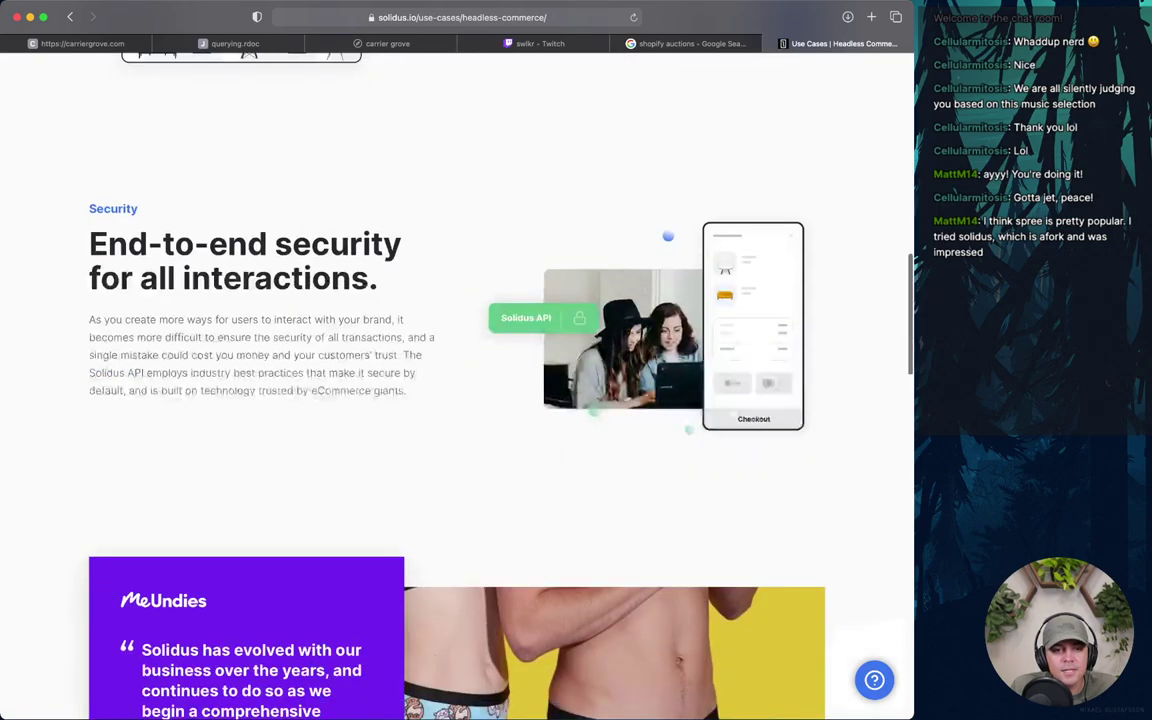
scroll(456, 380, "down", 5)
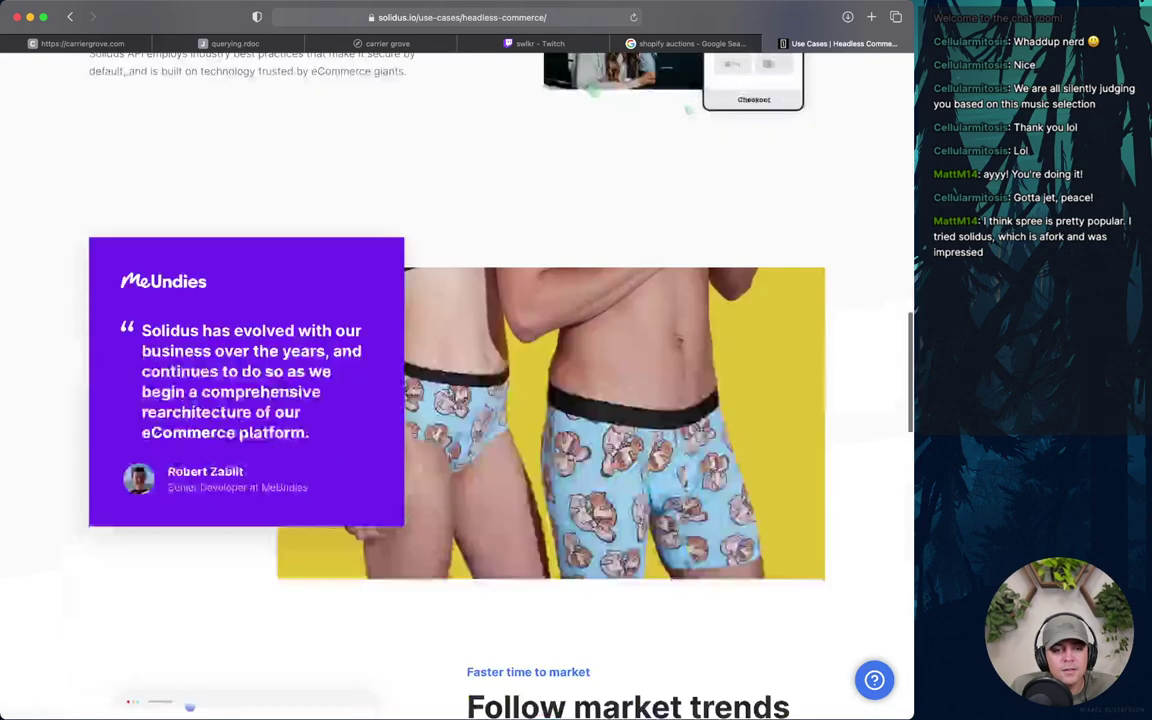
scroll(456, 380, "down", 8)
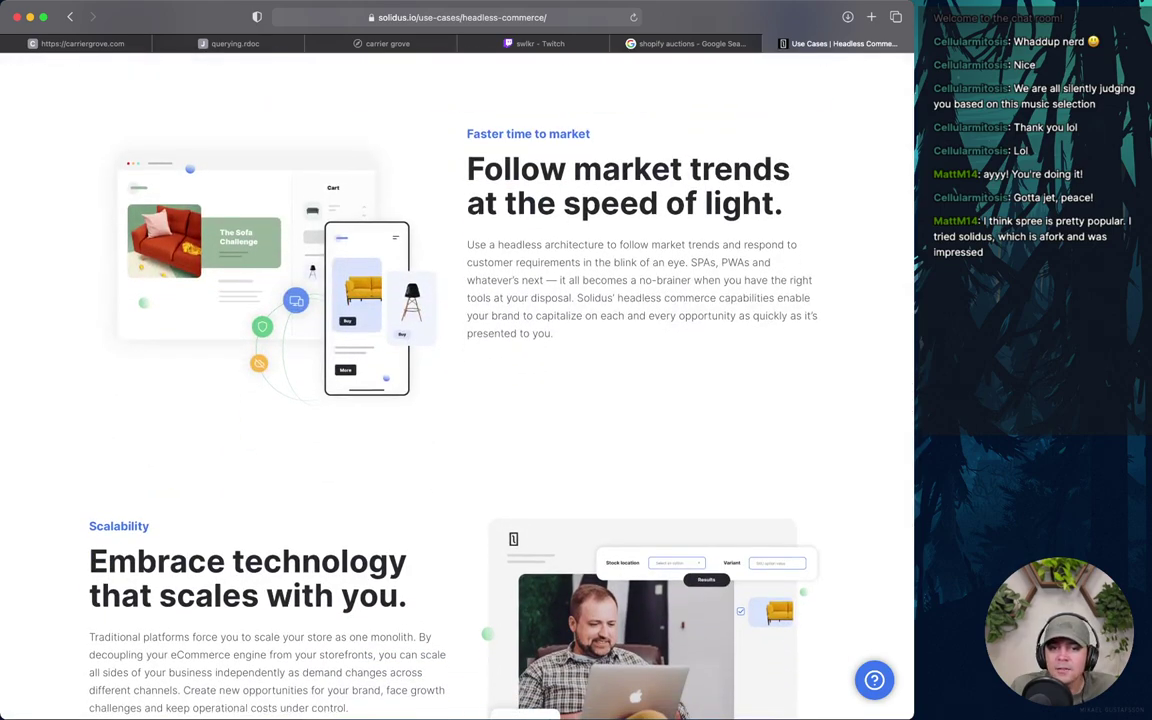
left_click_drag(467, 170, 776, 205)
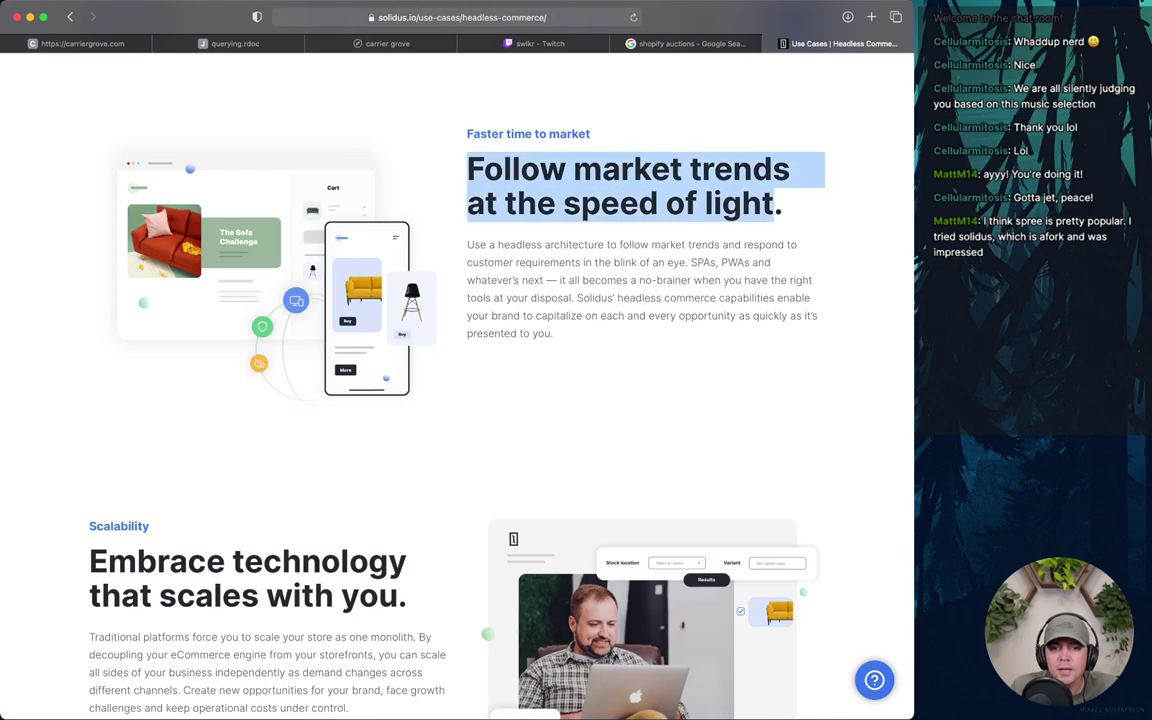
scroll(456, 380, "down", 5)
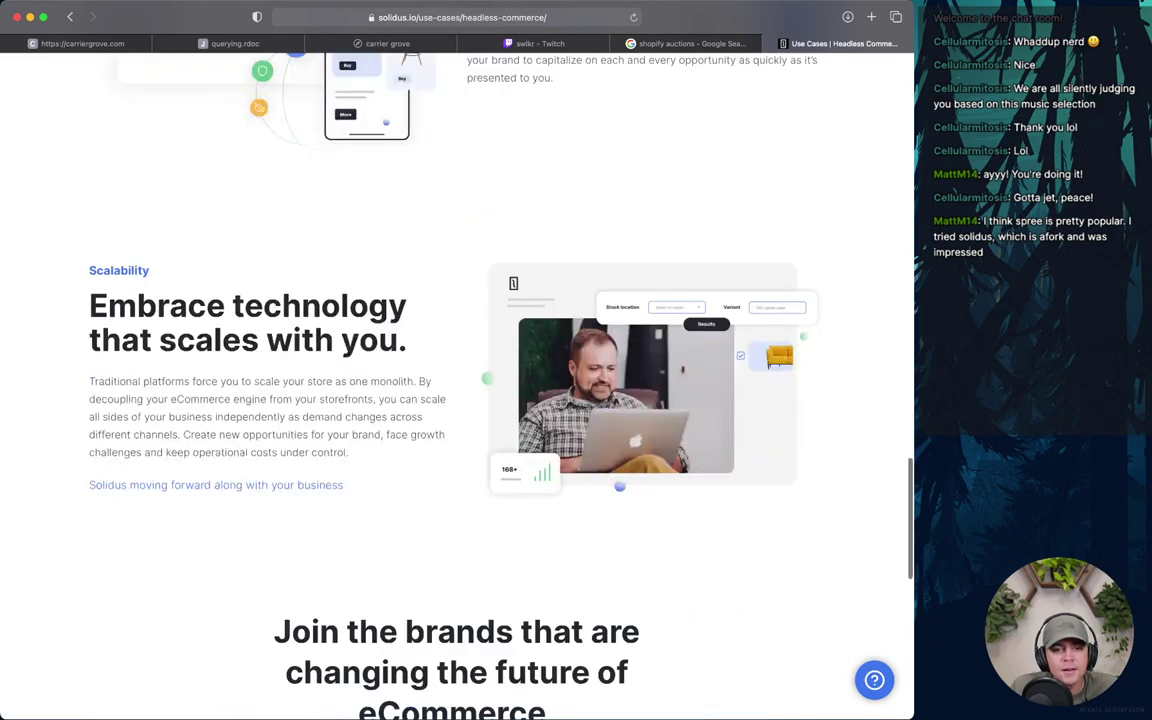
scroll(456, 380, "down", 10)
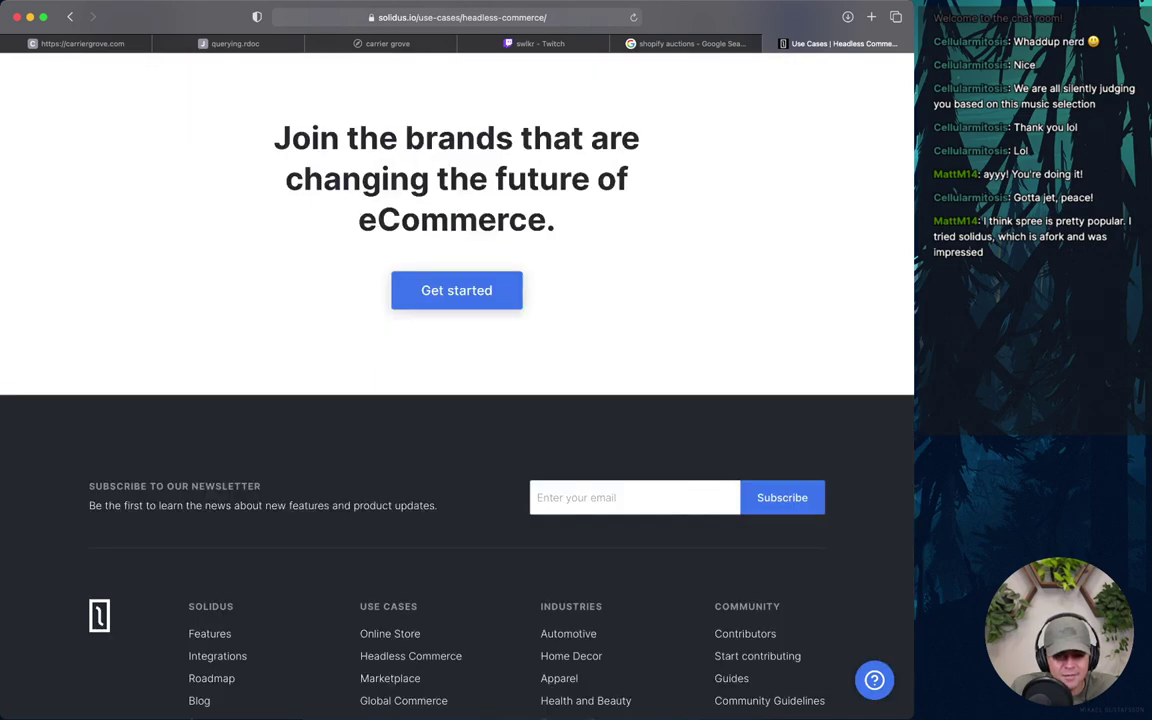
scroll(456, 380, "down", 1)
Step: Open the Features page, then the demo store's $29.99 Solidus Hoodie Zip product page
left_click(209, 520)
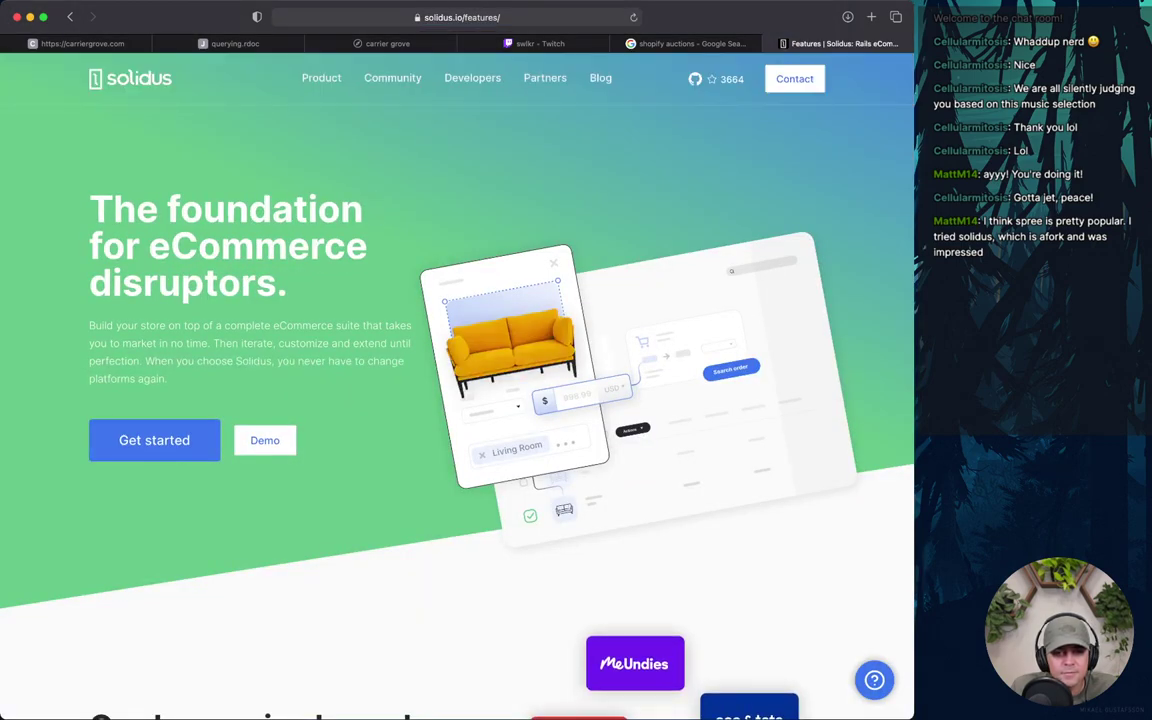
scroll(456, 380, "down", 5)
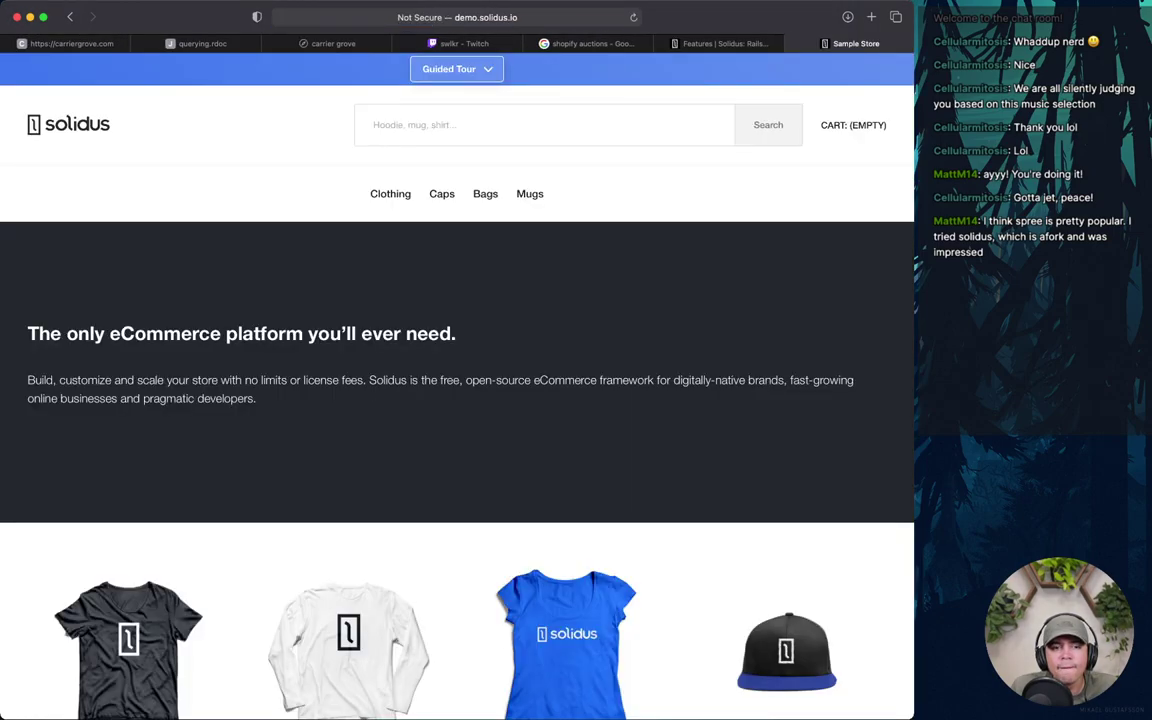
scroll(456, 400, "down", 3)
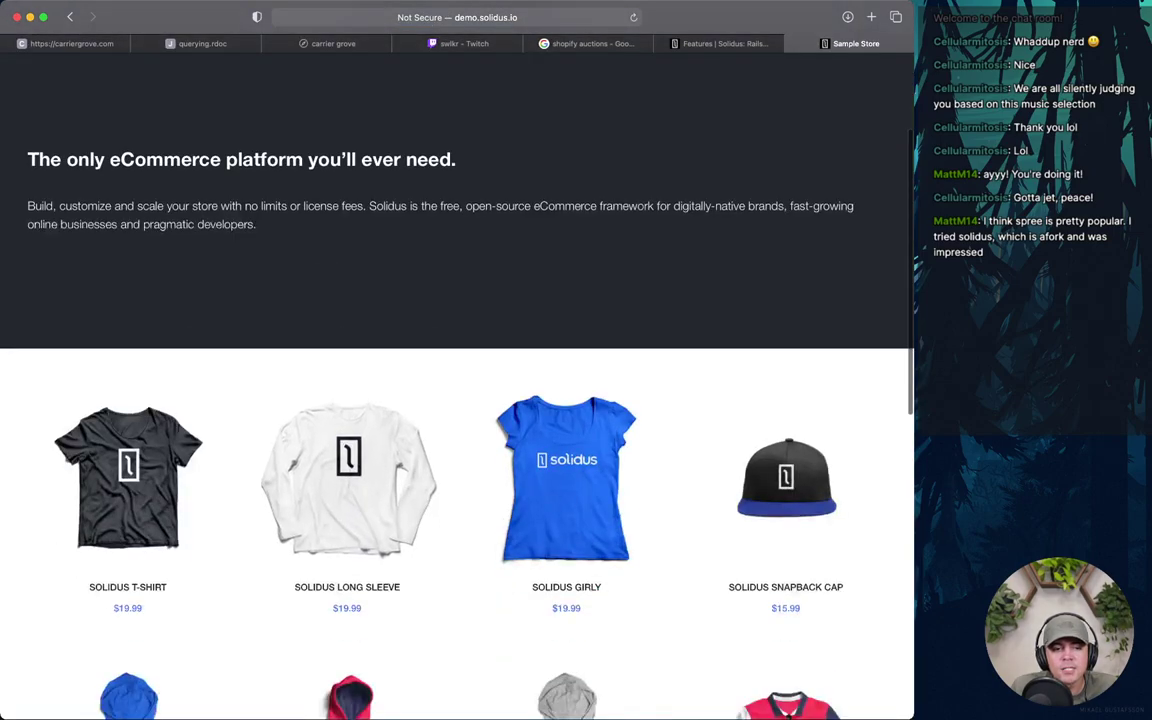
scroll(456, 400, "down", 6)
left_click(130, 380)
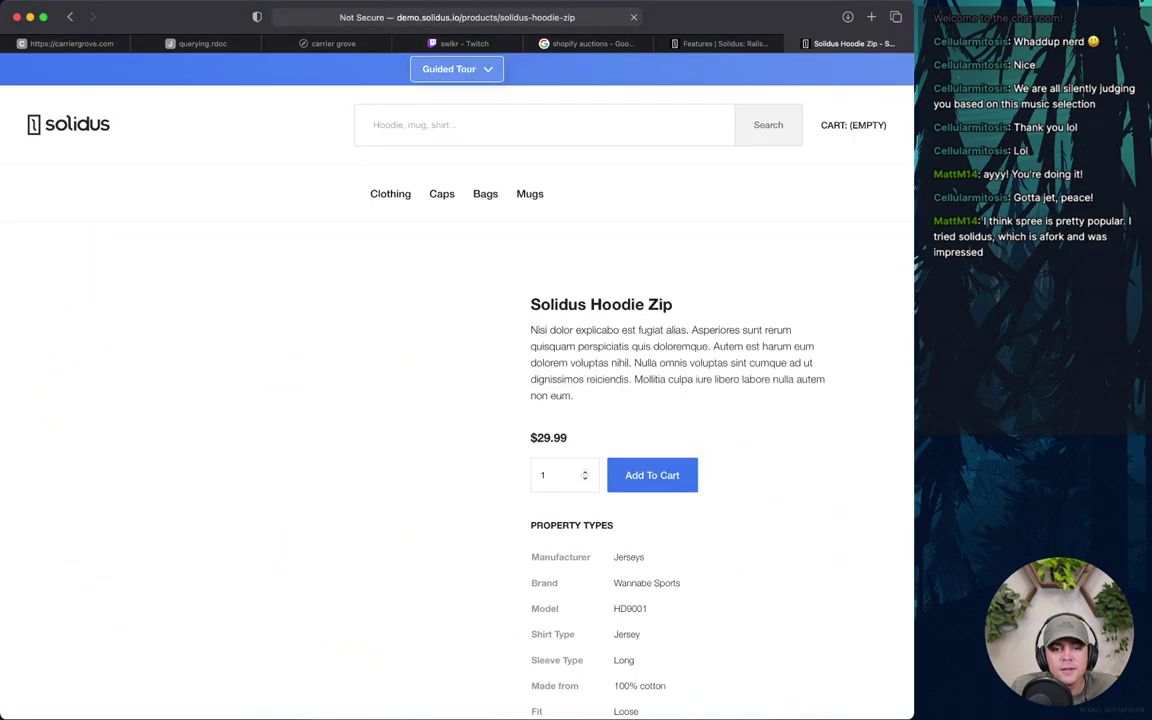
scroll(456, 400, "down", 3)
scroll(456, 400, "down", 3)
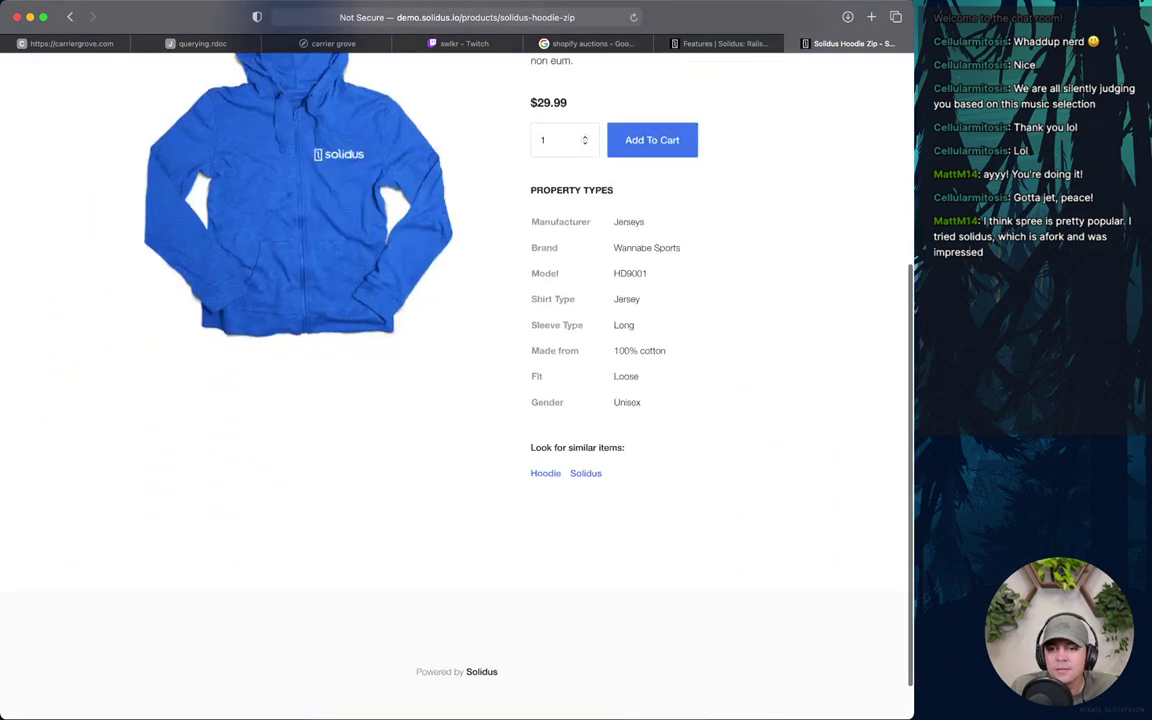
scroll(456, 400, "up", 6)
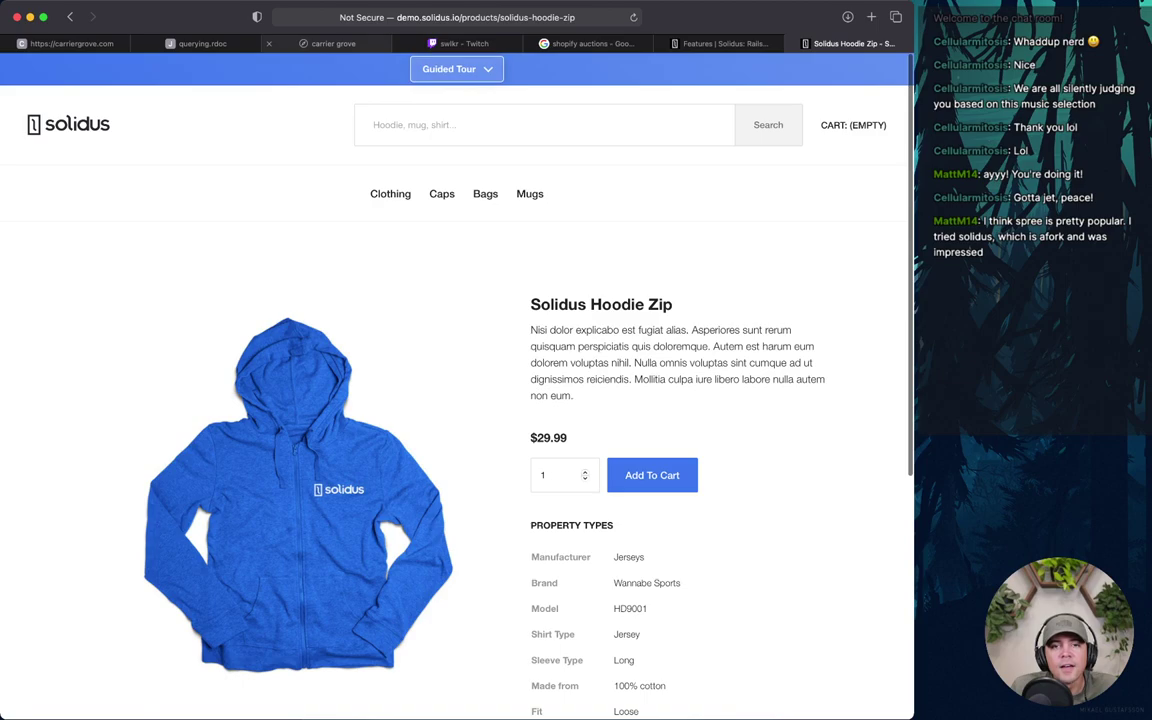
Step: Return to the Features page tab, ready for a new web search
left_click(720, 43)
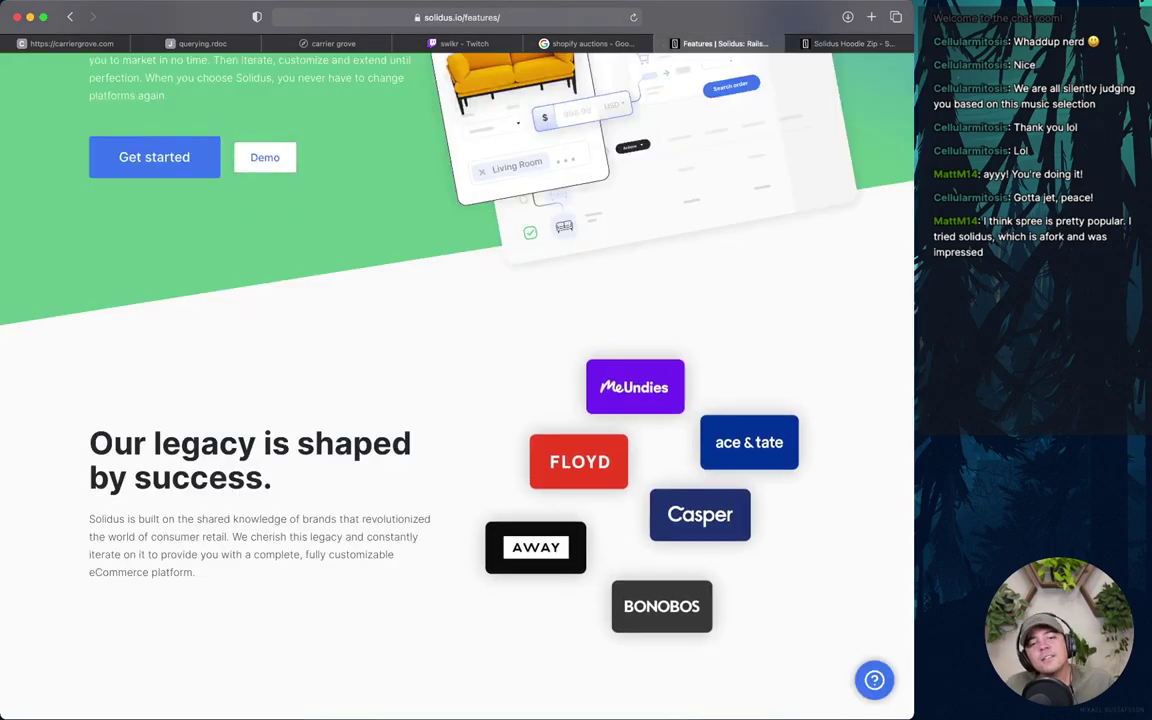
scroll(456, 400, "left", 5)
scroll(456, 400, "left", 5)
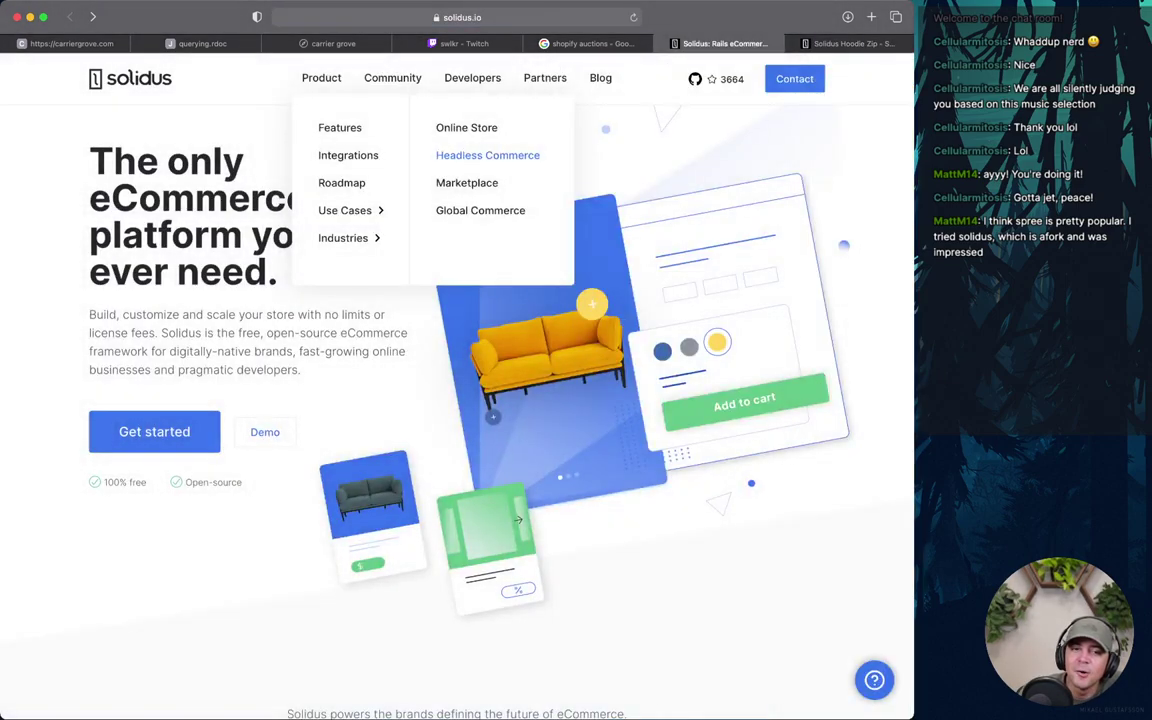
key("super+l")
type("open")
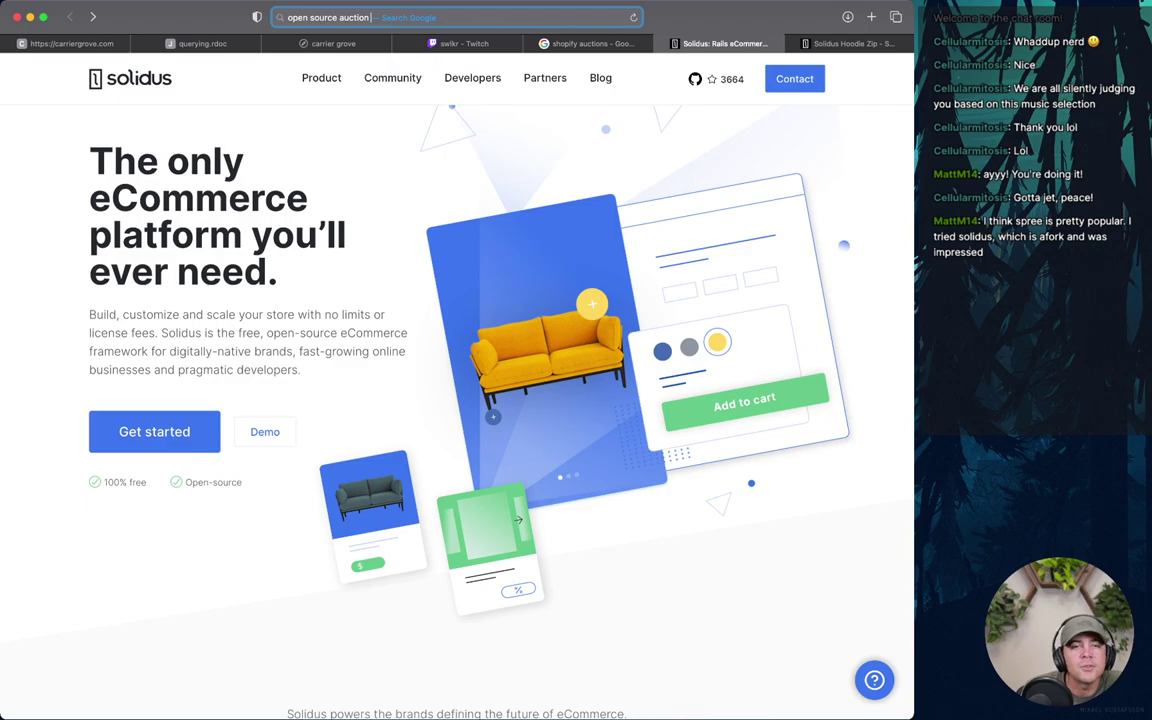
type("source auction store rails")
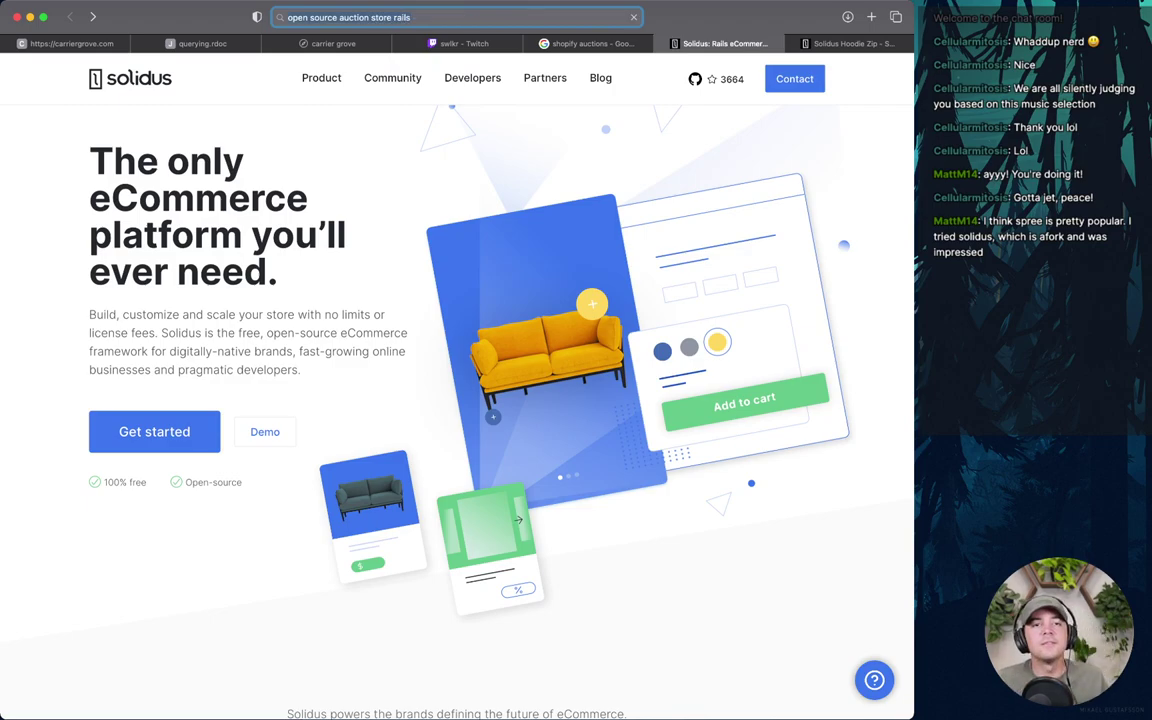
key("Return")
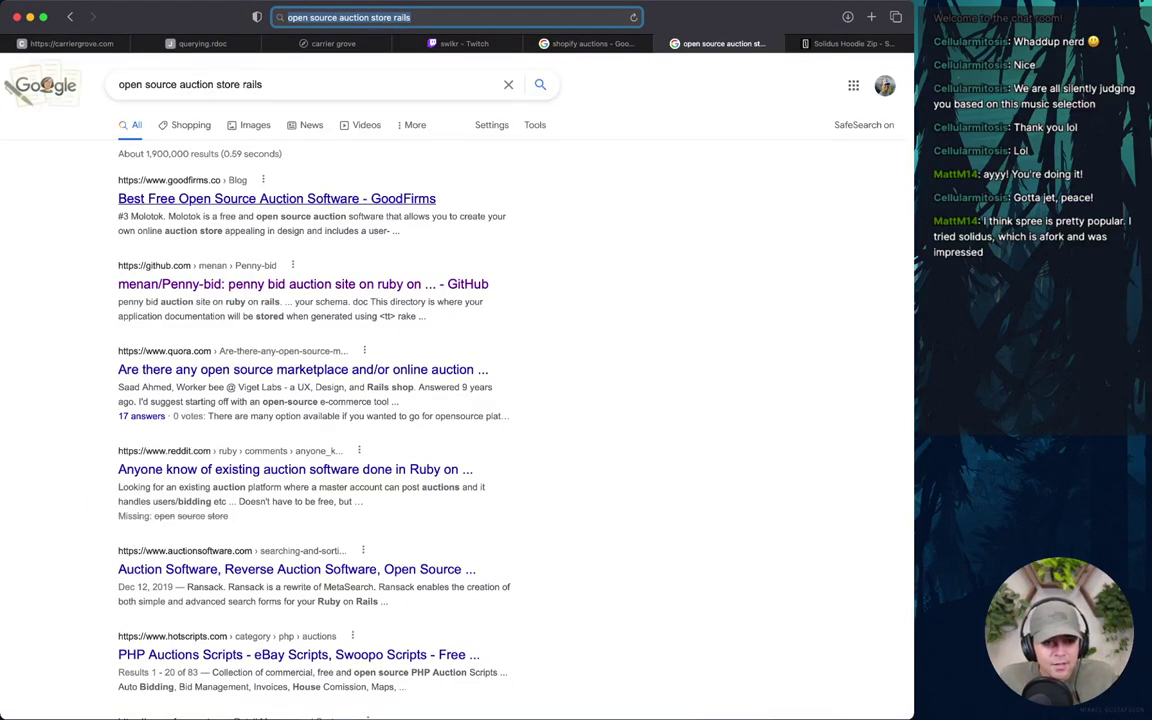
left_click(250, 284)
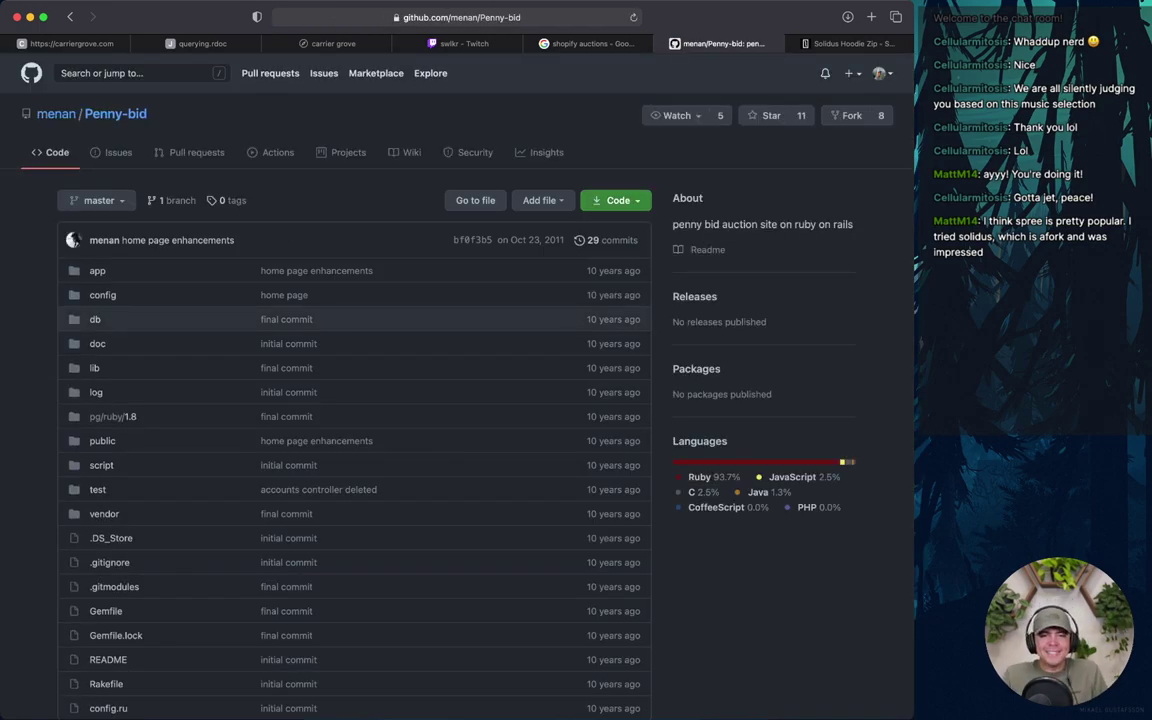
scroll(350, 400, "down", 5)
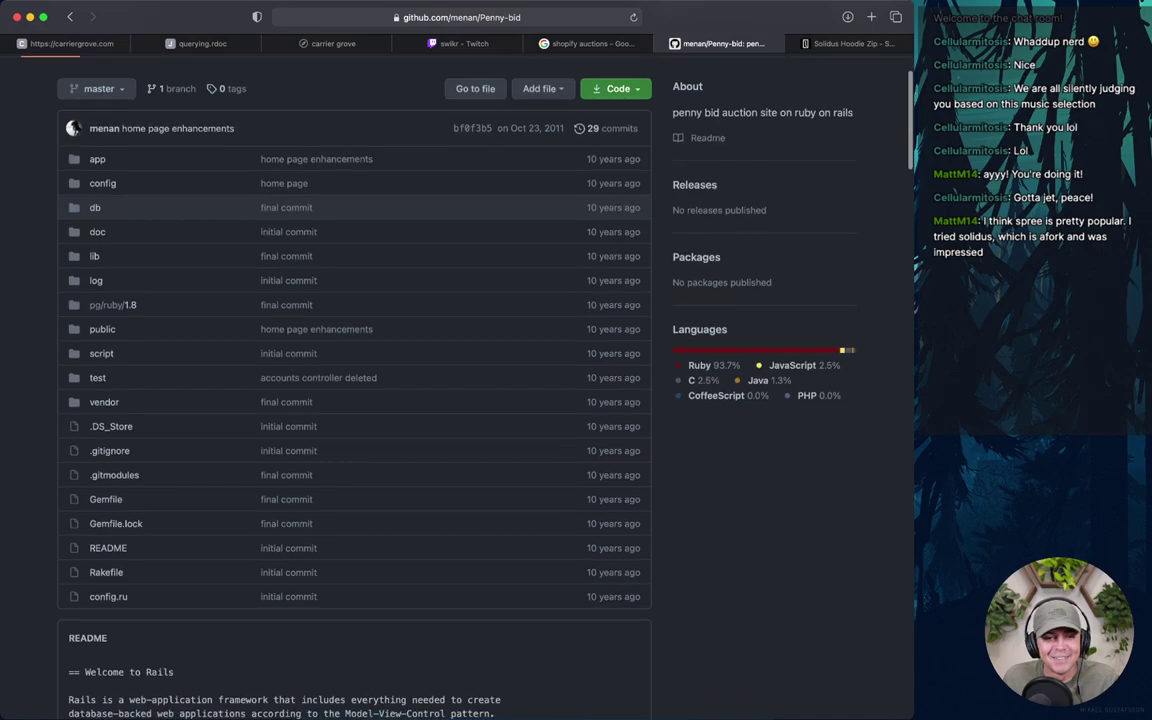
scroll(350, 400, "down", 10)
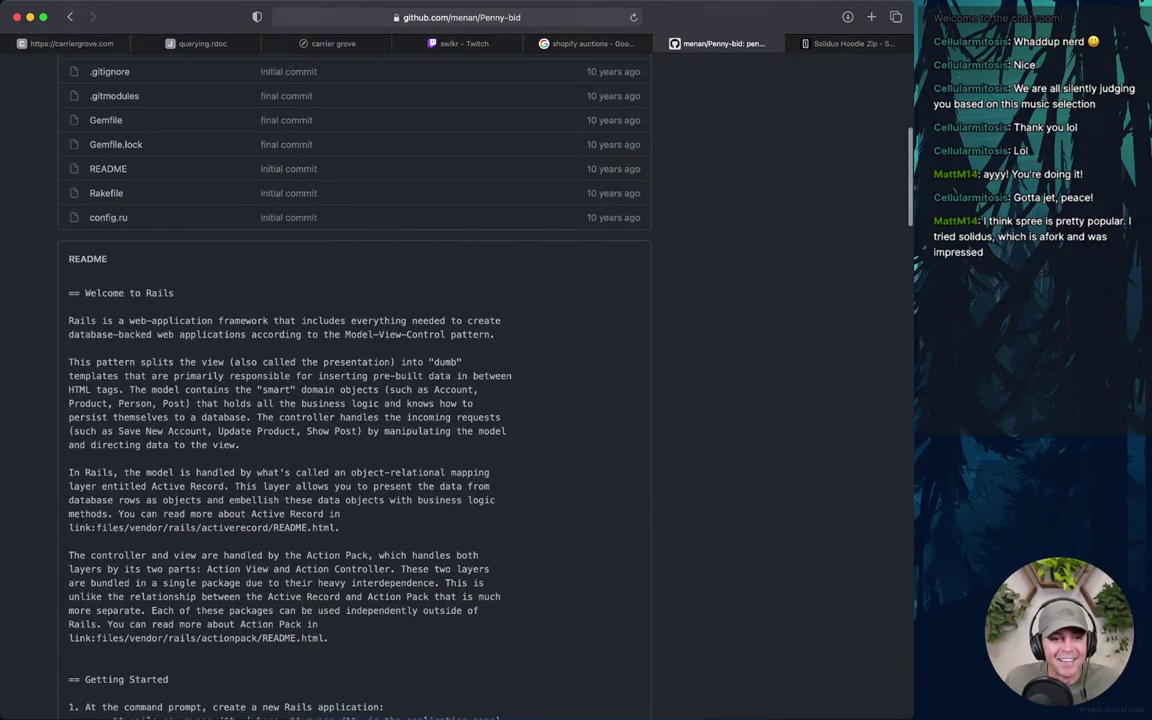
scroll(350, 400, "up", 15)
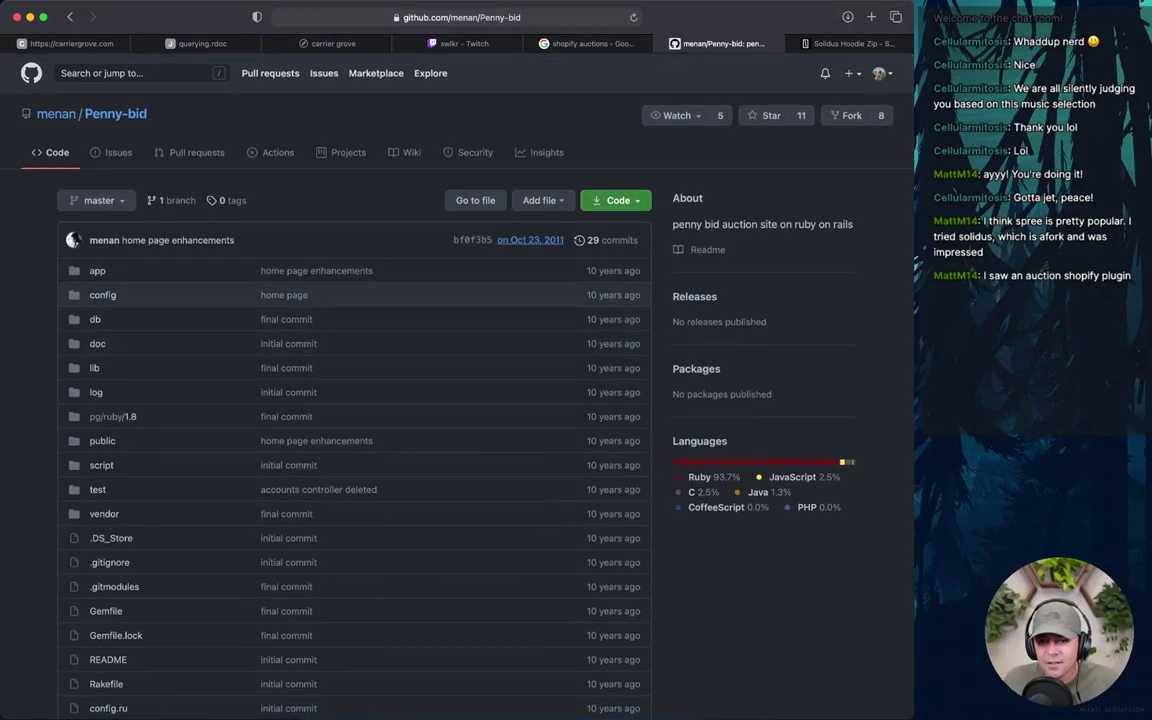
Step: Search Google for 'auction shopify' in a new tab
key("super+t")
type("acust")
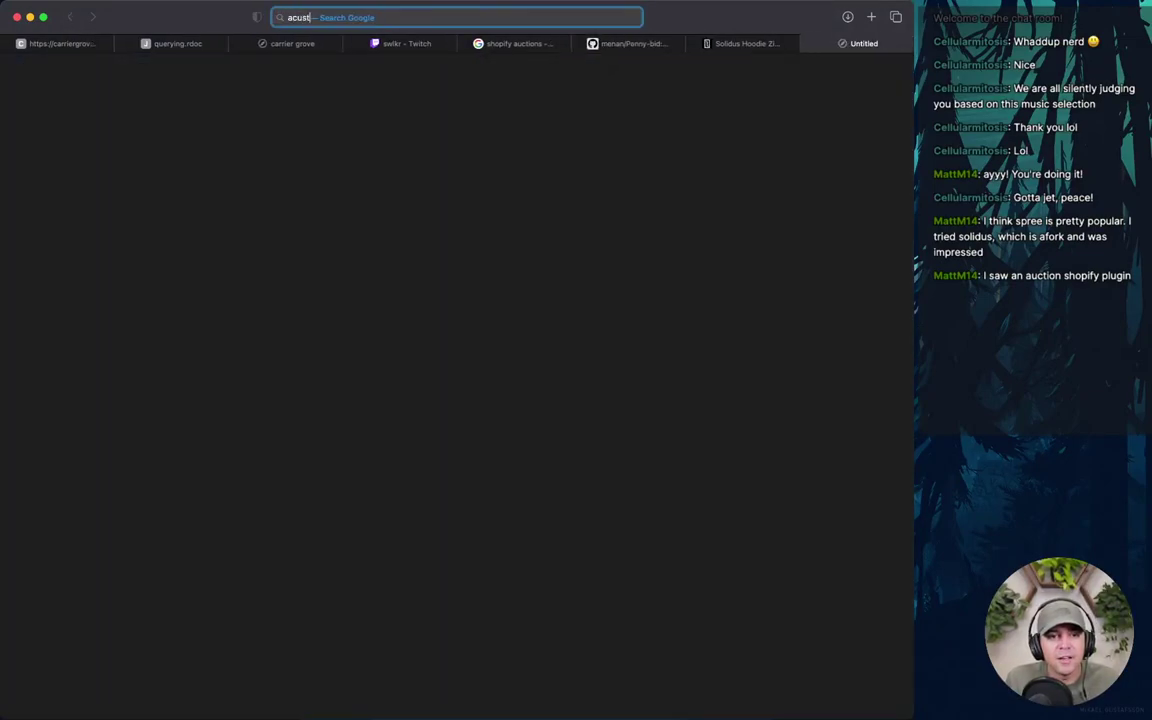
key("BackSpace")
type("uction sh")
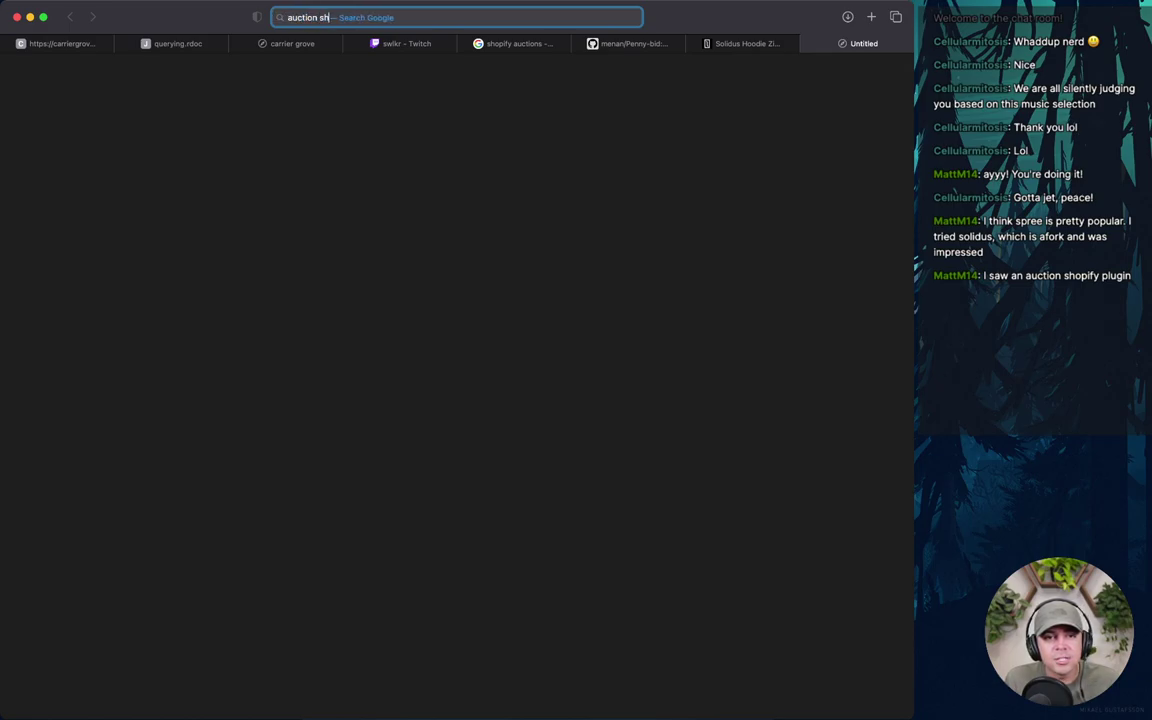
type("opify plugi")
key("BackSpace")
key("BackSpace")
key("BackSpace")
key("BackSpace")
key("BackSpace")
key("BackSpace")
key("Return")
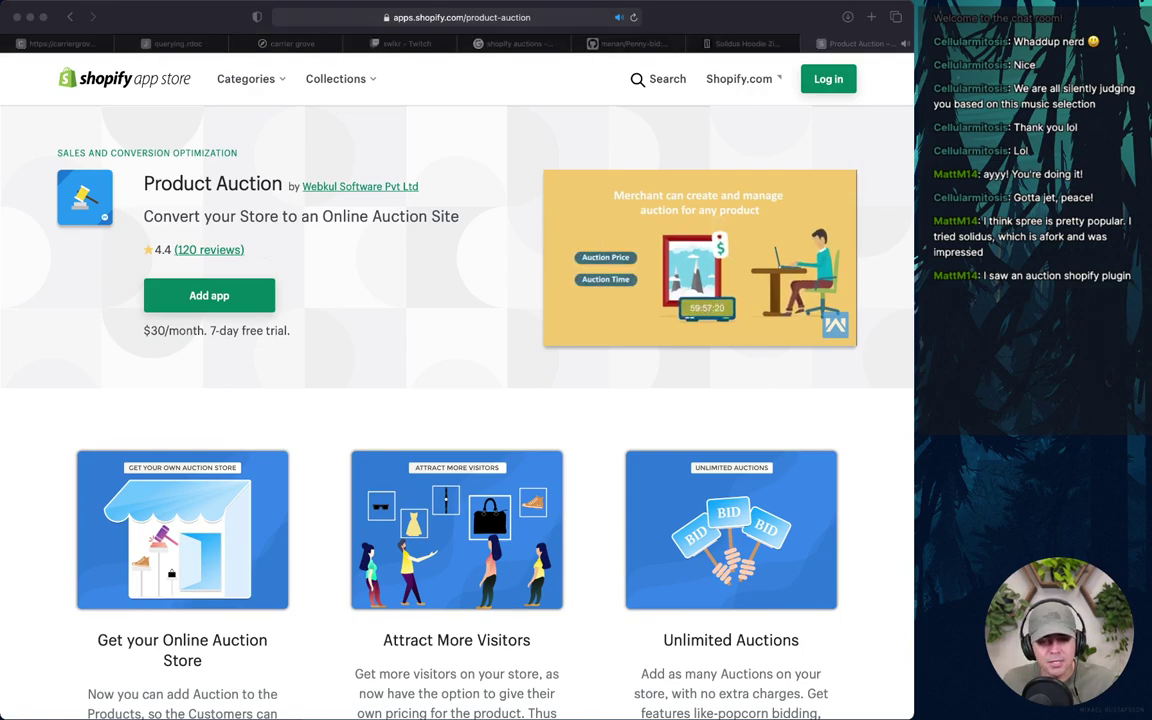
Step: Look over the Shopify Product Auction app listing, then return to the search results
key("super+Tab")
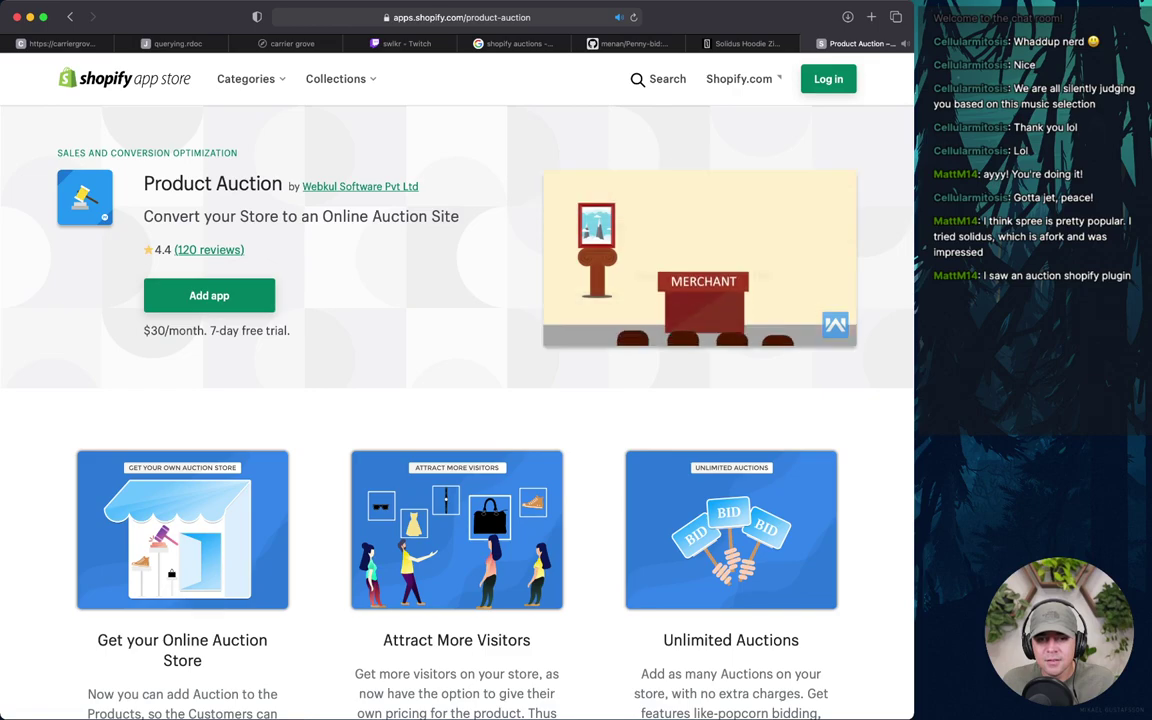
mouse_move(712, 282)
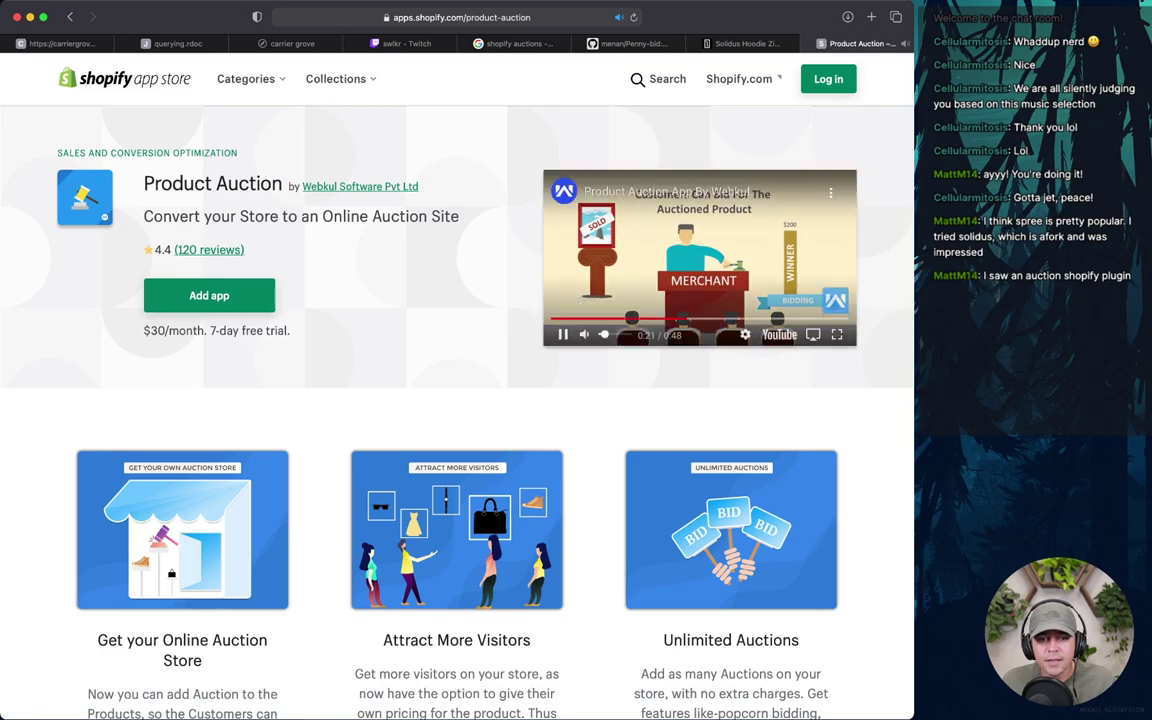
scroll(437, 442, "down", 10)
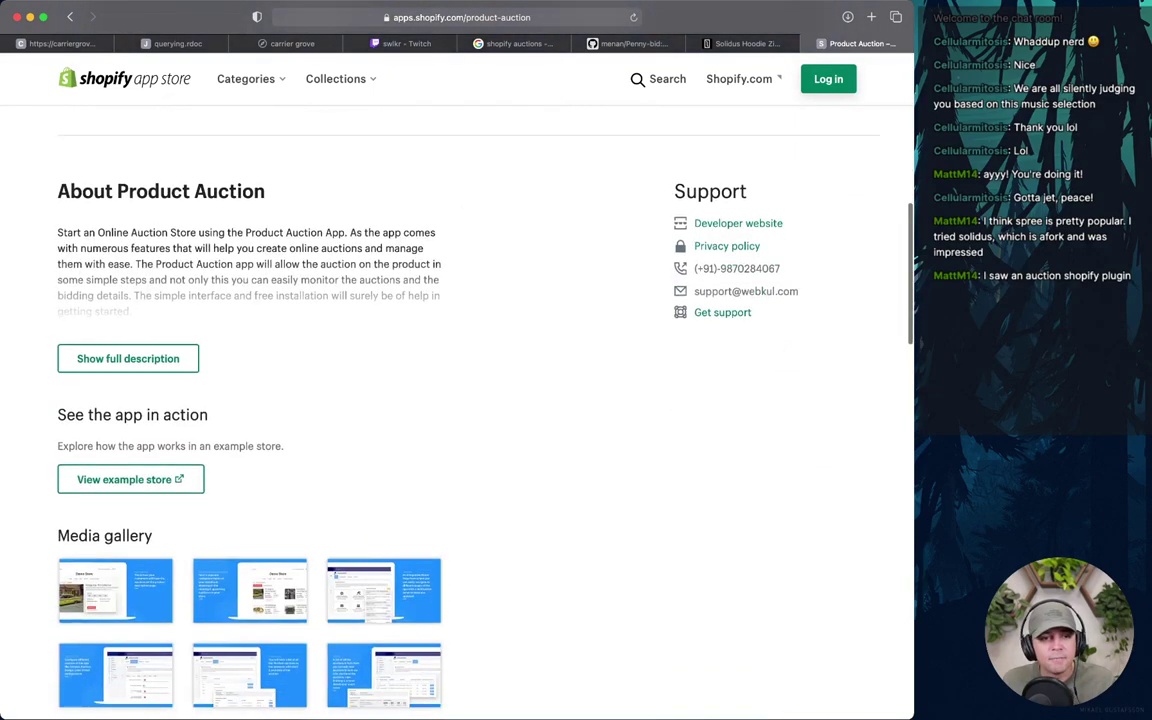
key("super+Left")
Step: Open and read through the Webkul Shopify Auction result page
scroll(330, 400, "down", 4)
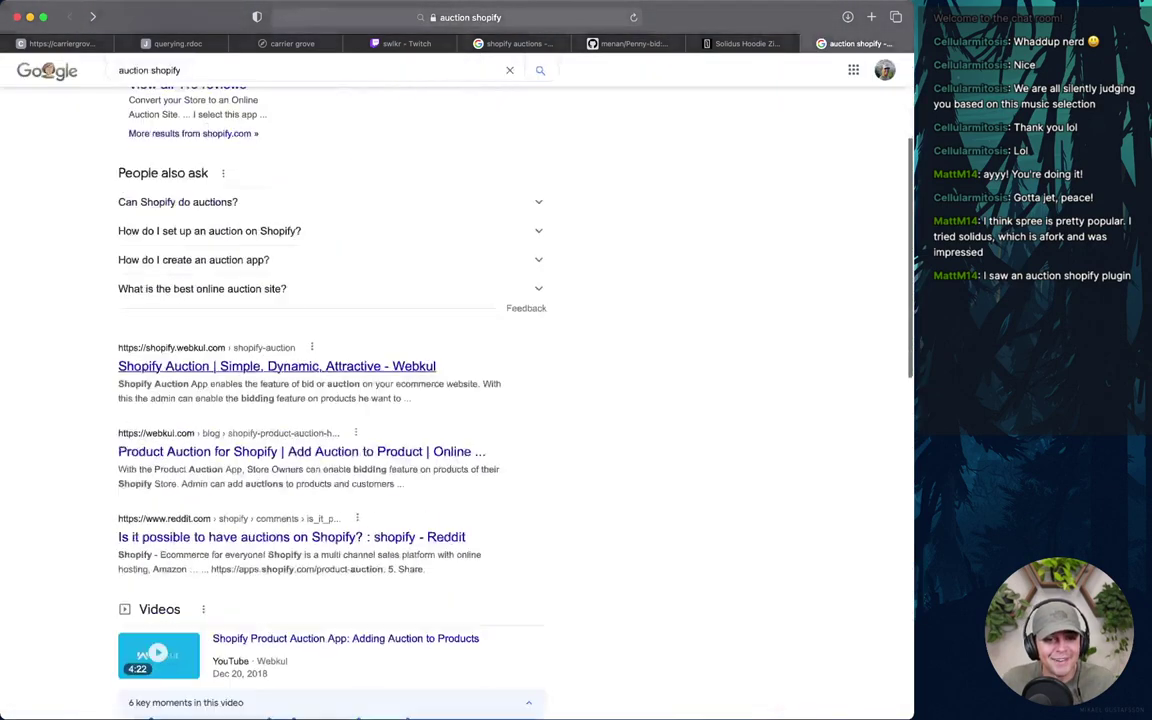
left_click(276, 366)
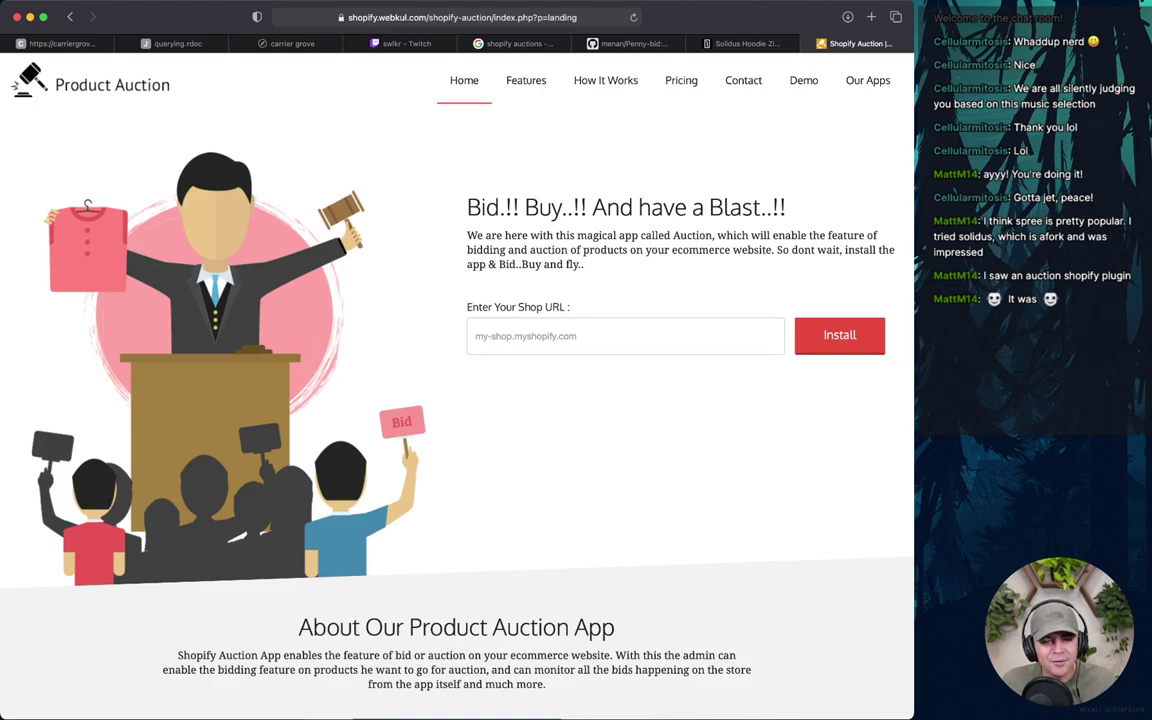
scroll(456, 400, "down", 10)
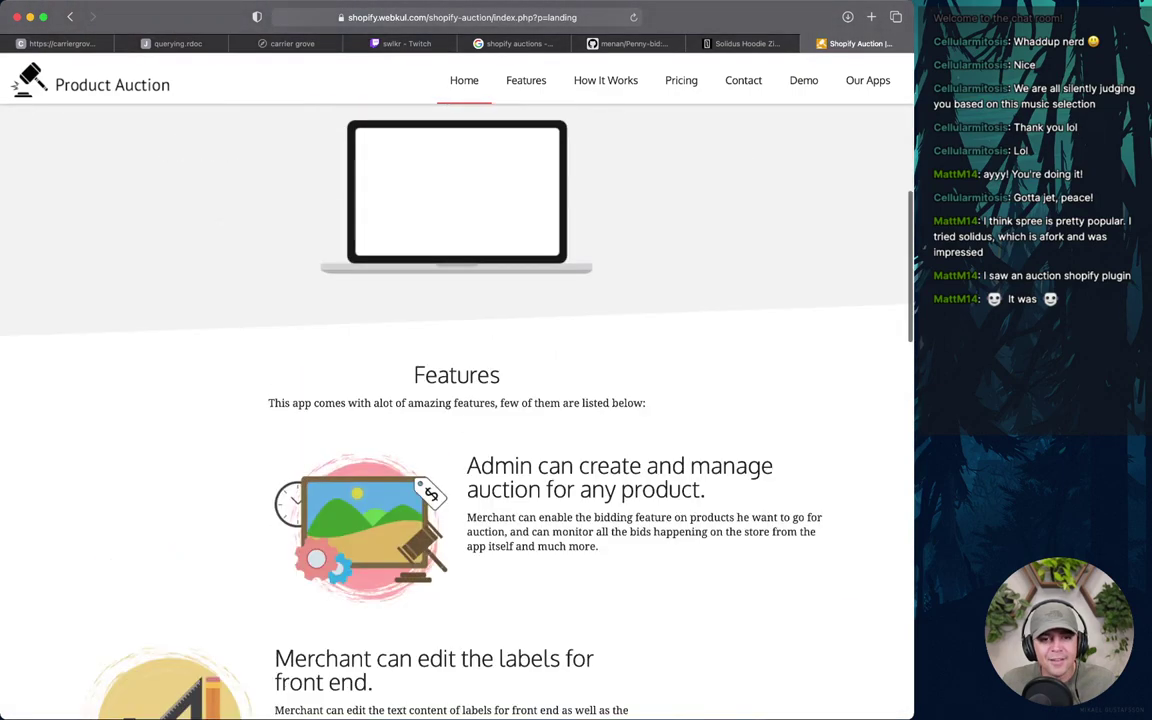
scroll(456, 400, "down", 5)
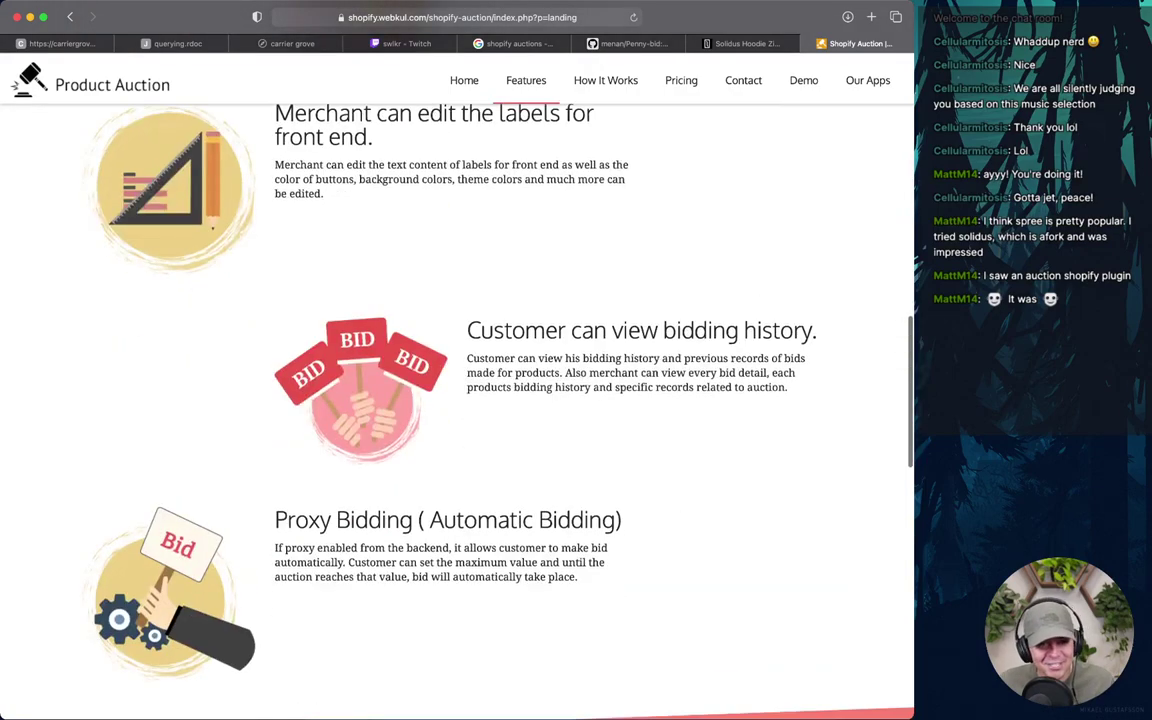
scroll(456, 400, "down", 5)
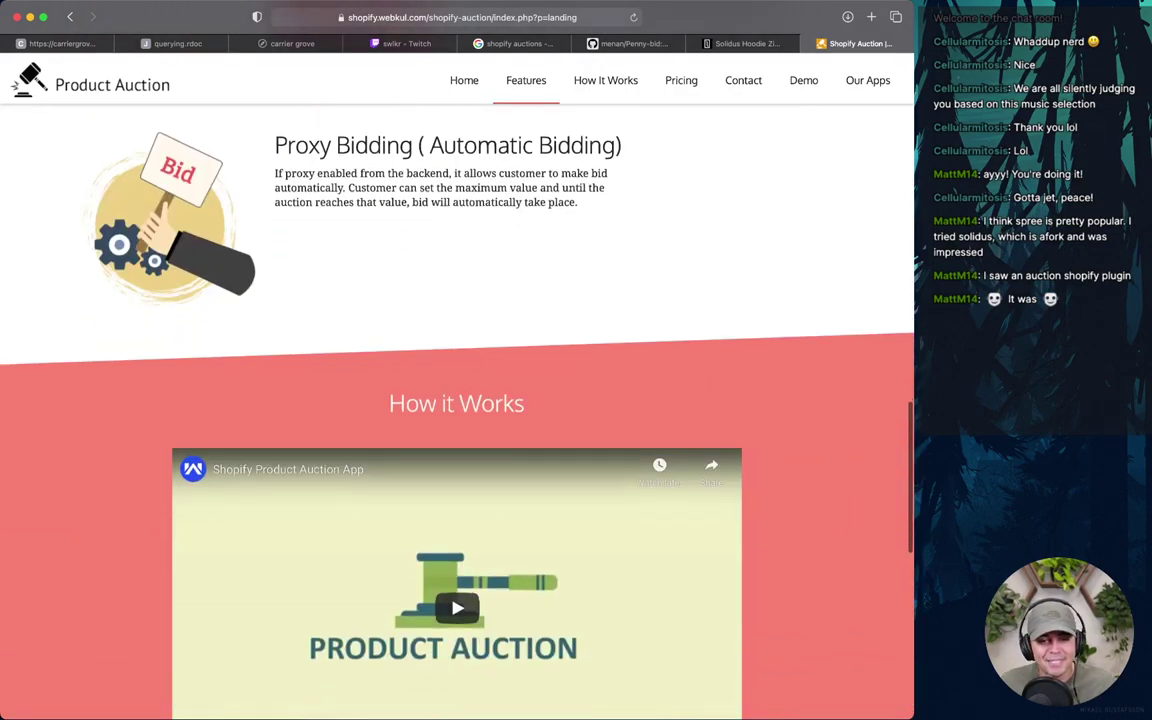
scroll(456, 400, "down", 5)
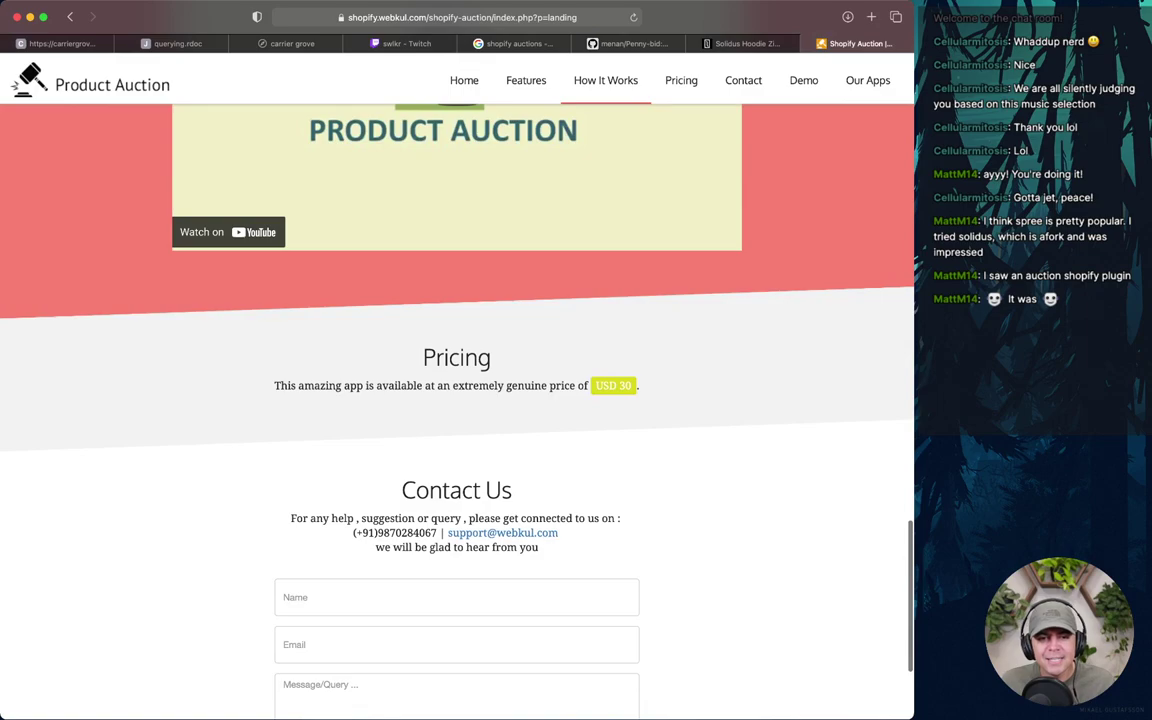
scroll(456, 400, "up", 15)
scroll(456, 400, "left", 5)
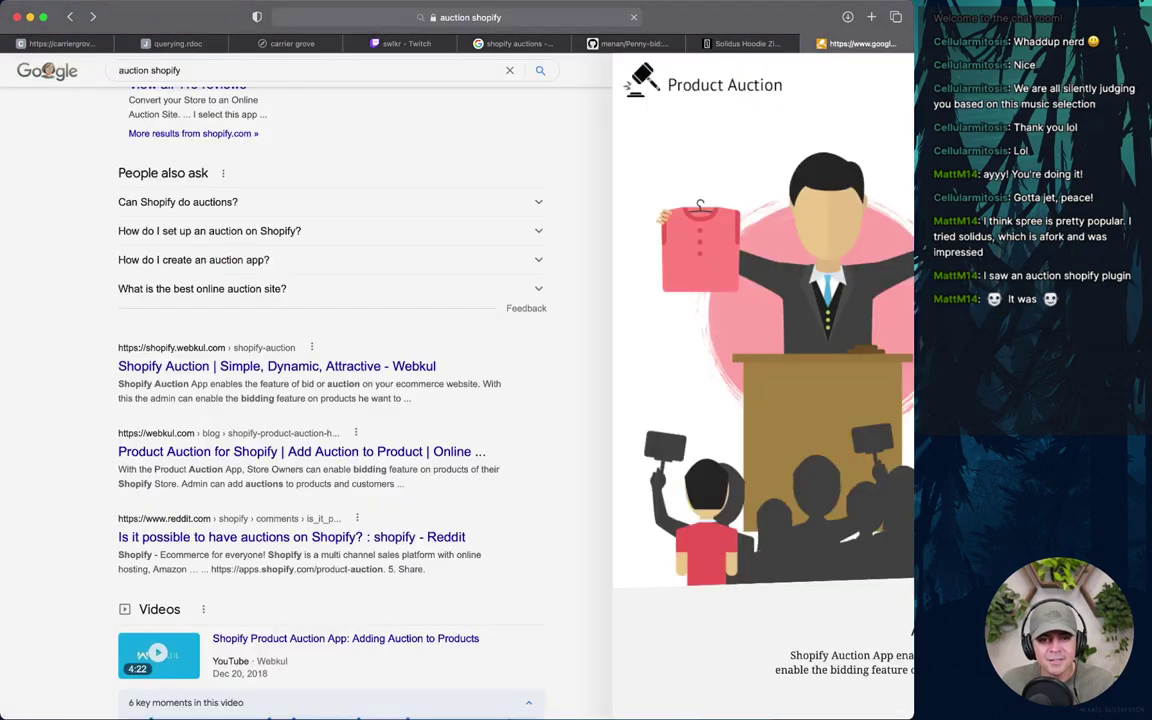
scroll(456, 400, "up", 5)
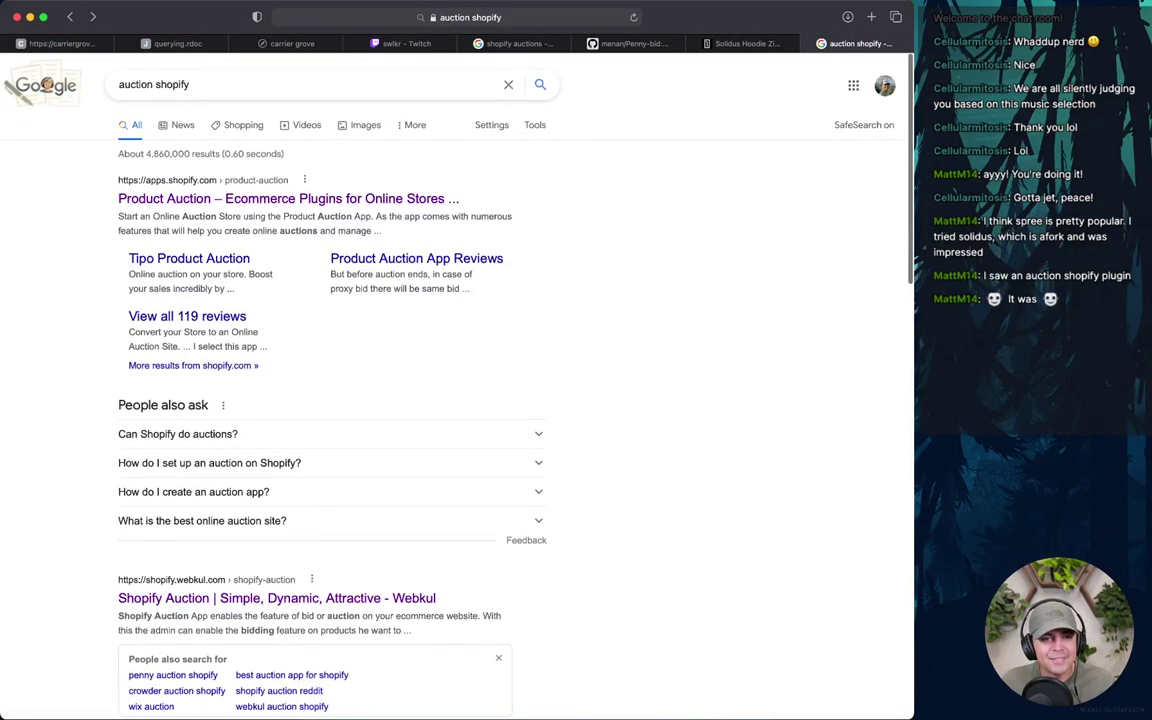
scroll(456, 400, "down", 5)
scroll(456, 400, "down", 4)
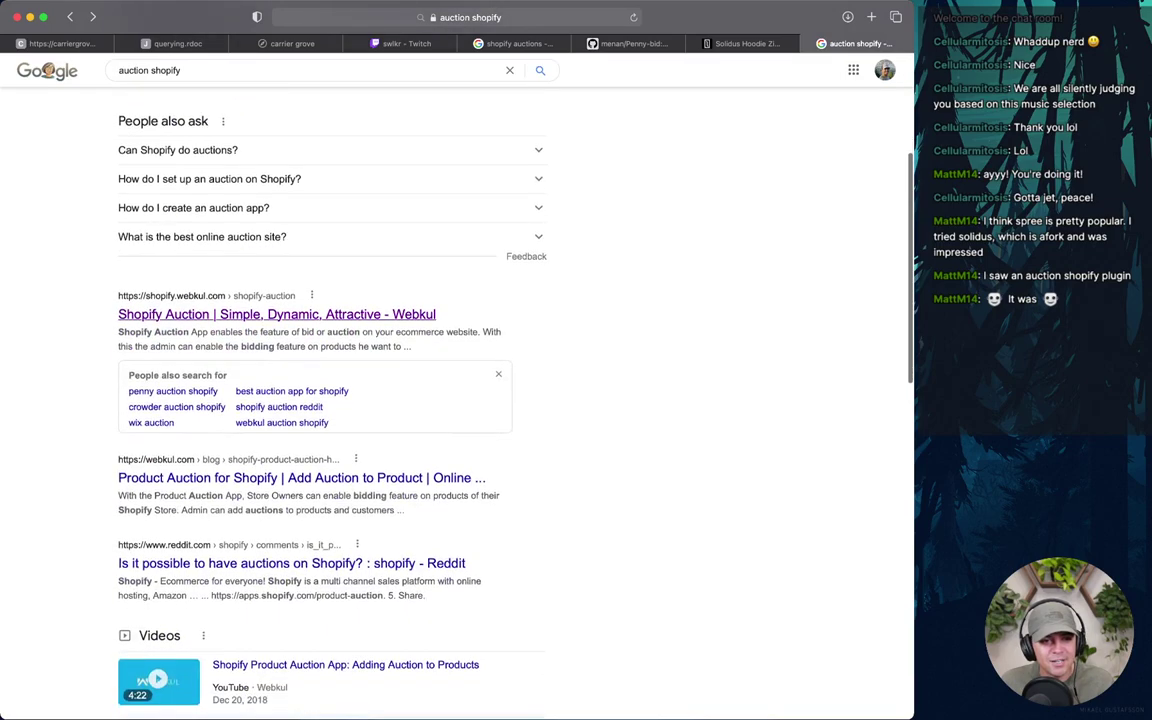
Step: Open the Reddit thread about Shopify auctions, then go back to the results
left_click(291, 407)
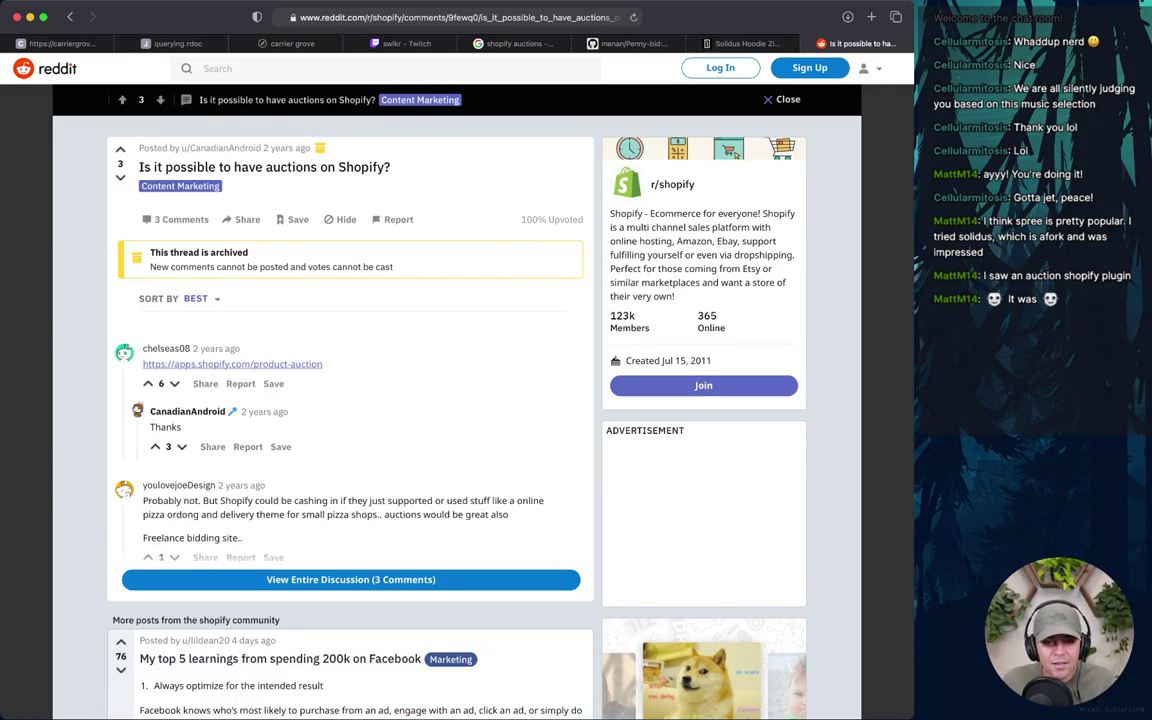
key("super+bracketleft")
scroll(330, 400, "down", 3)
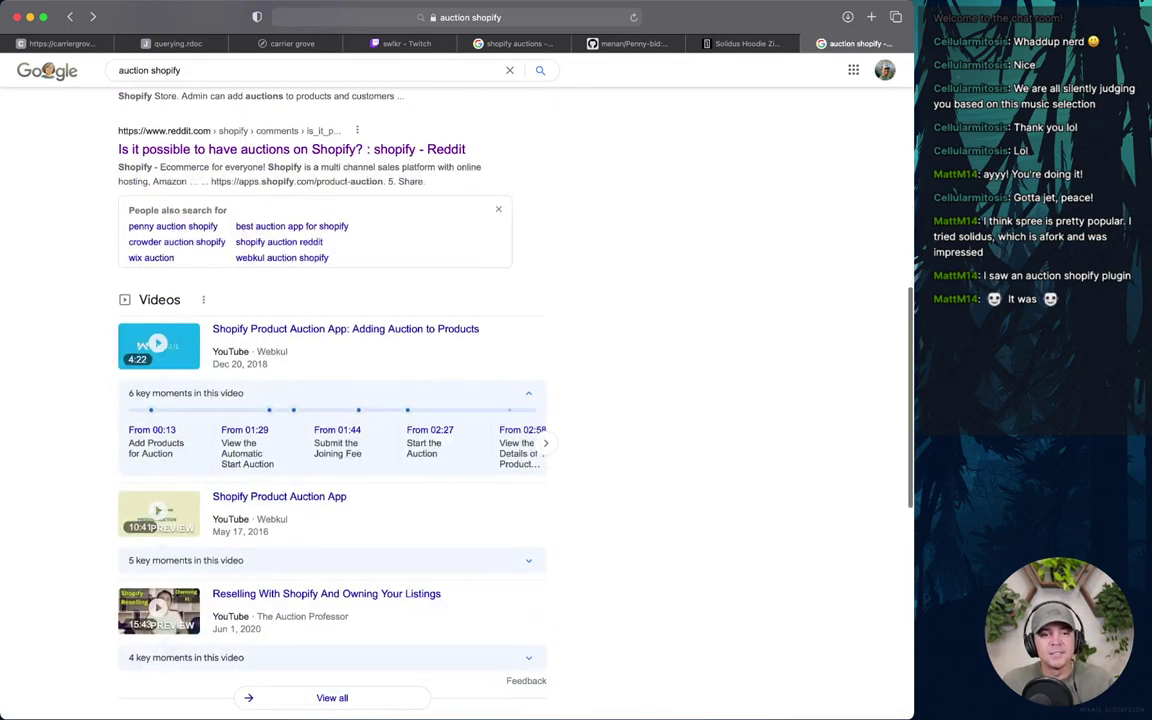
Step: Skim Webkul's Shopify Product Auction App video, then close the video and Solidus Hoodie tabs
left_click(330, 329)
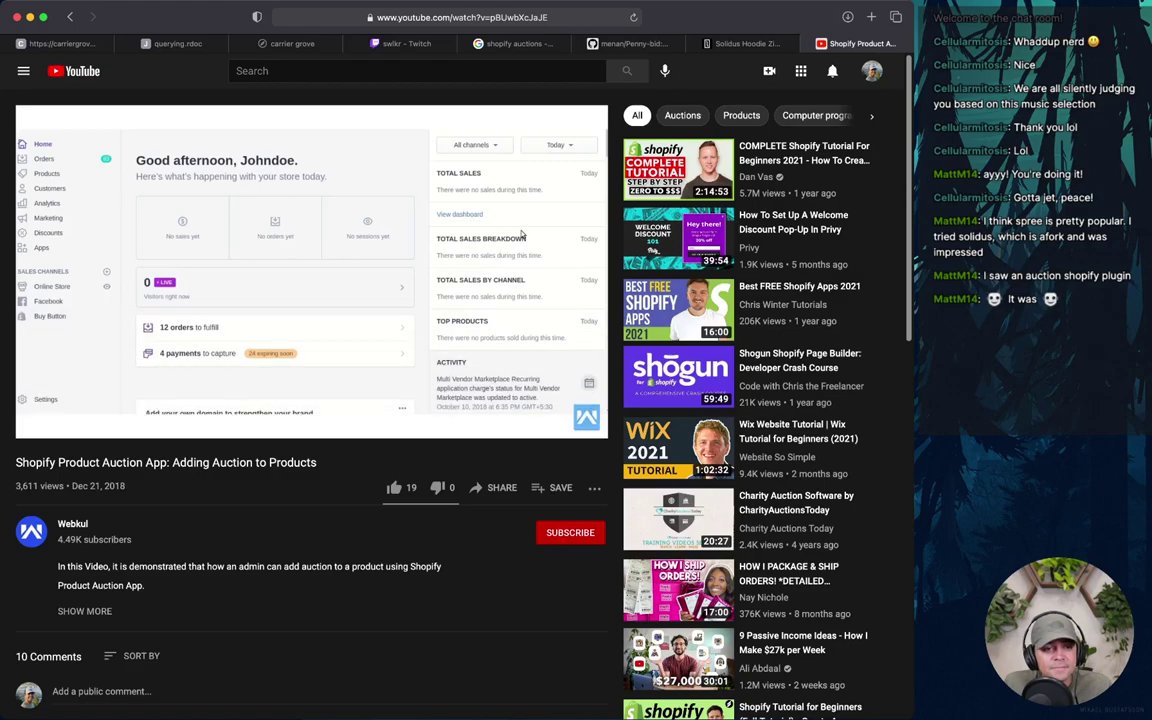
left_click(95, 410)
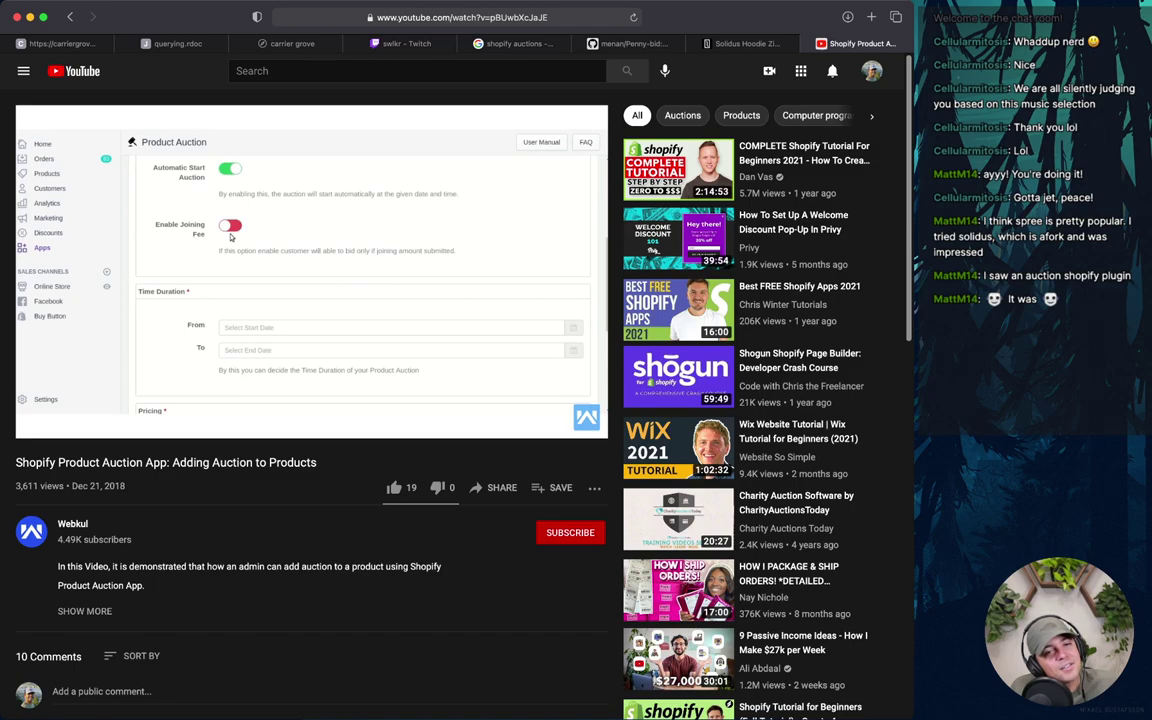
left_click(304, 410)
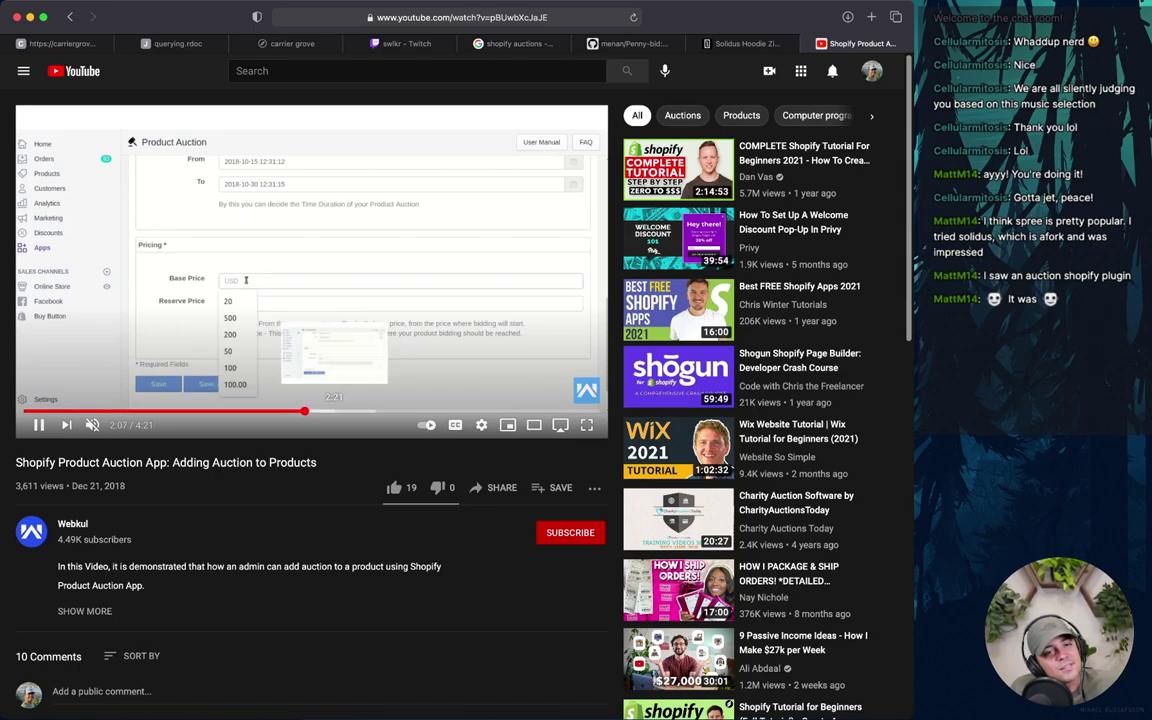
left_click(336, 410)
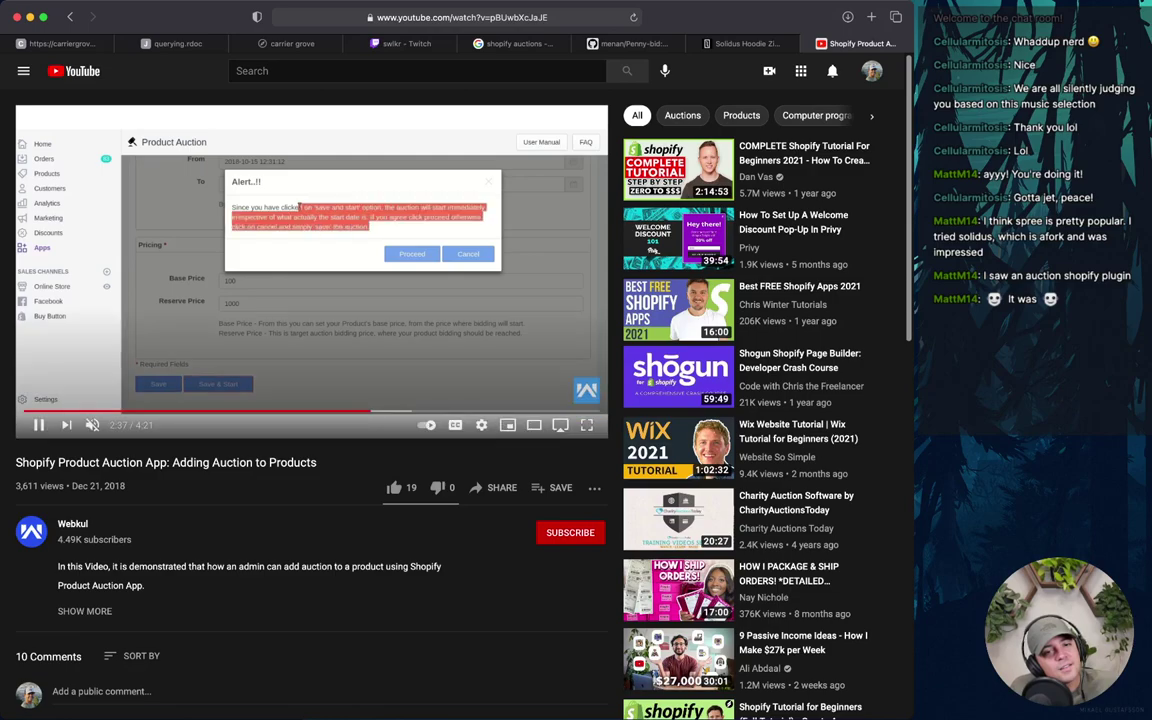
left_click(403, 410)
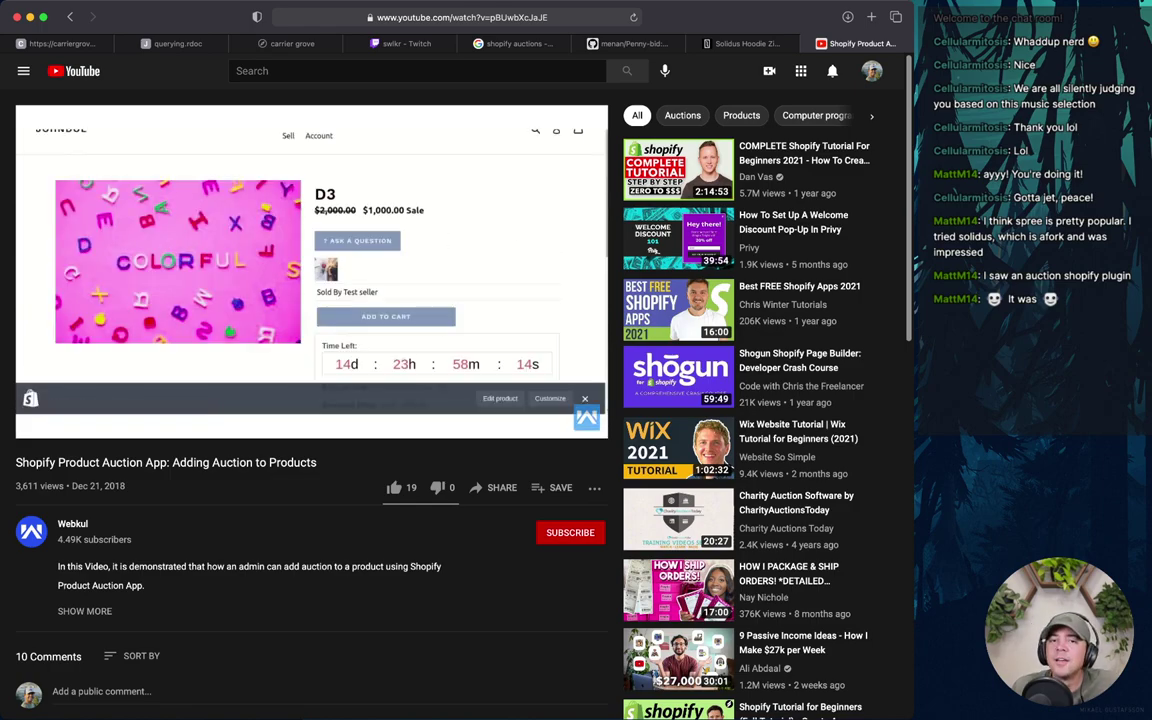
key("super+w")
key("super+w")
key("super+w")
key("super+w")
Step: Close the leftover tabs, switch to Twitch and search 'ebay' in a new tab
key("ctrl+shift+Tab")
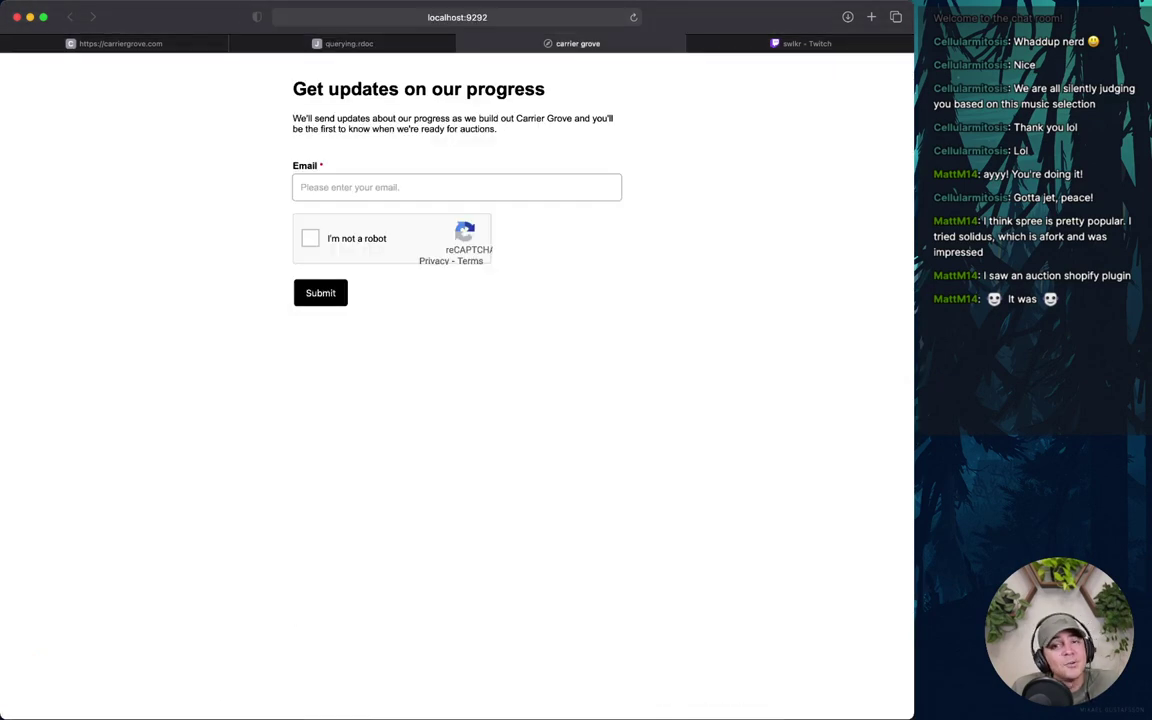
key("ctrl+Tab")
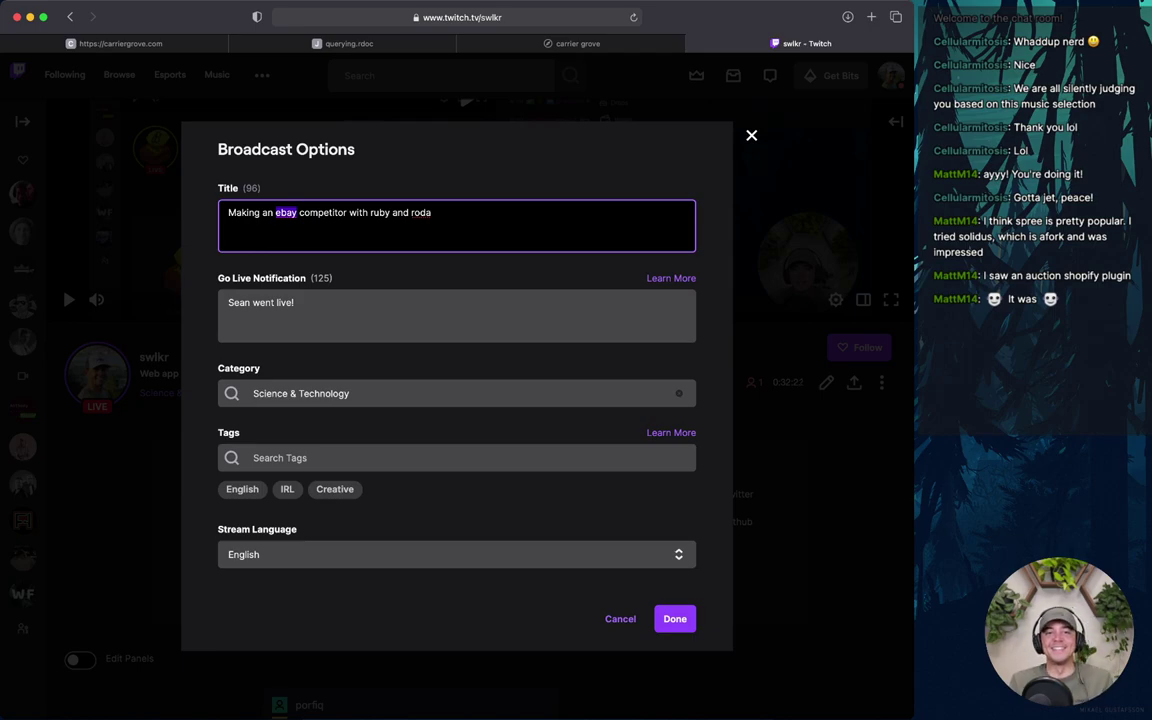
key("super+t")
type("ebay")
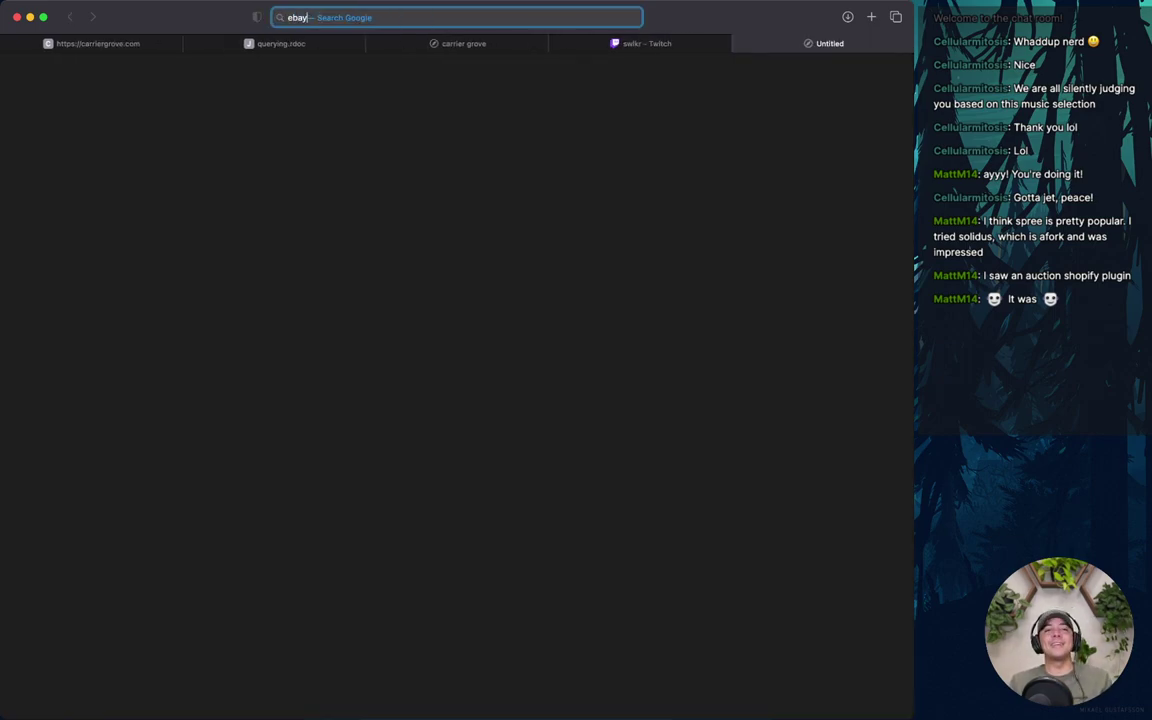
key("Return")
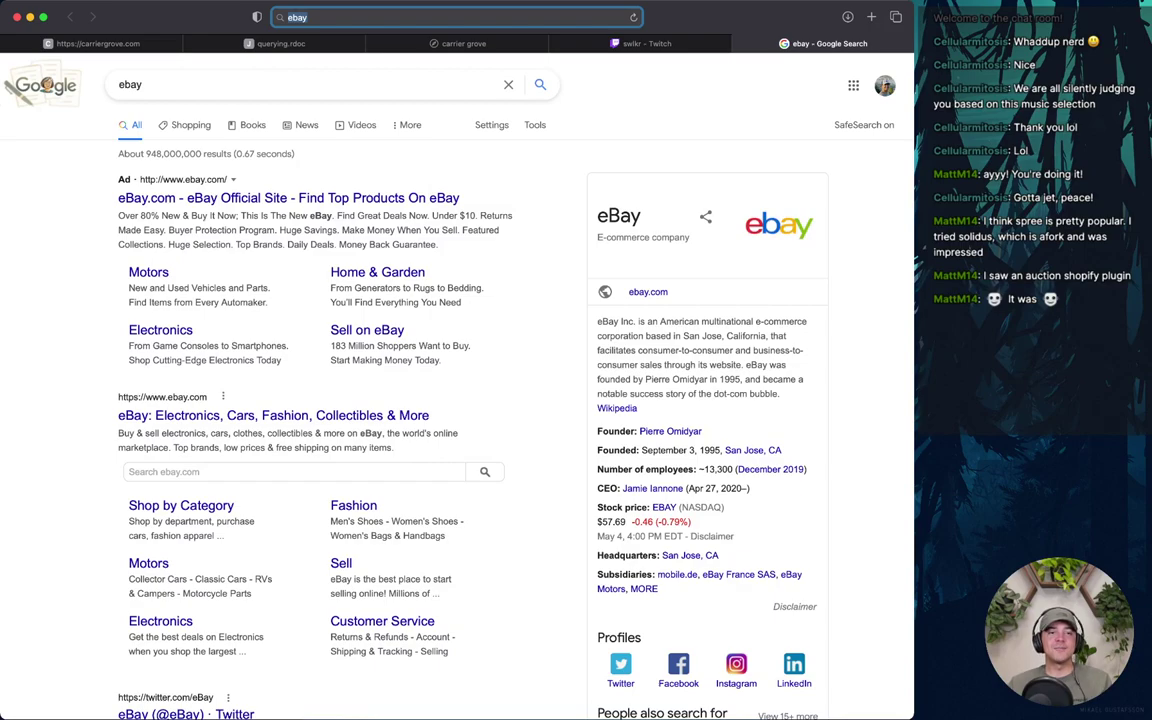
Step: Show news stories about eBay and scroll through them
left_click(306, 124)
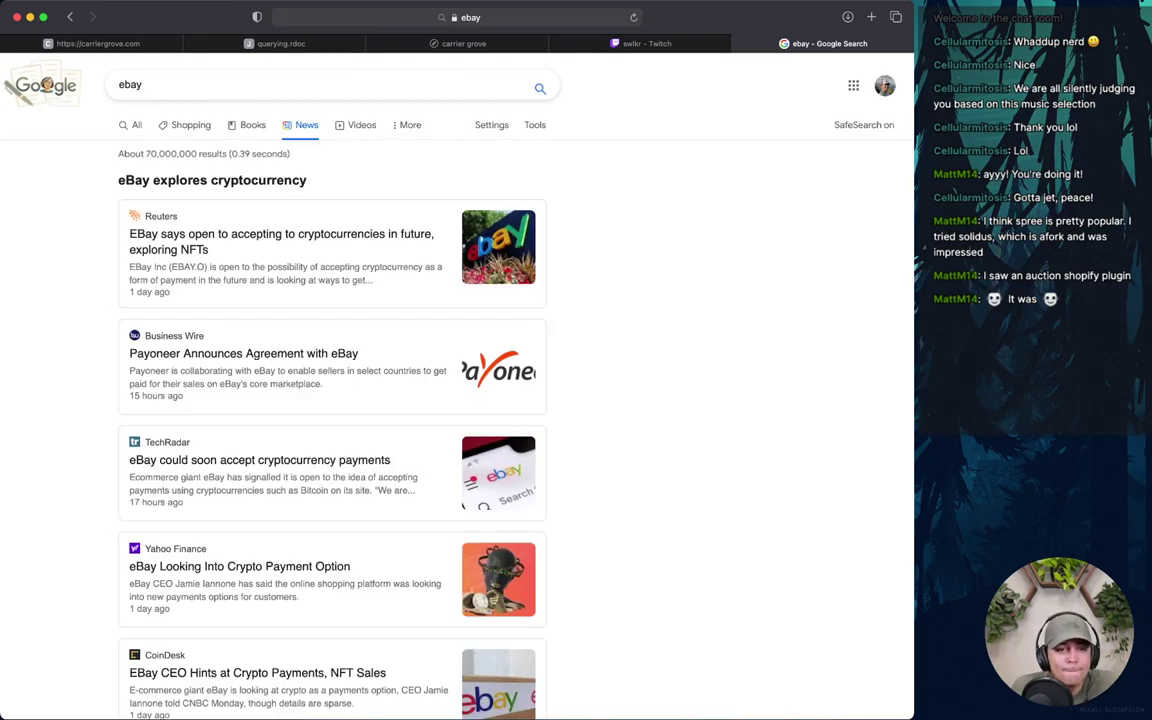
scroll(457, 380, "up", 5)
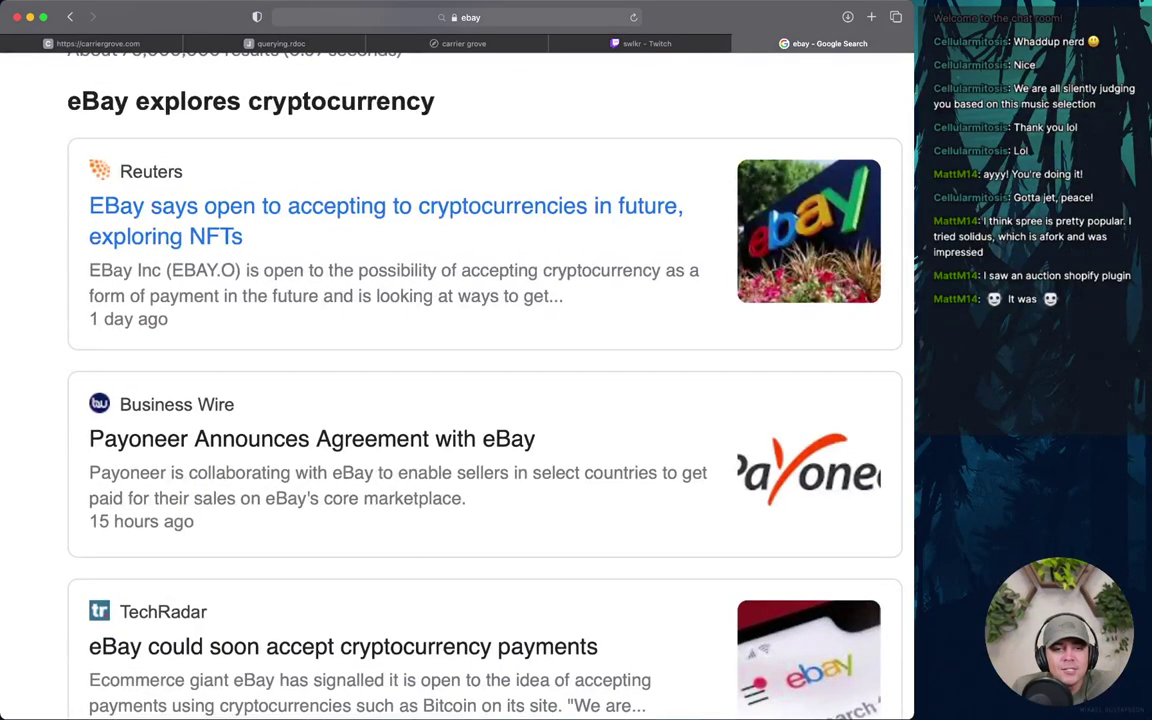
scroll(400, 300, "down", 3)
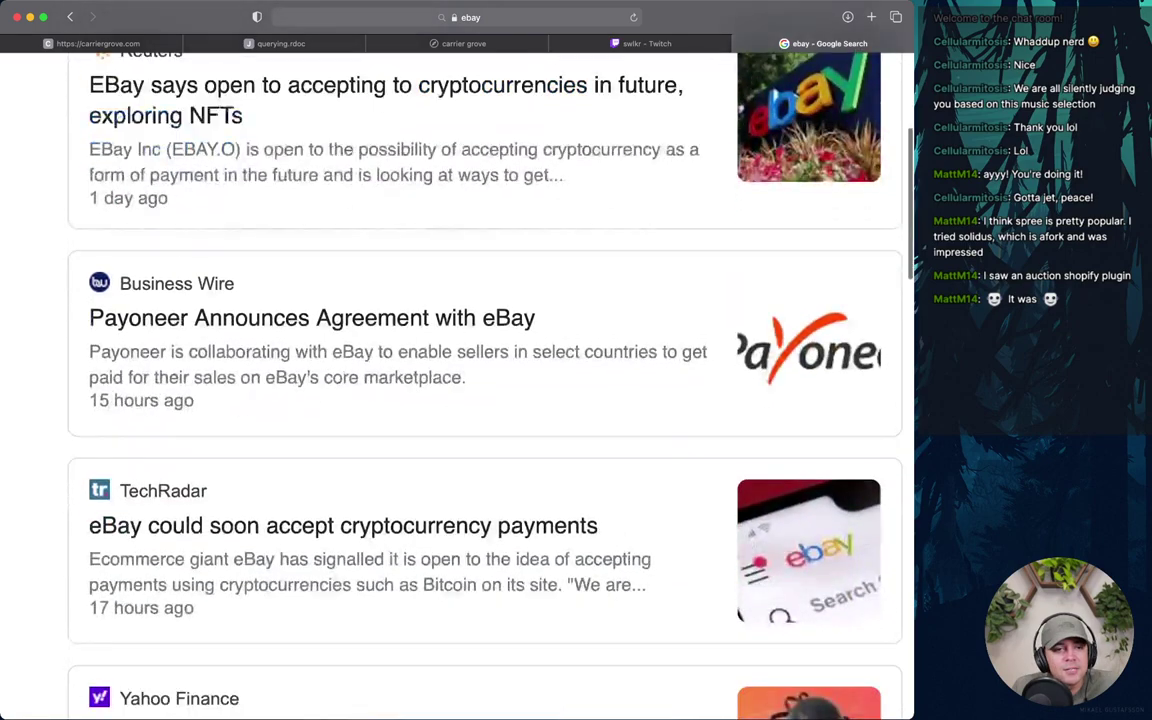
scroll(400, 380, "down", 2)
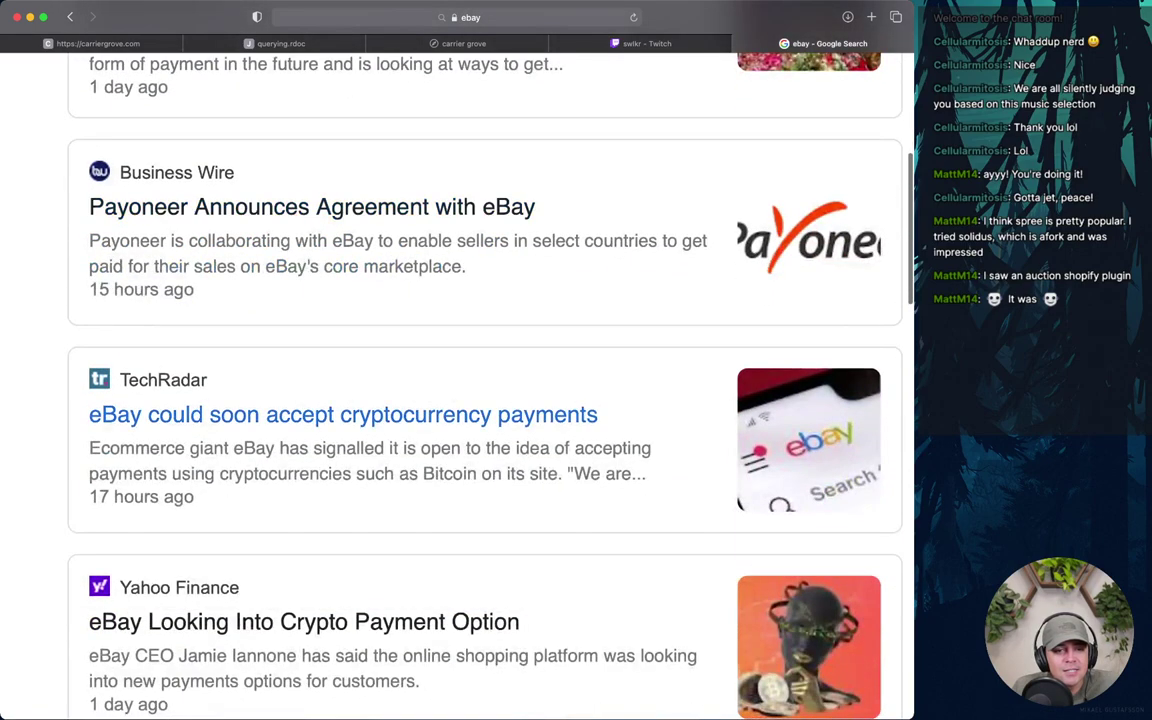
scroll(400, 380, "down", 2)
Step: Search Google for 'nfts' in a new tab and scroll through the results
key("super+t")
type("nfts")
key("Return")
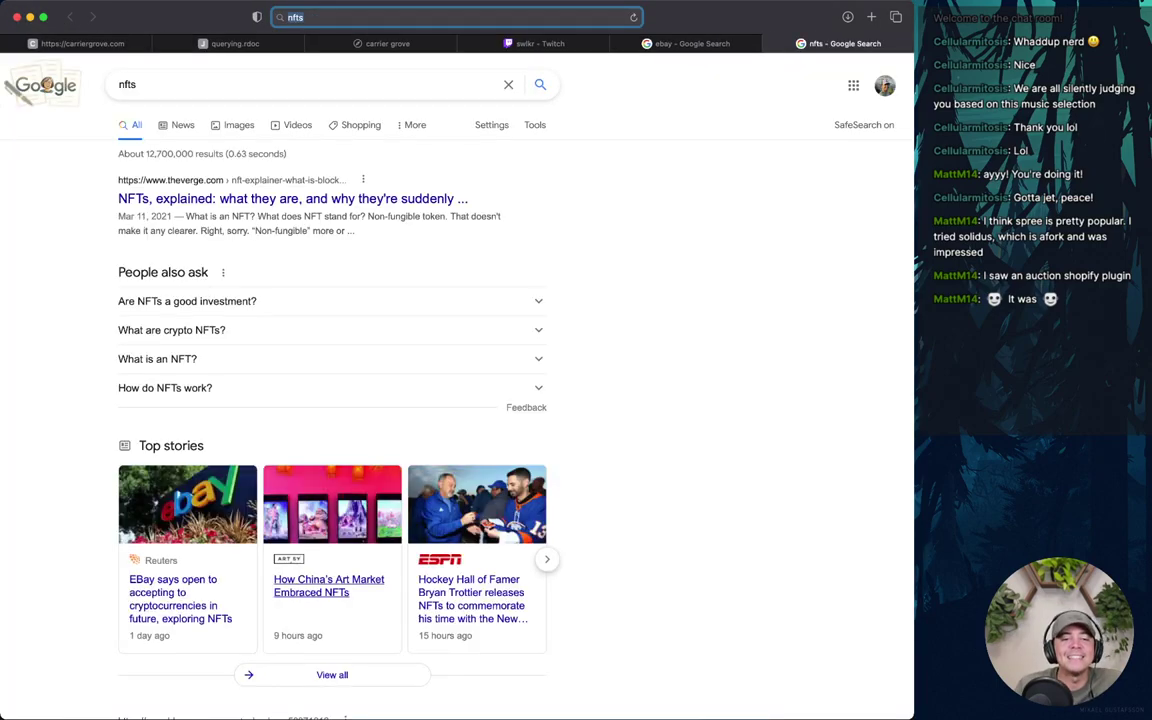
scroll(330, 400, "down", 3)
scroll(330, 400, "down", 3)
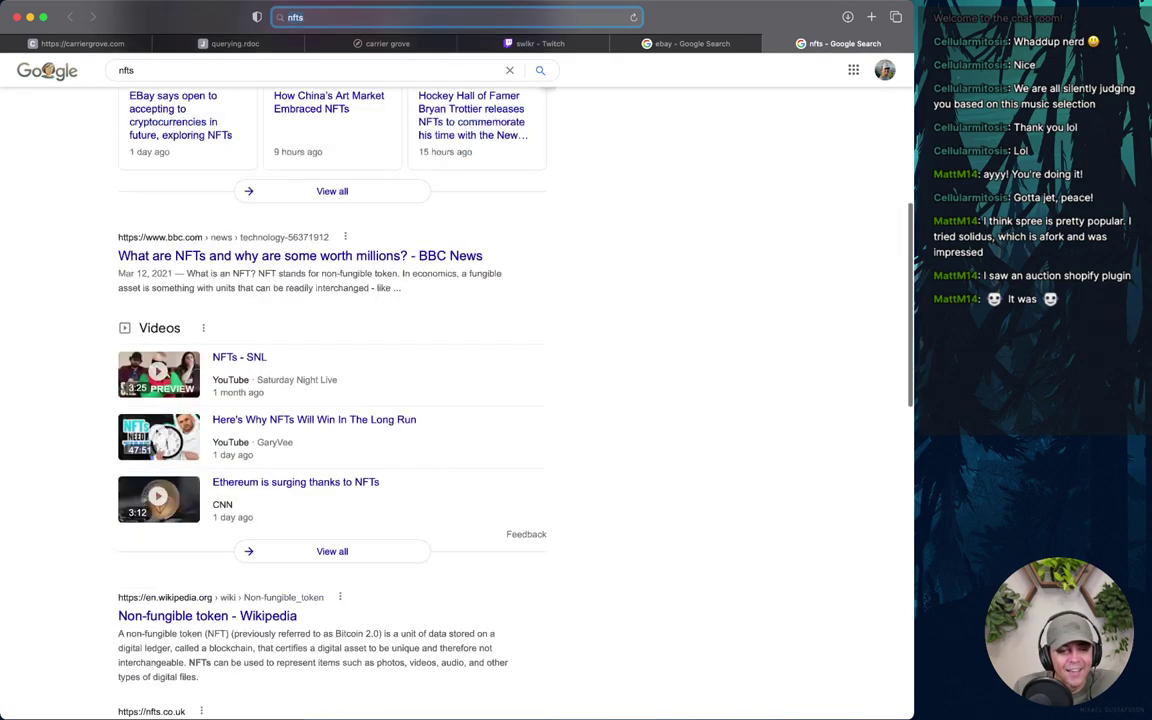
scroll(330, 400, "down", 2)
scroll(330, 400, "up", 5)
Step: Replace the search with 'rareible'
key("Return")
type("r")
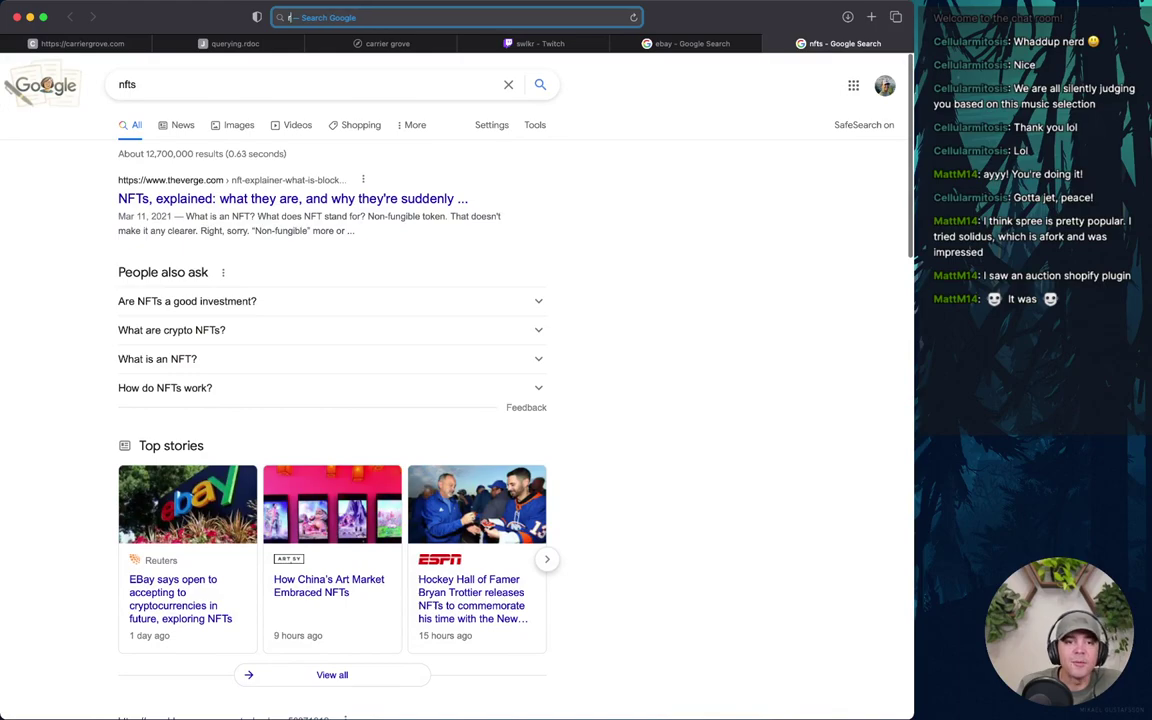
type("areible")
key("Return")
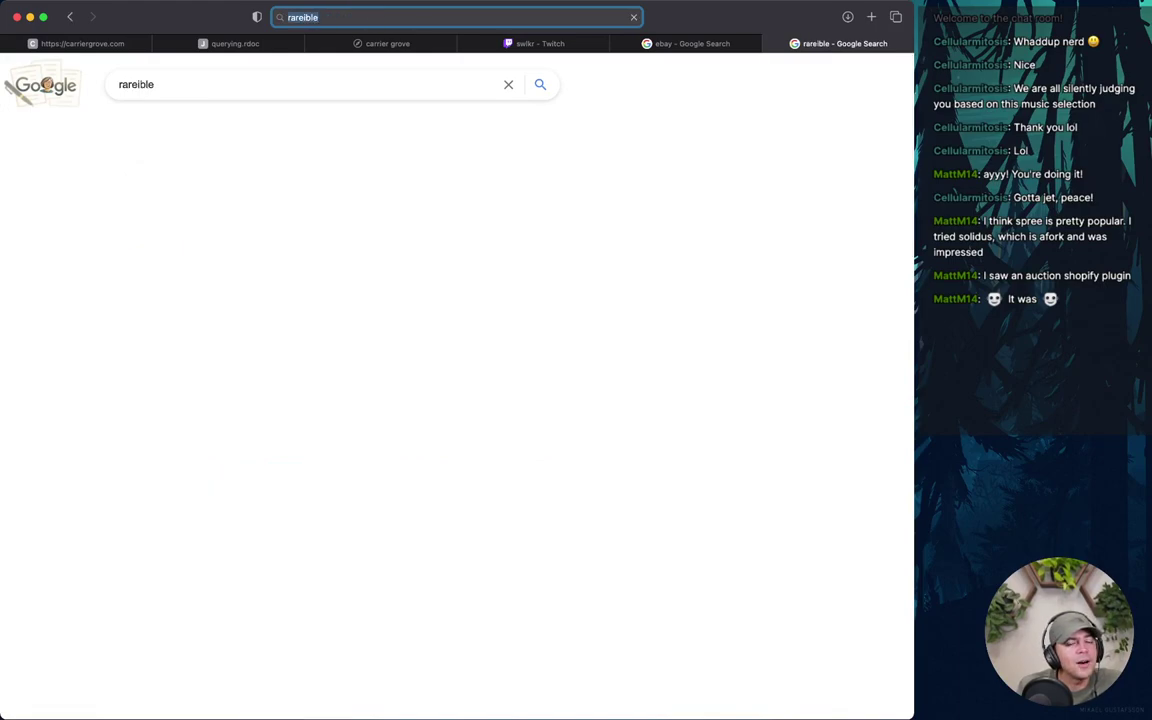
Step: Load opensea.io in a new tab and close the rareible results tab
key("super+t")
type("opensea.io")
key("Return")
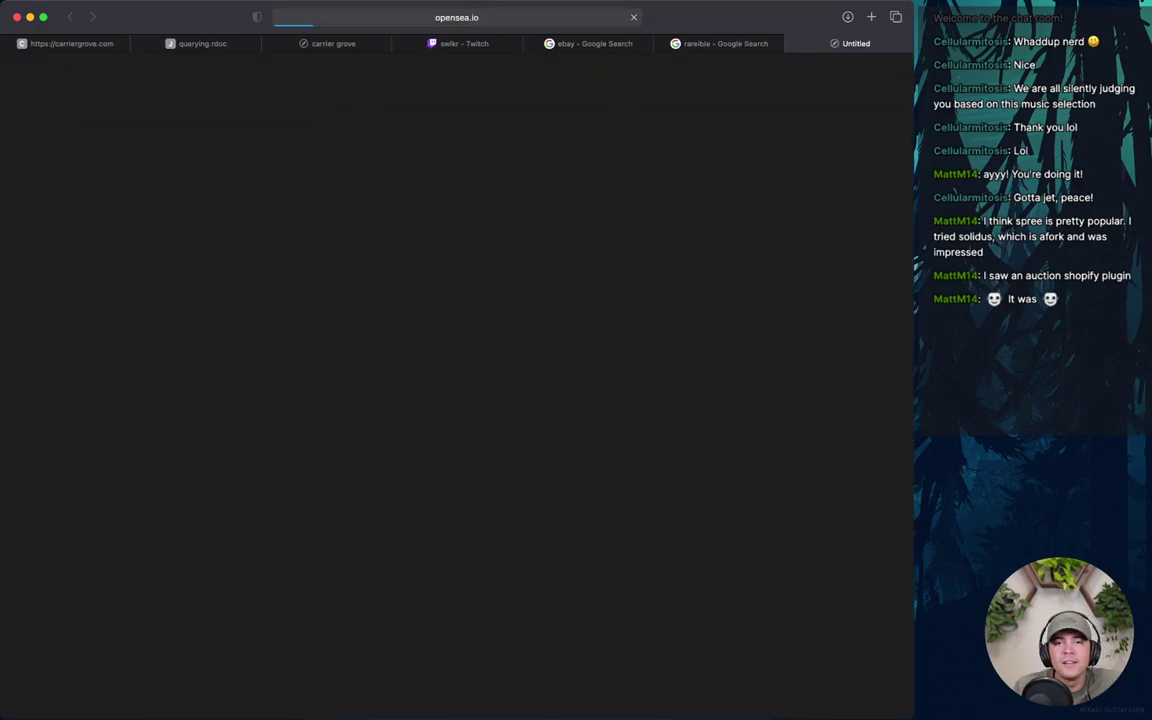
left_click(715, 43)
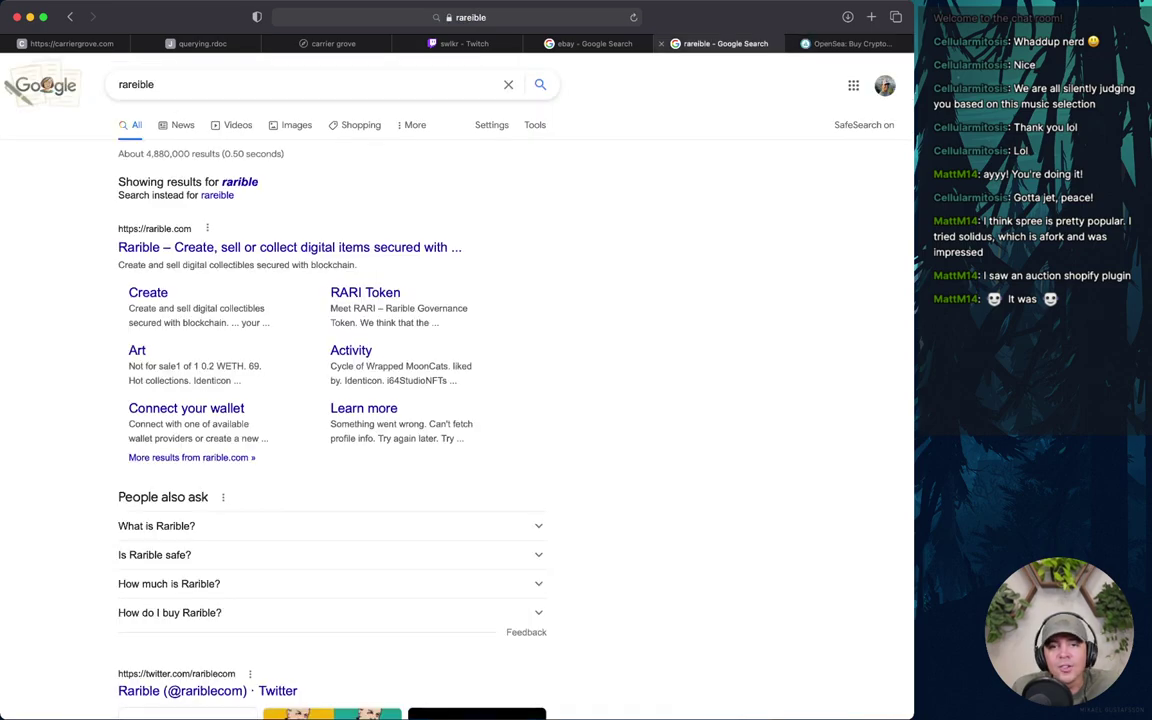
left_click(661, 43)
Step: Open the Save Thousands of Lives NFT, note its top bid and end date, and place a bid
left_click(394, 313)
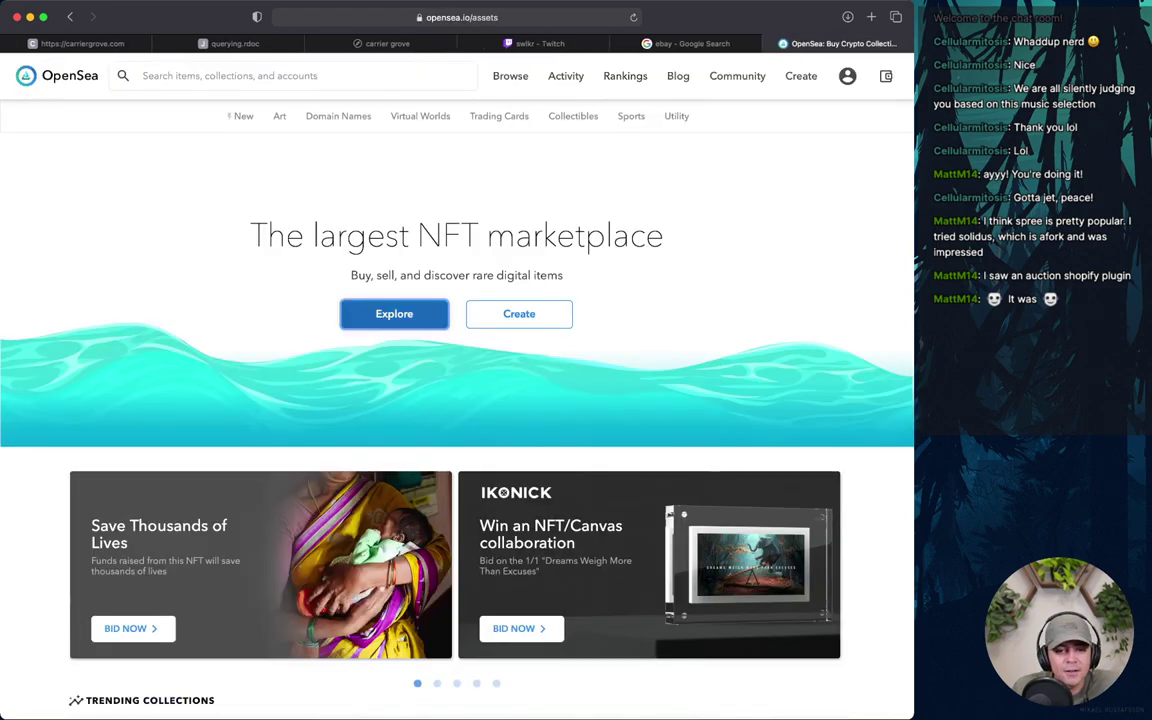
scroll(456, 400, "left", 5)
scroll(456, 400, "down", 4)
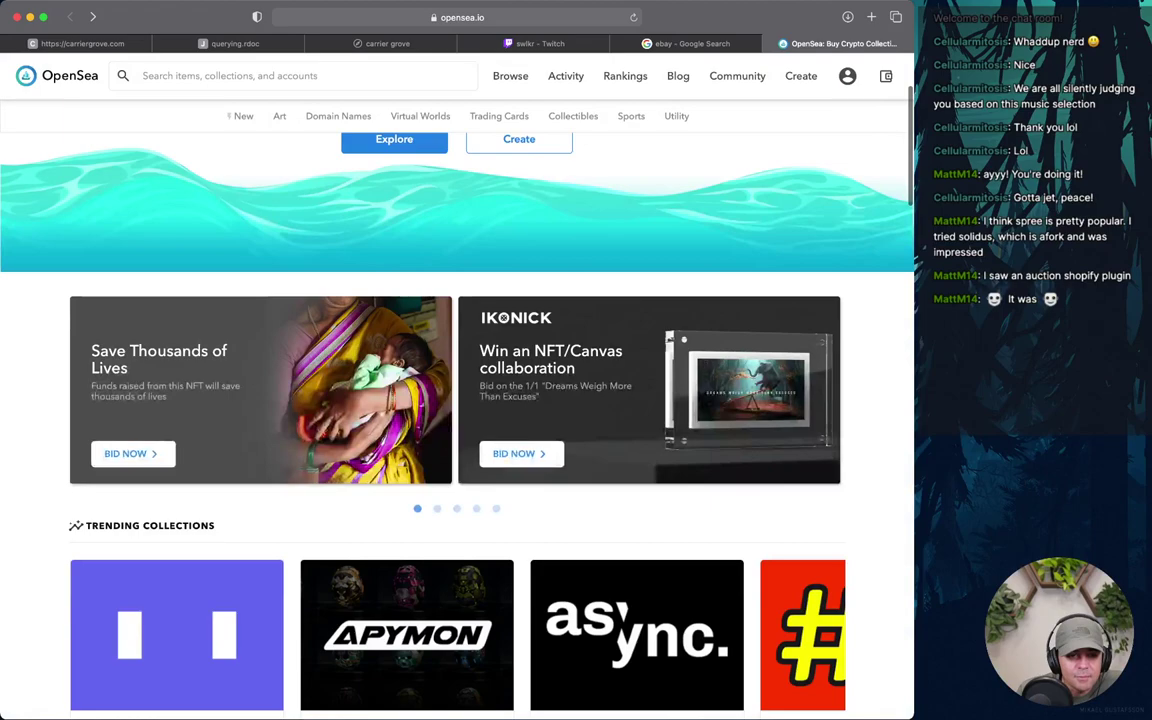
left_click(440, 400)
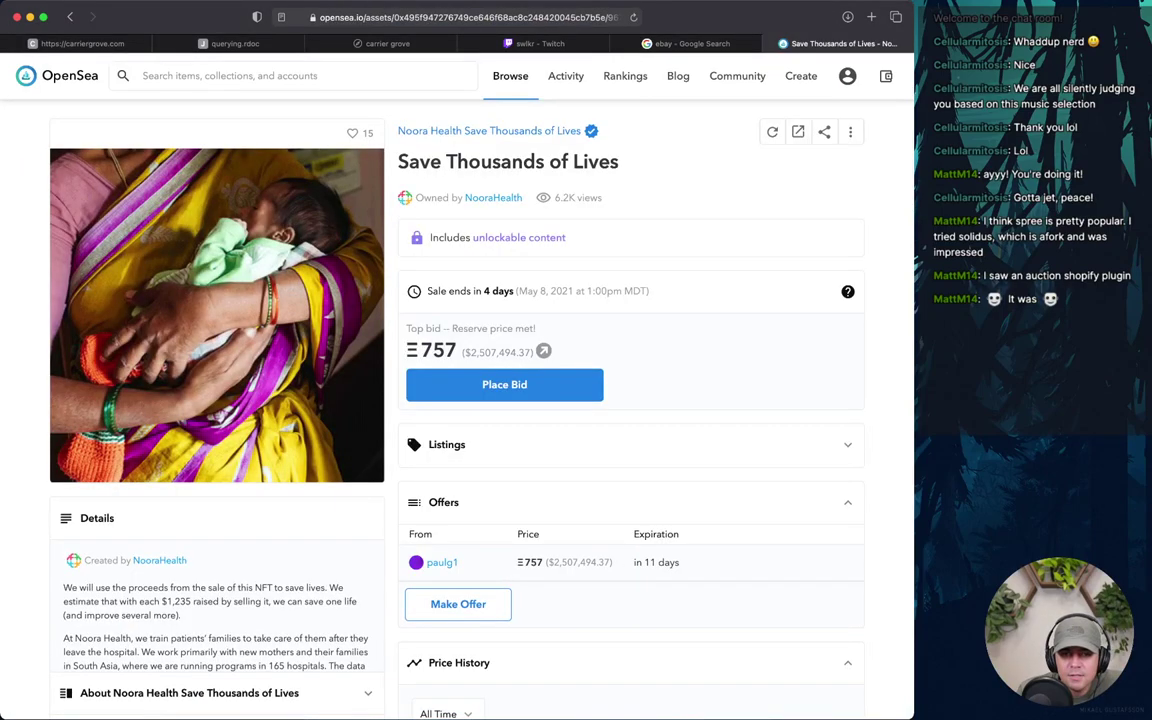
left_click_drag(470, 352, 543, 351)
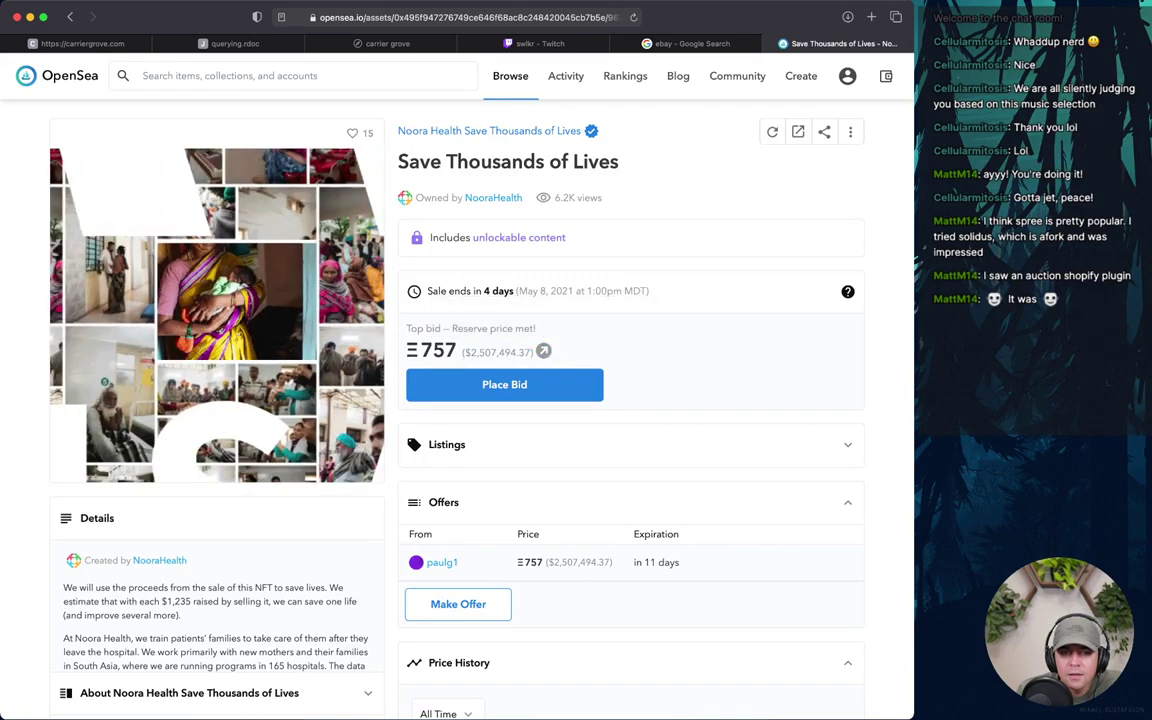
left_click_drag(484, 291, 548, 291)
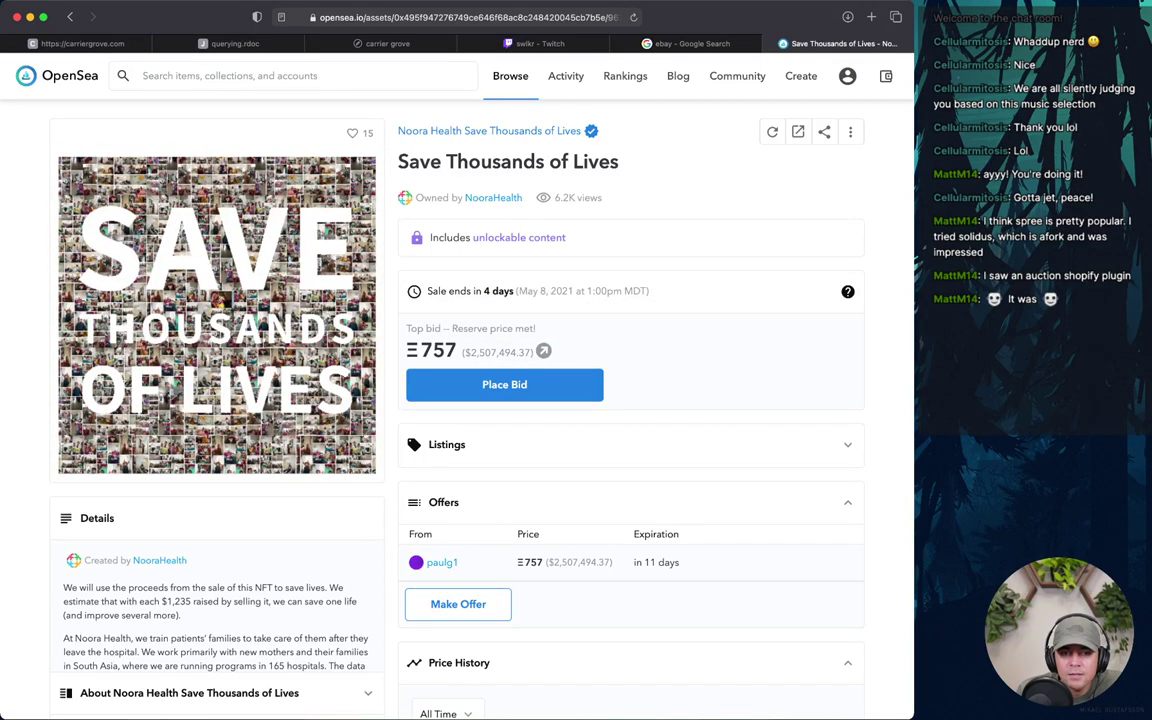
left_click(504, 384)
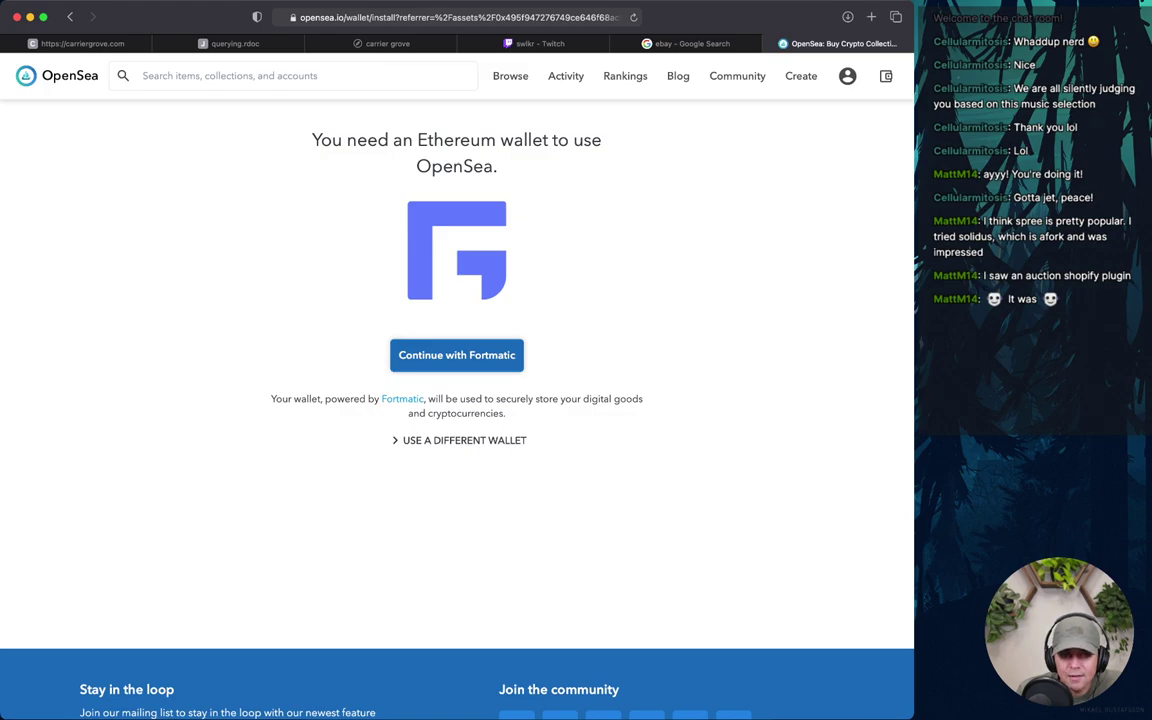
Step: Continue with Fortmatic as the wallet and open Fortmatic's pricing plans
left_click(456, 355)
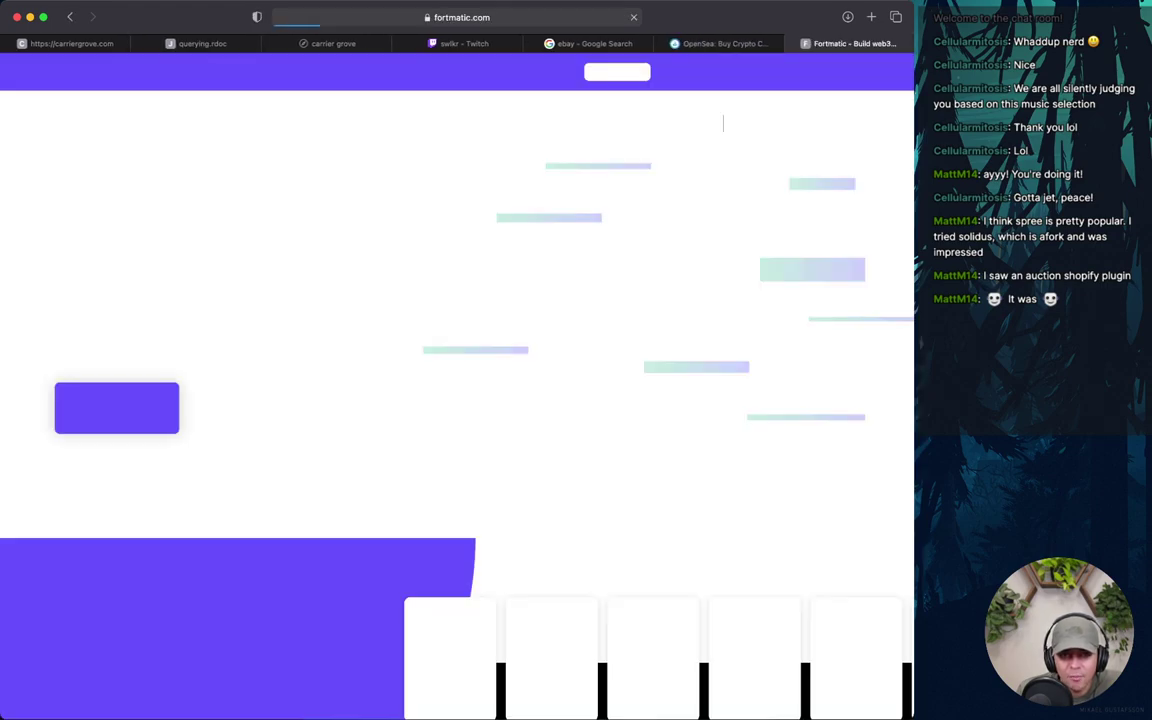
left_click_drag(130, 226, 292, 278)
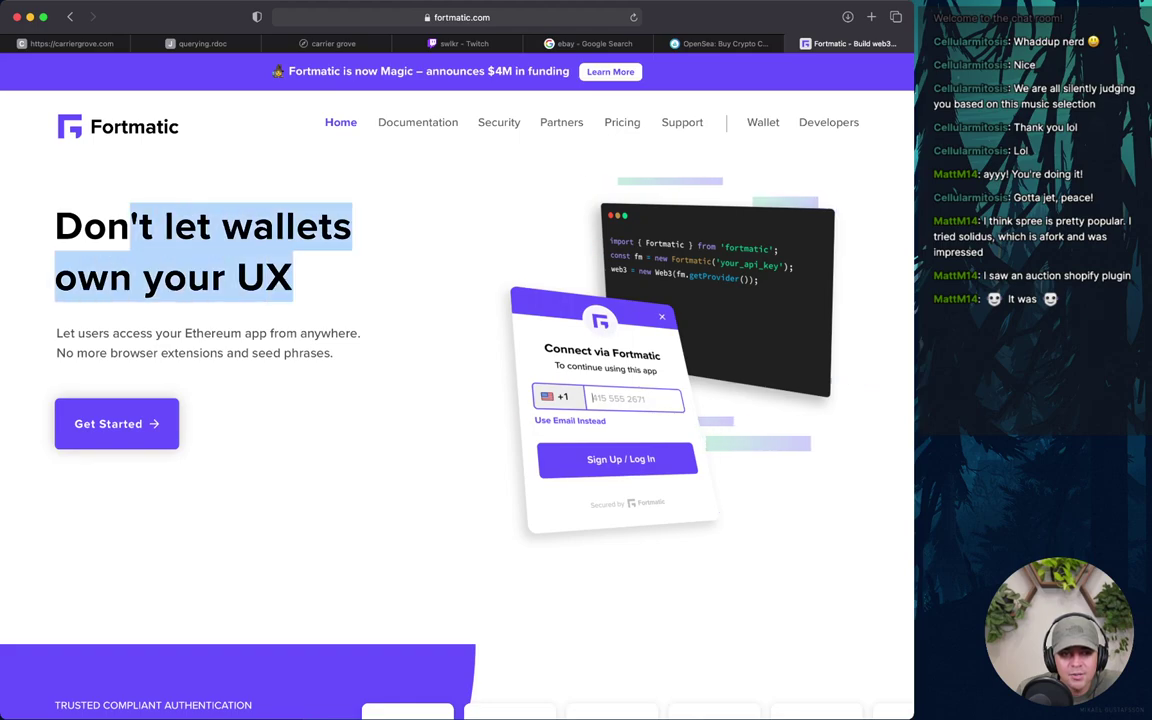
left_click(292, 278)
left_click_drag(141, 278, 292, 278)
left_click(292, 278)
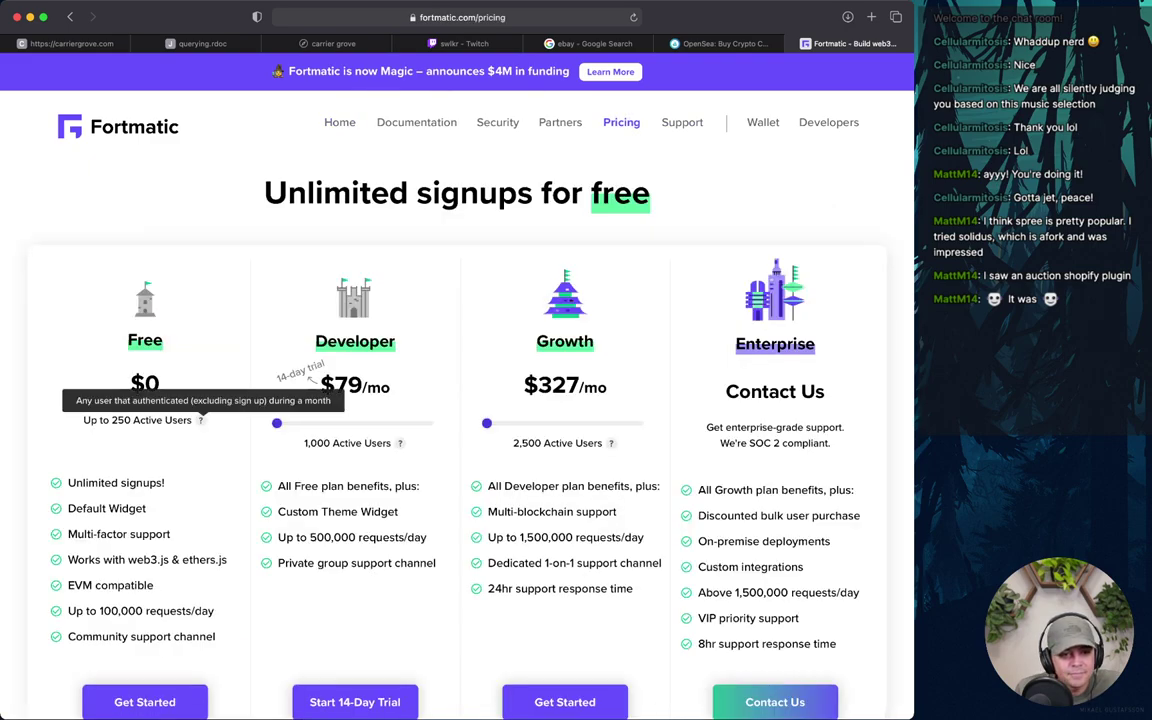
scroll(200, 420, "down", 1)
left_click_drag(120, 428, 227, 505)
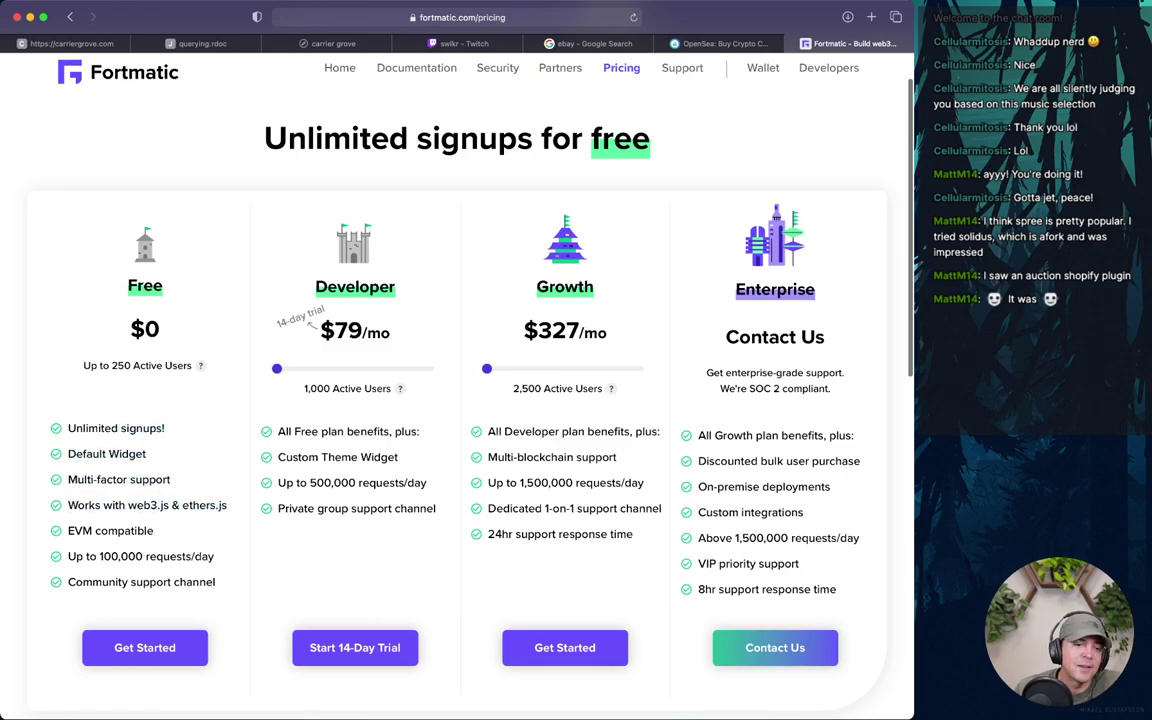
Step: Copy 'web3.js' from the Free plan into a new tab's address bar
double_click(148, 505)
key("super+c")
key("super+t")
key("super+v")
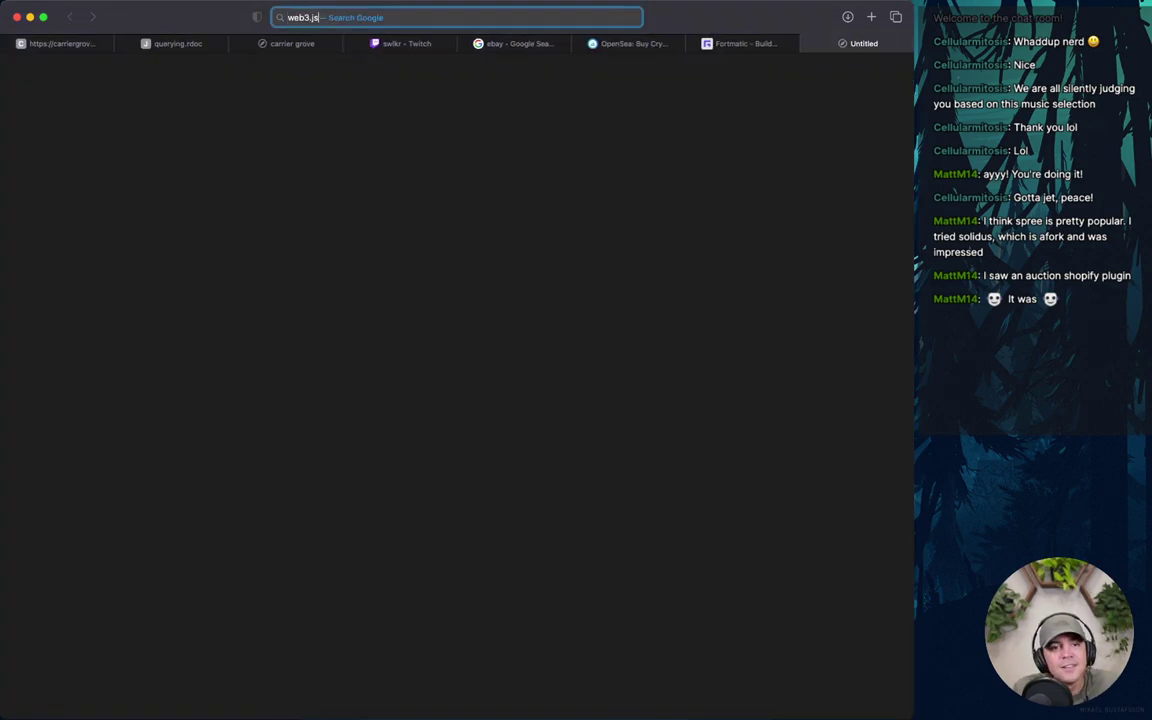
Step: Search web3.js, open its docs at the Adding web3.js section, then return to Fortmatic pricing
key("Return")
key("Tab")
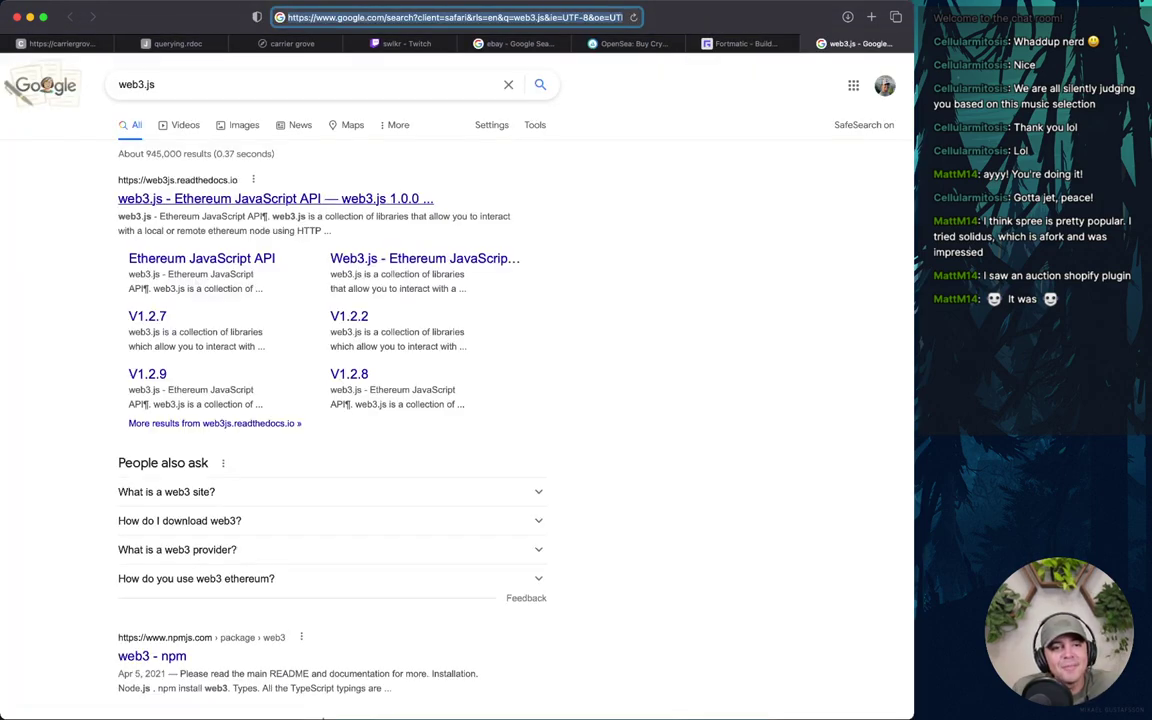
key("Return")
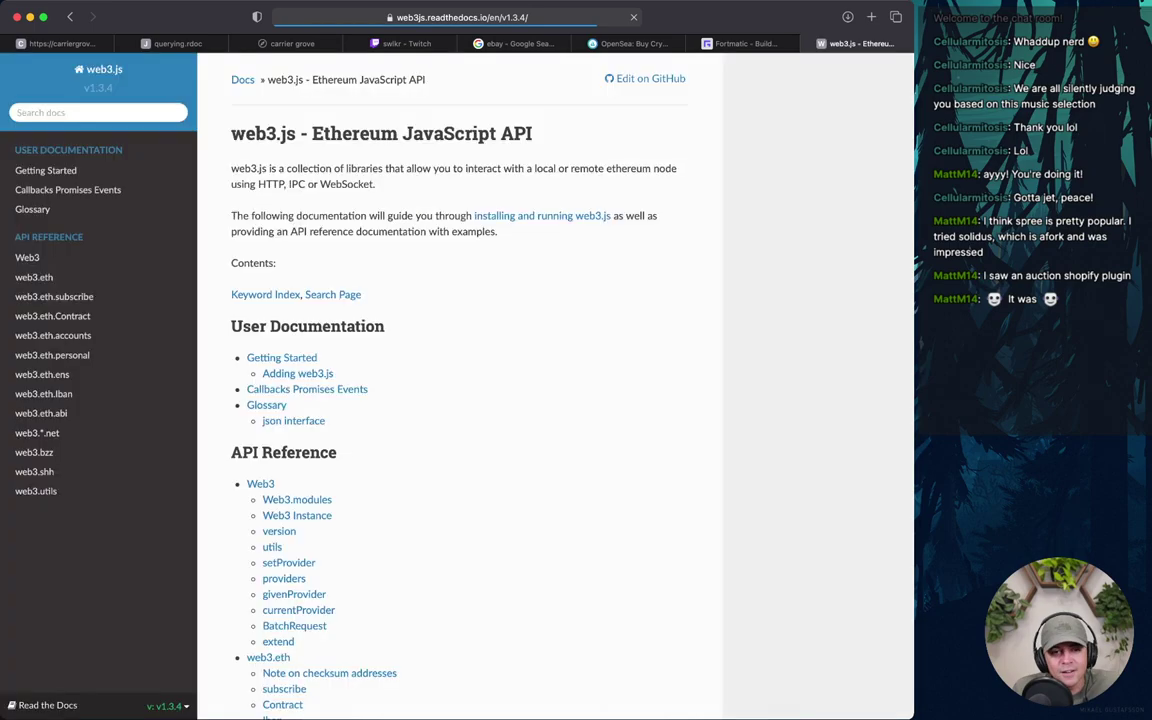
left_click(297, 373)
scroll(450, 380, "left", 5)
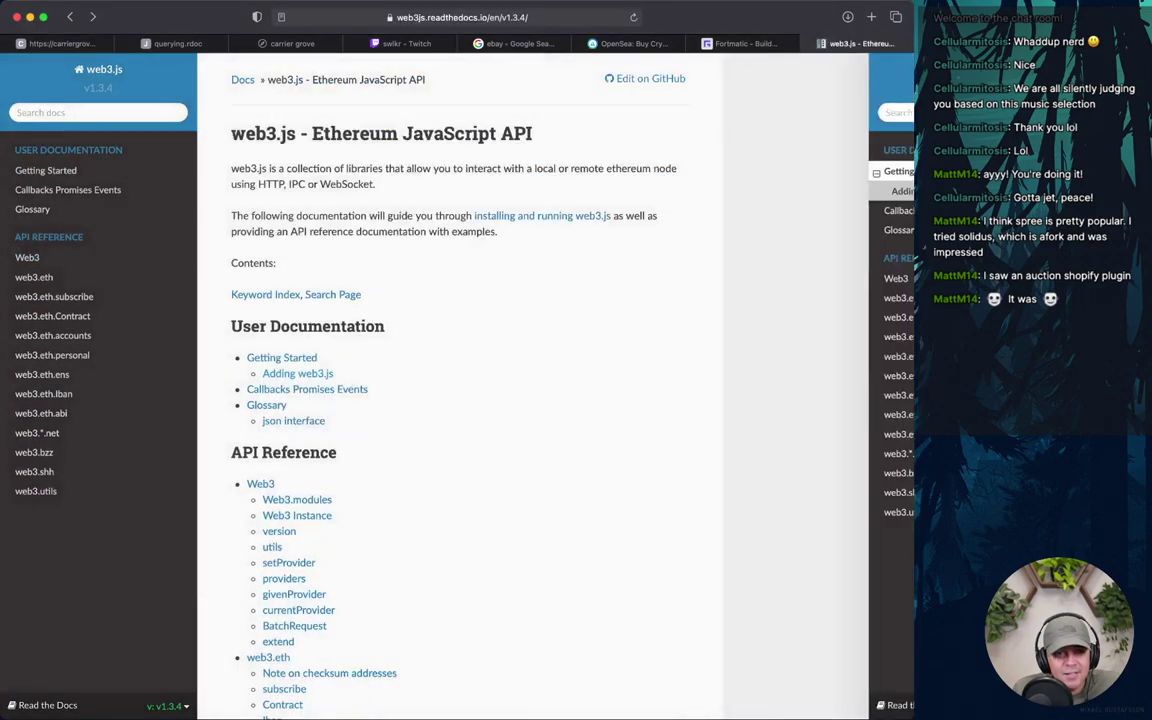
triple_click(450, 168)
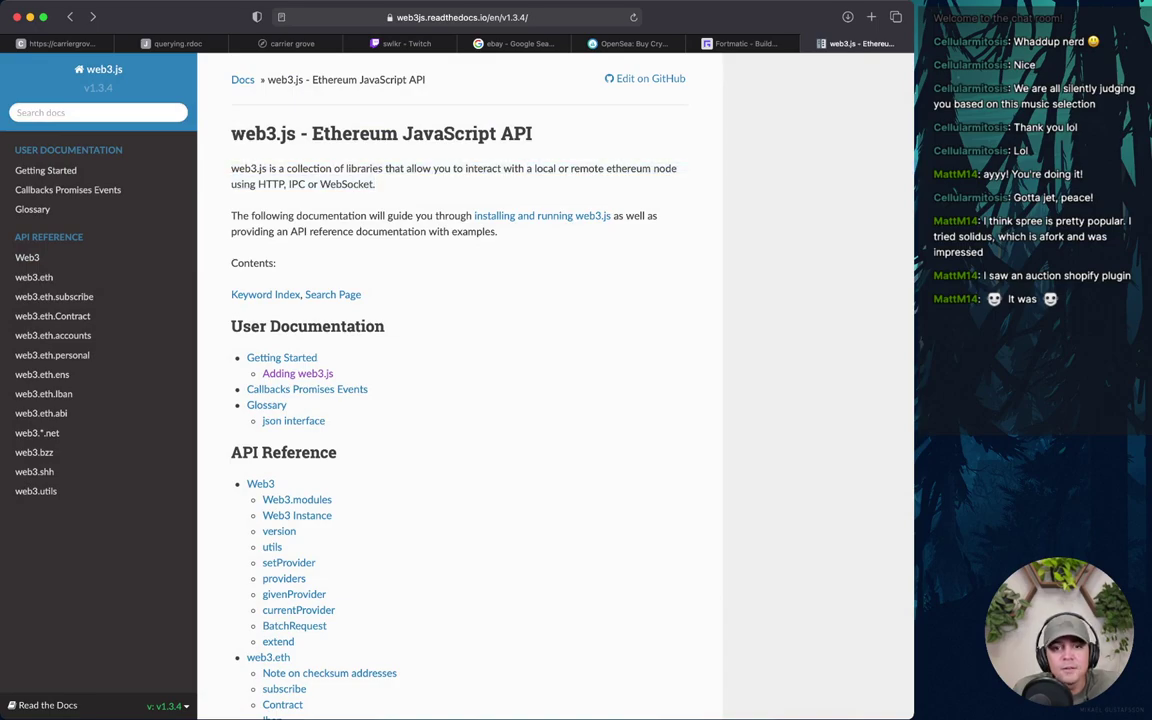
key("ctrl+shift+Tab")
Step: Read the unlimited signups details and open the 'Fortmatic is now Magic' announcement
scroll(412, 350, "down", 5)
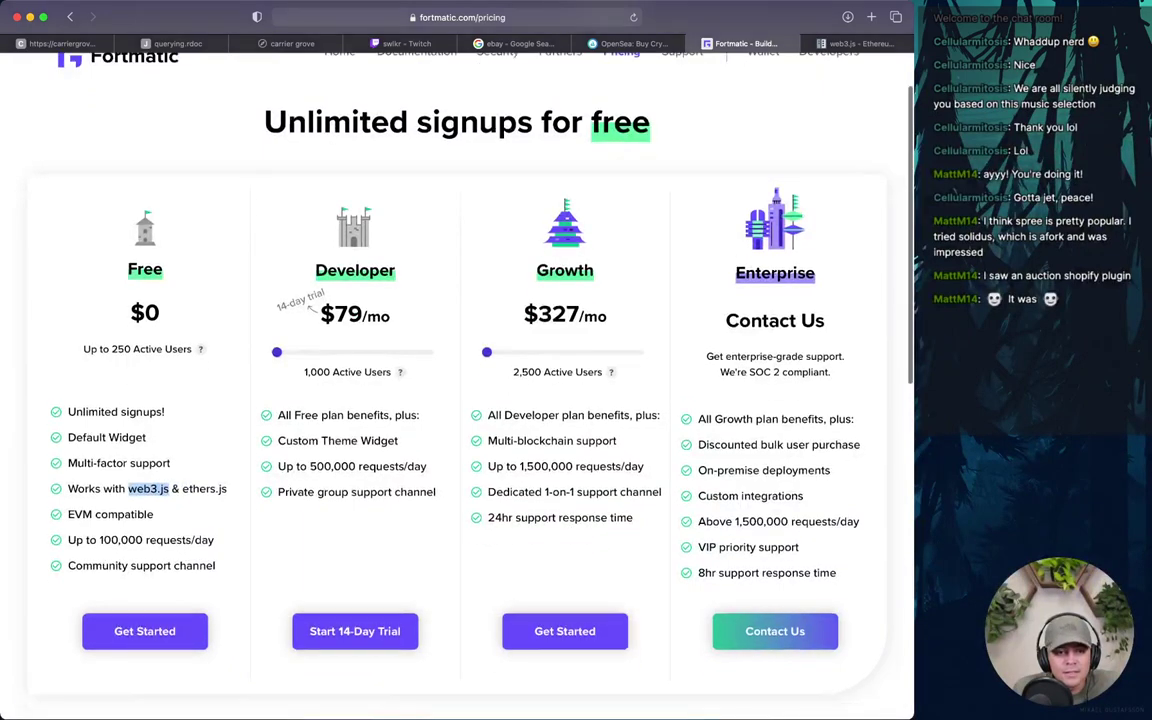
left_click_drag(68, 369, 153, 369)
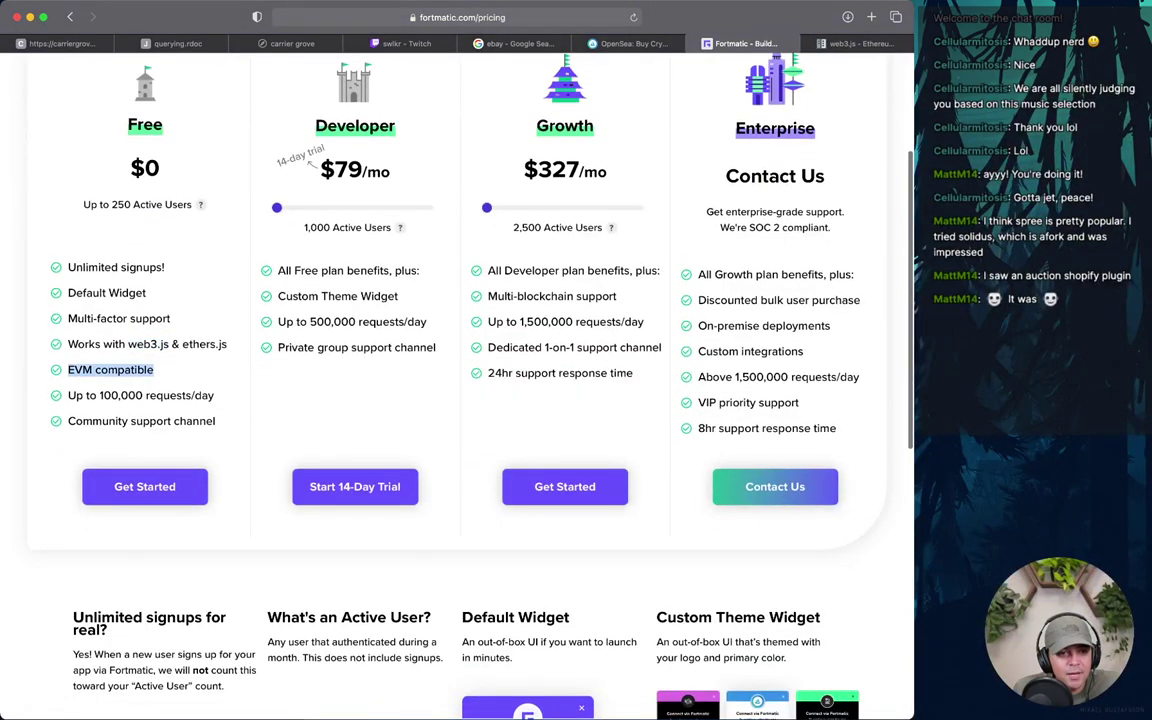
scroll(450, 400, "down", 4)
scroll(450, 400, "down", 6)
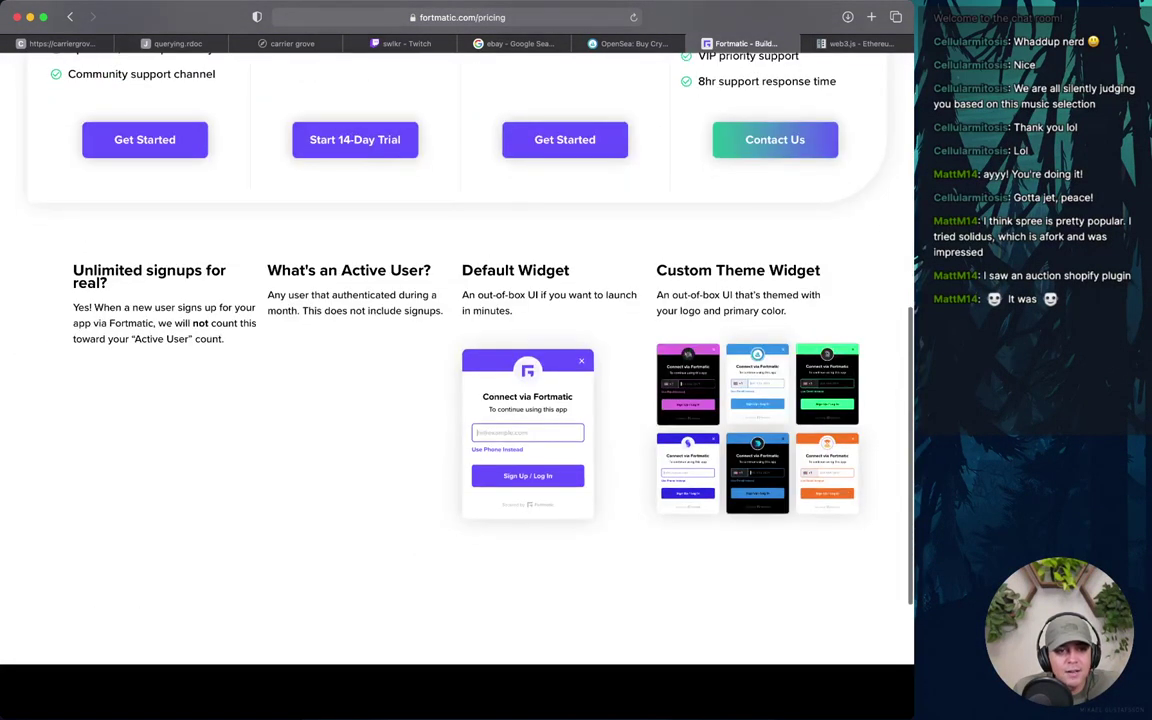
left_click_drag(118, 147, 224, 214)
left_click(224, 214)
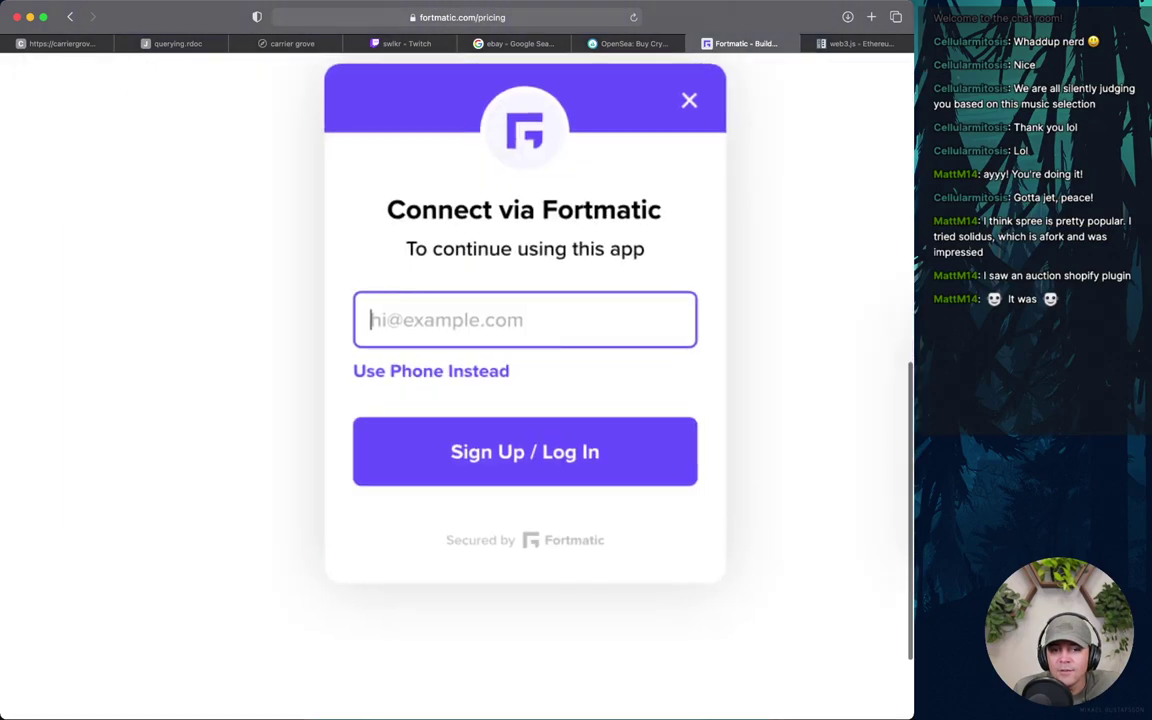
scroll(450, 400, "down", 3)
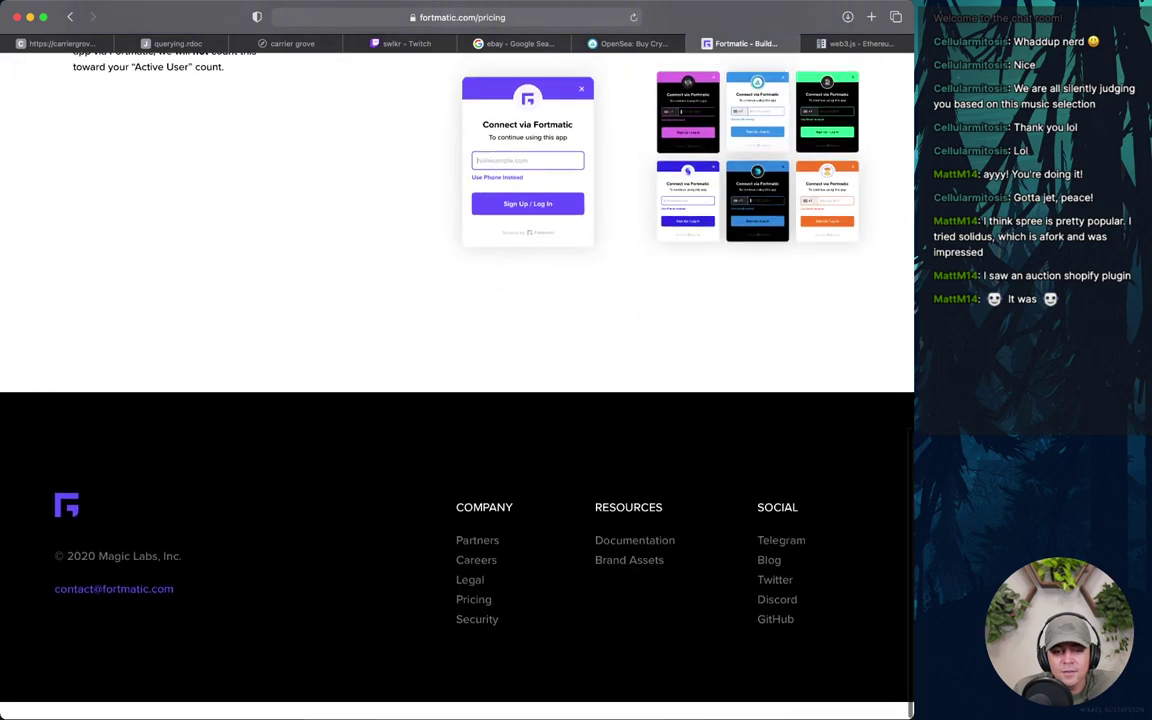
scroll(450, 400, "up", 18)
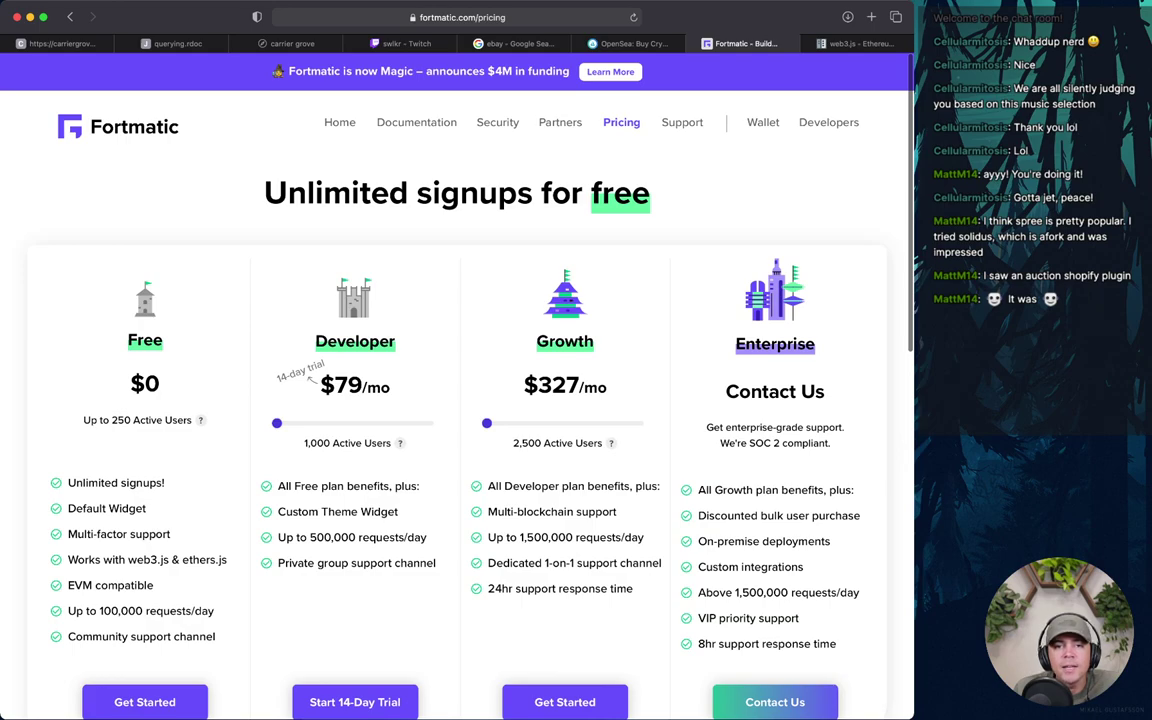
left_click(610, 71)
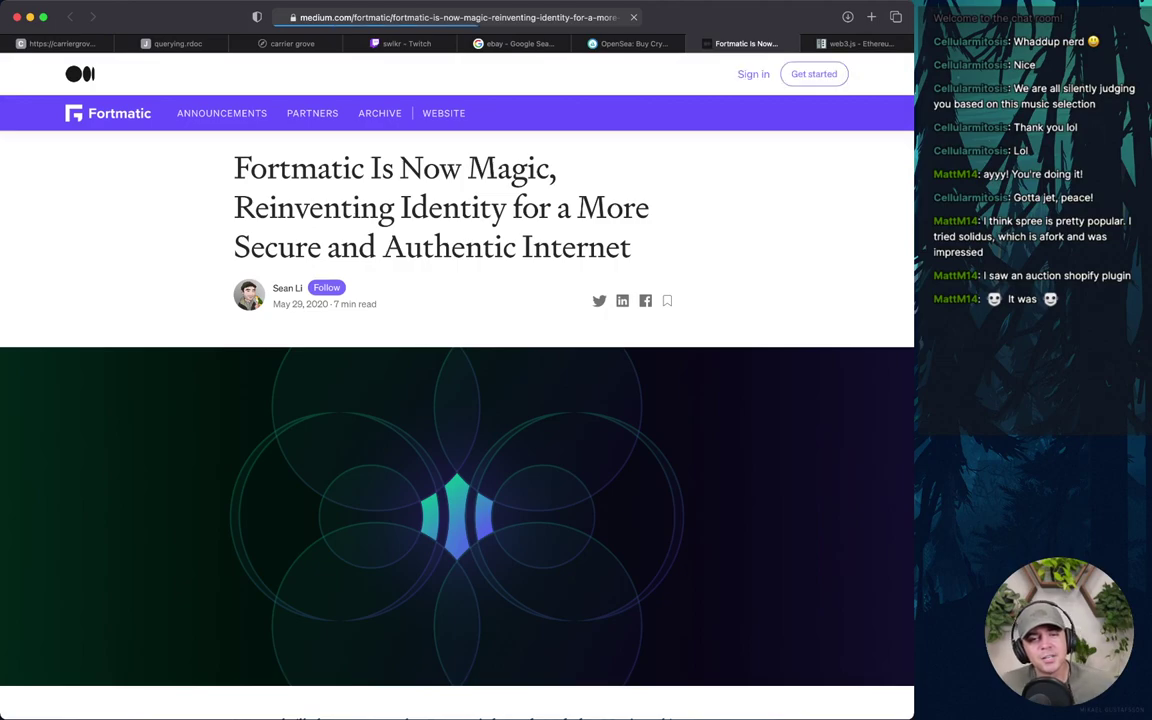
scroll(457, 380, "down", 8)
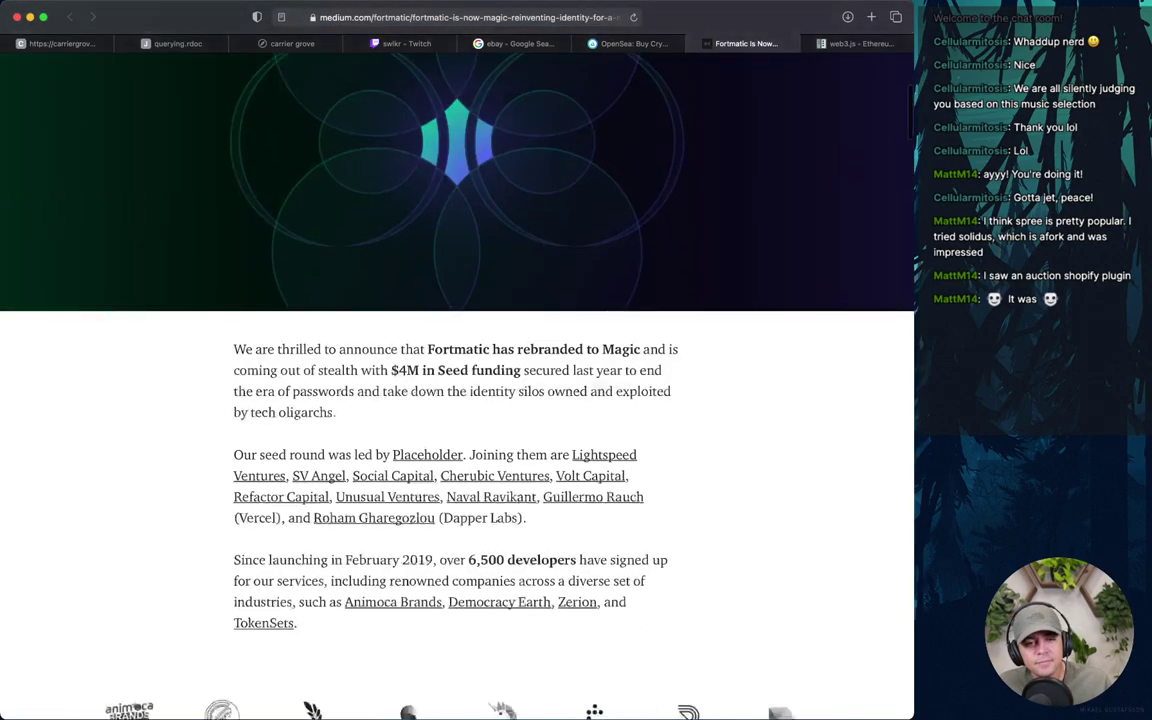
Step: Load Twitter's home page in a new tab
key("super+t")
type("twitter.com")
key("Return")
Step: Open your Twitter profile and examine the Unix Magic poster image full size
left_click(107, 336)
scroll(419, 400, "down", 4)
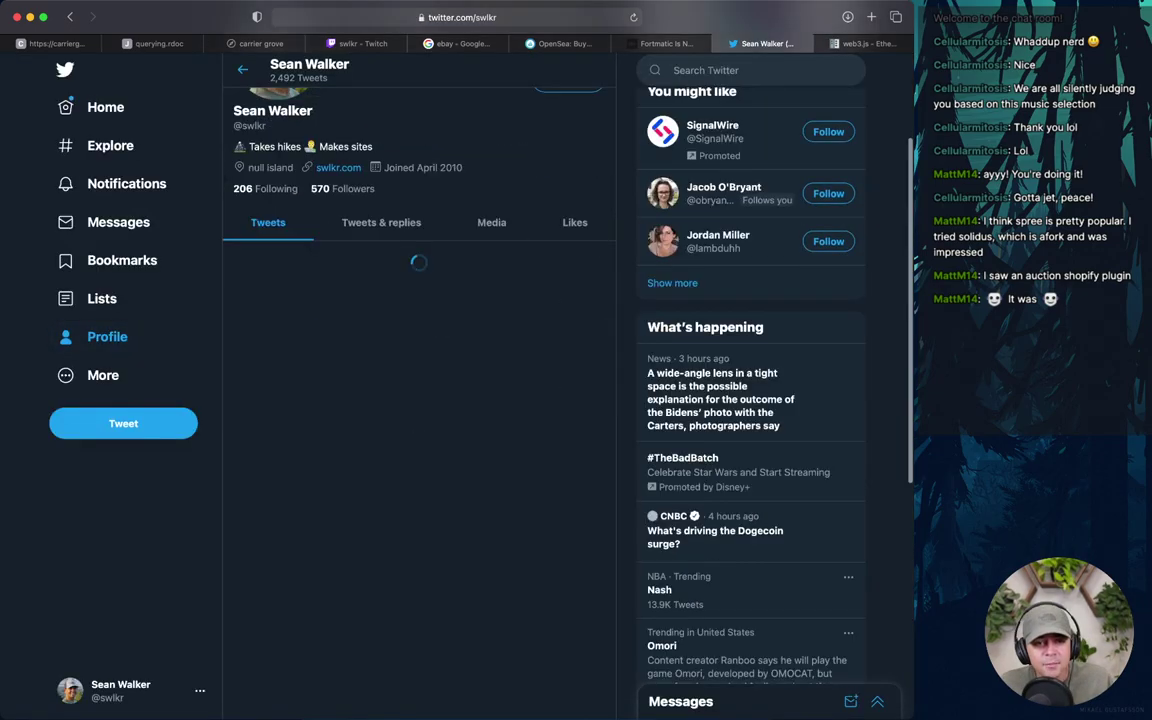
left_click(419, 400)
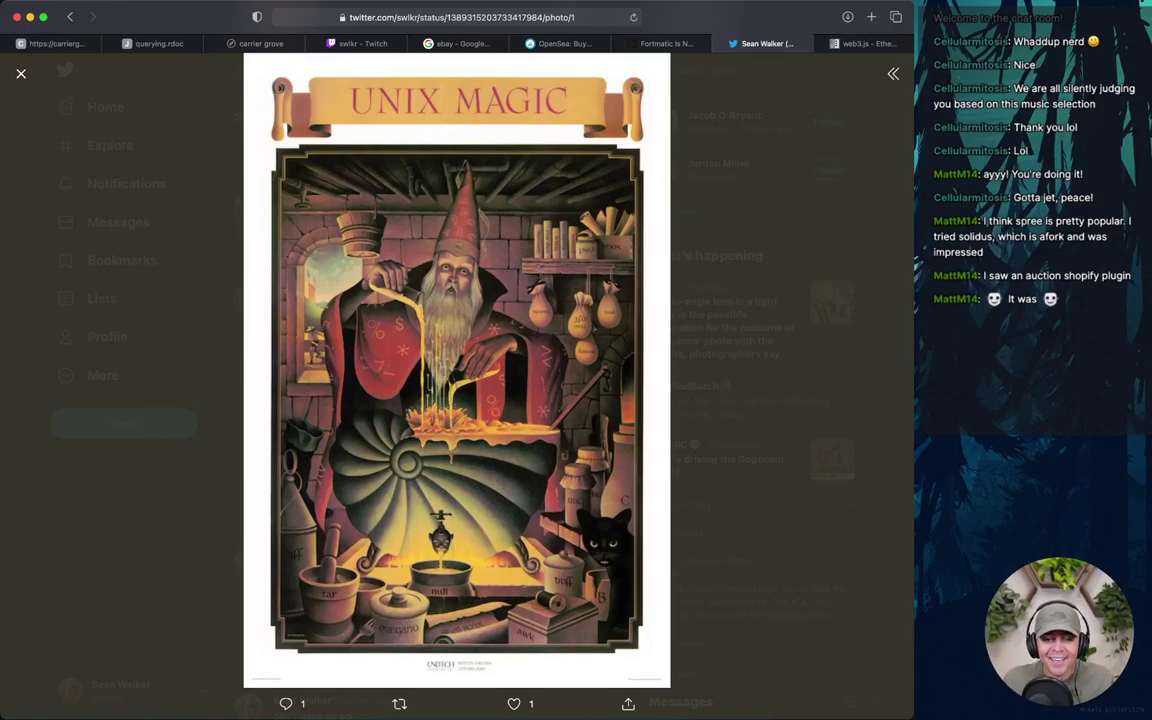
scroll(436, 600, "up", 5)
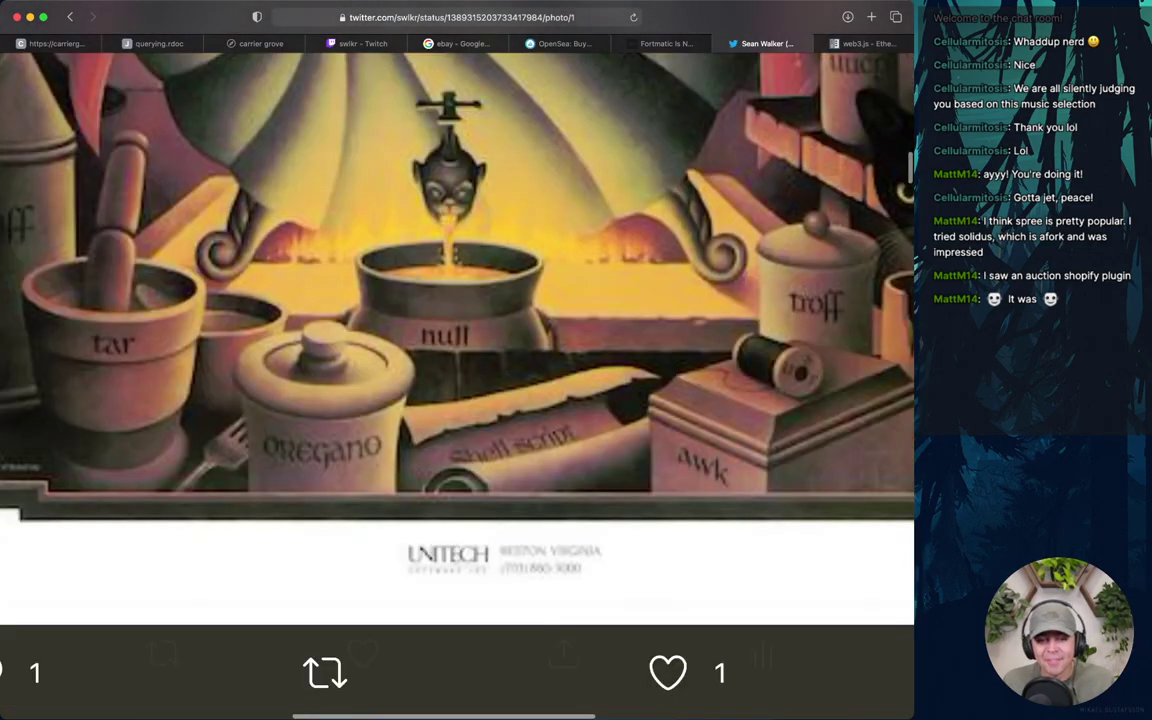
scroll(457, 370, "down", 5)
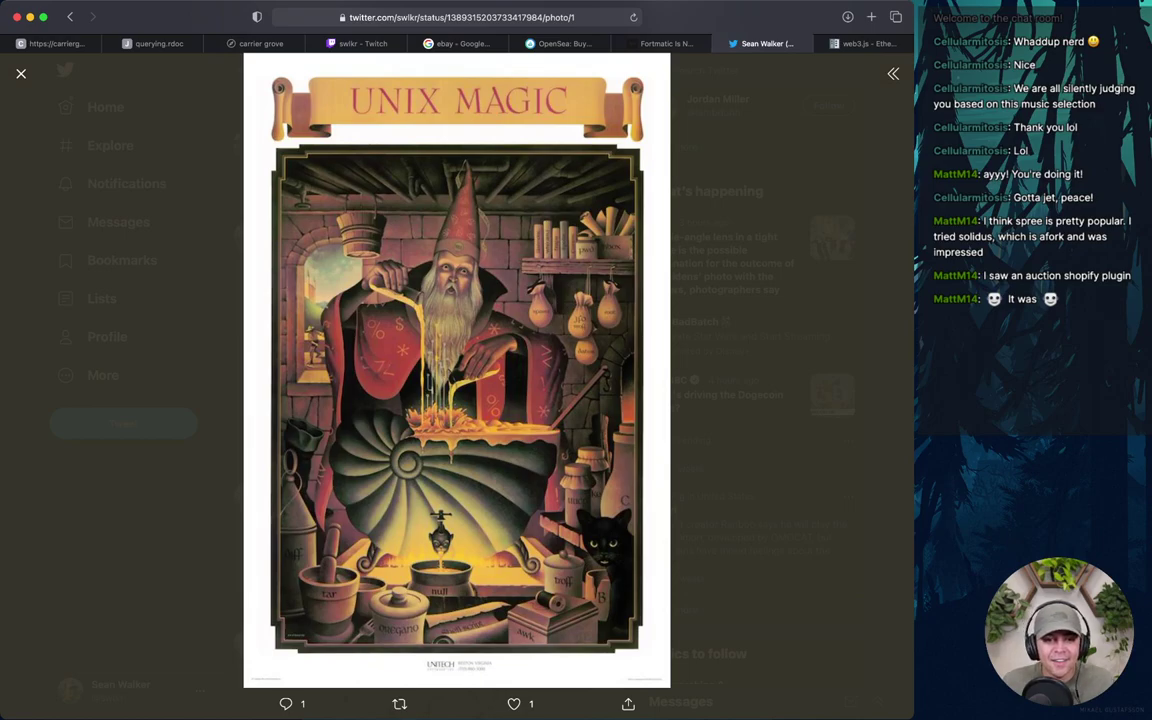
scroll(457, 370, "up", 5)
scroll(457, 370, "down", 3)
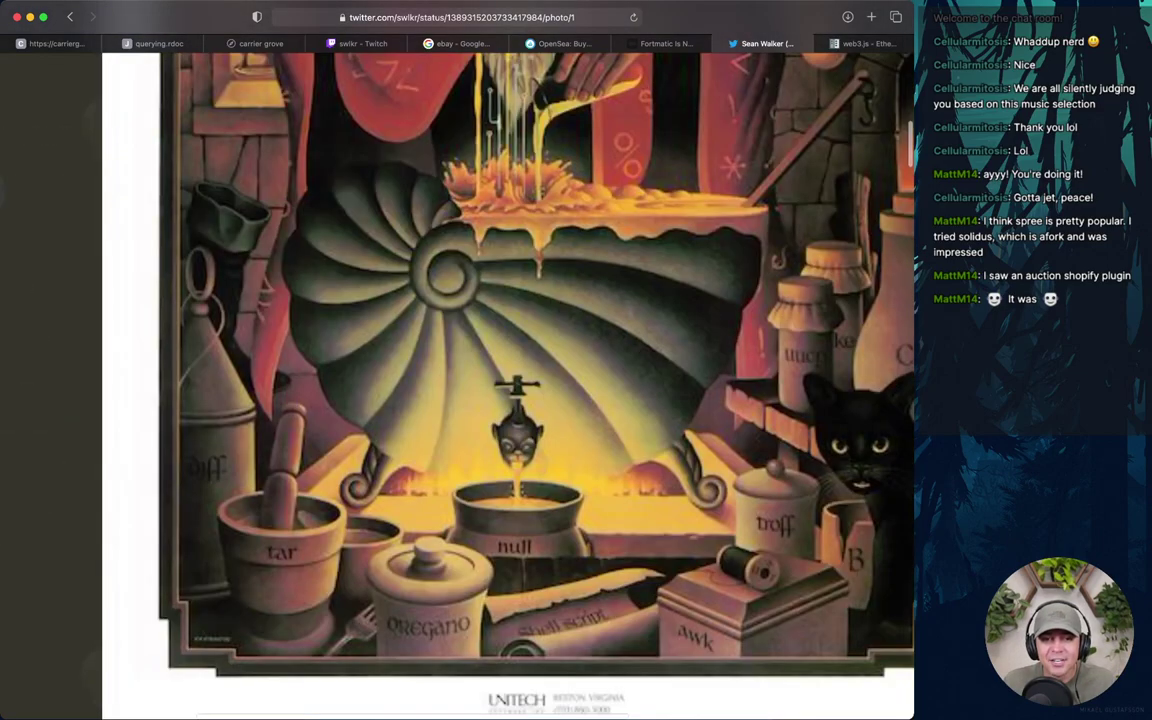
scroll(457, 370, "up", 5)
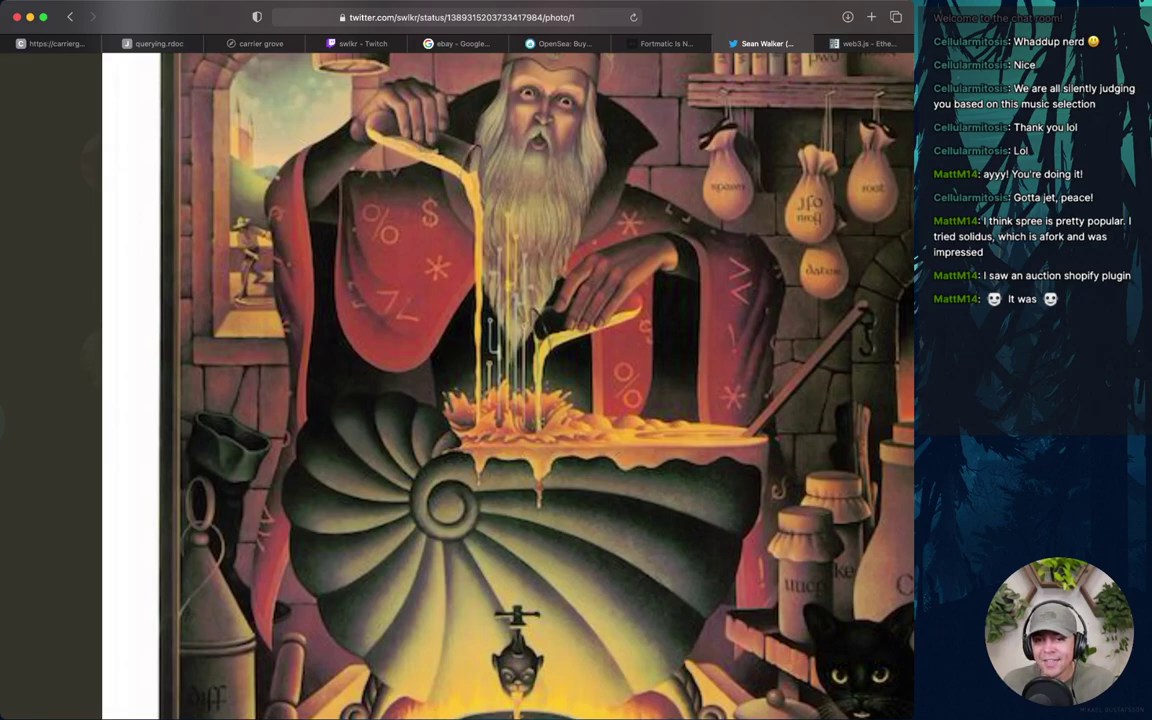
scroll(457, 370, "up", 3)
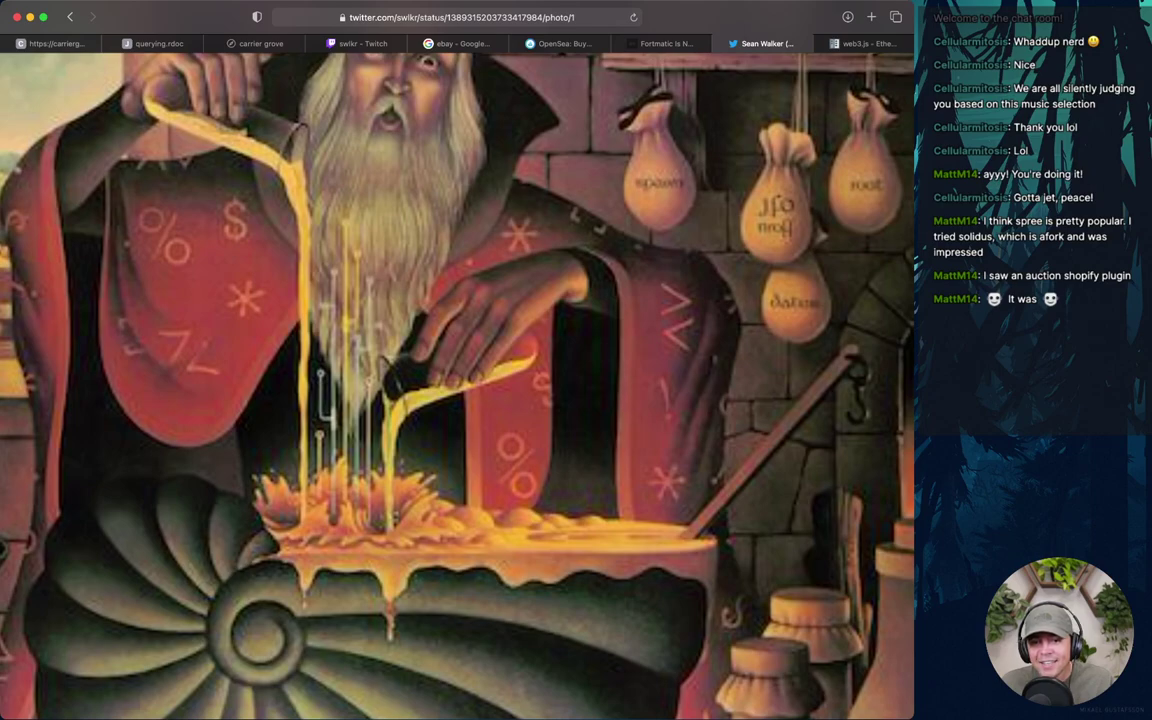
scroll(457, 370, "up", 4)
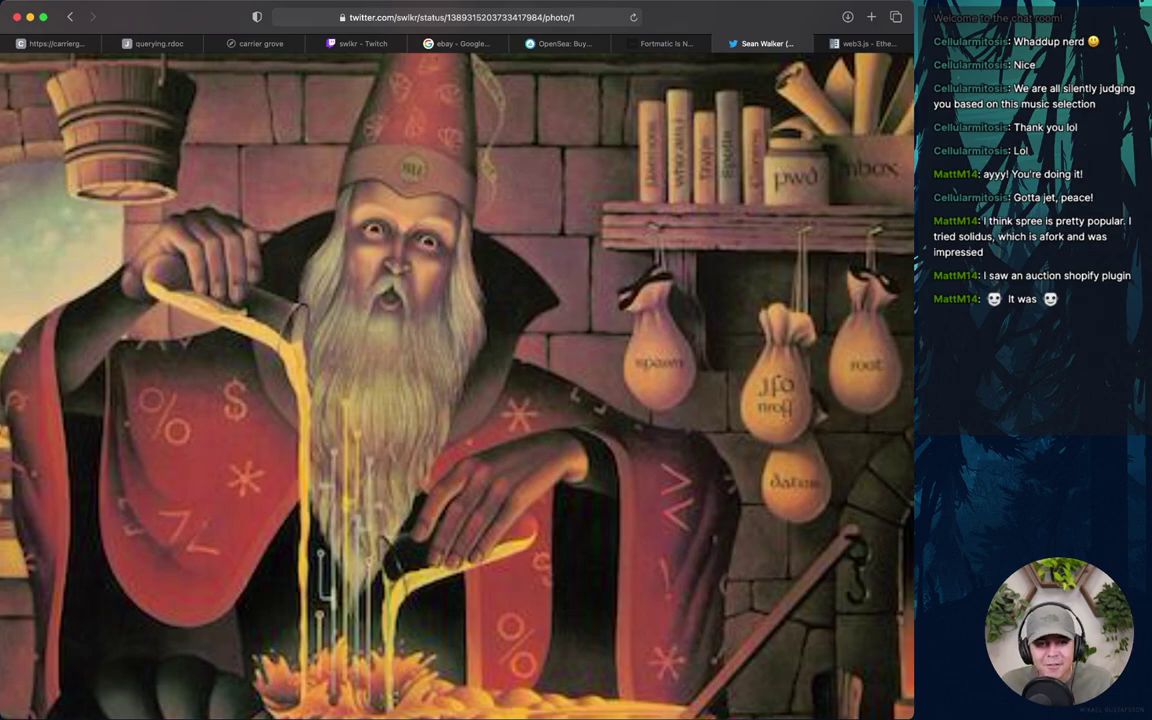
scroll(457, 370, "down", 10)
scroll(457, 370, "up", 11)
scroll(457, 370, "down", 10)
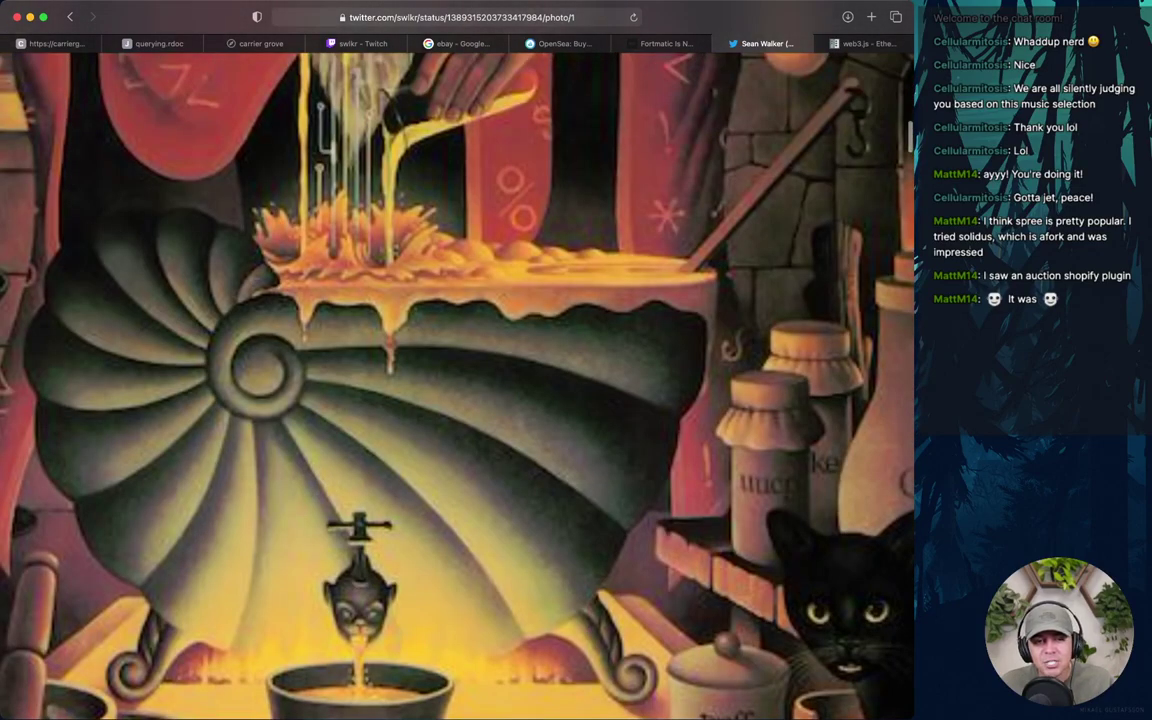
scroll(457, 380, "down", 3)
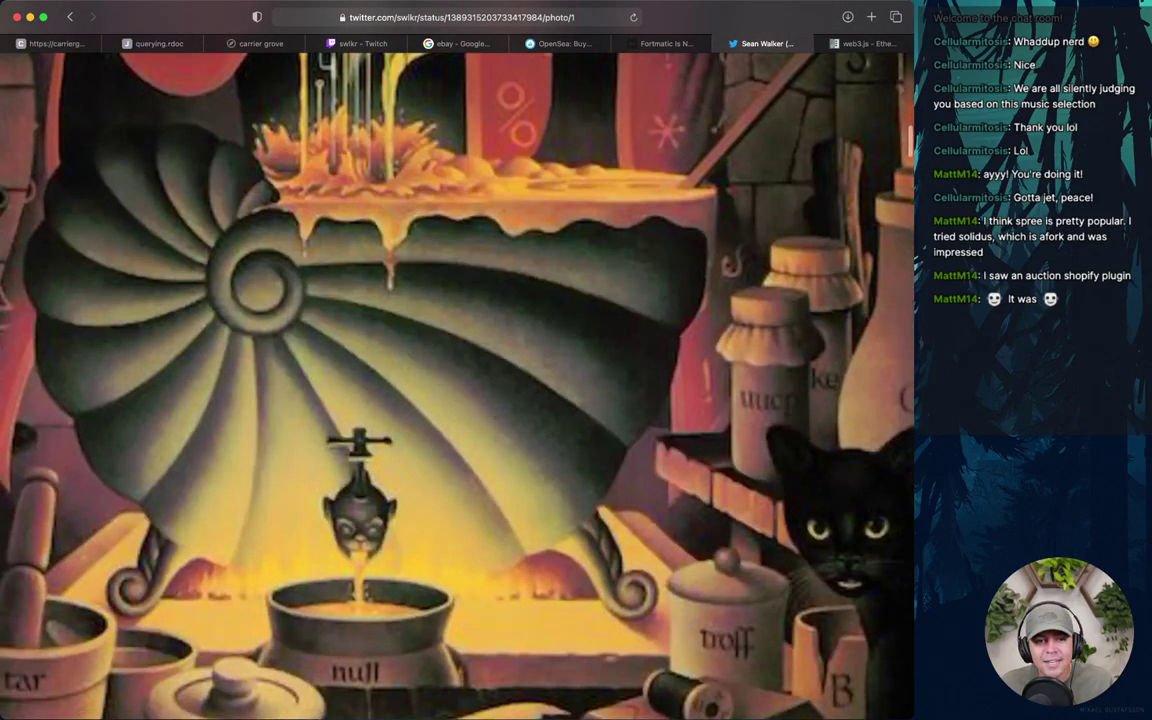
scroll(457, 380, "up", 5)
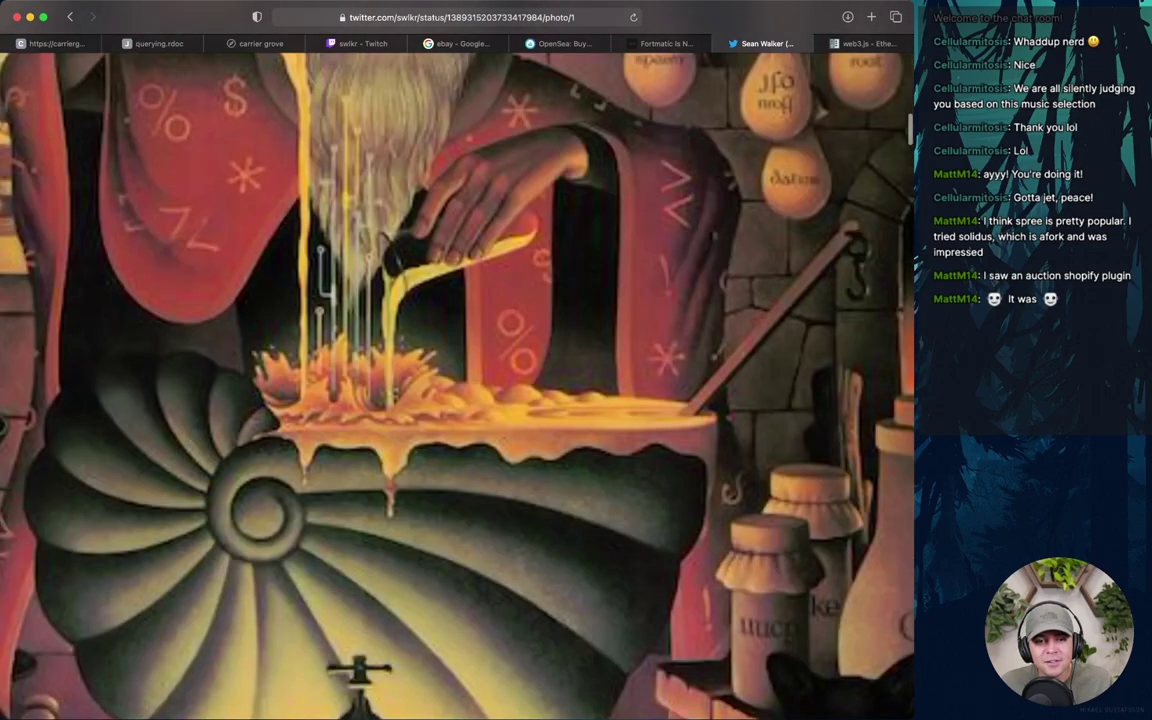
scroll(457, 360, "down", 10)
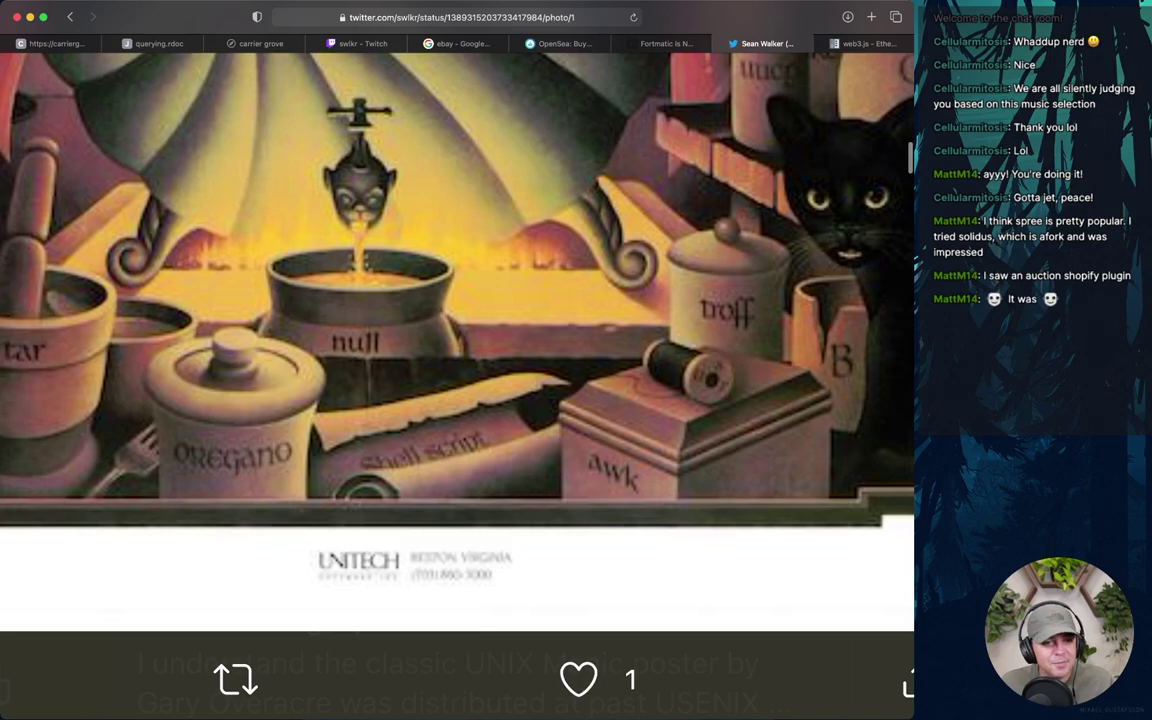
scroll(457, 360, "left", 5)
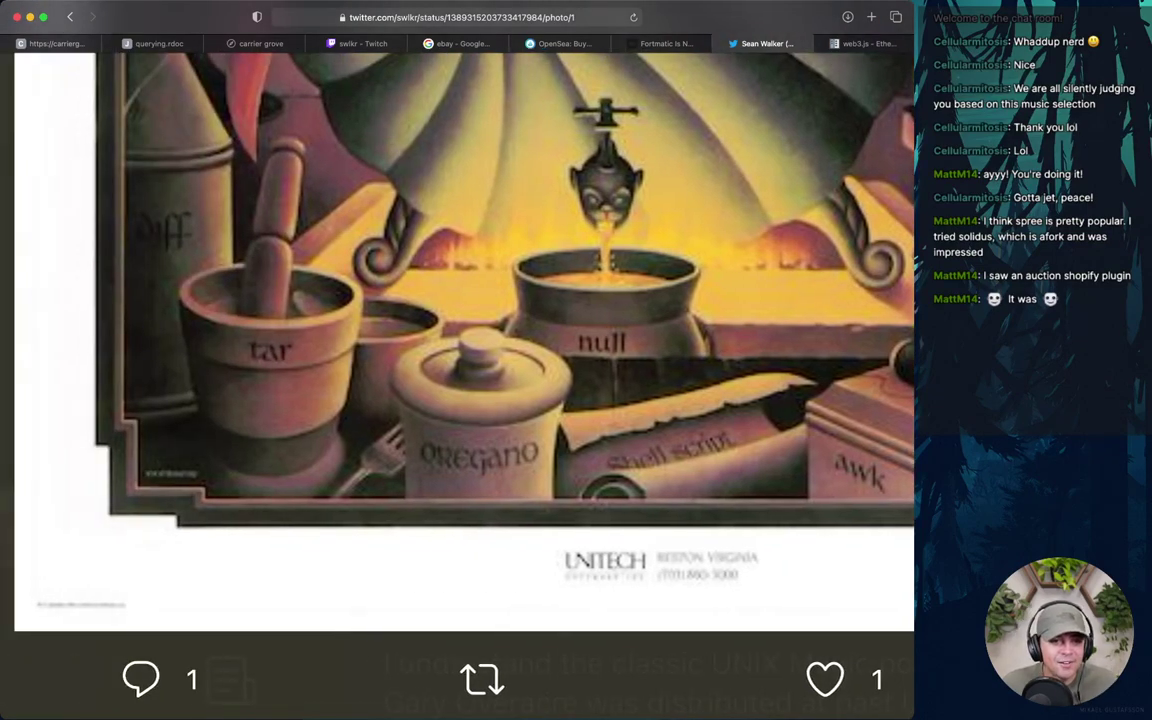
scroll(457, 360, "down", 5)
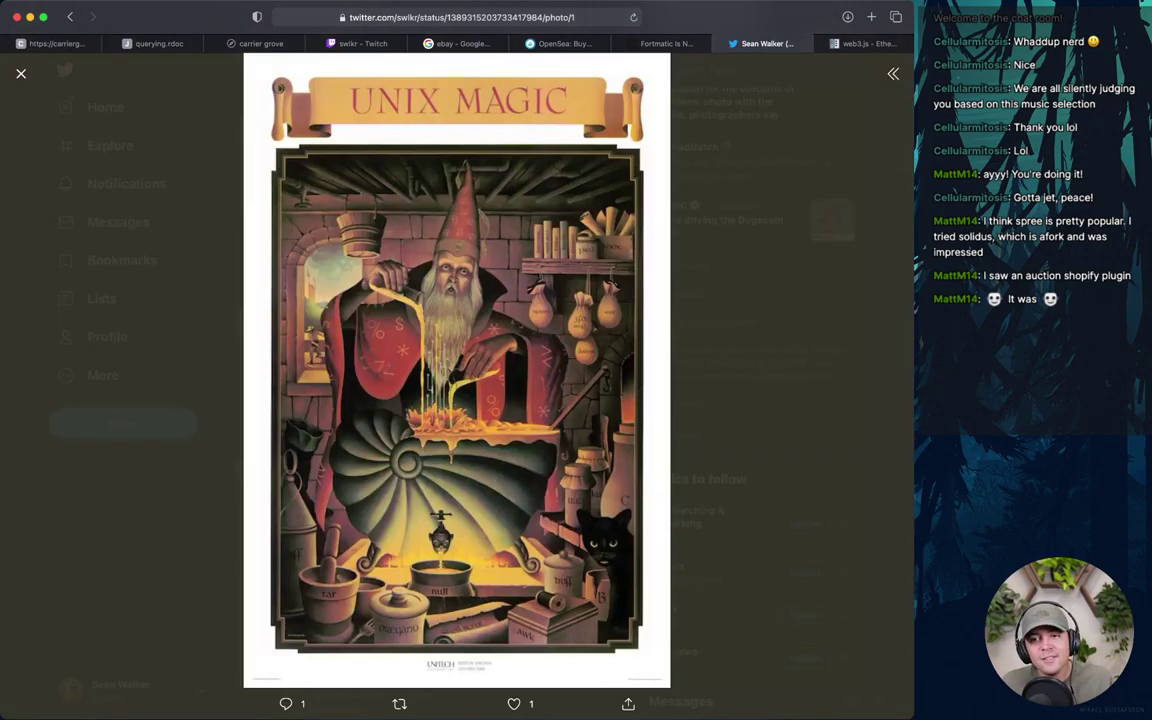
Step: Close the photo viewer, glance over the profile timeline, and close the Twitter tab
key("Escape")
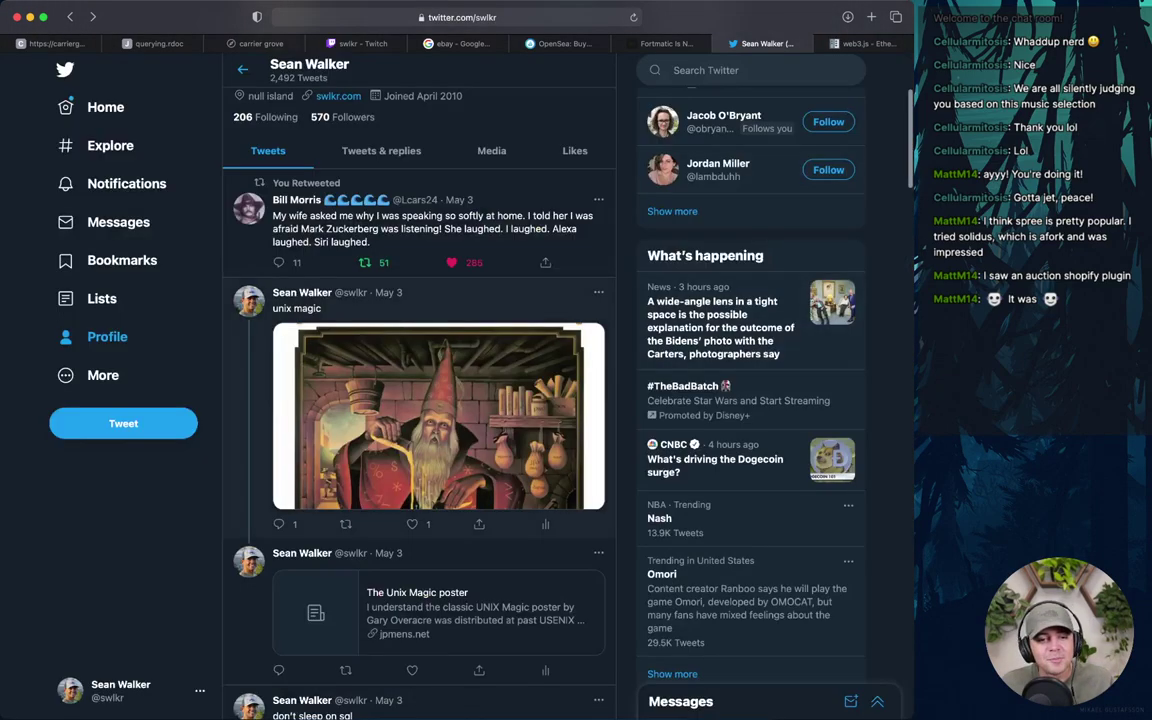
scroll(420, 400, "up", 1)
scroll(420, 400, "up", 3)
scroll(420, 400, "down", 3)
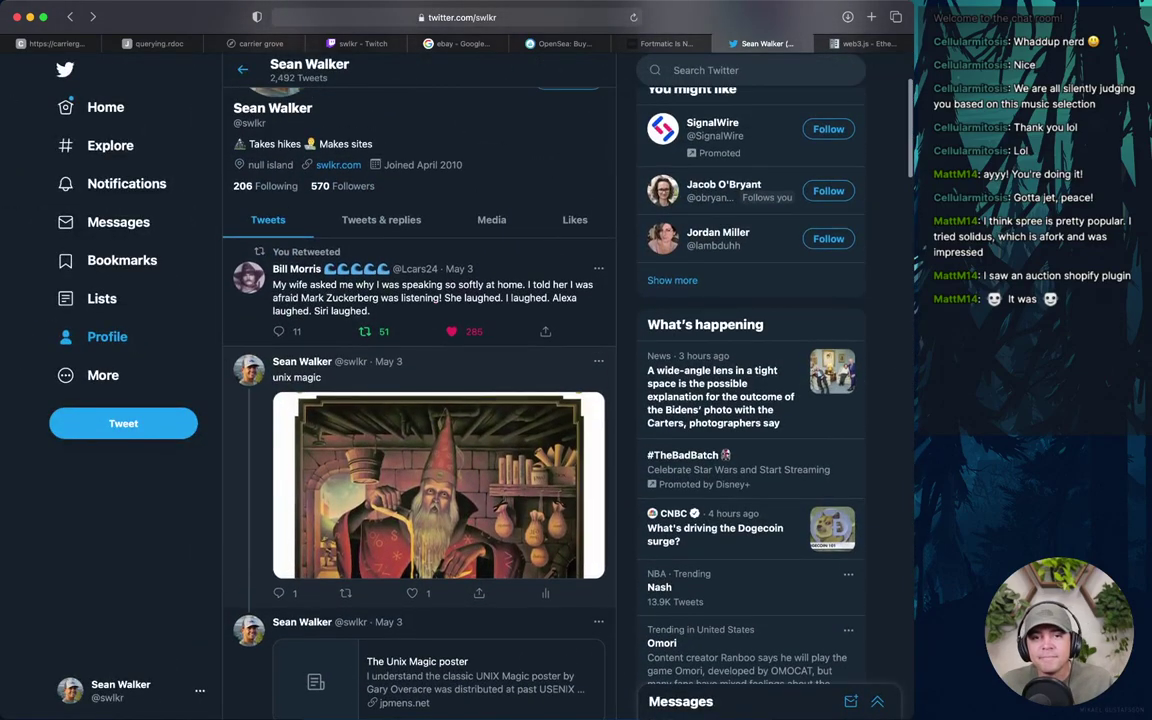
key("super+w")
Step: Close the web3.js docs tab and return to OpenSea's Ethereum wallet requirement page
key("super+w")
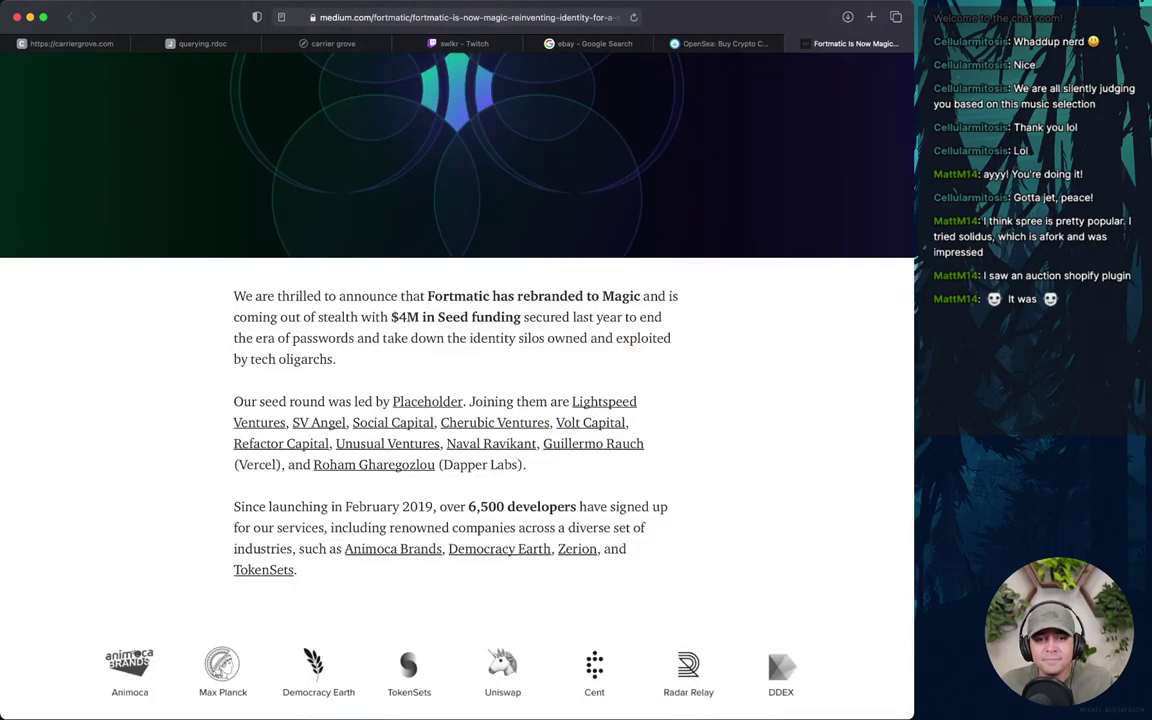
key("super+w")
key("ctrl+shift+Tab")
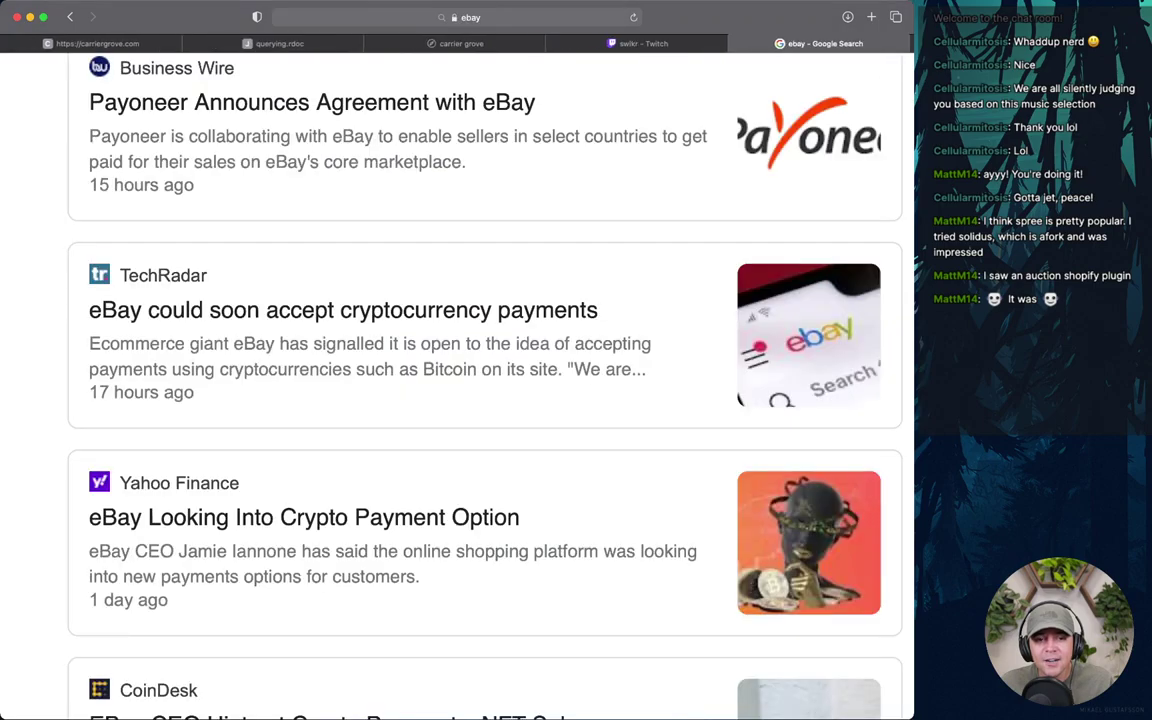
key("ctrl+Tab")
key("super+r")
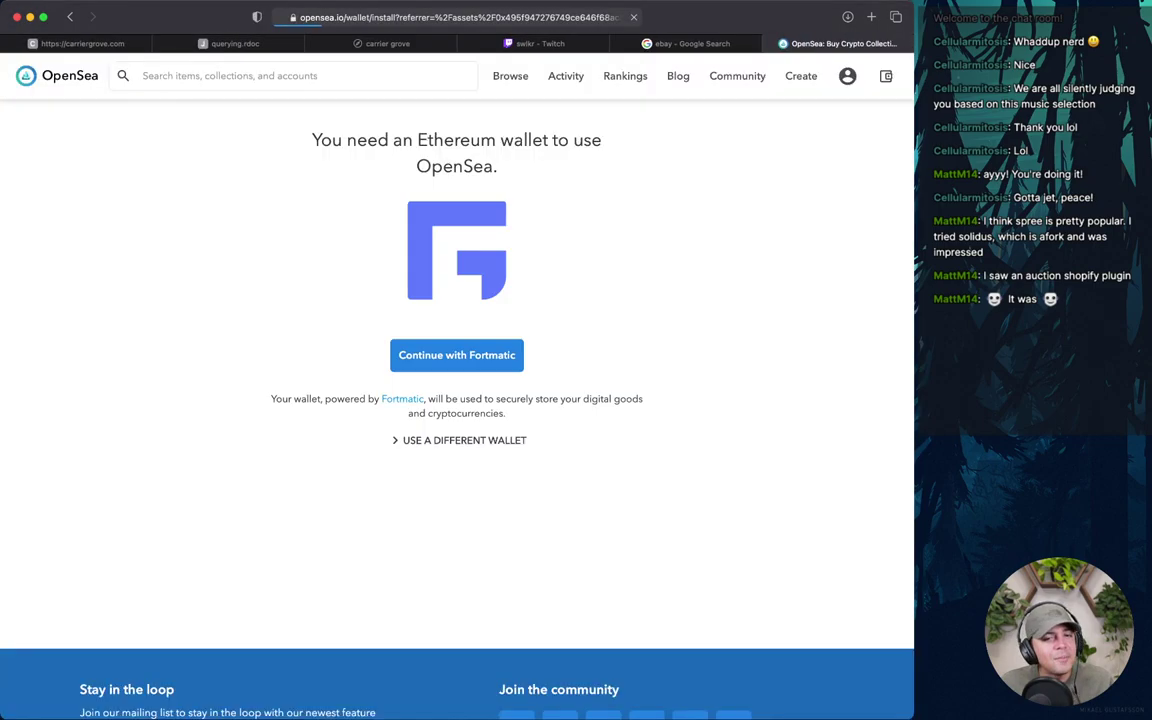
key("super+[")
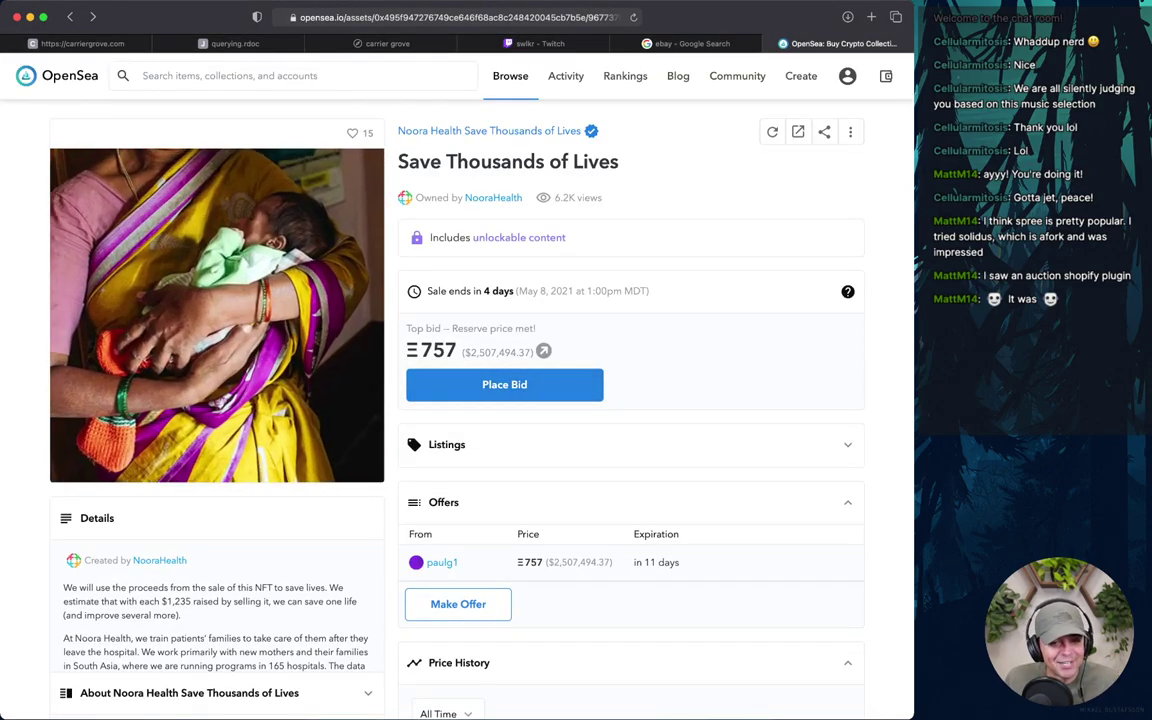
key("super+]")
key("super+[")
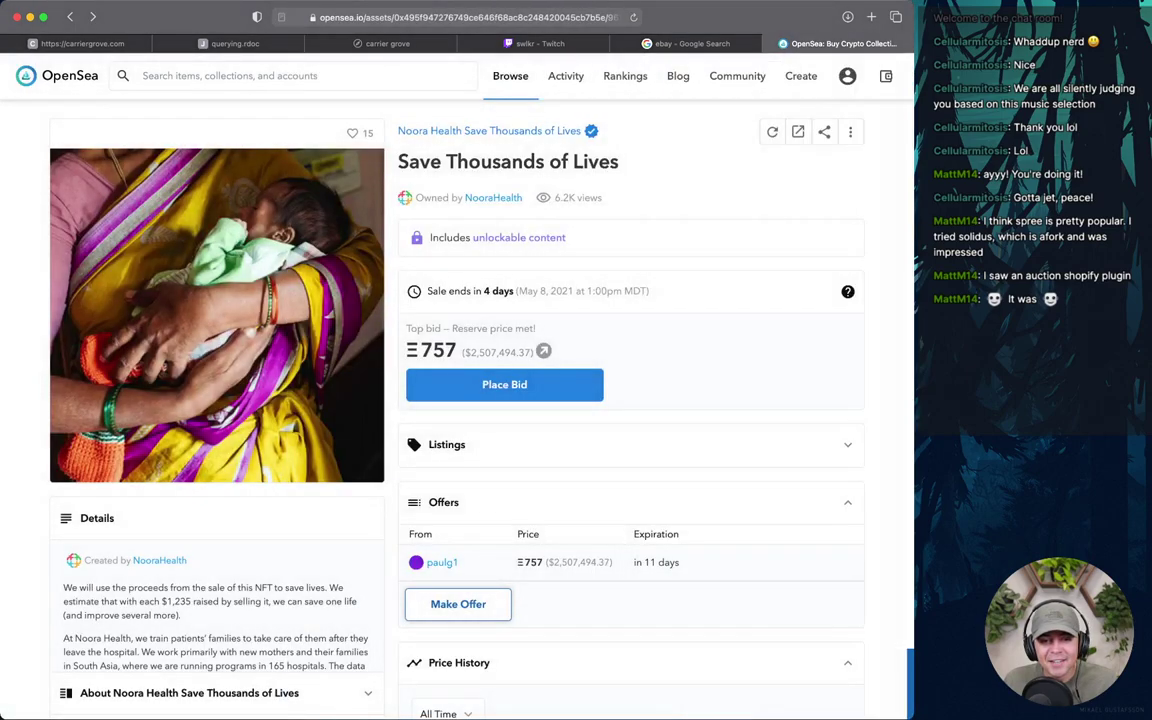
key("super+]")
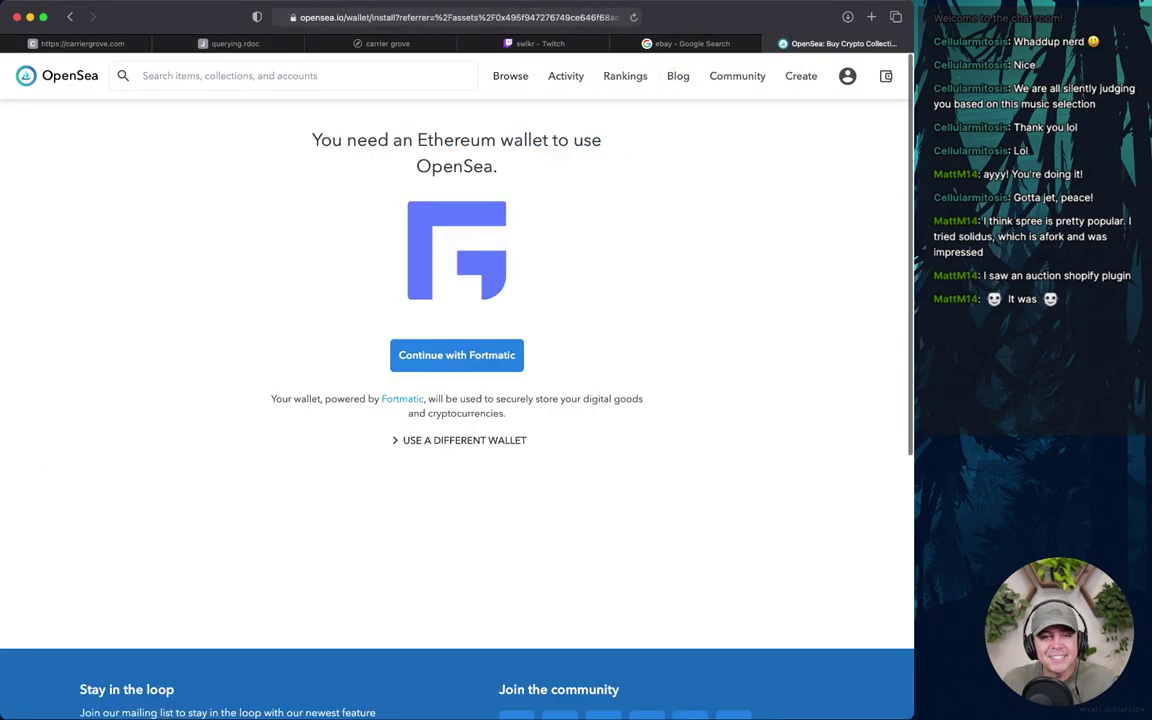
Step: Start connecting a Fortmatic wallet, cancel the prompt, and reopen the email sign-in
key("Tab")
key("Return")
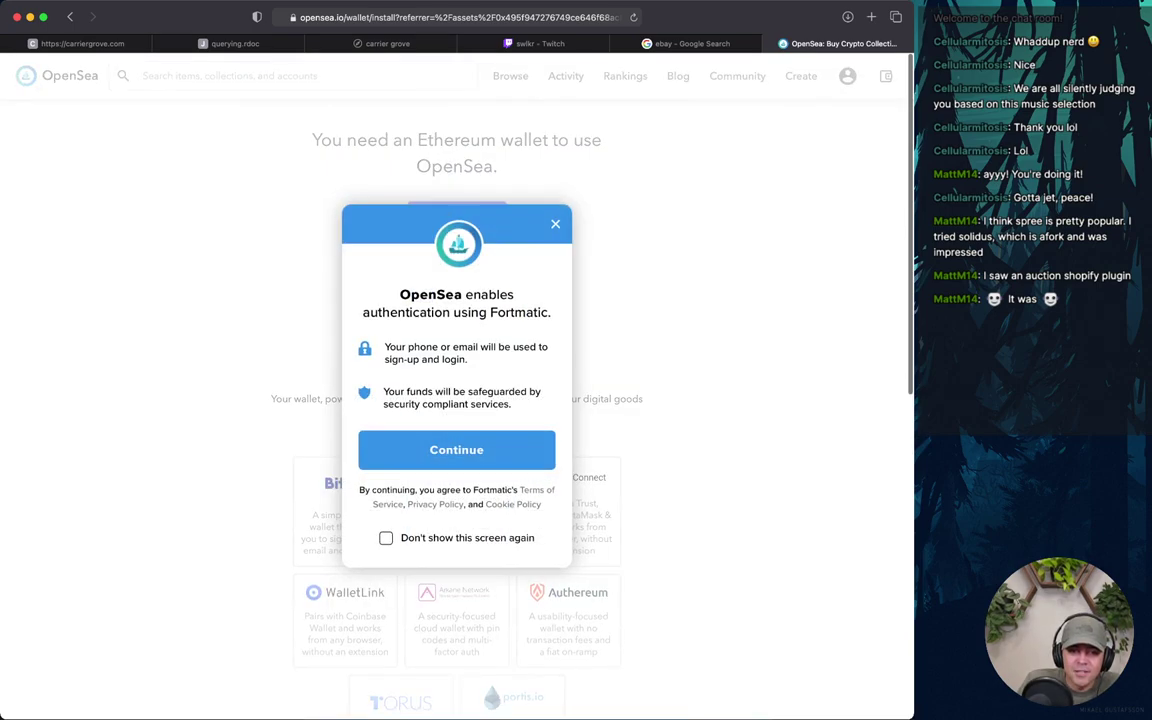
key("Tab")
key("Return")
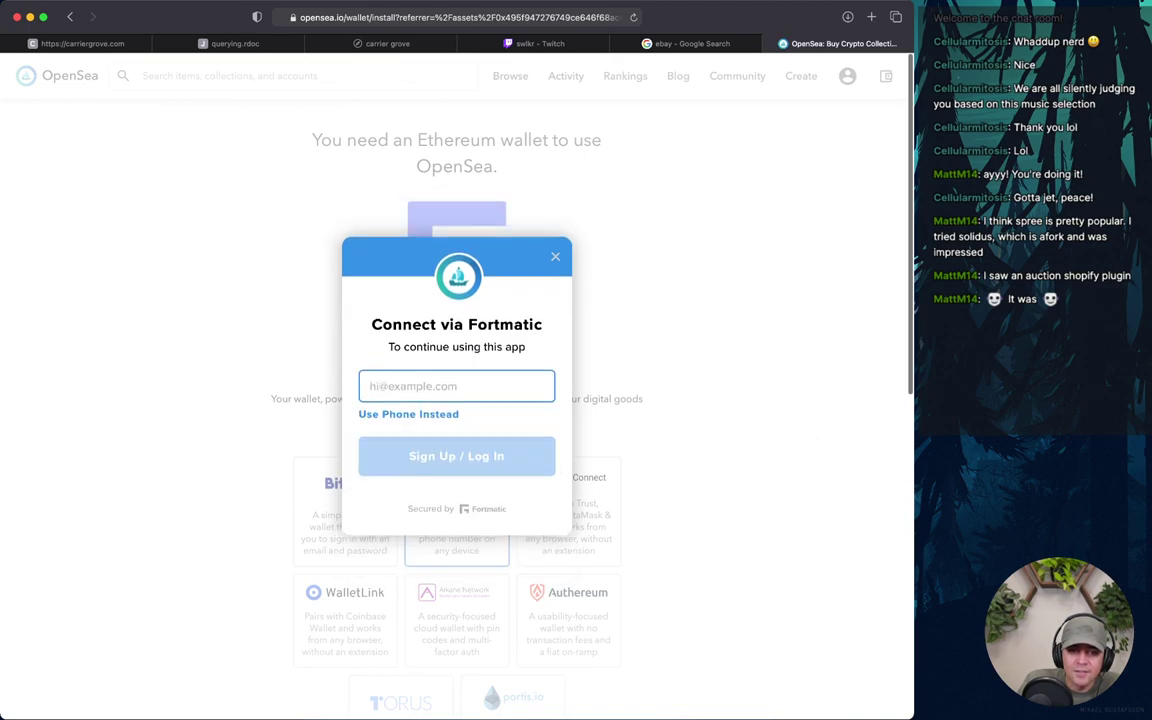
key("Escape")
key("Return")
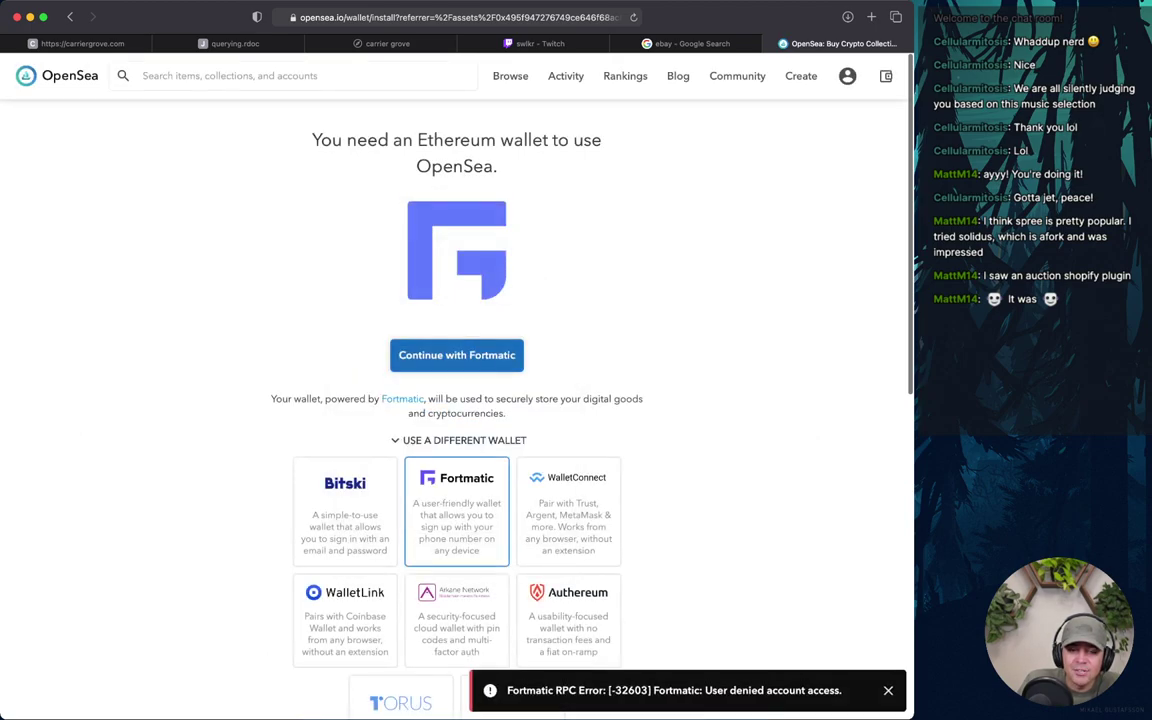
key("Escape")
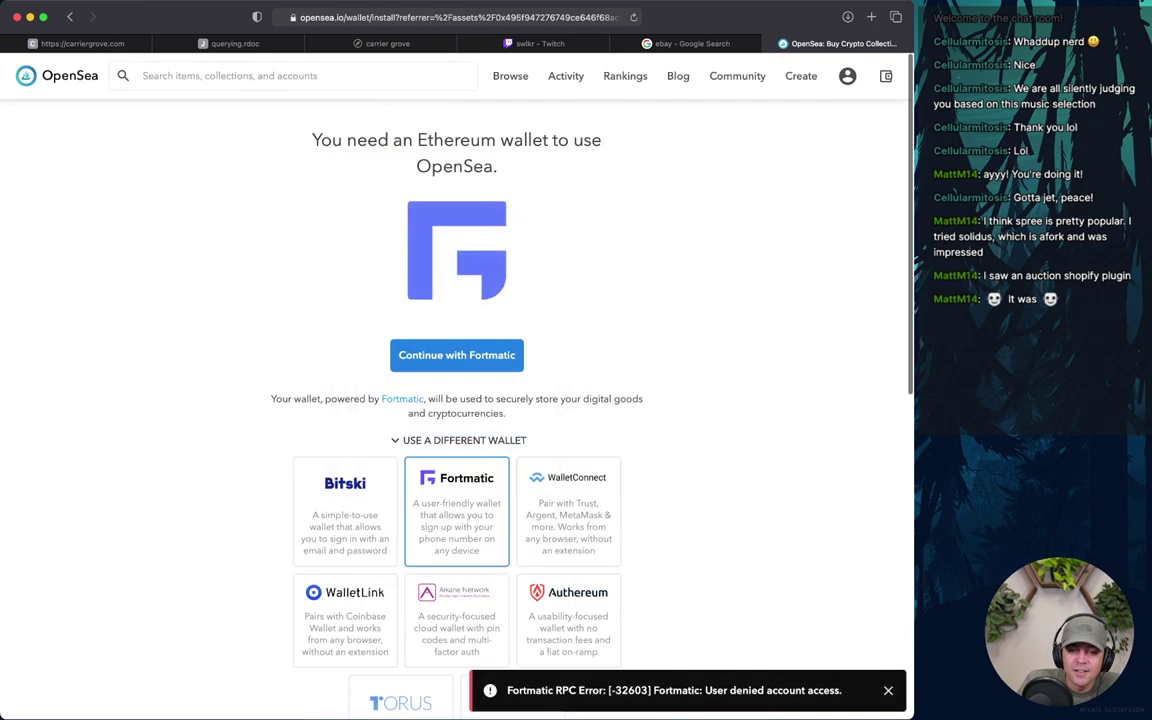
scroll(456, 400, "down", 2)
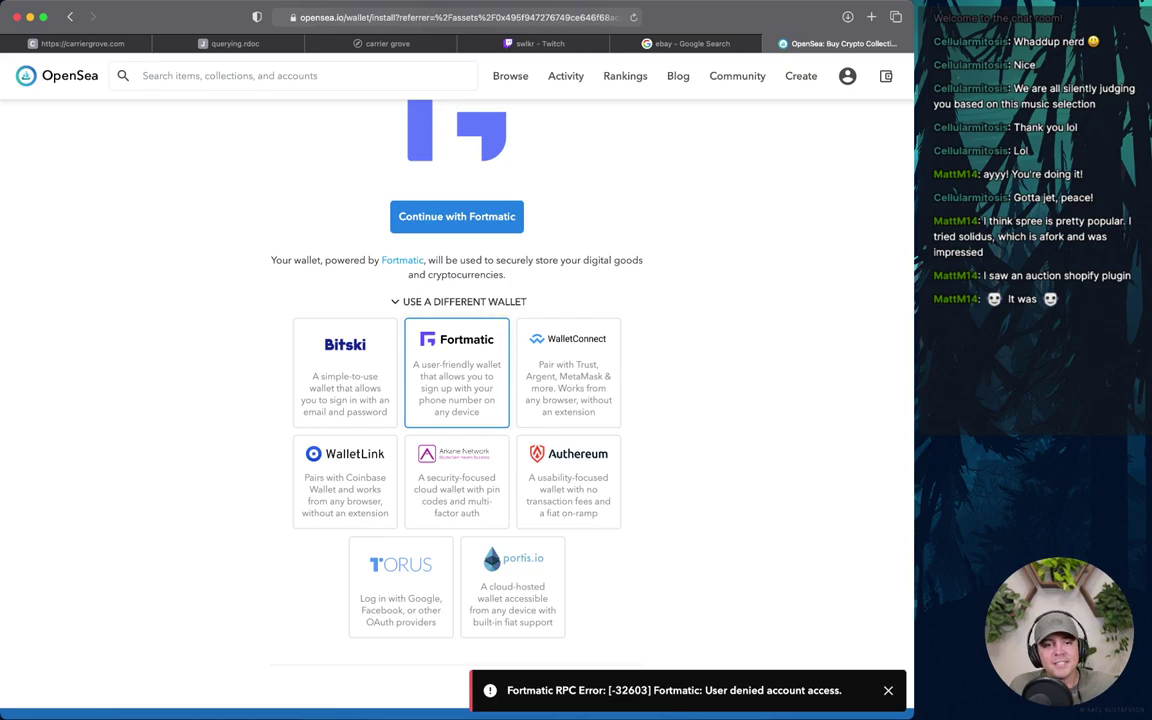
key("Return")
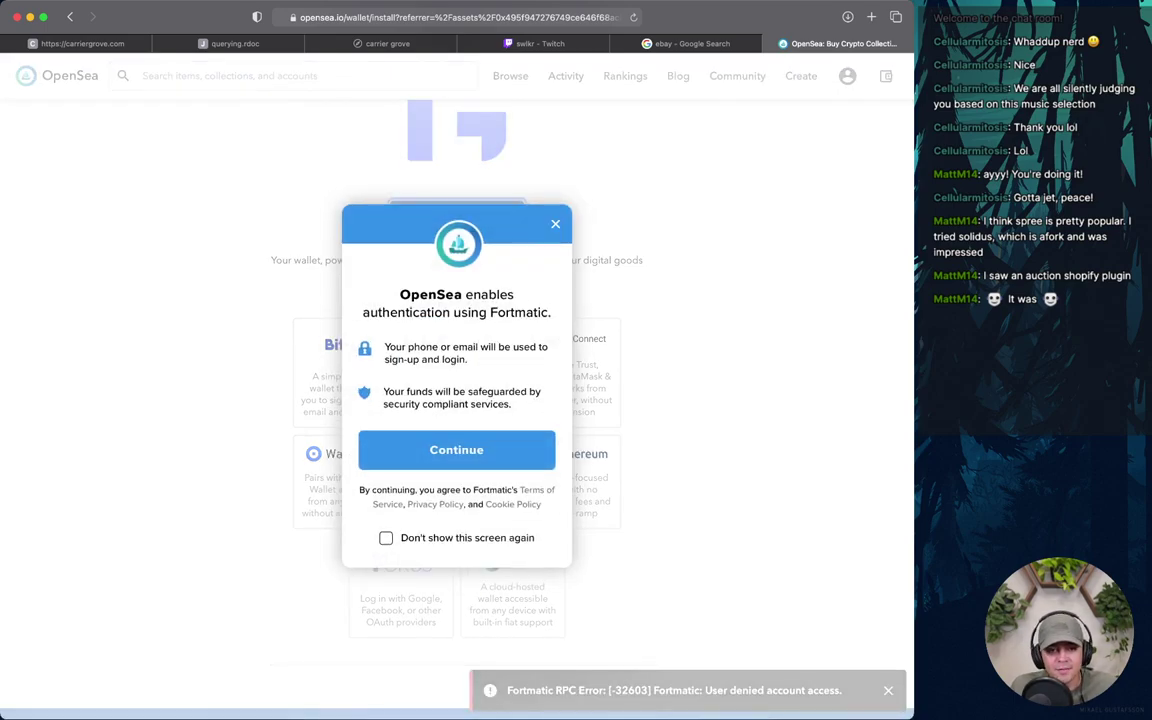
key("Return")
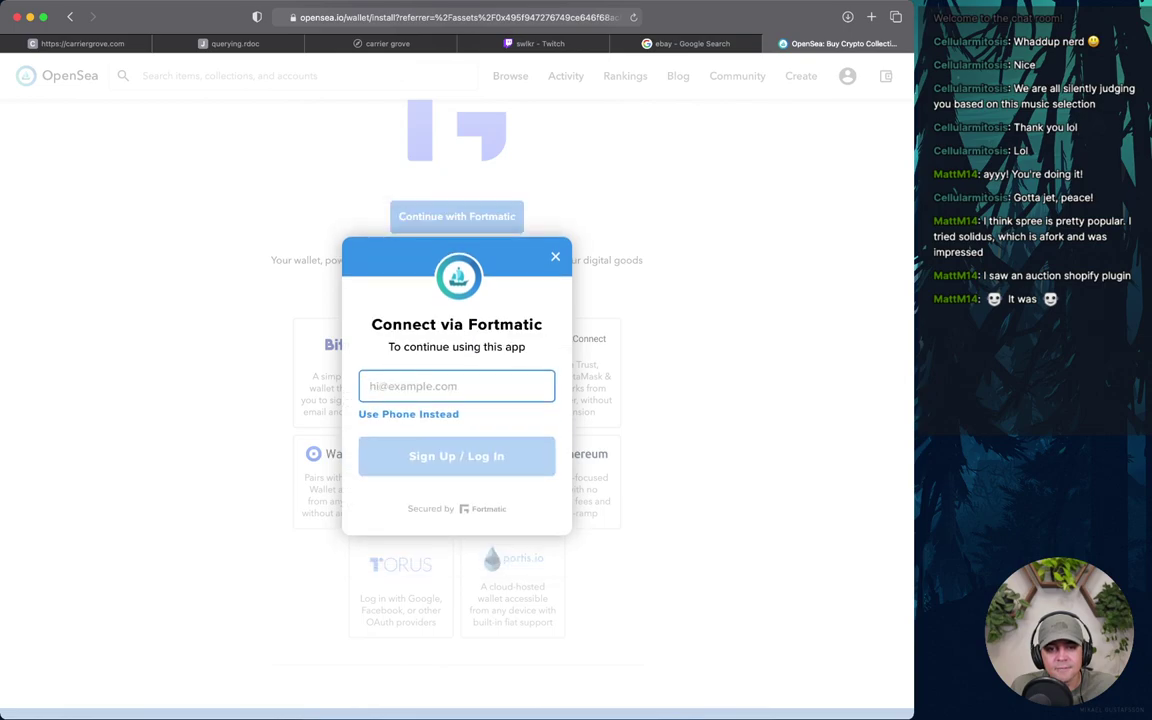
Step: Toggle the Fortmatic login between phone and email, dismiss it, and go to the eBay results
key("Tab")
key("Return")
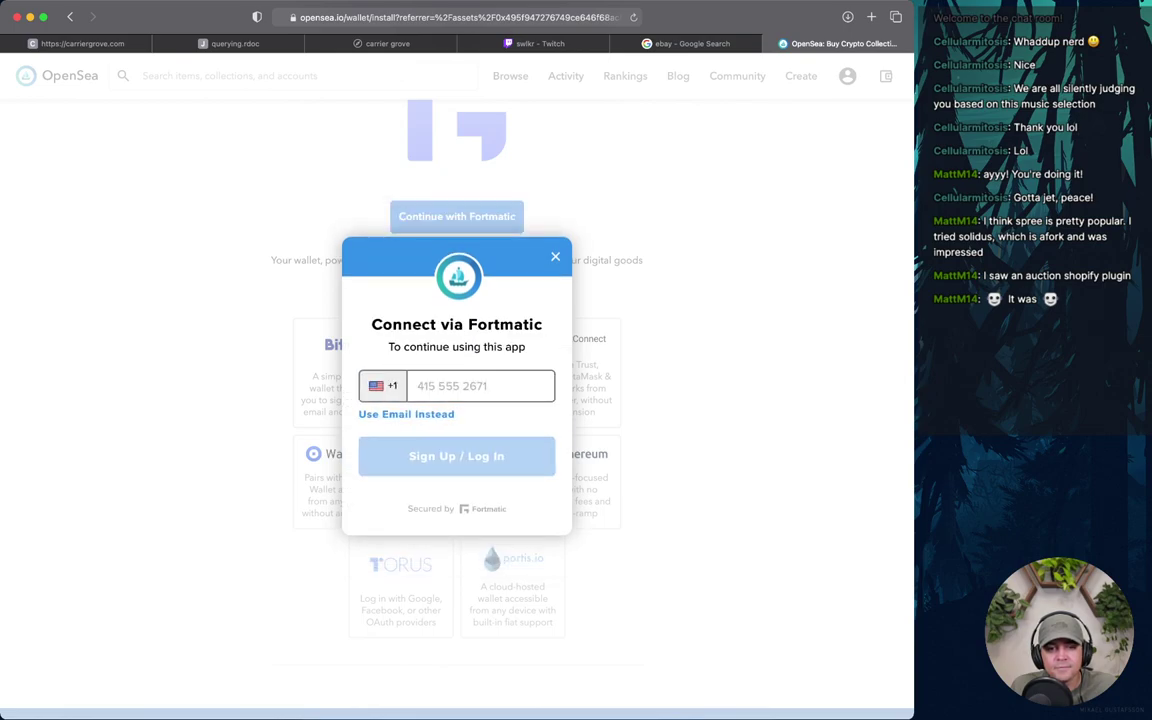
key("Return")
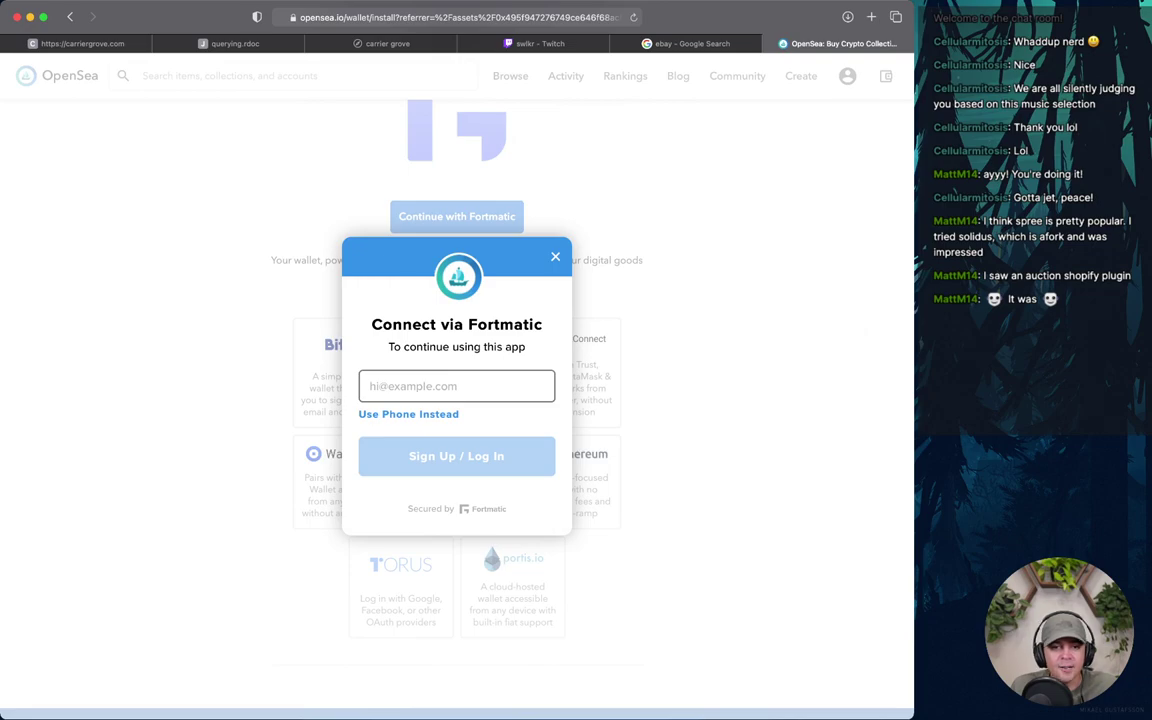
key("Escape")
key("Return")
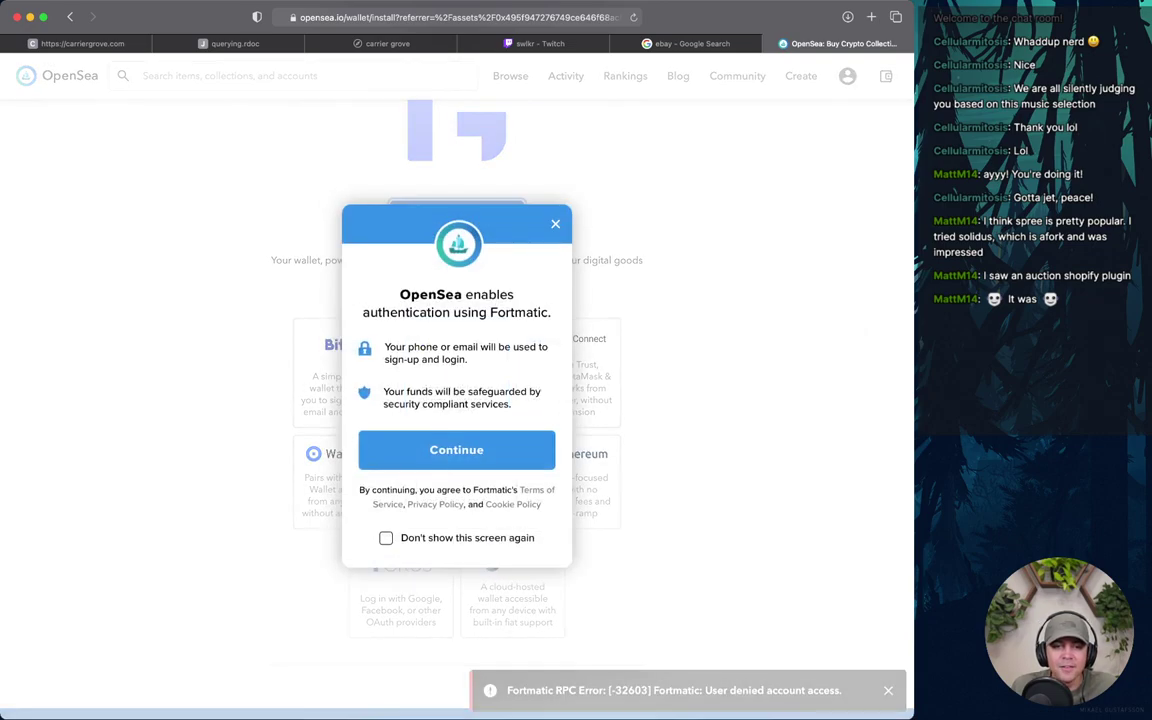
key("Escape")
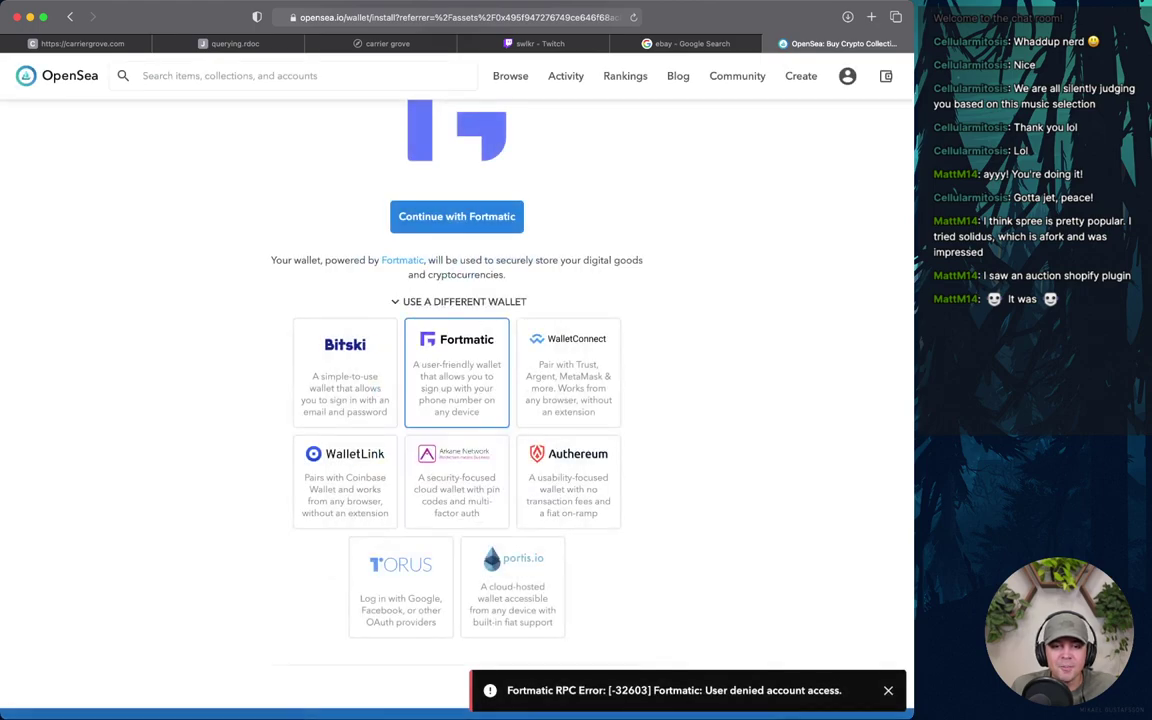
key("Return")
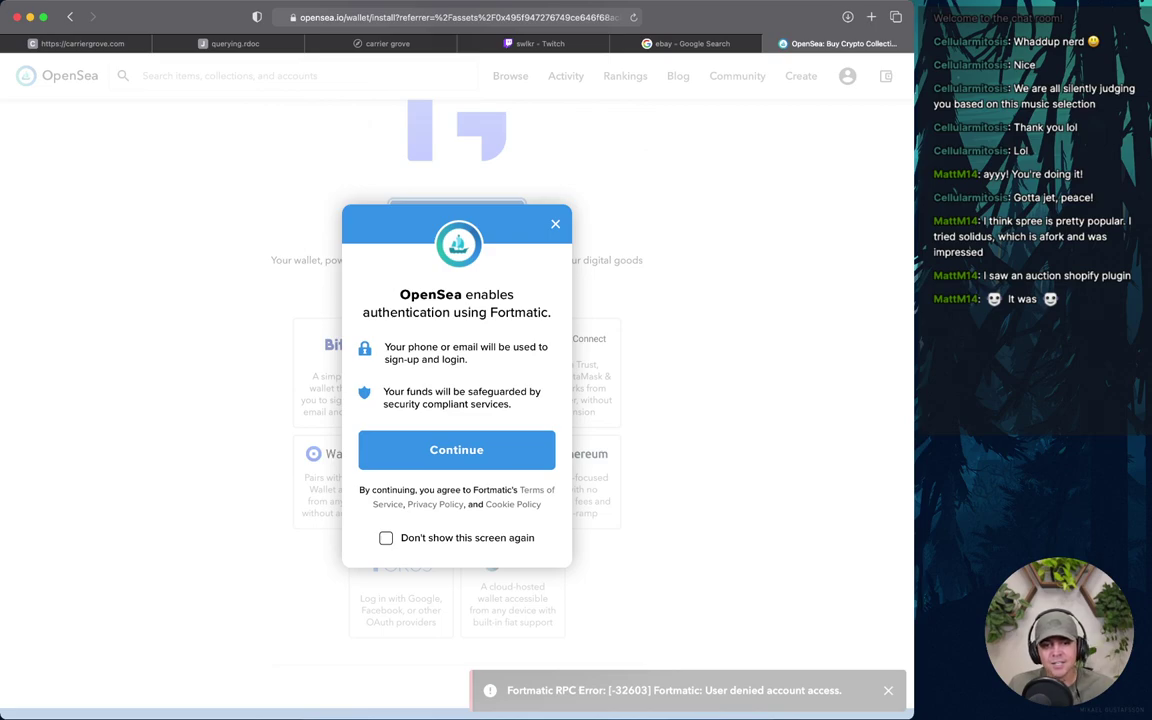
key("Return")
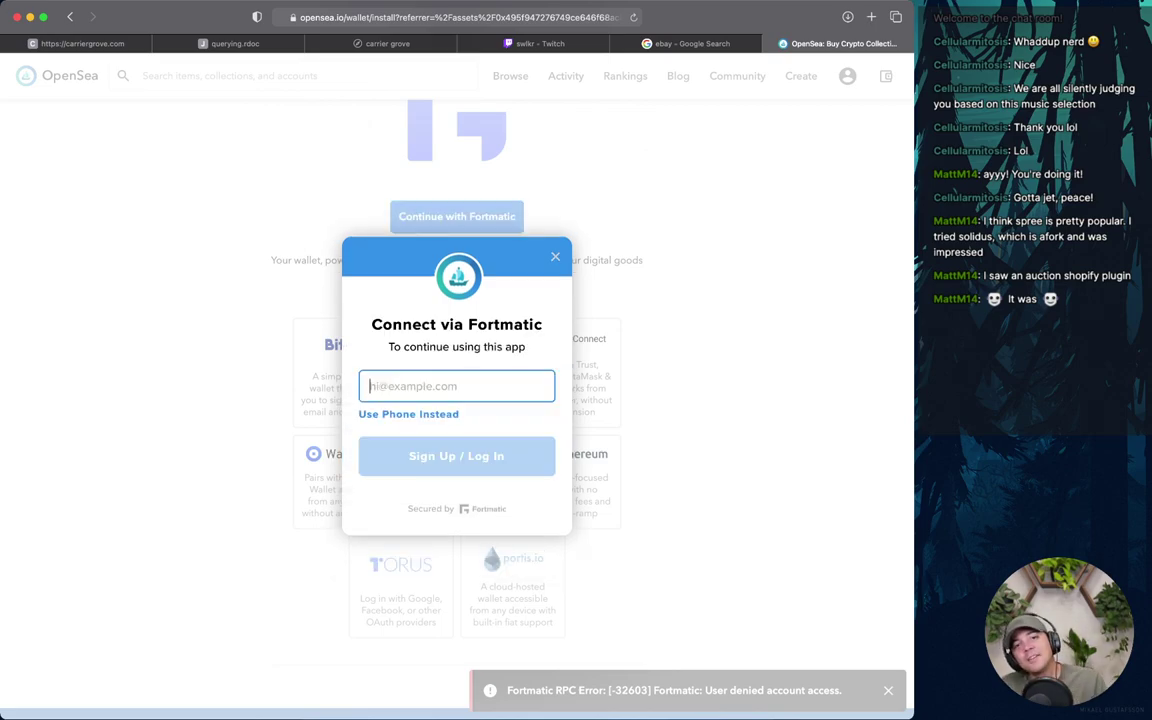
key("Escape")
key("ctrl+shift+Tab")
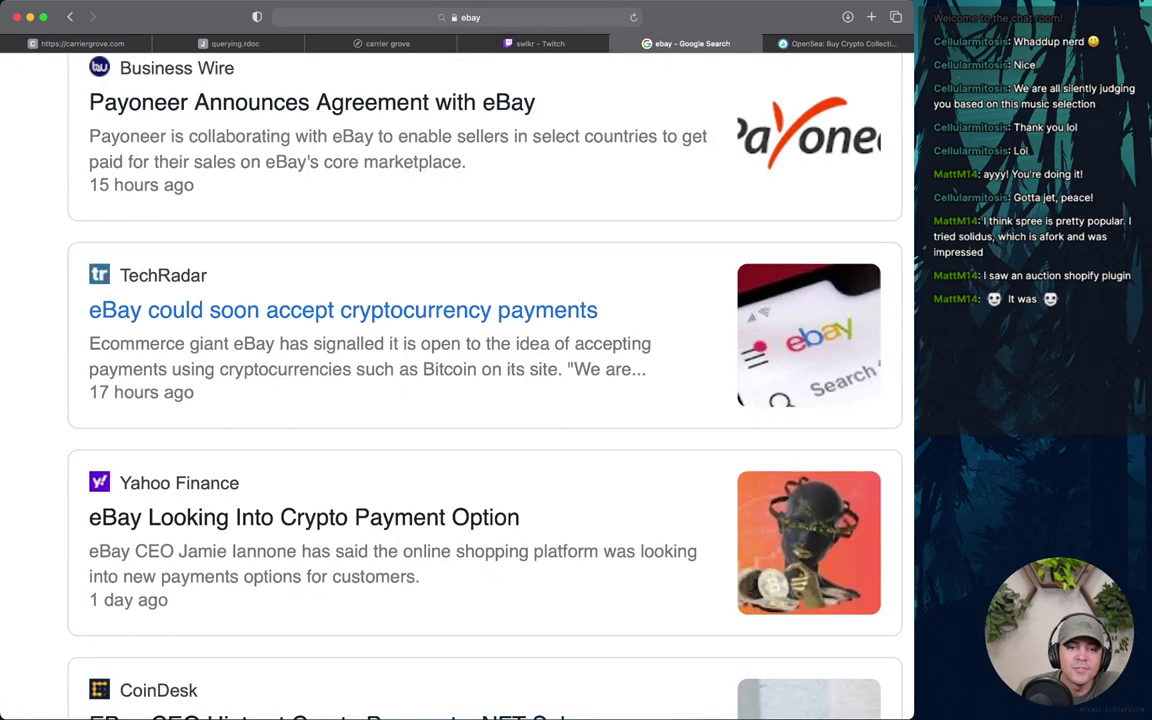
Step: Scroll the eBay crypto payment news, then return to the OpenSea tab
scroll(400, 360, "down", 3)
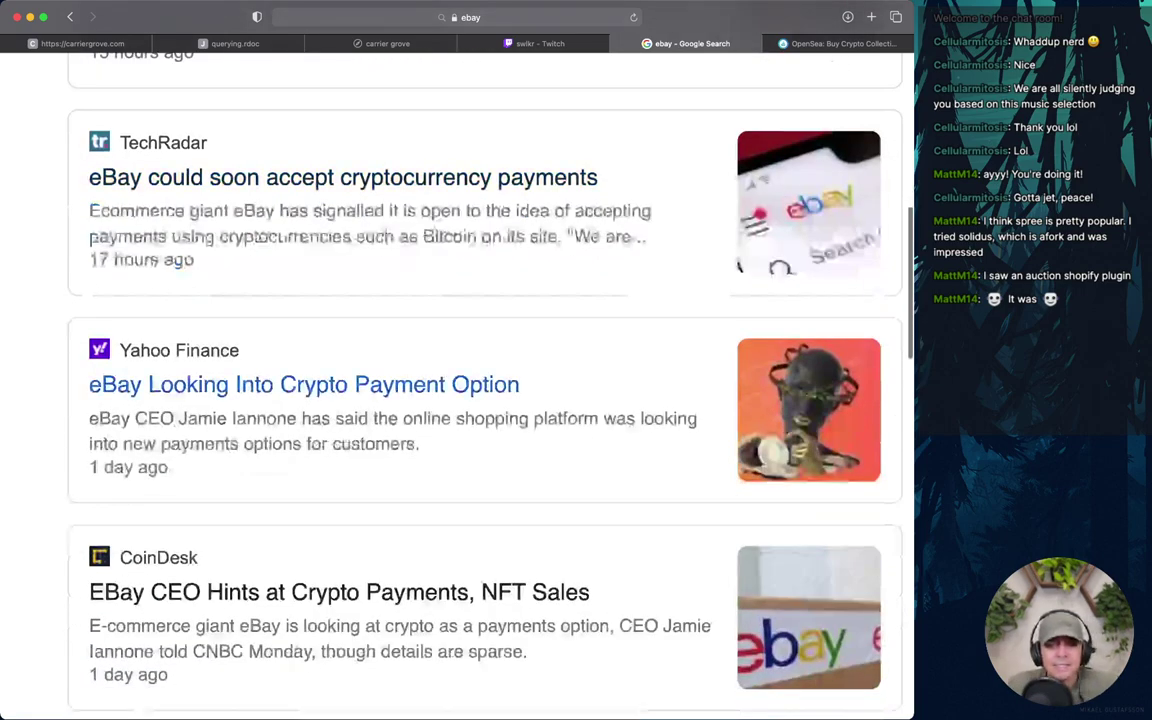
scroll(400, 360, "down", 5)
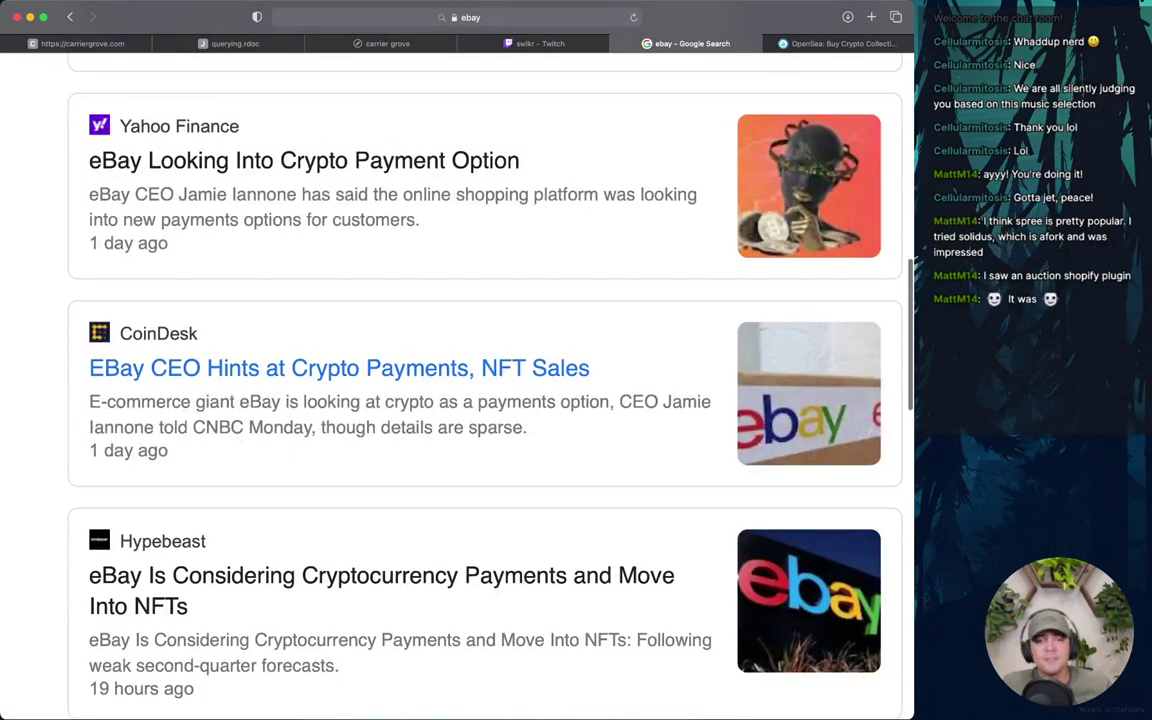
scroll(400, 360, "down", 2)
key("ctrl+Tab")
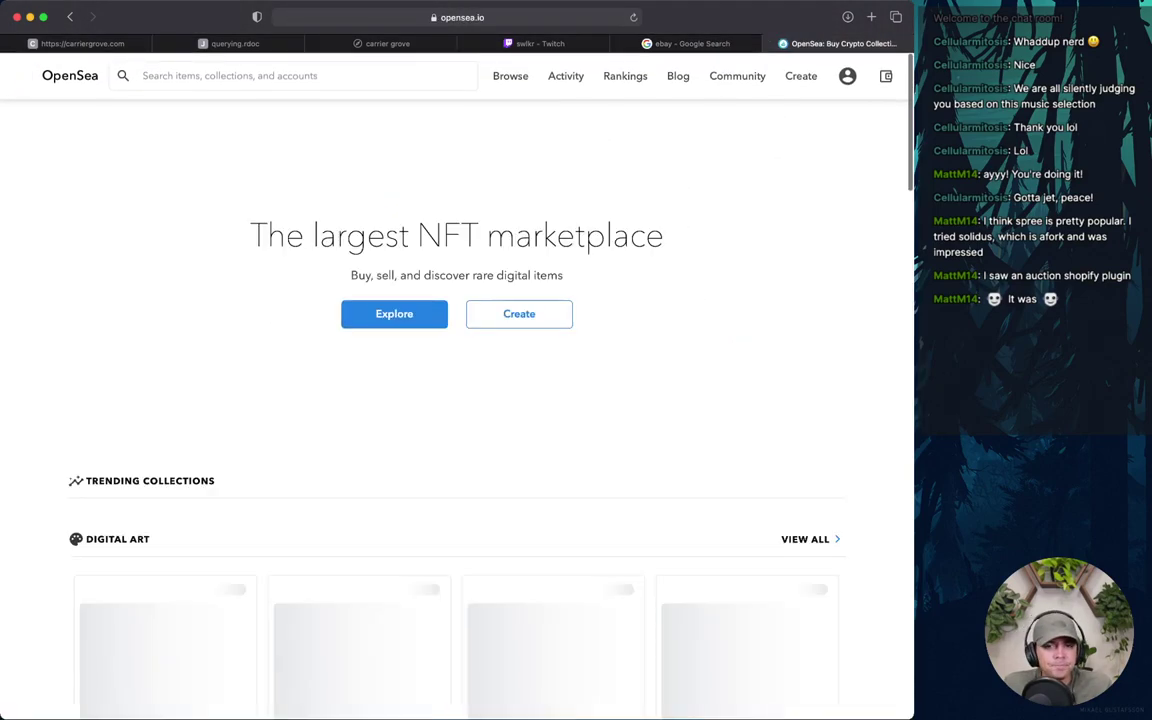
Step: Open DominoPunk #97 (Ξ0.05), try Buy Now, go back, then view the Activity history
scroll(456, 400, "down", 2)
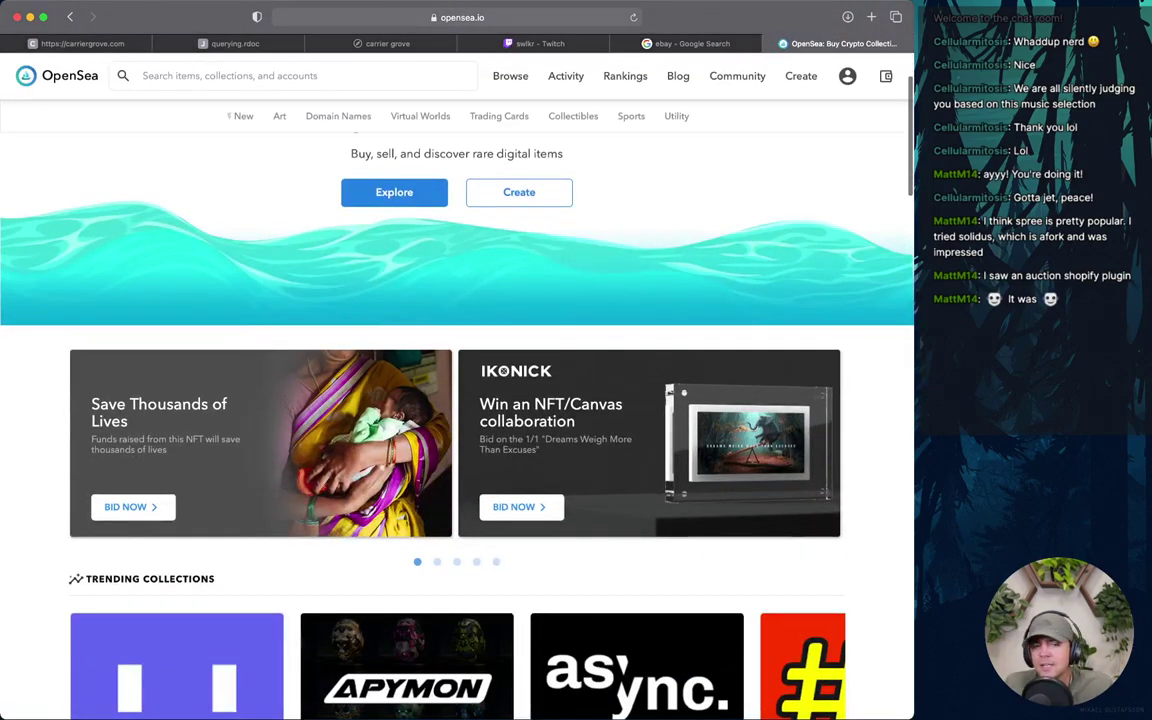
scroll(406, 400, "down", 4)
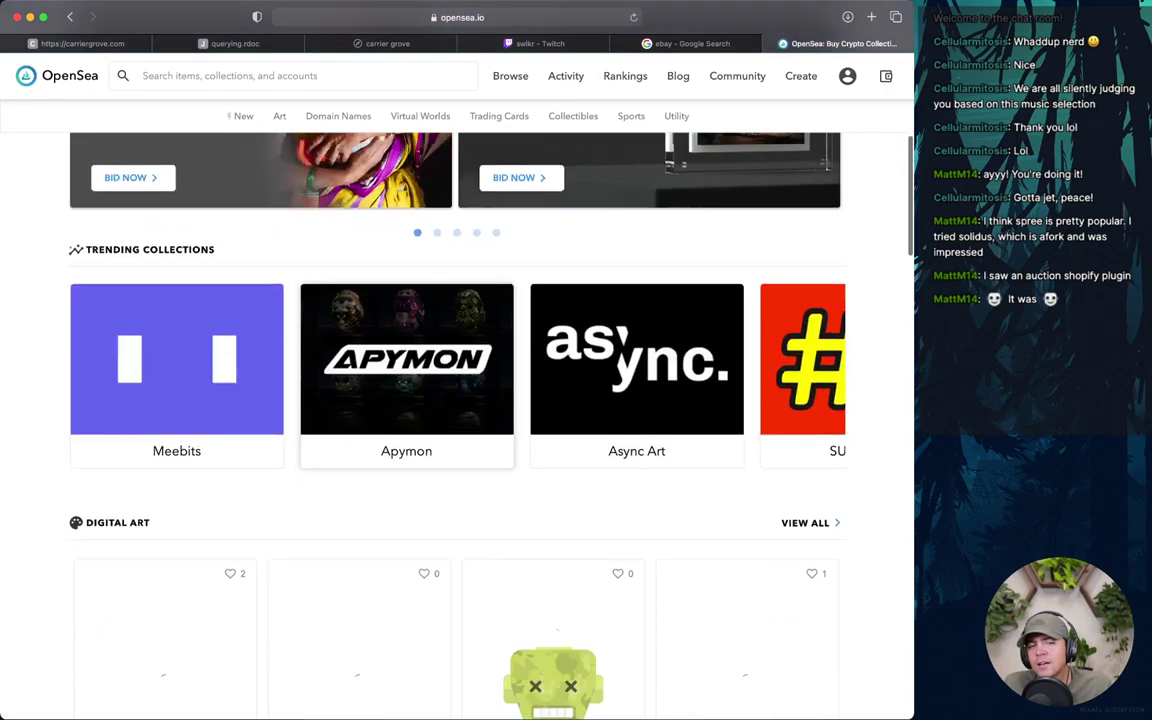
scroll(91, 351, "down", 4)
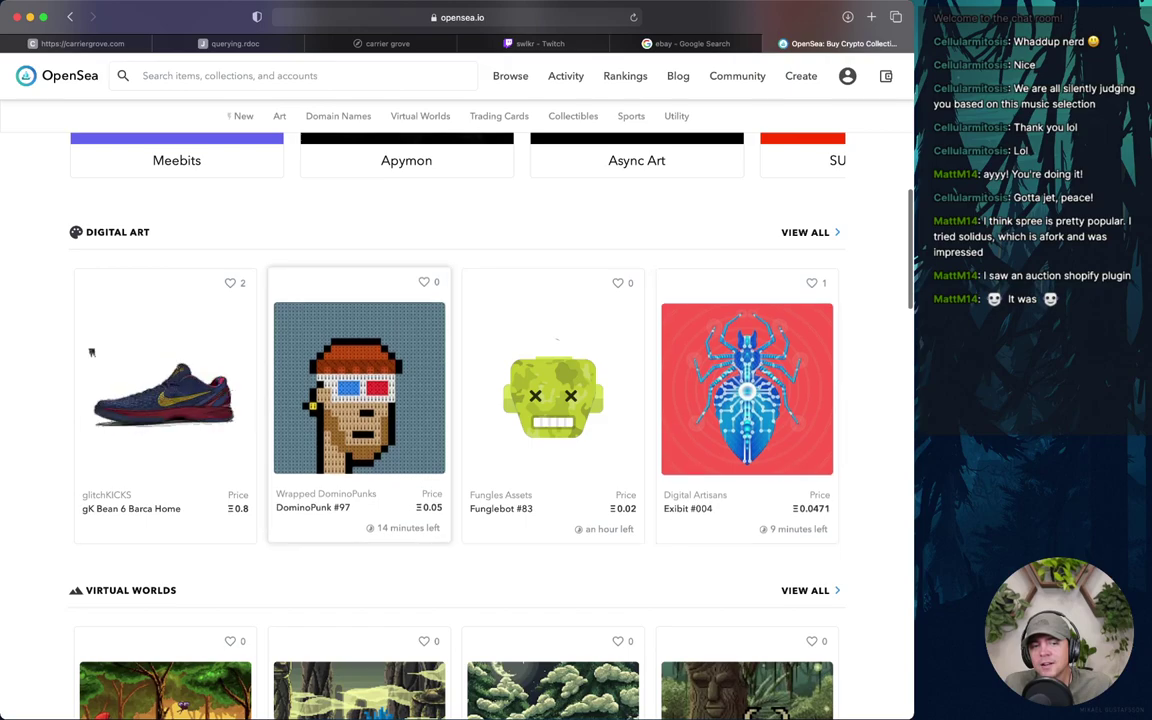
left_click(359, 388)
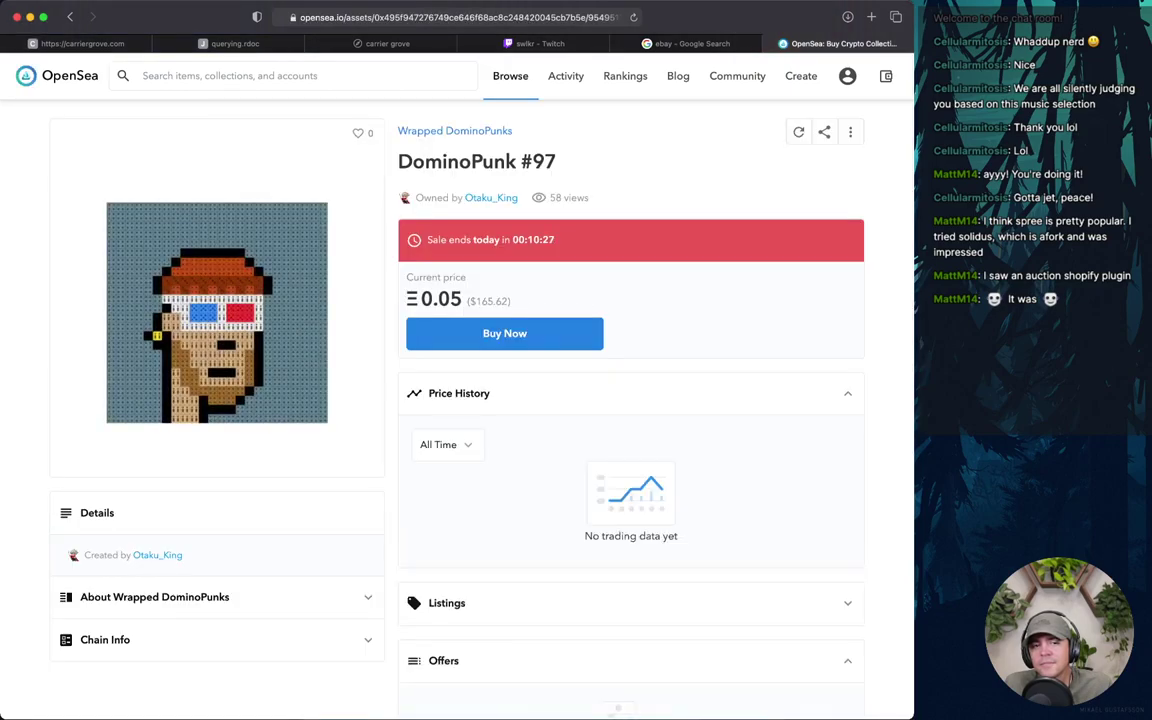
scroll(480, 290, "down", 1)
left_click(480, 290)
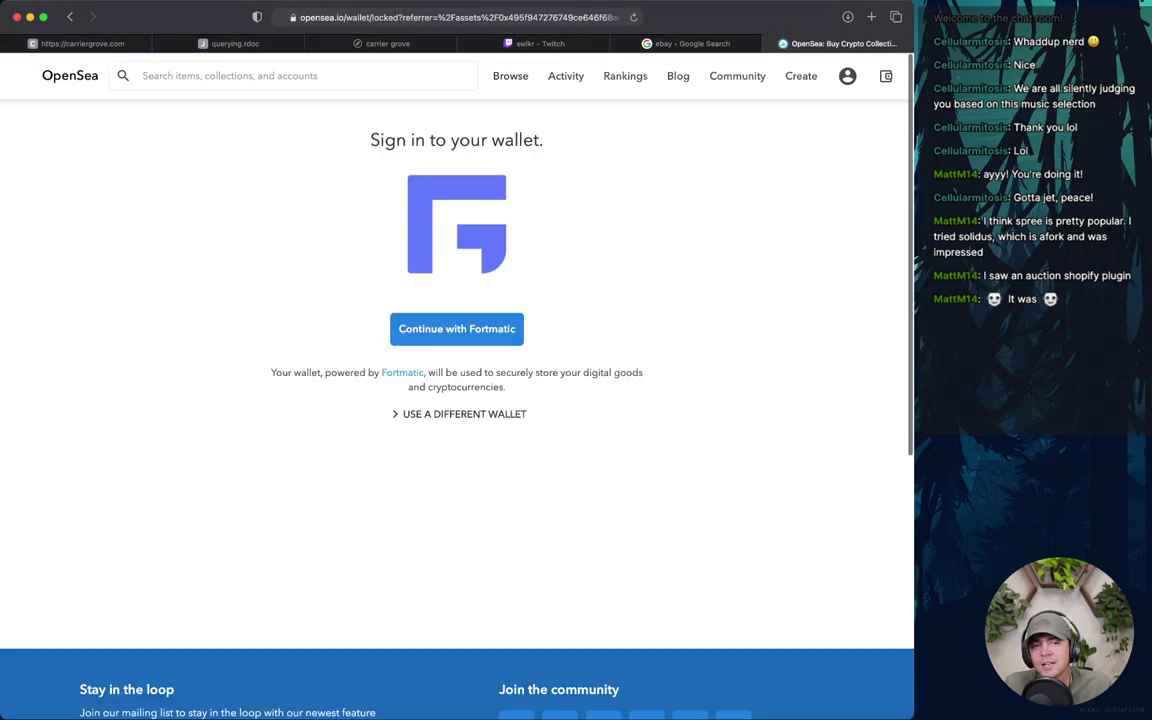
key("super+bracketleft")
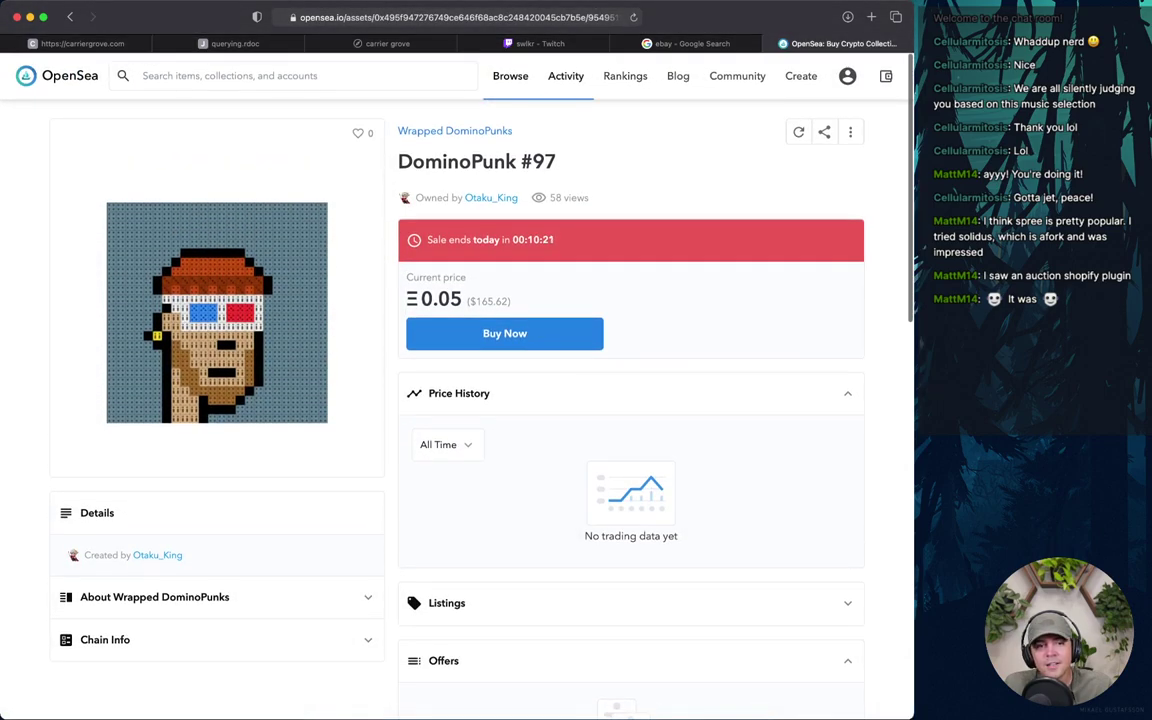
left_click(565, 75)
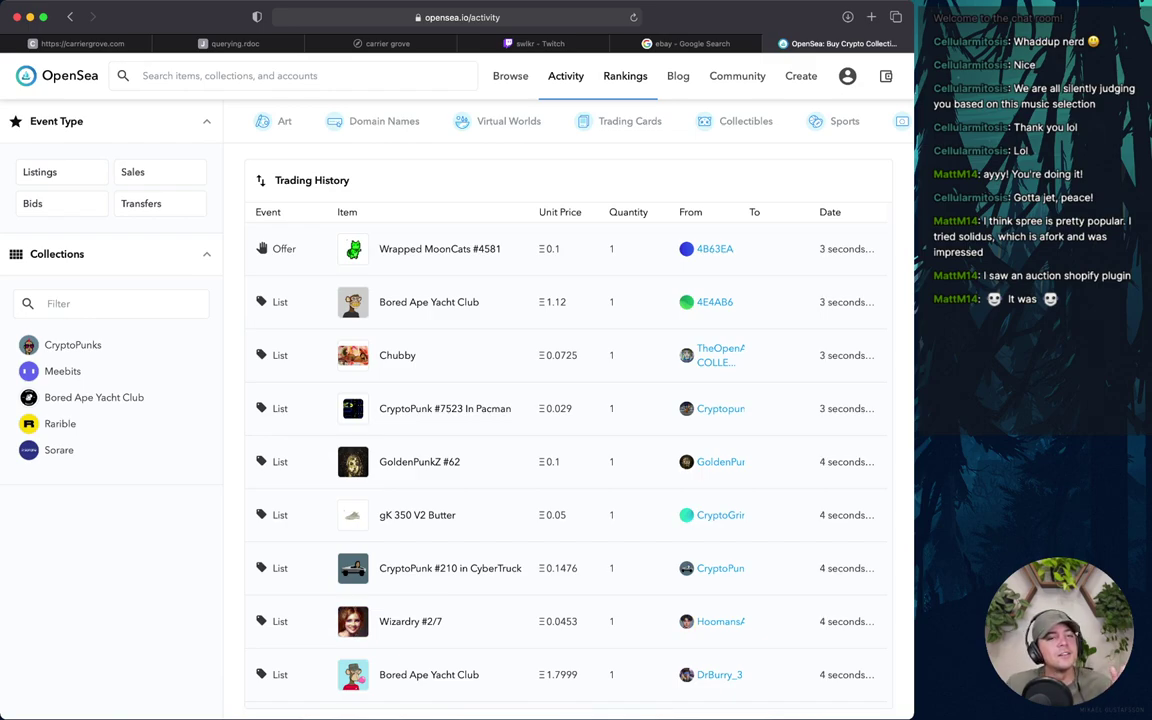
Step: Look over OpenSea's Top Non-Fungible Tokens rankings and the full grid of items for sale
left_click(625, 75)
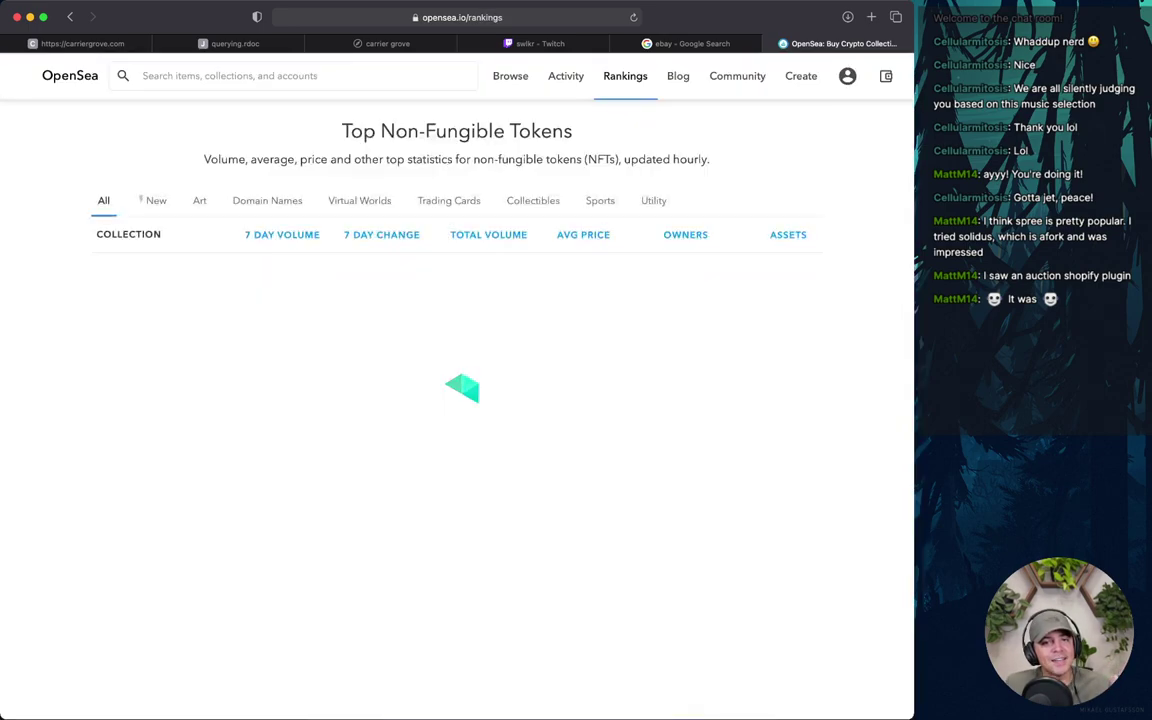
left_click_drag(341, 131, 572, 131)
left_click(572, 131)
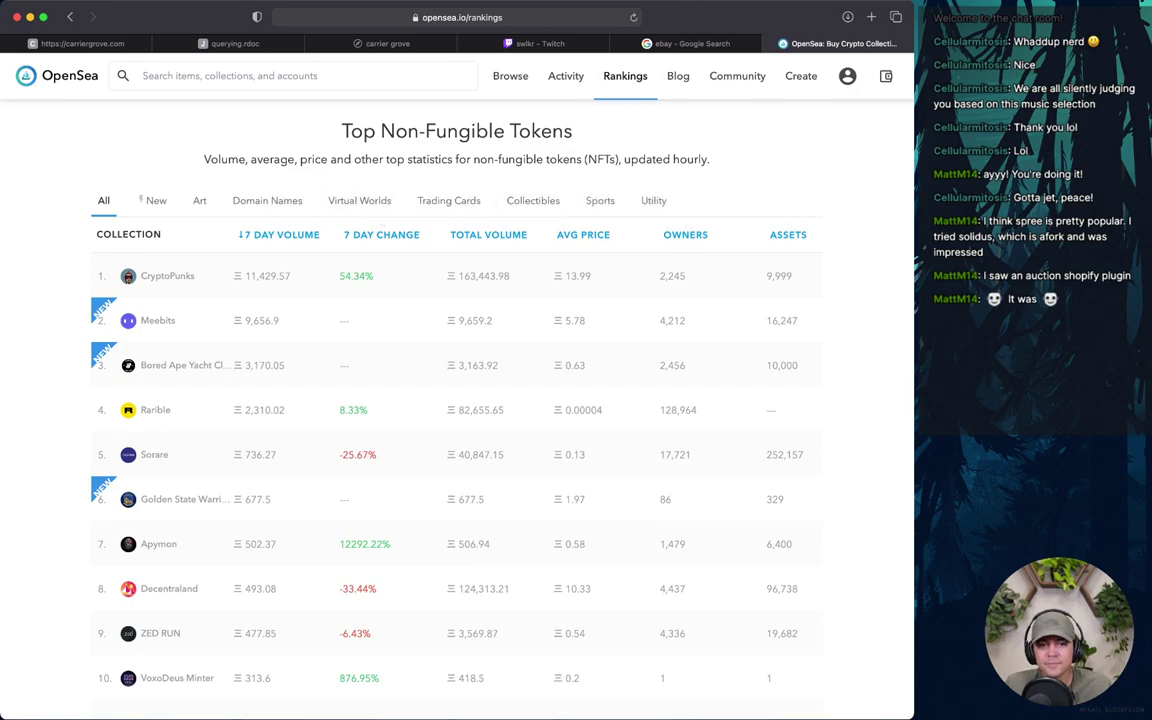
scroll(456, 450, "down", 2)
scroll(456, 450, "up", 2)
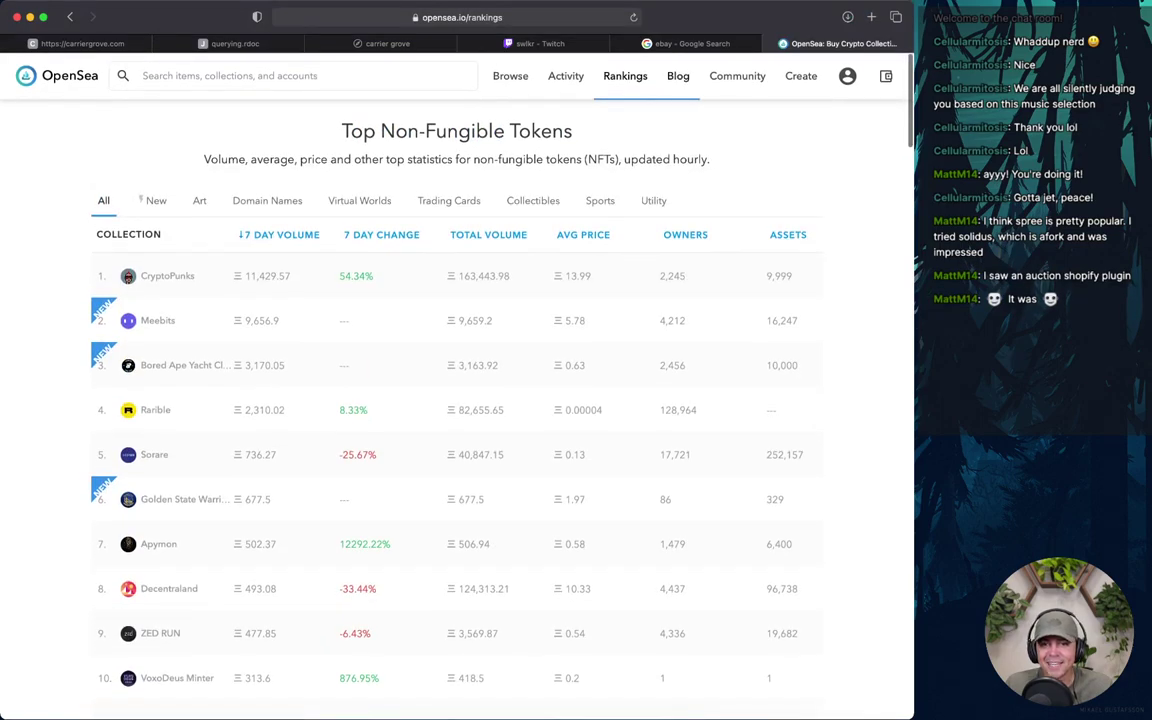
mouse_move(737, 76)
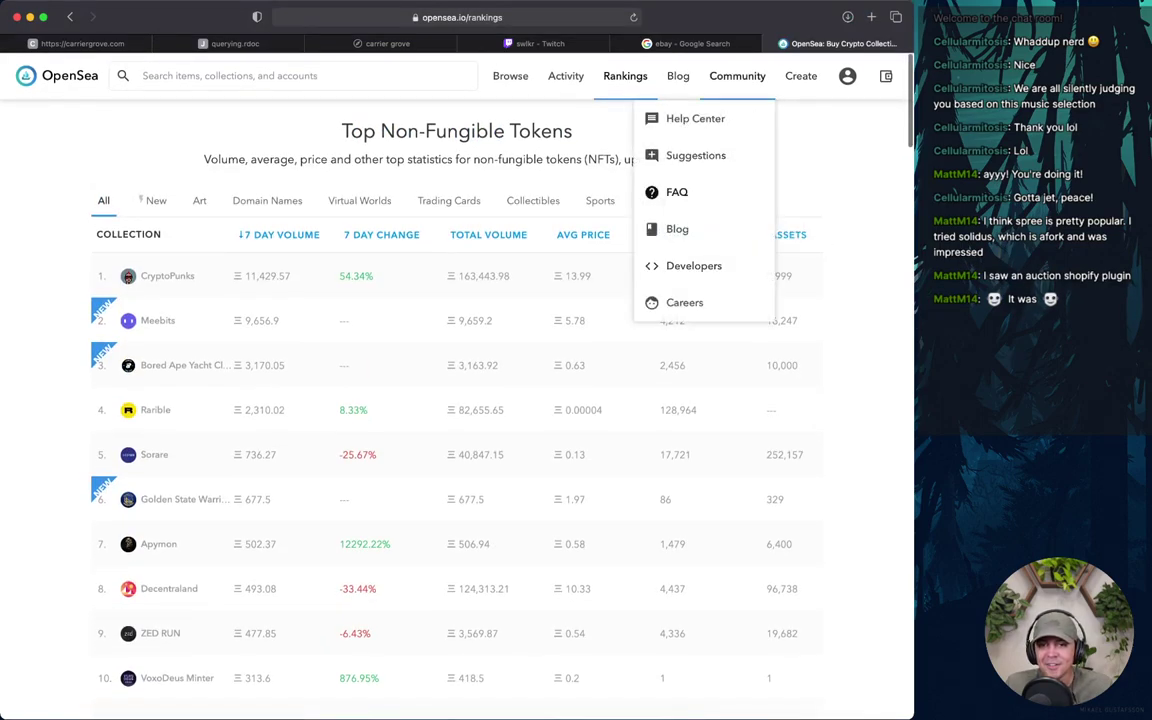
mouse_move(801, 76)
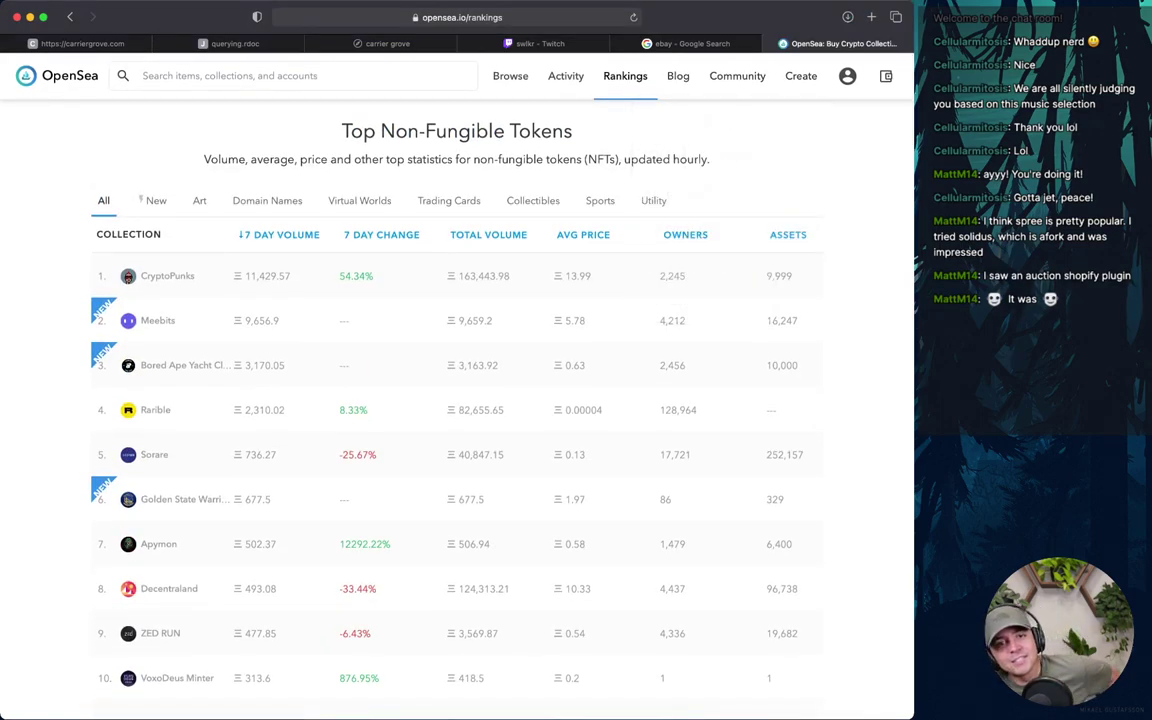
left_click(510, 76)
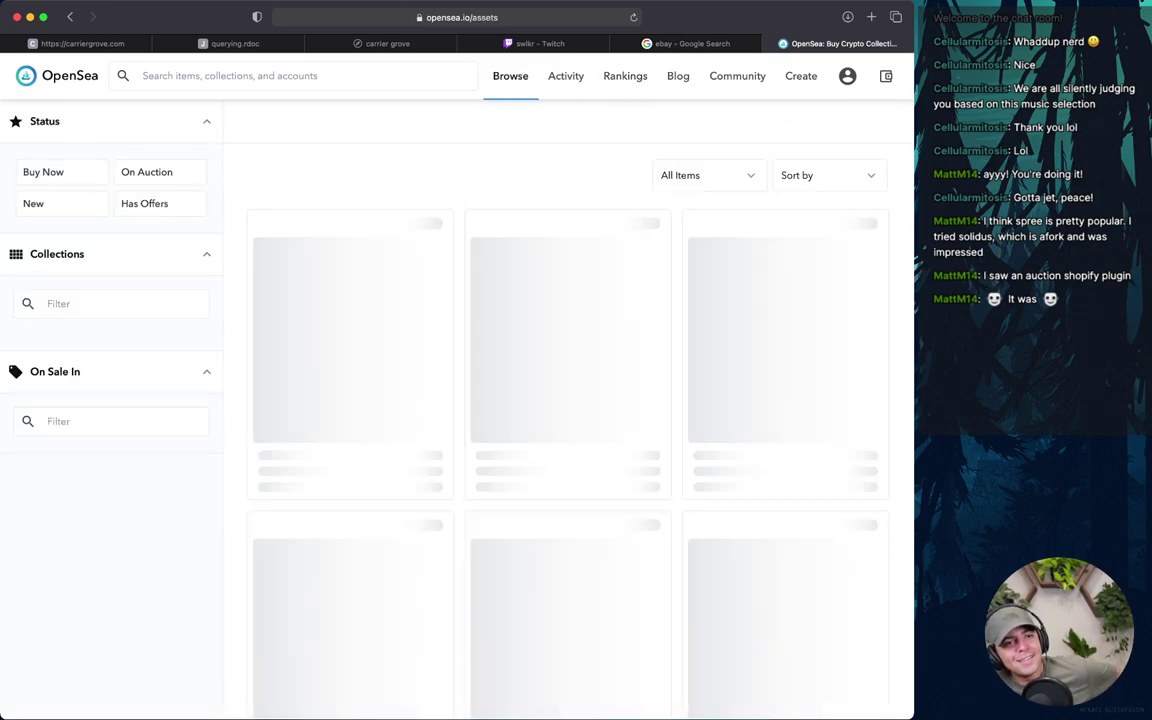
Step: From the OpenSea home page, view the Lil Jon collection, then switch to the Twitch tab
left_click(26, 75)
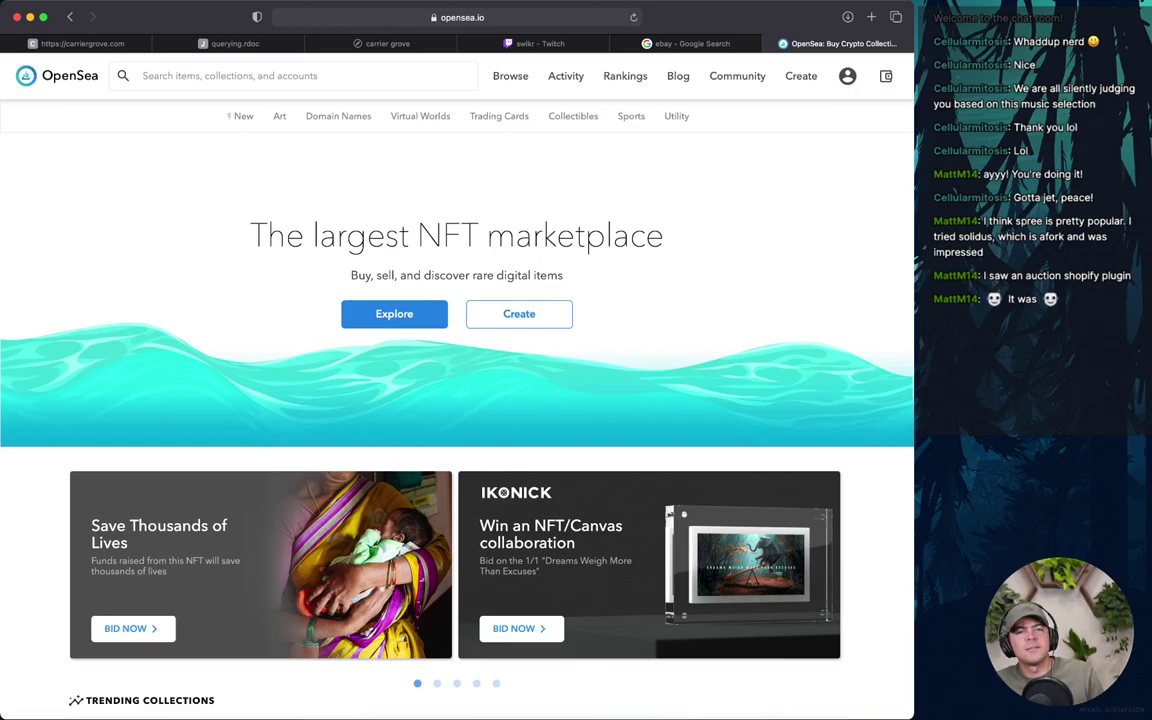
scroll(456, 400, "down", 5)
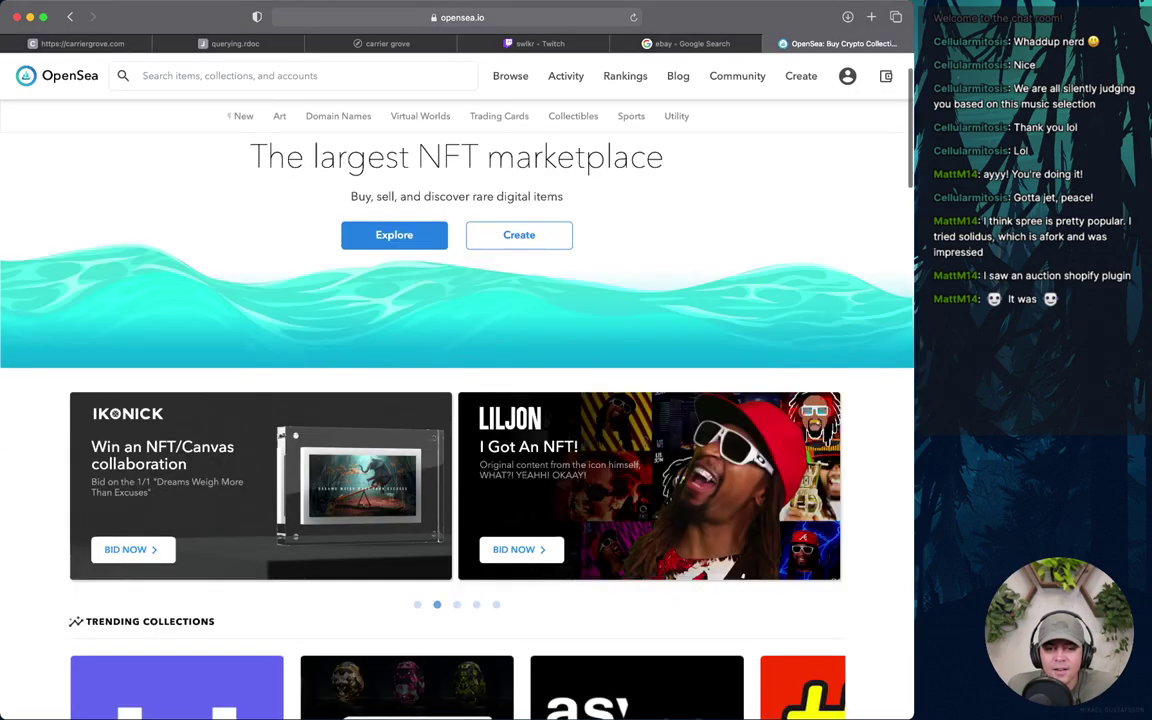
scroll(456, 400, "down", 4)
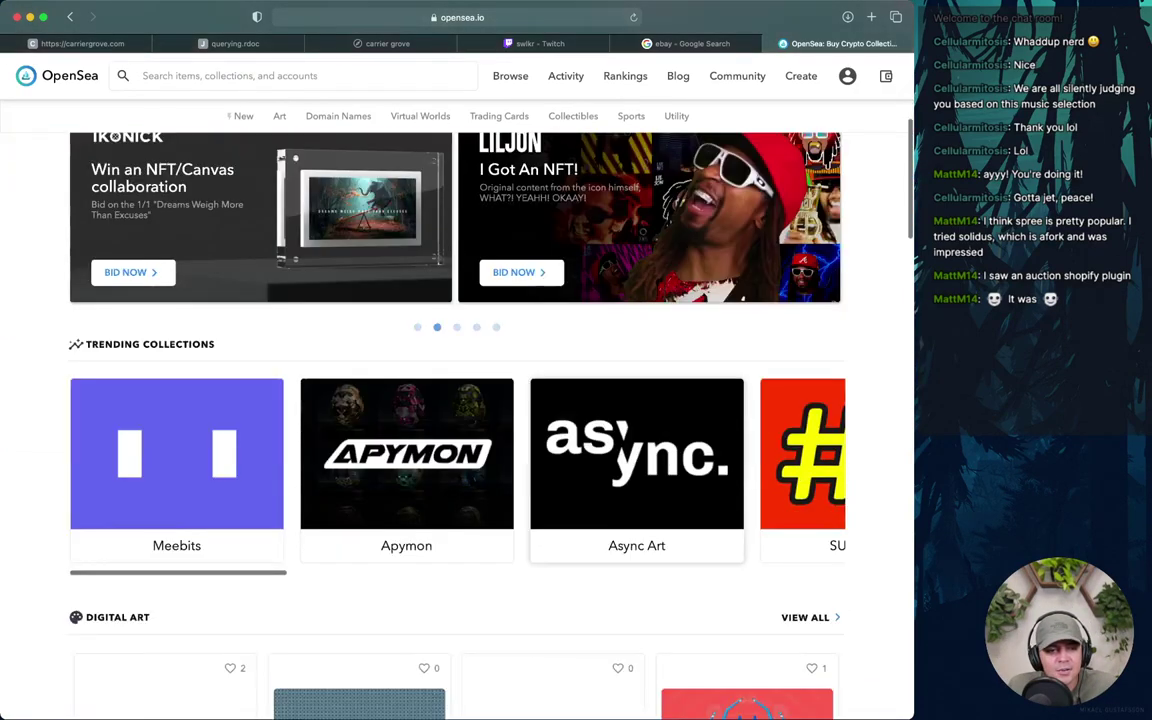
scroll(456, 400, "up", 5)
left_click(520, 474)
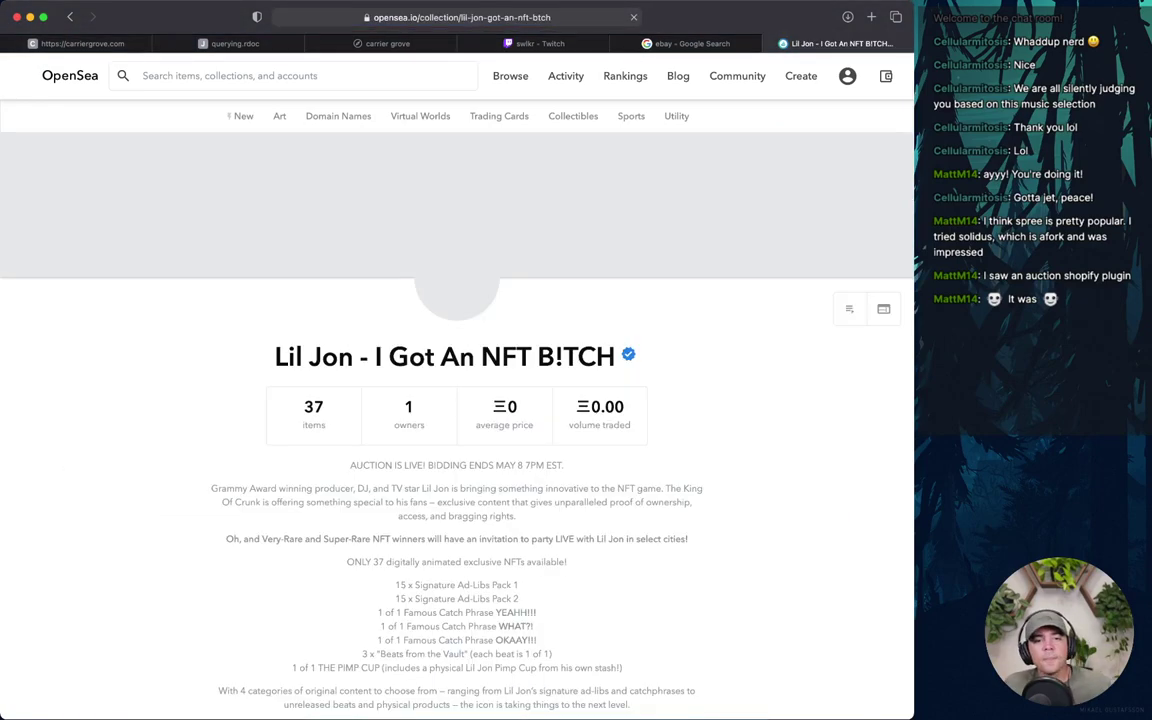
left_click_drag(369, 357, 616, 357)
left_click(616, 357)
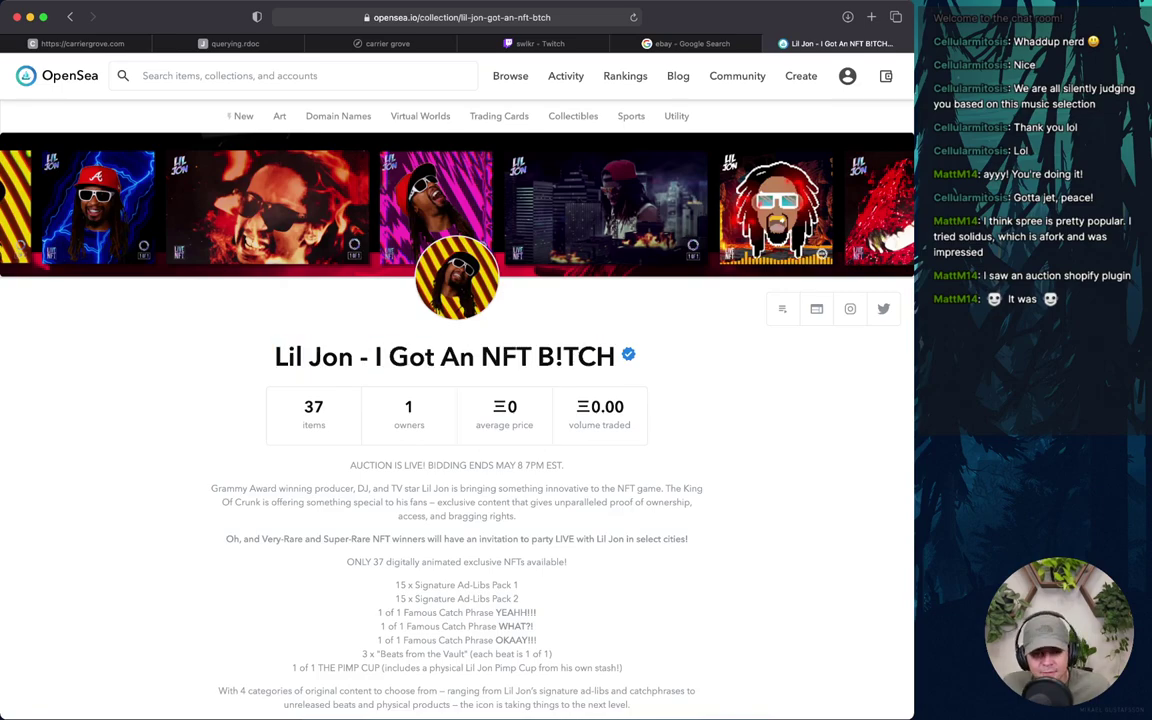
scroll(457, 400, "down", 4)
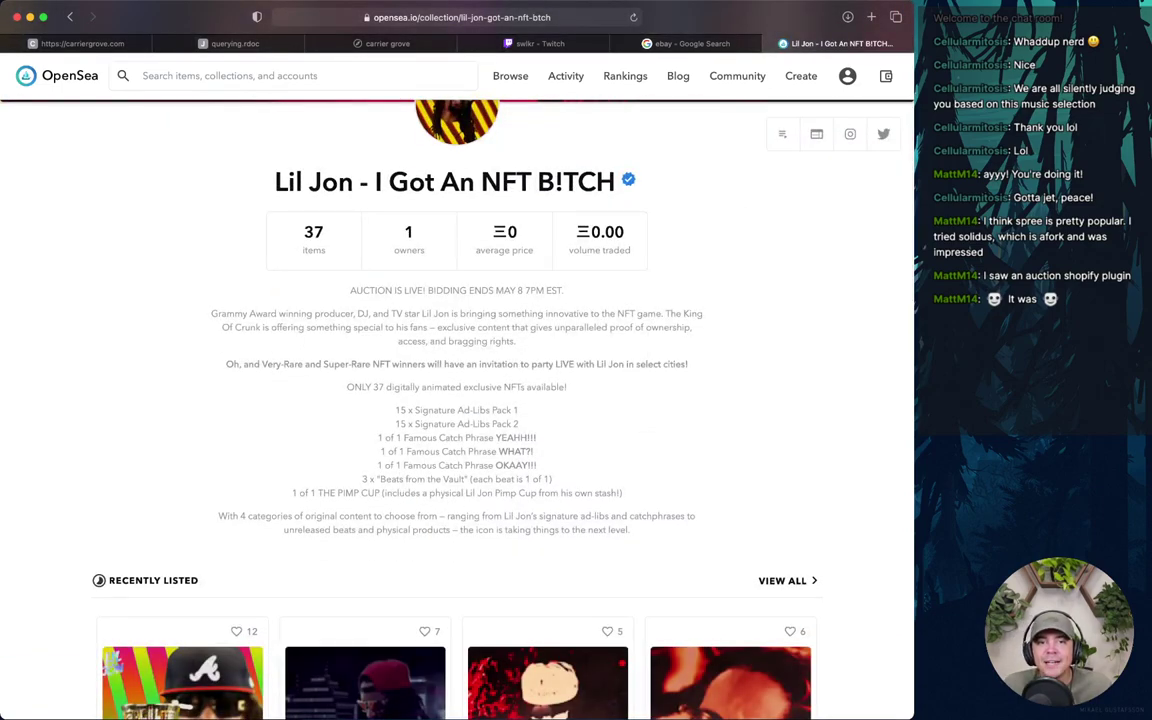
left_click(535, 43)
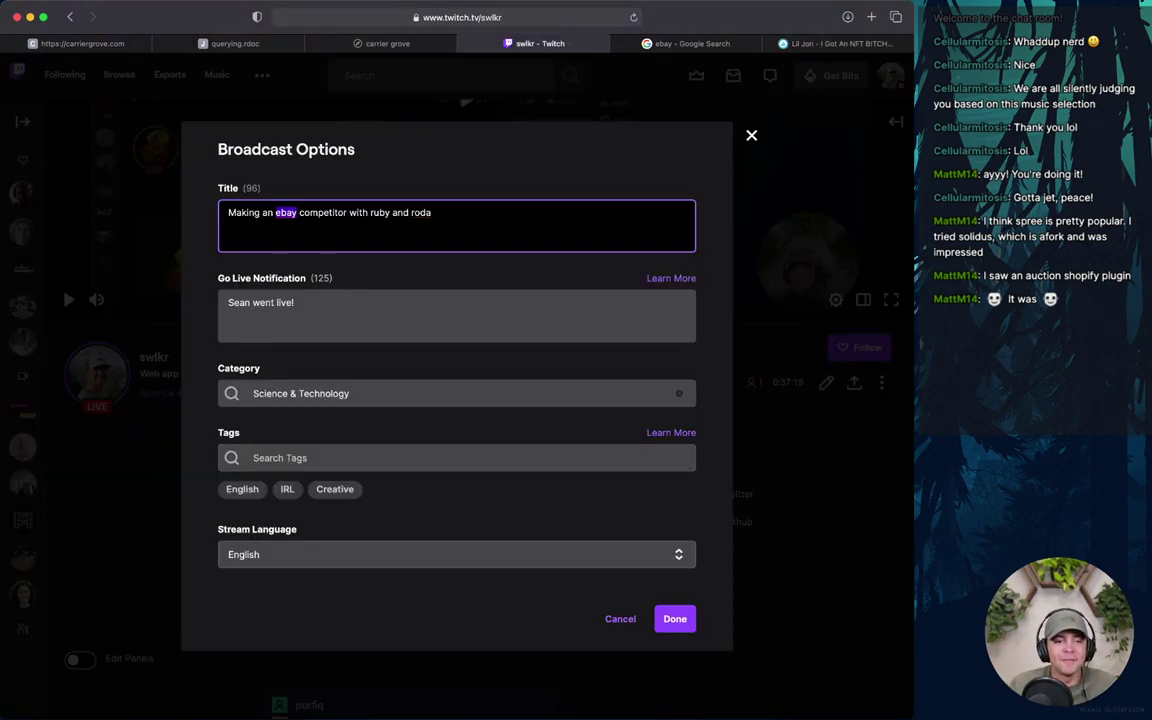
Step: Replace 'ebay' with 'opensea' in the stream title and add Web Development and Software Development tags
left_click(432, 212)
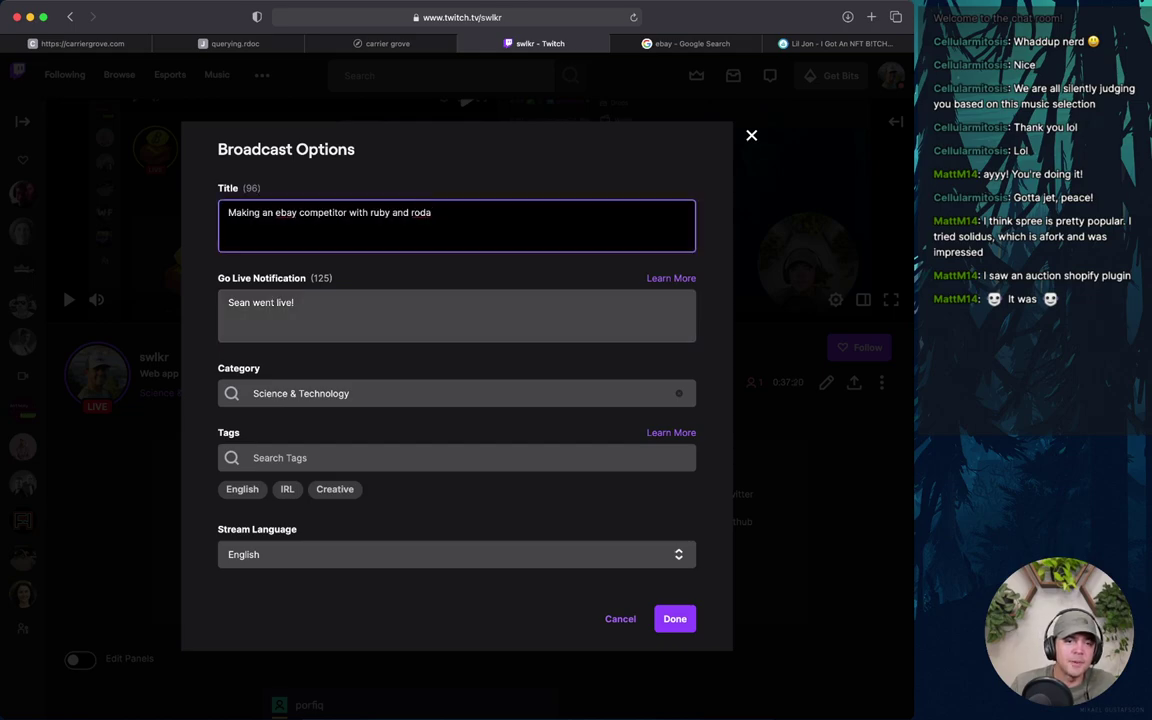
double_click(297, 212)
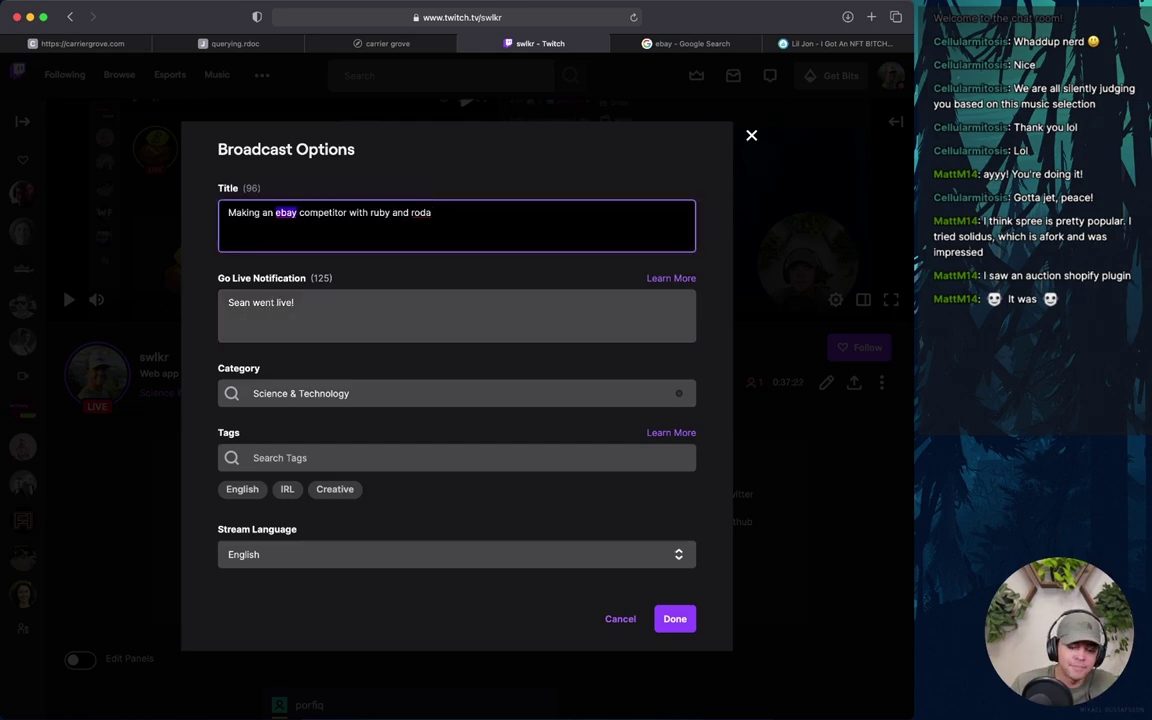
type("opensea")
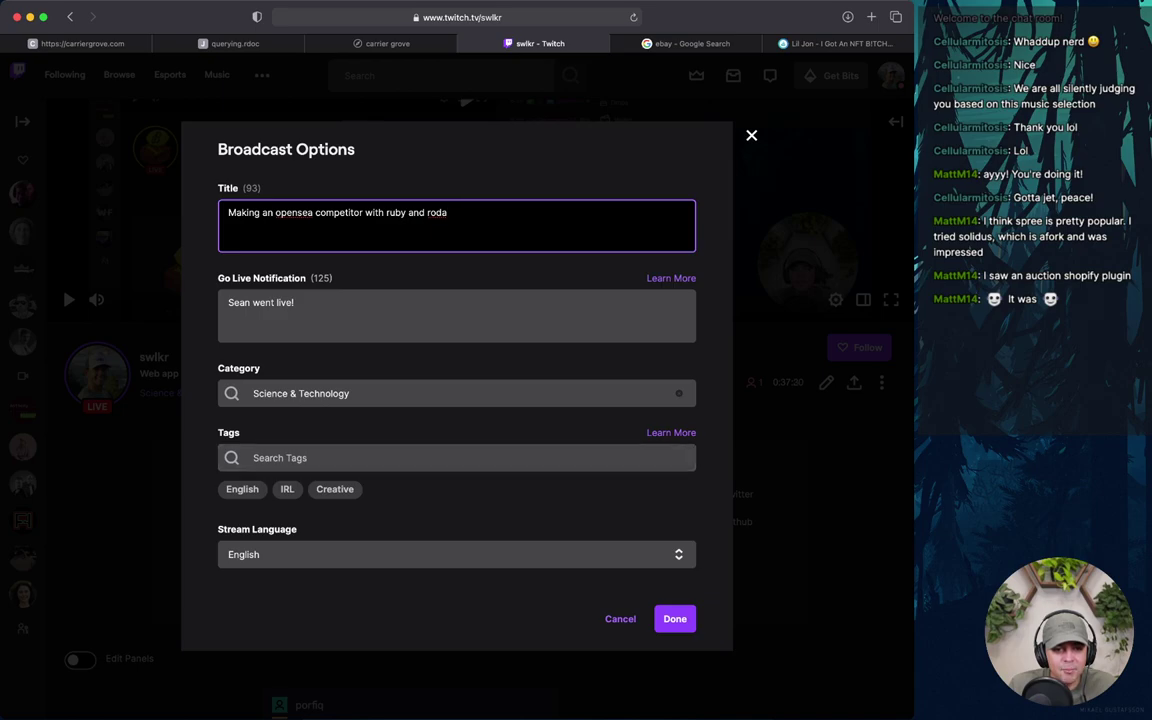
left_click(300, 457)
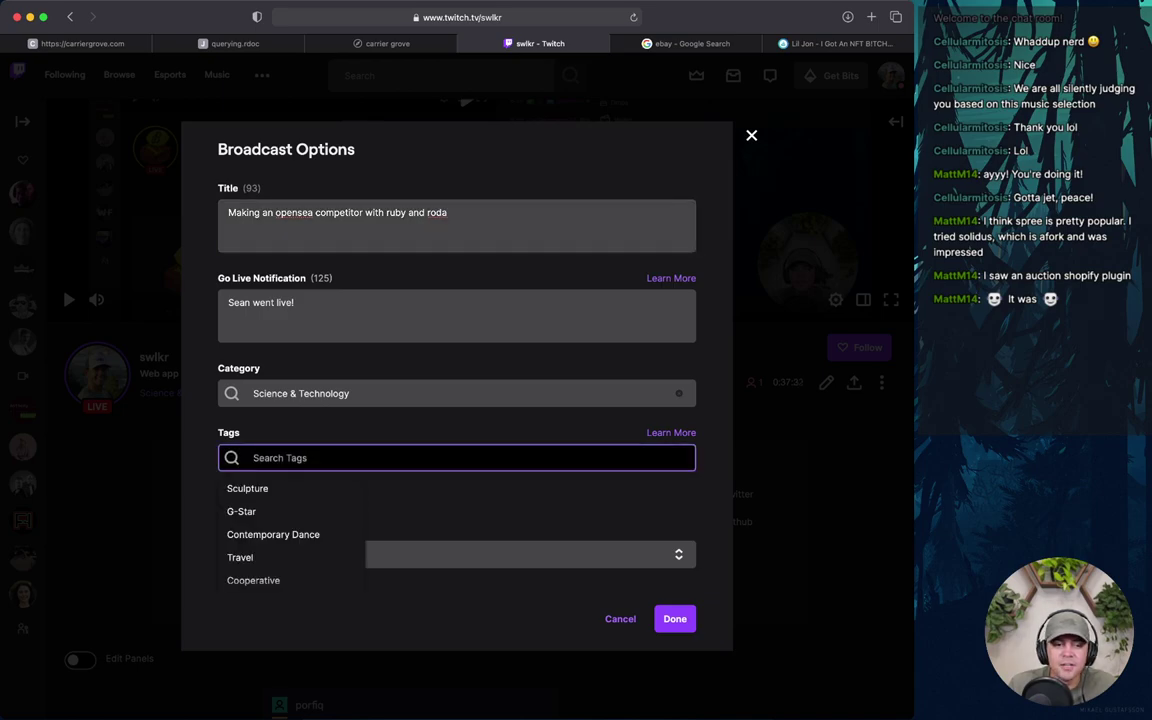
type("crypto")
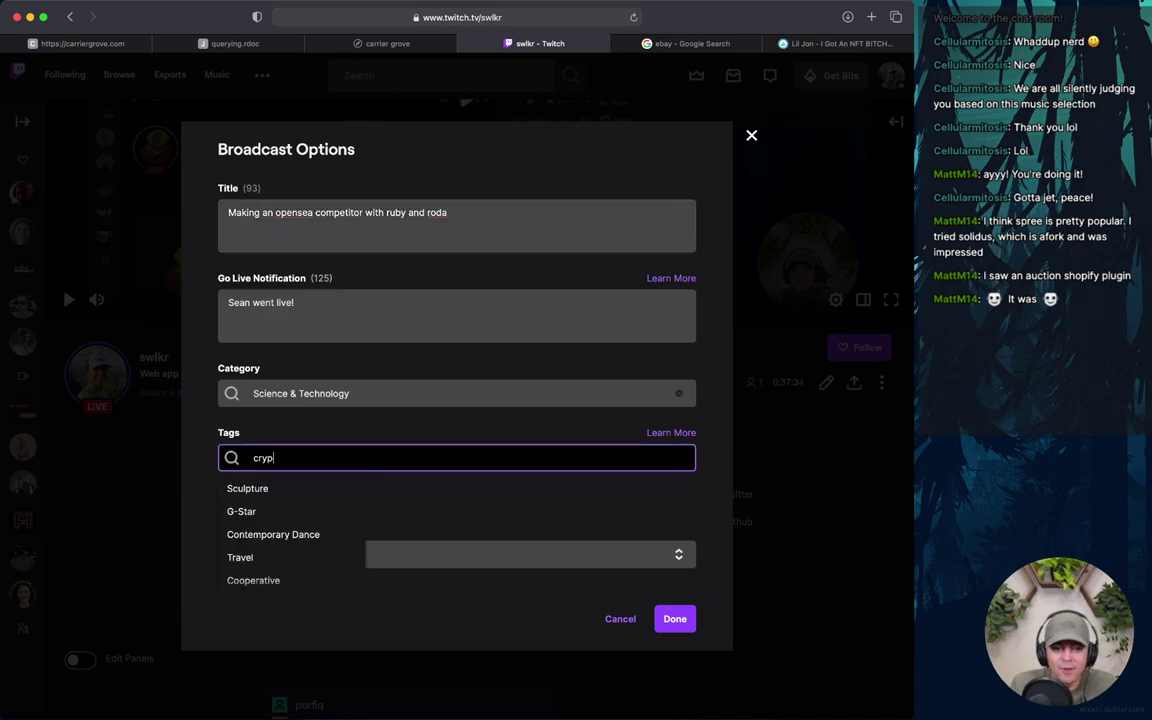
key("BackSpace")
key("BackSpace")
key("BackSpace")
key("BackSpace")
key("BackSpace")
key("BackSpace")
type("web")
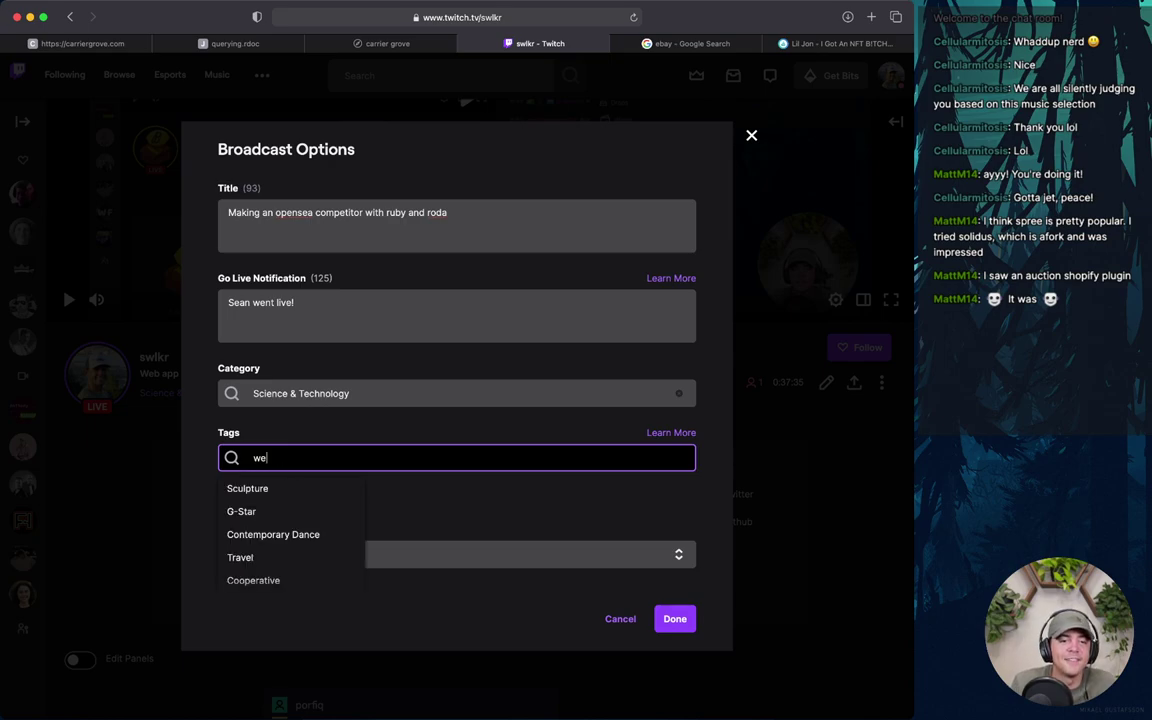
key("Return")
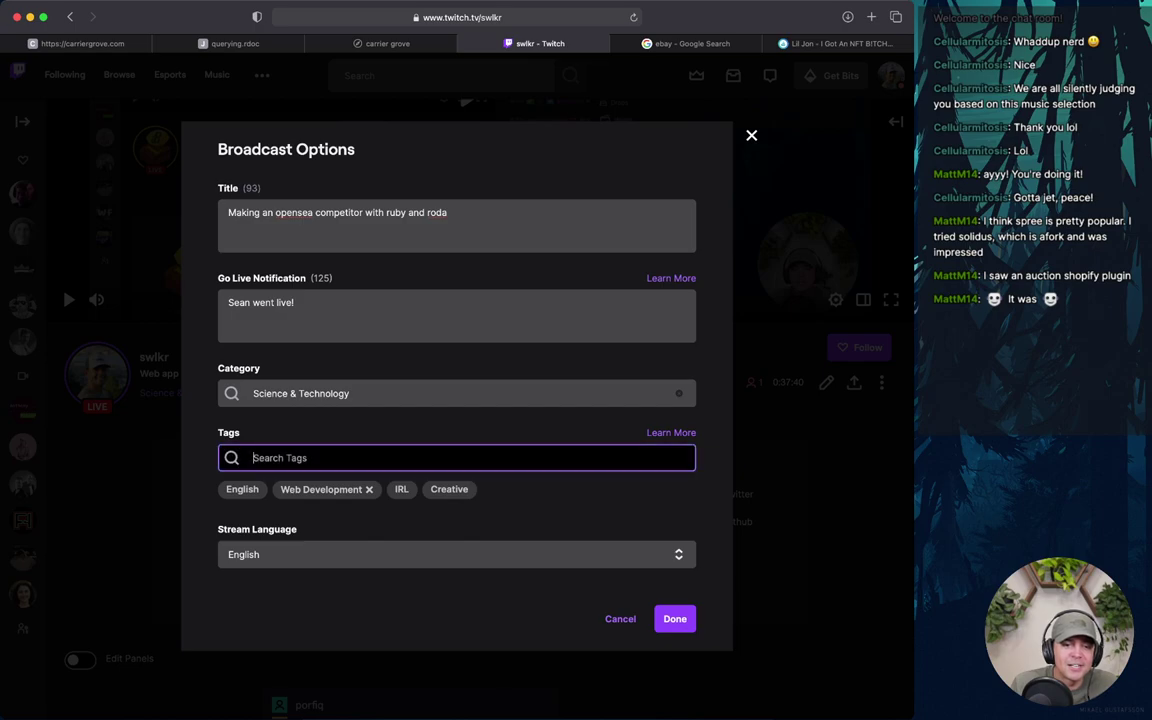
left_click(456, 457)
type("softwr")
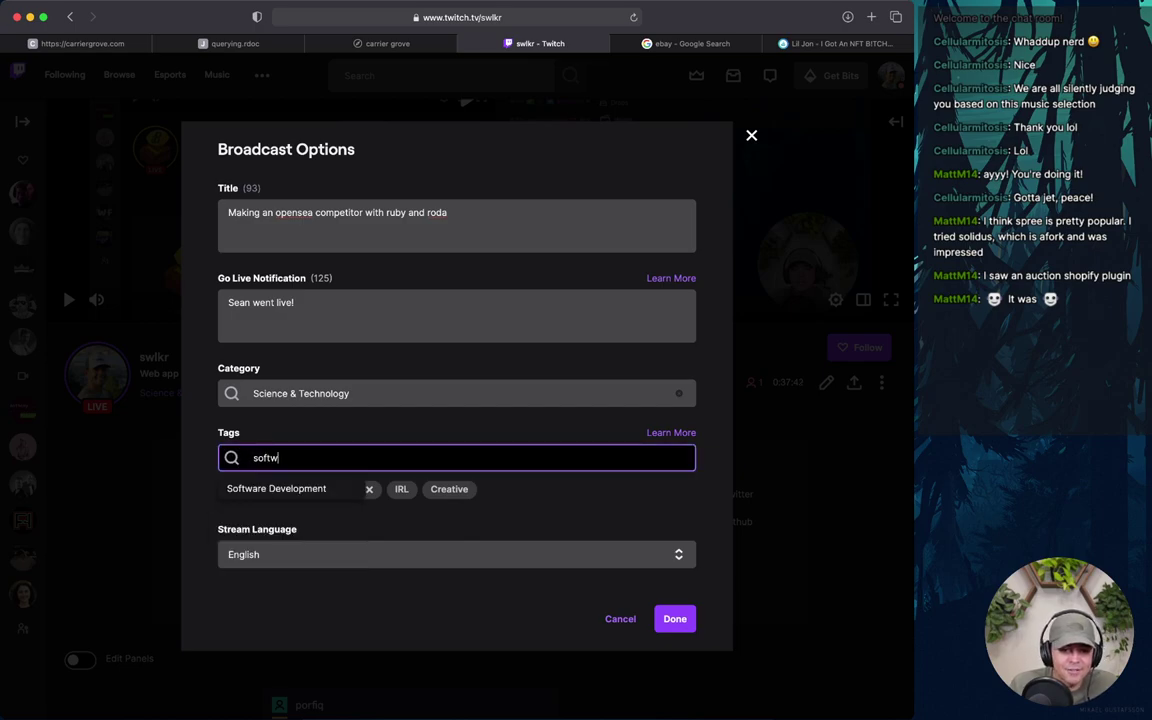
key("Return")
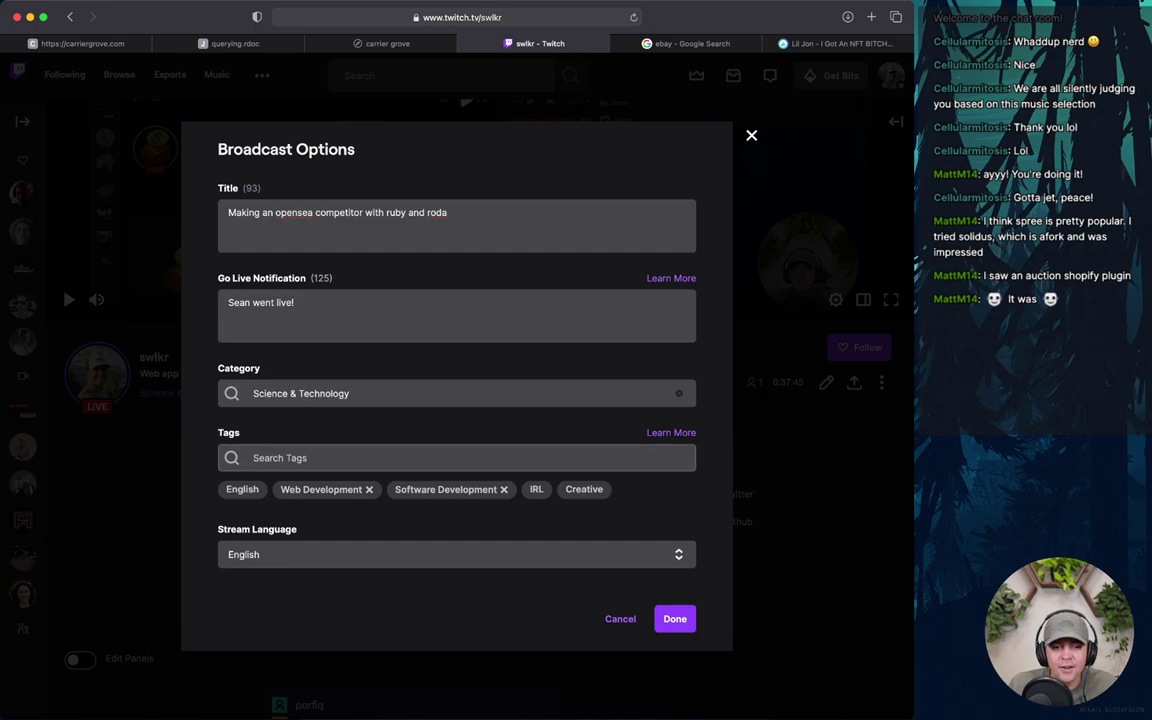
Step: Try a ruby tag search, clear it, and close the stream info editor without saving
left_click(456, 457)
type("ruby")
key("BackSpace")
key("BackSpace")
key("BackSpace")
type("od")
key("BackSpace")
key("BackSpace")
key("BackSpace")
key("Escape")
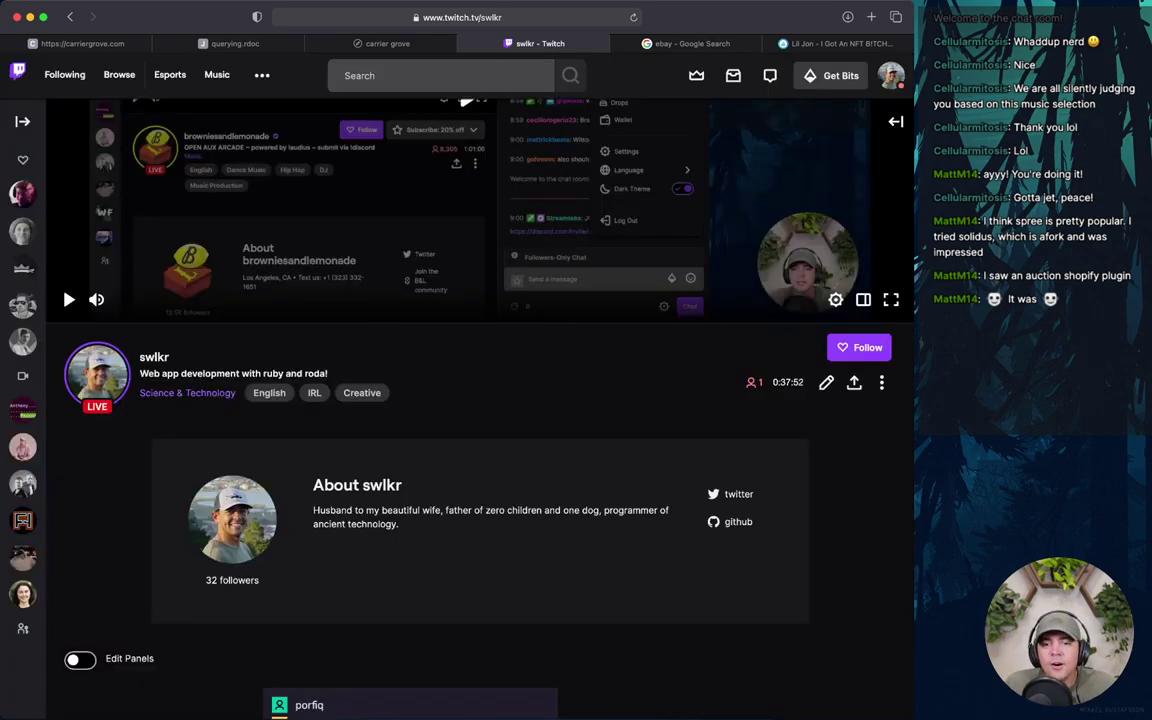
Step: Reopen the stream info and add the Software Development and Web Development tags
left_click(826, 382)
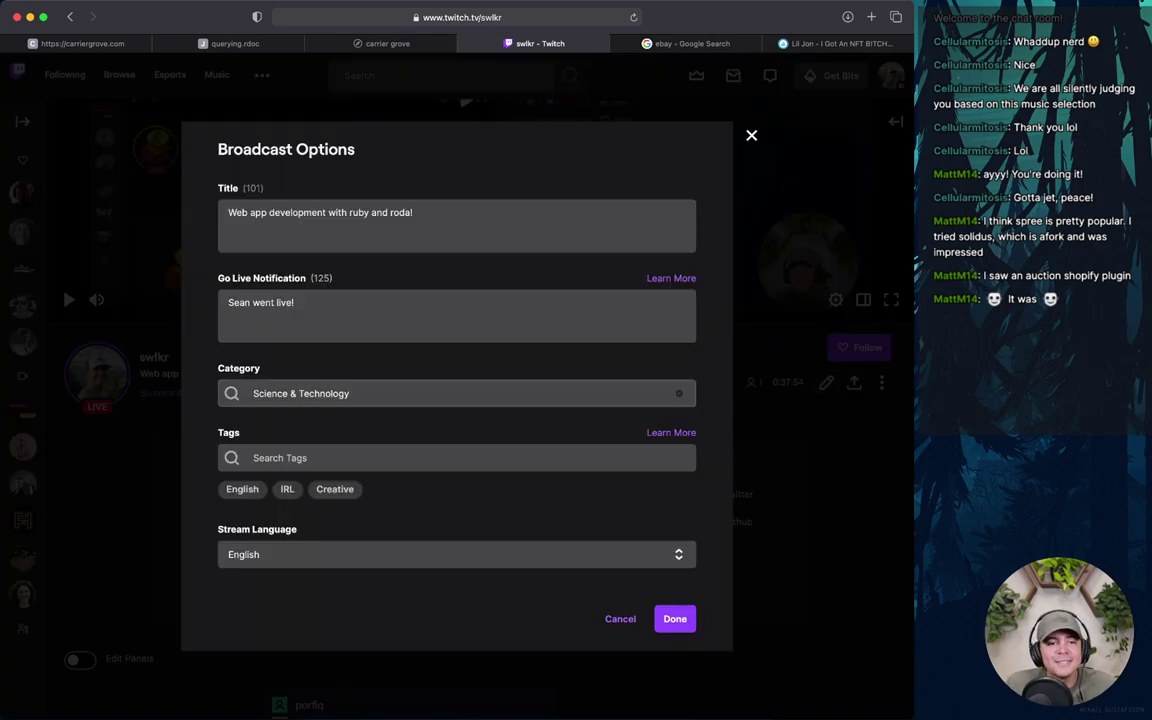
left_click(457, 457)
type("so")
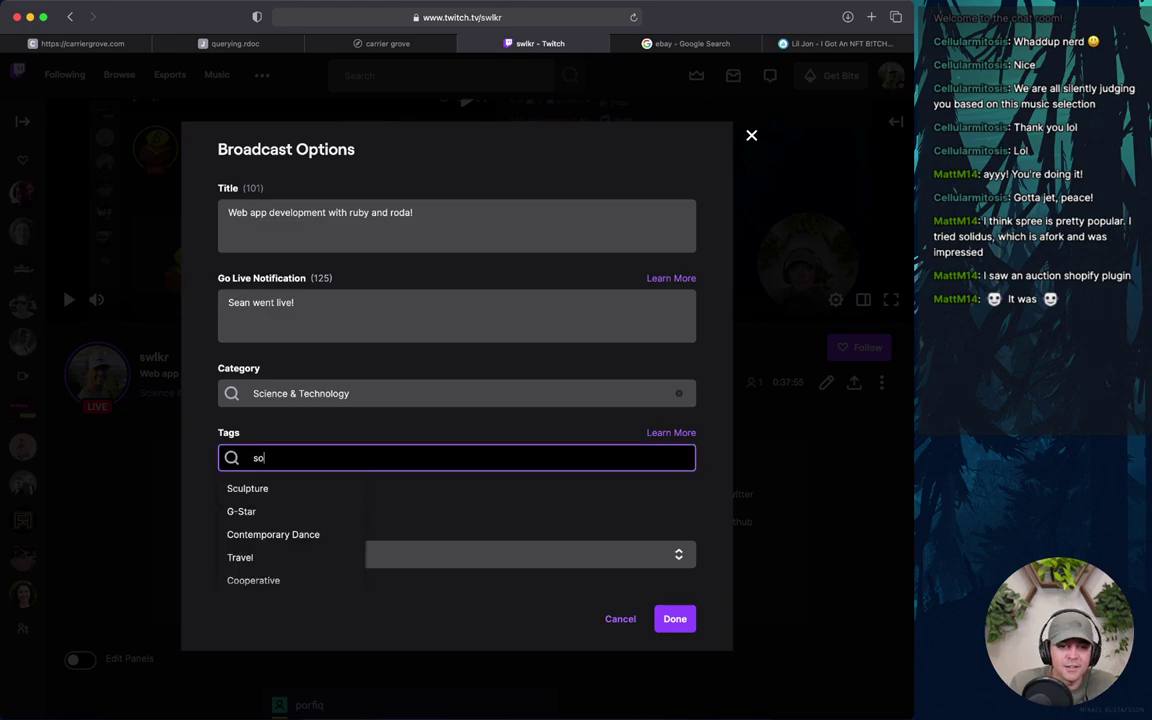
type("ftwr")
key("Down")
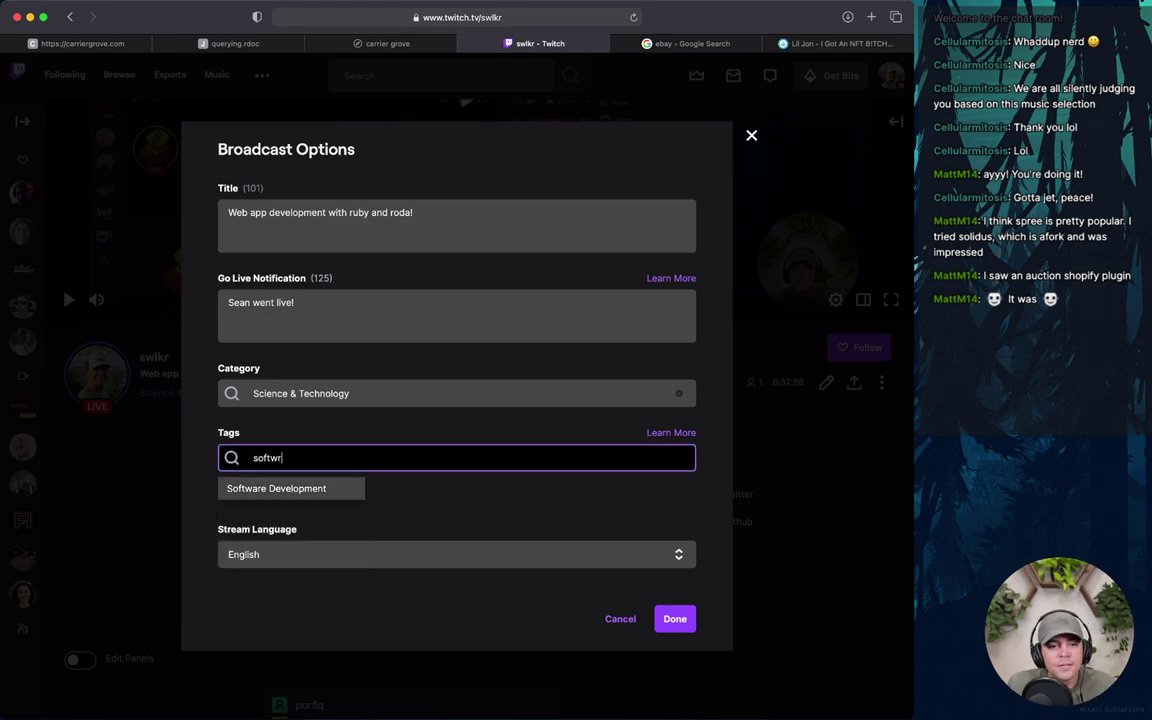
key("Return")
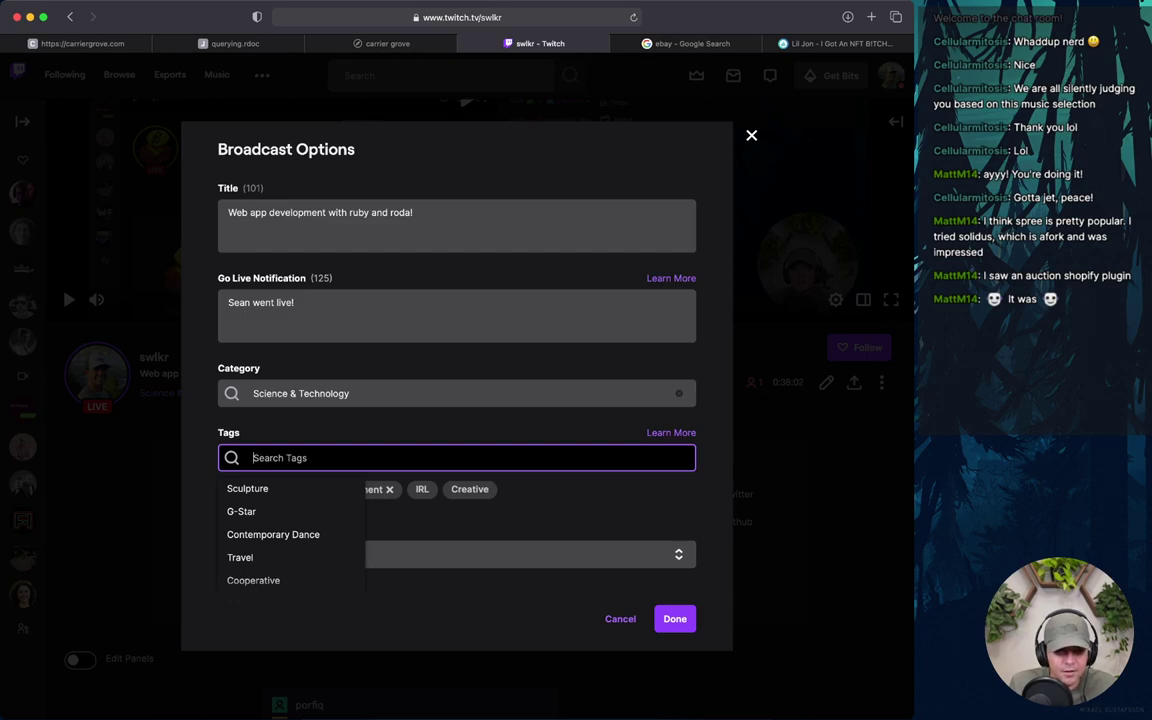
type("web")
key("Down")
key("Return")
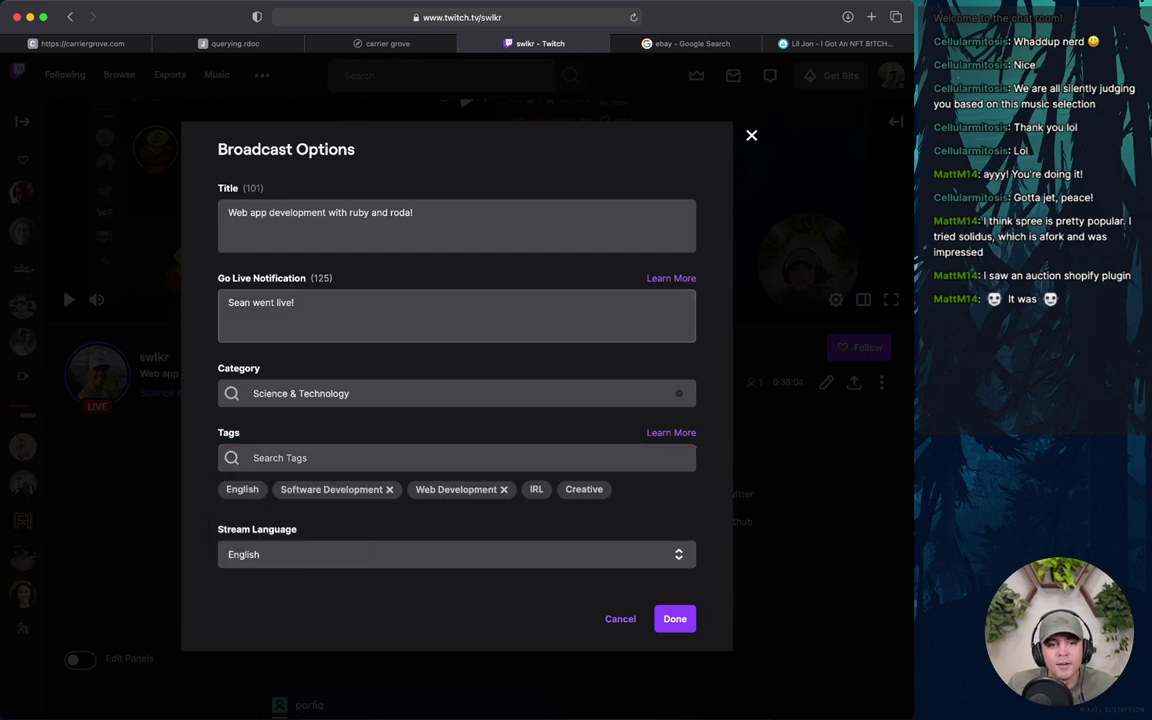
Step: Save the title 'Making an opensea competitor with ruby and roda' and close the eBay and OpenSea tabs
left_click(413, 212)
left_click(295, 302)
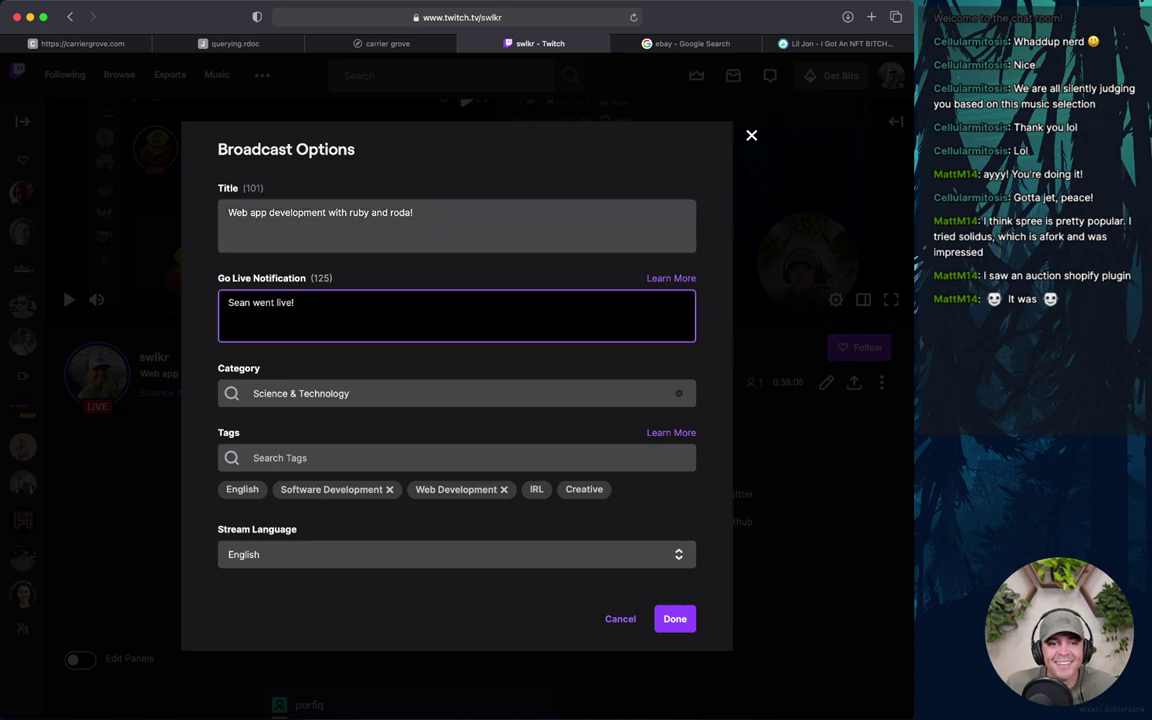
left_click(414, 212)
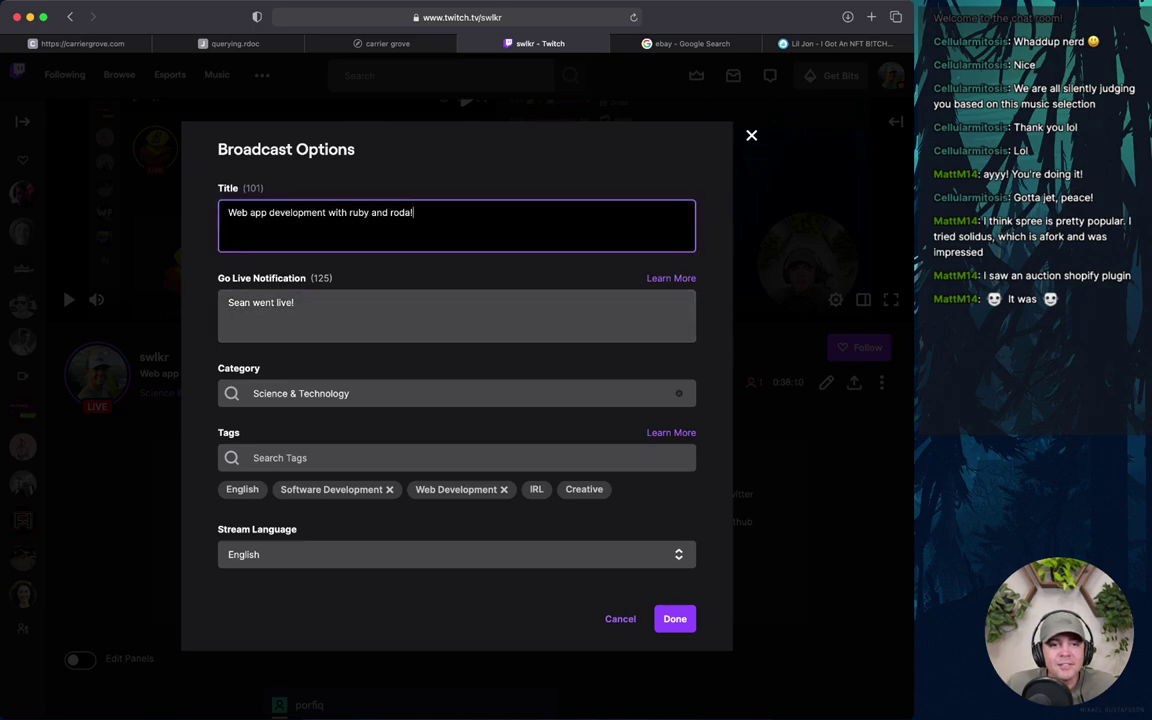
key("super+a")
type("Making an opensea")
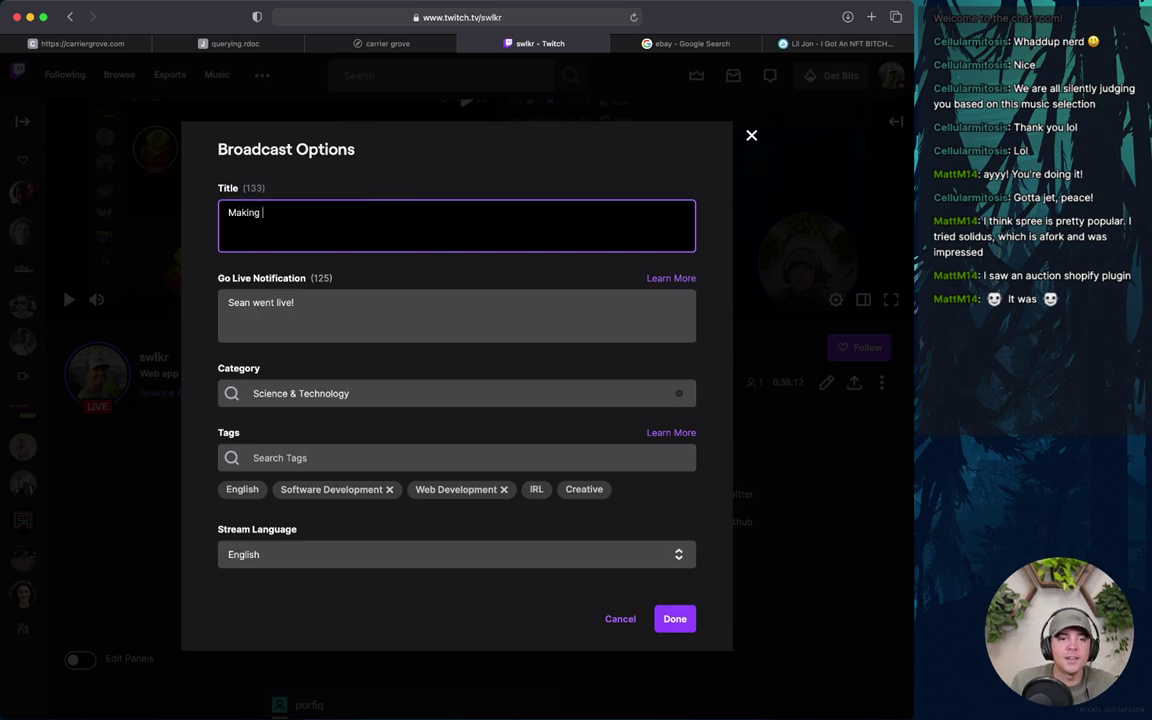
type(" competitor with ruby and roda")
key("Return")
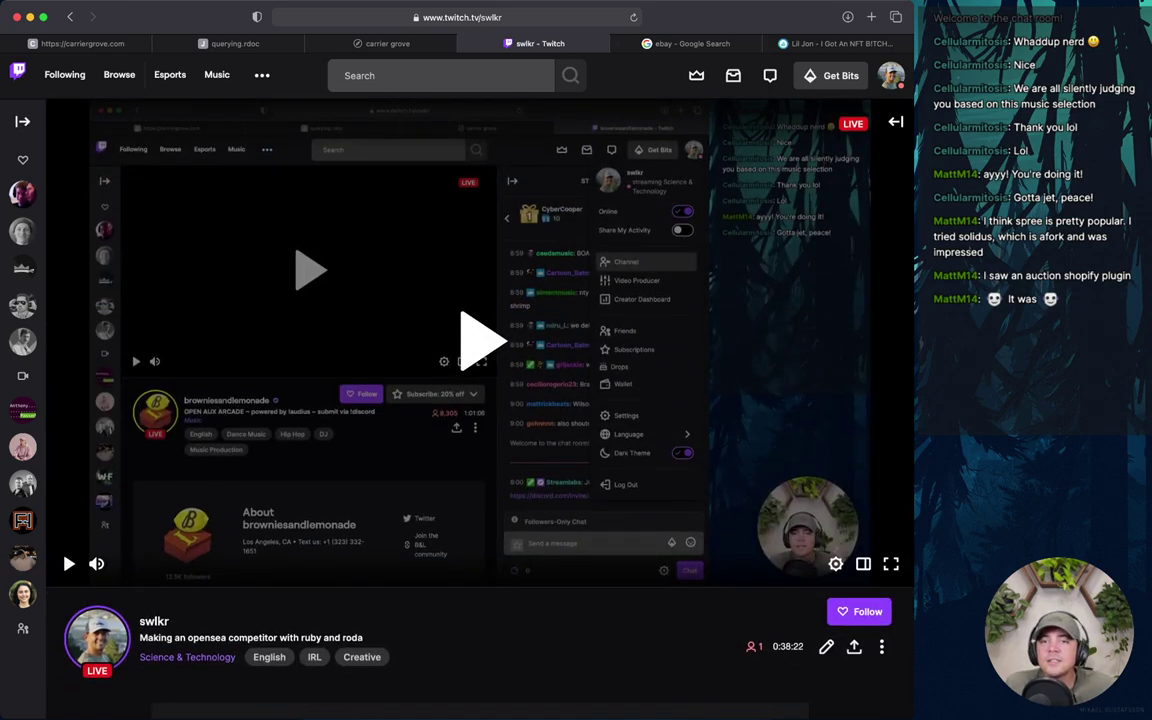
key("ctrl+Tab")
key("super+w")
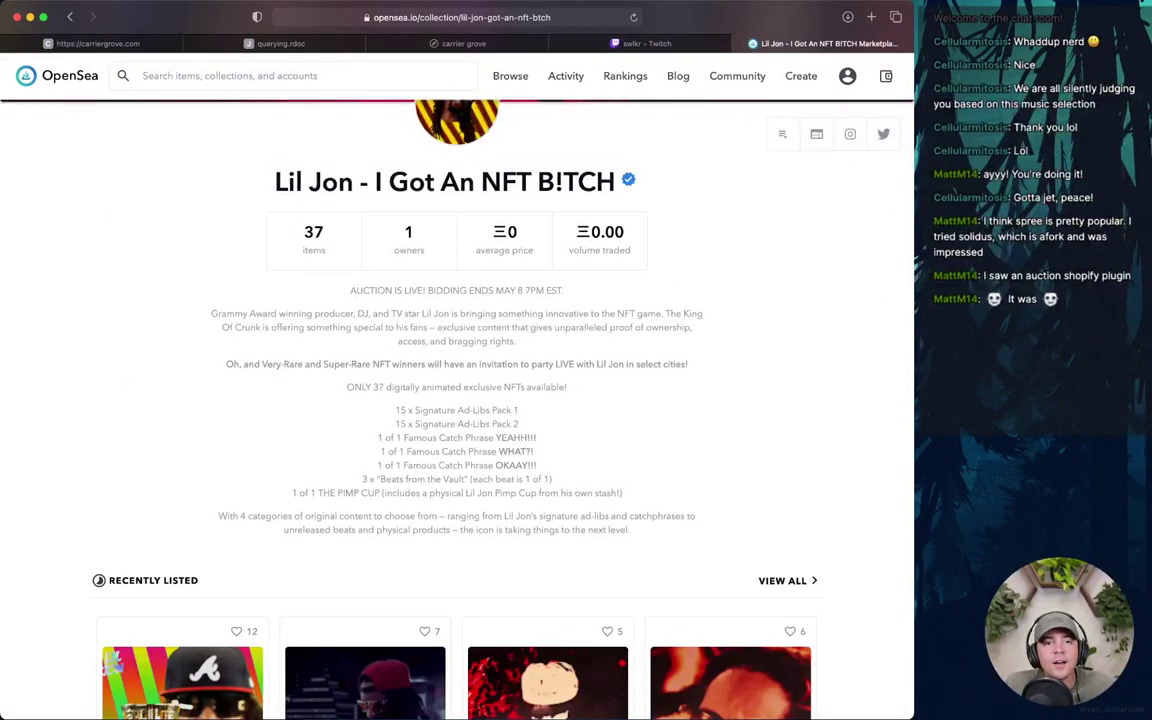
Step: Bring up the localhost:9292 Carrier Grove signup tab, then switch to the Terminal running the app
key("super+w")
key("ctrl+shift+Tab")
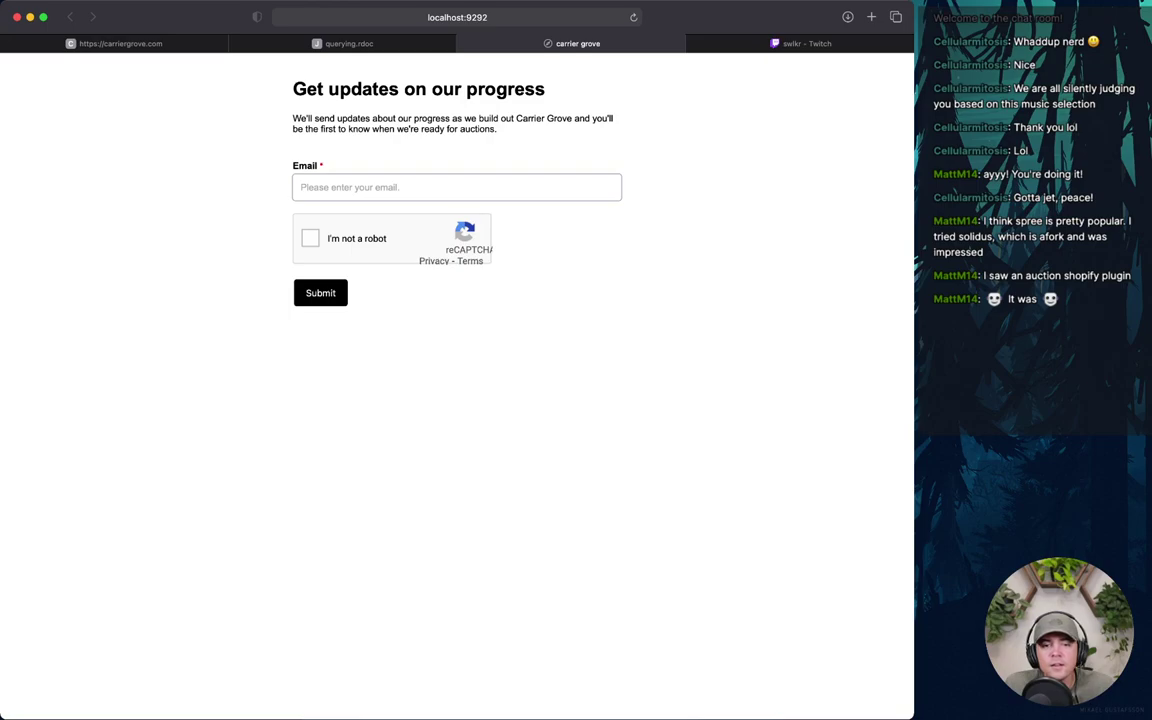
key("super+Tab")
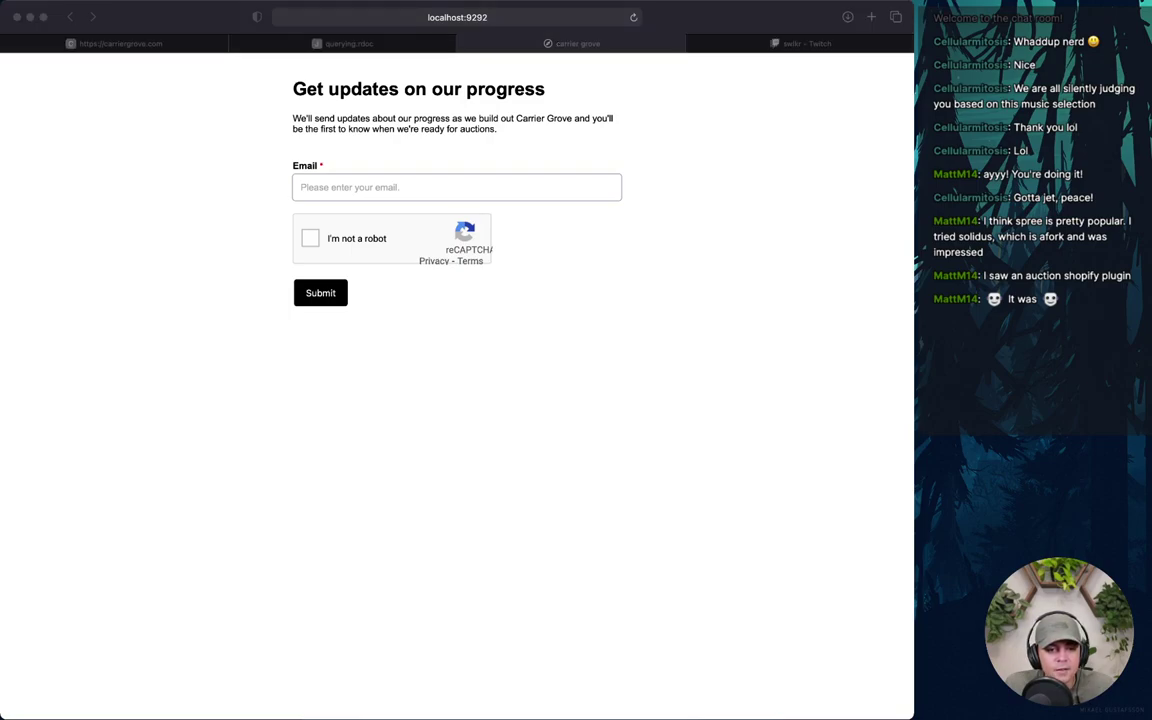
key("super+Tab")
key("super+Tab")
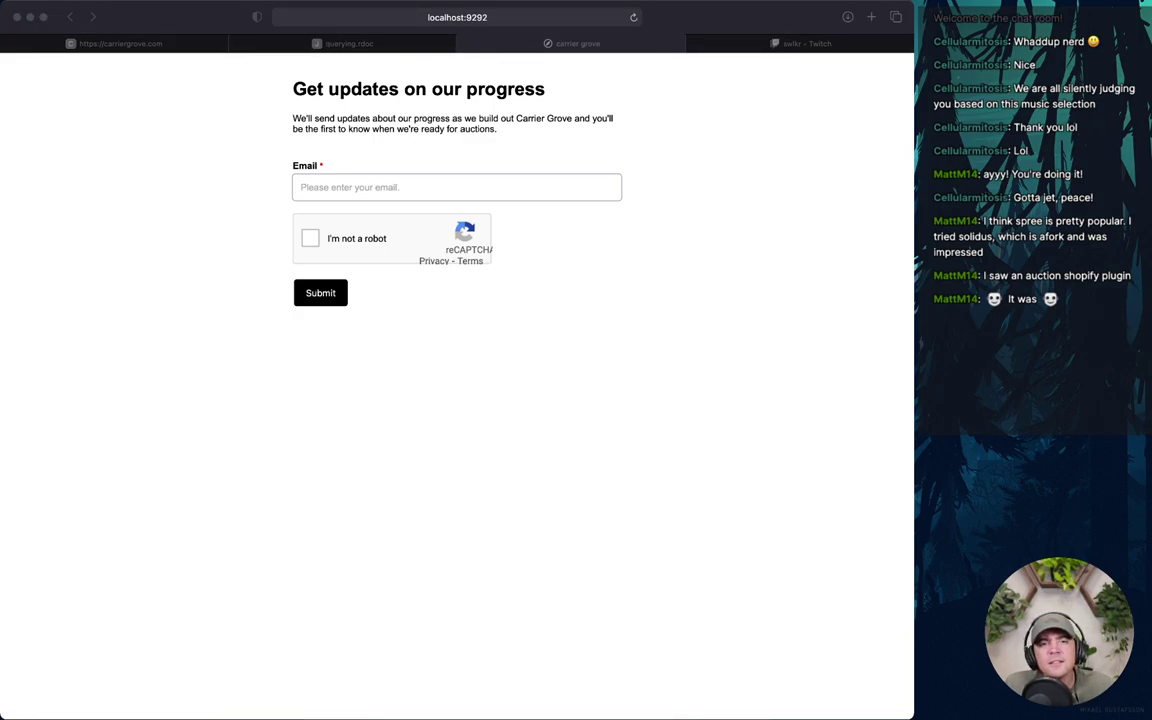
key("super+Tab")
key("super+Tab")
key("super+Tab")
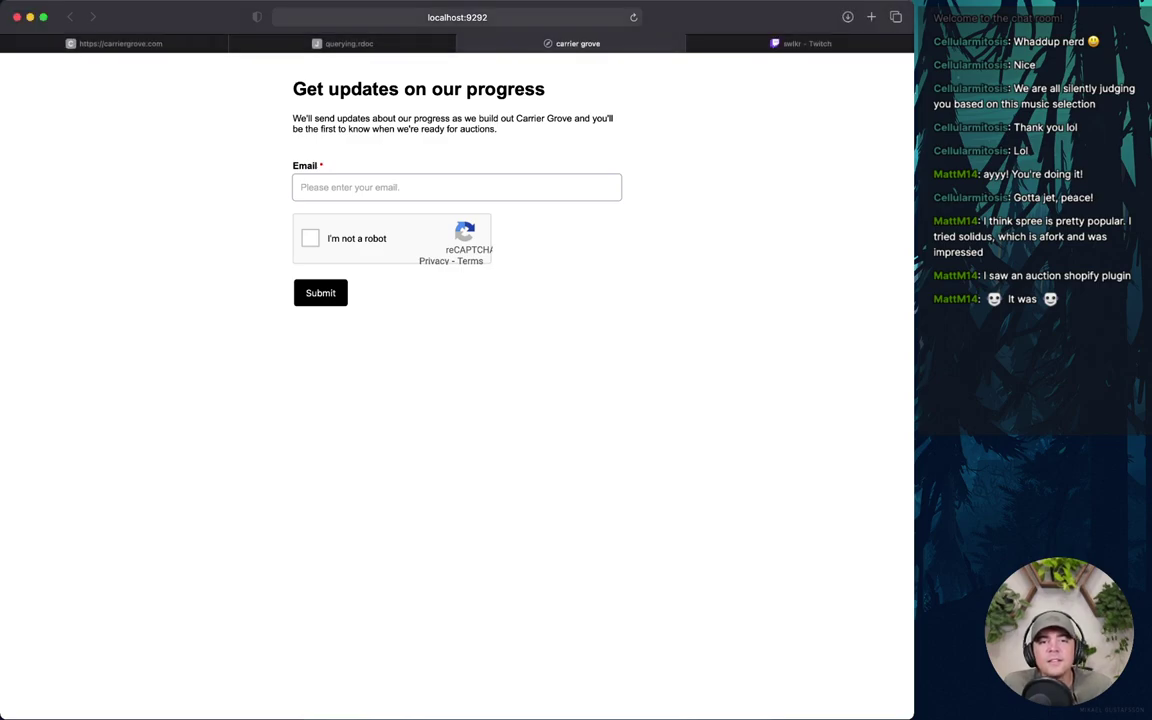
key("super+Tab")
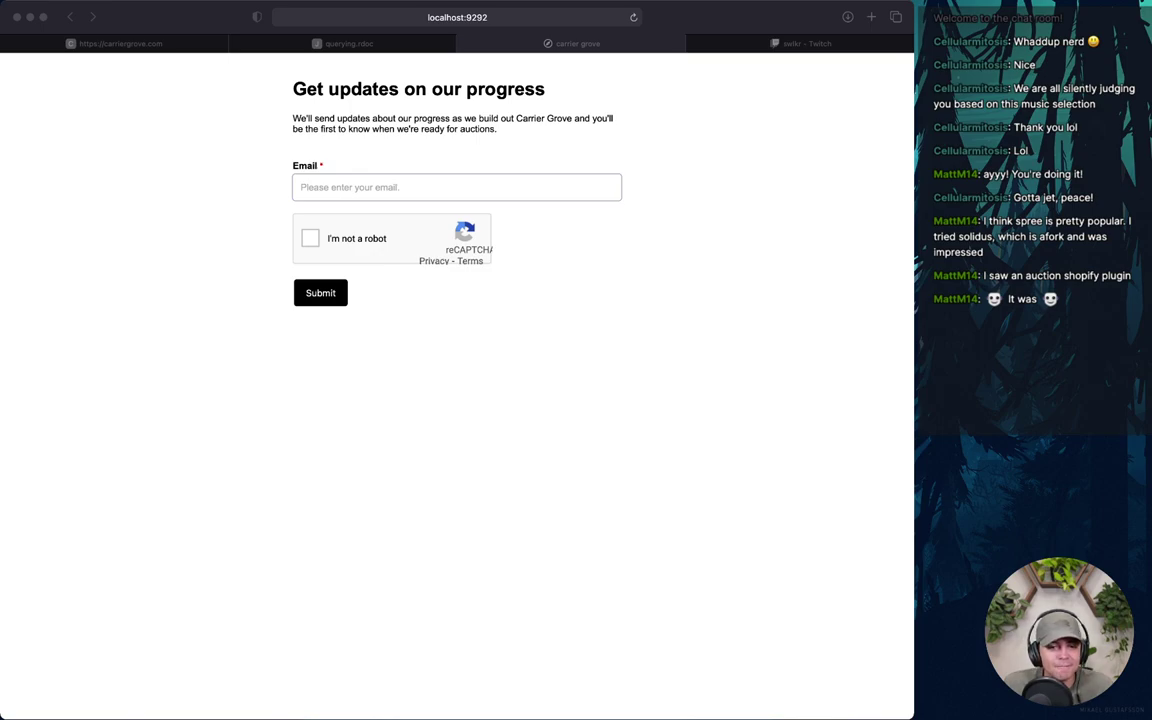
key("super+Tab")
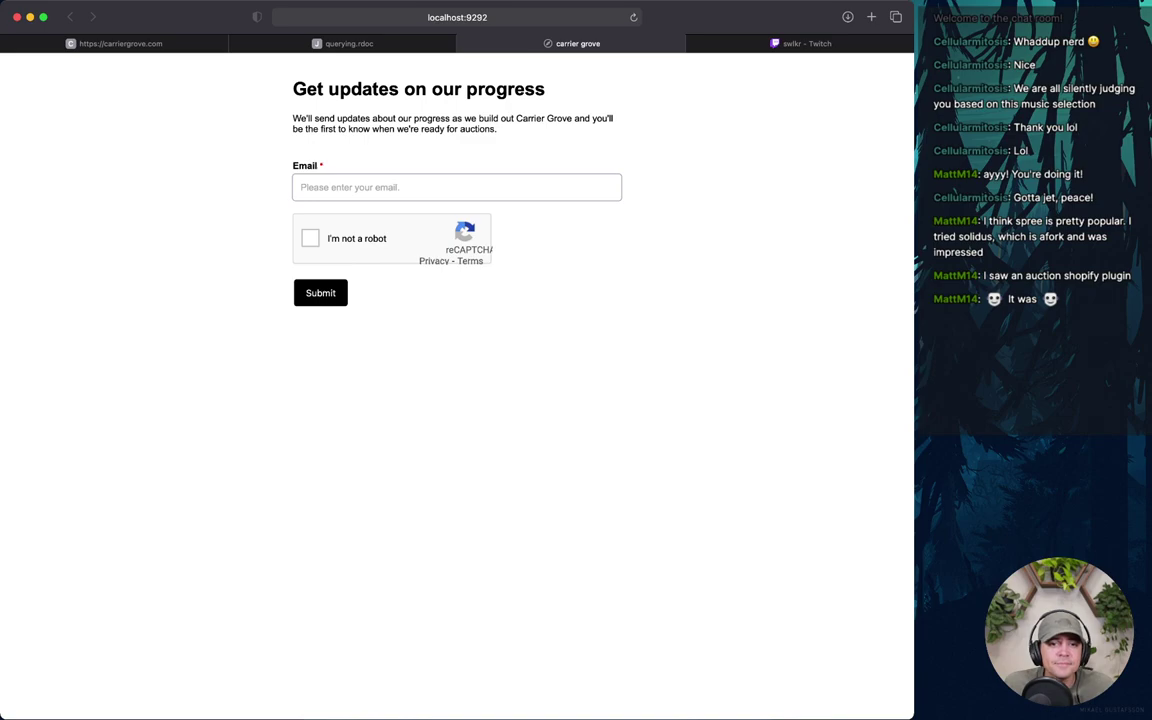
key("super+Tab")
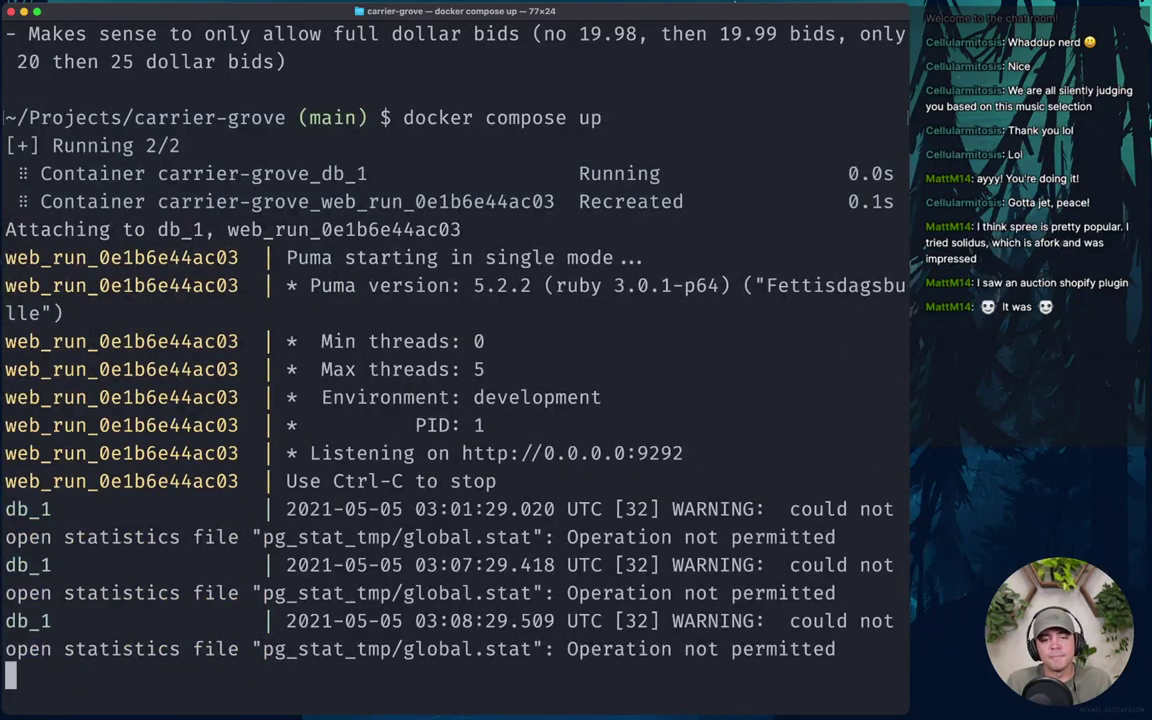
Step: Stop the docker containers, check git status, and print the Rakefile contents
key("ctrl+c")
type("g")
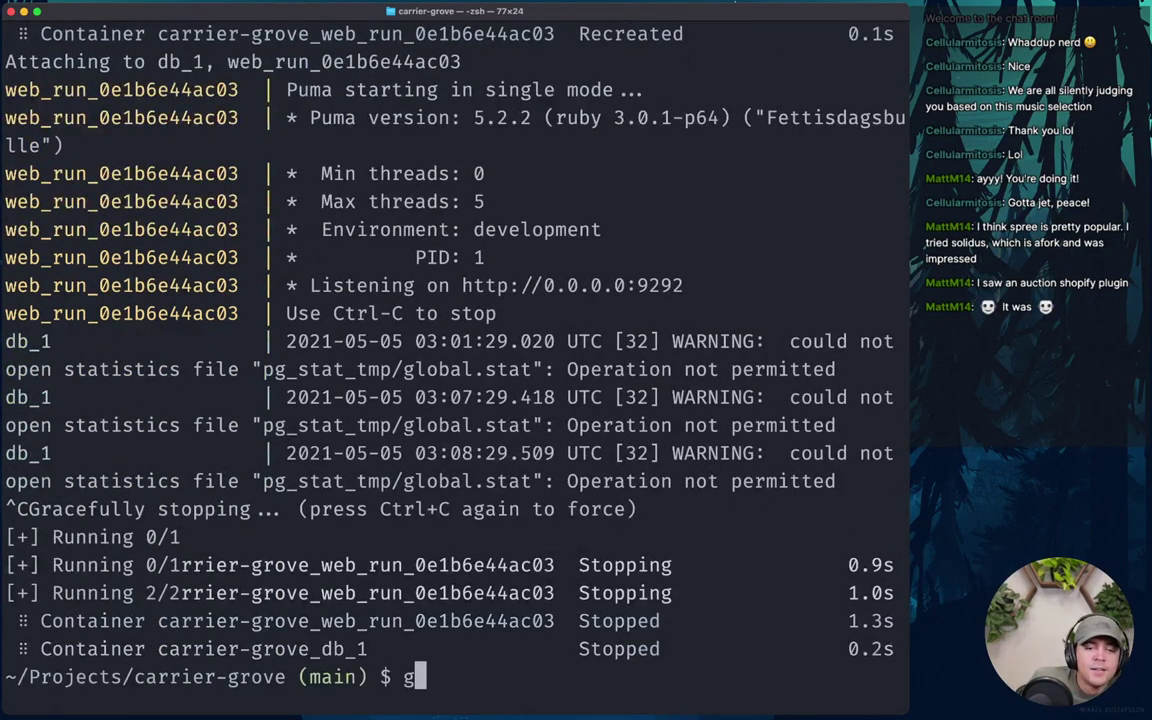
type("s")
key("Return")
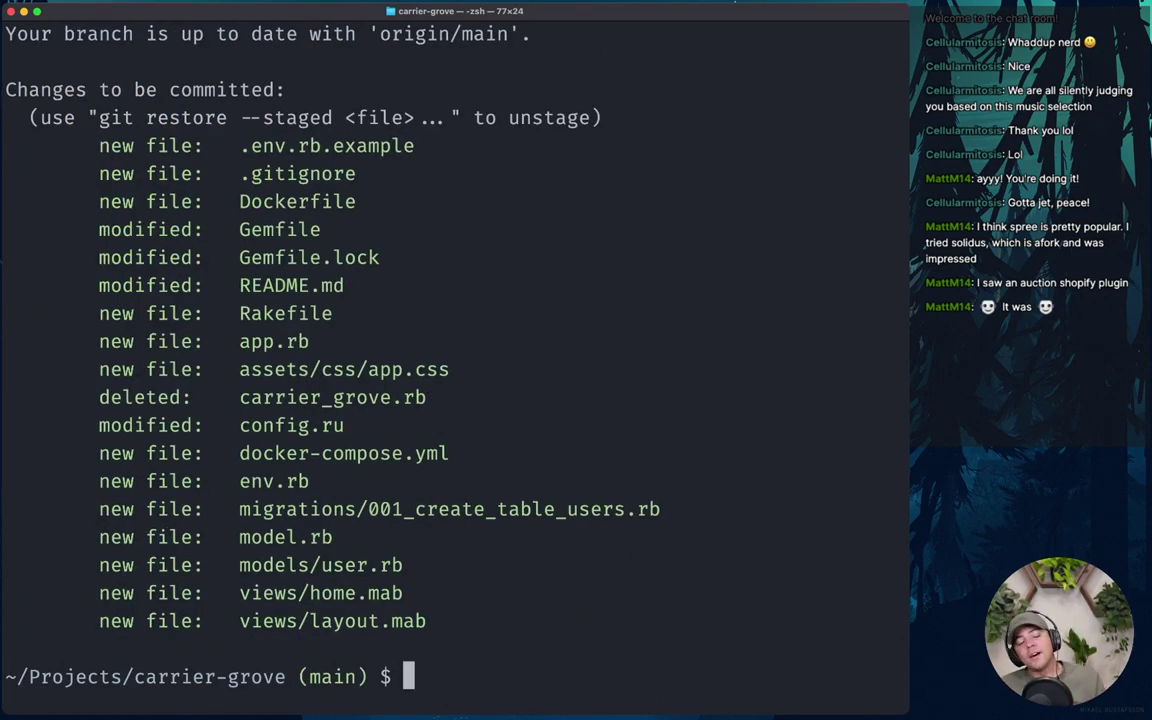
type("cat Rakefile")
key("Return")
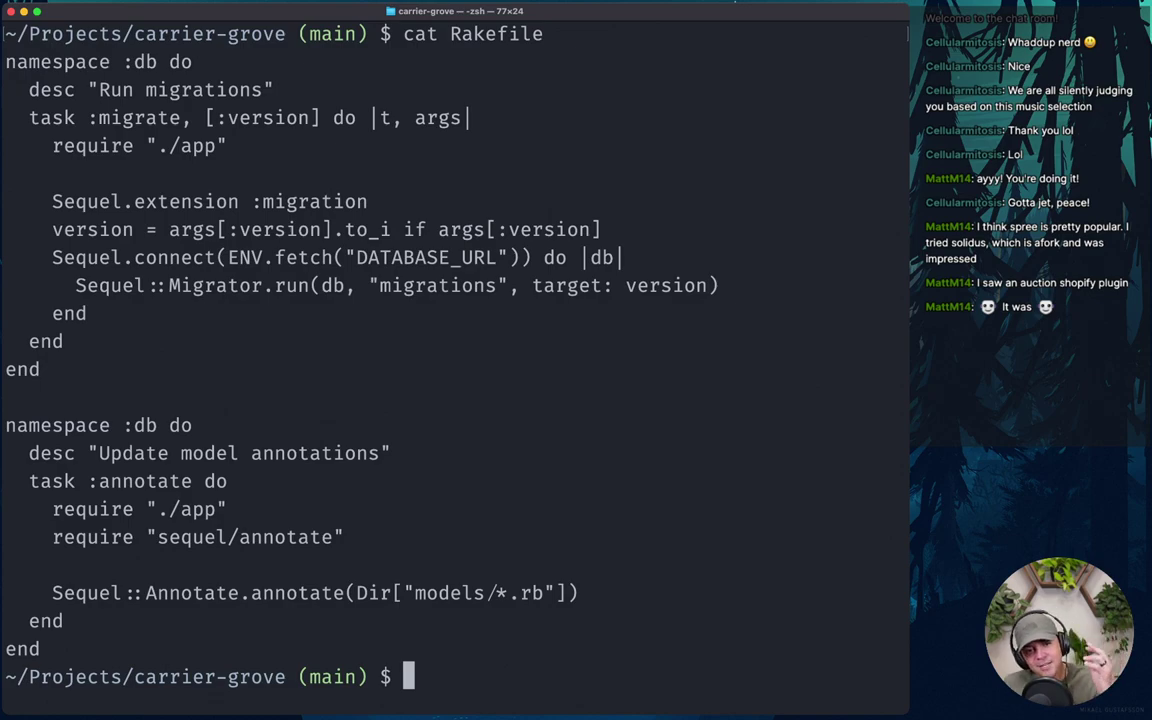
type("gs")
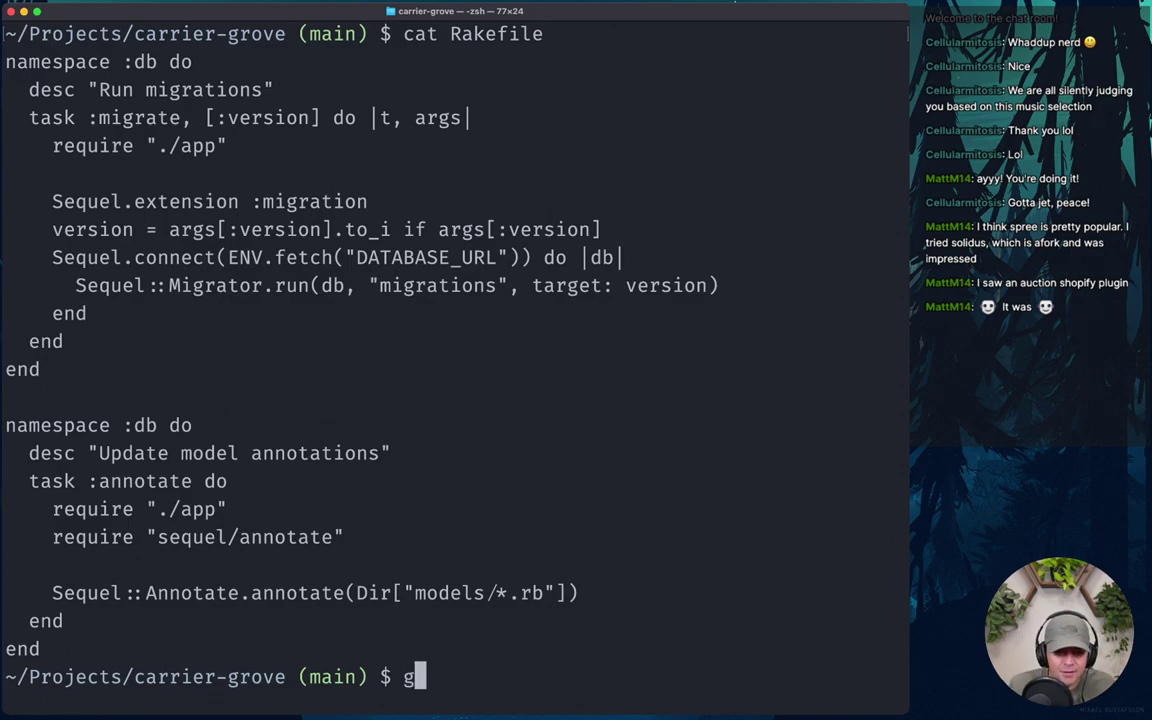
key("Return")
Step: Commit with the message 'Add a whole development environment' in vi and push it to GitHub
type("git commit")
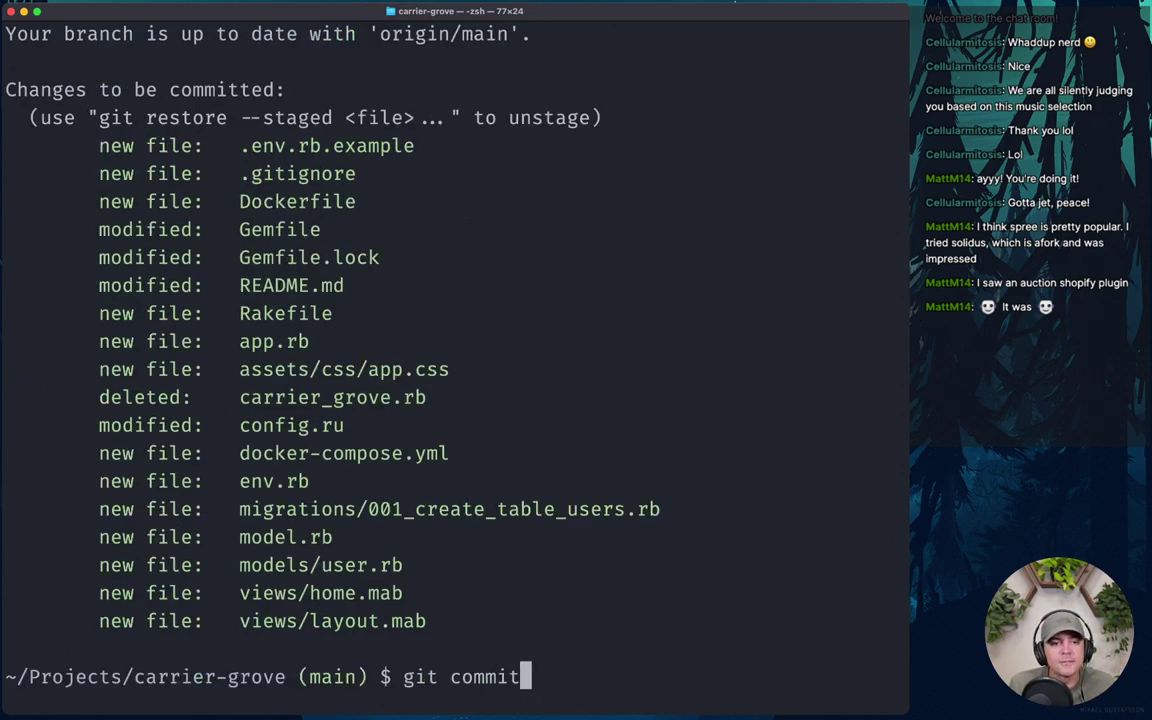
key("Return")
type("Add ")
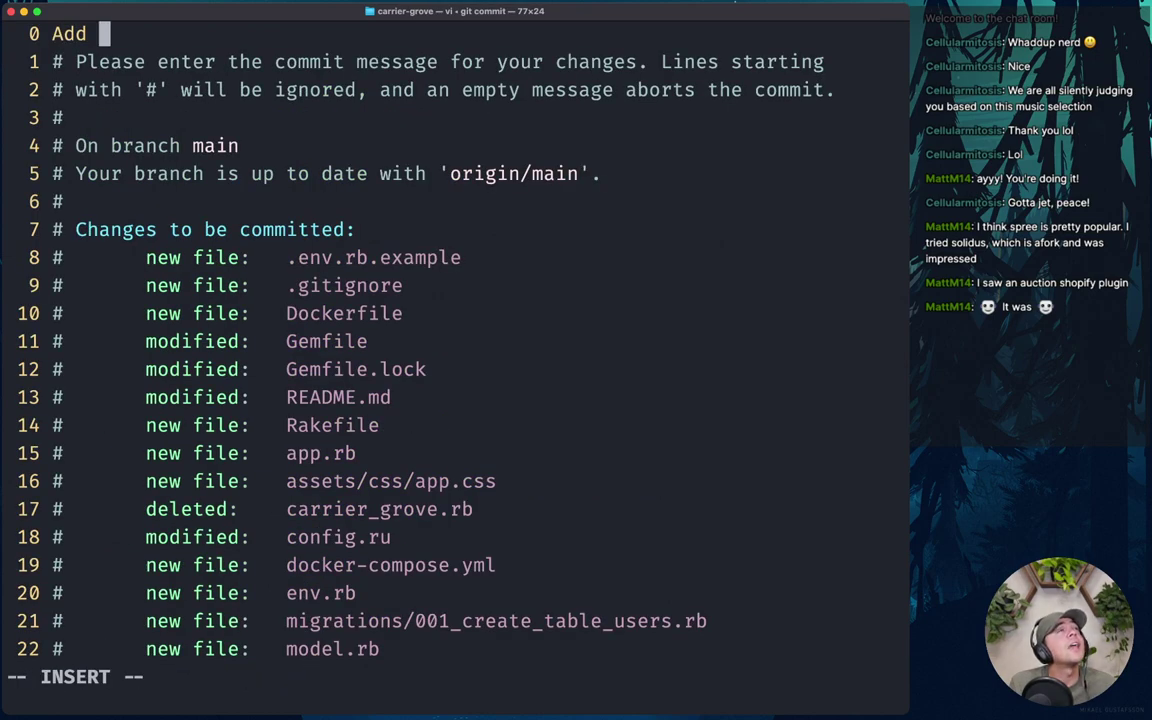
type("a whole development ")
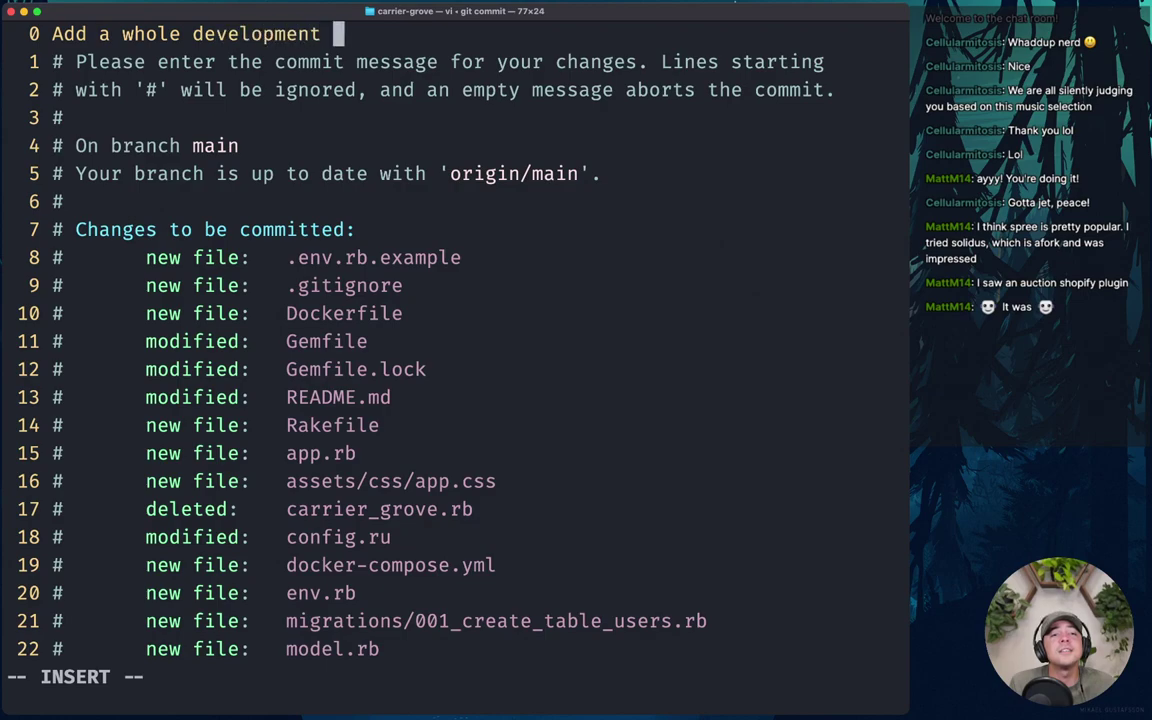
type("environment")
key("Escape")
type(":wq")
key("Return")
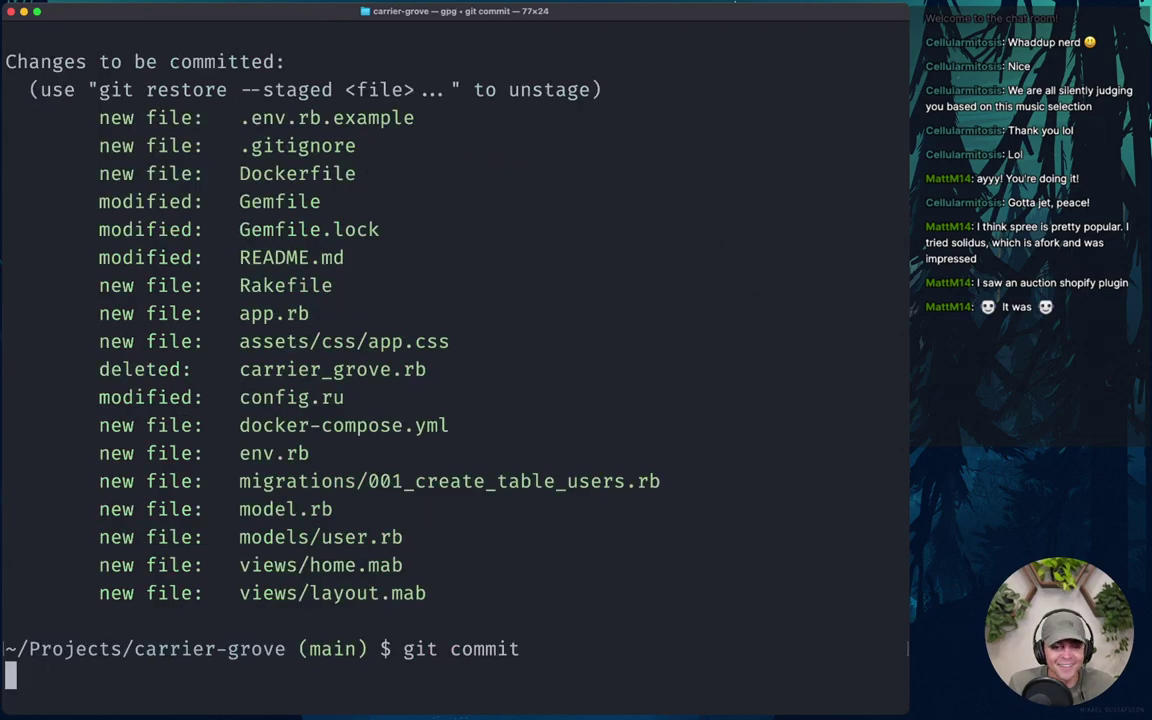
type("git push")
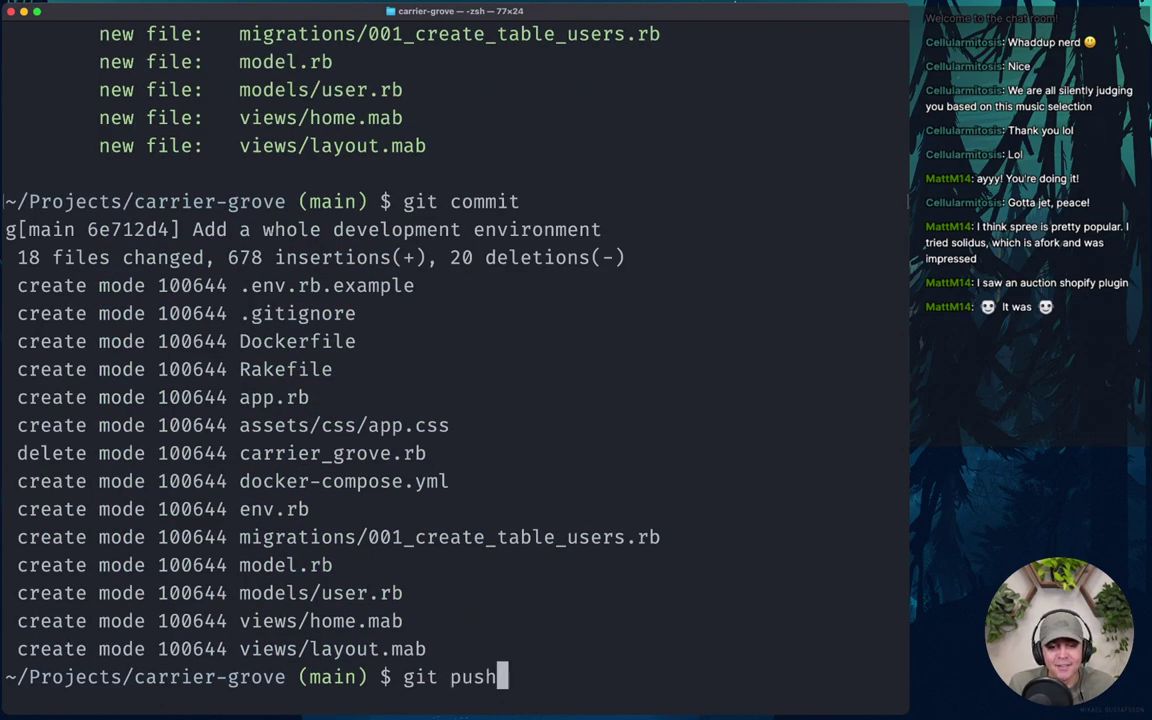
key("Return")
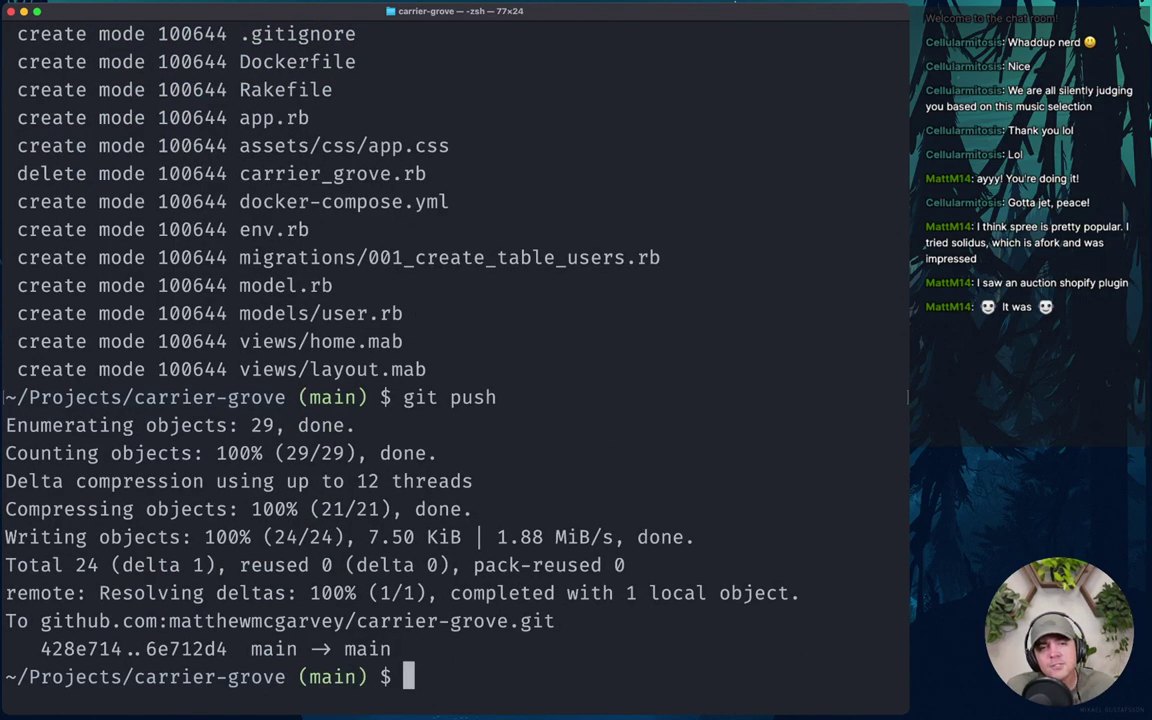
key("super+Tab")
key("super+t")
Step: Open the swlkr carrier-grove GitHub repository and close the old carrier grove tab
type("gitter.im/")
key("BackSpace")
key("BackSpace")
type("hub.com")
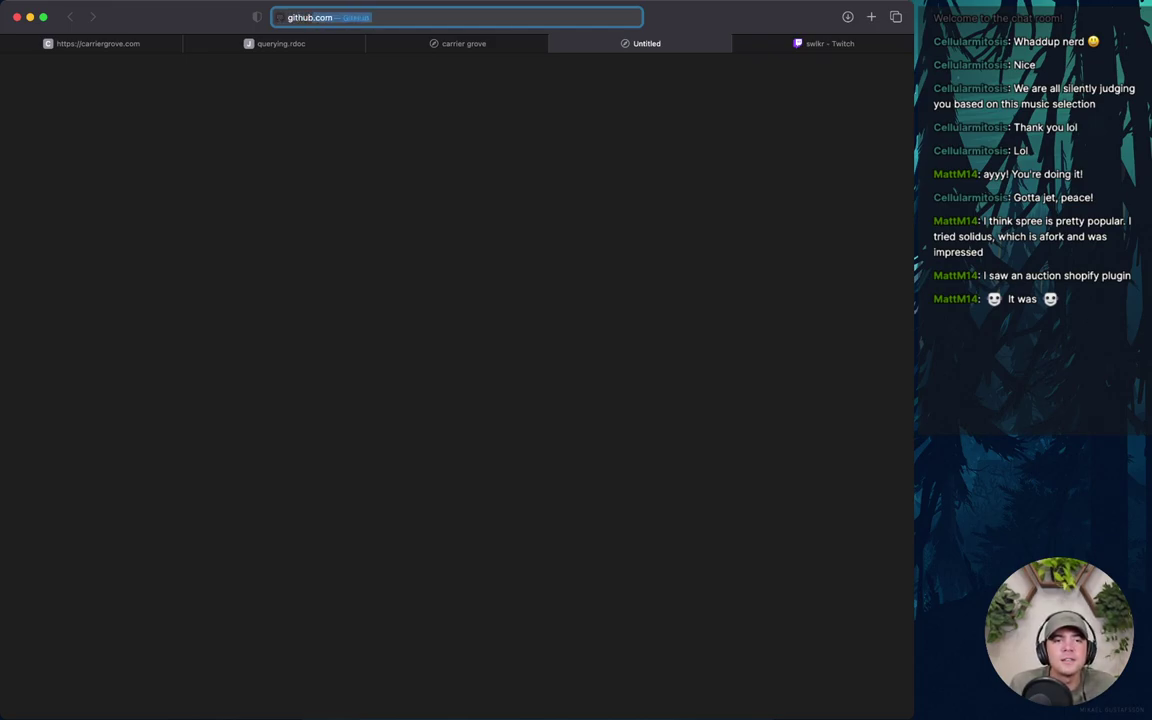
type("/swlkr/")
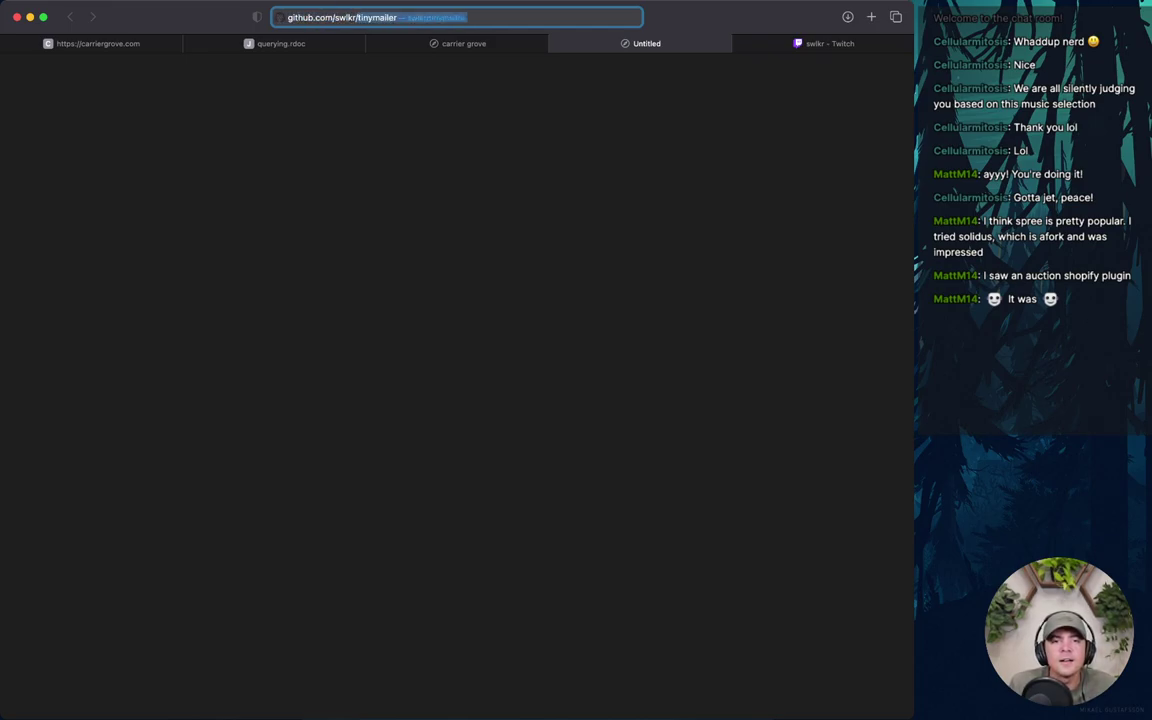
type("carrie")
key("BackSpace")
key("BackSpace")
key("BackSpace")
key("BackSpace")
key("BackSpace")
key("BackSpace")
key("BackSpace")
key("BackSpace")
key("BackSpace")
key("BackSpace")
key("BackSpace")
key("BackSpace")
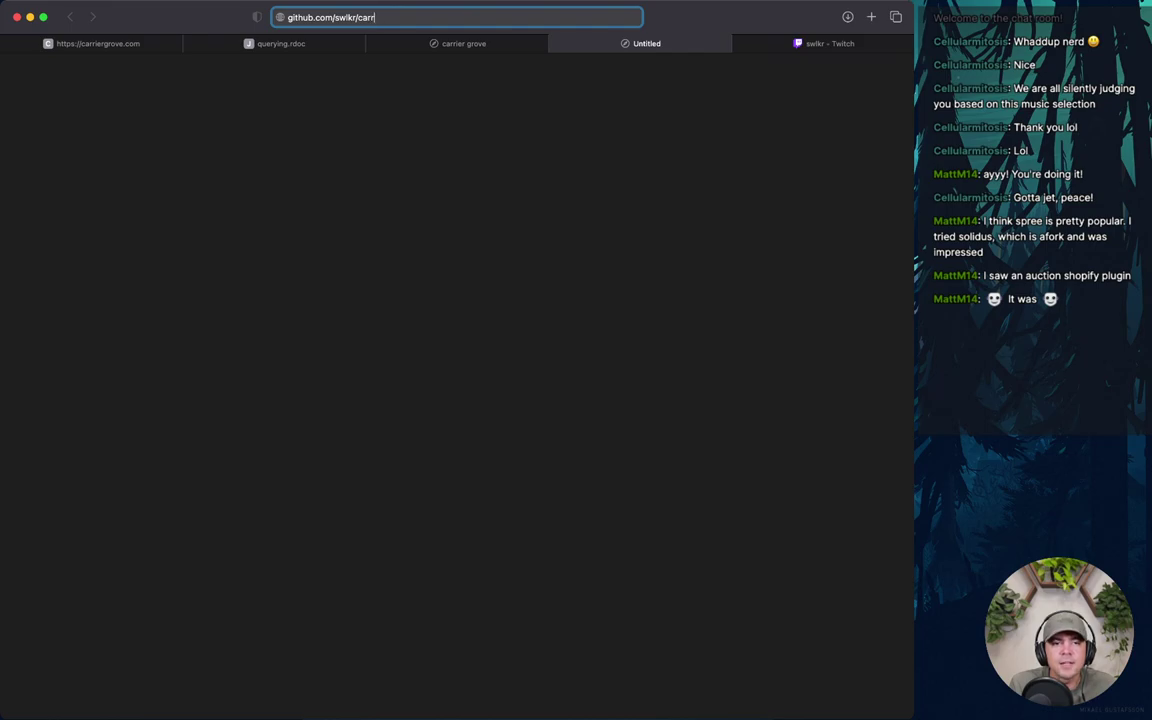
type("matthewmcgarvey")
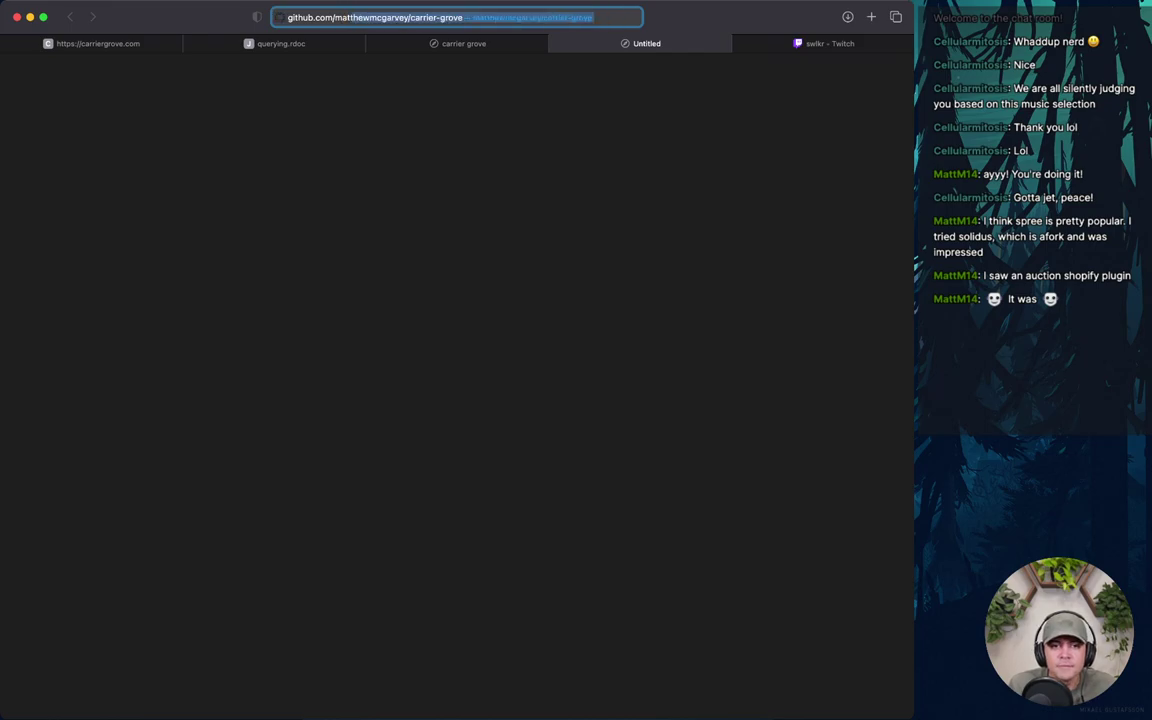
key("Return")
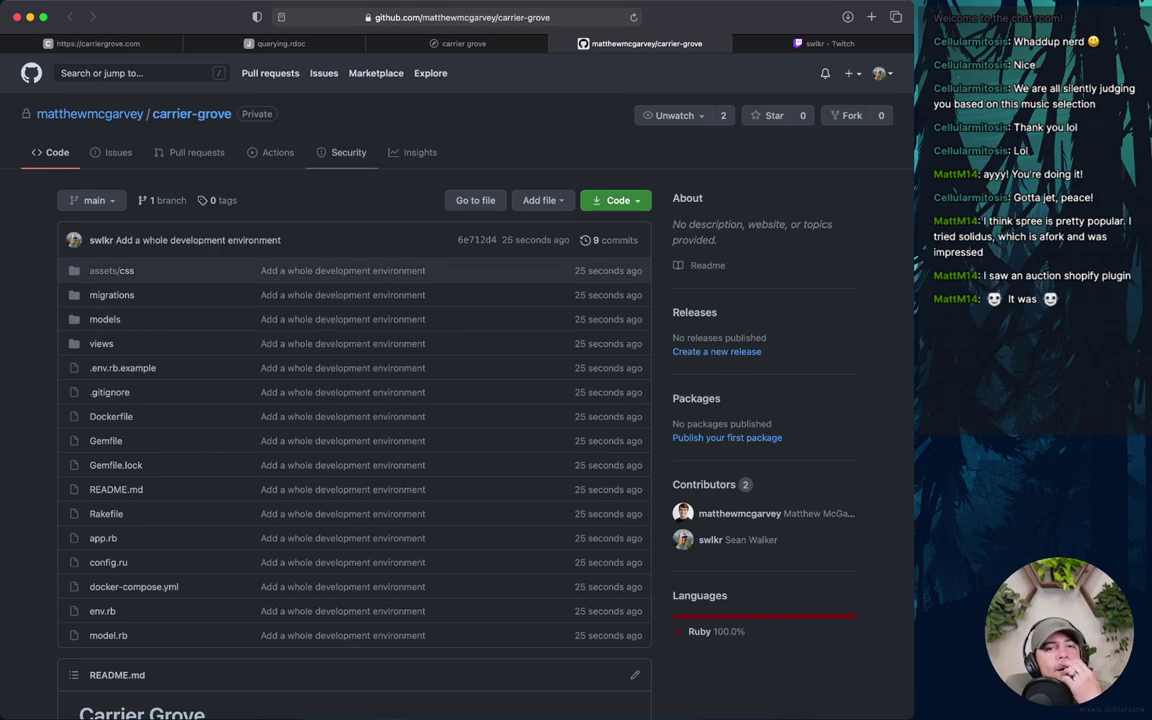
left_click(433, 43)
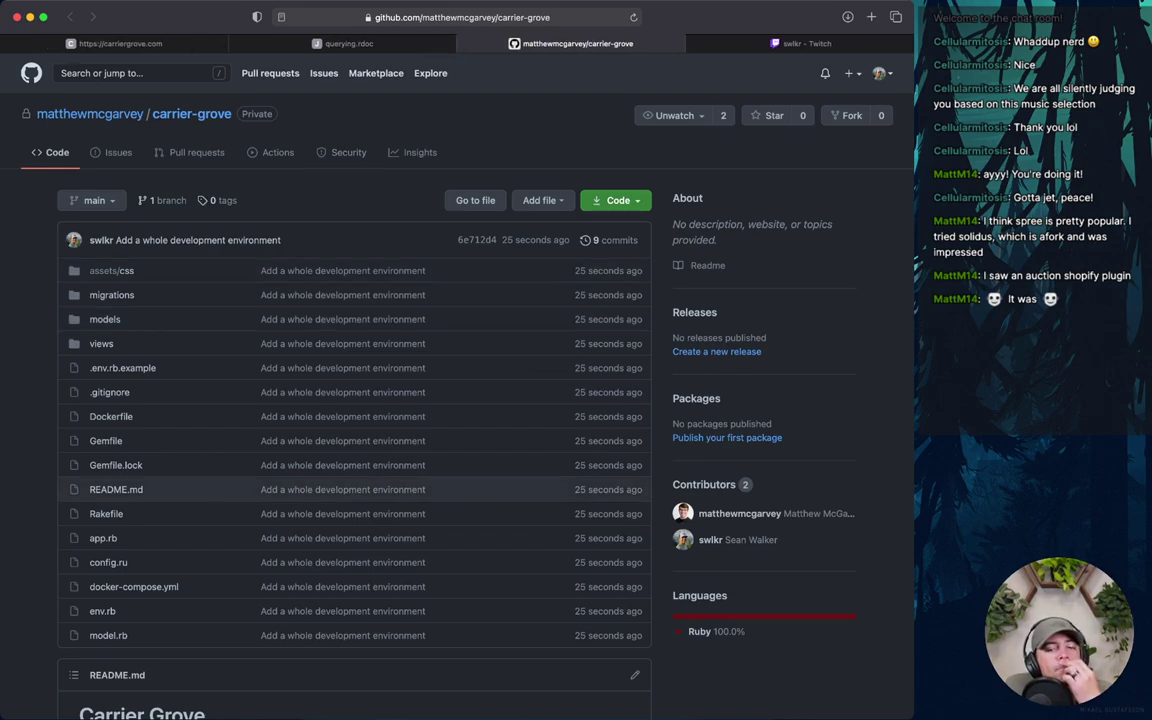
key("super+Tab")
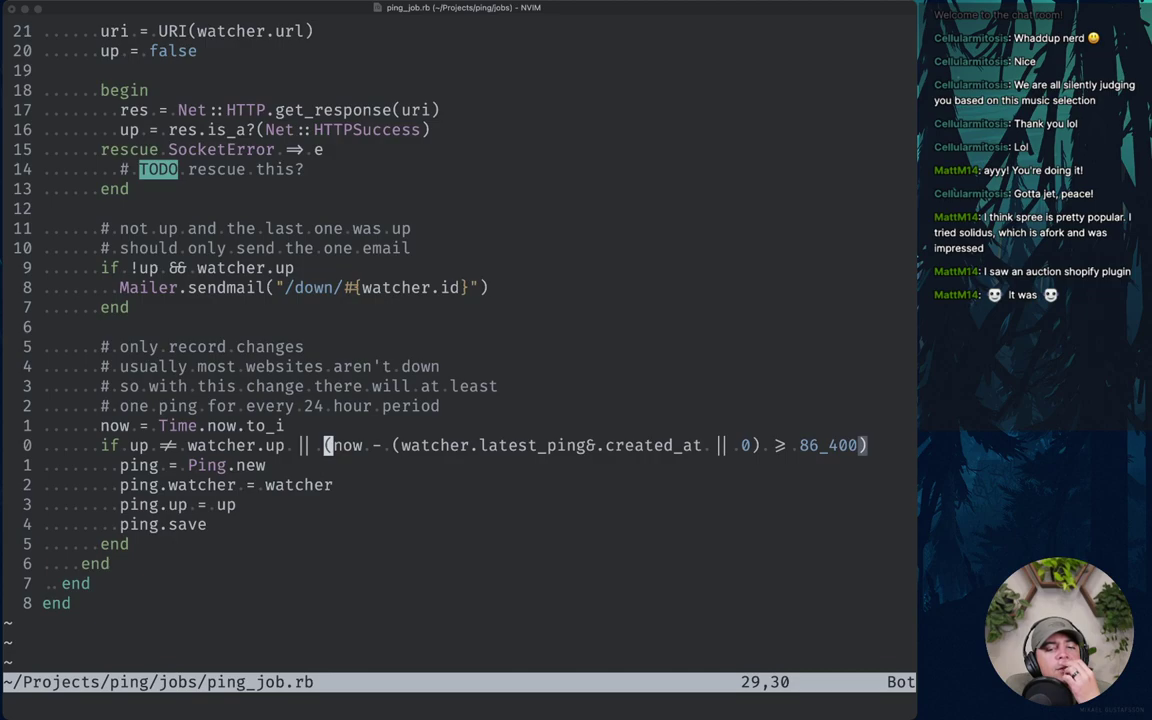
key("super+Tab")
key("super+Tab")
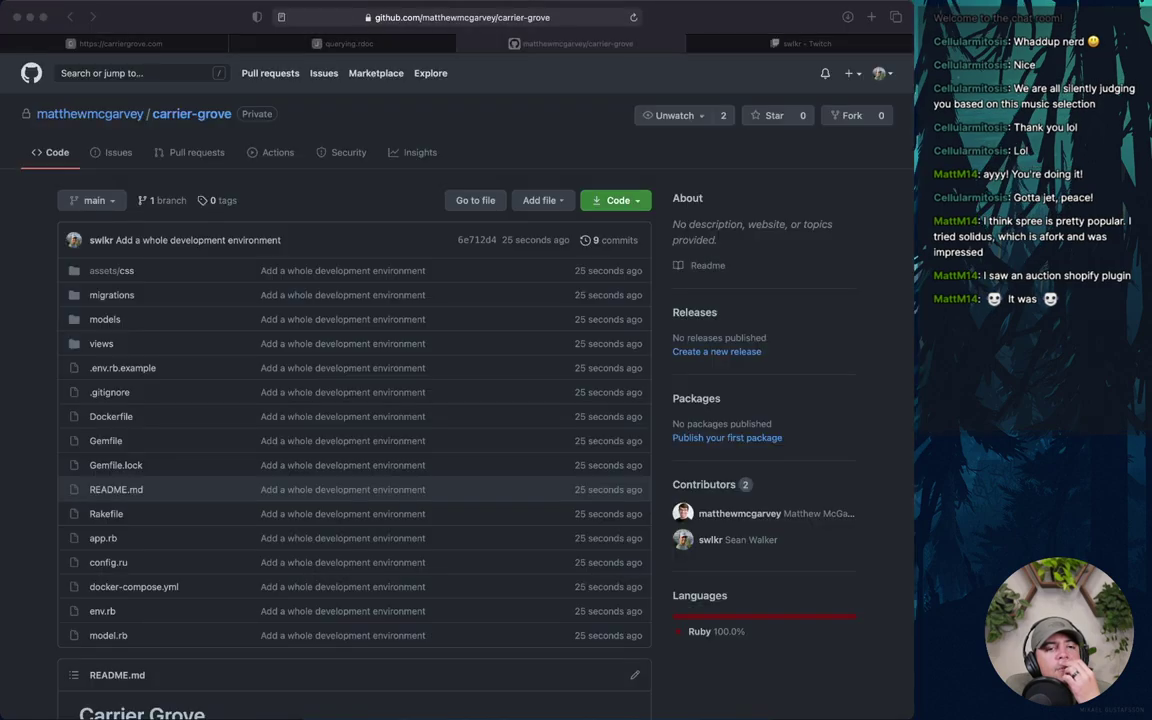
key("super+Tab")
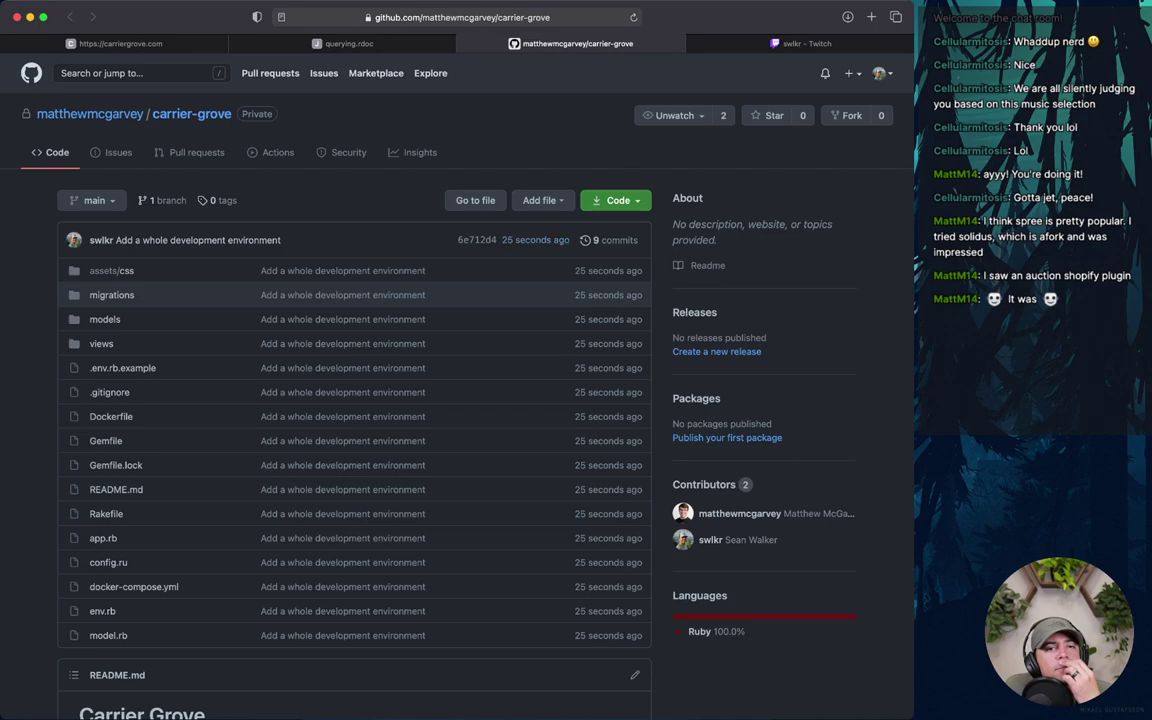
Step: Open the repository's GitHub Actions getting-started page and begin a 'render' search in a new tab
left_click(272, 152)
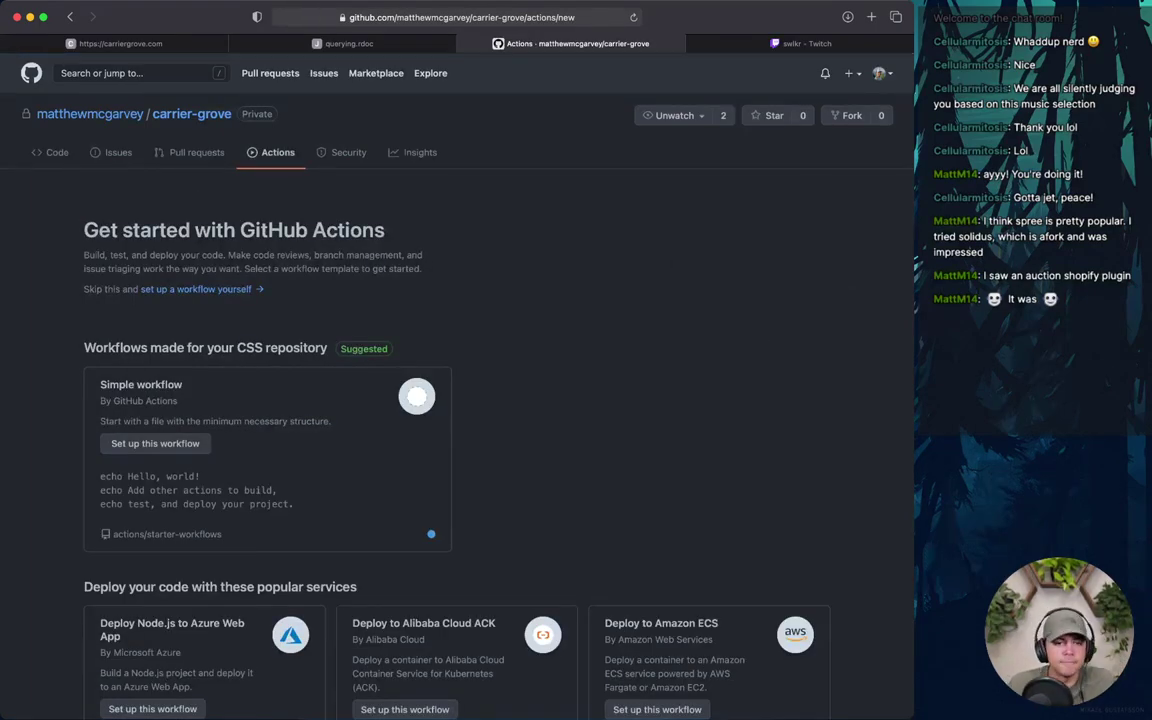
scroll(450, 400, "down", 4)
scroll(450, 400, "up", 4)
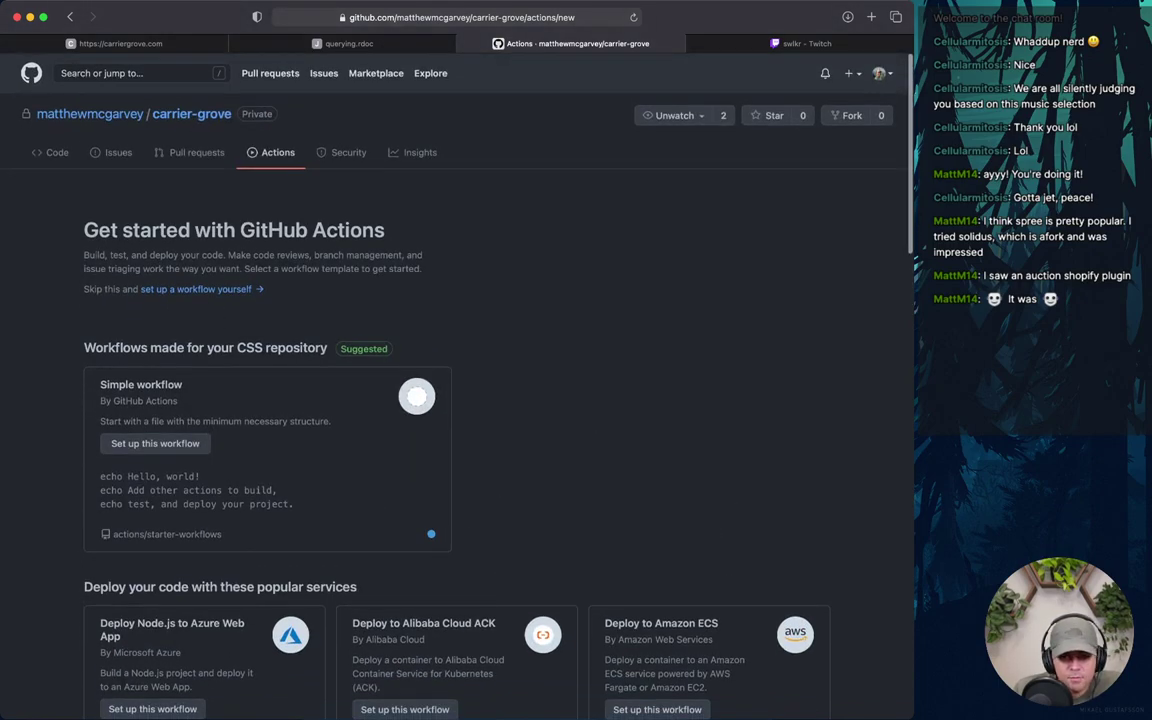
scroll(450, 400, "down", 10)
key("super+t")
type("render.com")
key("BackSpace")
key("BackSpace")
key("BackSpace")
key("BackSpace")
Step: Search 'render github actions' and glance at the render-readme.yaml result
type("github actions")
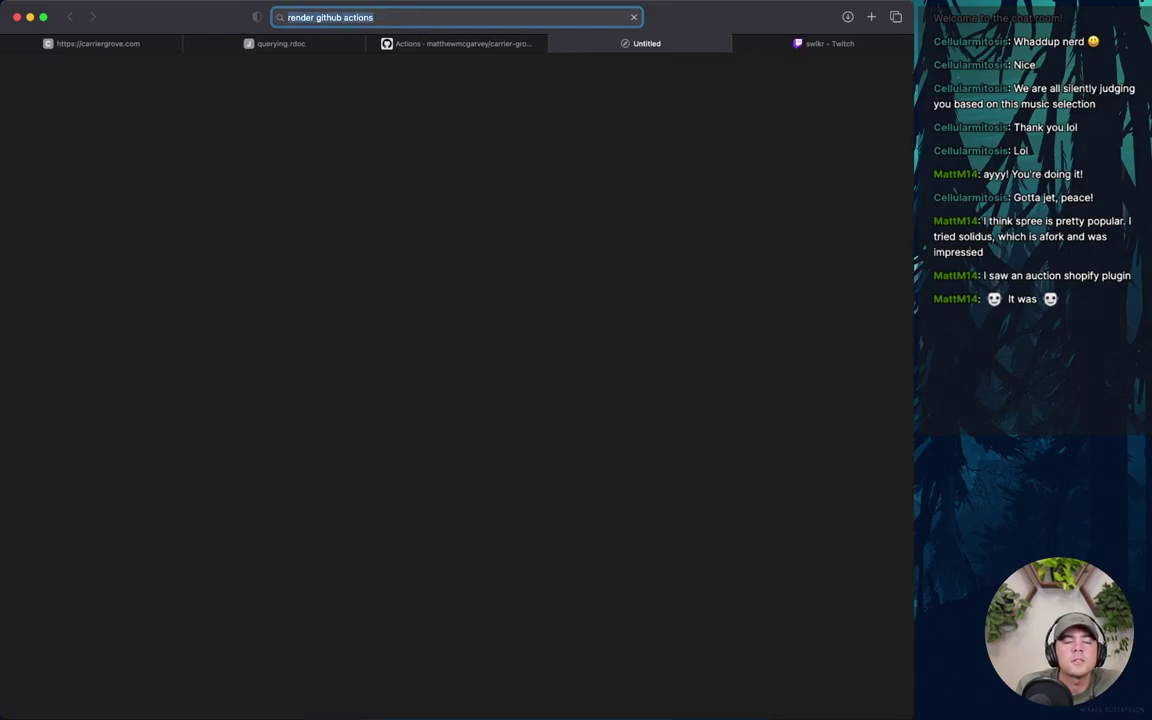
key("Return")
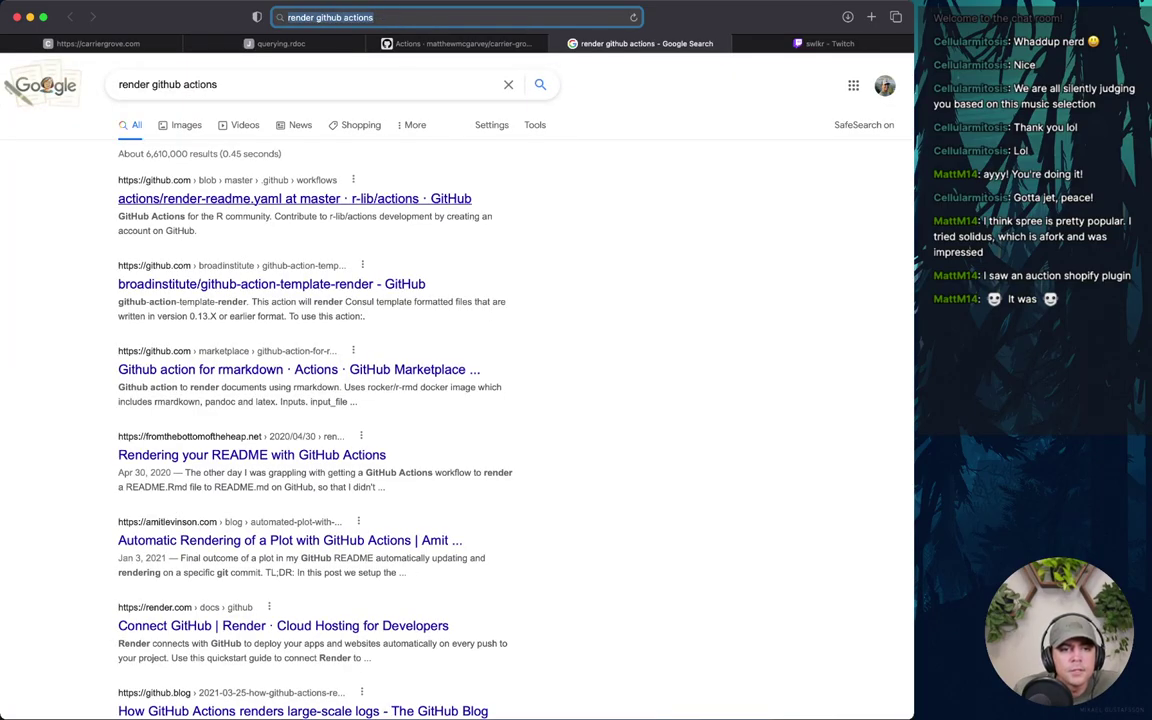
left_click(294, 198)
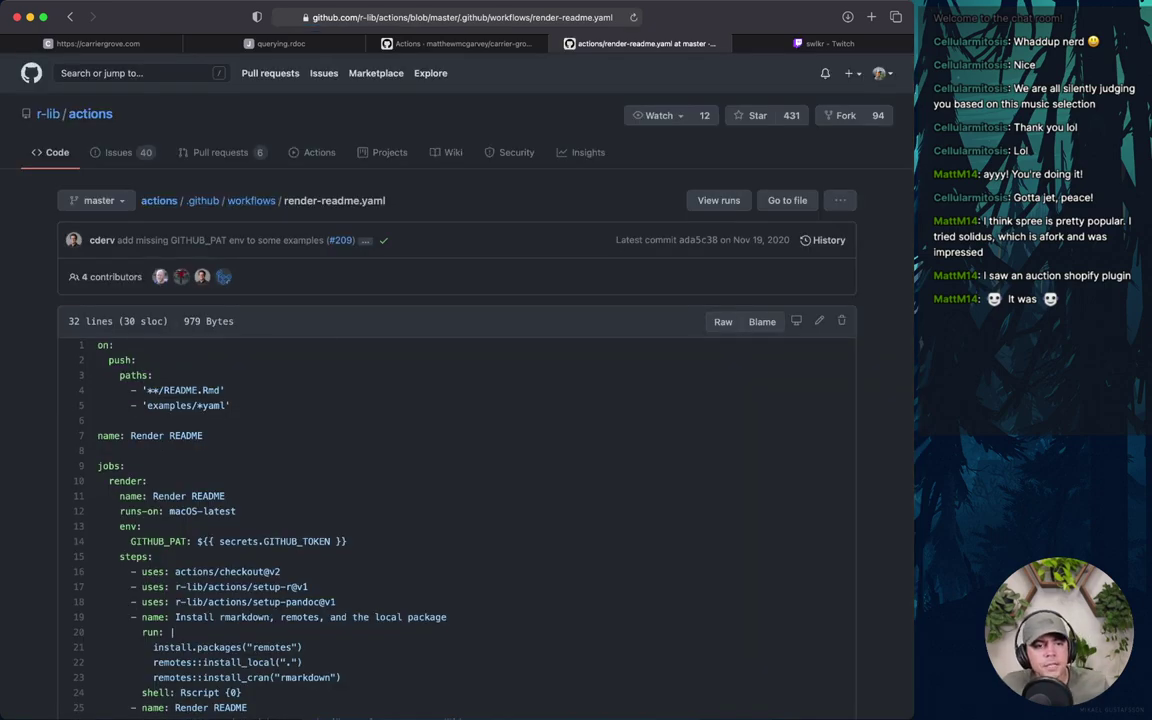
key("super+bracketleft")
Step: Go from render.com to the Render dashboard's carrier-grove web service page
key("super+l")
type("render.com")
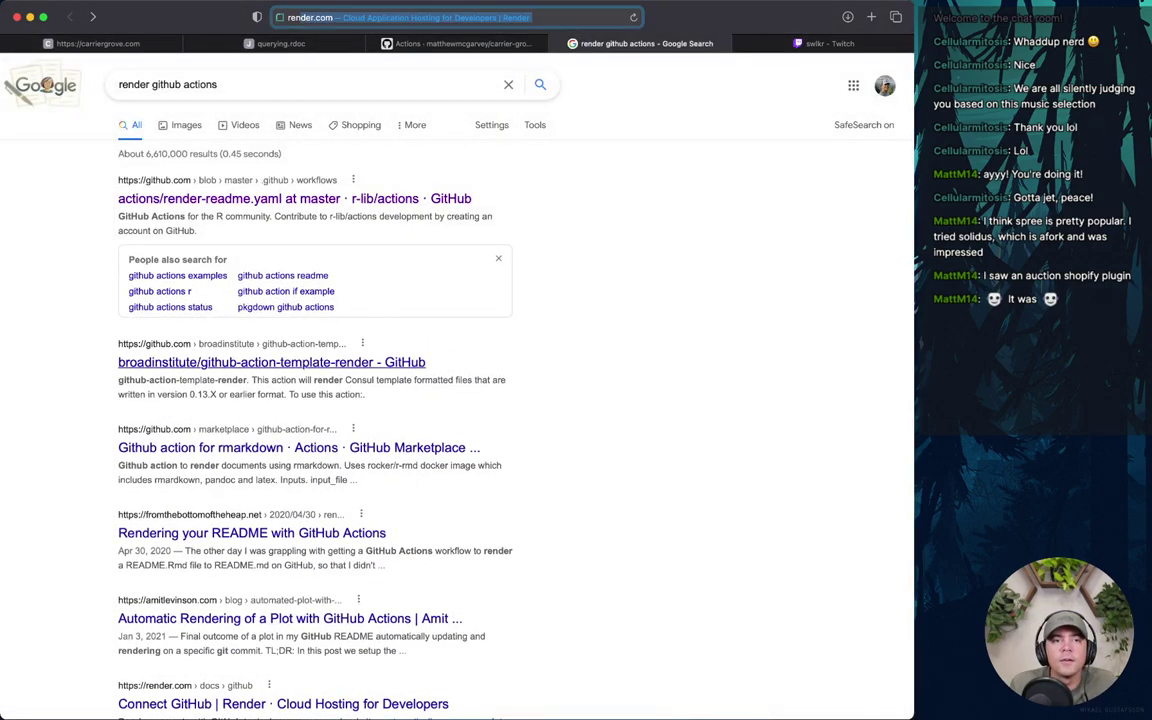
key("Return")
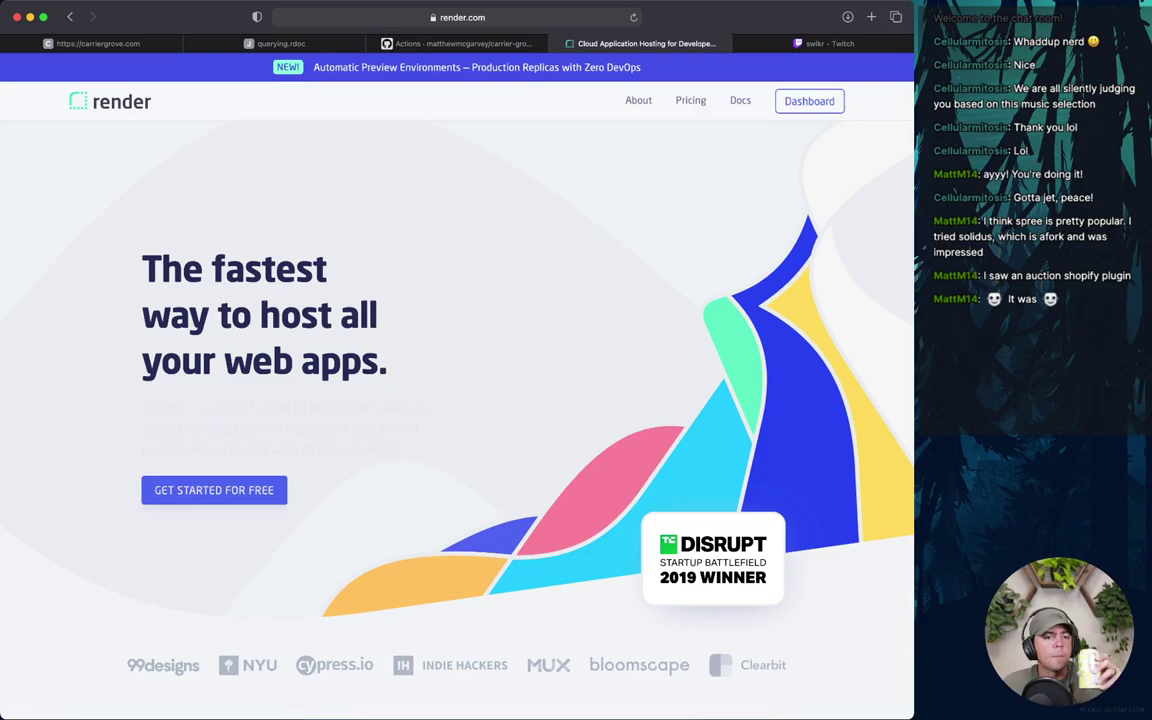
left_click(809, 101)
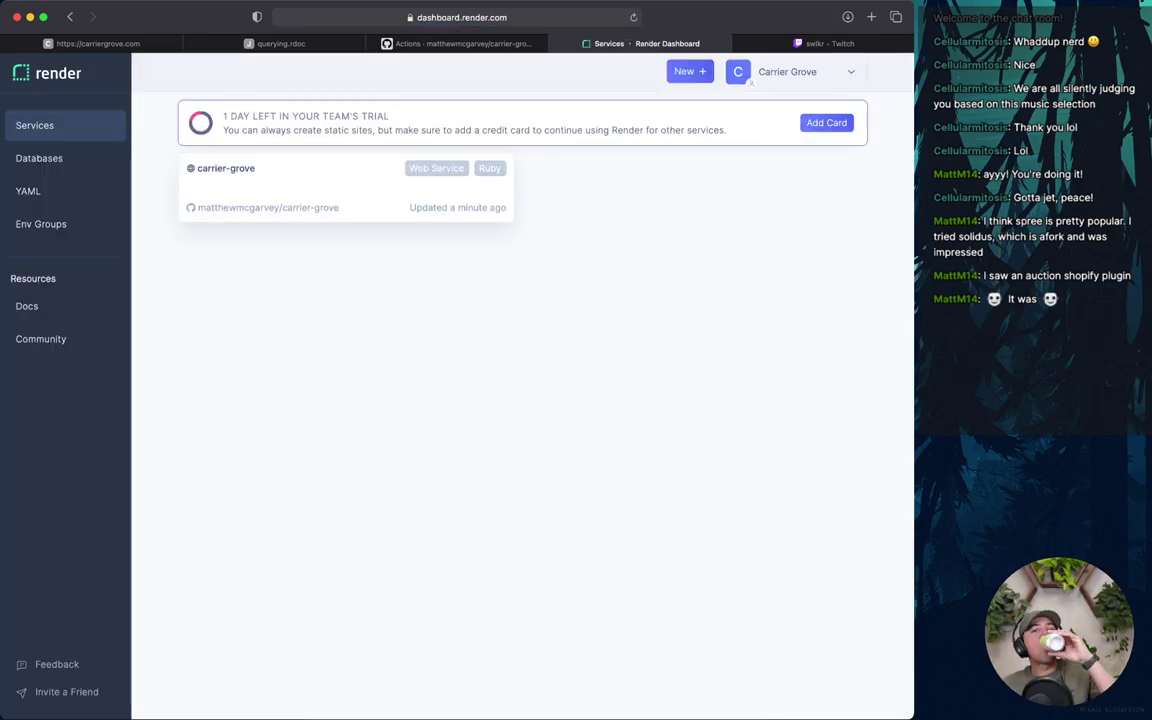
left_click(210, 168)
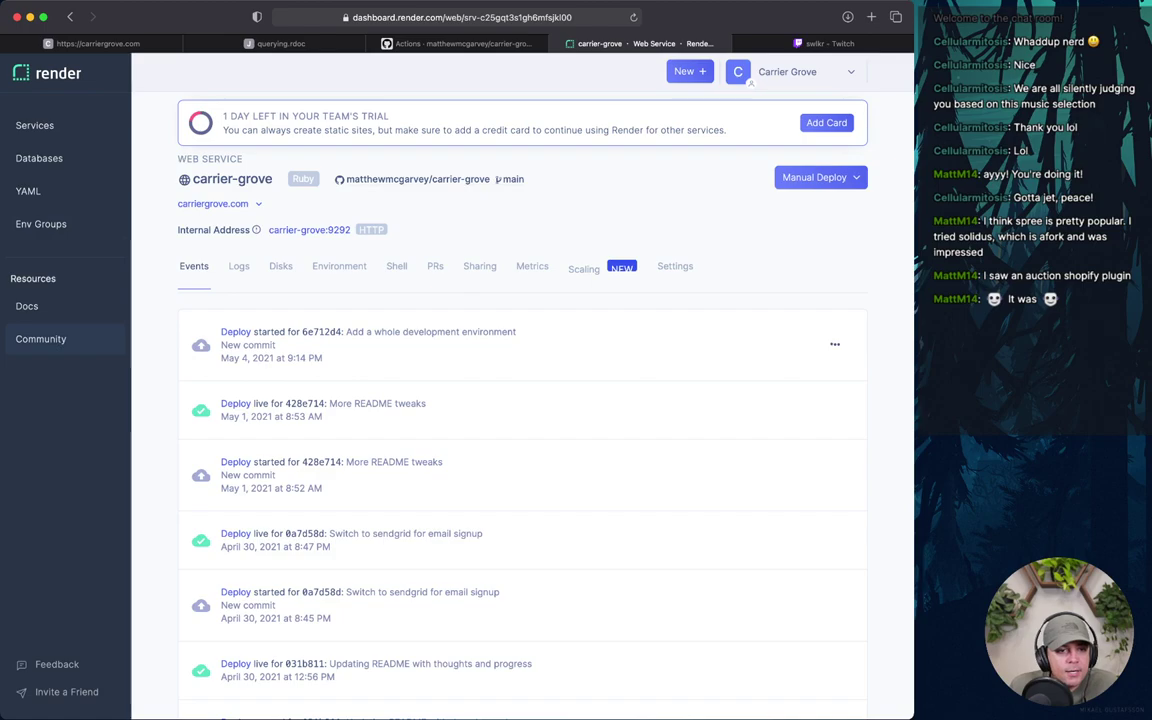
left_click(40, 338)
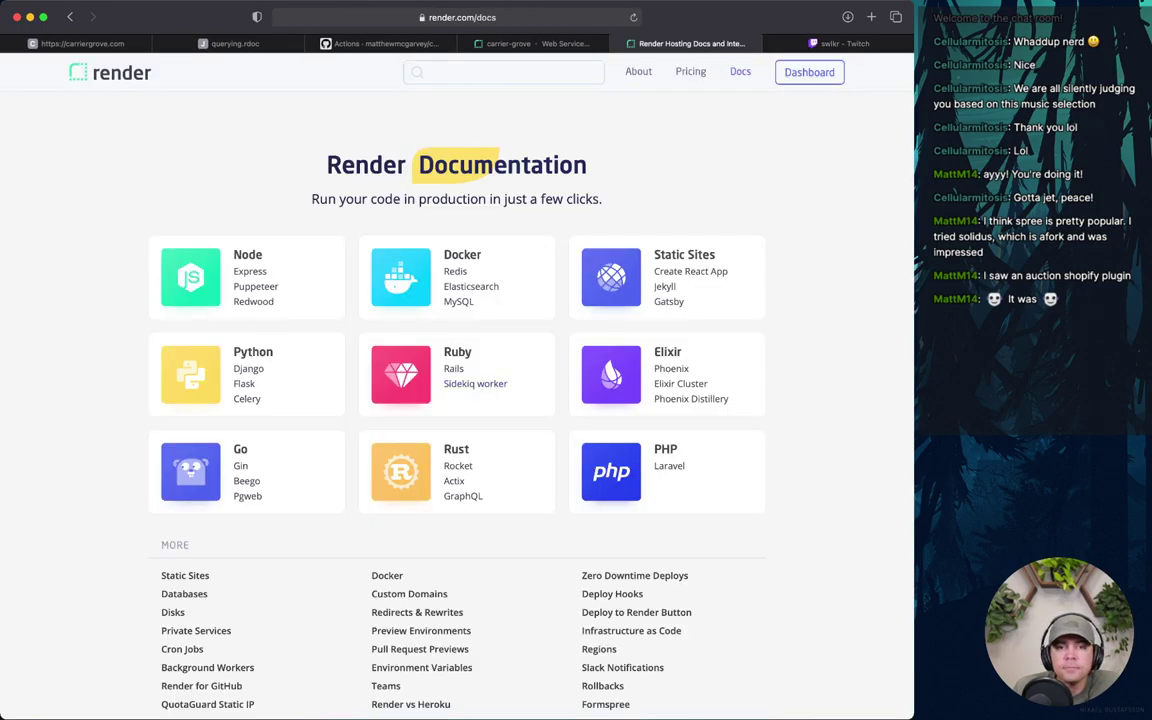
left_click(530, 43)
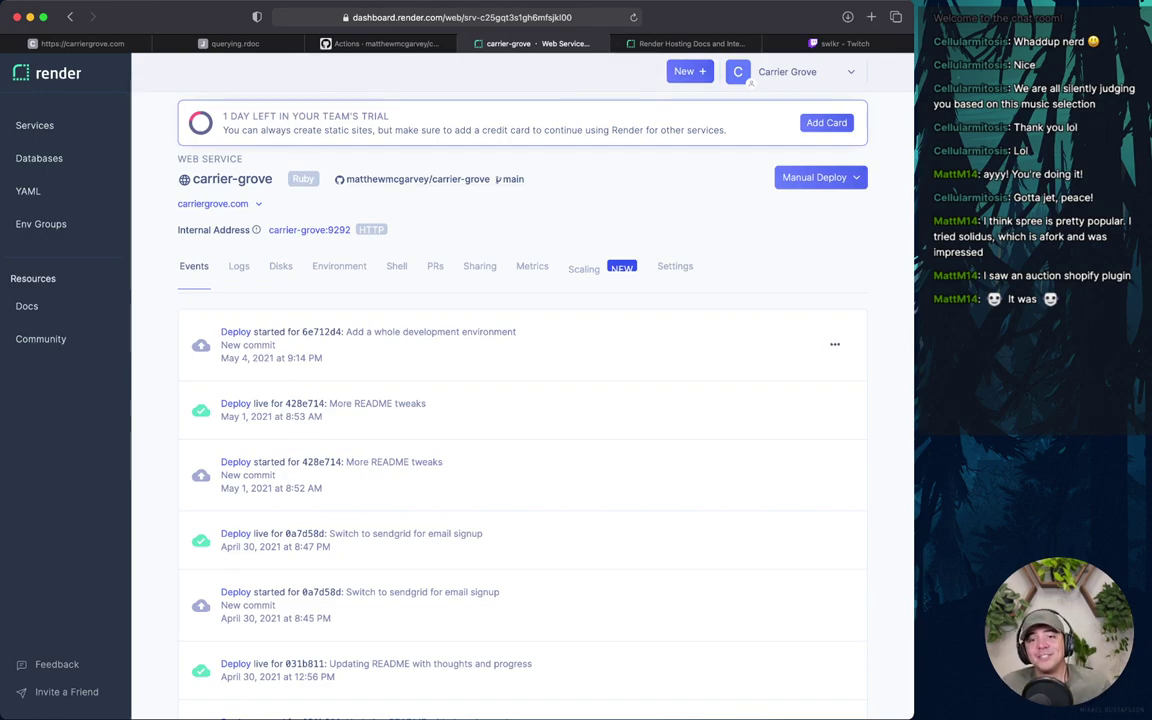
Step: Dismiss the manual deploy options, read the deploy logs, and view the Disks page
left_click(815, 177)
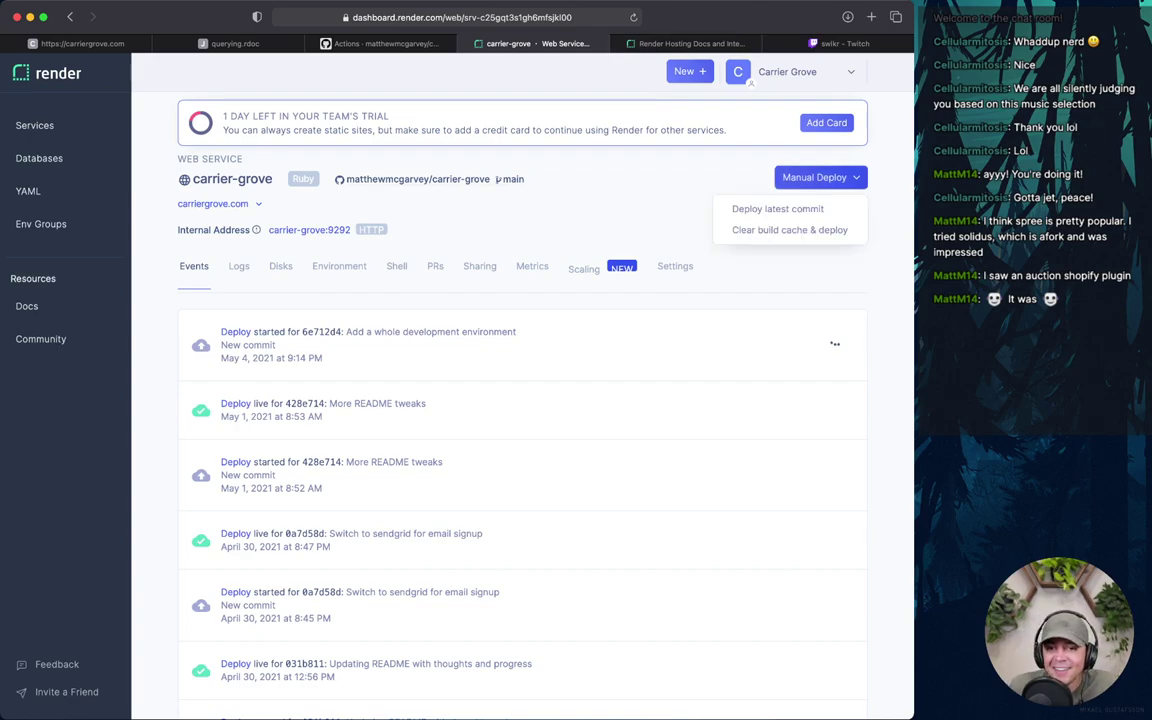
left_click(750, 83)
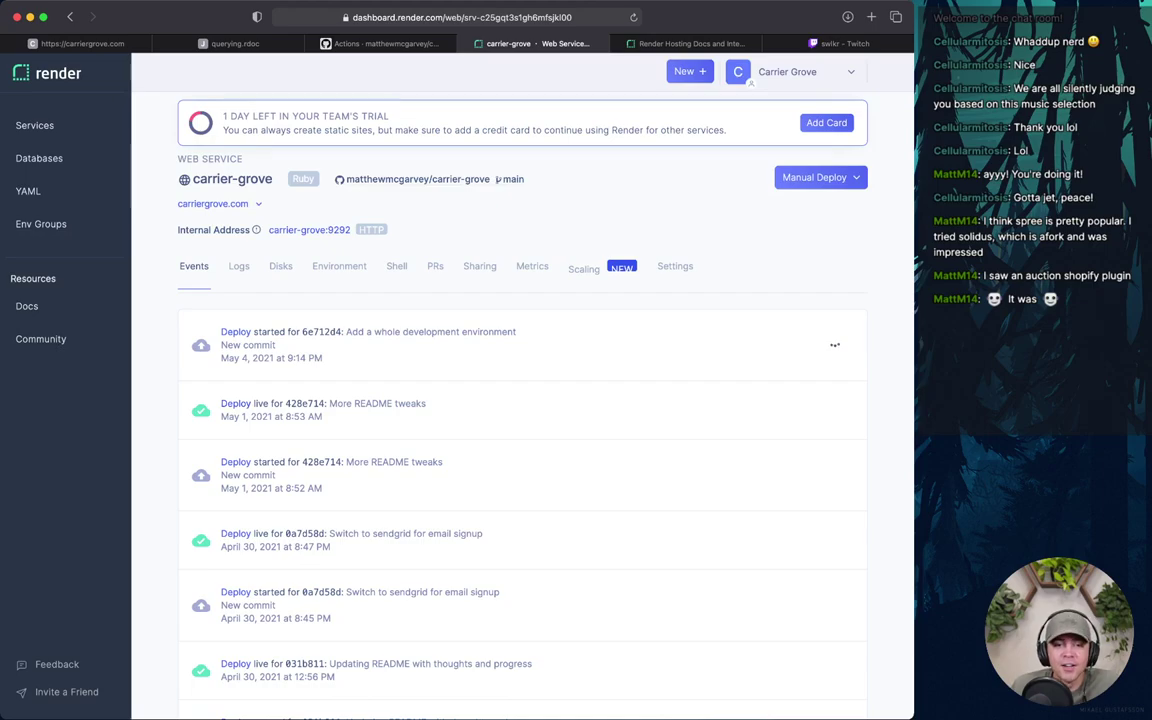
scroll(830, 342, "up", 5)
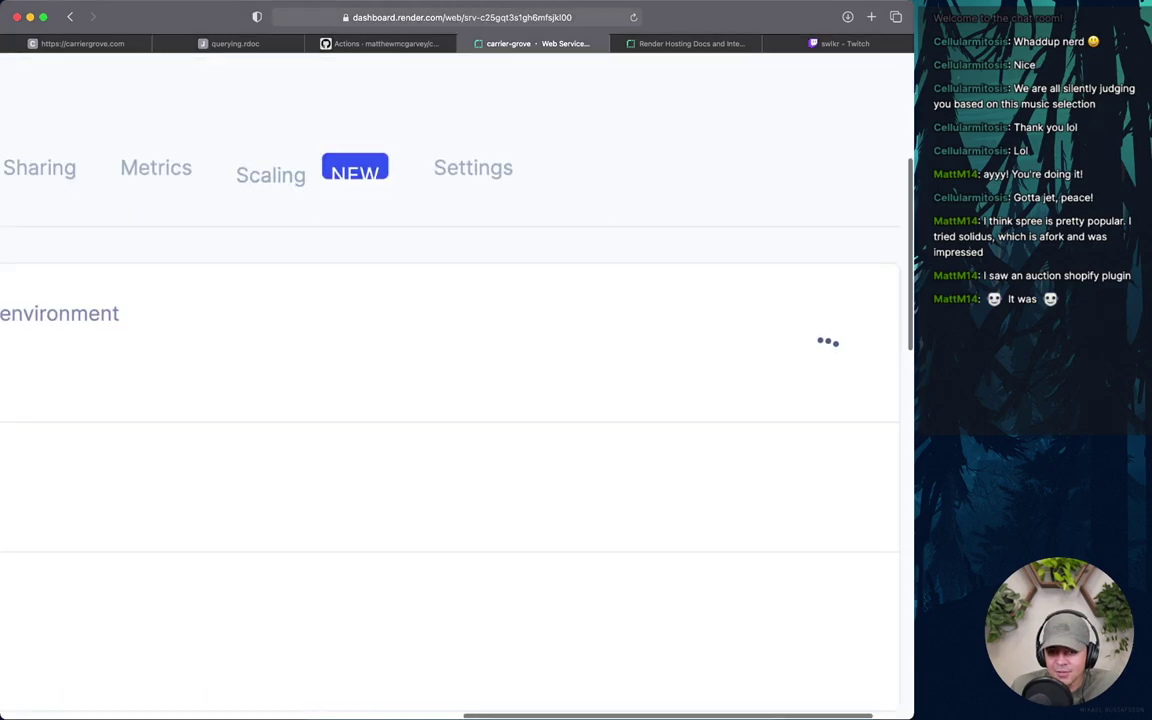
scroll(825, 342, "down", 5)
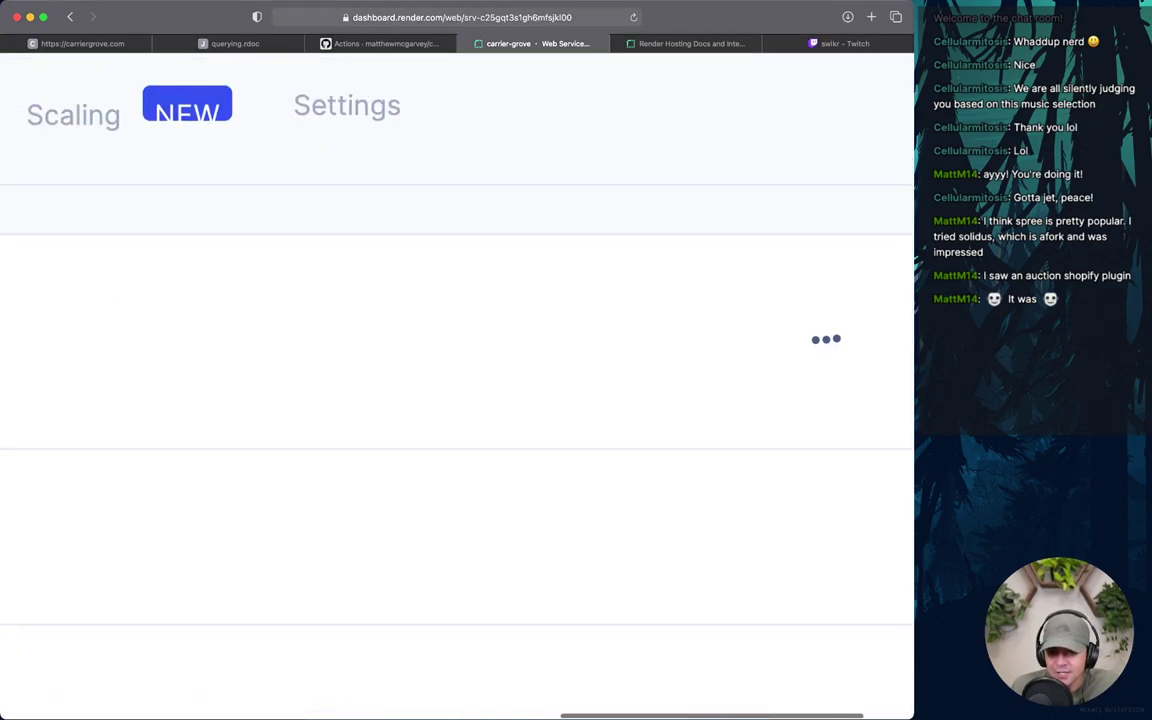
left_click(238, 265)
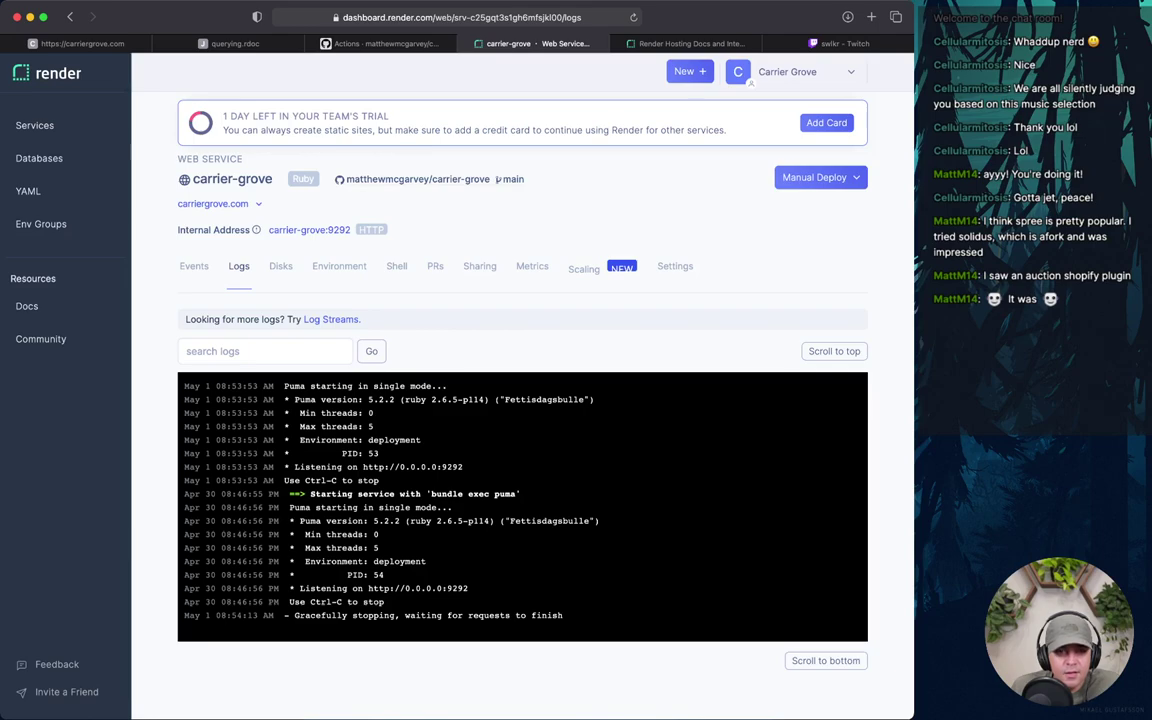
left_click(280, 266)
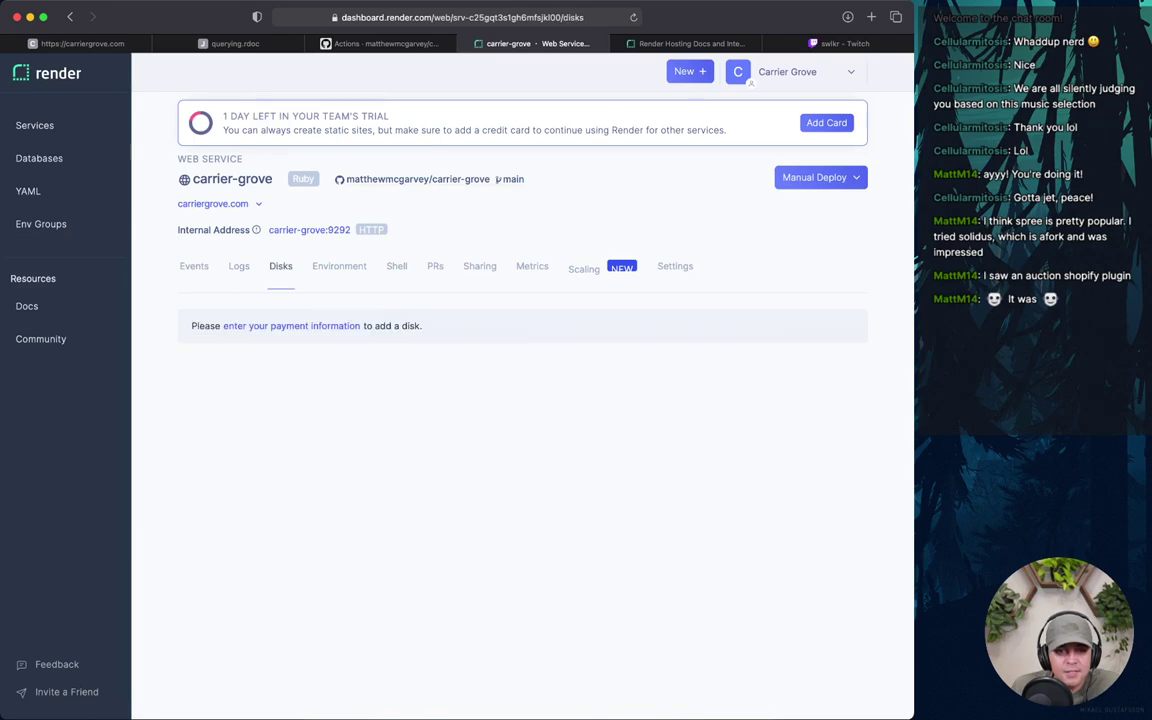
Step: Add the environment variable RACK_ENV with value production to the carrier-grove service
left_click(339, 266)
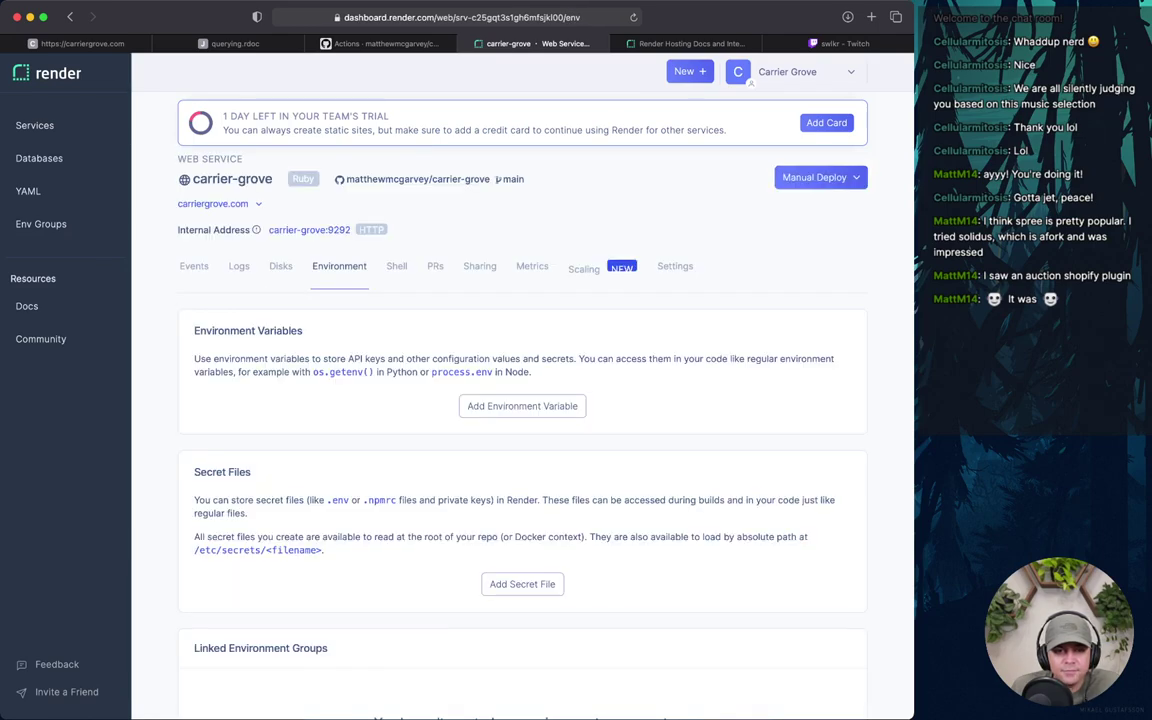
left_click(522, 405)
type("RACK_ENV")
key("Tab")
type("production")
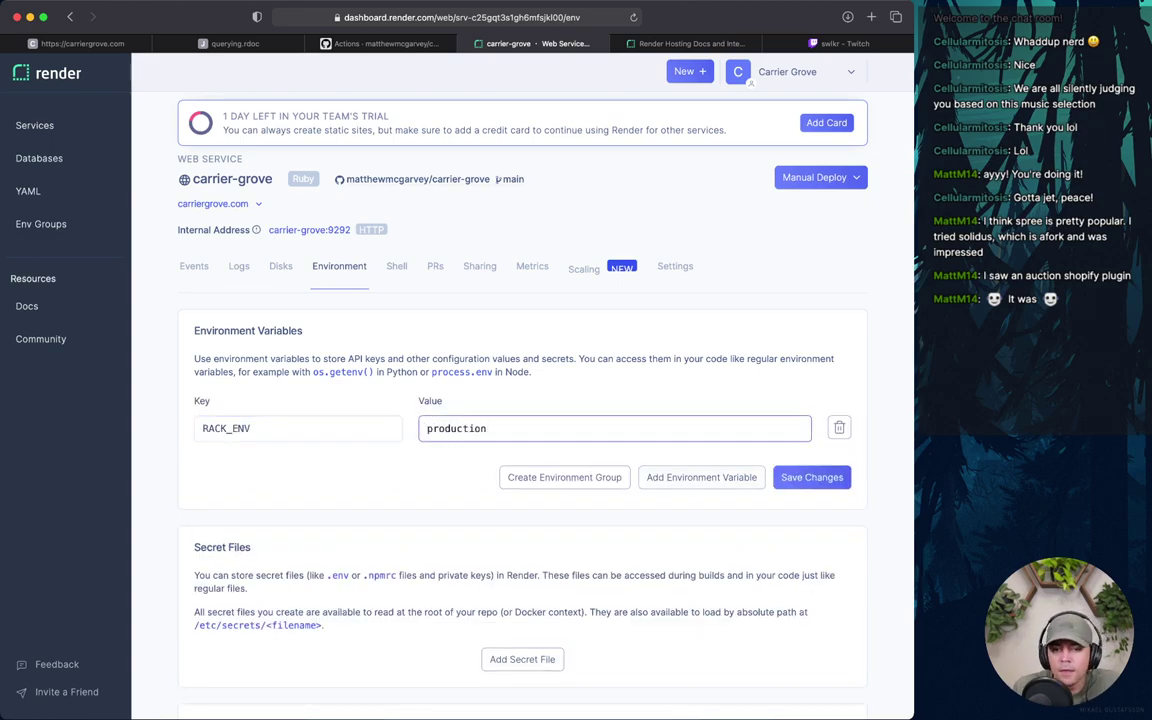
key("Tab")
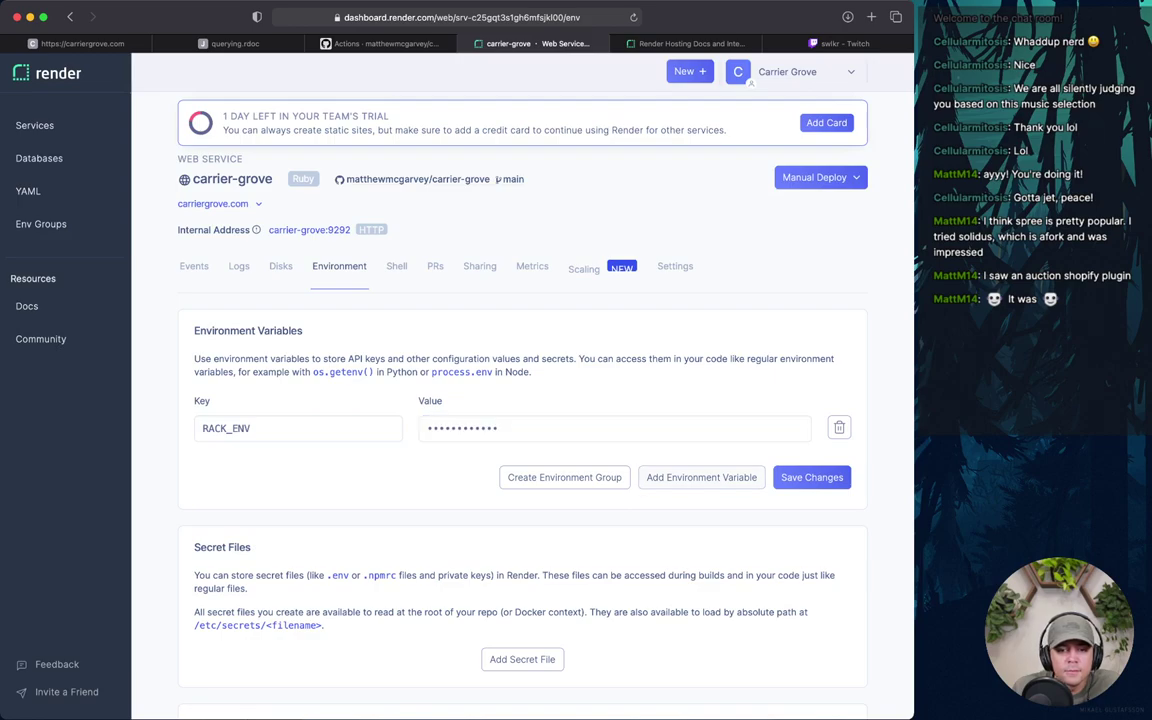
key("Return")
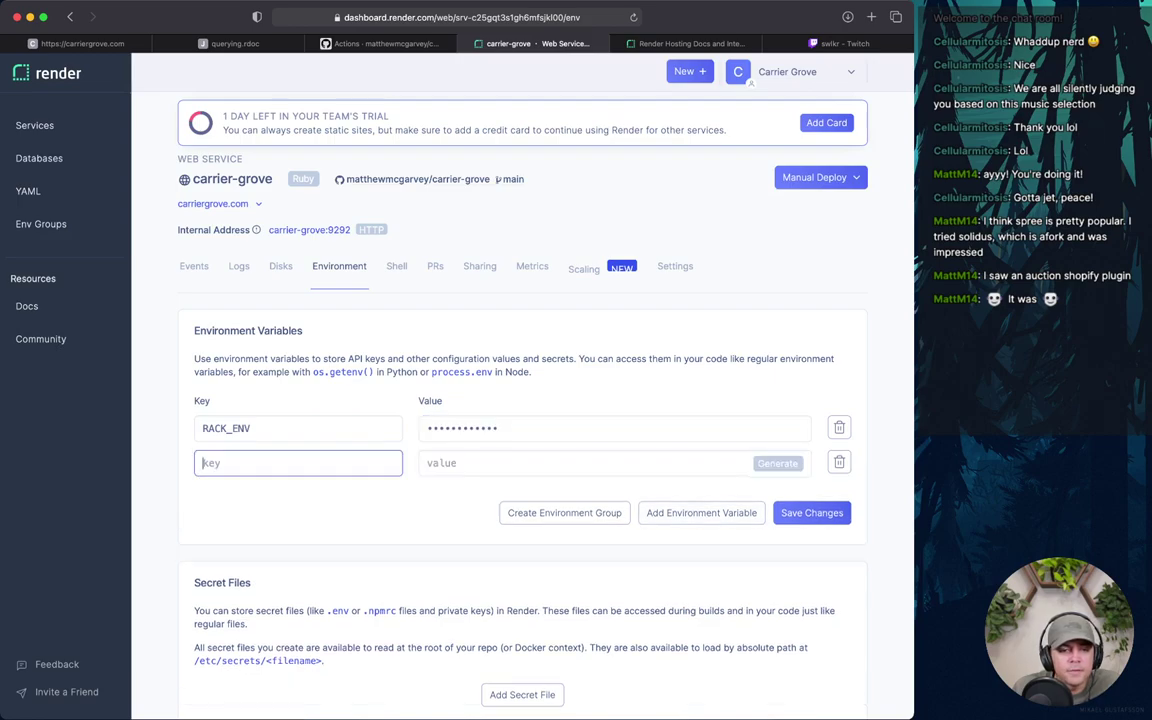
Step: Look over the environment settings, then go to Render's Databases page
scroll(522, 400, "down", 2)
scroll(522, 400, "down", 3)
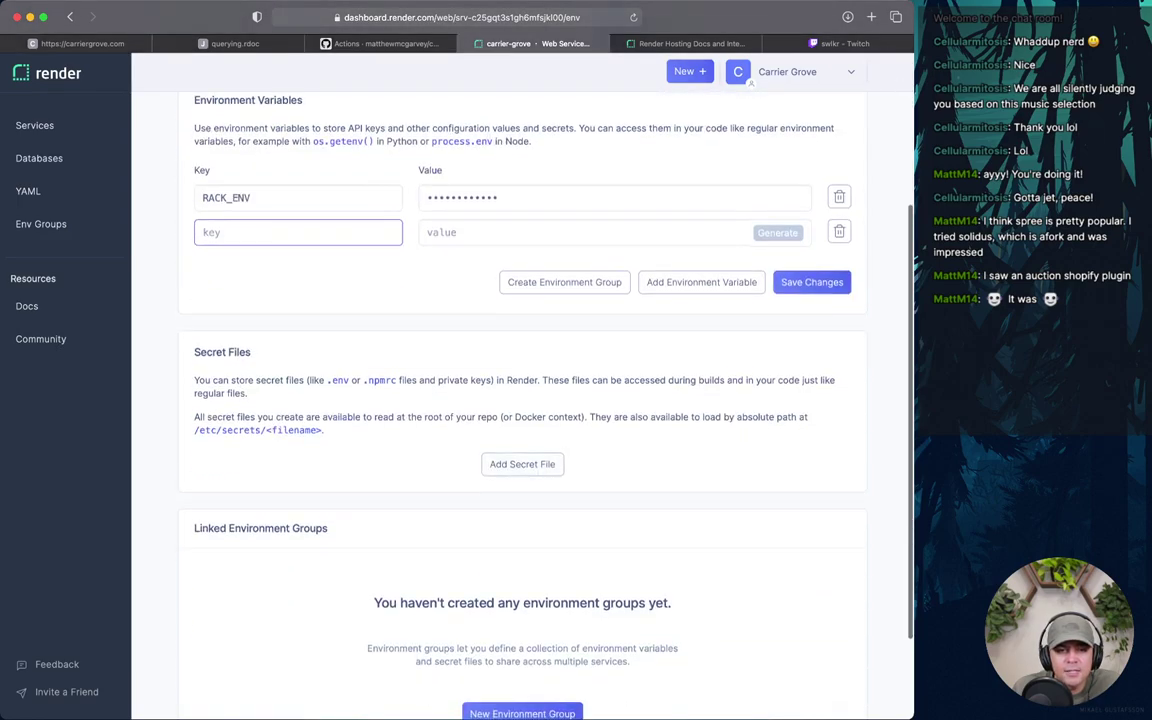
mouse_move(194, 380)
left_mouse_down()
mouse_move(200, 395)
mouse_move(322, 445)
mouse_move(194, 380)
left_mouse_up()
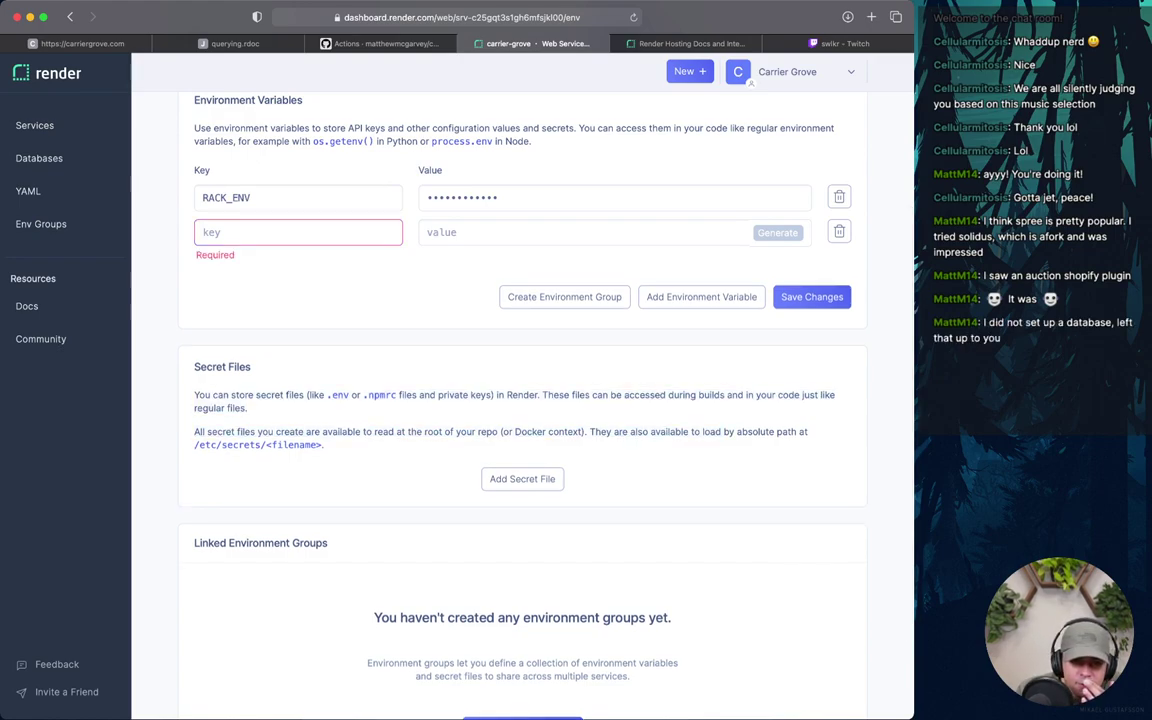
left_click_drag(194, 431, 290, 431)
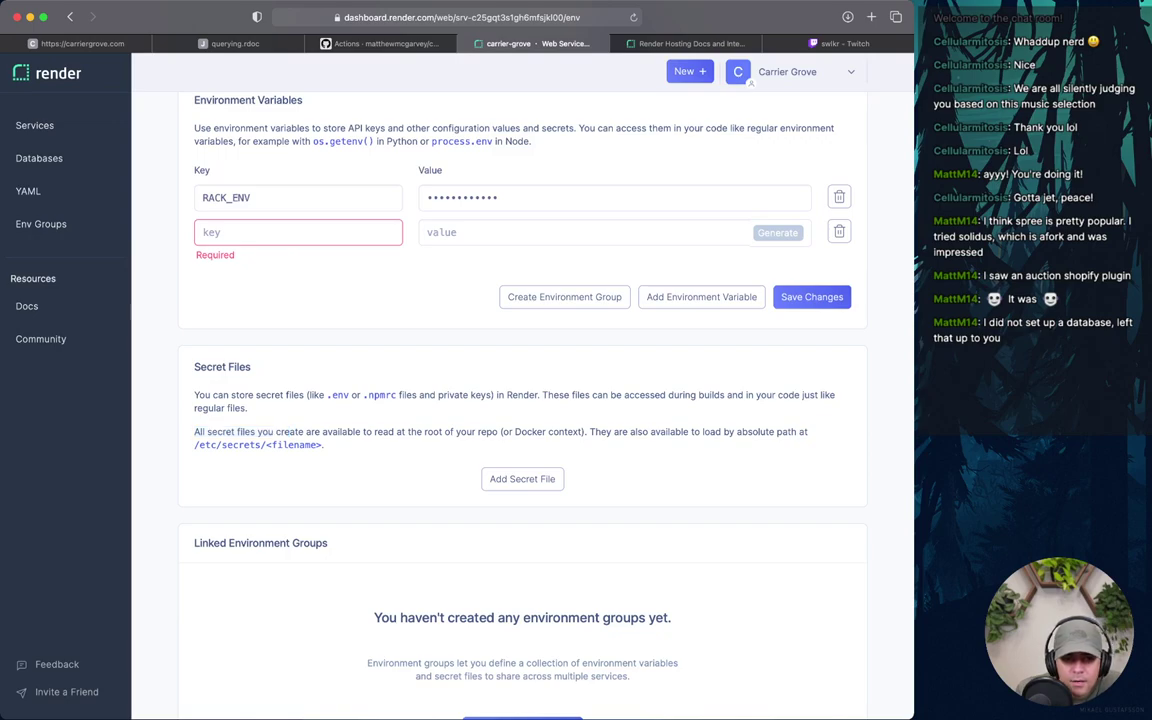
scroll(522, 400, "down", 3)
scroll(522, 400, "up", 8)
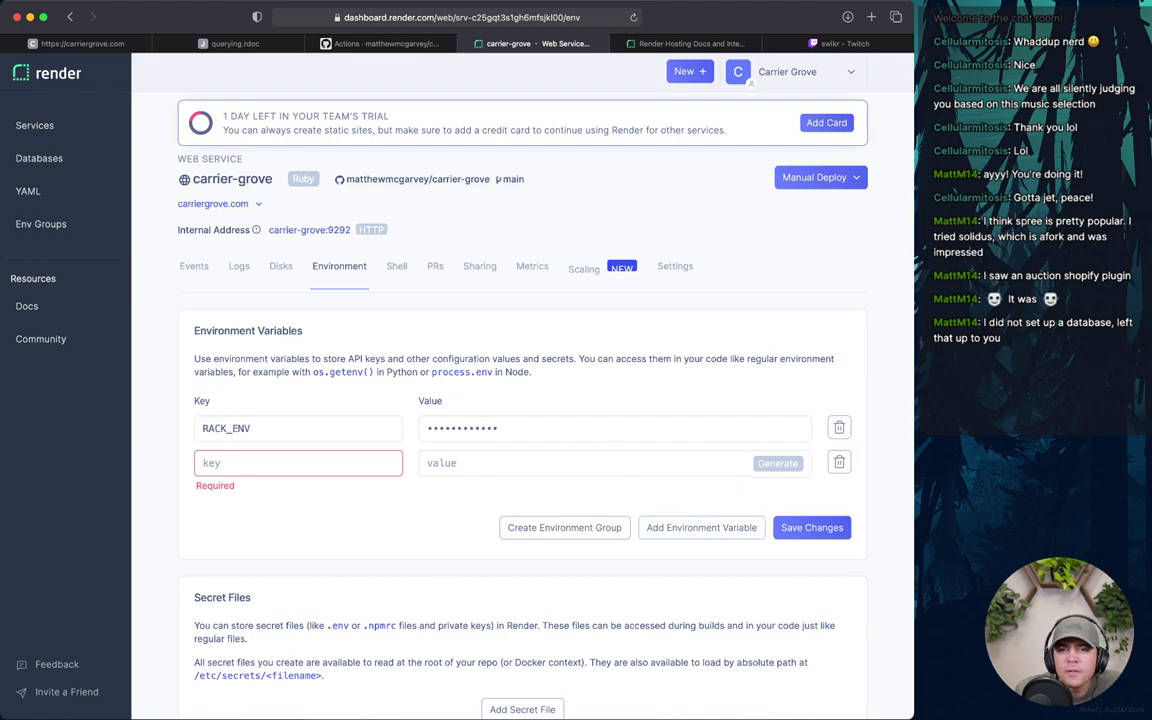
left_click(39, 158)
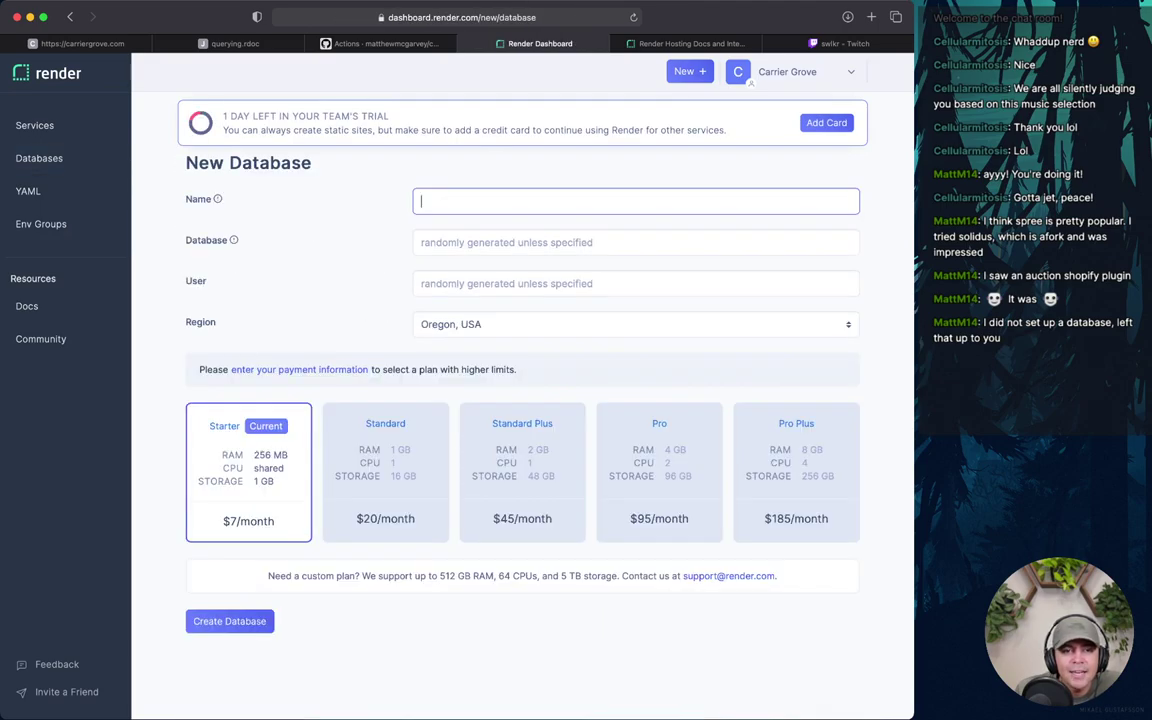
Step: Name the new database carrier_grove_production, keeping Oregon, USA and the Starter plan
key("Tab")
key("Tab")
key("Tab")
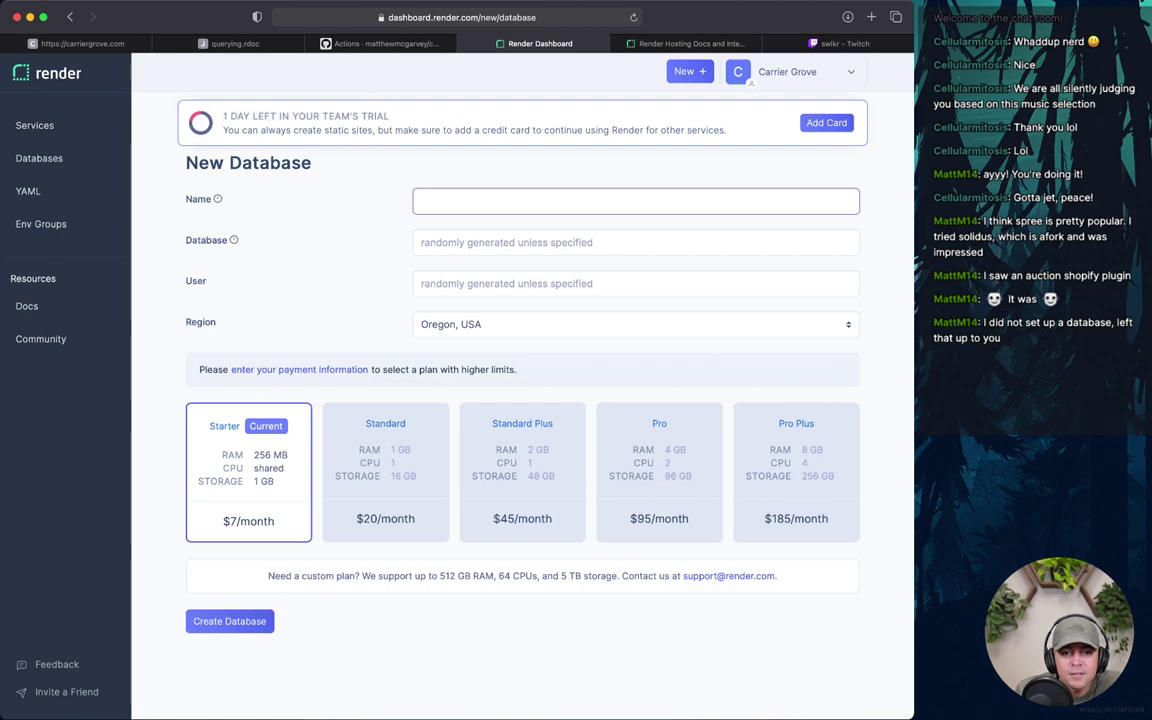
key("Tab")
key("shift+Tab")
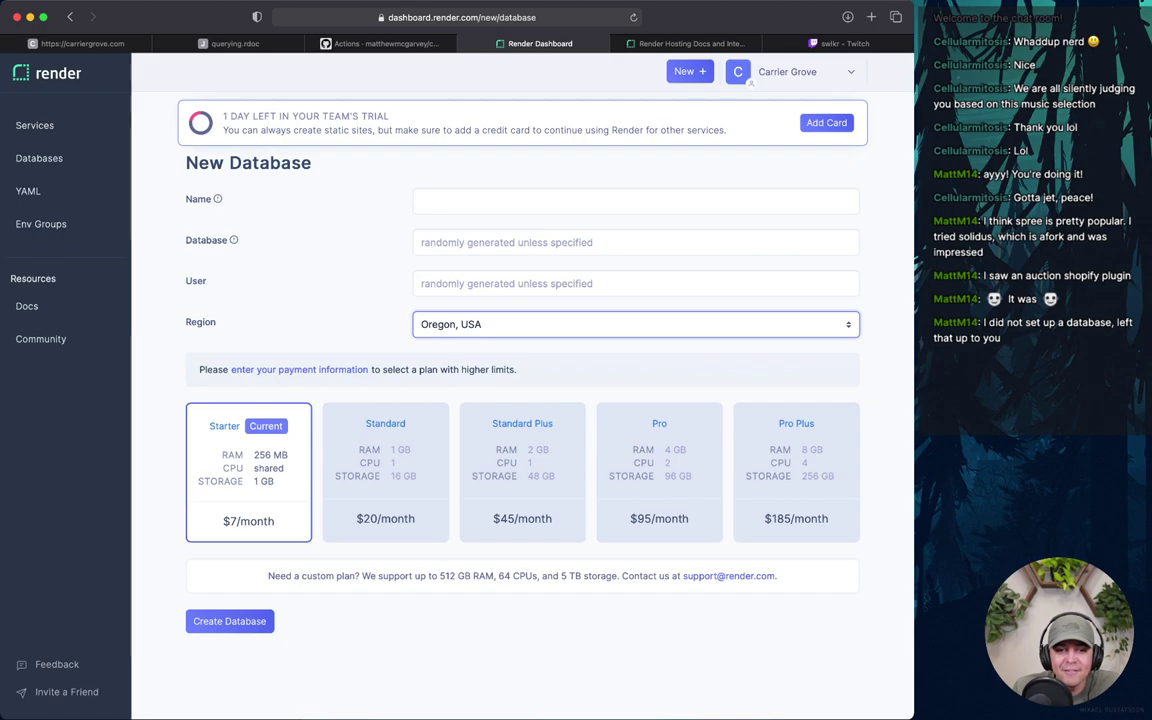
key("shift+Tab")
key("shift+Tab")
key("shift+Tab")
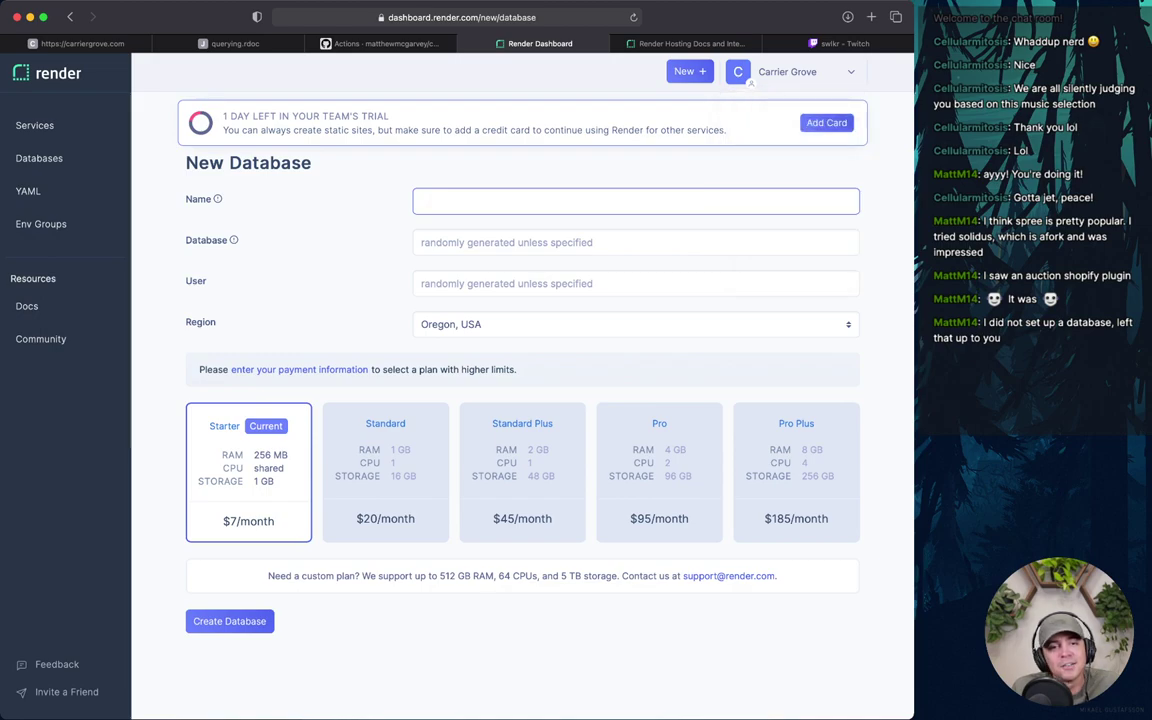
type("carrier_")
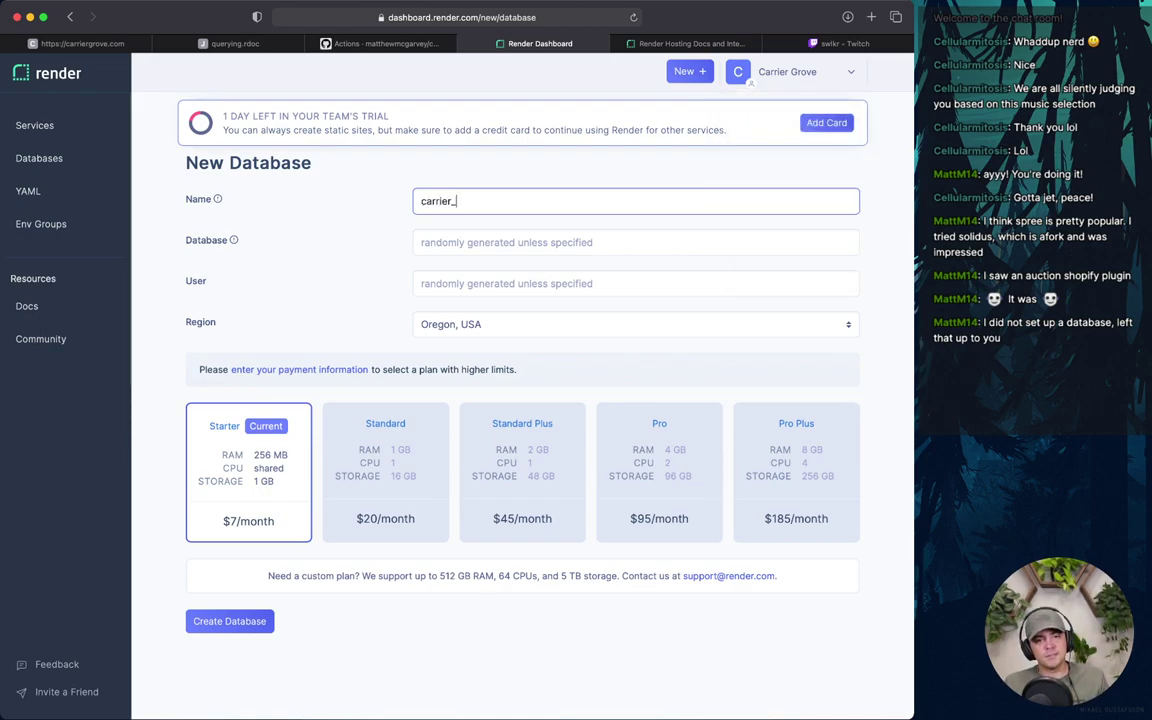
type("grove_production")
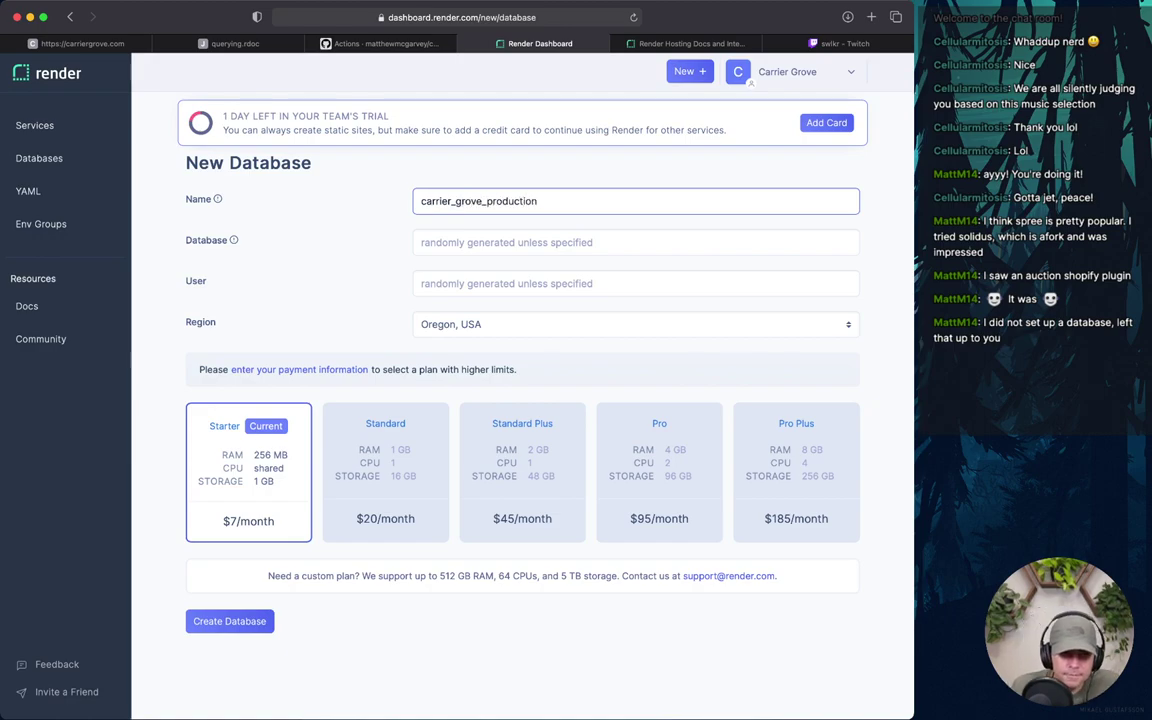
key("Tab")
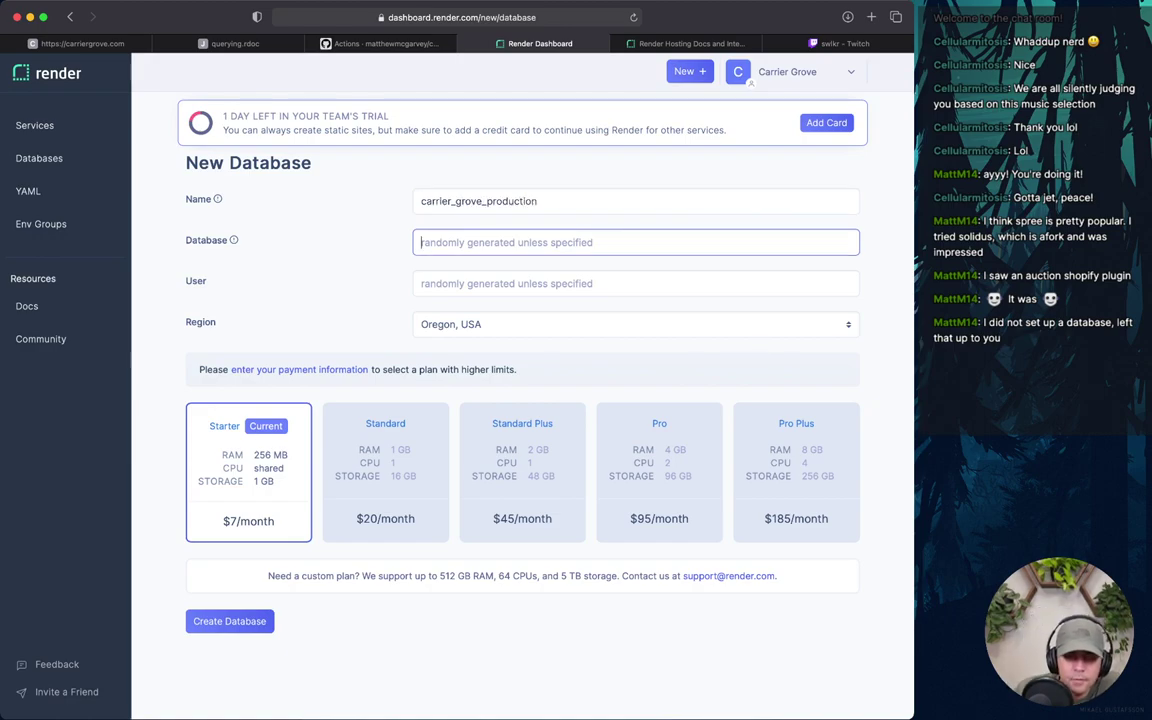
key("super+Tab")
left_click(395, 248)
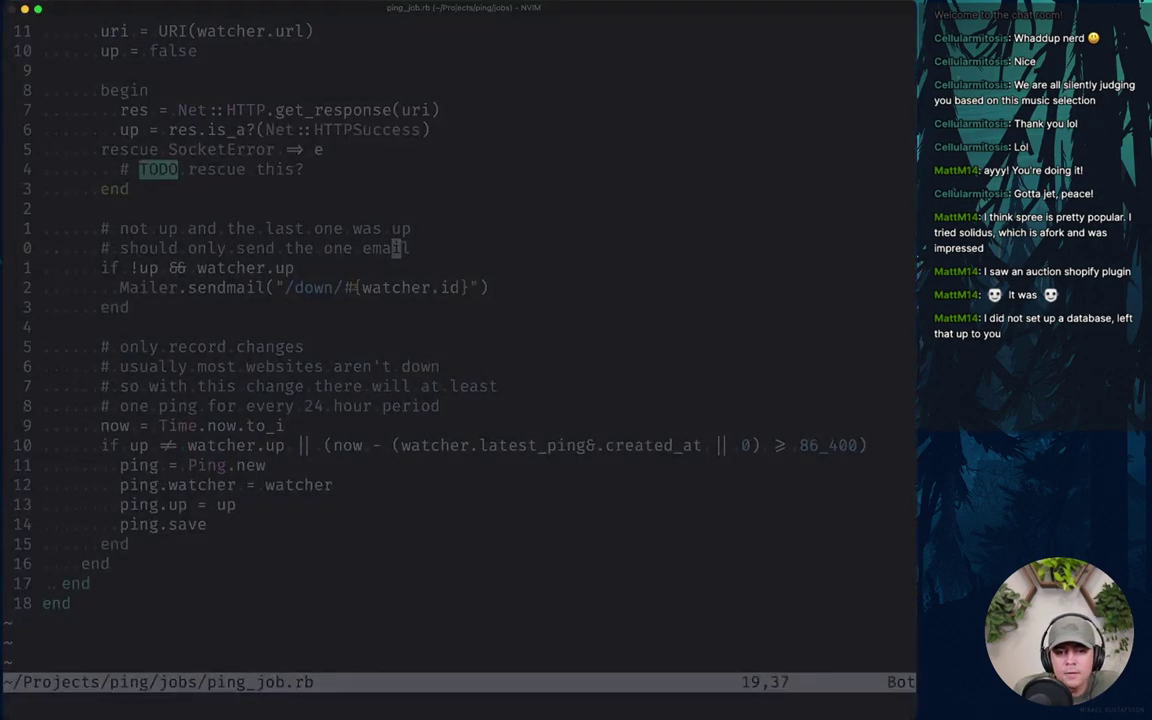
Step: Open the carrier-grove project in Neovim and load app.rb and model.rb with CtrlP
key("Return")
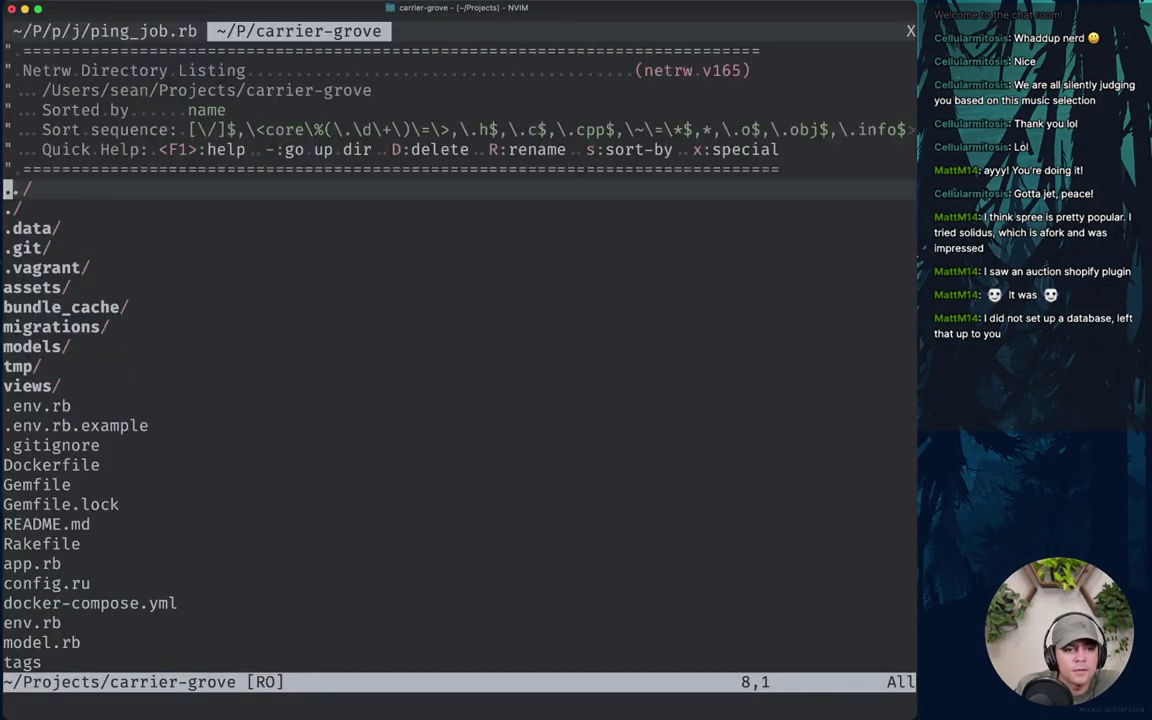
key("ctrl+p")
type("app")
key("Return")
key("ctrl+p")
type("model")
key("Return")
Step: Check model.rb's database connect call and app.rb's SESSION_SECRET, then return to the Terminal push output
key("j")
key("j")
key("j")
key("w")
key("w")
key("w")
key("w")
key("w")
key("w")
key("ctrl+o")
left_click(183, 307)
left_click(493, 346)
left_click(532, 346)
double_click(532, 346)
left_click(425, 346)
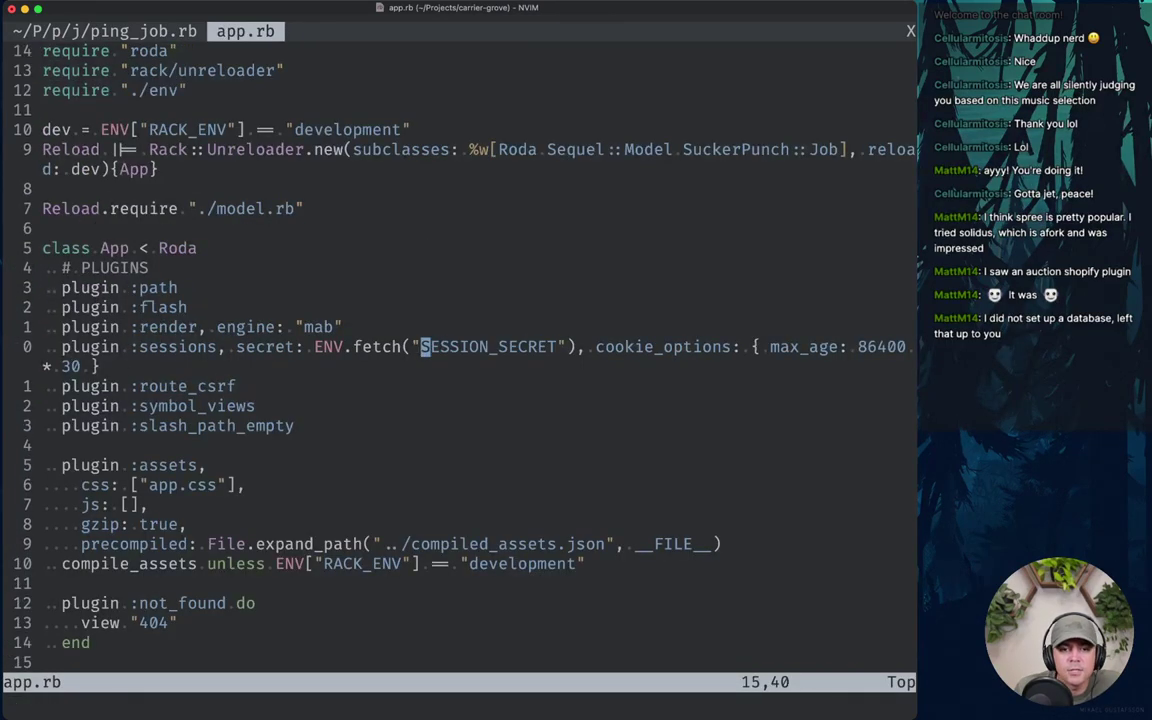
key("super+Tab")
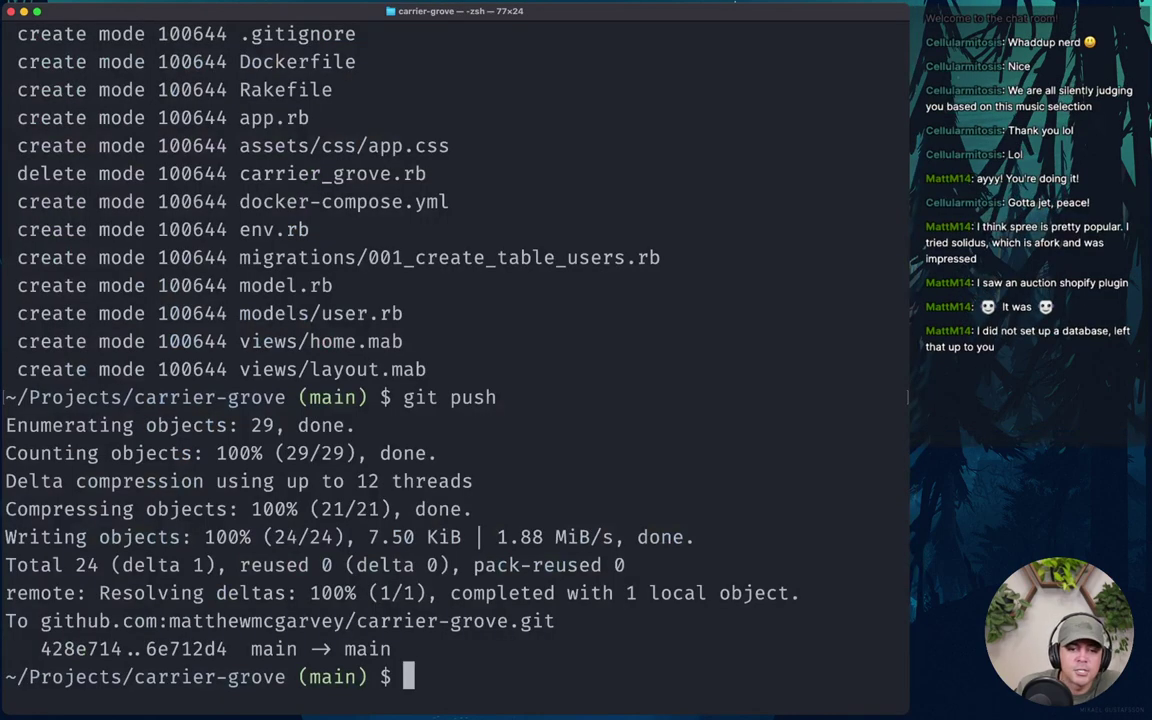
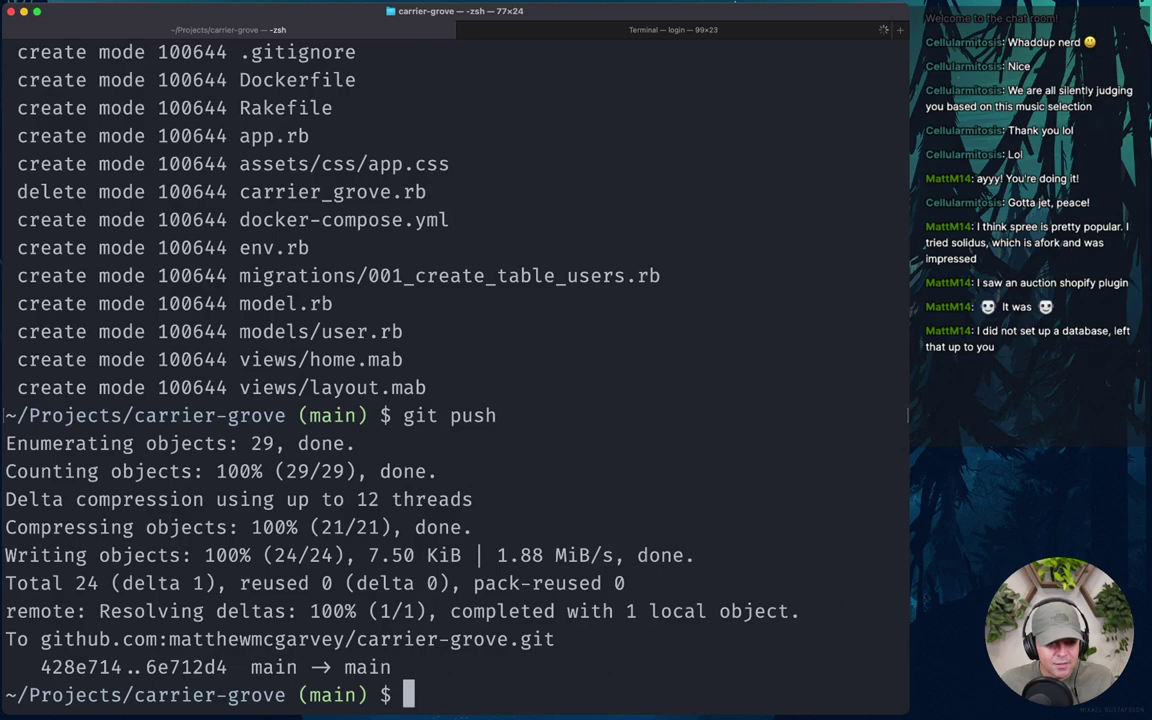
Step: Glance over app.rb's settings in Neovim, then return to Render's New Database form in Safari
key("super+Tab")
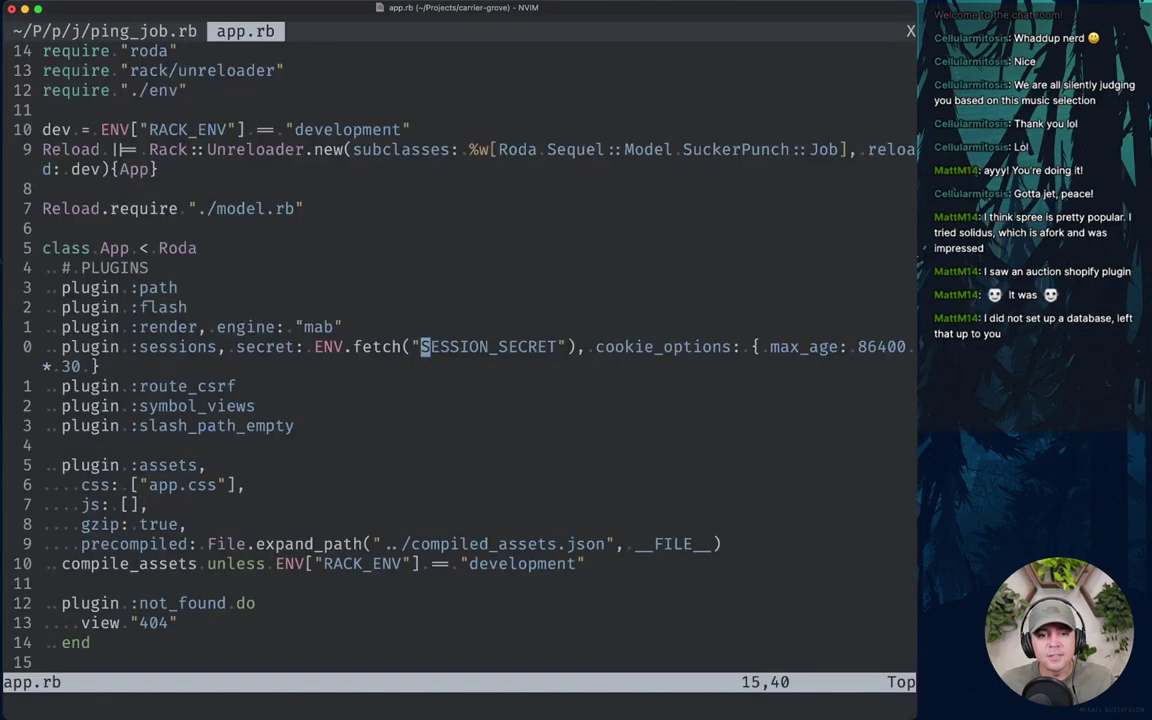
key("super+Tab")
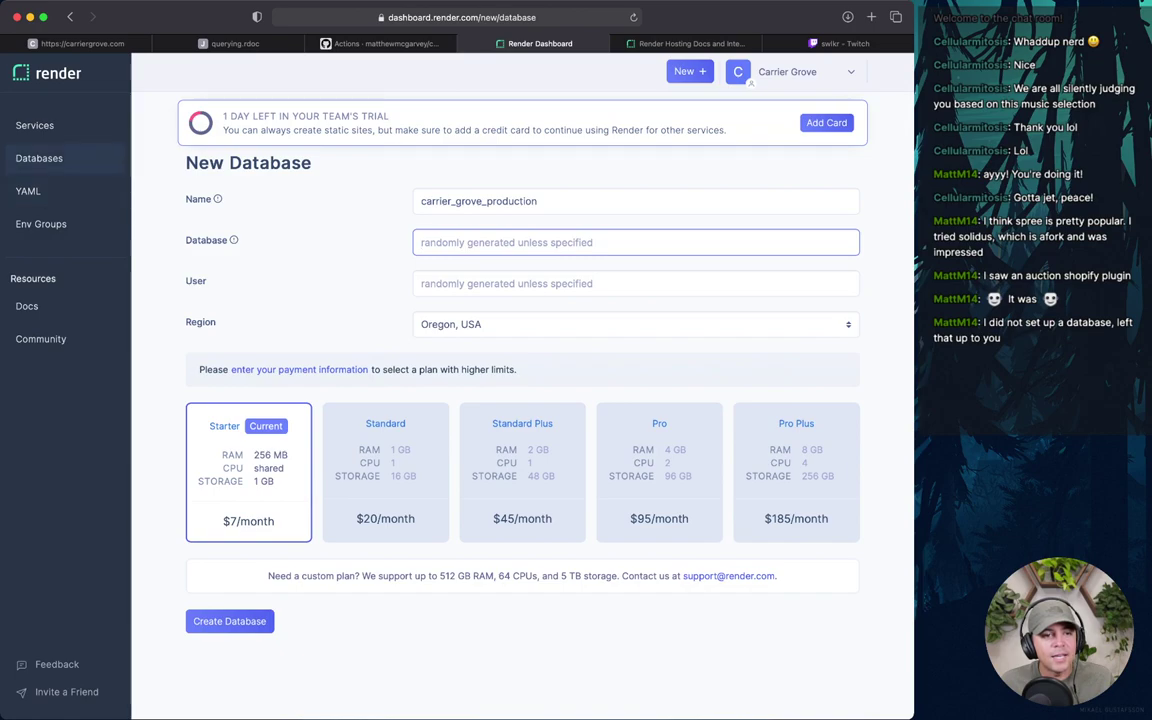
Step: Open the carrier-grove web service and look through its Logs, Shell and Sharing pages
left_click(34, 125)
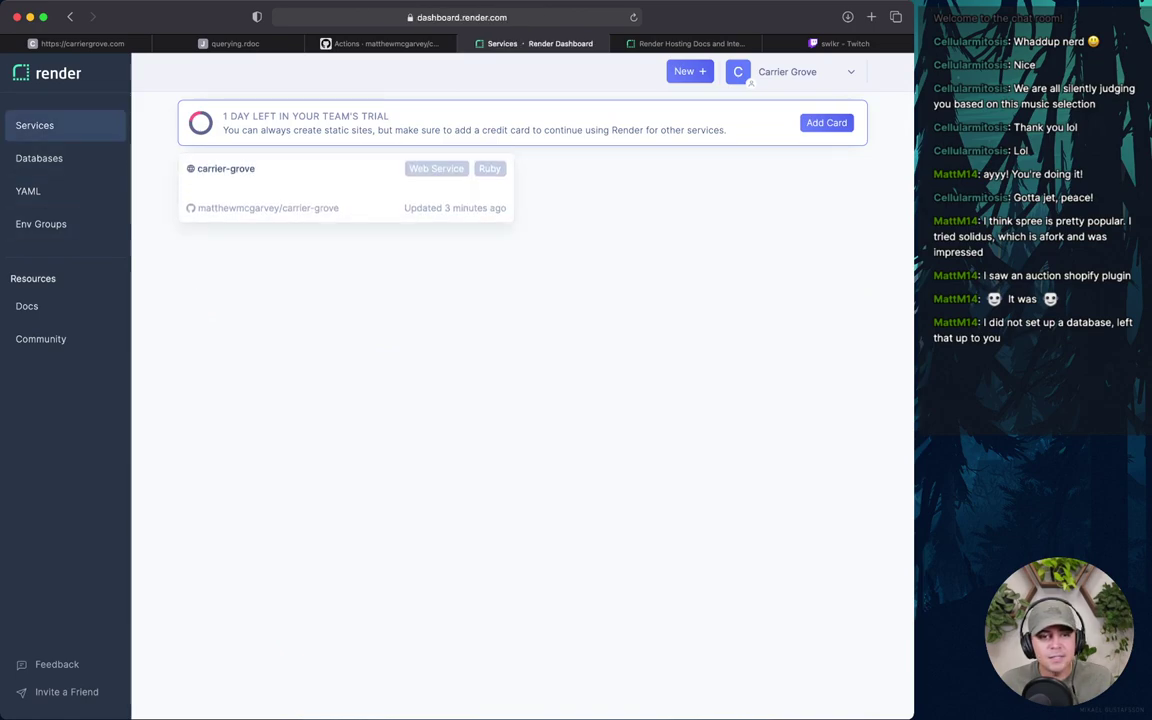
left_click(195, 167)
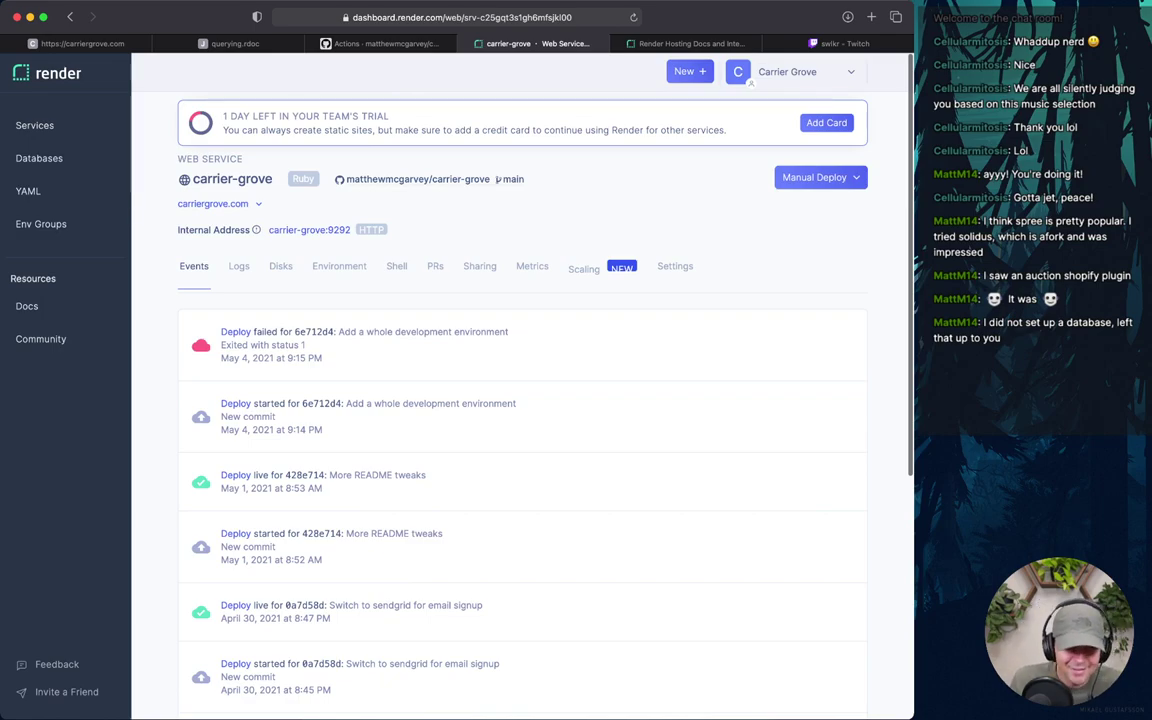
left_click(238, 266)
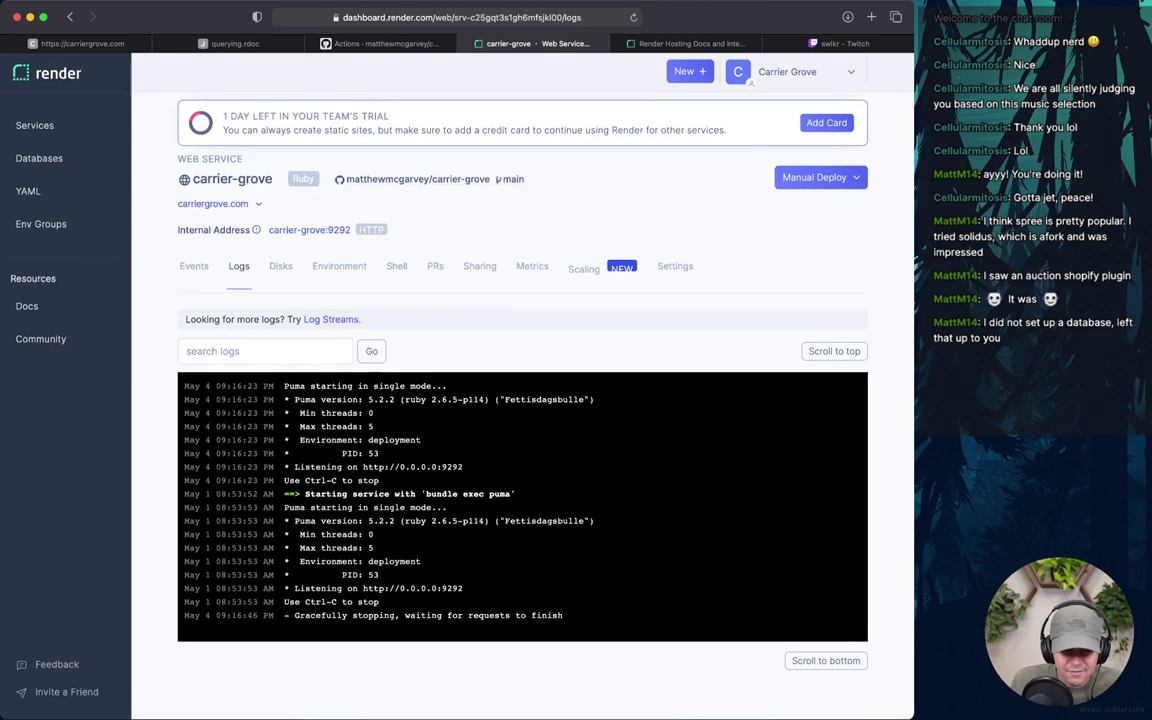
left_click(396, 266)
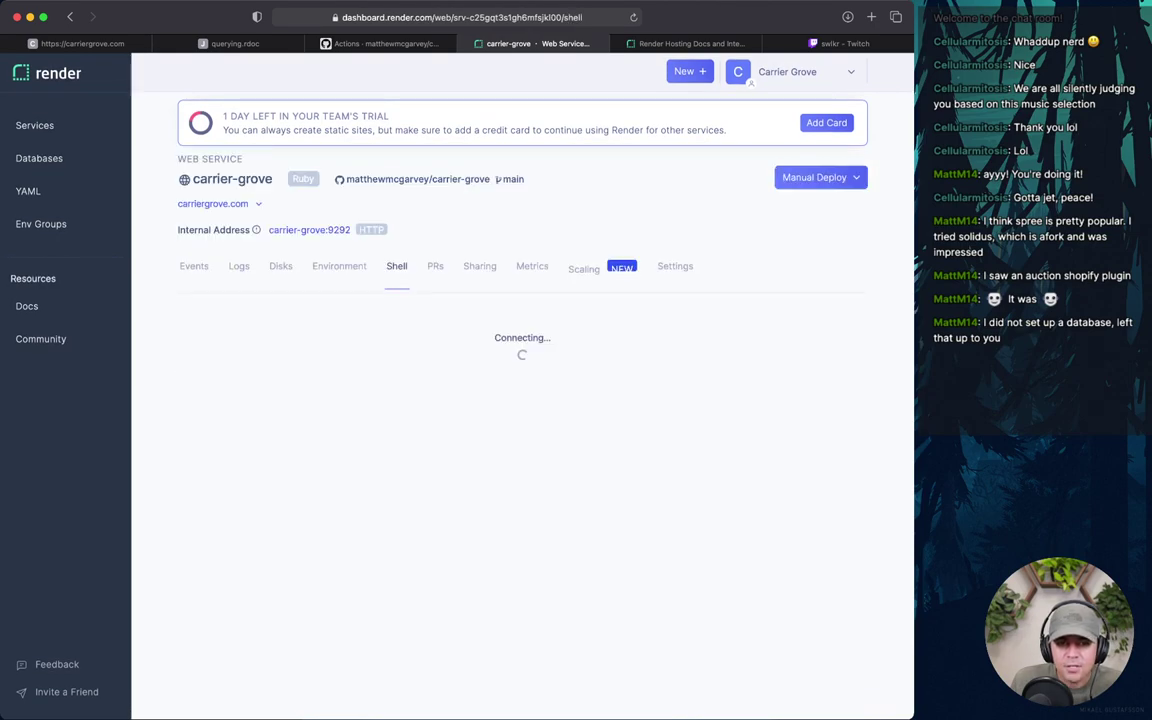
left_click(479, 266)
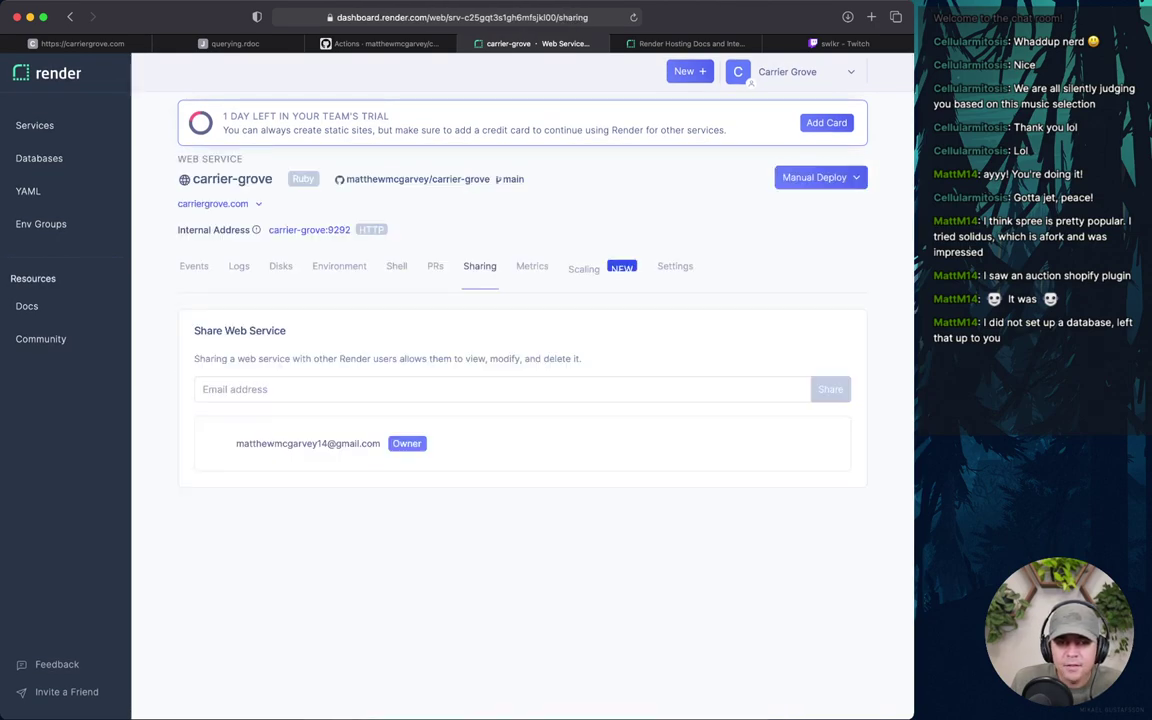
Step: List the server's files in the carrier-grove shell with ls and ls -l
key("super+bracketleft")
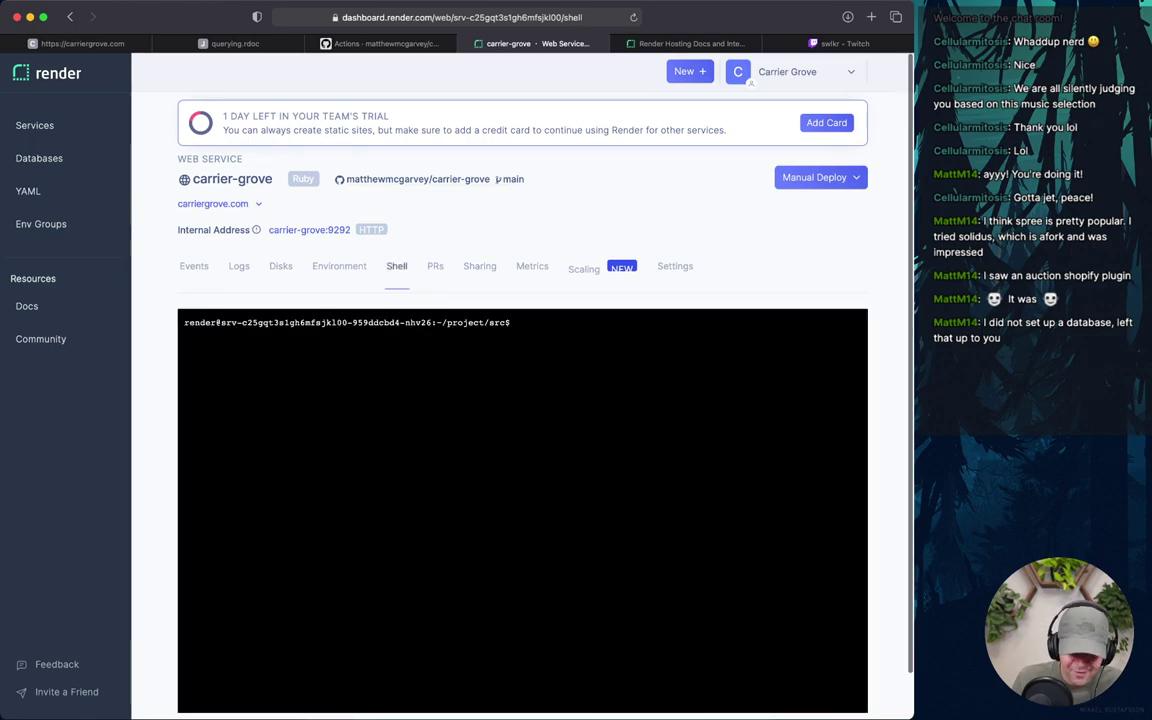
type("ls")
key("Return")
type("ls -l")
key("Return")
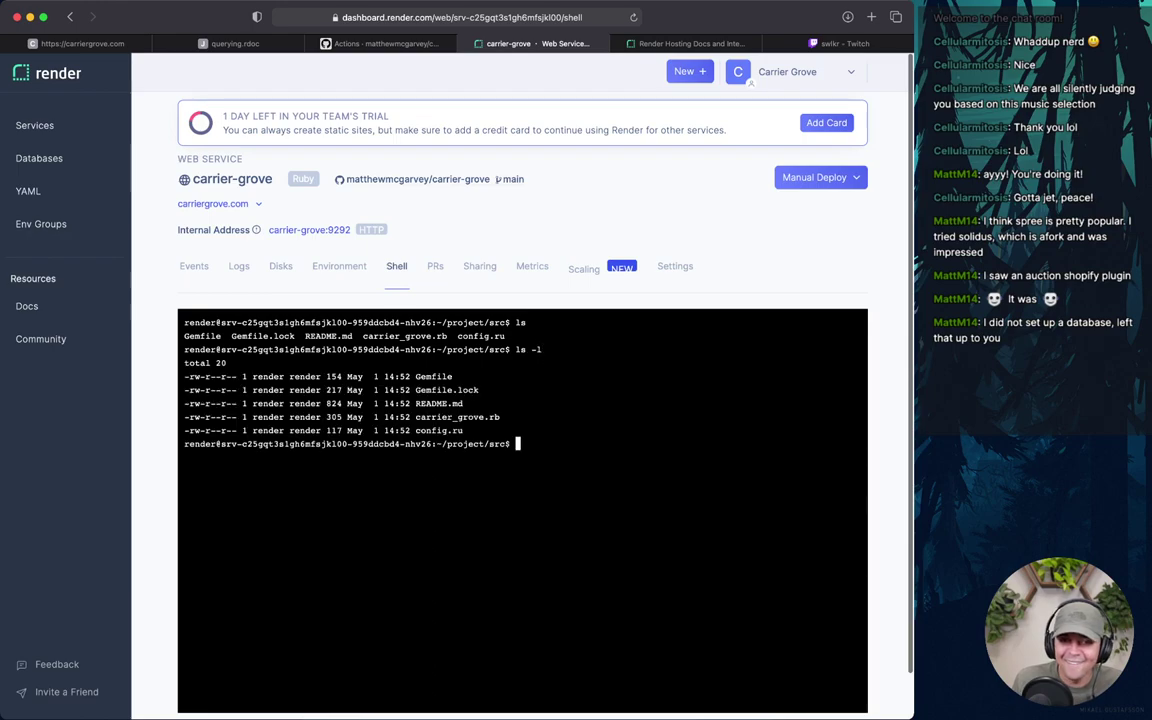
Step: Find the missing DATABASE_URL error in the failed deploy log, then reopen carrier-grove
key("super+bracketleft")
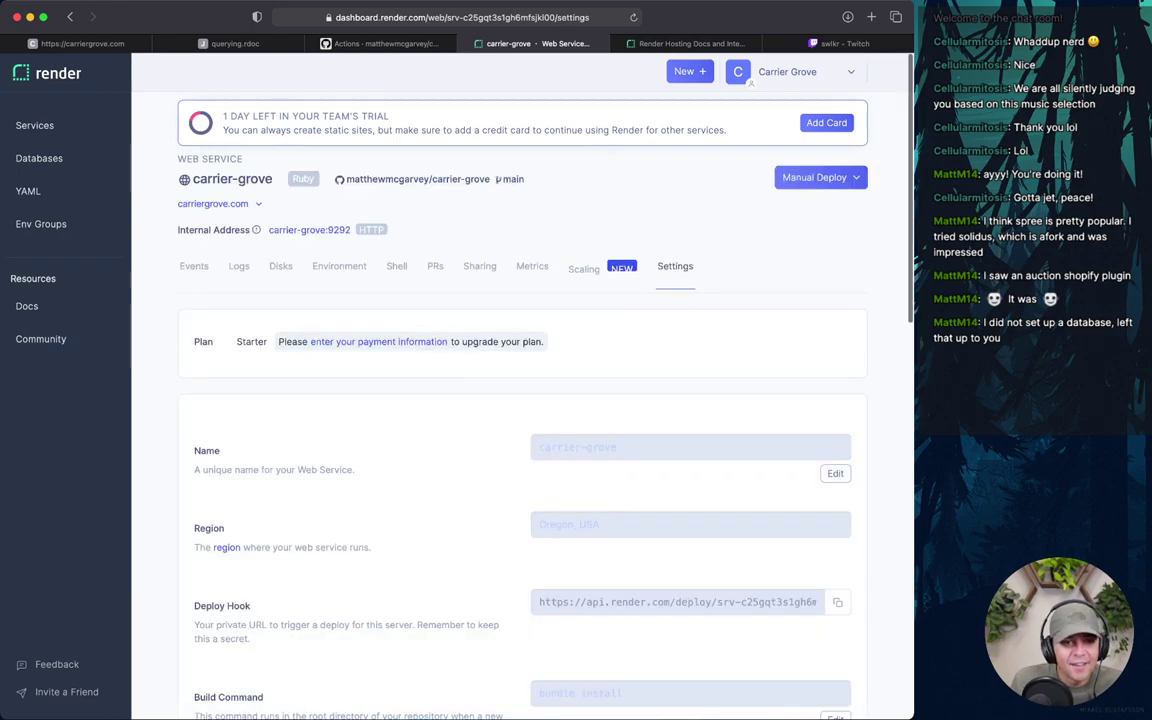
key("super+bracketleft")
key("super+bracketleft")
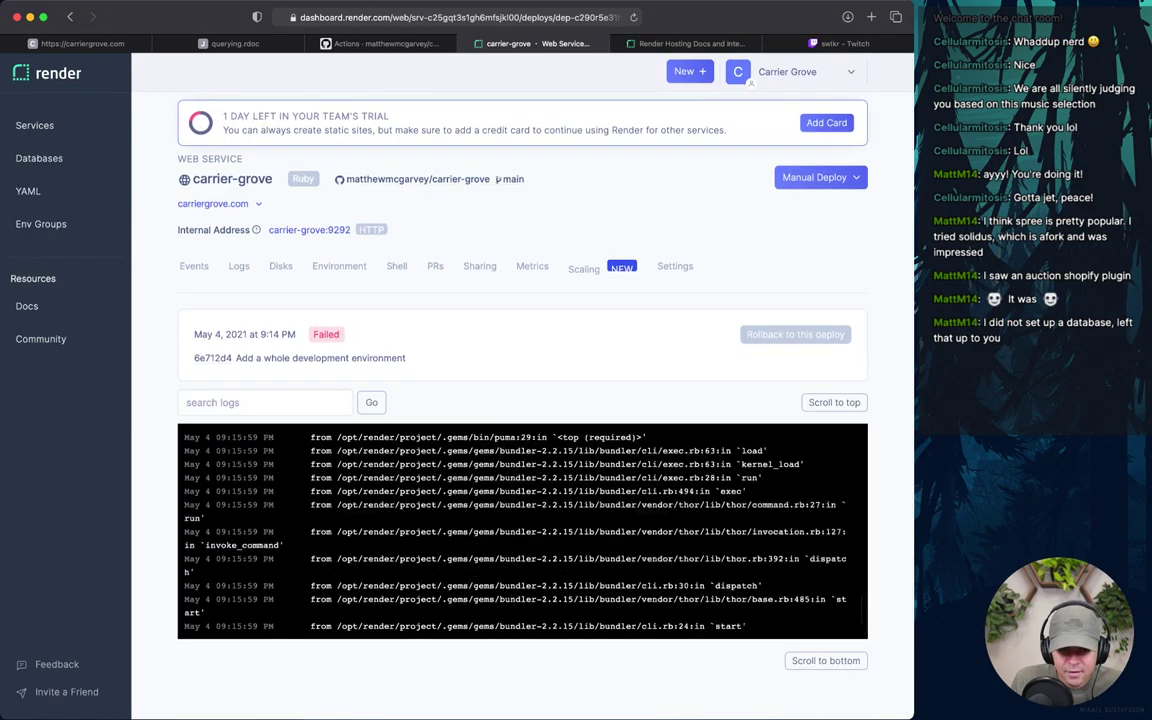
left_click_drag(480, 612, 672, 612)
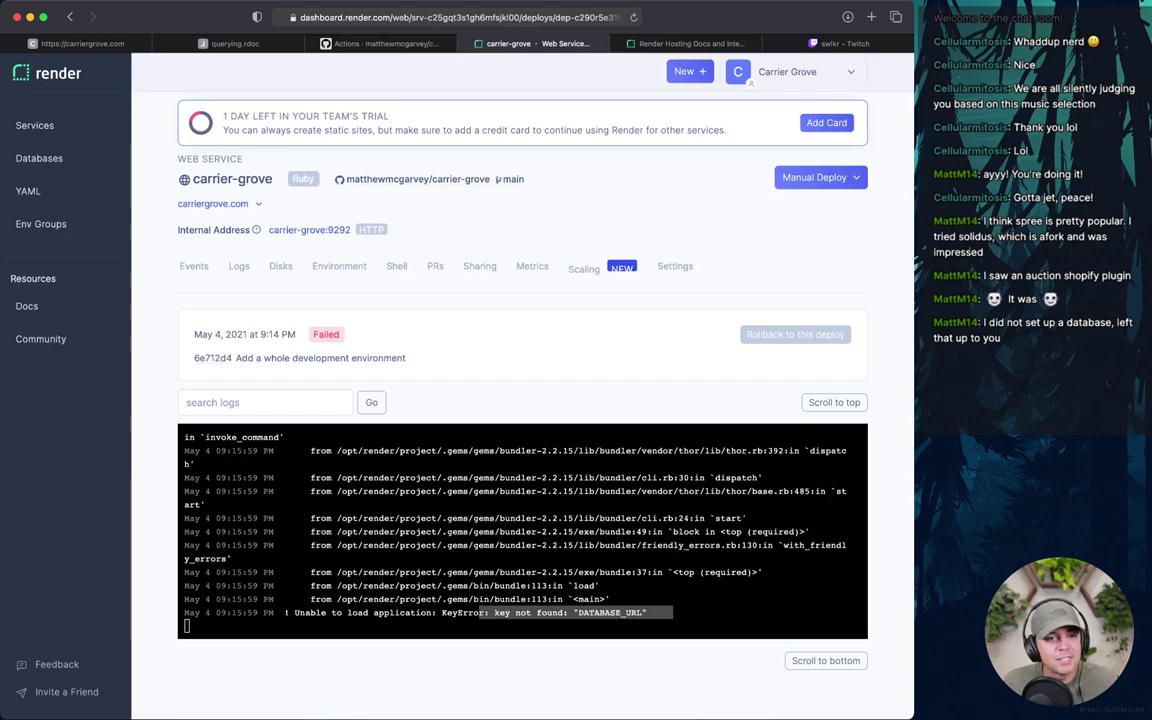
key("super+bracketright")
left_click(34, 125)
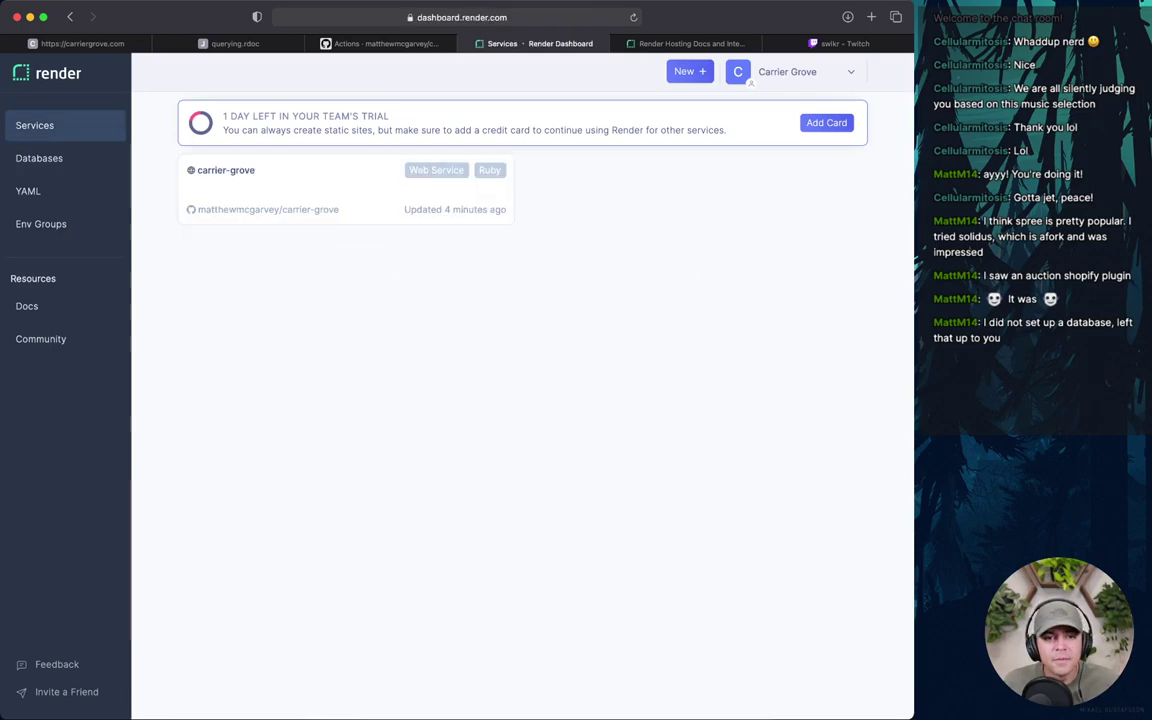
left_click(205, 169)
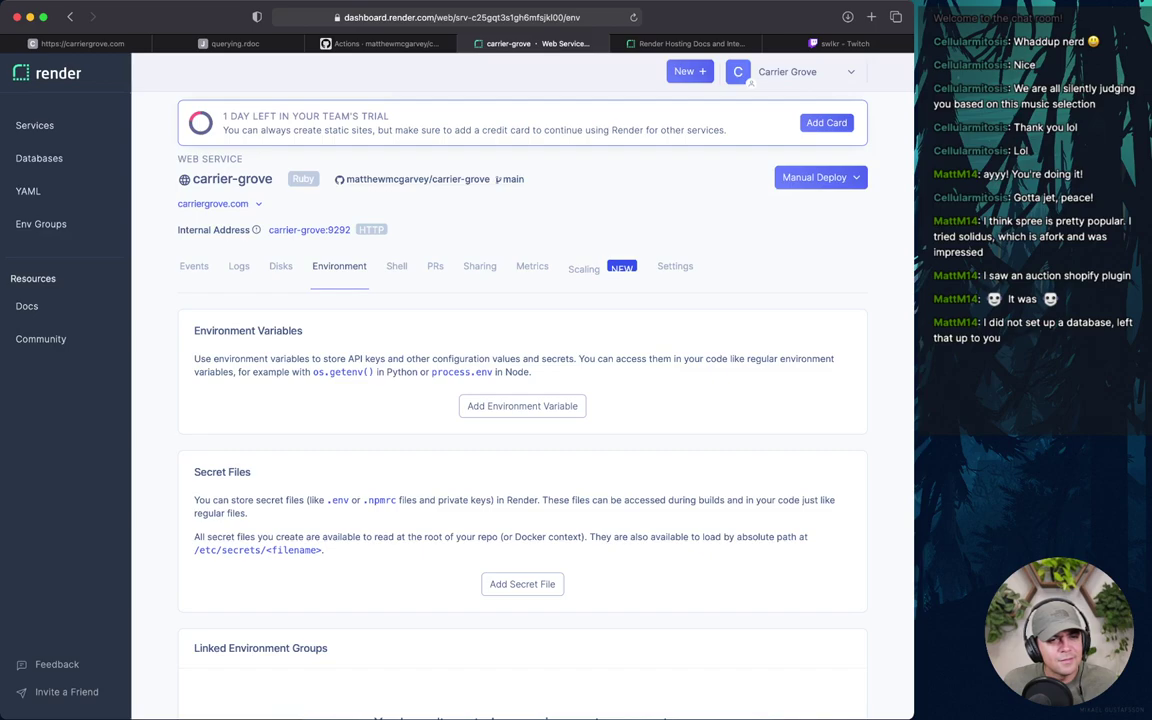
Step: Add the environment variable RACK_ENV with value production and save it
key("super+bracketleft")
key("super+bracketleft")
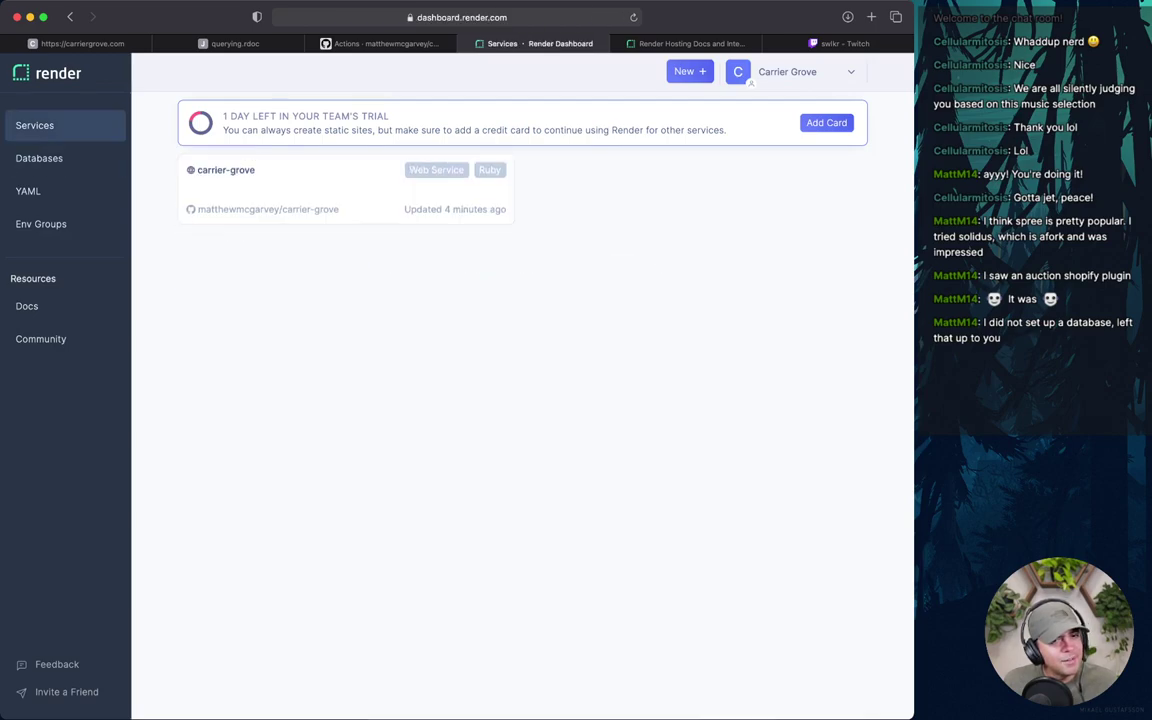
key("super+bracketright")
key("super+bracketright")
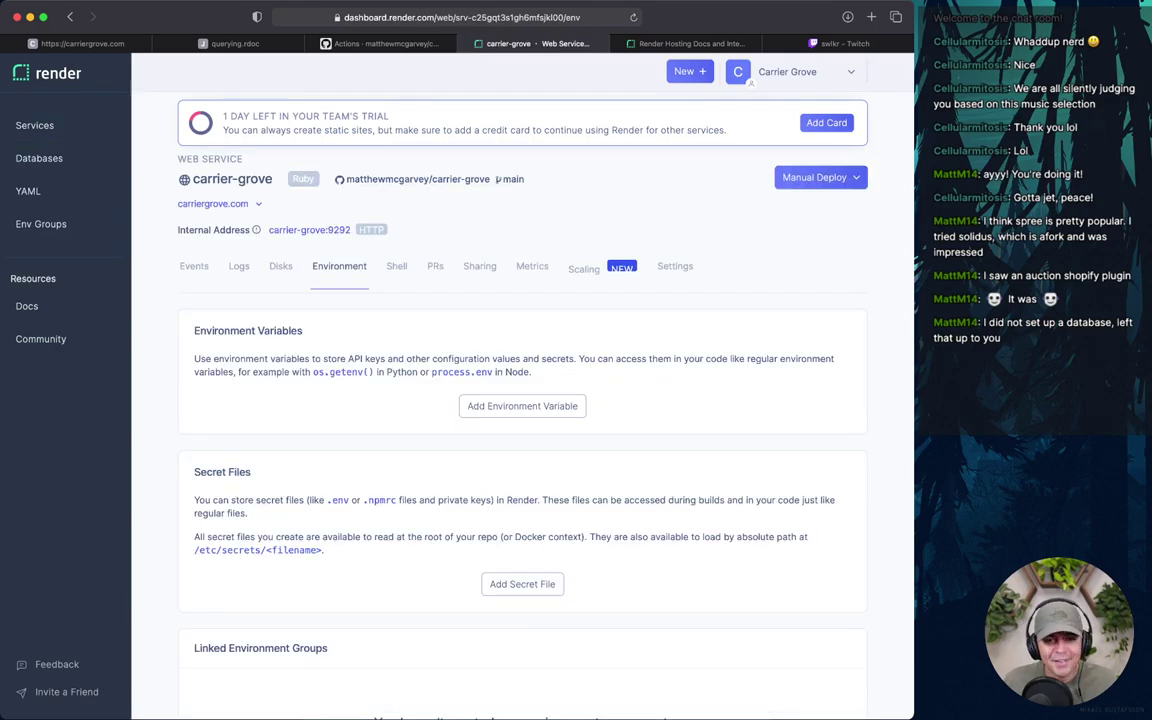
type("RACK_ENV")
key("Tab")
type("production")
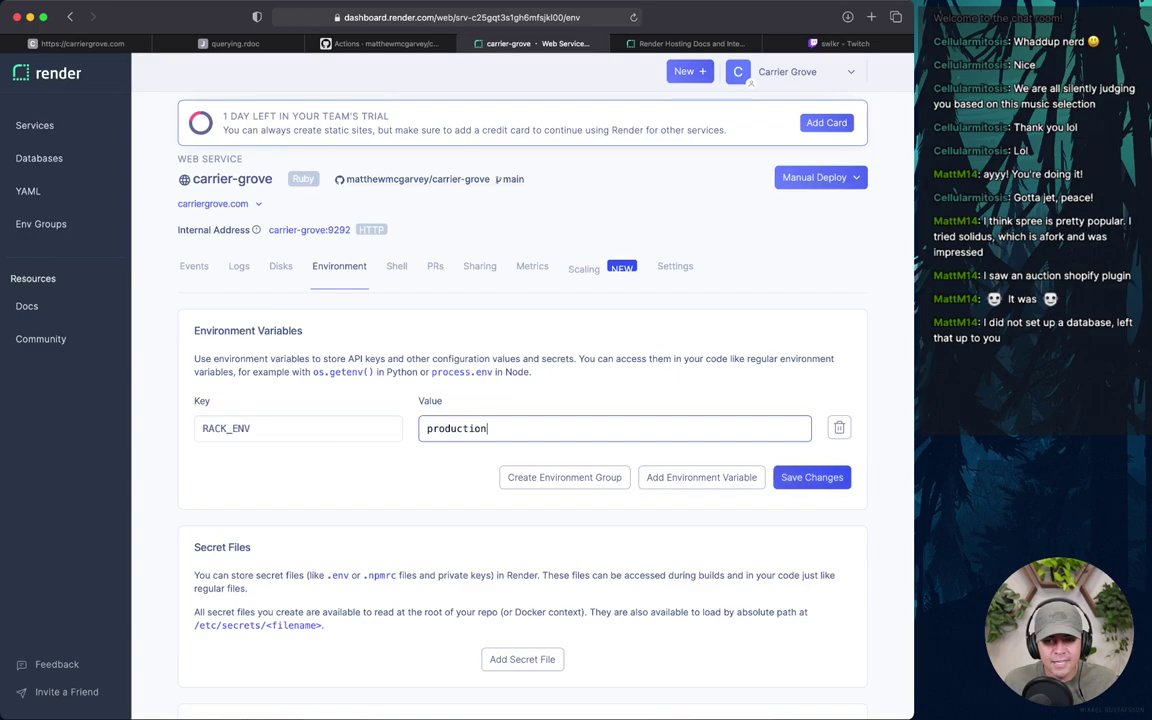
key("Return")
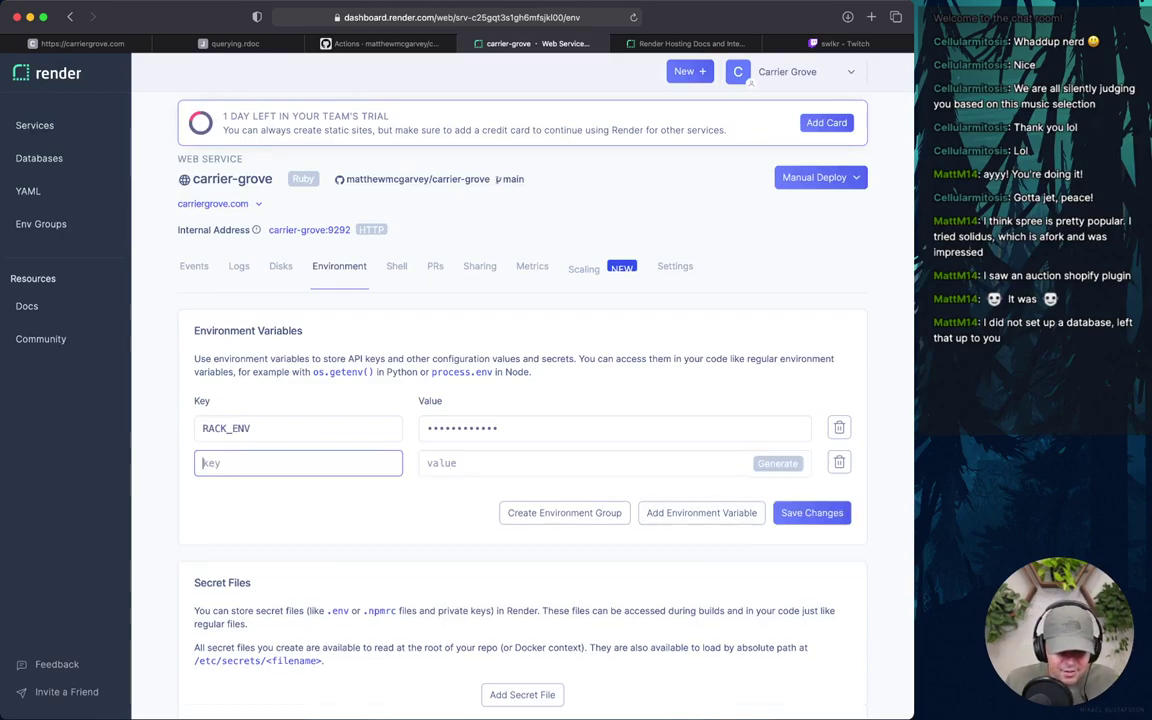
Step: Start a DATABASE_URL variable with a pasted hex value, then clear both fields again
type("DATABASE_URL")
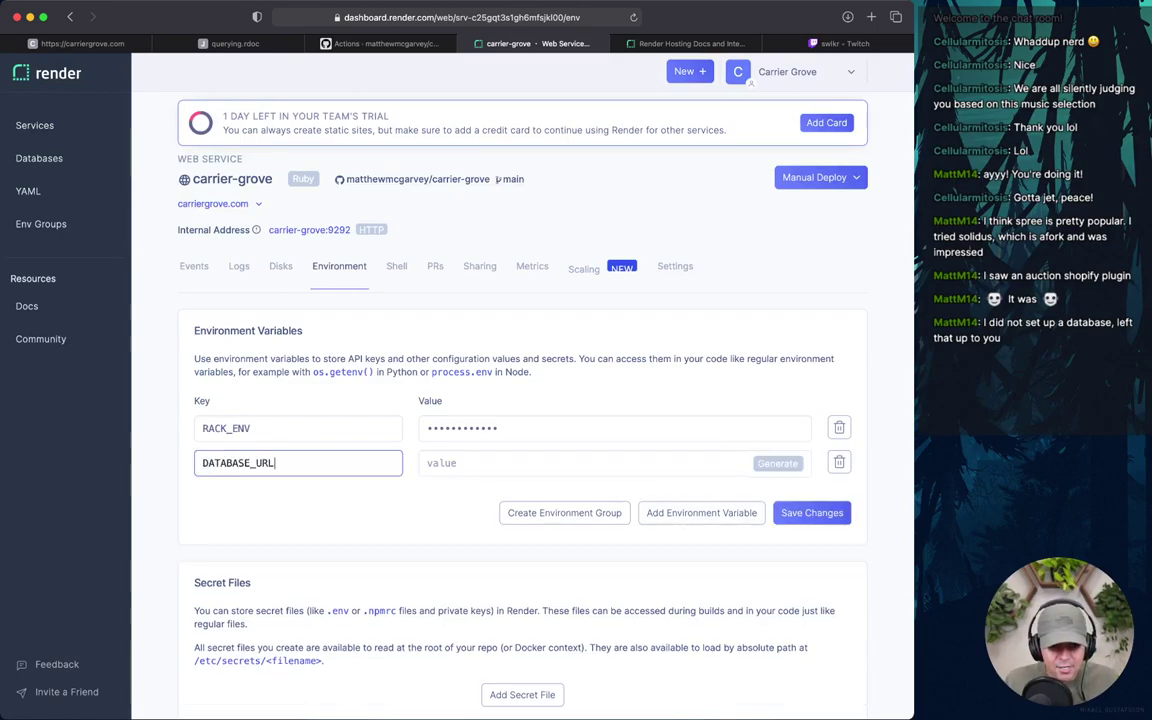
key("Tab")
key("shift+Tab")
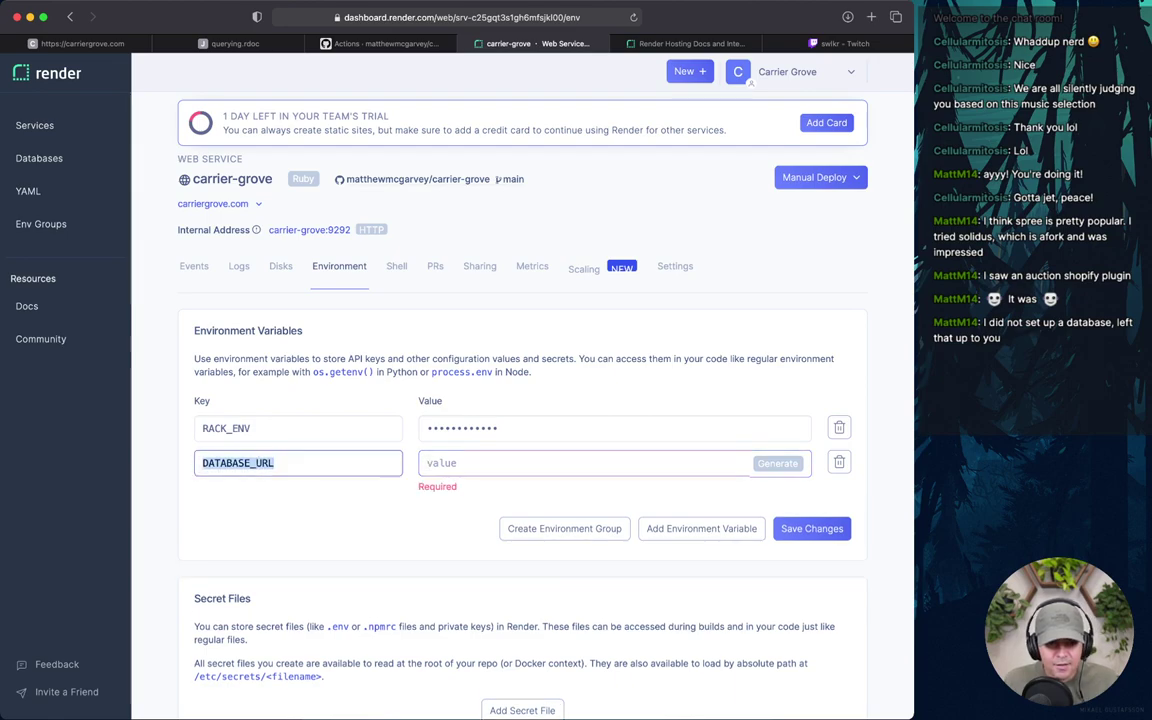
key("BackSpace")
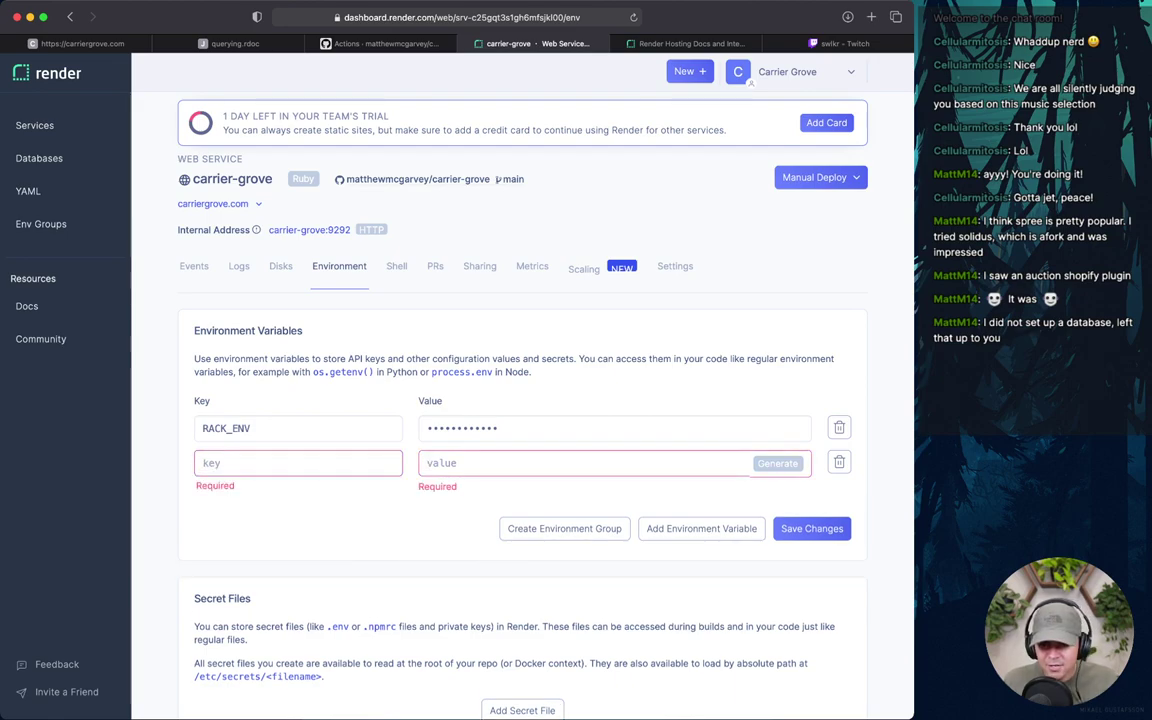
key("Tab")
key("ctrl+a")
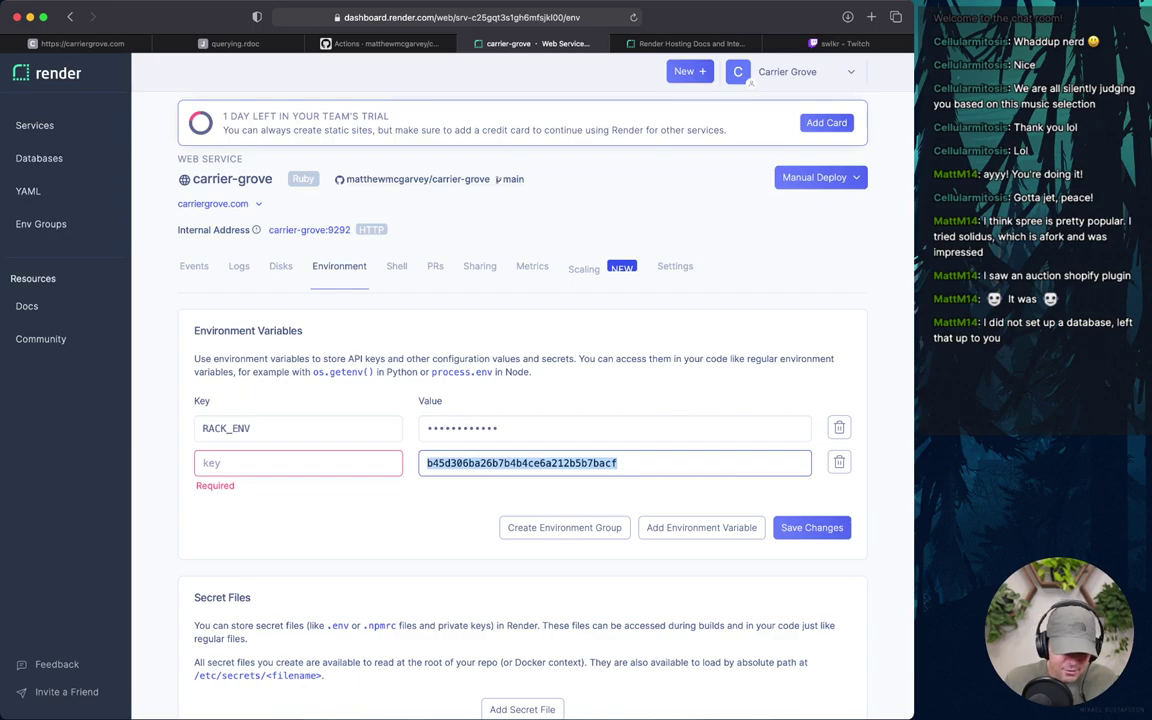
key("BackSpace")
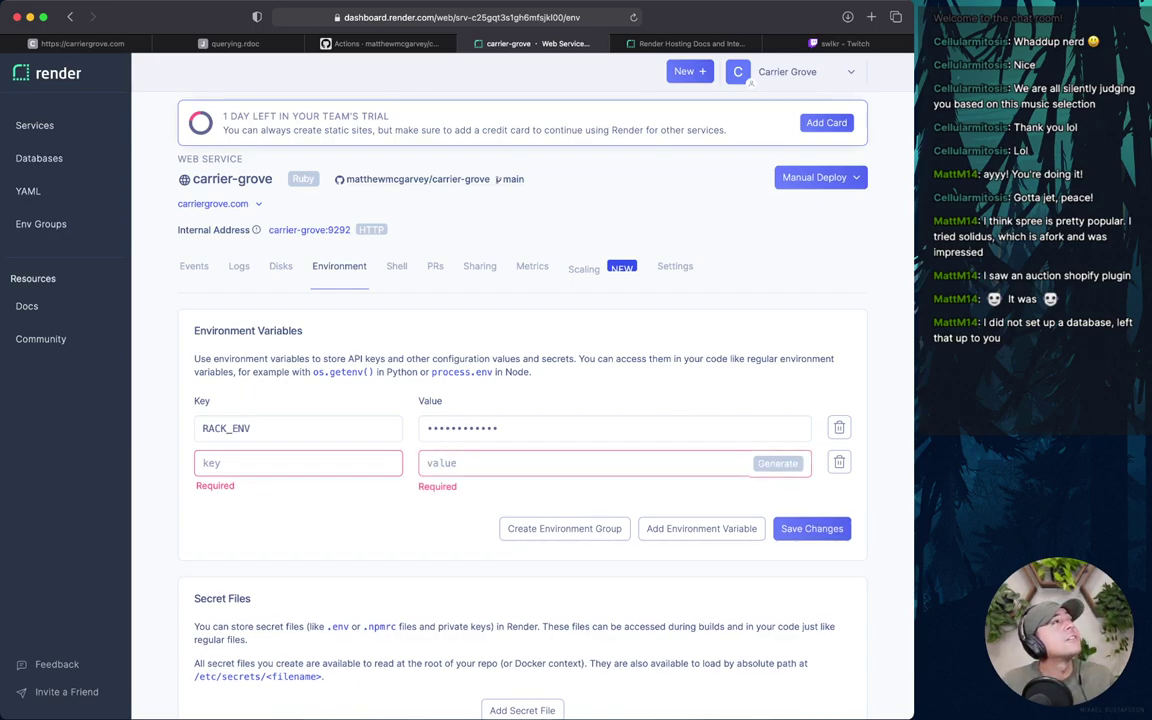
Step: Add SESSION_SECRET with a long pasted random value and save it
left_click(240, 463)
type("SE")
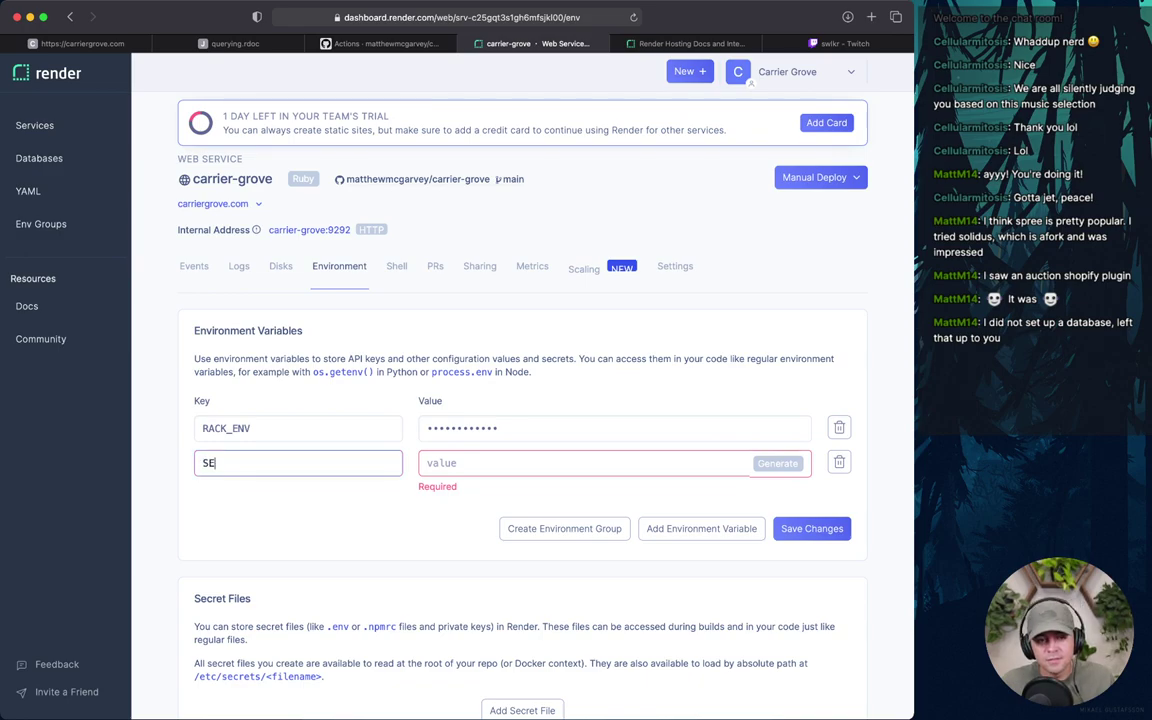
type("SSION_SECRET")
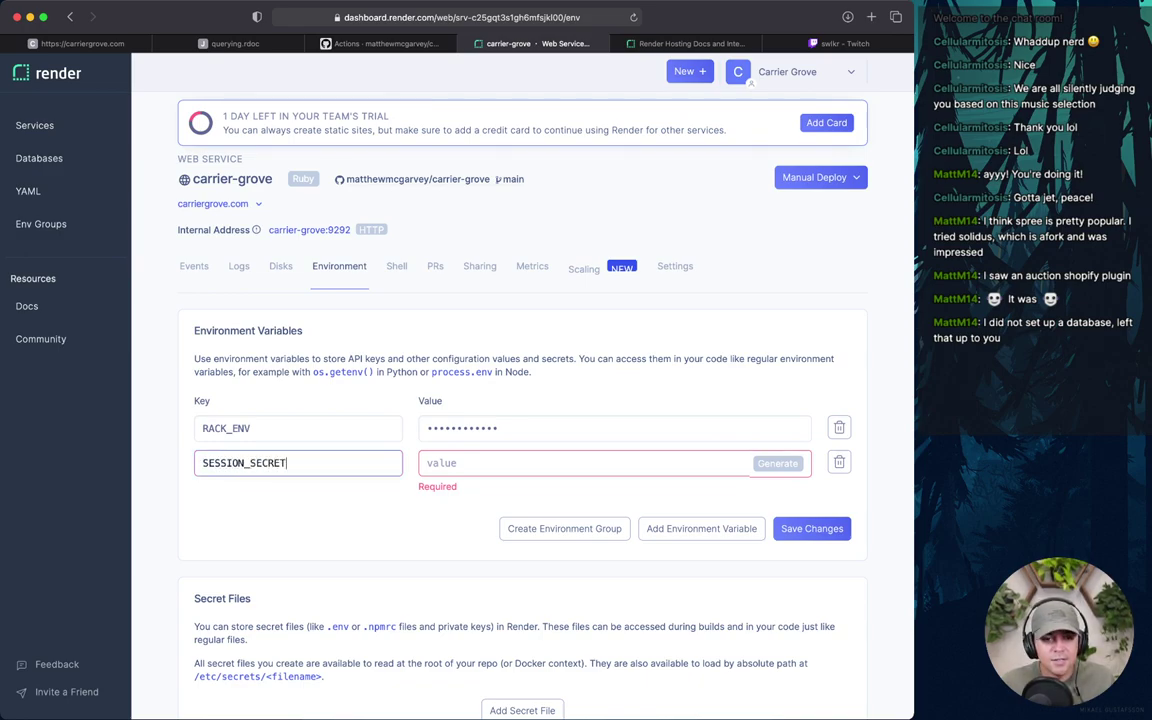
key("Tab")
key("super+v")
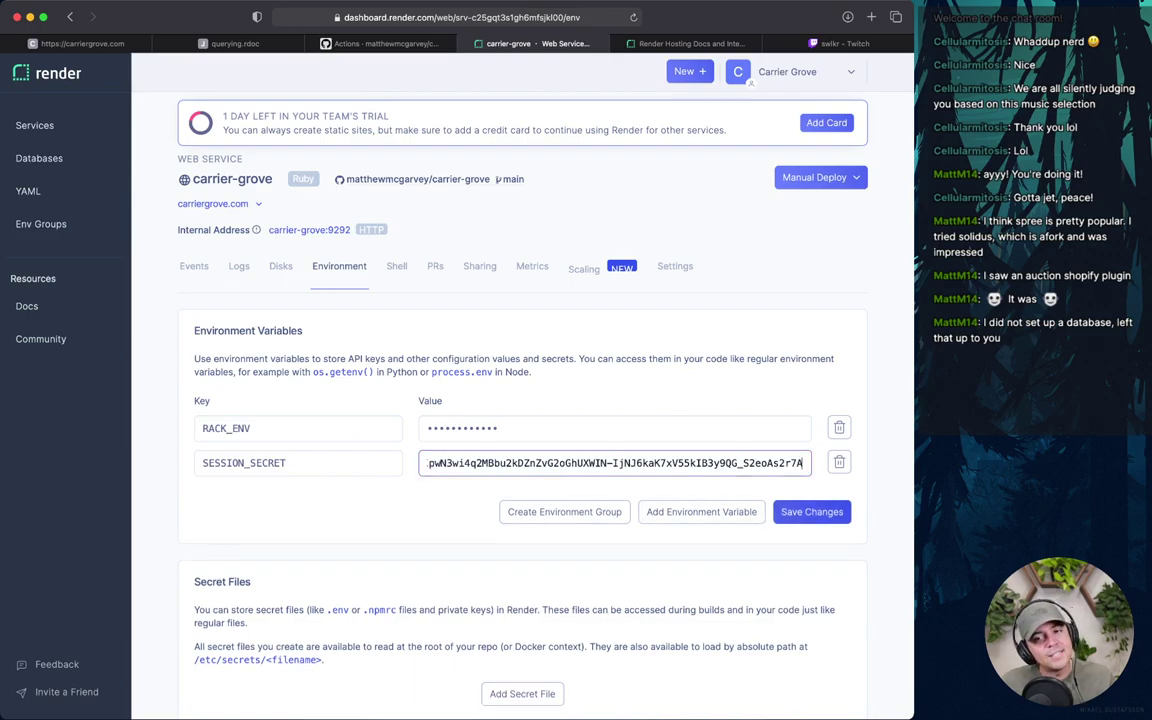
key("Return")
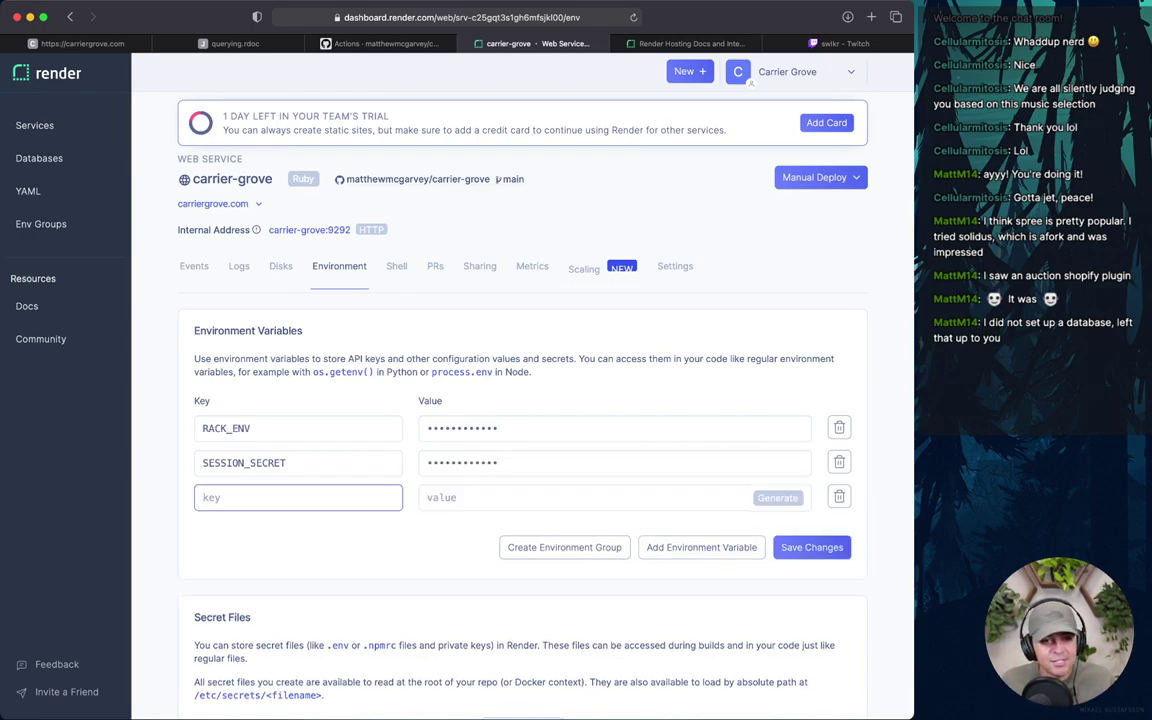
key("super+Tab")
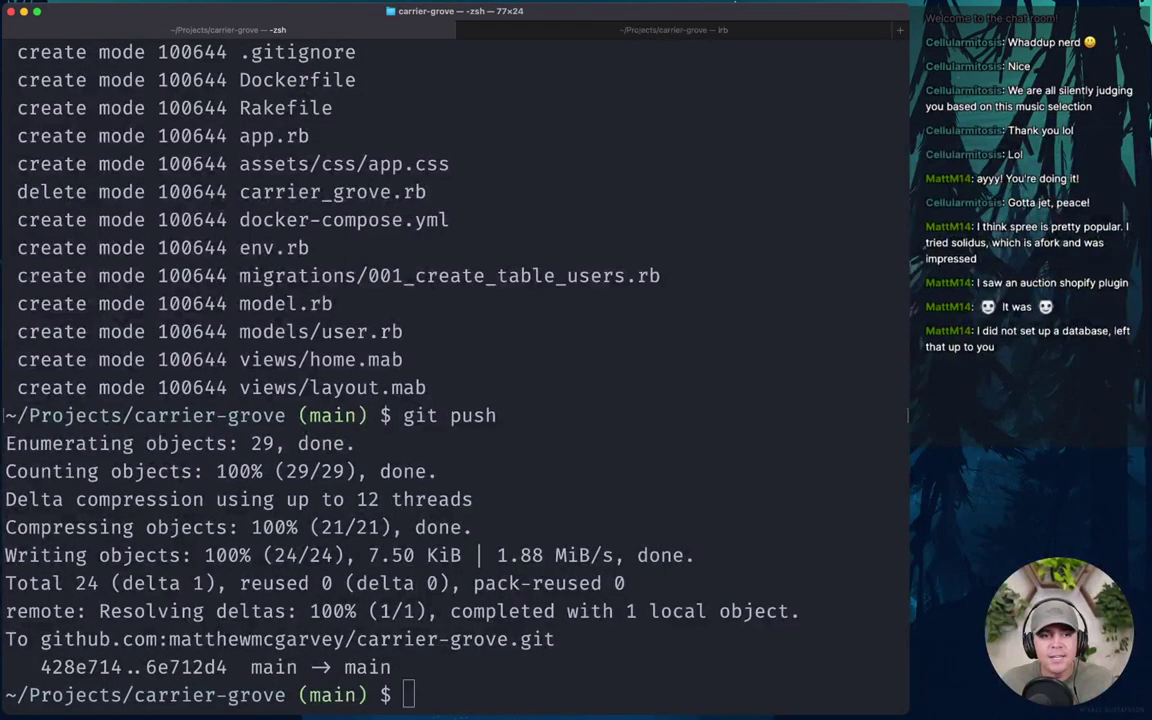
Step: Print app.rb with cat and compare it against the Render environment variables page
type("cat app.rb")
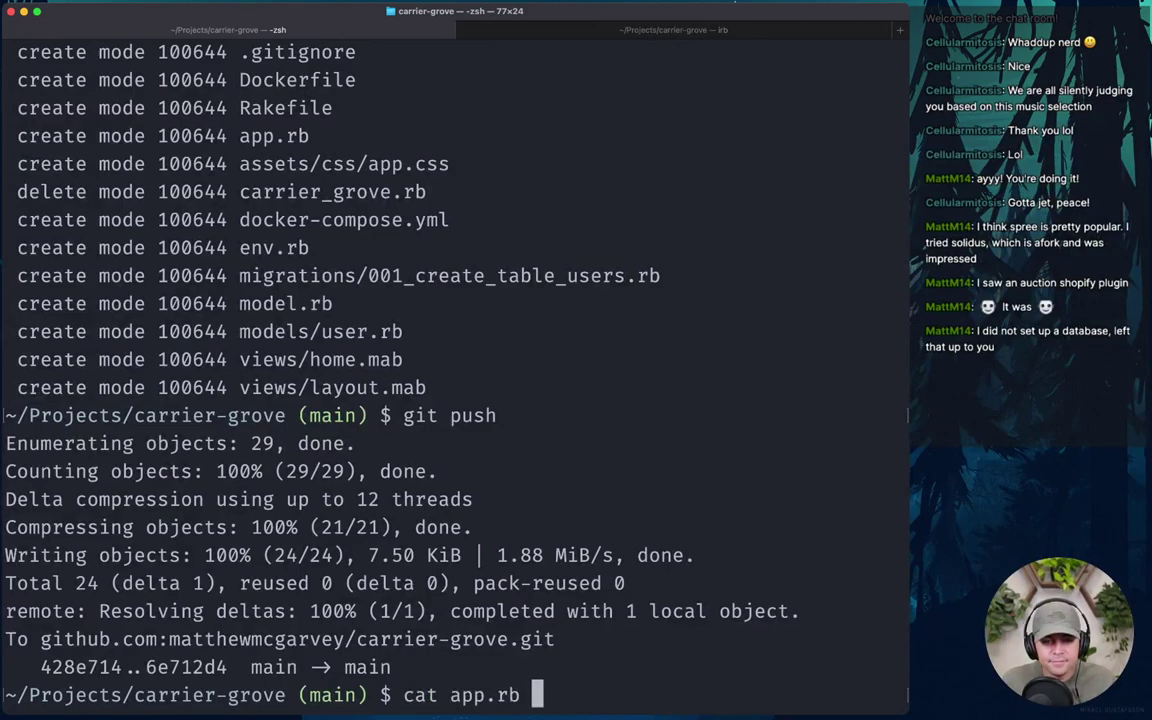
key("Return")
scroll(455, 360, "up", 15)
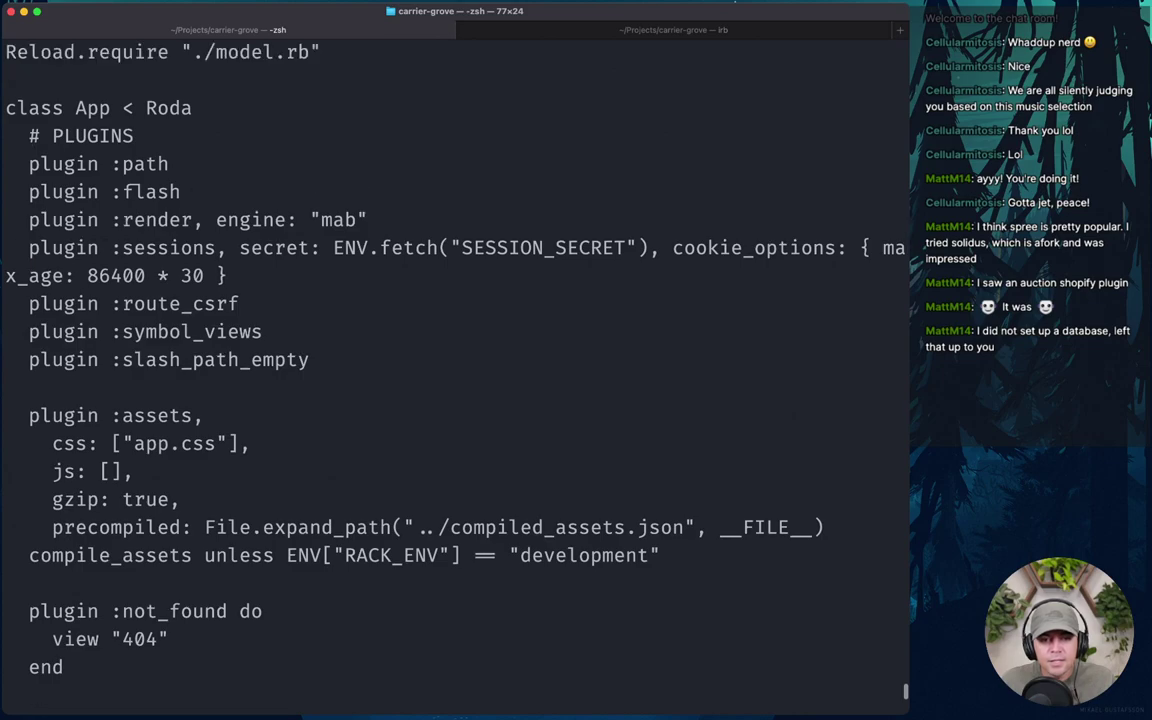
scroll(455, 360, "up", 5)
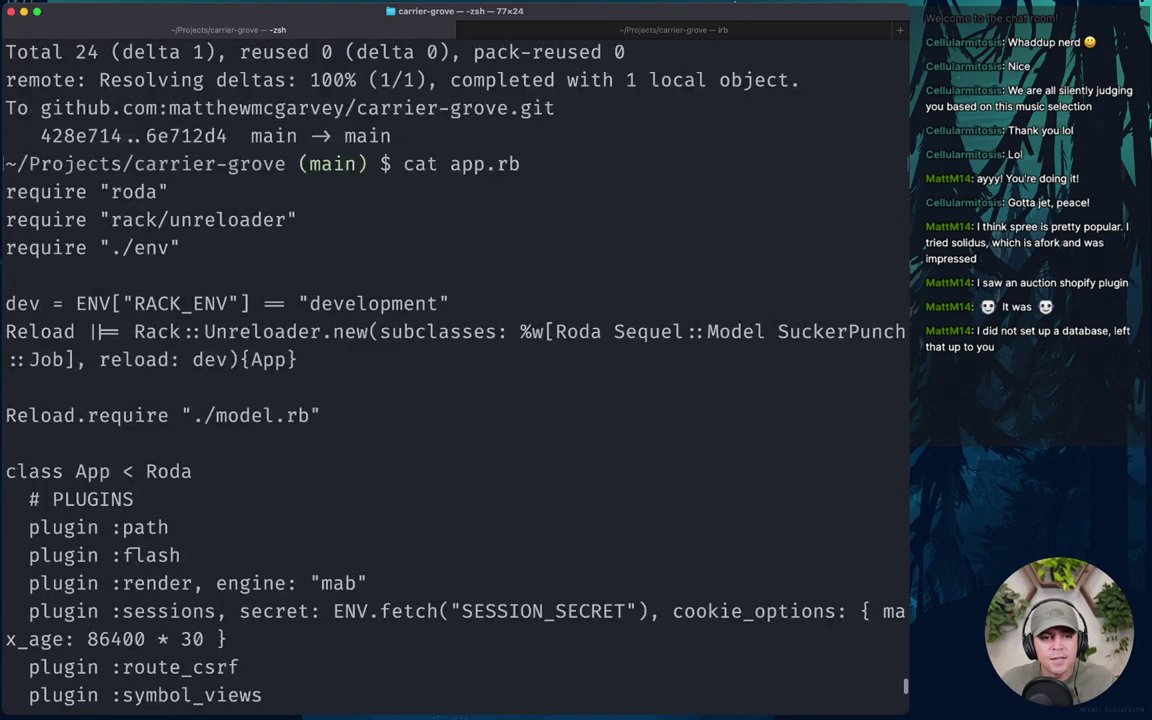
key("super+Tab")
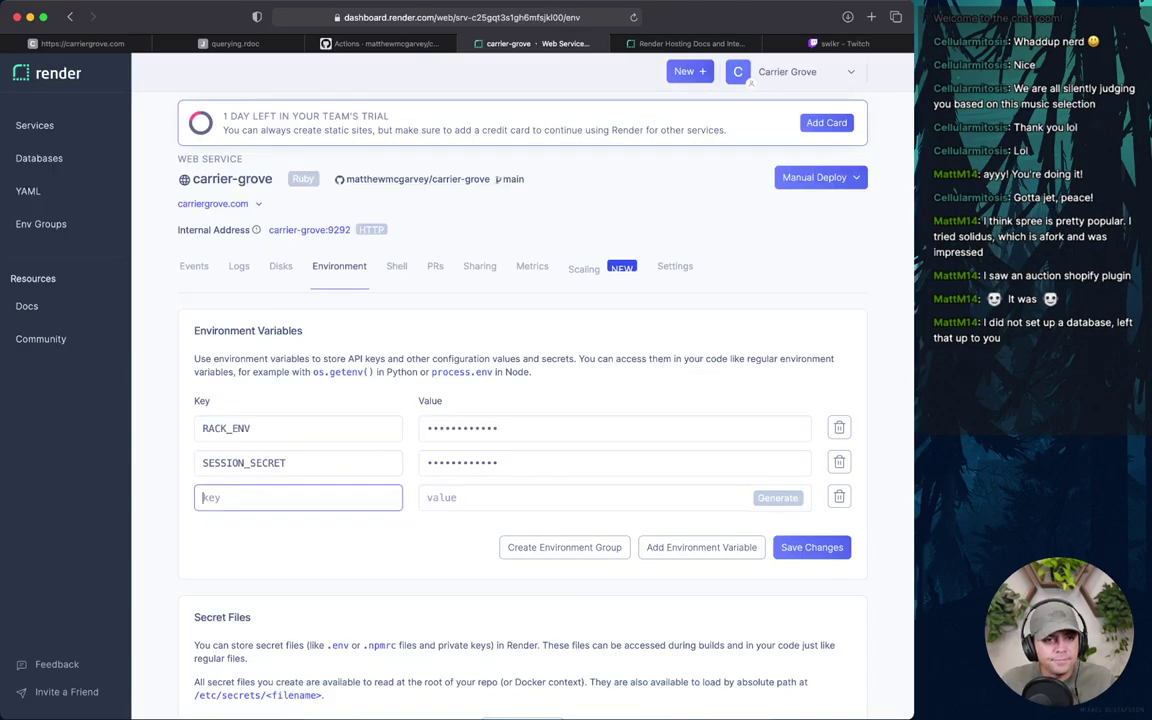
key("super+Tab")
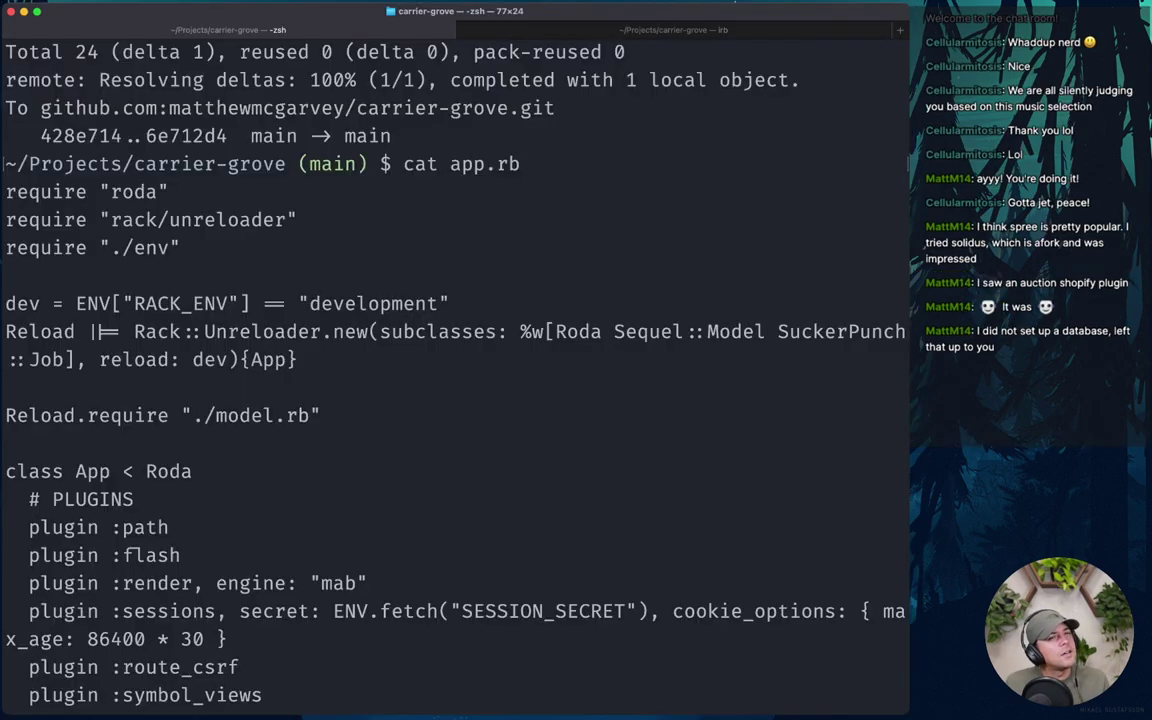
Step: Print model.rb, copy the HASH_ID_SALT name and paste it as a new variable key
type("cat model.rb")
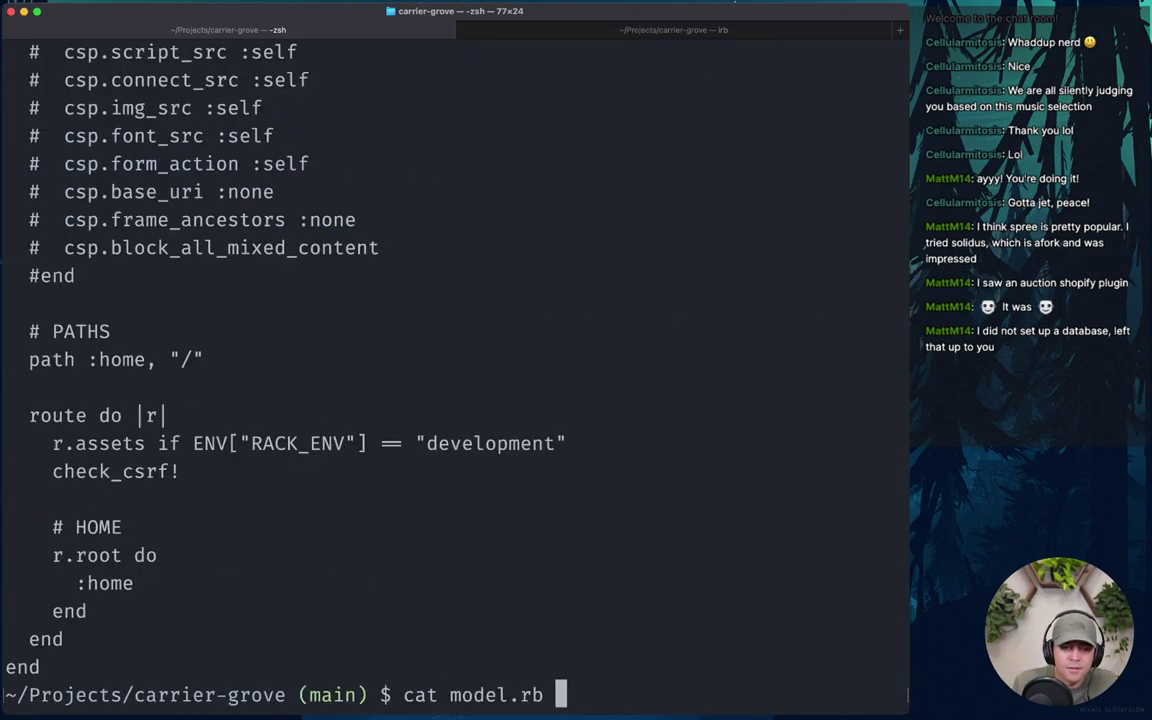
key("Return")
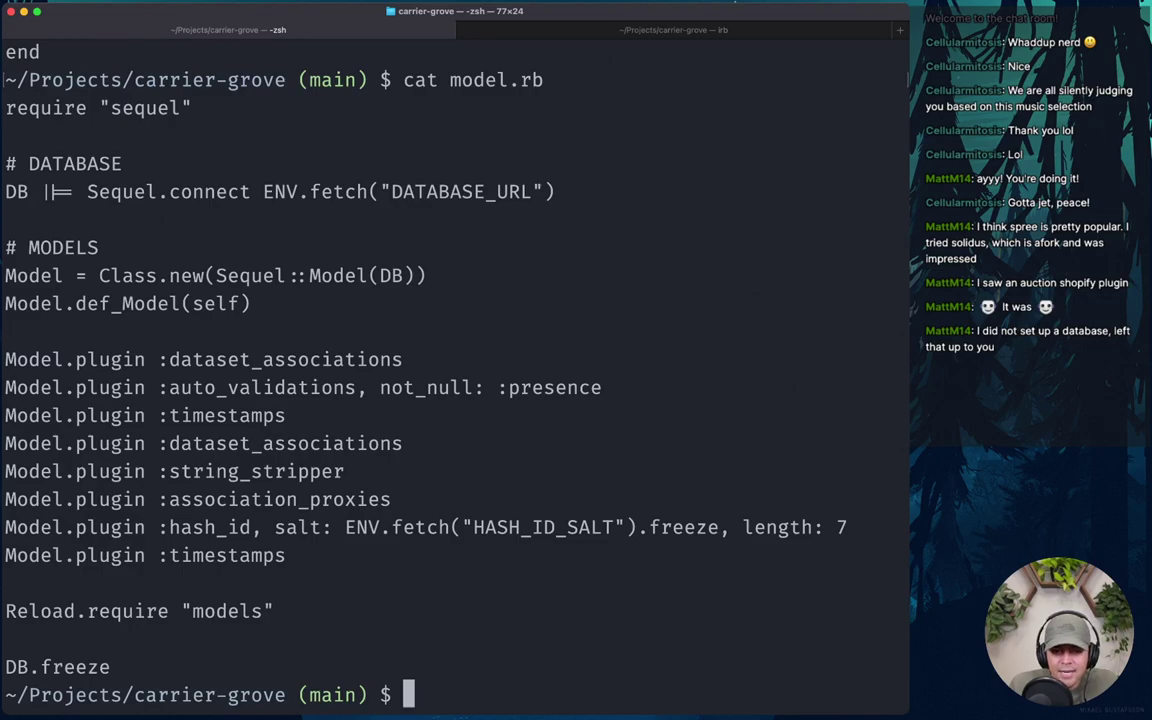
double_click(543, 527)
key("super+c")
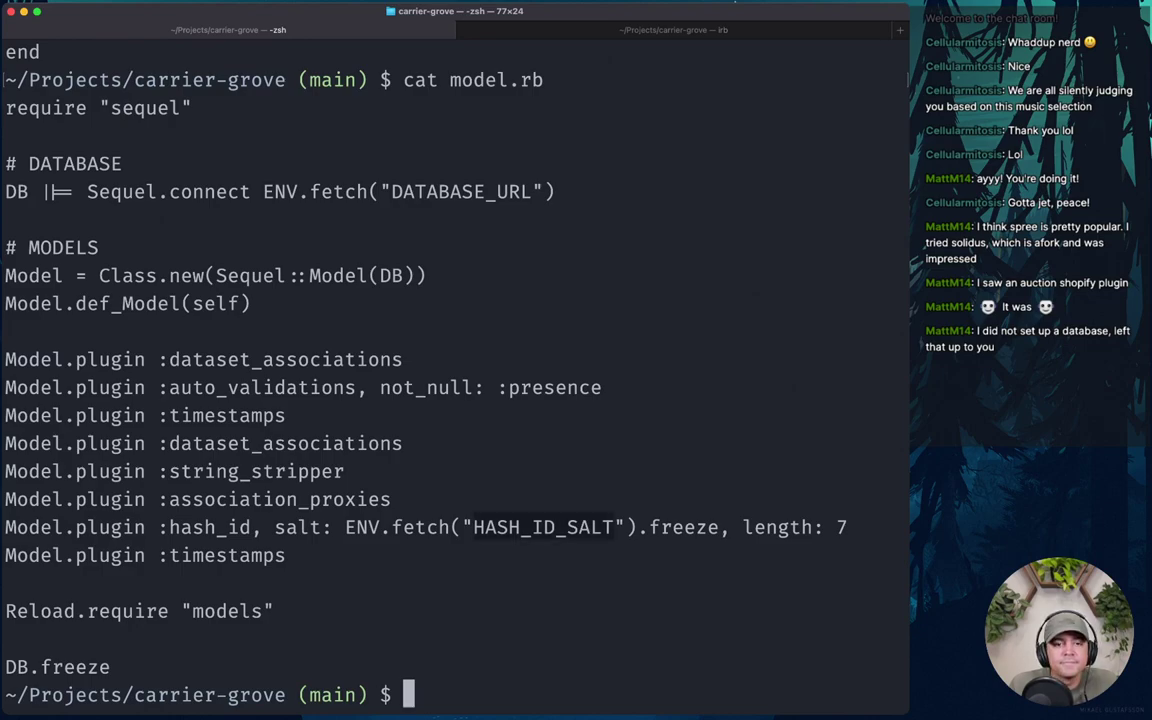
key("super+Tab")
key("super+v")
key("Tab")
key("super+Tab")
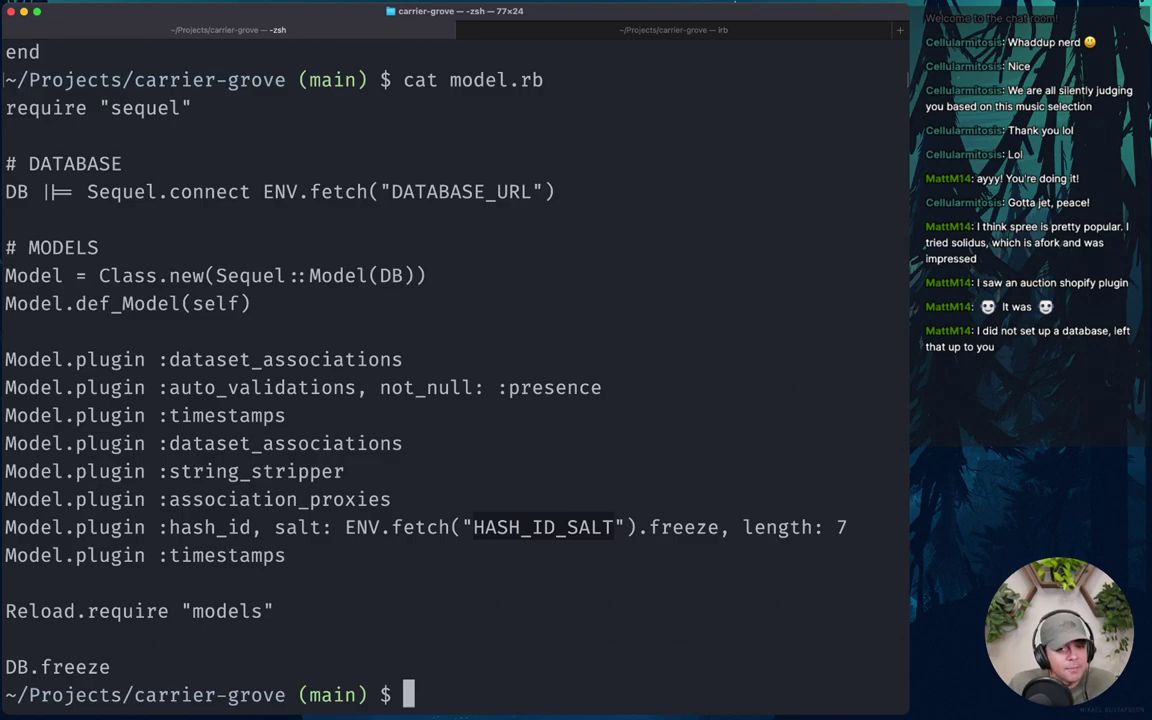
key("super+Tab")
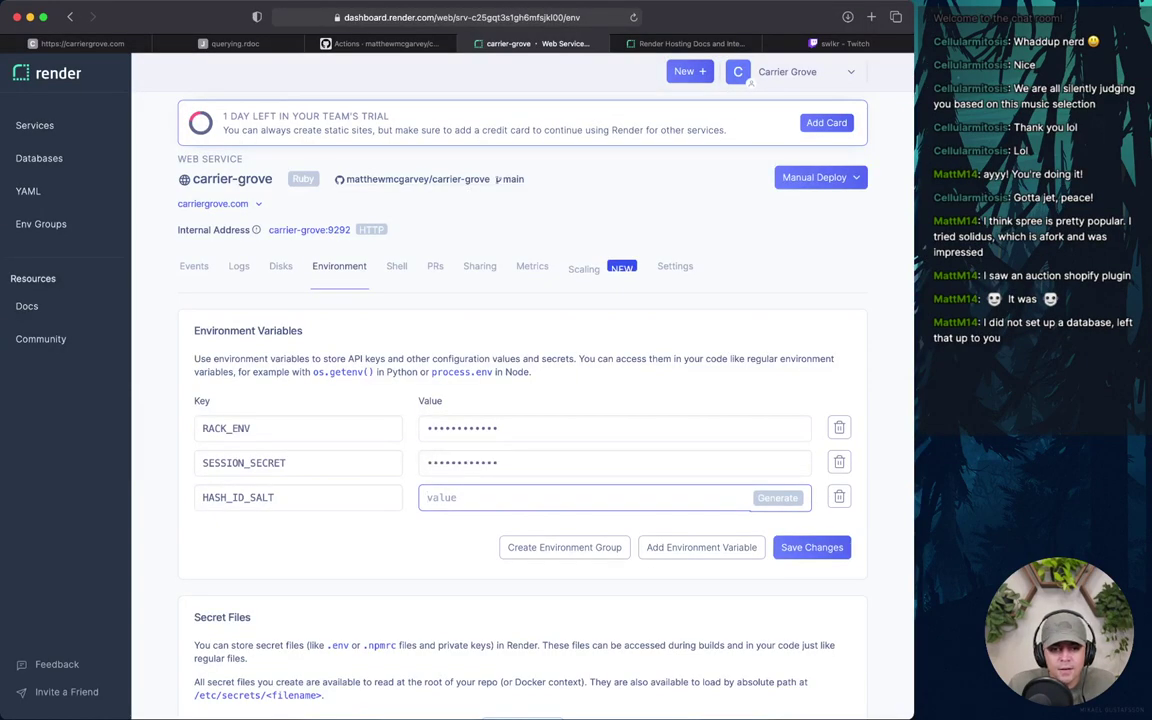
Step: Paste the salt string as HASH_ID_SALT's value and save the environment changes
key("Return")
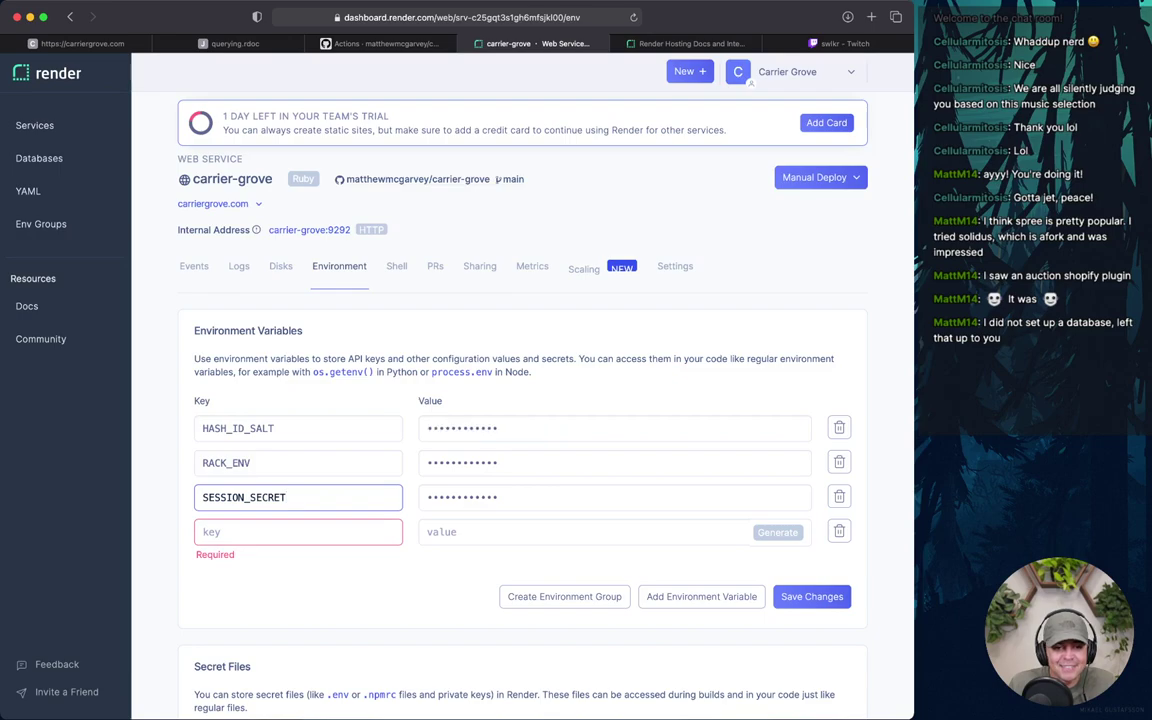
key("super+Tab")
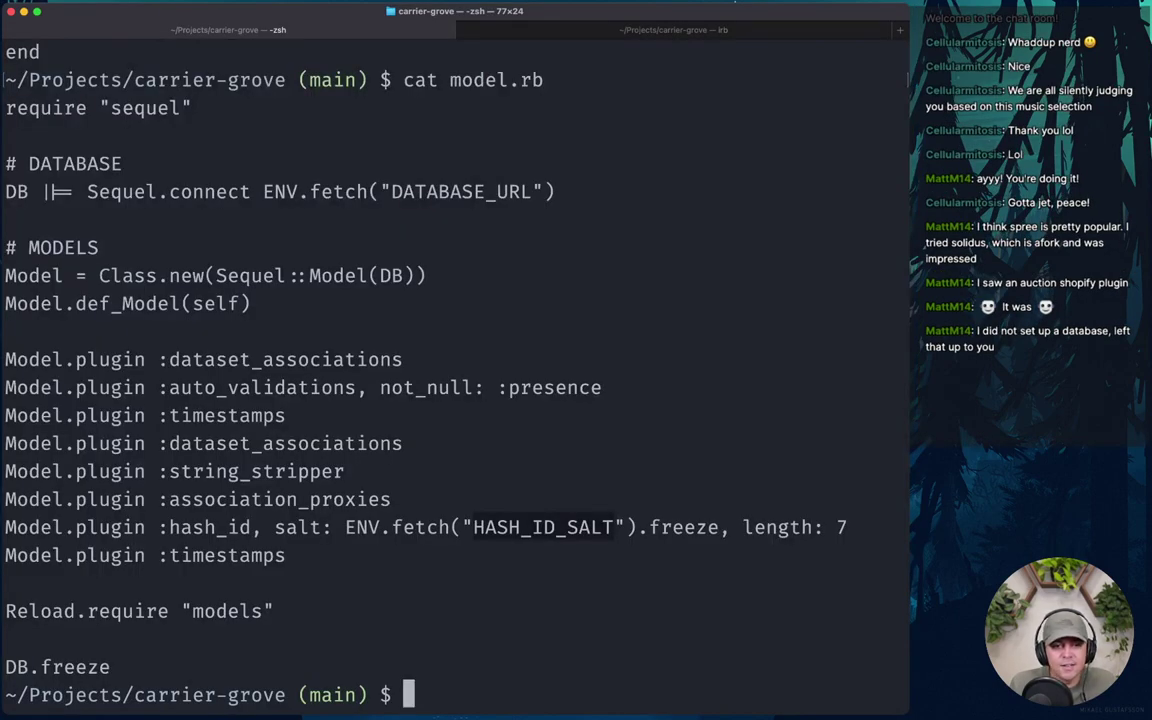
Step: Review model.rb once more, then open Render's empty Databases page
scroll(410, 340, "up", 1)
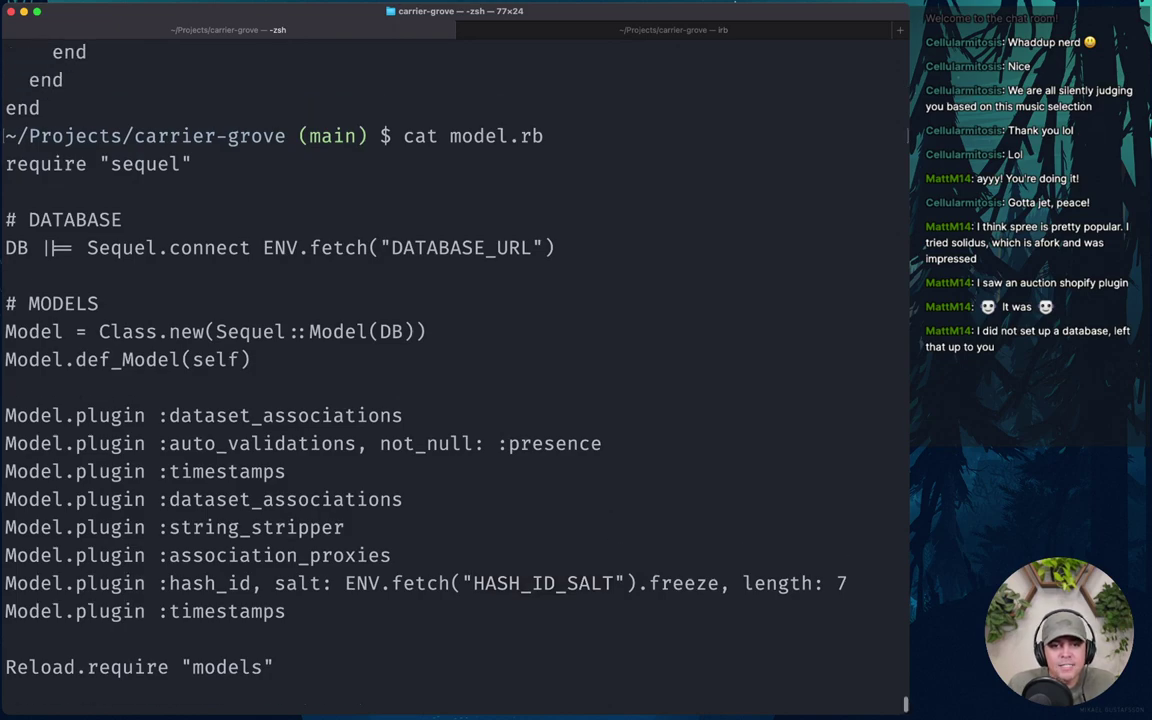
key("super+Tab")
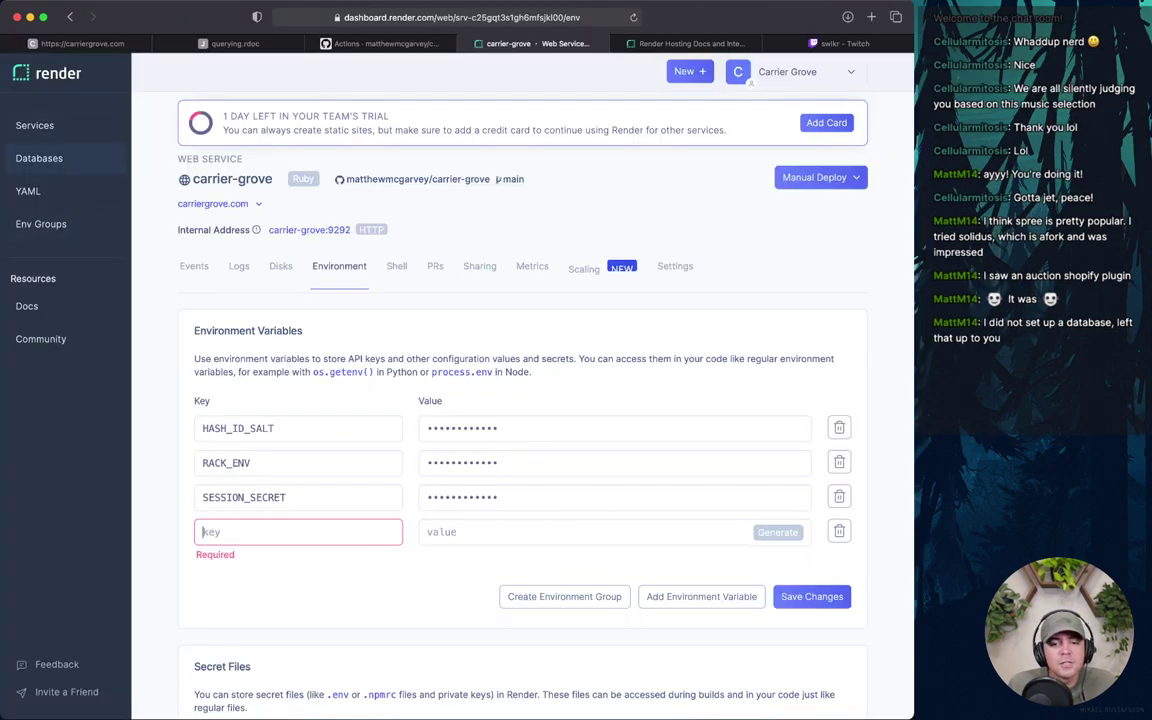
left_click(39, 158)
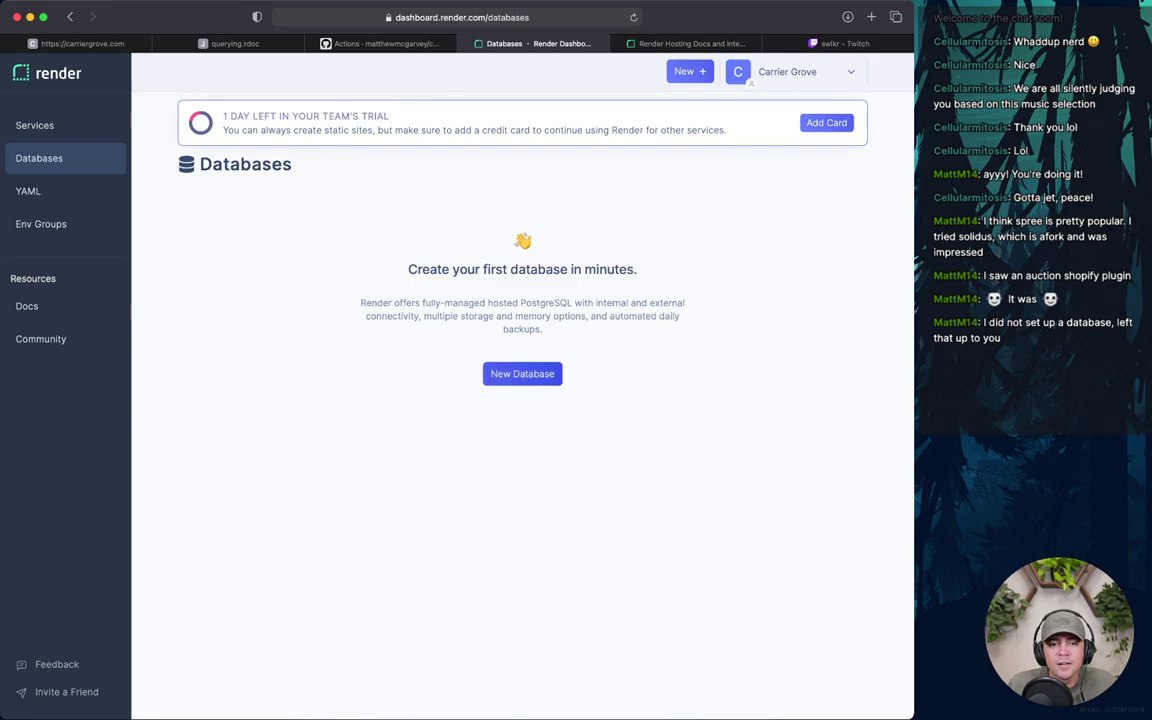
Step: Name a new database carrier_grove_production and create it with the default Oregon Starter settings
left_click(522, 373)
type("carrier_grove")
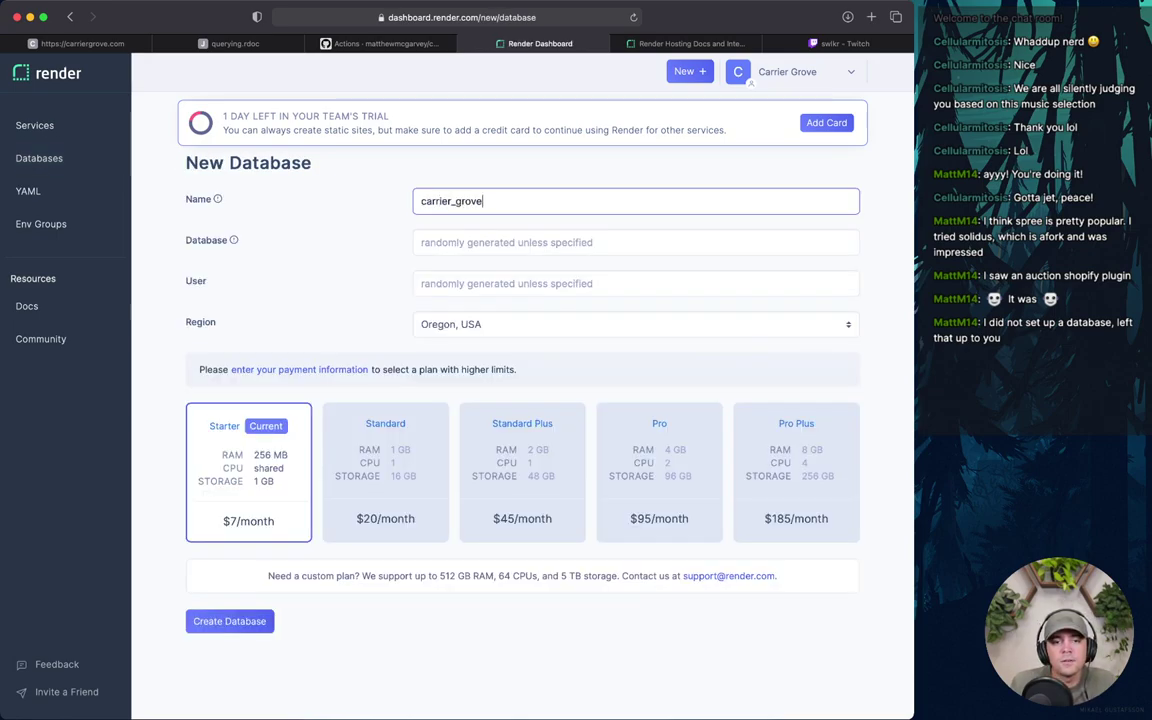
type("_production")
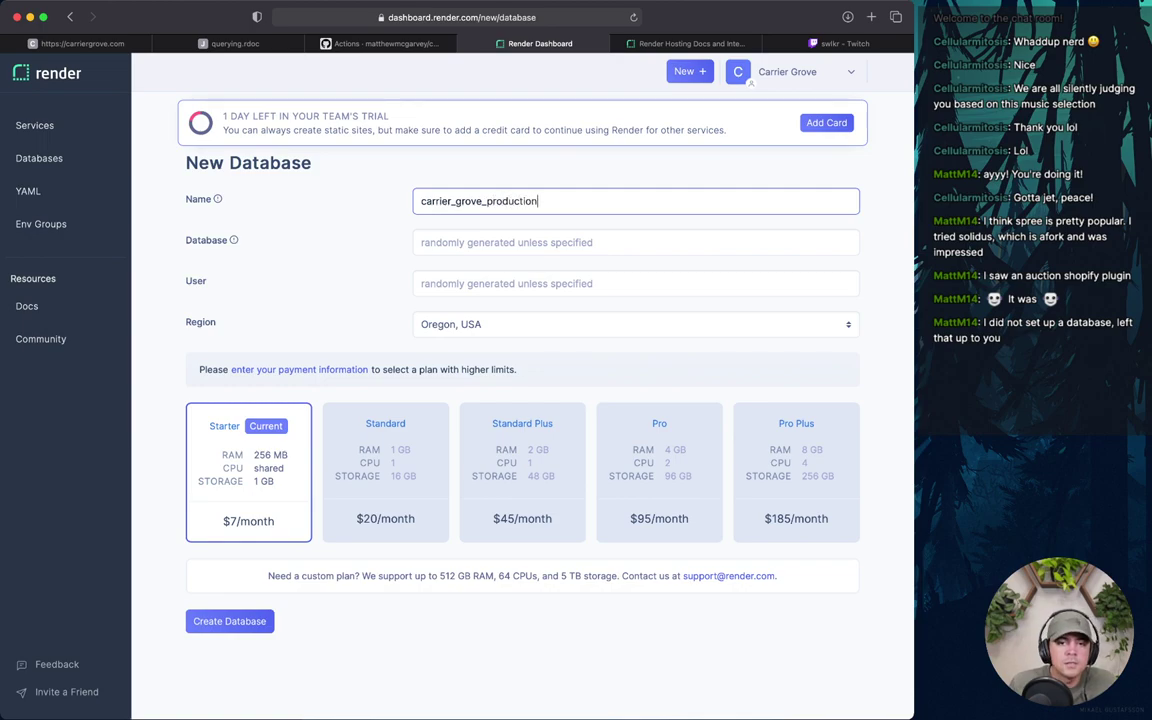
key("Tab")
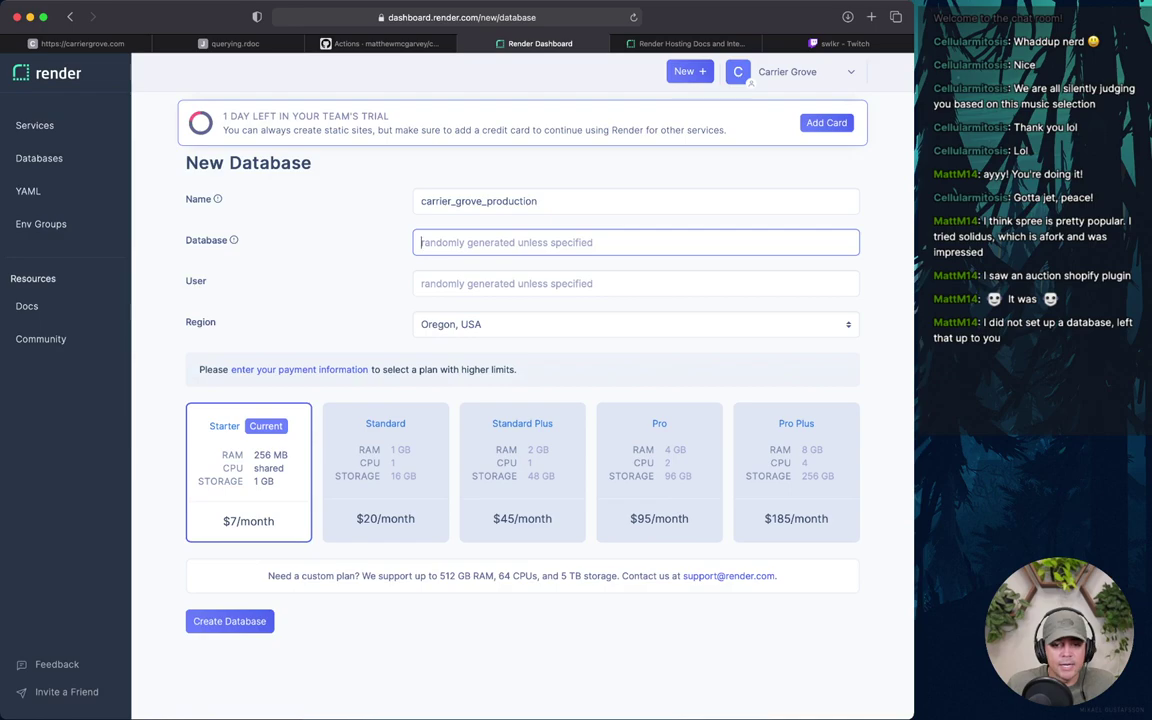
key("Return")
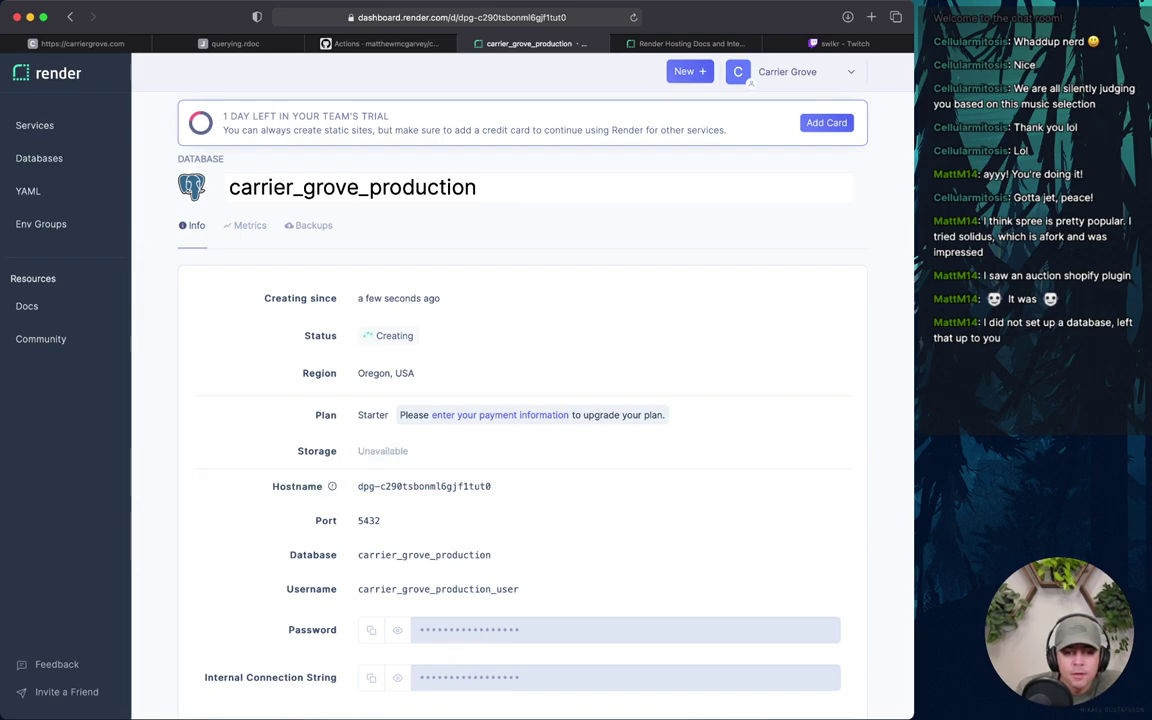
Step: Select the carrier_grove_production hostname and scroll through its connection details
left_click_drag(358, 486, 491, 486)
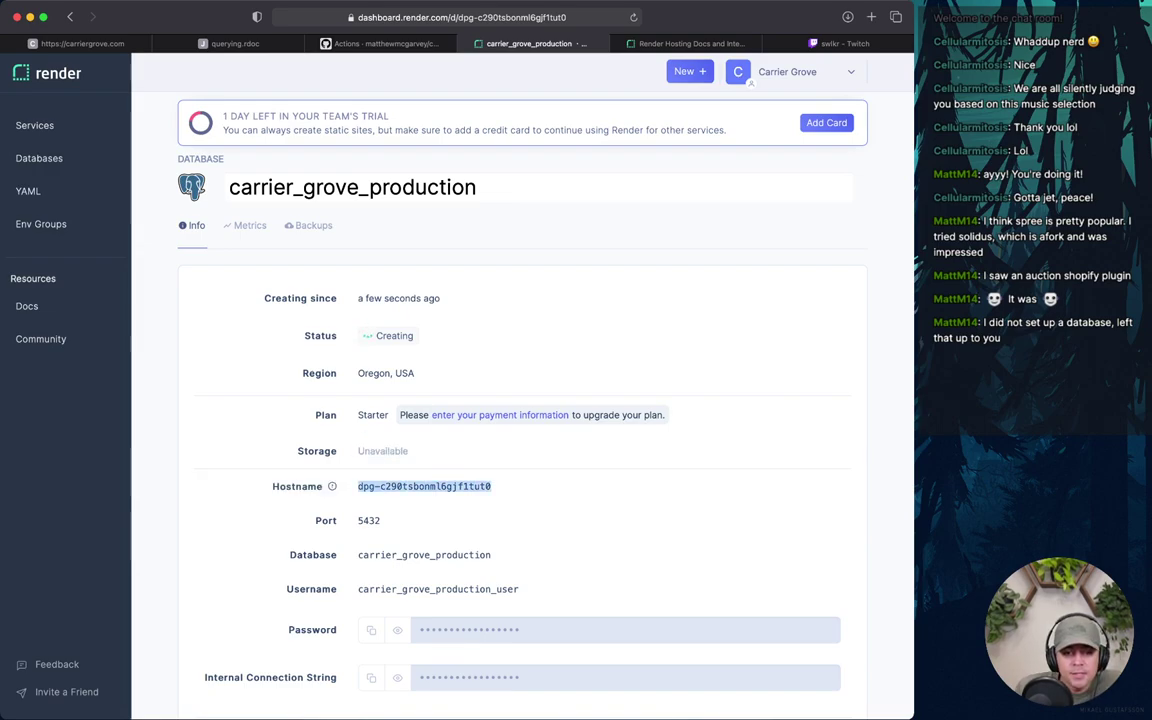
scroll(750, 84, "down", 3)
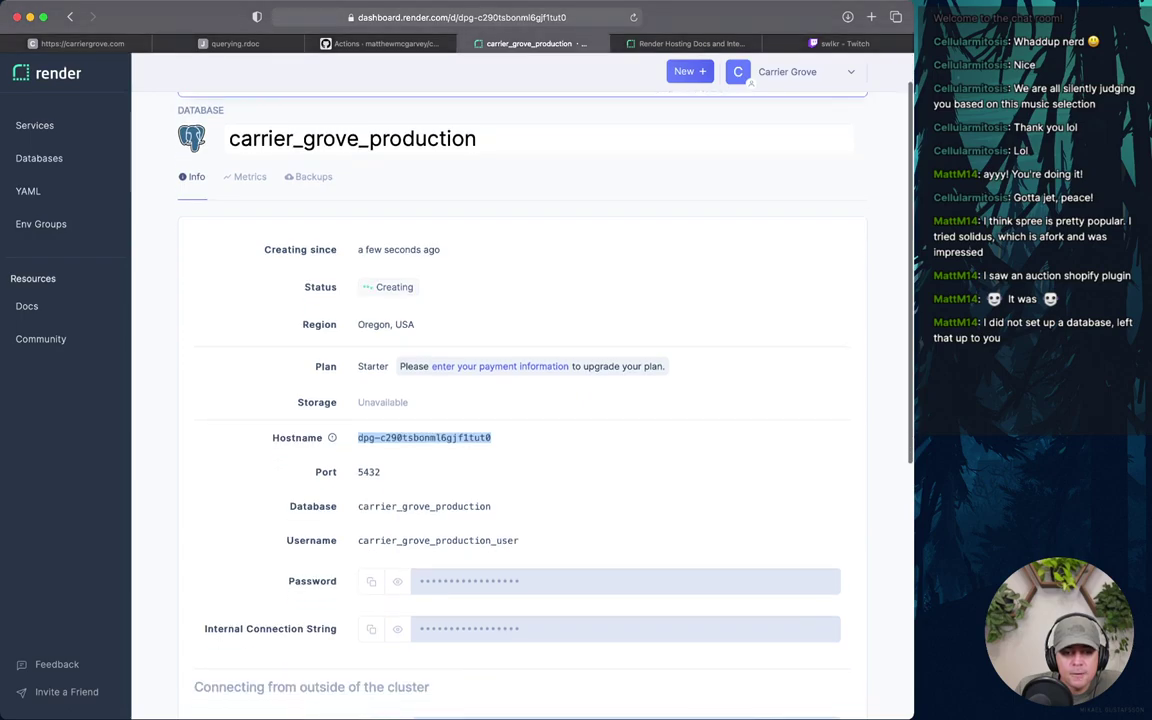
scroll(750, 84, "down", 4)
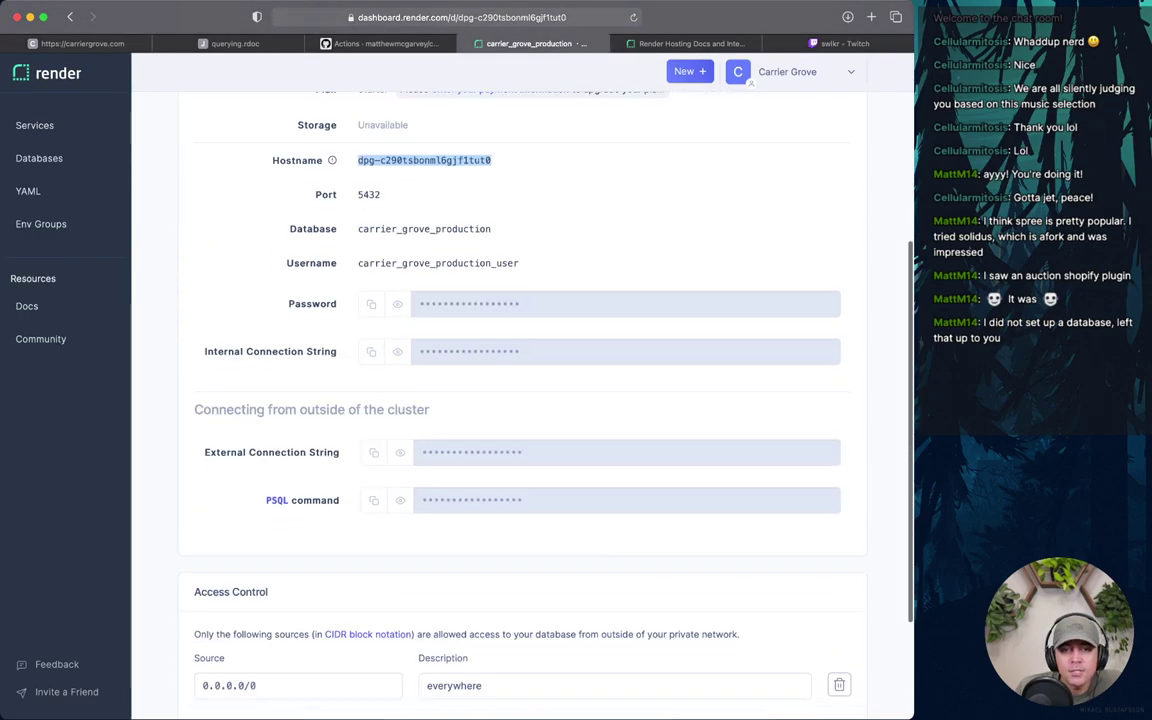
key("super+l")
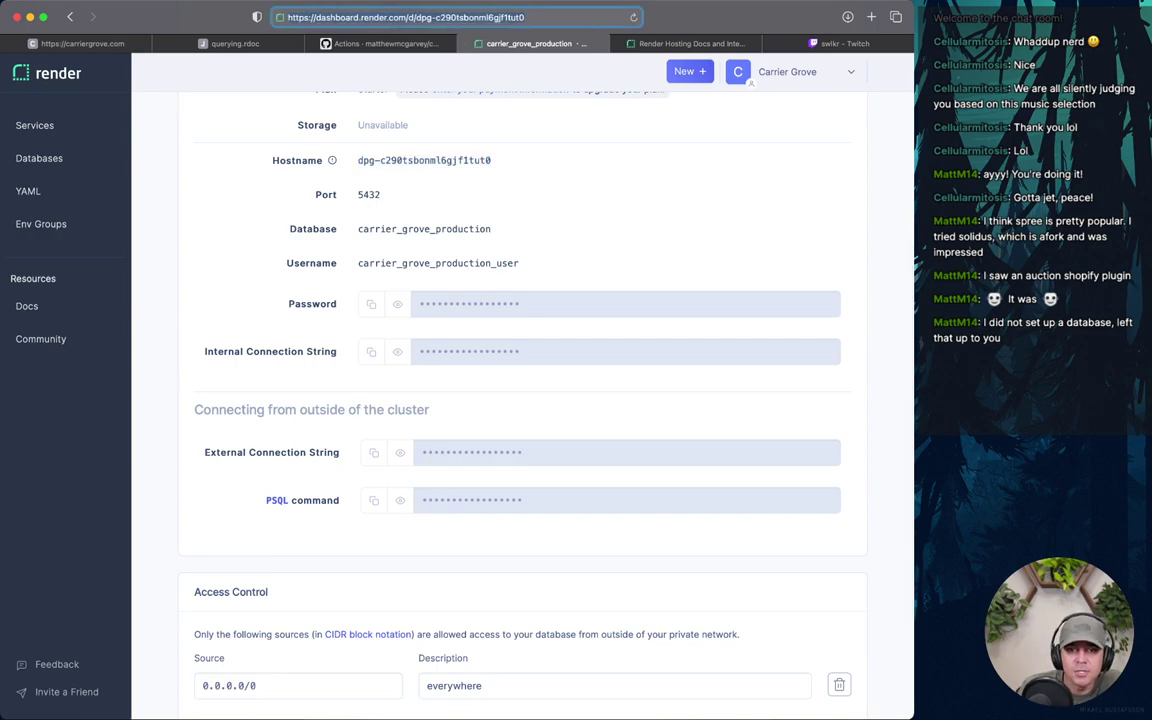
key("super+Tab")
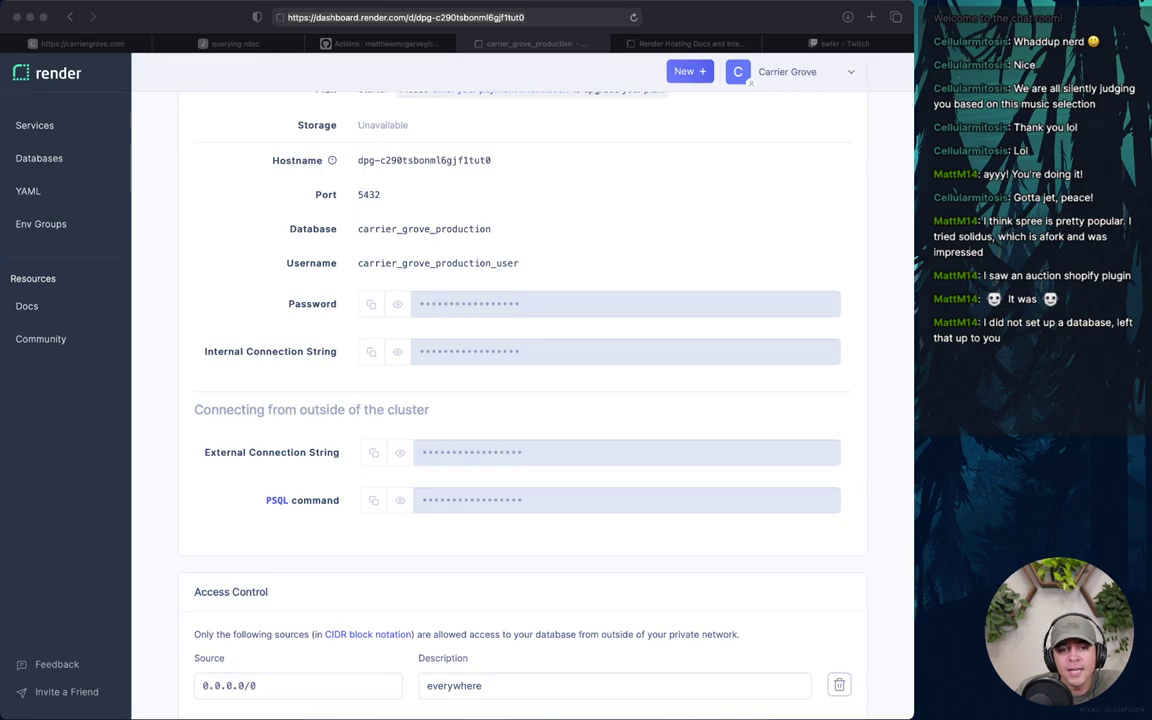
key("super+Tab")
Step: Read querying.rdoc's select_group grouping examples, then return to the carrier_grove_production tab
key("super+2")
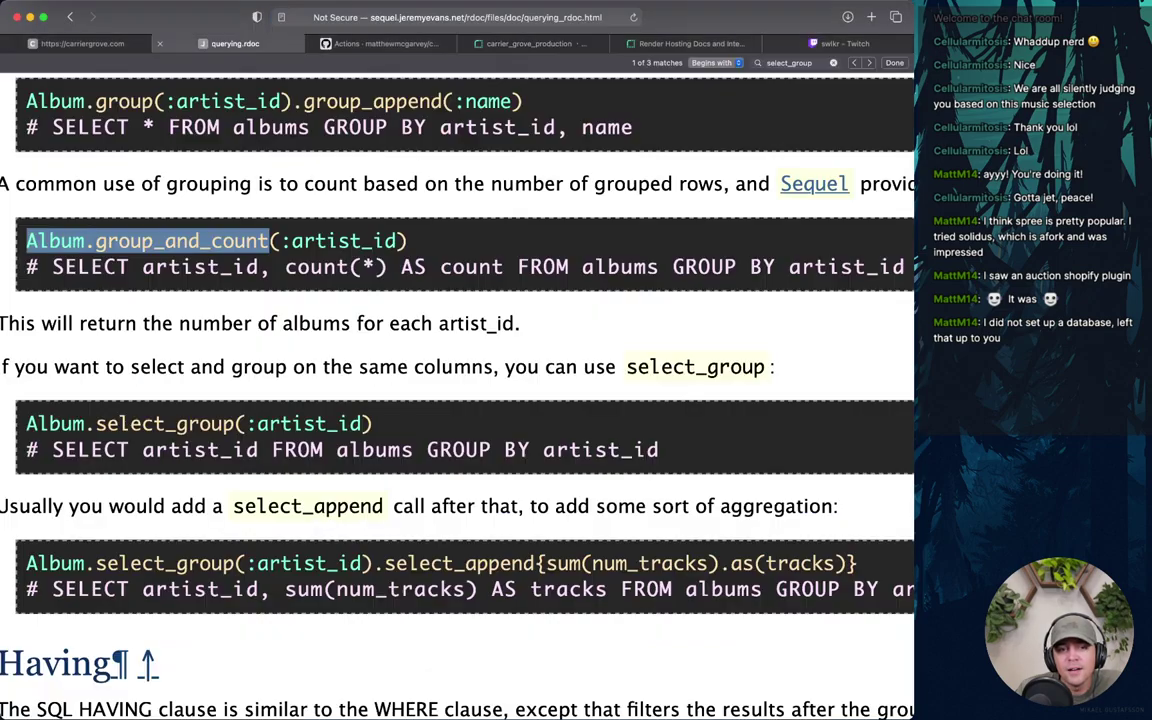
key("super+Tab")
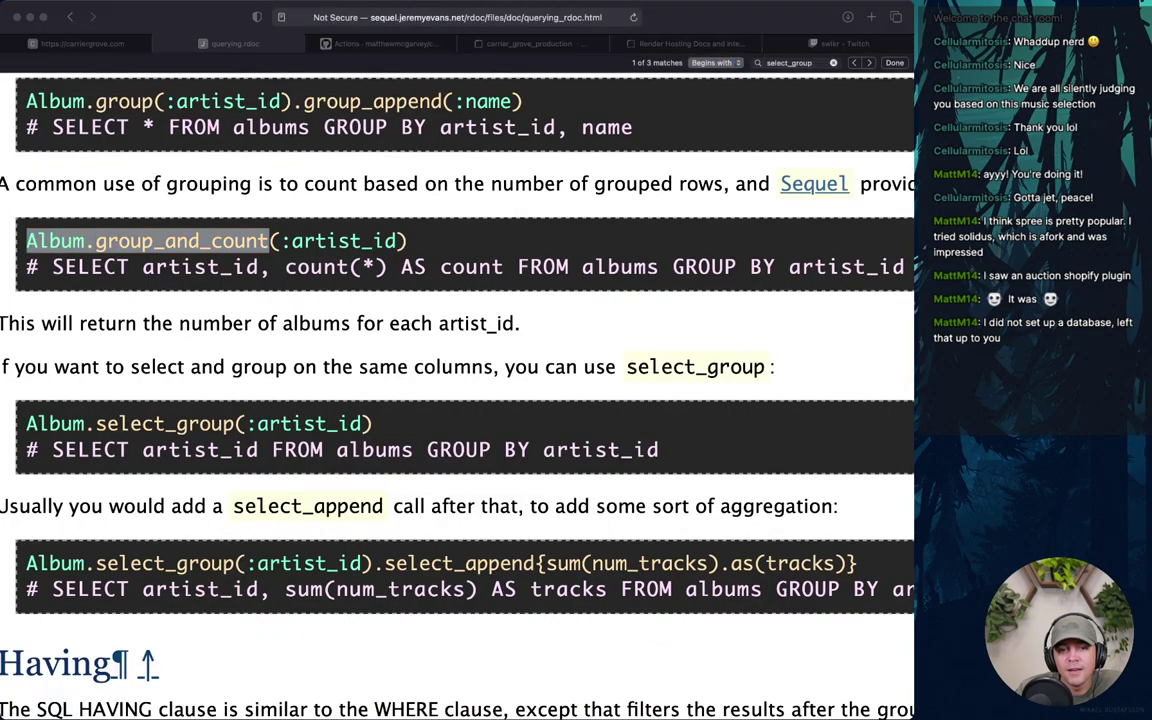
key("super+Tab")
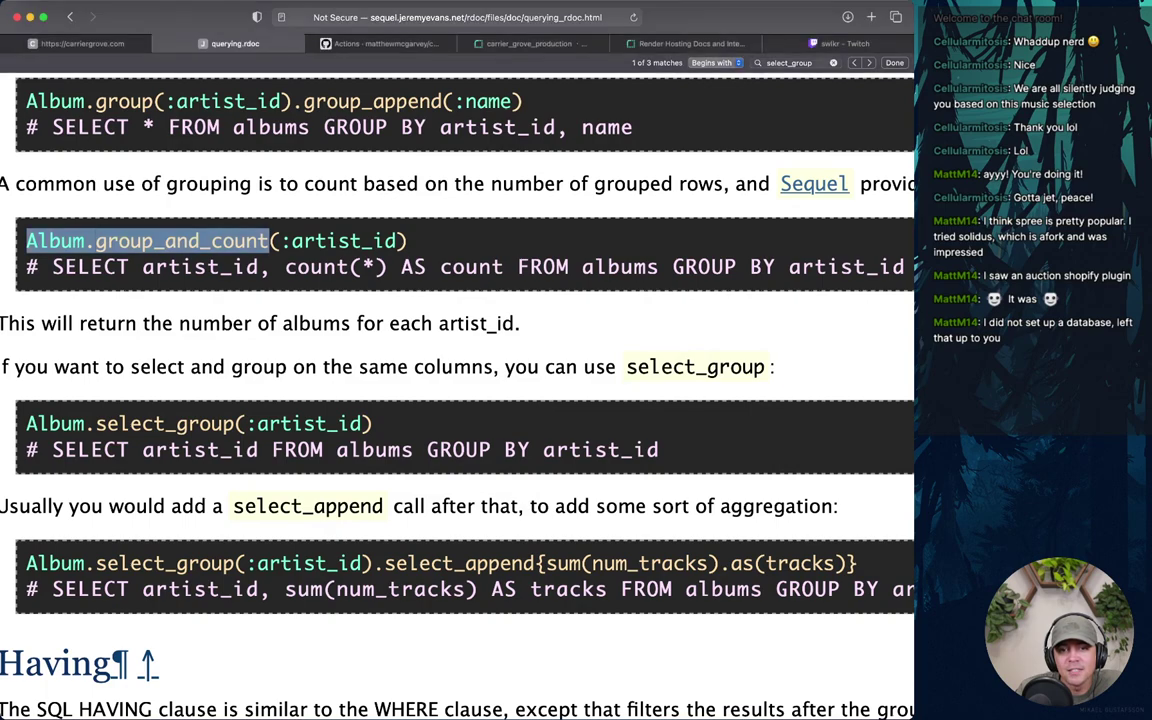
key("super+Tab")
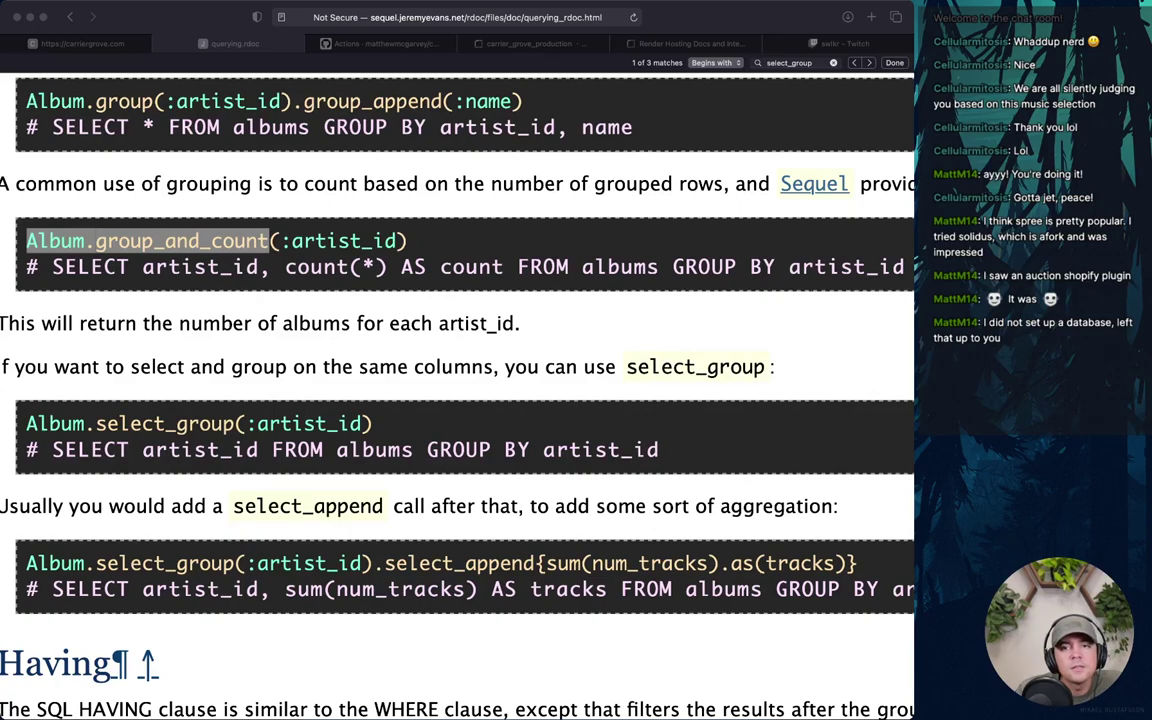
key("super+Tab")
key("super+Tab")
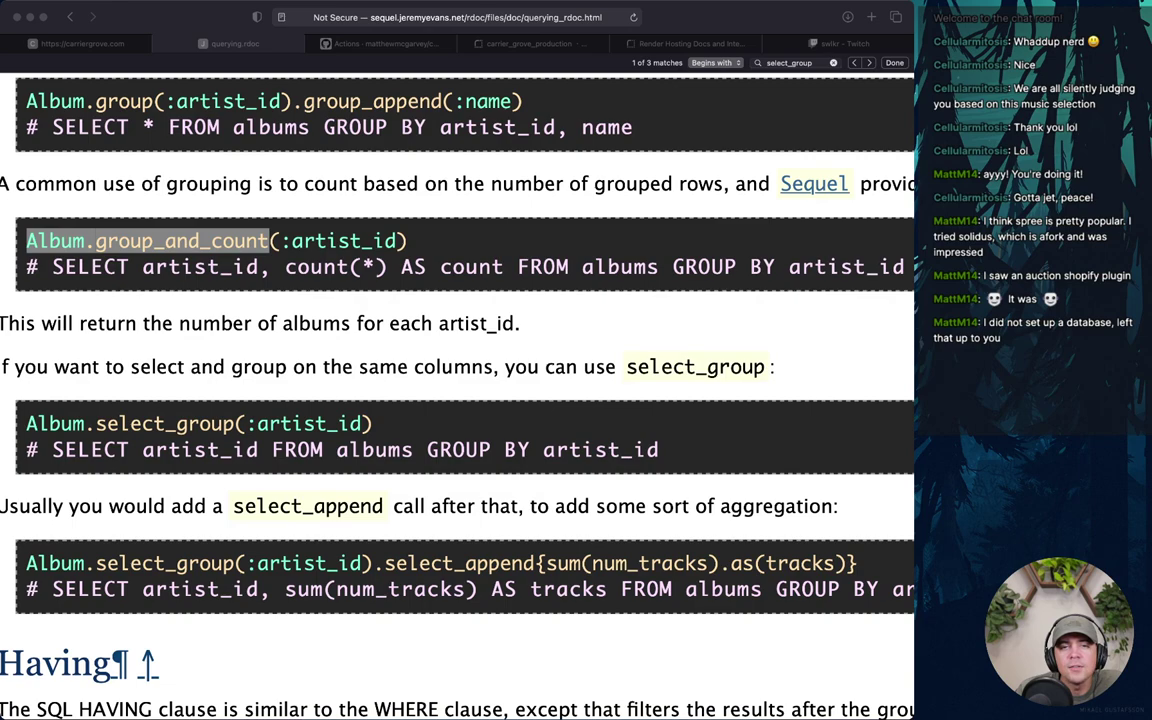
key("super+Tab")
key("super+4")
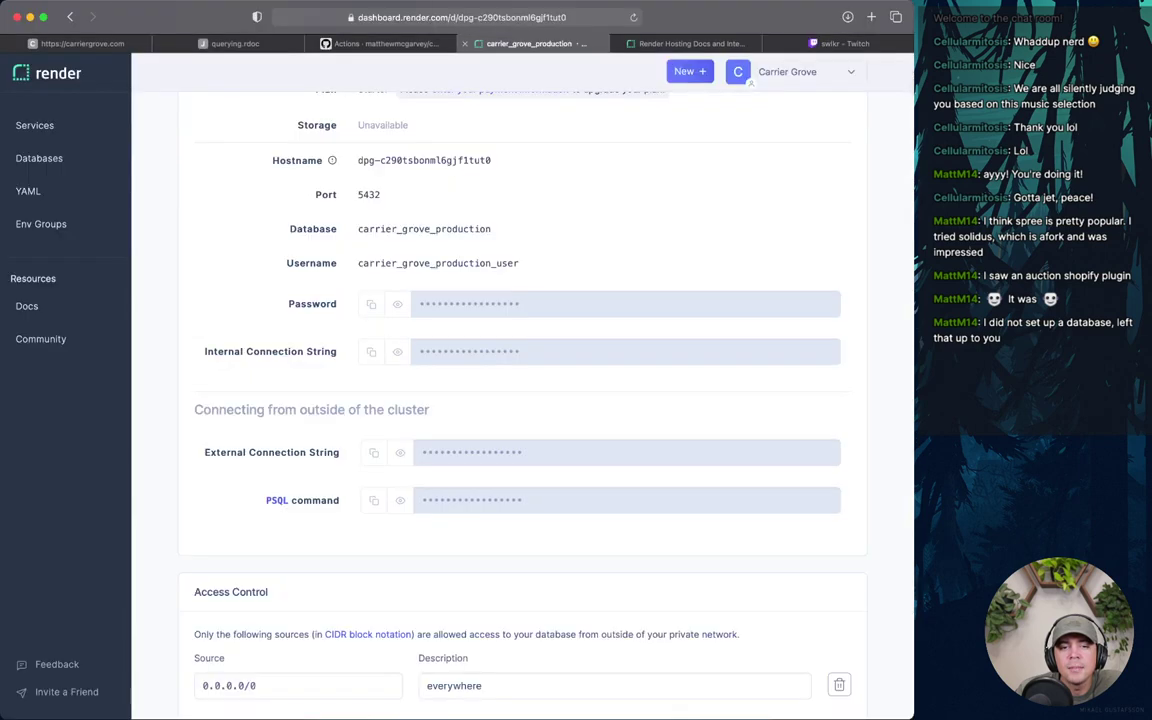
Step: Reload the carrier_grove_production page and check its memory and CPU metrics
scroll(522, 400, "down", 2)
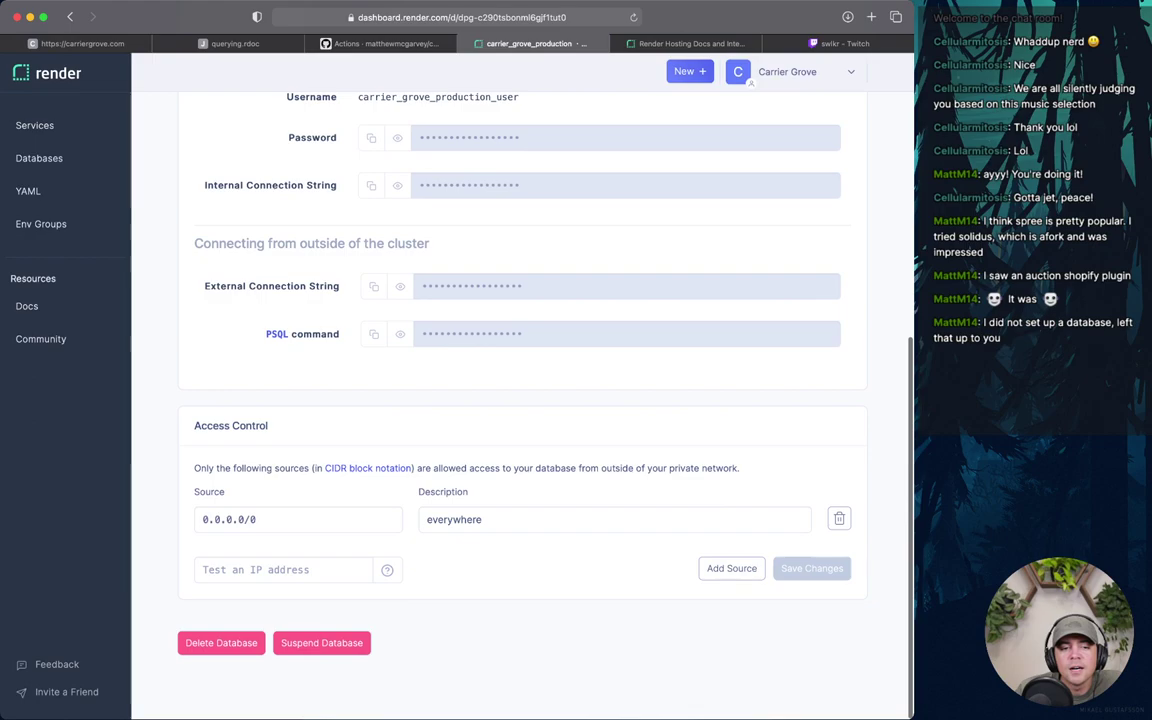
key("super+r")
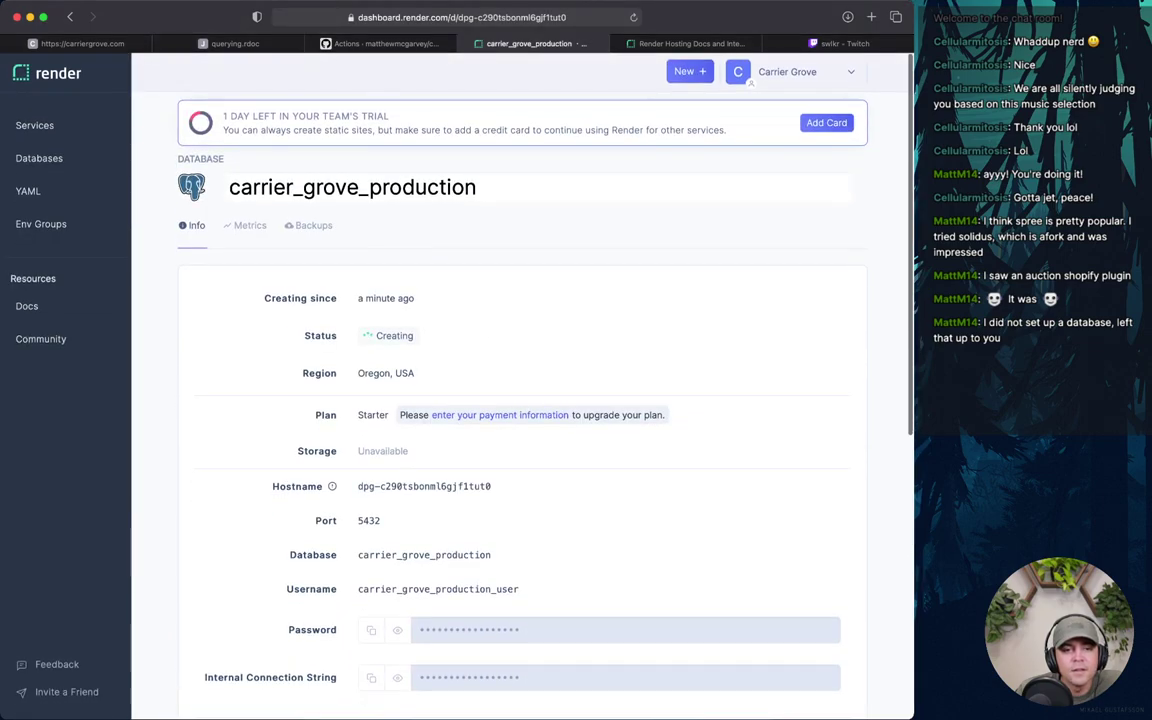
left_click(245, 225)
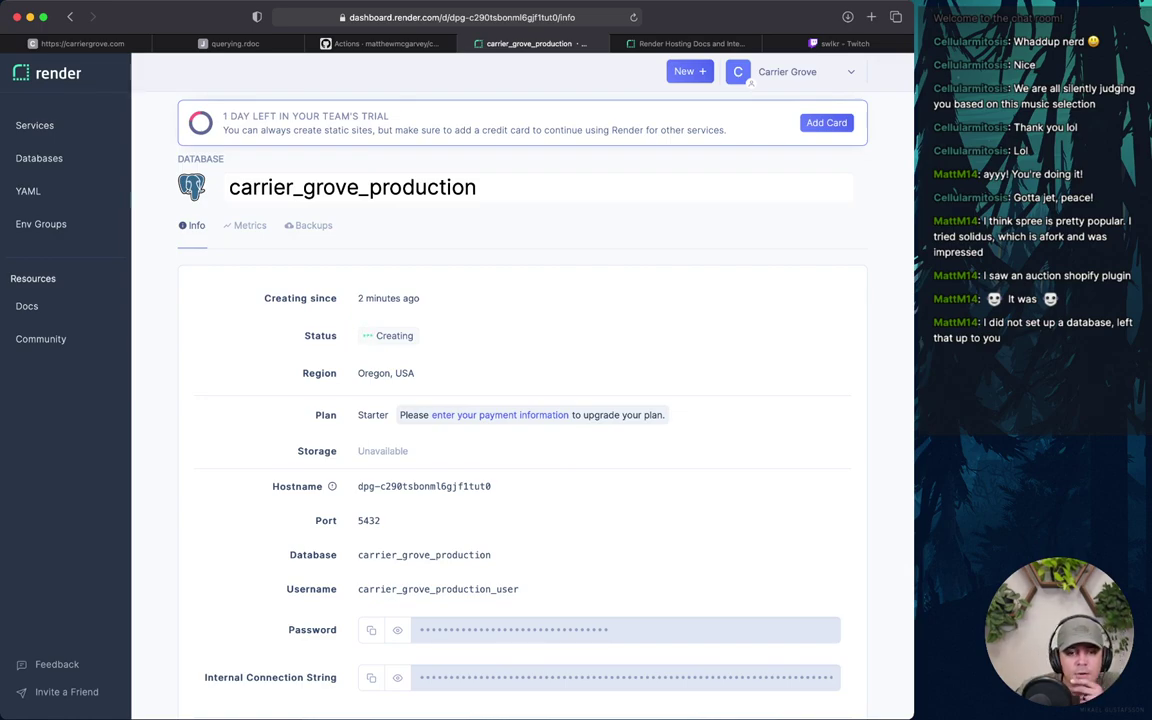
scroll(750, 83, "down", 1)
scroll(750, 83, "up", 1)
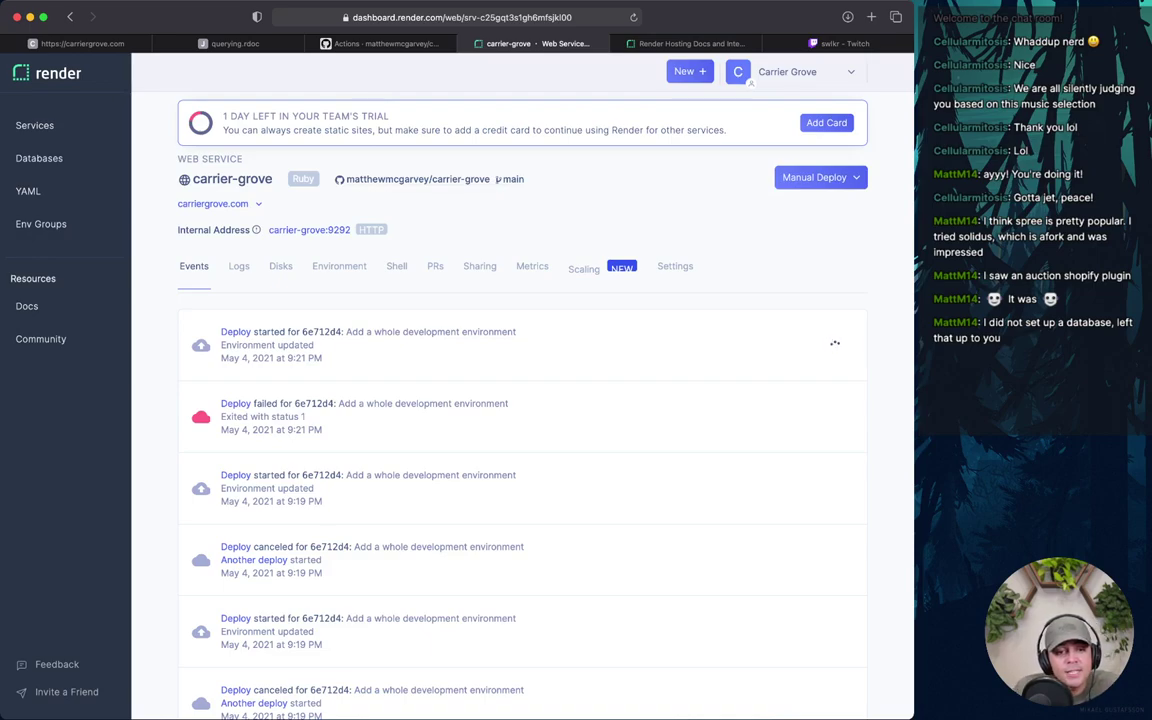
Step: Open the build log of carrier-grove's 9:21 PM in-progress deploy
scroll(520, 450, "down", 3)
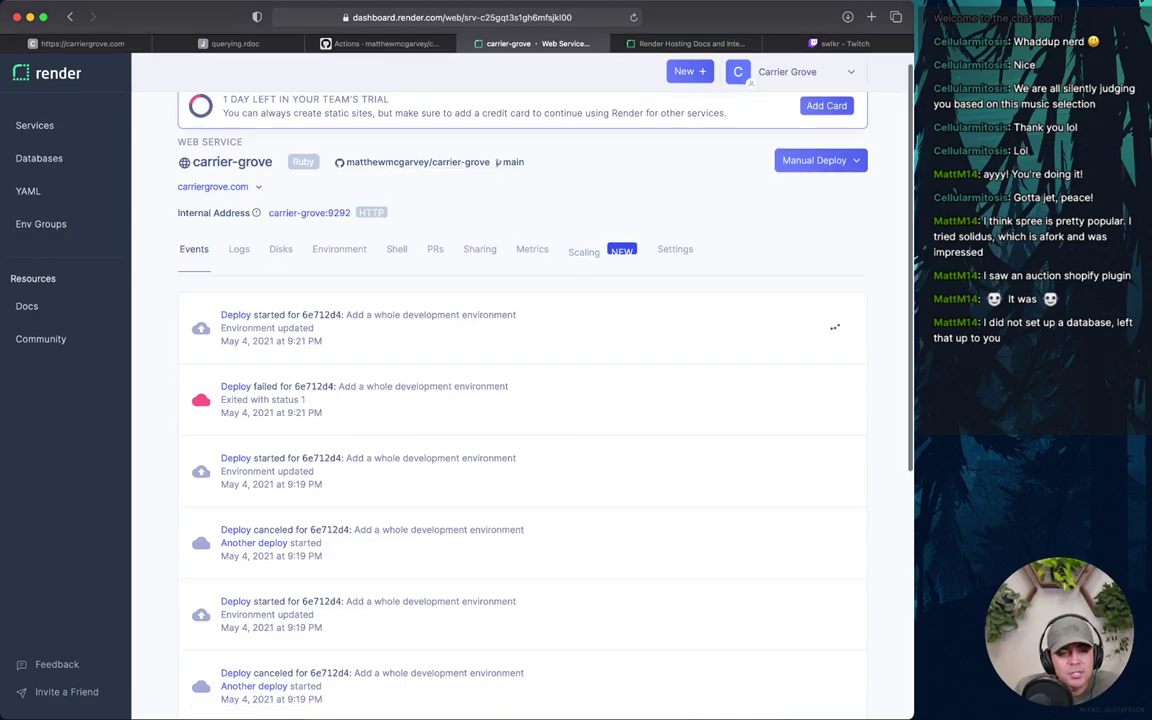
scroll(520, 400, "up", 3)
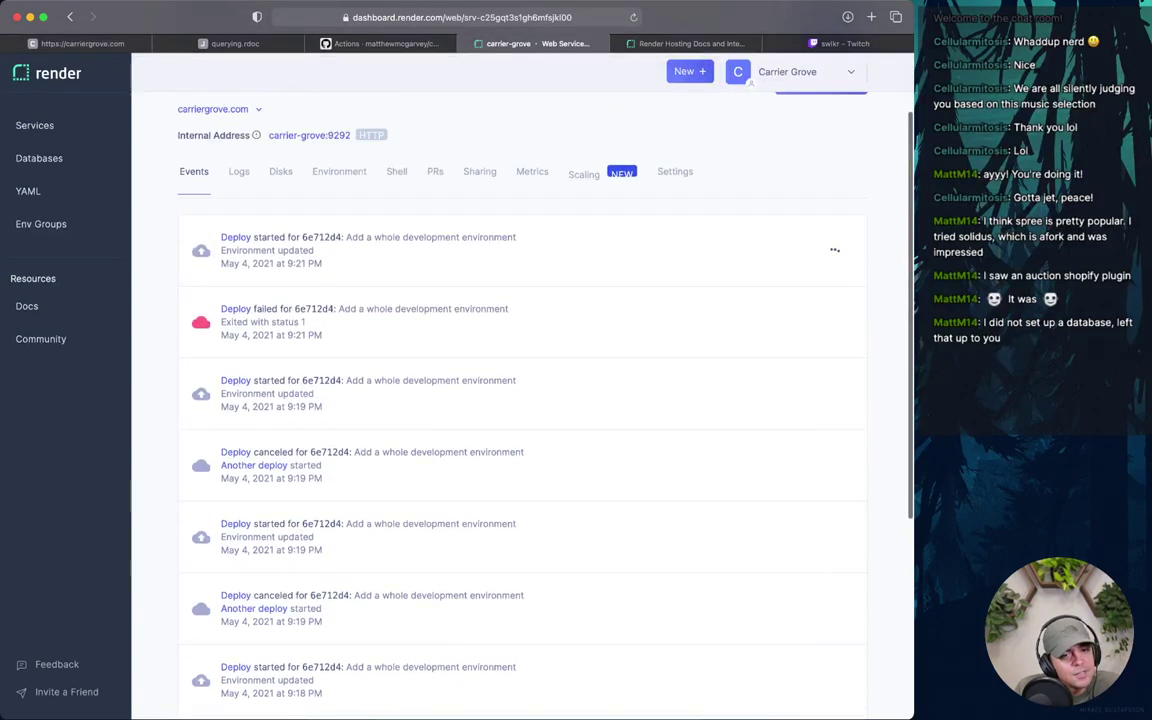
scroll(520, 400, "down", 3)
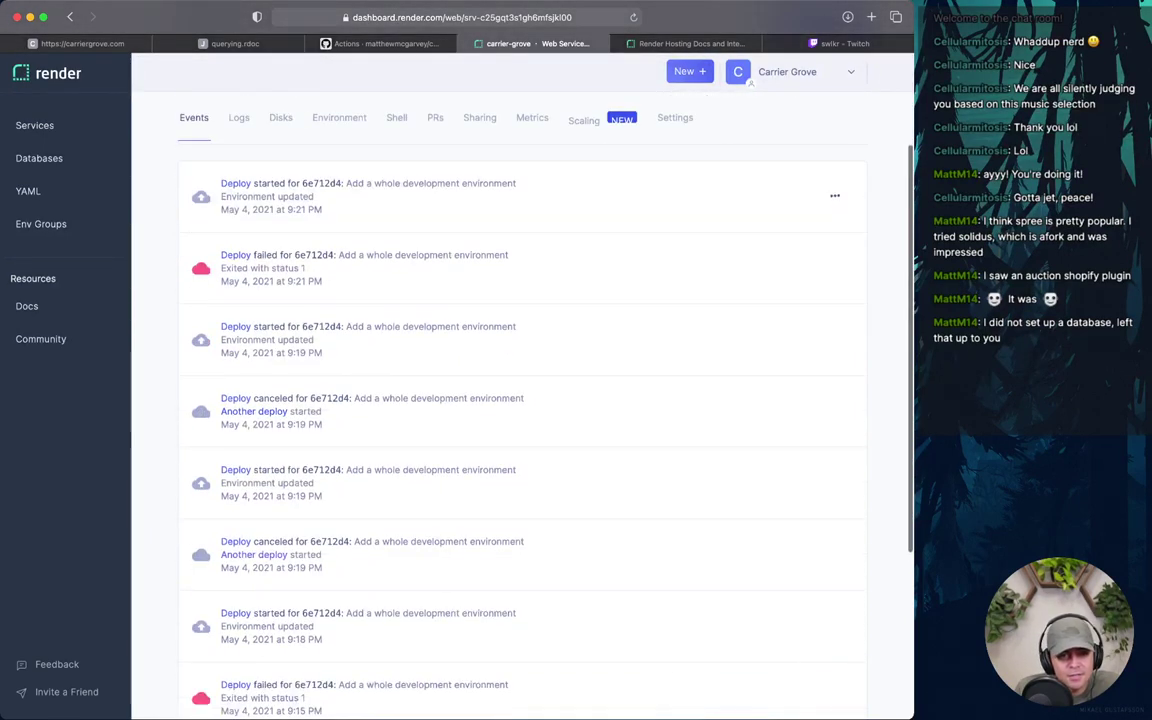
scroll(520, 400, "up", 2)
scroll(520, 400, "down", 3)
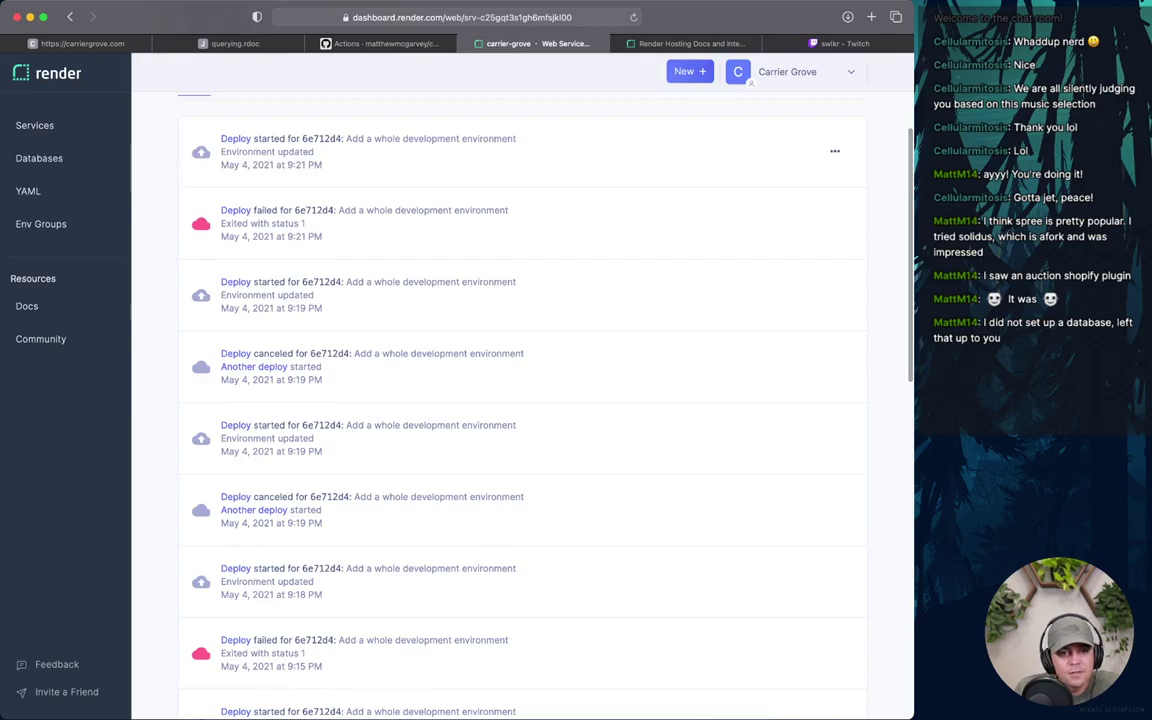
scroll(520, 400, "down", 5)
scroll(520, 400, "down", 3)
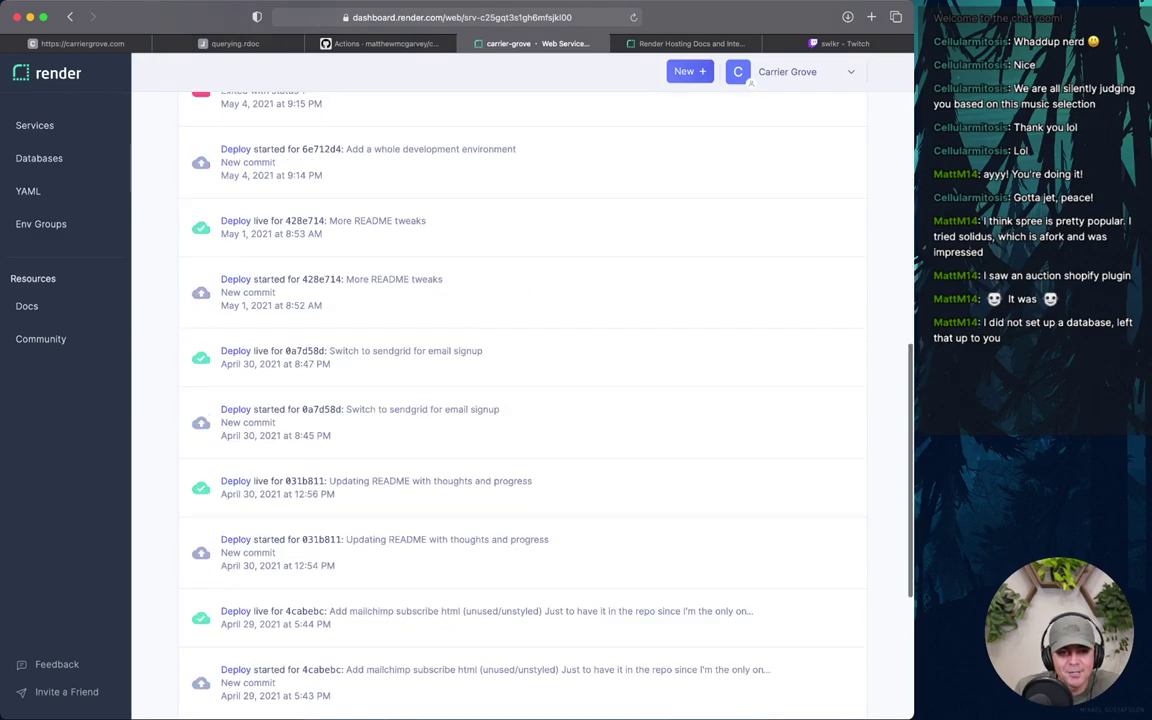
scroll(520, 400, "up", 10)
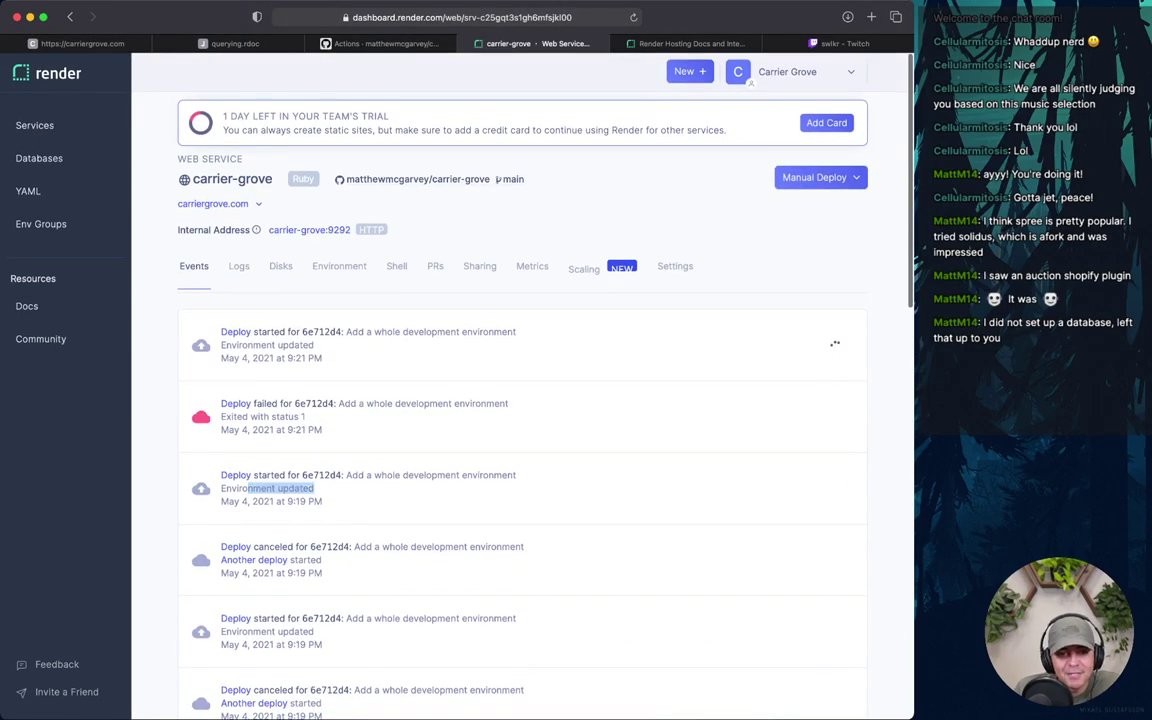
left_click(236, 331)
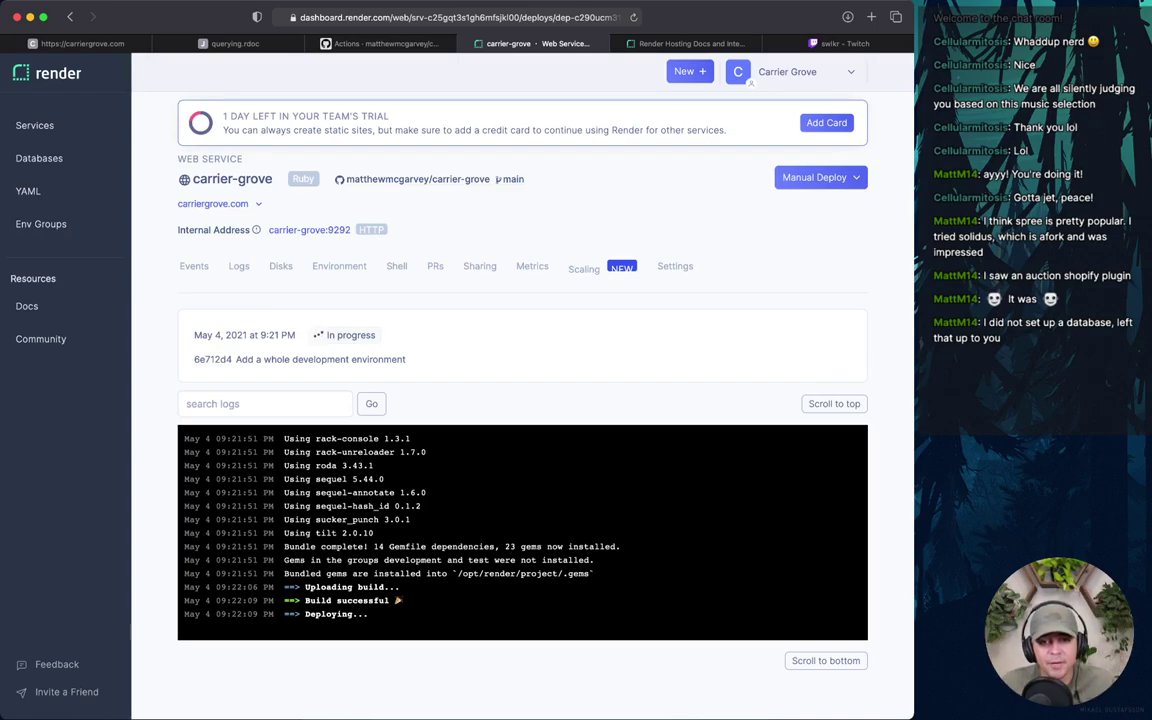
Step: Look over carrier-grove's service settings, then start a blank browser tab
left_click(675, 266)
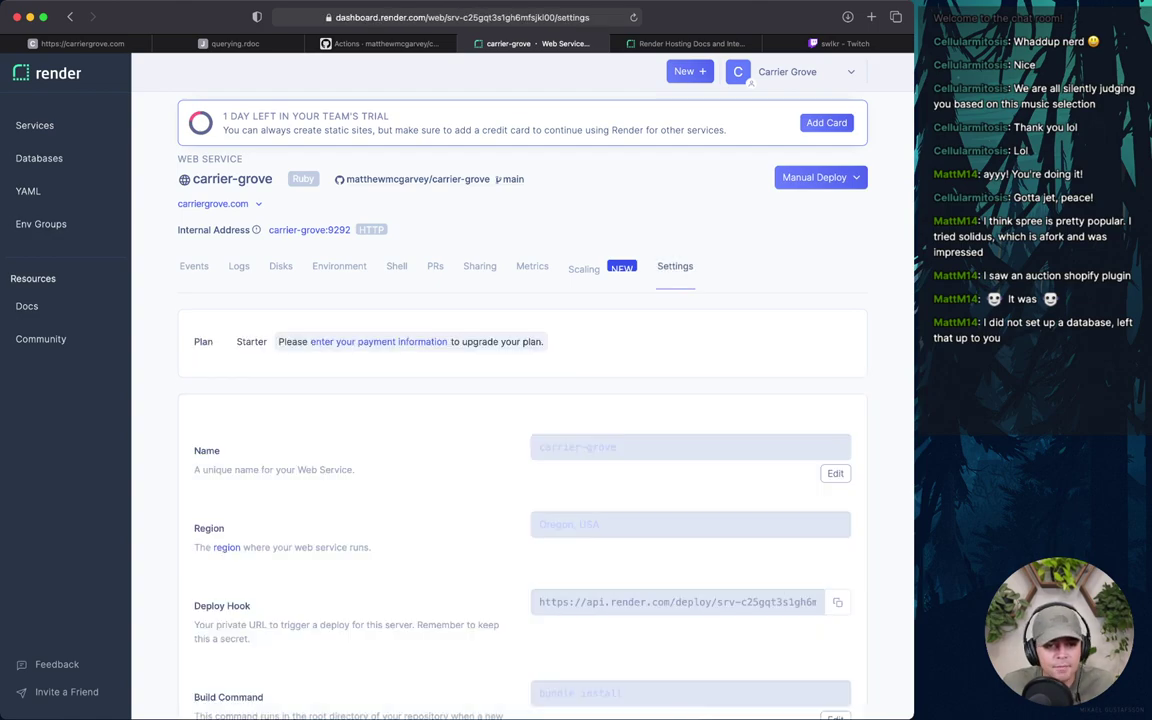
scroll(522, 400, "down", 5)
key("super+t")
Step: Search for 'render.com cloud native buildpacks', then close the results and return to carrier-grove settings
type("render.com")
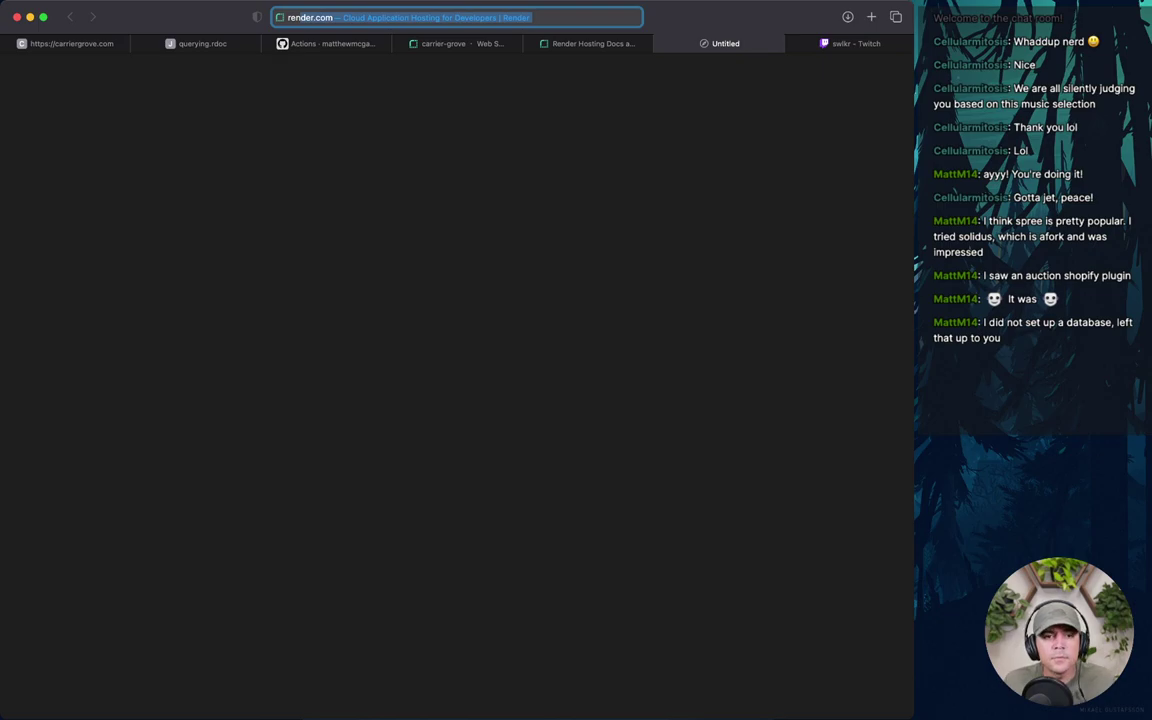
type(" cloud")
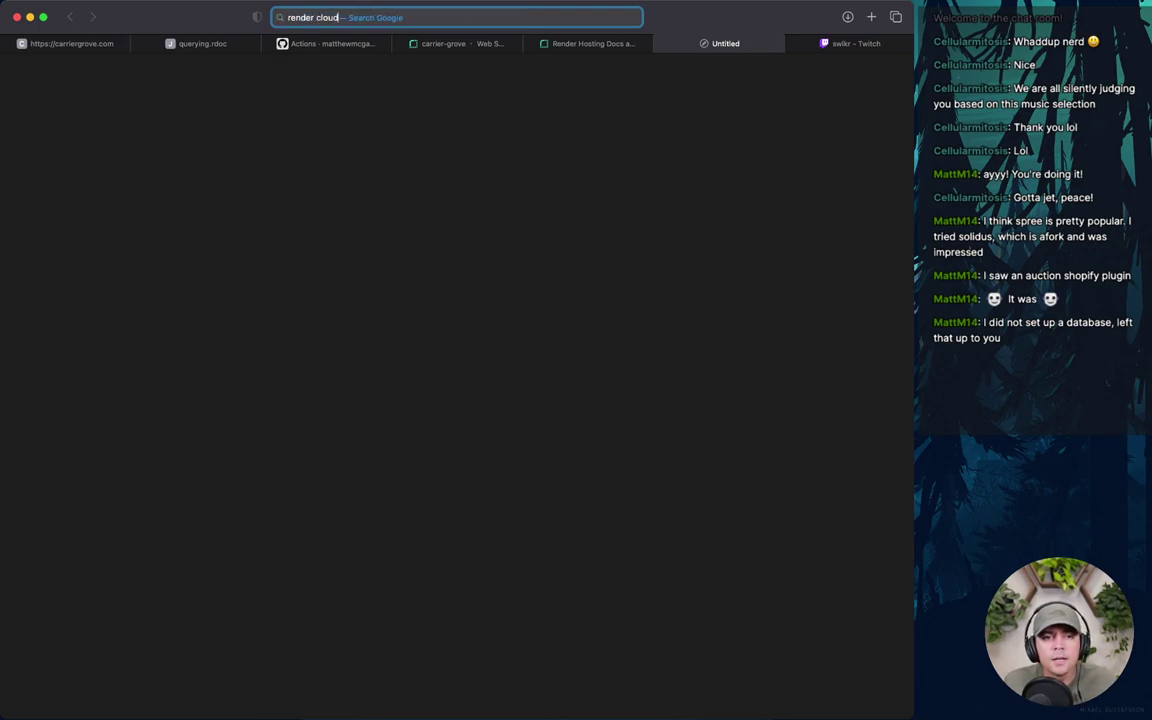
type(" native buildpacks")
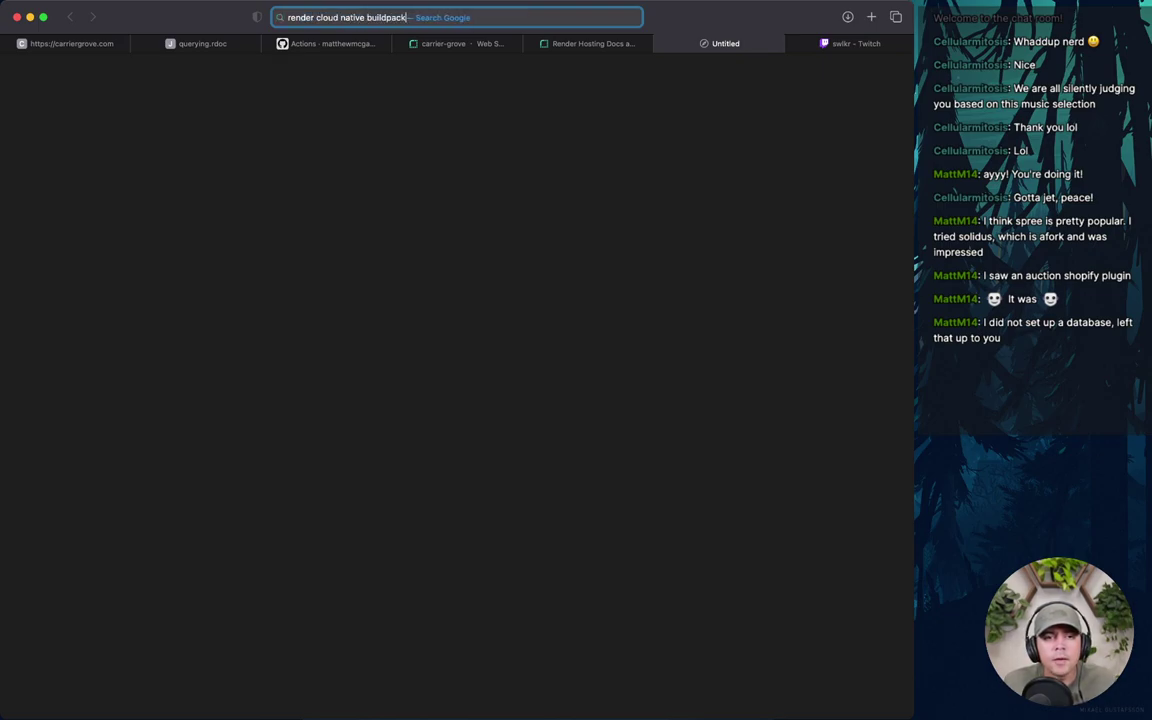
key("Return")
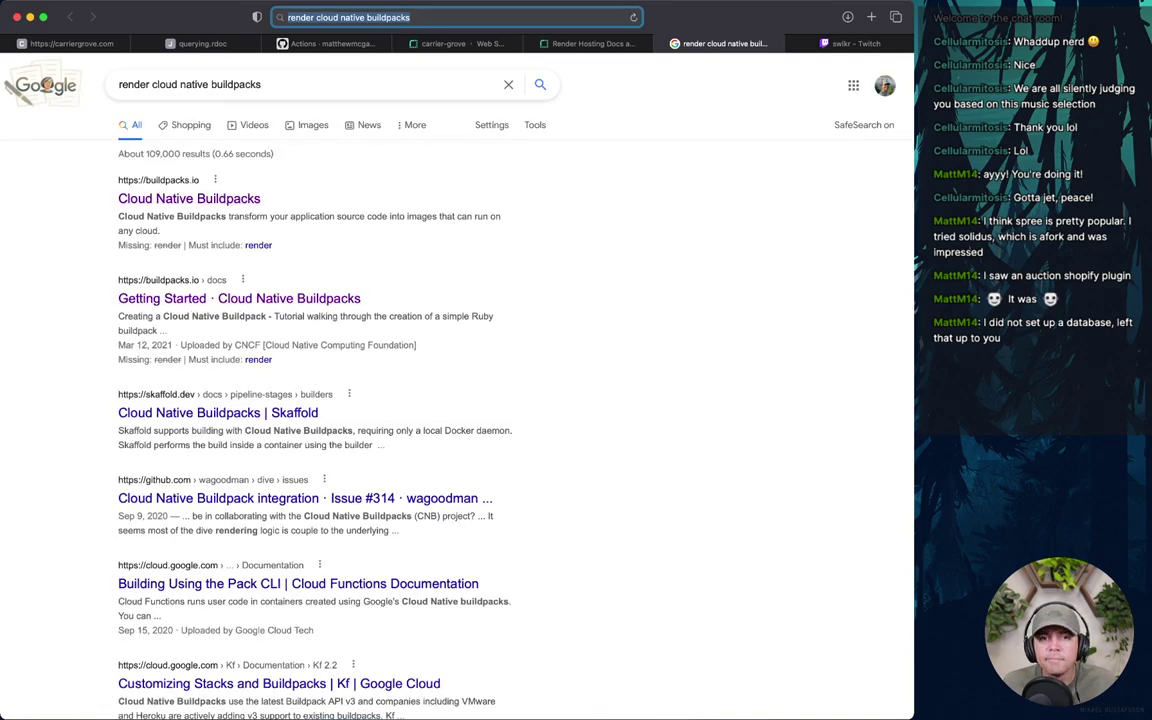
key("super+w")
key("ctrl+shift+Tab")
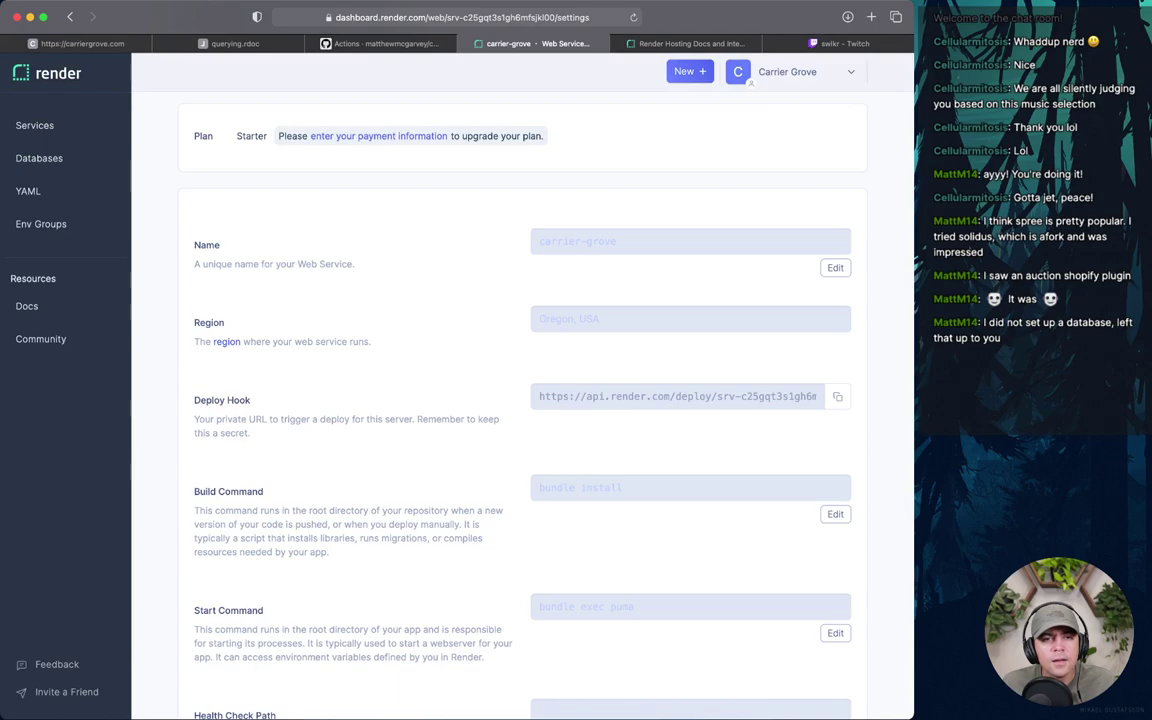
Step: Cycle through the open tabs back to the deploy log and highlight the missing 'users' relation error
key("ctrl+shift+Tab")
key("ctrl+shift+Tab")
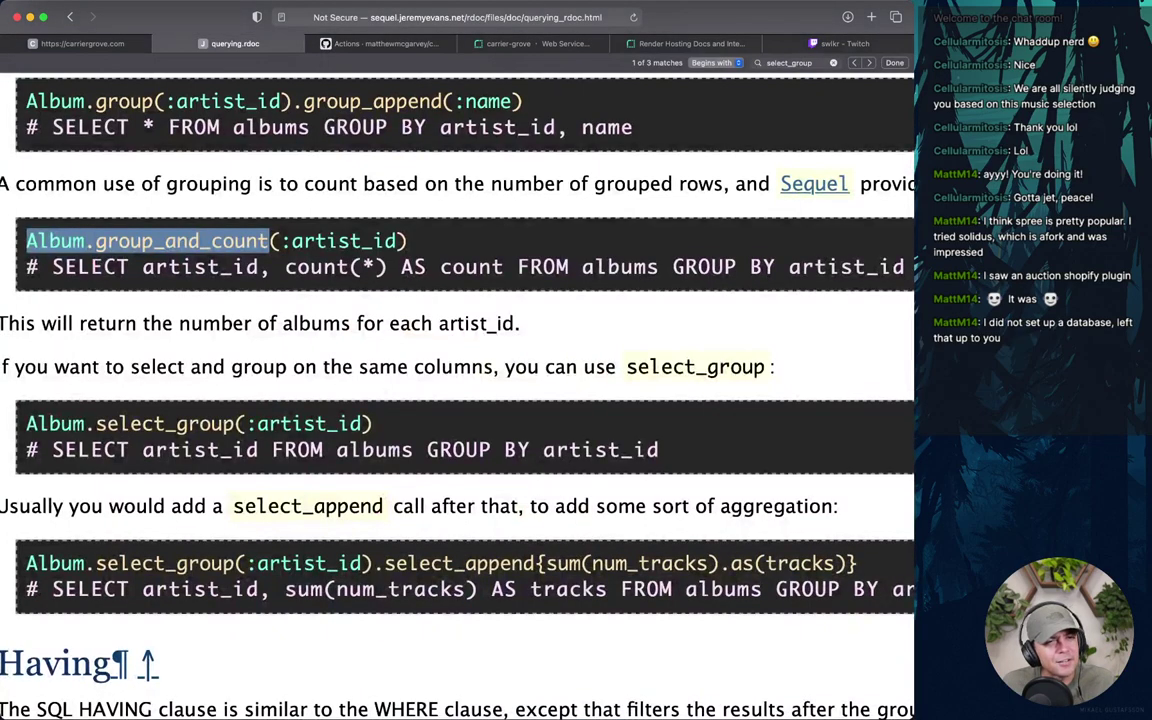
key("ctrl+shift+Tab")
key("ctrl+Tab")
key("ctrl+Tab")
key("ctrl+Tab")
key("ctrl+Tab")
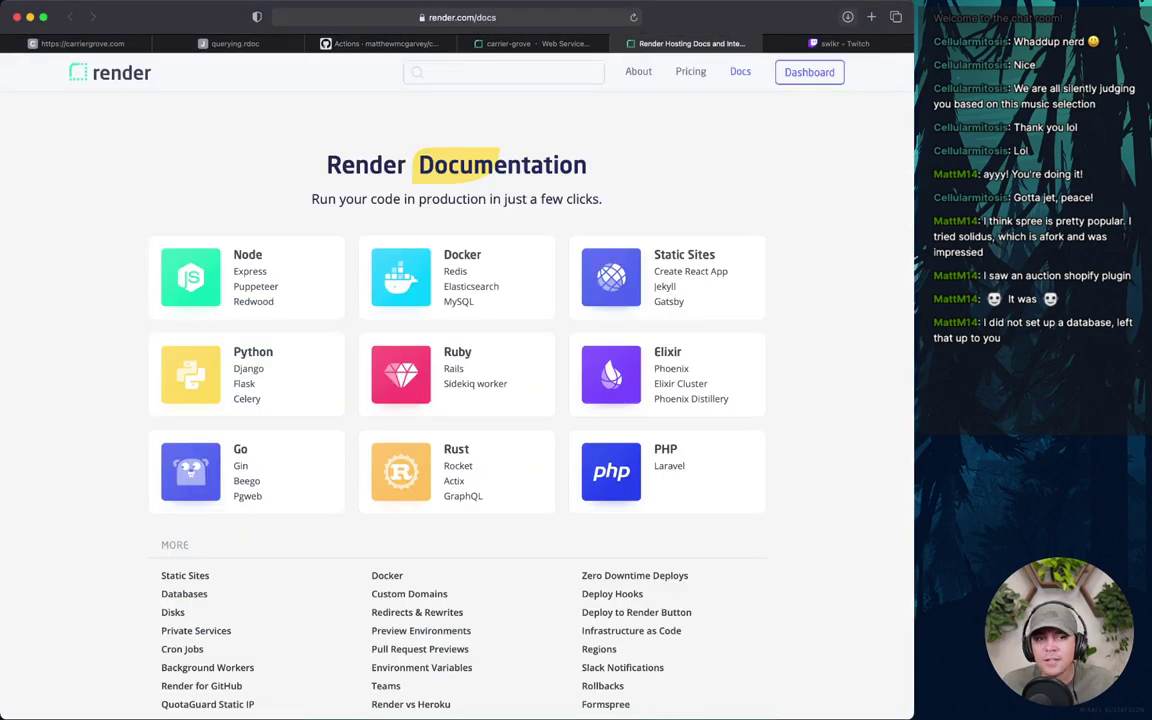
key("ctrl+shift+Tab")
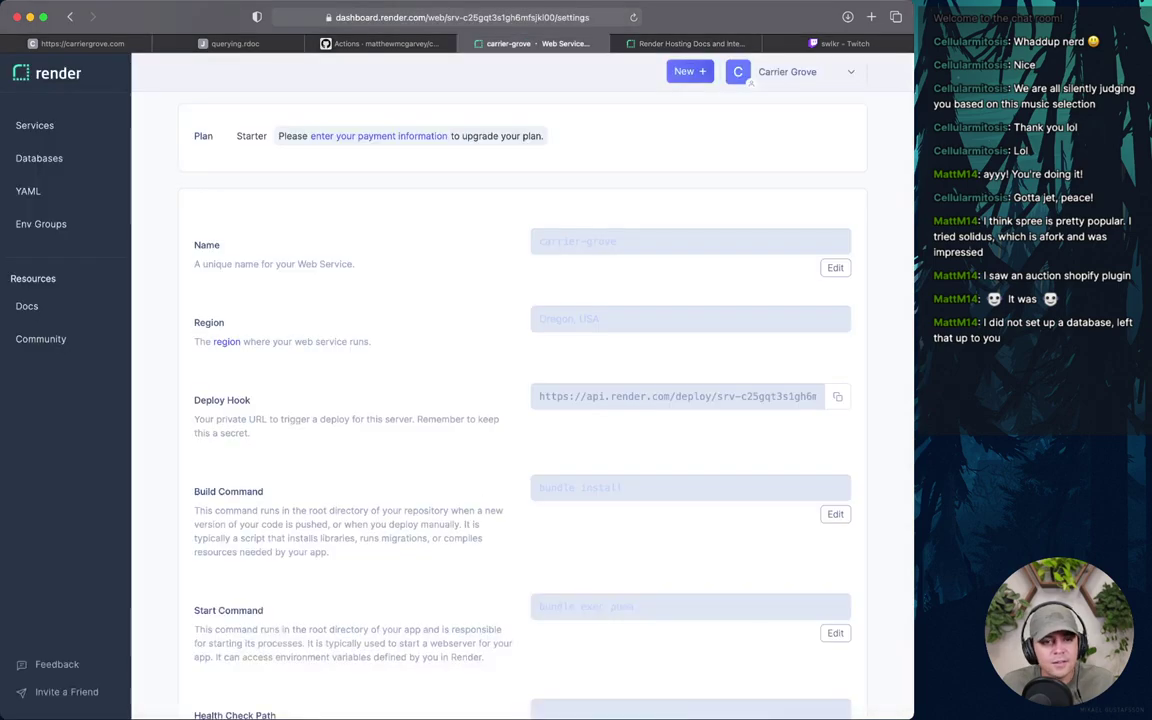
key("super+bracketleft")
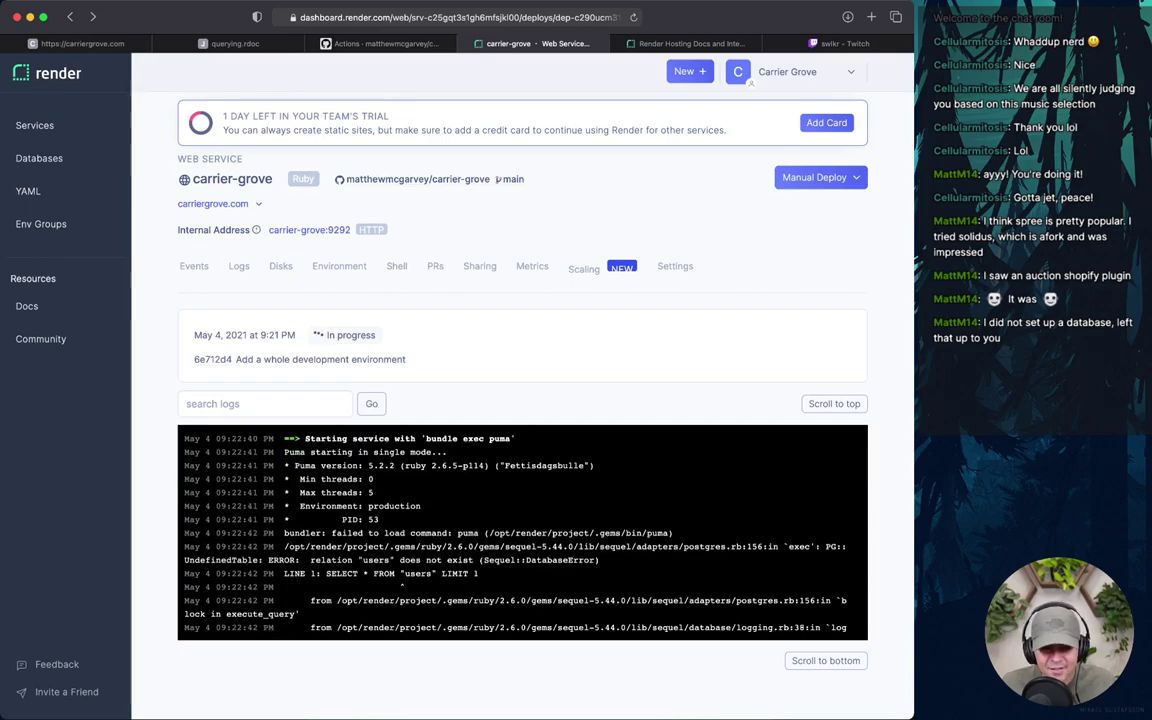
left_click_drag(367, 560, 453, 560)
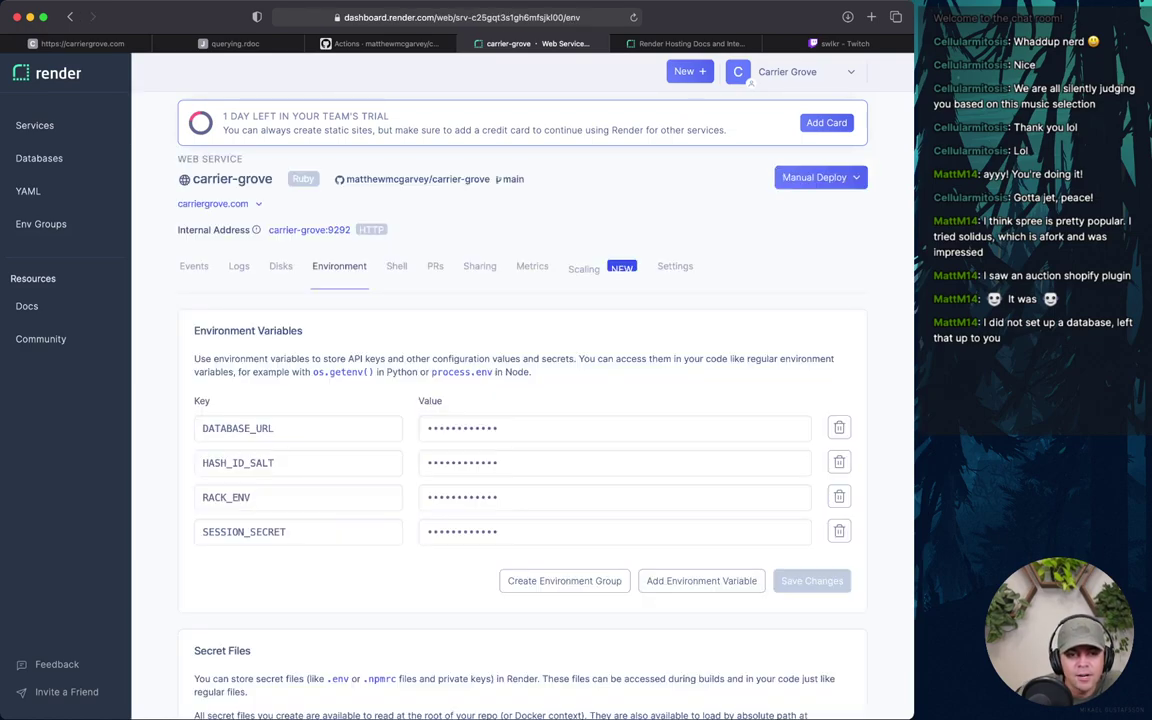
Step: View carrier-grove's deploy events
scroll(522, 400, "down", 5)
scroll(522, 400, "up", 5)
left_click(194, 266)
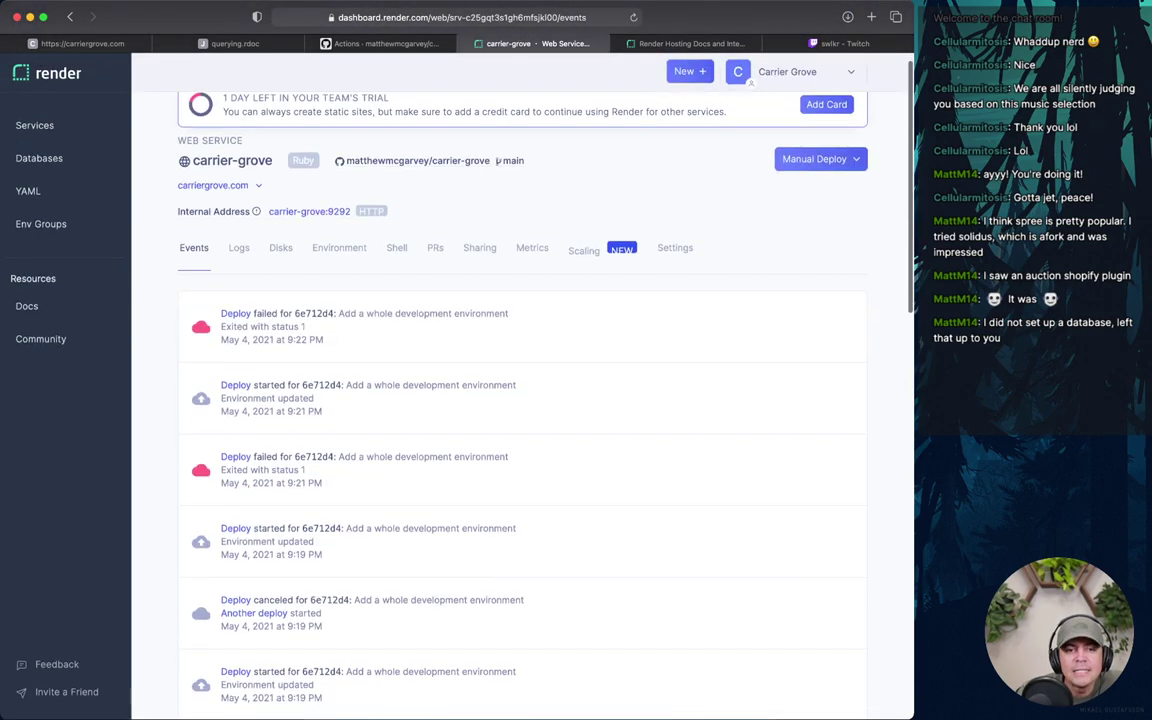
Step: In the service shell, list the src folder, then move up and list the project folder
left_click(397, 266)
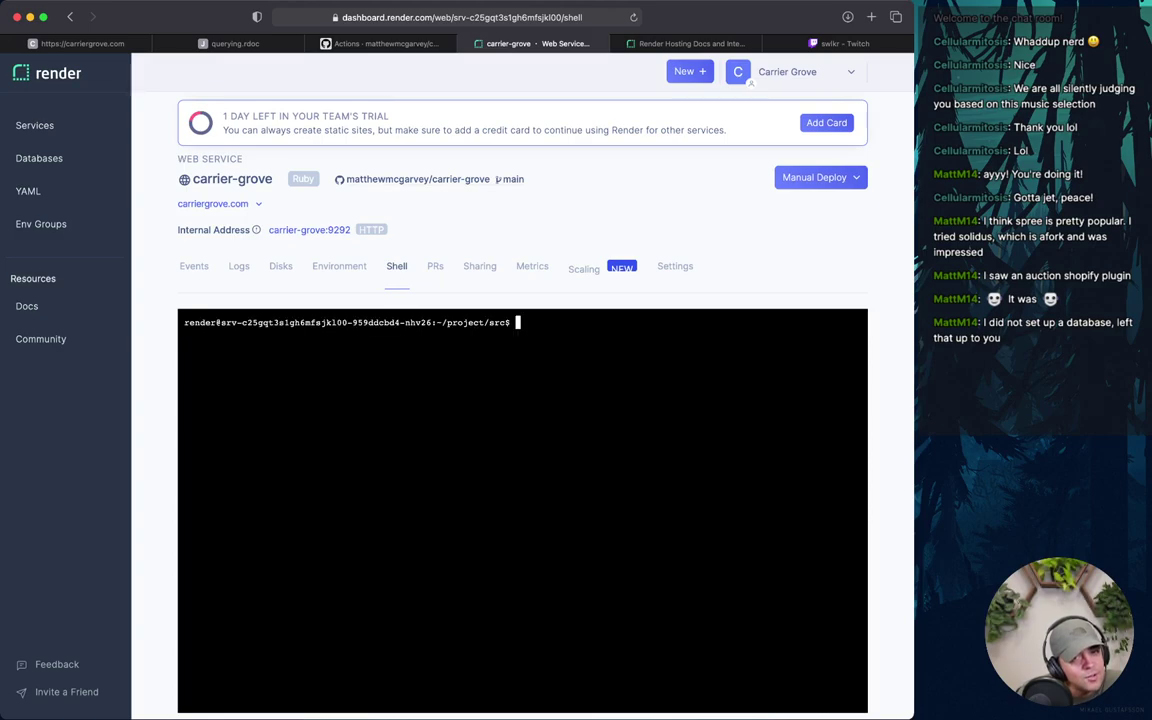
type("ls")
key("Return")
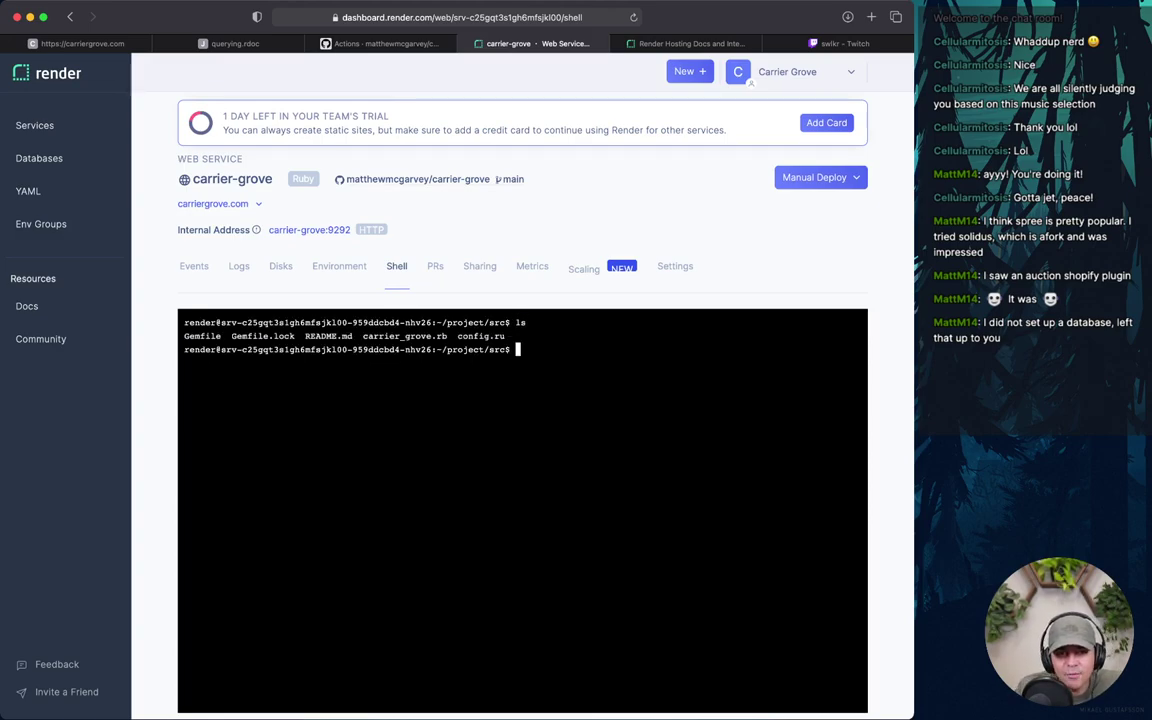
type("cd ..")
key("Return")
type("ls")
key("Return")
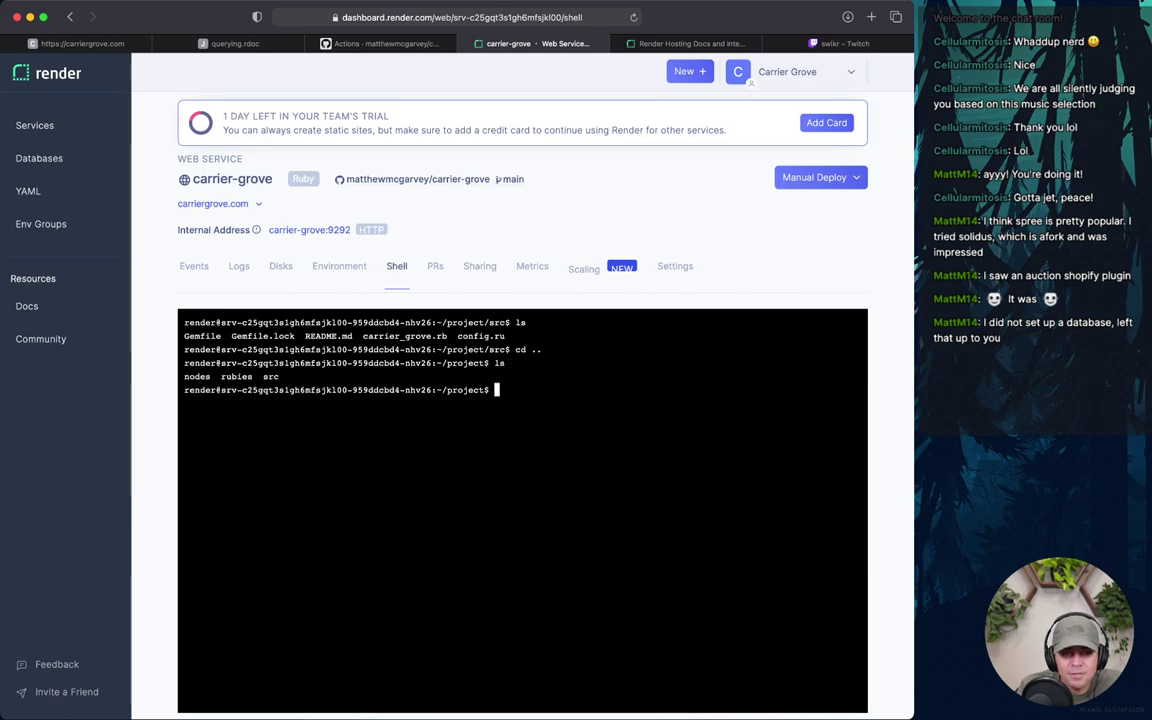
Step: Go back into src, list its files, then view the service's Sharing page
type("cd ..")
key("BackSpace")
key("BackSpace")
type("src")
key("Return")
type("ls")
key("Return")
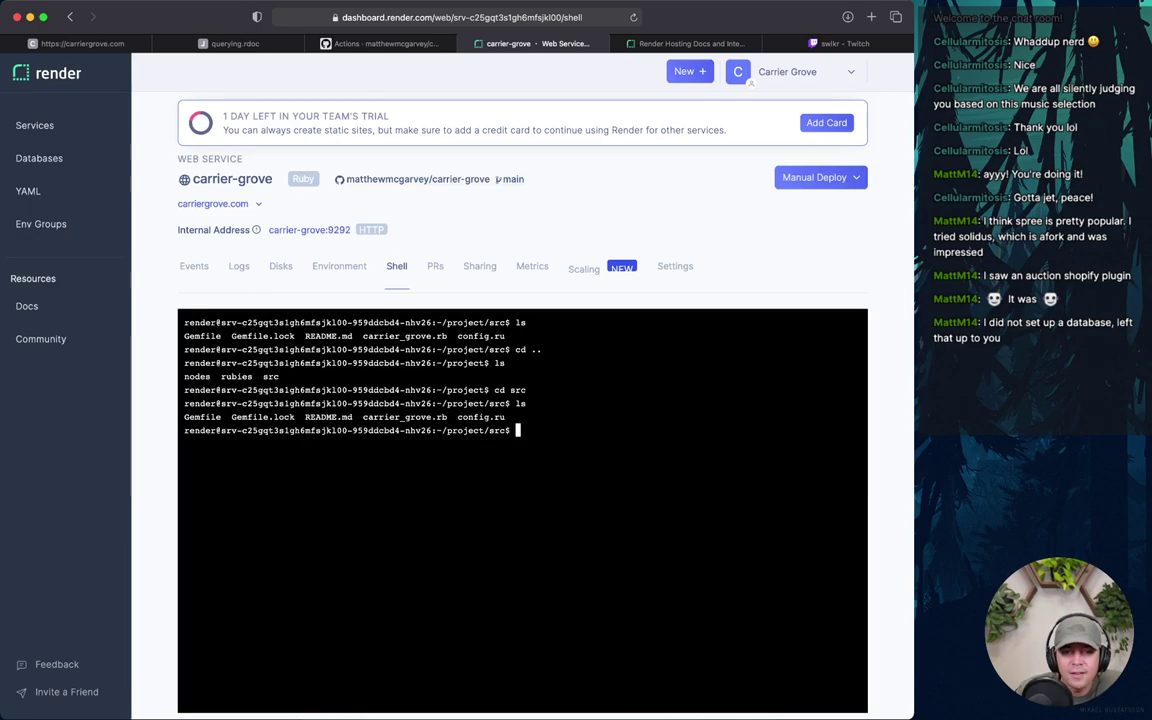
left_click(479, 266)
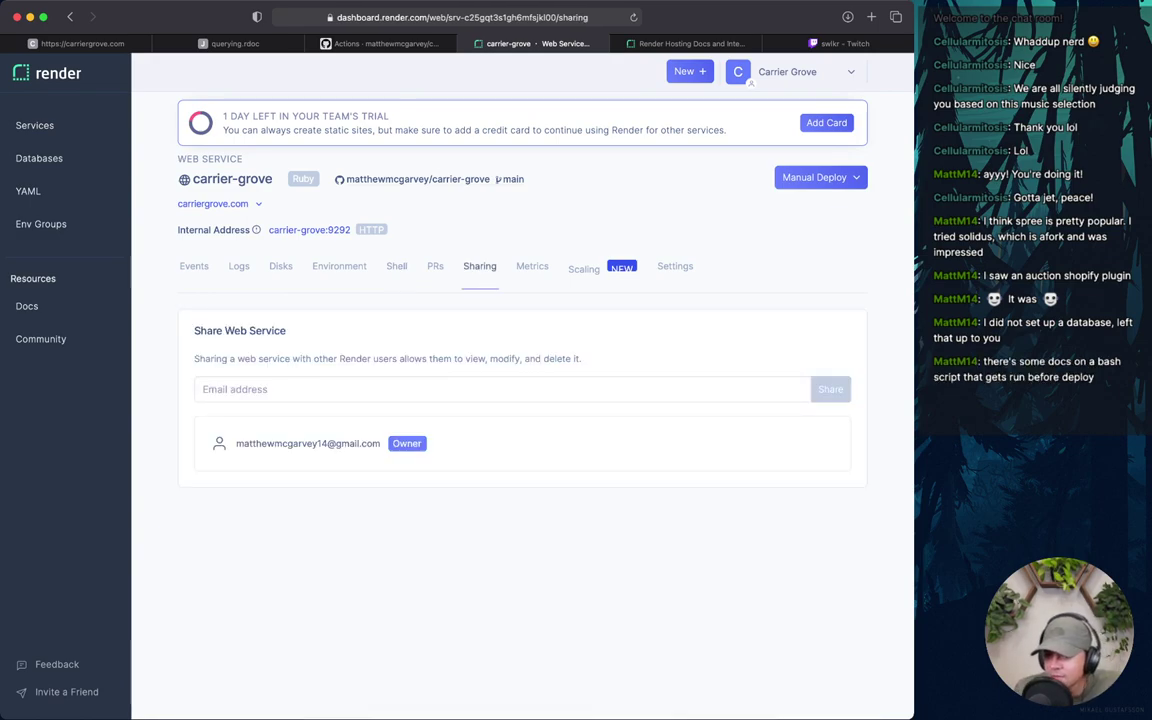
Step: Open the Render docs' Ruby on Rails guide at its render.yaml deploy instructions
left_click(27, 306)
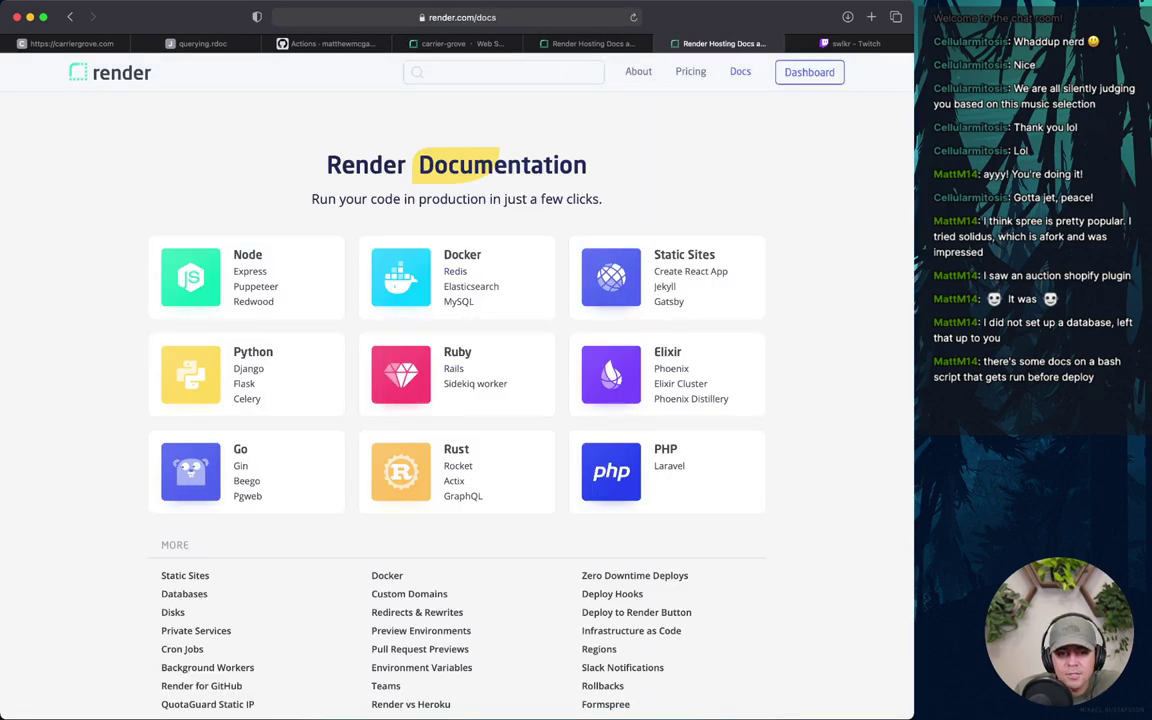
left_click(453, 368)
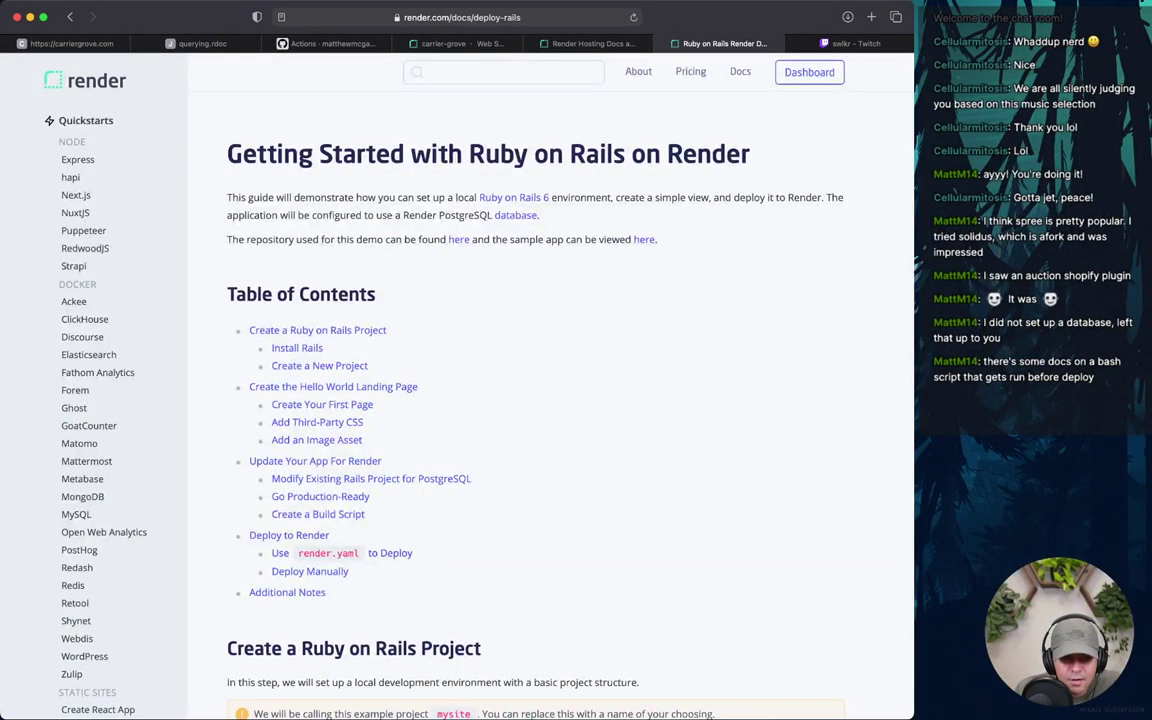
left_click(335, 553)
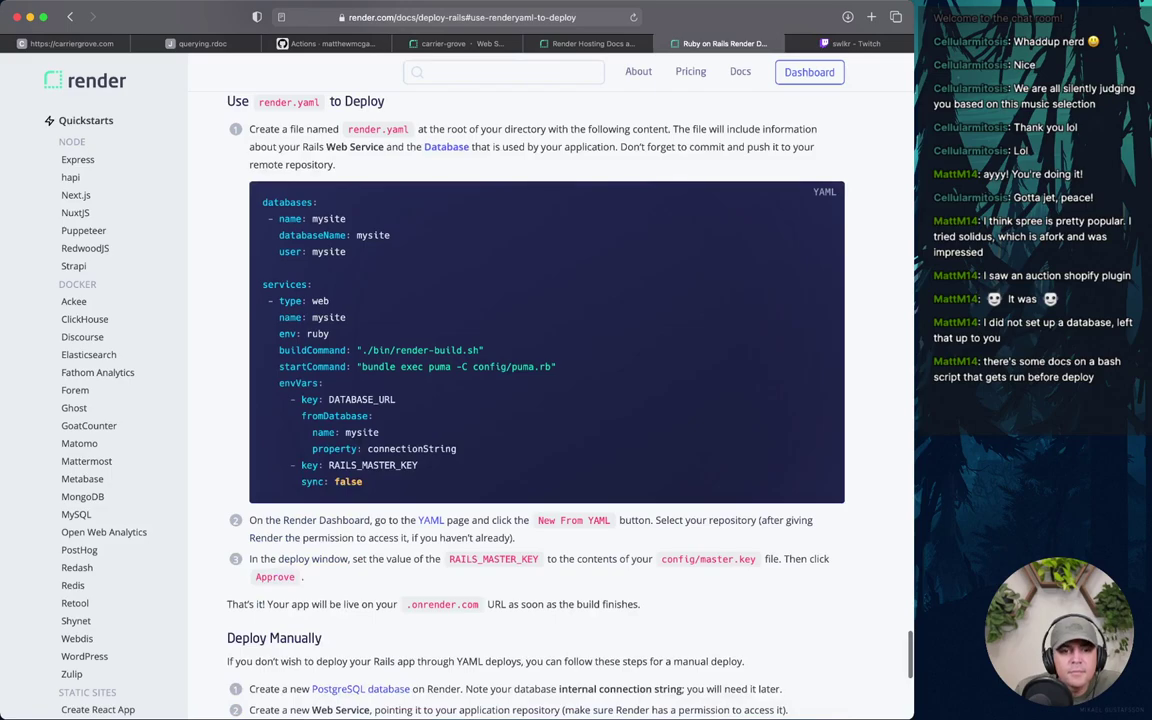
scroll(482, 365, "up", 1)
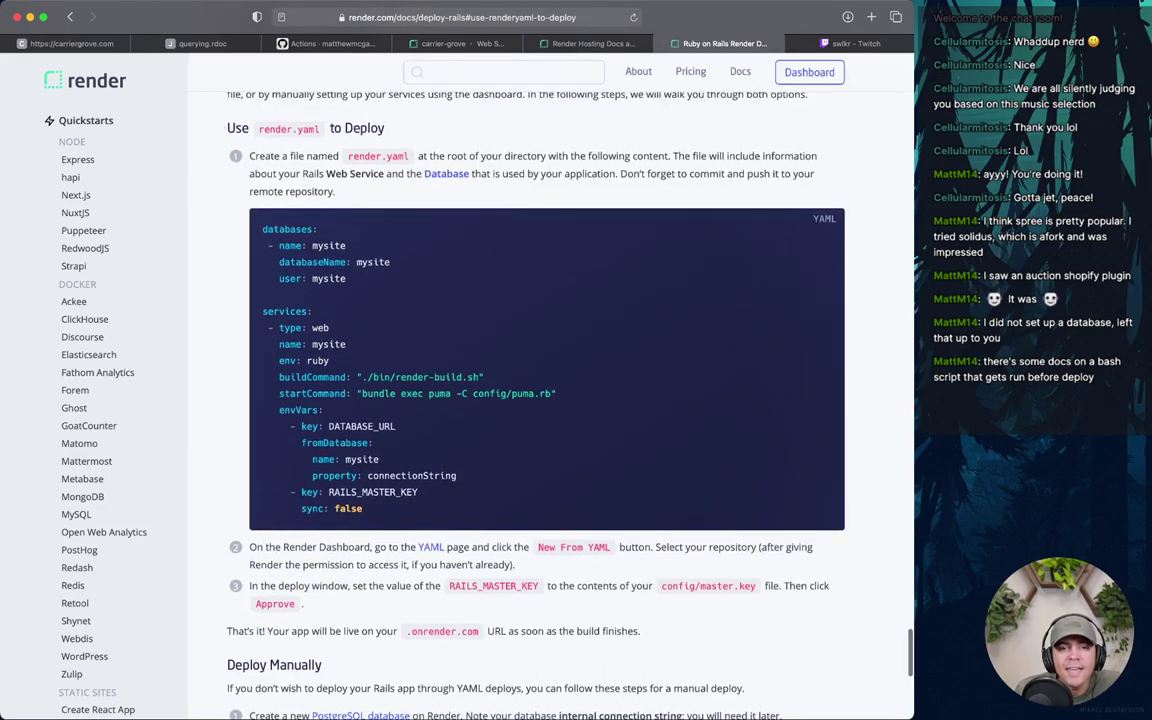
left_click_drag(460, 156, 335, 191)
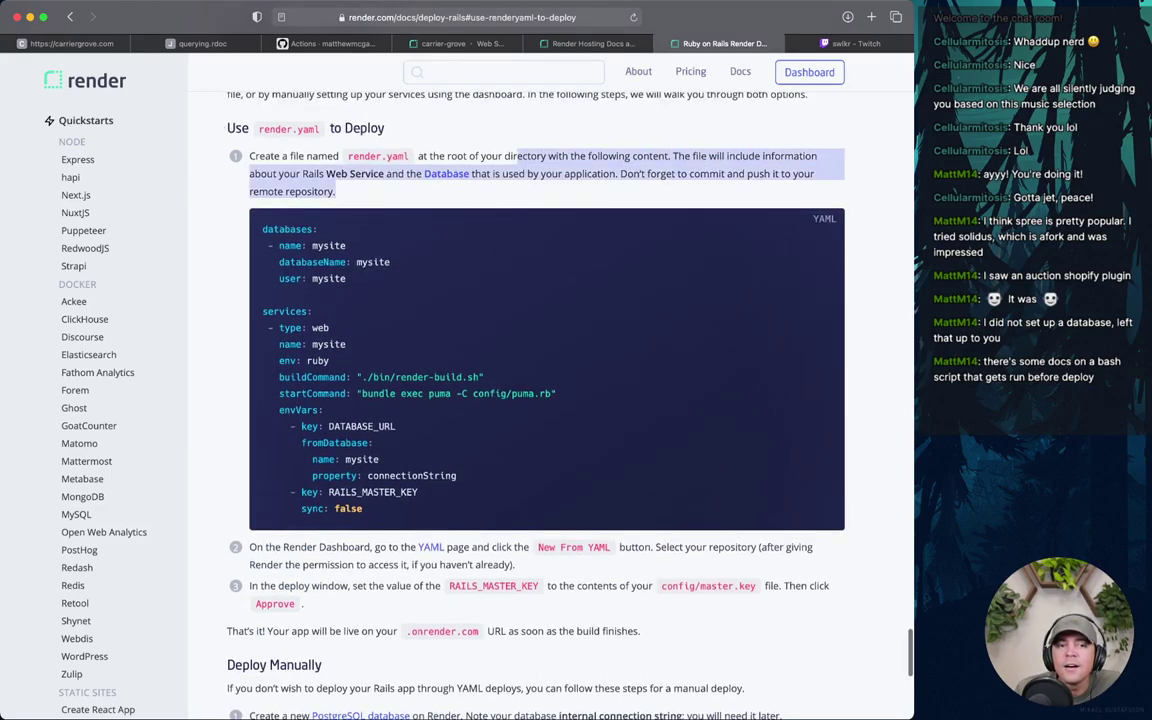
left_click(335, 191)
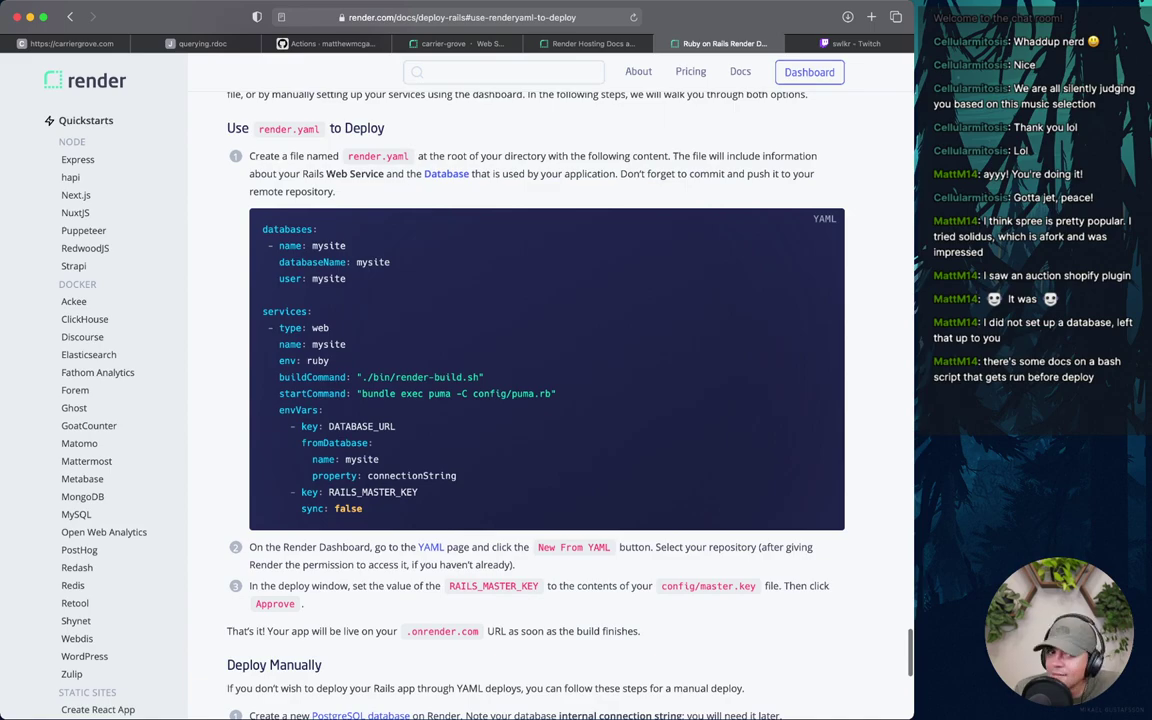
Step: Scroll down the Rails guide and search it for 'migrate'
scroll(513, 365, "down", 1)
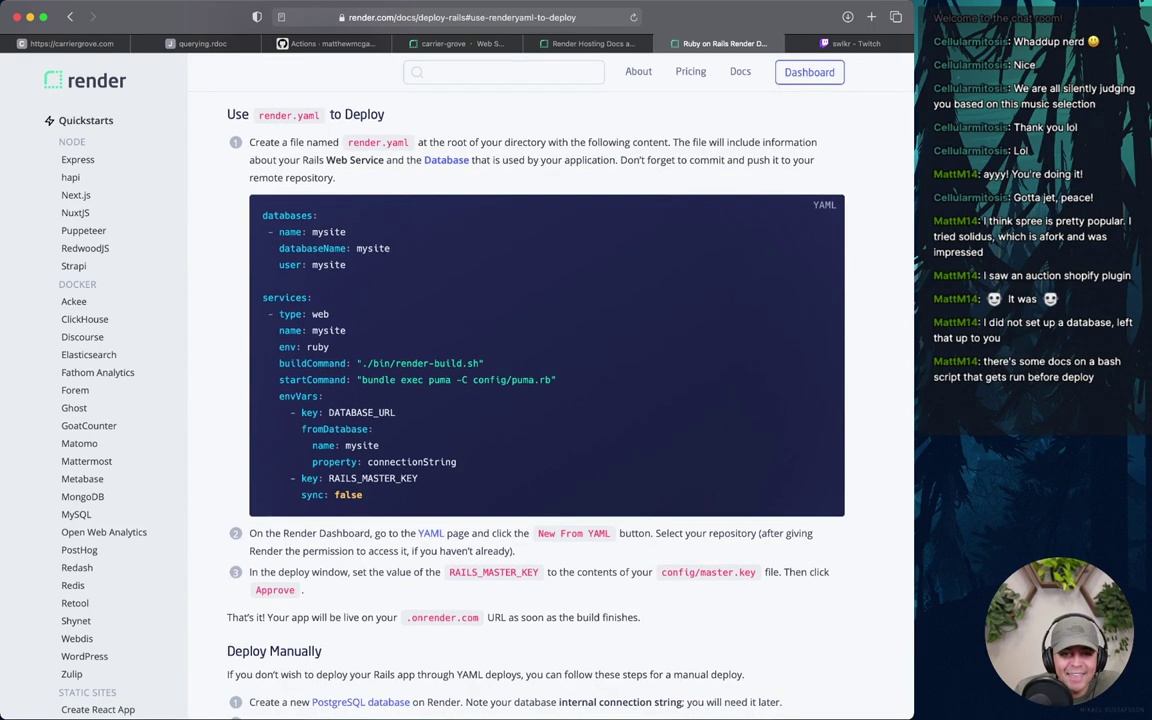
scroll(513, 365, "down", 3)
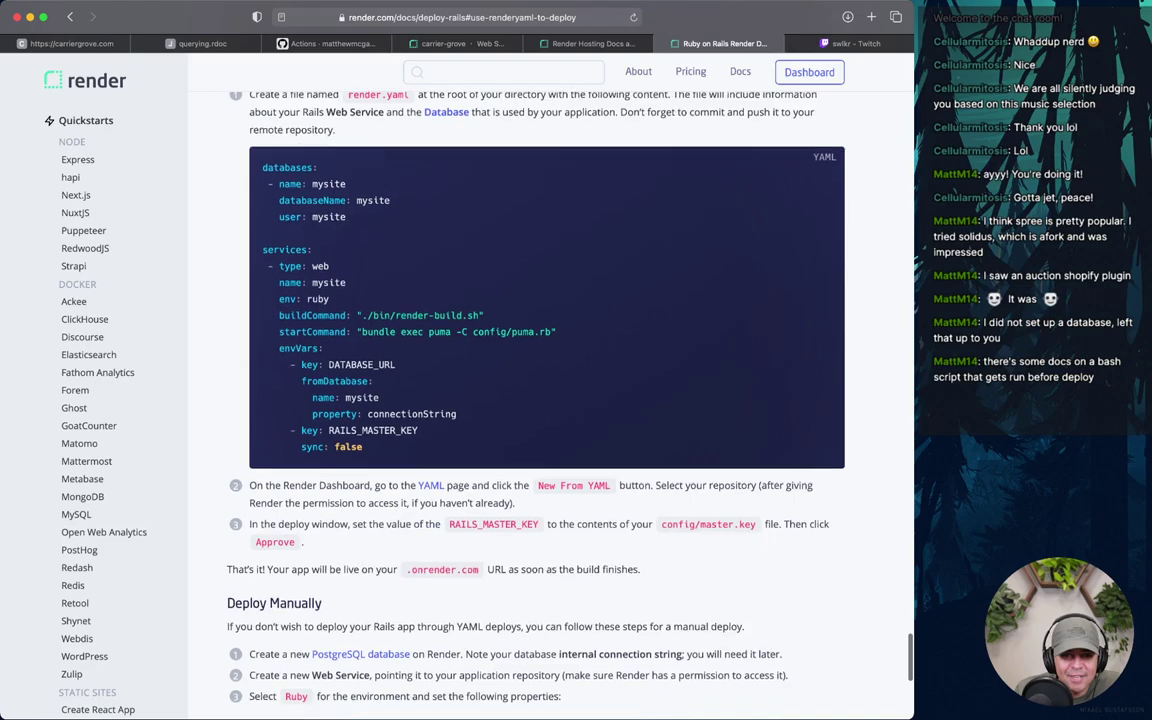
scroll(513, 365, "down", 2)
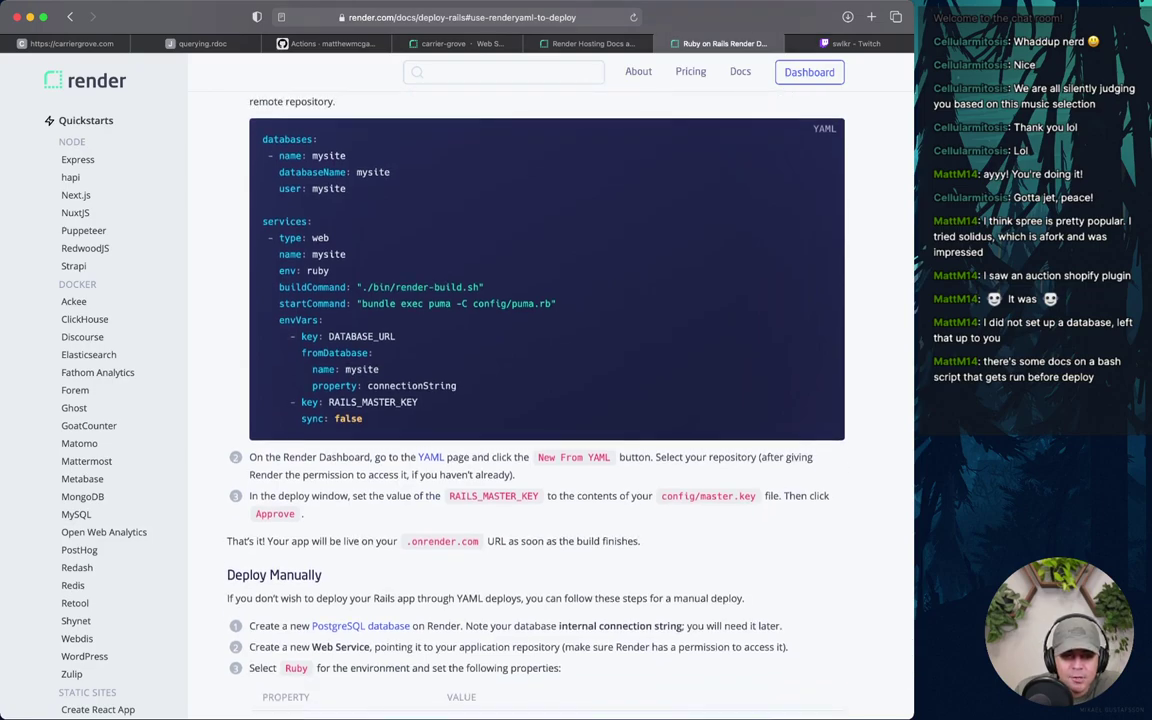
scroll(513, 365, "down", 10)
key("super+f")
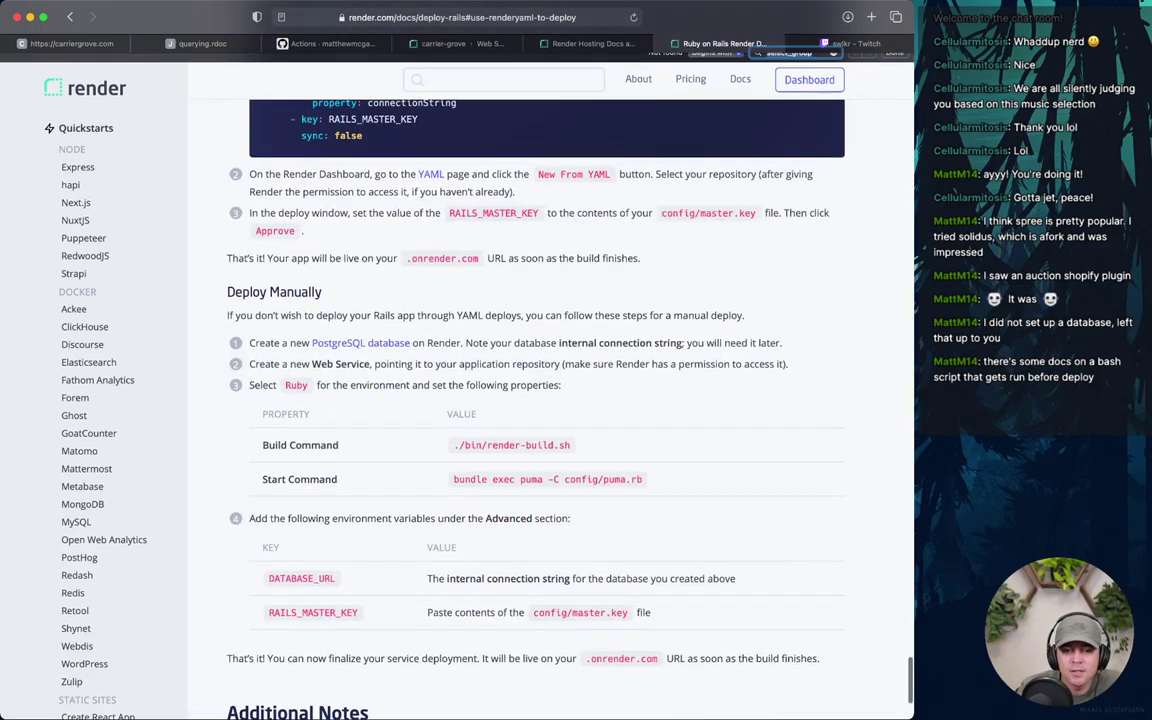
type("migrate")
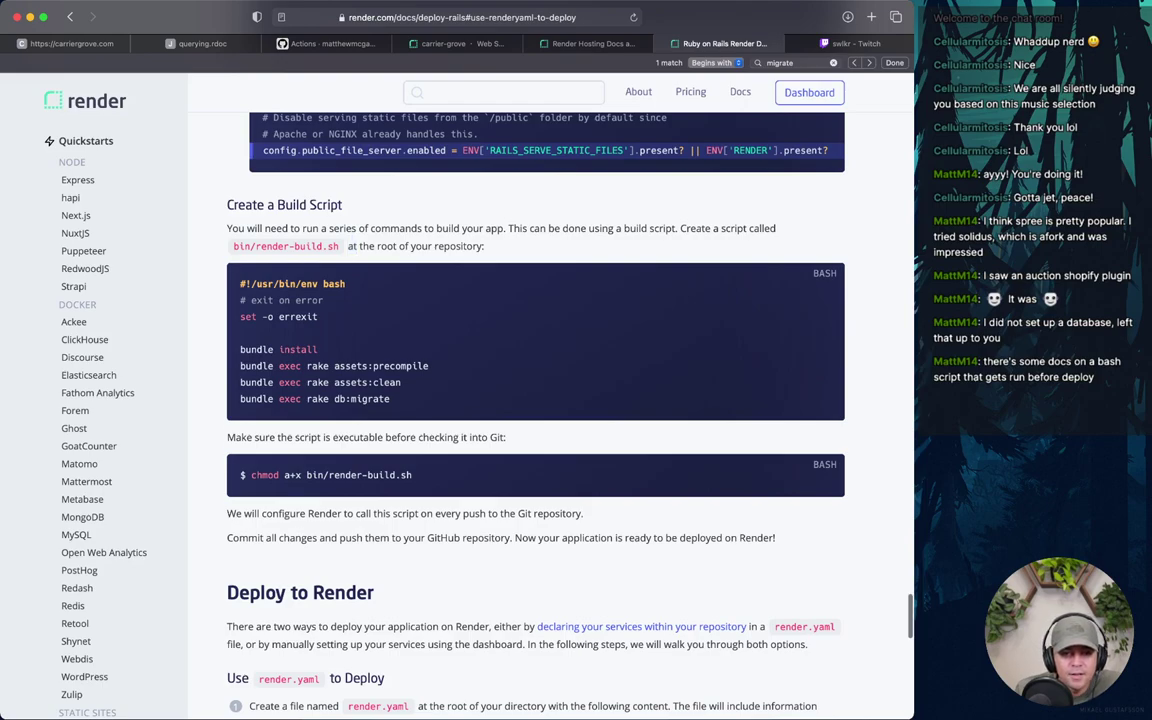
Step: Read through the 'migrate' passages, then return to the carrier-grove web service page
scroll(535, 400, "down", 2)
scroll(535, 400, "down", 1)
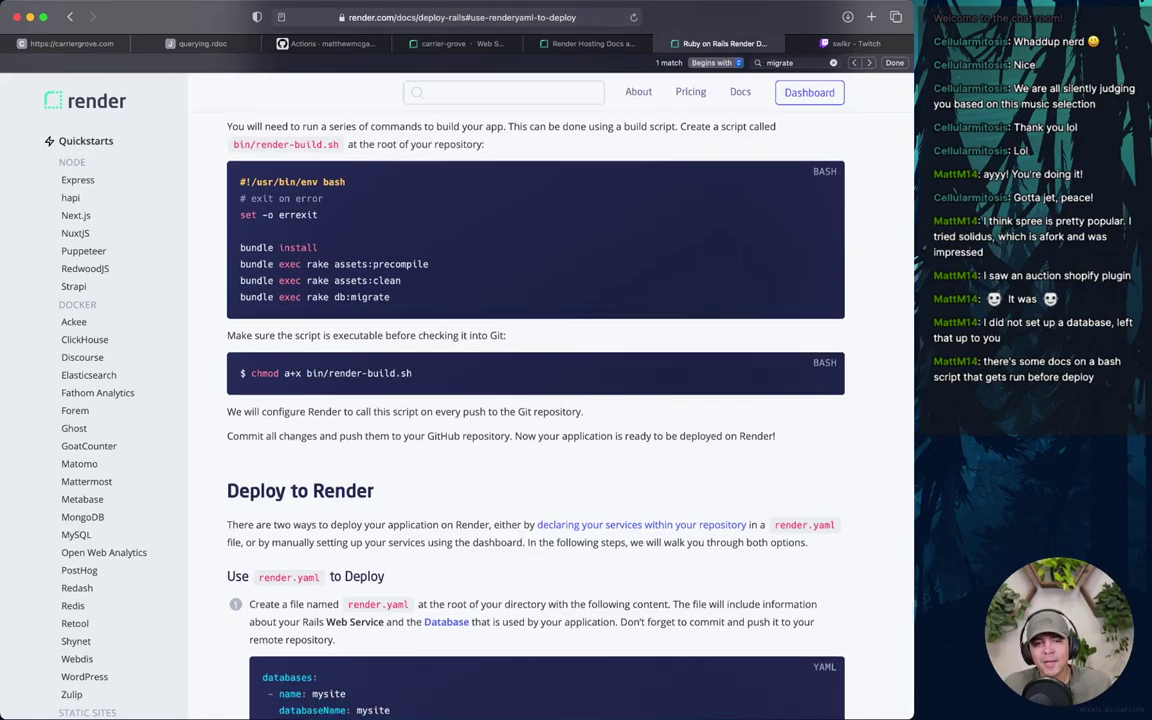
scroll(535, 400, "up", 2)
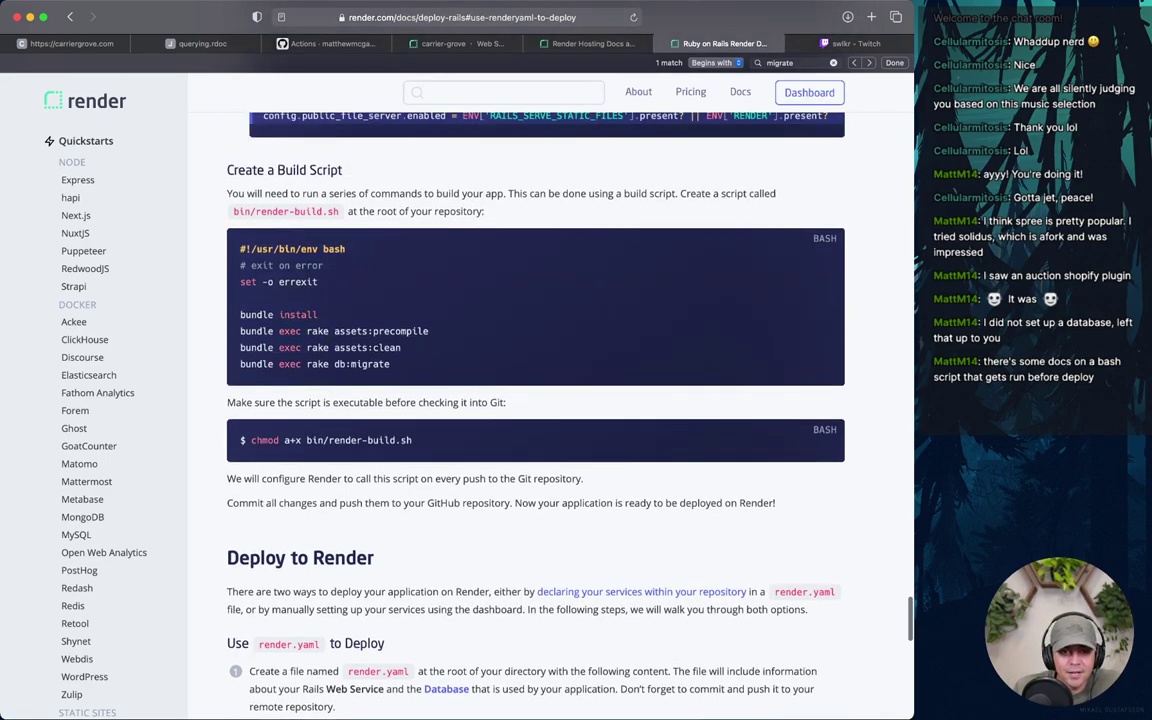
scroll(535, 400, "up", 20)
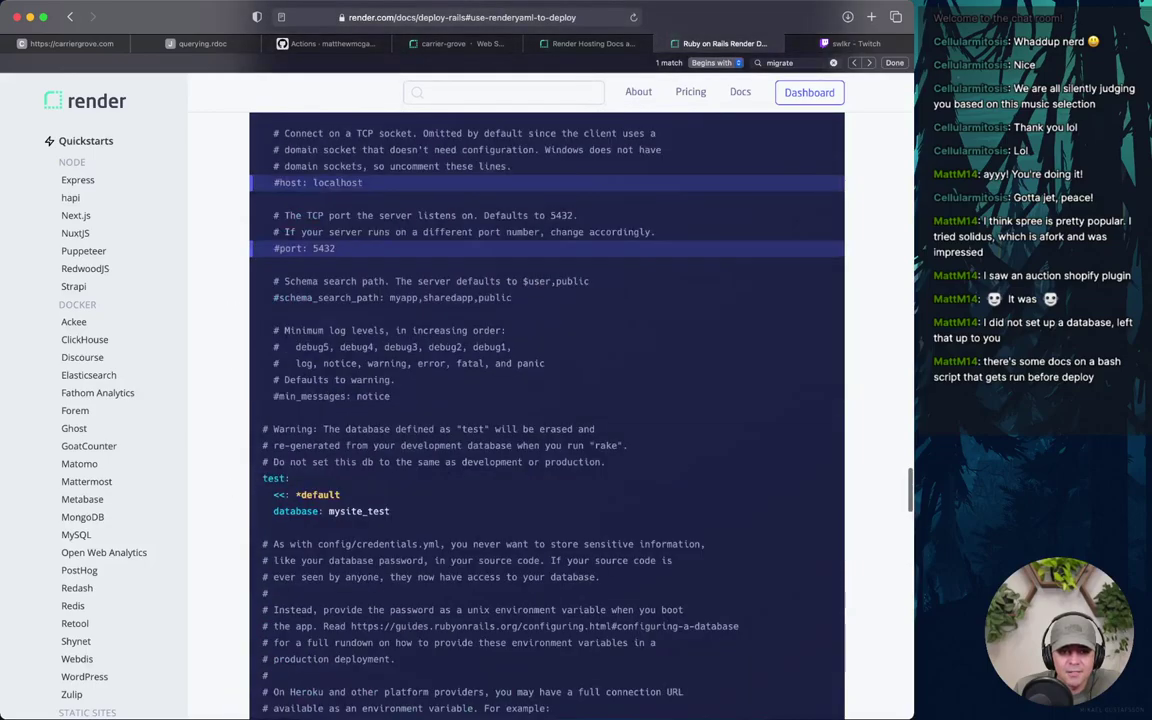
scroll(546, 400, "up", 20)
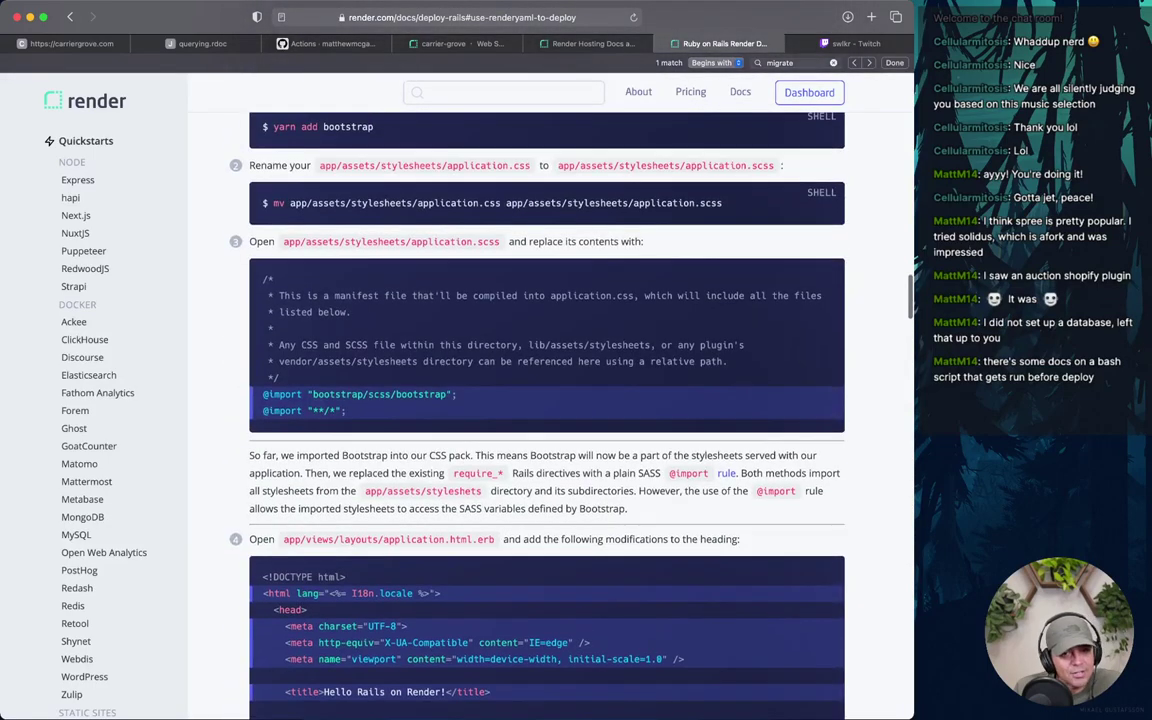
scroll(546, 400, "up", 15)
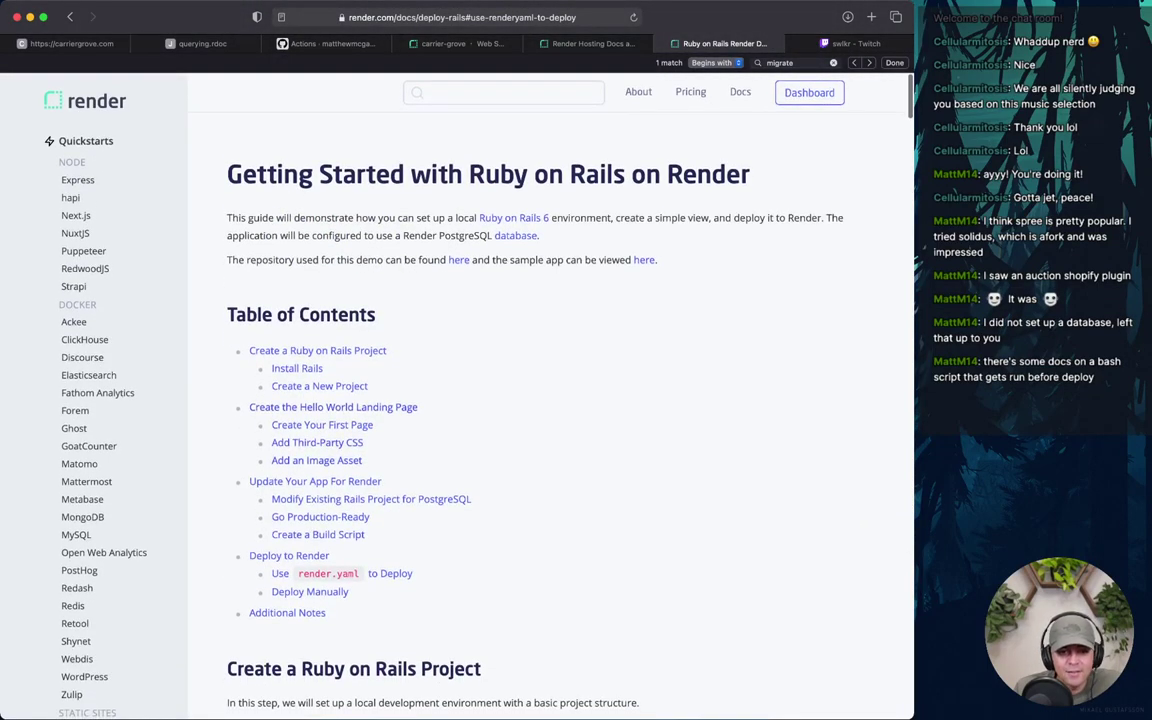
scroll(546, 400, "down", 20)
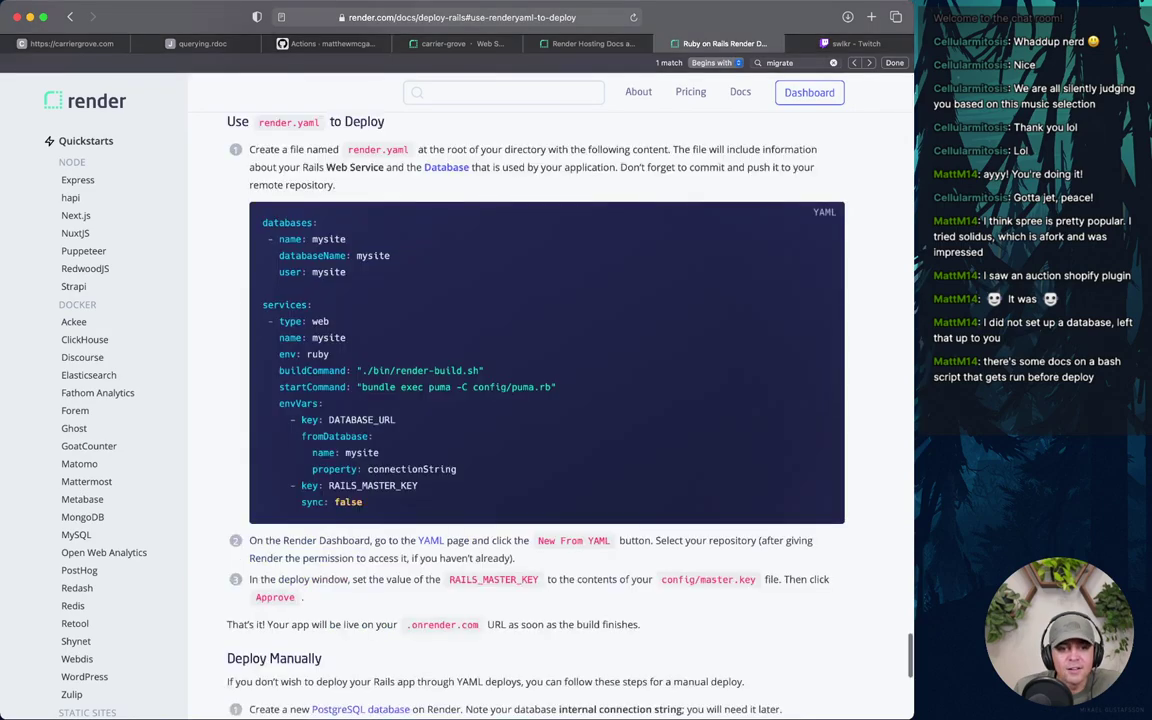
scroll(546, 400, "up", 2)
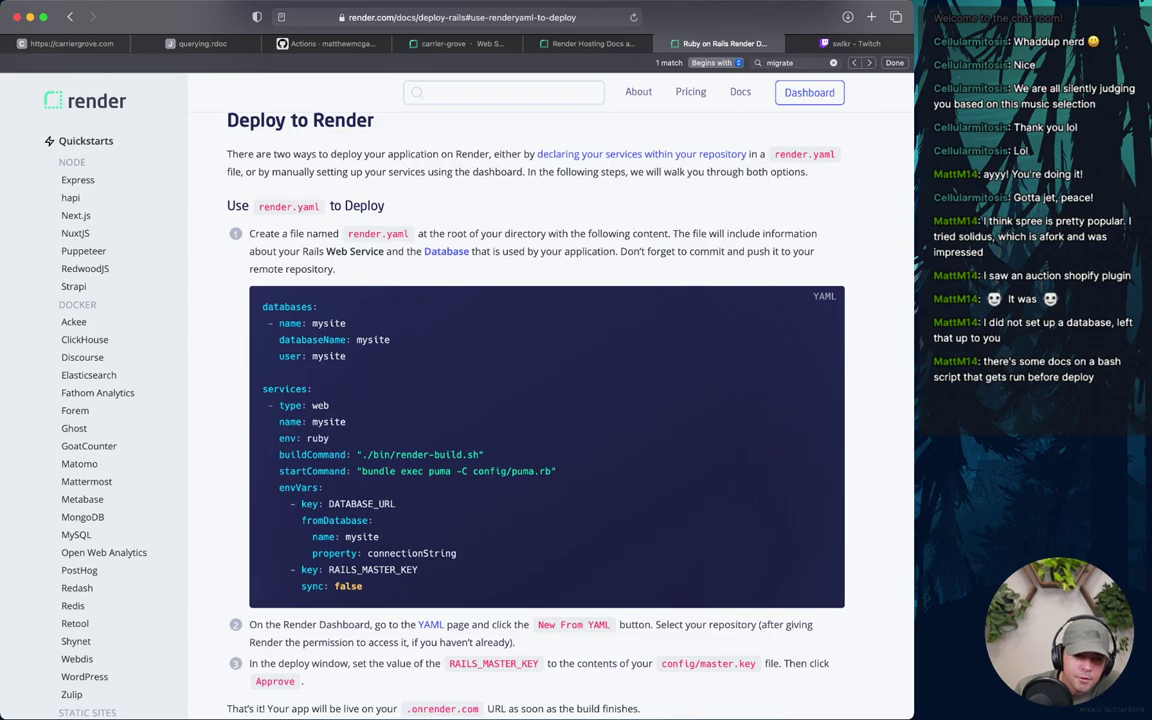
left_click(465, 43)
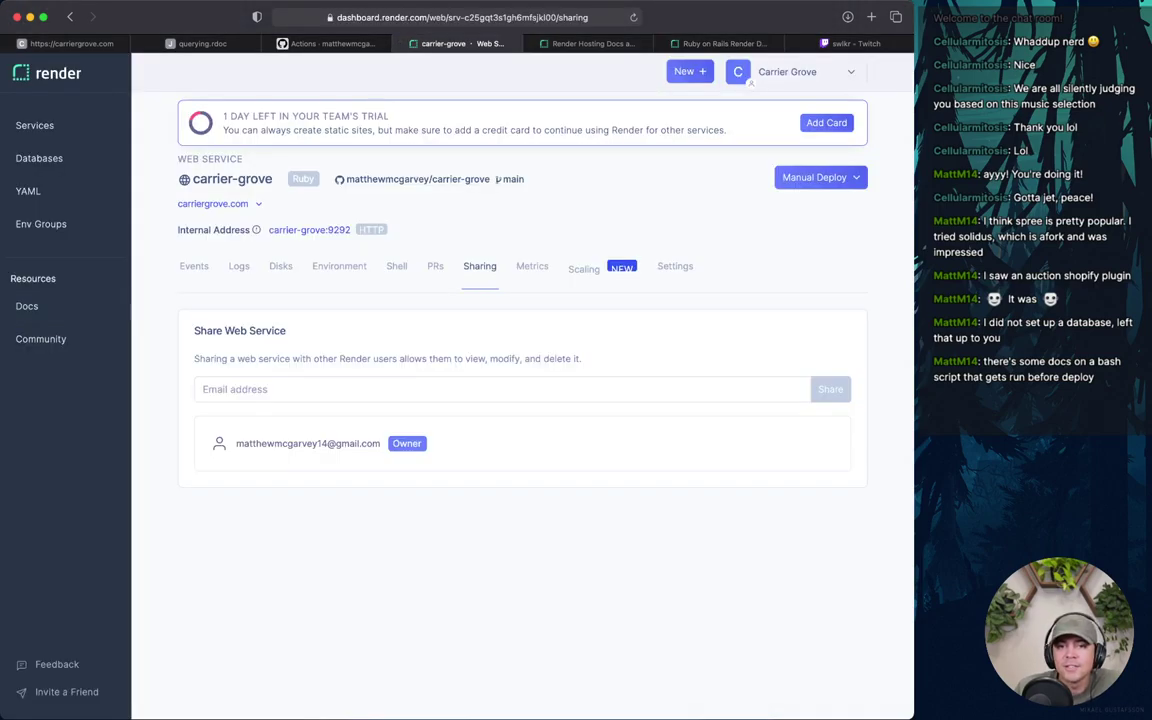
Step: Scroll through carrier-grove's settings, then switch through the docs tabs back to the Rails guide
left_click(675, 266)
scroll(520, 400, "down", 10)
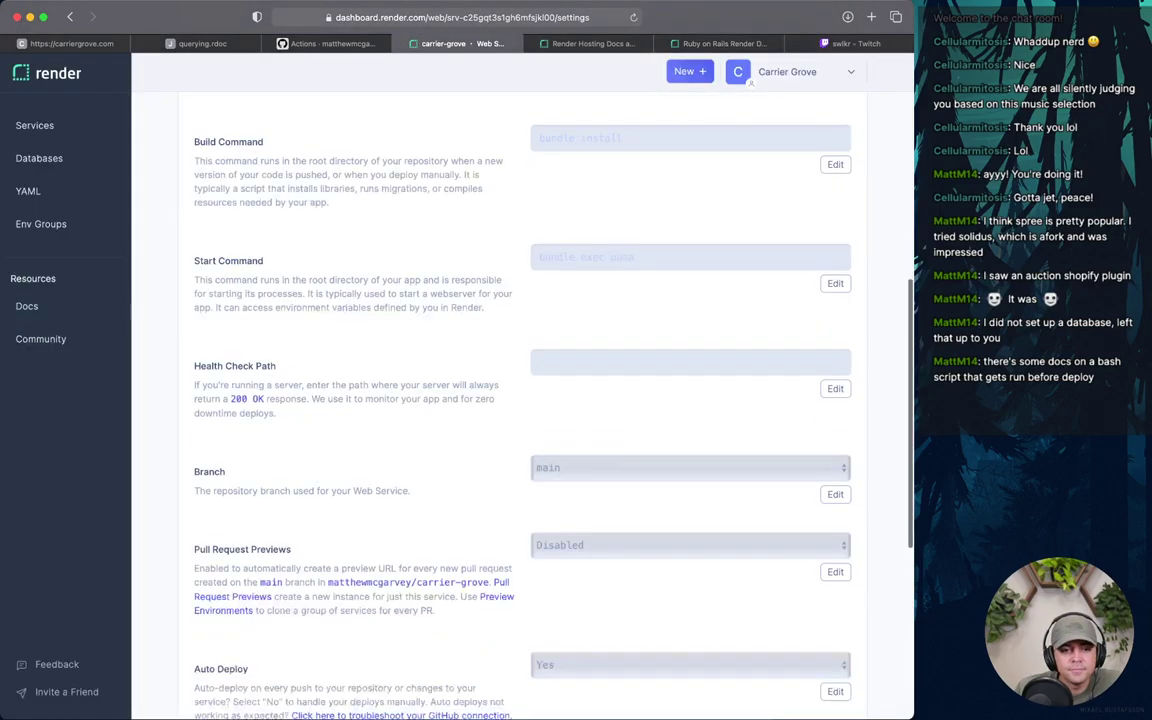
scroll(751, 83, "down", 5)
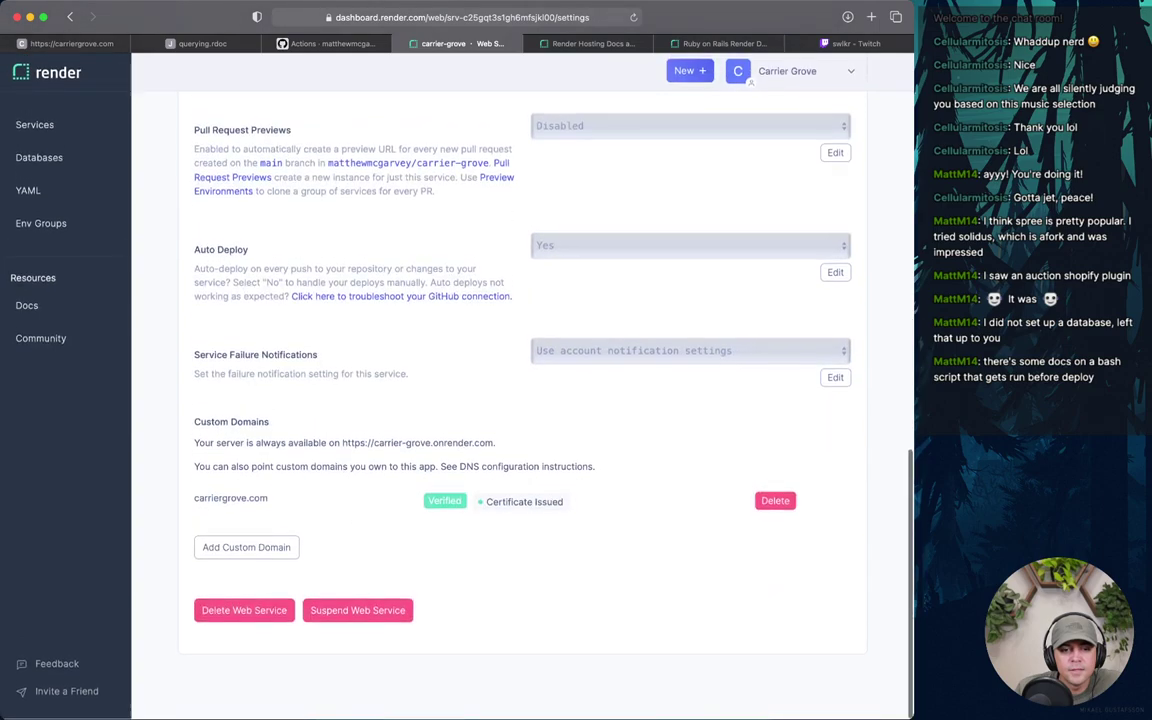
scroll(751, 83, "up", 15)
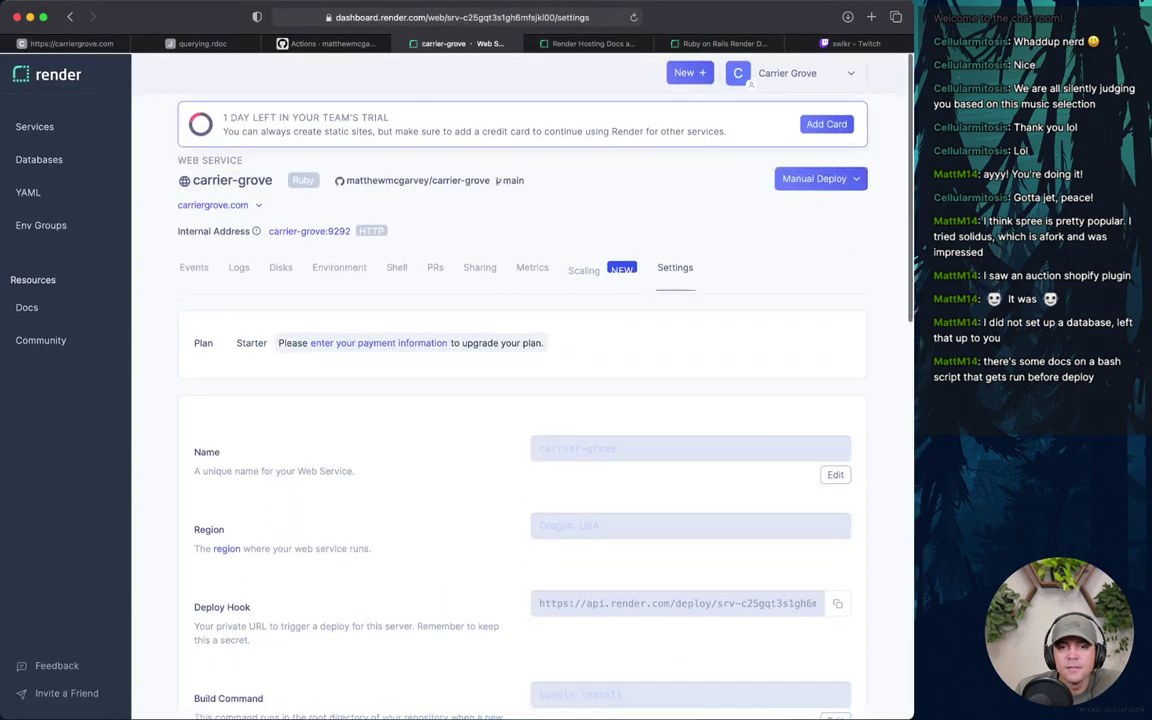
key("ctrl+Tab")
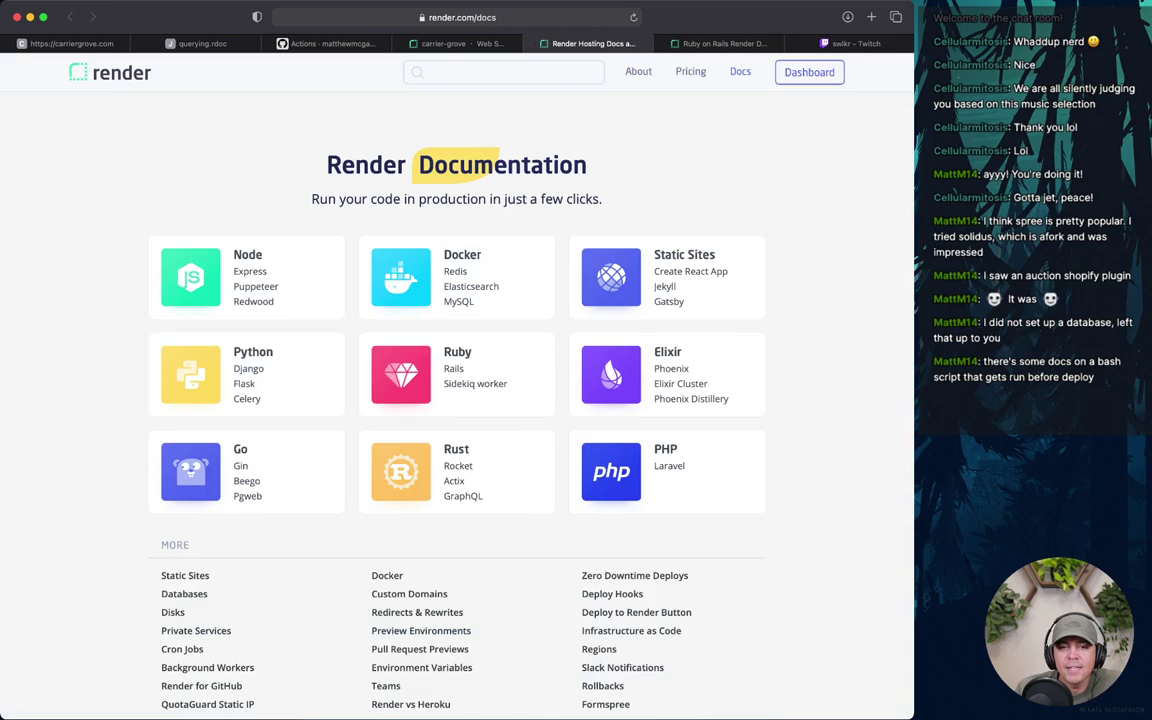
key("ctrl+Tab")
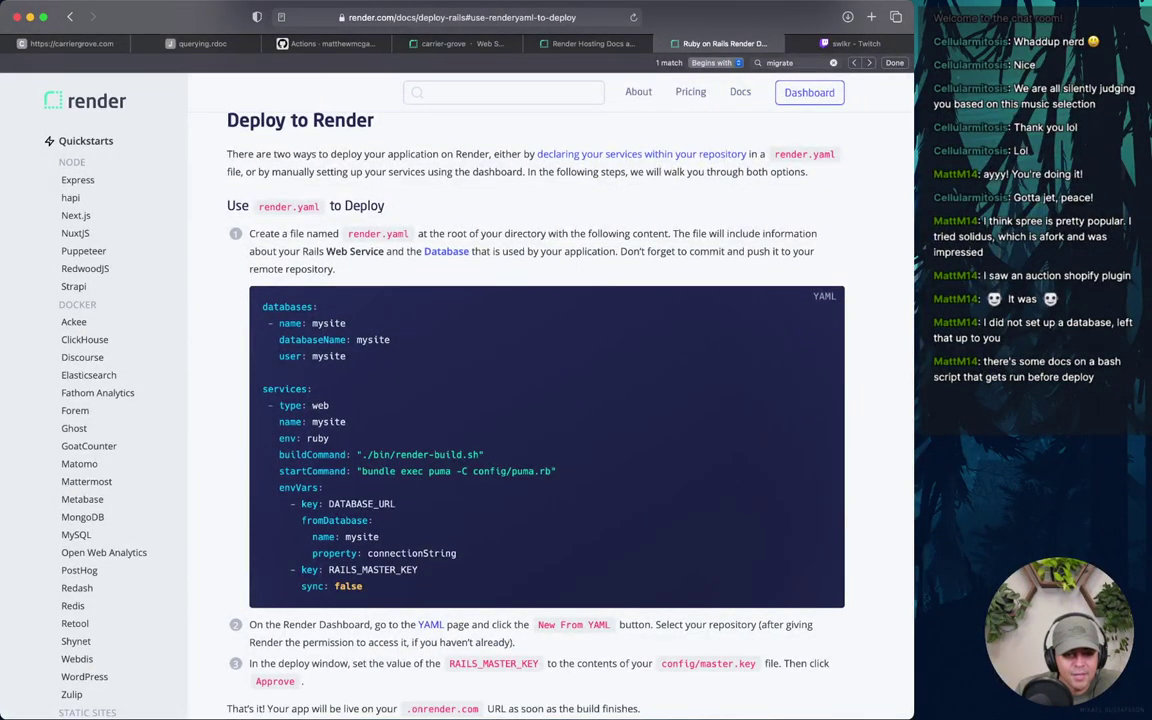
key("super+bracketleft")
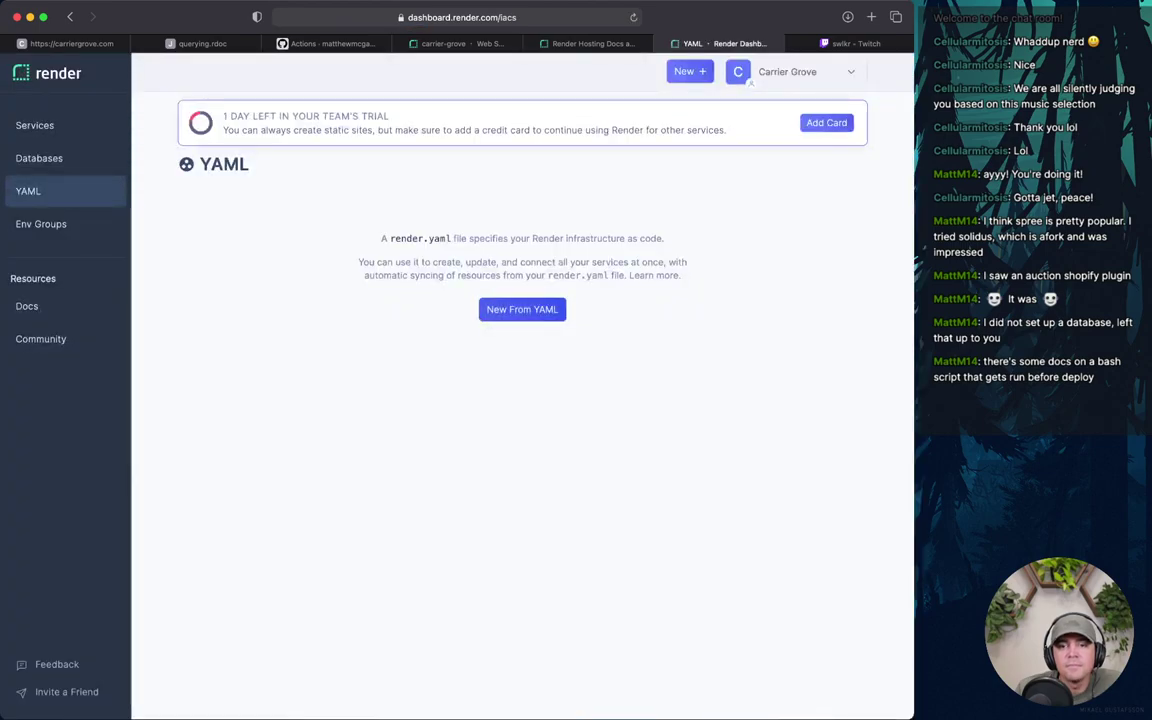
Step: Dismiss the payment notice and browse the team options and databases list
key("super+bracketleft")
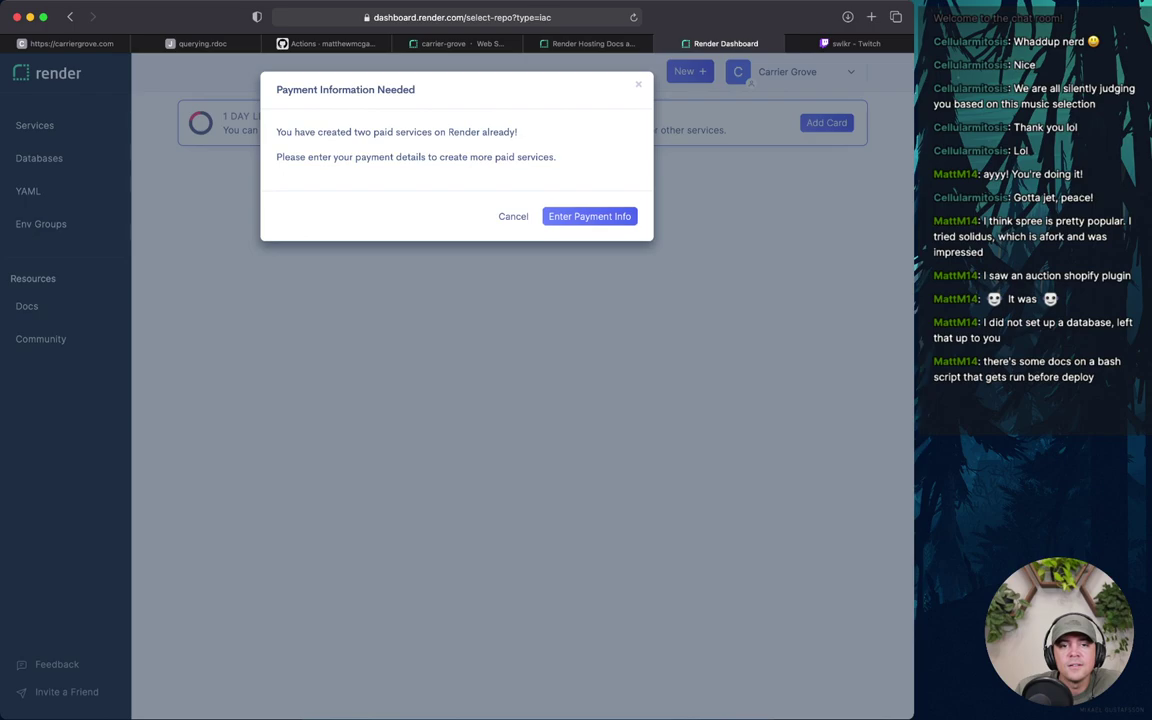
key("Escape")
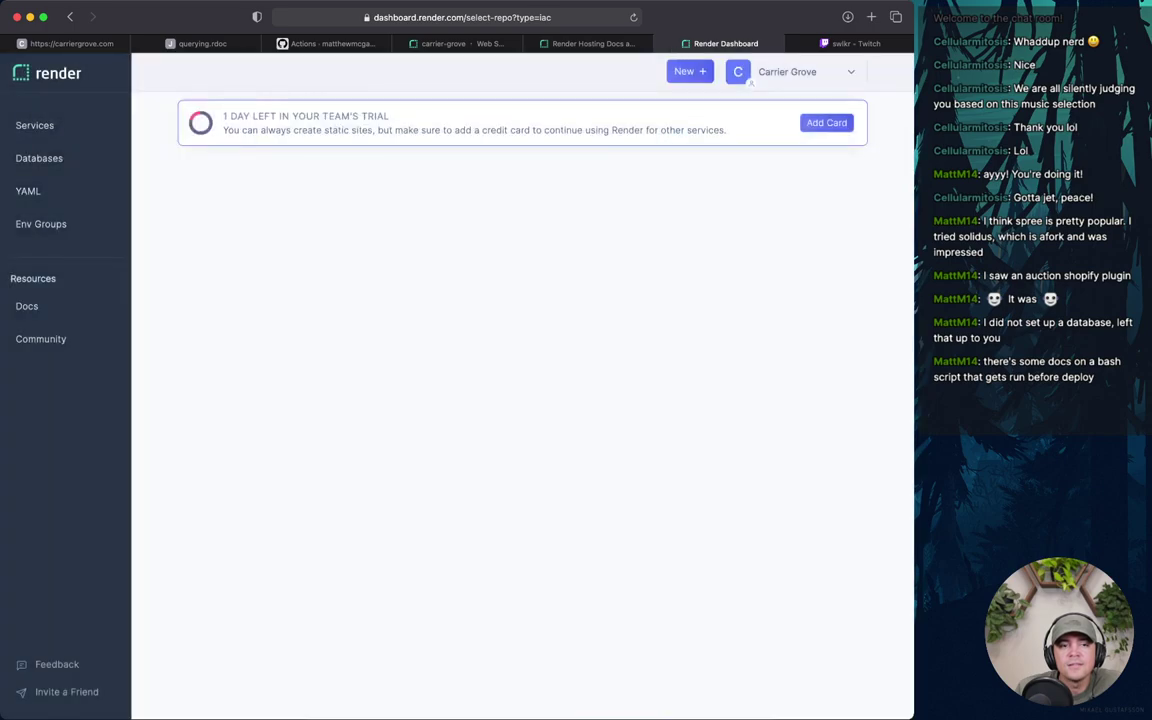
left_click(750, 82)
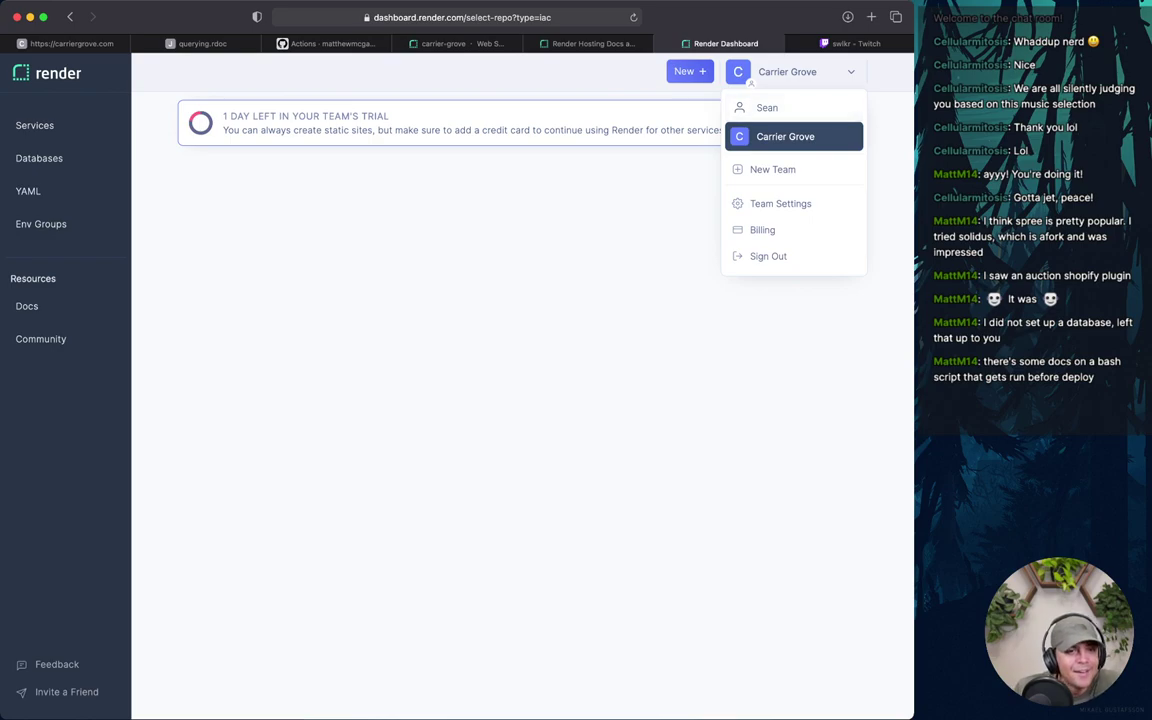
left_click(750, 83)
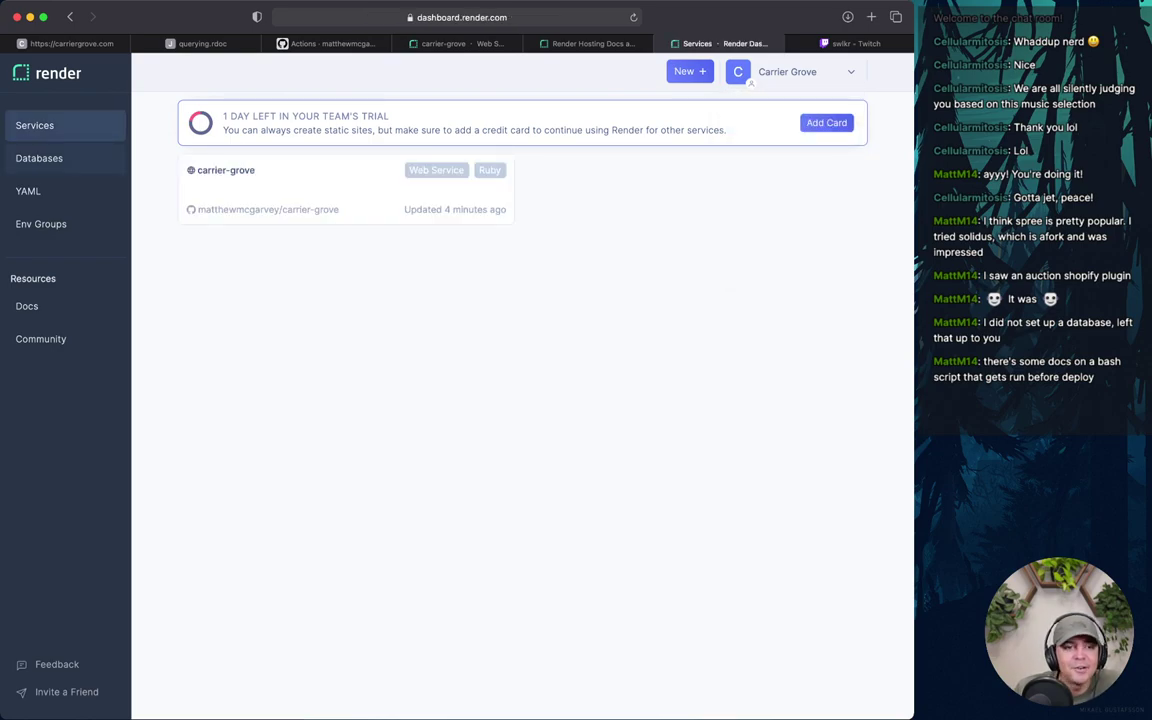
left_click(39, 158)
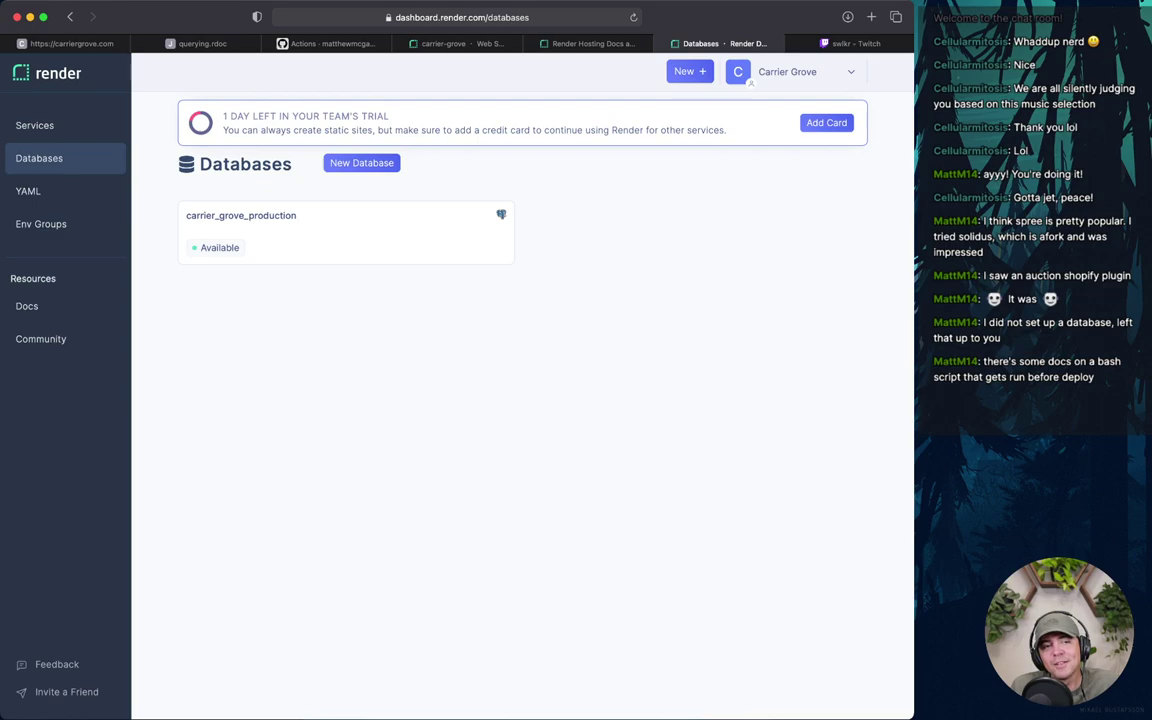
key("super+bracketleft")
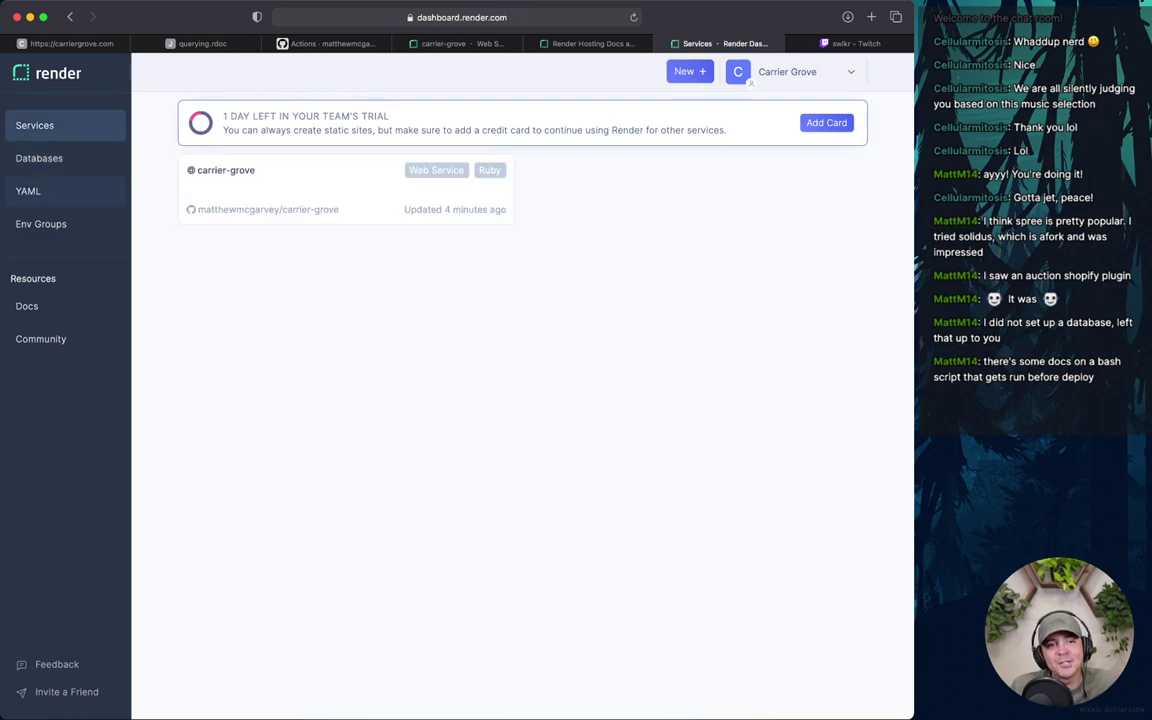
Step: On the dashboard's YAML page, read the render.yaml explanation and open its docs in a new tab
left_click(28, 191)
left_click_drag(389, 238, 663, 238)
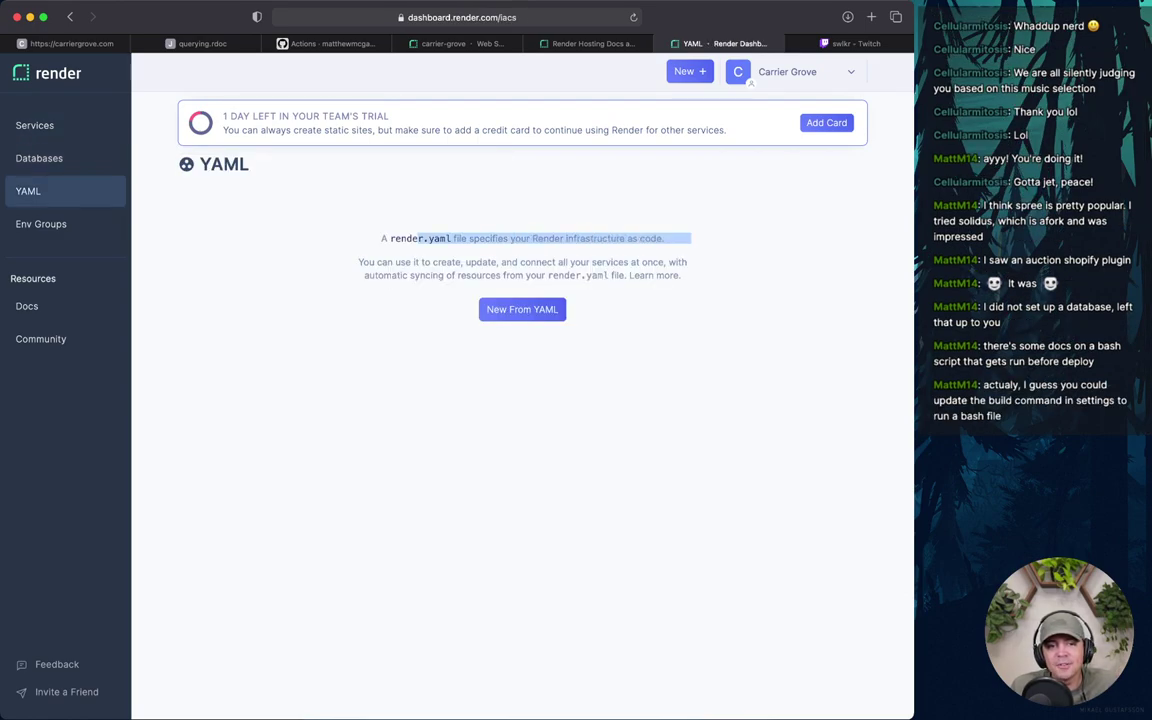
left_click_drag(491, 262, 608, 275)
left_click(654, 275)
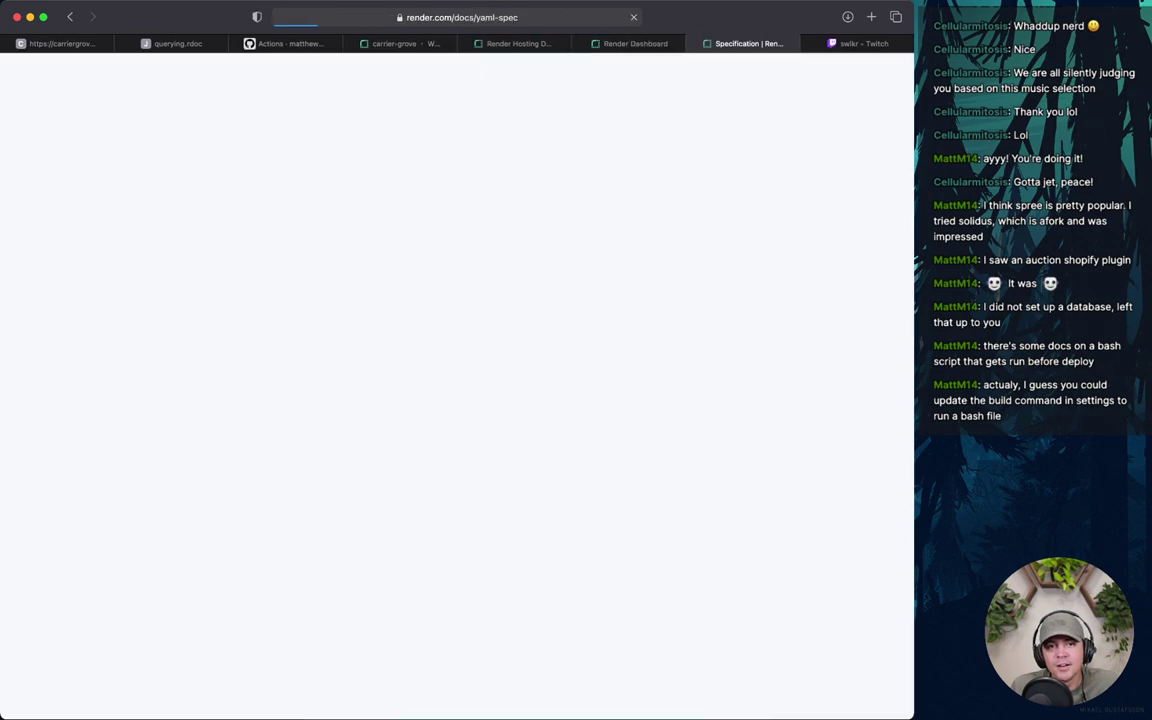
Step: Scroll the YAML Specification's example services and databases, glancing at the other open tabs
scroll(535, 400, "down", 15)
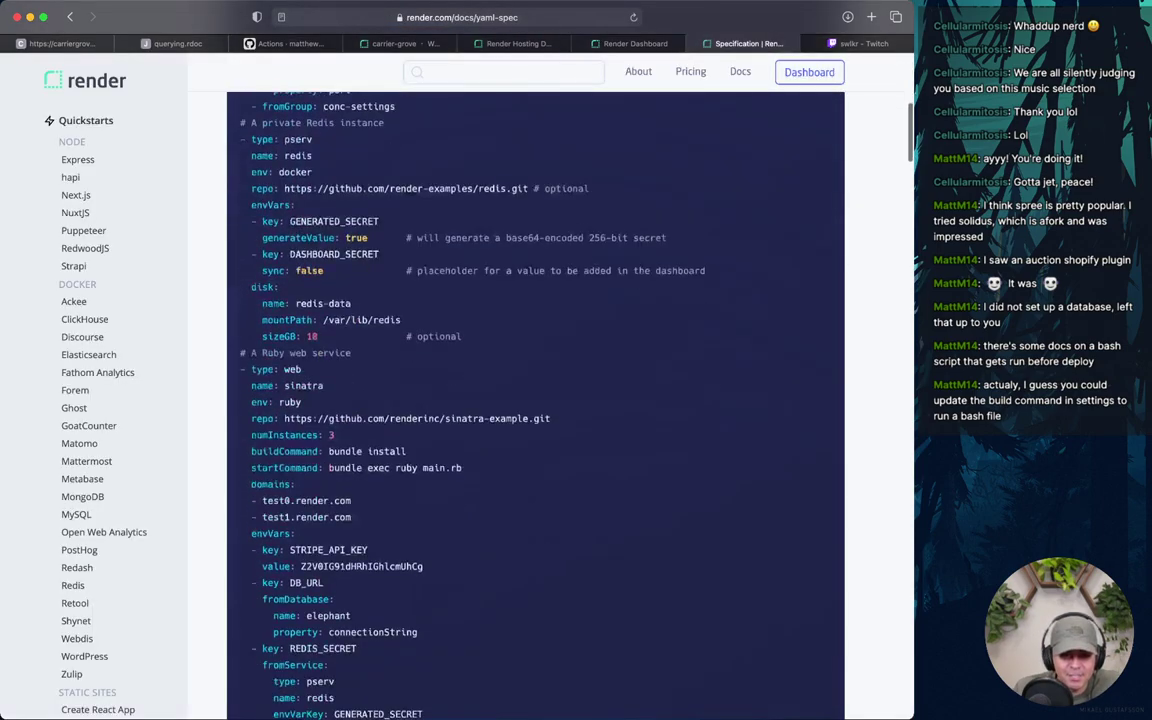
scroll(535, 400, "down", 5)
scroll(535, 400, "up", 5)
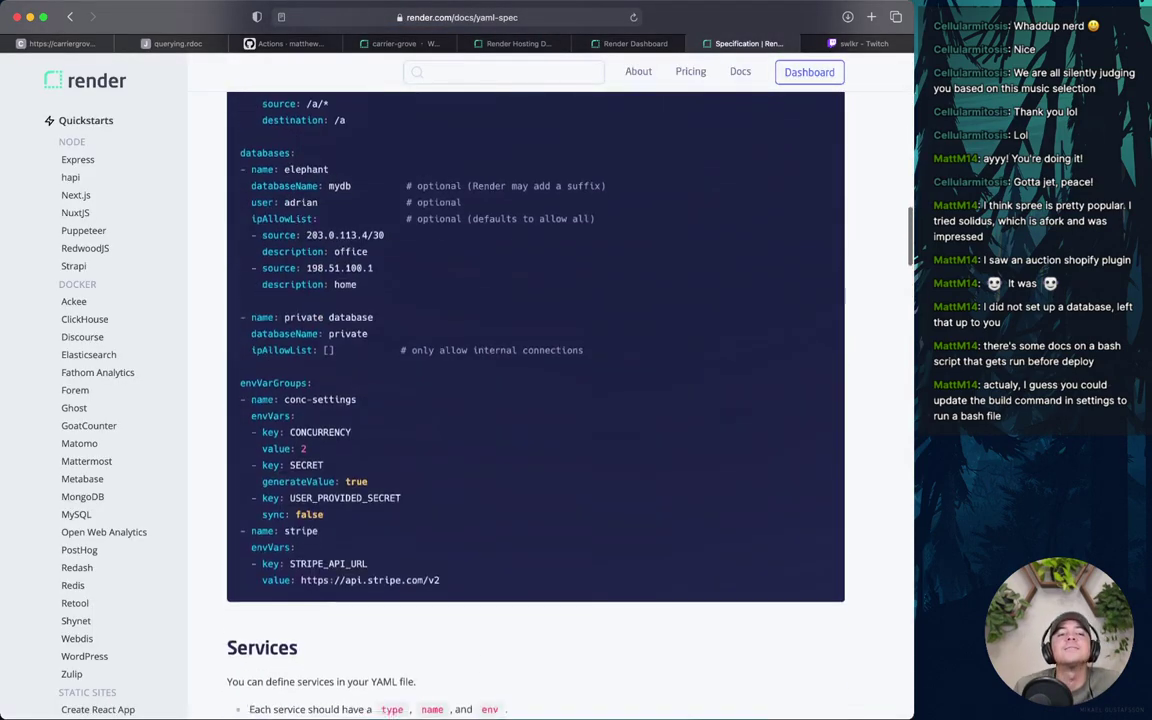
scroll(535, 400, "up", 3)
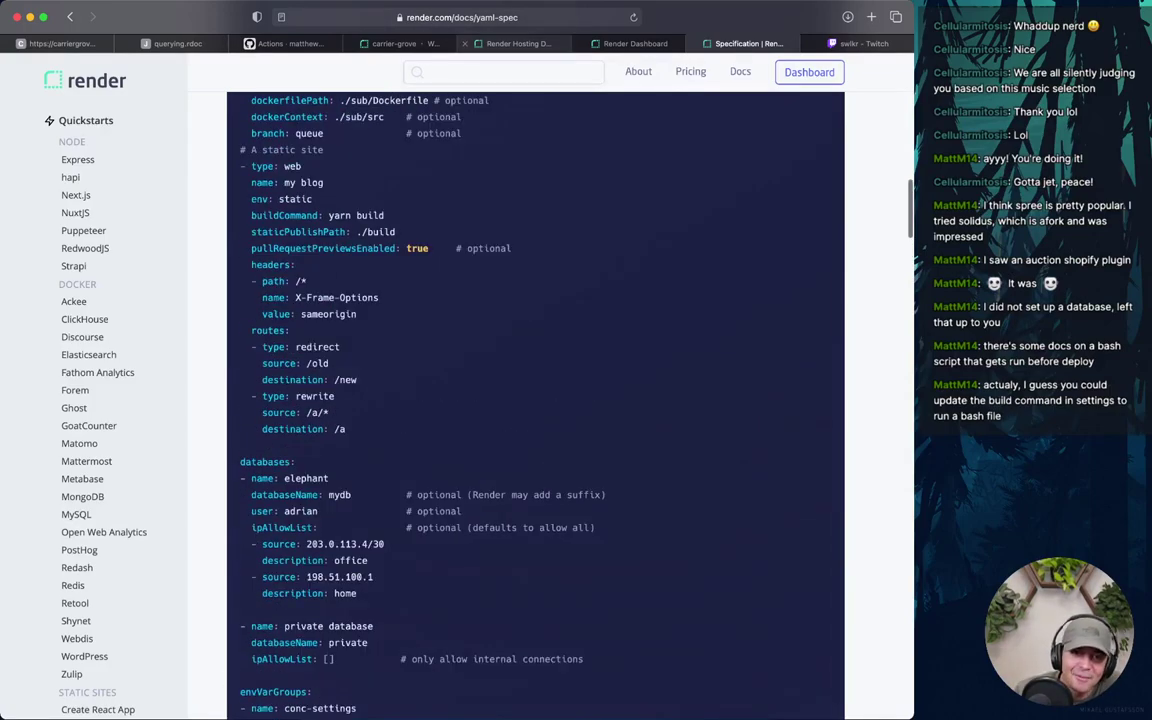
left_click(400, 43)
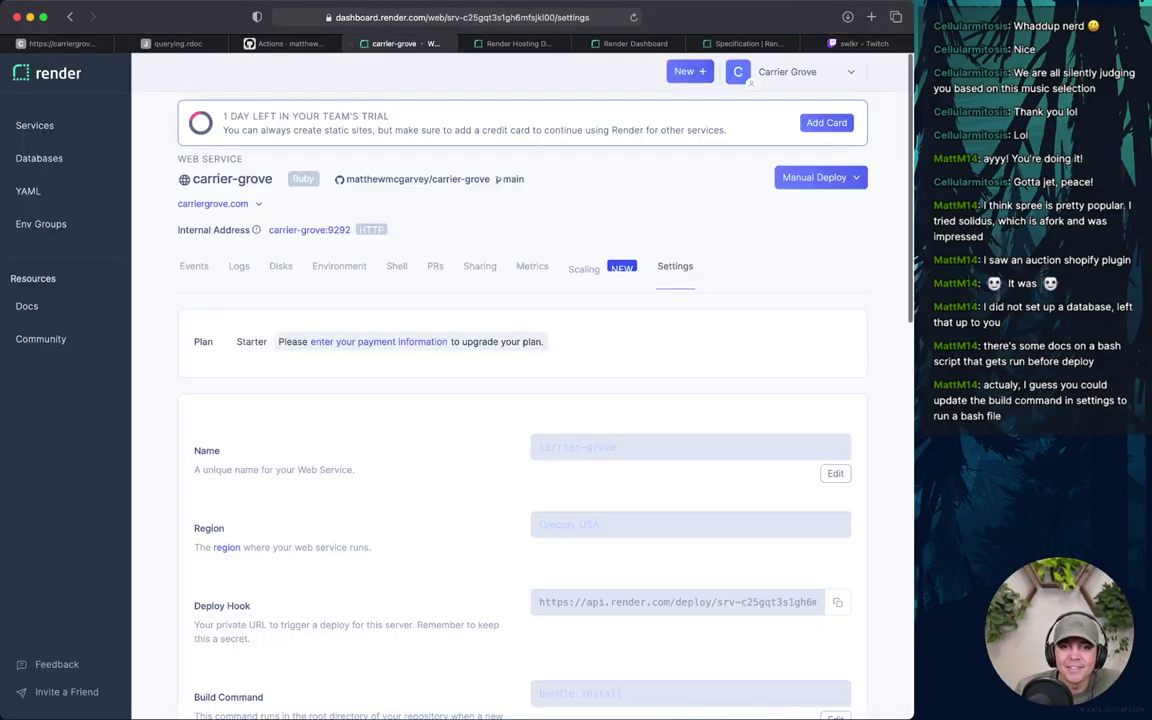
left_click(518, 43)
left_click(632, 43)
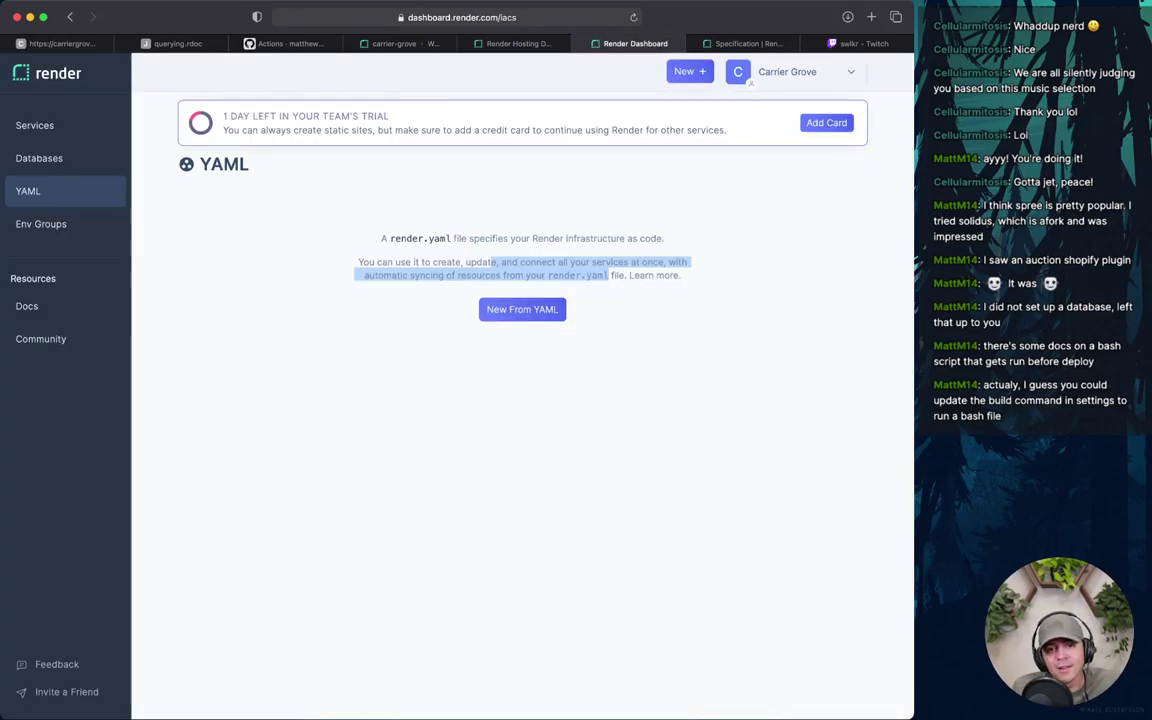
left_click(749, 43)
scroll(535, 400, "up", 15)
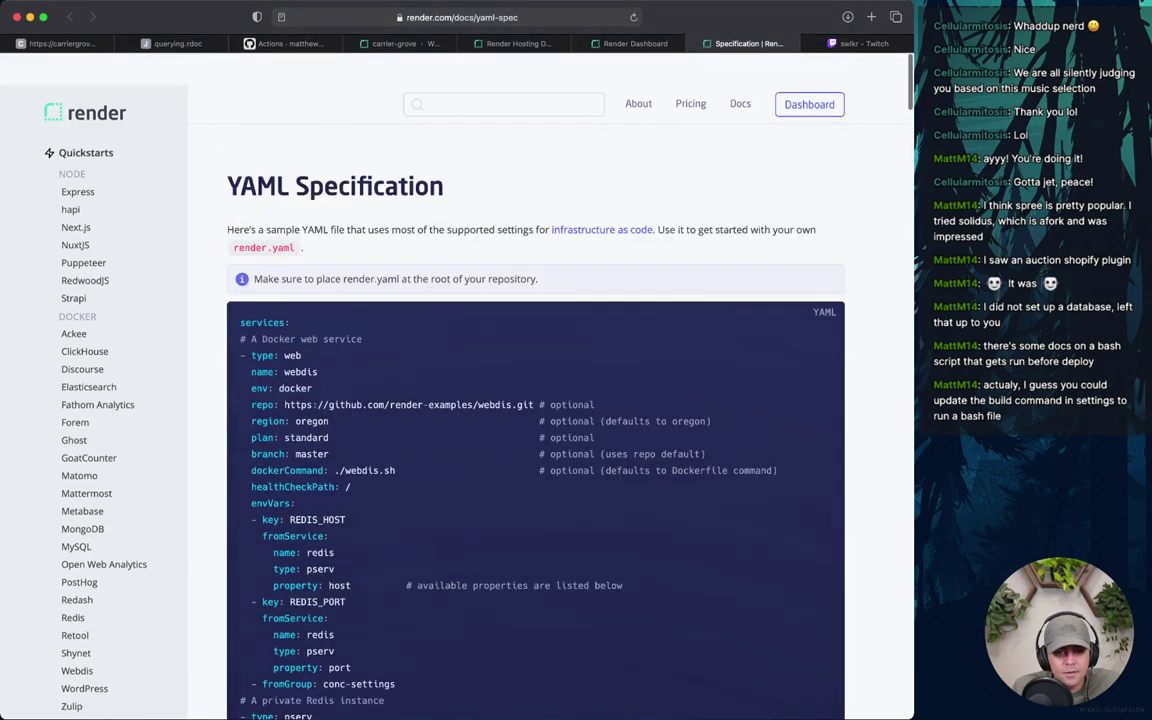
scroll(535, 400, "down", 1)
scroll(535, 400, "down", 5)
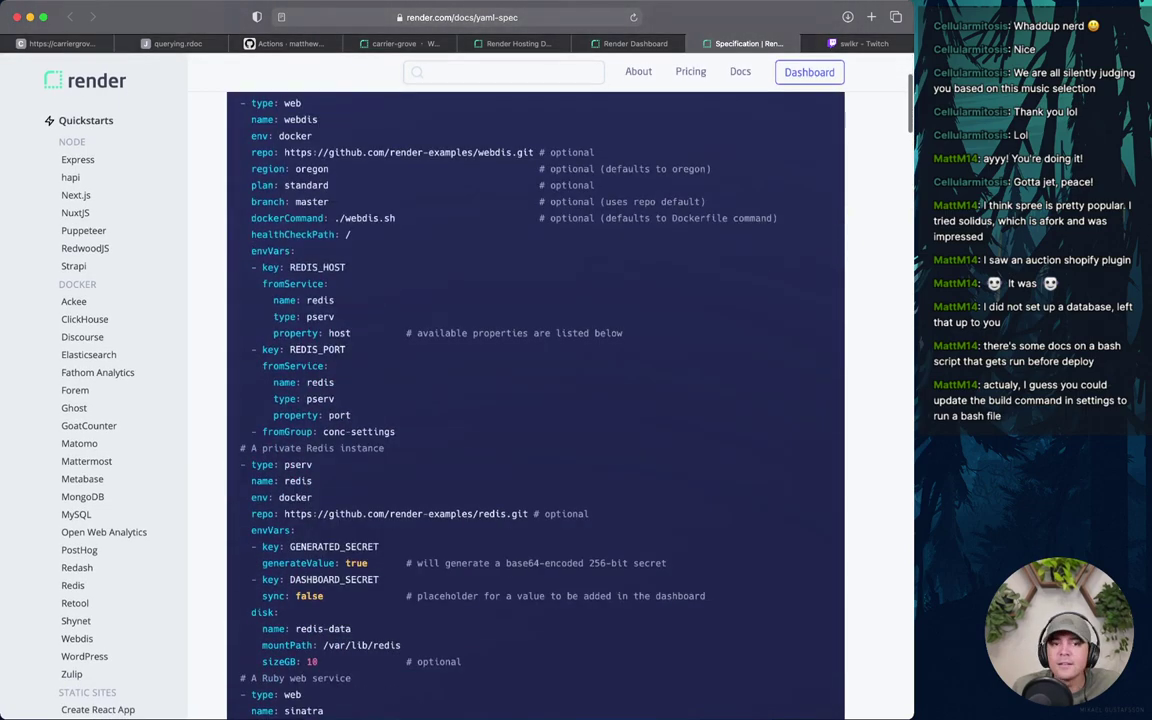
Step: Return to the dashboard tab and swipe back to the render.yaml repository-selection step
left_click(518, 43)
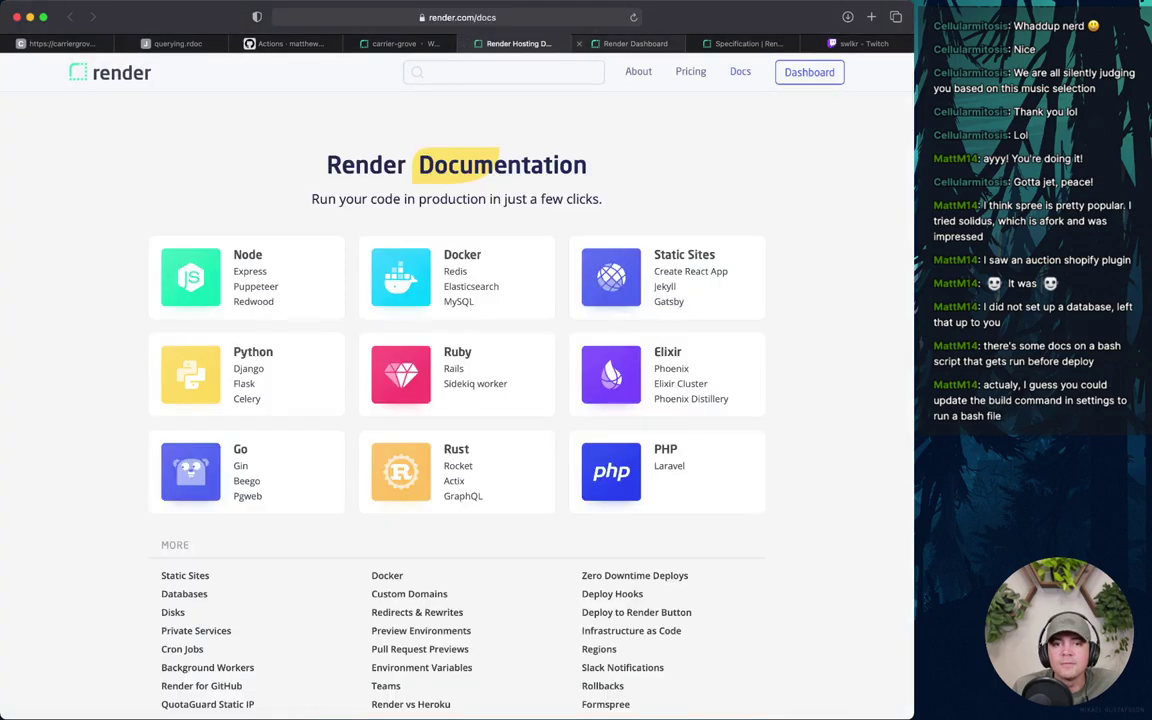
left_click(635, 43)
scroll(750, 83, "left", 5)
scroll(750, 83, "left", 5)
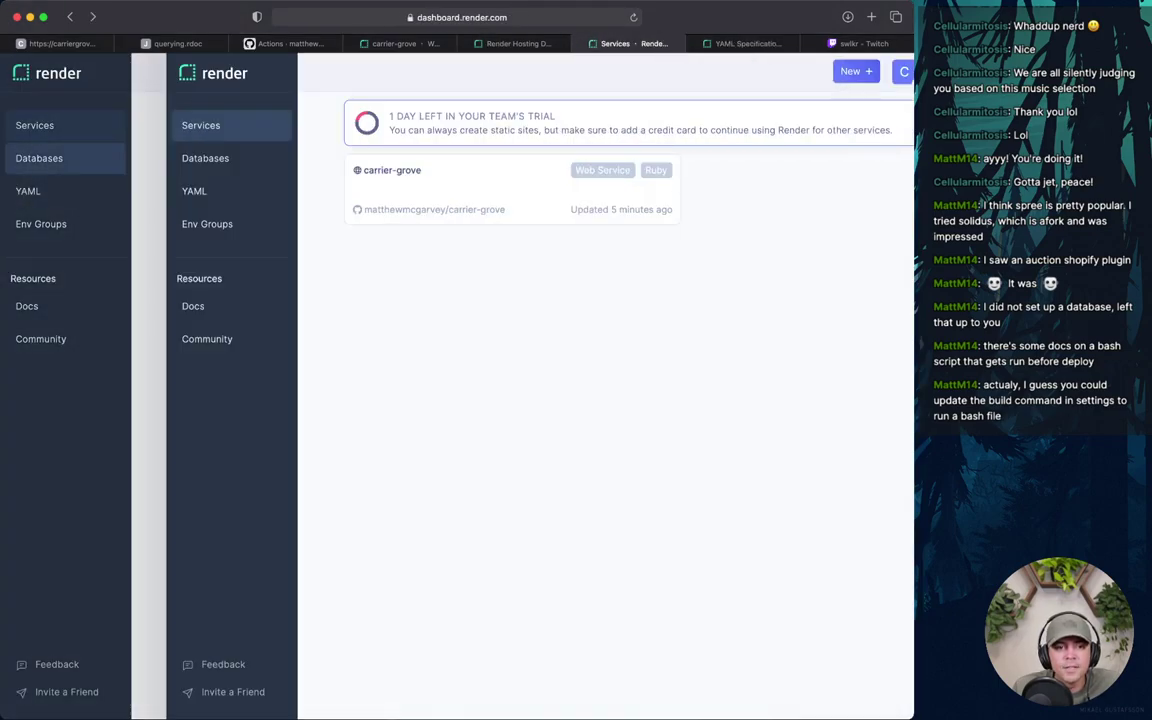
scroll(750, 83, "right", 5)
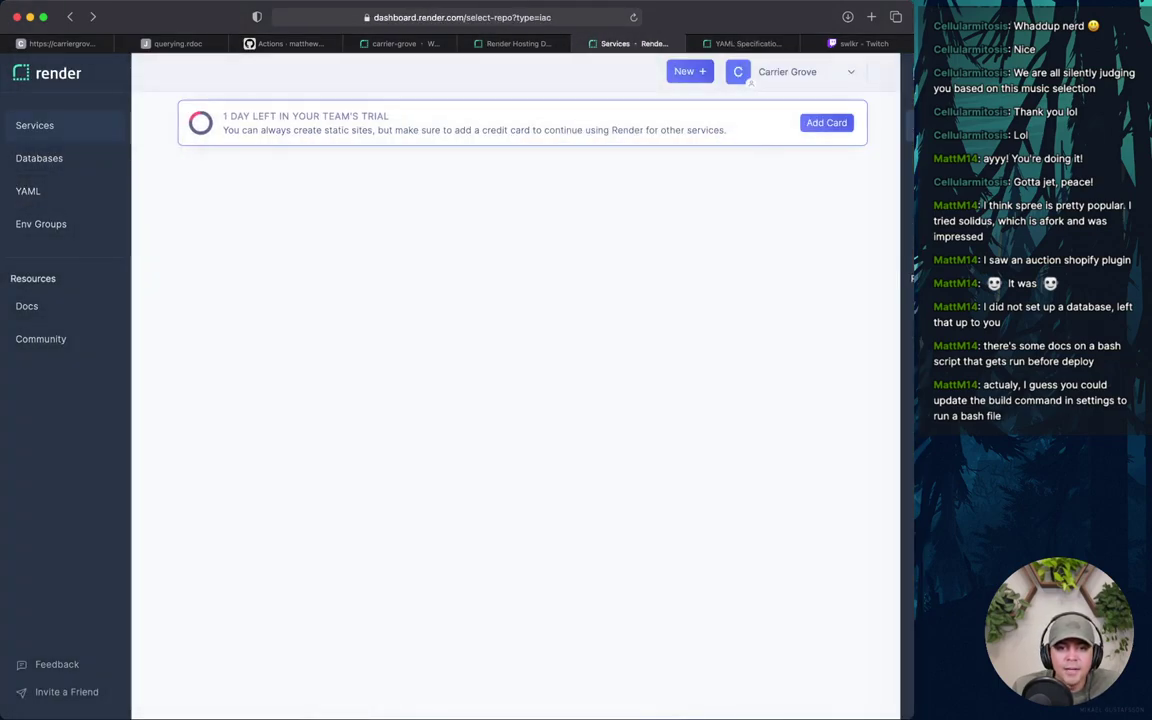
scroll(750, 83, "left", 5)
Step: Find and select the render-build.sh script under 'Create a Build Script', then switch to carrier-grove settings
scroll(750, 83, "left", 5)
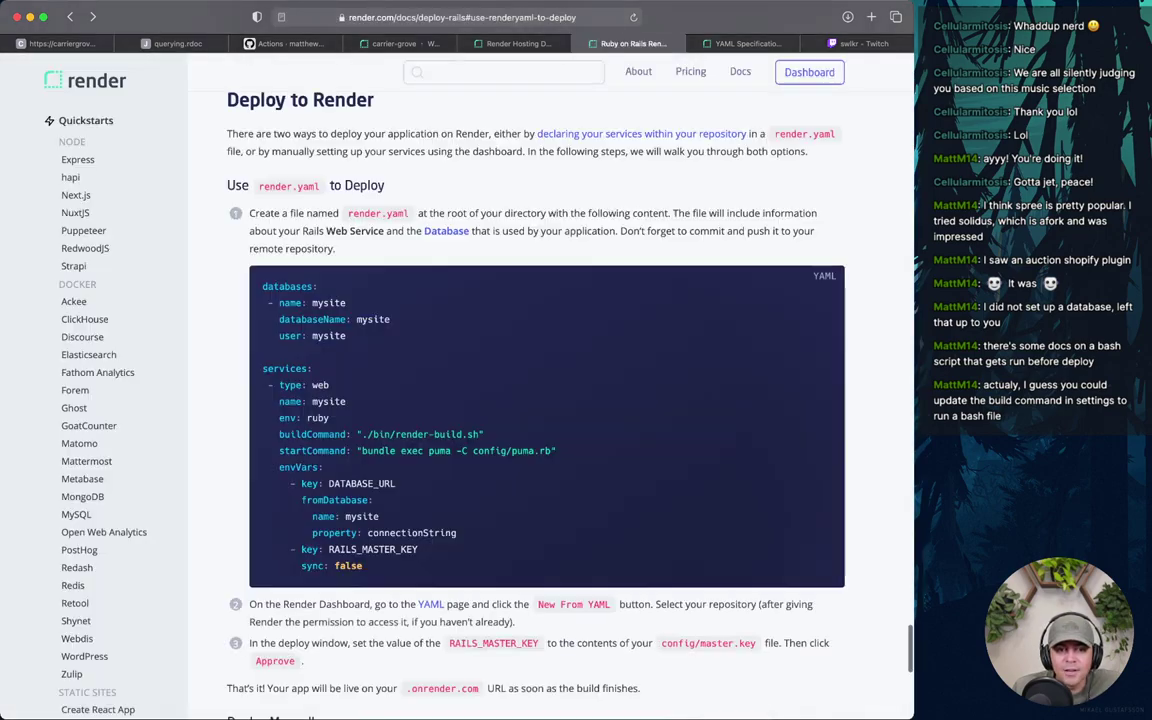
scroll(546, 380, "down", 3)
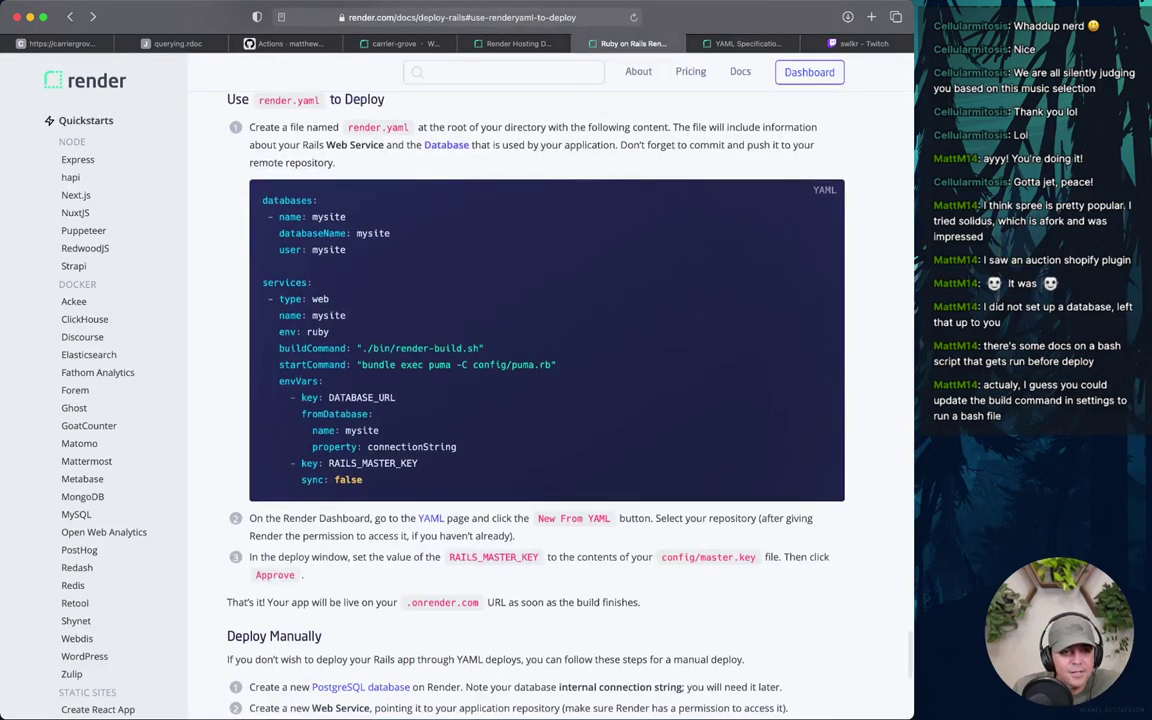
scroll(535, 380, "up", 10)
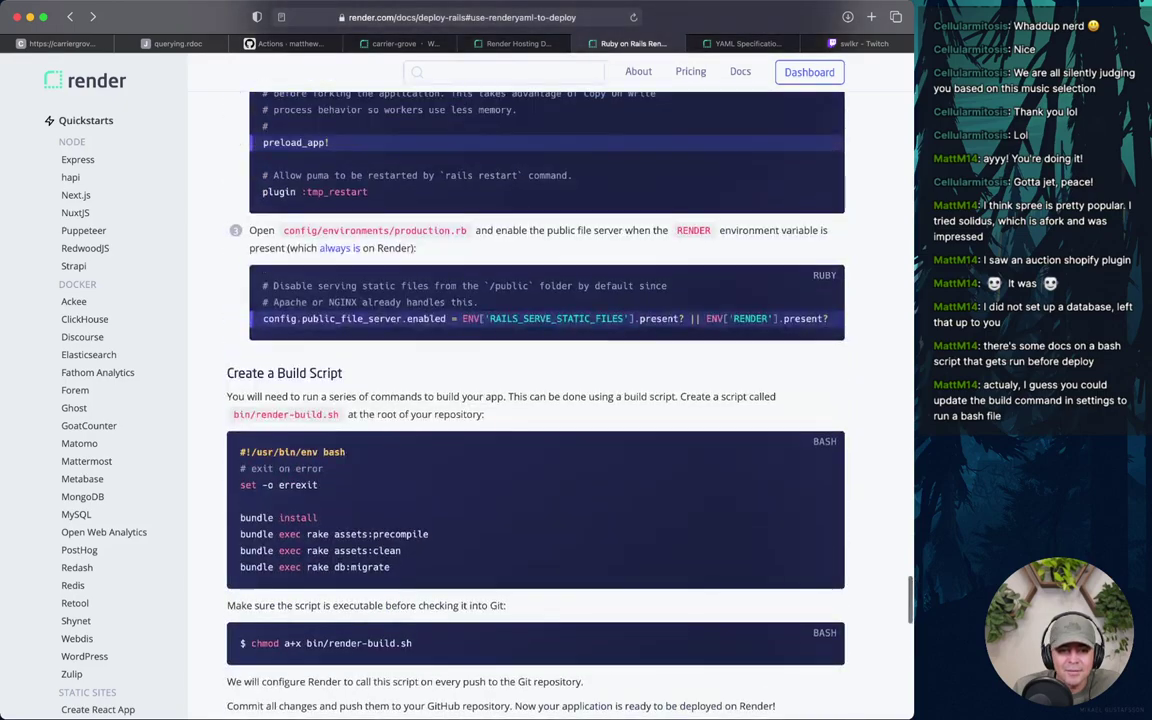
scroll(535, 380, "up", 5)
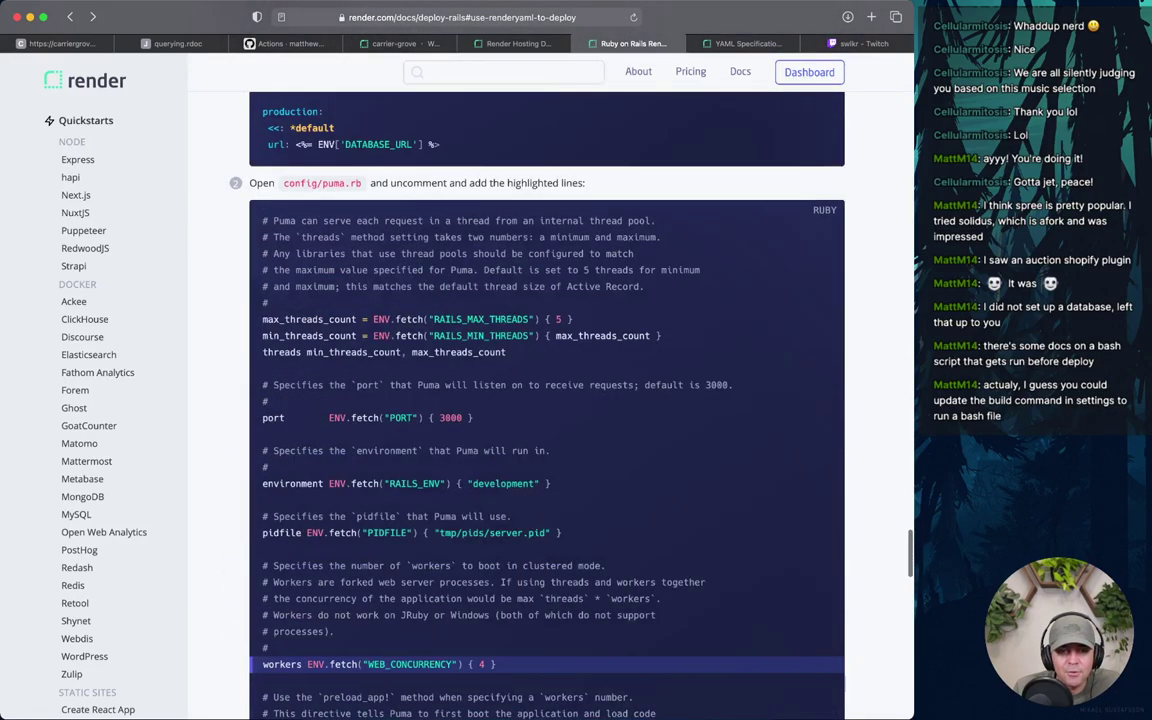
scroll(535, 380, "down", 8)
left_click_drag(240, 347, 240, 232)
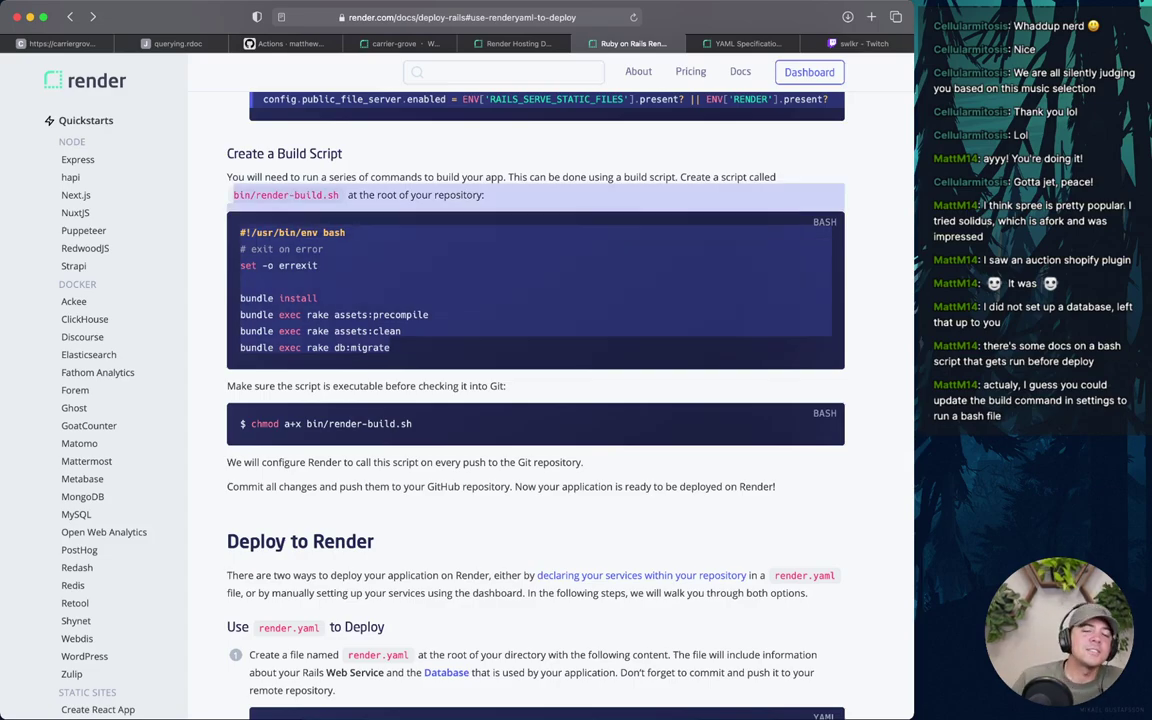
left_click_drag(240, 232, 240, 347)
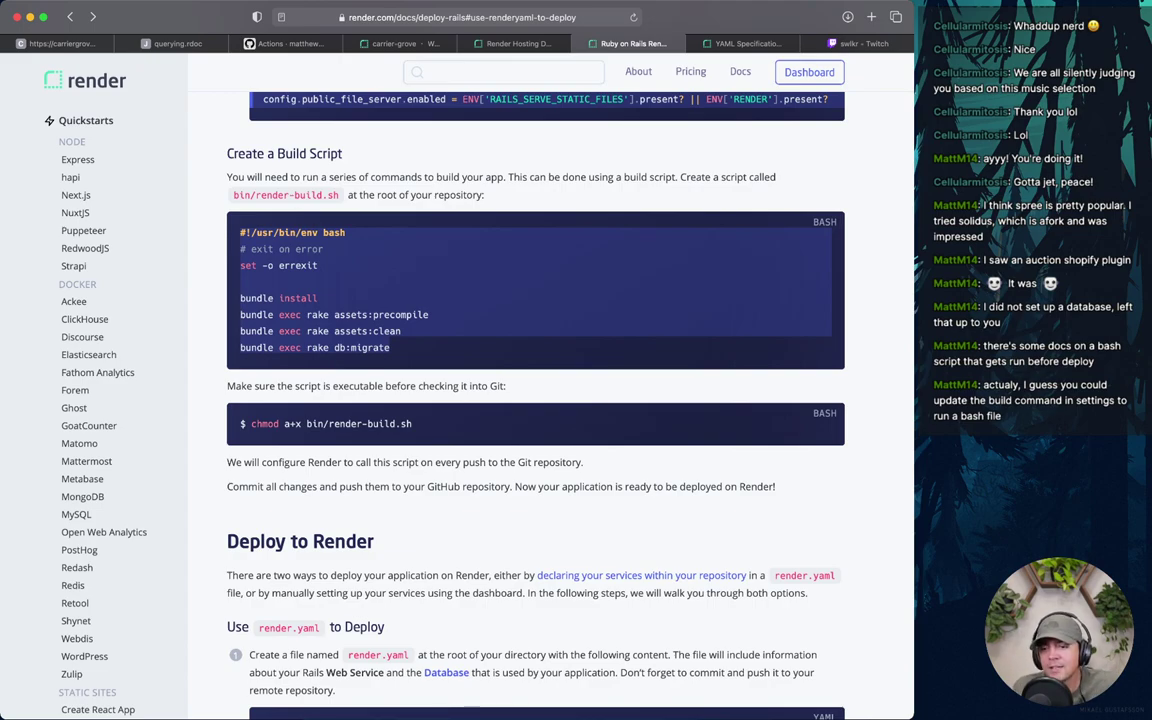
scroll(546, 400, "down", 15)
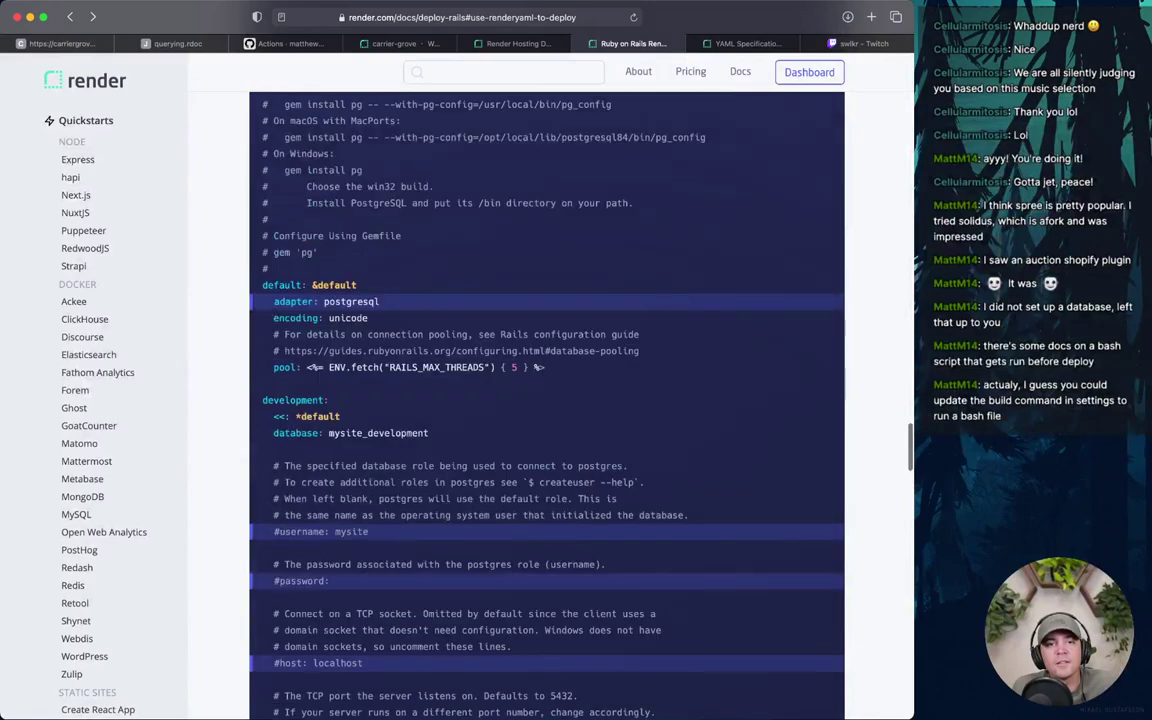
key("super+4")
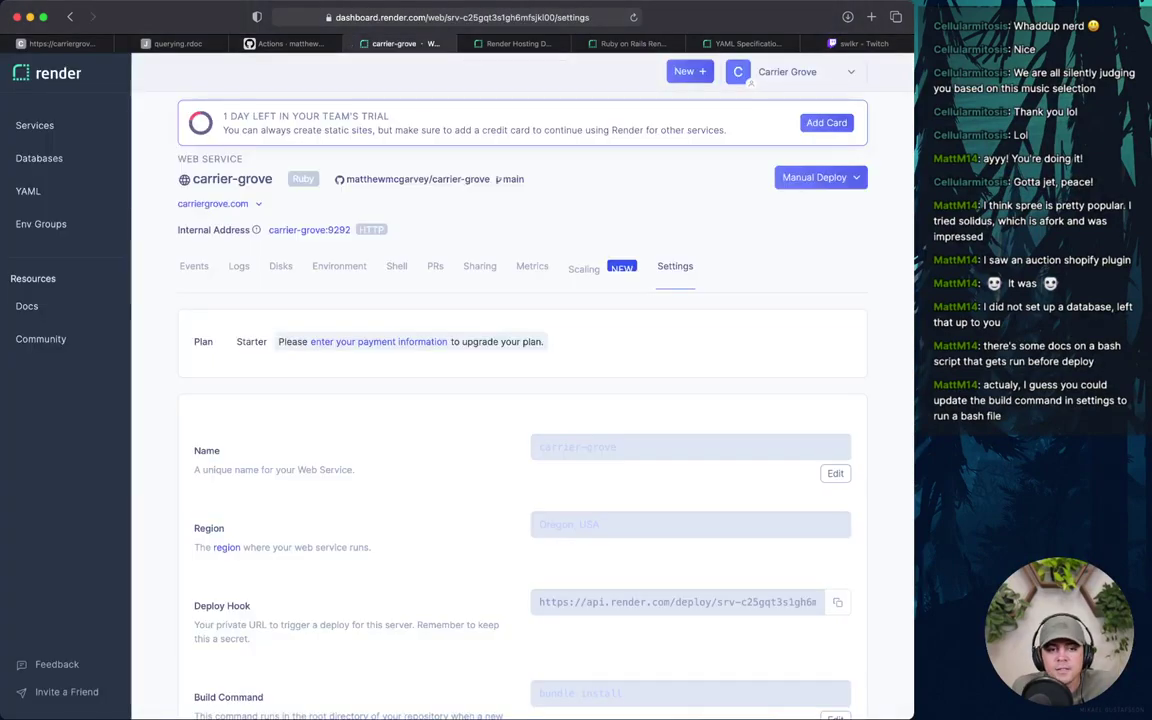
Step: Replace carrier-grove's build command with 'rake db:migrate' and save it
scroll(750, 84, "down", 10)
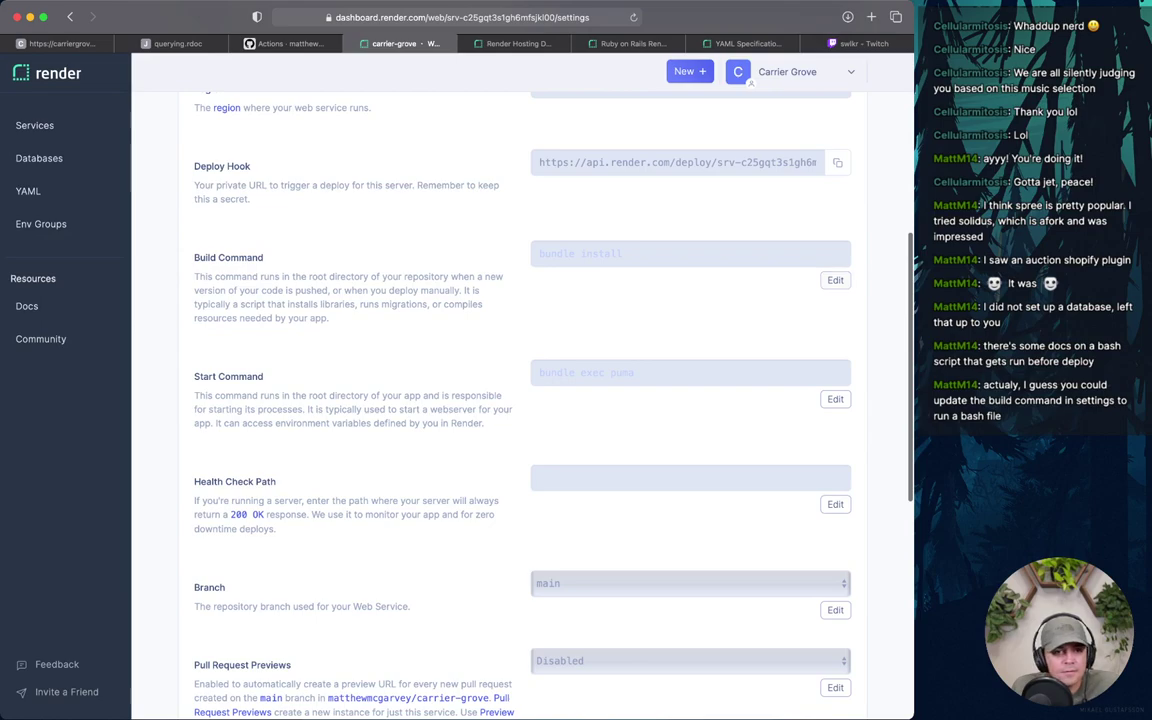
left_click_drag(308, 276, 329, 318)
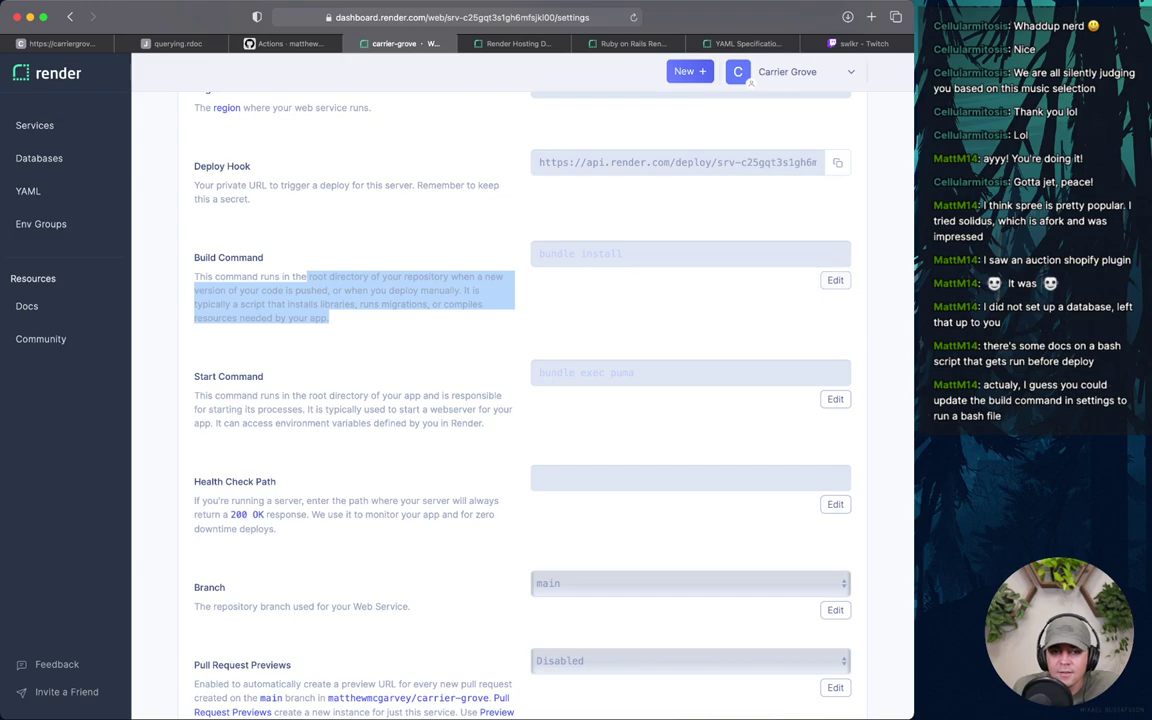
left_click(835, 280)
triple_click(555, 253)
type("rake db:migrate")
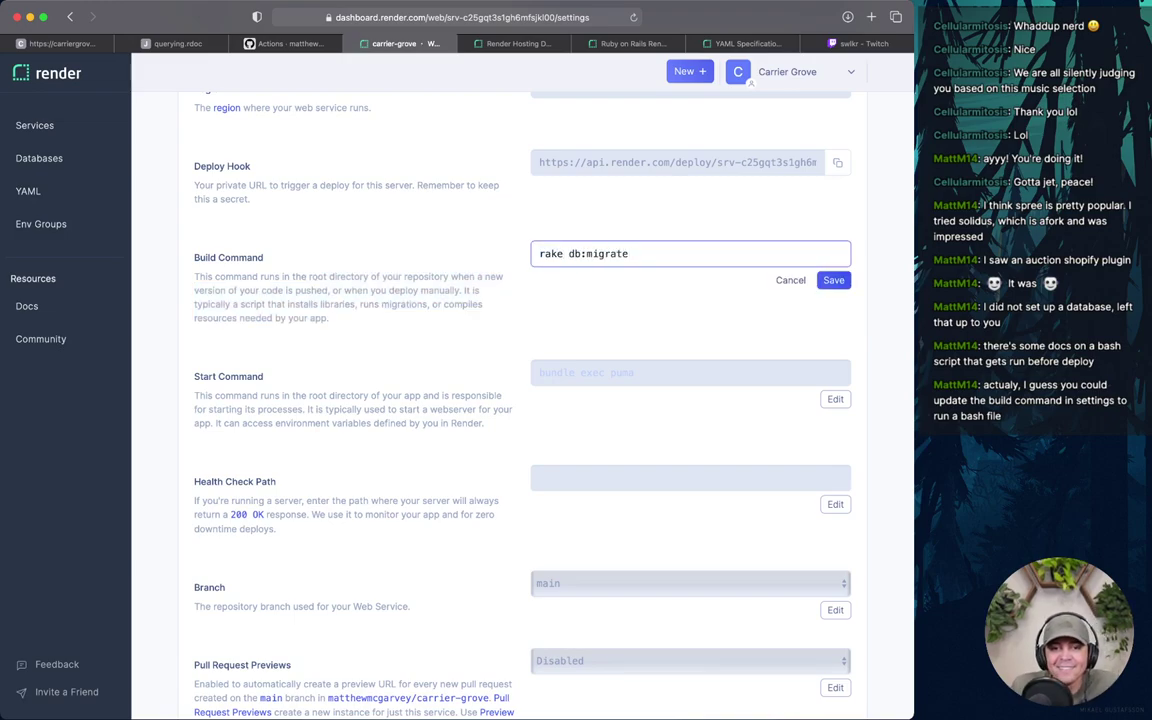
key("Escape")
Step: Reload the settings page twice to check the updated build command and resulting deploy
key("super+r")
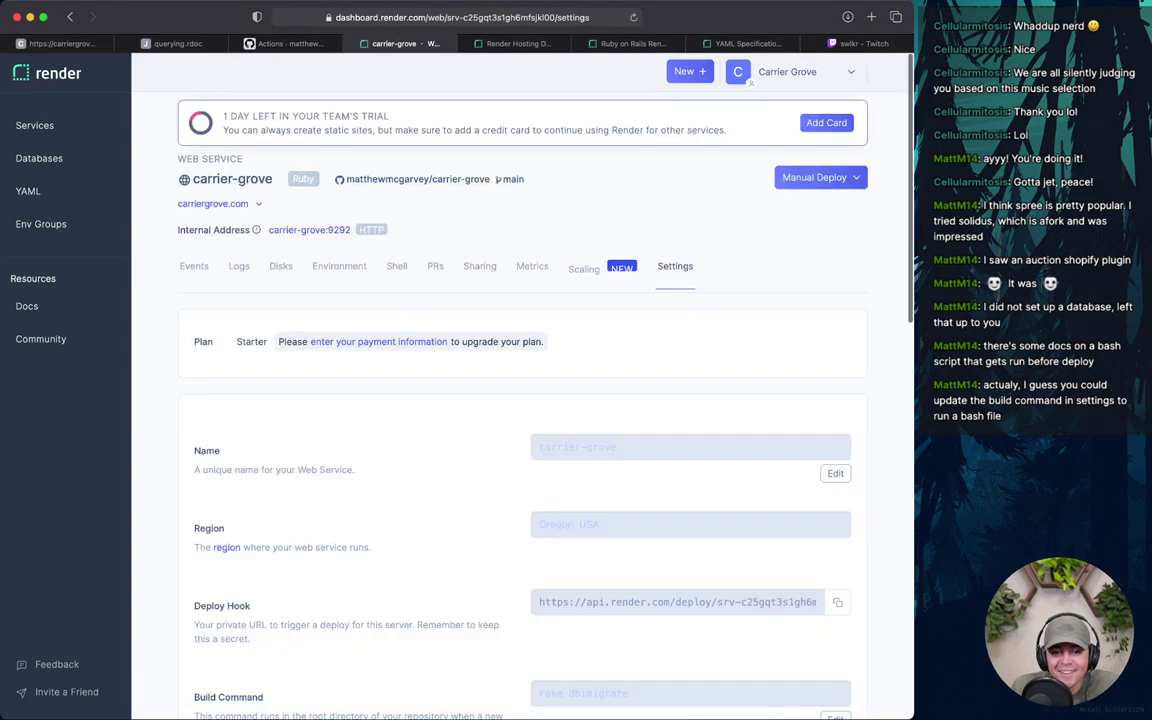
scroll(750, 83, "down", 3)
key("super+r")
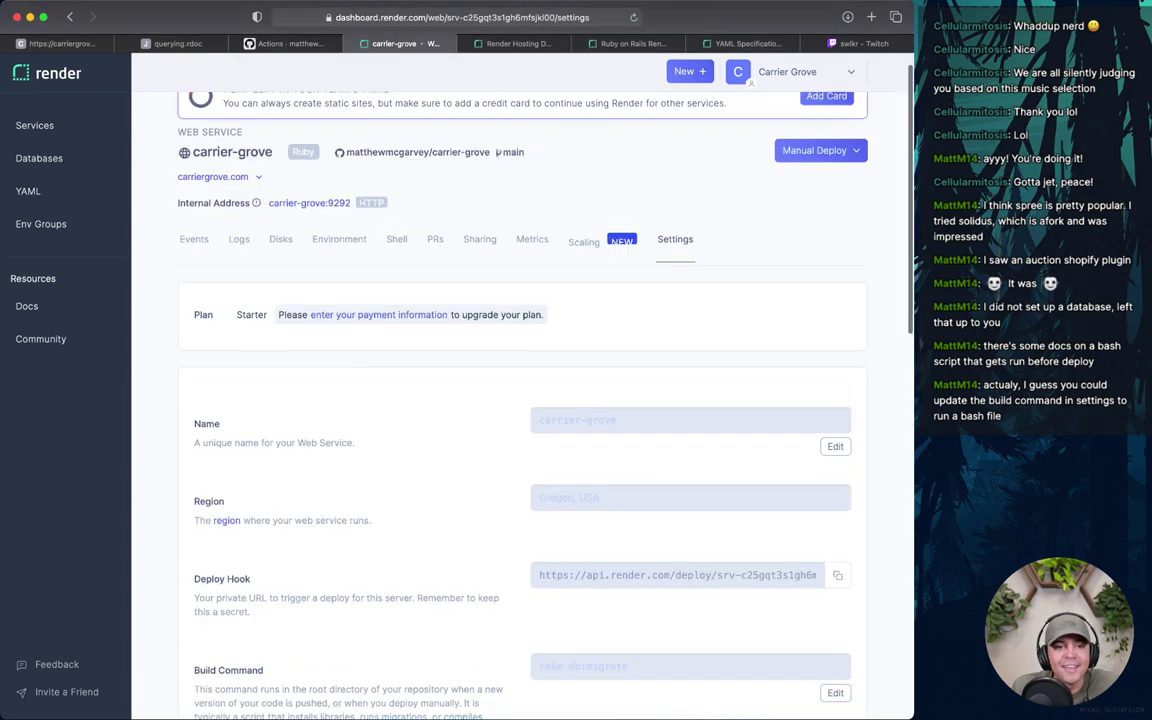
scroll(750, 83, "down", 3)
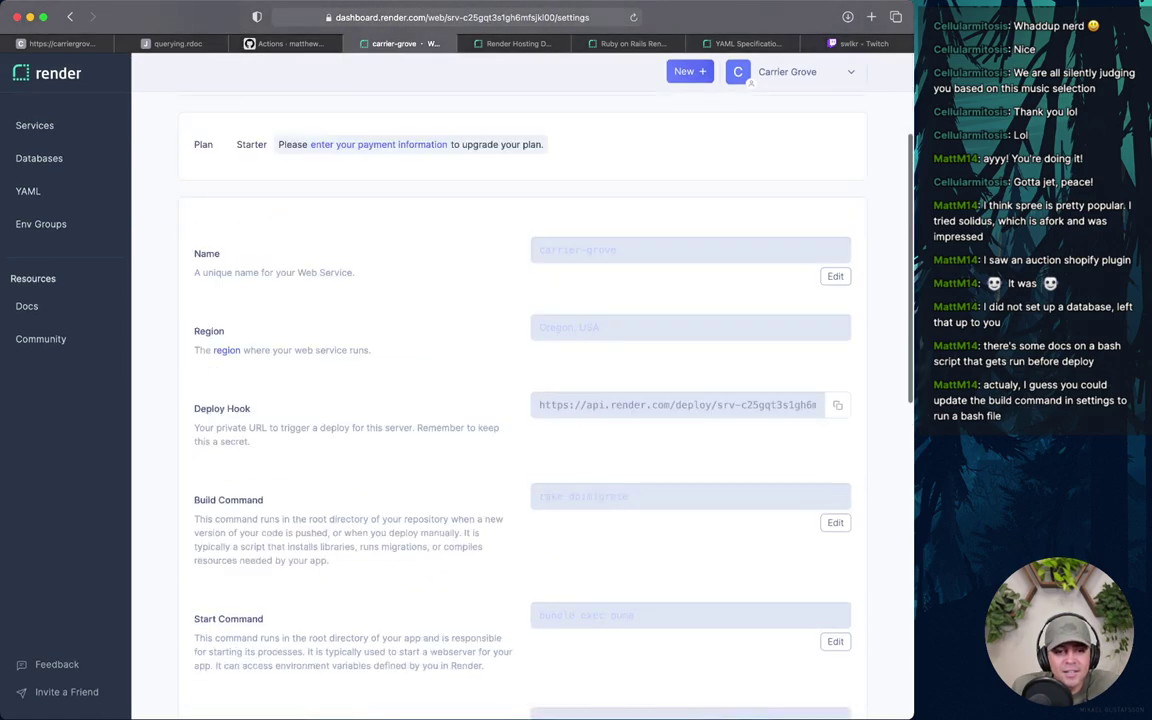
scroll(750, 83, "up", 3)
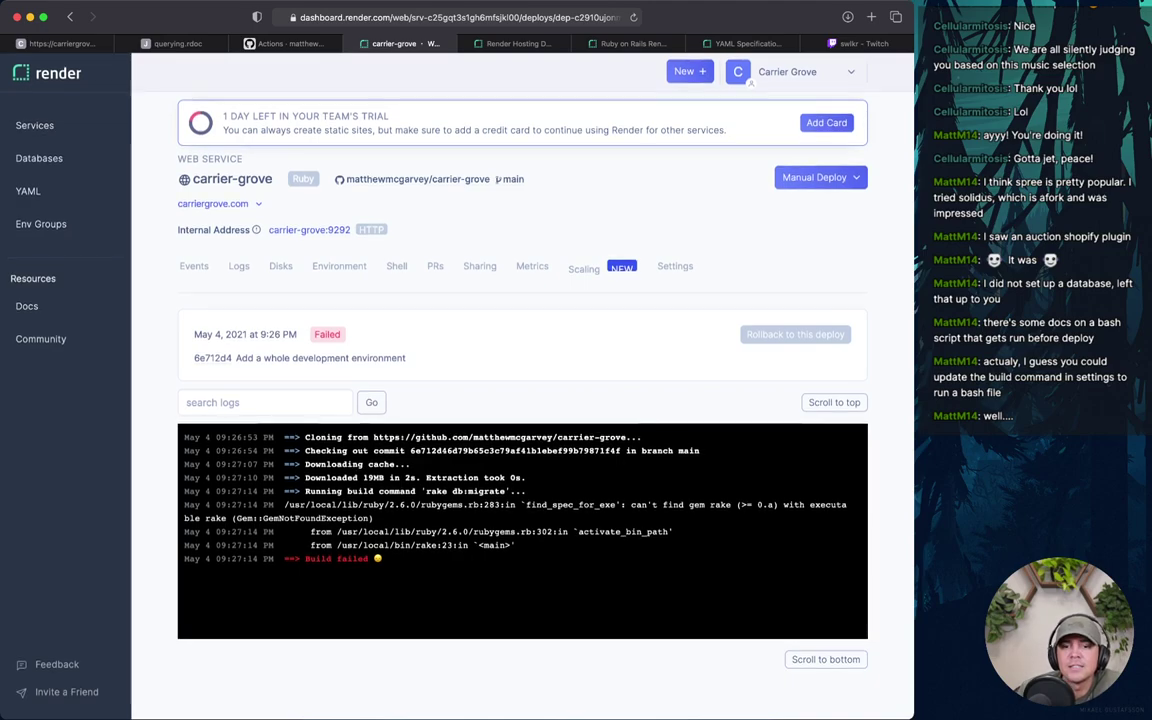
Step: Prefix carrier-grove's 'rake db:migrate' Build Command with 'bundle exec'
left_click(674, 266)
scroll(750, 82, "down", 5)
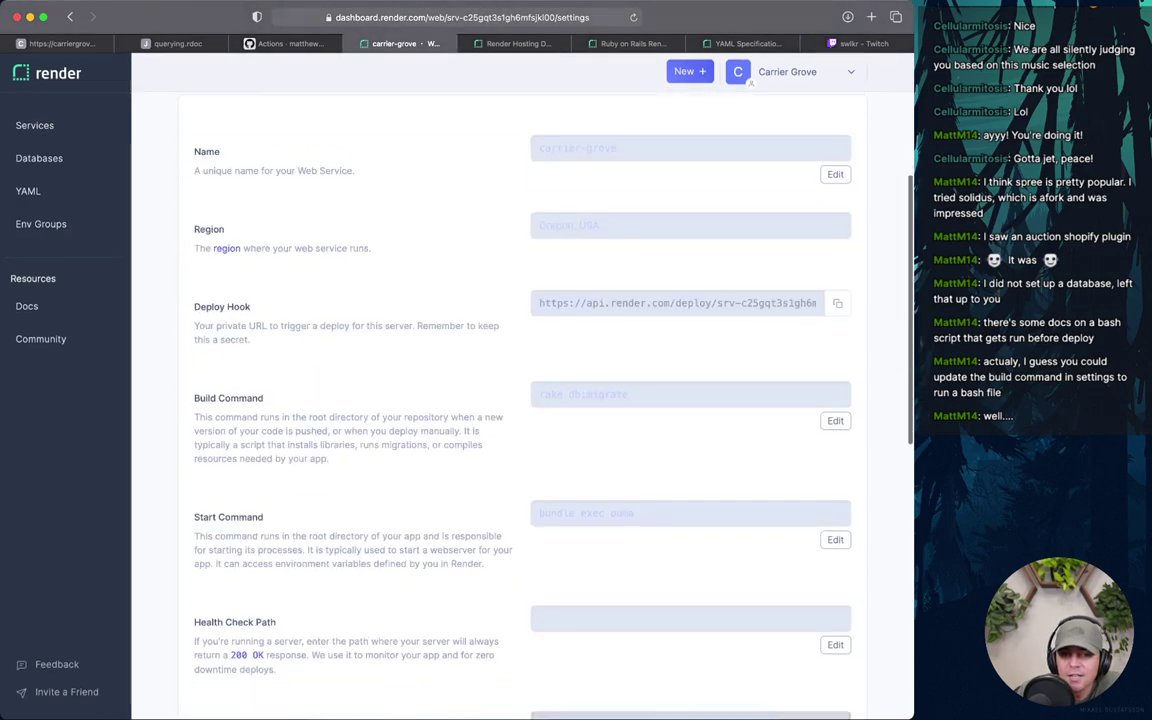
left_click(835, 420)
left_click(540, 394)
type("bundle exec")
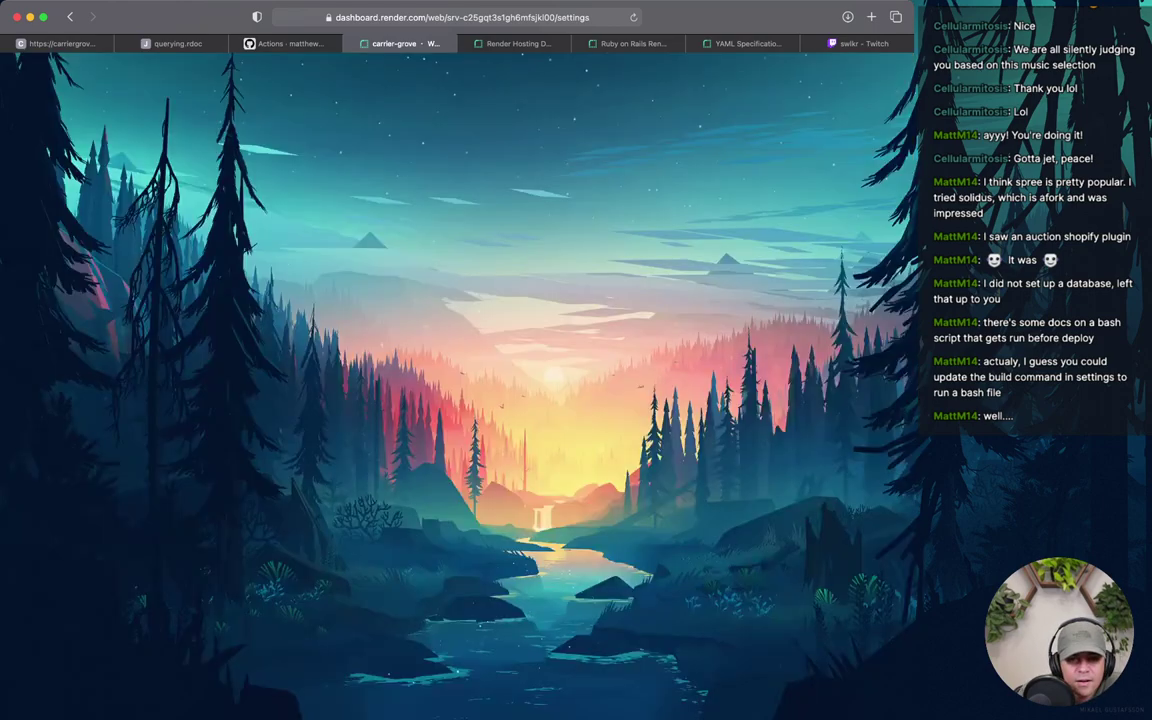
Step: Delete the whole Build Command value, leaving the field empty and flagged as required
left_click_drag(265, 431, 405, 431)
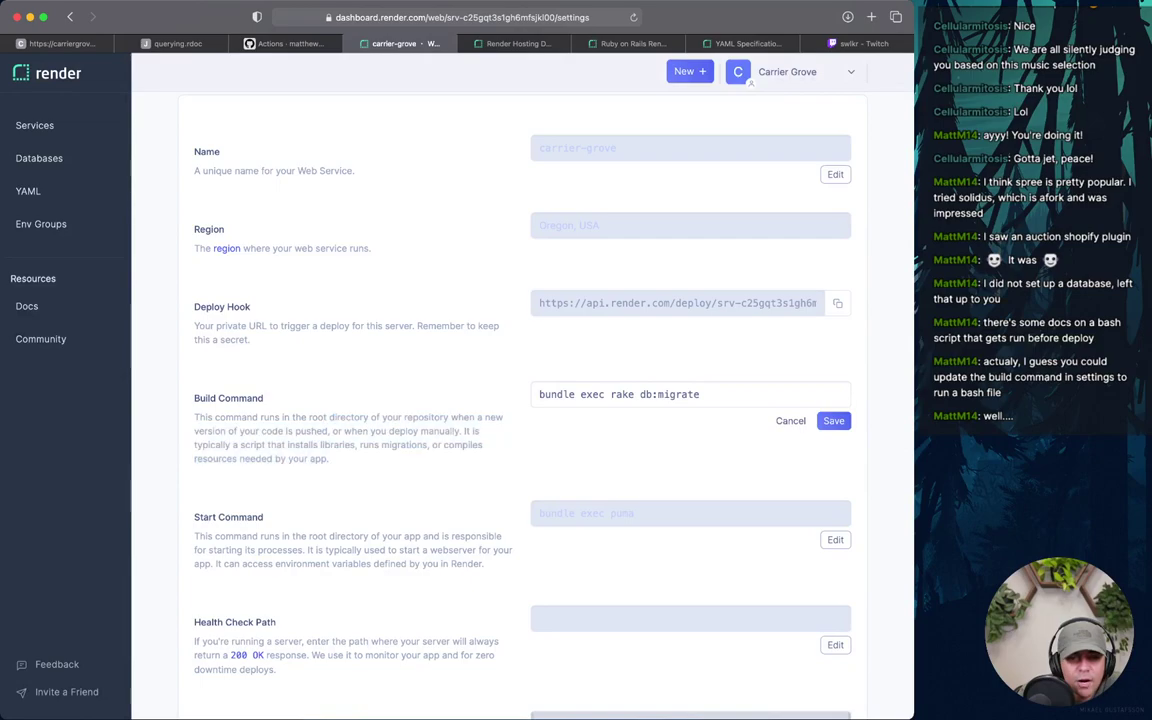
left_click_drag(334, 431, 405, 444)
left_click(405, 444)
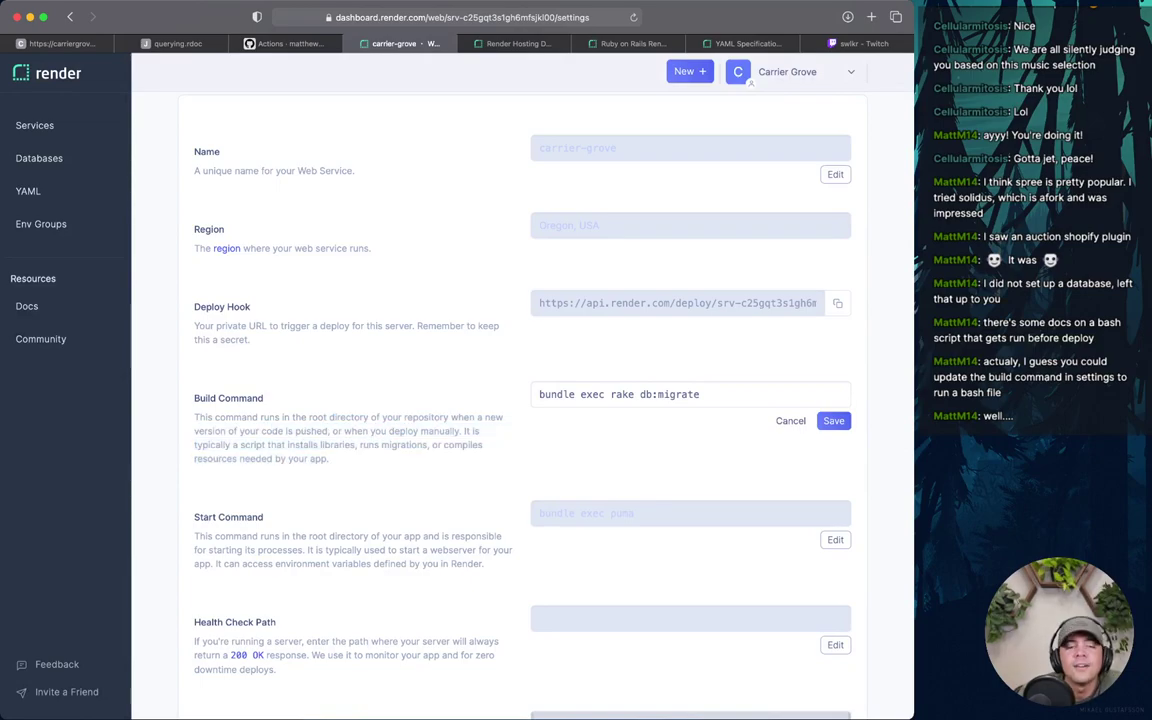
left_click_drag(321, 431, 411, 431)
left_click(411, 431)
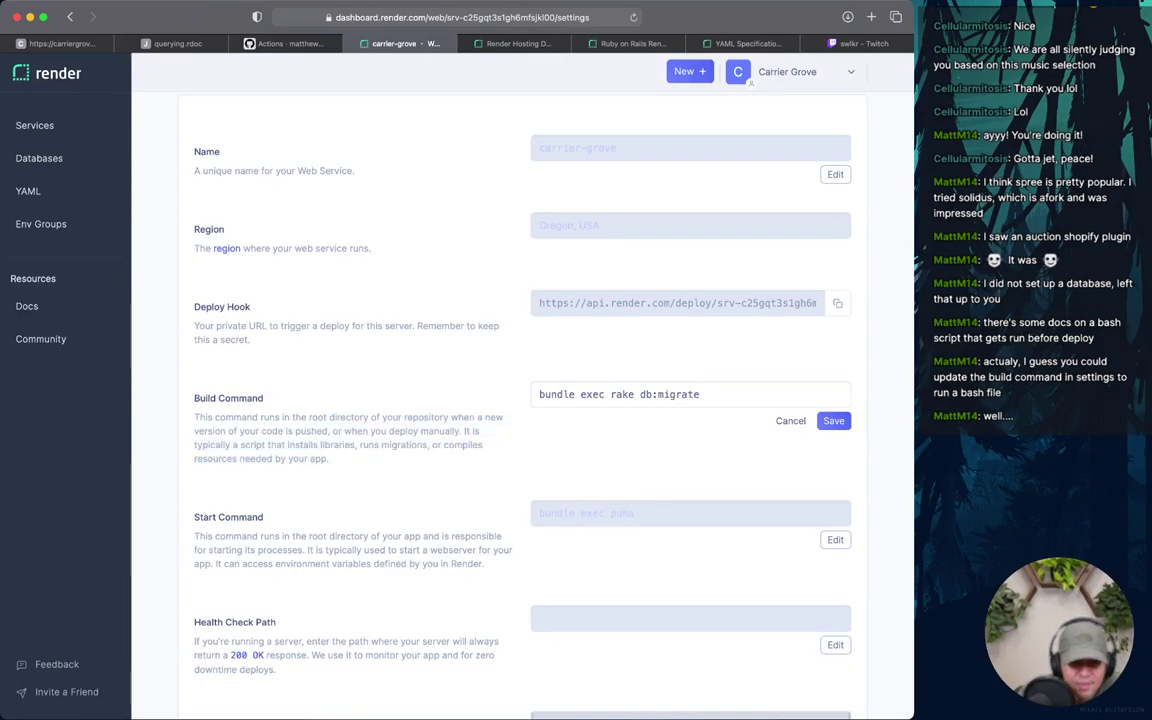
key("Tab")
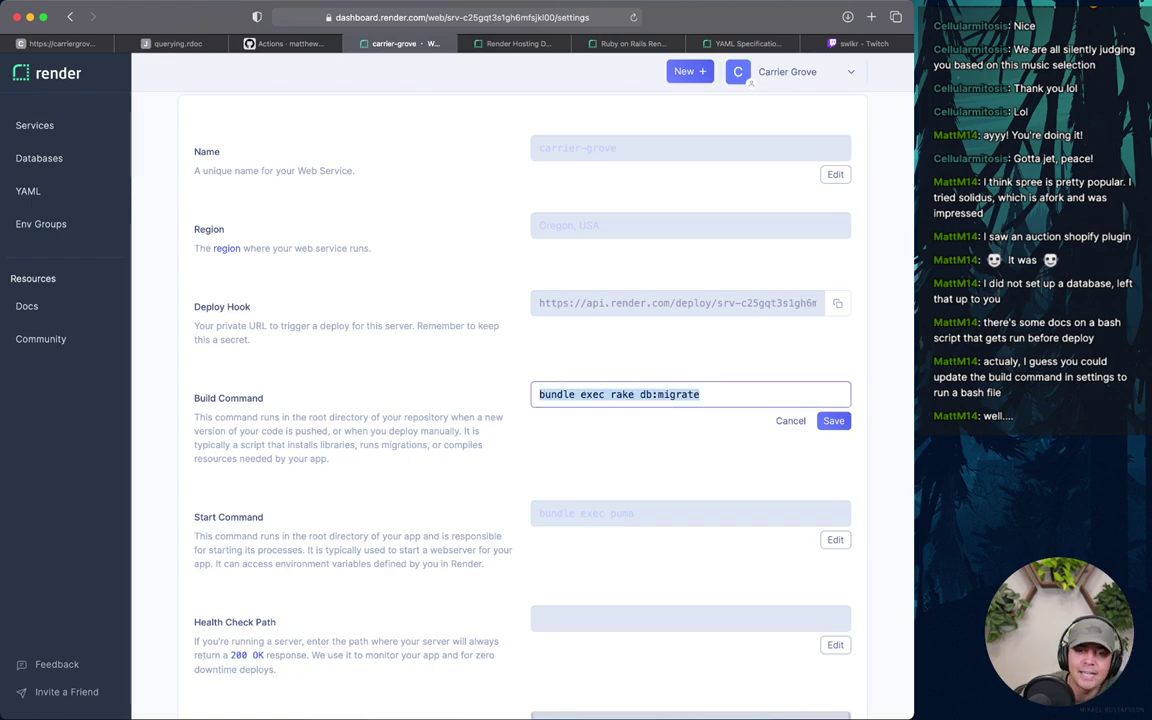
key("BackSpace")
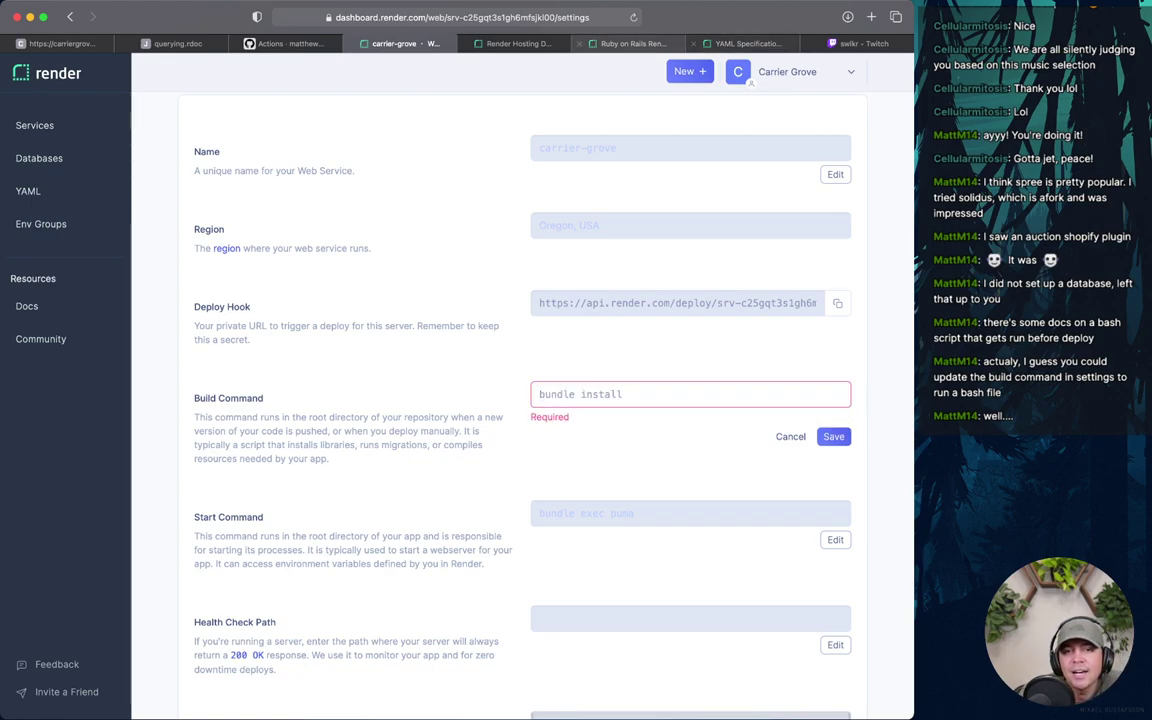
left_click(628, 43)
Step: Save the Build Command as 'bundle install && rake db:migrate', starting a deploy
scroll(546, 400, "up", 3)
scroll(546, 400, "down", 10)
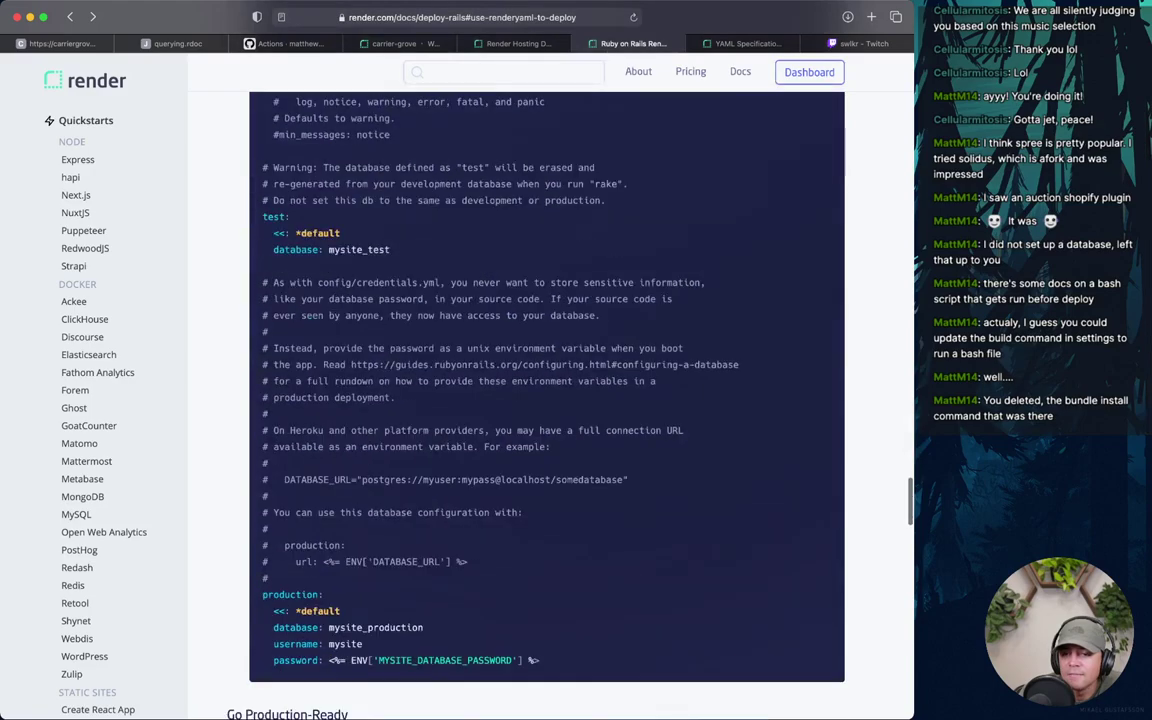
scroll(546, 400, "up", 10)
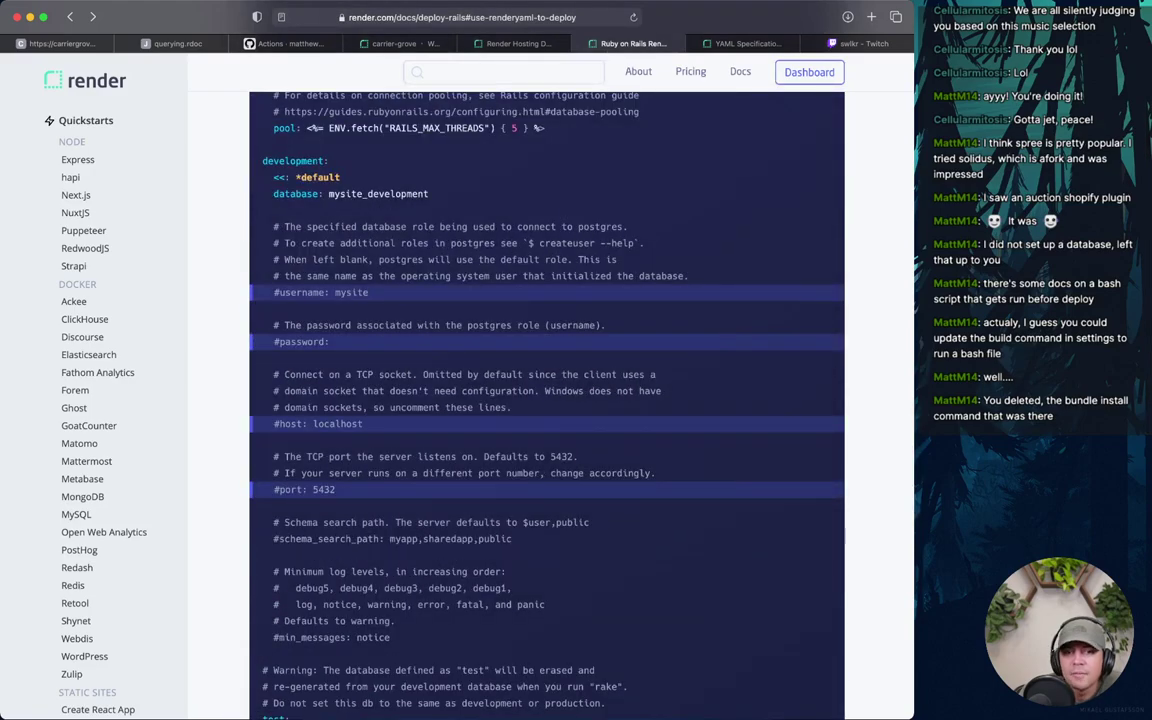
left_click(393, 43)
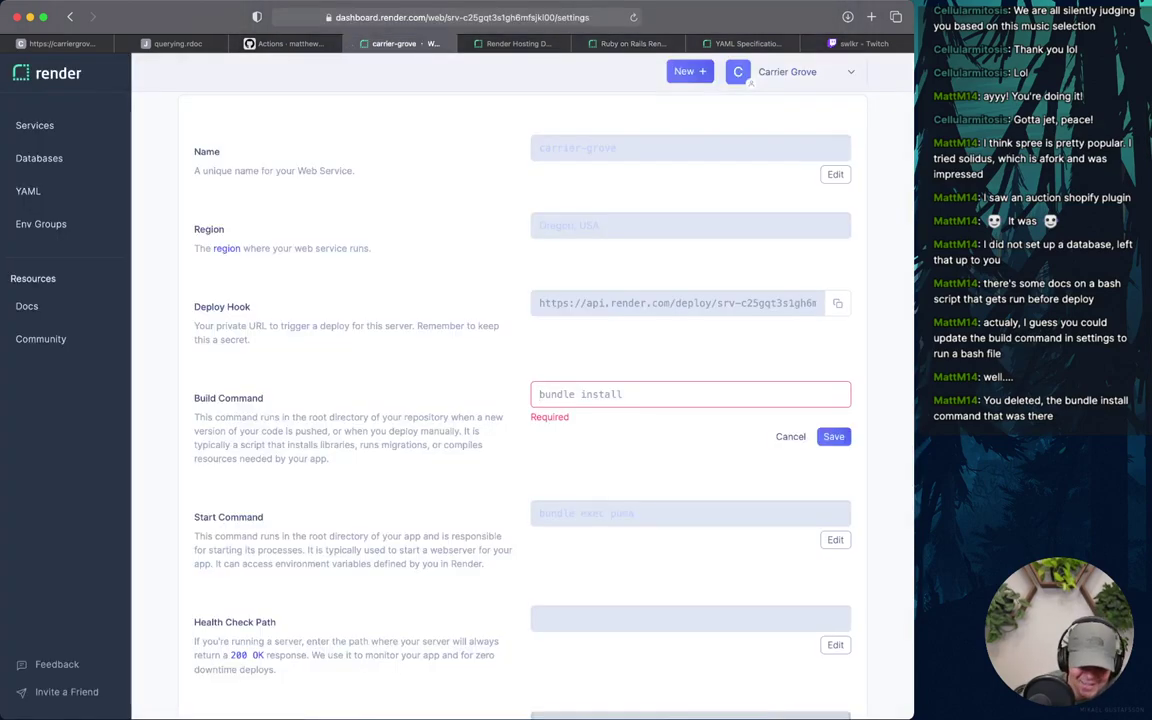
type("bundle install")
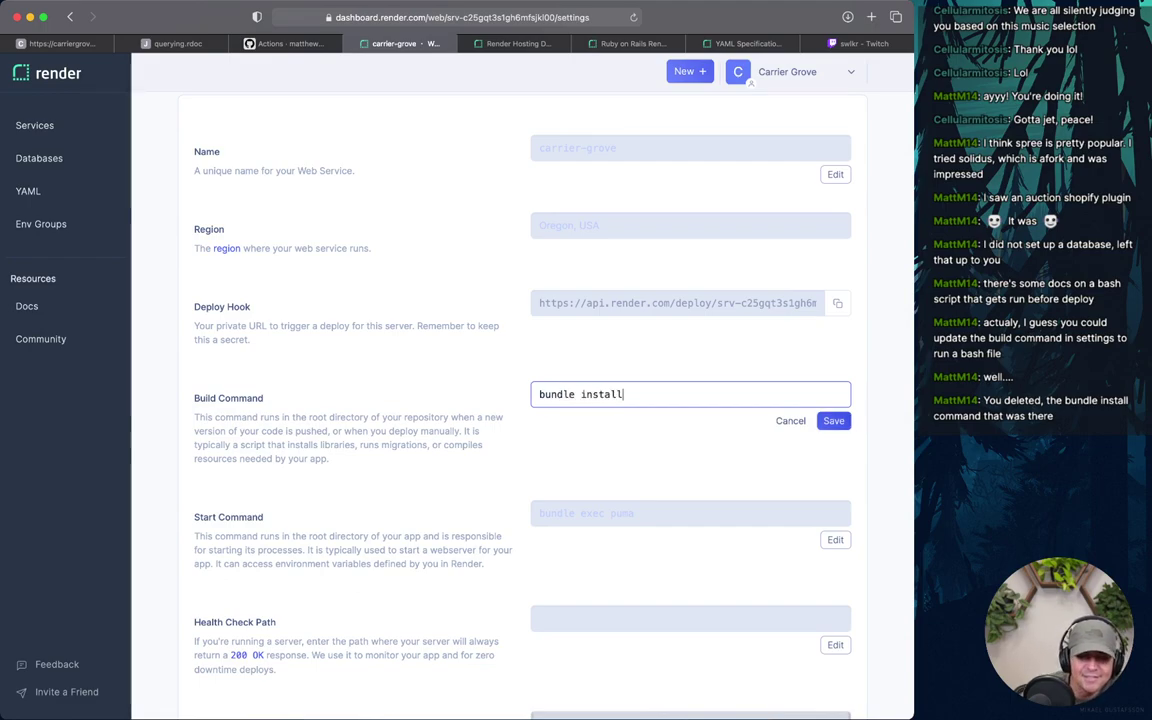
type(" && rake db:migrate")
key("Return")
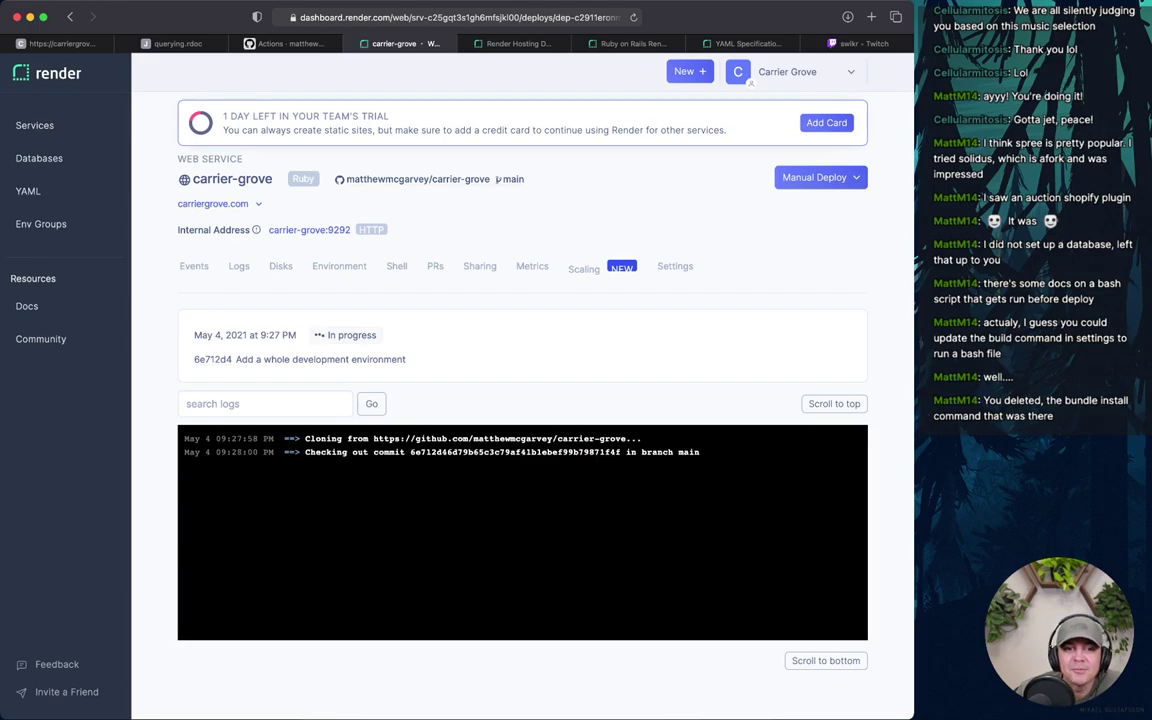
Step: Select the bin/render-build.sh script code in the Rails guide's Create a Build Script section
left_click(630, 43)
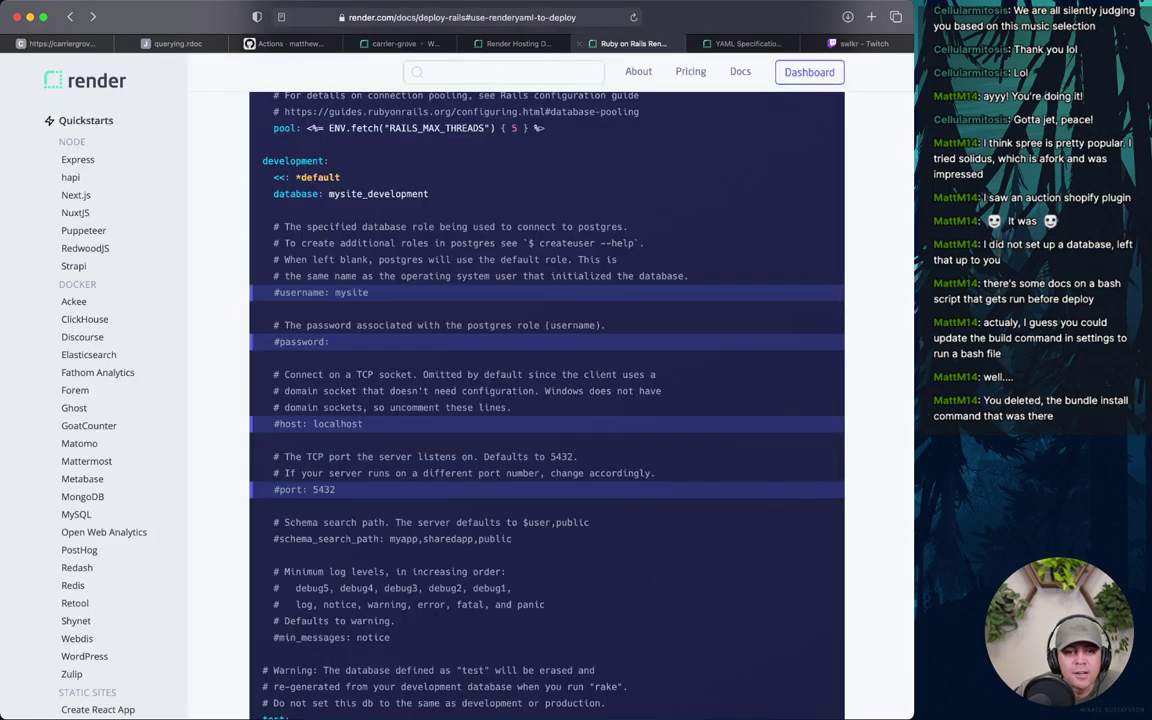
scroll(546, 400, "down", 15)
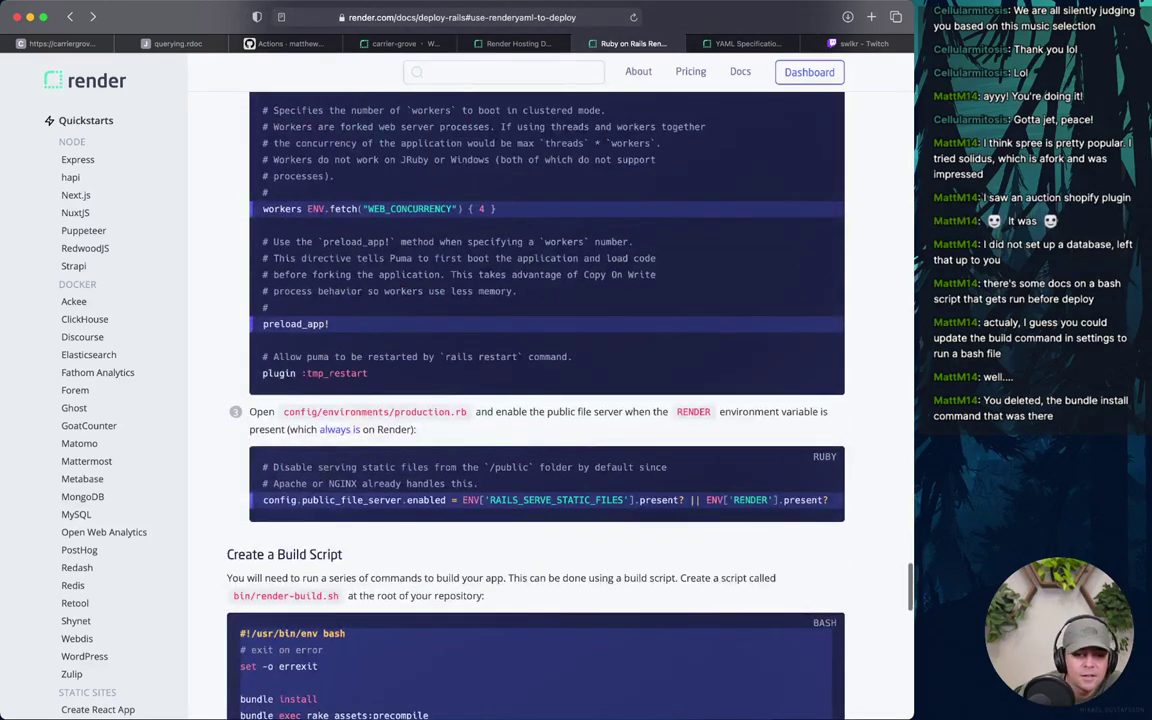
scroll(546, 400, "down", 5)
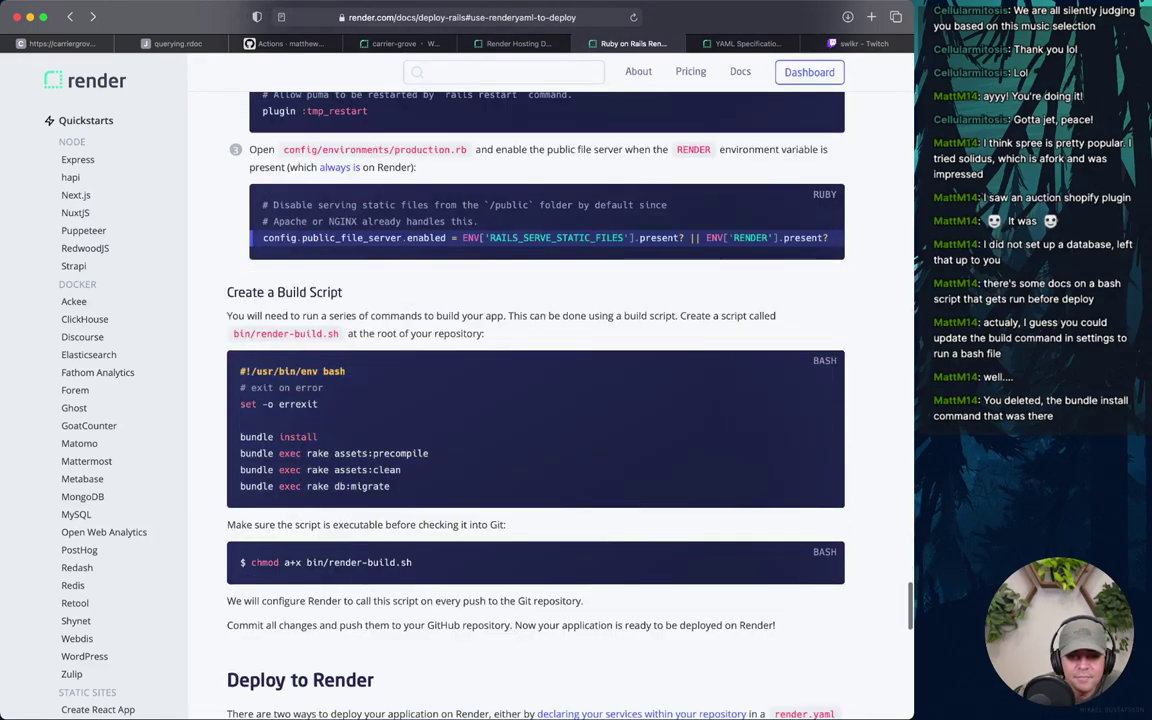
left_click_drag(830, 476, 238, 366)
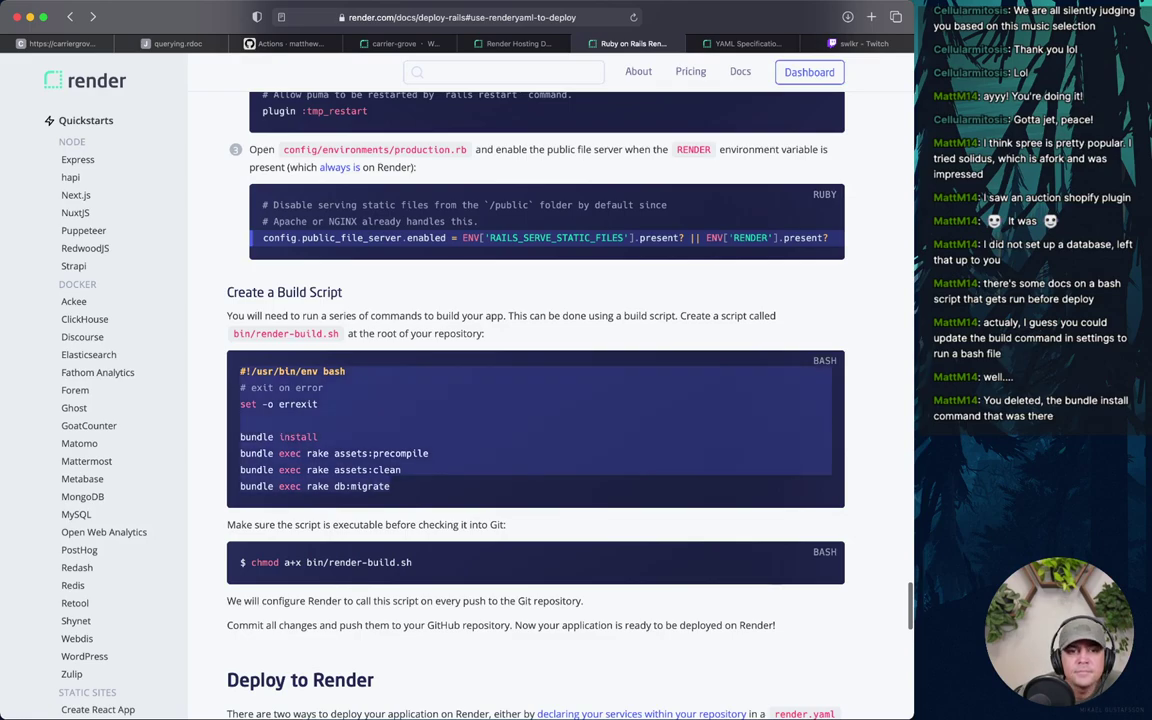
Step: Create a new render-build.sh file in vim, checking the script name in the docs
key("super+Tab")
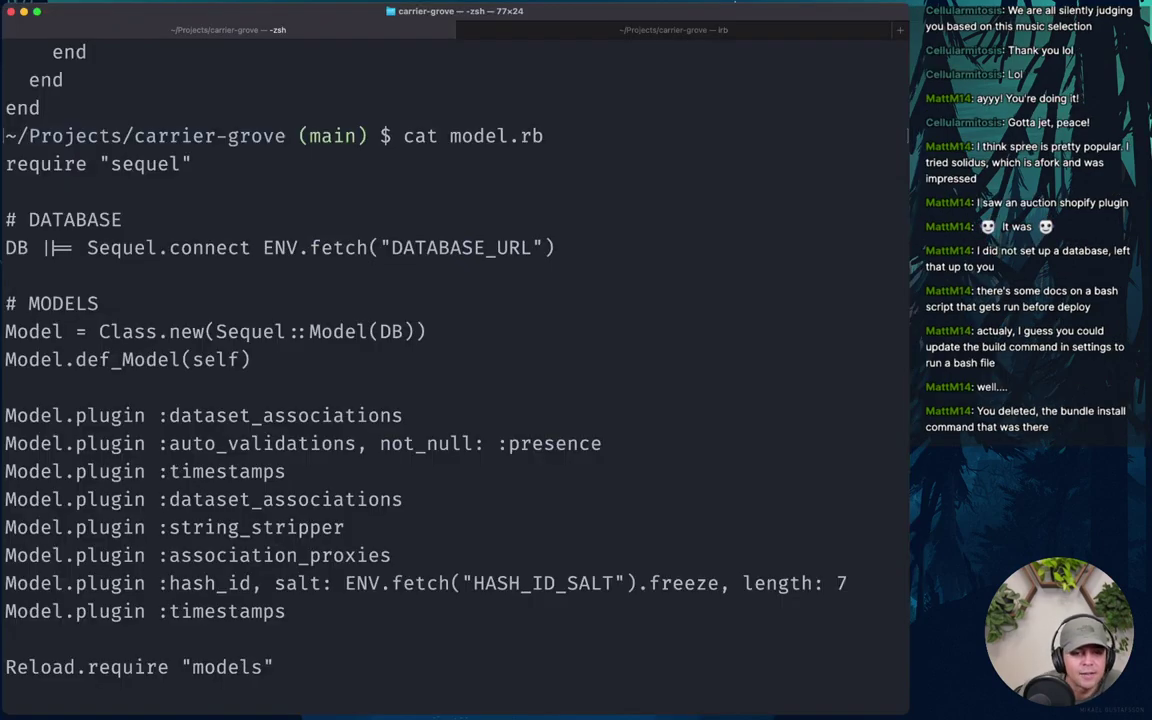
type("vim")
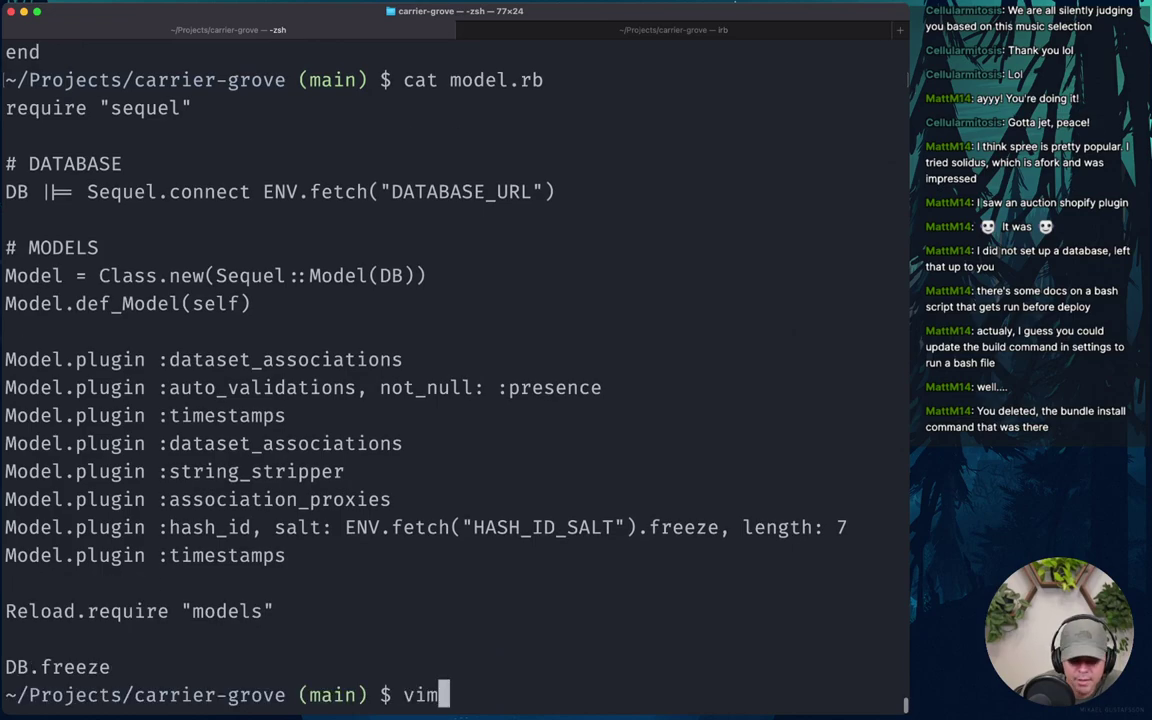
key("super+Tab")
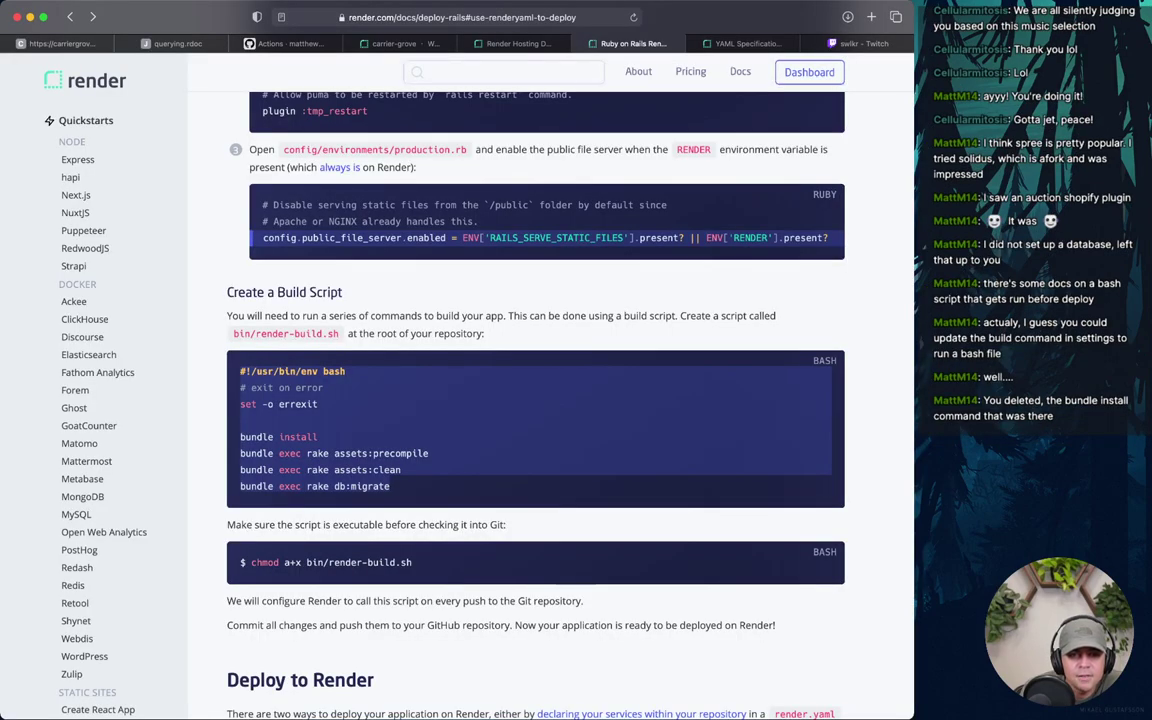
key("super+Tab")
type("render-build.sh")
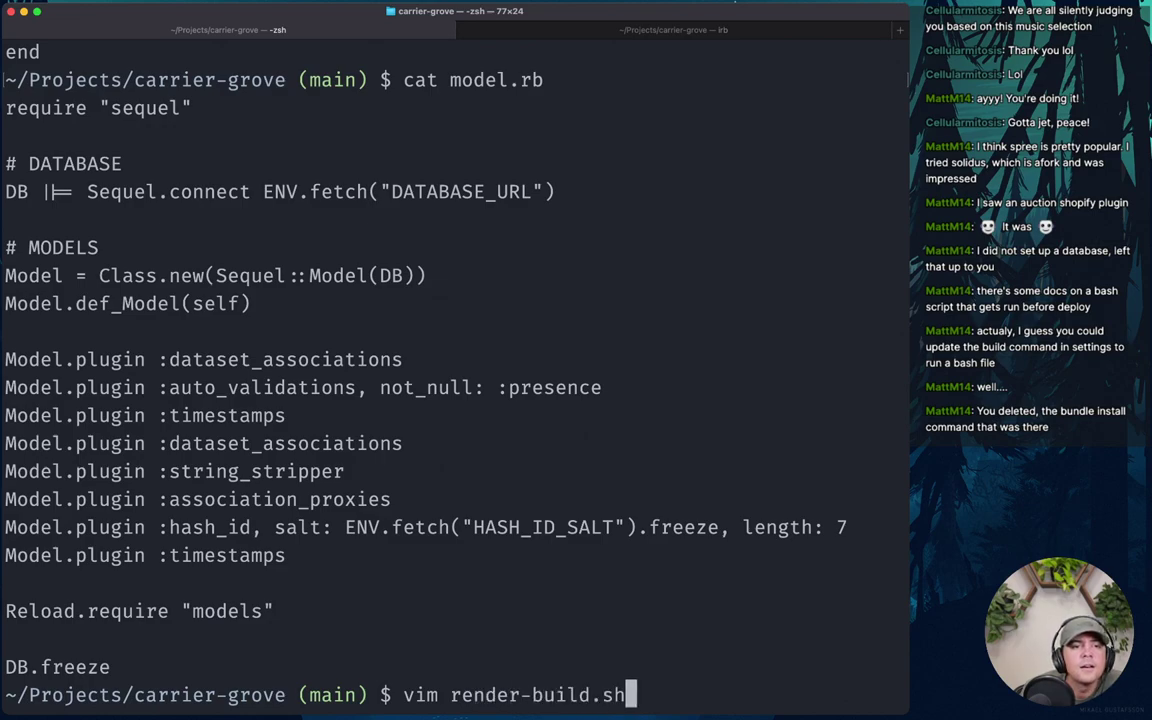
key("Return")
Step: Paste the docs' build script into render-build.sh
key("i")
type("#!/usr/bin/env bash # exit on error set -o errexit  bundle install bundle exec rake assets:precompile bundle exec rake assets:clean bundle exec rake db:migrate")
key("Escape")
key("Up")
key("Up")
key("Up")
key("Up")
key("Up")
key("Up")
key("Up")
key("Down")
key("Down")
key("Down")
key("Down")
key("Down")
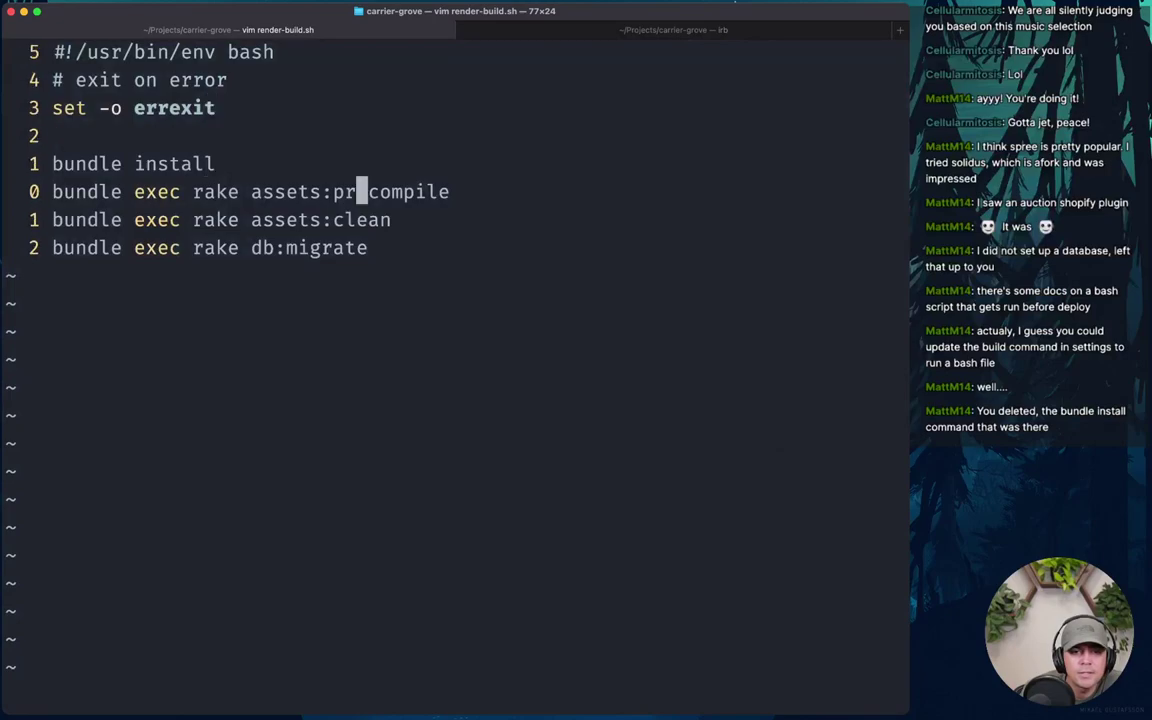
Step: Delete the assets:precompile line, then undo the deletion to restore it
key("d")
key("d")
key("w")
key("w")
key("w")
key("w")
key("w")
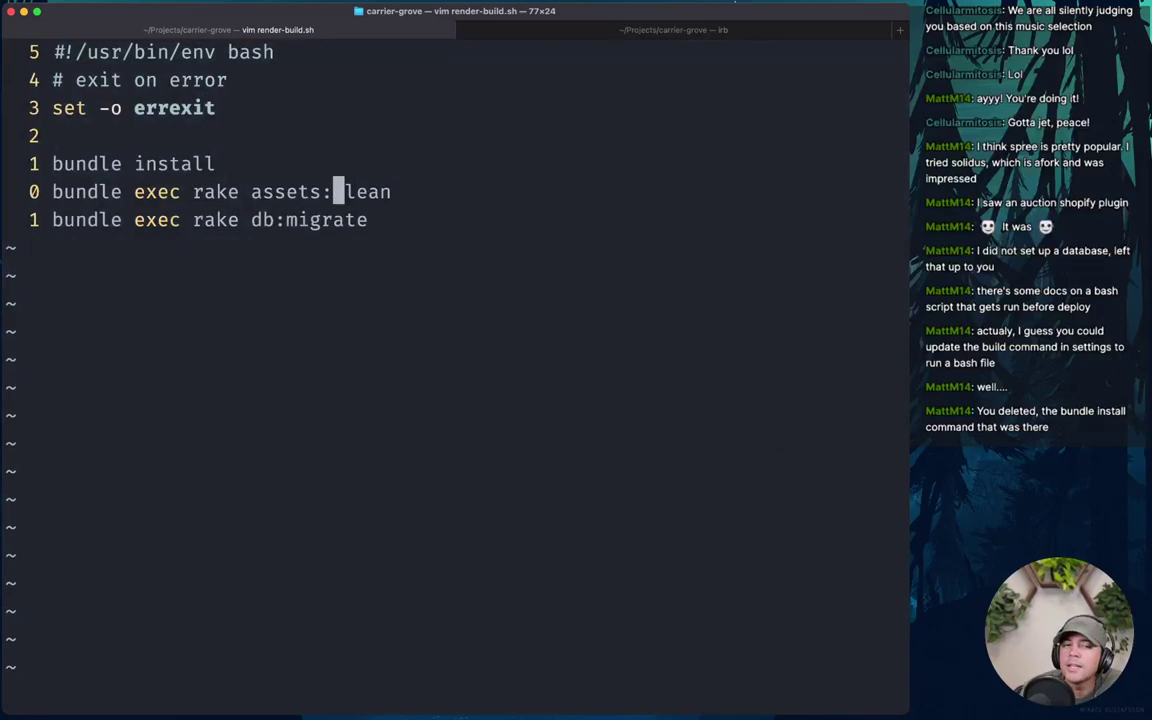
key("u")
key("j")
key("w")
key("w")
key("l")
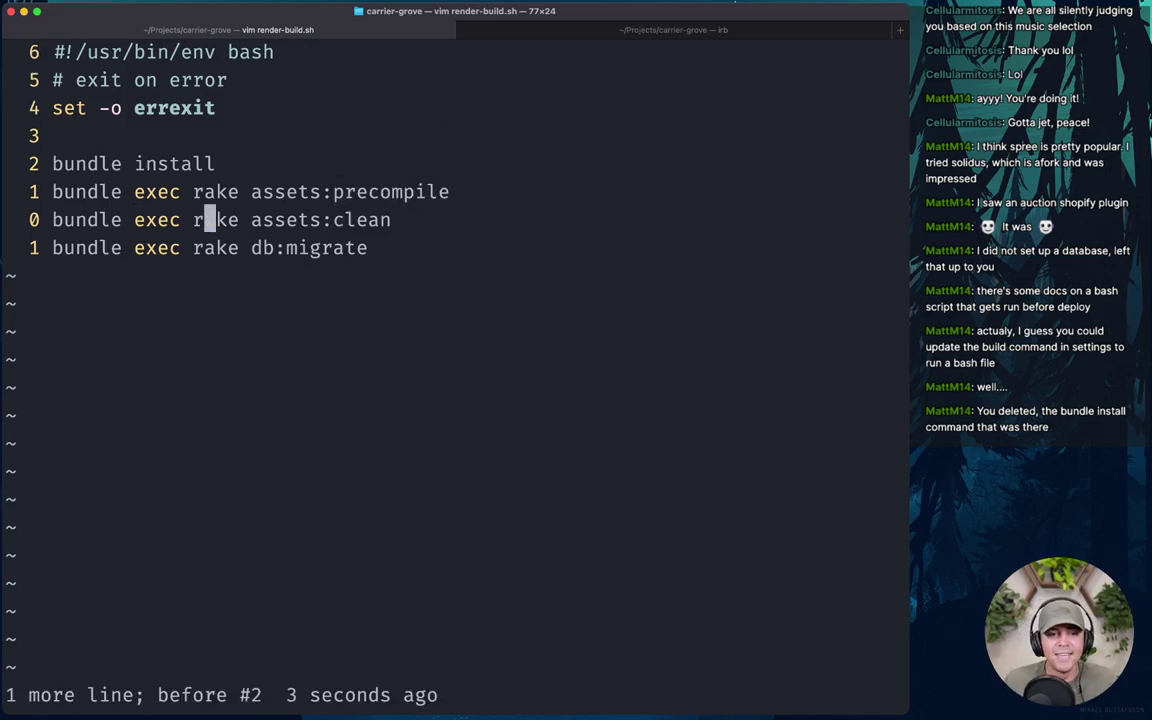
key("super+Tab")
scroll(535, 400, "down", 1)
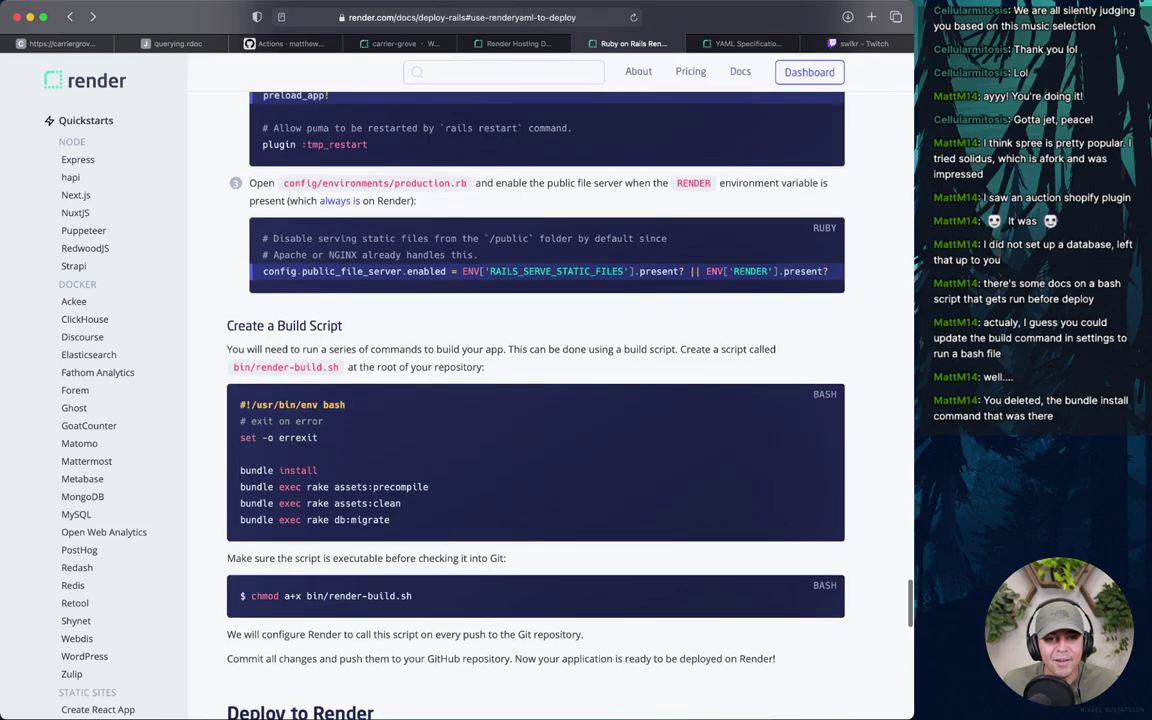
Step: Review the guide's production.rb and database.yml steps, including the DATABASE_URL note
scroll(535, 400, "up", 5)
left_click_drag(306, 492, 711, 492)
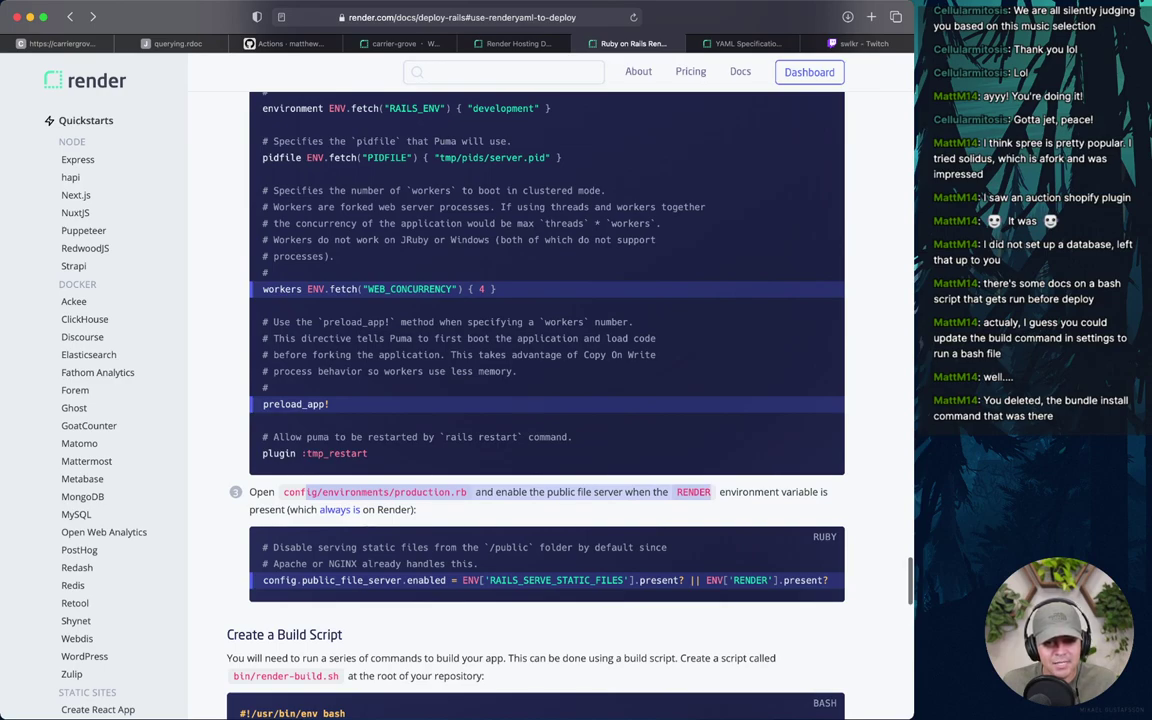
scroll(546, 400, "down", 5)
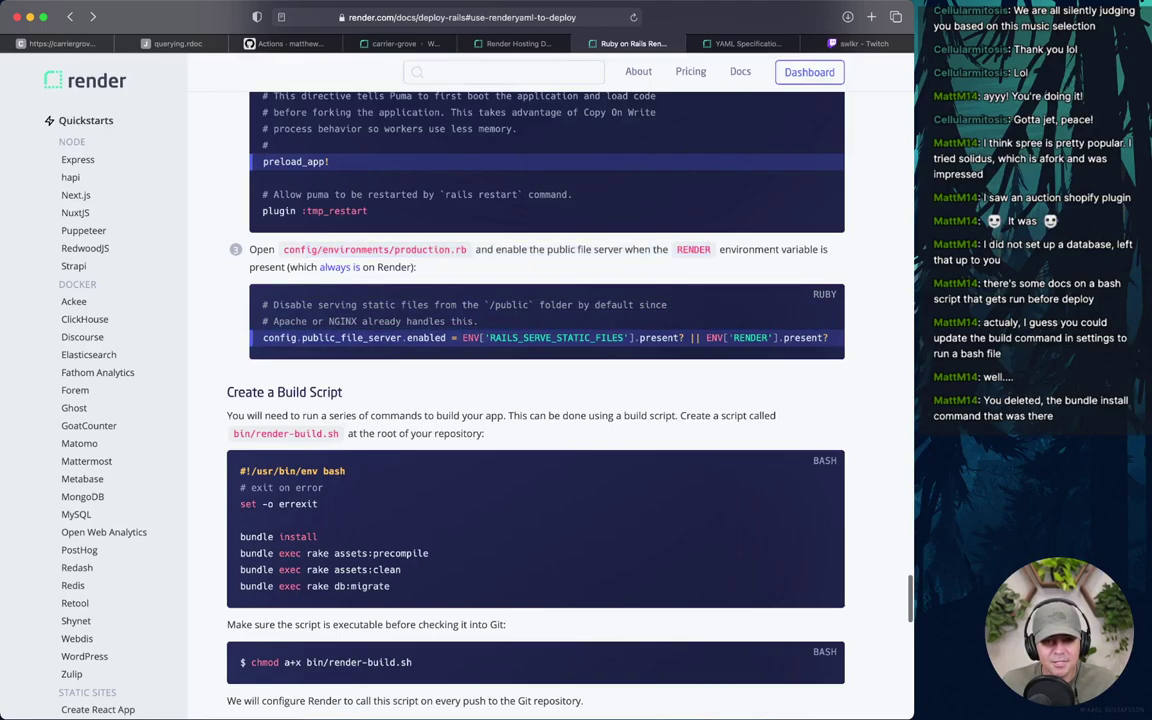
scroll(546, 400, "up", 4)
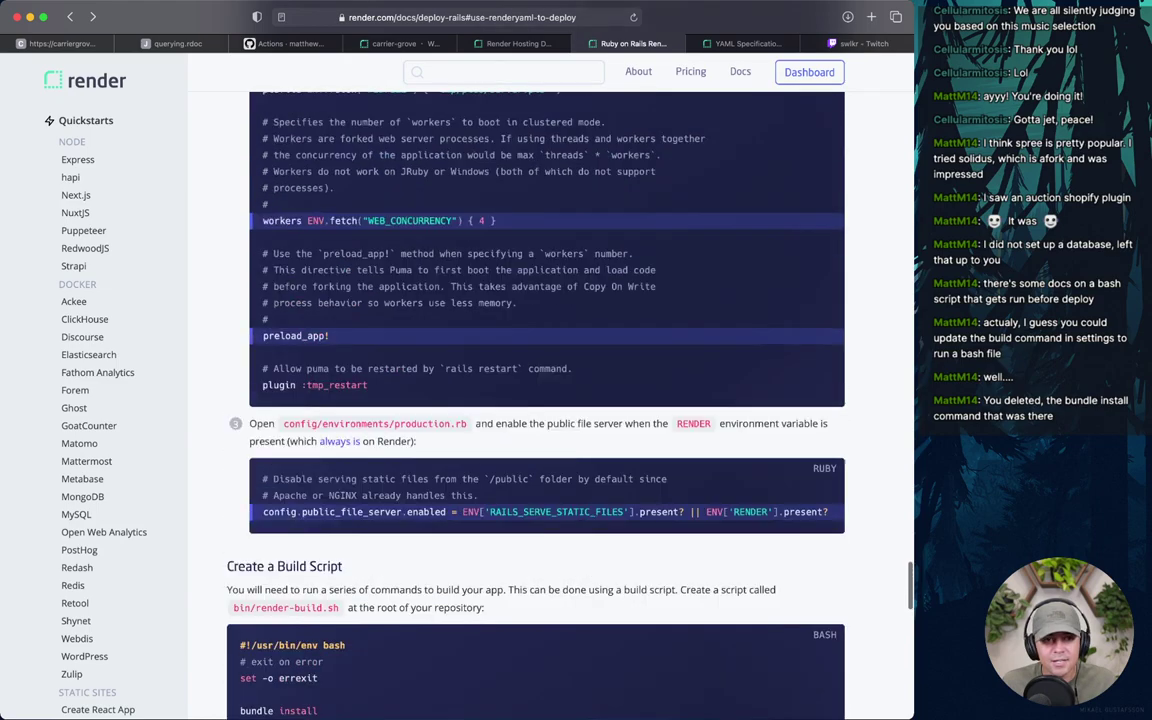
scroll(546, 400, "up", 12)
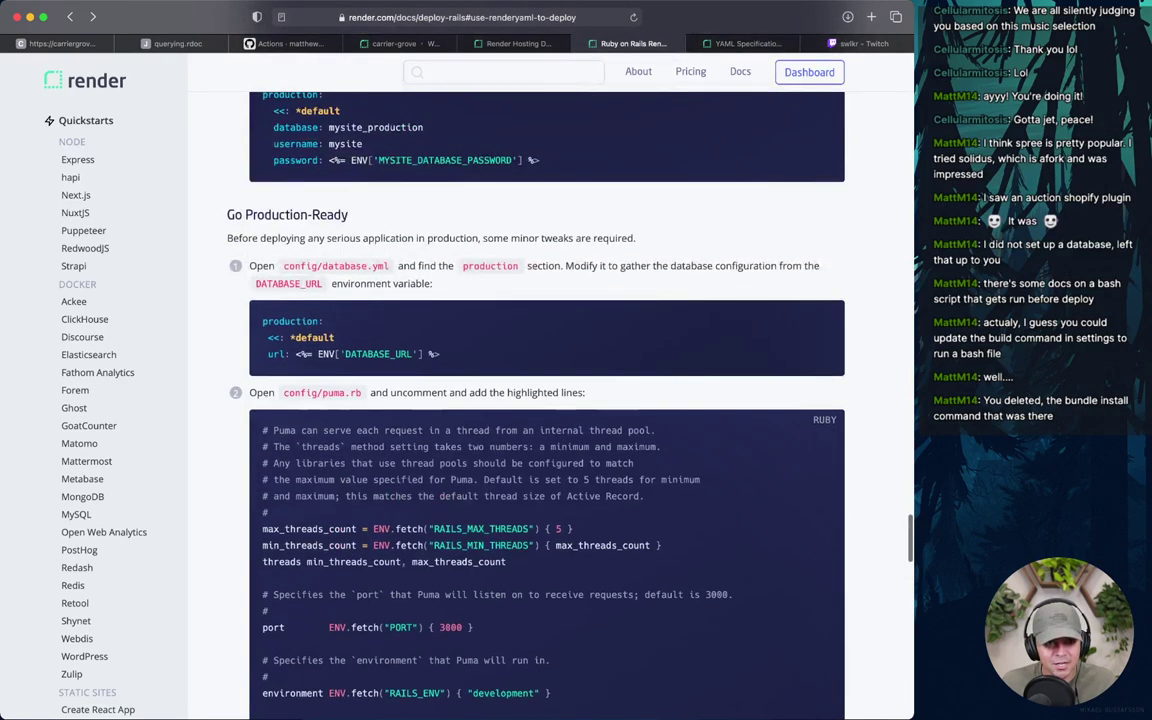
left_click_drag(229, 238, 573, 238)
left_click(573, 238)
left_click_drag(284, 265, 502, 265)
left_click(502, 265)
double_click(490, 265)
left_click(442, 238)
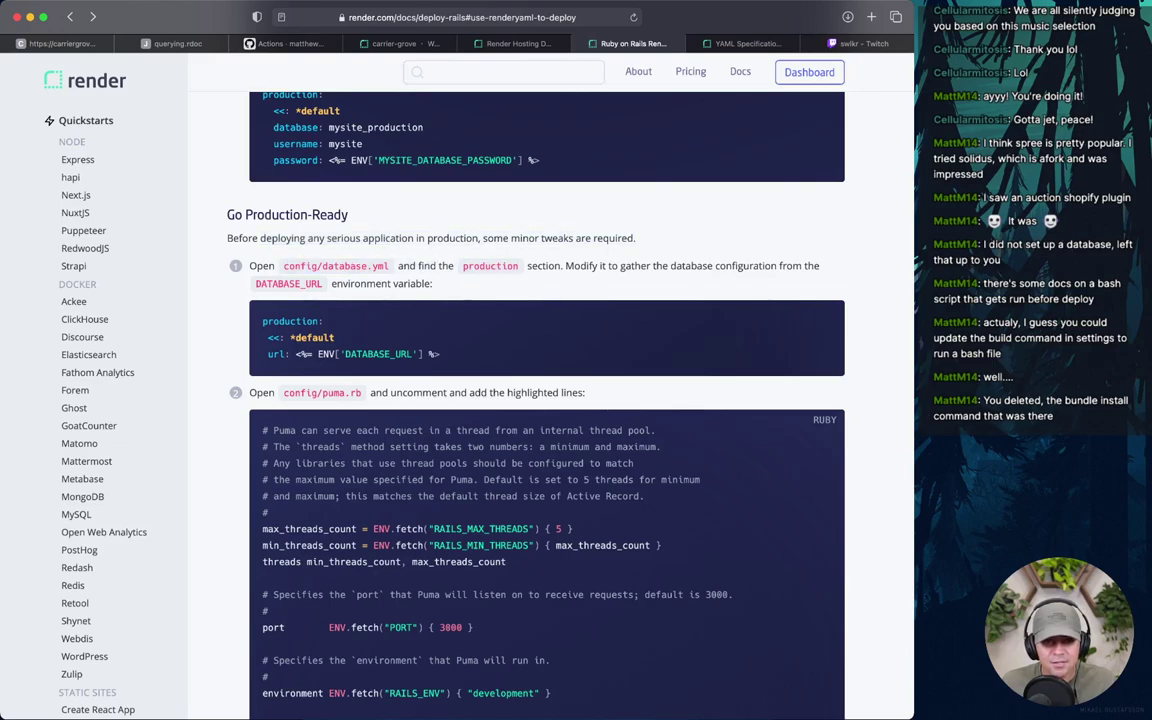
left_click_drag(574, 265, 432, 283)
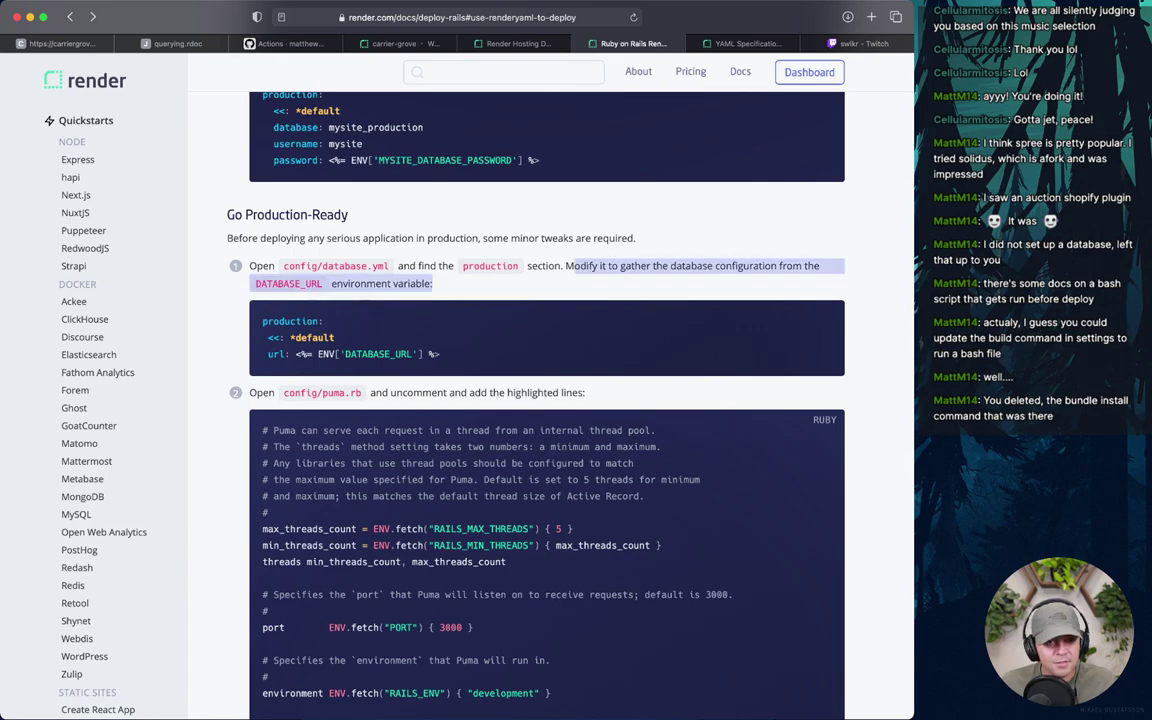
Step: Scroll past the Puma config to the Create a Build Script section and chmod step
scroll(546, 400, "down", 5)
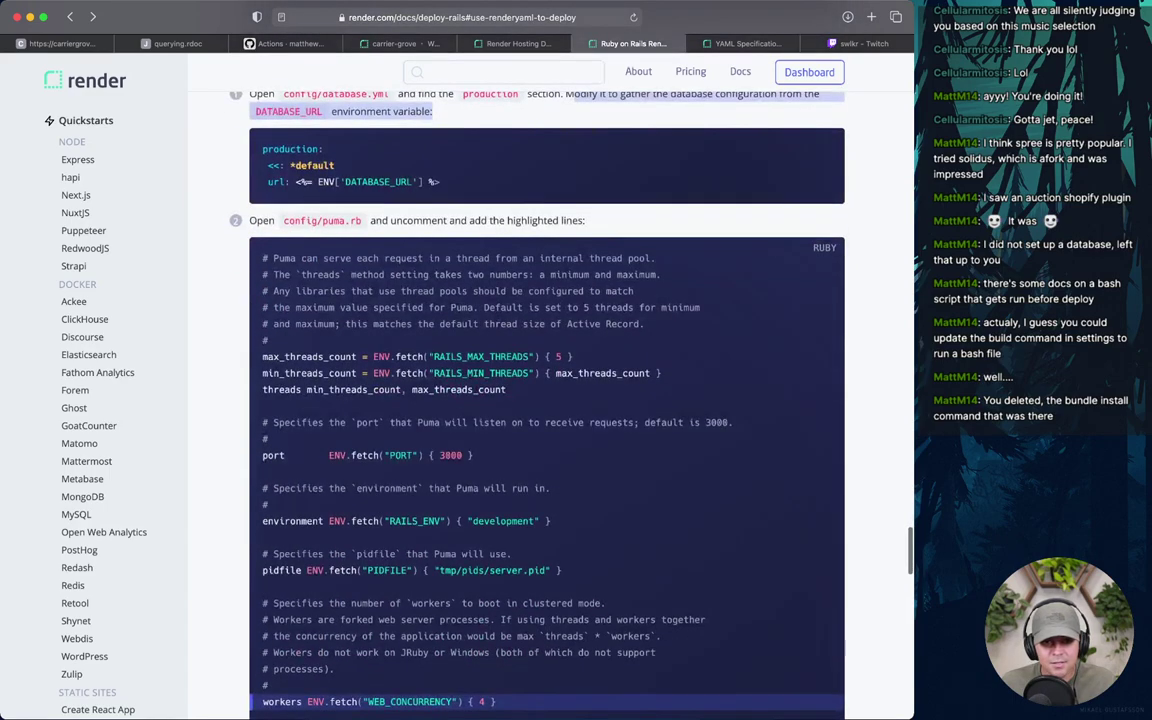
left_click_drag(262, 356, 506, 389)
left_click(506, 389)
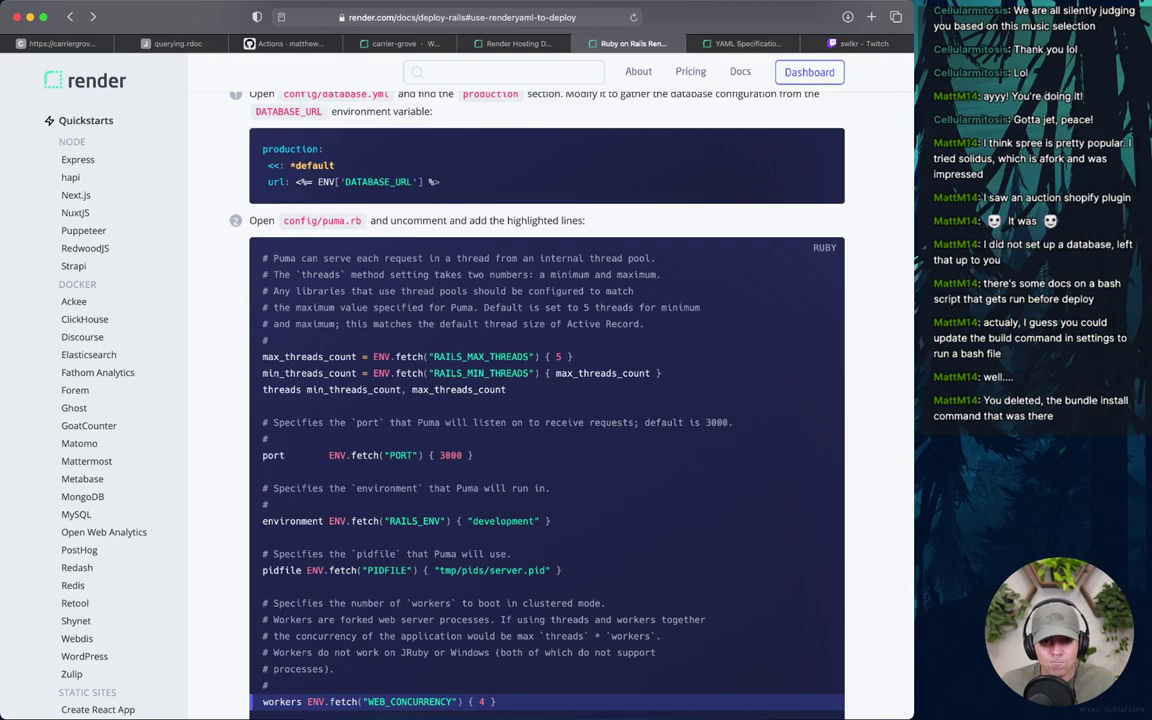
scroll(546, 400, "down", 5)
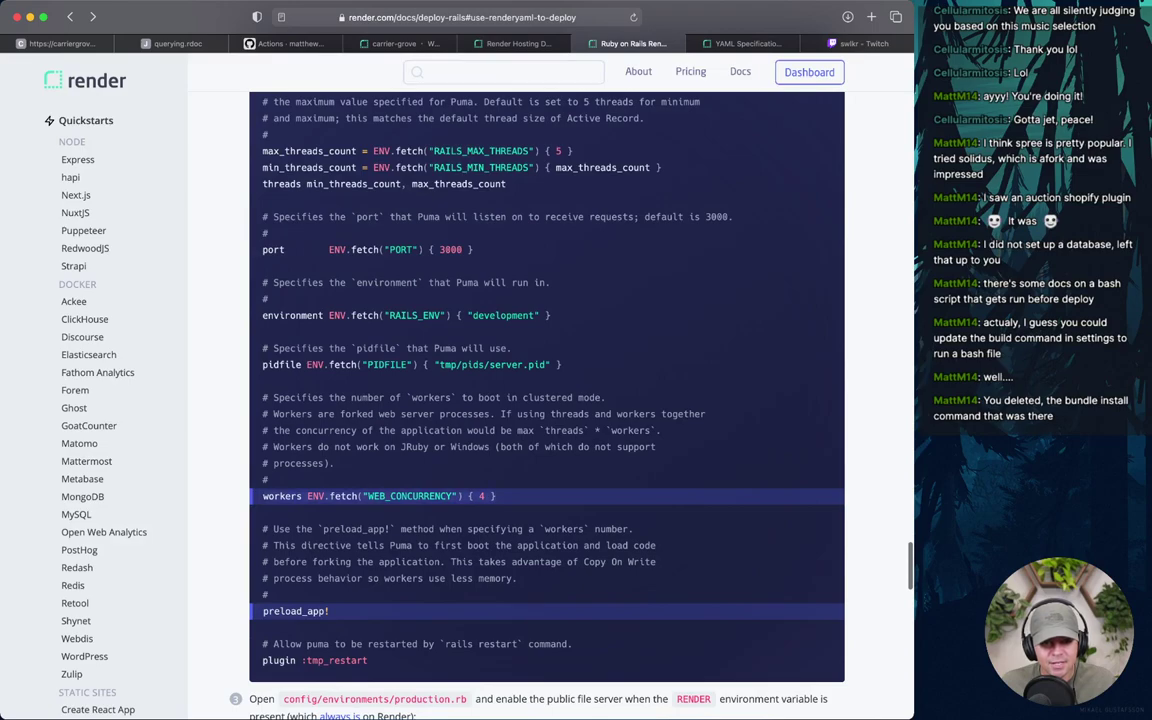
scroll(546, 400, "down", 5)
scroll(546, 400, "down", 3)
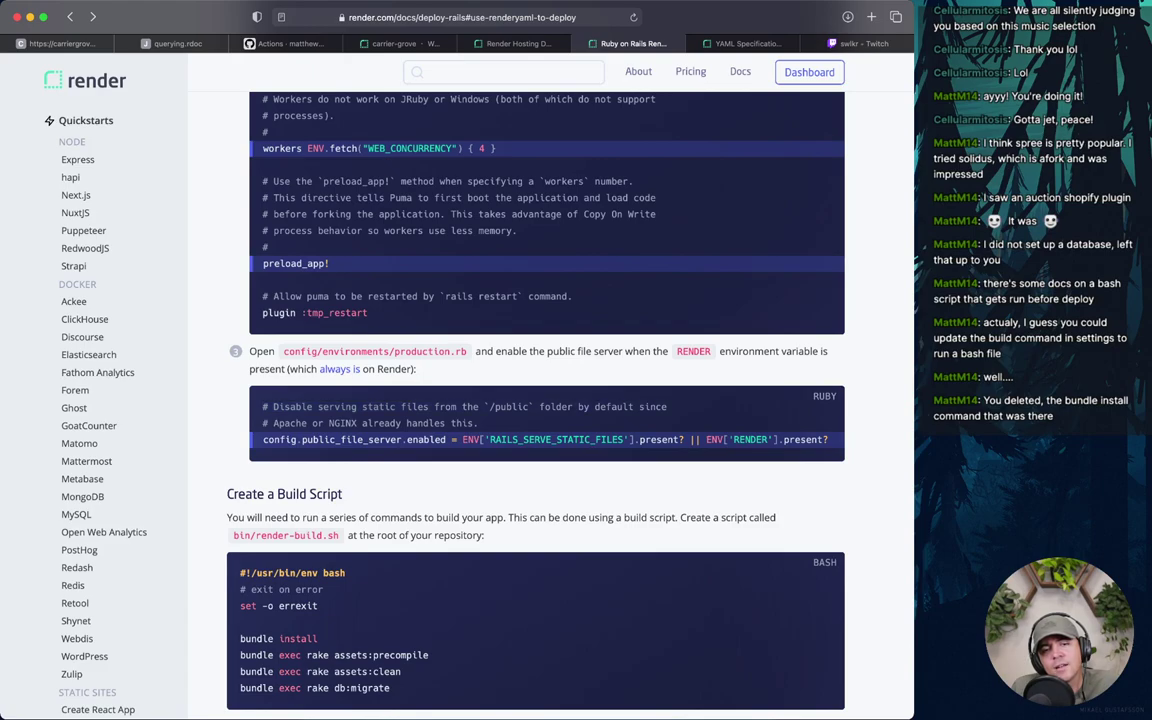
scroll(535, 400, "down", 2)
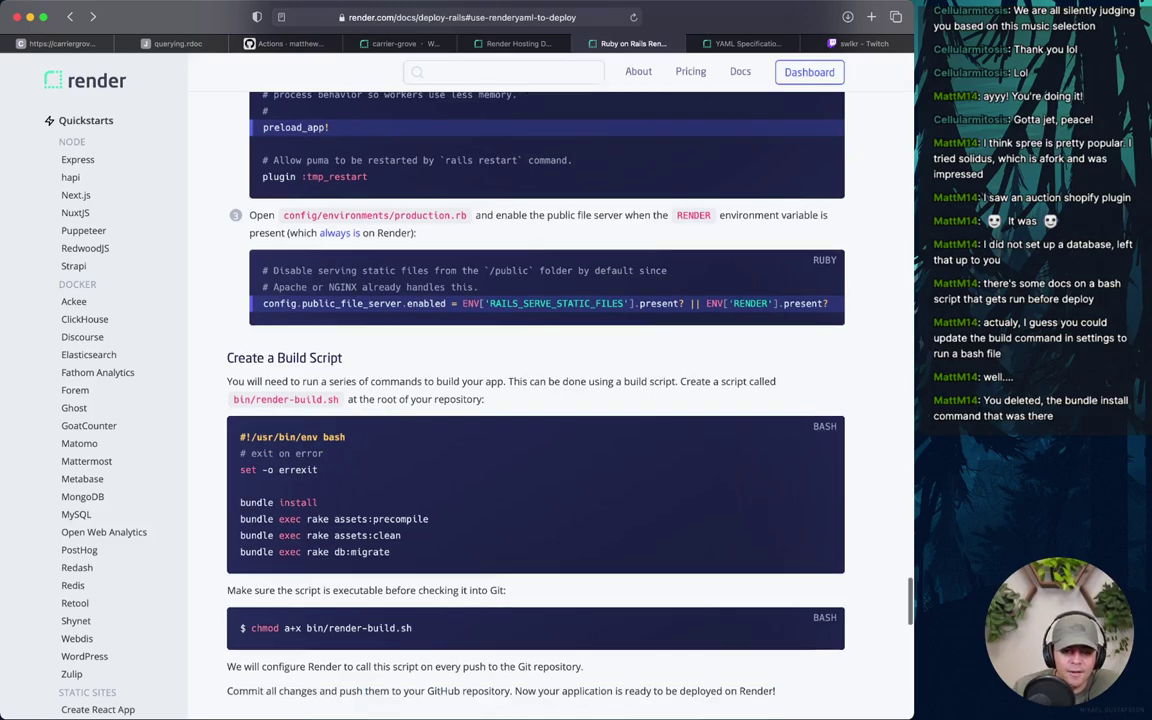
scroll(535, 400, "down", 1)
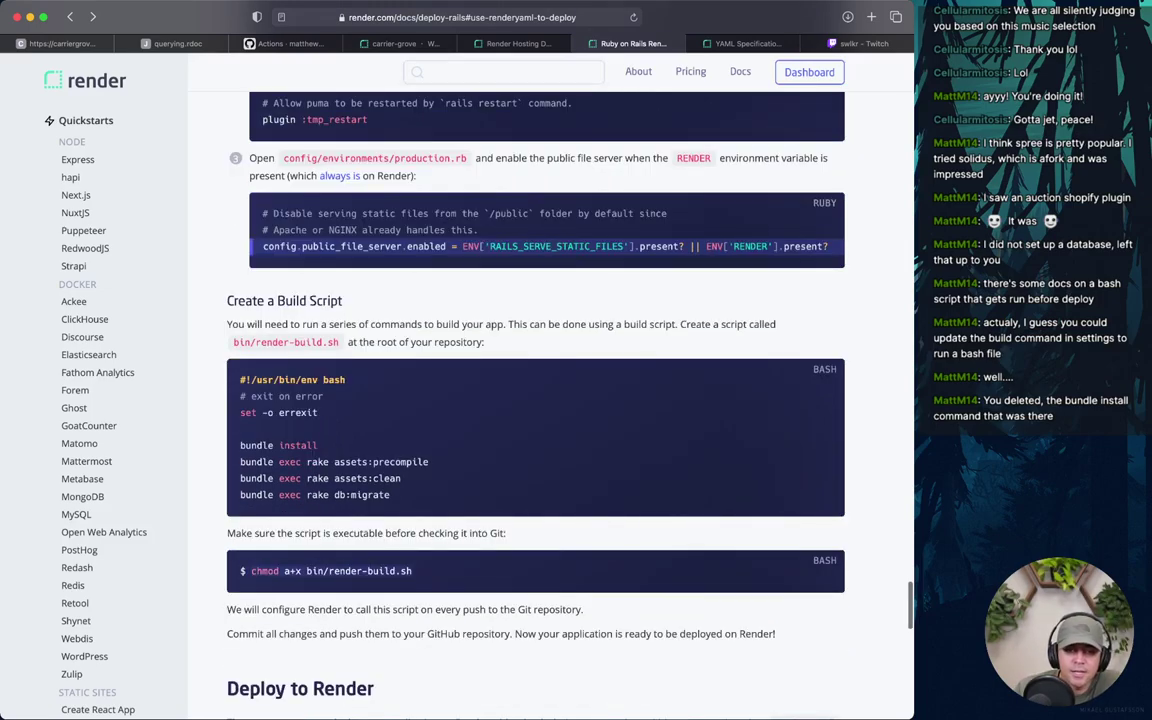
Step: Remove the assets:precompile and assets:clean lines from render-build.sh and save the file
key("super+Tab")
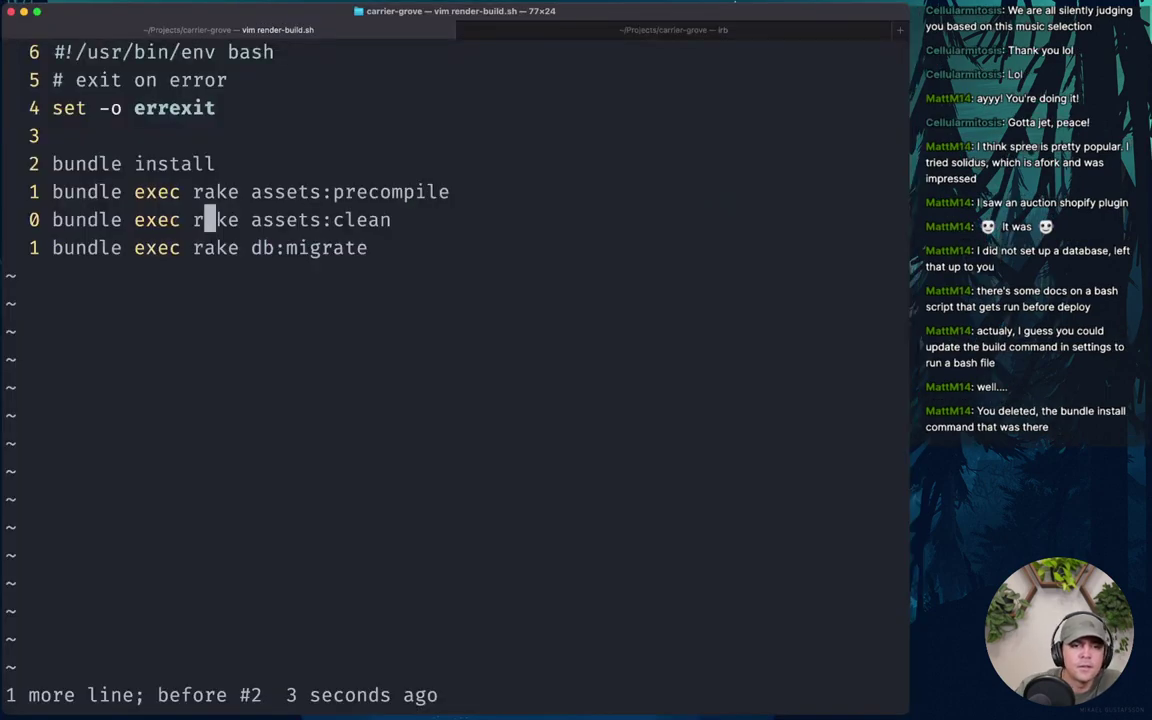
key("l")
key("k")
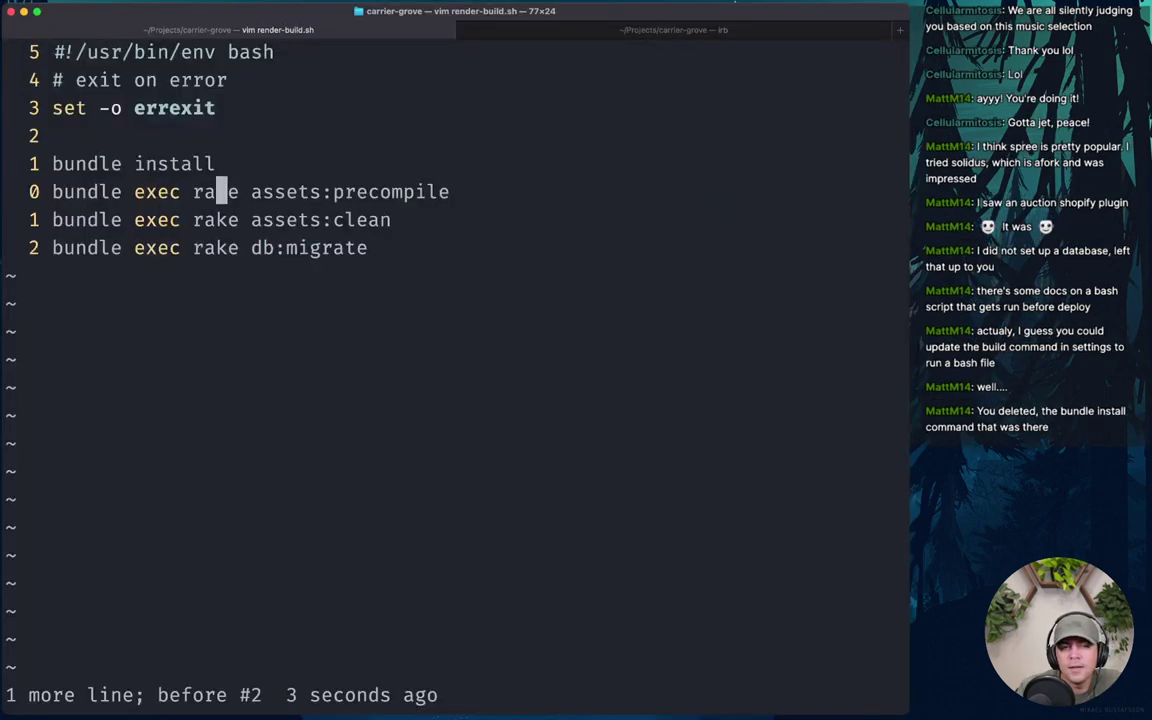
key("w")
key("w")
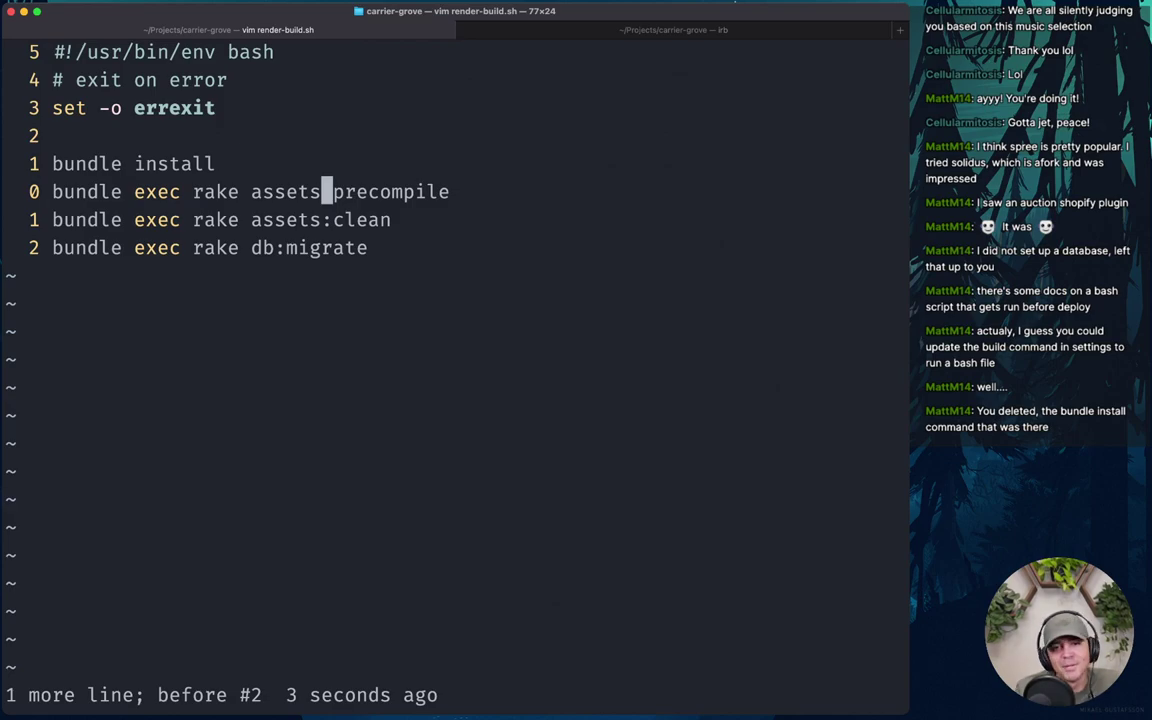
key("d")
key("d")
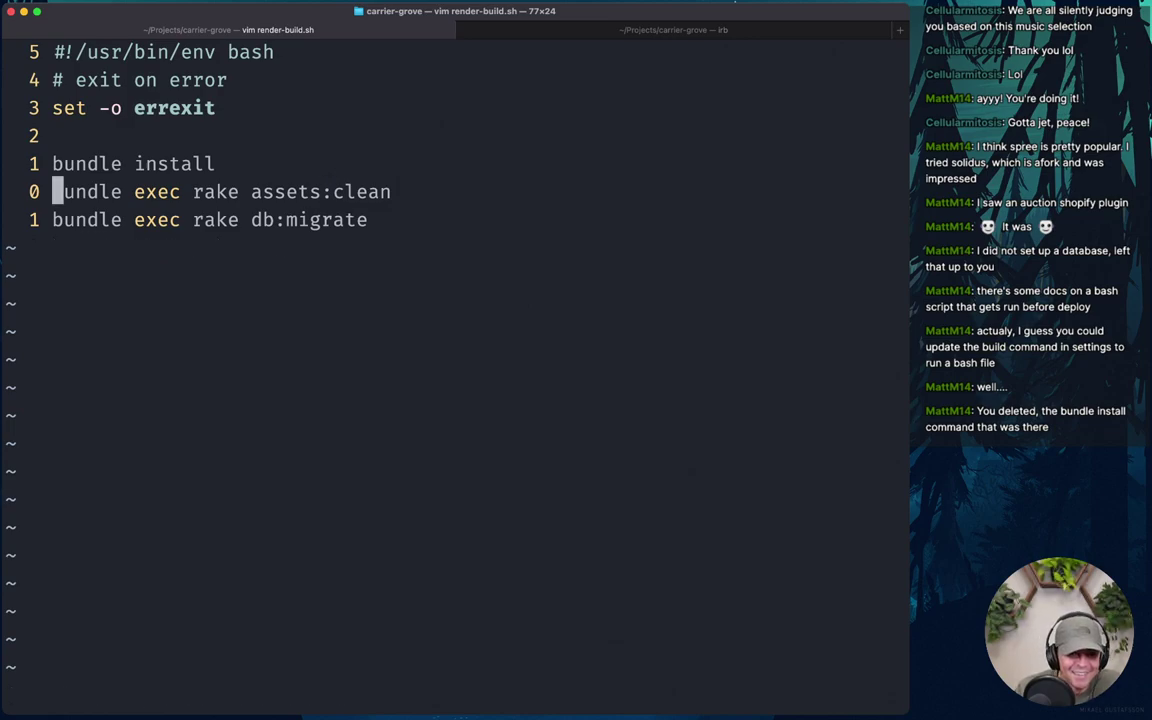
key("d")
key("d")
type(":wq")
key("Return")
Step: Make render-build.sh executable with chmod a+x
type("chmod a+x bin/render-build.sh")
key("Left")
key("Left")
key("Left")
key("Left")
key("Left")
key("Left")
key("Left")
key("Left")
key("Left")
key("Left")
key("Left")
key("Left")
key("Left")
key("Left")
key("Left")
key("Left")
key("Left")
key("Left")
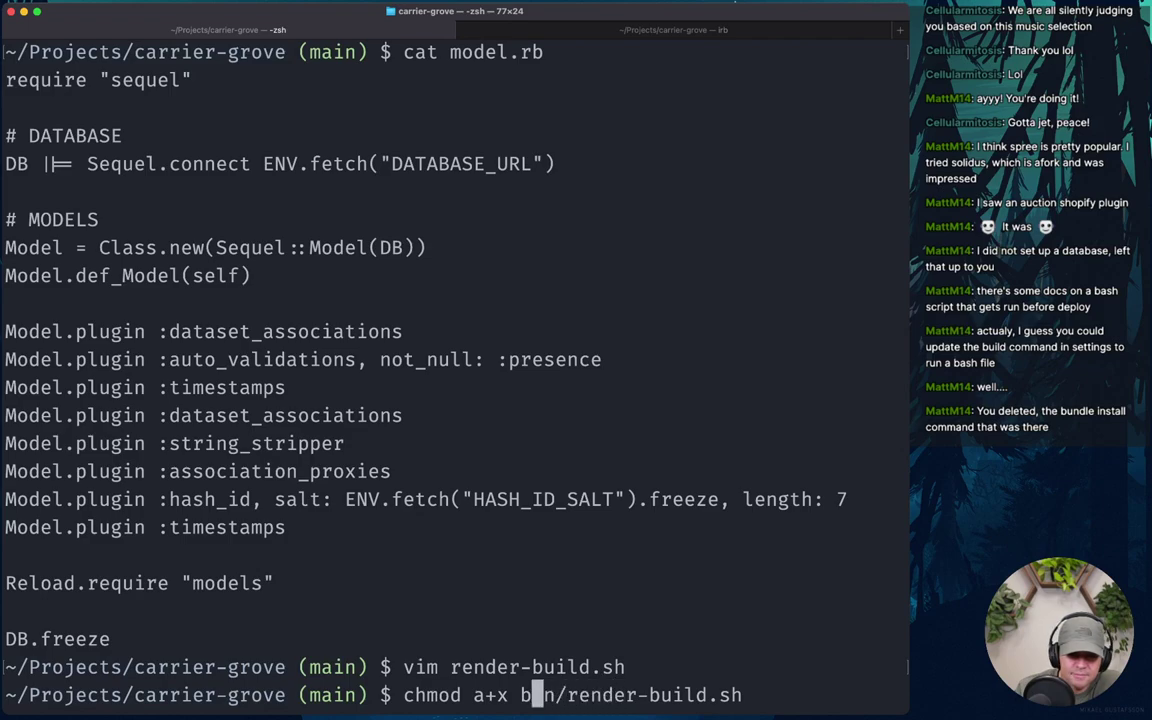
key("Delete")
key("Delete")
key("Delete")
key("BackSpace")
key("Return")
Step: Stage render-build.sh with git add, checking the git status before and after
type("gst")
key("Return")
type("git add -p")
key("Return")
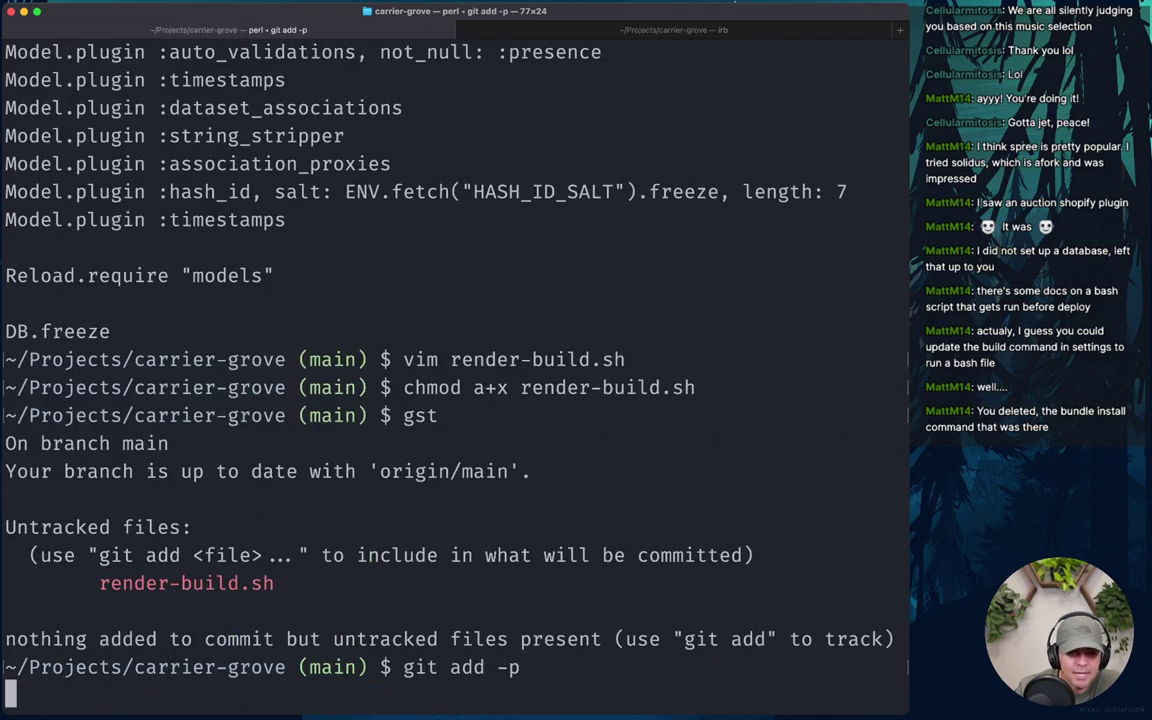
type("git add render-build.sh")
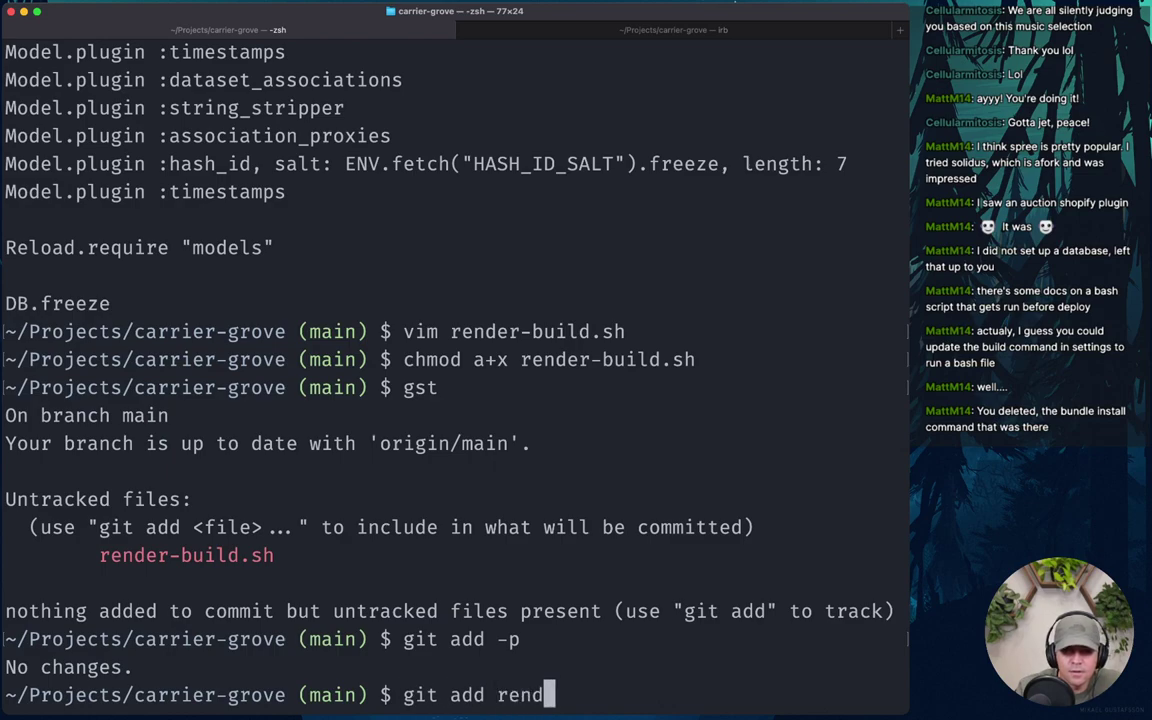
key("Return")
type("gst")
key("Return")
Step: Commit the staged script with the message 'Add render build'
type("git commit")
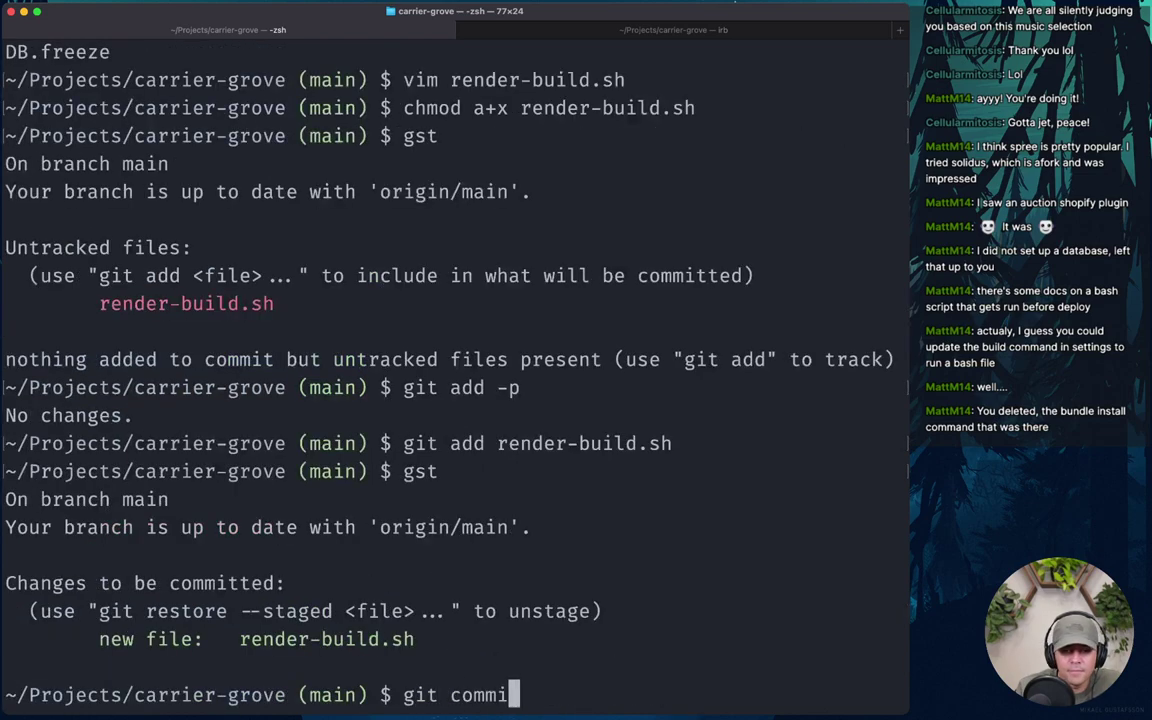
key("Return")
key("i")
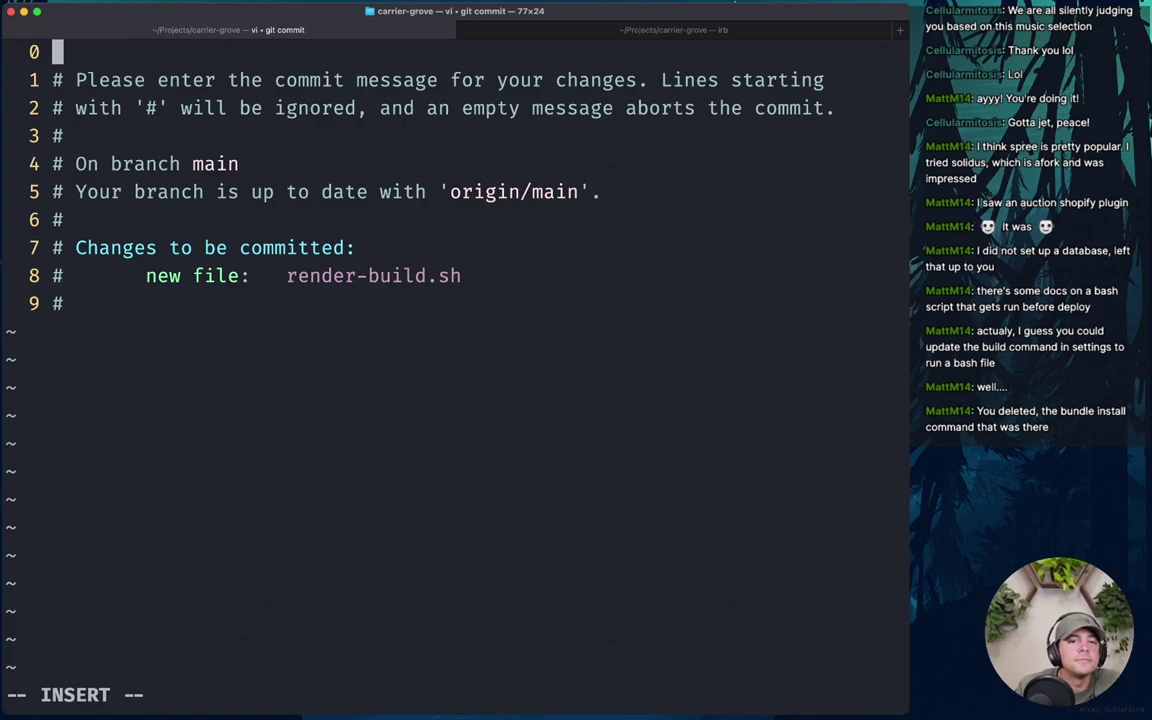
type("Add render build")
key("Escape")
type(":")
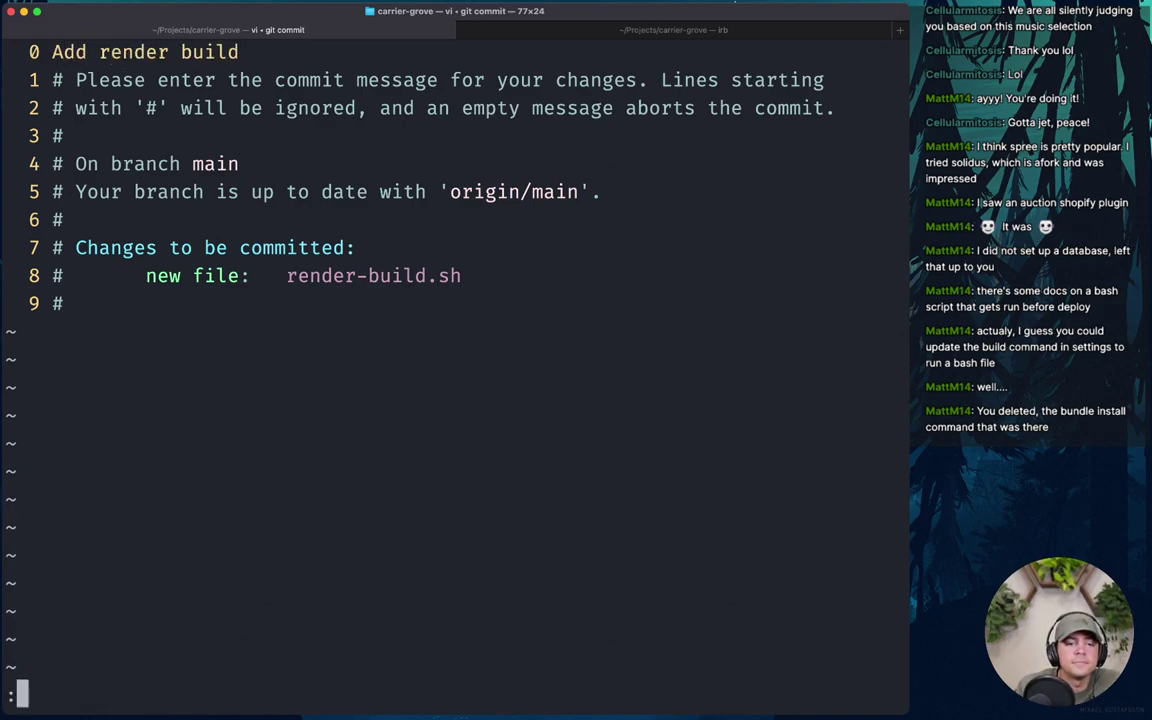
type("wq")
key("Return")
Step: Push the 'Add render build' commit to the remote
type("git push")
key("Return")
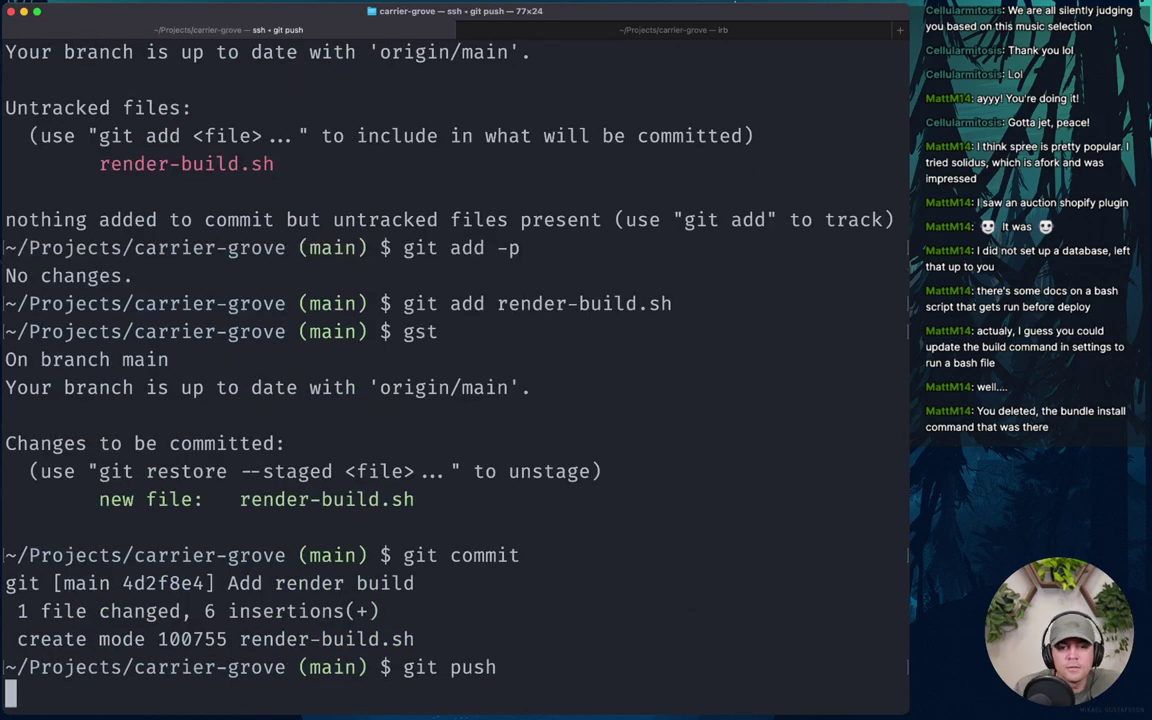
key("super+Tab")
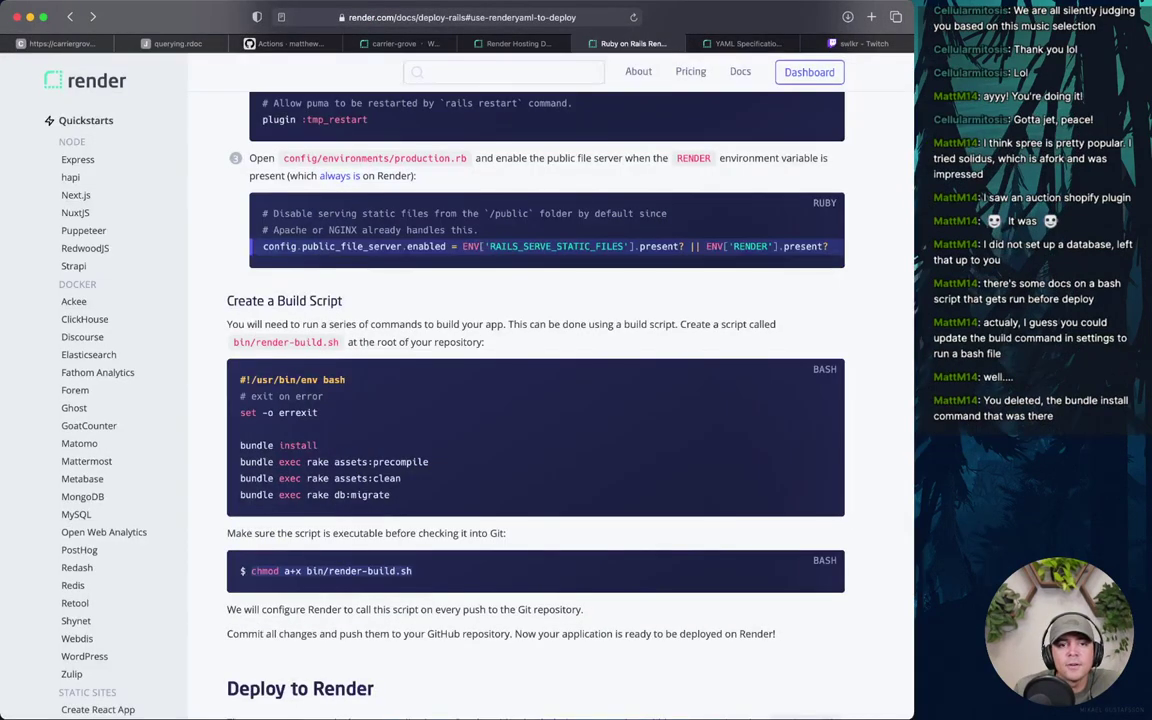
Step: View carrier-grove's events showing a new deploy for commit 4d2f8e4 'Add render build'
left_click(393, 43)
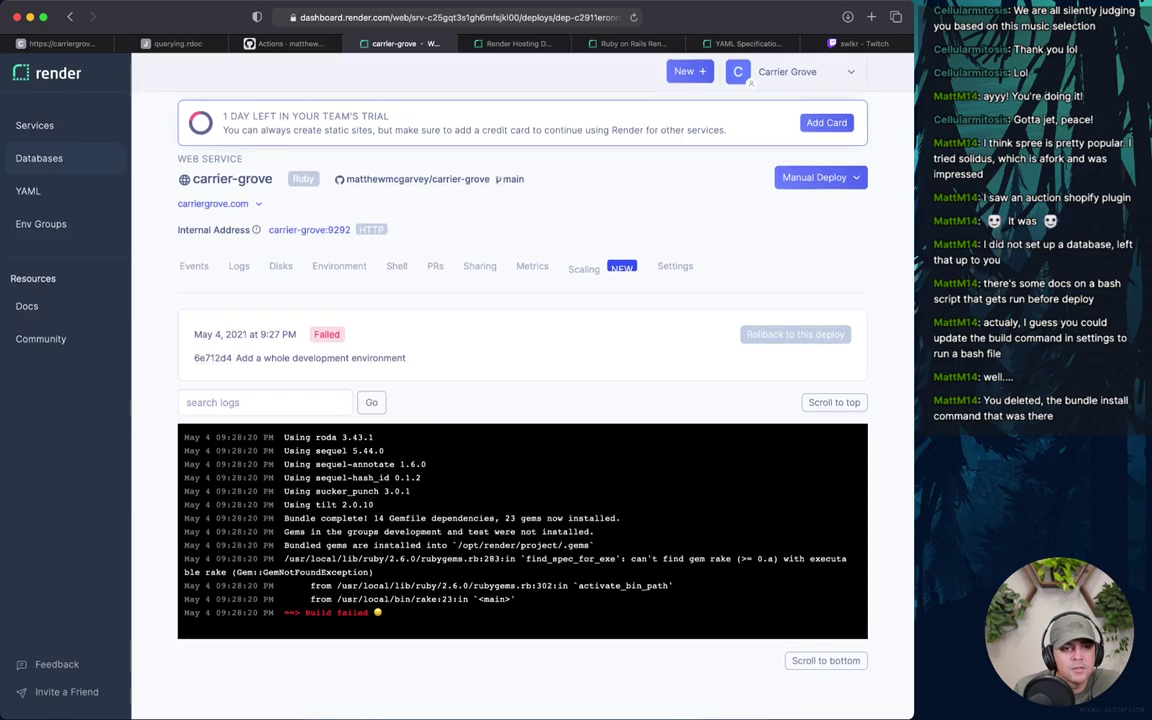
left_click(34, 125)
left_click(203, 165)
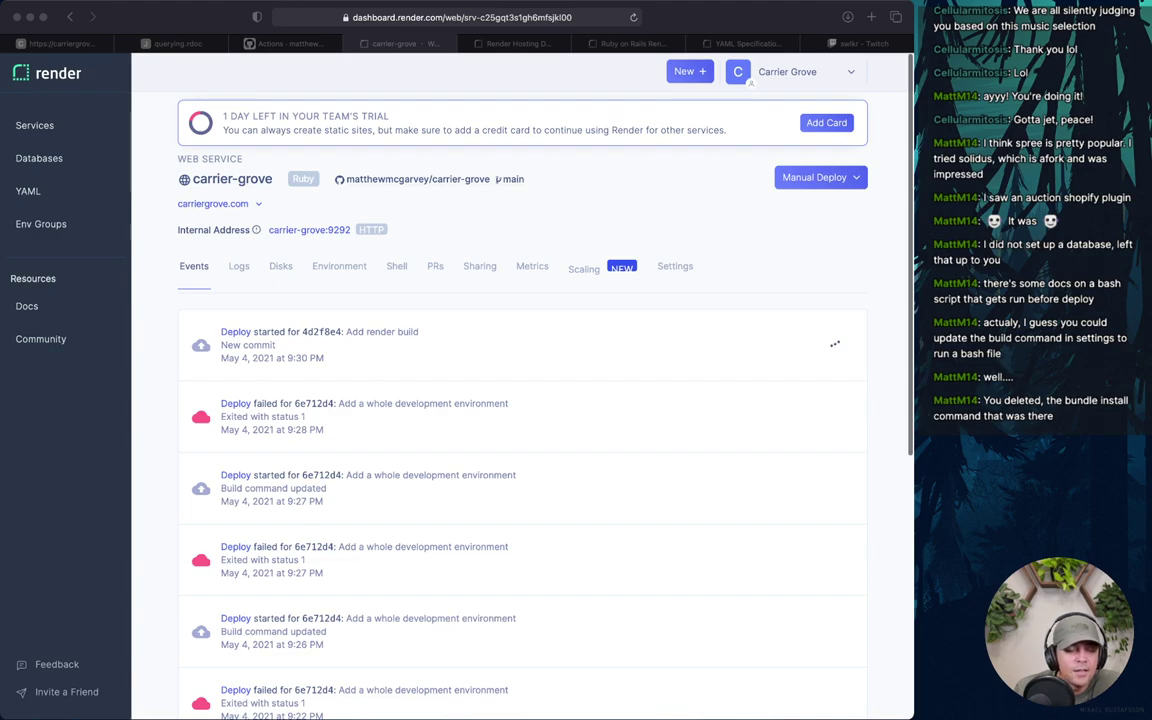
left_click(750, 84)
Step: Search Google for the xkcd compiling comic, open xkcd 303 'Compiling', and zoom in
key("super+t")
type("xc")
type("cd ")
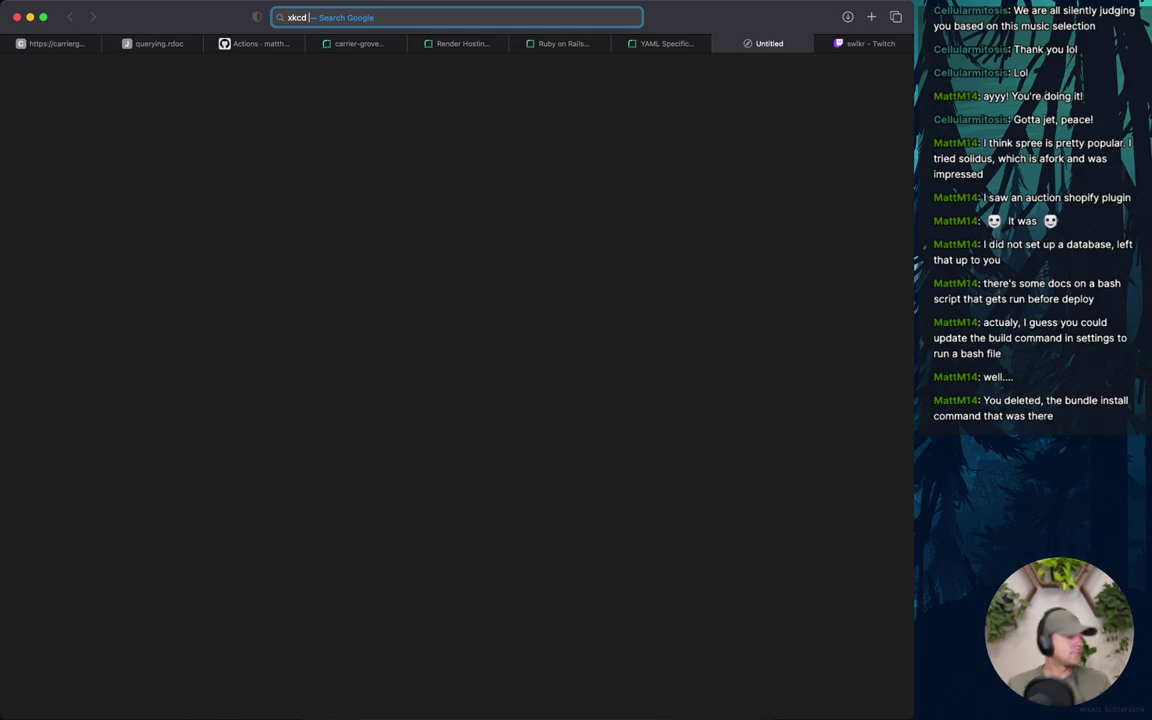
type("cod")
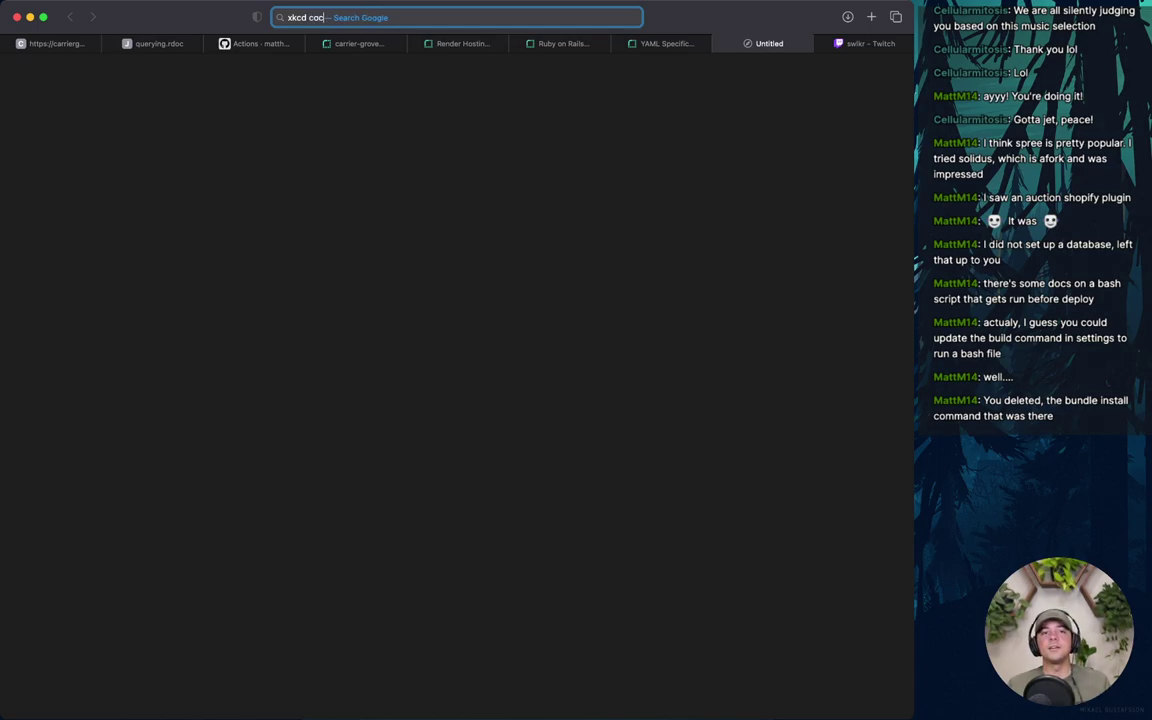
type("e compilin")
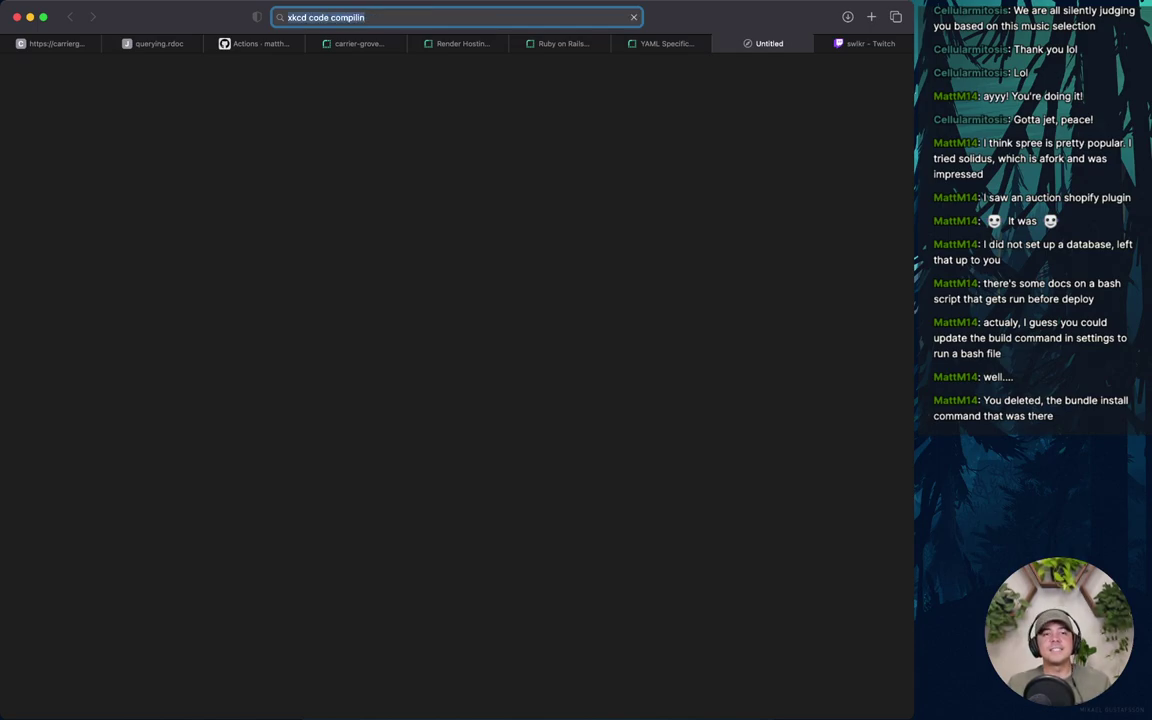
key("Return")
left_click(166, 247)
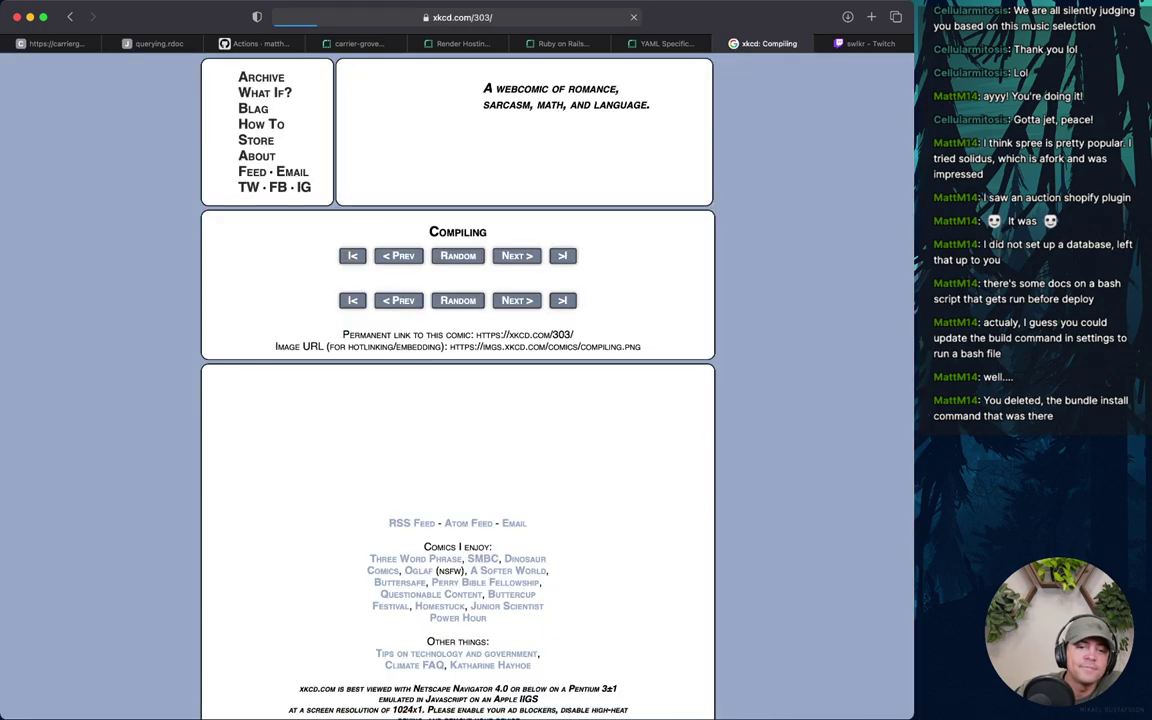
key("super+equal")
key("super+equal")
key("super+equal")
key("super+equal")
key("super+equal")
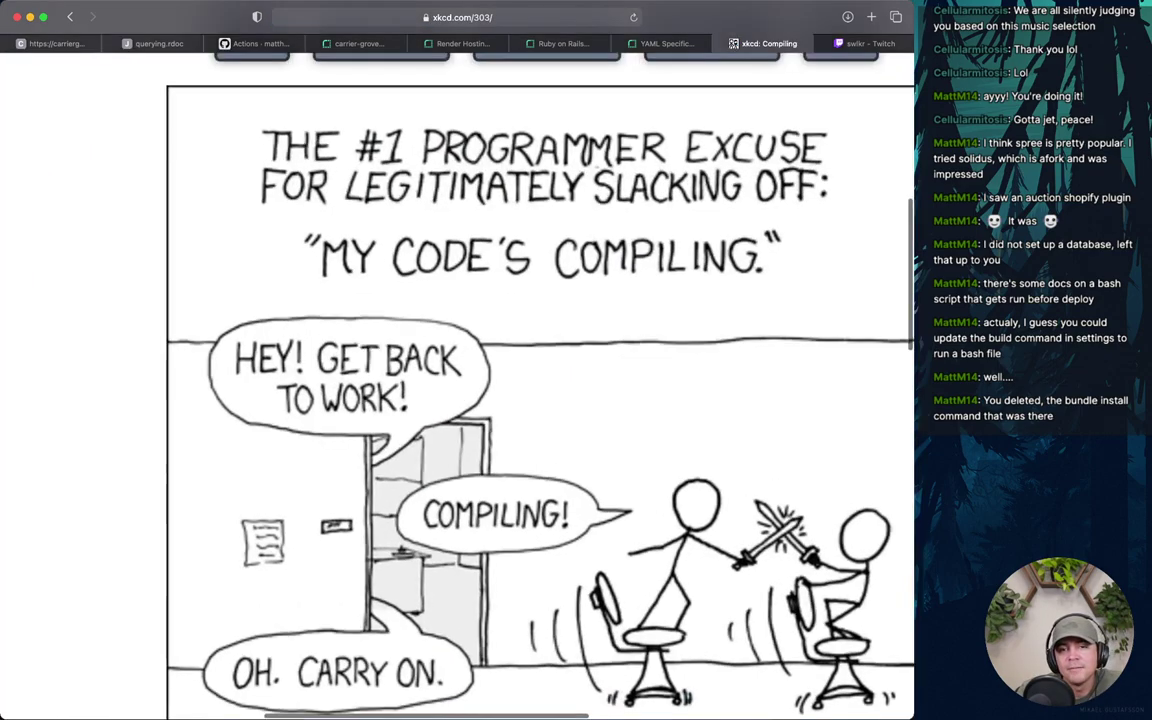
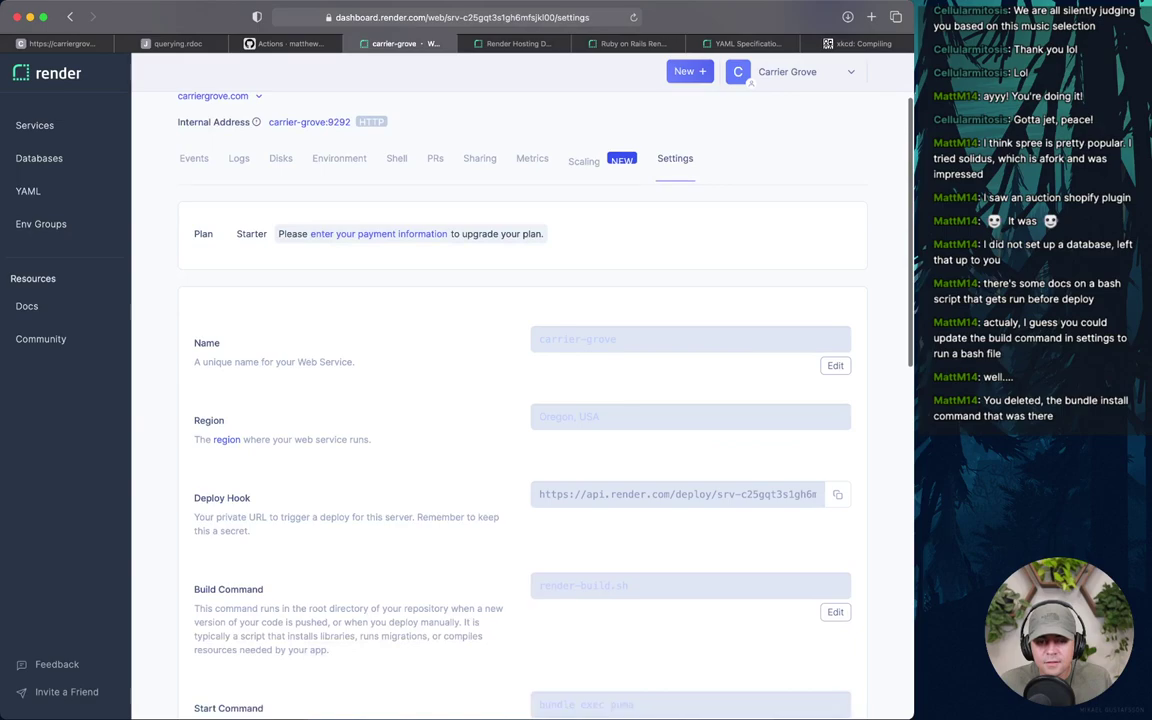
Step: Change the Render service's build command to ./render-build.sh and save it
left_click(835, 611)
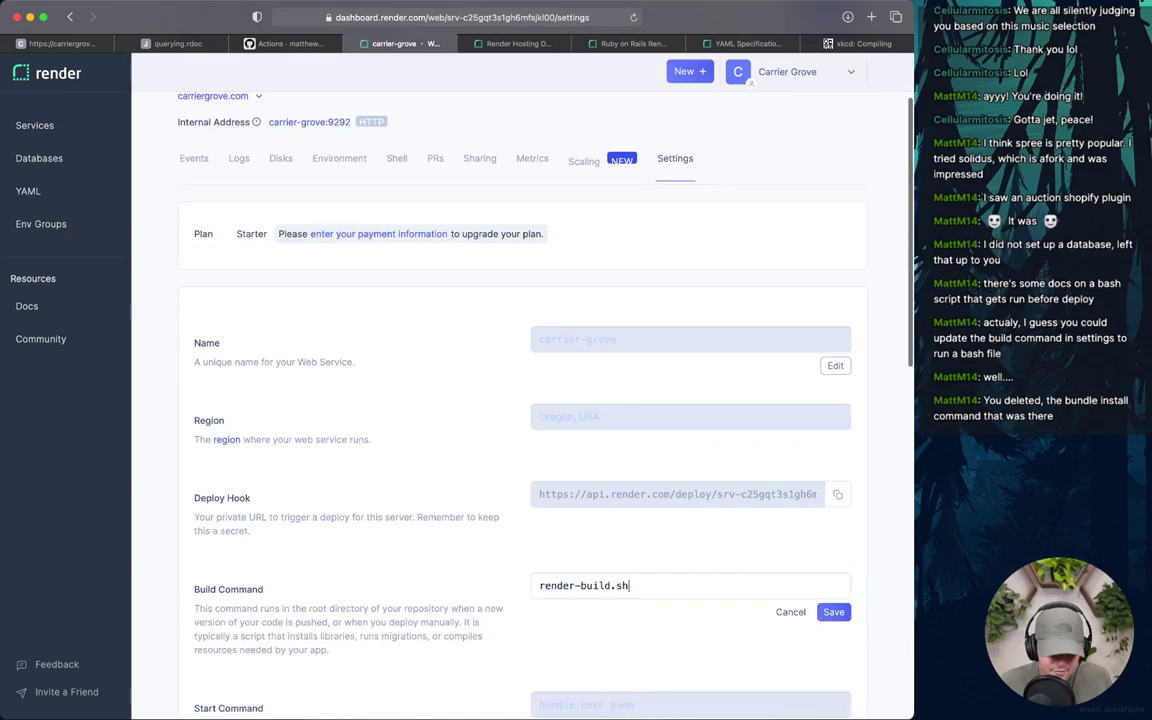
type("./")
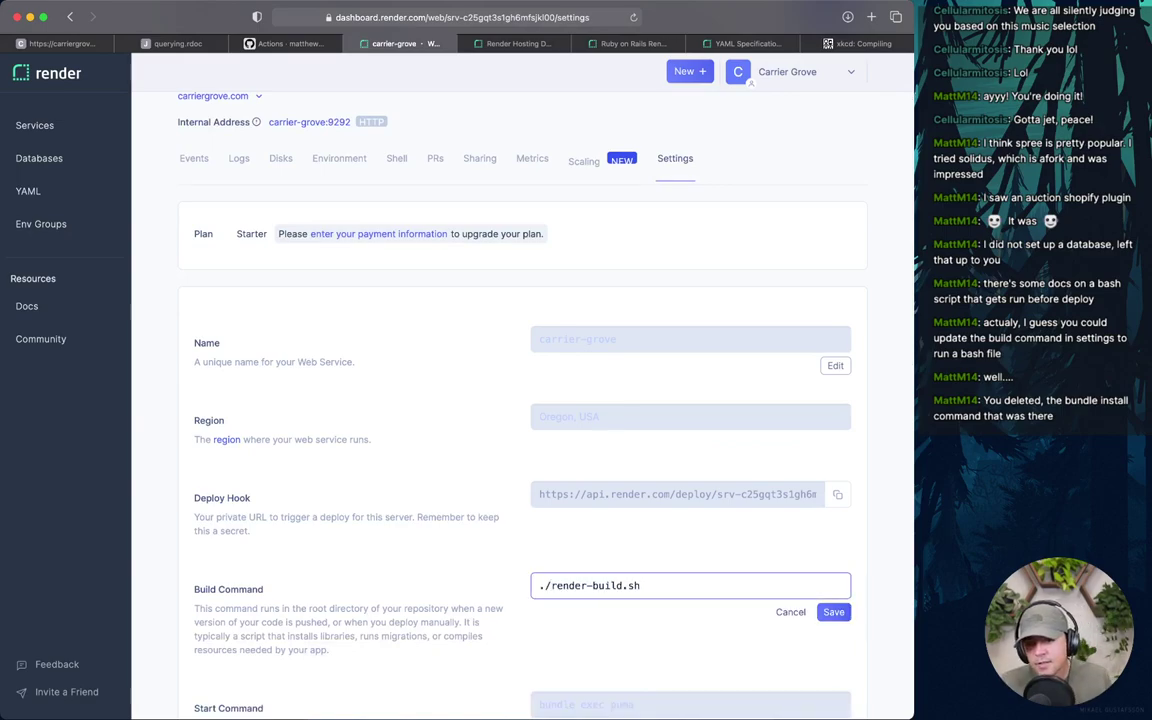
key("Return")
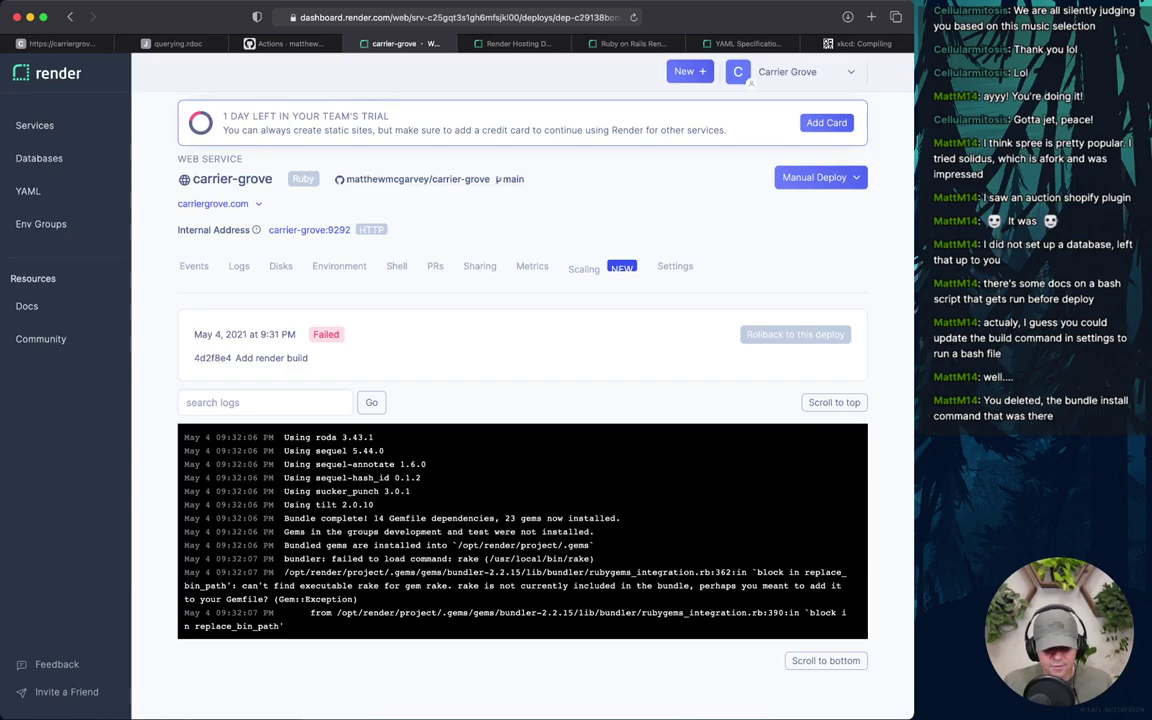
Step: Close the app.rb tab in Neovim with :q
key("super+Tab")
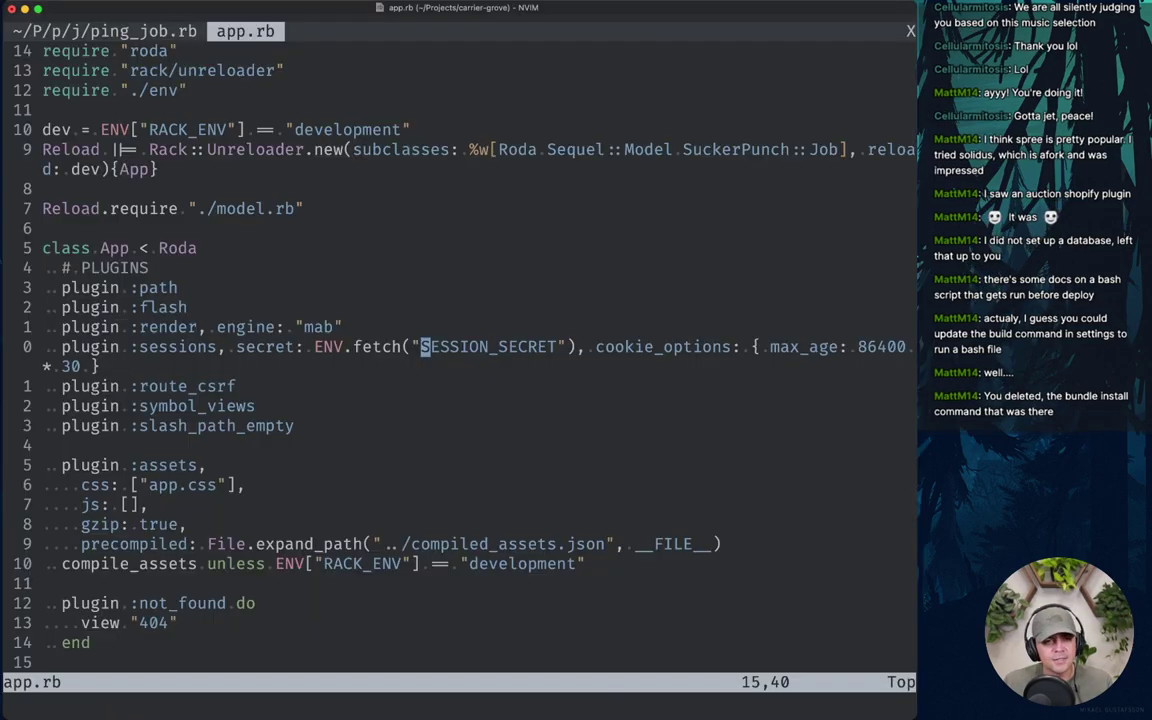
key("5")
key("j")
key("ctrl+p")
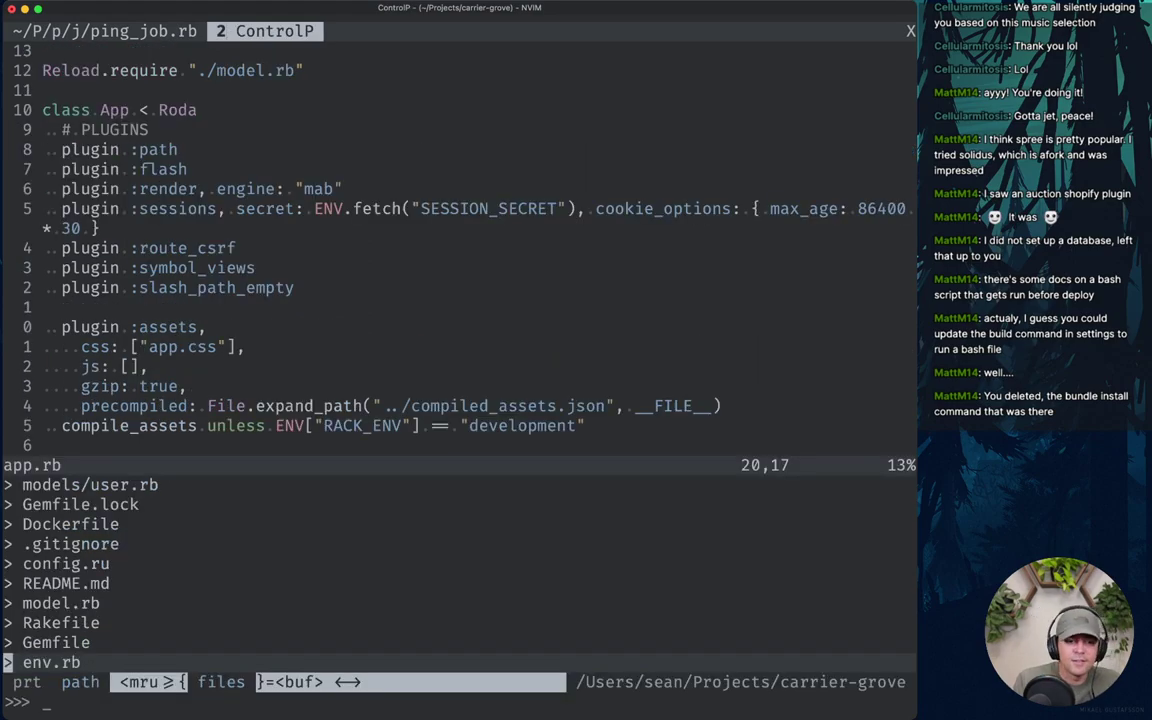
type("render")
key("Escape")
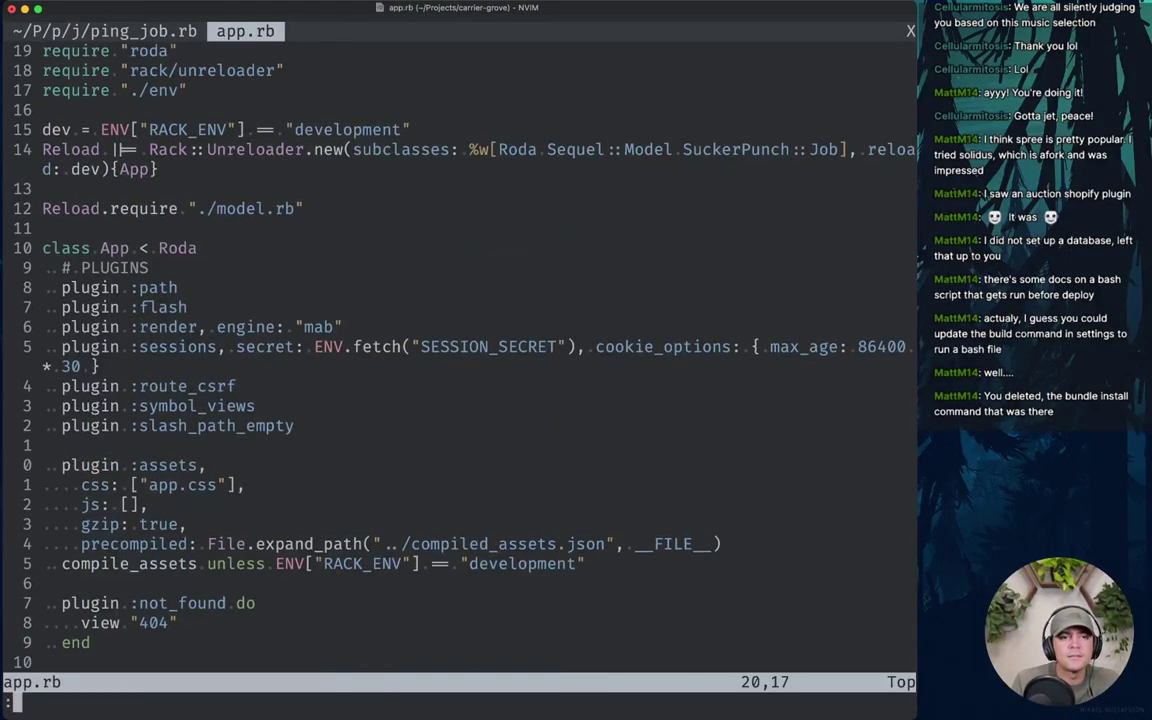
type(":q")
key("Return")
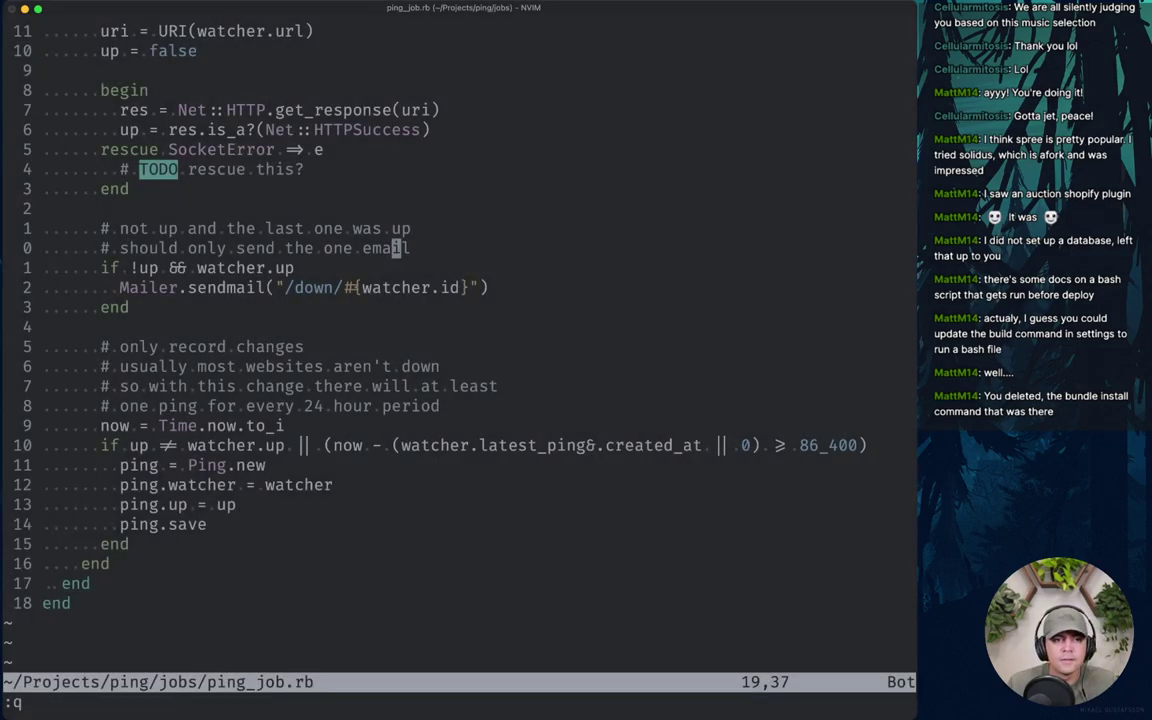
Step: Close the ping_job.rb tab as well
key("ctrl+t")
key("g")
key("shift+t")
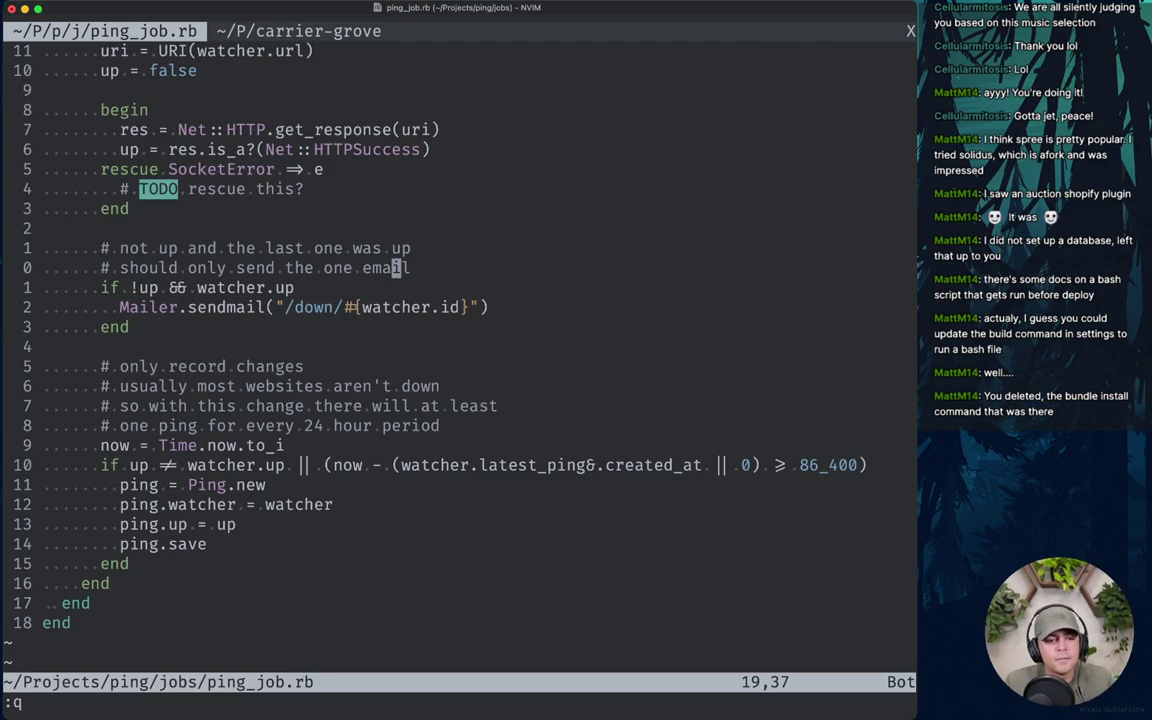
type(":q")
key("Return")
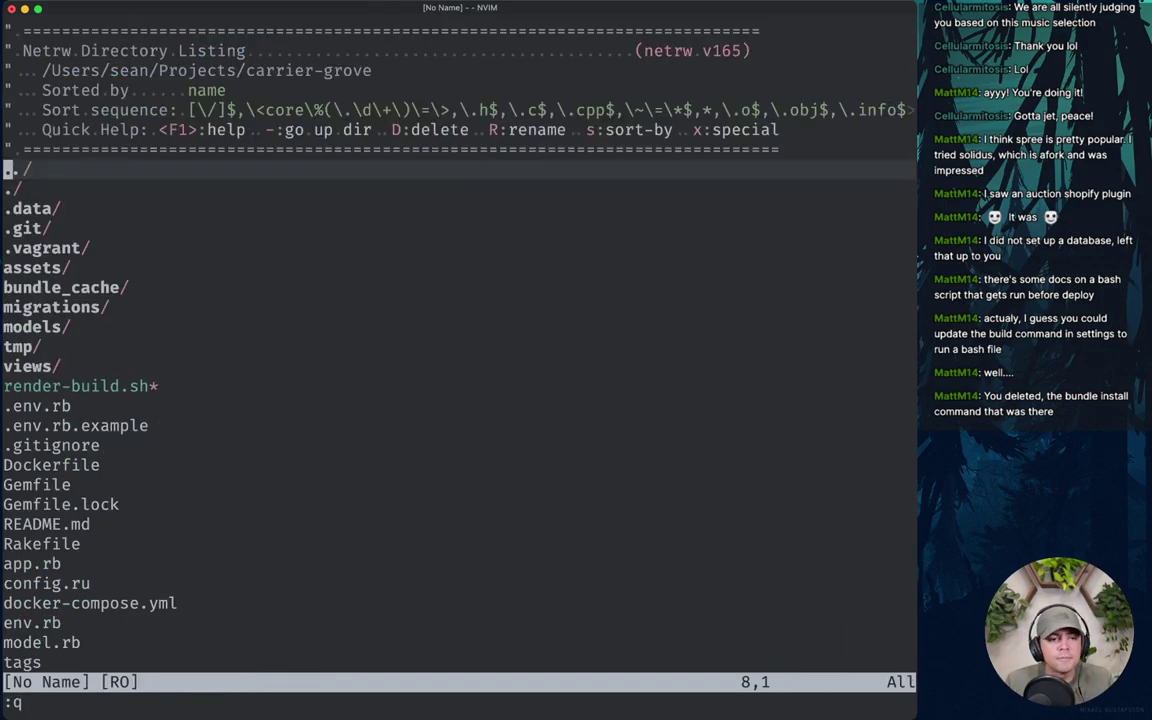
Step: Open render-build.sh from the carrier-grove listing and check its rake db:migrate line
key("ctrl+p")
type("render")
key("Escape")
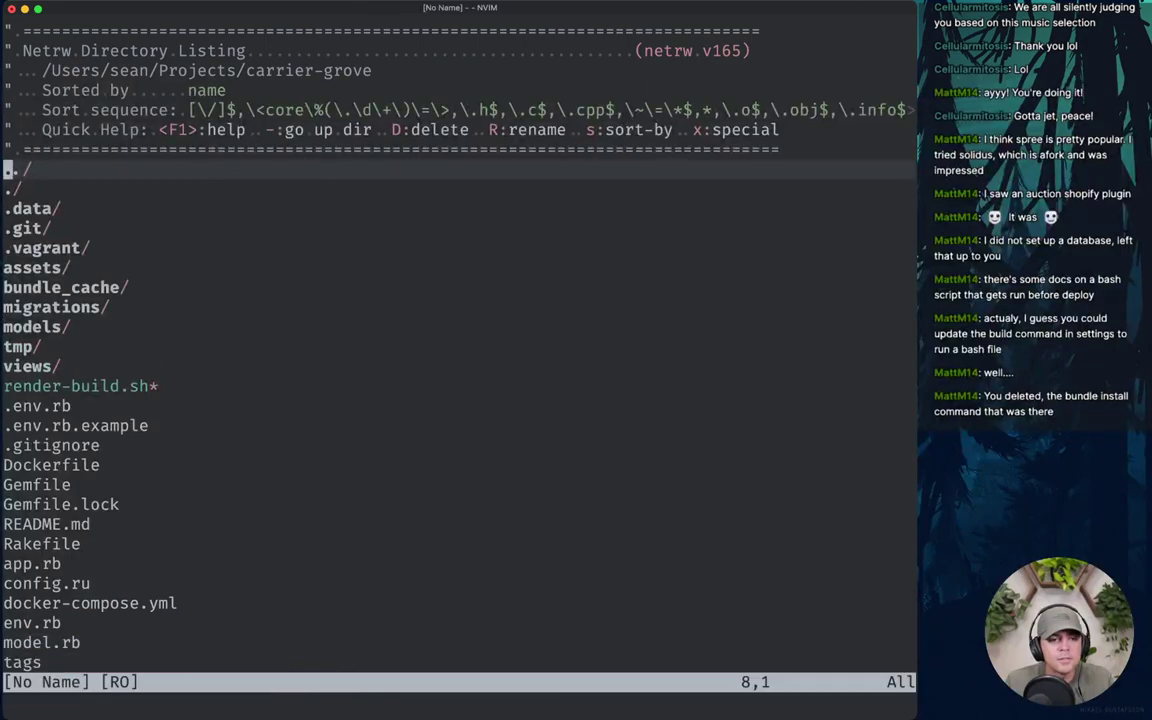
key("ctrl+p")
key("Escape")
key("j")
key("j")
key("j")
key("j")
key("j")
key("j")
key("j")
key("j")
key("j")
key("j")
key("j")
key("Return")
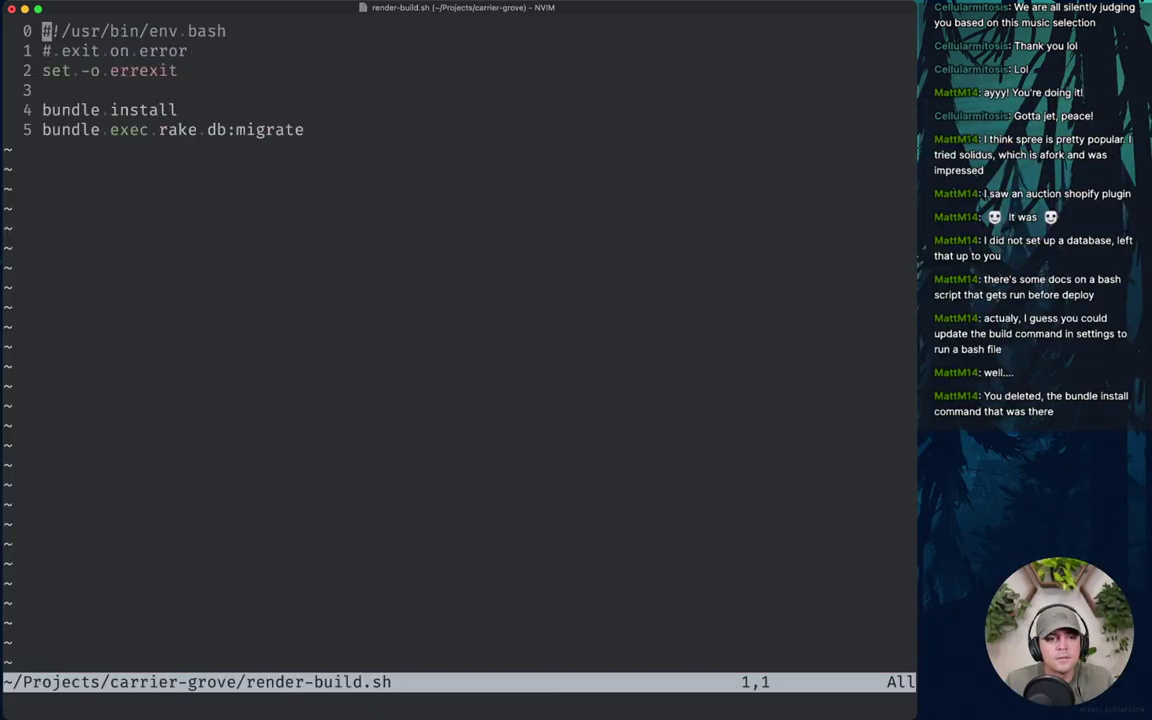
key("j")
key("j")
key("j")
key("j")
key("w")
key("j")
key("w")
key("super+Tab")
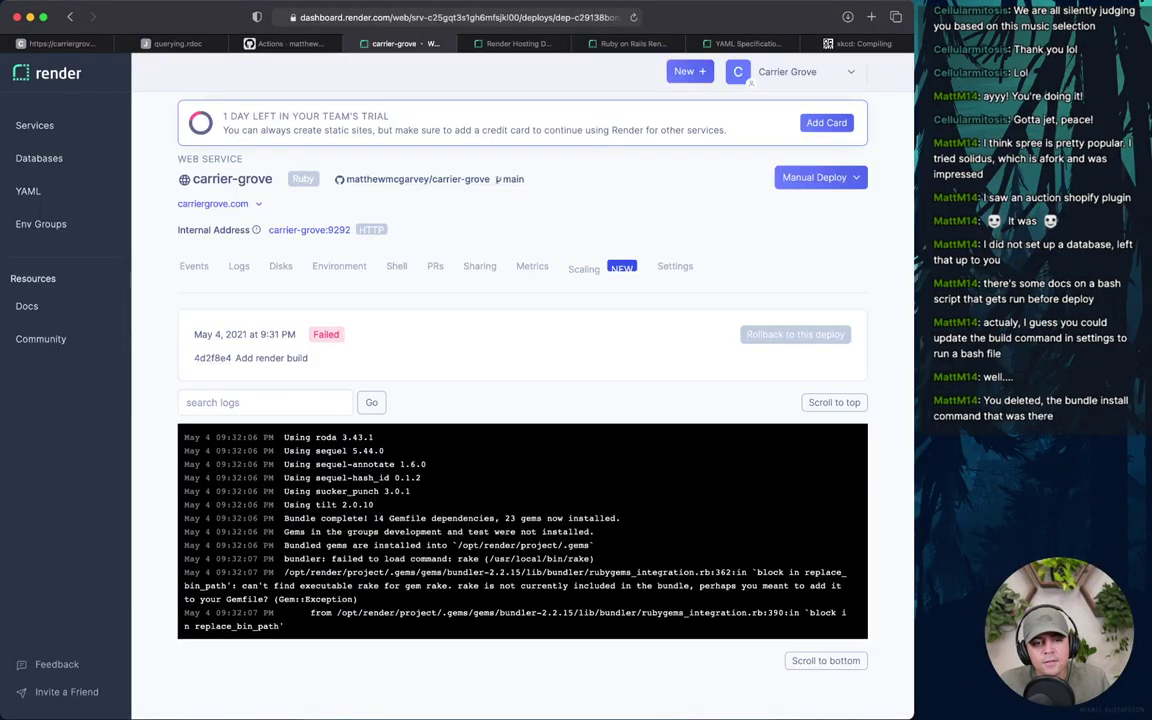
Step: Select the deploy log lines reporting that rake is not included in the bundle
scroll(451, 525, "up", 5)
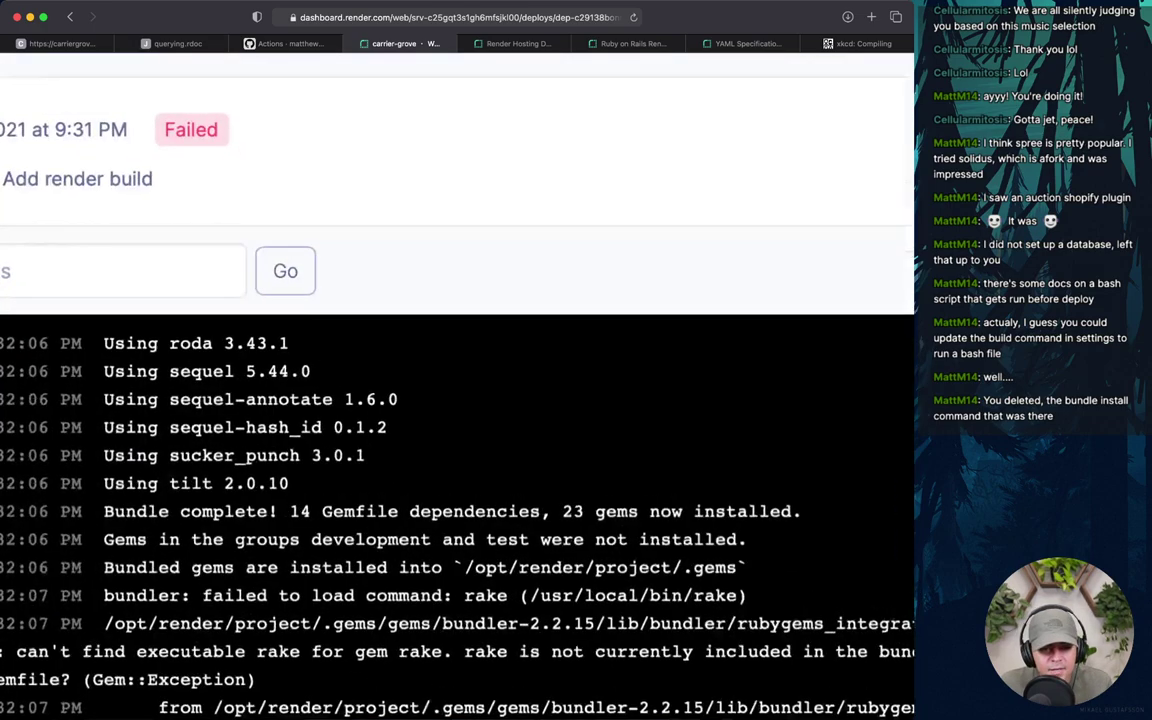
scroll(457, 517, "down", 3)
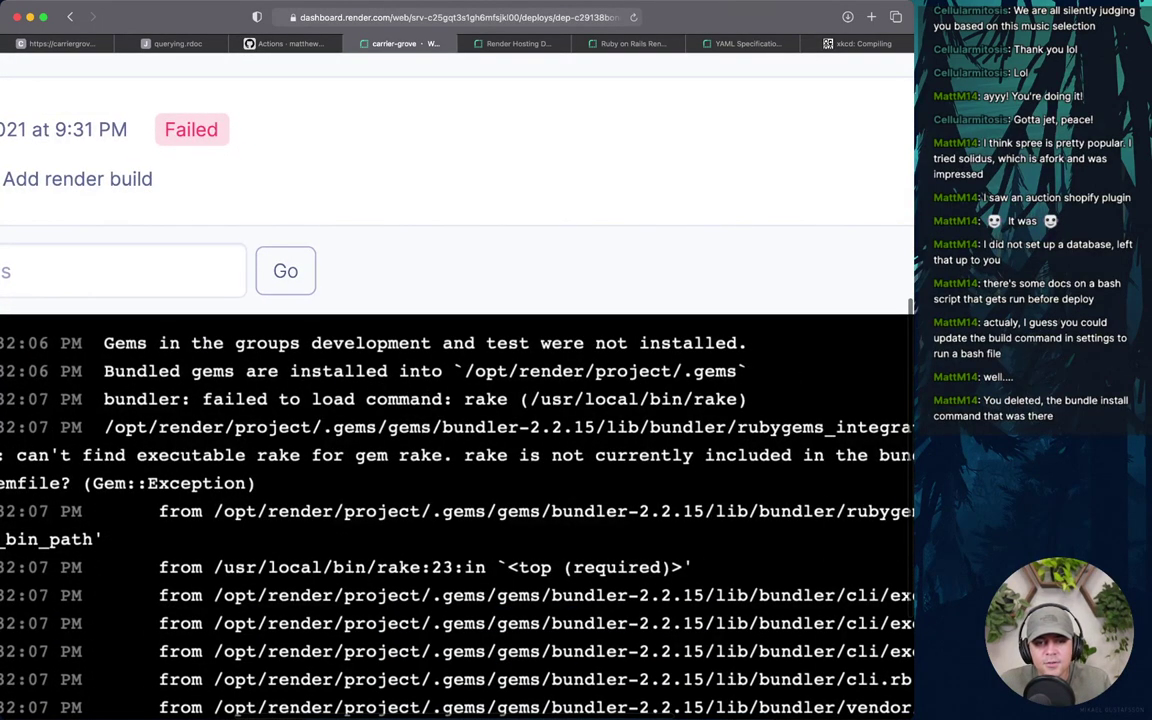
left_click_drag(531, 399, 692, 567)
scroll(457, 500, "down", 2)
scroll(457, 500, "down", 3)
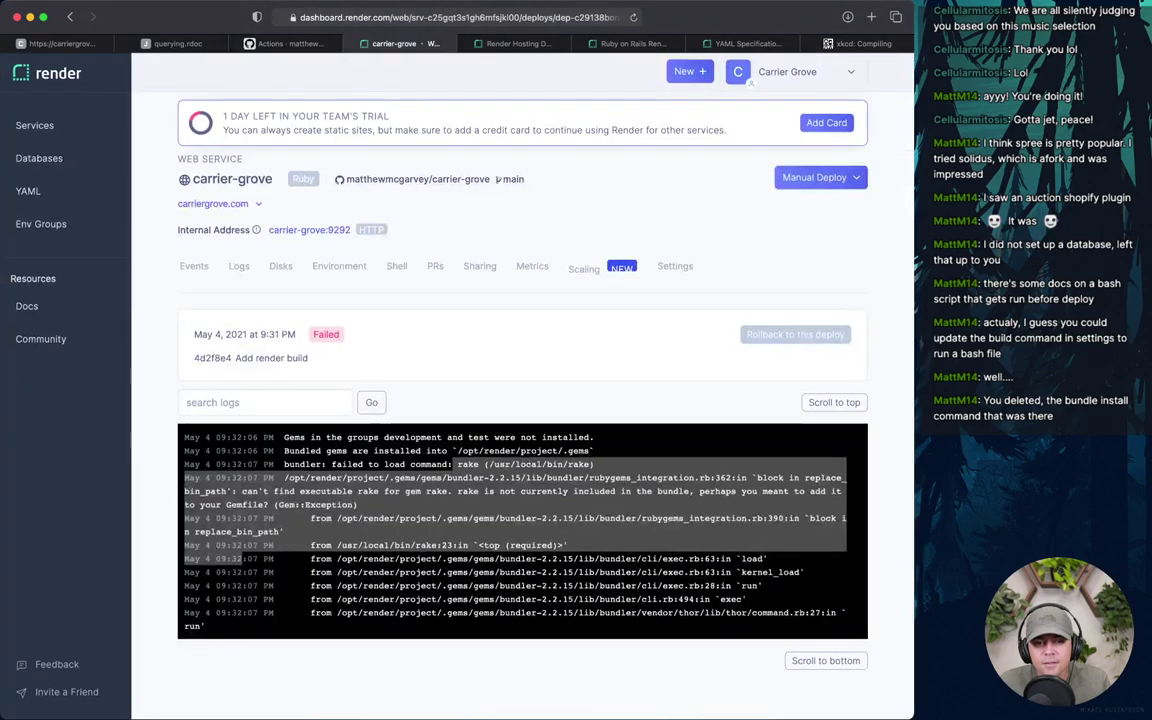
left_click(750, 84)
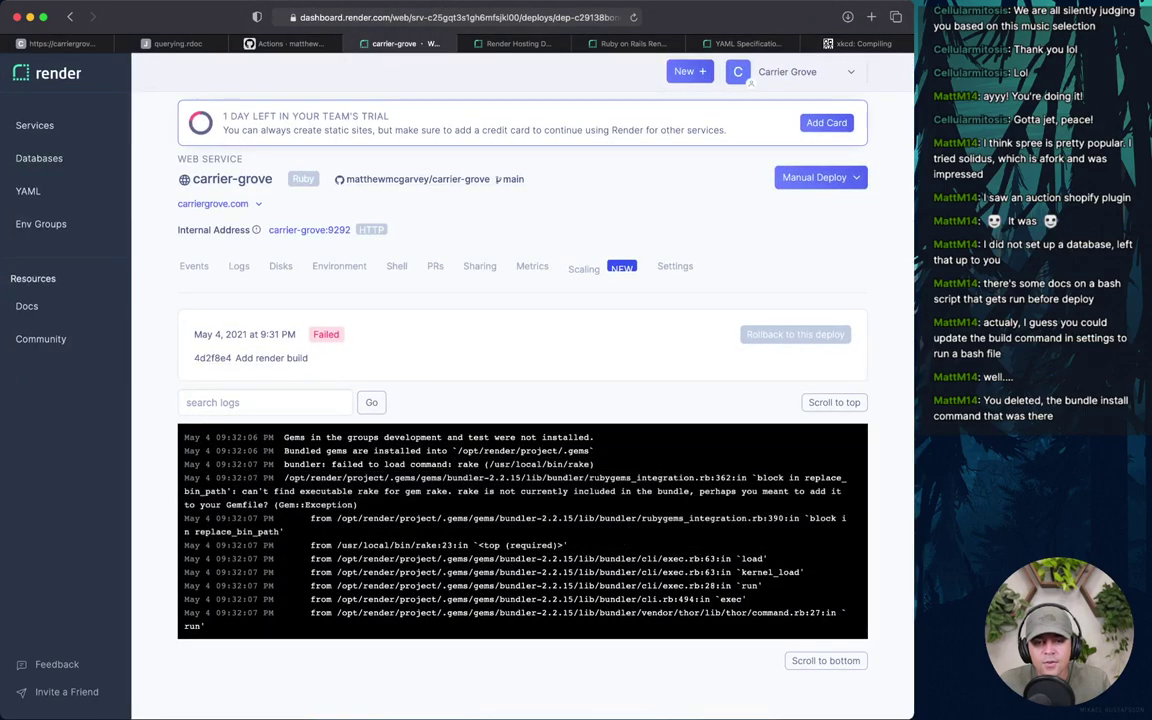
left_click_drag(458, 491, 690, 491)
left_click(690, 491)
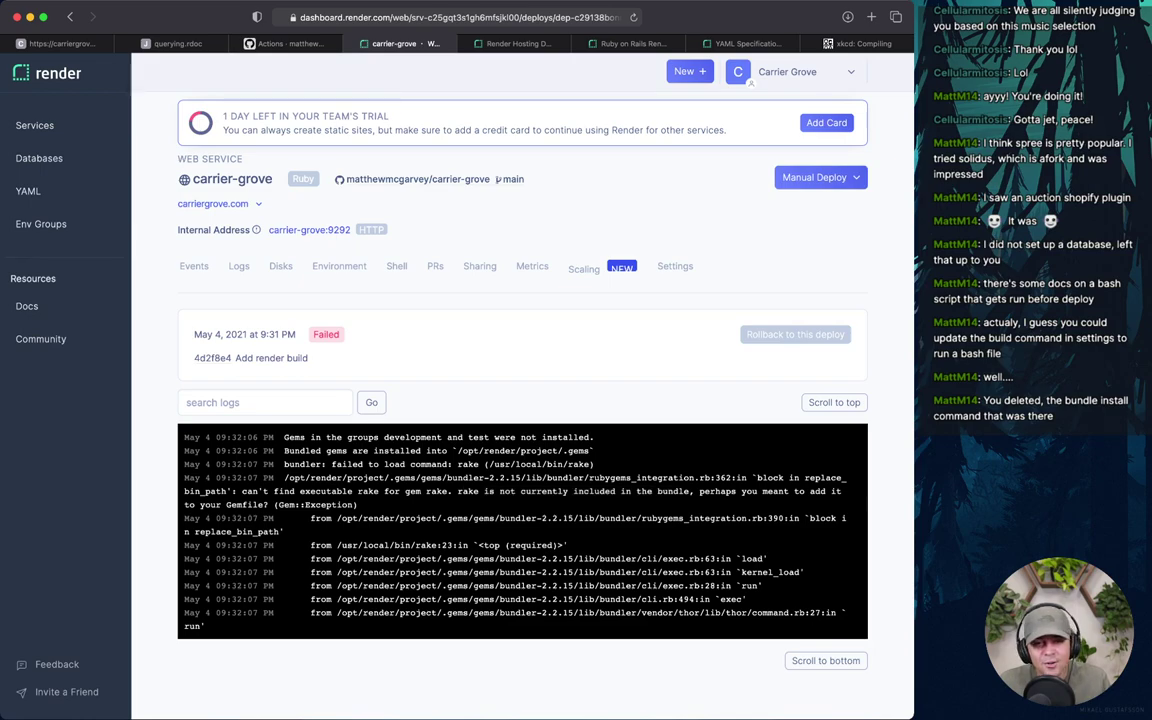
Step: Open the ping project's Gemfile in Neovim to review its gem list
key("super+Tab")
key("super+grave")
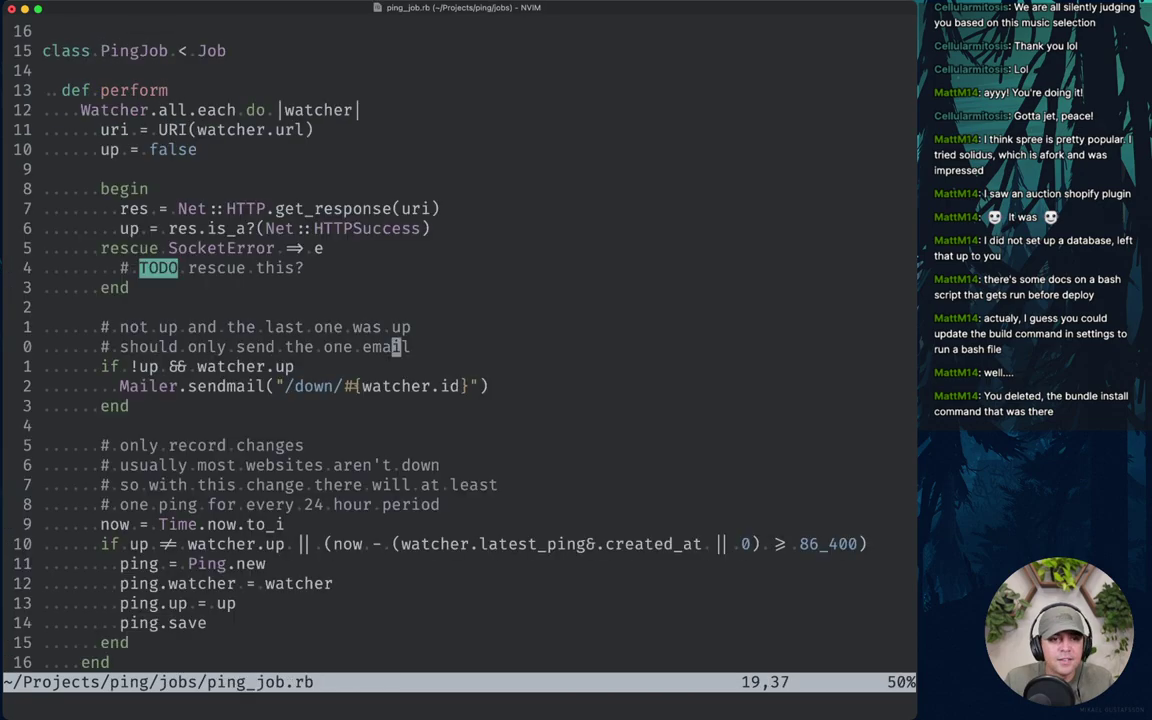
key("ctrl+p")
type("Gem")
key("Return")
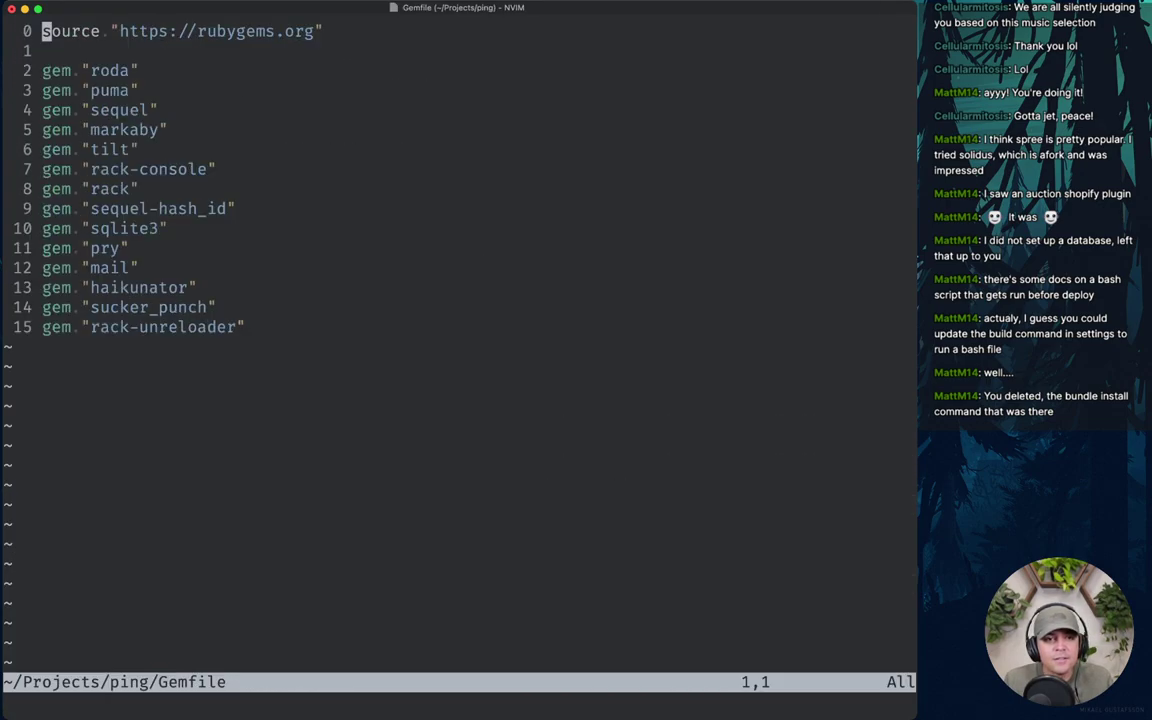
key("j")
key("j")
key("j")
key("j")
key("j")
key("j")
key("j")
key("j")
key("j")
Step: Open a new blank browser tab with an empty address bar
key("super+Tab")
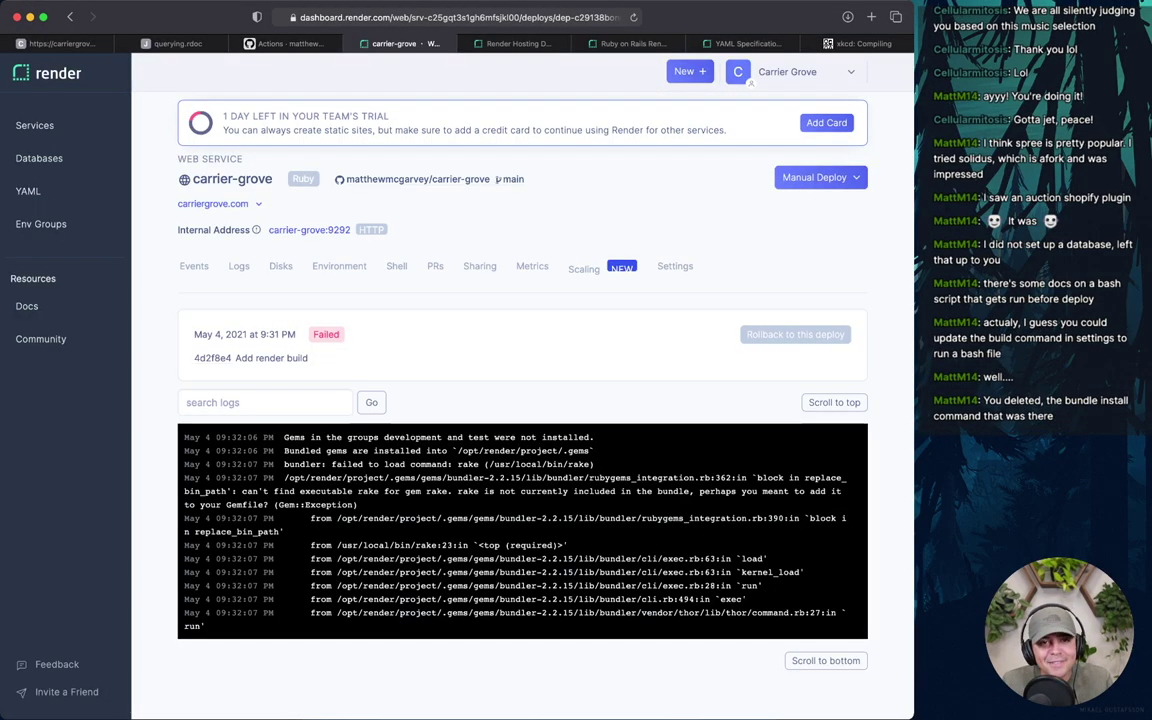
key("super+t")
type("ge")
key("BackSpace")
key("BackSpace")
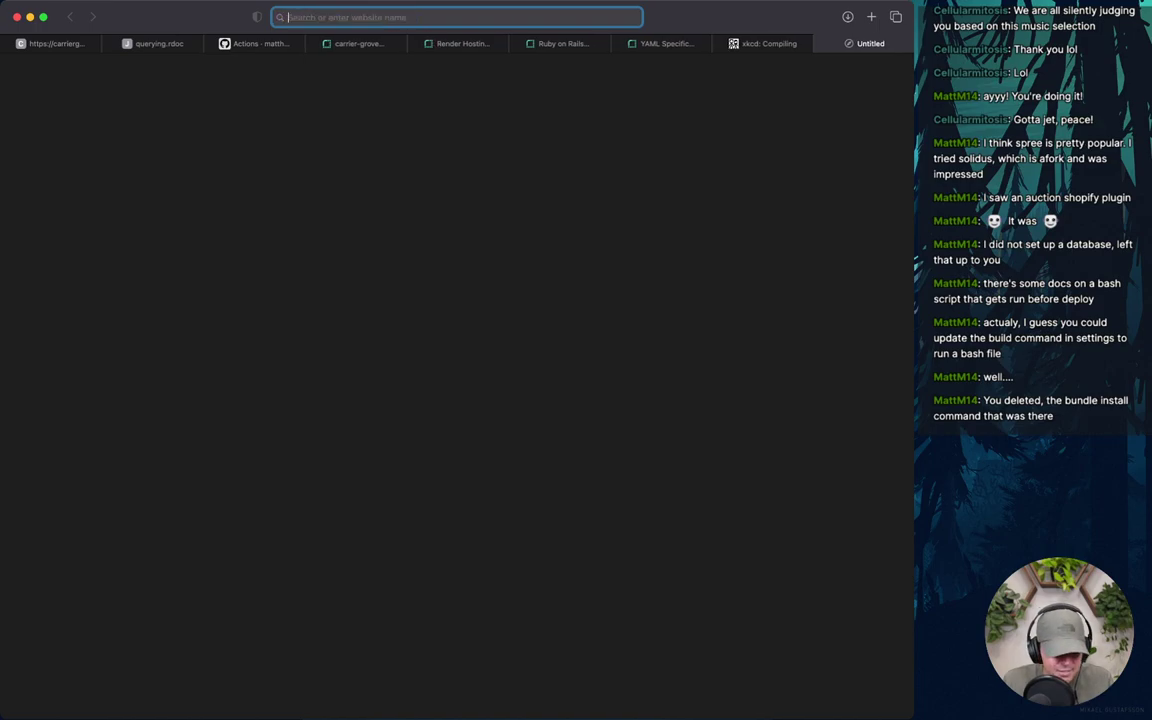
Step: Search 'rake ruby gemfile' and find the bundler #3640 reply recommending gem "rake"
type("rake ruby gemfi")
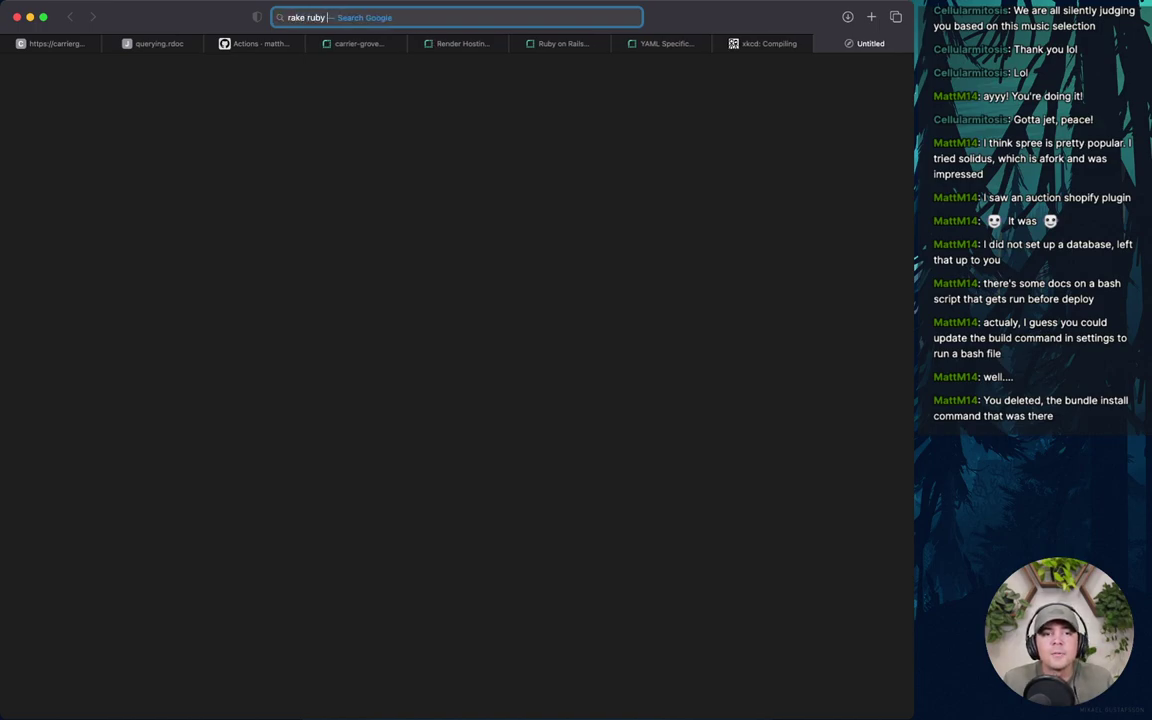
type("le")
key("Return")
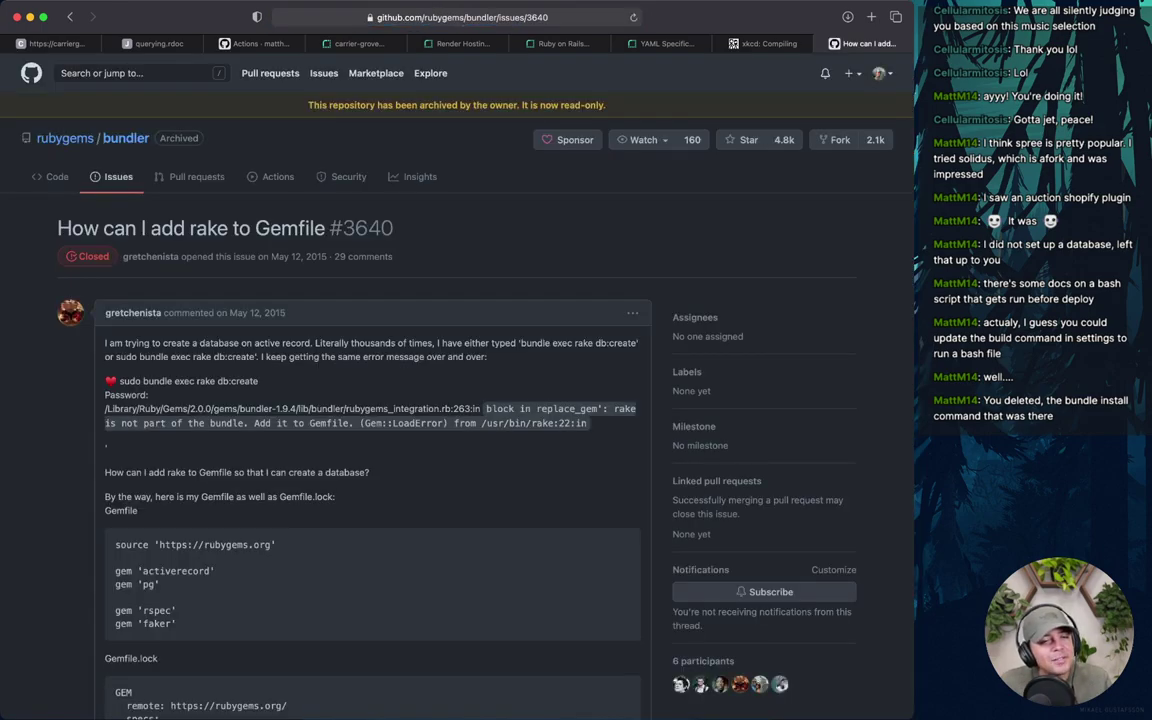
scroll(450, 400, "down", 10)
scroll(450, 400, "up", 5)
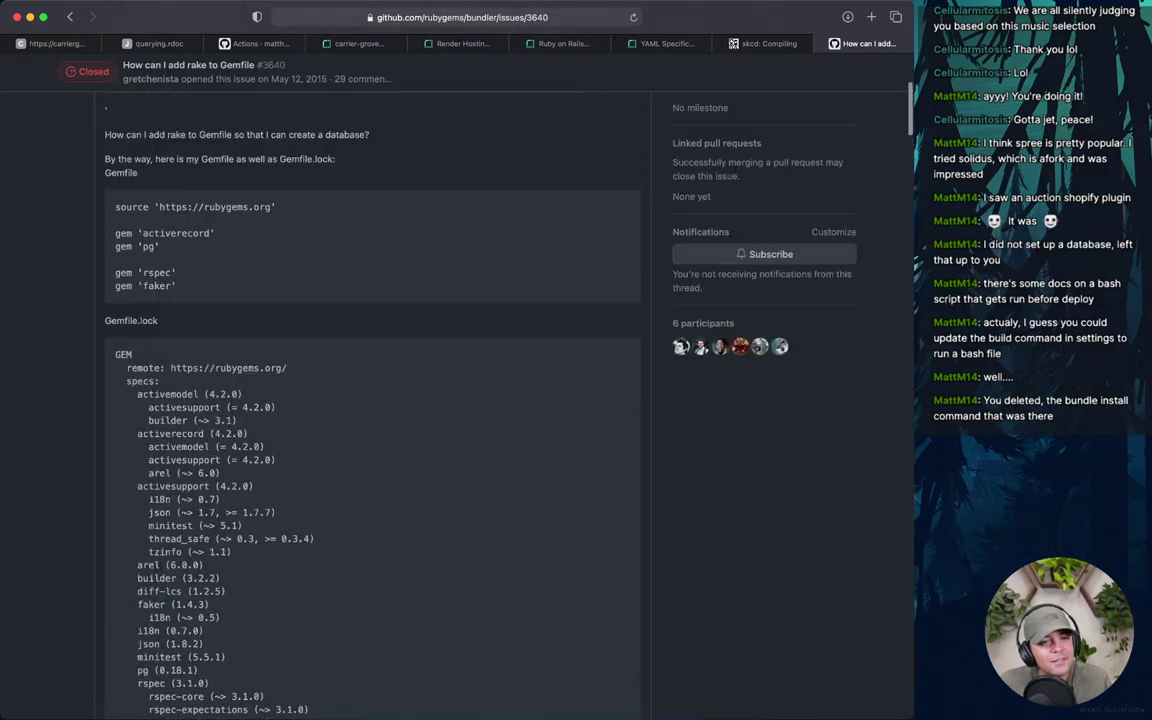
scroll(370, 400, "down", 10)
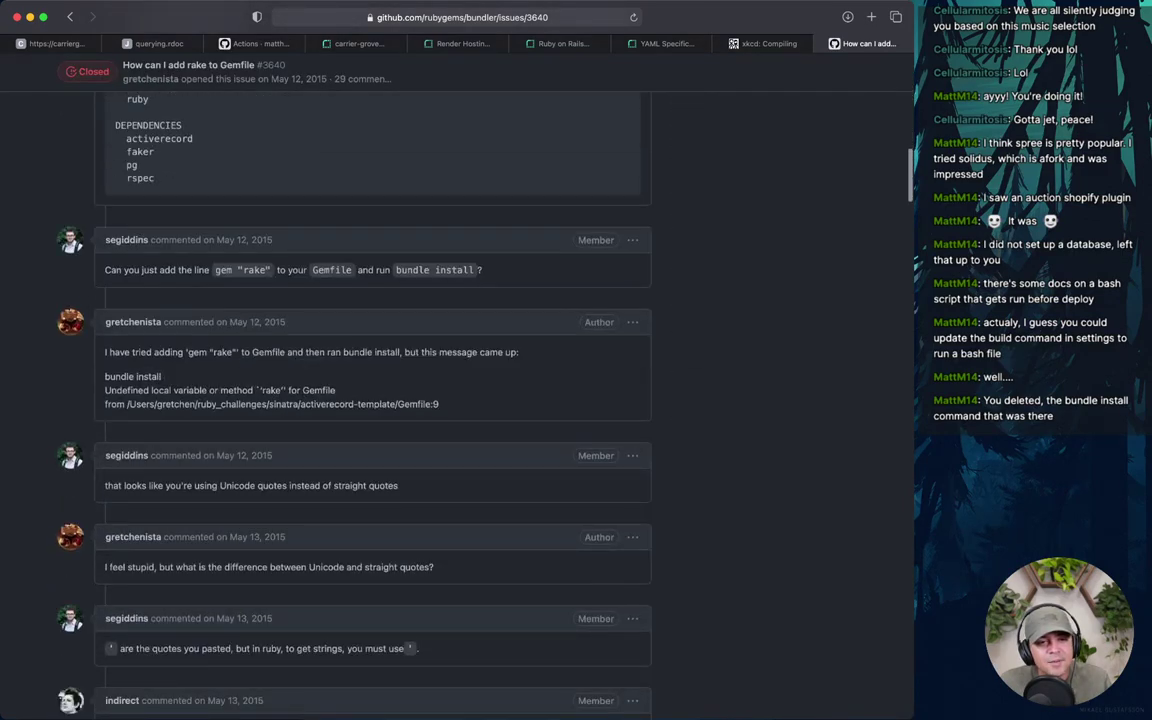
left_click_drag(215, 270, 270, 270)
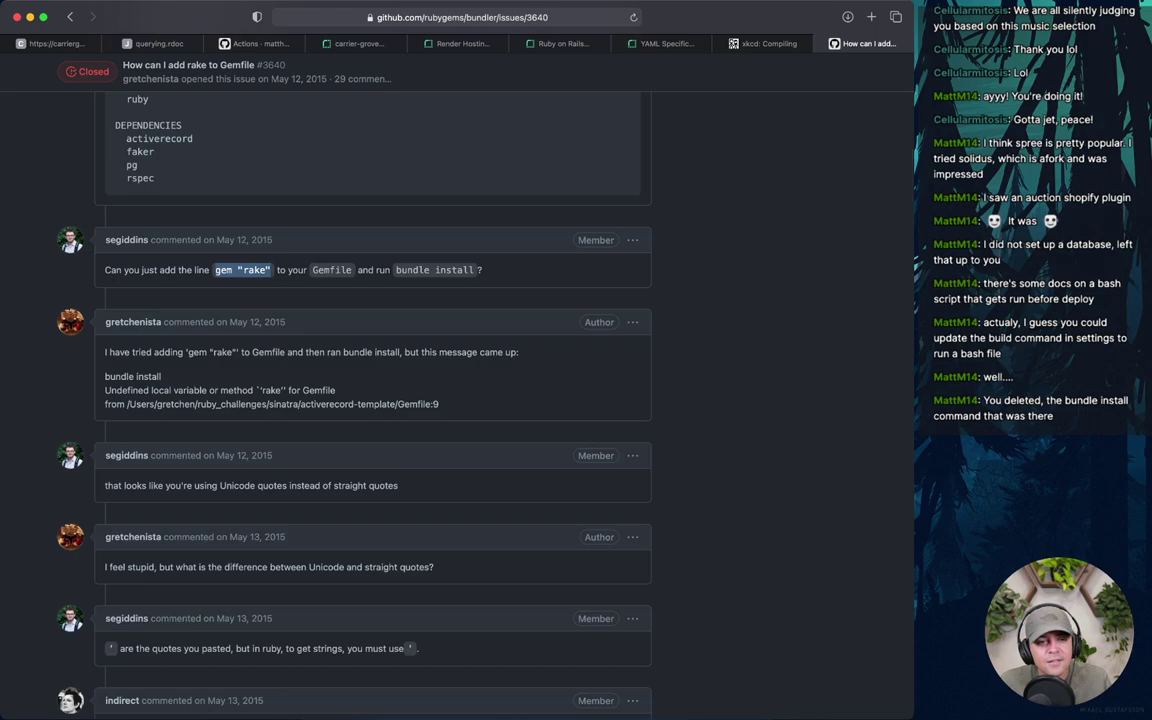
key("super+Tab")
Step: Add a gem "rake" line below the last gem in the open Gemfile and save
key("j")
key("j")
key("j")
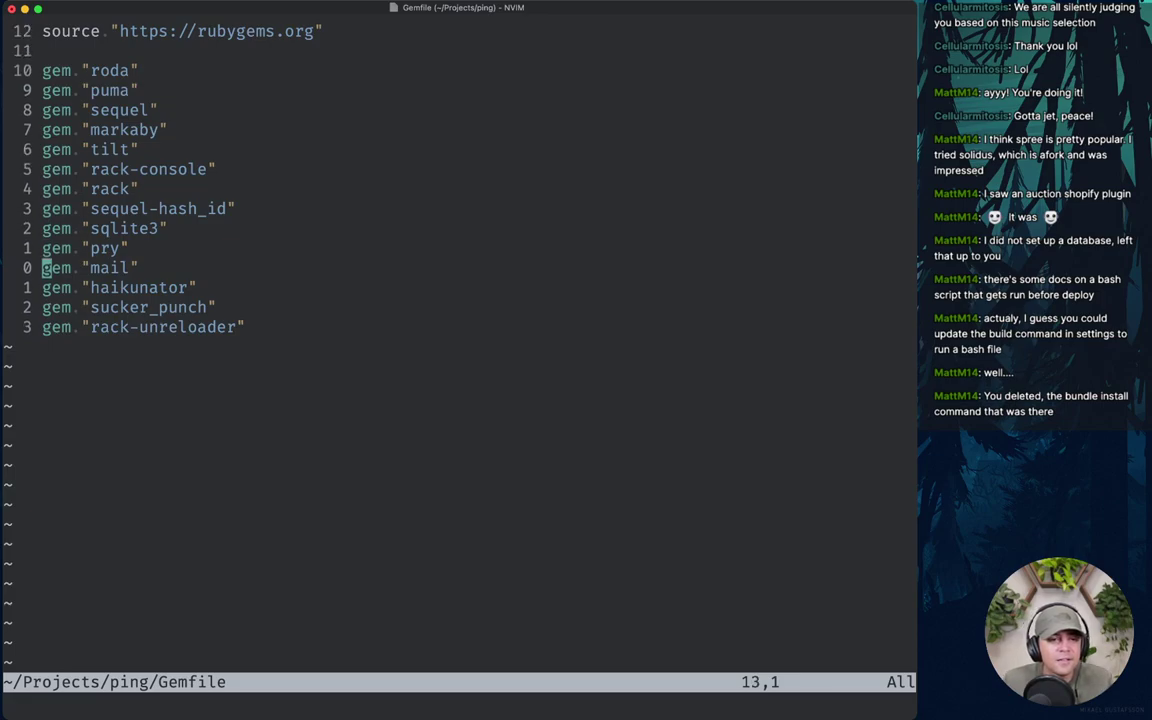
key("j")
key("j")
type("jogem \"rake")
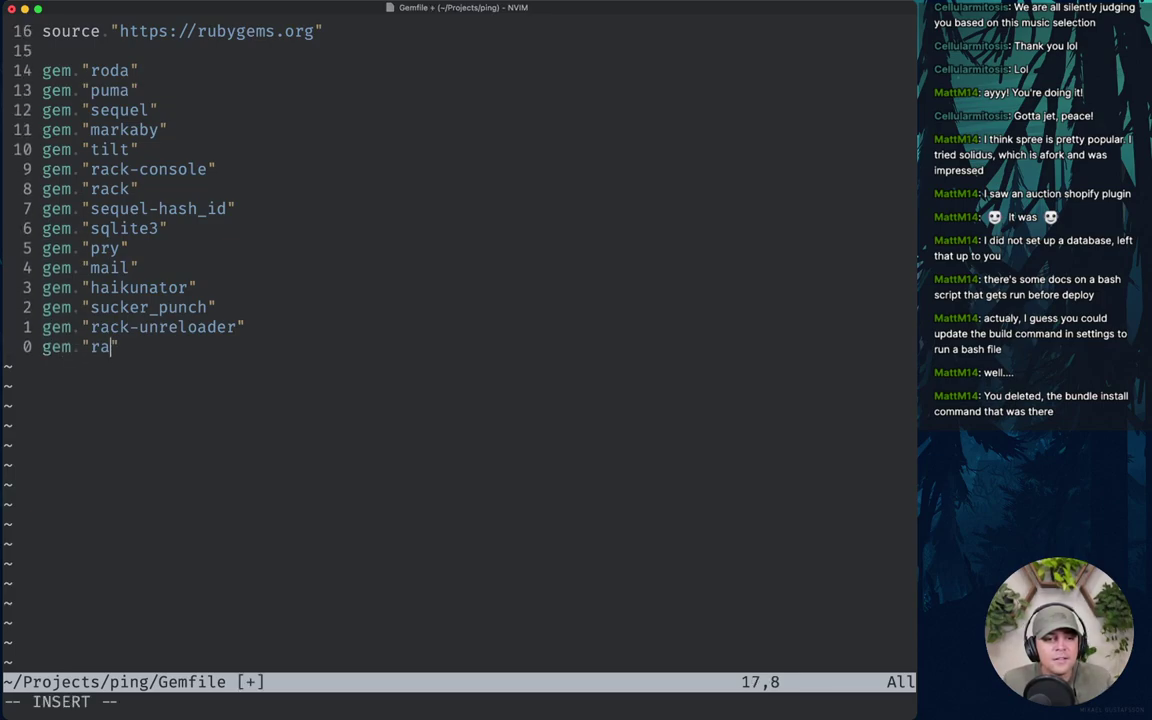
key("Escape")
type(":w")
key("Return")
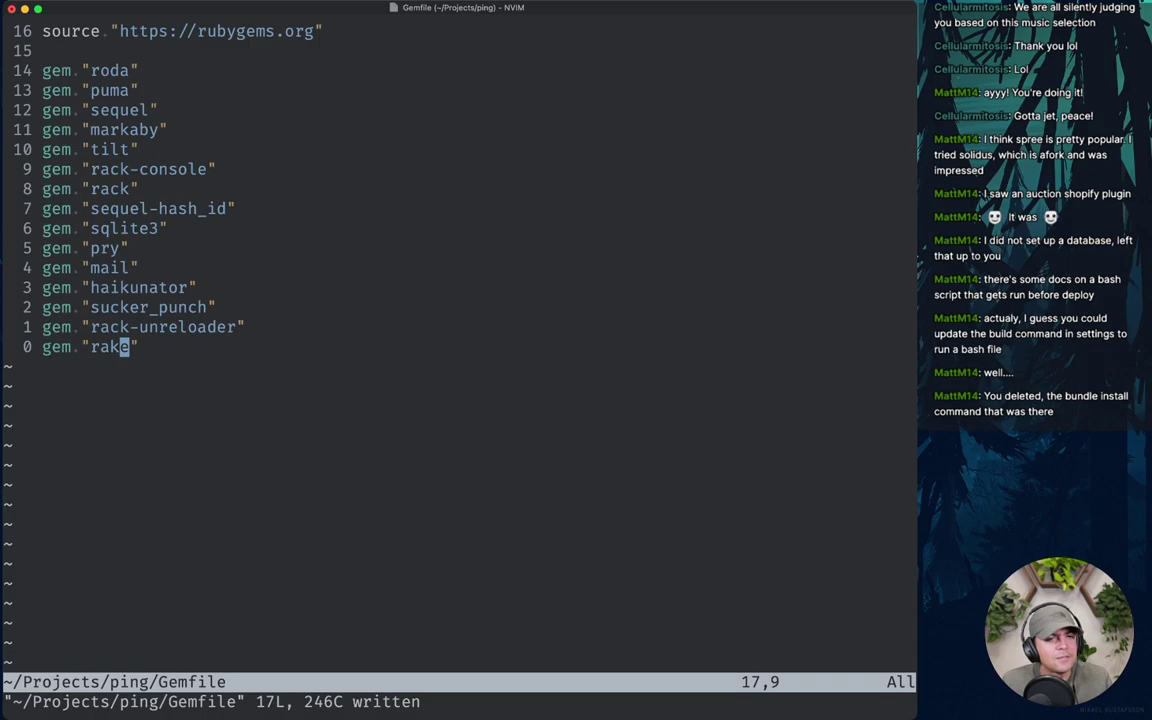
Step: Open the carrier-grove Gemfile in a new tab, append gem "rake", and save
key("ctrl+p")
key("Escape")
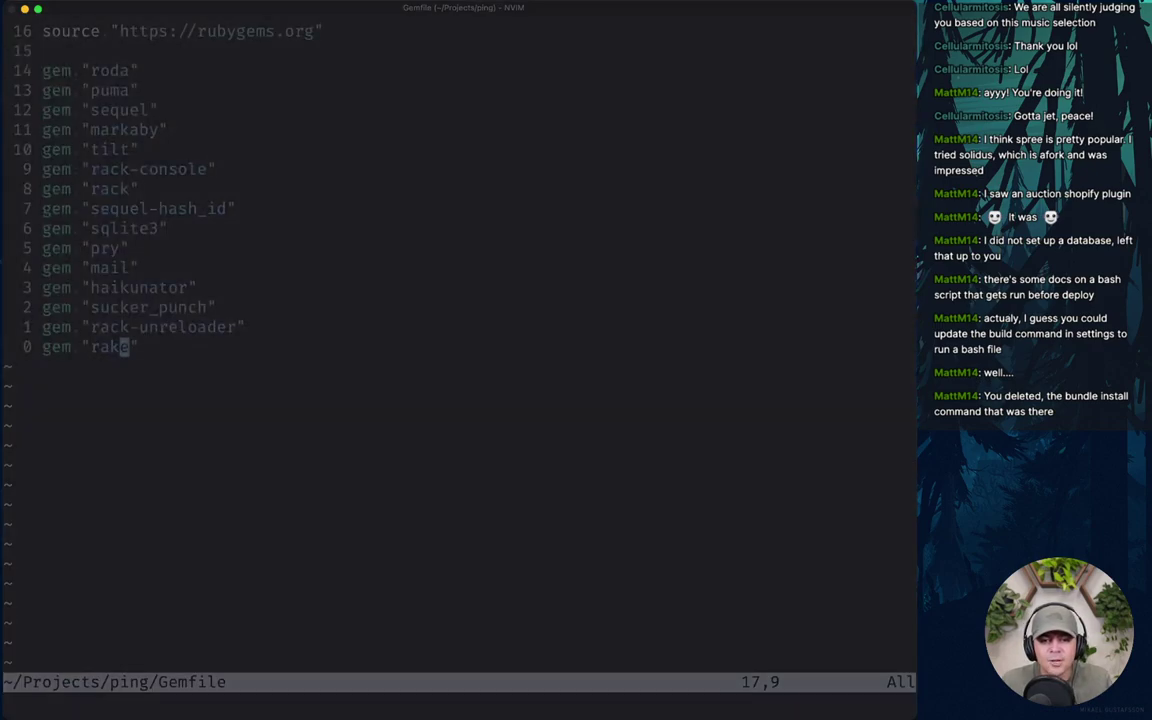
key("Return")
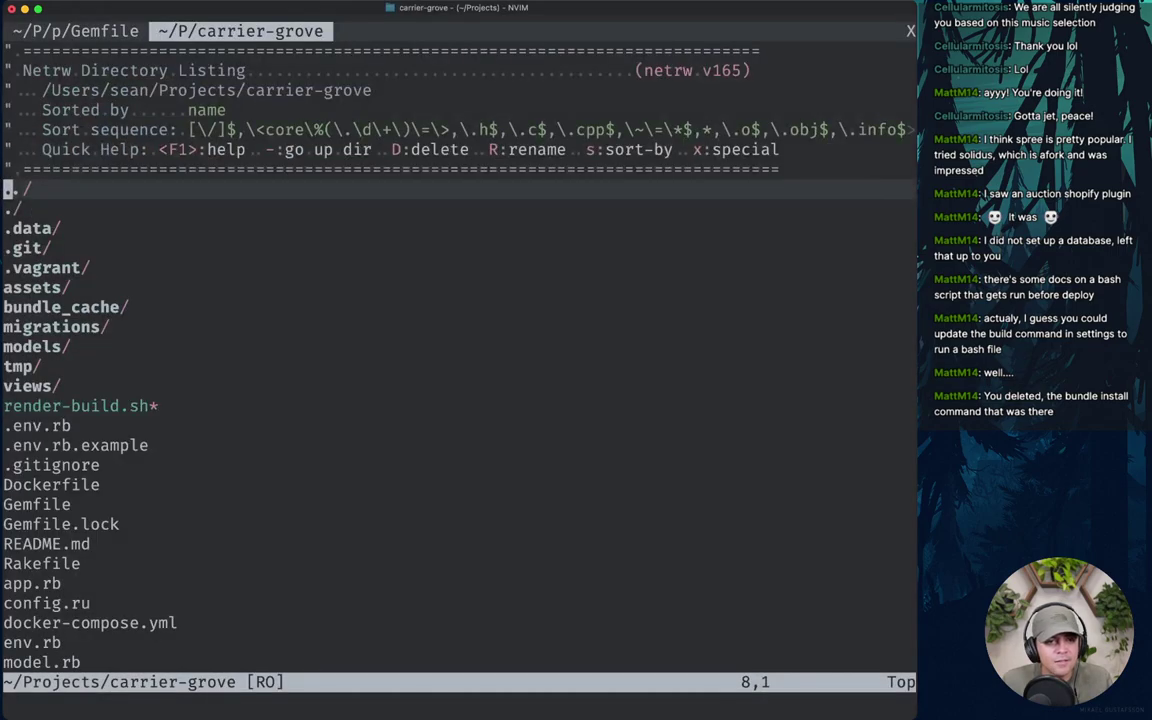
key("ctrl+p")
type("ge")
key("Return")
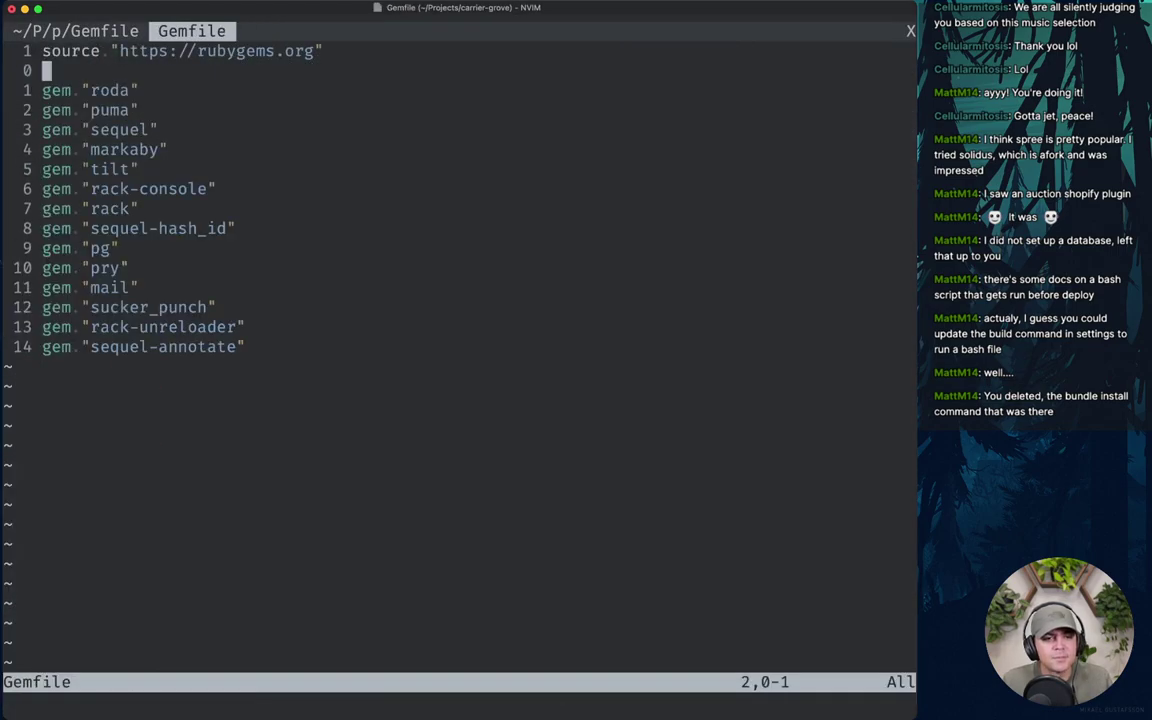
key("j")
key("j")
key("j")
key("j")
key("j")
key("j")
key("j")
key("j")
key("j")
key("j")
key("j")
key("j")
key("j")
key("j")
type("ogem '")
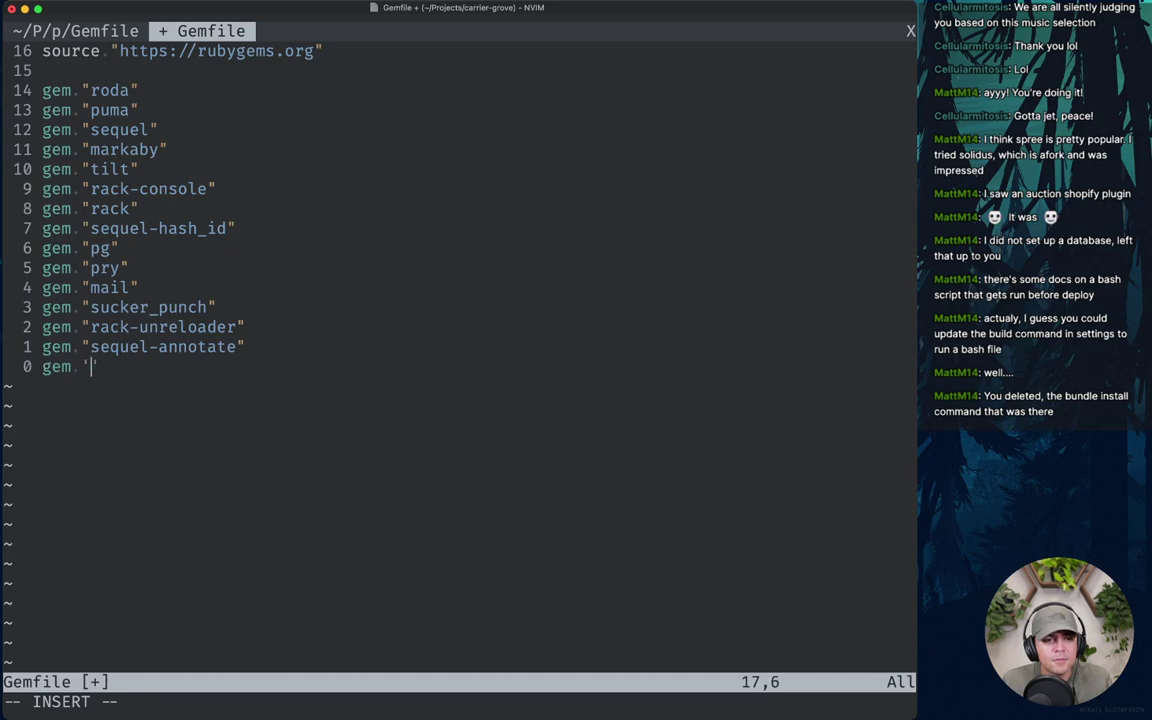
key("BackSpace")
type("\"rake")
key("Escape")
type(":w")
key("Return")
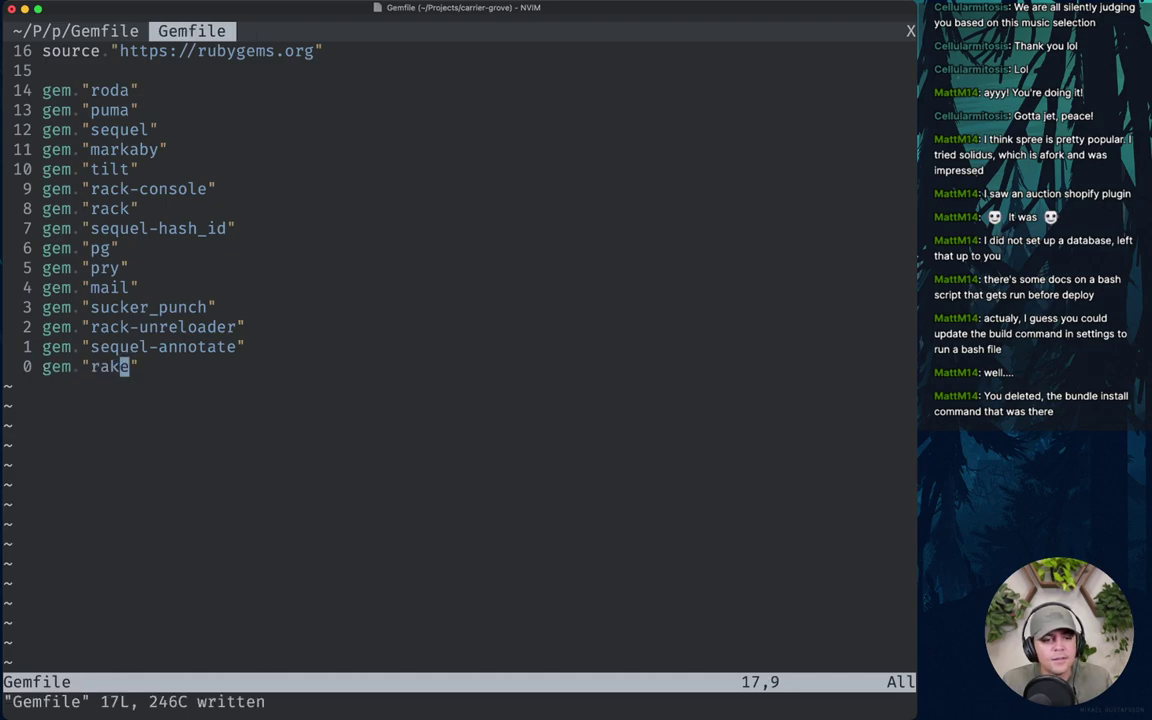
Step: Close the ping Gemfile tab and quit Neovim back to the shell
key("k")
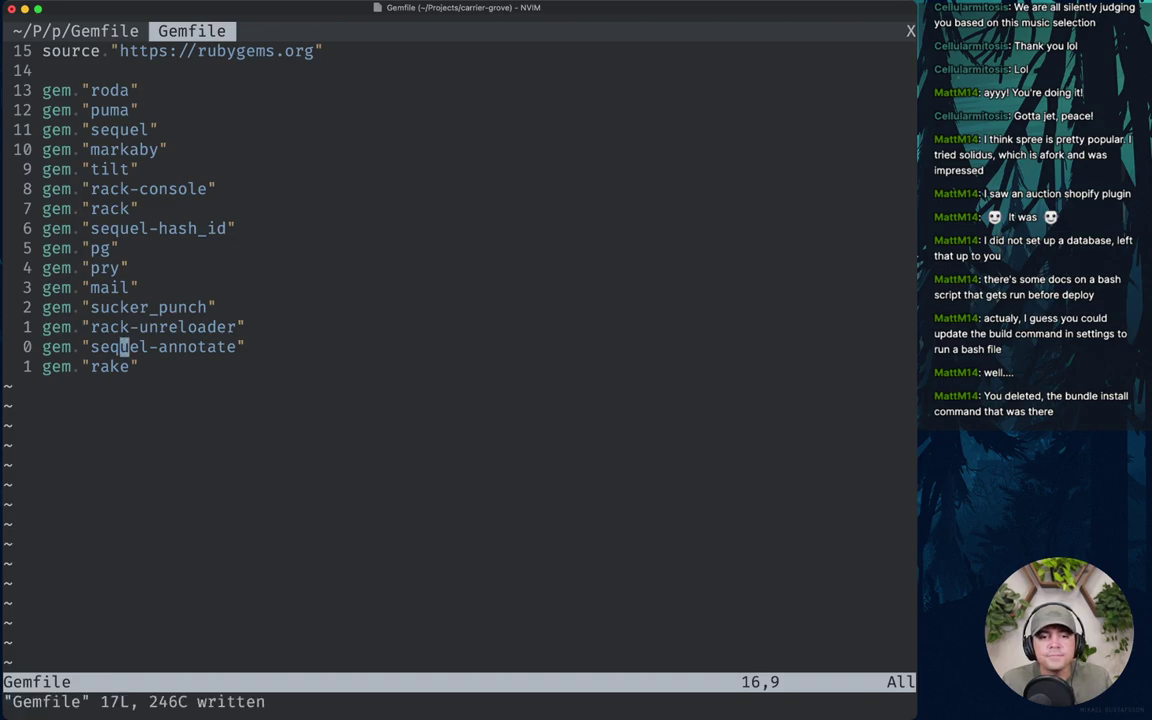
key("g")
key("shift+t")
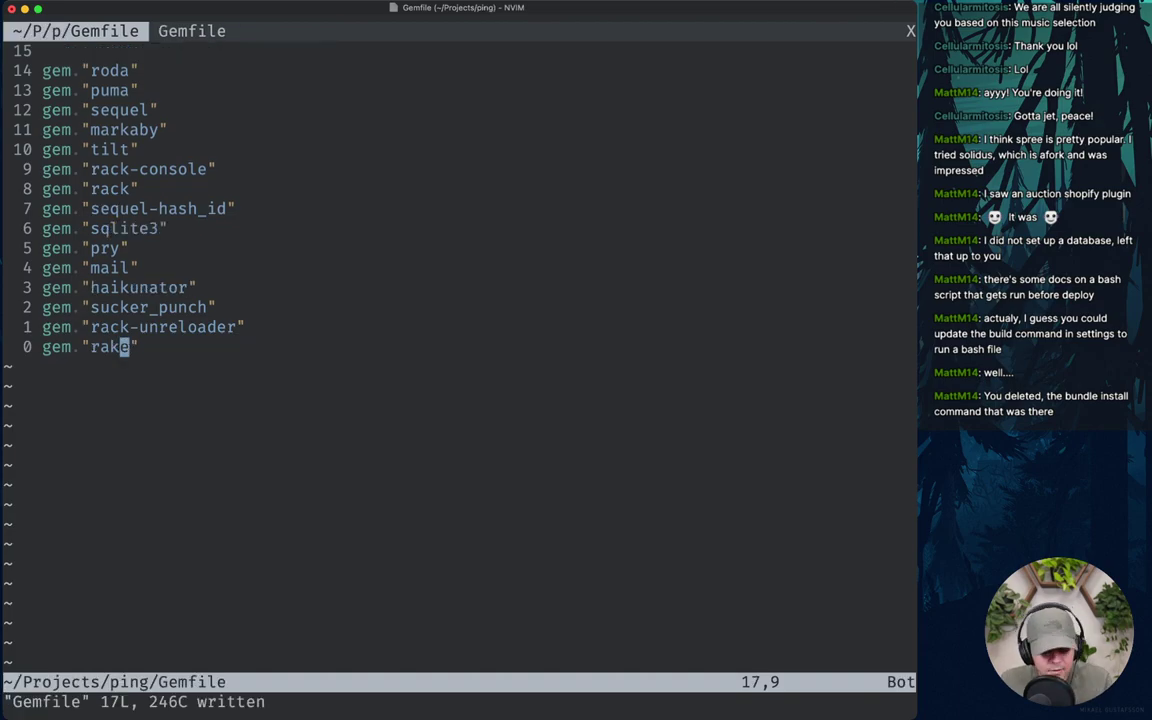
type(":q")
key("Return")
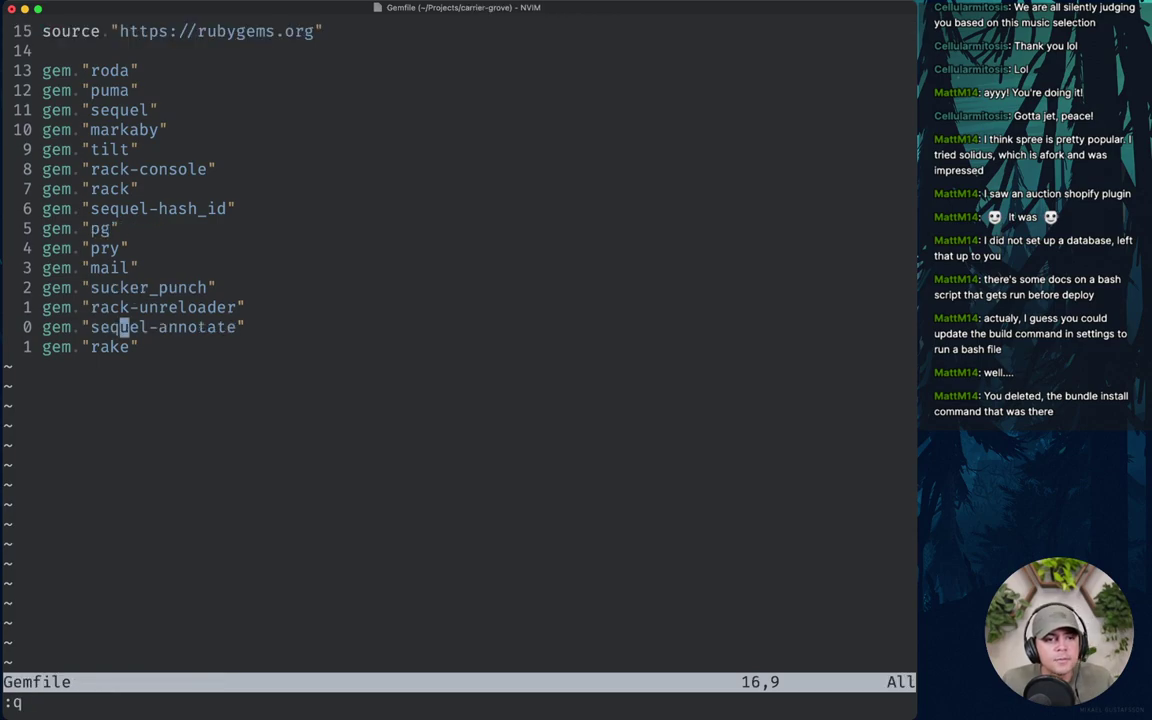
type("j")
type(":q")
key("Return")
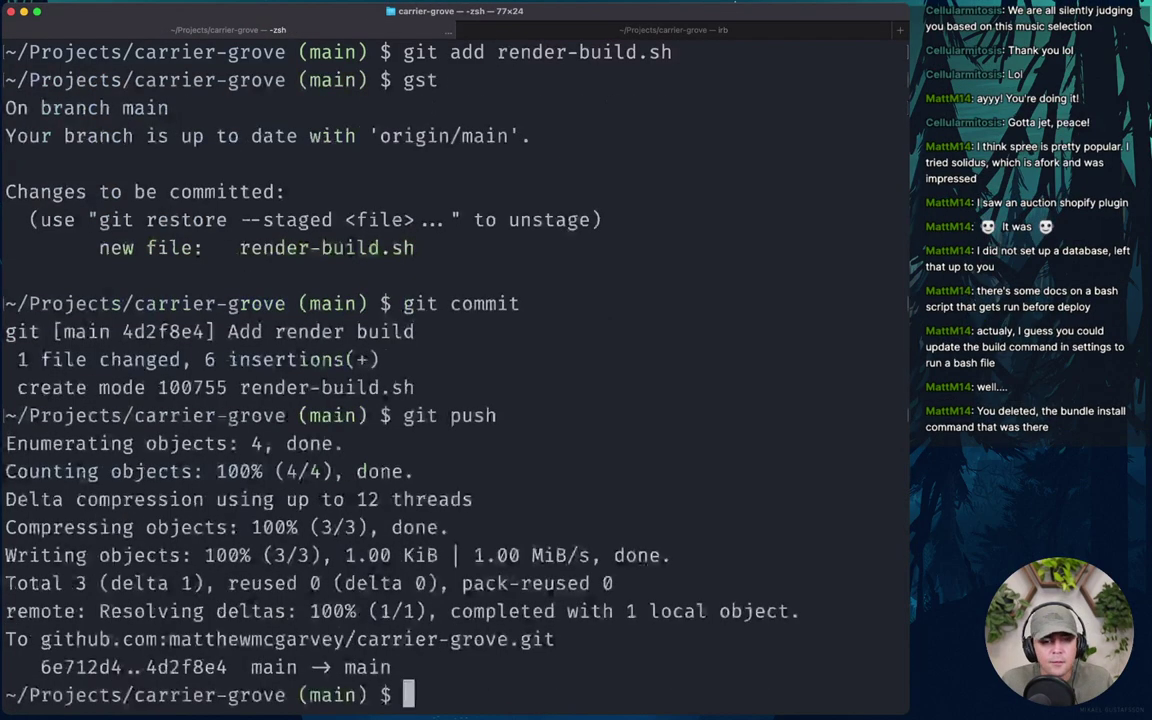
Step: Run docker compose run web bundle install to install rake 13.0.3 in the container
type("gst")
key("Return")
type("git ad")
key("BackSpace")
key("BackSpace")
key("BackSpace")
key("BackSpace")
key("BackSpace")
key("BackSpace")
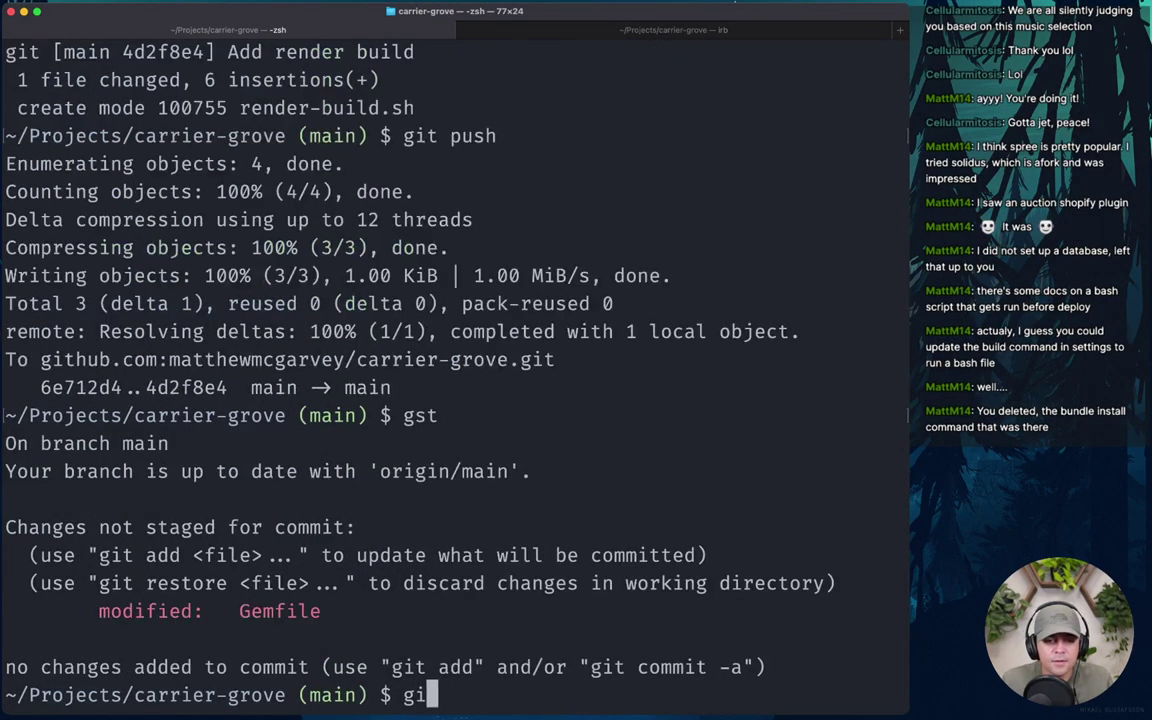
type("docker ")
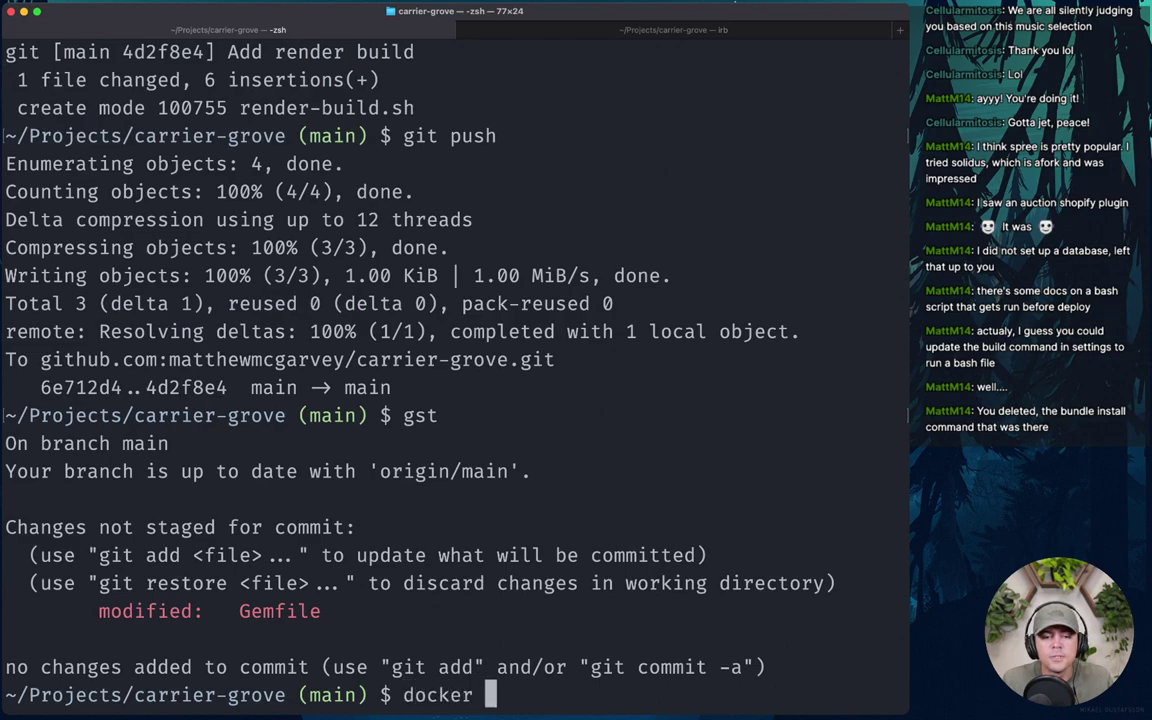
type("compose")
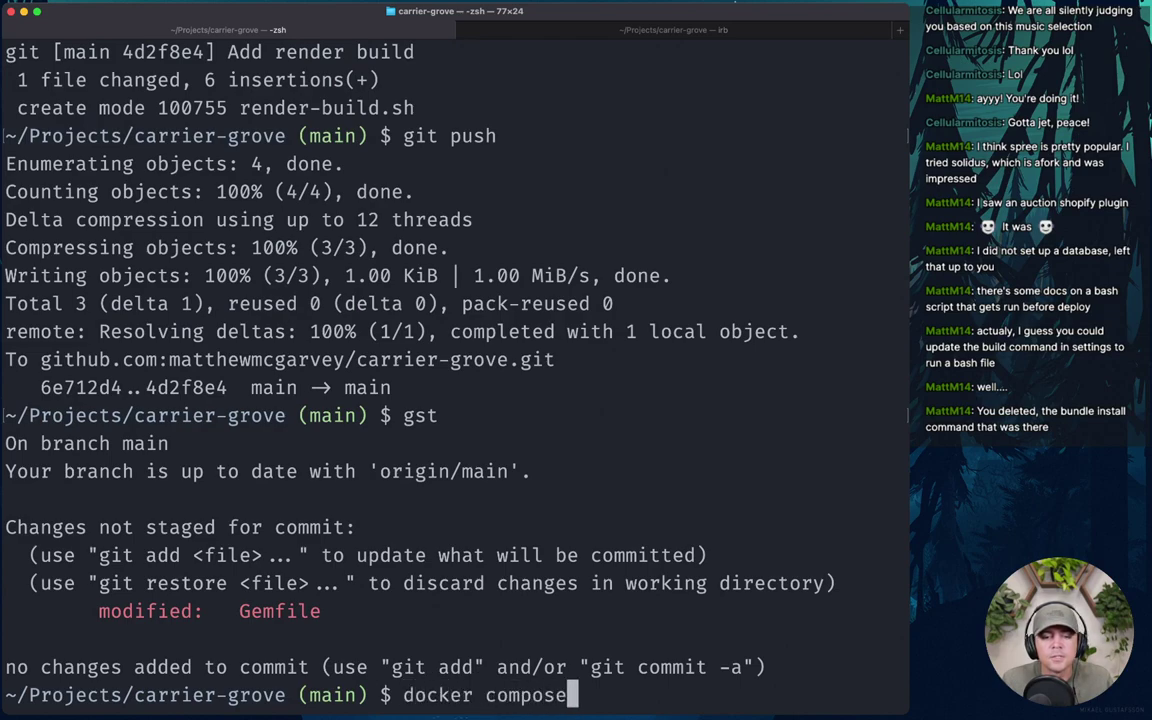
type(" run build")
key("BackSpace")
key("BackSpace")
key("BackSpace")
key("BackSpace")
key("BackSpace")
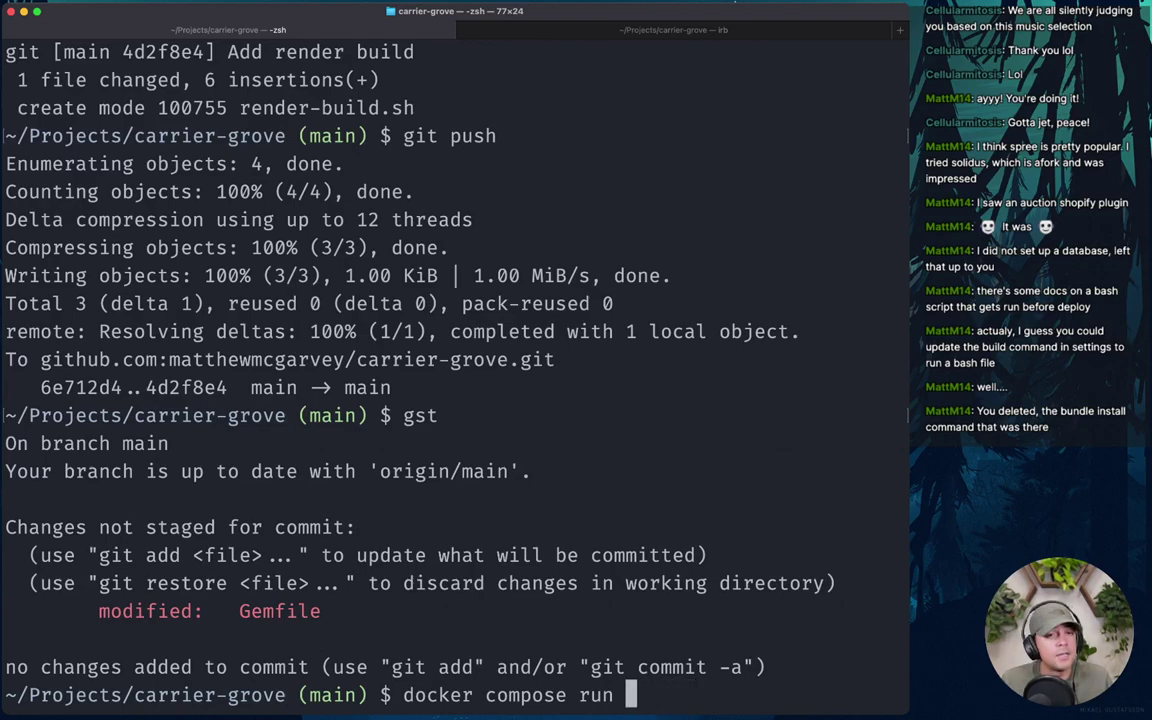
type("bundle")
key("BackSpace")
key("BackSpace")
key("BackSpace")
key("BackSpace")
key("BackSpace")
key("BackSpace")
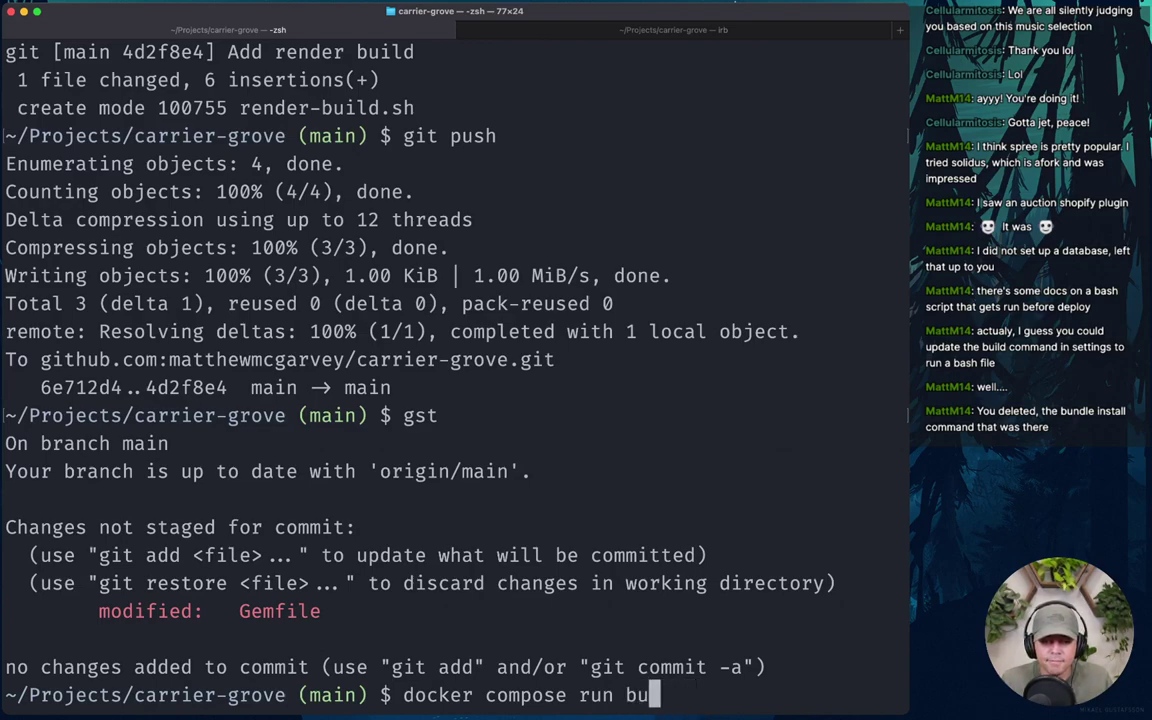
type("web bundle install")
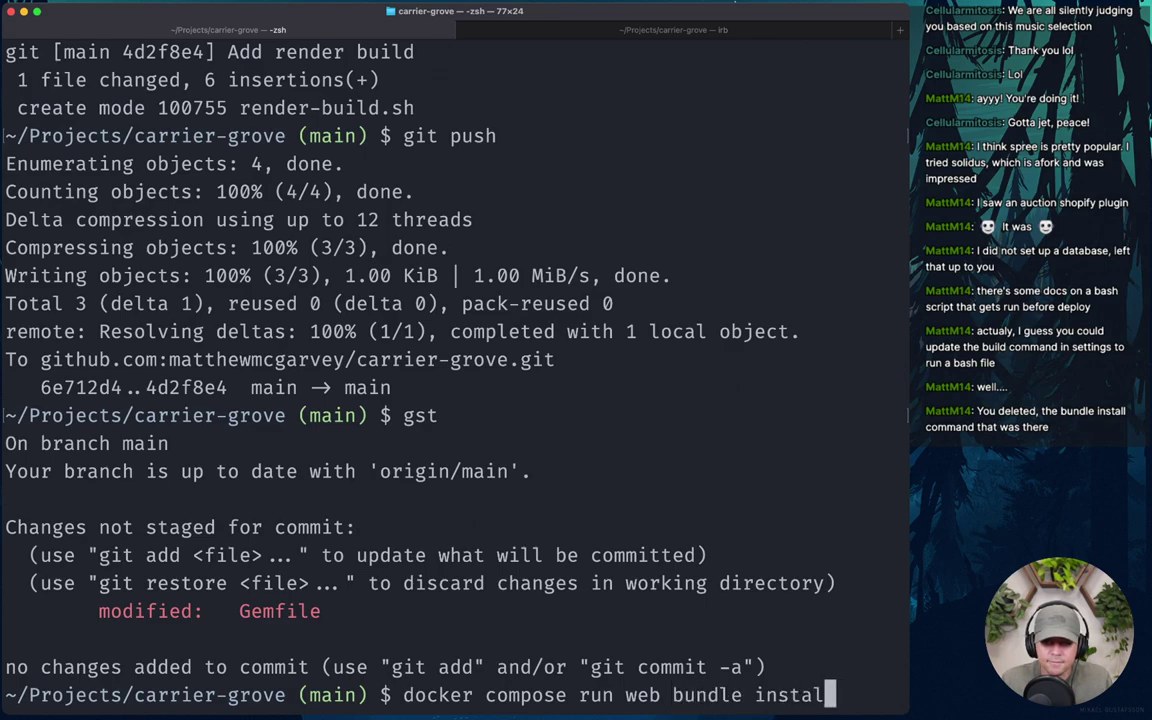
key("Return")
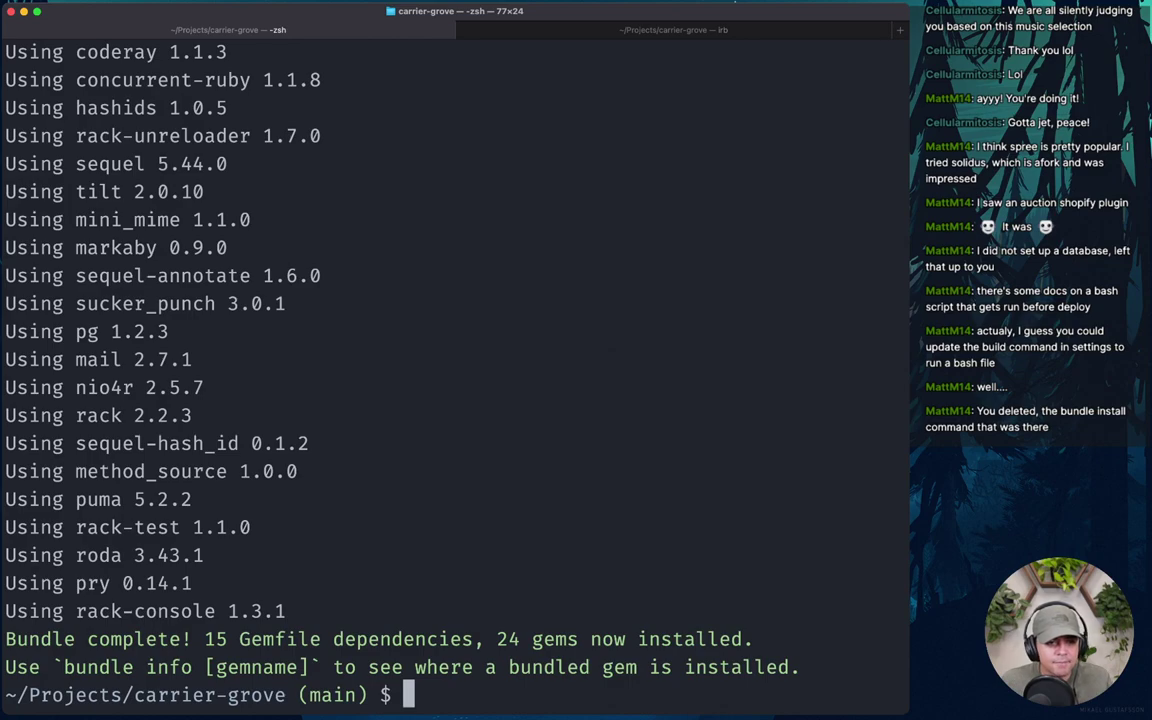
Step: Check git status, showing Gemfile and Gemfile.lock as modified
scroll(356, 338, "up", 5)
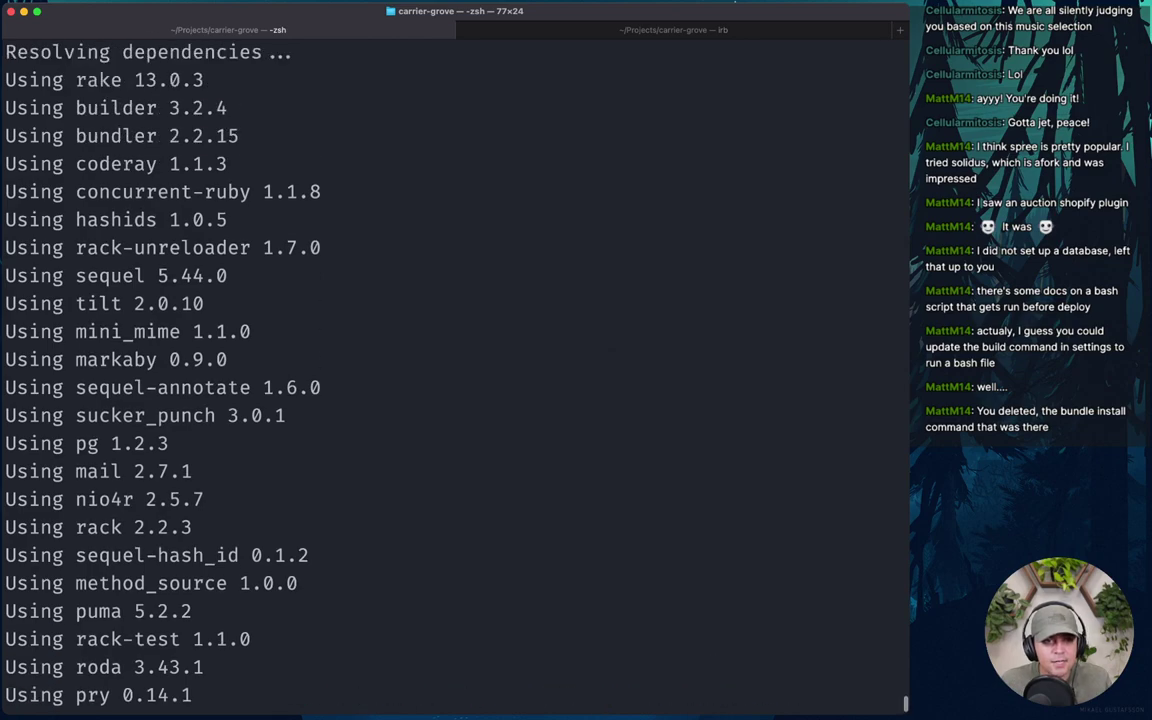
scroll(356, 338, "down", 5)
type("gst")
key("Return")
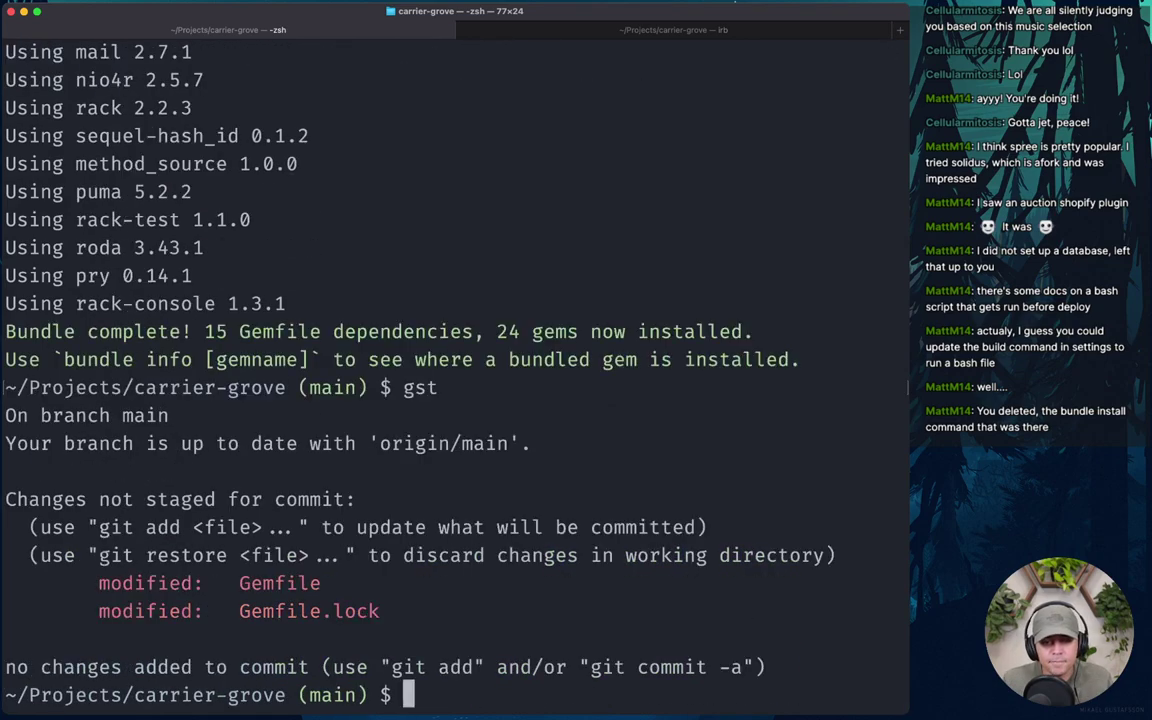
Step: Stage all three Gemfile and Gemfile.lock hunks with git add -p and confirm
type("git add -p")
key("Return")
type("y")
key("Return")
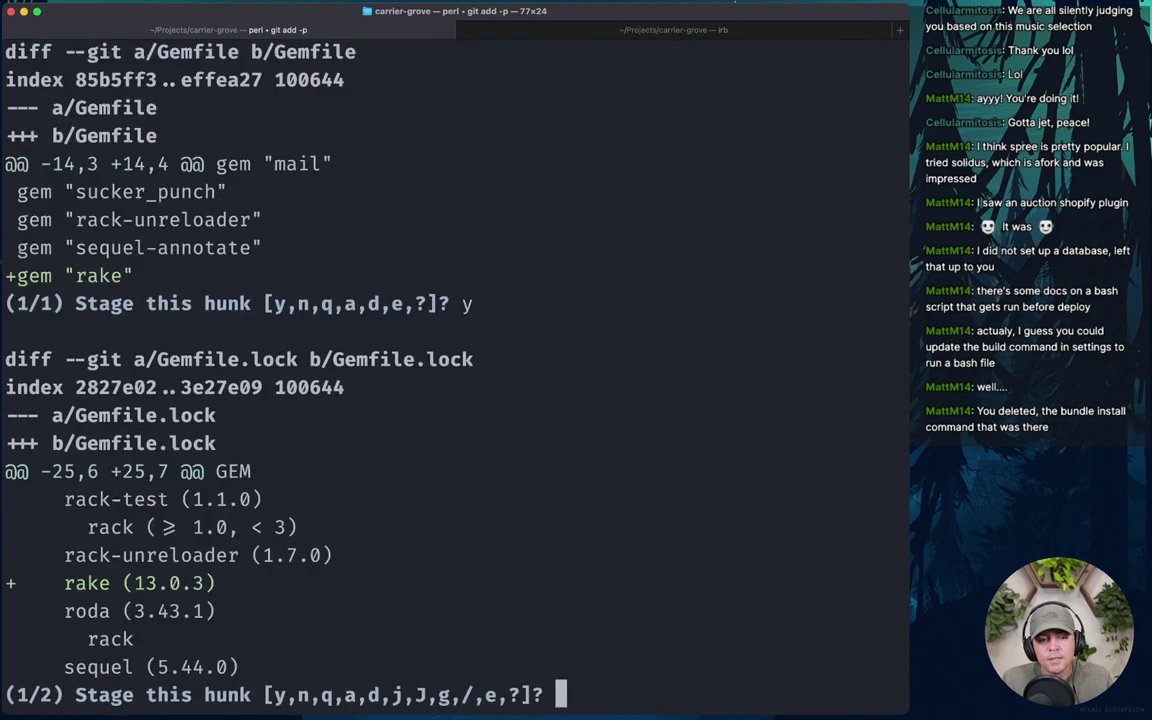
type("y")
key("Return")
type("y")
key("Return")
type("gst")
key("Return")
Step: Commit with message 'Add rake to gemfile' and push it to main
type("git")
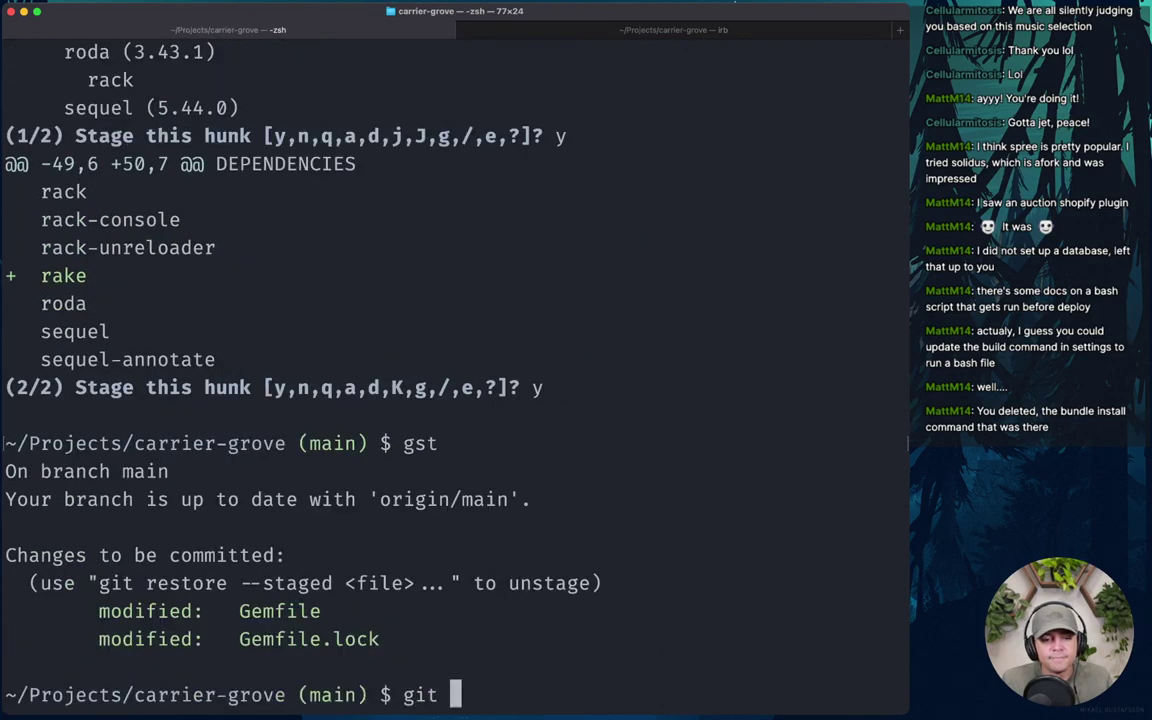
type(" commit")
key("Return")
type("iAdd fa")
key("BackSpace")
key("BackSpace")
type("rake to gemfile")
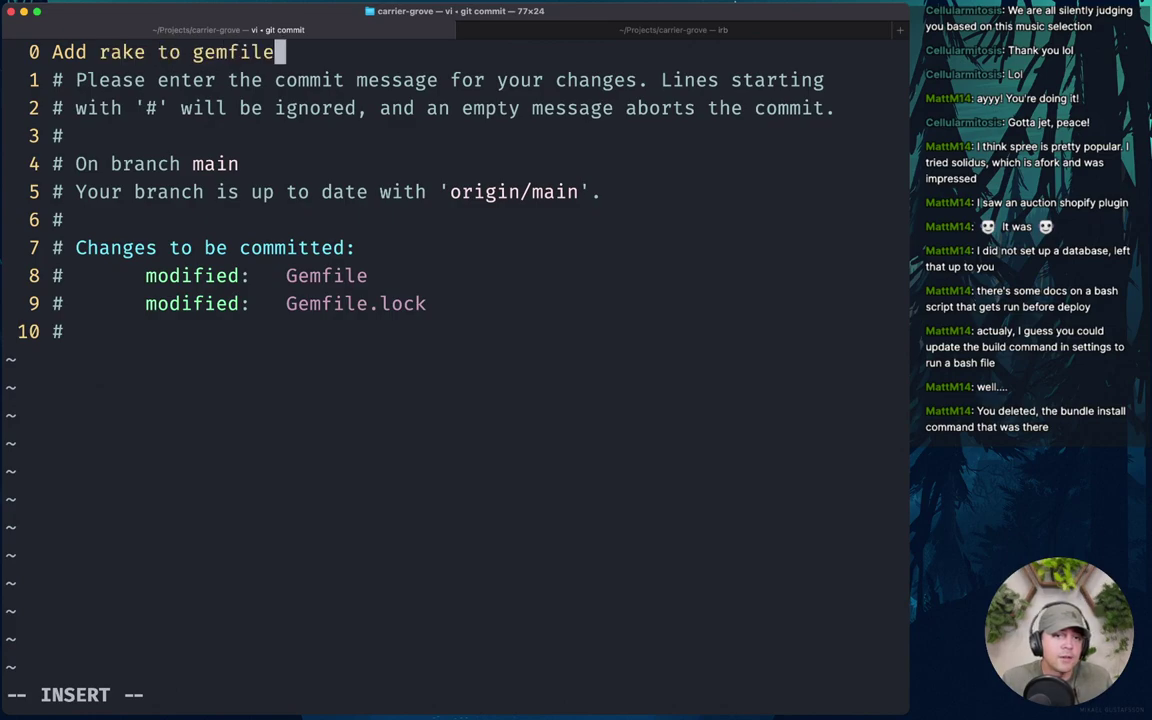
key("Escape")
type(":wq")
key("Return")
type("git pu")
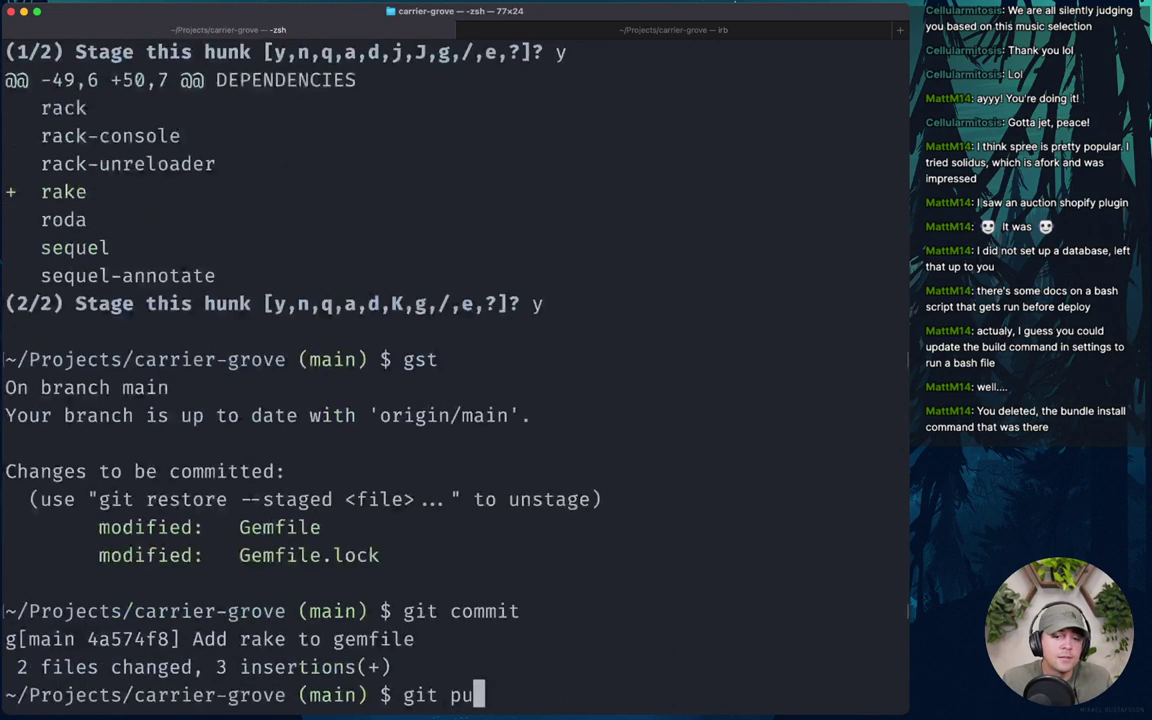
type("sh")
key("Return")
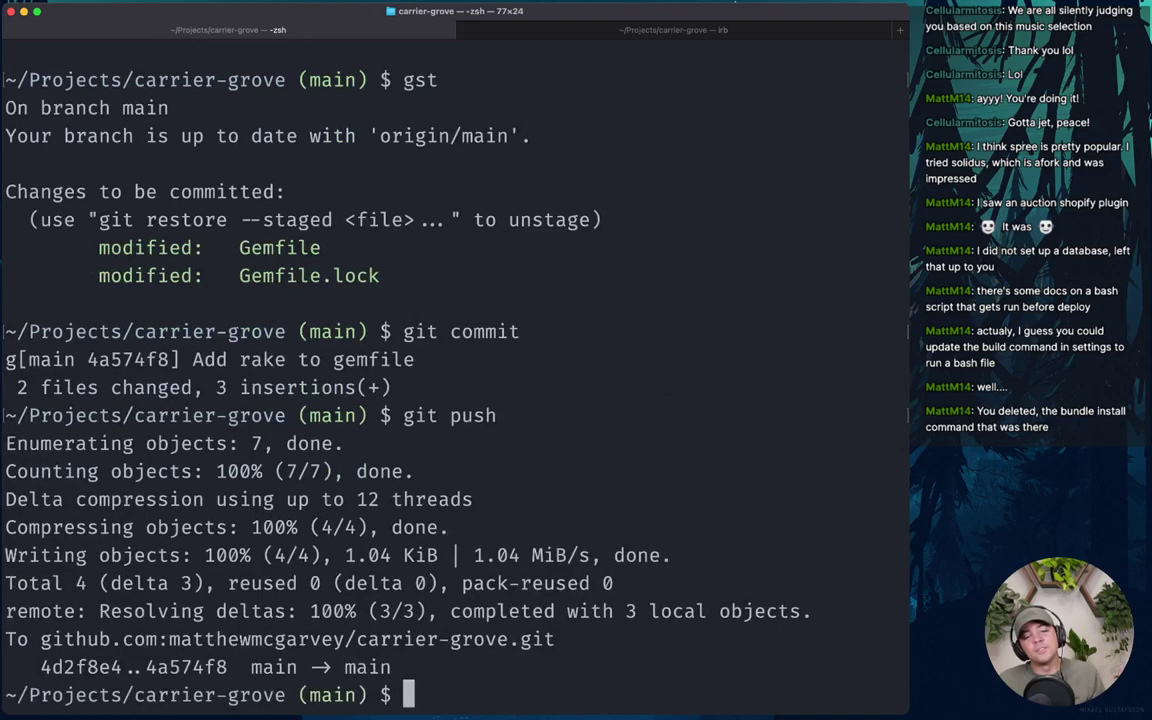
key("super+Tab")
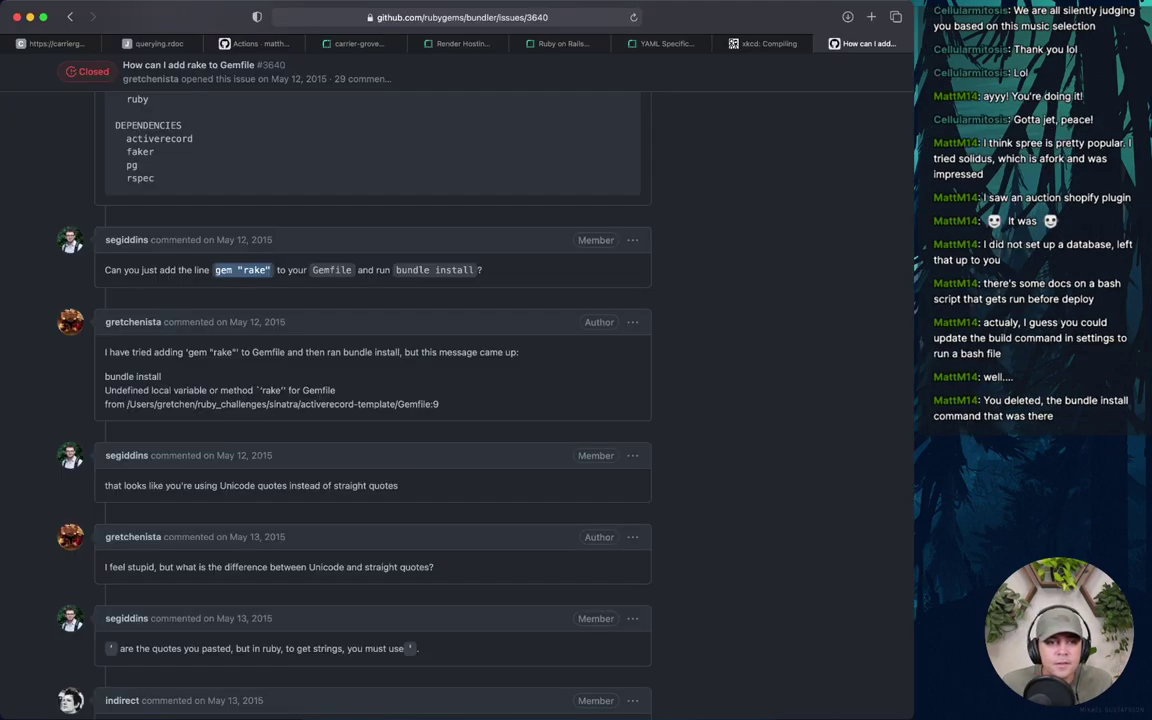
Step: Open the new carrier-grove deploy's log, checking settings and closing the Render Docs tab
key("super+4")
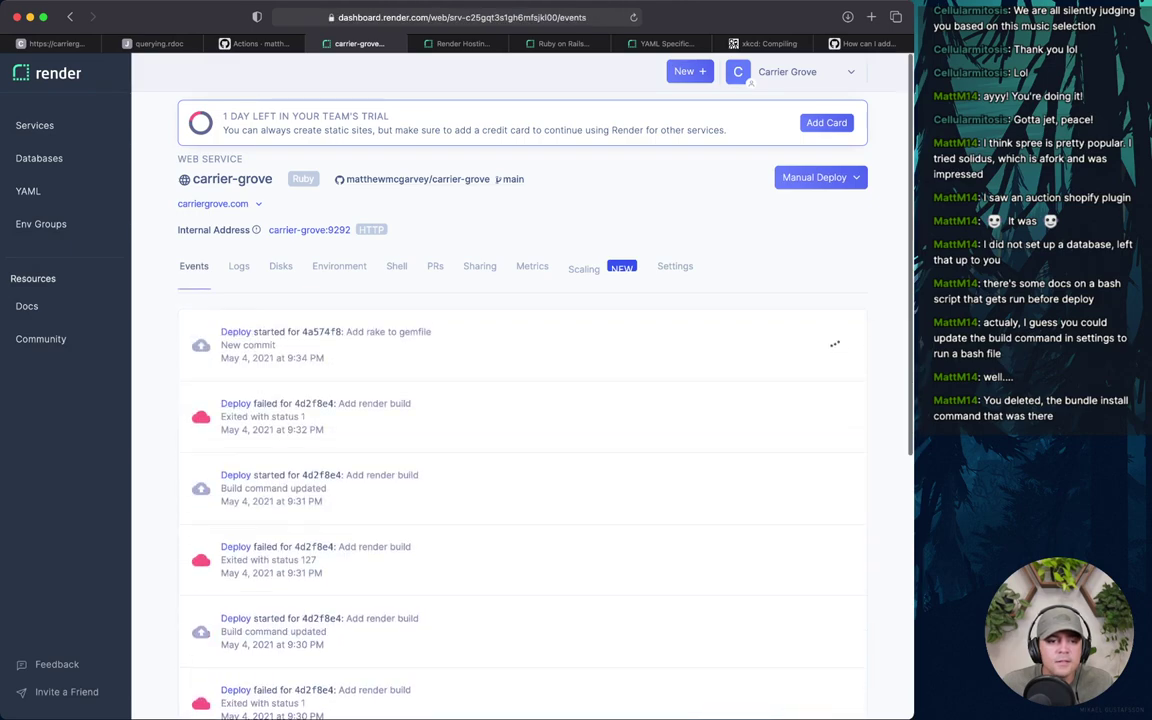
left_click(752, 309)
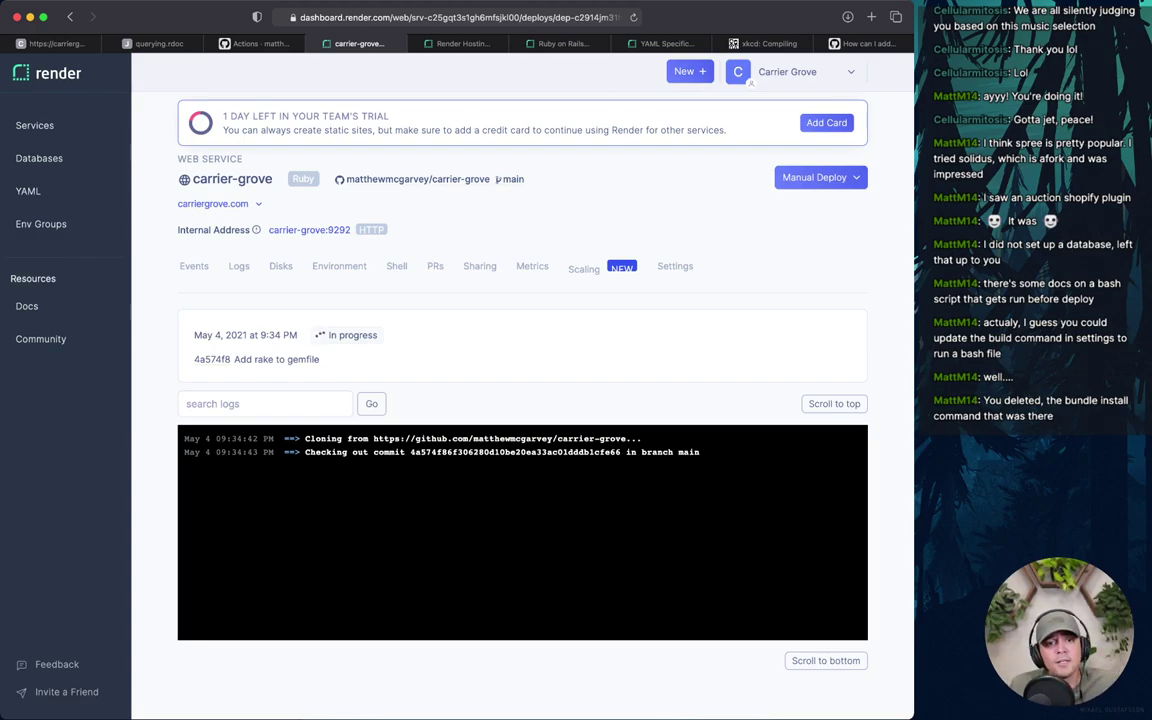
key("ctrl+Tab")
key("ctrl+shift+Tab")
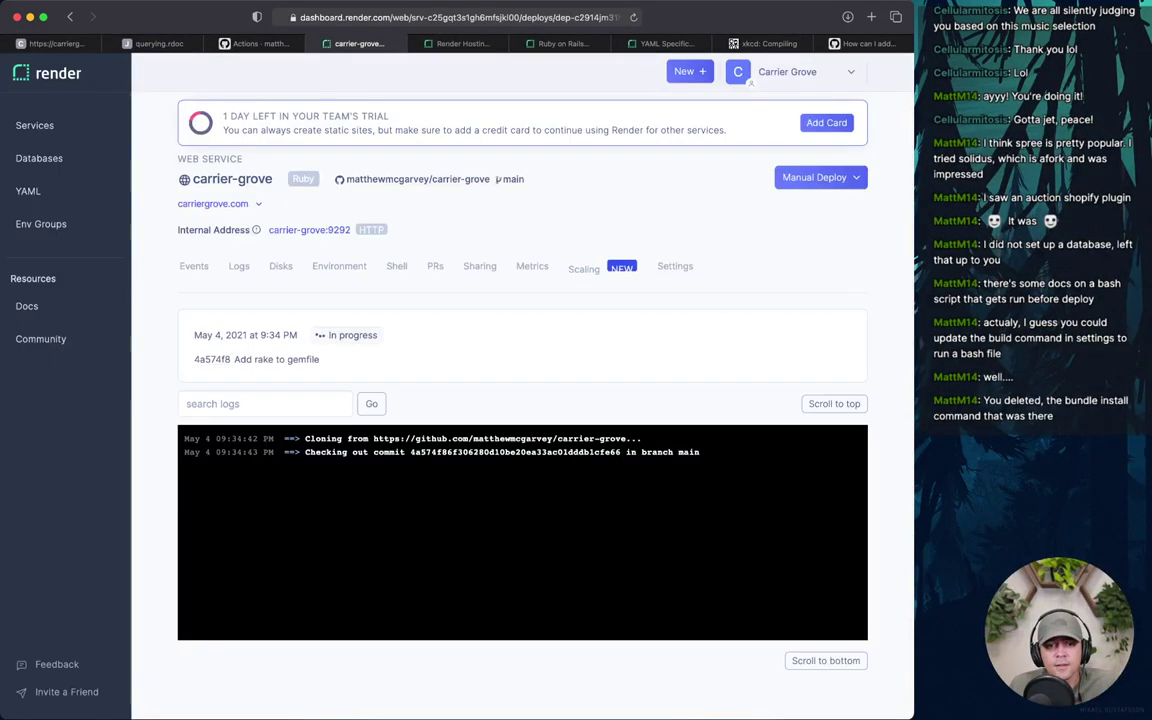
key("super+bracketleft")
scroll(750, 83, "down", 5)
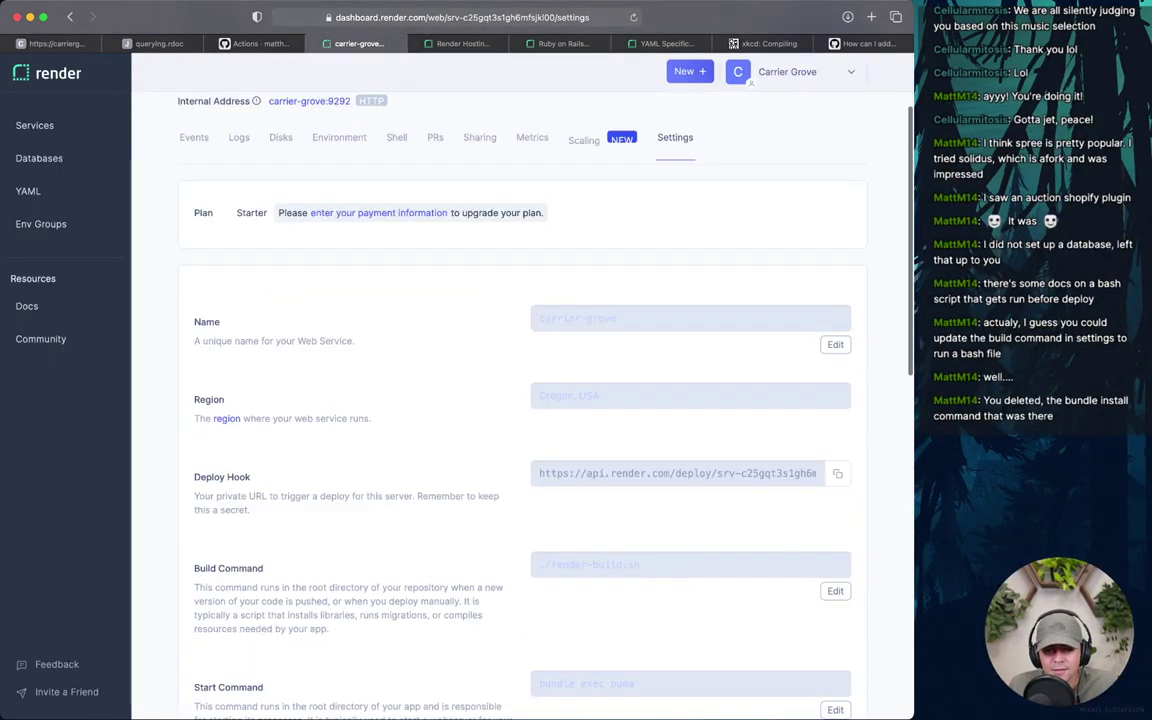
scroll(750, 83, "up", 5)
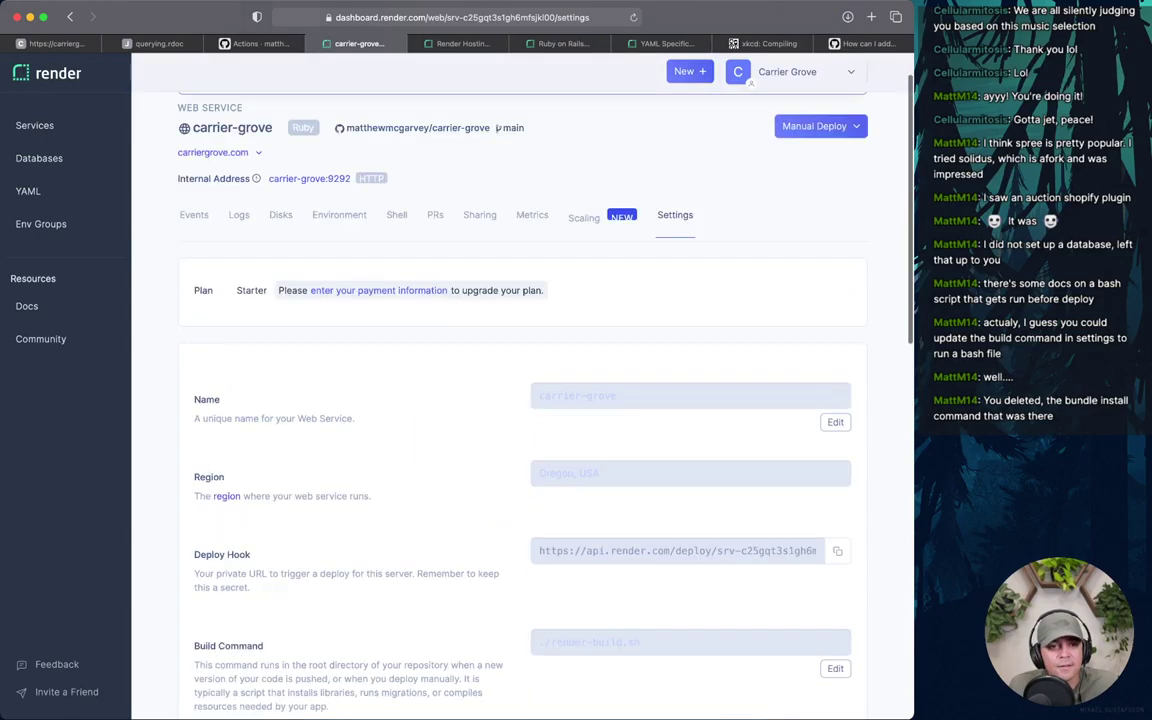
key("super+bracketleft")
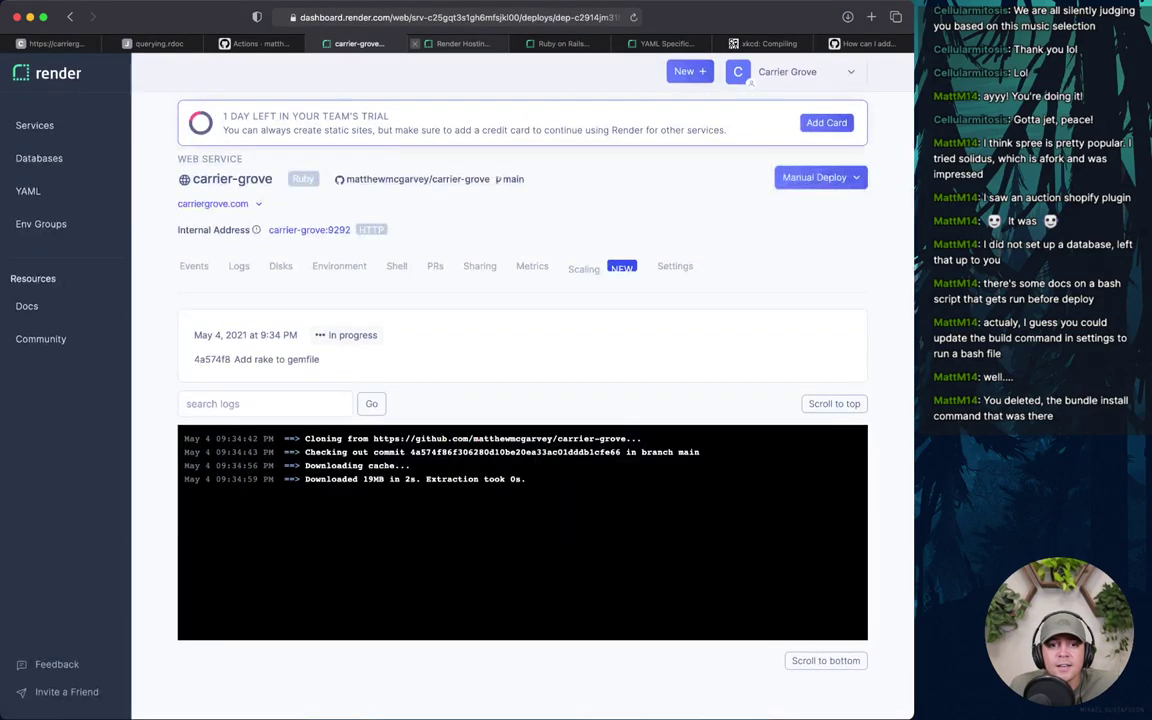
left_click(462, 43)
key("super+w")
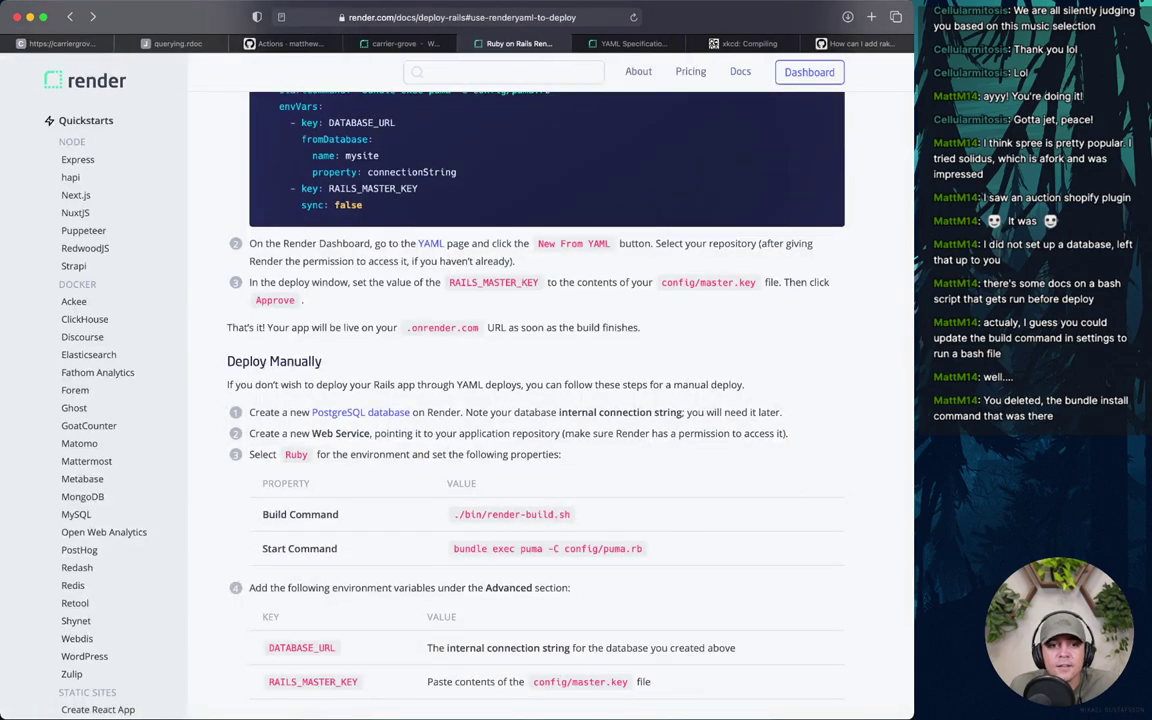
key("ctrl+shift+Tab")
key("ctrl+shift+Tab")
key("ctrl+Tab")
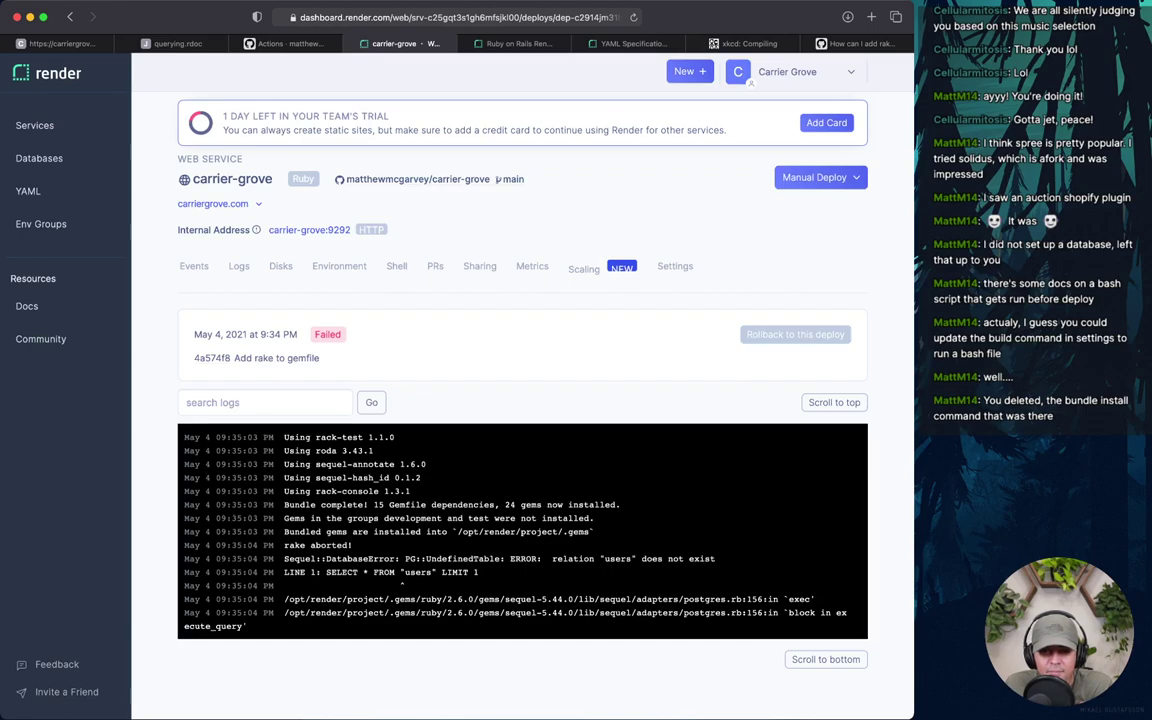
Step: Highlight the log lines showing bundled gems, rake aborted, and PG::UndefinedTable for "users"
left_click_drag(415, 559, 615, 559)
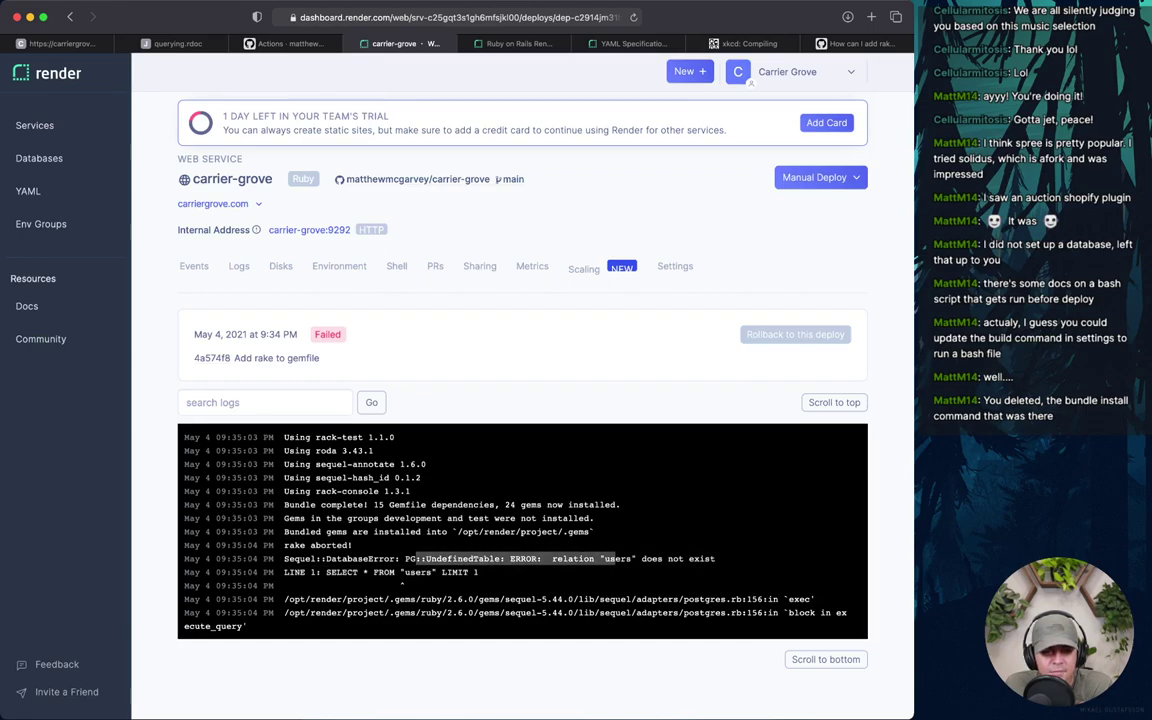
left_click_drag(326, 559, 490, 559)
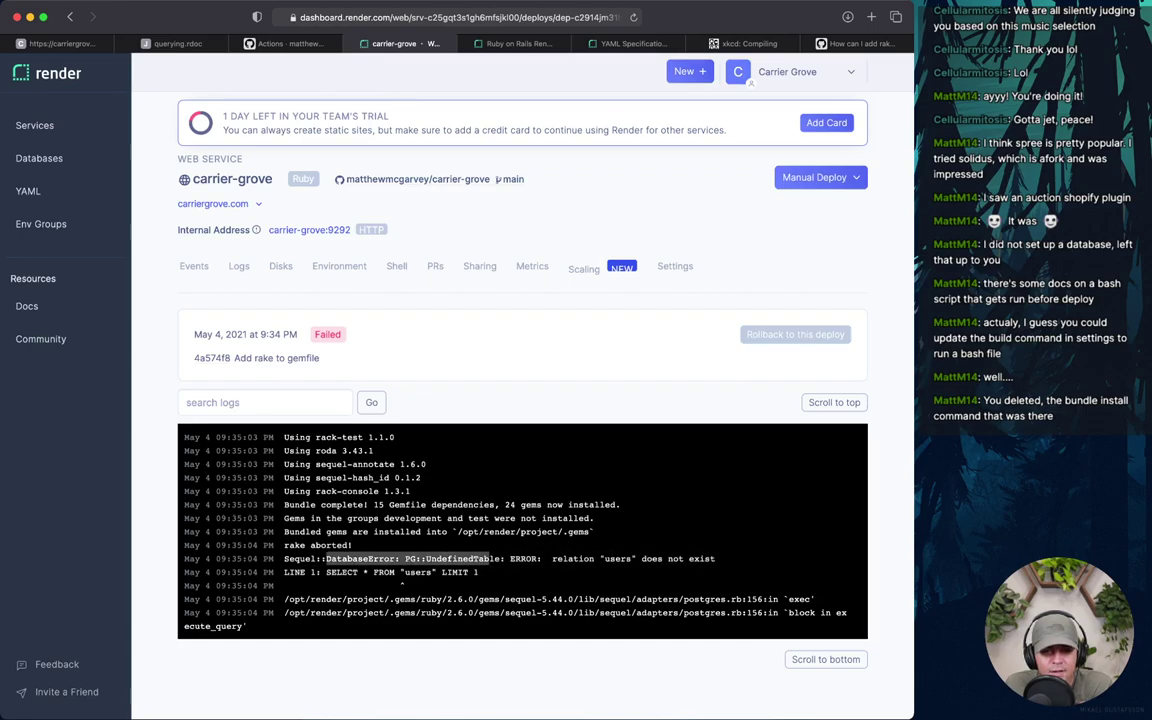
left_click(490, 559)
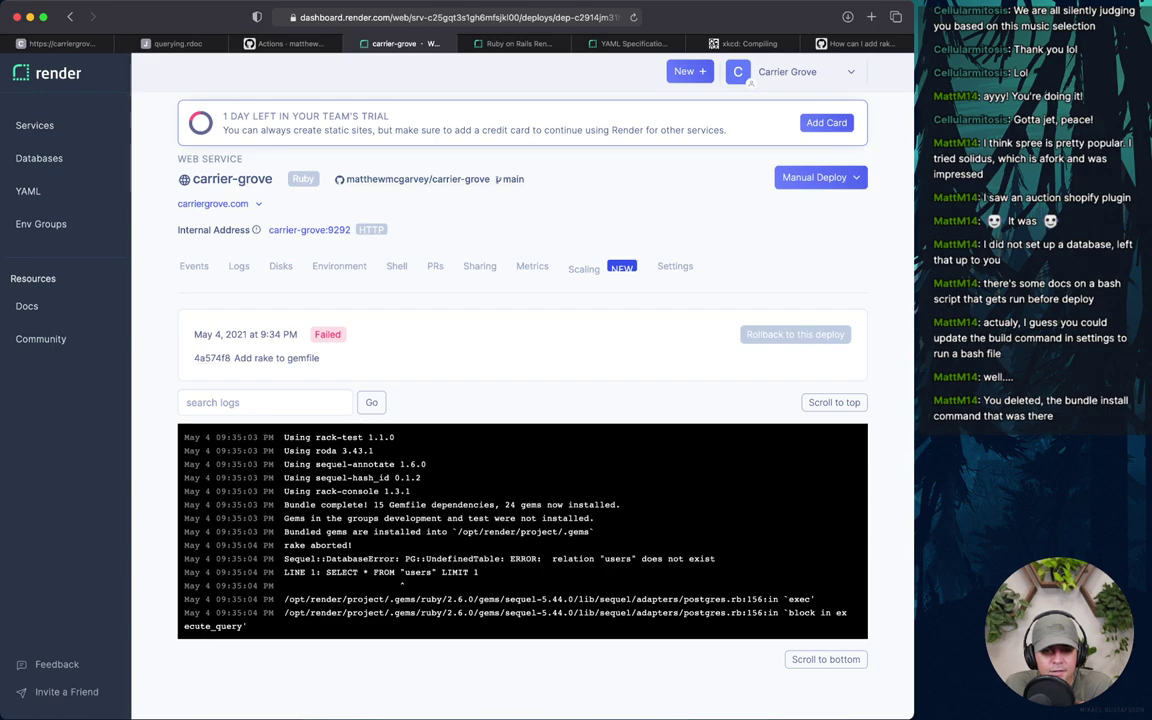
left_click_drag(284, 518, 502, 518)
left_click(502, 518)
left_click_drag(309, 531, 368, 531)
left_click_drag(326, 477, 494, 477)
left_click(494, 477)
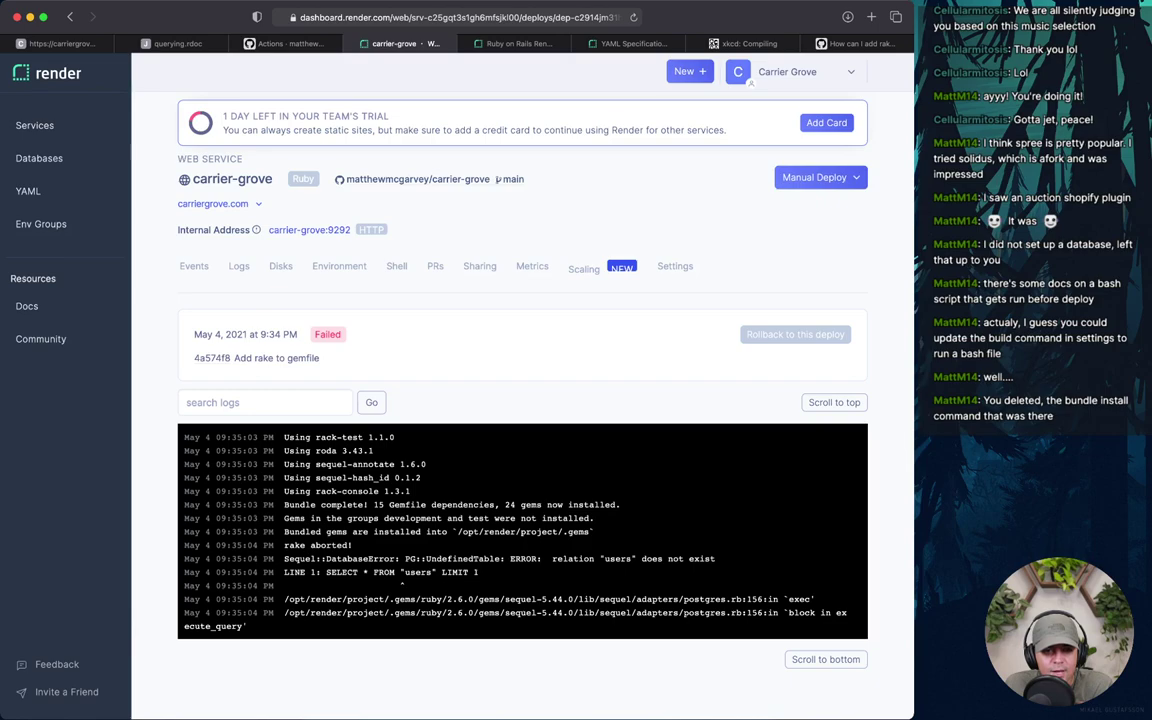
left_click_drag(284, 545, 378, 545)
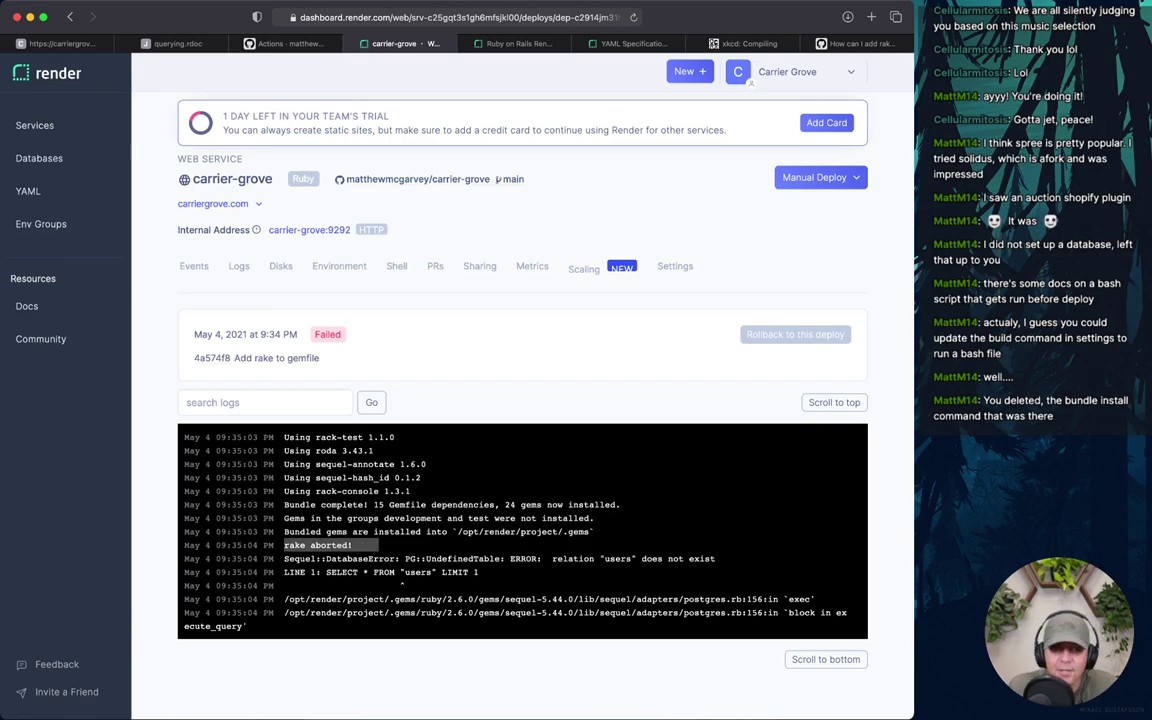
key("super+Tab")
Step: Try the docker compose rake db:migrate command, with its words in the wrong order
type("docker compose ")
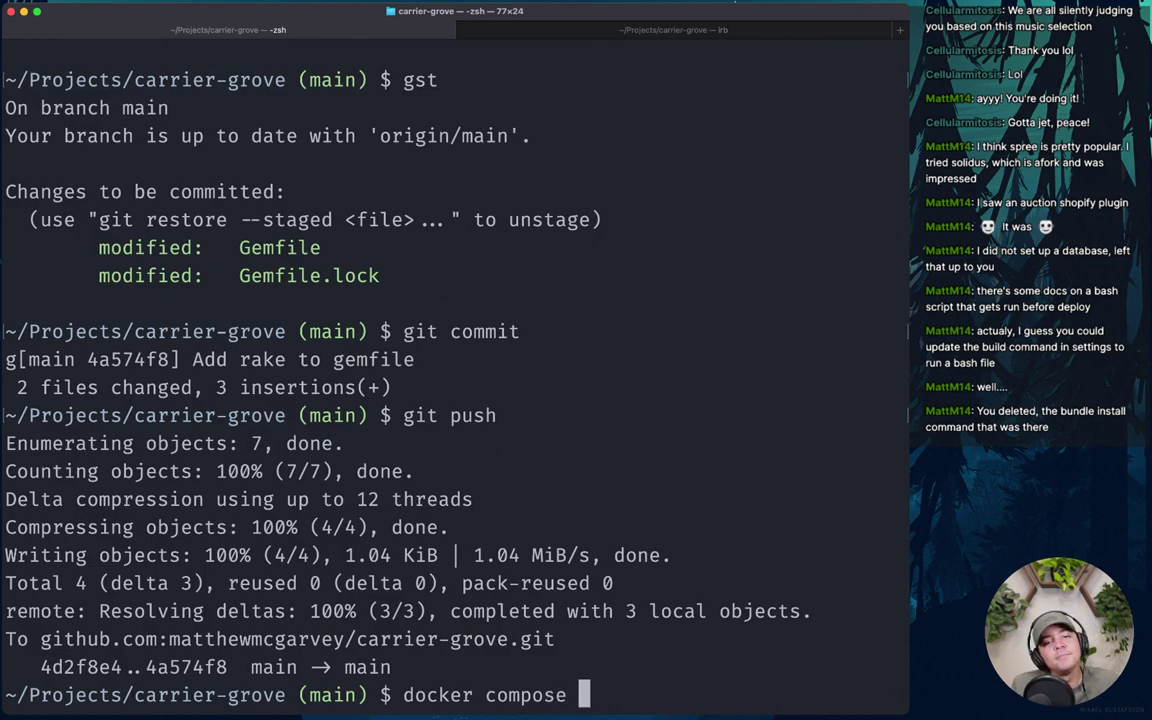
type("run")
key("BackSpace")
key("BackSpace")
key("BackSpace")
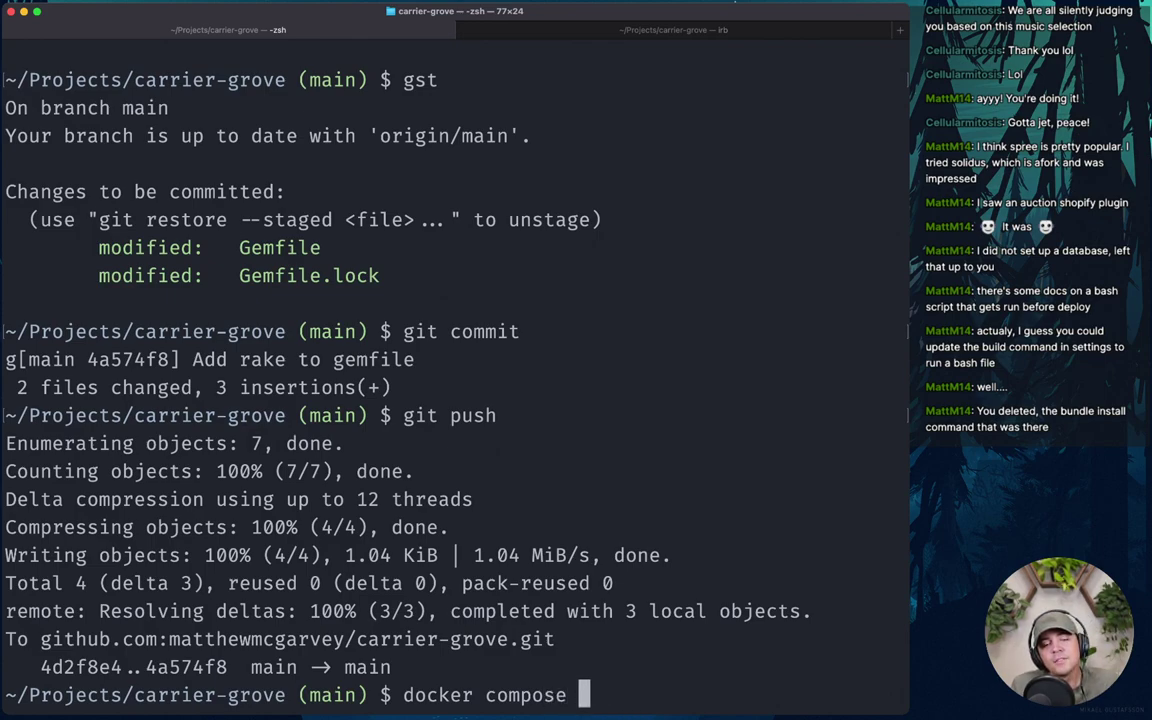
type("web run ")
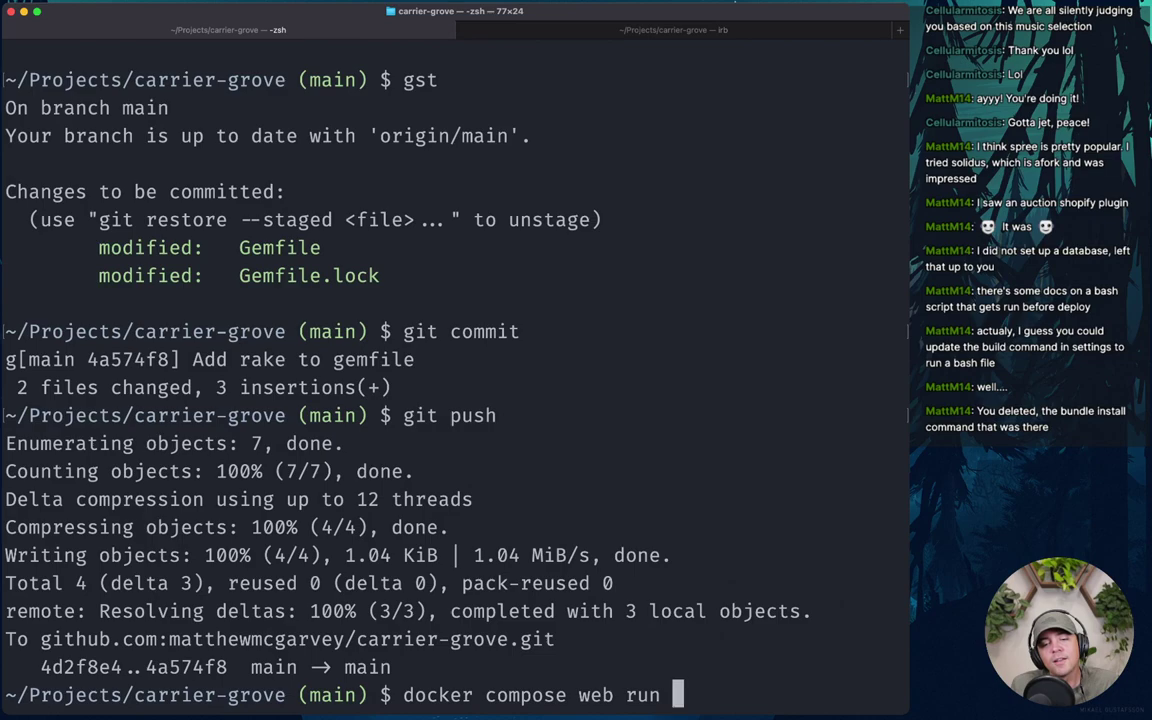
type("rake db:migrate")
key("Return")
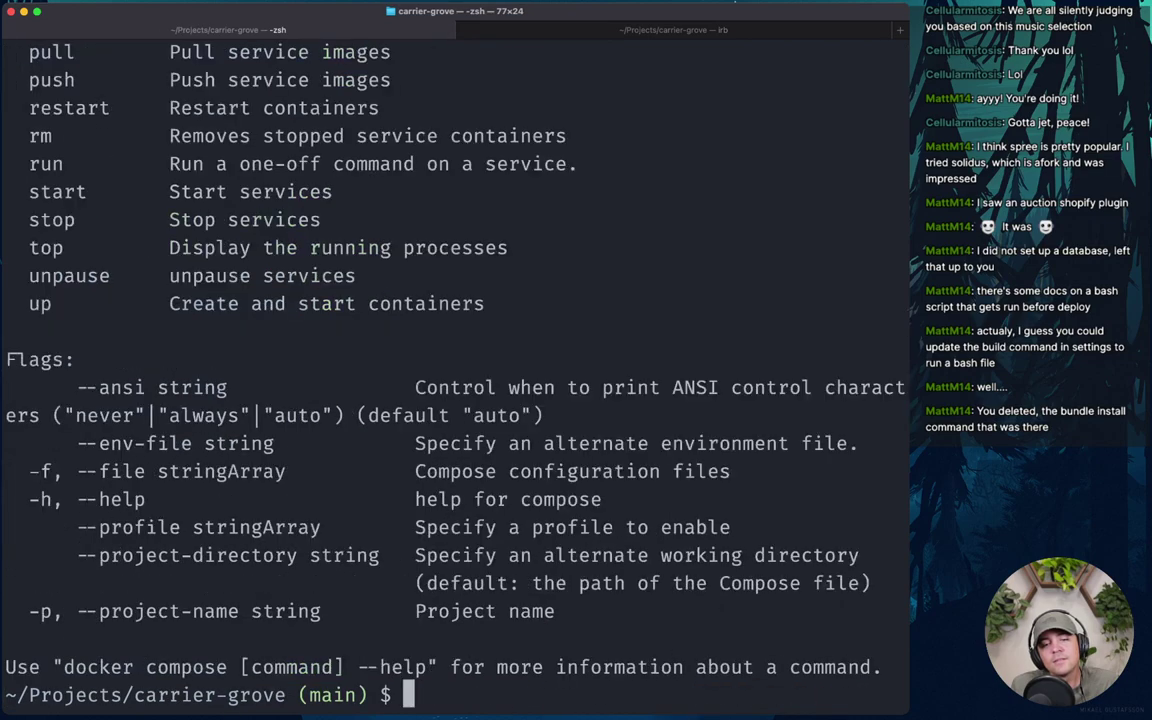
Step: Correct the command to docker compose run web rake db:migrate, run it, then print the Rakefile
key("Up")
key("Left")
key("Left")
key("Left")
key("Left")
key("Left")
key("Left")
key("Left")
key("Left")
key("Left")
key("Left")
key("Left")
key("Left")
key("Left")
key("Left")
key("Left")
key("Left")
key("Left")
key("Left")
key("Left")
key("Left")
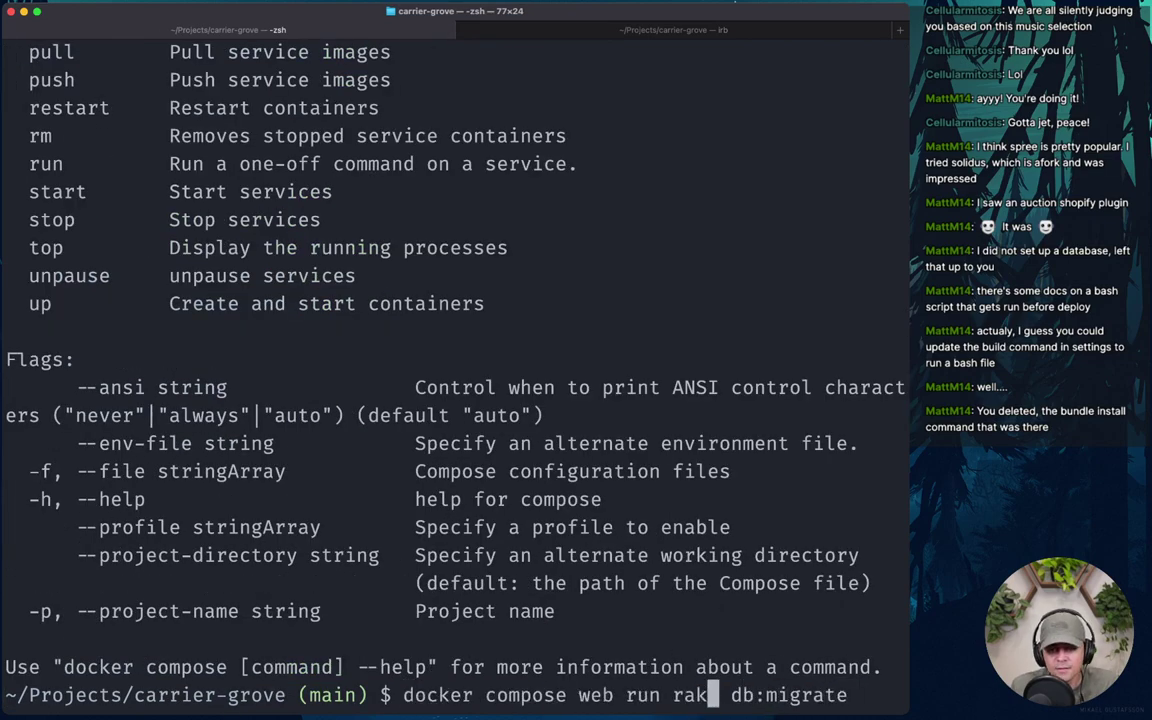
key("Right")
key("Right")
key("Right")
key("Right")
key("Right")
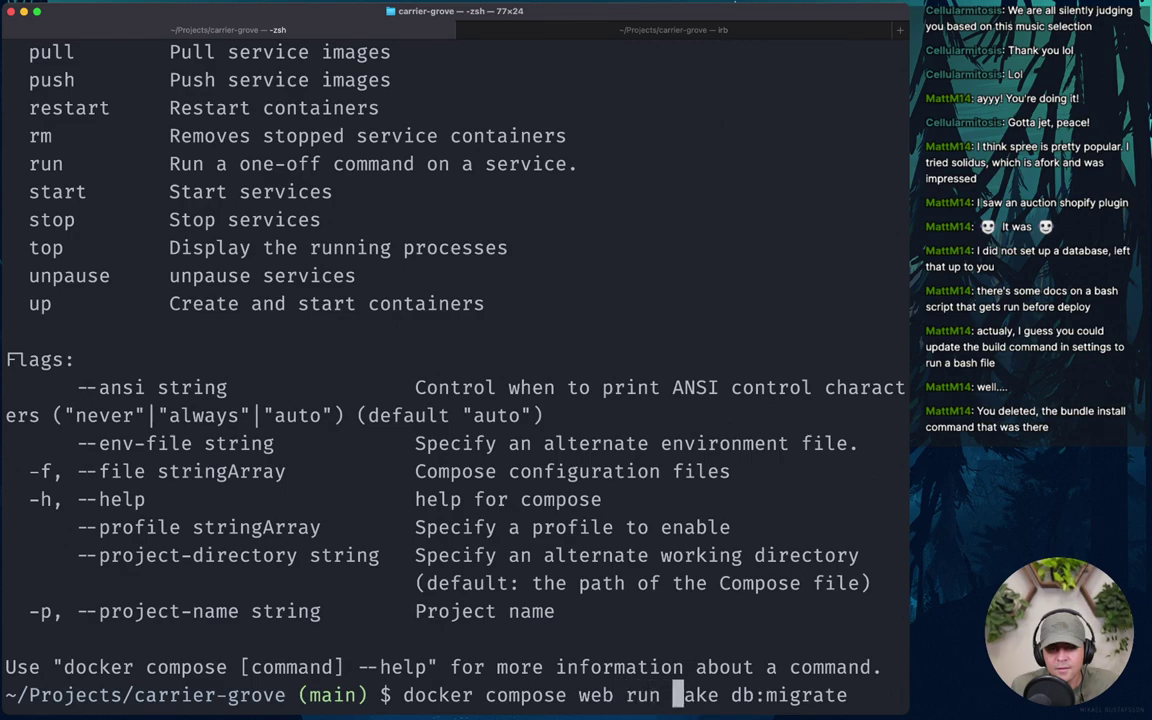
key("ctrl+u")
type("docker-compose")
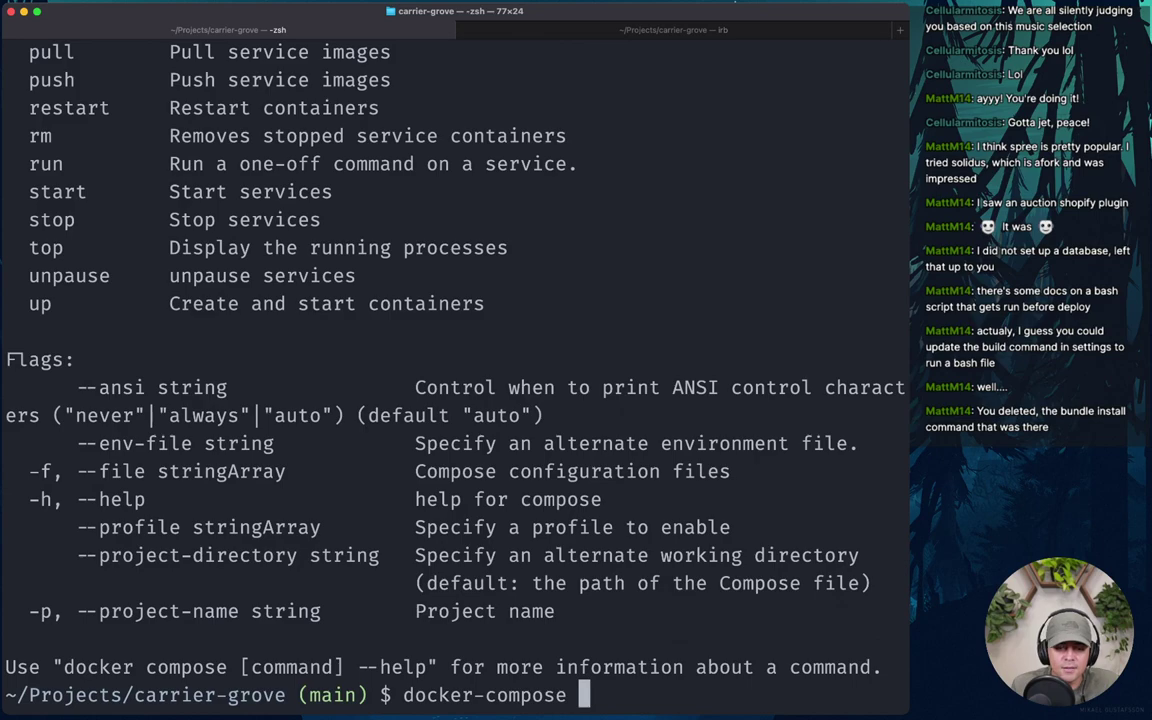
key("Up")
key("alt+Left")
key("alt+Left")
key("alt+Left")
key("alt+Left")
key("alt+Left")
key("Delete")
key("Delete")
key("Delete")
key("Delete")
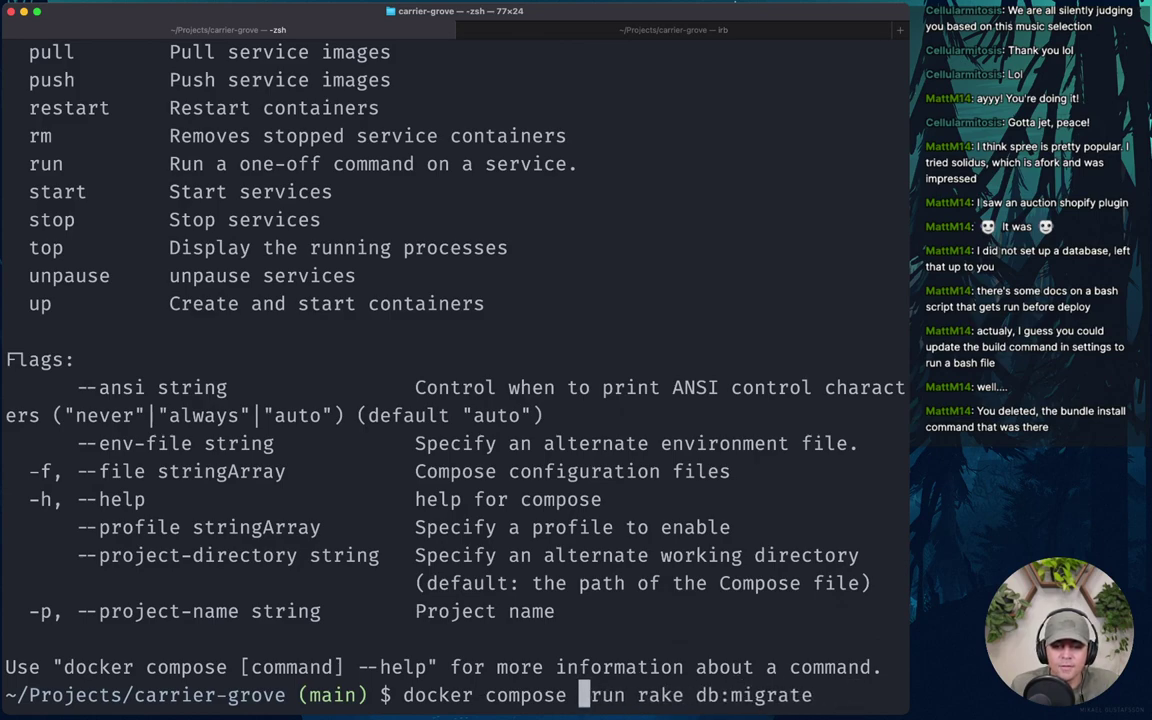
key("alt+Right")
type("web")
key("Return")
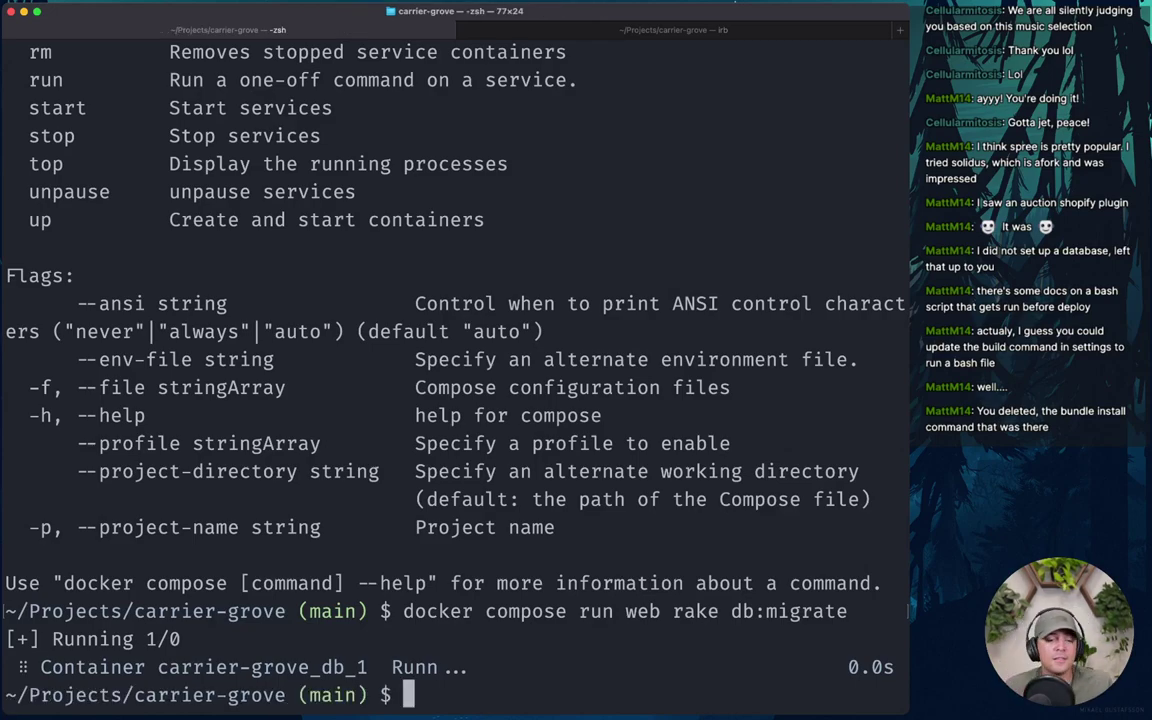
type("cat ")
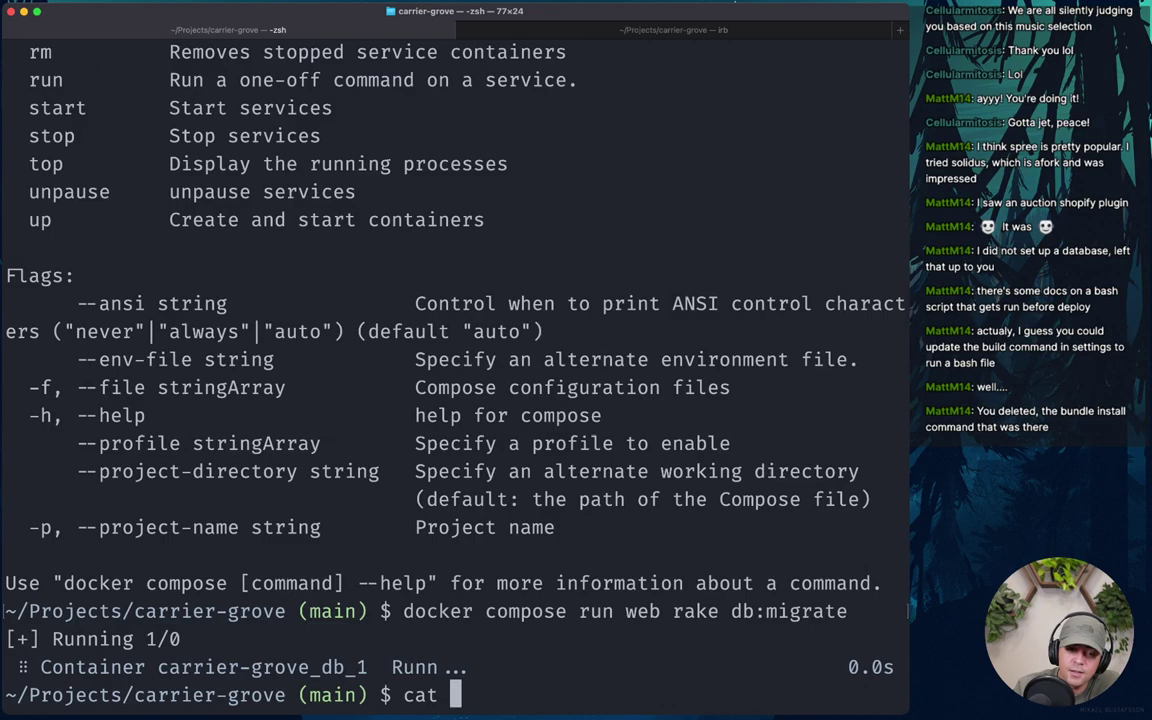
type("Rakefile")
key("Return")
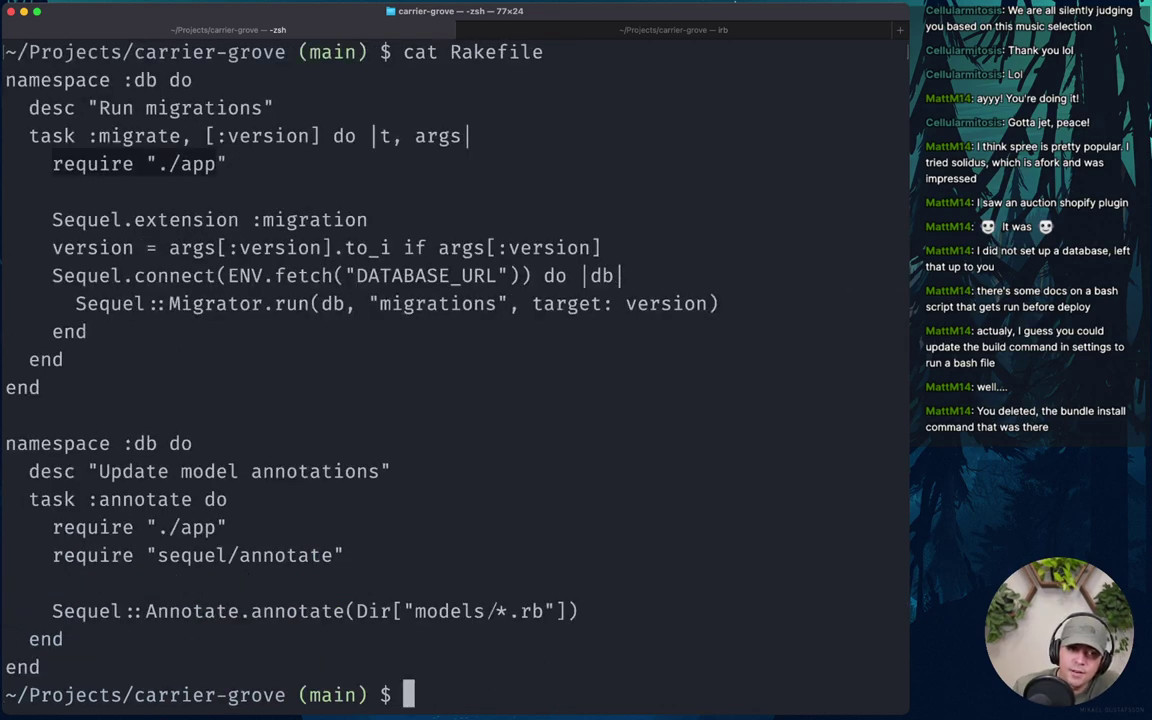
Step: In the Rakefile, change the require path ./app to sequel/core and save
type("vim ")
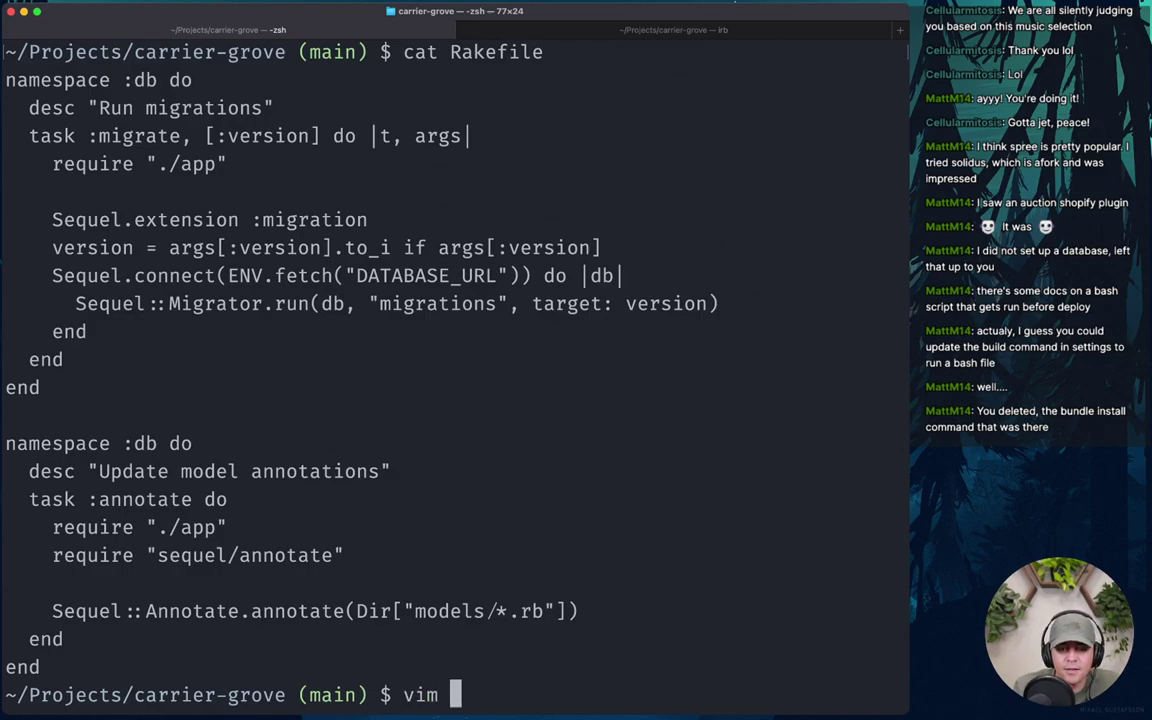
type("Rakefile")
key("Return")
key("j")
key("j")
key("j")
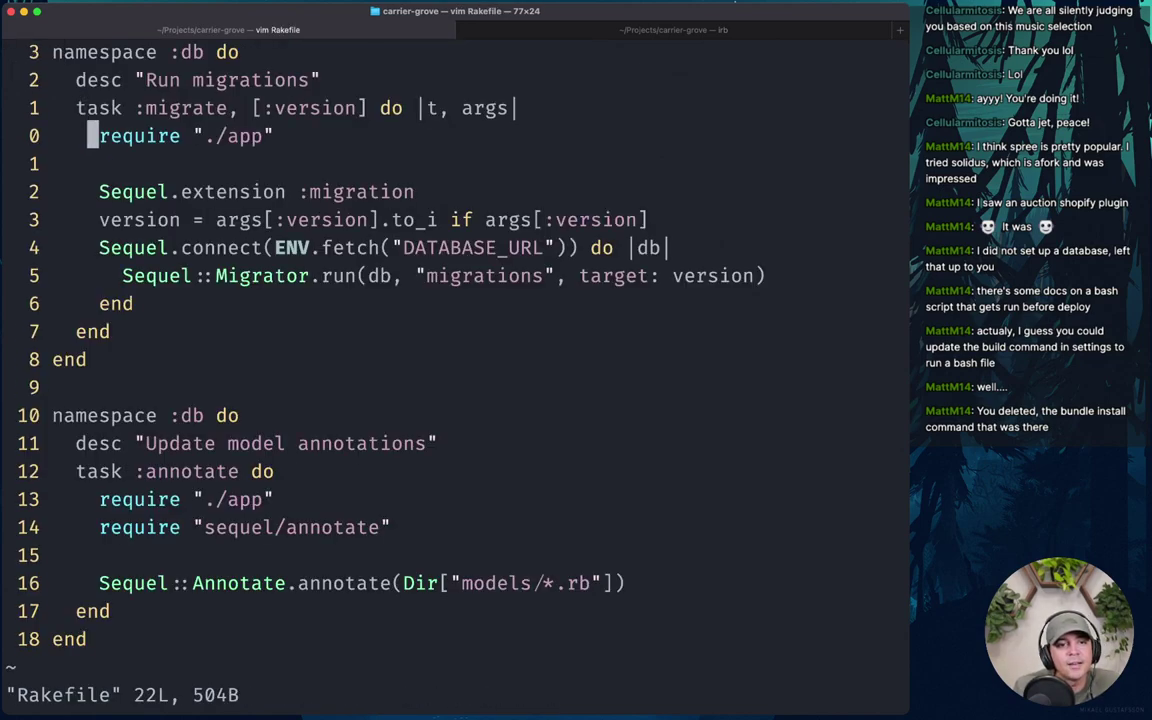
key("w")
key("w")
key("l")
key("c")
key("i")
key("quotedbl")
type("sequel")
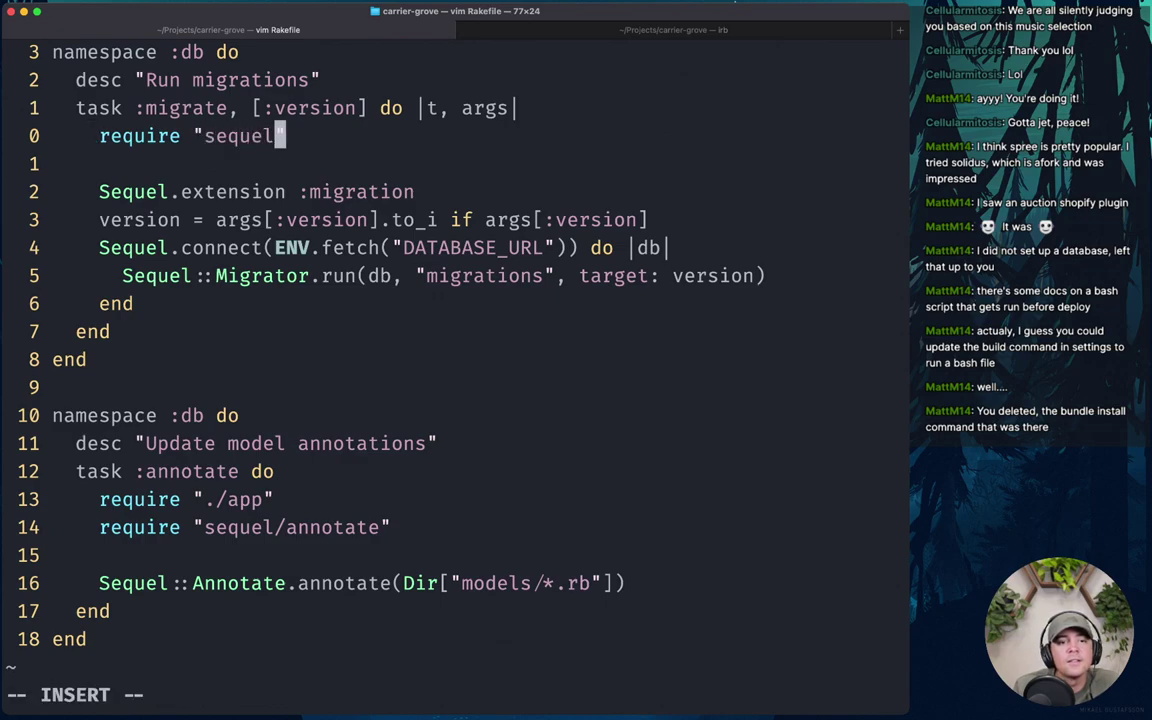
type("/core")
key("Escape")
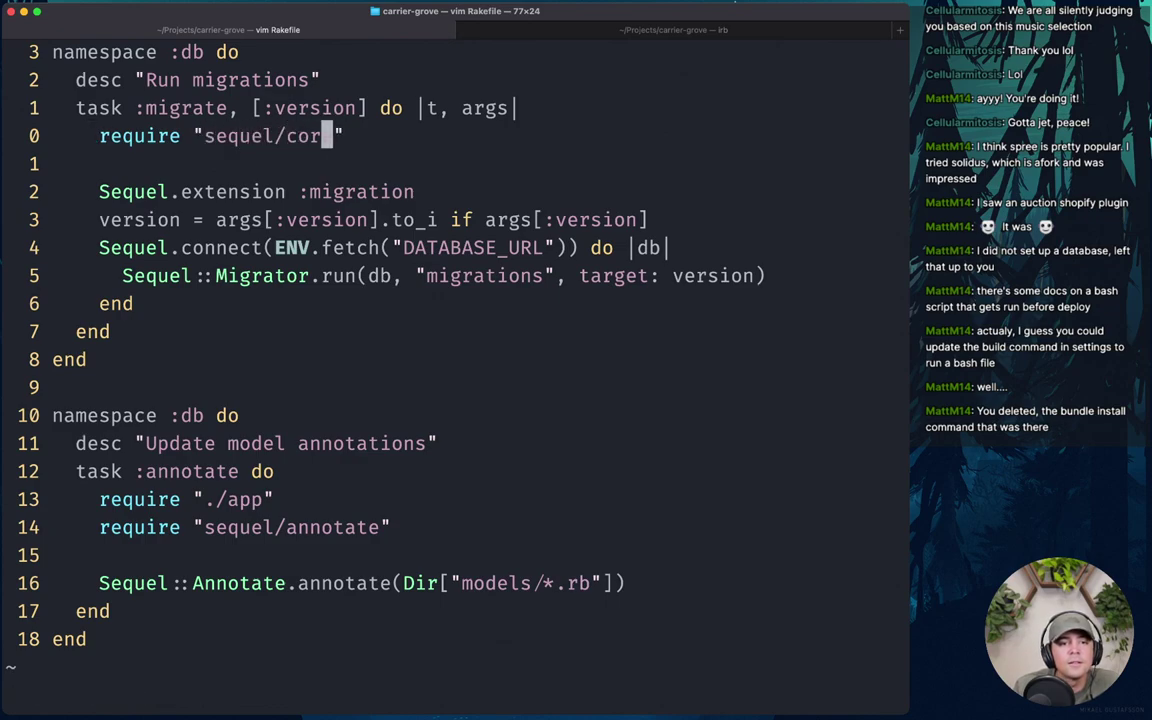
type(":w")
key("Return")
Step: Add a require "./env" line below it, save, and quit Neovim
type("or")
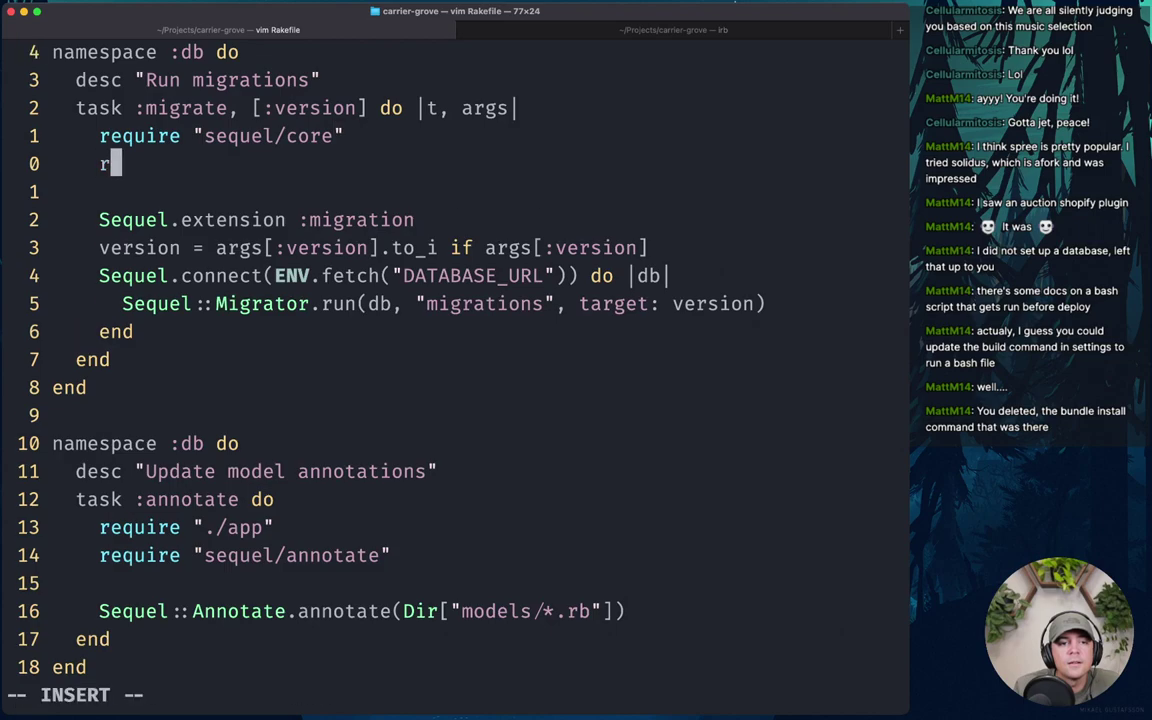
type("equire \"")
key("BackSpace")
key("BackSpace")
key("BackSpace")
key("BackSpace")
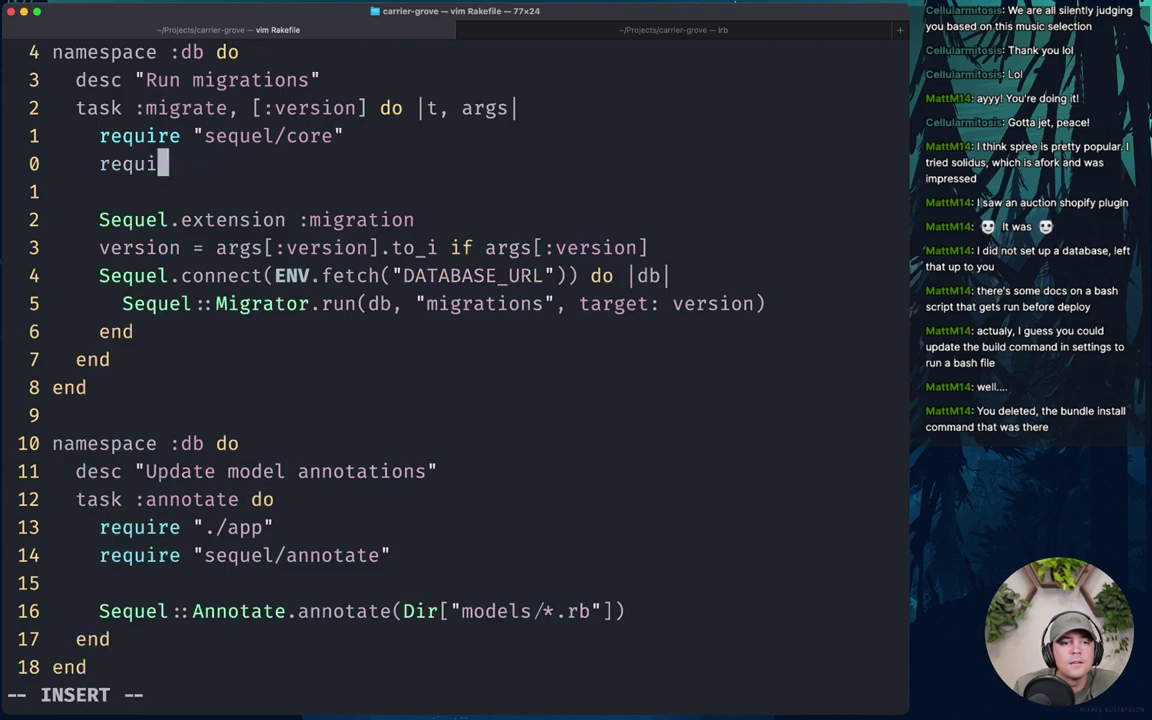
type("re \"./env")
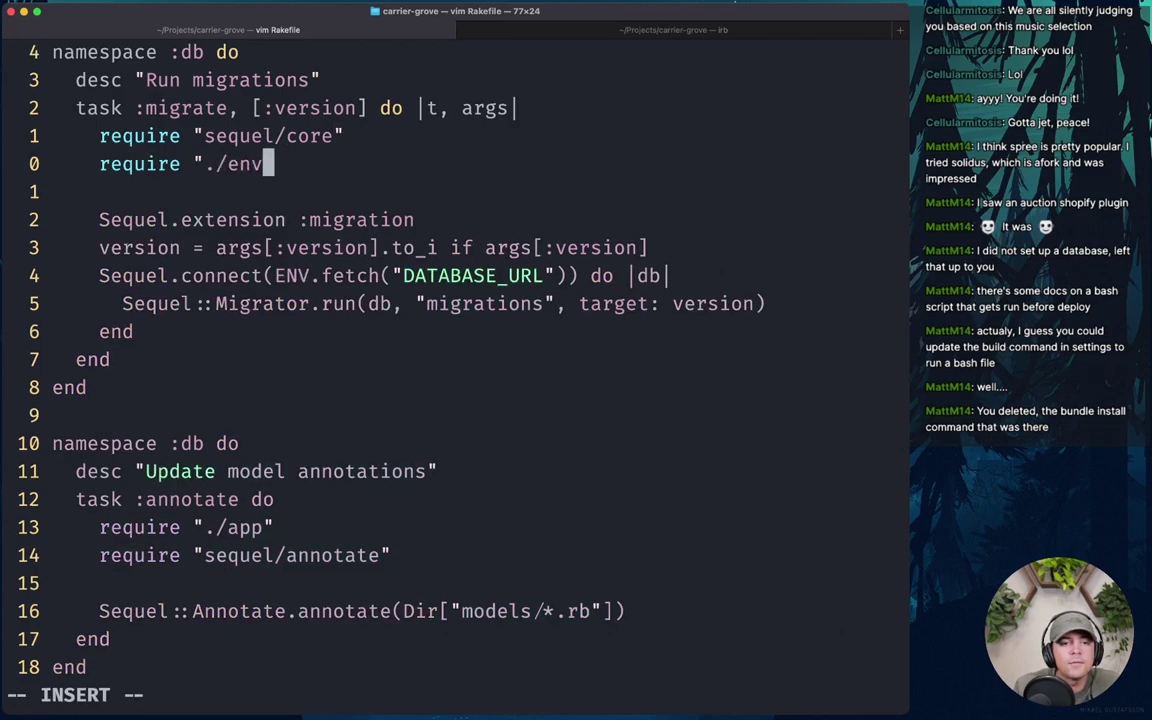
type("\"")
key("Escape")
type(":w")
key("Return")
key("j")
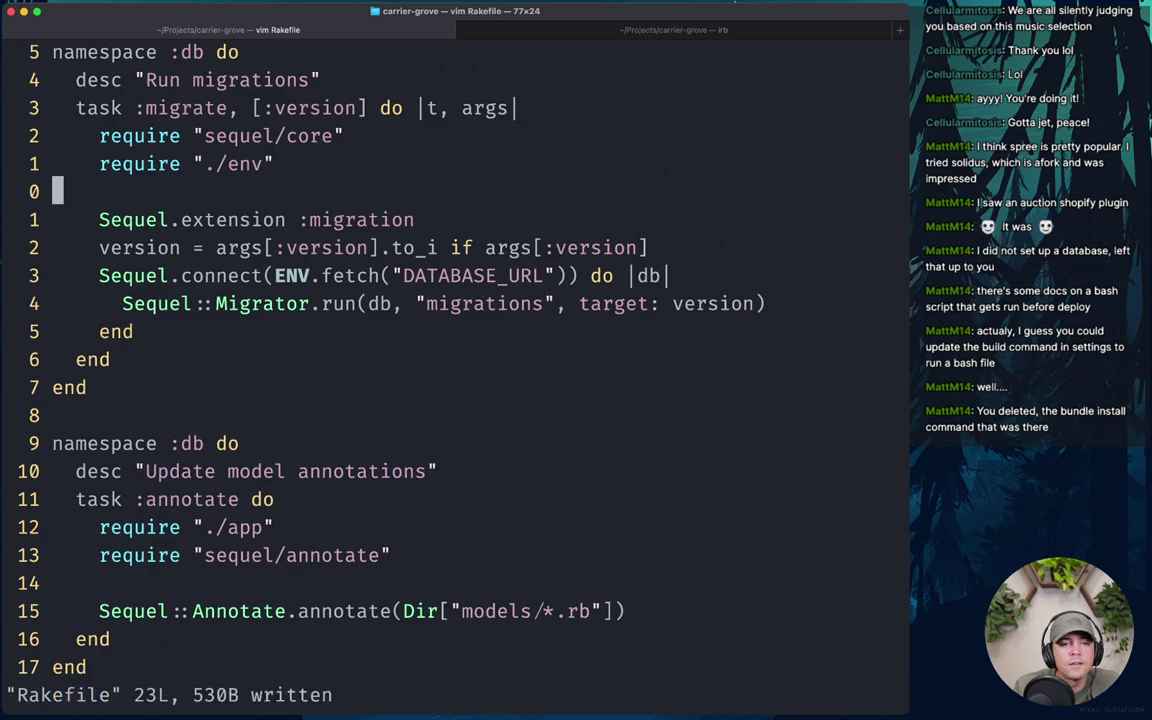
key("k")
key("j")
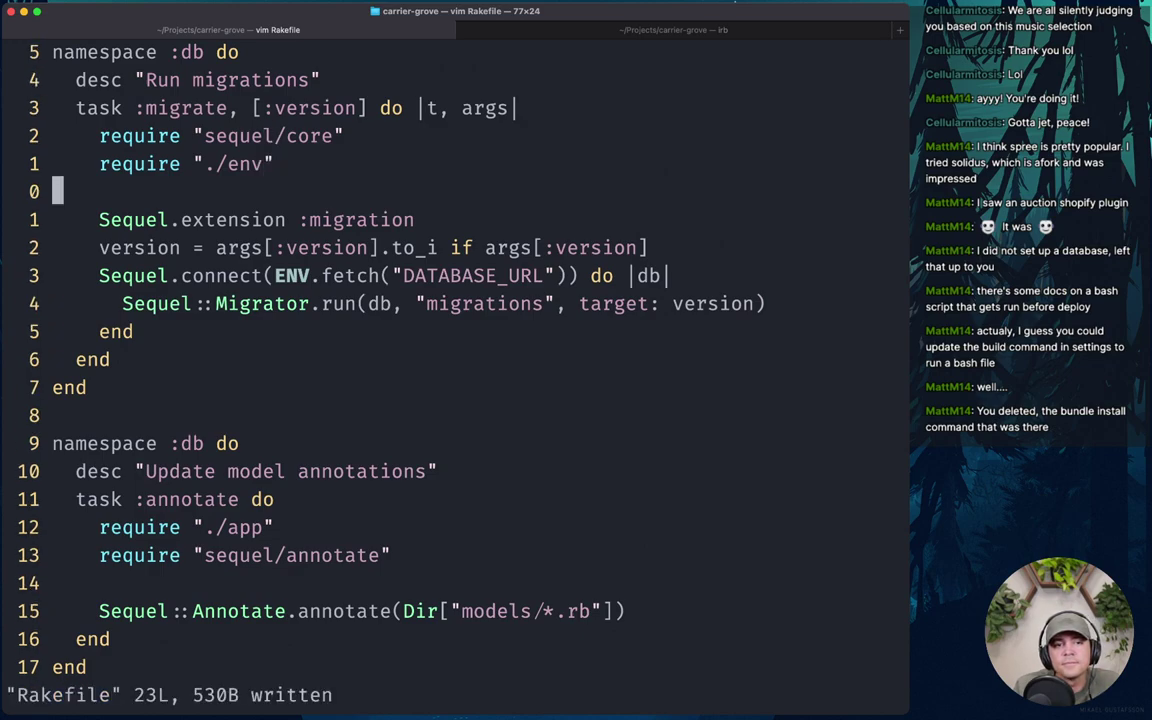
key("k")
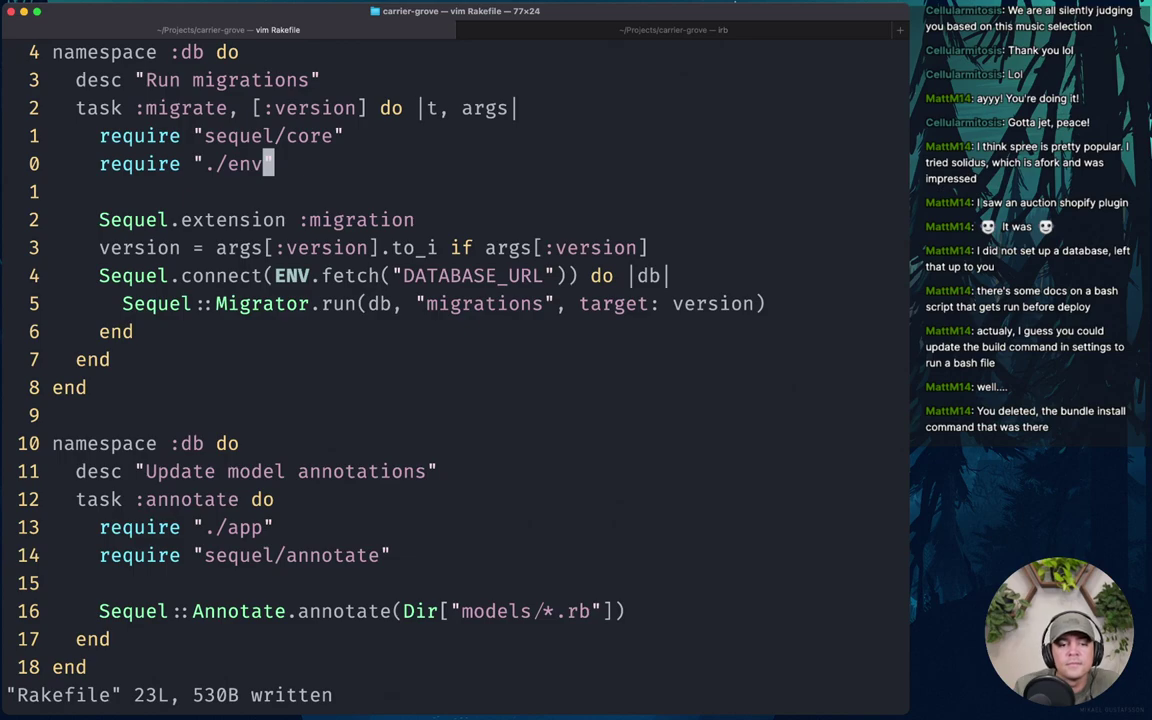
type(":q")
key("Return")
Step: Rerun the docker compose db:migrate command and check git status with gst
key("Up")
key("Up")
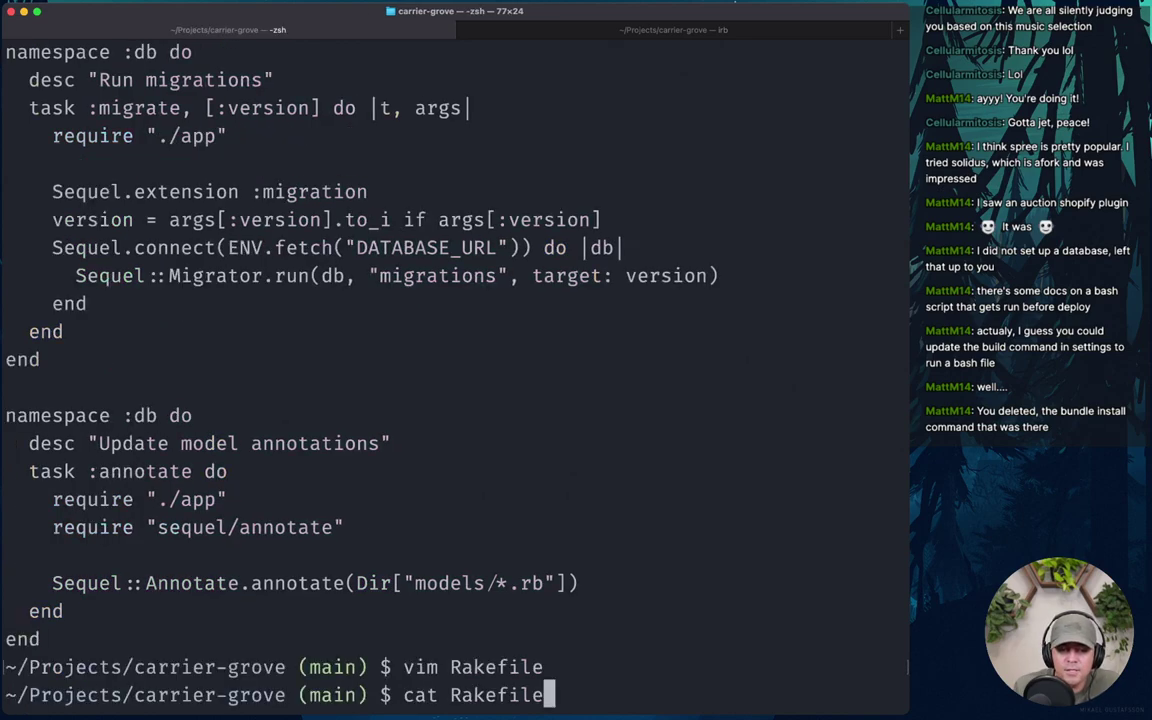
key("Up")
key("Return")
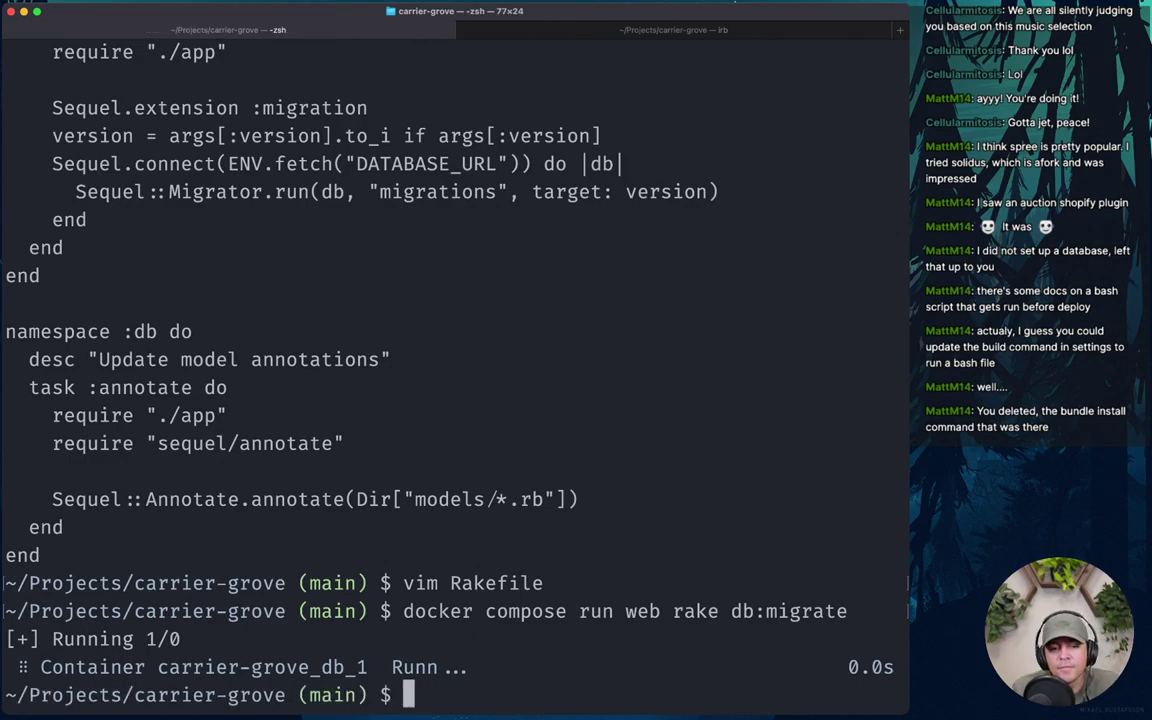
type("gst")
key("Return")
Step: Stage the Rakefile hunk with git add -p and check the repository status
type("git add -p")
key("Return")
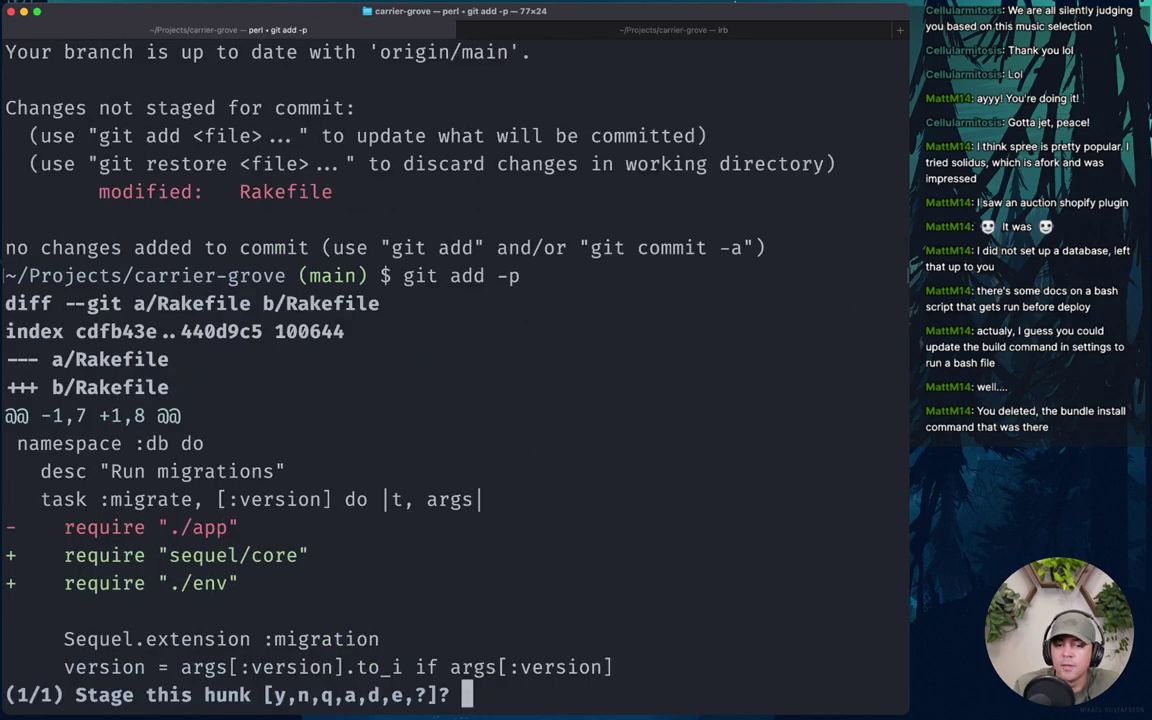
type("y")
key("Return")
type("gst")
key("Return")
Step: Commit with message "Don't try to load models before migration" and git push
type("git commit")
key("Return")
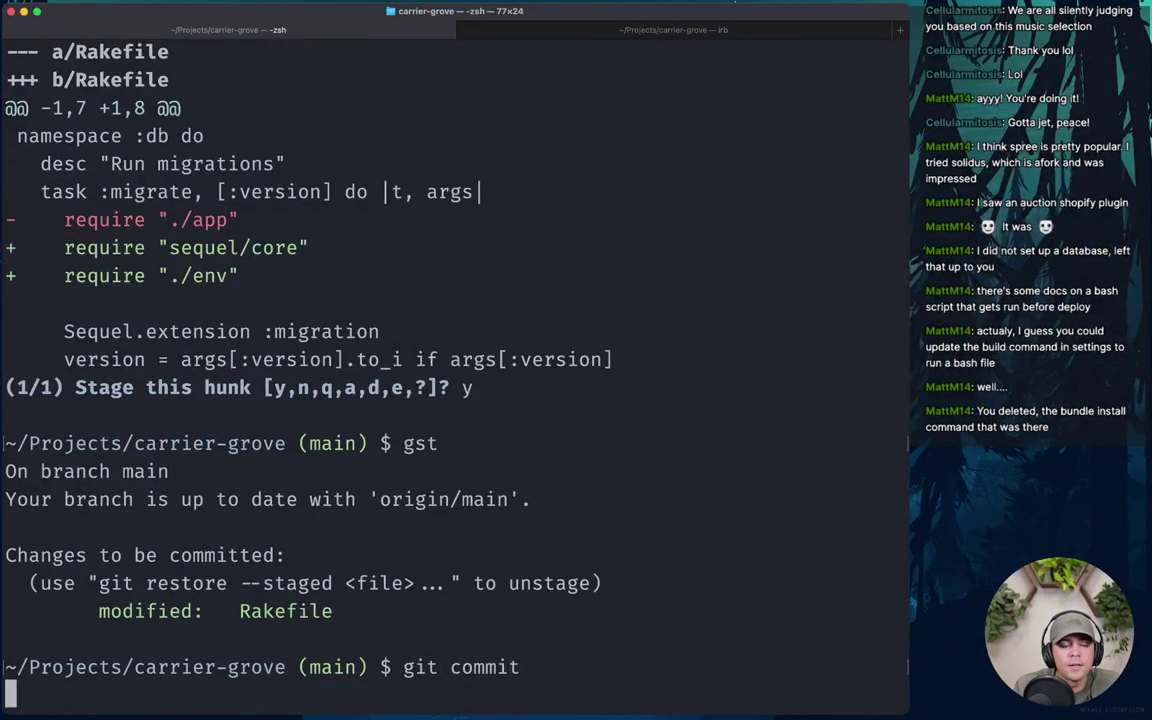
type("Don't ")
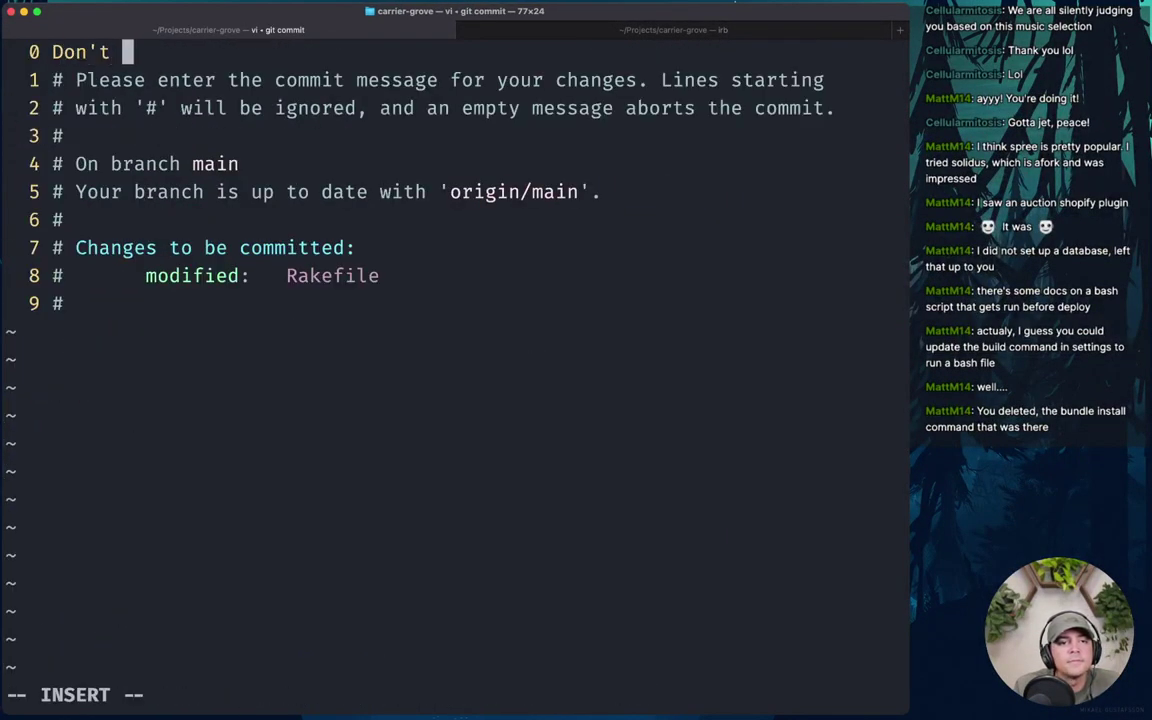
type("try to load models be")
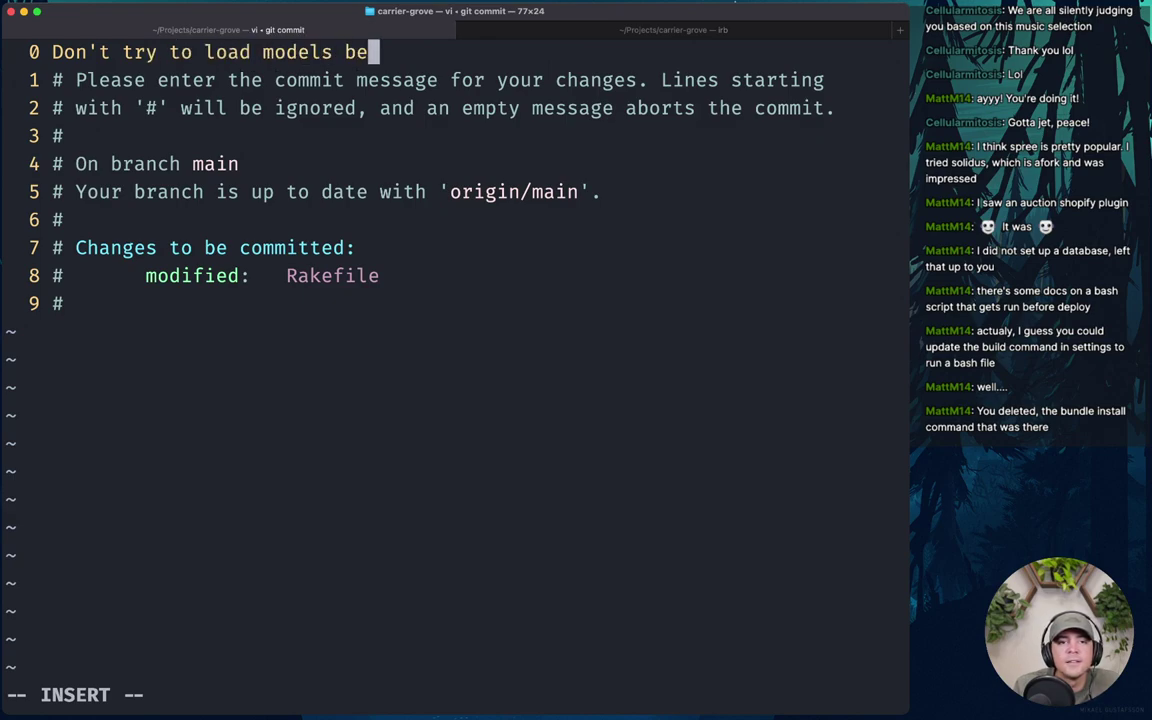
type("fore migration")
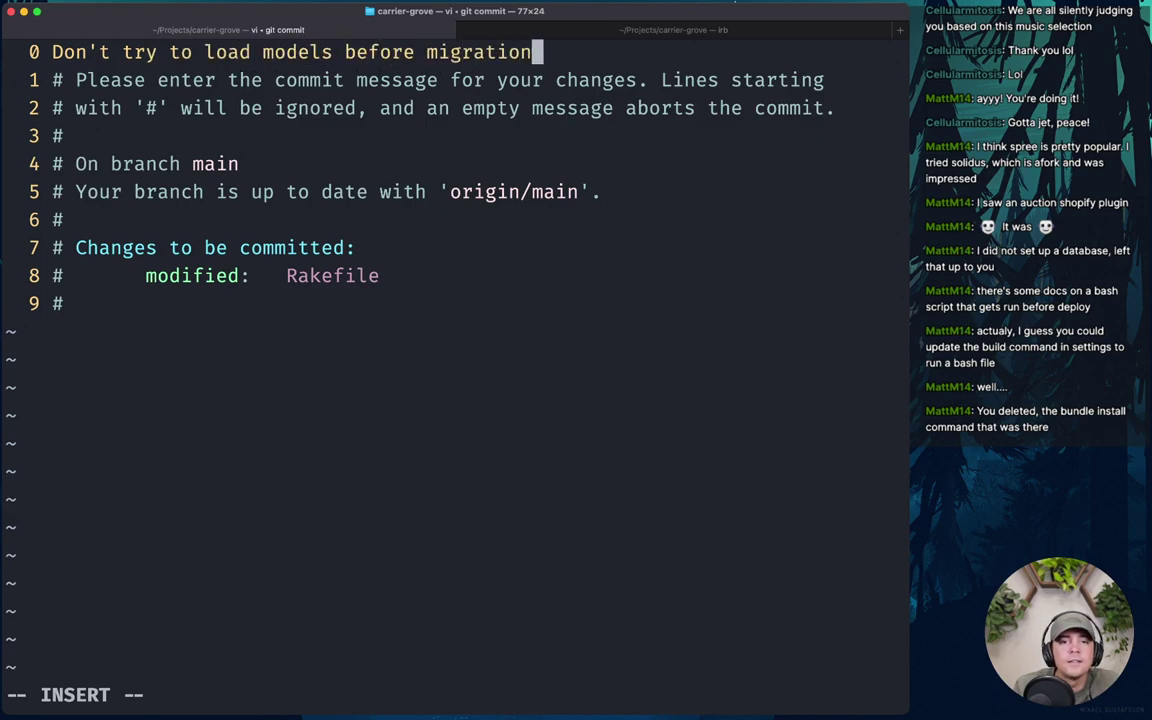
key("Escape")
type(":wq")
key("Return")
type("git push")
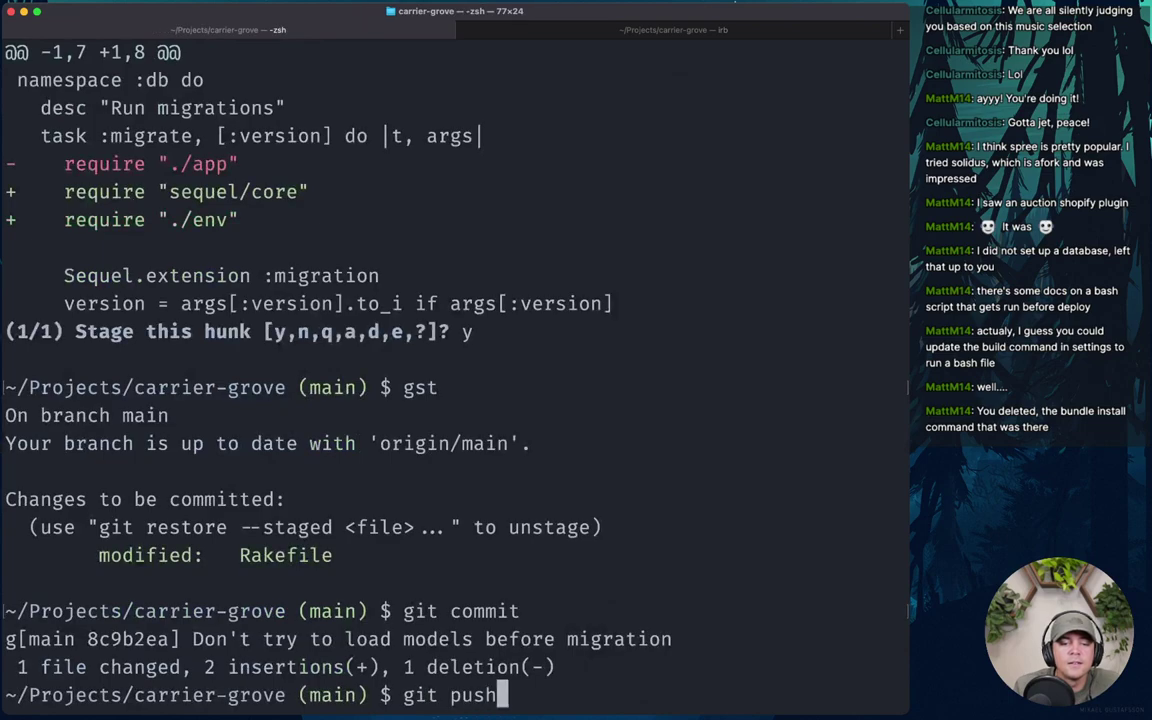
key("Return")
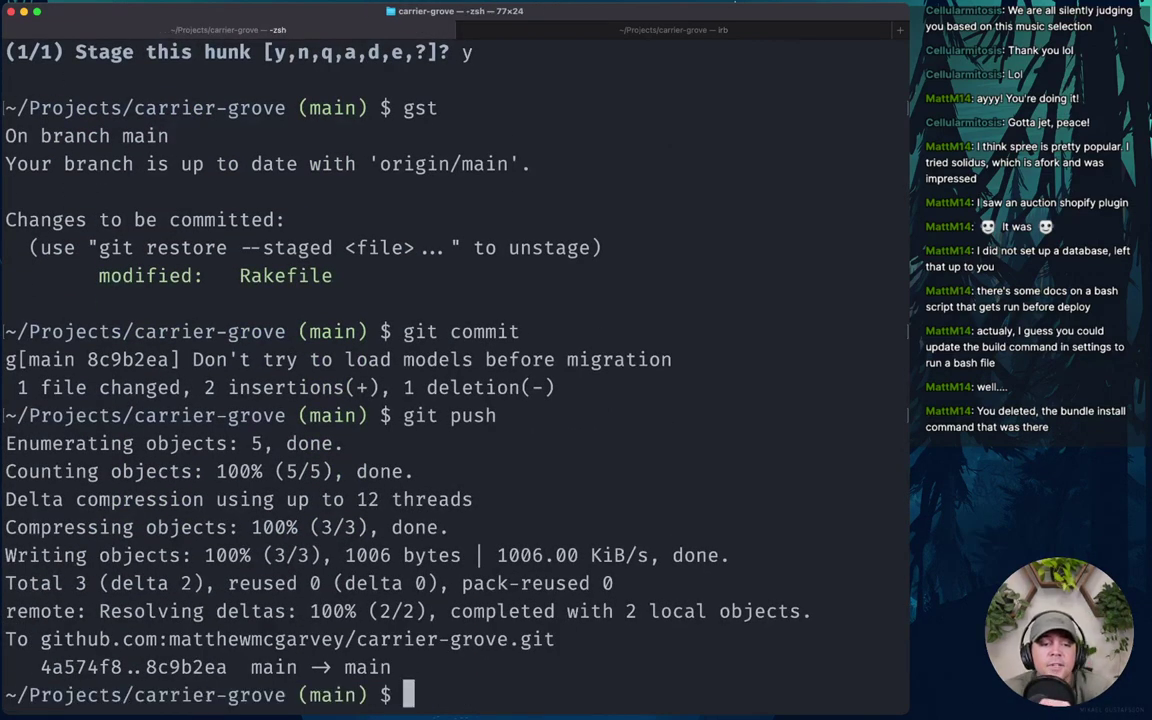
Step: Reload the Render deploy page, then switch to the Ruby on Rails deploy docs
key("super+Tab")
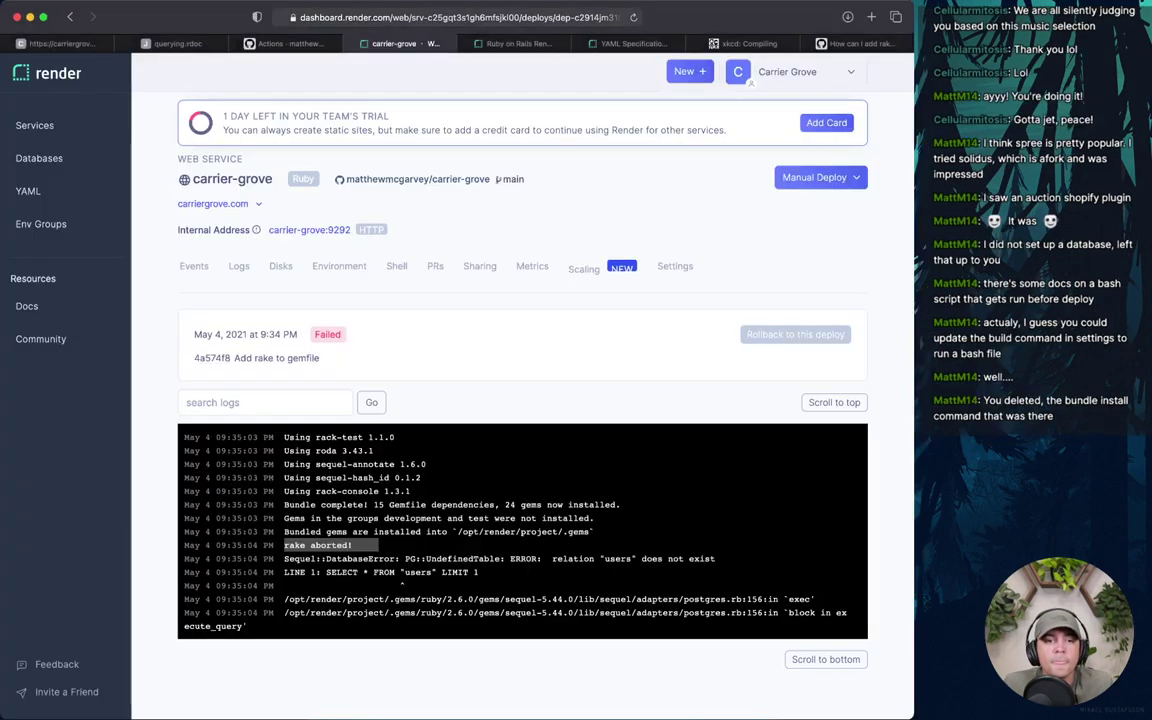
key("super+r")
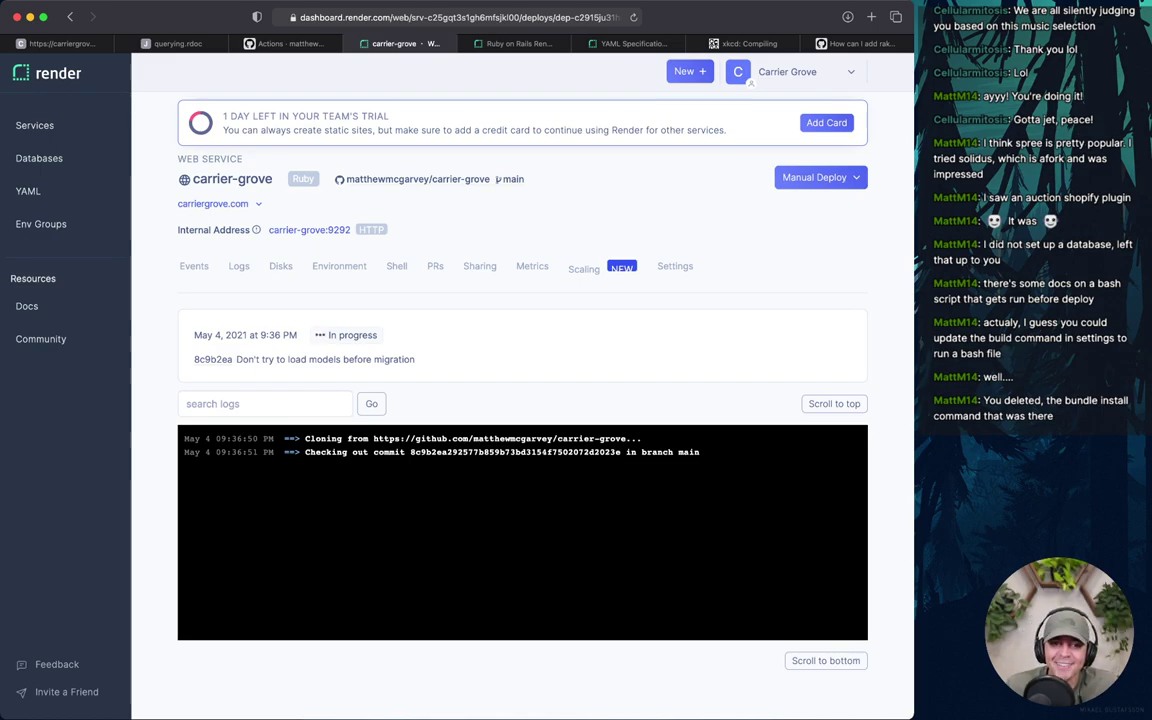
left_click(515, 43)
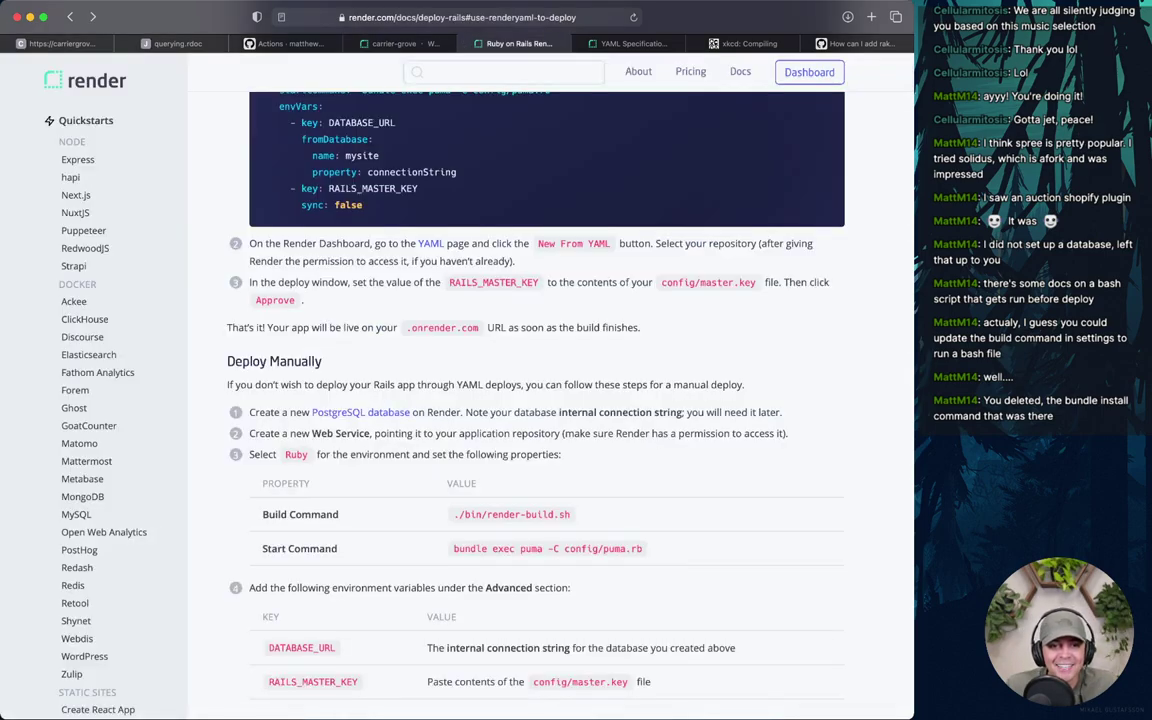
scroll(546, 400, "up", 10)
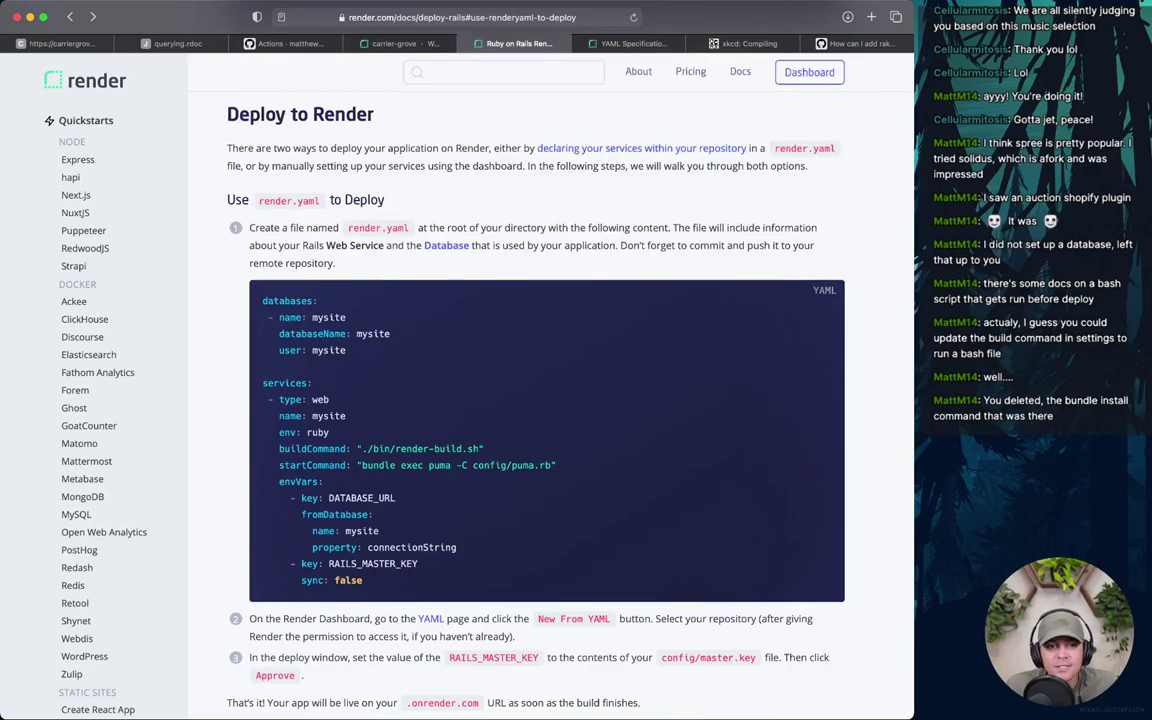
scroll(546, 400, "down", 1)
Step: Read the guide's render.yaml example starting at databases:, then open a new blank tab
left_click_drag(316, 130, 760, 191)
left_click(498, 130)
left_click(760, 191)
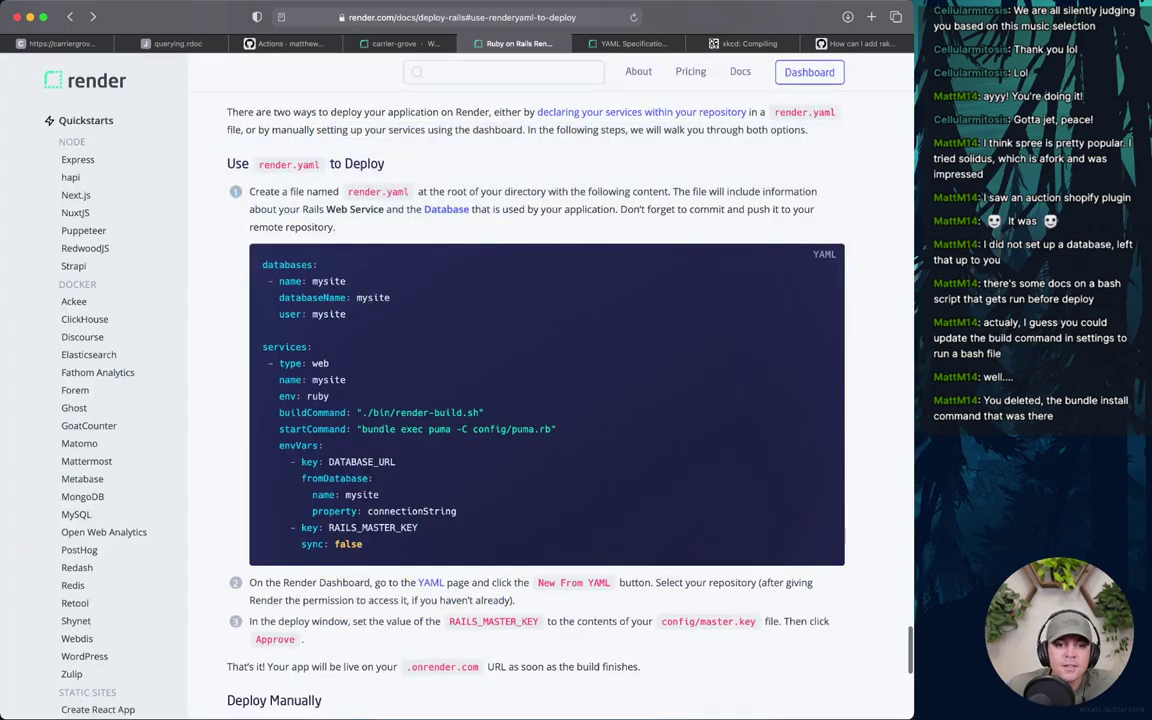
scroll(546, 400, "down", 2)
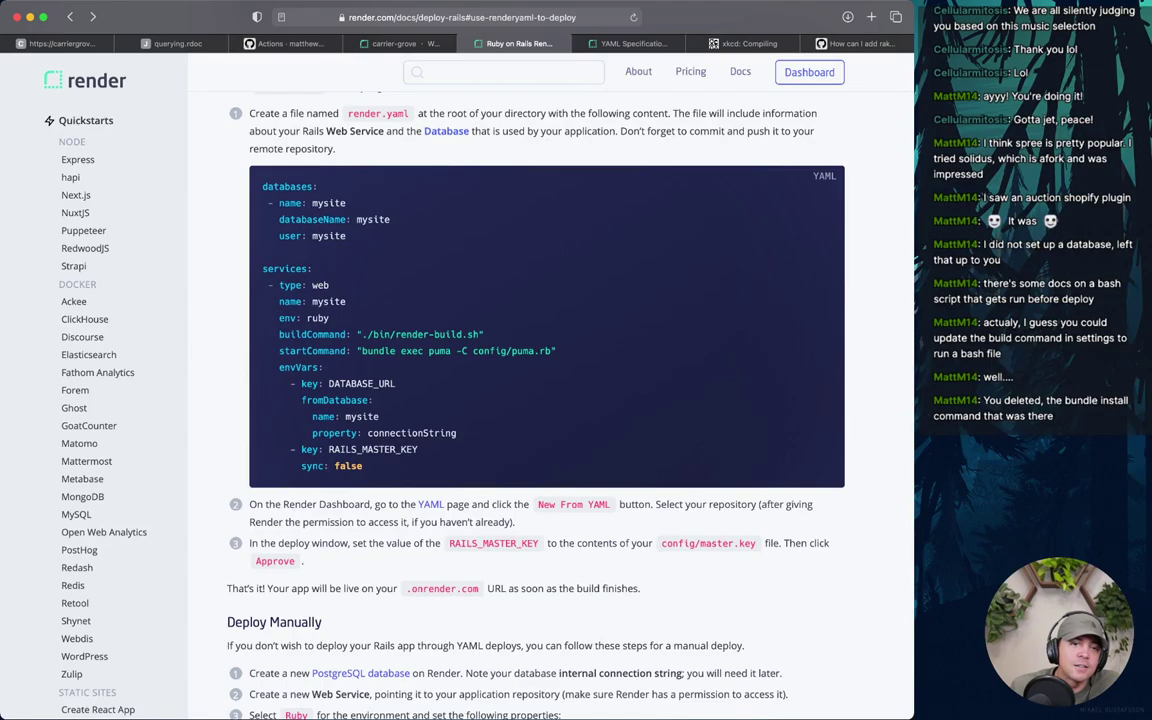
left_click_drag(258, 182, 460, 433)
left_click(460, 433)
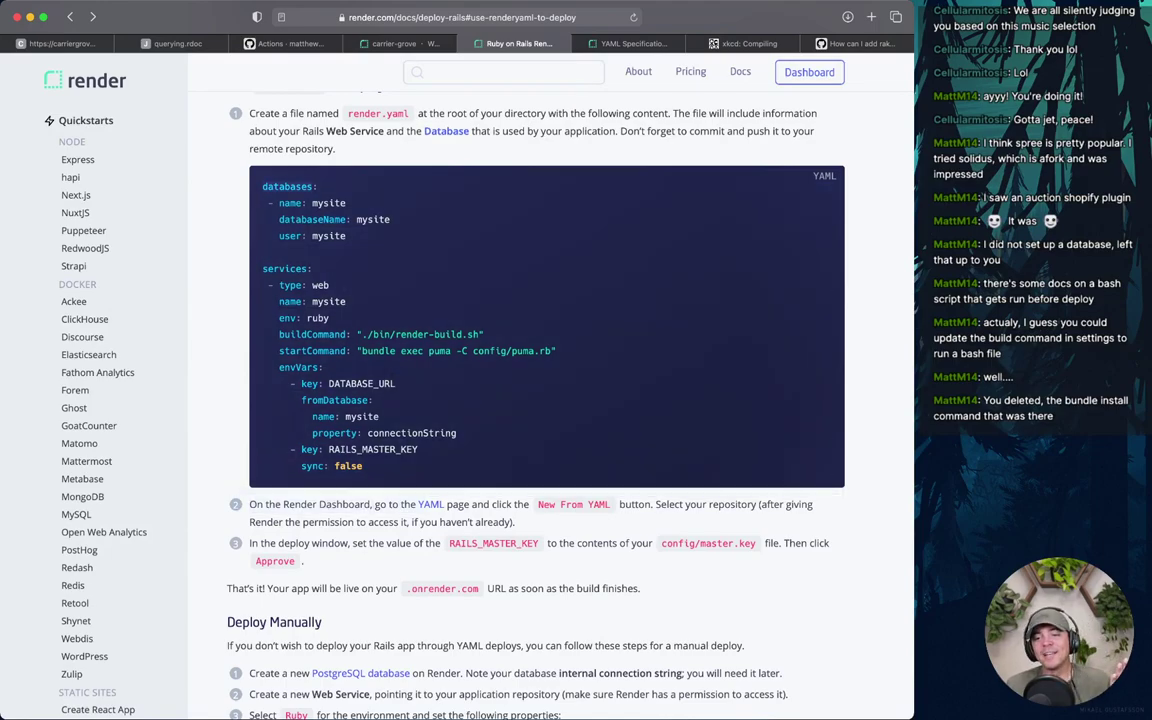
key("super+t")
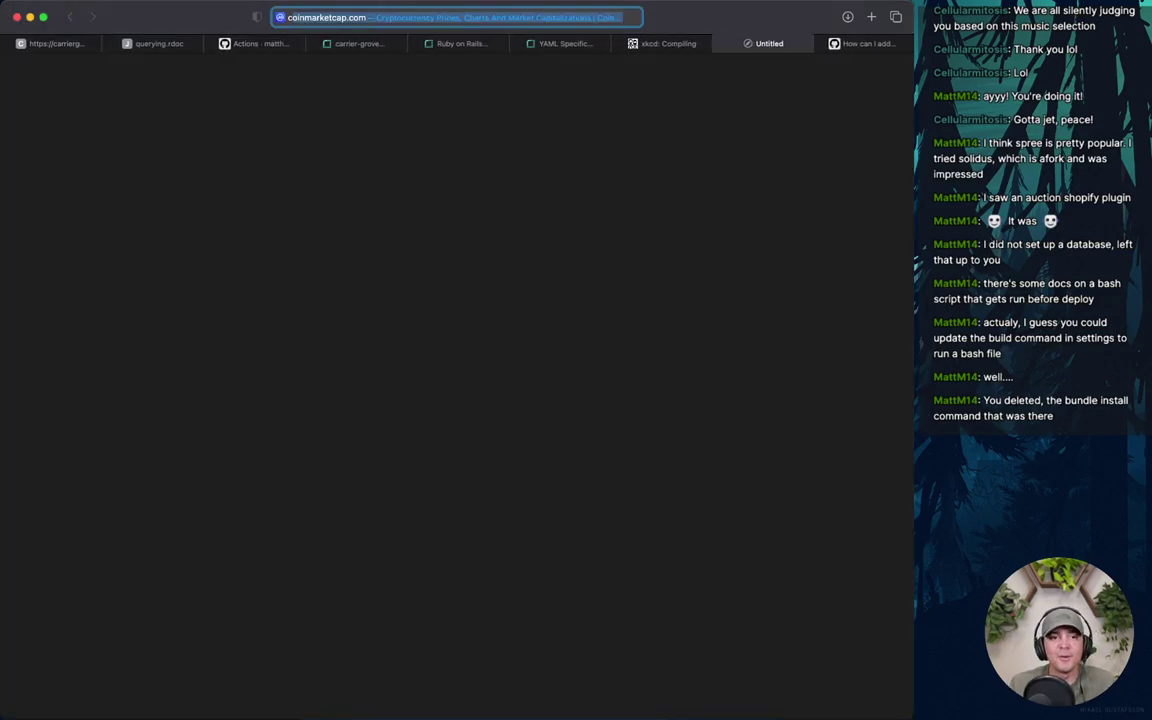
Step: Go to pulumi.com and review the Community plan features on the pricing page
type("pulumi")
key("Return")
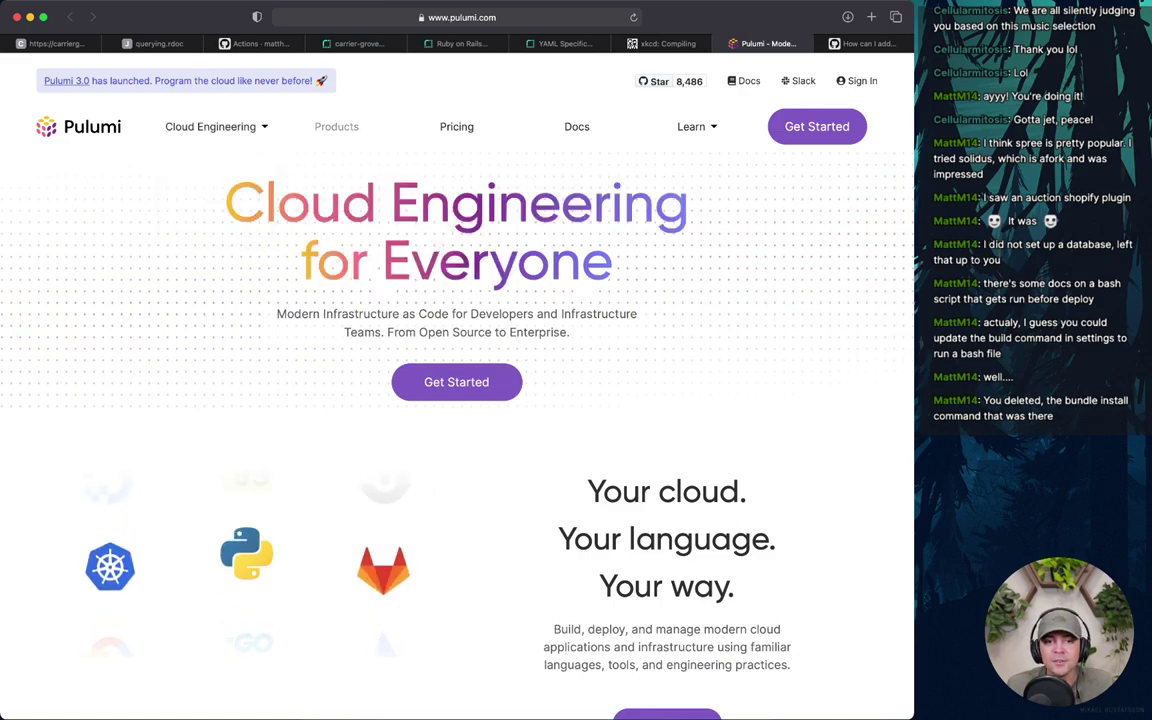
left_click(456, 126)
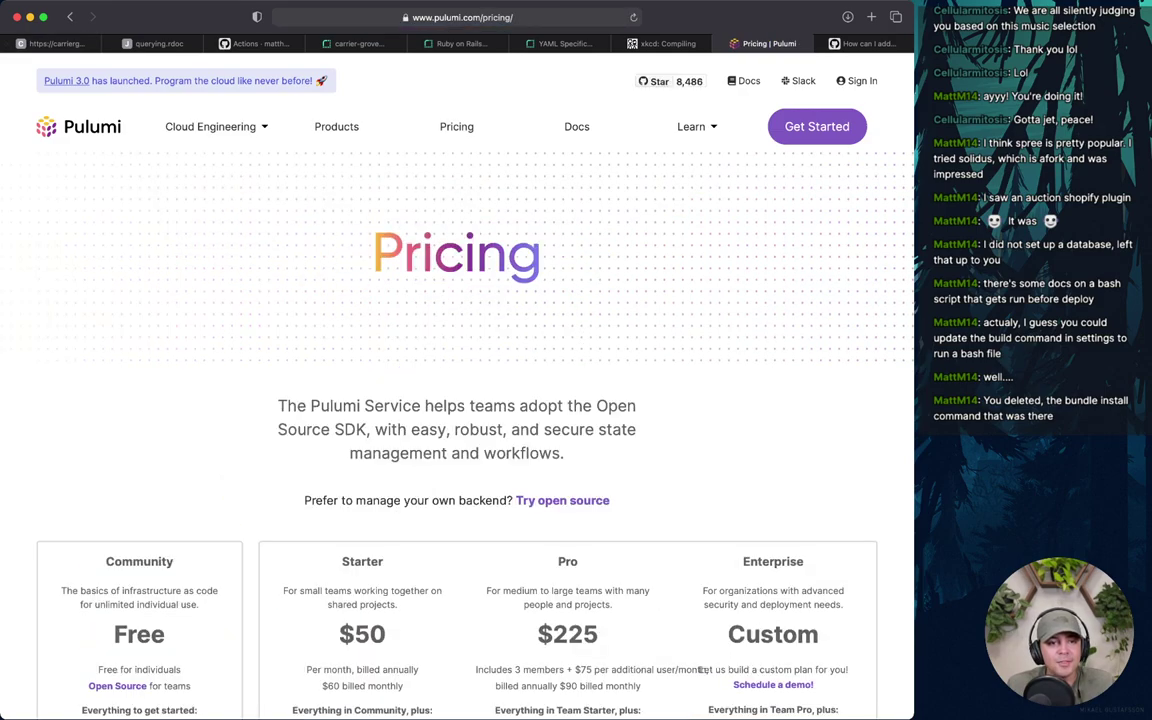
mouse_move(210, 126)
scroll(456, 400, "down", 10)
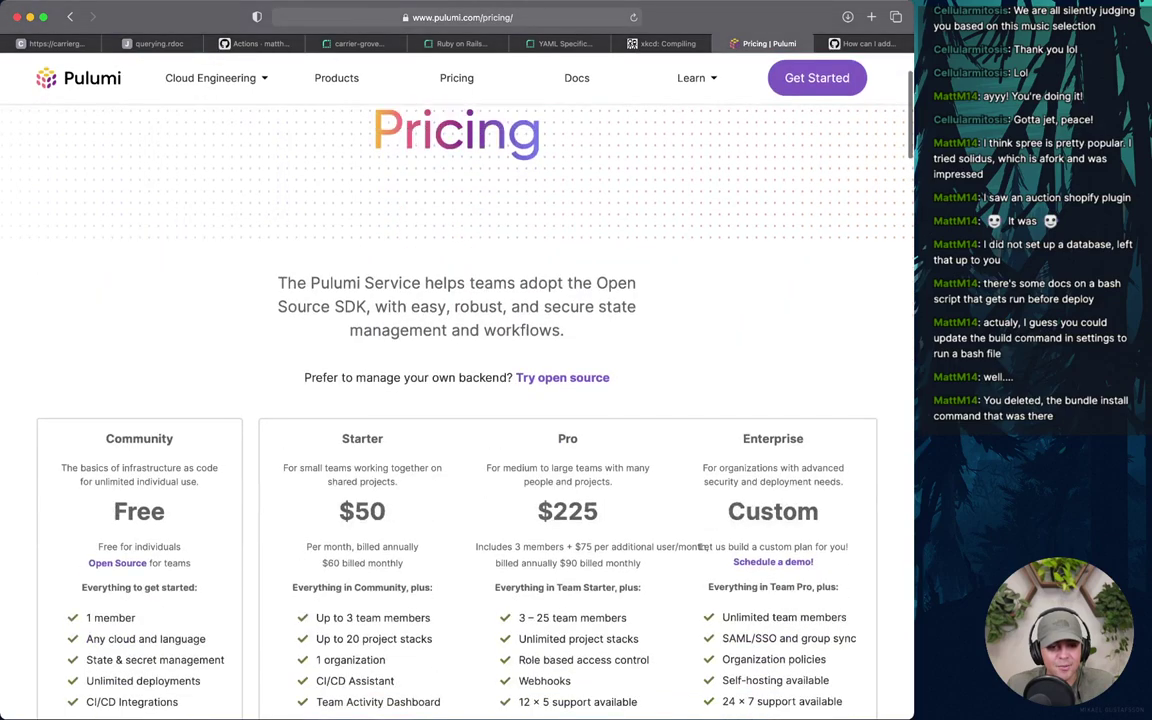
scroll(412, 350, "up", 5)
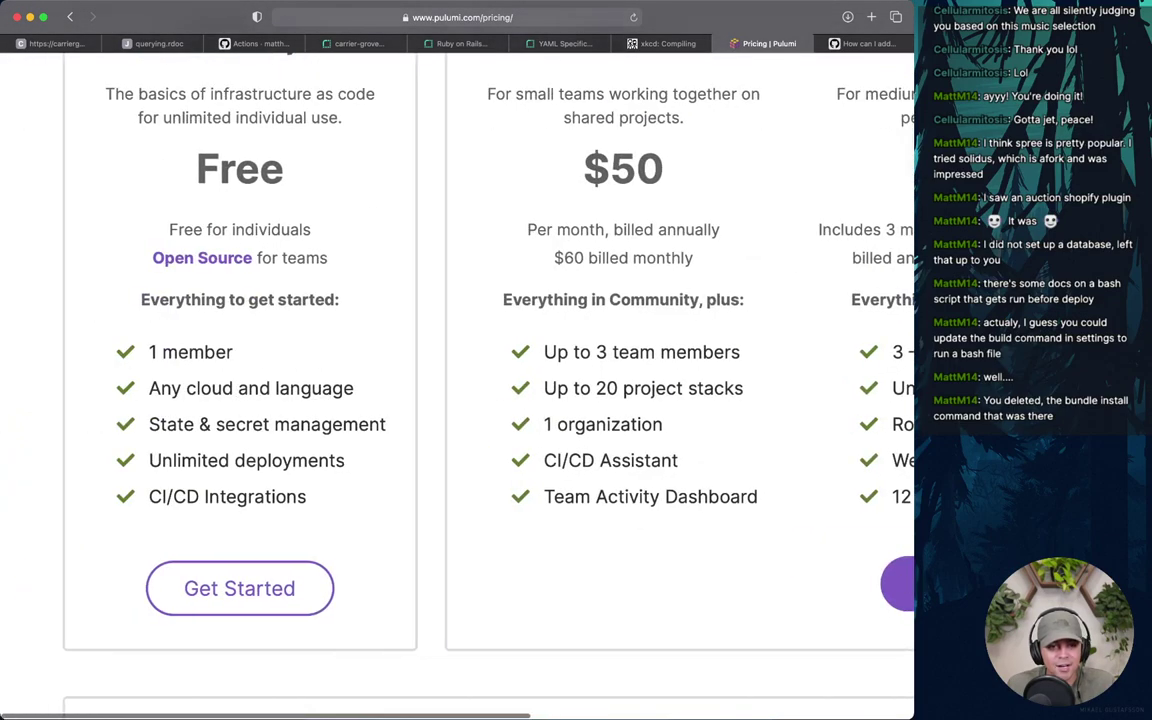
left_click_drag(148, 423, 306, 531)
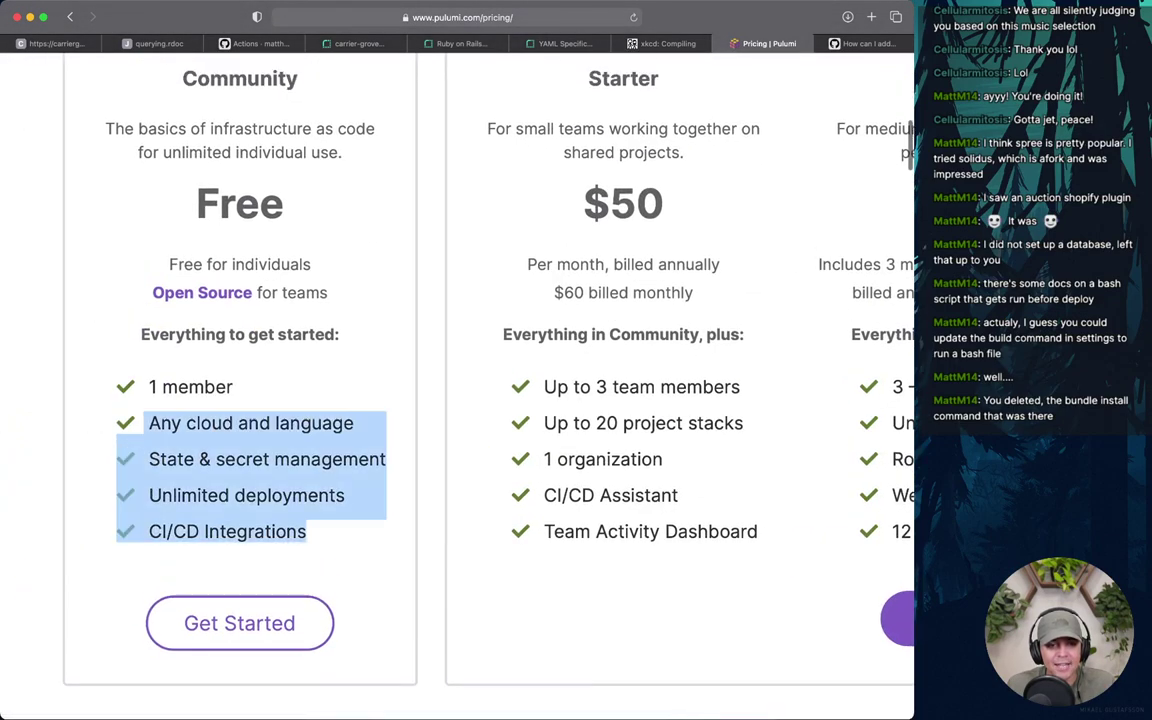
left_click(306, 531)
Step: Play the walkthrough video on Pulumi's getting started docs and copy its link
left_click(239, 655)
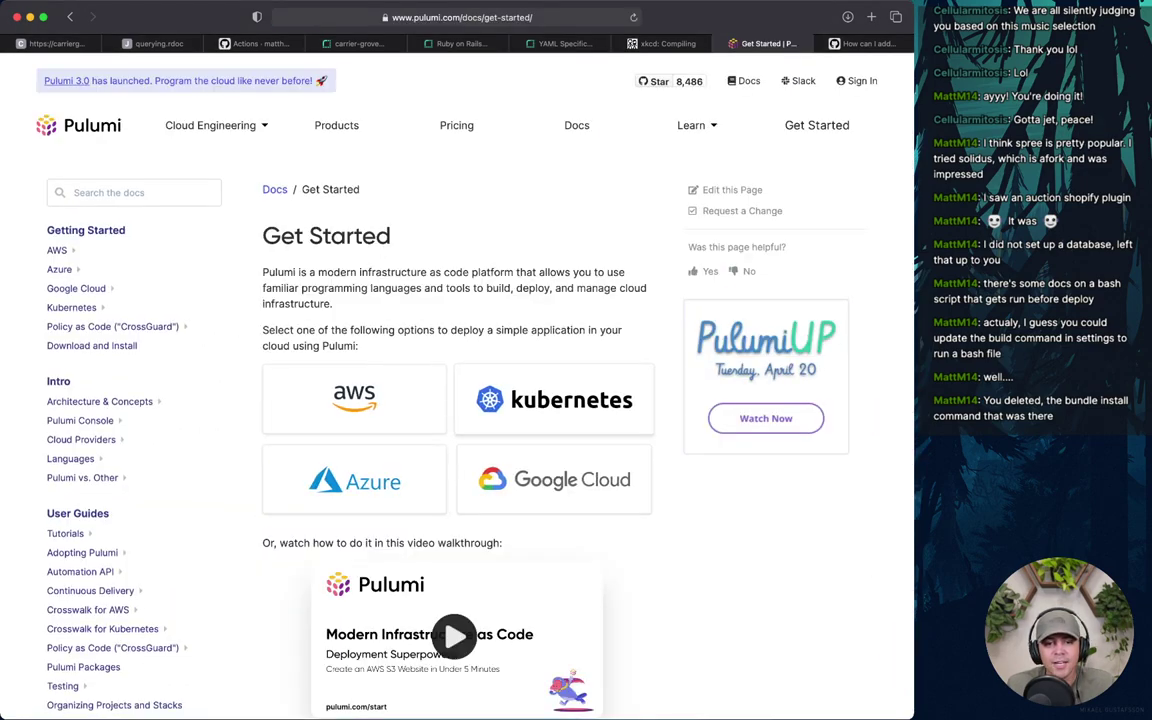
scroll(455, 503, "down", 3)
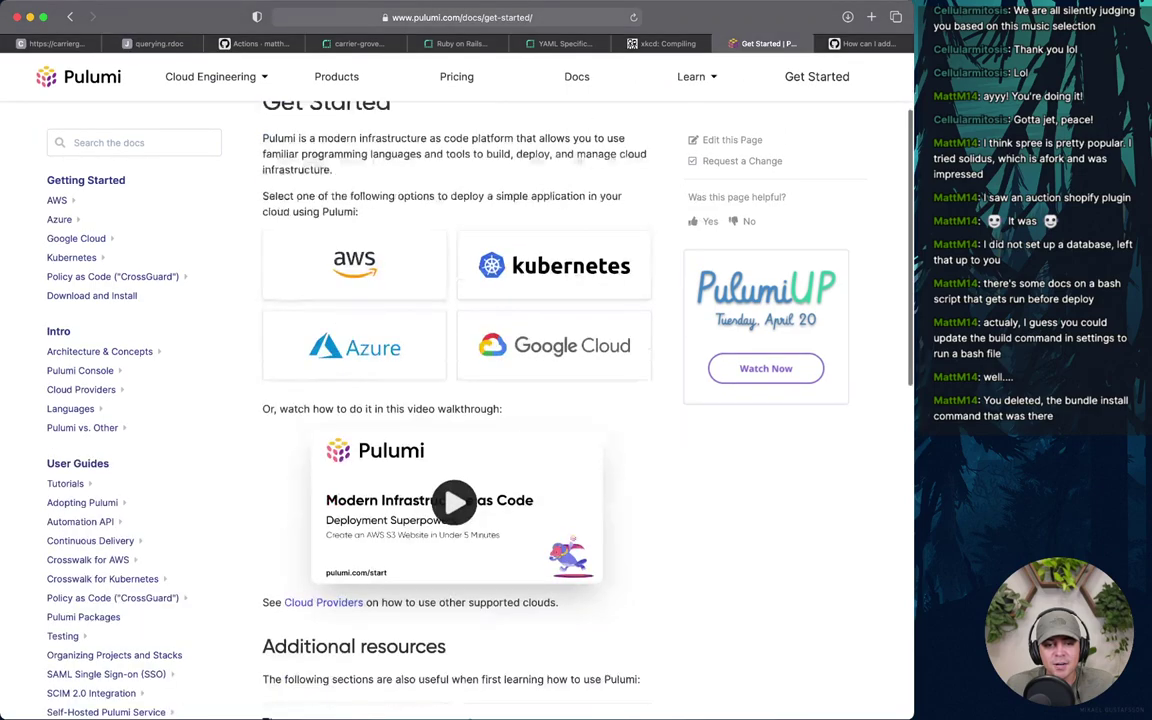
left_click(455, 503)
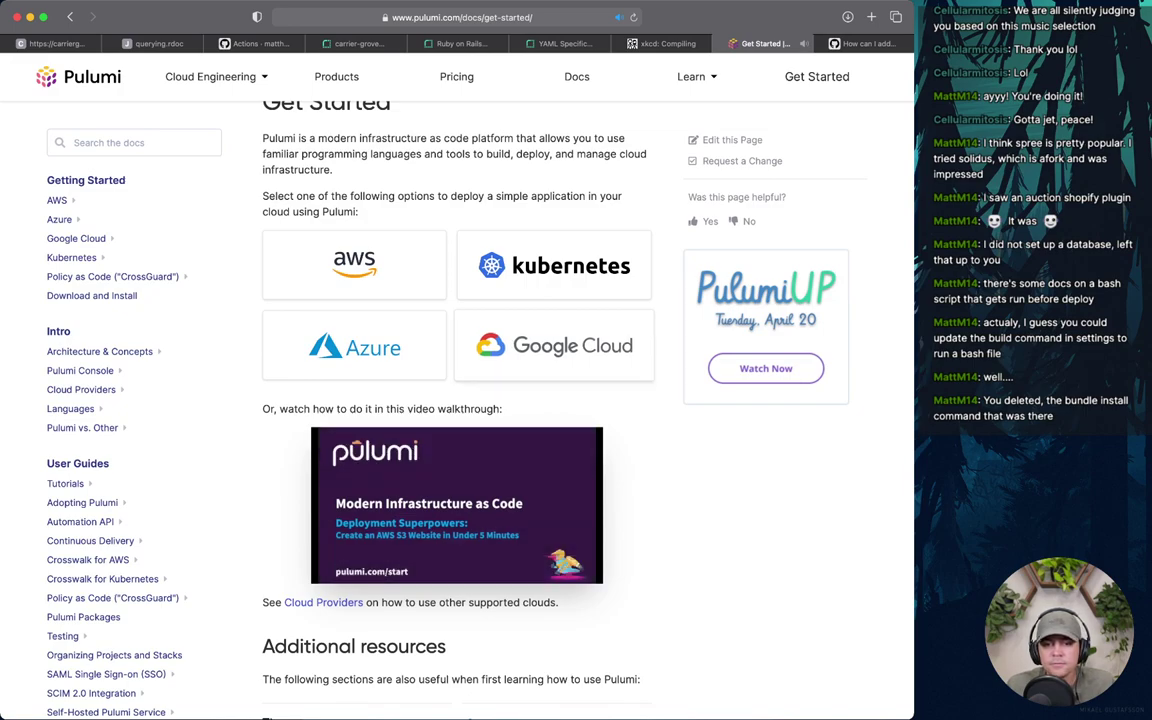
key("super+Tab")
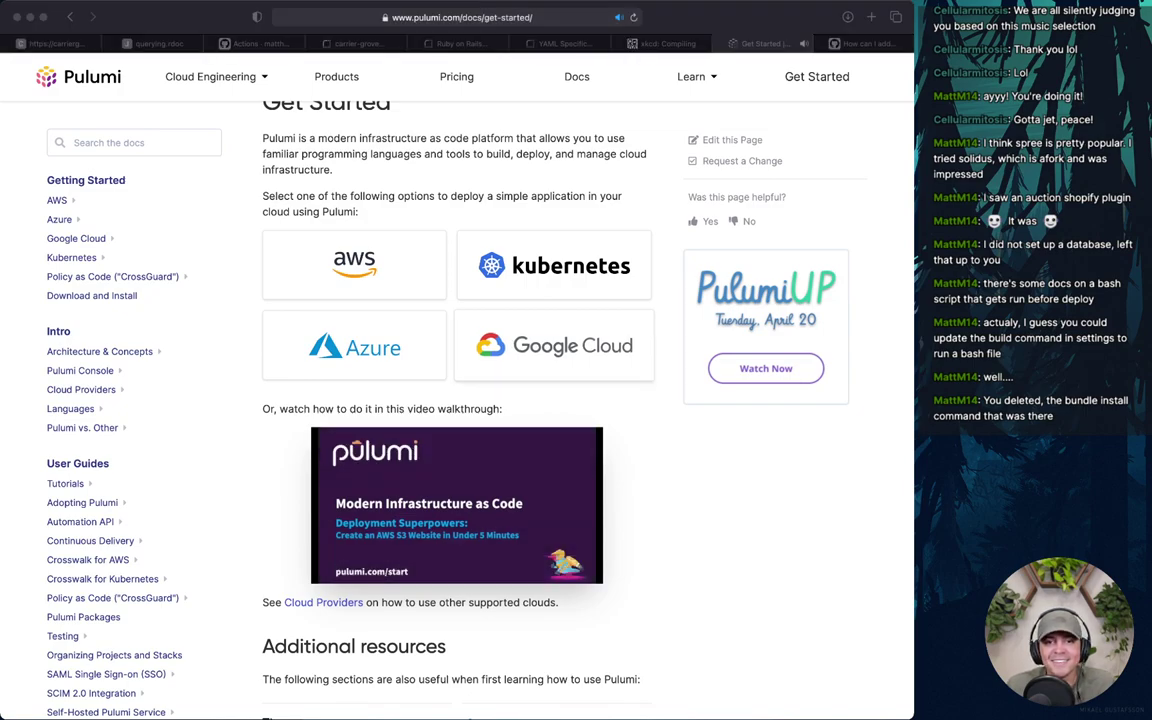
key("super+Tab")
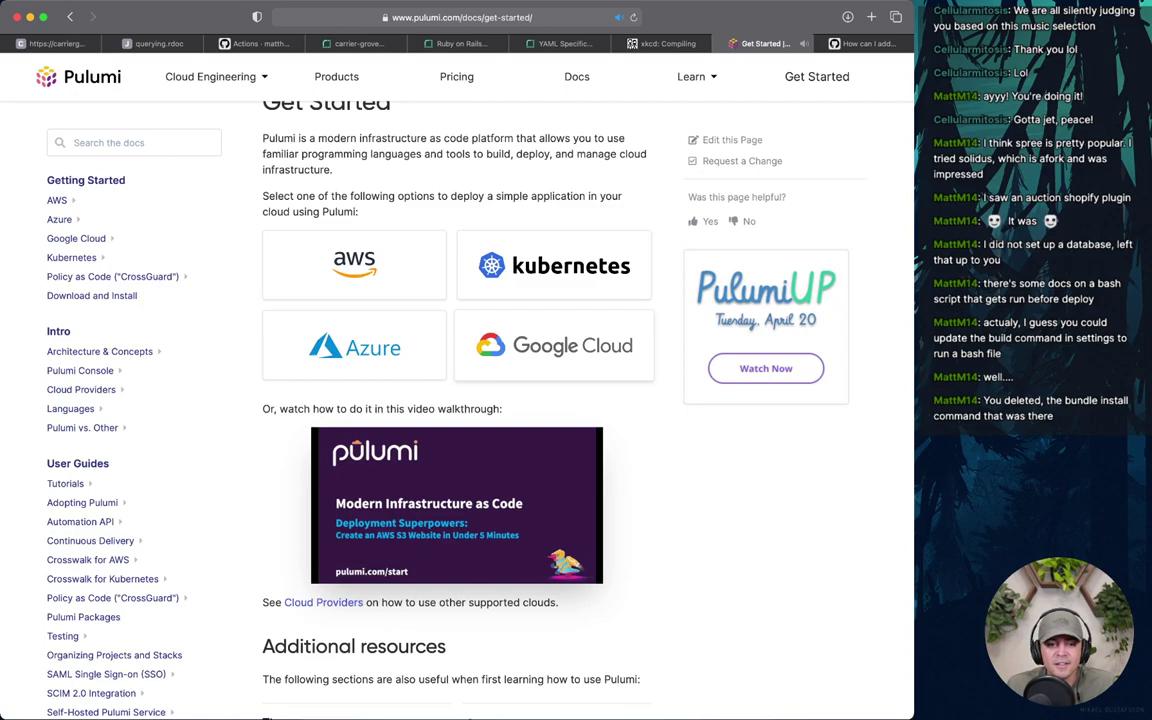
right_click(425, 471)
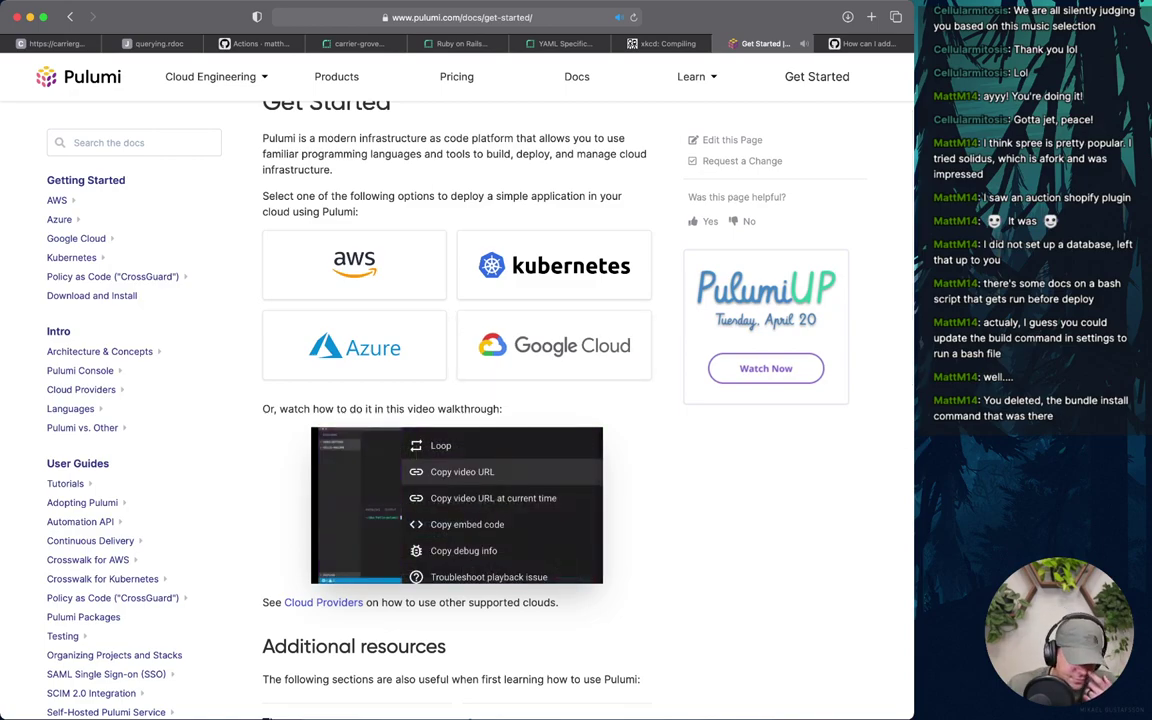
left_click(425, 471)
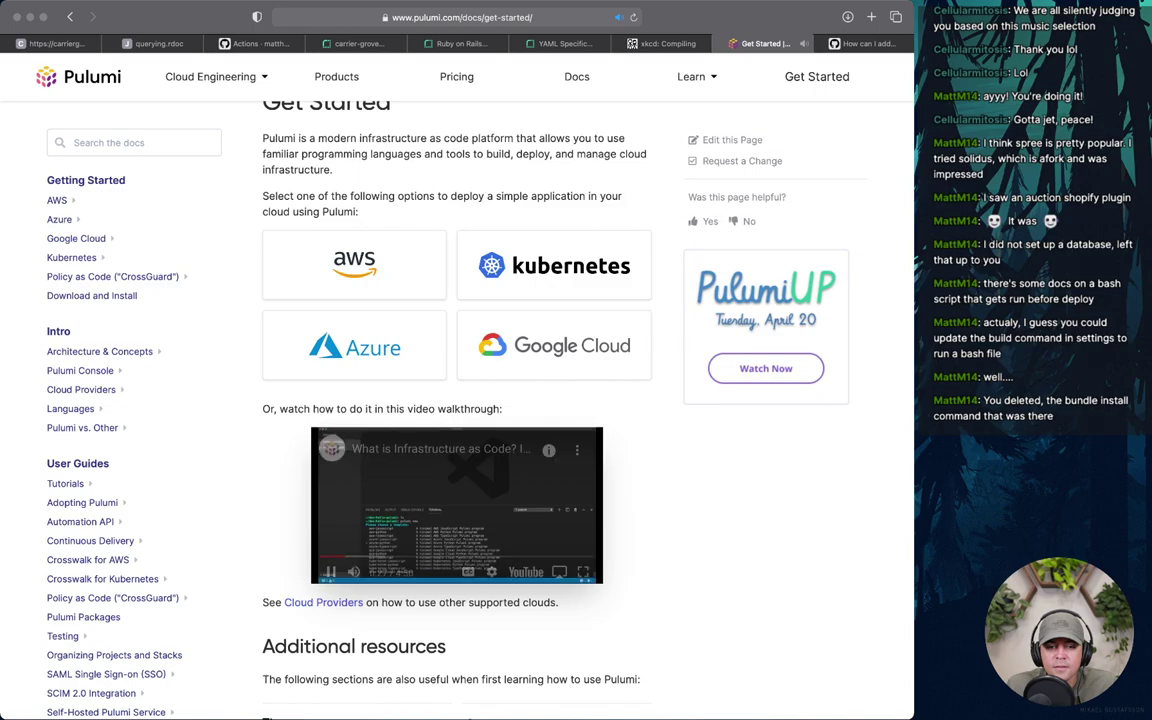
Step: Watch the Pulumi video widened on YouTube, pause it, and return to the carrier-grove Render dashboard
key("space")
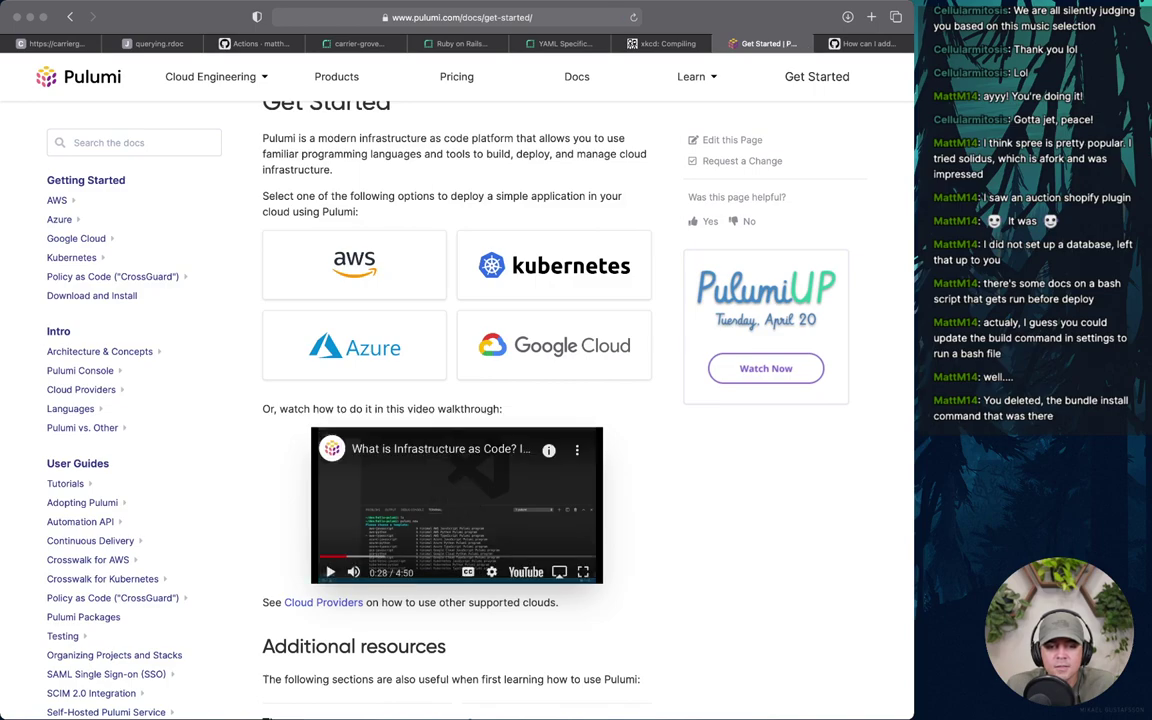
left_click(526, 571)
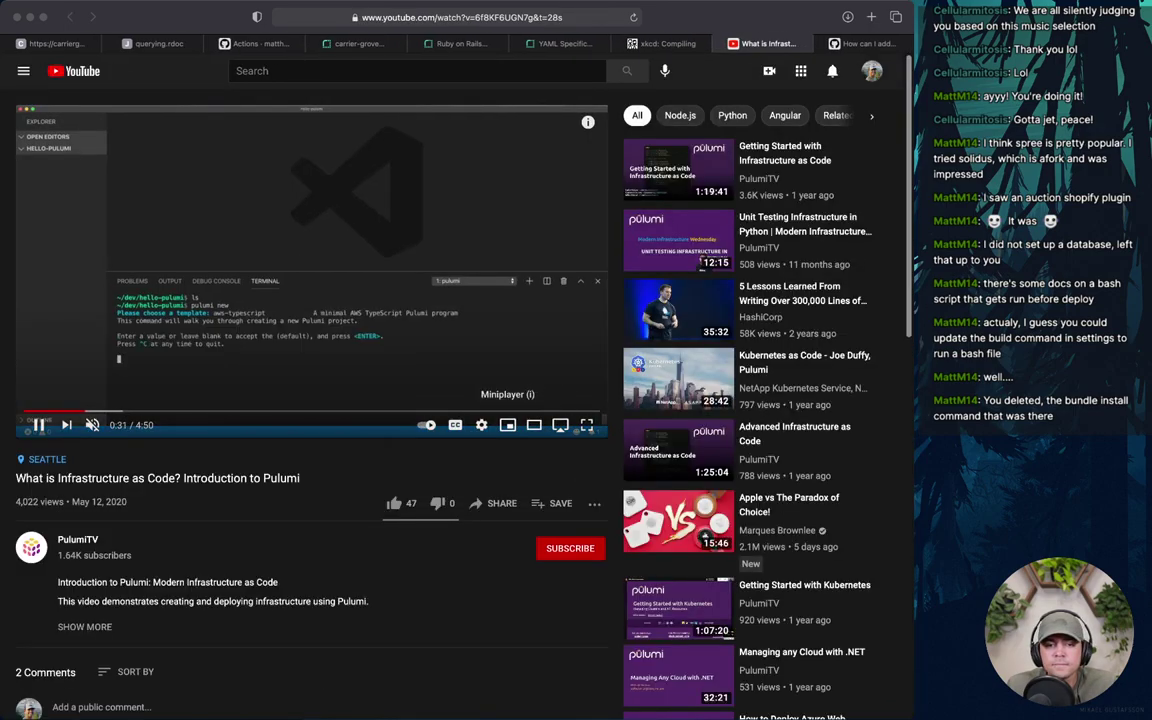
left_click(534, 425)
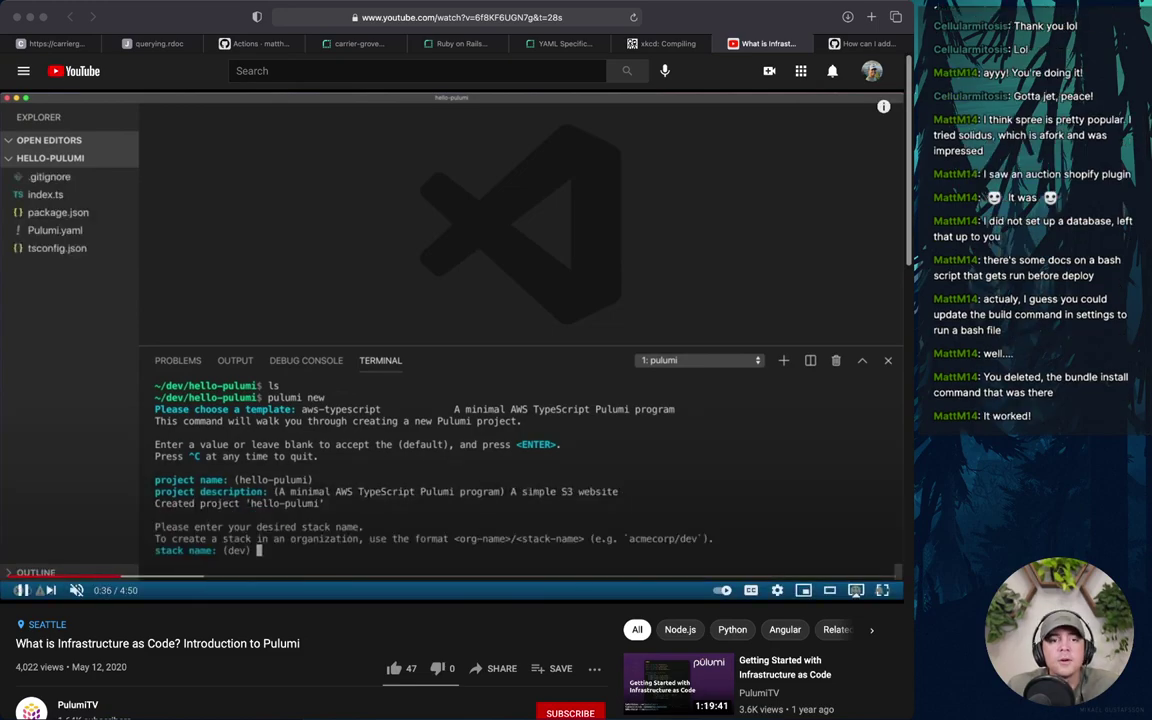
key("space")
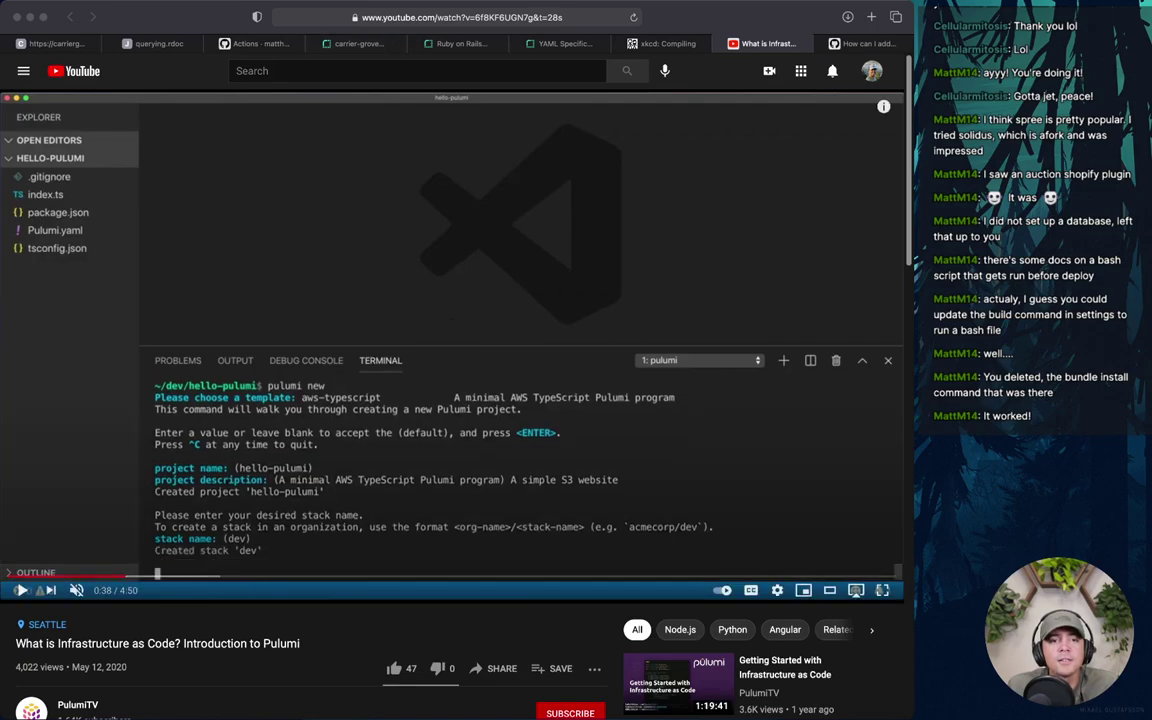
left_click(355, 43)
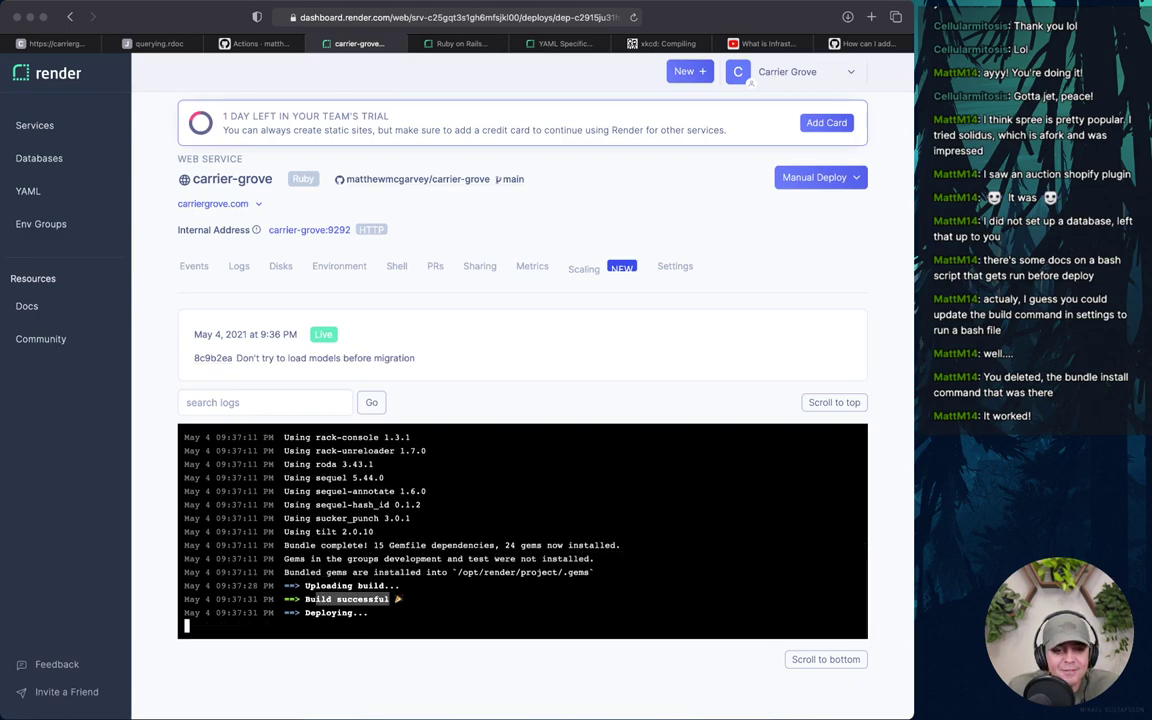
Step: Check the Events history and the 8c9b2ea build log, then load carriergrove.com in a new tab
scroll(522, 400, "down", 1)
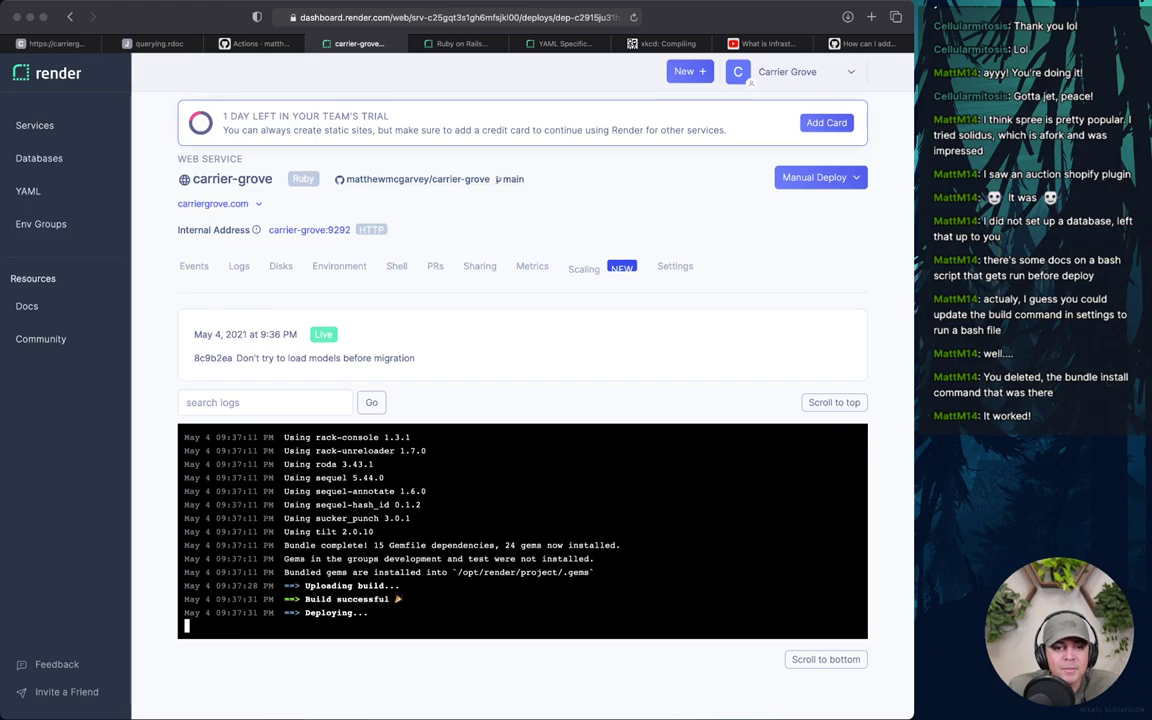
key("super+bracketleft")
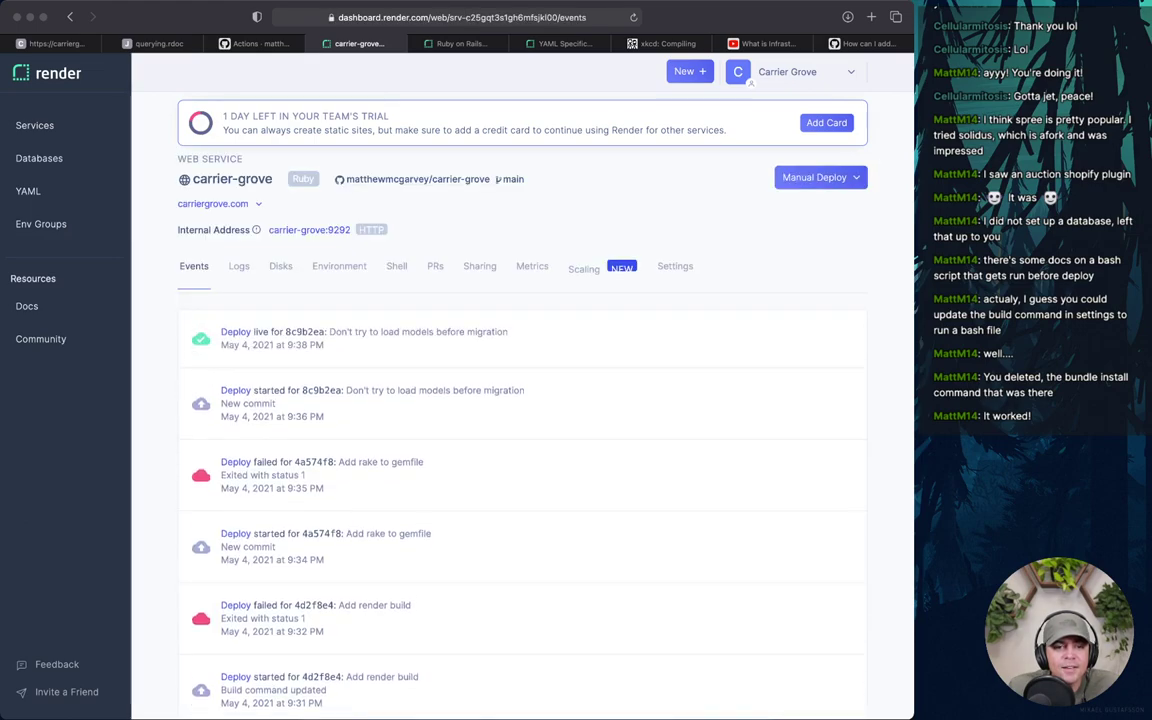
key("super+bracketright")
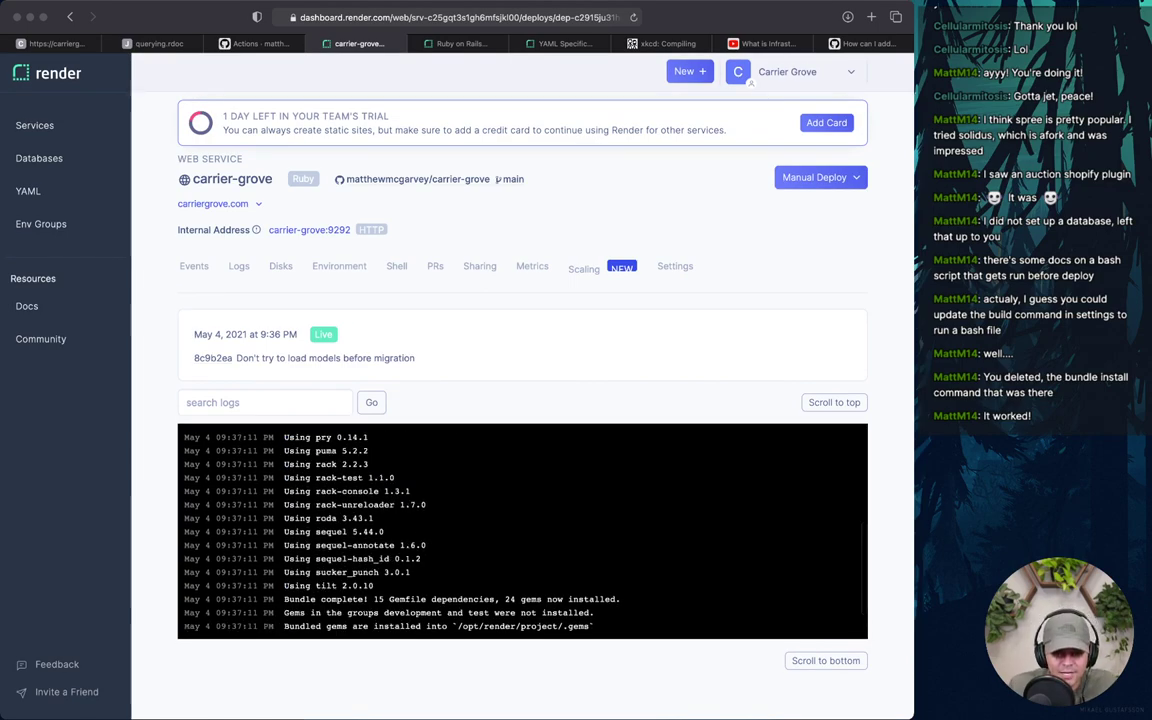
left_click_drag(427, 491, 520, 491)
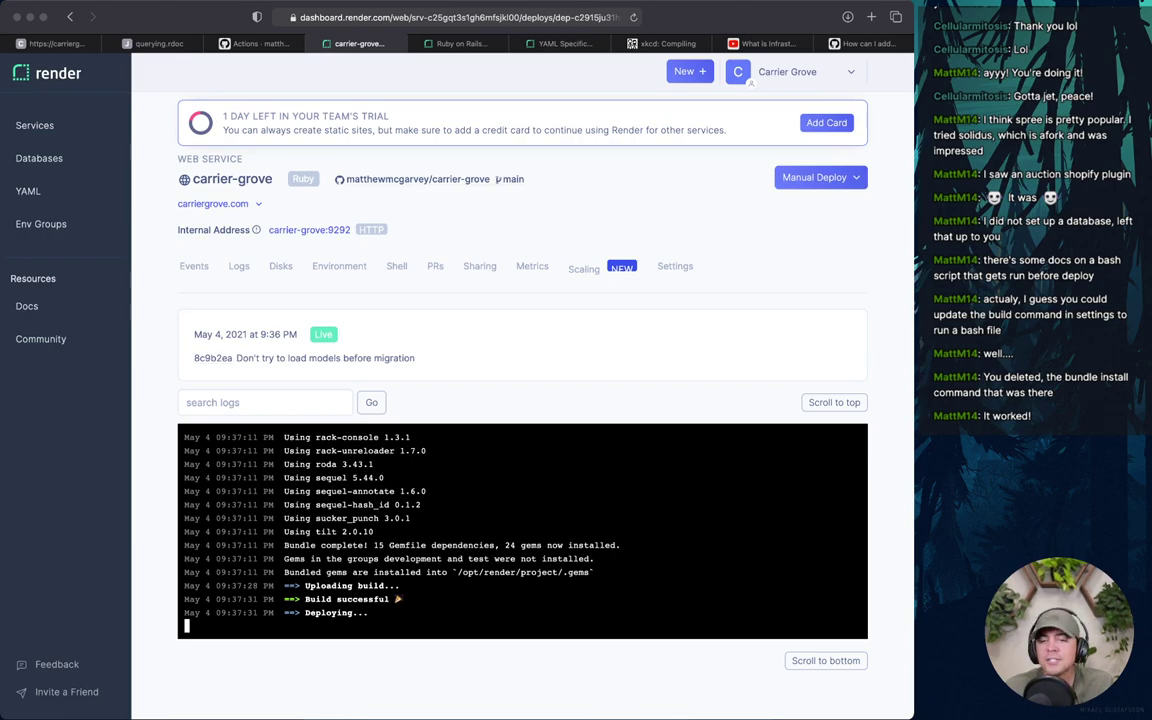
left_click(213, 203)
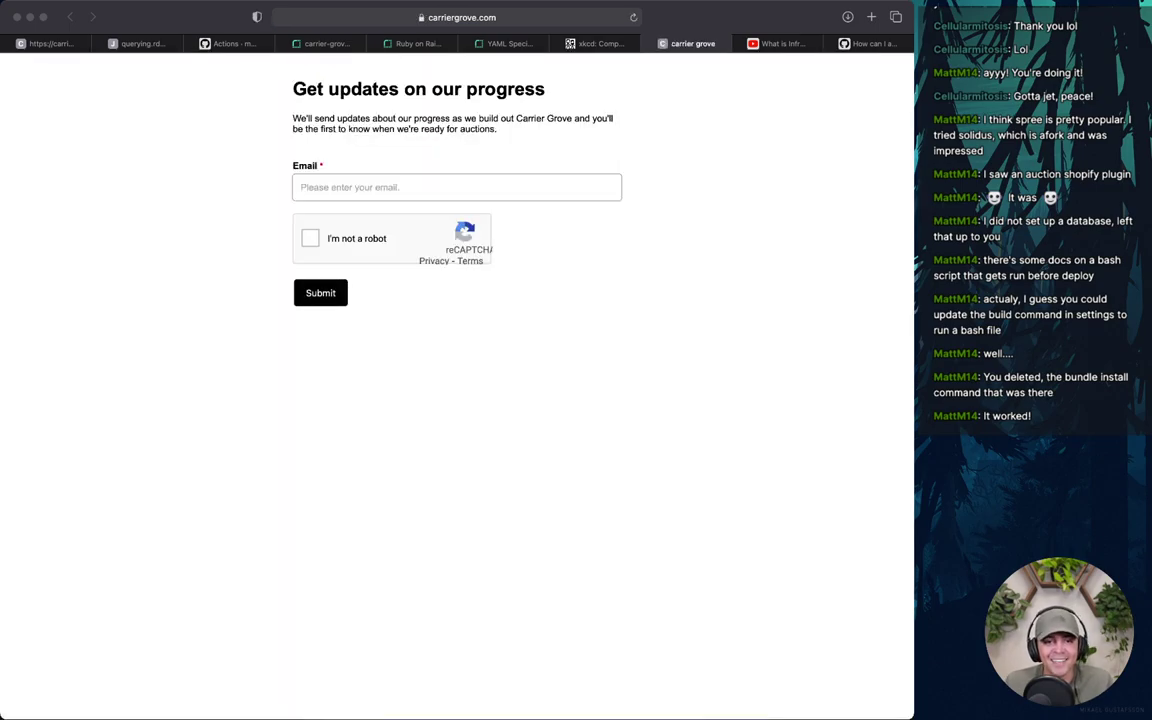
Step: Enter a test email address, tick the reCAPTCHA, and submit the signup form
left_click(457, 187)
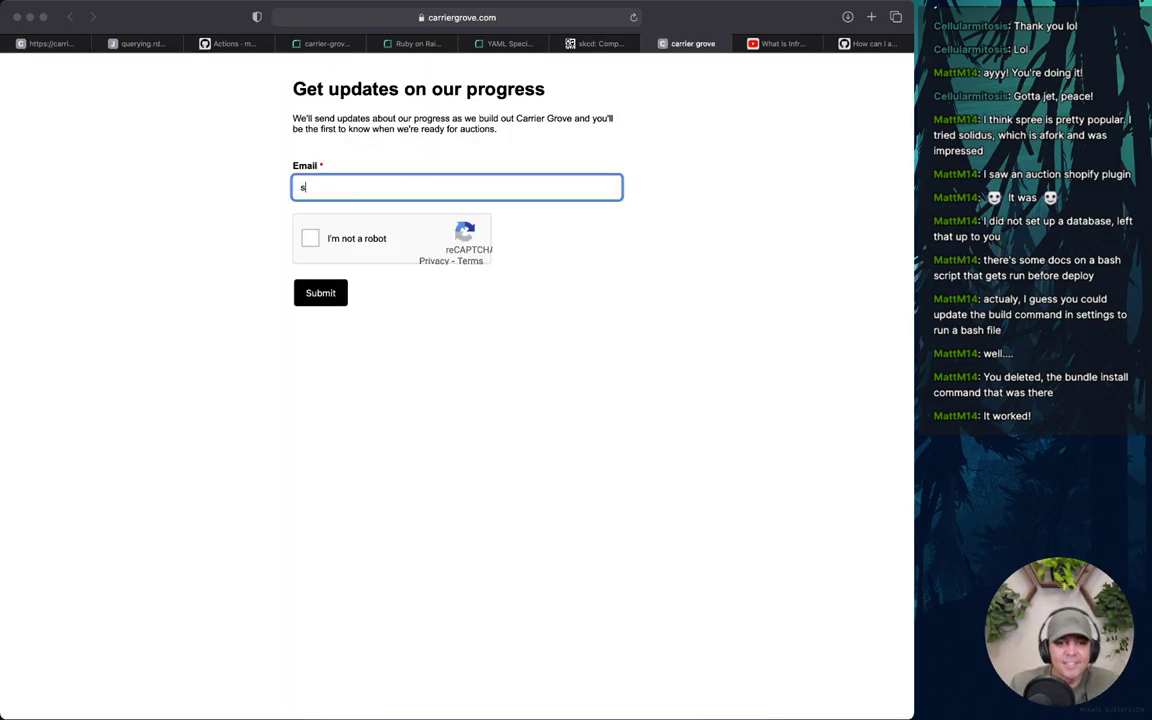
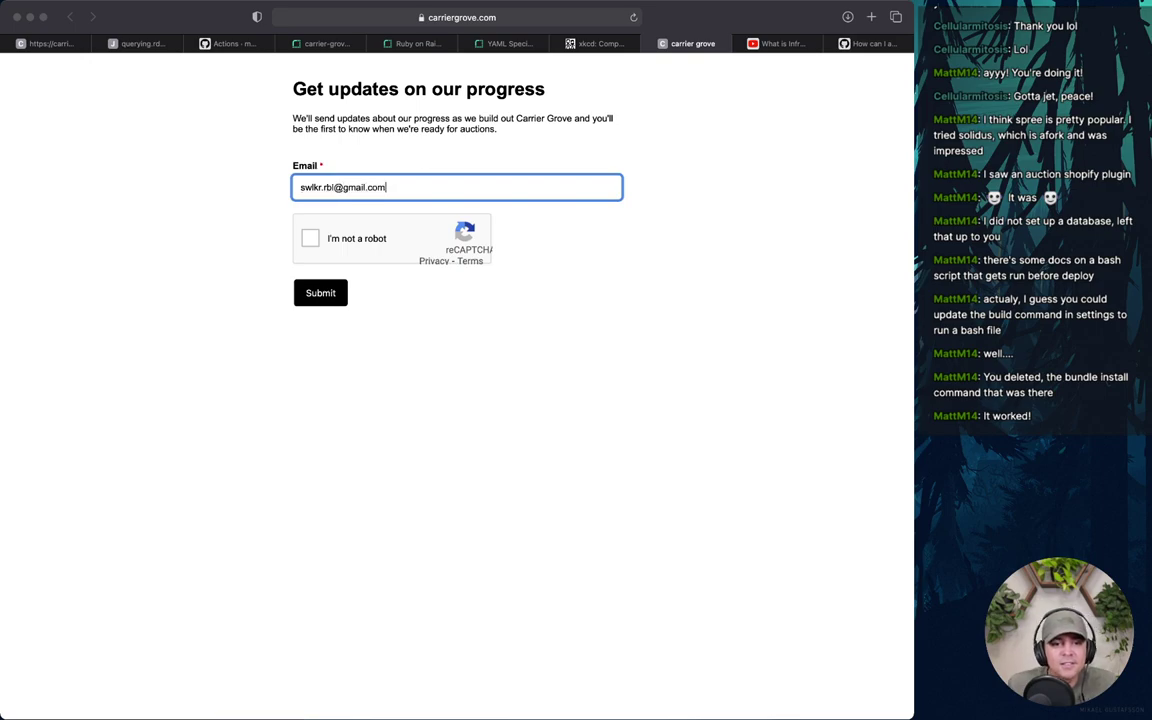
key("Tab")
key("space")
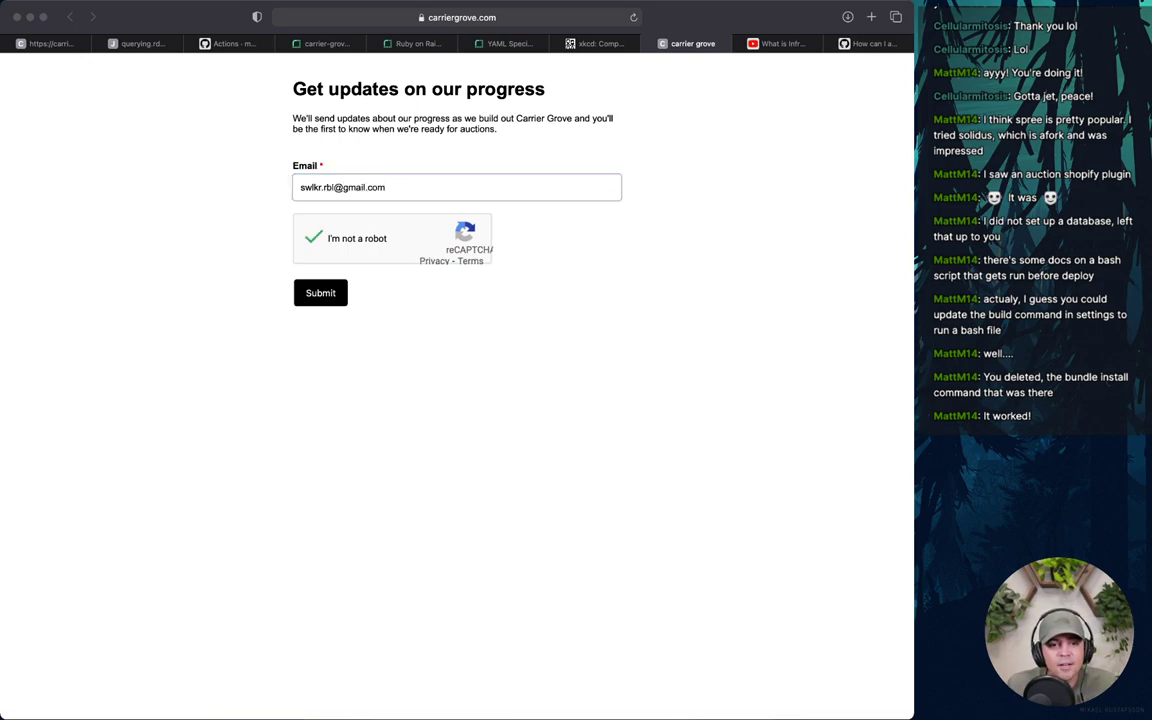
key("Return")
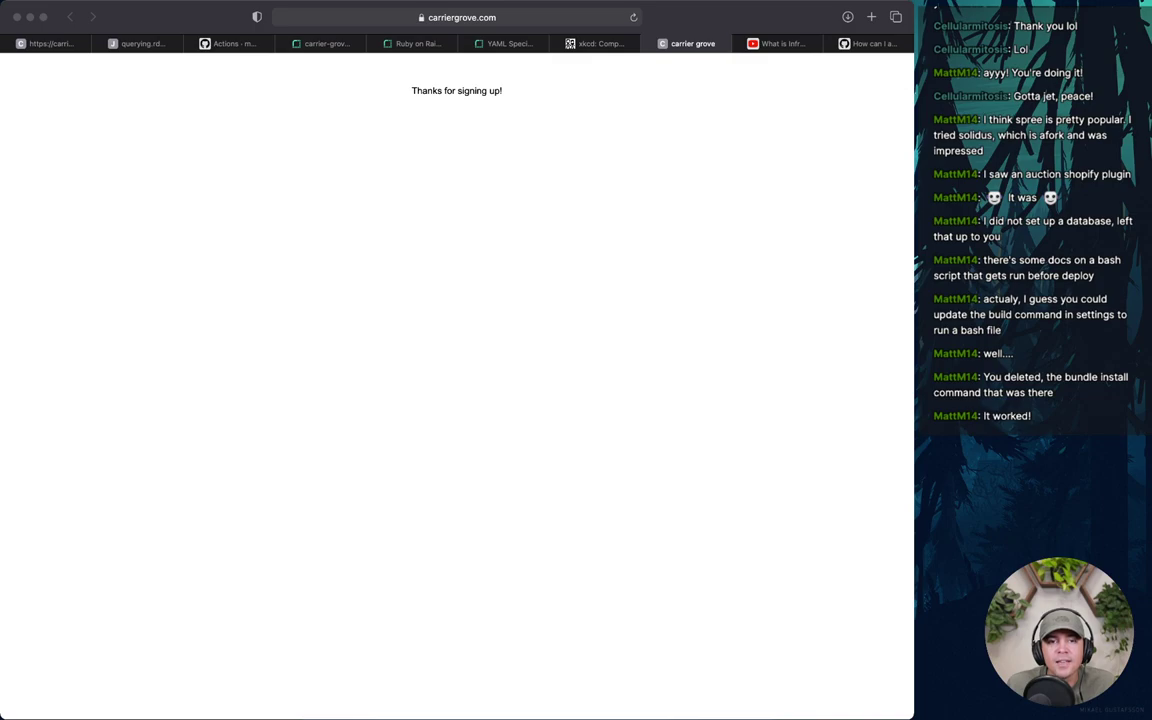
Step: Close the carriergrove.com tab, resume the Pulumi video, and return to Neovim
key("super+w")
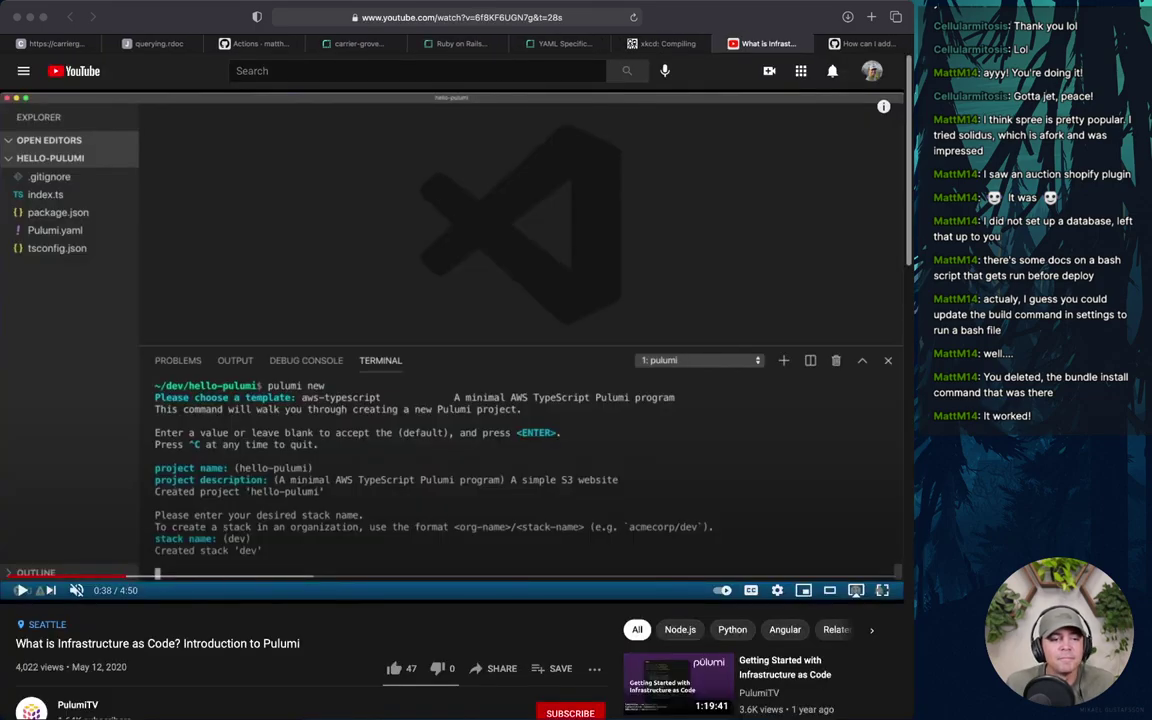
key("space")
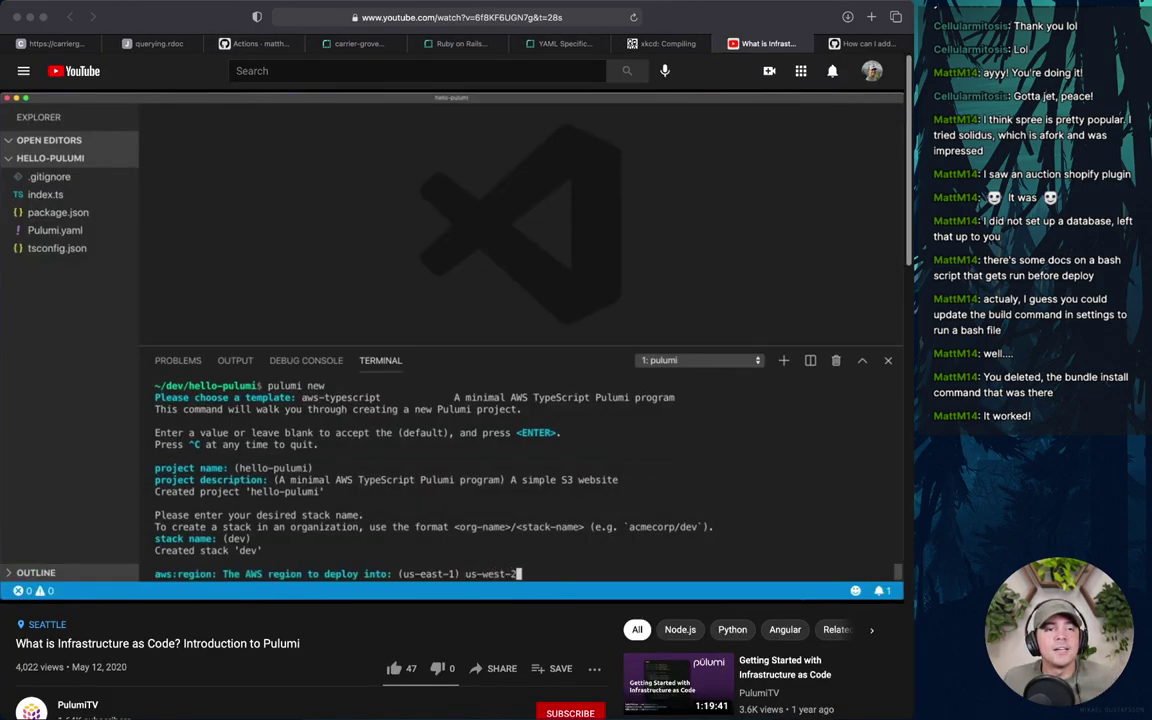
key("super+Tab")
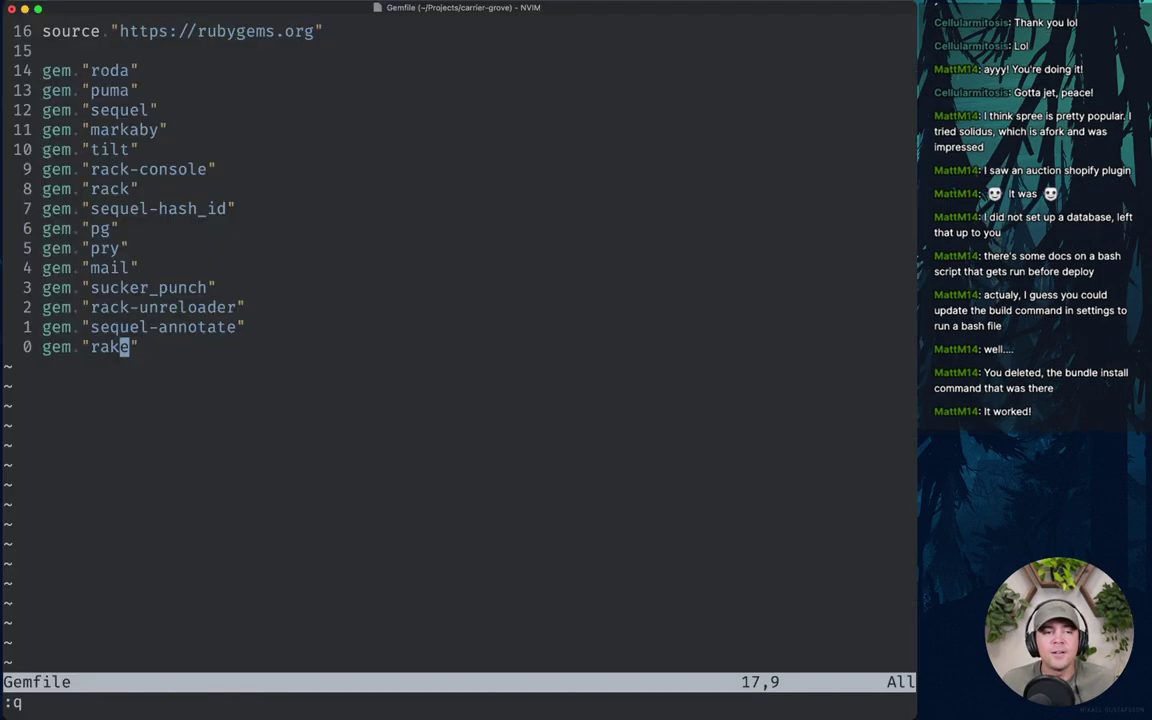
Step: Open app.rb and review the RACK_ENV compile_assets check and compiled_assets.json path
left_click(211, 287)
key("ctrl+p")
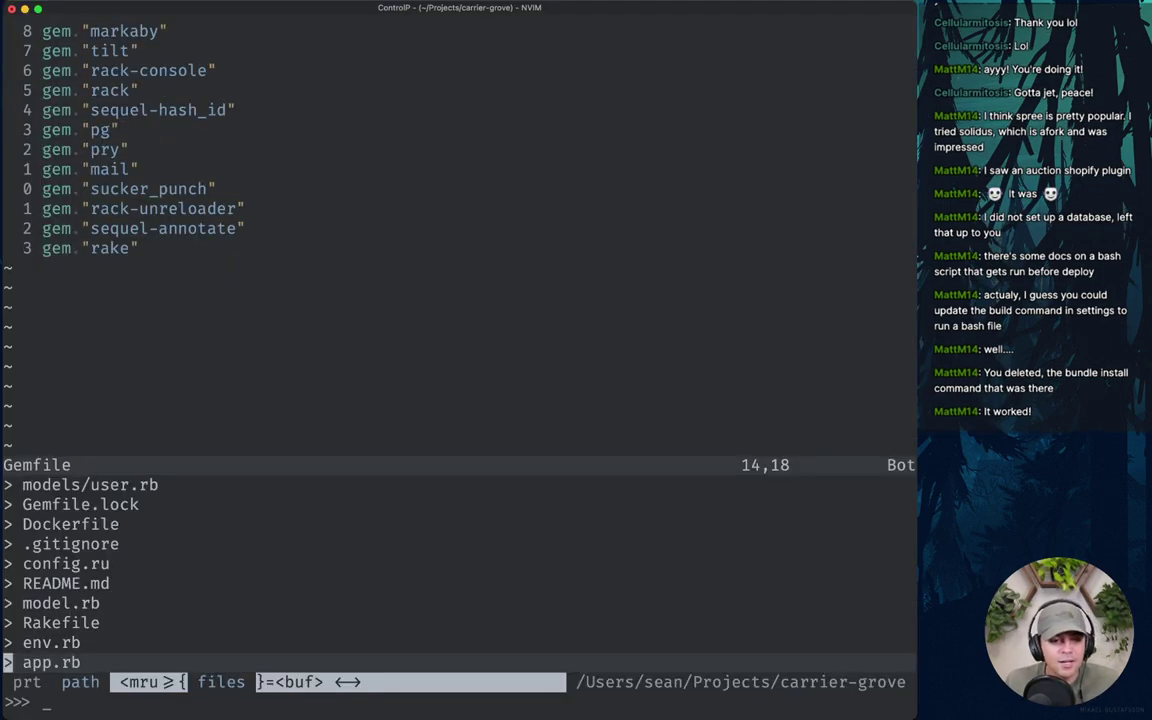
type("app")
key("Return")
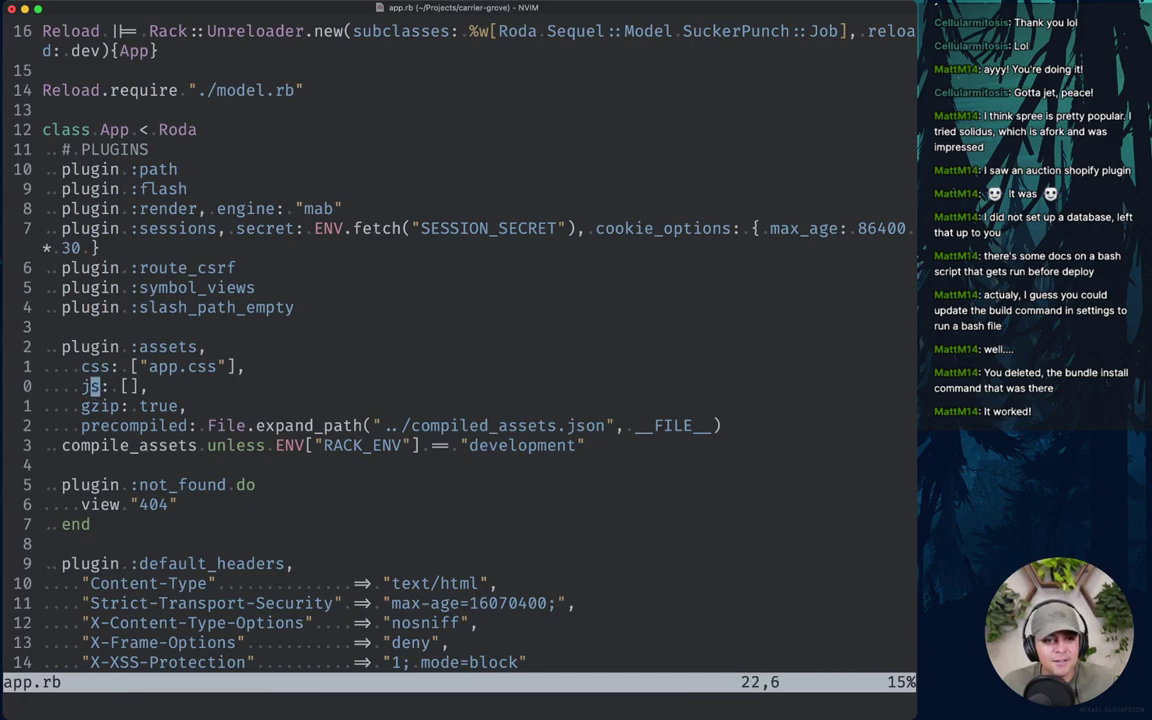
left_click(406, 445)
left_click(561, 425)
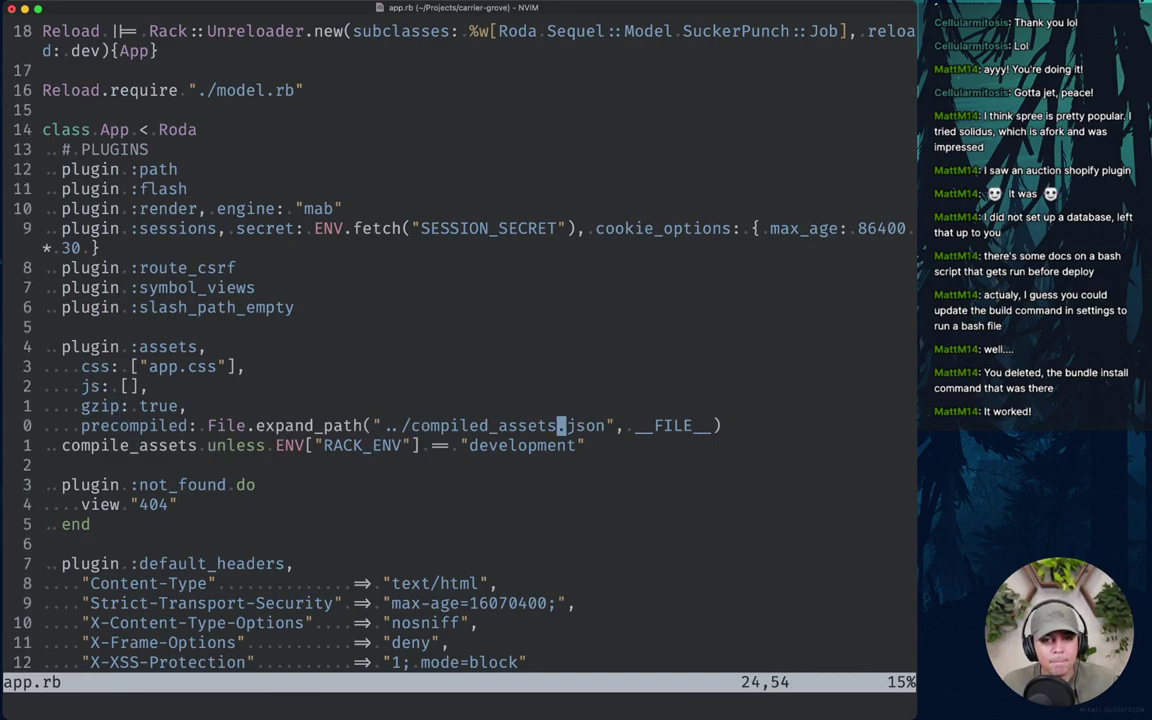
Step: Open assets/css/app.css via CtrlP, then return to the Pulumi video
key("ctrl+p")
type("app.")
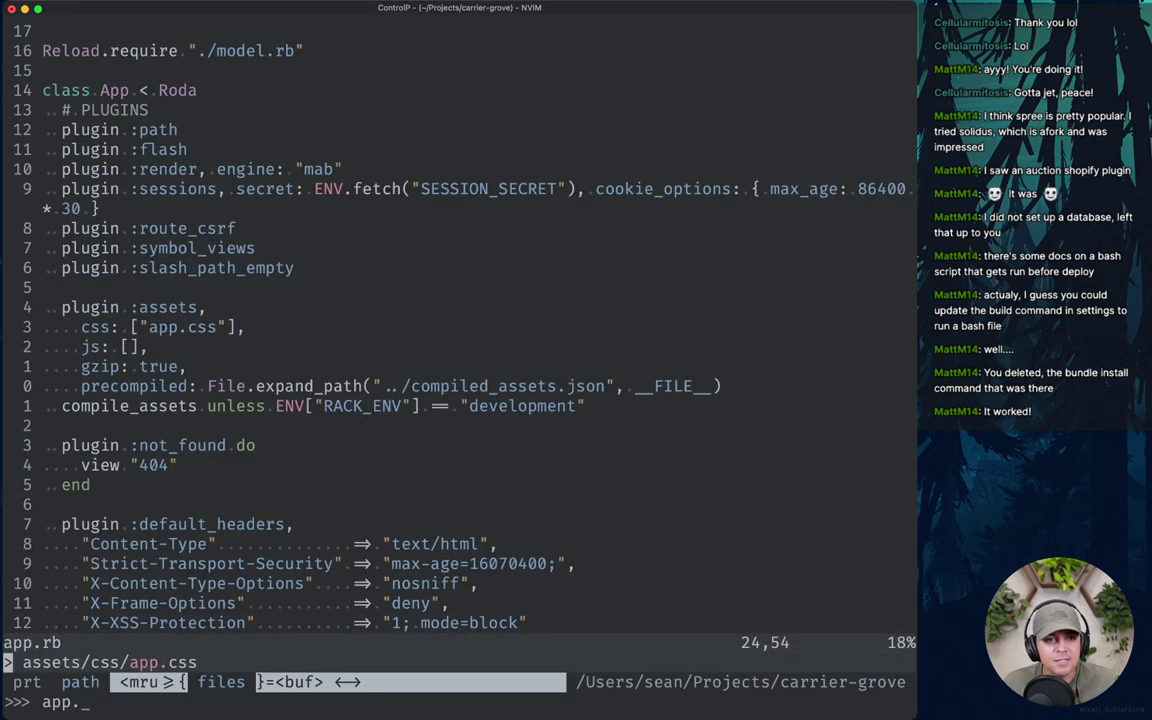
key("Return")
key("super+Tab")
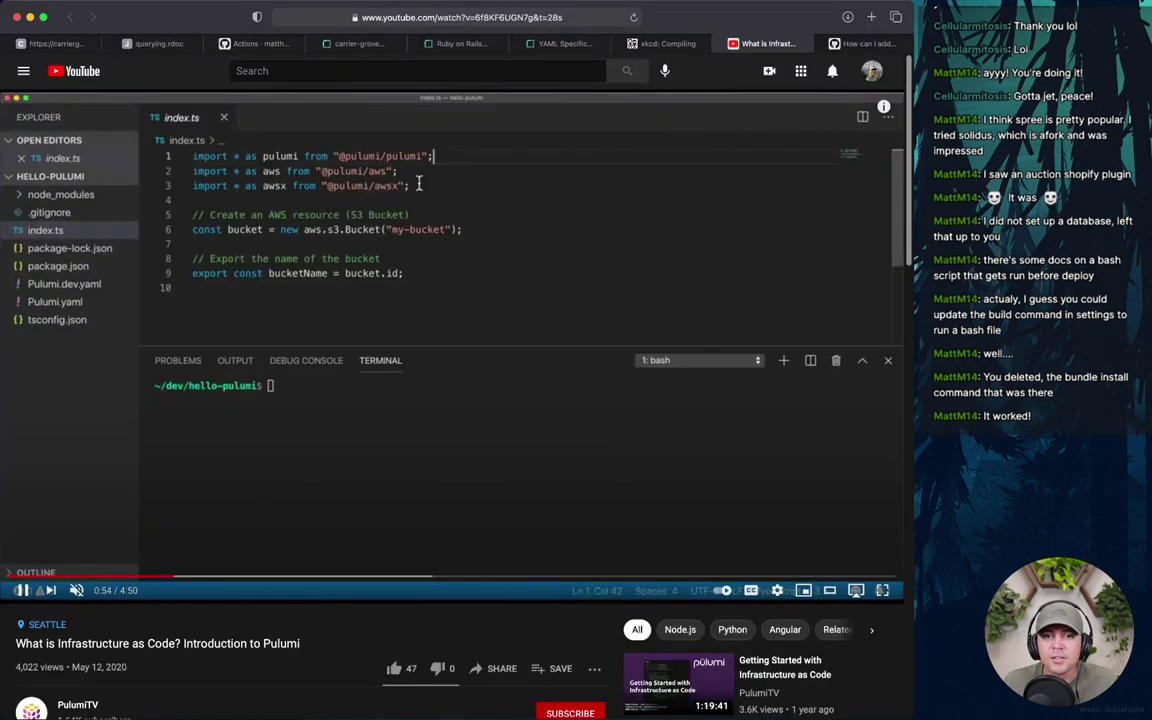
Step: Inspect carriergrove.com's failing app stylesheet in Web Inspector Sources and Network (Preview, Headers)
key("super+shift+t")
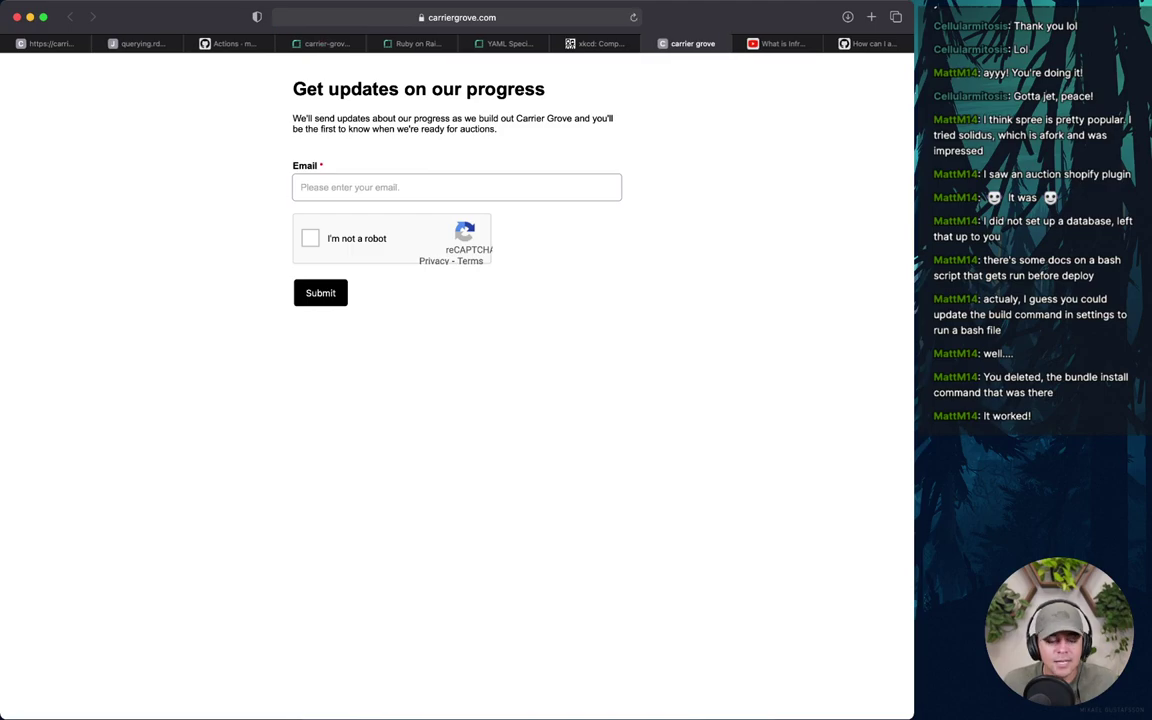
key("super+alt+u")
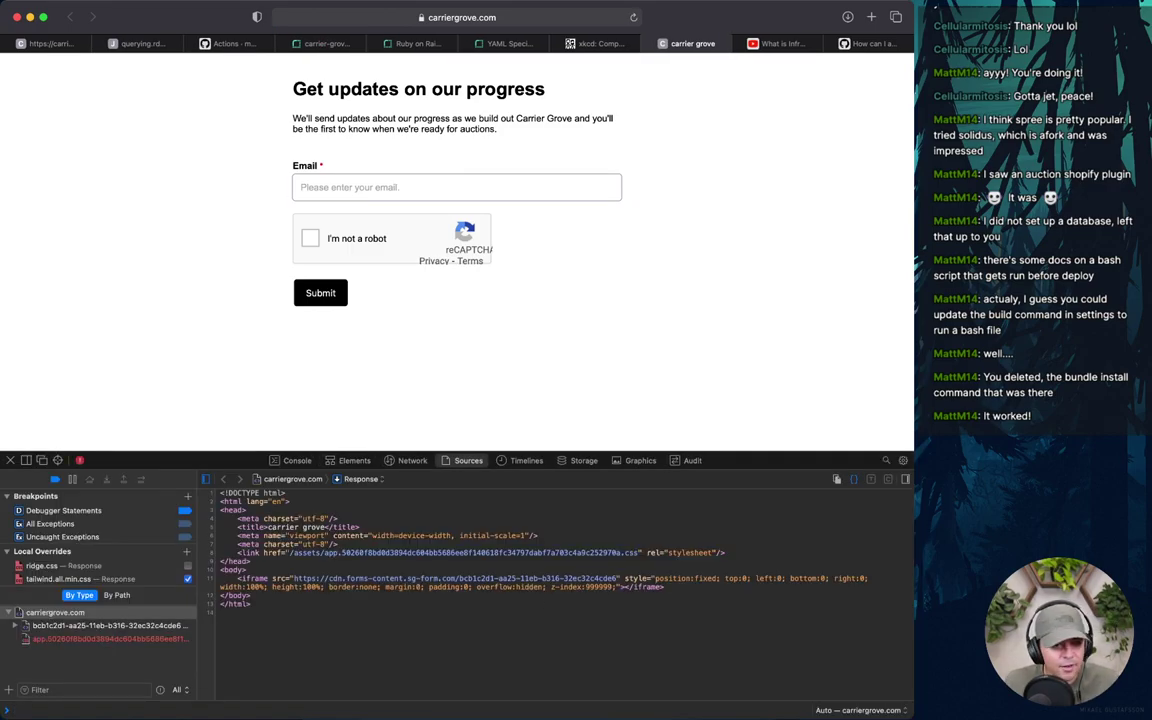
left_click(110, 559)
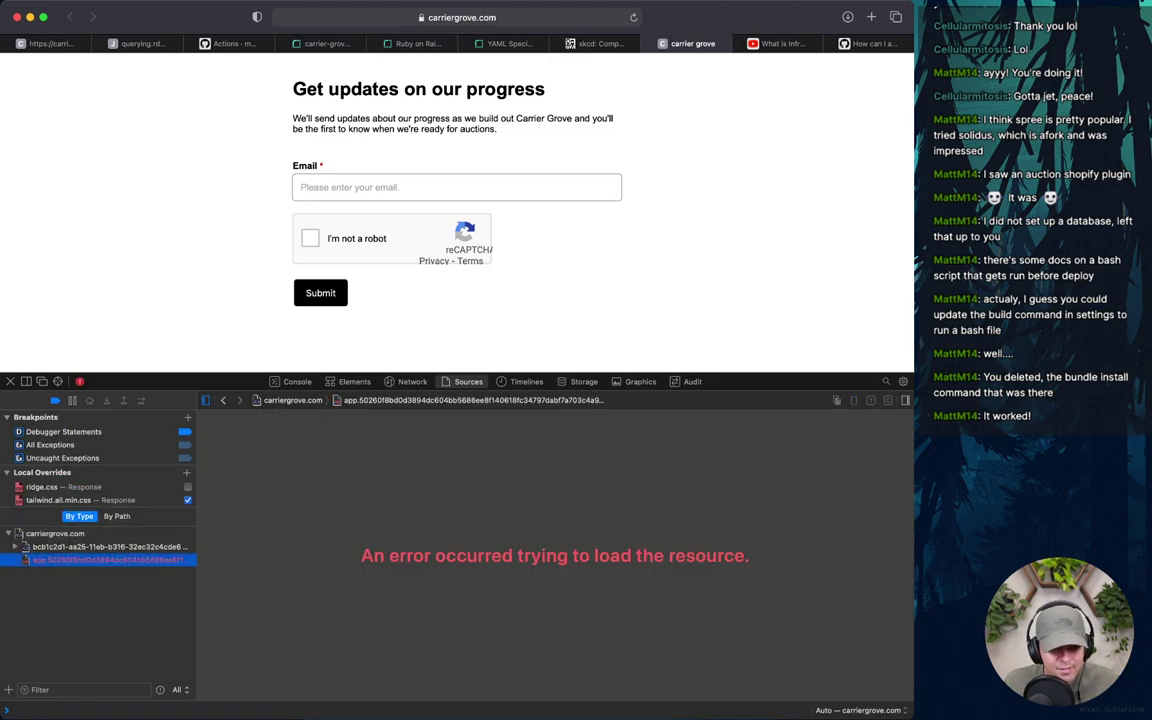
left_click(412, 381)
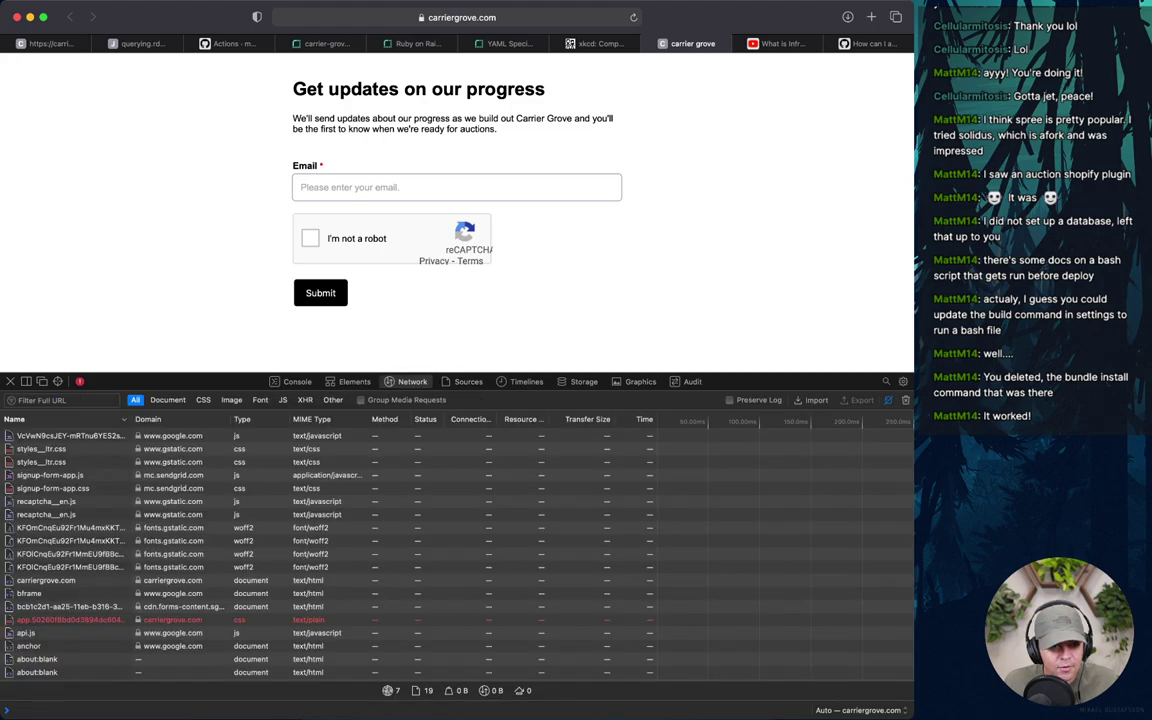
left_click(70, 619)
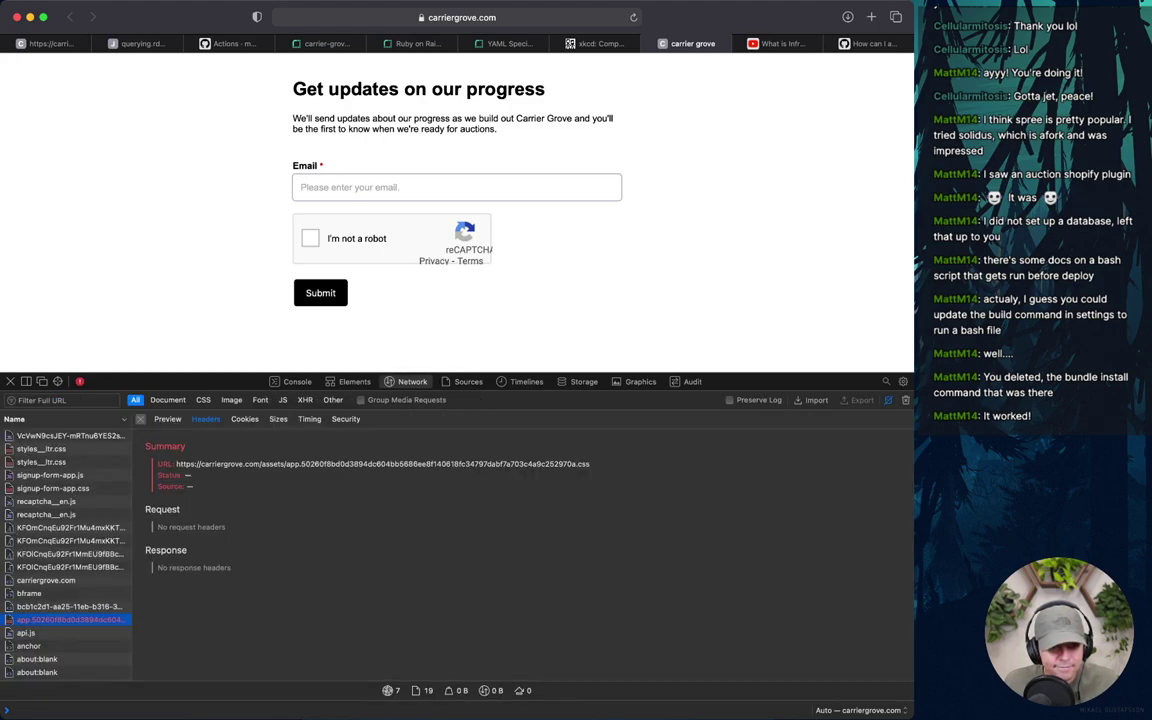
left_click(167, 418)
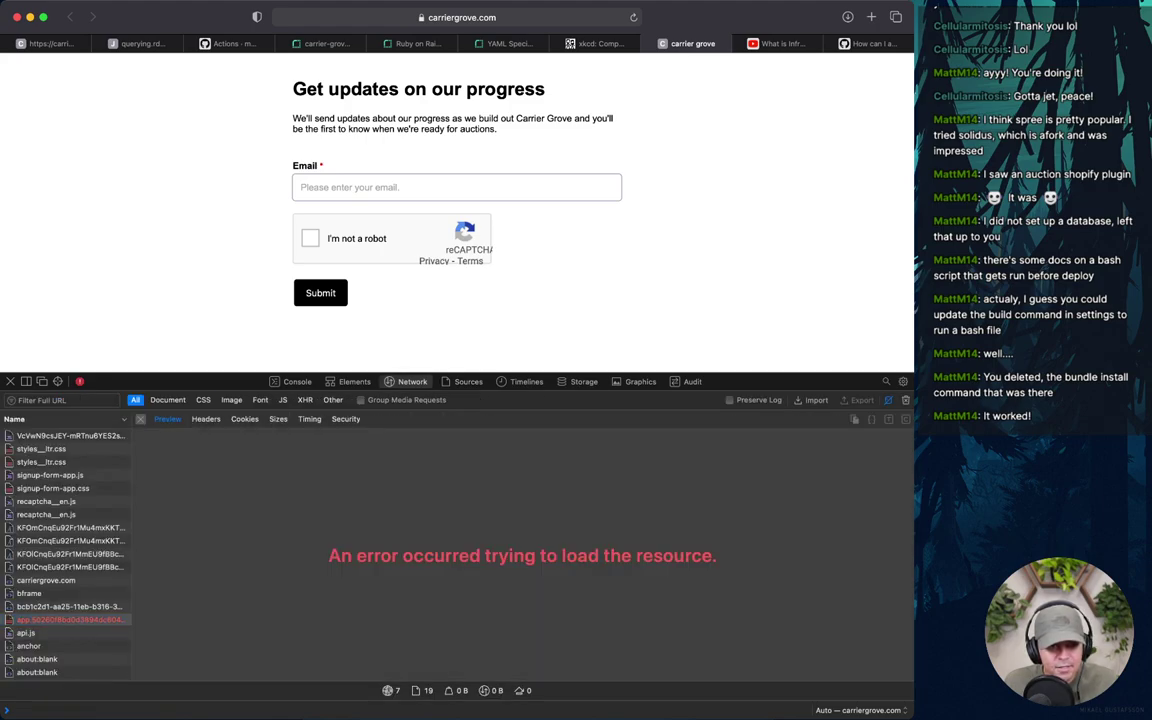
left_click(205, 418)
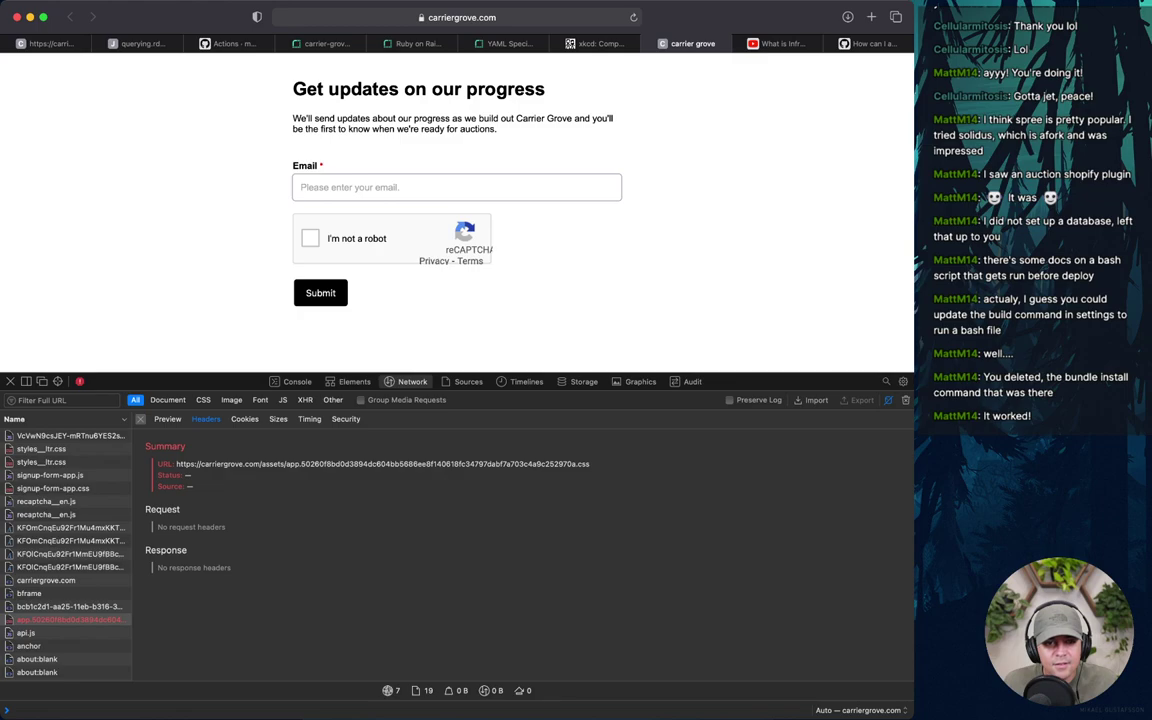
key("super+shift+bracketleft")
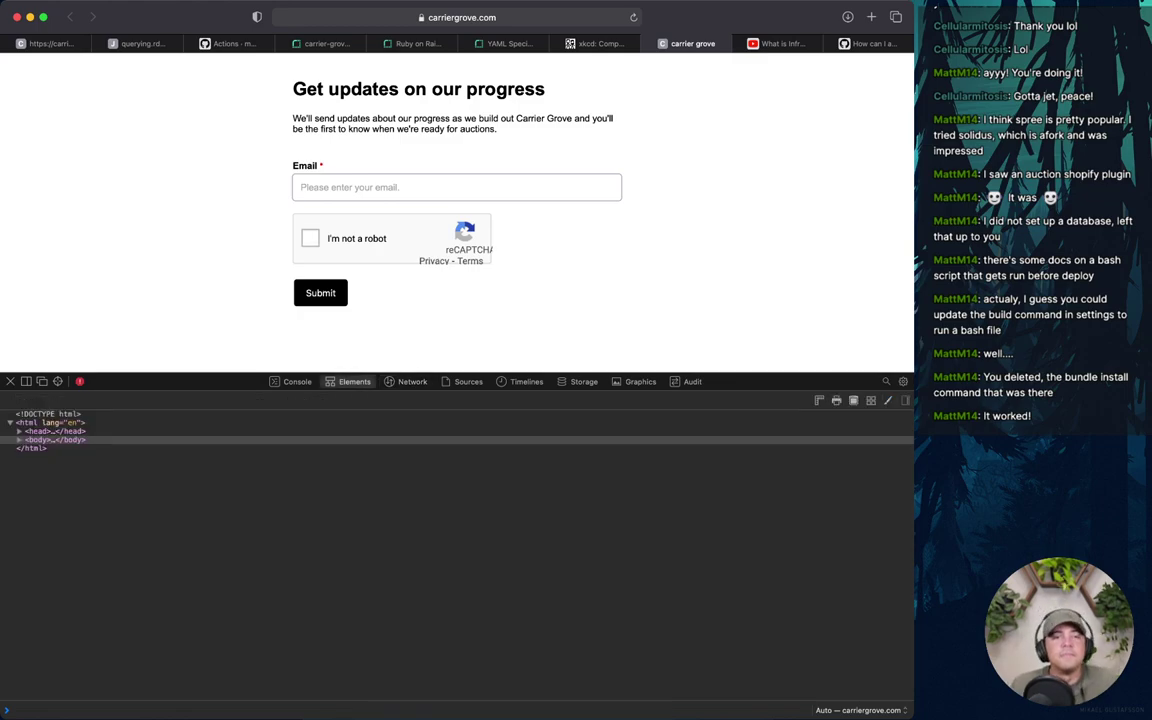
key("ctrl+Tab")
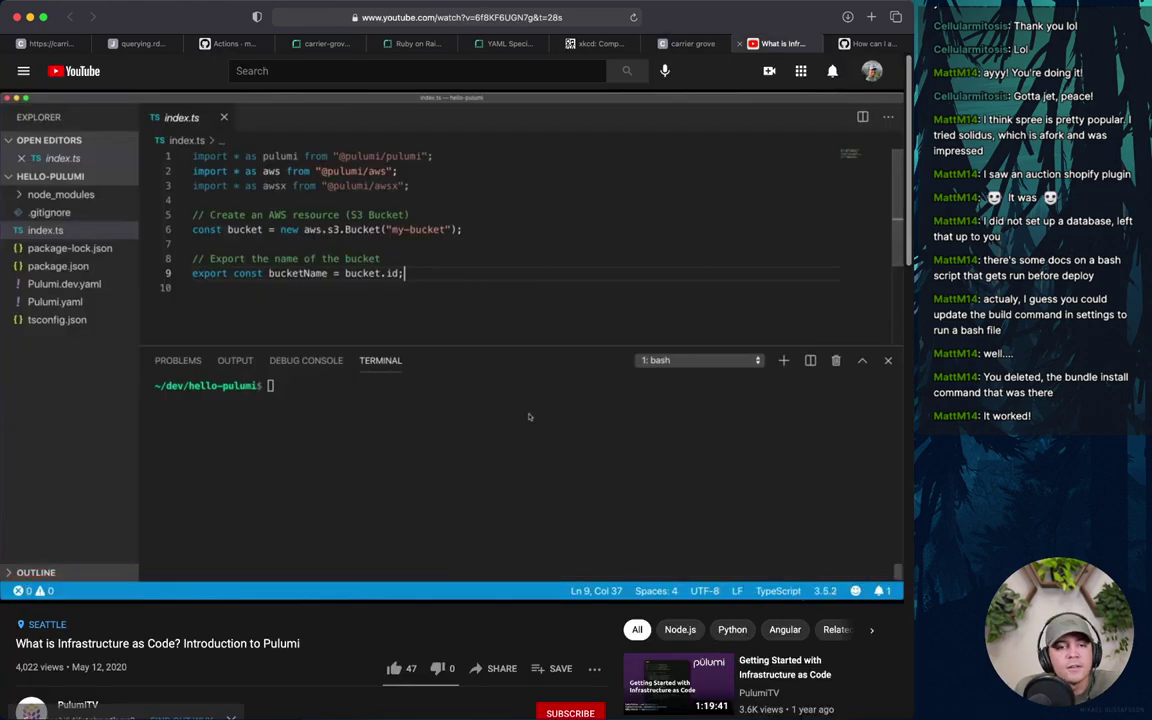
Step: Resume and unmute the Pulumi video at the pulumi new step, then search 'pulumi ruby' in a new tab
key("space")
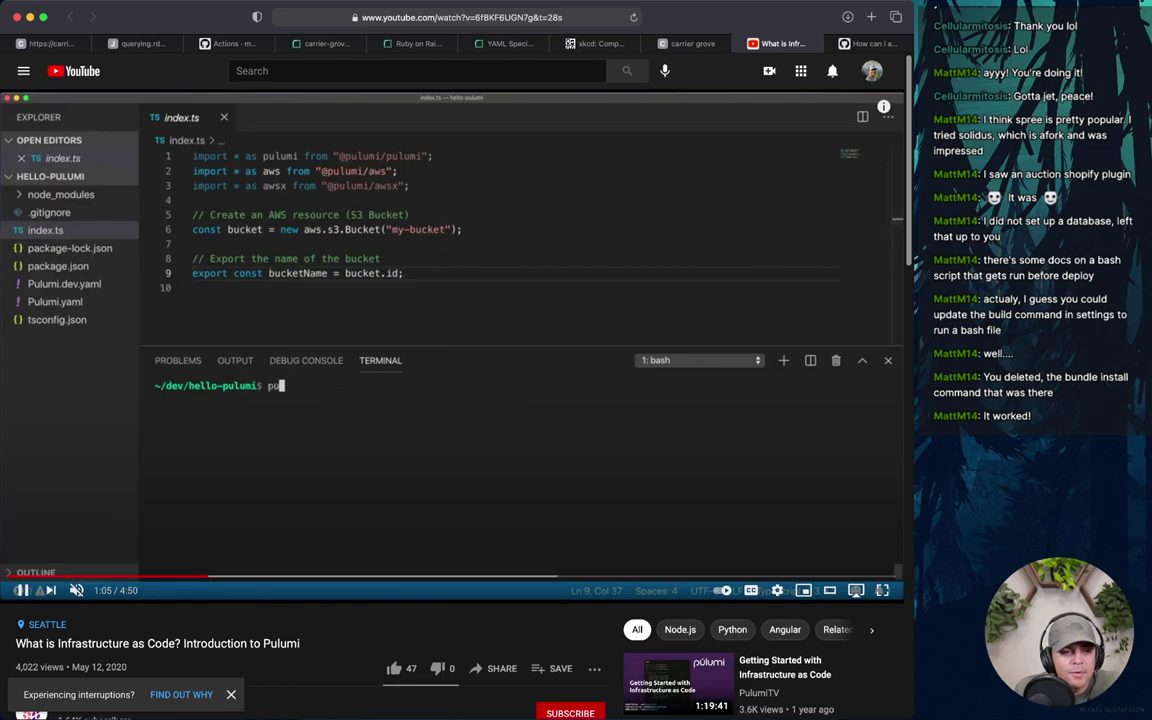
left_click(76, 590)
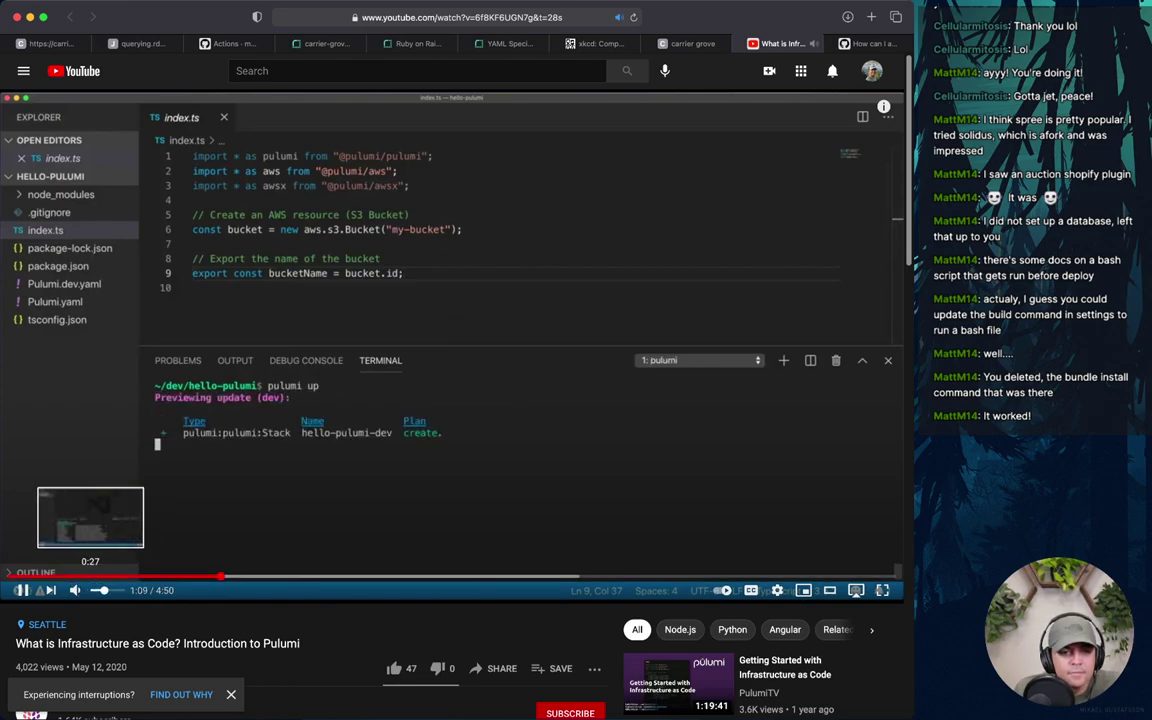
left_click(75, 577)
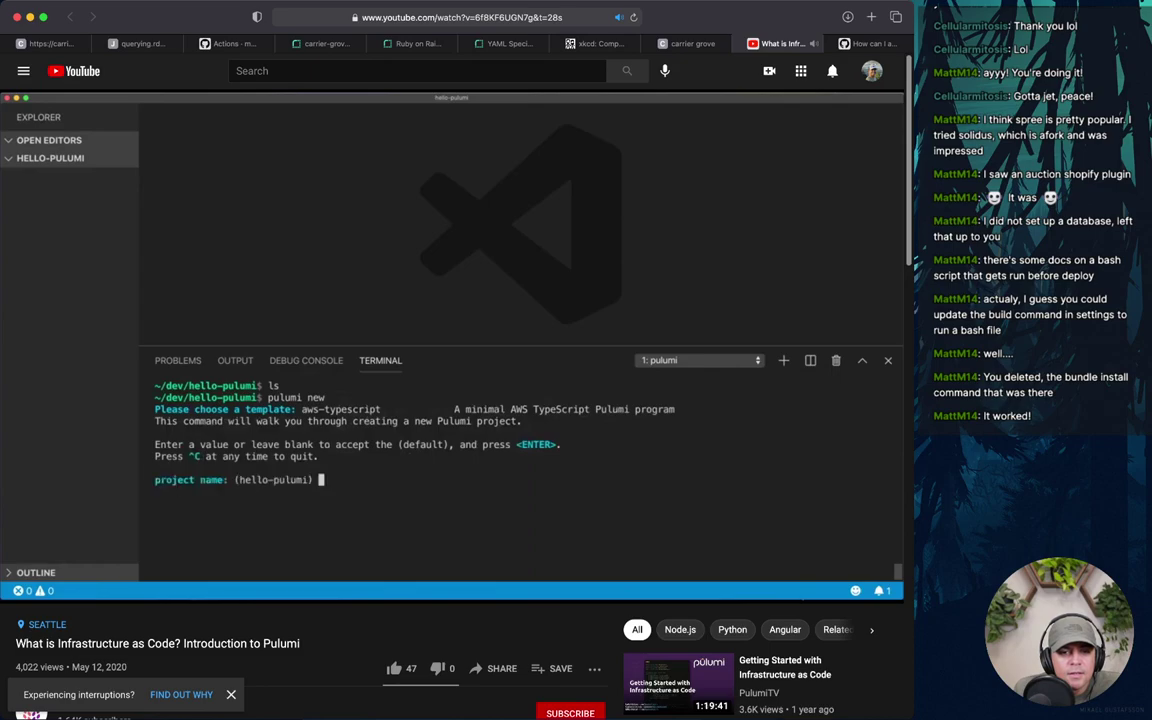
key("super+t")
type("p")
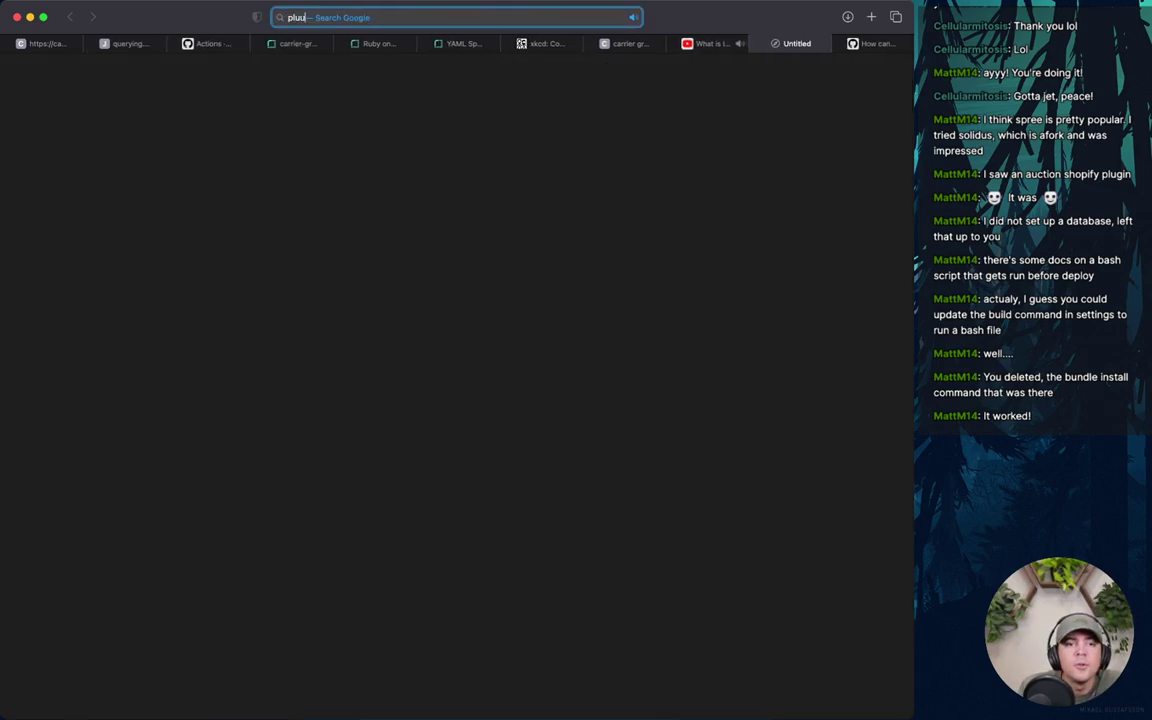
type("ulumi ruby")
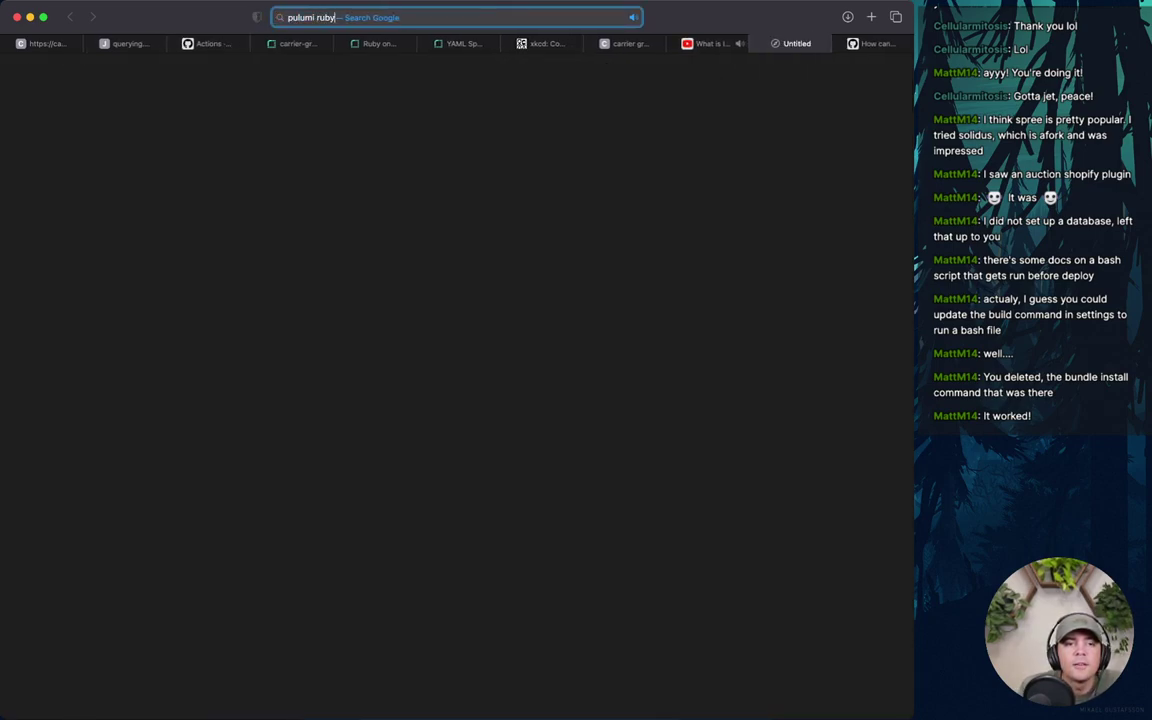
Step: Search Google for 'pulumi ruby', close the results, and read GitHub issue #132 on Ruby support
key("Return")
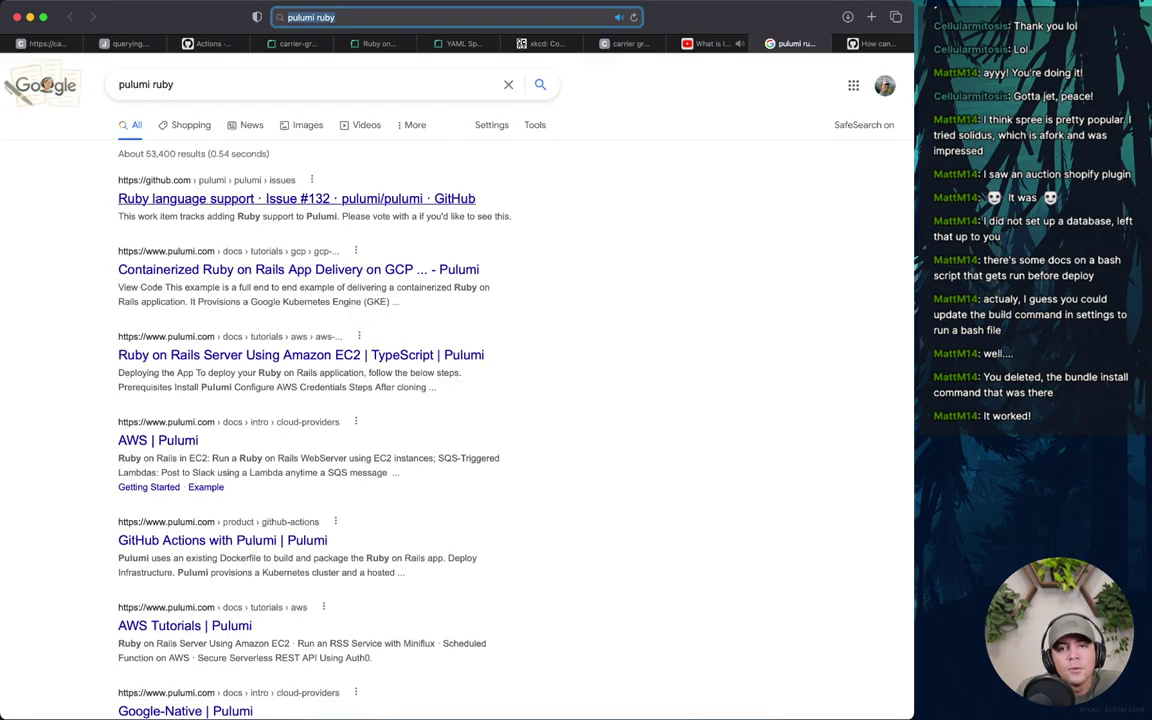
key("super+w")
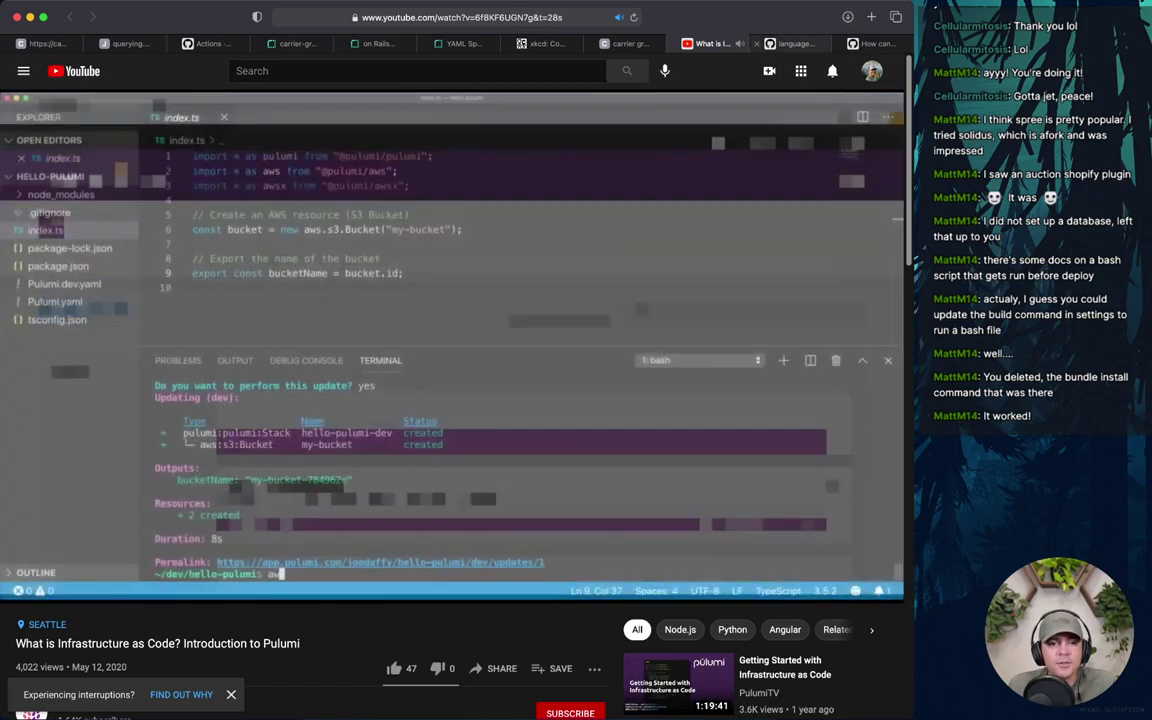
key("ctrl+Tab")
scroll(450, 400, "down", 3)
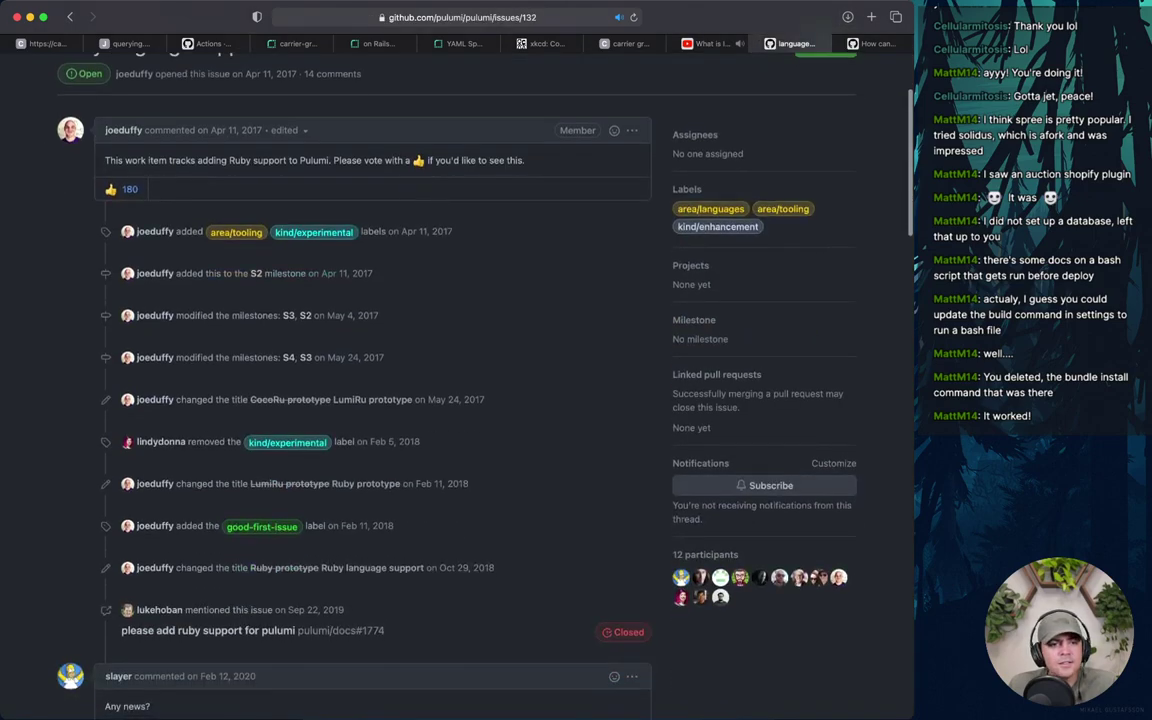
Step: Review issue #132, highlighting the Ruby-support-for-Pulumi phrase and camertron's off-topic remark
scroll(450, 400, "down", 2)
scroll(450, 400, "up", 2)
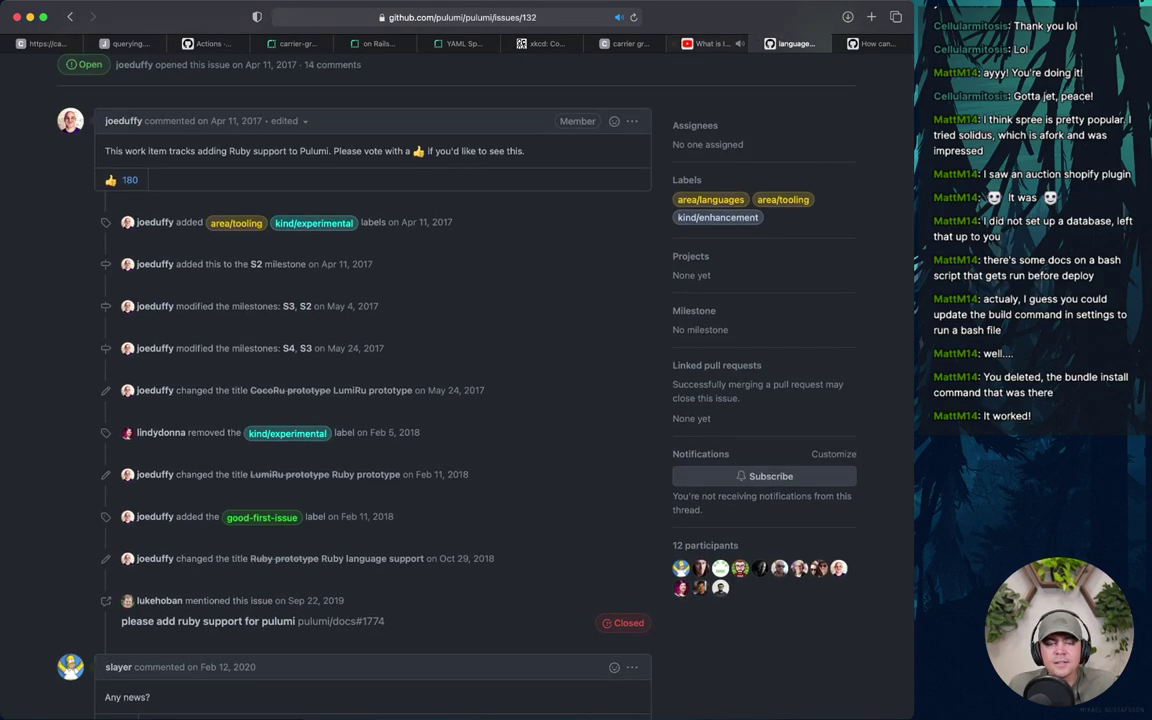
key("ctrl+shift+Tab")
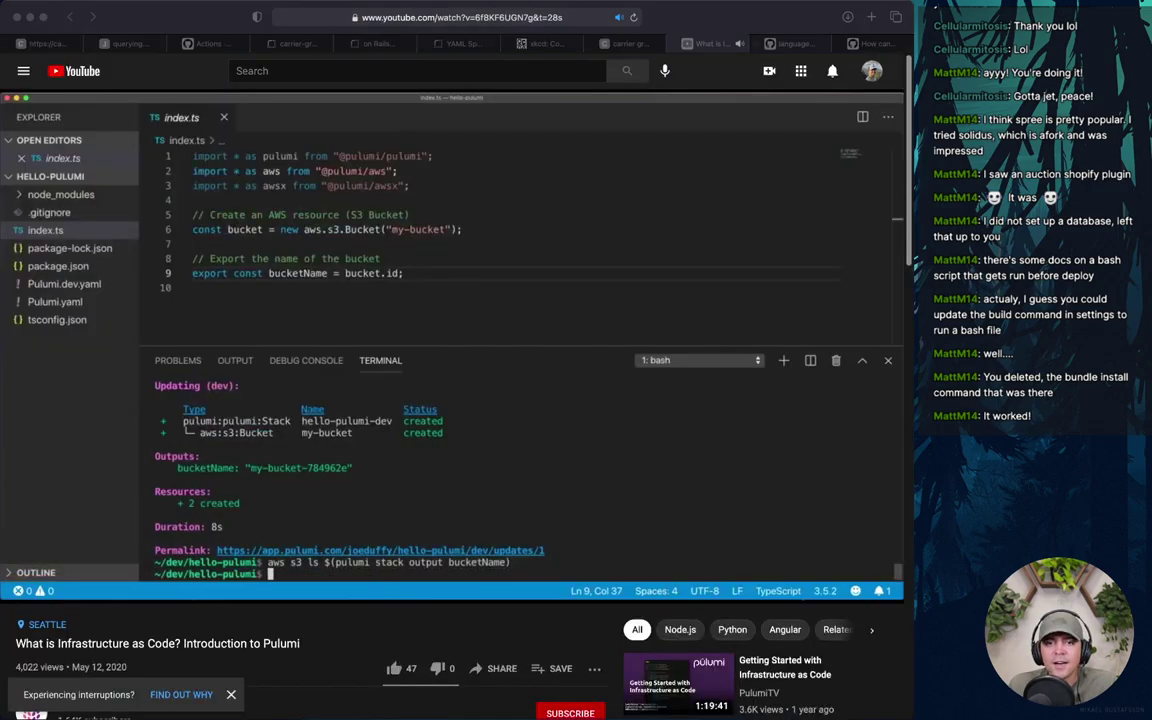
key("ctrl+Tab")
scroll(450, 400, "up", 3)
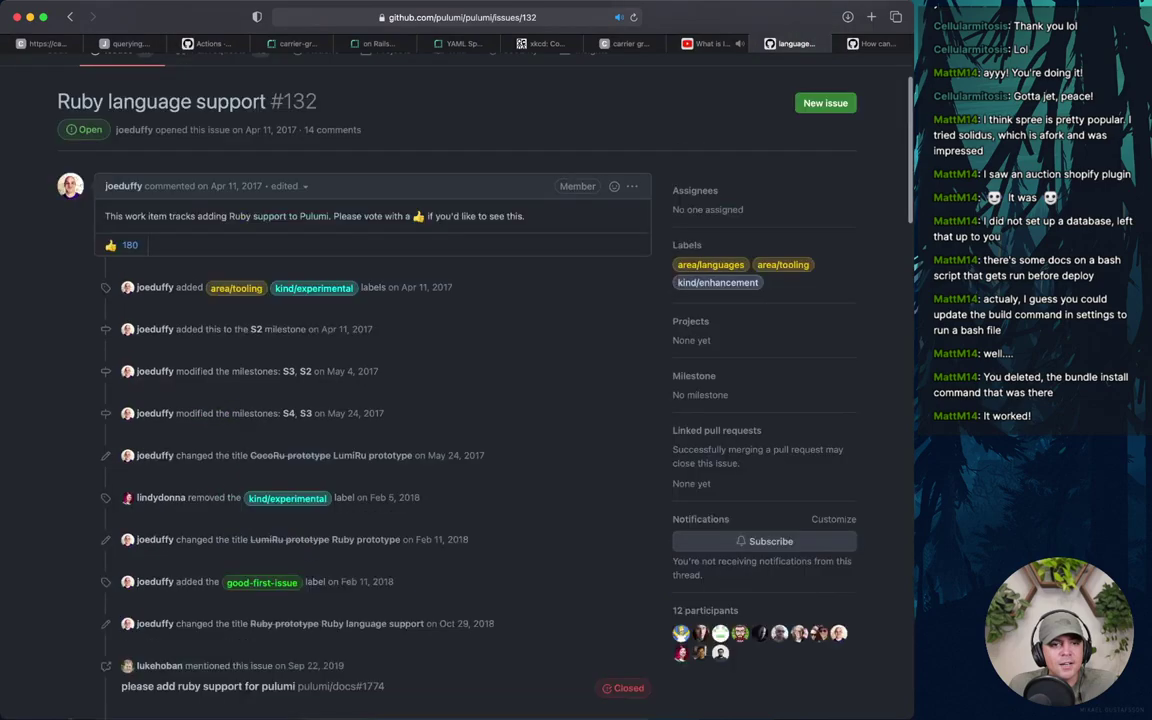
left_click_drag(229, 318, 388, 318)
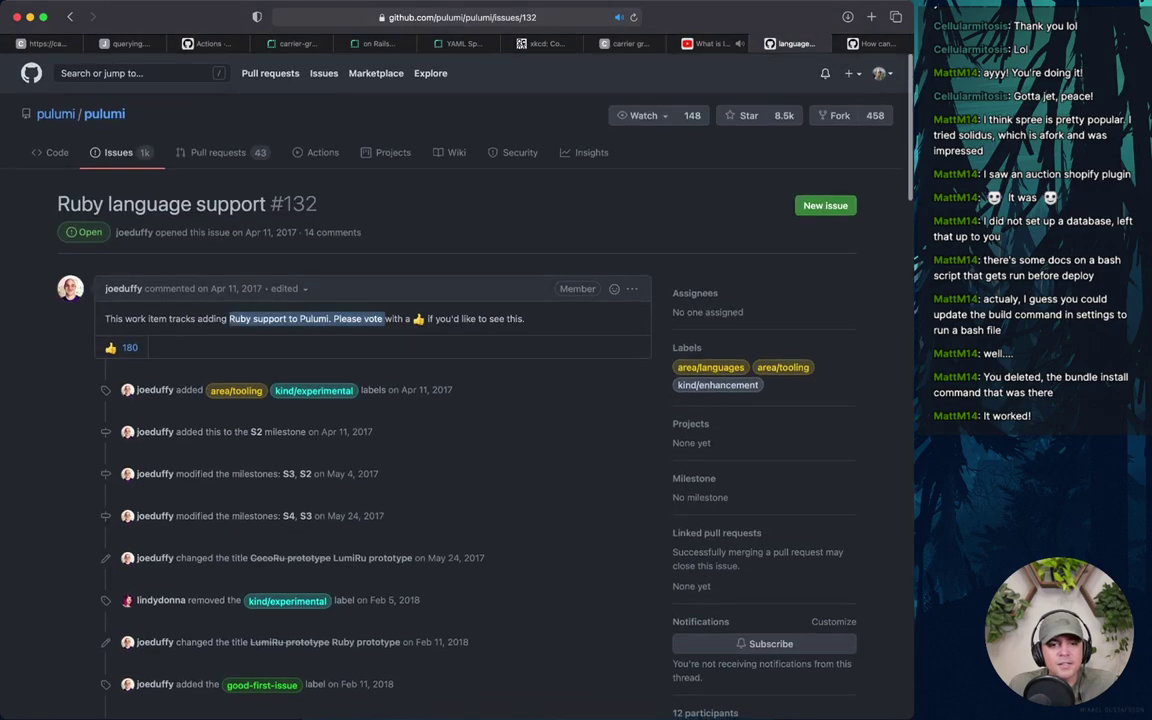
scroll(450, 400, "down", 15)
scroll(450, 400, "down", 10)
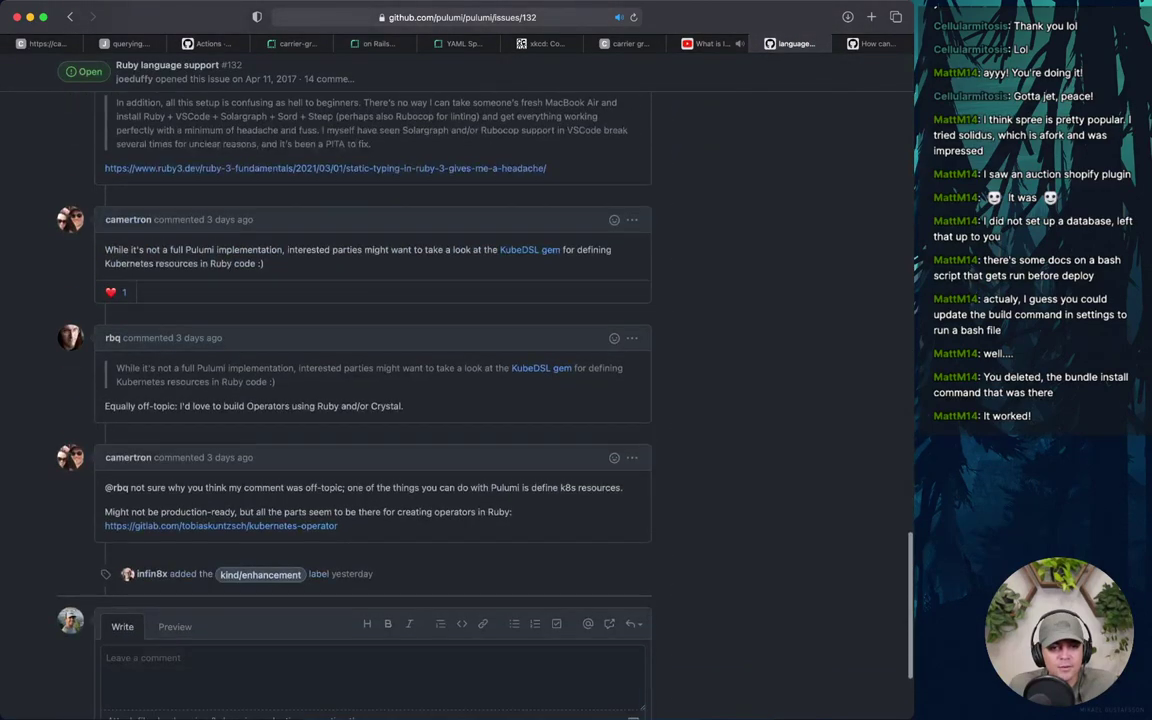
left_click_drag(170, 440, 344, 440)
left_click(344, 440)
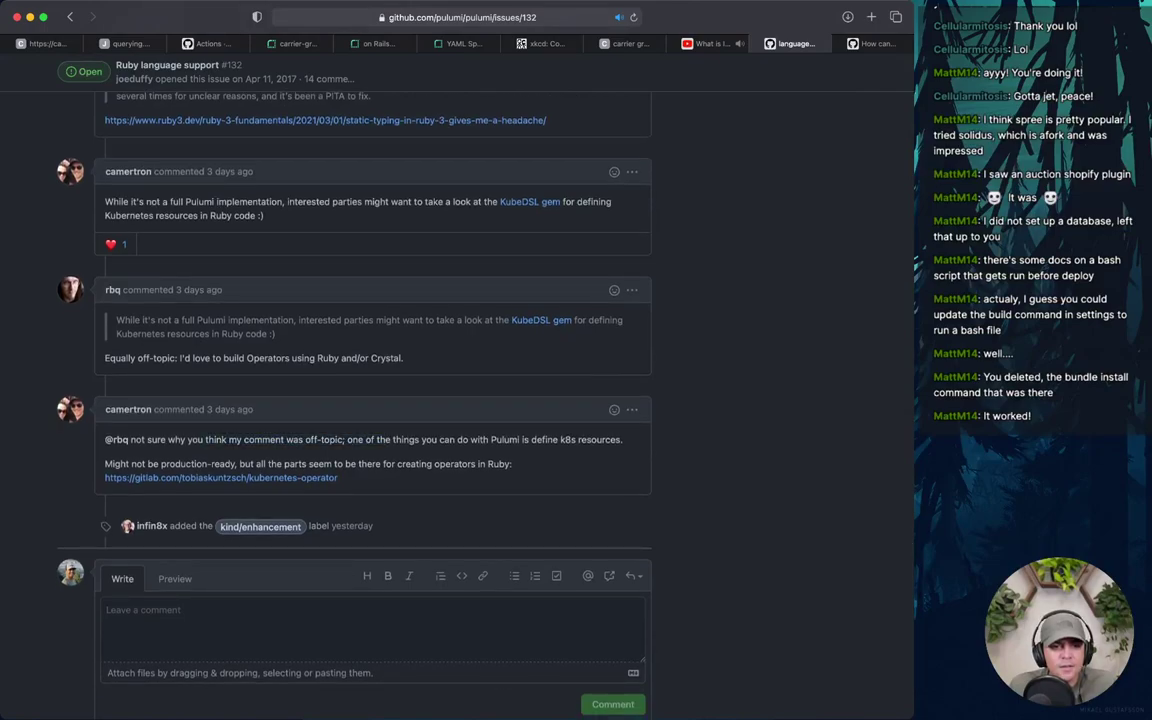
Step: Highlight the Ruby and Crystal operators line and Ruby code phrase, then follow the KubeDSL gem link
triple_click(250, 357)
left_click(250, 357)
scroll(450, 400, "up", 1)
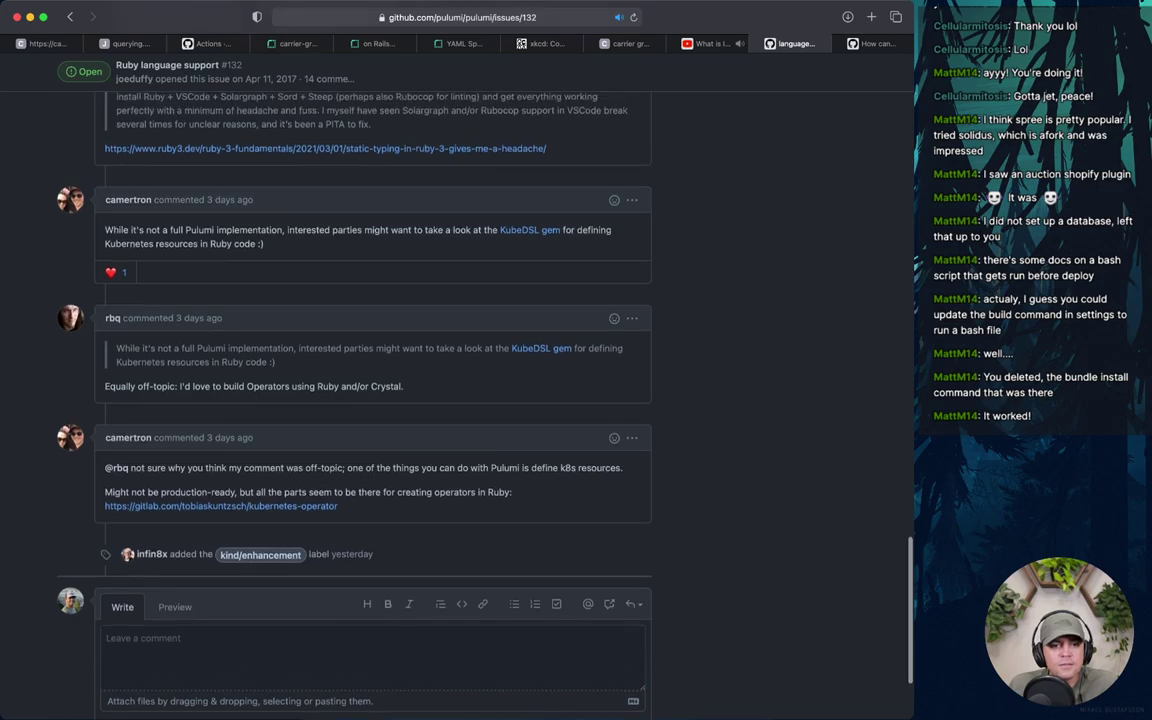
left_click_drag(309, 386, 403, 386)
scroll(403, 386, "up", 3)
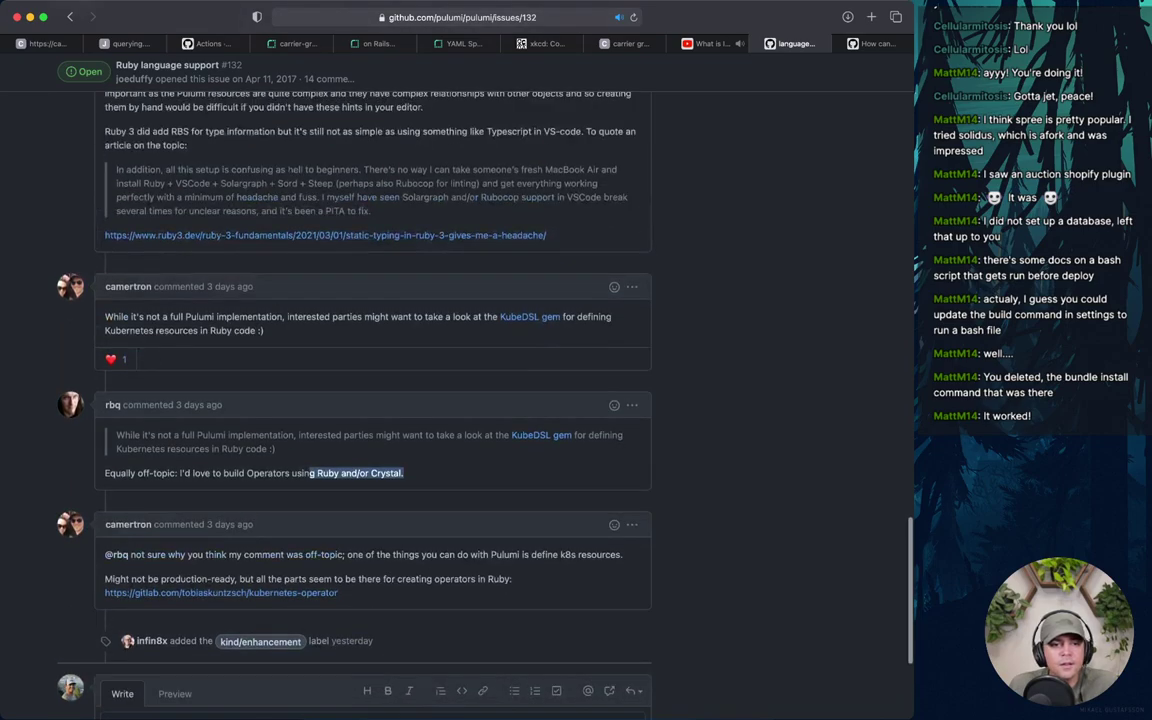
left_click_drag(198, 330, 265, 330)
left_click(265, 330)
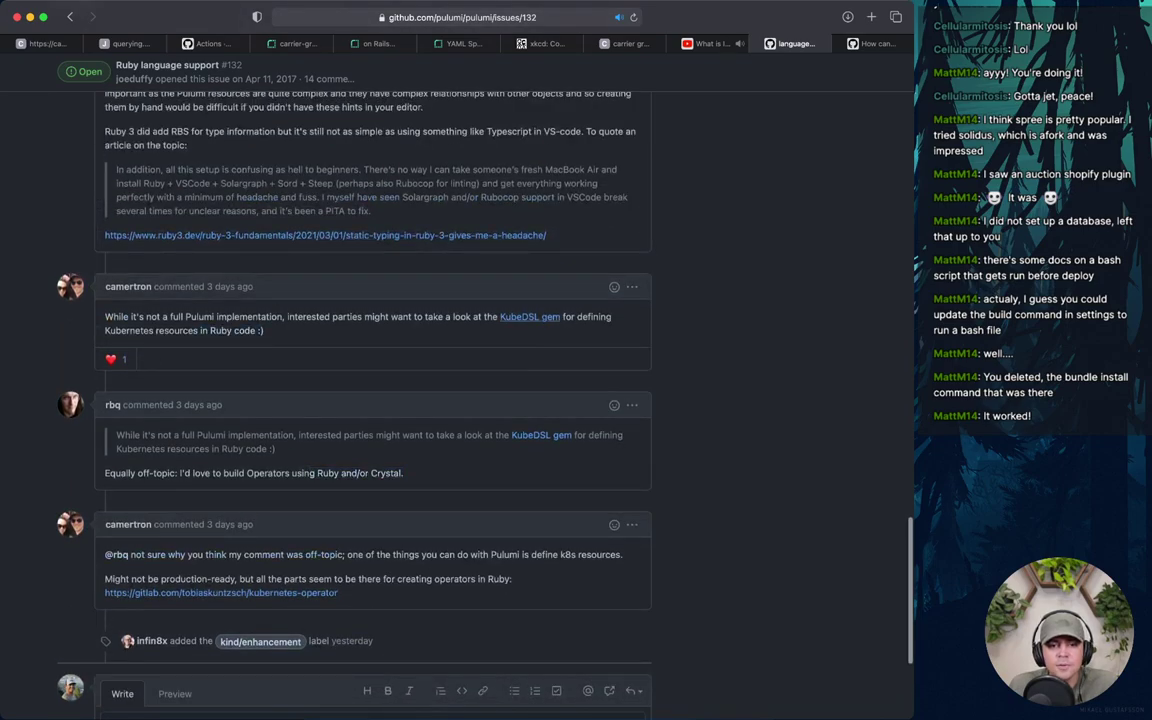
left_click(530, 316)
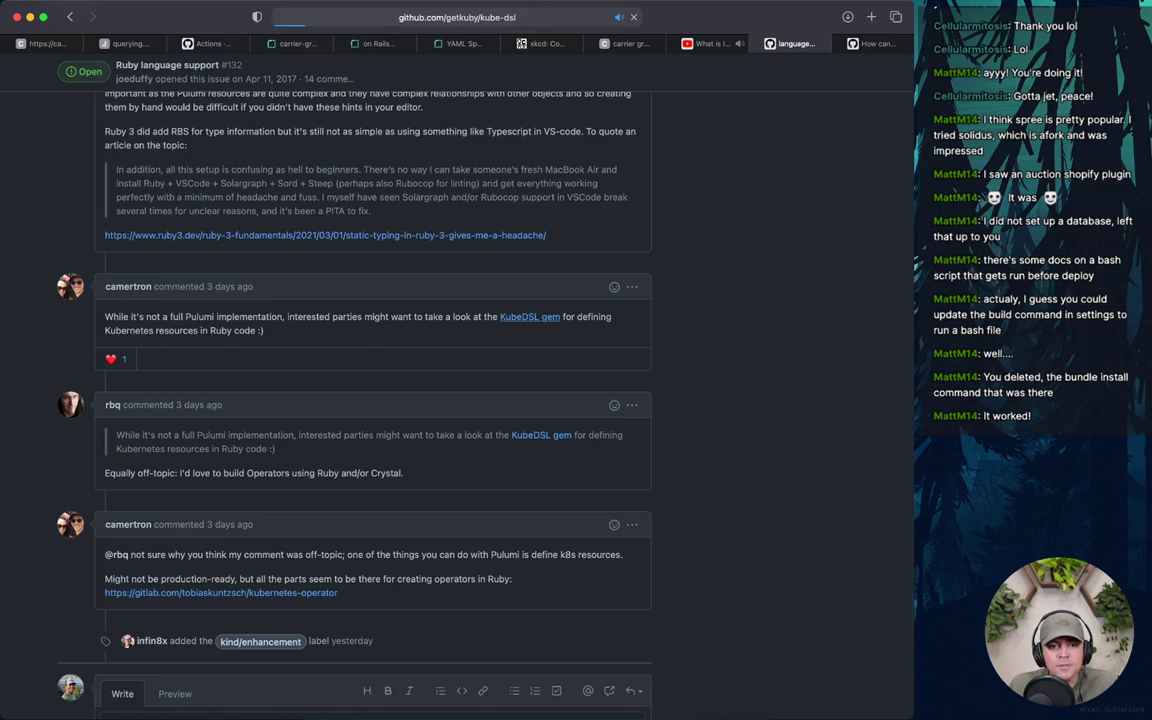
Step: Read the kube-dsl README's Installation and Usage examples down to Service, then return to the Pulumi video
scroll(312, 440, "down", 5)
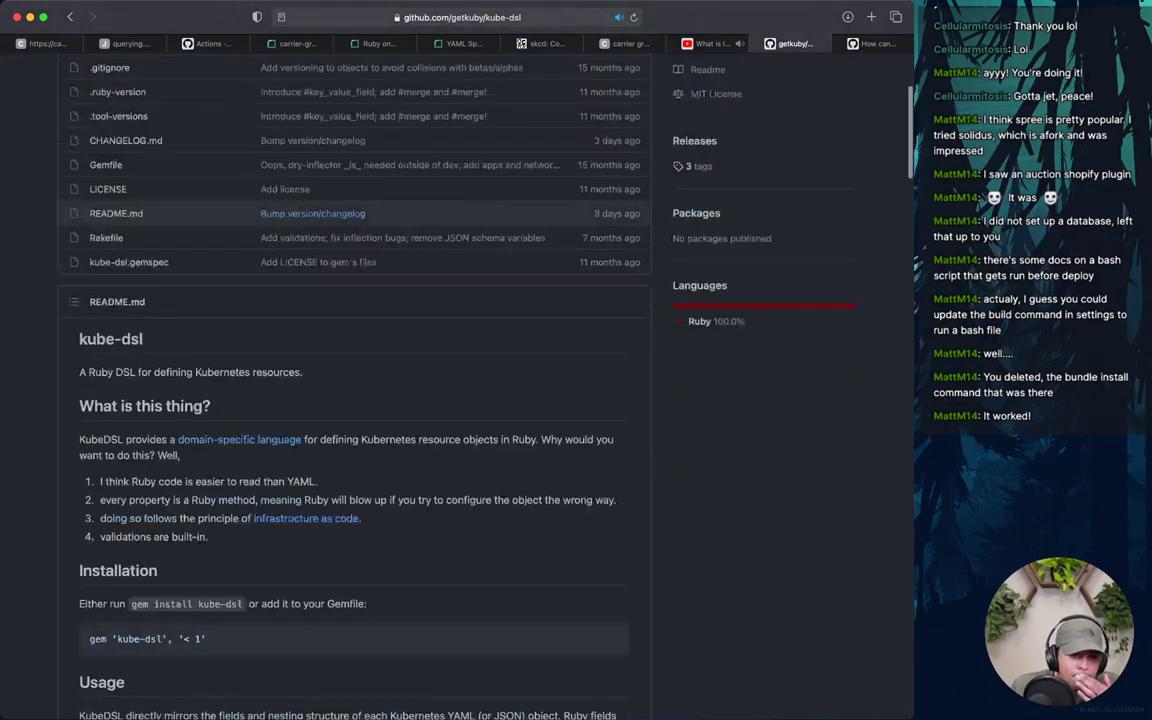
scroll(355, 390, "down", 5)
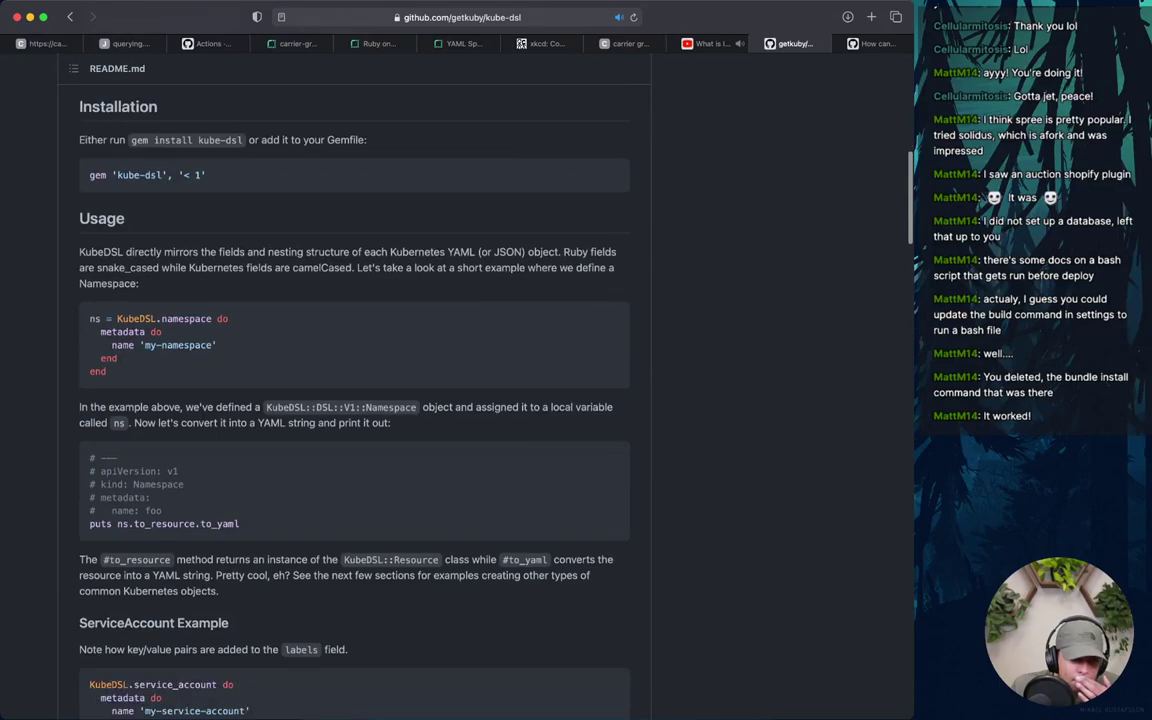
scroll(350, 400, "down", 5)
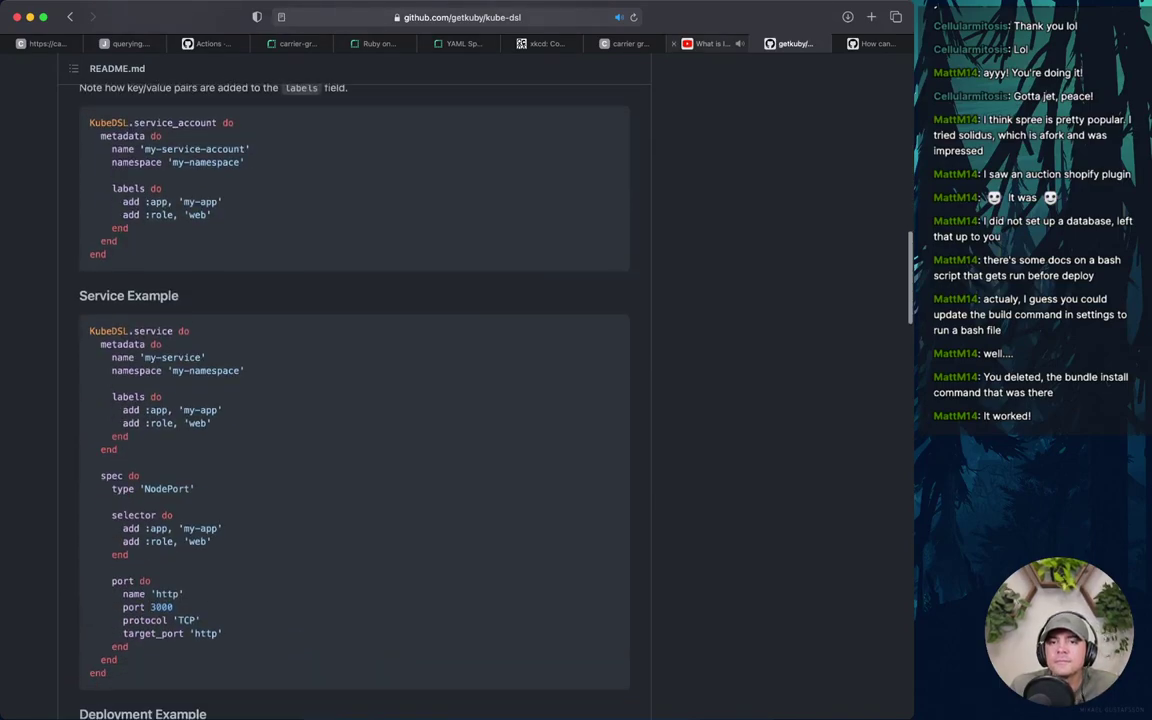
left_click(712, 43)
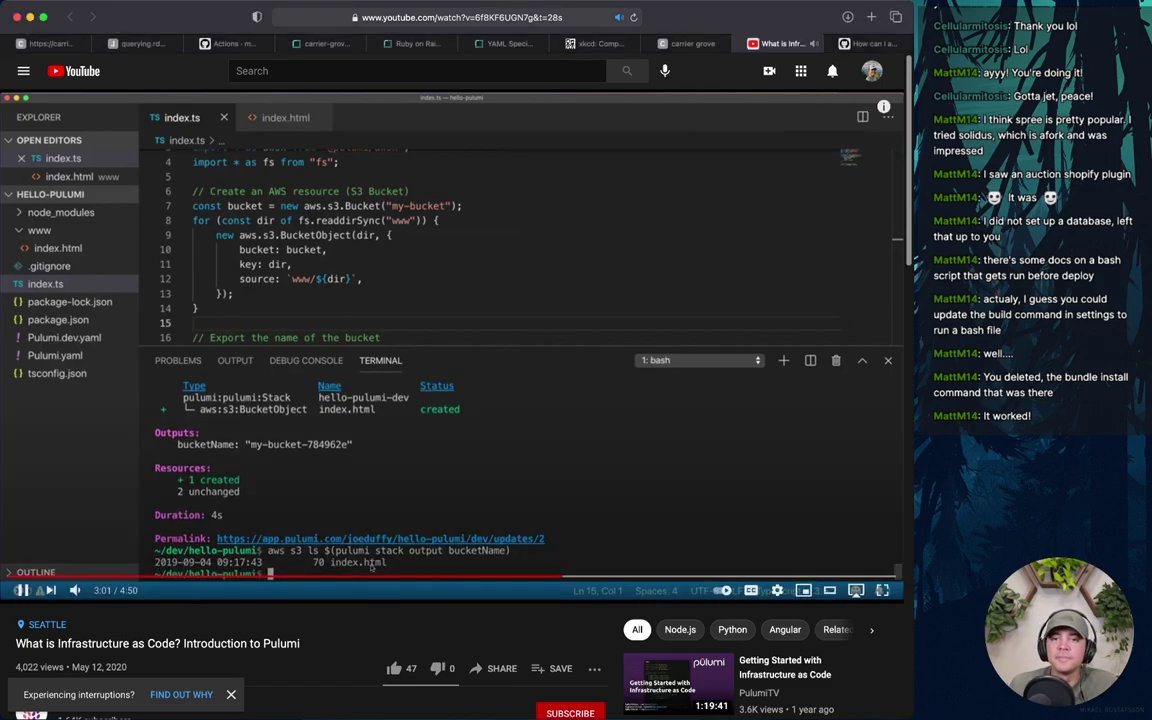
Step: Close the YouTube tab and skim the carrier-grove Render dashboard and Ruby on Rails deploy guide
key("super+w")
left_click(355, 43)
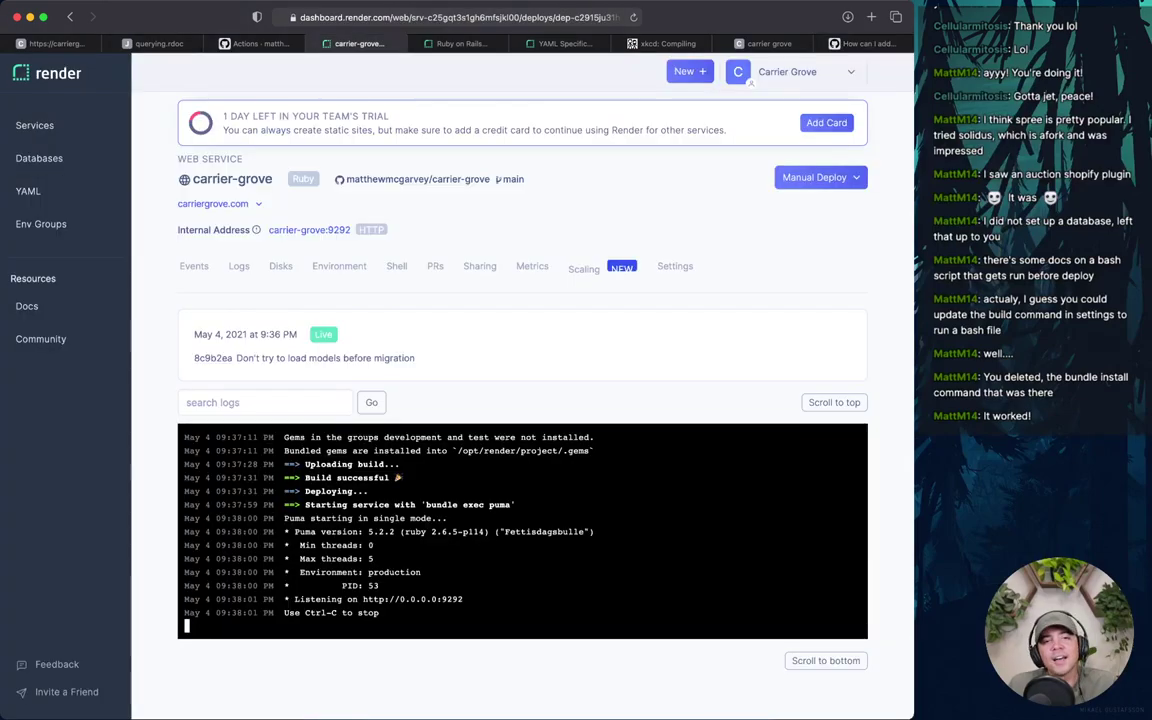
left_click(460, 43)
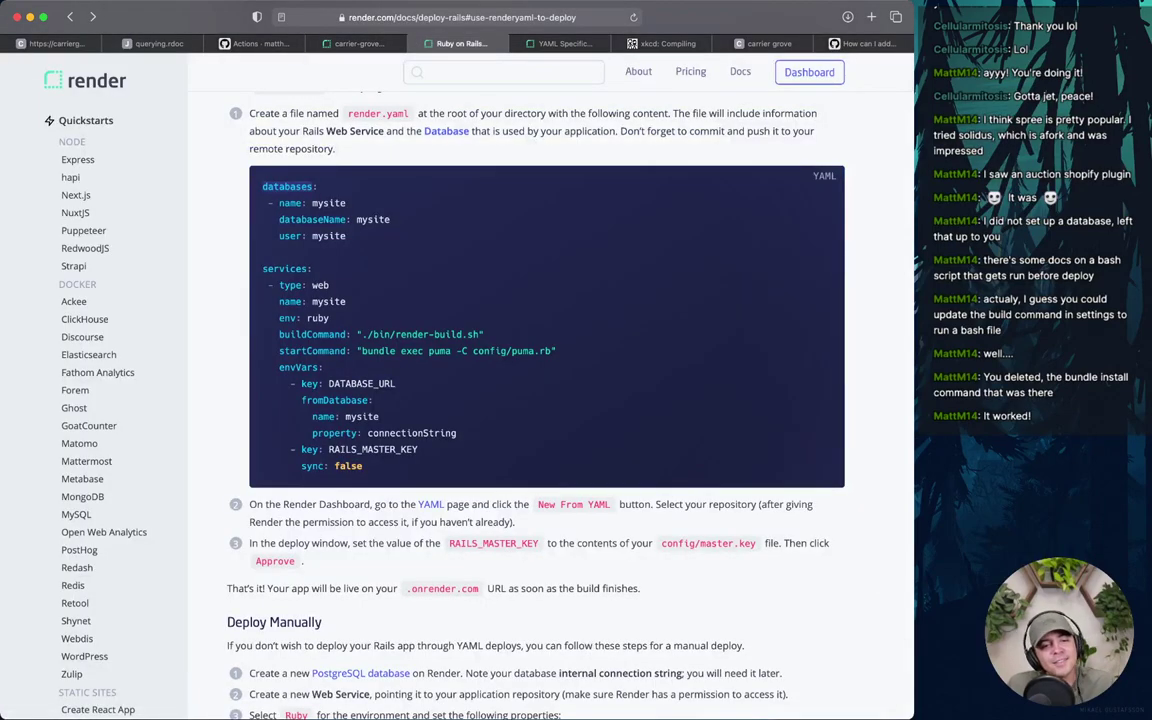
scroll(546, 400, "down", 2)
scroll(546, 400, "down", 1)
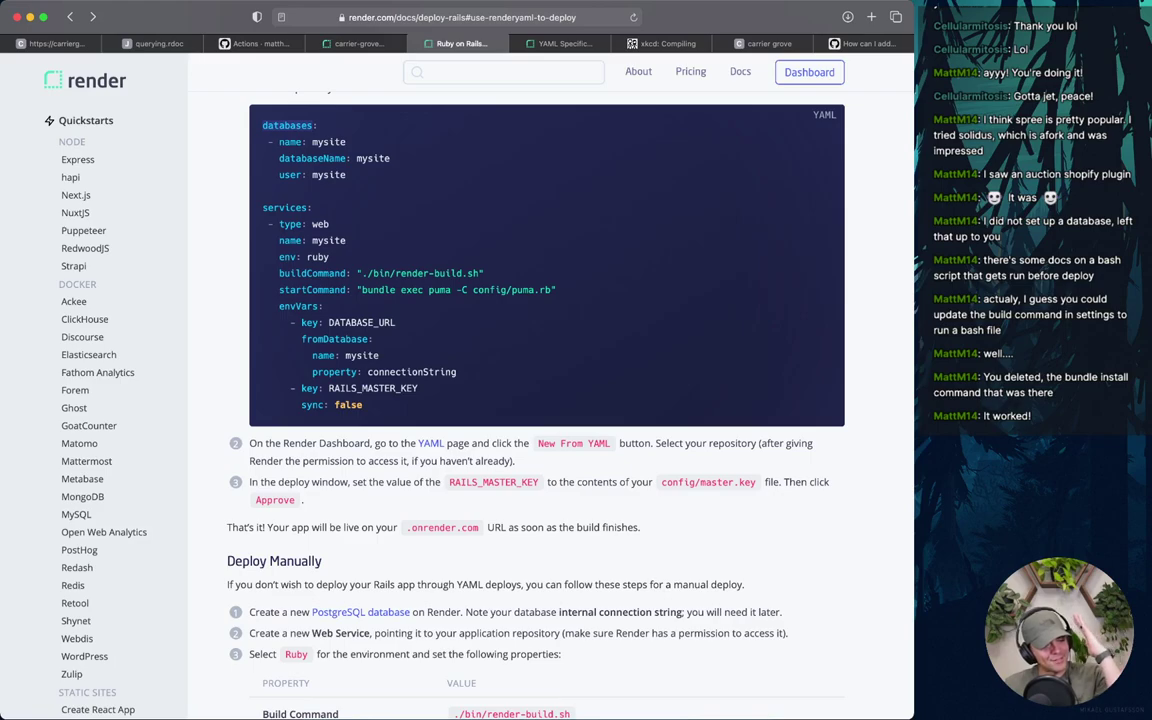
Step: Close the YAML Specification docs tab and start a new blank tab
key("ctrl+Tab")
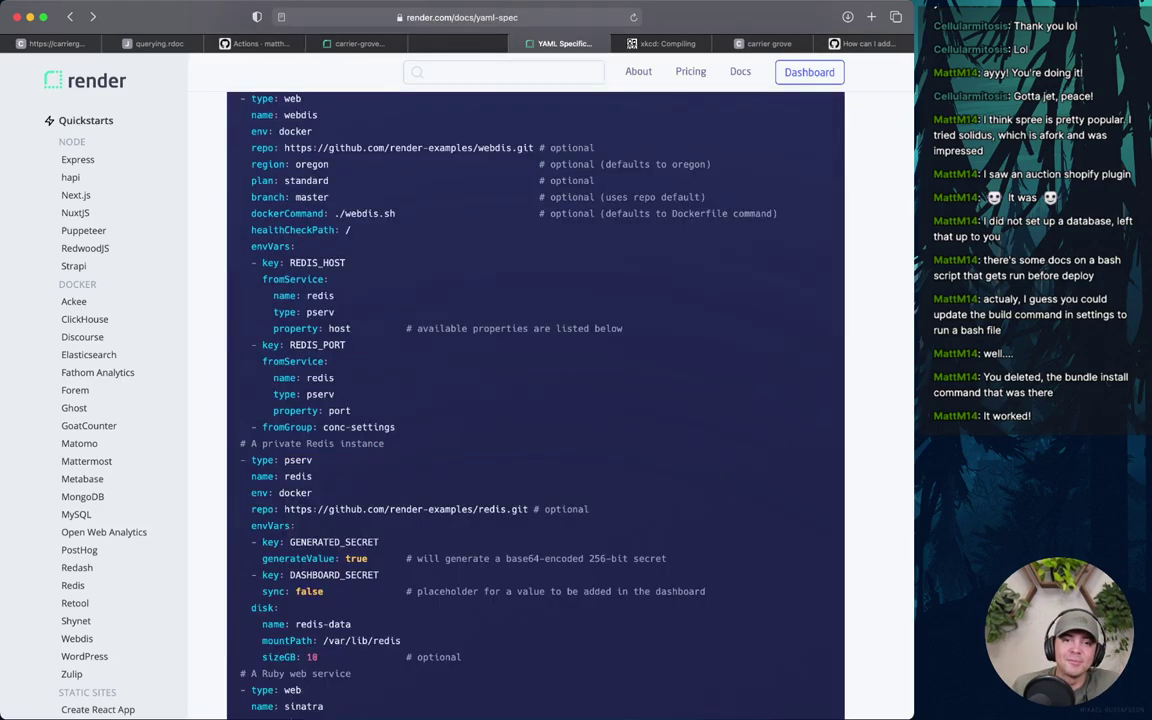
key("super+w")
key("super+t")
Step: Load getporter.dev and read through the Porter homepage
type("getporter.dev")
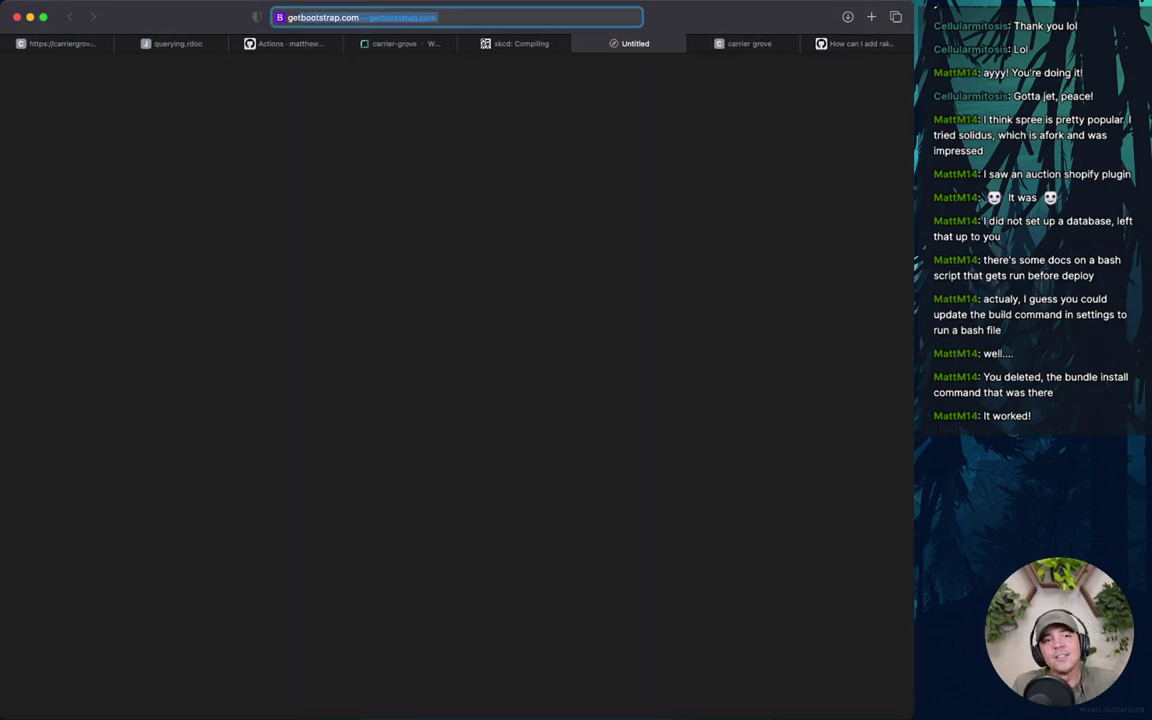
key("Return")
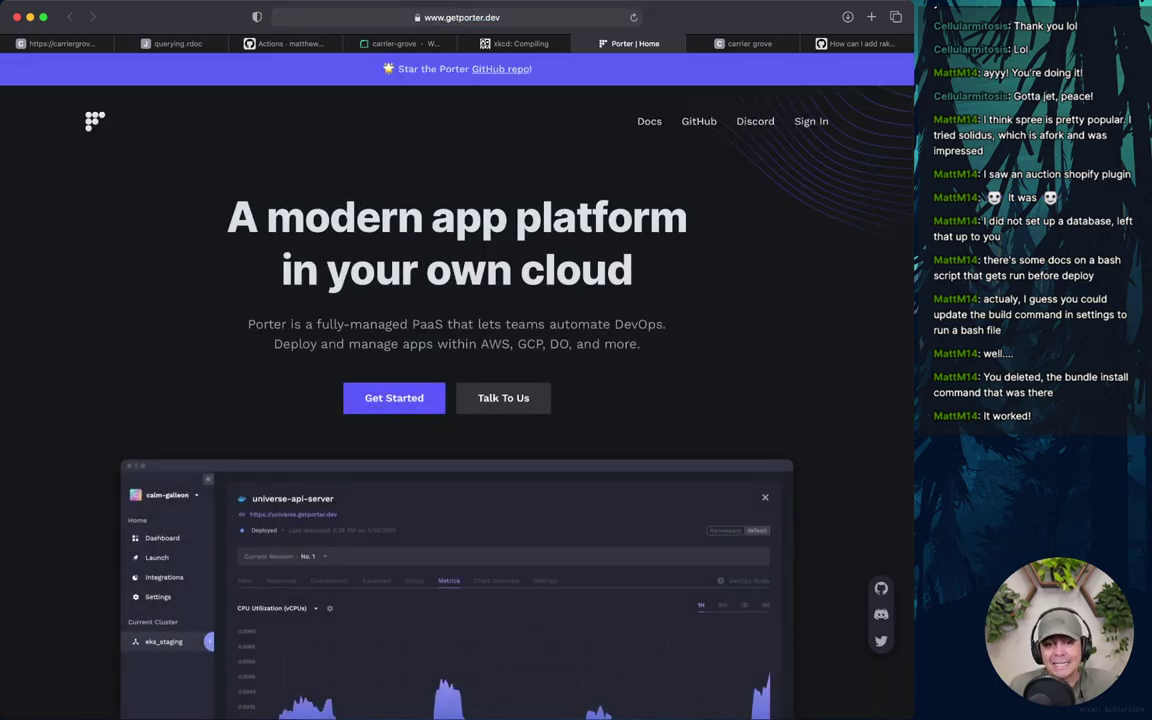
scroll(457, 400, "down", 5)
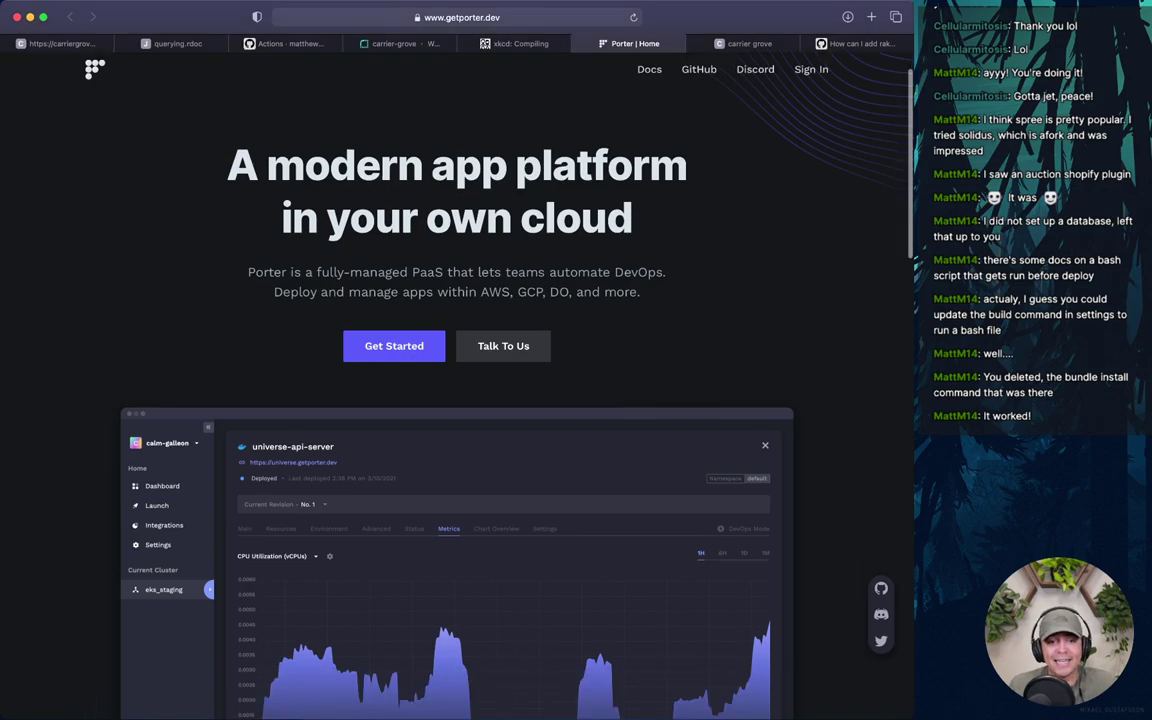
scroll(457, 400, "up", 2)
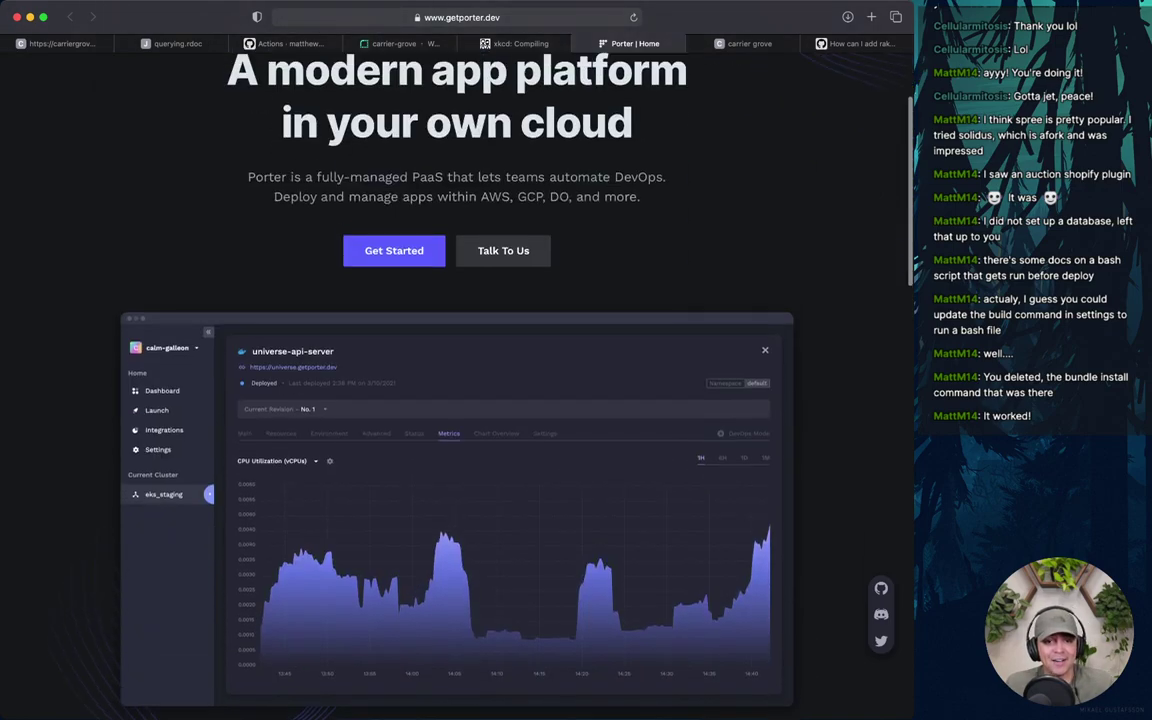
scroll(457, 400, "down", 4)
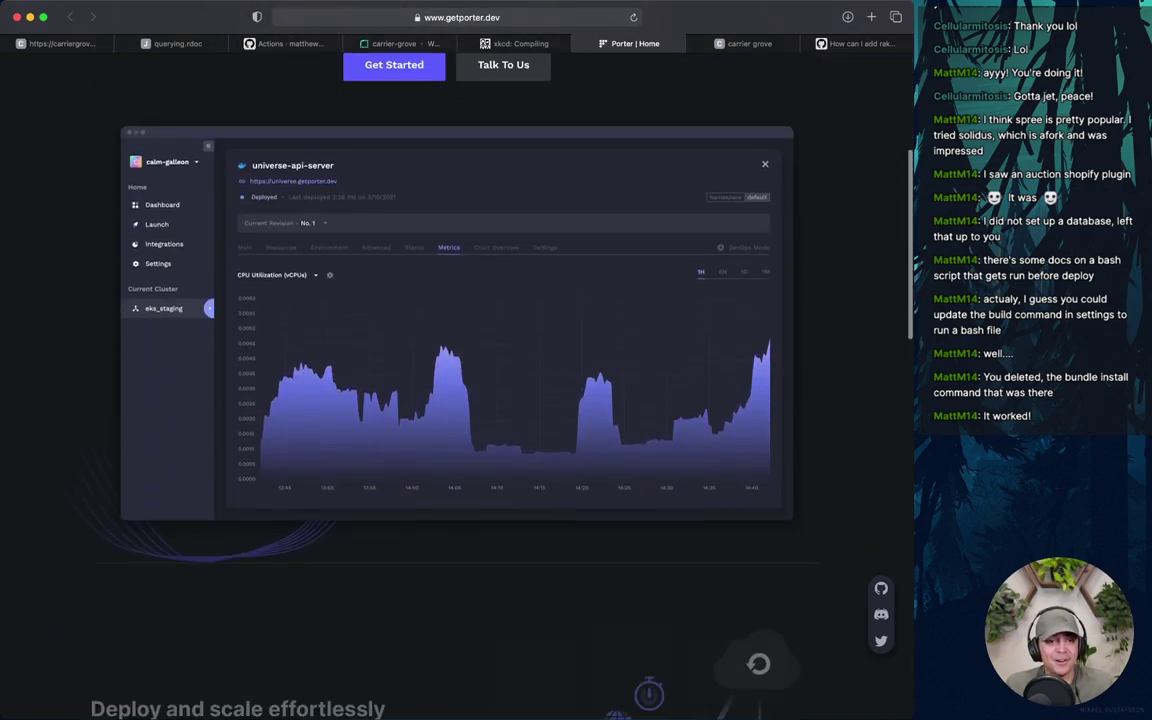
scroll(457, 400, "down", 7)
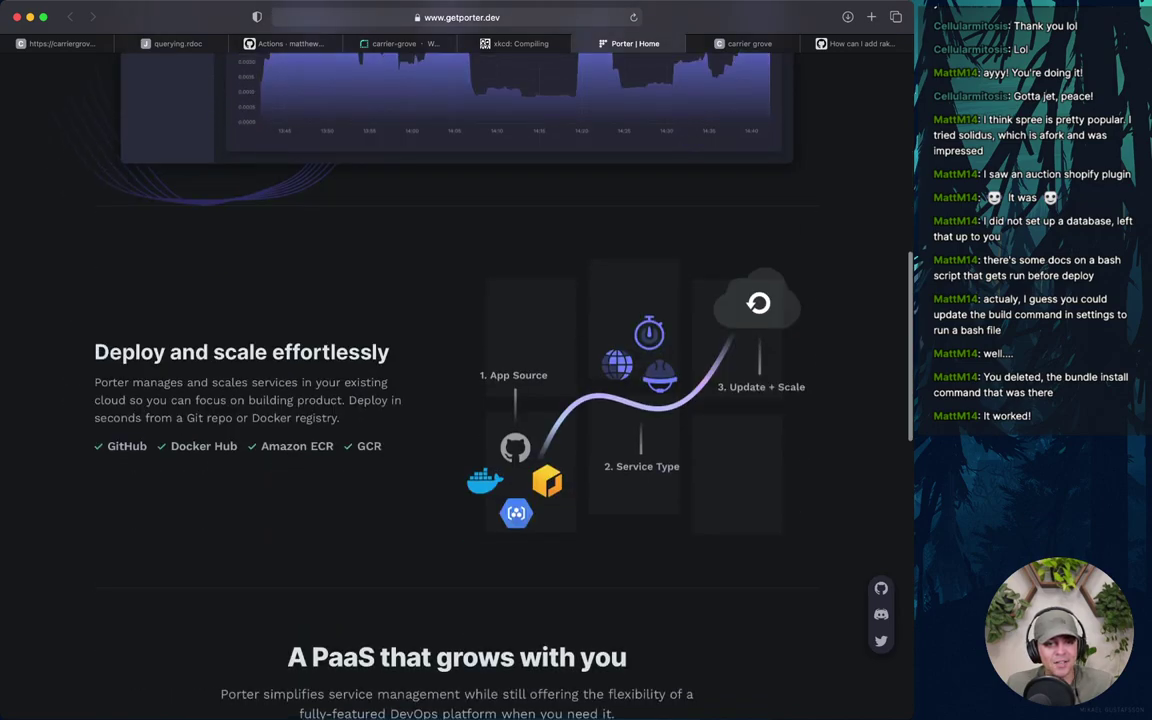
scroll(457, 400, "down", 6)
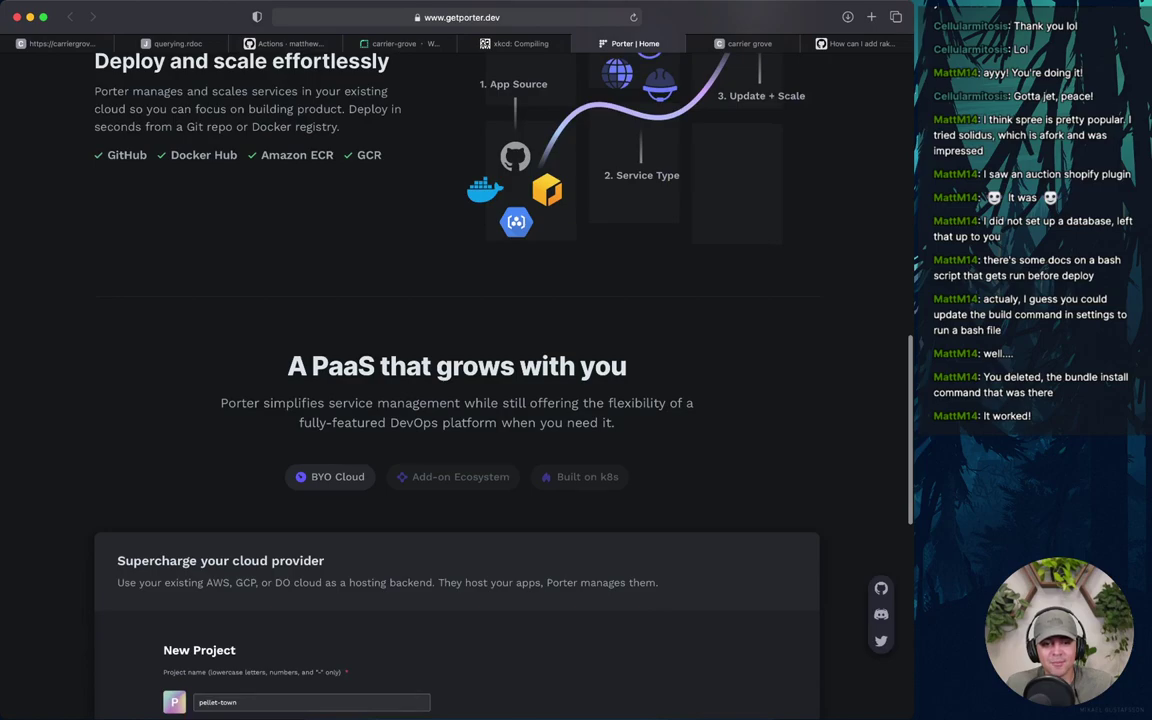
scroll(457, 400, "down", 6)
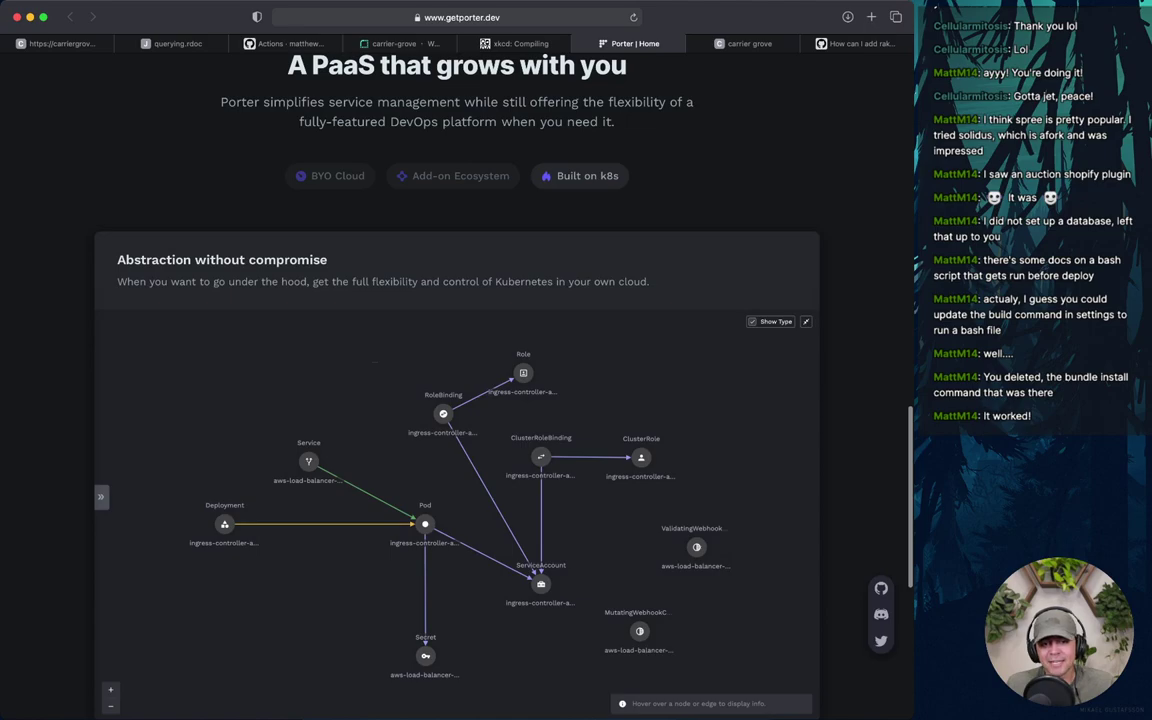
Step: Finish scrolling the Porter homepage, close it, and show the xkcd 303 'Compiling' comic
scroll(457, 400, "down", 2)
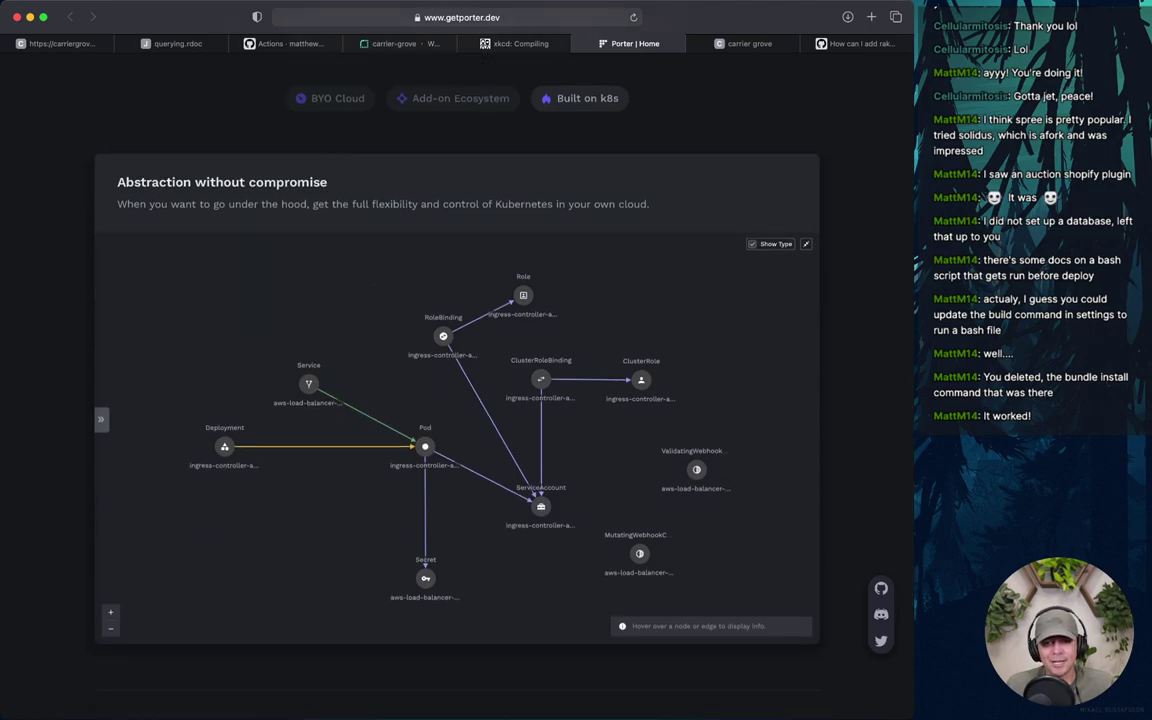
scroll(457, 400, "down", 10)
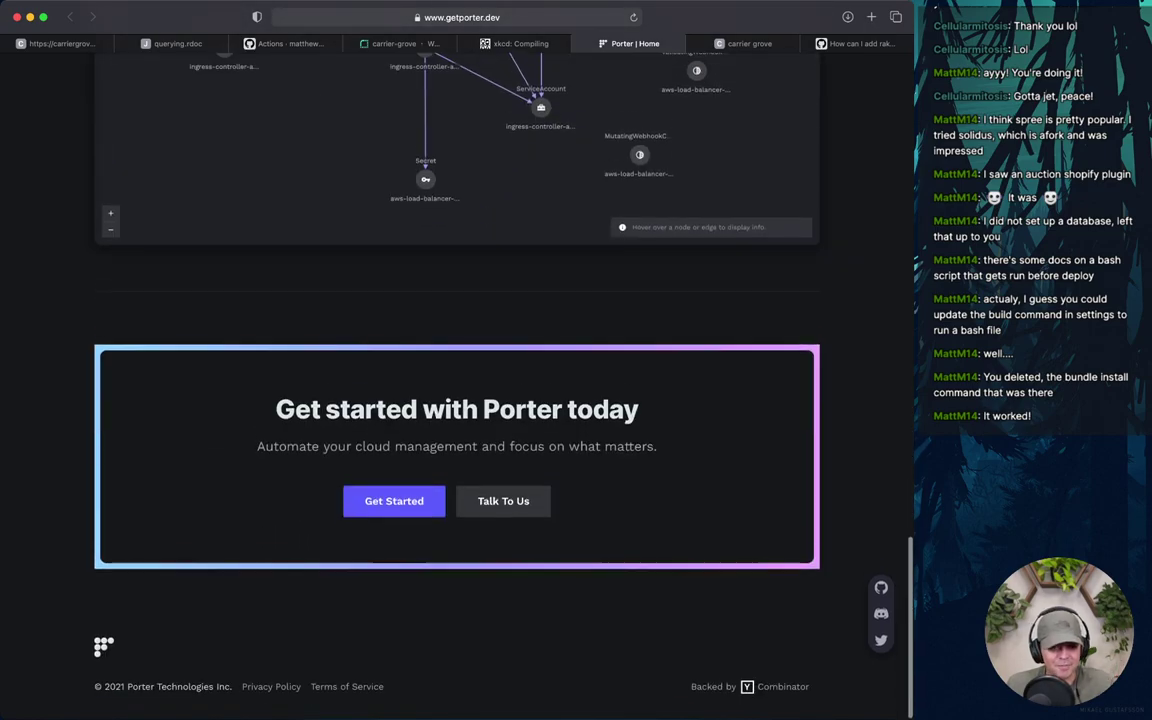
scroll(457, 400, "up", 15)
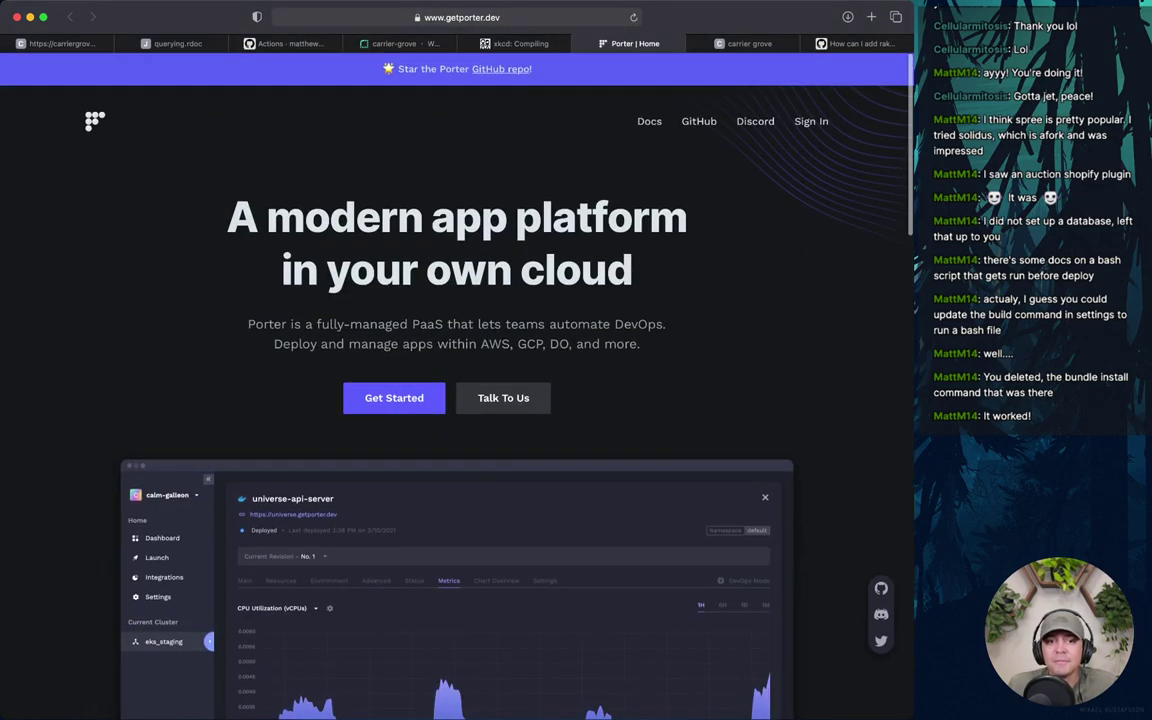
key("super+w")
left_click(590, 43)
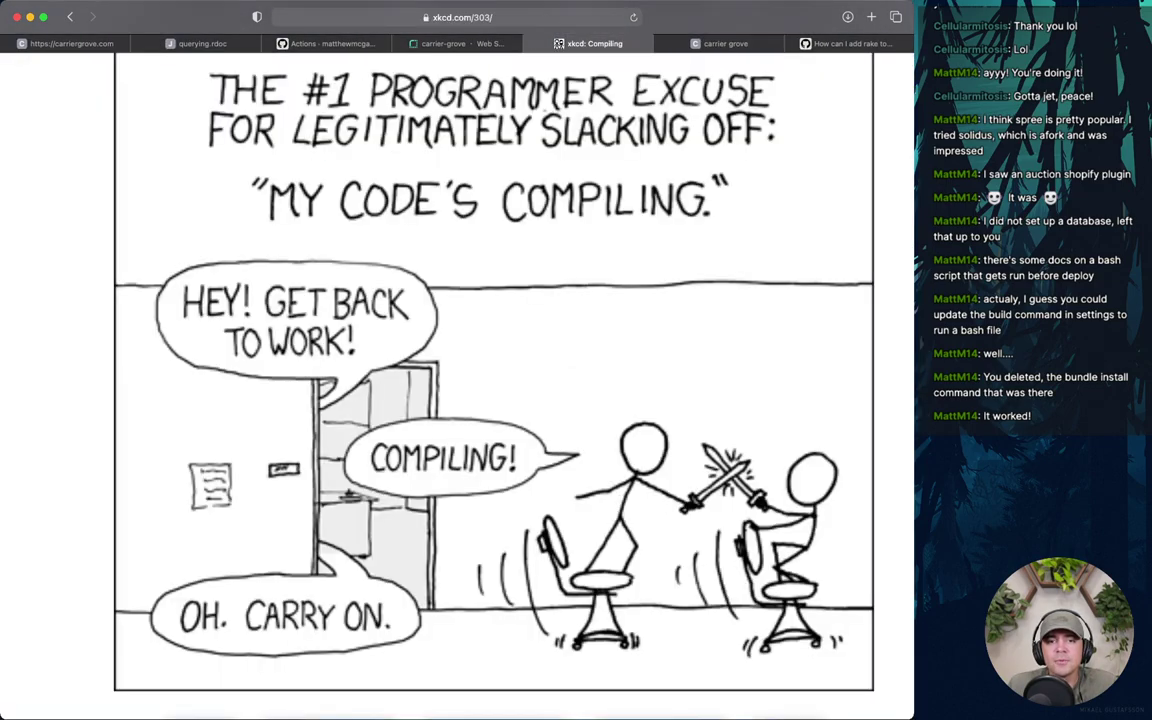
Step: Find the signup page's app.css request failing with status 500 in Web Inspector's Network view, then view Render logs
key("ctrl+Tab")
key("super+alt+i")
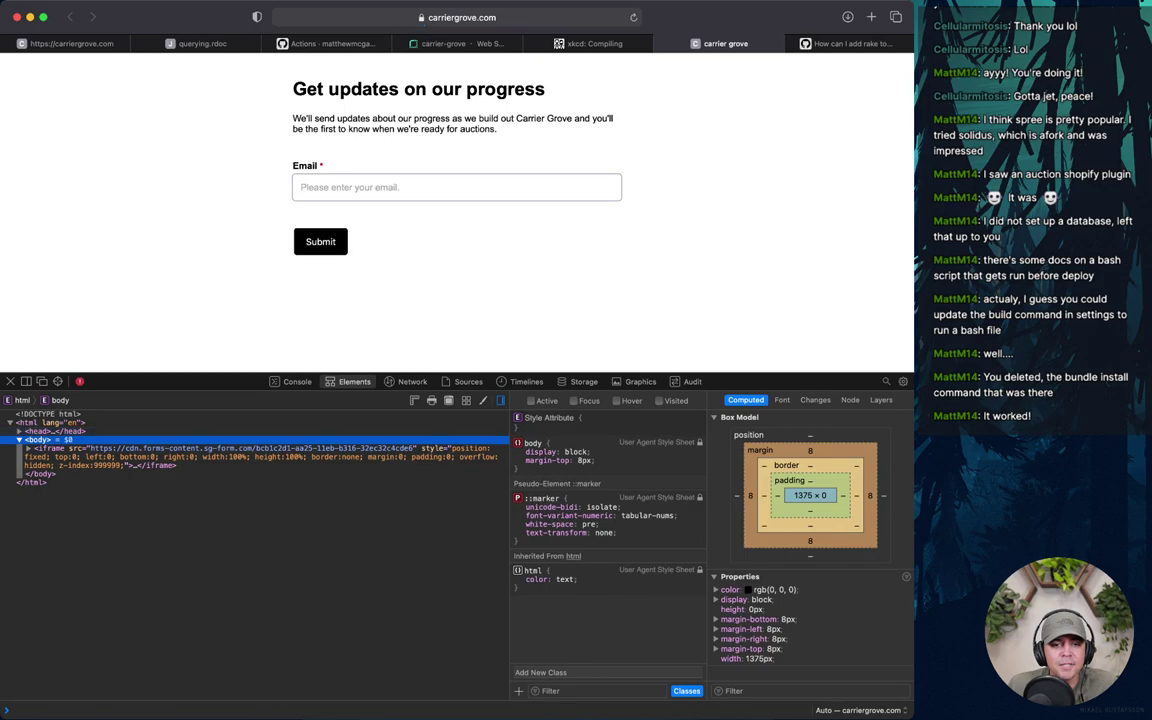
key("super+shift+]")
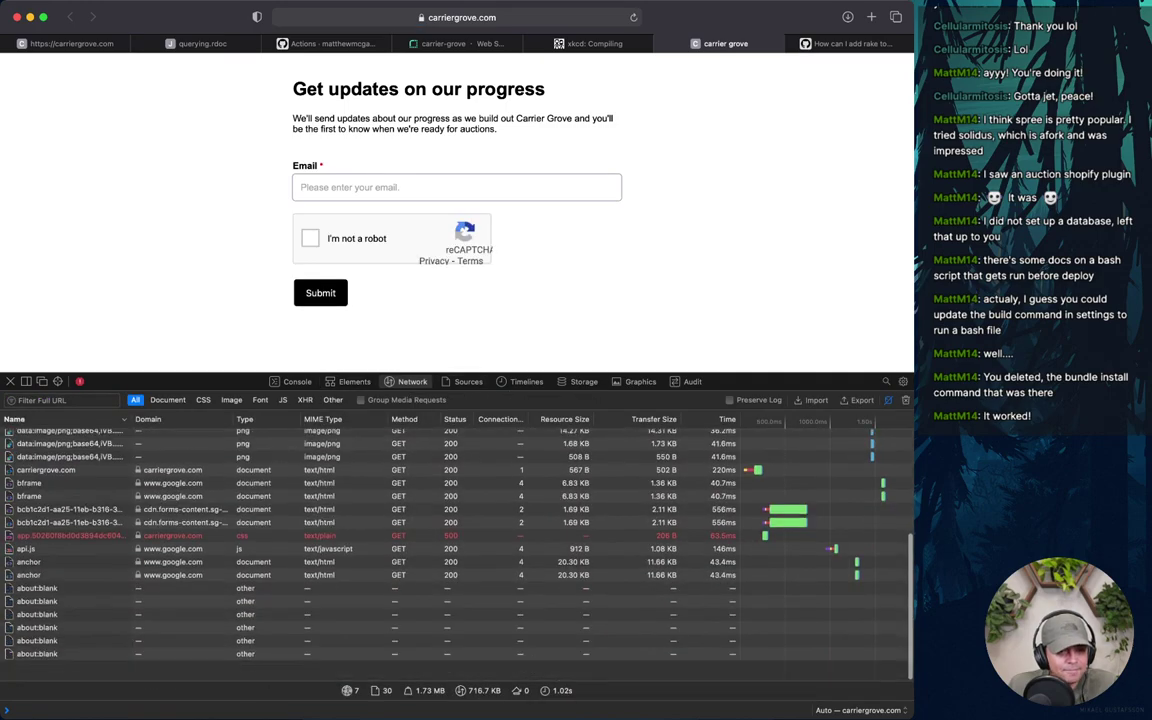
left_click(70, 554)
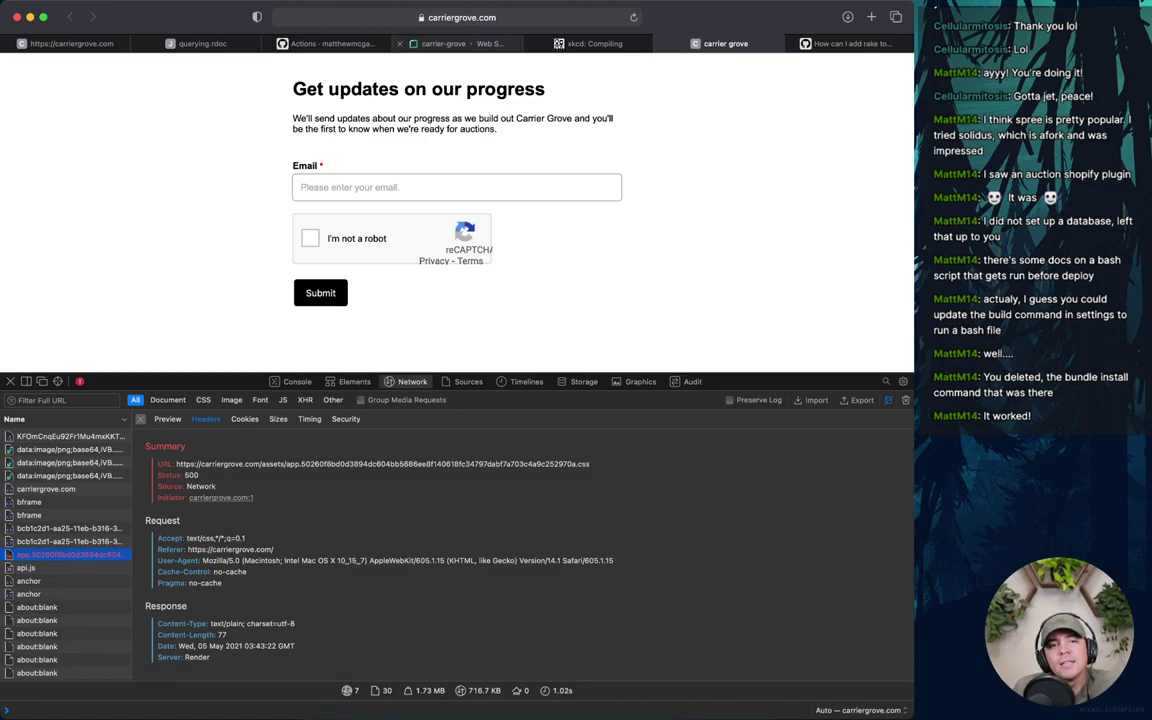
left_click(455, 43)
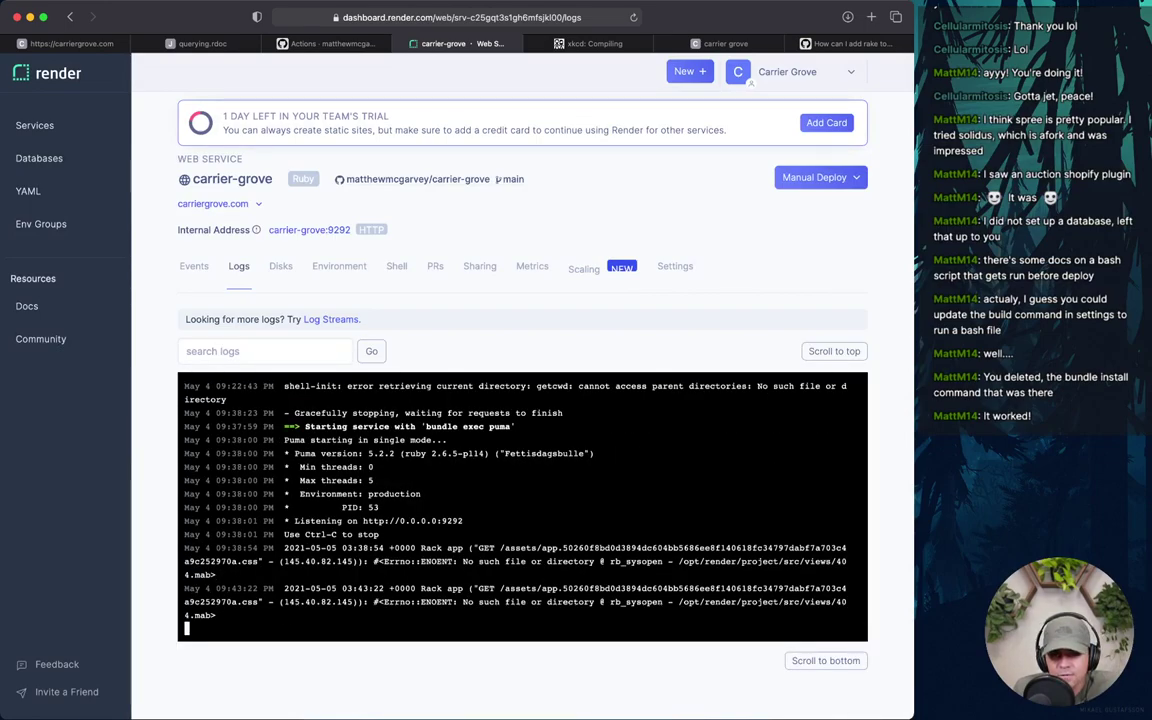
Step: Highlight the ENOENT error and the requested app.css path in the carrier-grove logs, then open a new tab
left_click_drag(478, 561, 595, 561)
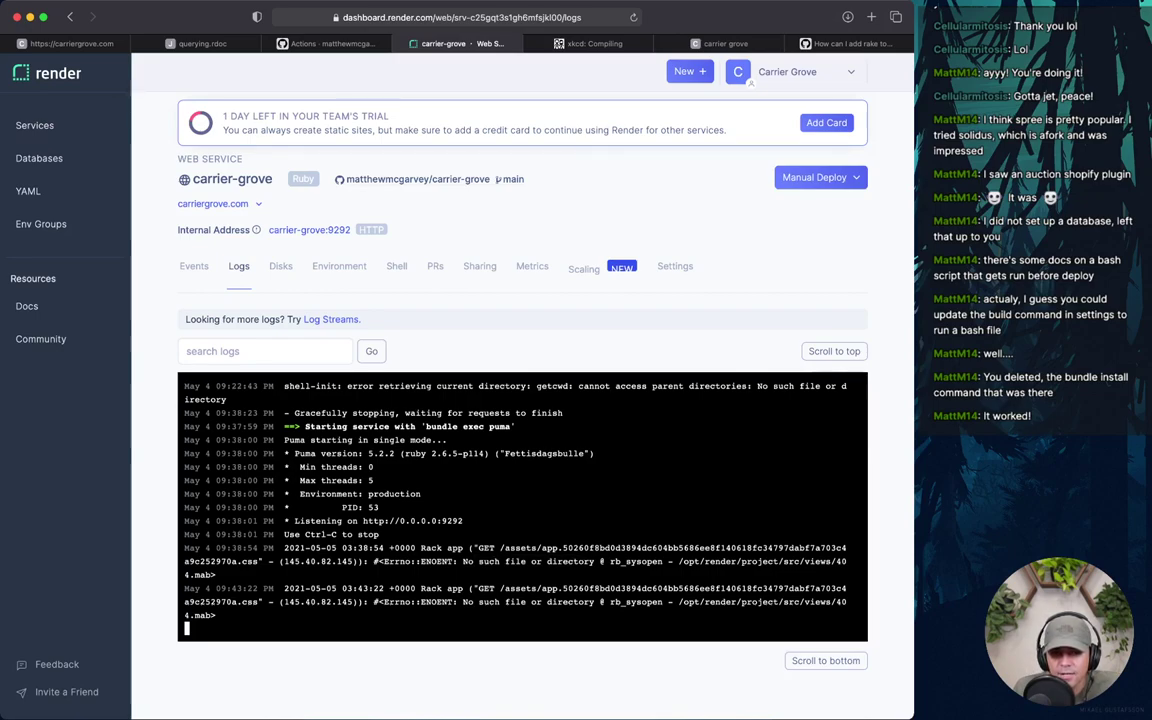
left_click_drag(478, 548, 647, 548)
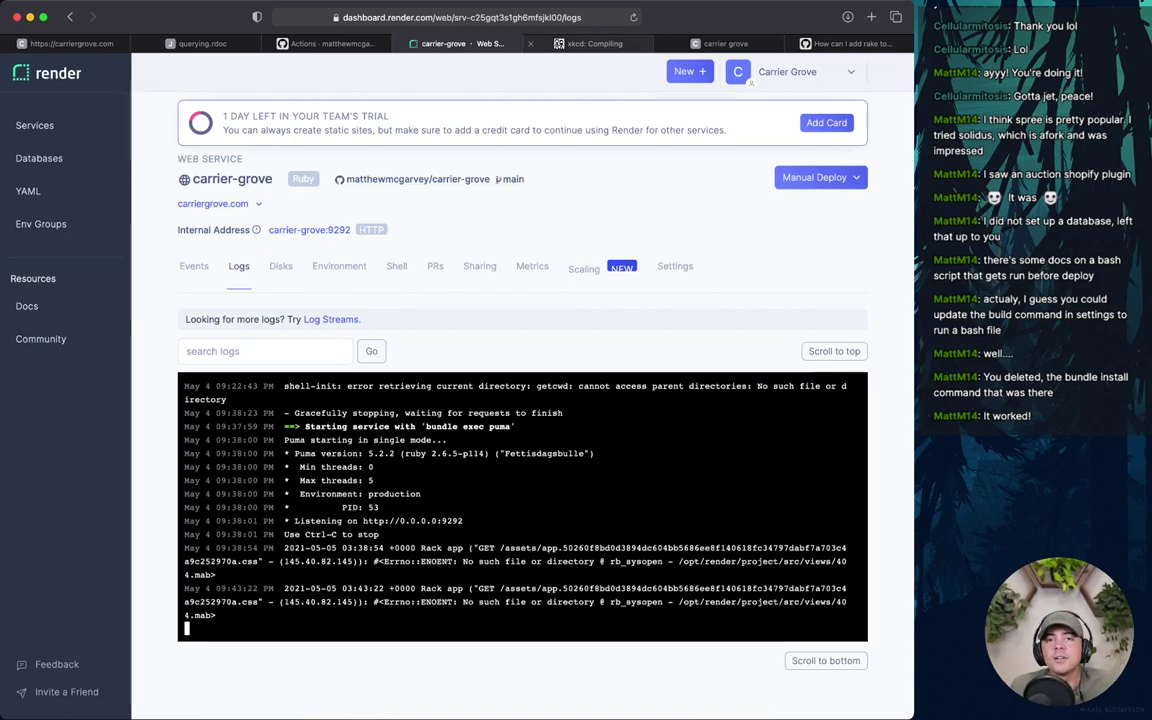
key("super+t")
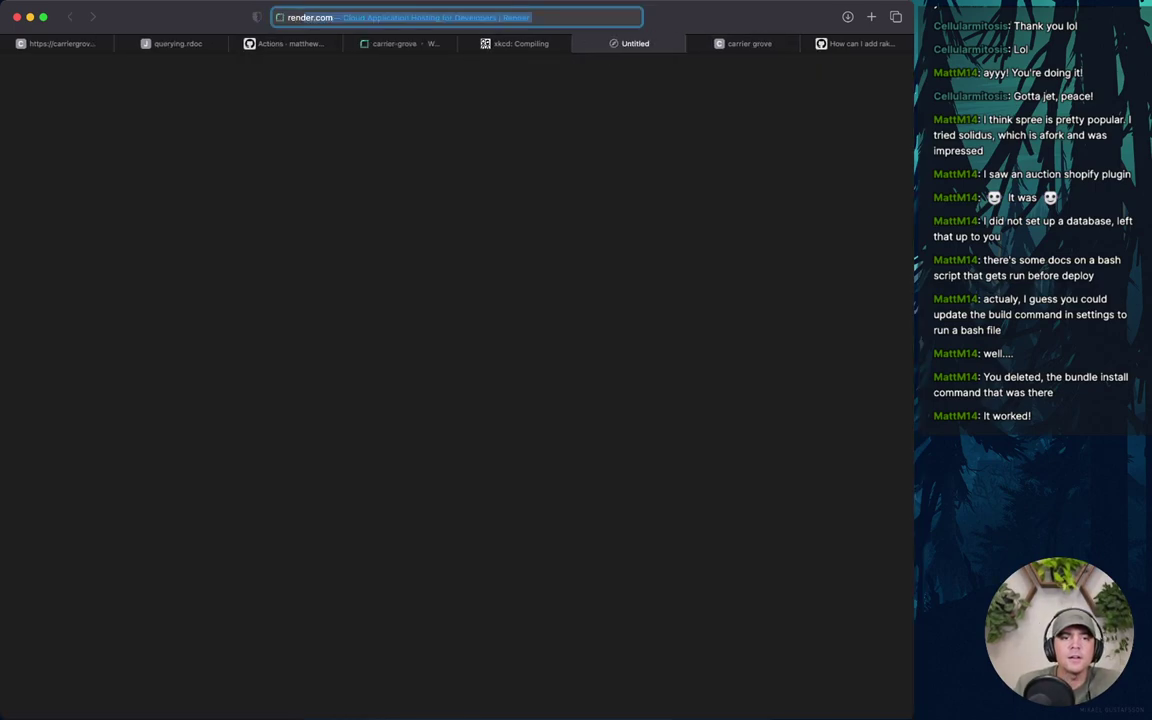
Step: Search Google for 'render ddocs' and open the Ruby on Rails guide at Deploy to Render
type("render d")
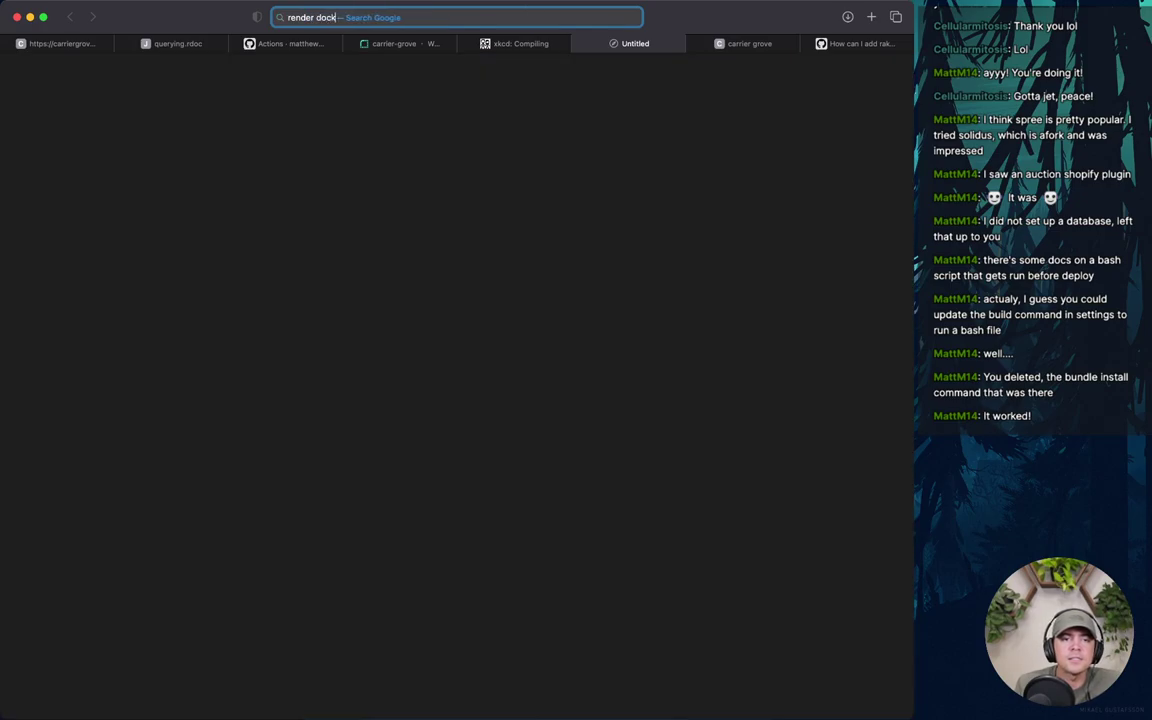
type("docs")
key("Return")
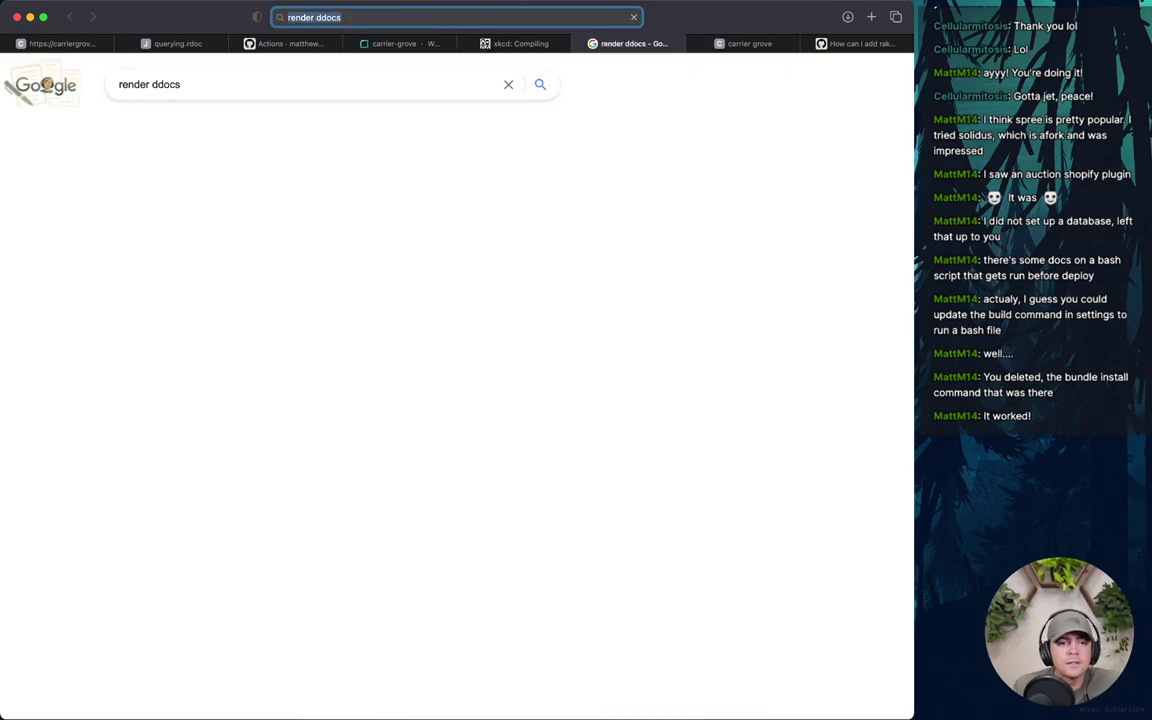
left_click(300, 247)
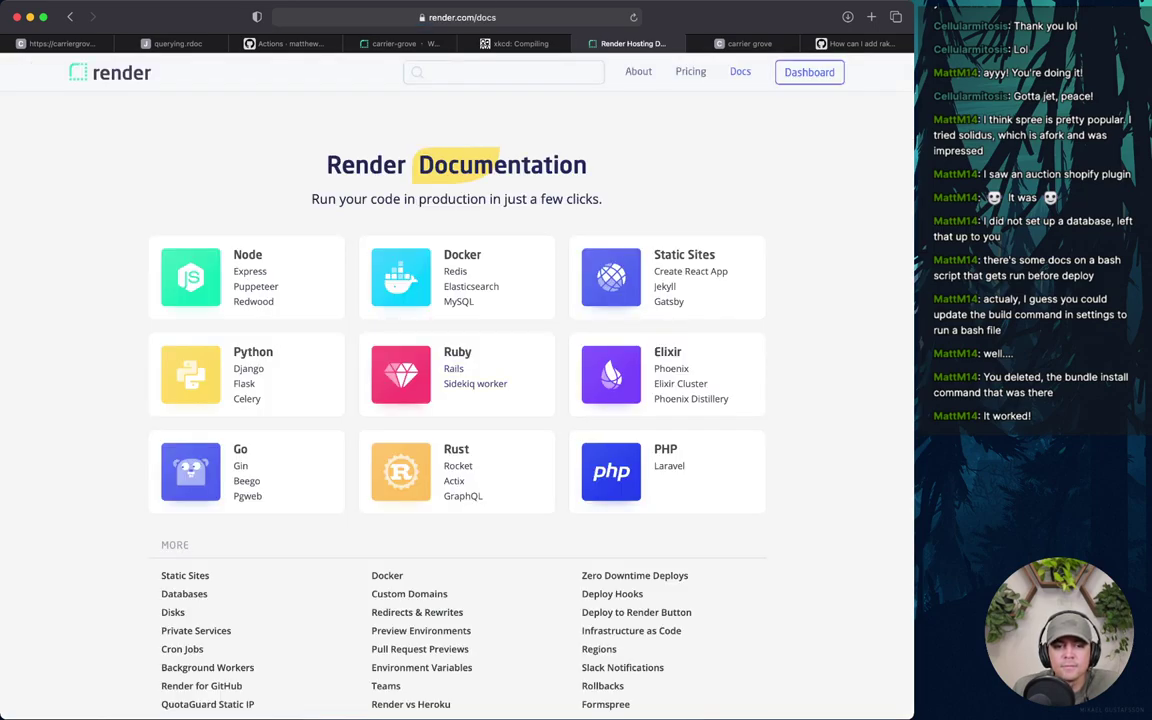
left_click(453, 368)
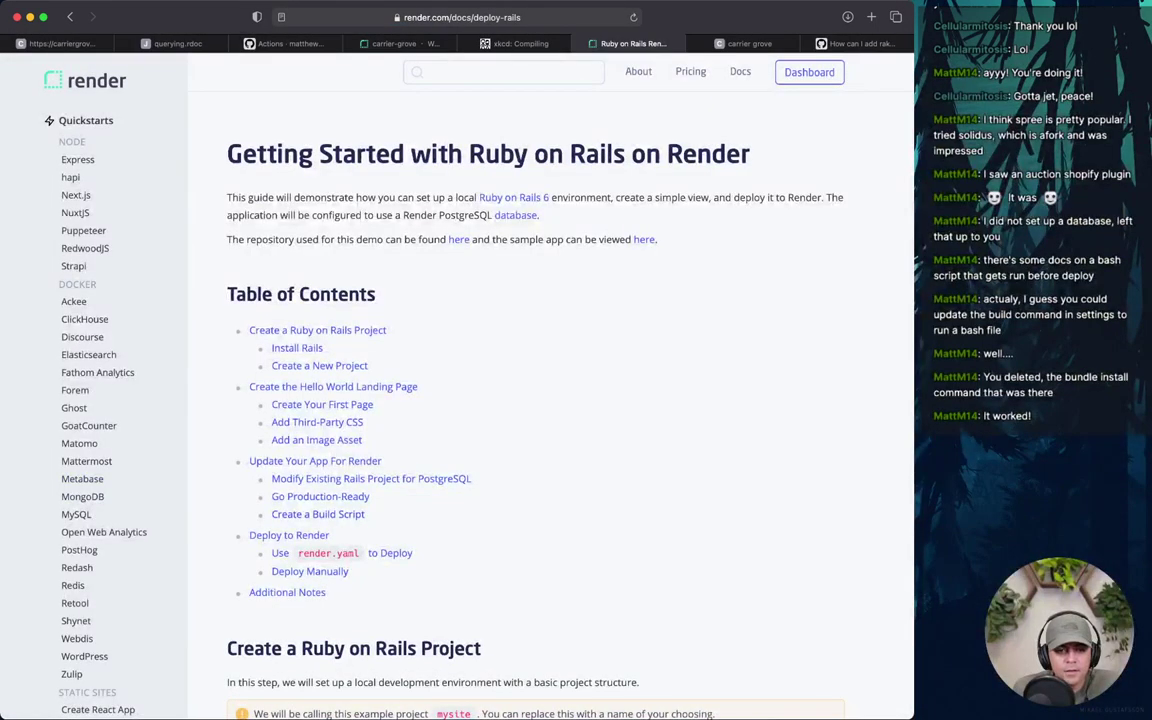
left_click(289, 535)
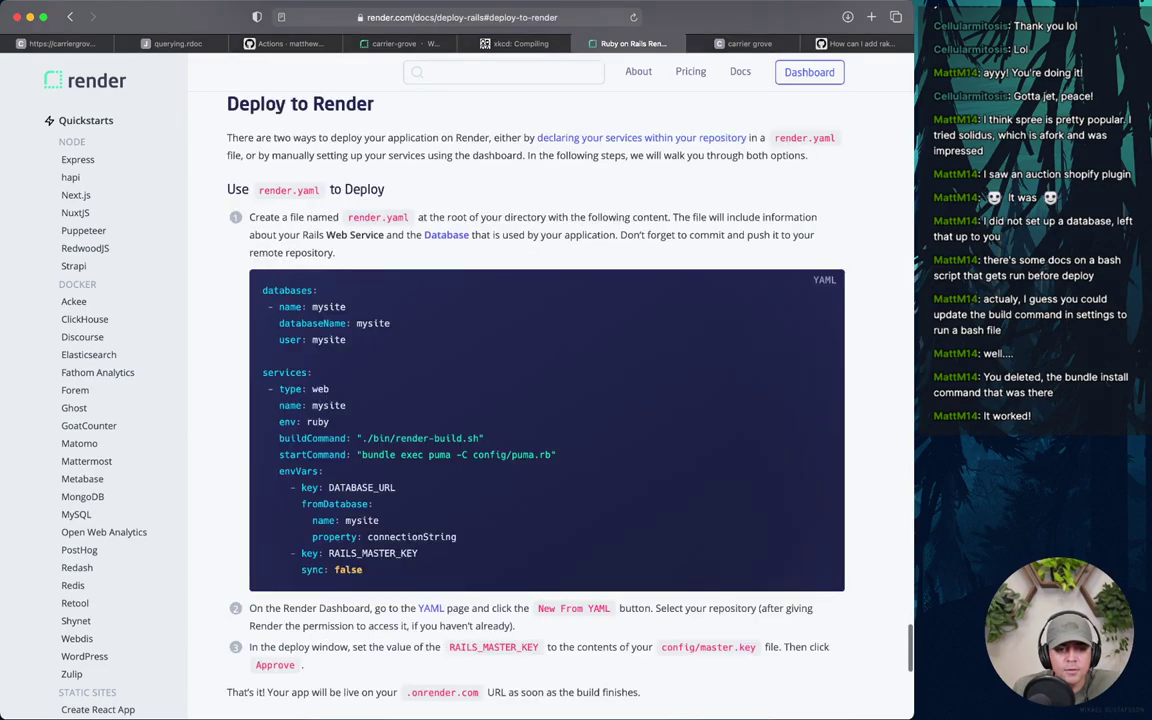
Step: Read the guide's build script and config/puma.rb sections, then return to the carrier-grove service logs
scroll(512, 400, "down", 5)
scroll(512, 400, "down", 3)
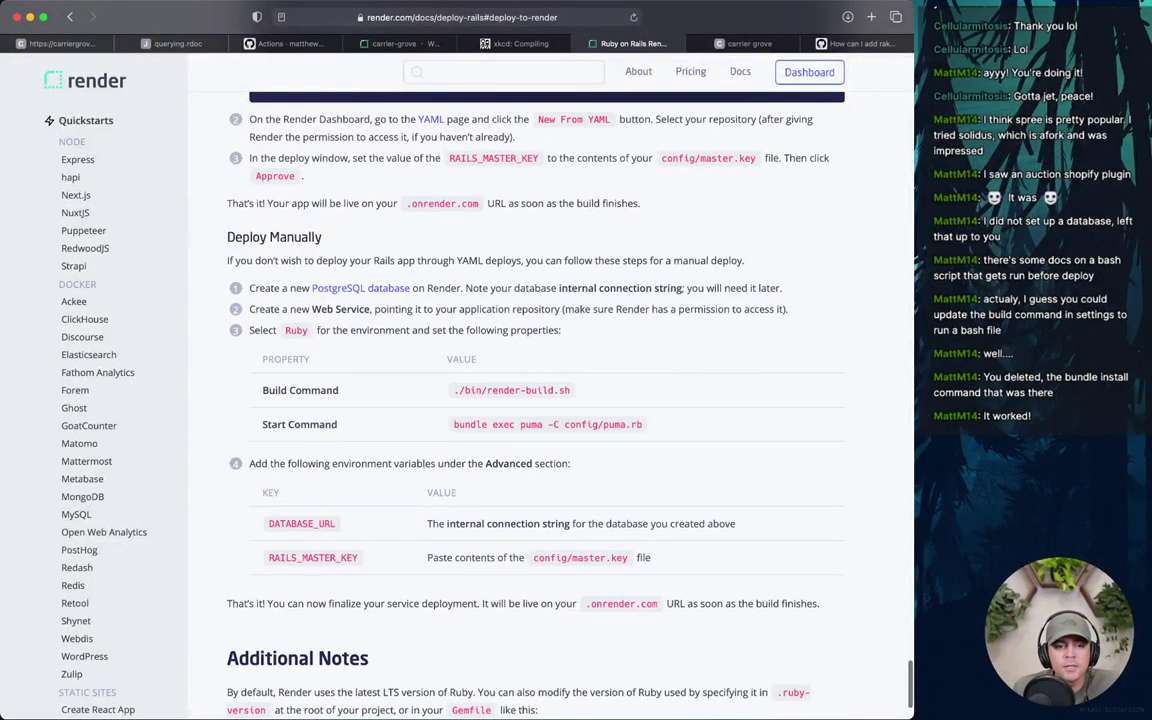
scroll(512, 400, "up", 12)
scroll(535, 400, "up", 15)
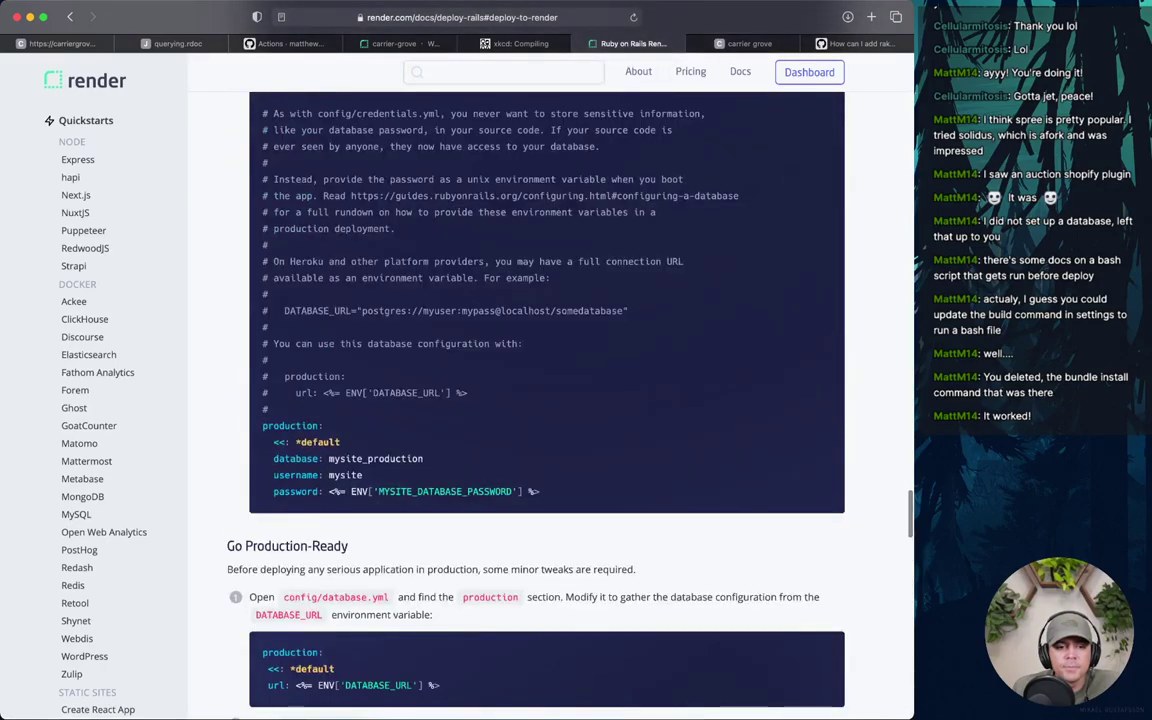
scroll(546, 400, "down", 3)
scroll(546, 400, "down", 5)
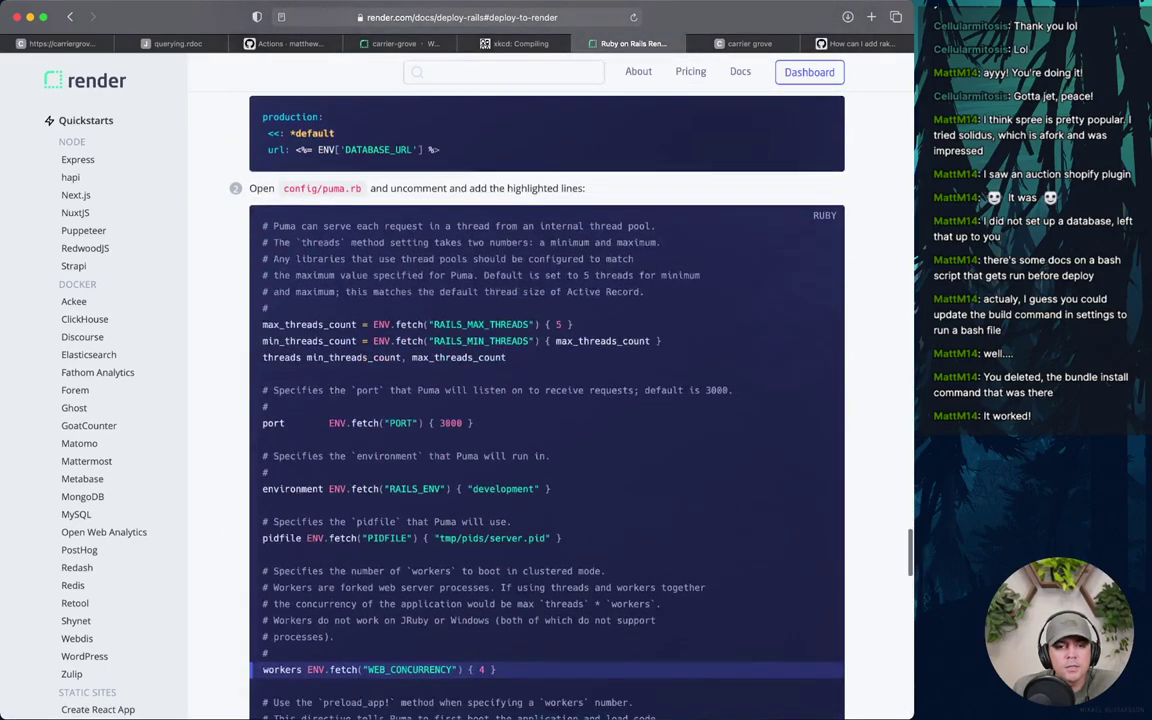
scroll(546, 400, "down", 2)
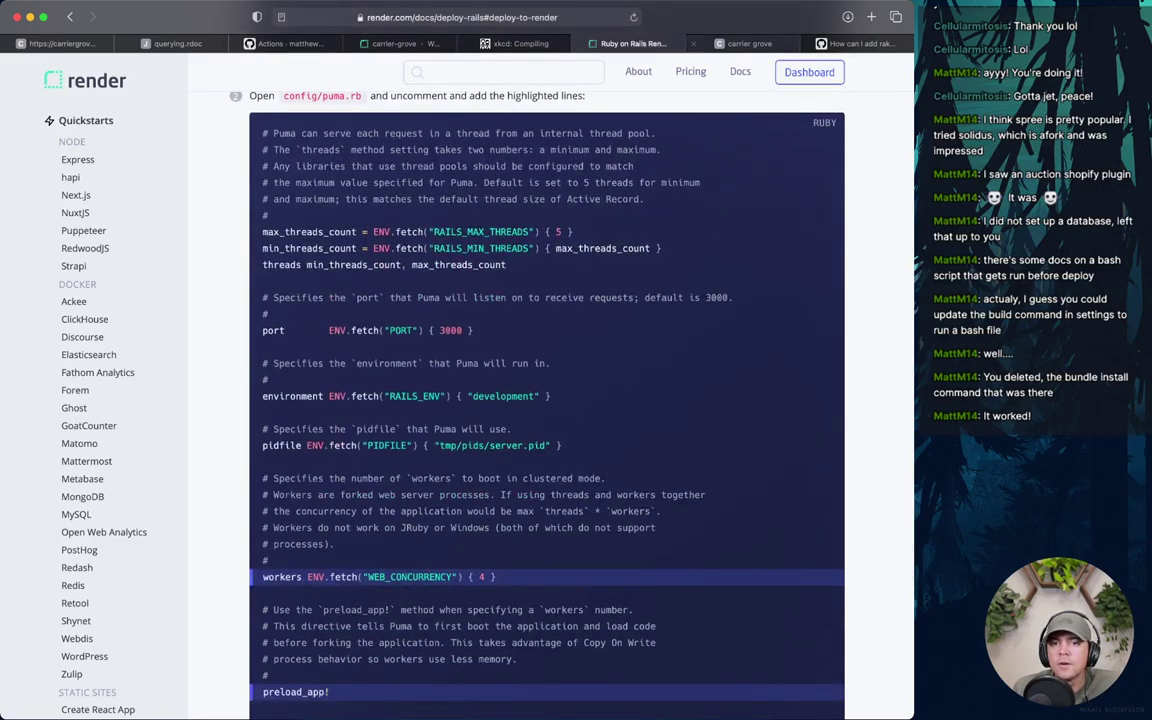
key("ctrl+Tab")
left_click(400, 44)
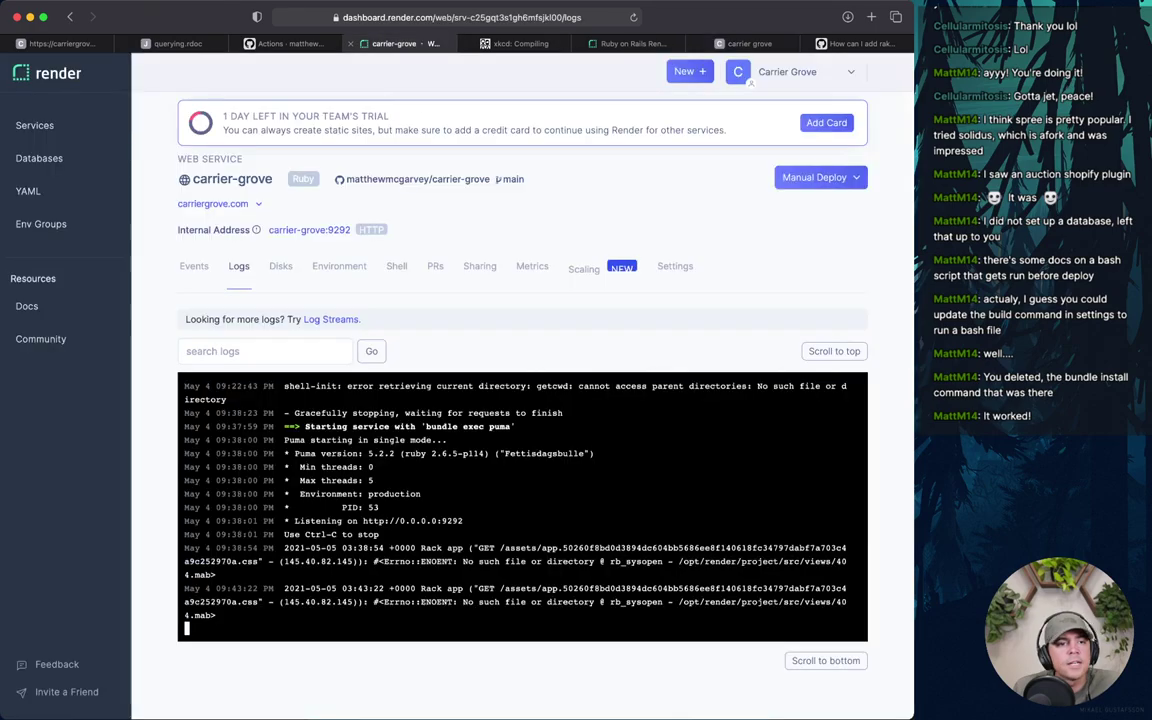
Step: Open the carrier_grove_production database and review its memory and CPU charts and info details
left_click(39, 158)
left_click(240, 213)
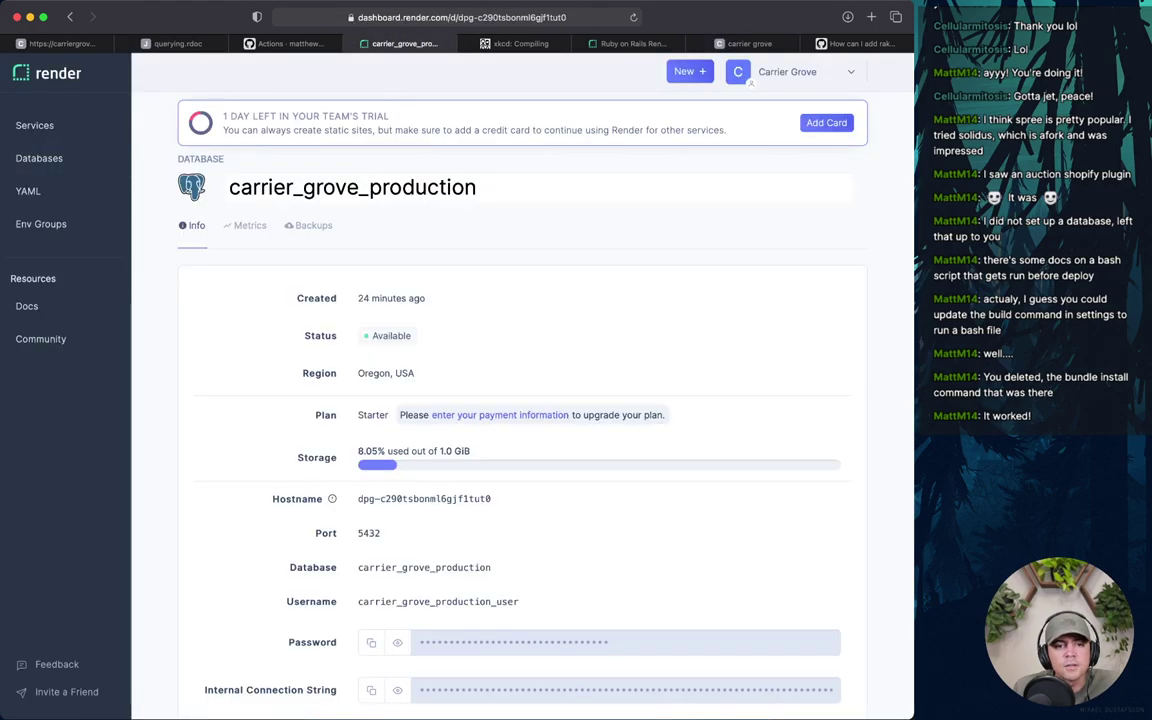
left_click(245, 225)
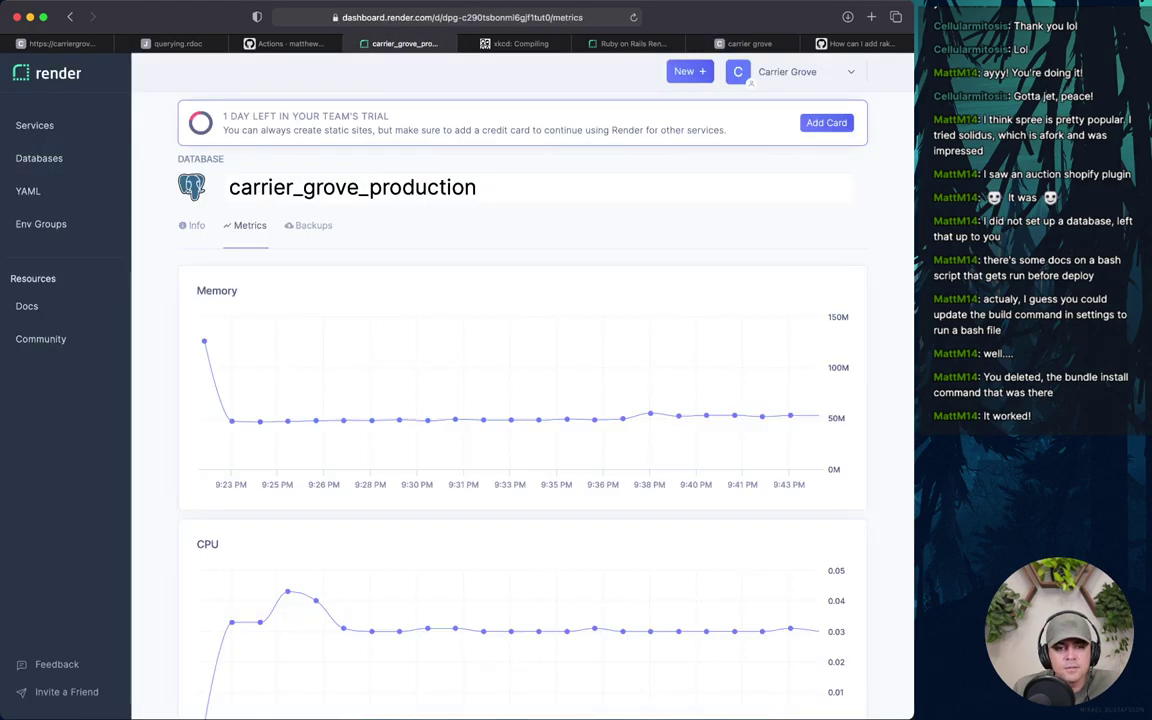
key("super+bracketleft")
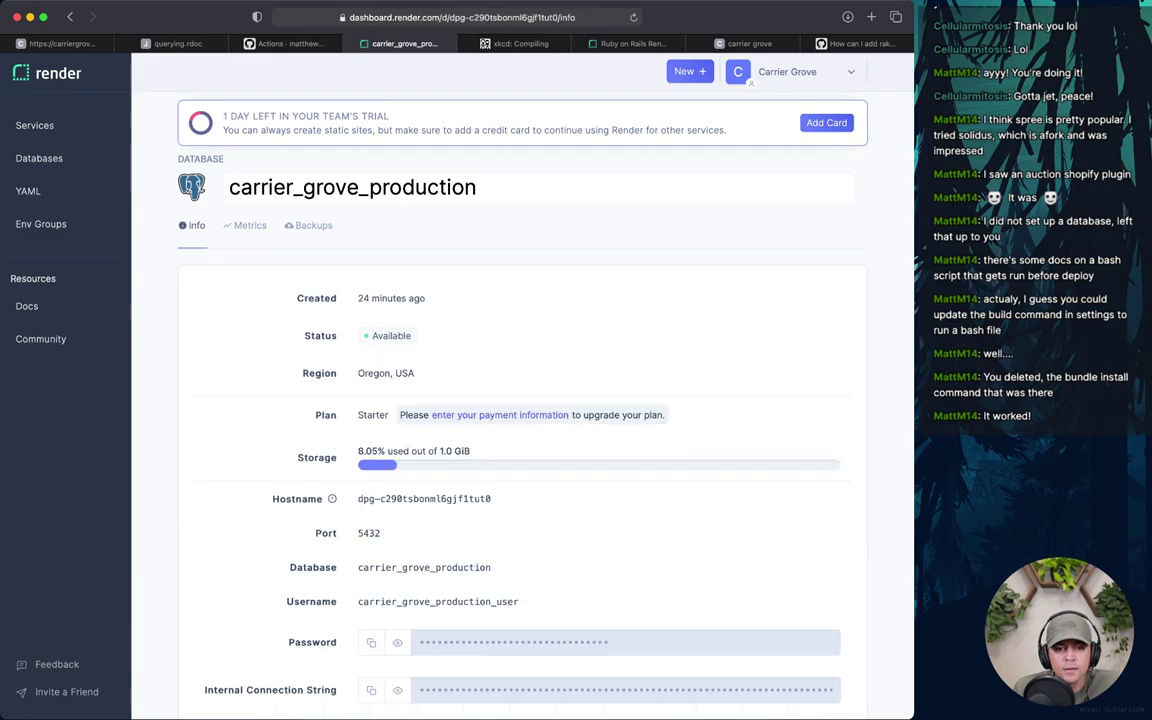
key("super+bracketright")
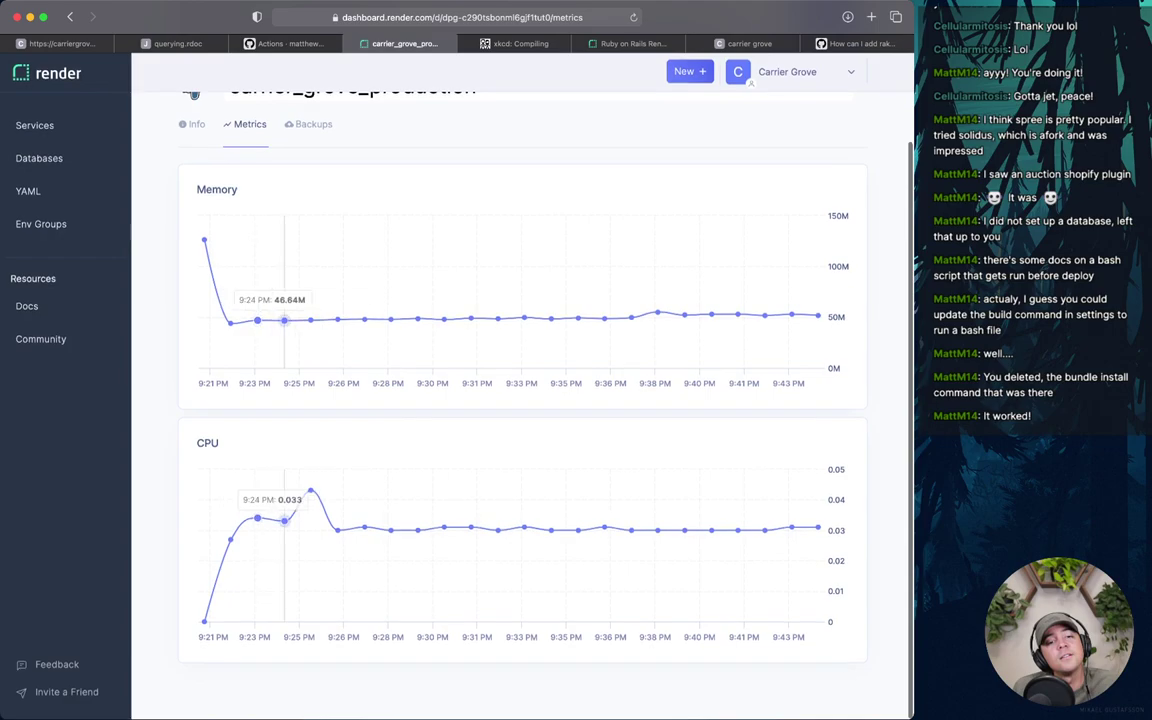
key("super+bracketleft")
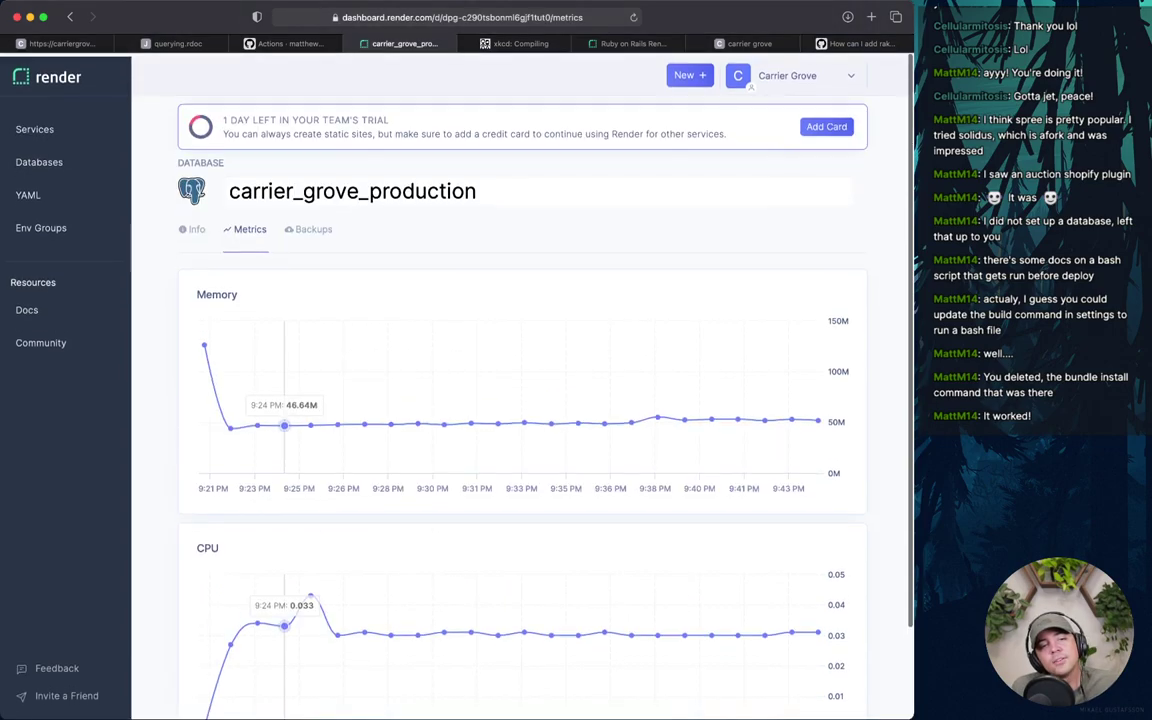
scroll(750, 82, "down", 9)
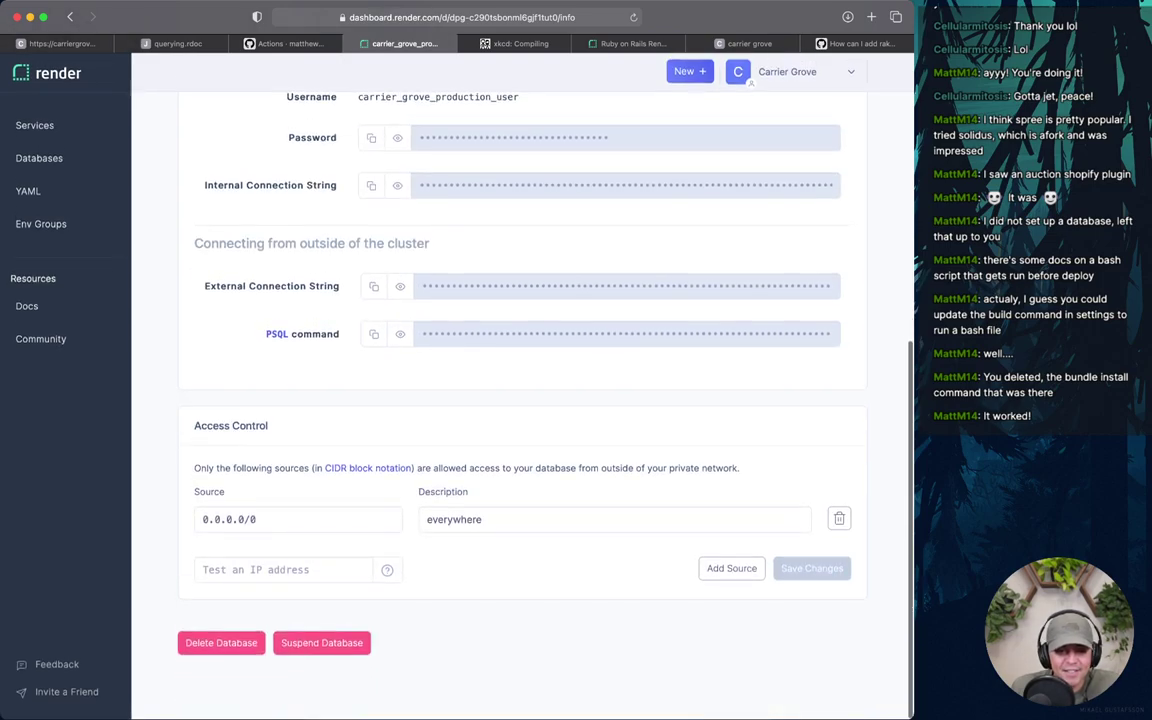
scroll(750, 82, "up", 10)
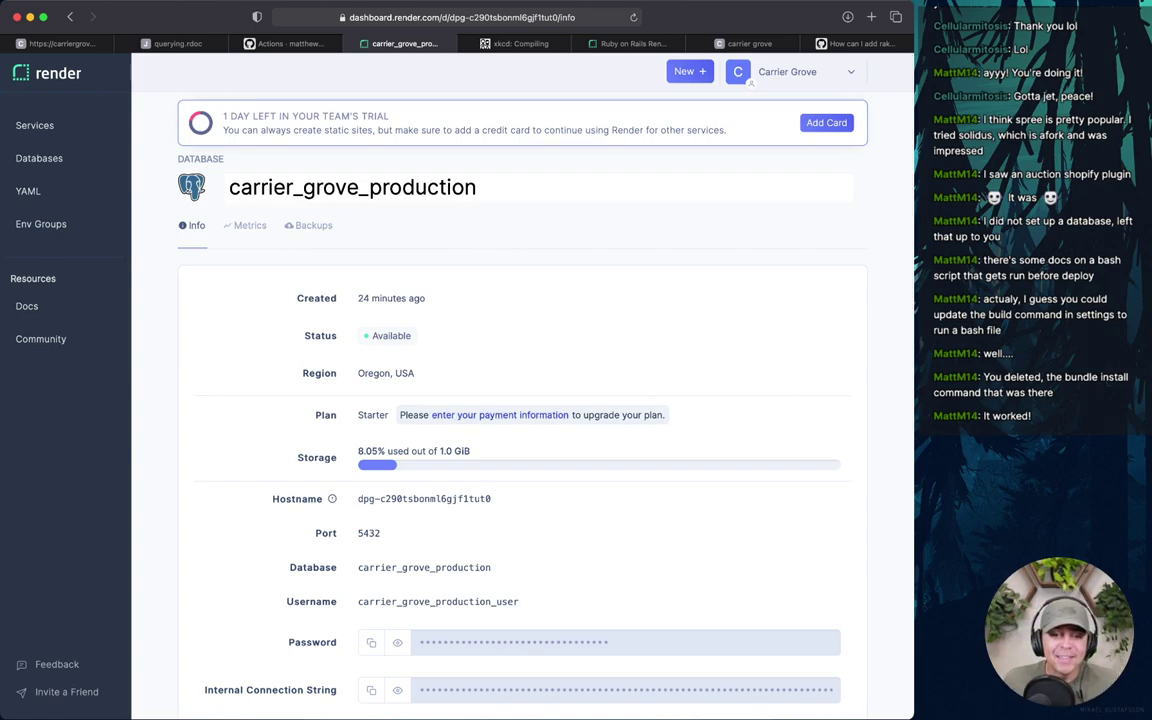
Step: Convert the database's 1.0 GiB storage with a '1 gib to gb' search, giving 1.07374 GB
double_click(462, 451)
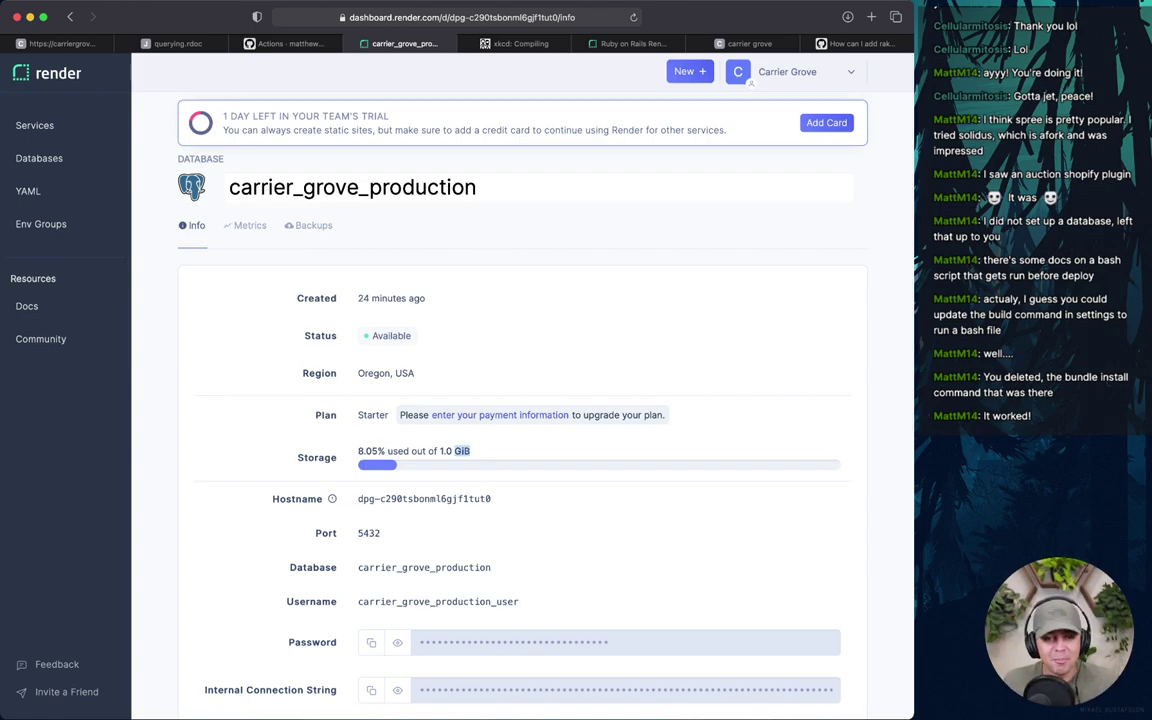
key("super+t")
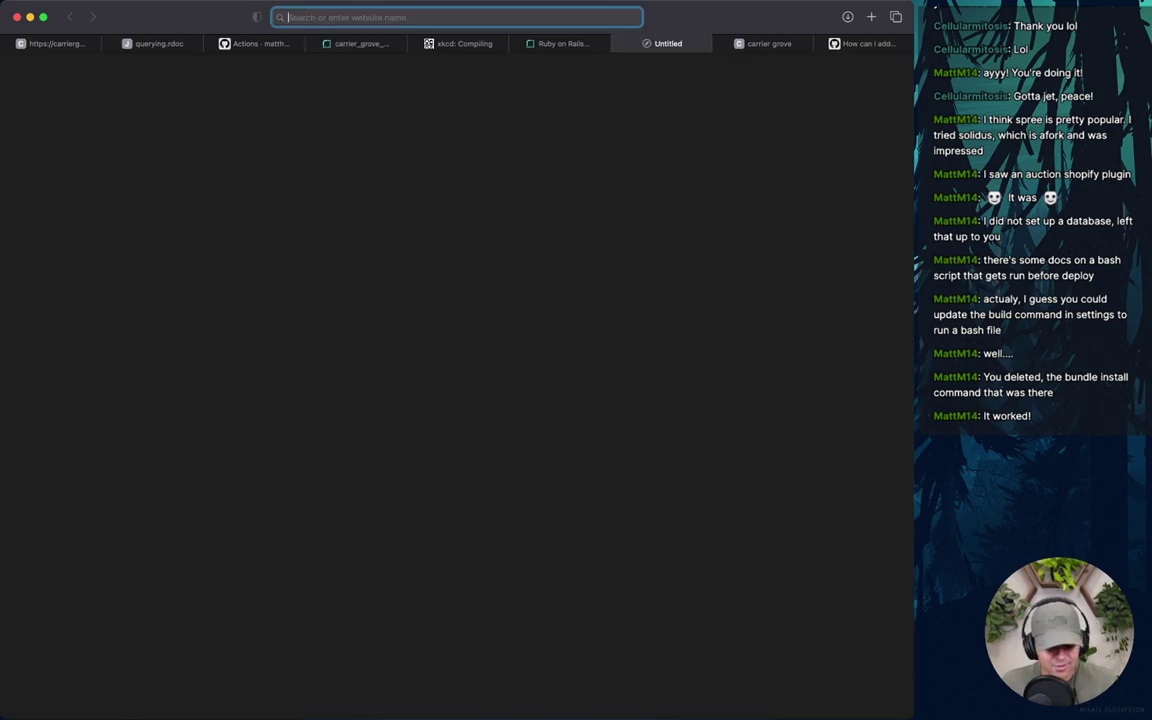
type("1 gib to gb")
key("Return")
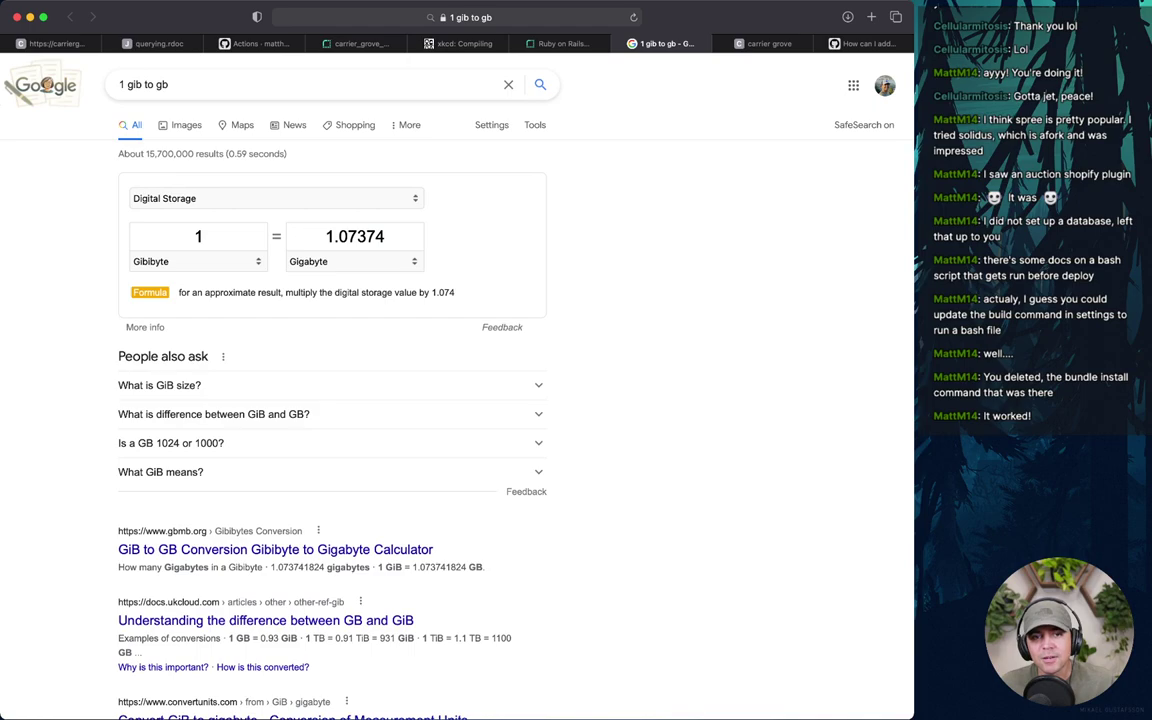
key("super+w")
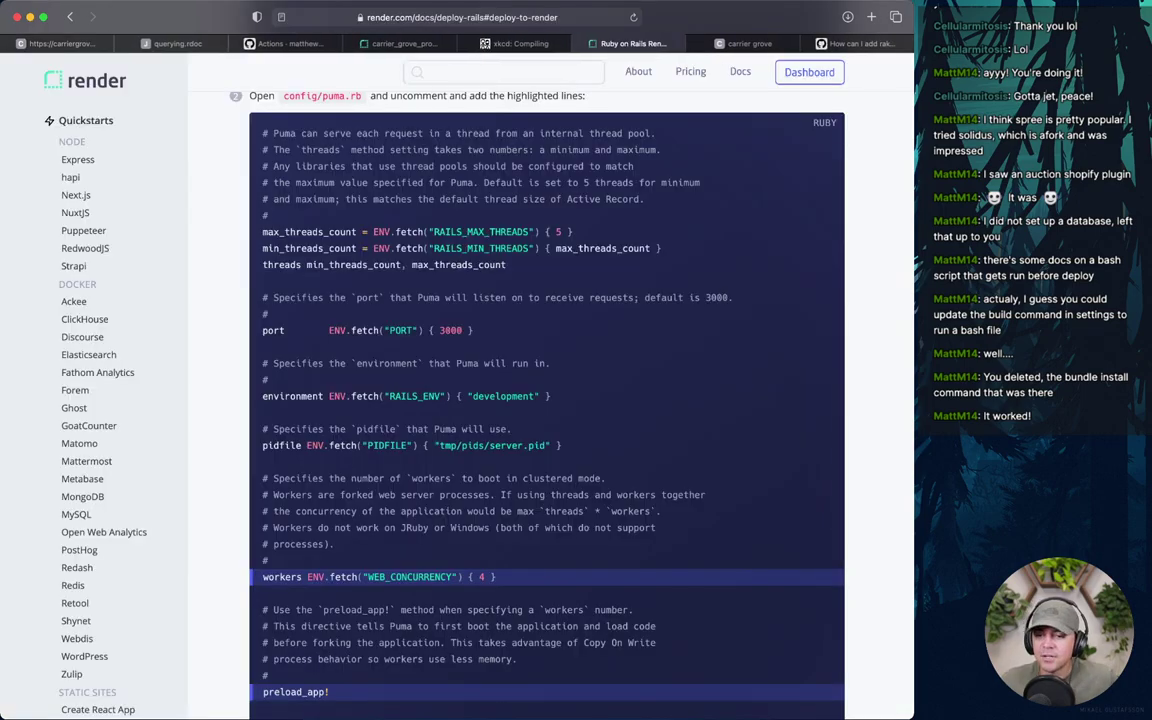
Step: Glance at Neovim, return to Safari, and move to the xkcd 303 'Compiling' tab
key("super+Tab")
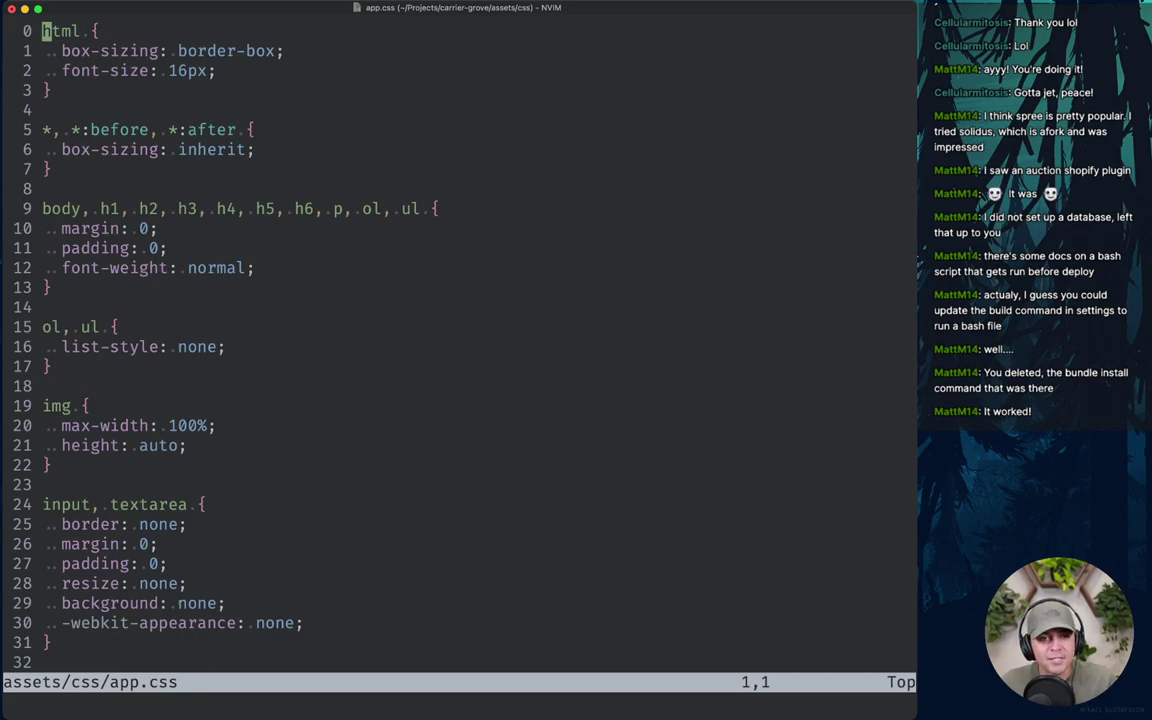
key("super+Tab")
key("super+Tab")
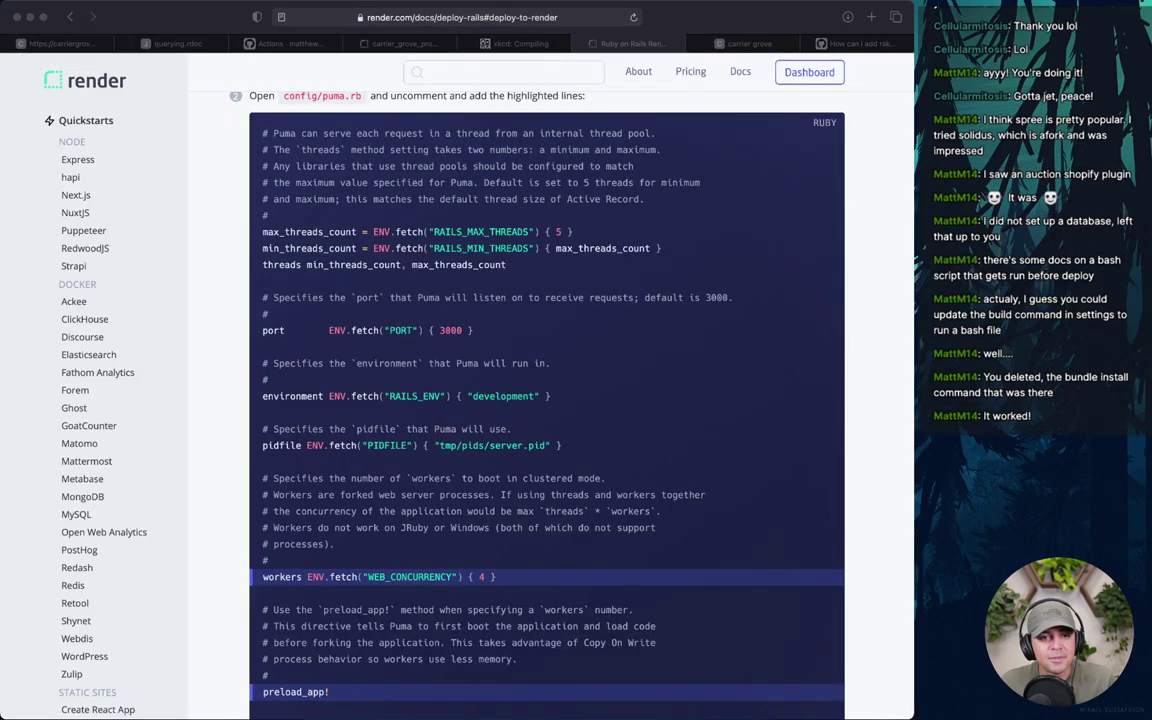
key("super+Tab")
key("super+Tab")
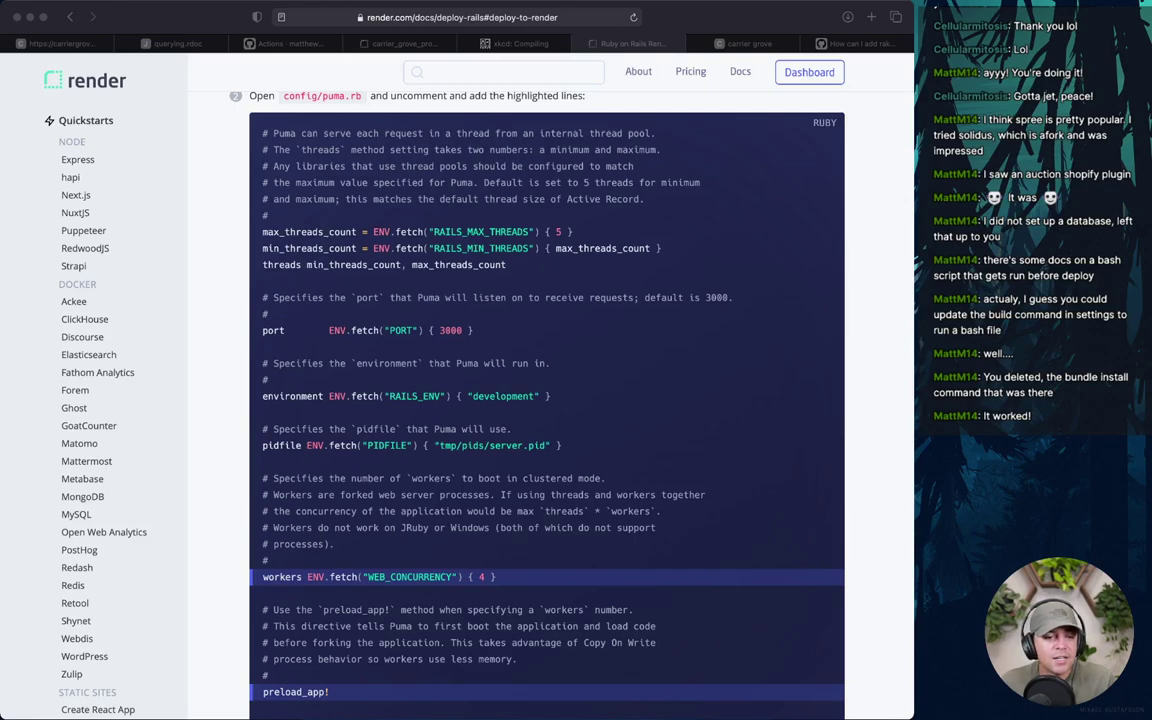
key("super+Tab")
key("ctrl+shift+Tab")
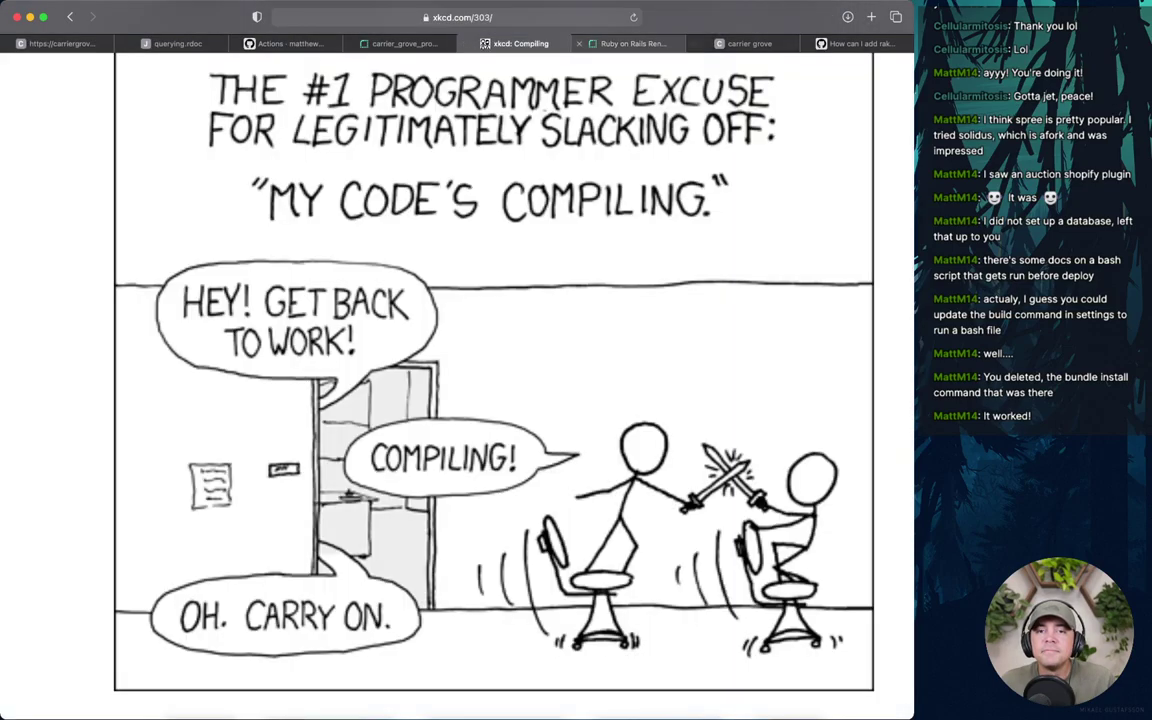
Step: Scroll through the GitHub issue about adding rake to the Gemfile, close it, and return to the Rails deploy docs
key("ctrl+Tab")
key("ctrl+Tab")
key("ctrl+Tab")
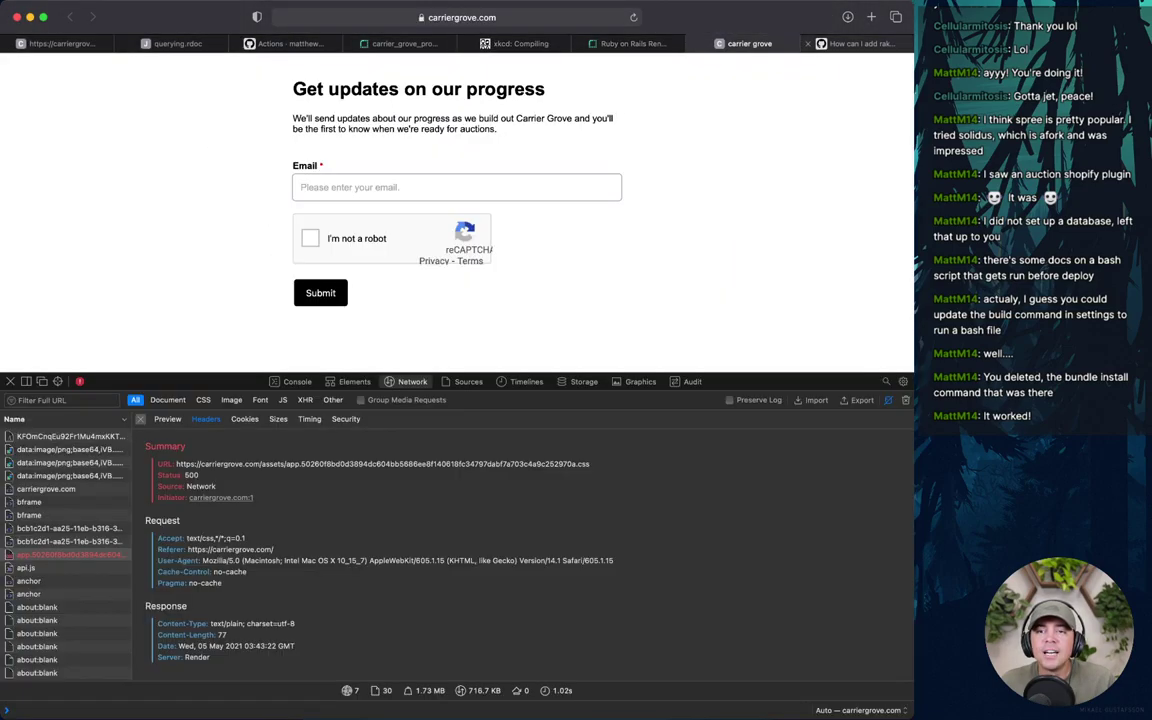
scroll(372, 400, "down", 15)
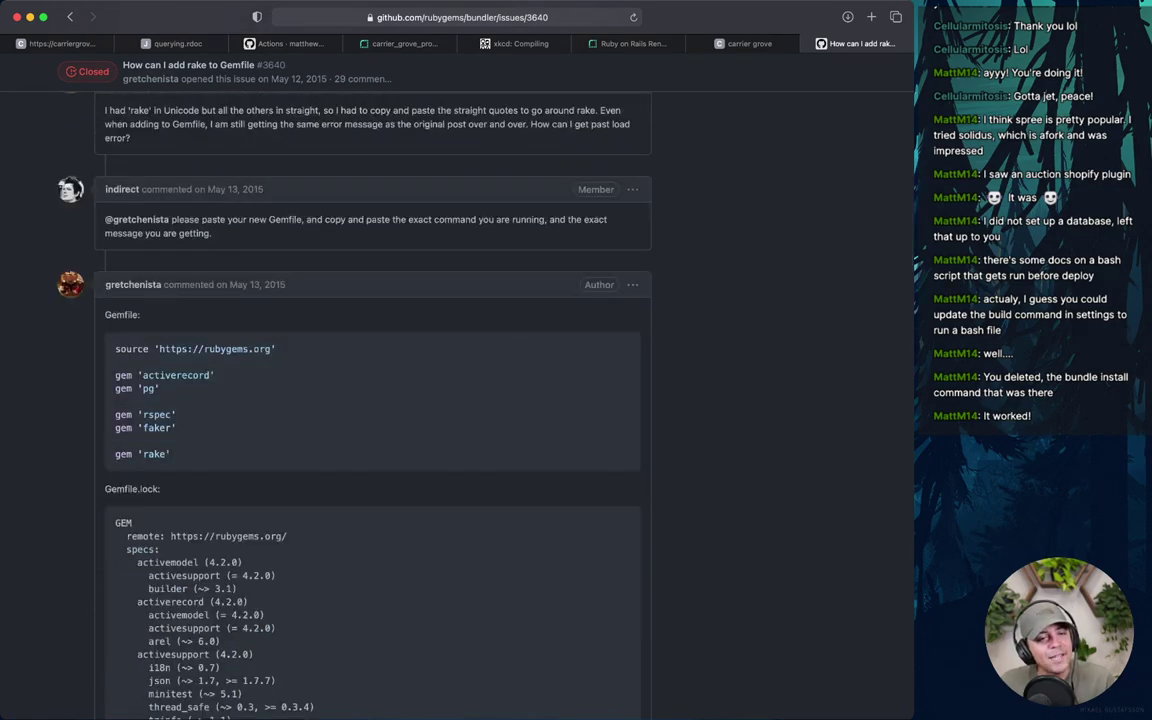
scroll(372, 400, "down", 8)
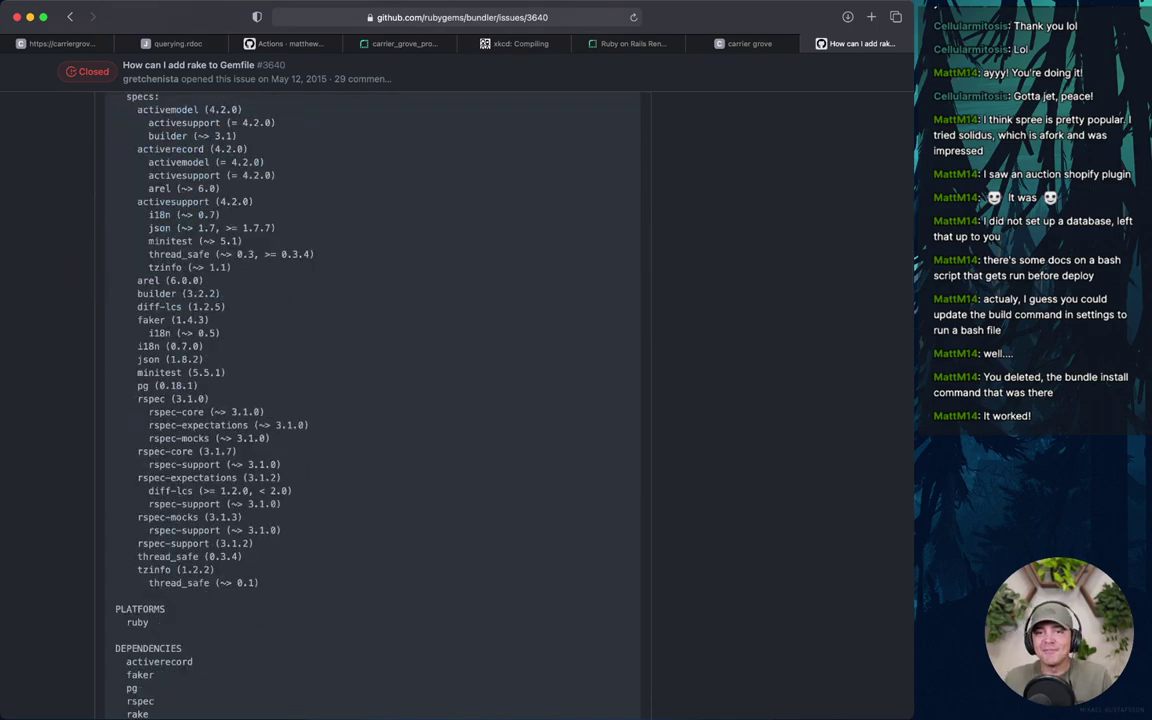
key("super+w")
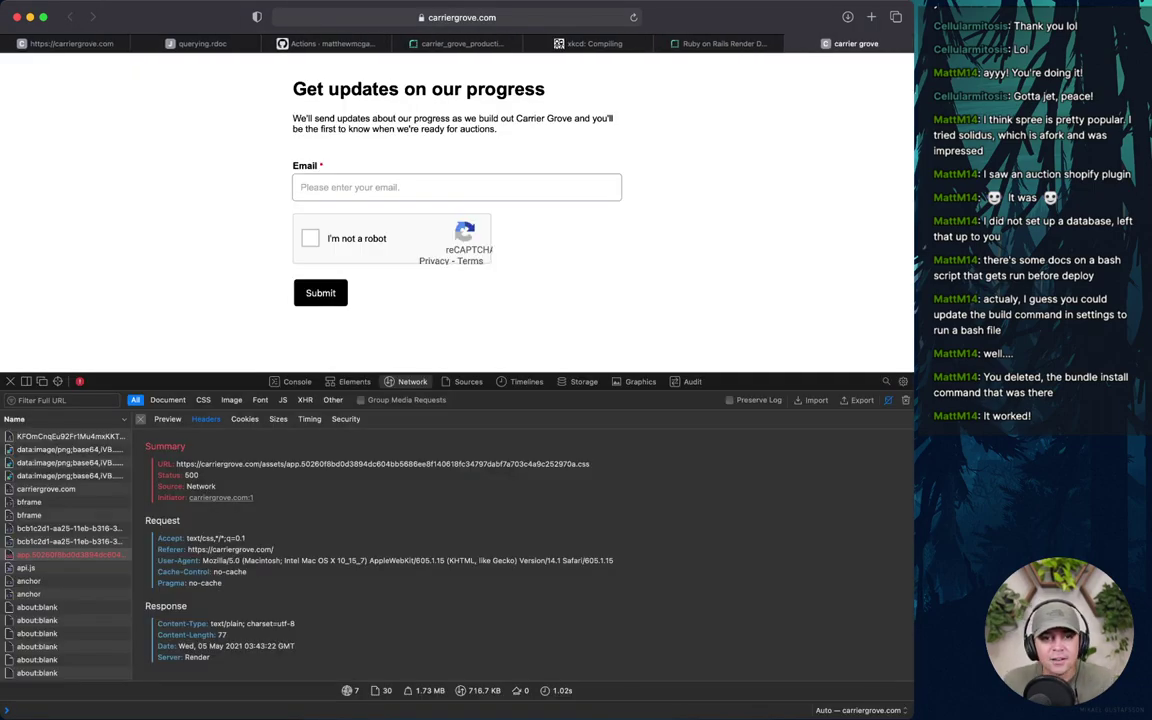
left_click(715, 43)
Step: Scroll Render's docs to the build script section, then open app.rb in Neovim through CtrlP
scroll(546, 400, "down", 10)
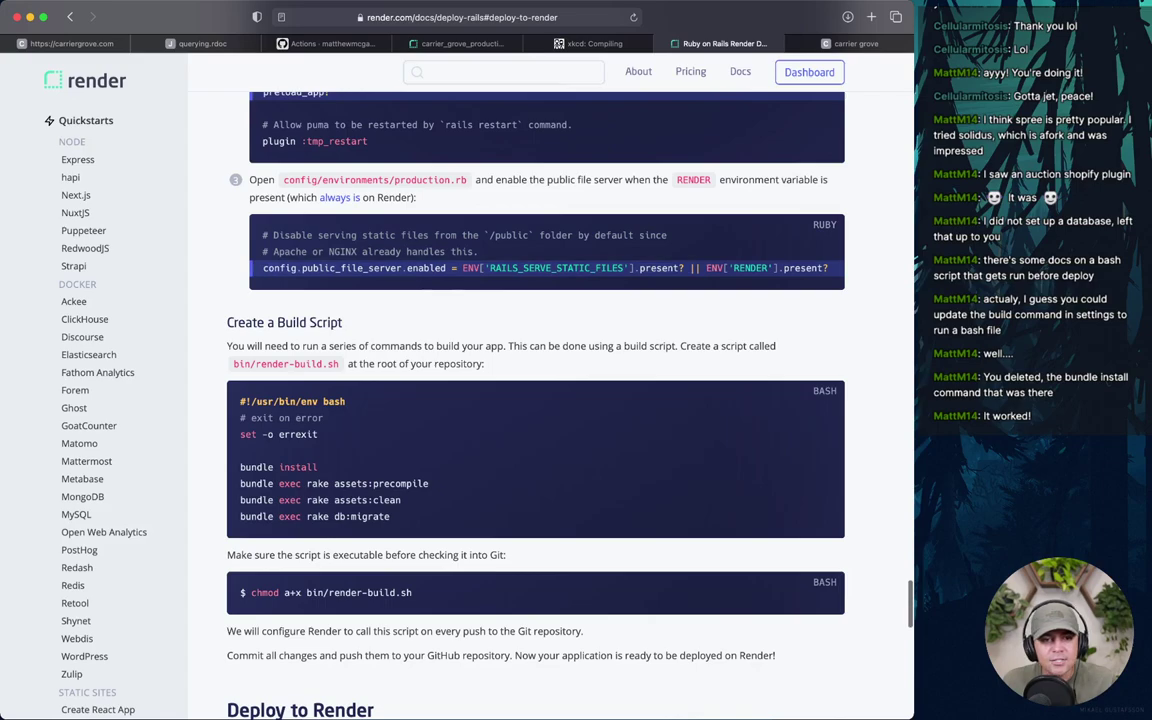
scroll(535, 400, "down", 3)
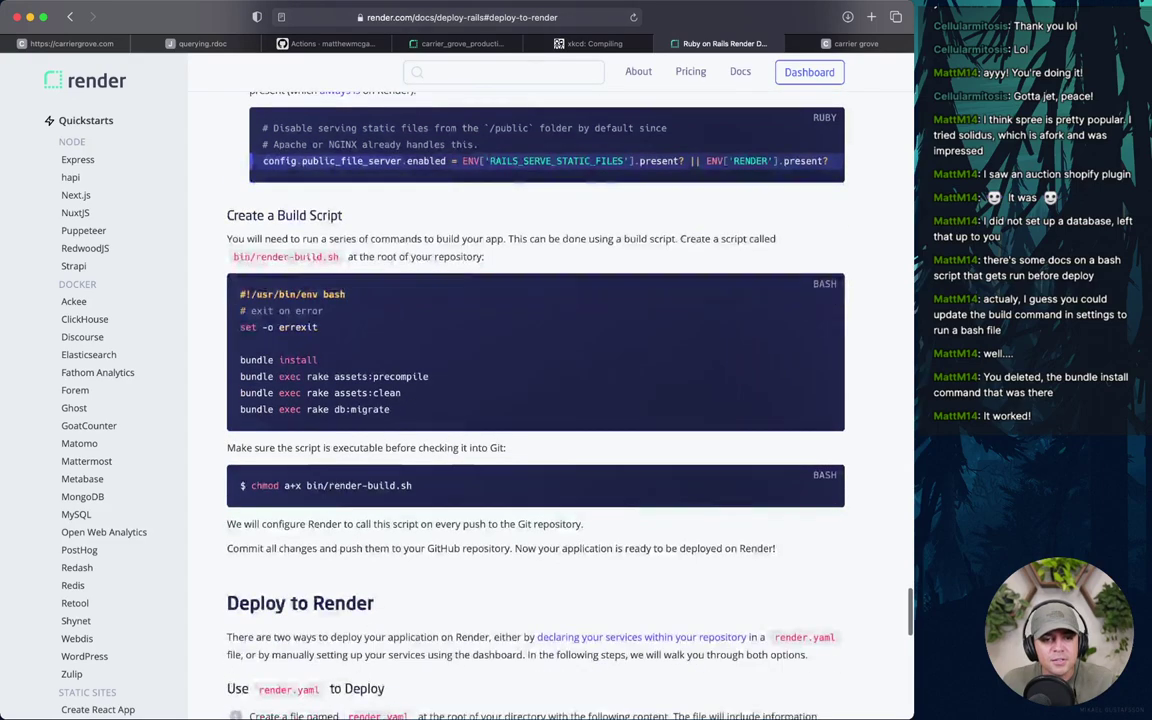
key("super+Tab")
key("ctrl+p")
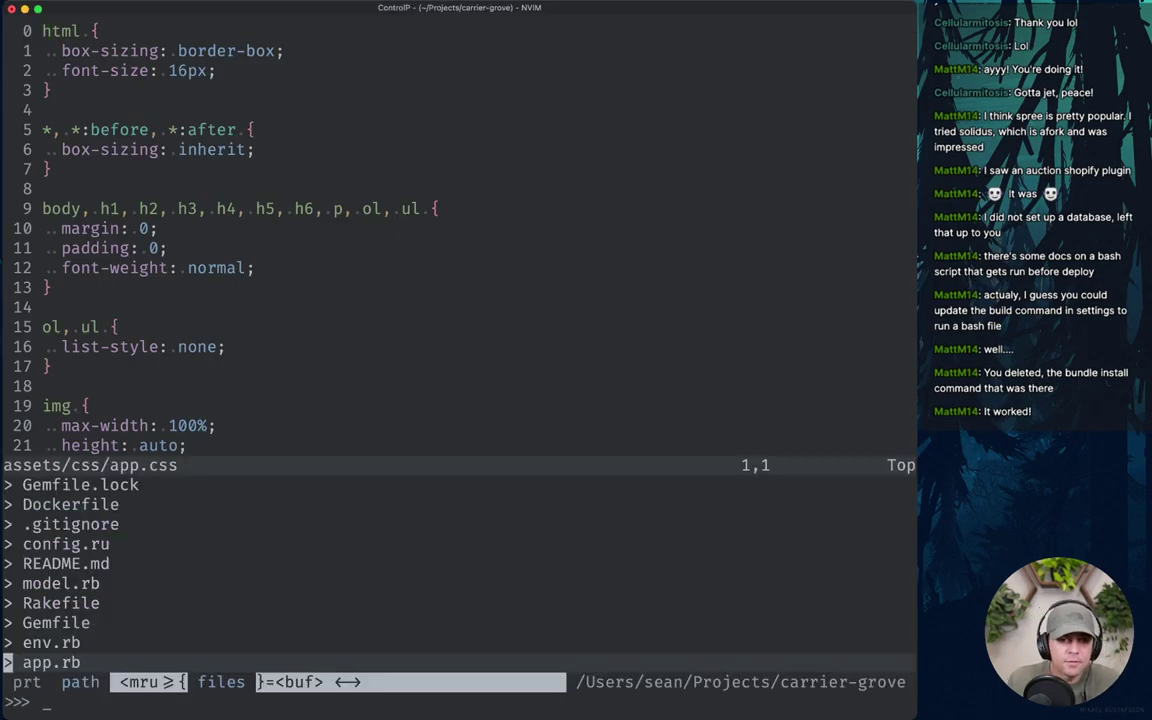
type("app.")
key("Return")
Step: Remove the assets plugin's precompiled compiled_assets.json option after gzip: true, and save app.rb
key("w")
key("l")
key("l")
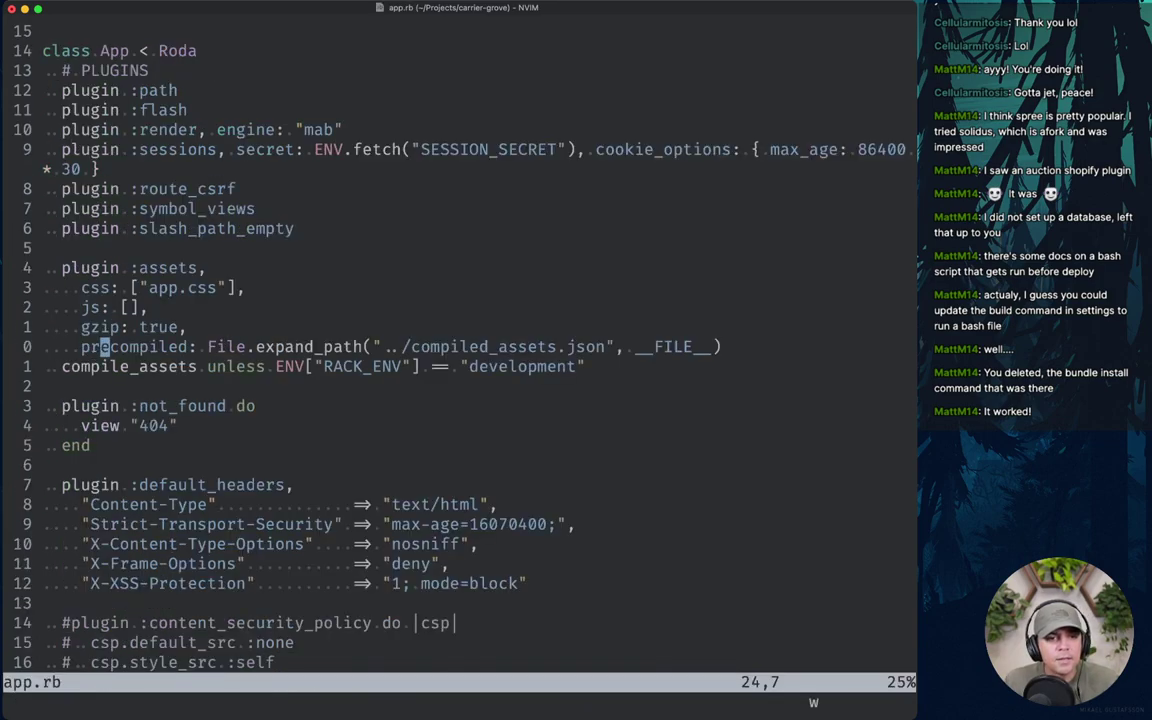
key("e")
key("l")
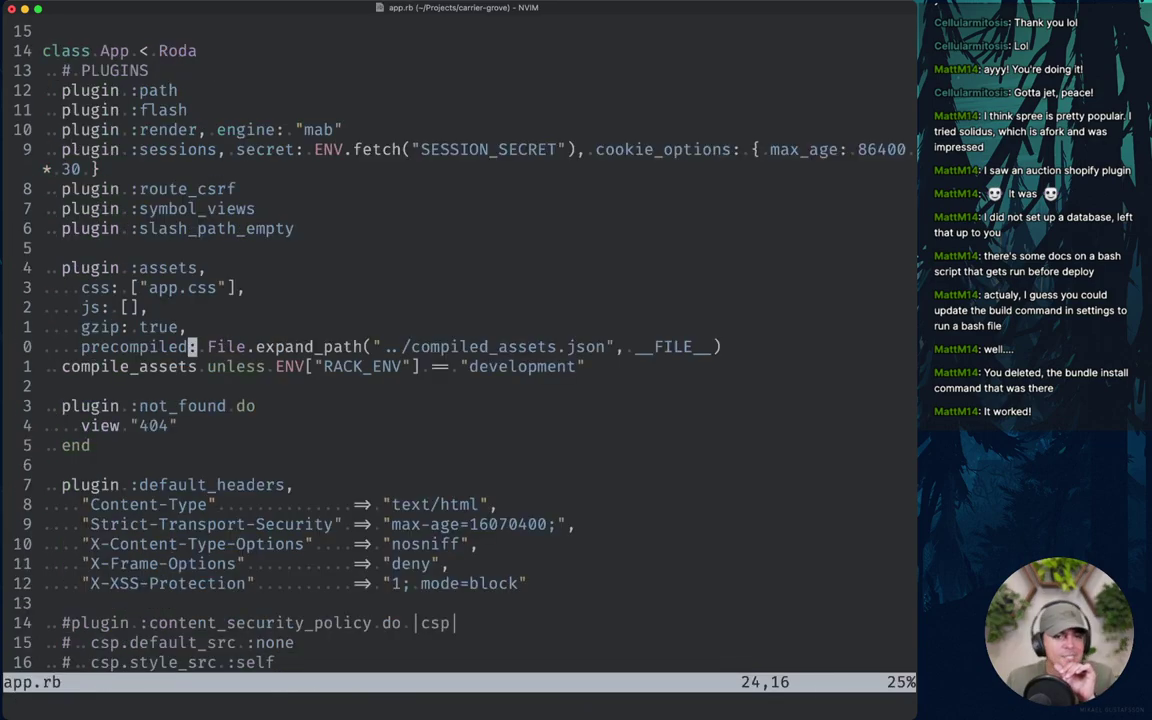
key("w")
key("w")
key("w")
key("l")
key("w")
key("l")
key("l")
key("l")
key("w")
key("e")
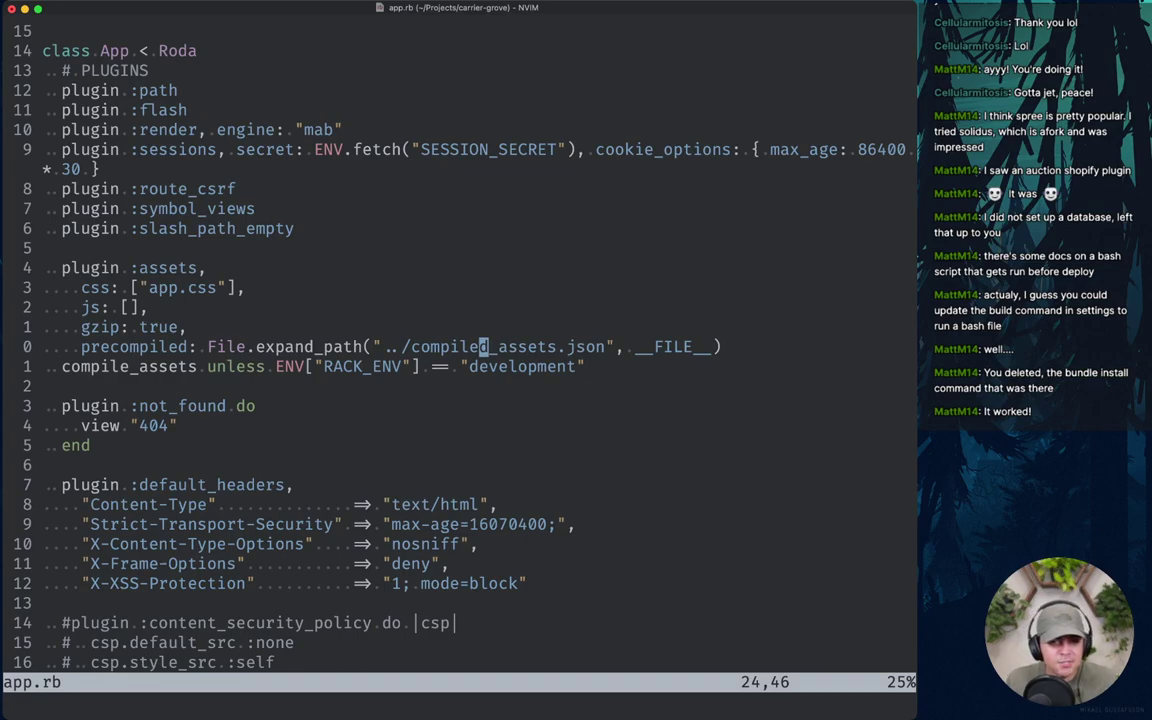
key("j")
key("k")
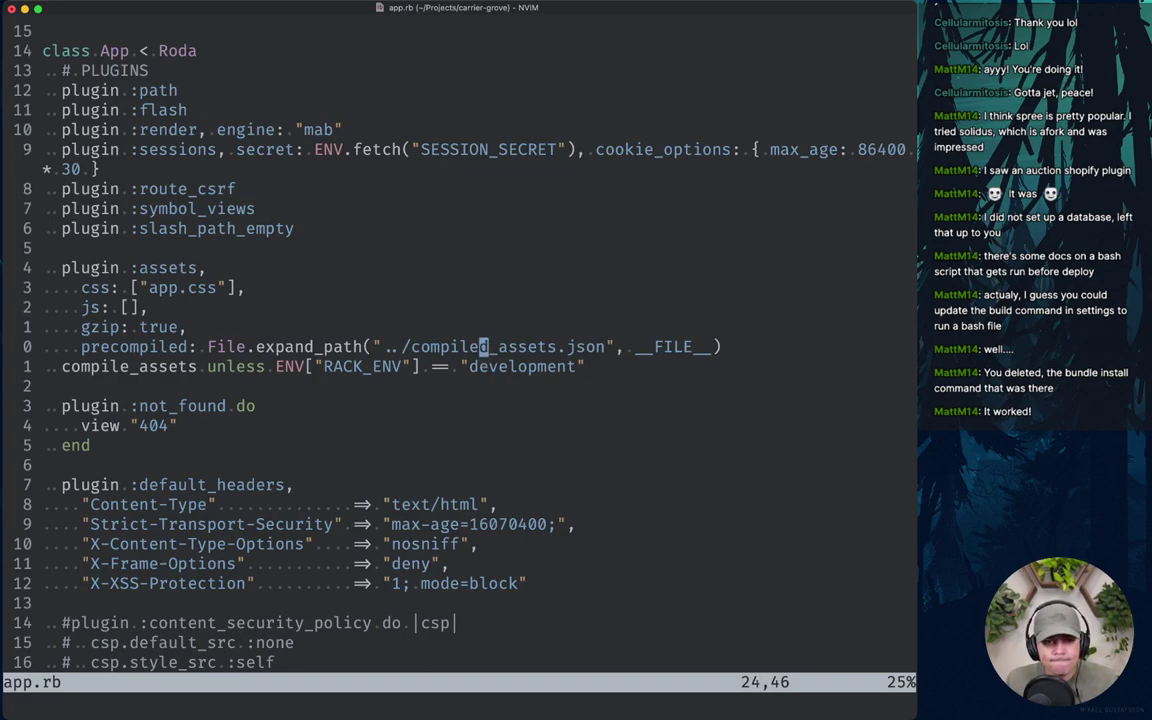
key("j")
key("k")
key("b")
key("b")
key("b")
key("b")
key("b")
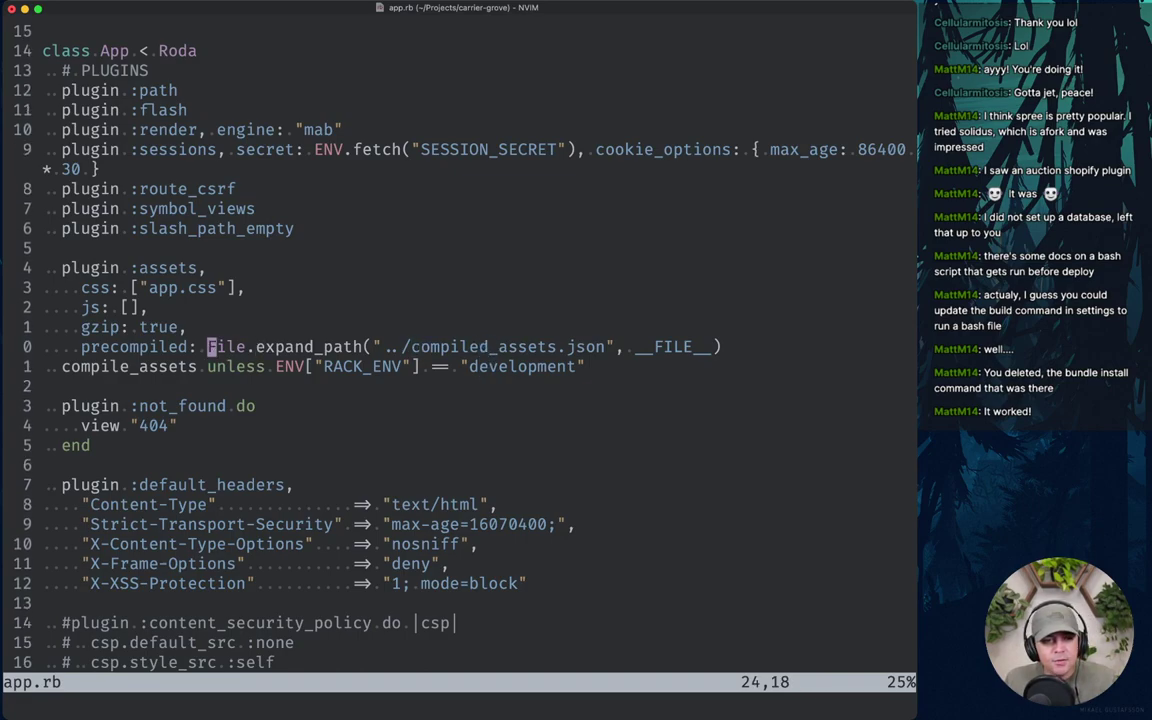
key("d")
key("d")
type("k$x:w")
key("Return")
Step: Inspect the compile_assets RACK_ENV condition and the not_found 404 block
key("j")
key("w")
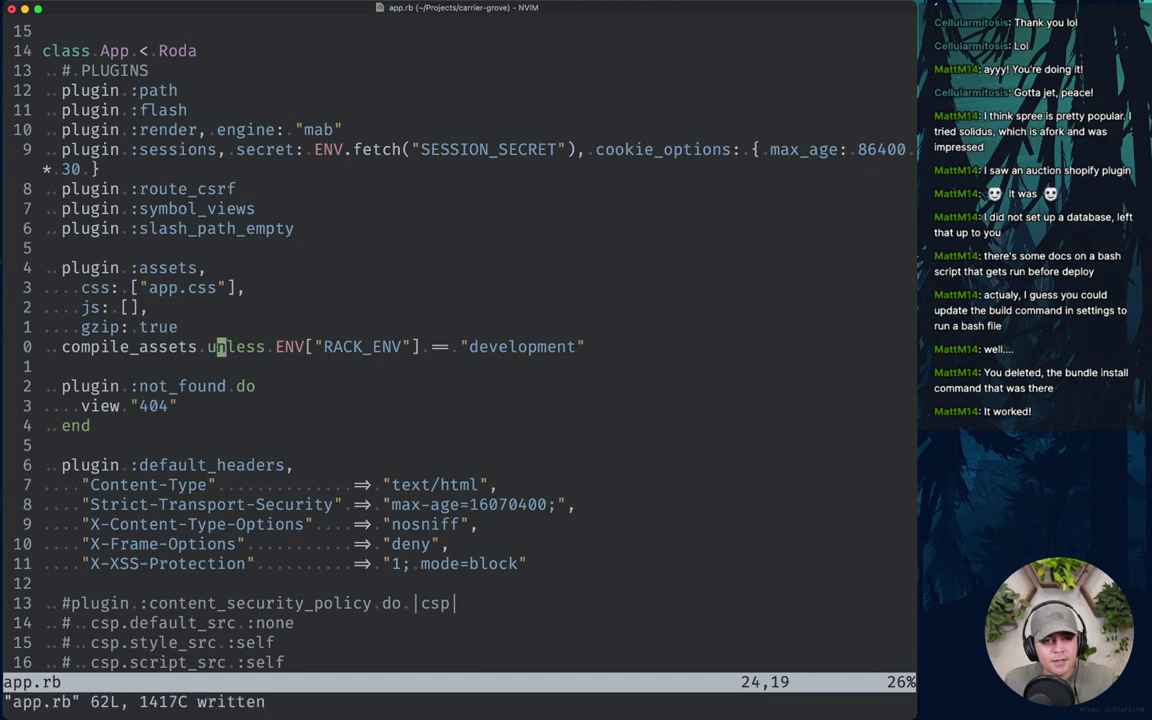
key("w")
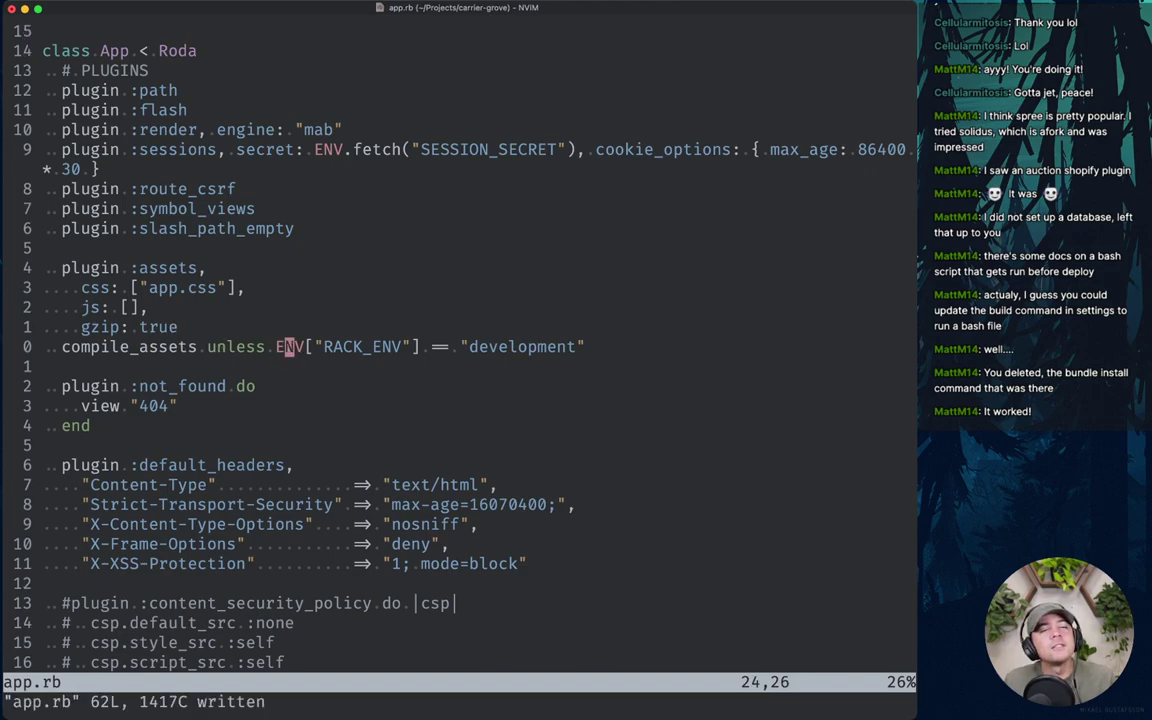
key("h")
key("^")
key("w")
key("w")
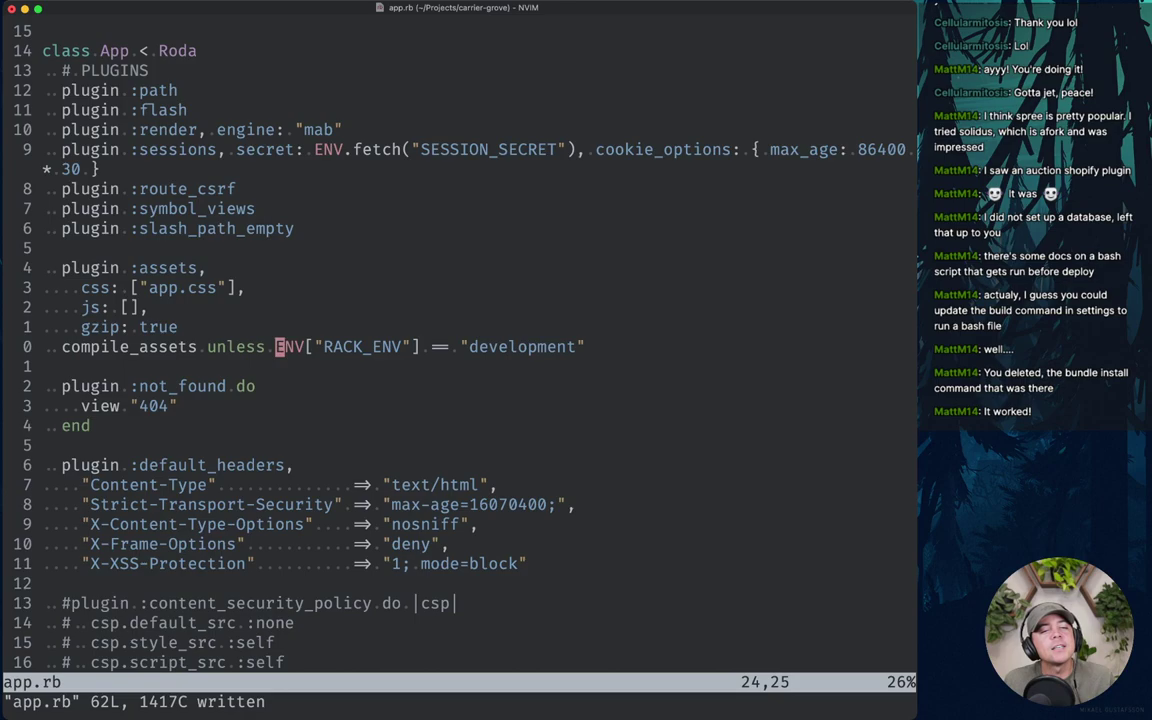
key("w")
key("w")
key("j")
key("j")
key("k")
key("k")
key("k")
key("j")
key("j")
key("j")
key("j")
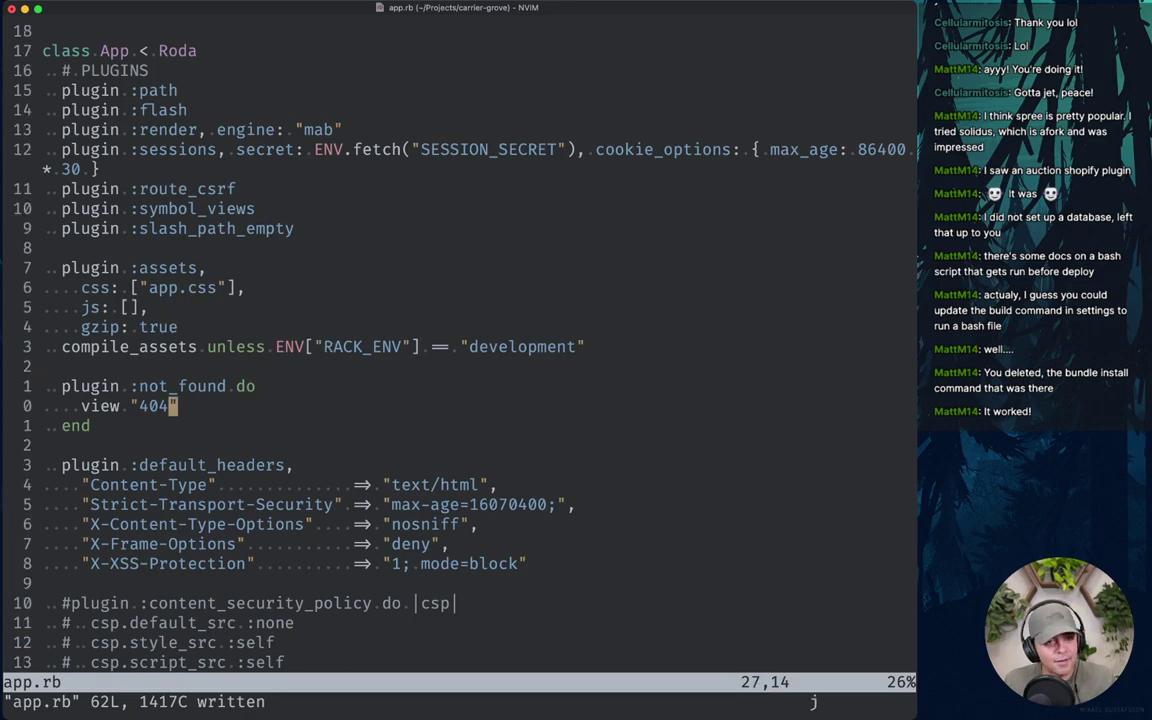
key("j")
key("j")
key("j")
key("j")
key("j")
key("j")
key("j")
key("j")
key("j")
key("j")
key("j")
key("j")
key("j")
key("j")
key("j")
key("j")
key("j")
key("j")
key("j")
key("j")
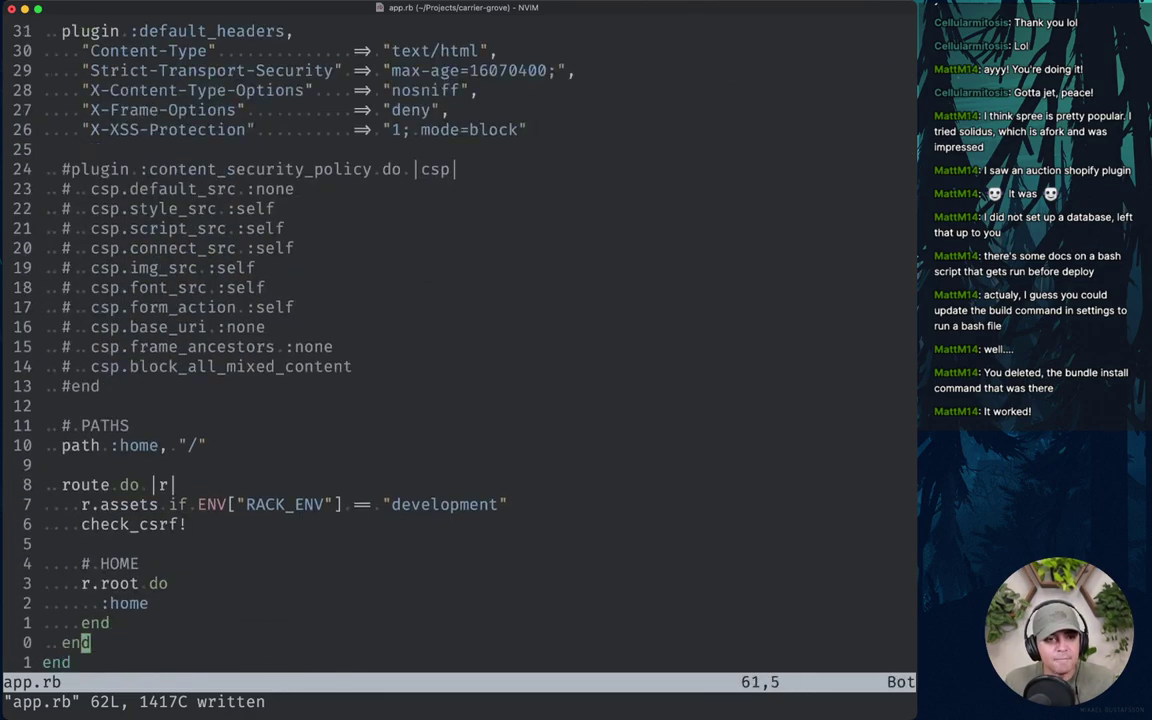
Step: Look over the content security policy lines and the route block's r.assets condition
key("k")
key("k")
key("k")
key("k")
key("k")
key("k")
key("k")
key("k")
key("k")
key("k")
key("k")
key("k")
key("k")
key("k")
key("k")
key("k")
key("k")
key("k")
key("k")
key("k")
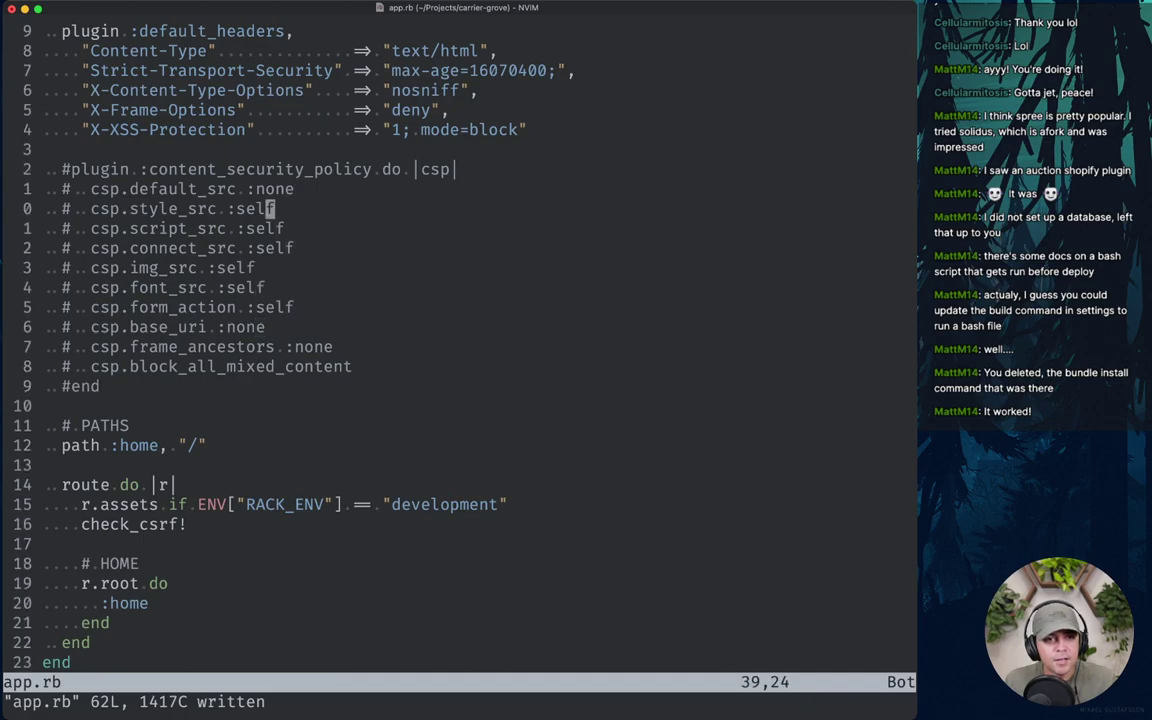
key("k")
key("k")
key("I")
key("Escape")
key("j")
key("j")
key("j")
key("j")
key("j")
key("j")
key("j")
key("j")
key("j")
key("j")
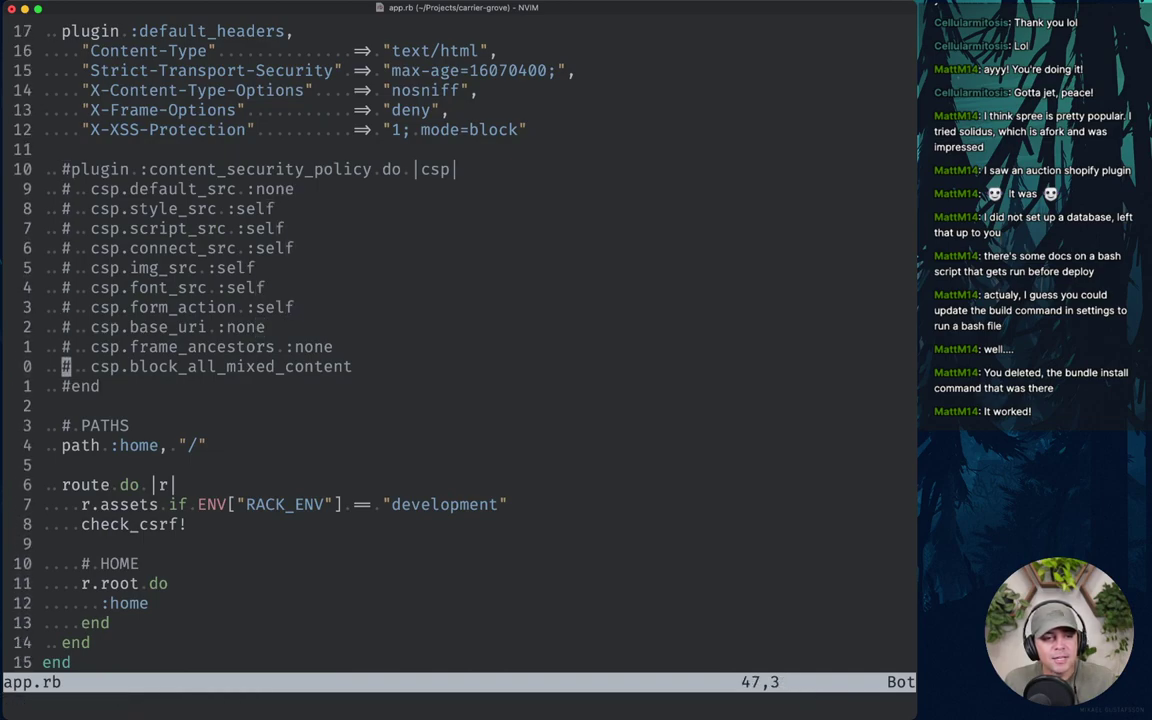
key("j")
key("j")
key("j")
key("j")
key("j")
key("j")
key("j")
key("j")
key("l")
key("l")
key("l")
key("l")
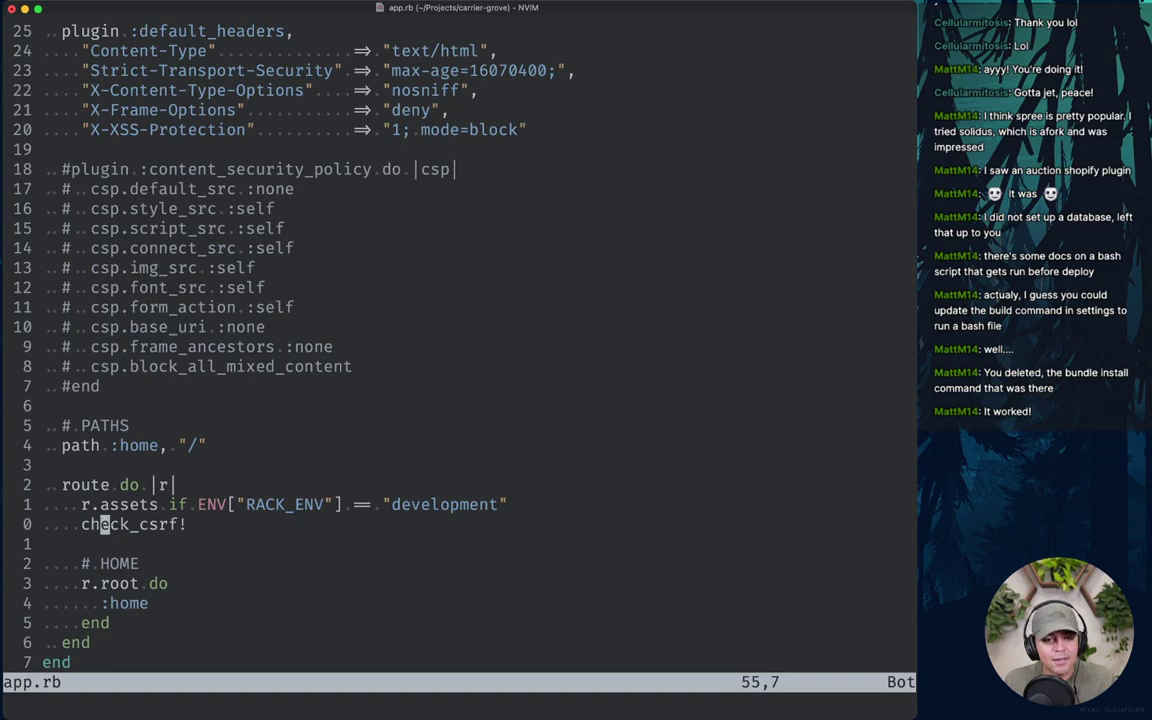
left_click(159, 583)
left_click(182, 524)
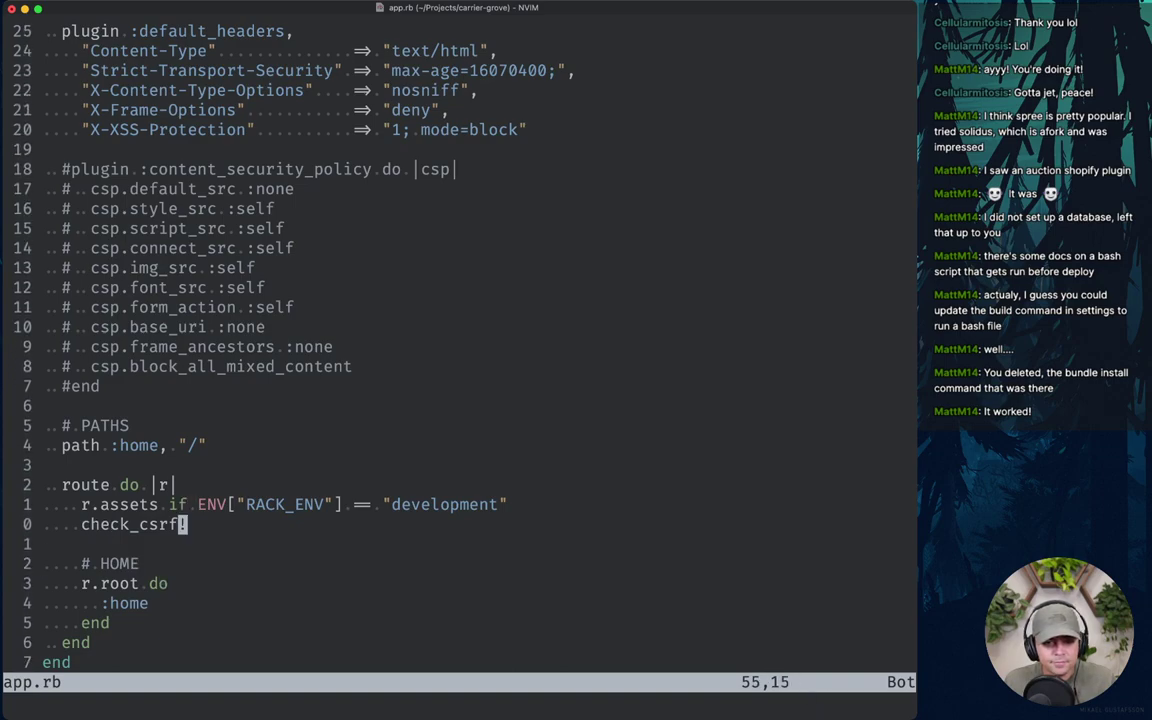
left_click(46, 524)
left_click(82, 484)
left_click(133, 504)
left_click(231, 504)
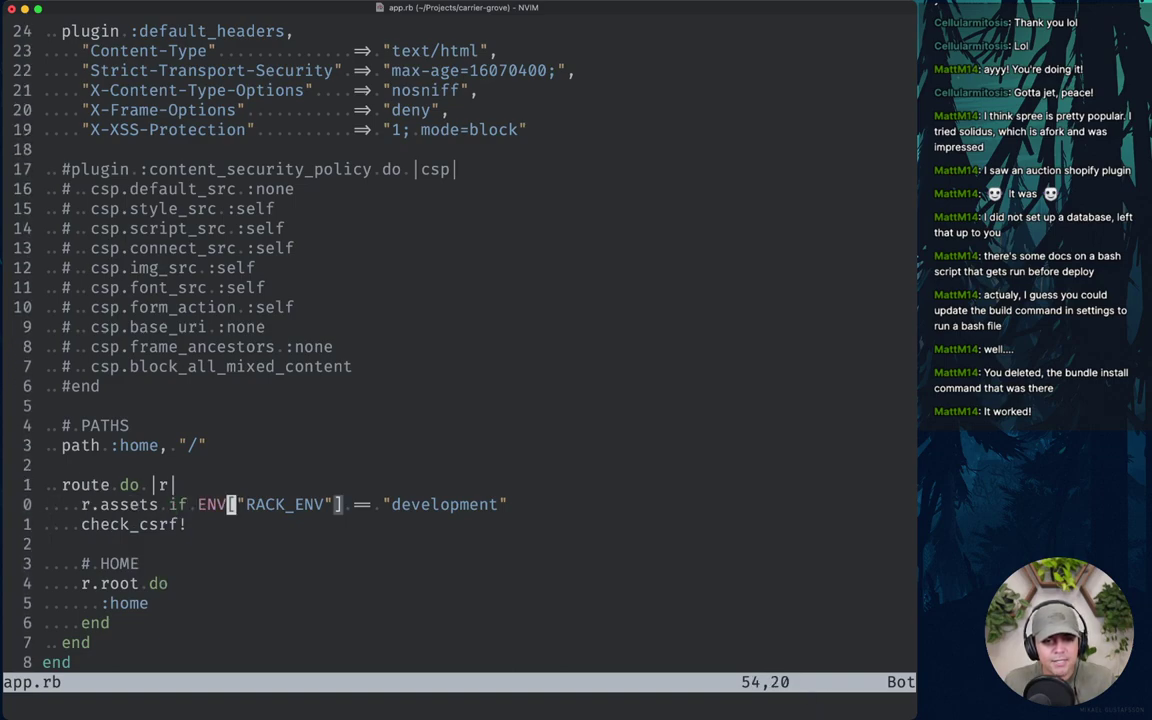
Step: Add 'plugin :public' below the slash_path_empty plugin line and save app.rb
key("k")
key("k")
key("k")
key("k")
key("k")
key("k")
key("k")
key("k")
key("k")
key("k")
key("k")
key("k")
key("k")
key("k")
key("k")
key("k")
key("k")
key("k")
key("k")
key("k")
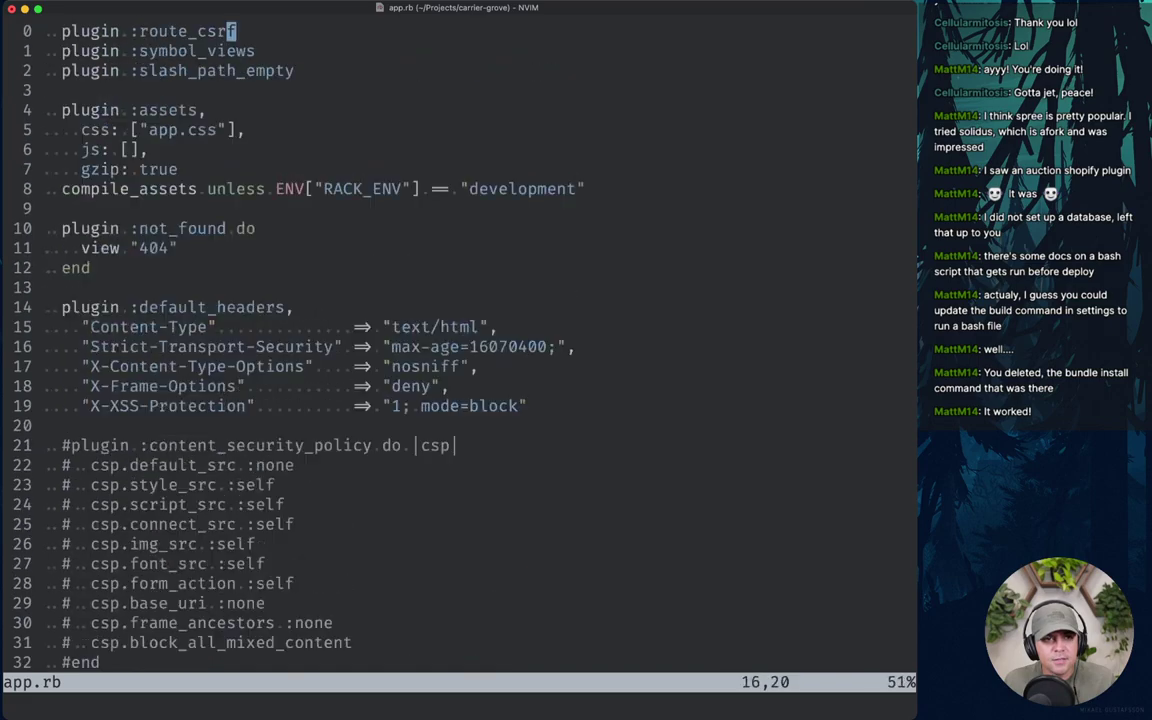
key("k")
key("k")
key("j")
key("j")
key("j")
key("j")
key("j")
key("j")
key("j")
key("j")
key("j")
key("j")
key("j")
key("j")
key("j")
key("j")
key("j")
key("j")
key("j")
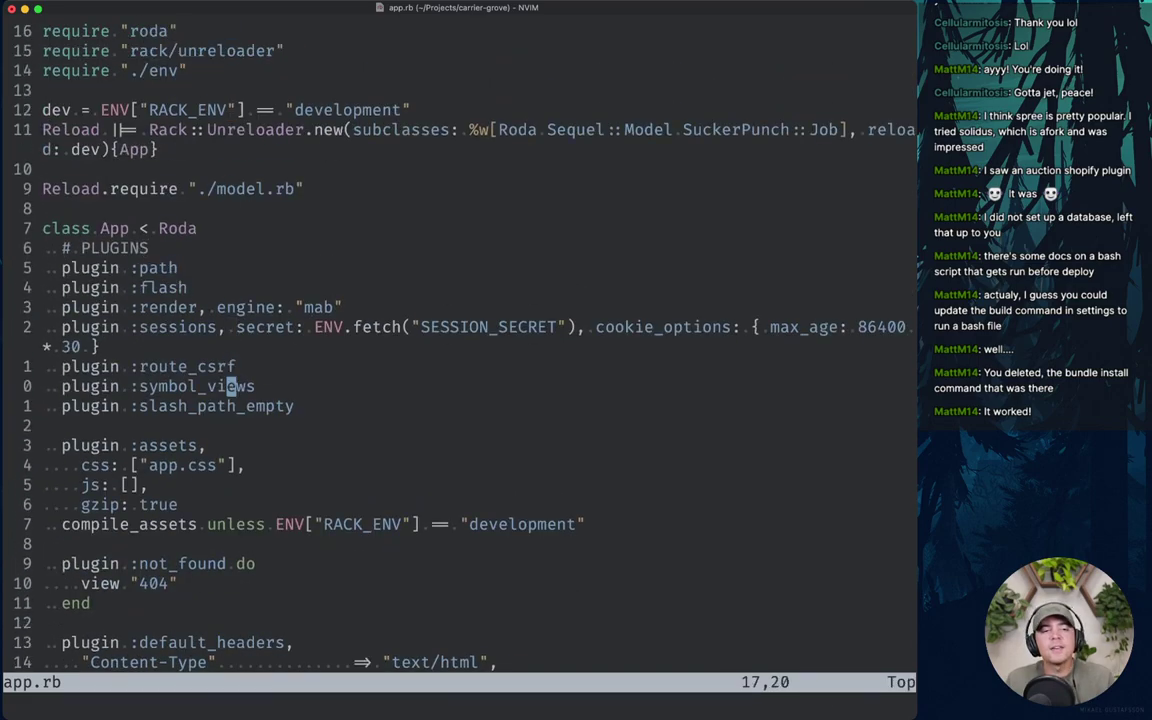
type("oplugin :p")
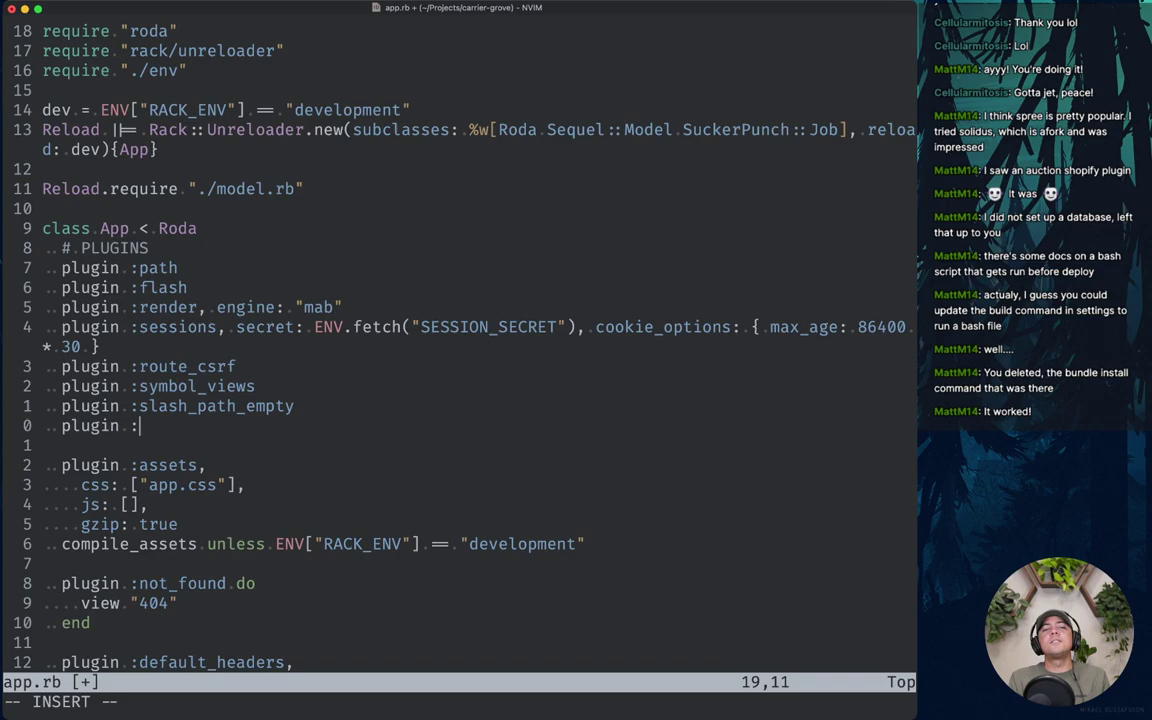
type("ubli")
key("Escape")
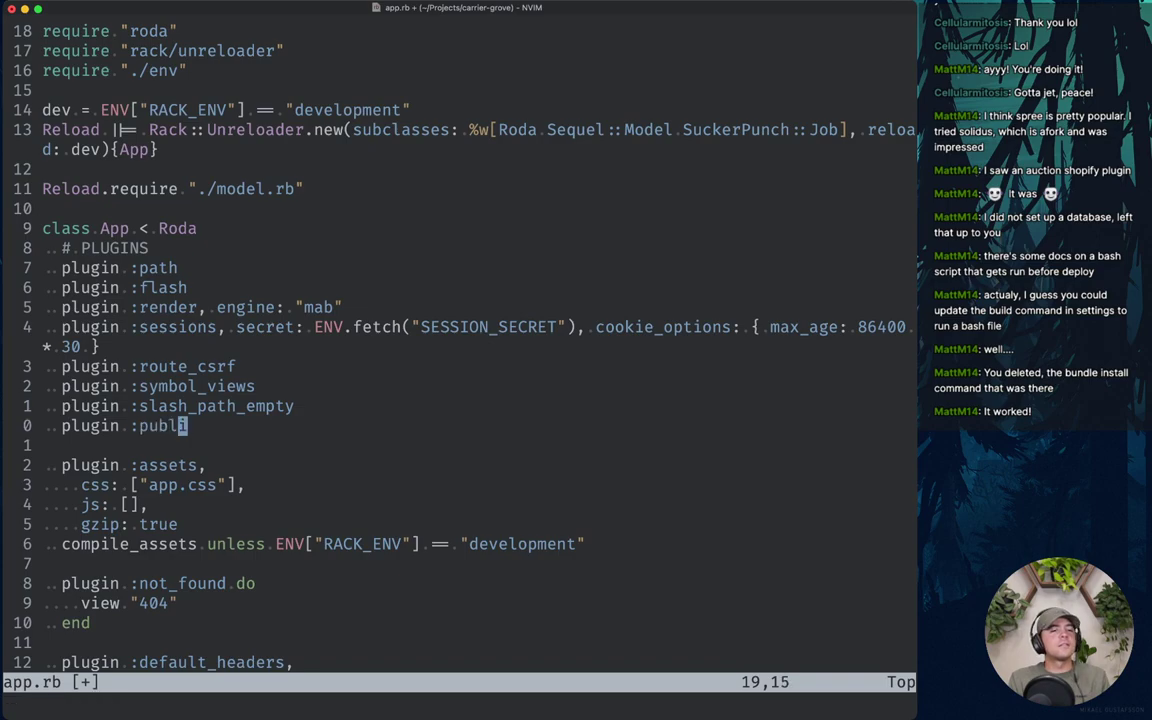
type("ac")
key("Escape")
type(":w")
key("Return")
key("j")
key("j")
key("j")
key("j")
key("j")
key("j")
key("j")
key("j")
key("j")
key("j")
key("j")
key("j")
key("j")
key("j")
key("j")
key("j")
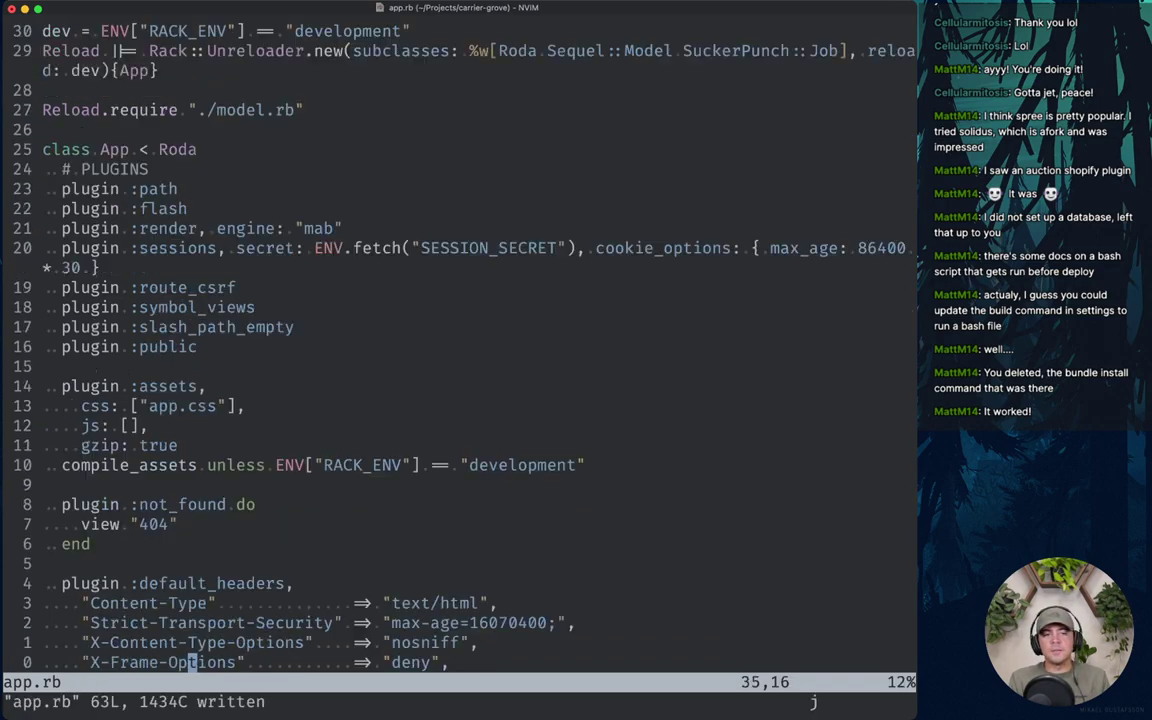
Step: Add 'r.public' under r.assets in the route block and save app.rb
key("j")
key("j")
key("j")
key("j")
key("j")
key("j")
key("j")
key("j")
key("j")
key("j")
key("j")
key("j")
key("j")
key("j")
key("j")
key("j")
key("j")
key("j")
key("j")
key("j")
key("k")
key("k")
key("k")
key("k")
key("k")
key("k")
key("k")
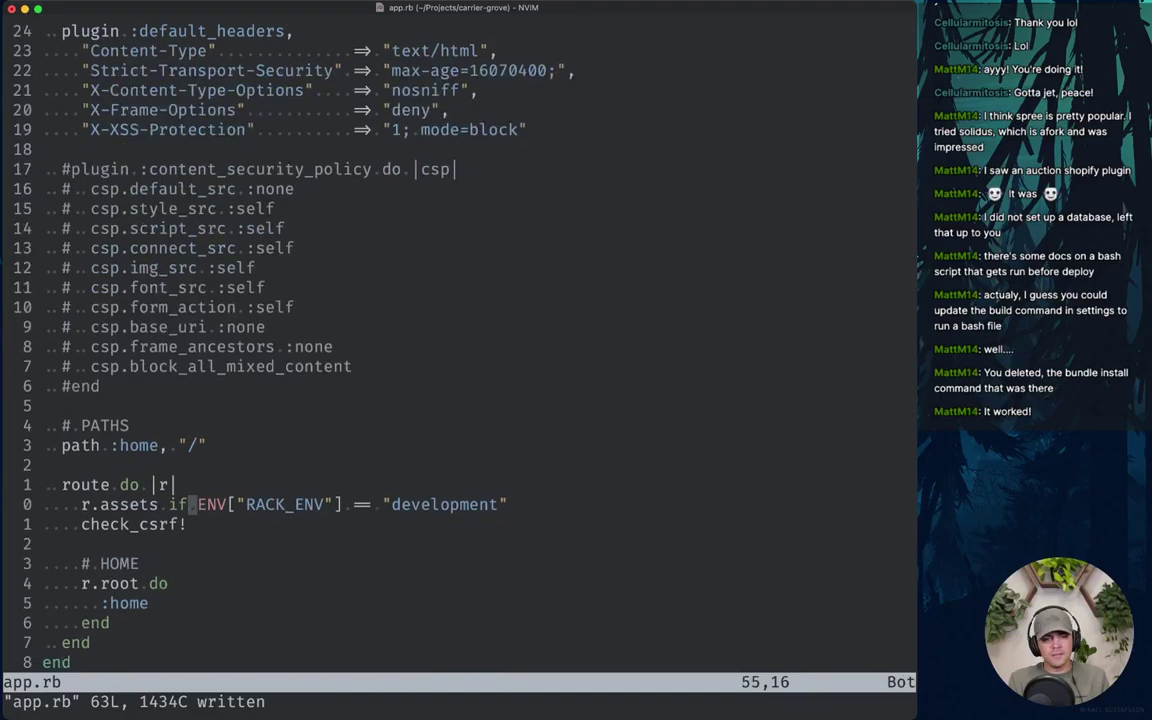
type("or.public")
key("Escape")
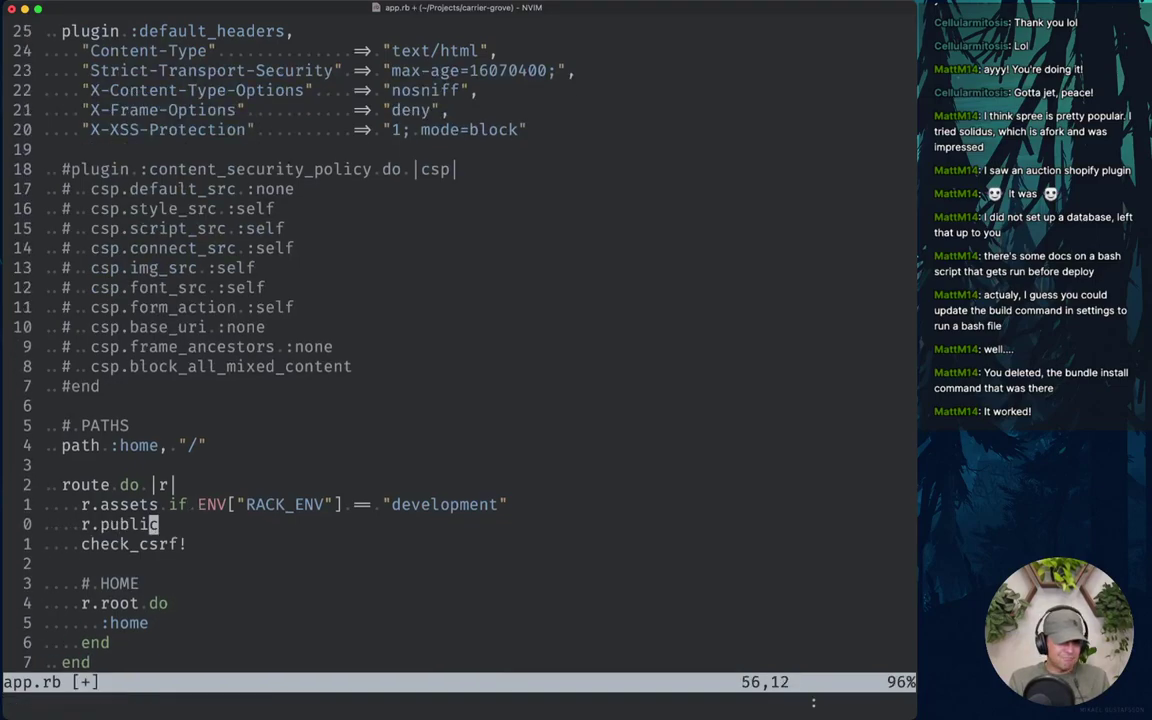
type(":w")
key("Return")
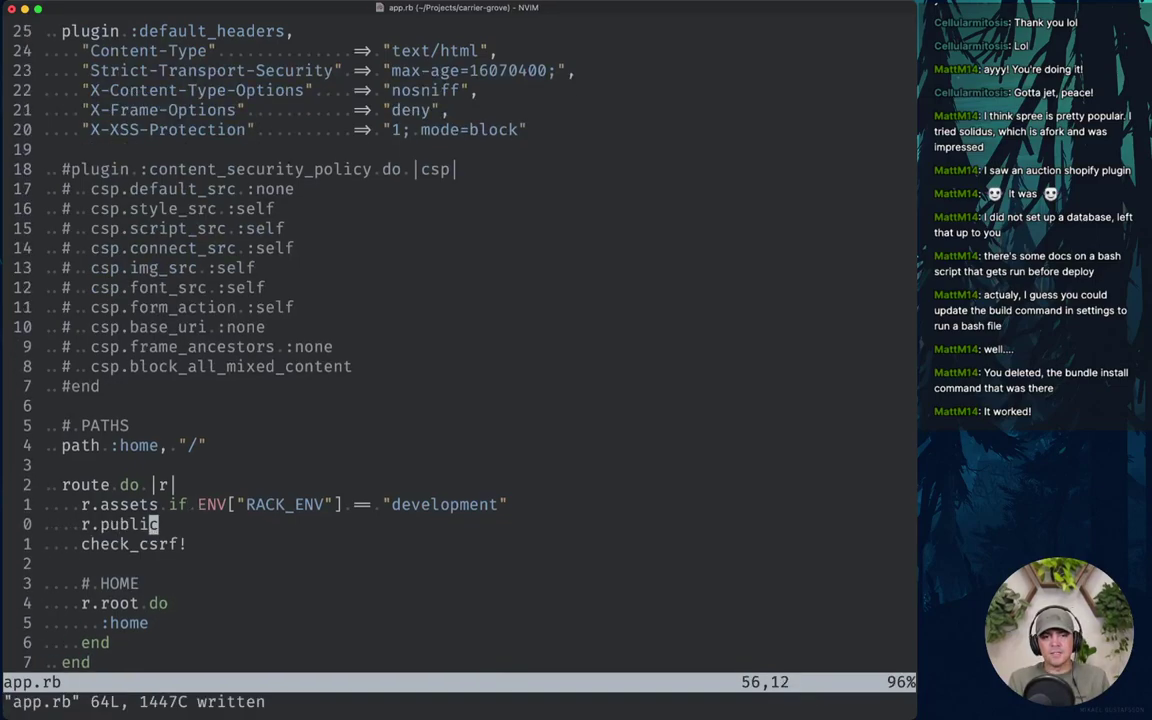
key("super+Tab")
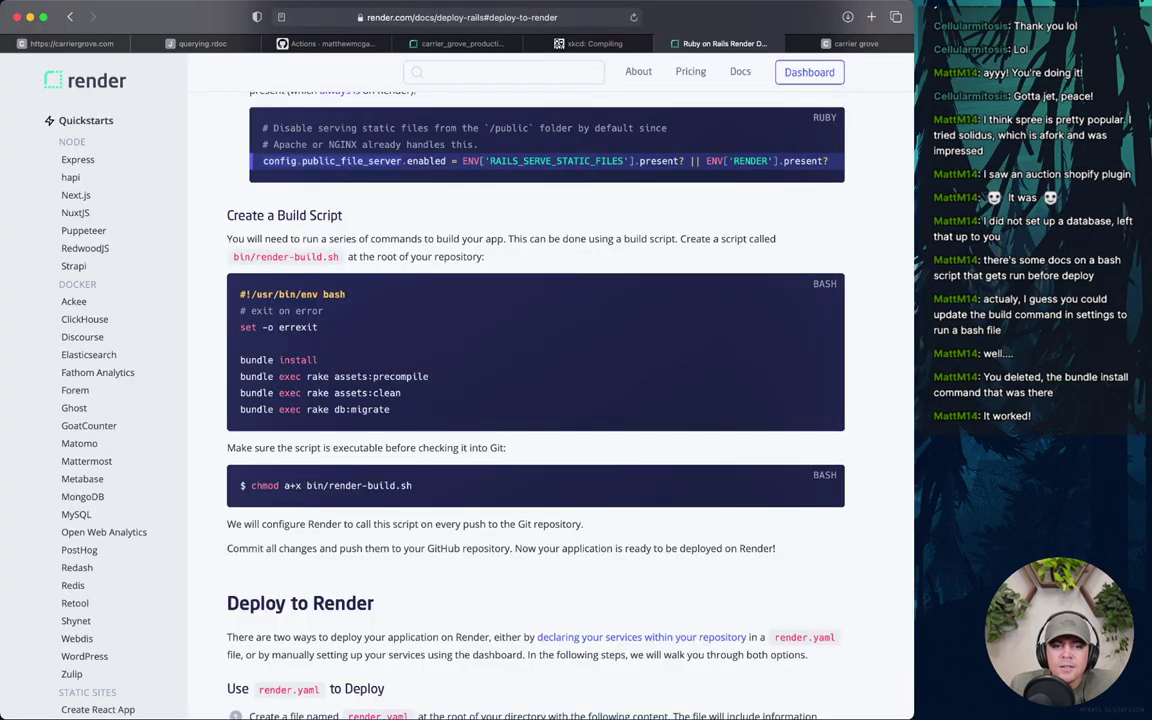
Step: Start the containers with docker compose up and load the app at localhost:9292 in Safari
key("super+Tab")
type("docker ")
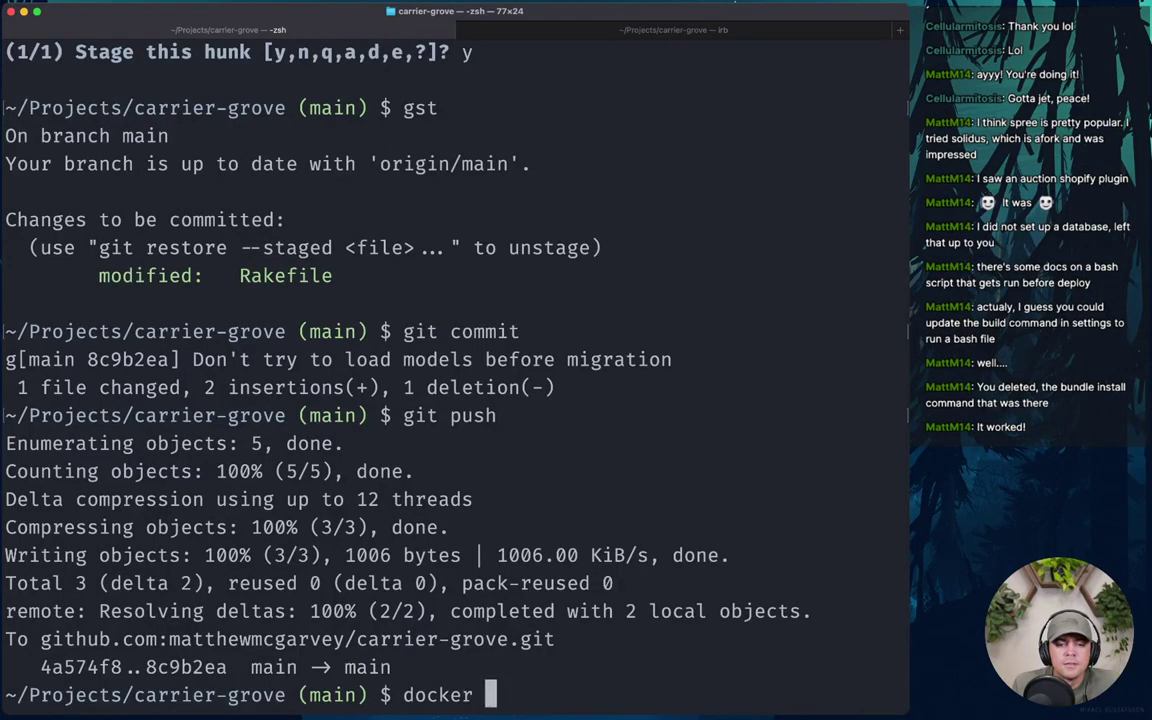
type("compose up")
key("Return")
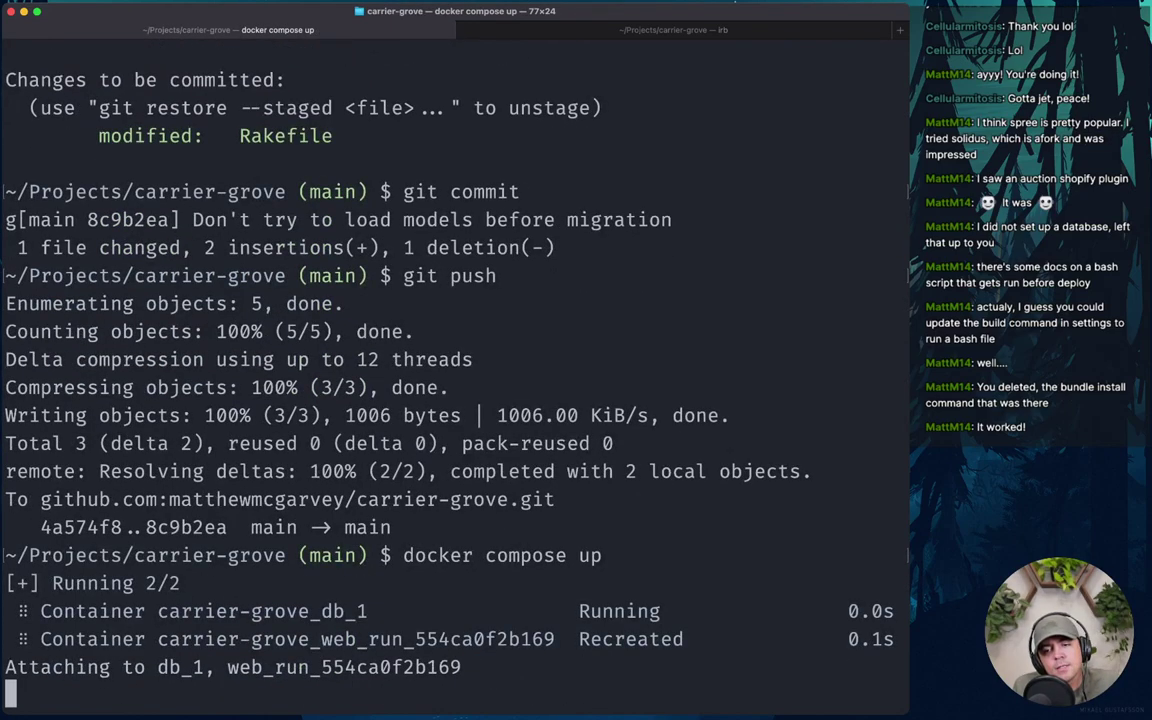
key("super+Tab")
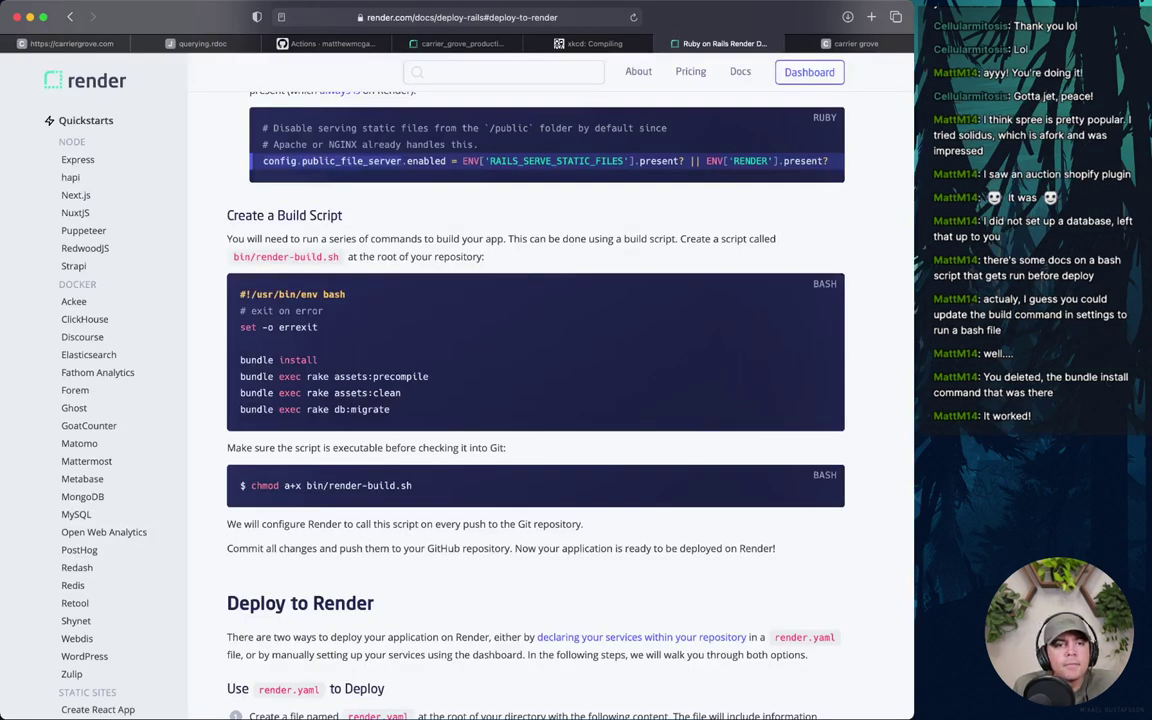
key("super+l")
type("localhost:9001/")
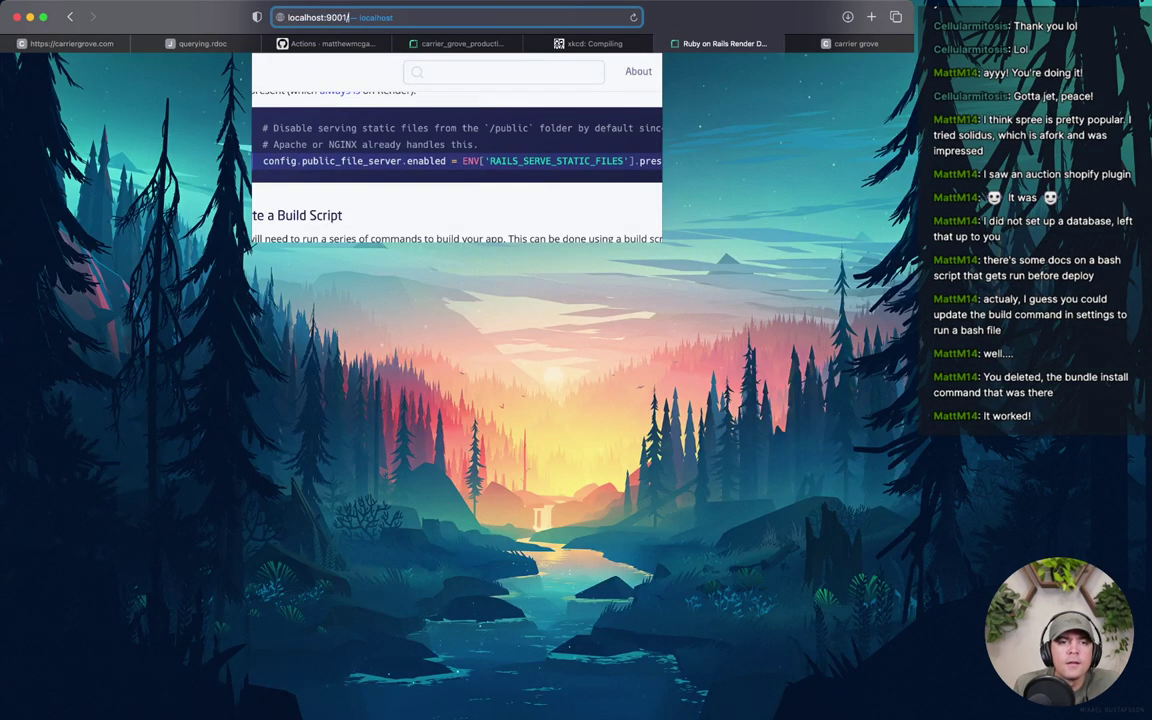
key("BackSpace")
key("BackSpace")
key("BackSpace")
type("292")
key("Return")
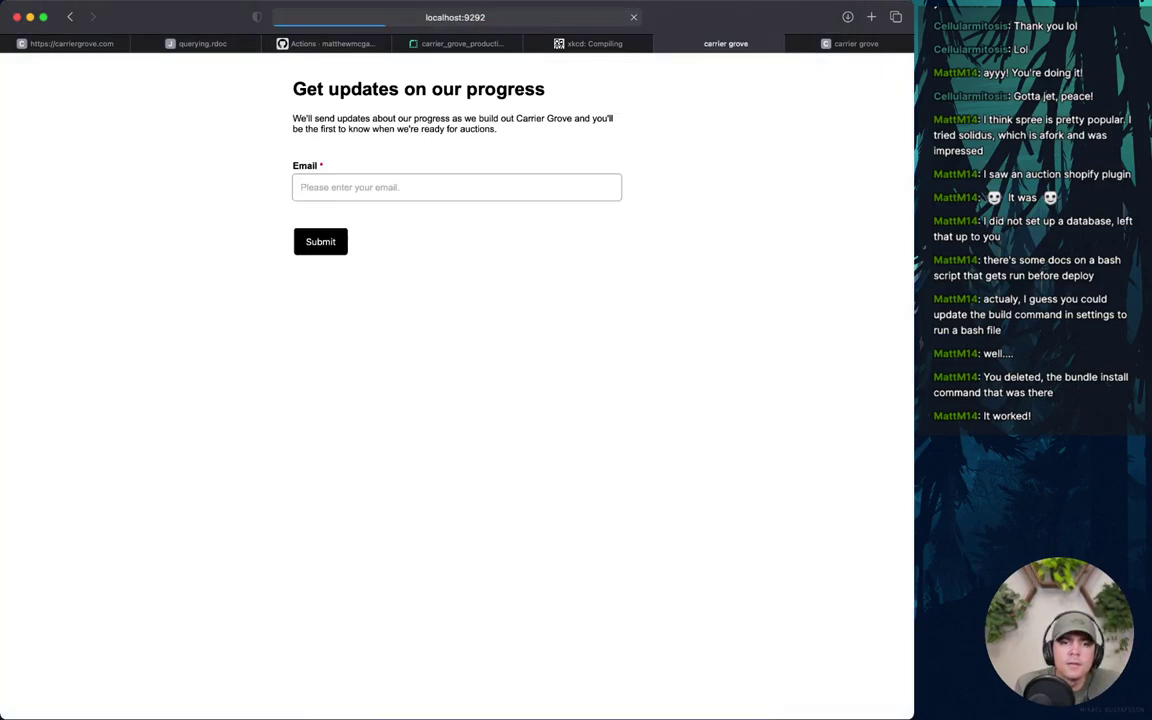
Step: Confirm in Web Inspector's Network tab that app.css returns 200 OK, then stop the containers
key("alt+super+i")
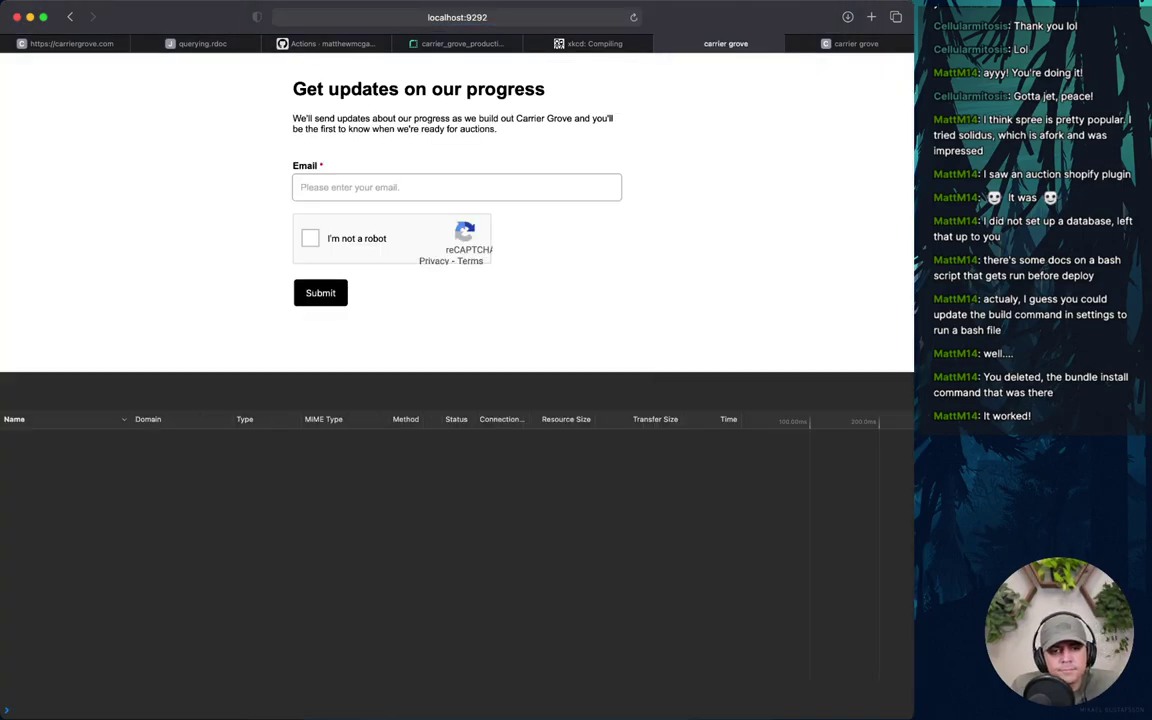
key("super+r")
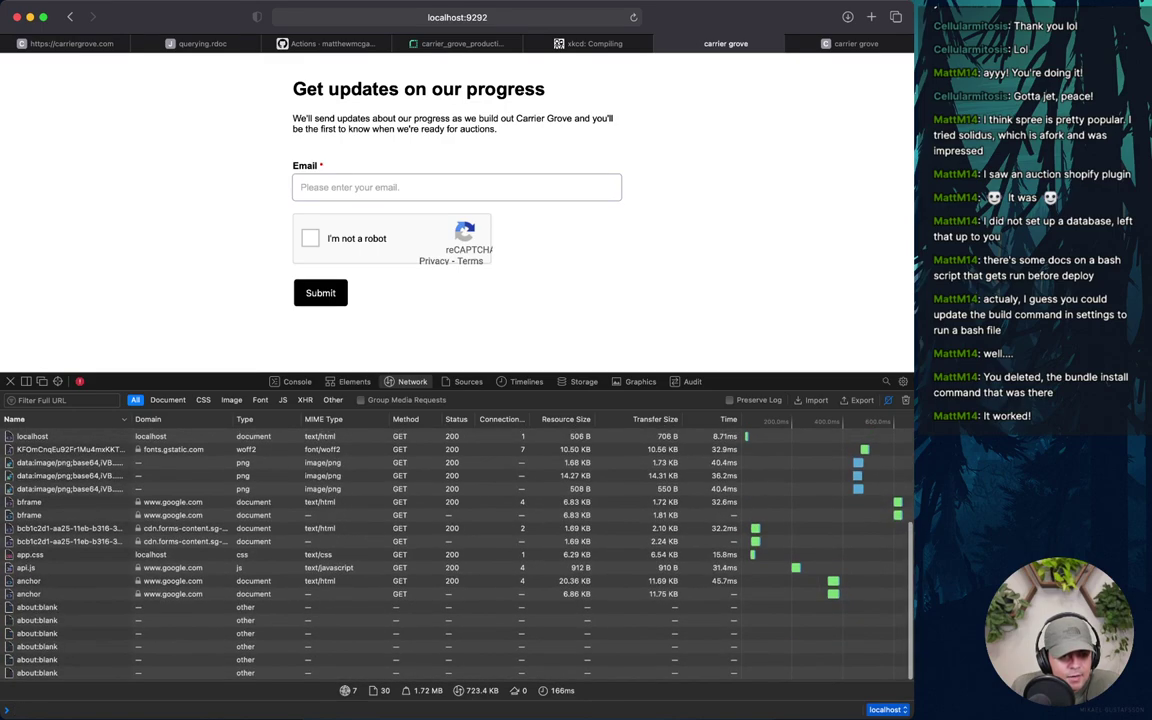
left_click(30, 553)
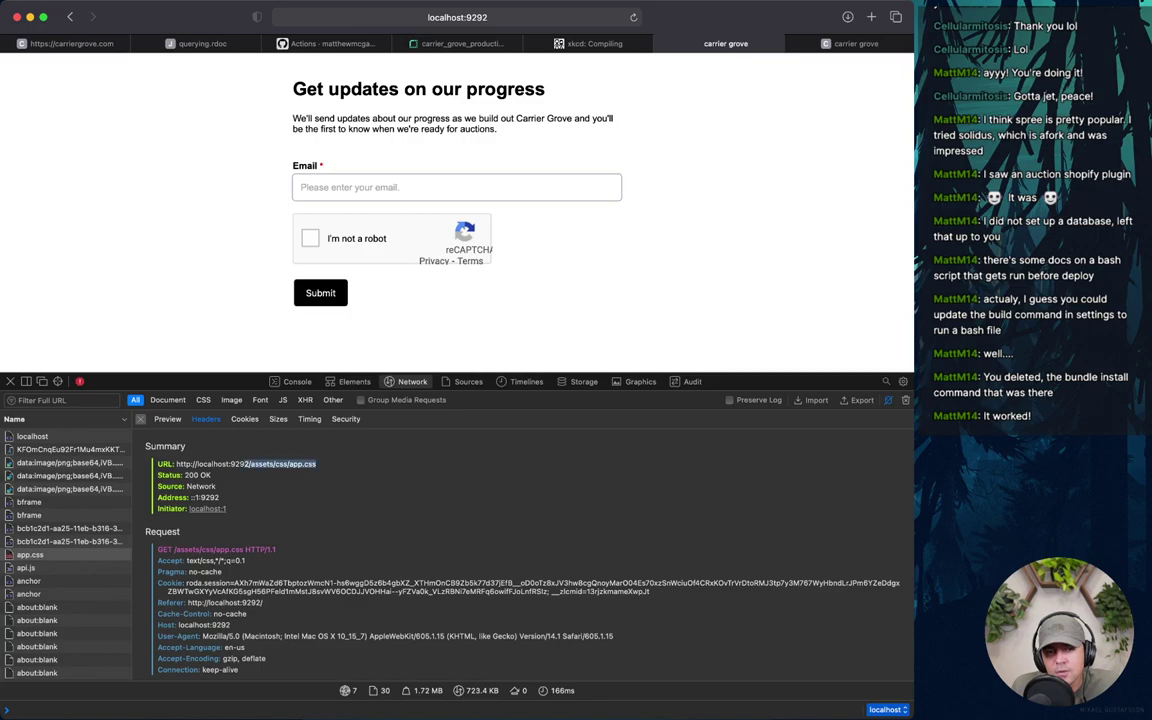
key("super+Tab")
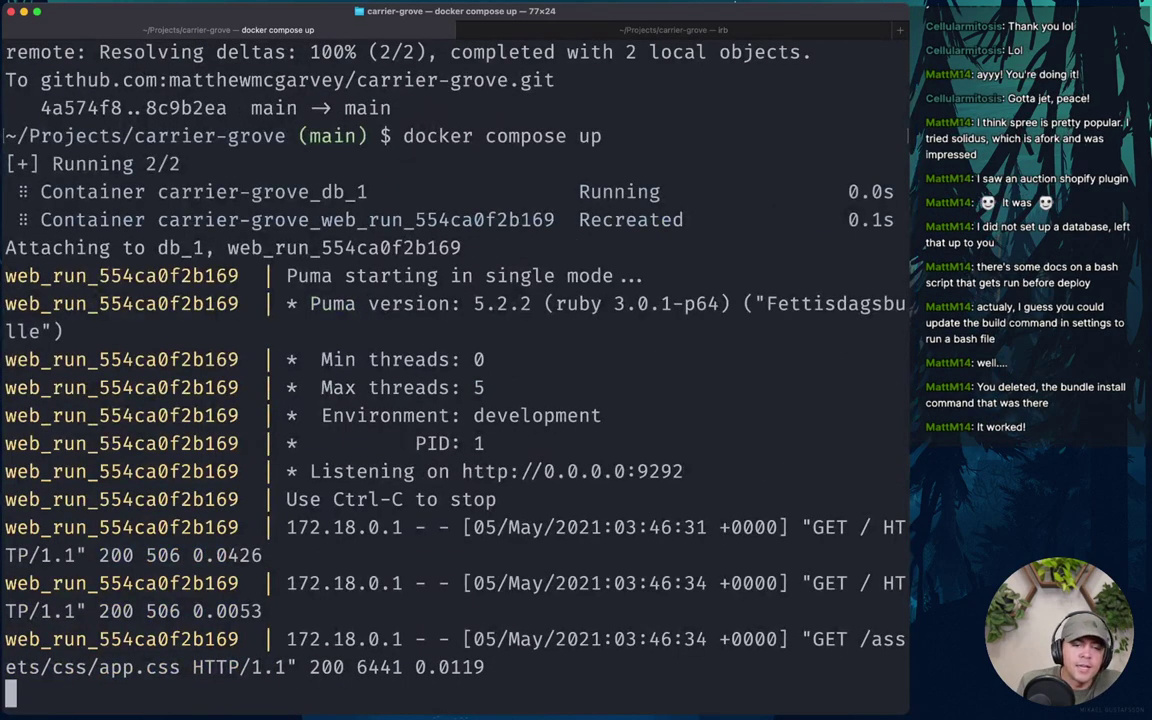
key("ctrl+c")
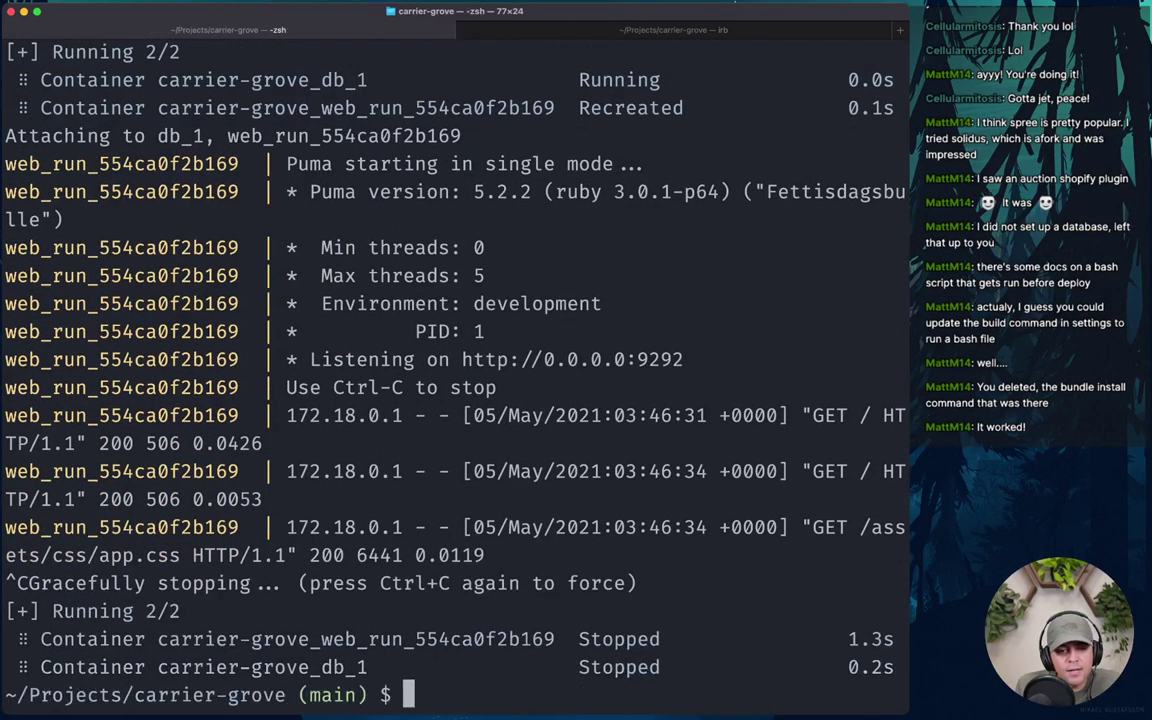
Step: Open .env.rb in vim and locate the RACK_ENV development value
type("vim .env")
key("Return")
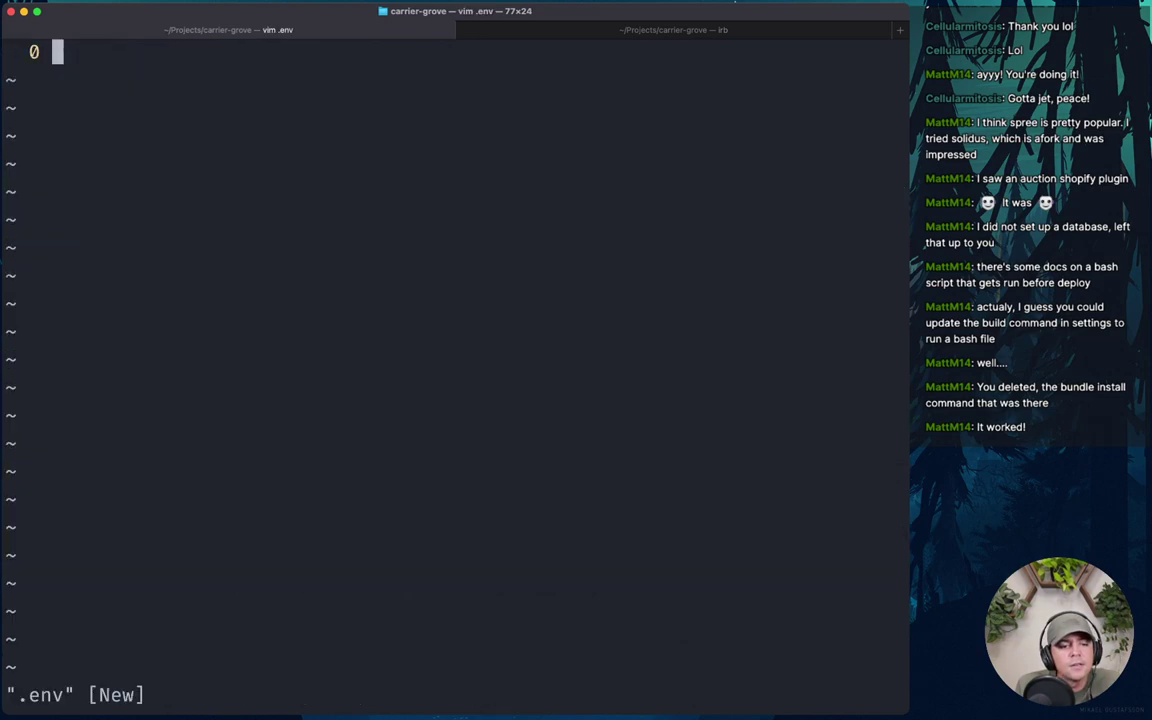
type(":q")
key("Return")
type("vim .env")
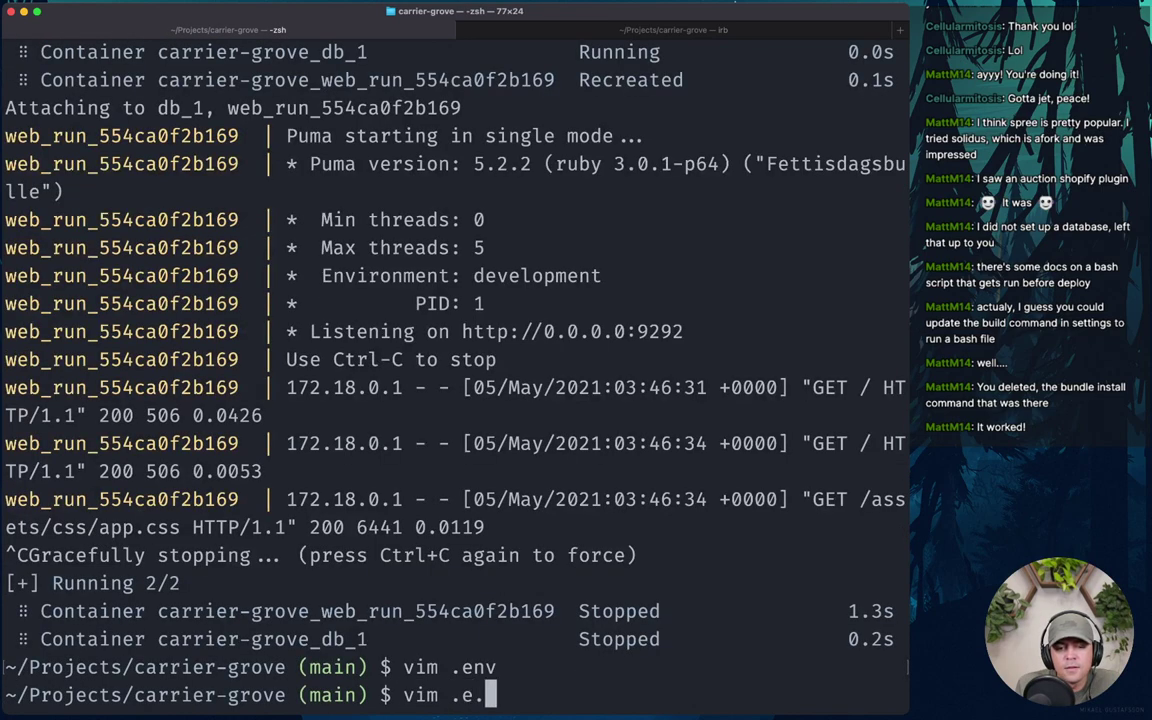
type(".rb")
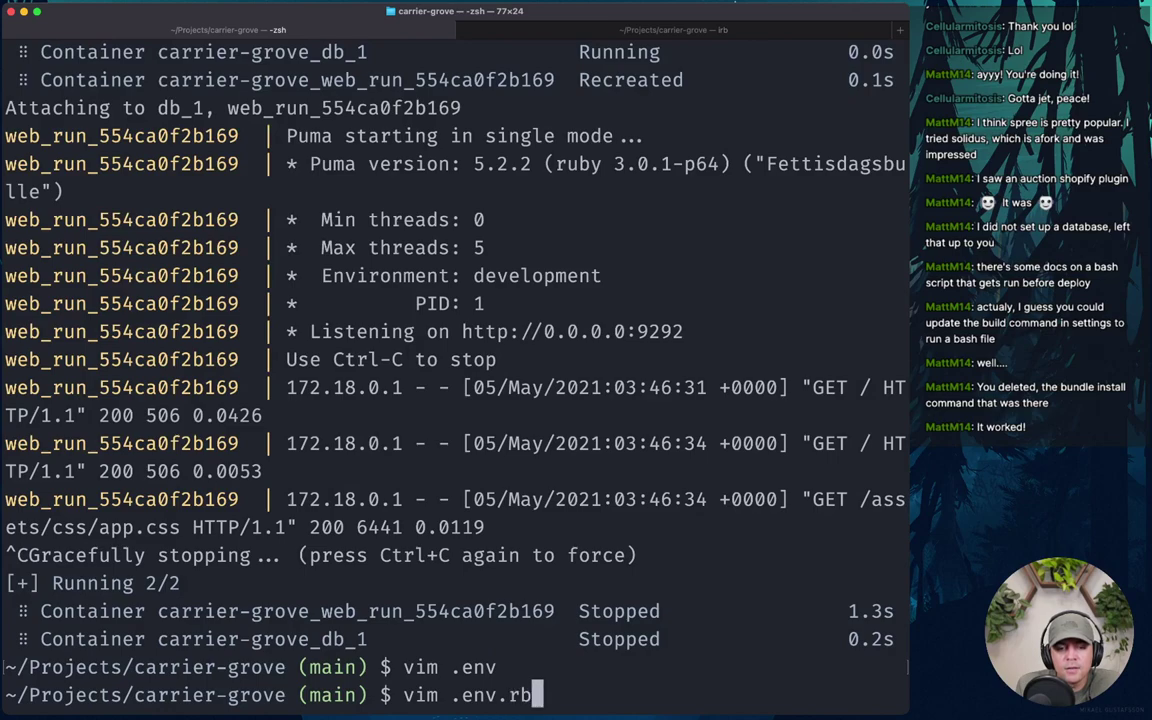
key("Return")
left_click(283, 136)
left_click(326, 164)
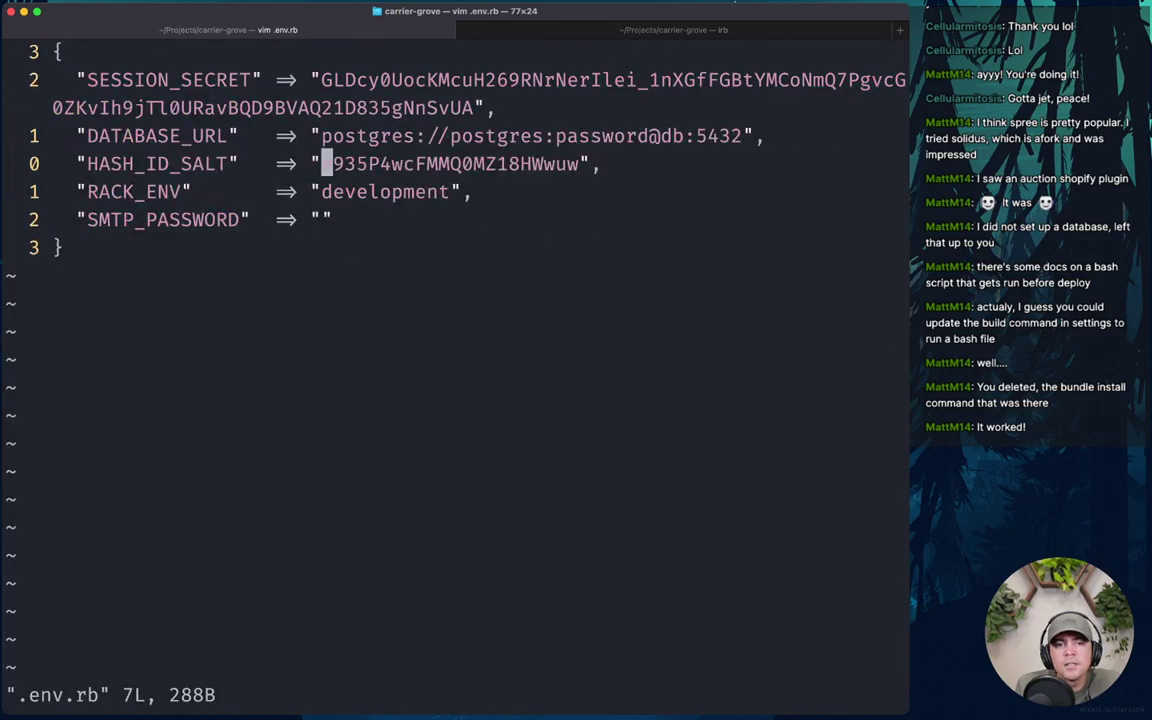
left_click(337, 164)
left_click(338, 192)
left_click(326, 80)
left_click(335, 136)
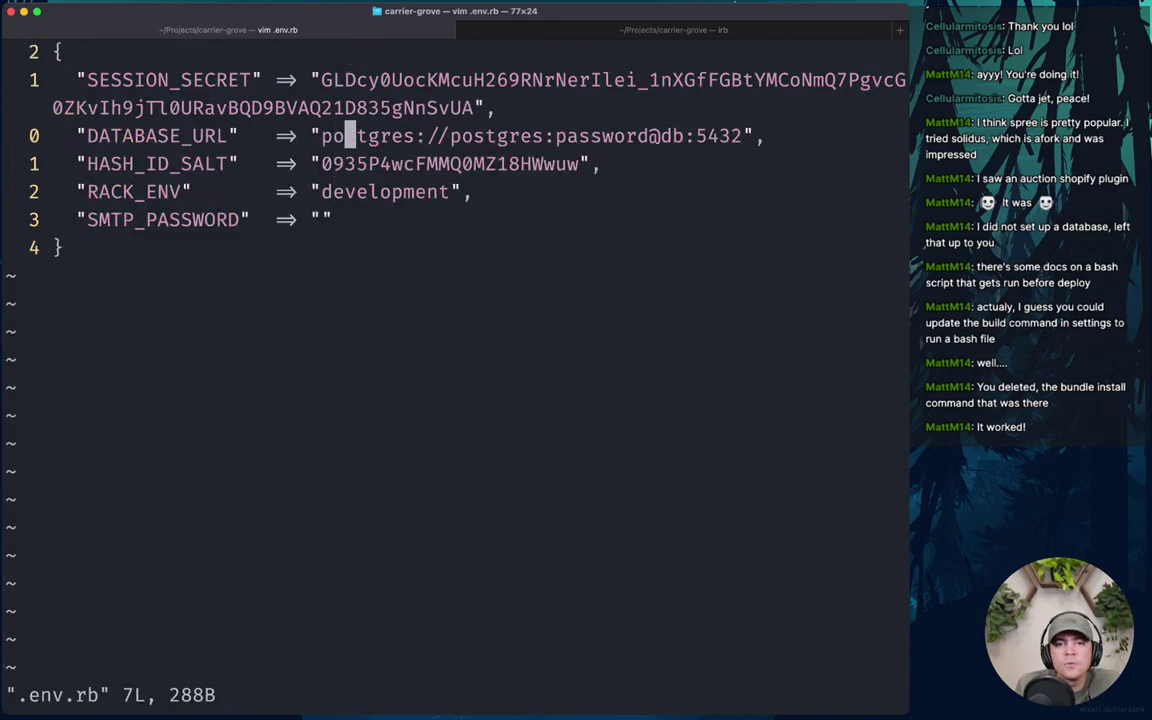
left_click(586, 164)
left_click(595, 136)
left_click(464, 192)
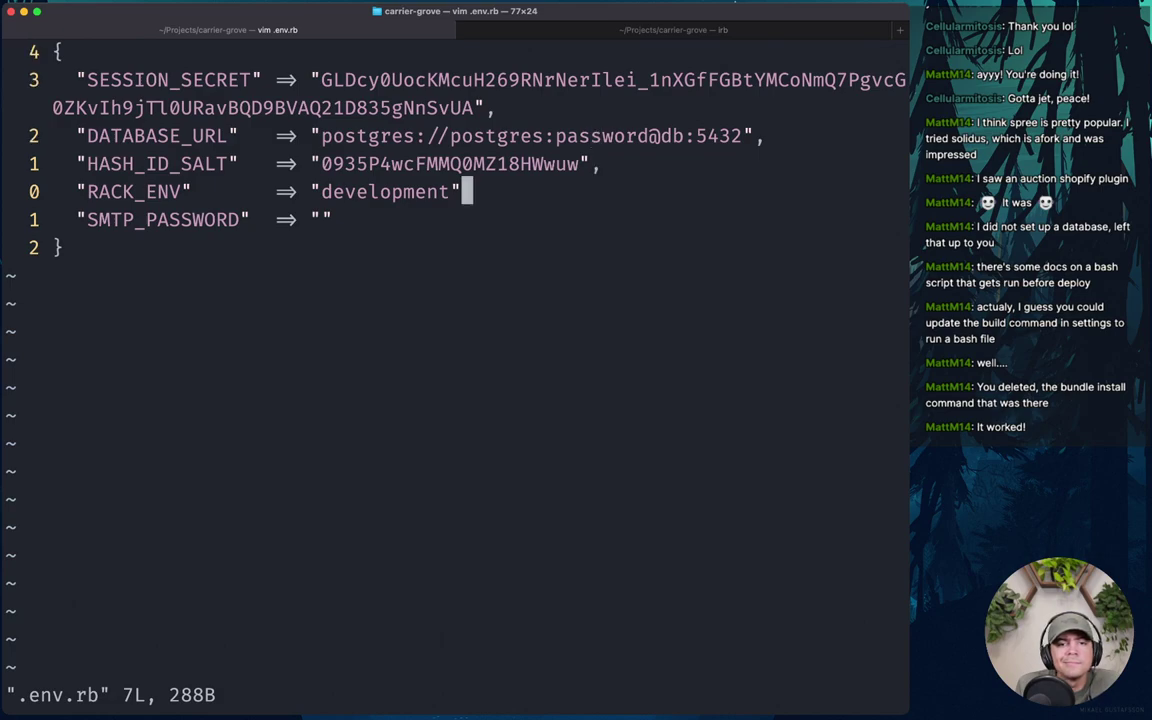
left_click(326, 192)
Step: Change RACK_ENV to "production", save .env.rb, and rerun docker compose up
type("ciwprodct")
key("BackSpace")
key("BackSpace")
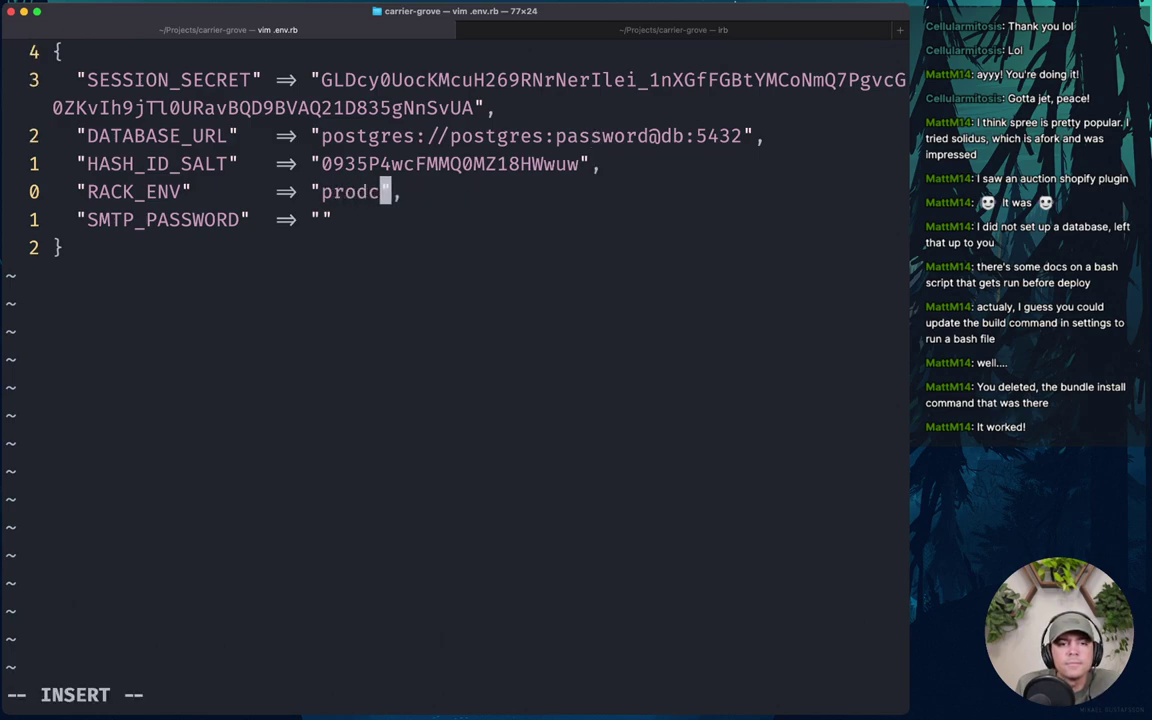
type("uctio")
type("n")
key("Escape")
type(":wq")
key("Return")
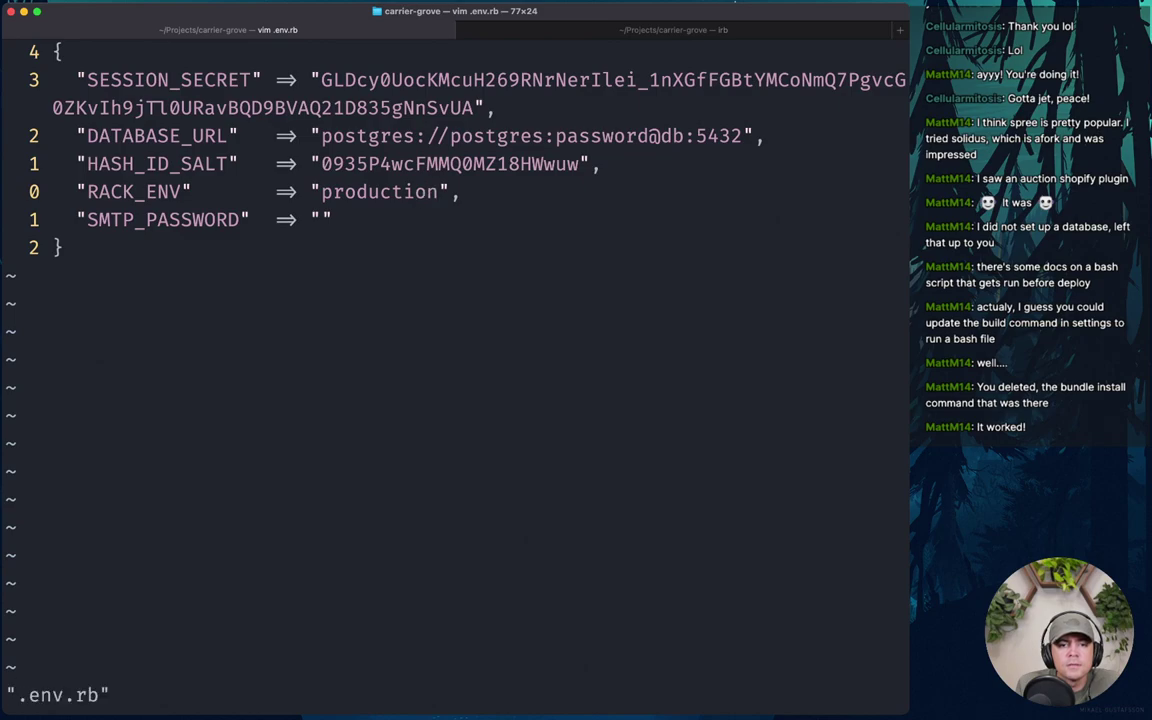
key("Up")
key("Up")
key("Up")
key("Return")
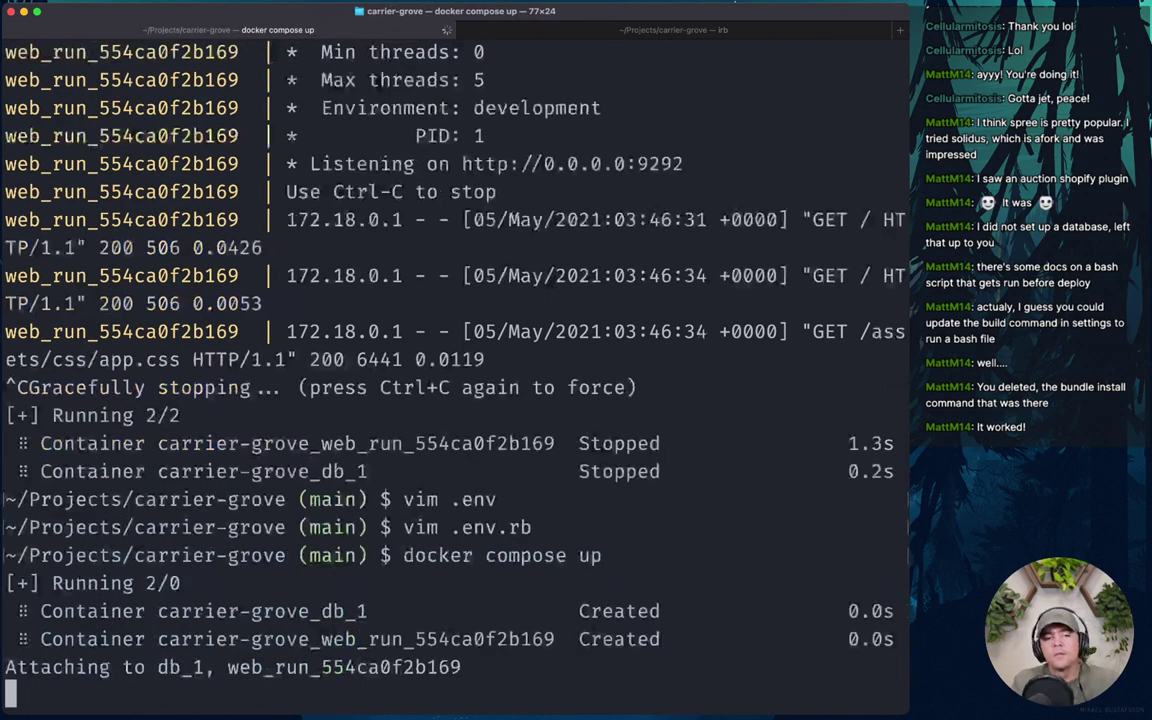
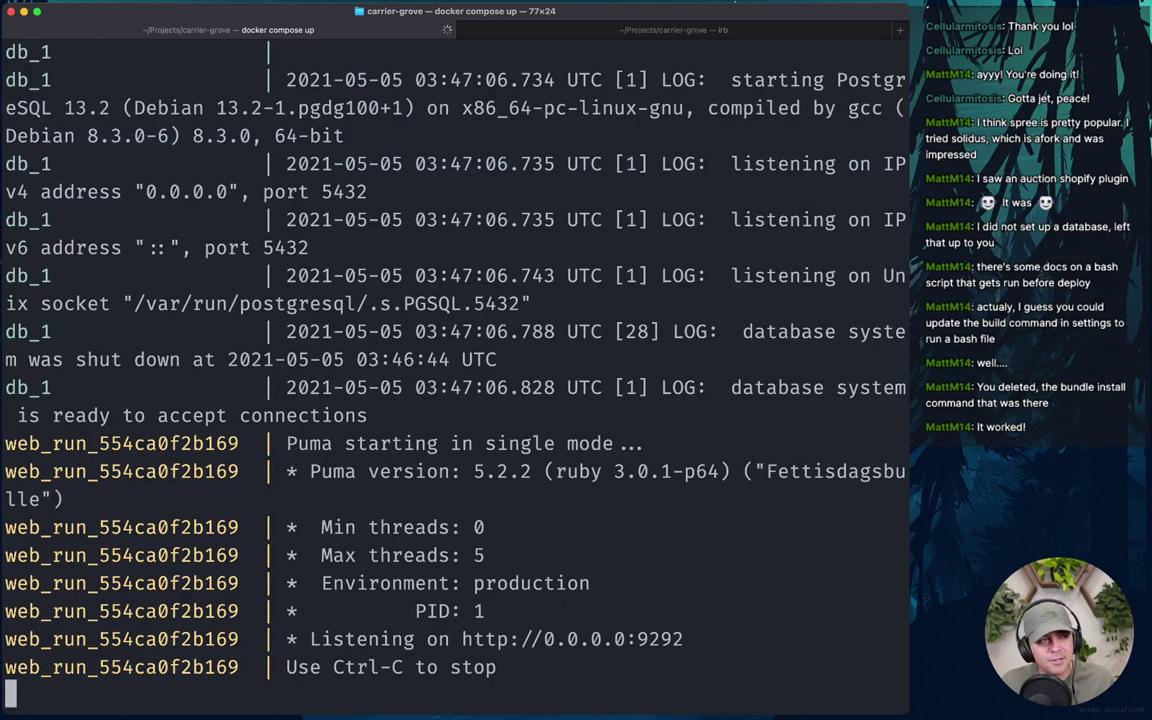
Step: Reload the local signup page and inspect the app.css stylesheet request's headers and asset path
key("super+Tab")
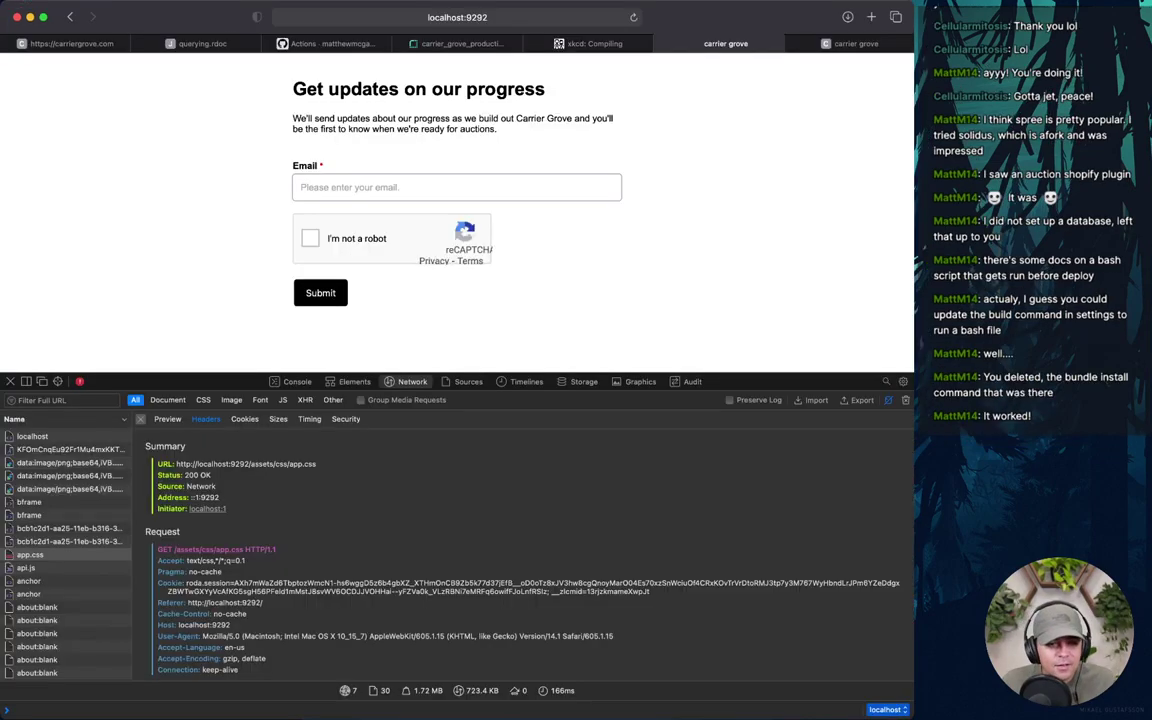
key("super+r")
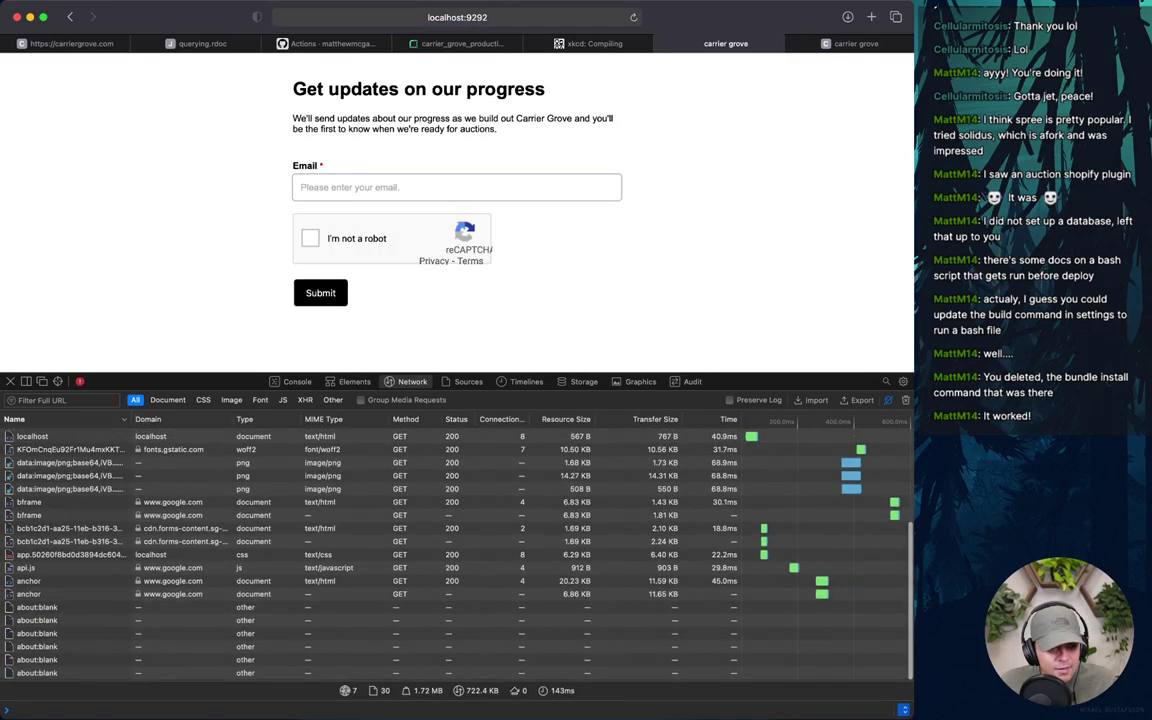
left_click(60, 554)
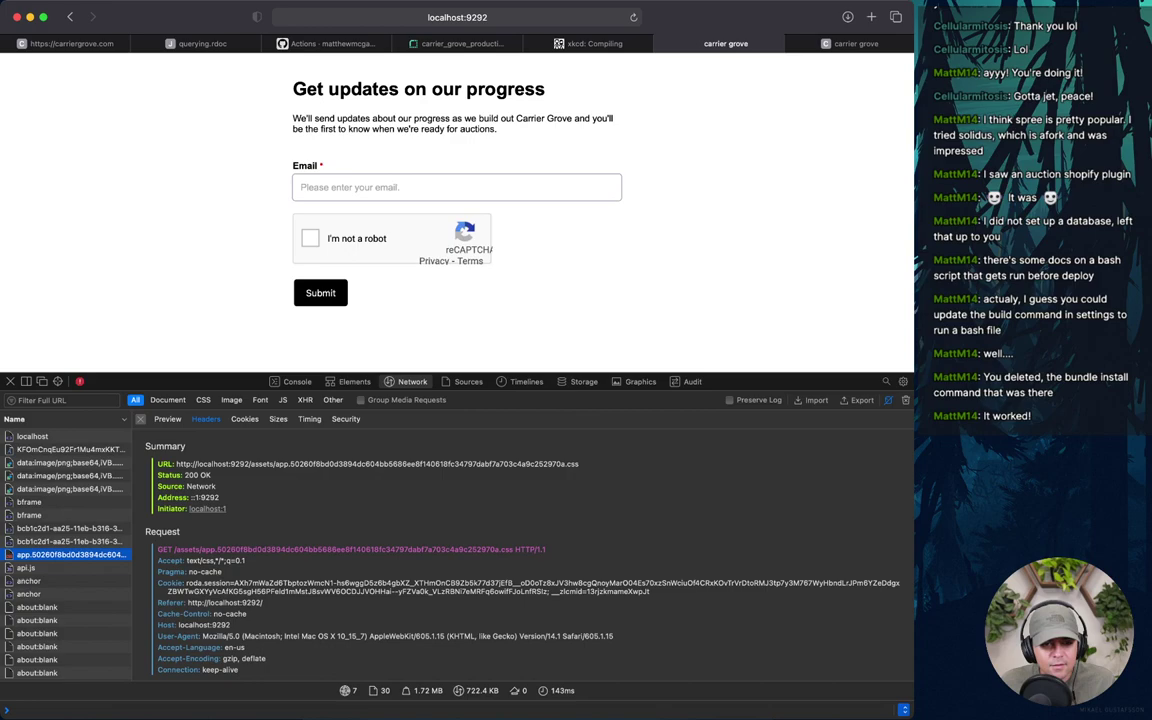
left_click_drag(250, 464, 579, 464)
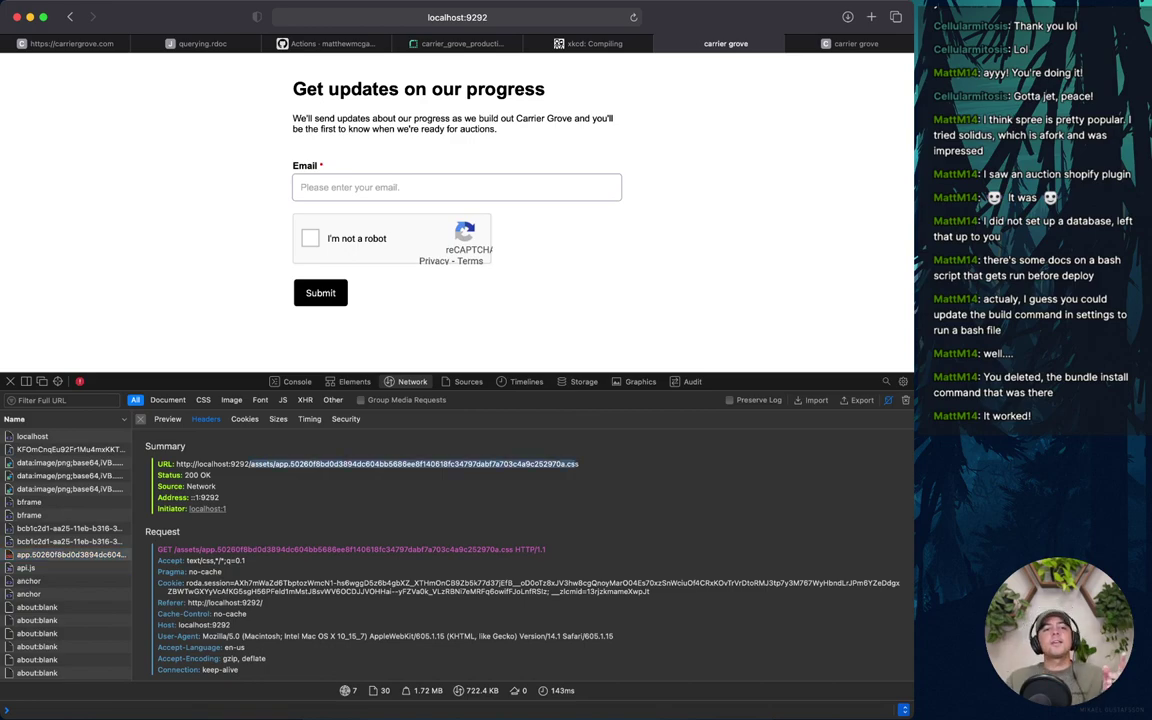
Step: Delete the r.public line from app.rb and save the file
key("super+Tab")
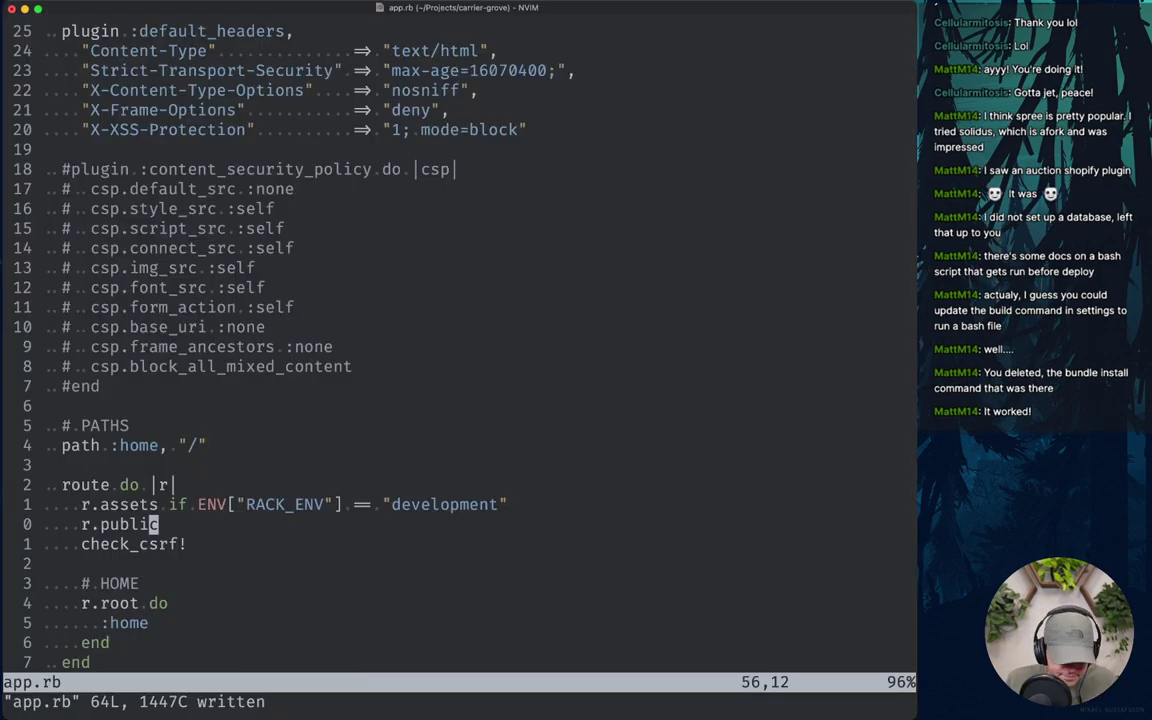
key("d")
key("d")
type(":w")
key("Return")
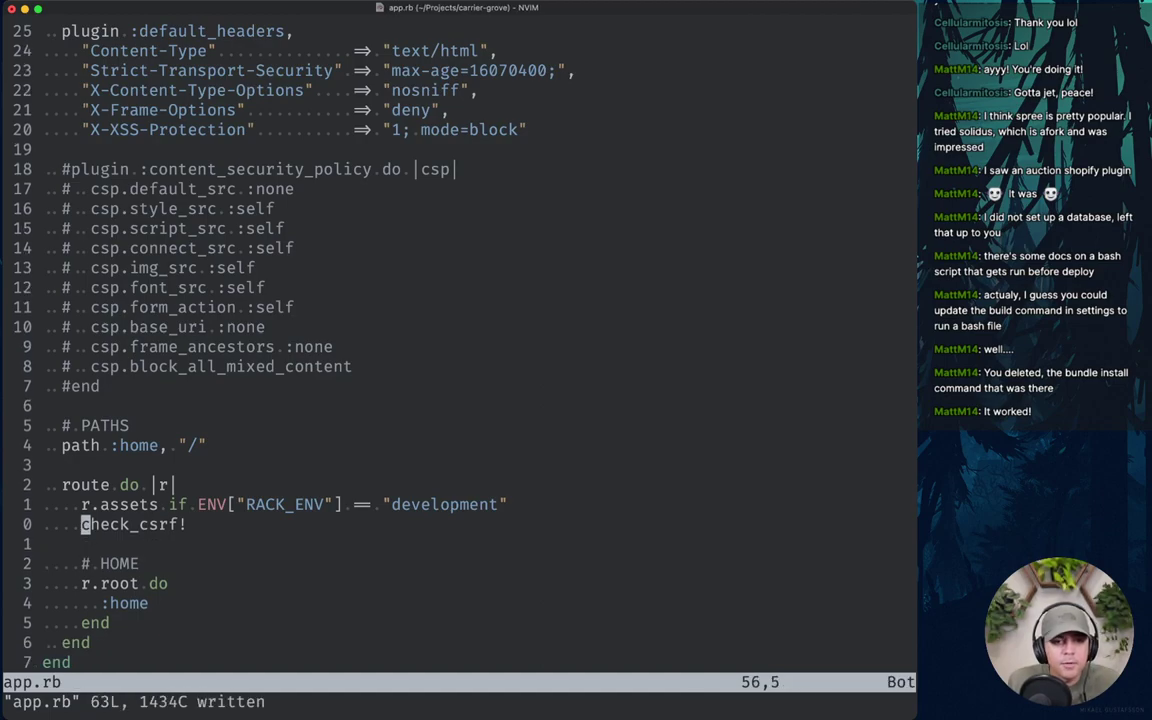
key("super+Tab")
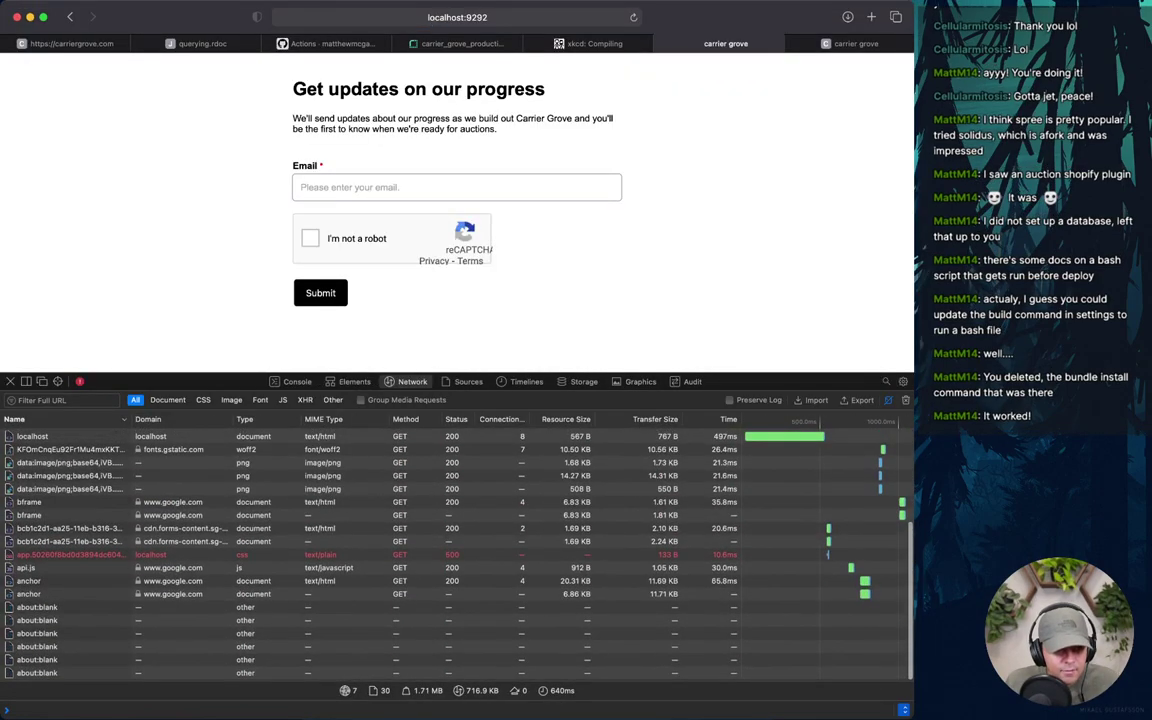
Step: Restore the r.public line in app.rb, save it, and open a new browser tab
key("super+Tab")
type("u:w")
key("Return")
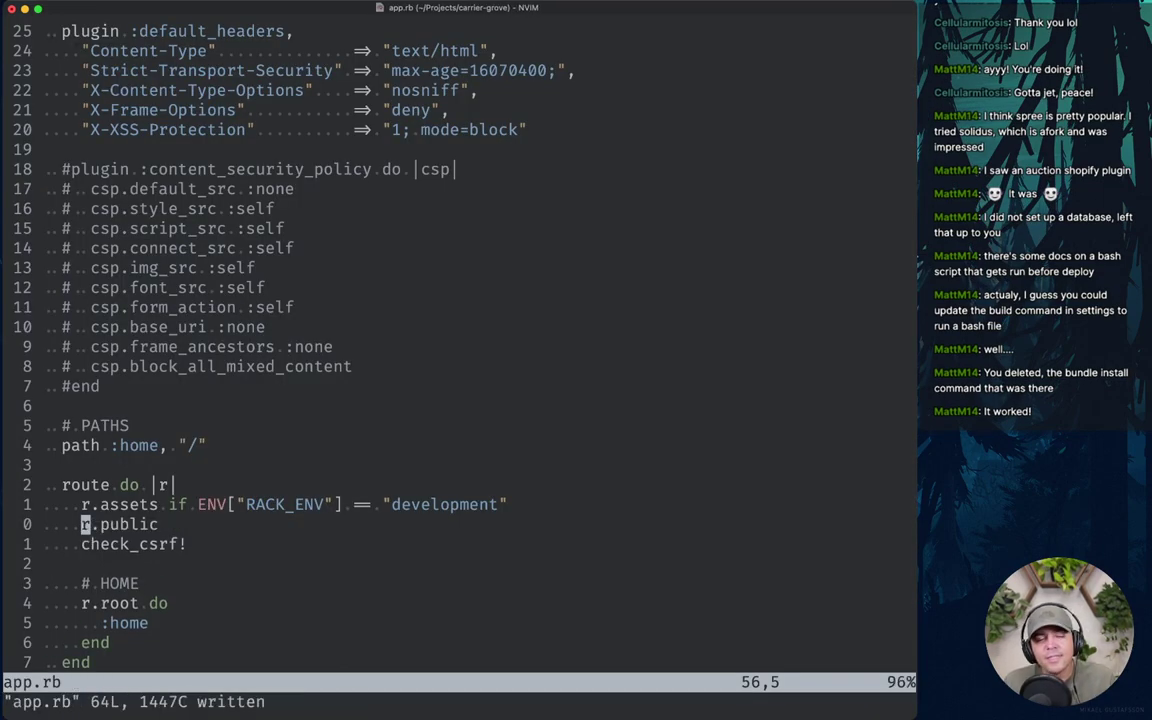
key("super+Tab")
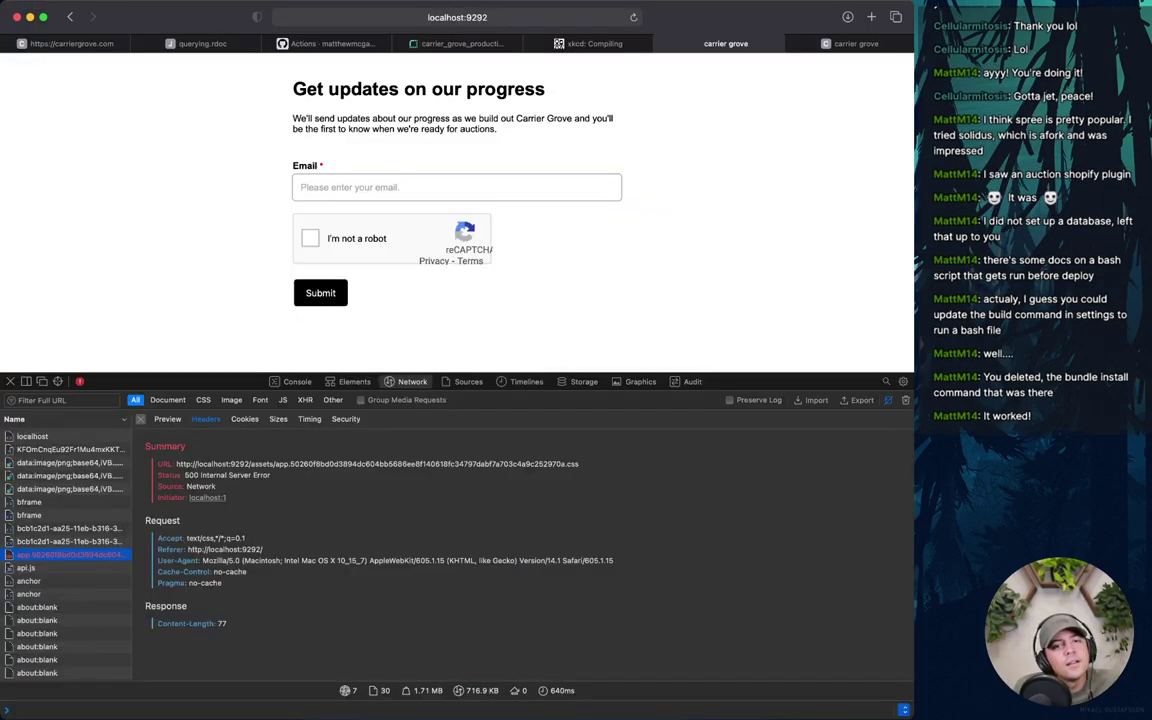
key("super+4")
key("super+t")
Step: Search Google for 'render serve assets nginx' and open the NGINX Serving Static Content result
type("render s")
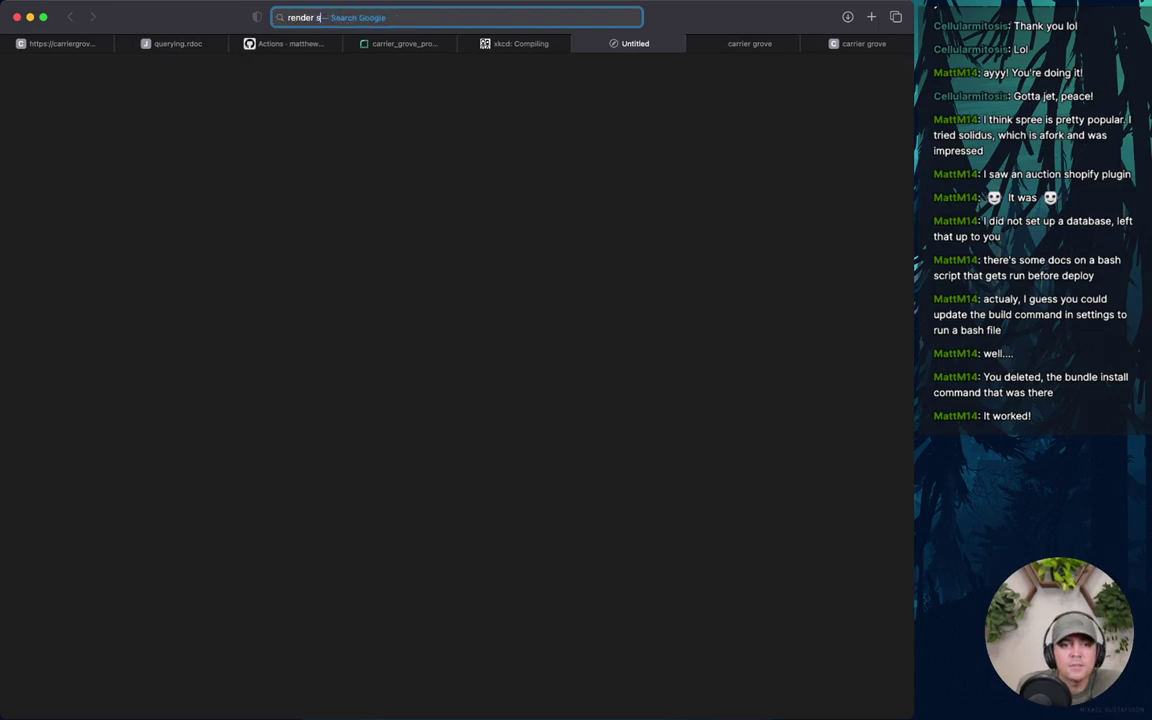
type("erve assets nginx")
key("Return")
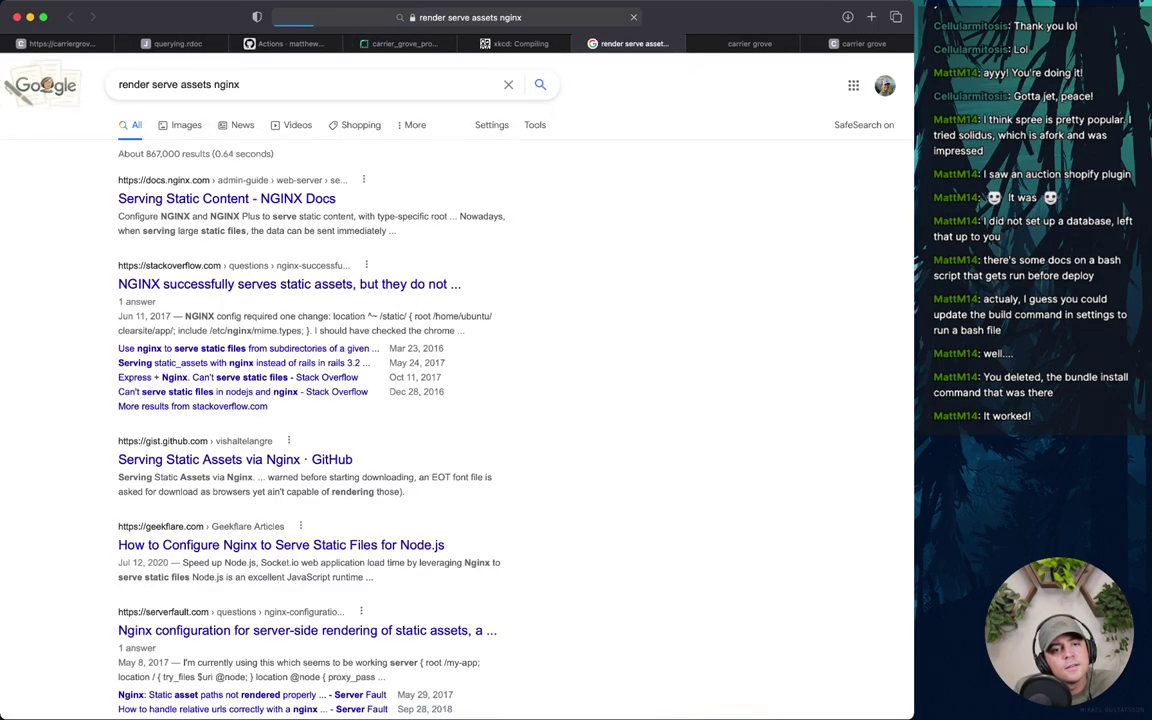
left_click(226, 198)
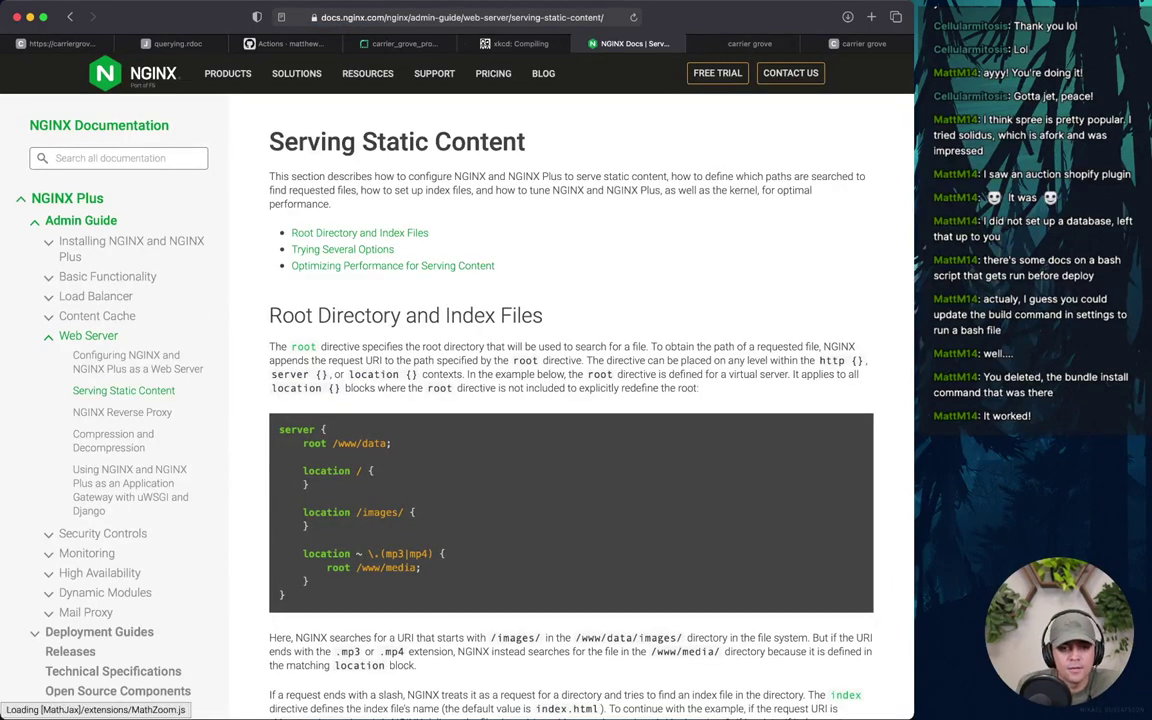
Step: Search for 'render docs', open Render Documentation, then the Docker on Render guide
key("super+l")
type("render docs")
key("Return")
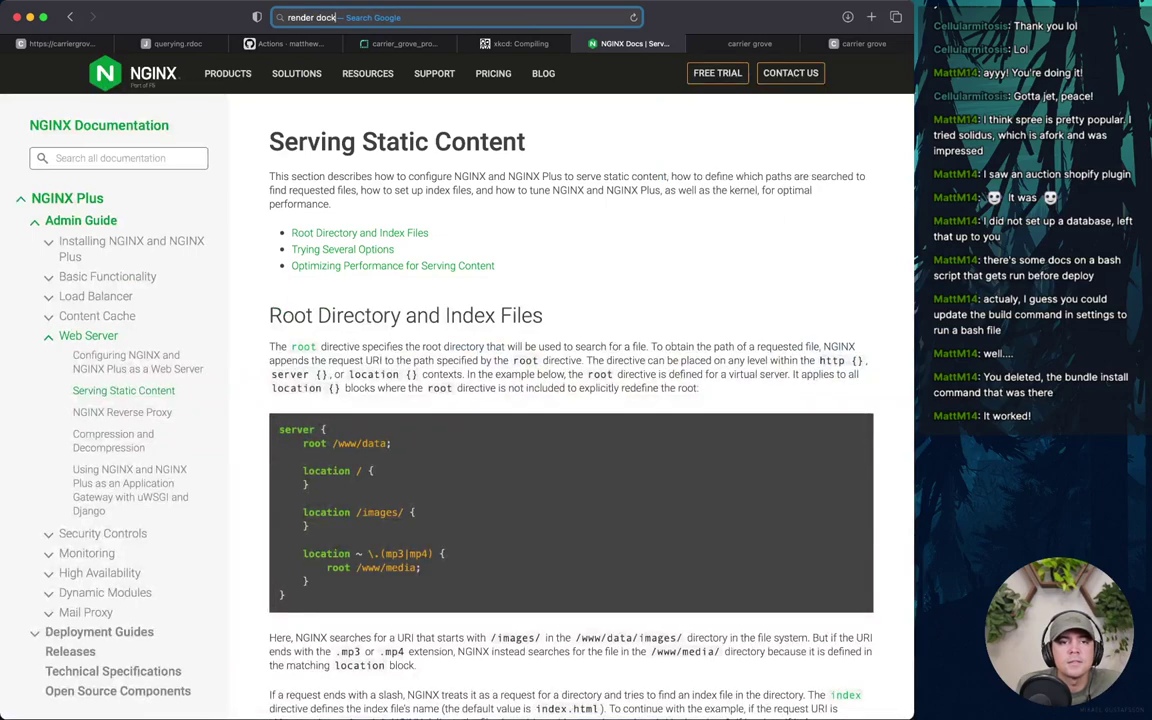
key("Tab")
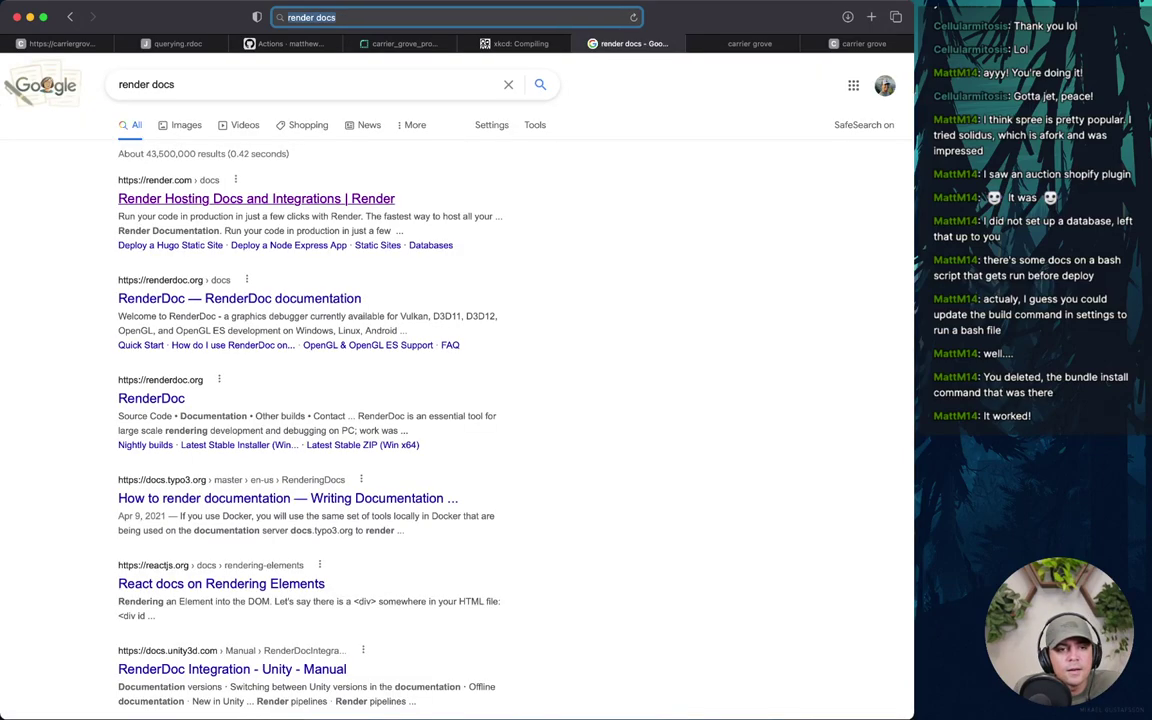
key("Return")
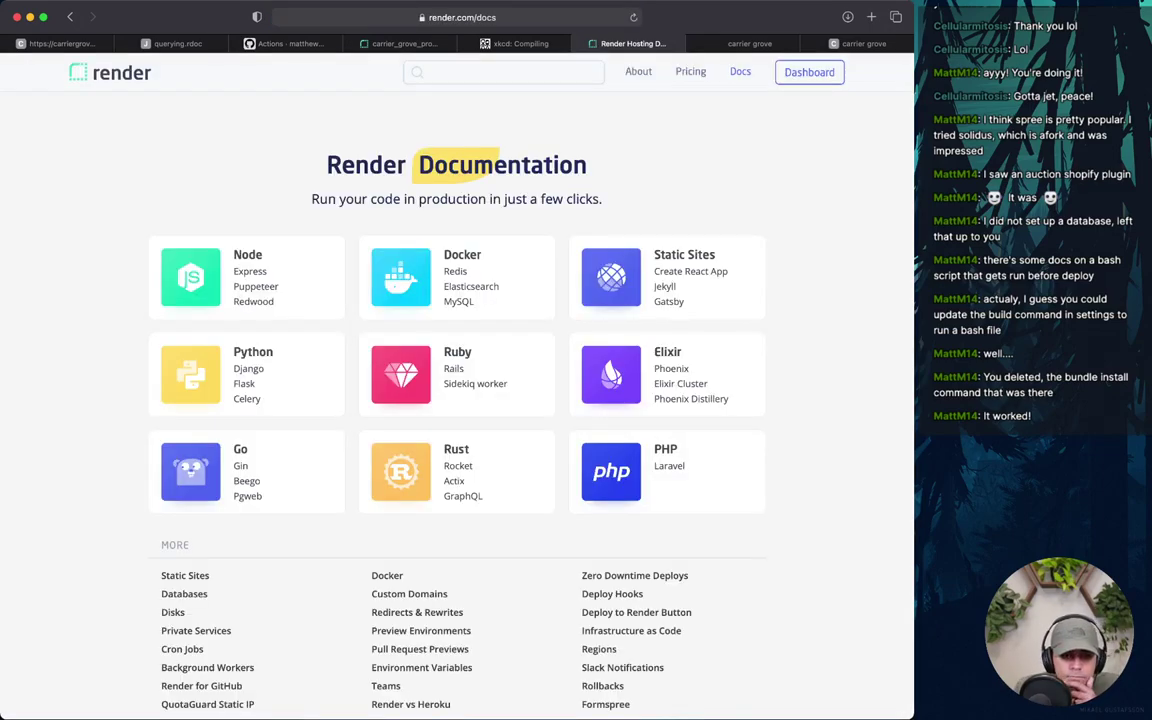
scroll(456, 400, "down", 3)
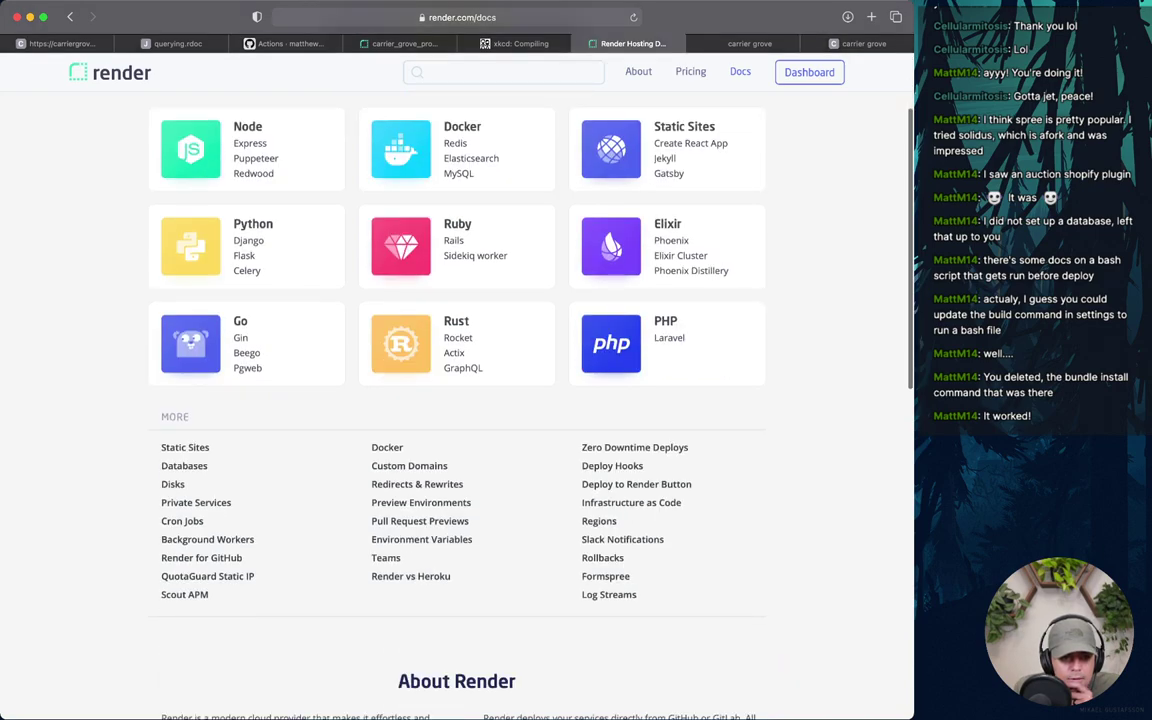
left_click(462, 127)
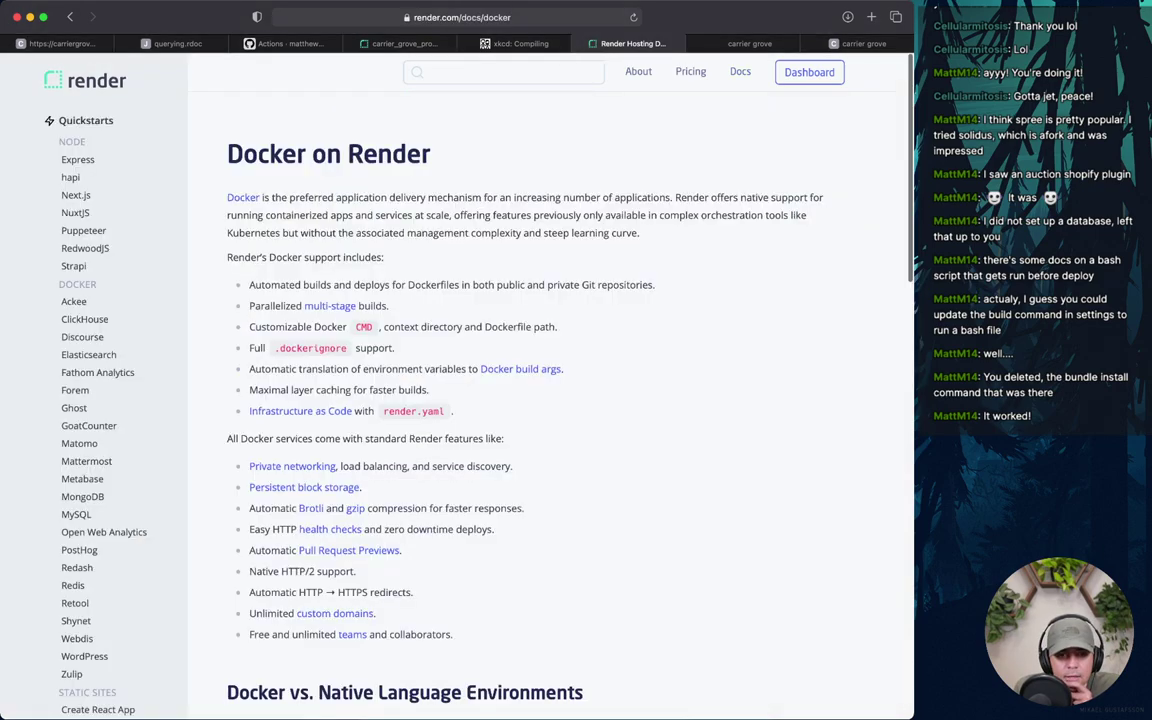
scroll(456, 400, "left", 5)
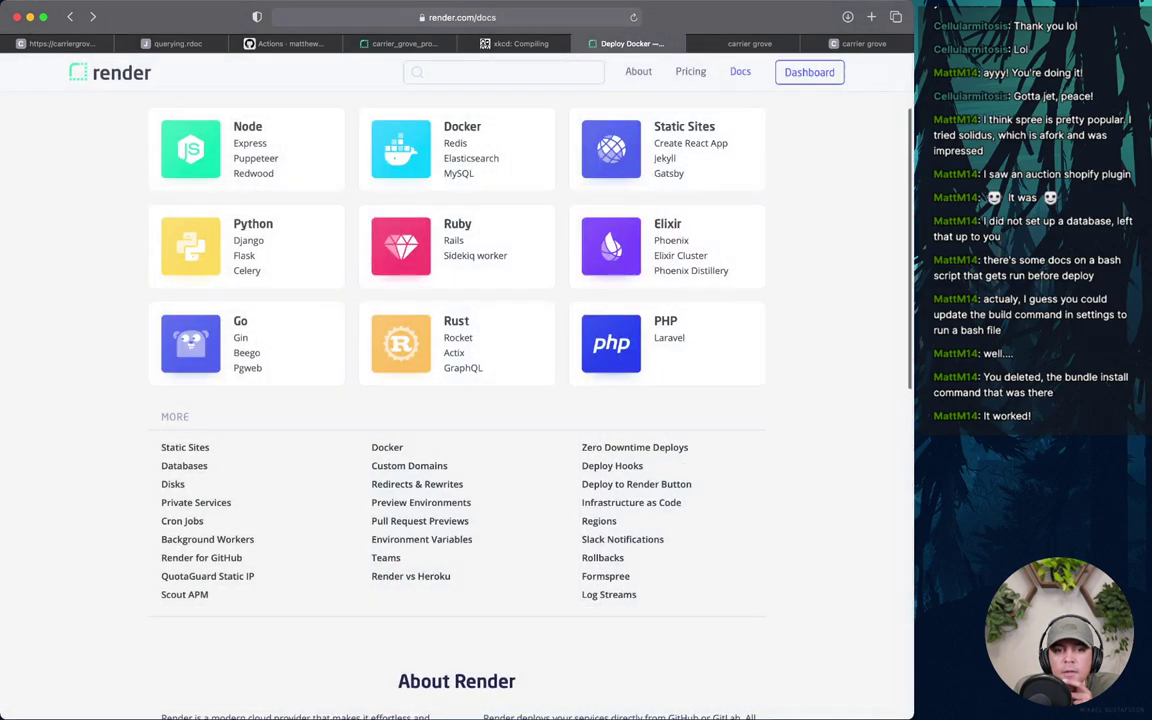
Step: Read through the Ruby on Rails deployment guide, including its Additional Notes section
left_click(453, 240)
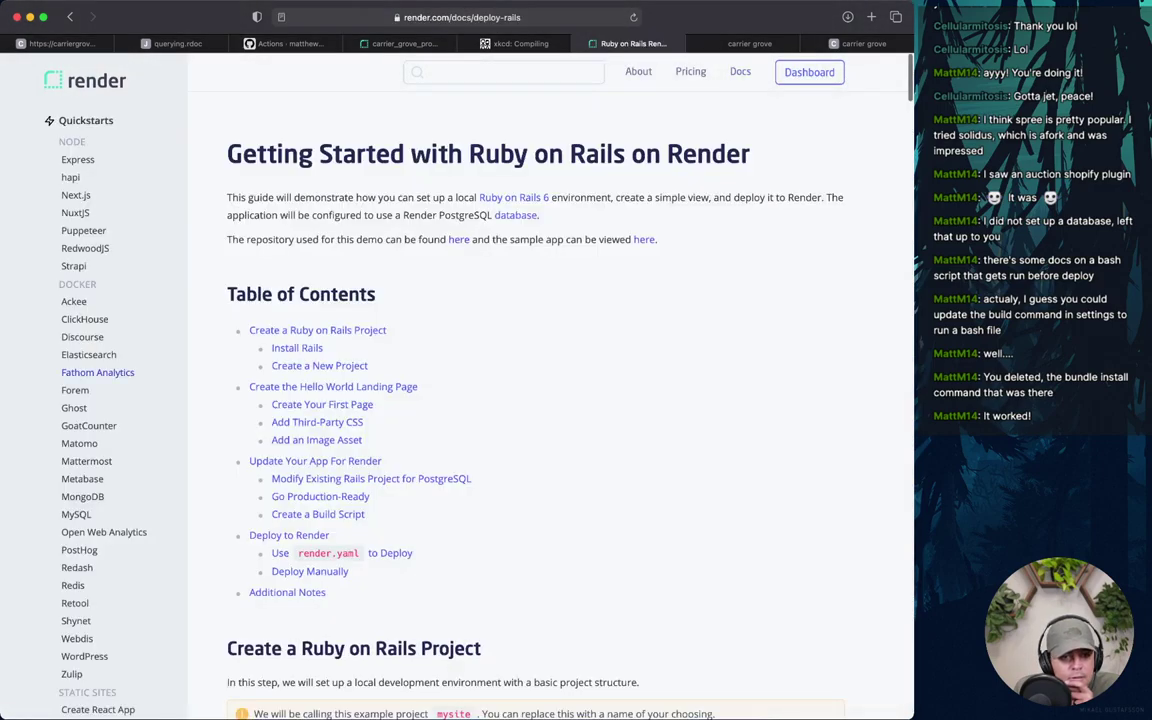
scroll(95, 400, "down", 3)
scroll(550, 400, "down", 4)
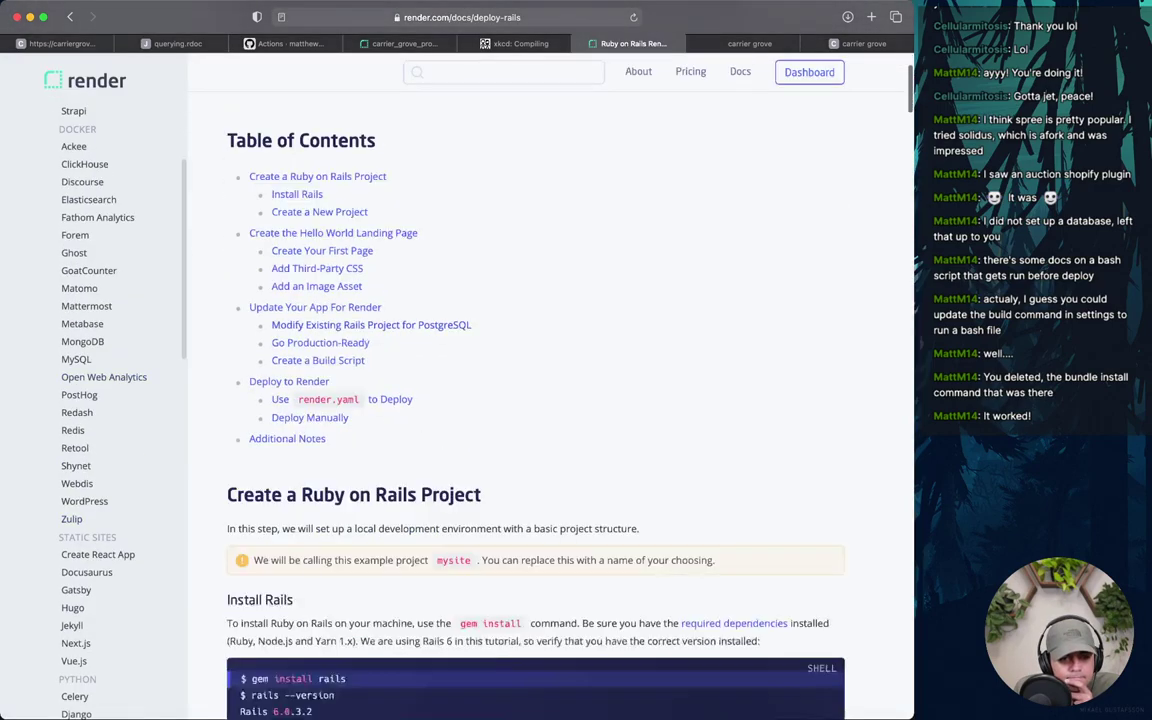
scroll(110, 400, "down", 3)
scroll(95, 400, "down", 6)
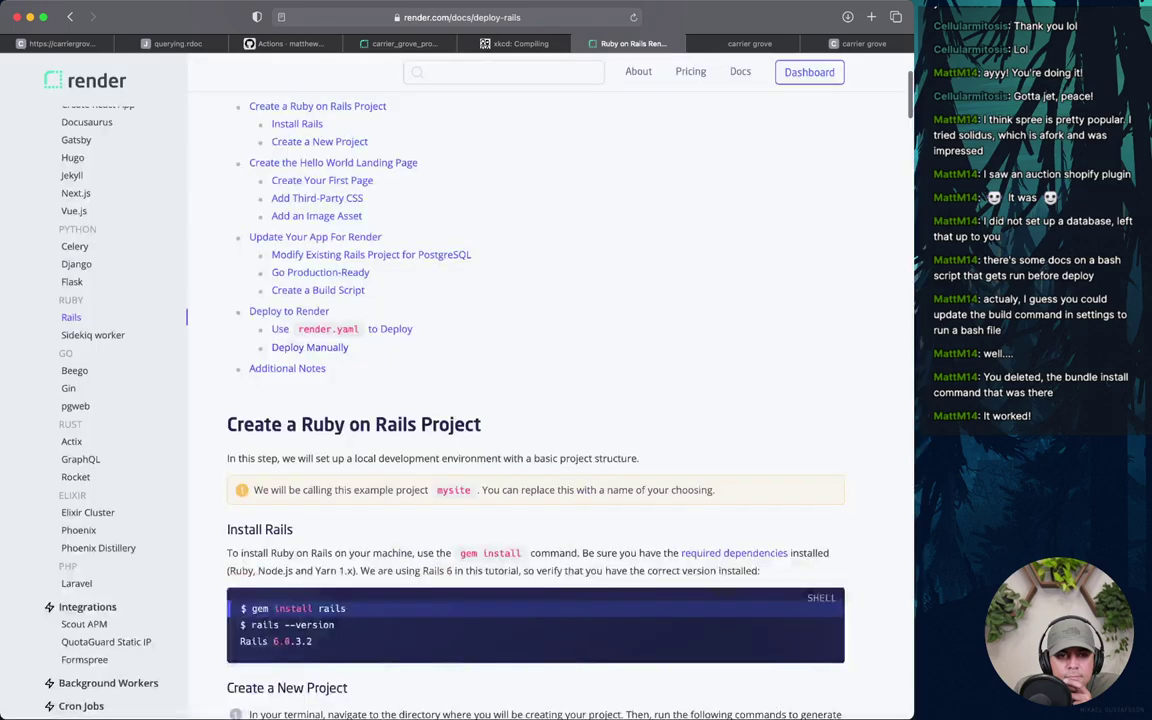
left_click(287, 368)
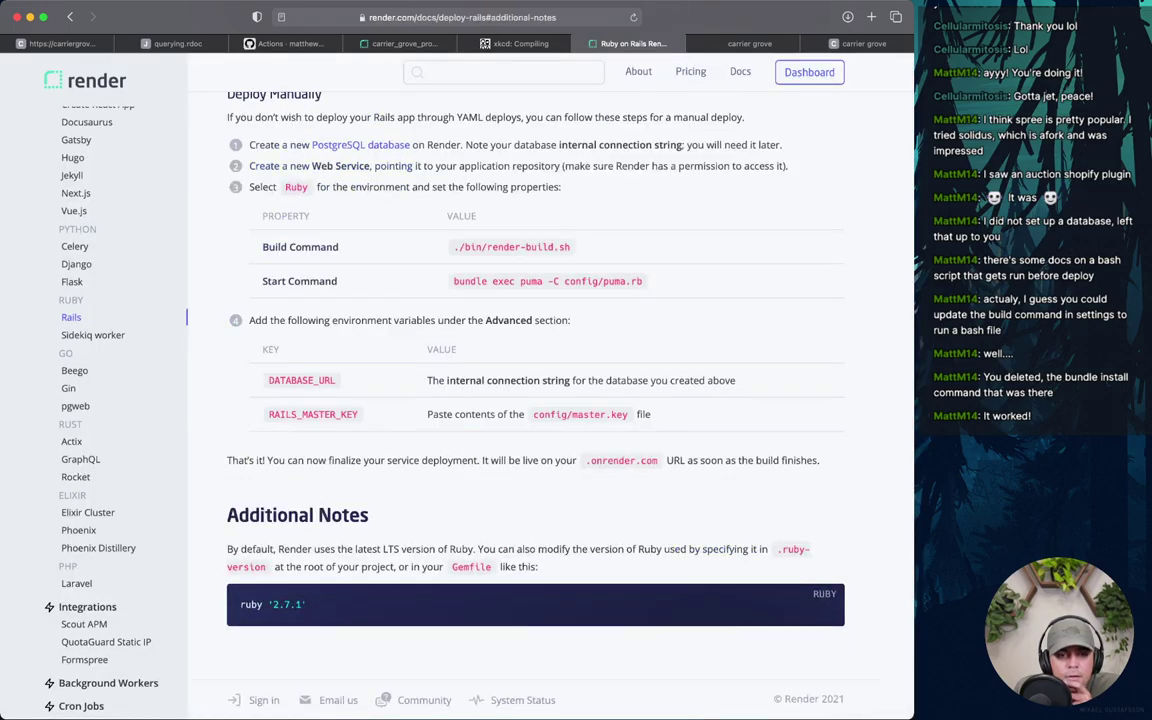
scroll(535, 400, "up", 10)
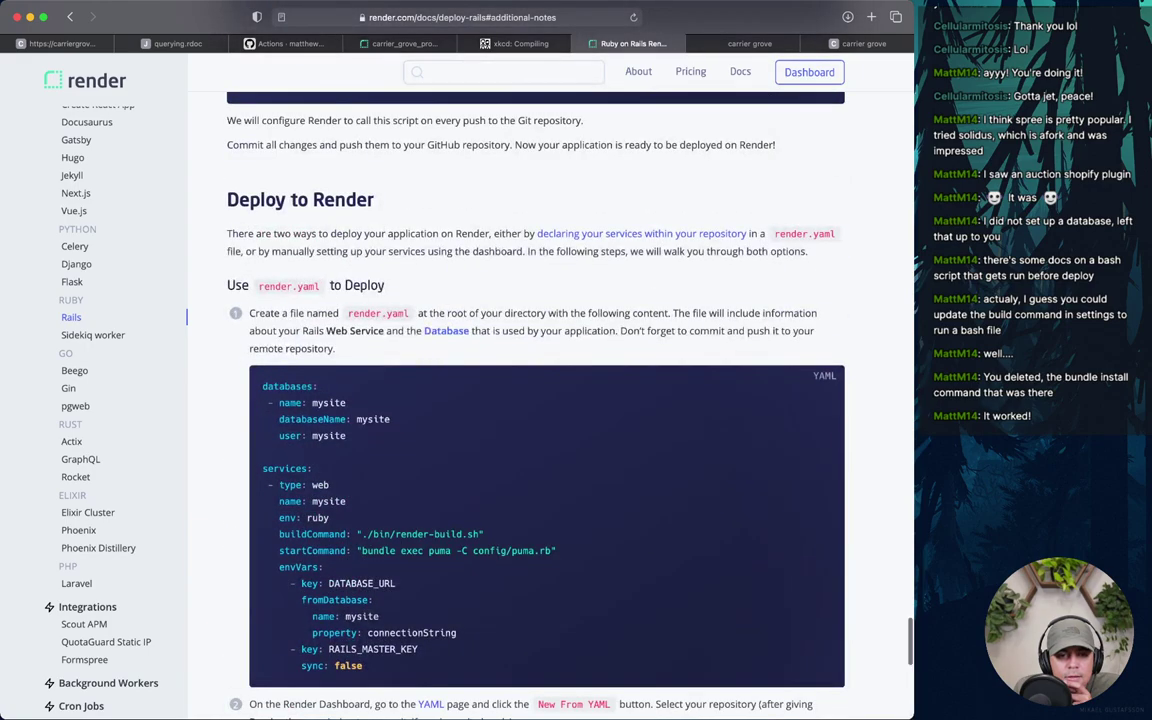
scroll(535, 400, "up", 5)
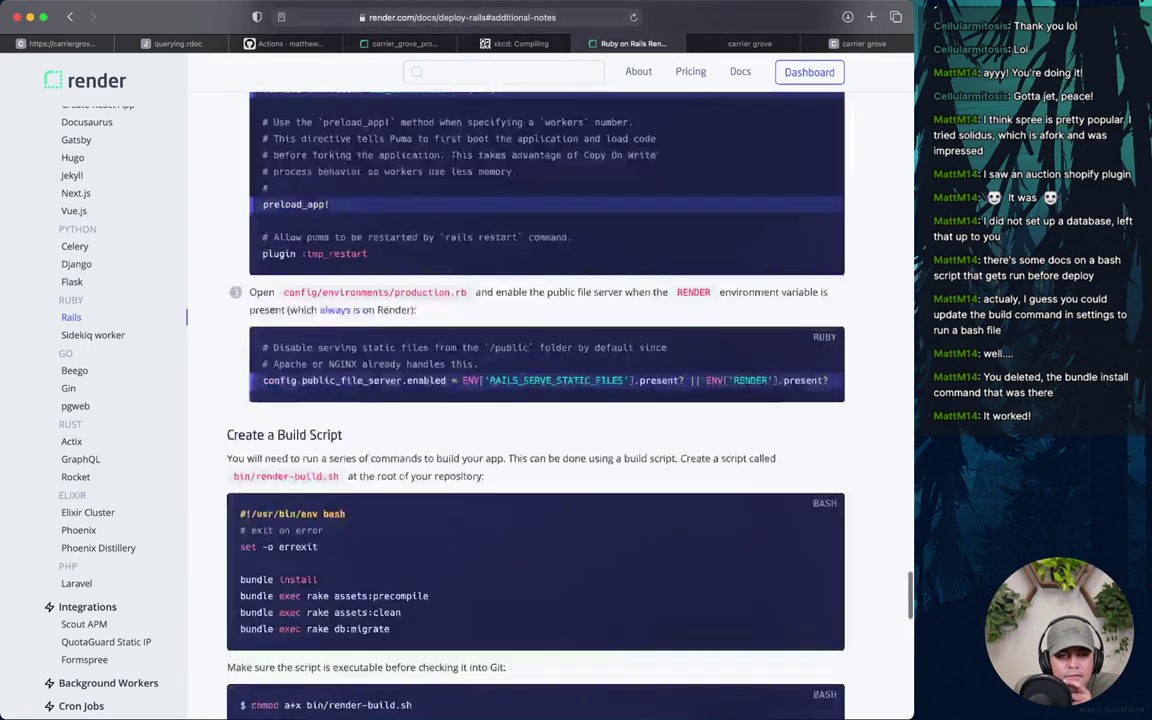
scroll(535, 400, "down", 4)
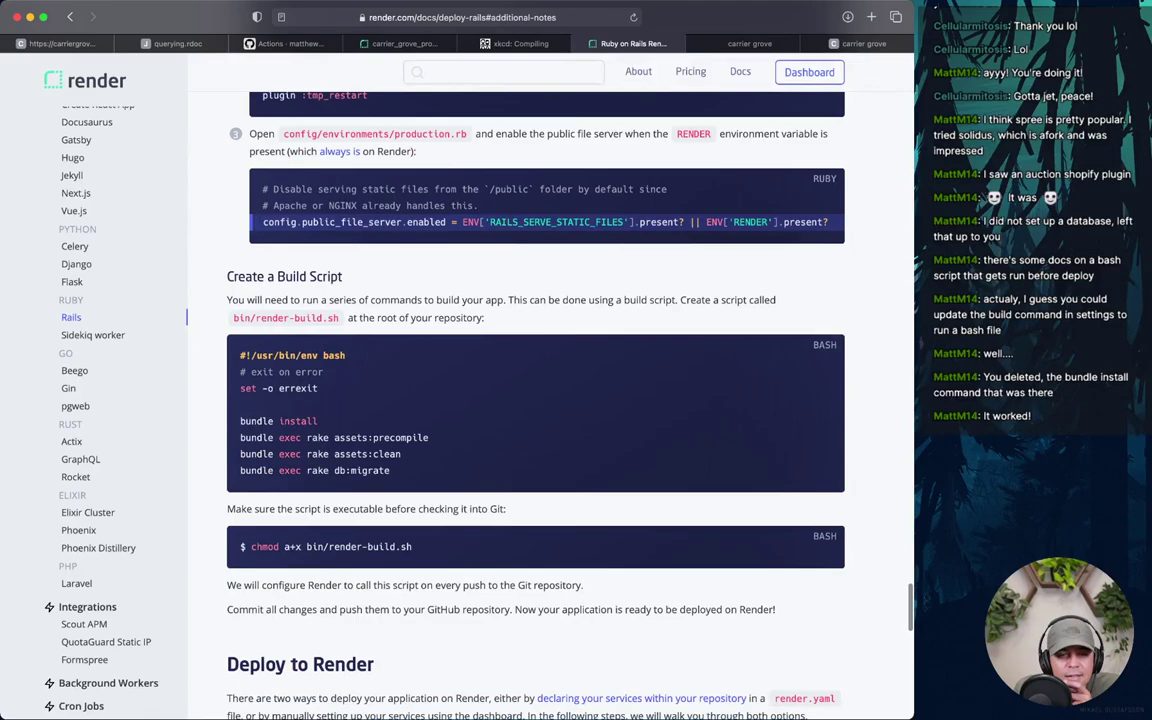
scroll(535, 400, "up", 8)
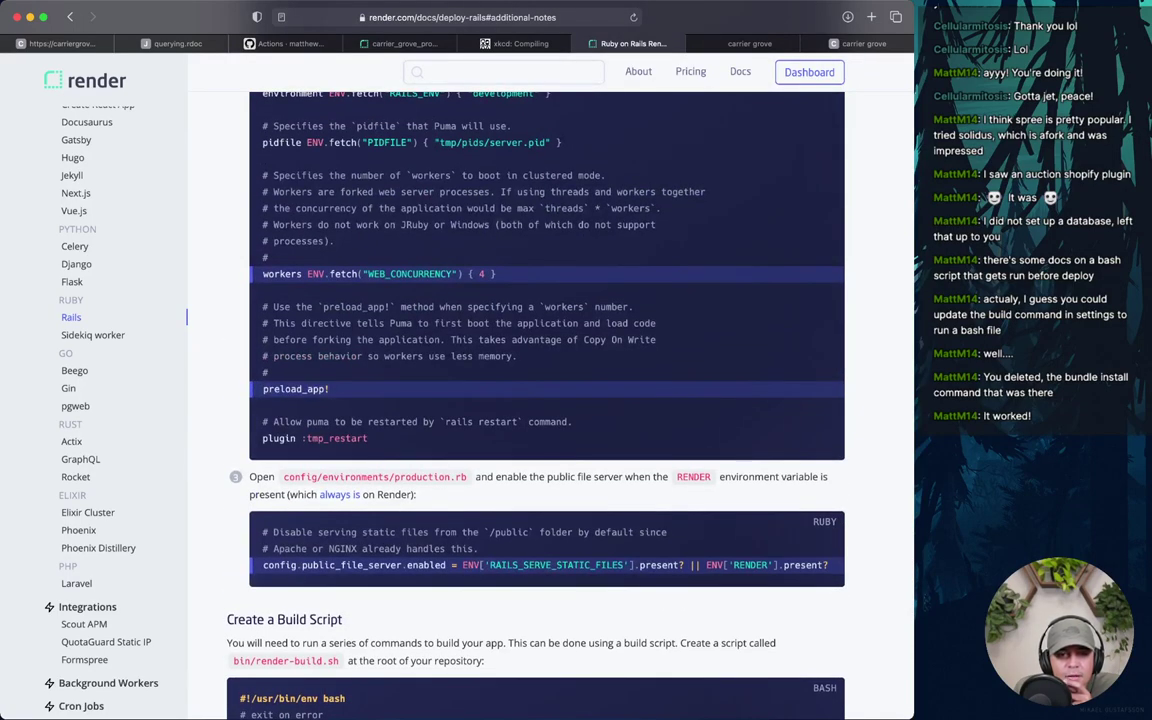
scroll(546, 400, "up", 5)
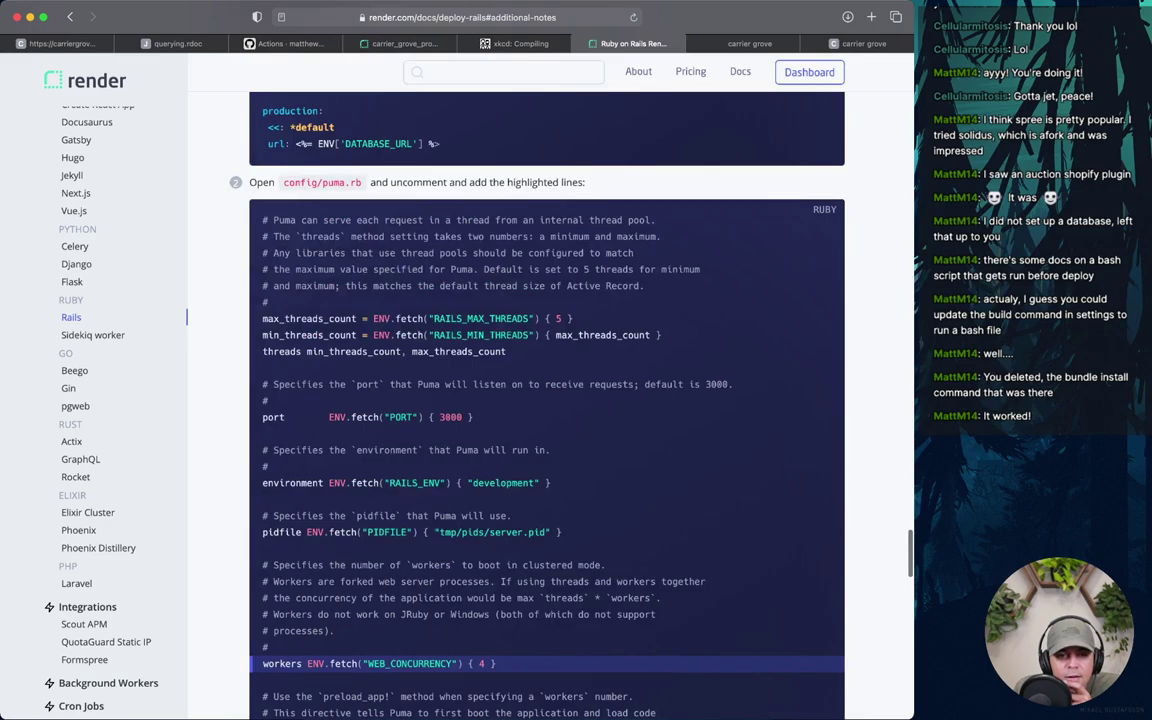
scroll(546, 400, "up", 3)
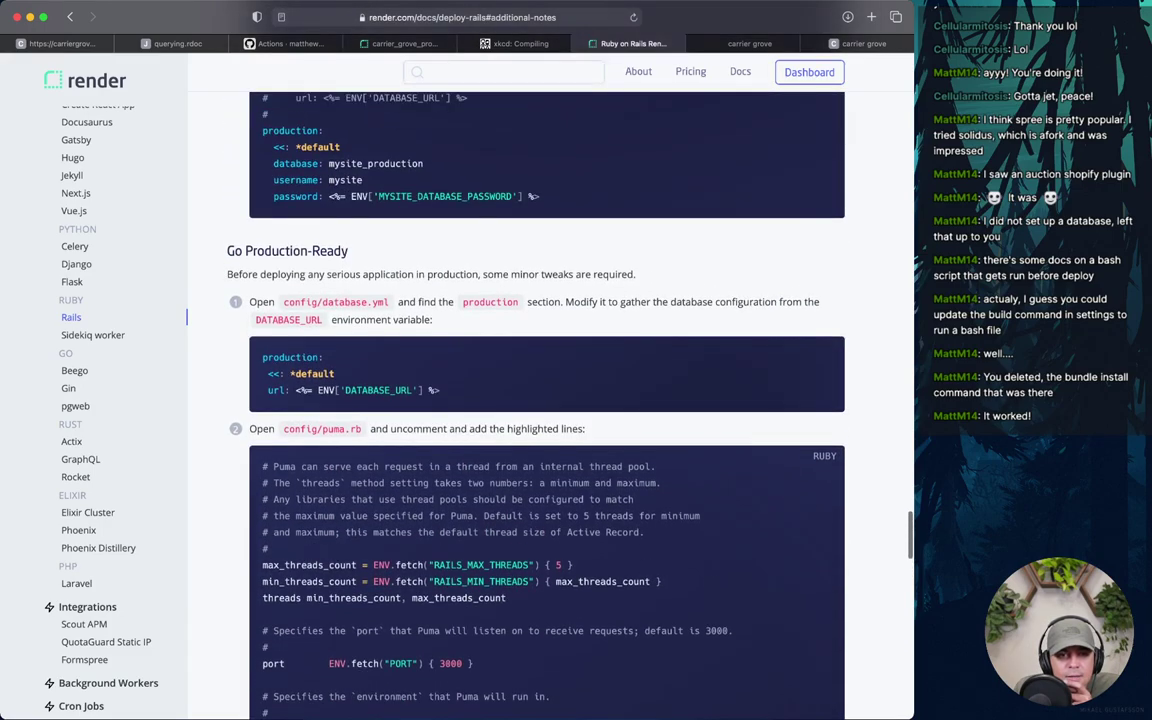
scroll(546, 400, "up", 8)
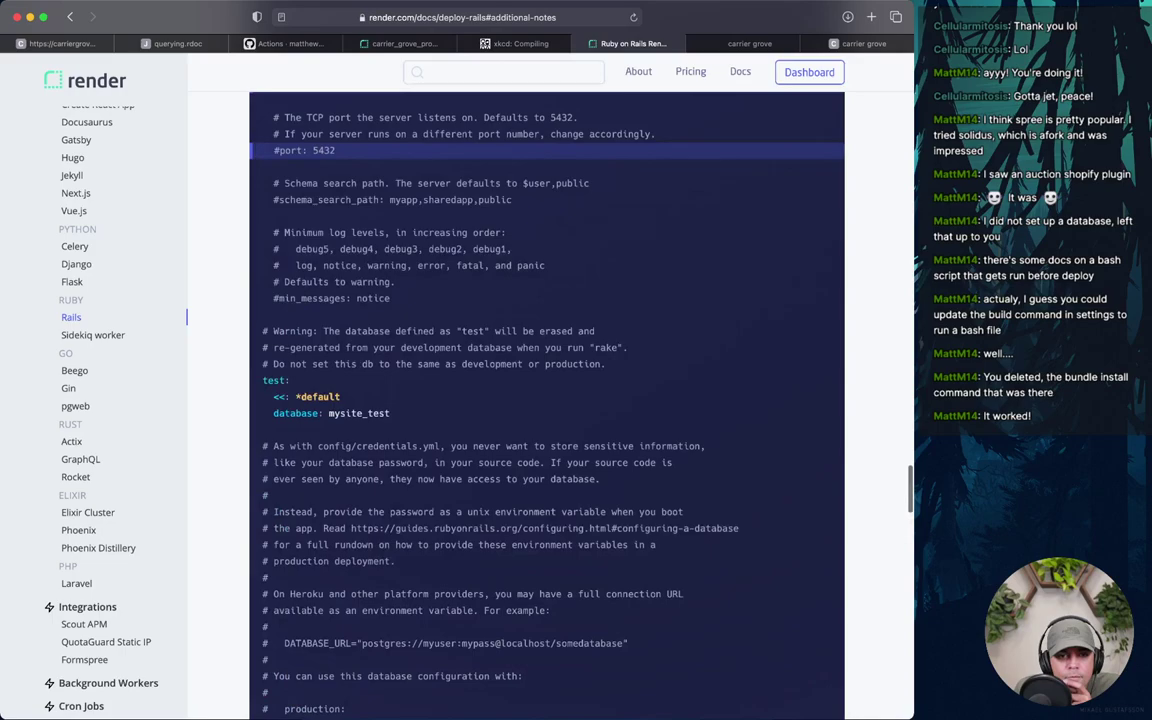
scroll(546, 400, "up", 10)
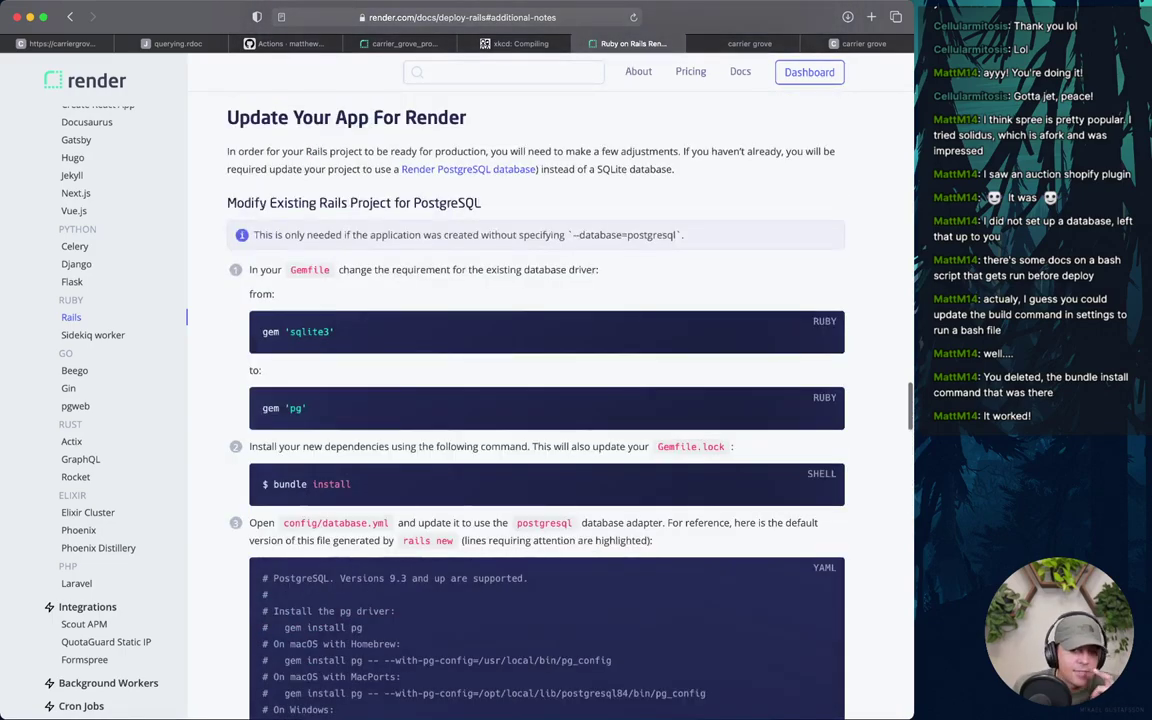
scroll(546, 400, "down", 4)
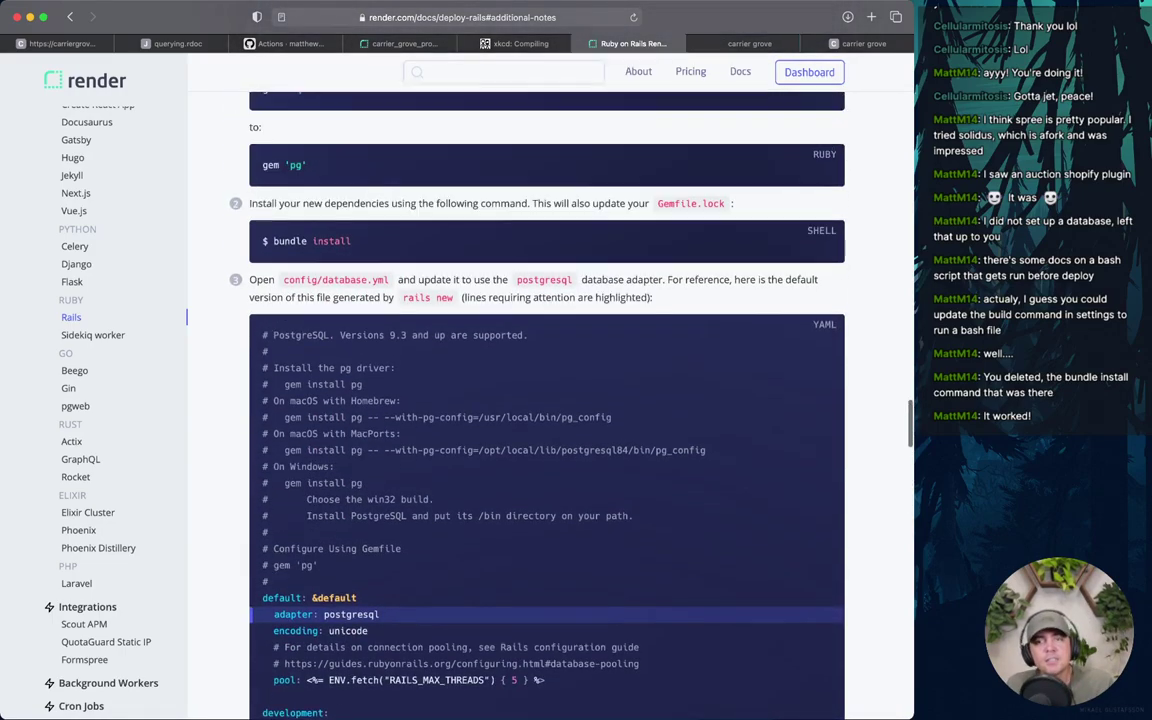
scroll(546, 400, "up", 4)
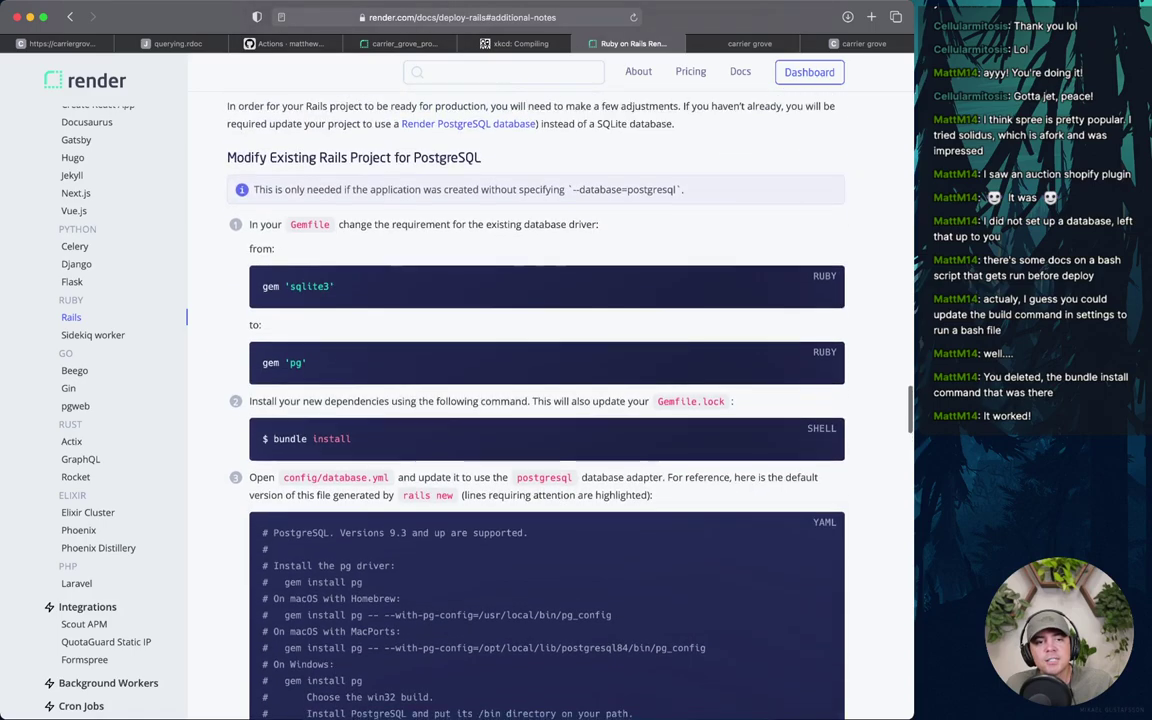
scroll(546, 400, "up", 2)
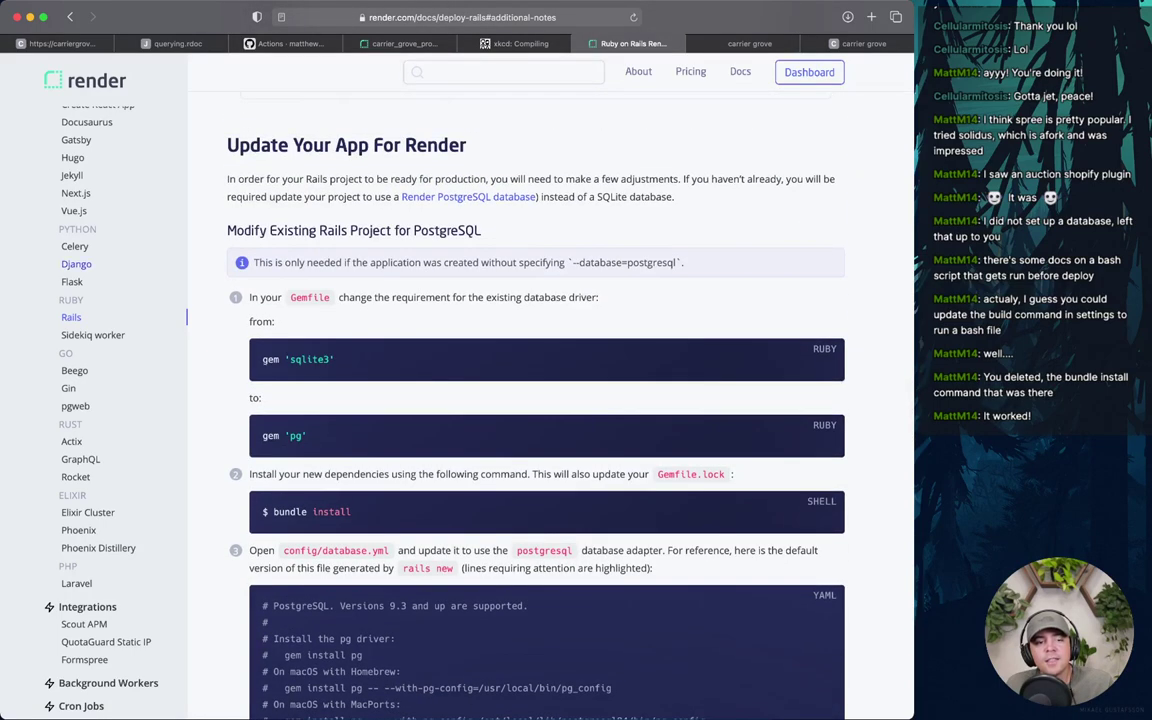
scroll(108, 387, "down", 5)
scroll(99, 345, "down", 2)
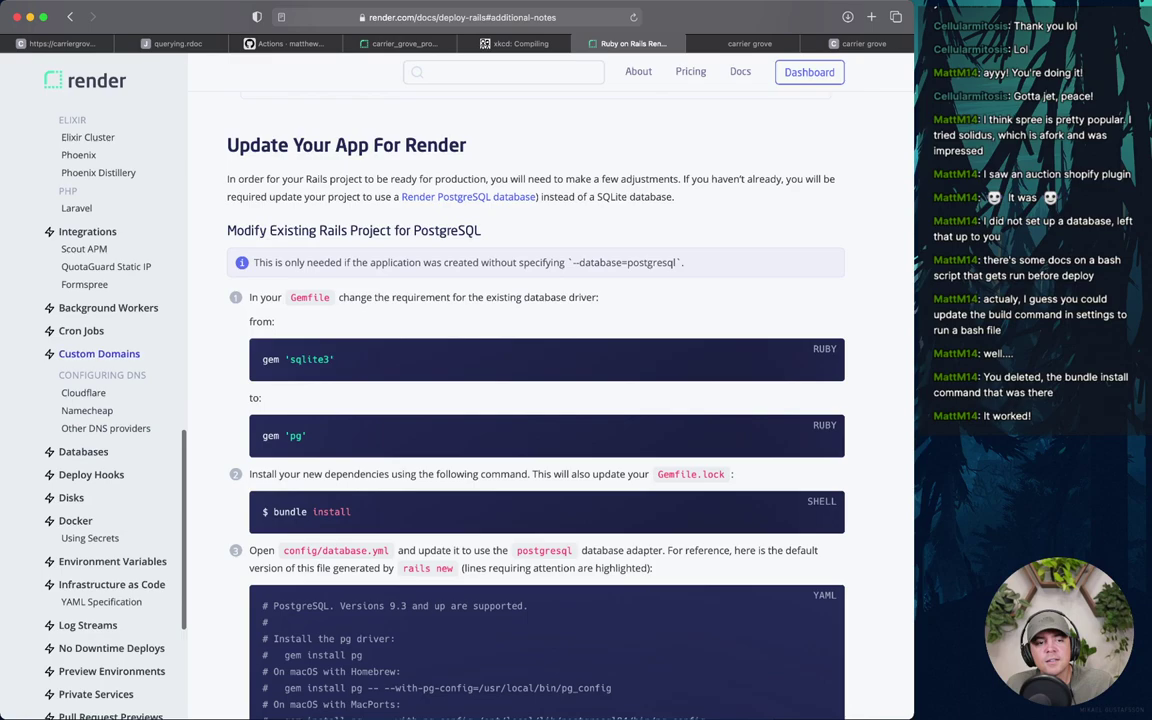
scroll(104, 400, "down", 3)
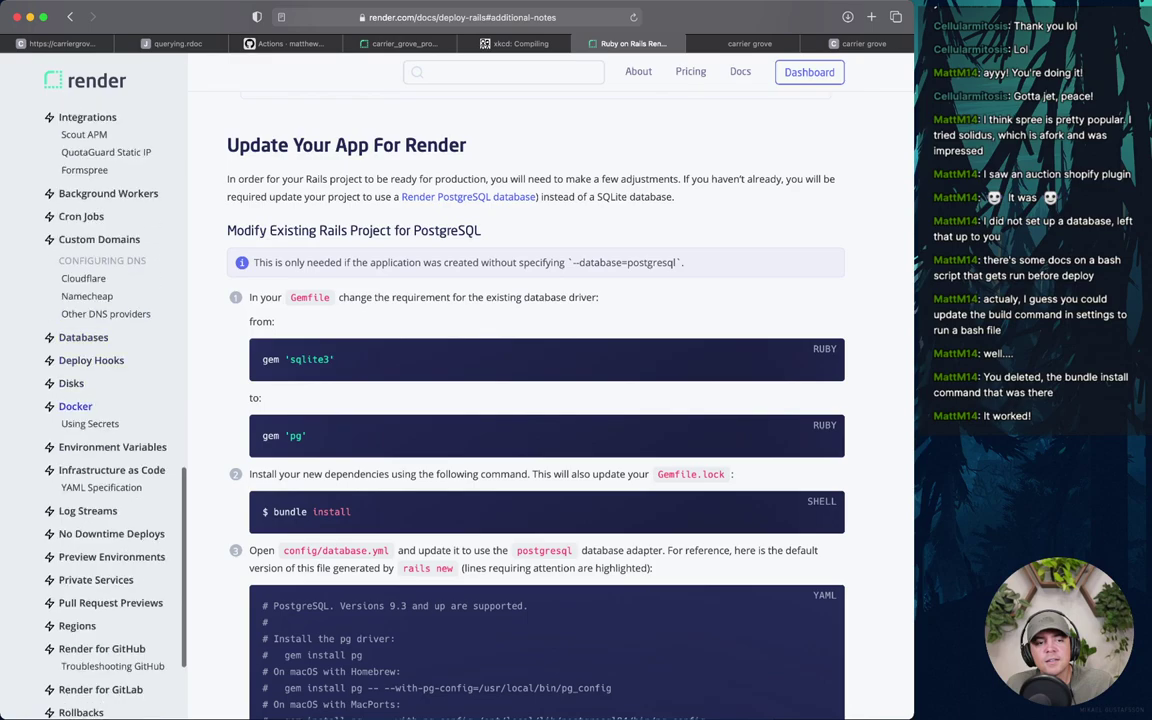
scroll(100, 400, "down", 3)
scroll(110, 291, "down", 2)
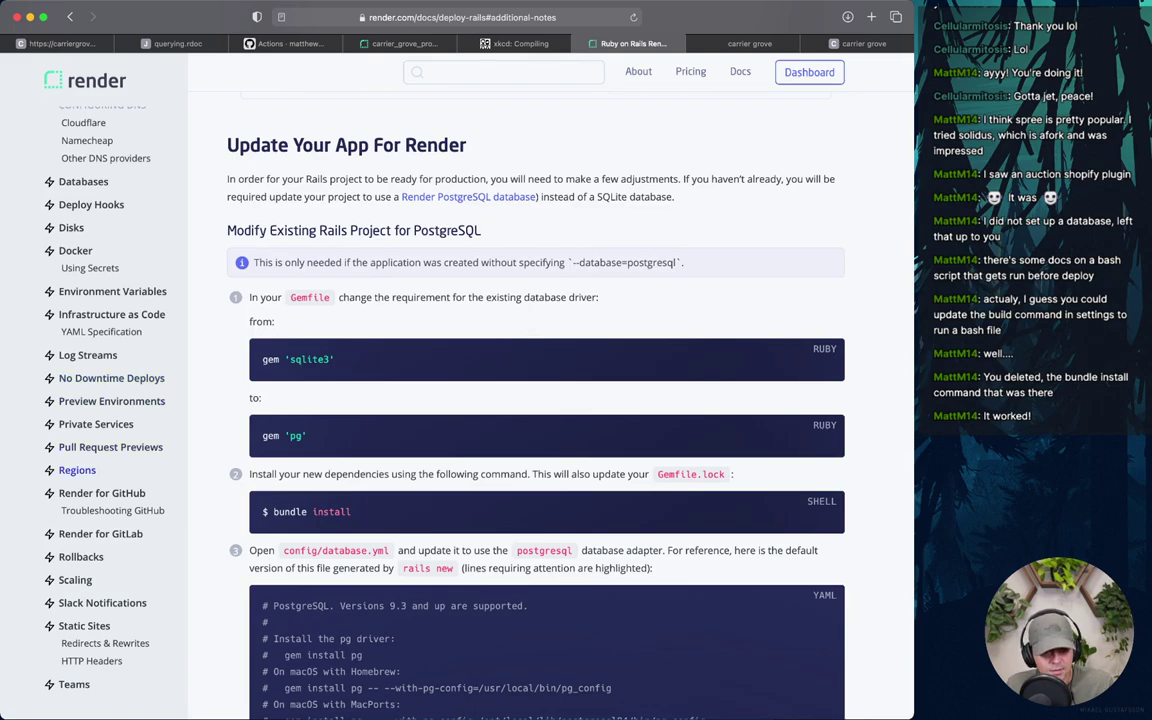
scroll(77, 520, "down", 1)
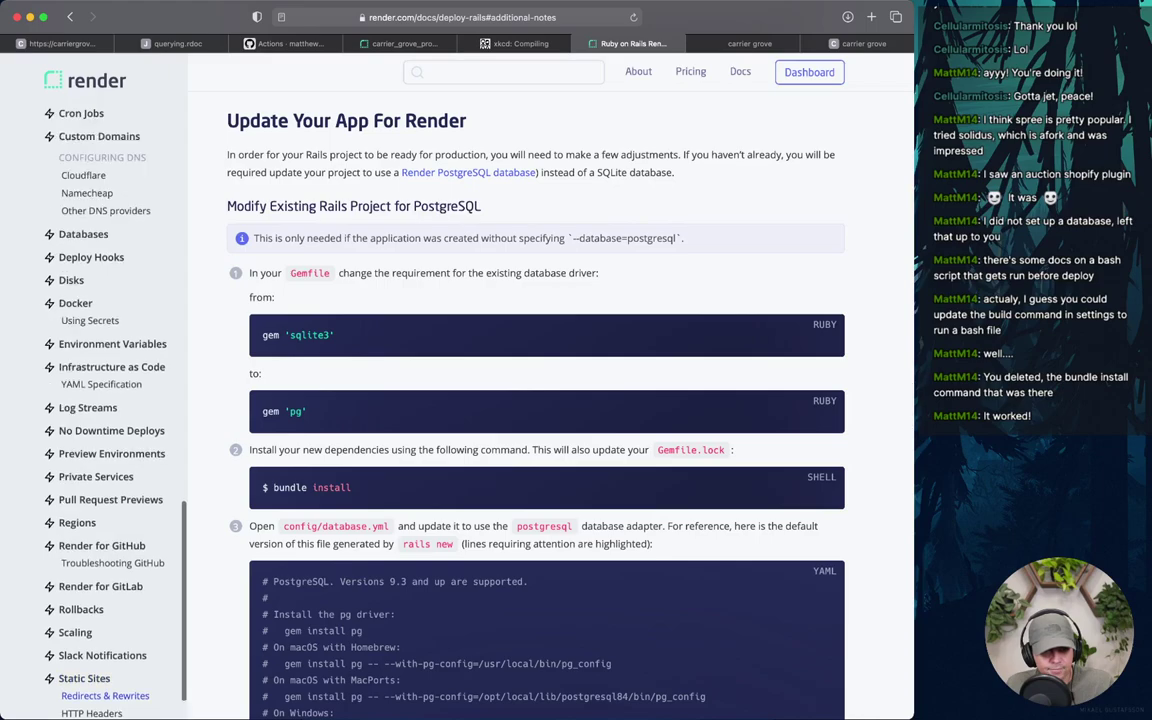
Step: Browse the Redirects and Rewrites docs and the YAML specification reference
left_click(105, 643)
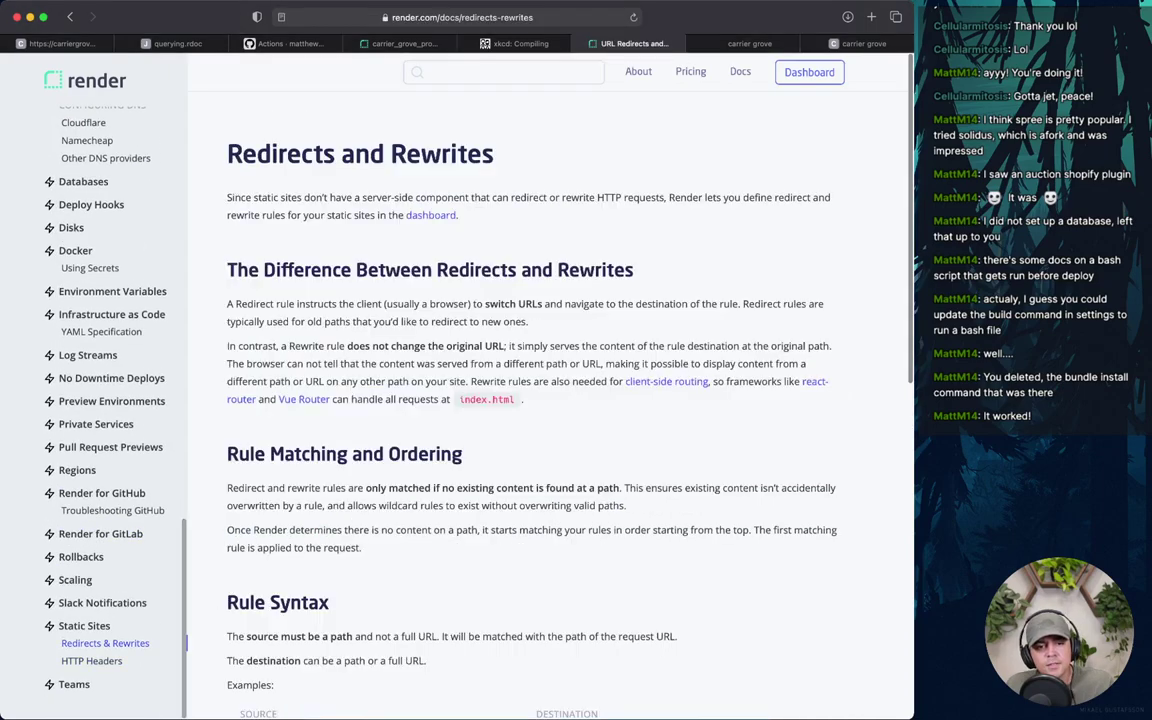
scroll(512, 400, "down", 10)
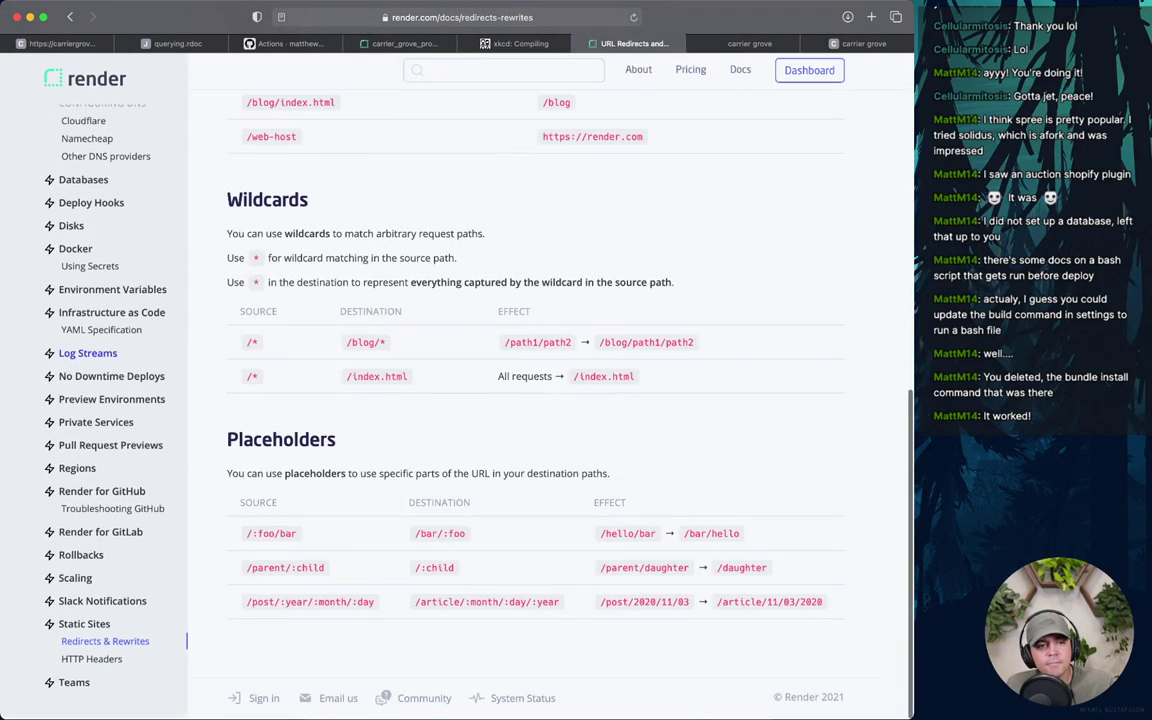
left_click(101, 331)
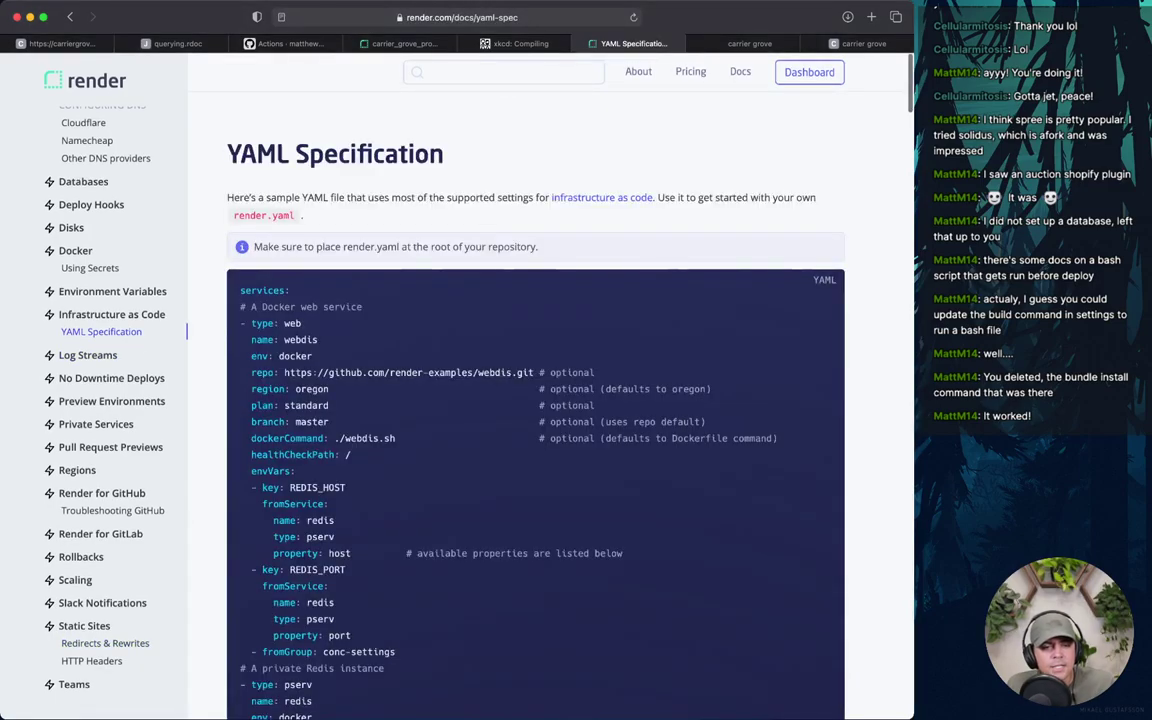
scroll(535, 400, "down", 1)
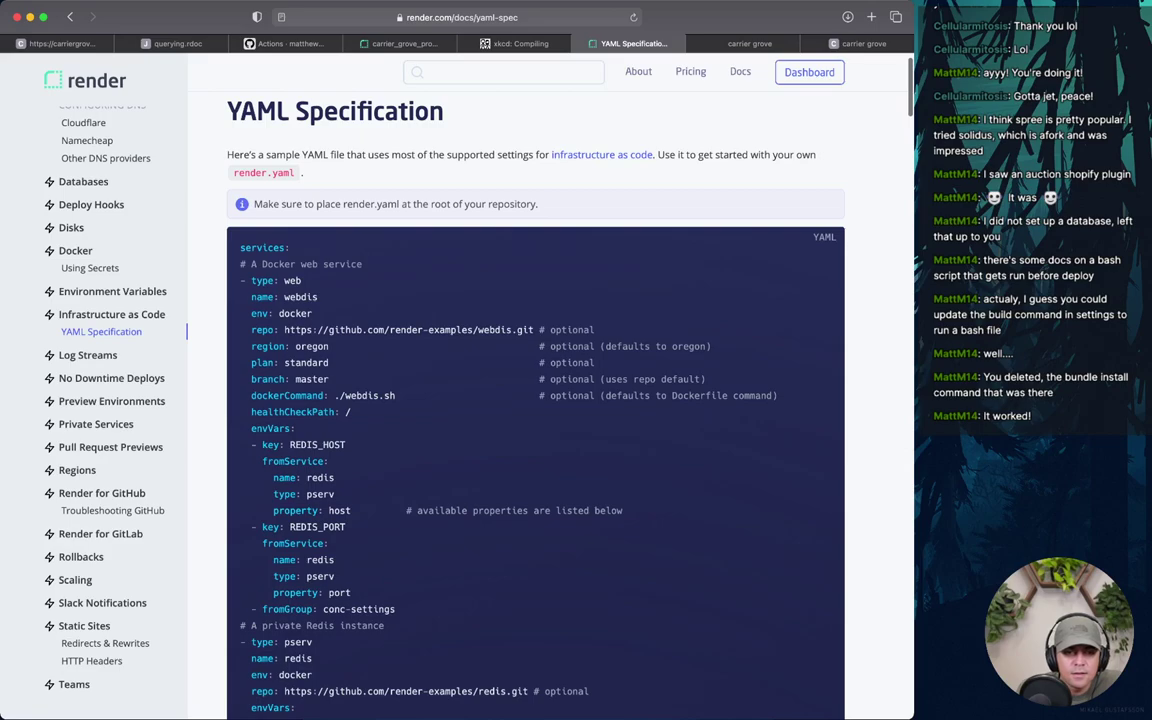
scroll(535, 400, "down", 1)
scroll(535, 400, "down", 2)
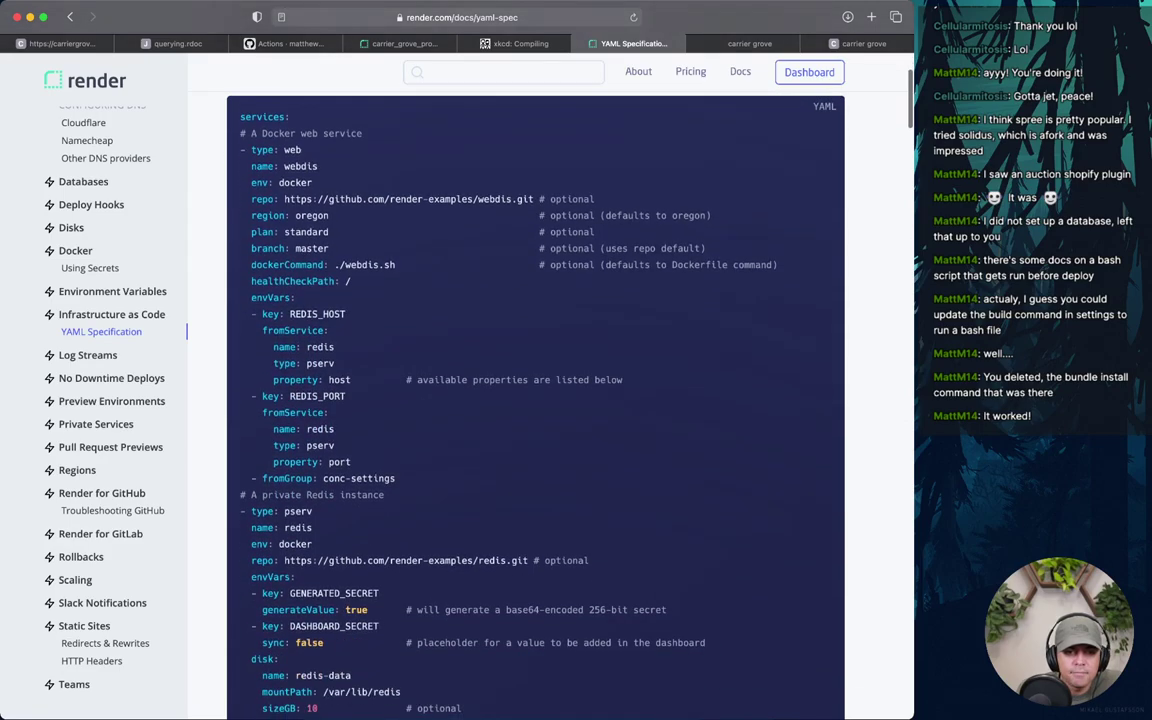
scroll(535, 400, "down", 8)
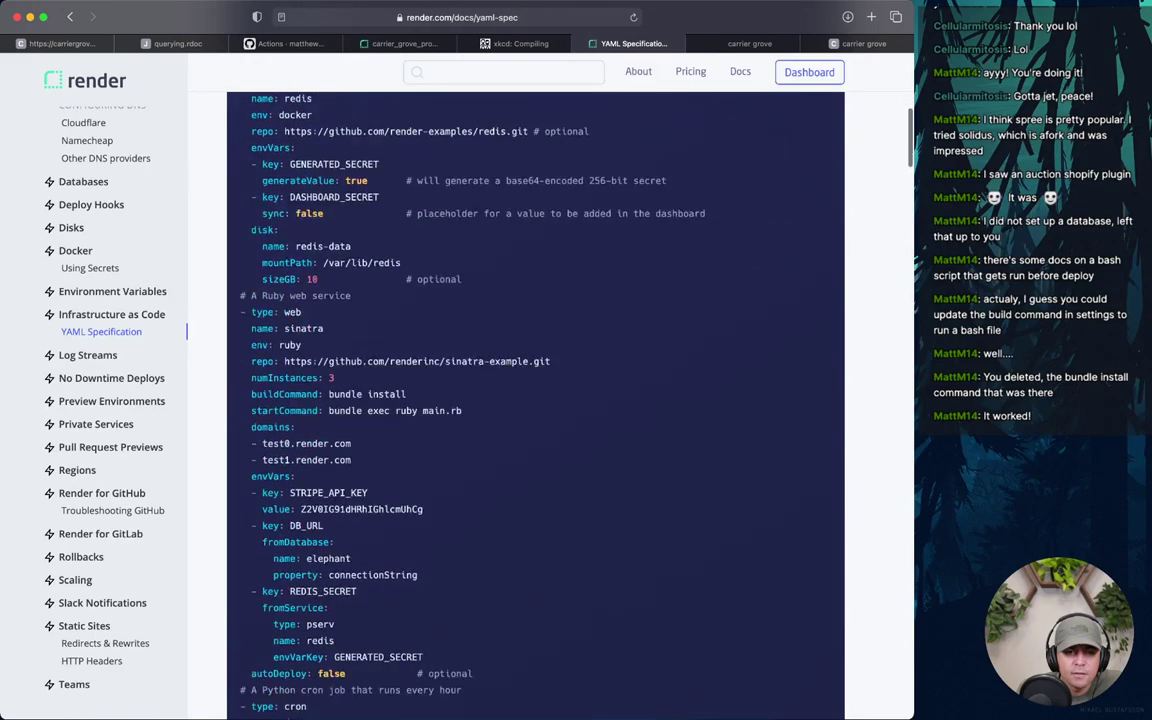
scroll(535, 400, "down", 3)
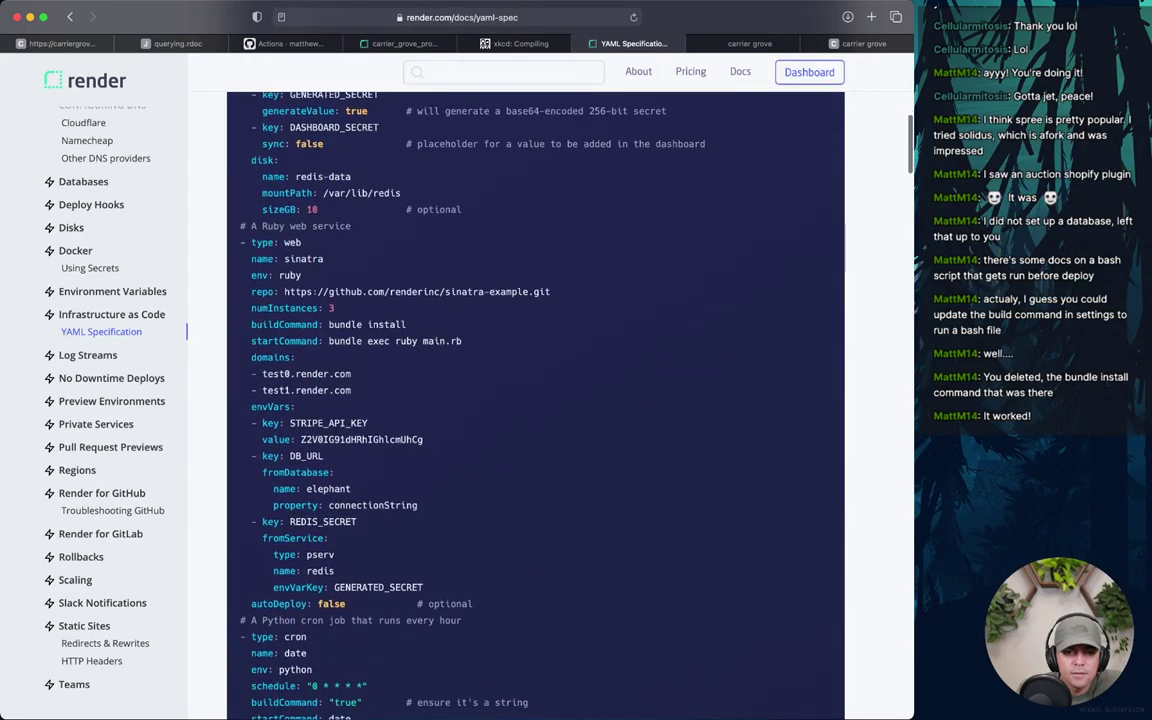
scroll(535, 400, "down", 3)
scroll(535, 400, "down", 10)
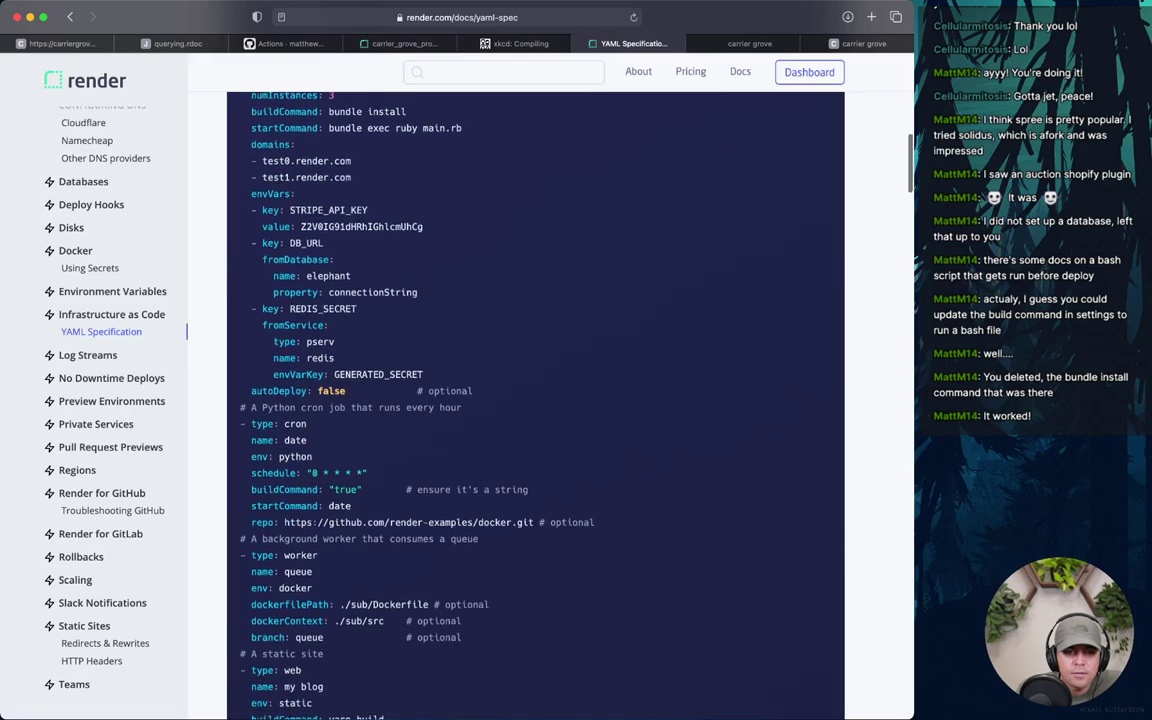
scroll(535, 400, "down", 6)
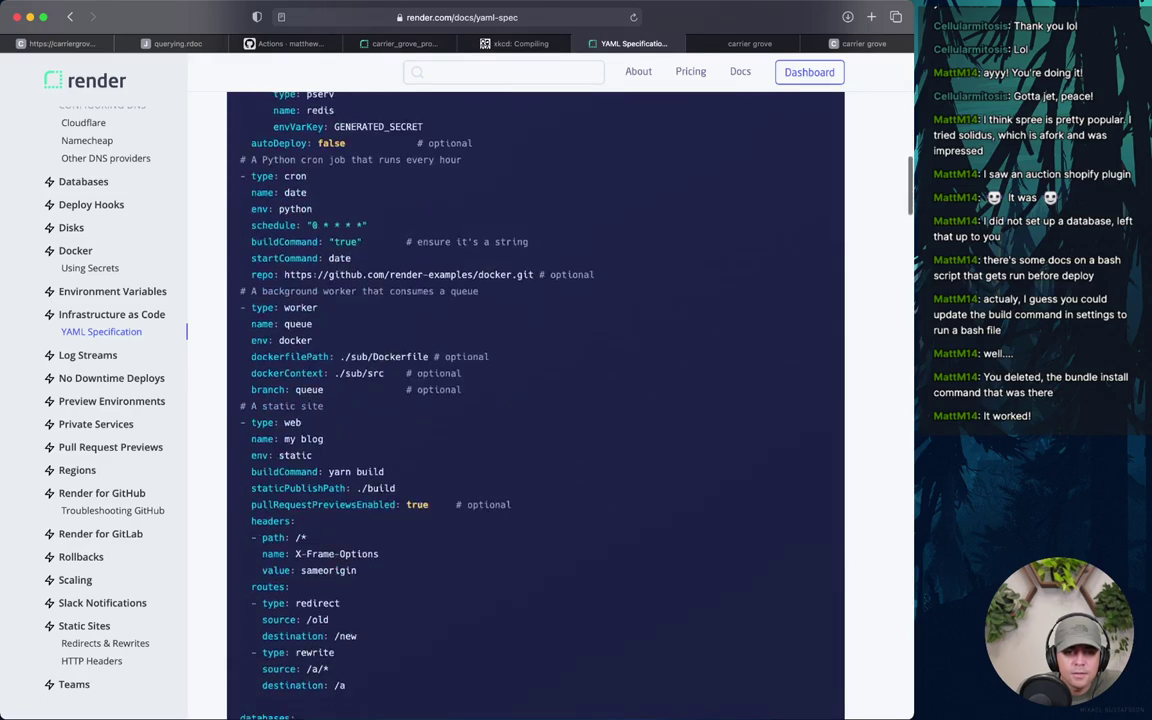
scroll(535, 400, "down", 4)
scroll(535, 400, "down", 6)
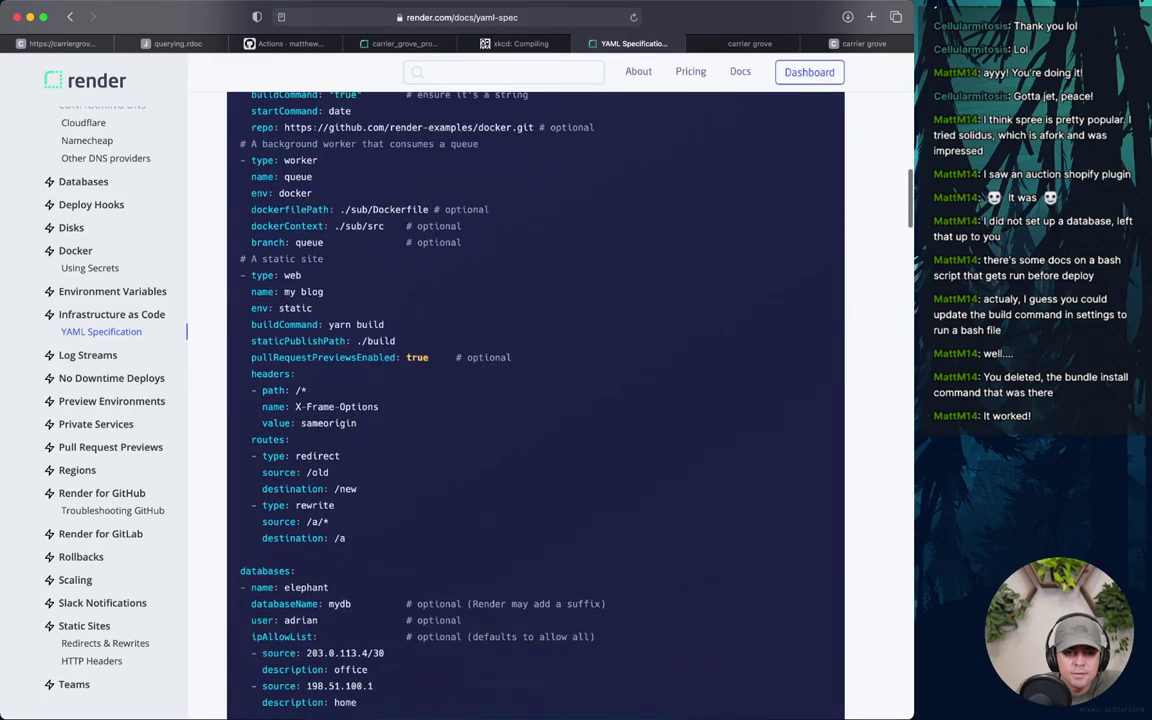
scroll(535, 400, "down", 13)
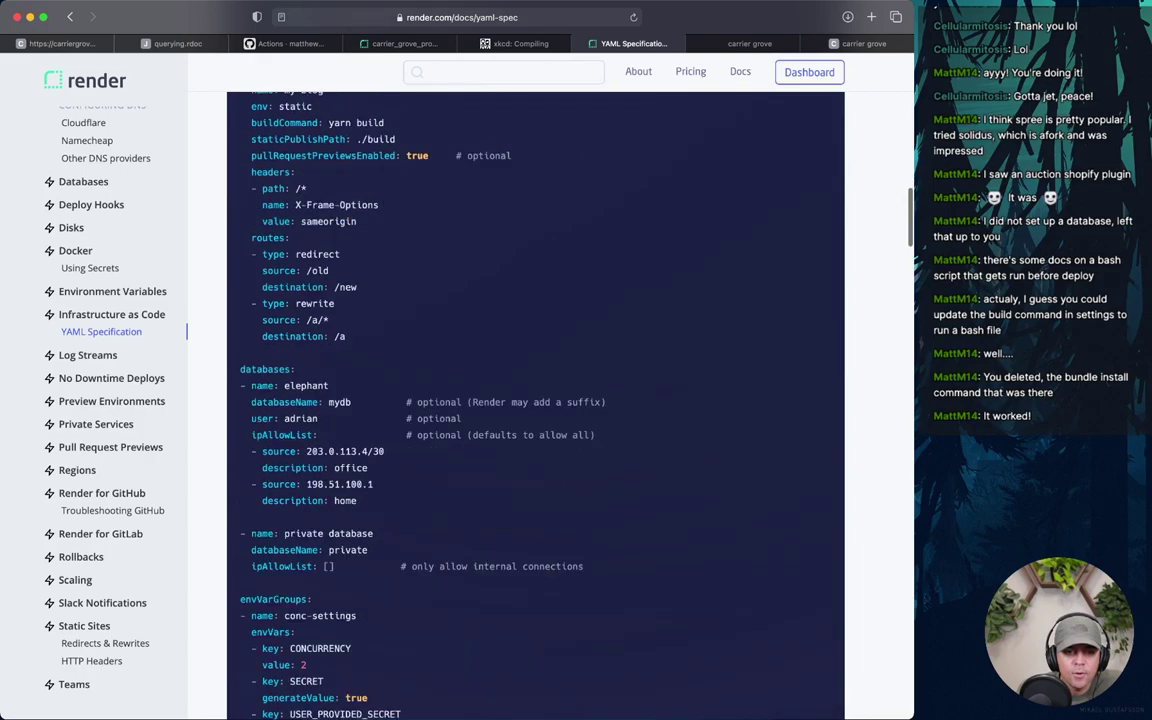
scroll(535, 400, "left", 5)
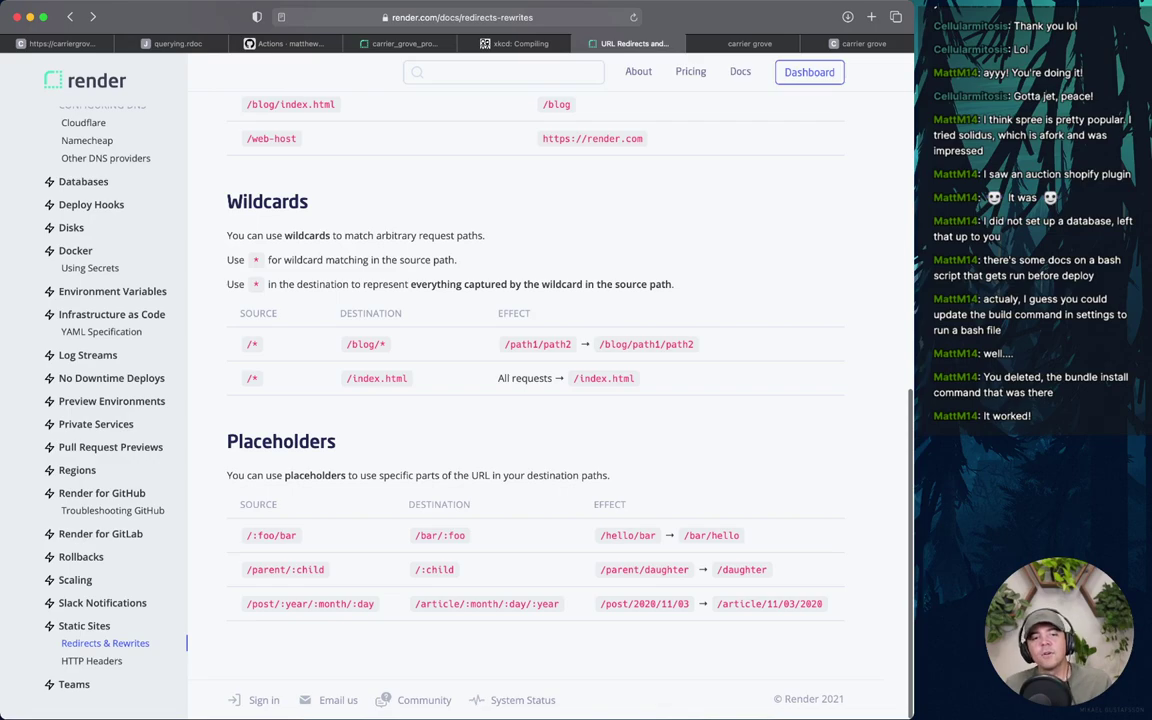
key("super+Tab")
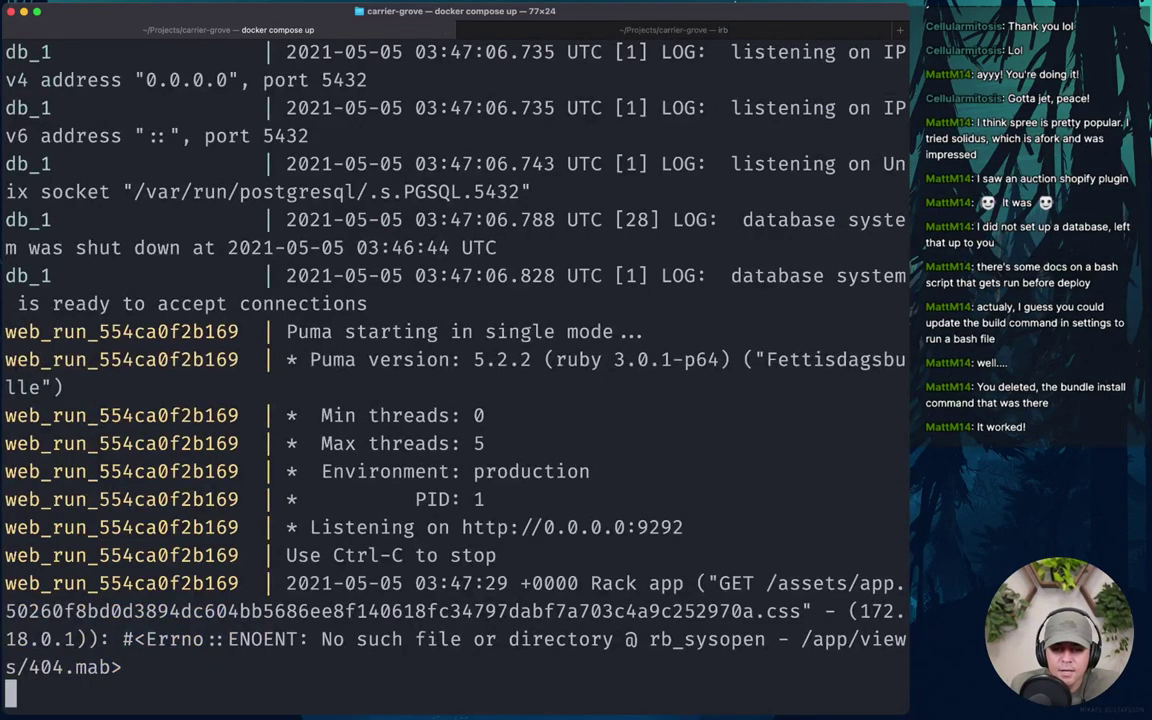
Step: Undo and redo the r.public change in app.rb, then save the file
key("super+Tab")
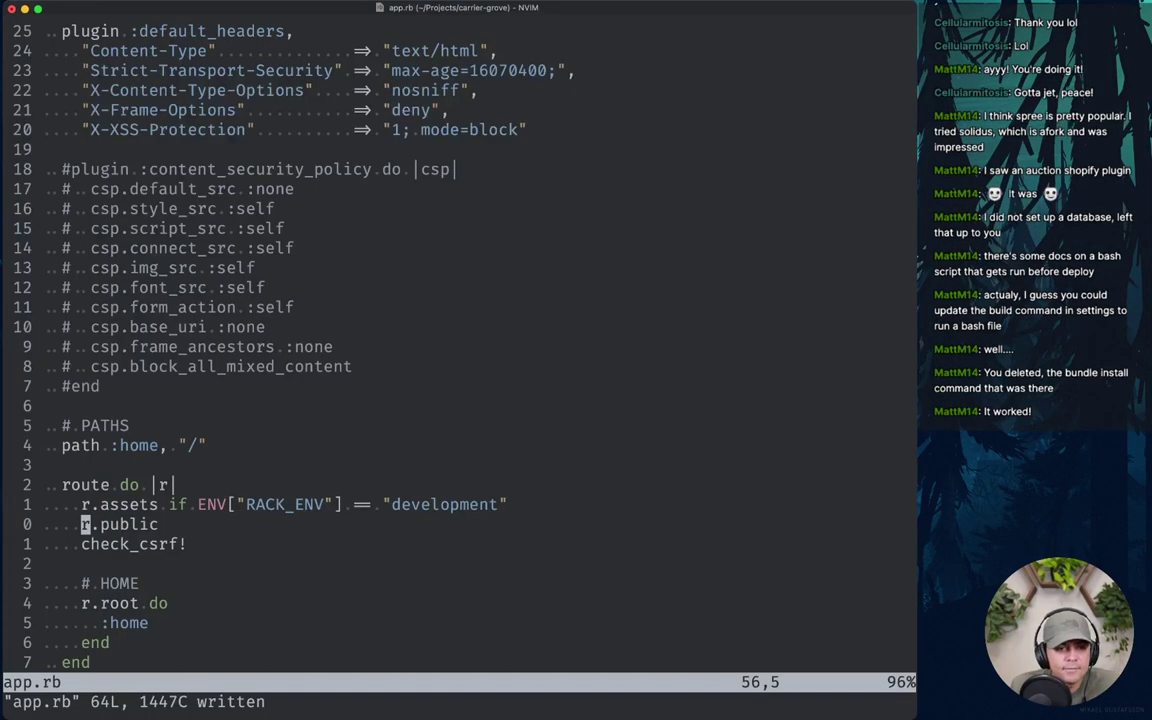
key("u")
key("ctrl+r")
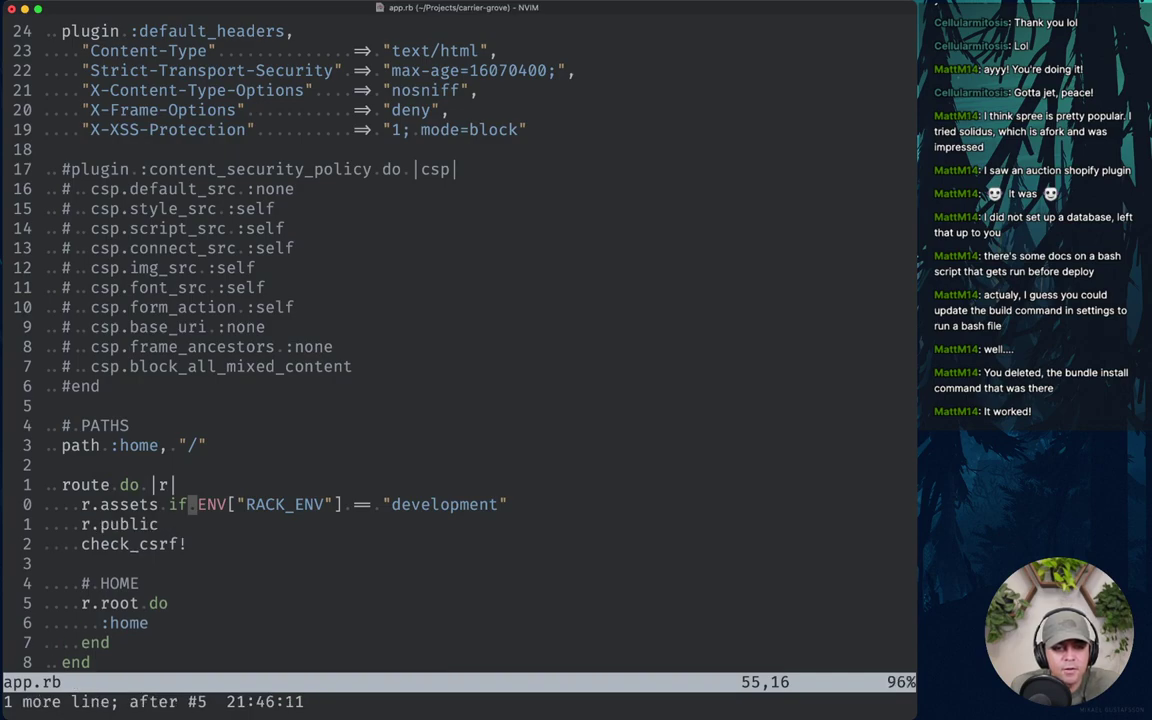
key(":")
key("w")
key("Return")
Step: Reload the local carrier grove app and inspect the app CSS request headers
key("super+Tab")
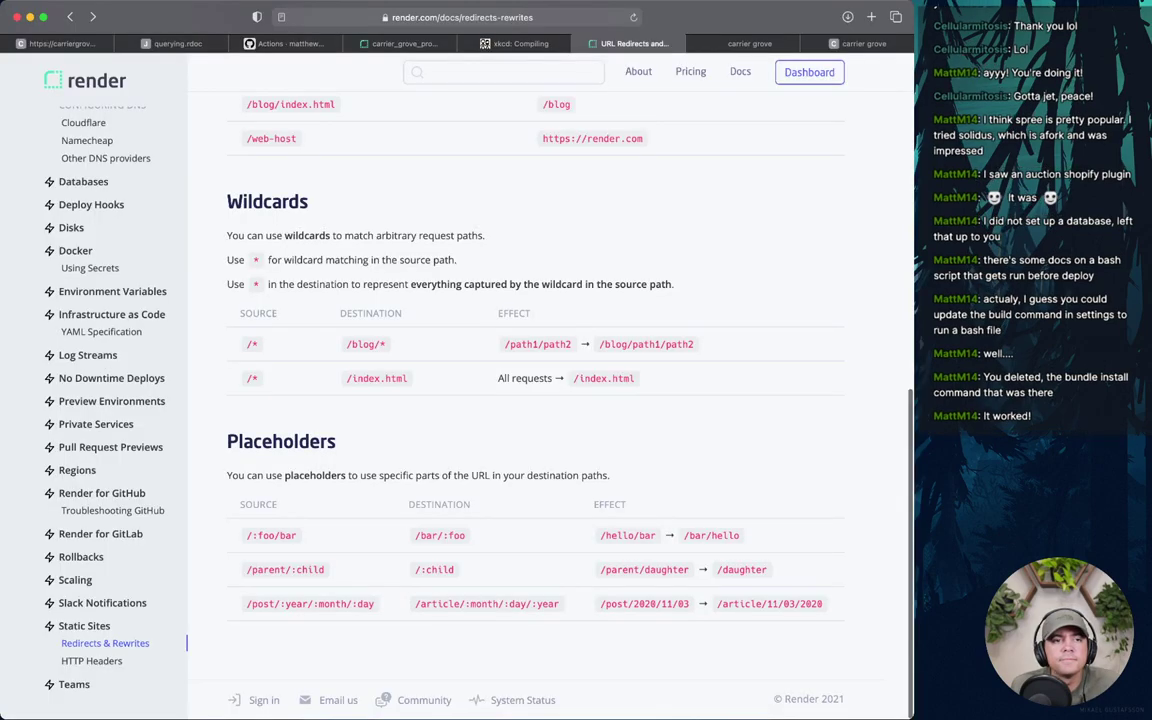
key("super+2")
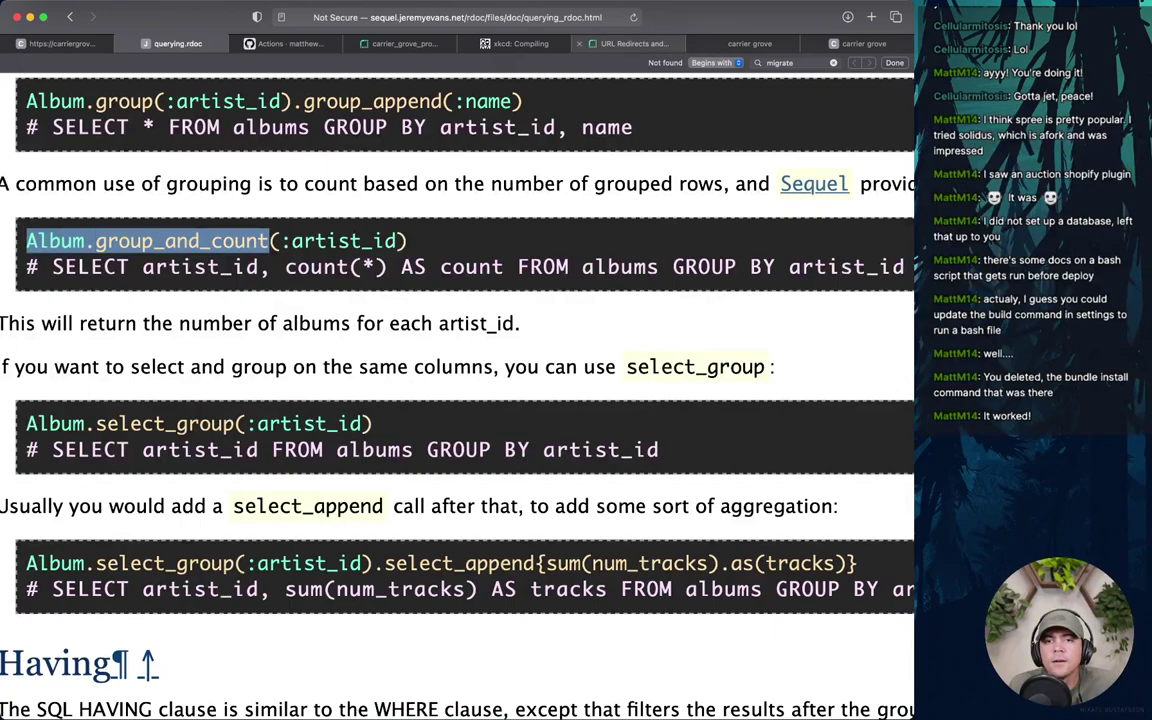
key("super+6")
key("super+7")
key("super+r")
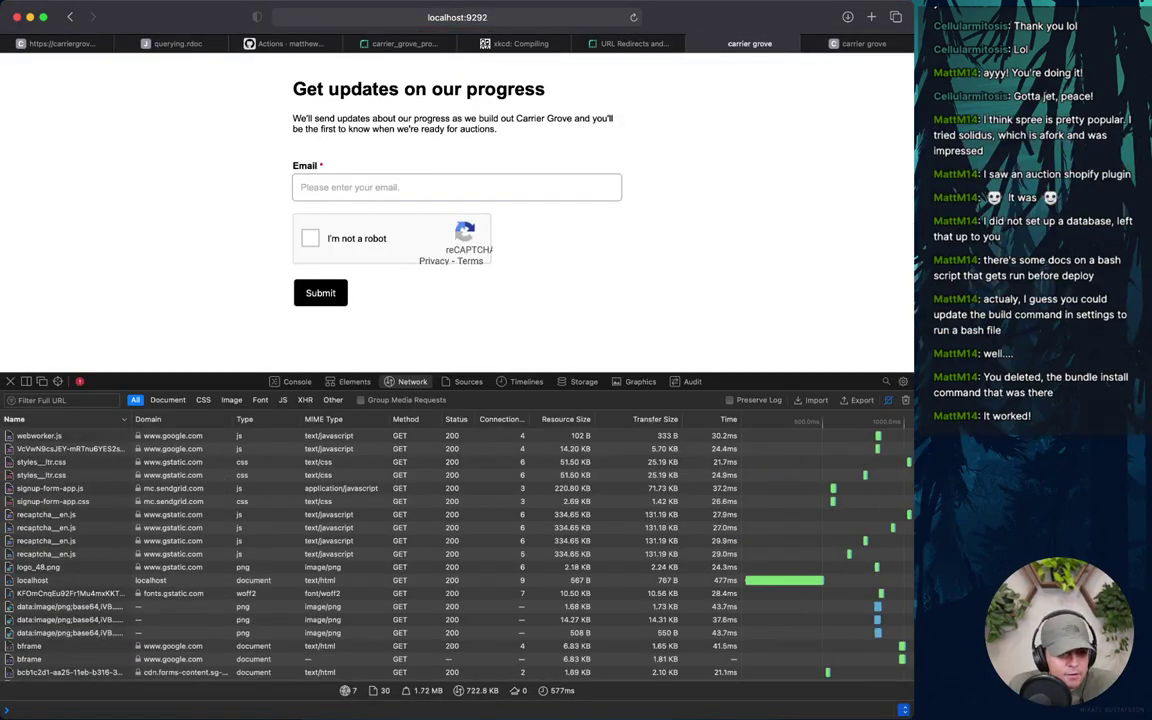
left_click(70, 554)
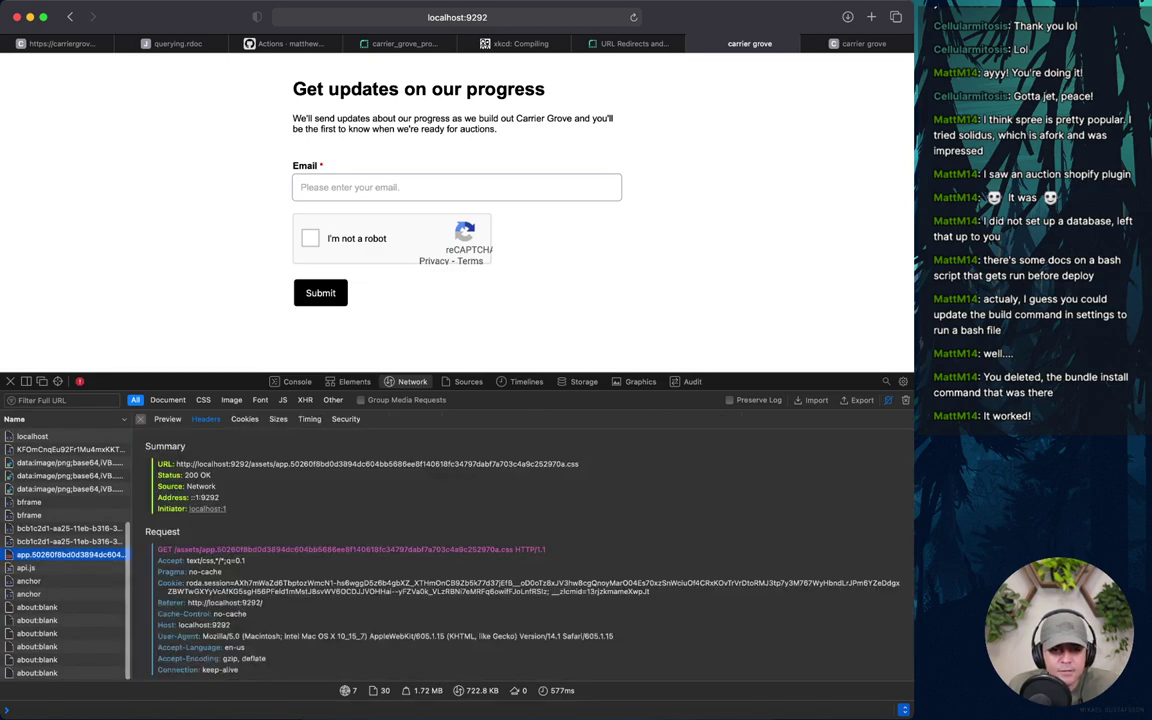
Step: Review the docker compose log output and stop the running server
key("super+Tab")
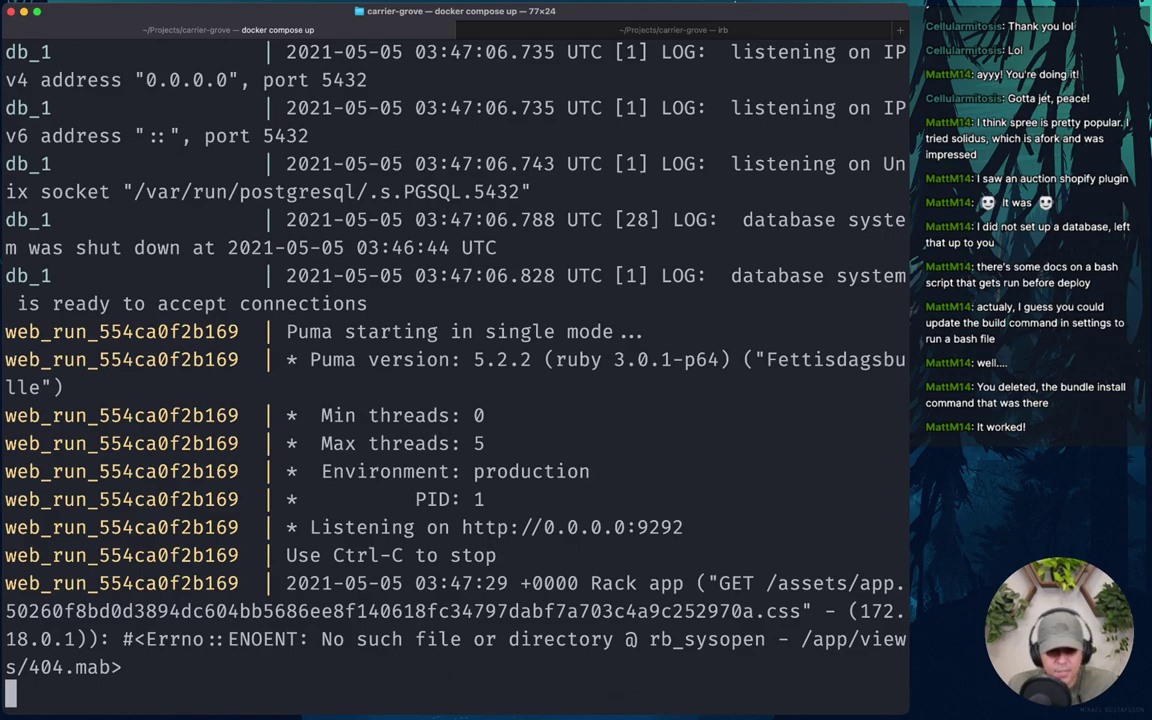
scroll(455, 360, "up", 2)
scroll(455, 360, "down", 2)
scroll(455, 360, "up", 2)
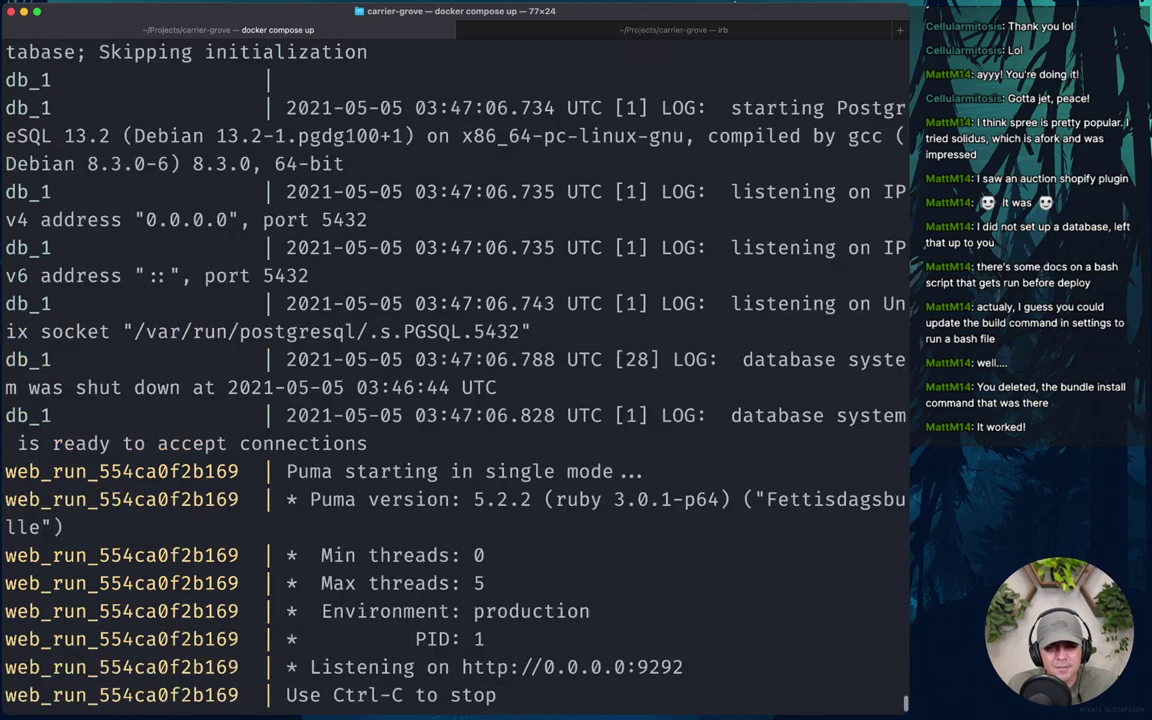
scroll(455, 360, "down", 2)
key("super+Tab")
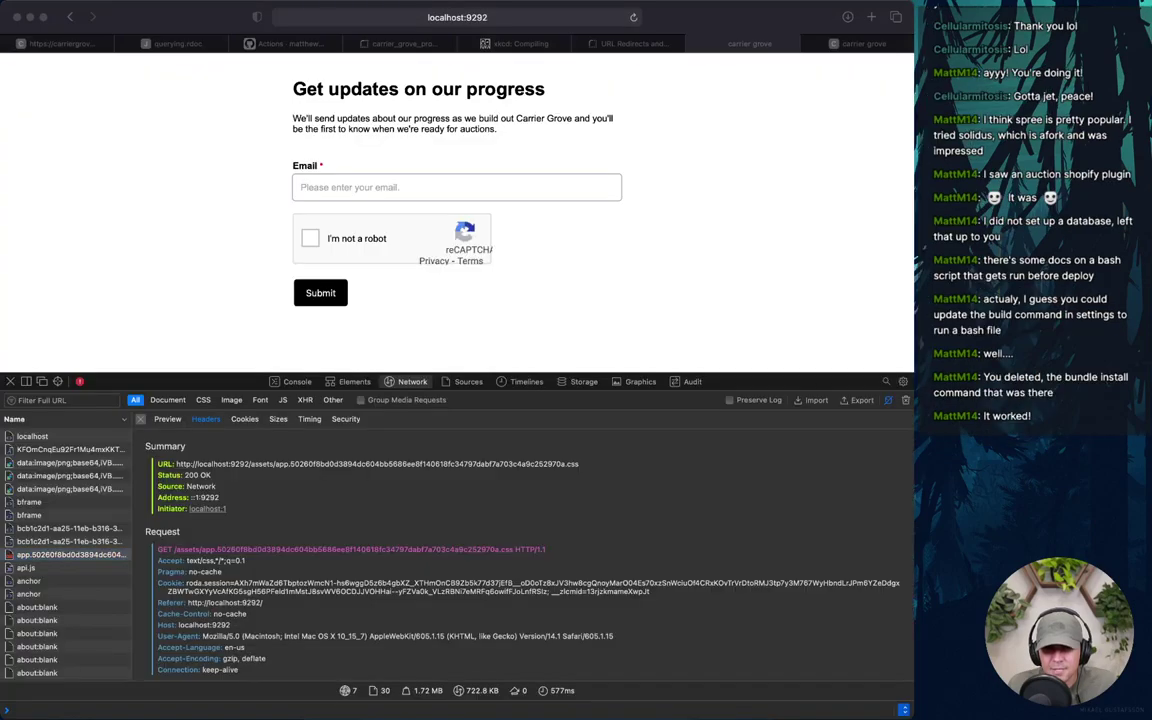
key("super+Tab")
key("super+Tab")
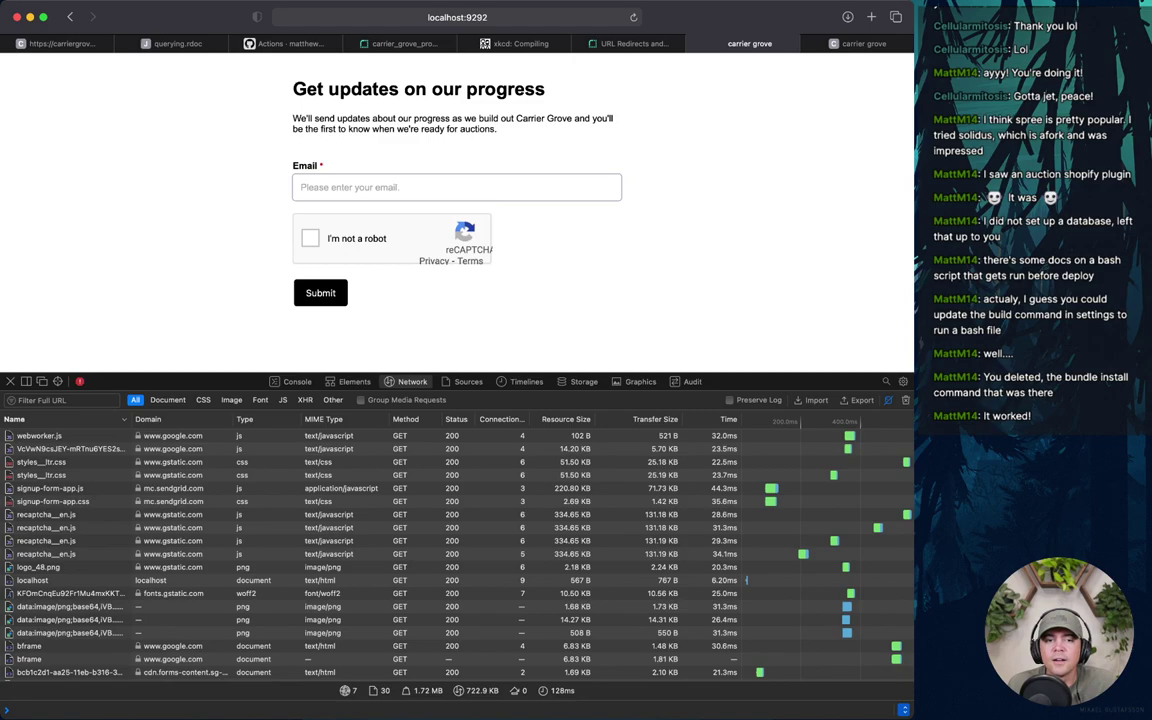
key("super+Tab")
key("ctrl+c")
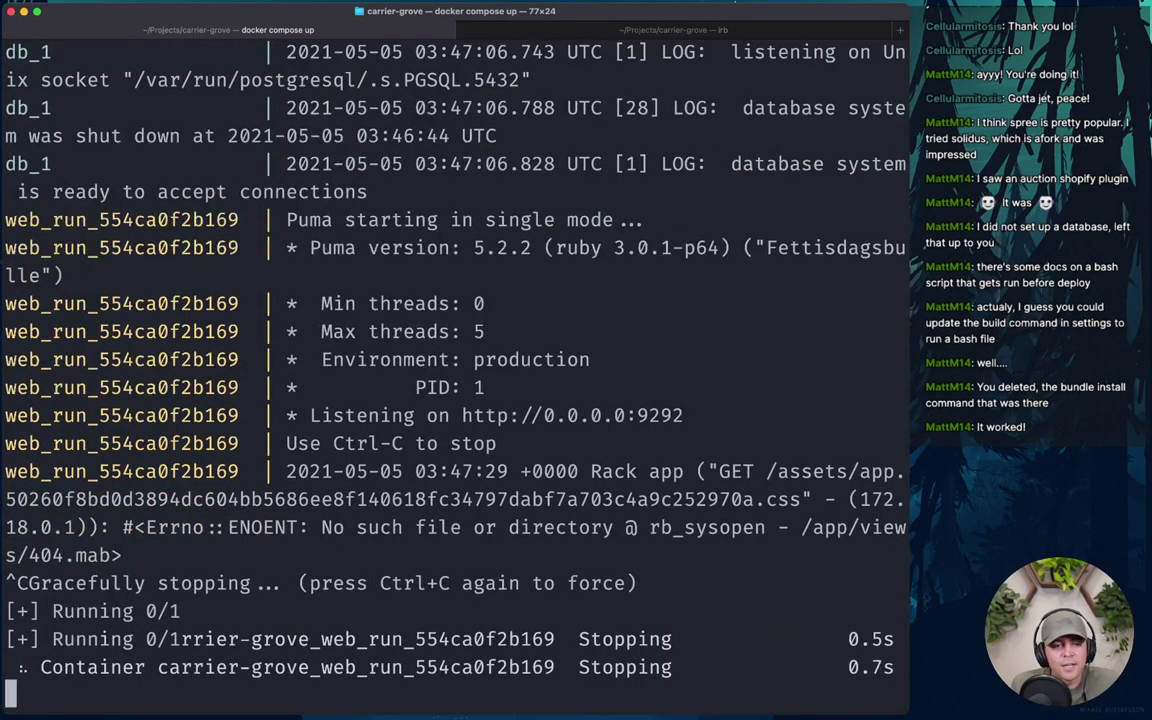
Step: Check git status and stage both app.rb hunks with git add -p
type("gst")
key("Return")
type("gst")
key("Return")
type("gi")
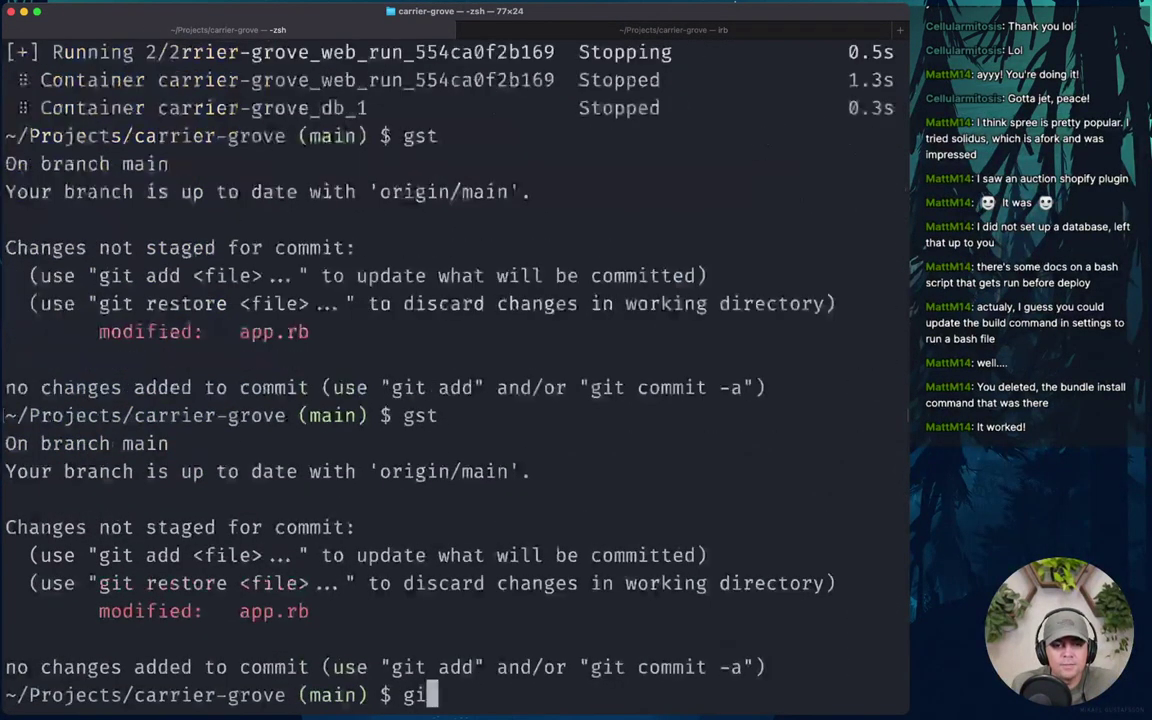
type("t add -p")
key("Return")
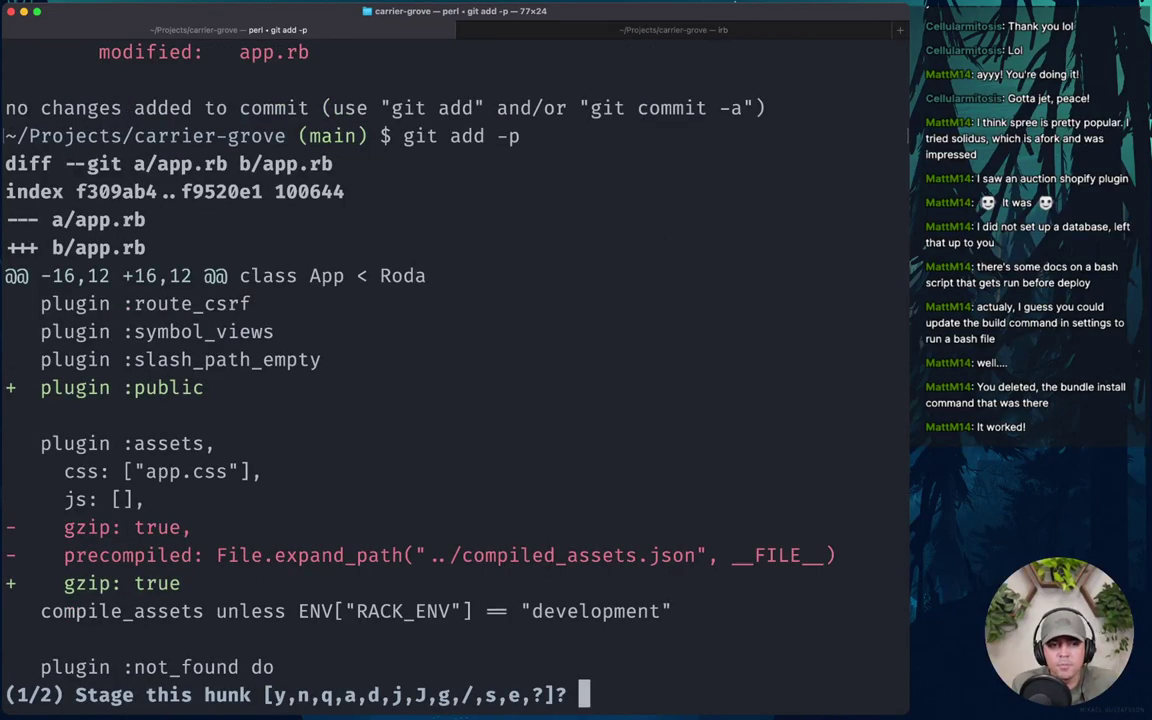
type("y")
key("Return")
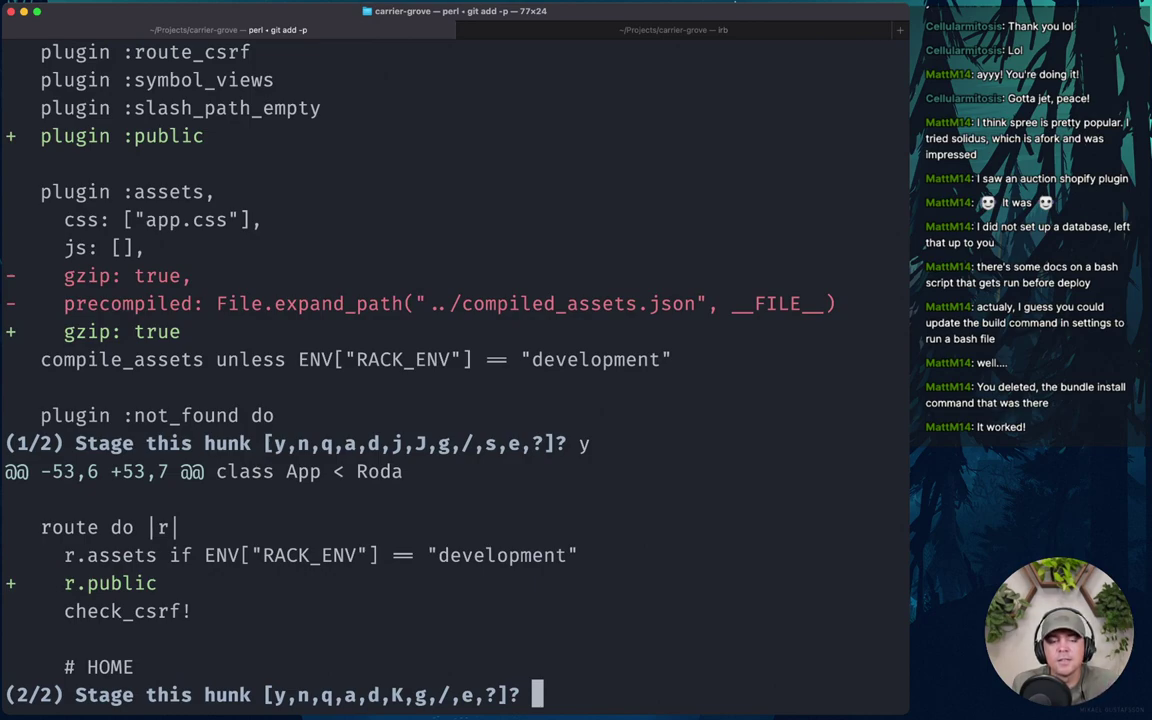
type("y")
key("Return")
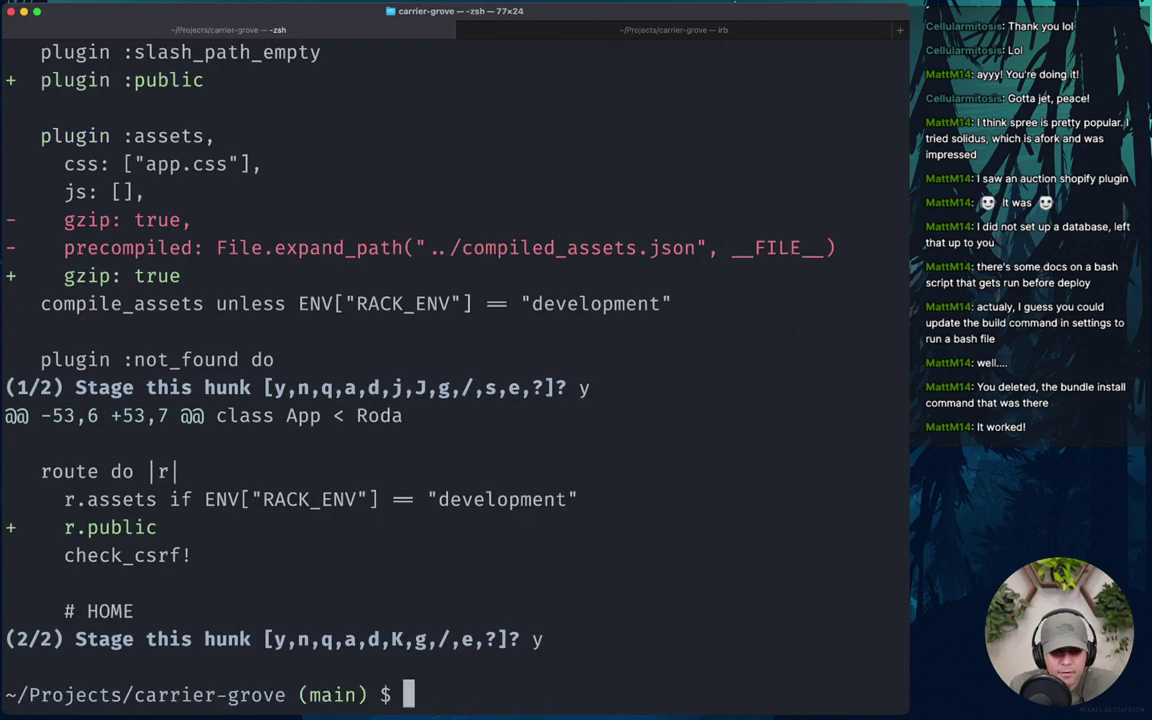
Step: Confirm app.rb is staged and start a git commit
type("gst")
key("Return")
type("git pus")
key("BackSpace")
key("BackSpace")
type("push")
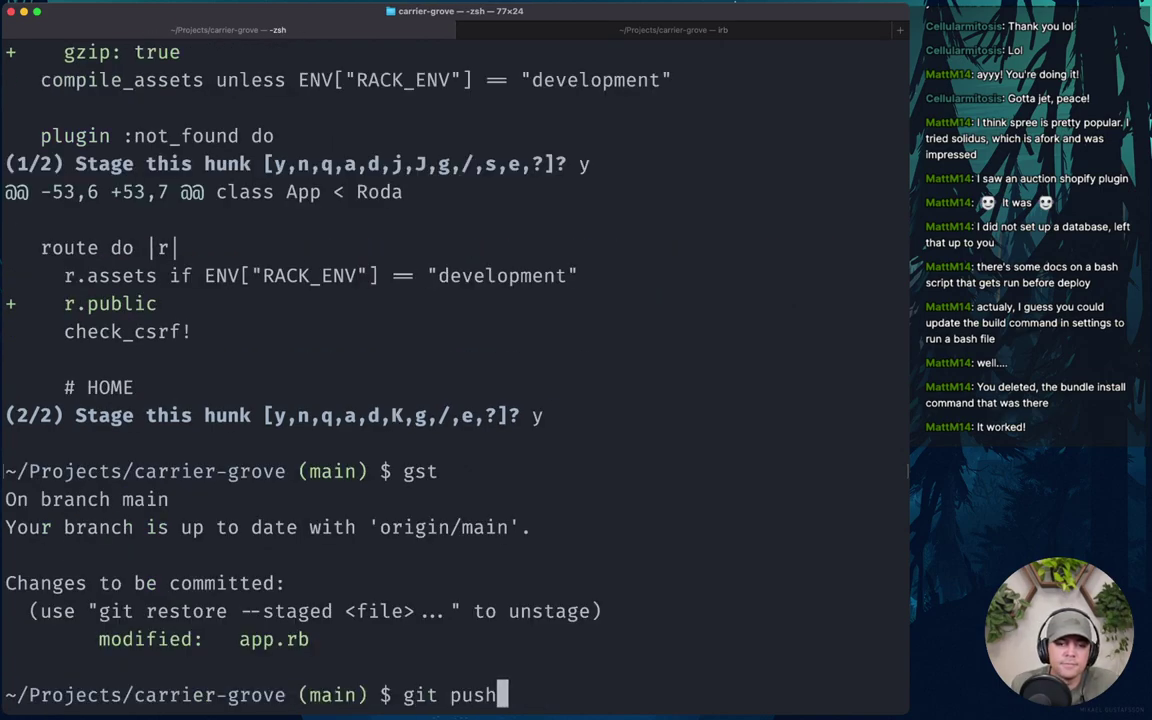
key("BackSpace")
key("BackSpace")
key("BackSpace")
key("BackSpace")
key("BackSpace")
key("BackSpace")
type("t commit")
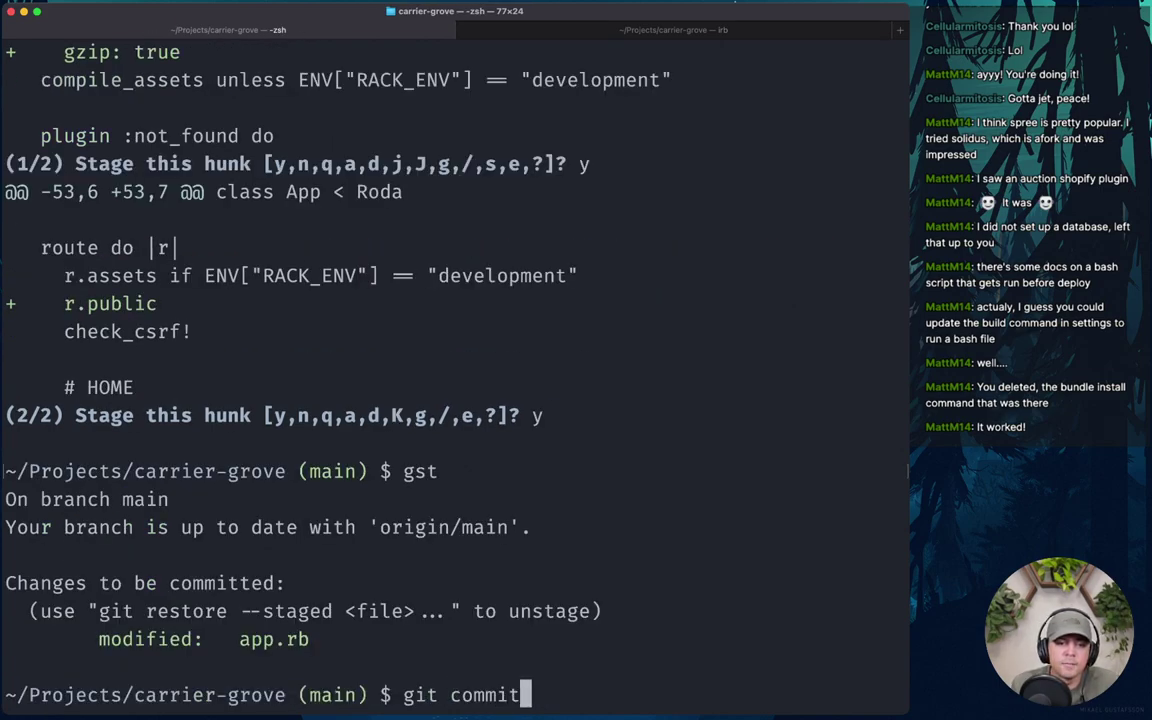
key("Return")
Step: Enter the commit message 'Serve compiled assets in production', finish the commit, and push
type("iSeri")
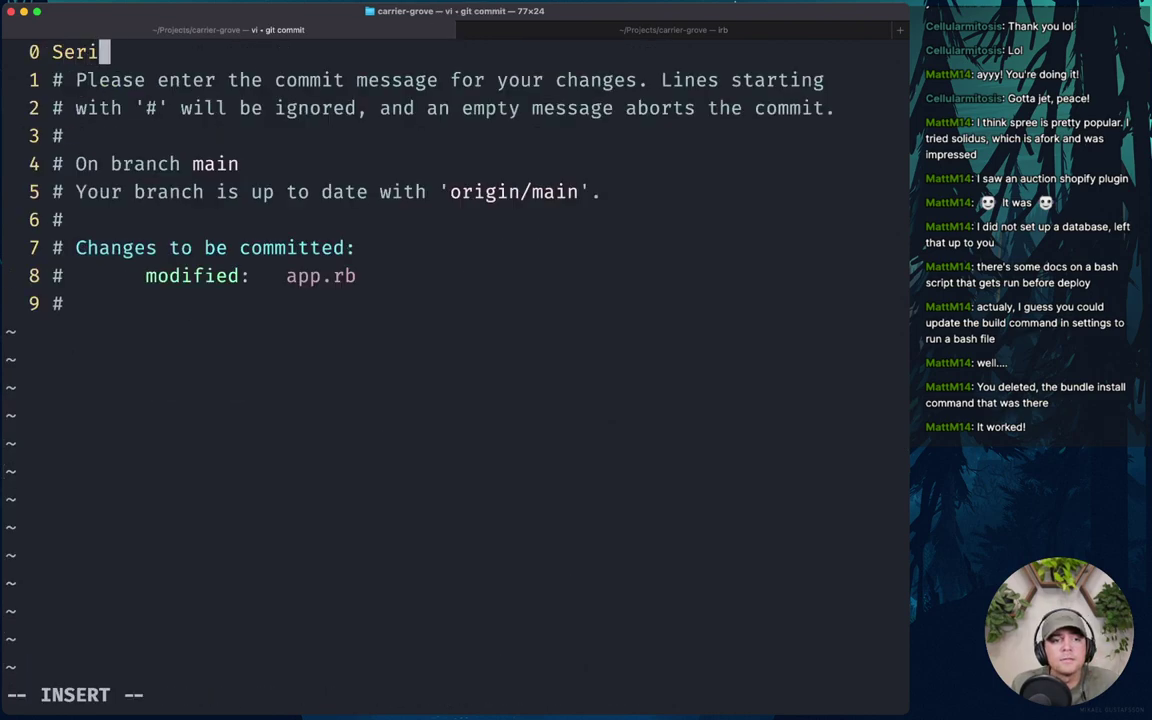
key("BackSpace")
type("ve ")
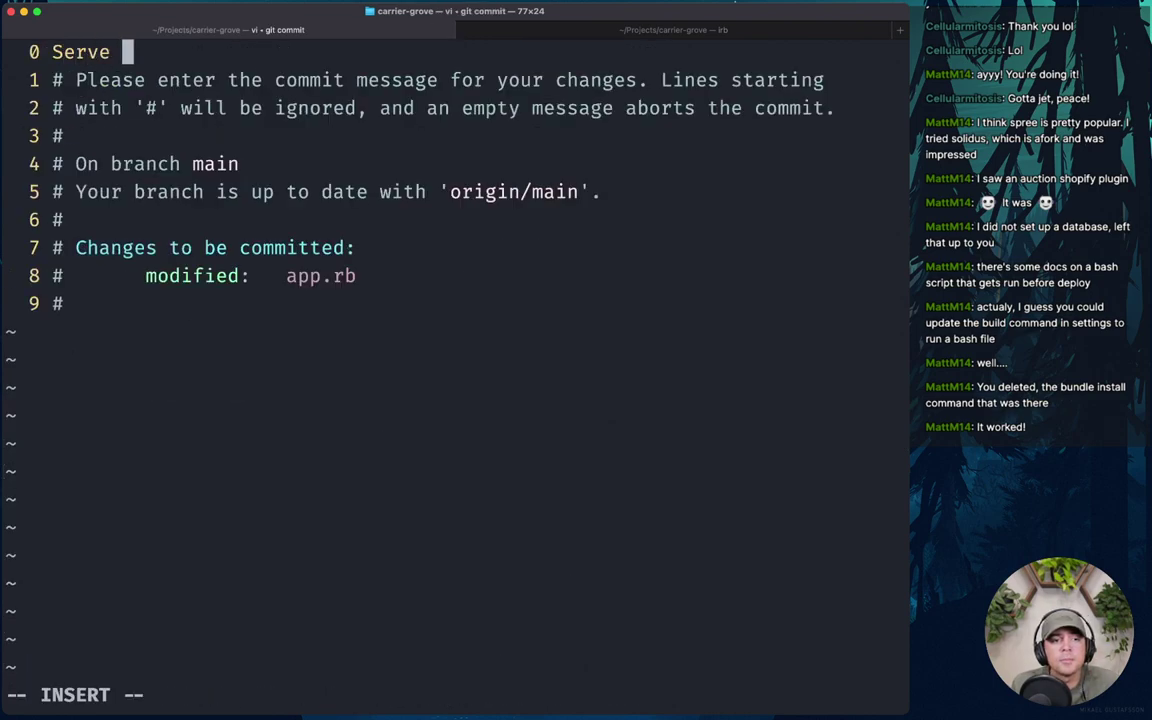
type("compiled assets in p")
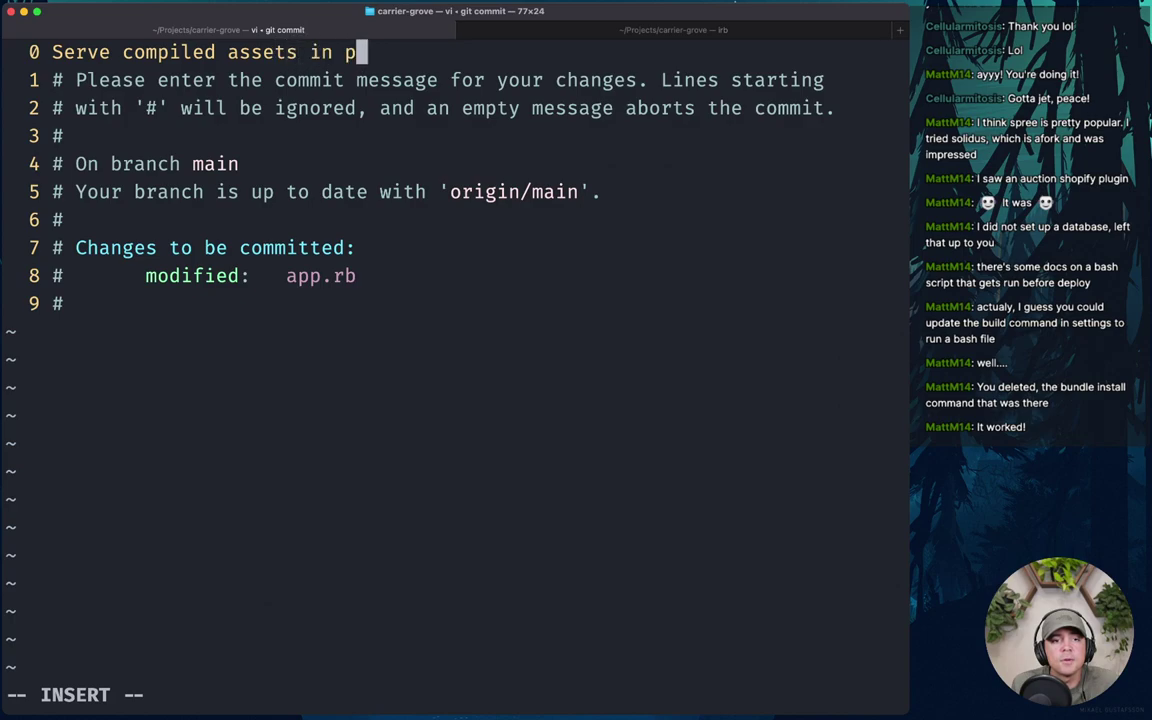
type("roduction")
key("Escape")
type(":wq")
key("Return")
type("git p")
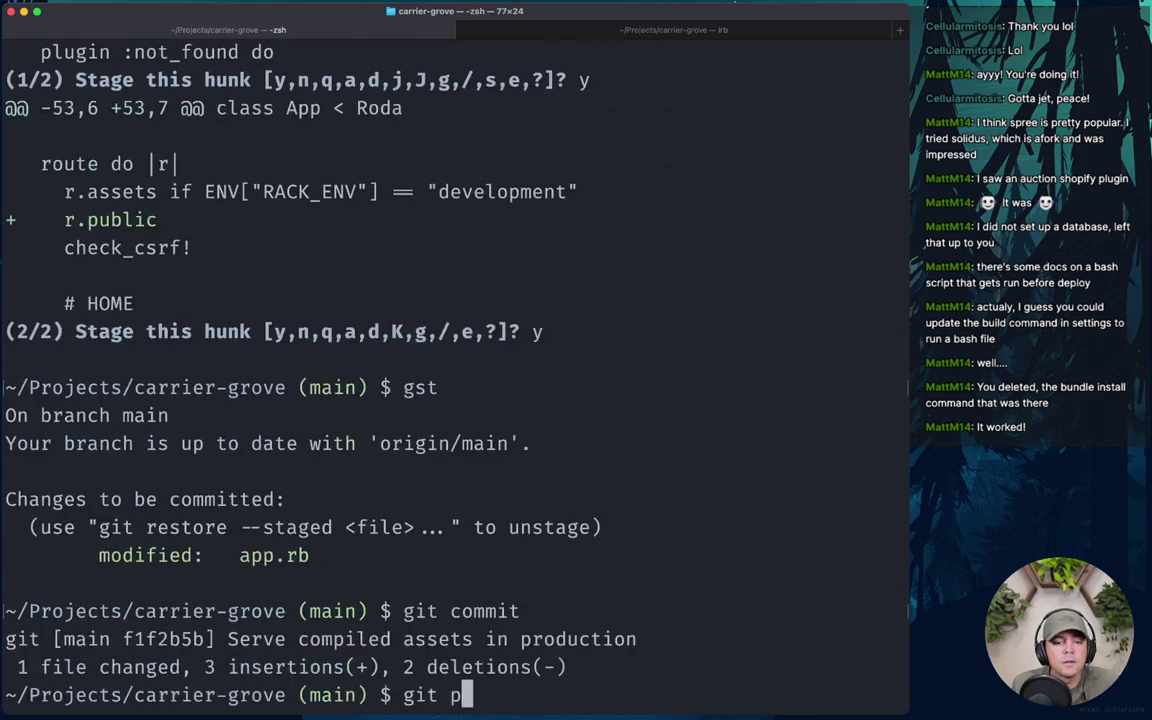
type("ush")
key("Return")
Step: Open app.css in the editor and step through its :root colour and width variables
key("super+Tab")
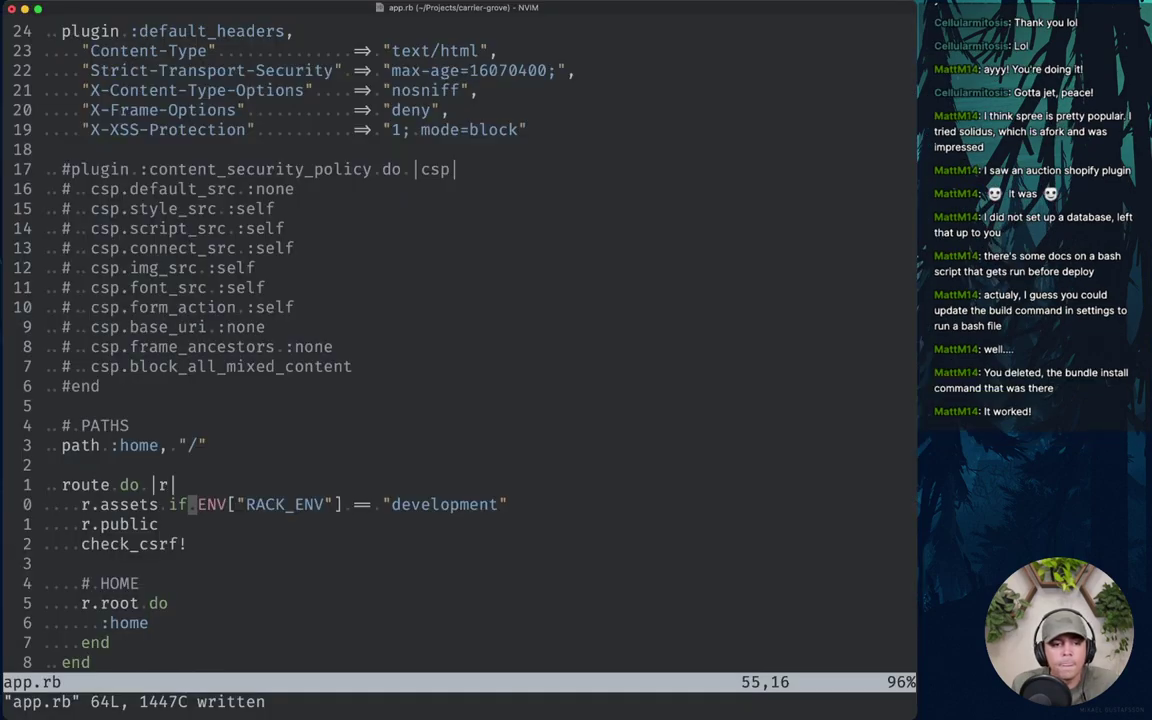
key("ctrl+p")
type("app.cs")
key("Return")
key("j")
key("j")
key("j")
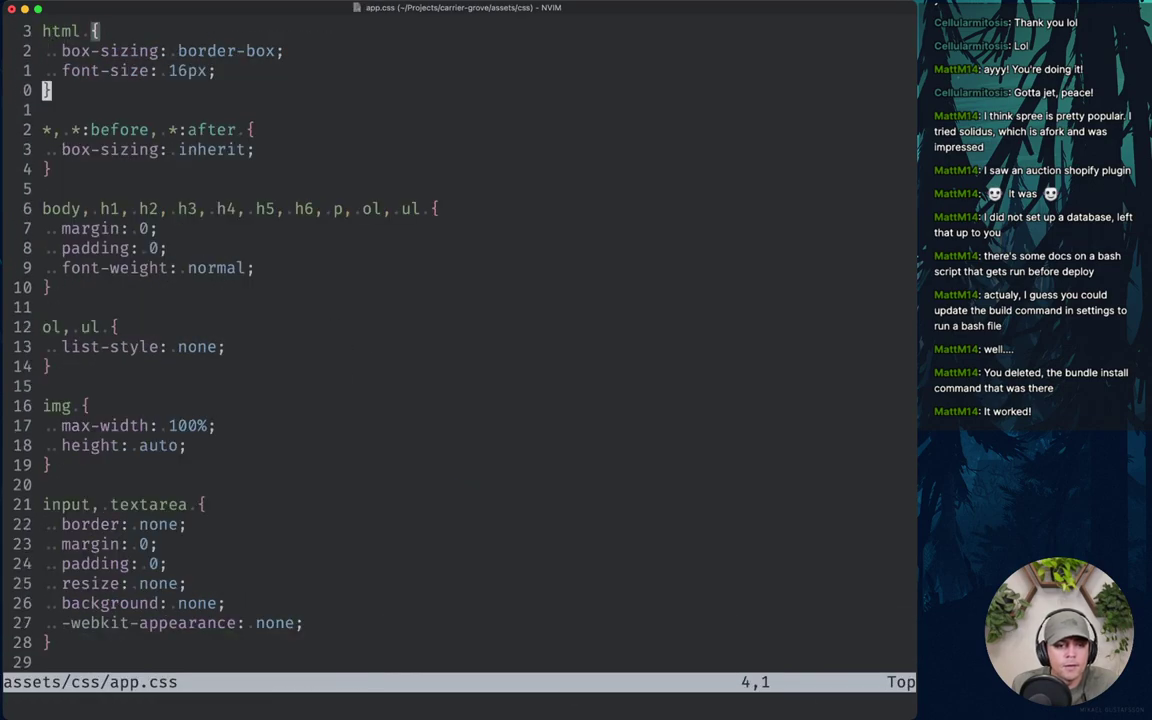
key("braceright")
key("braceright")
key("braceright")
key("braceright")
key("braceright")
key("braceright")
key("braceright")
key("braceright")
key("braceright")
key("braceright")
key("braceright")
key("braceright")
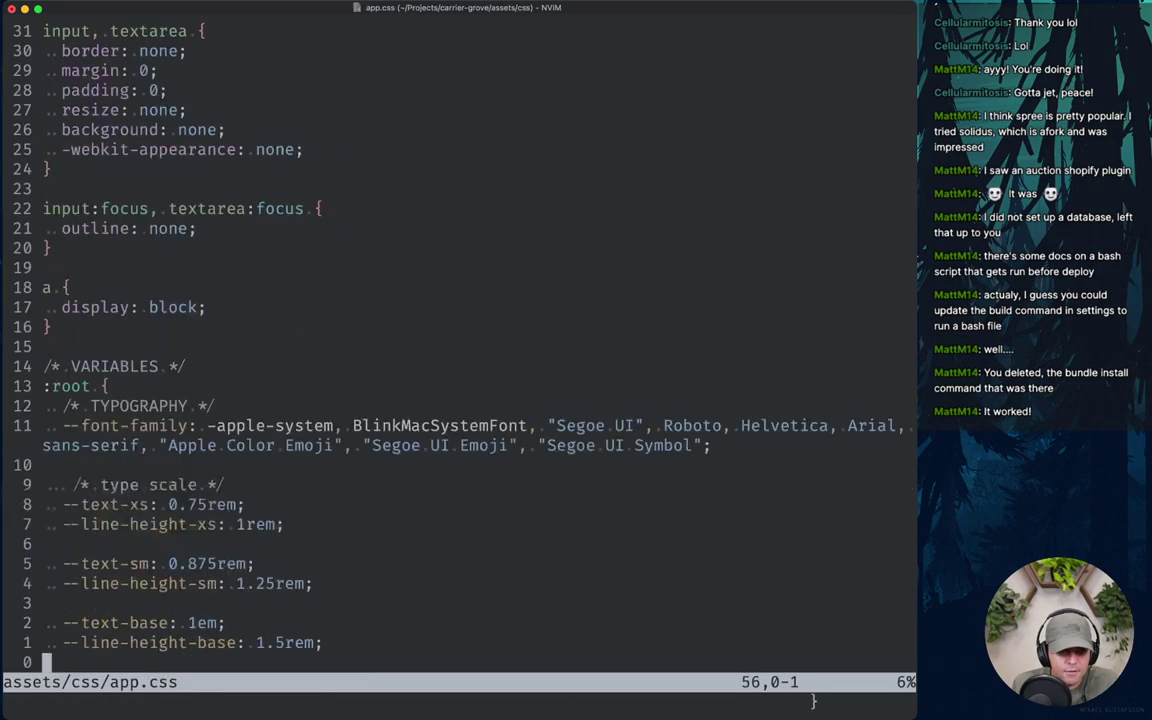
key("braceright")
key("braceright")
key("braceright")
key("braceright")
key("braceright")
key("braceright")
key("braceright")
key("braceright")
key("braceright")
key("braceright")
key("braceright")
key("braceright")
key("braceright")
key("braceright")
key("braceright")
key("braceright")
key("braceright")
key("braceright")
key("braceright")
key("braceright")
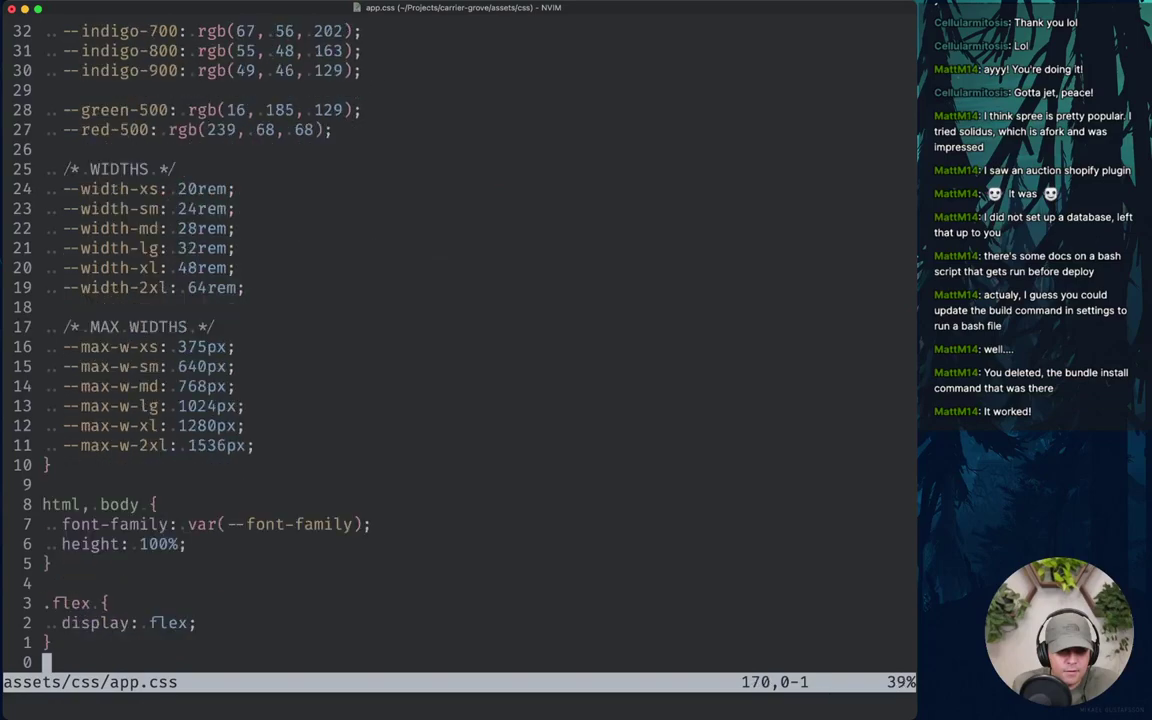
key("braceright")
key("braceright")
key("braceright")
key("braceright")
key("braceright")
key("braceright")
key("super+Tab")
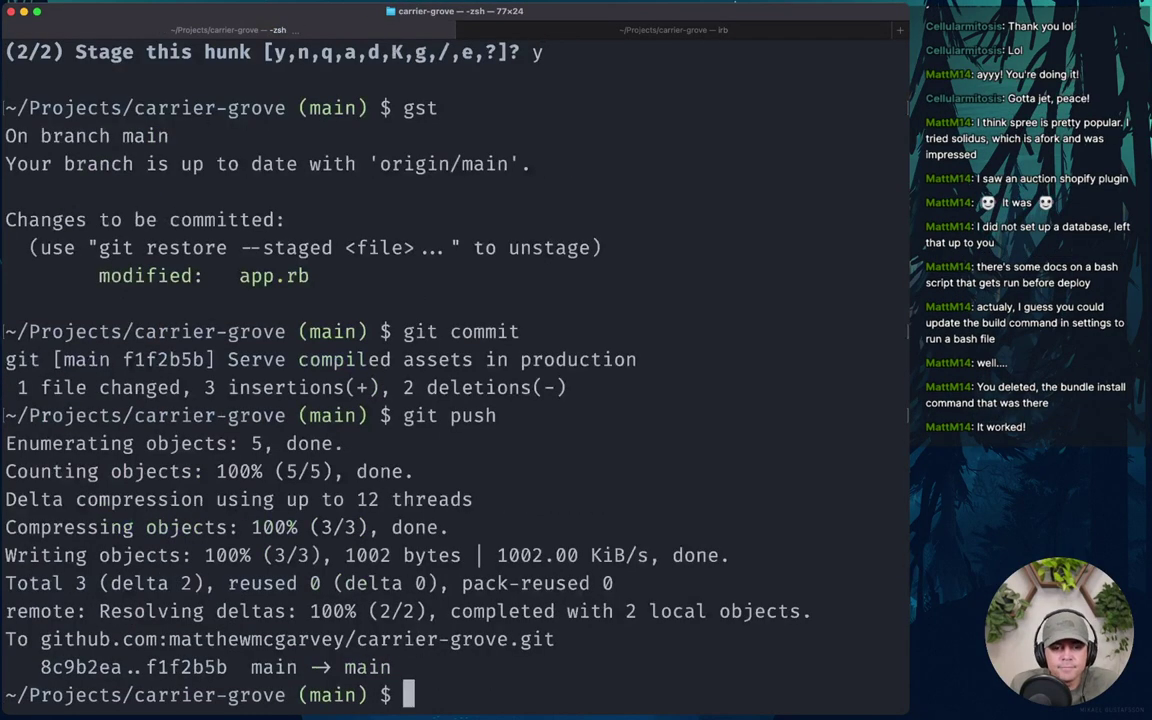
Step: Go to the Render carrier-grove web service page to check its deploy events
key("super+Tab")
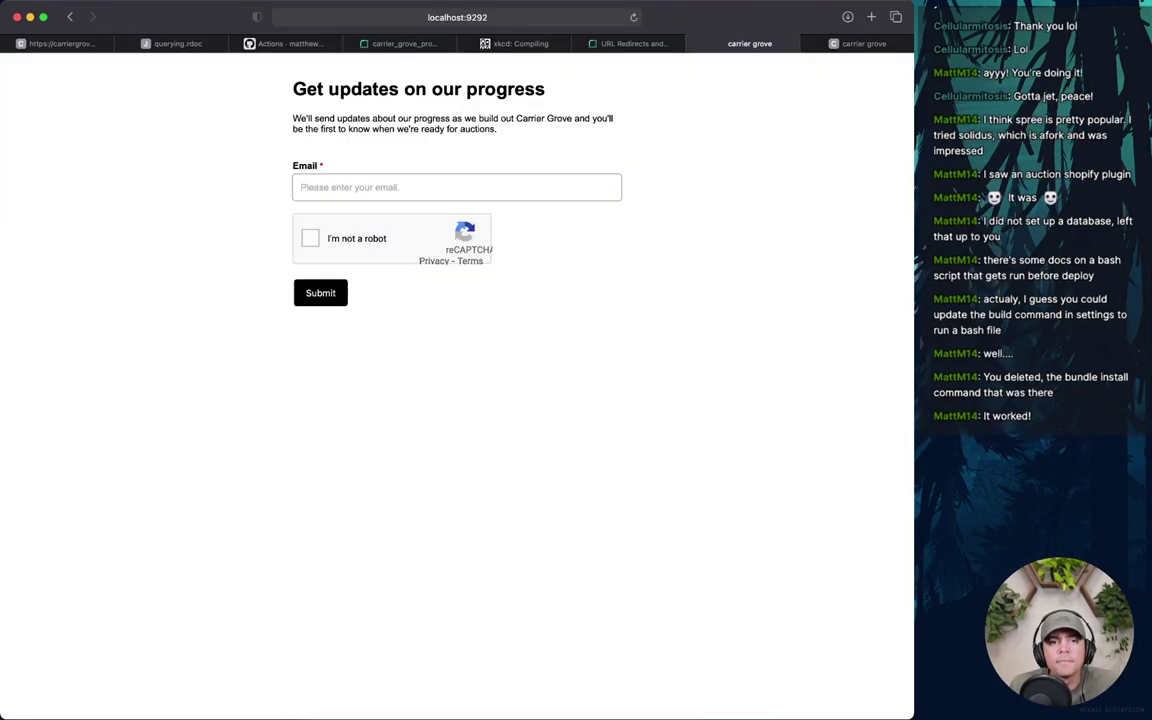
key("super+4")
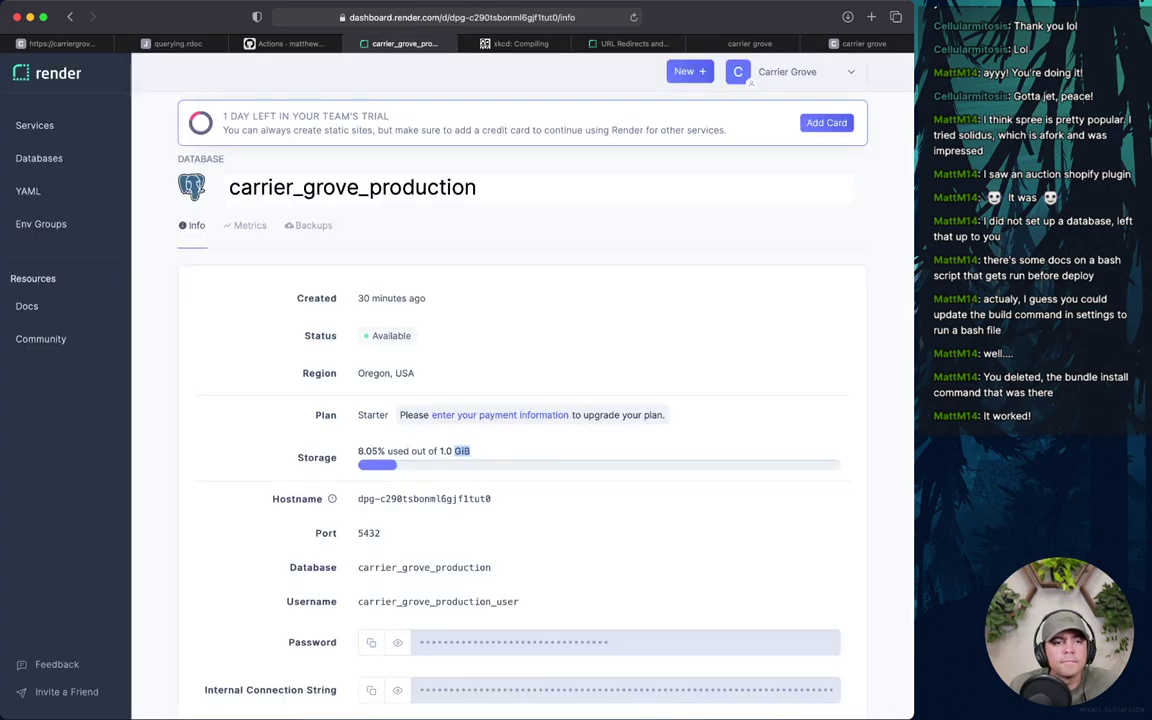
key("super+bracketleft")
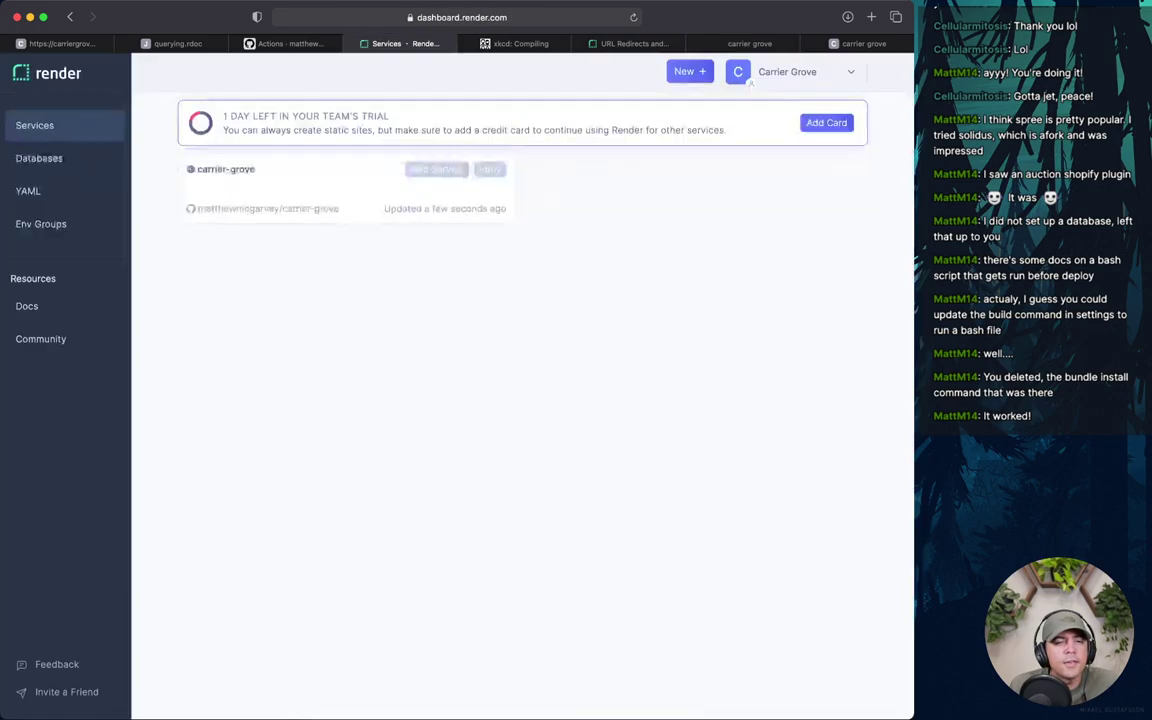
key("super+bracketleft")
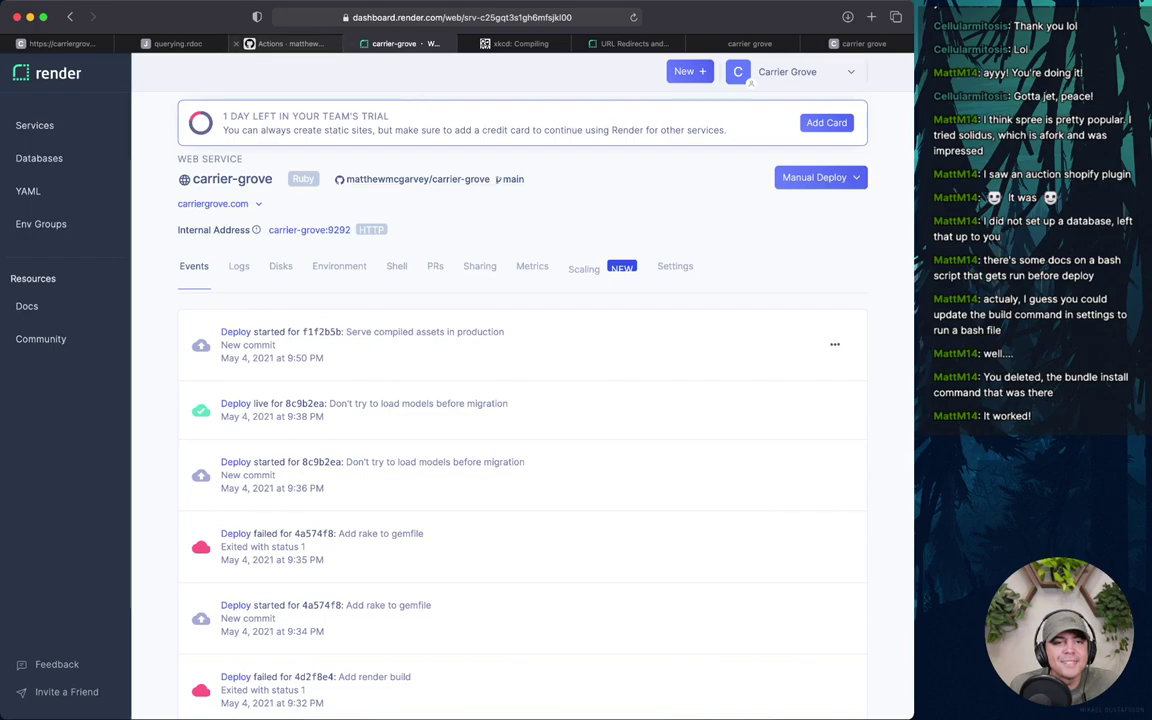
Step: Close the GitHub Actions, local carrier grove and Redirects docs tabs; shrink the Sequel docs
key("ctrl+shift+Tab")
key("super+w")
key("super+2")
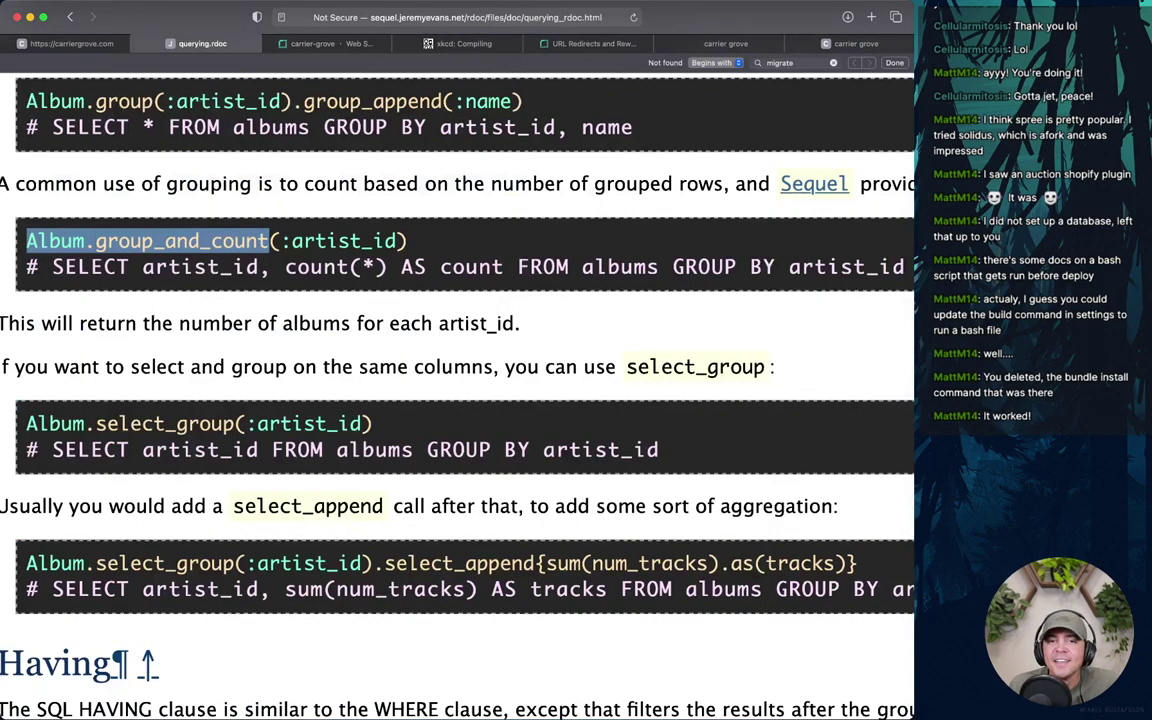
key("super+minus")
key("super+minus")
key("super+minus")
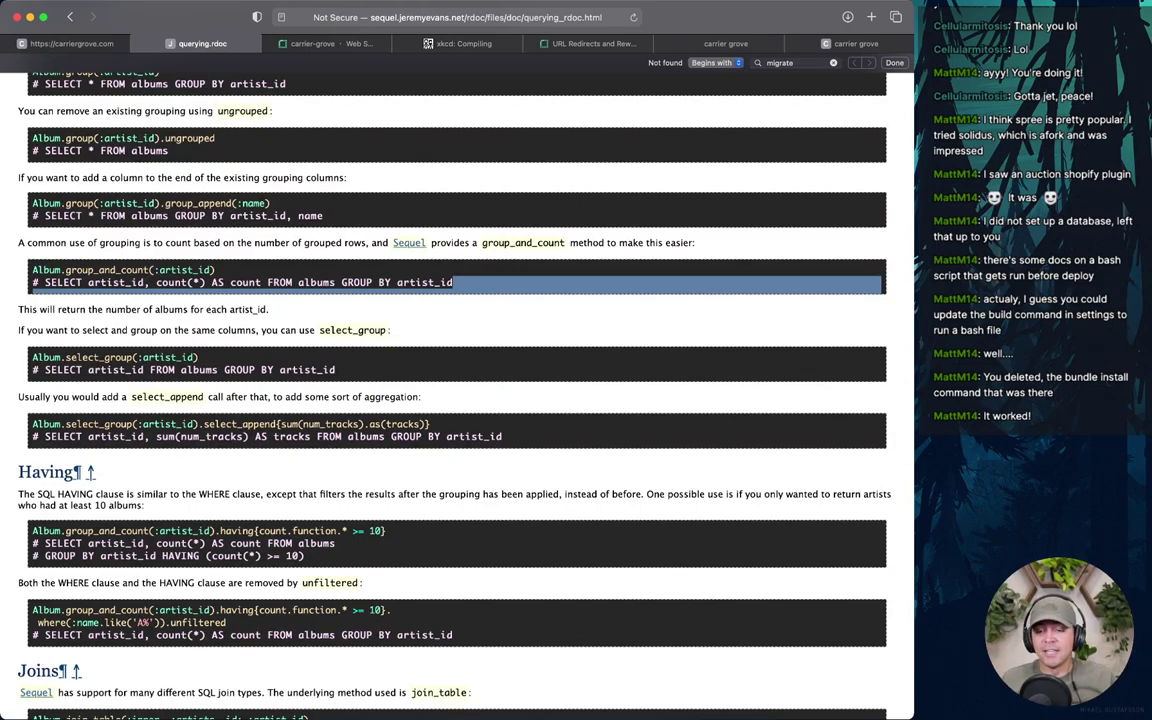
key("super+9")
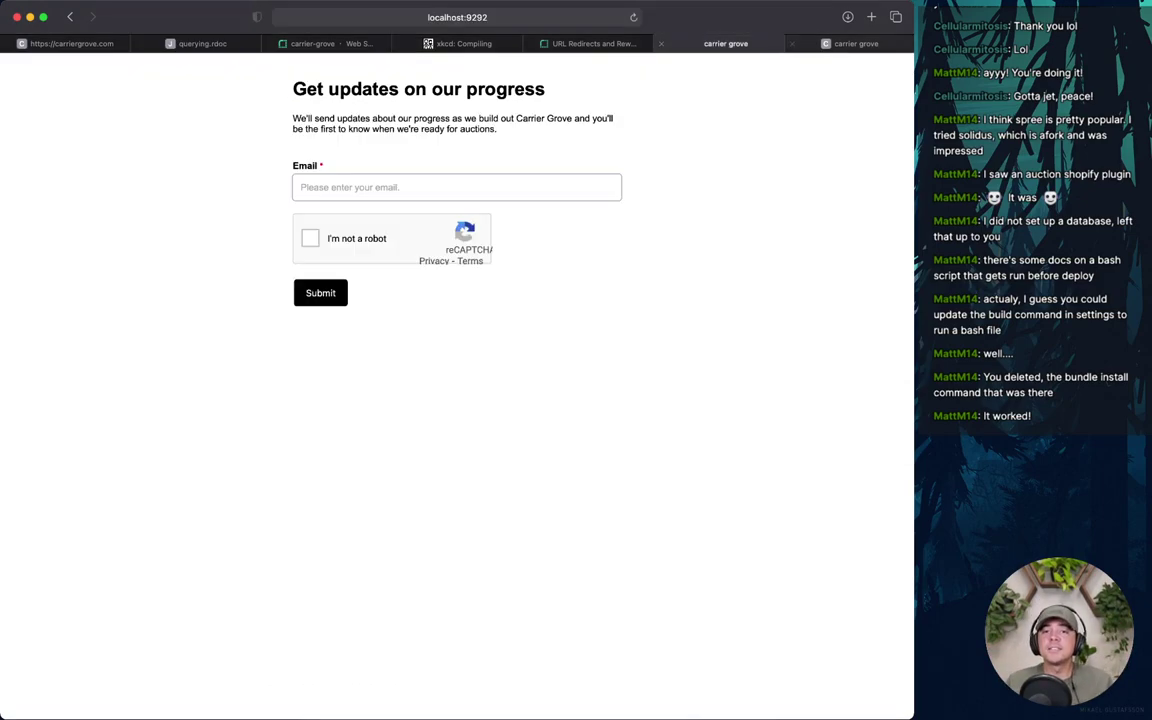
key("super+w")
key("super+w")
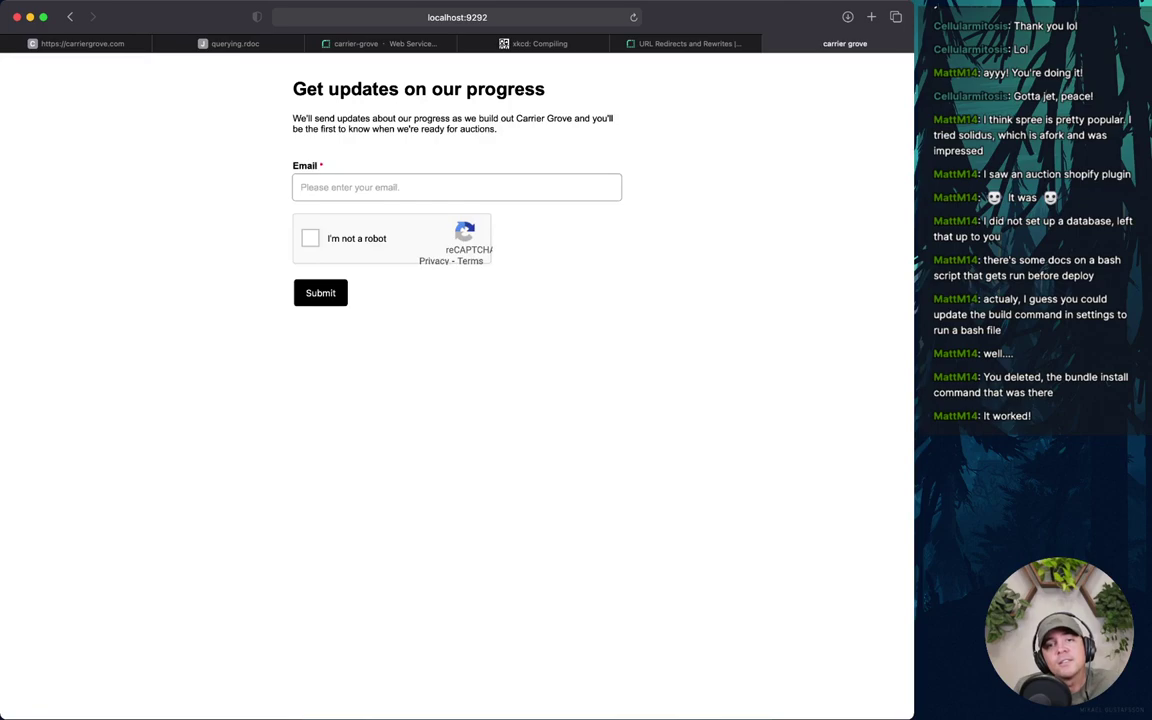
key("super+w")
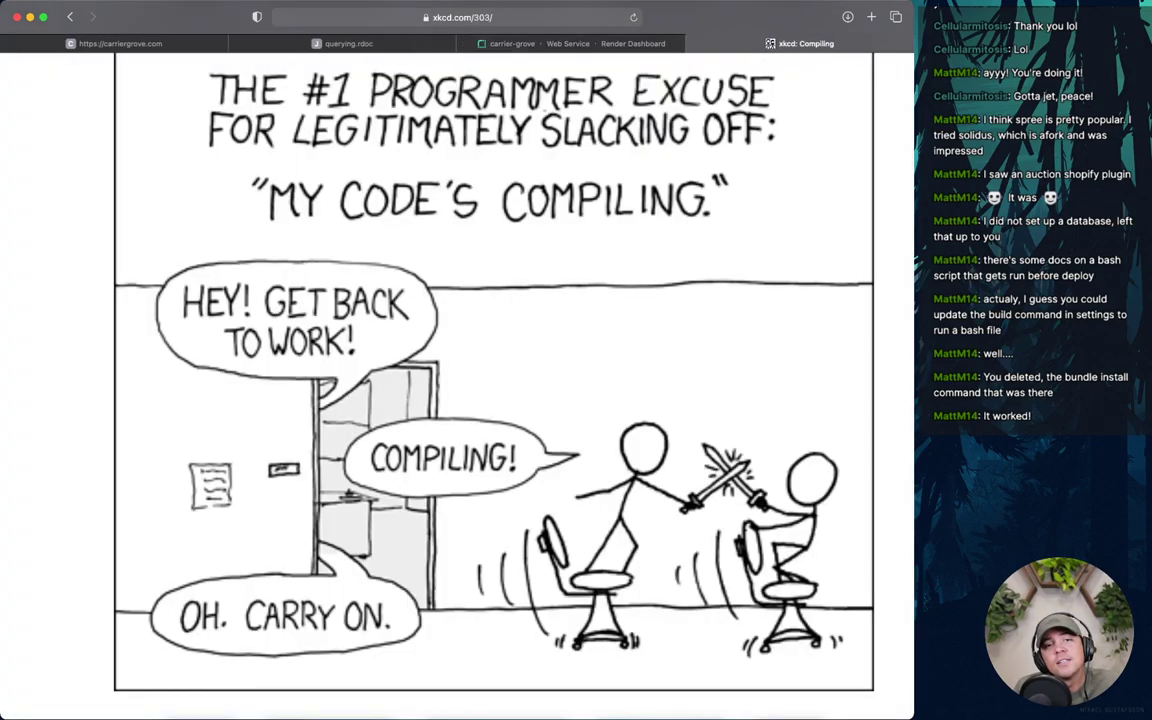
Step: Return to Safari and move to the Render dashboard, then the carriergrove.com tab
key("super+Tab")
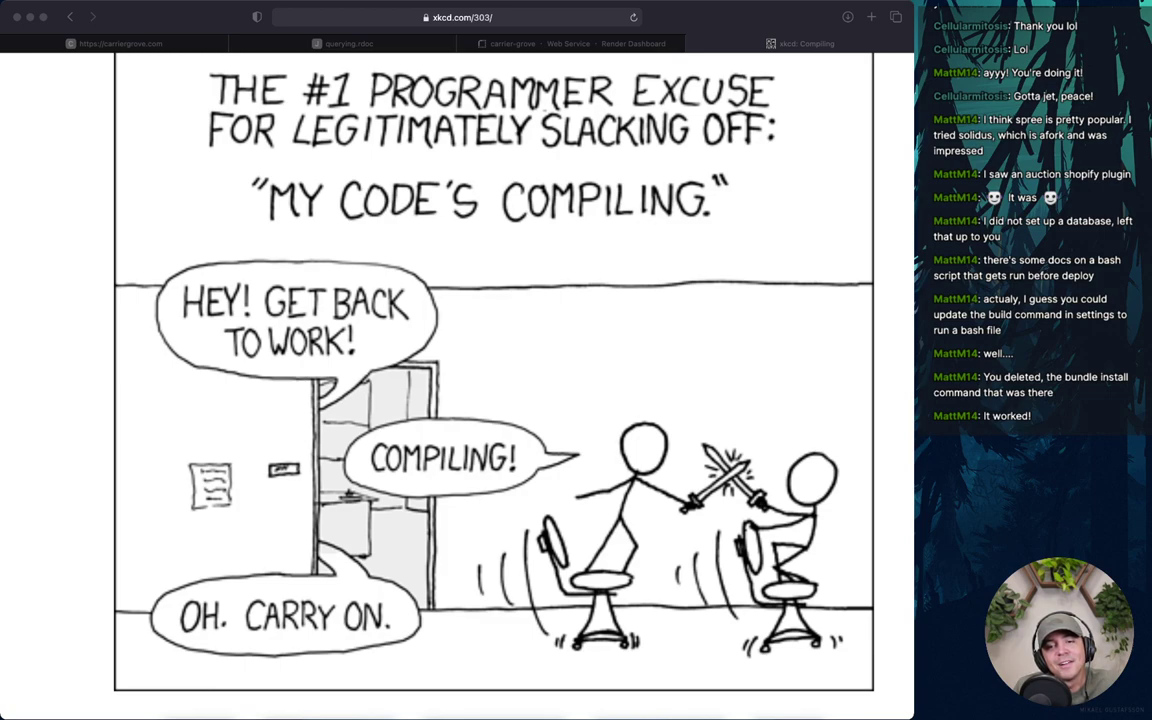
key("super+Tab")
key("ctrl+shift+Tab")
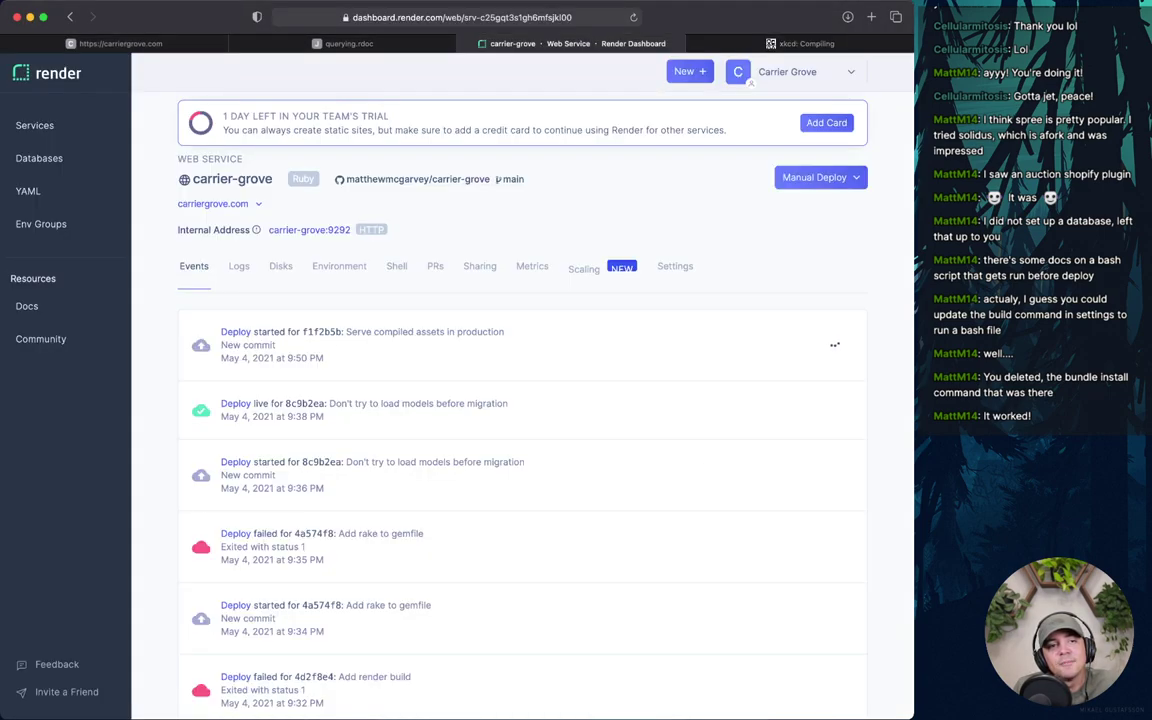
key("super+1")
Step: Close and reopen the carriergrove.com tab in Safari, then return to the editor
key("super+w")
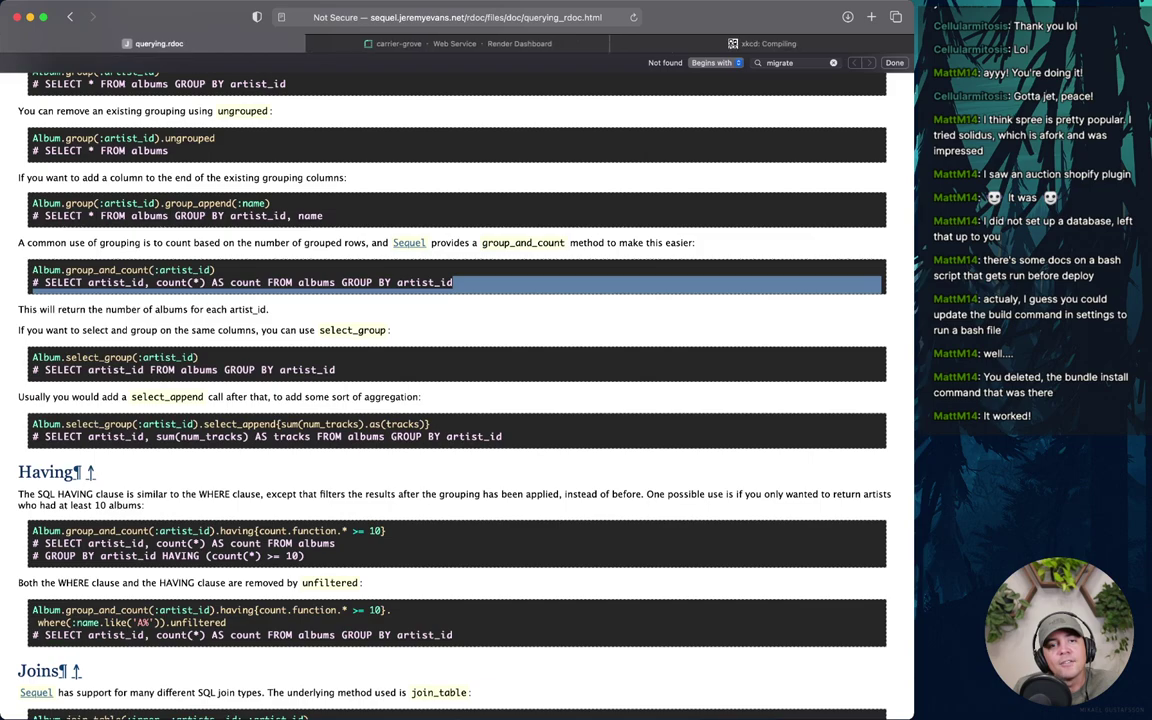
key("ctrl+Tab")
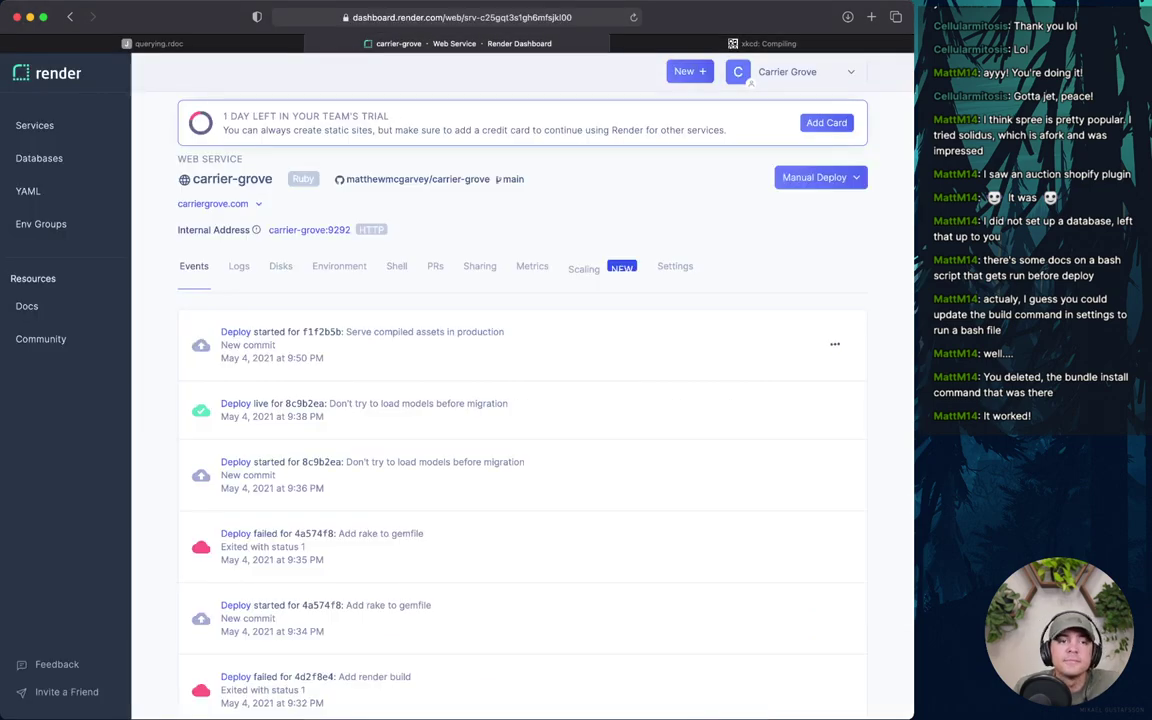
key("super+shift+t")
key("super+Tab")
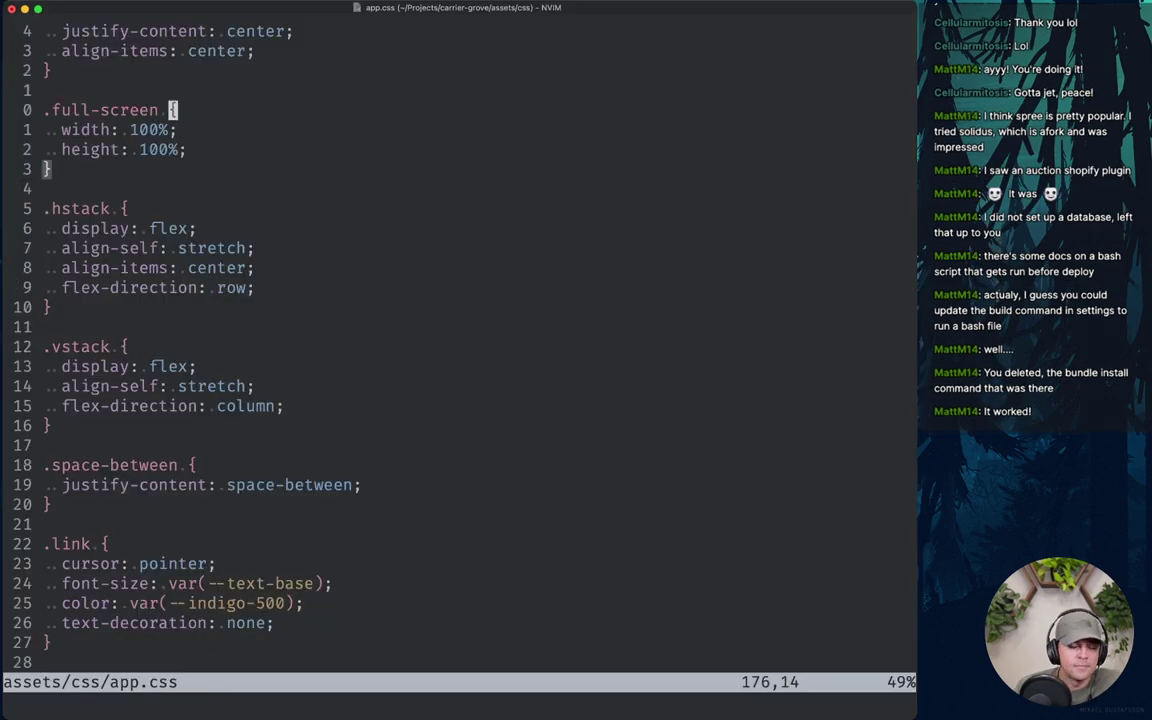
Step: Open views/home.mab through the fuzzy file finder
key("ctrl+p")
type("app")
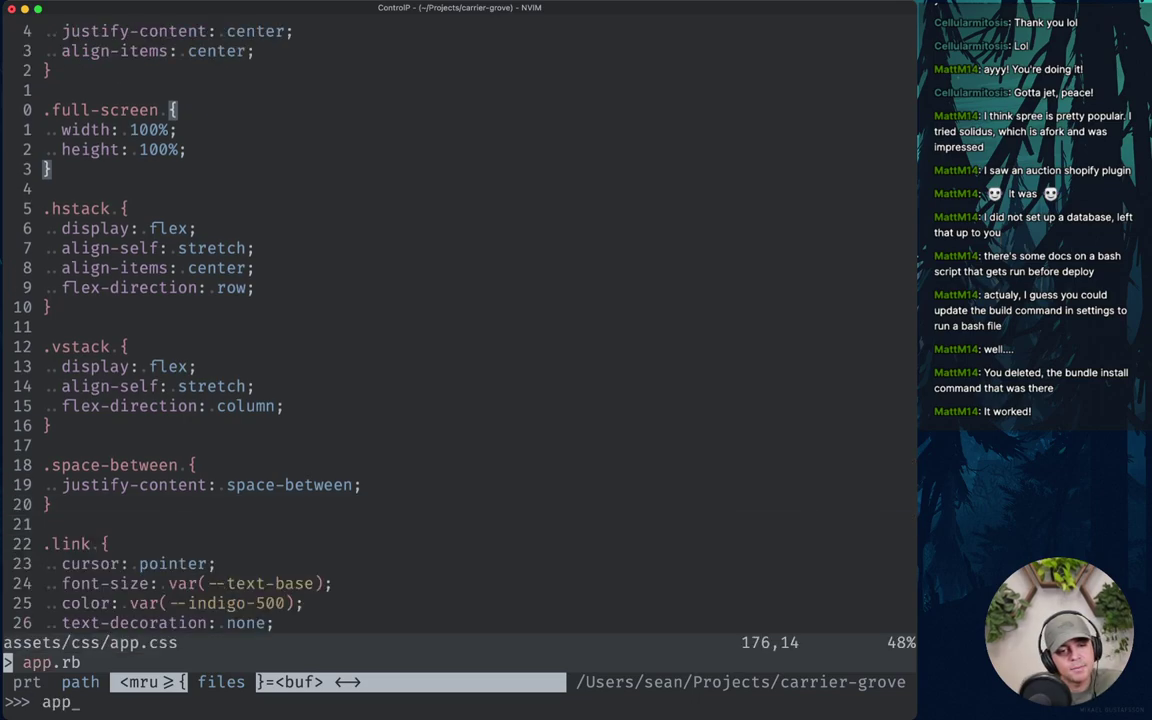
key("BackSpace")
key("BackSpace")
key("BackSpace")
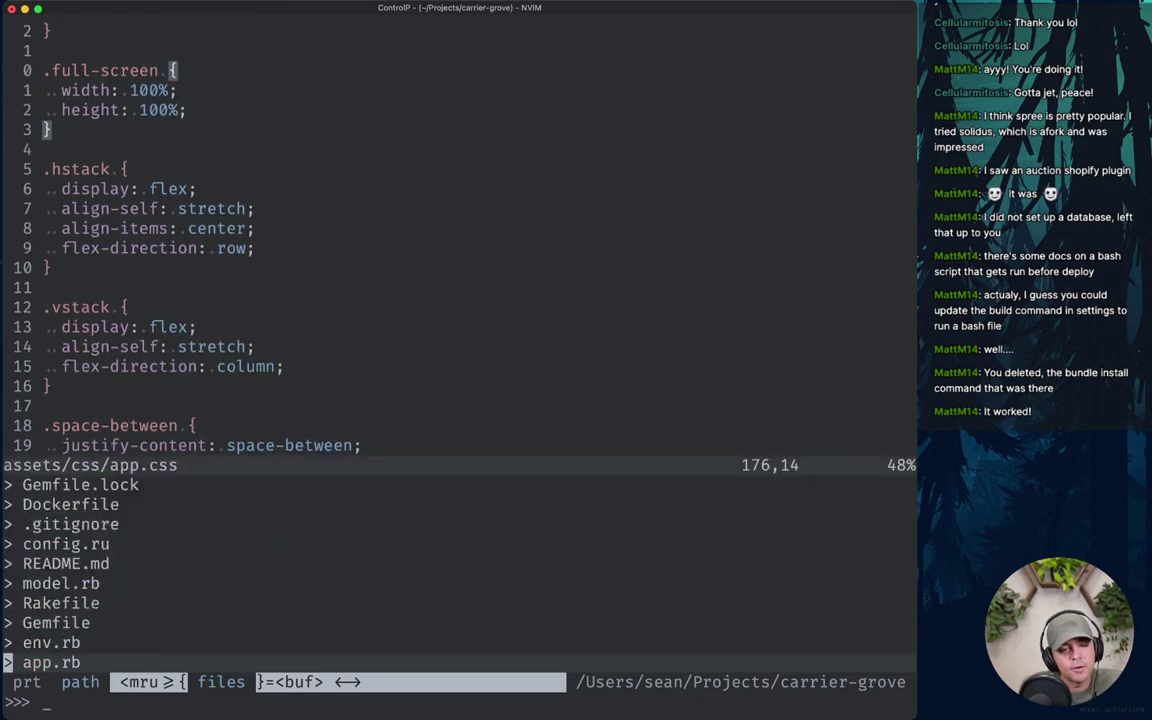
type("home")
key("Return")
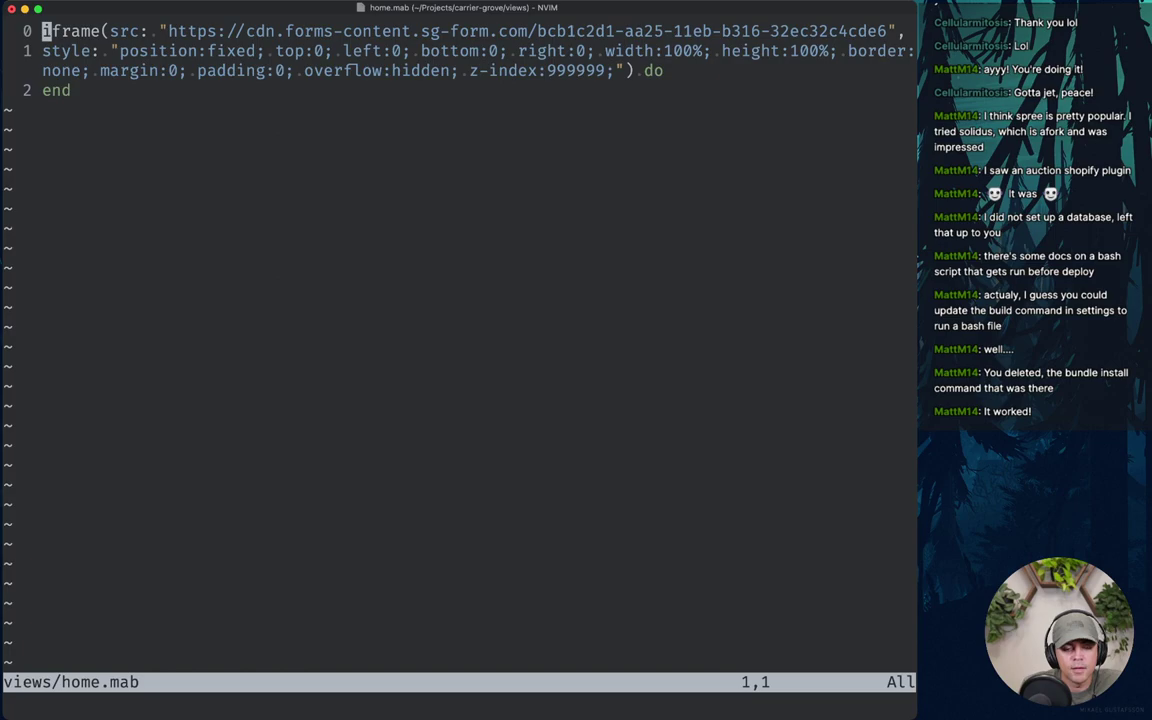
Step: Open layout.mab, check its title and yield lines, then reload carriergrove.com in Safari
key("ctrl+p")
type("la")
key("Return")
key("j")
key("j")
key("w")
key("w")
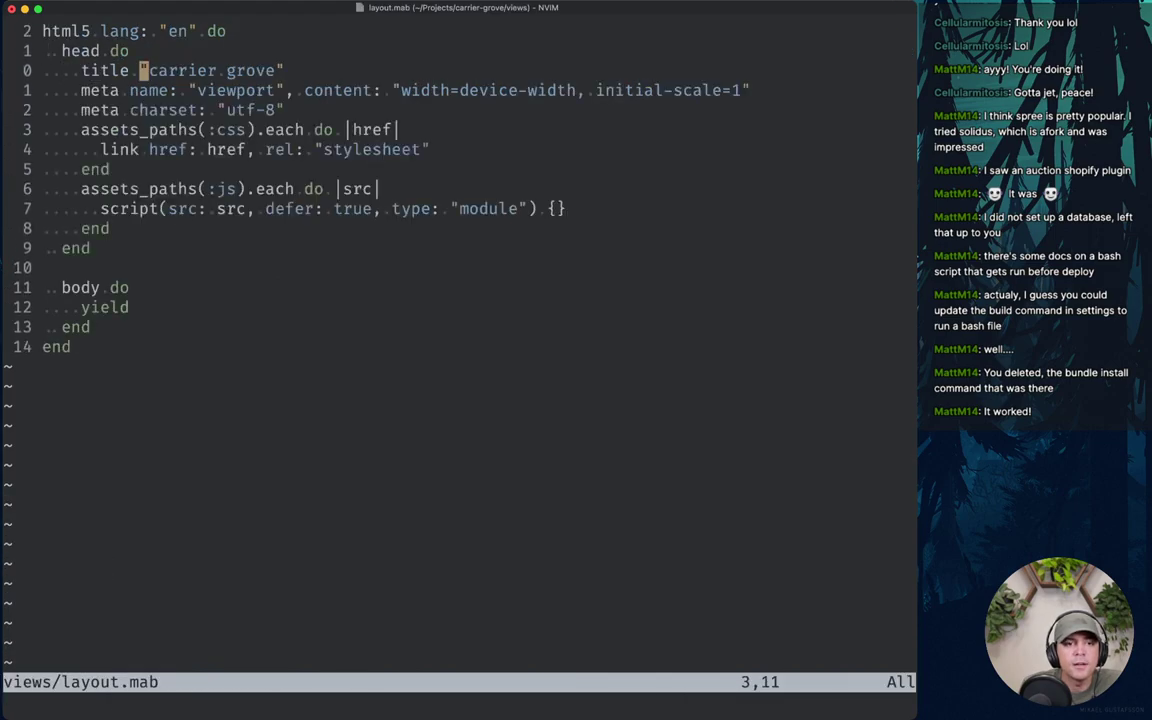
key("w")
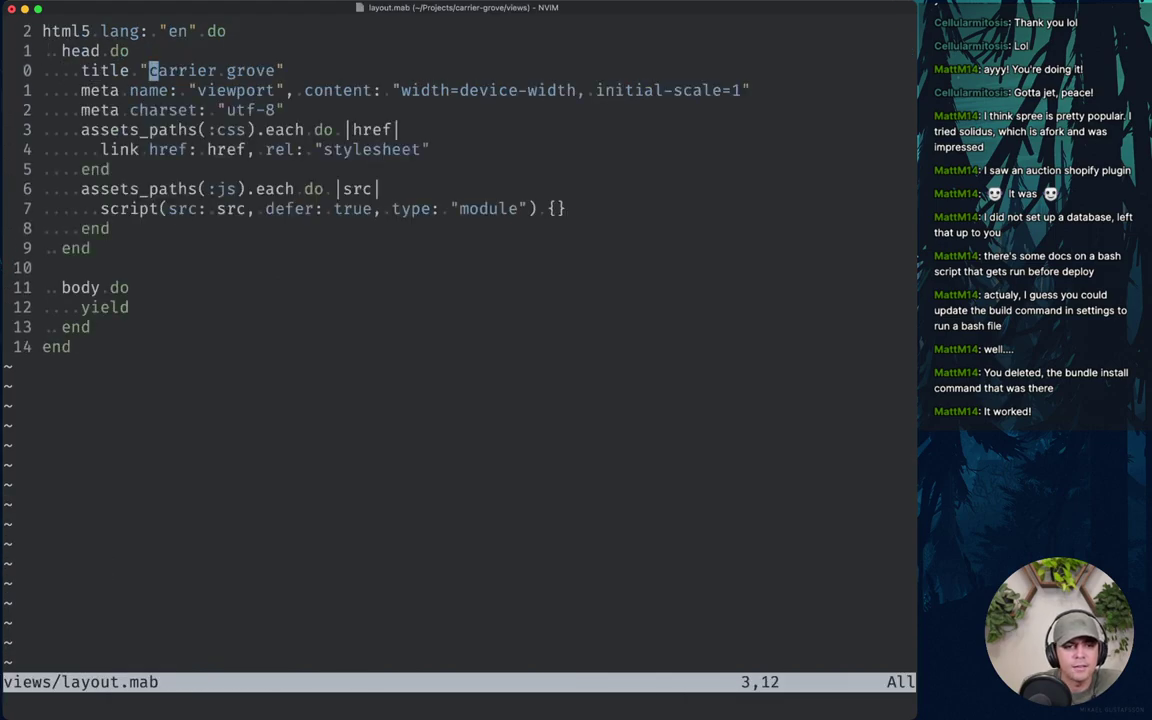
key("j")
key("j")
key("j")
key("j")
key("j")
key("j")
key("j")
key("j")
key("j")
key("j")
key("j")
key("j")
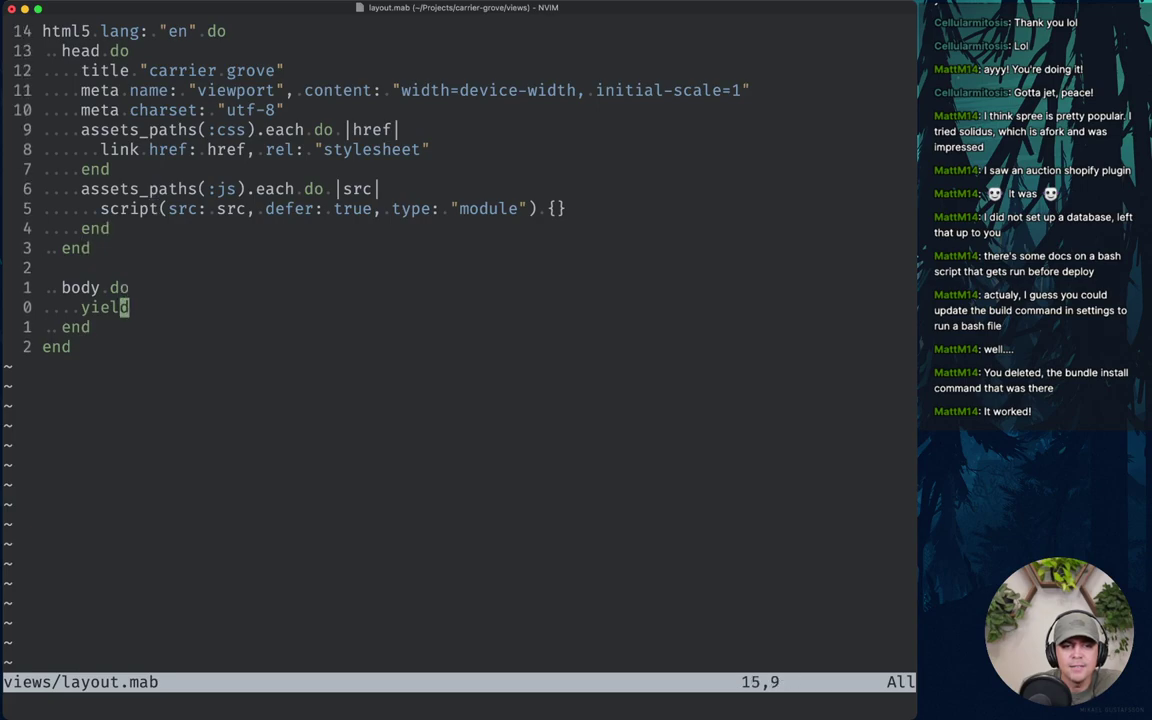
key("super+Tab")
key("super+r")
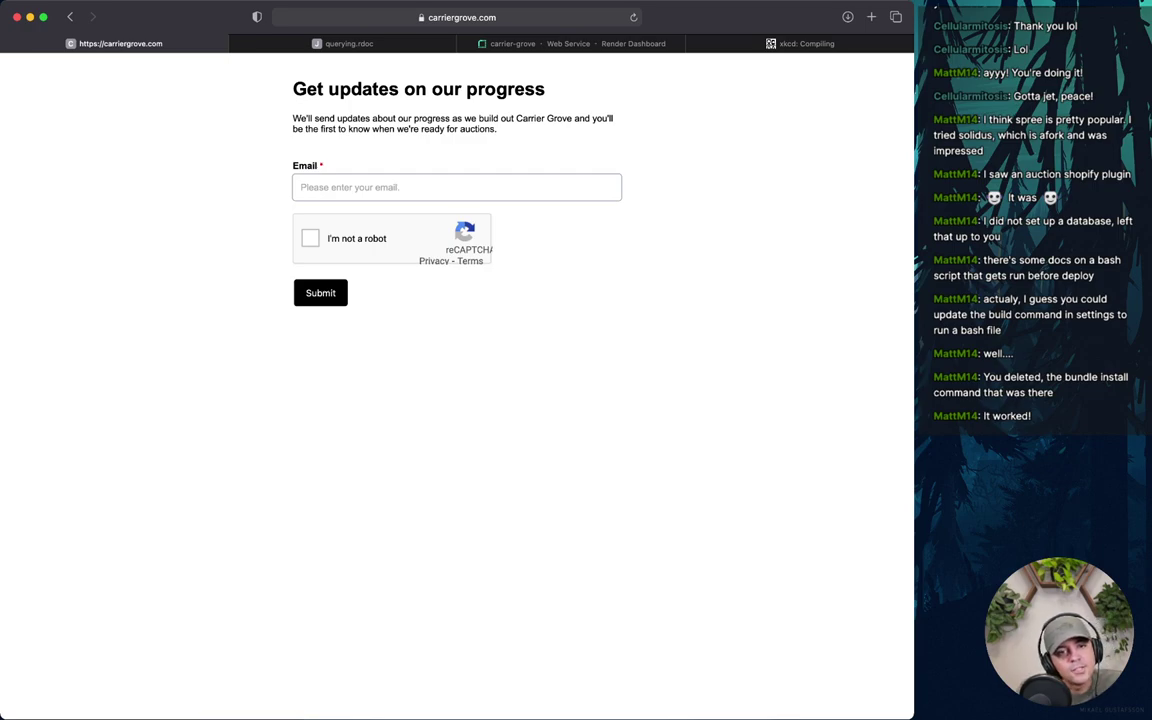
Step: Open Web Inspector's network view and check the latest deploy log on Render
key("super+alt+i")
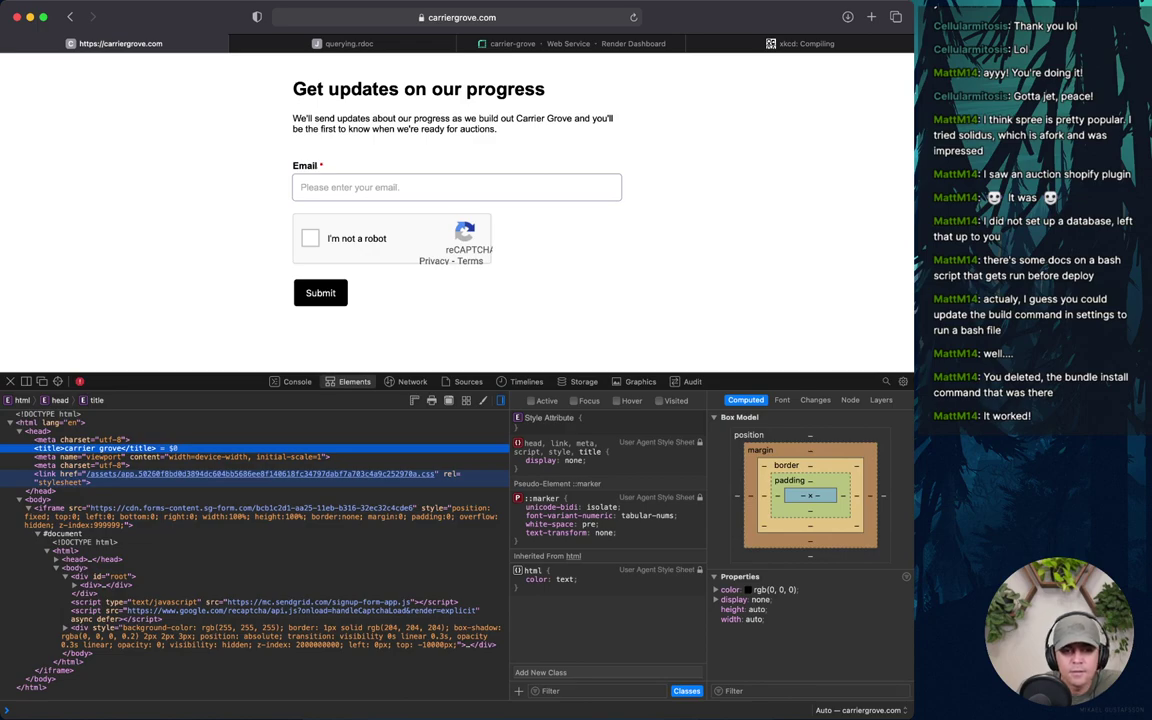
left_click(412, 381)
left_click(570, 43)
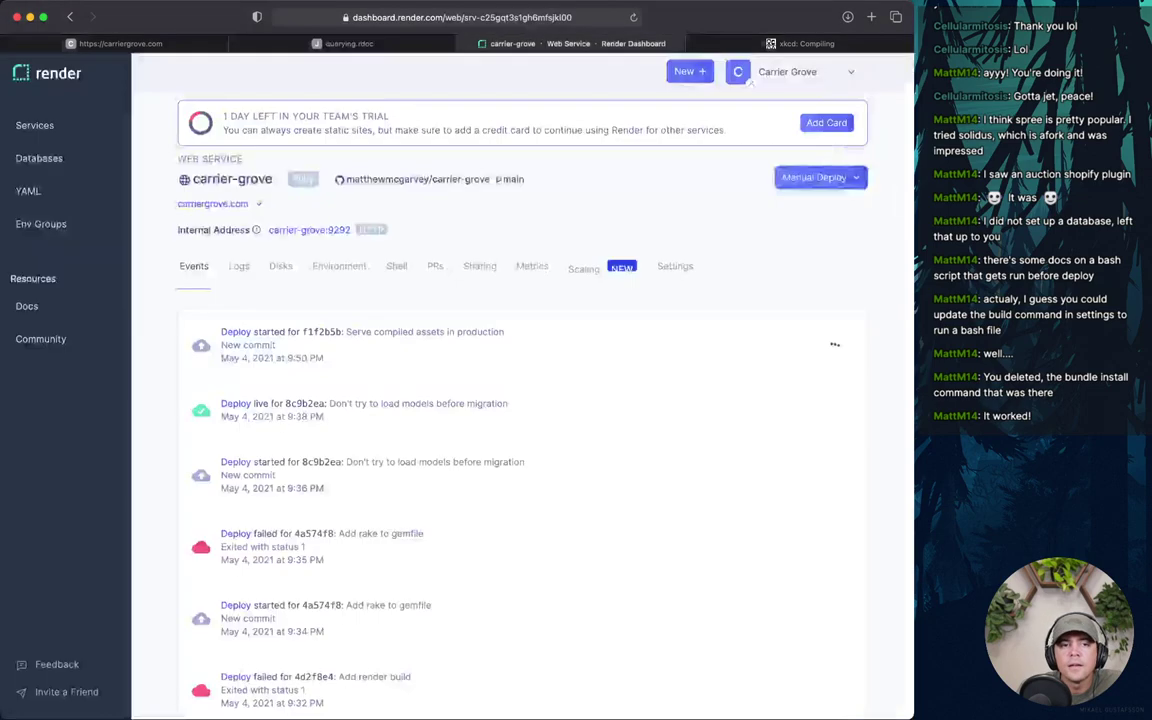
key("super+r")
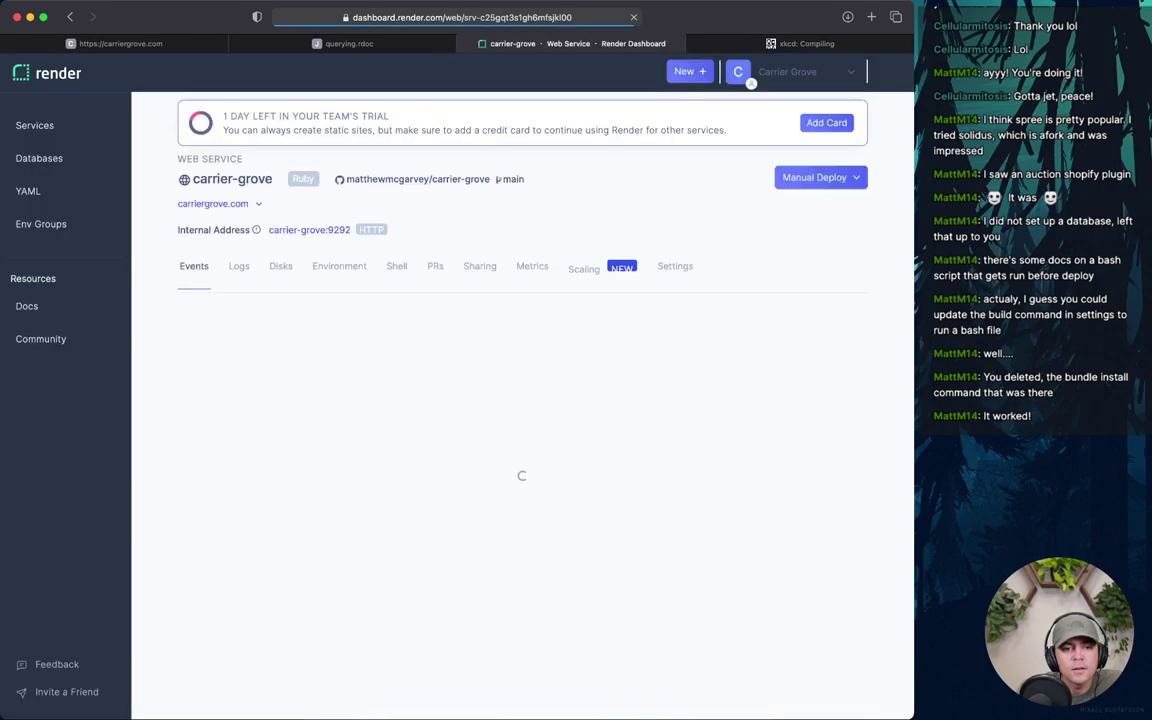
left_click(290, 327)
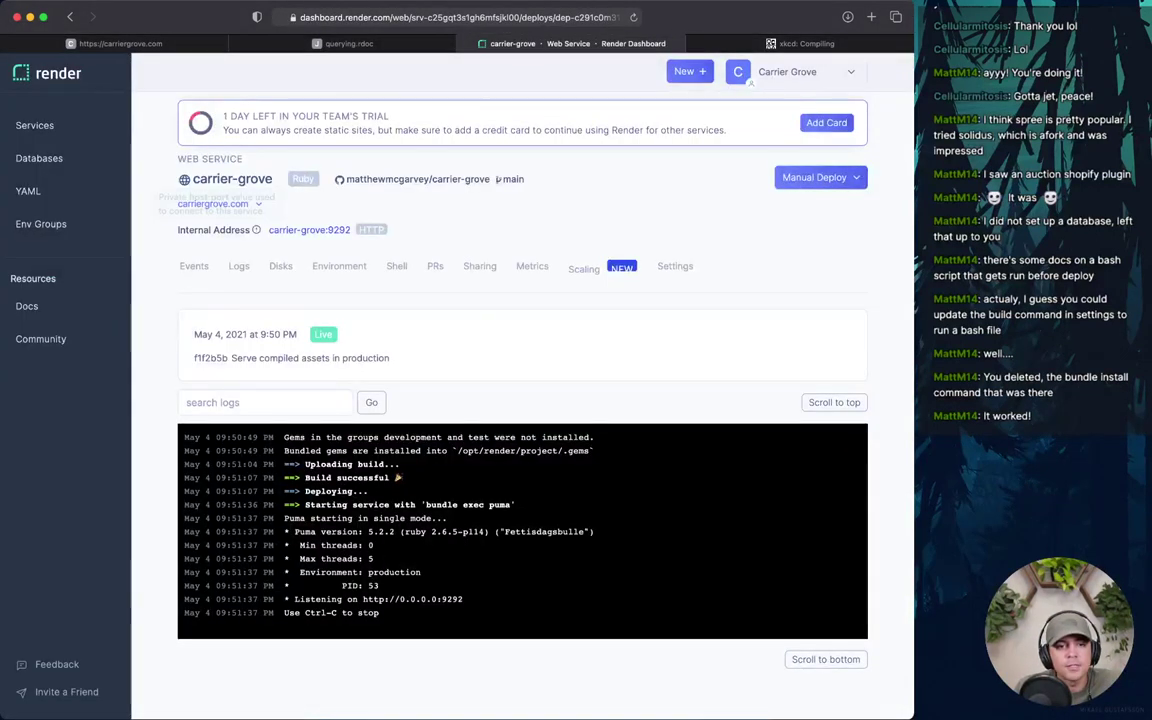
key("super+bracketleft")
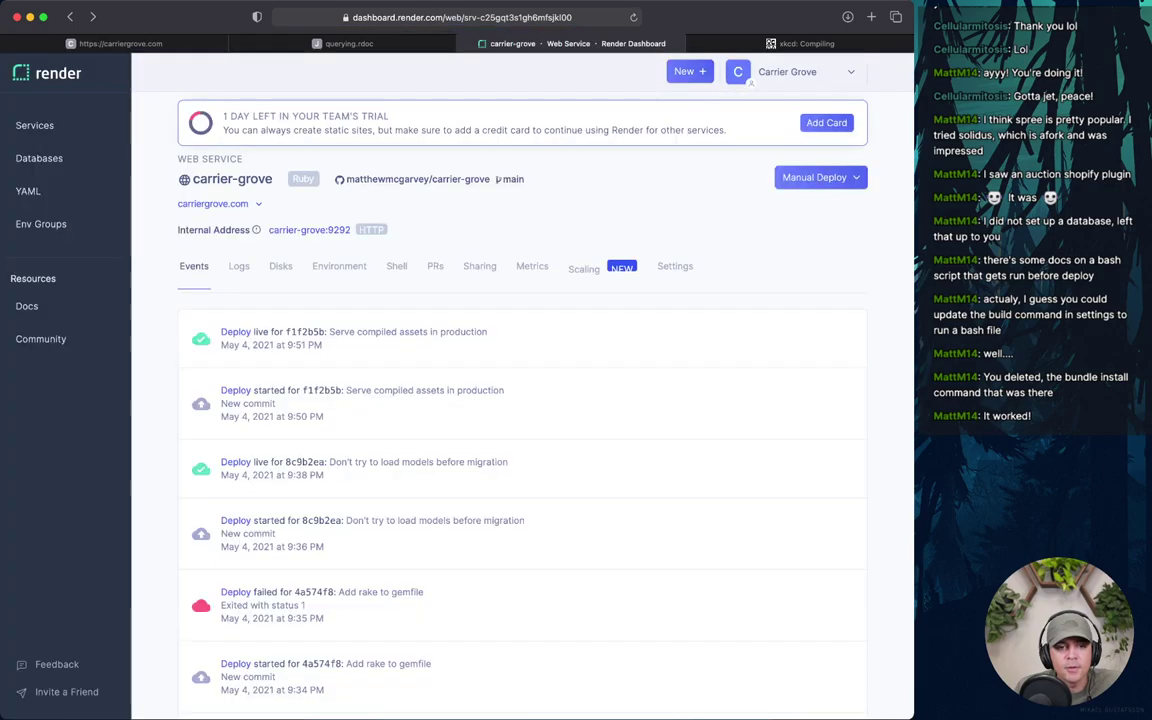
Step: Reload carriergrove.com and inspect the failing app.css request with status 500
key("ctrl+shift+Tab")
key("ctrl+shift+Tab")
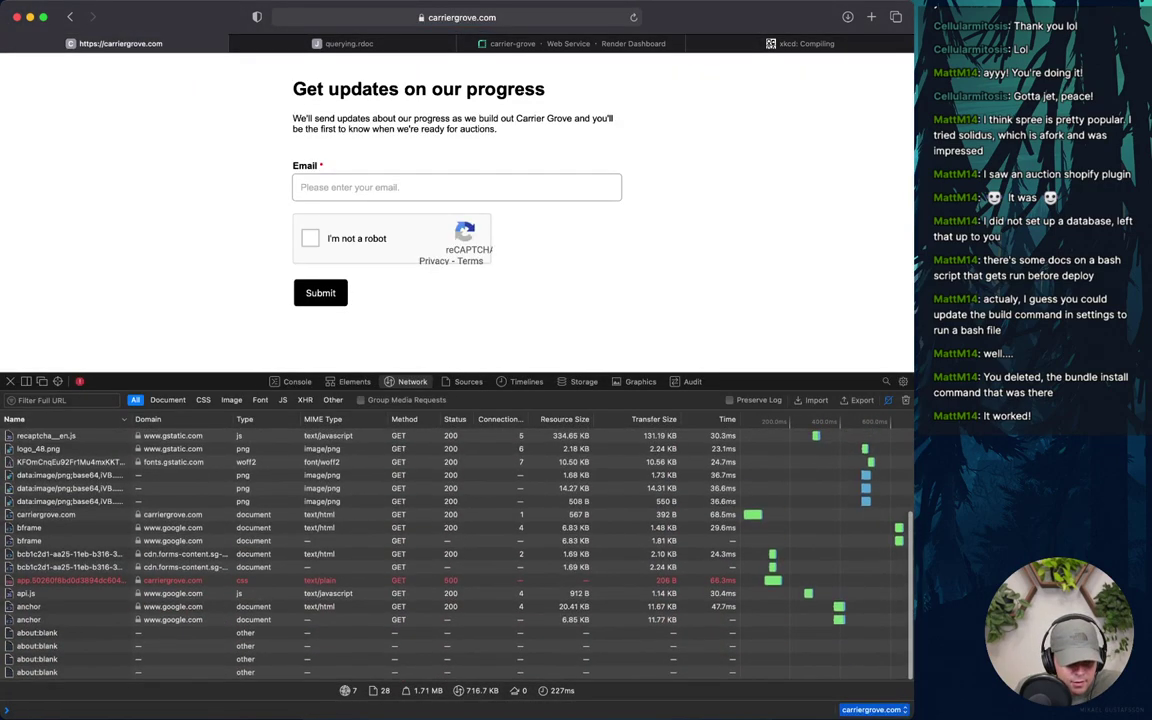
key("super+r")
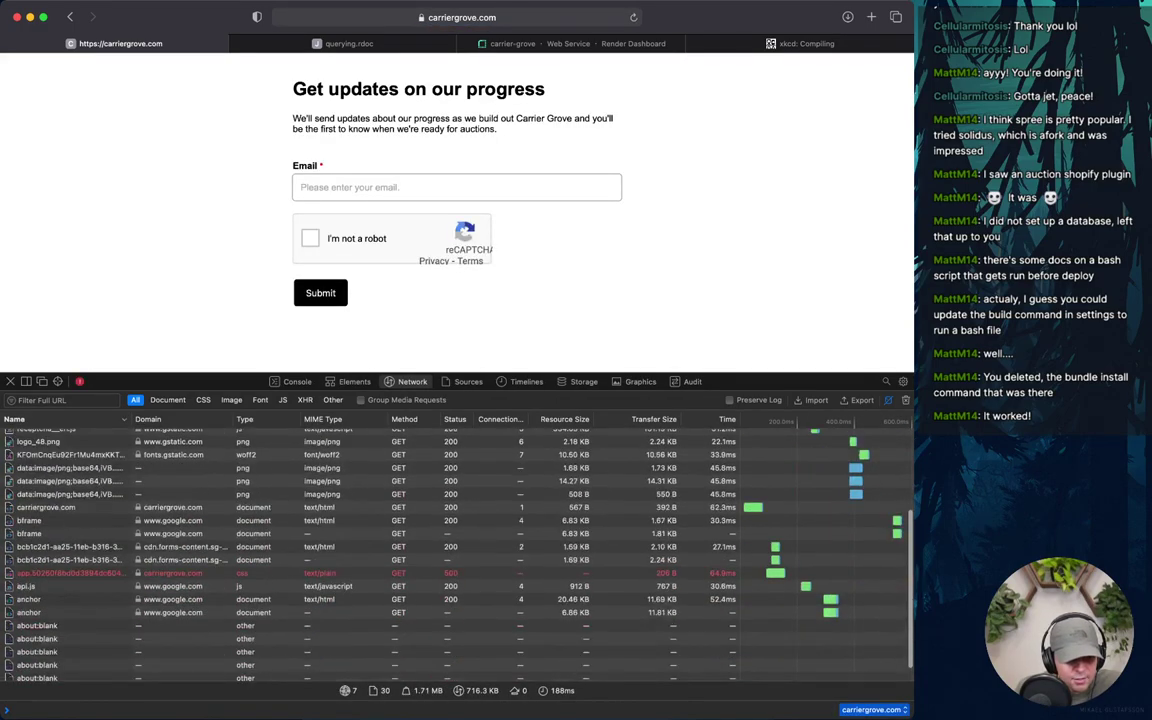
left_click(70, 573)
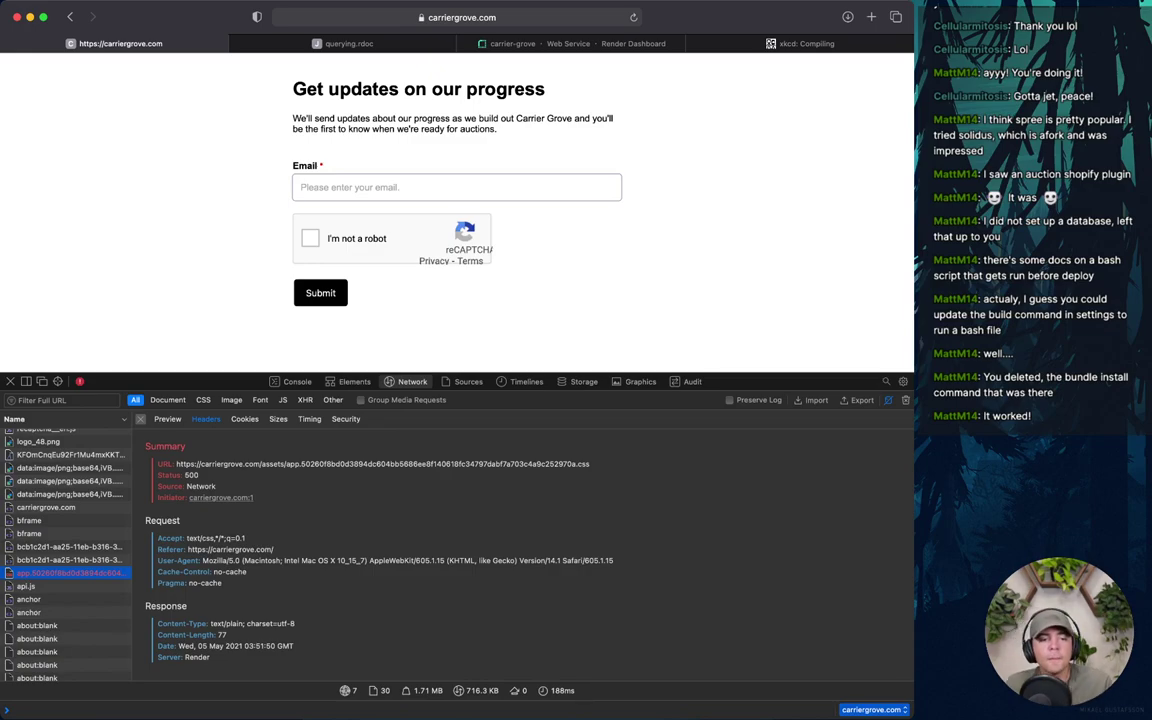
key("super+r")
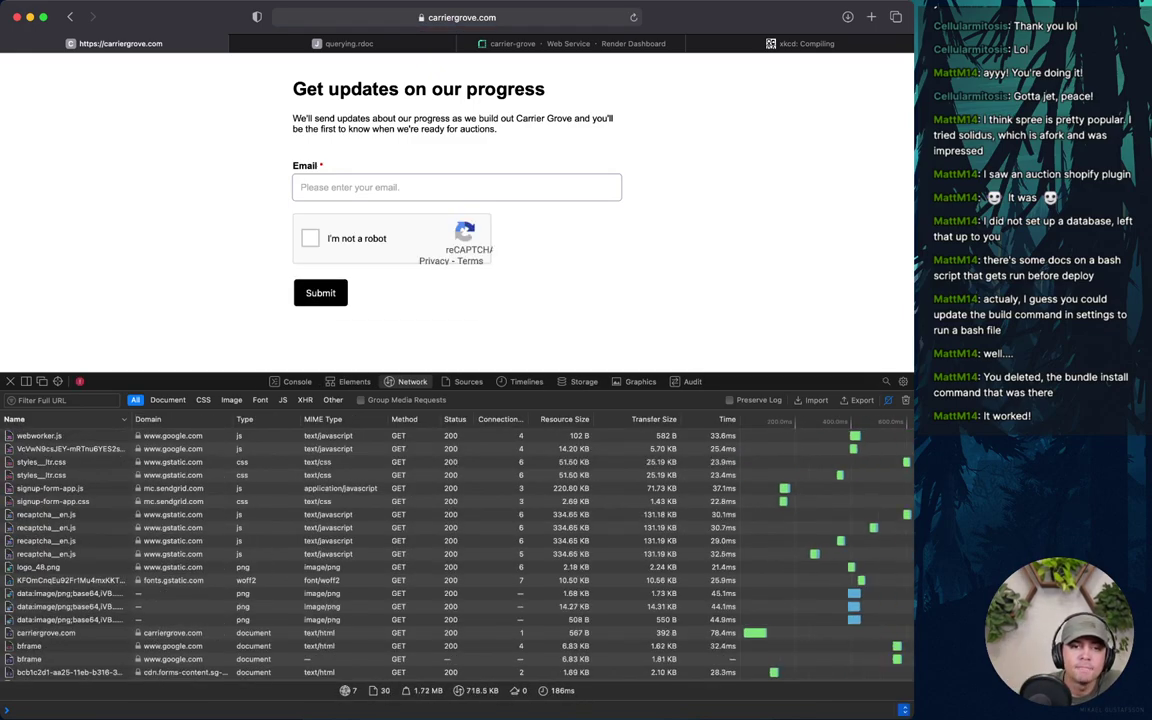
Step: Run touch views/404.mab in the zsh terminal to create an empty 404 template
key("super+Tab")
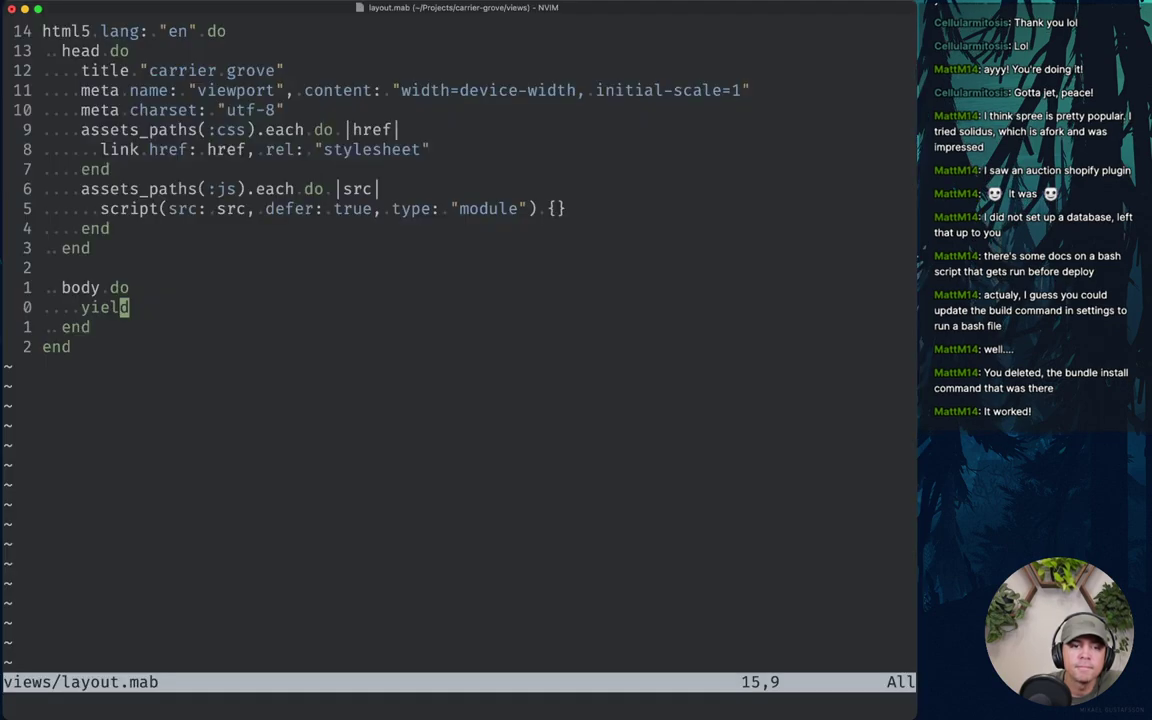
key("ctrl+p")
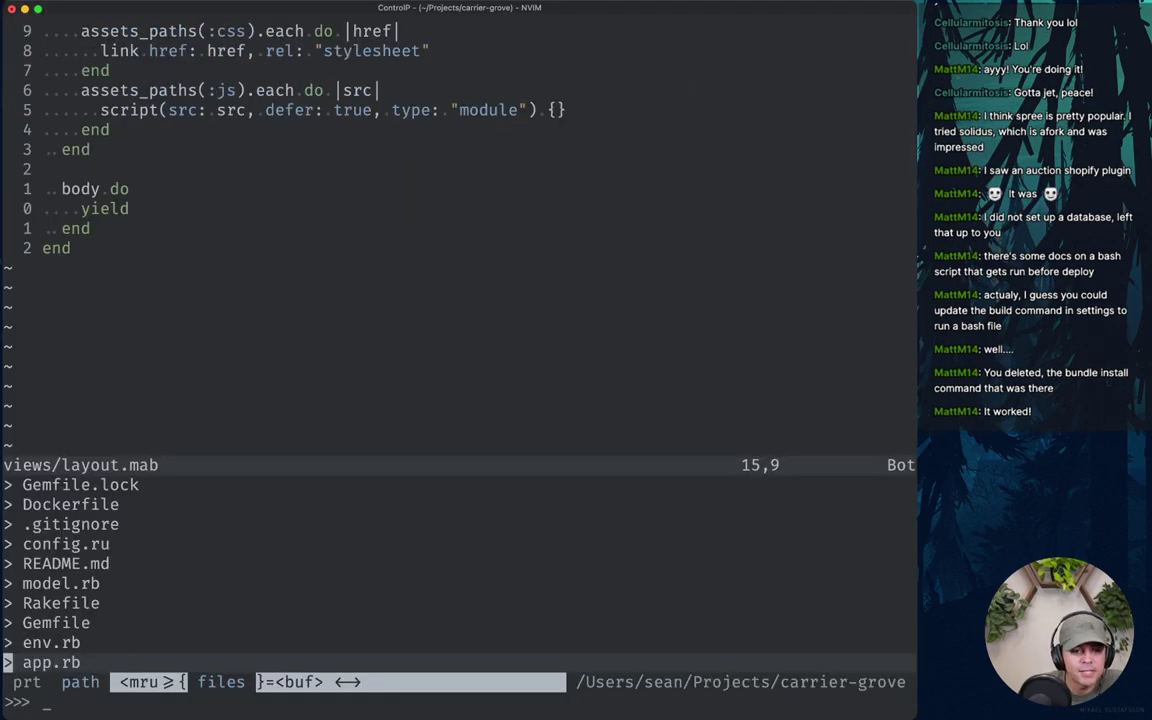
key("Escape")
key("super+grave")
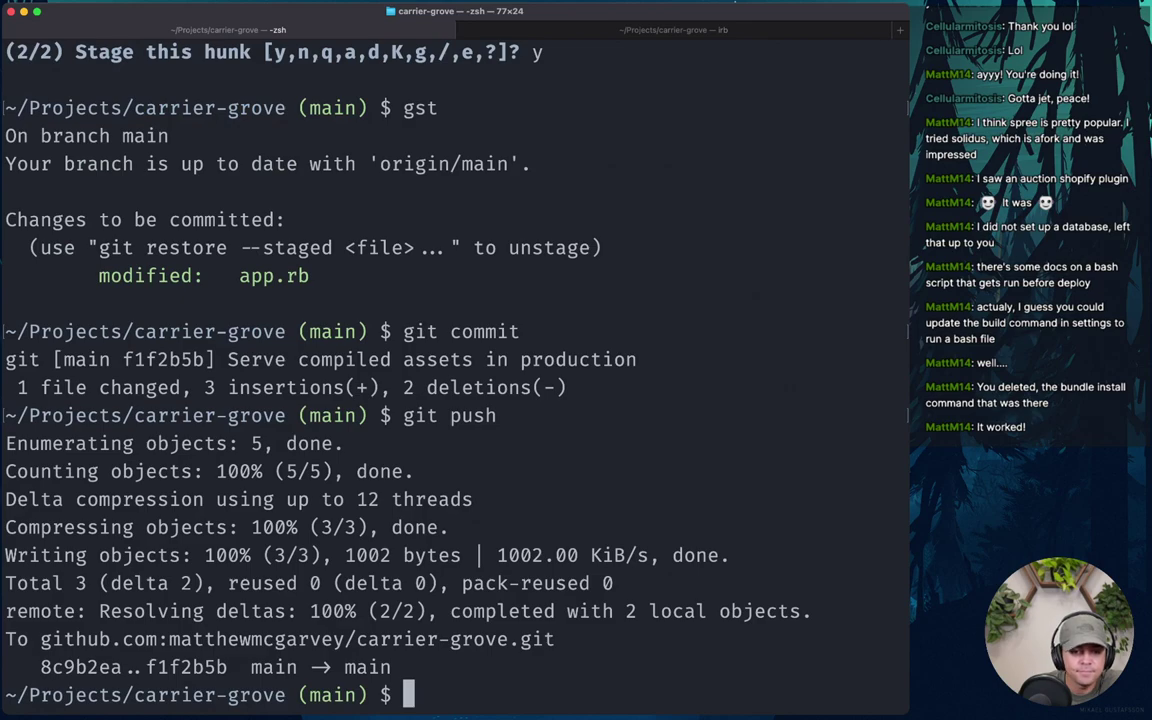
type("mkdir")
key("BackSpace")
key("BackSpace")
key("BackSpace")
key("BackSpace")
key("BackSpace")
key("BackSpace")
type("t")
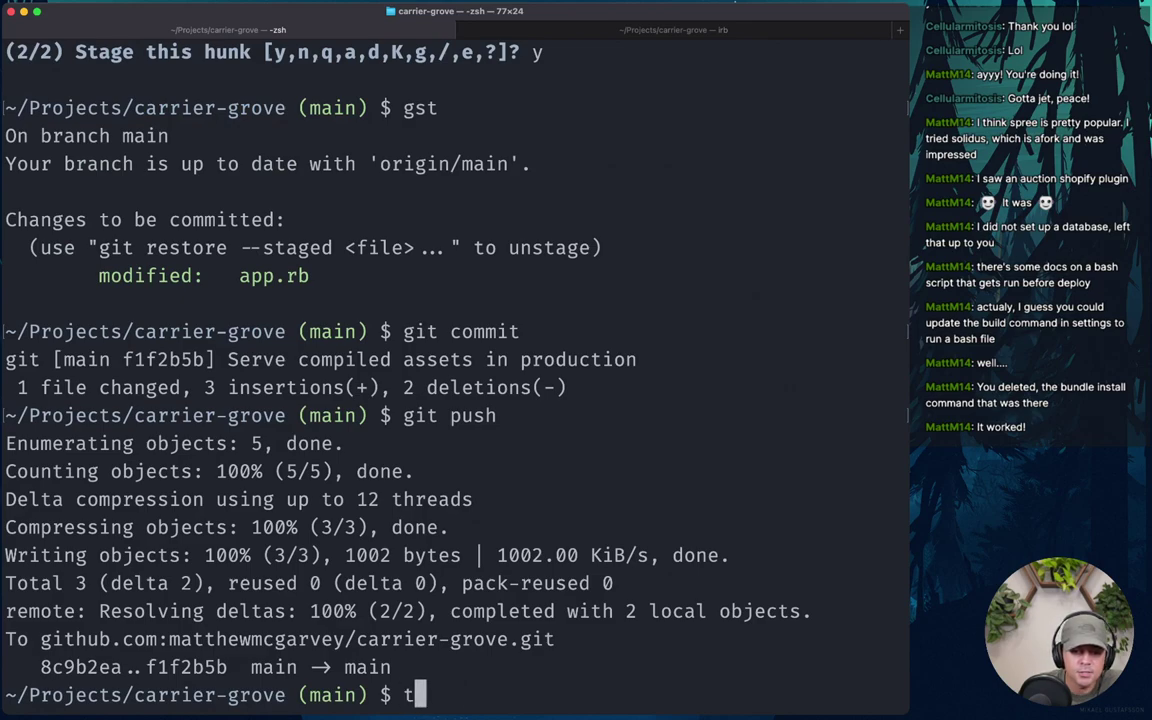
type("ouch views/404.mab")
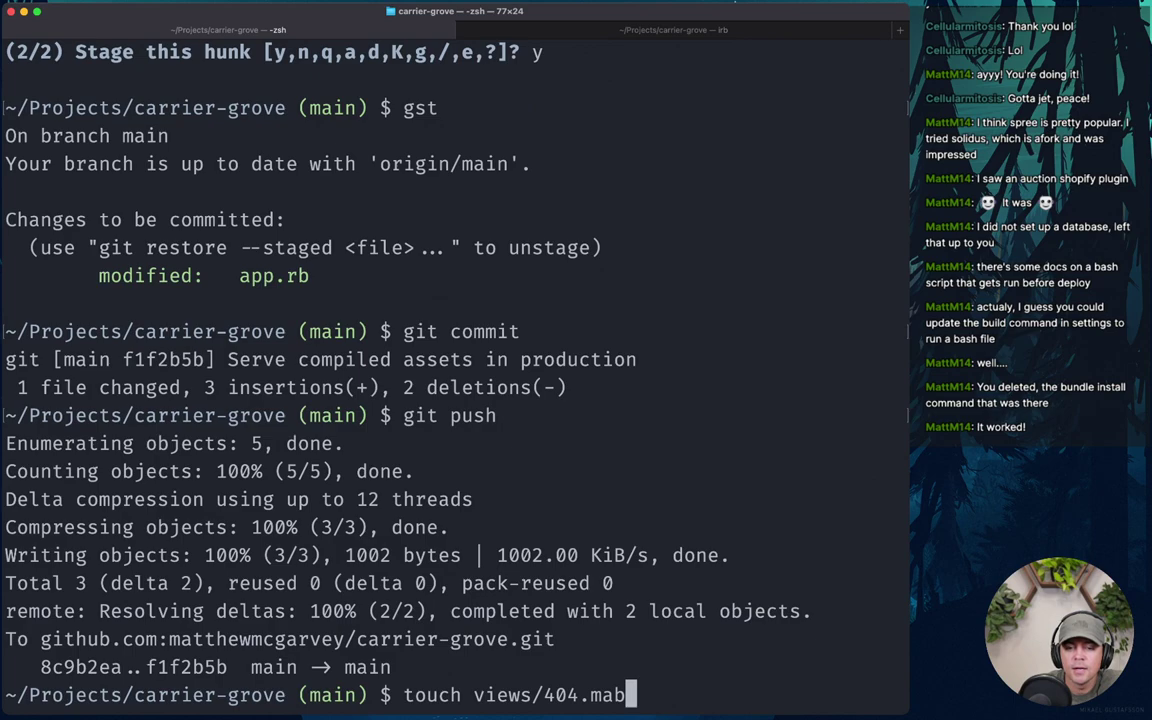
key("Return")
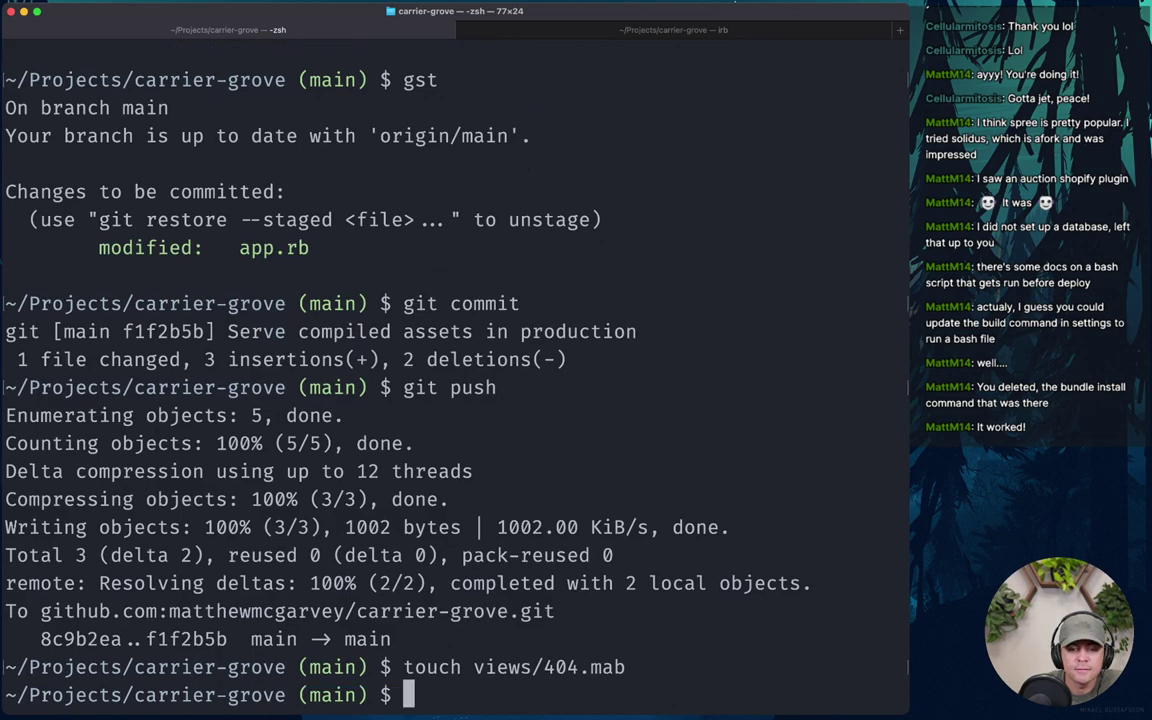
key("super+grave")
key("ctrl+p")
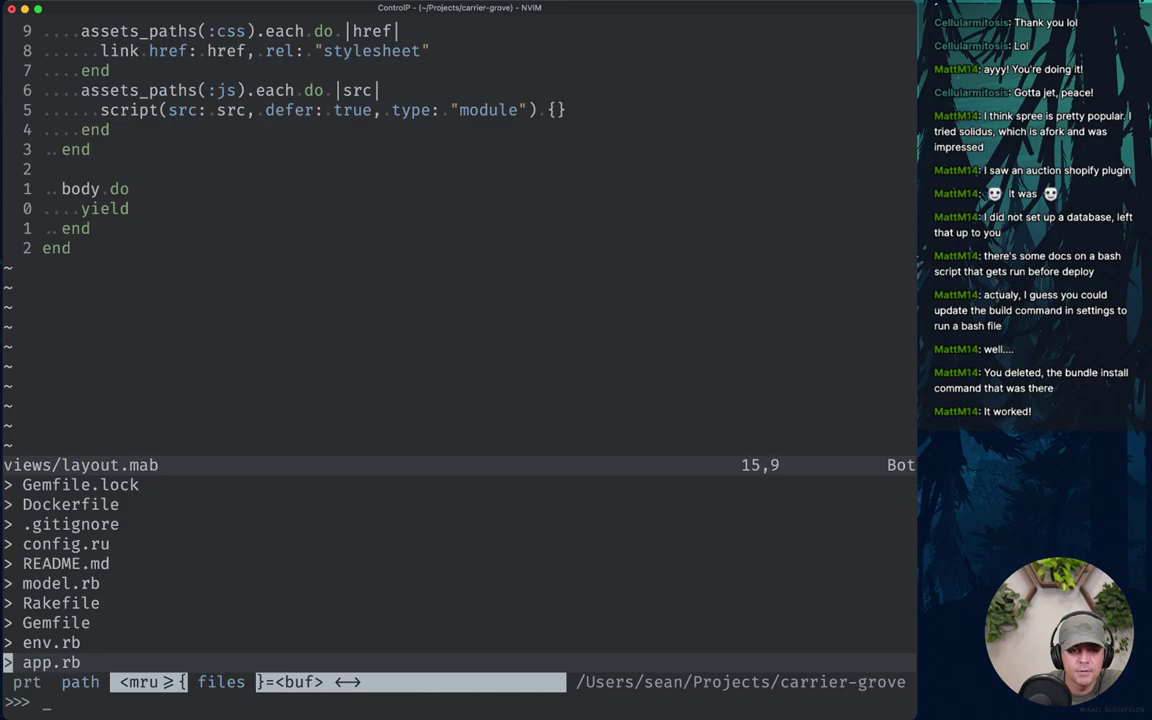
Step: Open views/404.mab and type 'Sorry, the page you were looking for could not be found'
type("404")
key("F5")
key("Return")
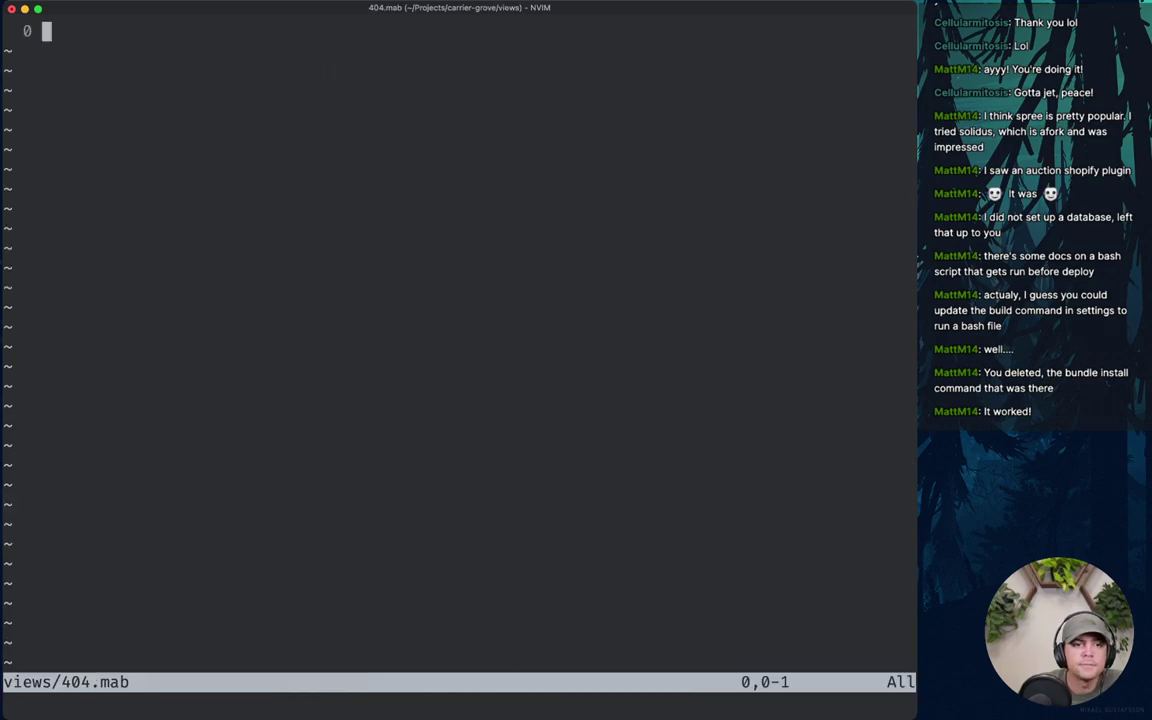
type("iSorr")
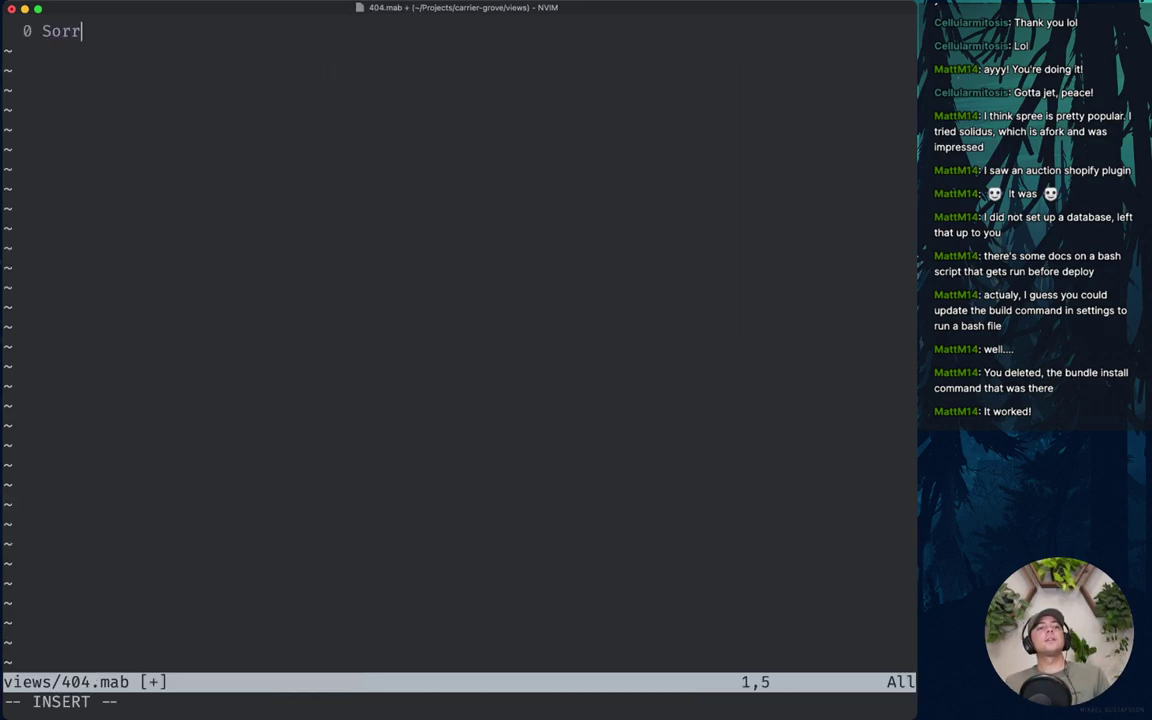
type("y, the page you wer")
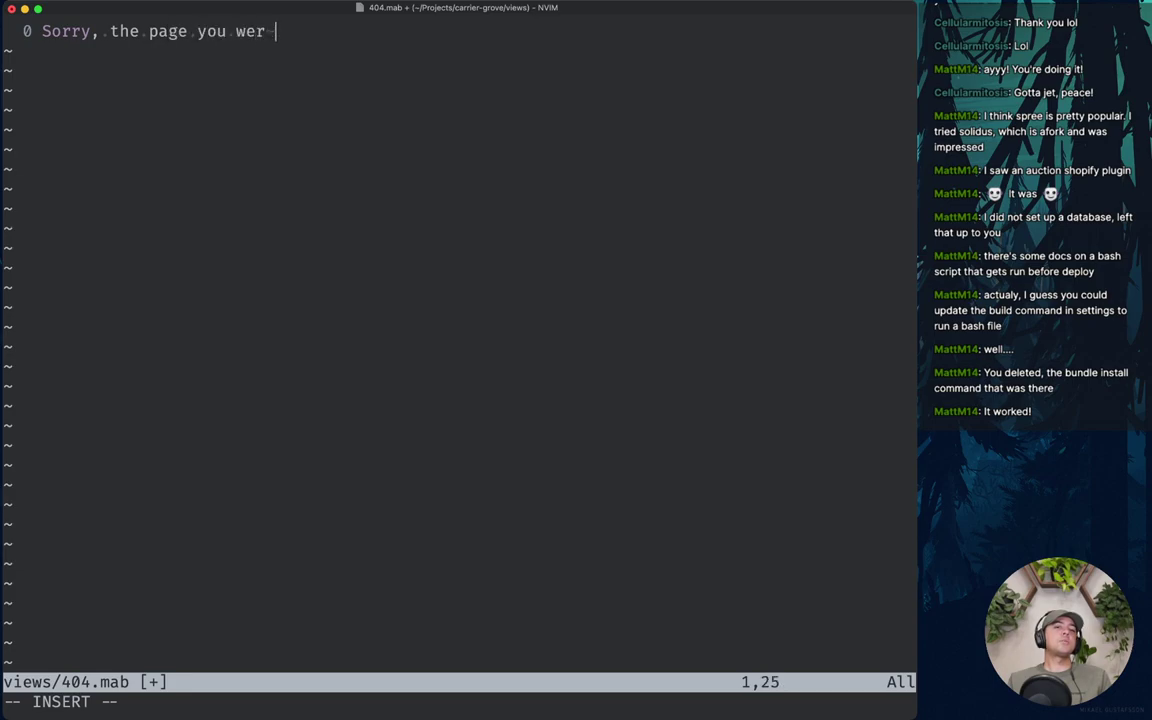
type("e looking for could not be dou")
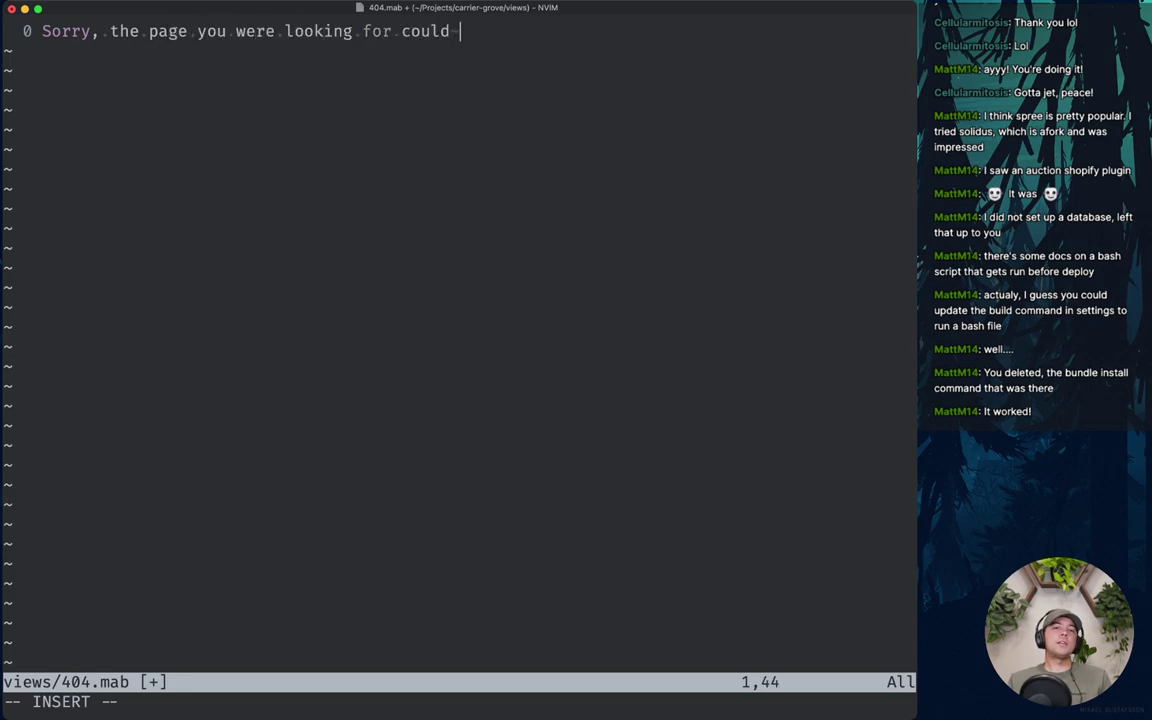
key("BackSpace")
key("BackSpace")
key("BackSpace")
type("found")
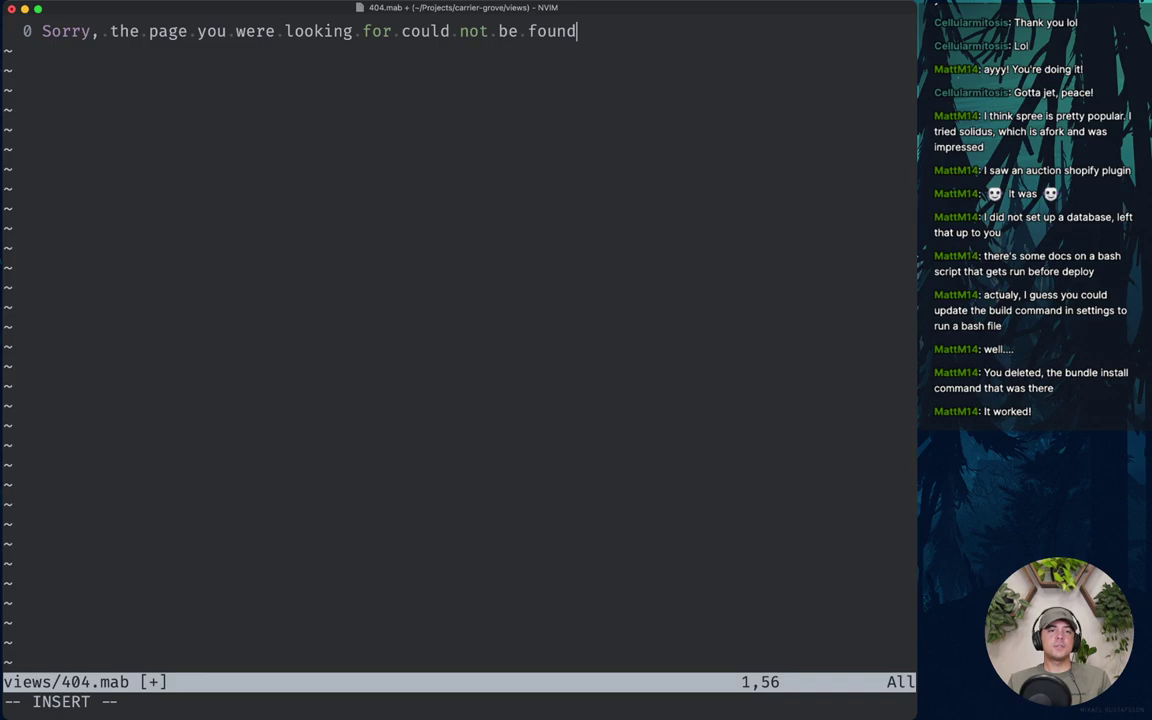
Step: Add an h1 "404" heading line above the not-found message
key("Home")
key("Return")
key("Return")
key("Up")
key("Up")
type("h")
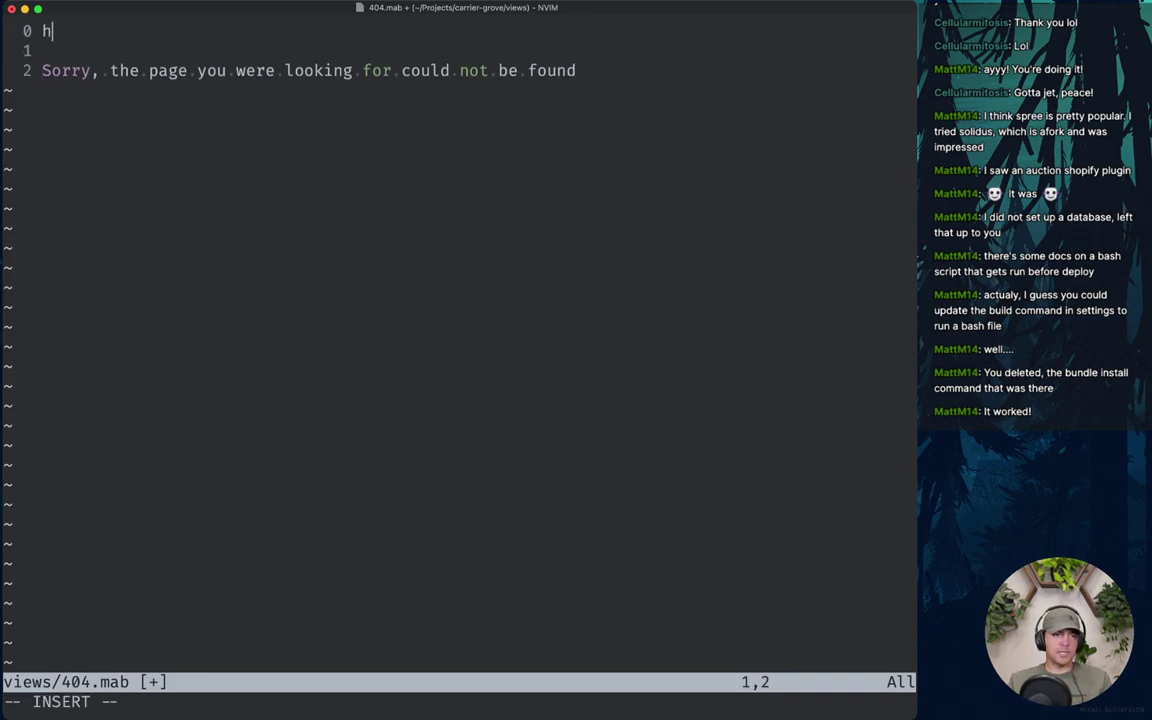
type("1 \"40")
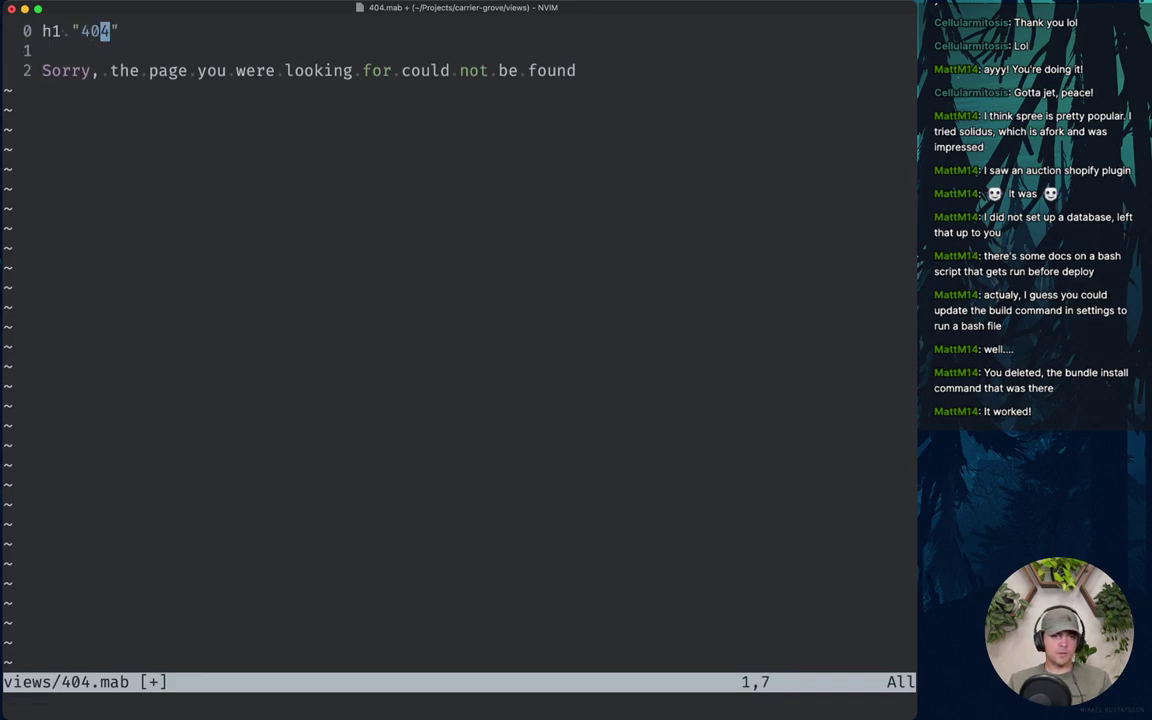
type("4")
key("Escape")
key("j")
key("j")
key("i")
Step: Wrap the message in a quoted p tag and save 404.mab with :w
key("Home")
type("p \"")
key("Escape")
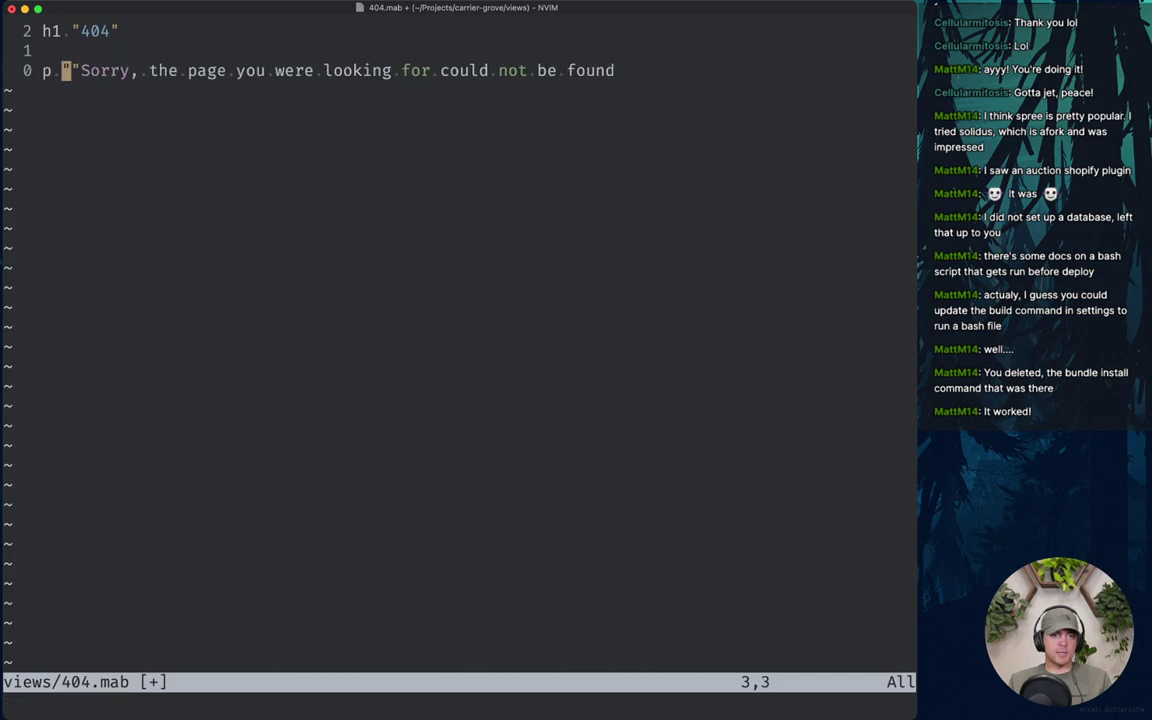
type("A\"")
key("Escape")
type(":w")
key("Return")
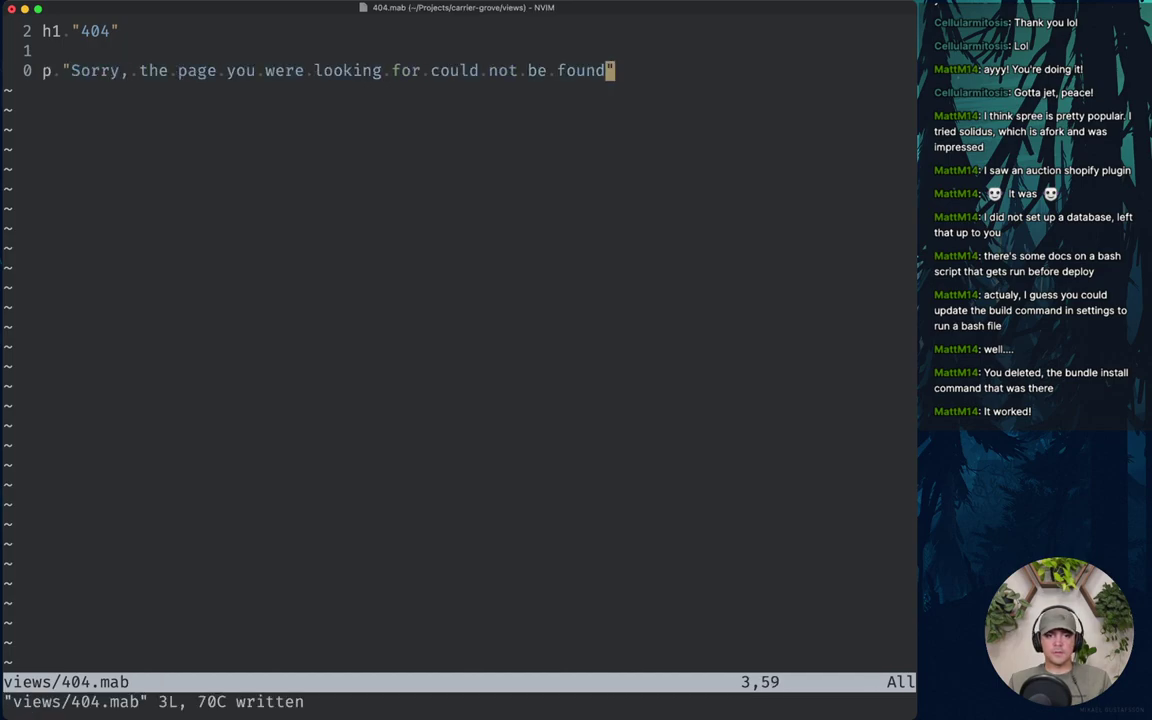
key("super+Tab")
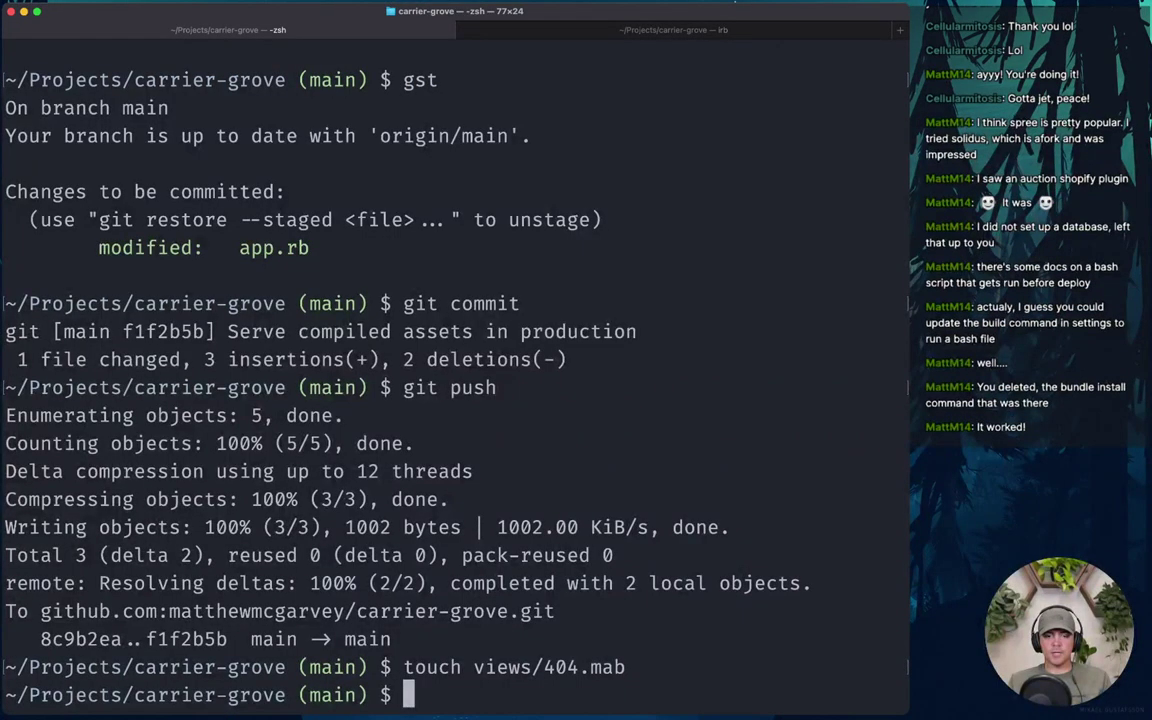
Step: Start the local stack with docker compose up, bringing Puma up on port 9292
type("docker compose up")
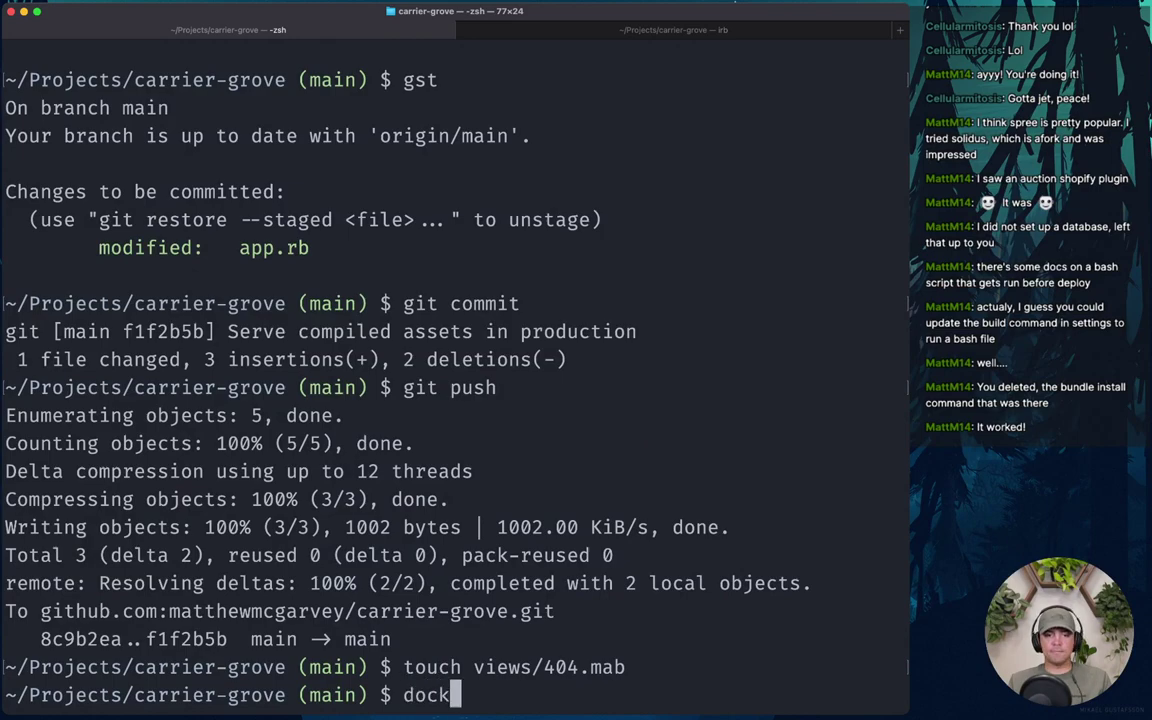
key("Return")
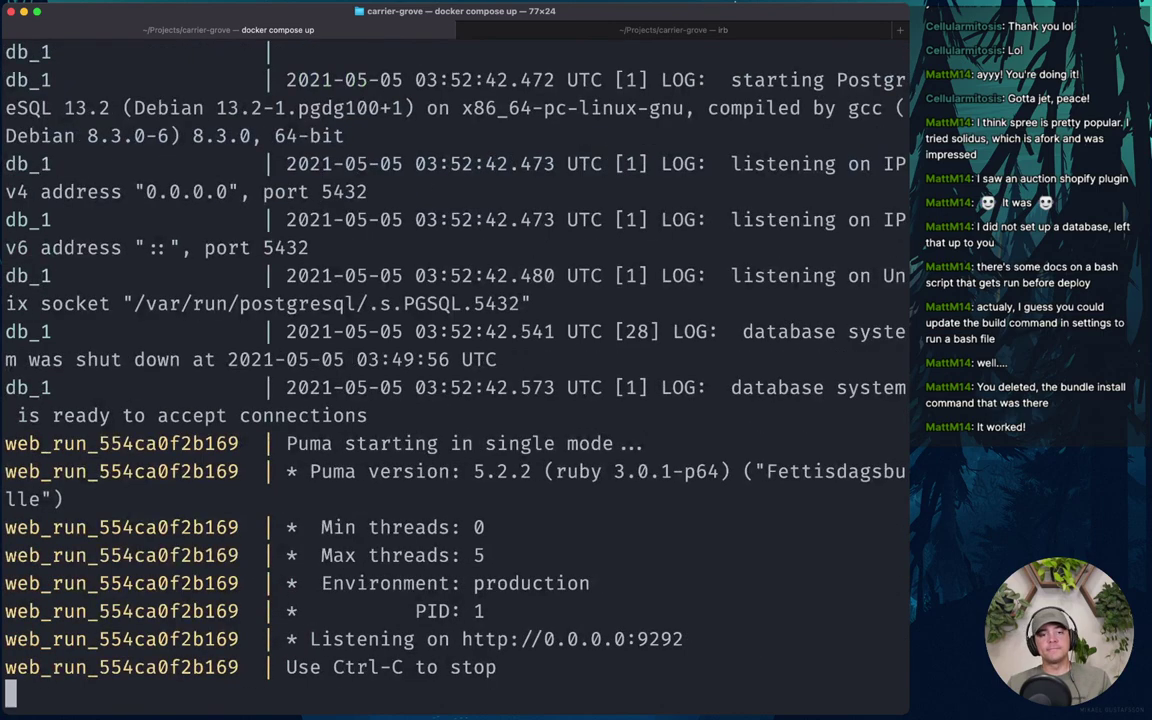
key("super+Tab")
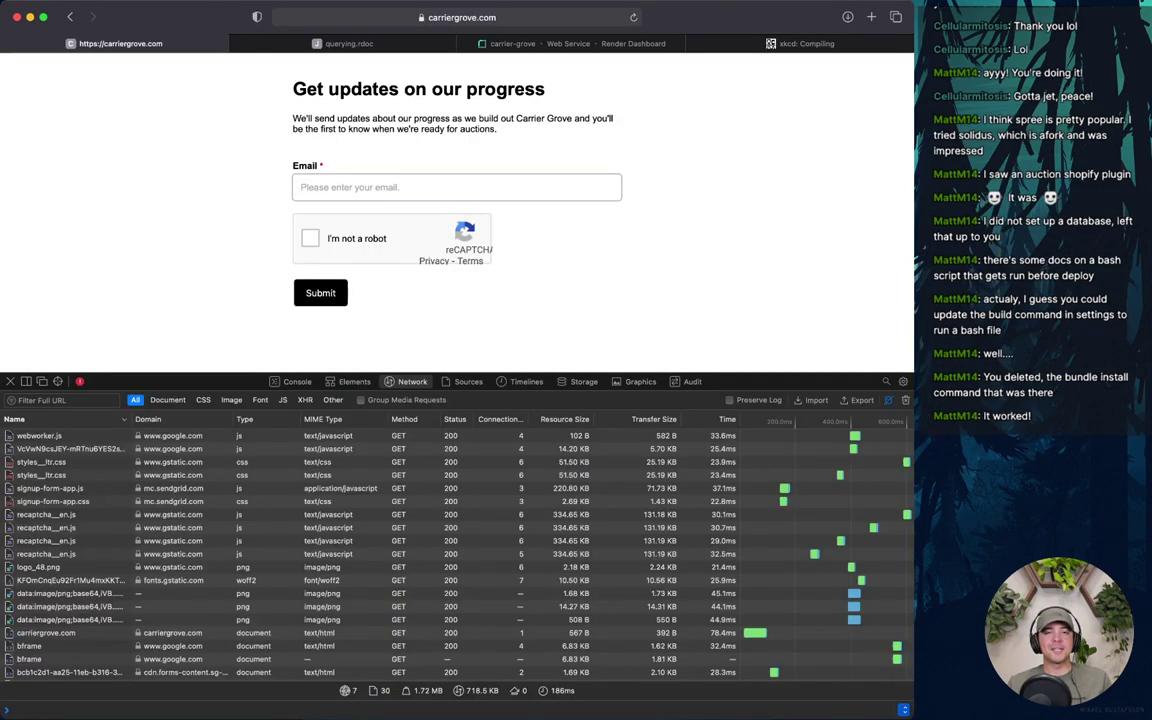
Step: Load localhost:9292 in Safari and inspect the app CSS request returning 200 OK
key("super+l")
type("localhost:9001")
key("Return")
key("super+l")
type("localhost:9292")
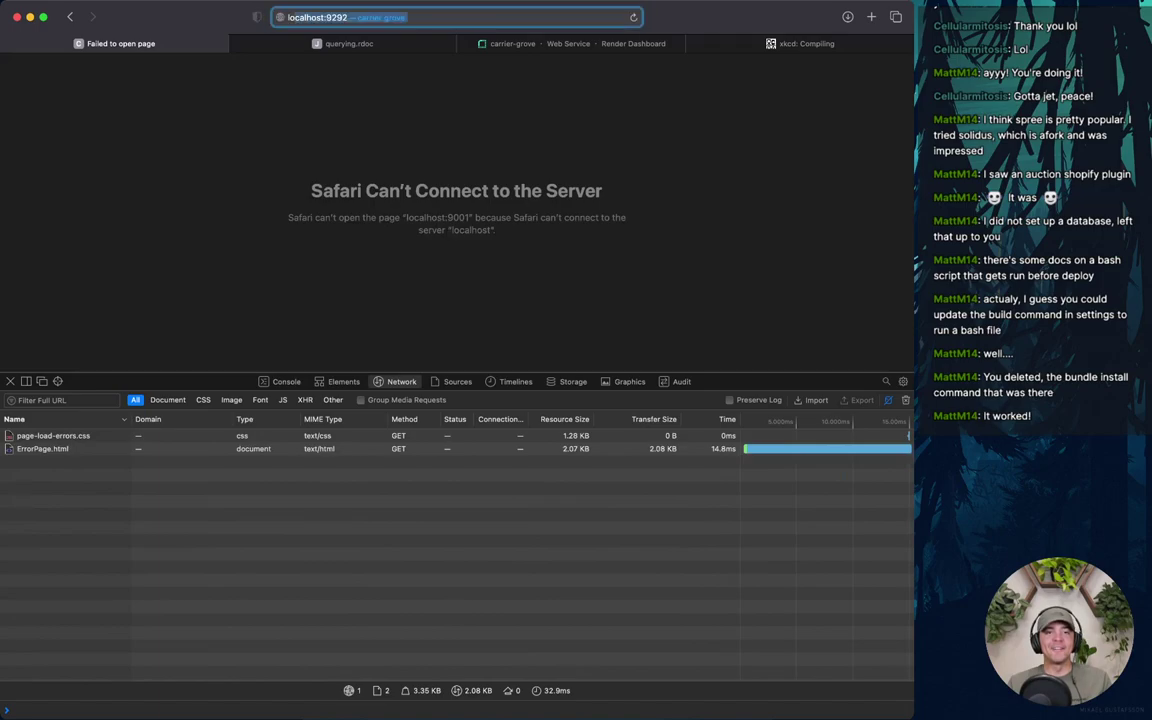
key("Return")
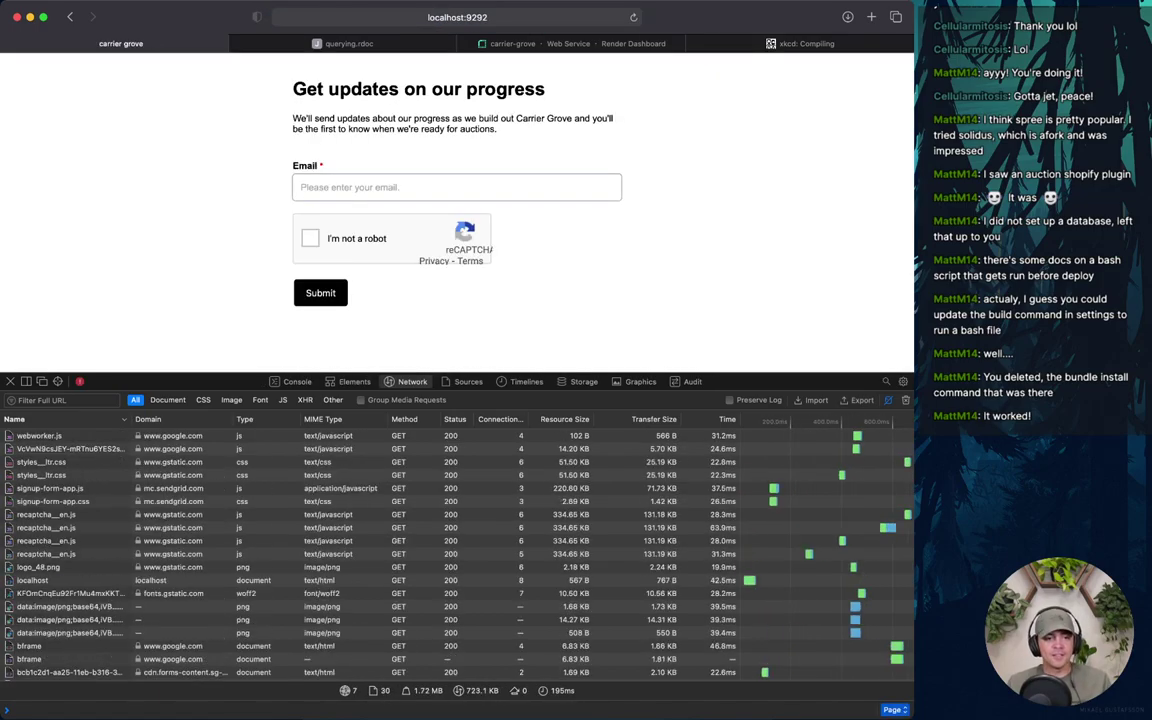
left_click(65, 554)
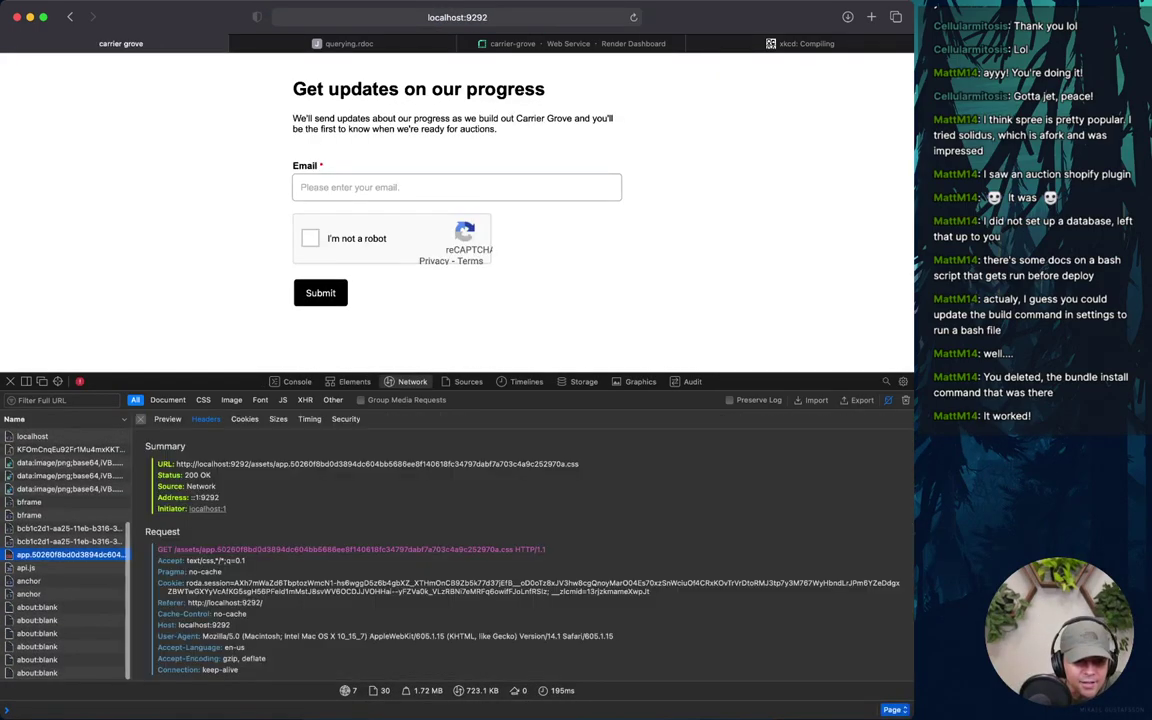
scroll(520, 550, "down", 2)
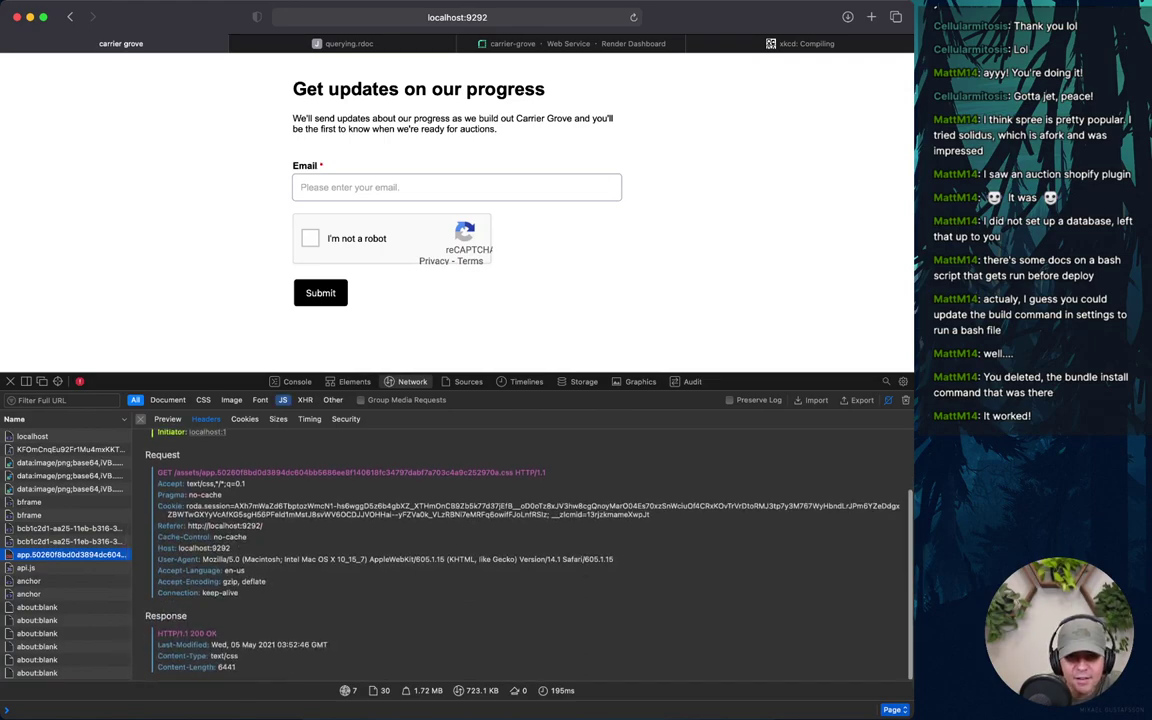
Step: Stop the running Docker Compose containers in the terminal
key("super+Tab")
key("ctrl+c")
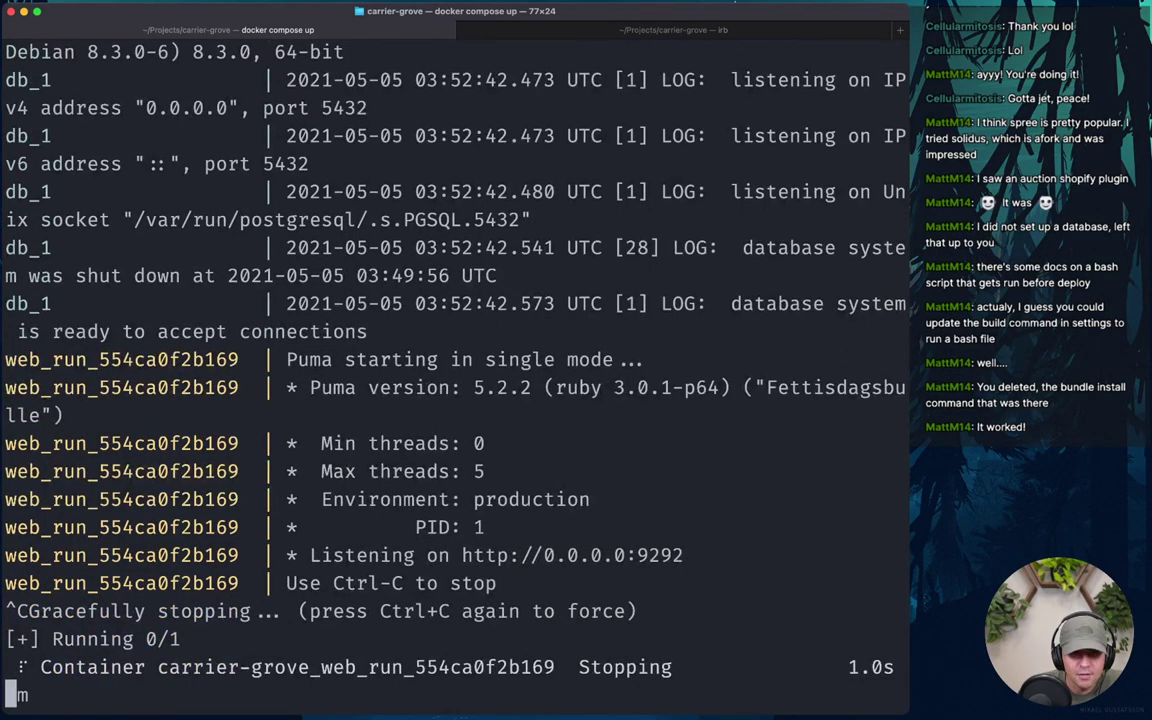
type(".")
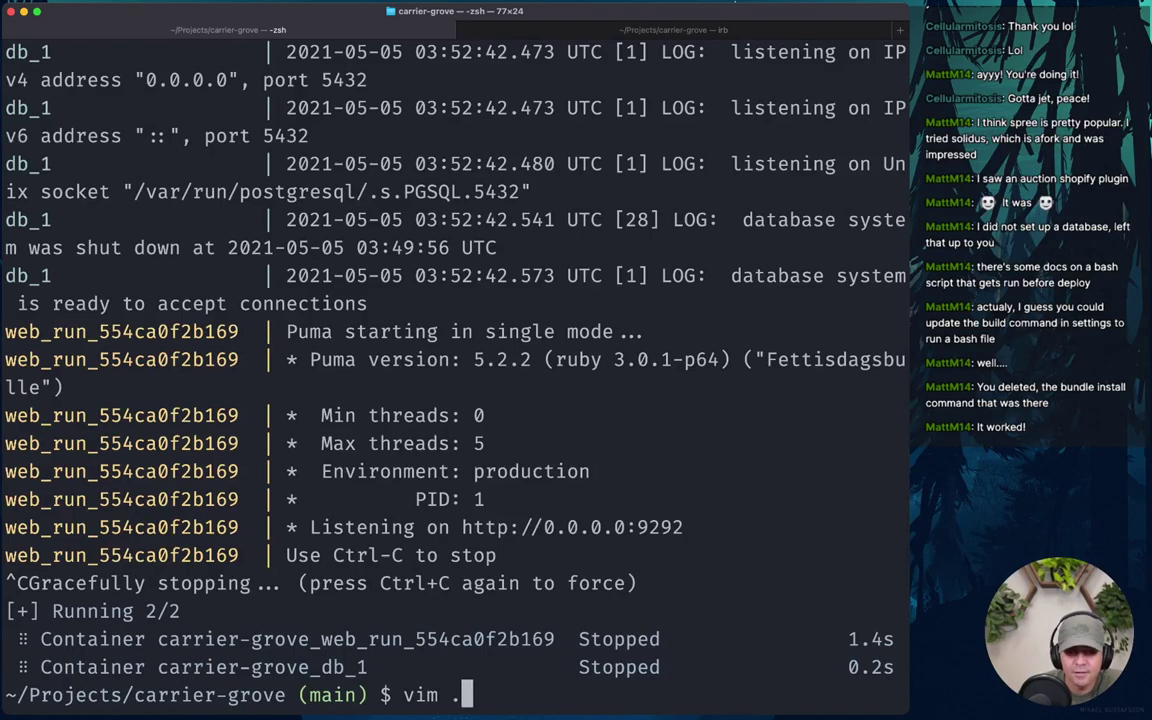
type("env.rb")
Step: Change RACK_ENV in .env.rb from production to "development", then save and quit vim
key("Return")
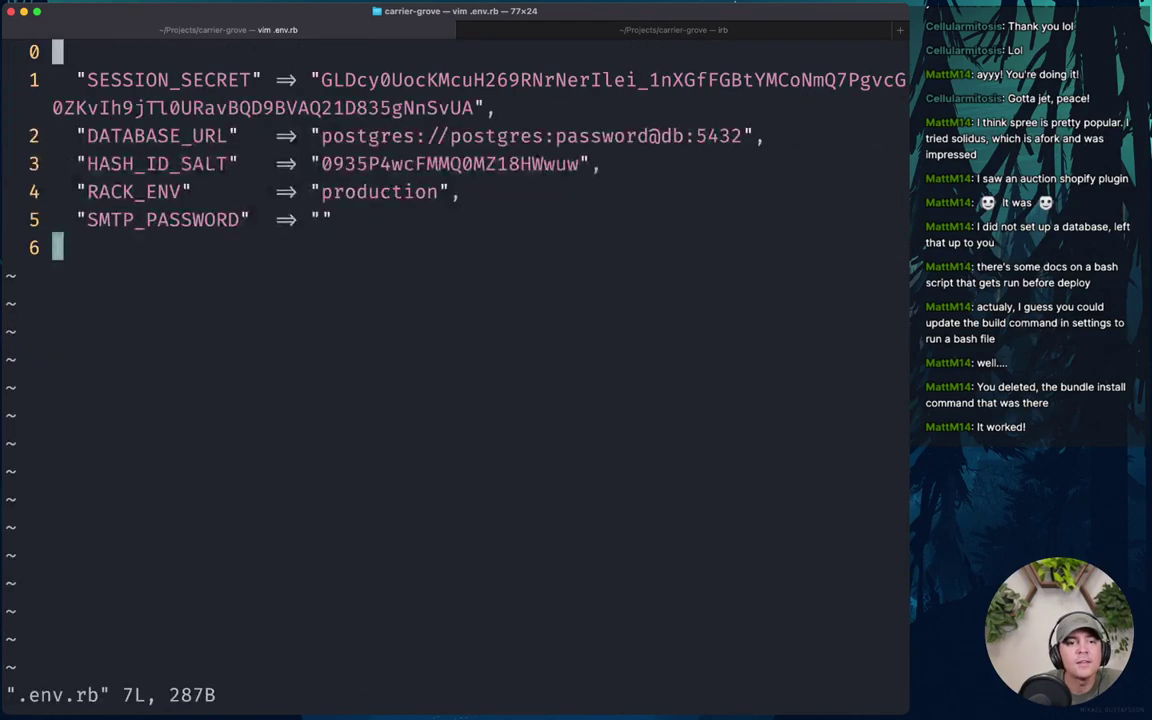
left_click(232, 136)
left_click(326, 192)
key("c")
key("i")
key("quotedbl")
type("developm")
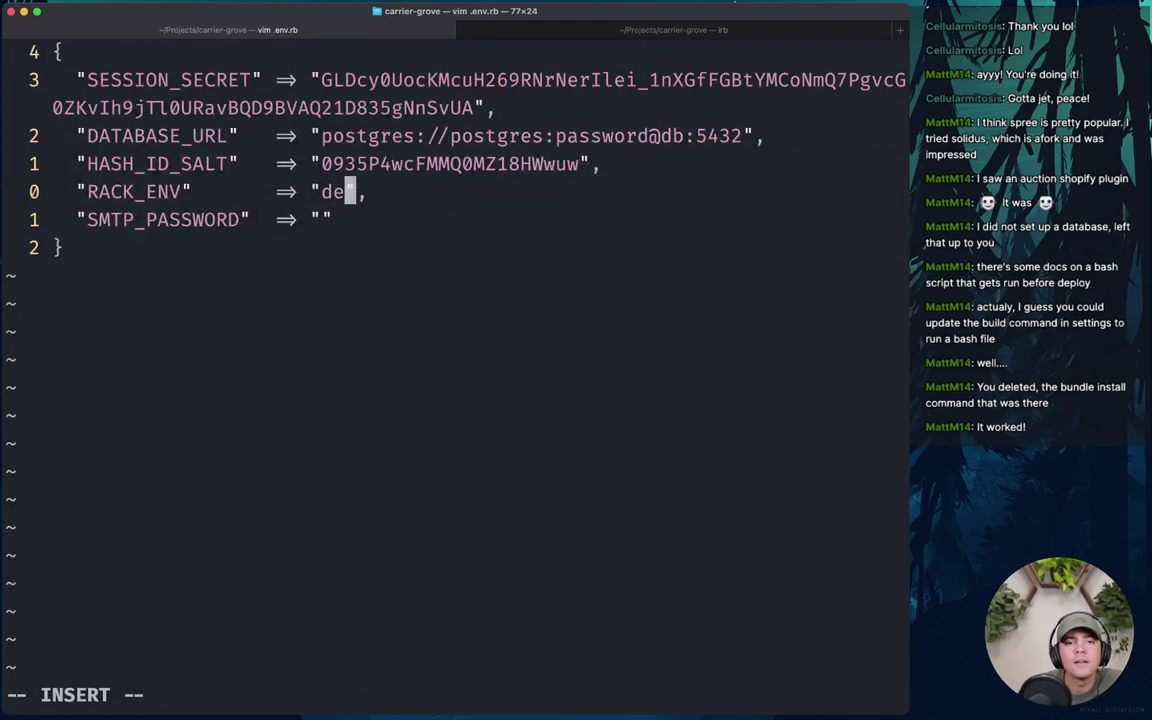
type("ent")
key("Escape")
type(":w")
key("Return")
type(":q")
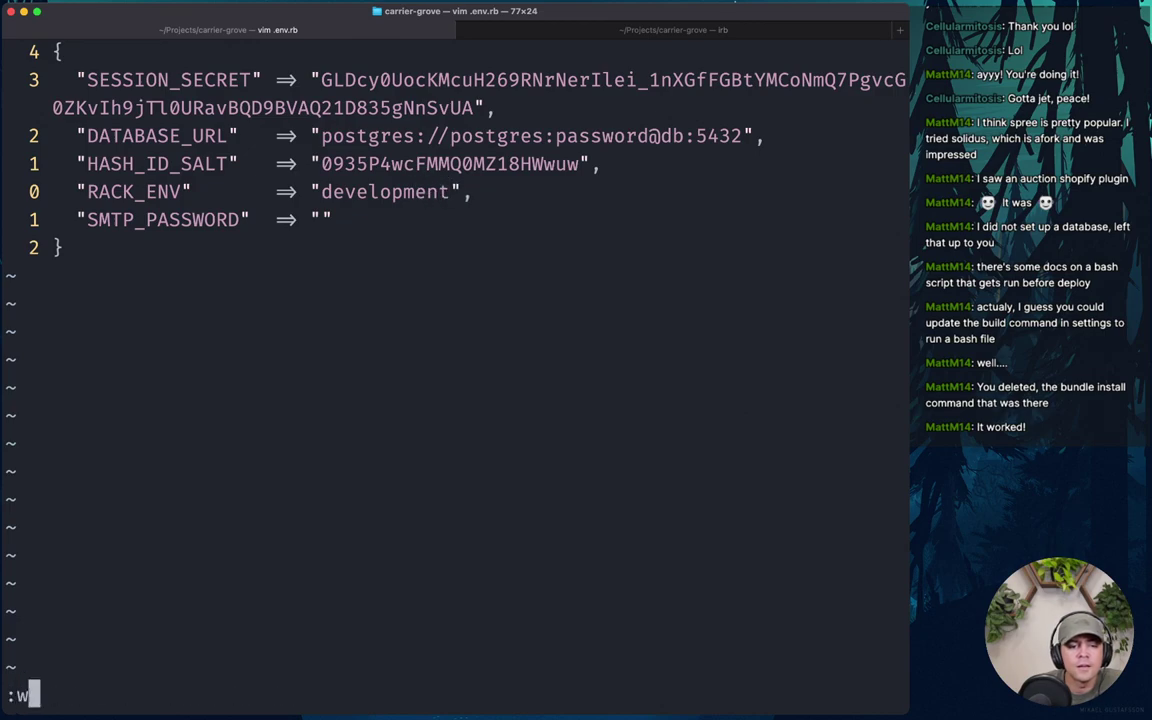
key("Return")
Step: Restart docker compose up in development and reload localhost:9292 in Safari
type("docker compose up")
key("Return")
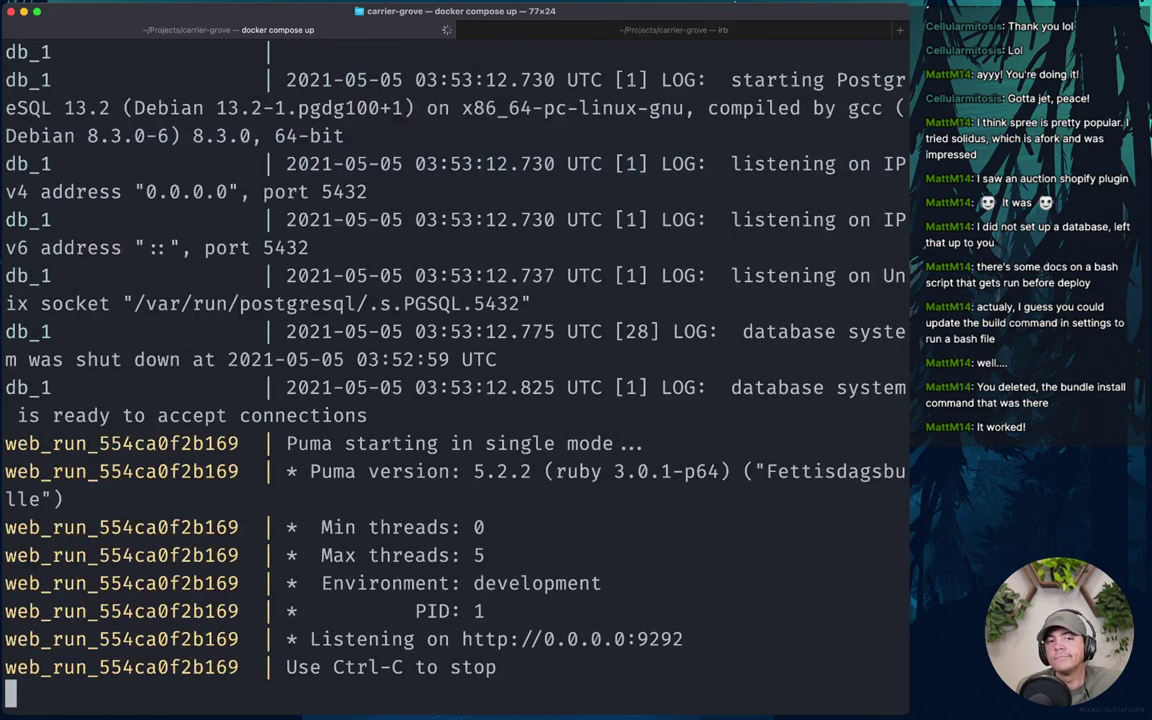
key("ctrl+Right")
key("super+r")
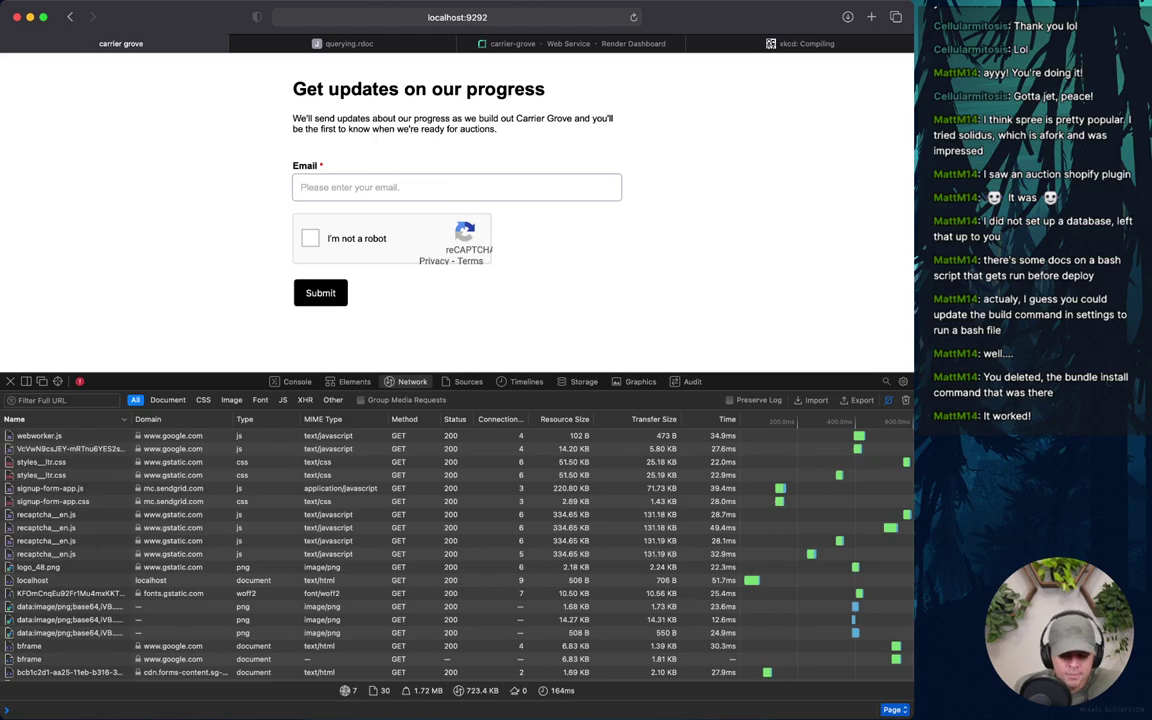
Step: Load localhost:9292/404 in Safari to view the custom 404 page
key("super+l")
key("Right")
type("/404")
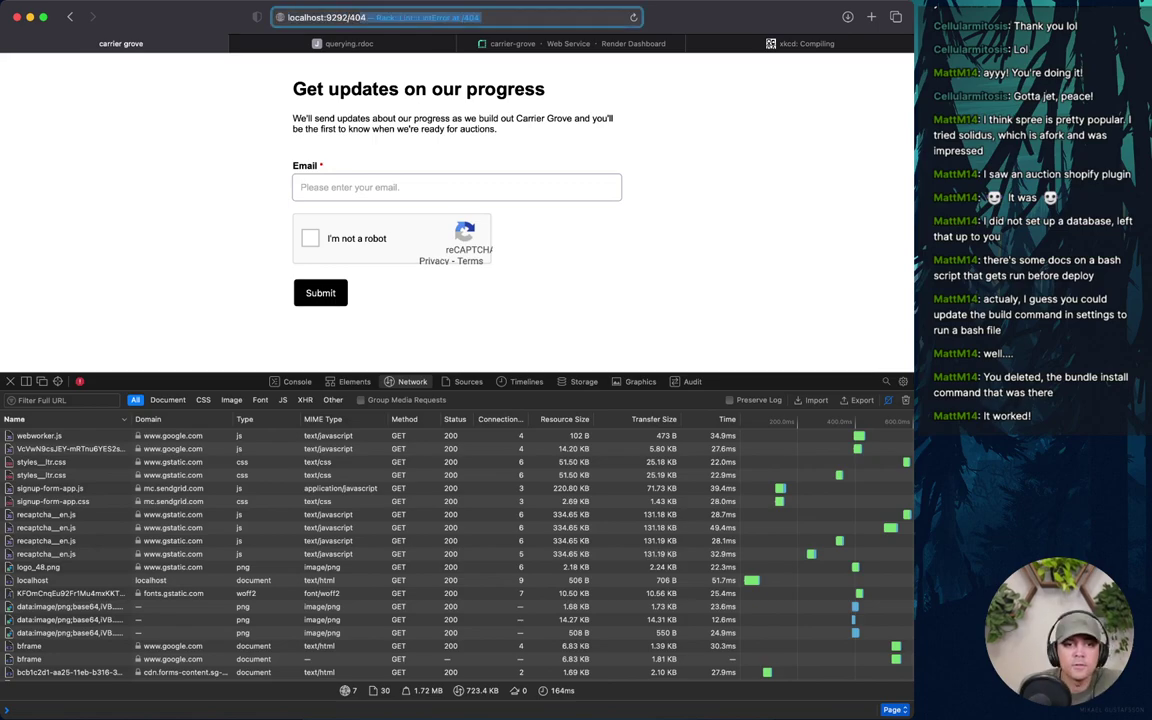
key("Return")
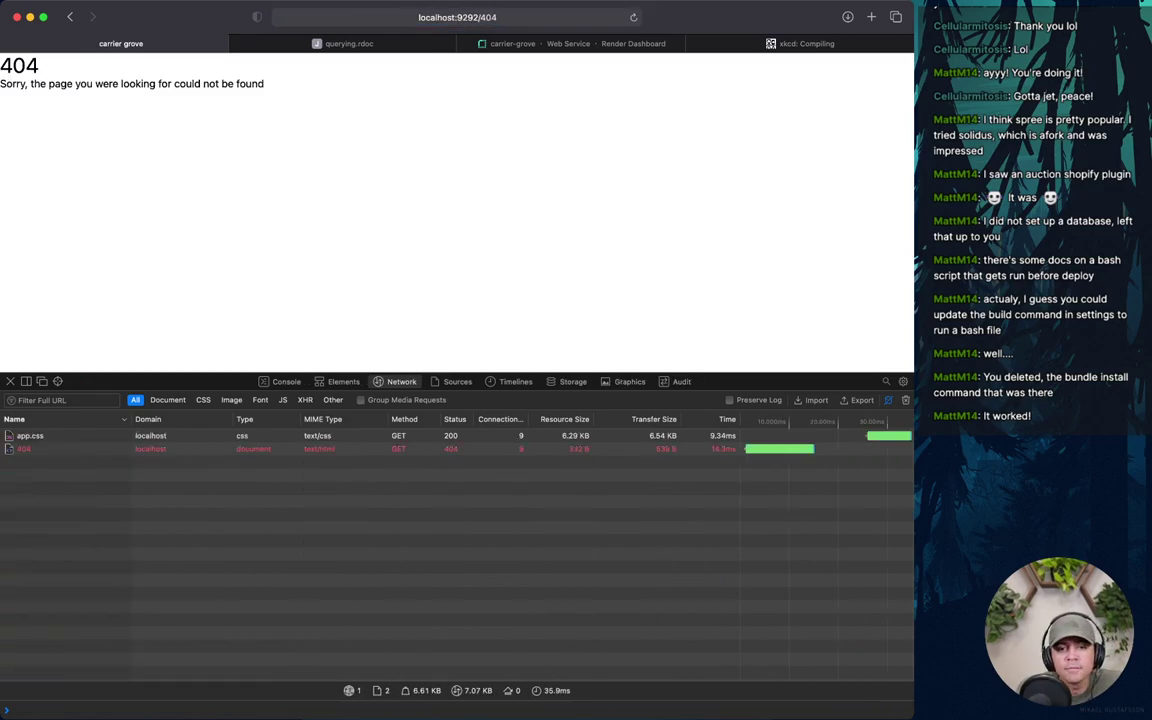
key("ctrl+Left")
Step: Add a div with class "vstack" on a new line above the 404 heading
key("g")
key("g")
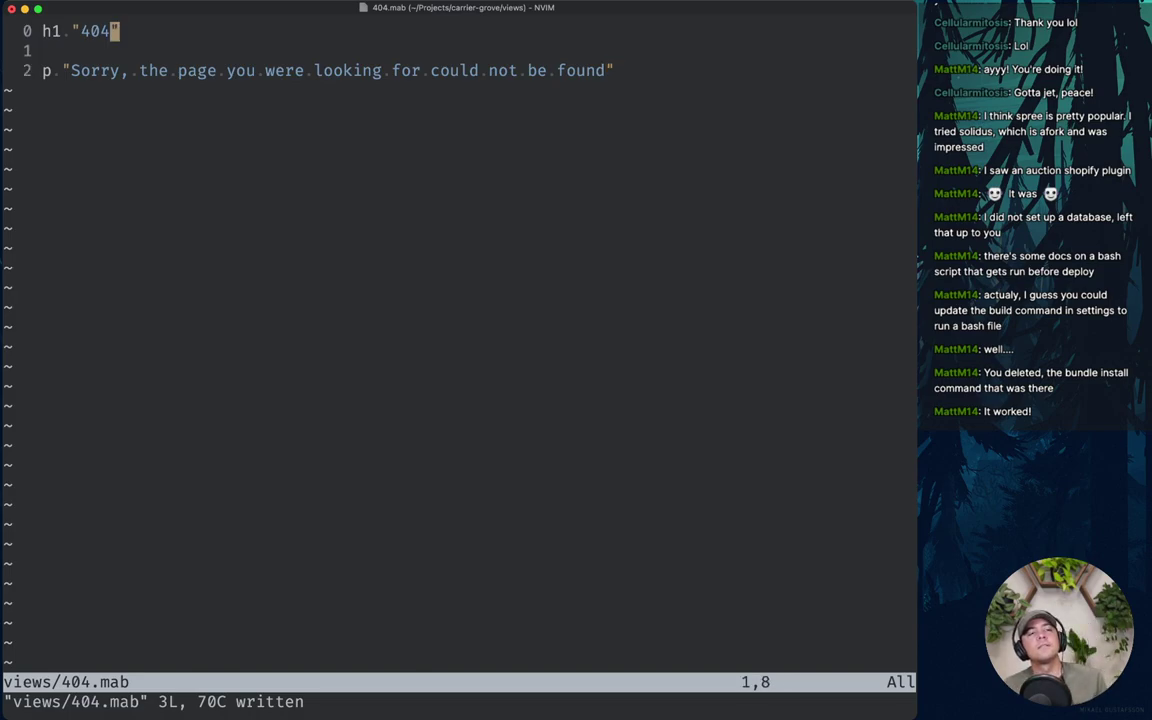
key("I")
key("Return")
key("Up")
type("di")
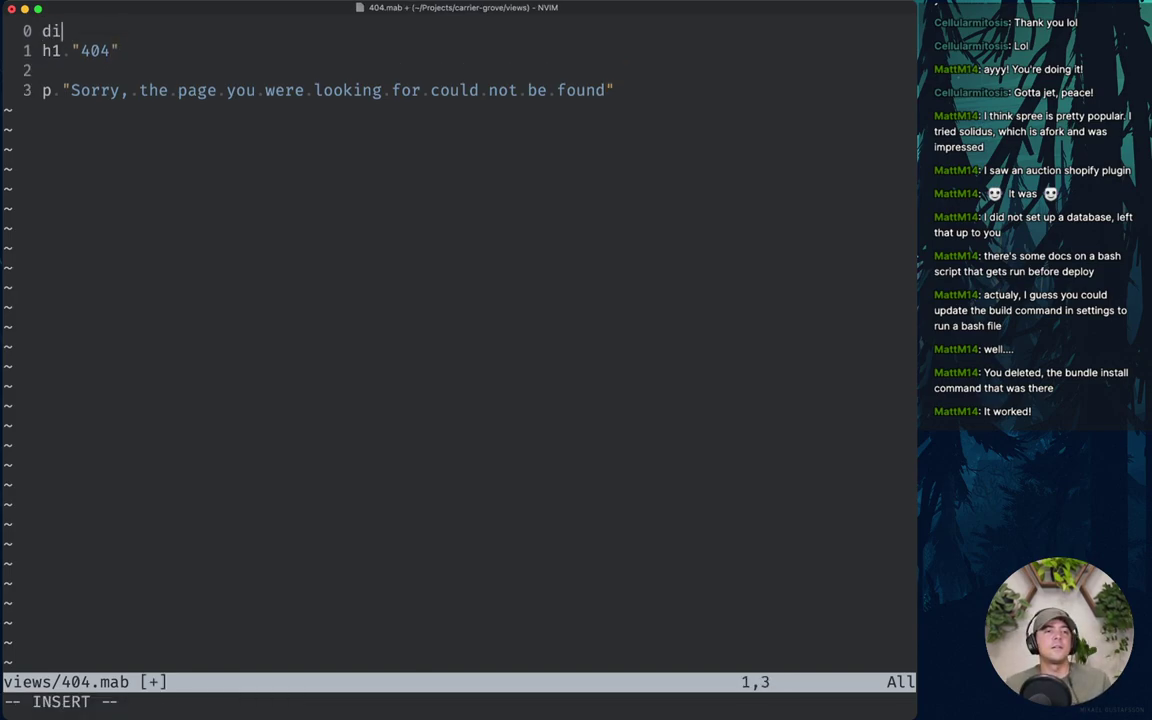
key("BackSpace")
key("BackSpace")
type("vstack")
key("BackSpace")
key("BackSpace")
key("BackSpace")
key("BackSpace")
key("BackSpace")
key("BackSpace")
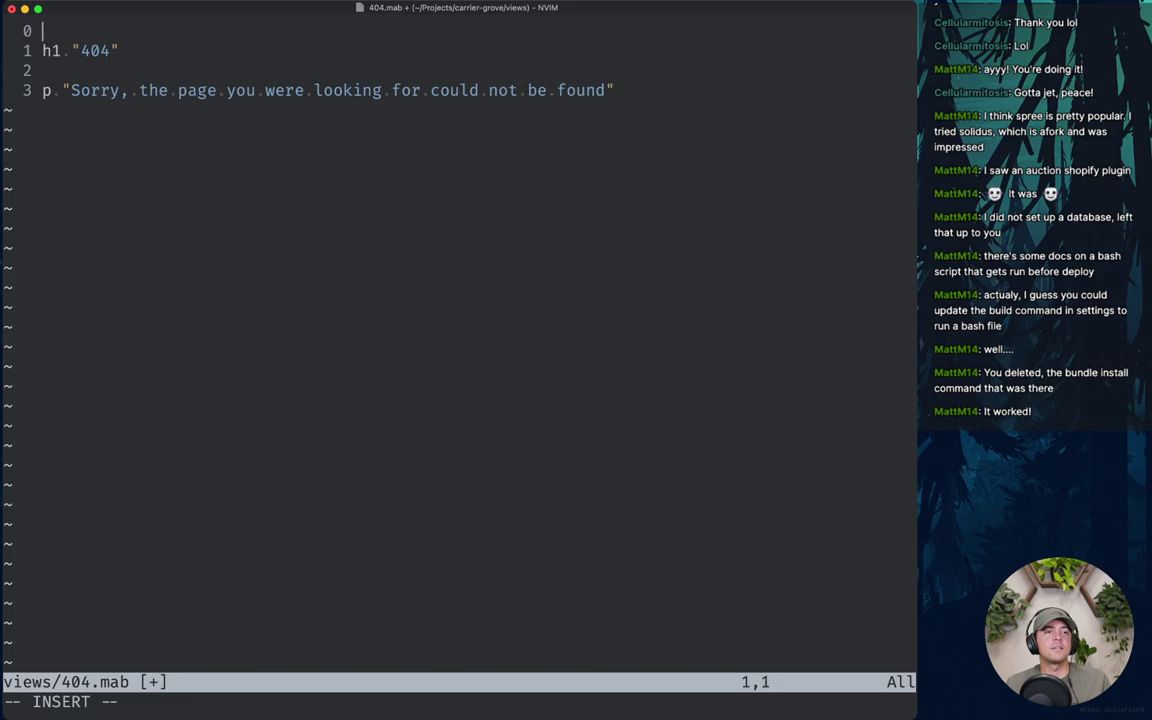
type("div.st")
key("BackSpace")
key("BackSpace")
key("BackSpace")
type("{")
key("BackSpace")
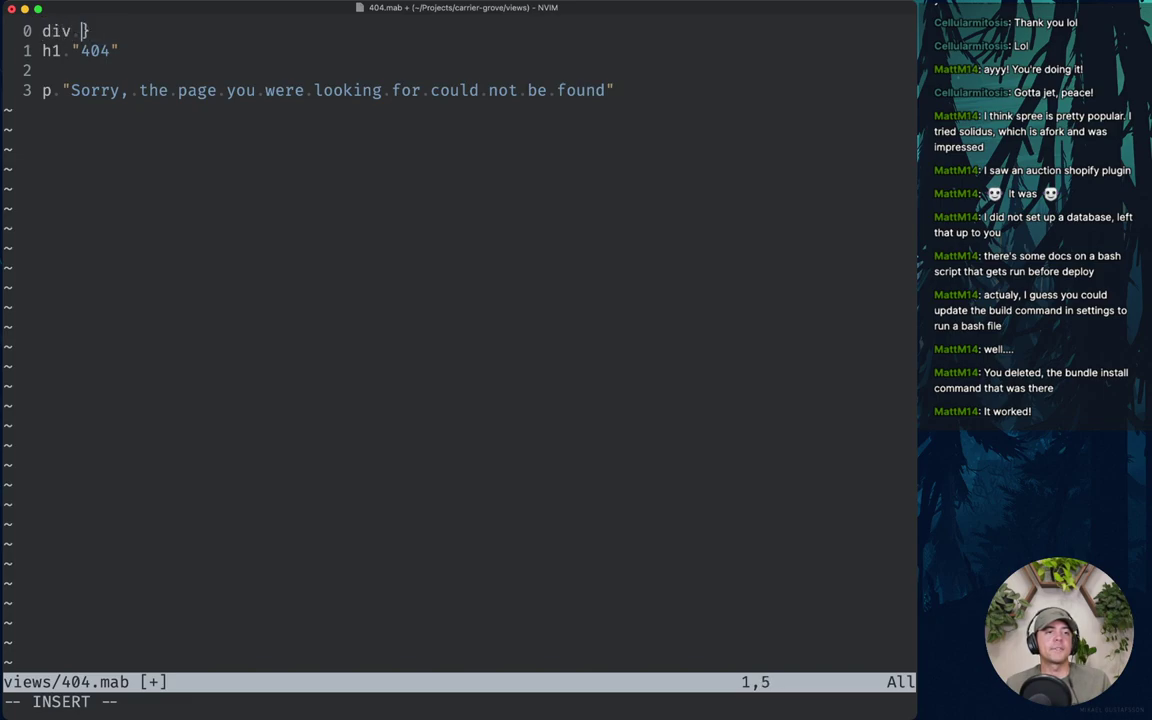
type("class: \"vstack")
key("Escape")
Step: Turn the vstack div into a do/end block wrapping the indented heading and message
key("l")
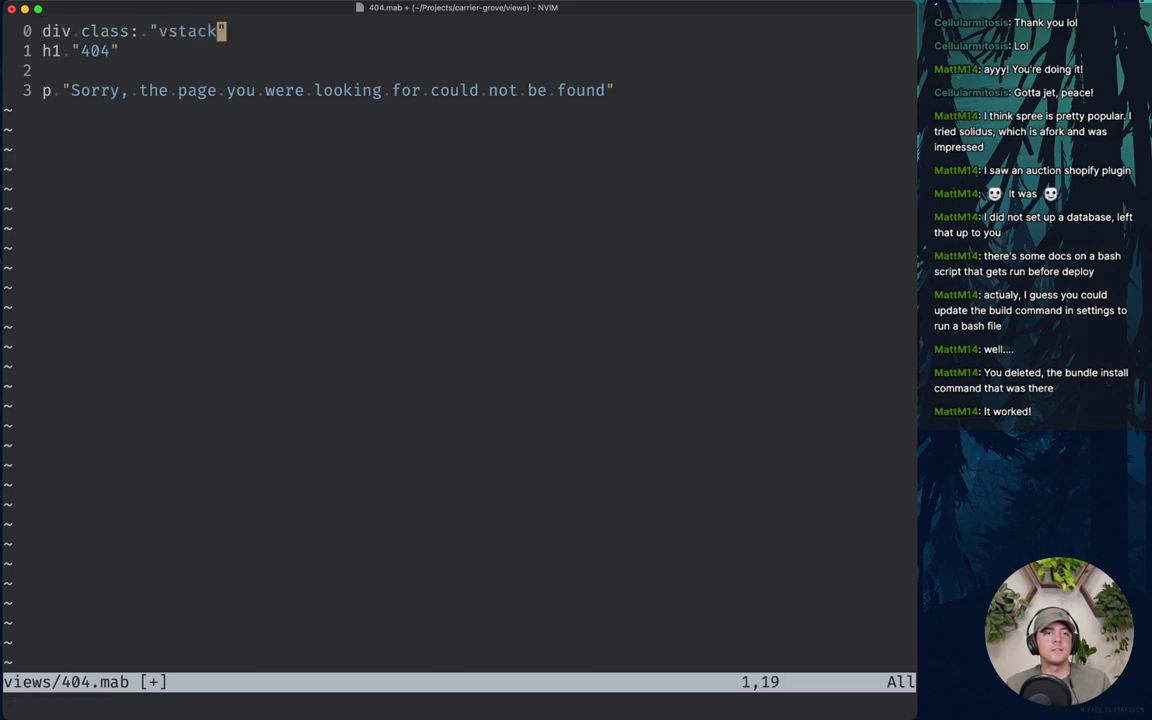
key("A")
key("BackSpace")
type("do")
key("Escape")
key("j")
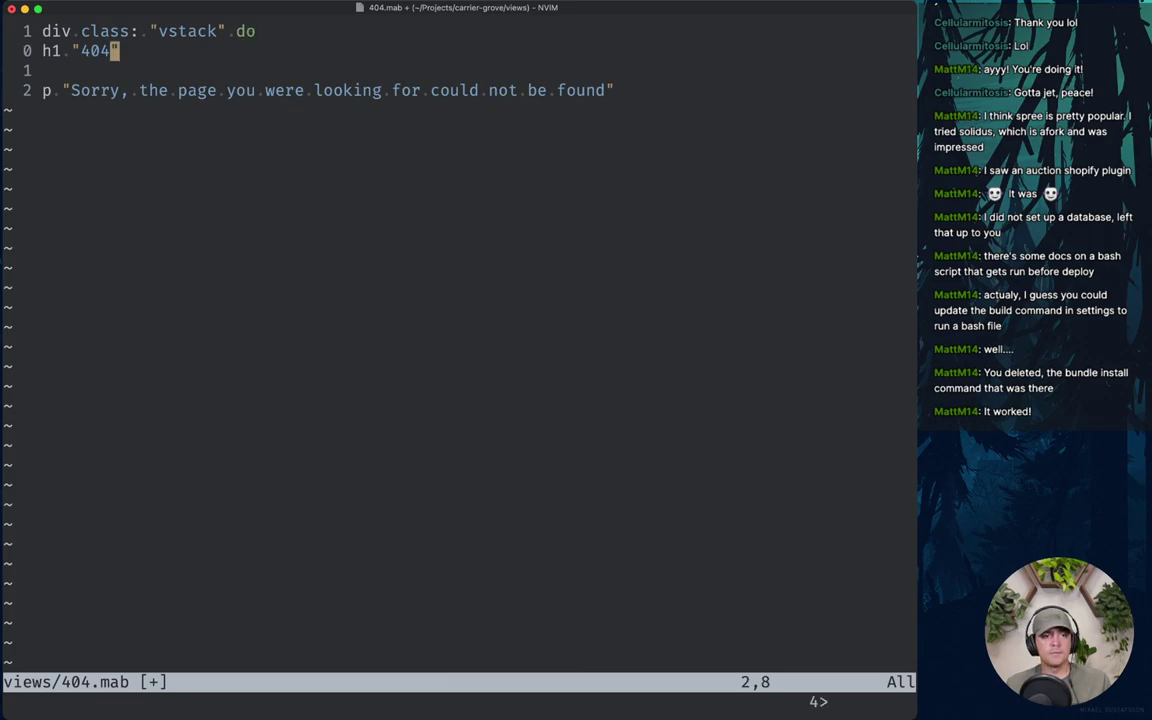
key("greater")
key("G")
key("j")
key("j")
type("oend")
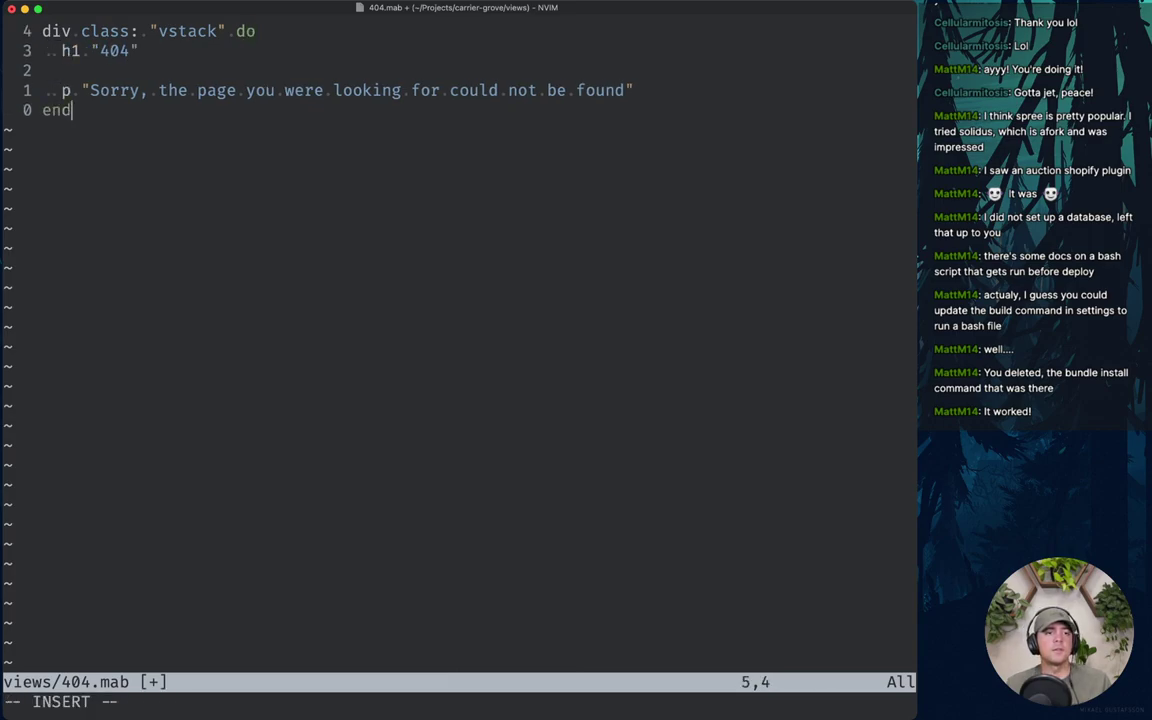
key("Escape")
key("k")
key("k")
key("i")
Step: Add the center class to the vstack wrapper and reload the 404 page to check the centering
key("Escape")
key("d")
key("d")
key("g")
key("g")
key("w")
key("w")
type("w")
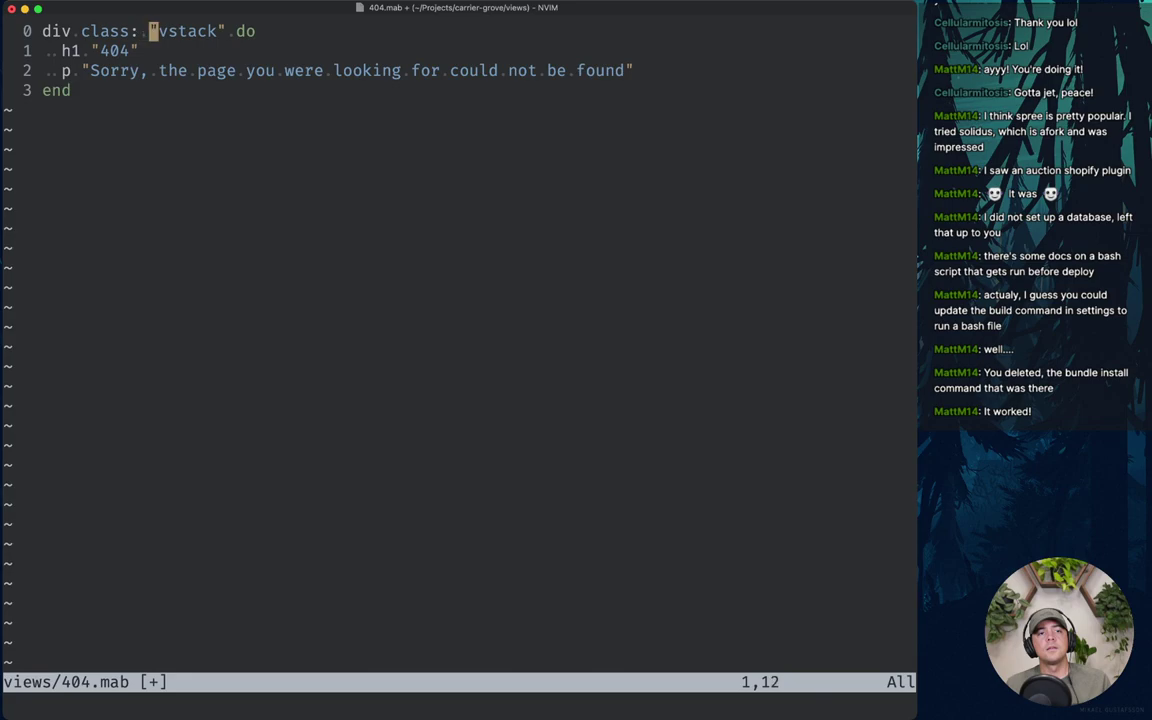
type("ea mx-auto center")
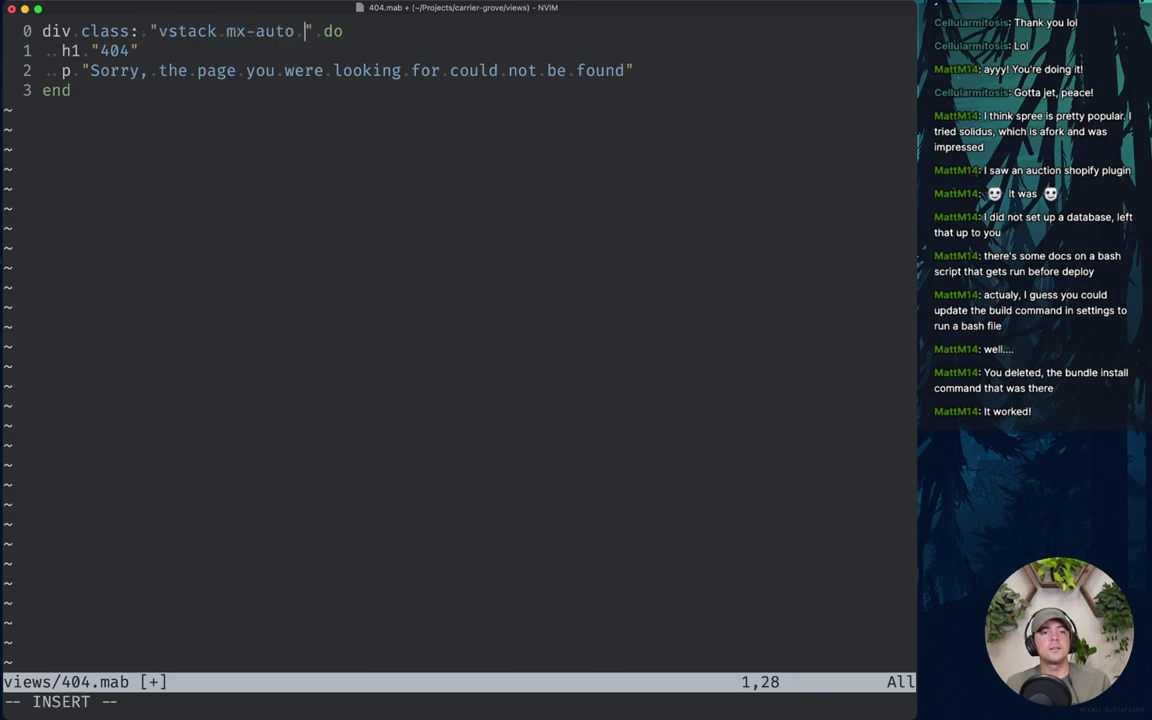
key("Escape")
key("b")
key("b")
key("b")
key("d")
key("a")
key("W")
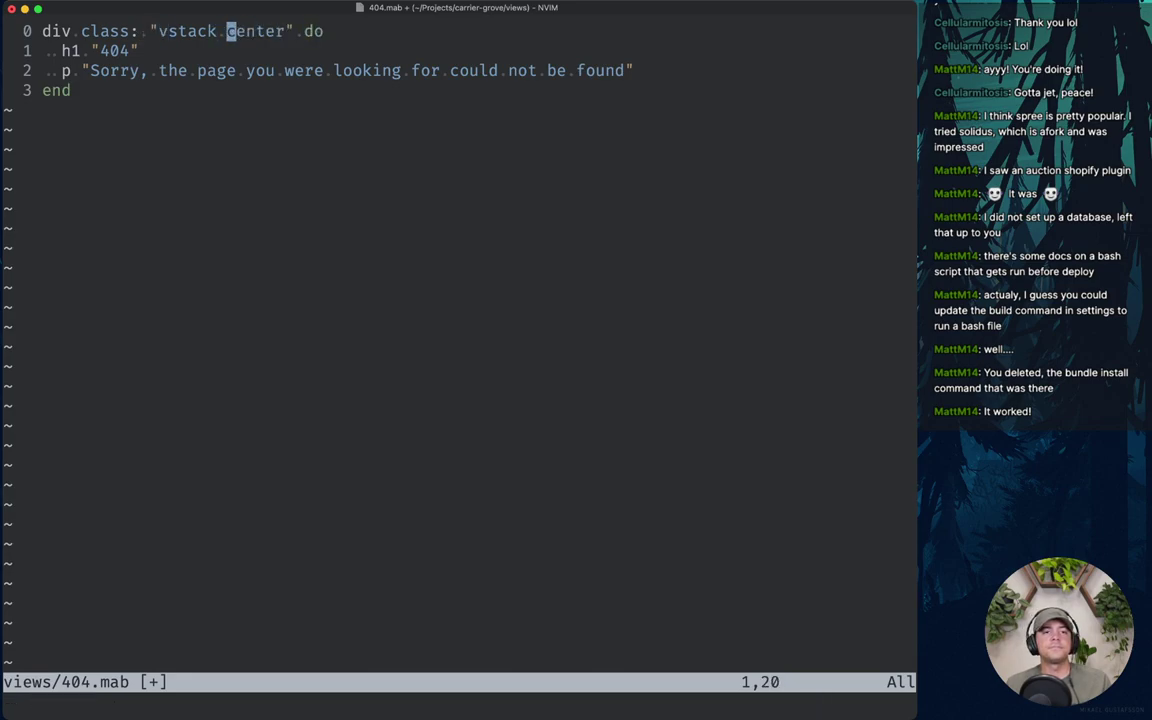
key("super+Tab")
key("super+r")
key("super+Tab")
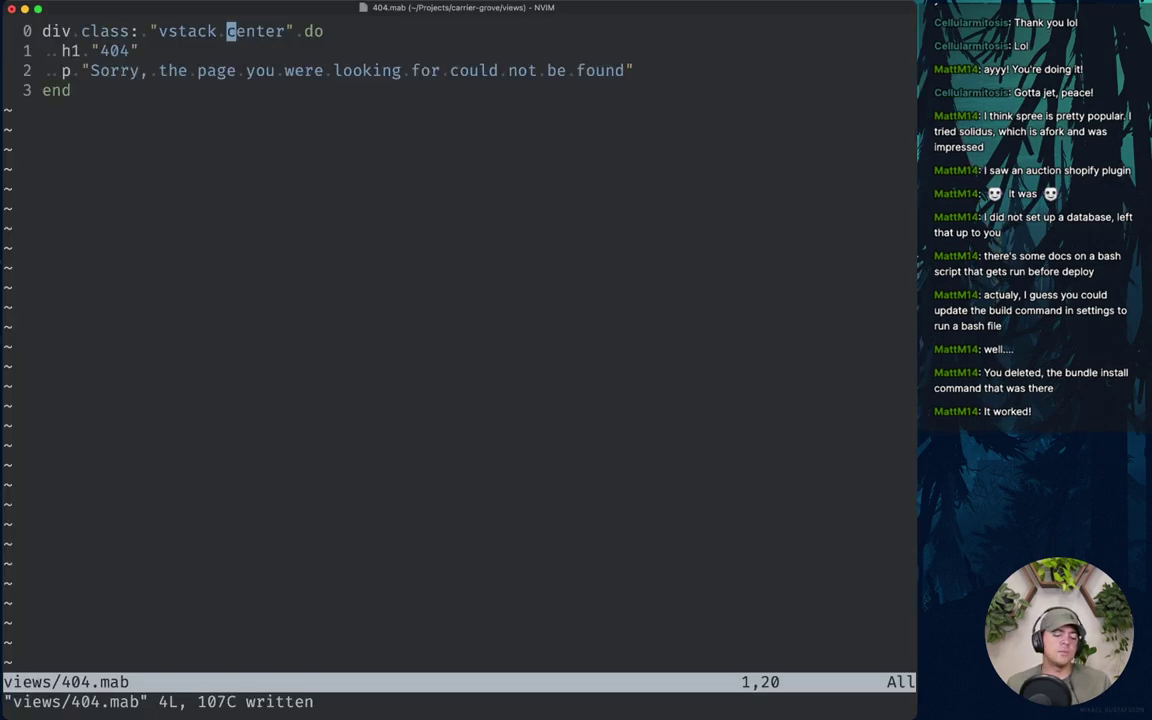
Step: Insert 'h-full' before vstack in the wrapper class and save 404.mab
key("b")
key("i")
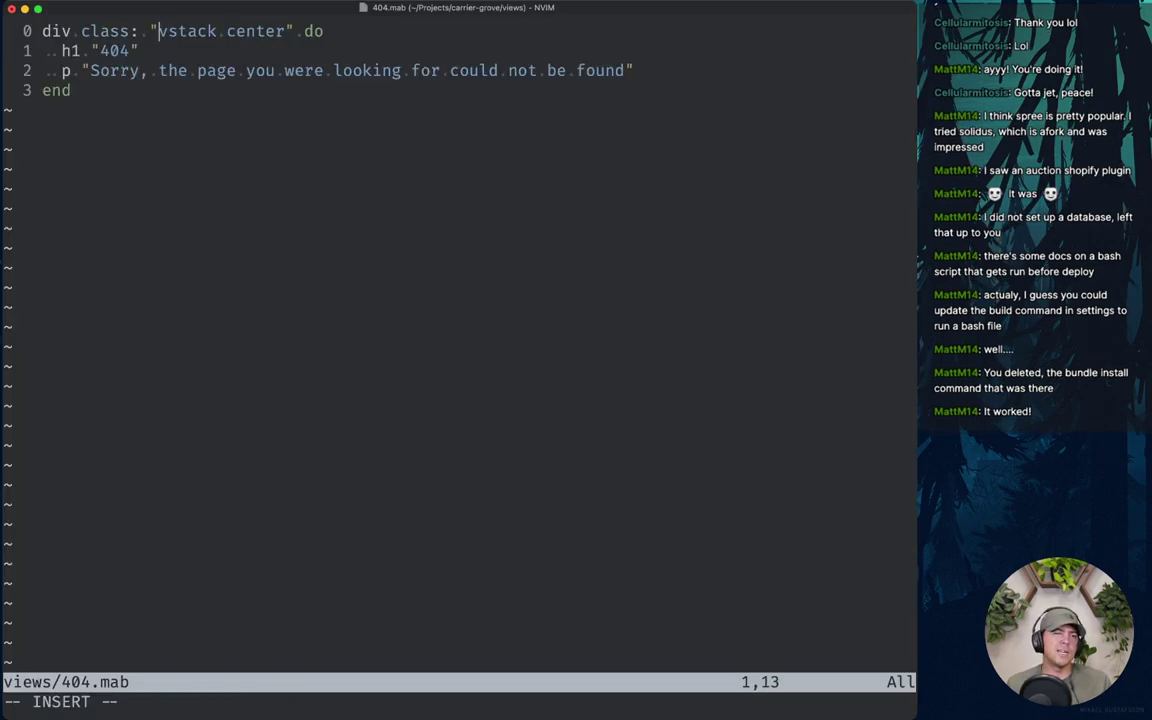
type("h-full")
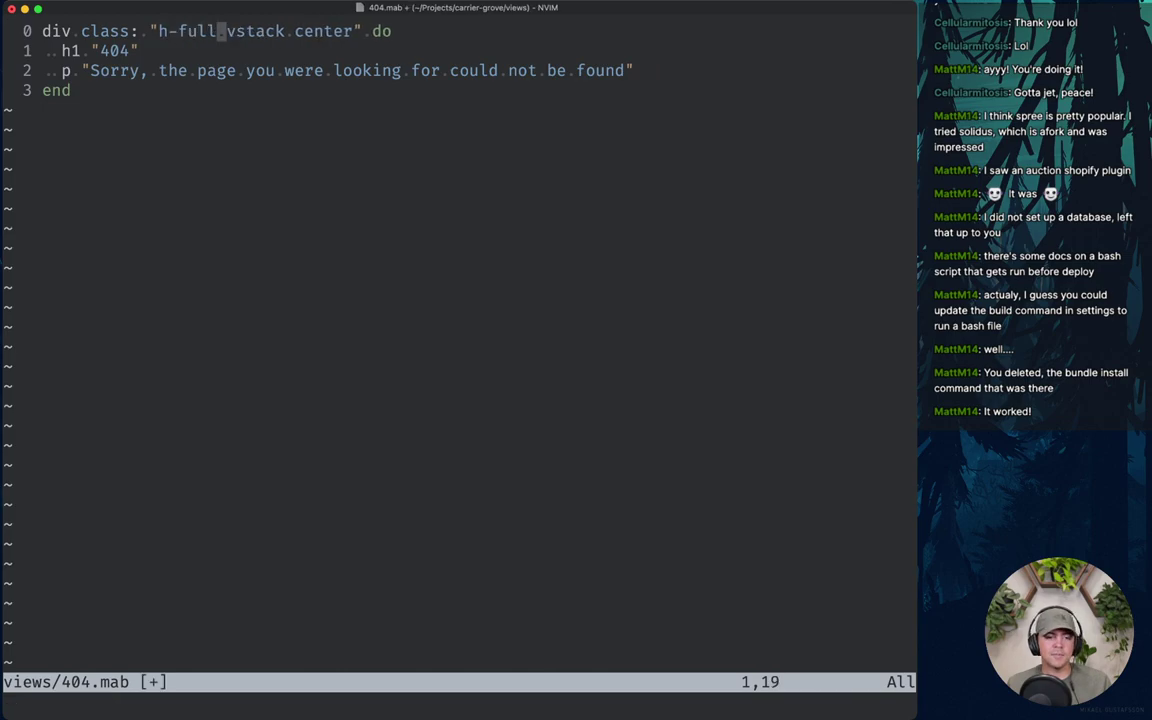
key("Escape")
type(":w")
key("Return")
Step: Open app.css through CtrlP in a vertical split beside 404.mab
key("ctrl+p")
type("app")
key("ctrl+k")
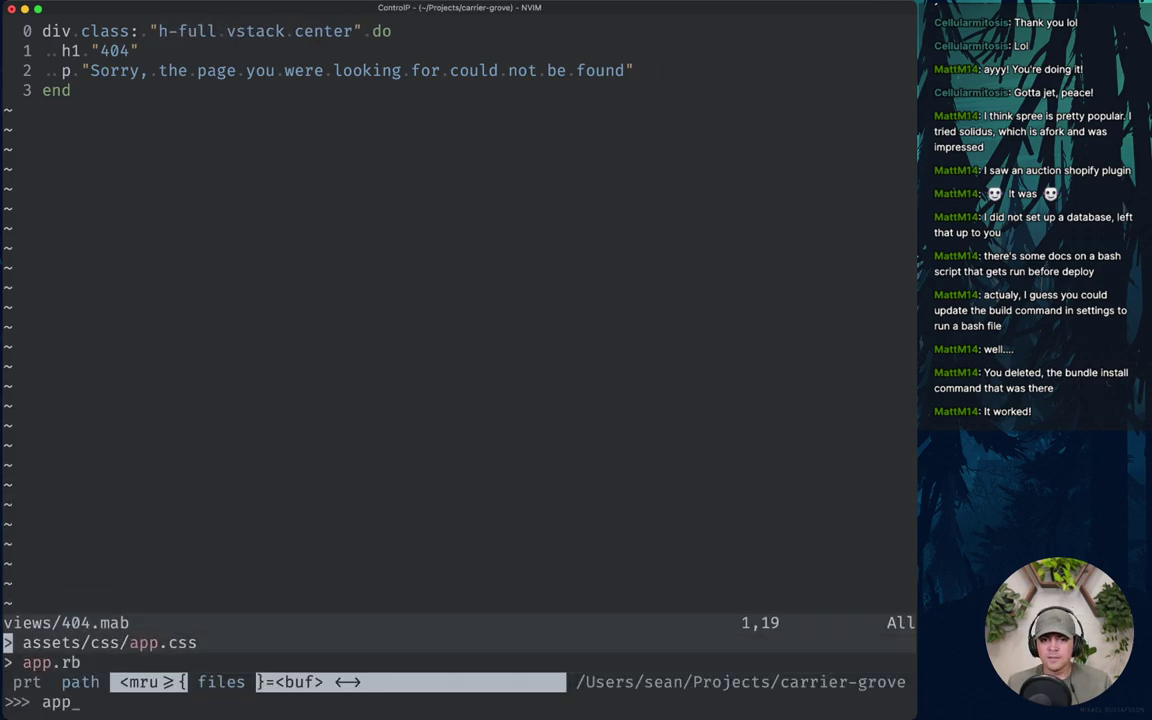
key("ctrl+v")
key("slash")
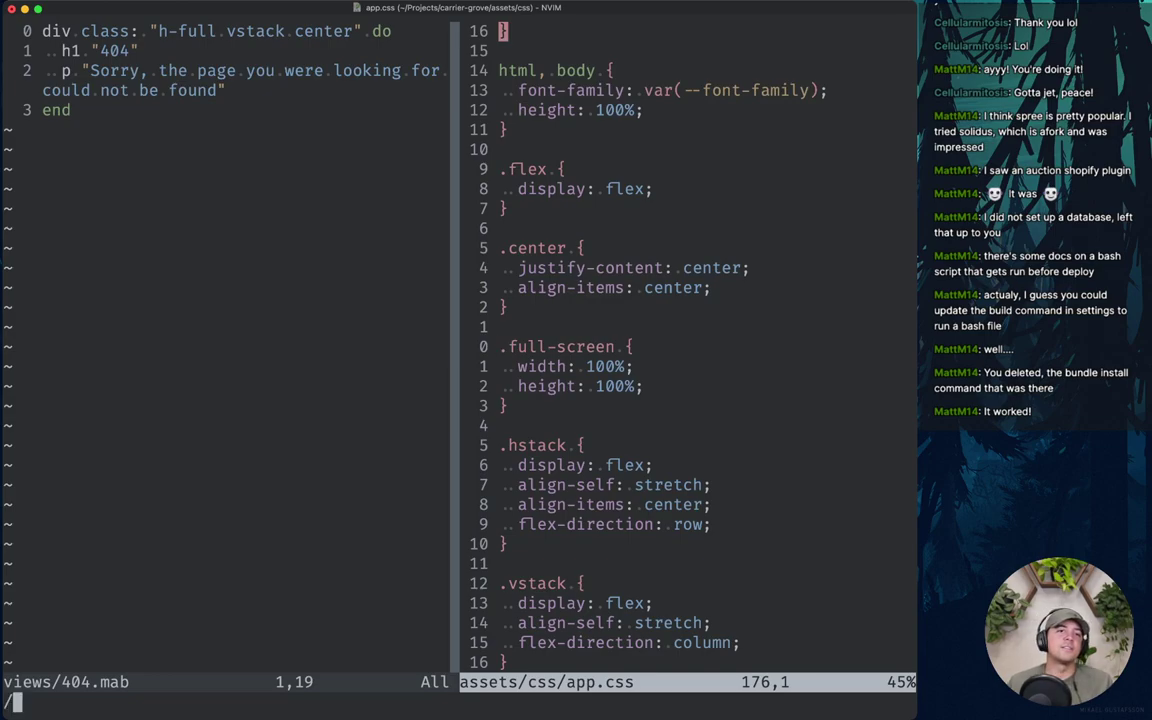
key("Escape")
Step: In 404.mab, delete the 'h-' prefix so the class starts with full, then reload the page
left_click(67, 110)
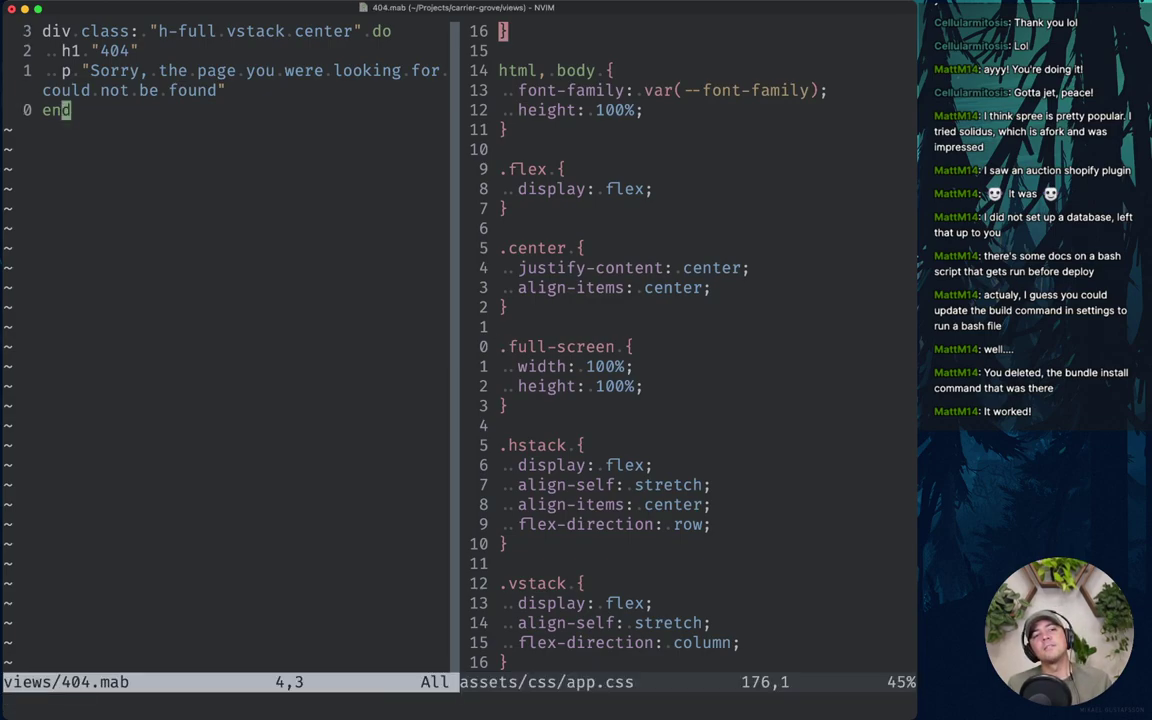
left_click(183, 31)
key("h")
key("h")
key("x")
key("x")
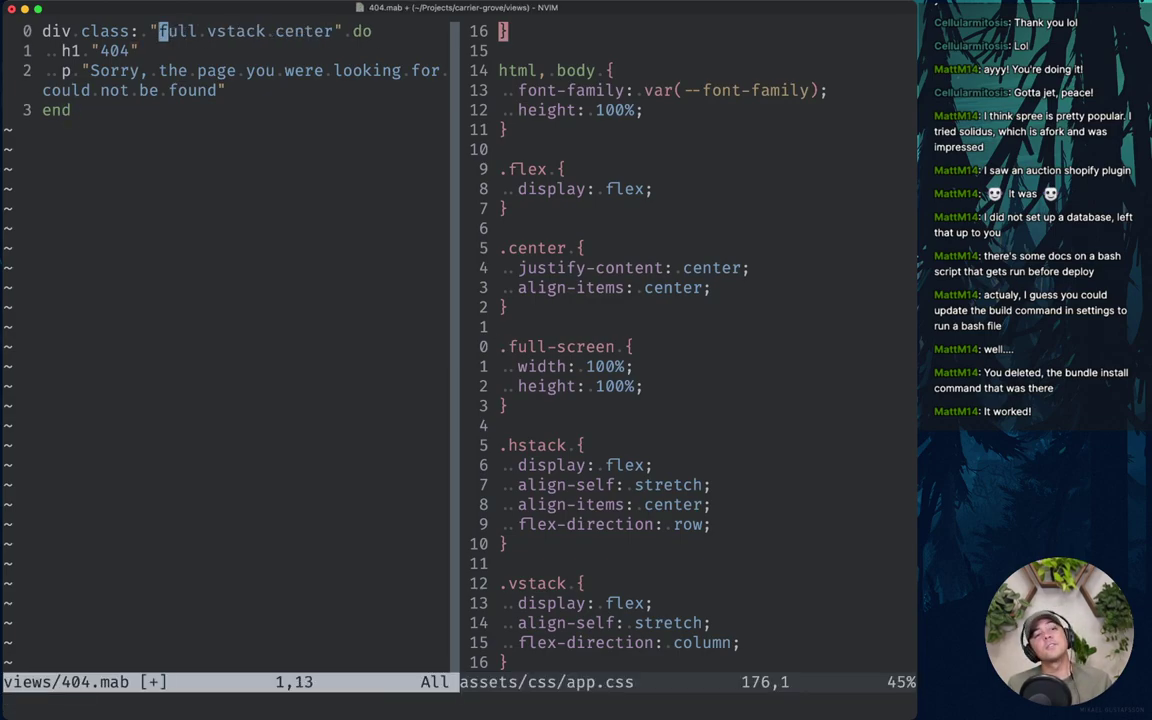
key("e")
key("a")
key("super+Tab")
key("super+r")
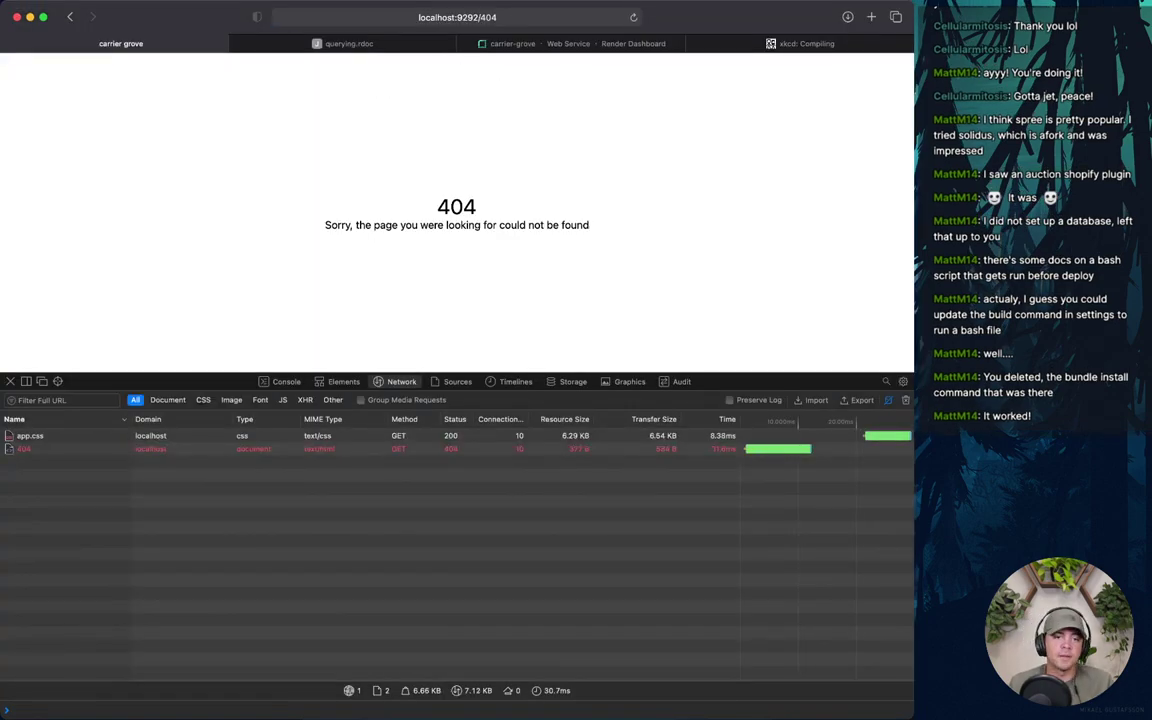
Step: Close Safari's Web Inspector, check the server log, and select the not-found sentence on the 404 page
key("alt+super+i")
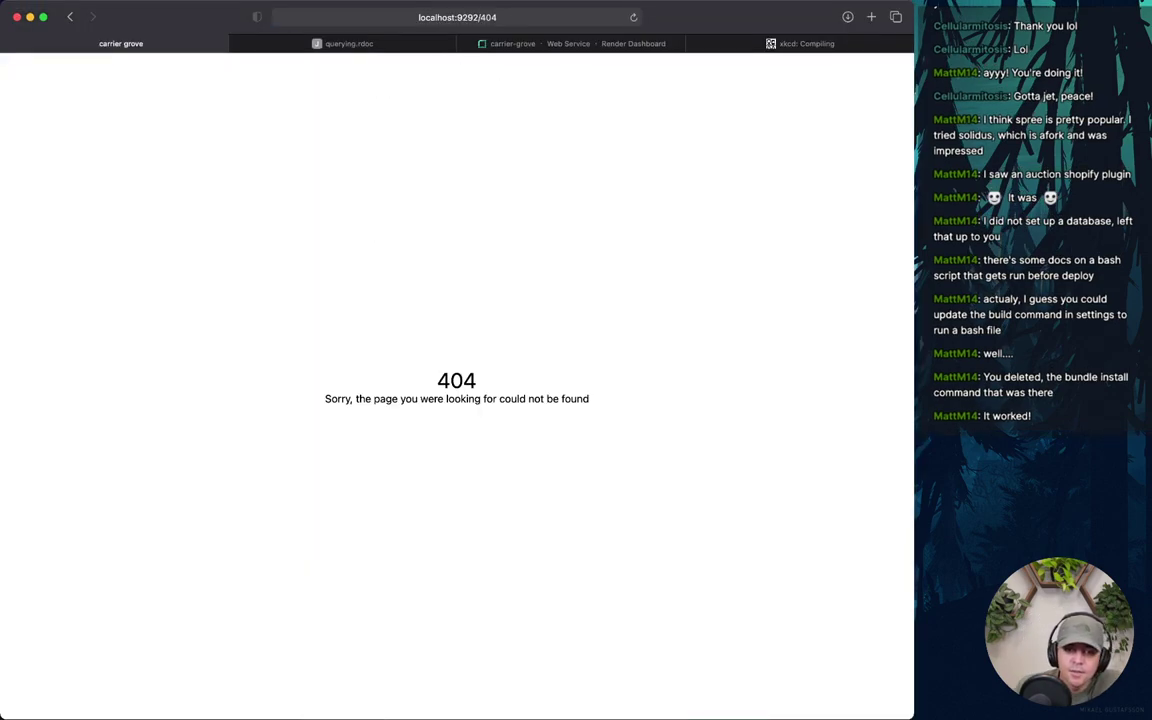
key("super+Tab")
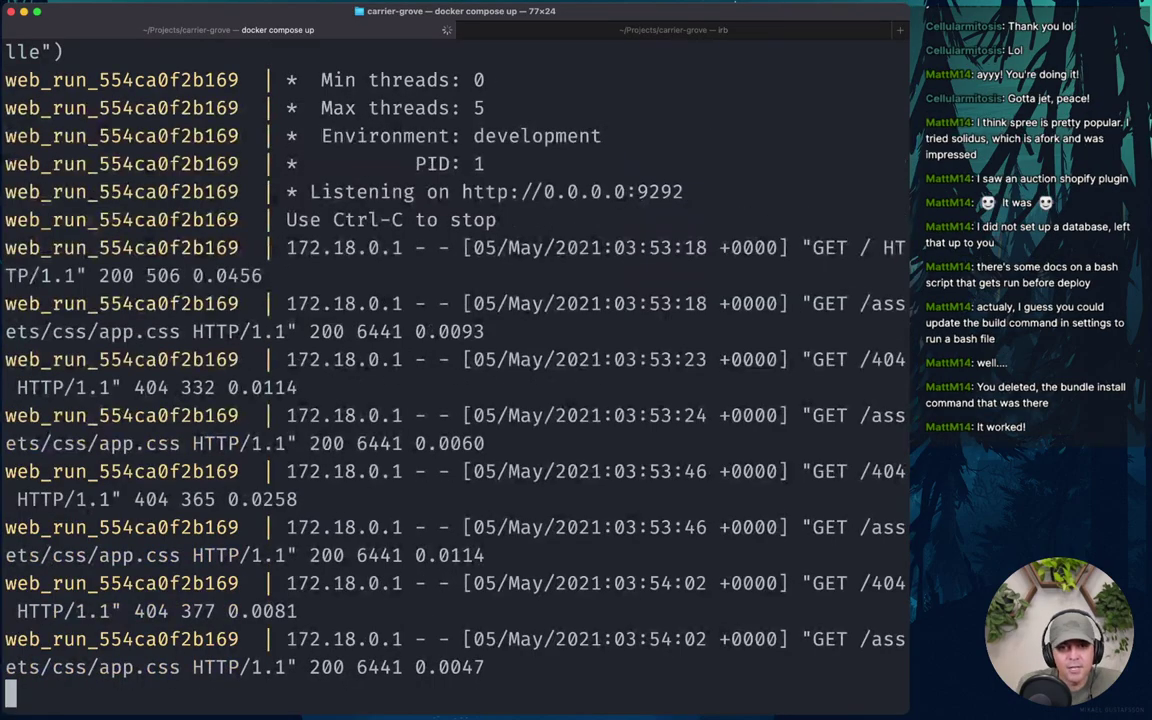
key("super+Tab")
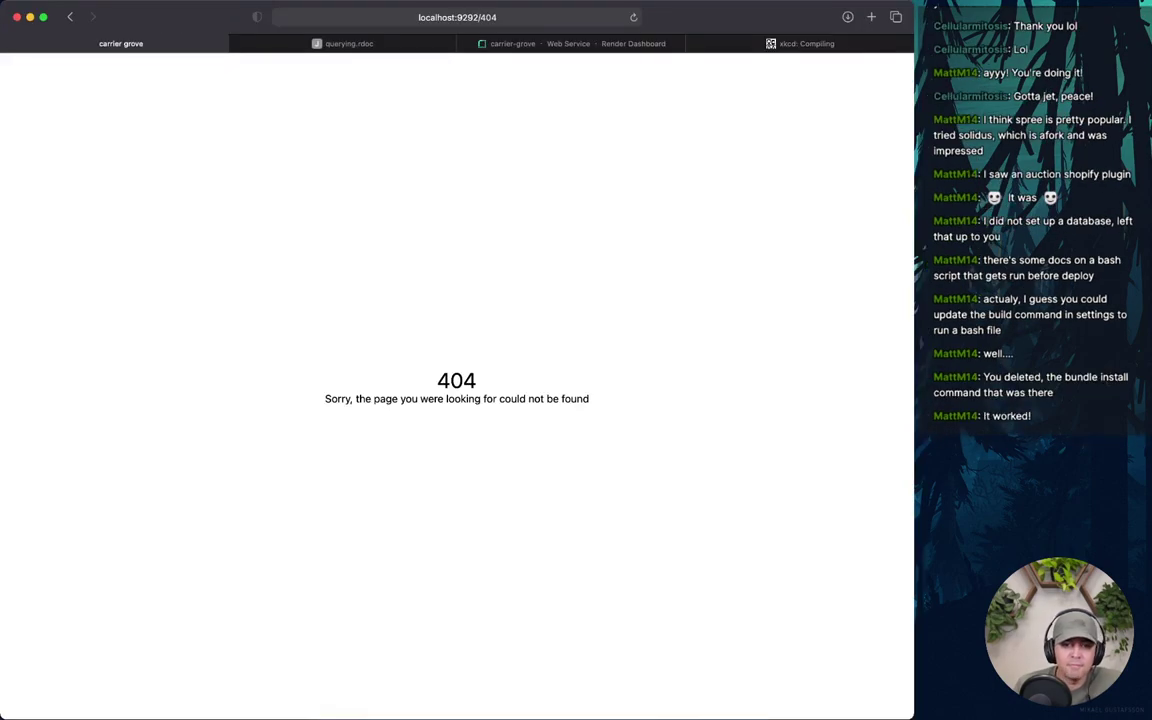
triple_click(456, 398)
key("super+Tab")
key("super+Tab")
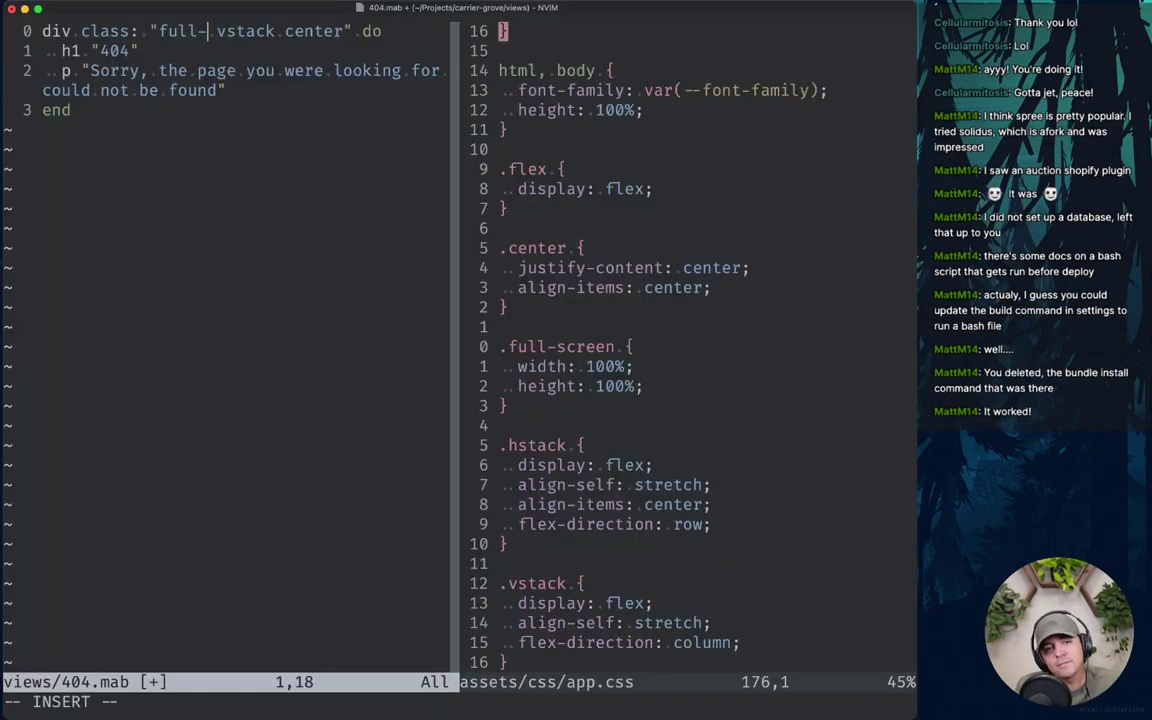
Step: Complete the wrapper class as 'full-screen' and save 404.mab
type("screen")
key("Escape")
type(":w")
key("Return")
key("j")
key("j")
Step: Add an h1 "Carrier Grove" line above the 404 heading
type("kb")
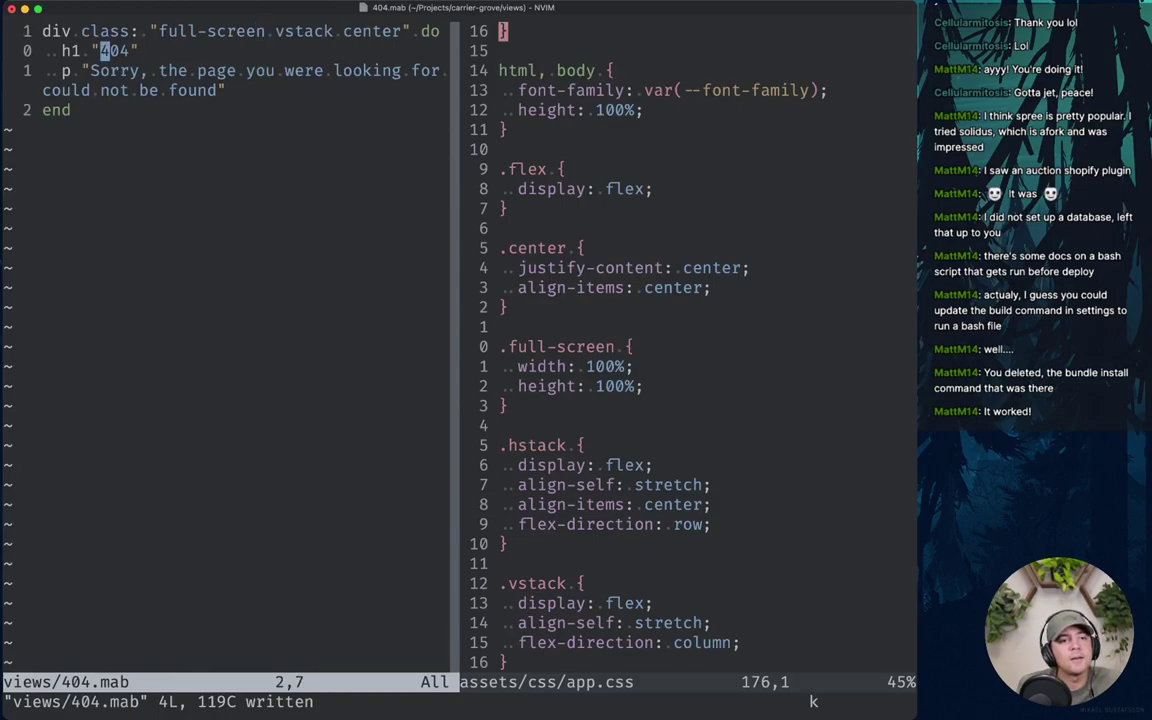
type("Oh1 \"C")
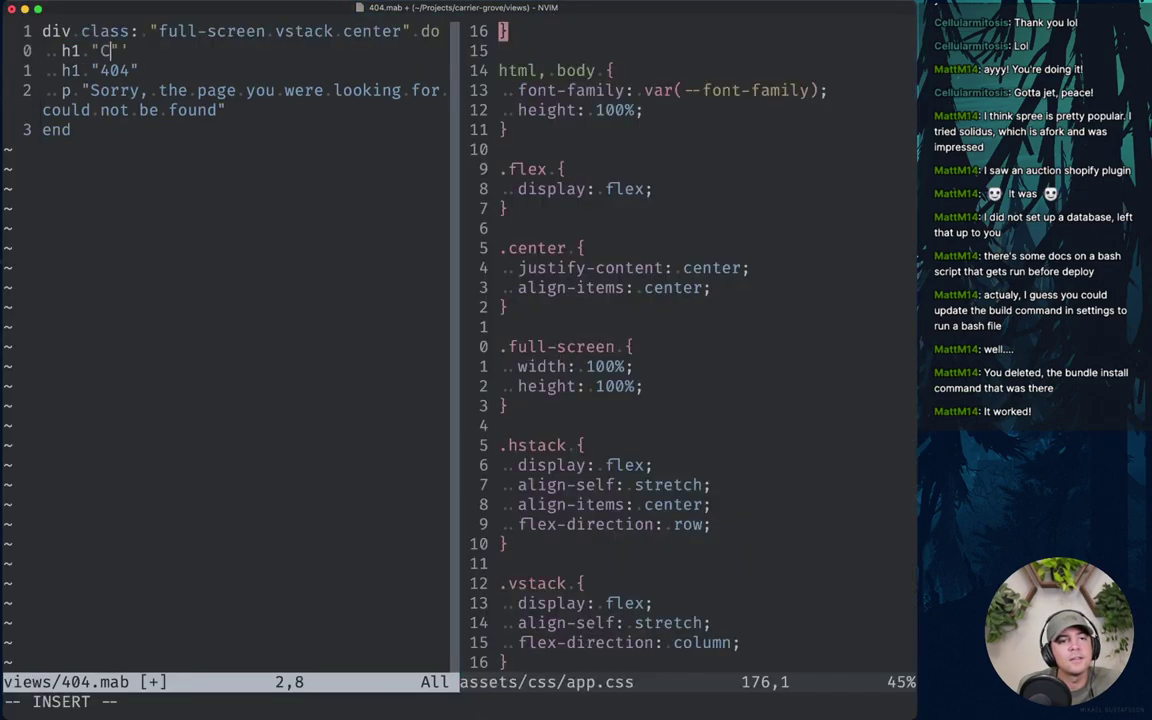
type("arrier Grove\"")
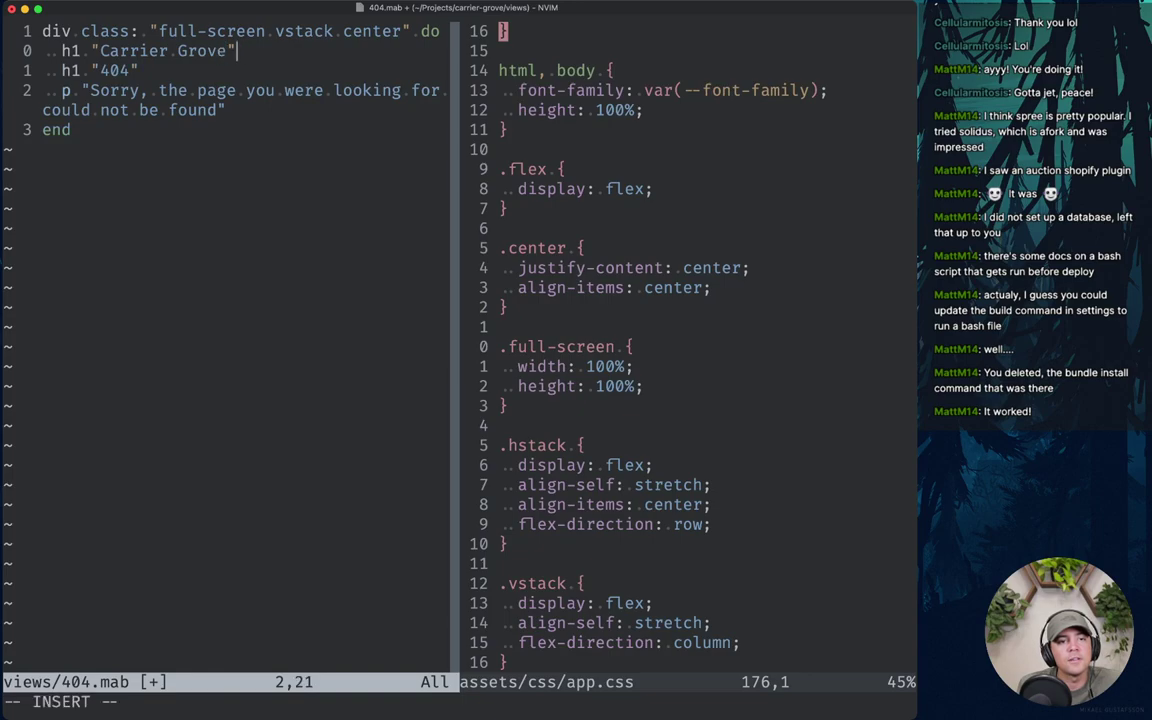
key("Left")
key("Right")
key("Left")
key("Escape")
key("j")
Step: Change the 404 heading from h1 to h2 and save the view
key("b")
key("b")
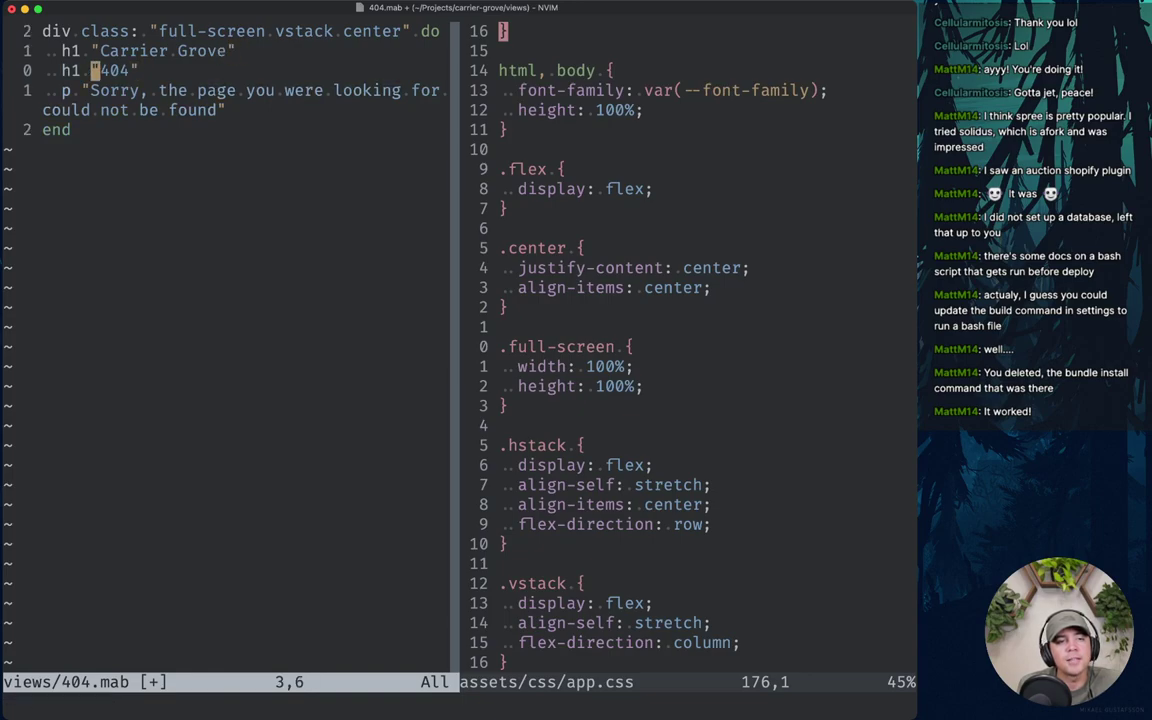
key("l")
key("b")
key("b")
key("l")
key("a")
key("BackSpace")
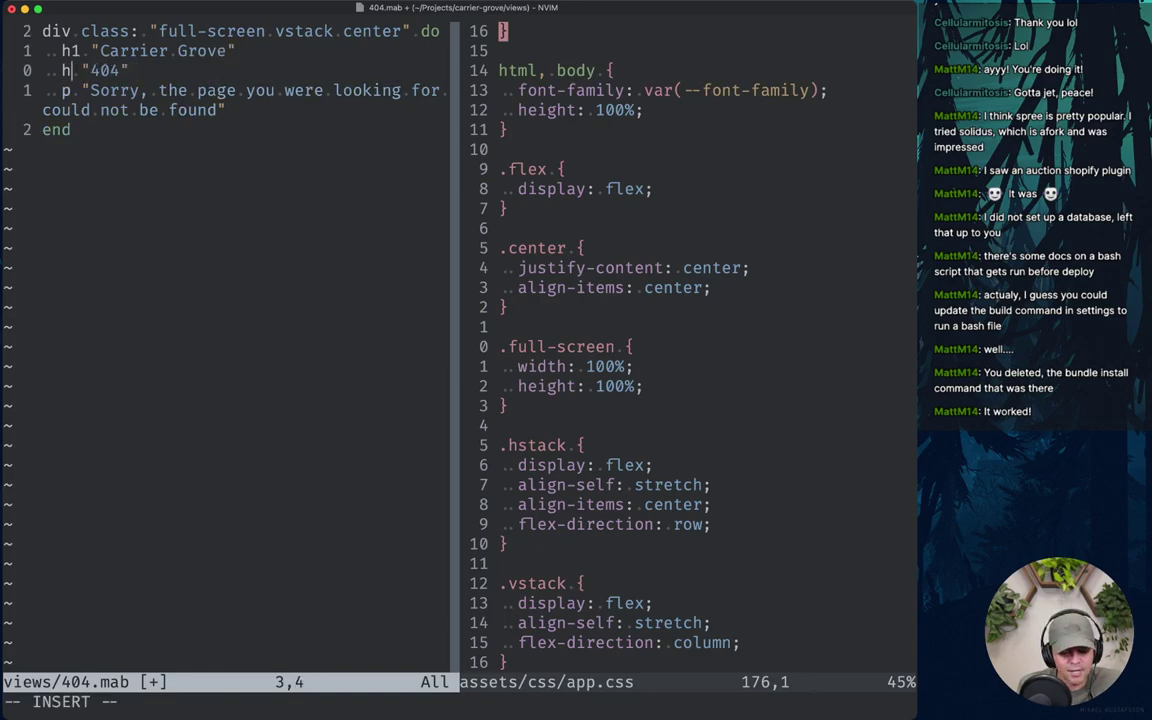
key("Down")
key("Right")
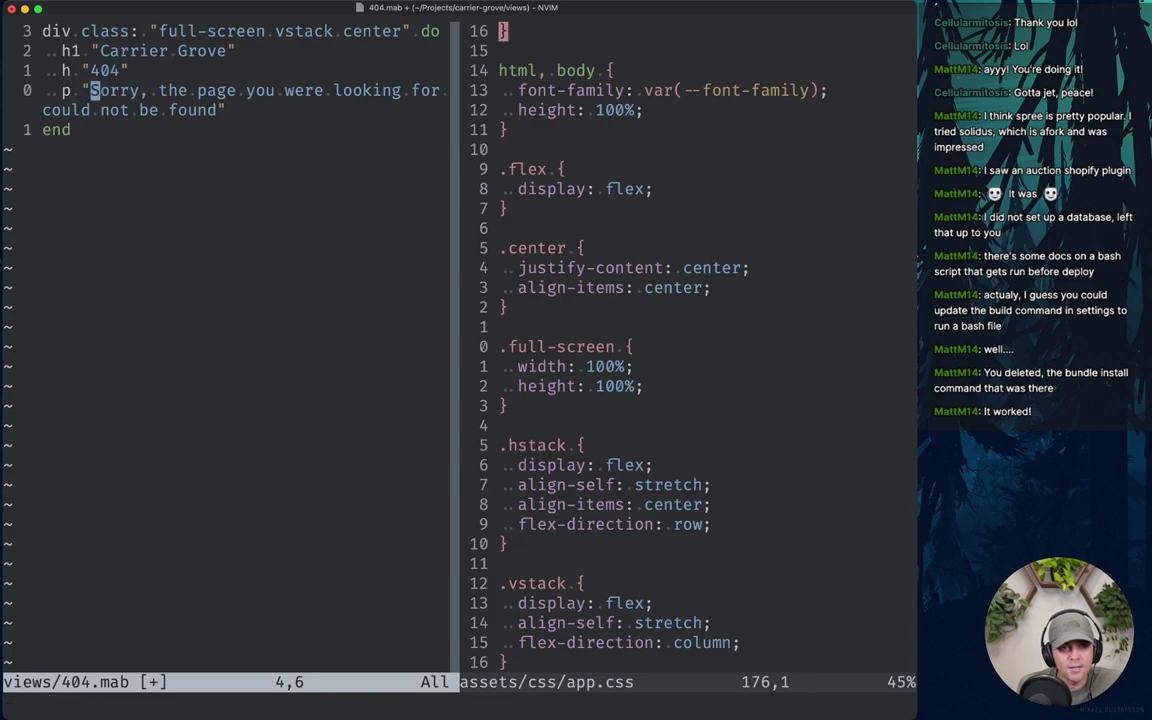
key("Up")
type("2")
key("Escape")
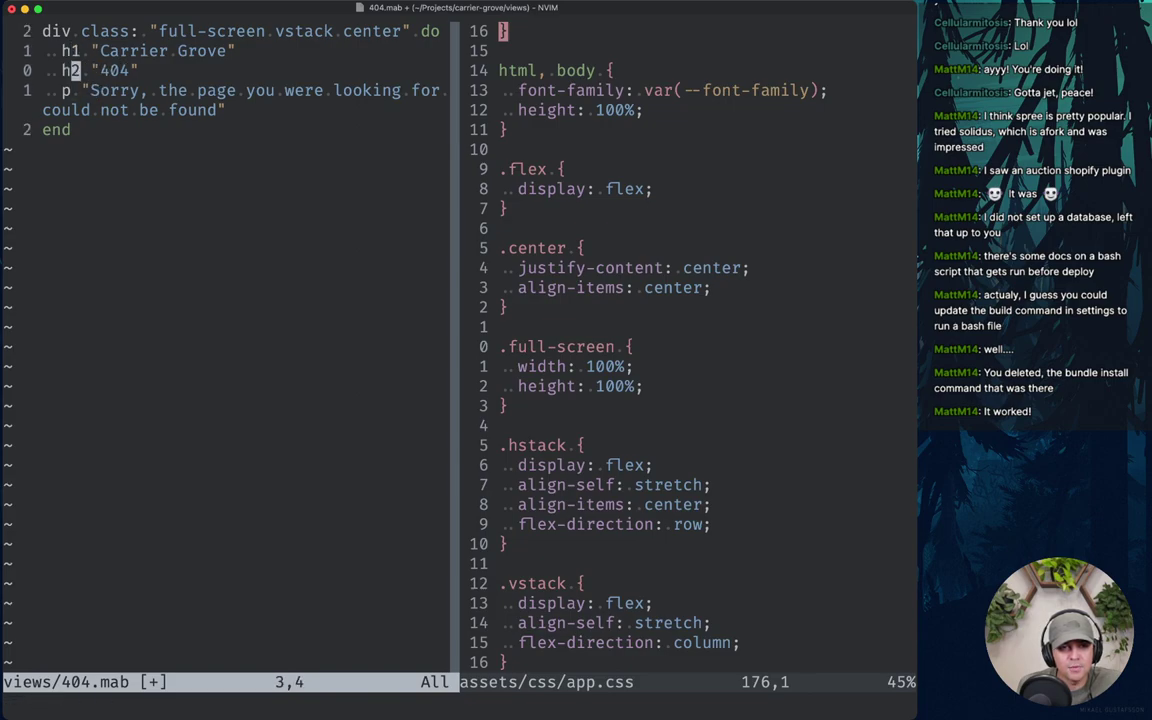
type(":w")
key("Return")
Step: Reload the local 404 page to see the Carrier Grove heading
key("super+Tab")
key("super+Tab")
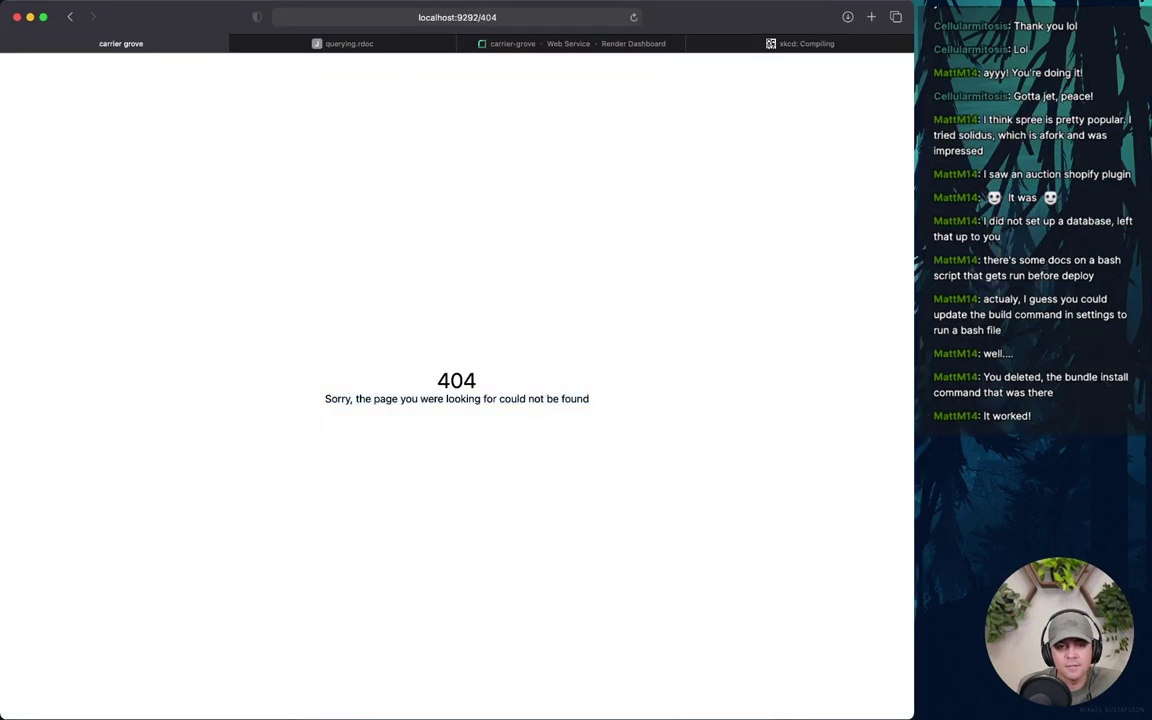
key("super+r")
key("super+Tab")
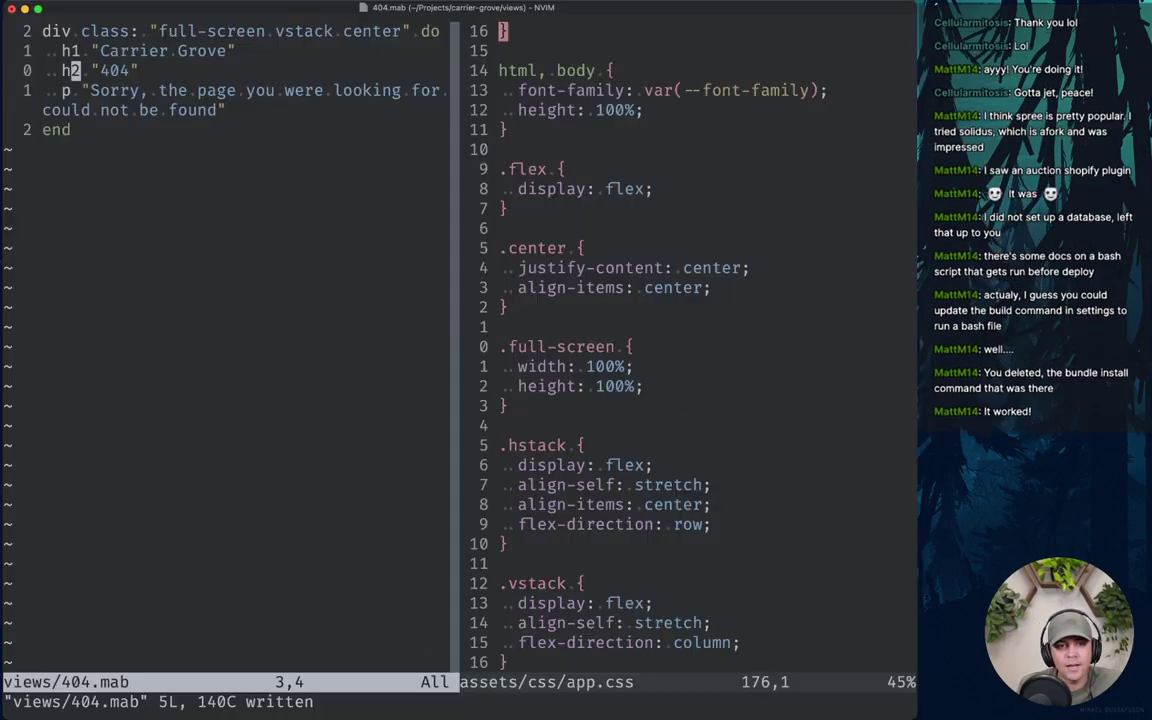
key("k")
Step: Add a div class: "vstack spacing md" do line above the Carrier Grove heading
left_click(134, 31)
left_click(183, 51)
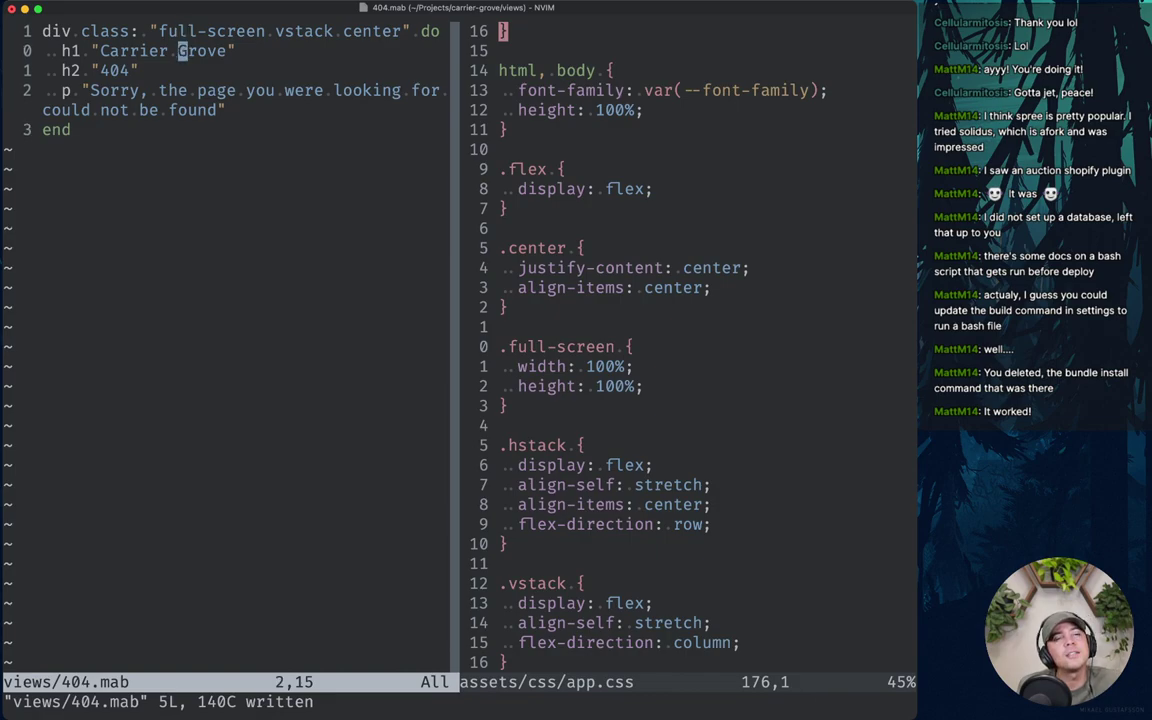
type("Odiv class: \"")
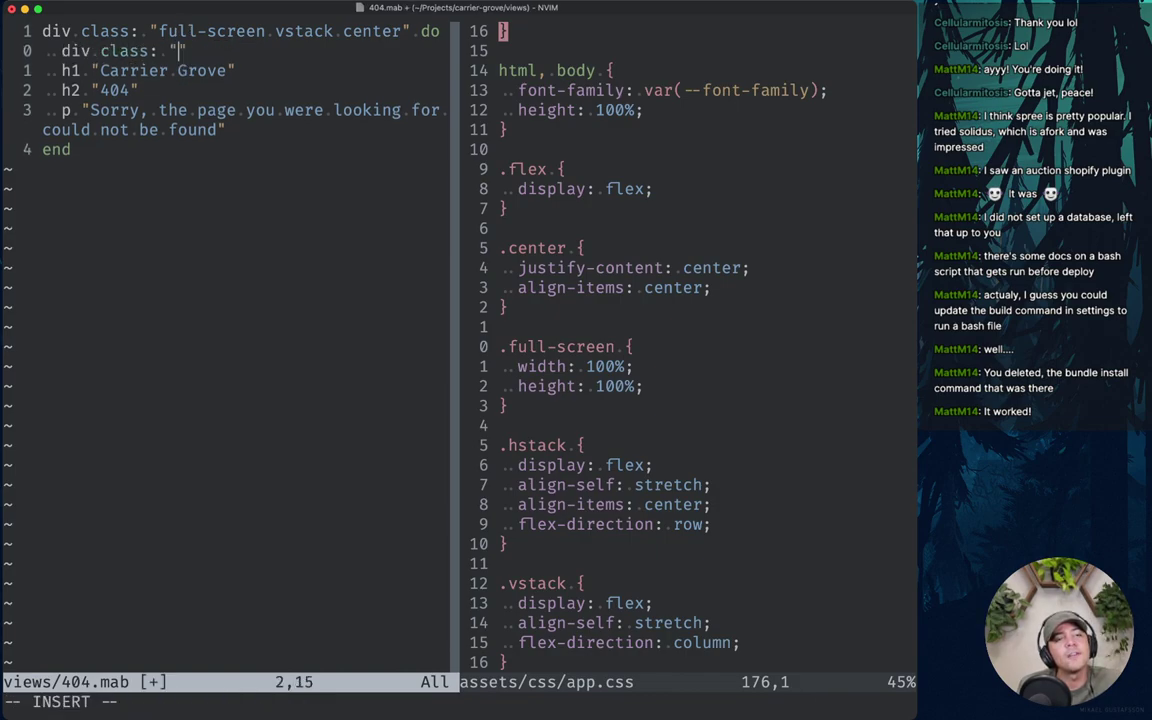
type("vstack")
key("BackSpace")
key("BackSpace")
key("BackSpace")
type("ck s")
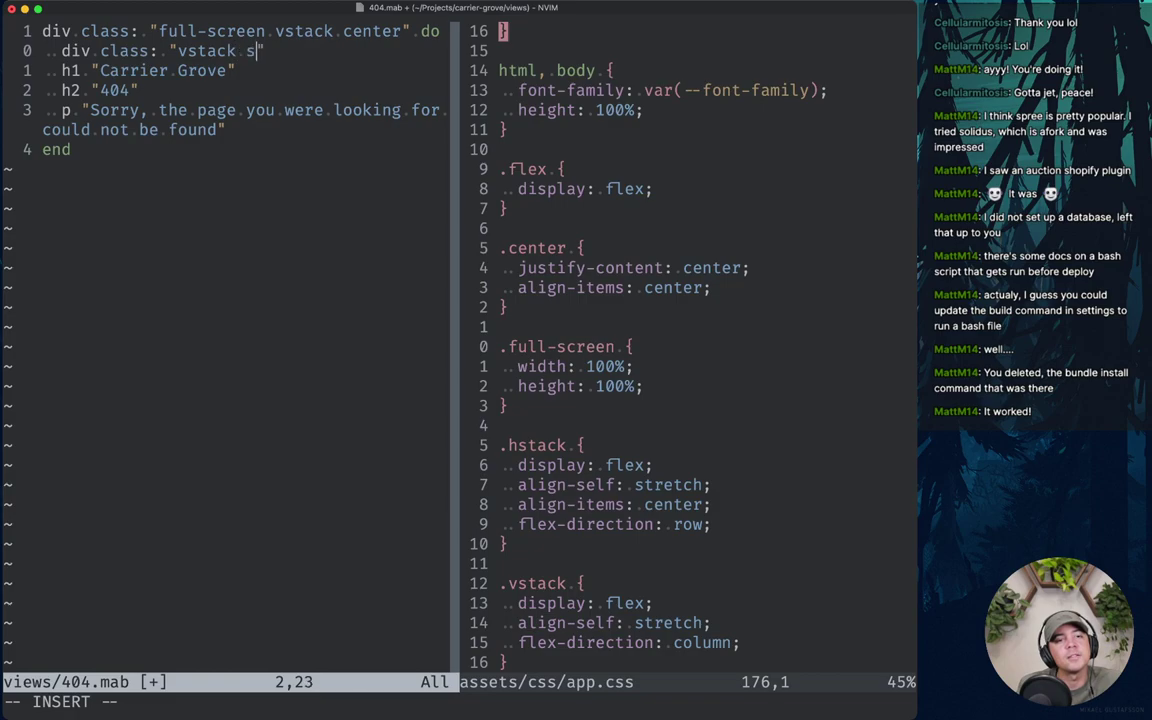
type("pacing md\" ")
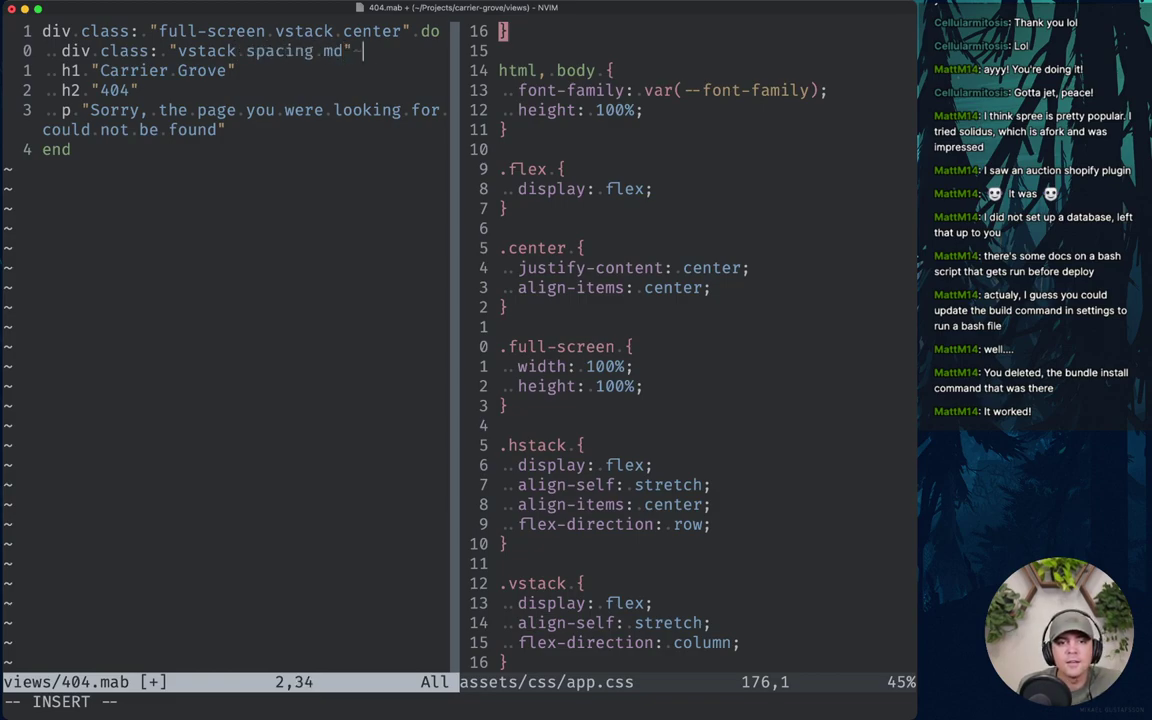
type("do")
key("Escape")
Step: Add a div around the 404 heading and message, indenting them and closing with end
type("jodiv")
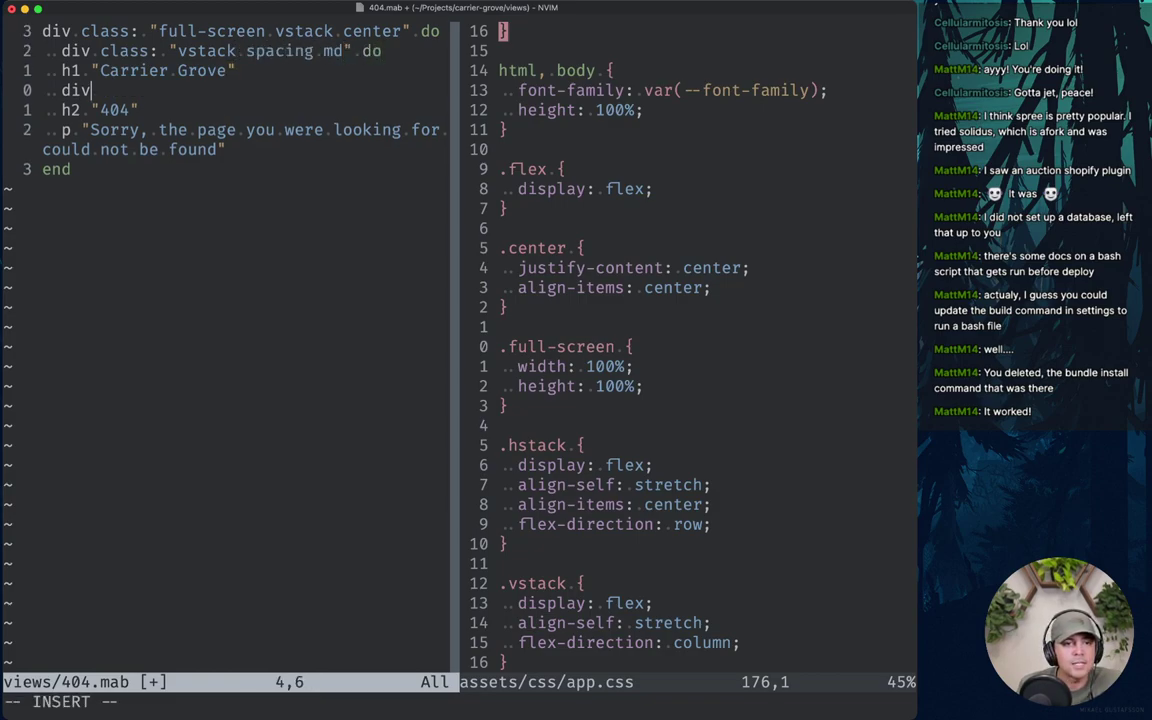
key("Escape")
key("j")
key("I")
key("ctrl+t")
key("Escape")
key("j")
key("I")
key("ctrl+t")
key("Escape")
key("A")
key("Return")
type("end")
key("Escape")
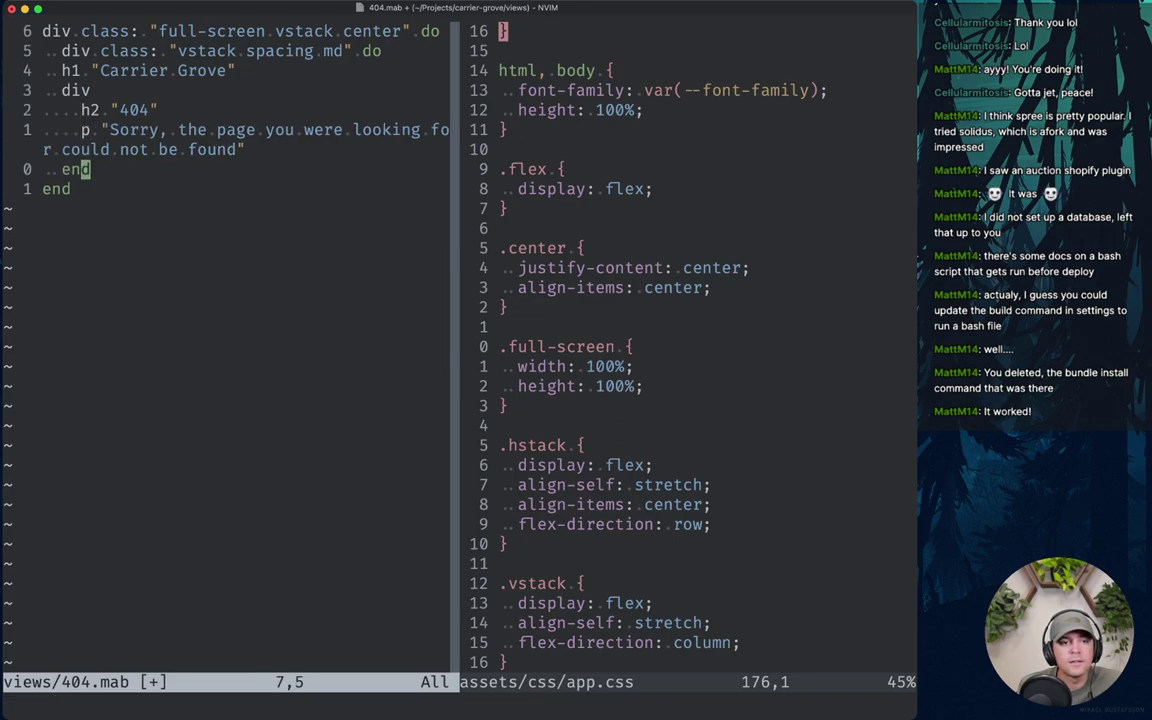
Step: Append do to the new div, add the Carrier Grove block's end, and indent its heading
key("k")
key("k")
type("kA do")
key("Escape")
type("Oe")
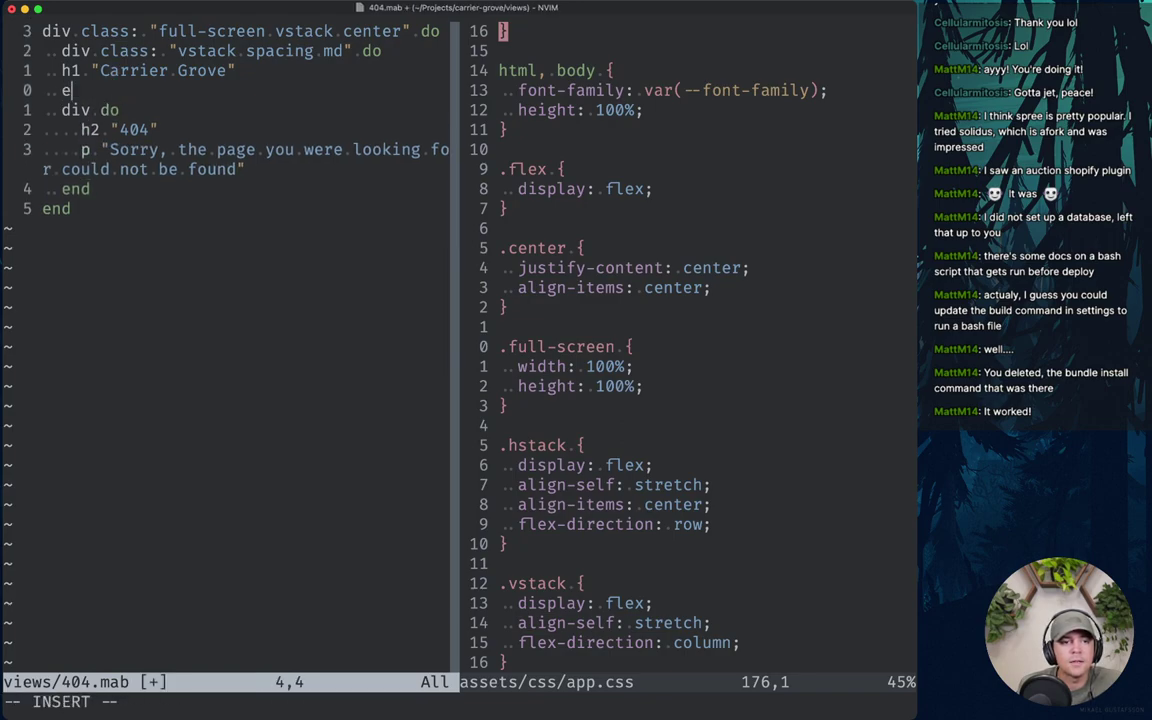
type("nd")
key("Escape")
key("k")
key("I")
key("ctrl+t")
key("Escape")
Step: Start adding a center class to the wrapper div, then check the 404 page in Safari
key("super+Tab")
key("super+Tab")
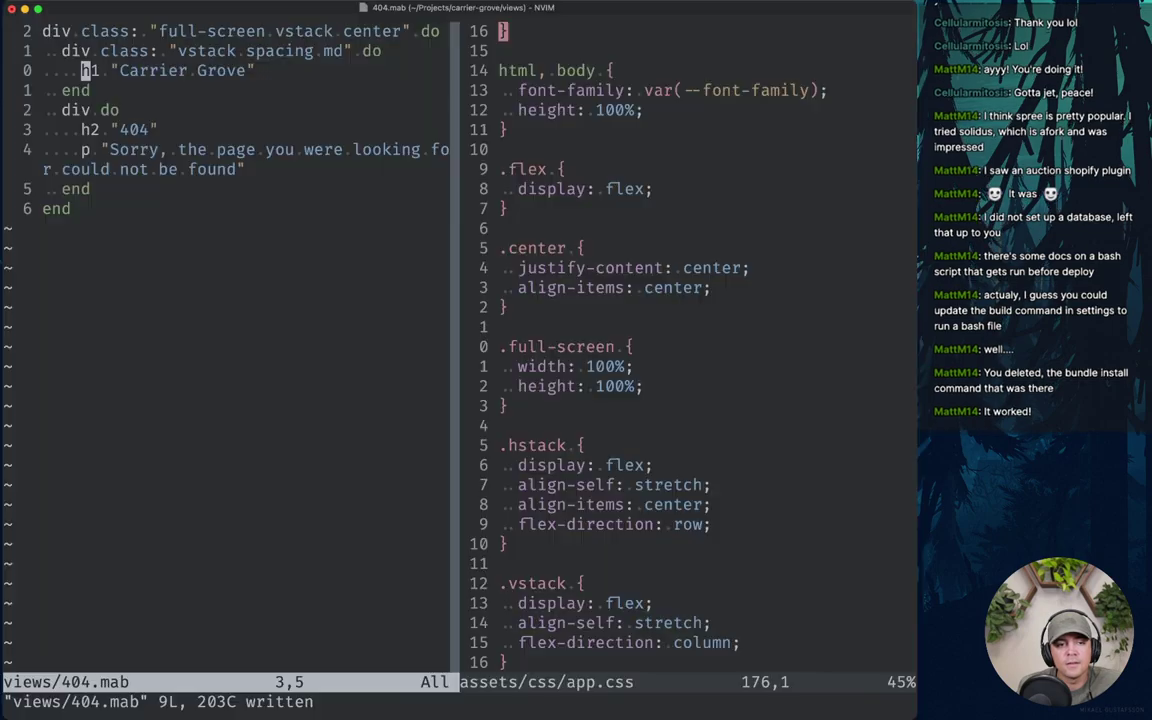
key("k")
key("w")
key("w")
key("w")
key("w")
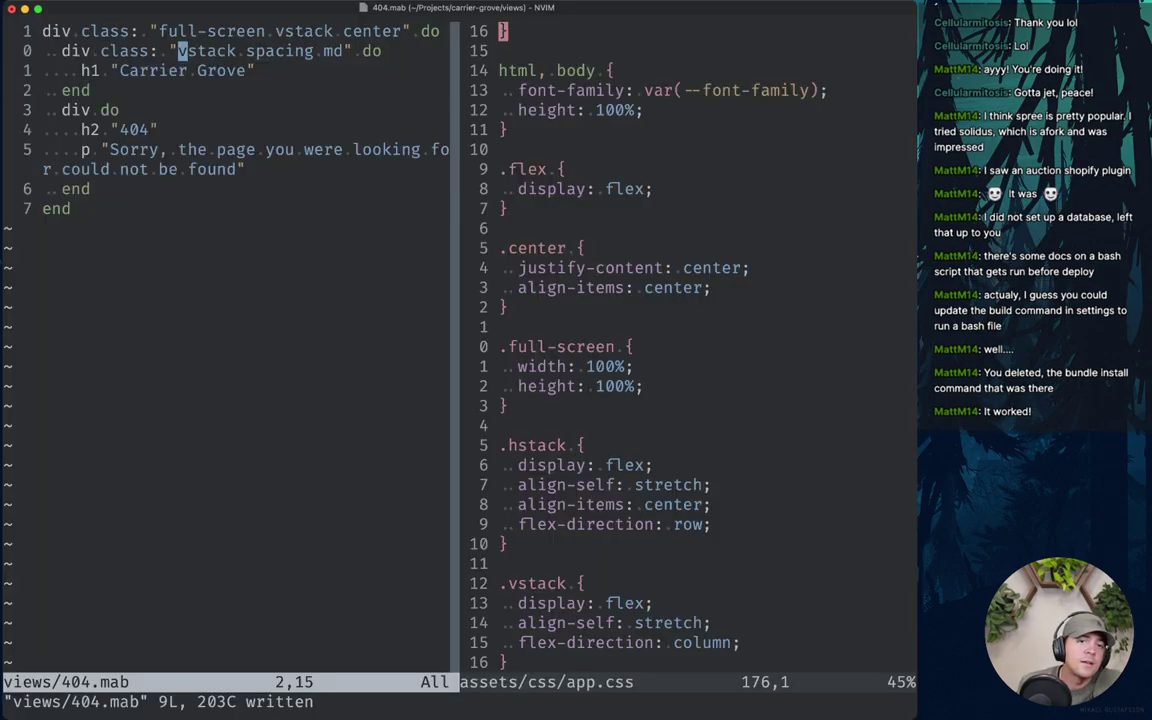
type("wicent")
key("super+Tab")
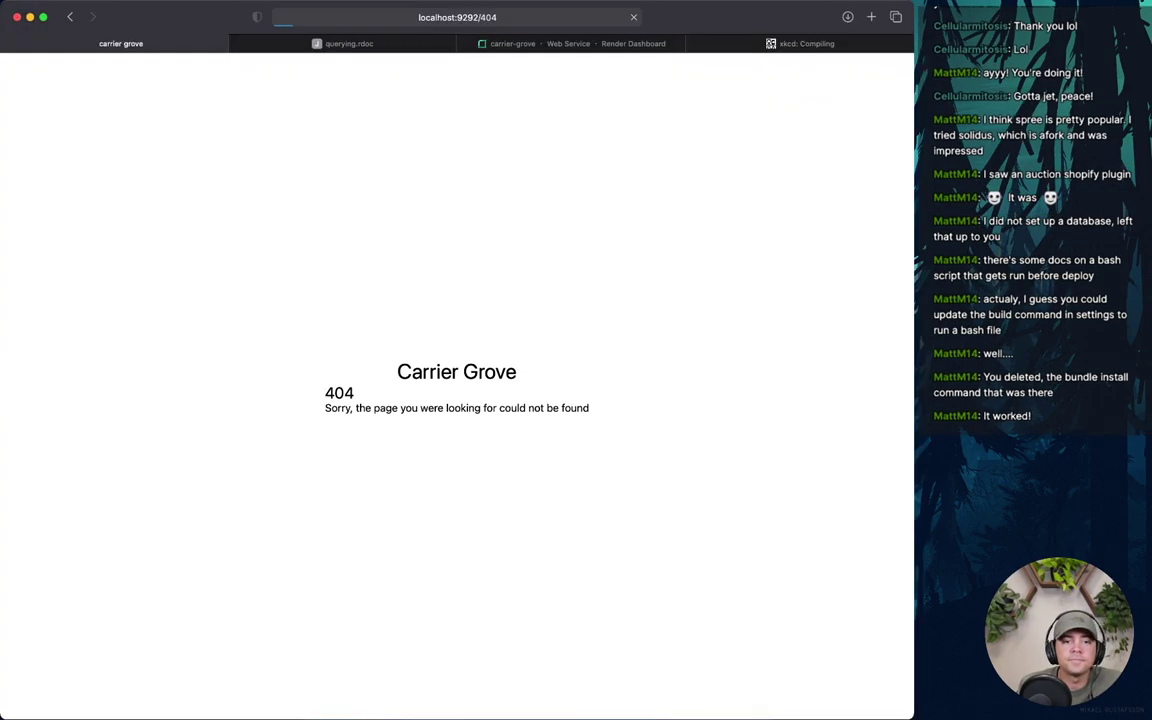
Step: Add 'center' to the inner vstack class, save, and reload the 404 page
key("super+Tab")
type("e")
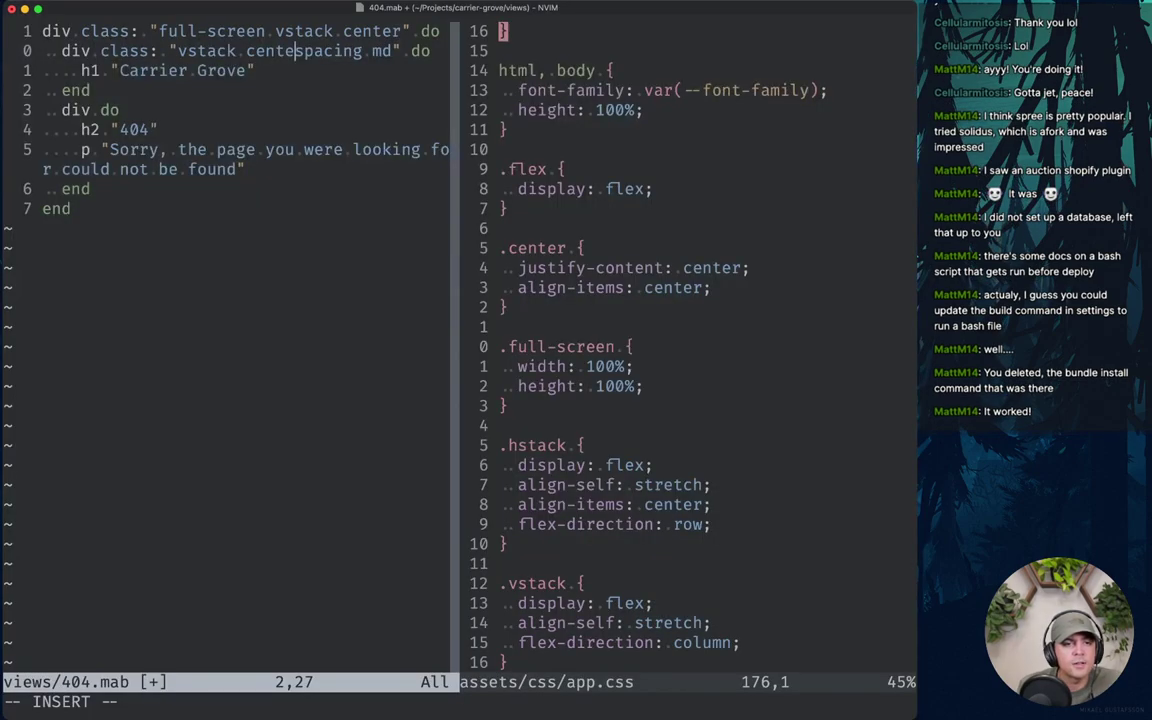
type("r")
key("Escape")
type(":w")
key("Return")
key("j")
key("j")
key("j")
key("h")
key("a")
key("super+Tab")
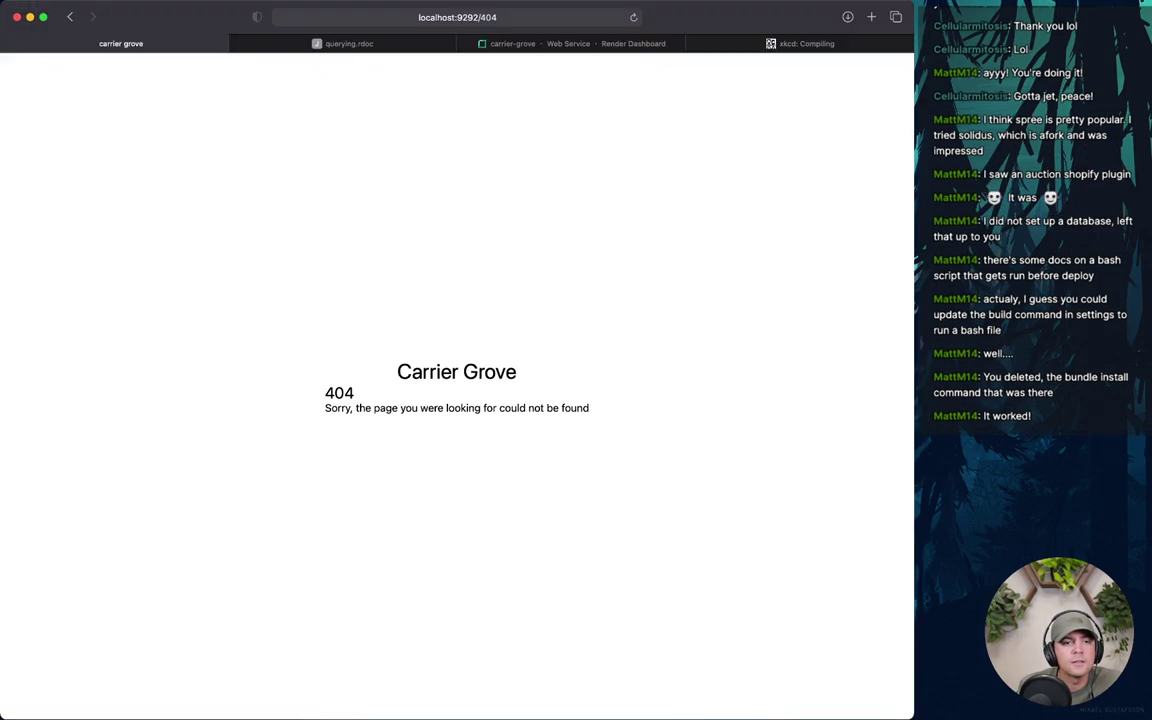
key("super+r")
key("super+Tab")
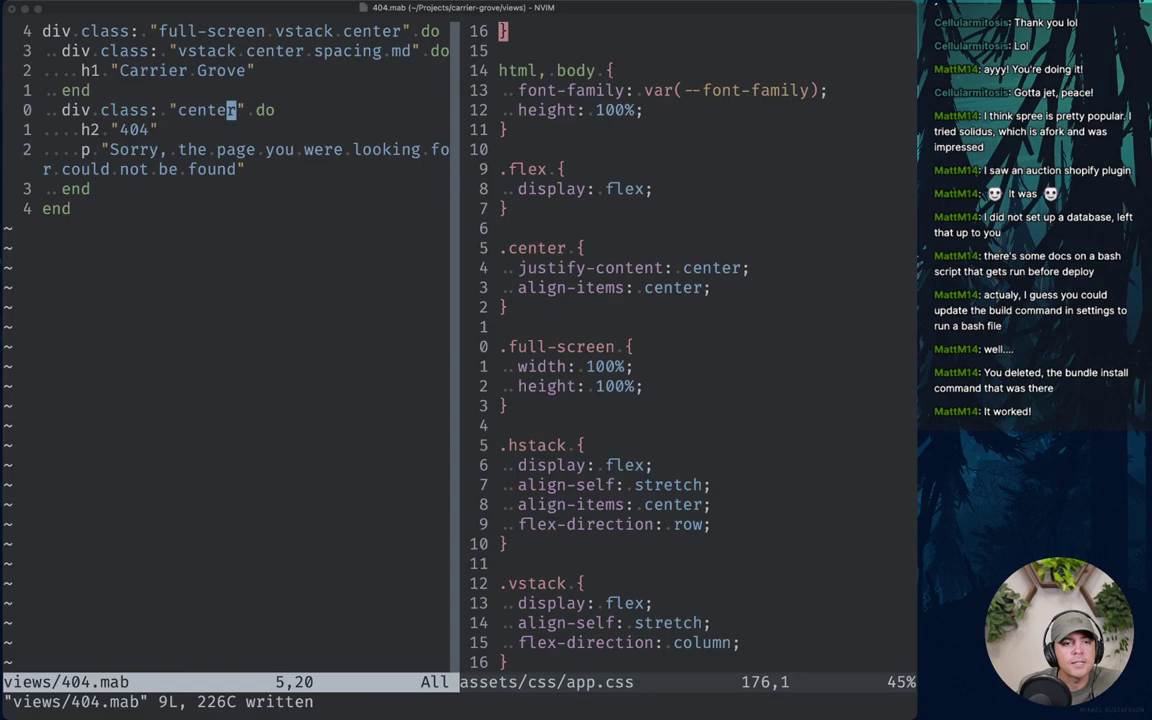
Step: Replace the 404 block's div class with text-center and save
key("c")
key("i")
key("quotedbl")
type("t")
key("super+Tab")
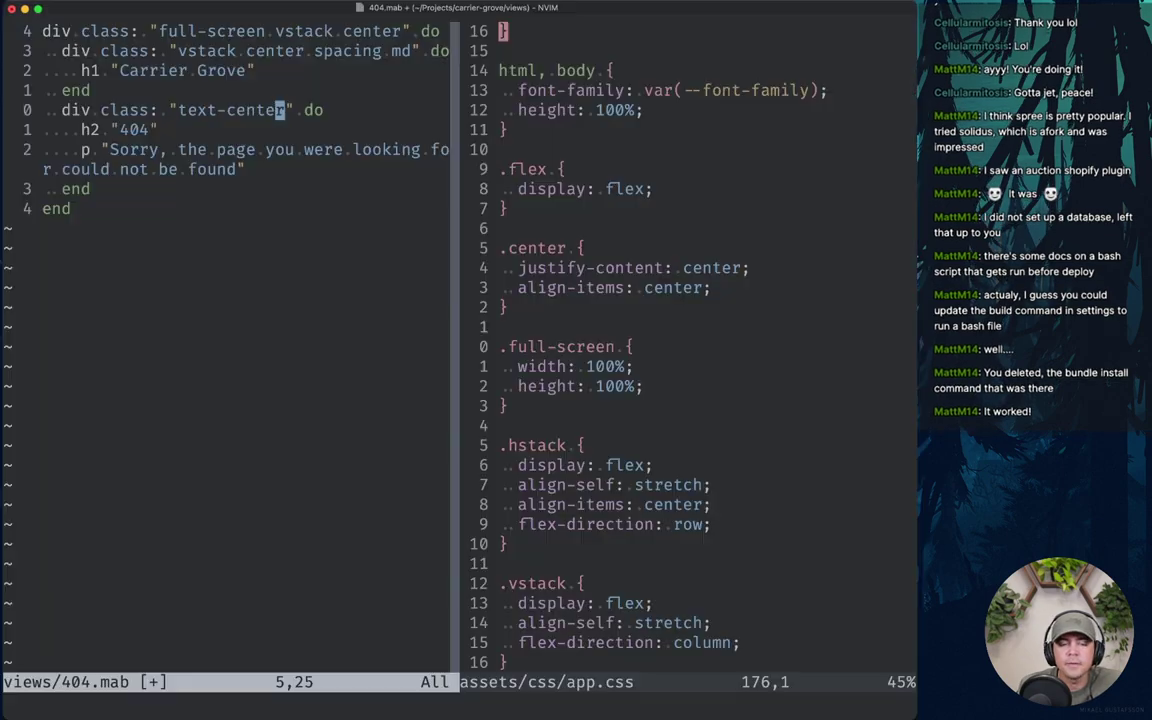
type(":w")
key("Return")
Step: Add text-center to the outer container's class and save the template
key("k")
key("k")
key("k")
type("w")
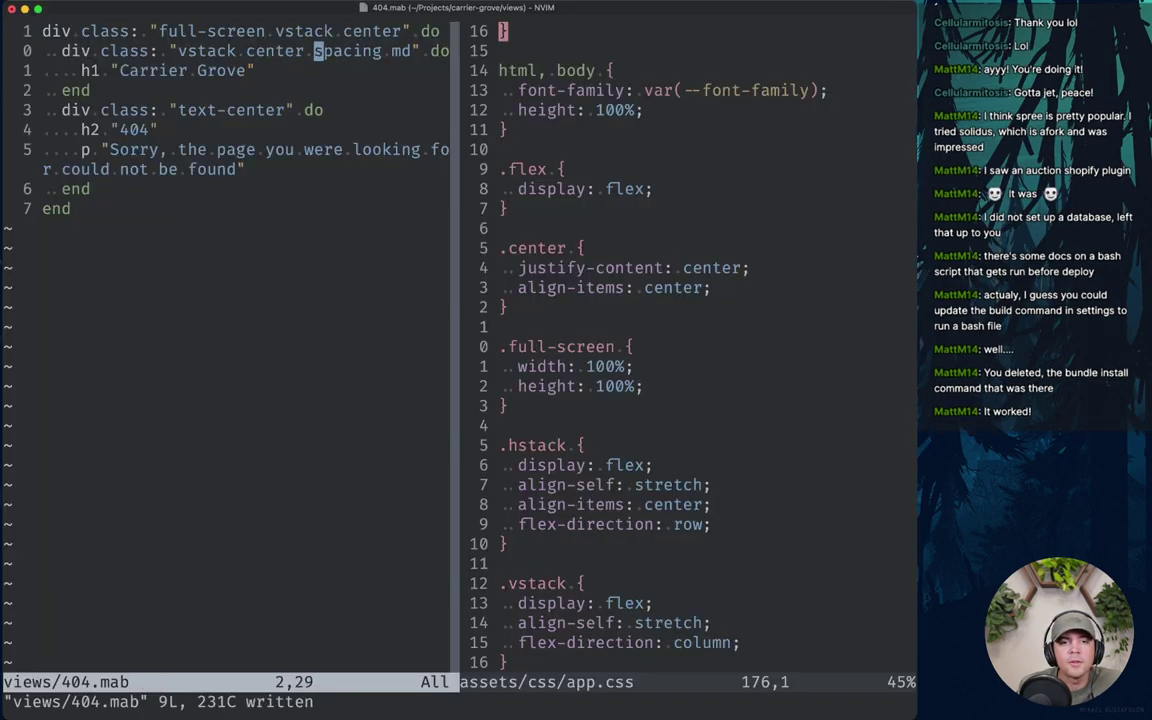
type("kwitext-")
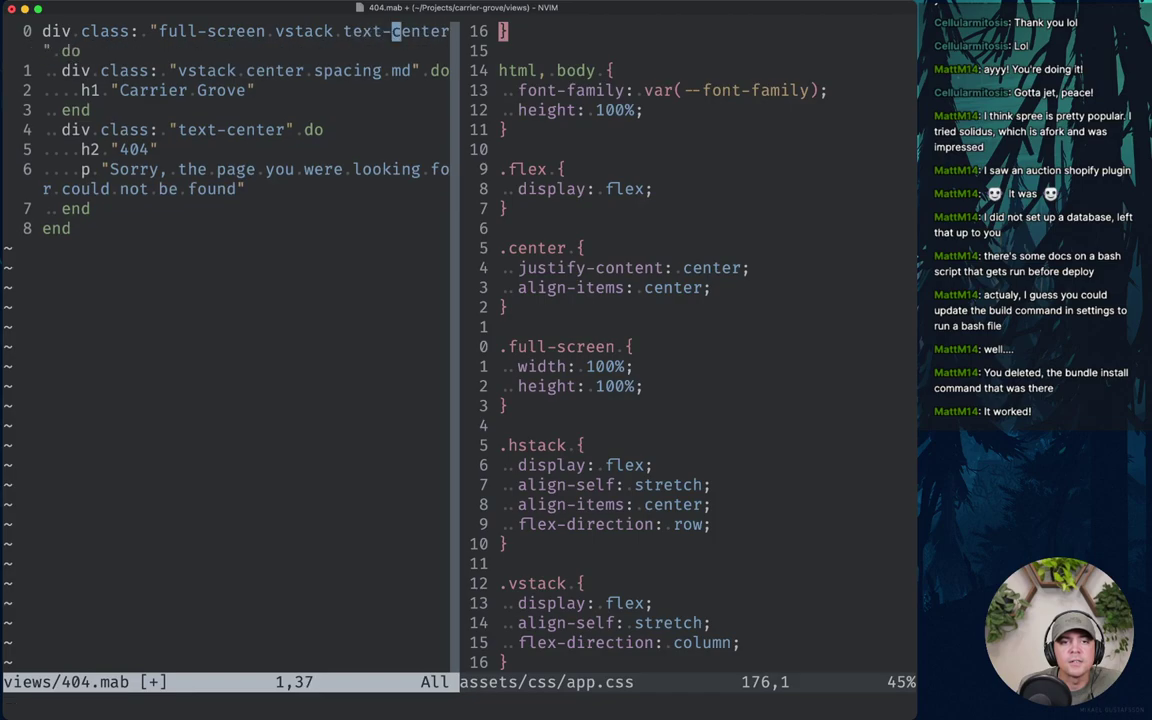
key("Left")
key("Escape")
type(":w")
key("Return")
key("j")
key("j")
key("b")
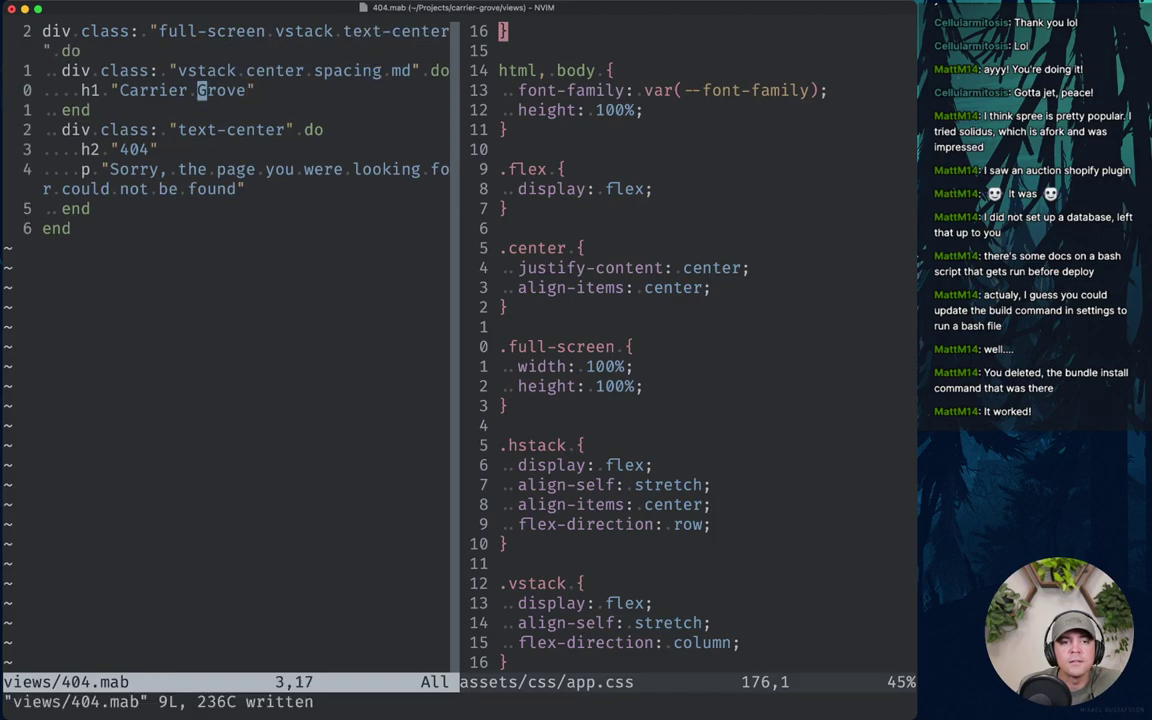
Step: Try removing center from the inner stack's class and reload the page
key("k")
key("w")
key("super+Tab")
key("super+r")
key("super+Tab")
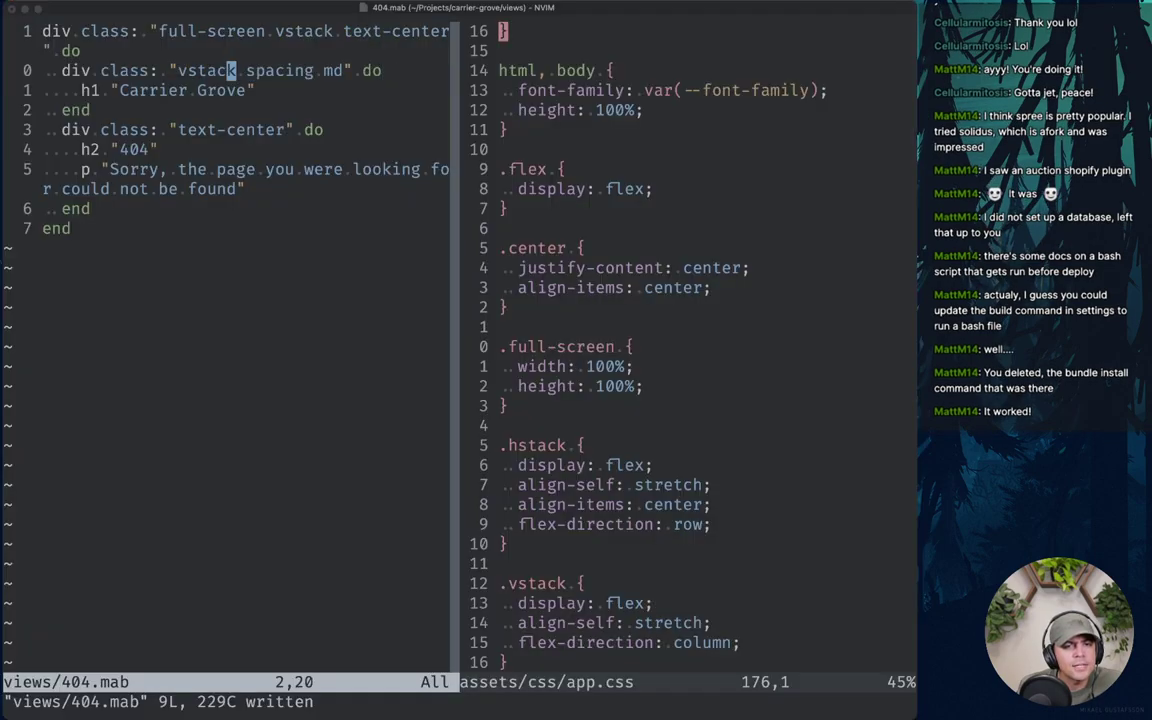
Step: Undo that, add center to the outer container, save, and check centering
key("3")
key("j")
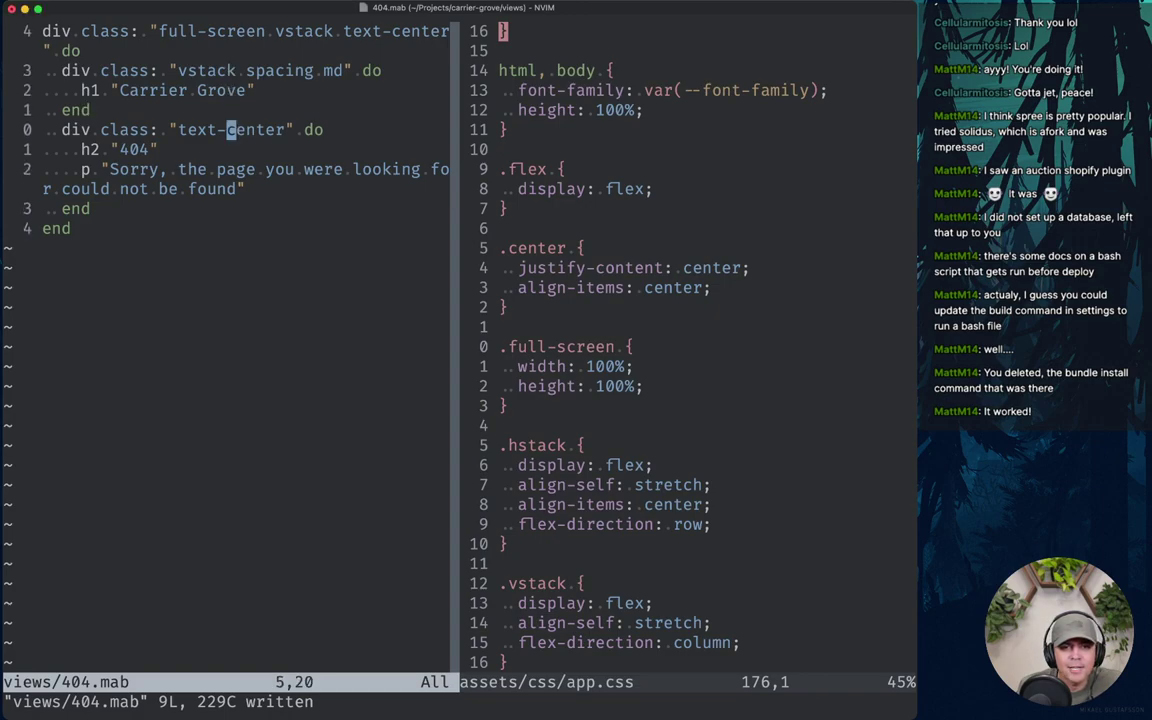
key("u")
type("k")
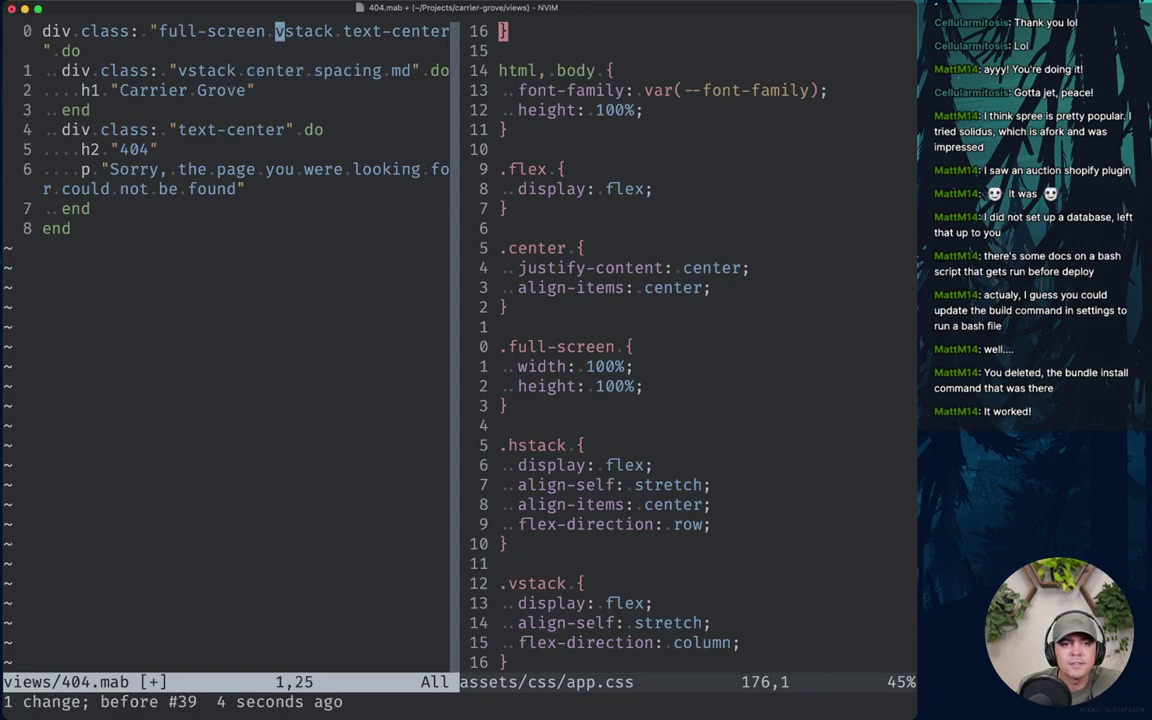
type("wewicenter")
key("Escape")
type(":w")
key("Return")
key("super+Tab")
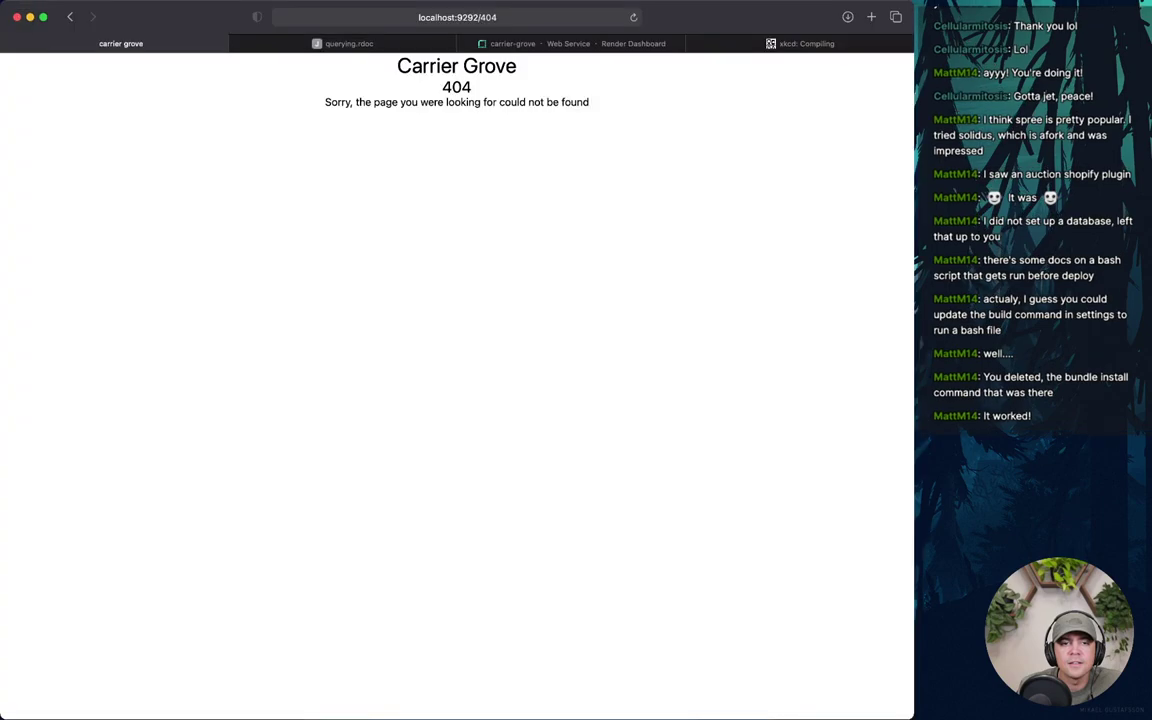
key("super+r")
key("super+Tab")
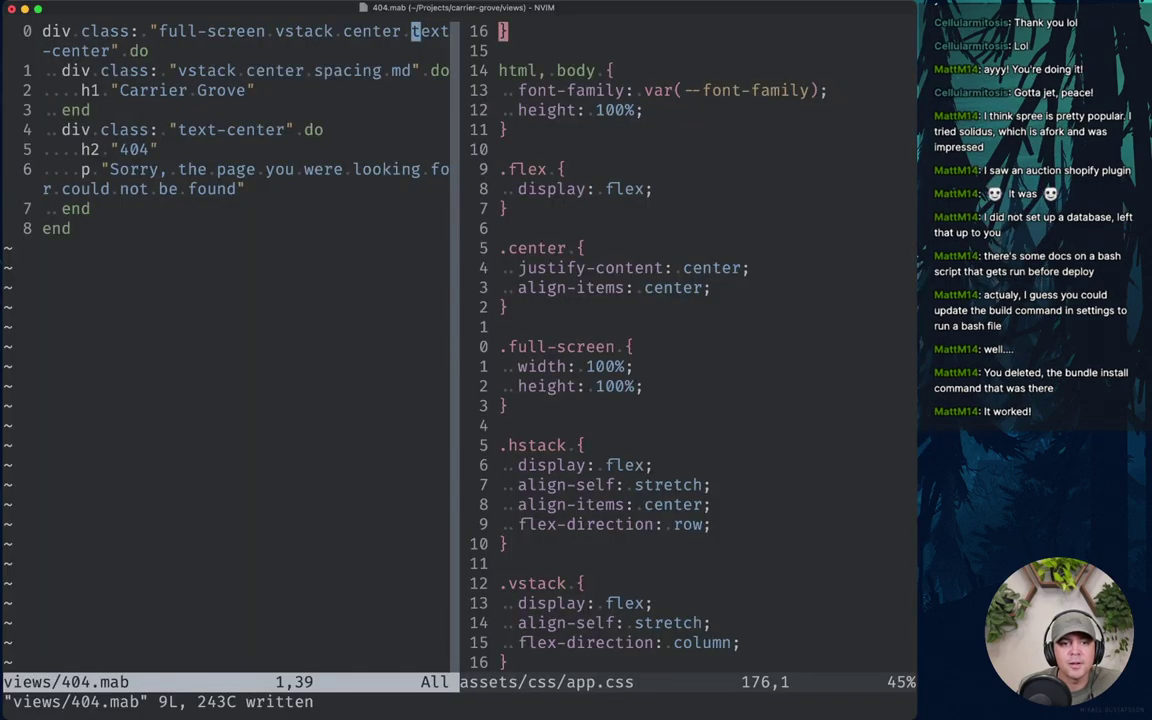
Step: Remove text-center from the outer container's class and save
key("c")
key("t")
key("quotedbl")
key("BackSpace")
key("Escape")
type(":w")
key("Return")
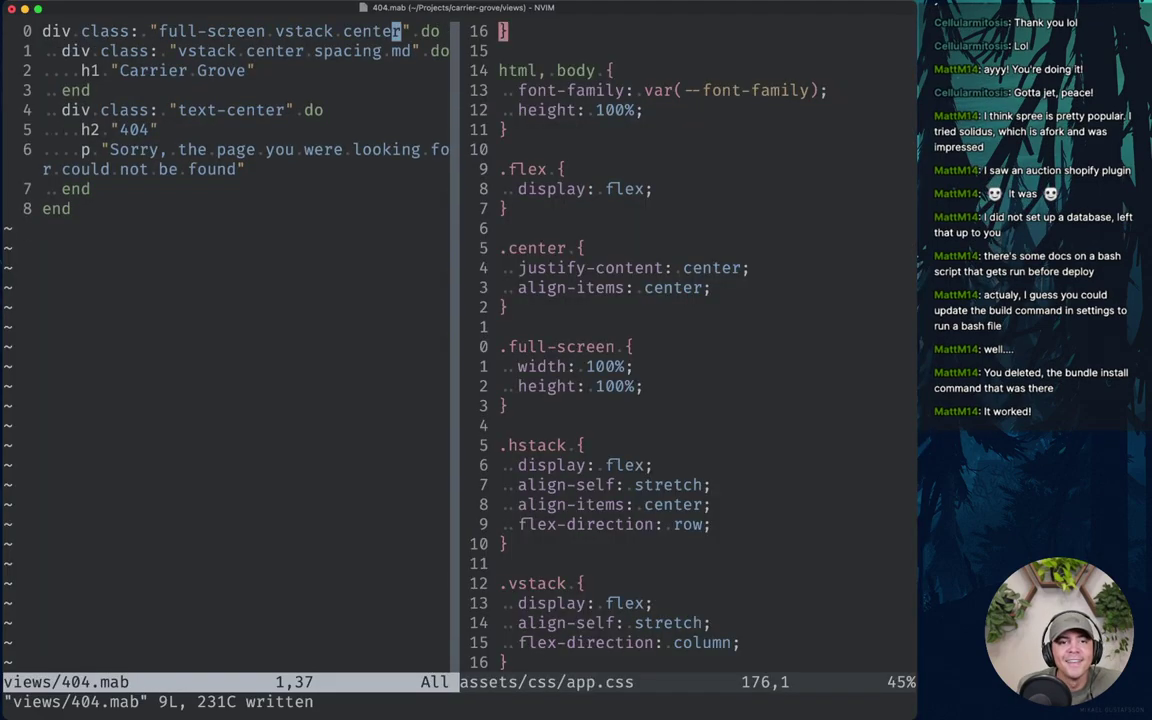
Step: Remove center from the inner stack's class, save, and reload the 404 page
key("j")
key("b")
key("b")
key("b")
key("w")
key("c")
key("w")
key("BackSpace")
key("Escape")
type(":w")
key("Return")
key("super+Tab")
key("super+r")
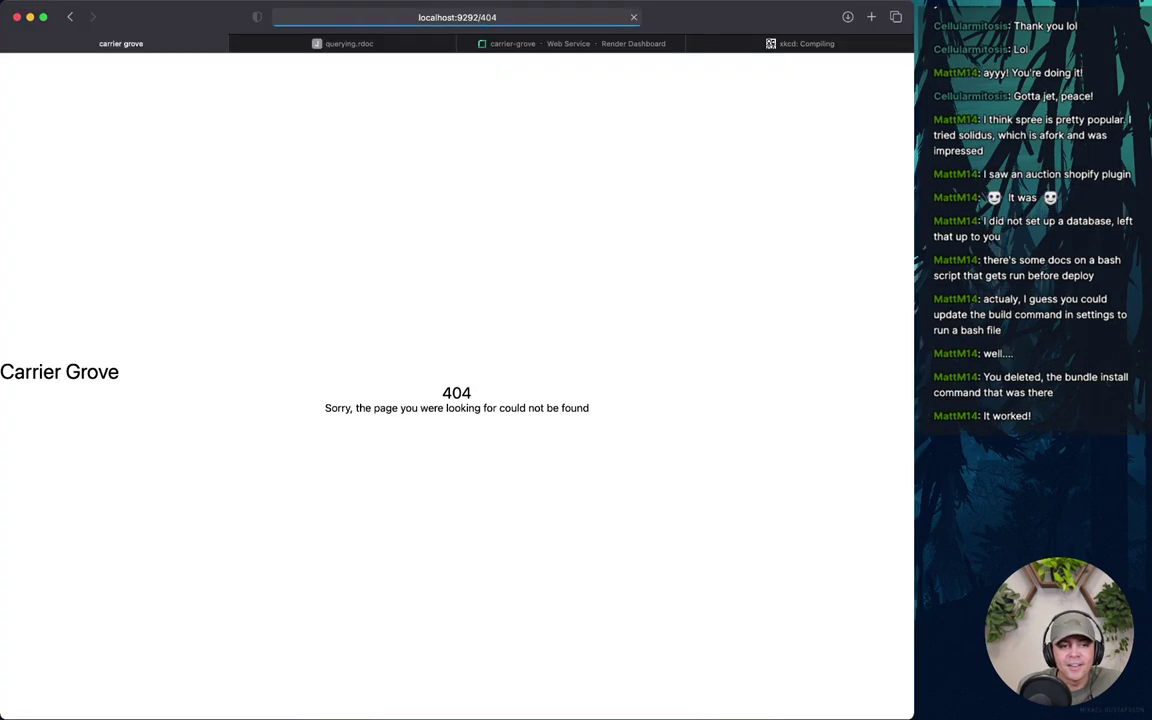
key("super+Tab")
Step: Undo to restore center on the inner stack and save
type("u:w")
key("Return")
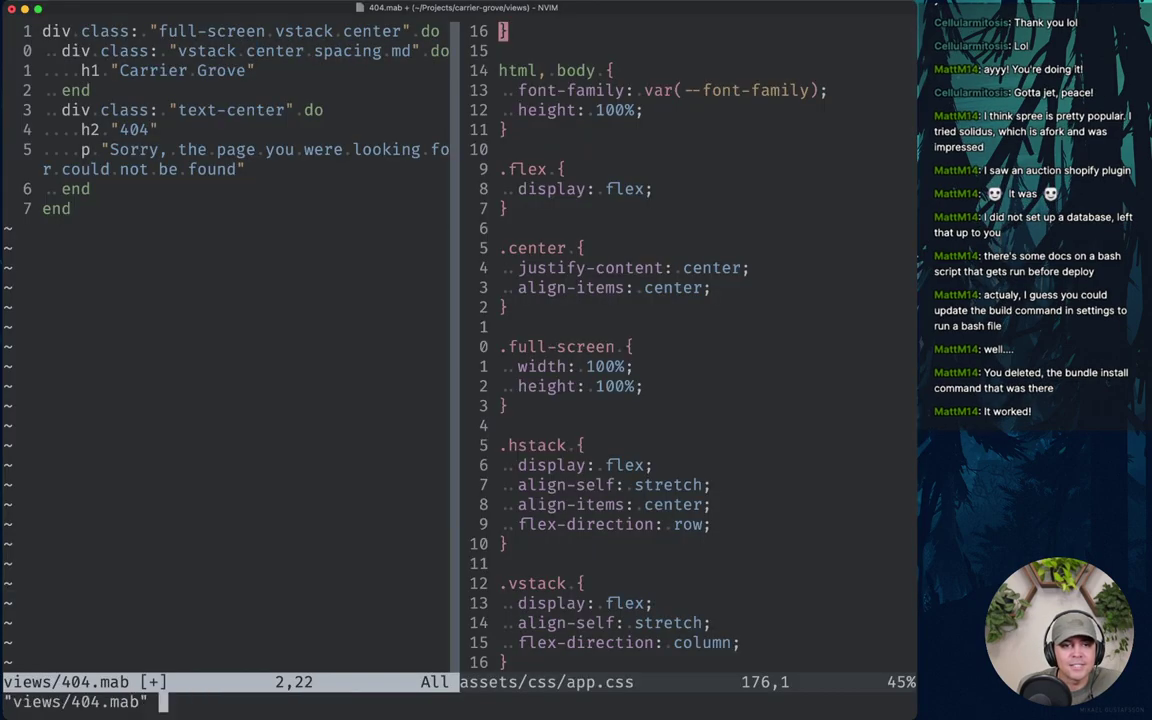
key("super+Tab")
key("super+Tab")
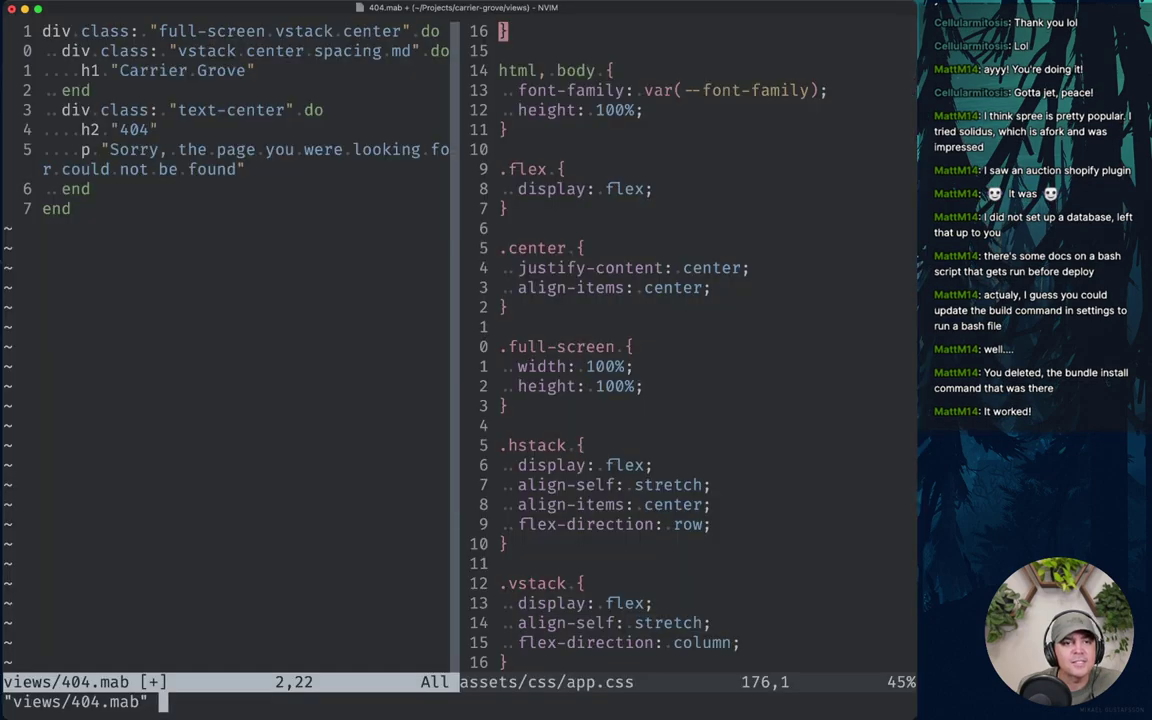
Step: Delete the text-center wrapper lines around the 404 block and save
key("j")
key("k")
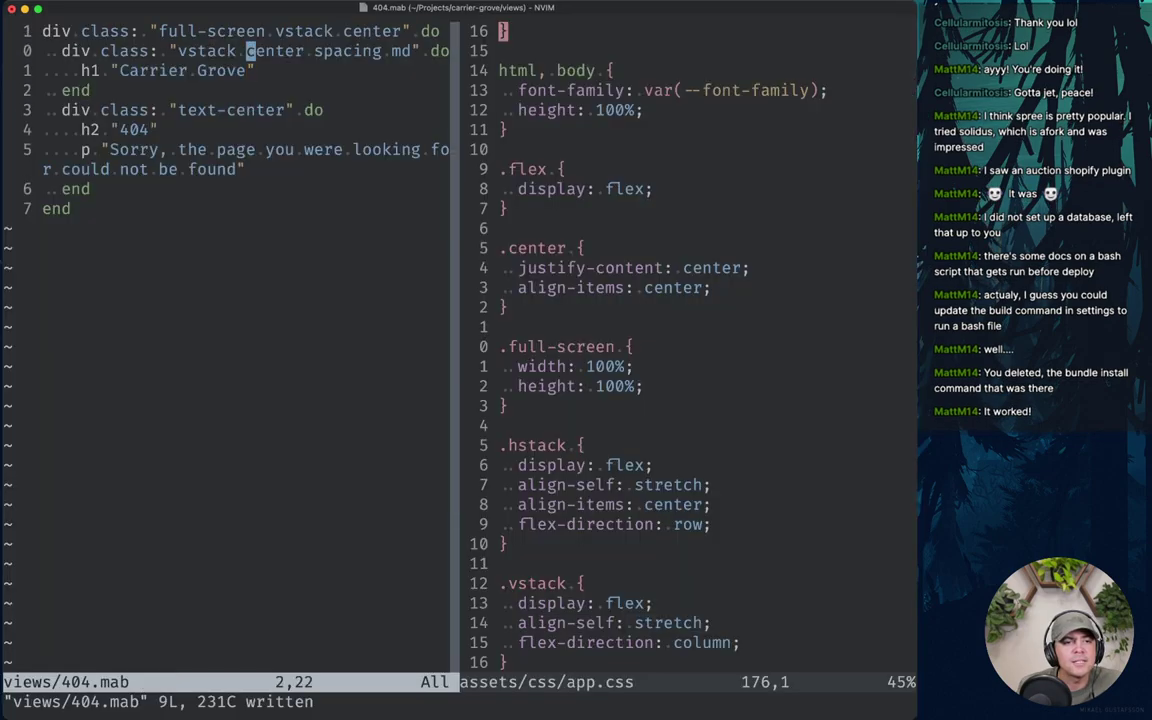
key("w")
key("j")
key("j")
key("d")
key("d")
key("d")
key("d")
key("j")
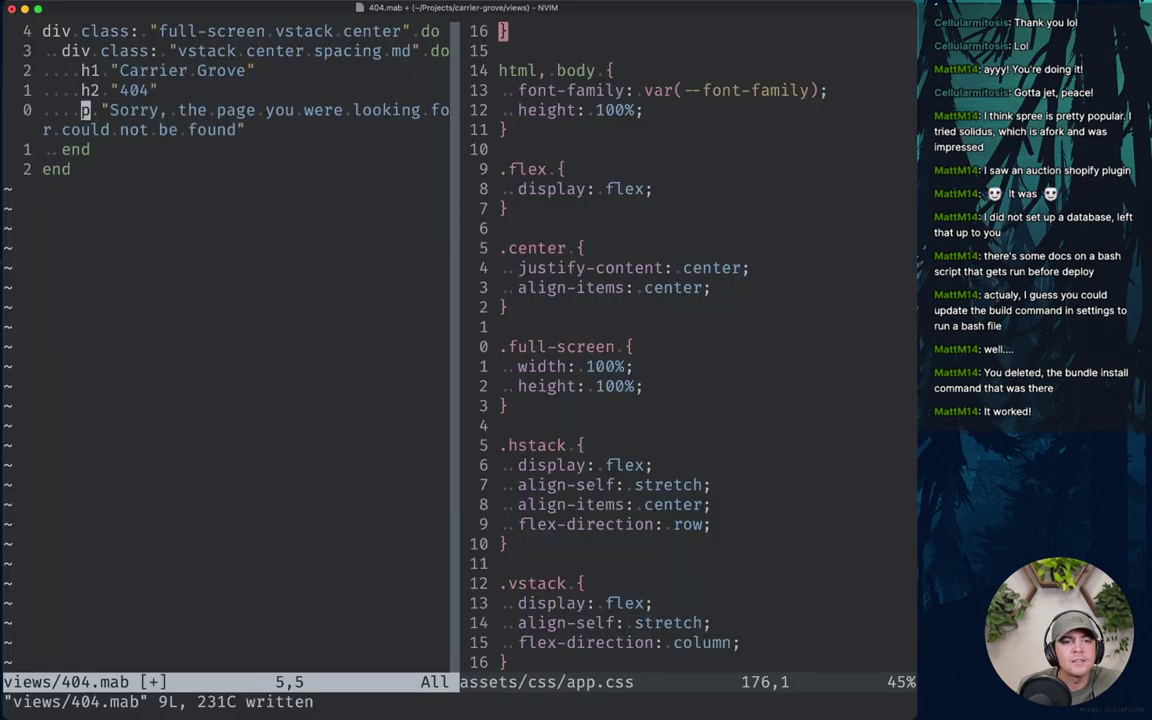
key("j")
key("ctrl+s")
key("super+Tab")
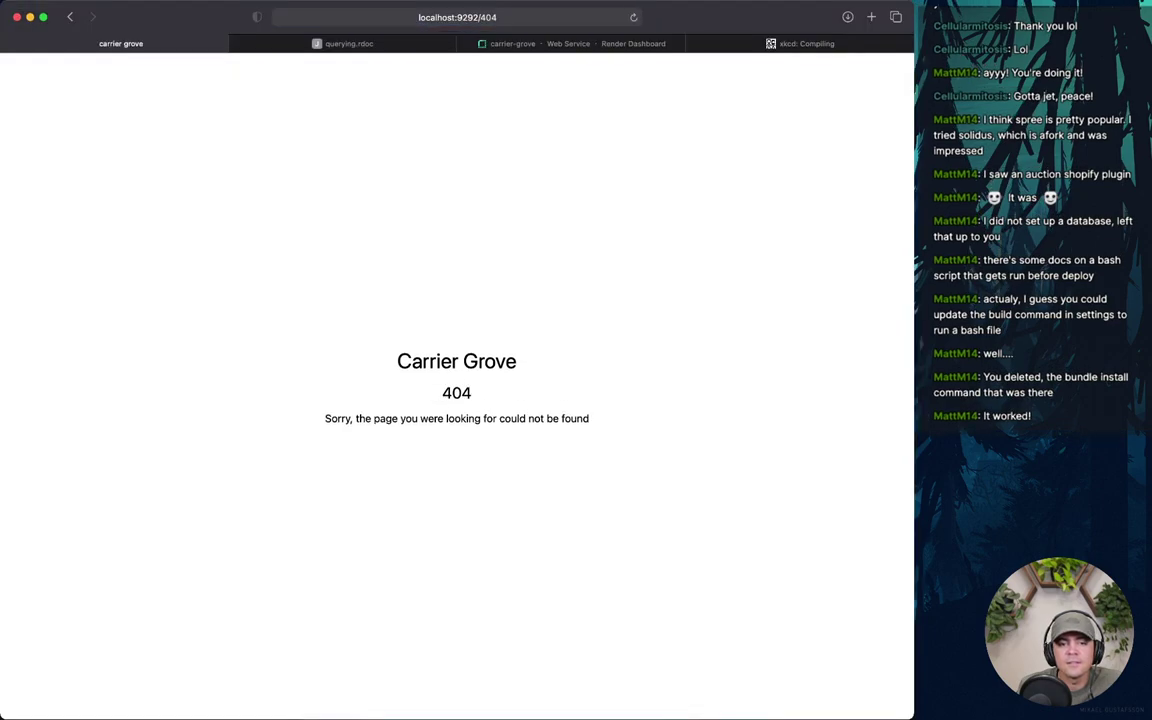
key("super+Tab")
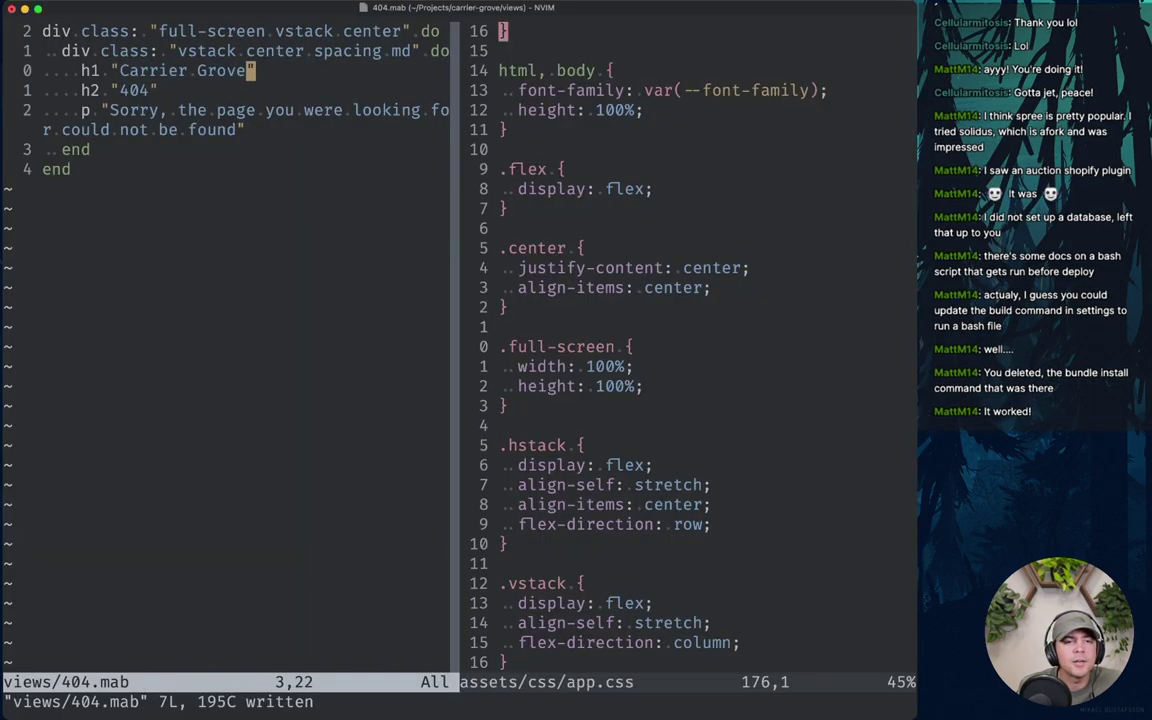
Step: Wrap the h2 404 and message lines in a new 'div do … end' block and save
type("odiv do")
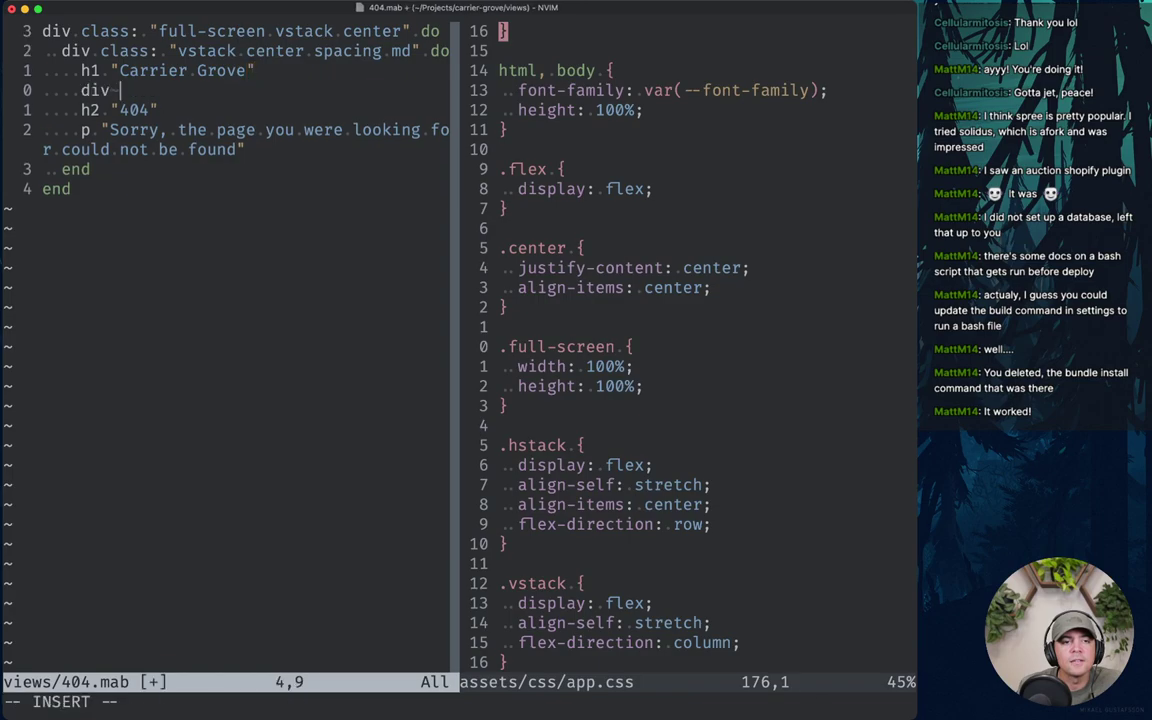
key("Escape")
key("j")
key("shift+i")
key("Escape")
key("j")
key("shift+period")
key("shift+period")
key("j")
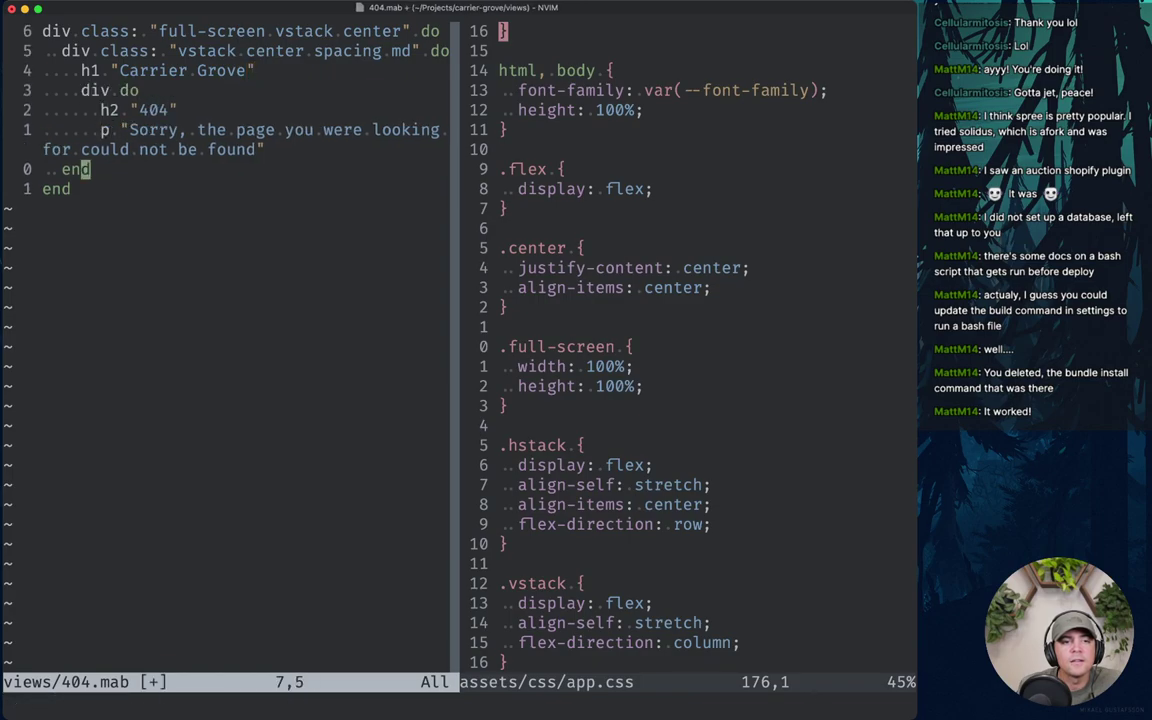
key("o")
key("ctrl+s")
key("super+Tab")
key("super+Tab")
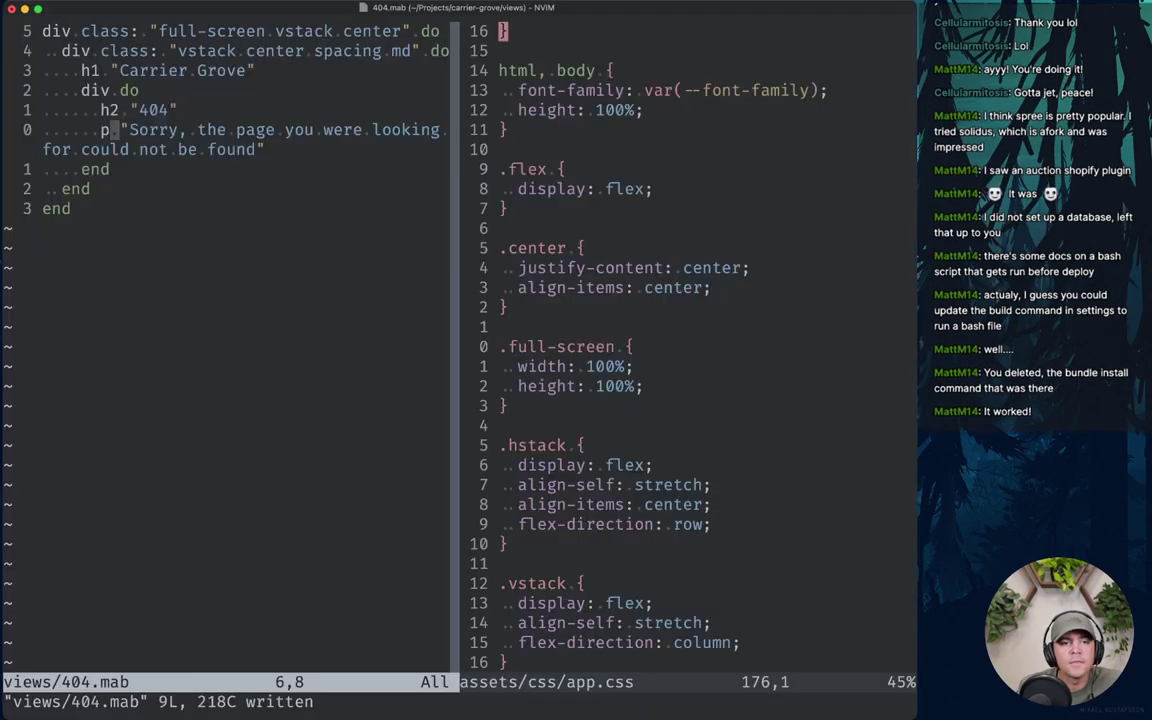
Step: Give the new div a text-center class and reload to check the title-to-404 gap
key("k")
type("h")
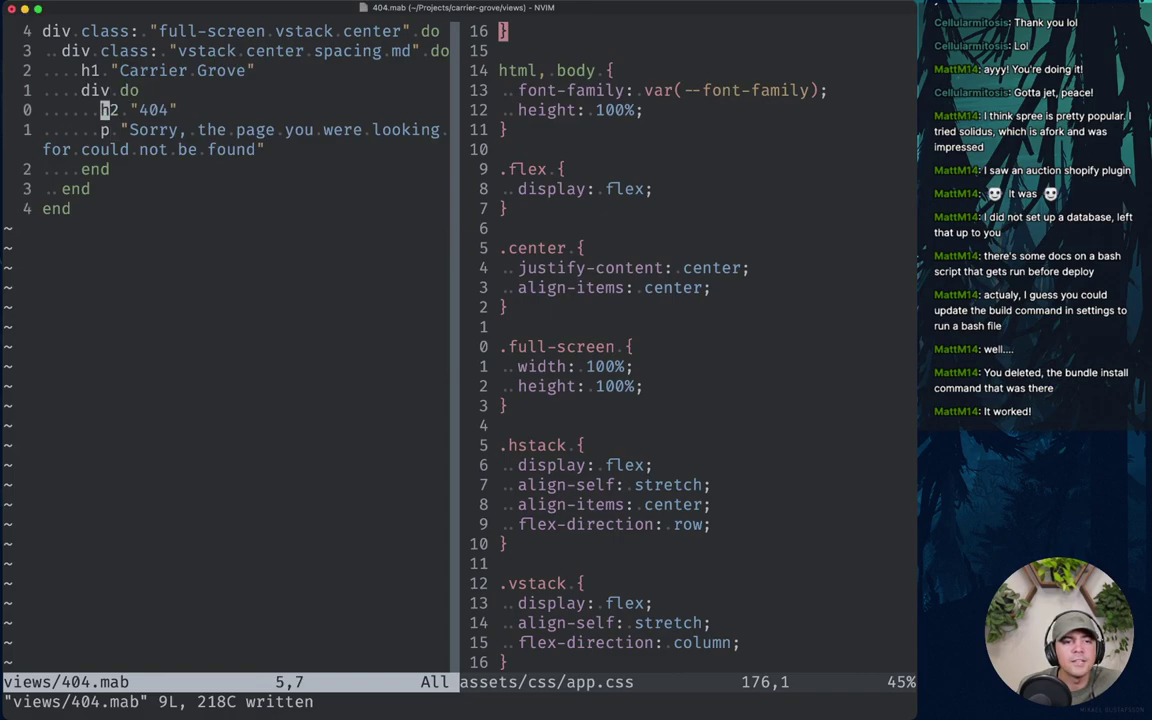
type("ka class:")
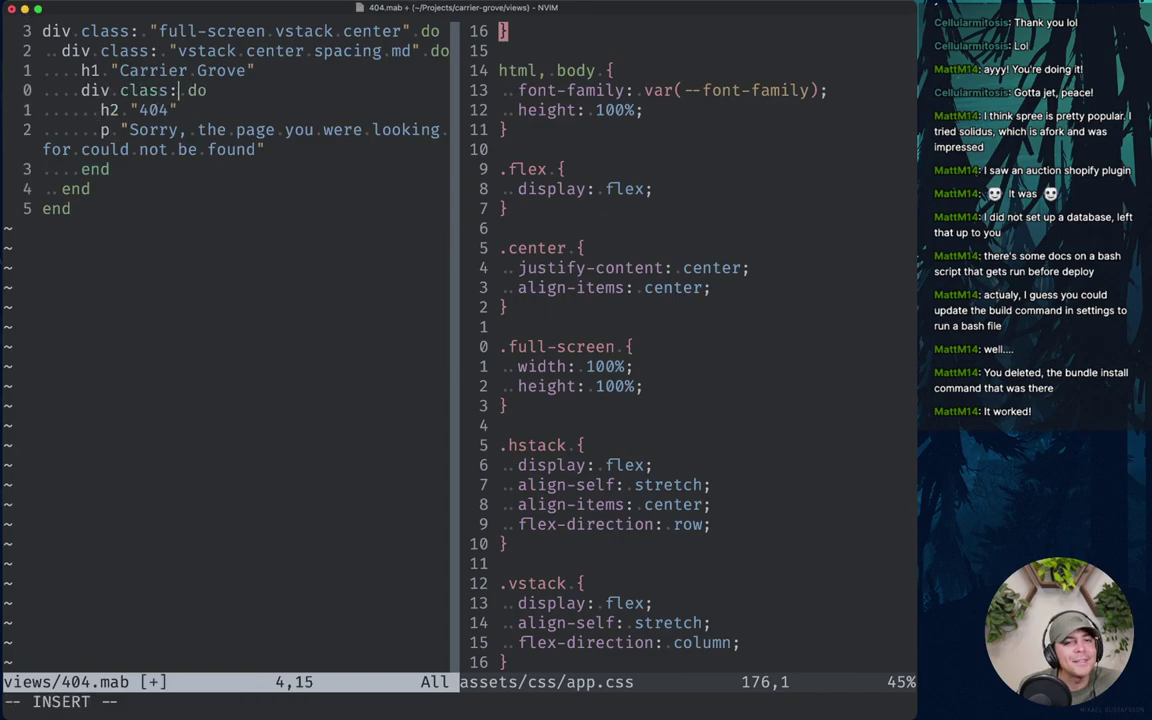
key("ctrl+s")
key("super+Tab")
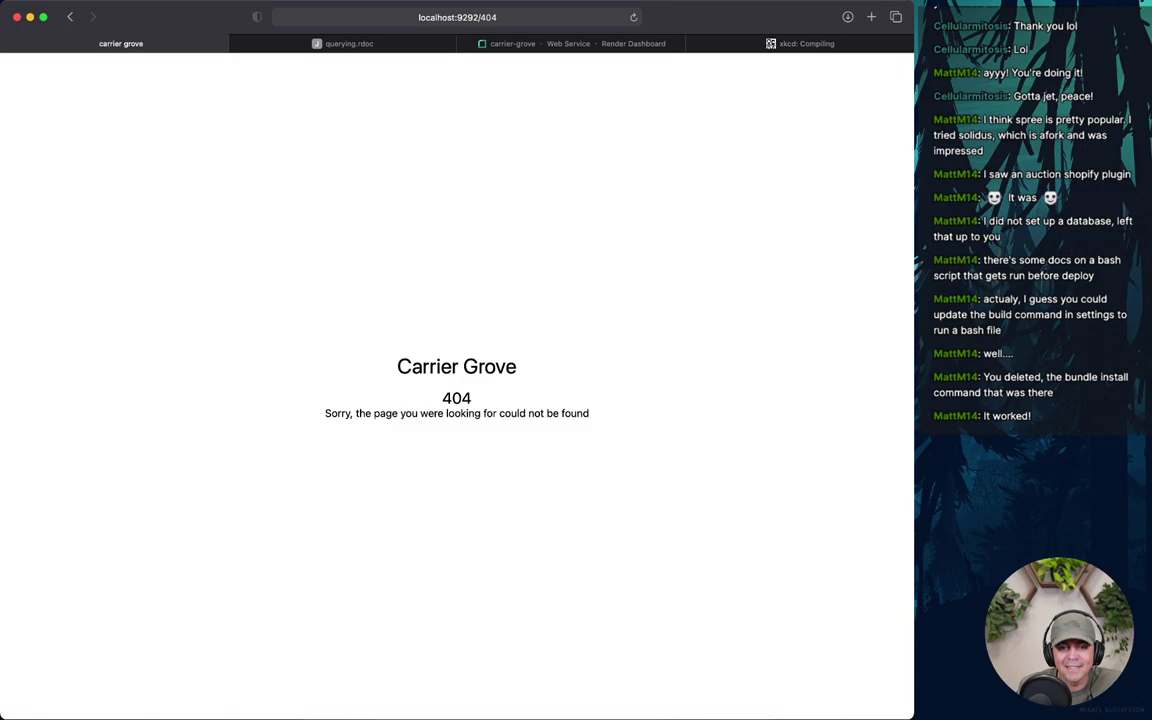
key("super+Tab")
type("\"t")
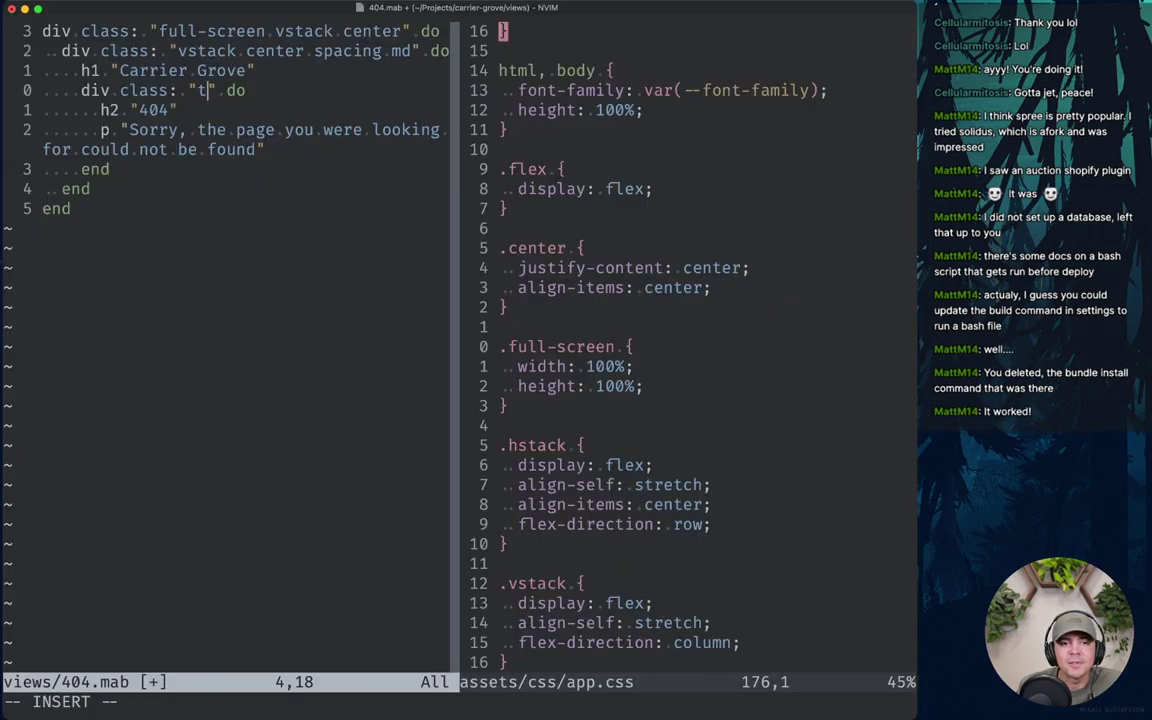
key("super+Tab")
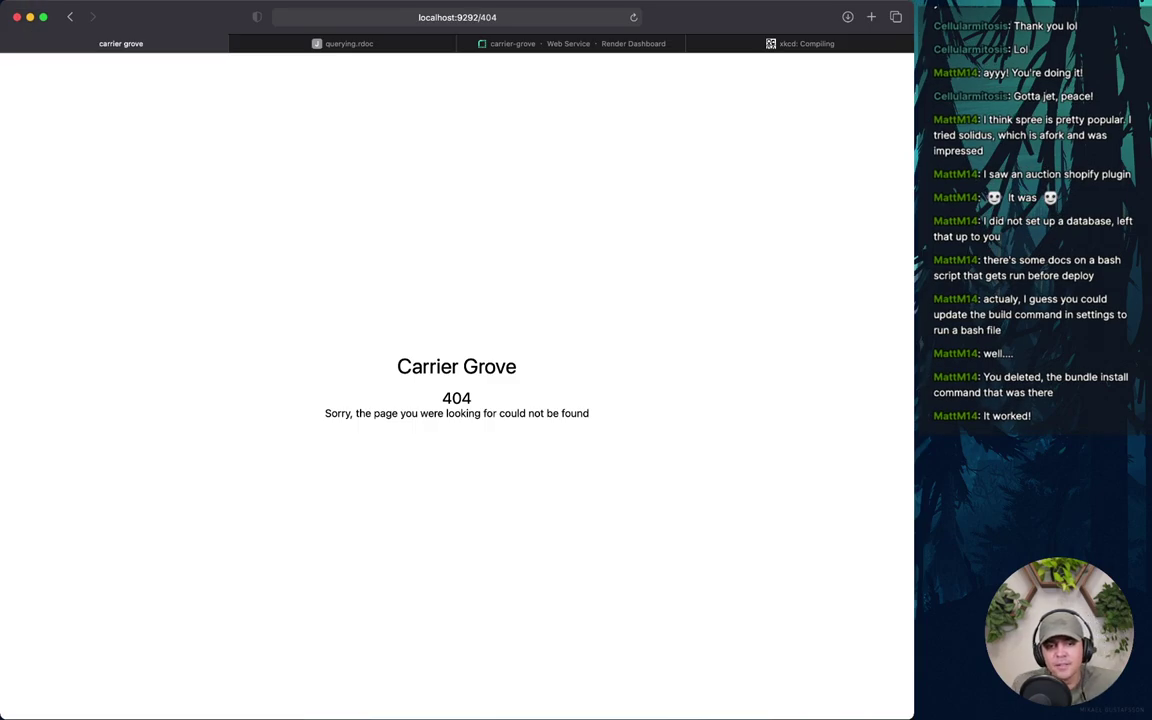
key("super+r")
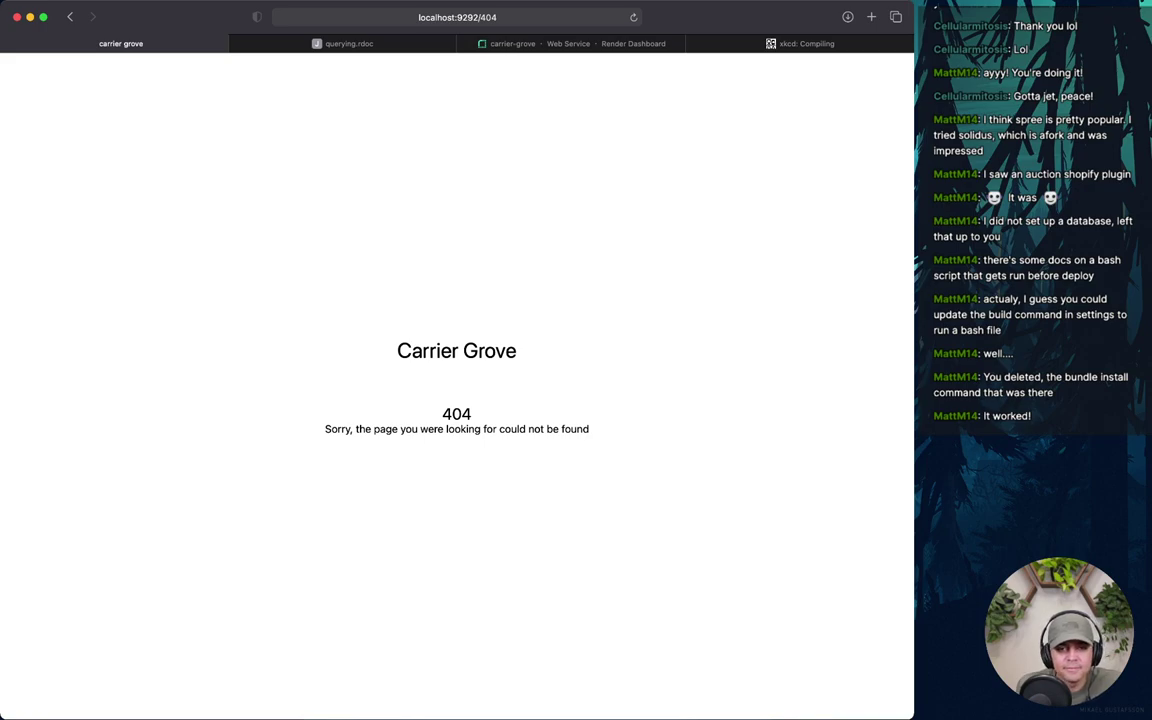
key("super+Tab")
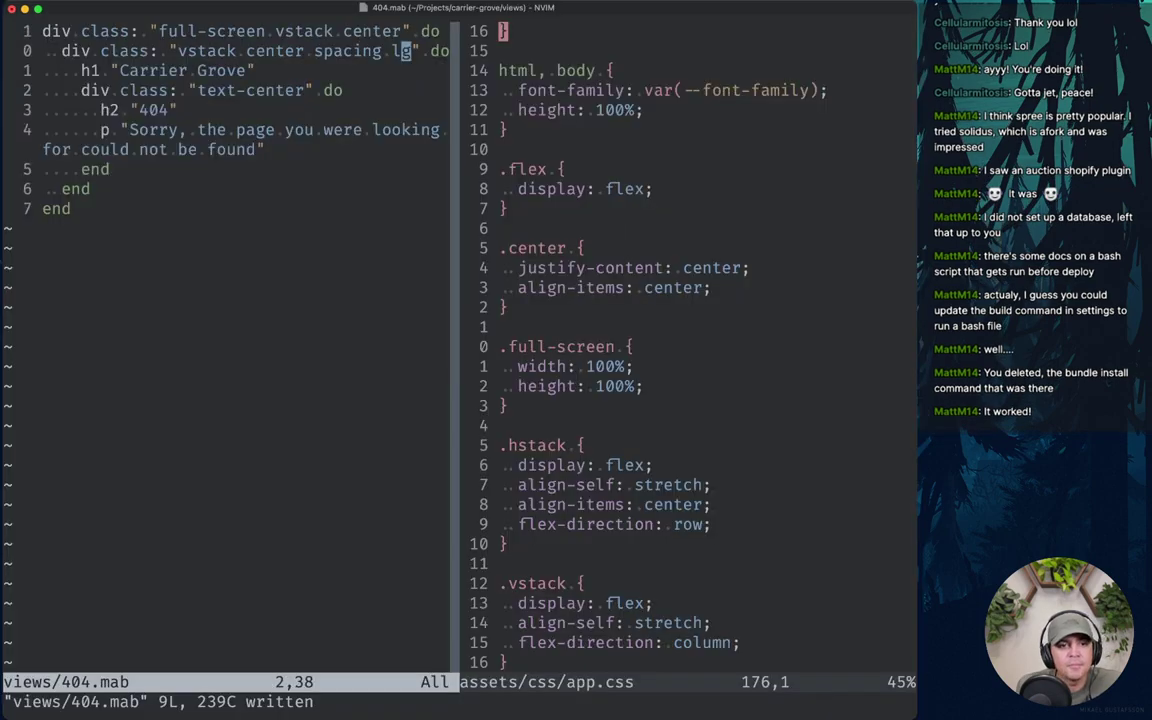
Step: Add an 'a href: "Go back home"' link line below the 404 message
key("j")
key("j")
key("j")
key("j")
type("jOa ")
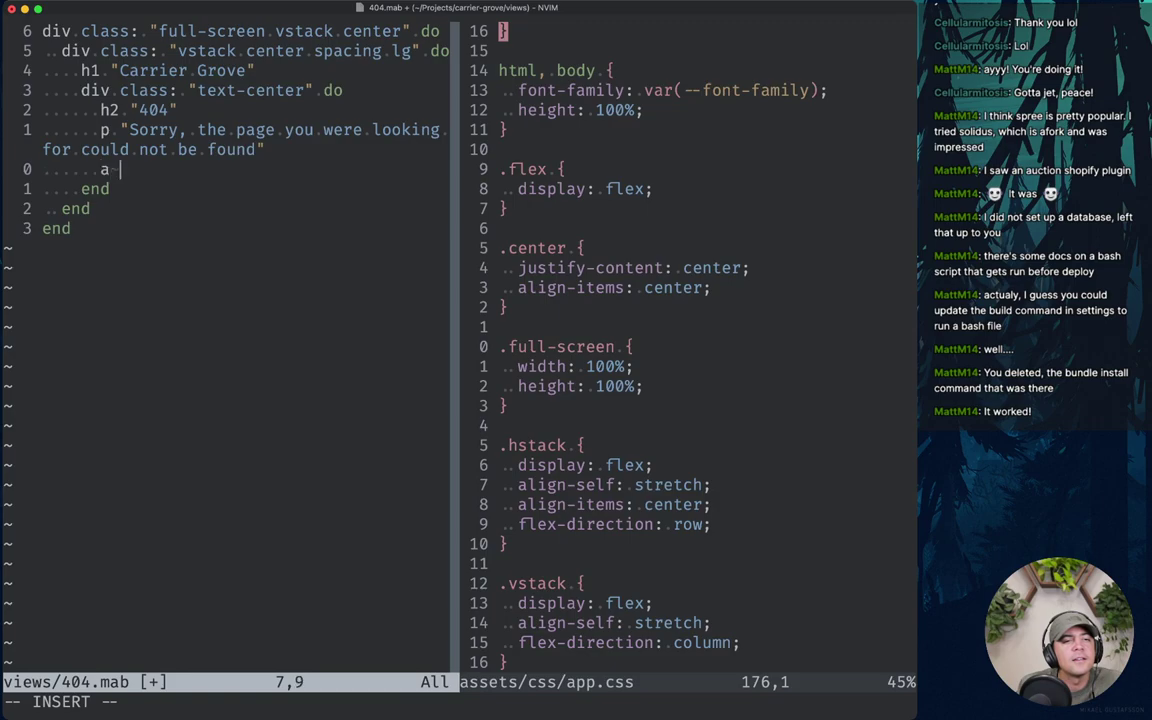
type("href: \"")
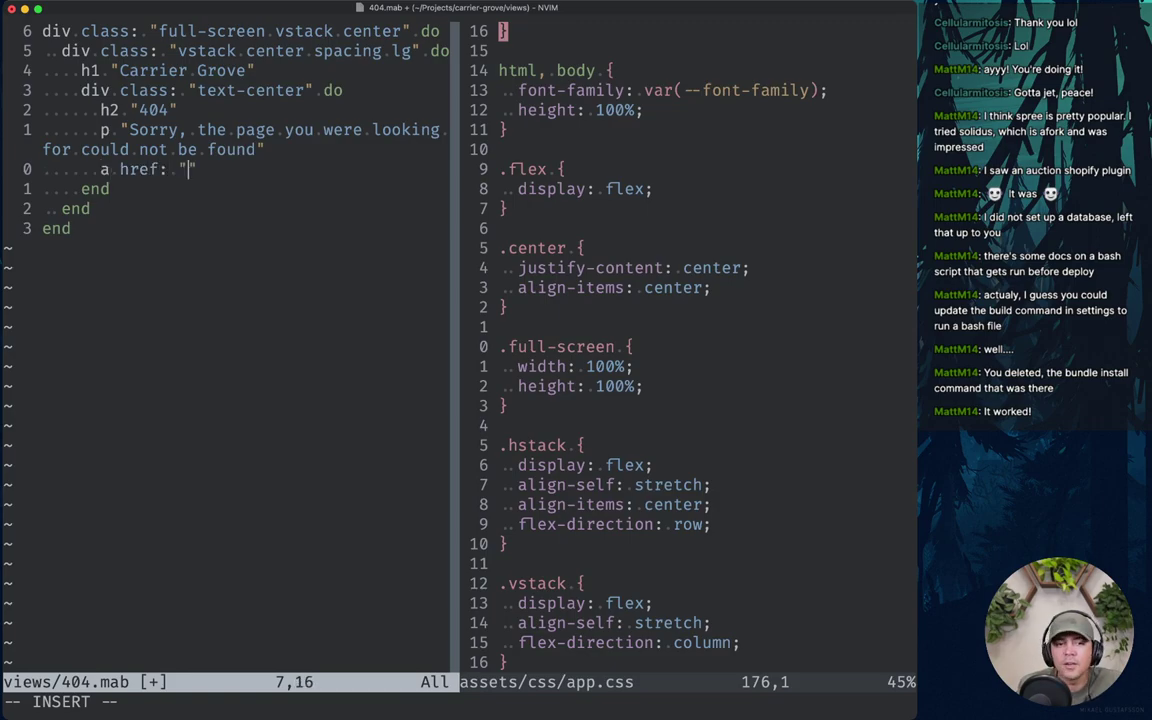
type("Go back home\"")
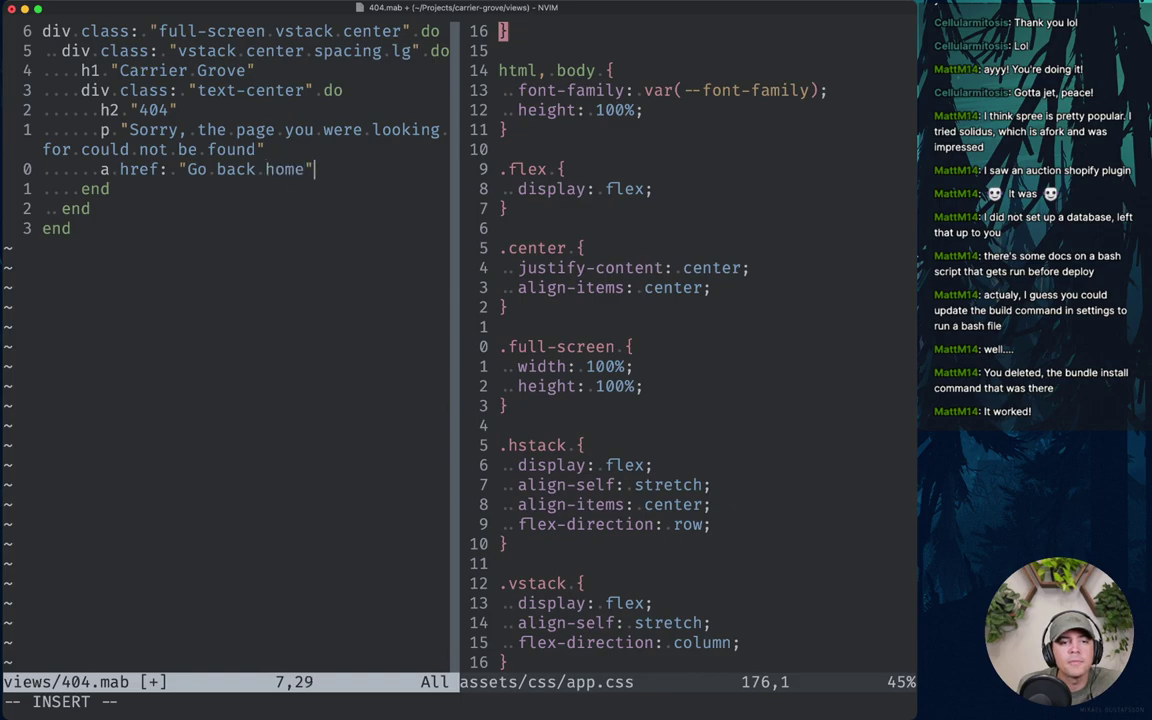
key("ctrl+Left")
key("ctrl+Left")
key("ctrl+Left")
key("ctrl+Left")
key("BackSpace")
key("Right")
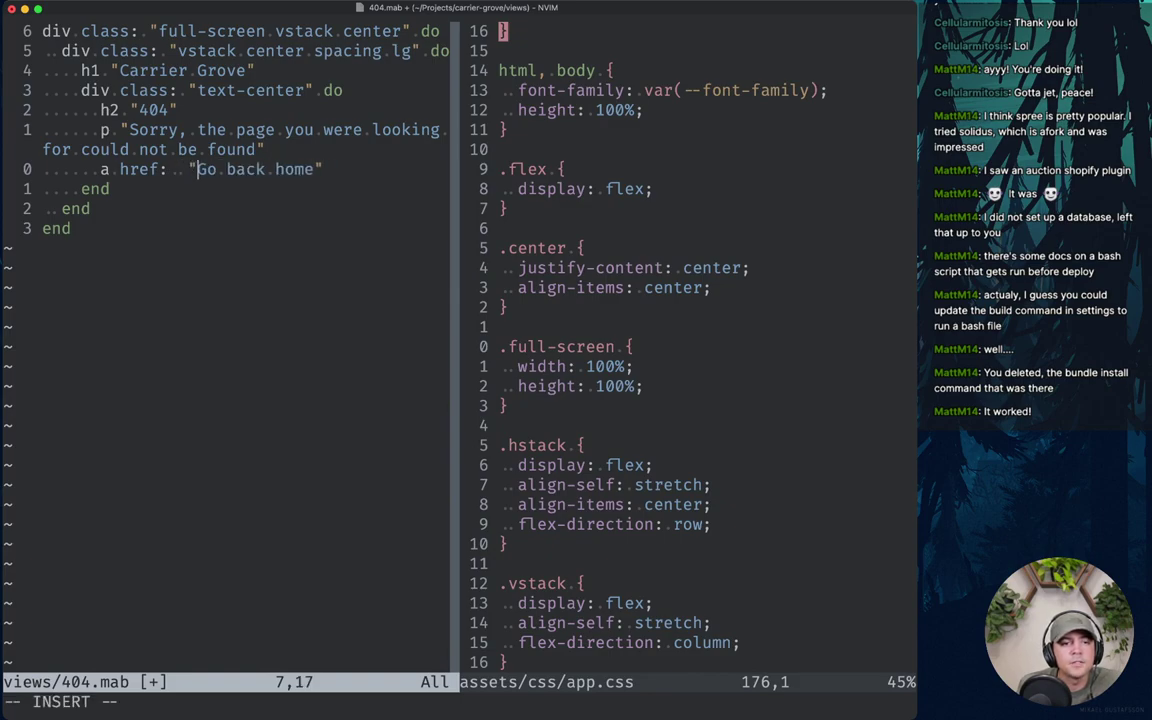
key("Escape")
Step: Open app.rb in a split beside the 404 view and browse its plugin settings
key("ctrl+p")
key("Escape")
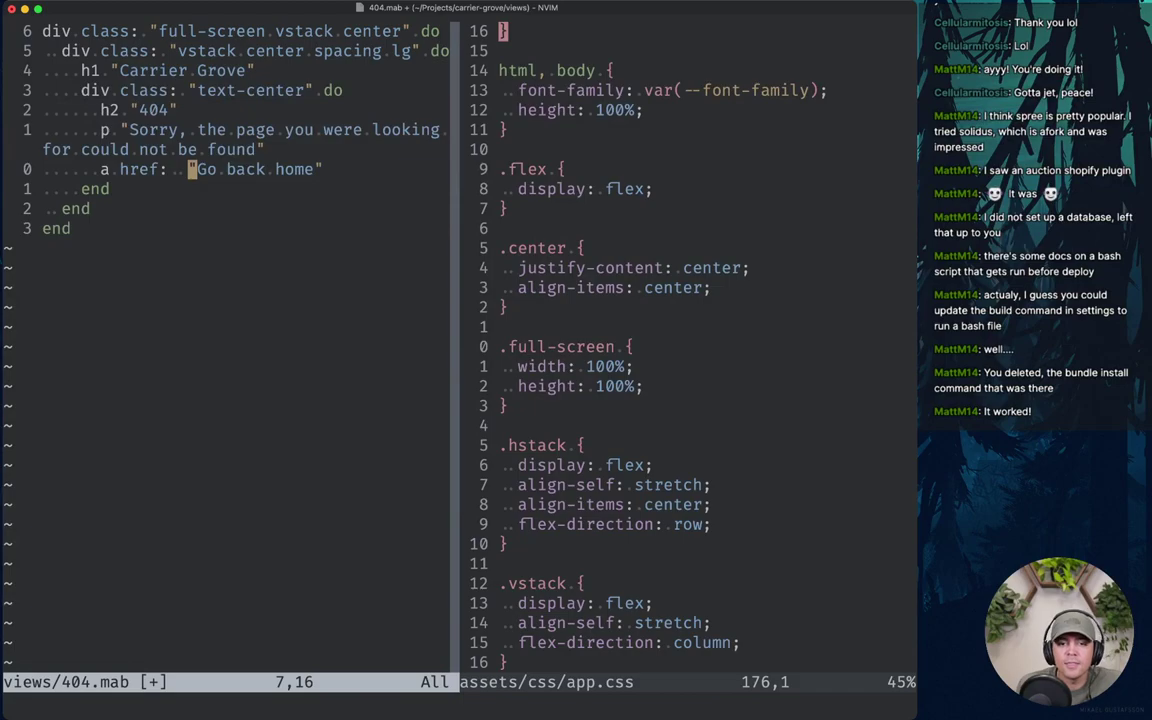
key("ctrl+p")
type("app.")
key("Return")
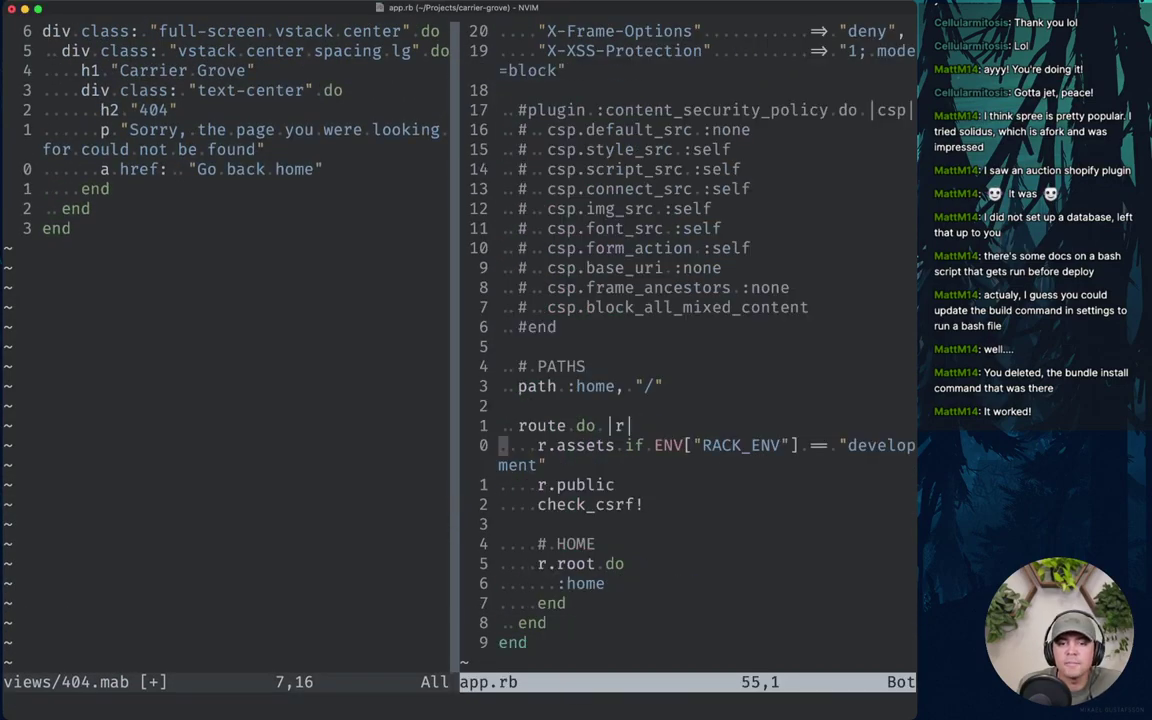
key("g")
key("g")
key("}")
key("}")
key("}")
key("}")
key("j")
key("j")
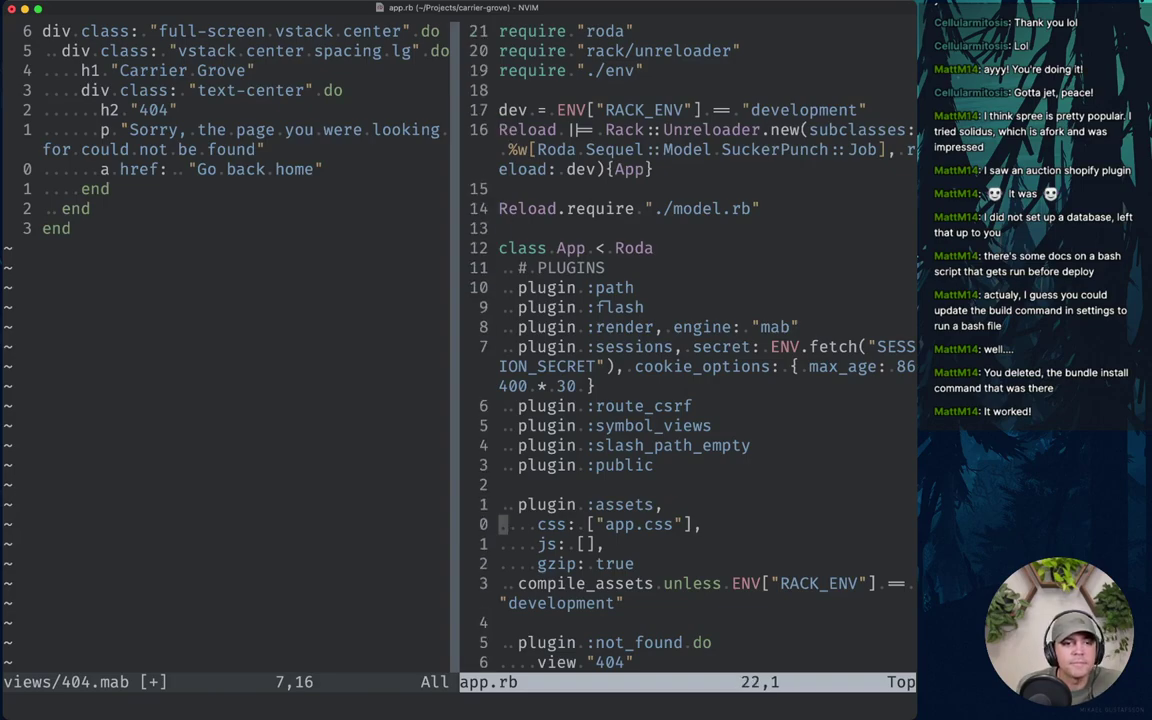
Step: Point the link's href at home_path with a 'do' block
key("ctrl+w")
key("h")
key("j")
key("j")
key("j")
key("k")
key("k")
key("k")
key("b")
key("b")
type("eea")
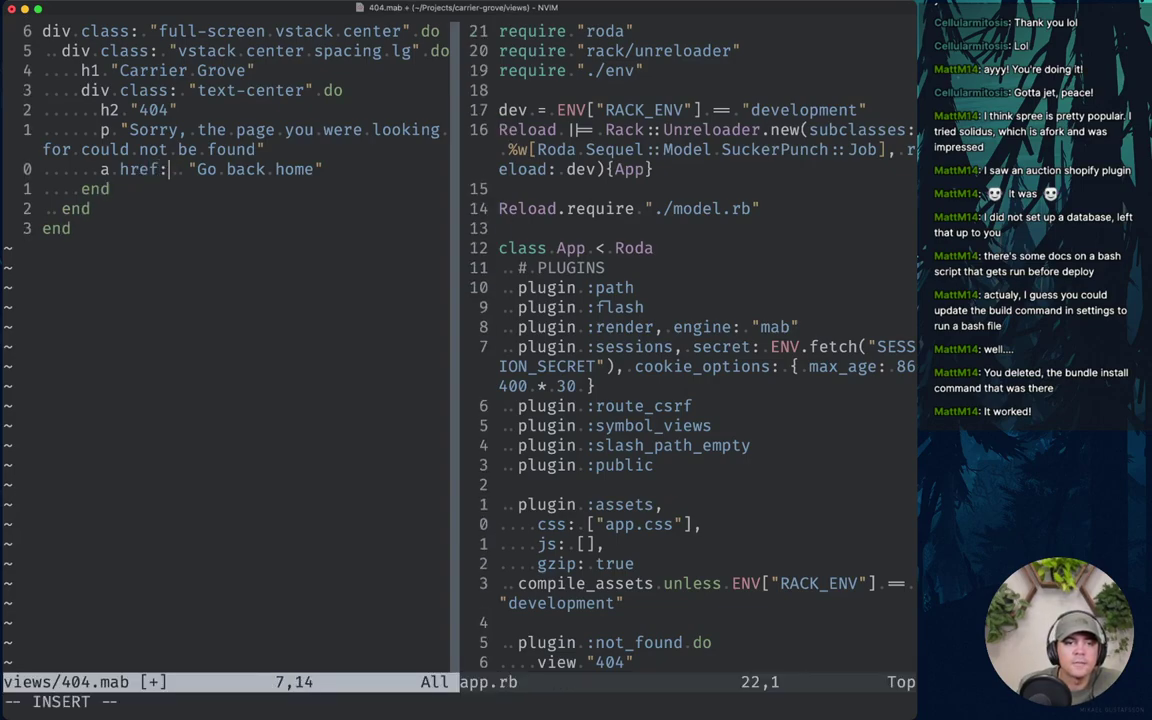
type("home")
key("BackSpace")
key("BackSpace")
key("BackSpace")
key("BackSpace")
type("home_path")
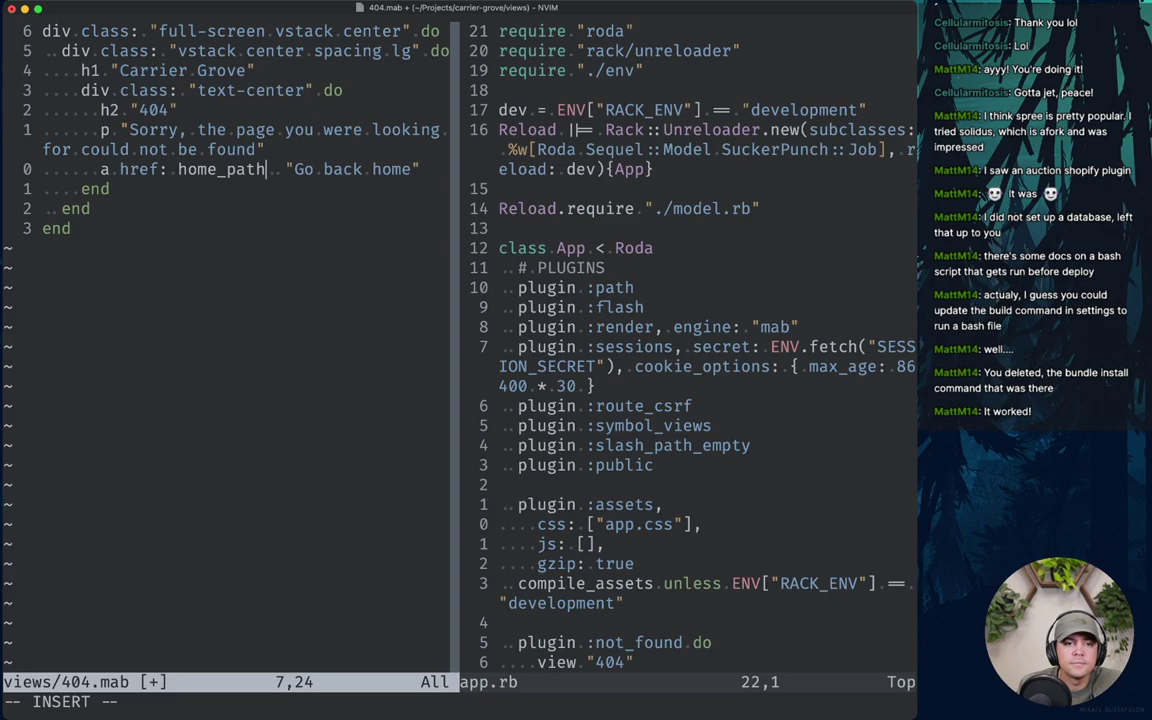
type(" do")
Step: Put 'Go back home' on its own line, close with end, save, and reload the page
key("Return")
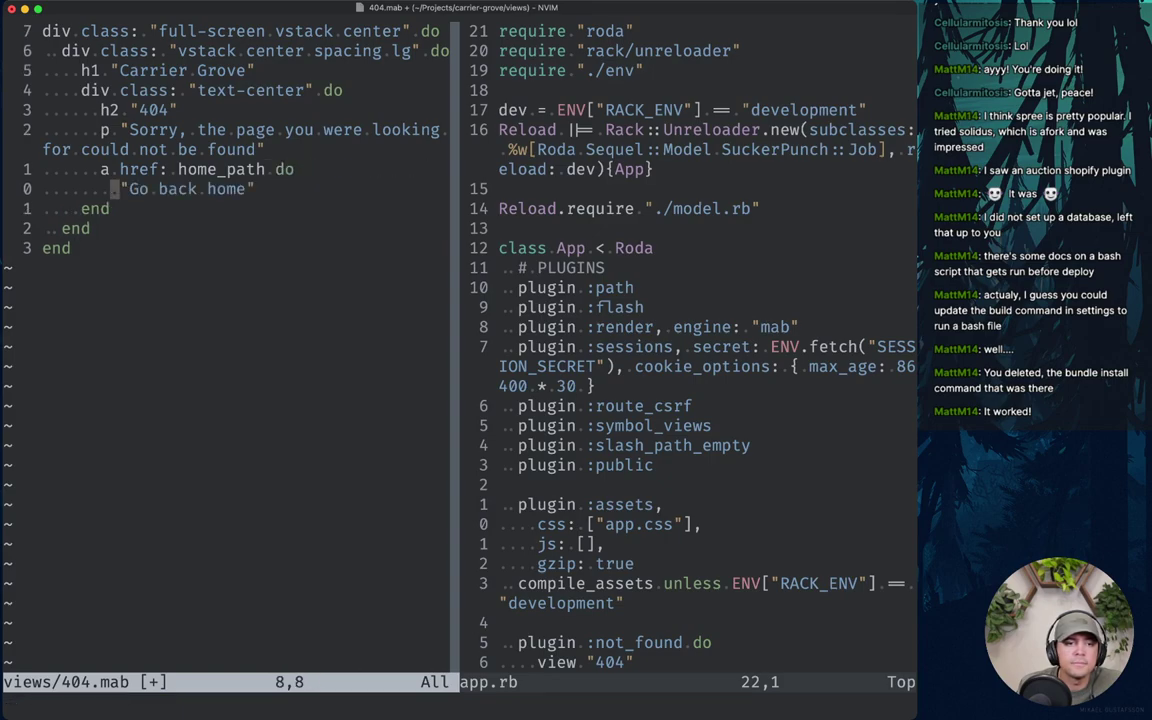
key("End")
key("Return")
type("enjad")
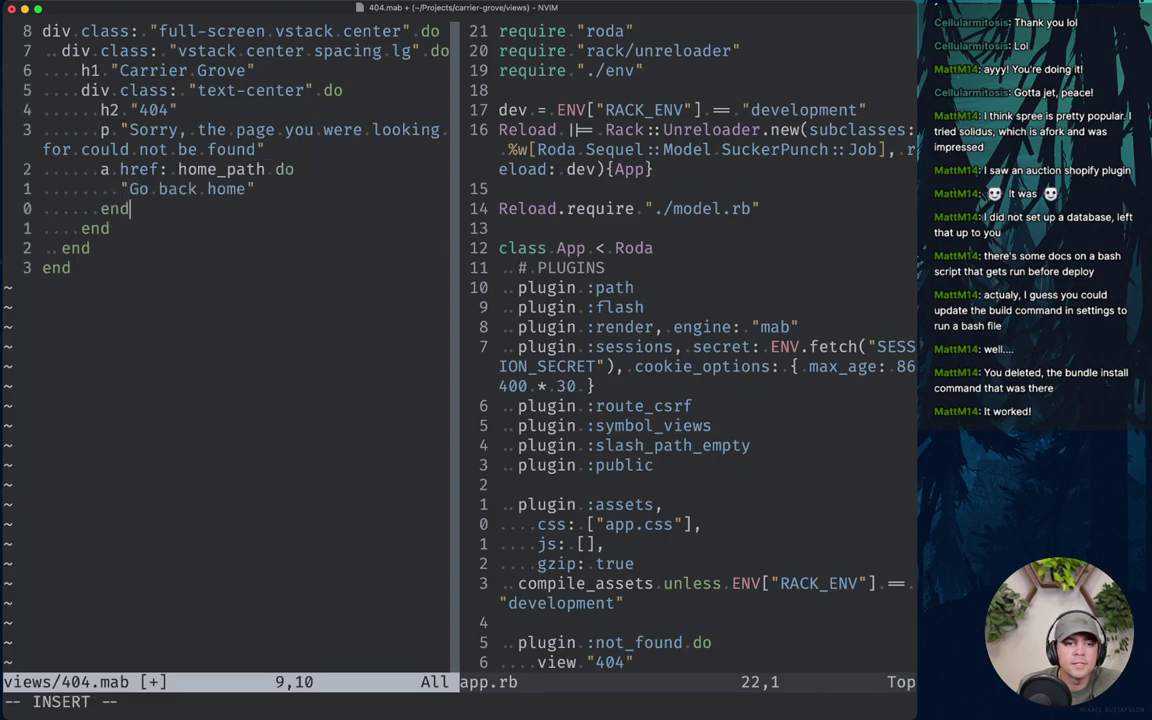
key("Escape")
type(":w")
key("Return")
key("super+Tab")
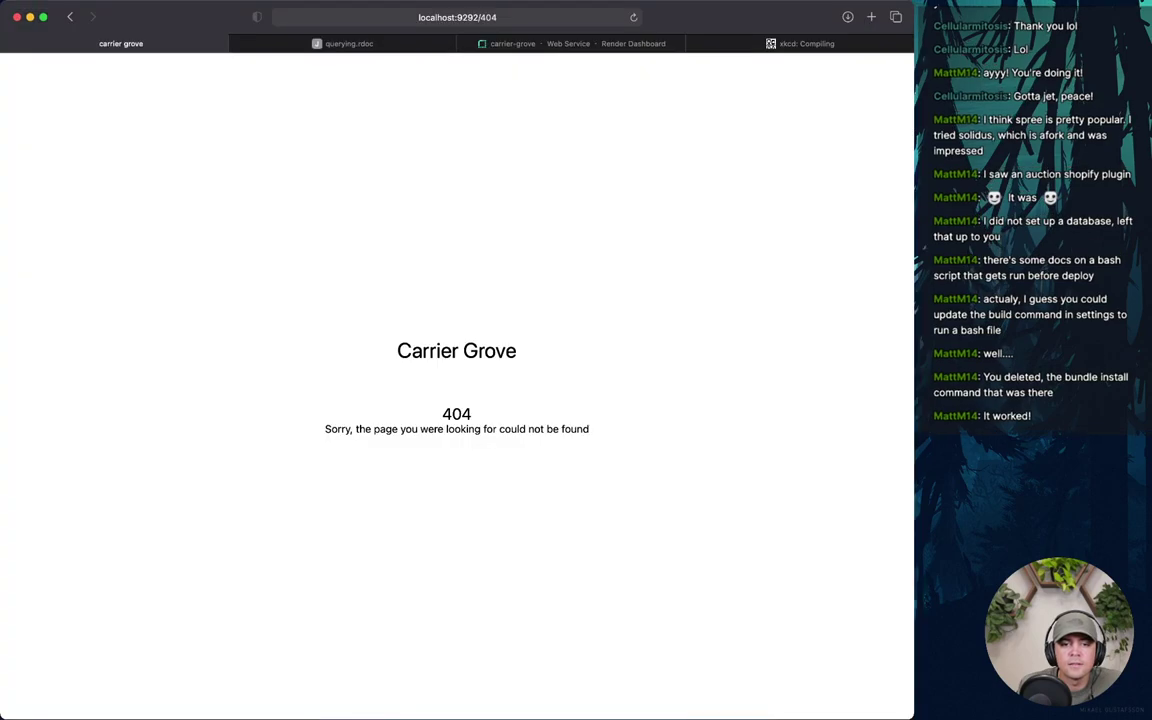
key("super+r")
key("super+Tab")
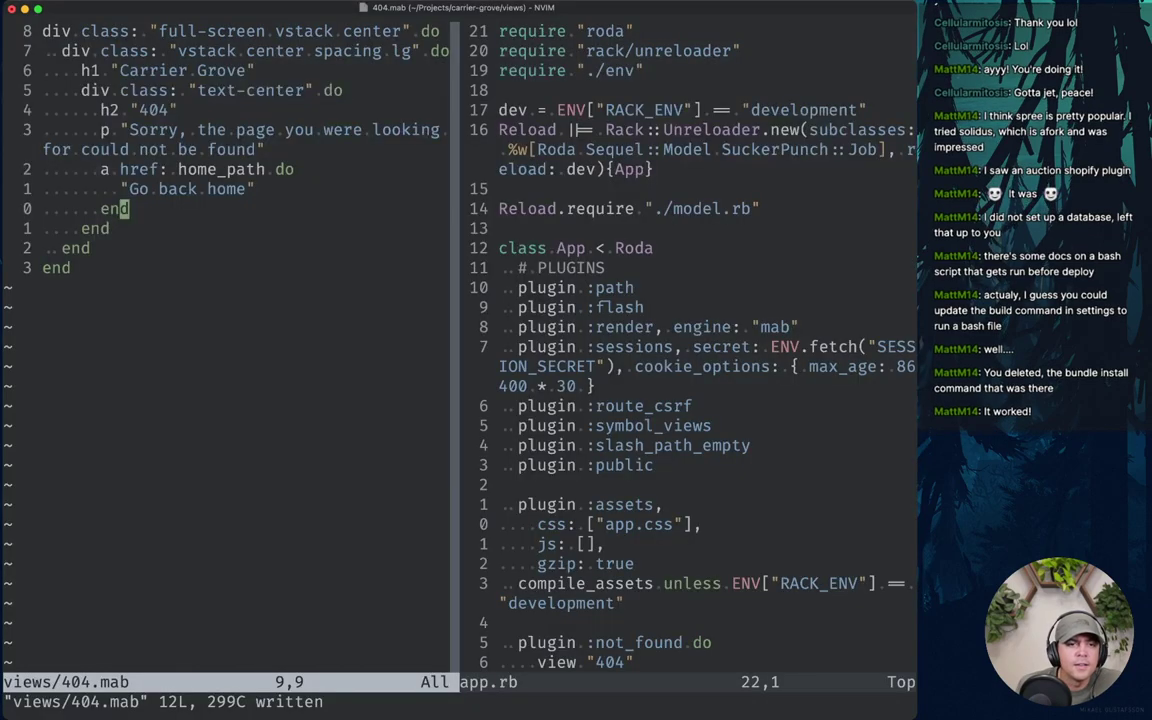
Step: Change the inner div class from text-center to 'vstack center spacing sm' and preview it
left_click(245, 189)
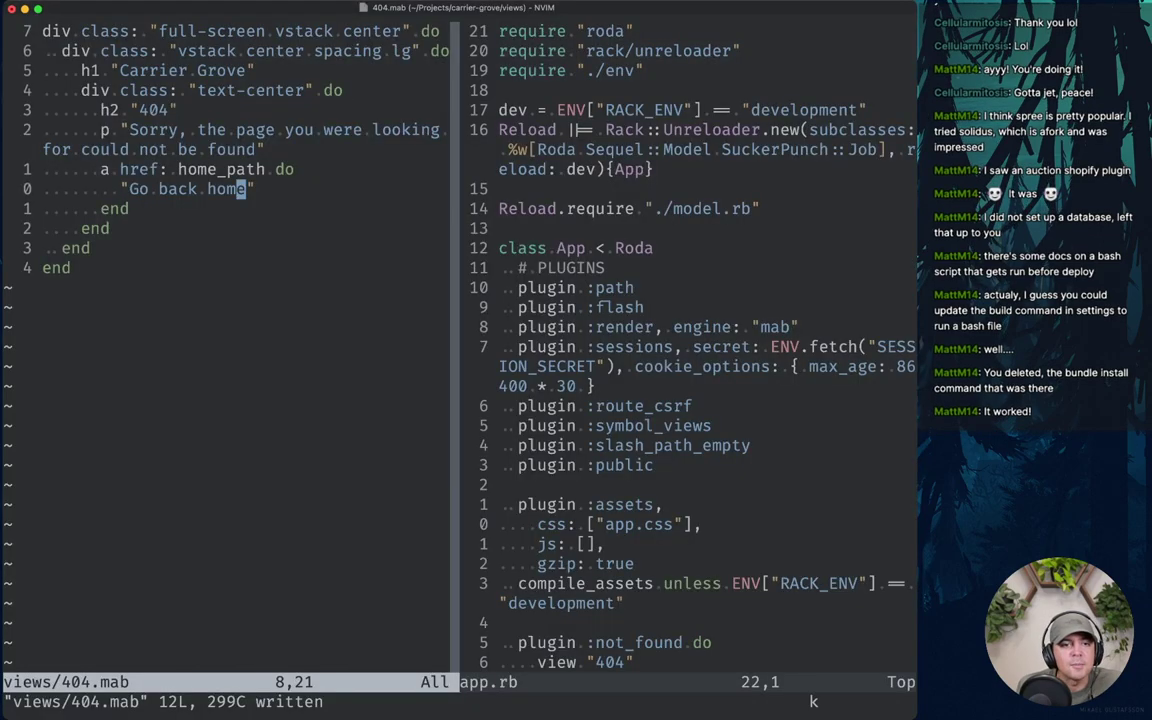
key("k")
key("k")
key("k")
key("k")
key("c")
key("i")
key("quotedbl")
type("vstack center")
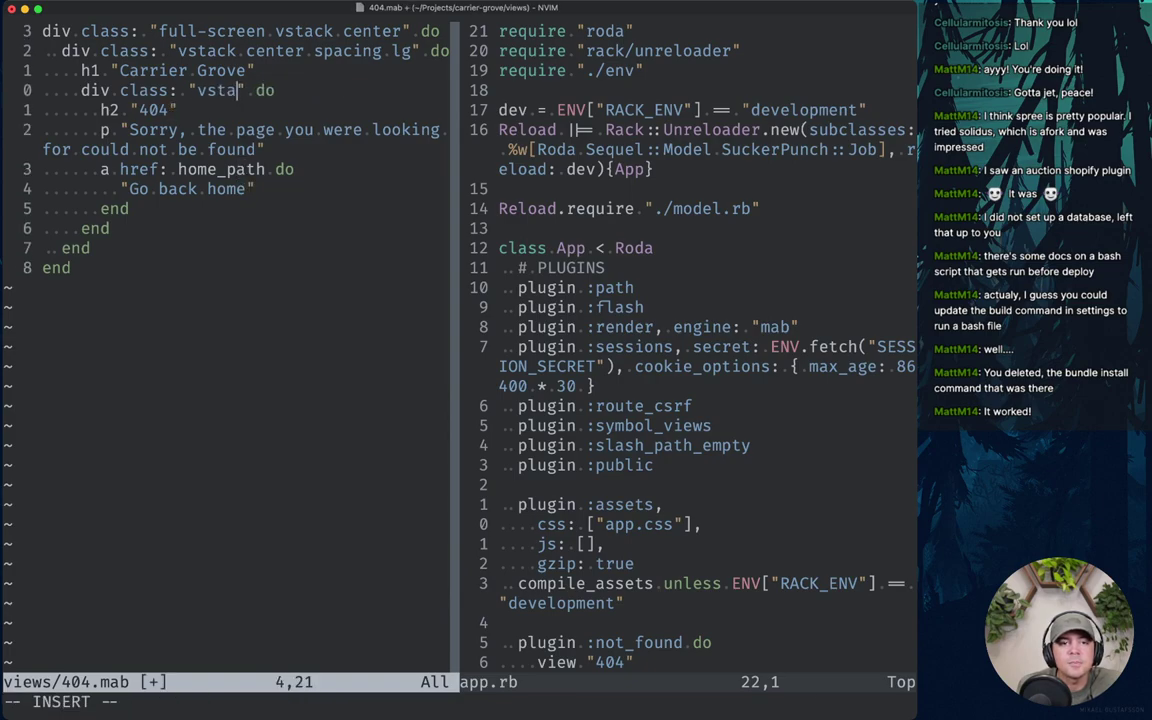
type(" spacin")
key("super+Tab")
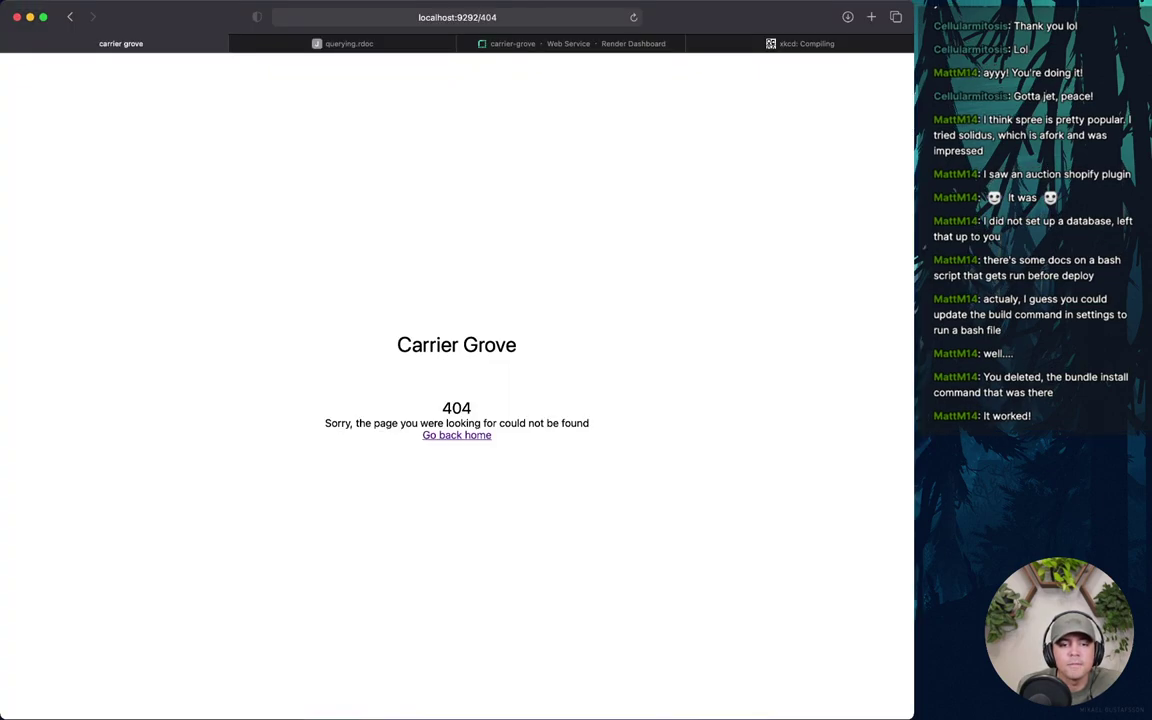
key("super+r")
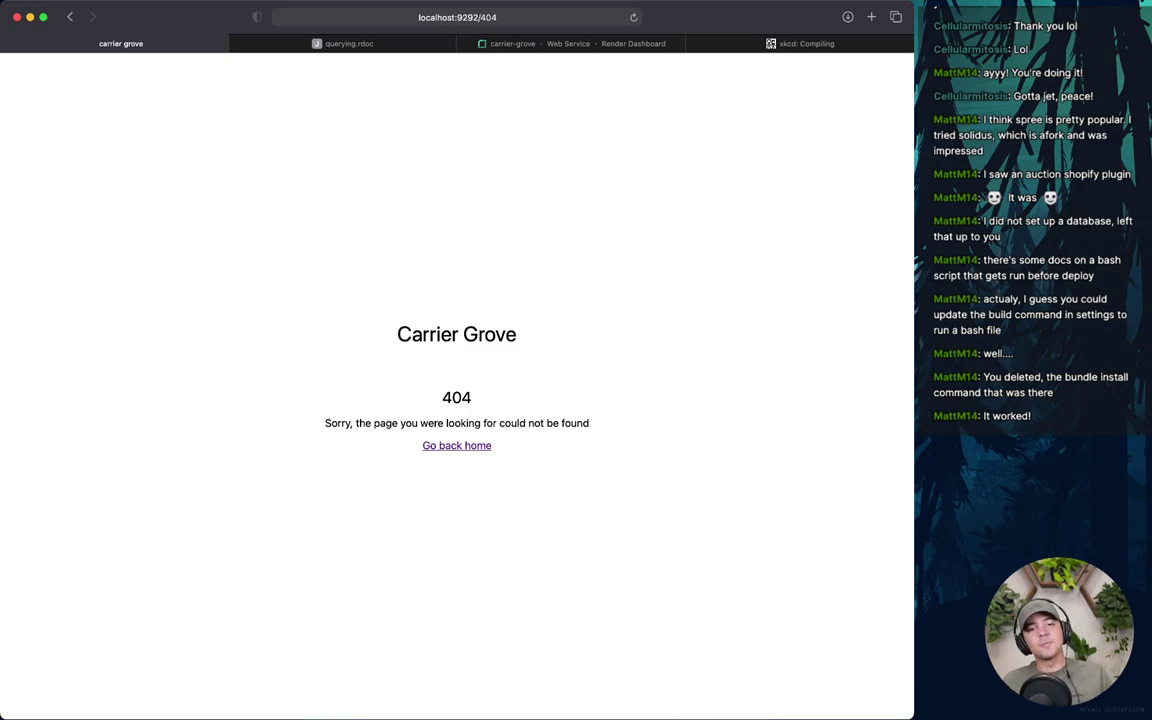
key("super+Tab")
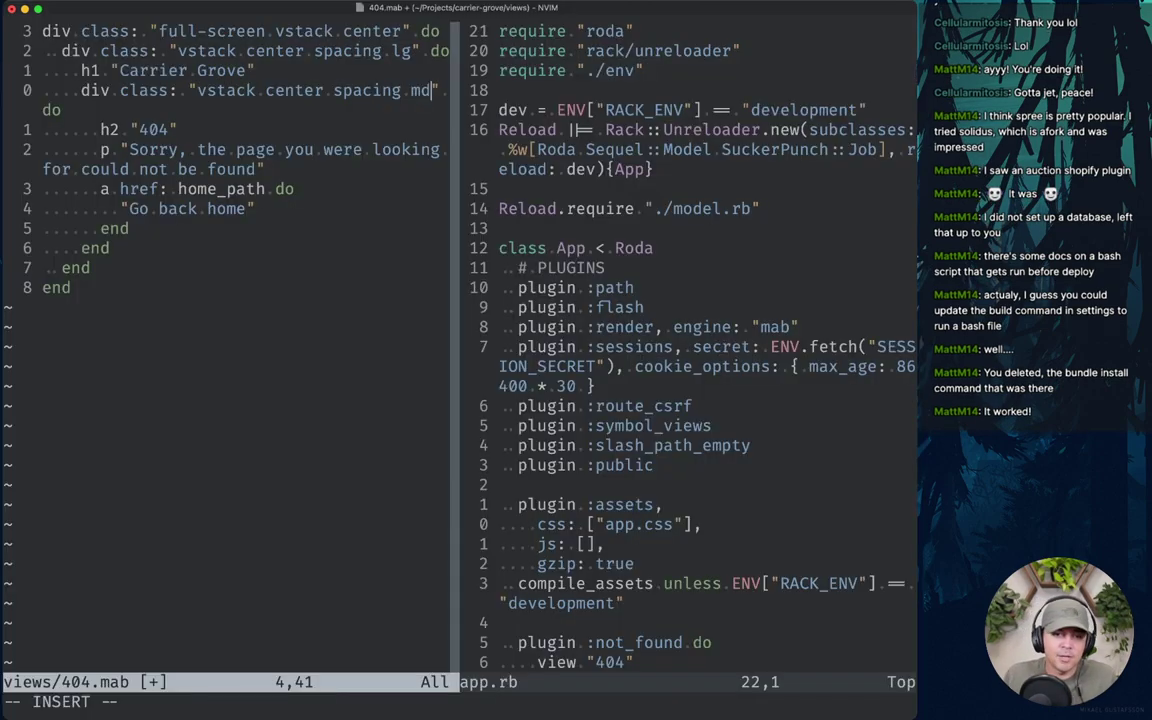
key("Escape")
key("k")
key("k")
key("k")
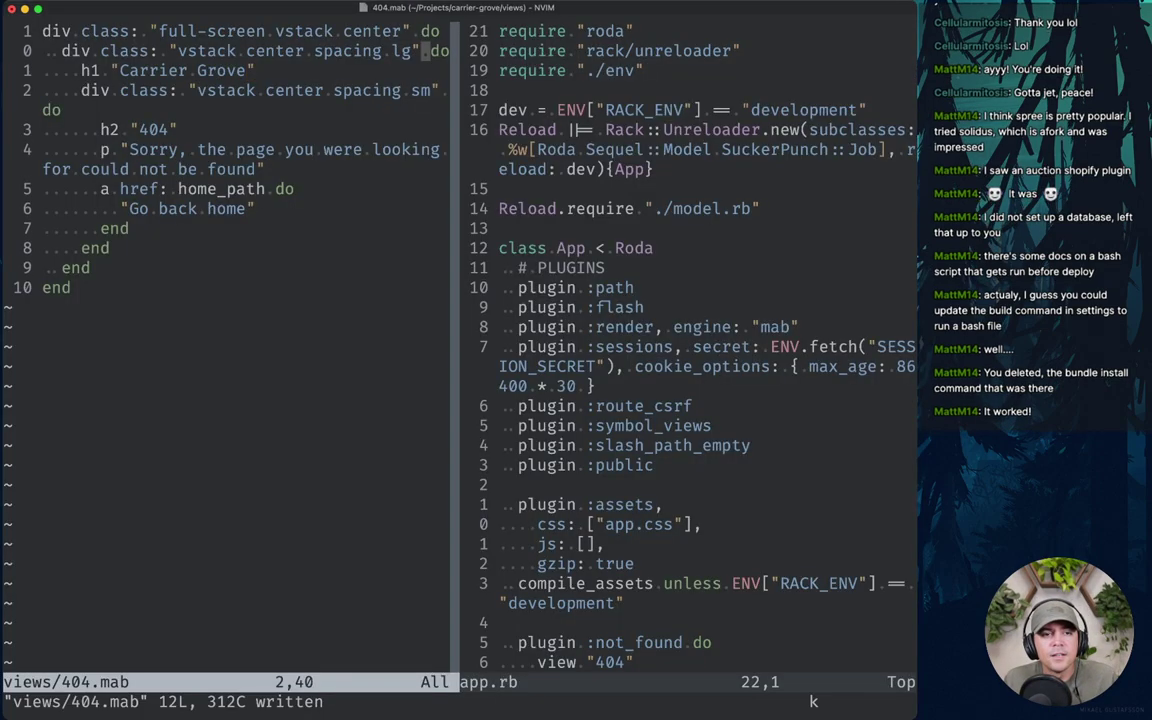
key("super+Tab")
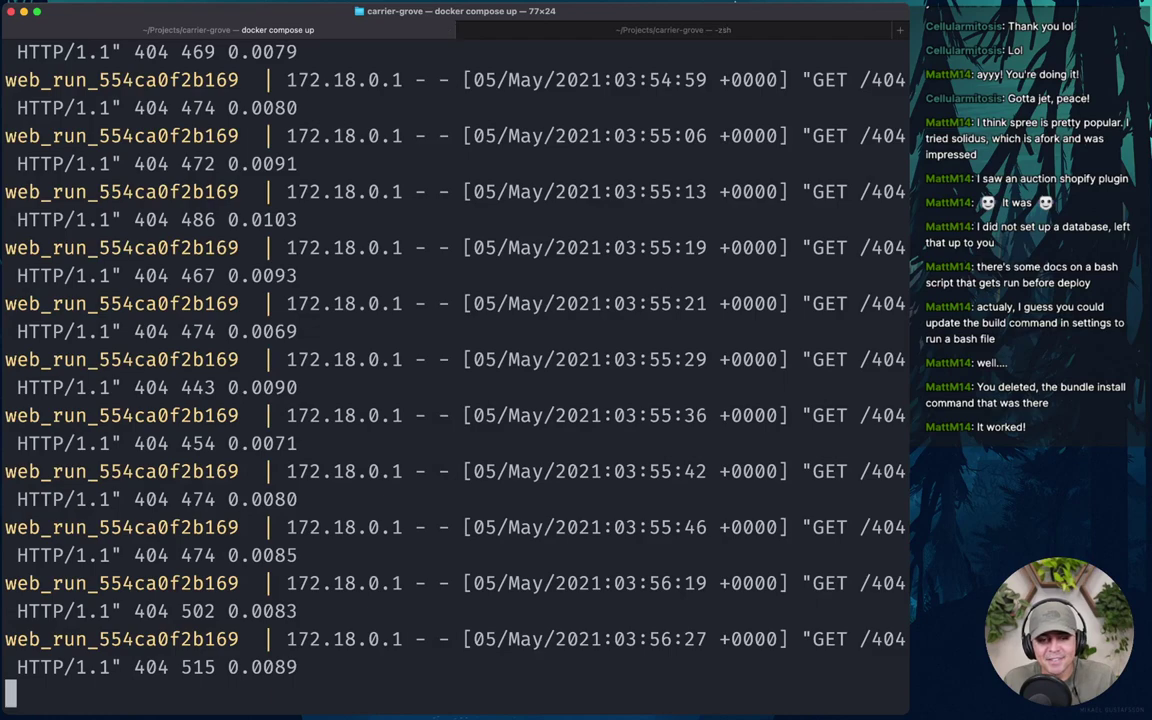
Step: Stop the Docker containers and stage the views folder containing 404.mab
key("ctrl+c")
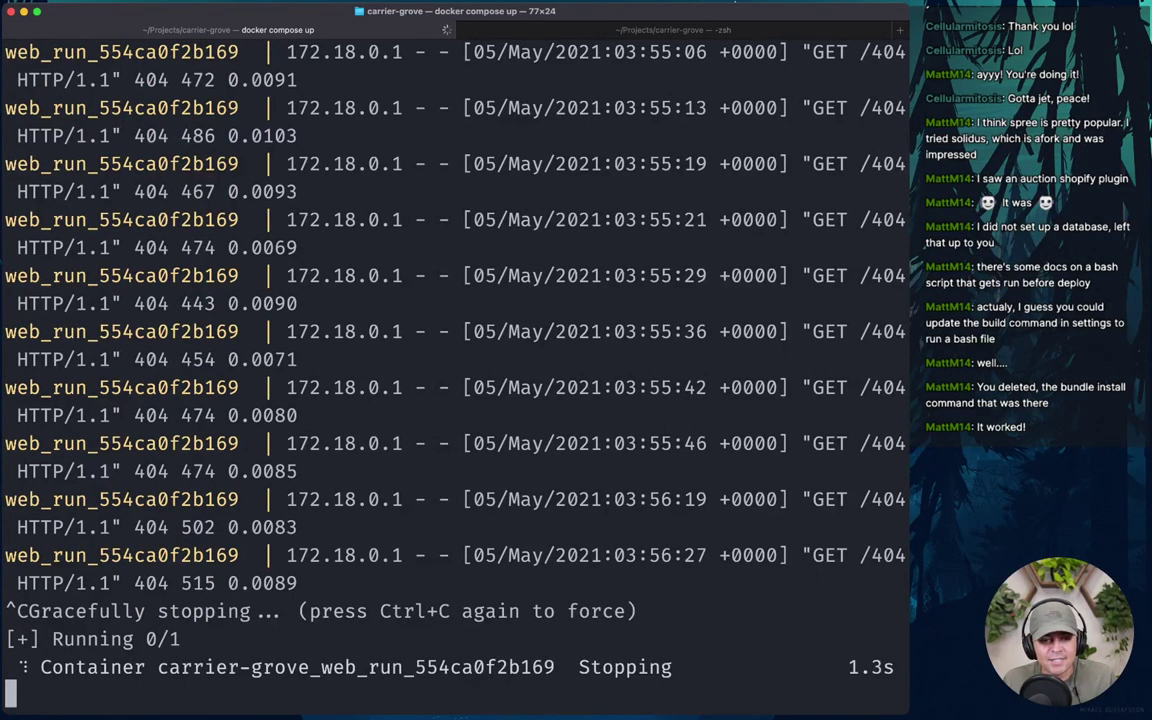
type("gst")
key("Return")
type("git add -p")
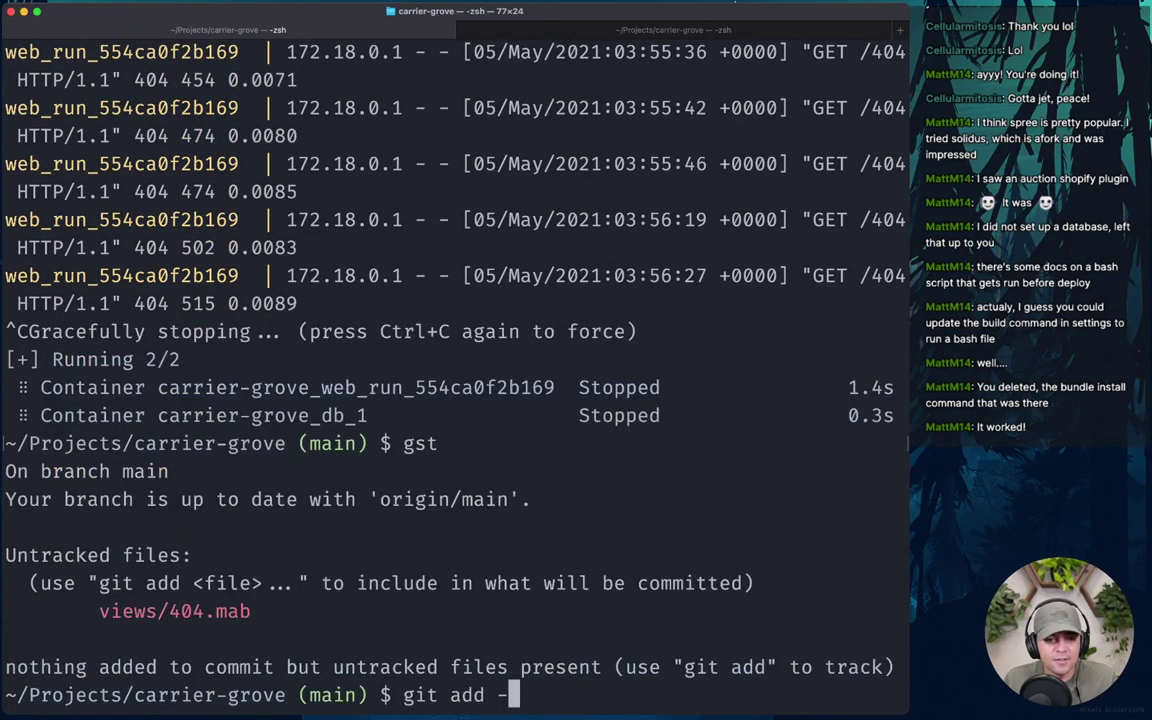
key("Return")
type("git add views")
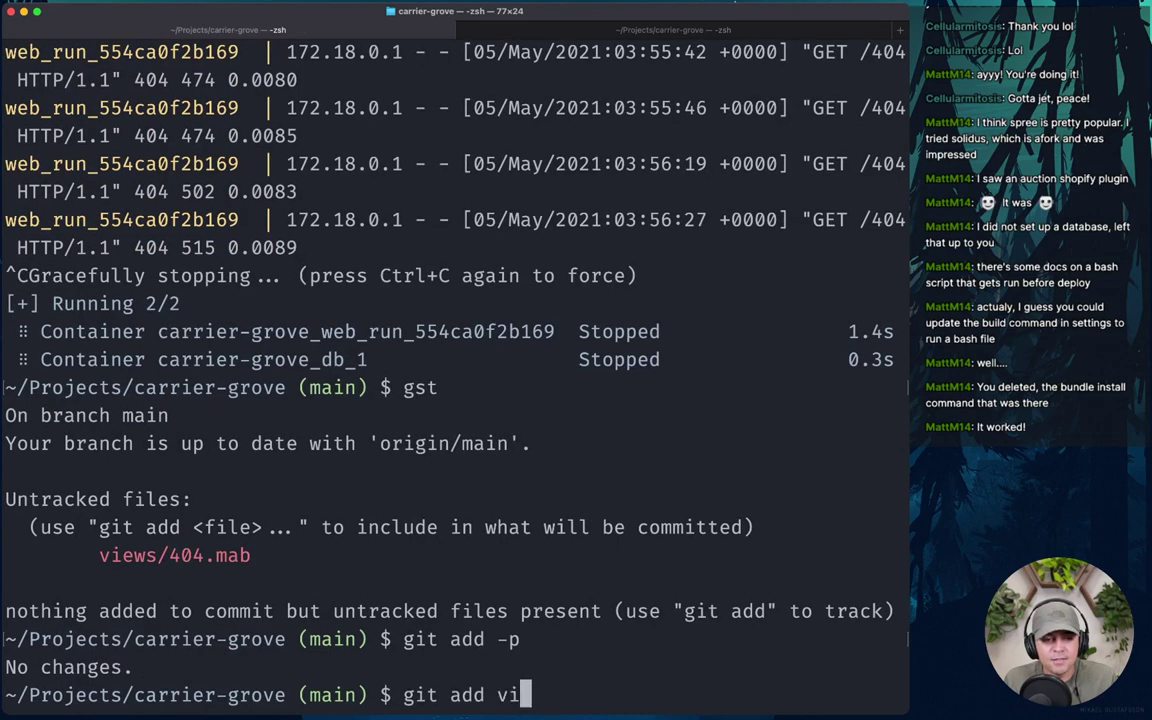
key("Return")
type("gst")
key("Return")
Step: Commit the staged change with the message 'Add 404 page'
type("git commit")
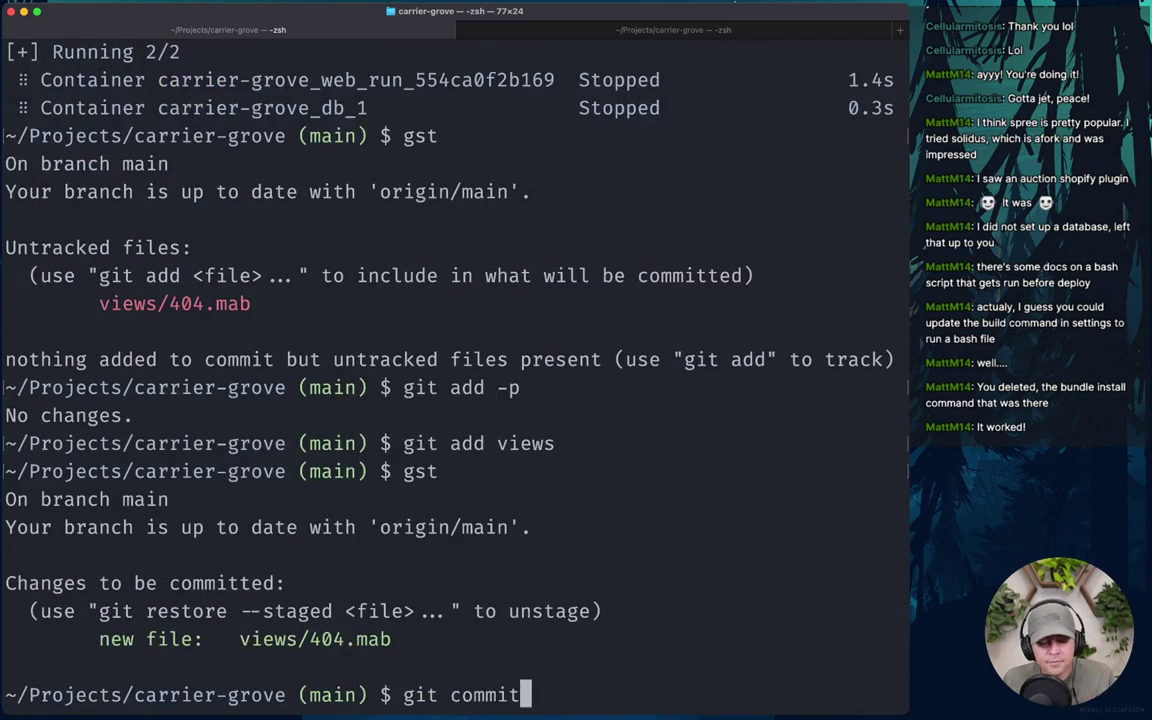
key("Return")
type("i")
type("Add")
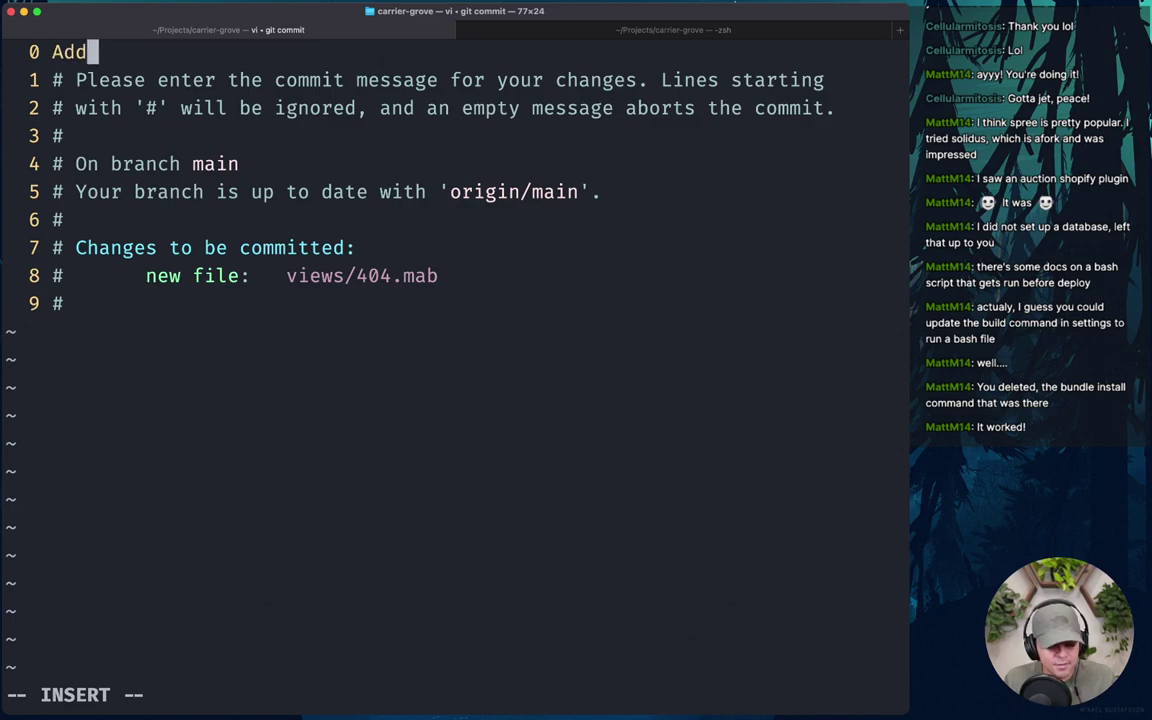
type(" 404 page")
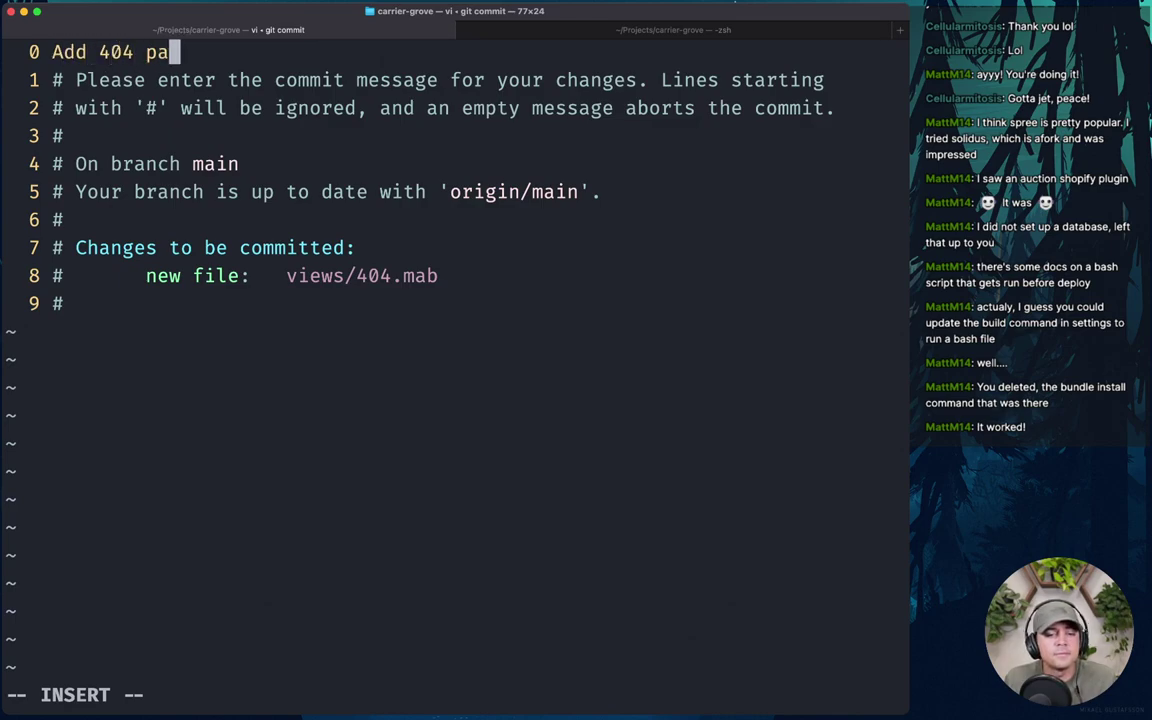
key("Escape")
type(":wq")
key("Return")
Step: Push the 'Add 404 page' commit to origin main
type("git pus")
key("super+Tab")
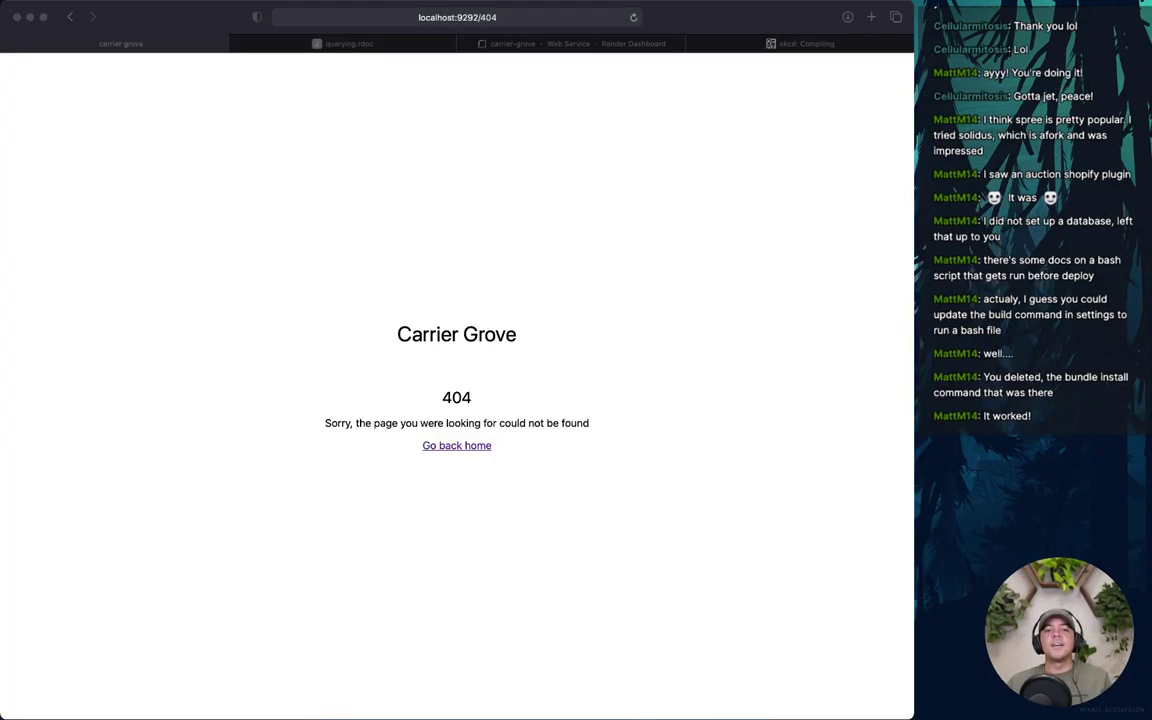
key("super+Tab")
type("h")
key("Return")
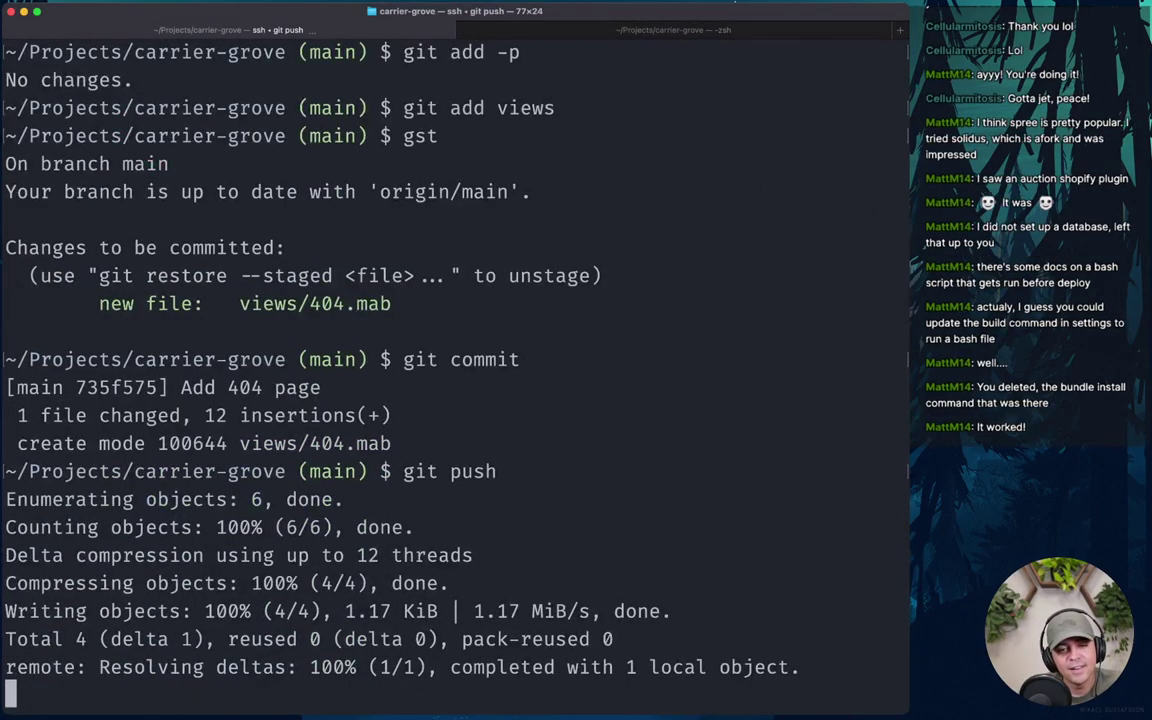
Step: Compare the Render deploy status with the local 404 page
key("super+Tab")
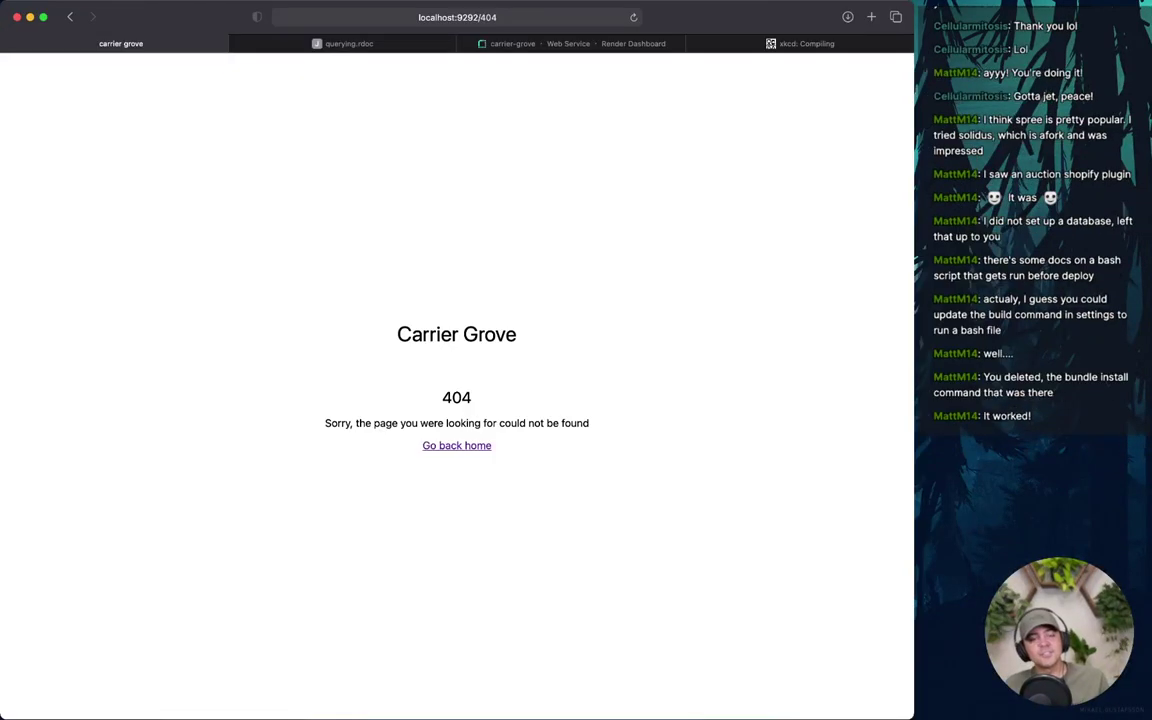
left_click(570, 43)
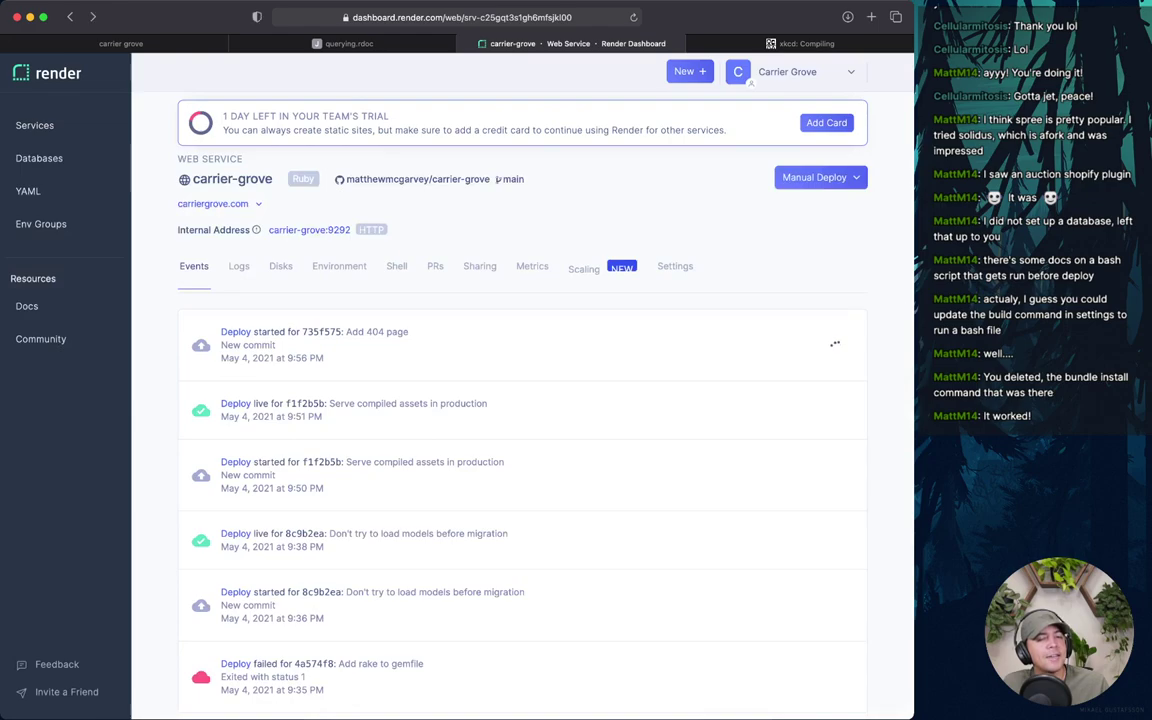
key("super+1")
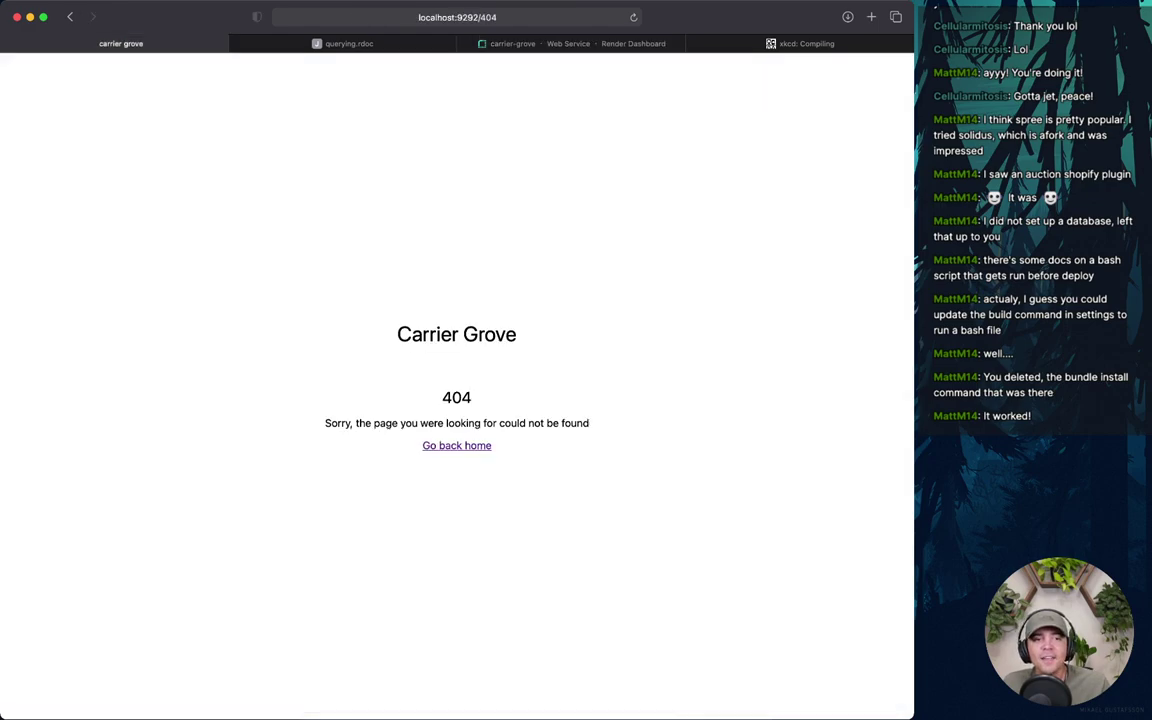
key("super+3")
key("super+1")
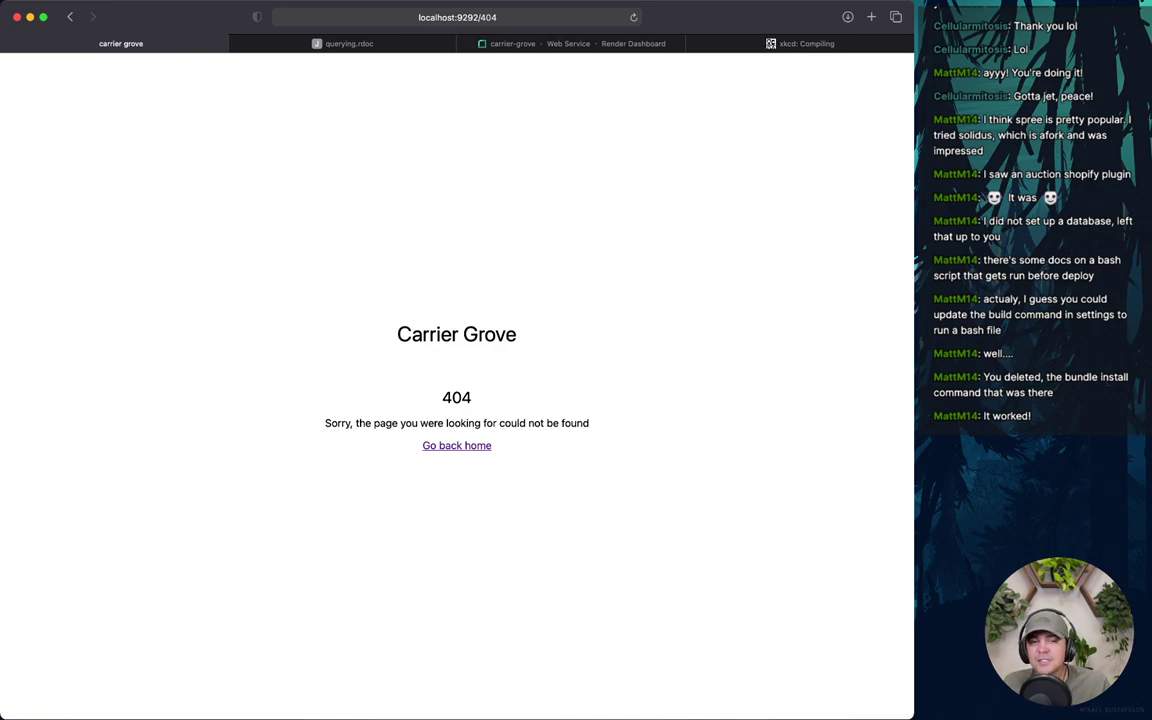
key("super+Tab")
type("ca")
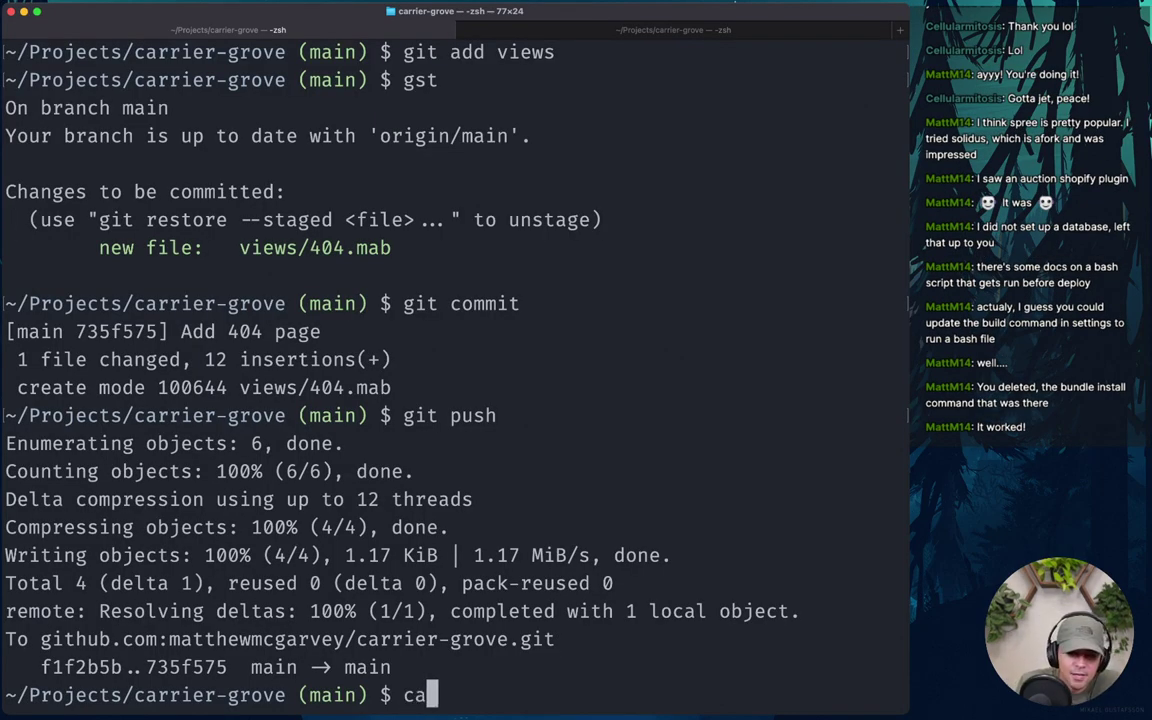
type("t ../ping/Dockerfile")
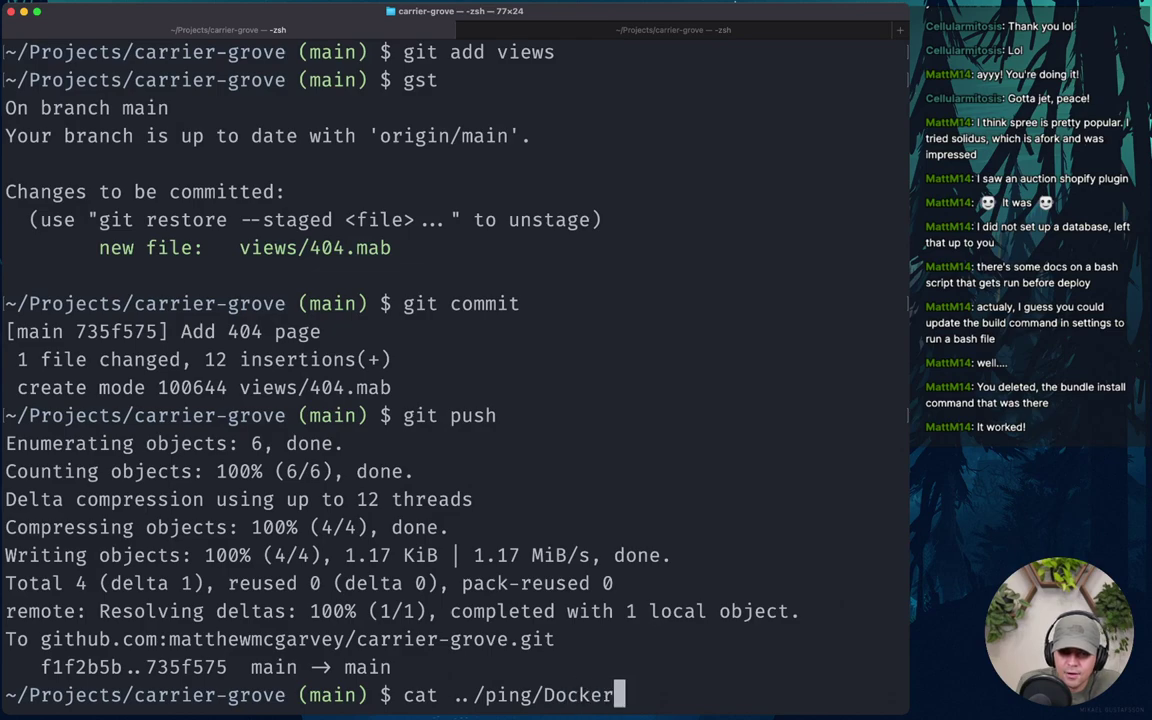
Step: Print ../ping/Dockerfile, re-selecting the Dockerfile name via Tab completion
key("Return")
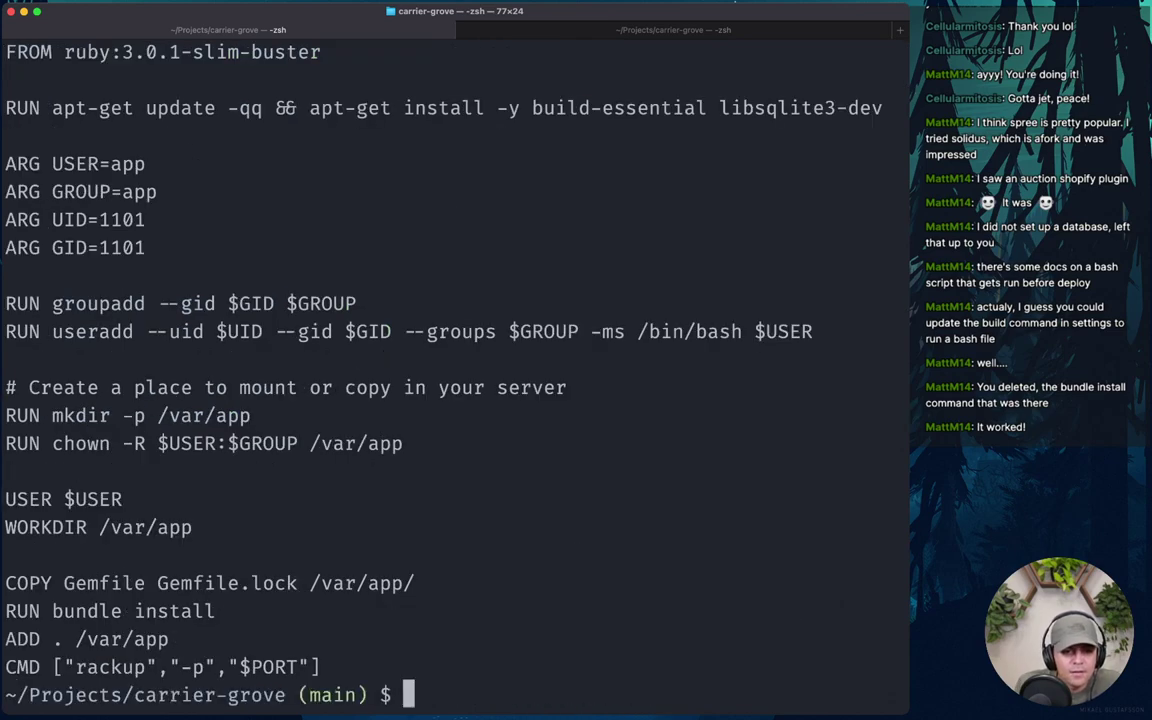
key("Up")
key("BackSpace")
key("BackSpace")
key("BackSpace")
key("BackSpace")
key("BackSpace")
key("BackSpace")
key("BackSpace")
key("BackSpace")
key("BackSpace")
key("BackSpace")
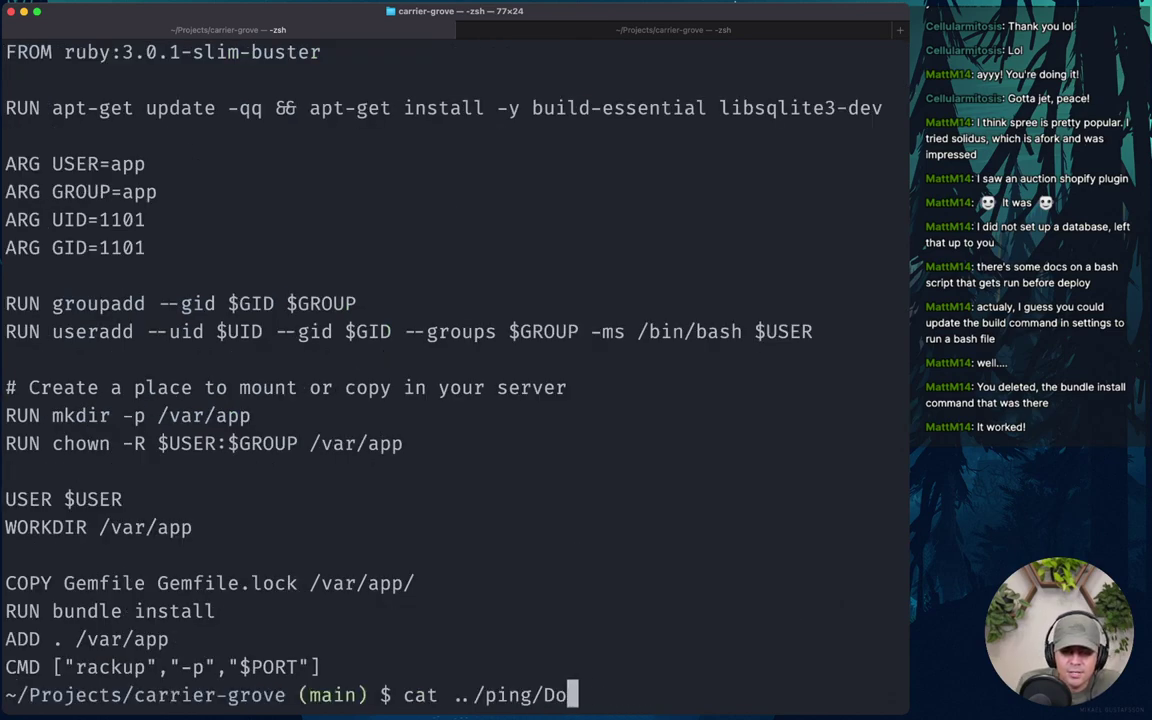
key("Tab")
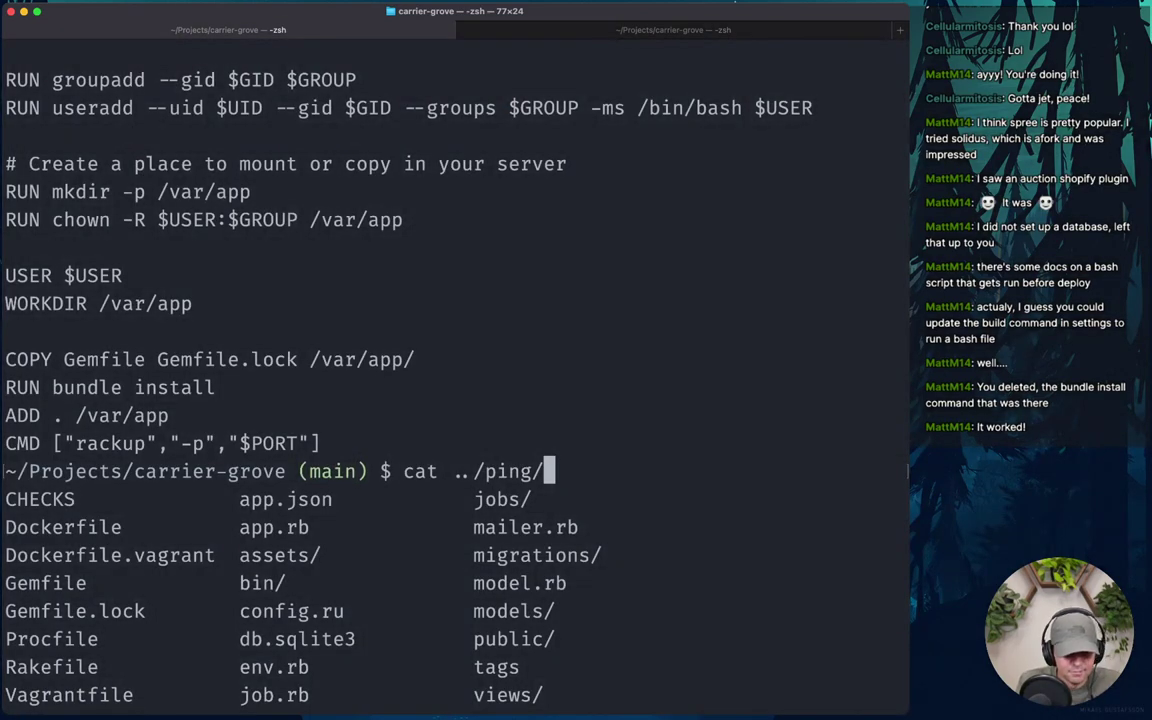
type("Dockerfile")
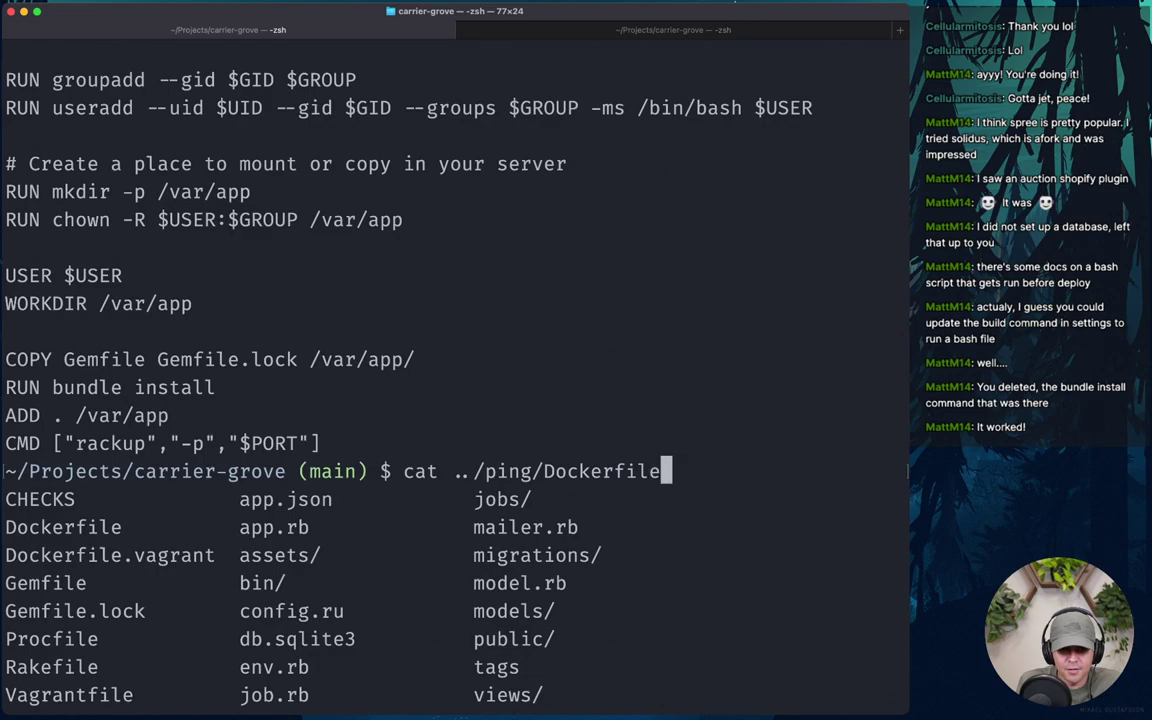
key("Tab")
key("Return")
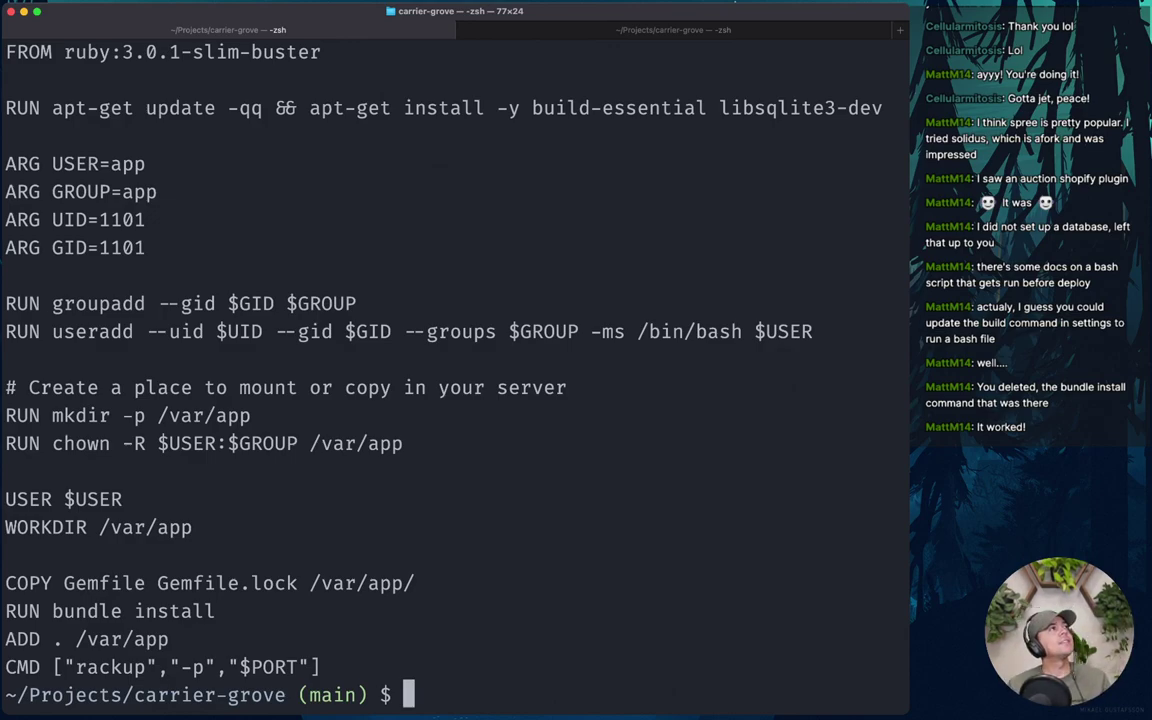
Step: Search the web for 'darklang' in a new tab and open the Dark Lang homepage
key("super+Tab")
key("super+t")
type("darklang")
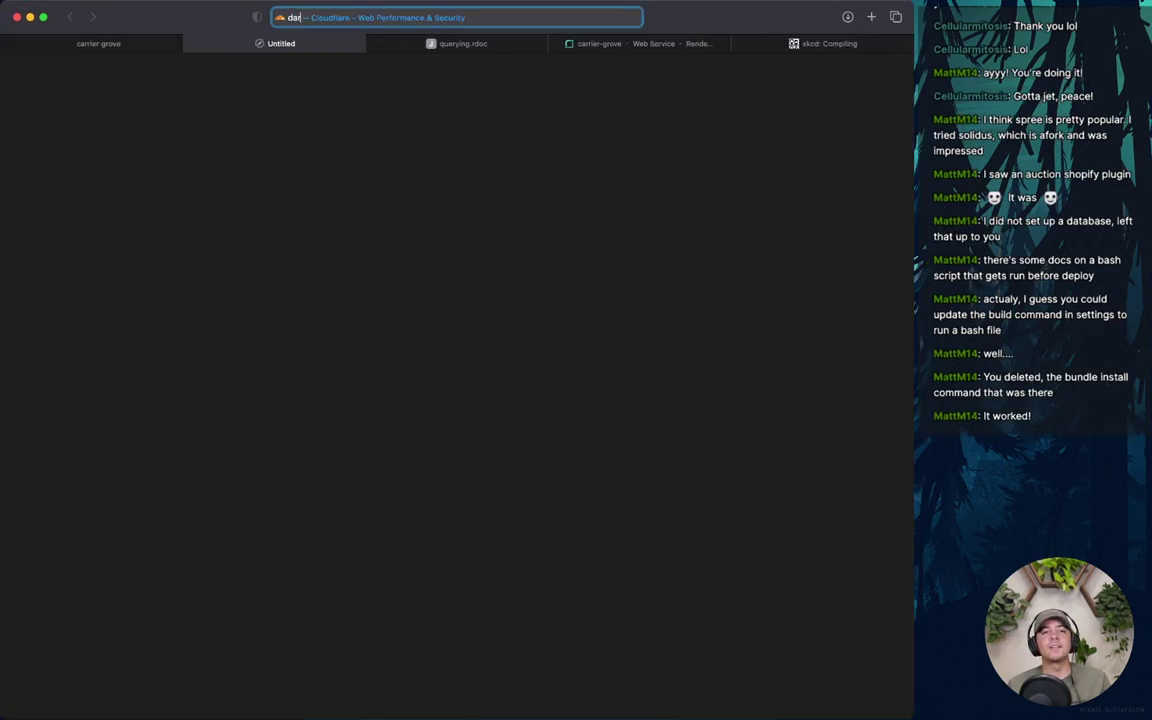
key("Return")
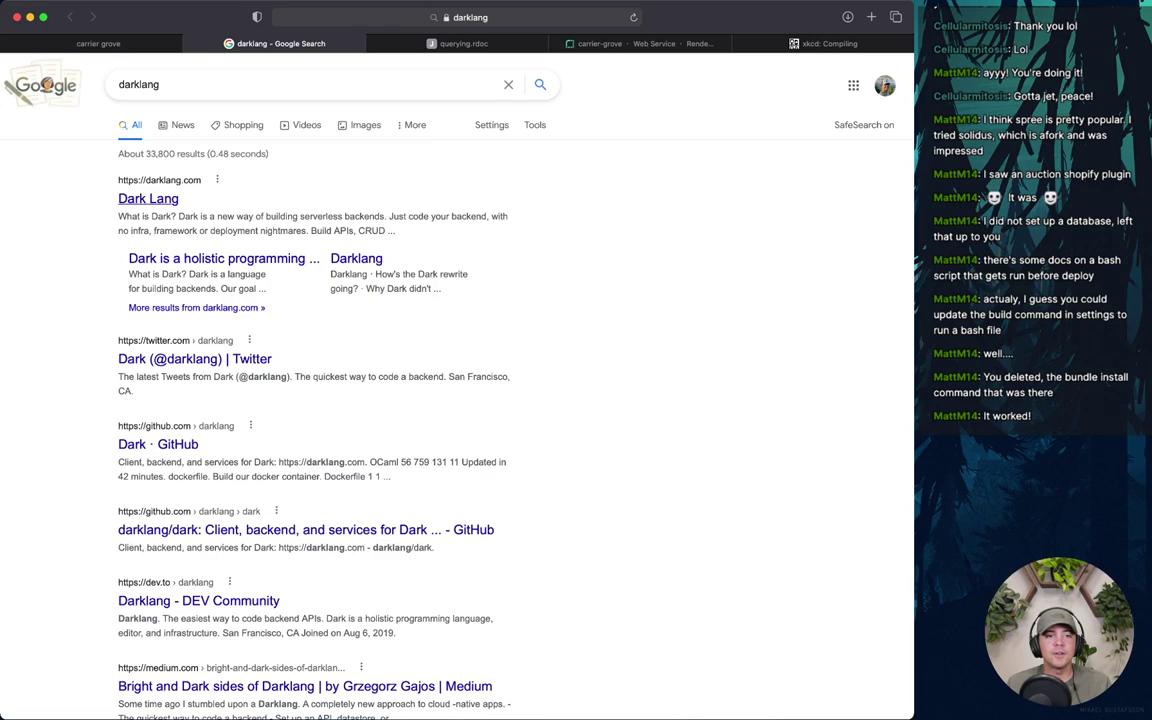
left_click(148, 198)
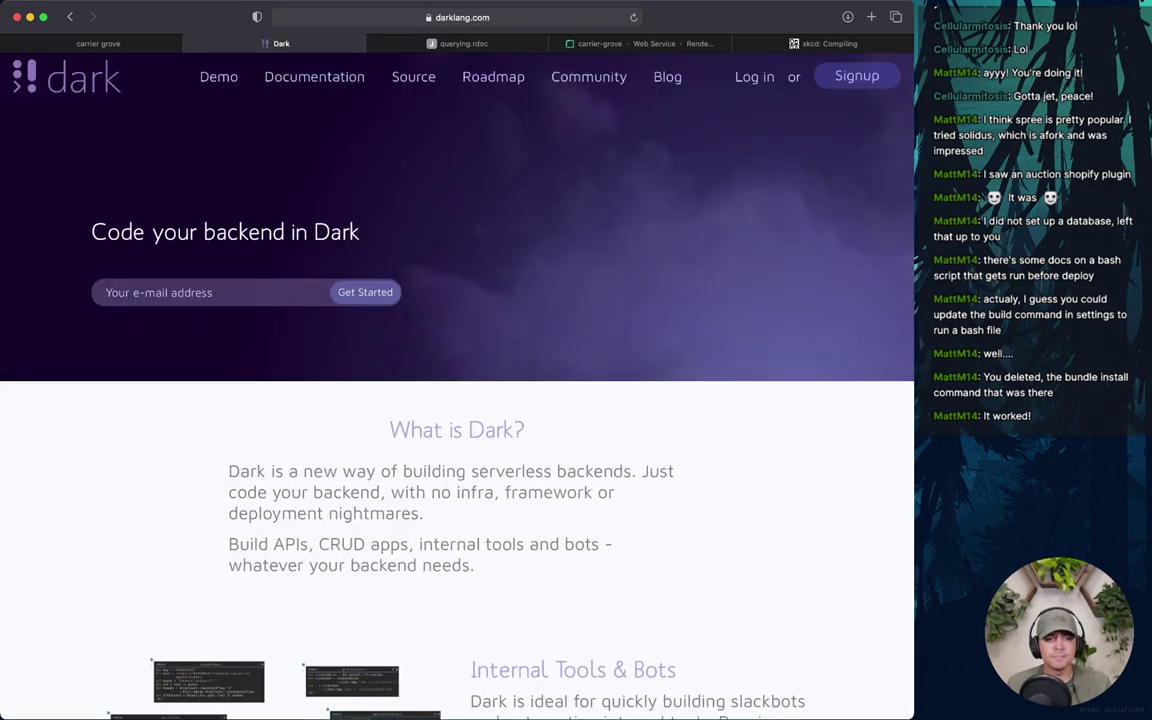
Step: Scroll through the darklang.com homepage and open Dark's demo video
scroll(457, 400, "down", 5)
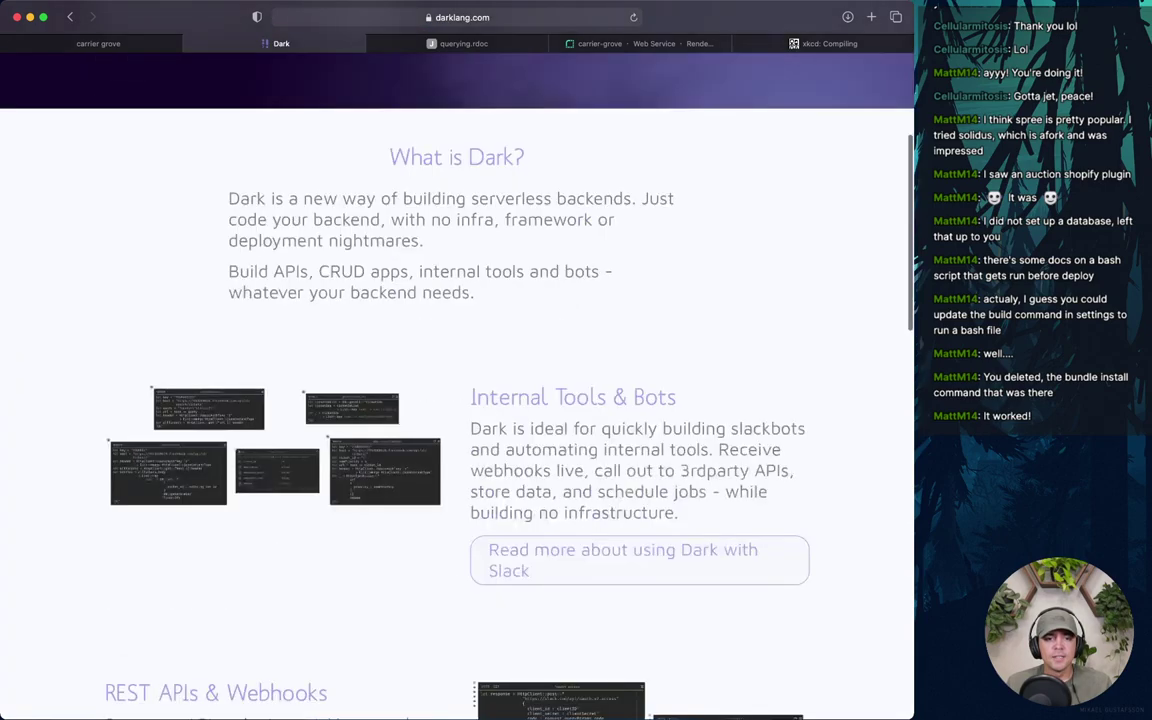
scroll(457, 400, "down", 1)
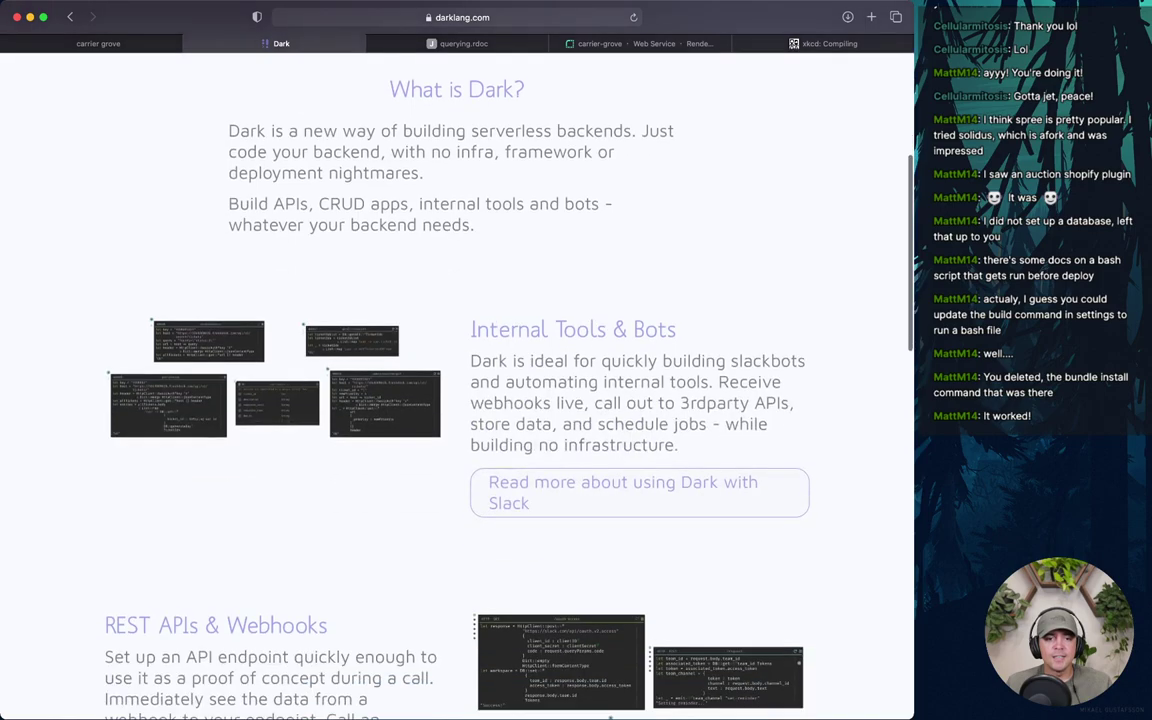
scroll(457, 400, "down", 5)
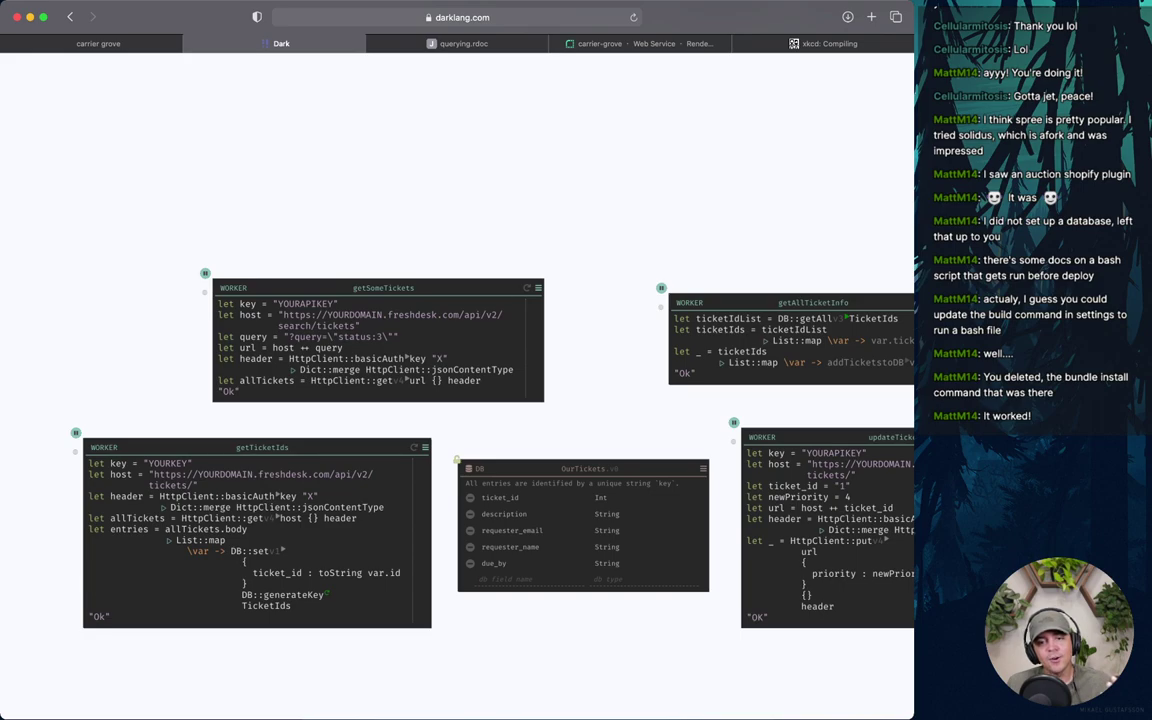
scroll(457, 380, "up", 5)
scroll(457, 380, "down", 5)
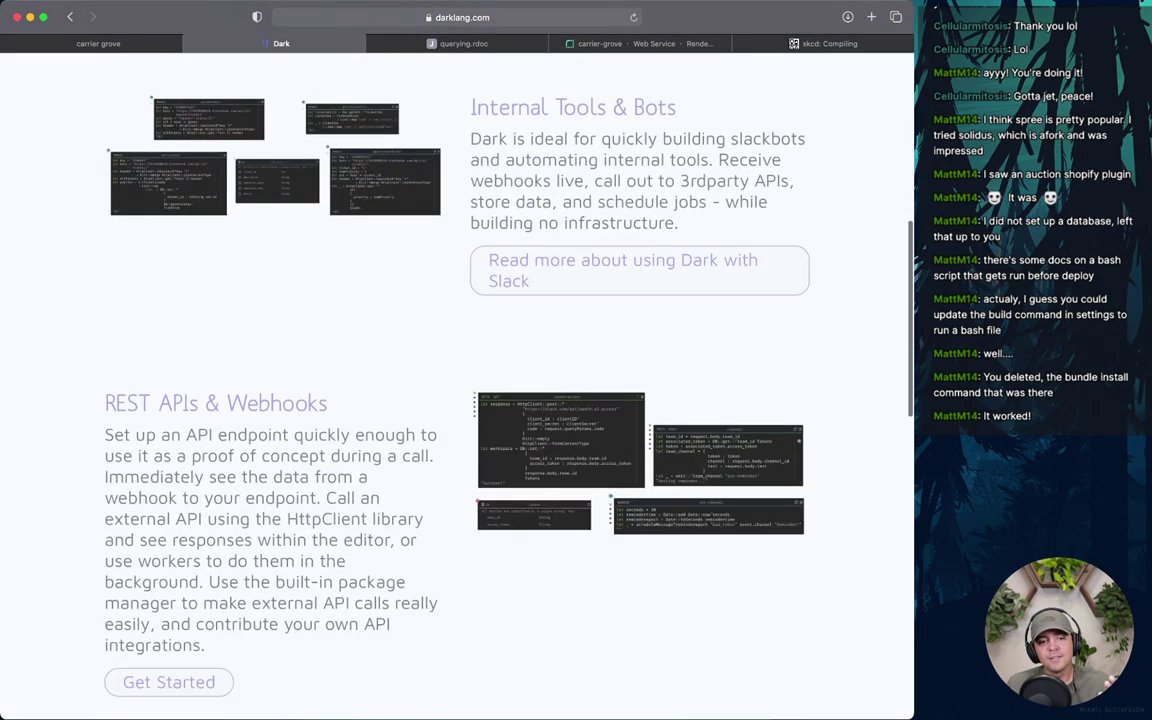
scroll(457, 380, "down", 5)
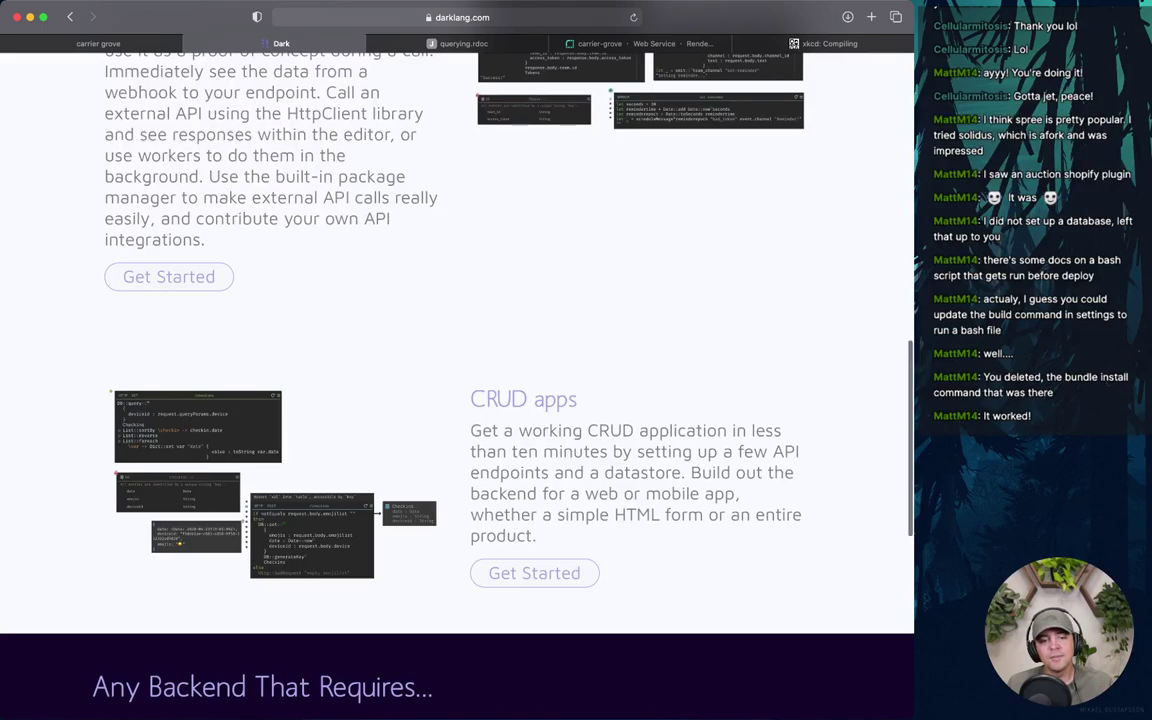
scroll(457, 380, "down", 4)
scroll(457, 380, "down", 3)
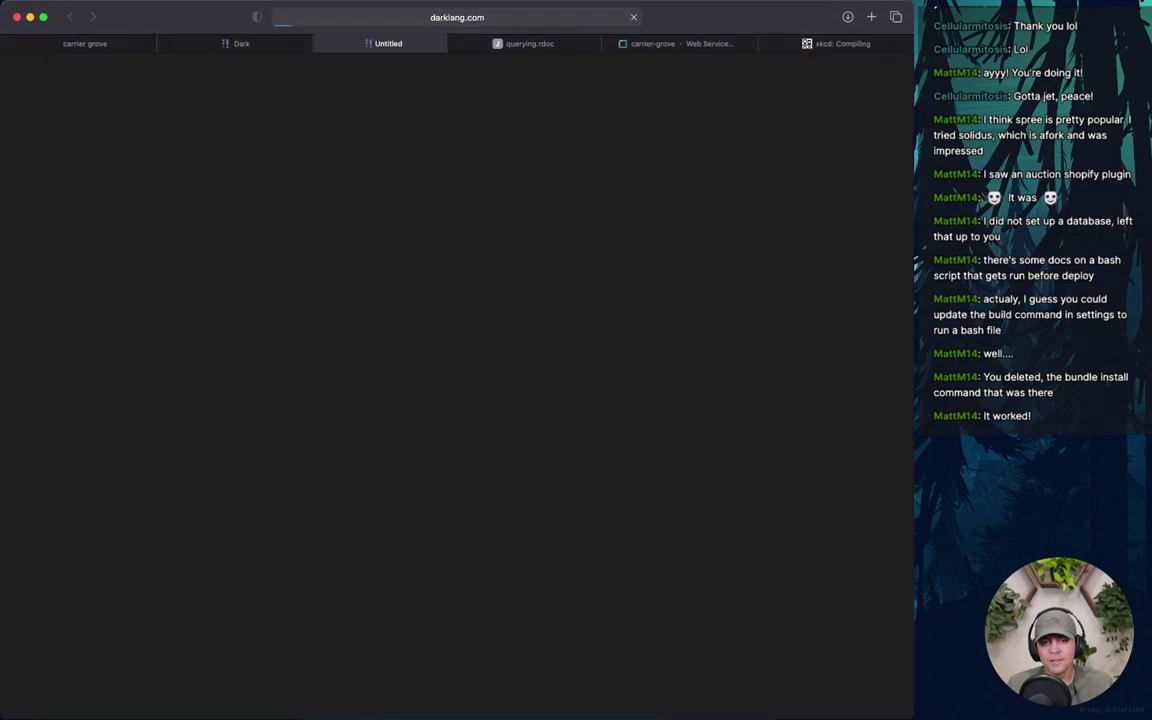
left_click(474, 616)
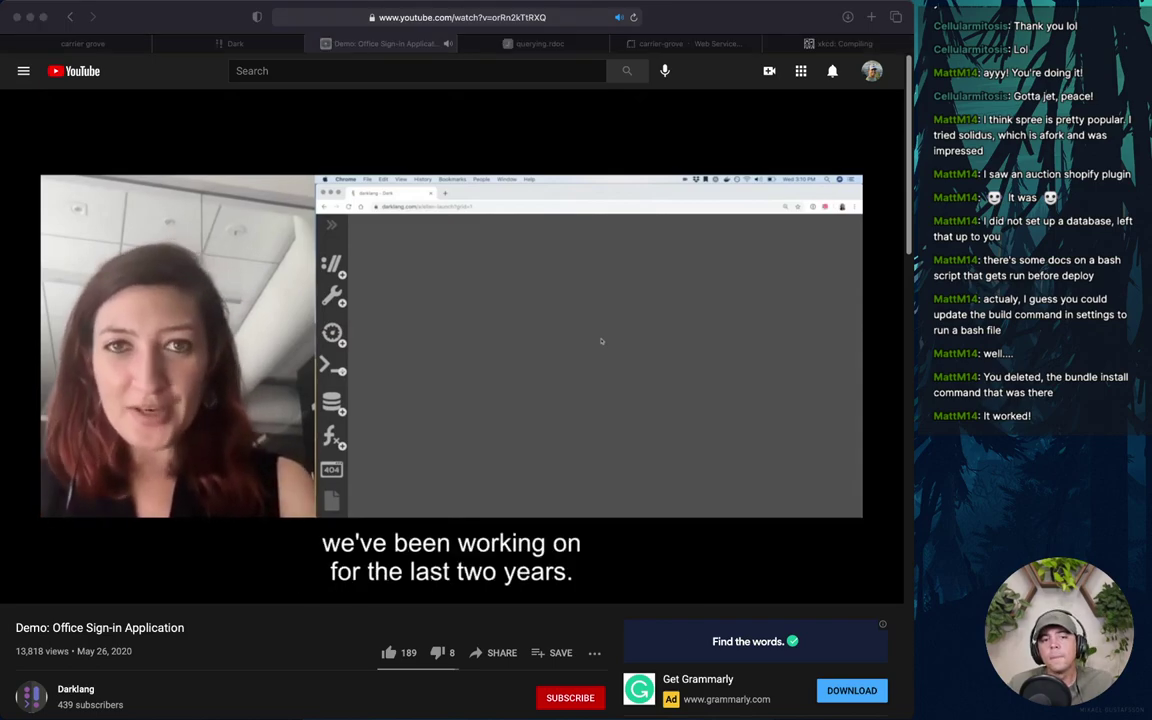
Step: Bring up and dismiss the YouTube player's options menu as the demo plays
key("super+Tab")
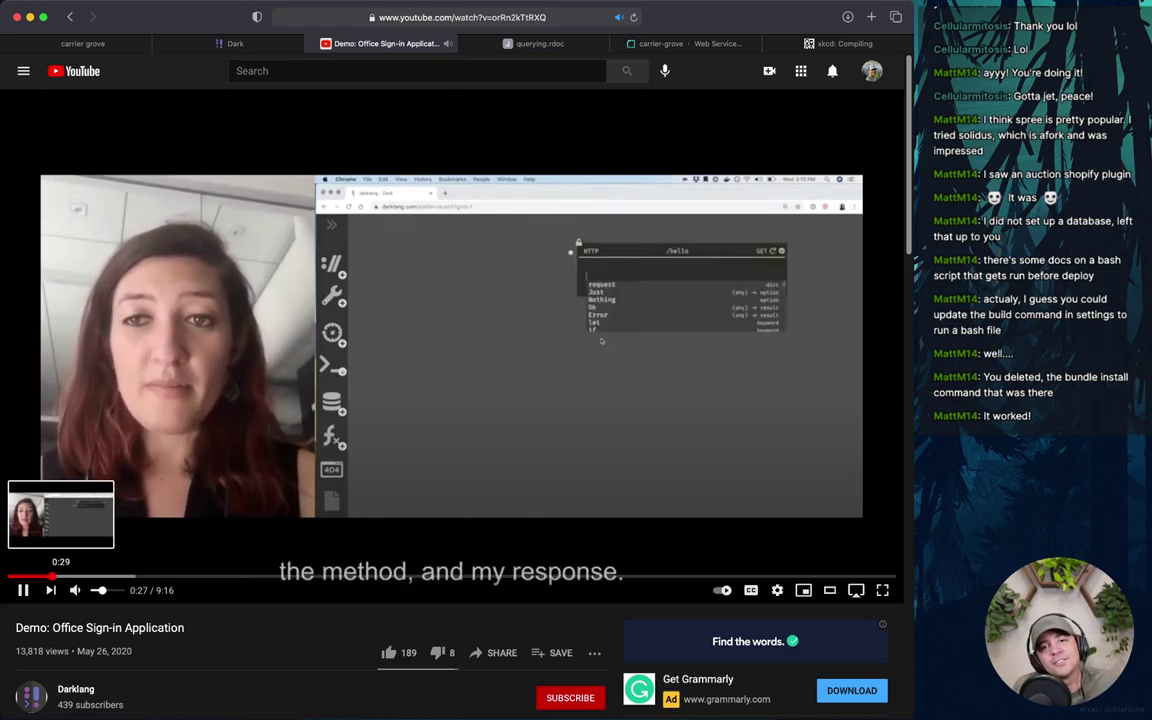
right_click(58, 577)
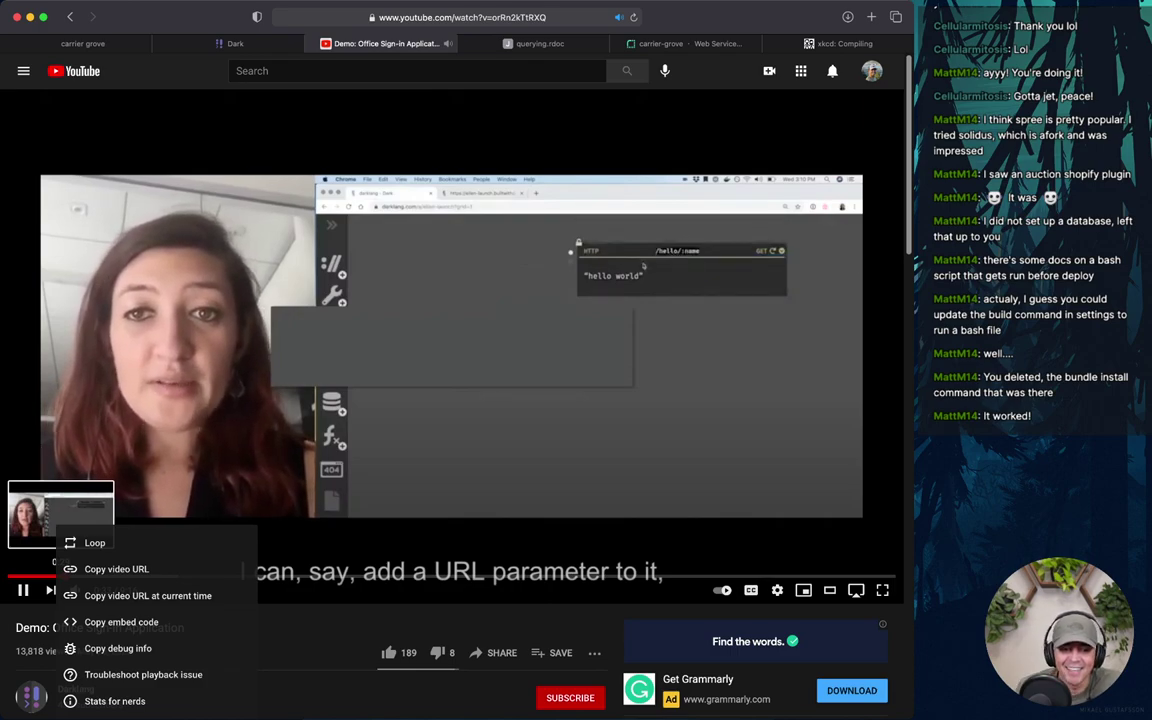
key("Escape")
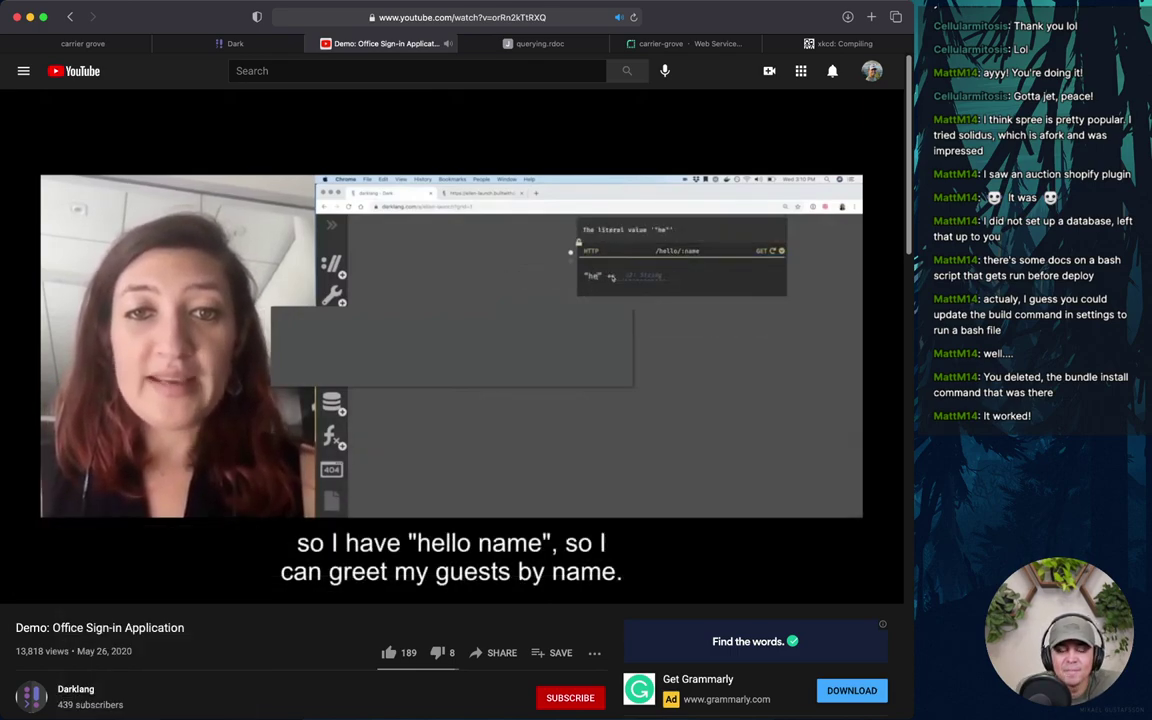
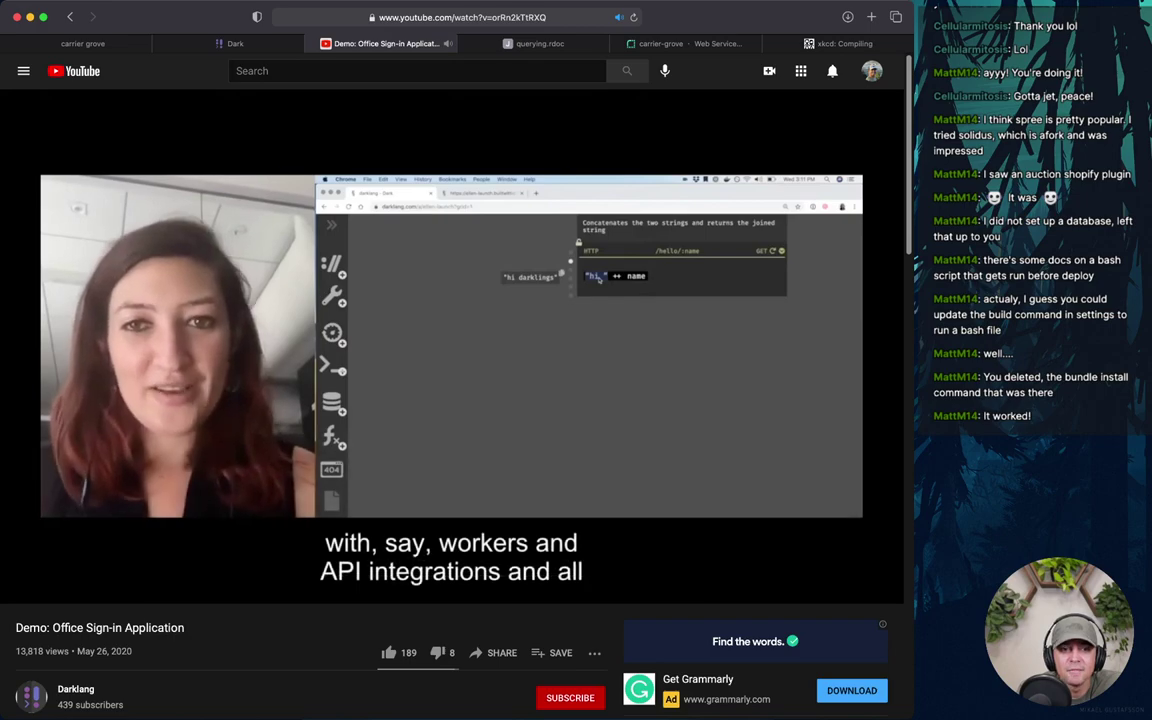
Step: Pause the Darklang demo video and close the Dark homepage and YouTube demo tabs
key("space")
key("ctrl+shift+Tab")
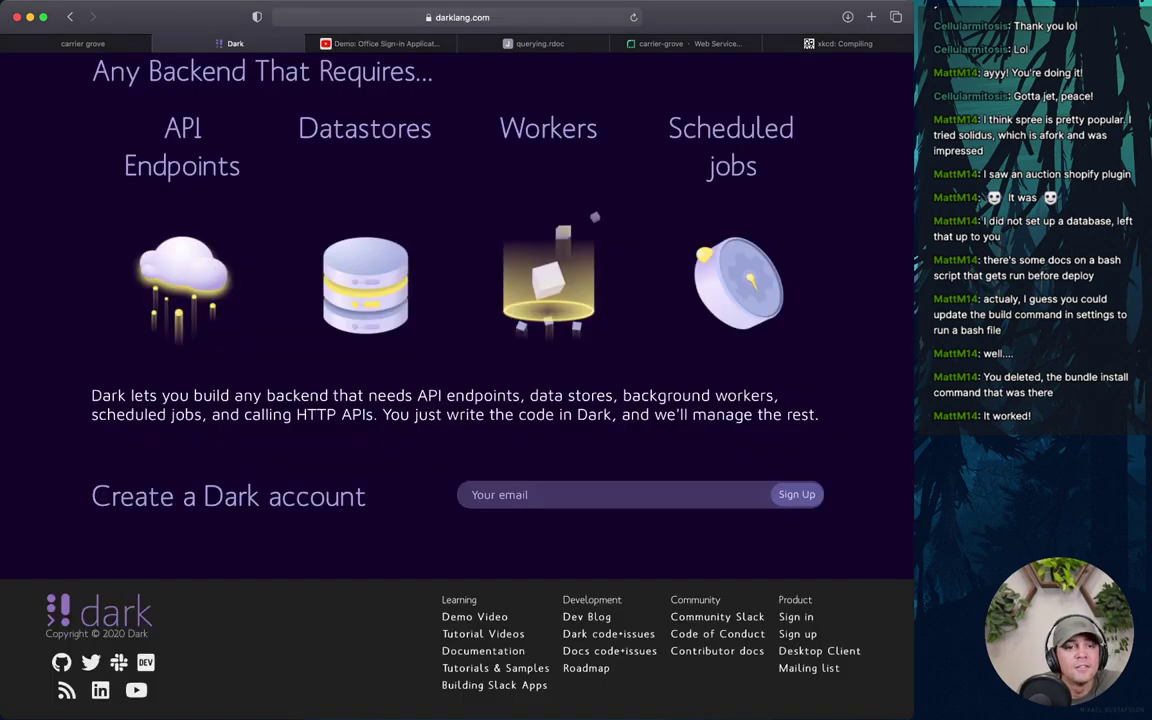
key("super+w")
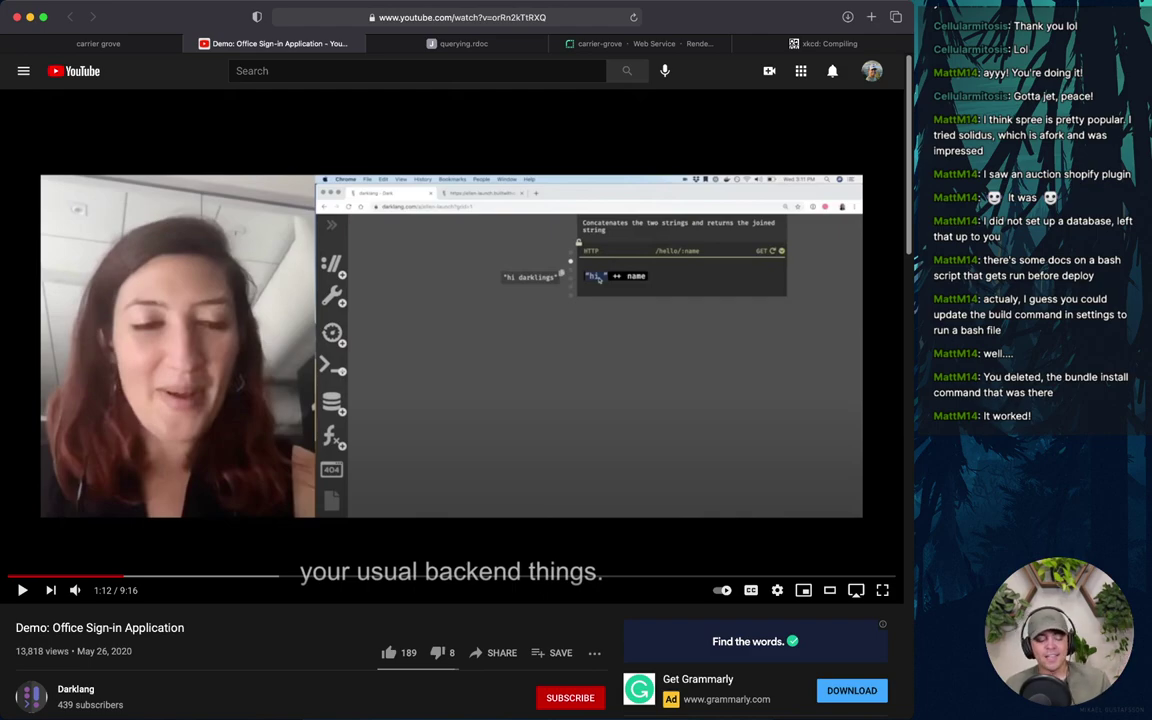
key("super+w")
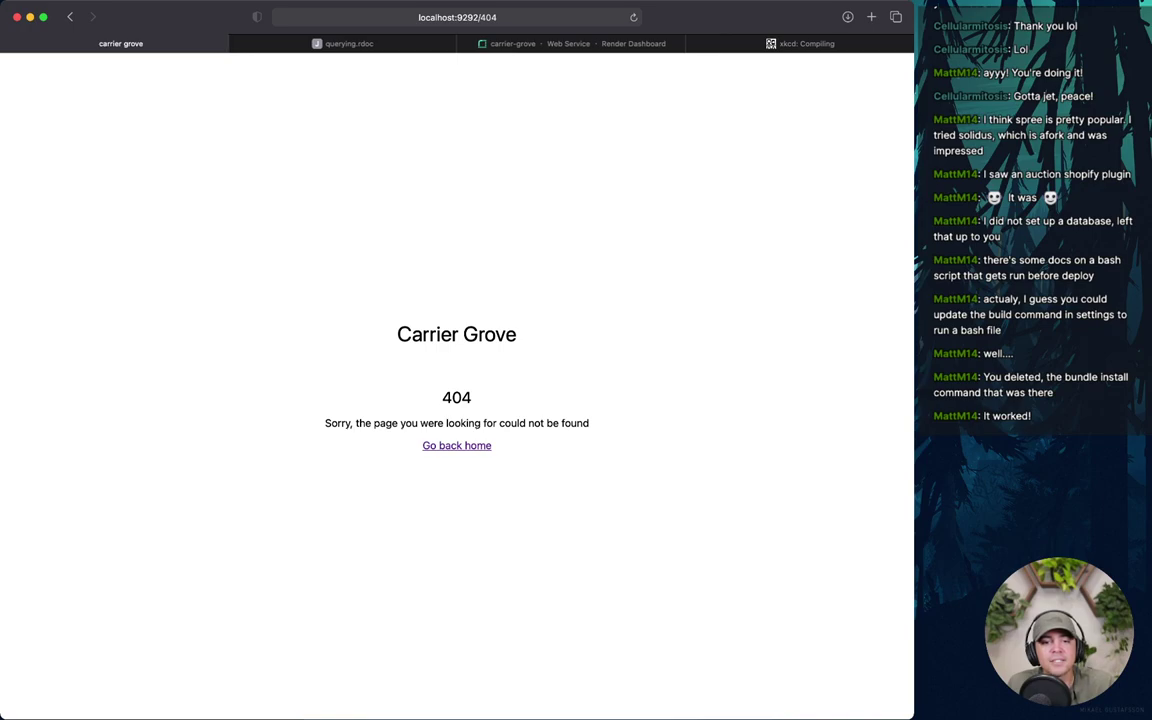
Step: Load carriergrove.com in the tab that held the Sequel querying docs
key("super+Tab")
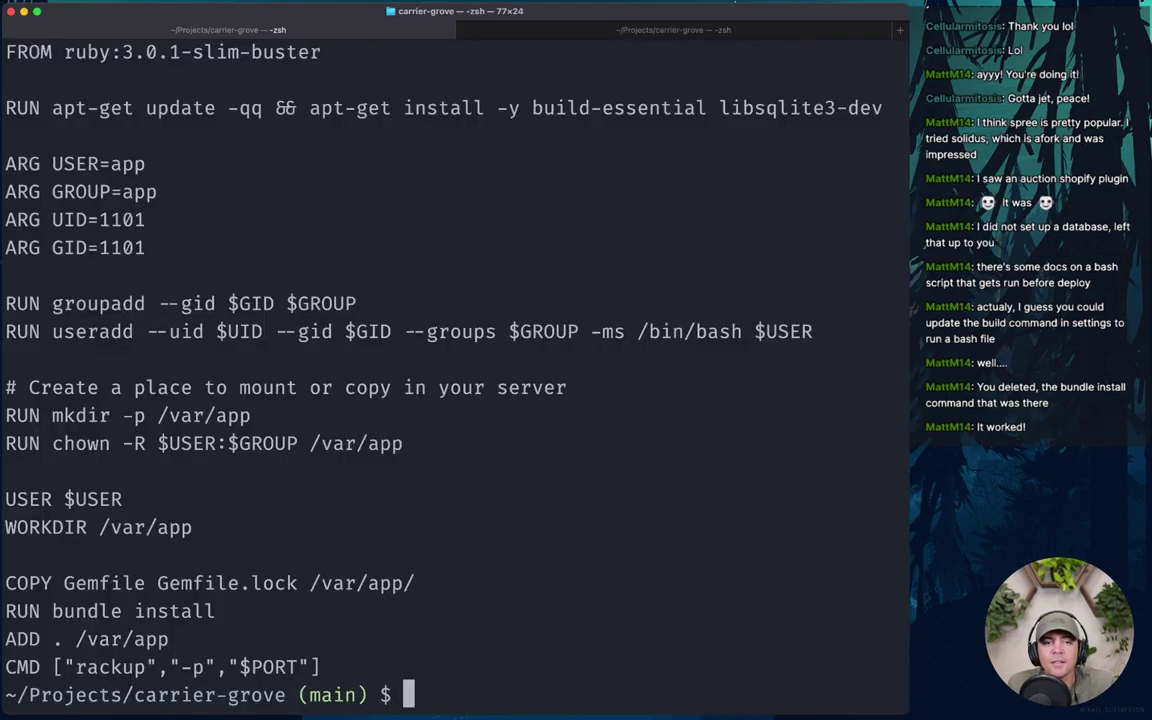
key("super+Tab")
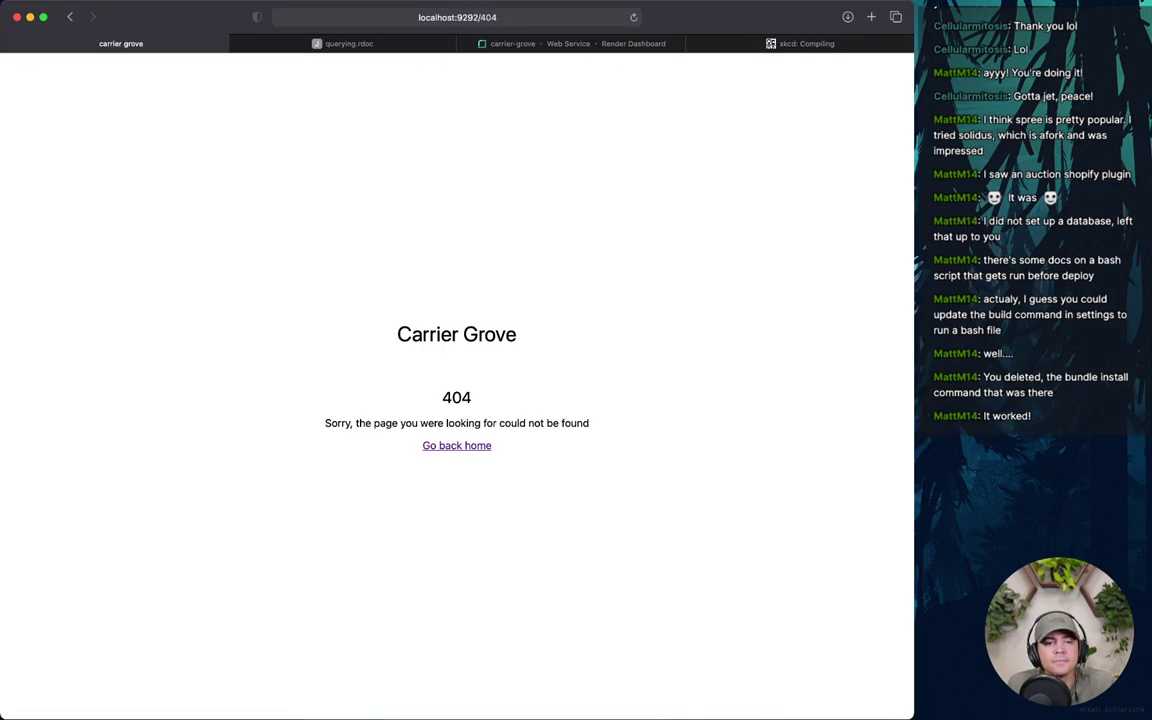
key("super+3")
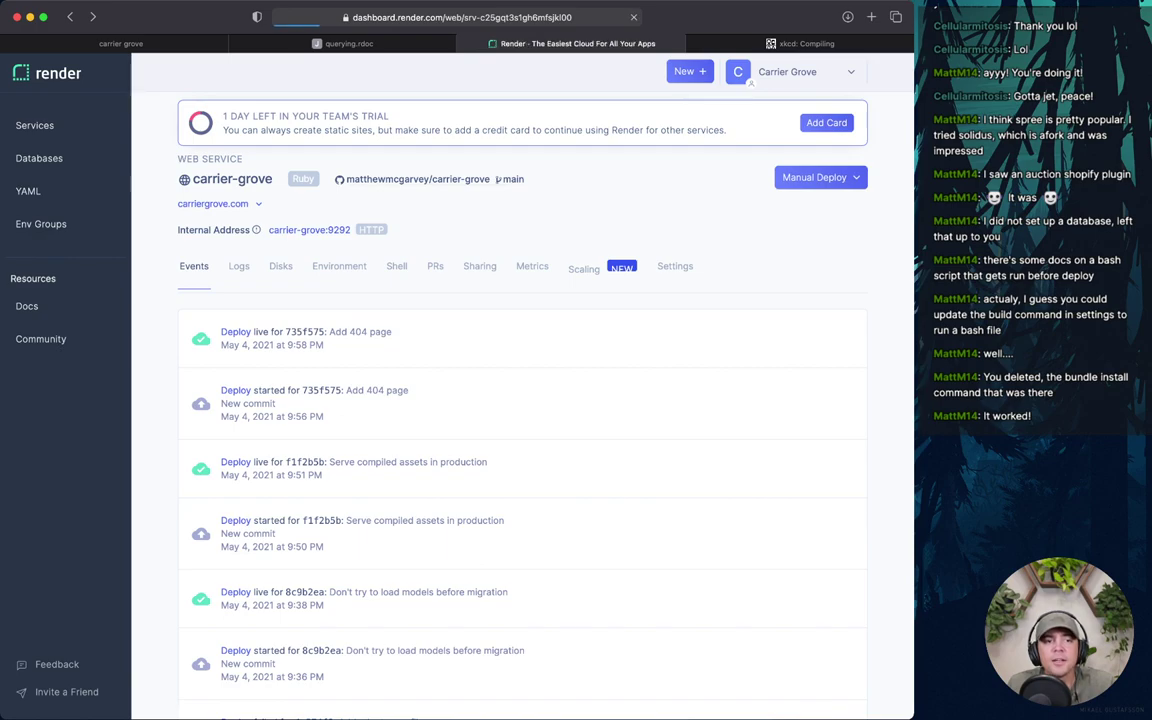
key("super+1")
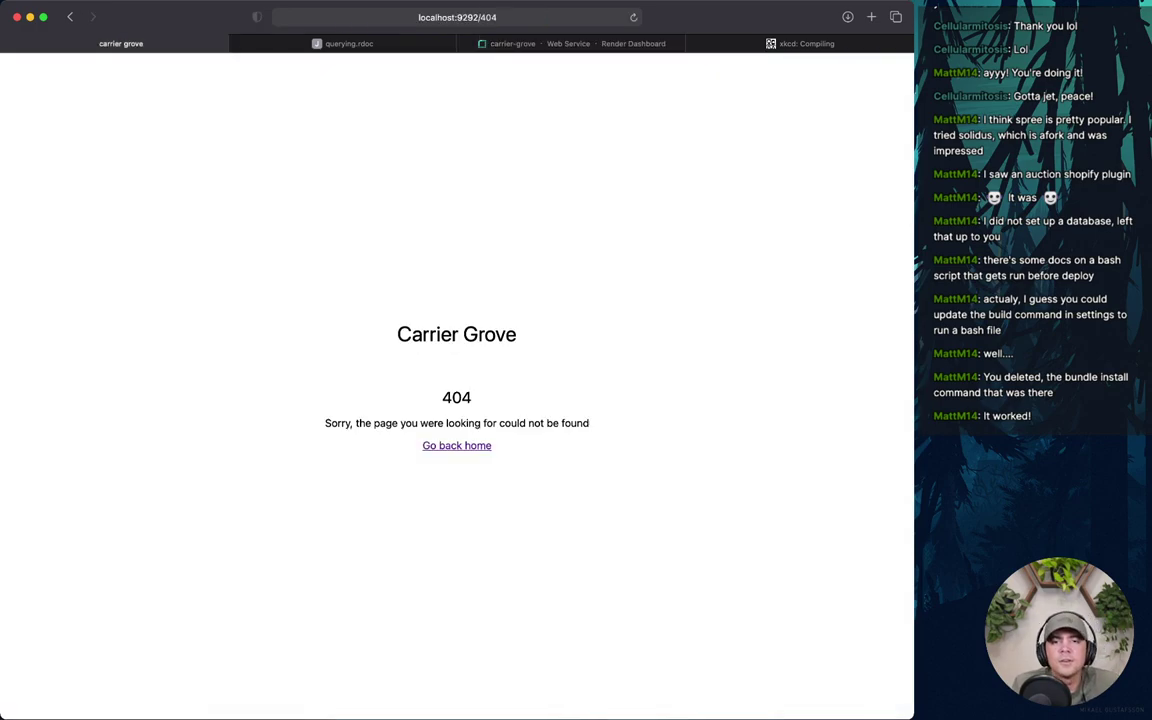
key("super+2")
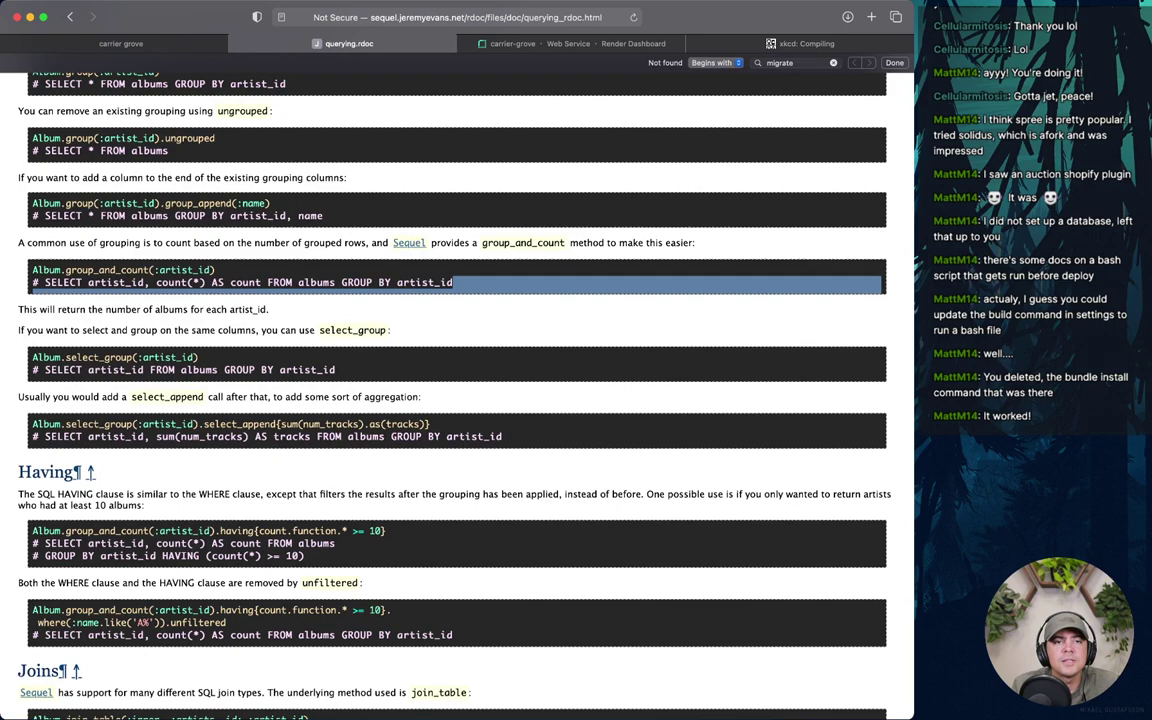
key("super+l")
type("carriergrove.com")
key("Return")
Step: Load carriergrove.com/404, follow its Go back home link, then return to the local 404 tab
key("super+l")
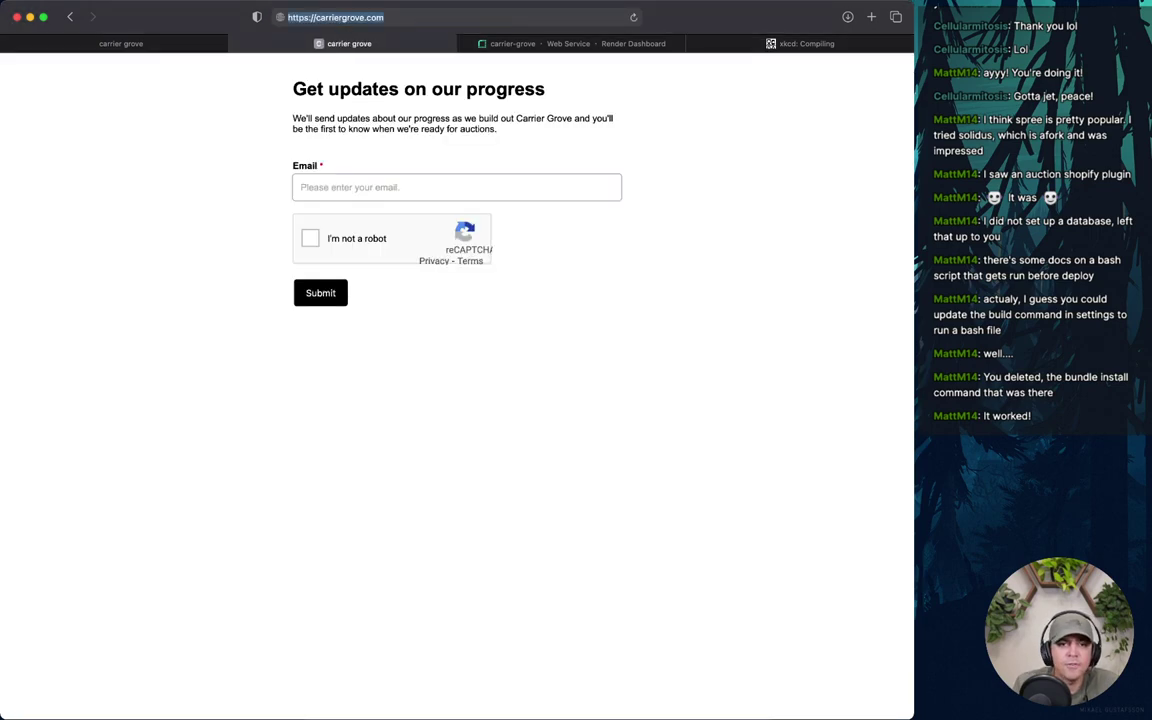
key("Right")
type("/")
type("404")
key("Return")
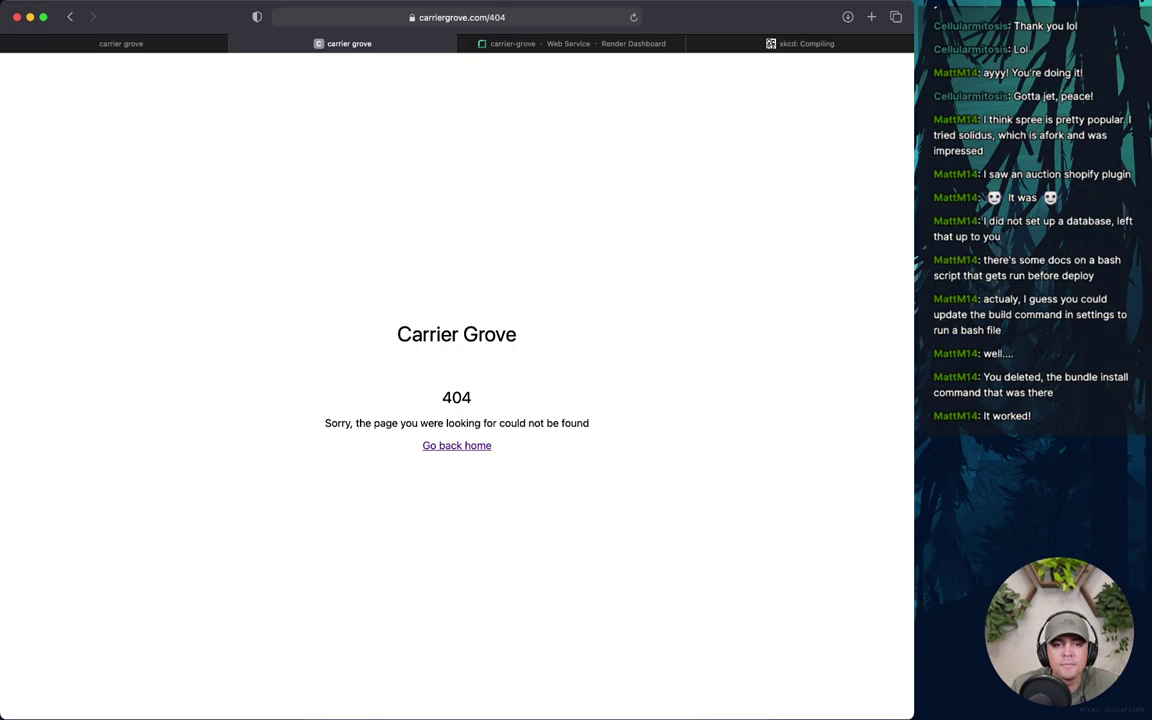
left_click(456, 445)
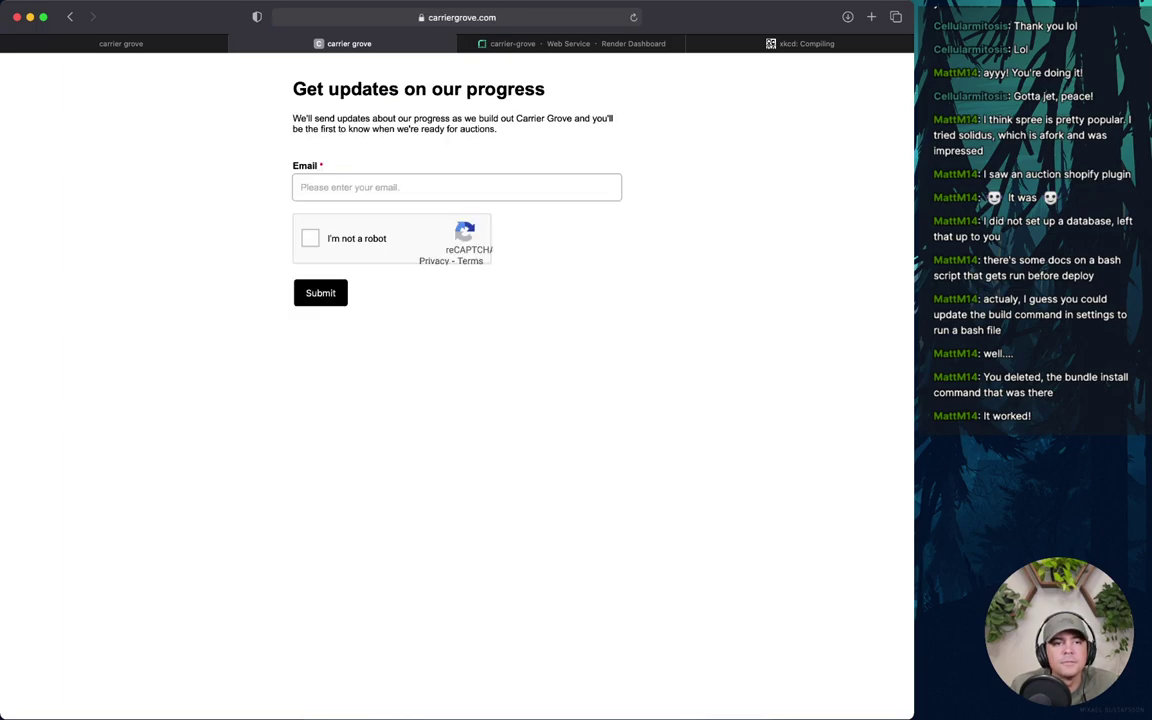
key("ctrl+shift+Tab")
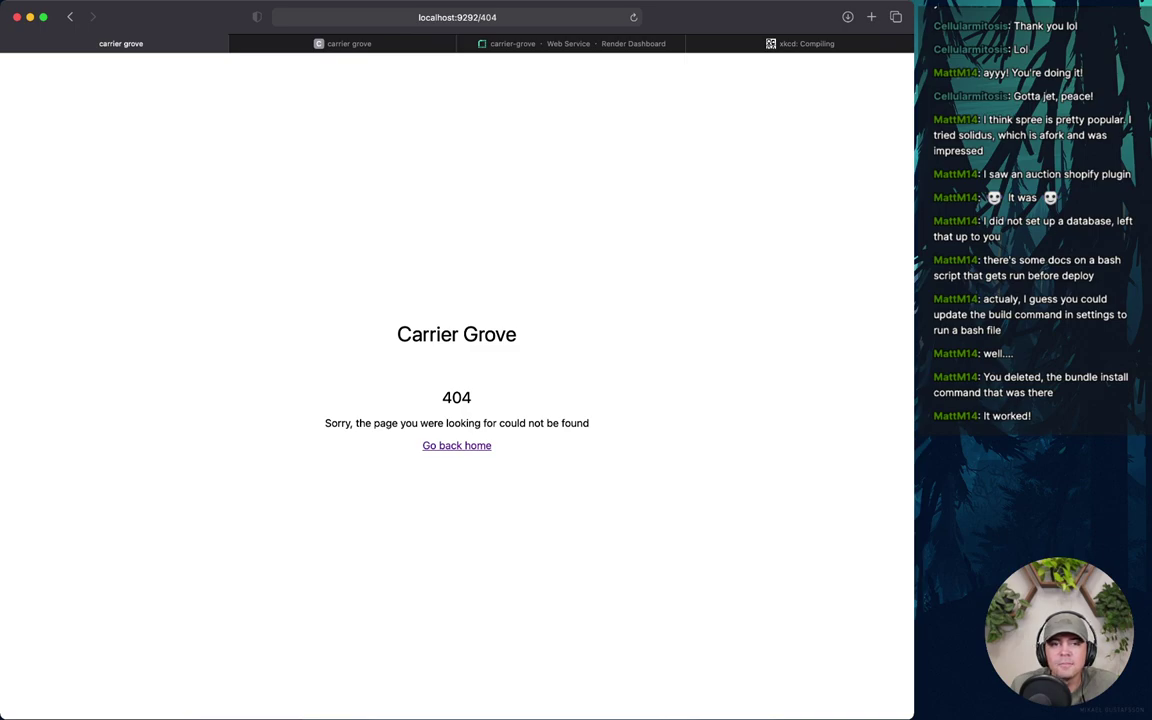
Step: Switch to Neovim and open README.md through the fuzzy file finder
key("ctrl+Tab")
key("ctrl+Tab")
key("super+Tab")
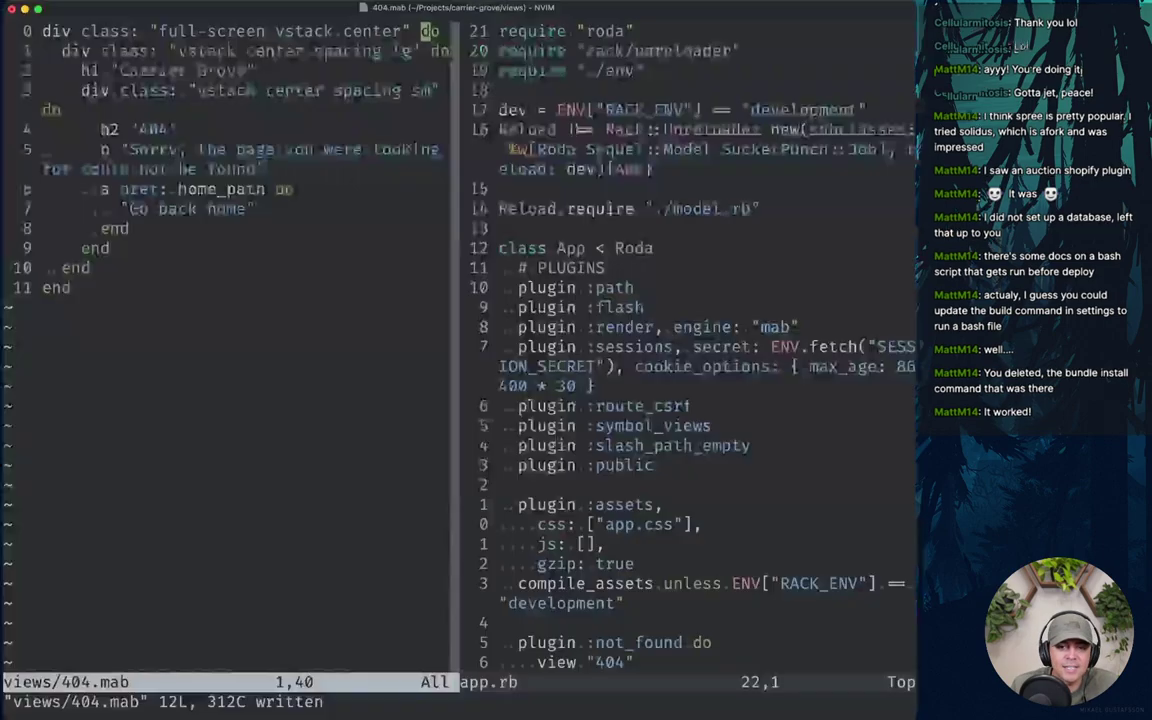
key("ctrl+p")
type("rRE")
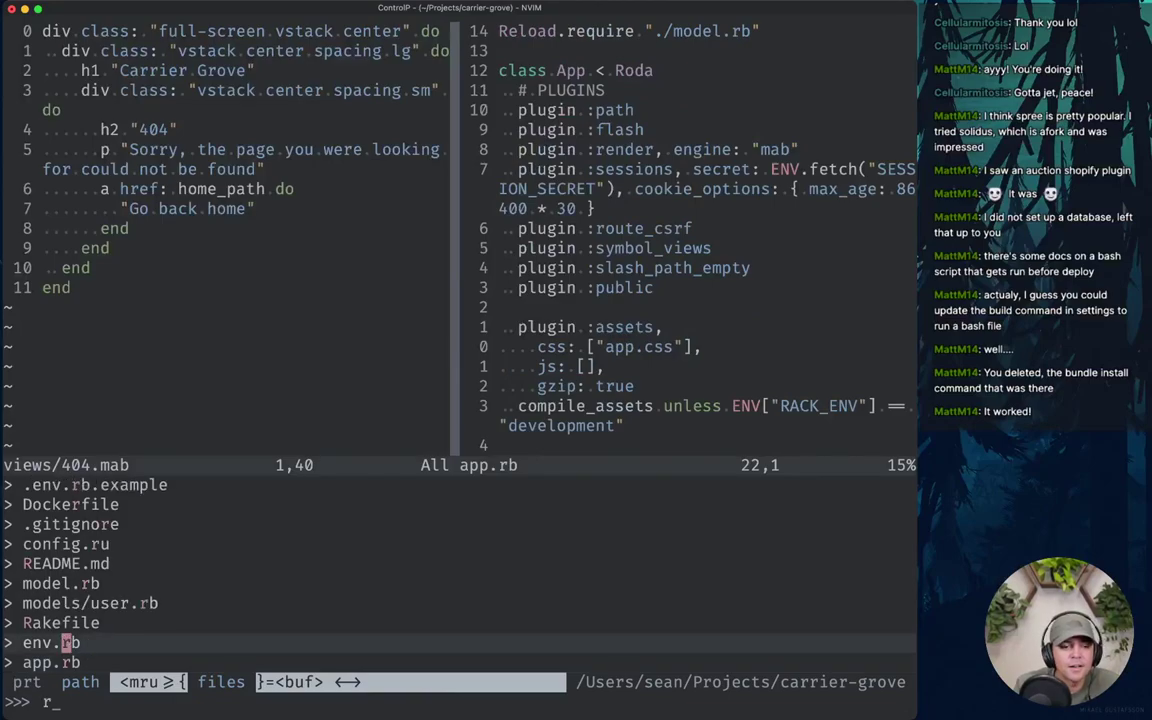
key("BackSpace")
key("BackSpace")
key("BackSpace")
type("README")
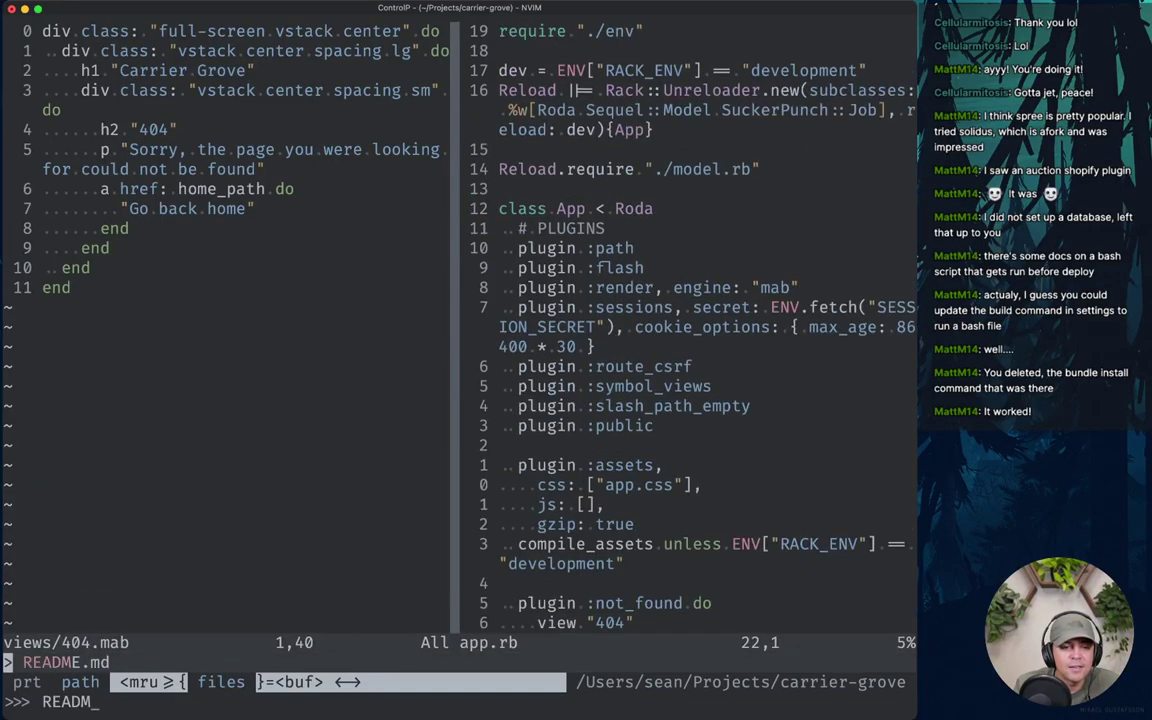
key("Return")
Step: Read through the Thoughts list's mailing list and payment providers notes
key("j")
key("j")
key("j")
key("j")
key("j")
key("j")
key("j")
key("j")
key("j")
key("j")
key("j")
key("j")
key("j")
key("j")
key("j")
key("j")
key("j")
key("j")
key("j")
key("j")
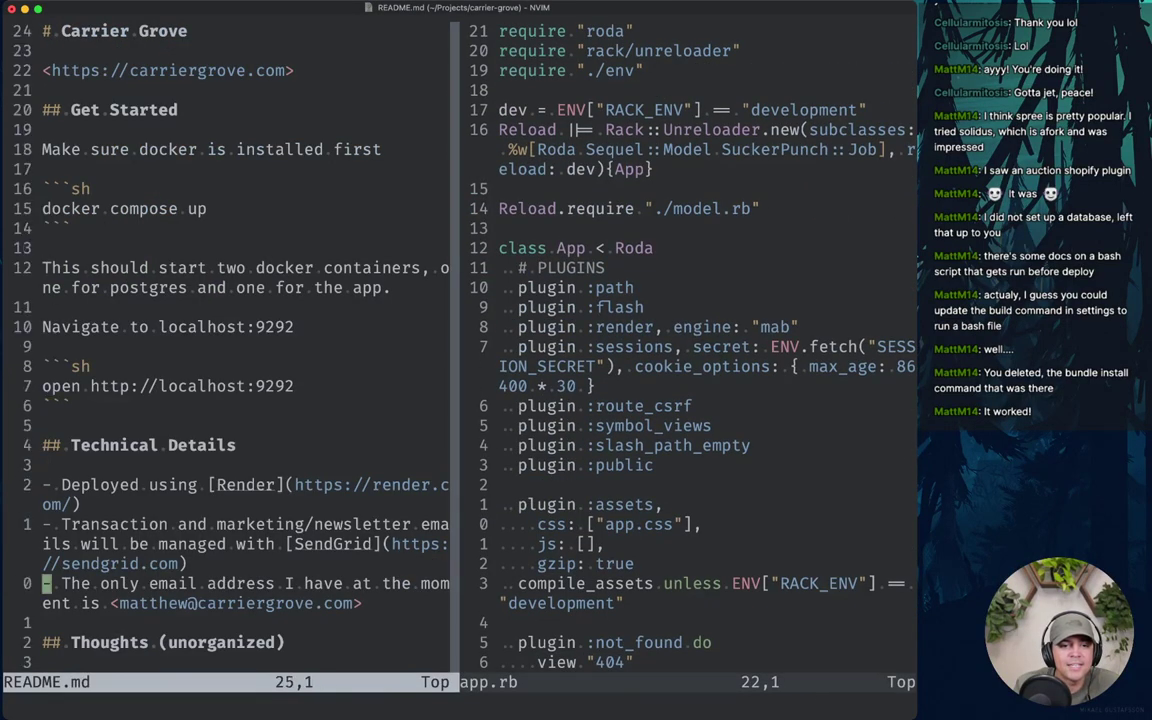
key("k")
key("k")
key("k")
key("k")
key("k")
key("k")
key("k")
key("j")
key("j")
key("j")
key("j")
key("j")
key("j")
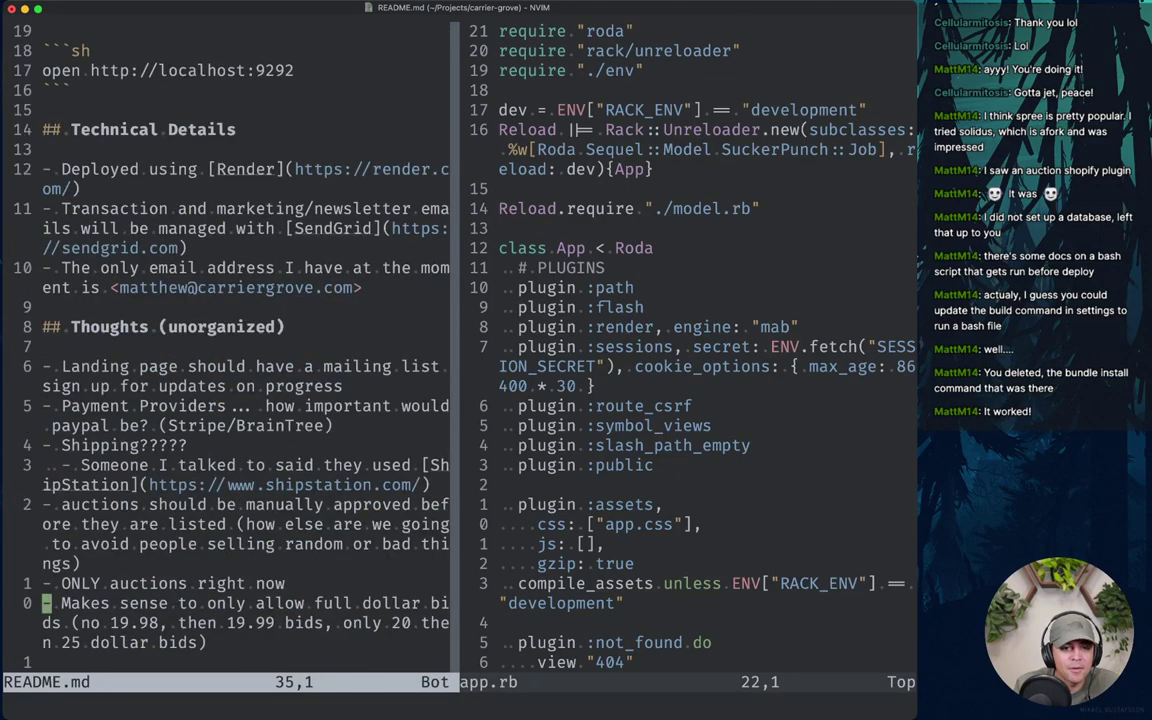
key("k")
key("k")
key("k")
key("k")
key("k")
key("j")
key("w")
key("w")
key("j")
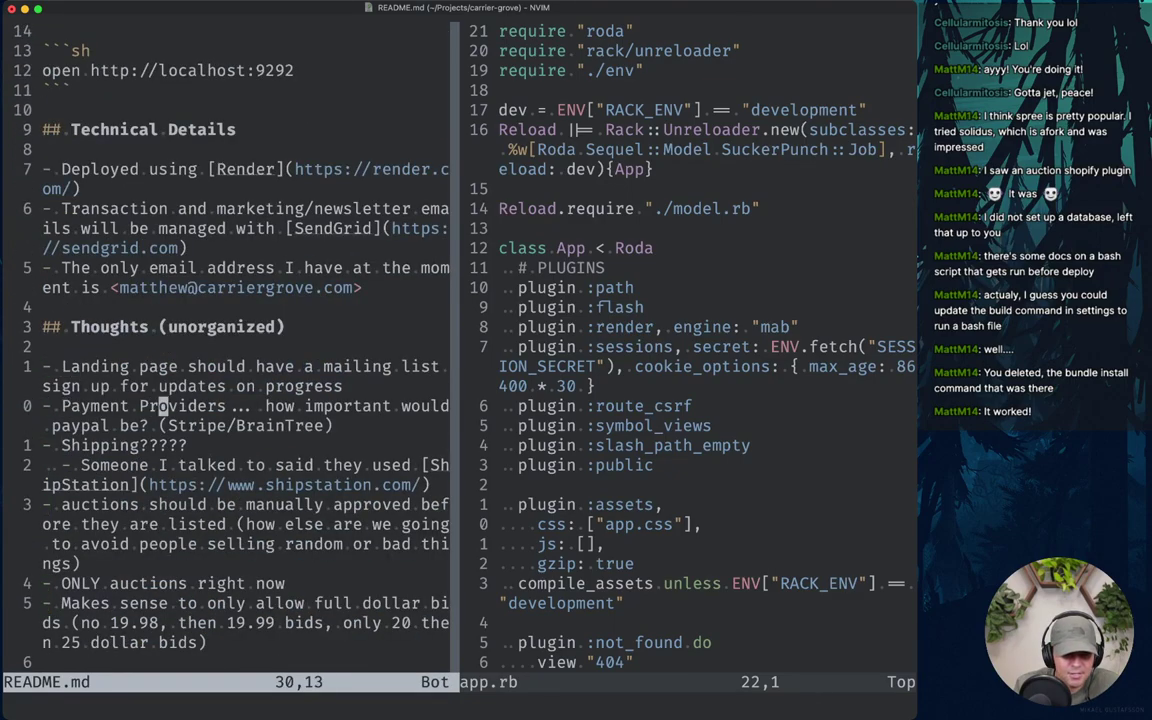
key("k")
key("e")
key("j")
key("w")
key("w")
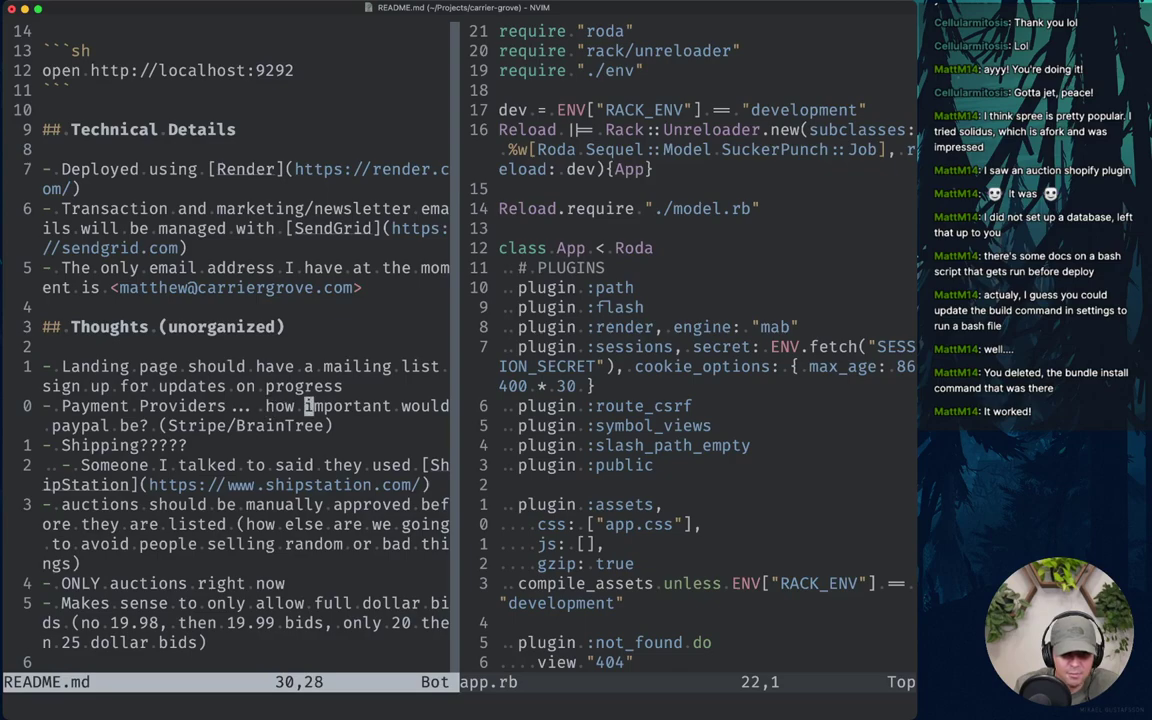
key("w")
Step: Read the Shipping, ShipStation and manual approval notes, then return to Safari's 404 page
key("j")
key("j")
key("k")
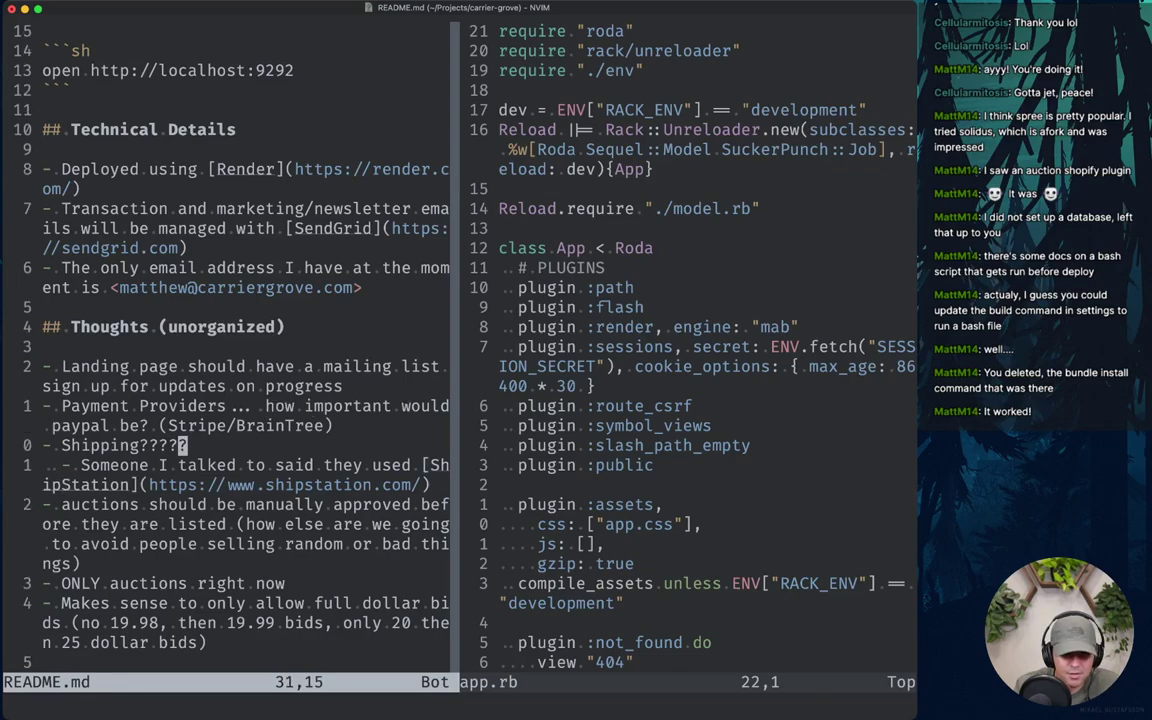
key("j")
key("j")
key("k")
key("w")
key("w")
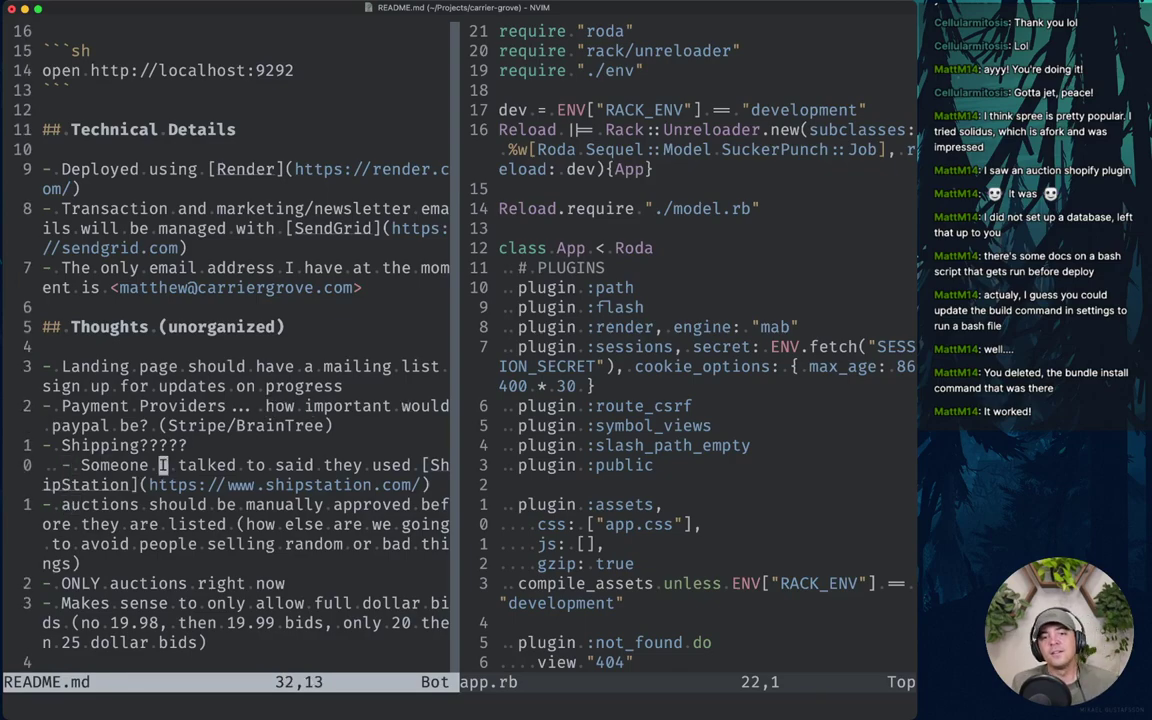
key("j")
key("j")
key("k")
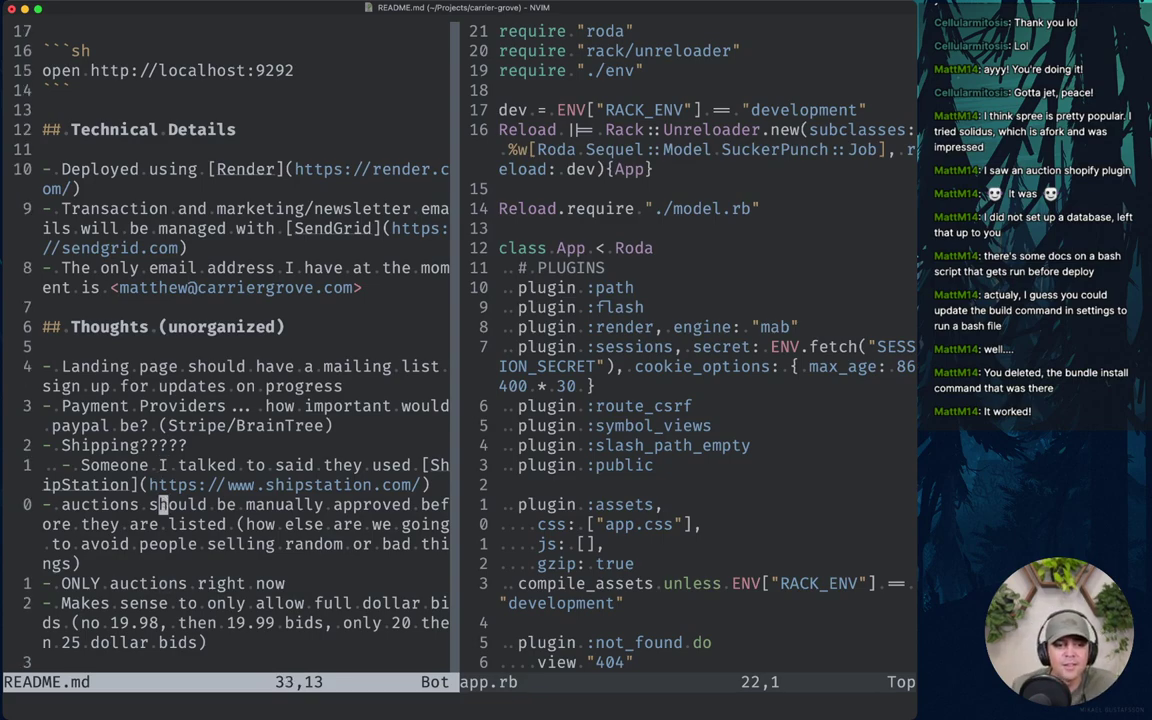
key("f")
key("space")
key("f")
key("space")
key("w")
key("w")
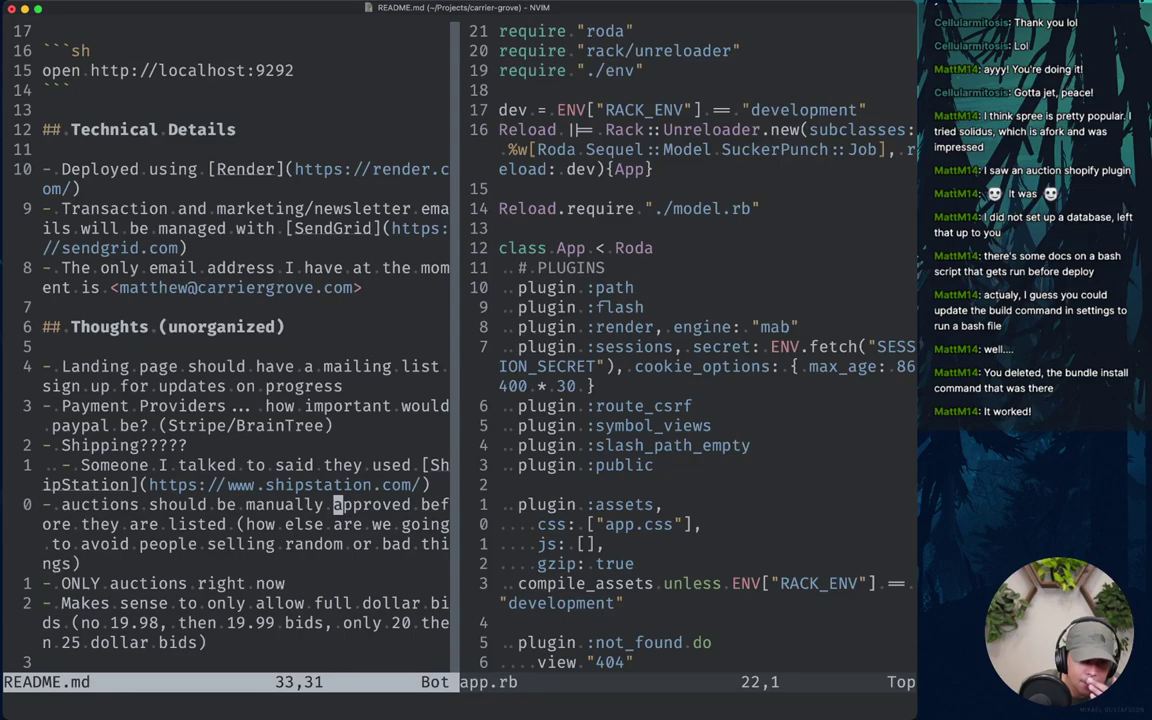
key("j")
key("j")
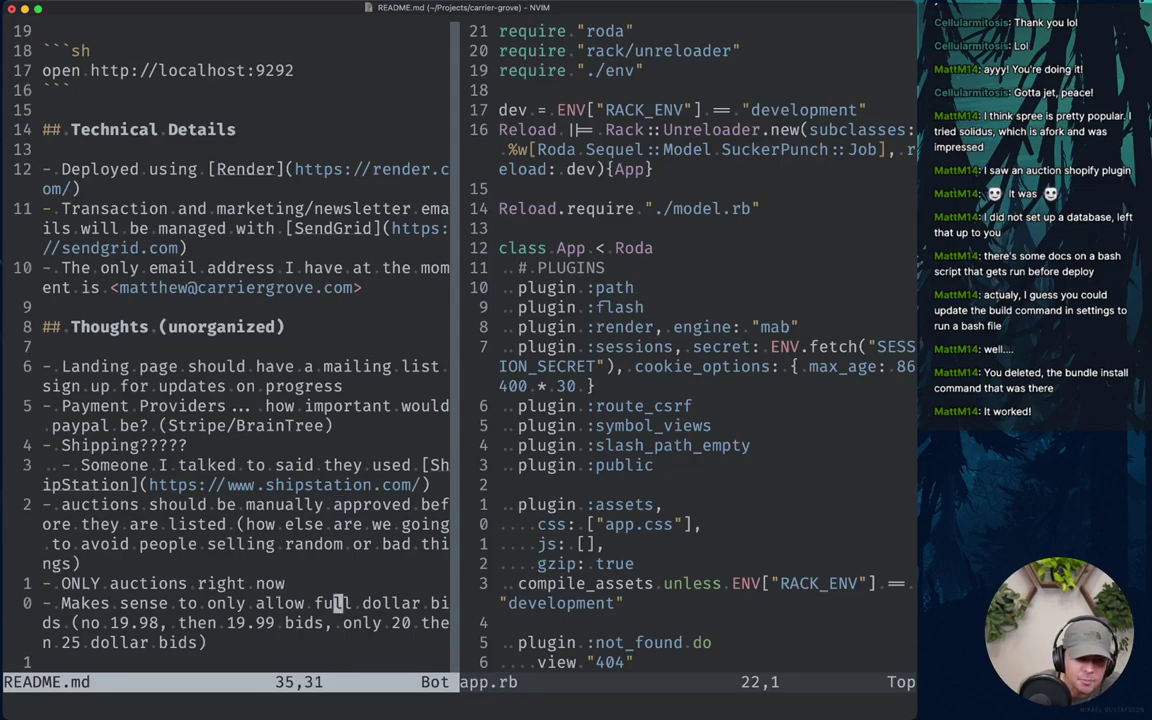
key("super+Tab")
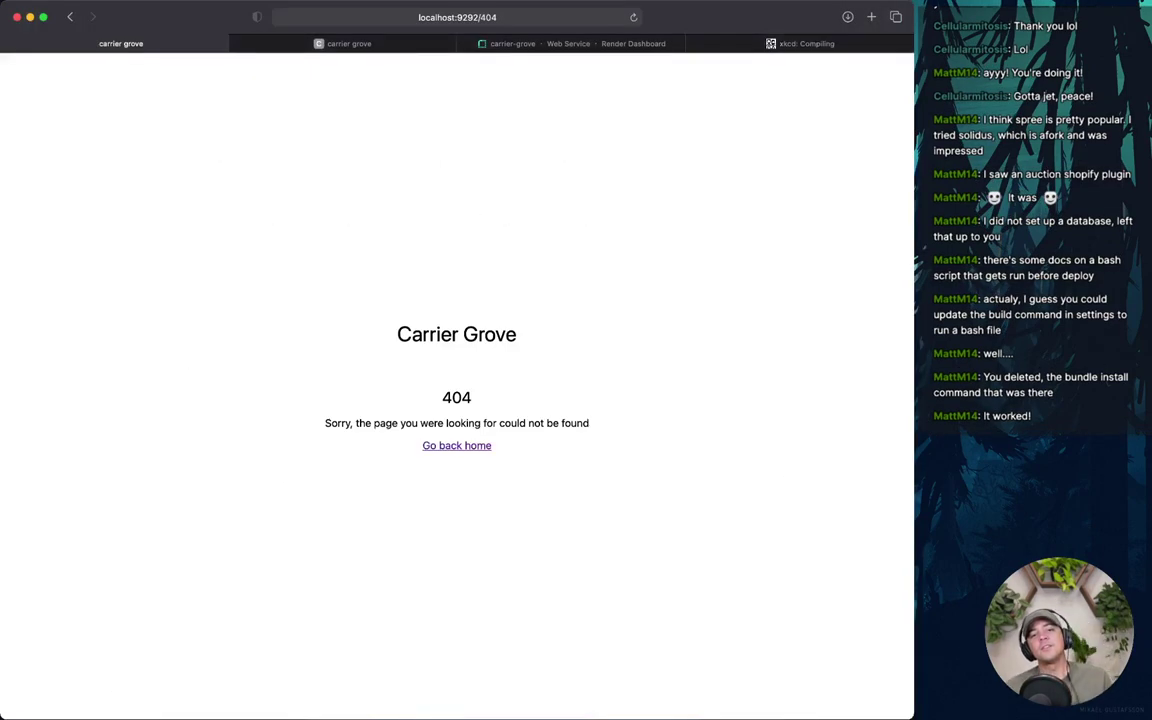
key("super+Tab")
type("vim REA")
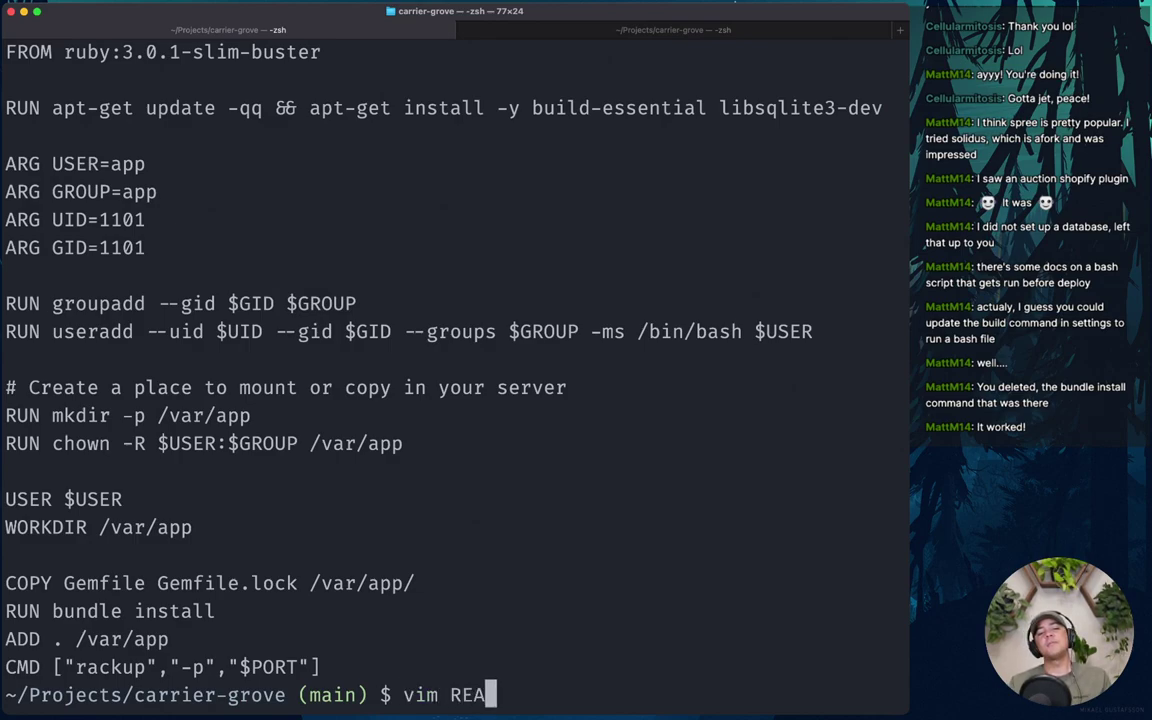
key("BackSpace")
key("BackSpace")
type("OADMAP.md")
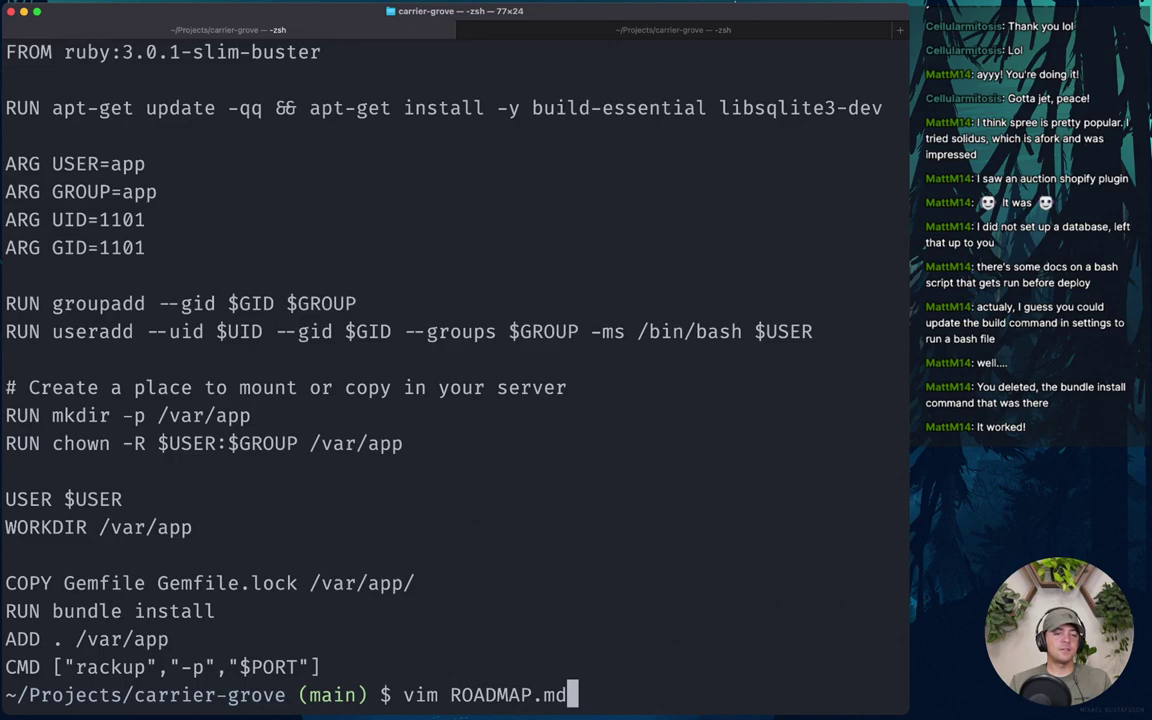
key("Return")
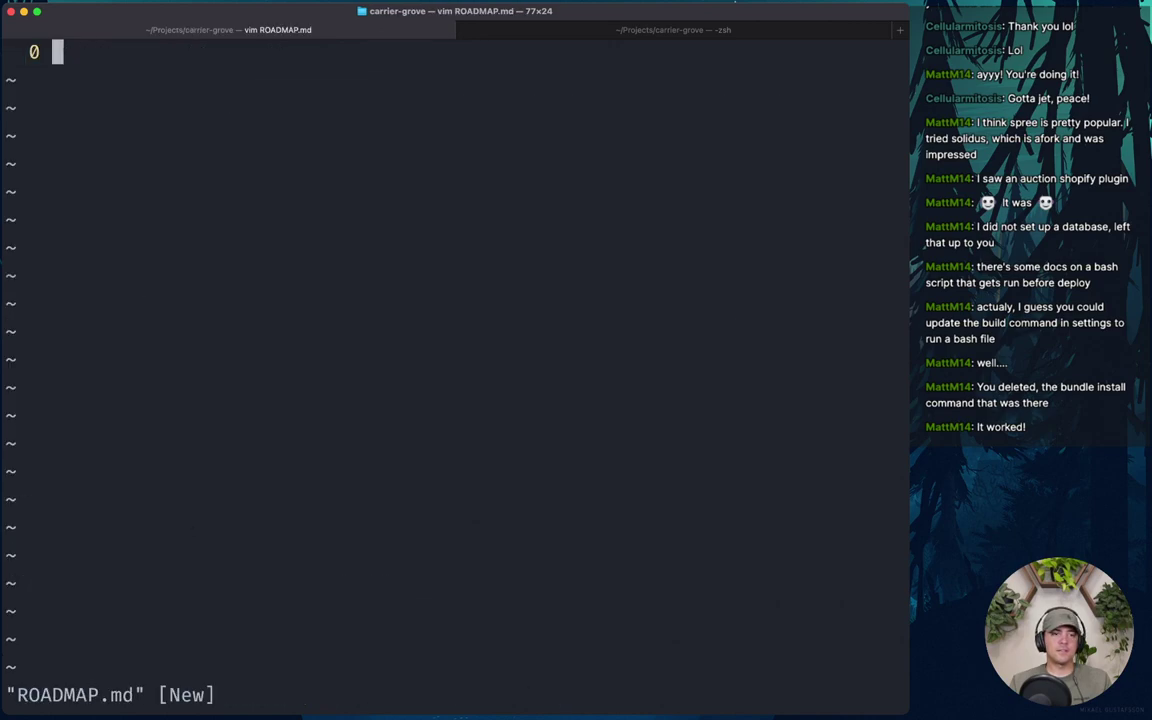
key("i")
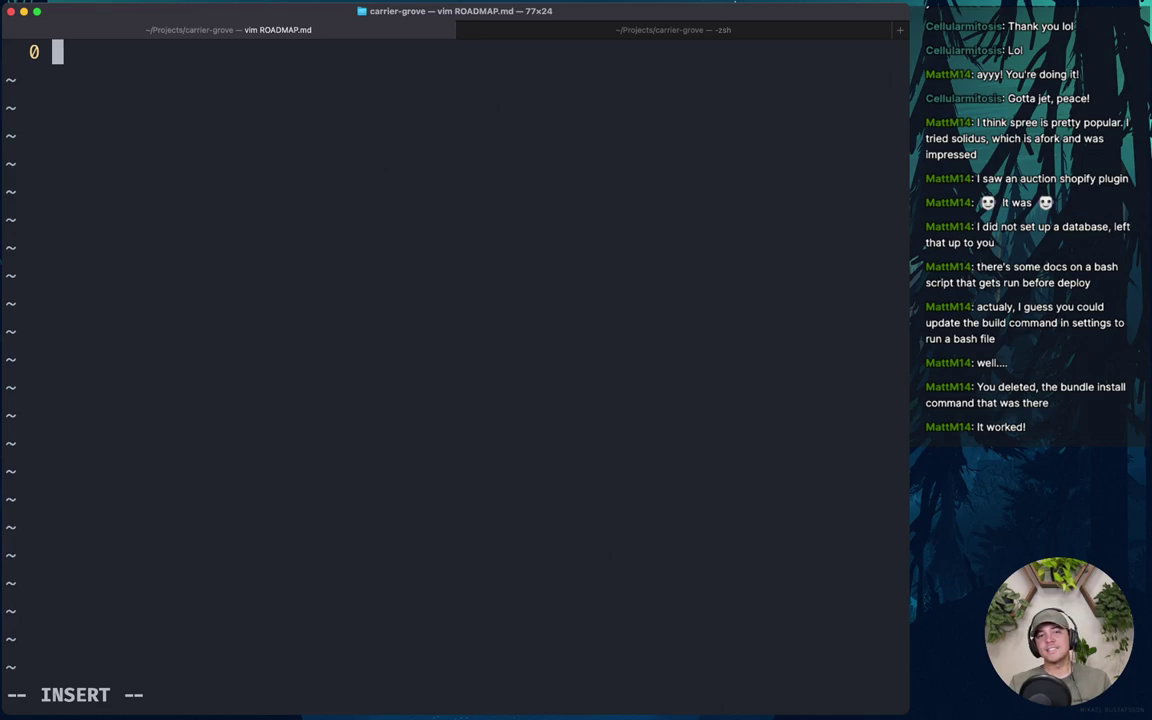
key("super+Tab")
key("super+Tab")
key("super+Tab")
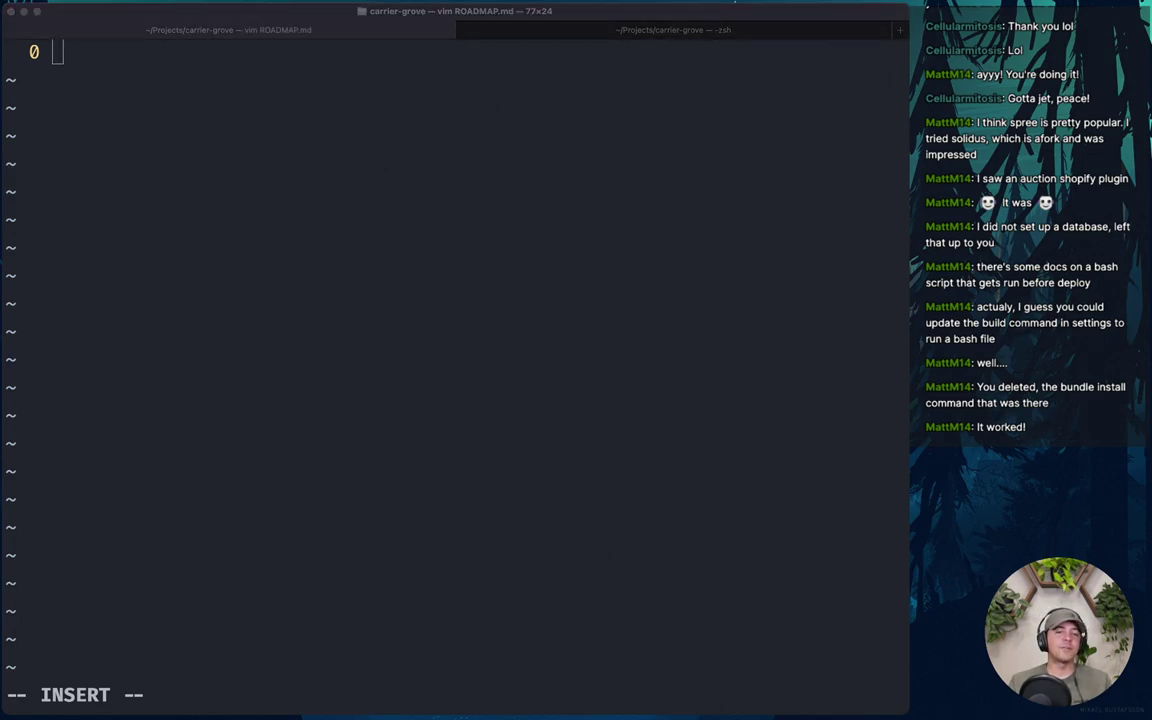
key("super+Tab")
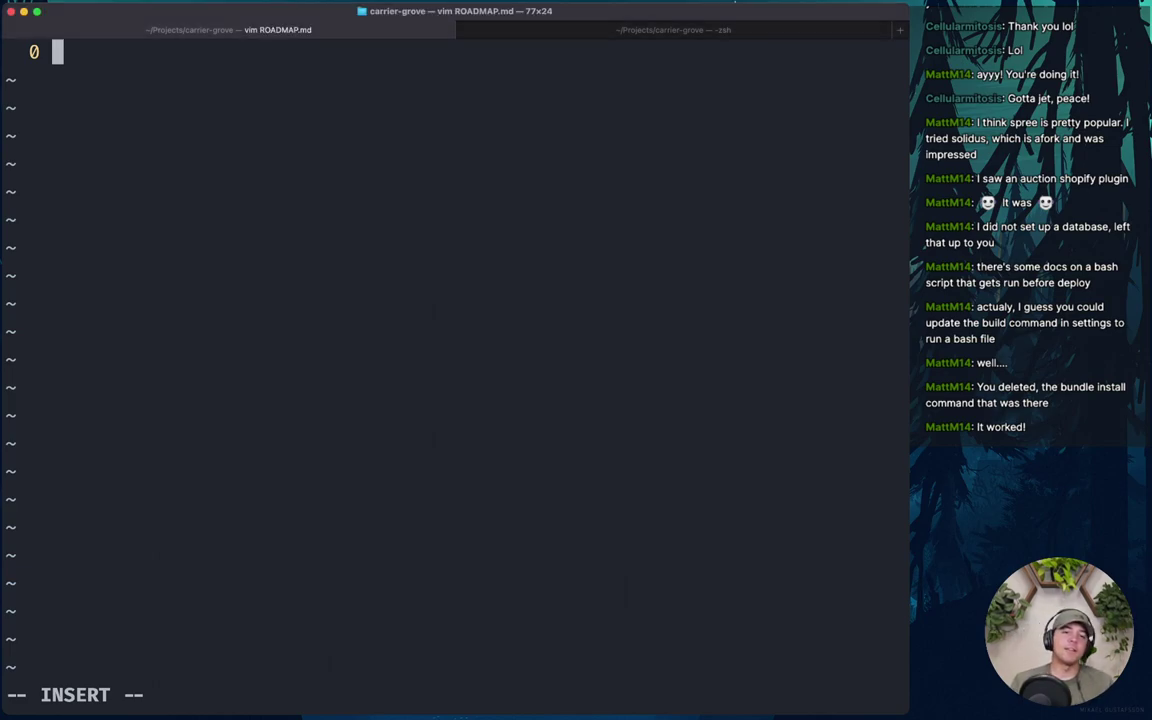
key("super+Tab")
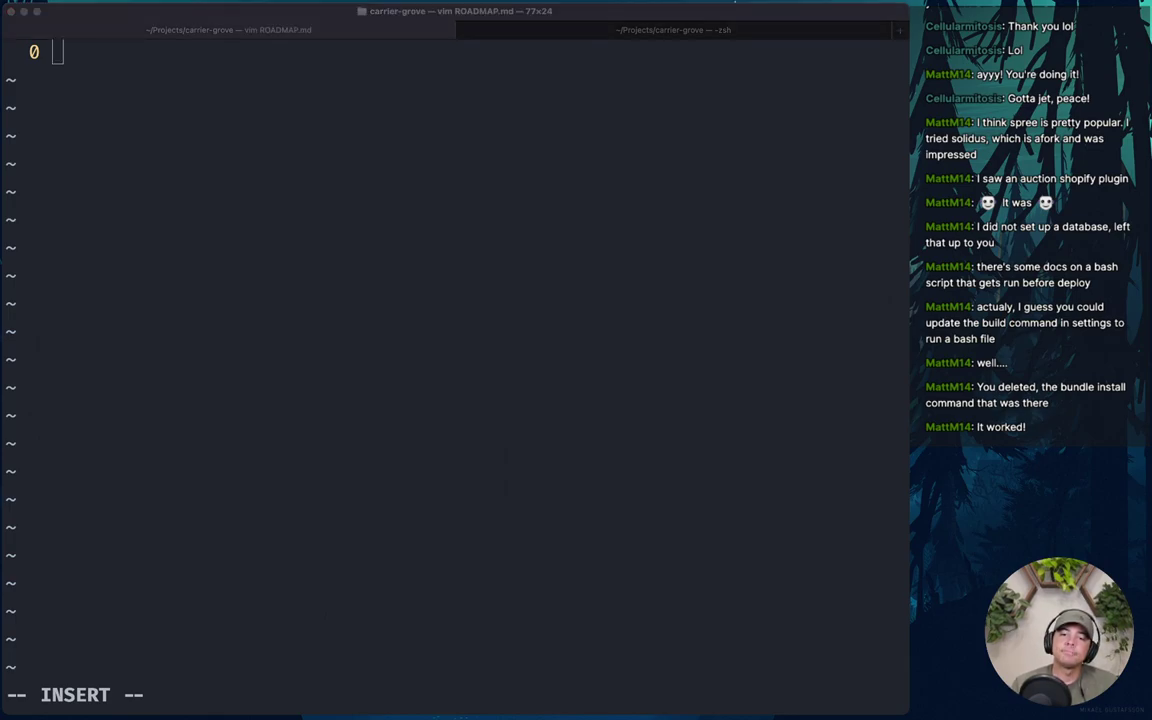
key("super+Tab")
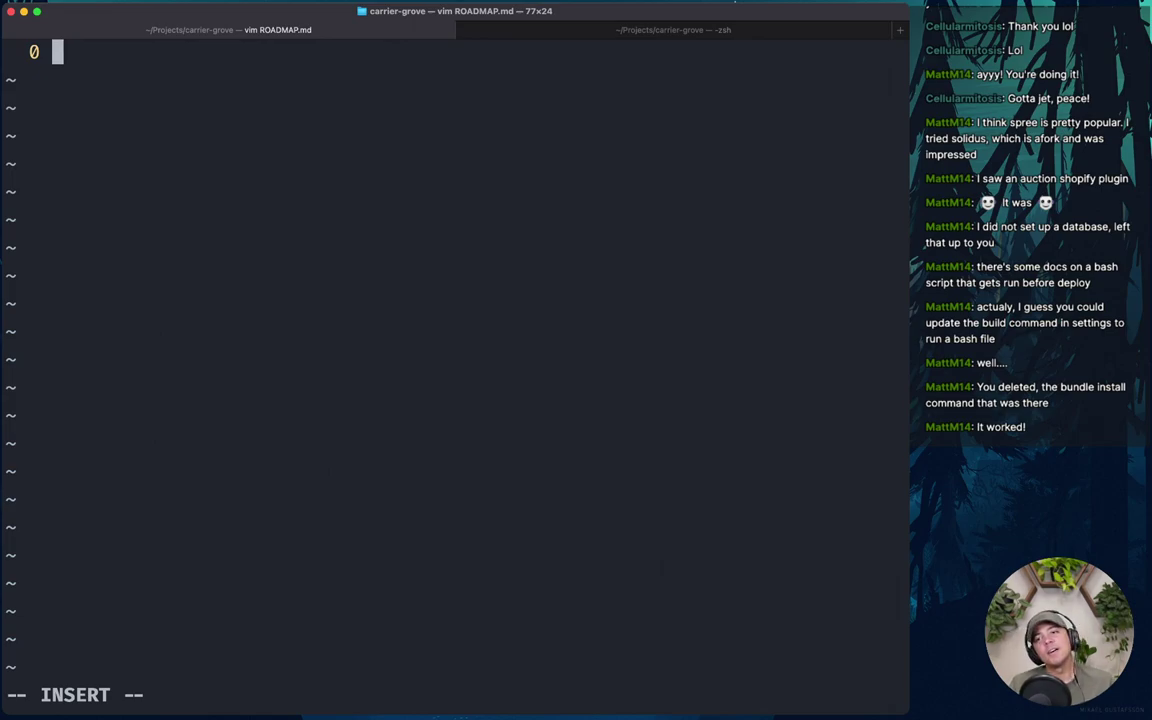
key("super+Tab")
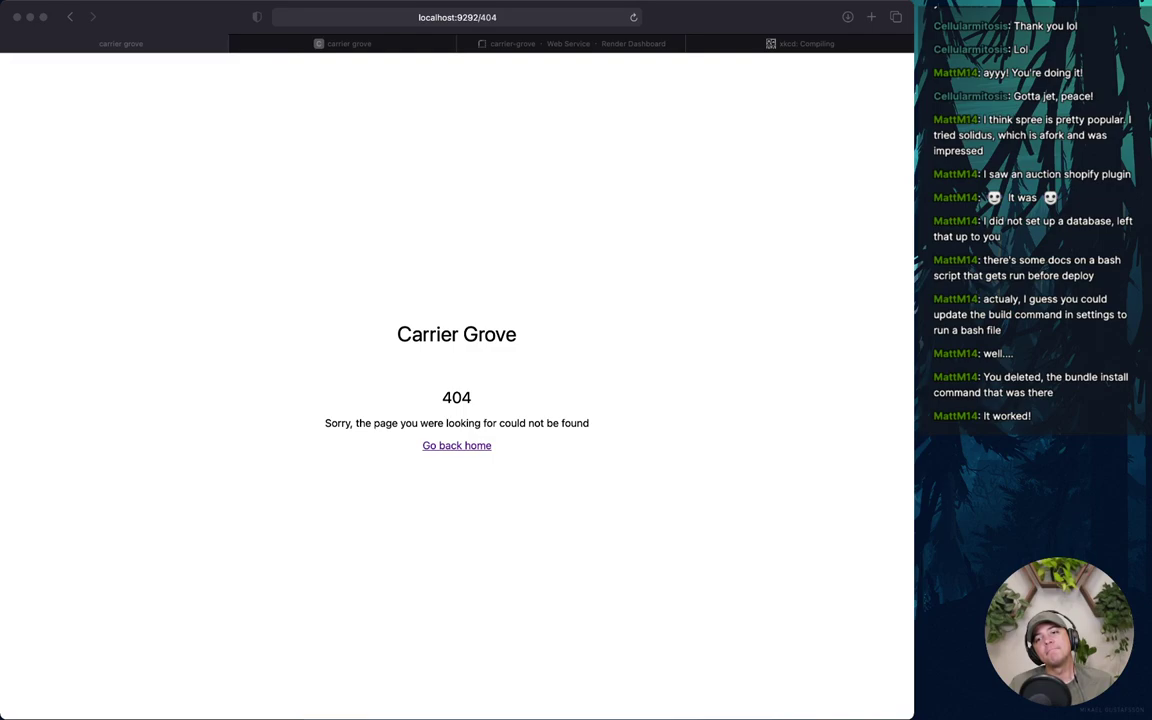
key("super+Tab")
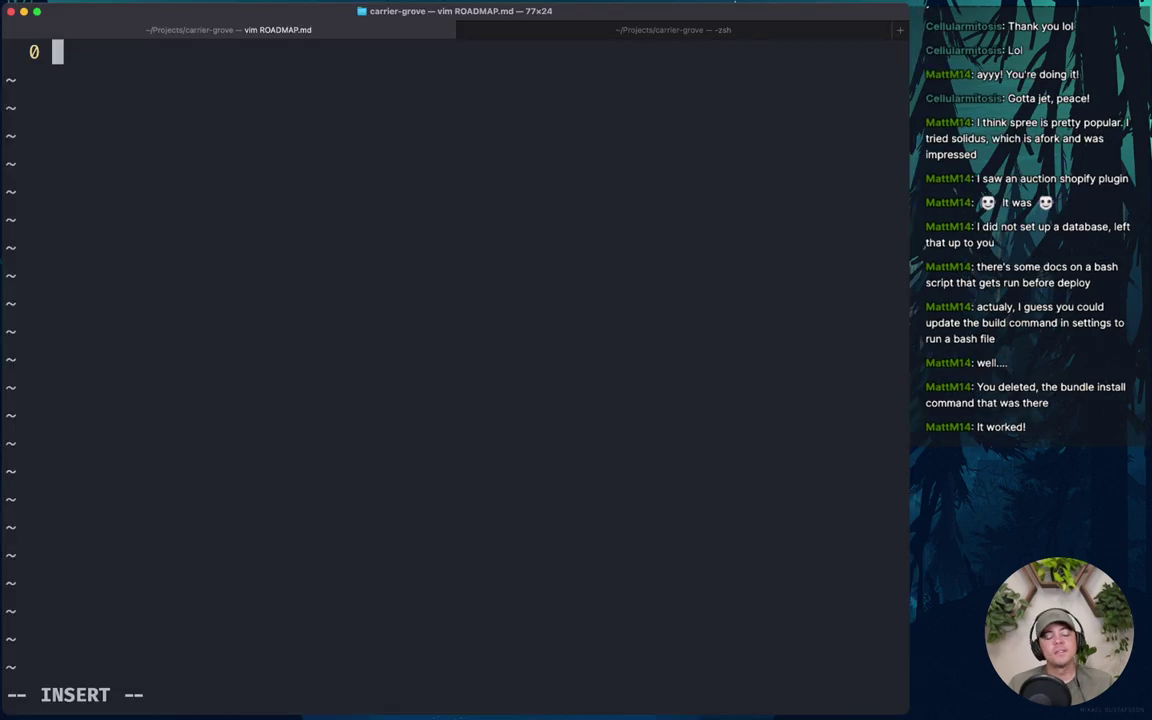
Step: Type the 'Database schema:' heading, a '- users' item, and a new '-' bullet below it
type("Datbaas")
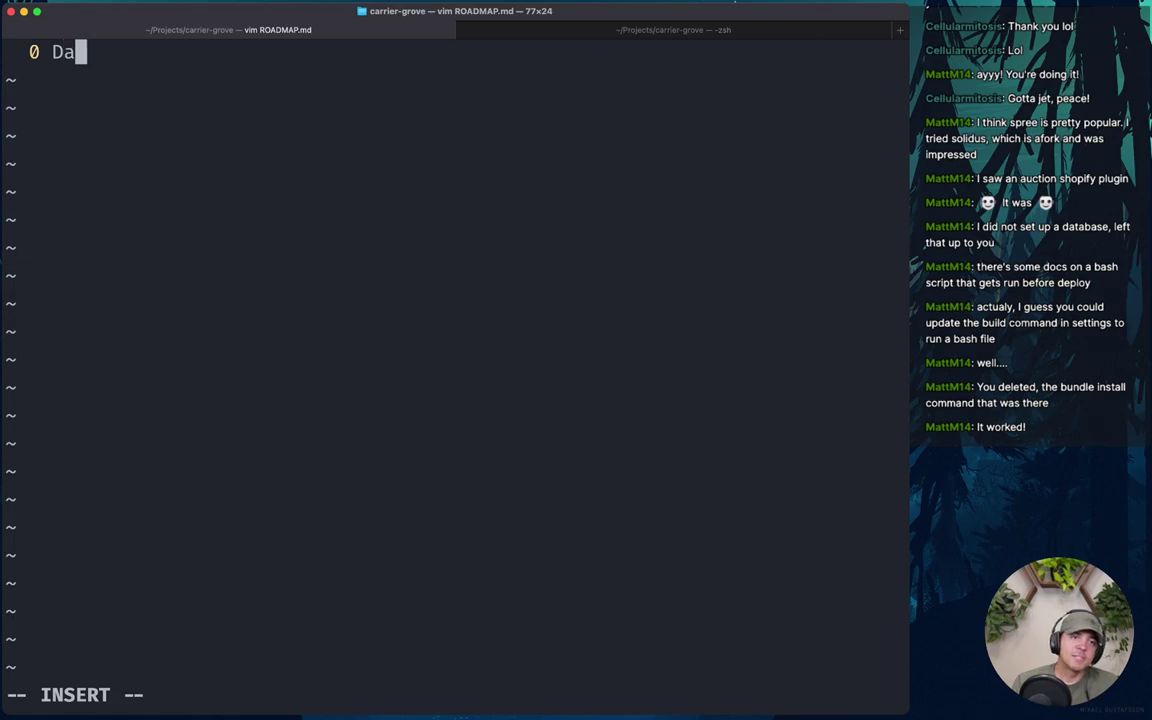
key("BackSpace")
key("BackSpace")
key("BackSpace")
key("BackSpace")
type("abase ")
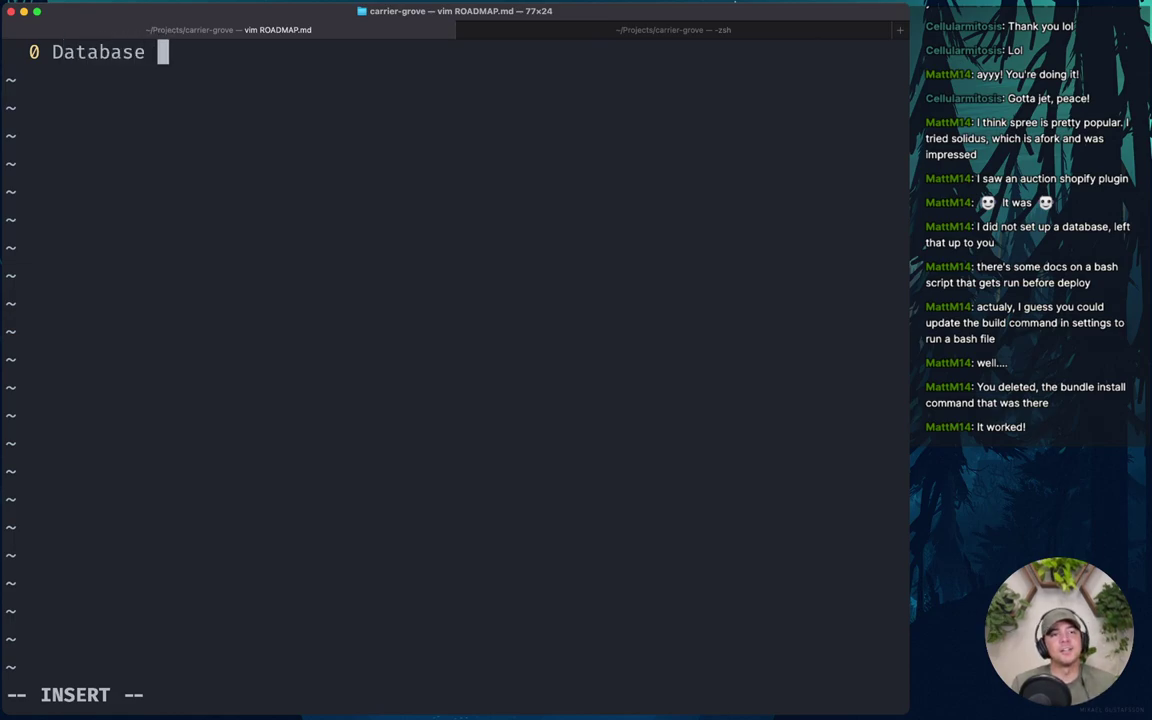
type("schema:")
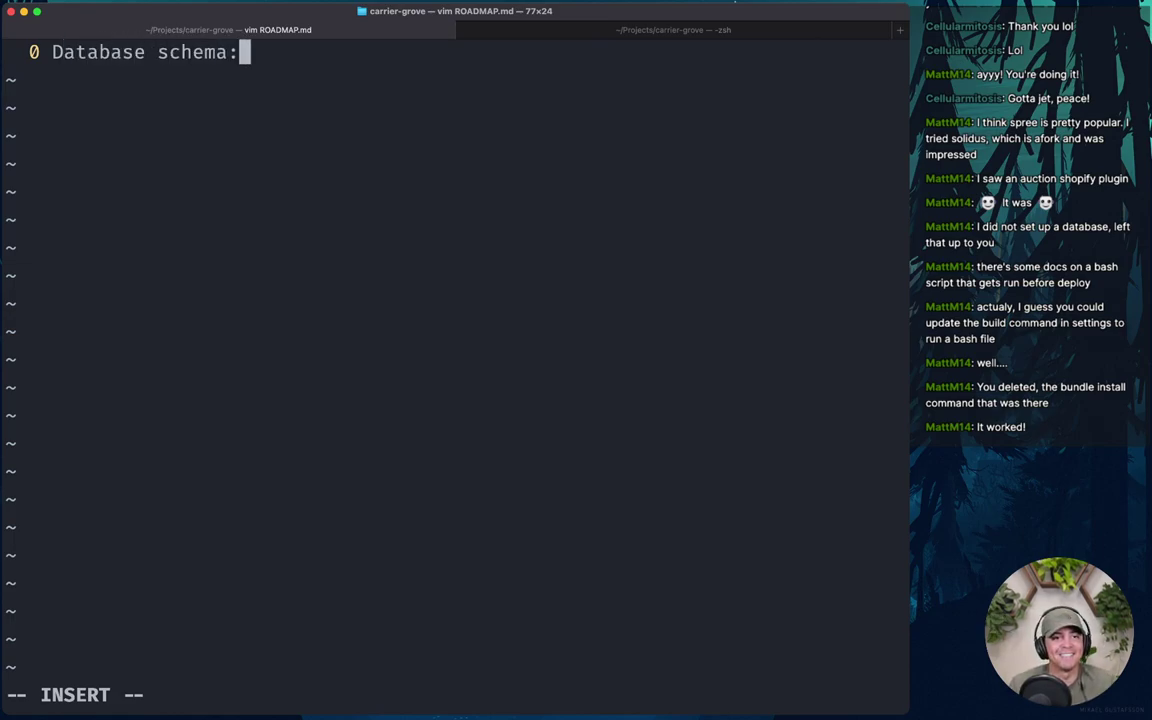
key("Return")
key("Return")
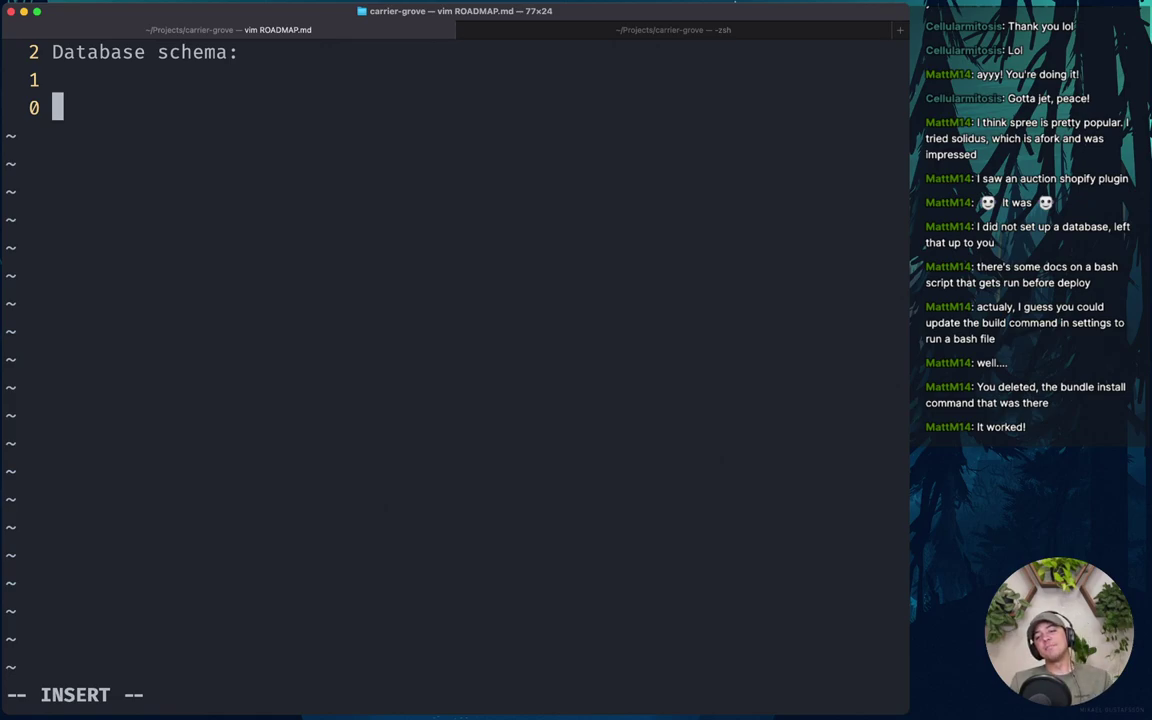
type("- users")
key("Return")
type("-")
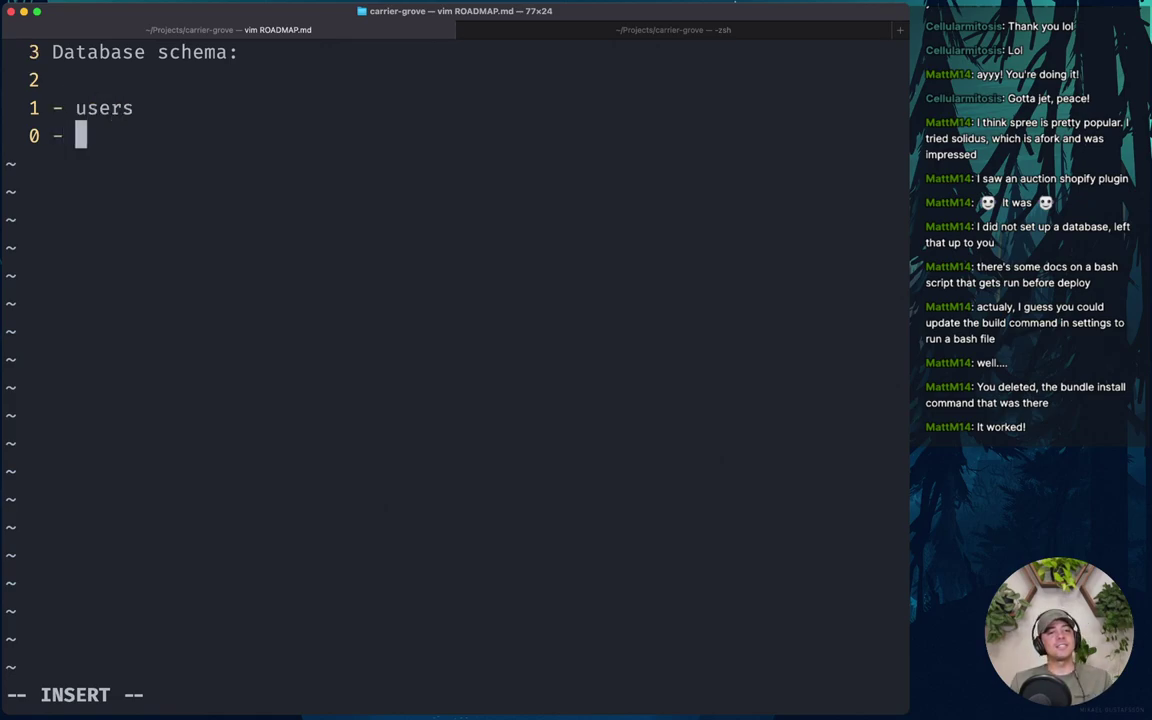
Step: Add a temporary 'tables' label line above the users item
key("Escape")
key("k")
key("shift+o")
type("tables")
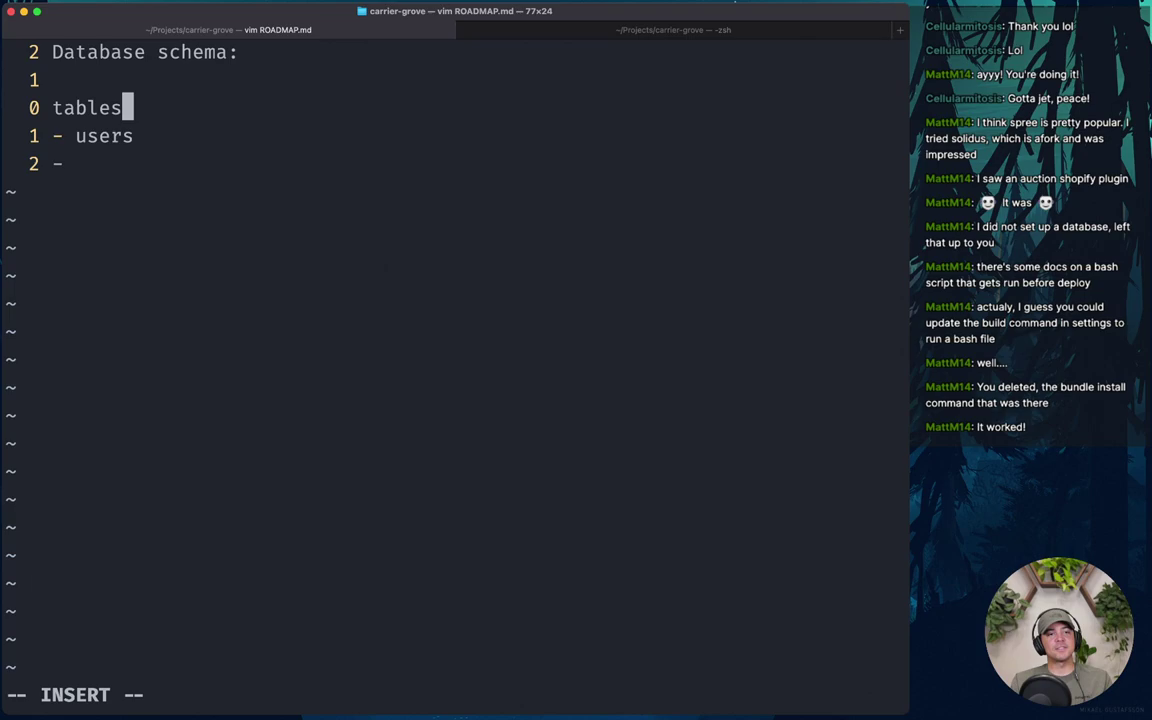
key("Escape")
key("j")
key("j")
Step: Indent the empty '-' bullet as a sub-item beneath users
key("shift+a")
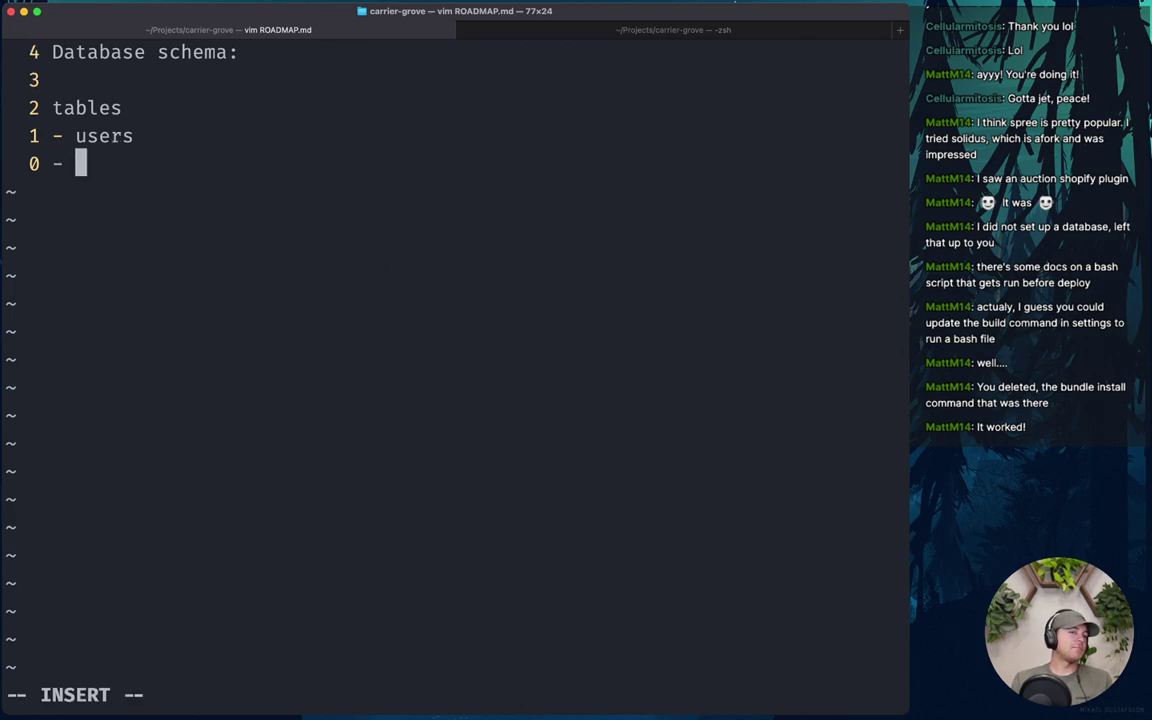
key("Escape")
key("greater")
key("greater")
key("shift+a")
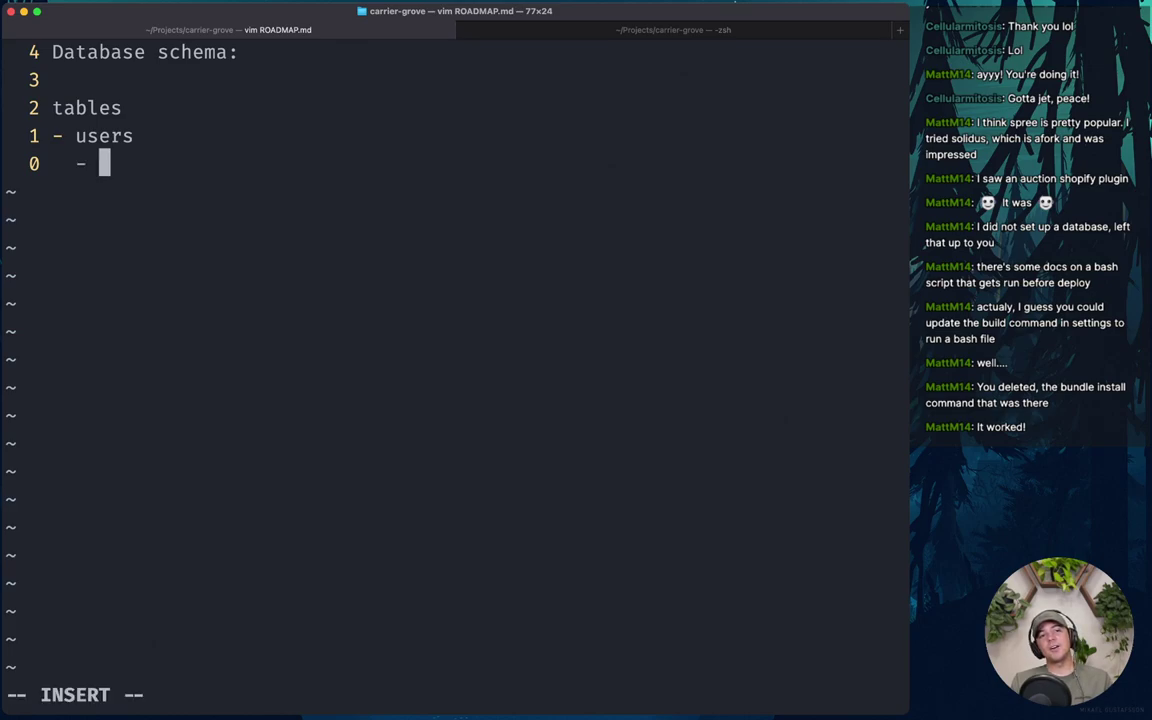
key("BackSpace")
key("BackSpace")
type(".")
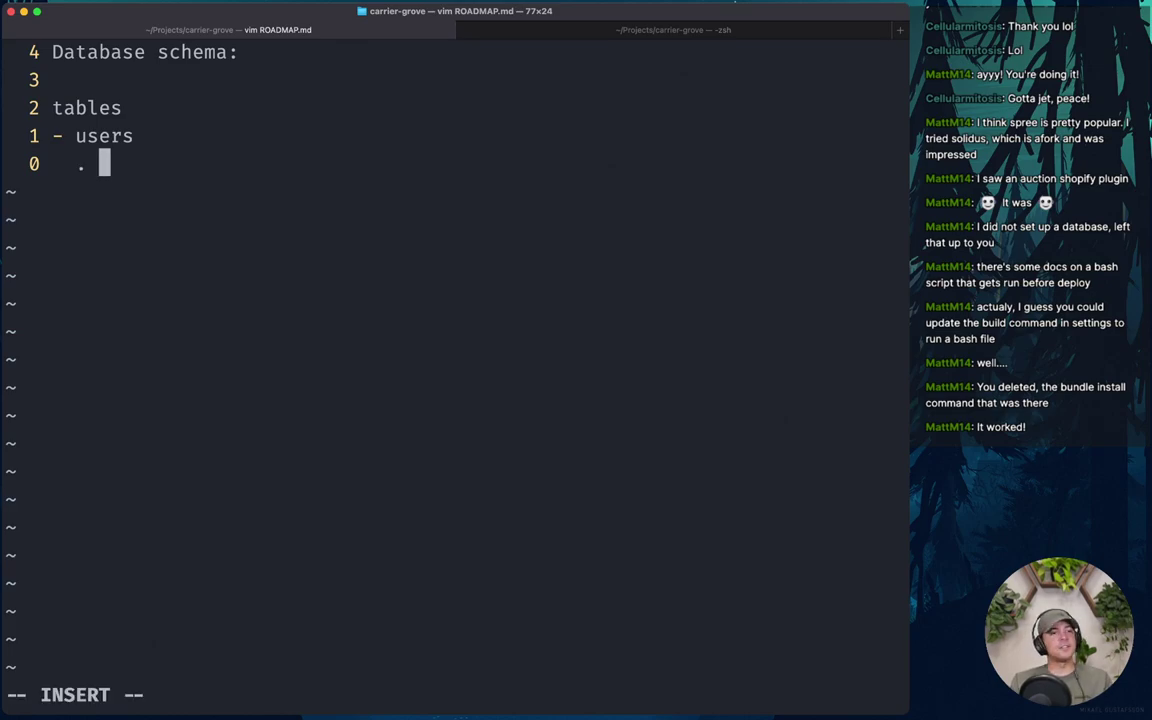
key("BackSpace")
key("BackSpace")
type("-")
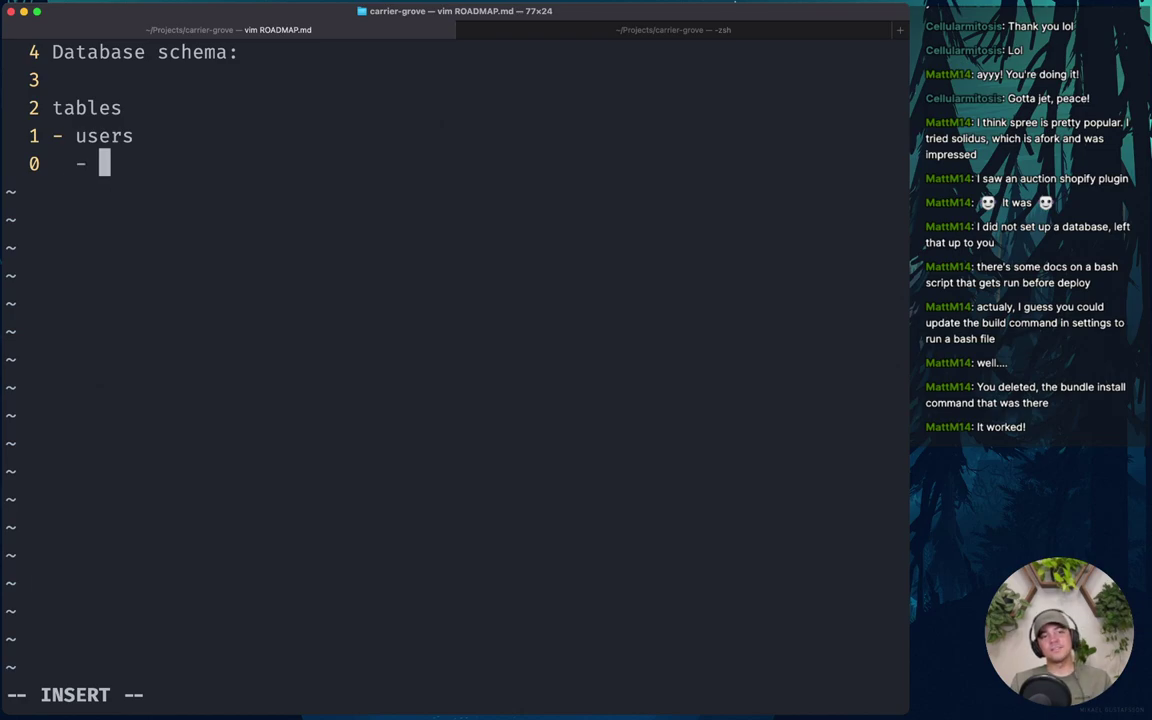
key("Escape")
Step: Try a colon after users, remove it again, and delete the temporary 'tables' line
type("kA:")
key("Escape")
key("j")
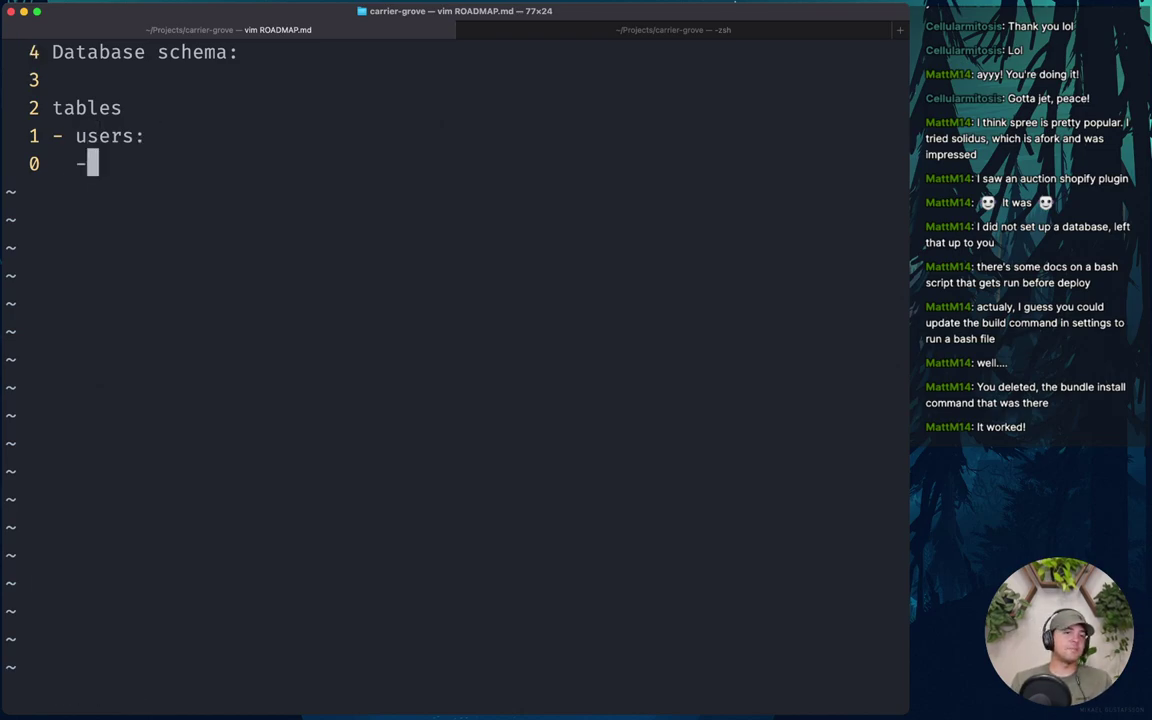
key("k")
key("A")
key("BackSpace")
type("jk")
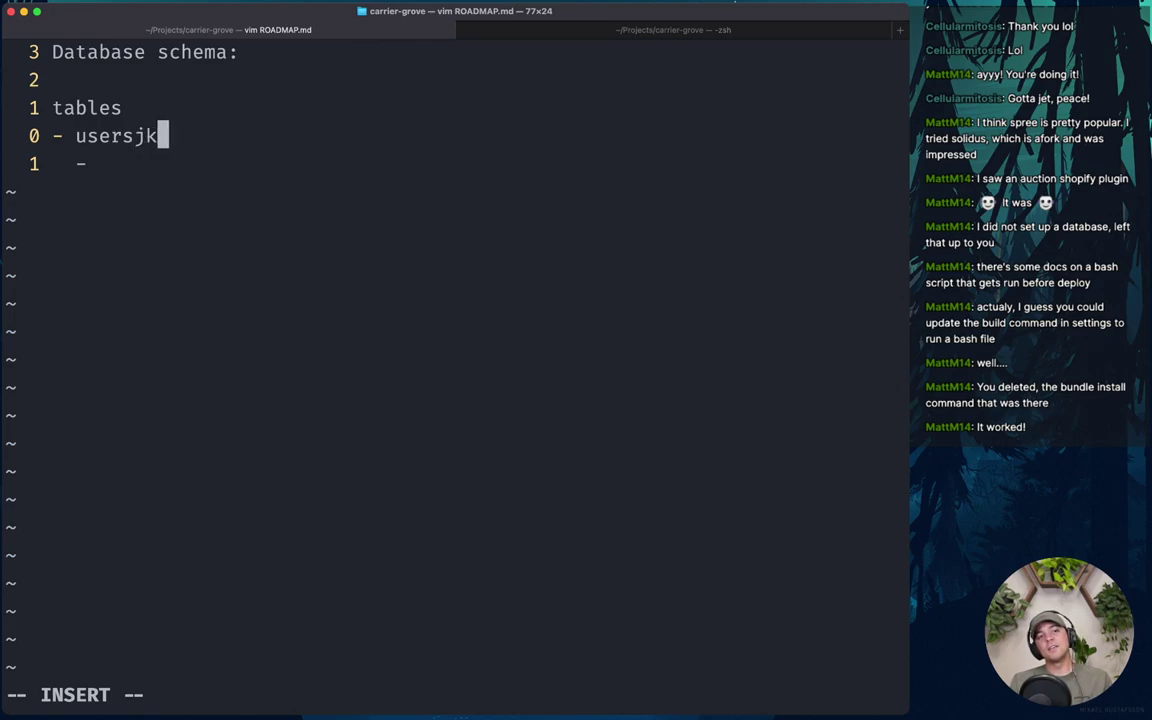
key("BackSpace")
key("BackSpace")
key("Escape")
key("k")
key("d")
key("d")
type("jA")
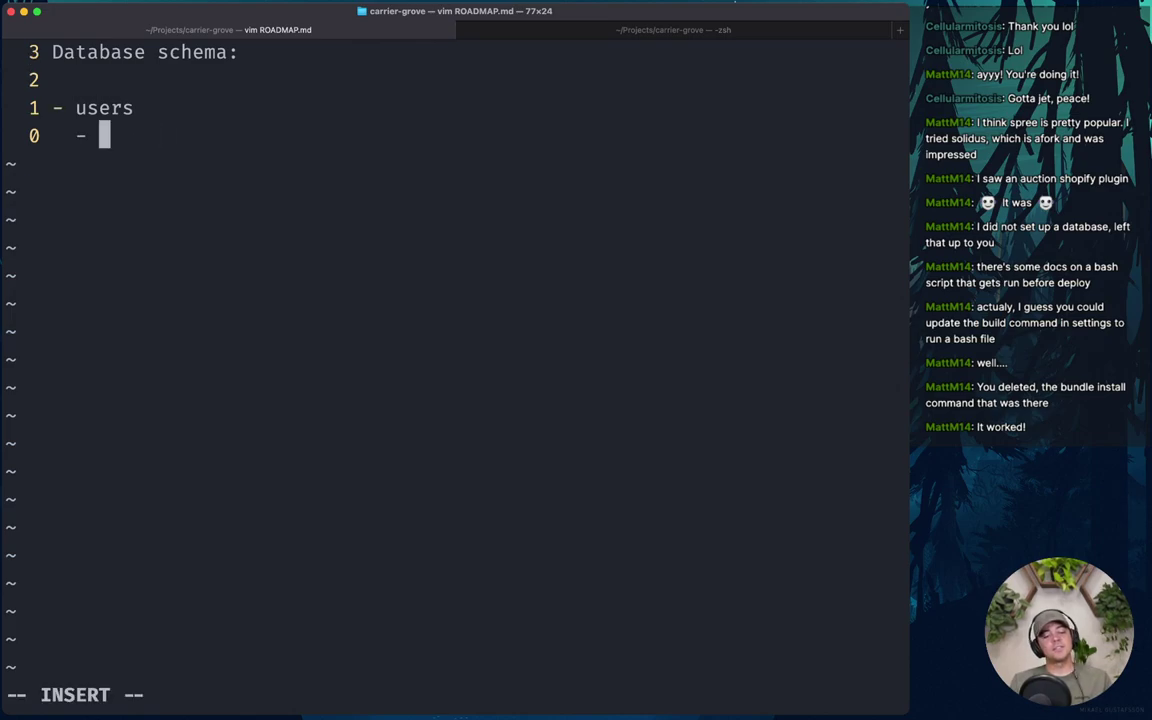
type("id")
Step: Add created_at, updated_at and email fields to the users list
key("Return")
type("i")
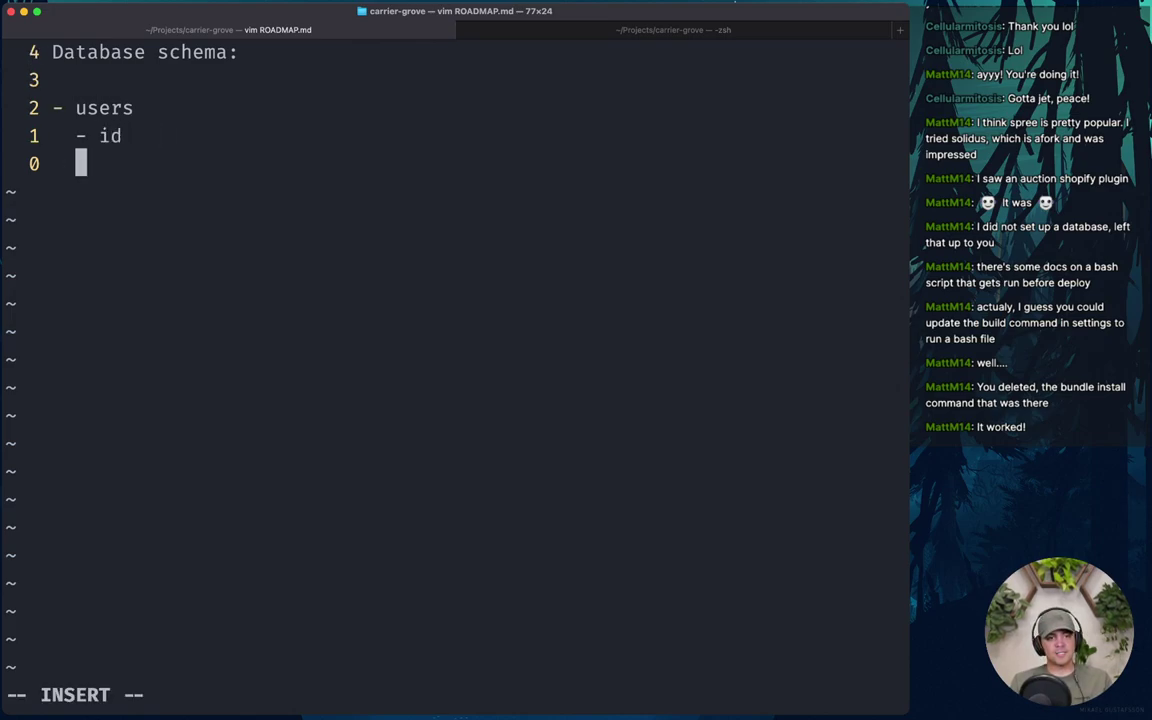
type("reated_at")
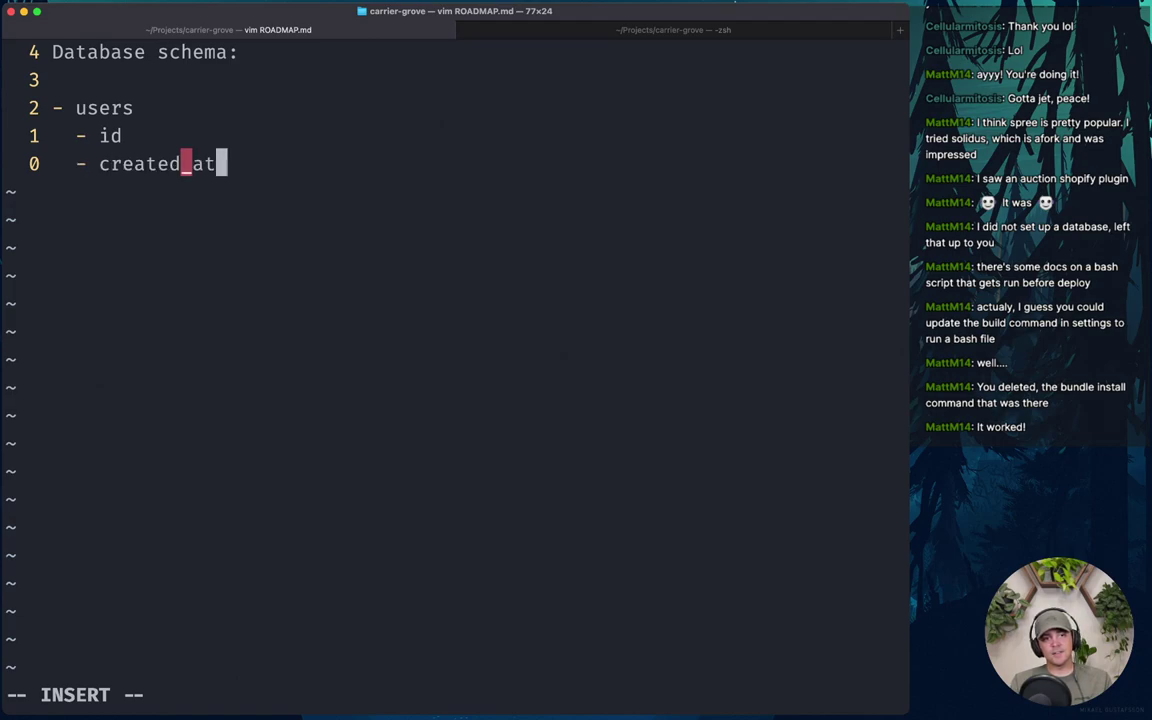
key("Escape")
type("O  - update")
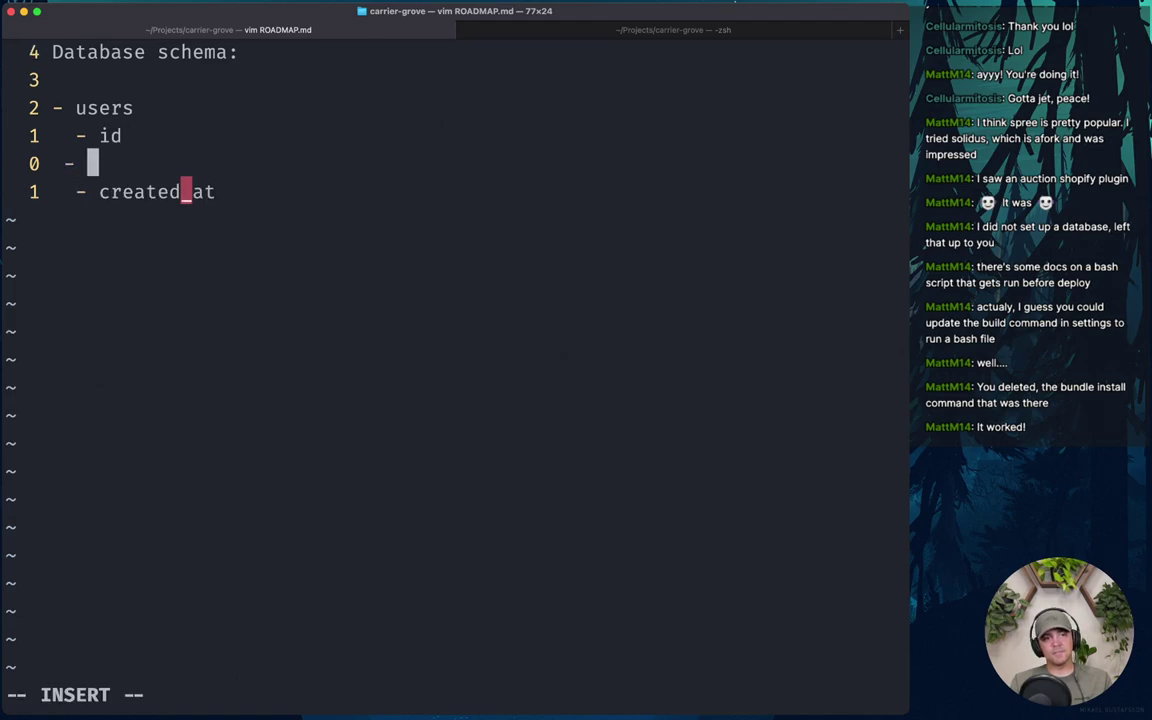
type("d_at")
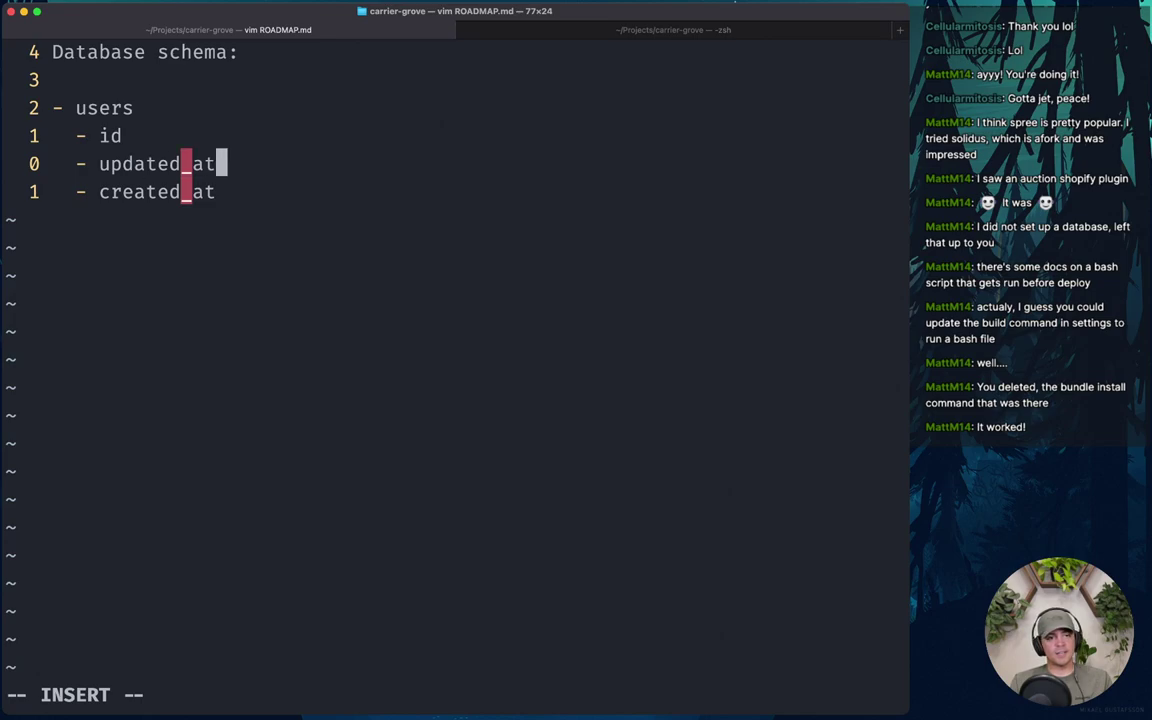
key("Escape")
type("ko  - ")
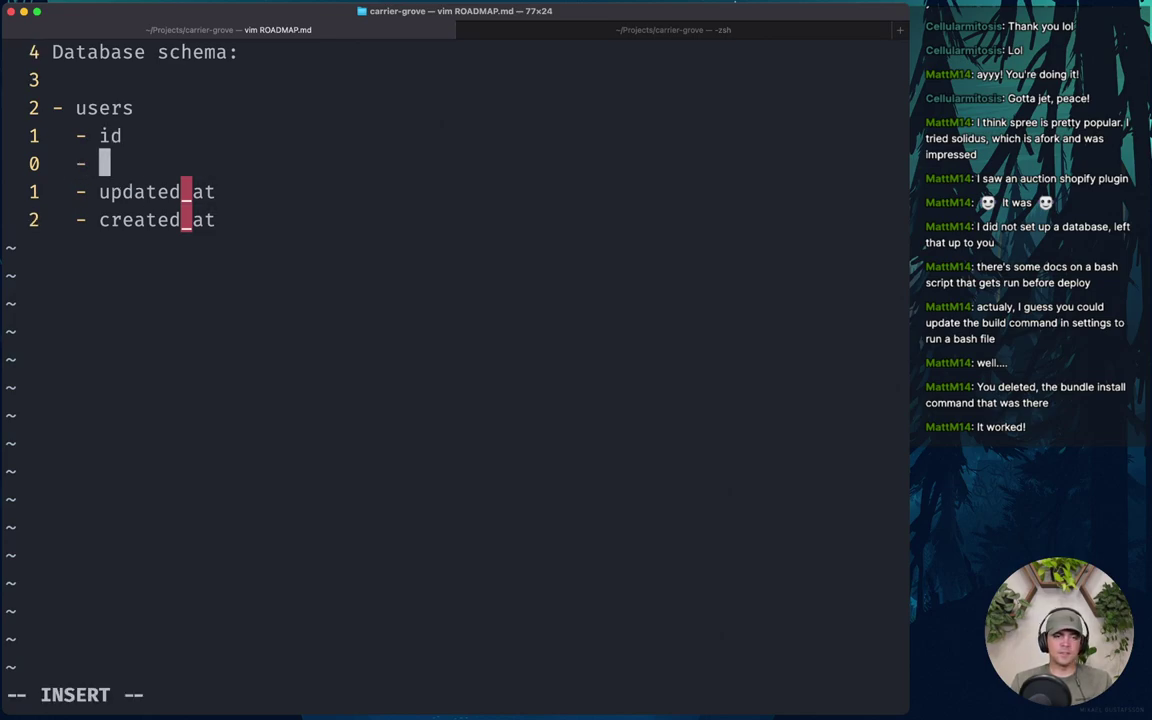
type("email")
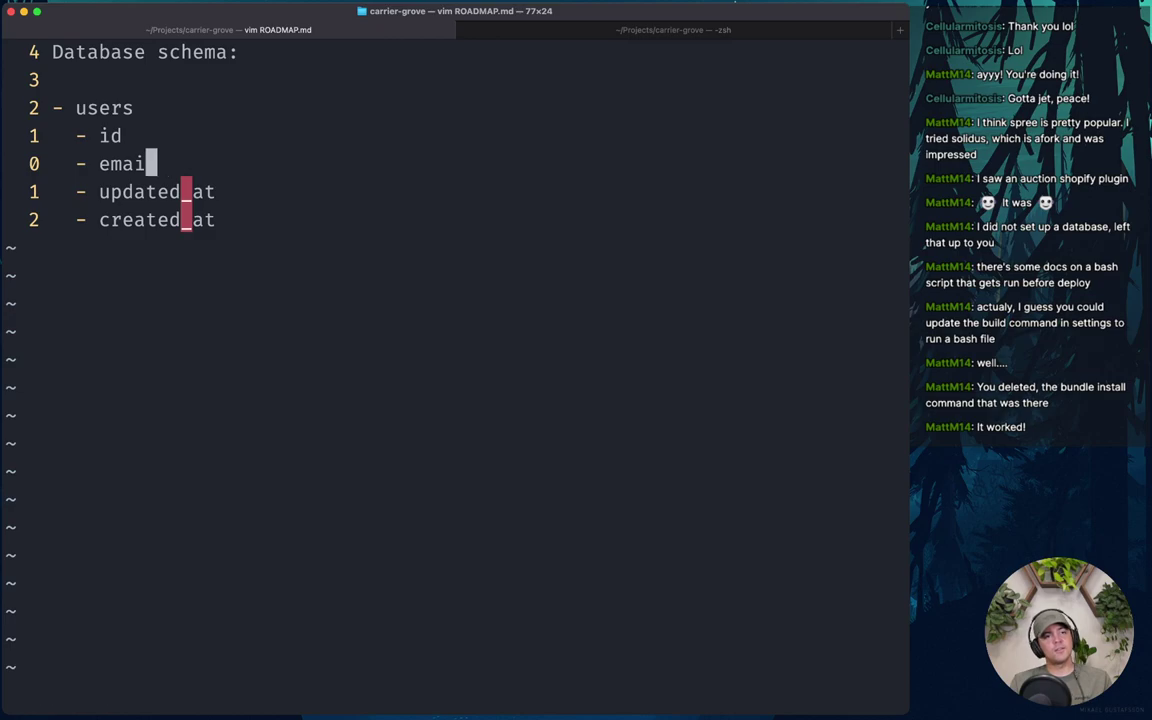
Step: Add a username field below email and an empty bullet beneath it
key("Return")
key("BackSpace")
type("-")
key("BackSpace")
type("- ")
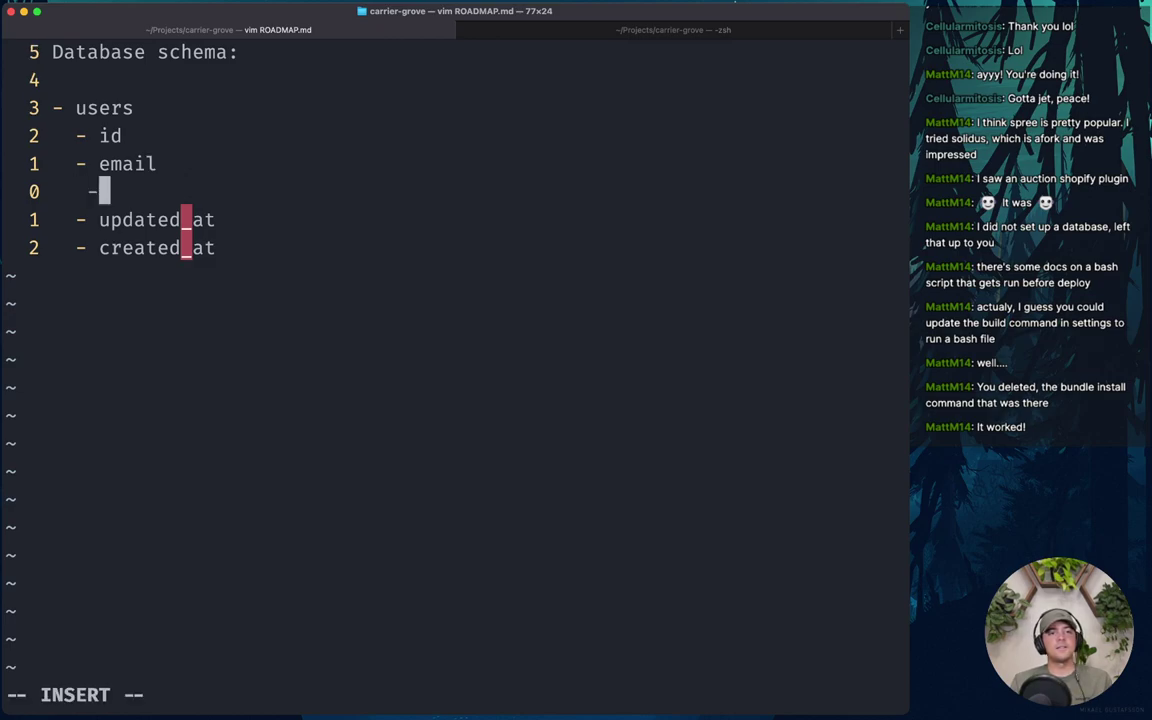
type("username")
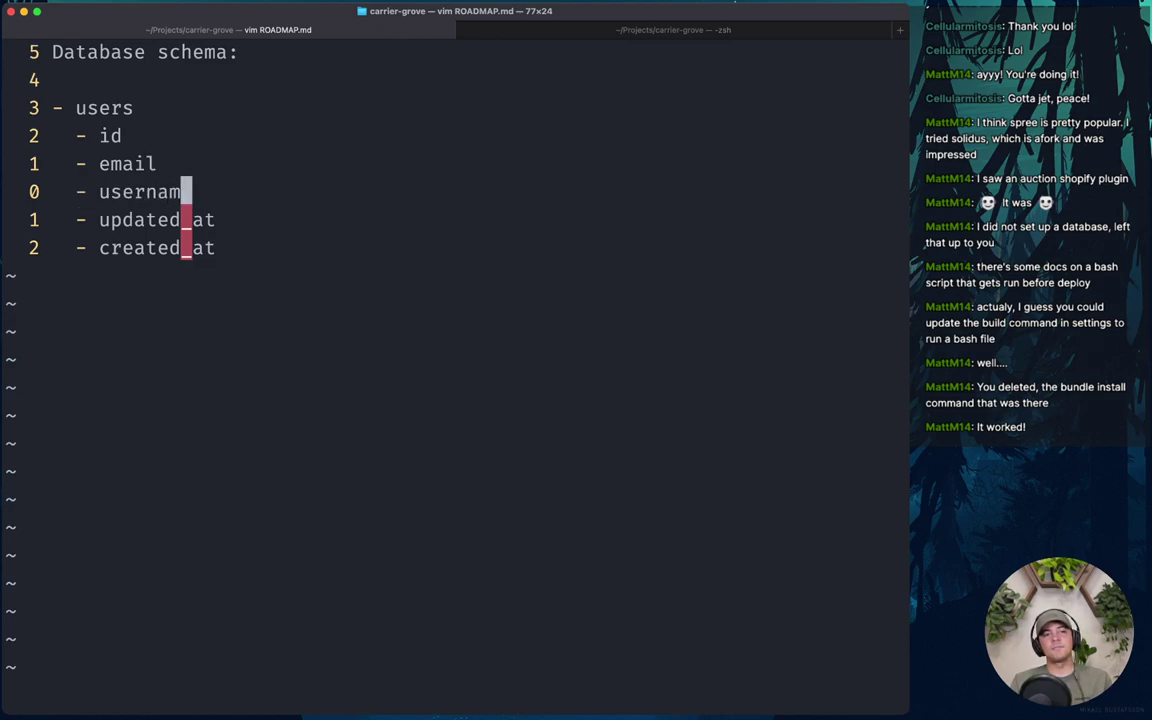
key("Return")
type("-")
key("BackSpace")
key("BackSpace")
type("-")
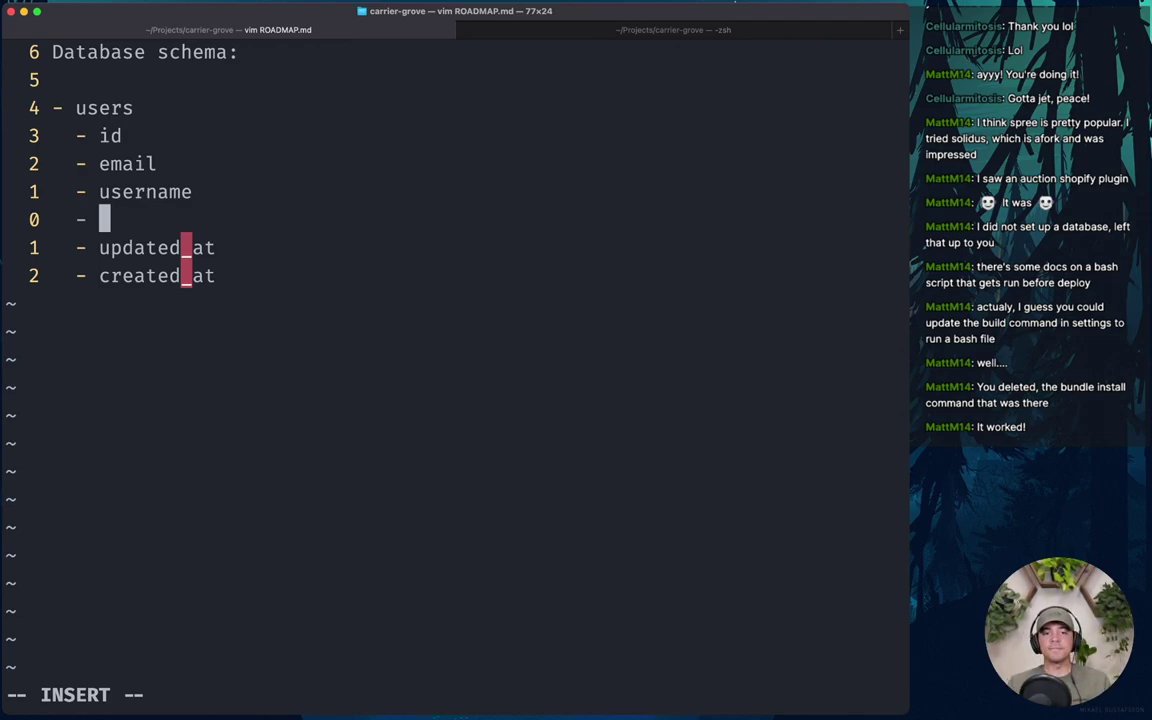
Step: Fill in token_expires_at and add a '- token' field line below it
key("super+Tab")
key("super+Tab")
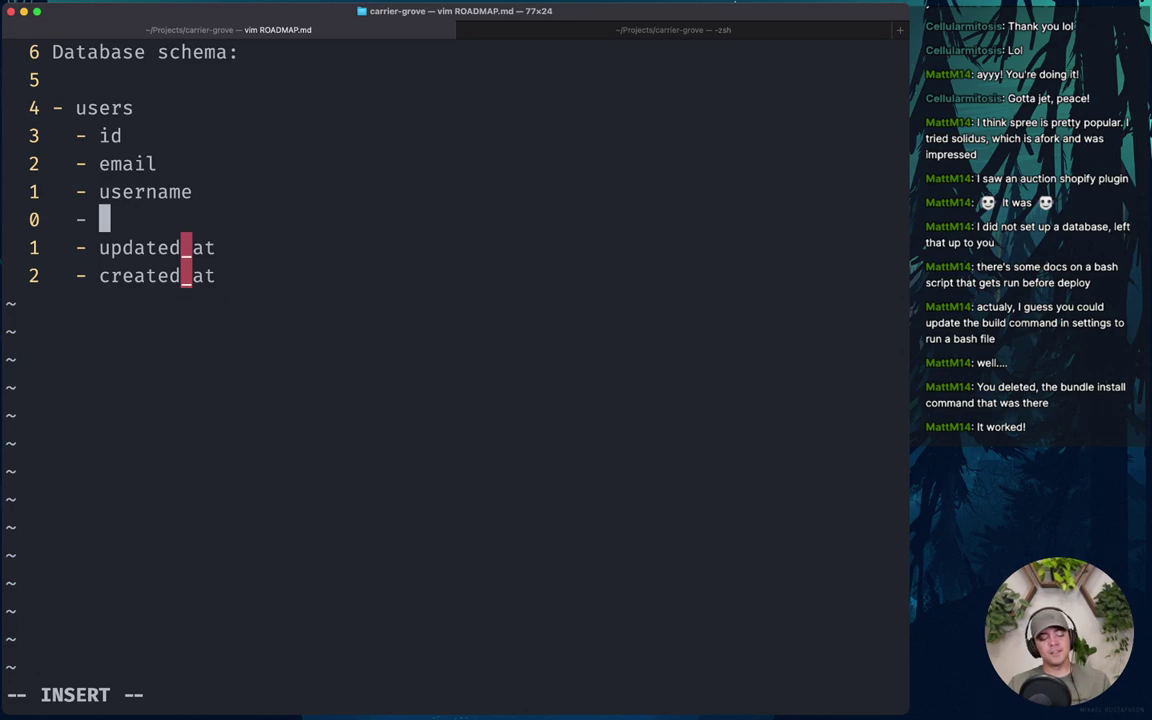
type("token_expires_at")
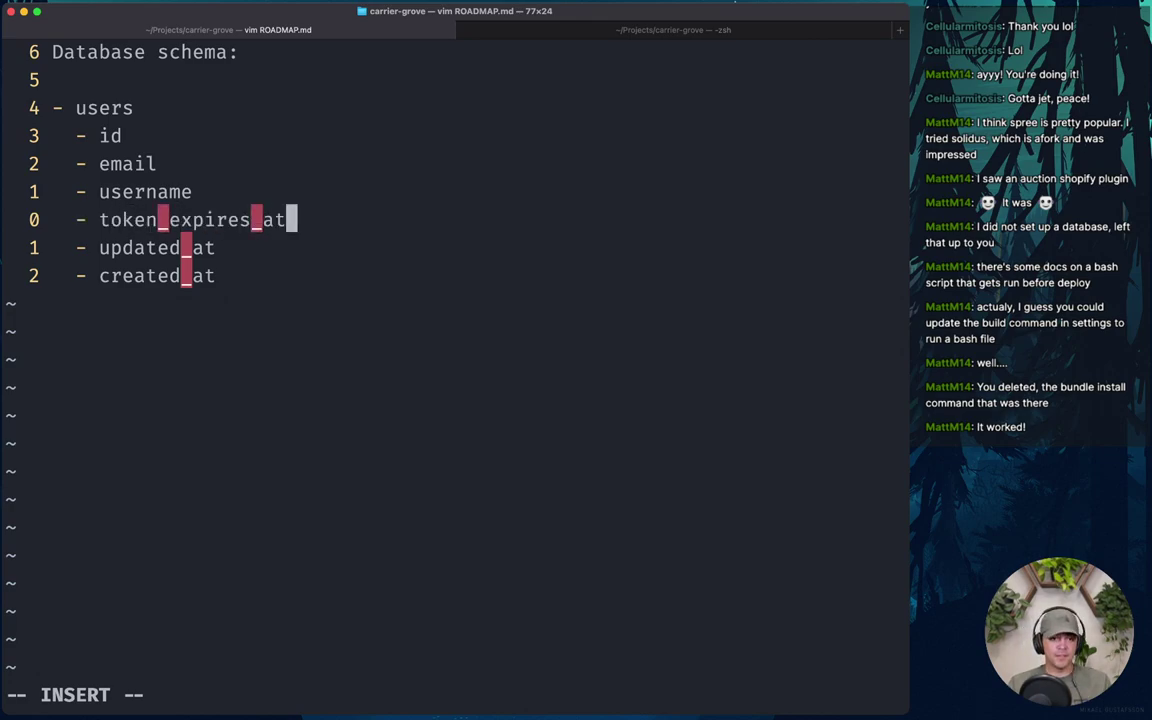
key("Return")
type("- toke")
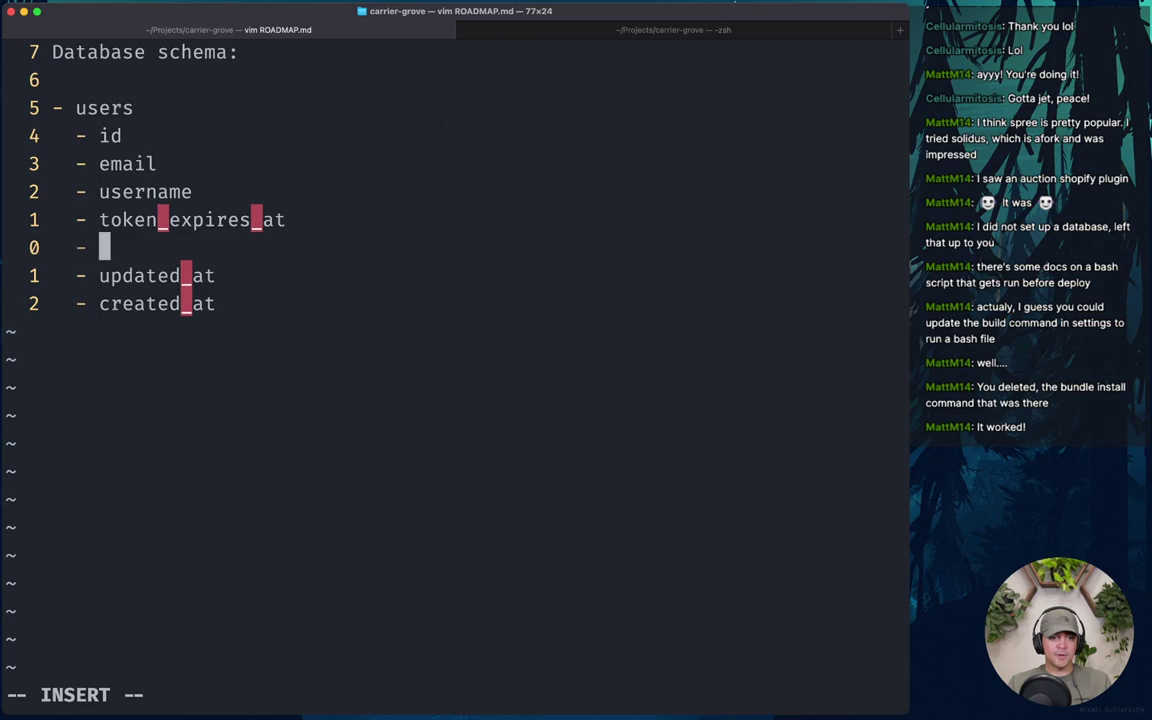
type("n_exp")
key("BackSpace")
key("BackSpace")
key("BackSpace")
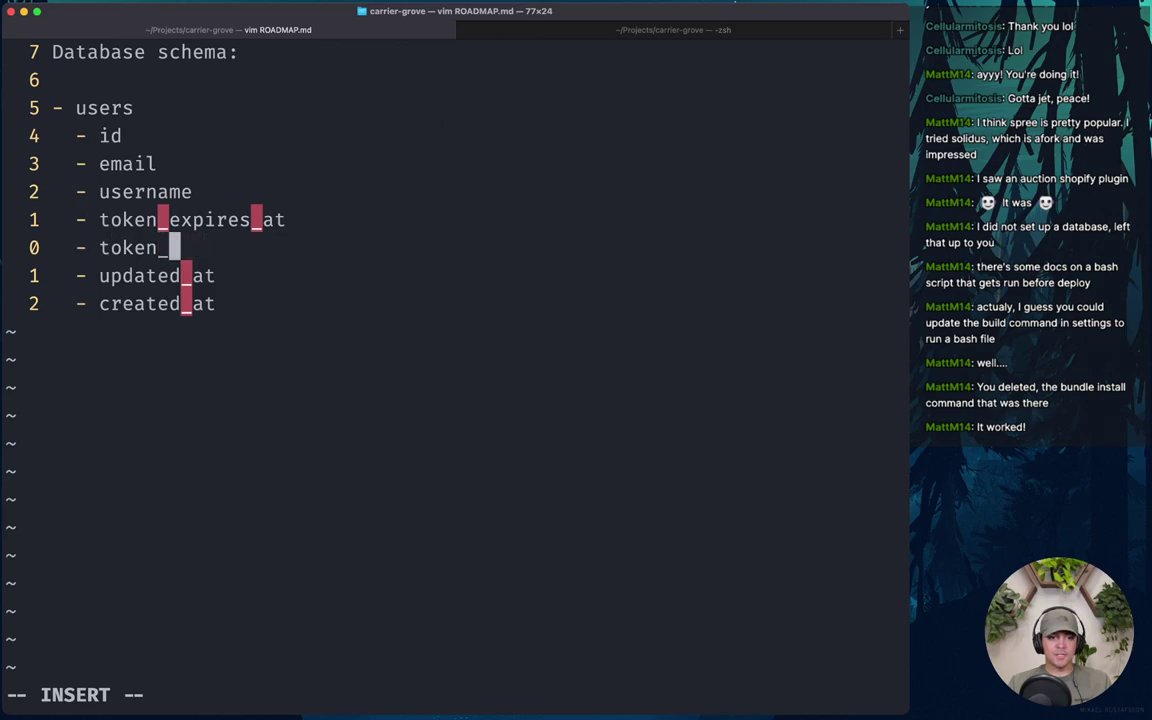
key("BackSpace")
key("Escape")
Step: Move the token line above token_expires_at and add an empty new entry below created_at
key("d")
key("d")
key("k")
key("k")
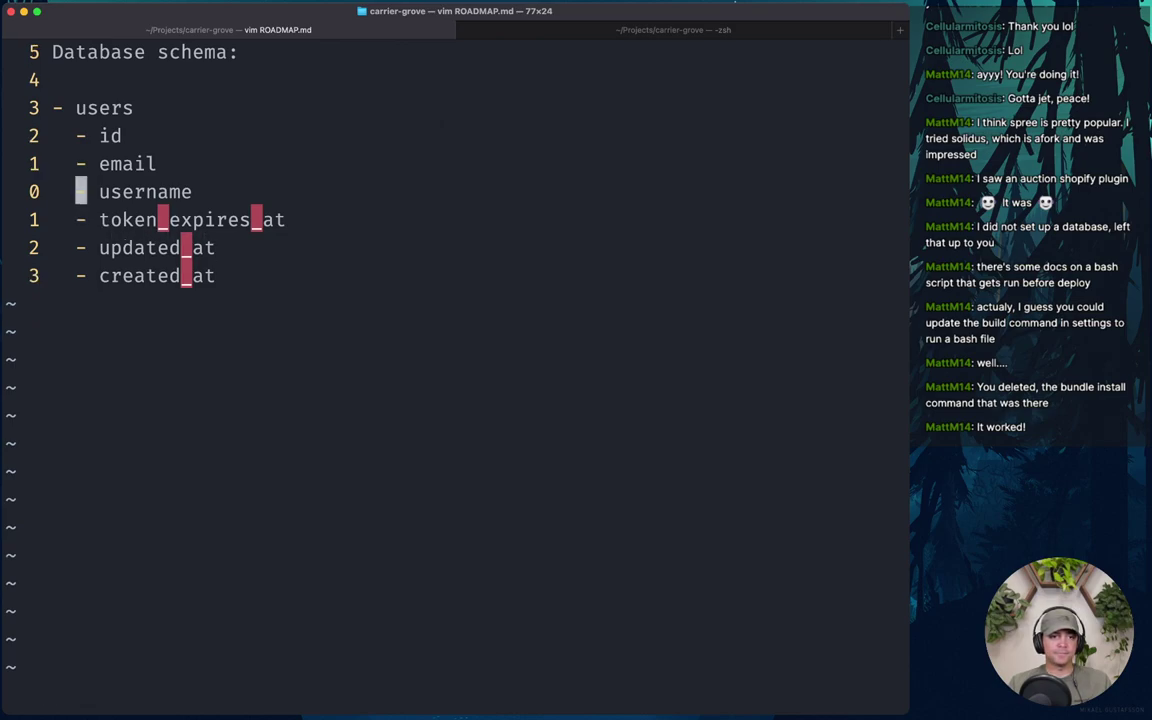
key("p")
key("w")
key("j")
key("j")
key("j")
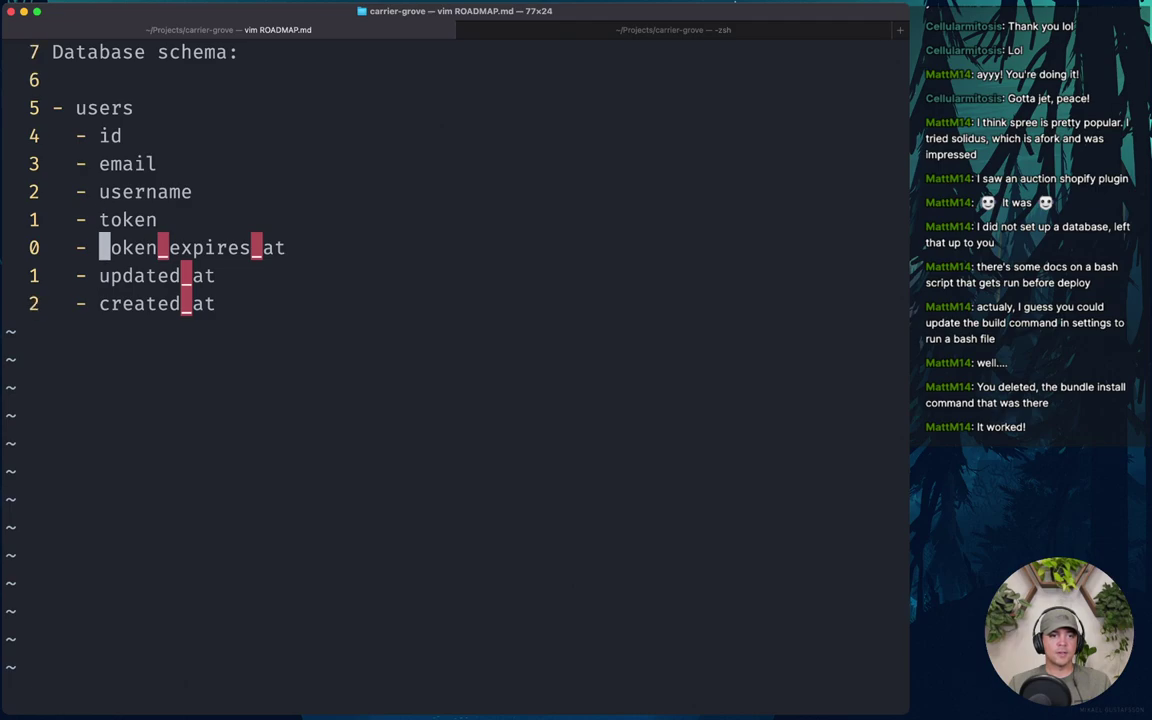
key("o")
key("Return")
type("-")
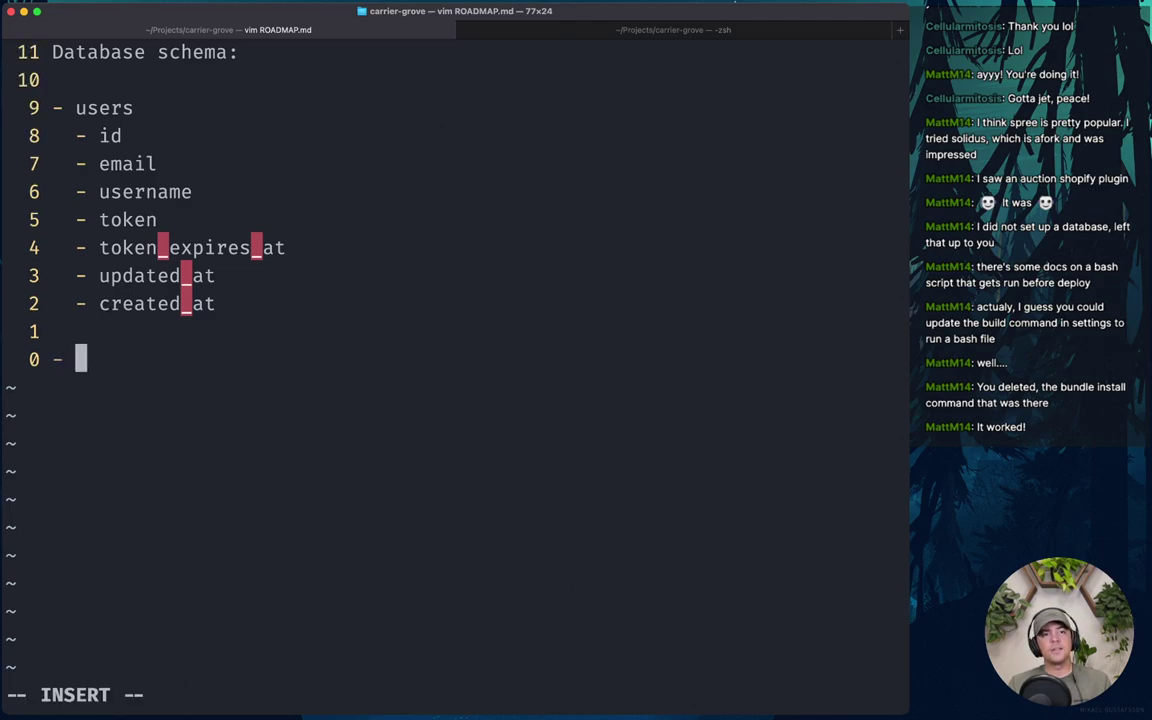
key("Escape")
key("k")
key("k")
key("k")
key("k")
key("k")
Step: Rename the fields to login_token and login_token_expires_at, then resume at the empty entry
type("lalogin_")
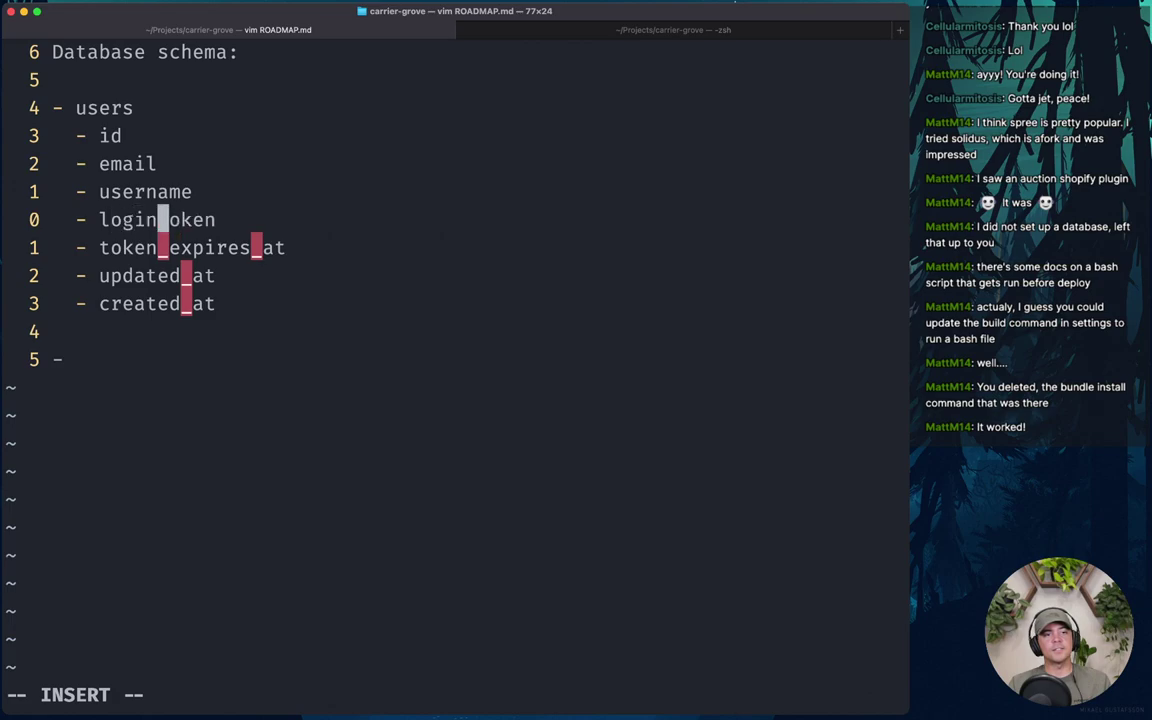
key("Escape")
type("jbilogin_")
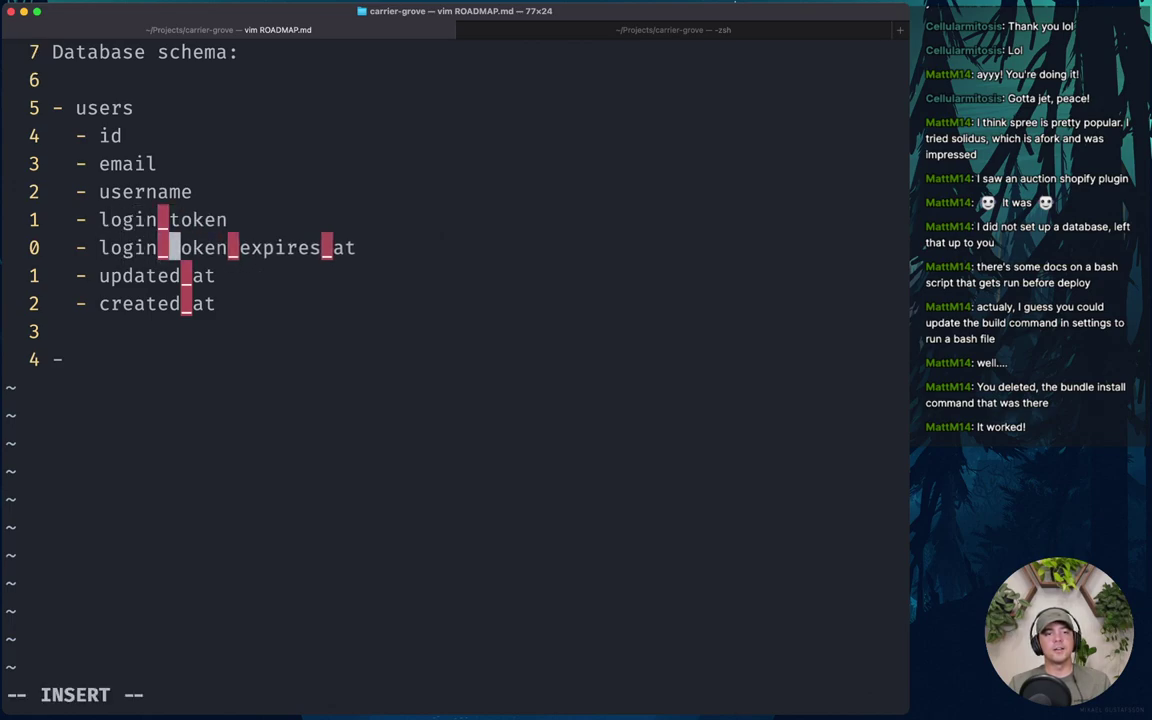
key("Escape")
key("Return")
key("j")
key("j")
key("j")
key("A")
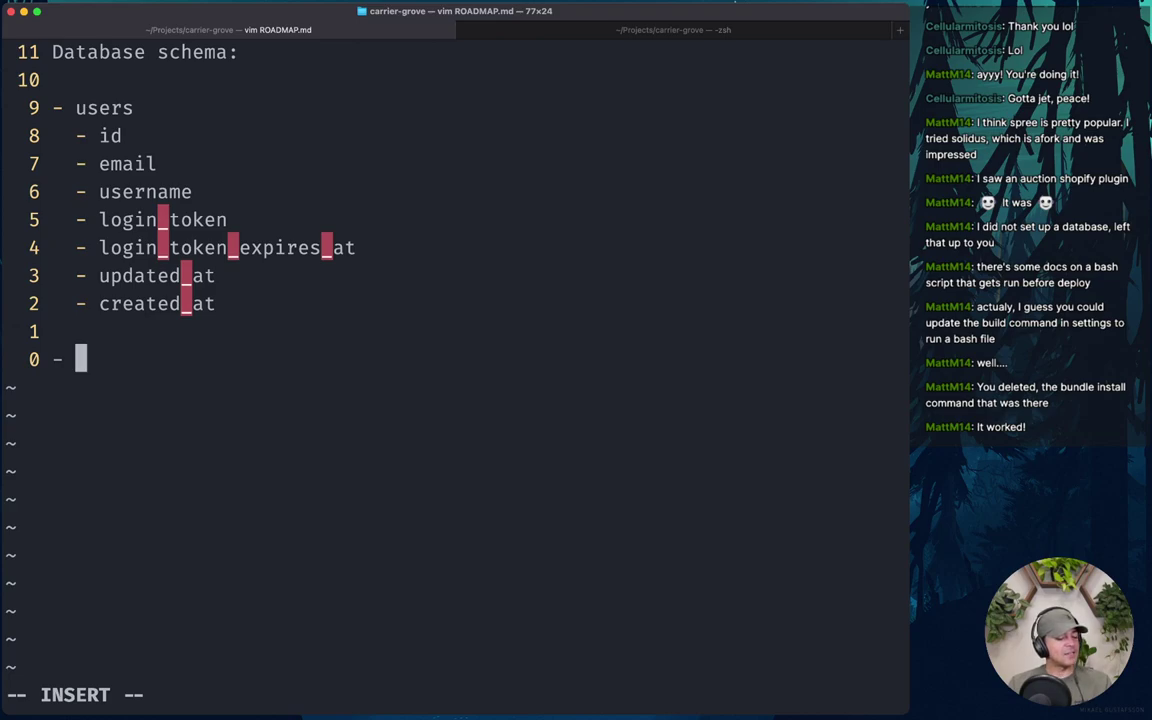
Step: Enter the auctions and bids table entries and an empty field under auctions, then save
type("auctions")
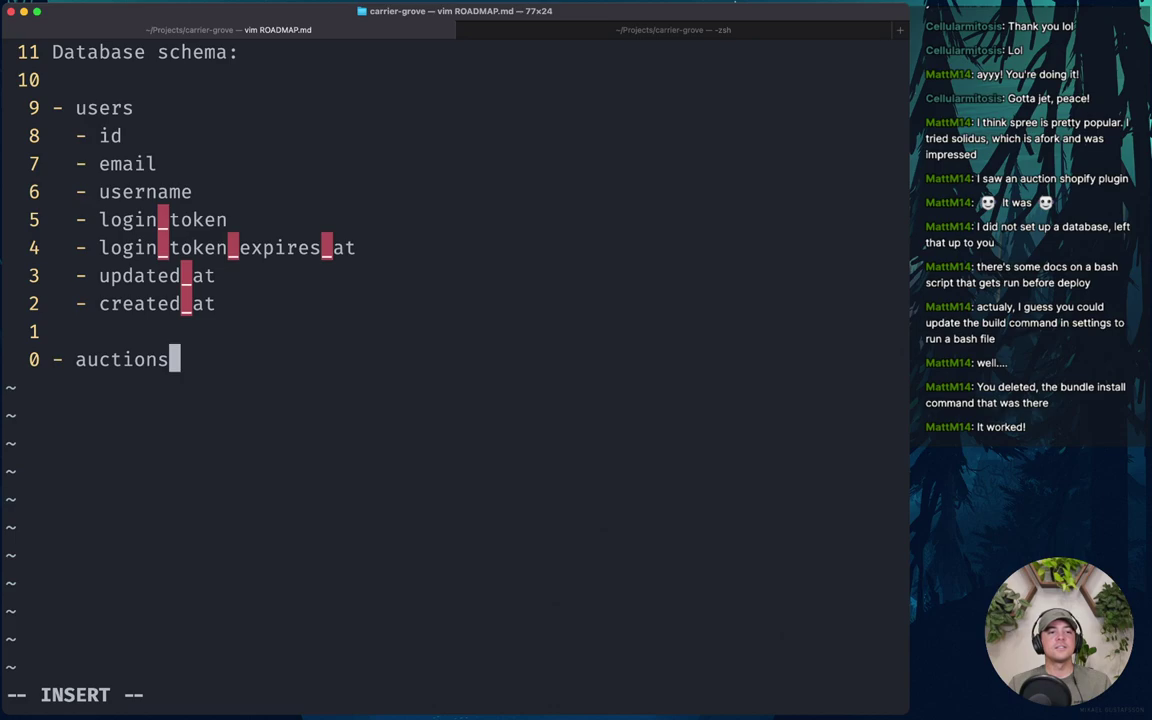
key("Return")
key("Return")
type("- bids")
key("Escape")
key("k")
key("k")
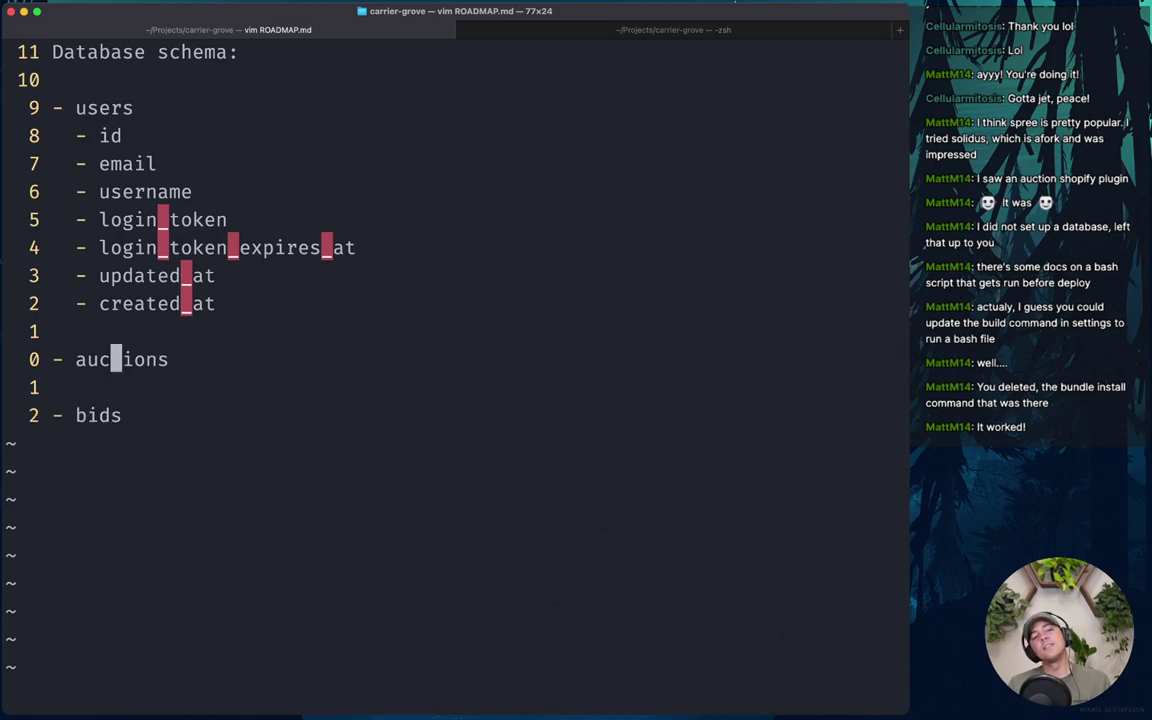
type("o  -")
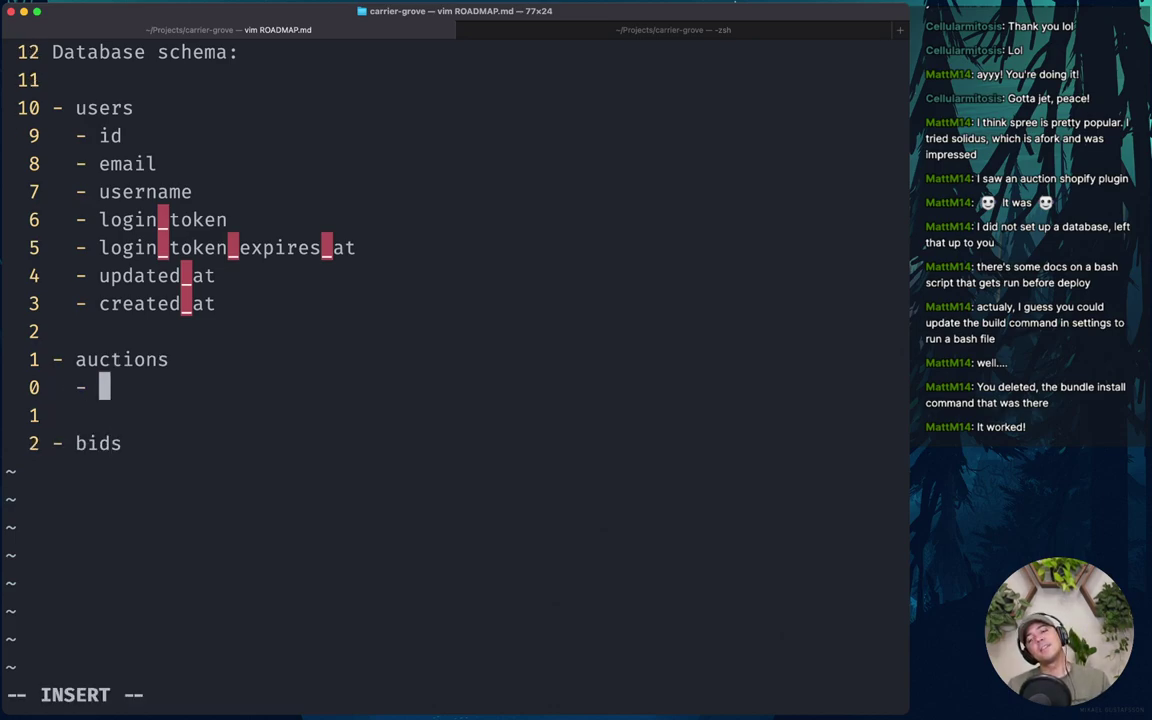
key("Escape")
type(":w")
key("Return")
Step: Add an empty ' - ' field line under bids and save ROADMAP.md
key("j")
key("j")
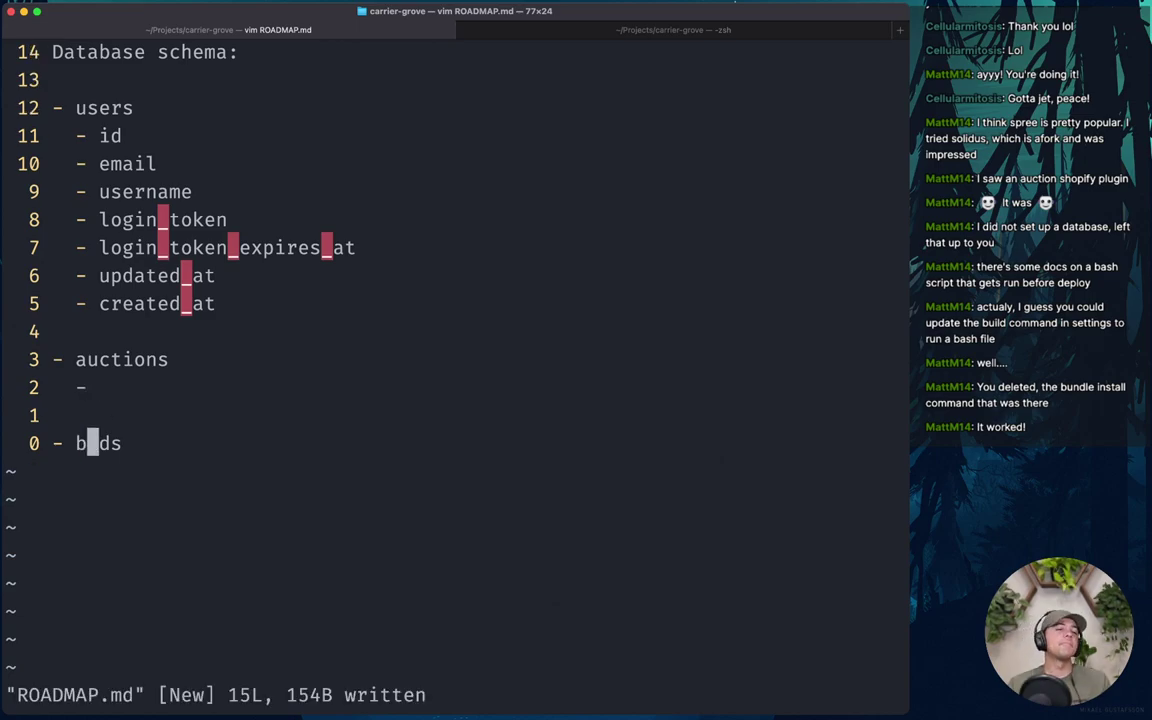
type("o  -")
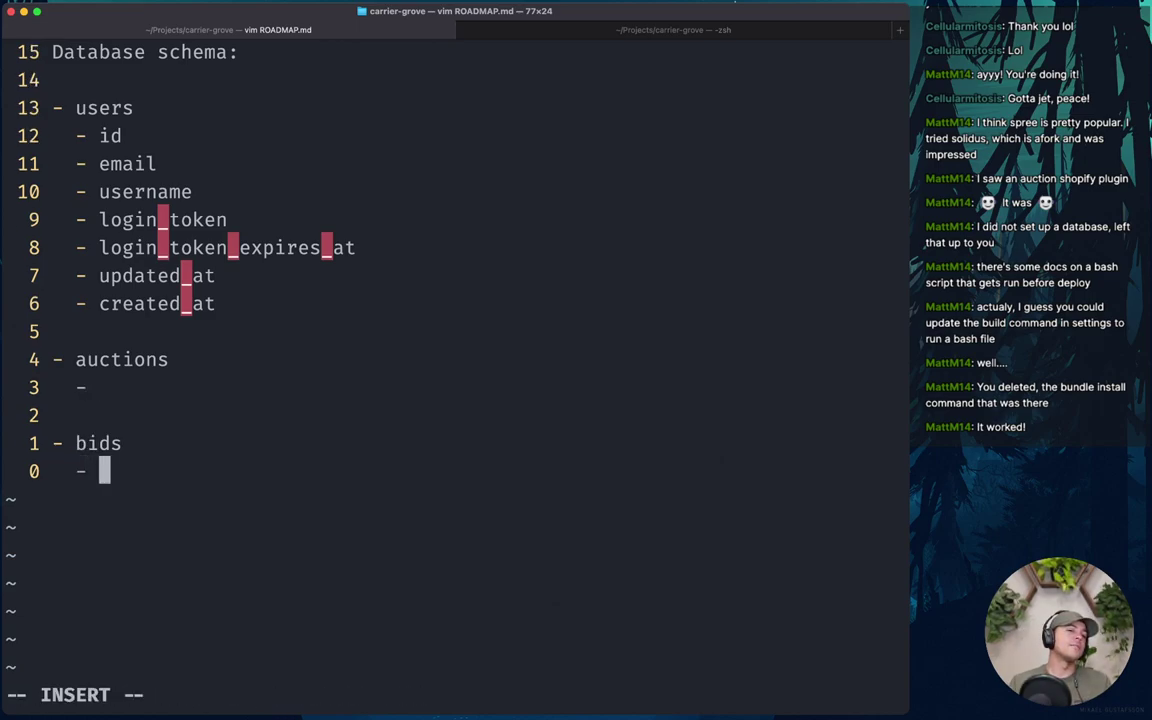
key("Escape")
key("Escape")
key("Escape")
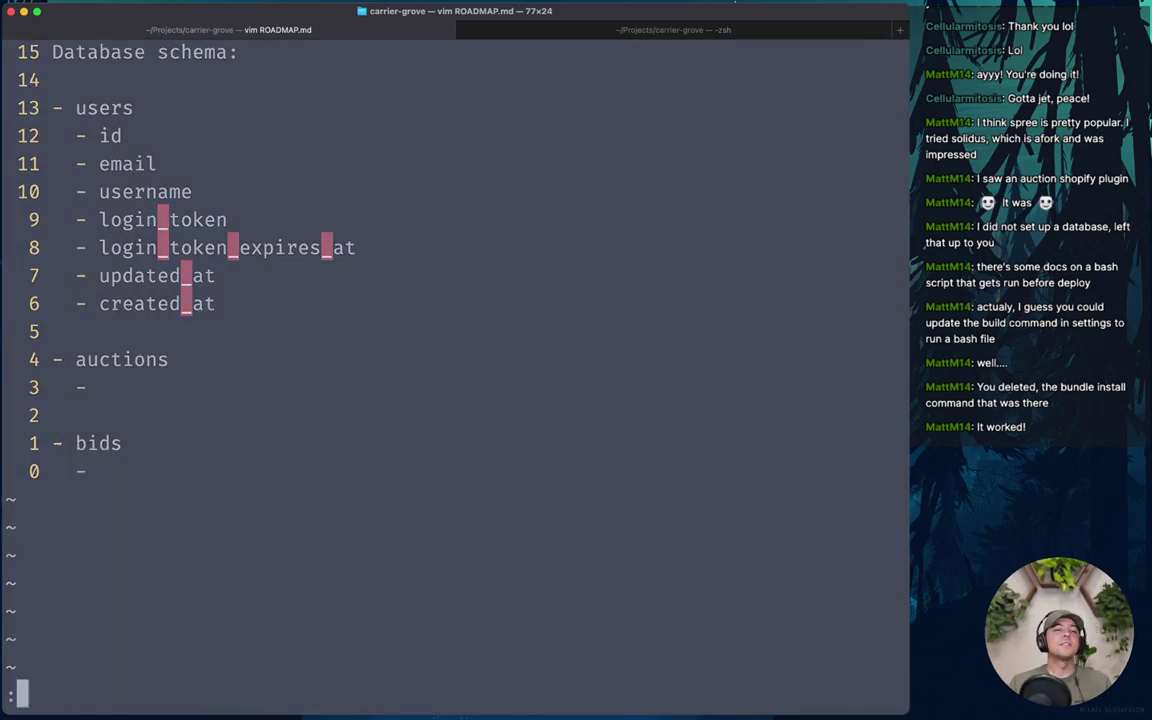
type(":w")
key("Return")
Step: Insert a '- products' table entry above auctions
key("k")
key("k")
key("k")
key("k")
key("w")
key("l")
key("j")
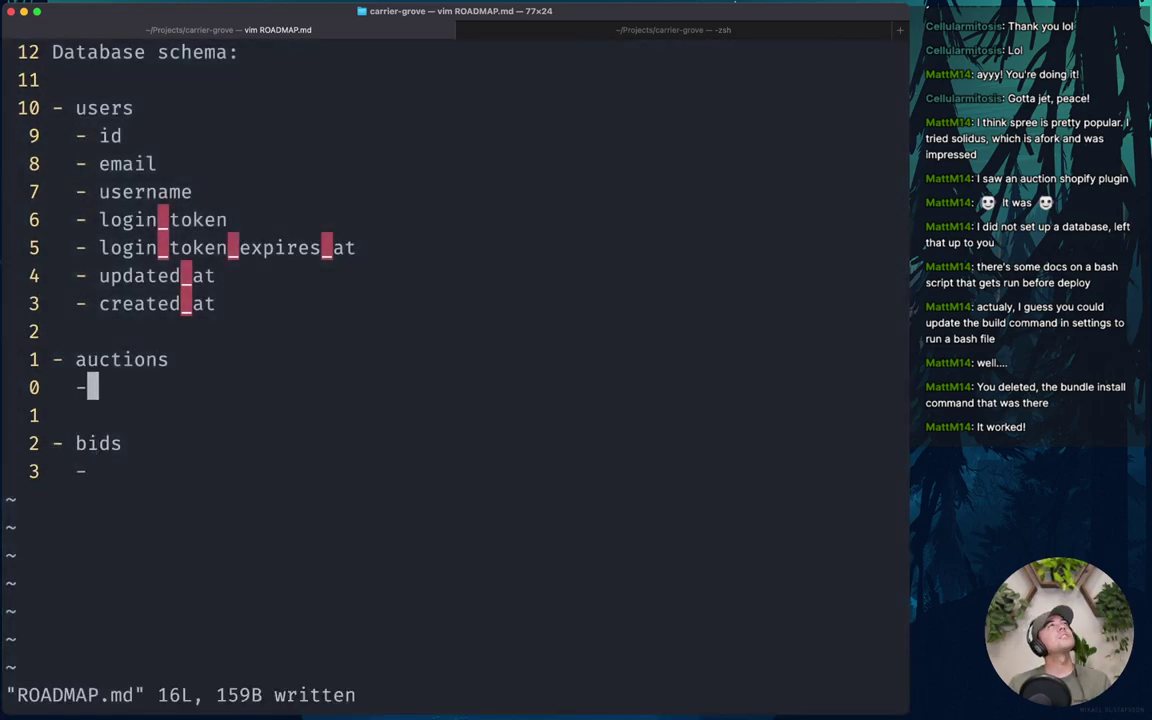
type("kO- pord")
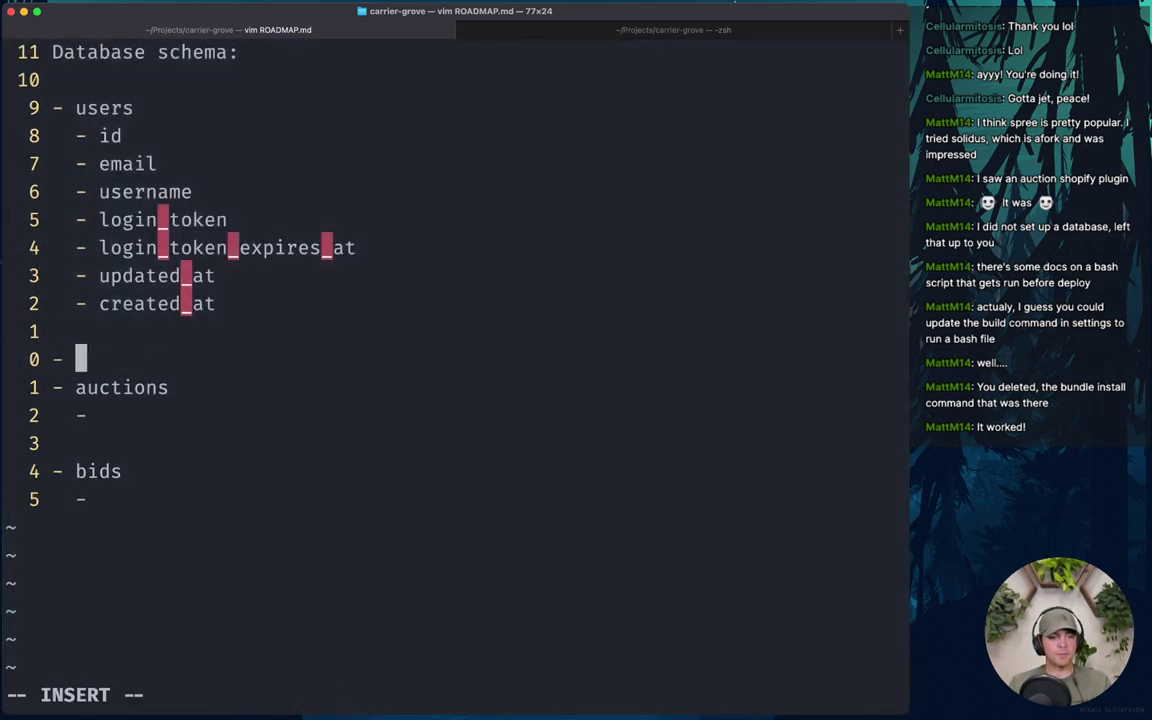
key("BackSpace")
key("BackSpace")
key("BackSpace")
type("roducts")
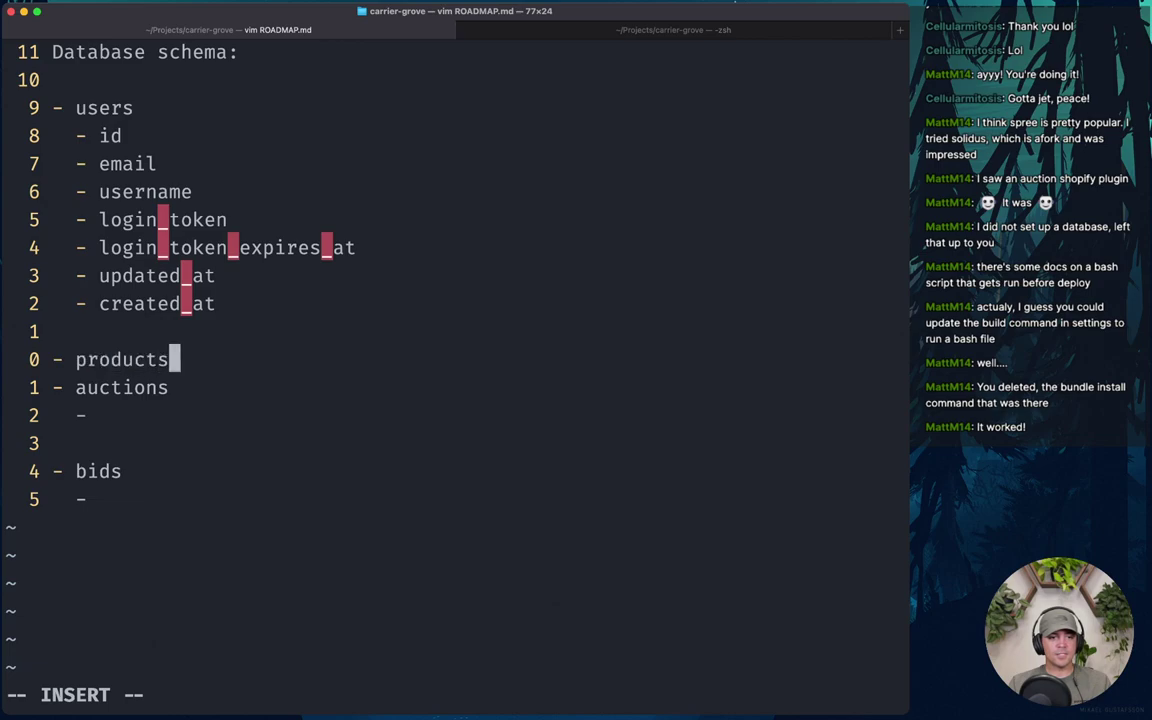
key("Return")
type("k")
key("BackSpace")
Step: Give products a name field and save ROADMAP.md
type("- ")
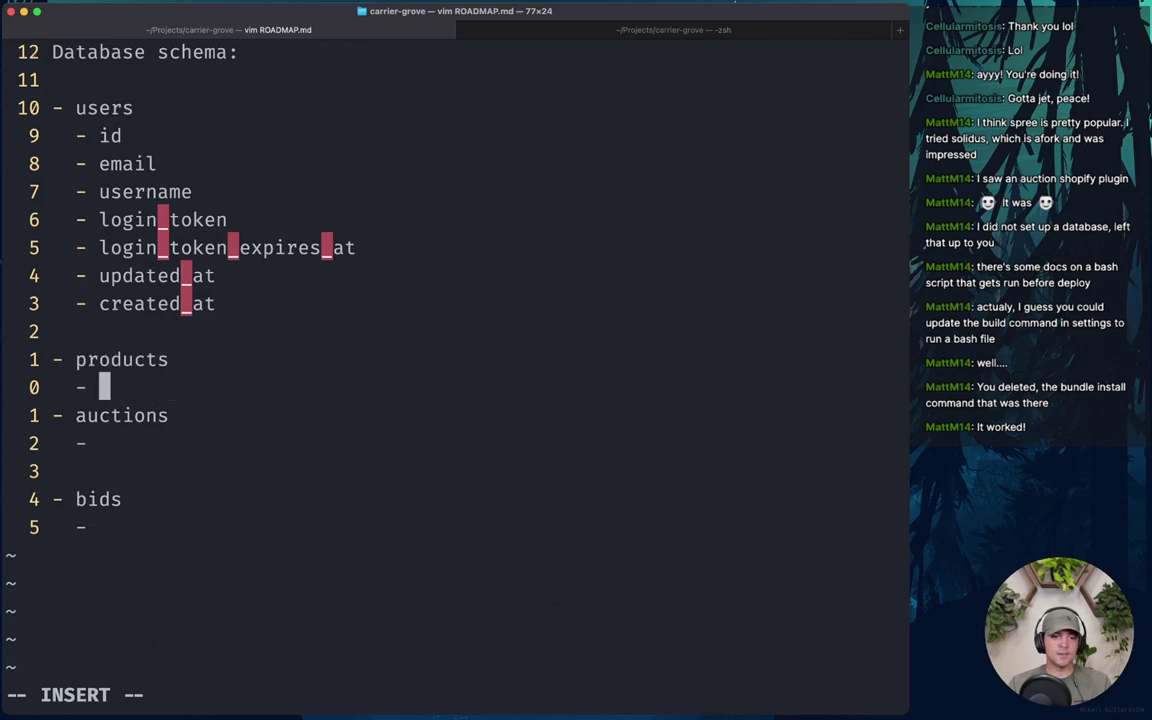
type("name")
key("Return")
type("- value")
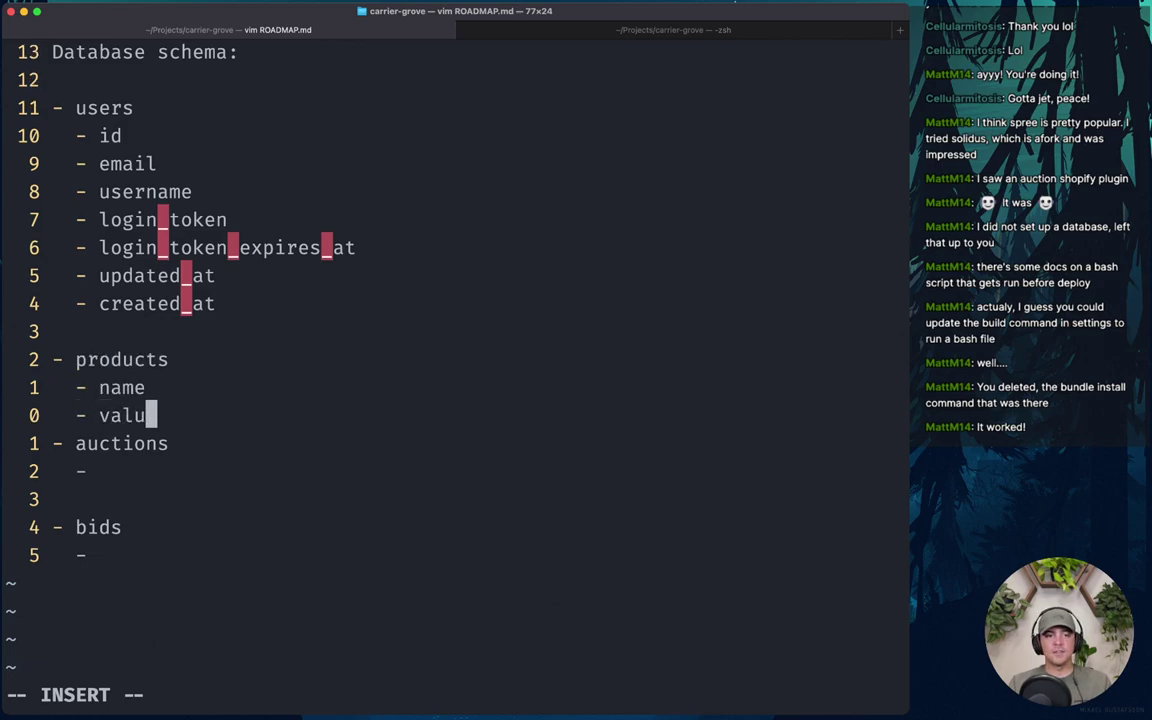
key("ctrl+w")
key("Escape")
key("d")
key("d")
type("k")
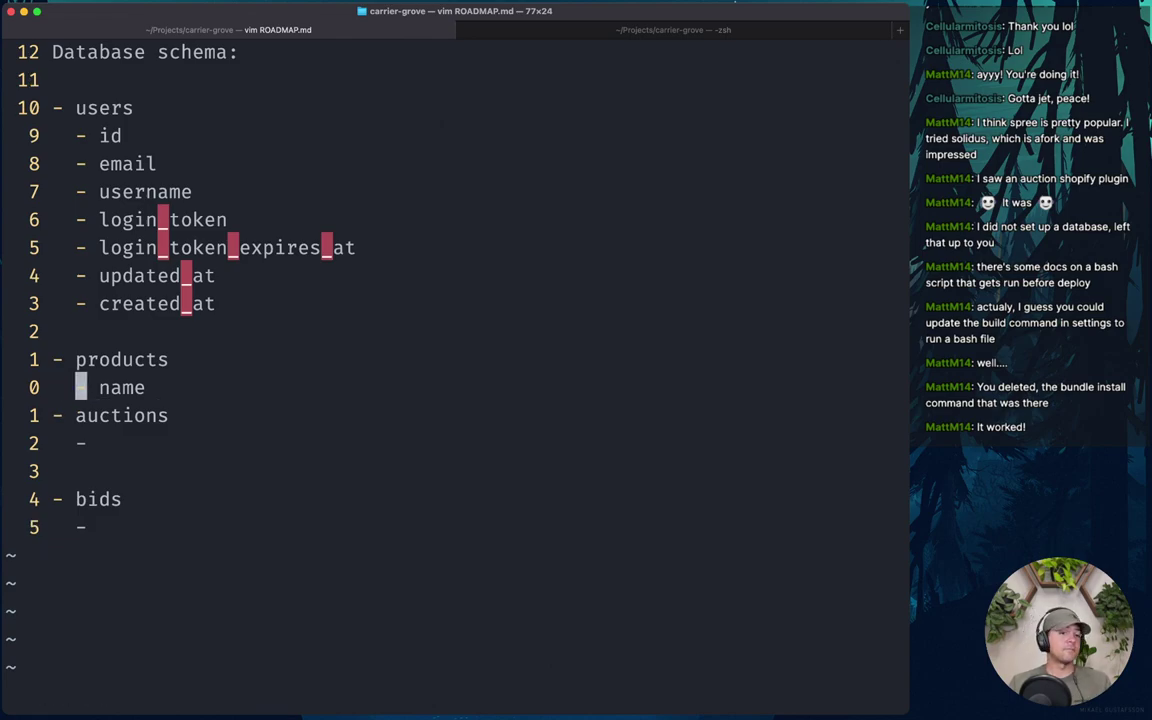
type(":w")
key("Return")
Step: Add a user_id field under products name and save
type("kjo")
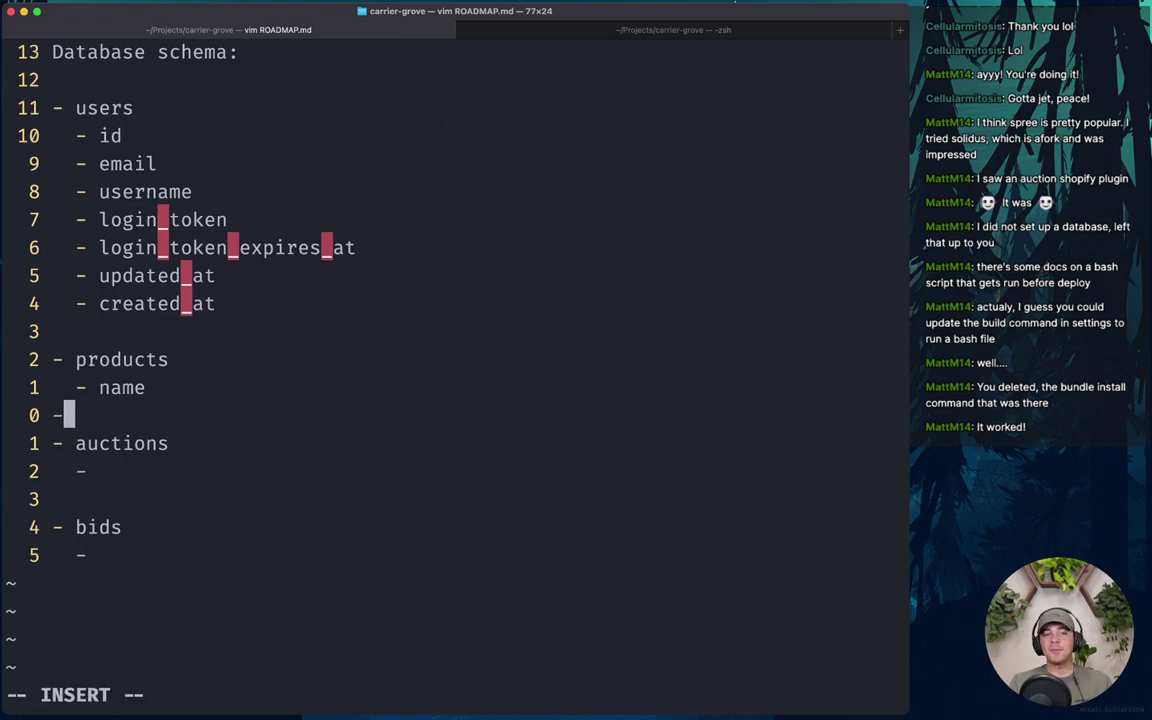
type("- user_id")
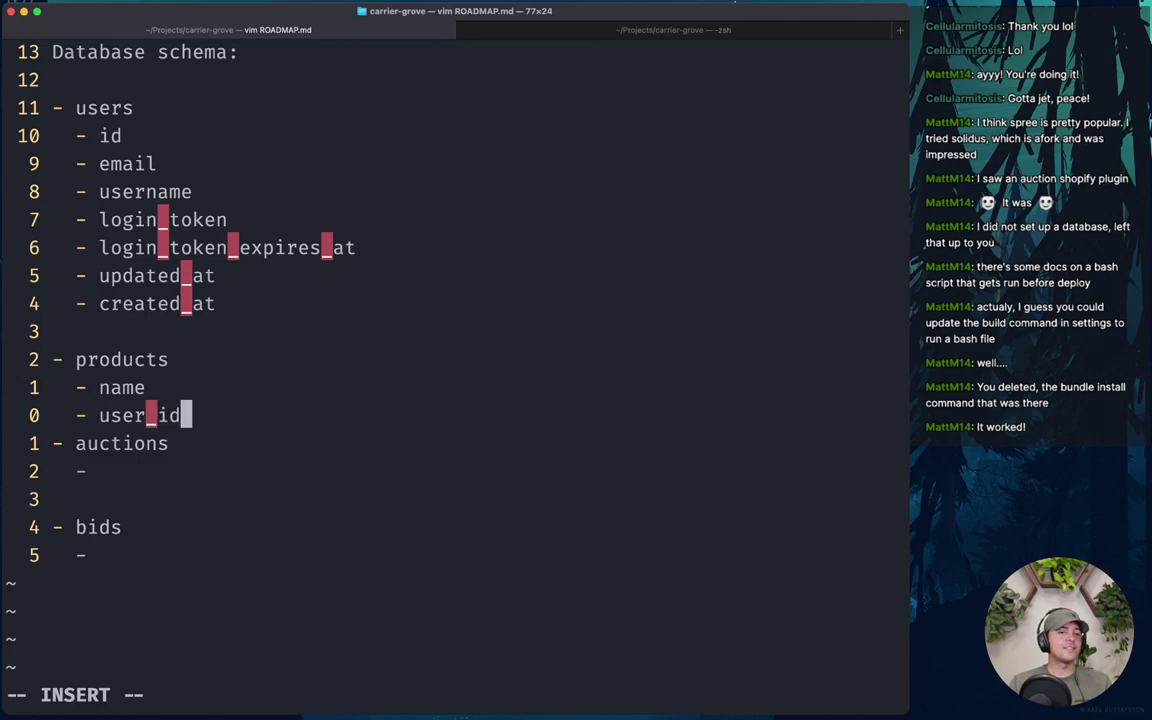
key("Return")
key("Escape")
type(":w")
key("Return")
key("k")
key("k")
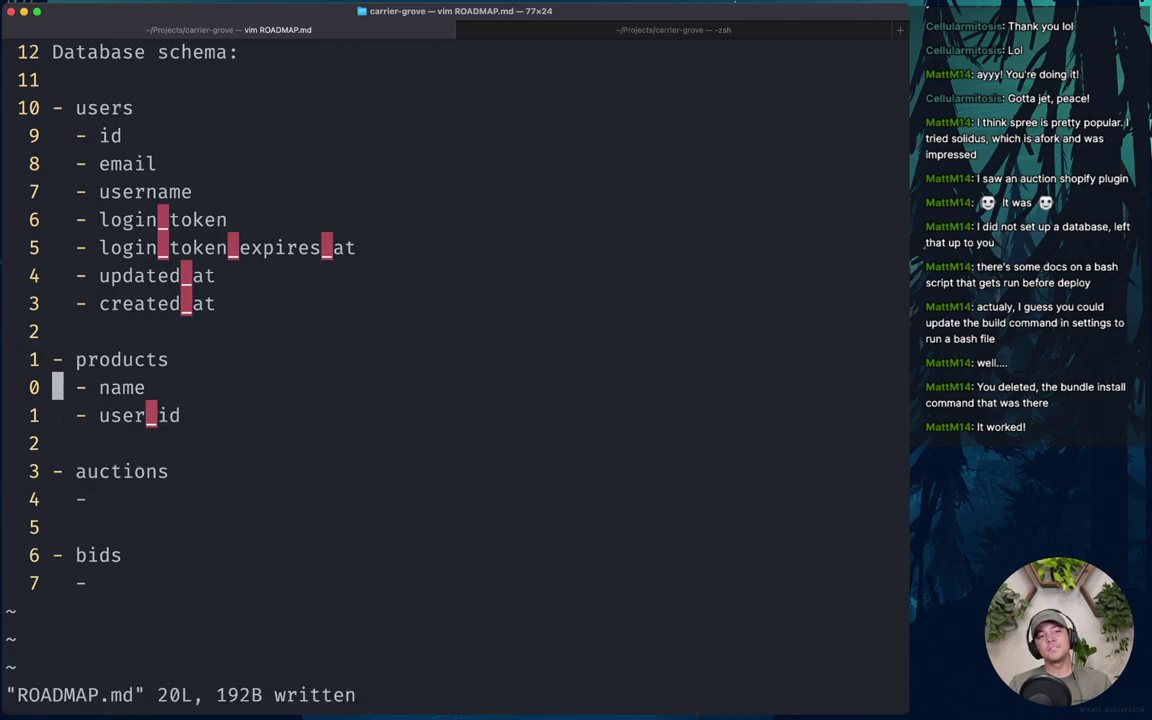
key("k")
key("k")
key("k")
key("j")
key("j")
key("j")
key("j")
key("j")
key("j")
key("j")
key("j")
key("k")
key("k")
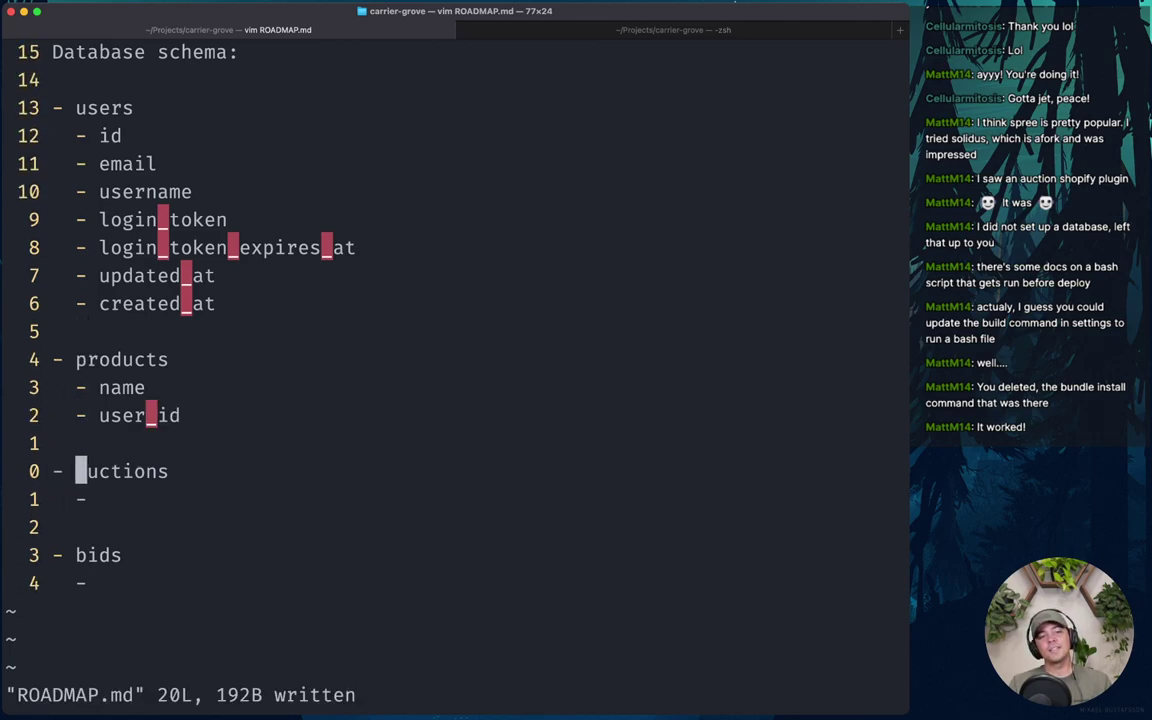
key("j")
key("$")
key("A")
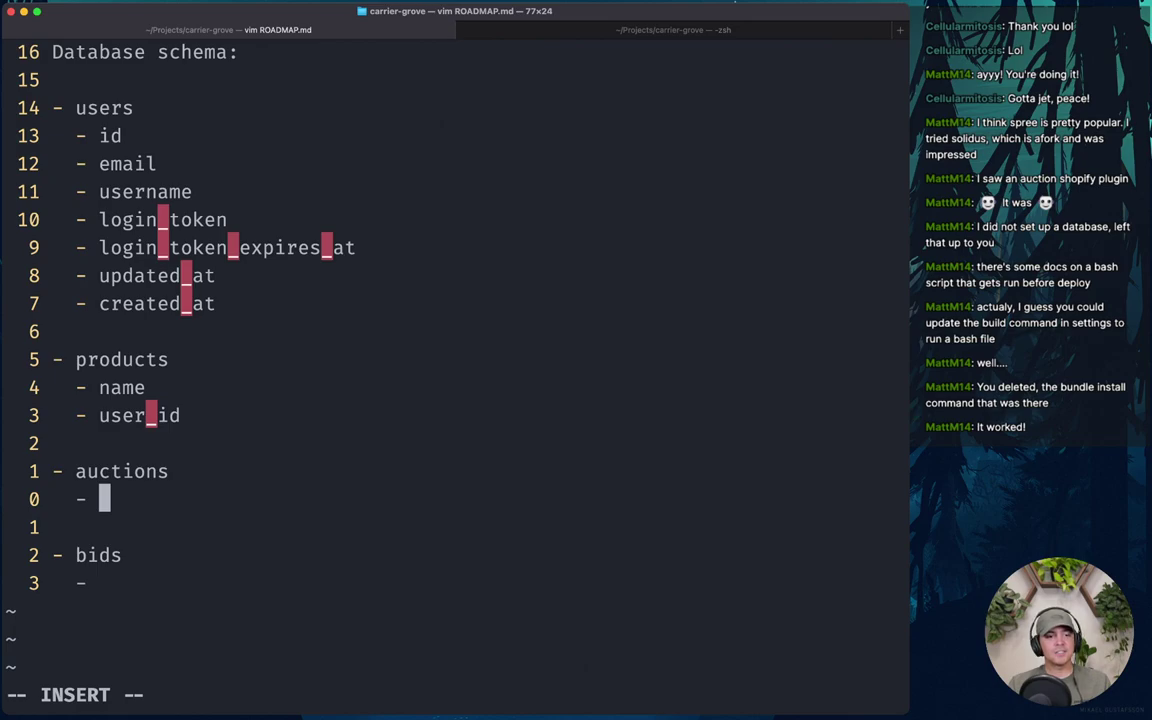
Step: Add id fields to the auctions and products tables
type("id")
key("Escape")
key("k")
key("k")
key("k")
key("k")
type("O  -")
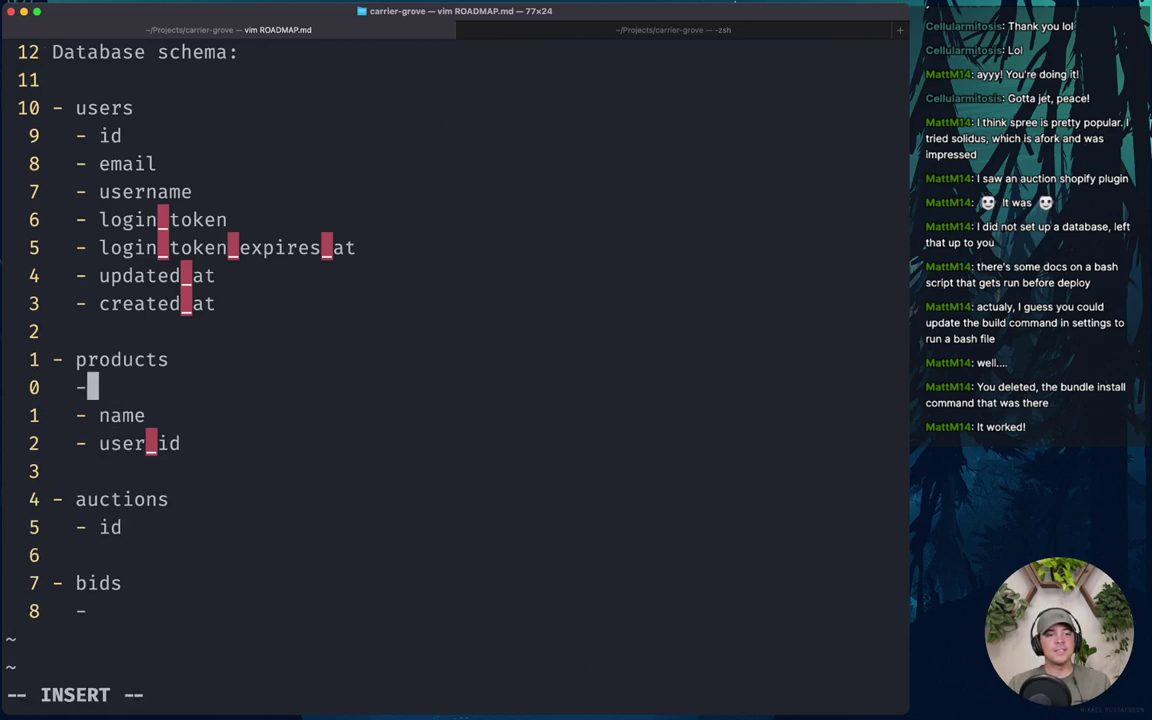
type("id")
key("BackSpace")
key("BackSpace")
type("id")
key("Escape")
key("j")
key("j")
Step: Add a timestamps field below the products user_id line
type("o-")
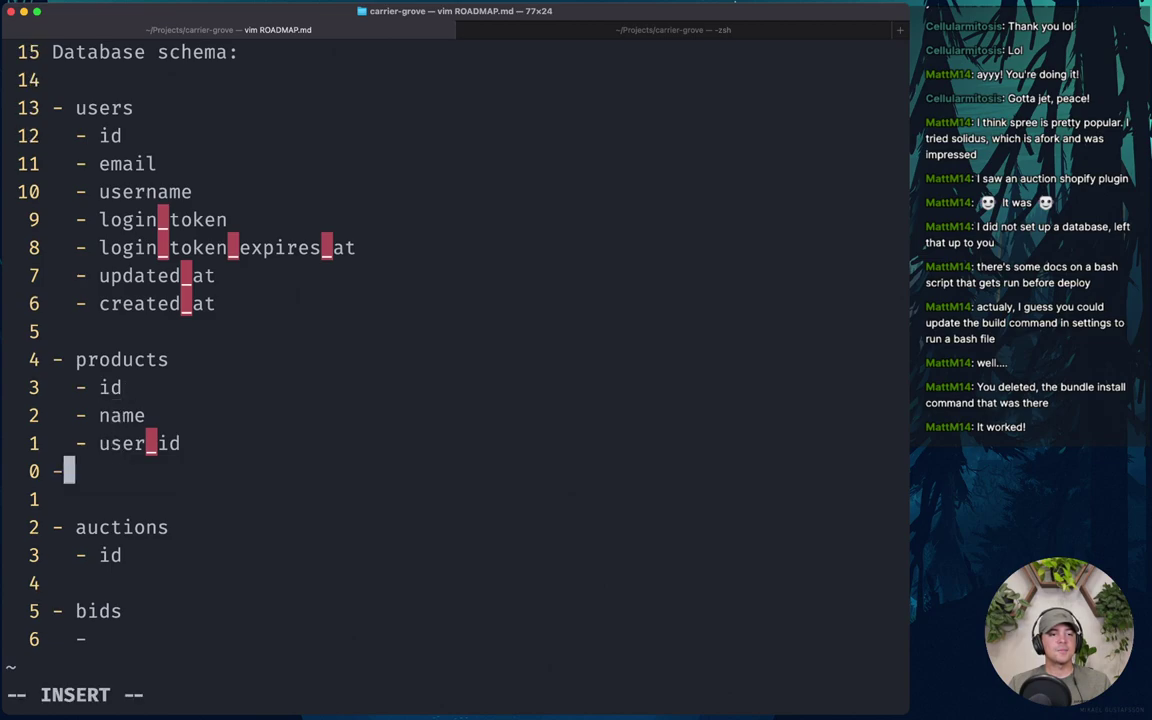
key("BackSpace")
type("- timestamp")
key("Escape")
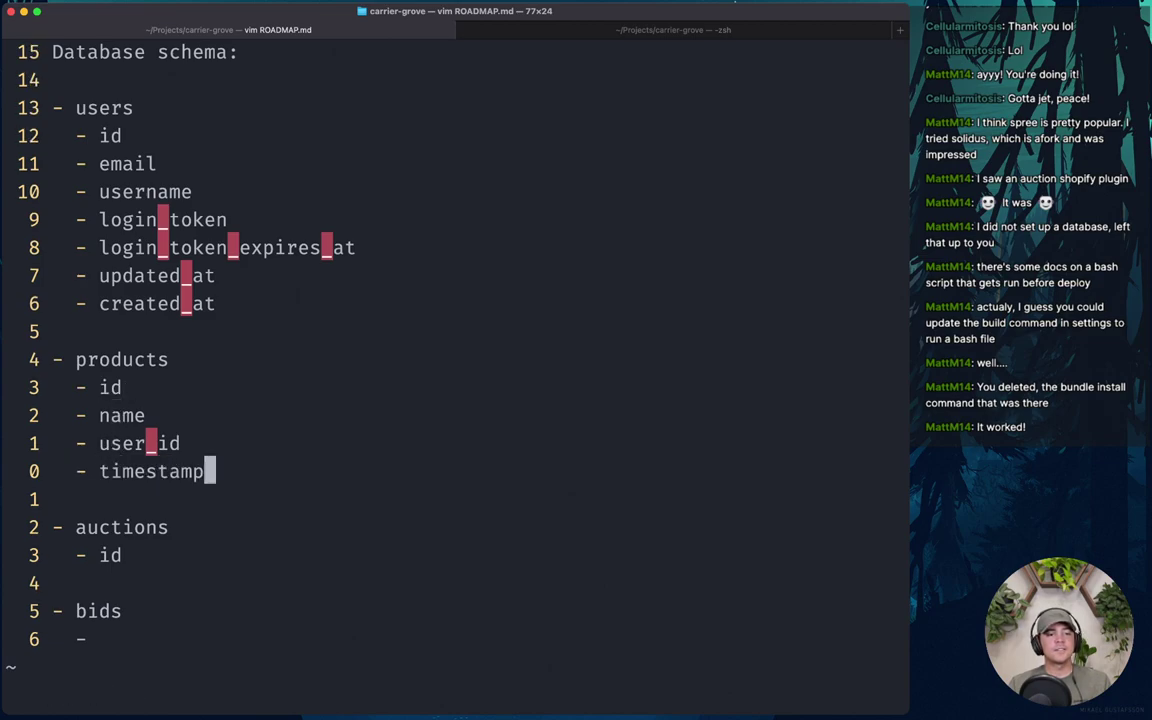
type("as")
key("Escape")
Step: Give auctions user_id and timestamps fields below its id
key("j")
key("j")
key("j")
key("A")
key("Return")
type("-")
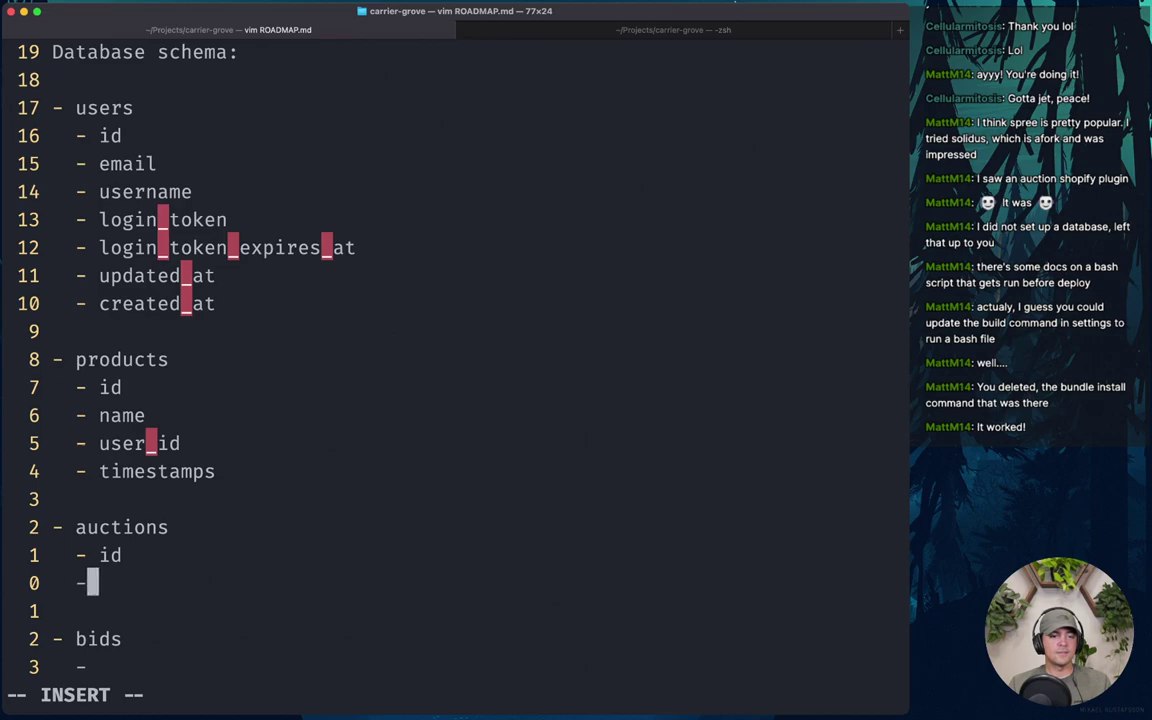
type(" timestamps")
key("Escape")
type("O  ")
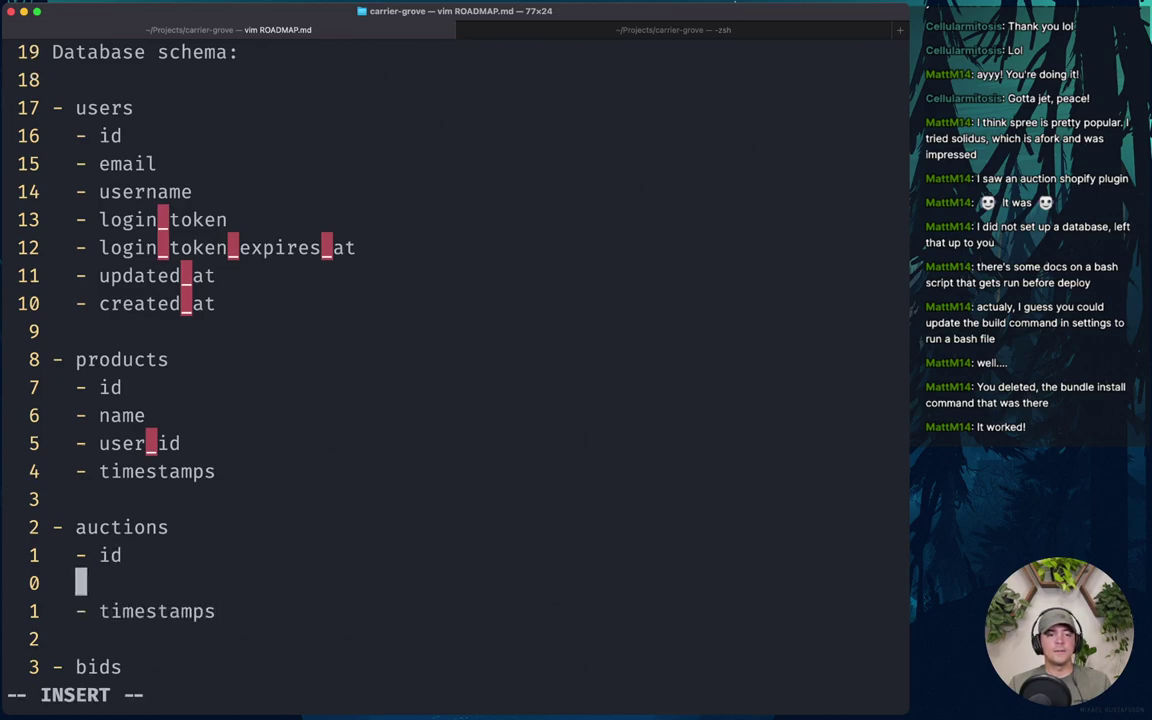
type("- ")
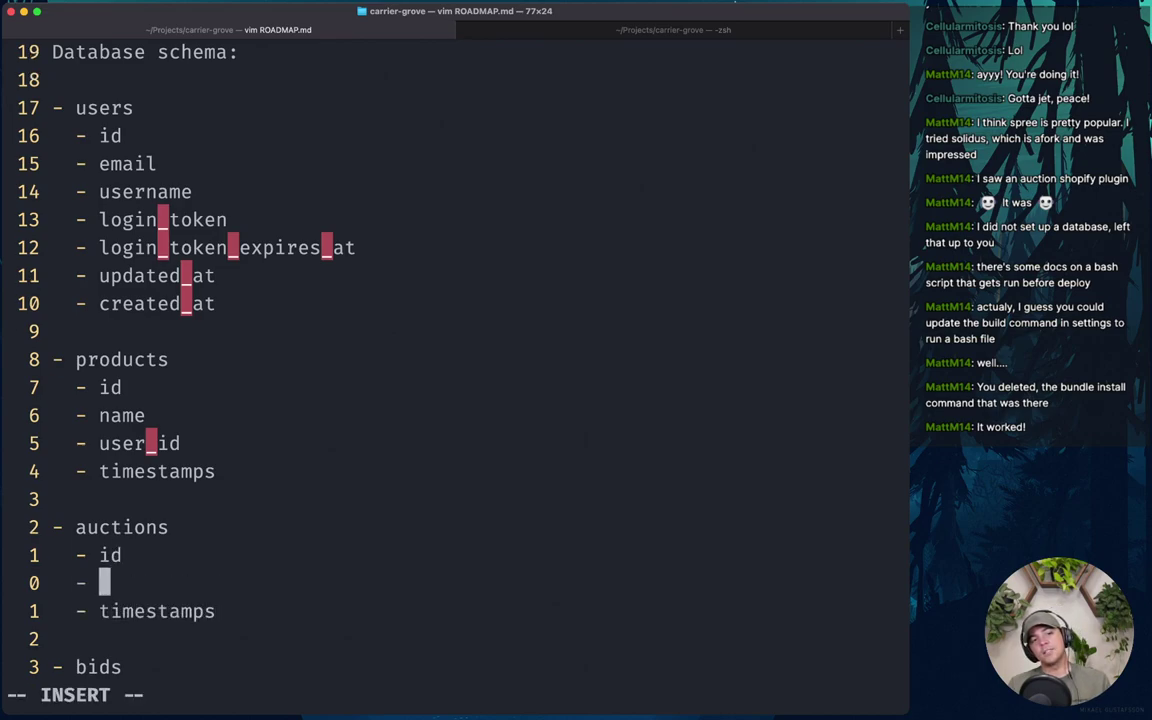
type("user_id")
key("Escape")
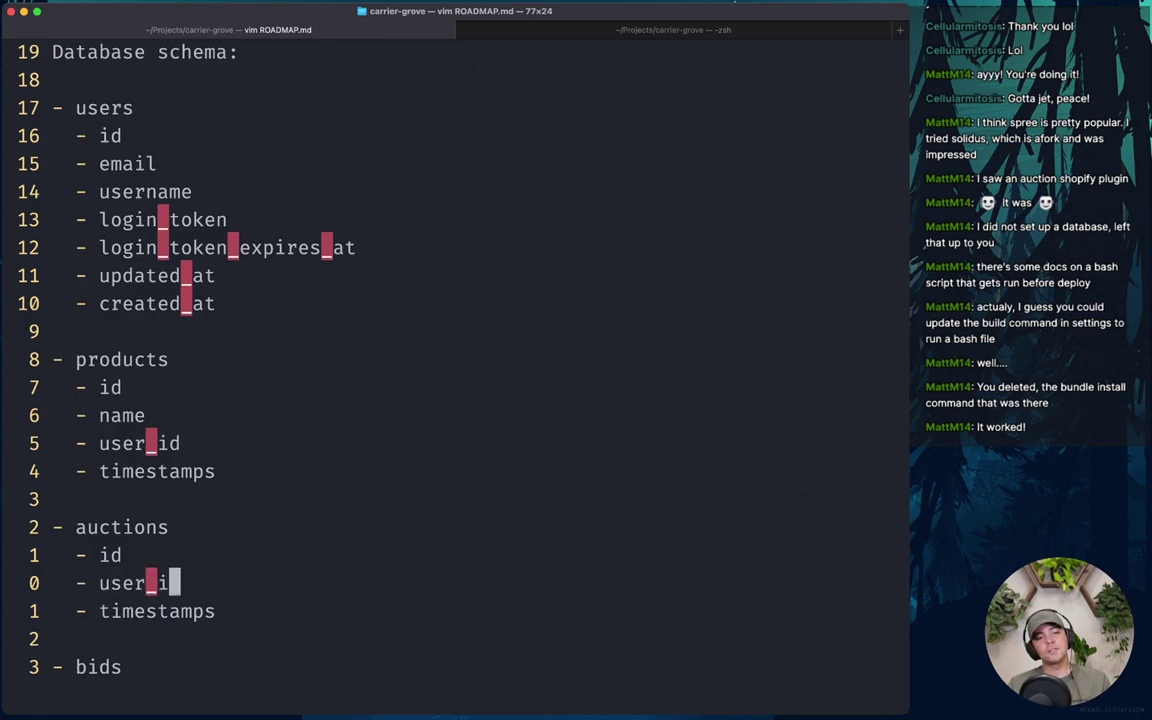
Step: Add auction_id to products, fix the 'auction_oid' typo, and save
key("b")
key("k")
key("k")
key("k")
key("k")
key("k")
type("o-")
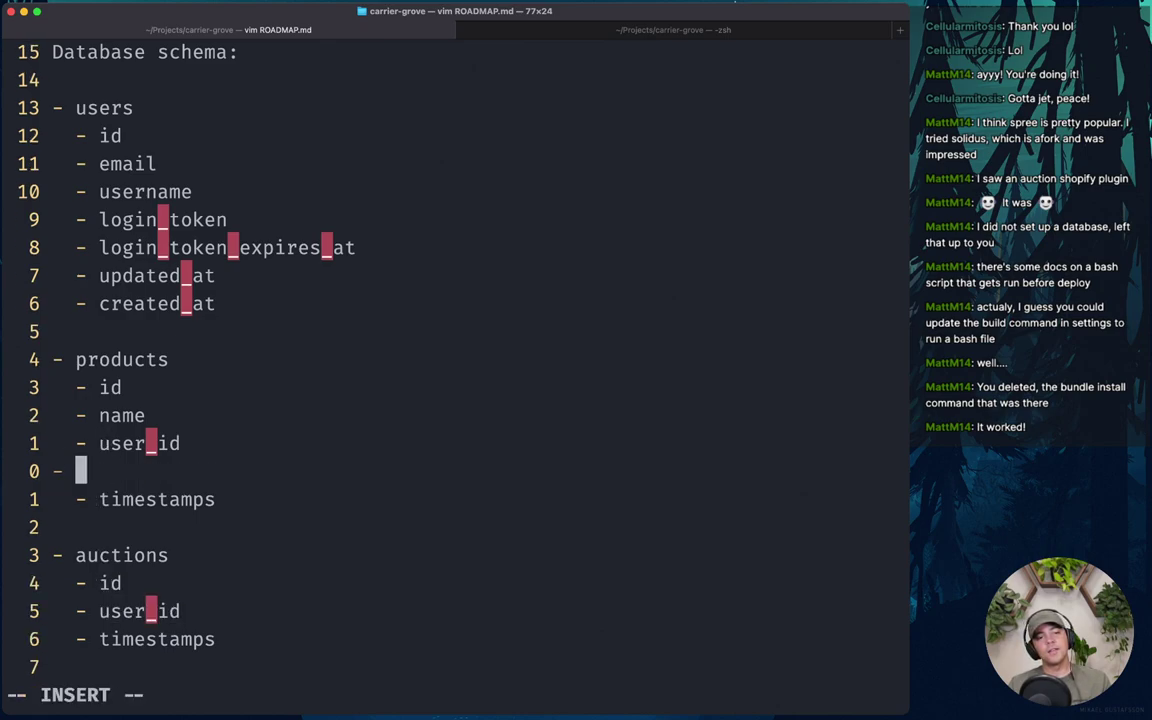
key("BackSpace")
key("BackSpace")
key("BackSpace")
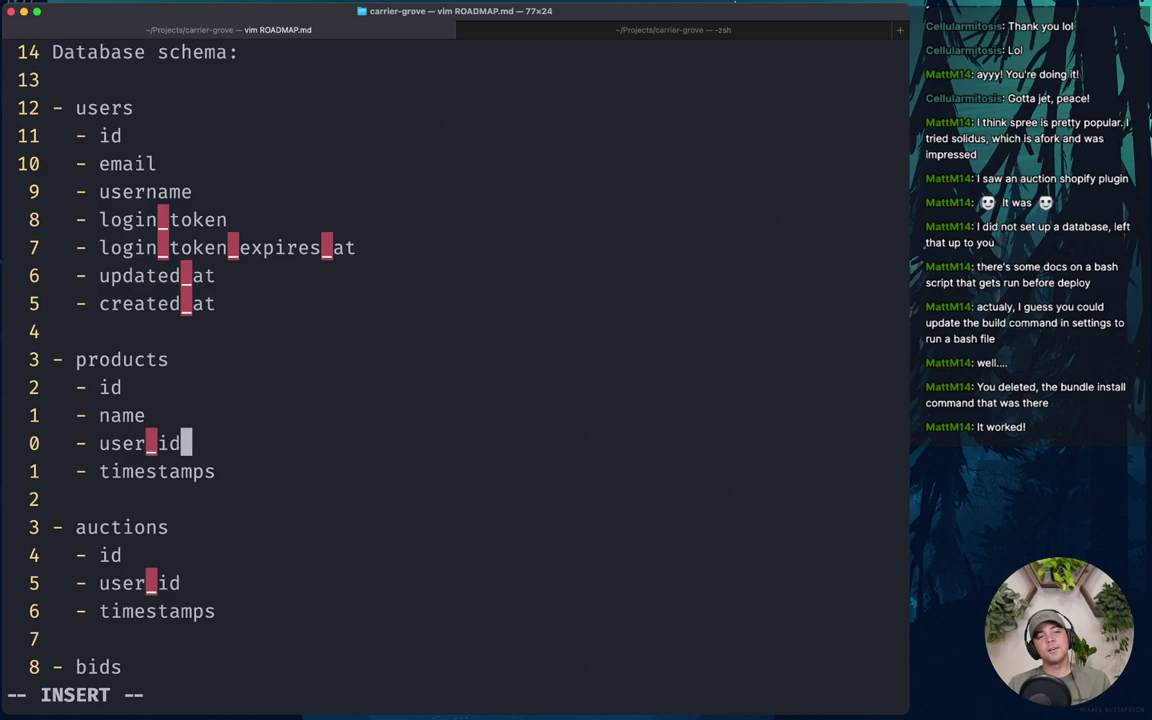
key("Return")
type("- au")
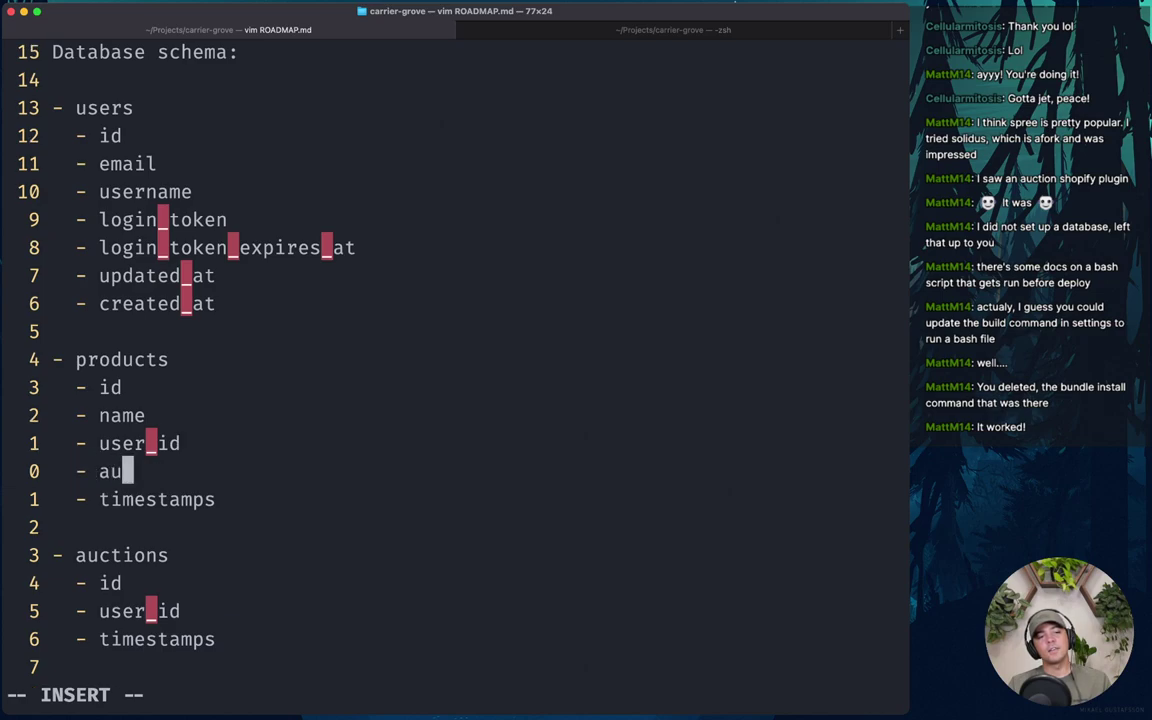
type("ction_oid")
key("Escape")
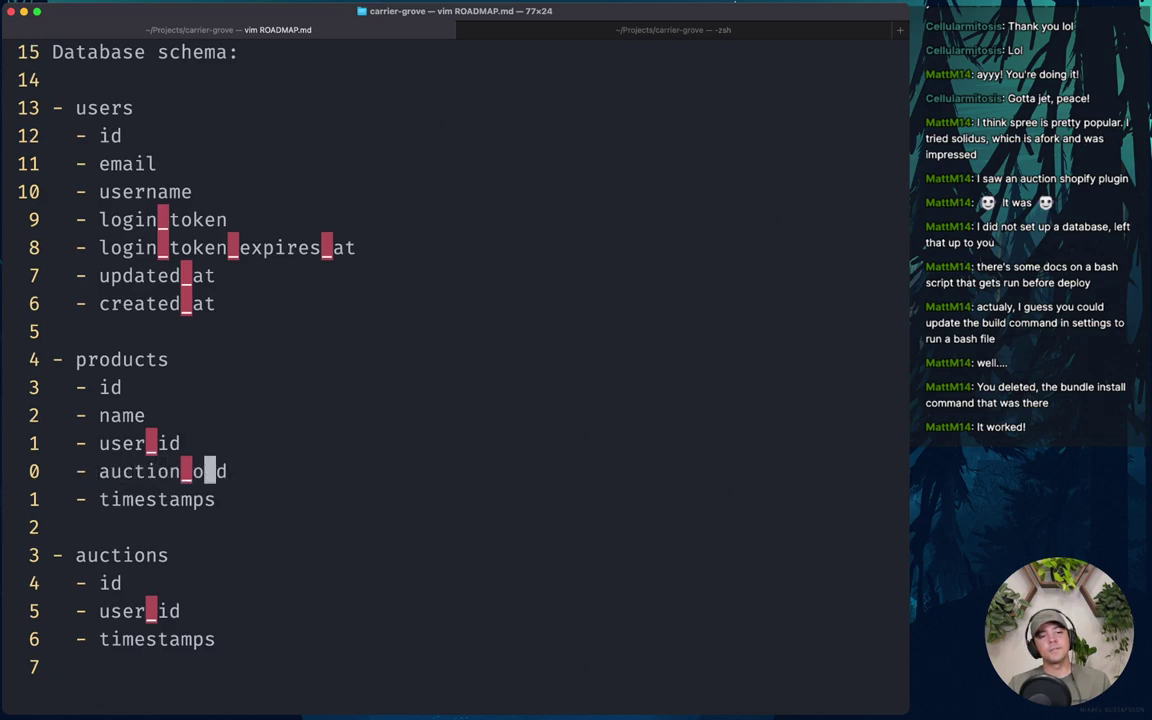
type("hx:w")
key("Return")
Step: Start a '- bids' table heading below the auctions timestamps field
key("j")
key("j")
key("j")
key("j")
key("j")
key("j")
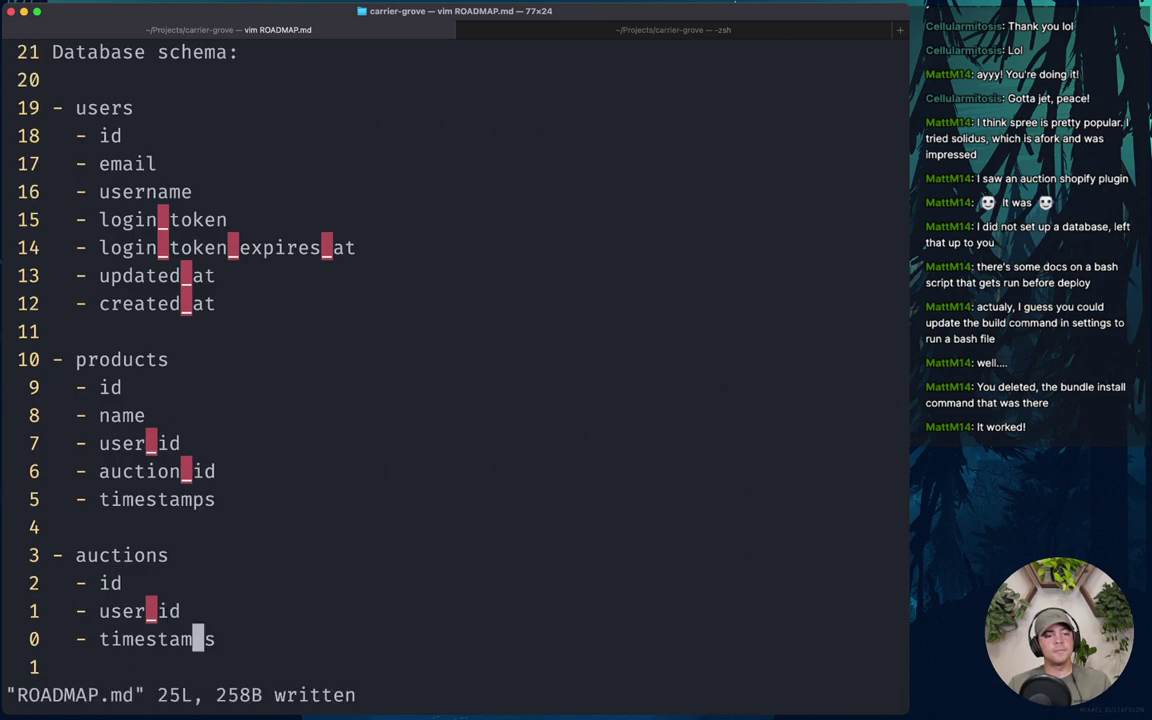
key("o")
key("Return")
type("- bids")
key("Return")
type("-")
key("Up")
key("Down")
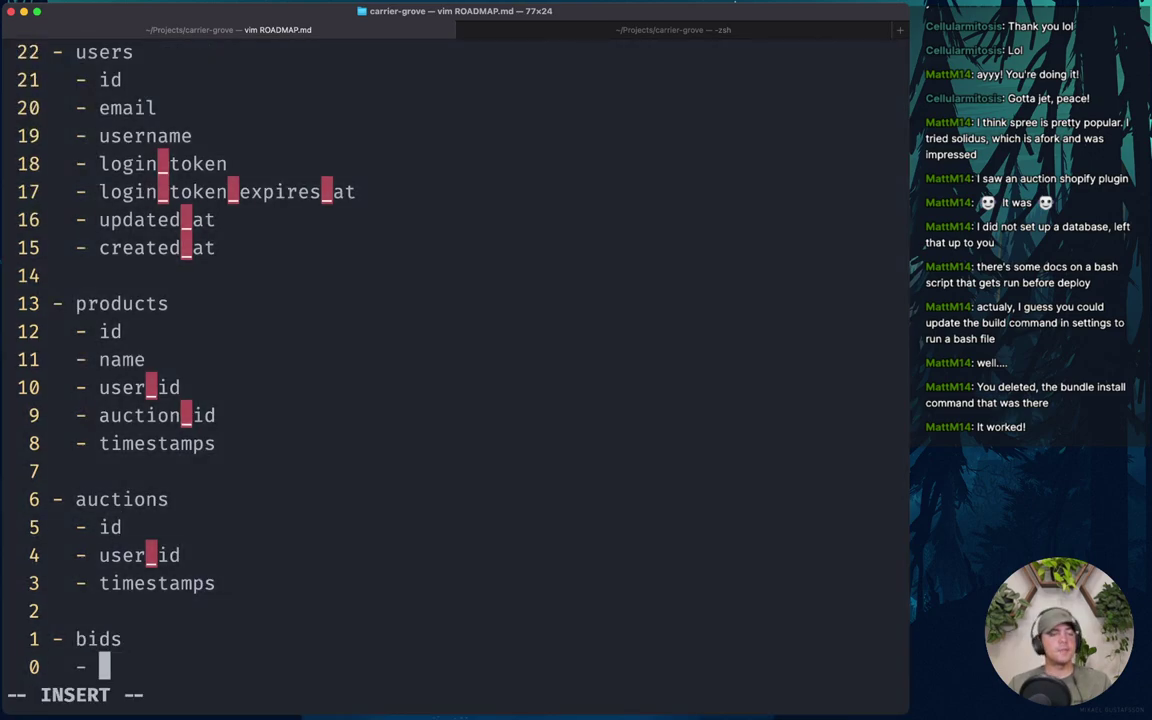
Step: Give bids an id field, a pasted auction_id line, and timestamps
type("auction_i")
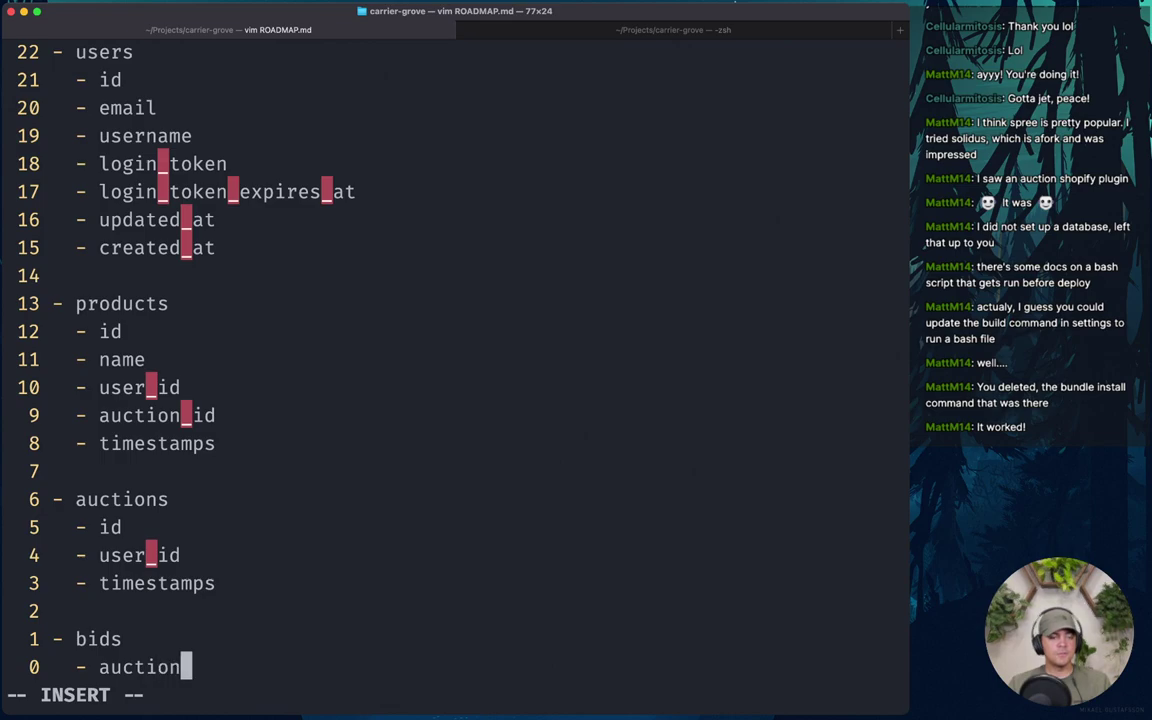
key("c")
key("c")
type("- i")
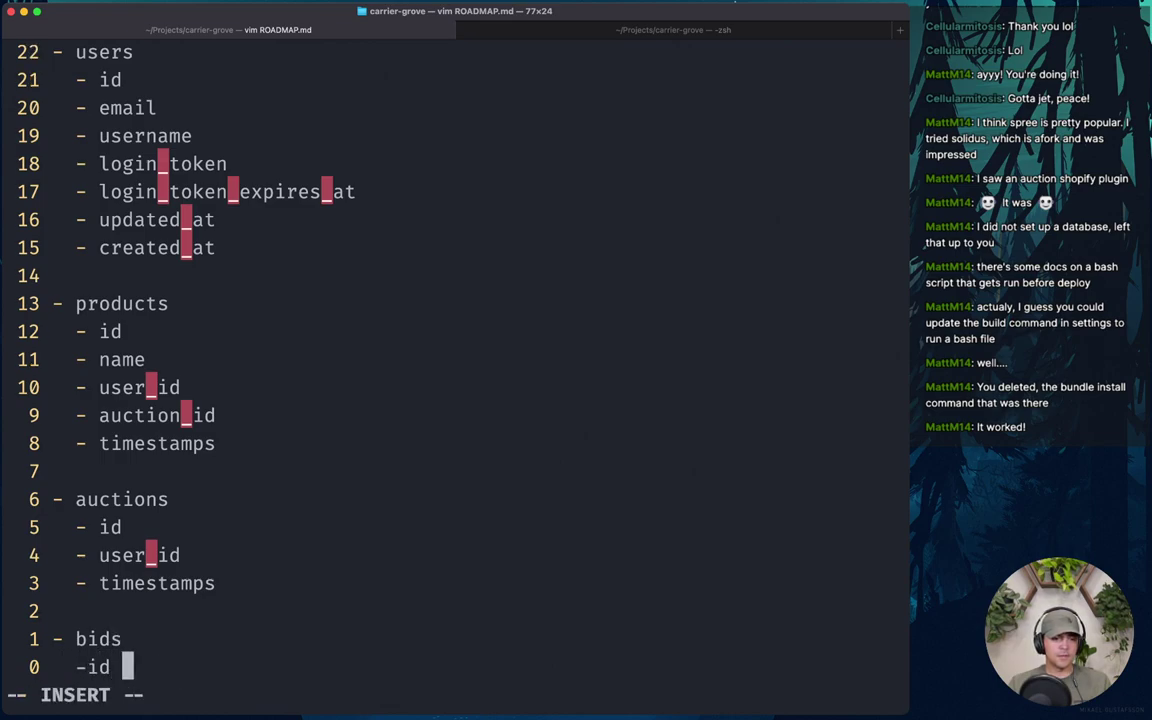
key("BackSpace")
type("id")
key("Escape")
type("po  - times")
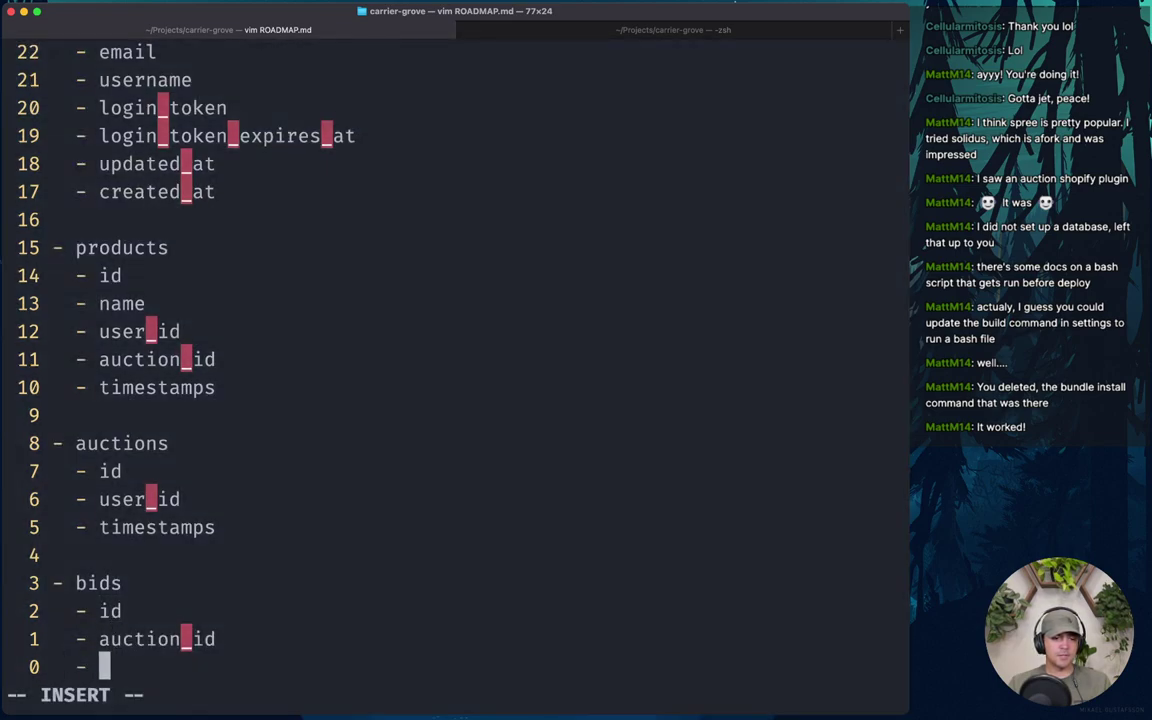
type("tamps")
key("Escape")
key("k")
key("k")
key("k")
key("k")
key("k")
key("k")
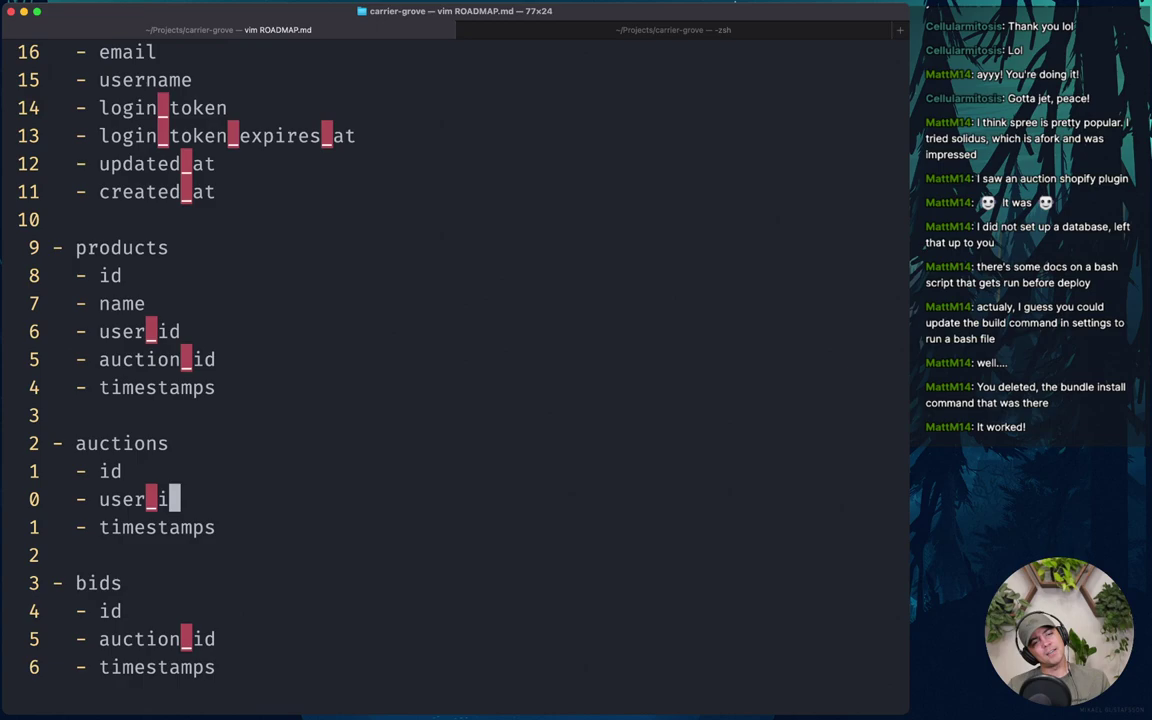
Step: Add a time field under auctions user_id, trying the names max_time and total_time
type("o  - time")
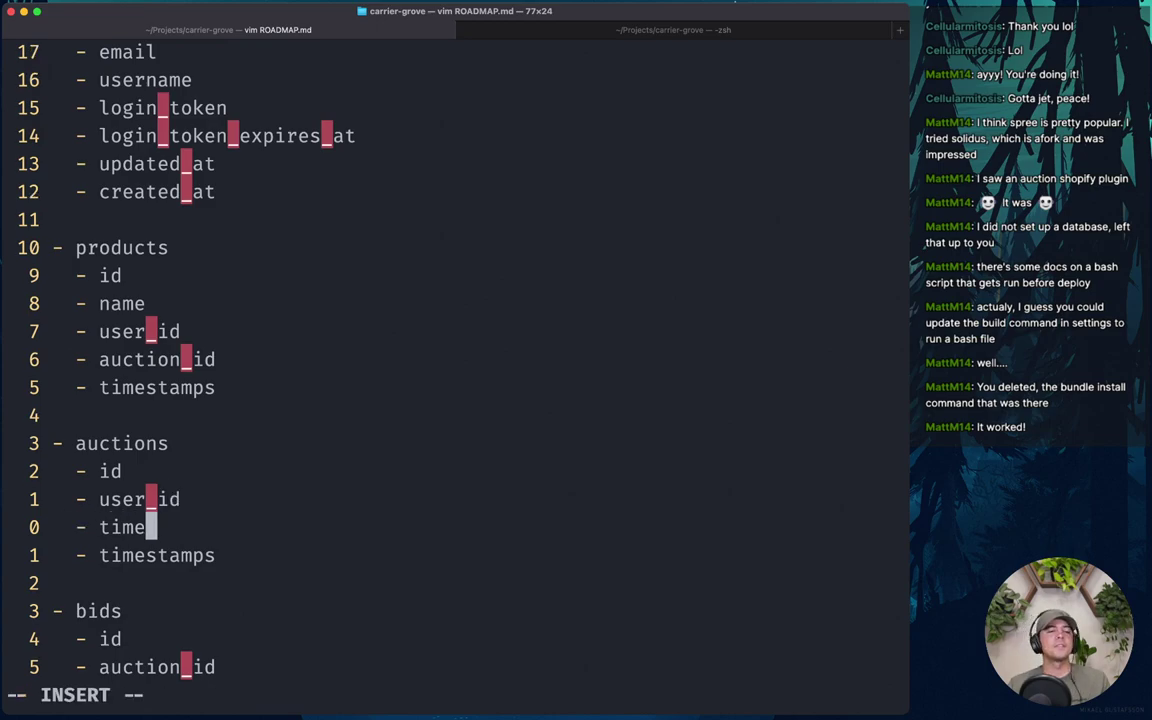
key("Escape")
key("c")
key("i")
key("w")
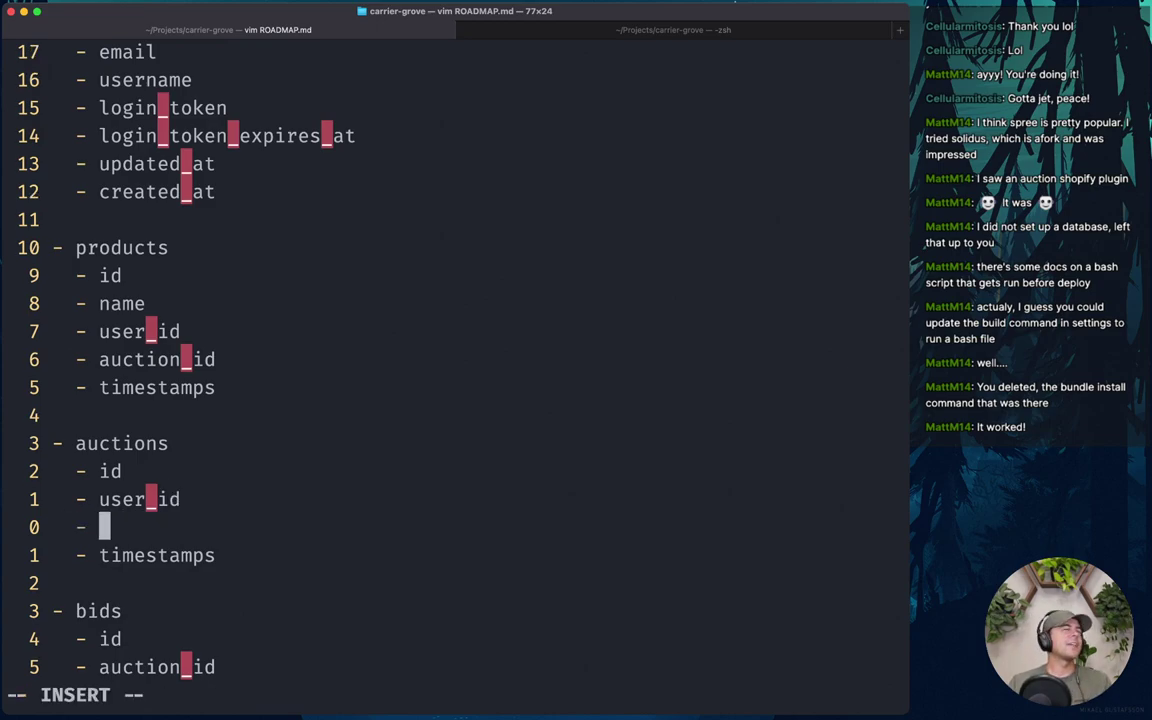
type("max_time")
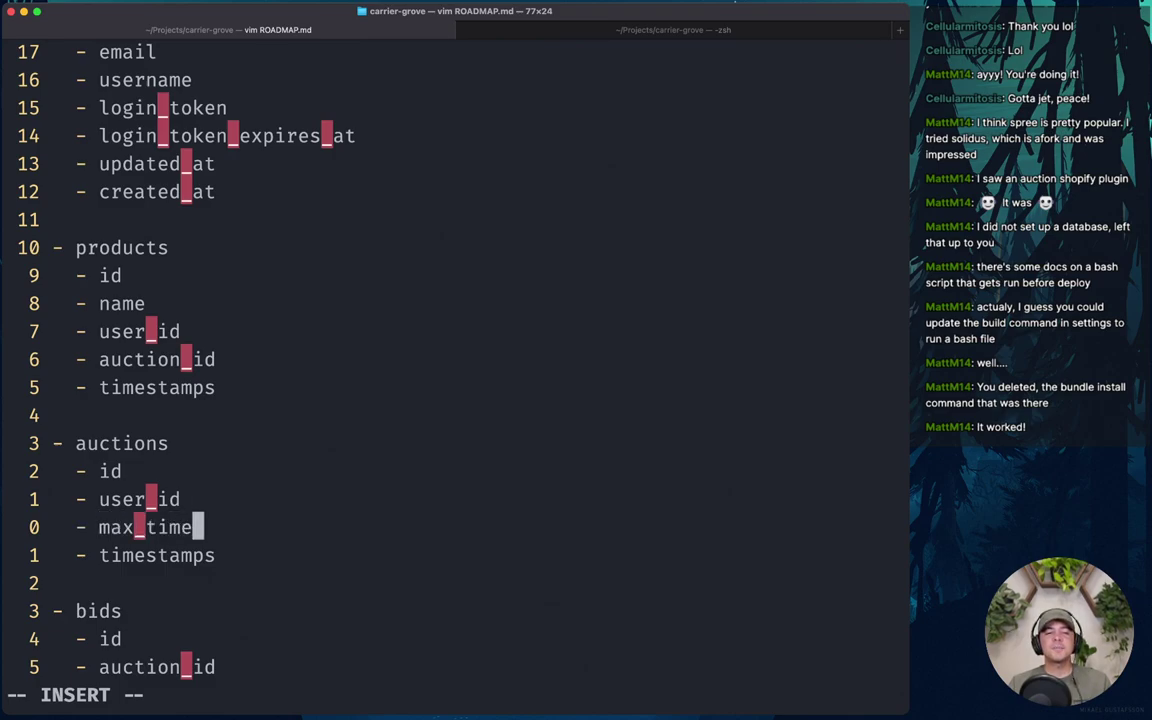
key("Escape")
type("bciwtotal_time")
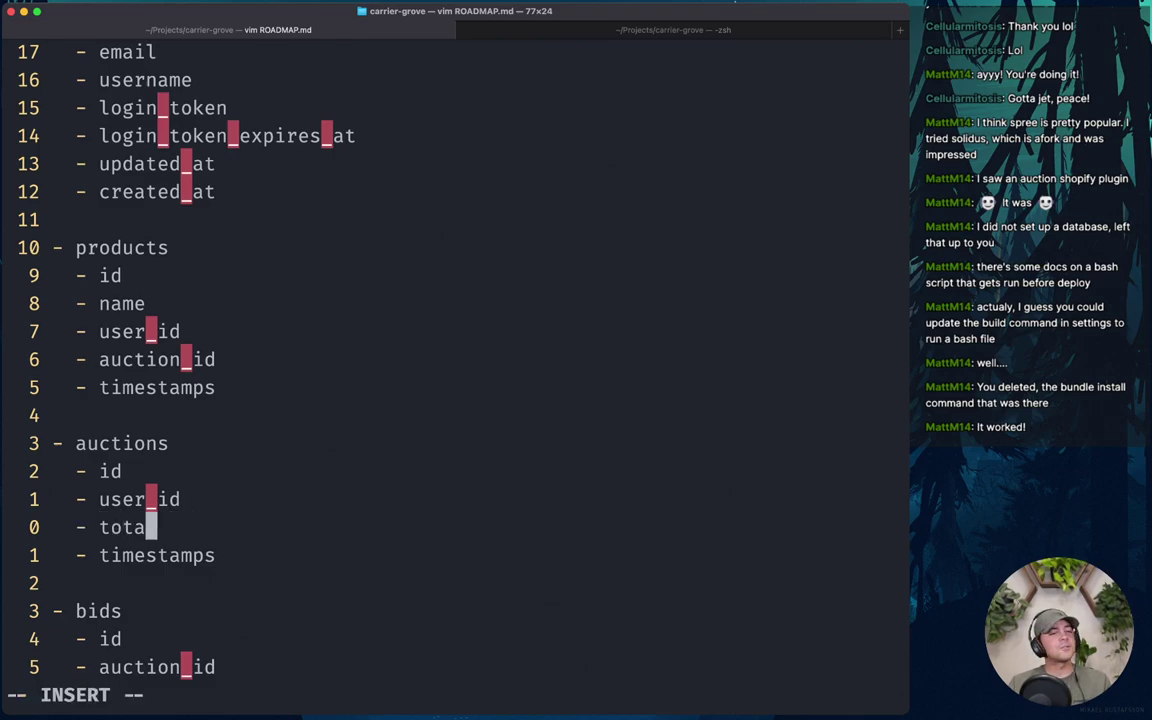
key("Escape")
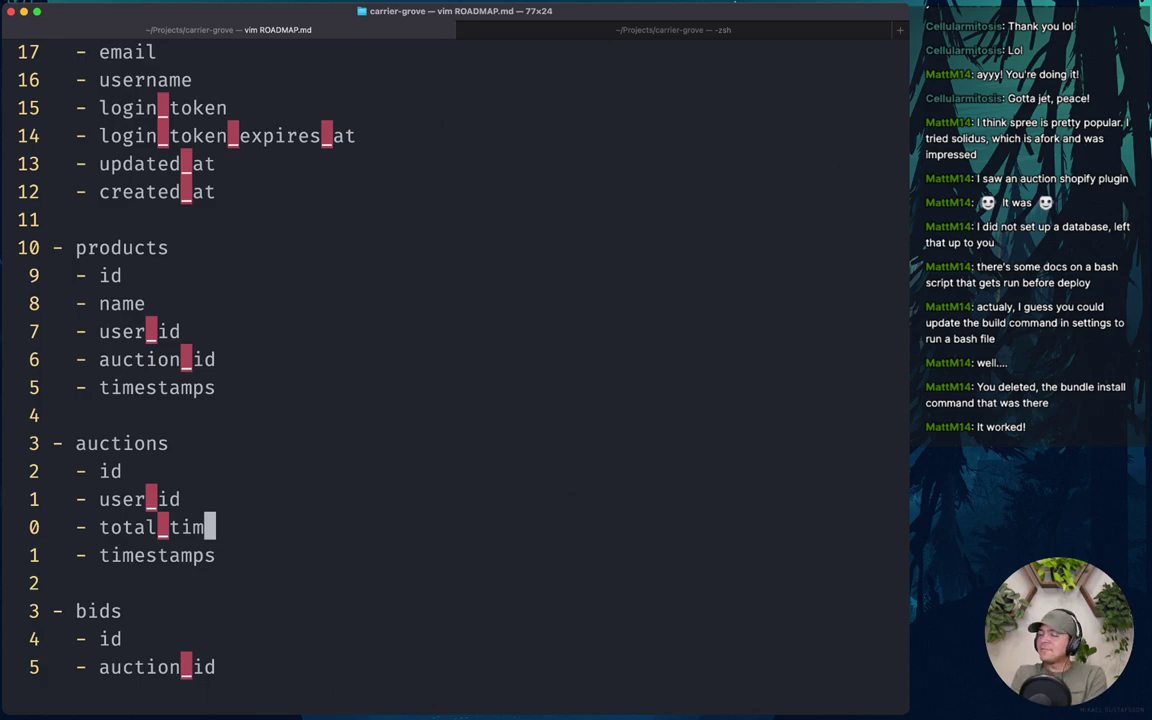
Step: Replace the total_time line with a days field and save
key("j")
key("k")
key("d")
key("d")
type("k")
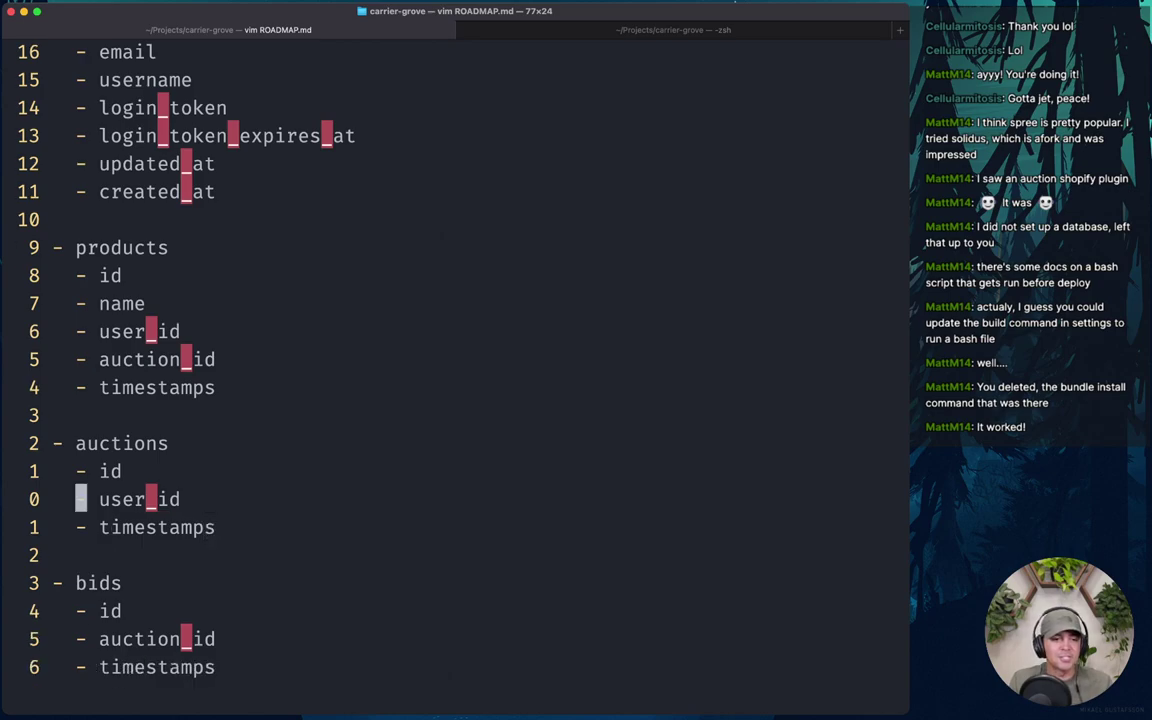
type("o  - ")
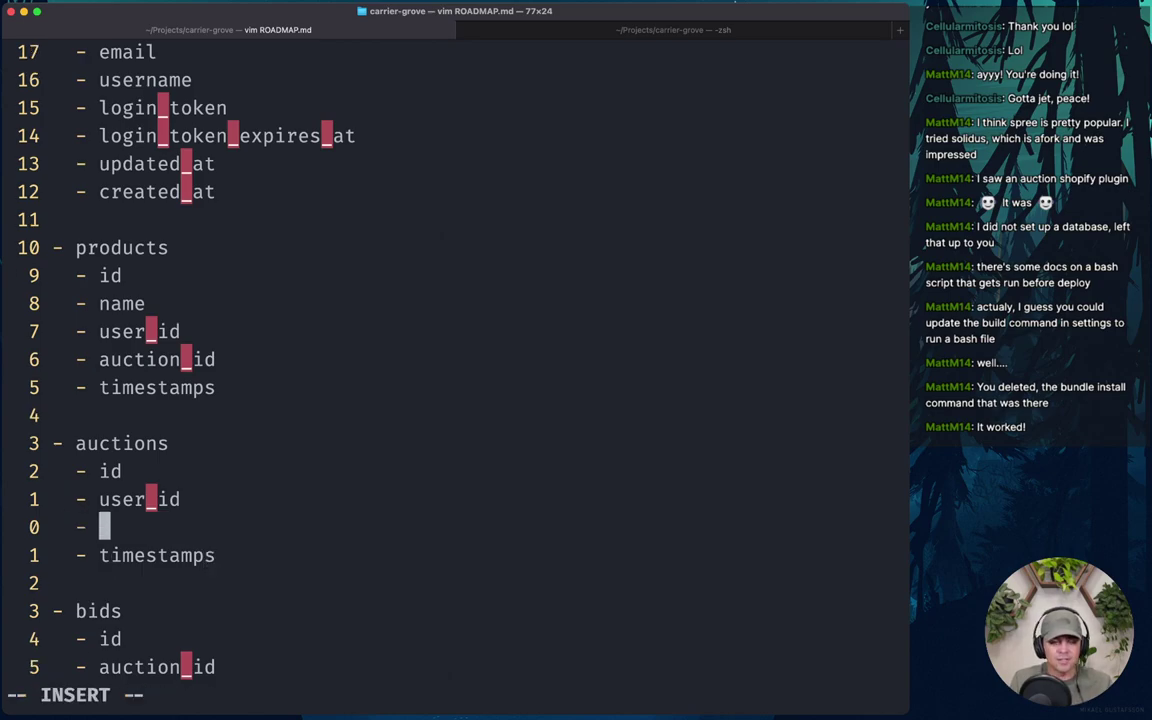
type("time")
key("BackSpace")
key("BackSpace")
key("BackSpace")
key("BackSpace")
type("days")
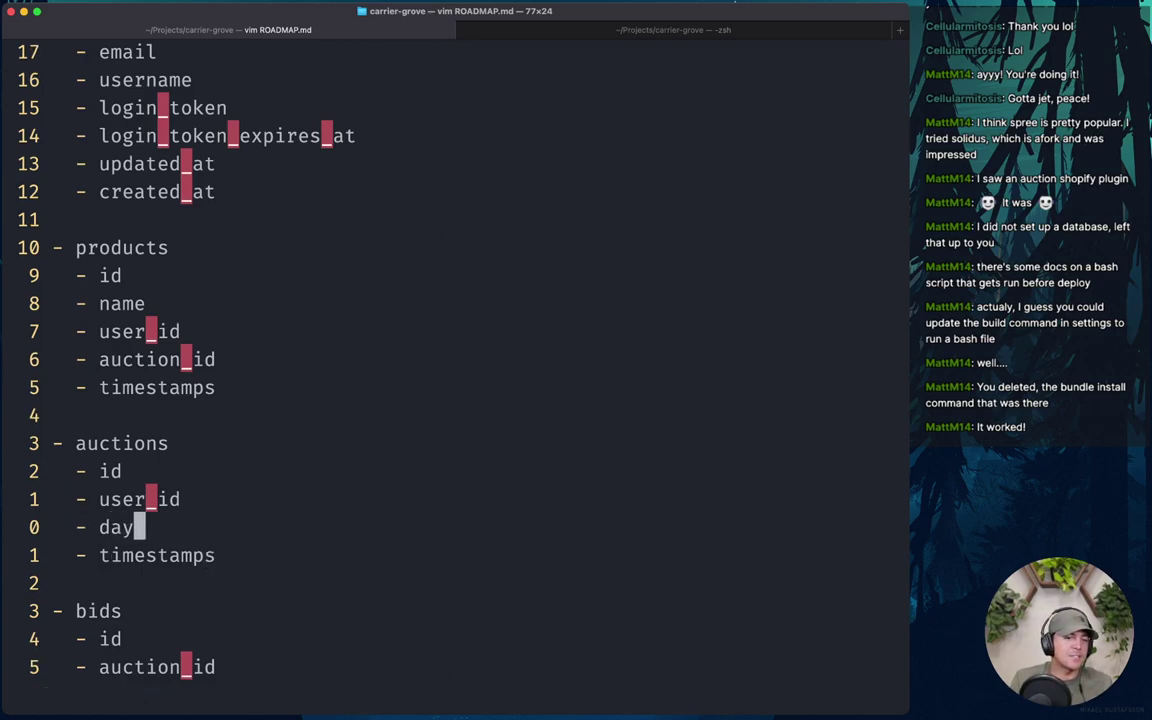
key("Escape")
type(":w")
key("Return")
key("j")
key("j")
key("j")
key("j")
key("j")
key("j")
Step: Add amount and user_id fields to bids, saving after each
type("k")
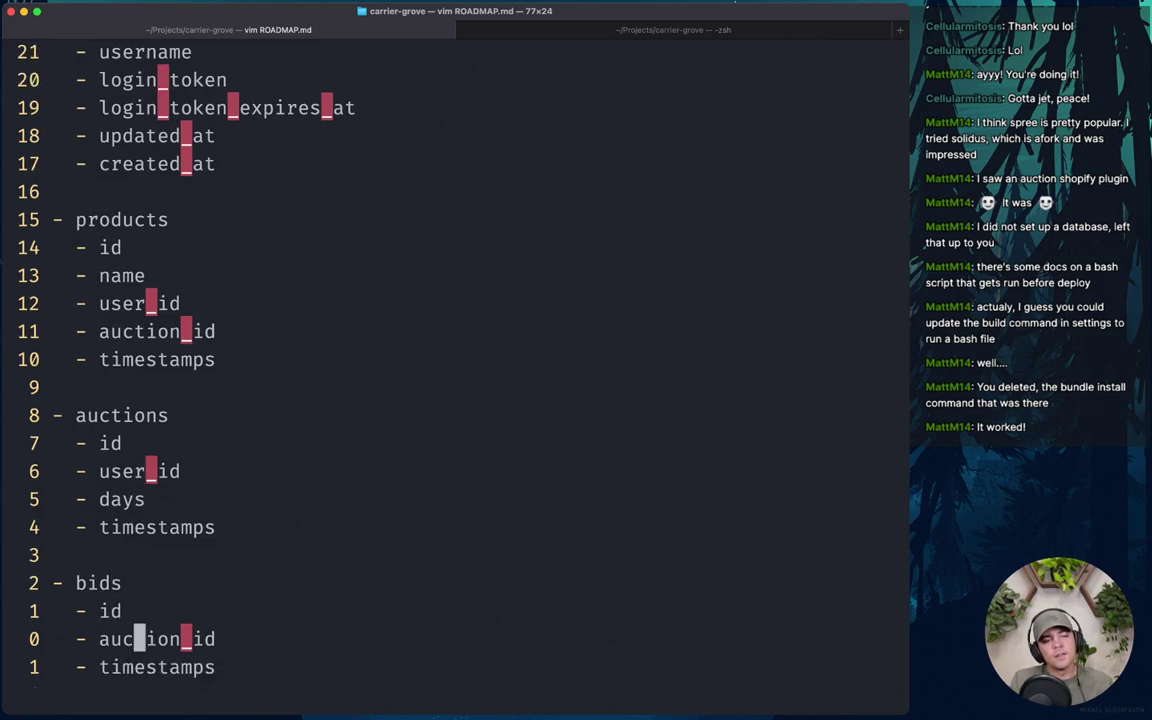
type("o  - ")
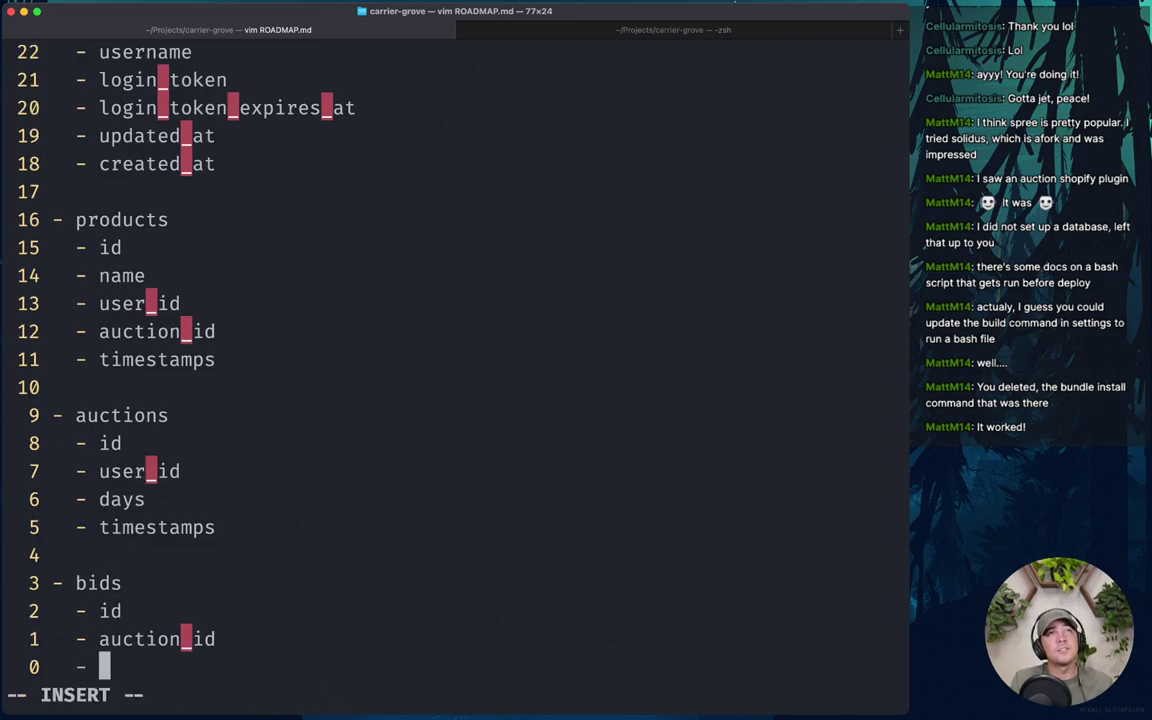
type("amount")
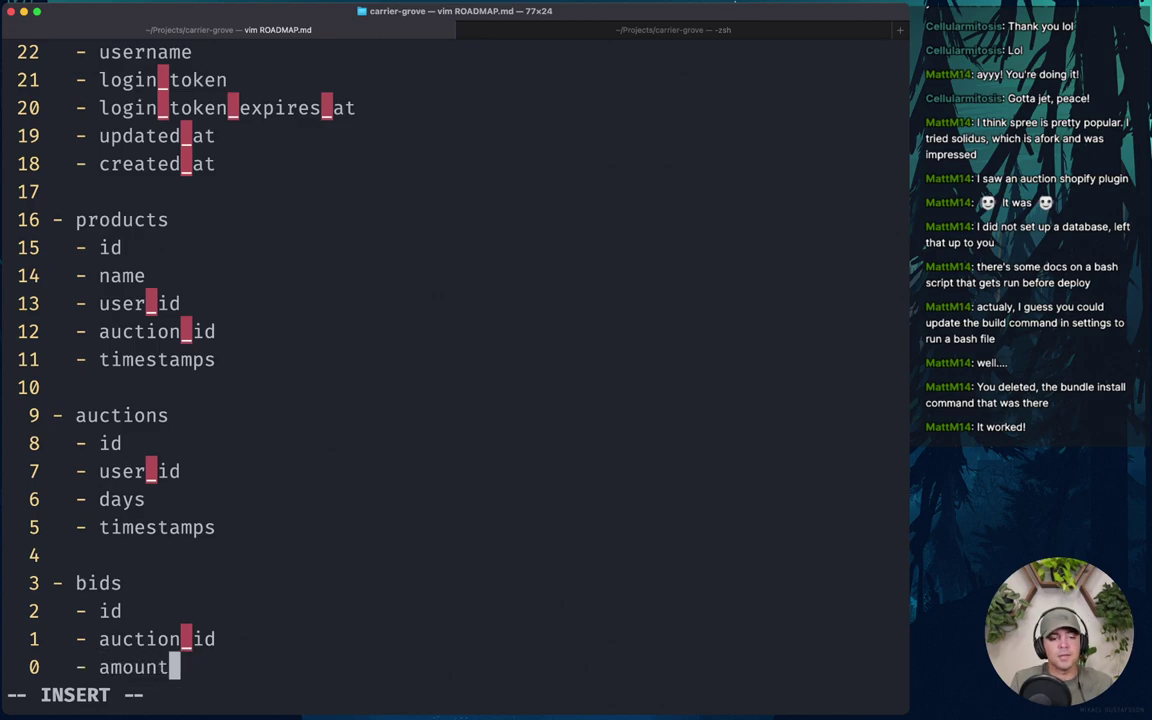
key("Escape")
type("jk:w")
key("Return")
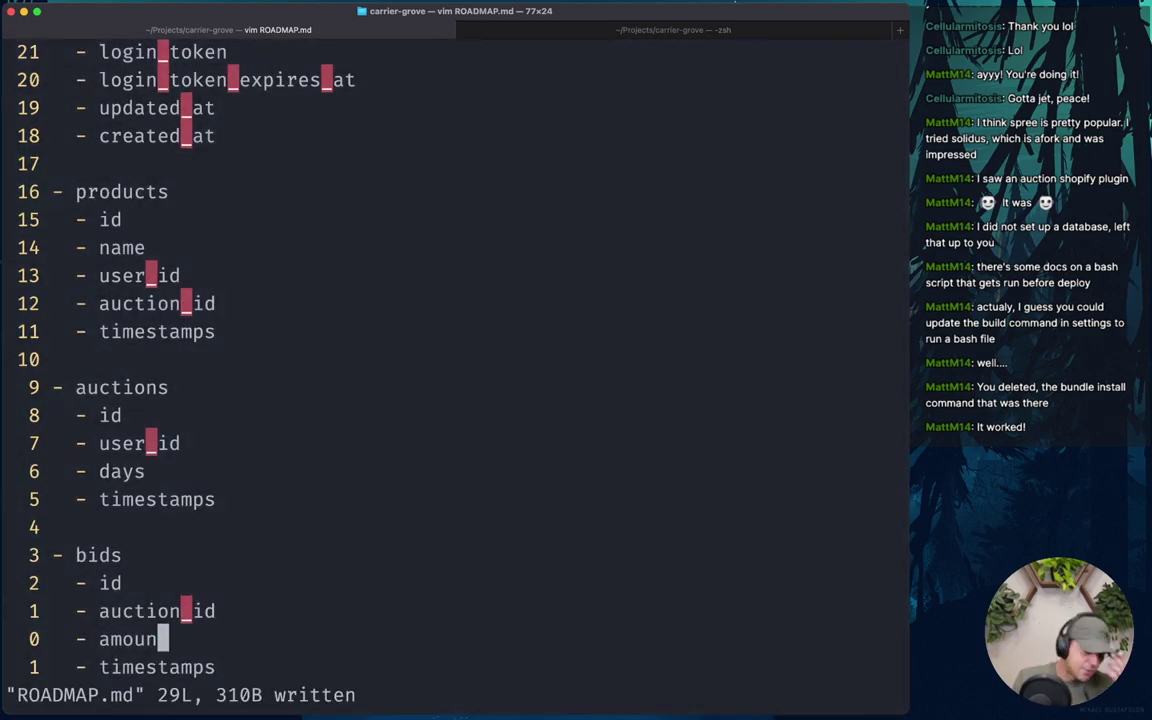
type("O")
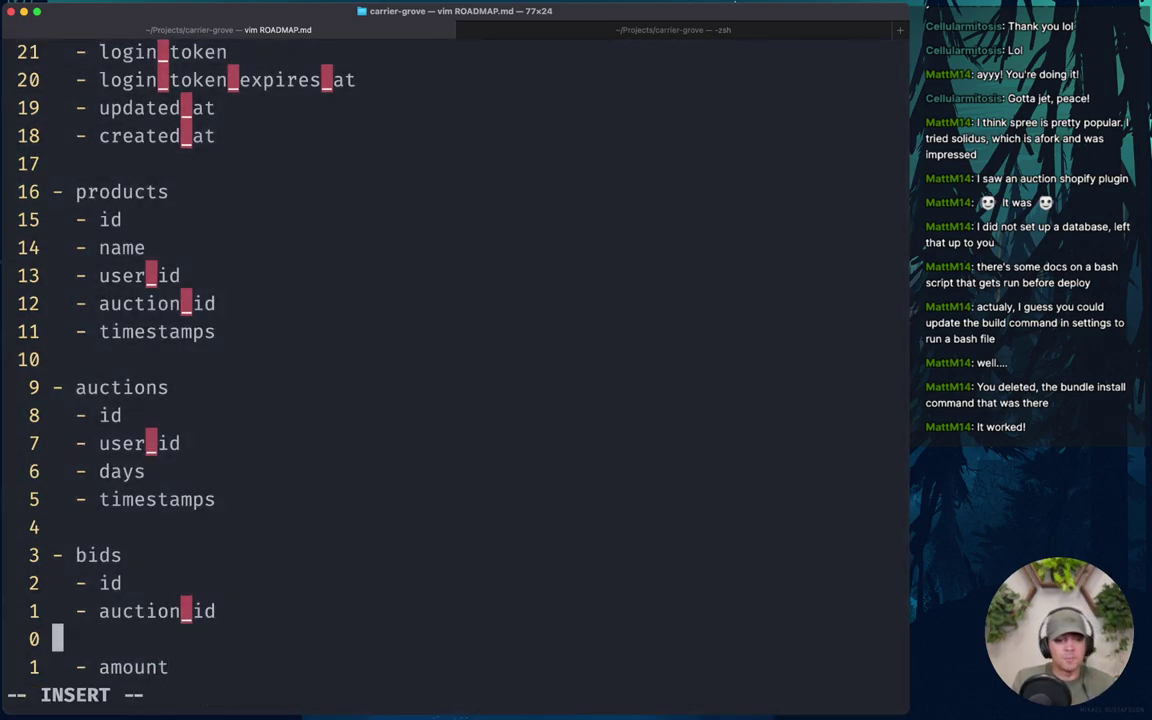
type("  - user_id")
key("Escape")
type(":w")
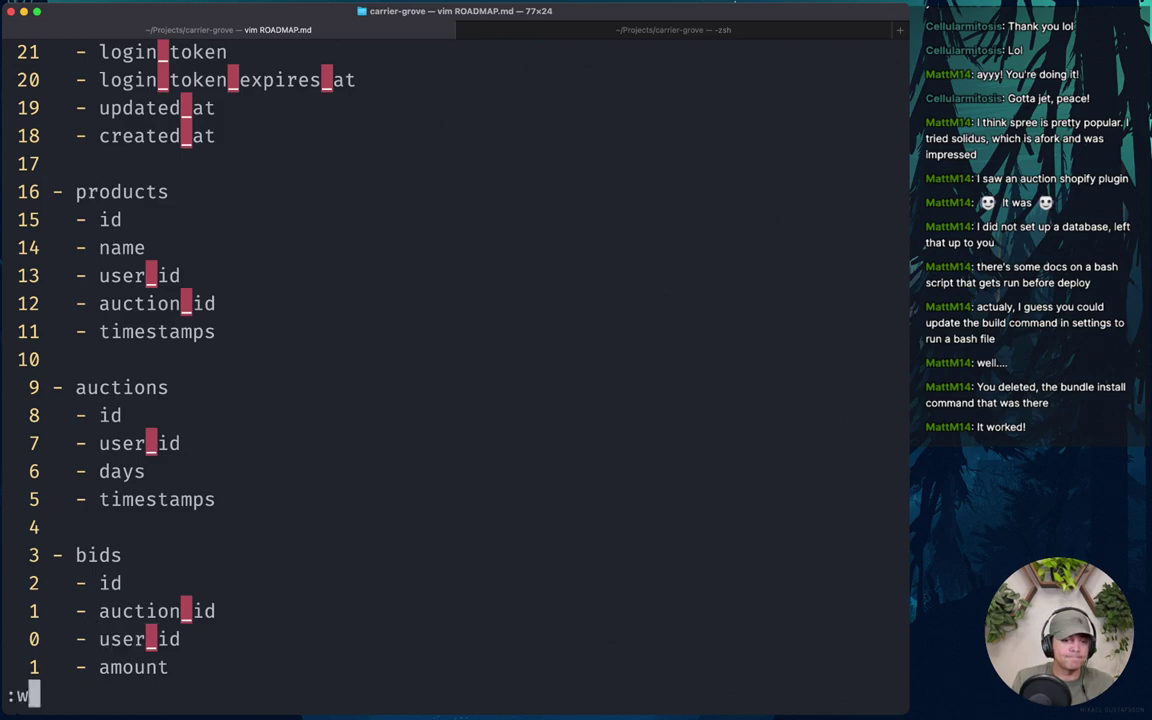
key("Return")
key("j")
key("j")
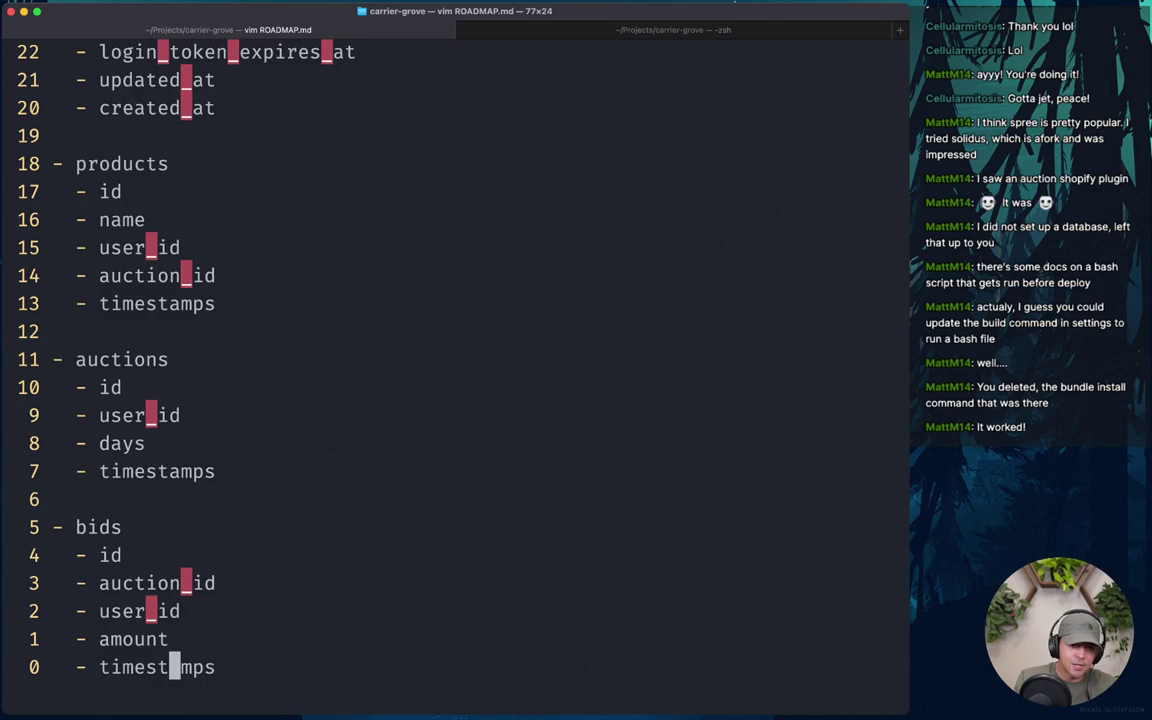
Step: Add a '- product_id' field to the auctions table below the days line
key("k")
key("k")
key("k")
key("k")
key("k")
key("k")
key("k")
key("k")
key("k")
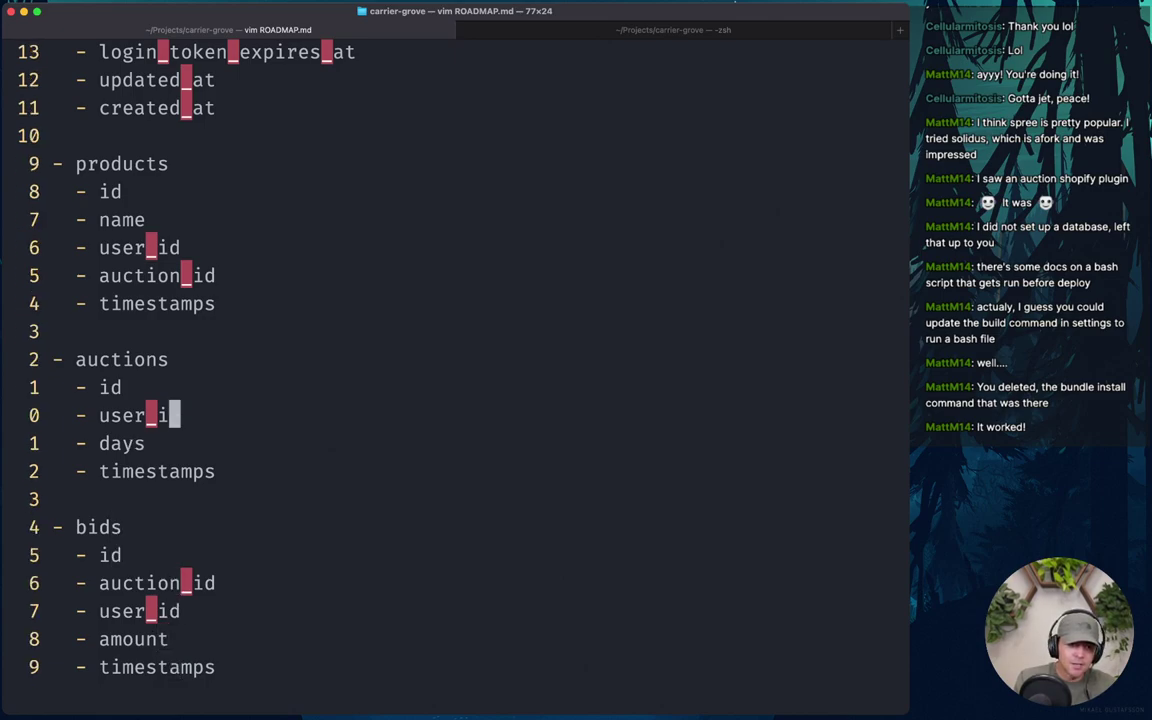
key("k")
key("j")
key("j")
type("ko")
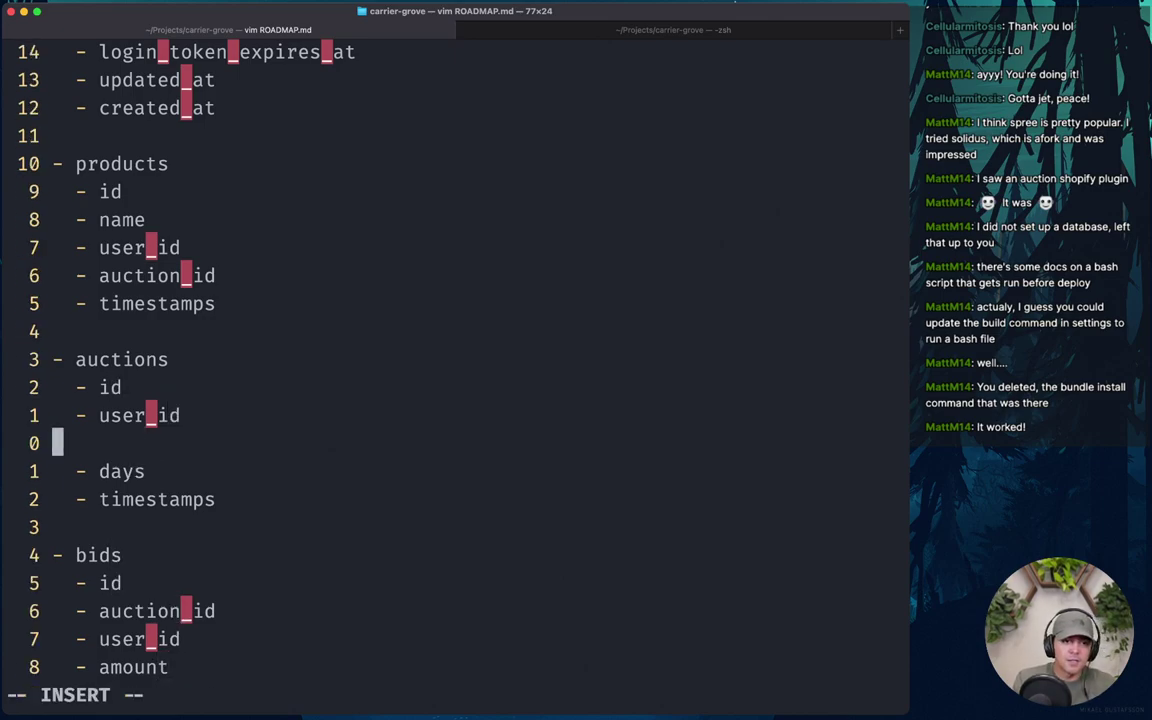
type("  -")
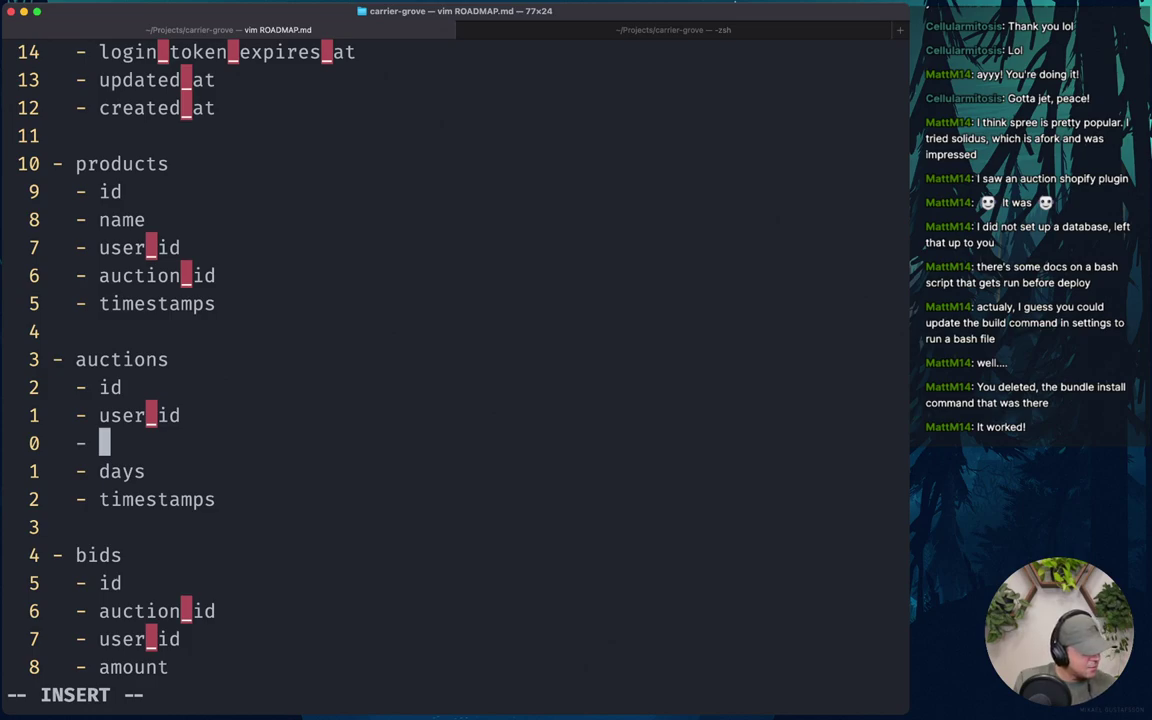
type("product_id")
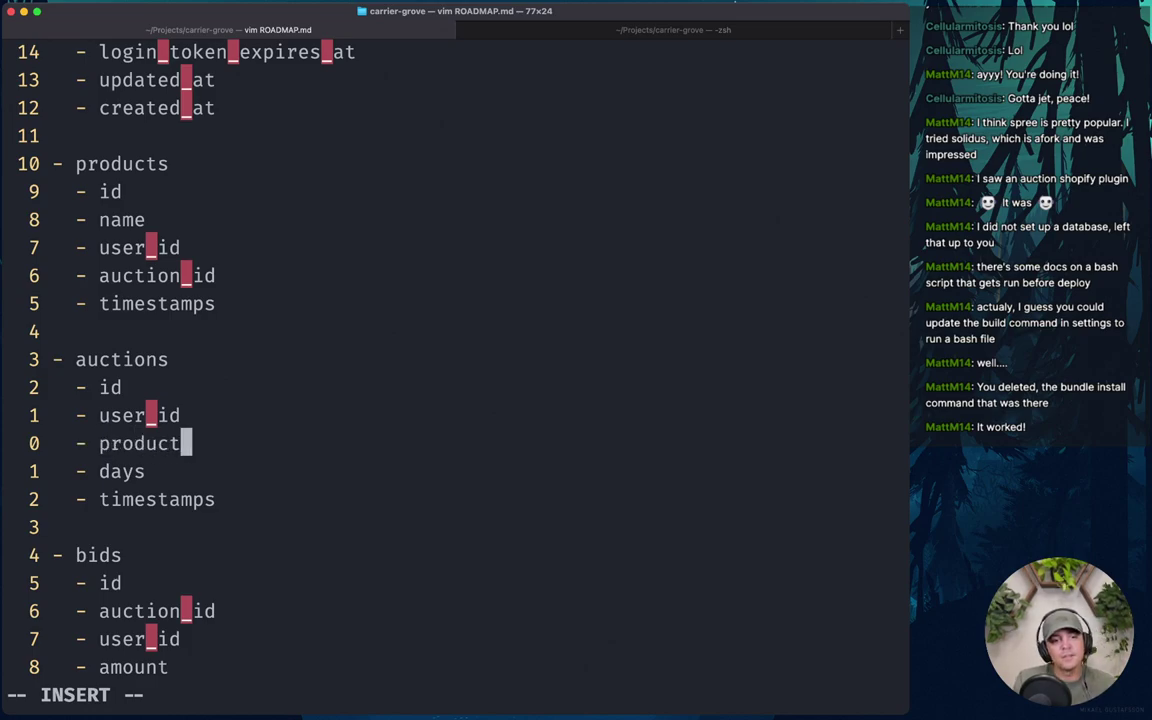
key("Escape")
Step: Delete auction_id from the products table and product_id from the auctions table
key("k")
key("k")
key("k")
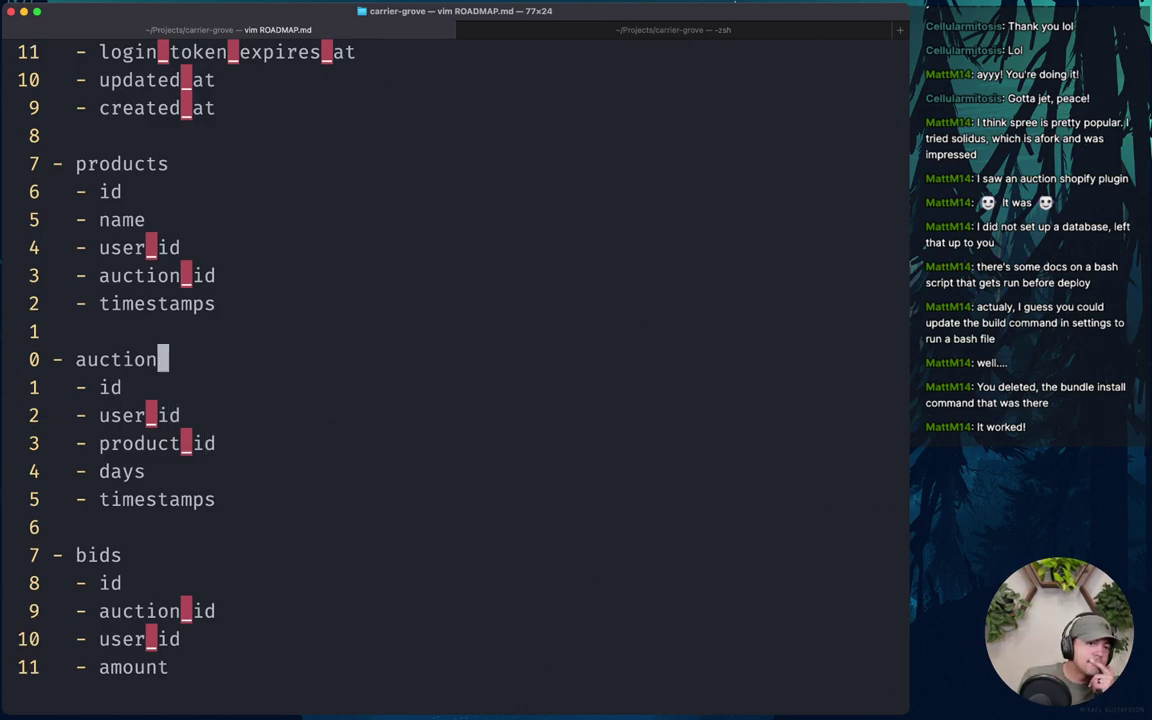
key("k")
key("k")
key("k")
key("k")
key("j")
key("d")
key("d")
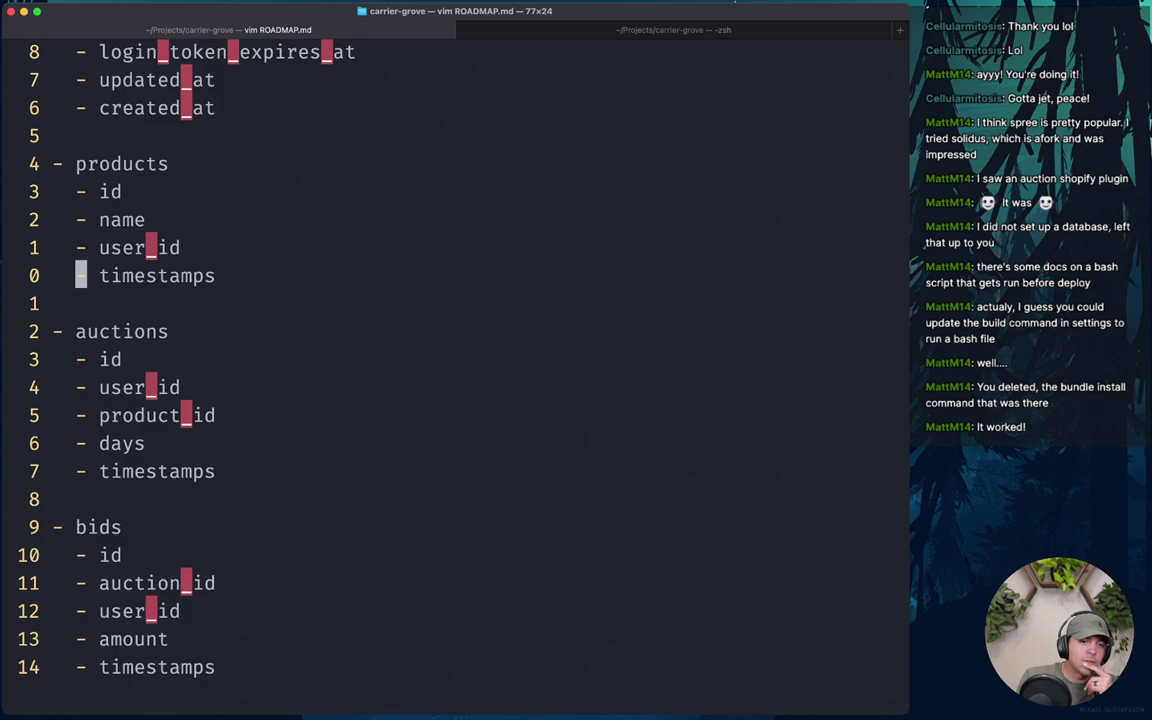
key("j")
key("j")
key("j")
key("j")
key("j")
key("l")
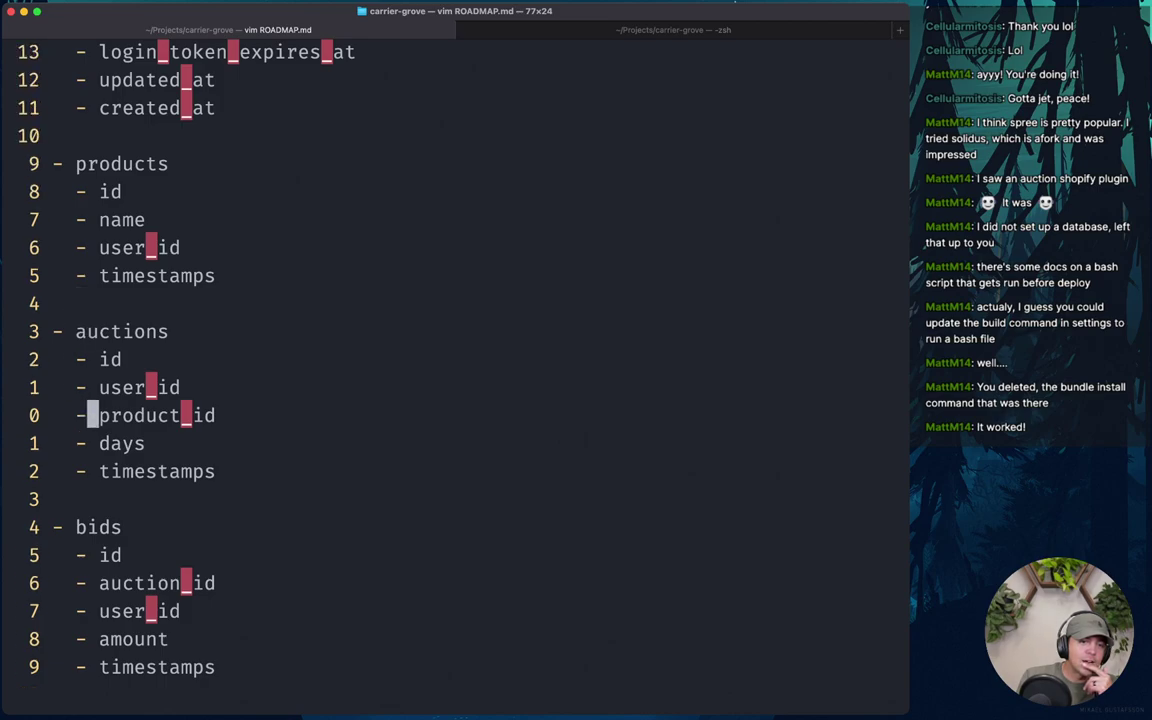
key("l")
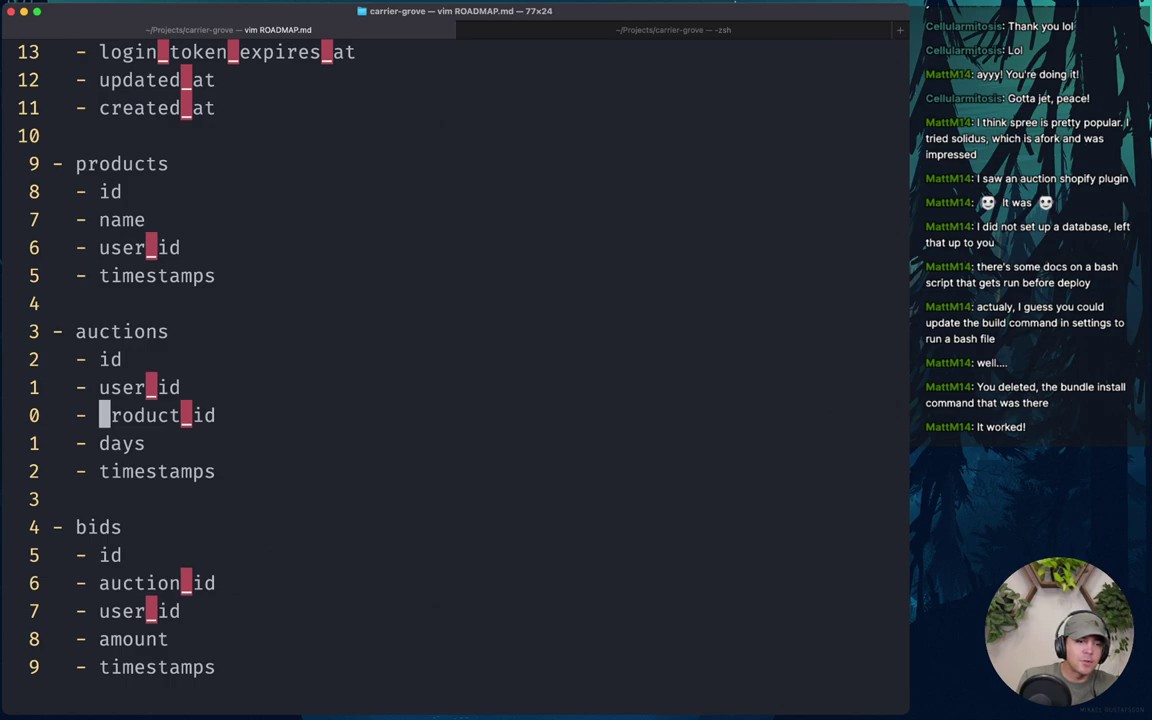
key("d")
key("d")
Step: Re-add '- auction_id' above the products timestamps line and save ROADMAP.md
key("k")
key("k")
key("k")
key("k")
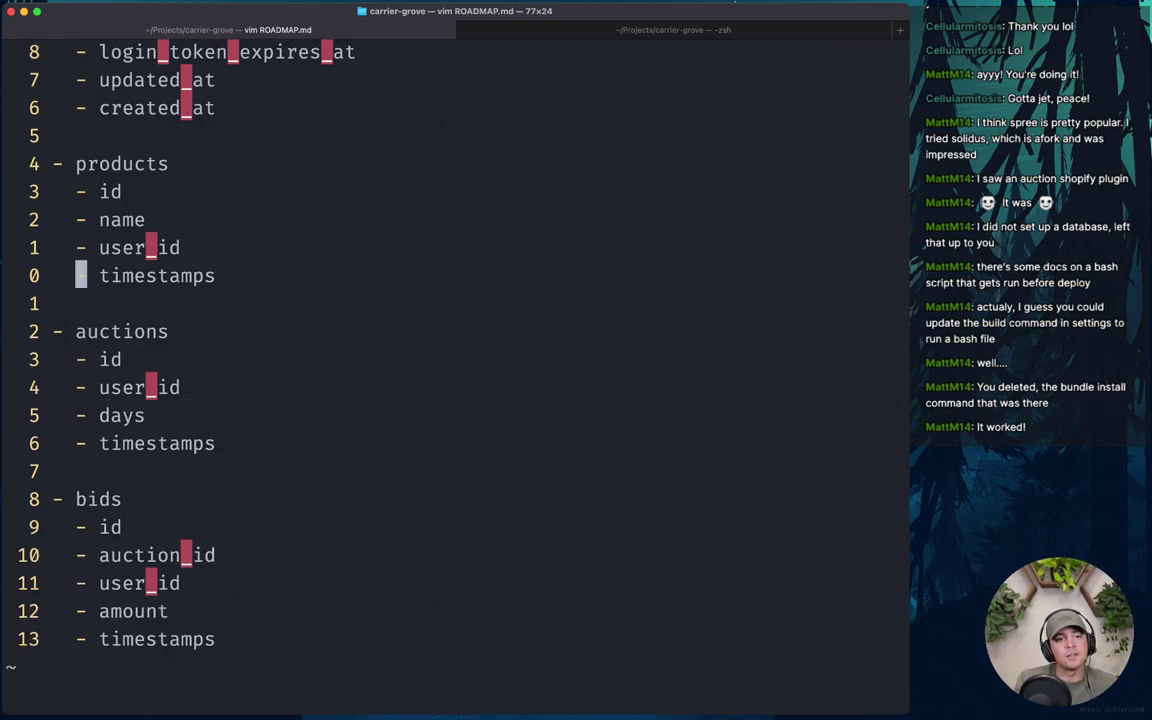
type("O  - auction_id")
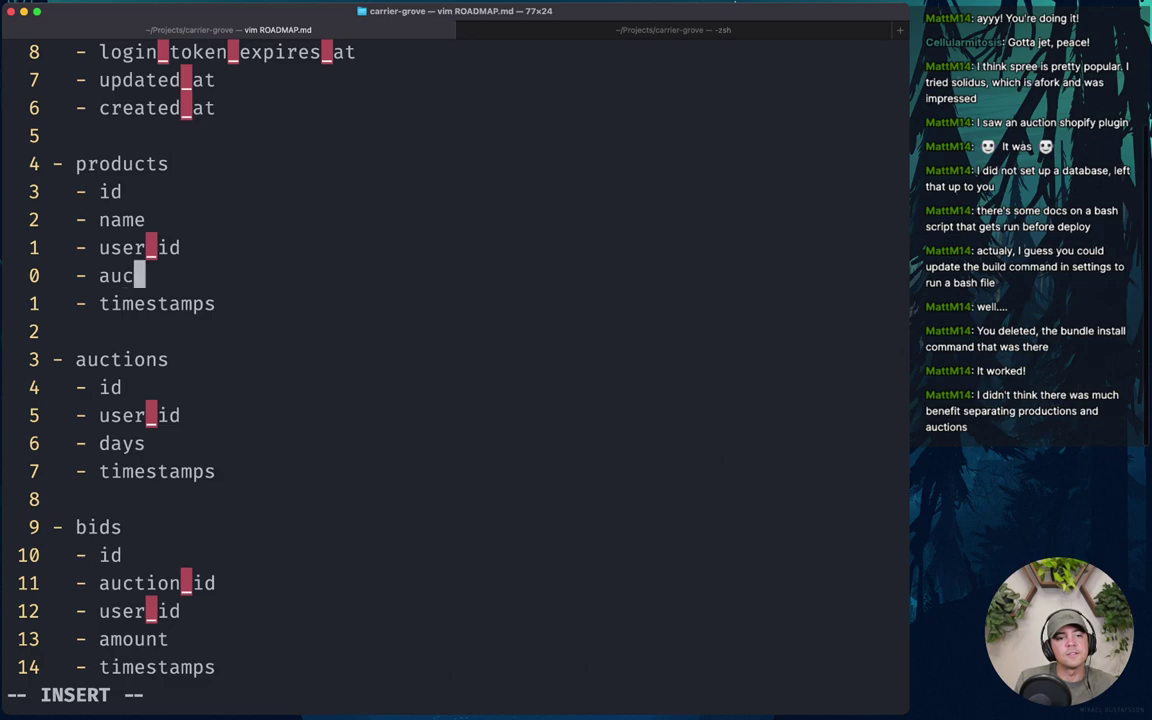
key("Escape")
type(":w")
key("Return")
Step: Look over the auctions fields, then switch to Safari
key("j")
key("j")
key("j")
key("j")
key("j")
key("j")
key("j")
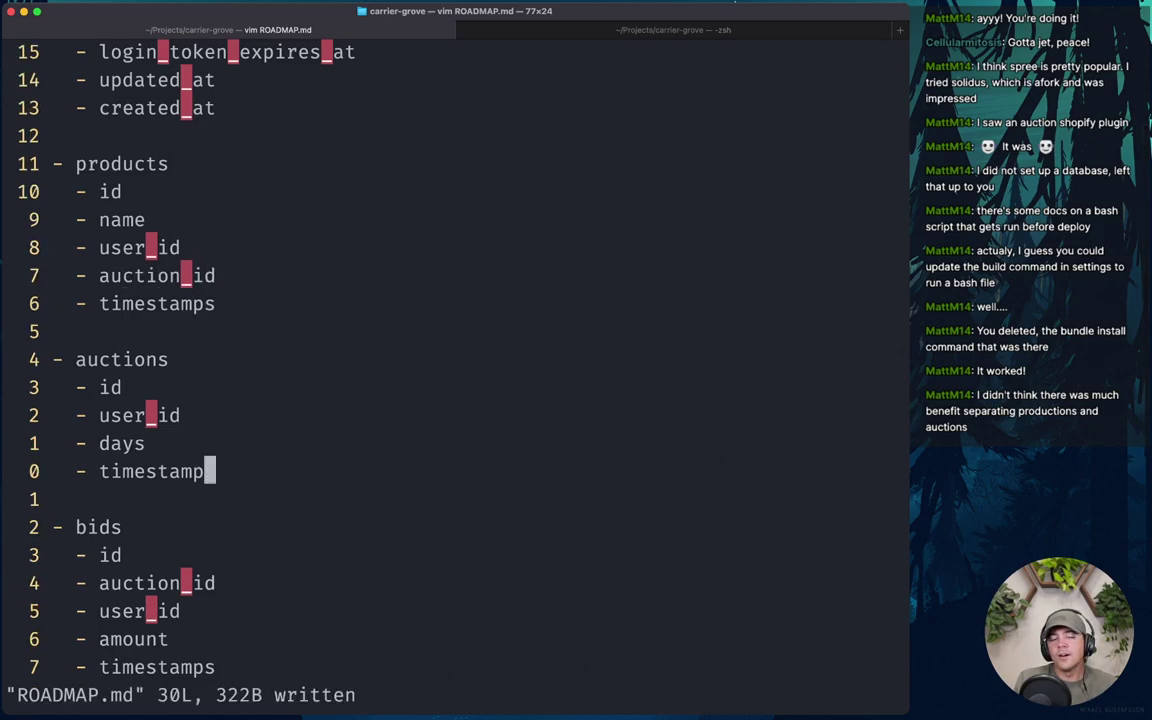
key("k")
key("k")
key("k")
key("k")
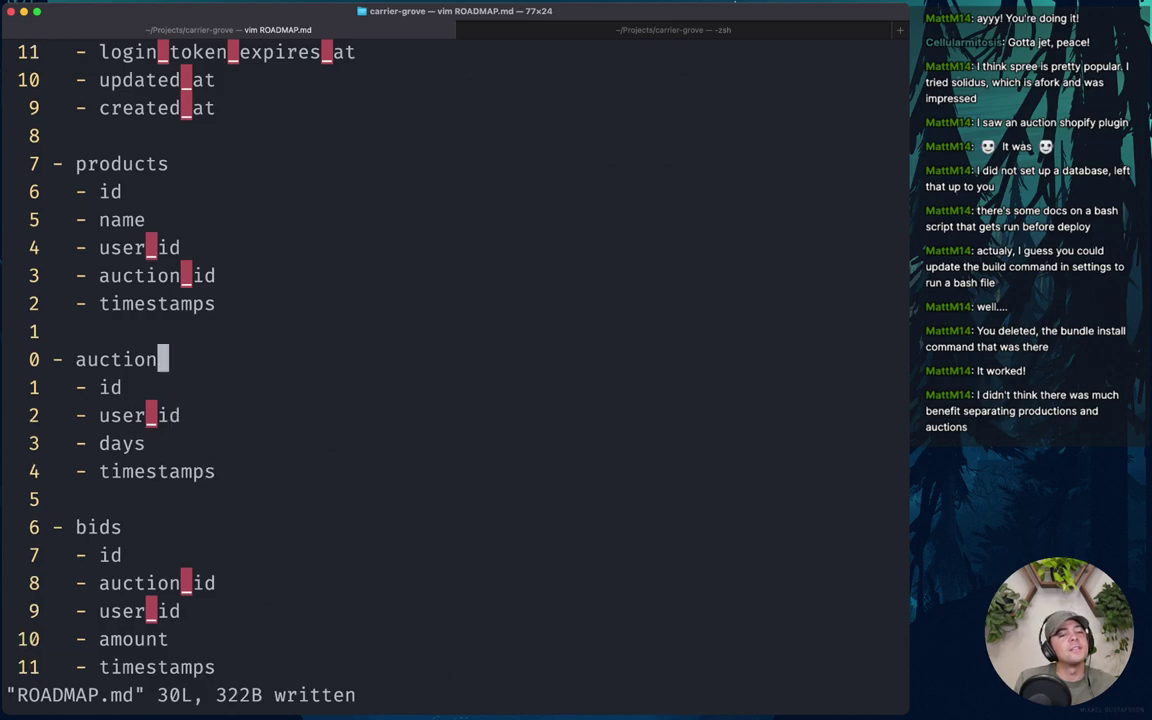
key("j")
key("j")
key("k")
key("k")
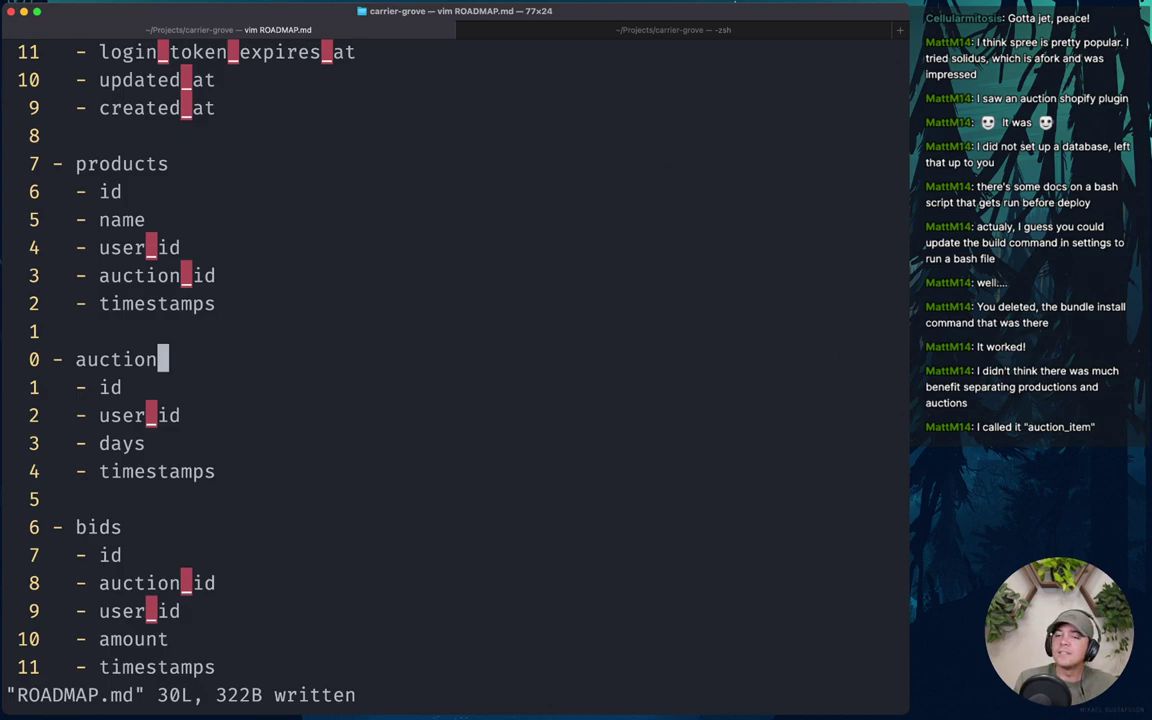
key("j")
key("j")
key("j")
key("j")
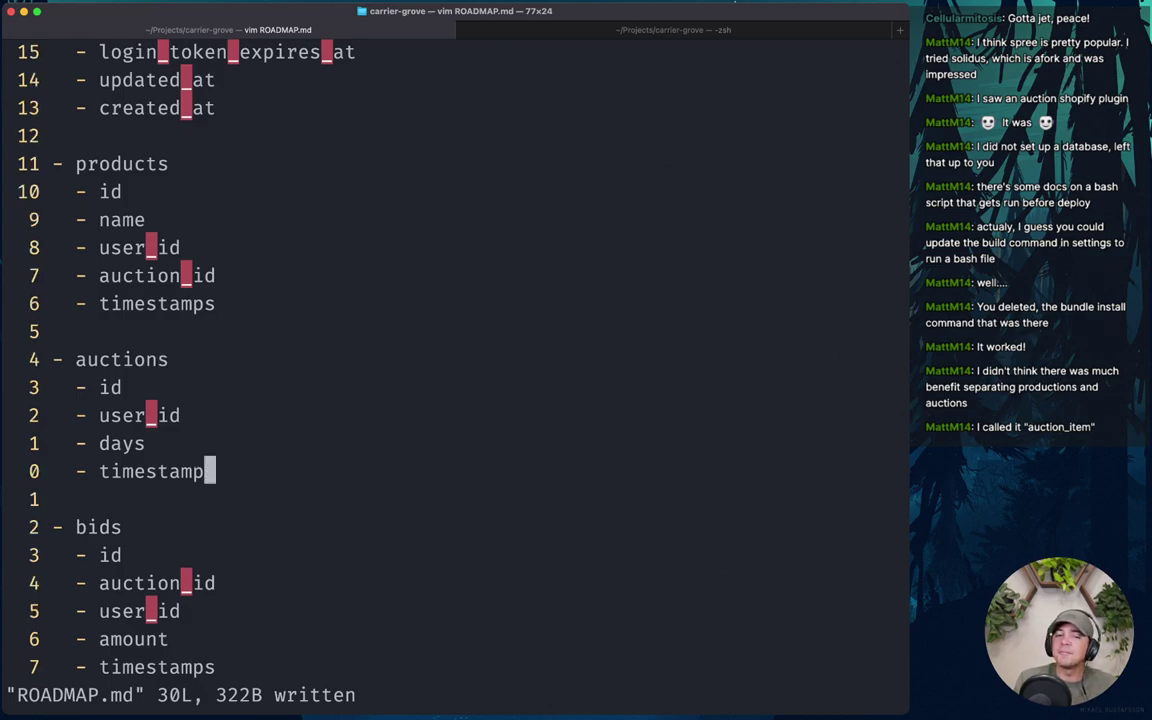
key("k")
key("k")
key("k")
key("k")
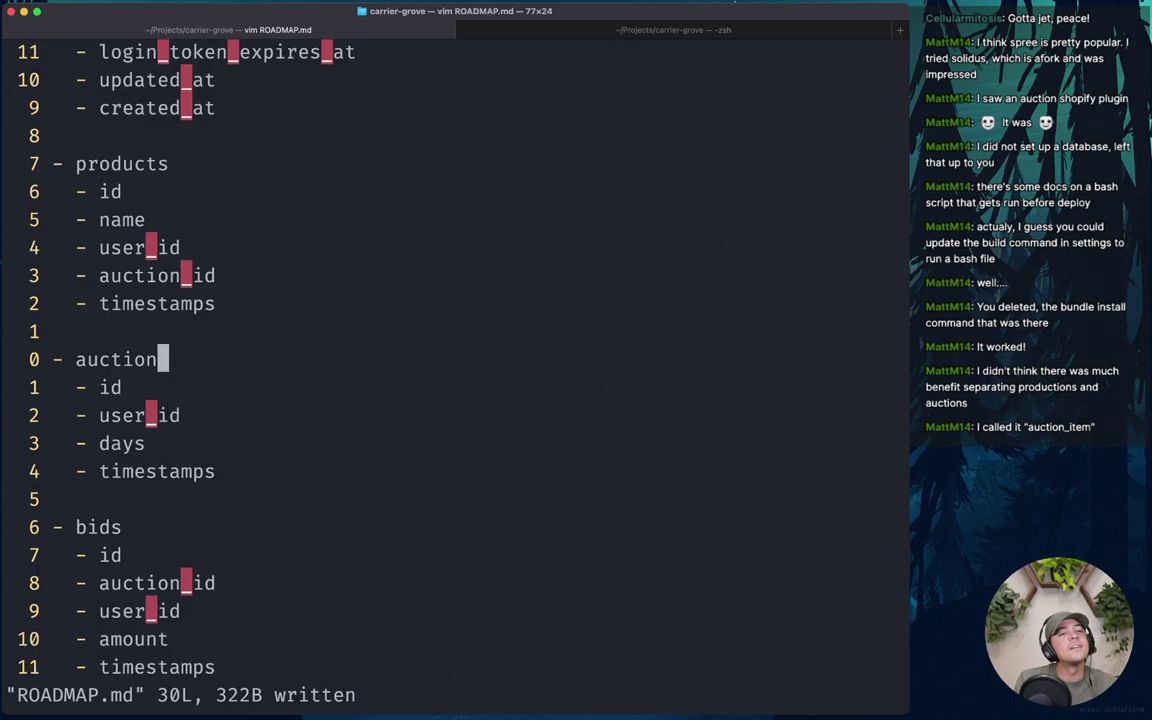
key("k")
key("k")
key("k")
key("k")
key("k")
key("k")
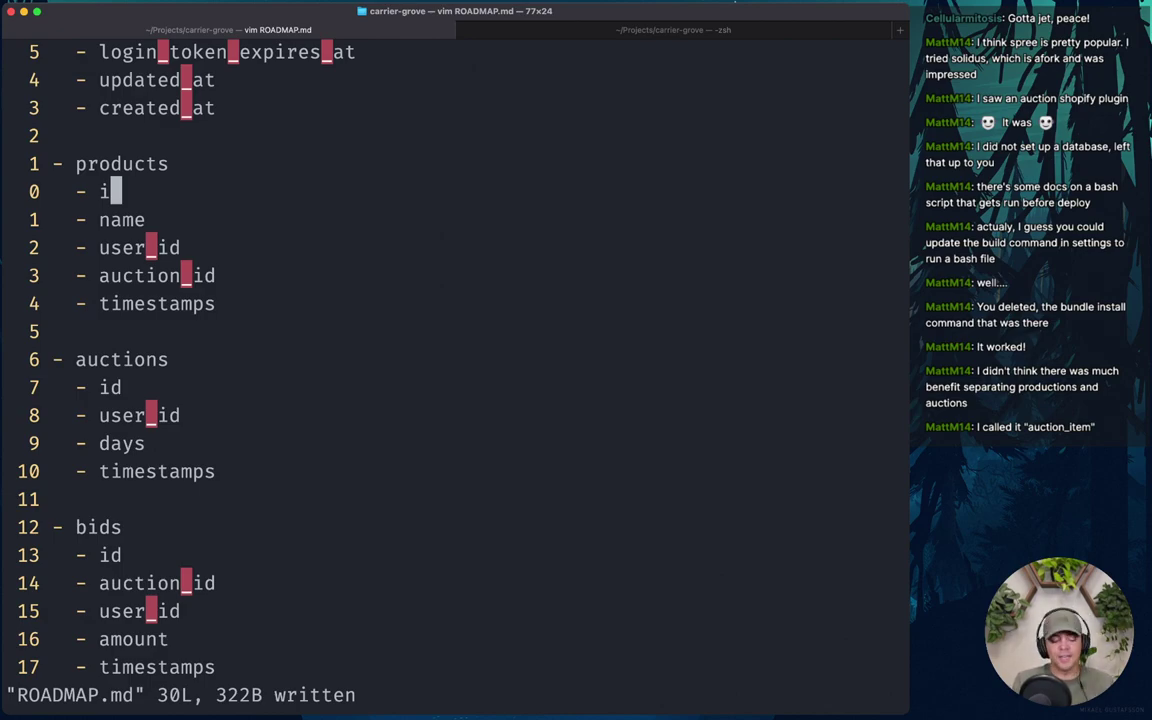
key("super+Tab")
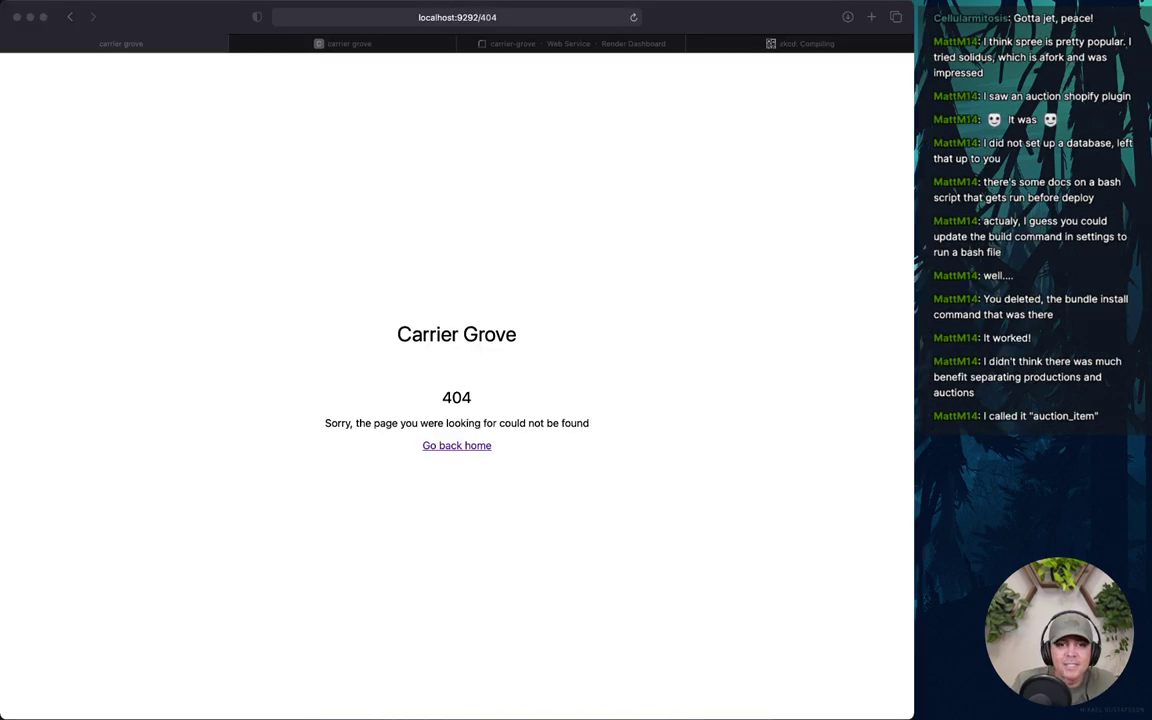
Step: Load opensea in a new Safari tab and browse all listed items
key("super+t")
type("opensea.io")
key("Return")
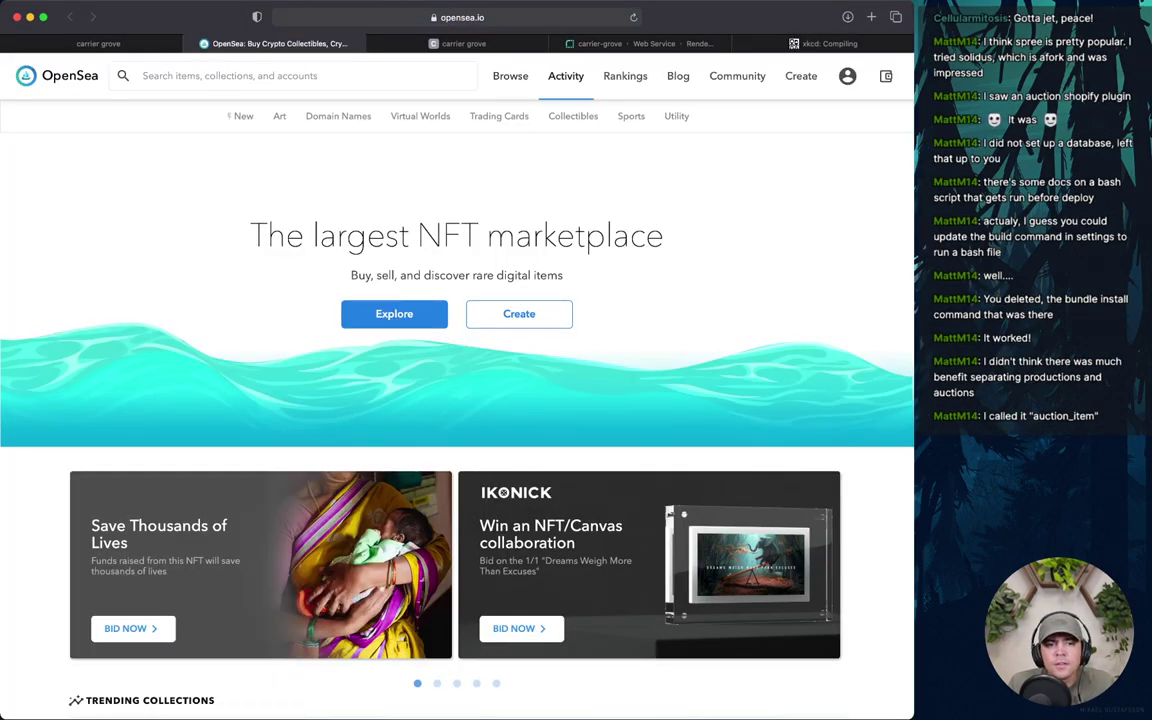
left_click(510, 75)
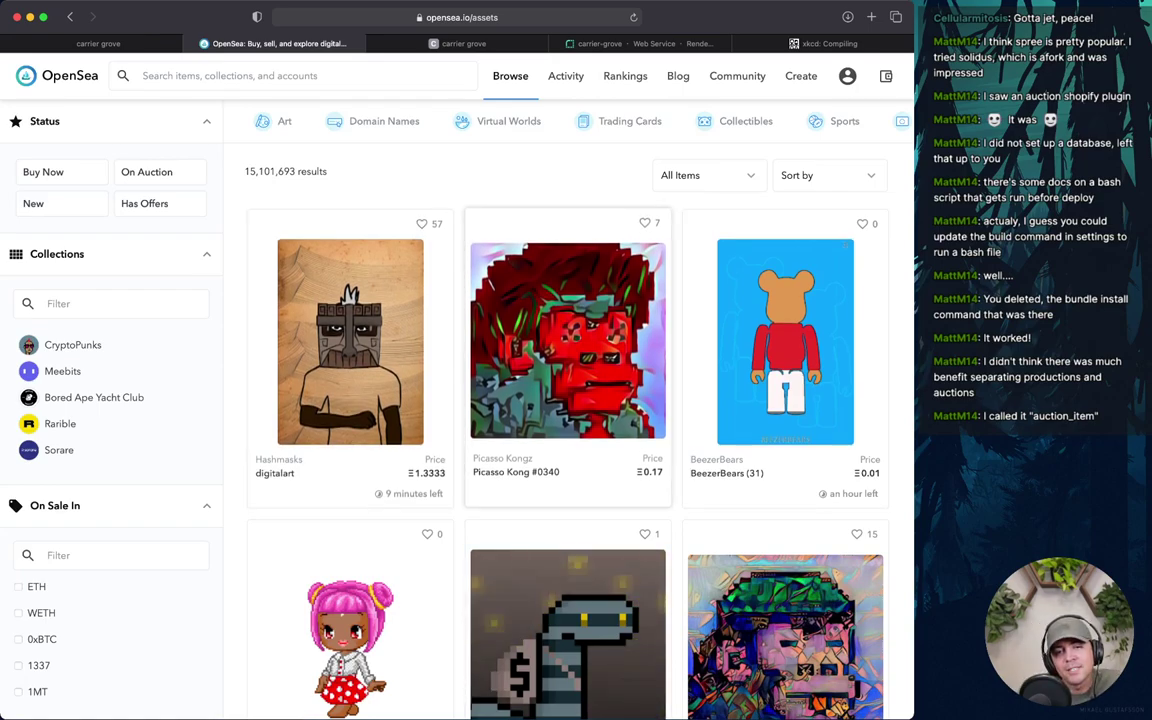
Step: Open the digitalart Hashmasks item and scroll through its 1.3333 ETH price, countdown and empty offers
left_click(350, 340)
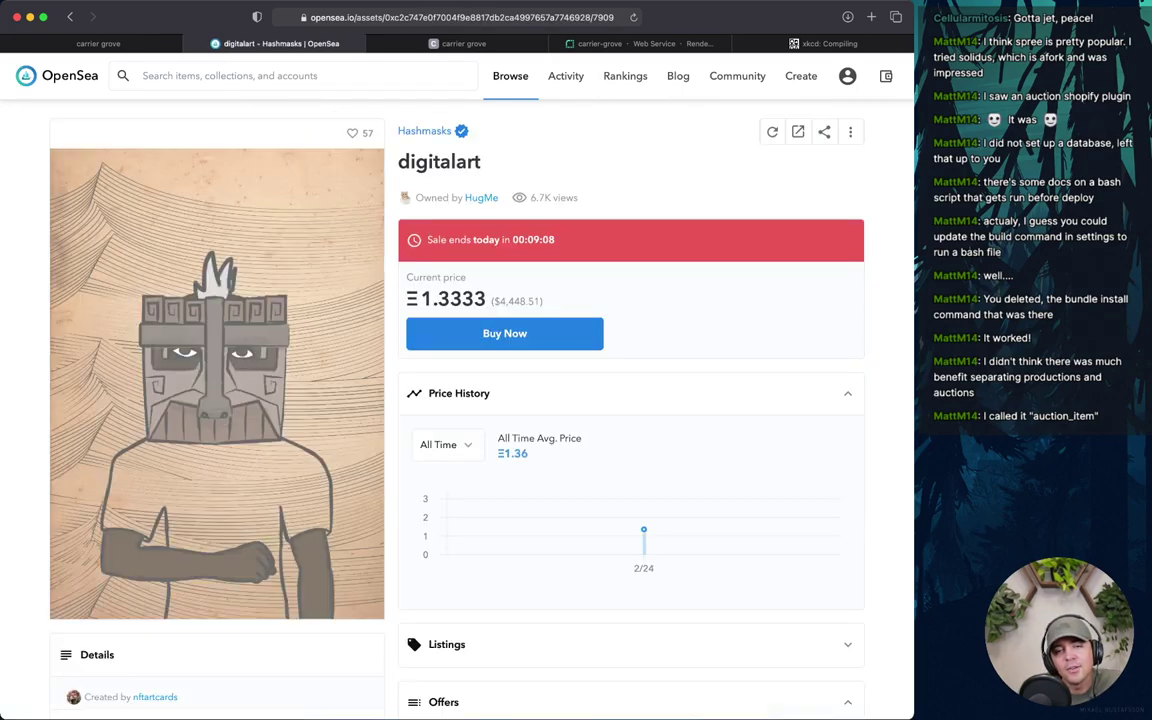
scroll(430, 400, "down", 2)
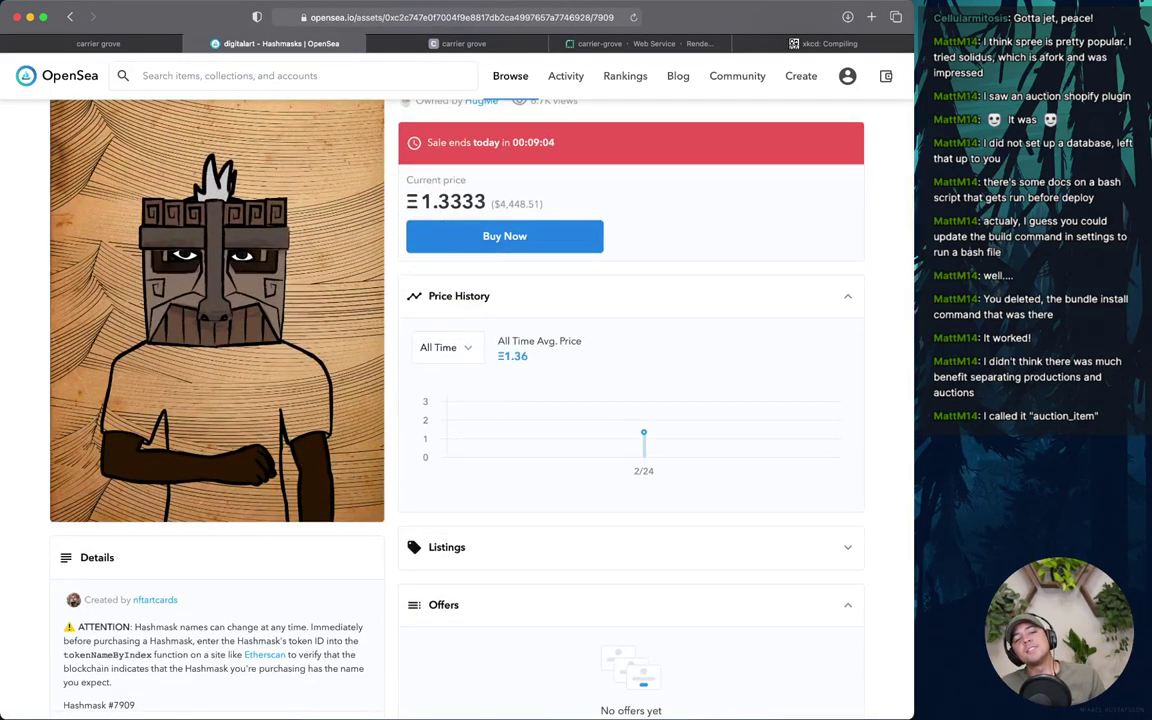
scroll(430, 400, "down", 2)
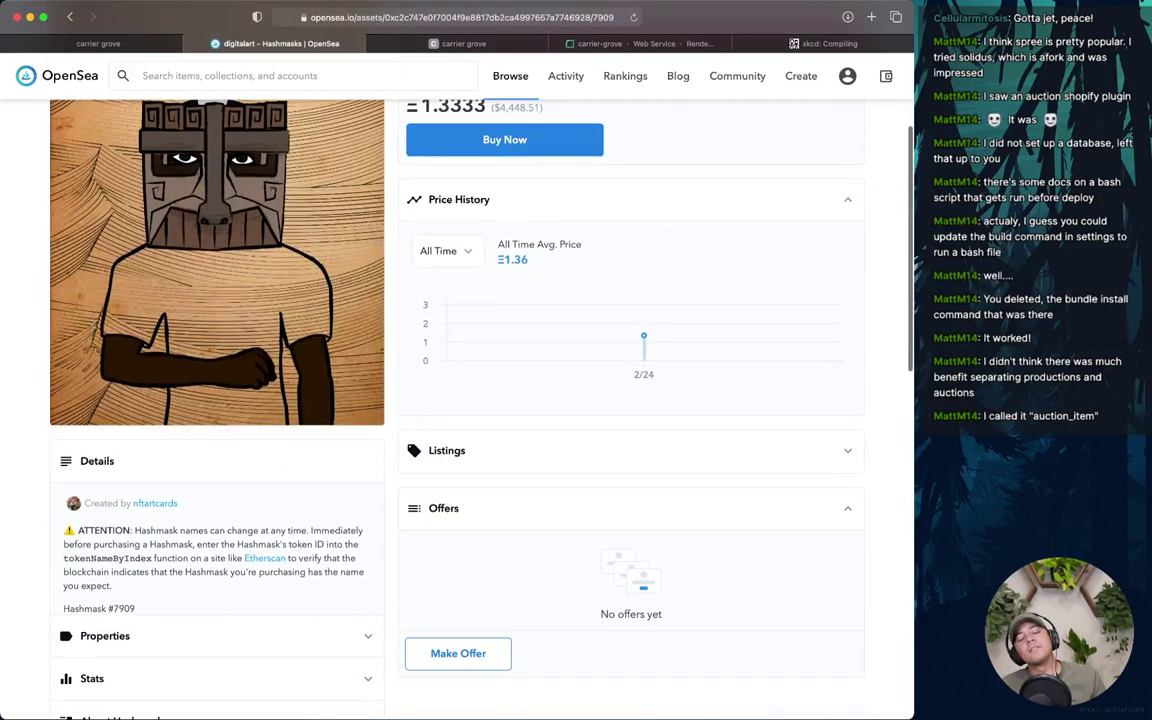
scroll(430, 400, "up", 4)
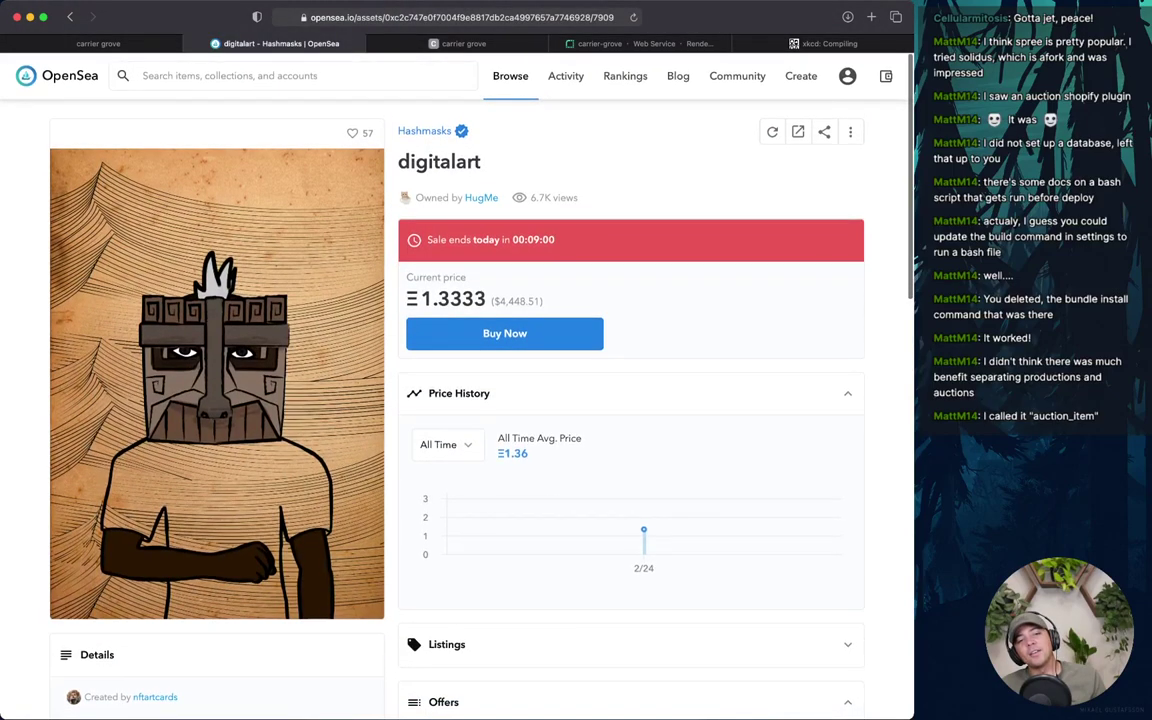
scroll(273, 326, "up", 5)
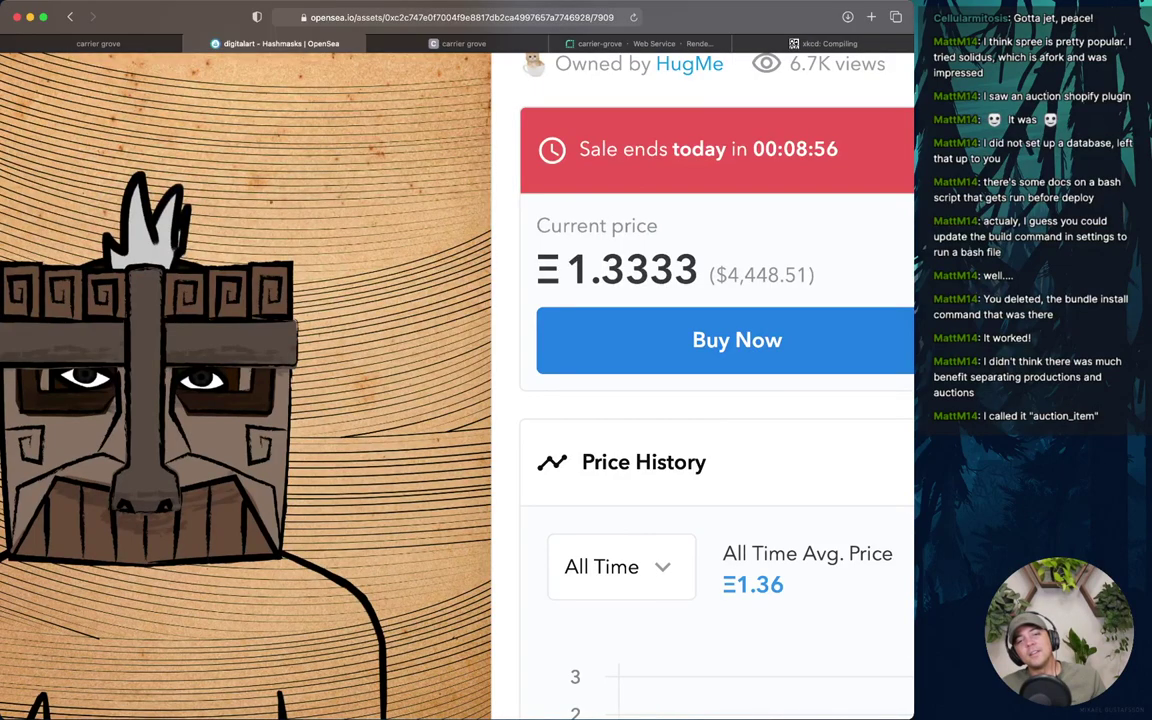
scroll(273, 326, "down", 5)
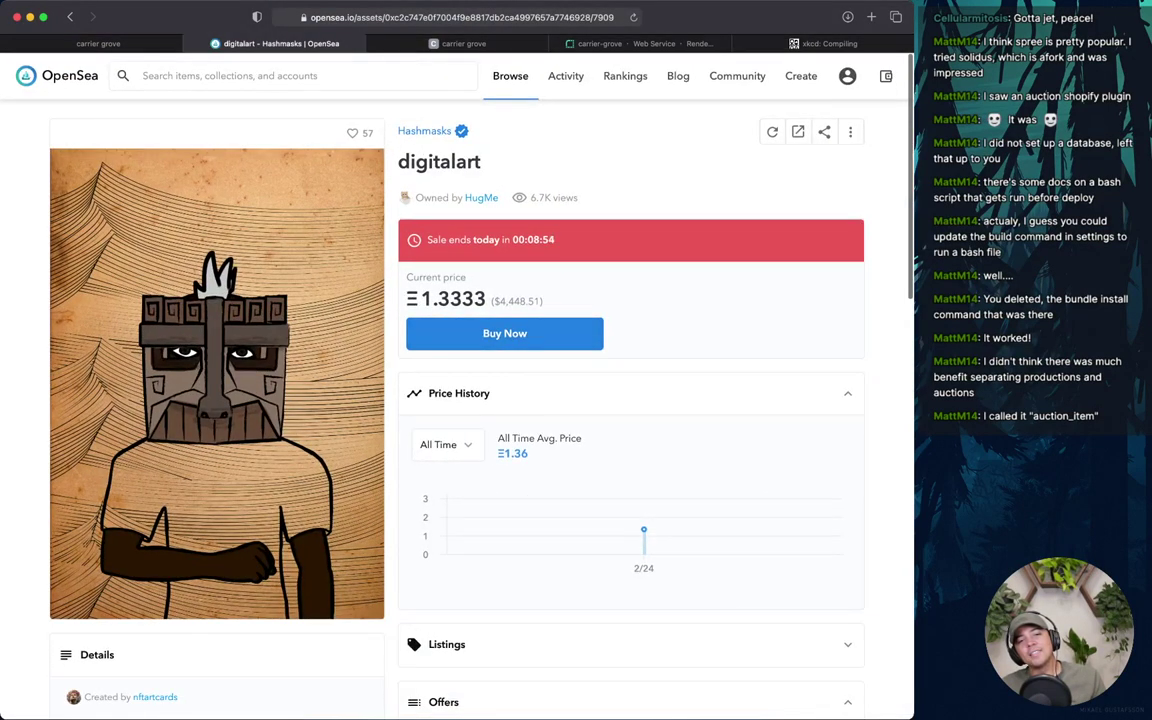
scroll(600, 300, "up", 5)
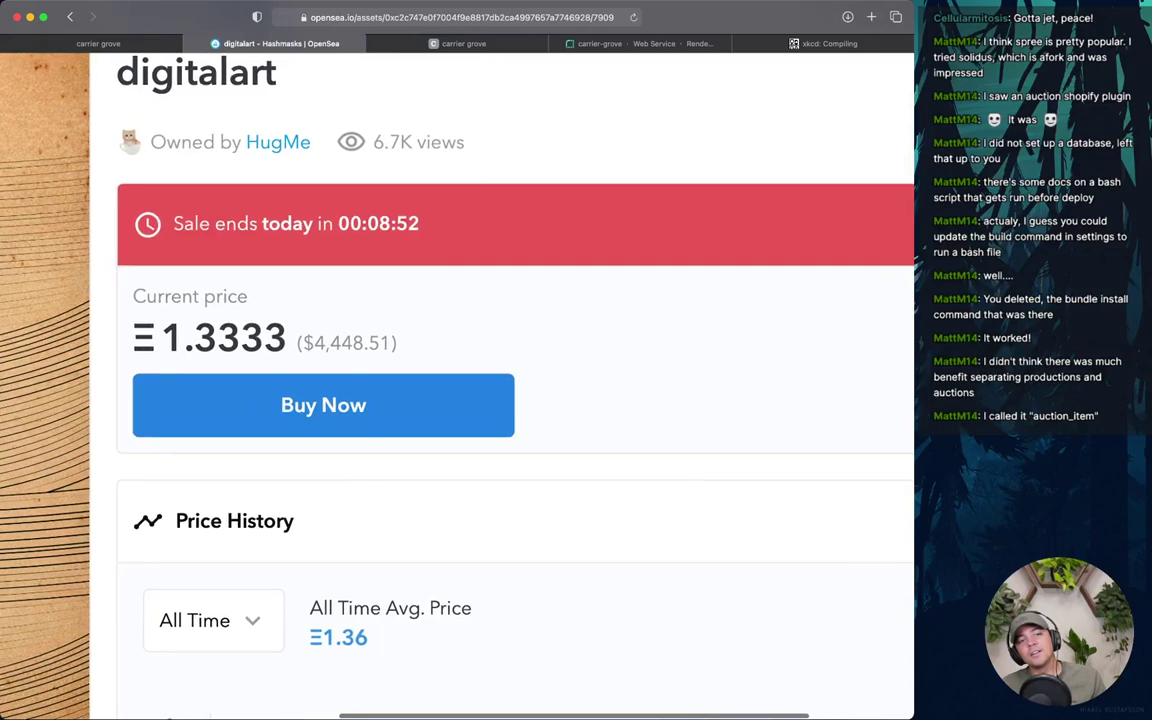
scroll(456, 380, "right", 2)
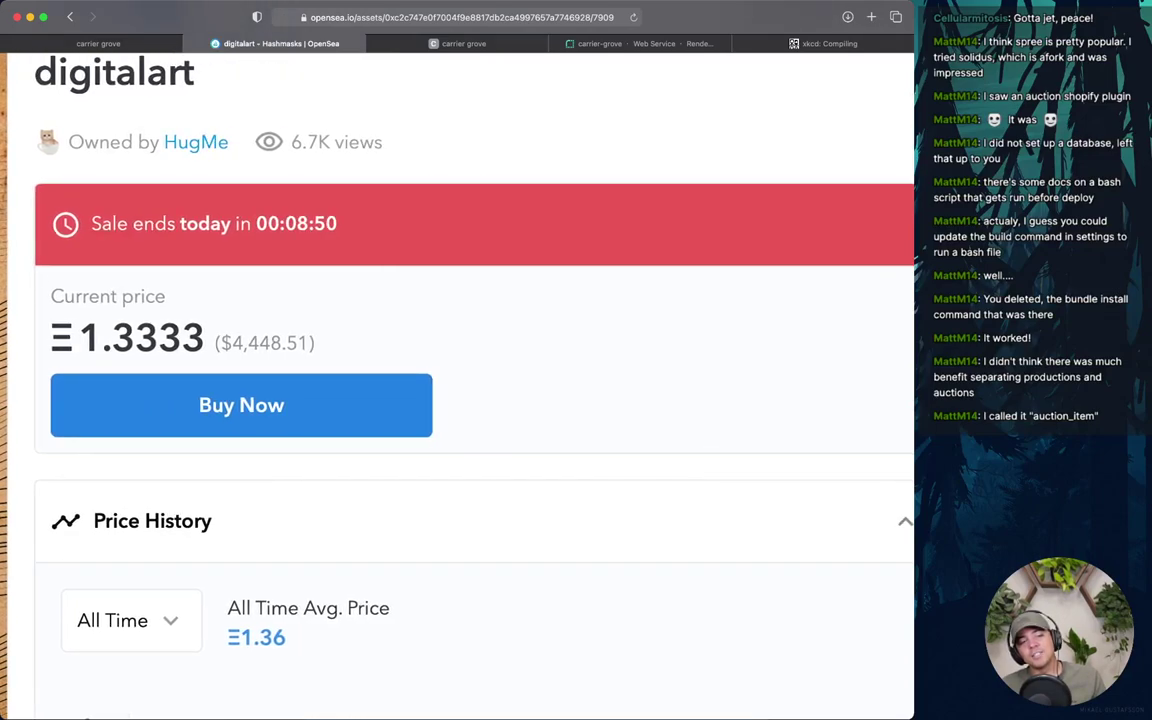
scroll(456, 380, "down", 2)
scroll(456, 380, "down", 10)
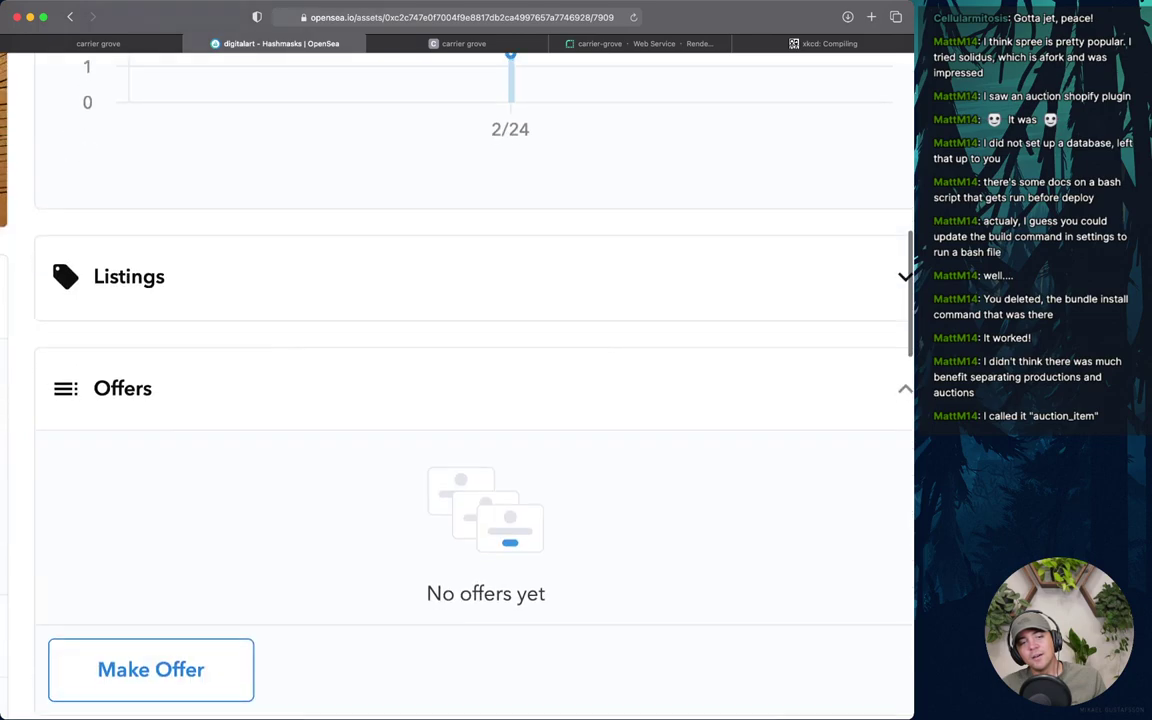
scroll(456, 380, "down", 3)
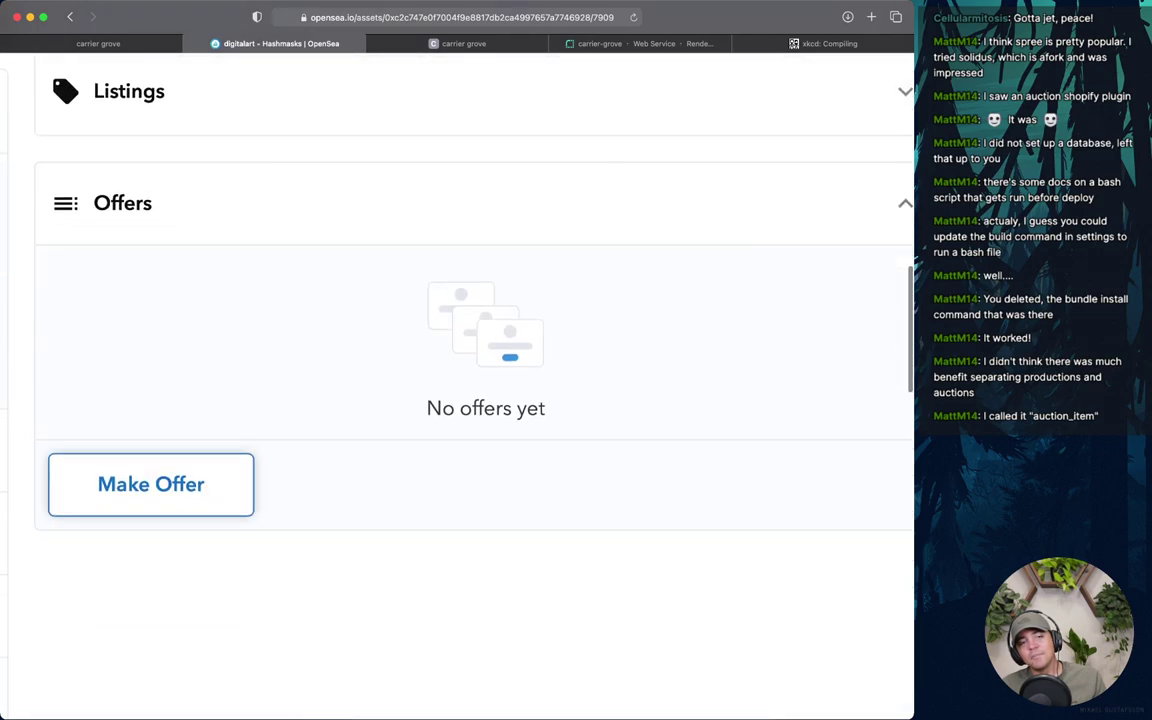
key("super+0")
scroll(567, 406, "up", 5)
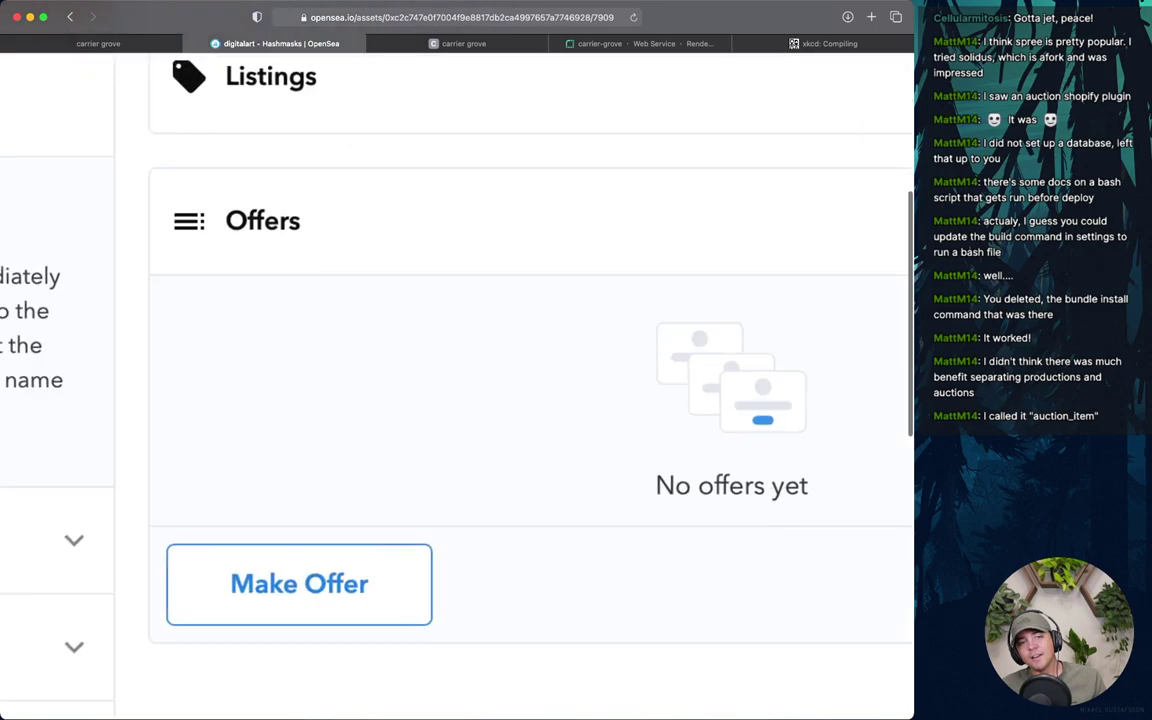
scroll(567, 406, "down", 5)
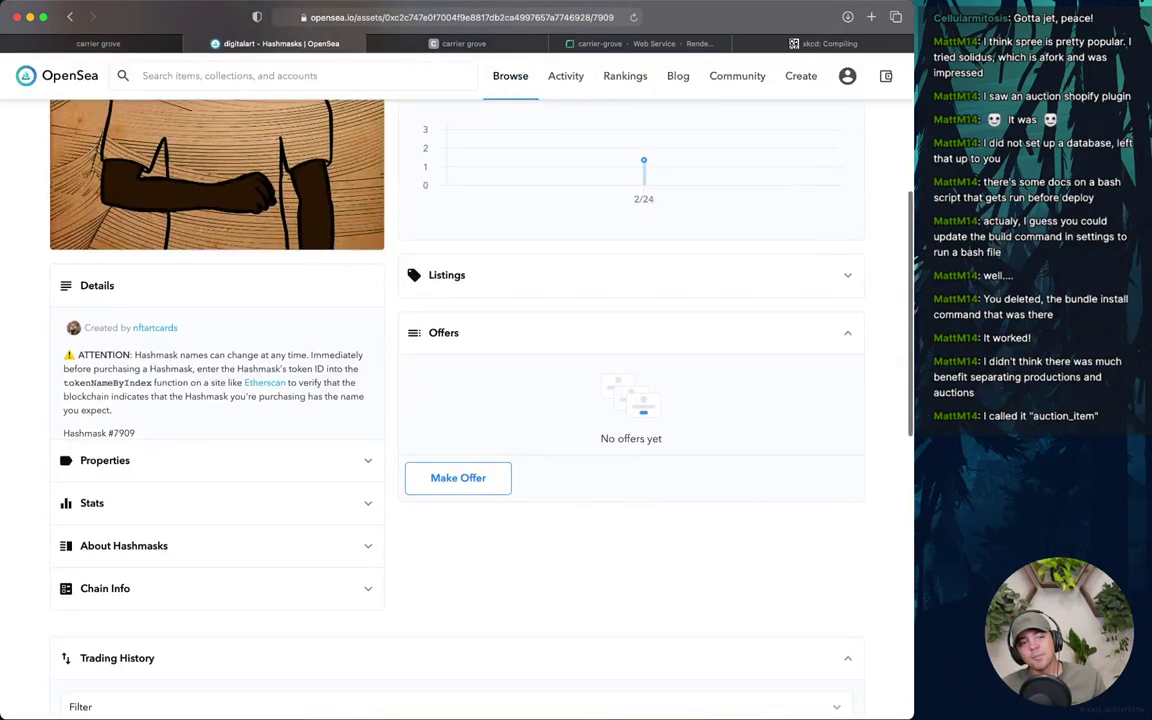
scroll(99, 333, "up", 5)
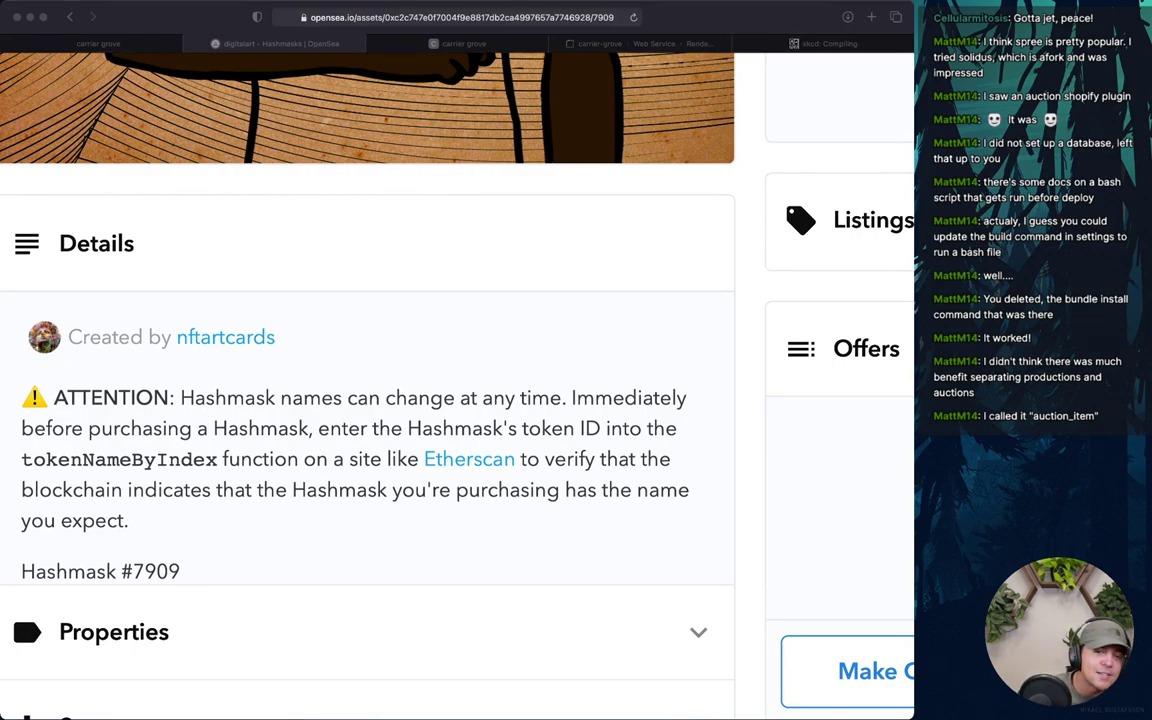
Step: Rename the products table heading to auction_item and save
type("kbids")
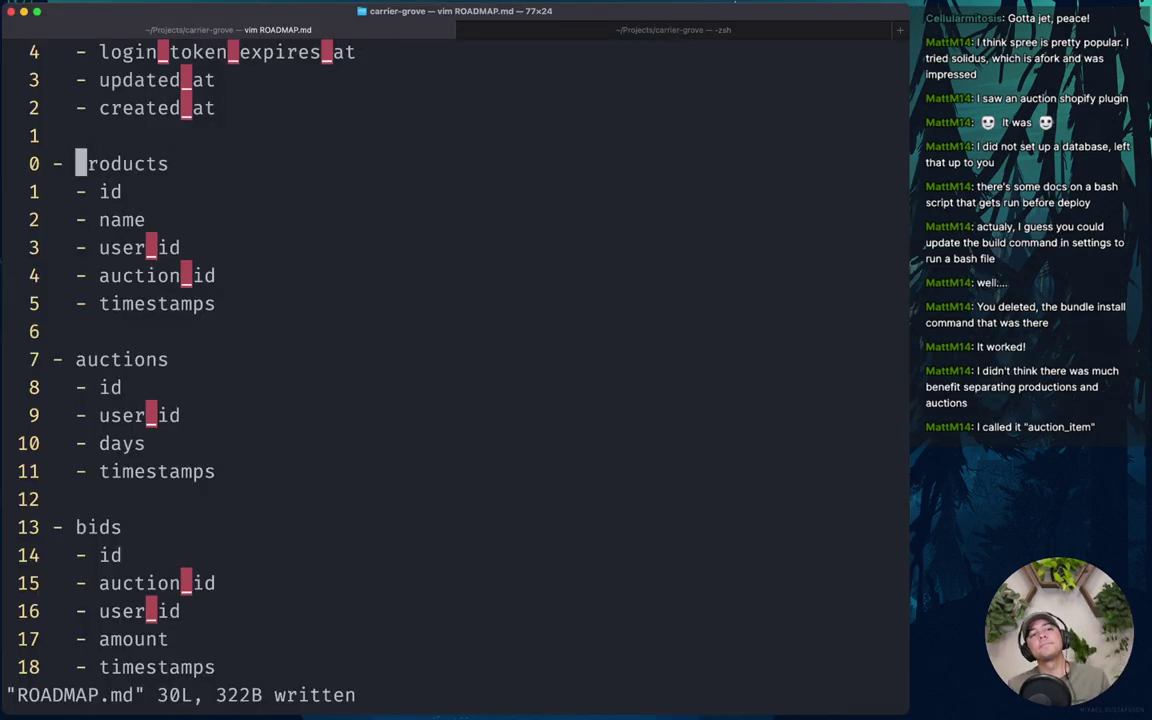
type("cwauction_item")
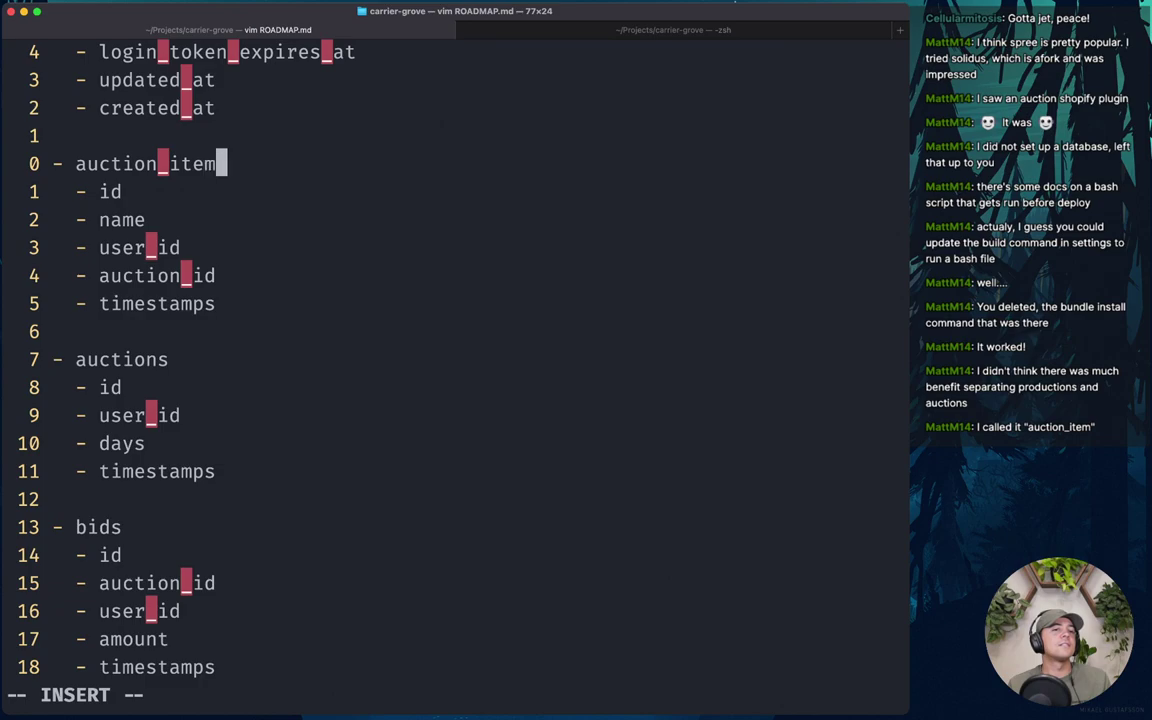
key("Escape")
type(":w")
key("Return")
Step: Add a '- details' field right after name in auction_item and save
key("j")
key("j")
key("j")
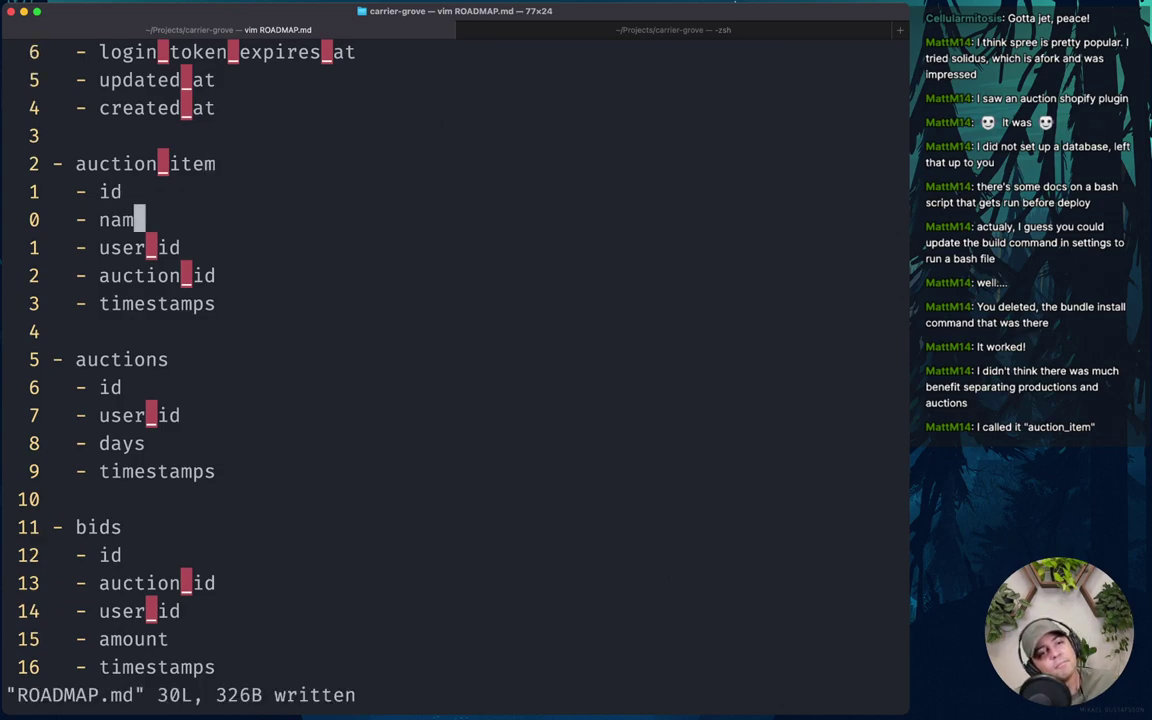
key("j")
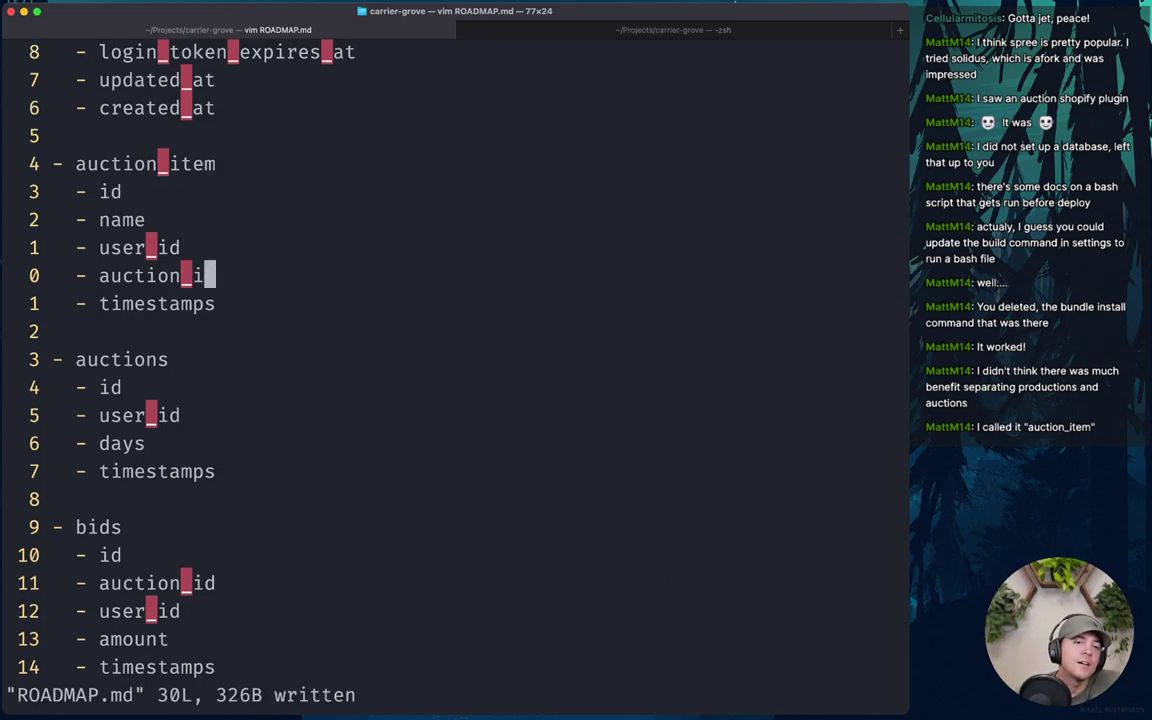
key("k")
key("k")
key("j")
key("j")
key("k")
key("k")
key("k")
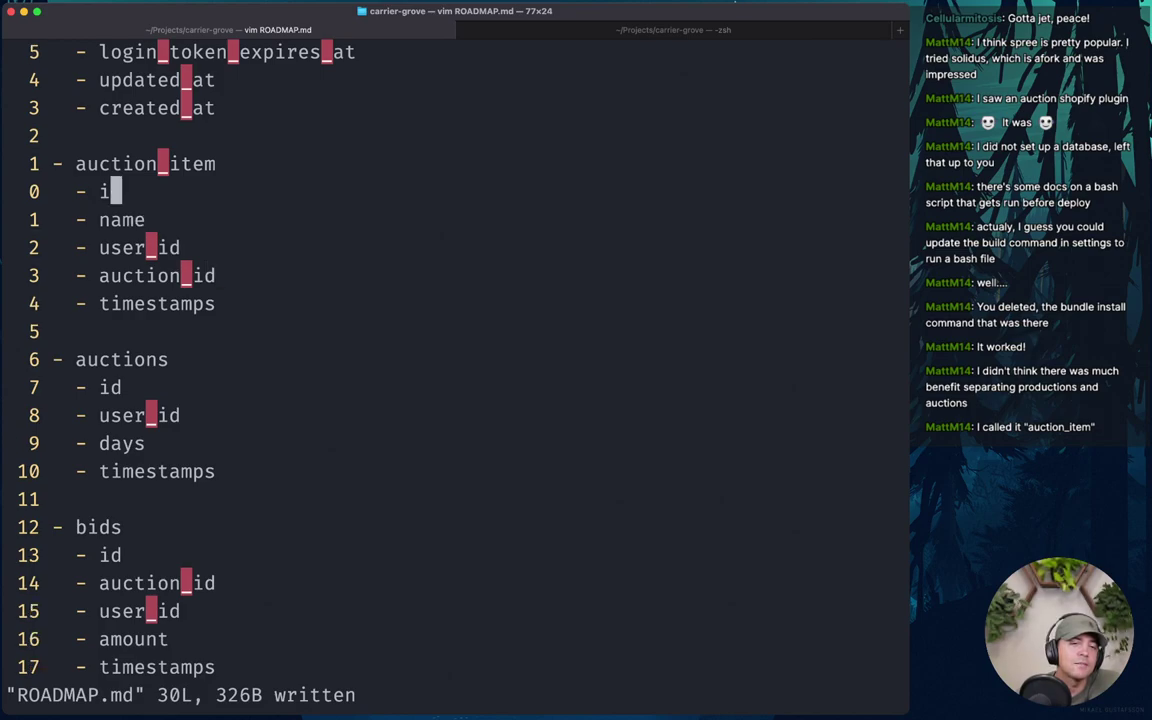
key("j")
key("j")
key("j")
key("k")
key("k")
key("k")
type("o-")
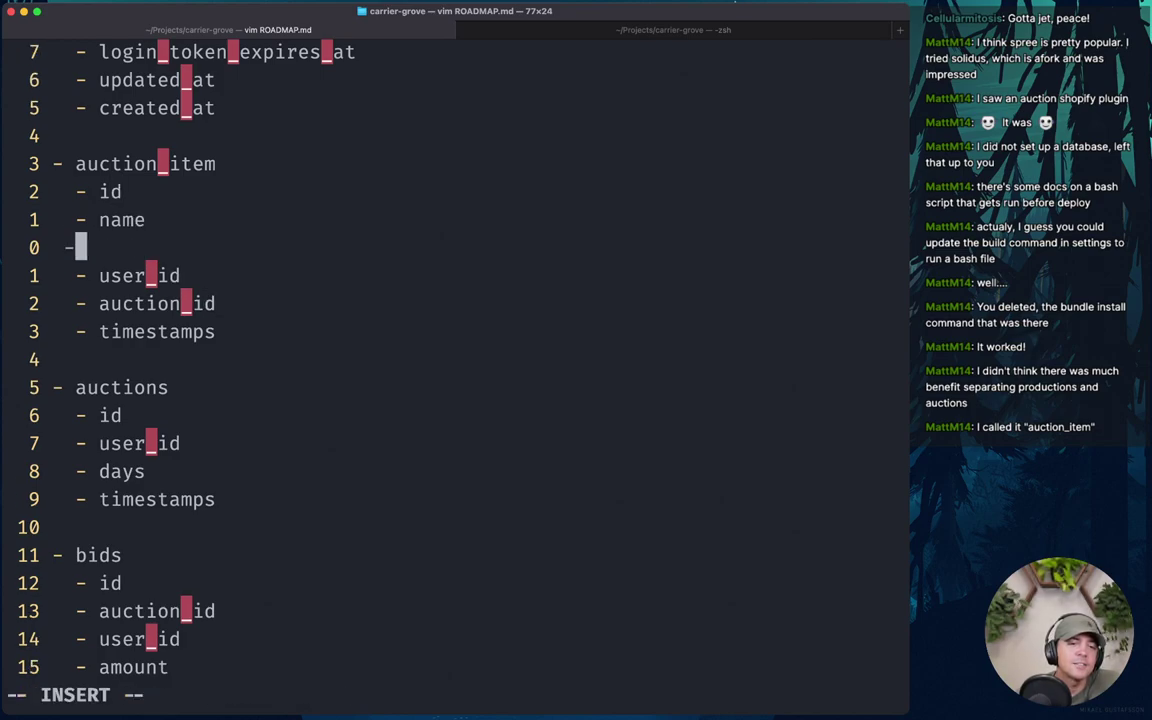
key("BackSpace")
type("-")
key("BackSpace")
type("- details")
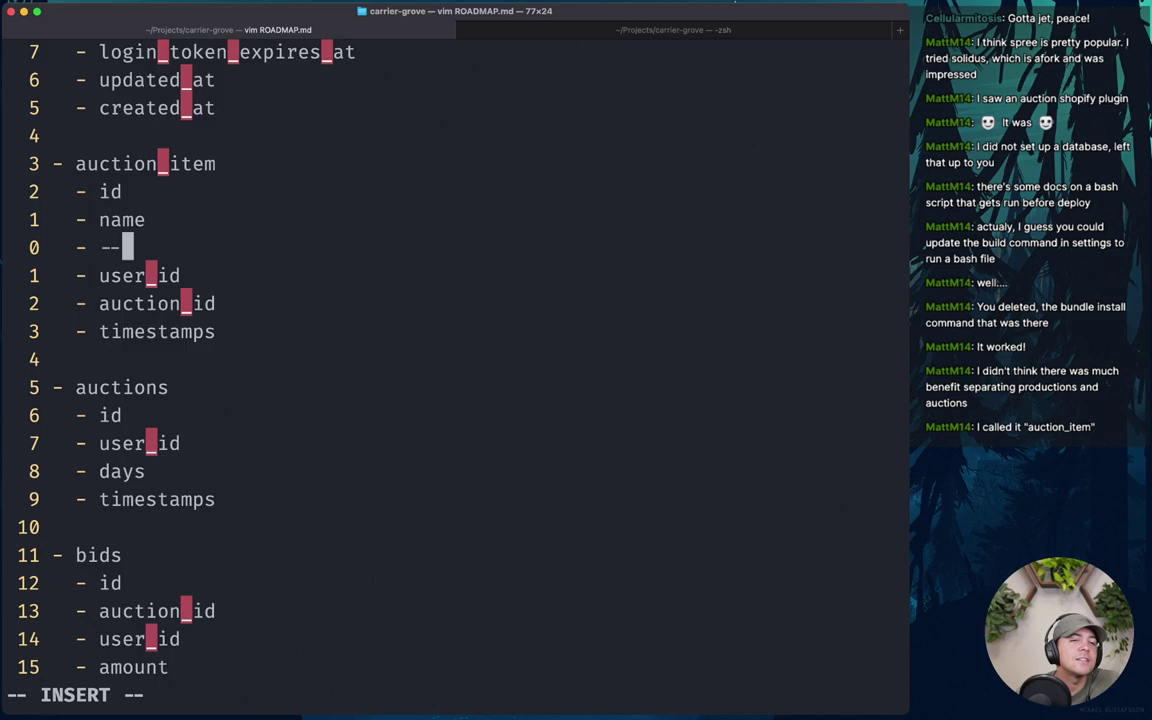
key("Escape")
type(":w")
key("Return")
Step: Review the table fields, glancing at the browser and returning to the auctions heading
key("j")
key("j")
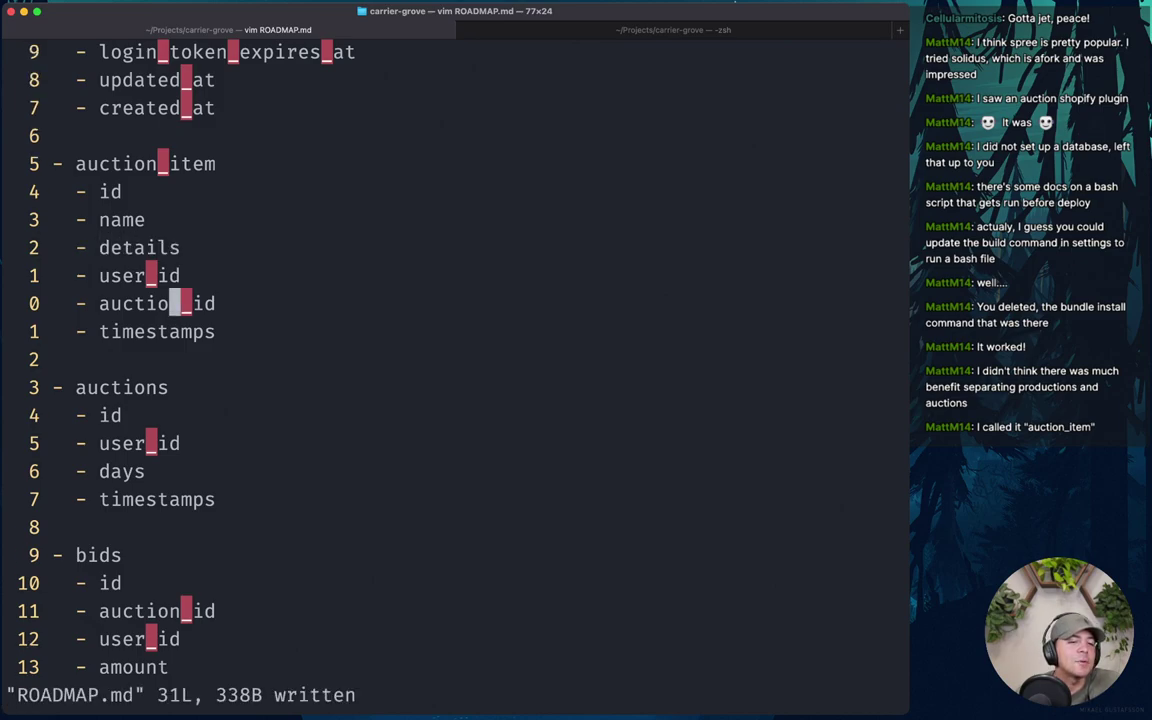
key("j")
key("j")
key("j")
key("j")
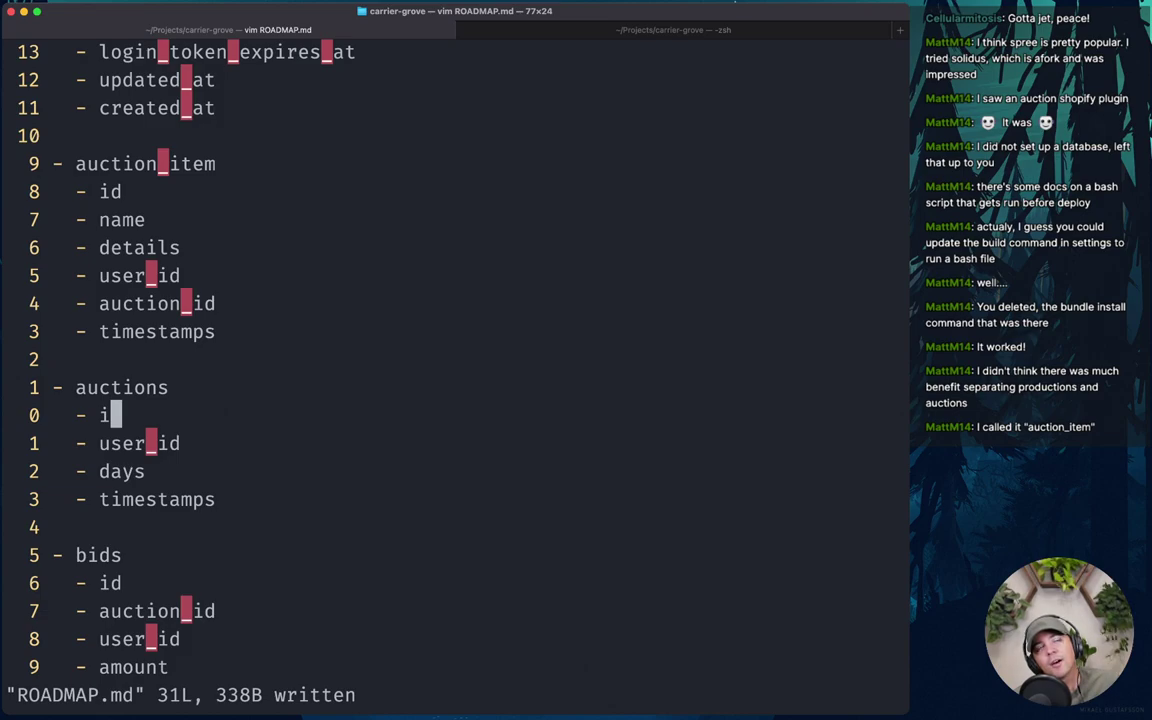
key("k")
key("k")
key("k")
key("k")
key("k")
key("k")
key("k")
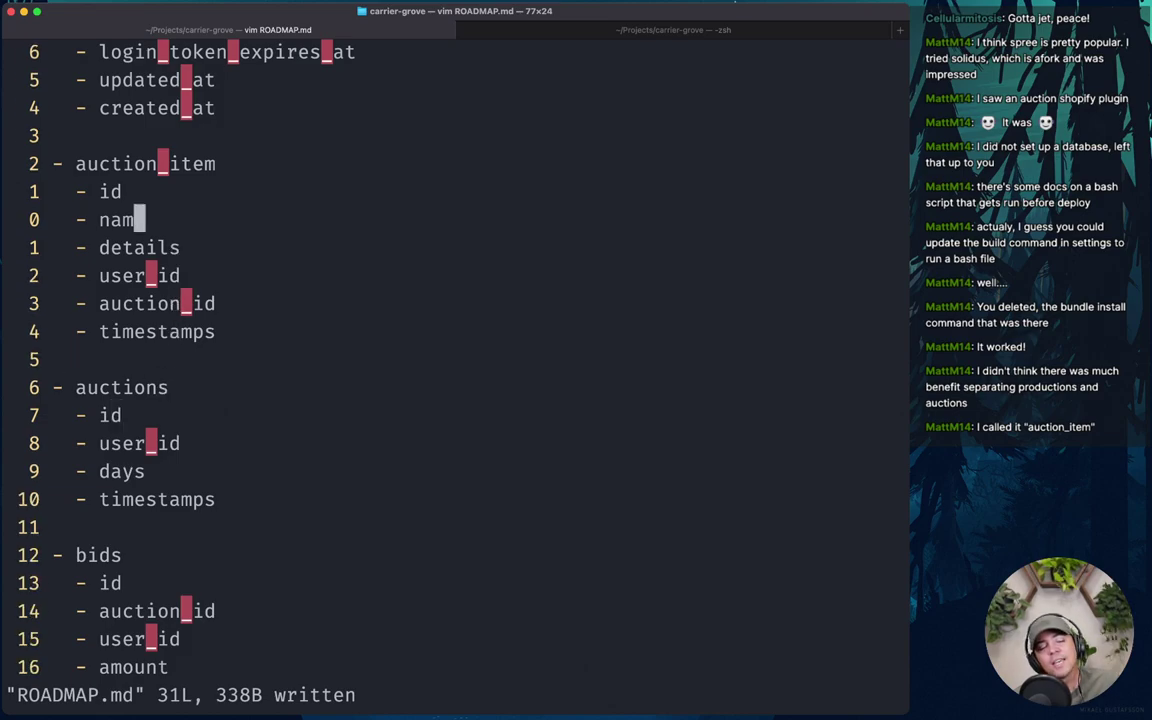
key("super+Tab")
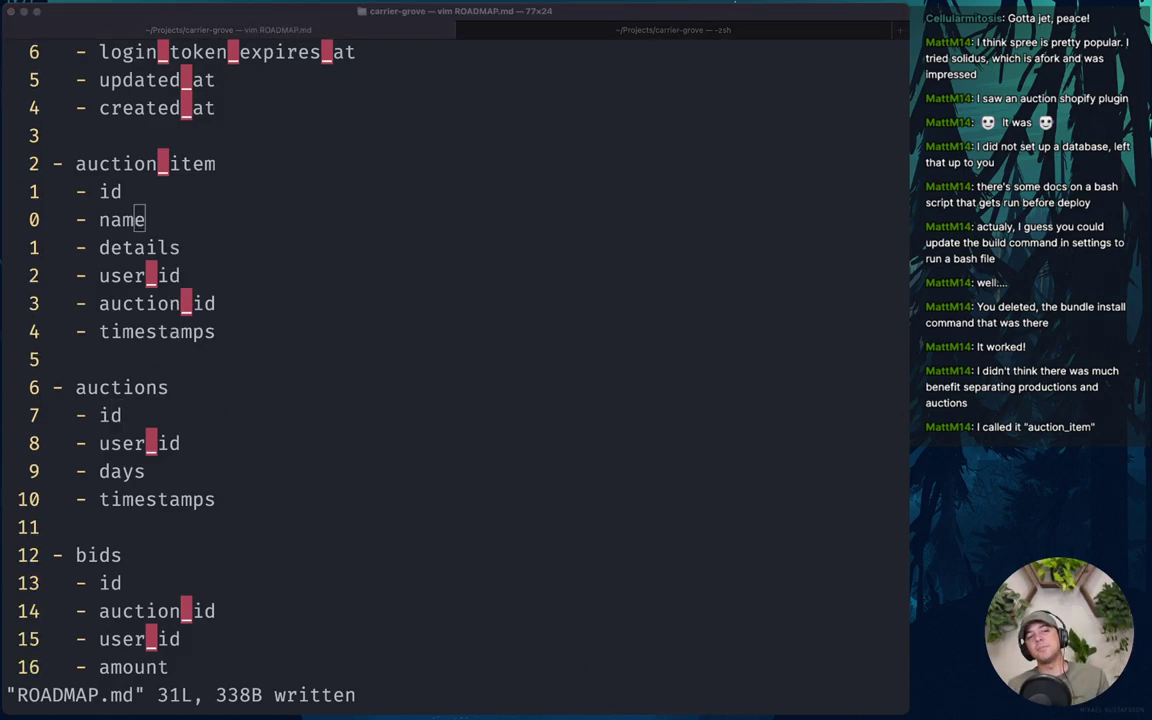
key("super+Tab")
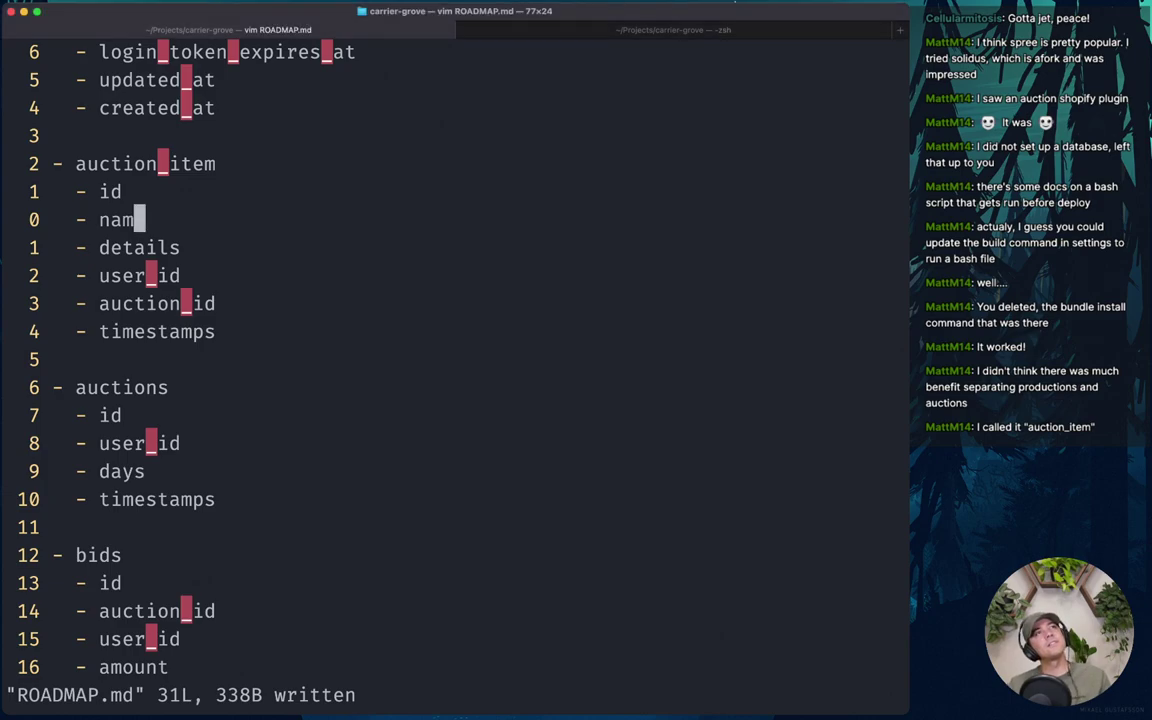
key("j")
key("j")
key("j")
key("j")
key("j")
key("j")
key("j")
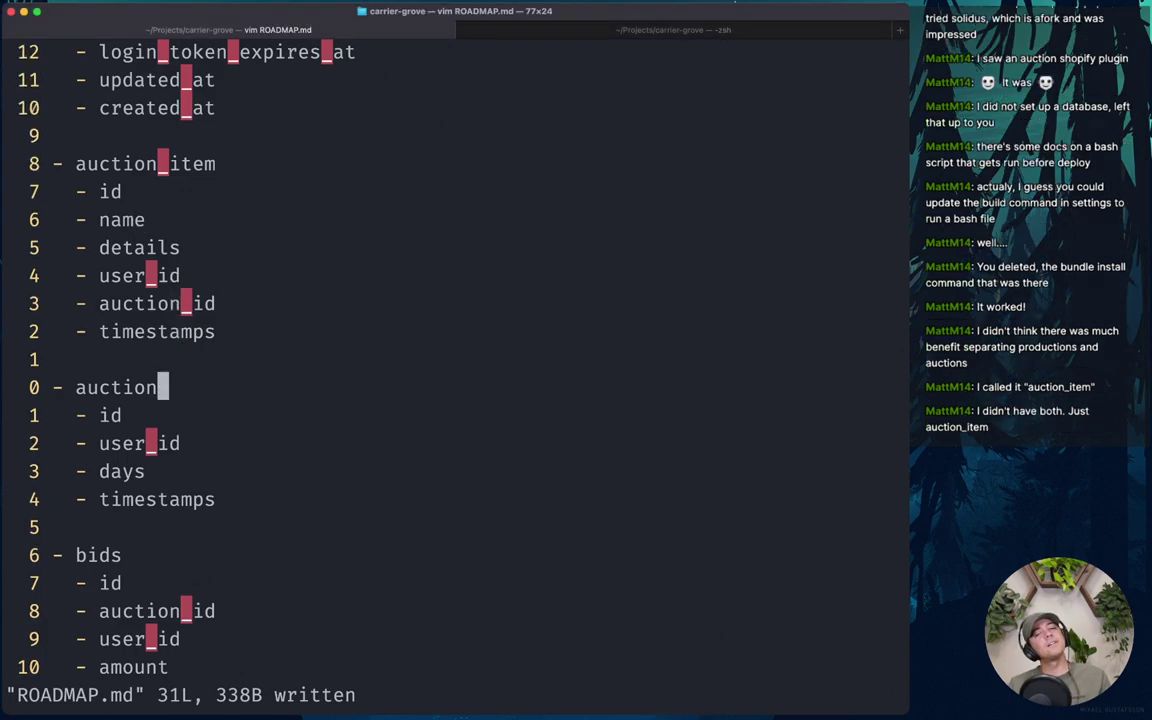
Step: Pluralise the table heading to auction_items
key("k")
key("k")
key("k")
key("k")
key("k")
key("k")
key("k")
key("k")
type("A")
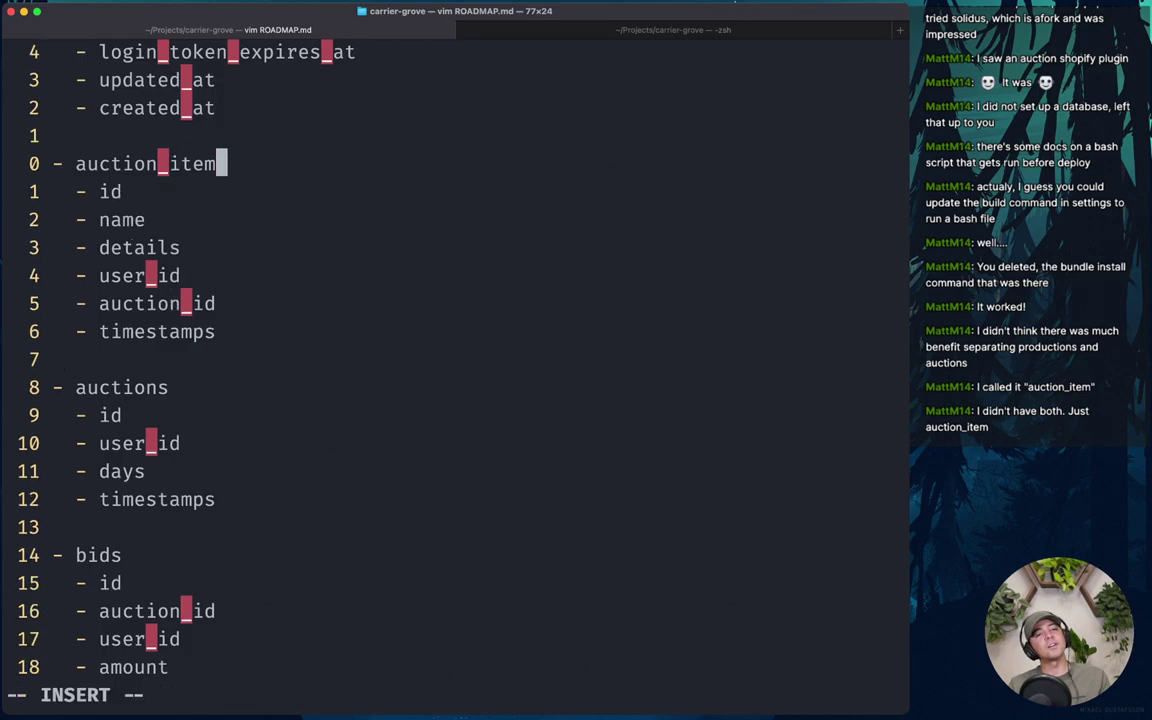
type("s")
key("Escape")
Step: Delete auction_id from auction_items and remove the separate auctions table
key("j")
key("j")
key("j")
key("j")
key("j")
key("j")
key("j")
key("j")
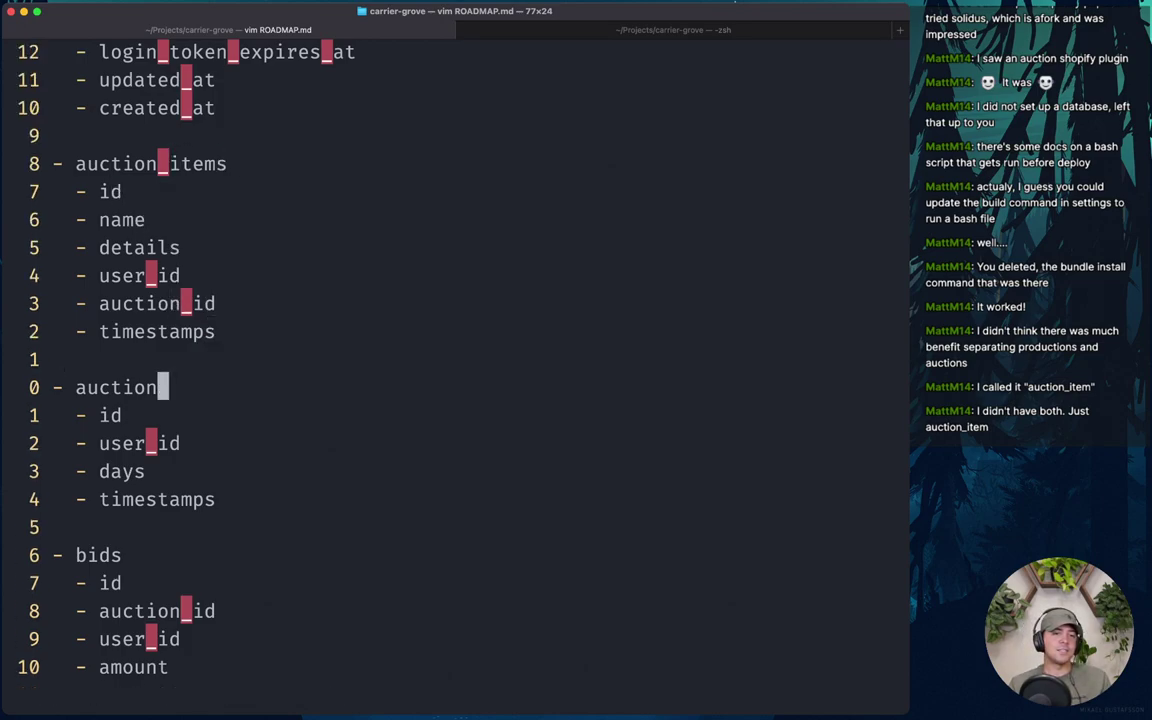
key("k")
key("k")
key("k")
key("d")
key("d")
key("j")
key("j")
key("j")
key("j")
key("j")
key("l")
key("k")
key("k")
key("l")
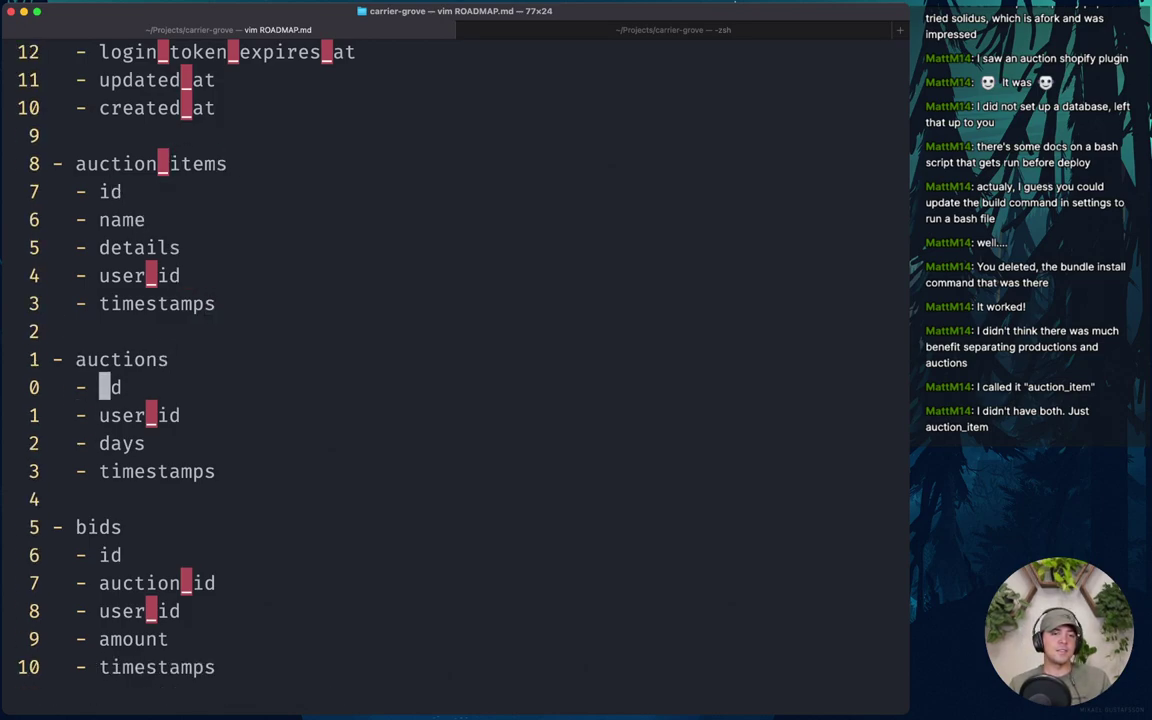
key("j")
key("k")
key("k")
key("d")
key("d")
key("d")
key("d")
key("d")
key("d")
key("d")
key("d")
key("d")
key("d")
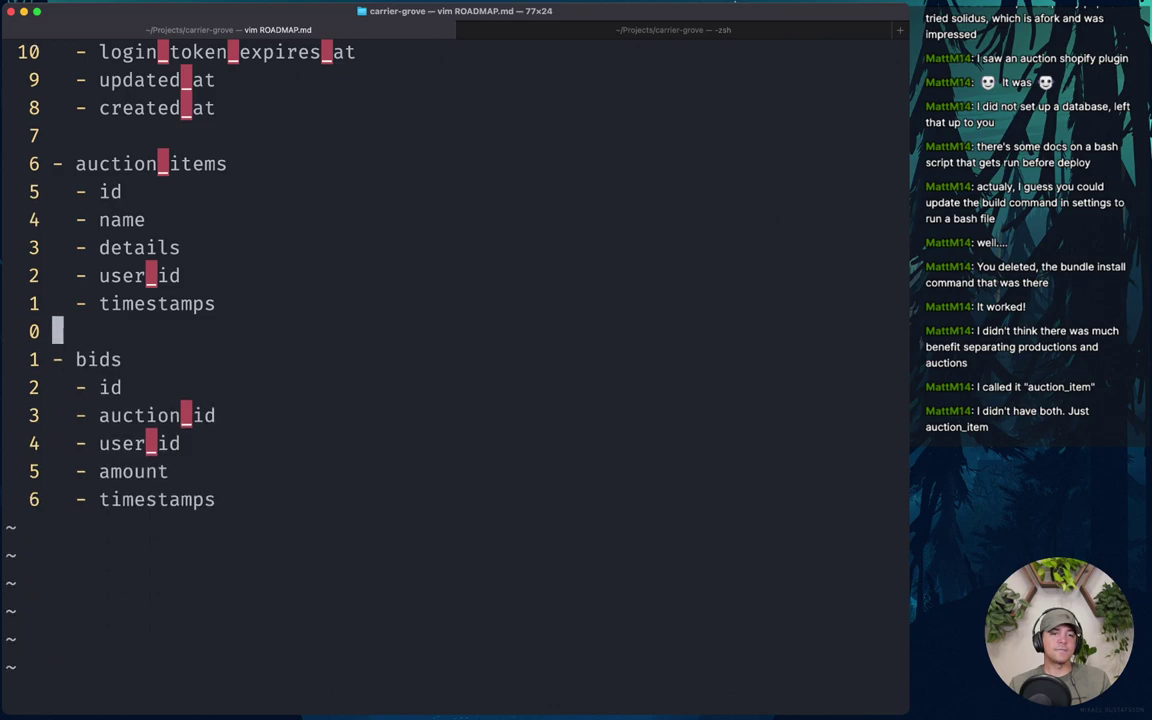
key("d")
key("d")
Step: Add a '- days' field after details and save
key("k")
key("k")
key("k")
key("k")
type("o-")
key("BackSpace")
type("-d")
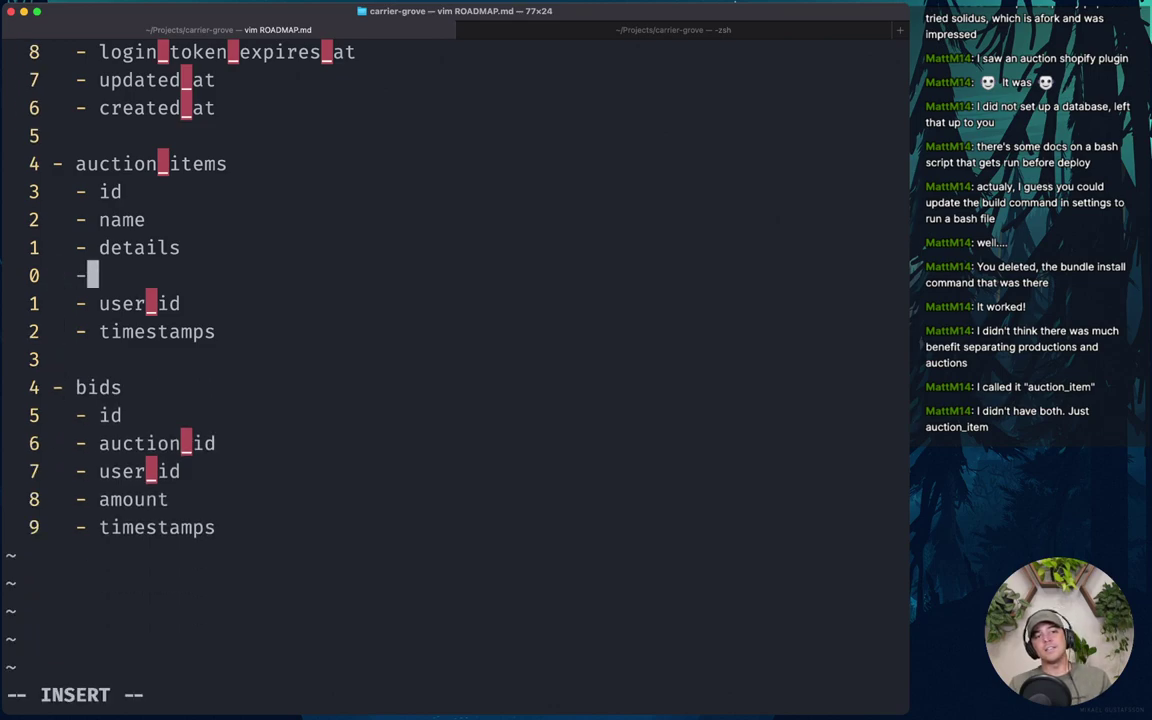
key("BackSpace")
key("BackSpace")
type("days")
key("Escape")
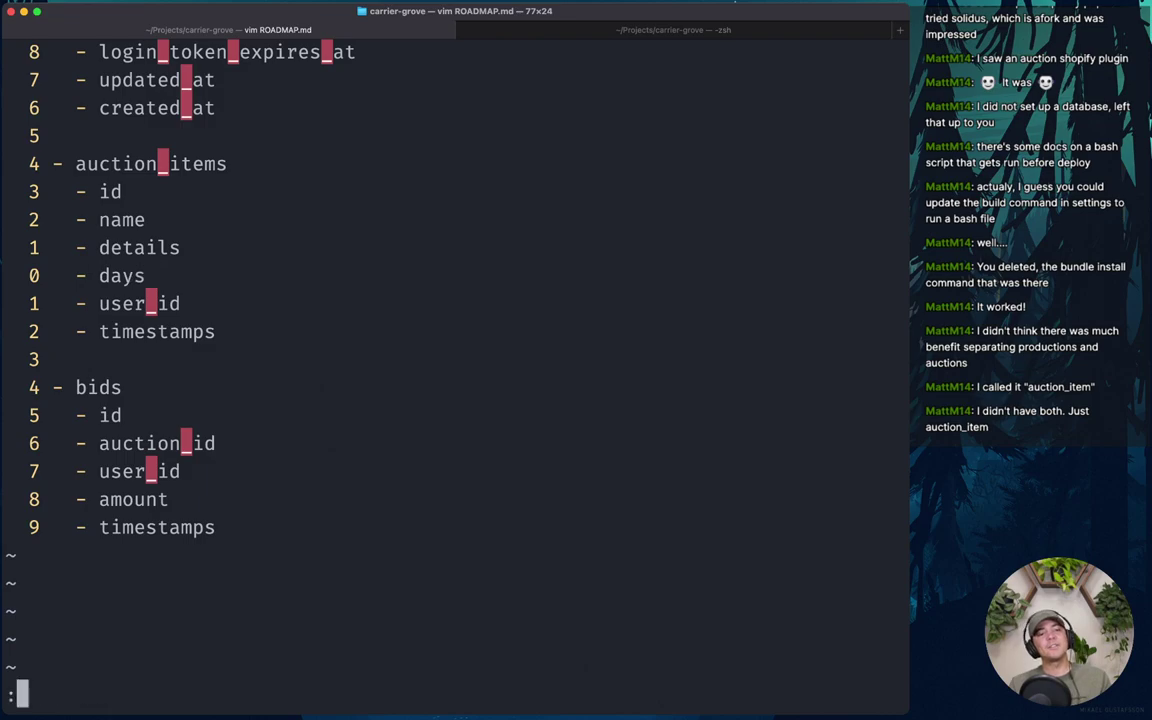
type(":w")
key("Return")
Step: Rename the merged table to auctions, save, and bring the OpenSea item page forward
key("k")
key("k")
key("k")
key("k")
key("A")
key("BackSpace")
key("BackSpace")
key("BackSpace")
key("BackSpace")
key("BackSpace")
key("BackSpace")
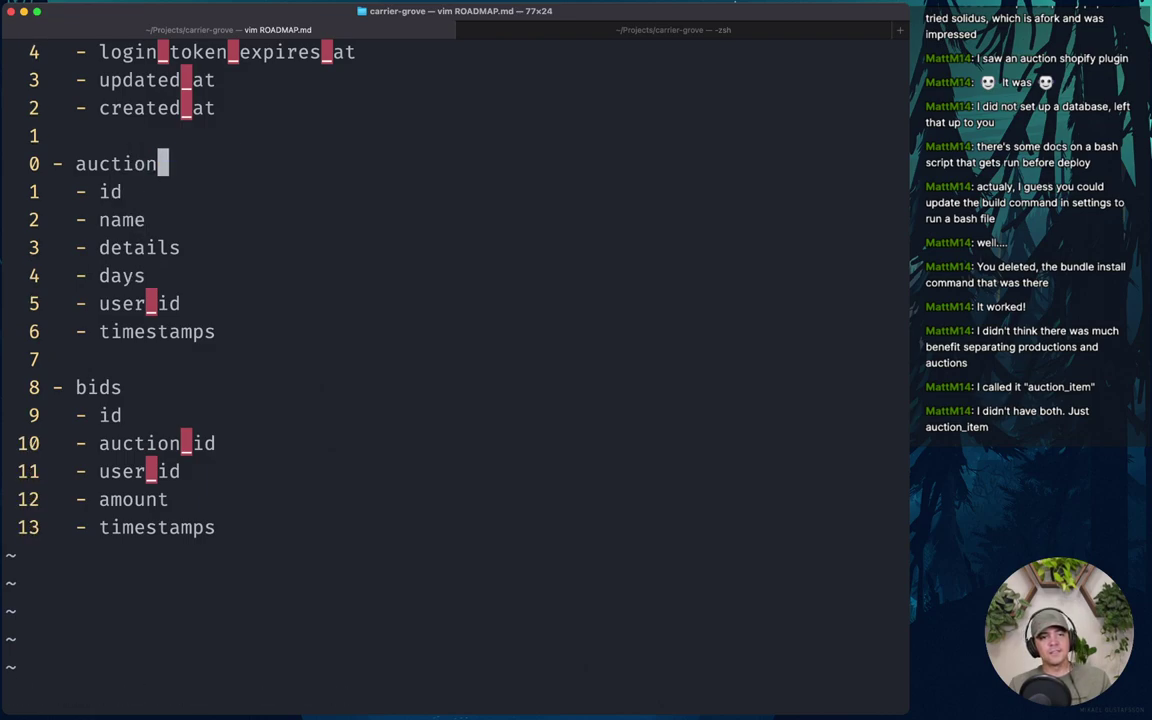
key("Escape")
type(":w")
key("Return")
key("r")
key("s")
key("k")
key("k")
key("k")
key("k")
key("k")
key("k")
key("k")
key("k")
key("k")
key("k")
key("k")
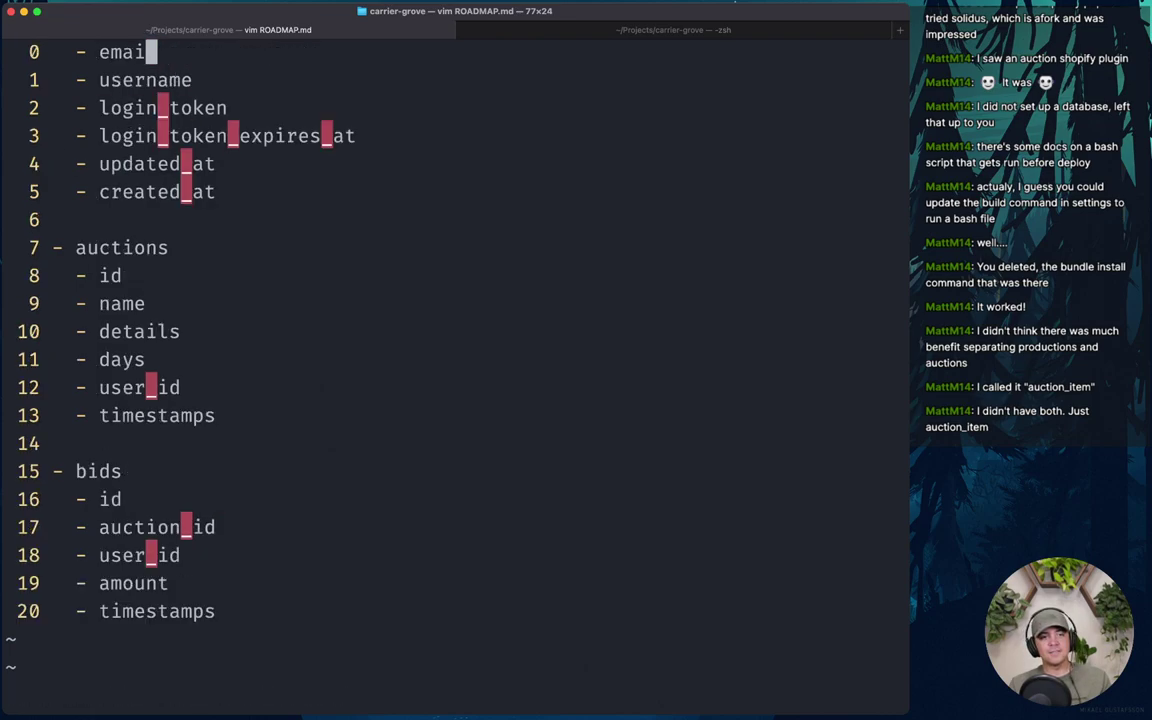
key("super+Tab")
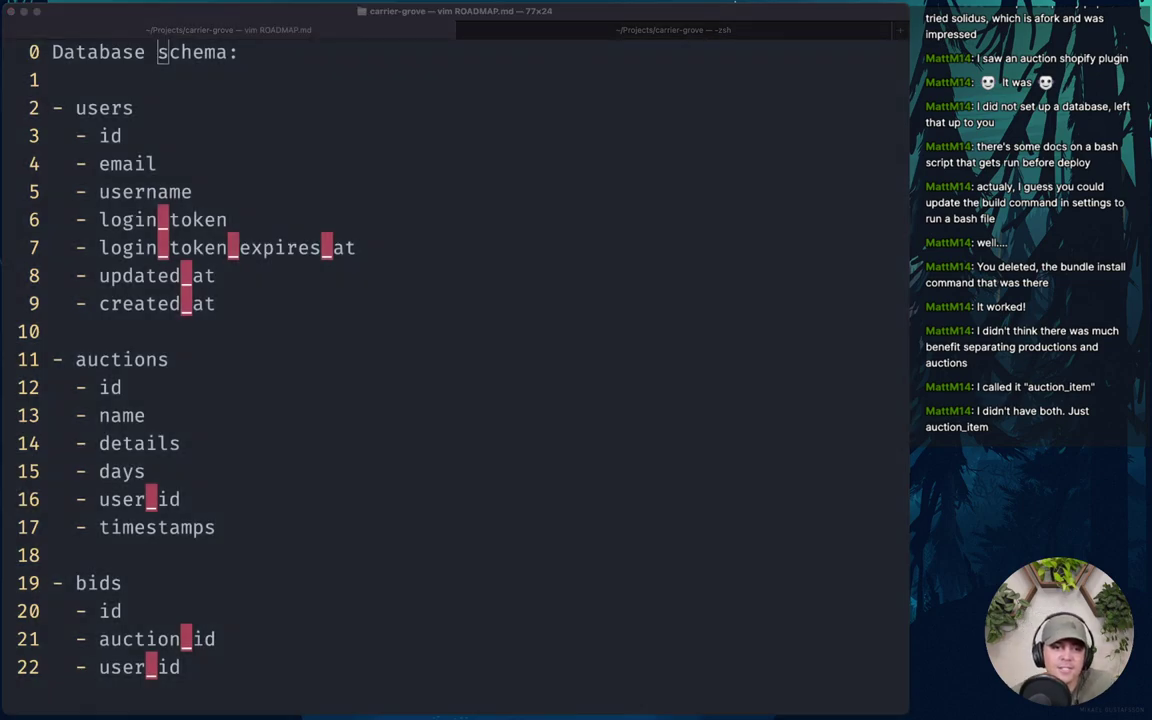
key("super+Tab")
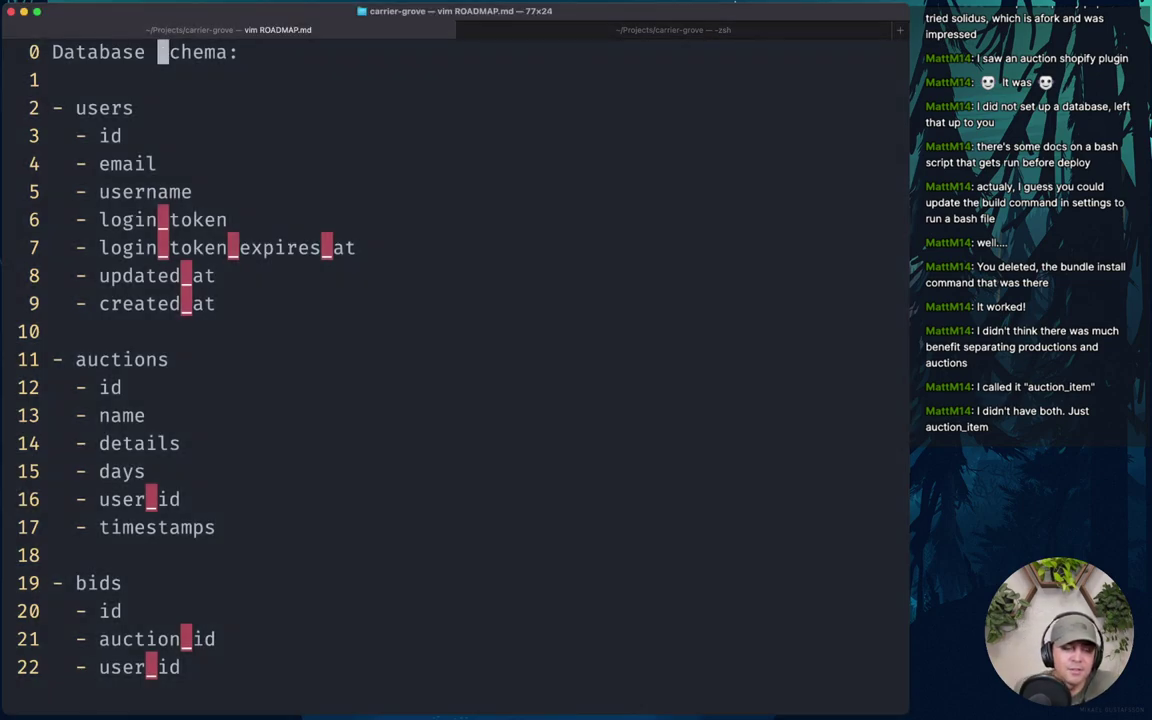
key("super+Tab")
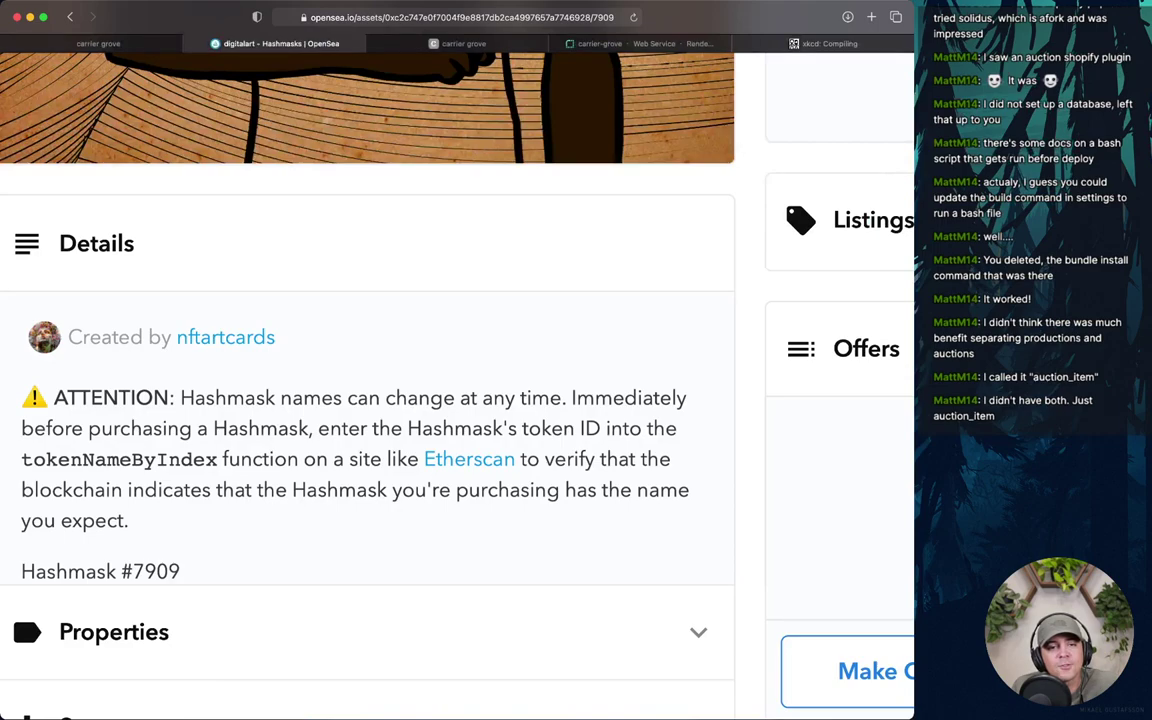
Step: Reset the OpenSea page zoom, view it from the top, select its full URL, then return to Neovim
key("super+0")
scroll(412, 380, "up", 5)
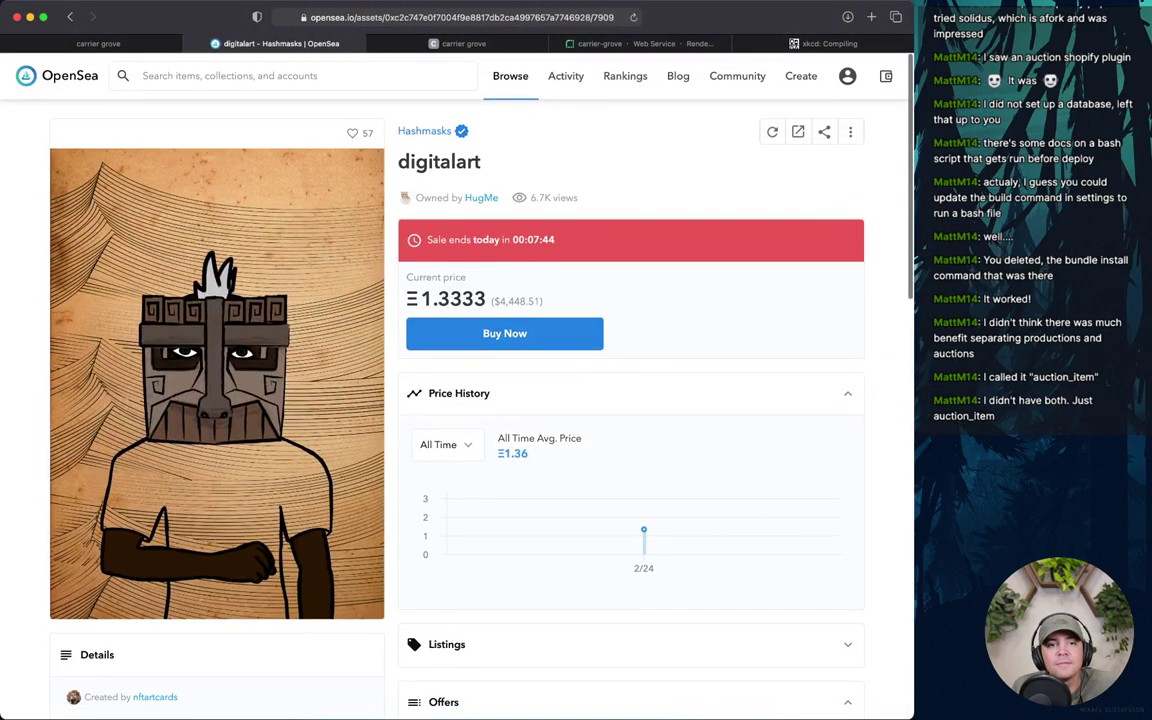
left_click(376, 17)
double_click(376, 17)
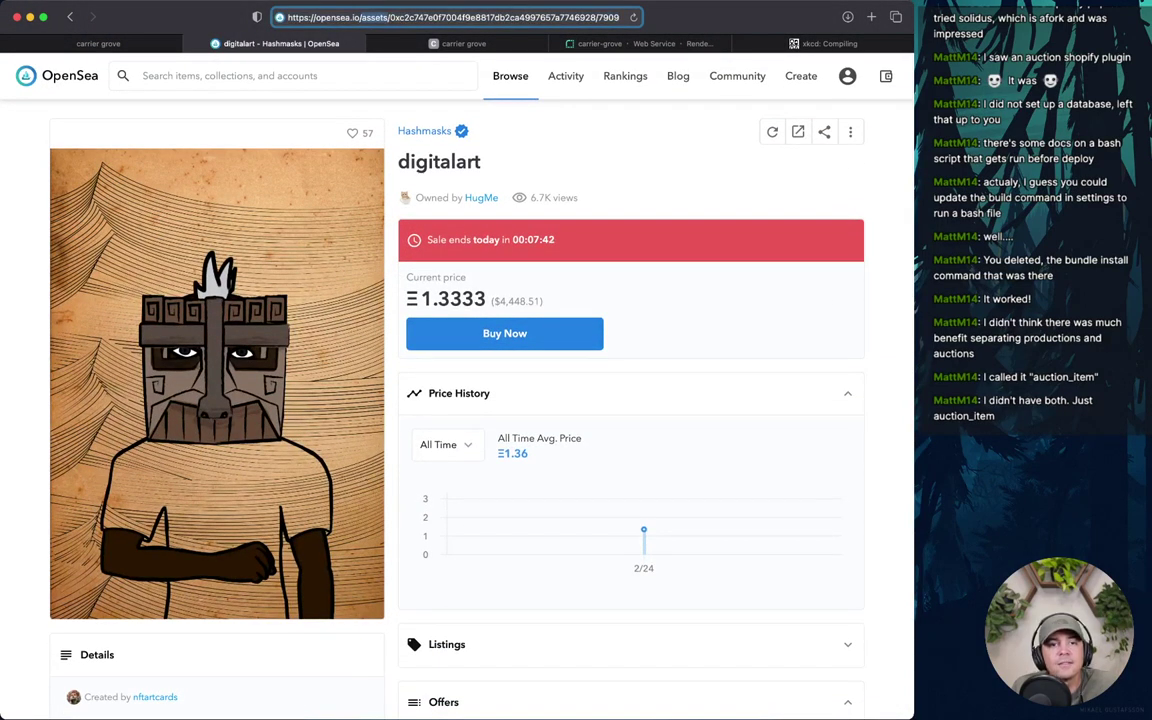
key("super+a")
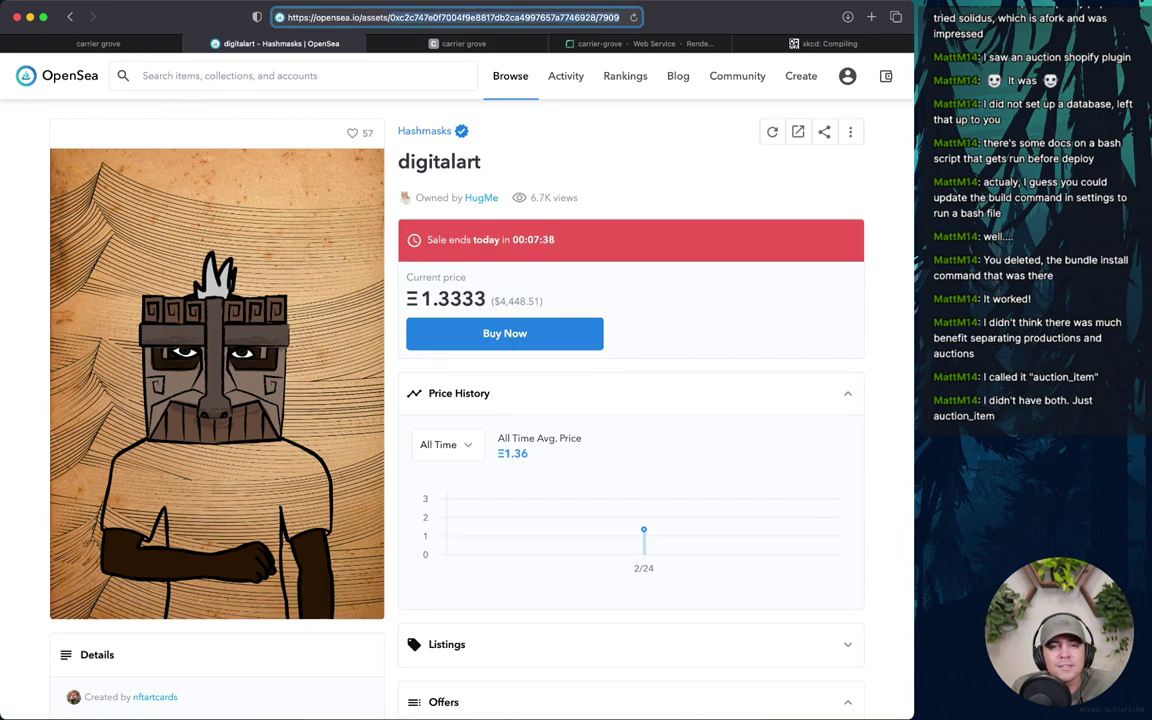
scroll(456, 370, "down", 3)
scroll(456, 370, "up", 3)
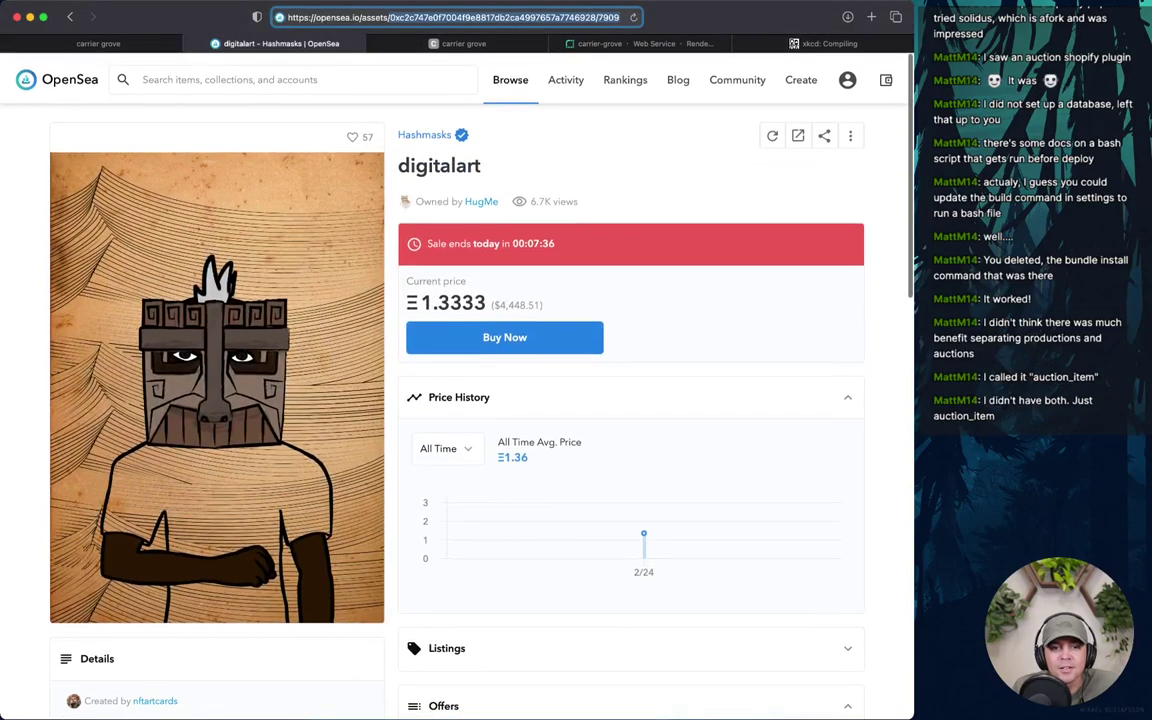
key("super+Tab")
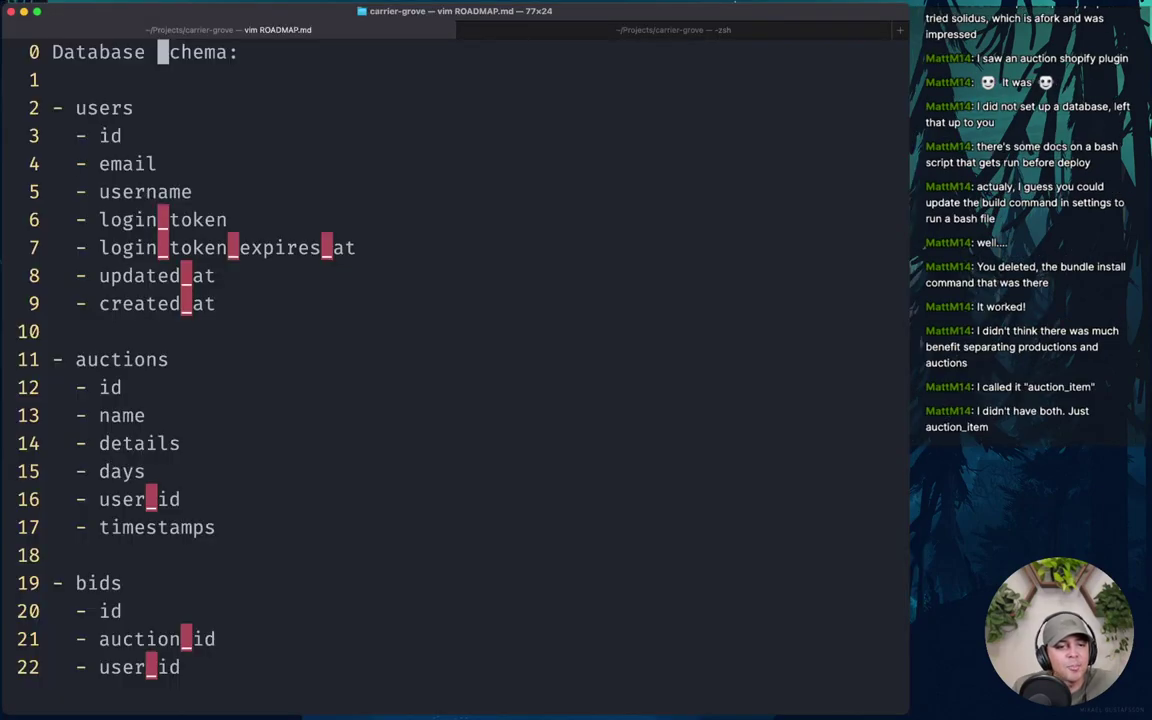
Step: Change the auctions heading to auction_items and save ROADMAP.md
key("j")
key("j")
key("j")
key("j")
key("j")
key("j")
key("j")
key("j")
key("j")
key("j")
key("j")
key("j")
key("j")
key("j")
key("j")
key("j")
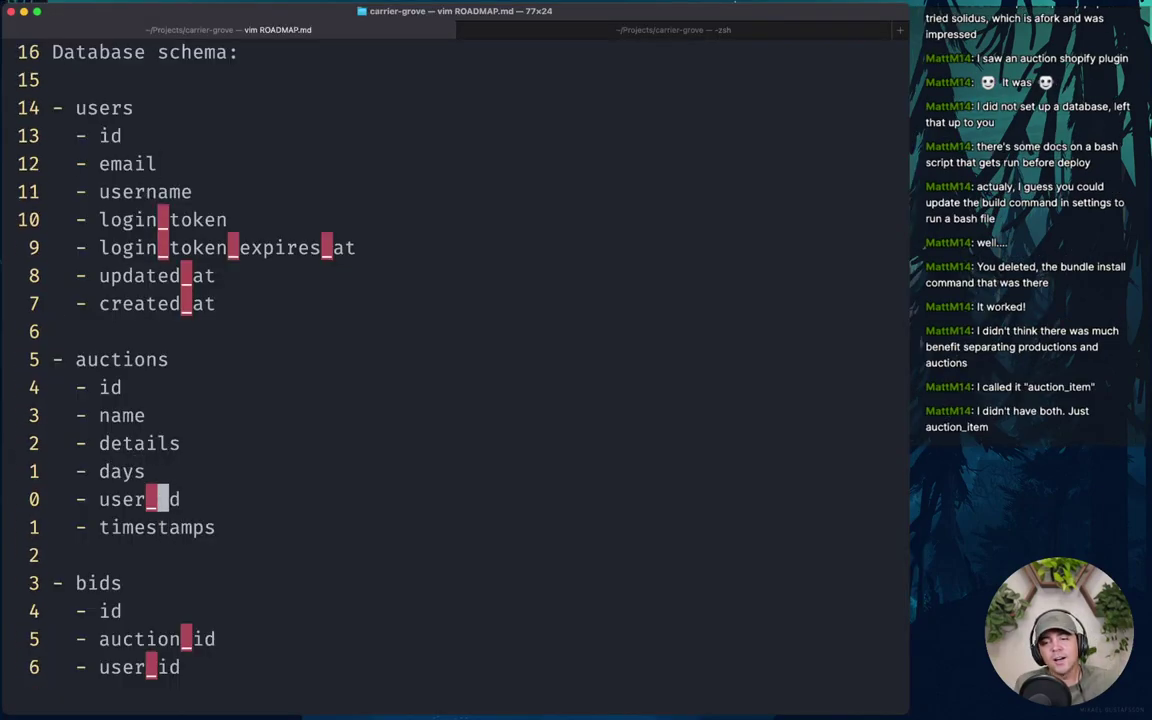
key("k")
key("k")
key("k")
key("k")
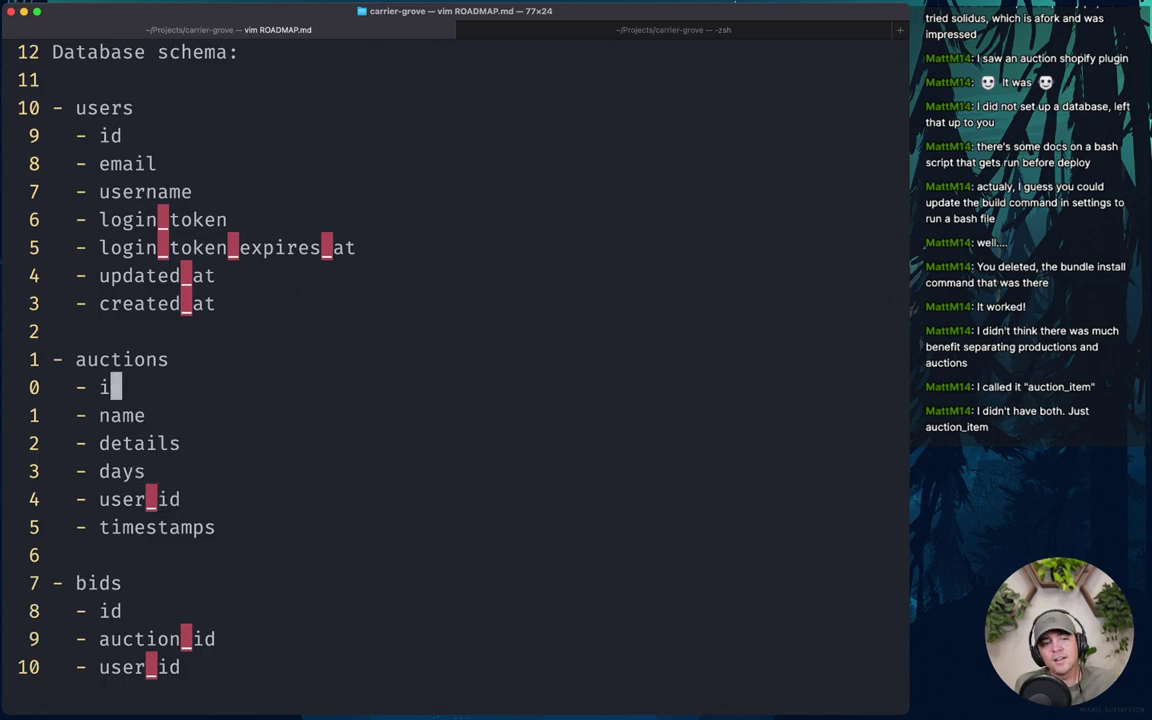
key("k")
key("shift+a")
key("BackSpace")
type("-it")
key("BackSpace")
key("BackSpace")
key("BackSpace")
type("_items")
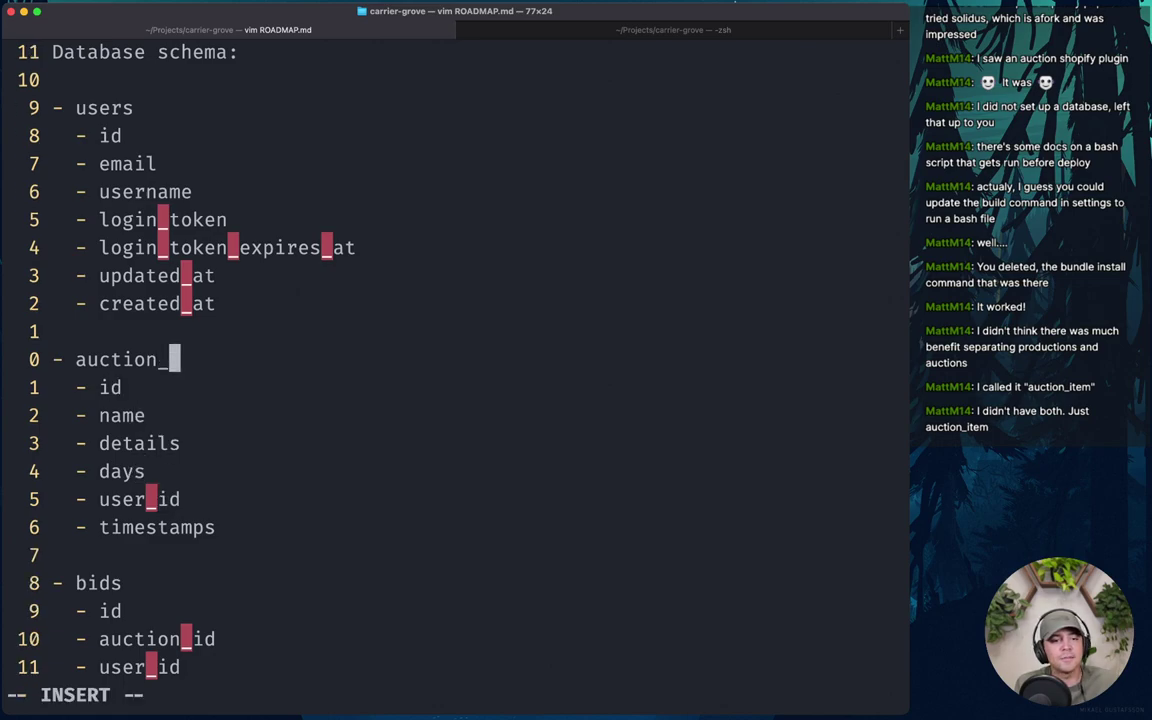
key("BackSpace")
key("Escape")
type(":w")
key("Return")
Step: Step through the auction_items fields, ending with the OpenSea digitalart listing in front
key("j")
key("j")
key("j")
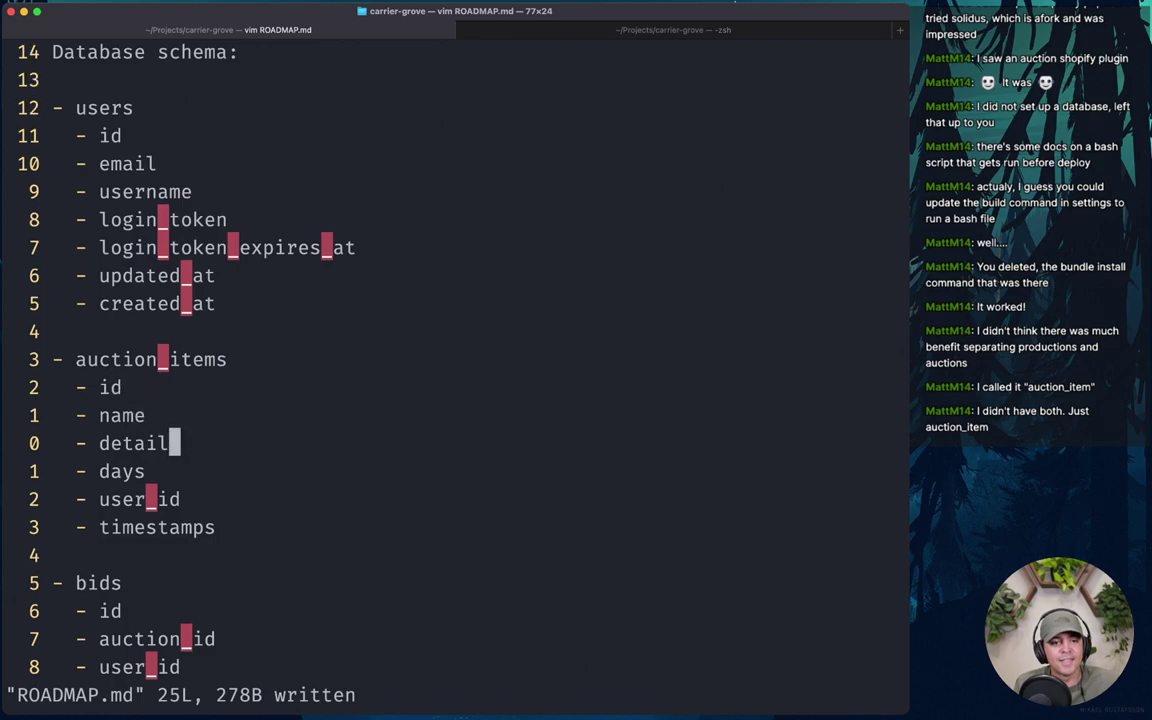
key("j")
key("j")
key("k")
key("k")
key("k")
key("super+Tab")
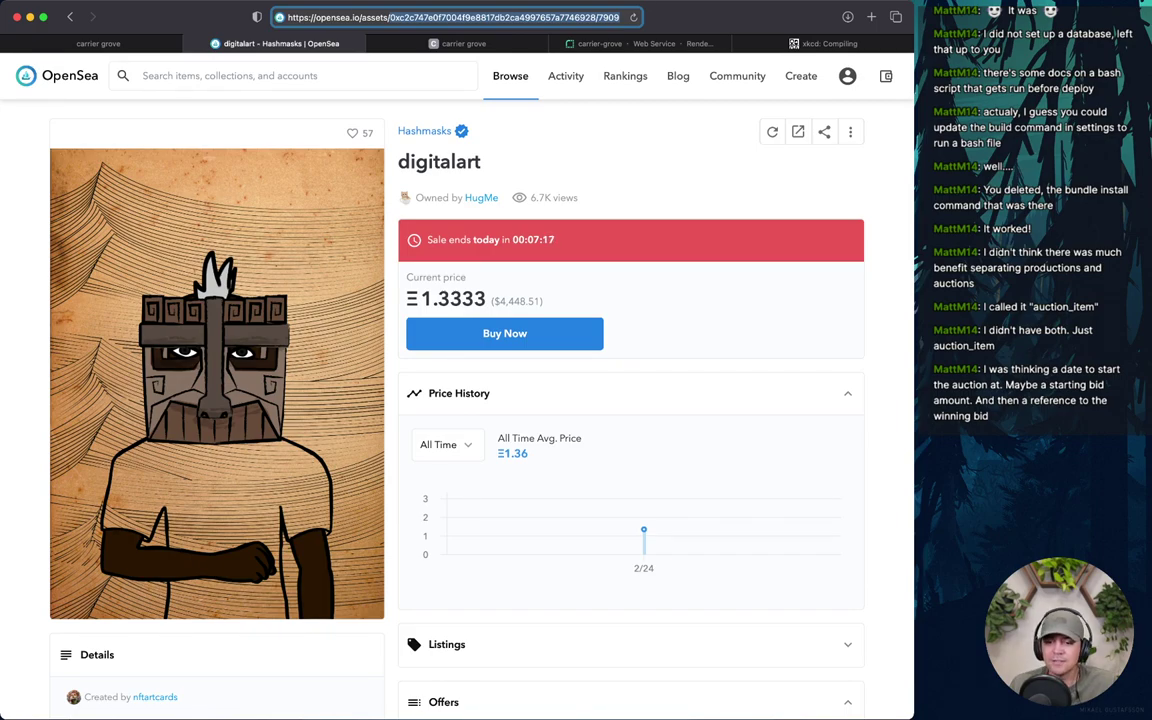
key("super+Tab")
key("j")
key("j")
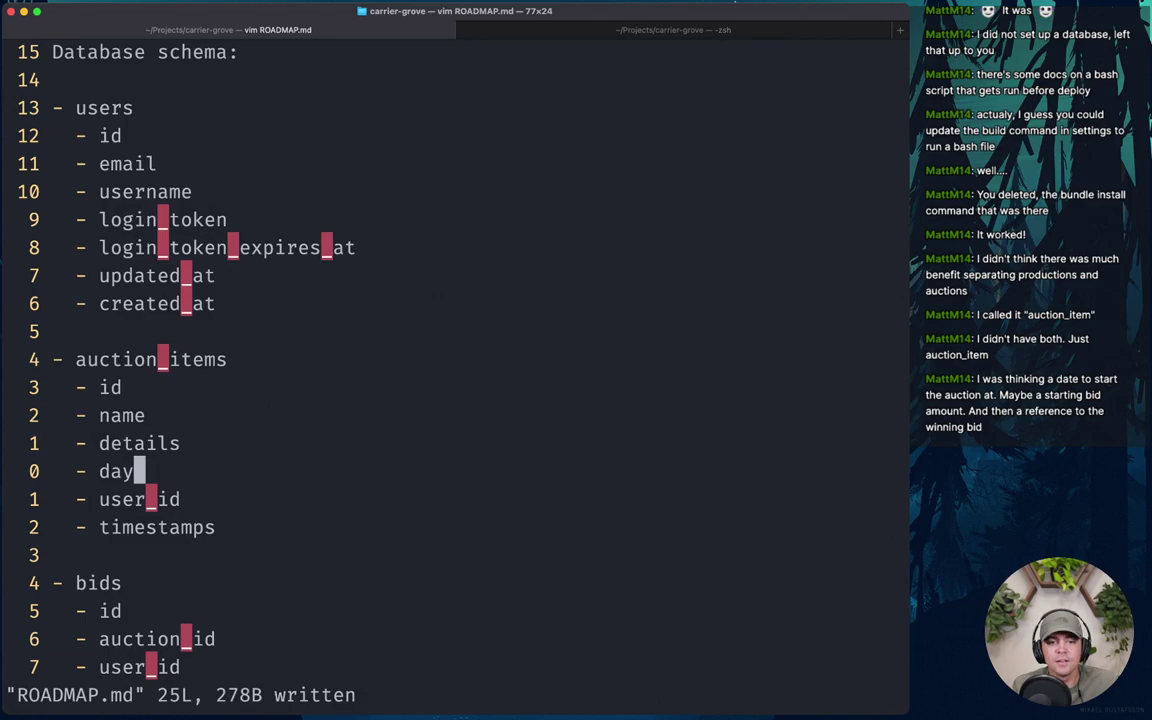
key("super+Tab")
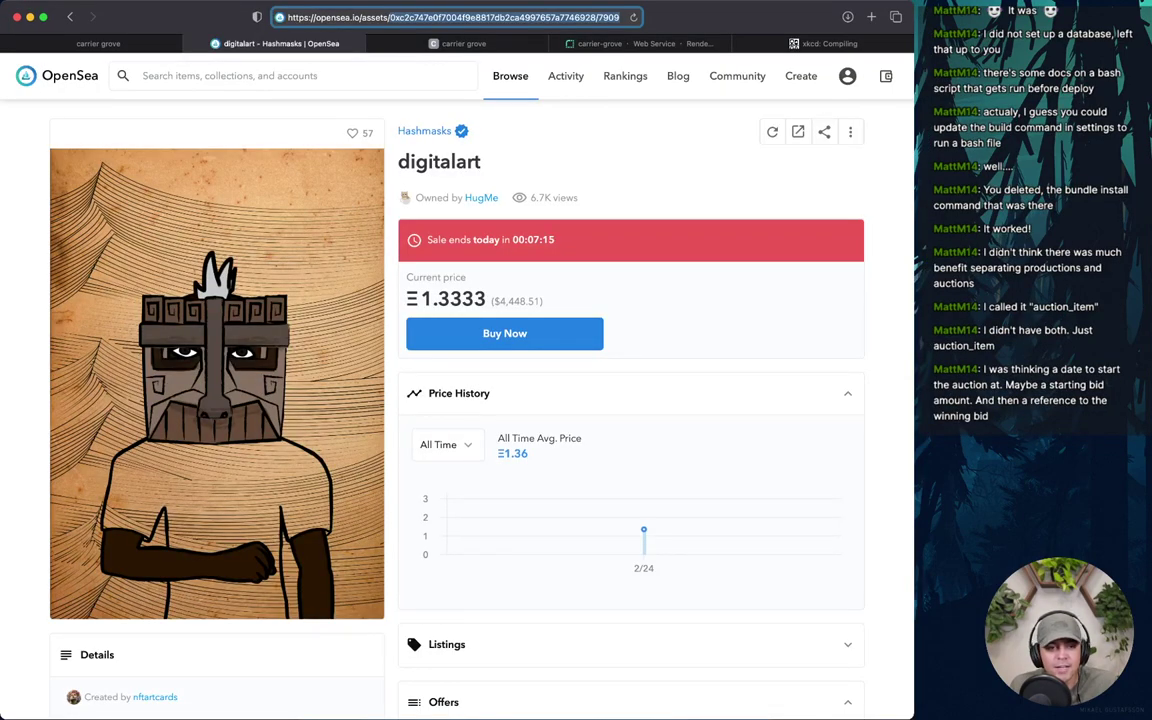
Step: Expand the Properties and Stats sections on the digitalart item page
scroll(457, 400, "down", 3)
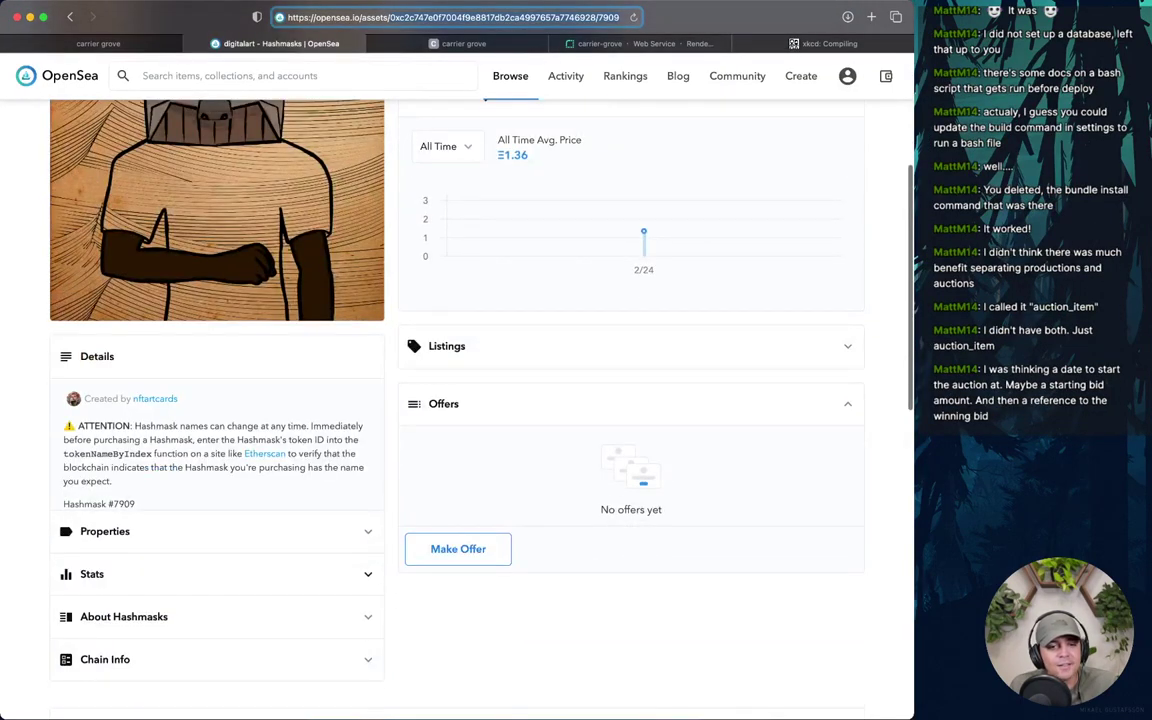
scroll(457, 400, "down", 1)
left_click(105, 470)
scroll(105, 470, "down", 2)
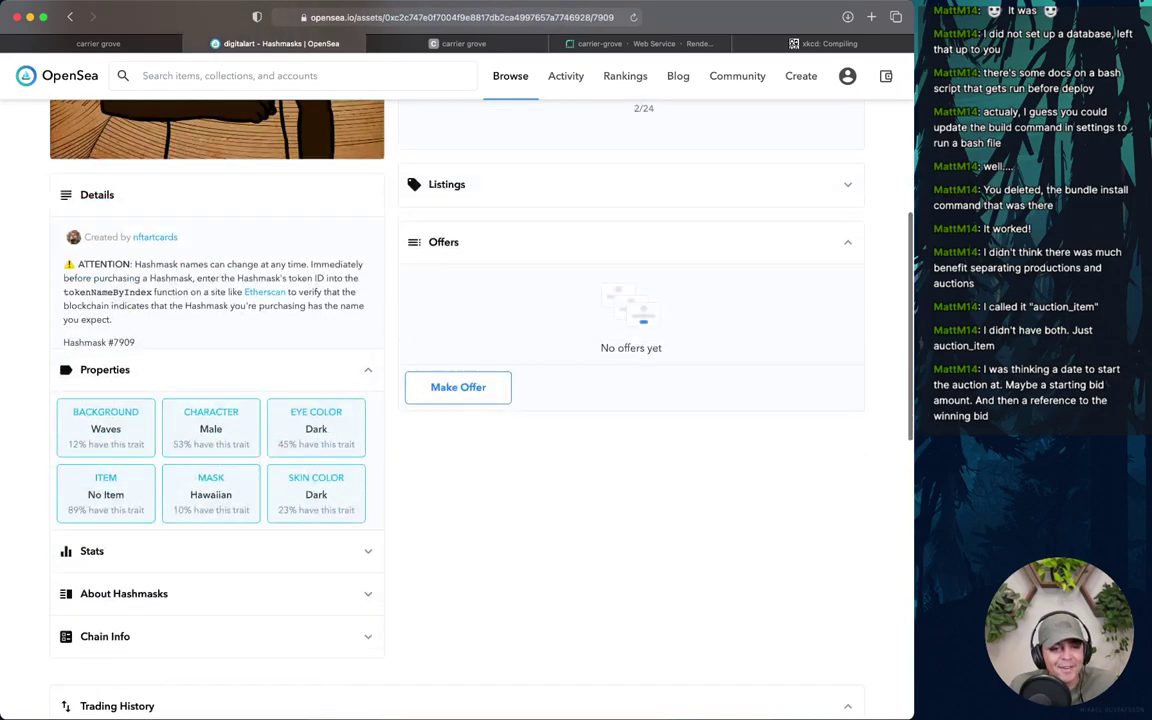
left_click(91, 551)
Step: Expand the About Hashmasks and Chain Info sections, then scroll back to the top
scroll(91, 551, "down", 2)
left_click(124, 494)
scroll(124, 494, "down", 2)
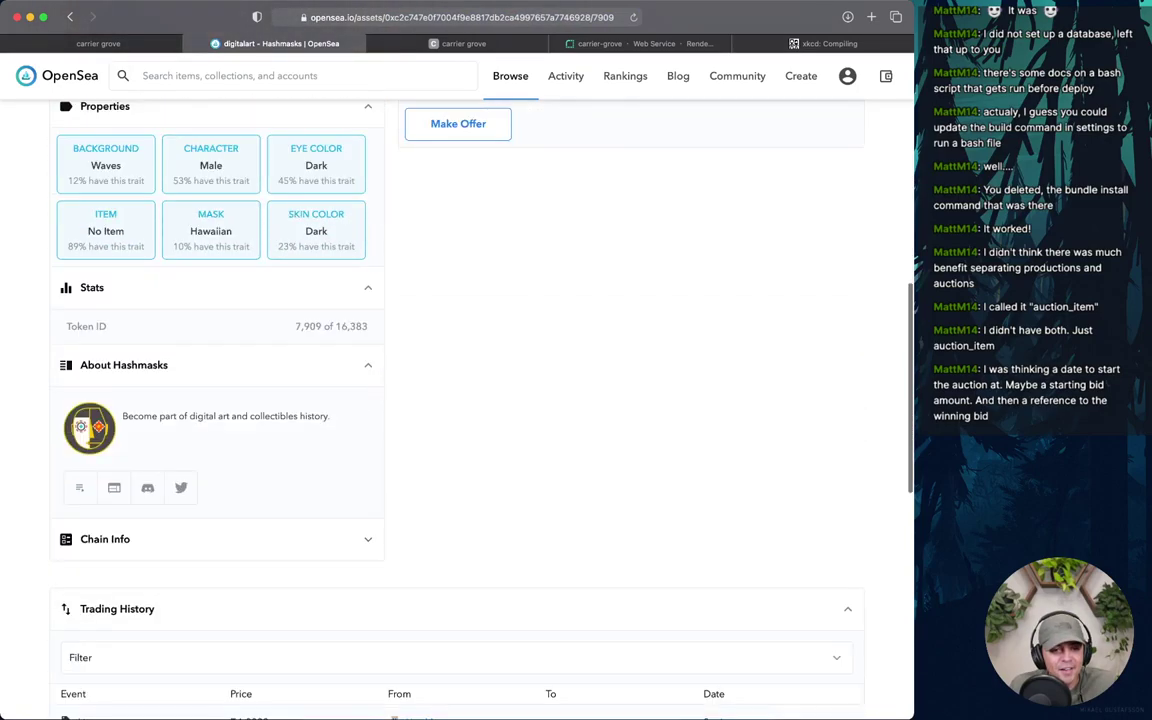
left_click(330, 539)
scroll(330, 539, "down", 4)
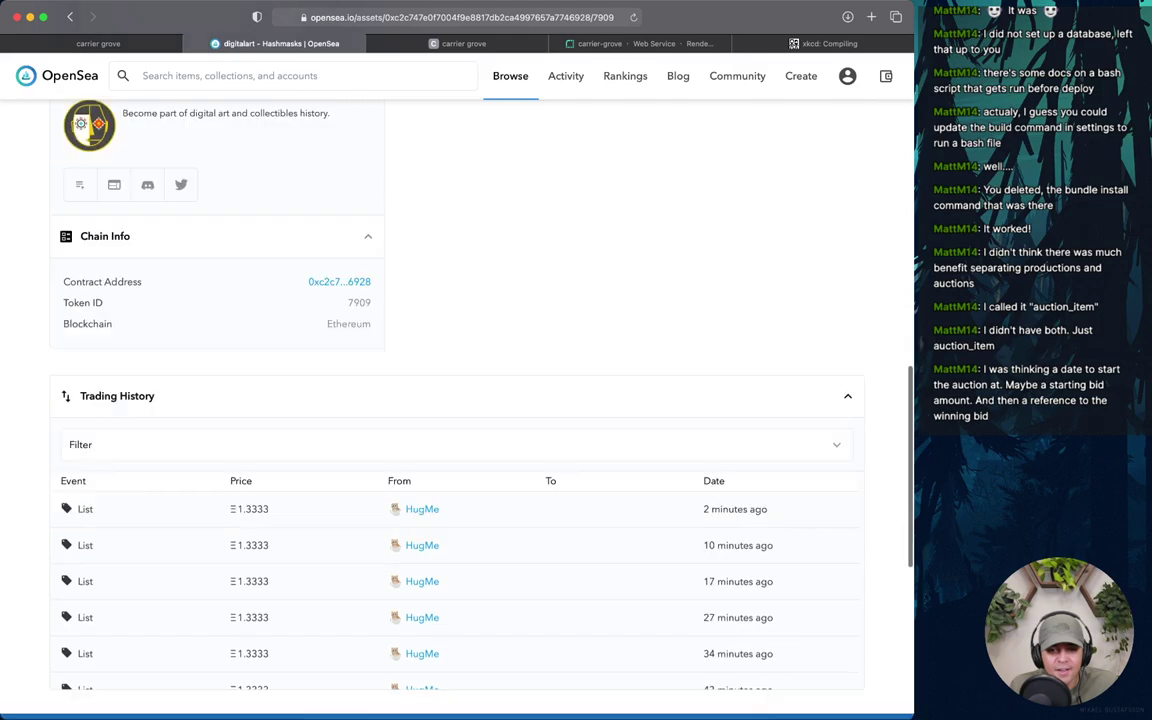
scroll(457, 570, "down", 10)
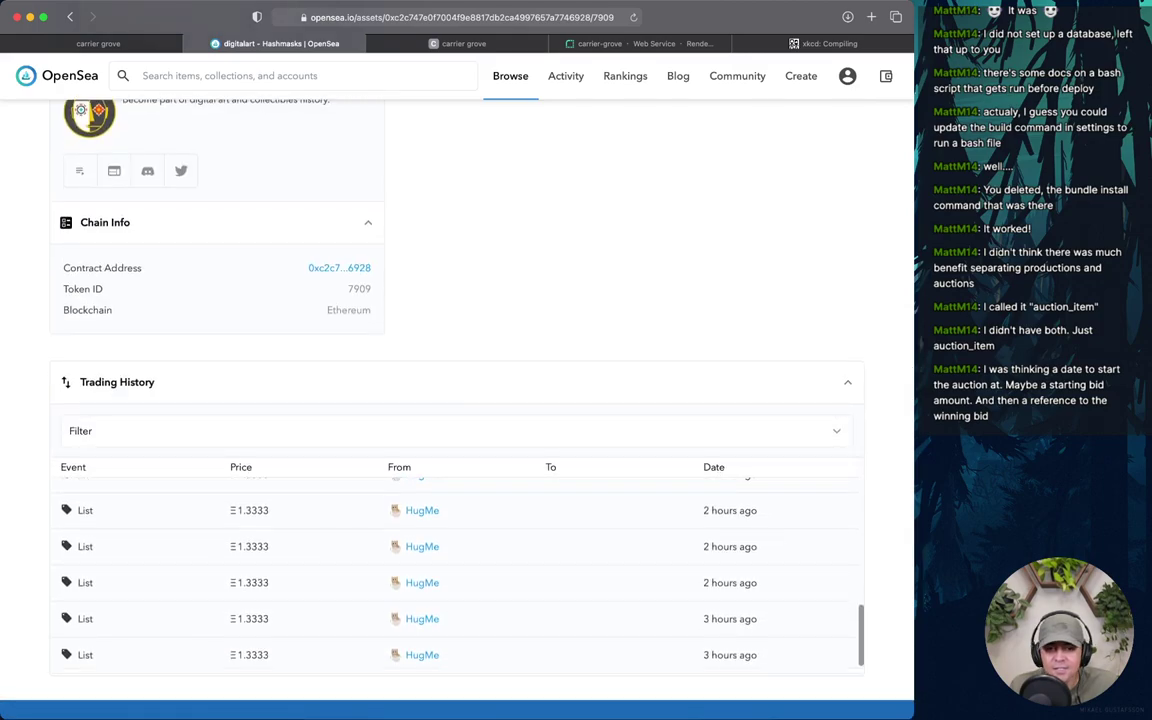
scroll(457, 570, "up", 15)
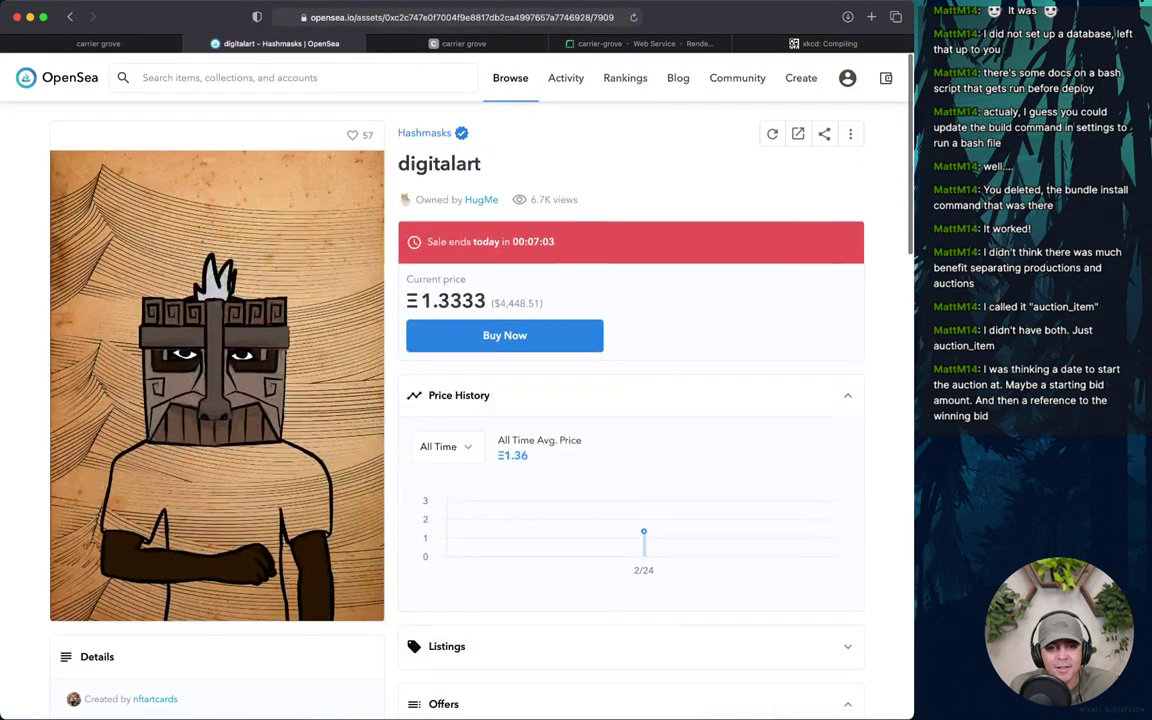
scroll(457, 400, "down", 3)
scroll(457, 400, "up", 3)
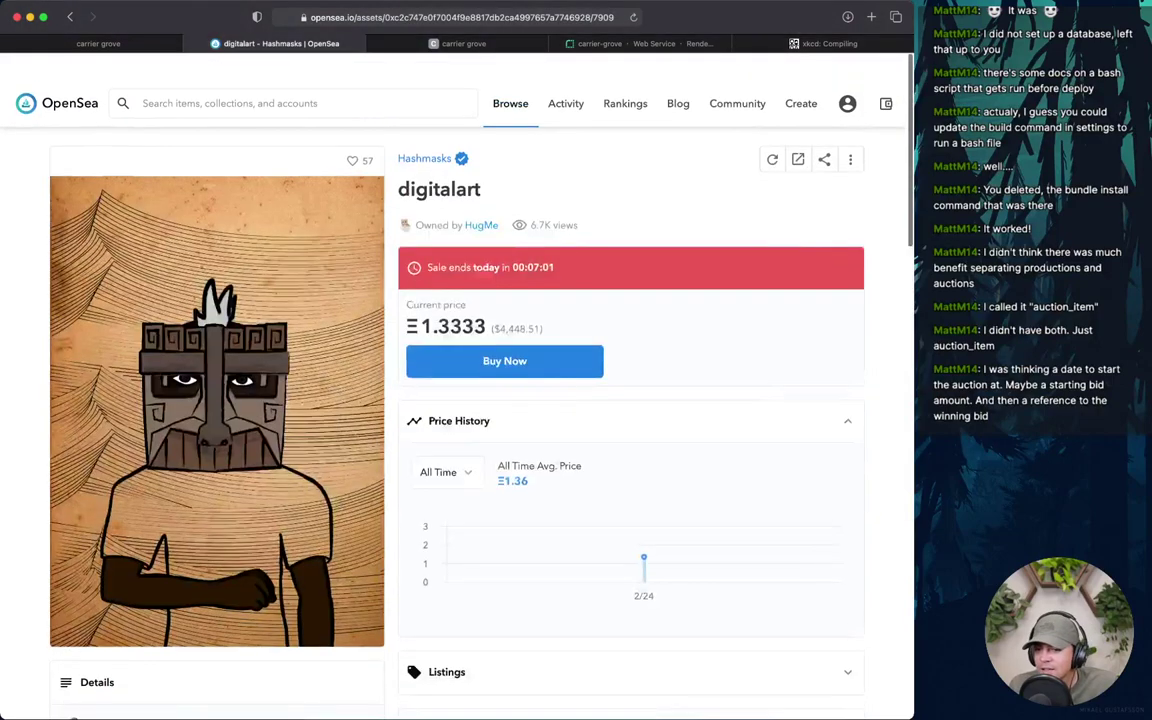
Step: Back in Neovim, add a trial starting_bid field line and save ROADMAP.md
key("super+Tab")
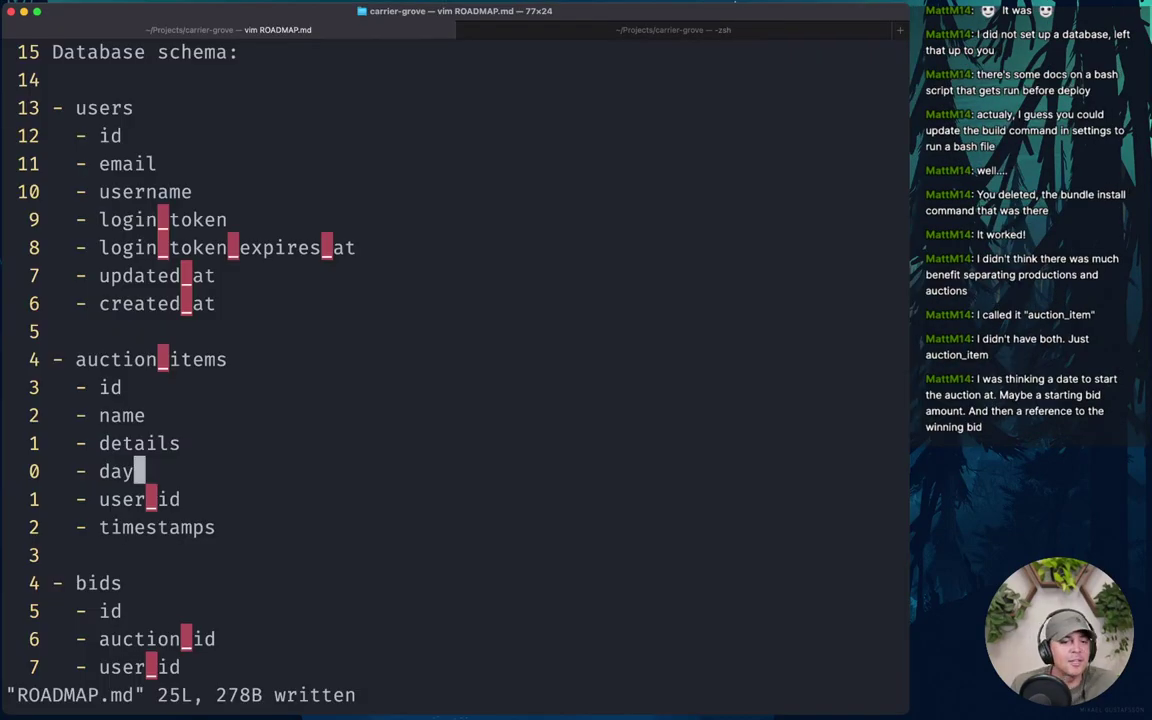
type("o  - sta")
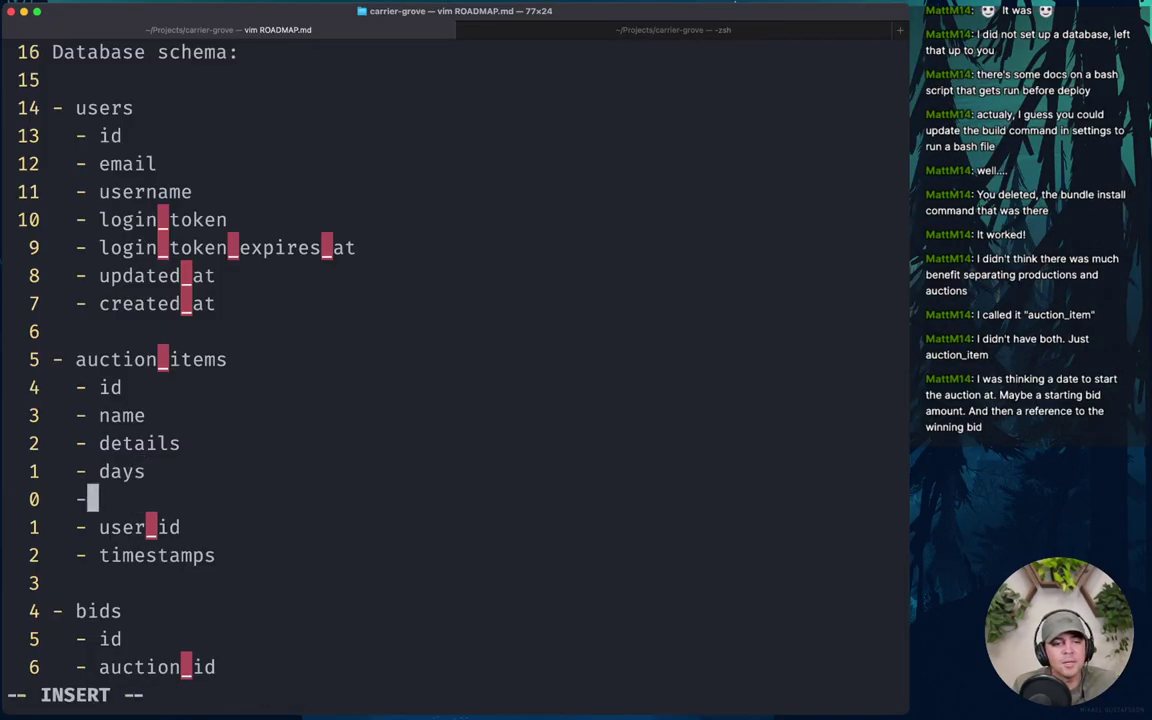
type("rting_big")
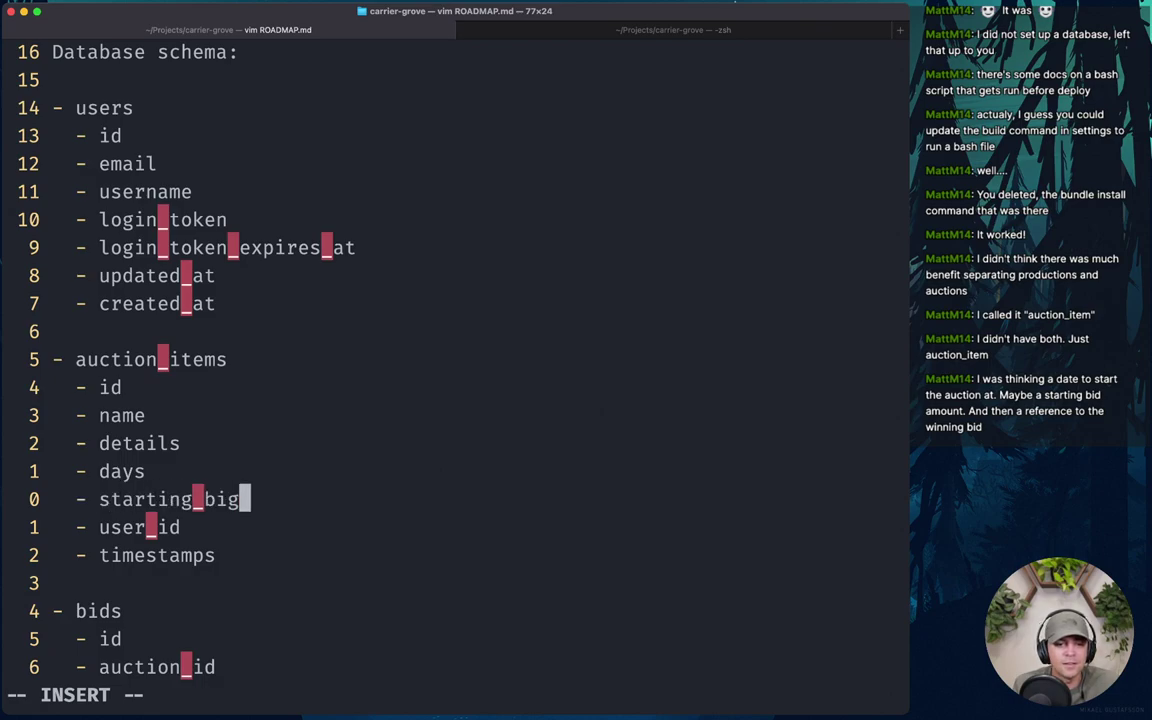
key("Escape")
type(":w")
key("Return")
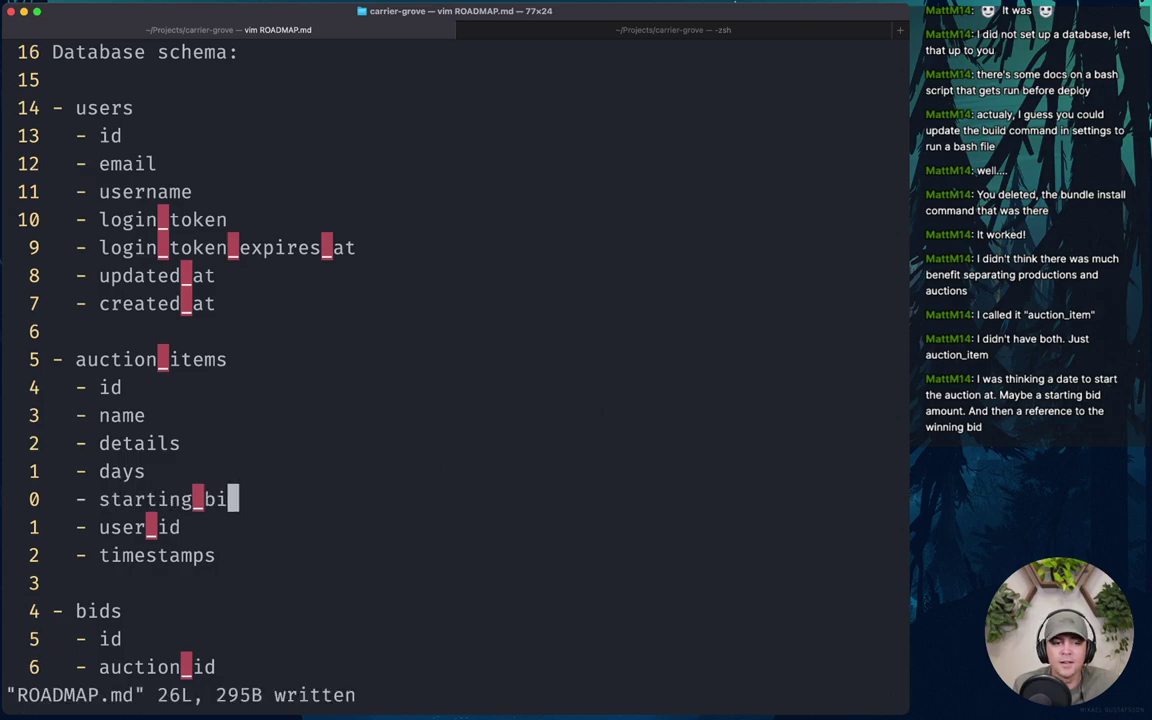
Step: Undo a blank field line and delete the starting_bid line
type("o  -")
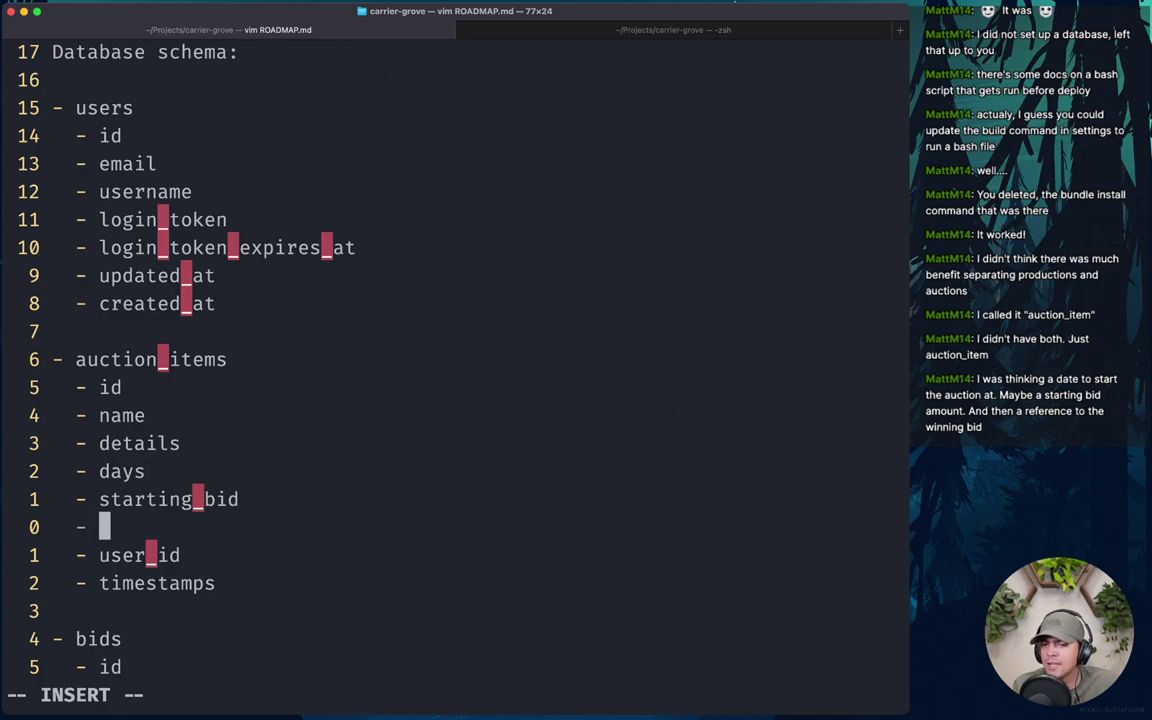
key("Escape")
key("u")
key("w")
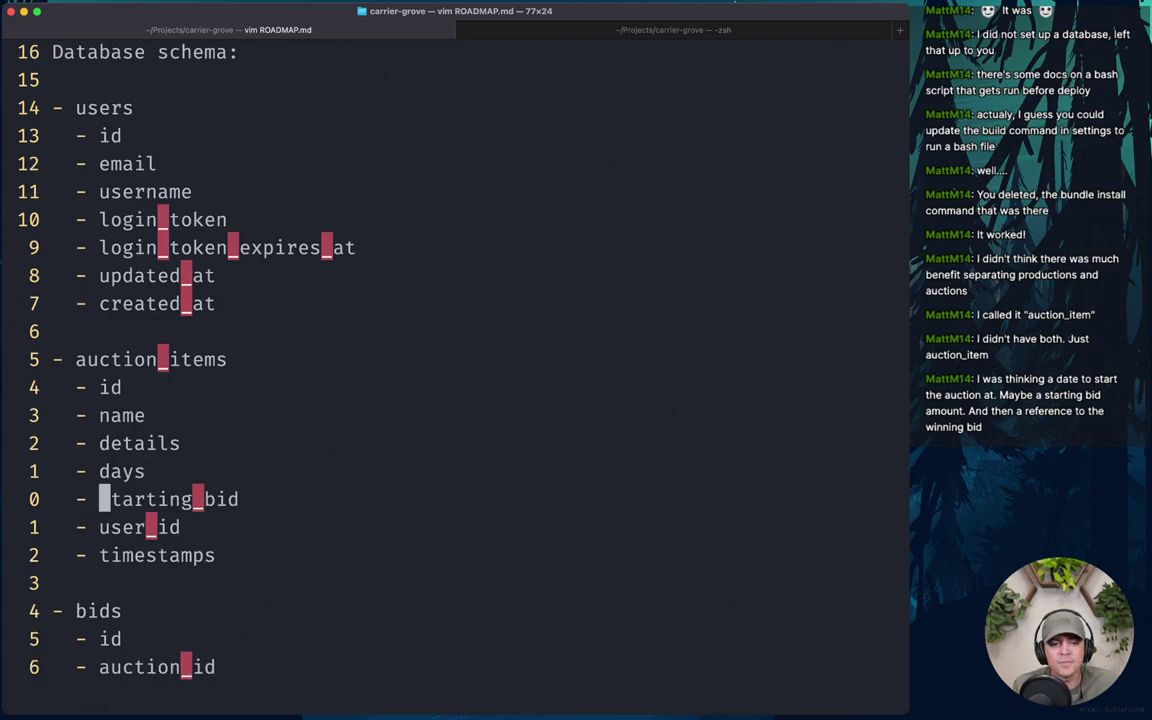
key("d")
key("d")
key("j")
Step: Copy the timestamps field line and paste it below amount in the bids table
key("y")
key("y")
key("w")
key("j")
key("j")
key("j")
key("j")
key("j")
key("j")
key("k")
key("k")
key("k")
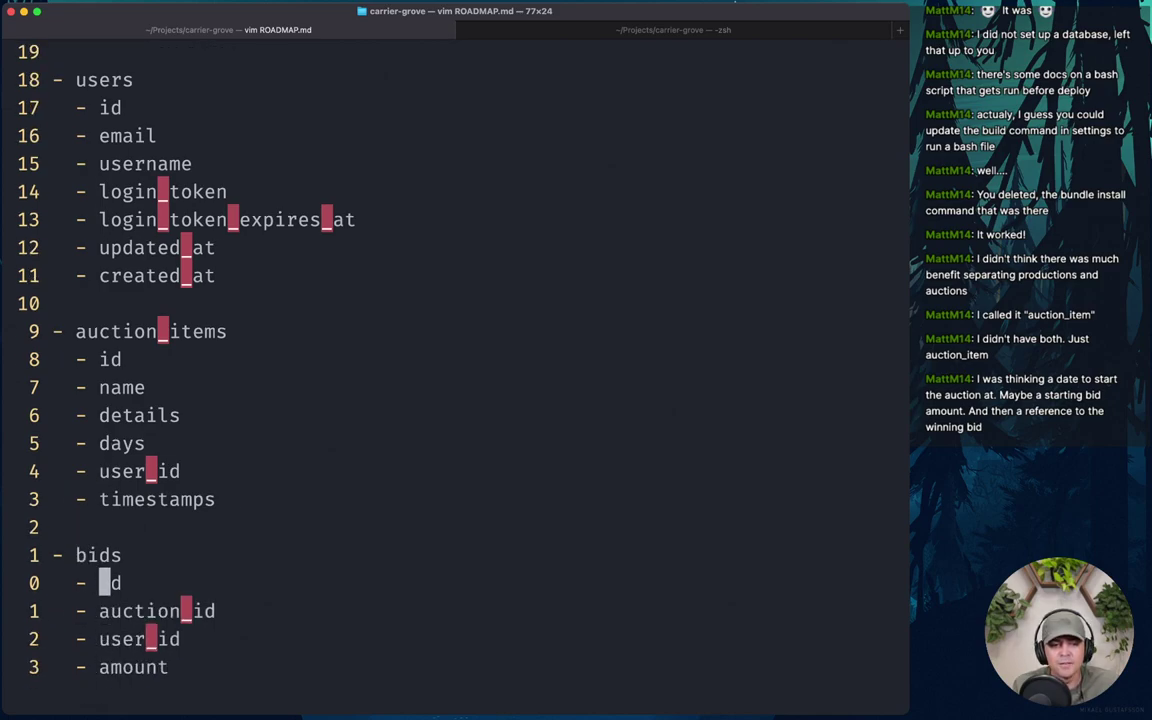
key("j")
key("j")
key("j")
key("p")
key("k")
key("k")
key("k")
key("j")
key("j")
key("k")
key("k")
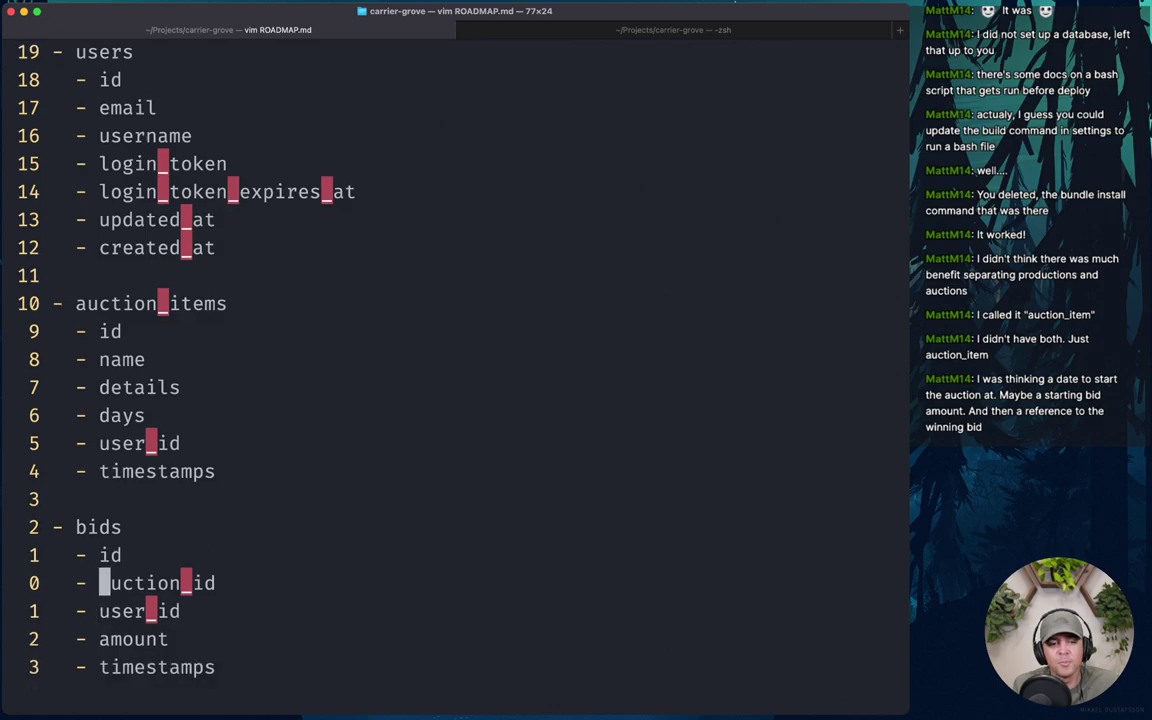
key("j")
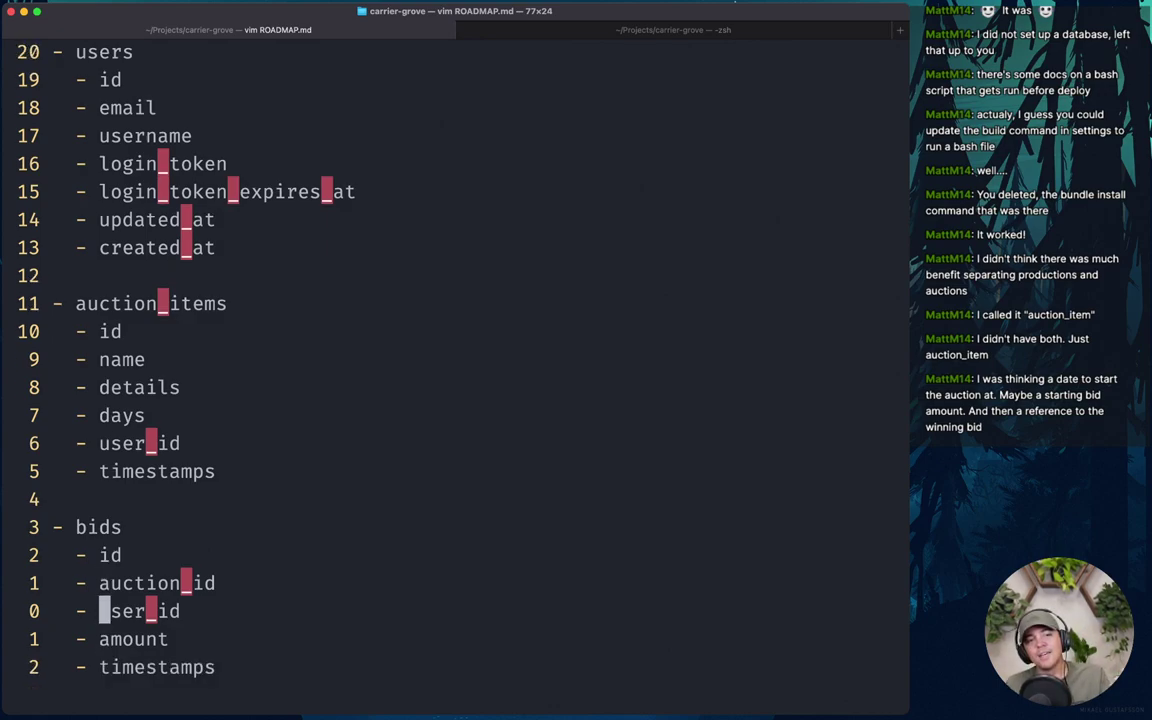
key("k")
key("k")
key("k")
key("k")
key("k")
key("k")
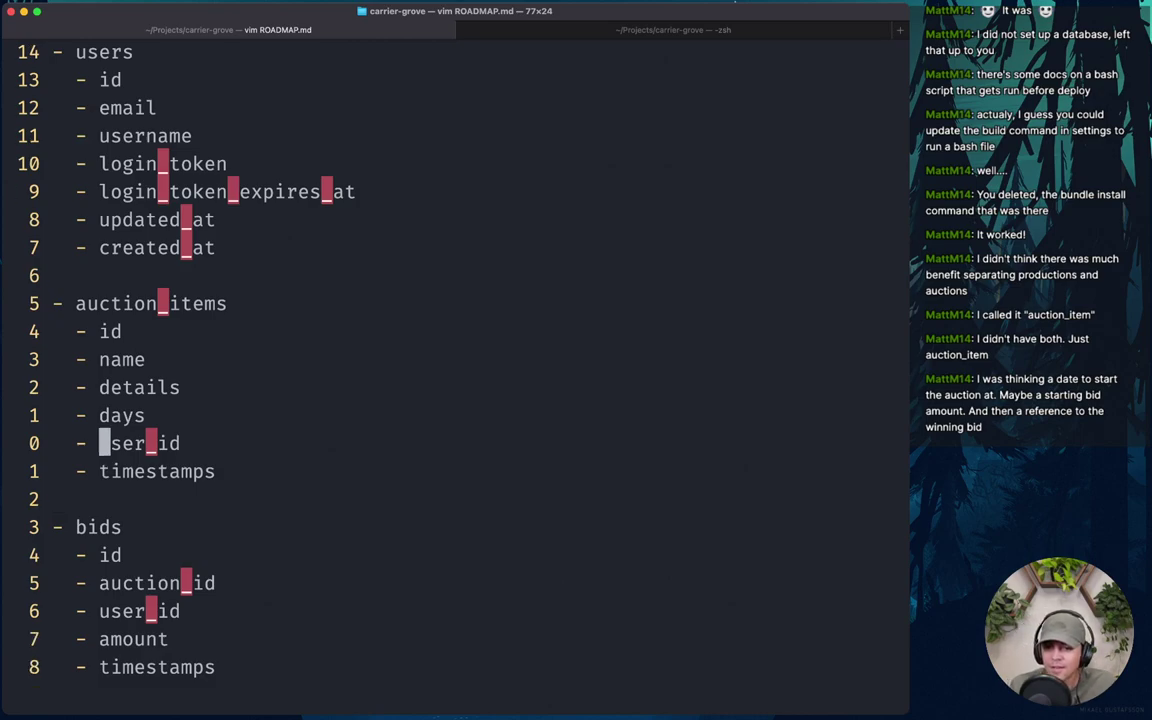
Step: Try a winning_bid field in auction_items, delete it again, and save
type("ko  -")
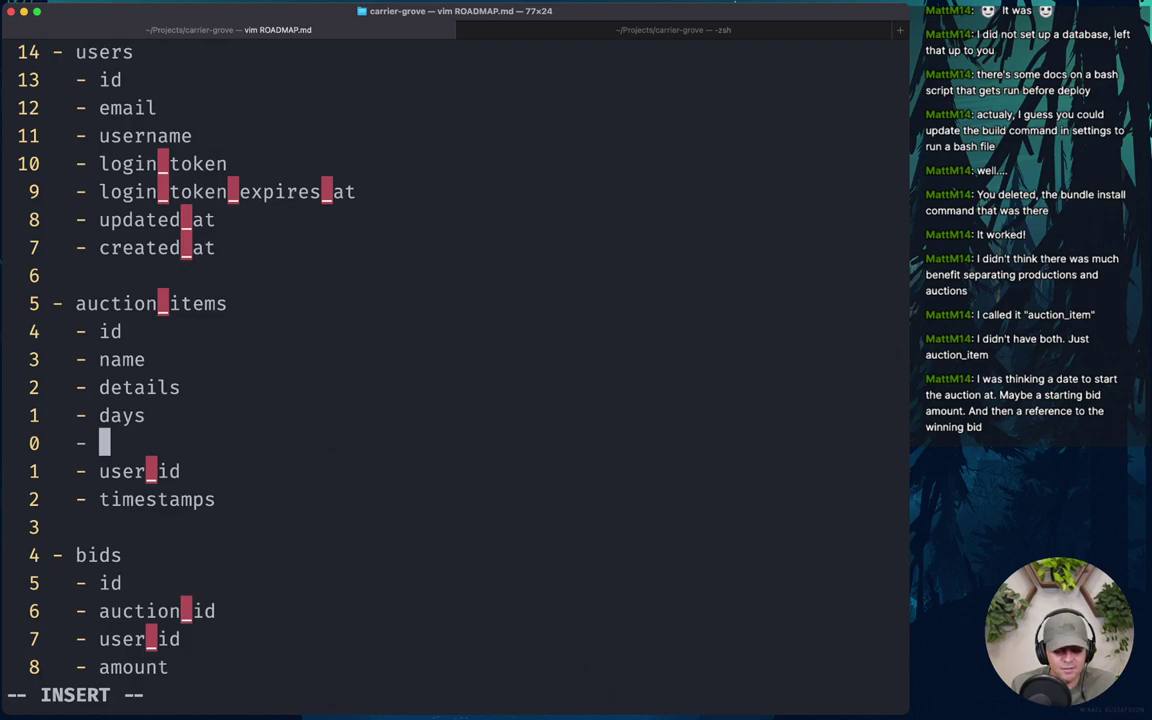
type("max_")
key("BackSpace")
key("BackSpace")
key("BackSpace")
key("BackSpace")
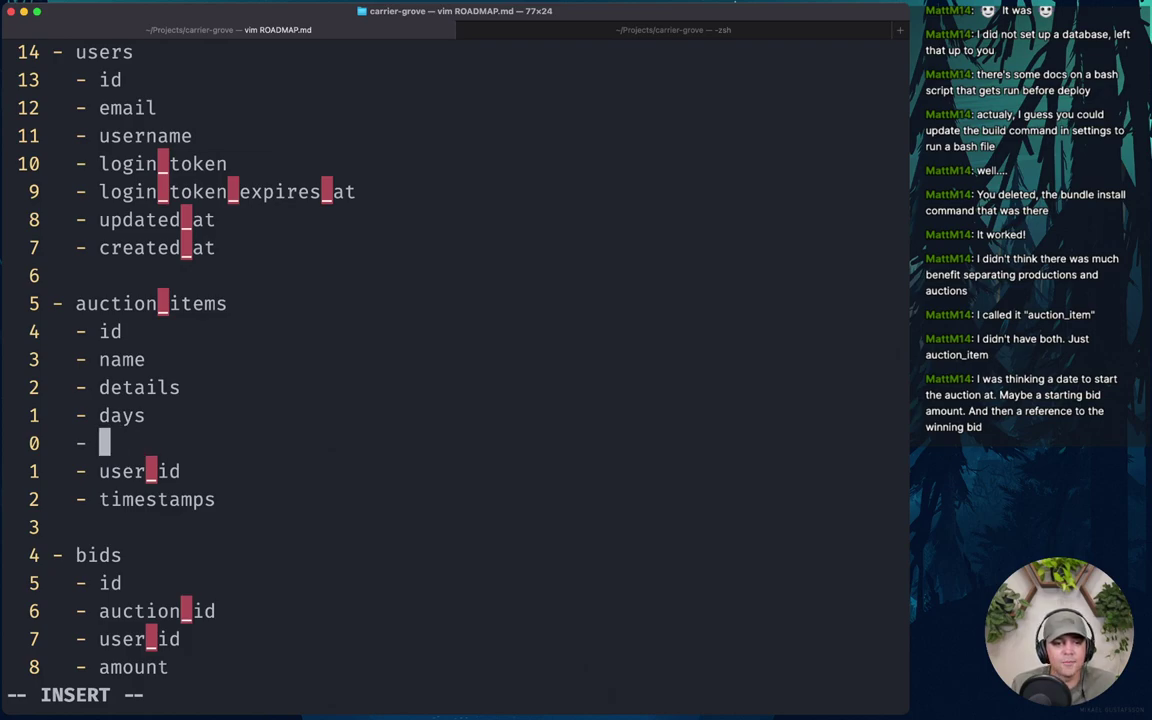
type("winning_big")
key("BackSpace")
type("d")
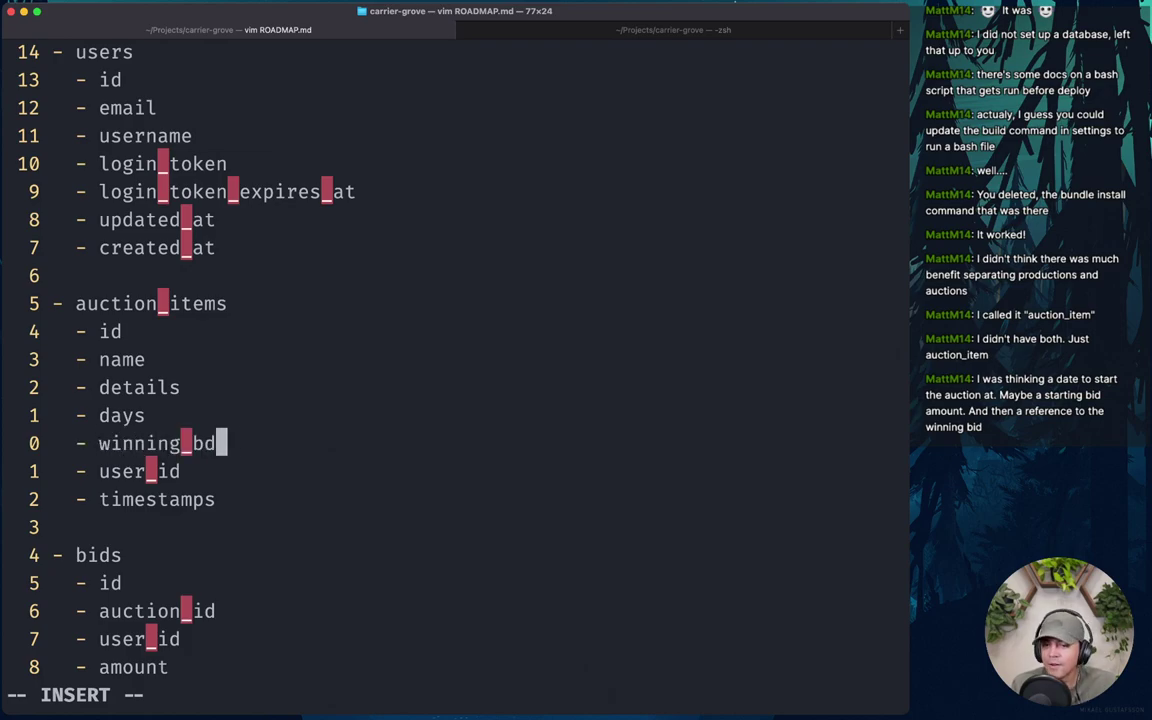
key("Escape")
key("d")
key("d")
type(":w")
key("Return")
Step: Change the line under amount in bids into a win field and save
key("j")
key("j")
key("j")
key("j")
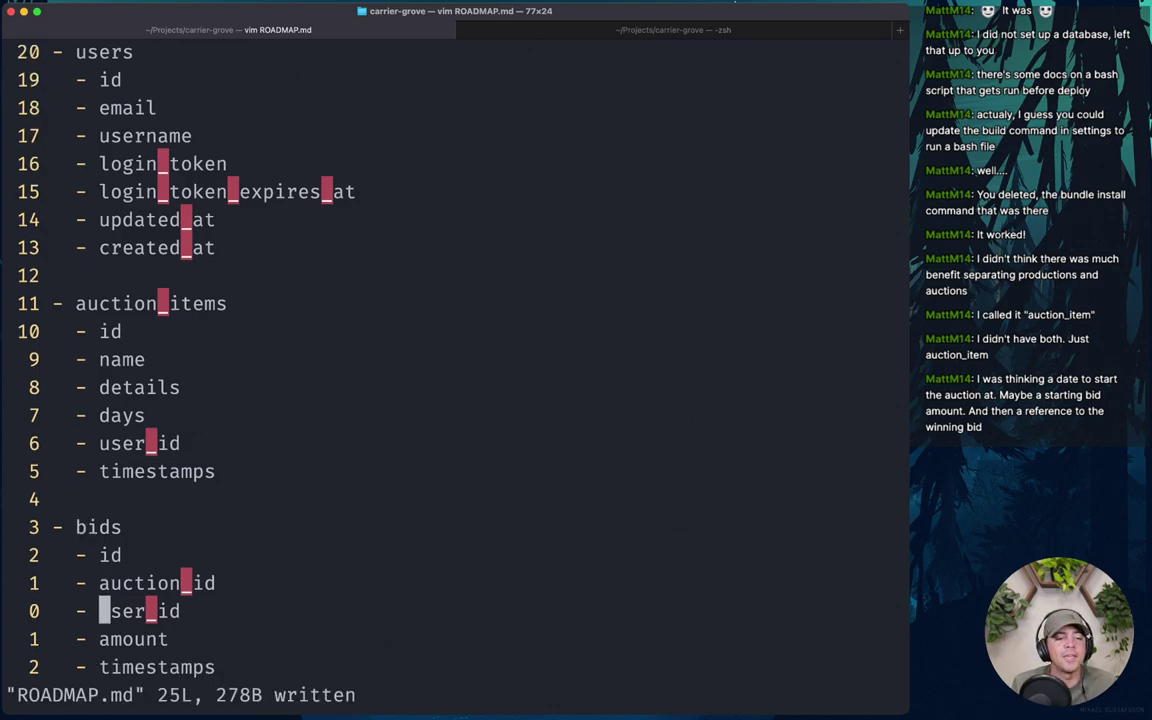
key("j")
key("j")
key("c")
key("c")
type("-")
key("BackSpace")
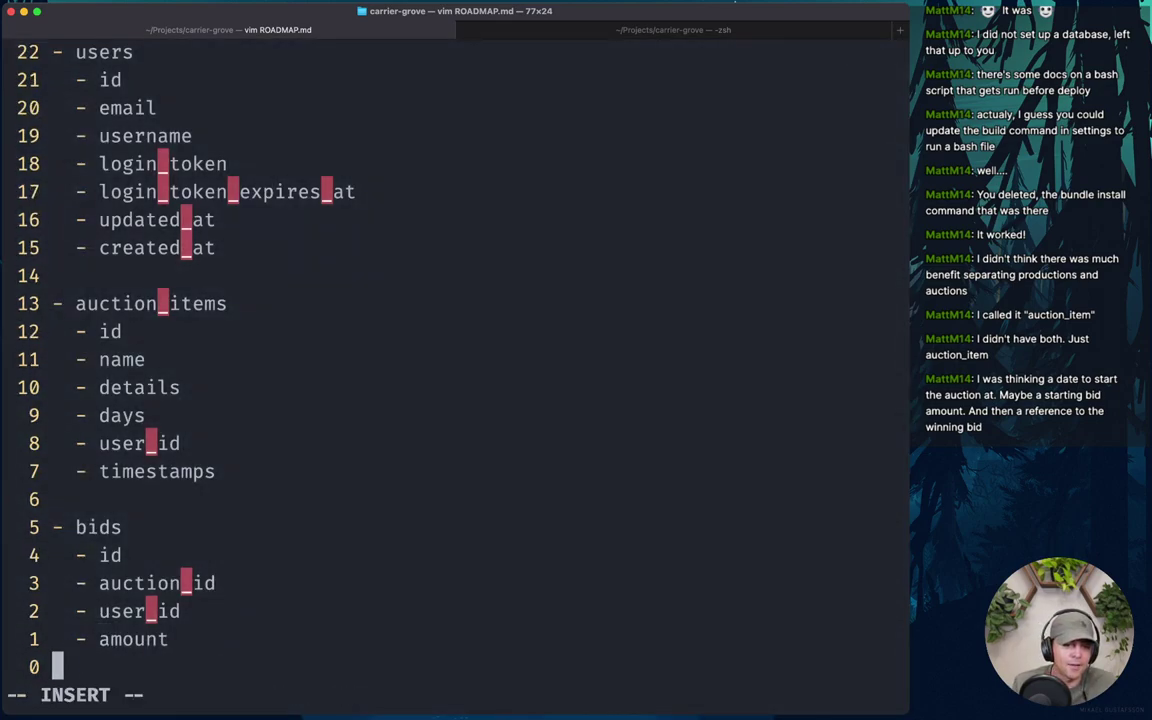
type("wine")
key("Escape")
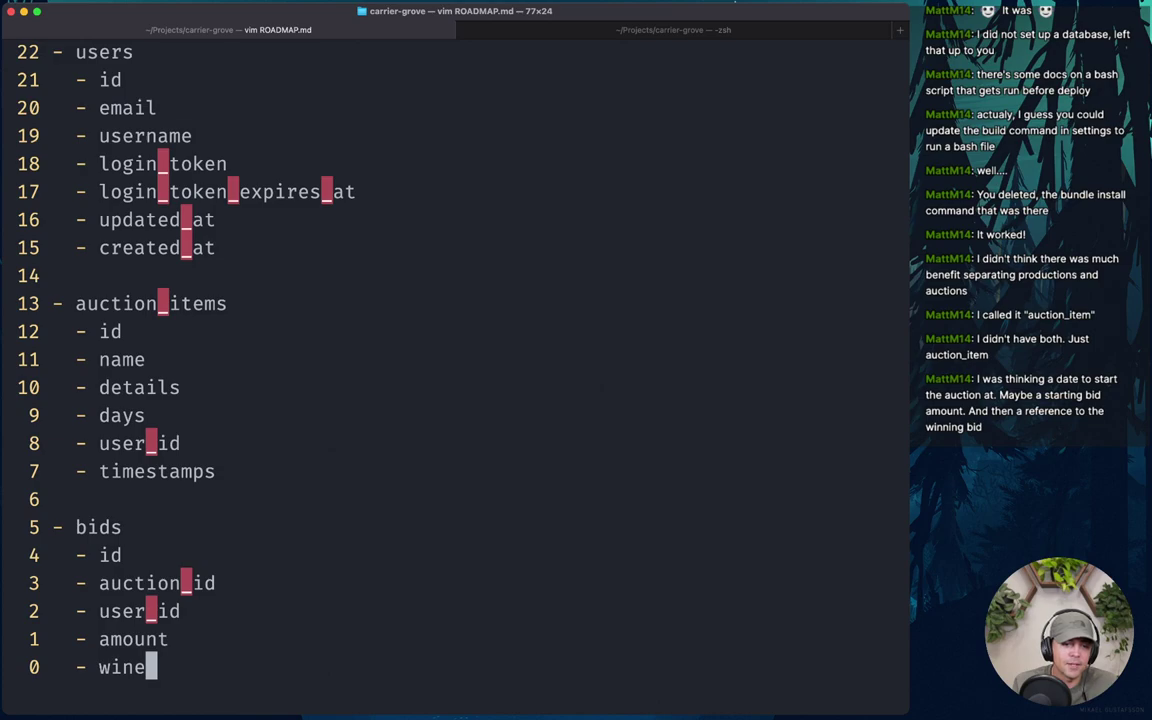
type("r")
key("Left")
key("Left")
type("n")
key("Escape")
type(":w")
key("Return")
Step: Rename the new bids field to winner and save
type("pkb")
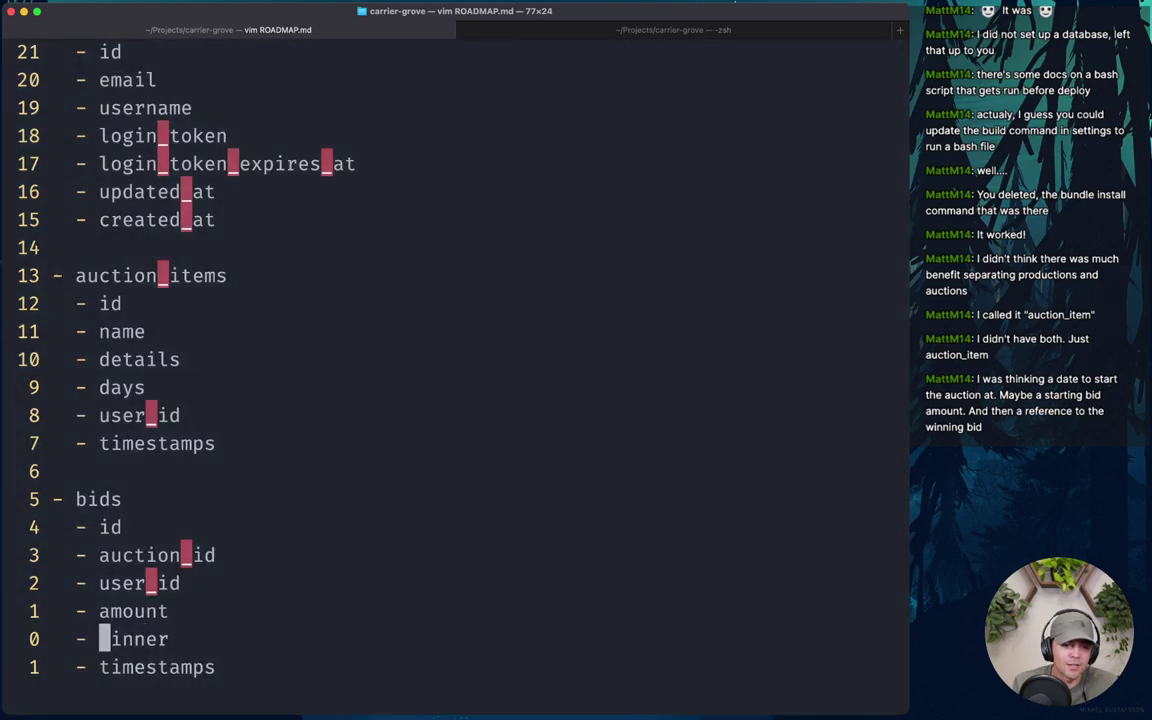
type("cwwin")
key("Escape")
type(":w")
key("Return")
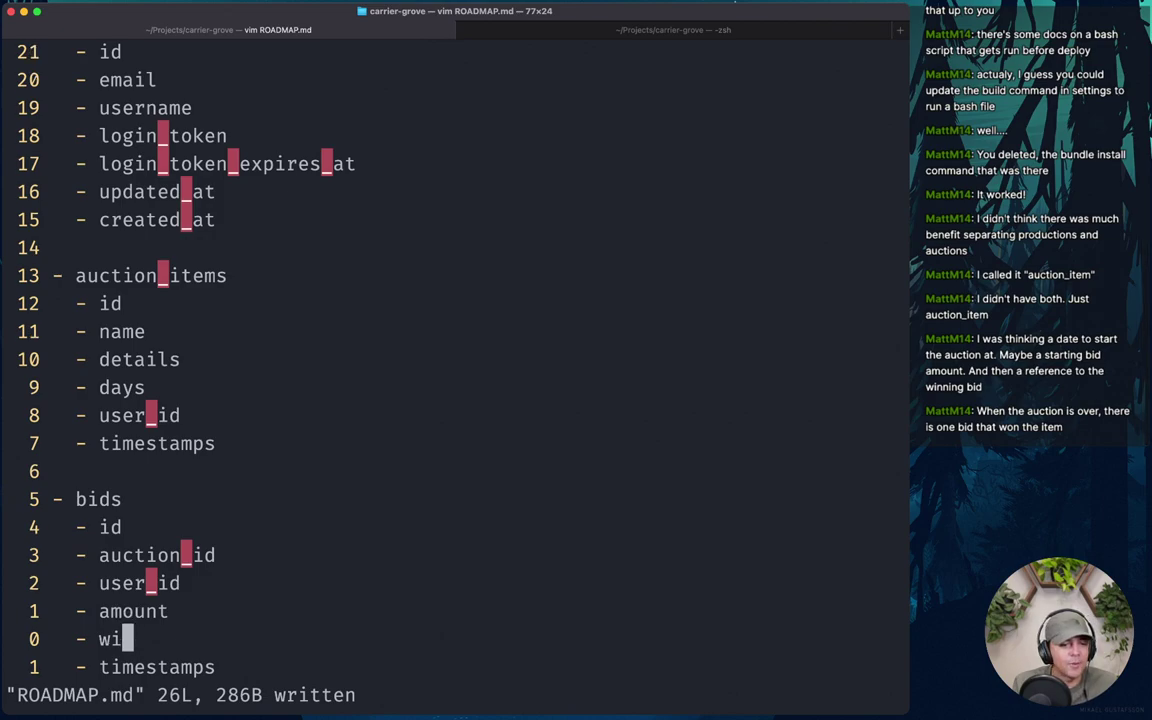
key("k")
type("jbcw")
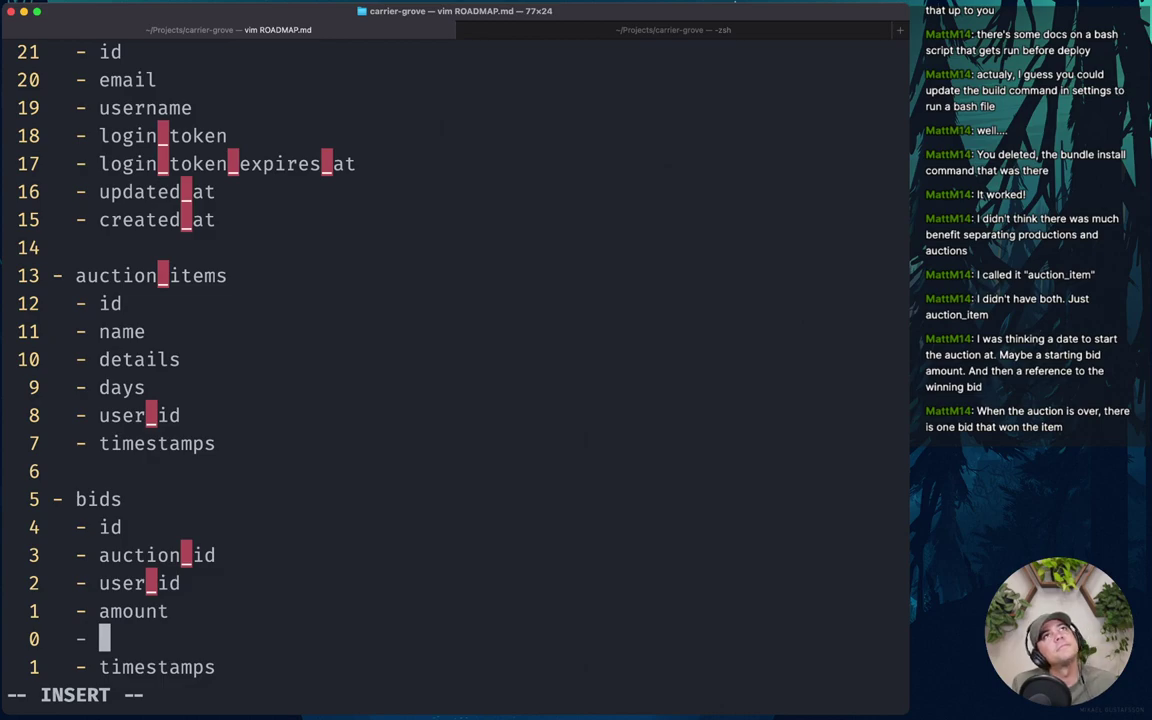
type("winner")
key("Escape")
type(":w")
key("Return")
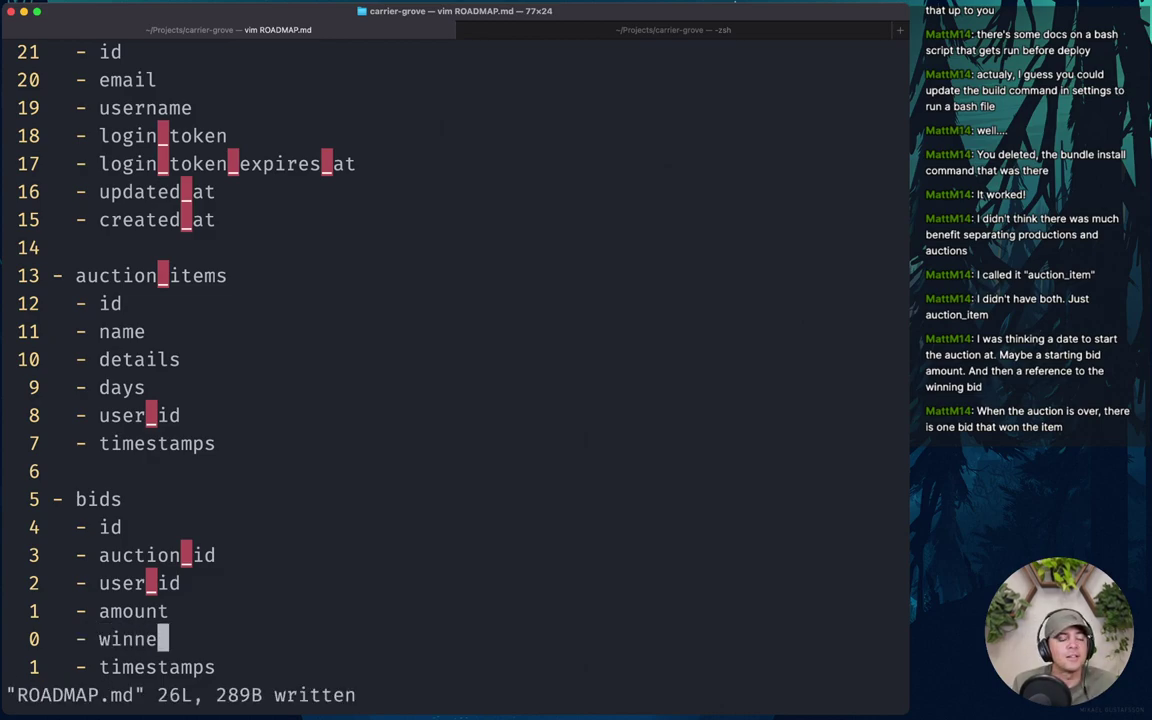
type("jkbcwwinn")
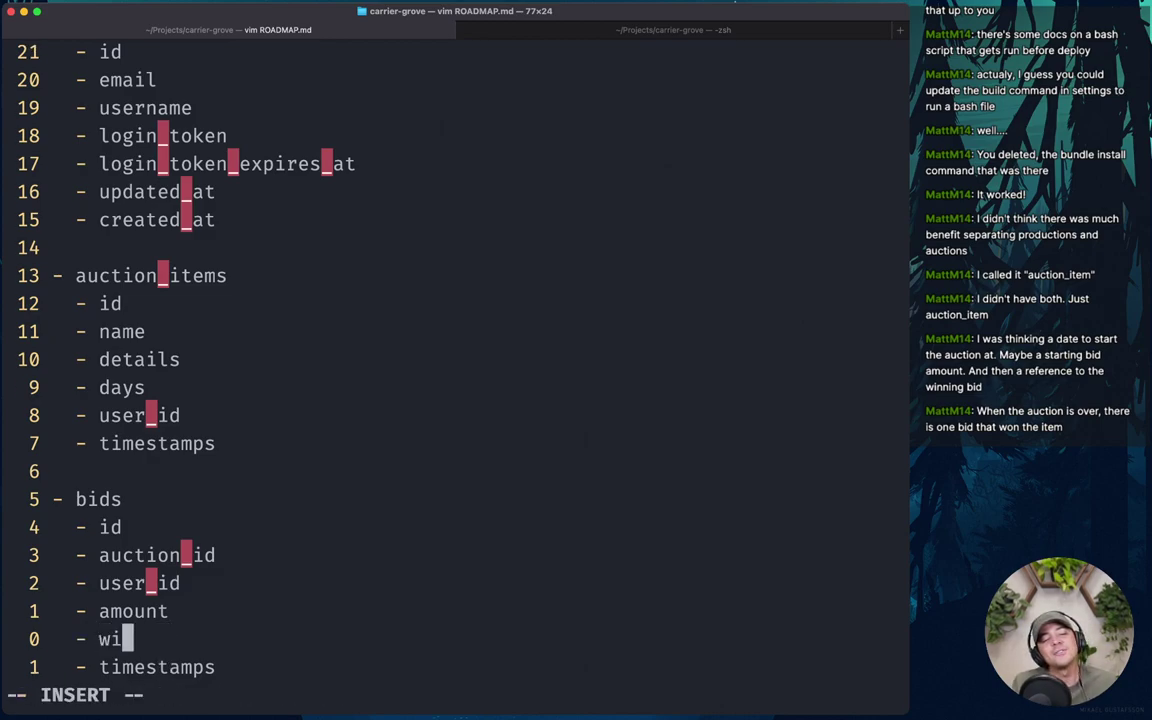
Step: Trim the field name back to win and save ROADMAP.md
key("Escape")
type(":w")
key("Return")
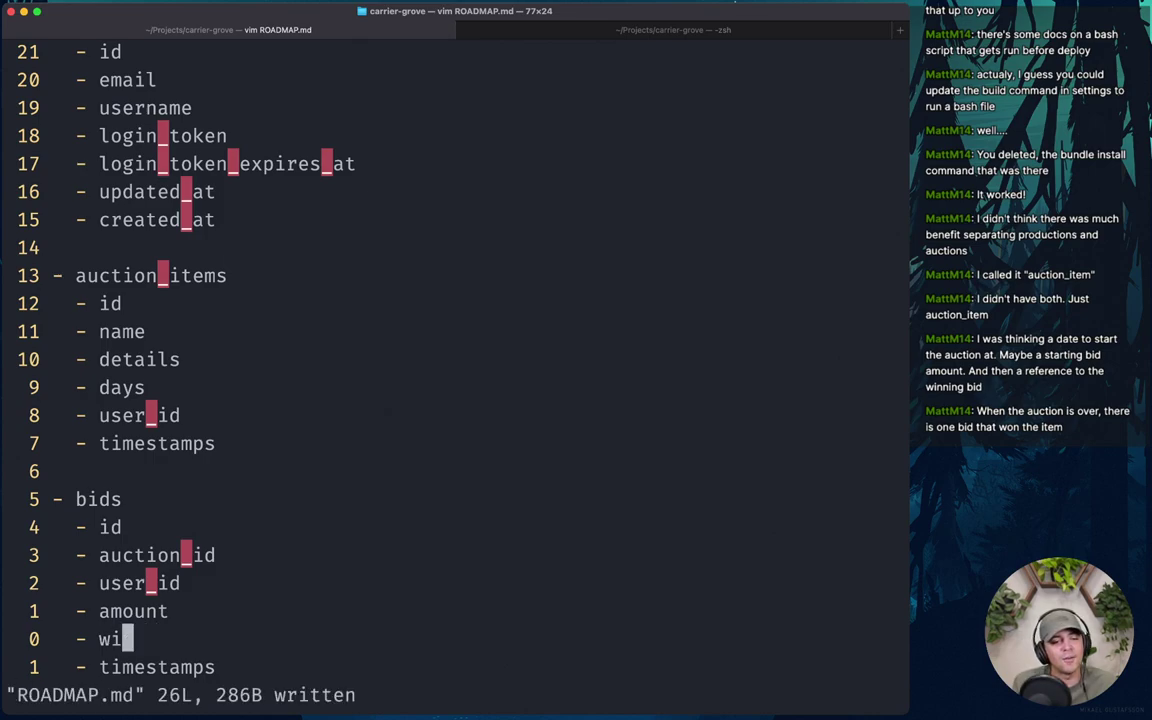
type("aning")
key("BackSpace")
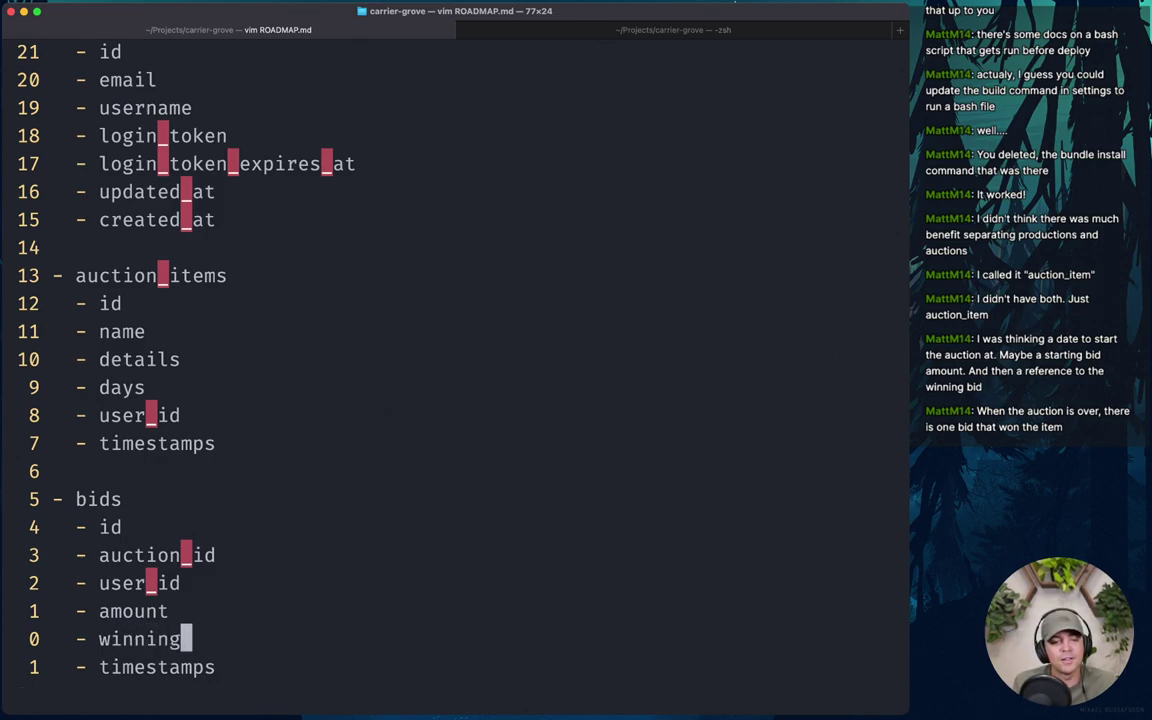
key("Escape")
type(":")
key("Escape")
key("a")
key("BackSpace")
key("BackSpace")
key("BackSpace")
key("BackSpace")
key("Escape")
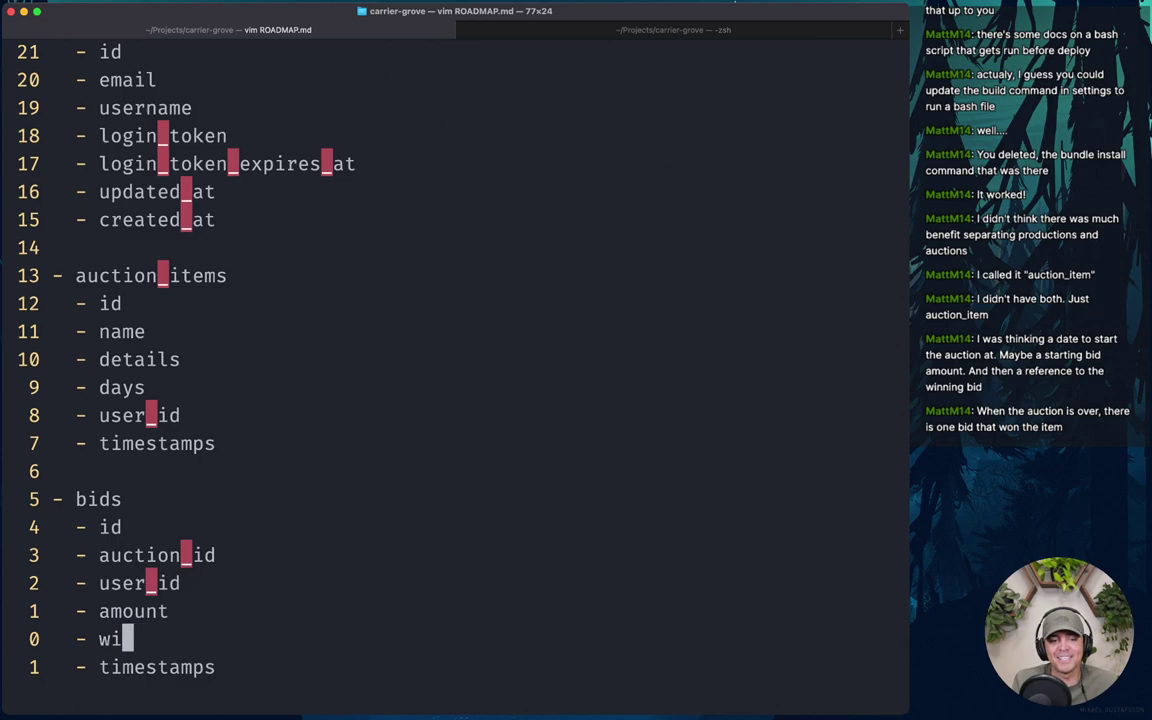
type(":w")
key("Return")
Step: Replace win with won, save, and open blank lines below the bids list
key("j")
key("j")
key("k")
key("k")
key("k")
key("k")
key("k")
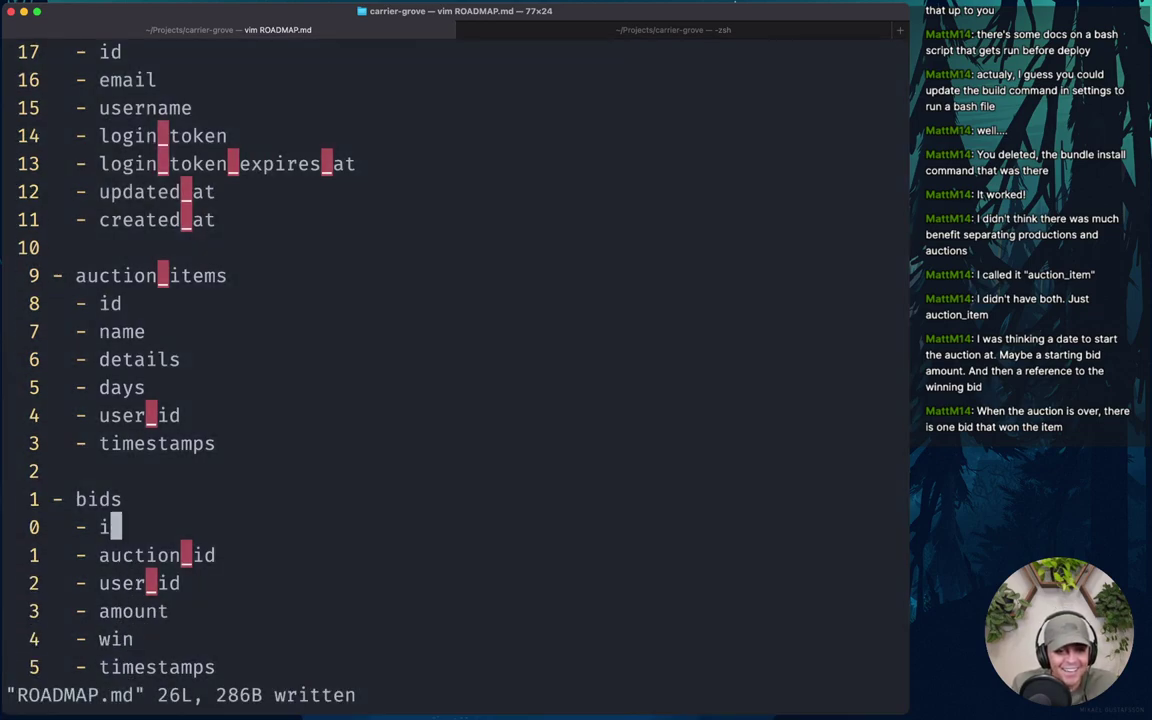
key("j")
key("j")
key("j")
key("j")
key("i")
key("Escape")
type("ro:w")
key("Return")
key("k")
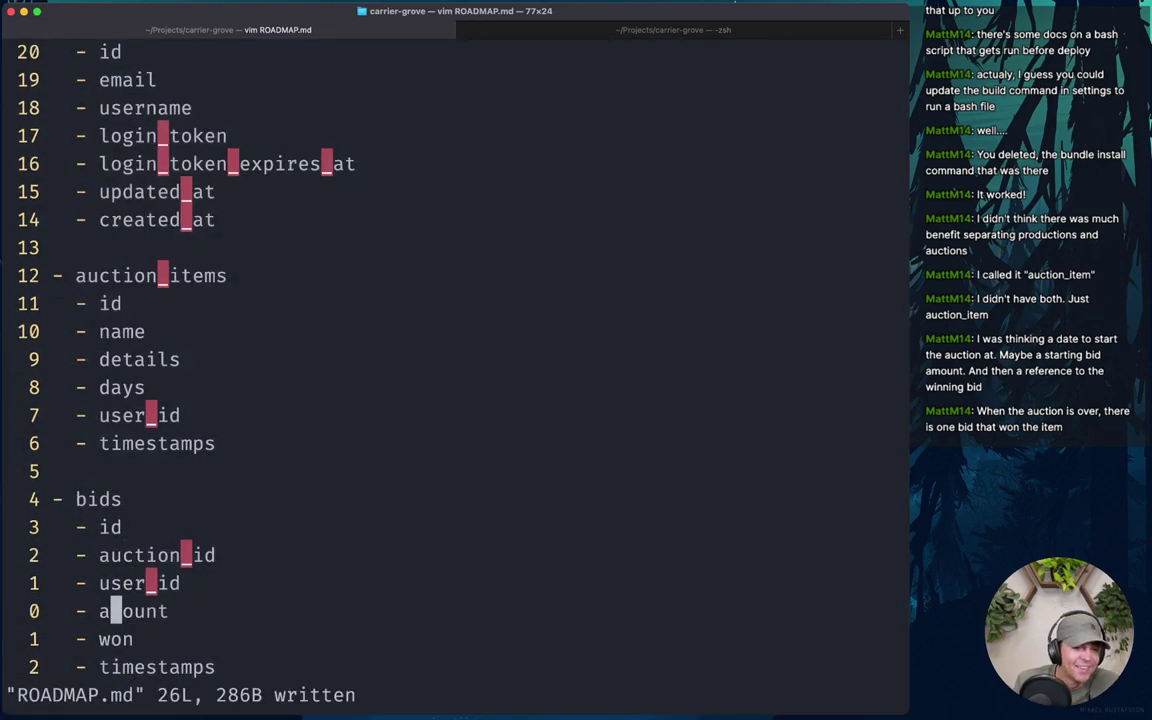
key("k")
key("k")
key("k")
key("asciicircum")
key("j")
key("j")
key("j")
key("j")
key("w")
key("k")
key("k")
key("k")
key("k")
key("k")
key("k")
key("k")
key("k")
key("k")
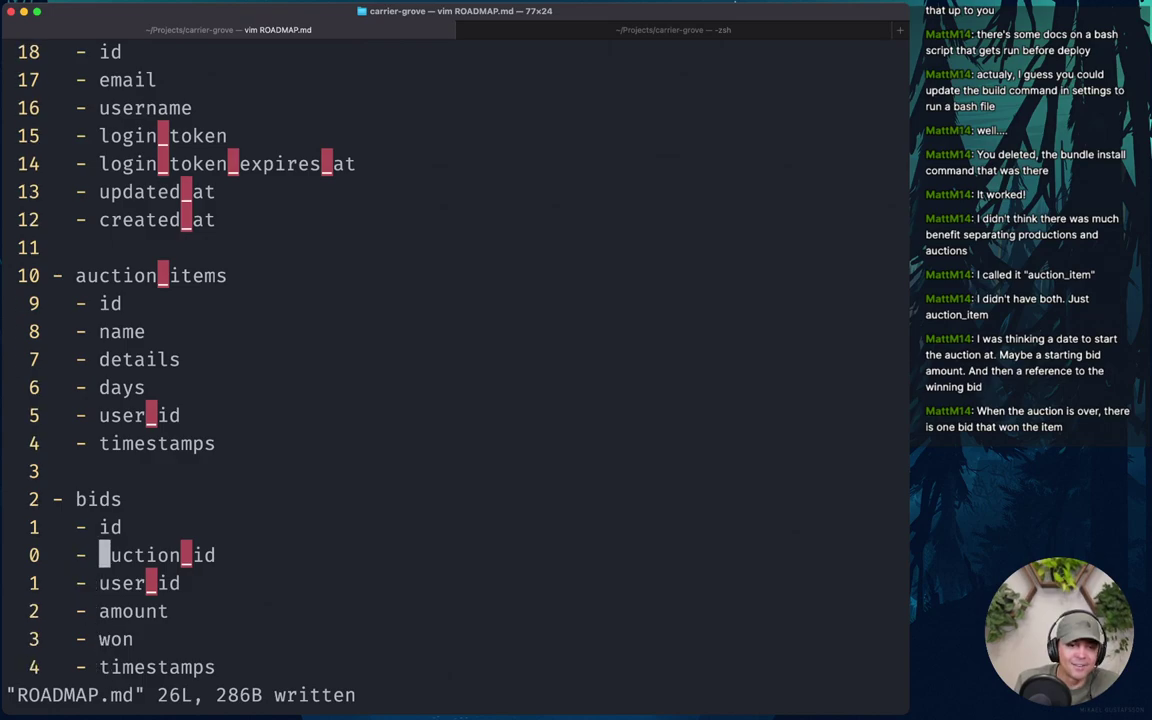
key("j")
key("j")
key("j")
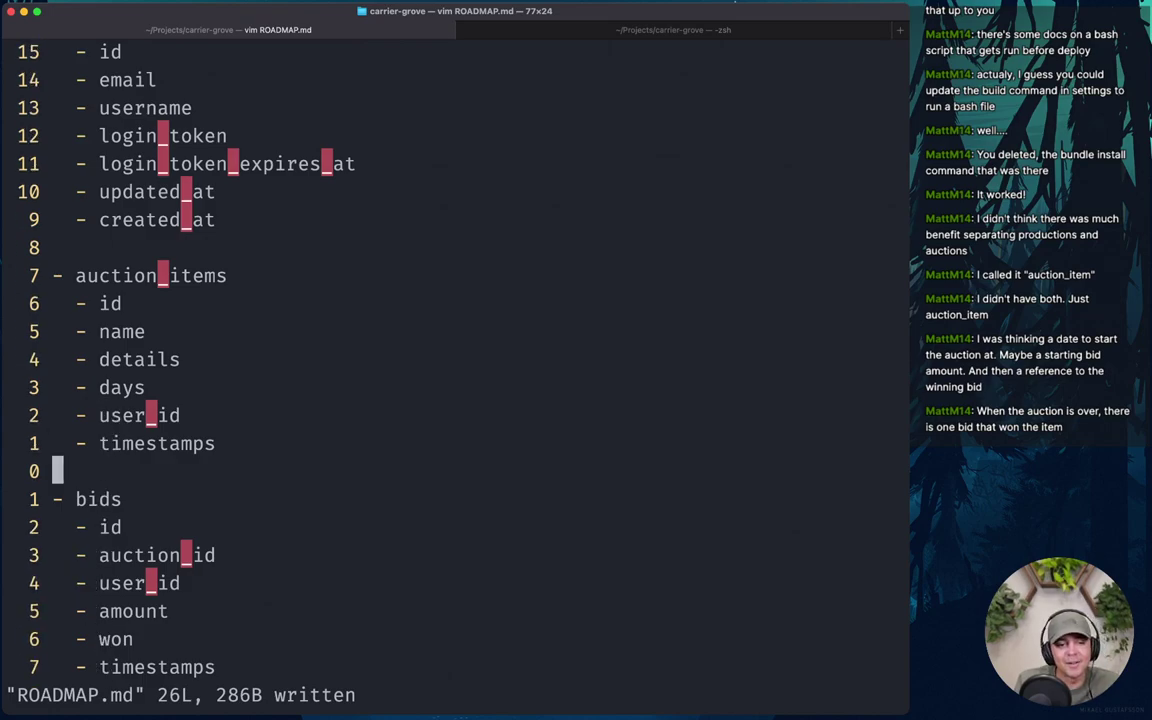
key("j")
key("j")
key("j")
key("j")
key("j")
key("j")
key("j")
key("j")
key("j")
key("o")
key("Return")
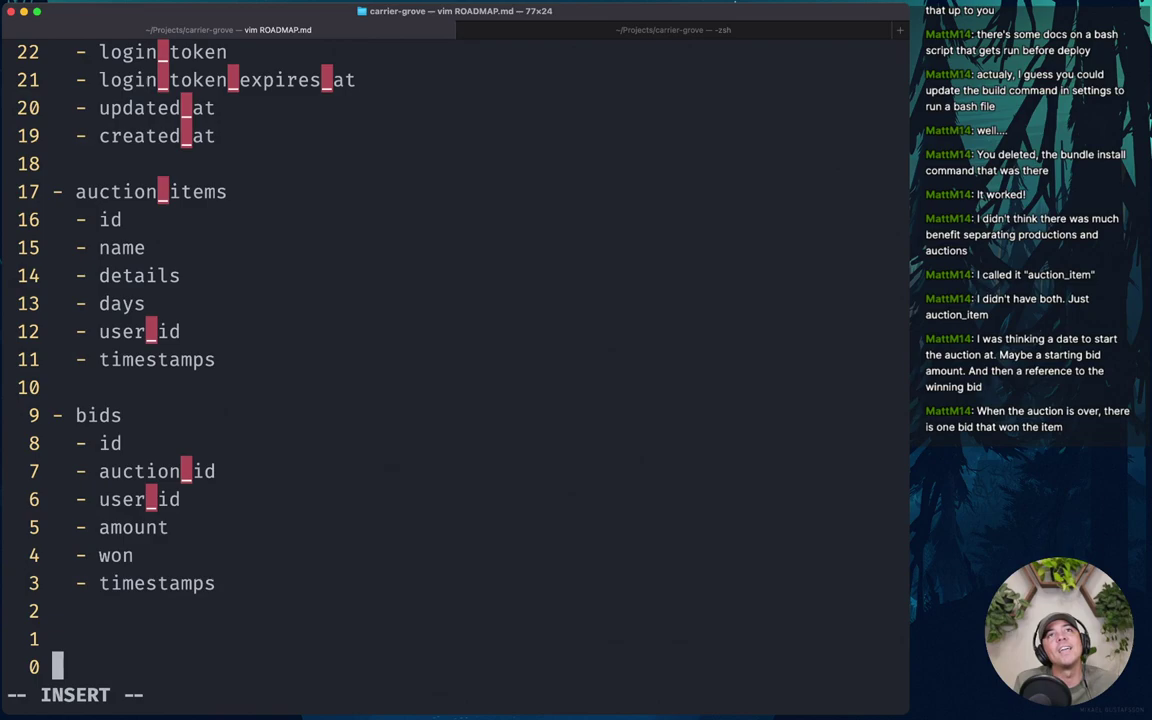
Step: Write AuctionItem on the last line and delete the won field from bids
type("Audie")
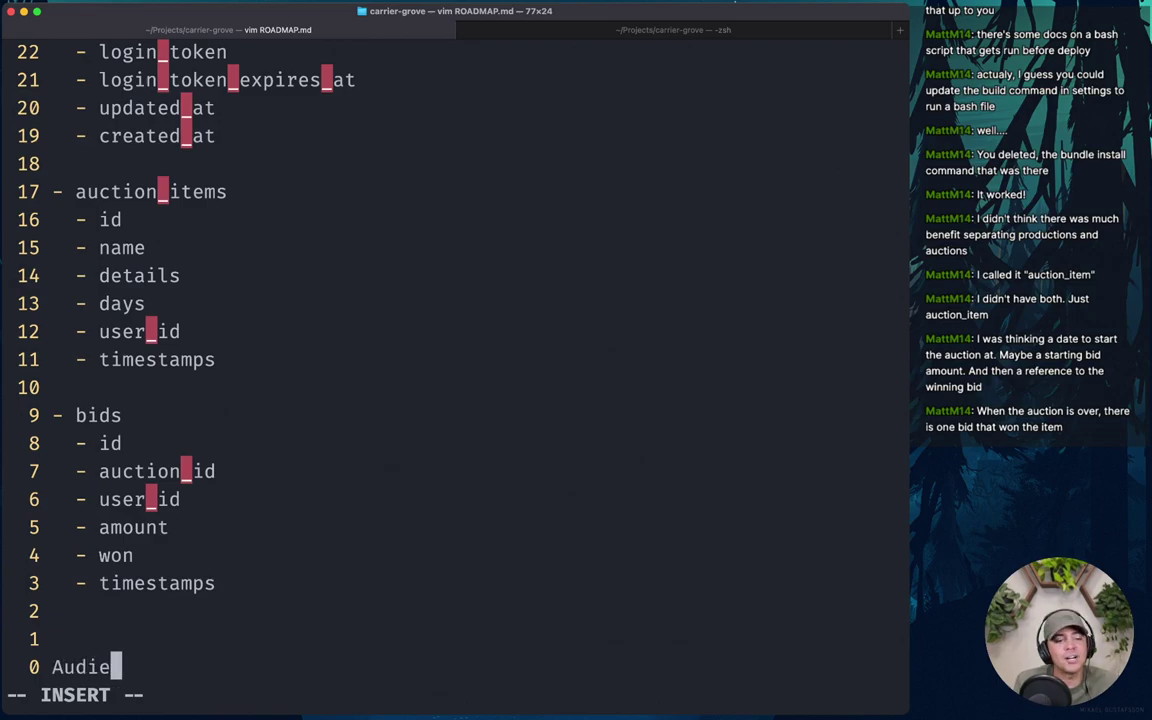
key("BackSpace")
key("BackSpace")
key("BackSpace")
type("ction")
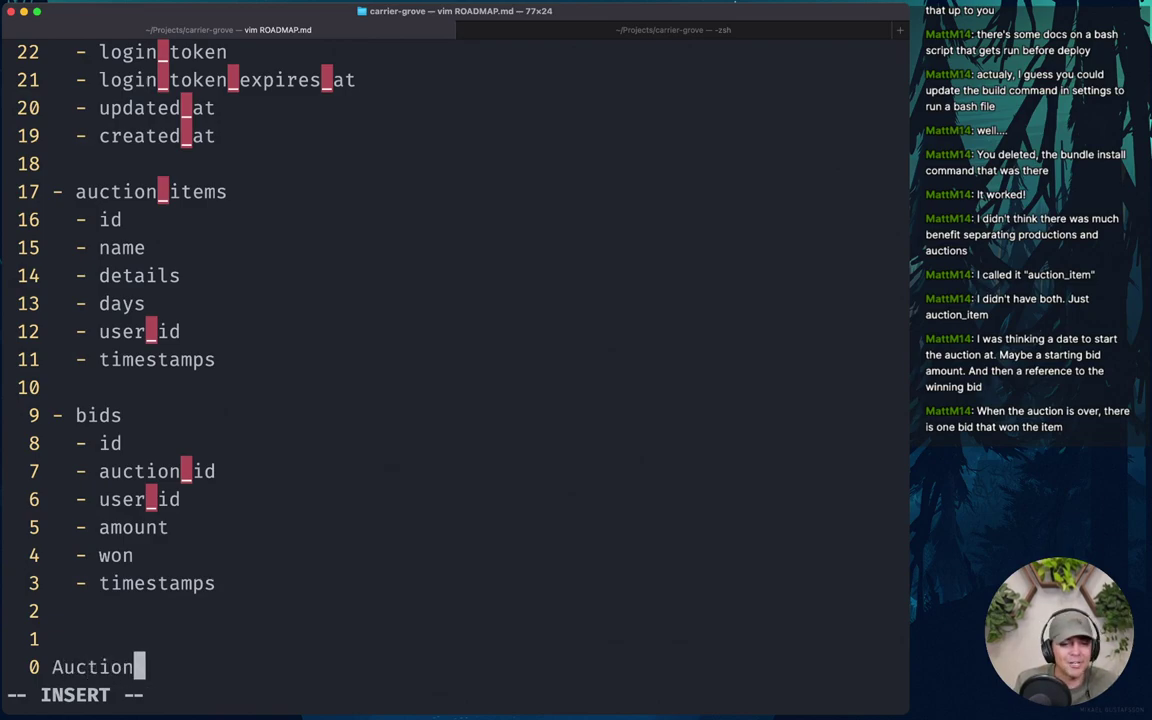
type("Item")
key("Escape")
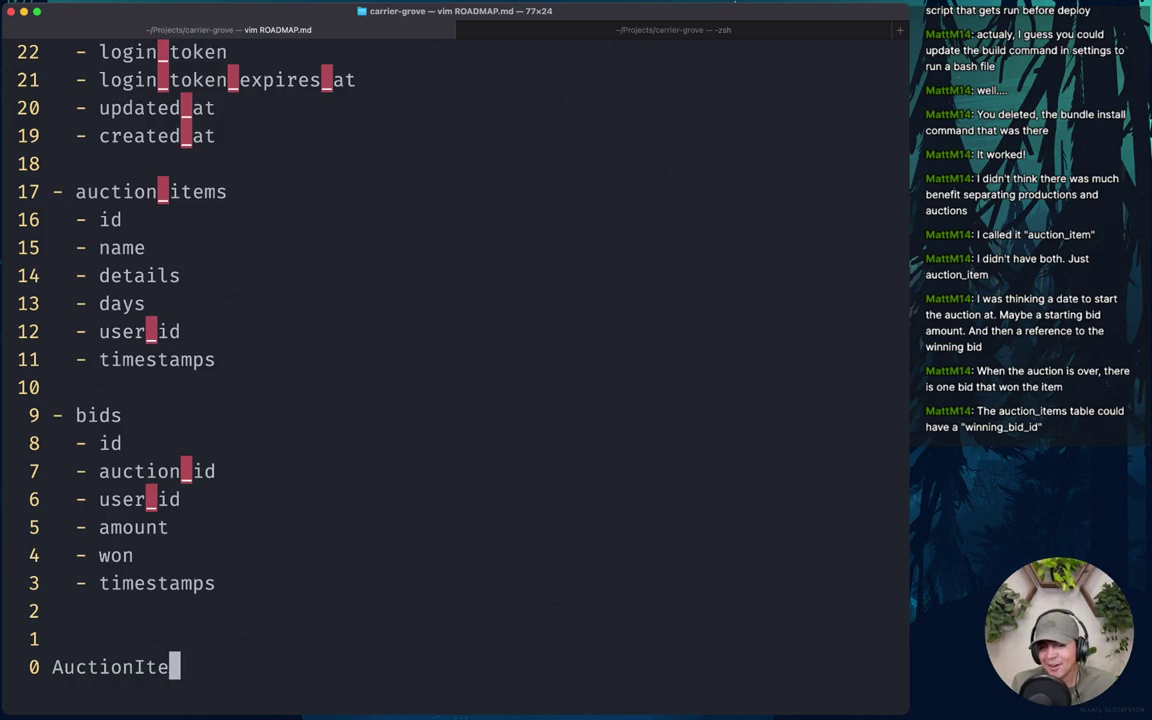
key("k")
key("k")
key("k")
key("k")
key("k")
key("j")
key("j")
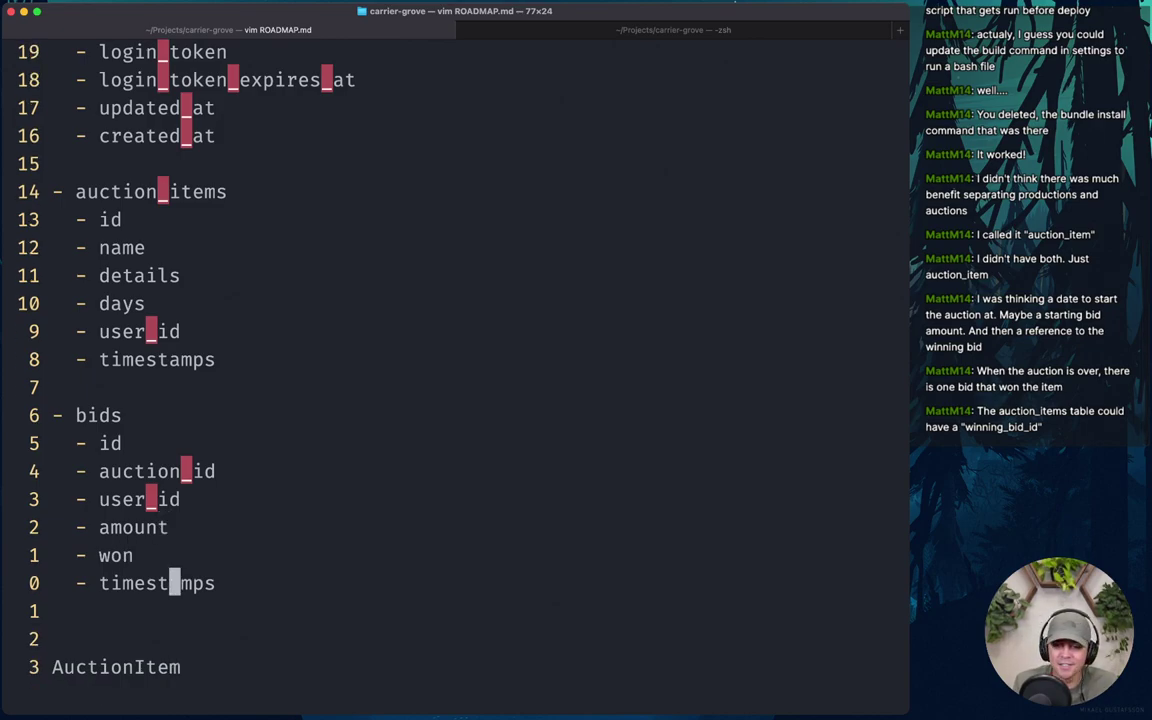
key("k")
key("k")
key("k")
key("k")
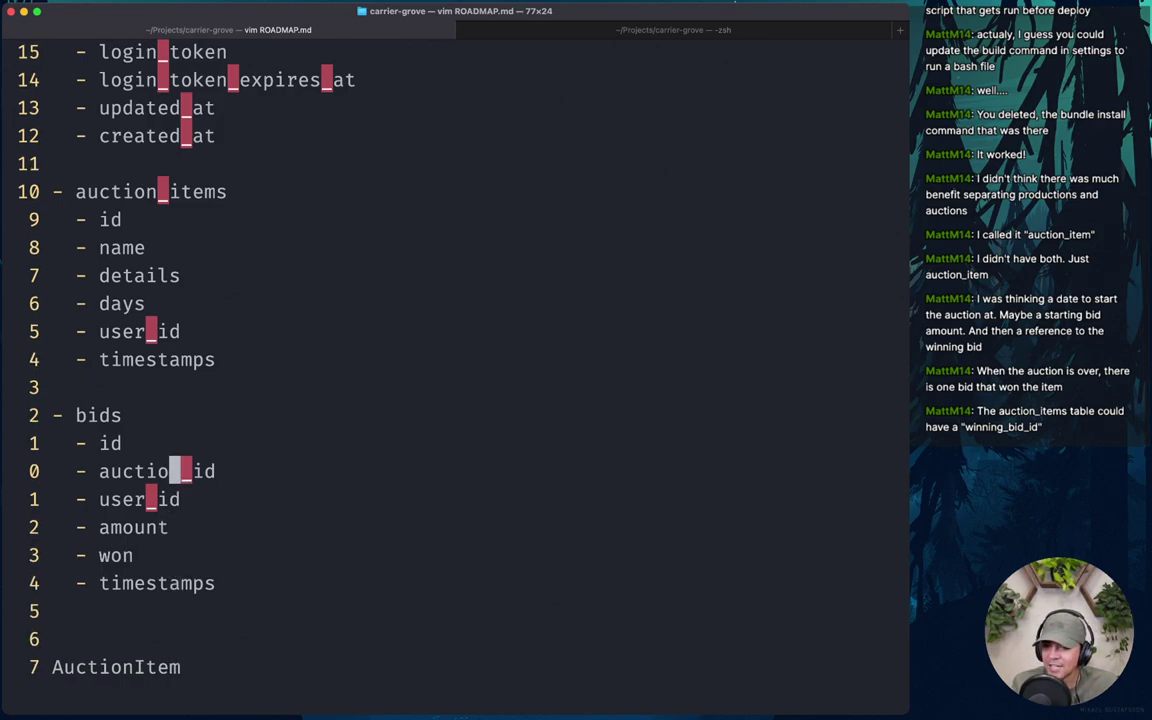
key("k")
key("k")
key("k")
key("k")
key("j")
key("j")
key("j")
key("j")
key("j")
key("j")
key("j")
key("j")
key("j")
key("j")
key("j")
key("j")
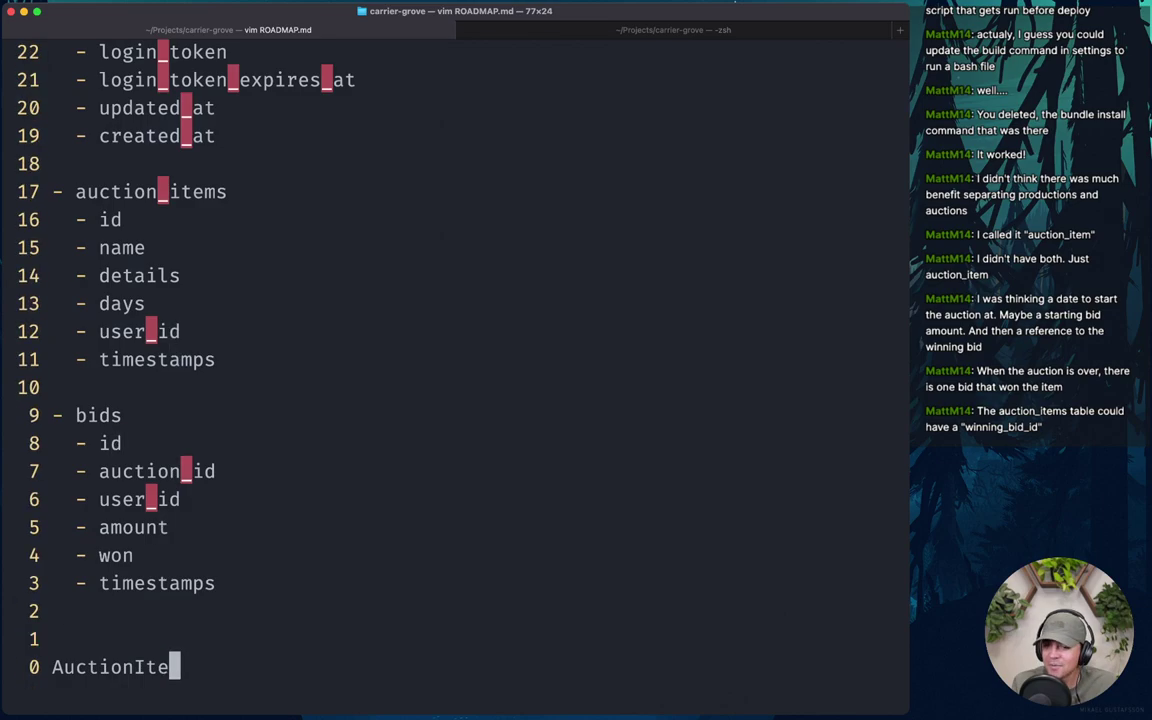
key("k")
key("k")
key("k")
key("k")
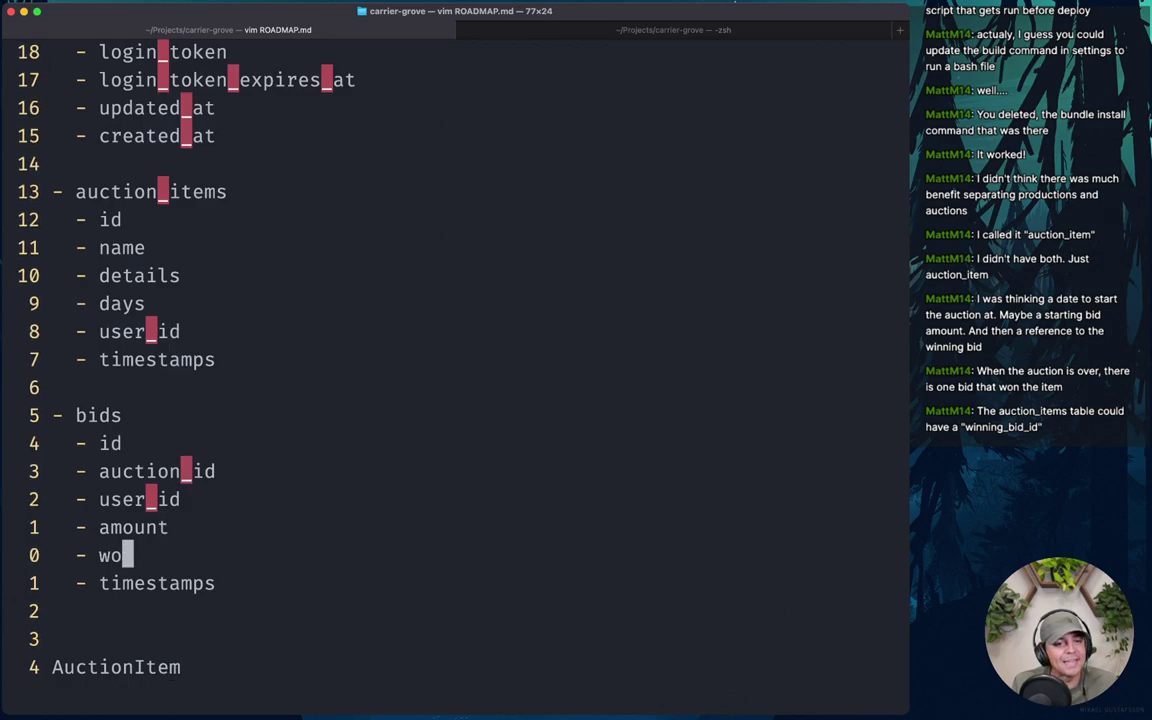
key("d")
key("d")
Step: Add a winning_bid_id field under user_id in auction_items and save
key("k")
key("k")
key("k")
key("k")
key("k")
key("k")
key("k")
key("k")
key("w")
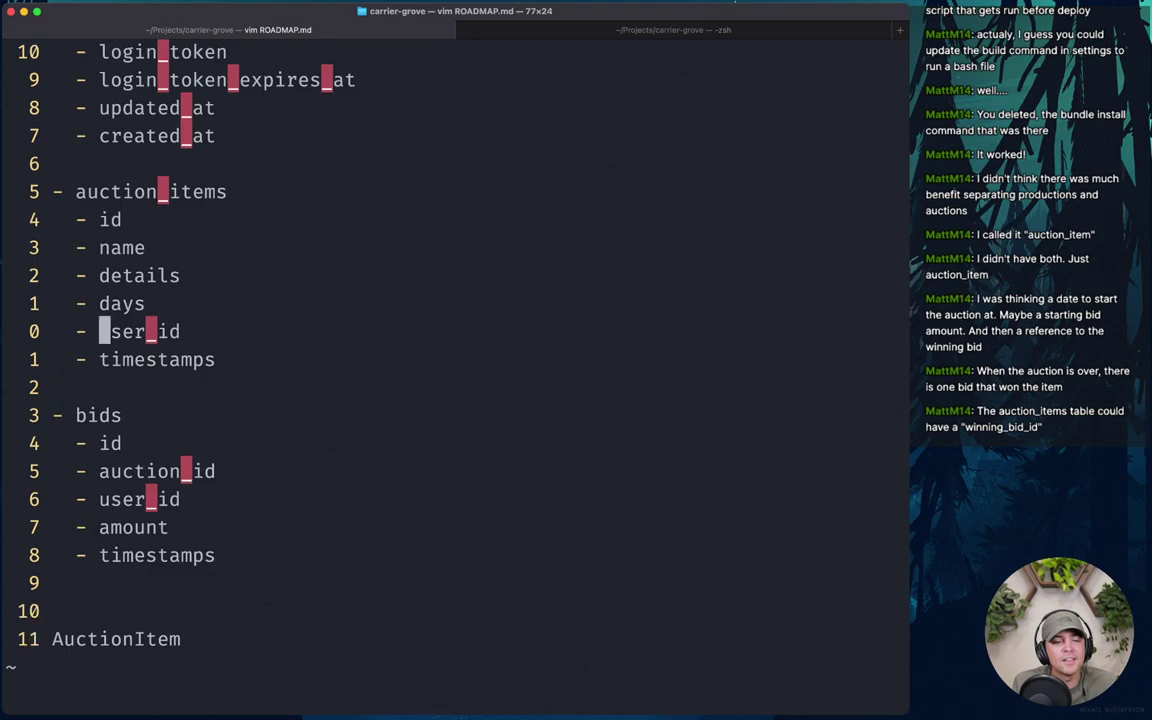
key("j")
key("j")
key("j")
key("j")
key("j")
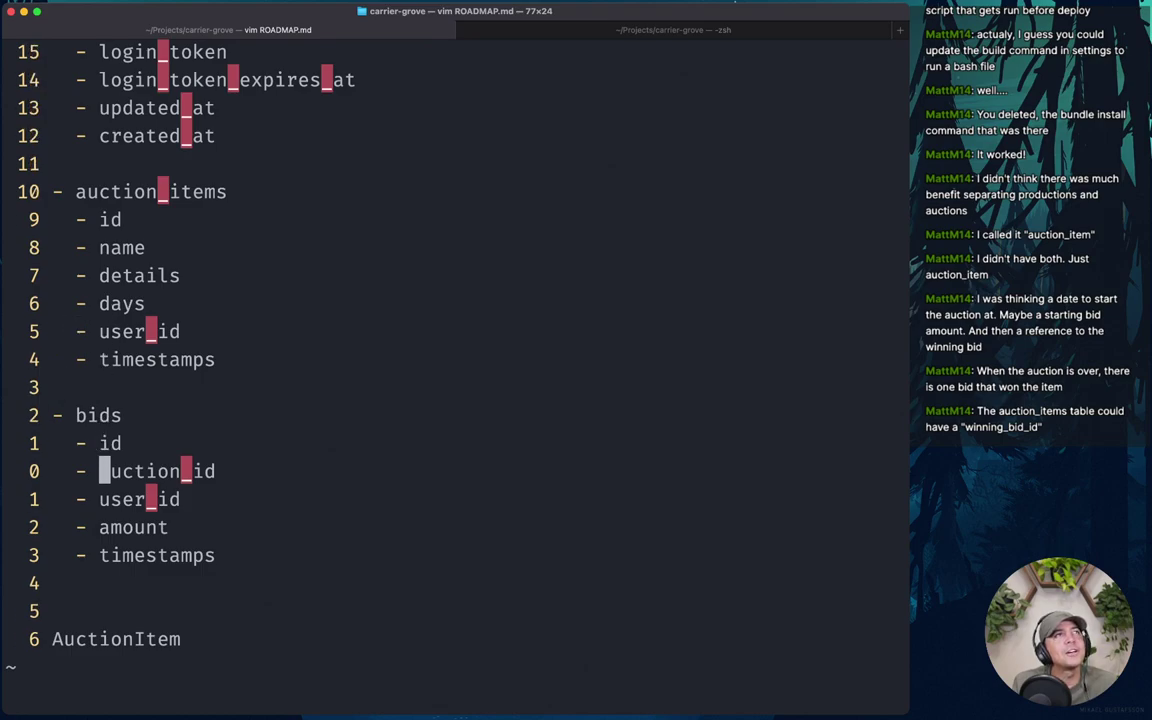
key("k")
key("k")
key("k")
key("k")
type("k")
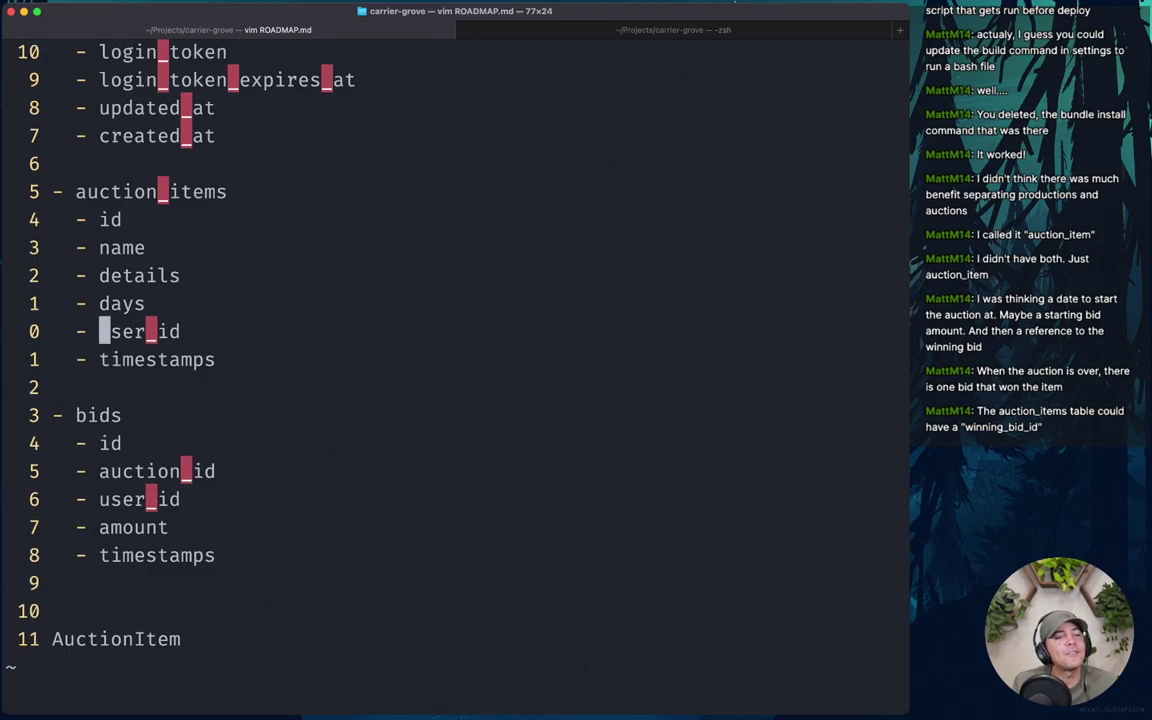
type("o-w")
key("BackSpace")
type("winning")
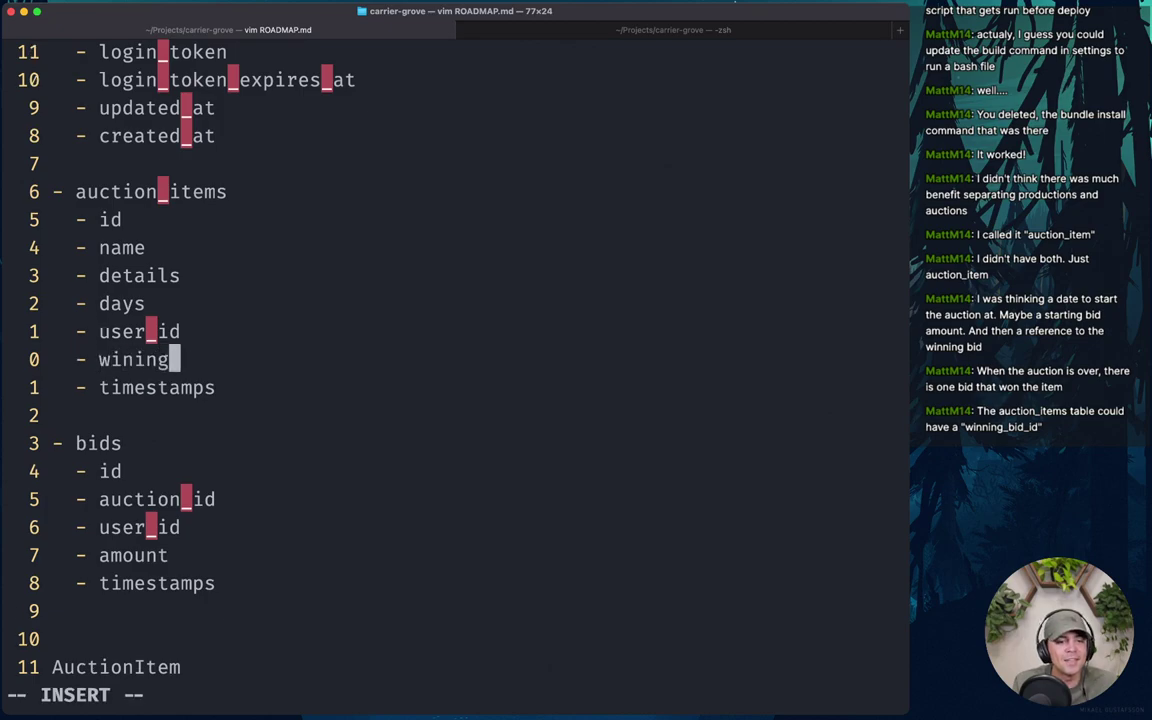
key("BackSpace")
key("BackSpace")
key("BackSpace")
type("ning_bid_id")
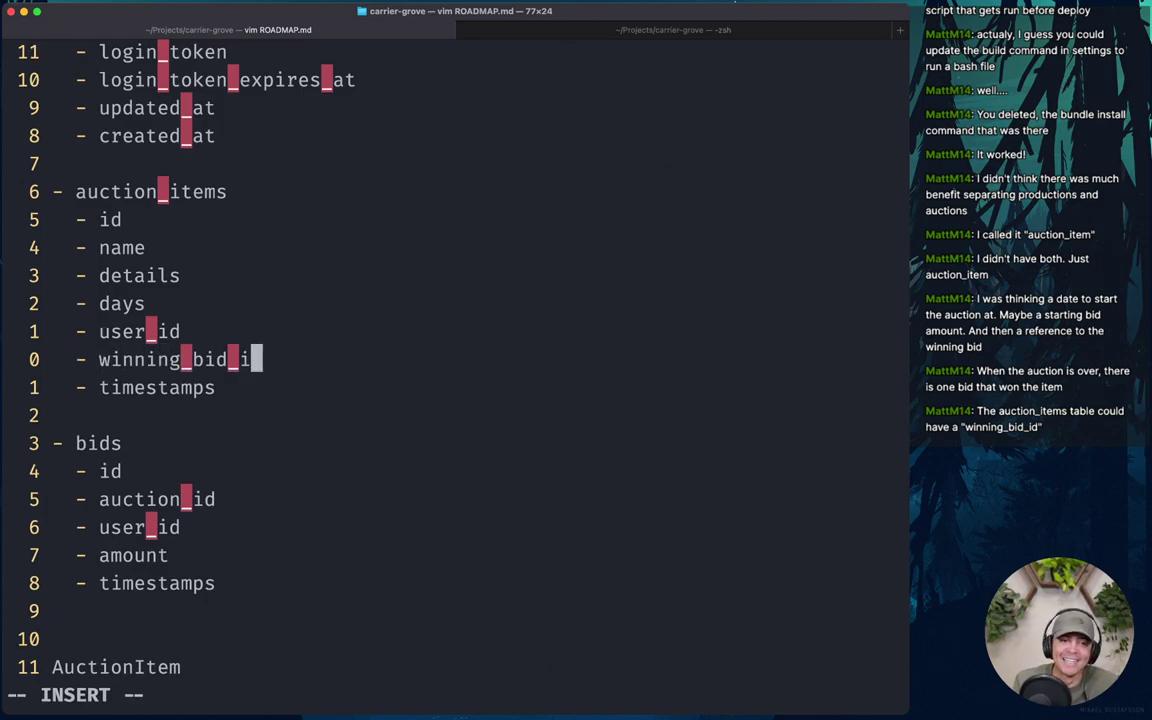
key("Escape")
type("j:w")
key("Return")
Step: Append .winning_bid to the AuctionItem line, removing a trial 'first.' word
key("shift+g")
type("a.")
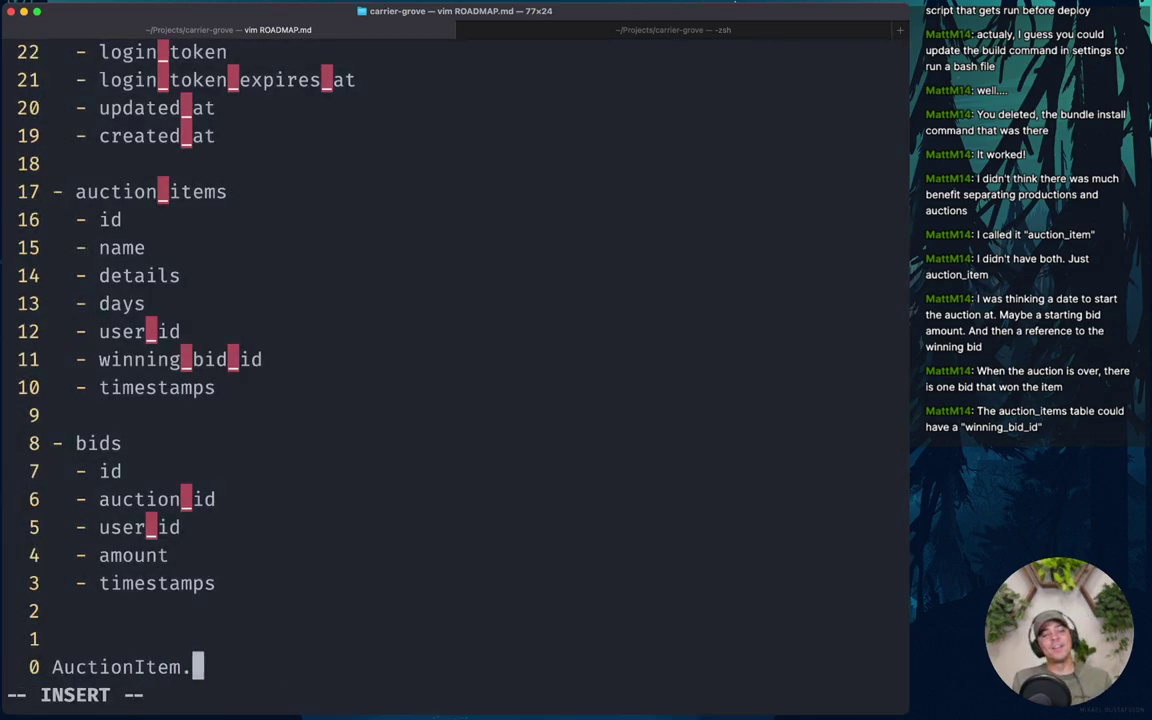
type("winning_big")
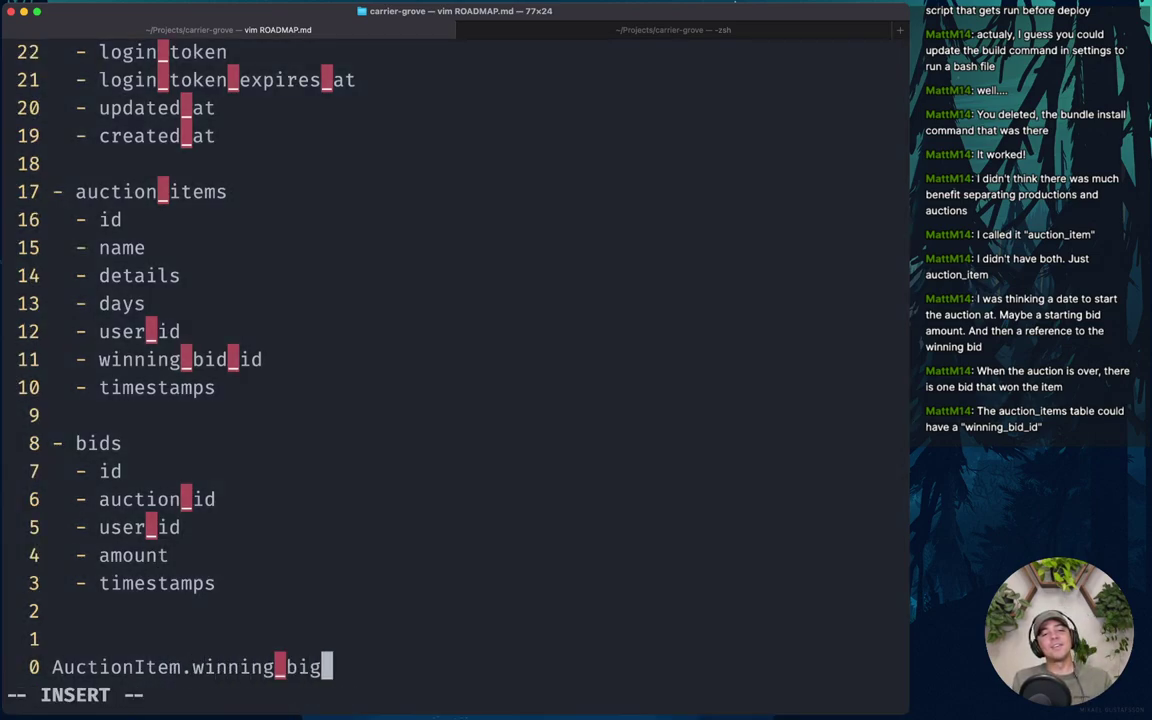
key("Escape")
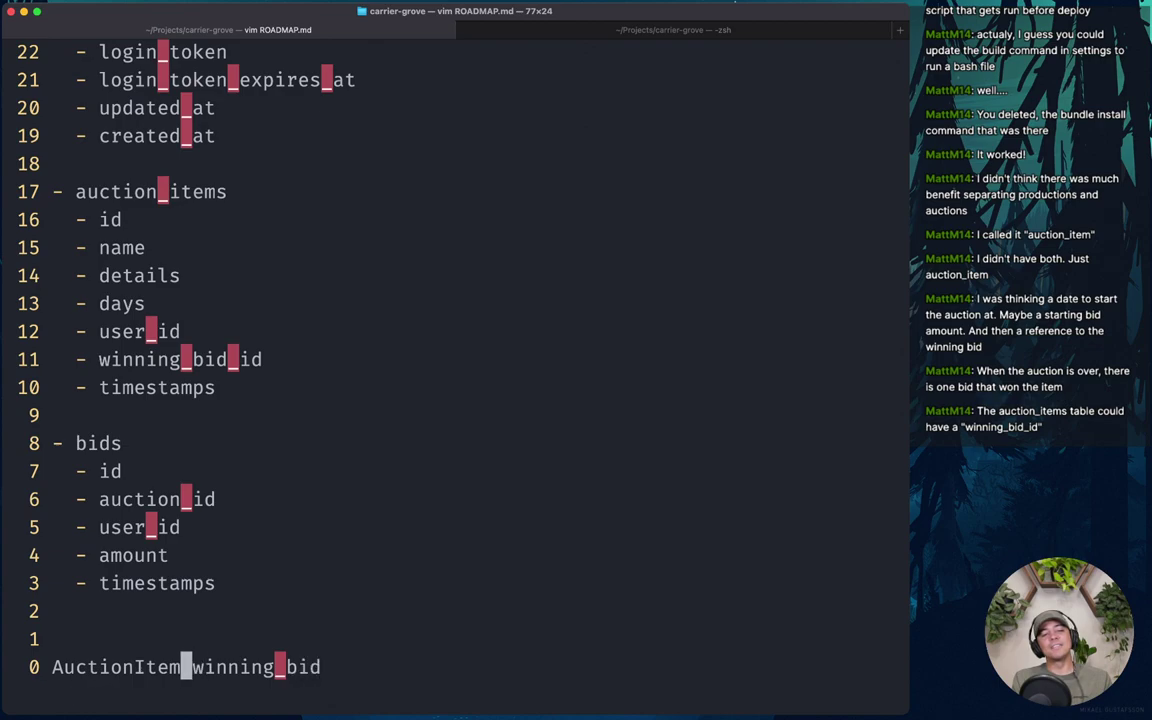
type("afirst.")
key("Escape")
key("b")
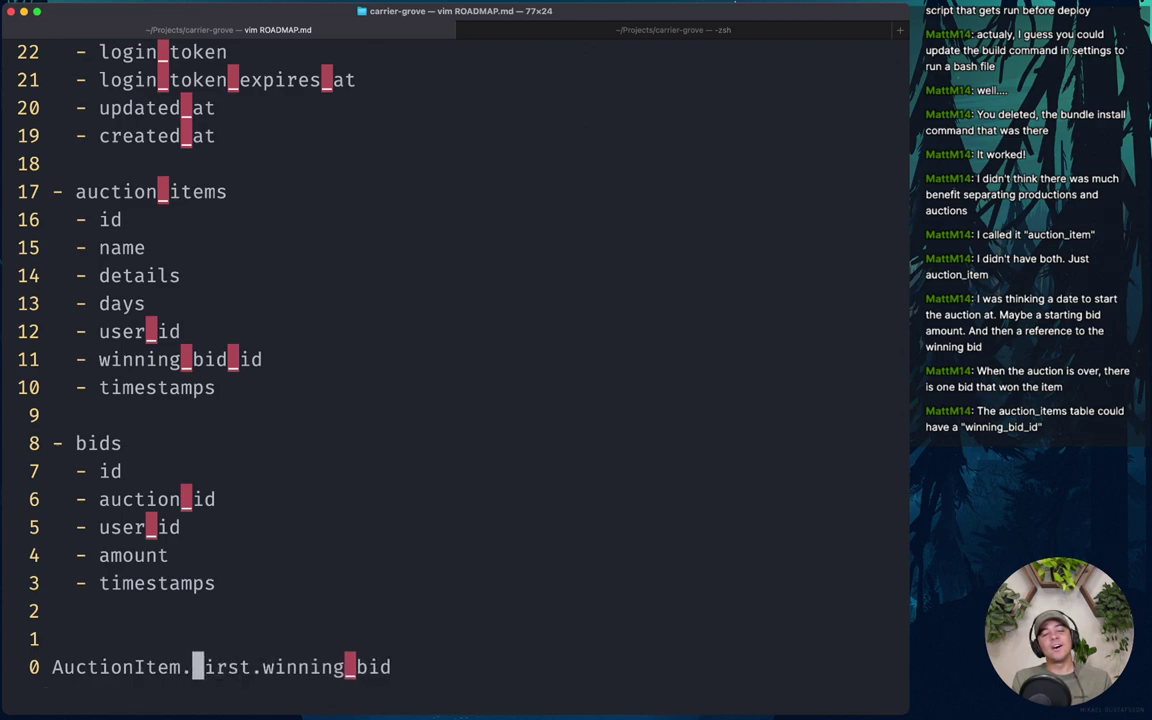
key("d")
key("f")
key("period")
key("i")
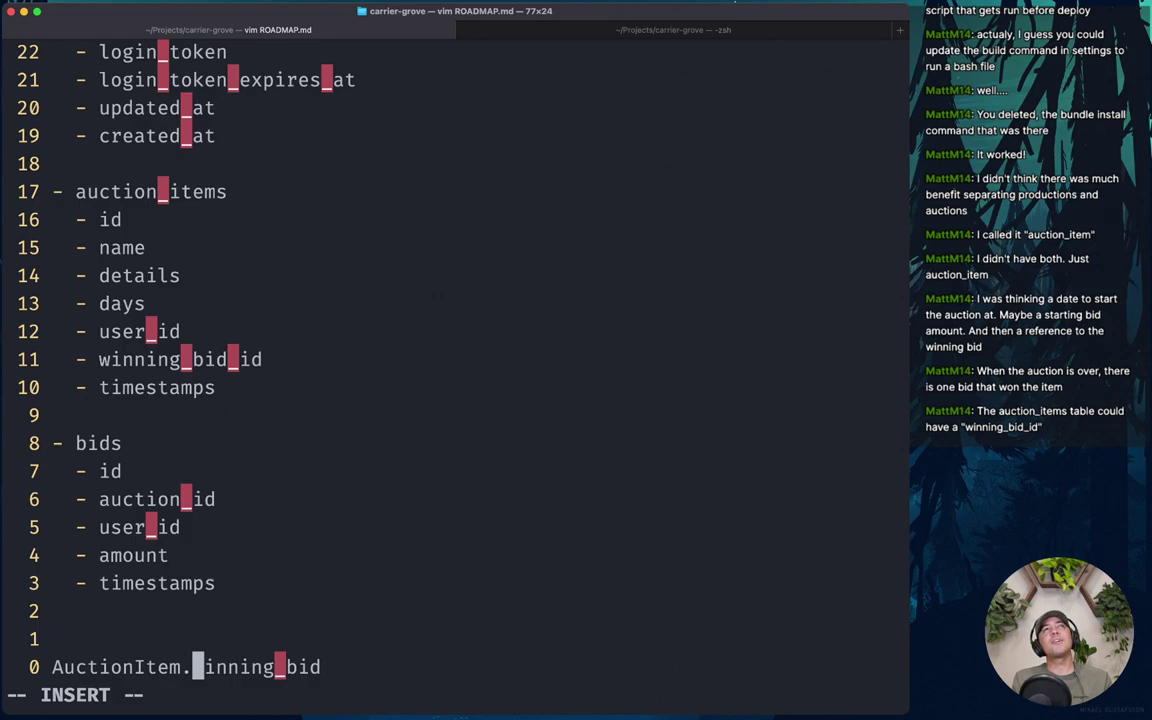
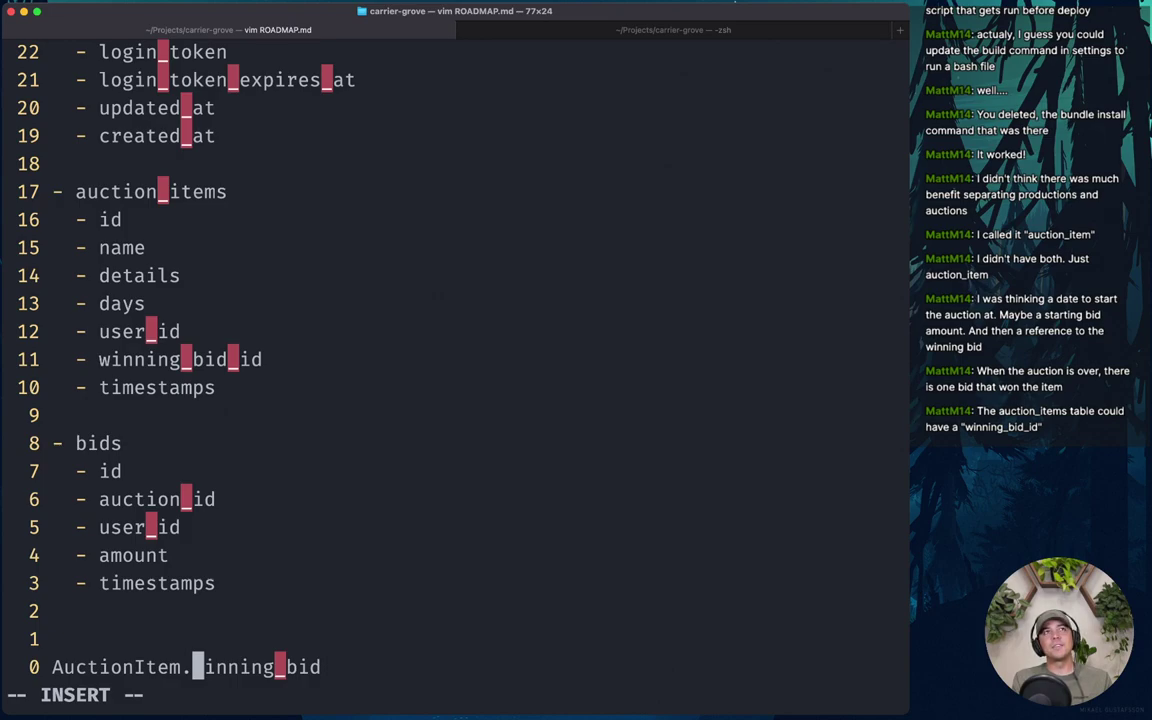
Step: Complete the AuctionItem.select(:winning_bid_id) part of the last line
type("select(")
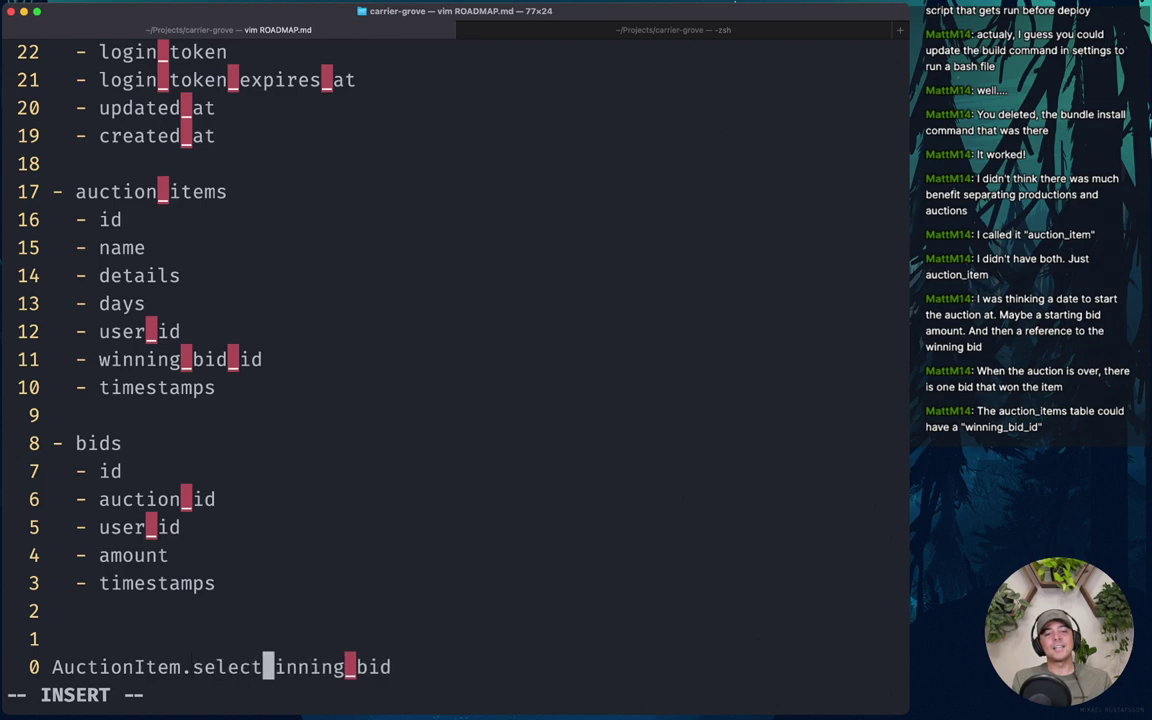
type(":")
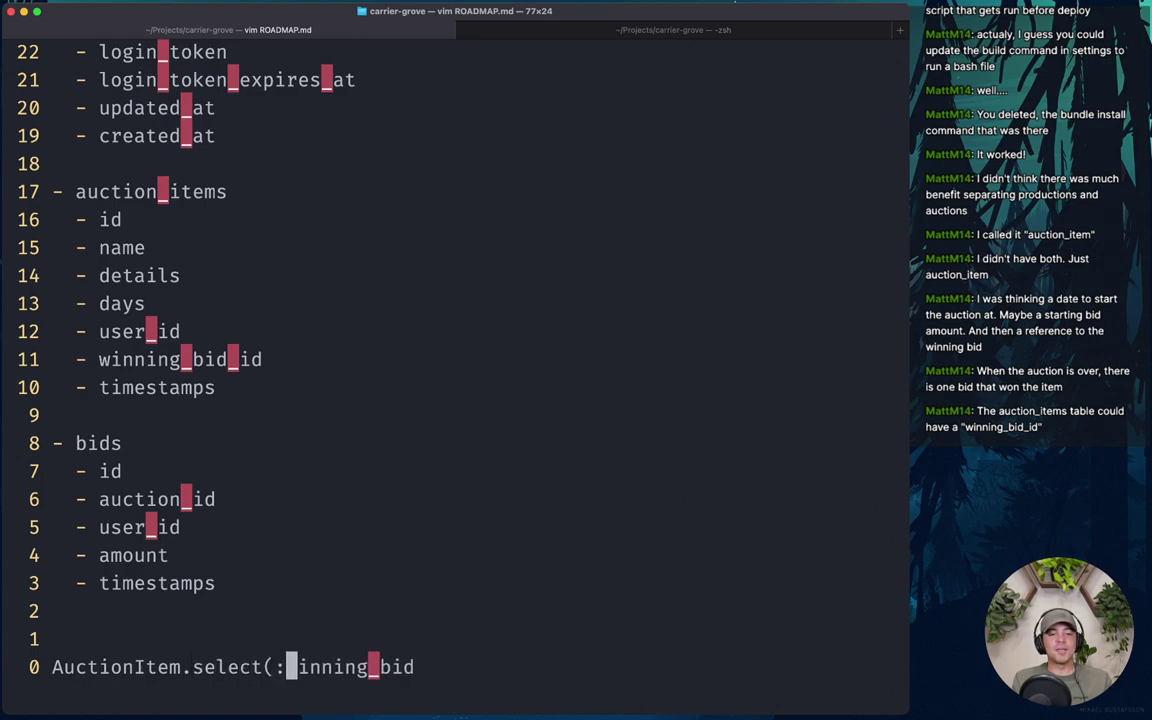
key("shift+a")
type(")")
key("Escape")
key("shift+f")
key("s")
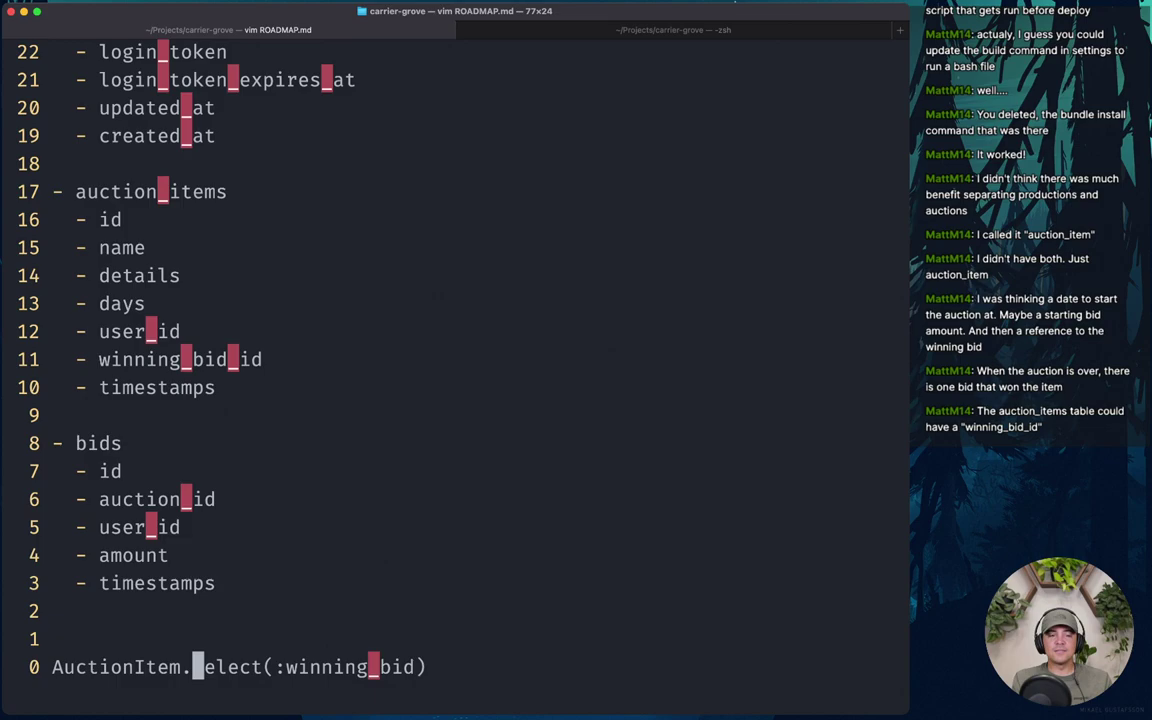
type("ea")
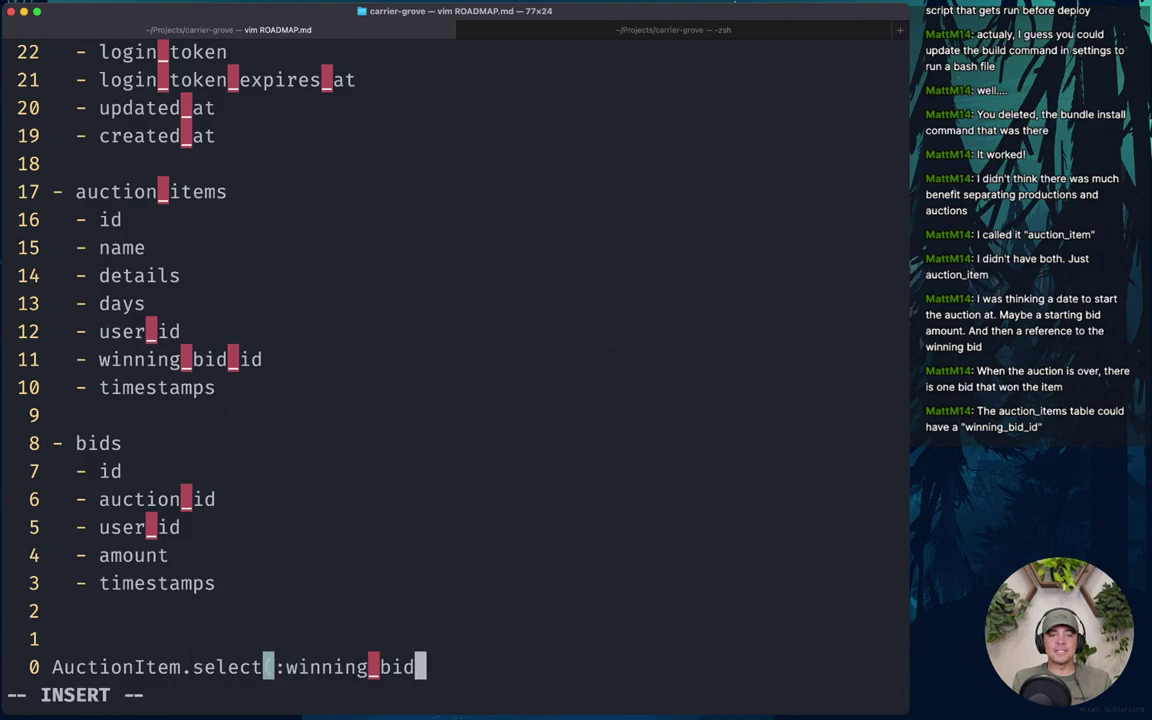
type("_id")
key("Escape")
key("shift+f")
key("s")
Step: Wrap the line in Bid.where(id: ...) and save ROADMAP.md with :w
key("shift+i")
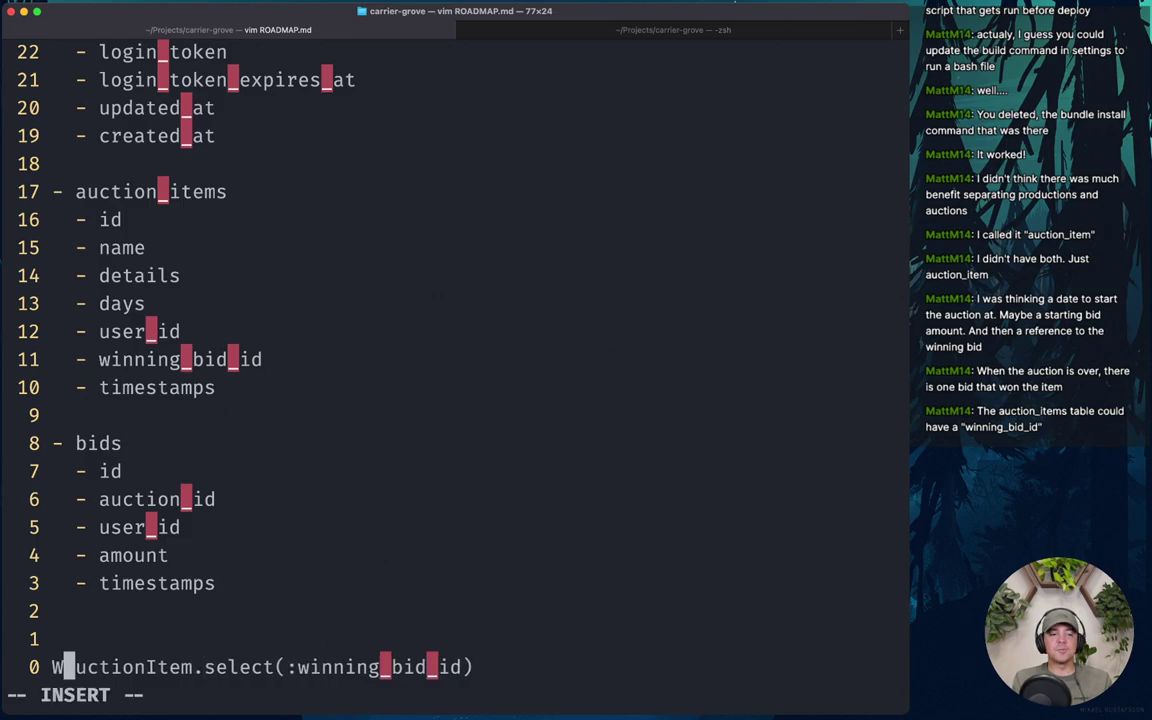
type("Bid.where(id:")
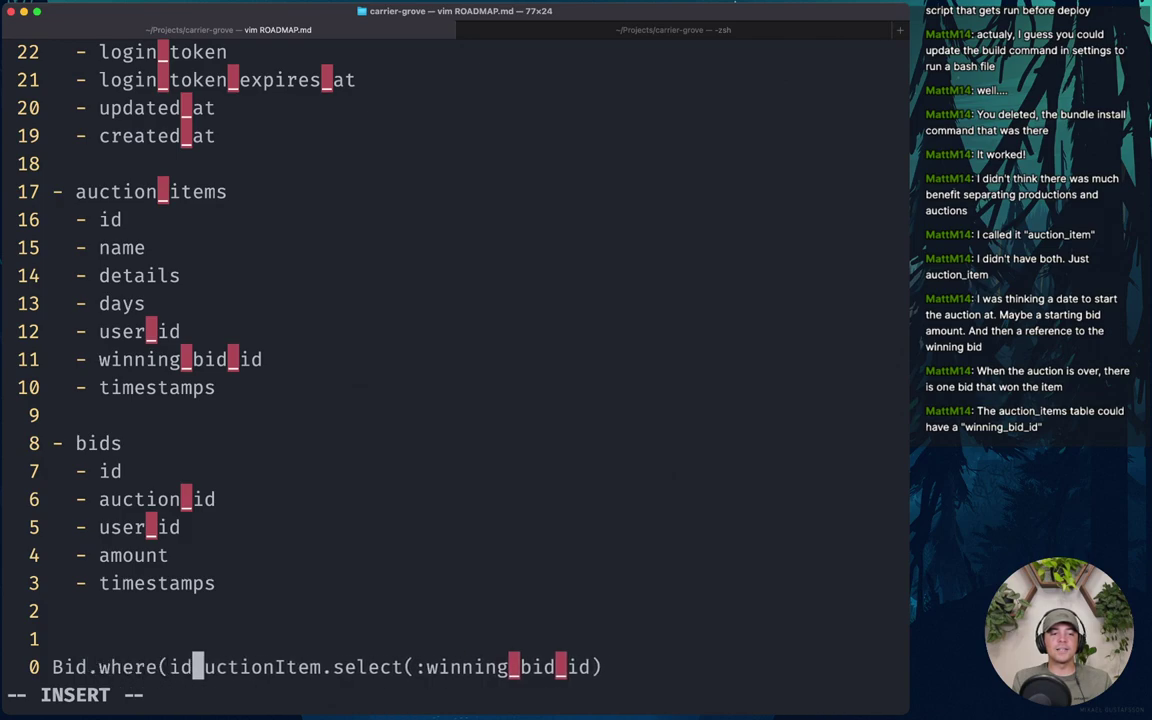
key("End")
type(")")
key("Escape")
key("colon")
type("w")
key("Return")
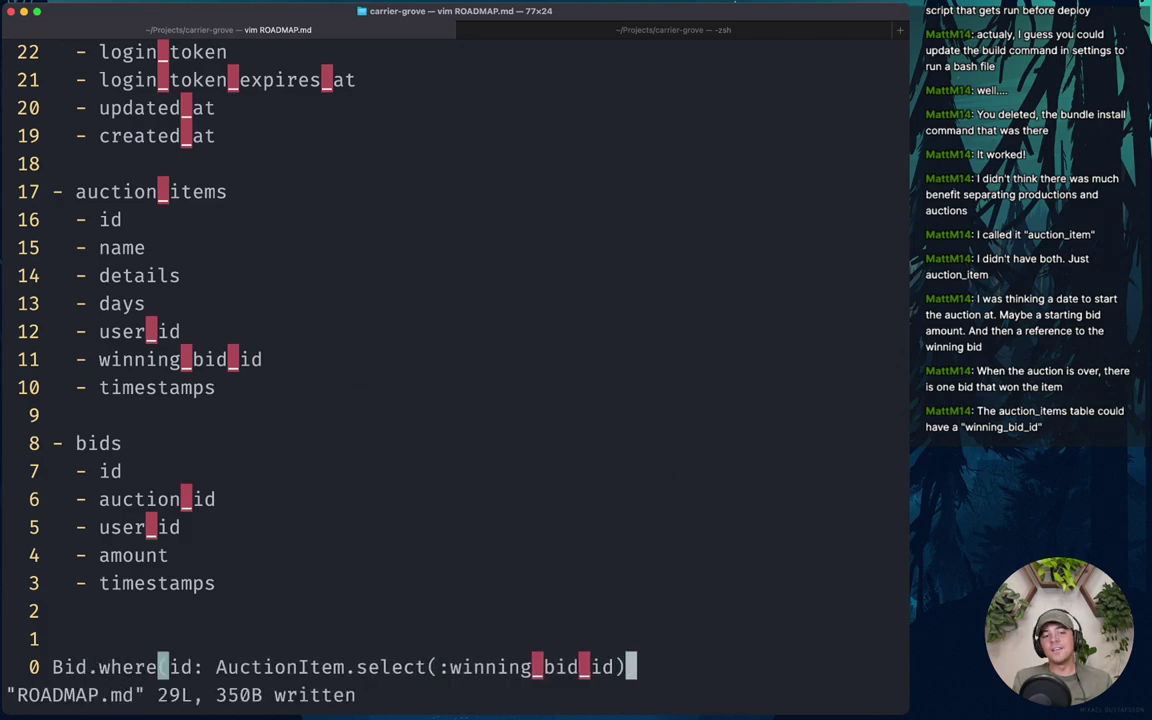
key("k")
Step: Trim the query line back to just AuctionItem using x, u and D
key("j")
key("k")
key("j")
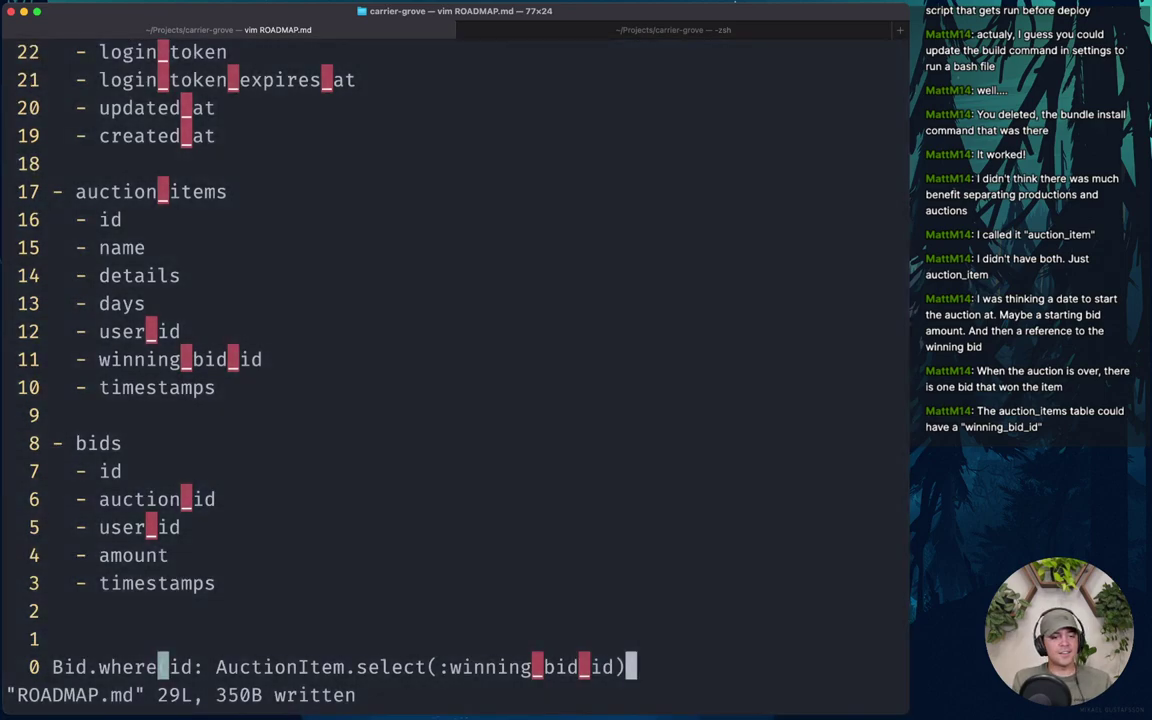
type(")")
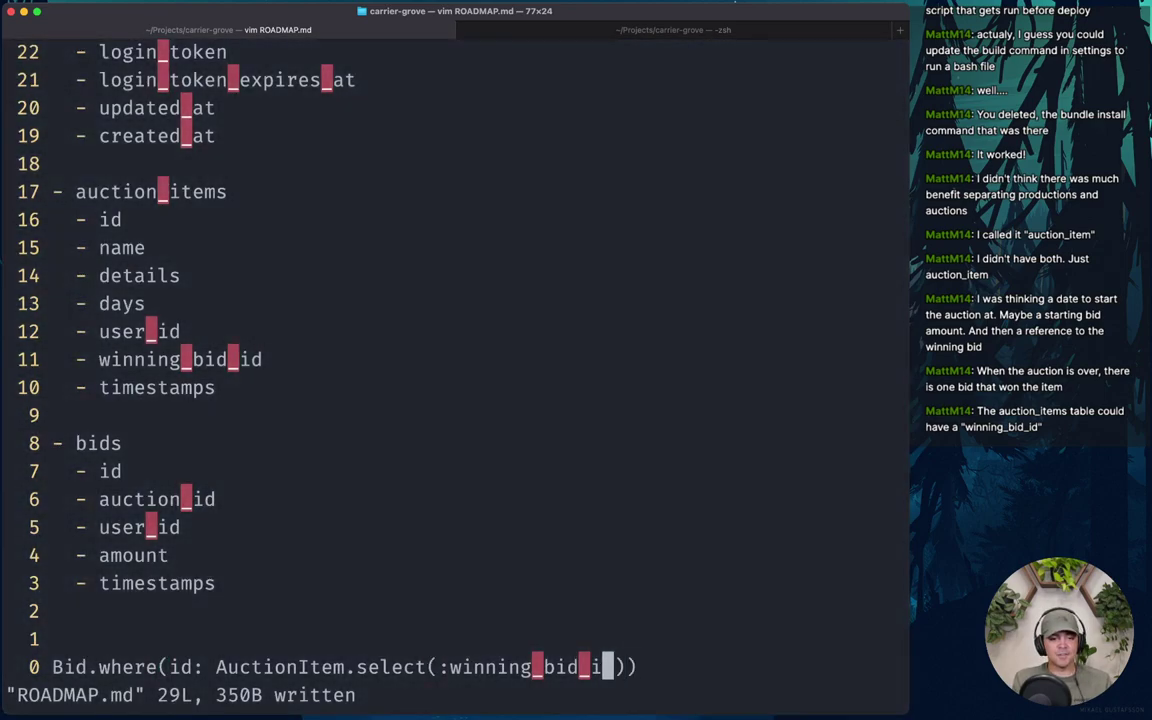
type("0")
key("x")
key("x")
key("x")
key("x")
key("x")
key("x")
key("x")
key("x")
key("x")
key("x")
key("x")
key("x")
key("x")
key("x")
key("x")
key("l")
key("l")
key("l")
key("l")
key("l")
key("l")
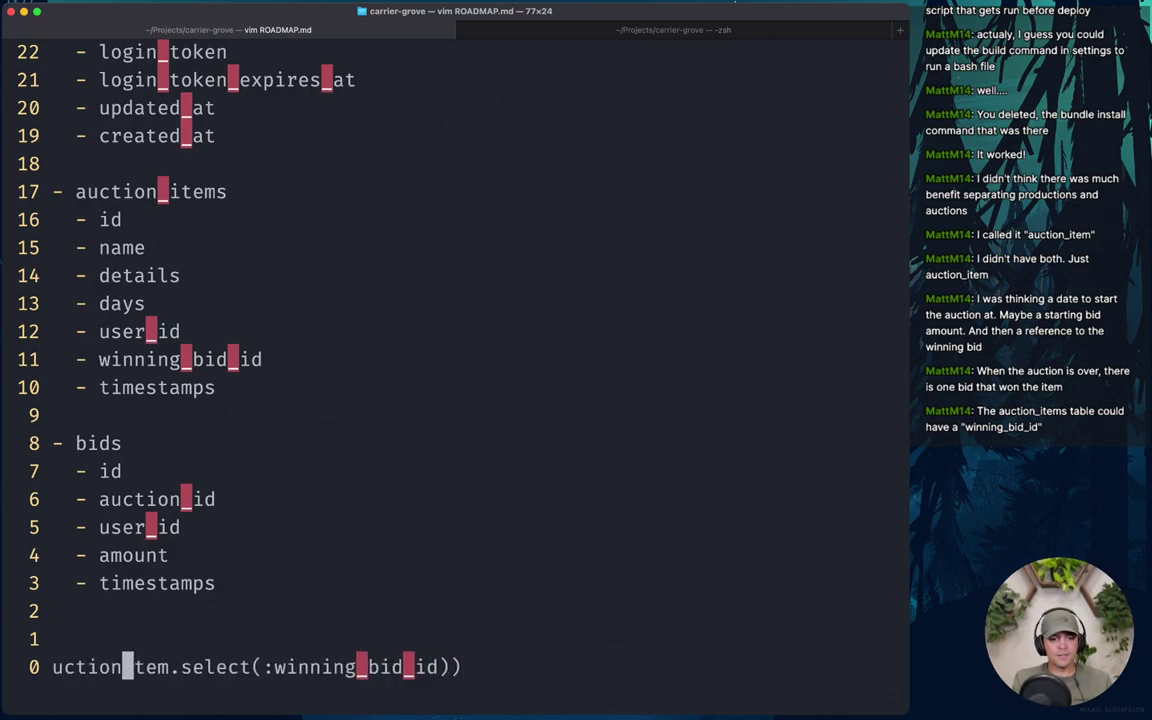
key("u")
key("e")
key("e")
key("e")
key("b")
key("shift+d")
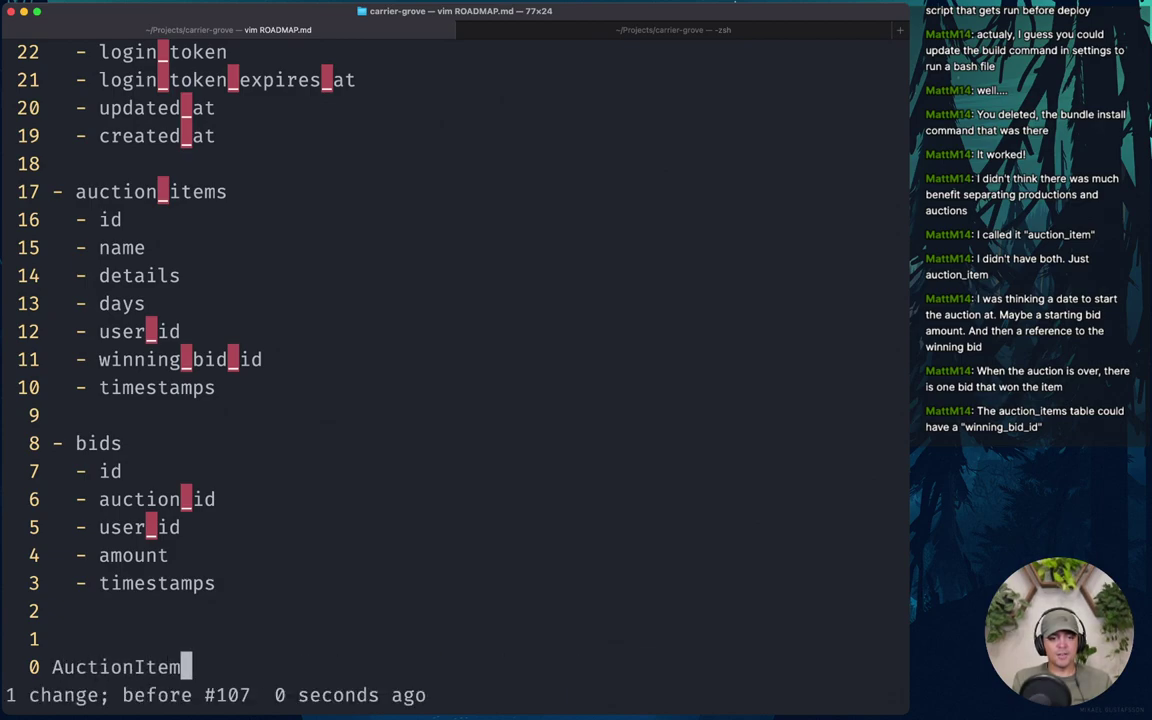
Step: Delete the leftover AuctionItem line and move to the end of the bids list
key("d")
key("d")
key("k")
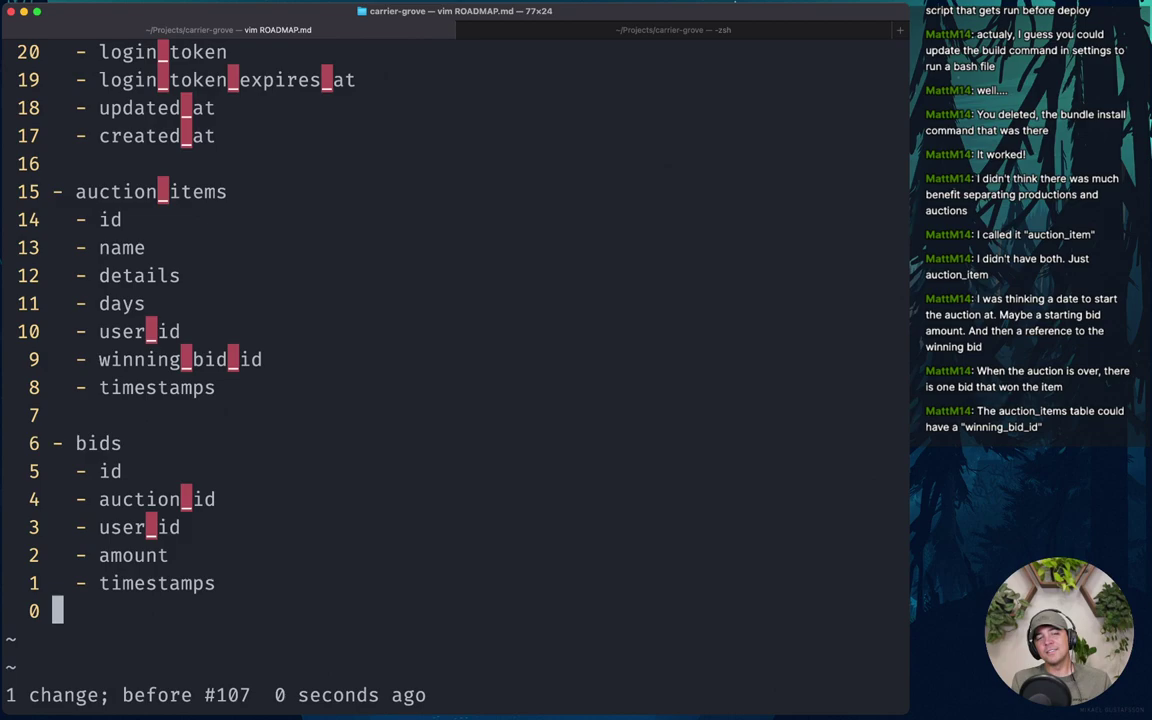
key("k")
key("k")
key("k")
key("k")
key("k")
key("k")
key("k")
key("k")
key("k")
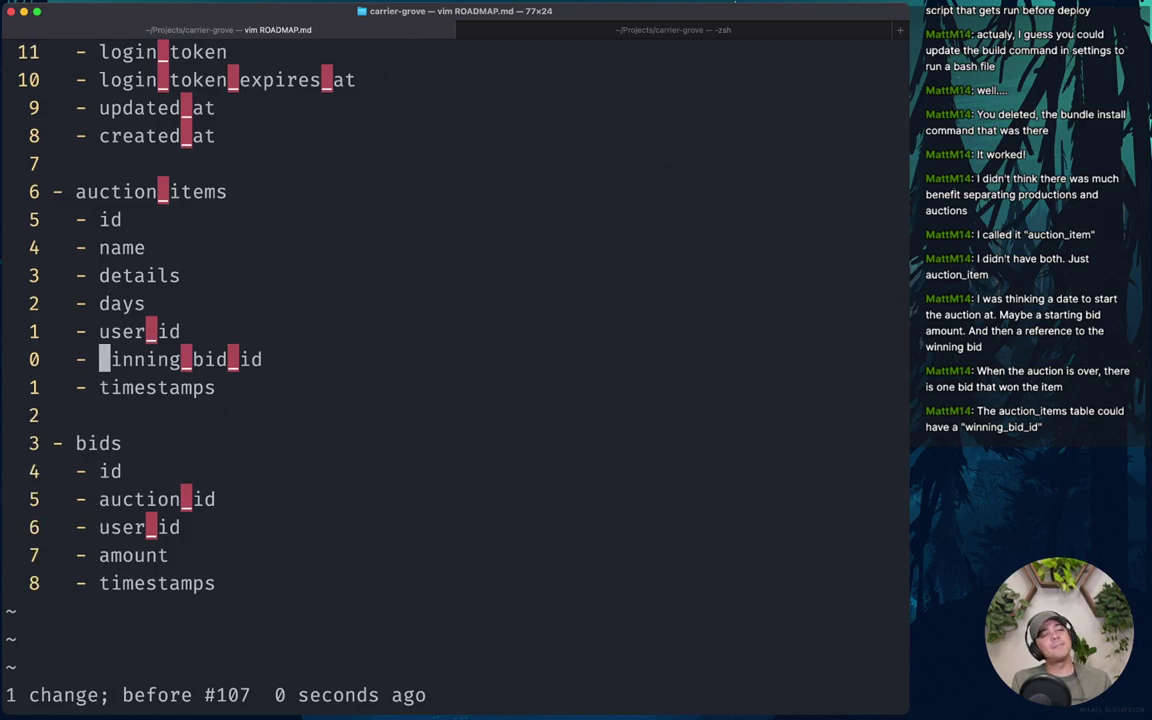
key("j")
key("j")
key("j")
key("k")
key("k")
key("k")
key("k")
key("j")
key("j")
key("j")
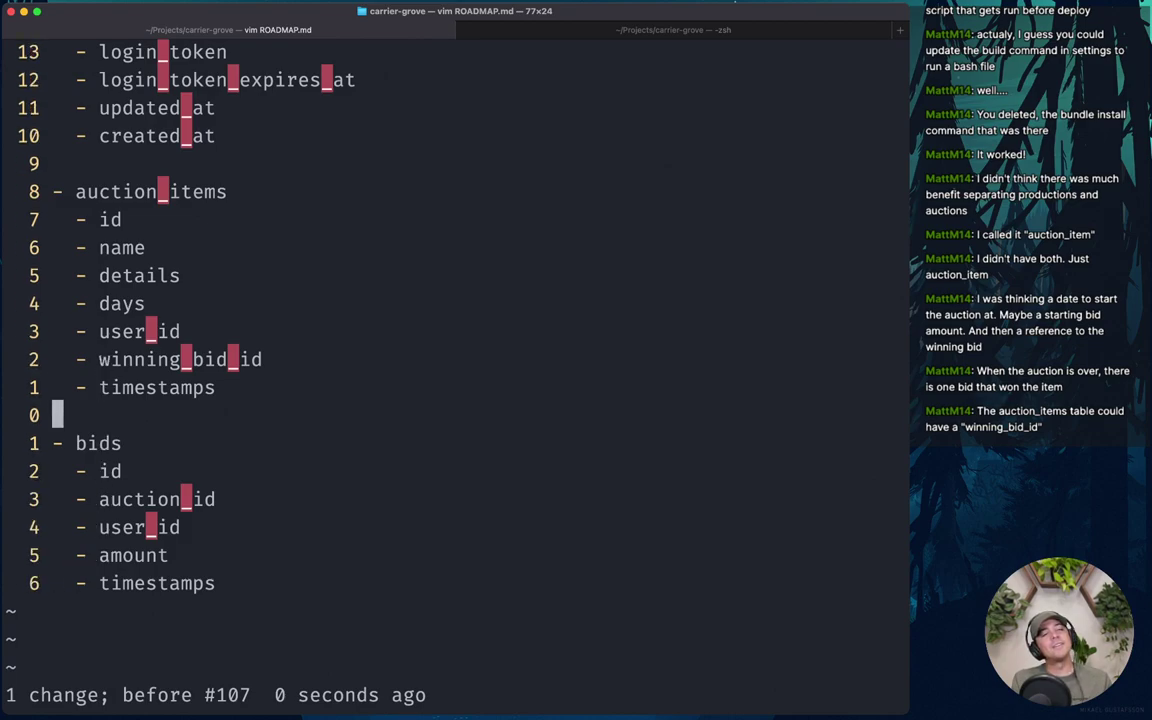
key("j")
key("j")
key("j")
key("j")
key("j")
key("j")
Step: Add the example query AuctionItem.first.bids.where(won: true) below the bids table
key("o")
key("Return")
type("A")
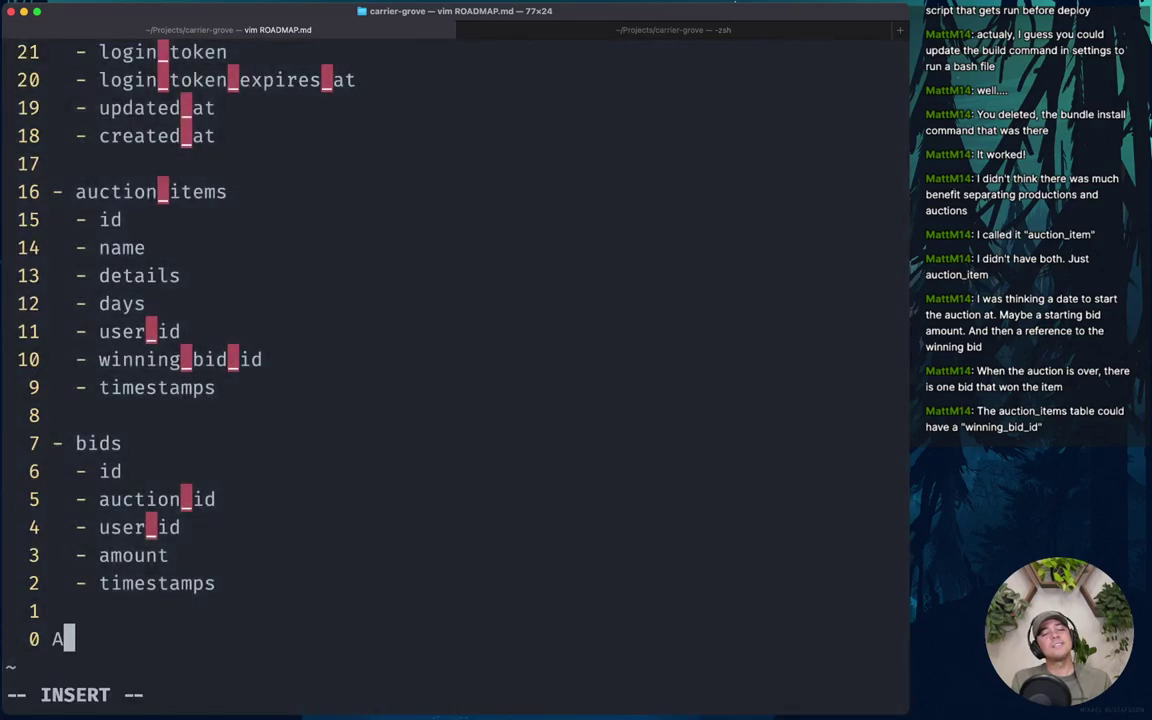
type("uctionItem")
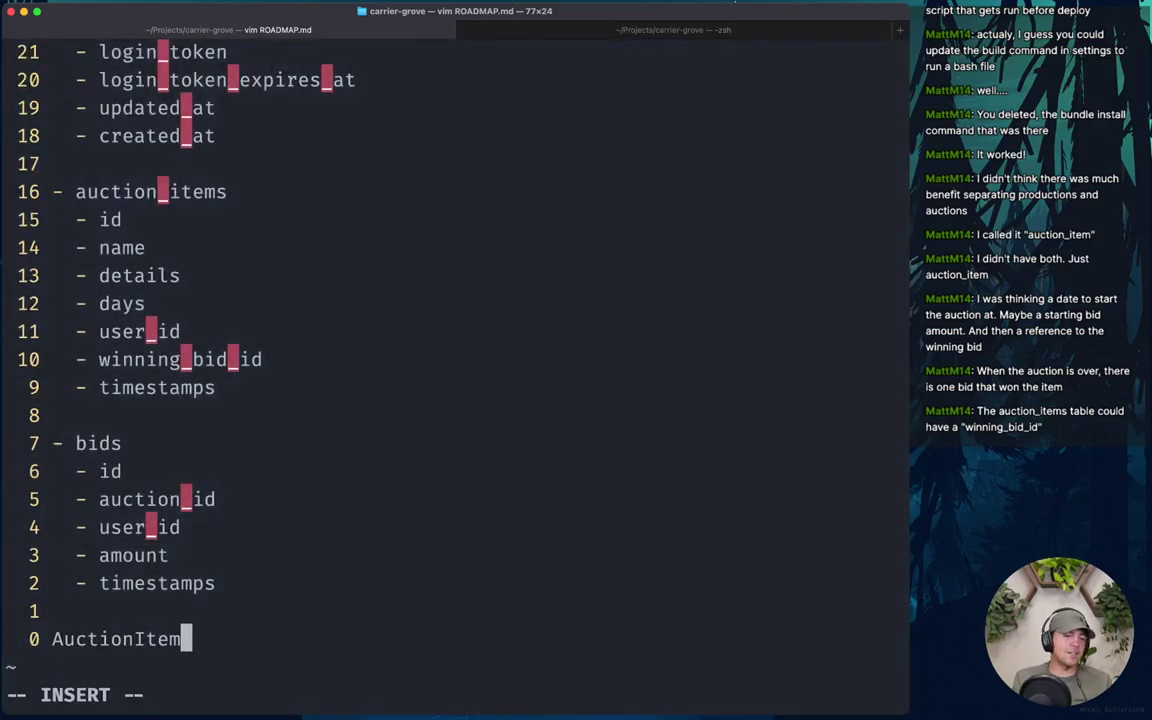
type(".bids")
key("BackSpace")
key("BackSpace")
key("BackSpace")
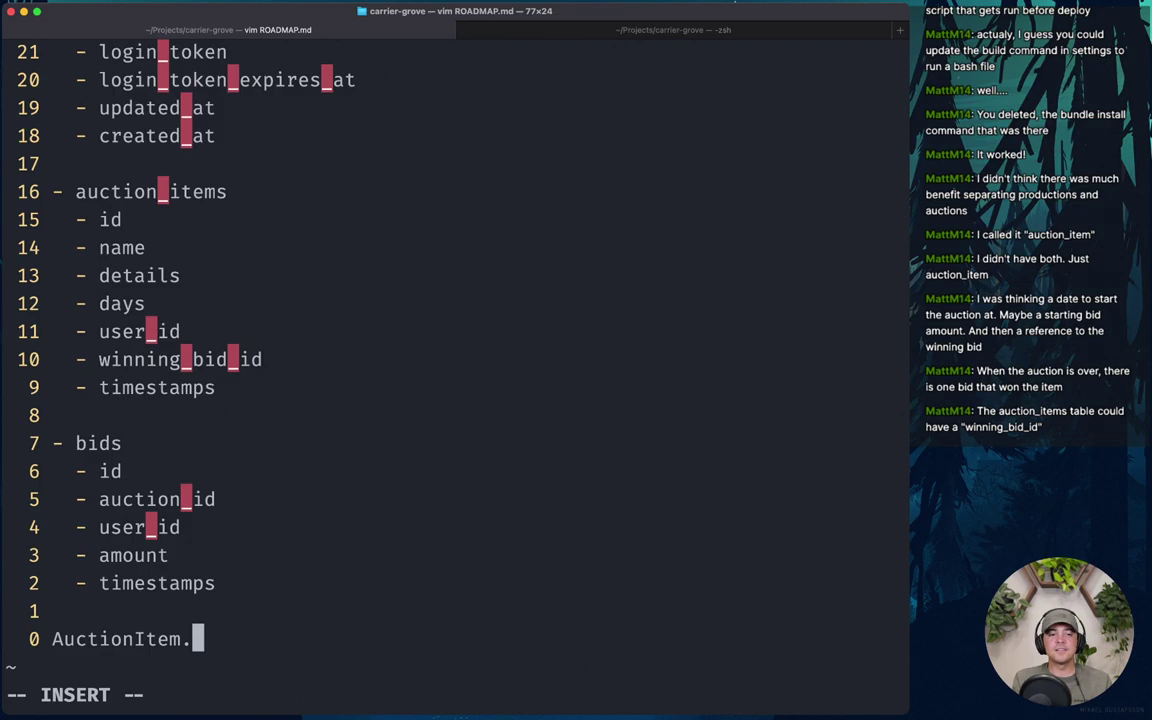
type("first.bids")
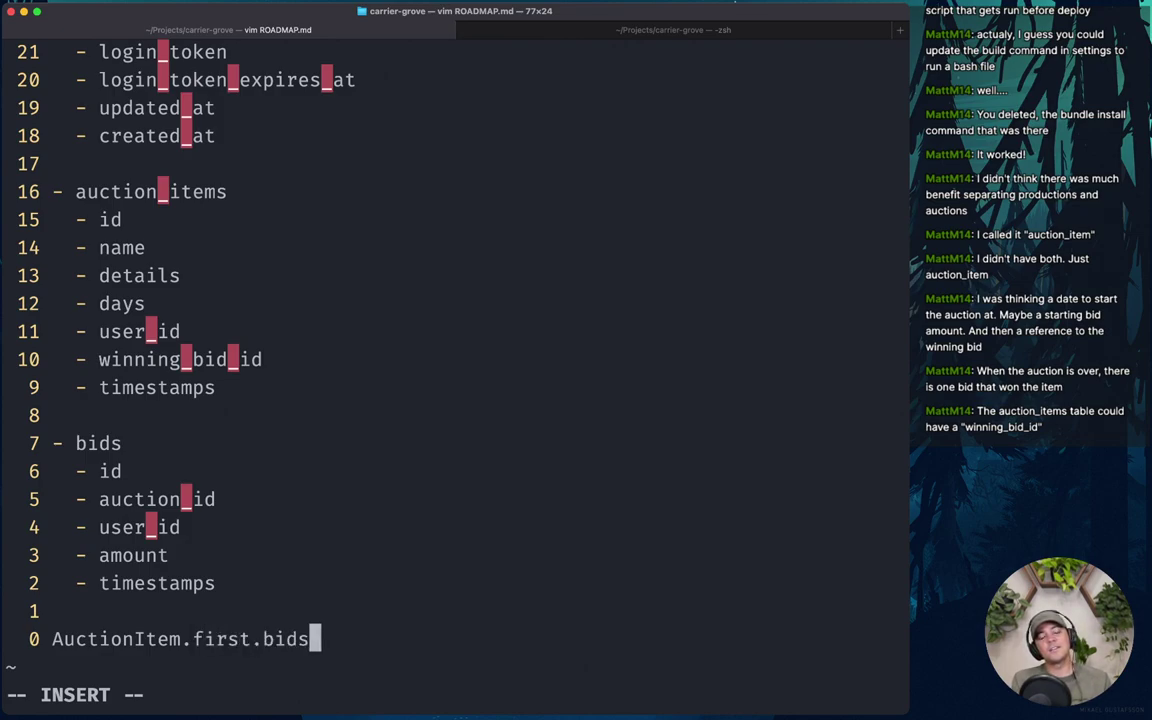
type(".")
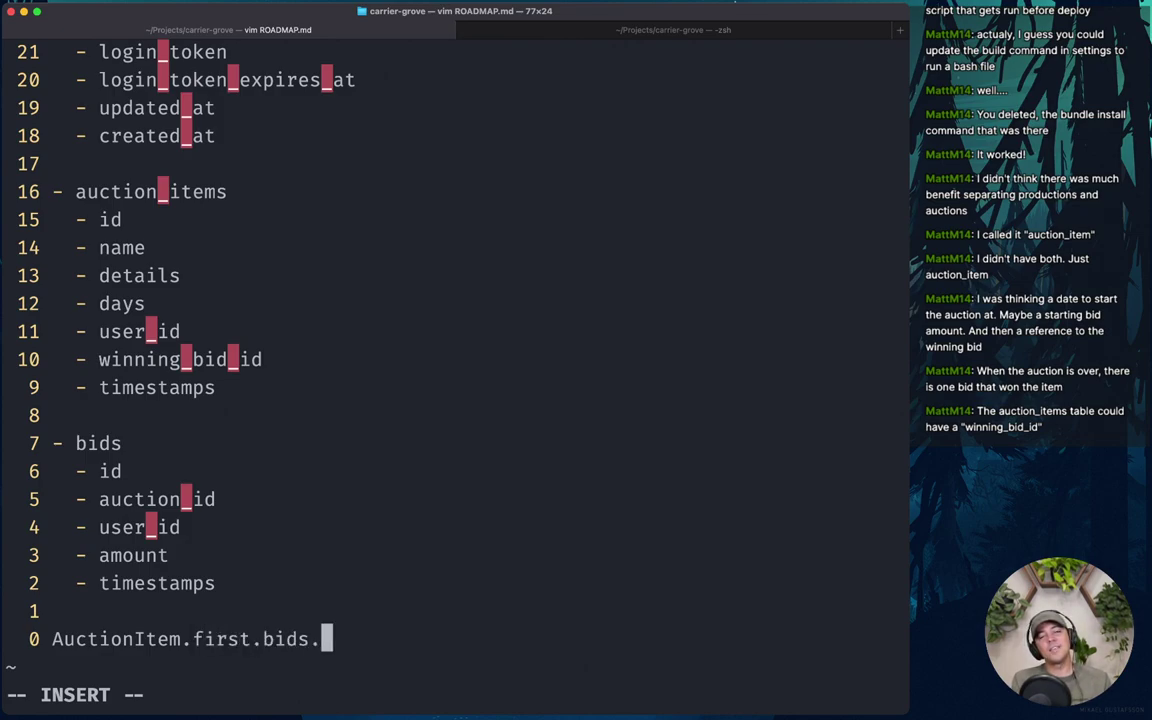
type("where(winon")
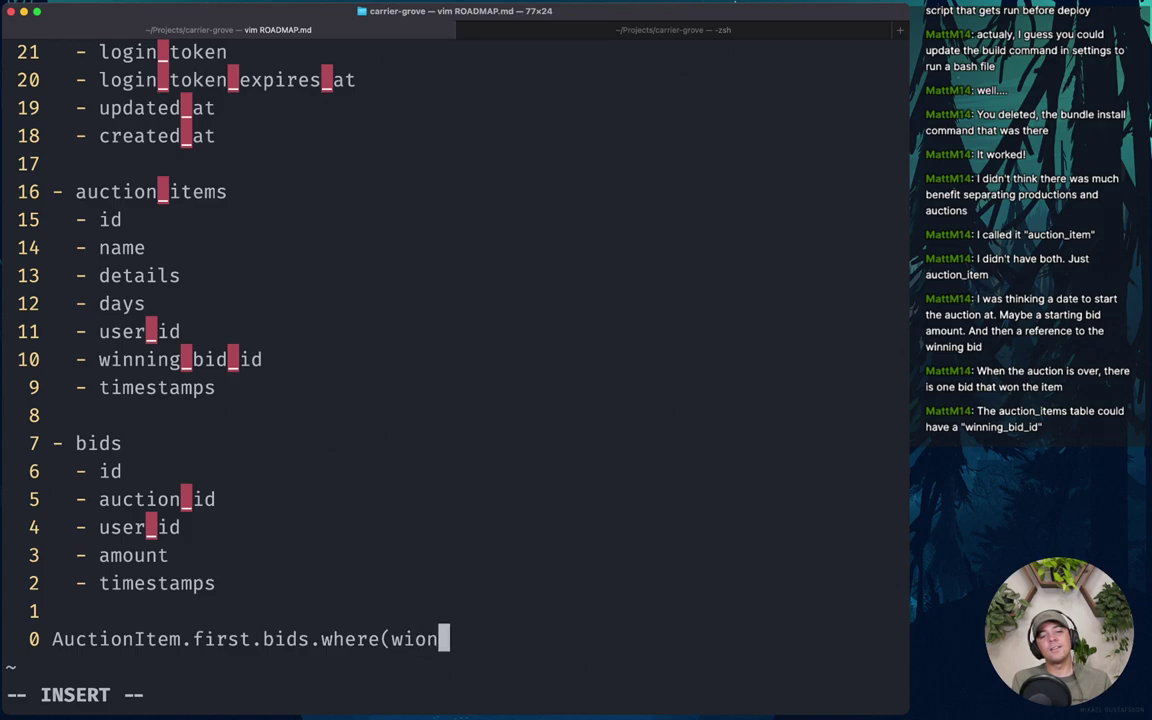
key("BackSpace")
key("BackSpace")
key("BackSpace")
type("on: true)")
key("Return")
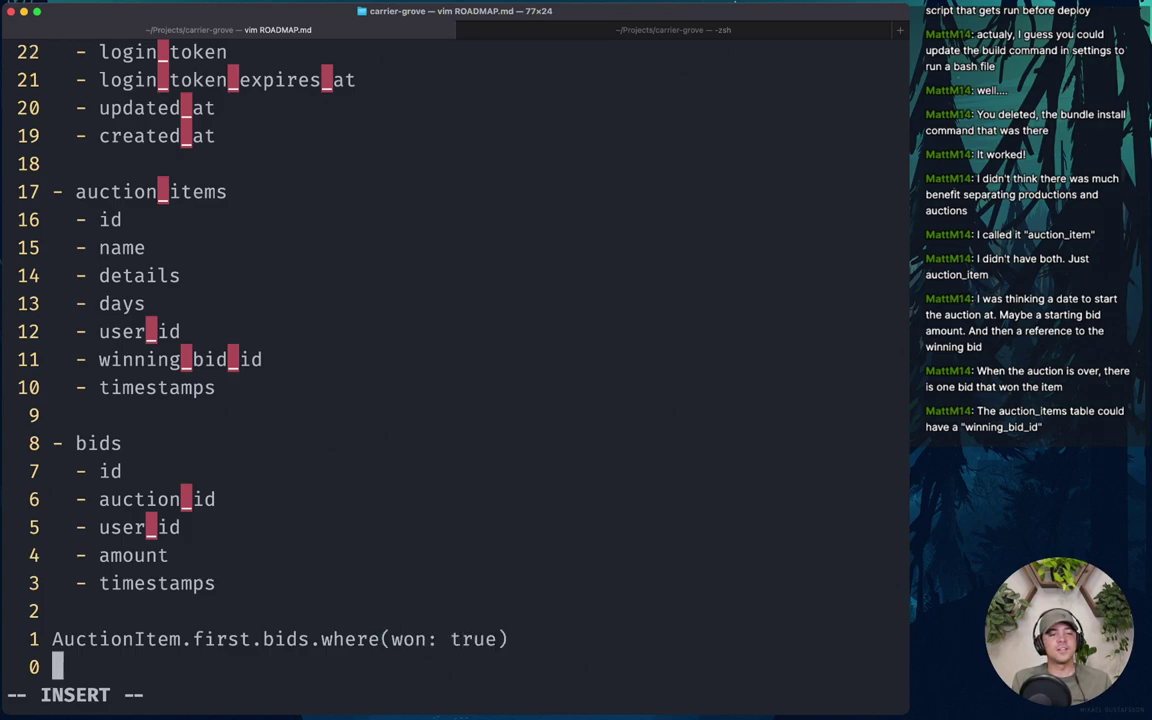
Step: Add a second example query, AuctionItem.first.winning_bid, on the next line
type("AuctionItem")
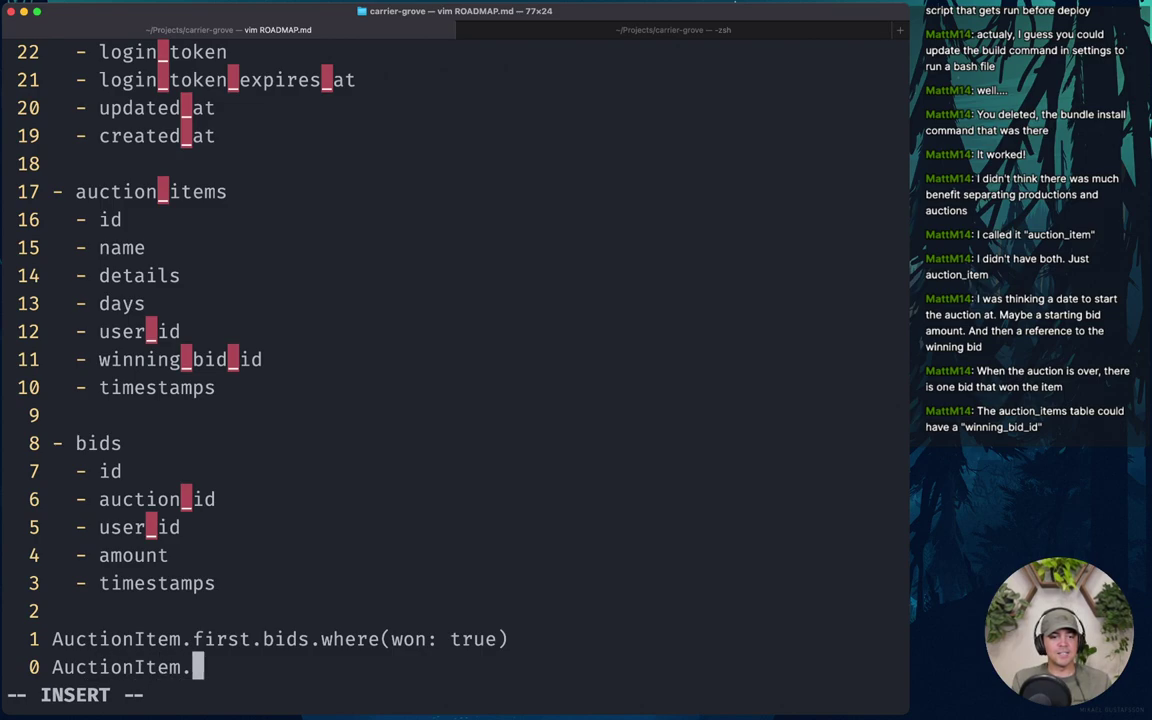
type(".first.winin")
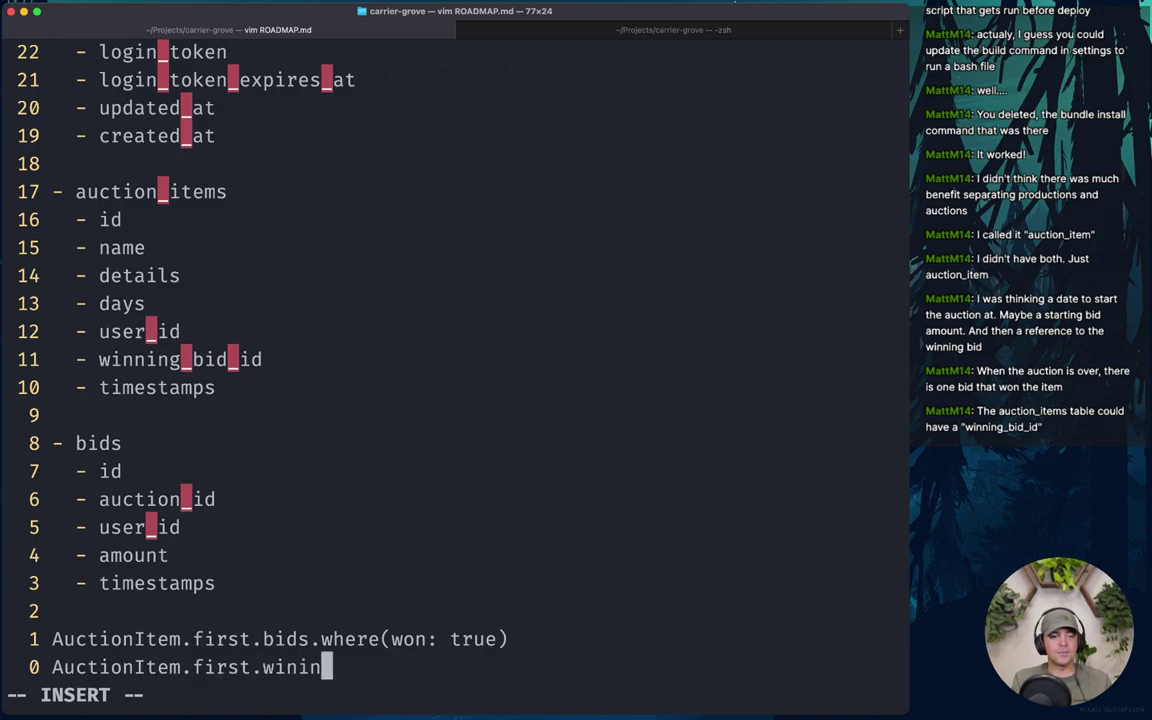
key("BackSpace")
key("BackSpace")
type("ning_bid")
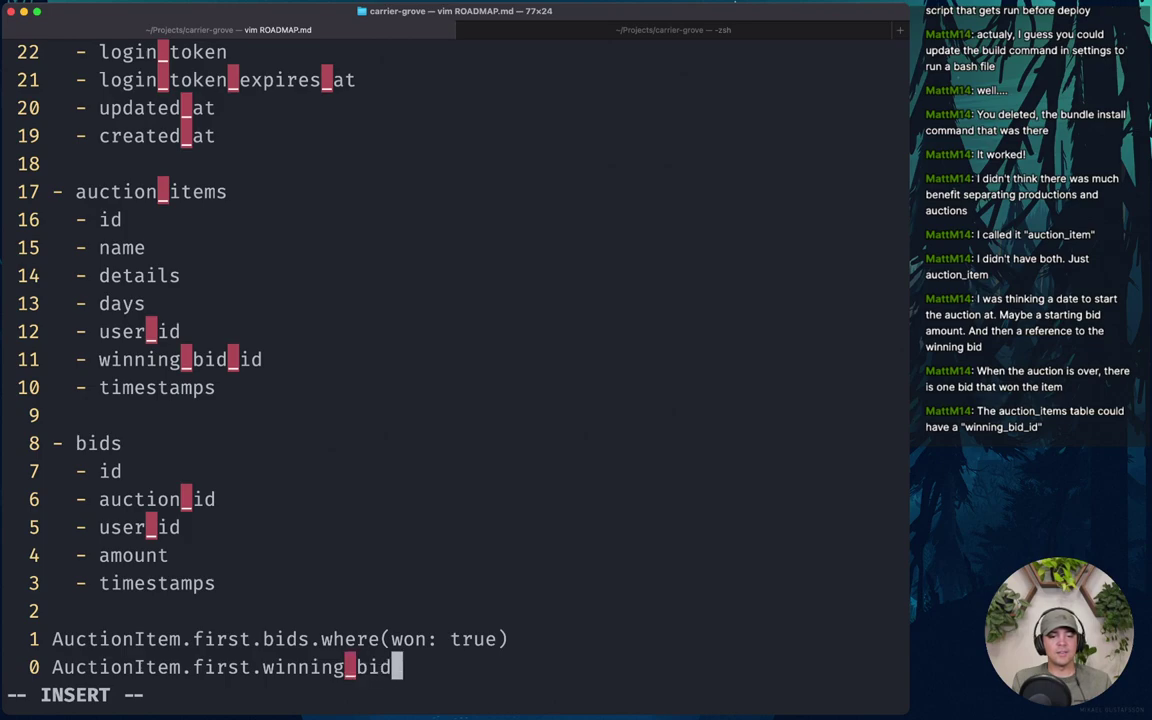
key("Return")
key("Return")
Step: Start a class AuctionItem < Model with a many_to_one user association
type("class Audie")
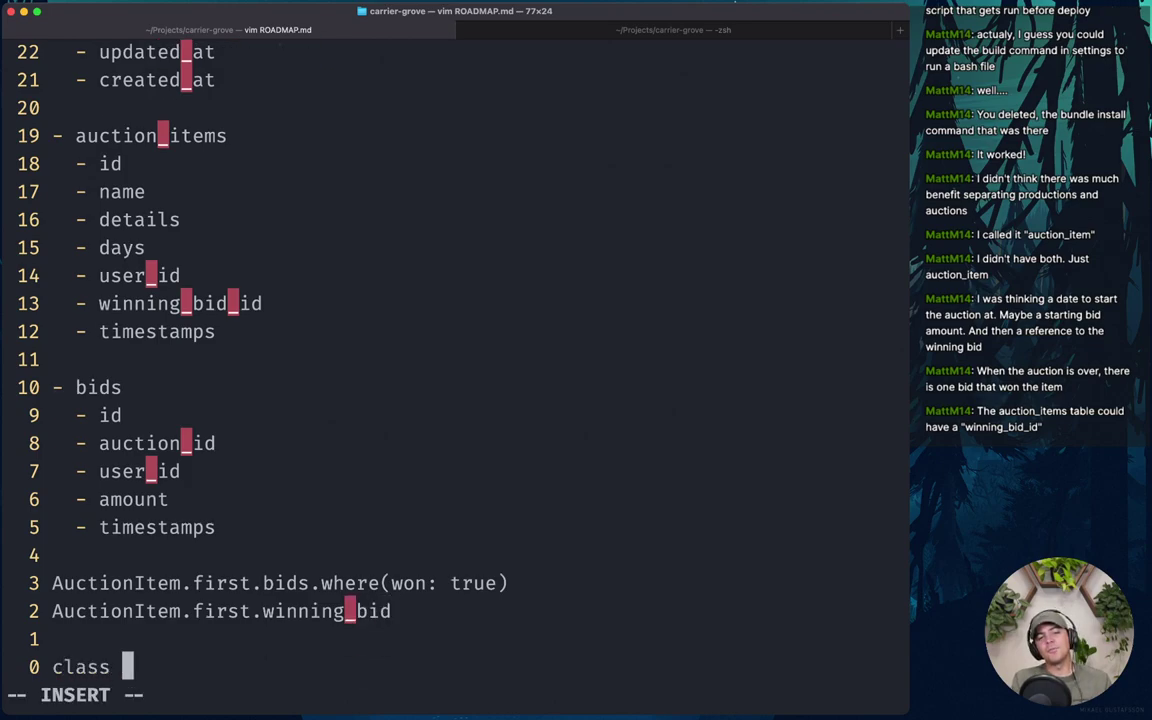
key("BackSpace")
key("BackSpace")
key("BackSpace")
type("ctionIt")
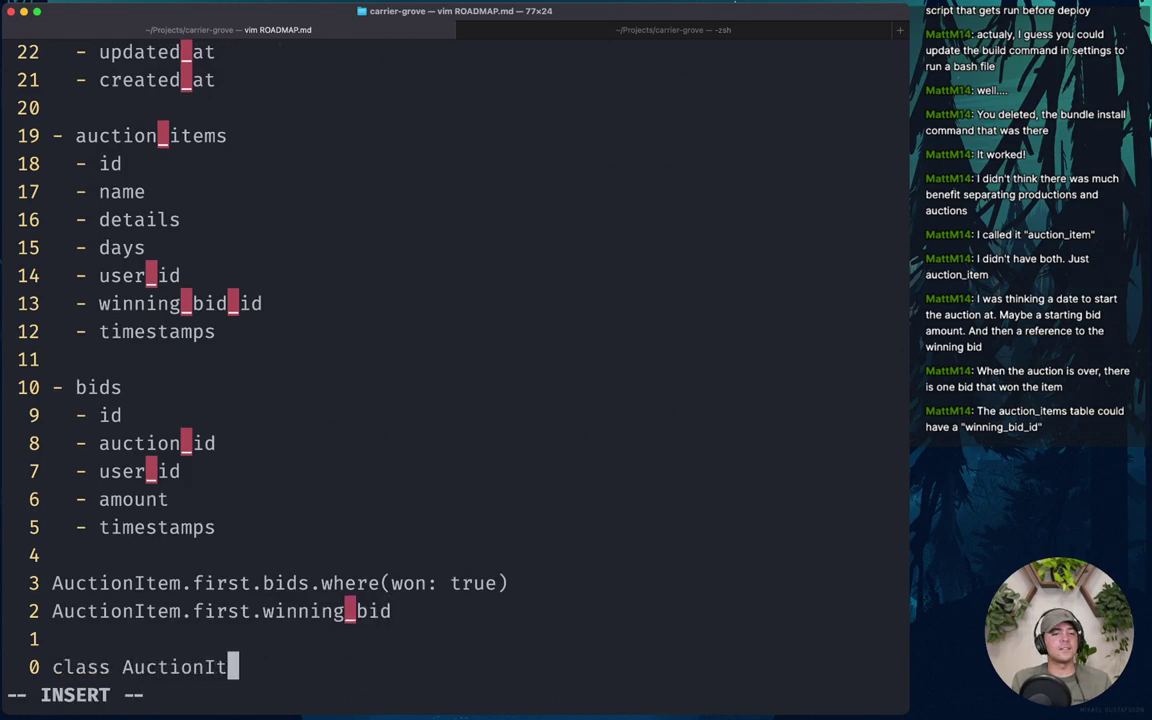
type("em < Model")
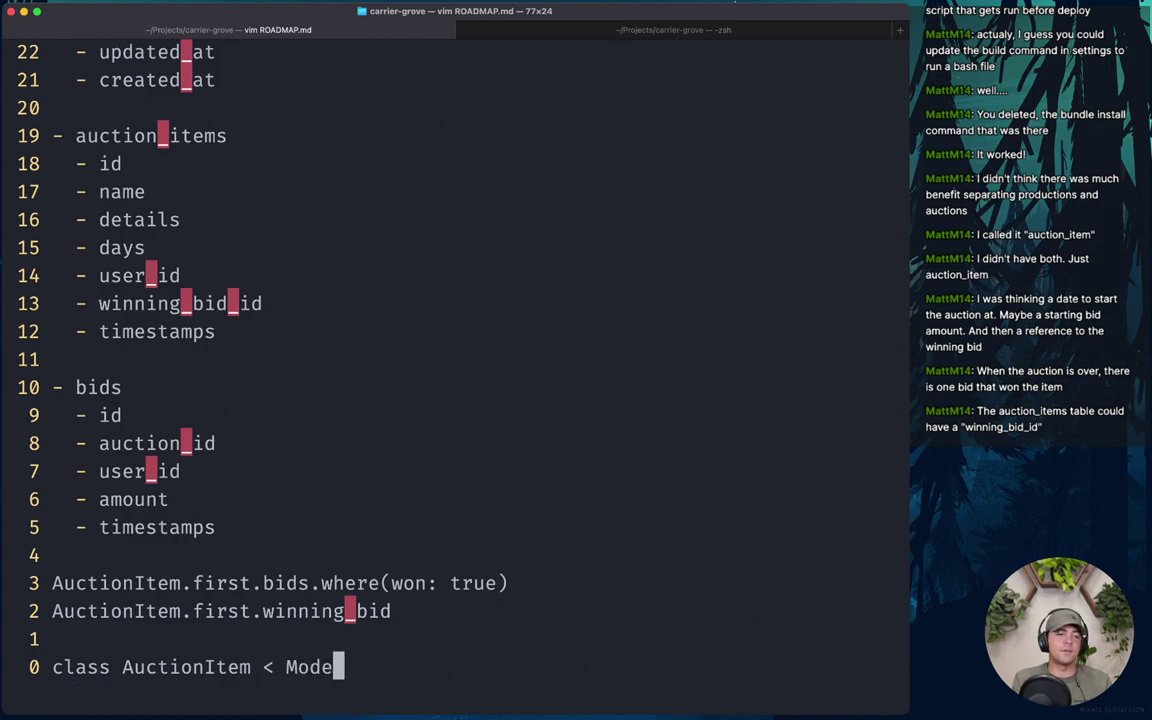
key("Return")
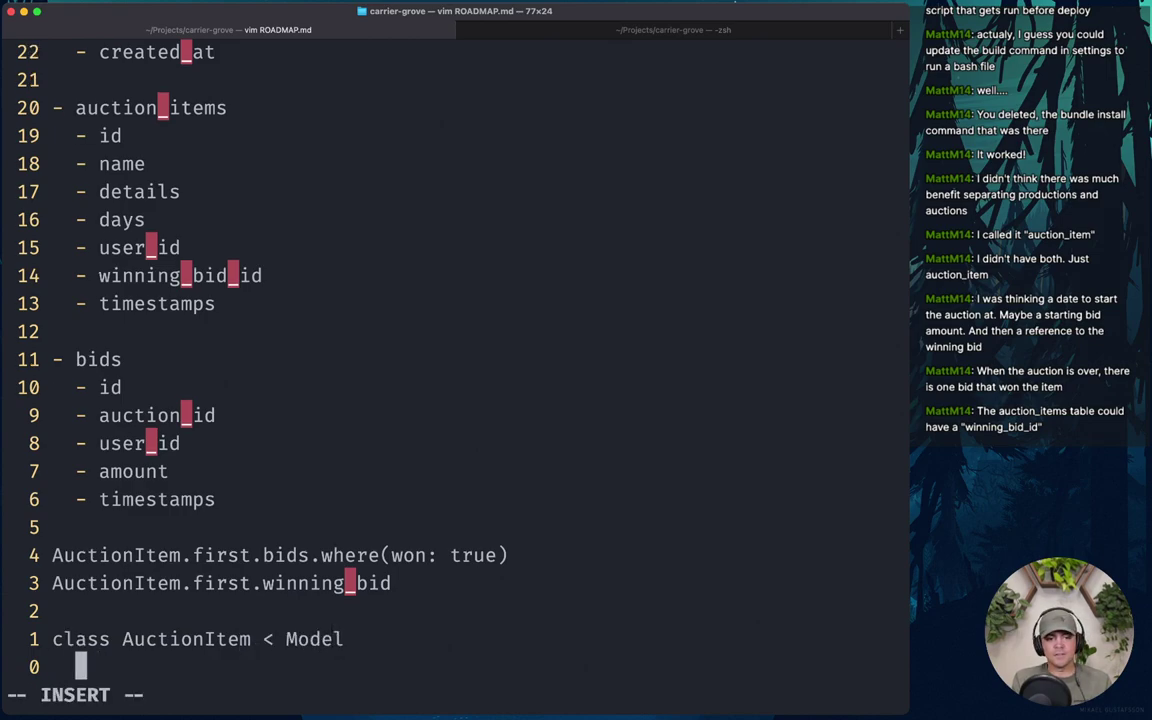
type("one_to_many")
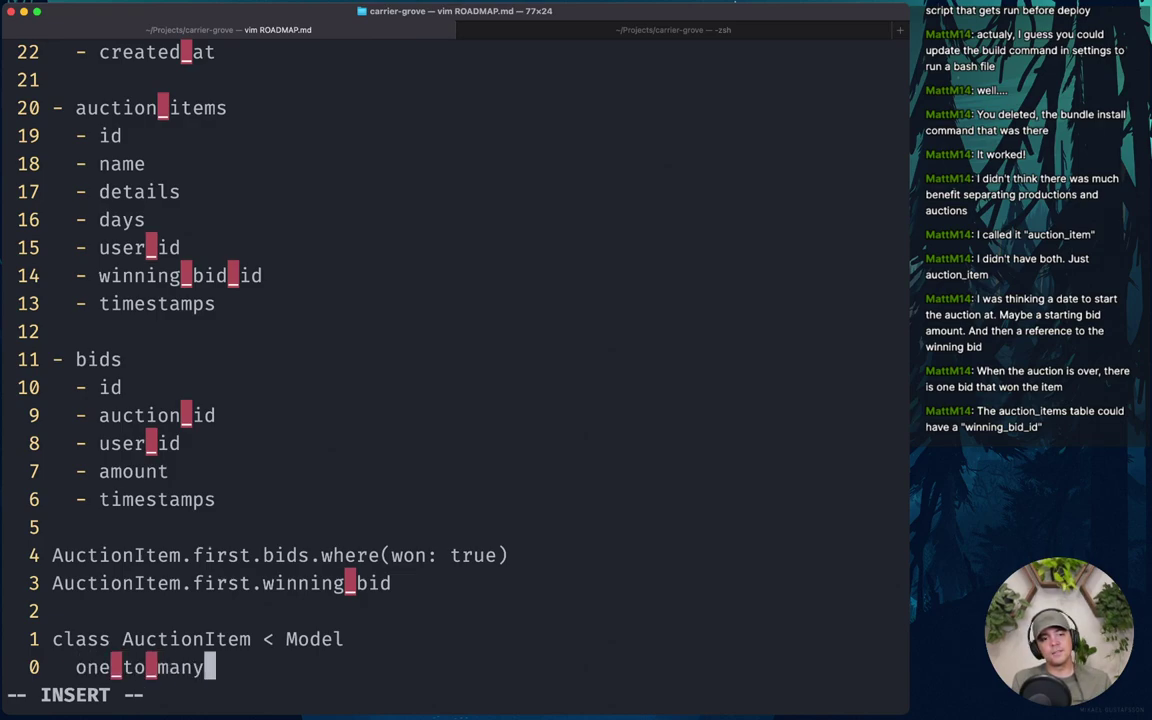
key("Escape")
type("bcwnm")
key("BackSpace")
key("BackSpace")
type("m")
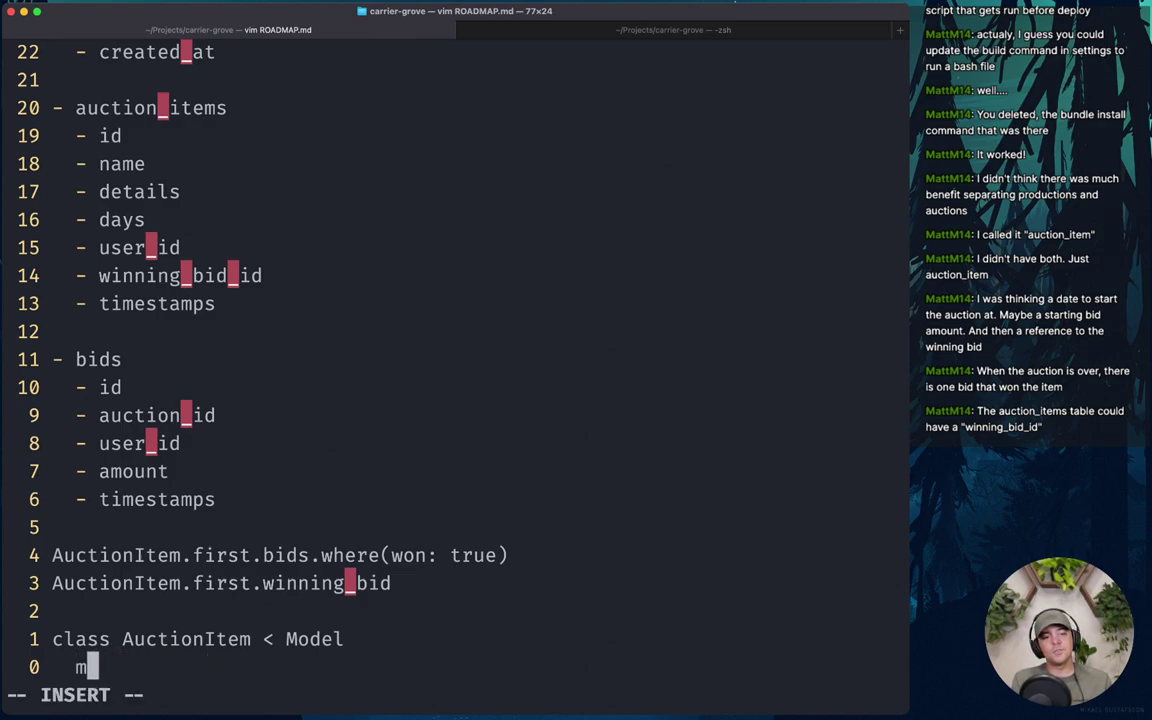
type("any_to_one u")
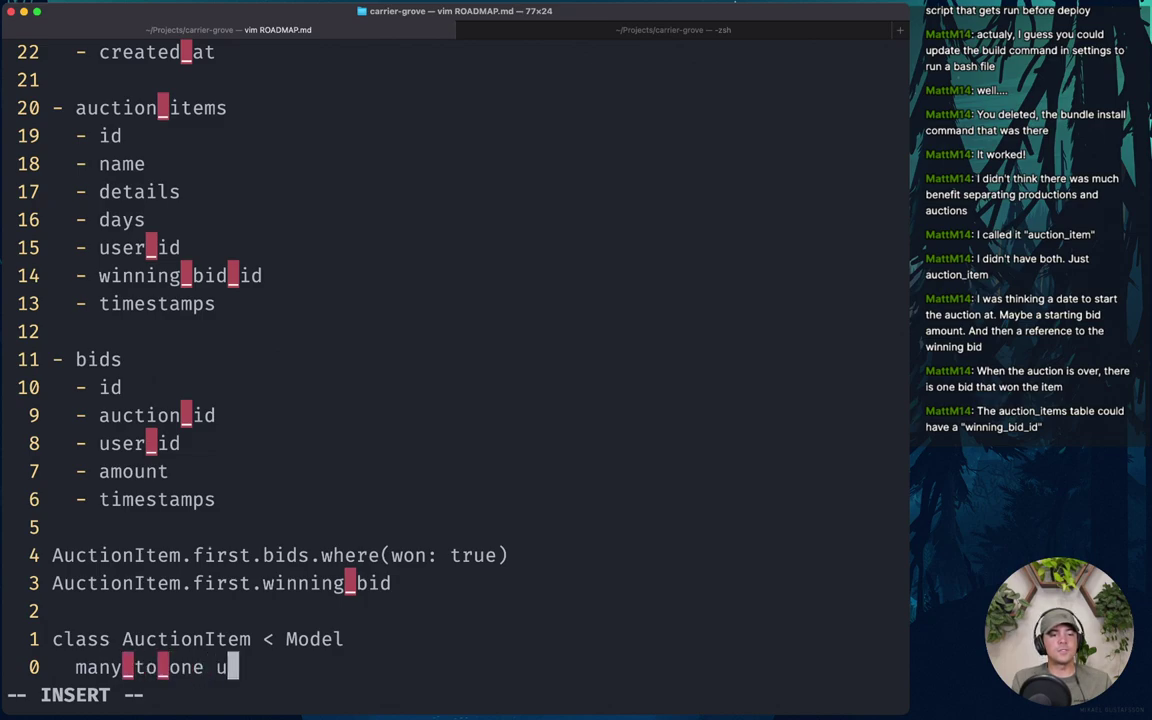
type("ser:")
key("Escape")
Step: Add a many_to_one :bid association with table_name: "bids" and save
type("oma")
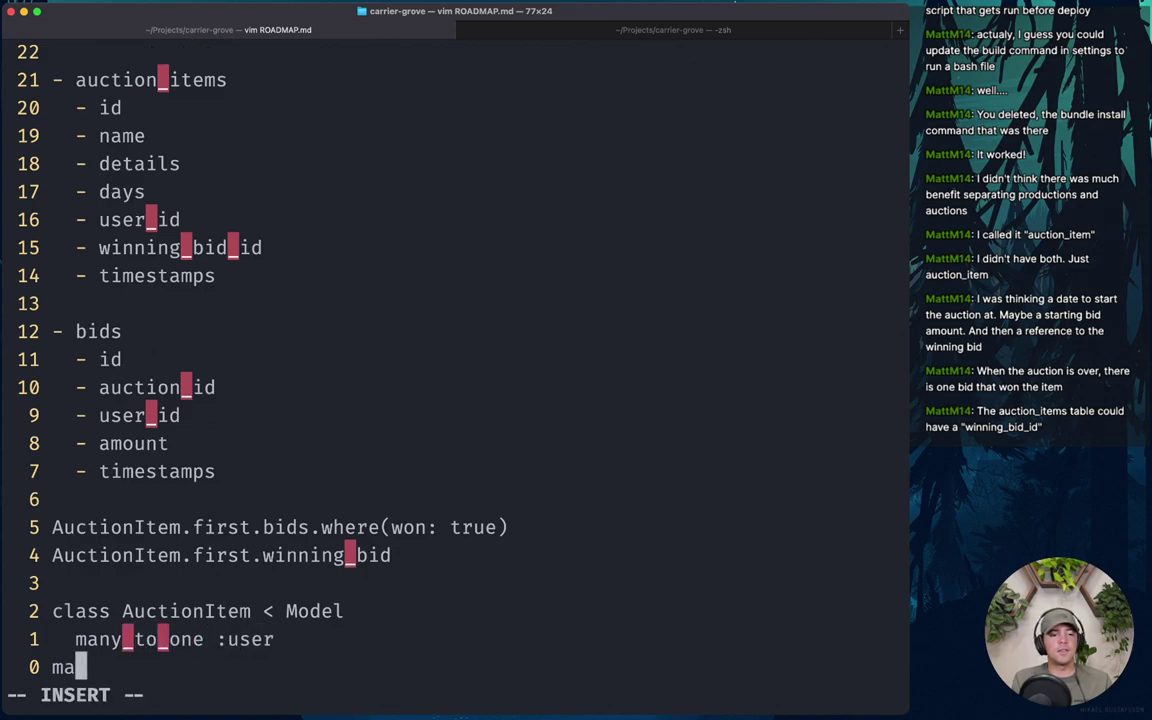
key("BackSpace")
key("BackSpace")
type("many_to")
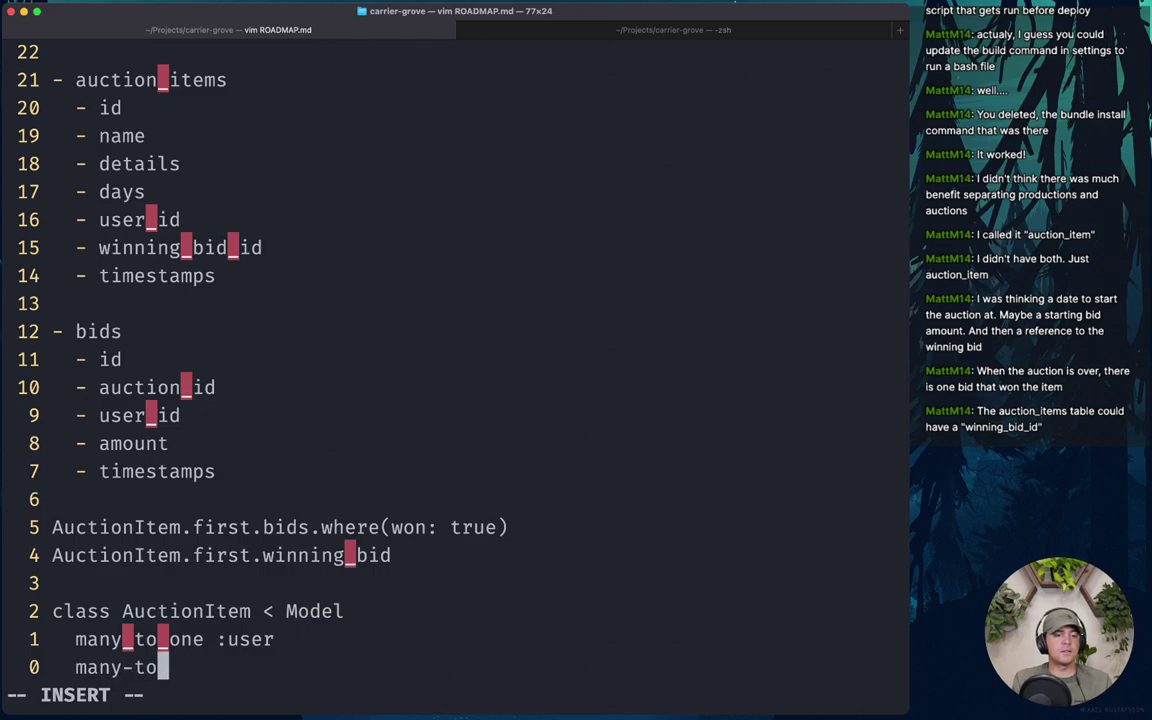
key("BackSpace")
key("BackSpace")
type("to_one :")
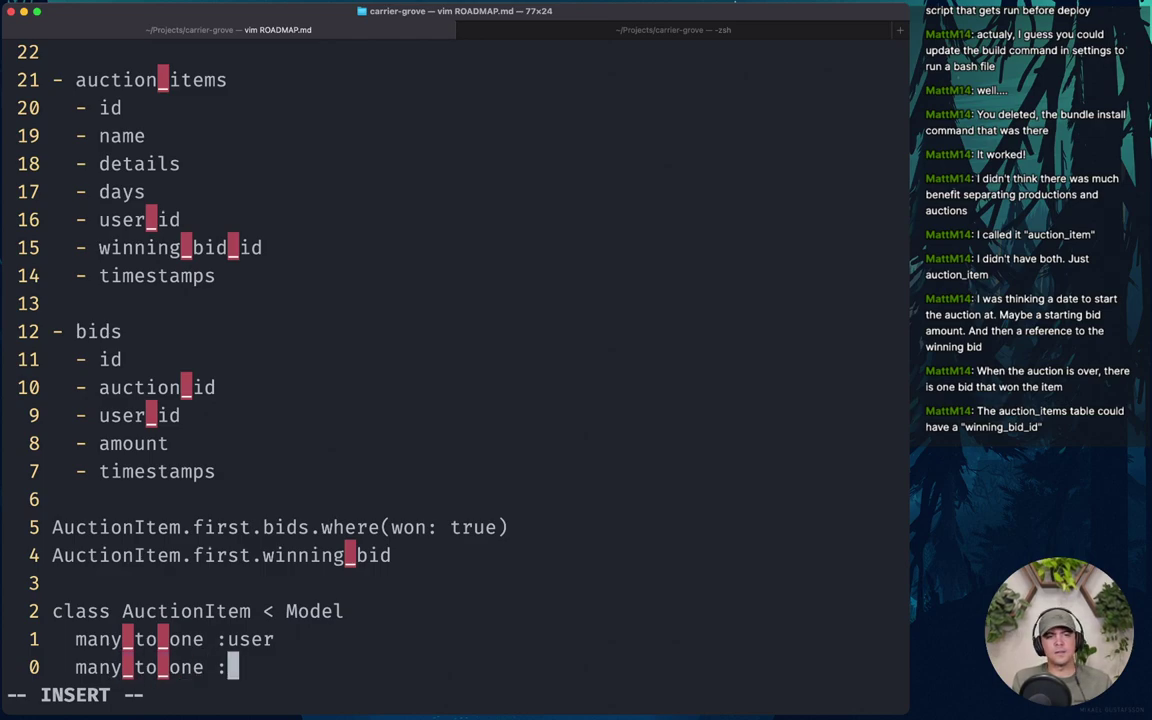
type("win")
key("BackSpace")
key("BackSpace")
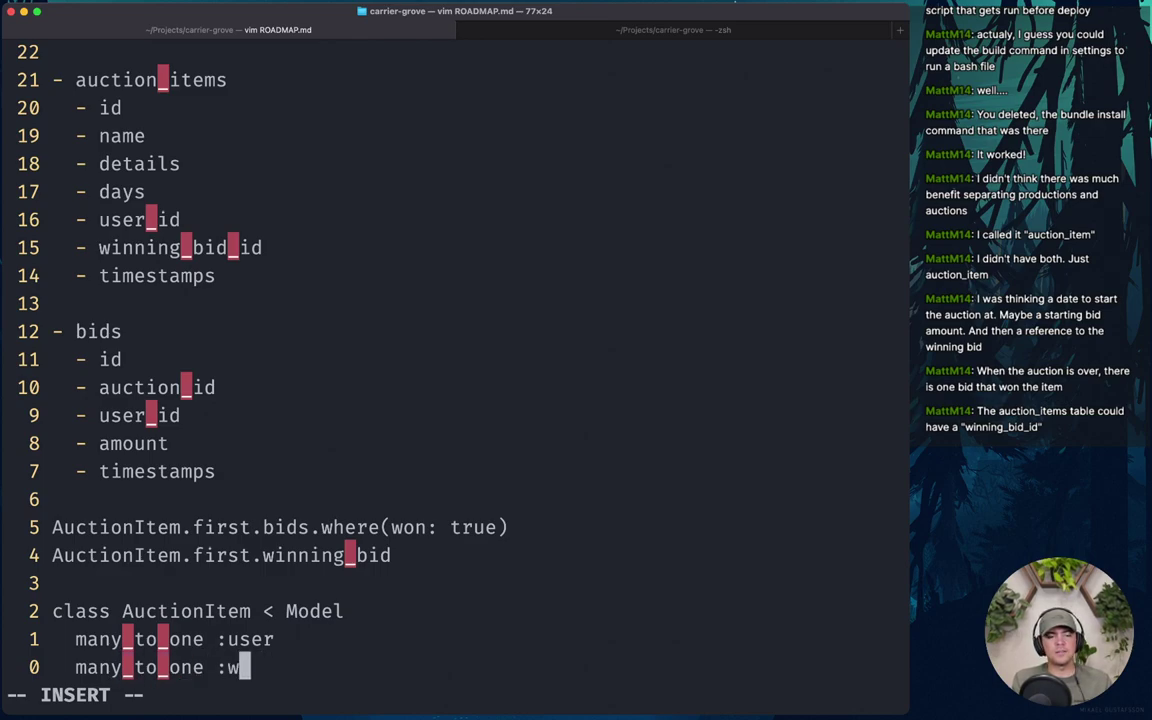
type("bid, class")
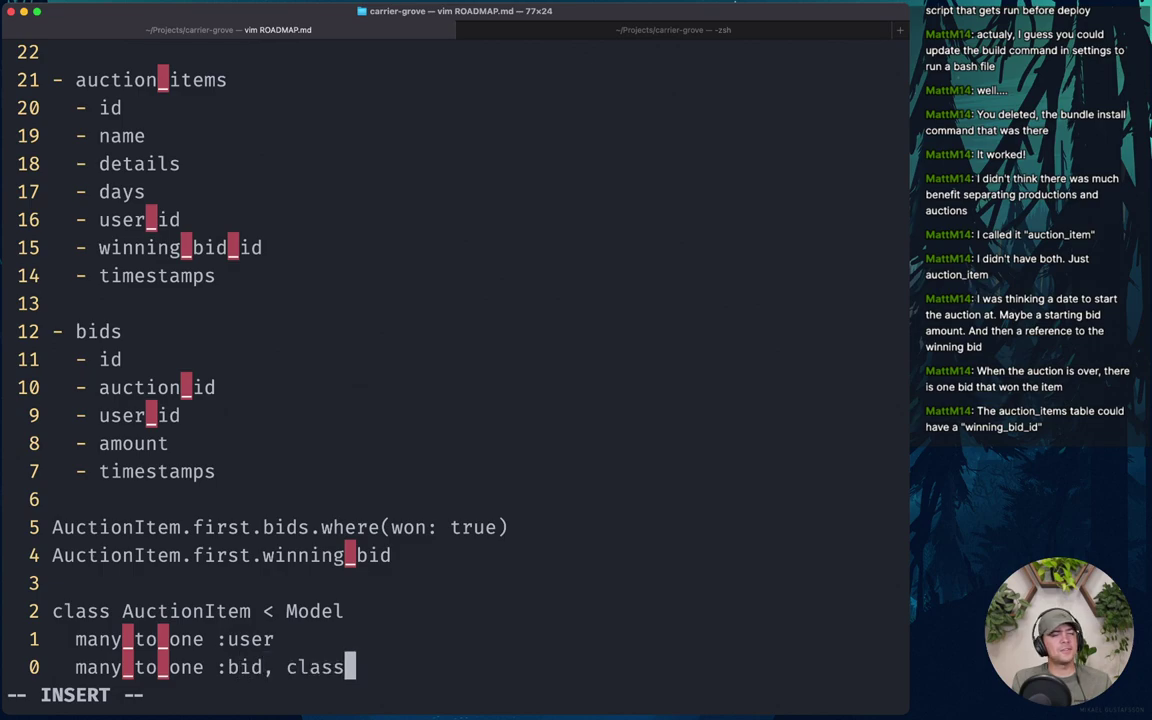
key("BackSpace")
key("BackSpace")
key("BackSpace")
key("BackSpace")
key("BackSpace")
key("BackSpace")
type("table_")
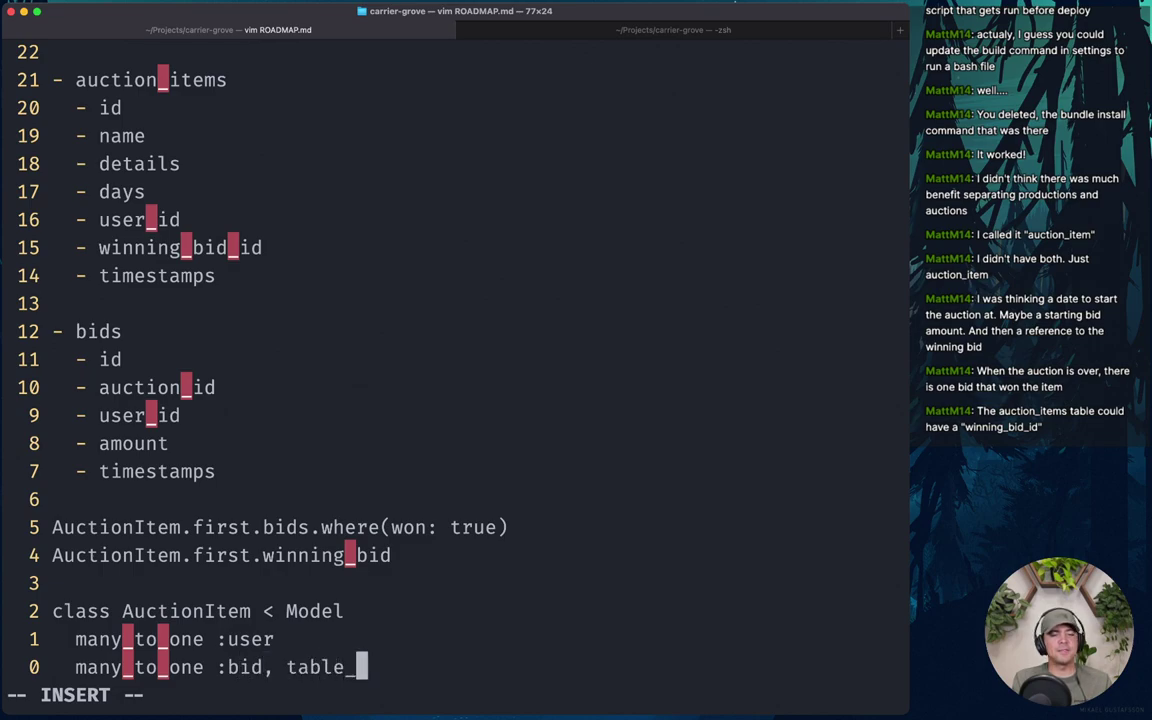
type("name: \"bids\"")
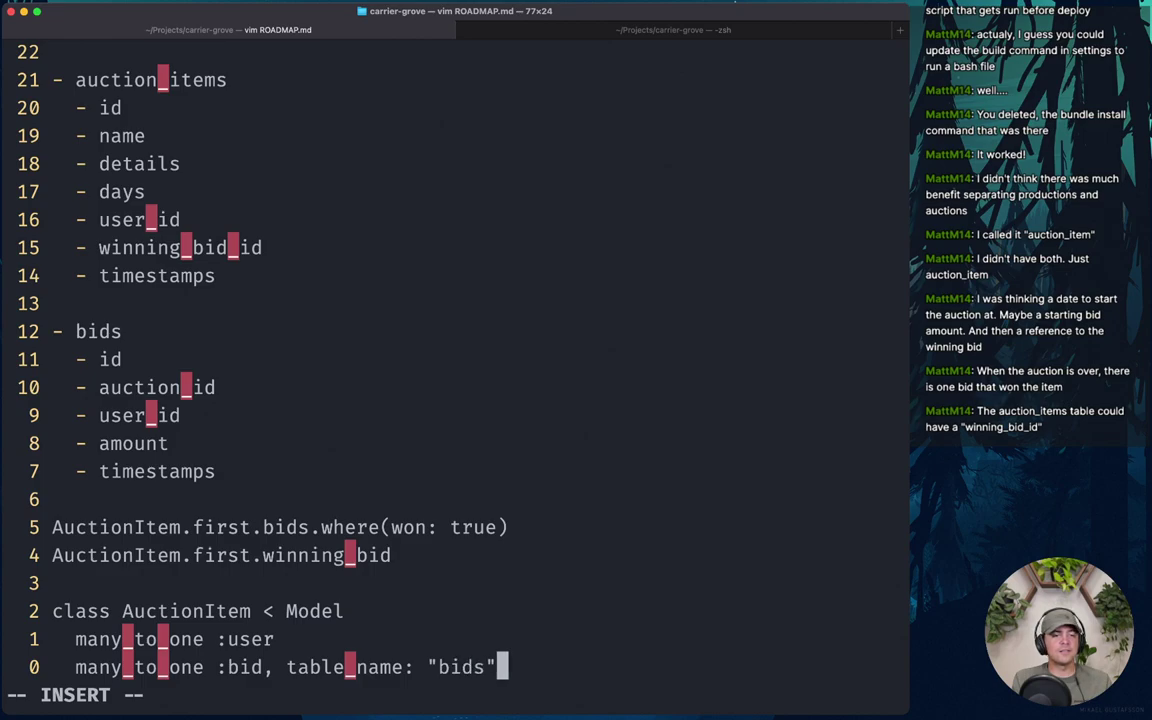
key("Escape")
type(":w")
key("Return")
Step: Rename the bid association to winning and save
key("b")
key("b")
key("b")
key("b")
key("b")
key("b")
key("c")
key("shift+w")
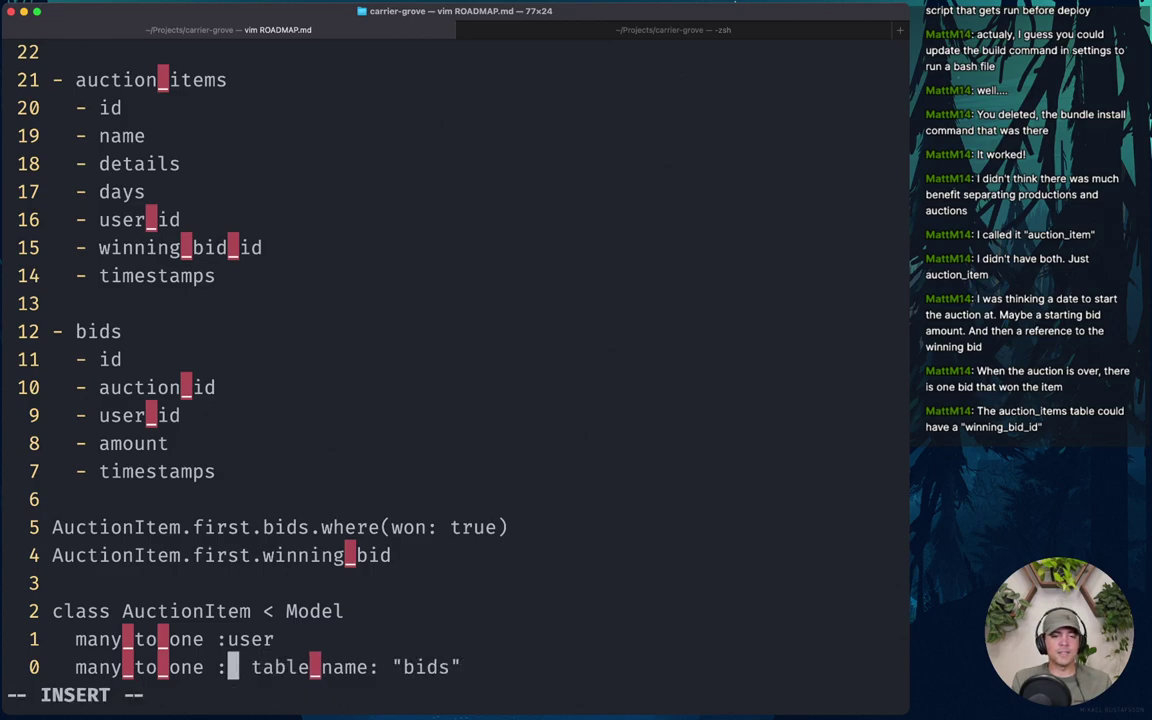
type("winning")
type(",")
key("Escape")
type(":w")
key("Return")
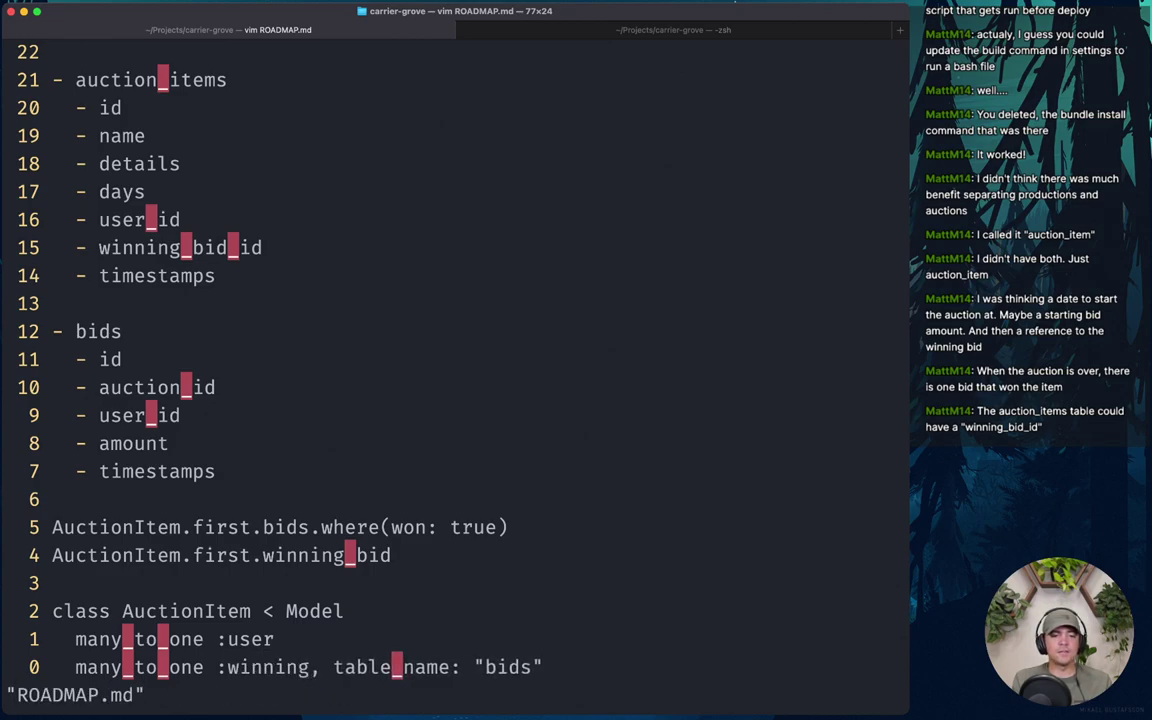
key("k")
key("k")
key("k")
key("k")
key("k")
key("k")
key("k")
key("k")
key("k")
key("k")
key("k")
key("k")
key("k")
key("k")
key("k")
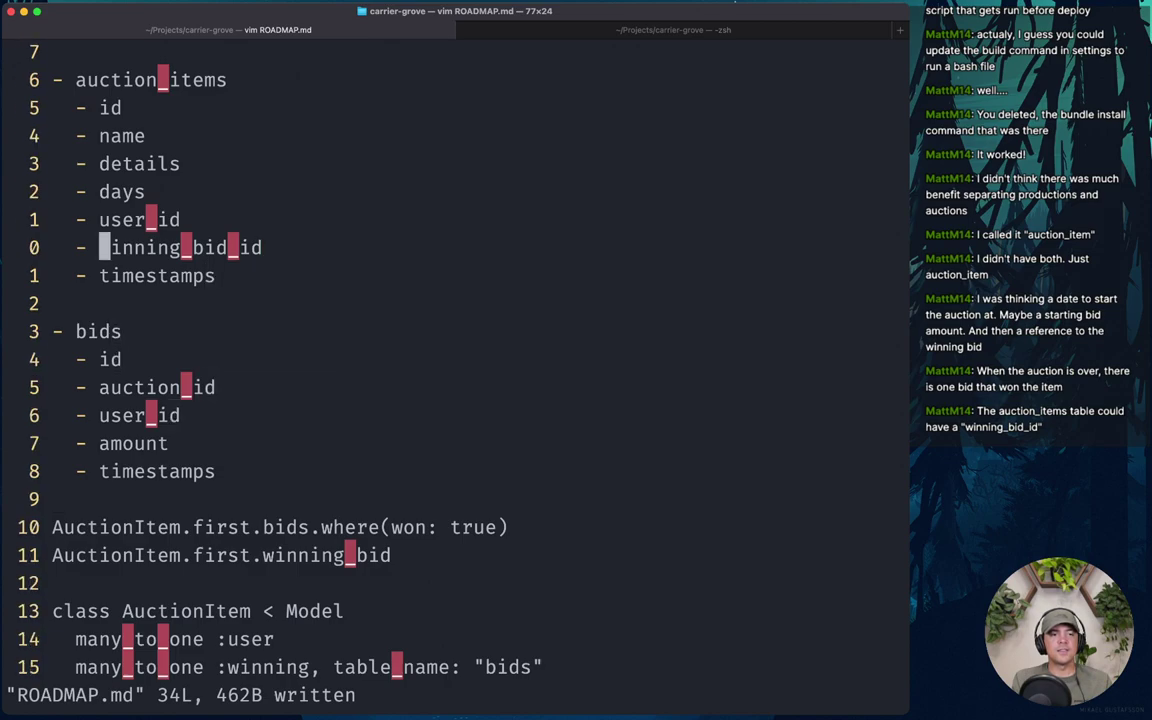
Step: Remove the winning_ prefix from the field, save, and close the class with end
key("x")
key("x")
key("x")
key("x")
key("x")
key("x")
key("x")
key("x")
type(":w")
key("Return")
key("j")
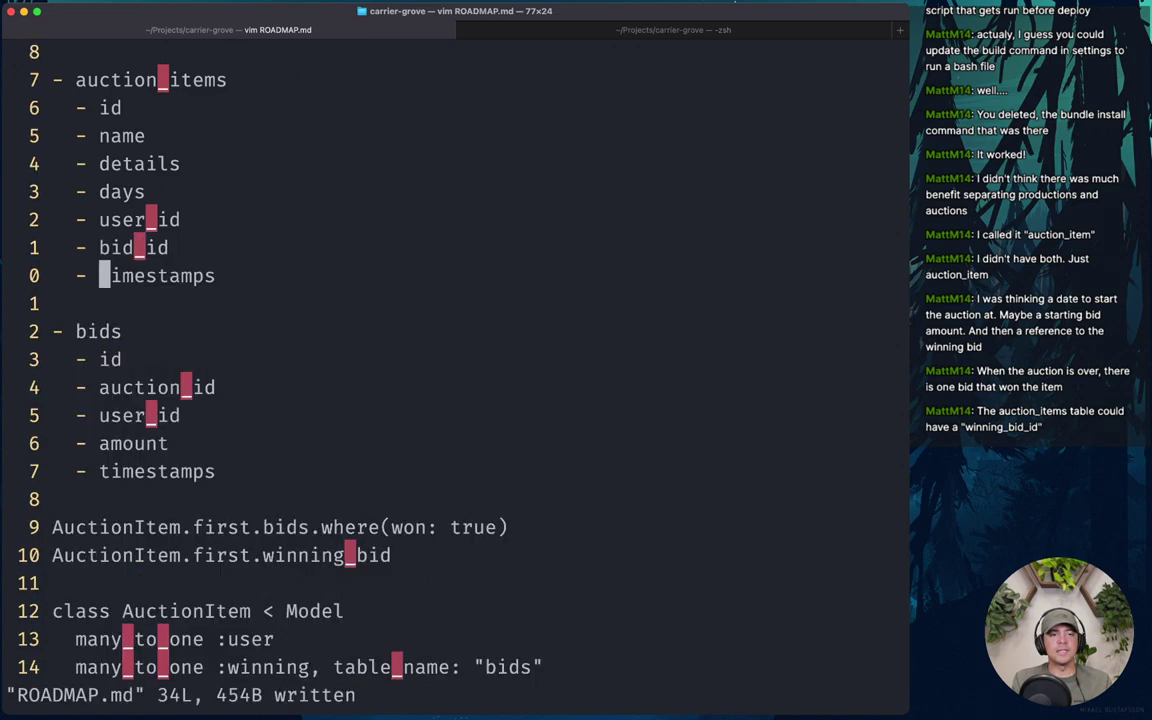
key("j")
key("j")
key("j")
key("j")
key("j")
key("j")
key("j")
key("j")
key("j")
key("j")
key("j")
key("j")
key("j")
type("joend")
key("Escape")
Step: Rename the association back to bid, add alias: winning_bid, and save
key("k")
key("k")
key("w")
key("j")
key("f")
key("space")
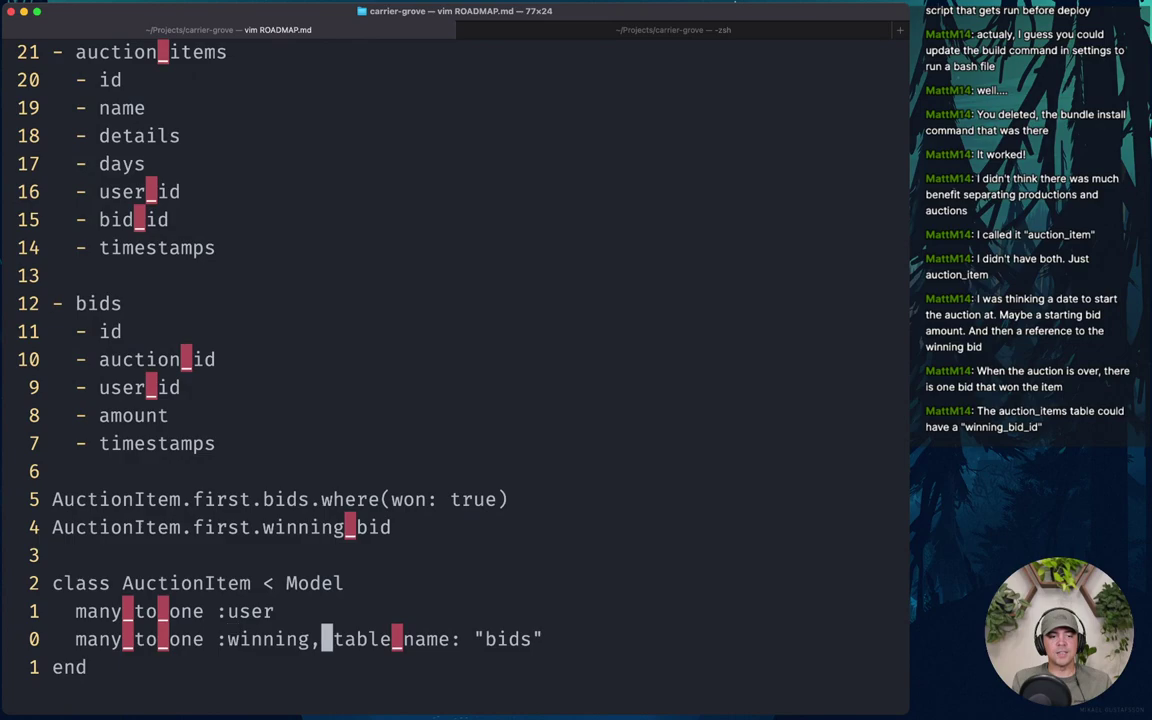
type("cwbid")
key("Escape")
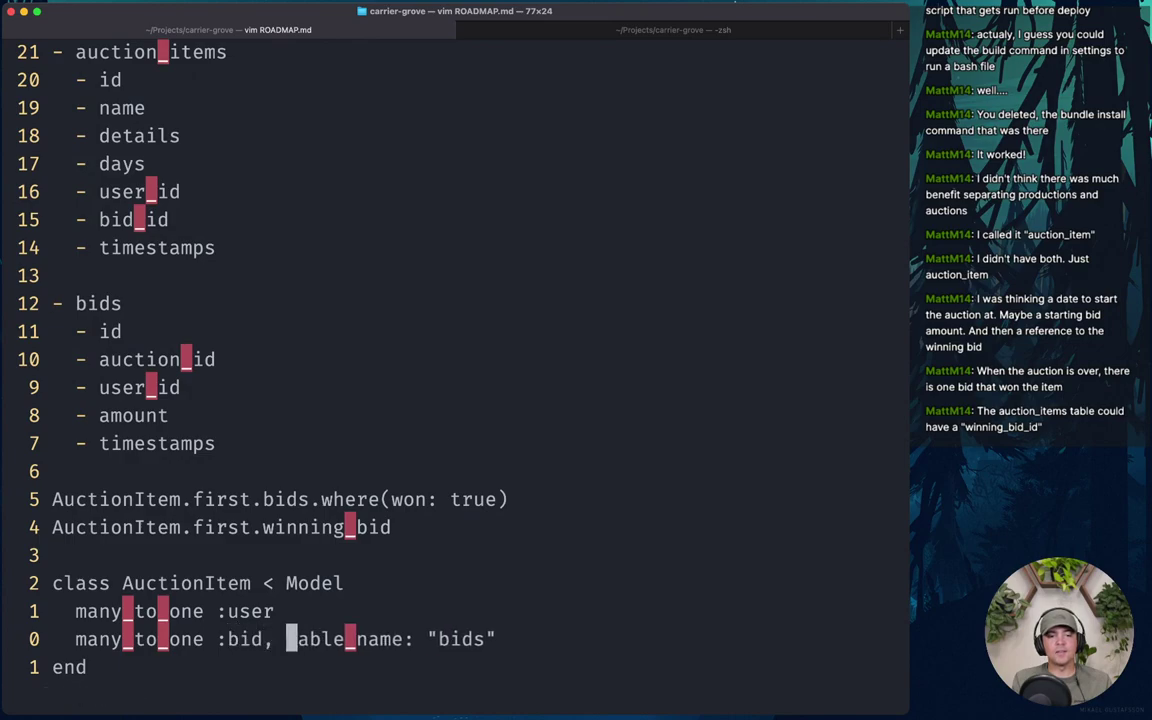
type(":w")
key("Return")
type("A, alias")
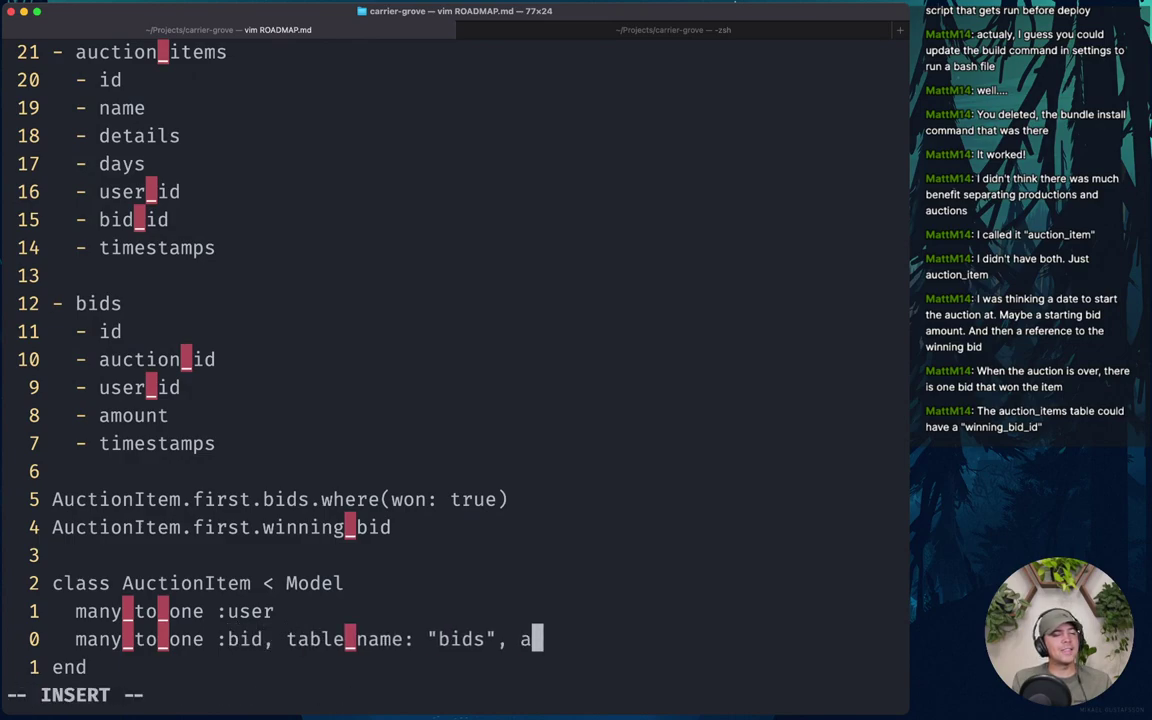
type(": winning")
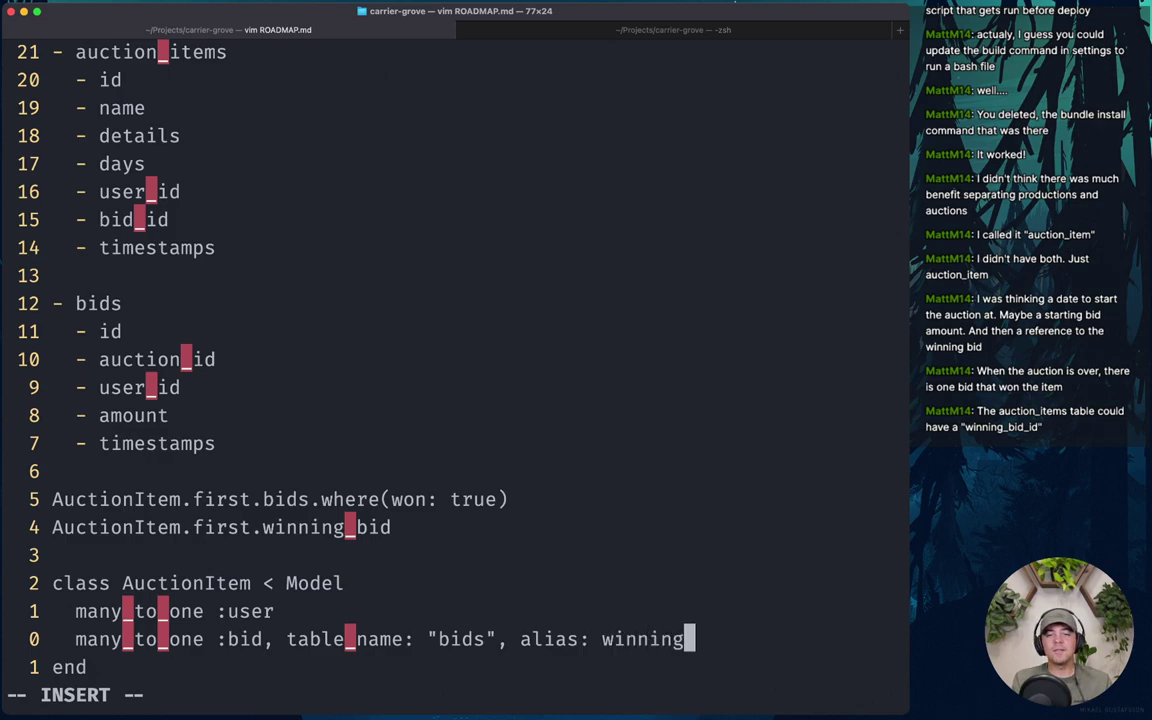
type("_bid")
key("Escape")
type("k:w")
key("Return")
Step: Prefix the bid_id field with winning_ to make winning_bid_id and save
key("k")
key("k")
key("k")
key("k")
key("k")
key("k")
key("k")
key("k")
key("k")
key("k")
key("k")
key("k")
key("k")
key("k")
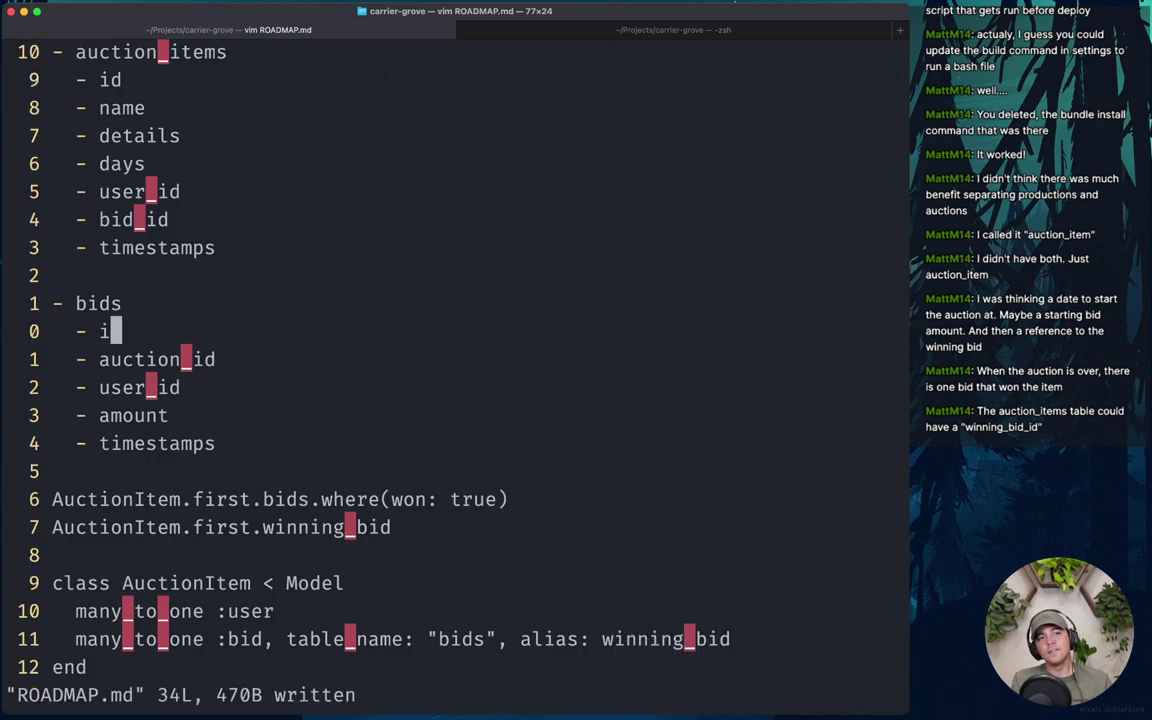
type("biwindn")
key("BackSpace")
key("BackSpace")
type("ning_")
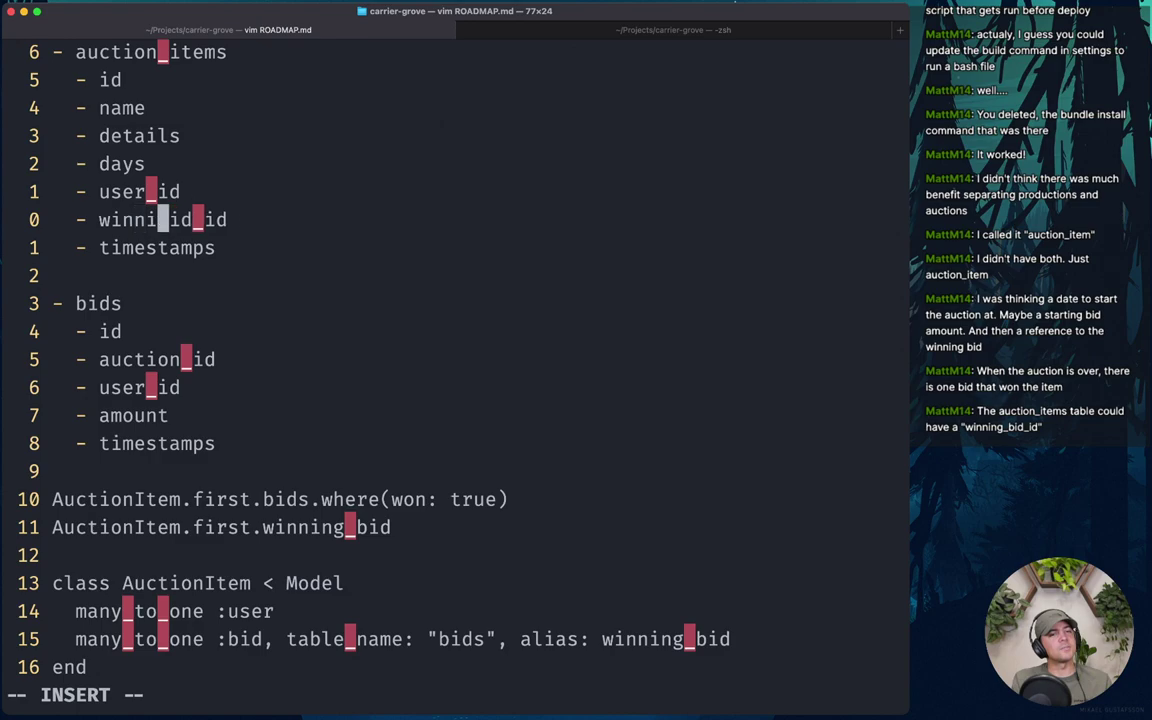
key("Escape")
type(":w")
key("Return")
key("j")
key("j")
key("j")
key("j")
key("j")
key("j")
key("j")
key("j")
key("j")
Step: Move through the class to the where(won: true) example line
key("j")
key("j")
key("j")
key("j")
key("j")
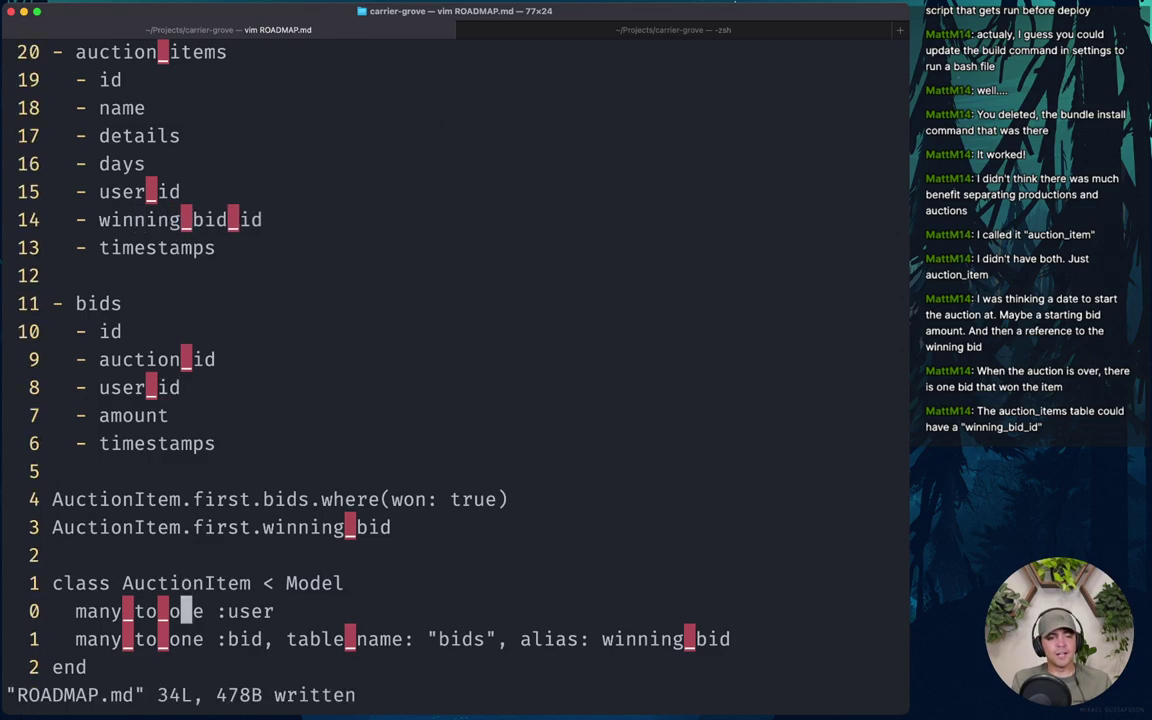
key("j")
key("w")
key("w")
key("w")
key("j")
key("j")
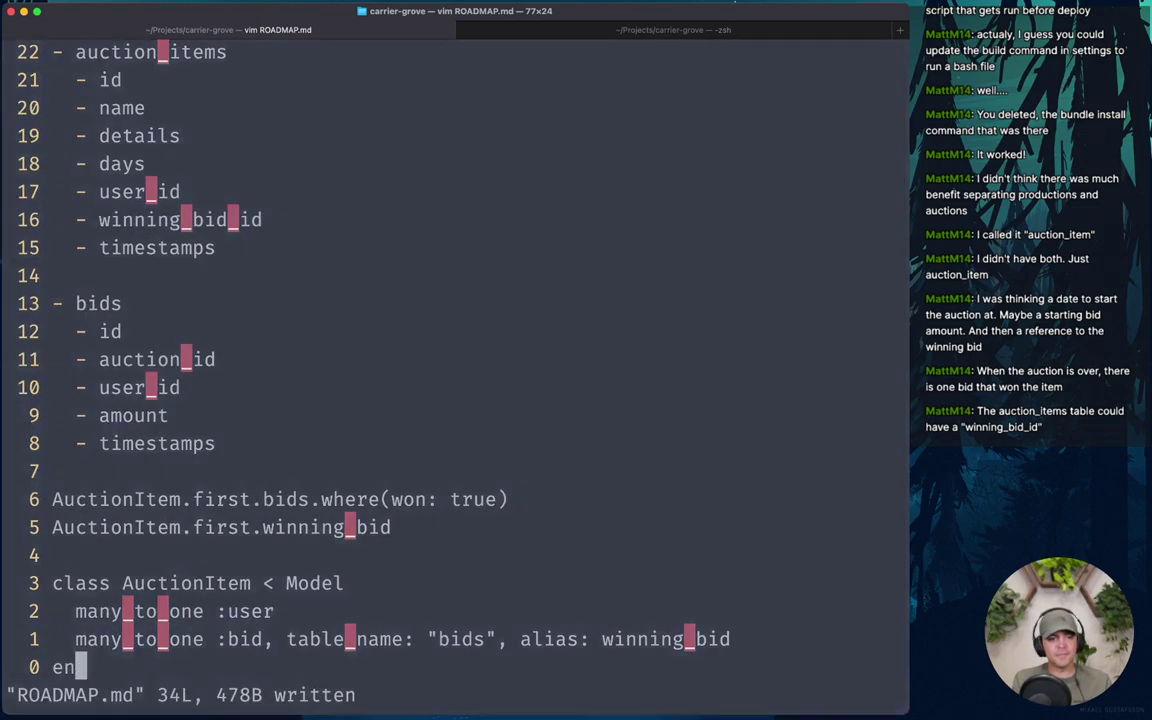
key("k")
key("k")
key("k")
key("k")
key("k")
key("l")
key("l")
key("k")
key("j")
key("j")
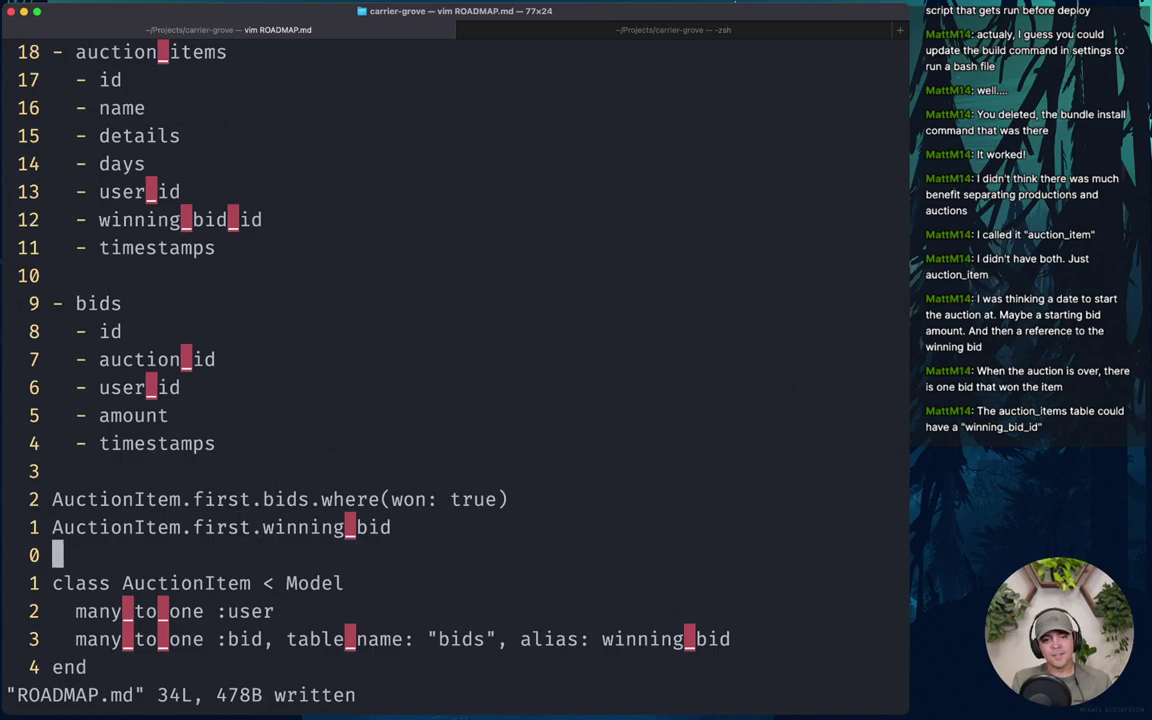
key("k")
key("k")
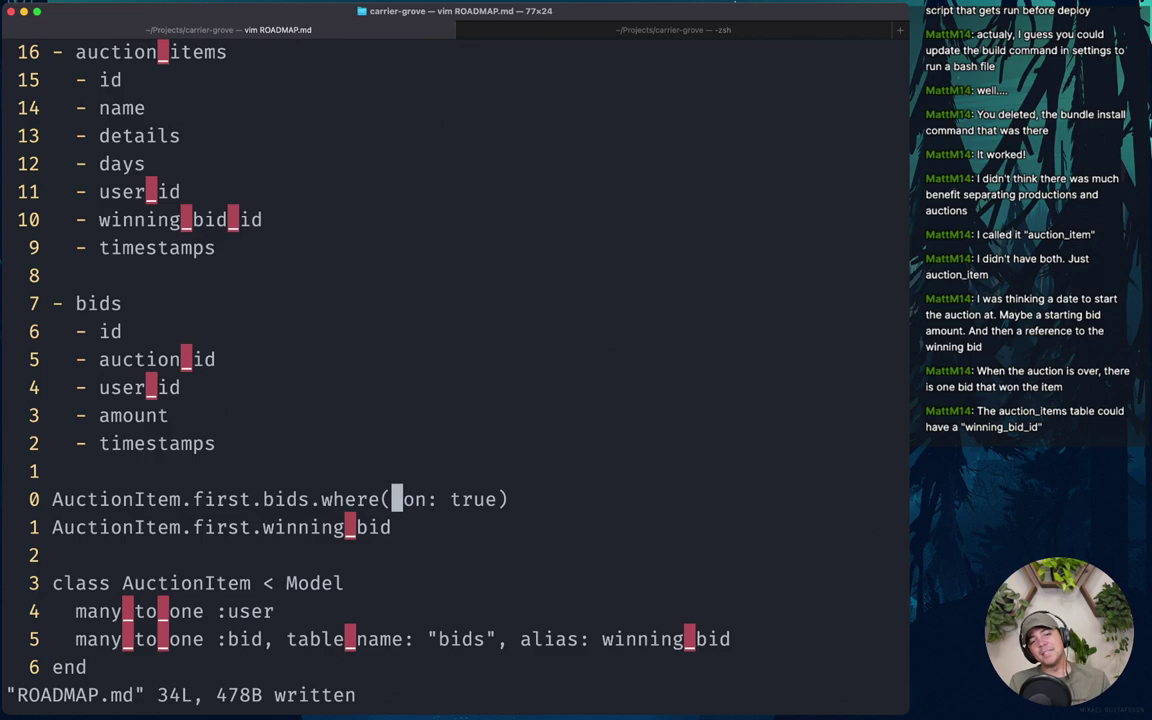
Step: Delete the AuctionItem example code lines and save ROADMAP.md at 26 lines
key("d")
key("d")
key("d")
key("d")
key("d")
key("d")
key("d")
key("d")
key("d")
key("d")
key("d")
key("d")
key("d")
key("d")
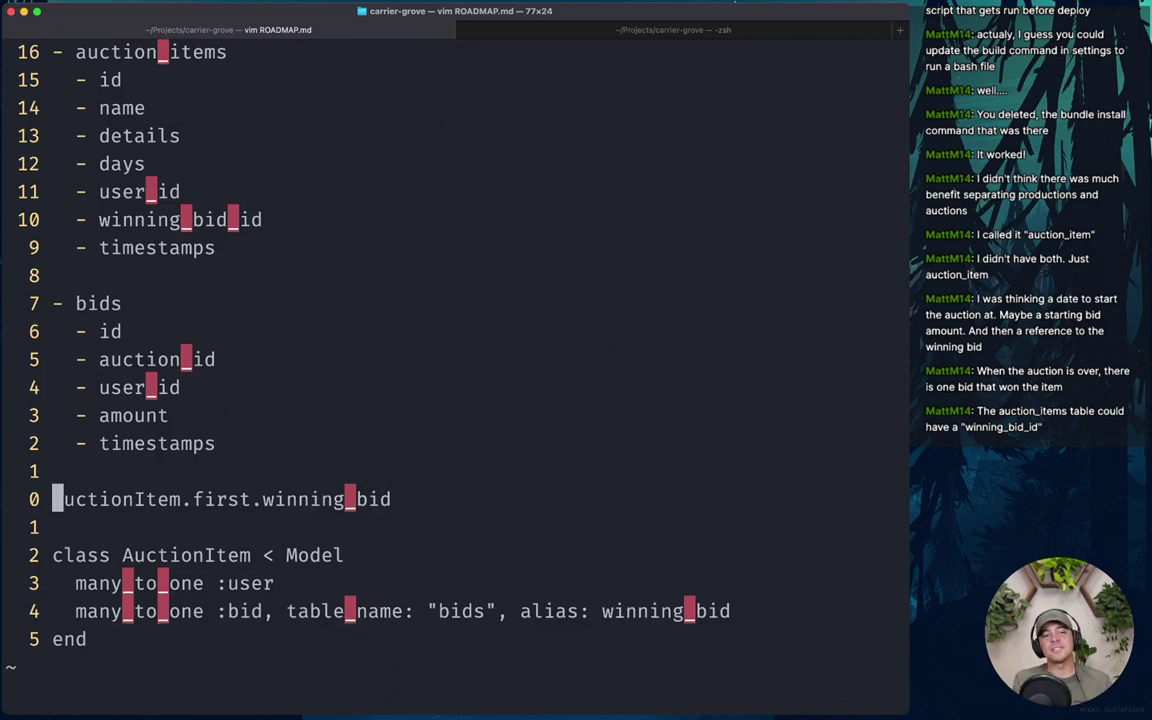
type(":w")
key("Return")
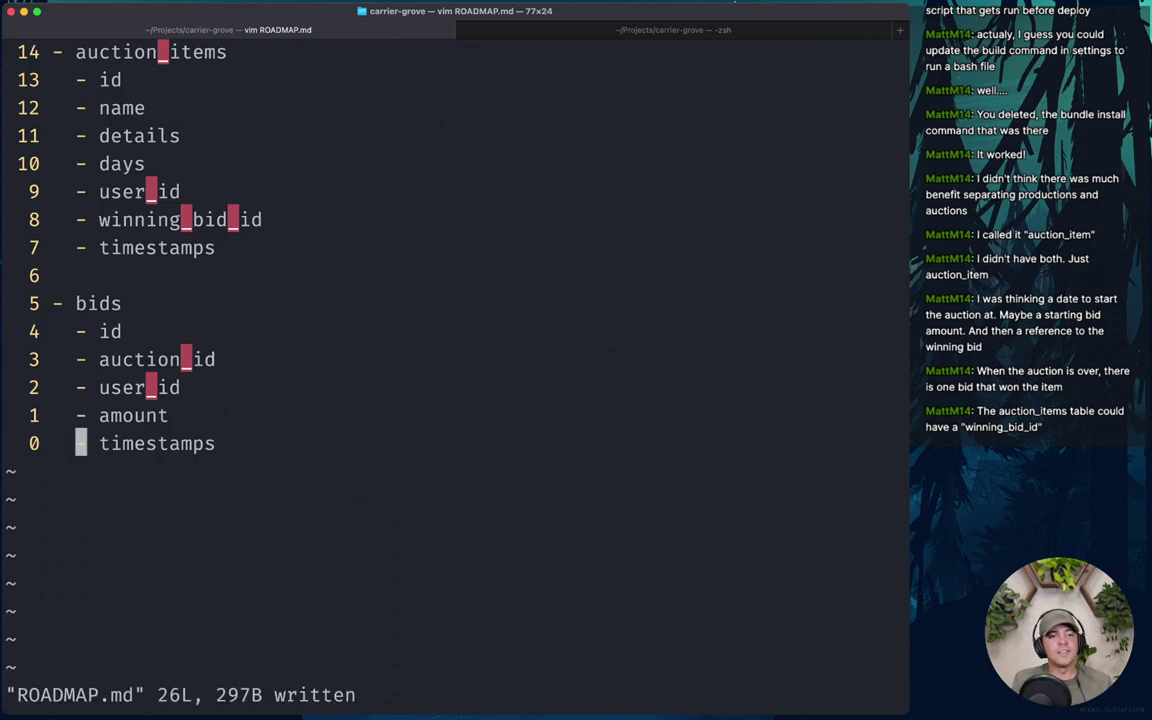
key("k")
key("k")
key("k")
key("k")
key("k")
key("k")
key("k")
key("k")
key("k")
key("k")
key("k")
key("k")
key("k")
key("k")
key("k")
key("k")
key("k")
key("k")
key("k")
key("k")
Step: Move through the schema to review the auction_items and bids fields
key("j")
key("j")
key("j")
key("j")
key("j")
key("j")
key("j")
key("j")
key("j")
key("j")
key("j")
key("j")
key("j")
key("j")
key("j")
key("j")
key("j")
key("j")
key("j")
key("j")
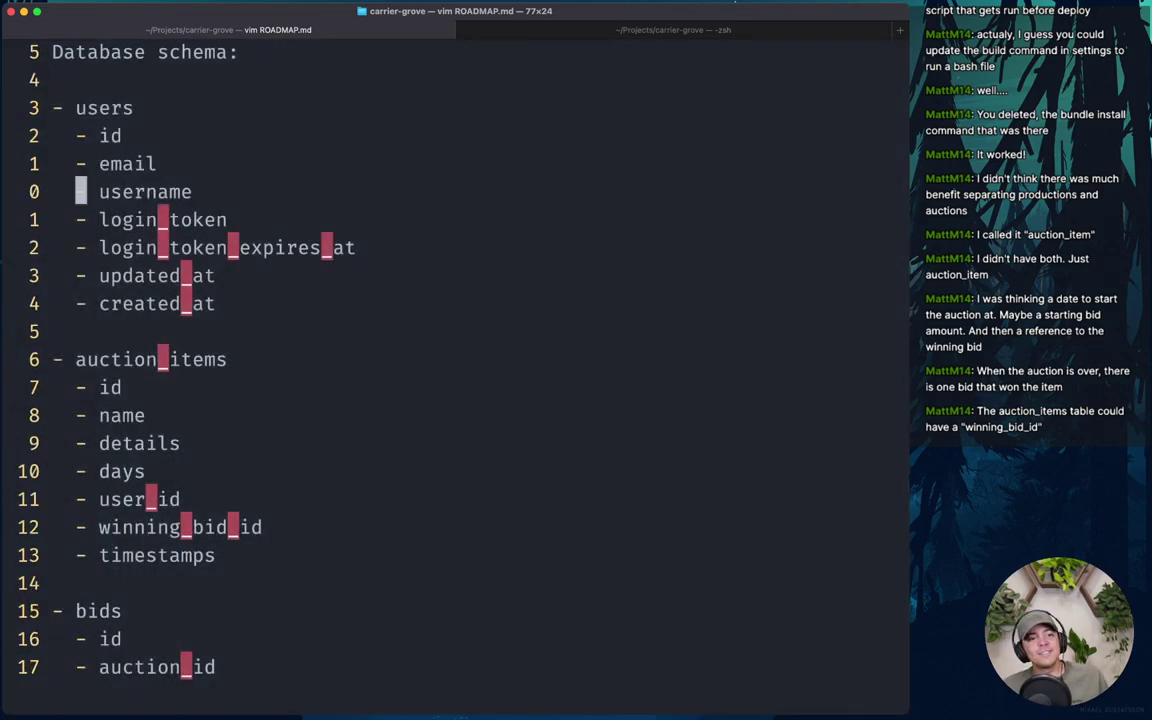
key("k")
key("k")
key("k")
key("k")
key("k")
key("k")
key("k")
key("k")
key("k")
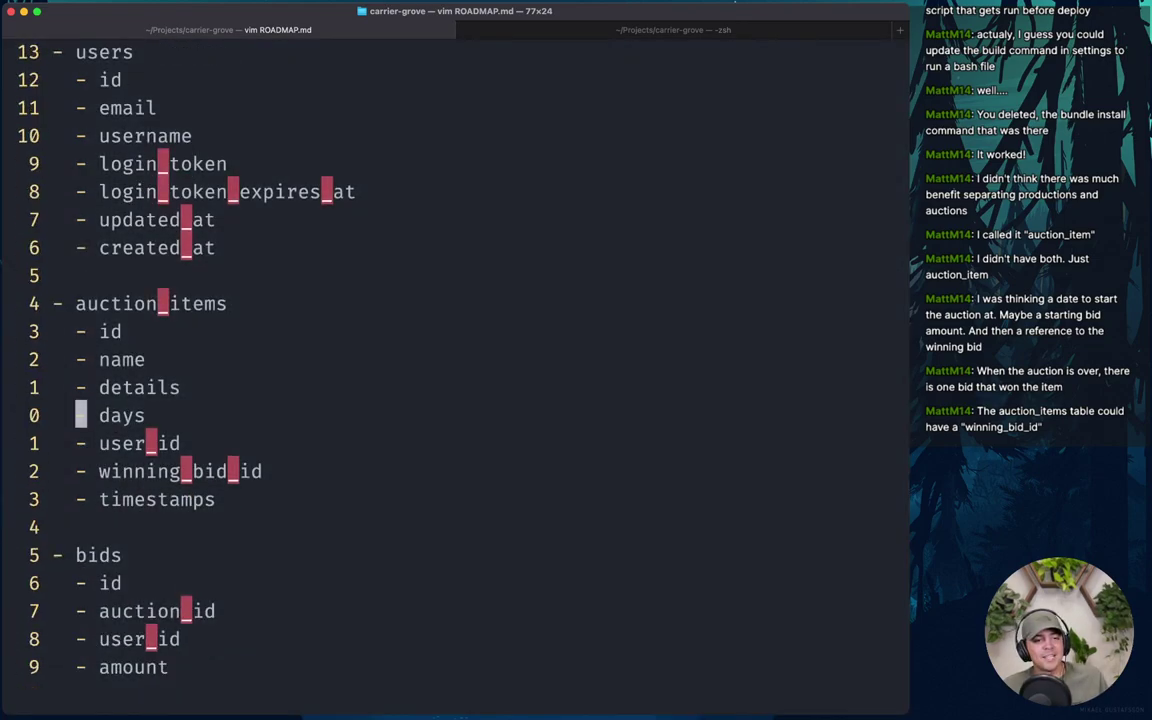
key("j")
key("j")
key("j")
key("y")
key("y")
key("G")
key("p")
key("k")
key("k")
key("k")
key("k")
key("k")
key("j")
key("j")
key("w")
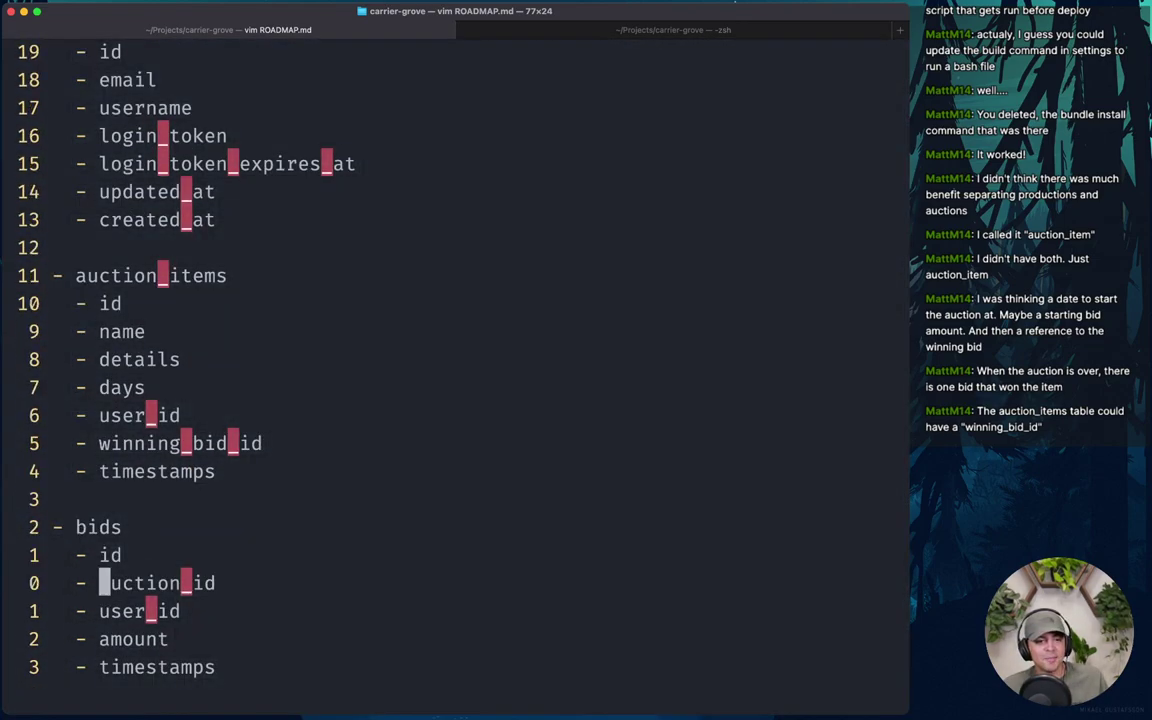
key("k")
key("k")
key("k")
key("k")
key("k")
key("k")
key("k")
key("k")
key("k")
key("k")
key("k")
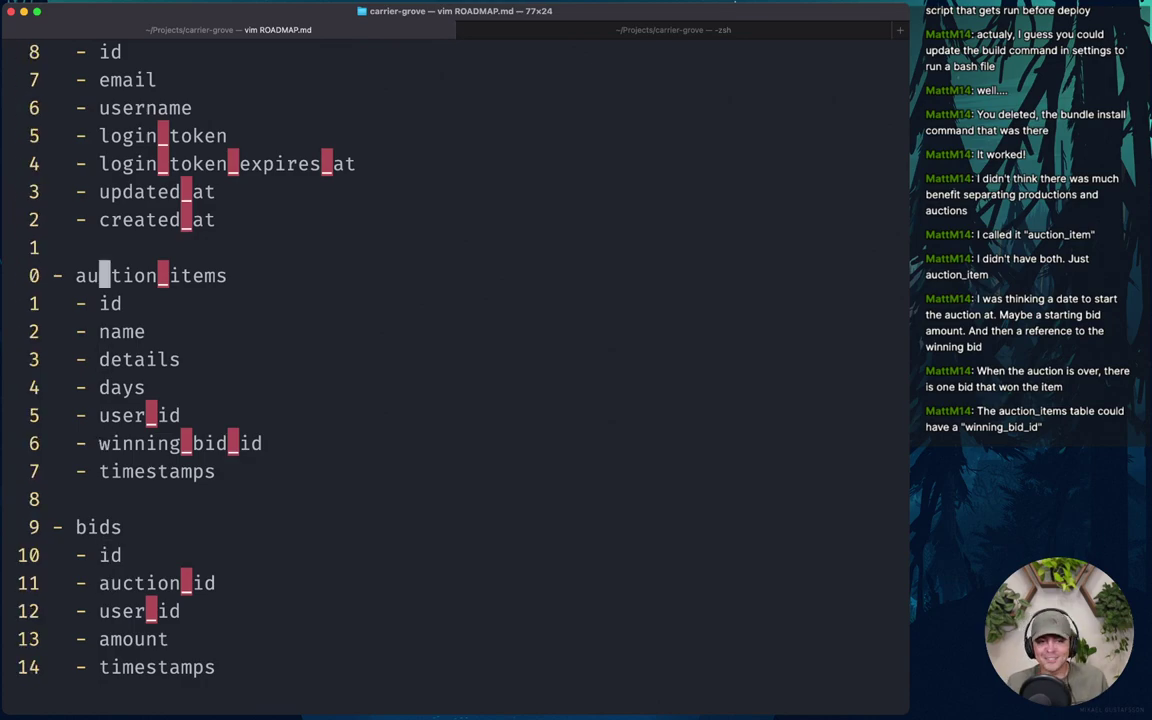
Step: Finish typing the auctions heading in ROADMAP.md and save the file
type("audie")
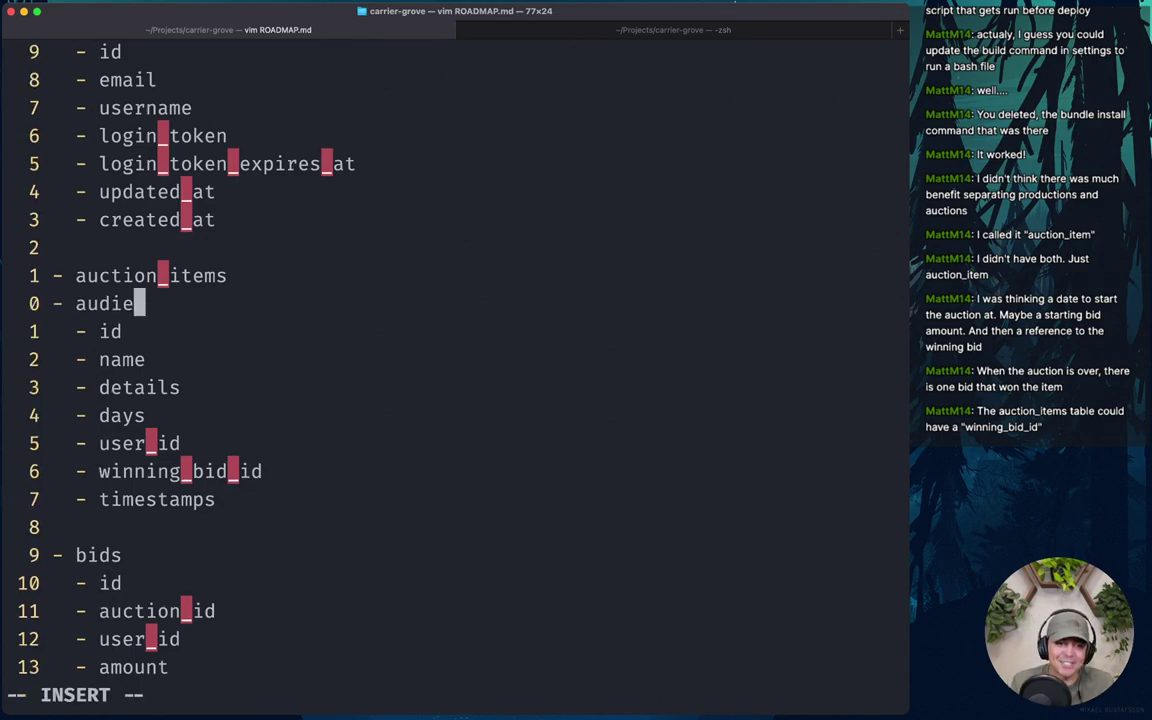
key("BackSpace")
type("ction")
key("Escape")
type("k")
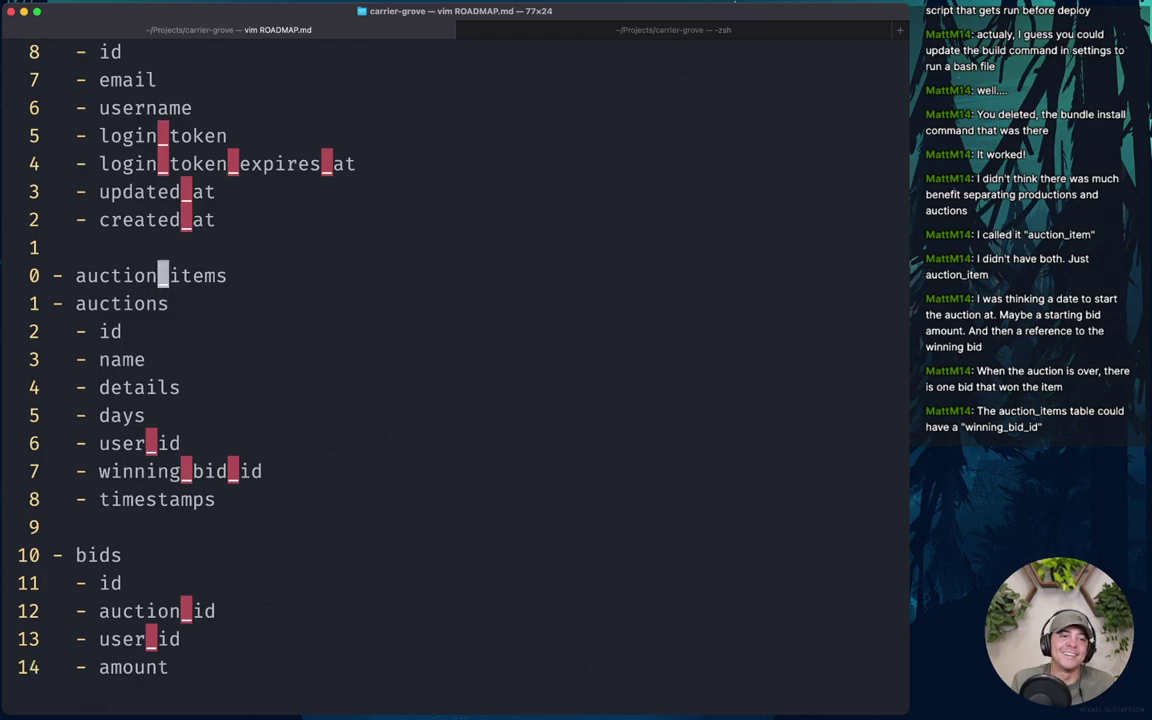
type("j:w")
key("Return")
Step: Replace the auctions days field with a '- start_date' line and save
key("j")
key("j")
key("k")
key("j")
key("j")
key("j")
key("j")
key("j")
key("j")
key("j")
key("j")
key("j")
key("j")
key("j")
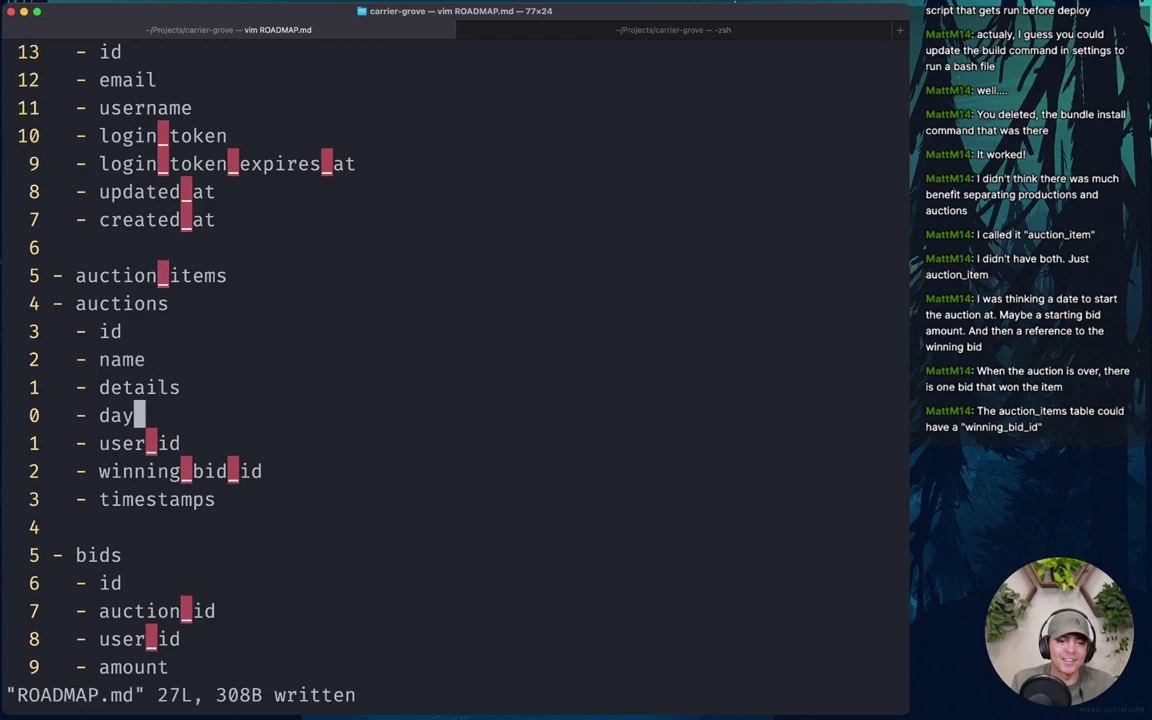
key("k")
key("k")
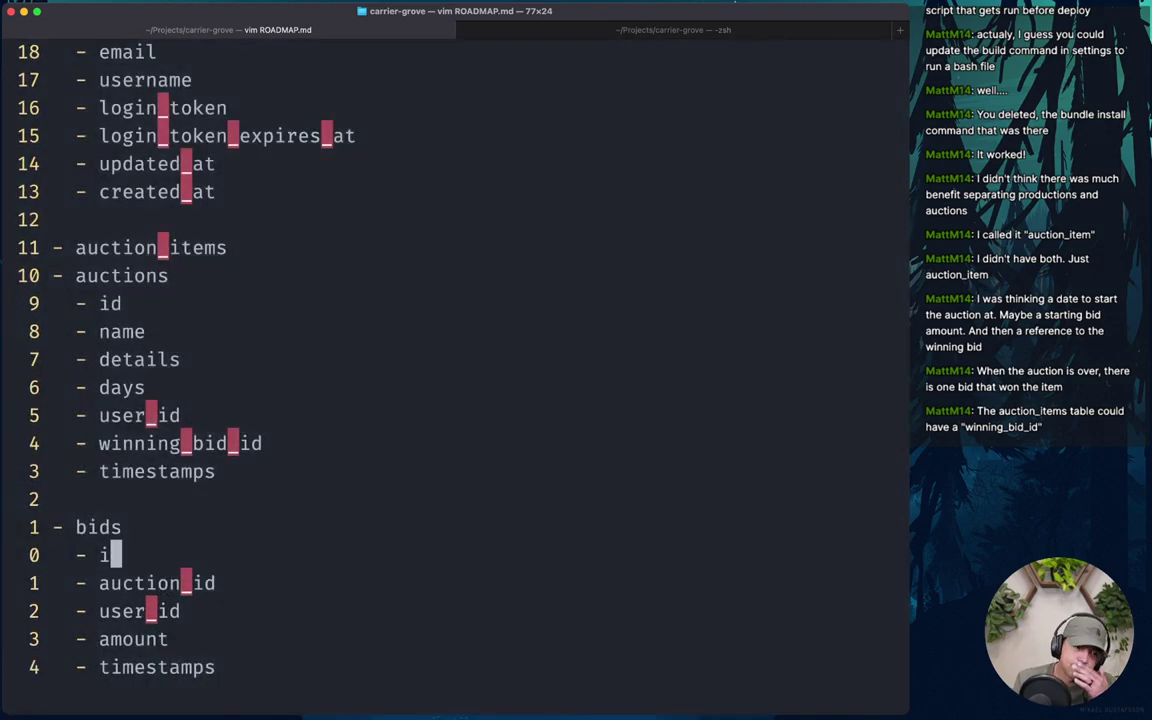
key("k")
key("k")
key("k")
key("k")
key("k")
key("k")
key("k")
key("k")
key("k")
key("j")
key("j")
key("j")
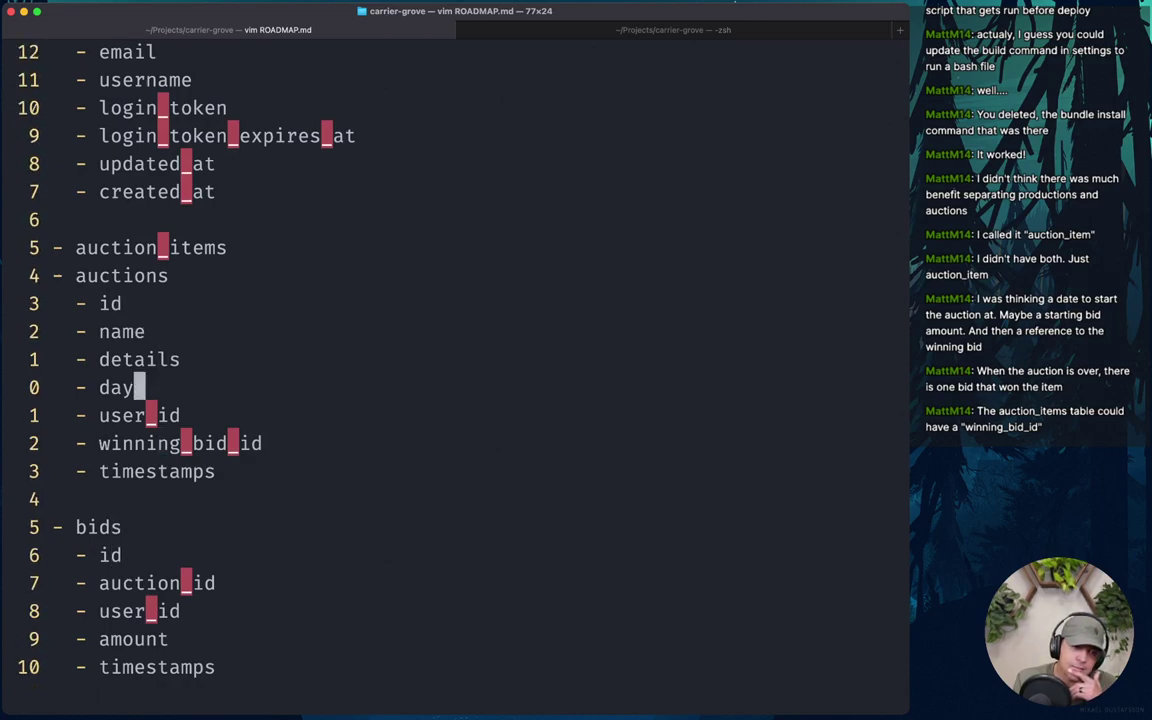
key("k")
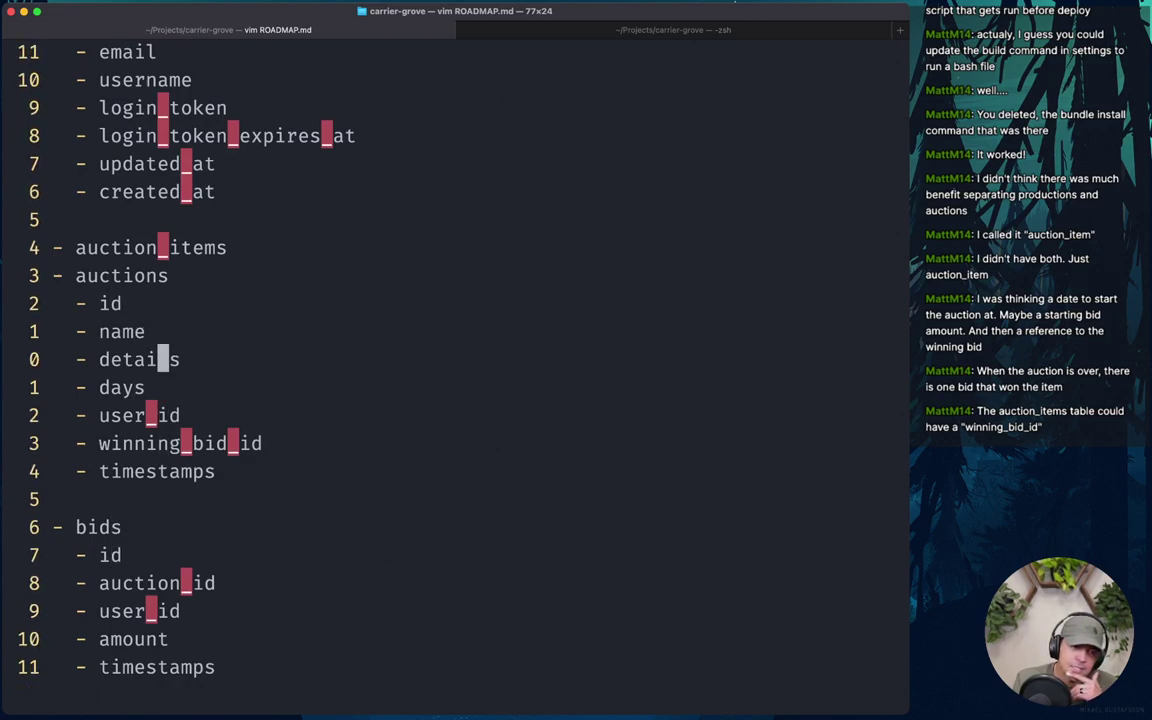
key("j")
key("j")
key("j")
key("j")
key("j")
key("j")
key("j")
key("j")
key("j")
key("j")
key("k")
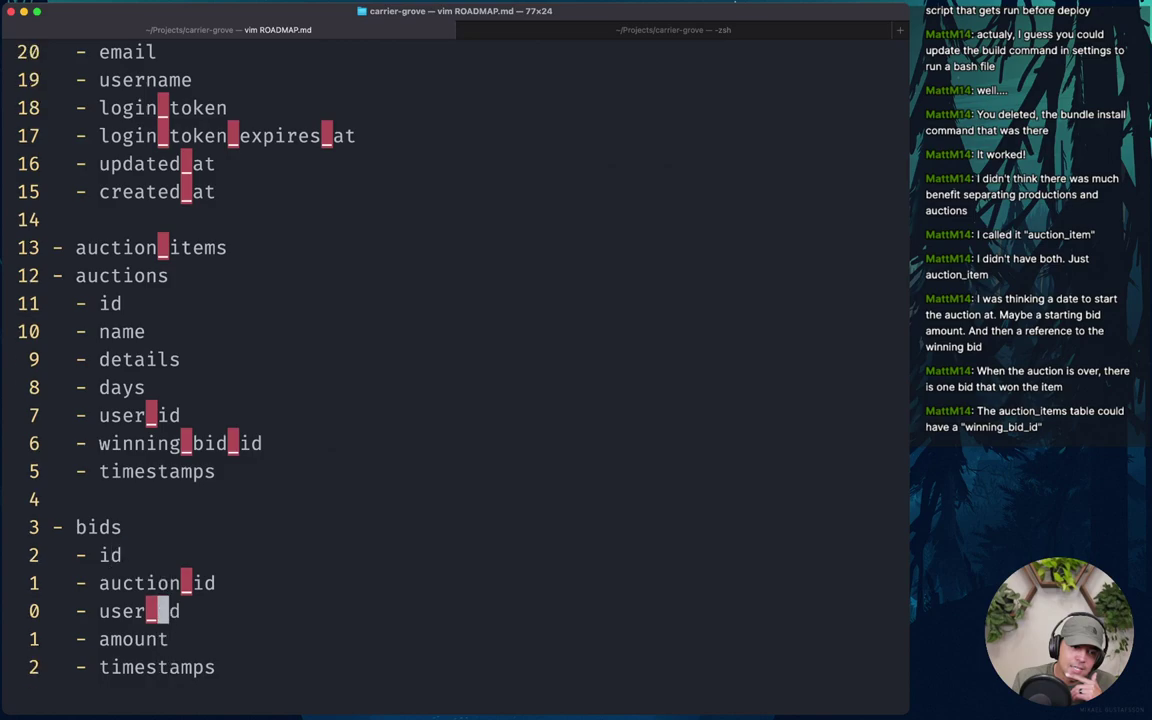
key("j")
key("k")
key("j")
key("j")
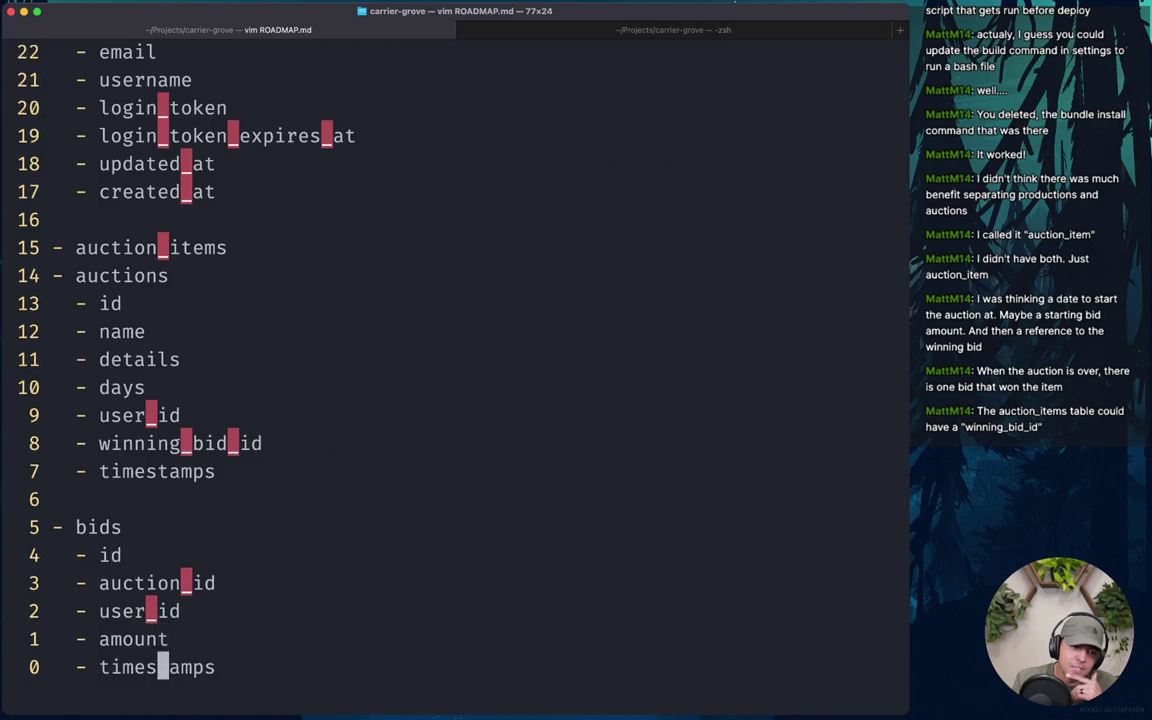
key("k")
key("k")
key("k")
key("k")
key("k")
key("k")
key("k")
key("k")
key("k")
key("k")
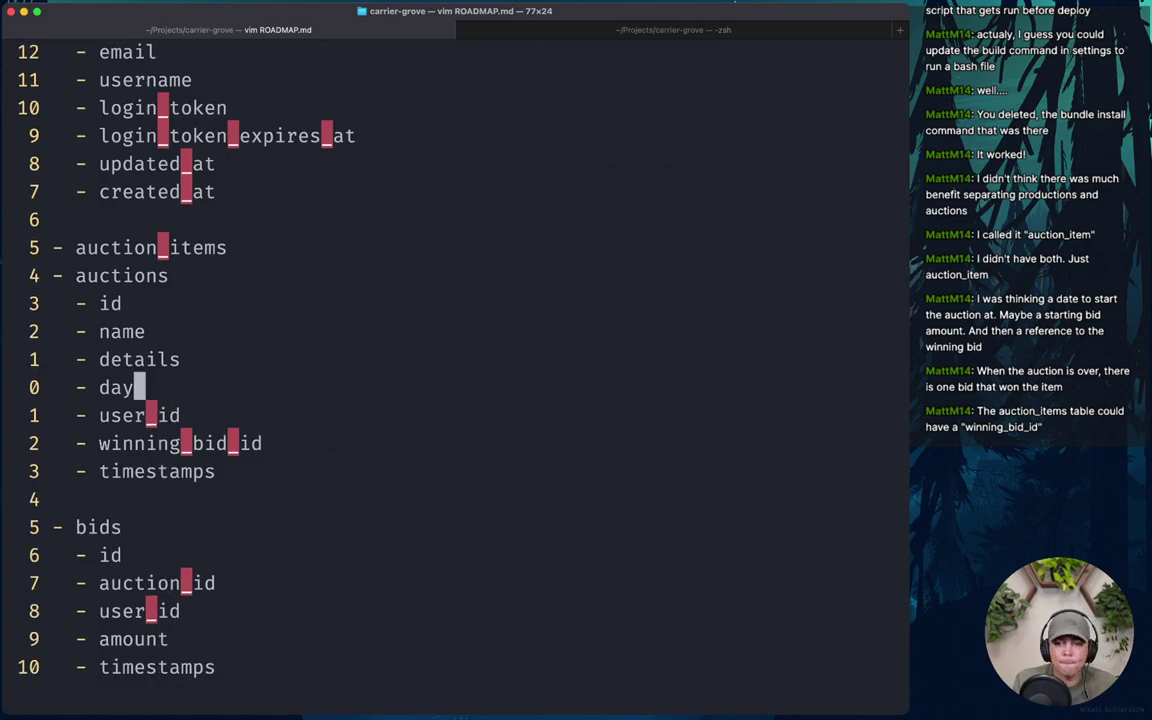
type("o  - star")
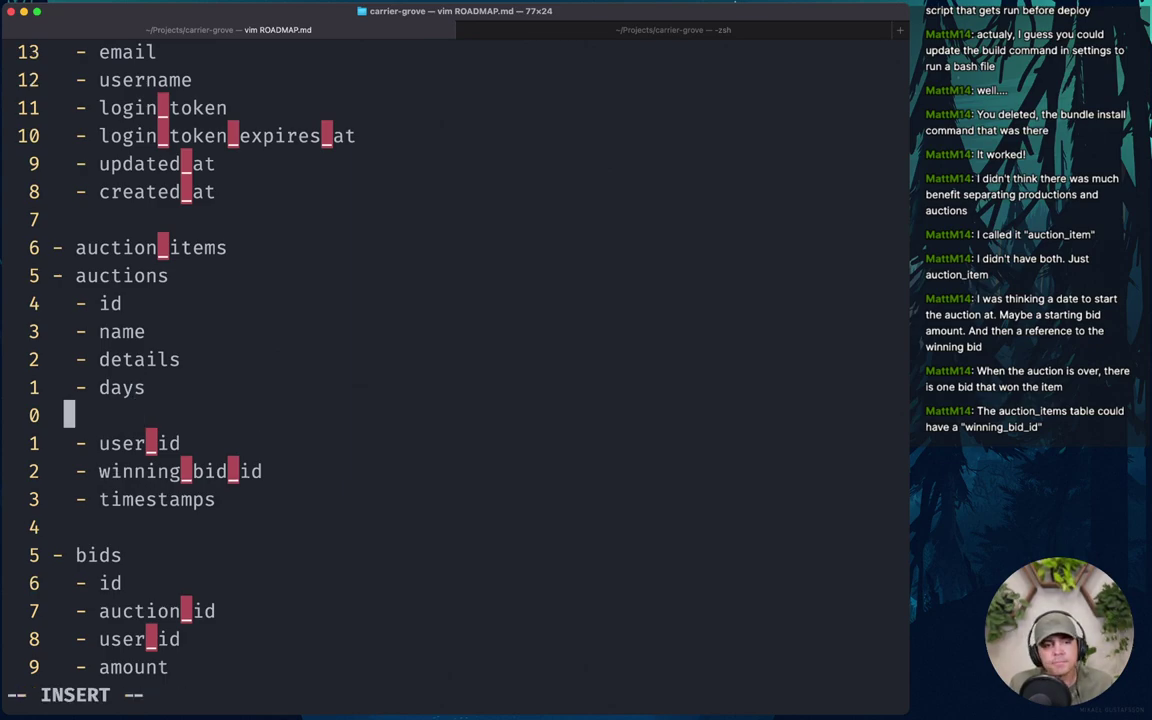
type("t_date")
key("Escape")
key("k")
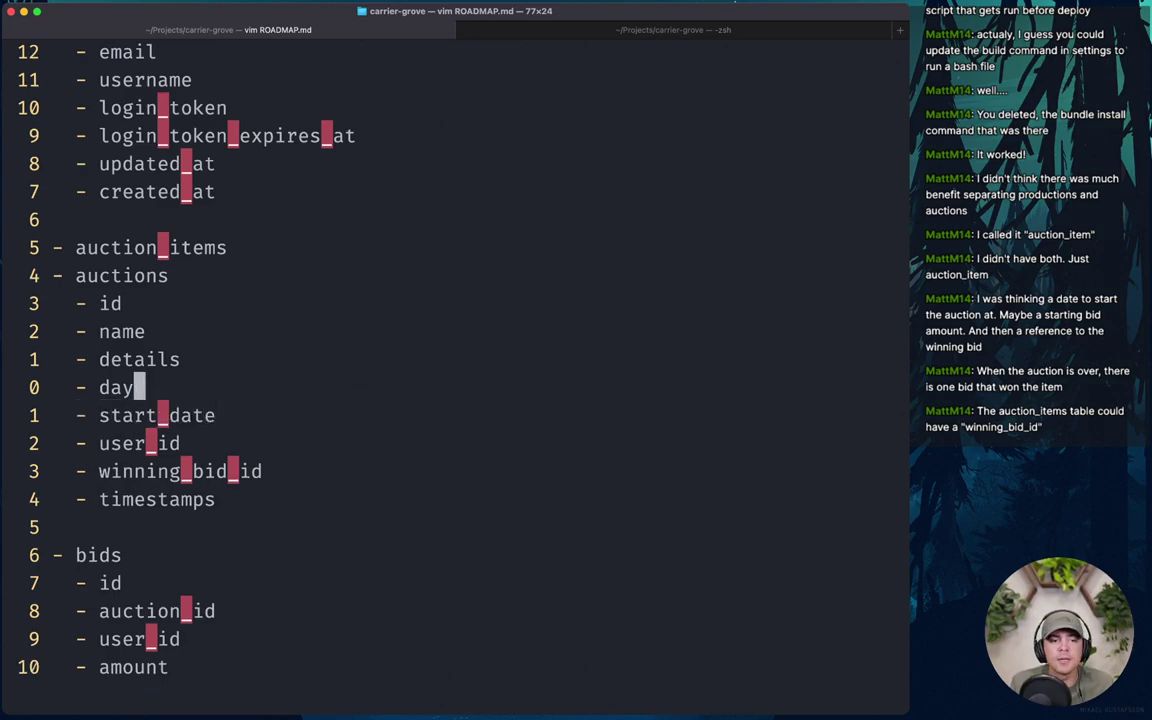
key("d")
key("d")
type(":w")
key("Return")
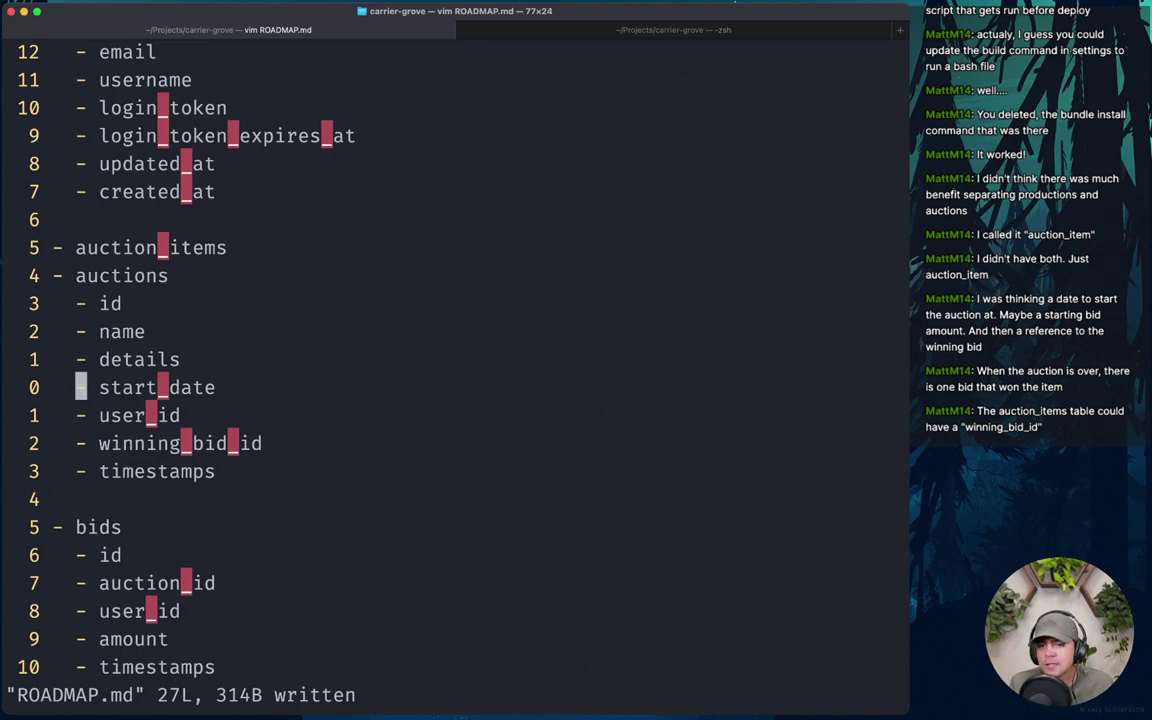
Step: Rename the start_date field to started_at and save ROADMAP.md again
key("w")
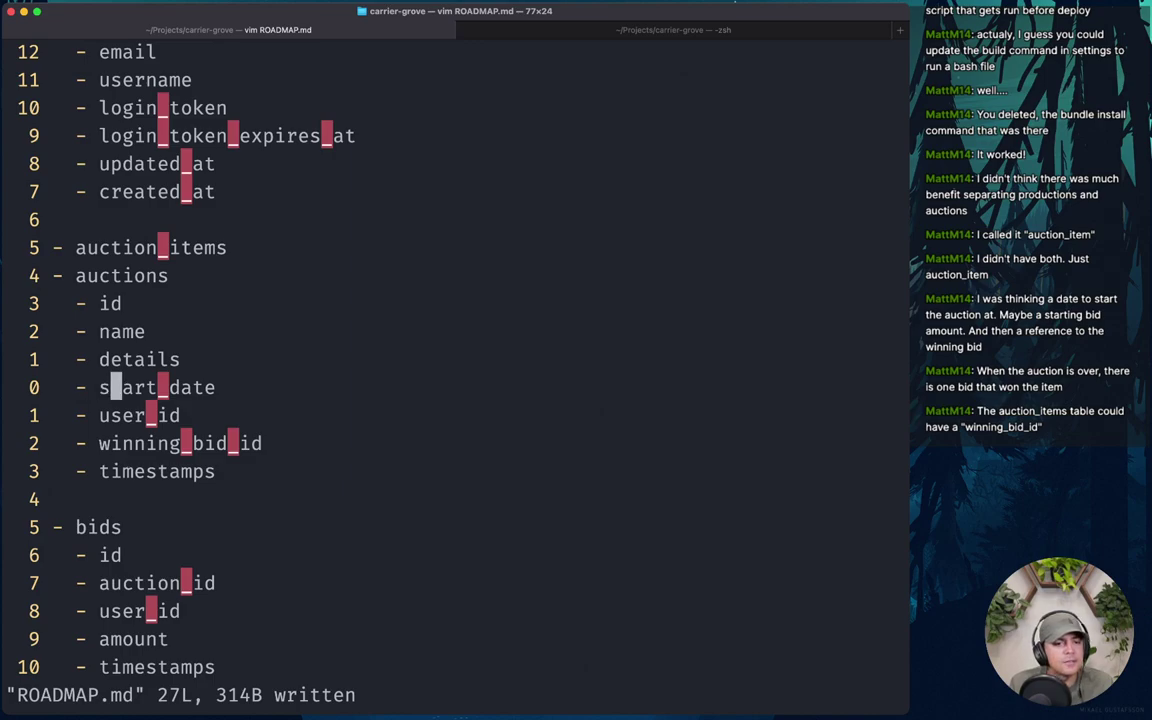
key("j")
key("j")
key("j")
key("h")
key("h")
key("k")
key("k")
key("k")
key("l")
type("l")
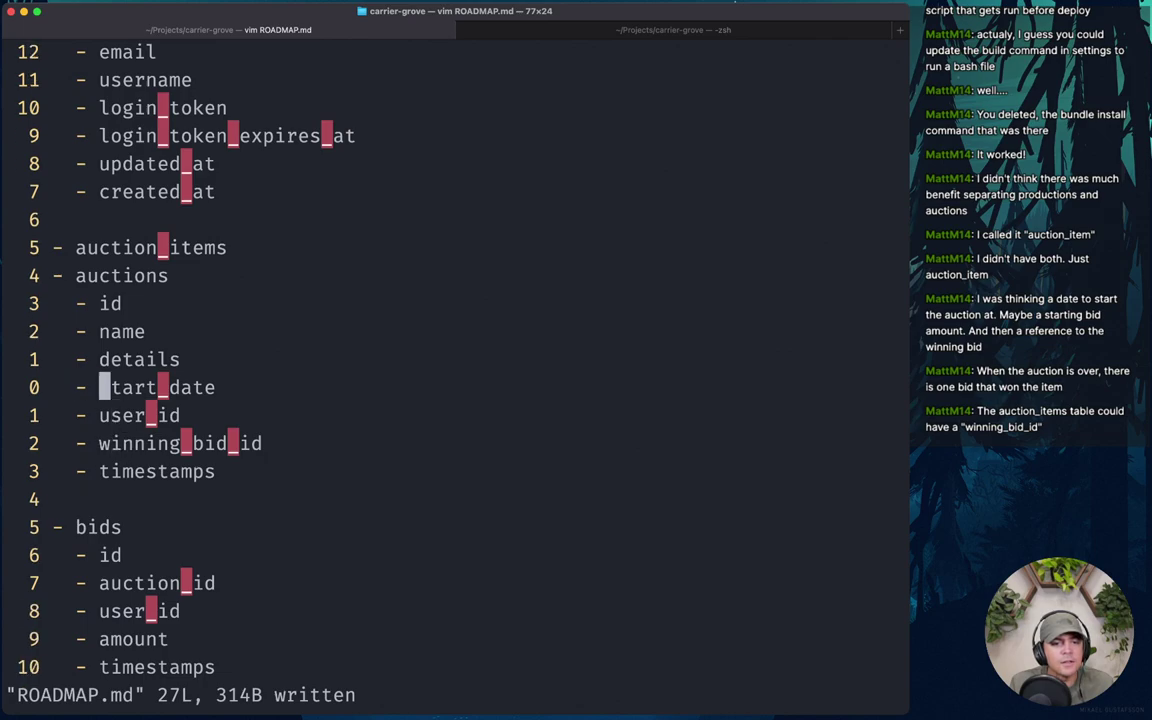
type("cwstarted_at")
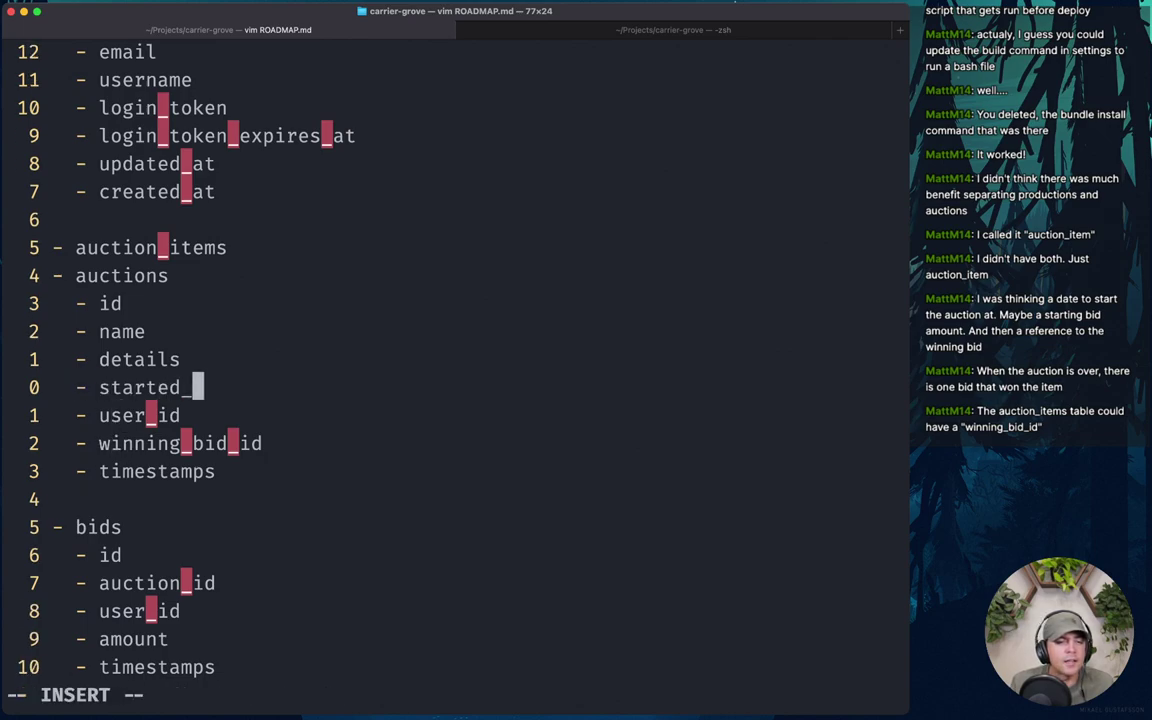
key("Escape")
type(":w")
key("Return")
key("j")
key("j")
key("j")
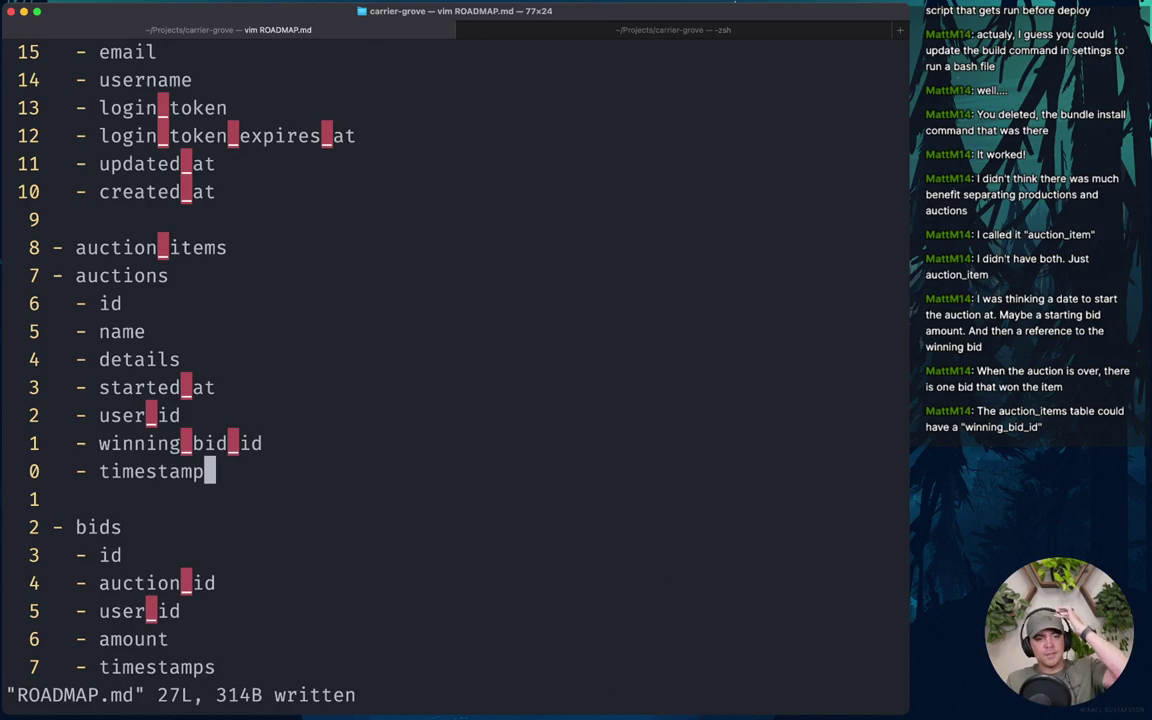
key("j")
key("j")
key("j")
key("j")
key("j")
key("j")
key("j")
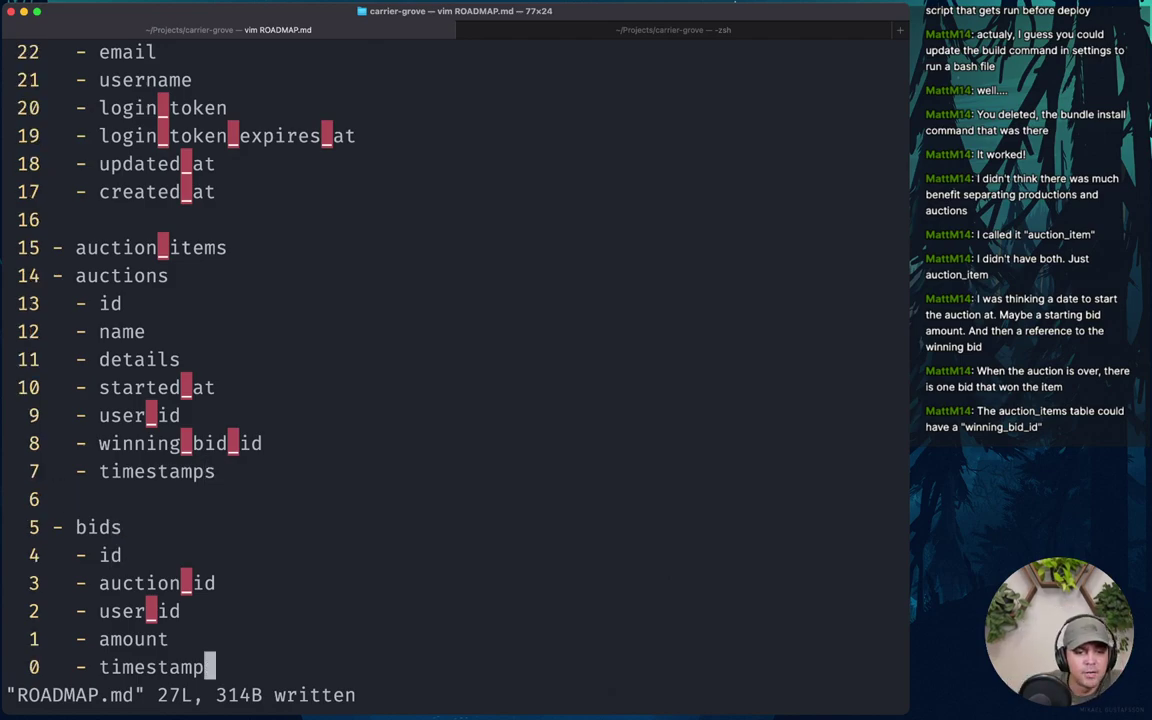
key("k")
key("k")
key("k")
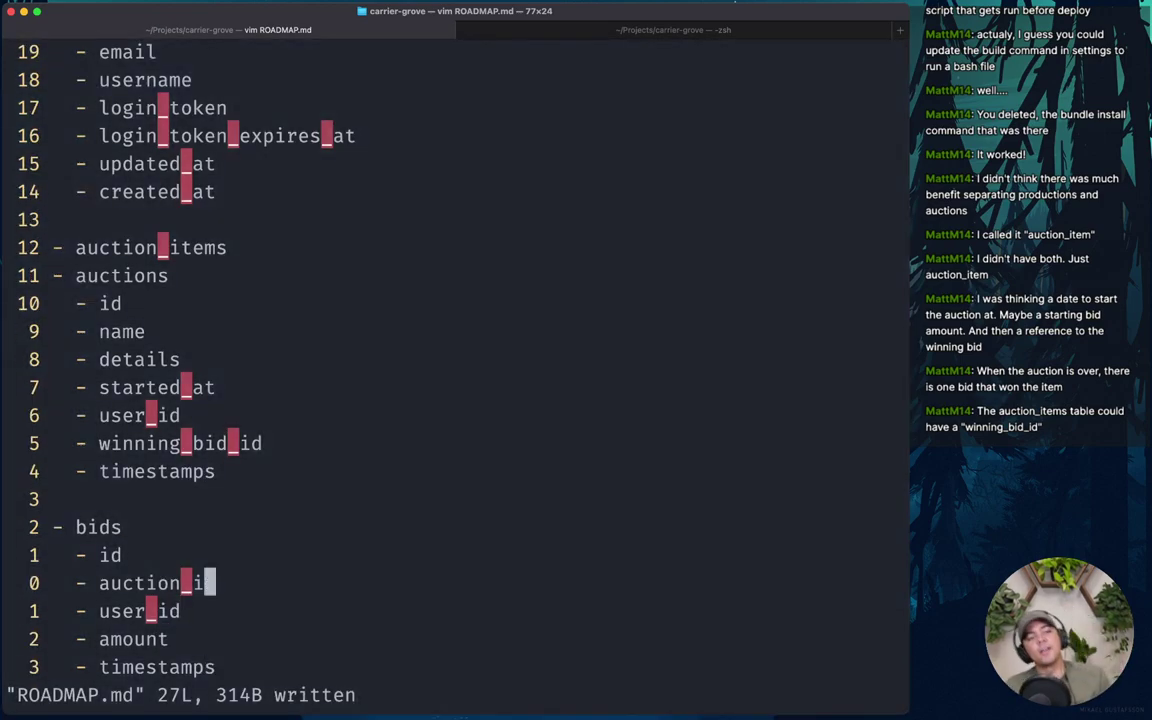
key("super+Tab")
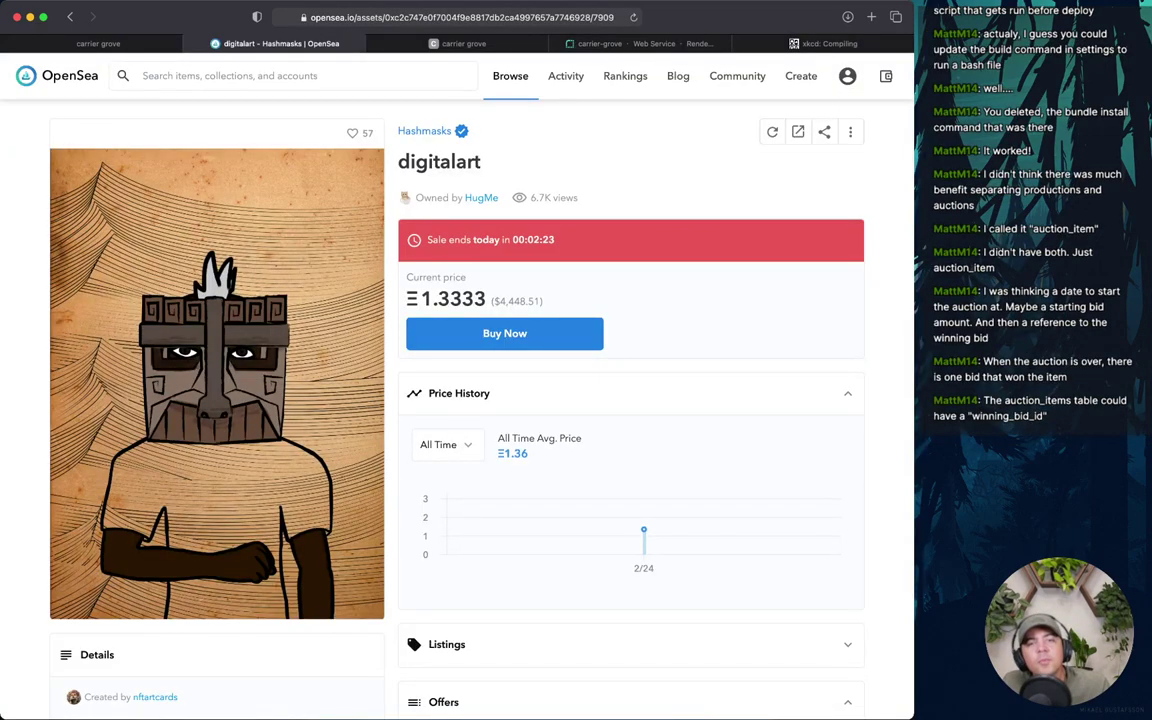
Step: Show OpenSea's top NFT rankings, filtered first to Art and then to Collectibles
left_click(565, 76)
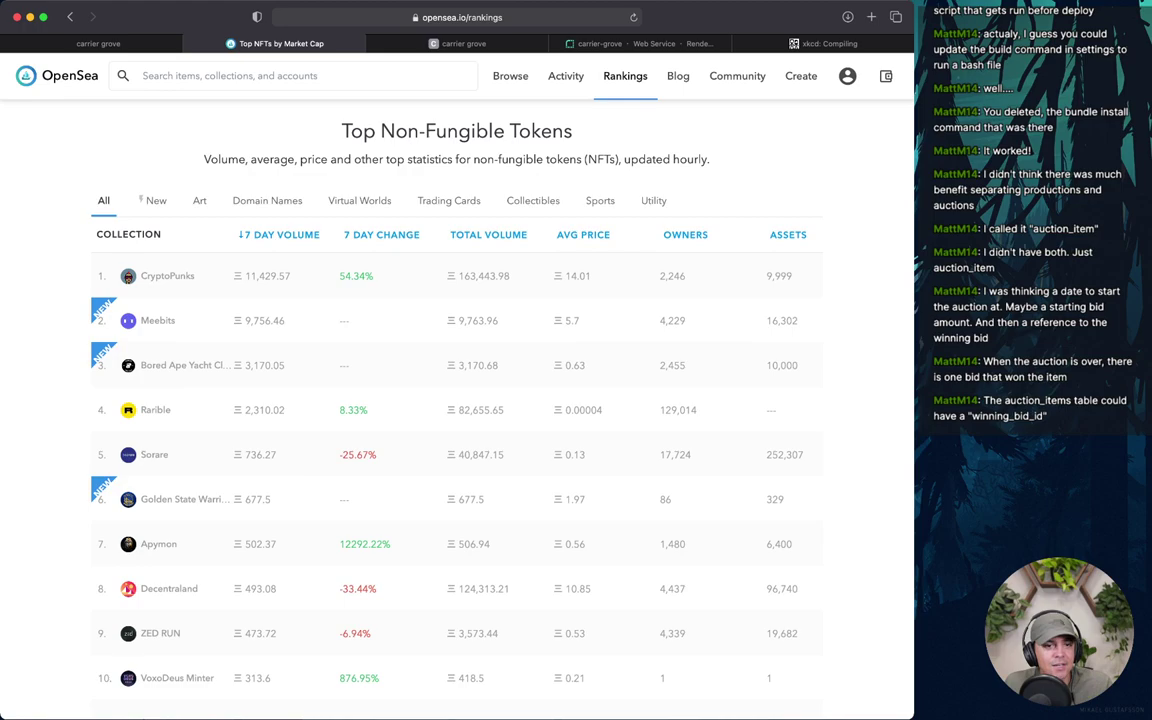
left_click(199, 200)
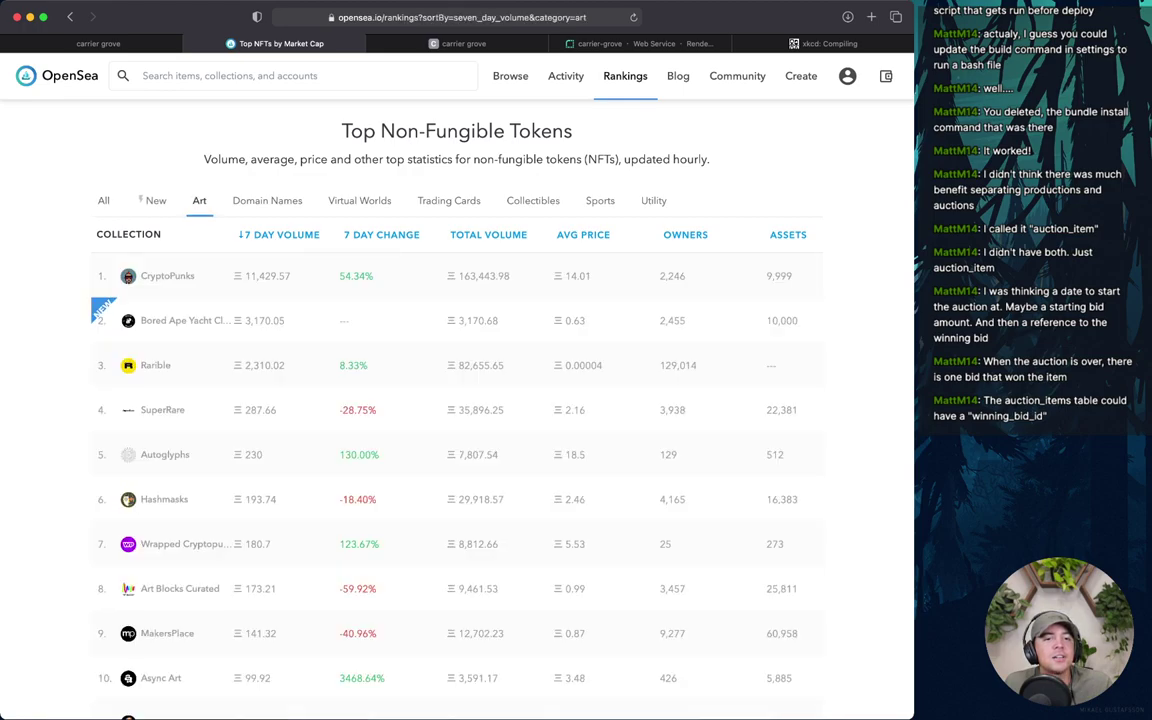
left_click(533, 200)
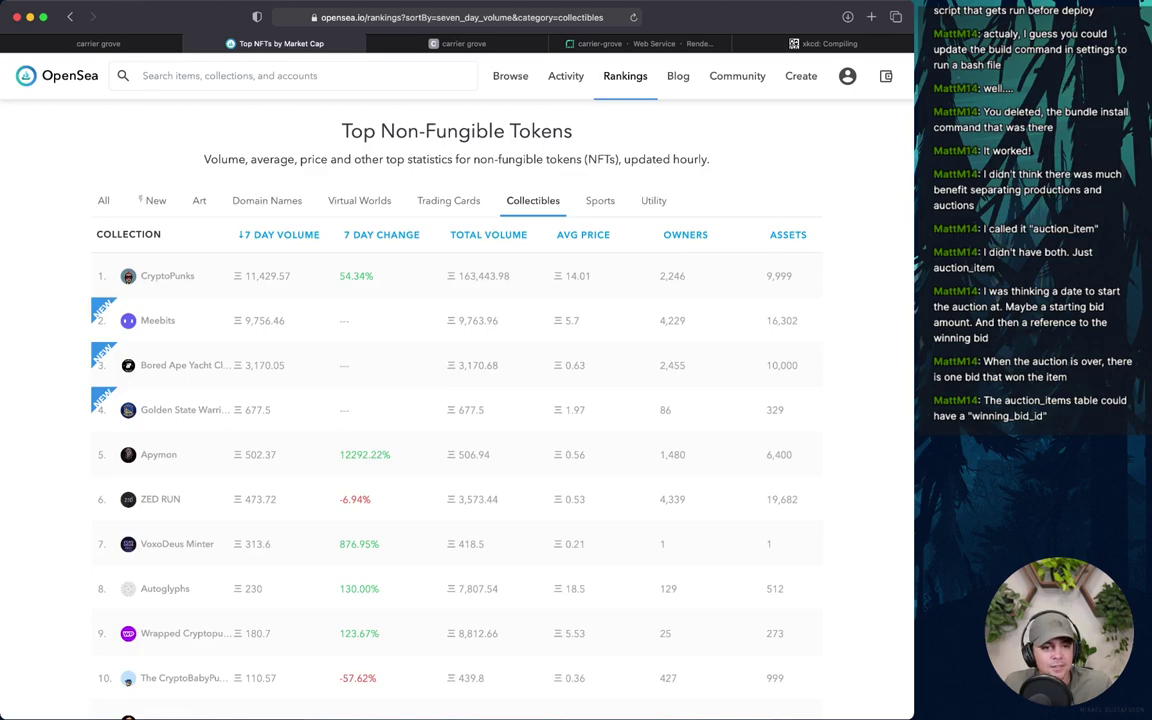
scroll(452, 400, "down", 3)
scroll(452, 400, "up", 3)
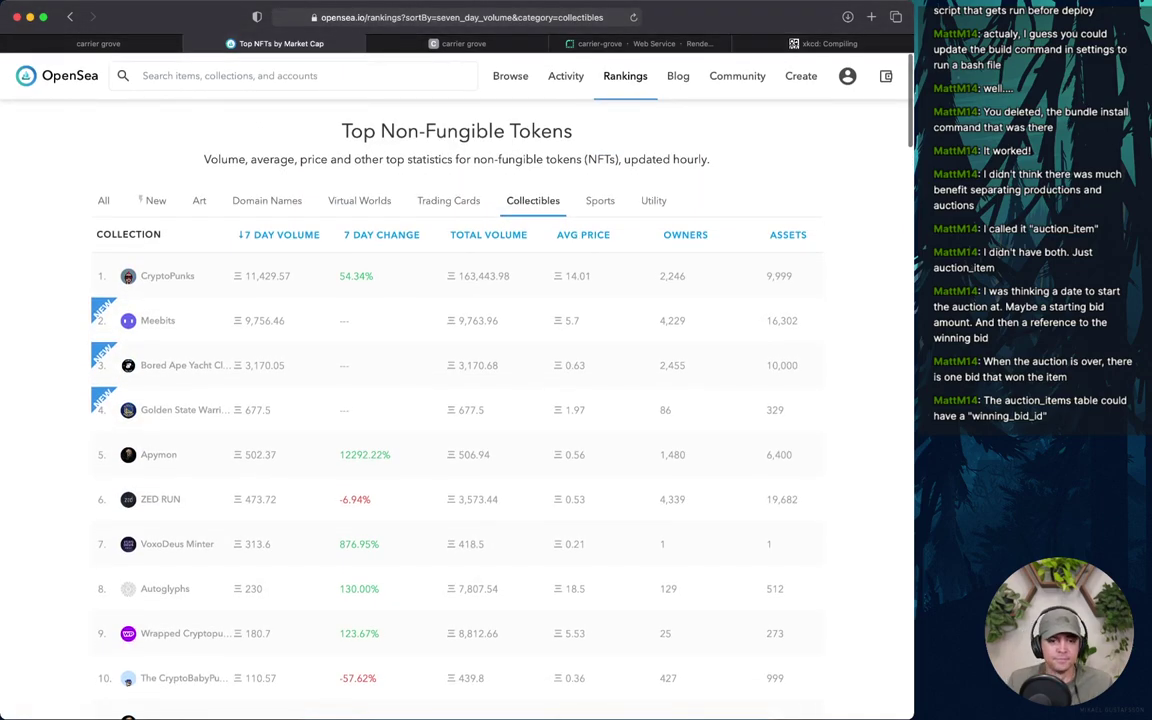
key("super+Tab")
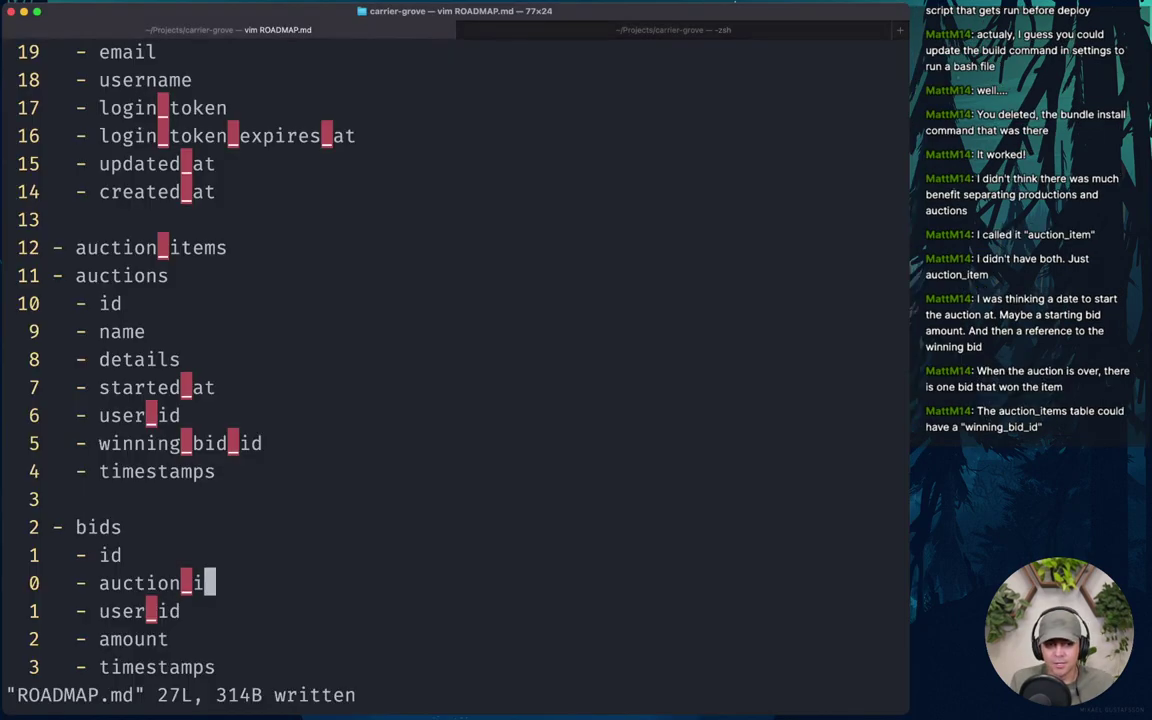
Step: Add an '- image' field below name in the auctions list and save
key("k")
key("k")
key("k")
key("k")
key("k")
key("k")
key("k")
key("k")
key("k")
type("o")
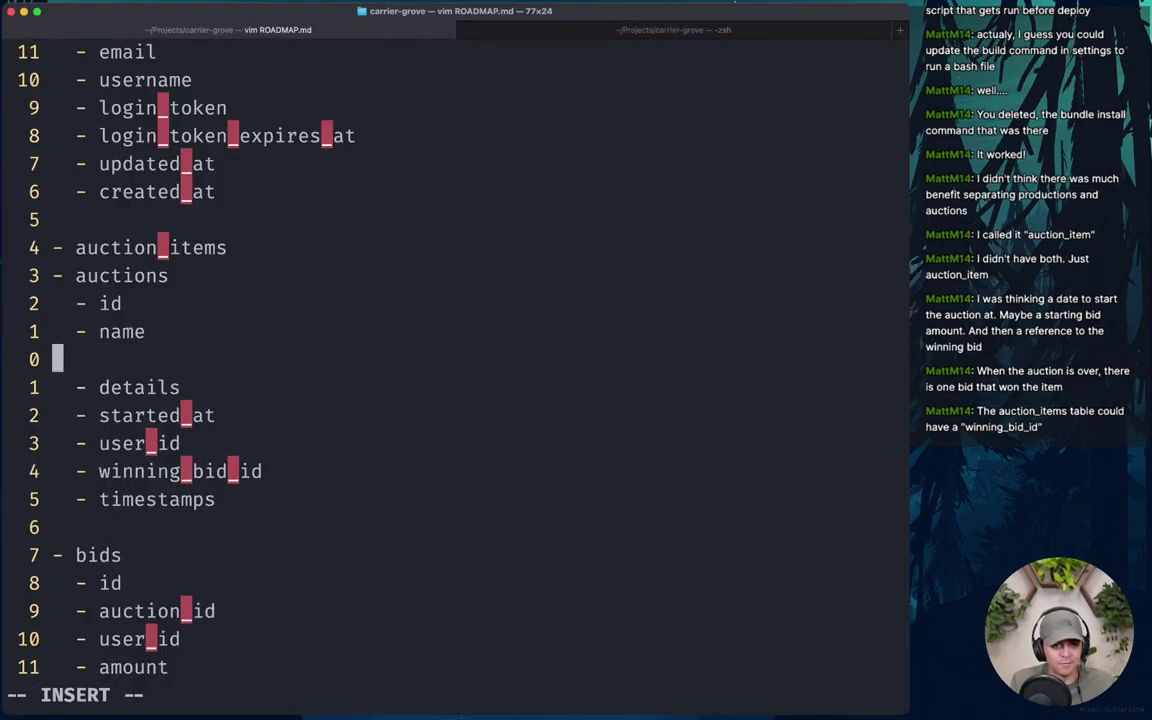
type("- image")
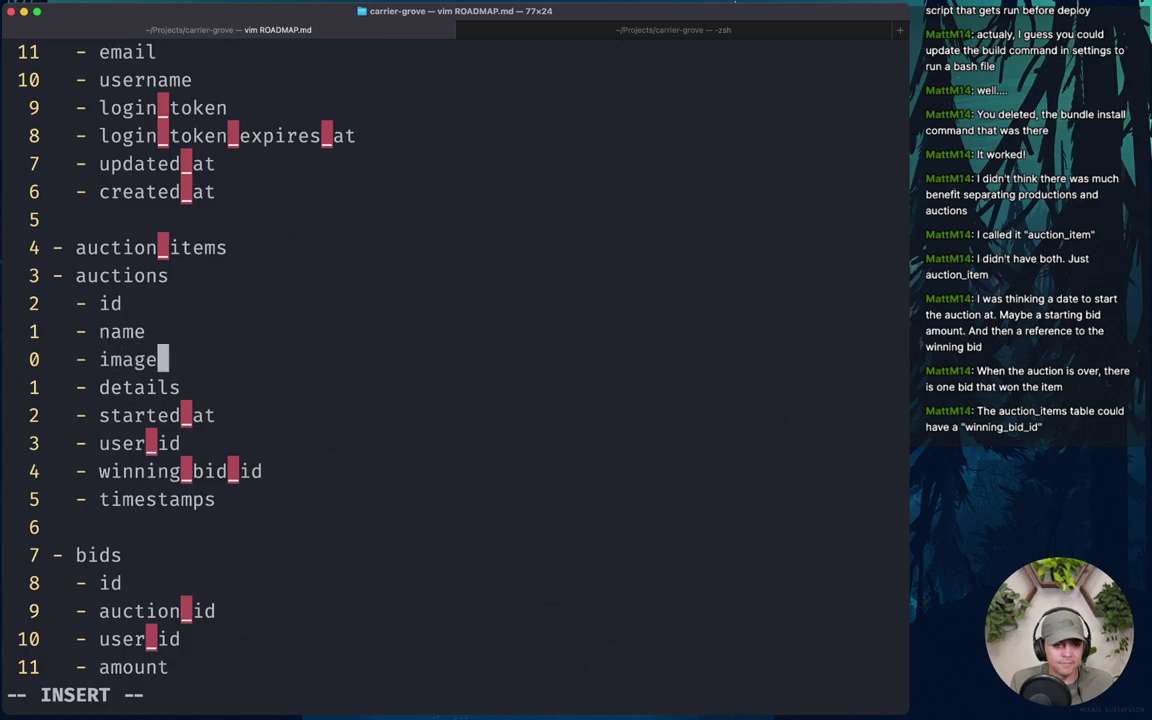
key("Escape")
type(":w")
key("Return")
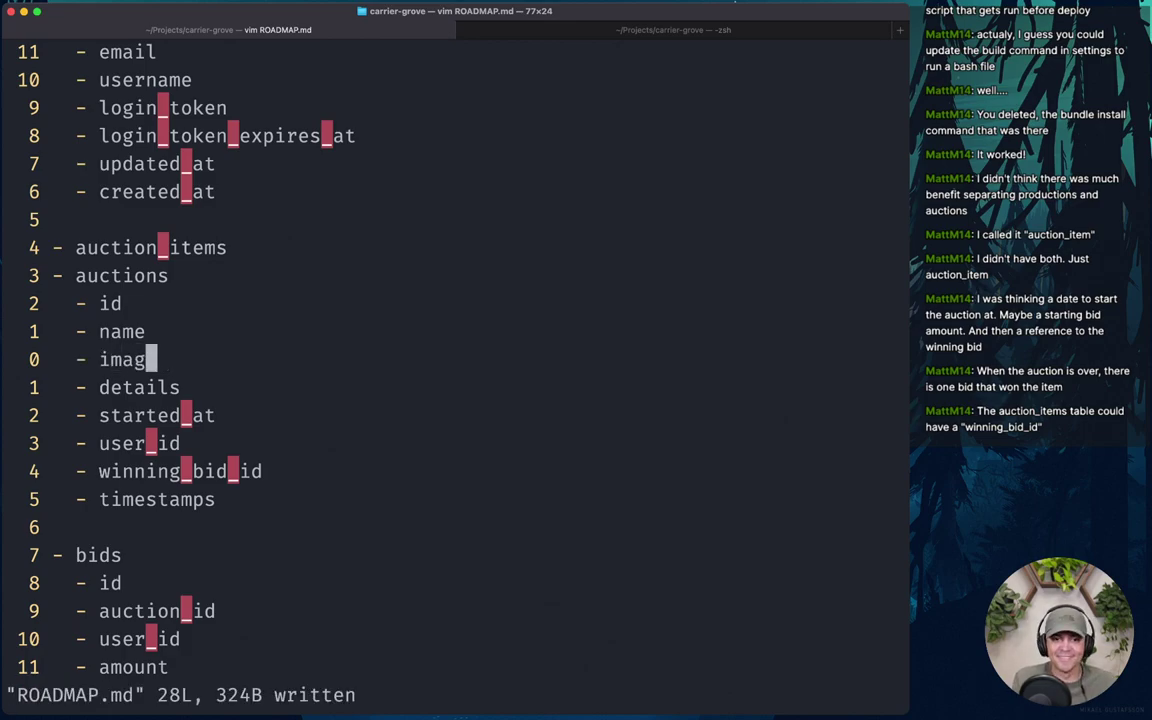
Step: Undo the accidental deletion of the image line and save ROADMAP.md again
key("super+Tab")
key("super+Tab")
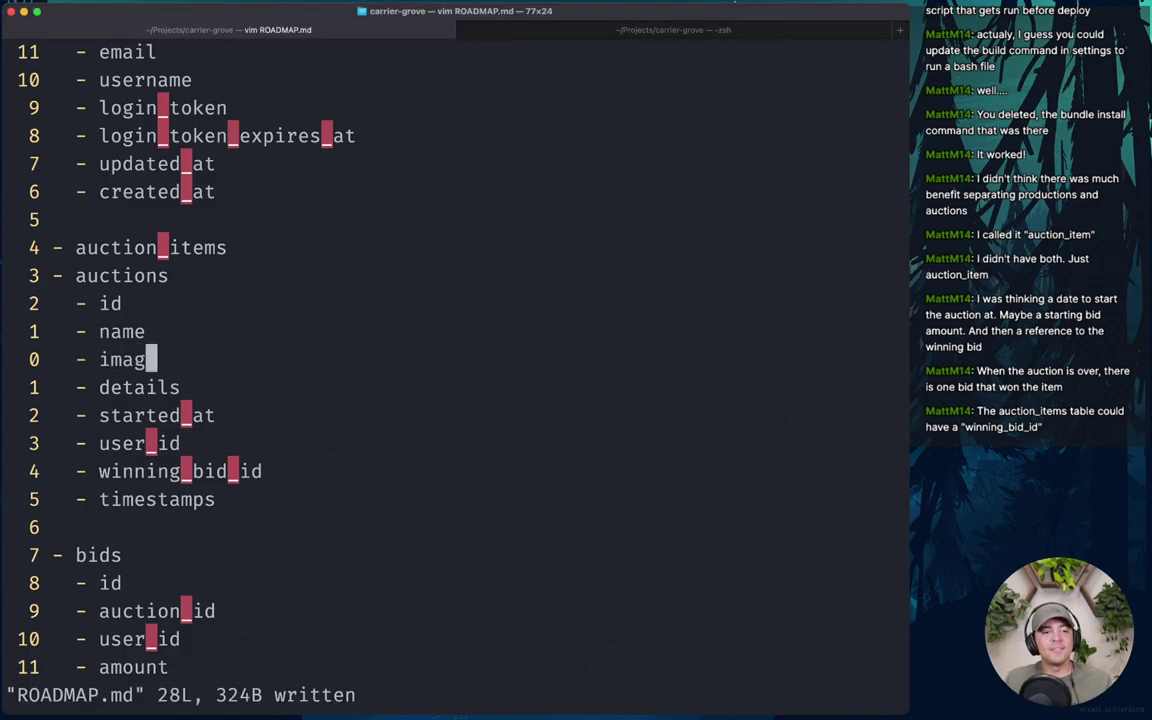
key("d")
key("d")
key("j")
key("j")
key("j")
key("j")
key("j")
type("u")
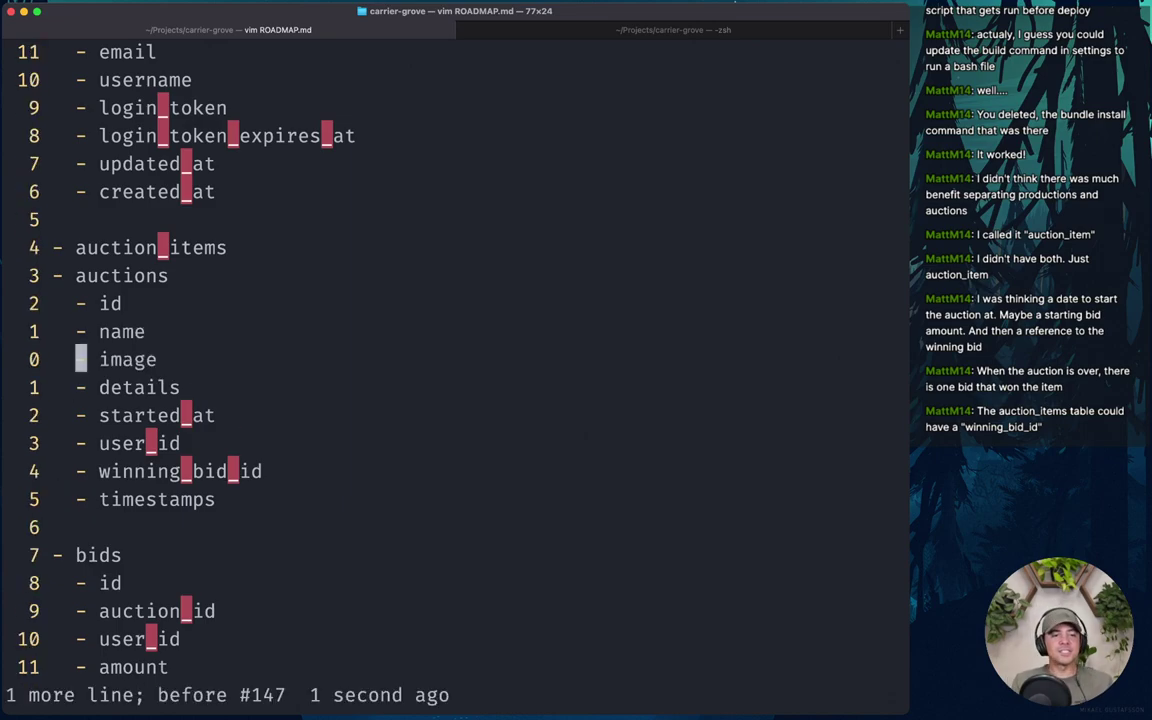
type(":w")
key("Return")
key("super+Tab")
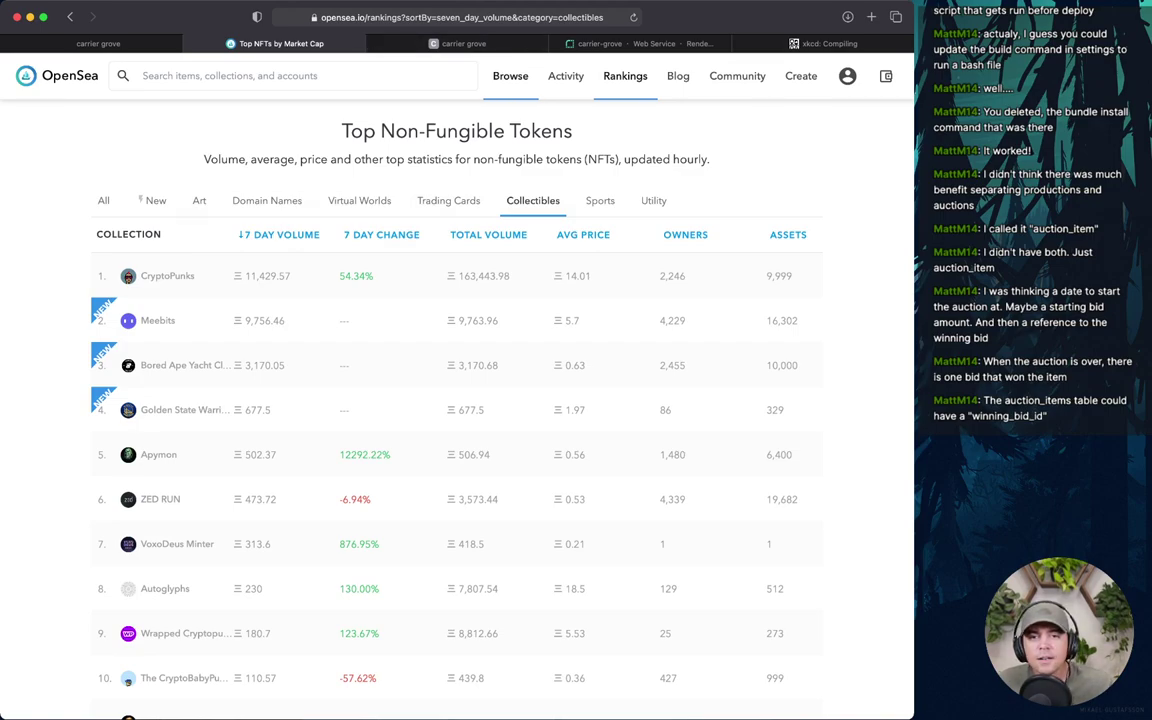
Step: Open the WBTC - Wrapped Bitcoin asset page and try to favourite it
left_click(350, 340)
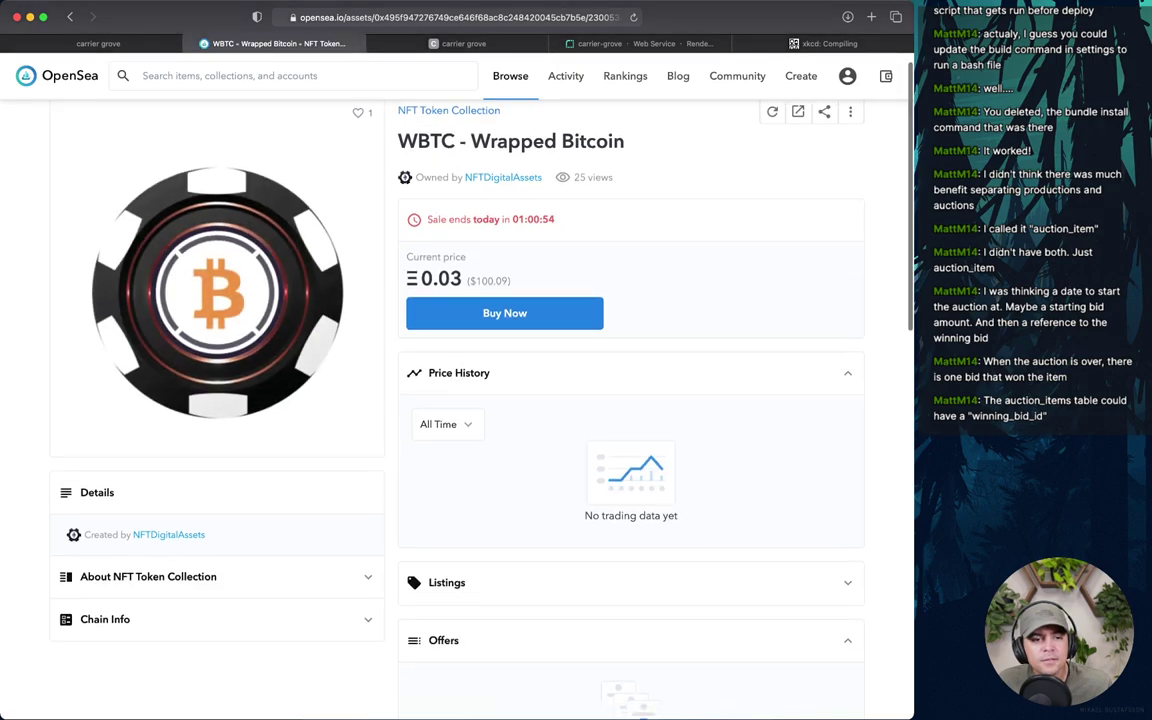
scroll(358, 132, "up", 1)
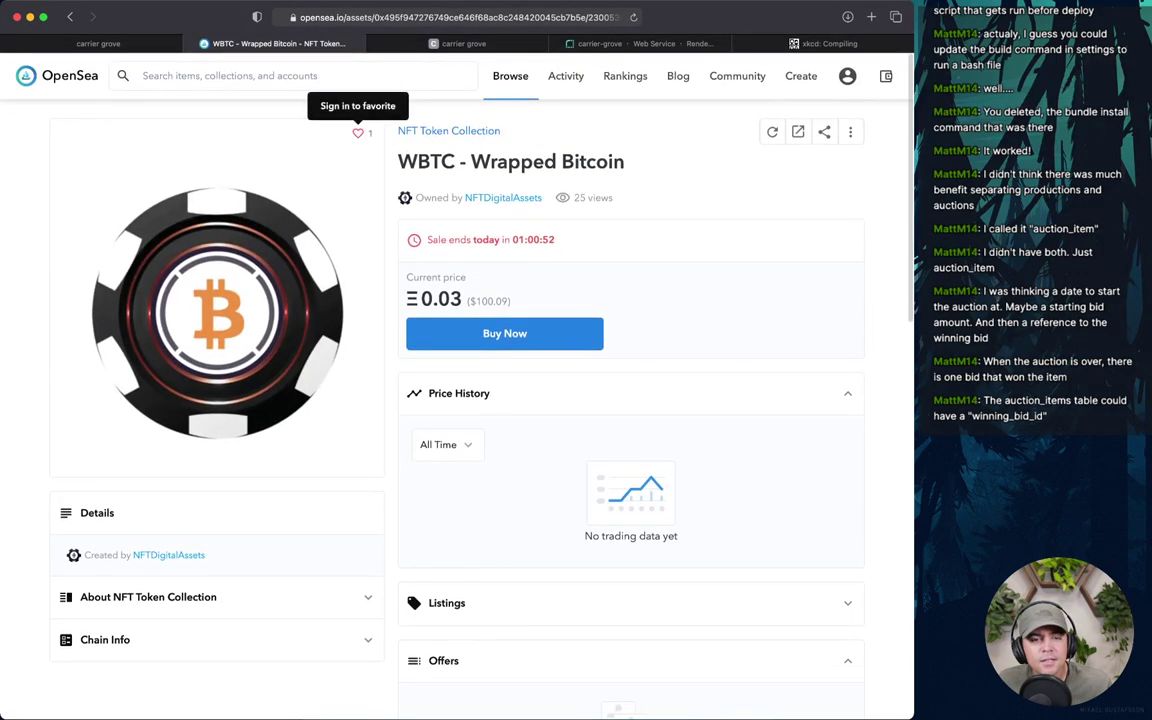
left_click(358, 132)
scroll(358, 132, "left", 5)
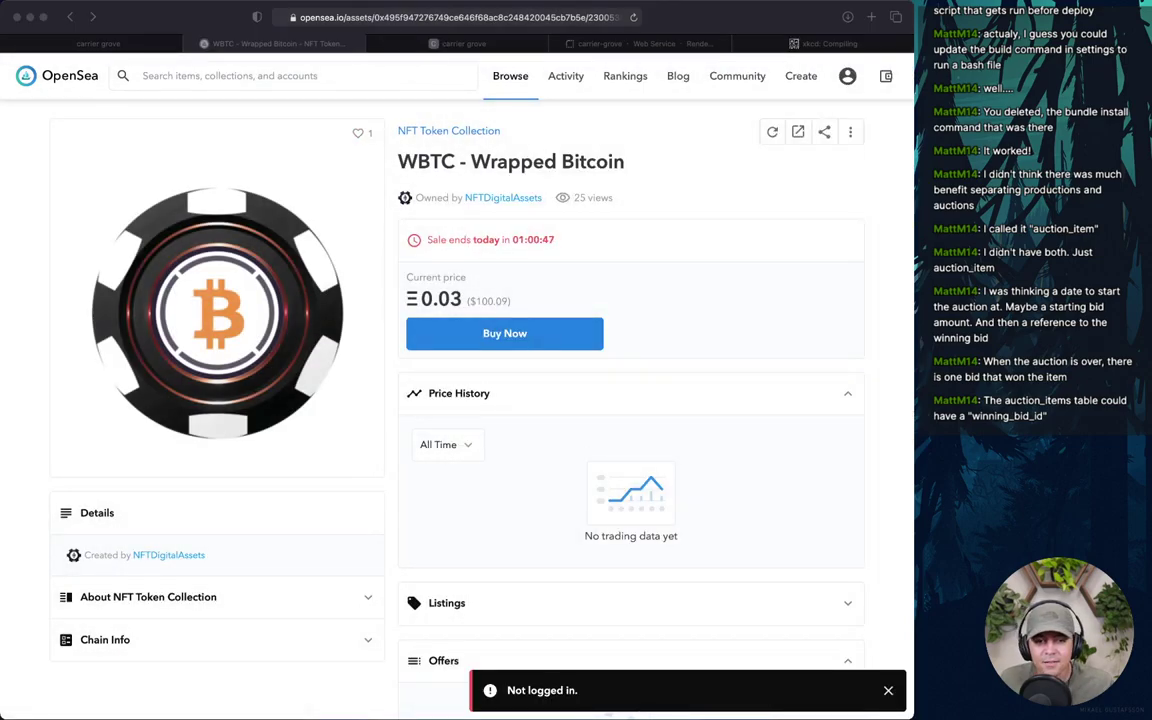
key("super+Tab")
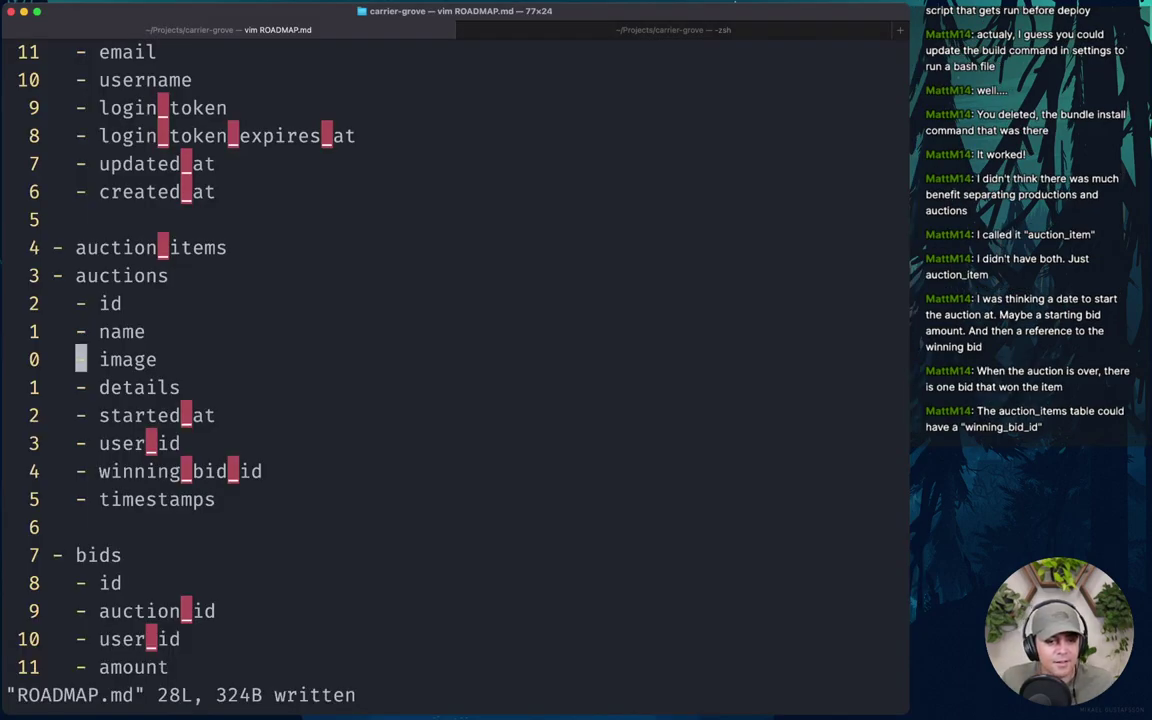
Step: Start an auction_items_favorites table below bids with id and timestamps lines
key("j")
key("j")
key("j")
key("j")
key("j")
key("j")
key("j")
key("j")
key("j")
key("j")
key("j")
key("j")
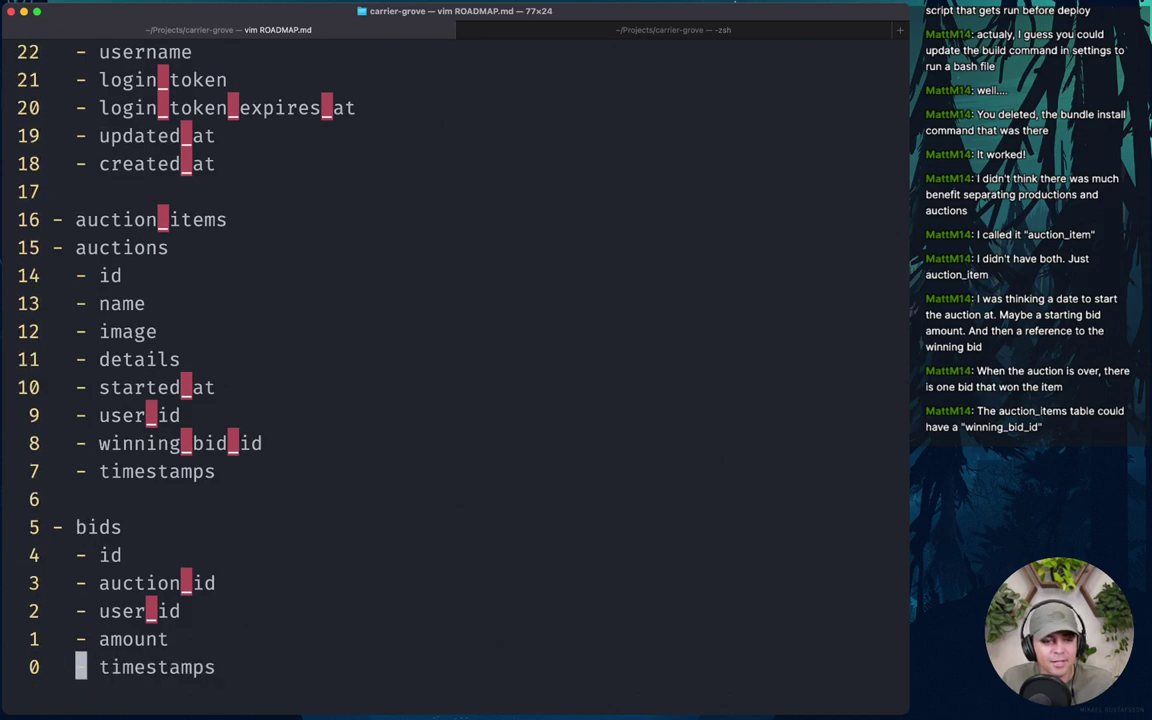
key("o")
key("Return")
type("- a")
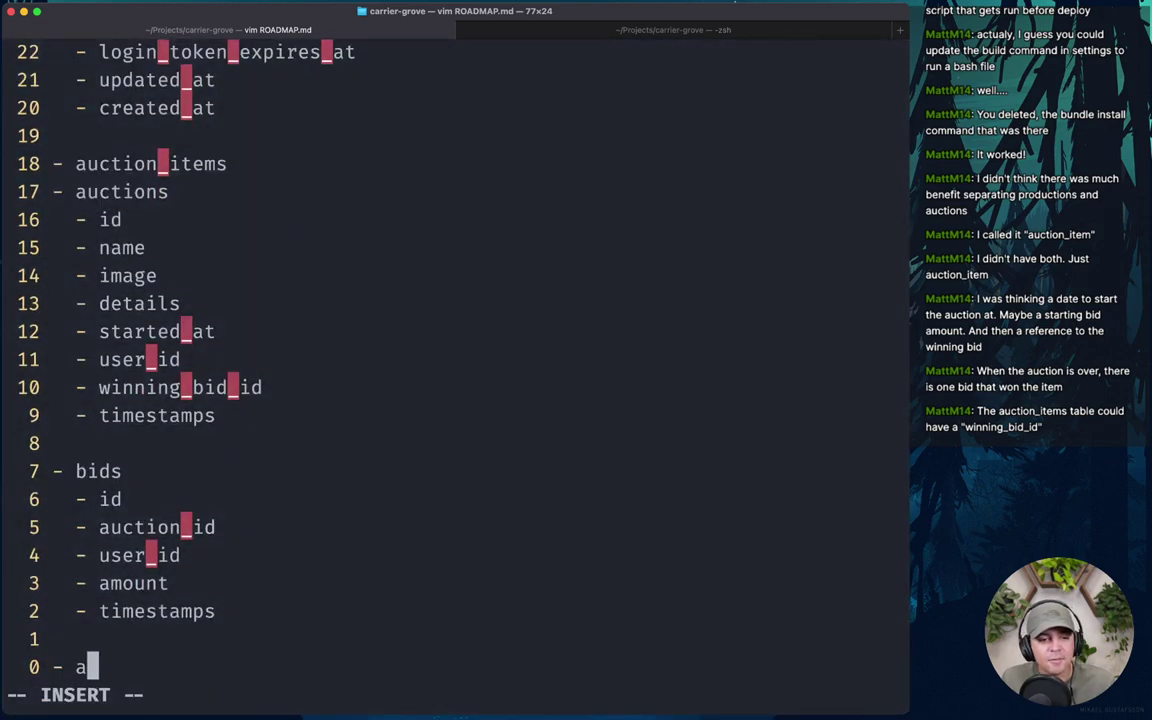
type("uction_")
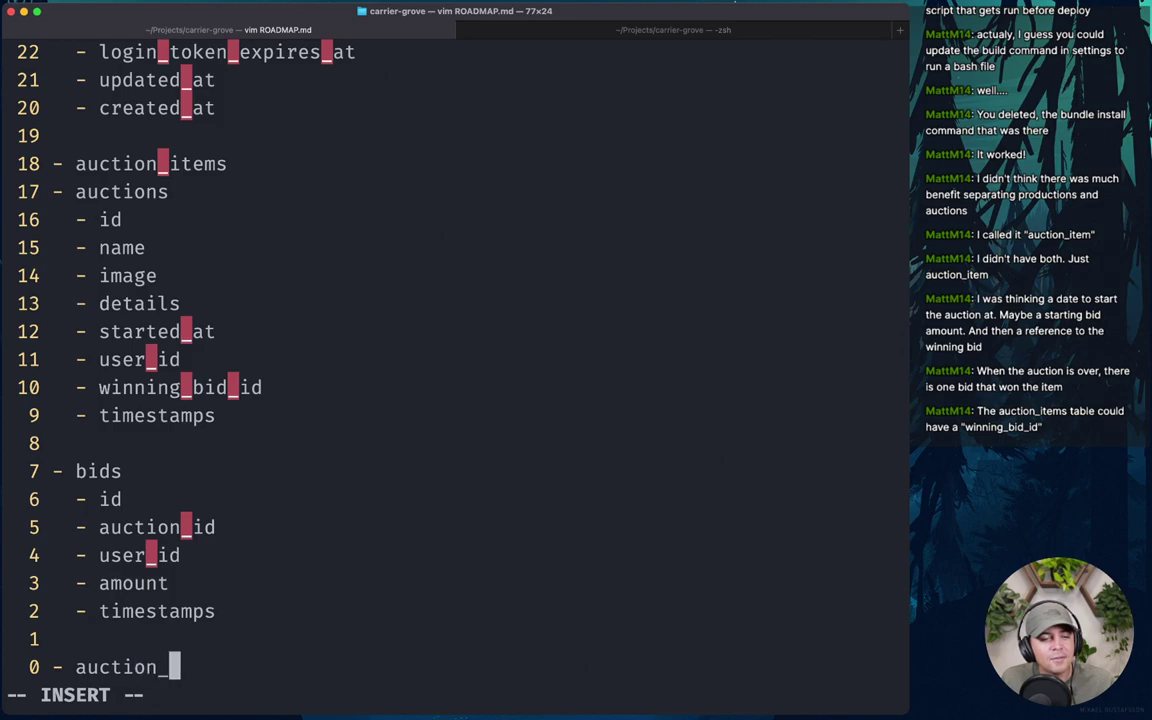
type("items_fac")
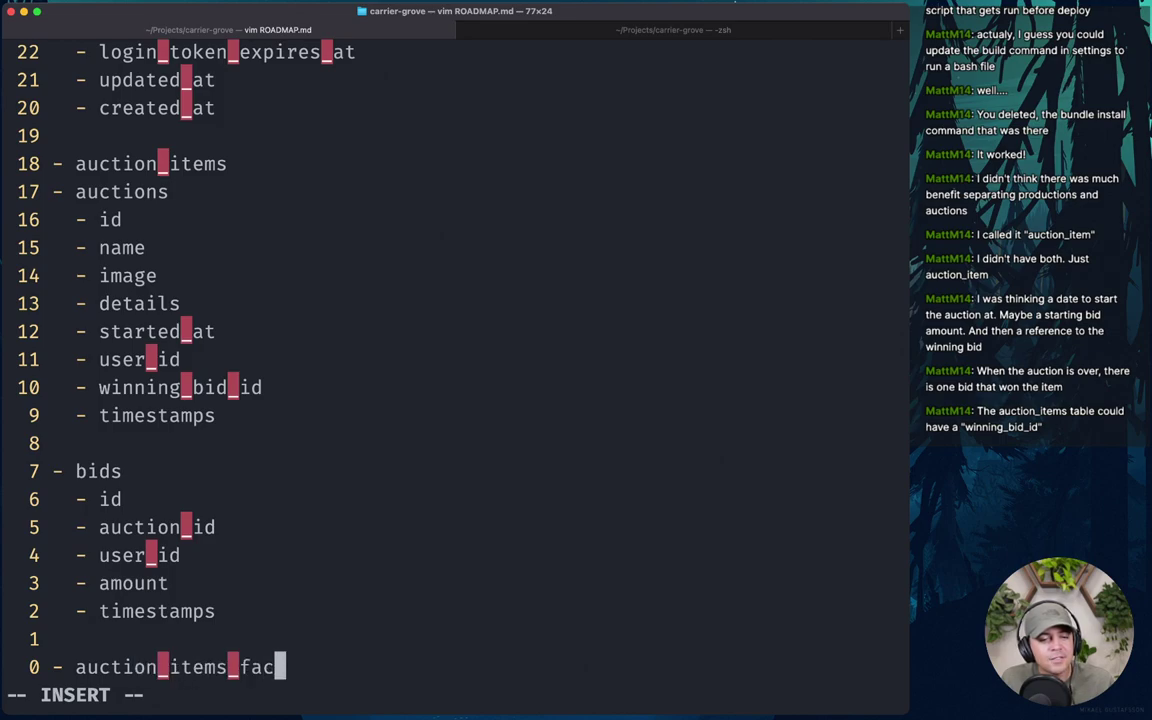
key("BackSpace")
type("vorit")
key("BackSpace")
key("BackSpace")
type("ites")
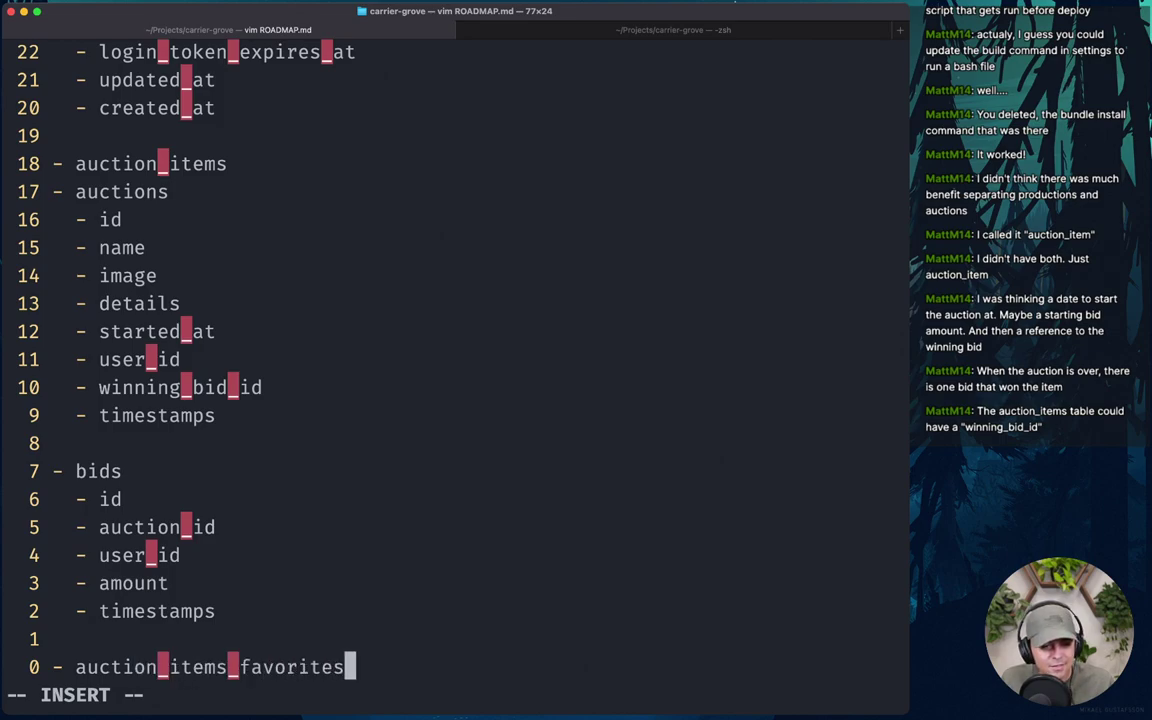
key("Return")
type("- id")
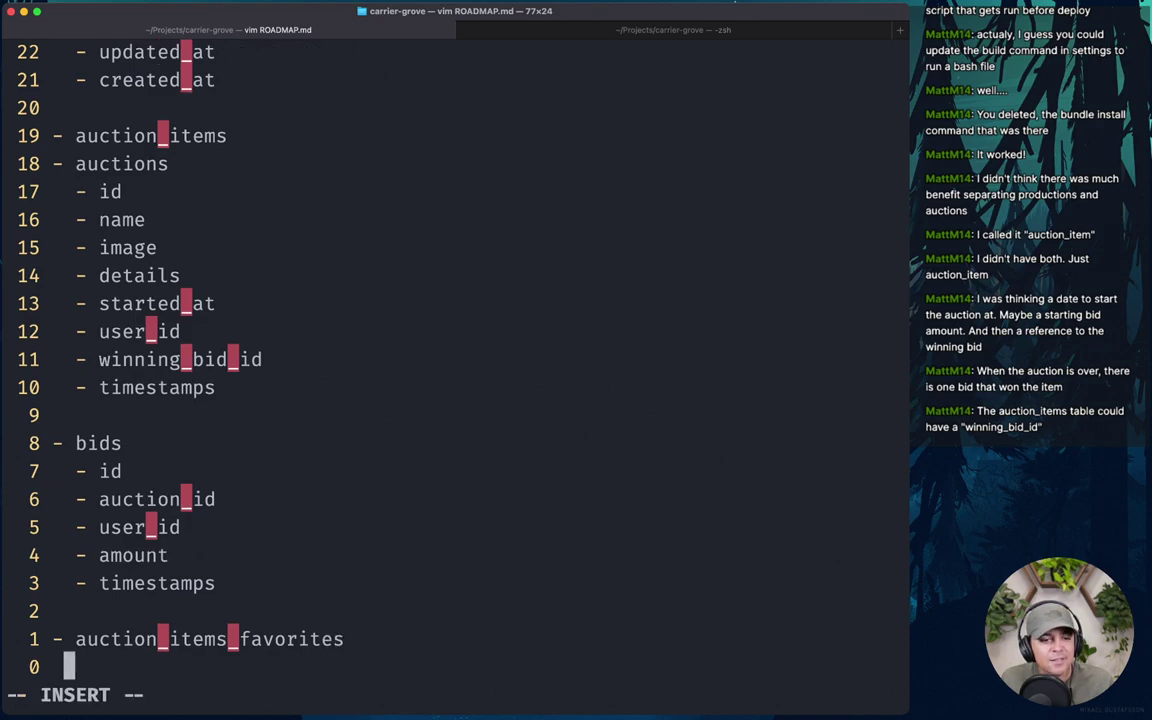
key("Return")
type("- timestamps")
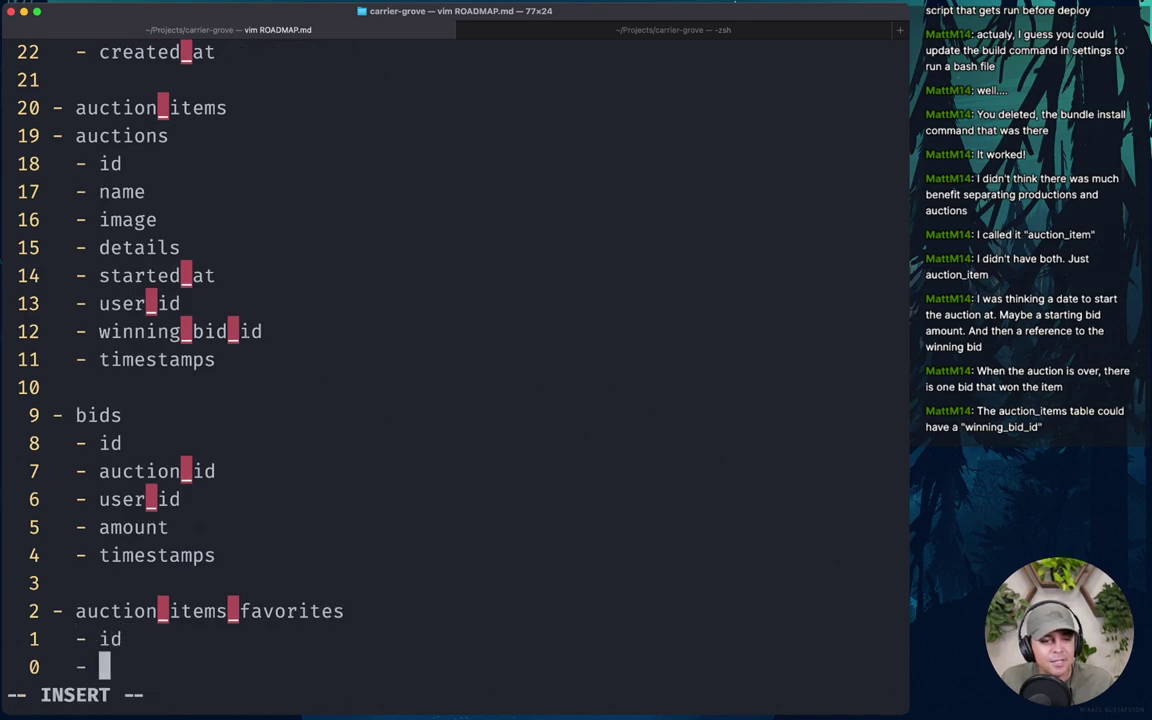
key("Escape")
Step: Insert user_id and auction_item_id fields above timestamps and save ROADMAP.md
type("ko")
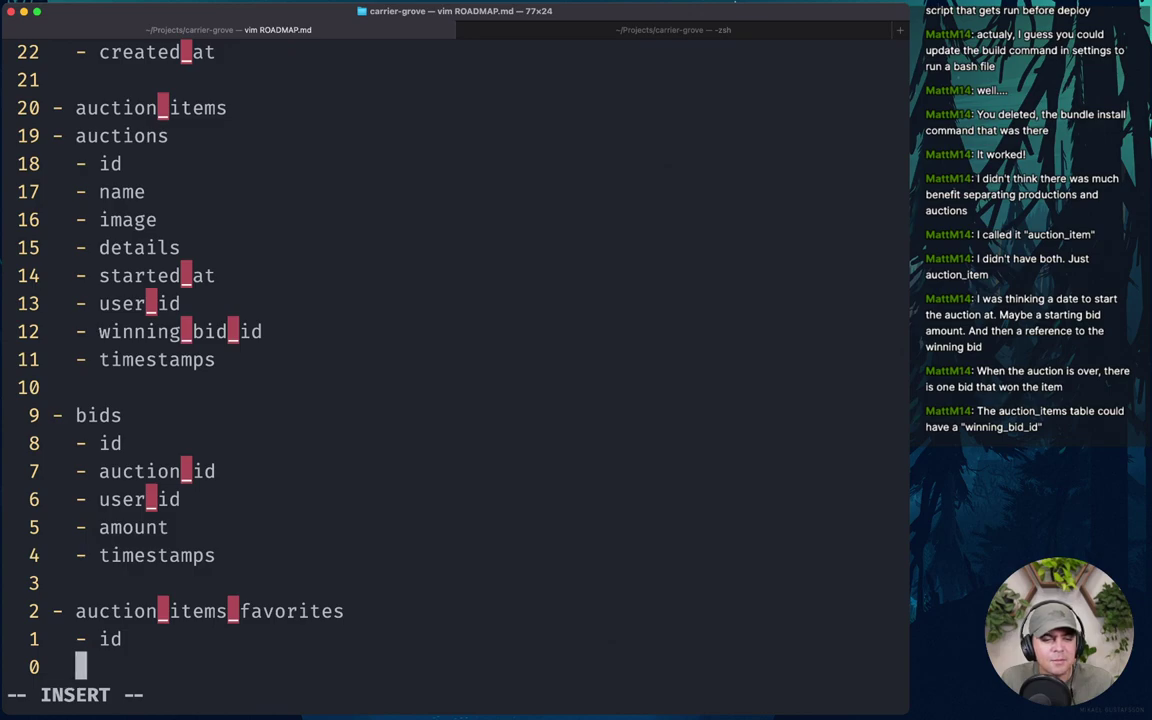
type("- user_id")
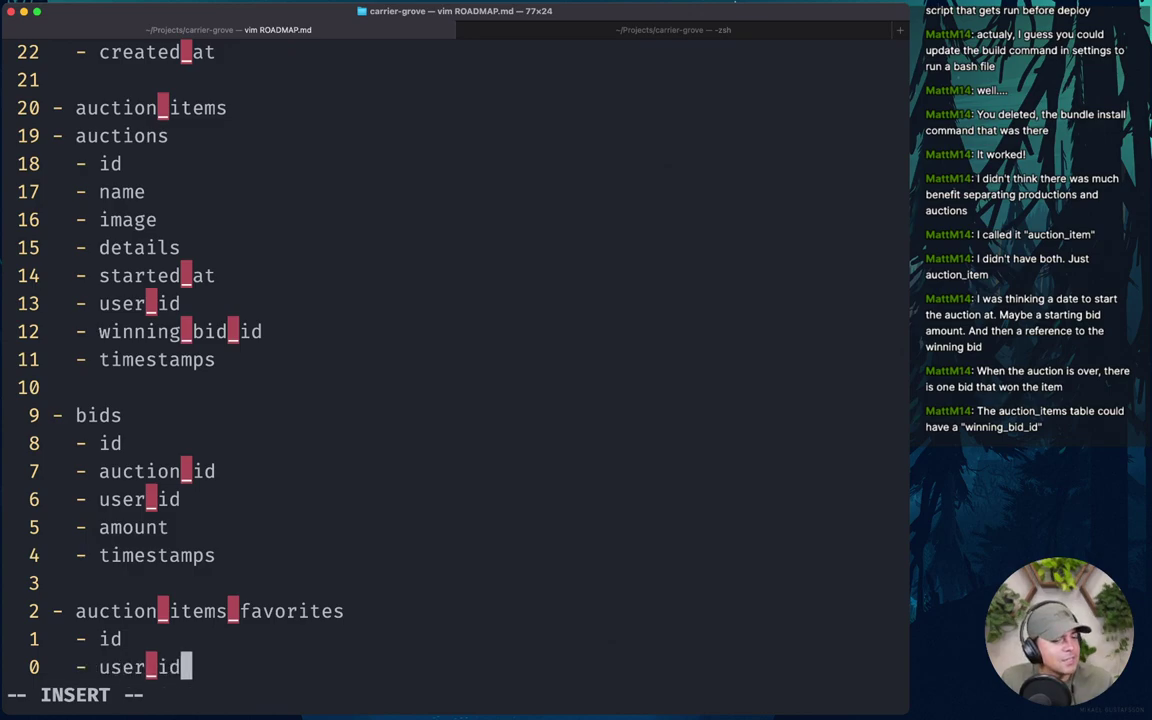
key("Return")
type("-")
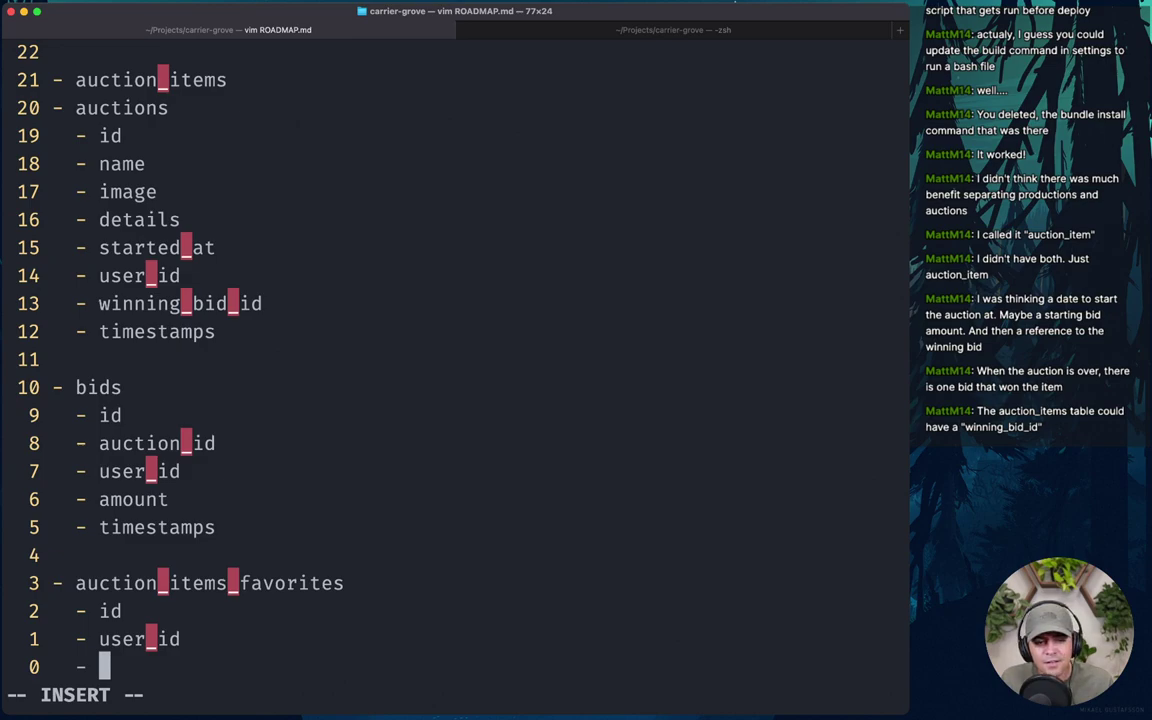
type(" auction_item")
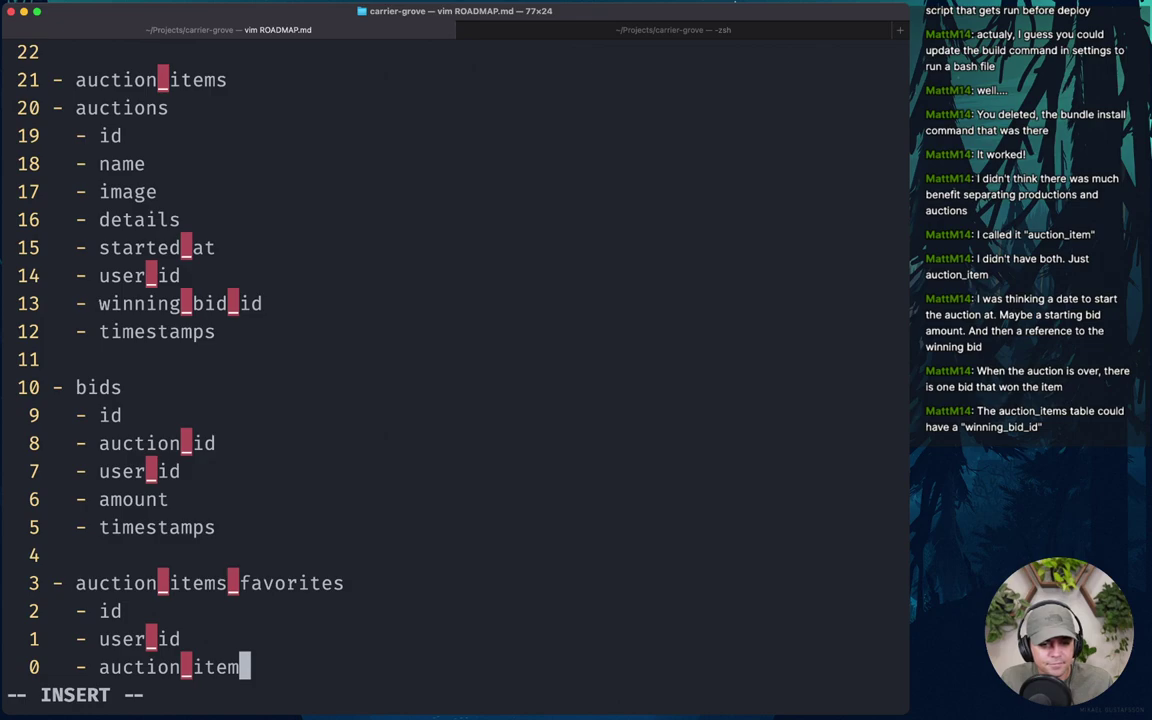
type("_id")
key("Escape")
type(":w")
key("Return")
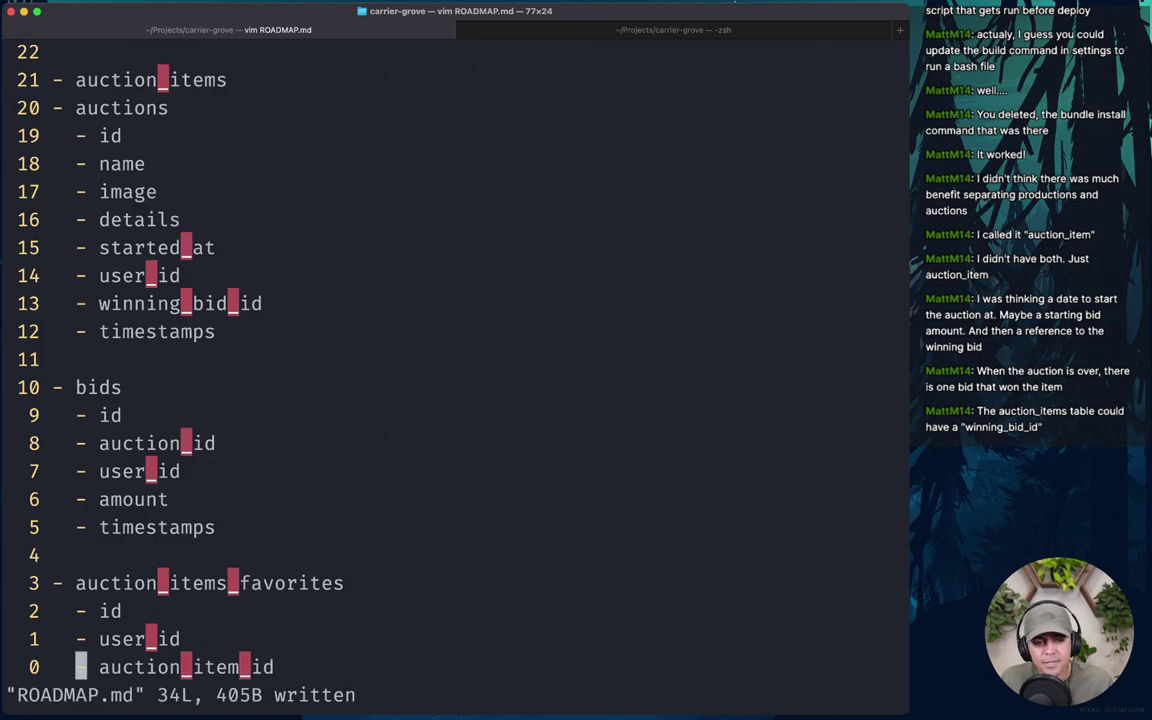
key("ctrl+e")
key("l")
key("l")
key("l")
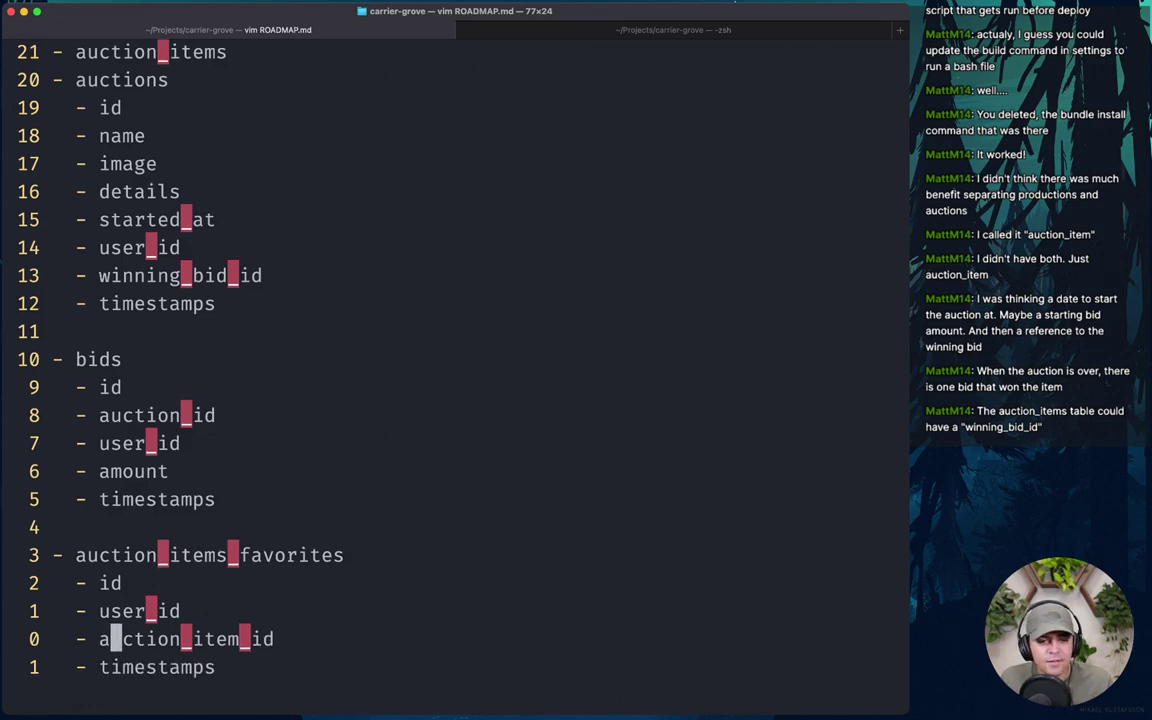
key("super+Tab")
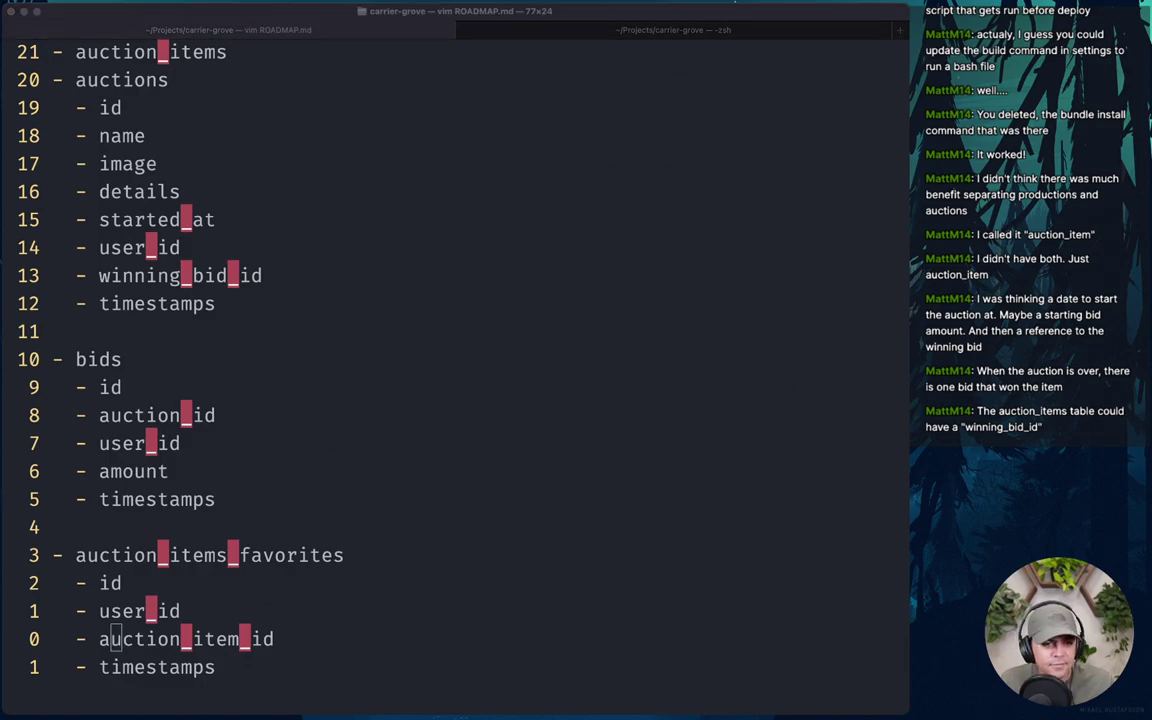
key("super+Tab")
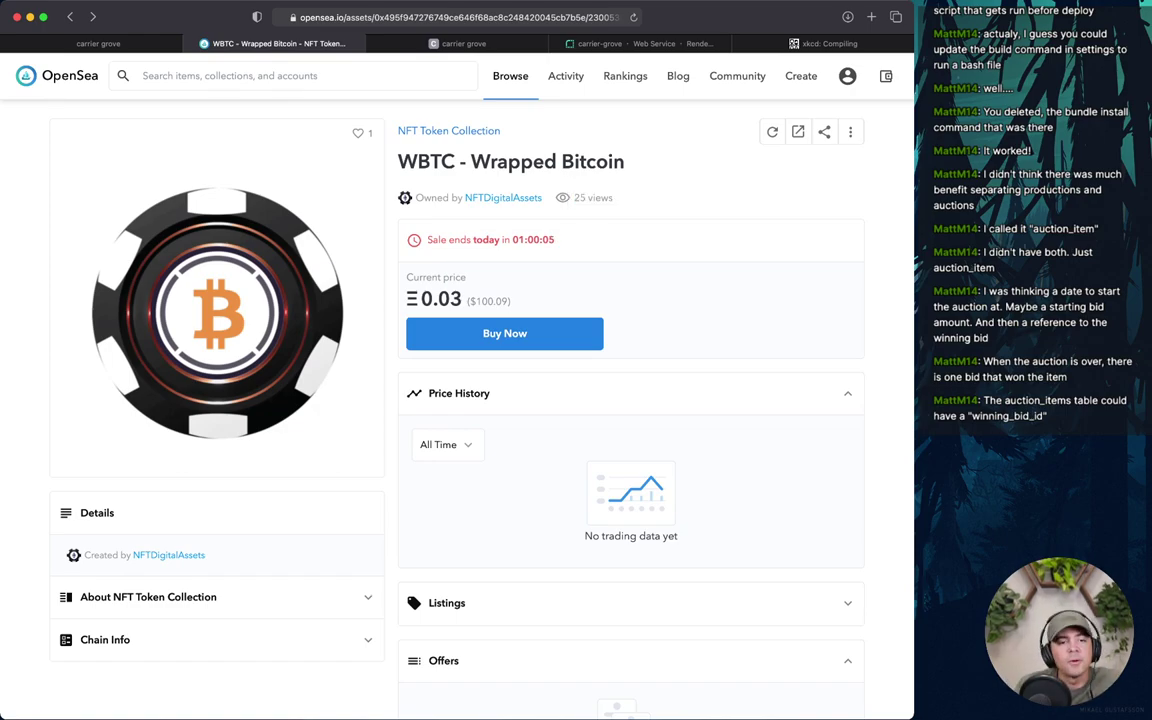
Step: Return to Neovim and place the cursor on the slash_path_empty line in app.rb
key("super+Tab")
key("super+Tab")
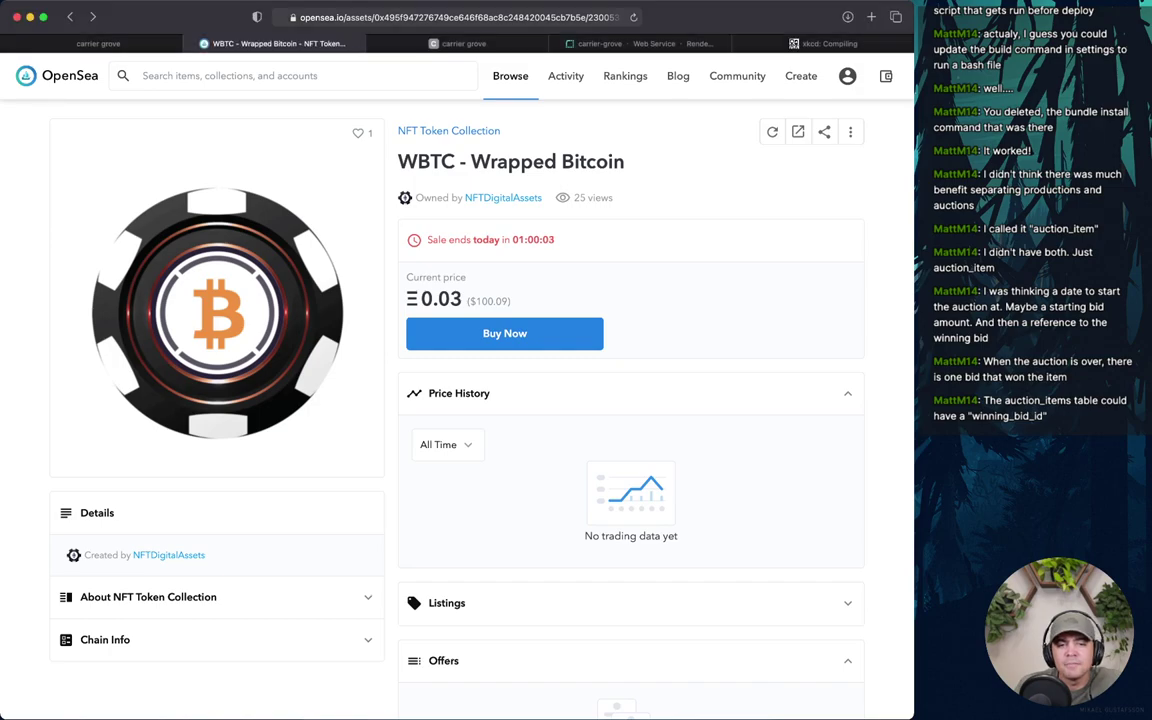
key("super+Tab")
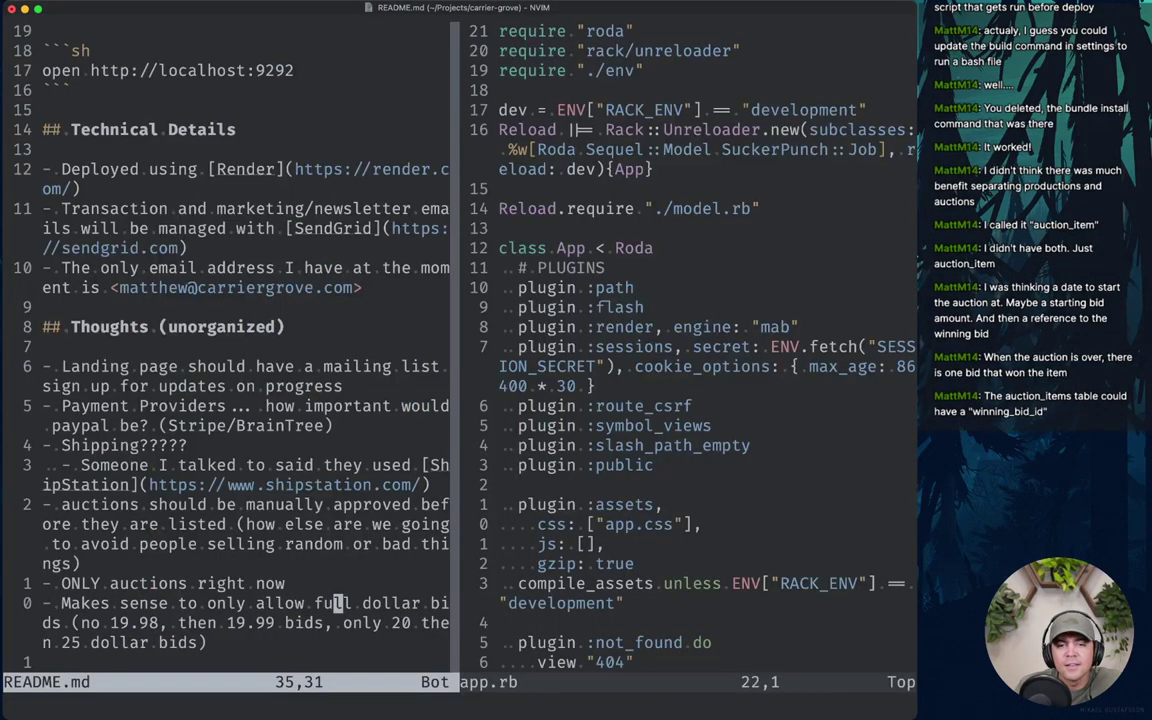
key("super+Tab")
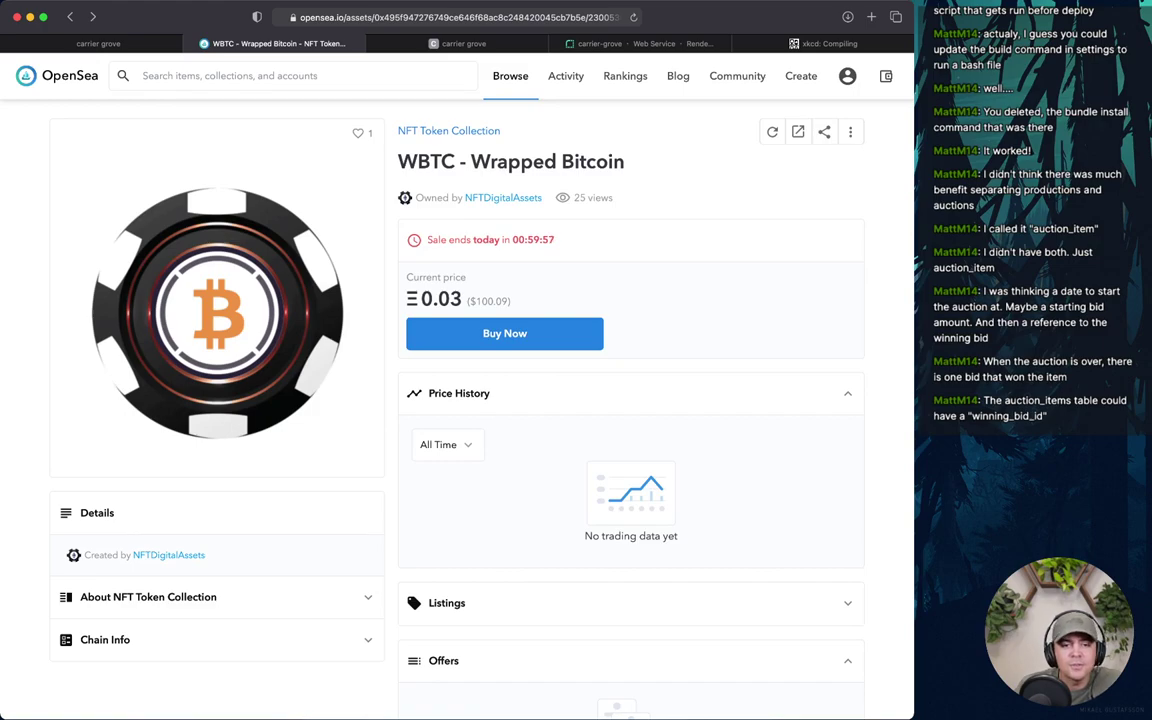
key("super+Tab")
left_click(590, 366)
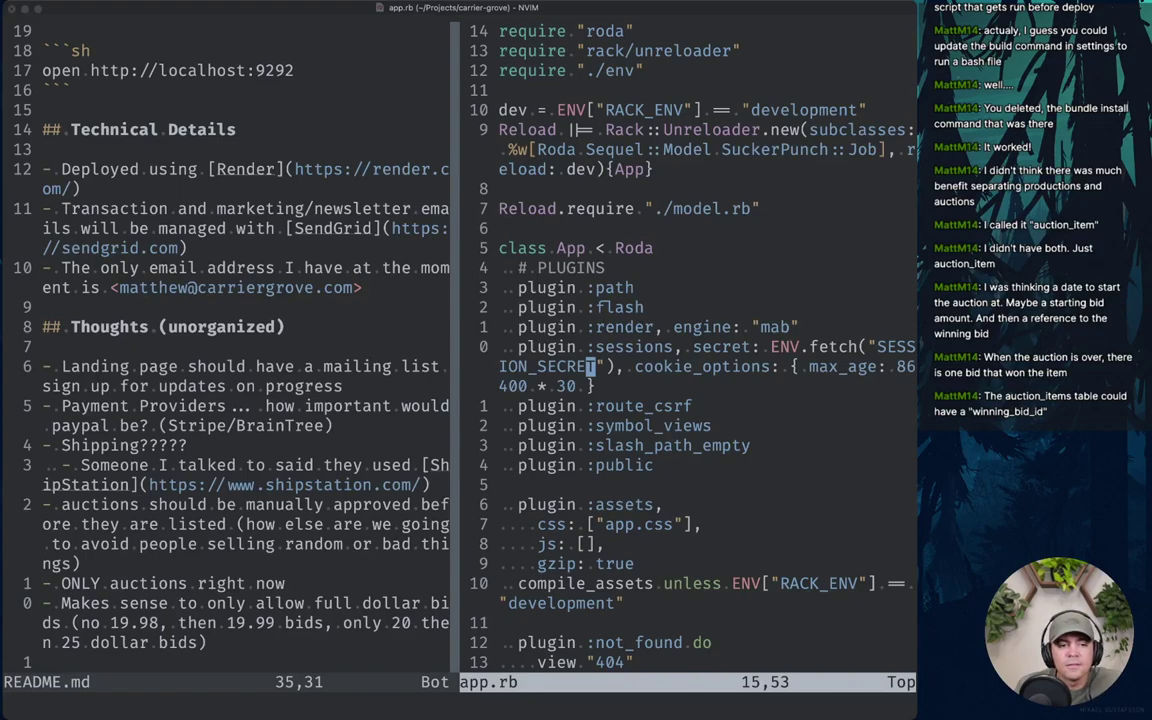
left_click(541, 445)
Step: Close the app.rb split and open ROADMAP.md through CtrlP by searching 'road'
type(":q")
key("Return")
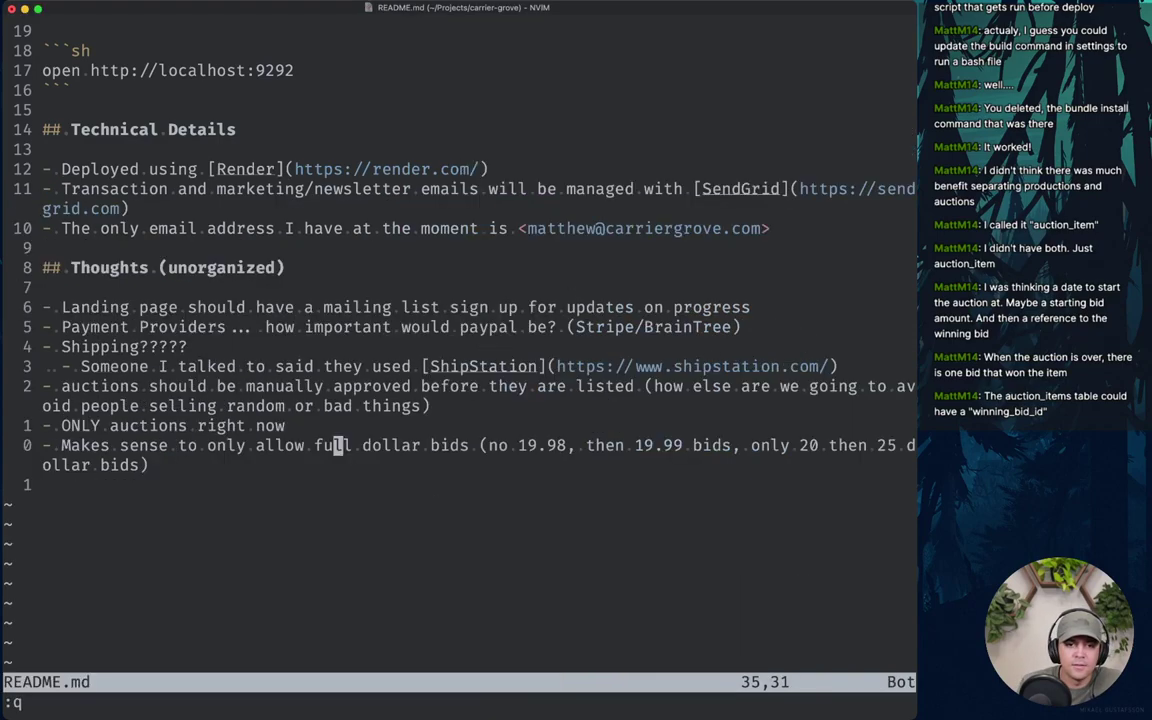
key("ctrl+p")
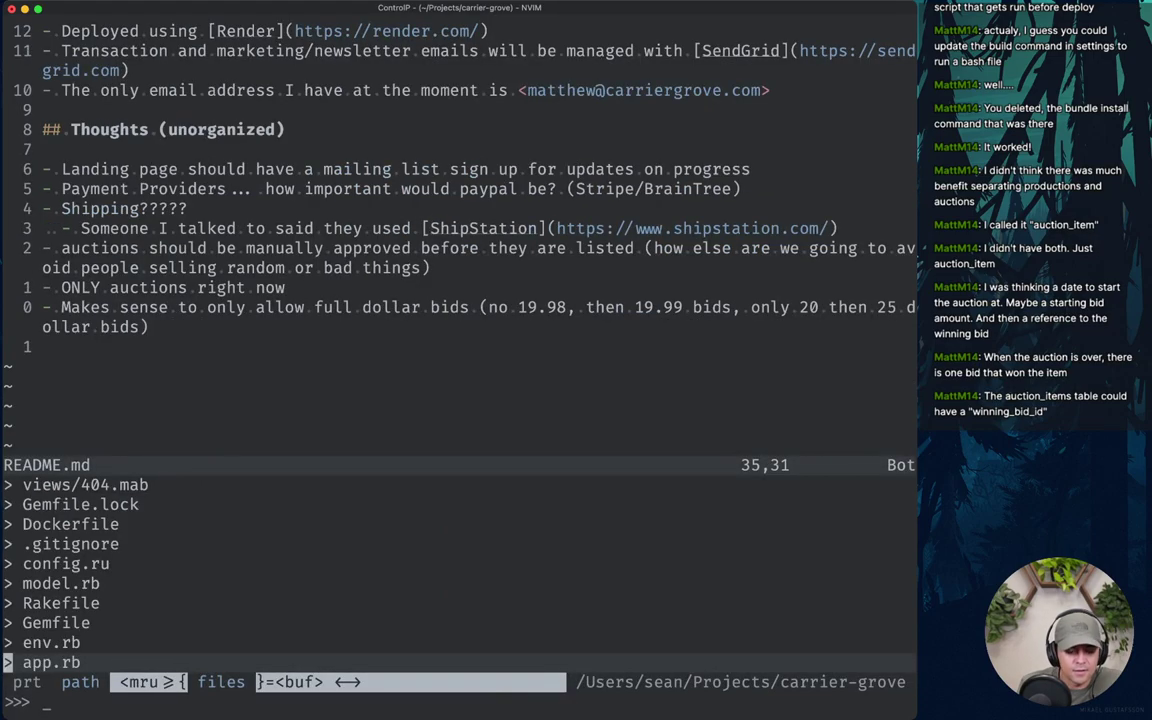
type("road")
key("Return")
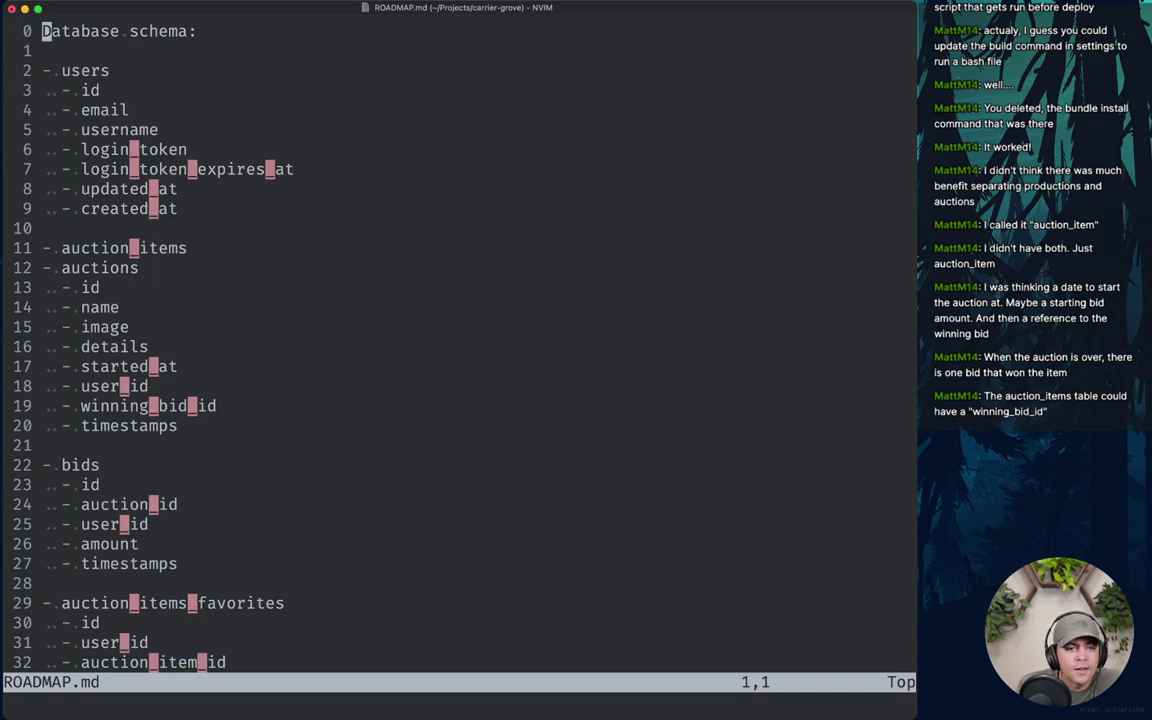
Step: Add a '- views' field under winning_bid_id in the auctions table and save
key("G")
key("$")
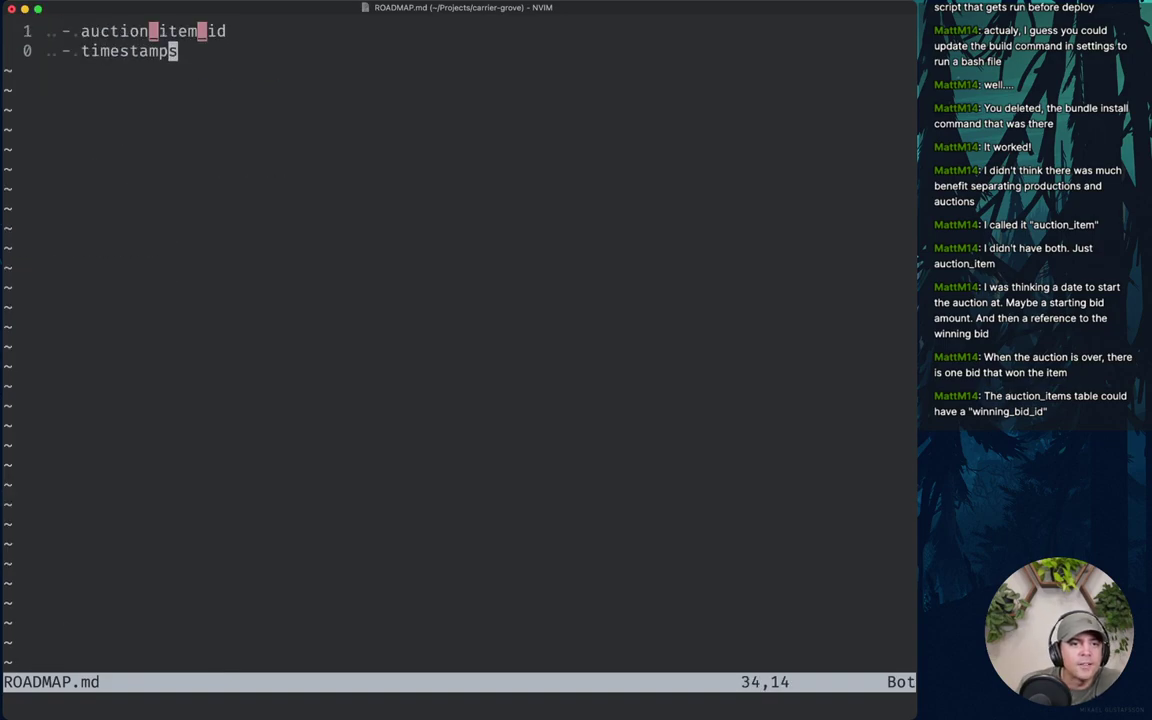
key("k")
key("1")
key("0")
key("k")
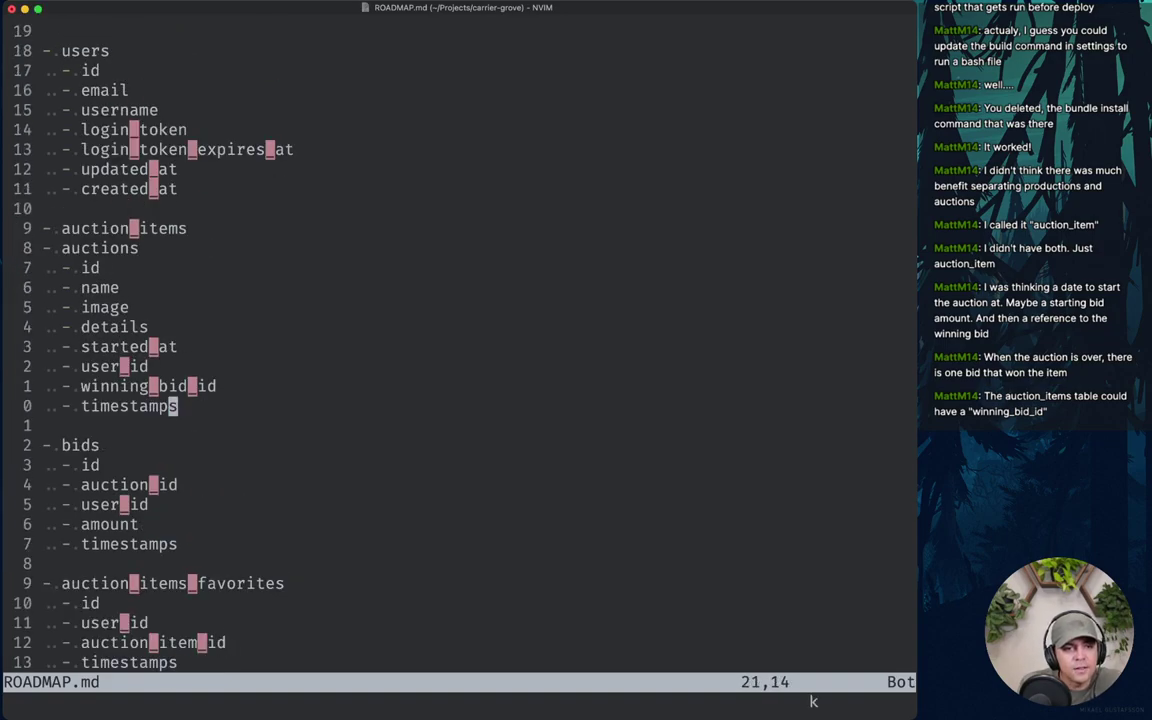
key("5")
key("k")
key("2")
key("j")
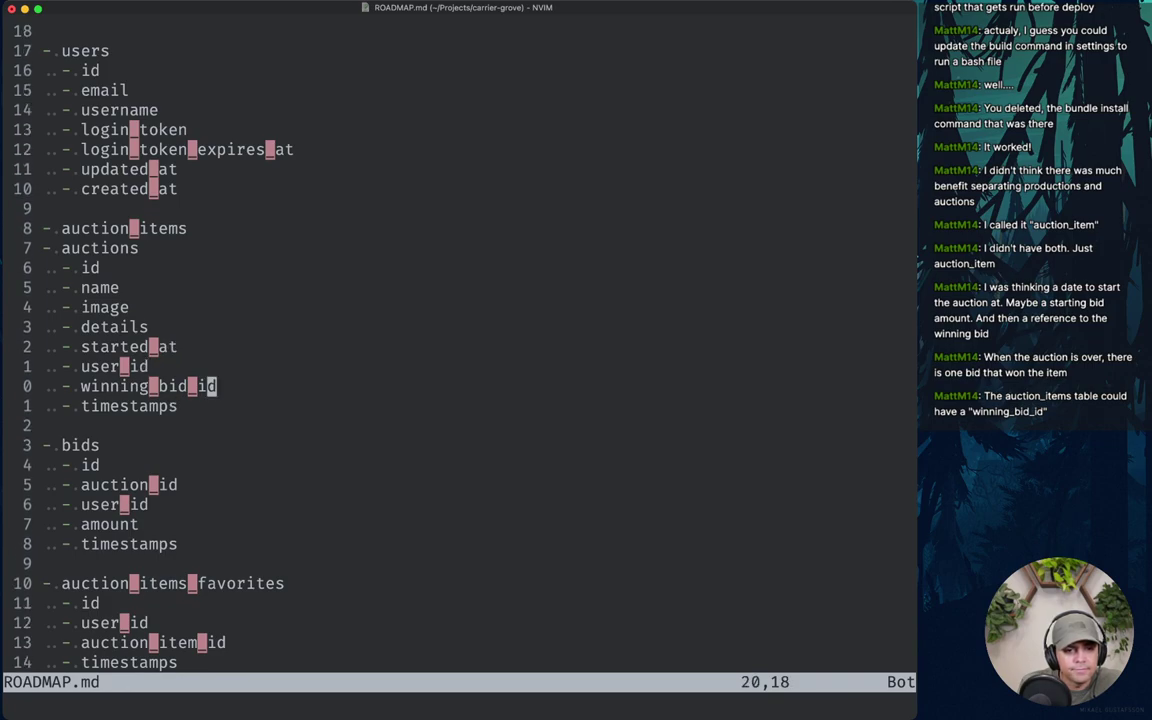
type("o- views")
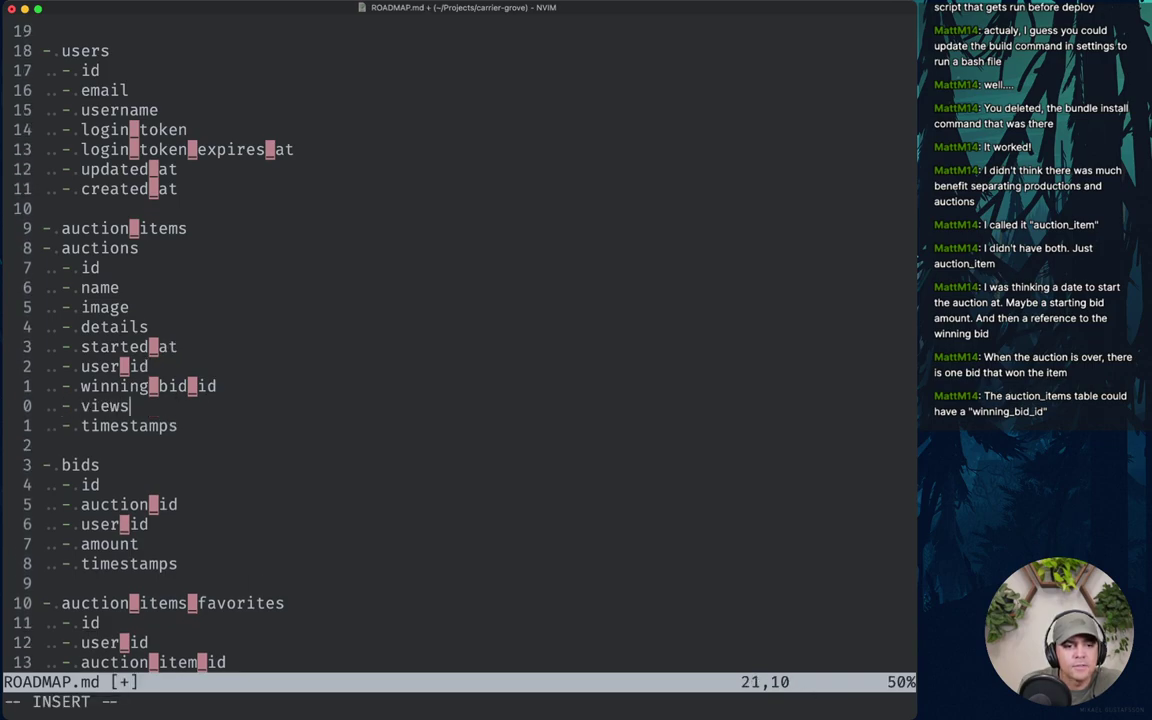
key("Escape")
type(":w")
key("Return")
type("ss")
key("Escape")
type(":w")
key("Return")
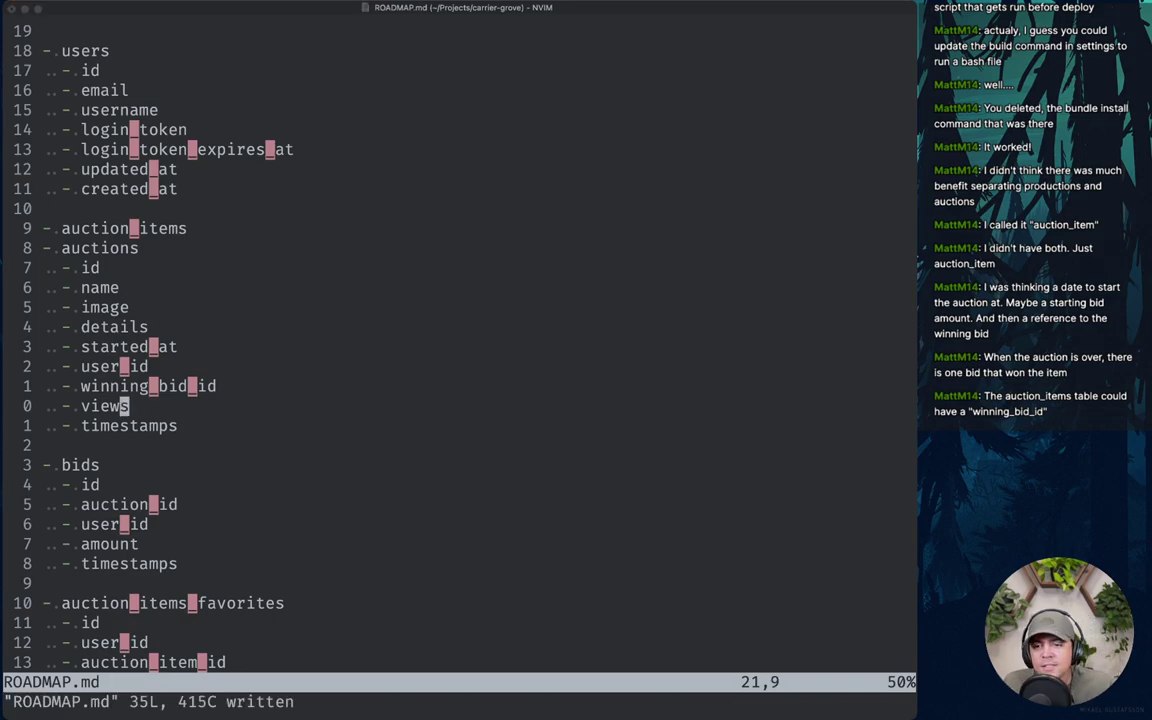
key("super+Tab")
Step: Select the WBTC sale countdown, toggle the More options menu, then open Rankings
scroll(457, 400, "down", 1)
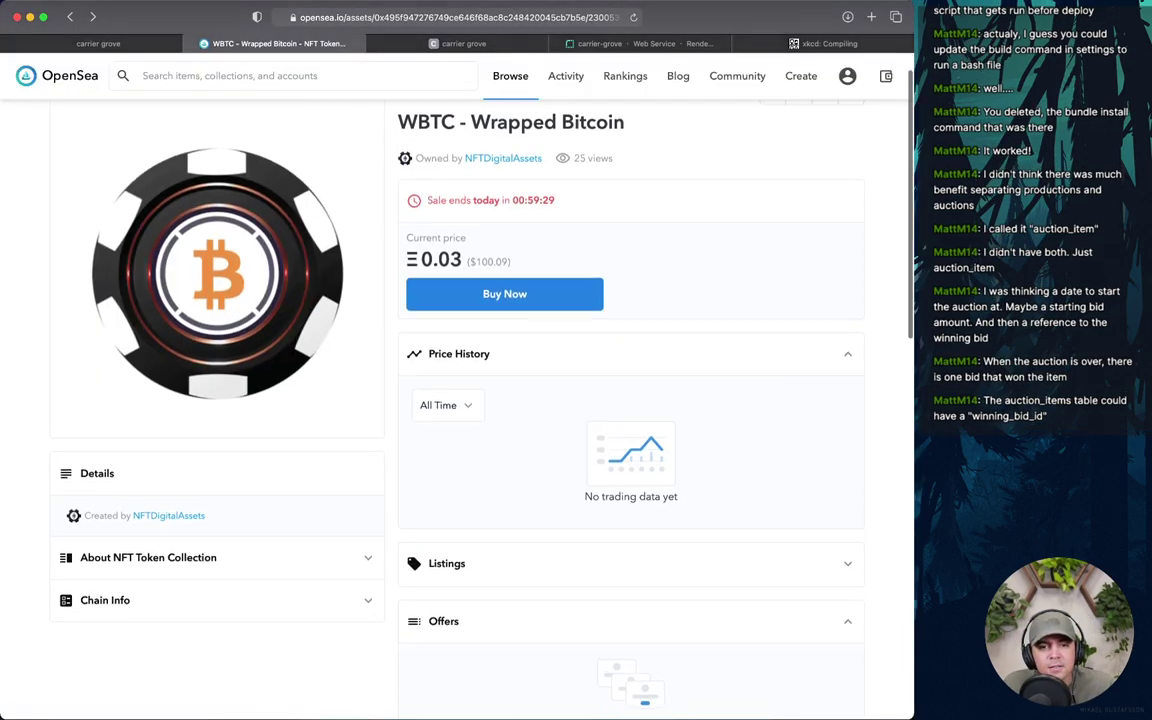
scroll(457, 400, "up", 1)
triple_click(490, 239)
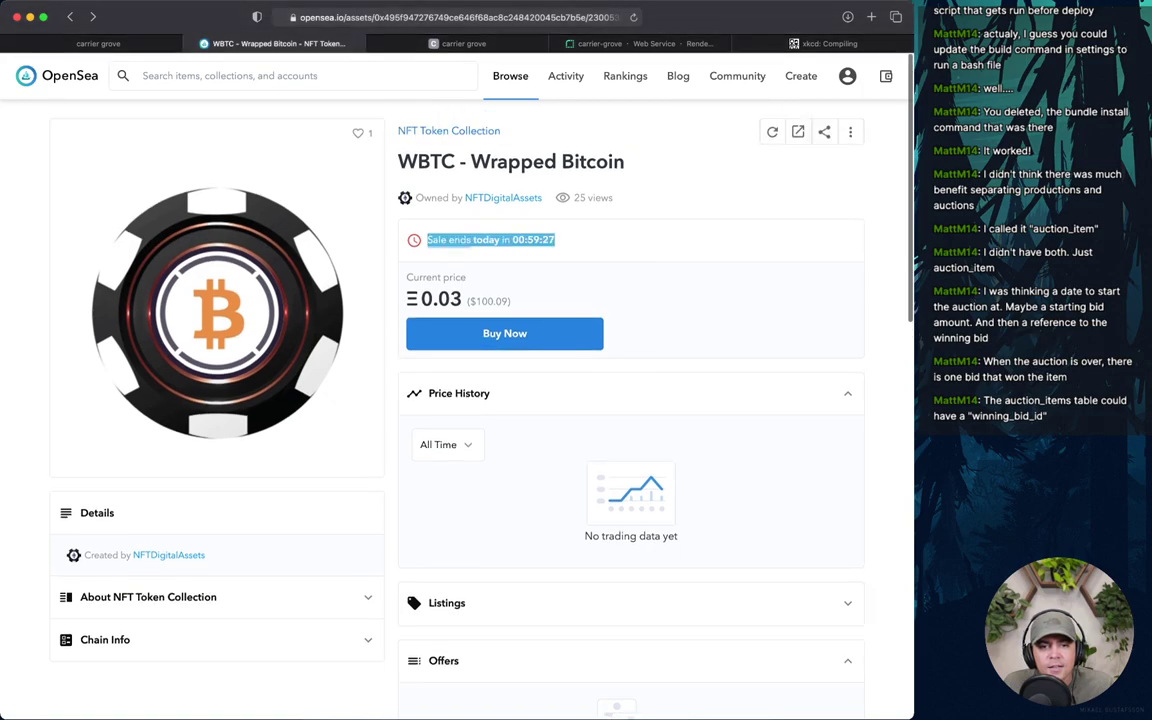
double_click(533, 239)
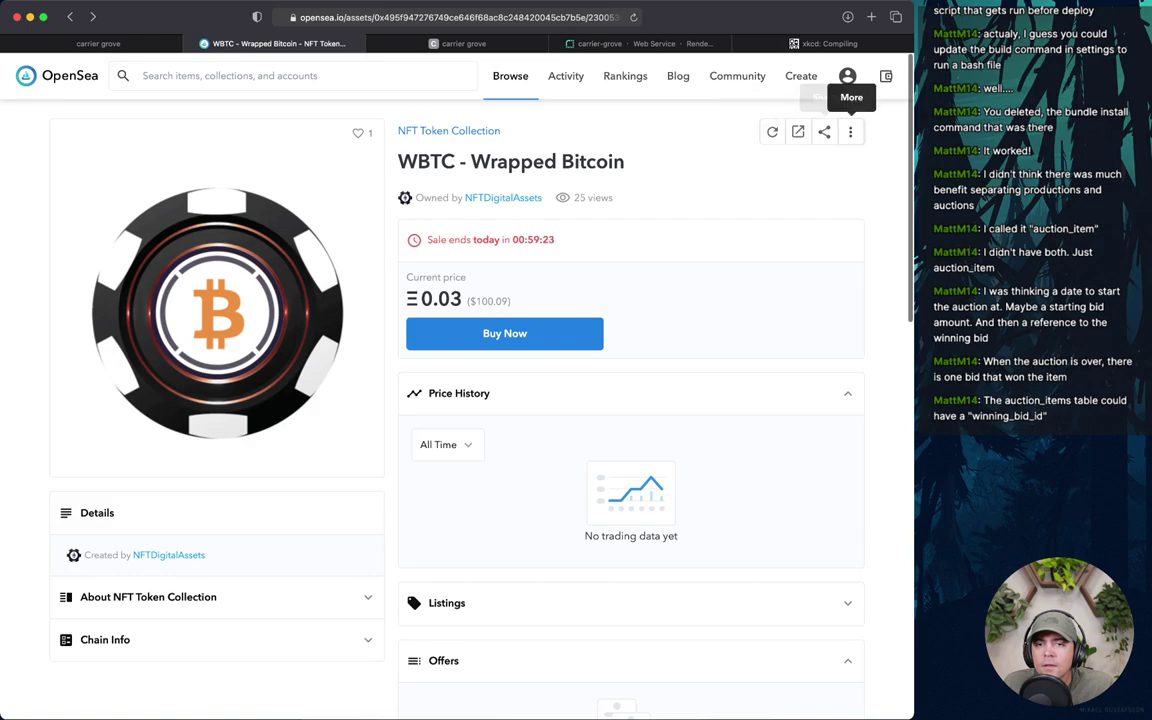
left_click(850, 131)
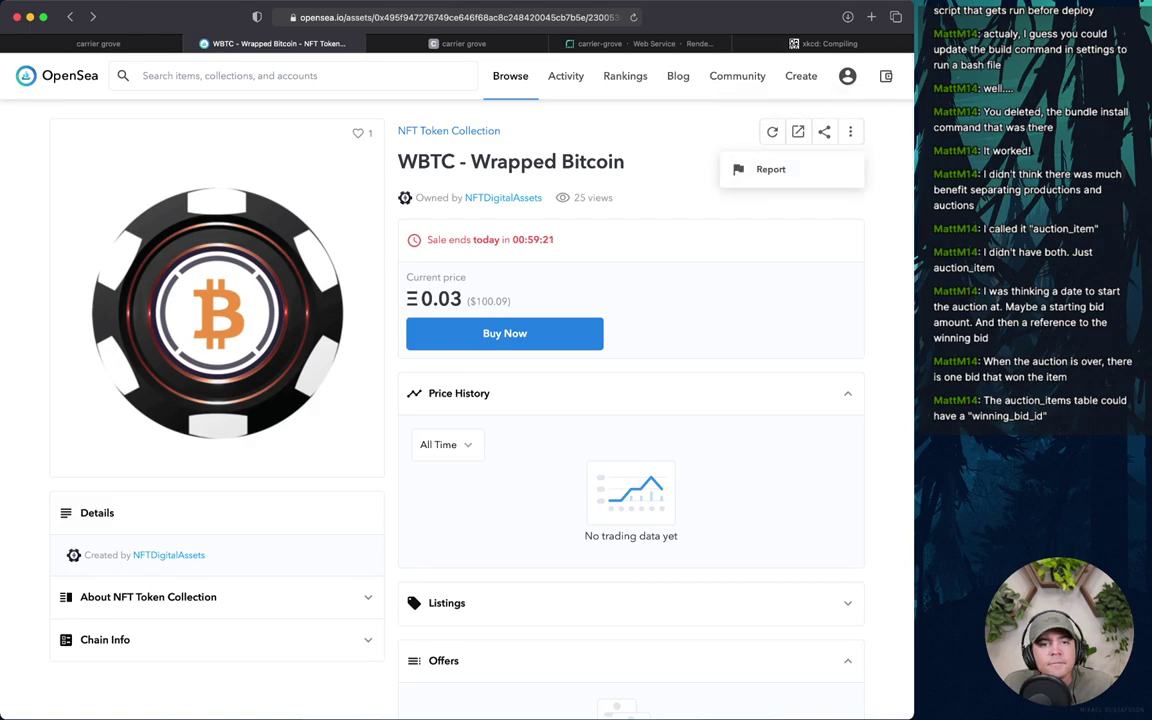
left_click(850, 131)
scroll(457, 400, "down", 2)
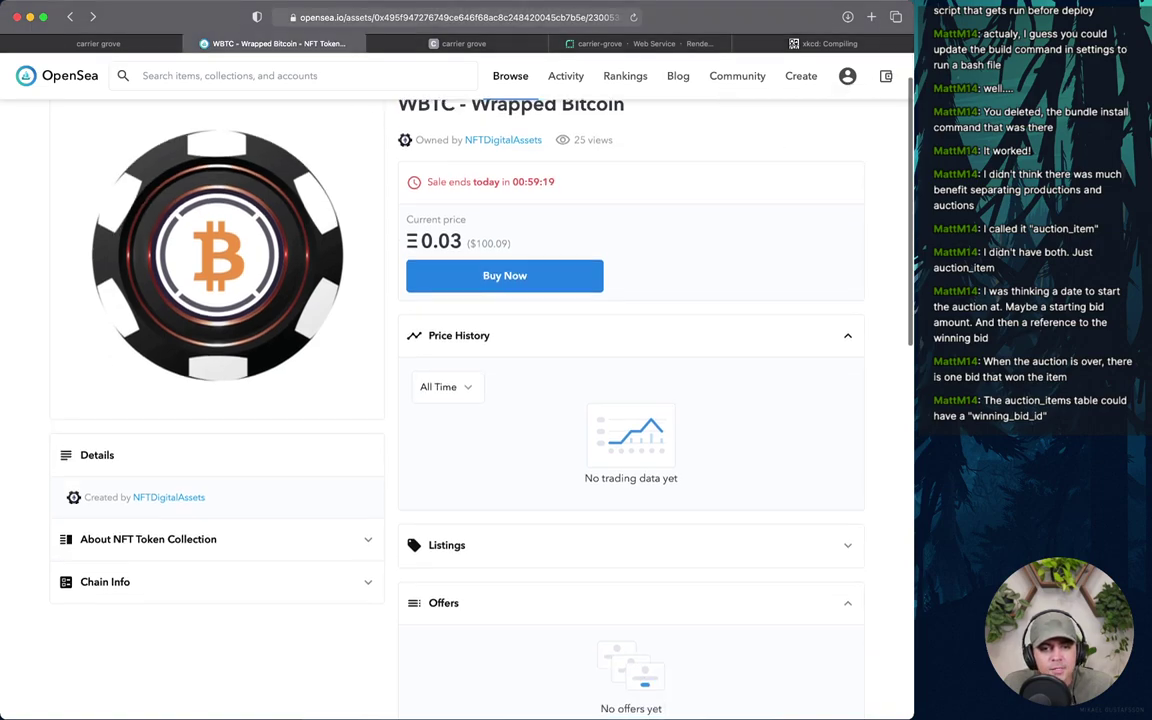
scroll(850, 131, "up", 2)
left_click(850, 131)
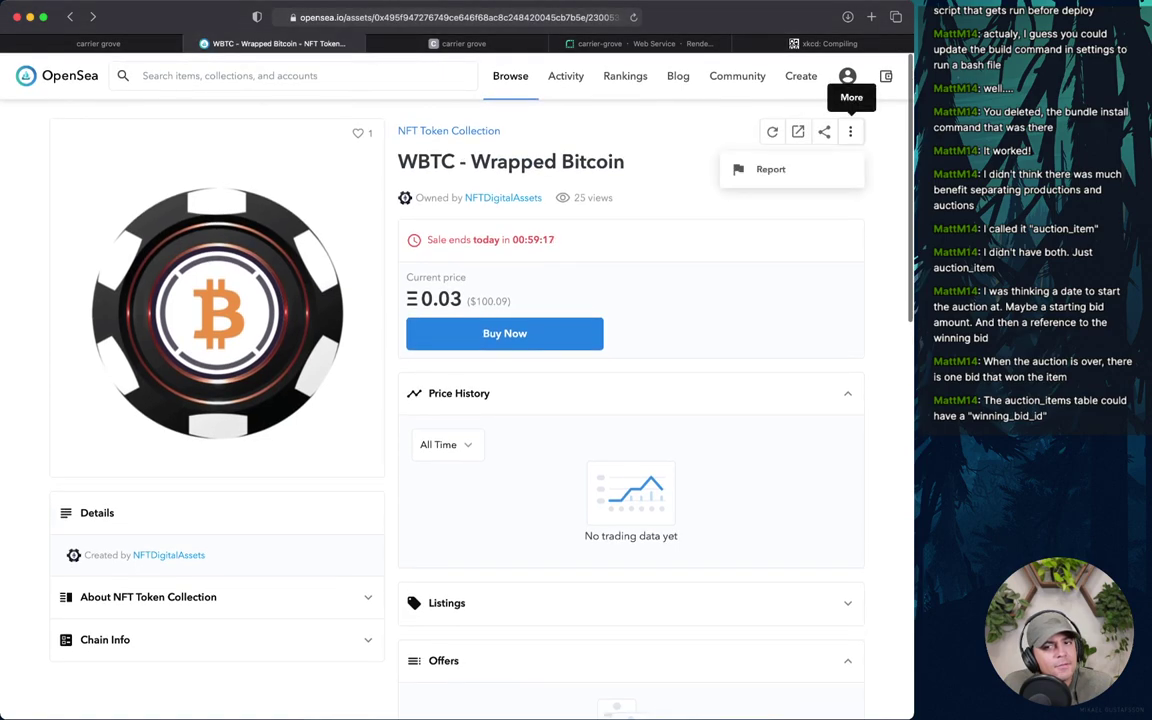
left_click(625, 76)
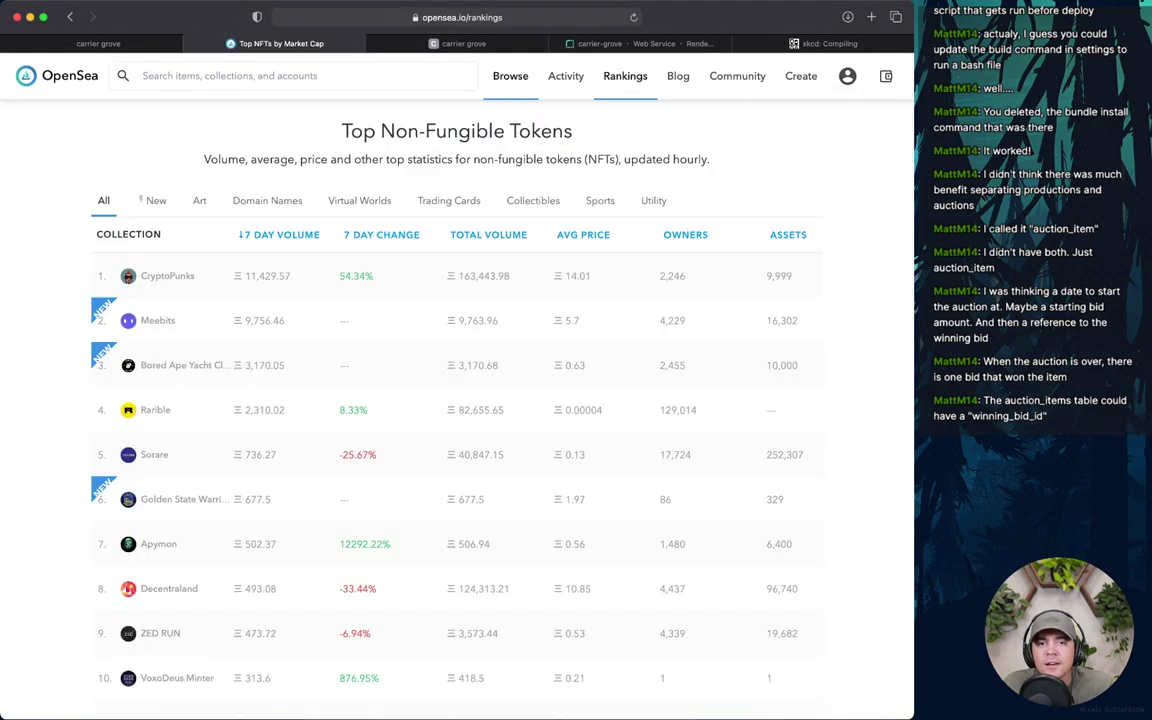
Step: Visit the Browse assets page, go back twice, and scroll through the listings
left_click(510, 76)
key("super+bracketleft")
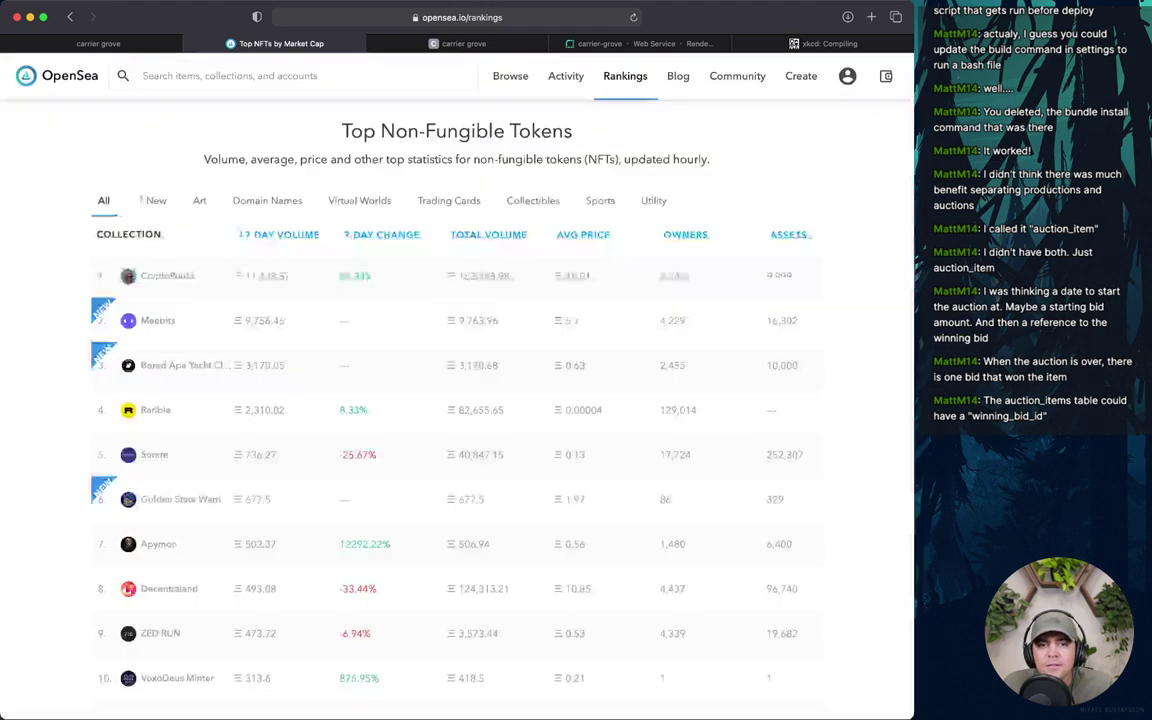
key("super+bracketleft")
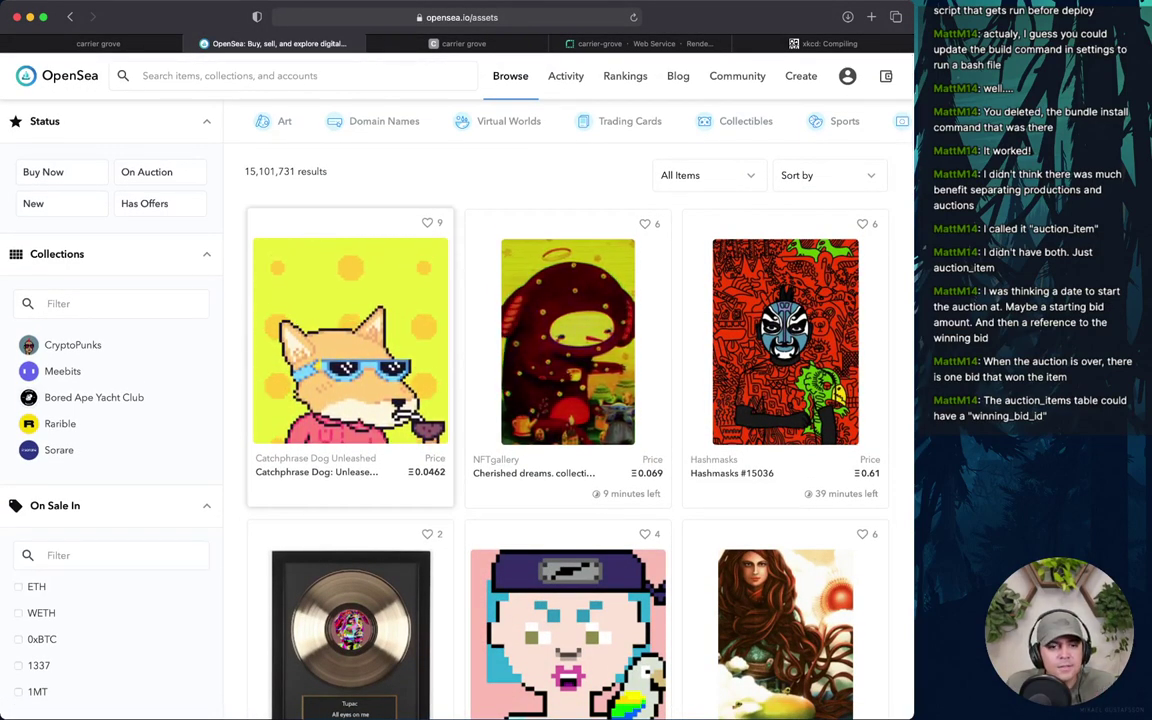
scroll(350, 350, "down", 4)
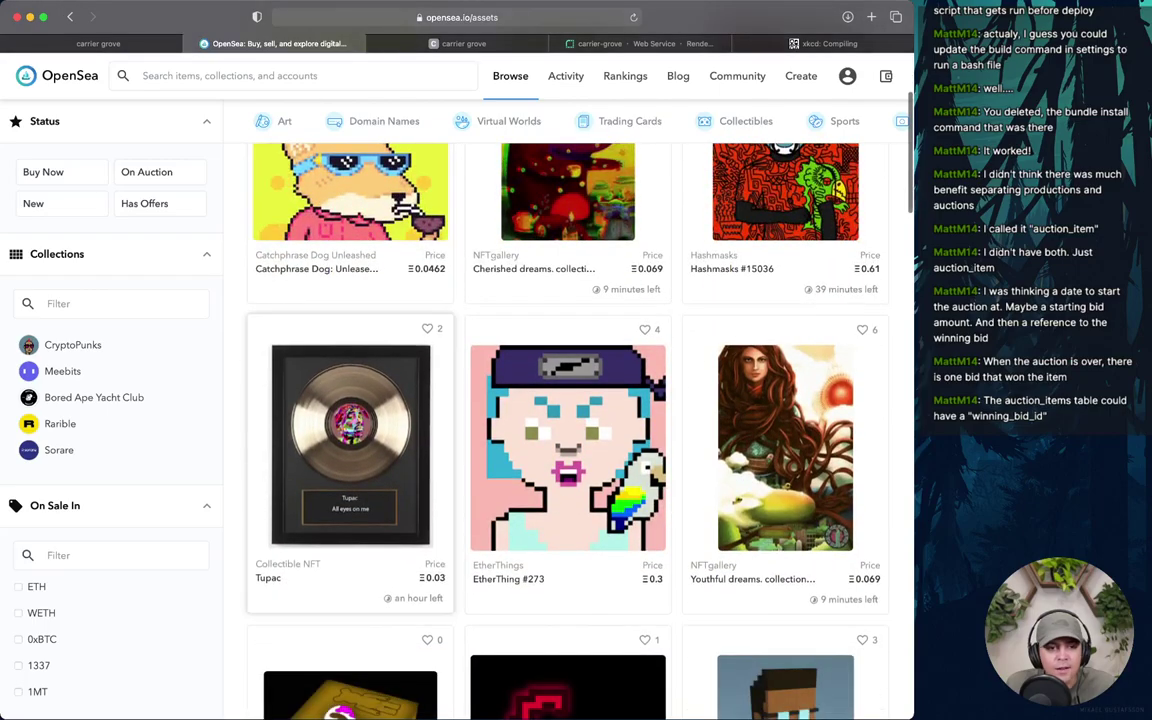
scroll(350, 350, "down", 4)
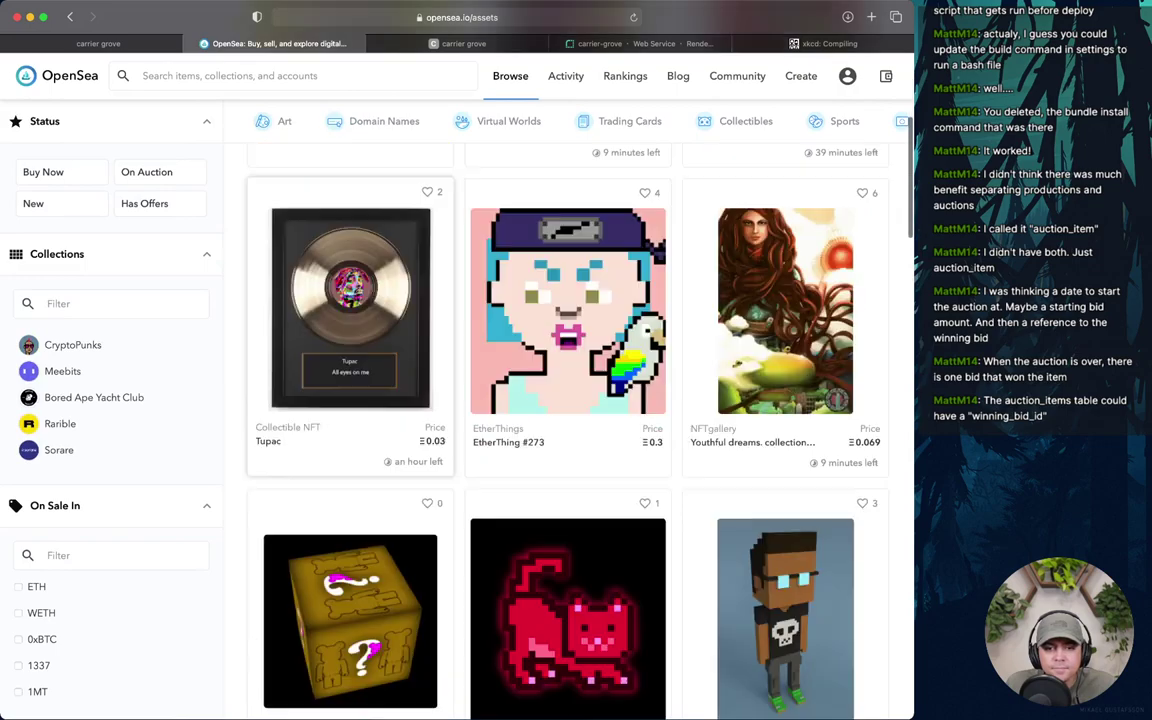
scroll(568, 450, "down", 2)
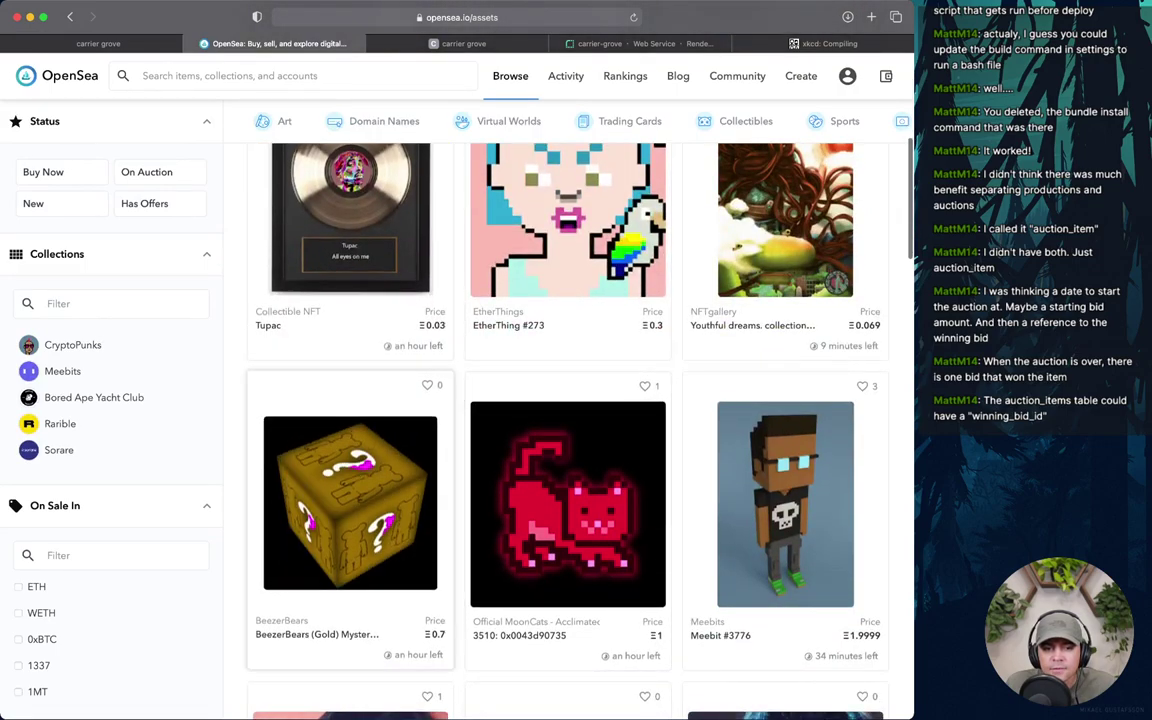
scroll(568, 450, "down", 4)
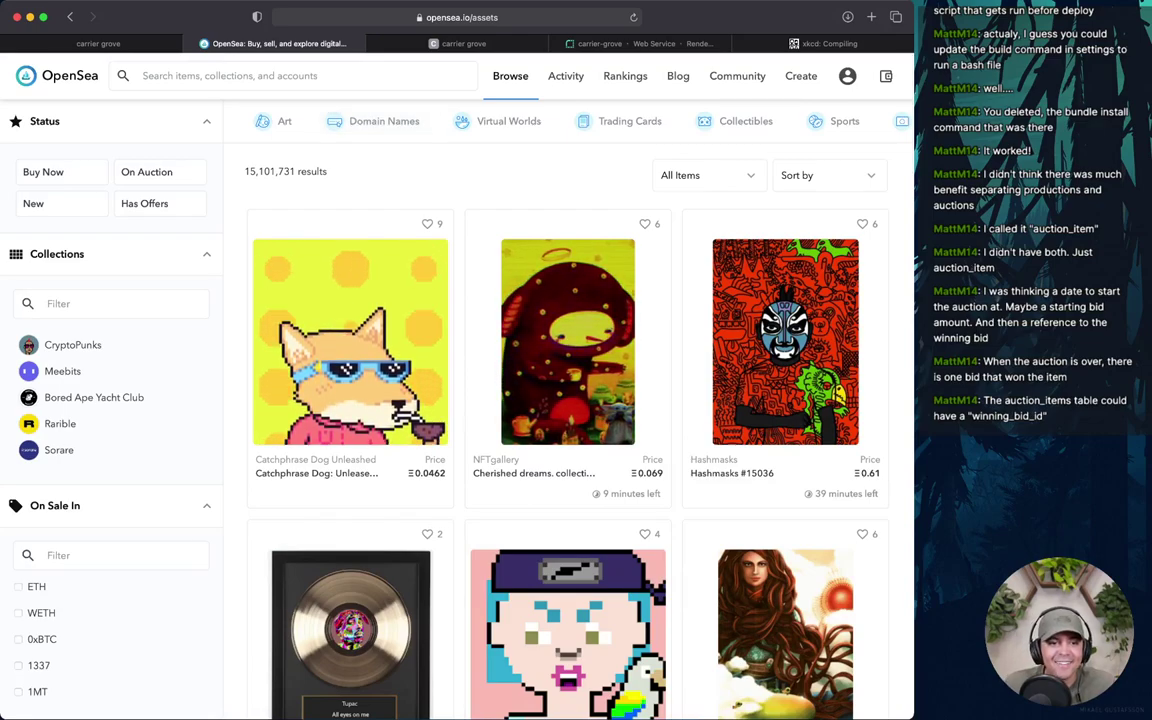
Step: Collapse the Collections and Status filter groups, leaving On Sale In expanded
left_click(206, 254)
left_click(206, 121)
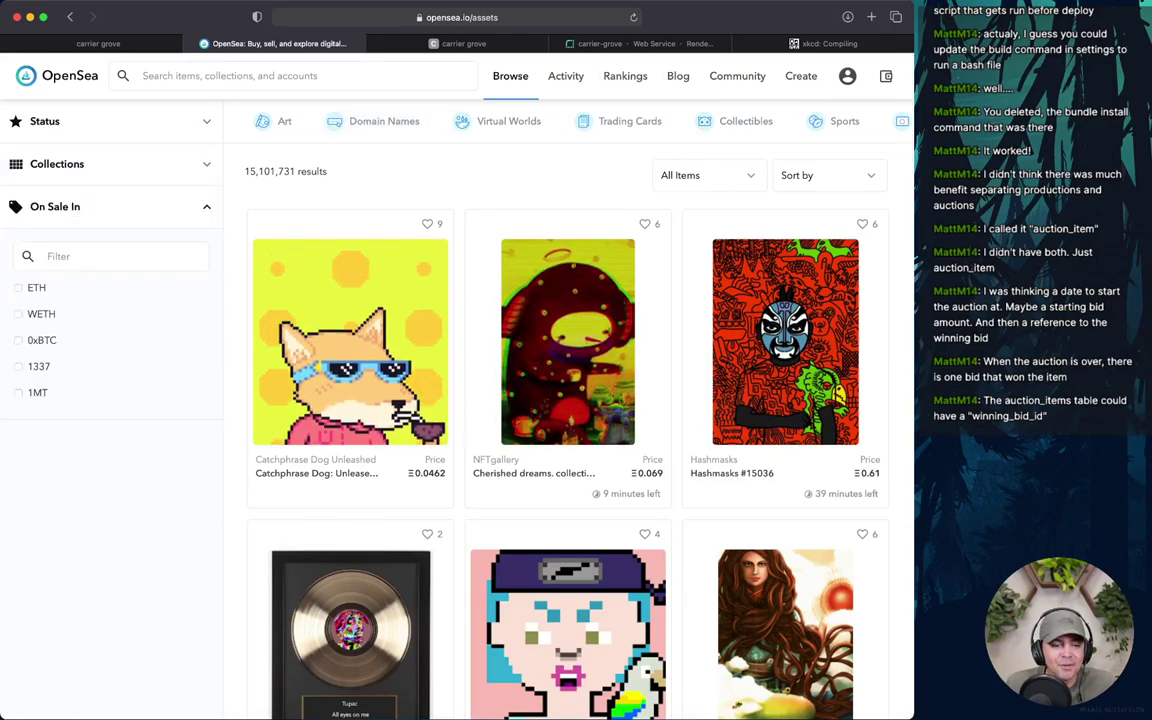
left_click(206, 206)
key("alt+super+i")
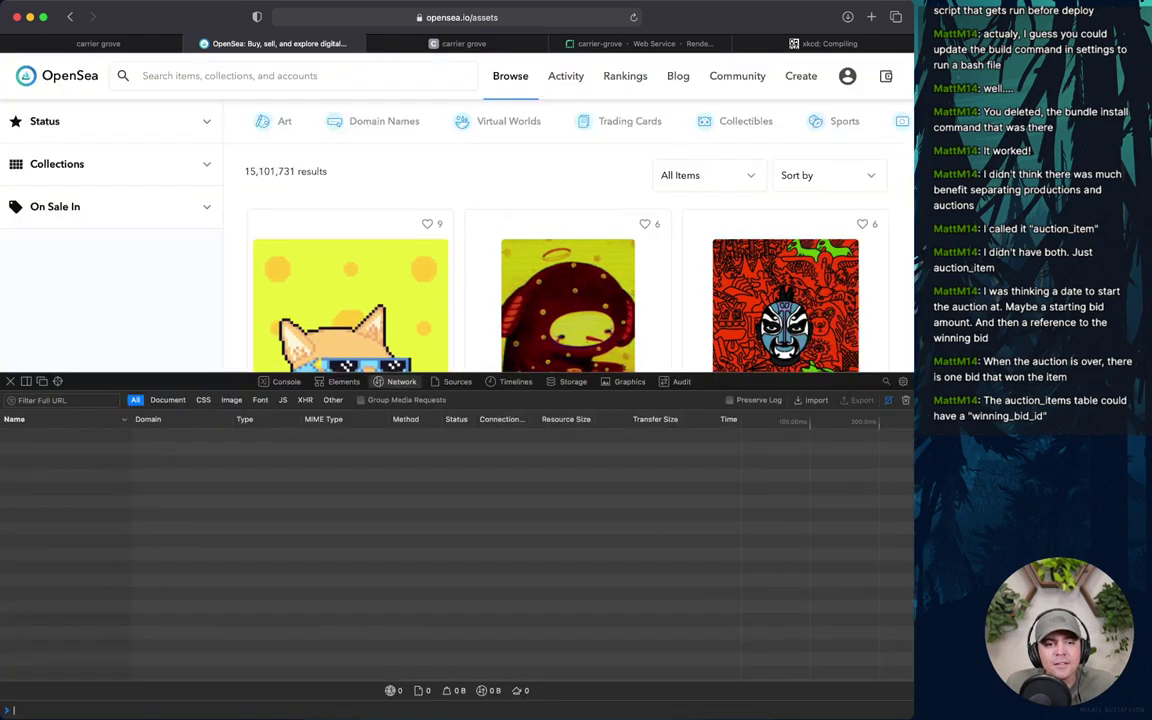
key("alt+super+r")
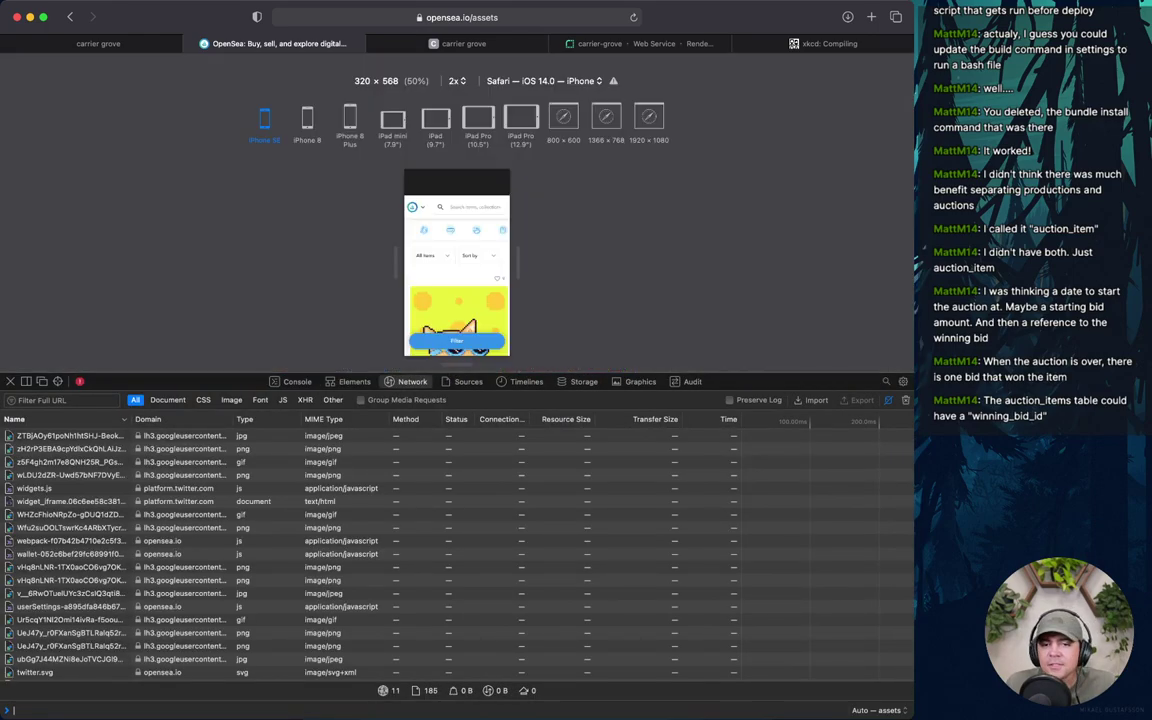
key("alt+super+i")
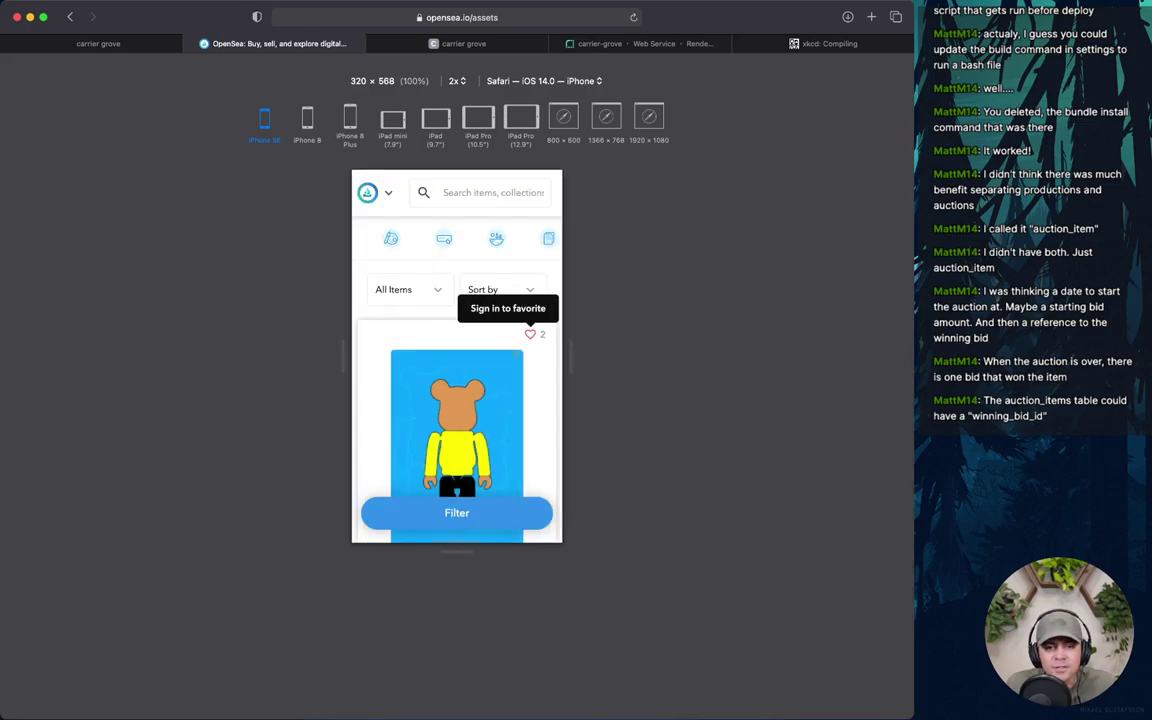
left_click(456, 512)
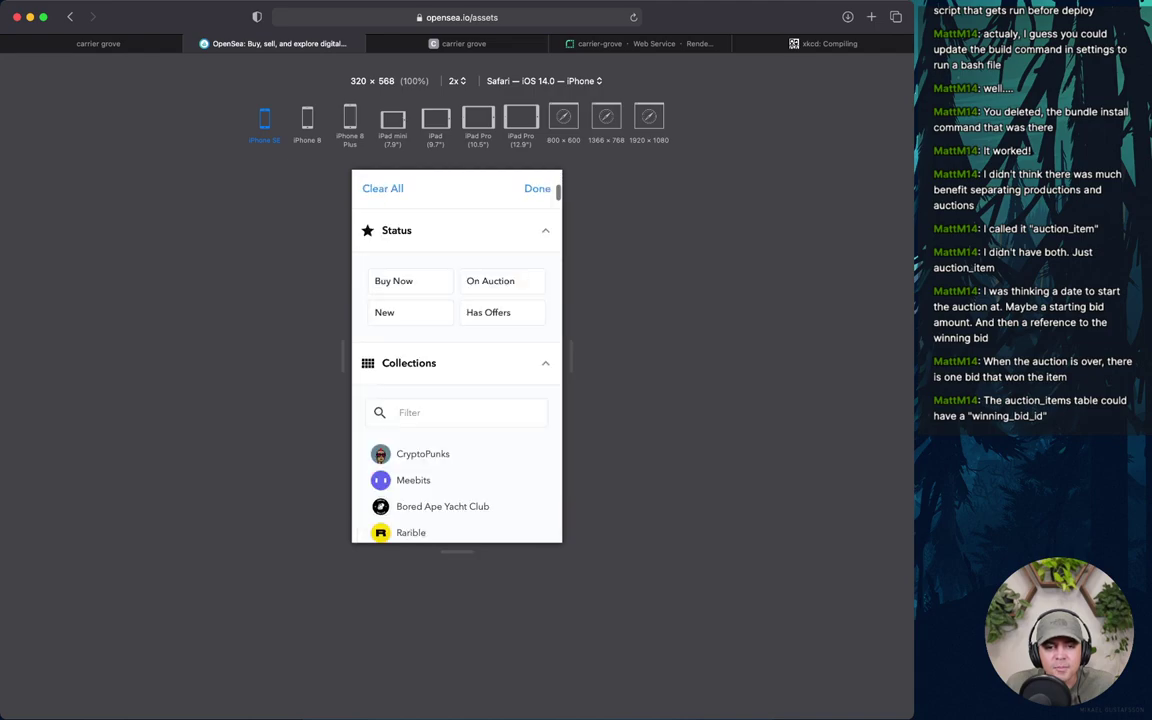
left_click(537, 188)
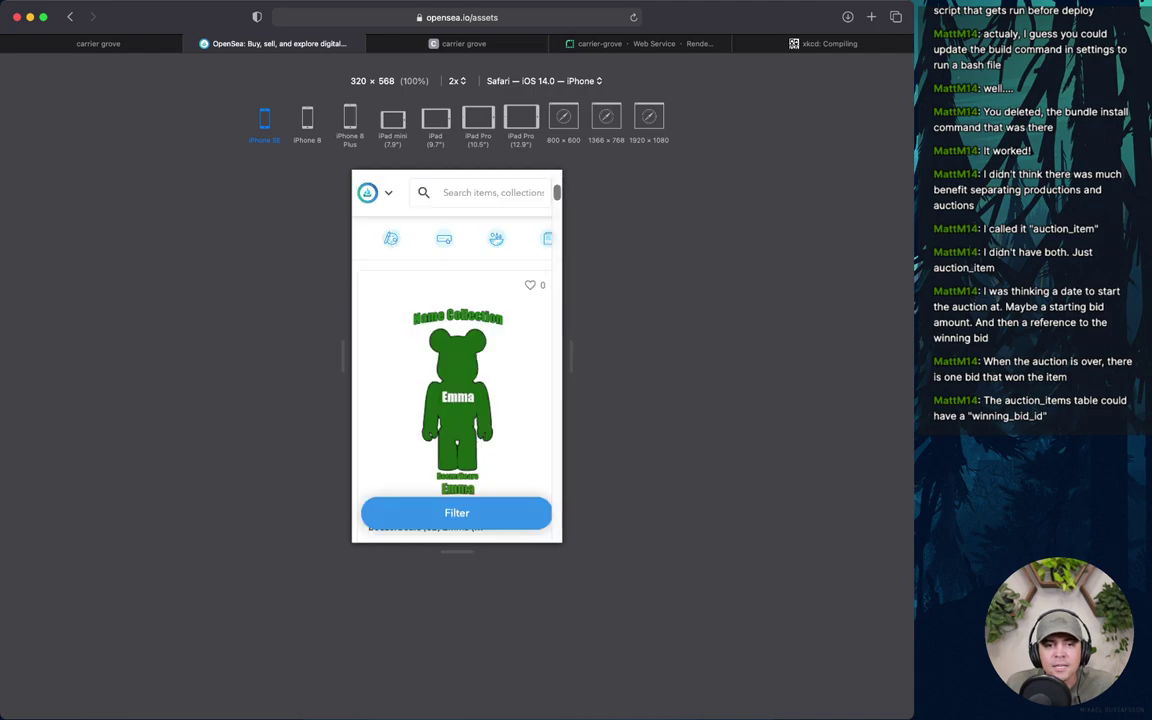
left_click(368, 192)
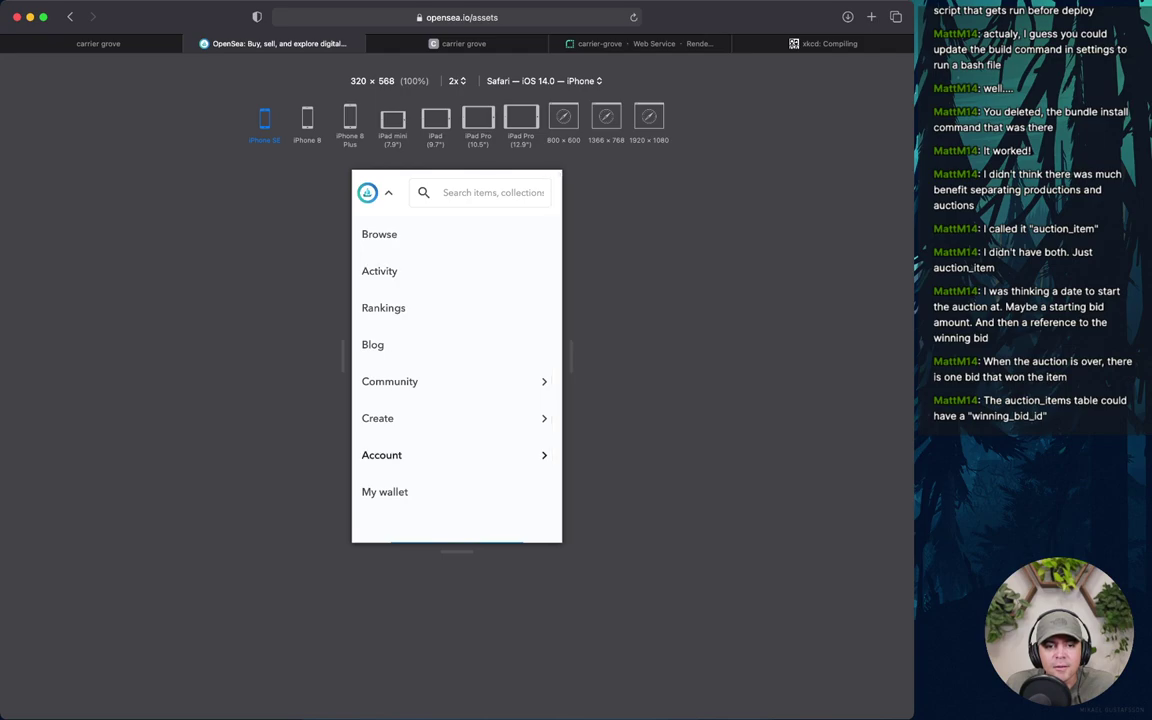
left_click(368, 192)
left_click(368, 192)
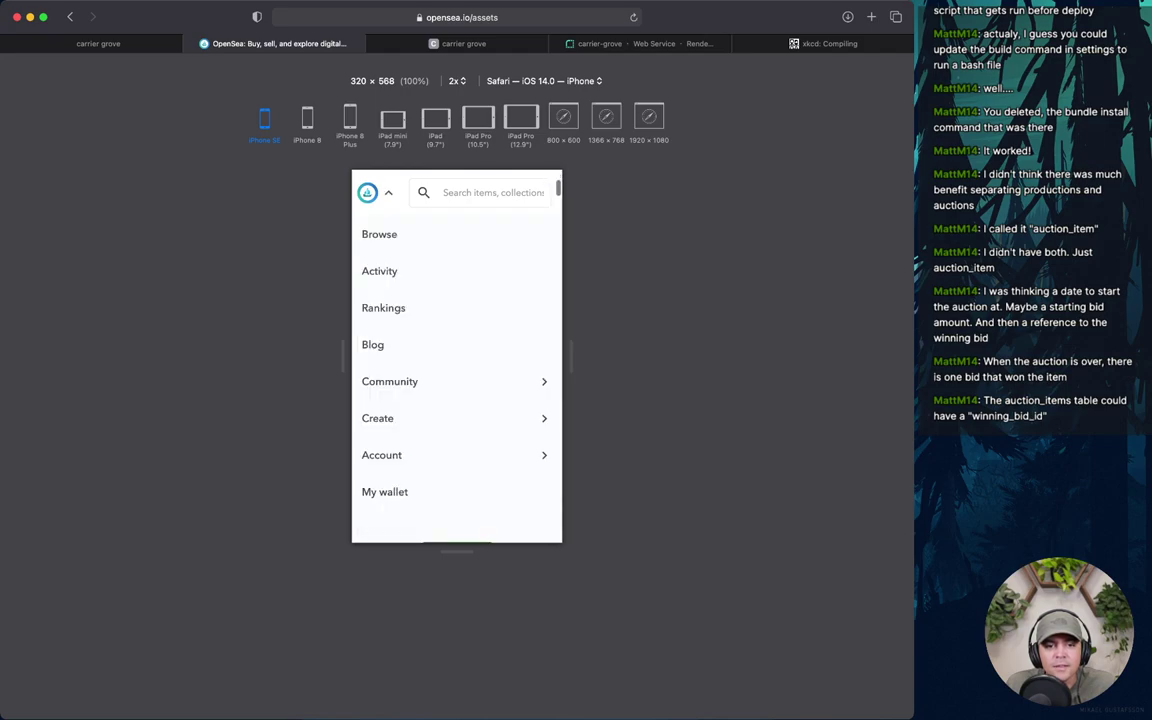
left_click(368, 192)
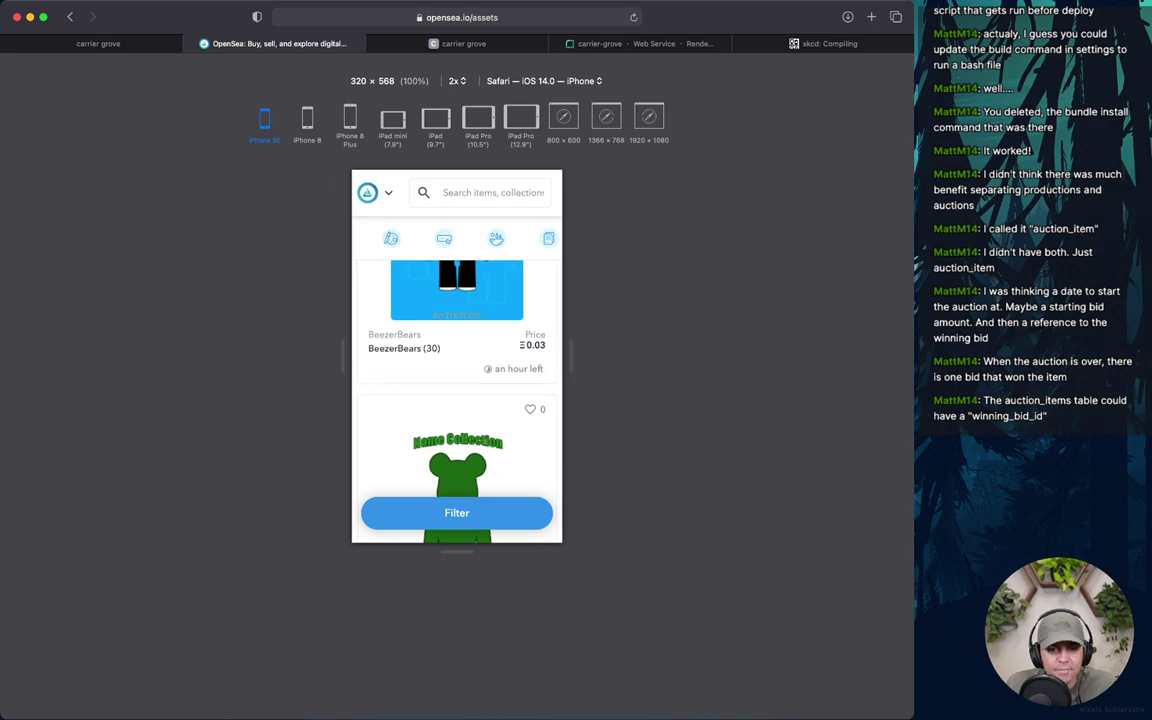
key("super+alt+r")
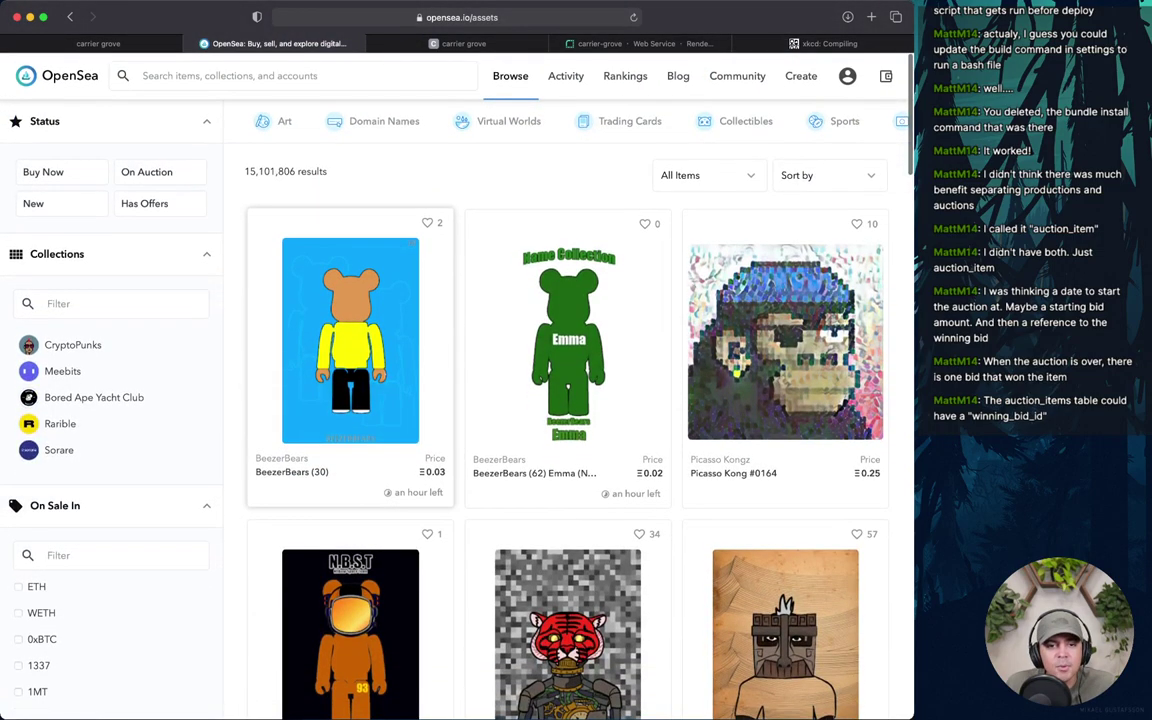
key("super+Tab")
Step: Try saving ROADMAP.md and decline overwriting the externally changed file
type(":w")
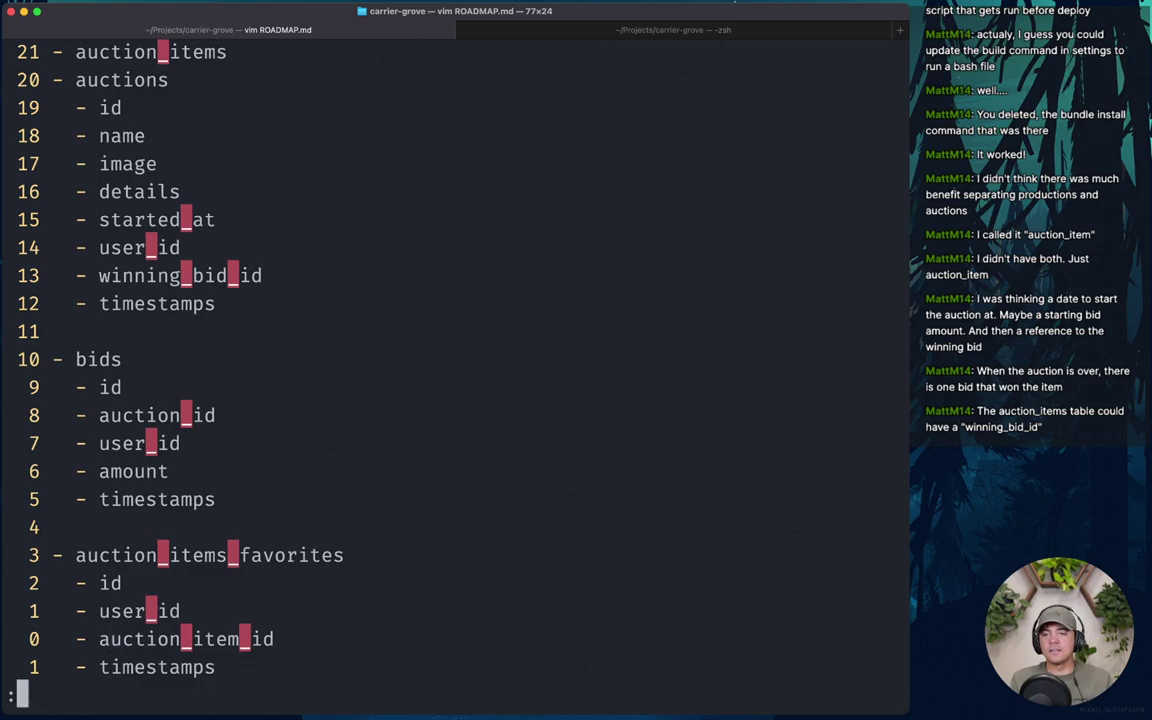
key("Return")
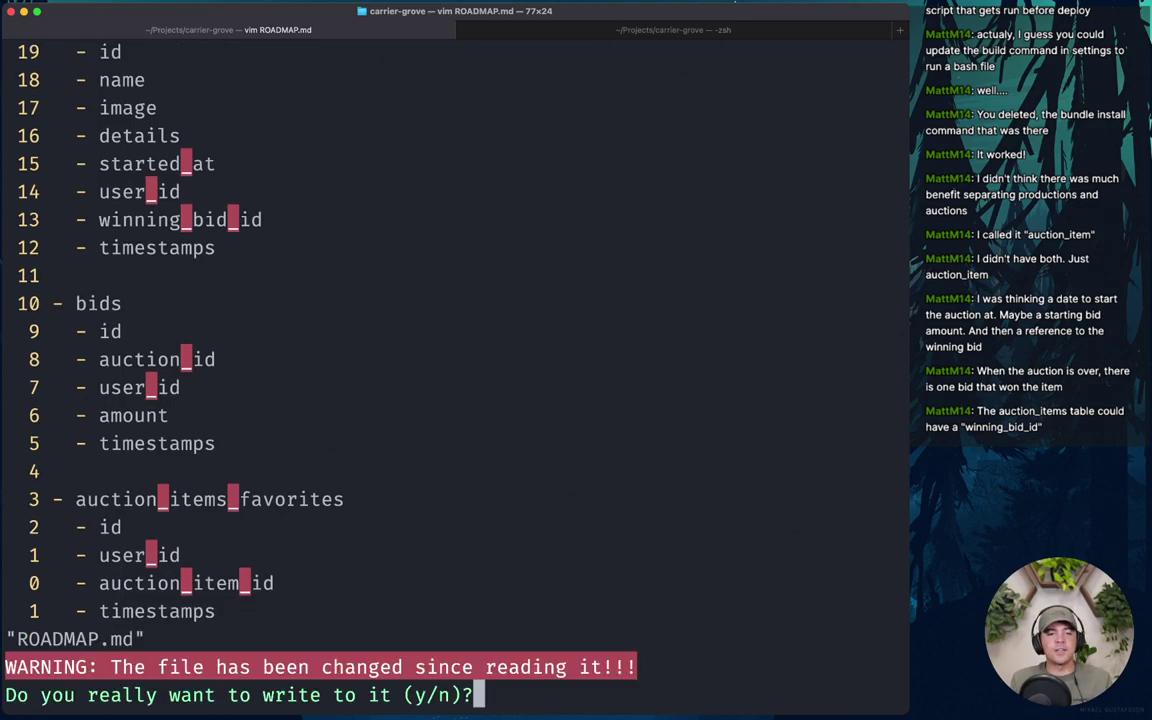
key("n")
key("Return")
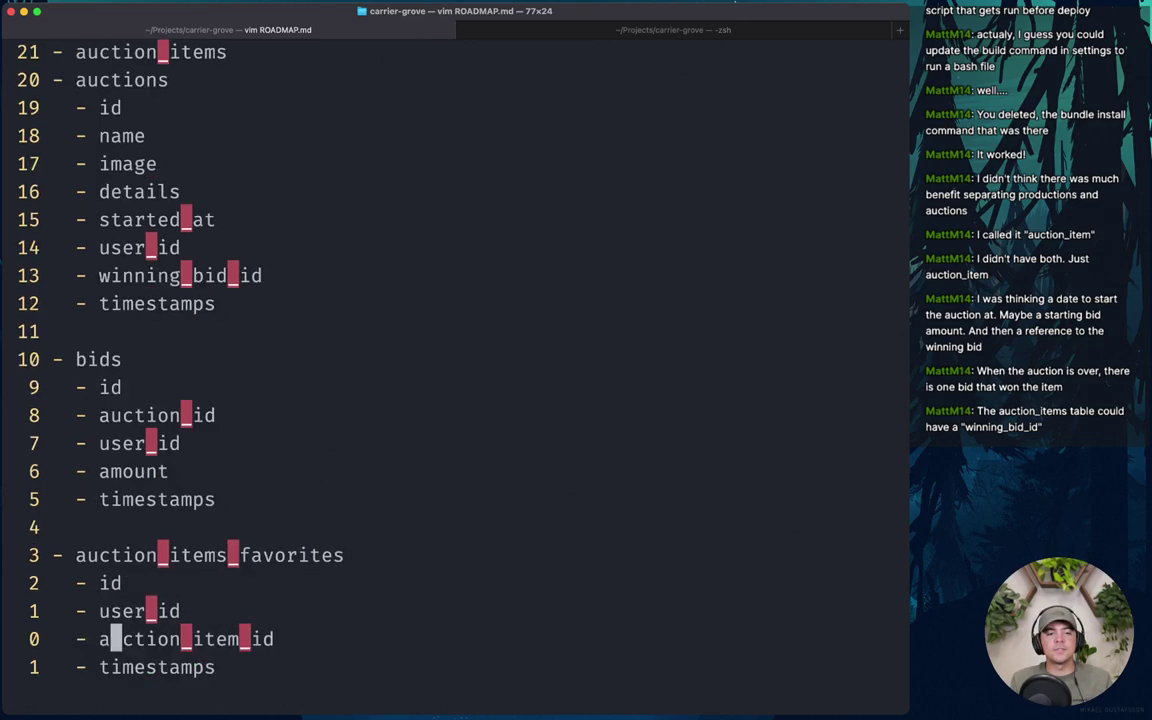
Step: Reload ROADMAP.md from disk, save it, and quit Vim to the shell
type(":e")
key("Return")
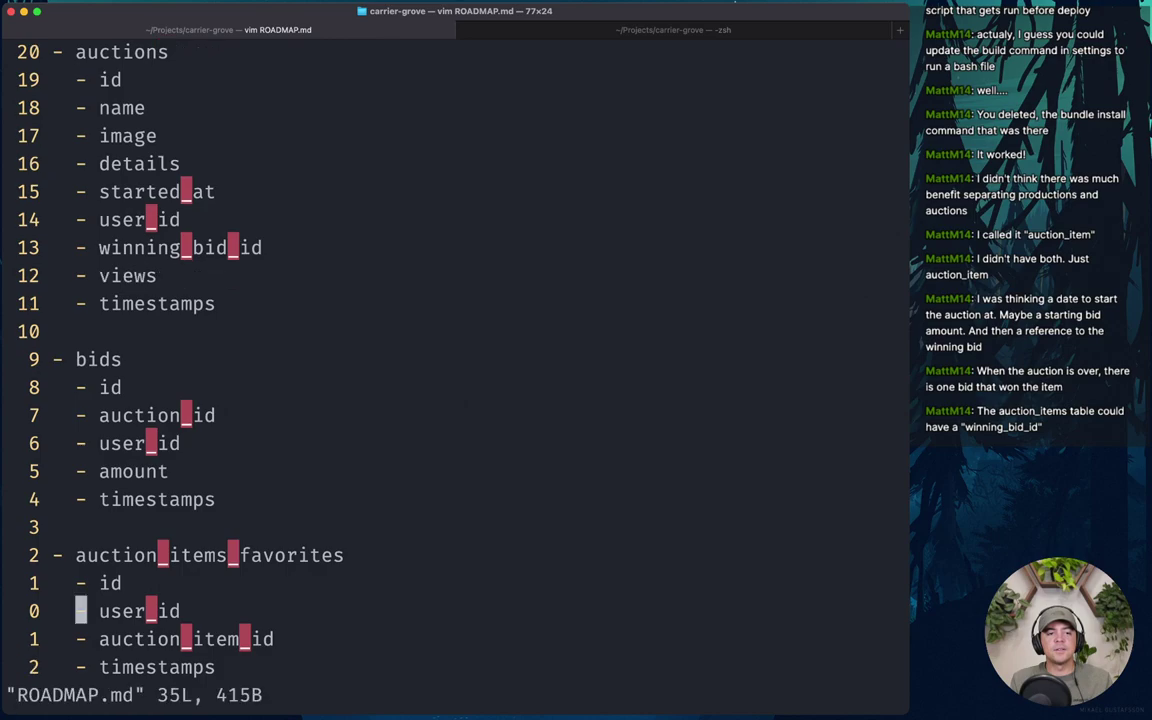
type("l6k:w")
key("Return")
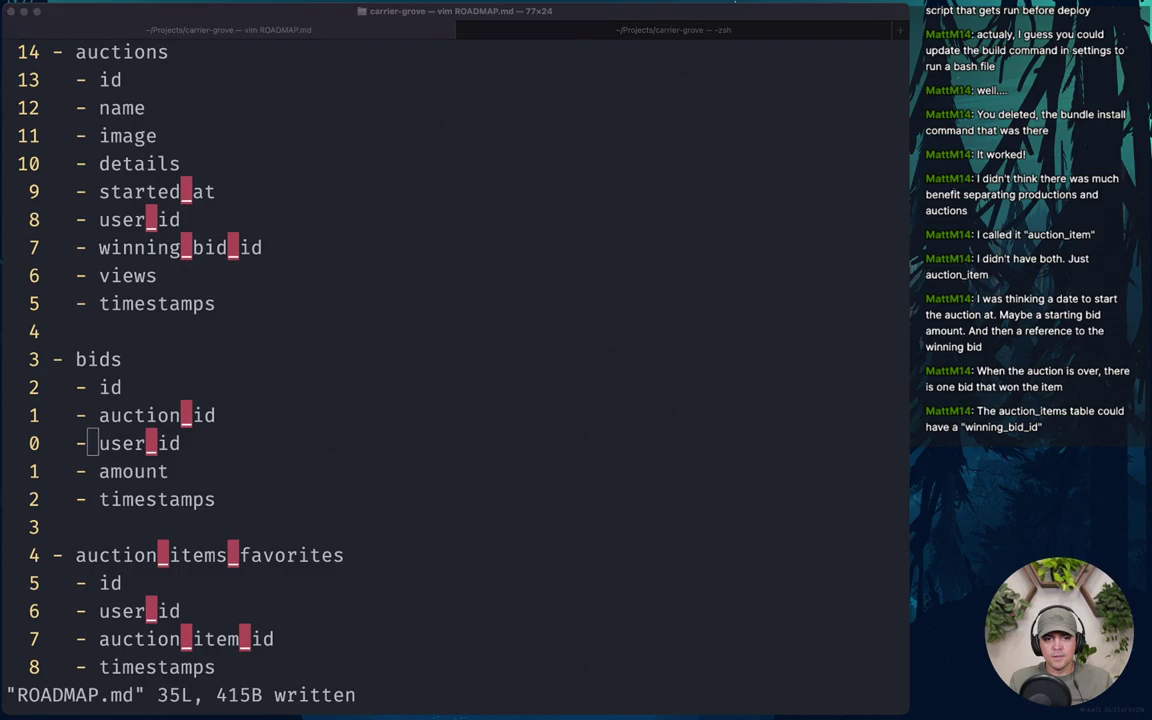
type(":q")
key("Return")
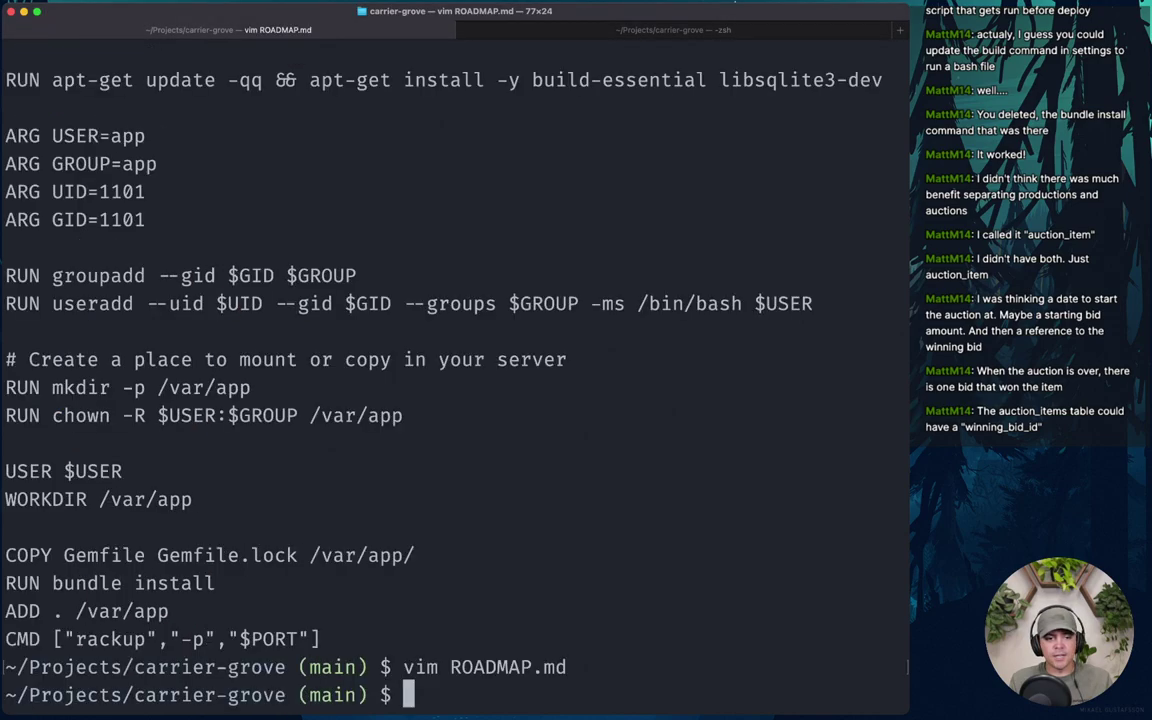
Step: Check git status and stage ROADMAP.md for commit
type("gst")
key("Return")
type("git add -p")
key("Return")
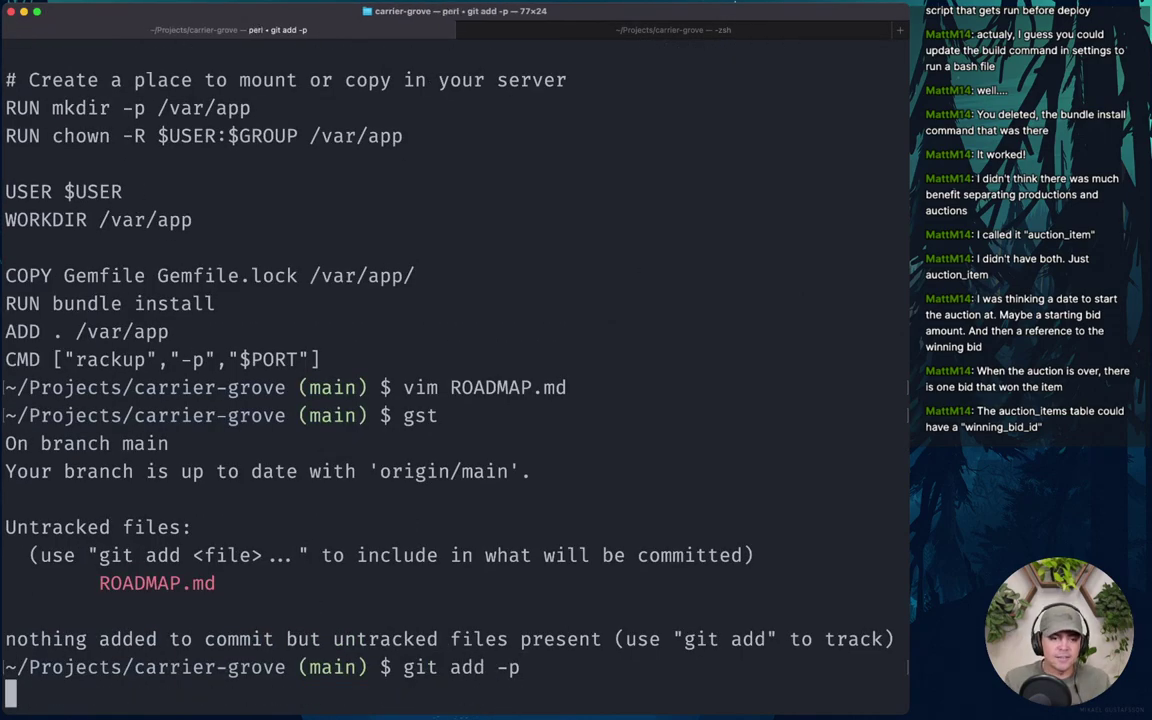
type("git add ")
type("ROAD")
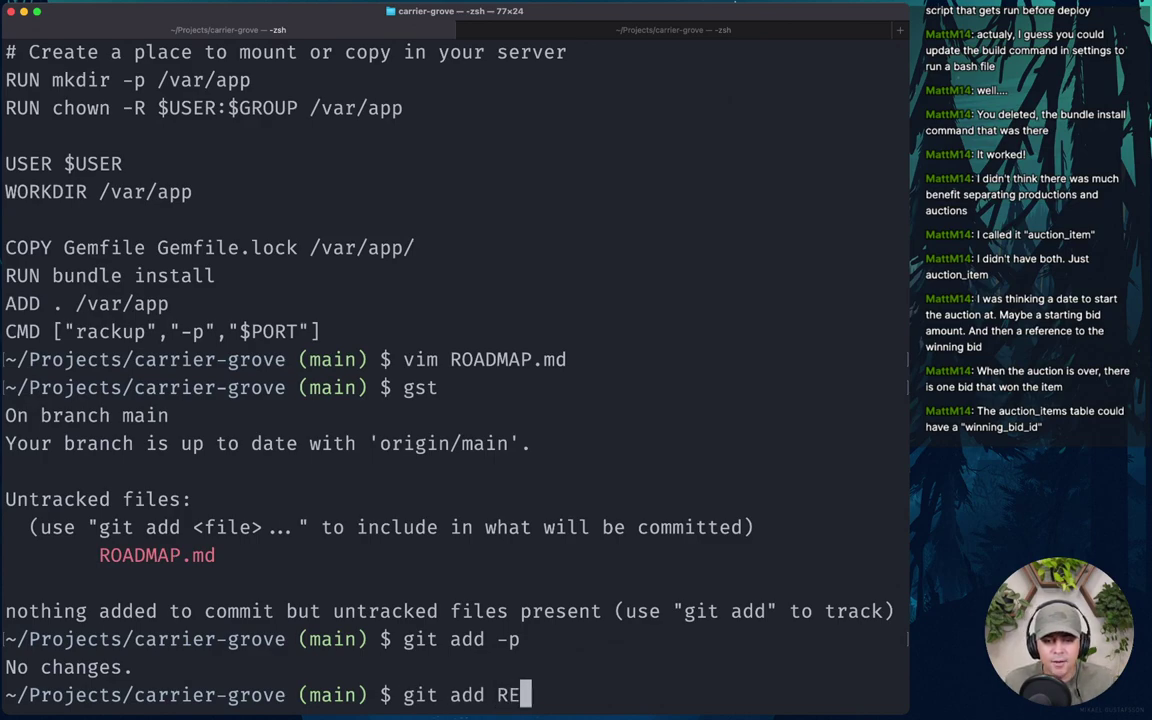
key("Tab")
key("Return")
type("gst")
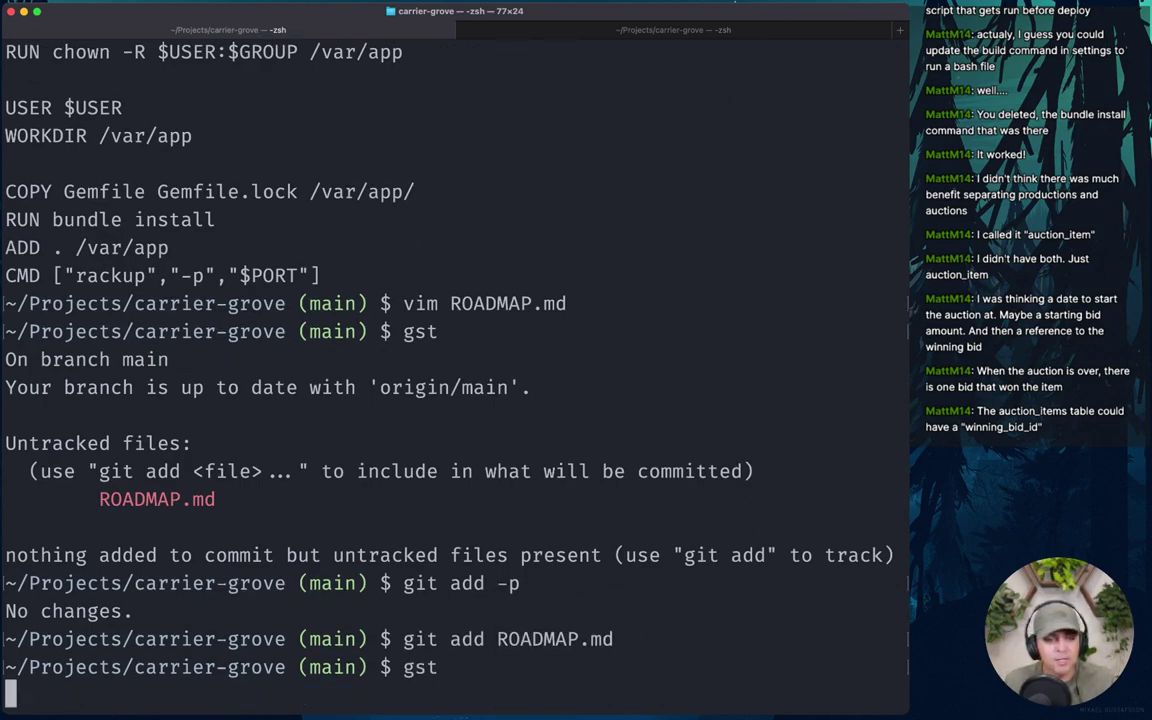
key("Return")
Step: Commit the staged ROADMAP.md with the message "Add roadmap markdown"
type("git commit")
key("Return")
type("i")
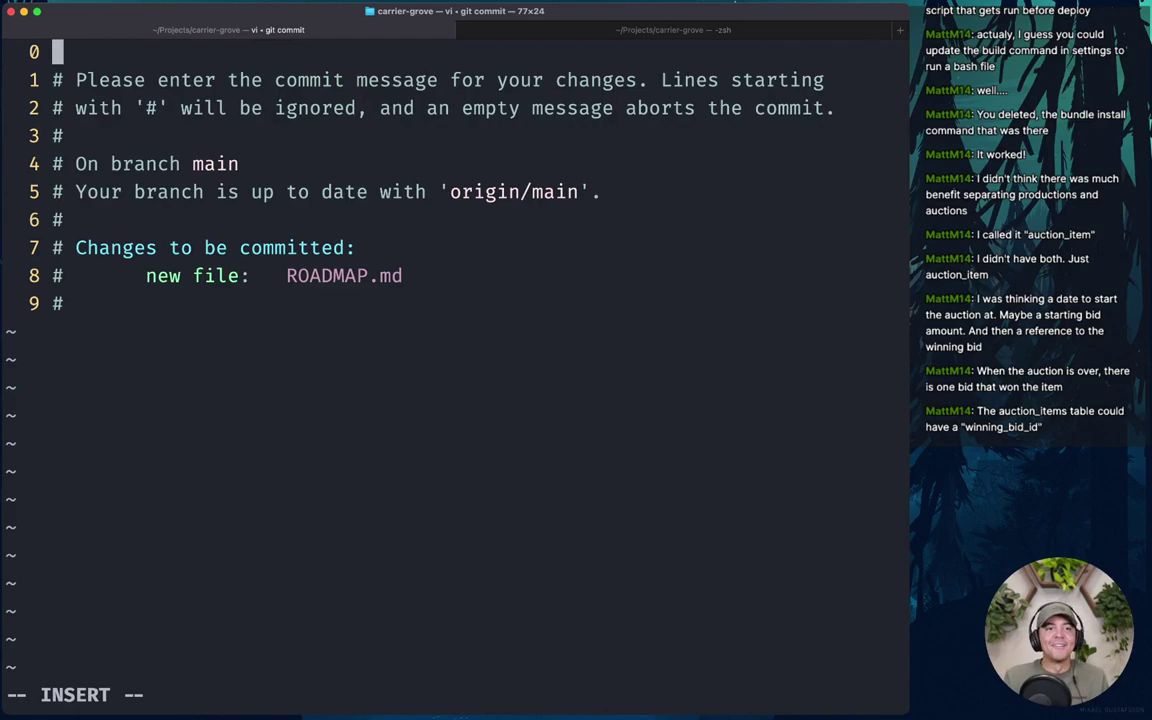
type("Ro")
key("BackSpace")
key("BackSpace")
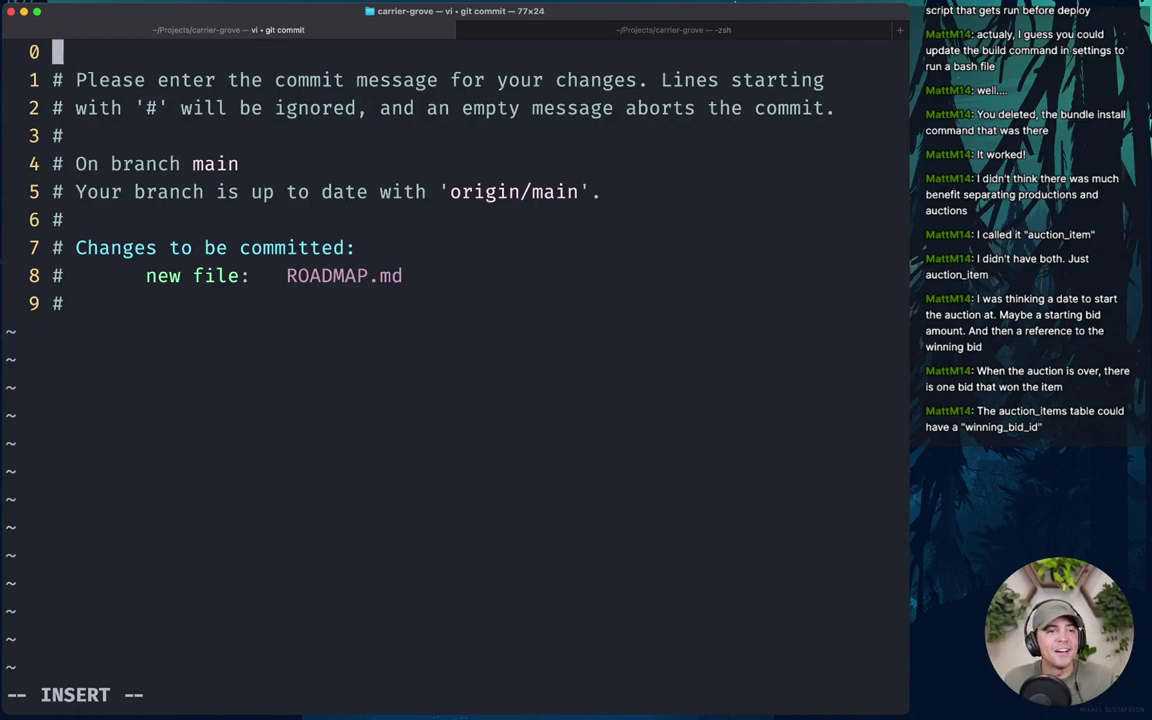
type("Add roadmap")
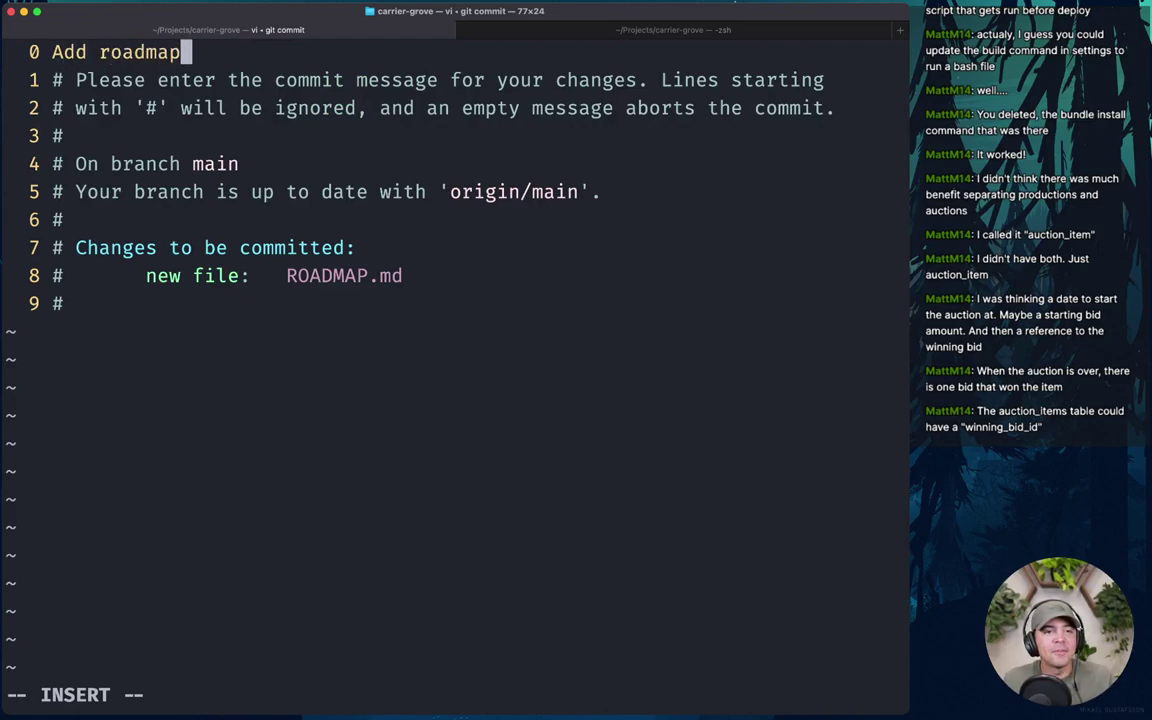
key("Escape")
key("Return")
key("k")
key("shift+a")
type("markdown")
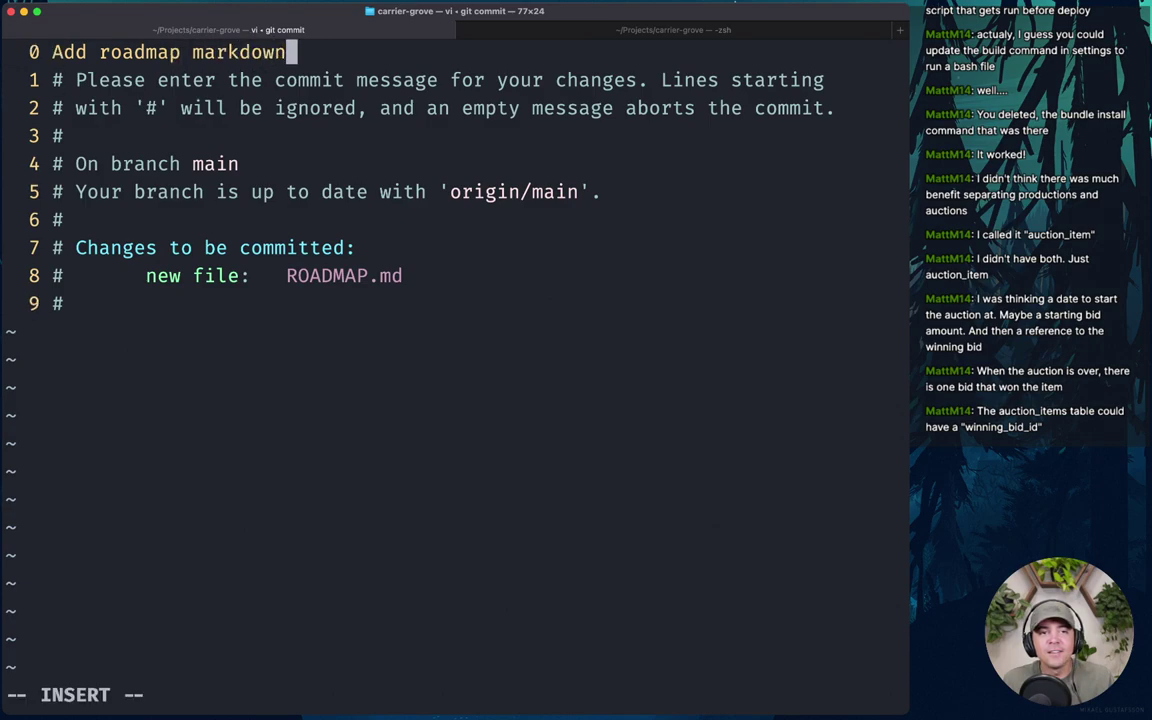
key("Escape")
type(":wq")
key("Return")
Step: Push the commit to origin main on GitHub and return to Safari
type("git push")
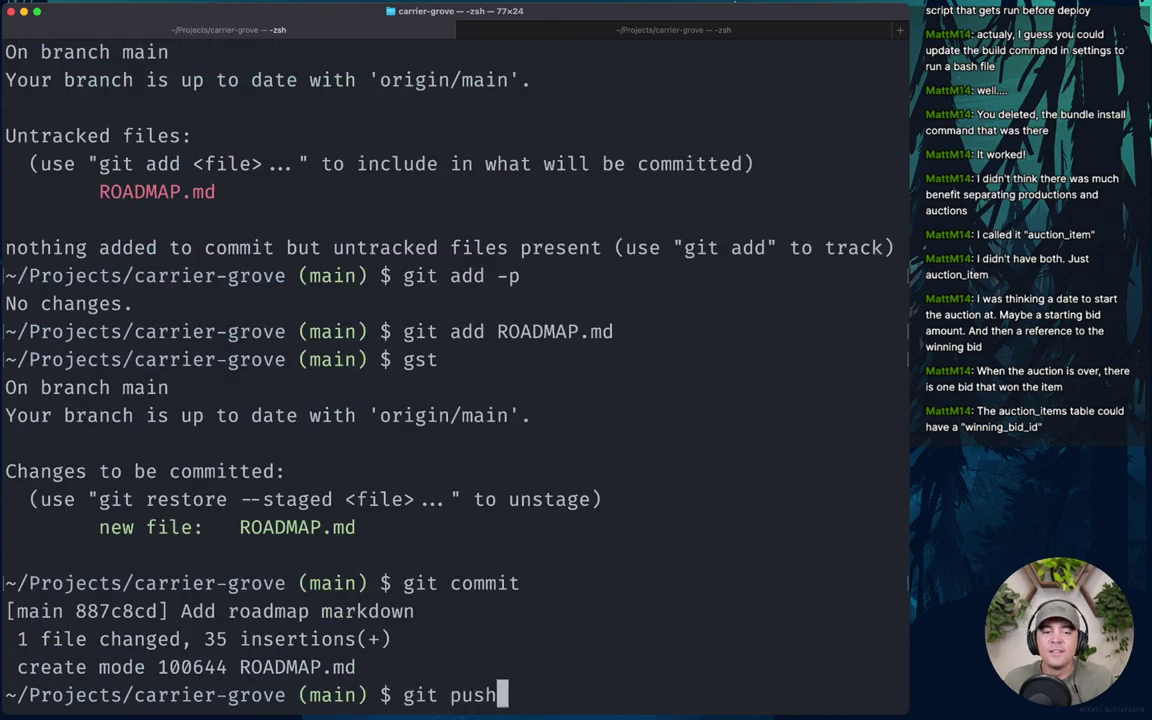
key("Return")
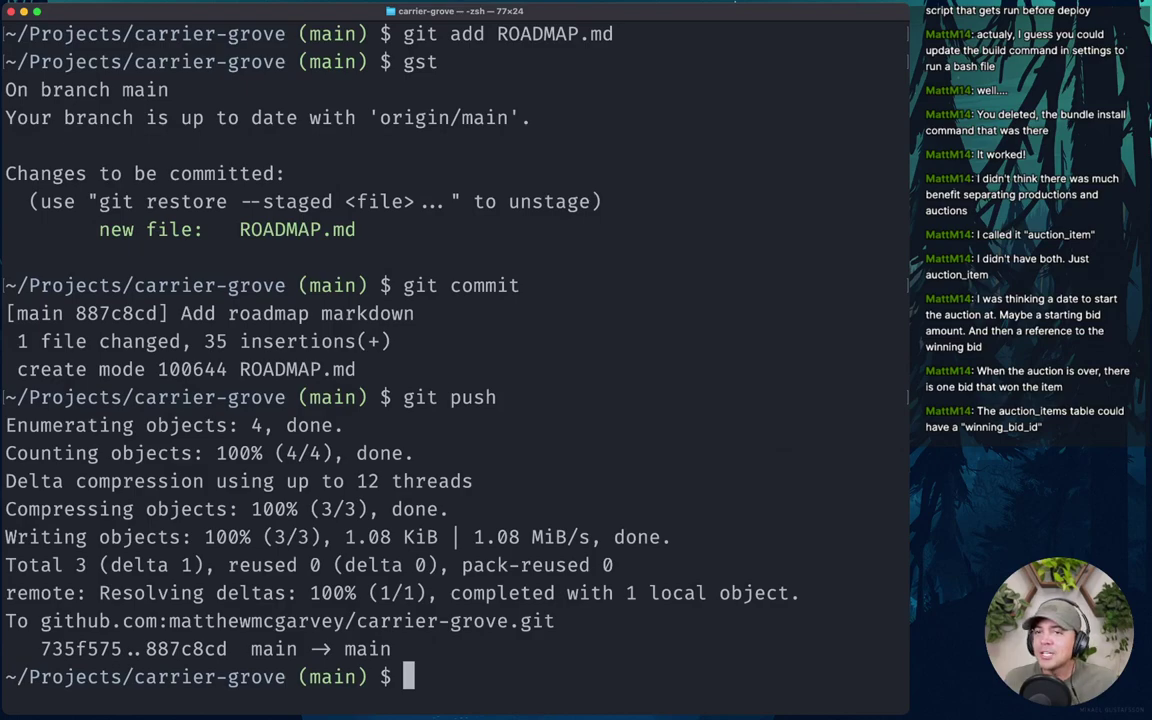
key("super+Tab")
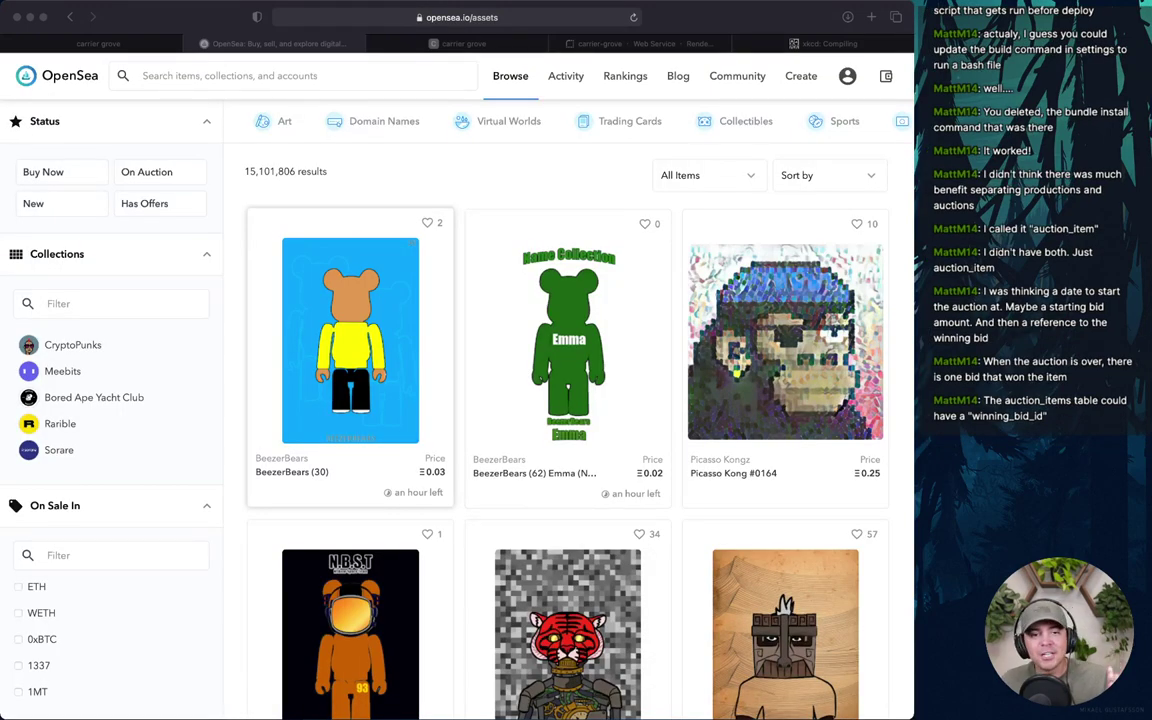